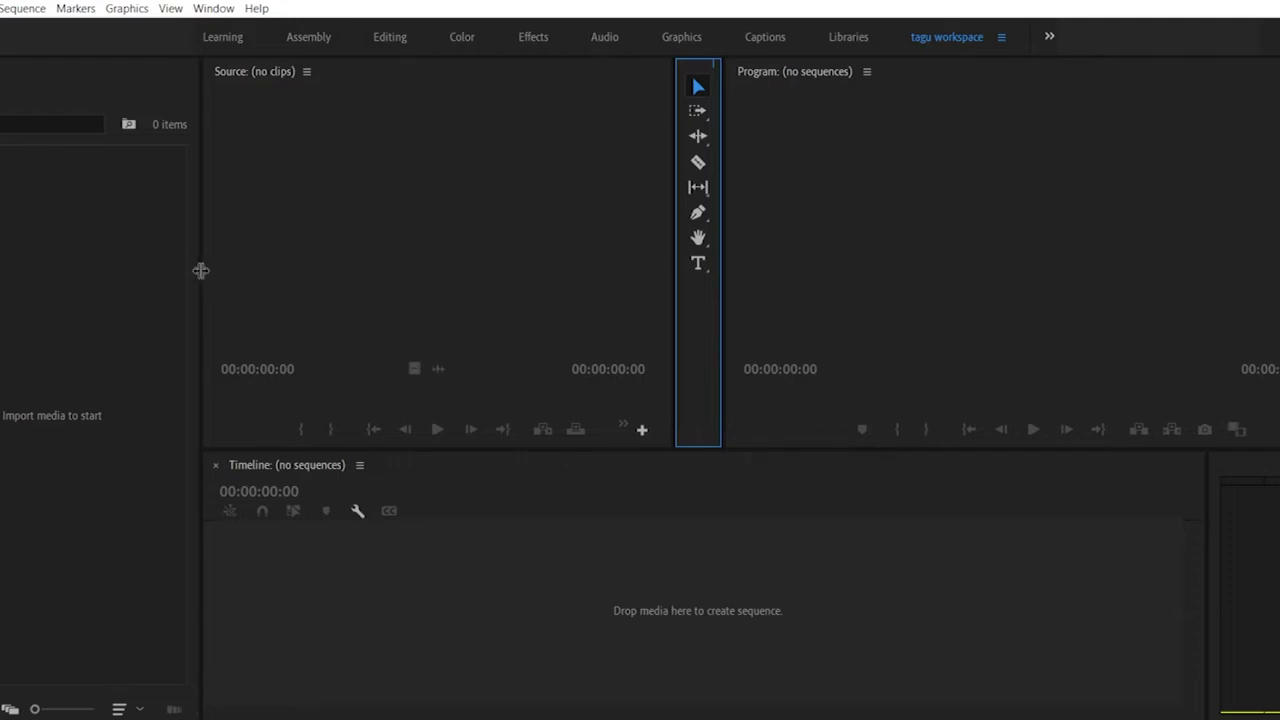
Step: Enlarge the Project panel in both width and height within the workspace
left_click_drag(202, 585, 529, 583)
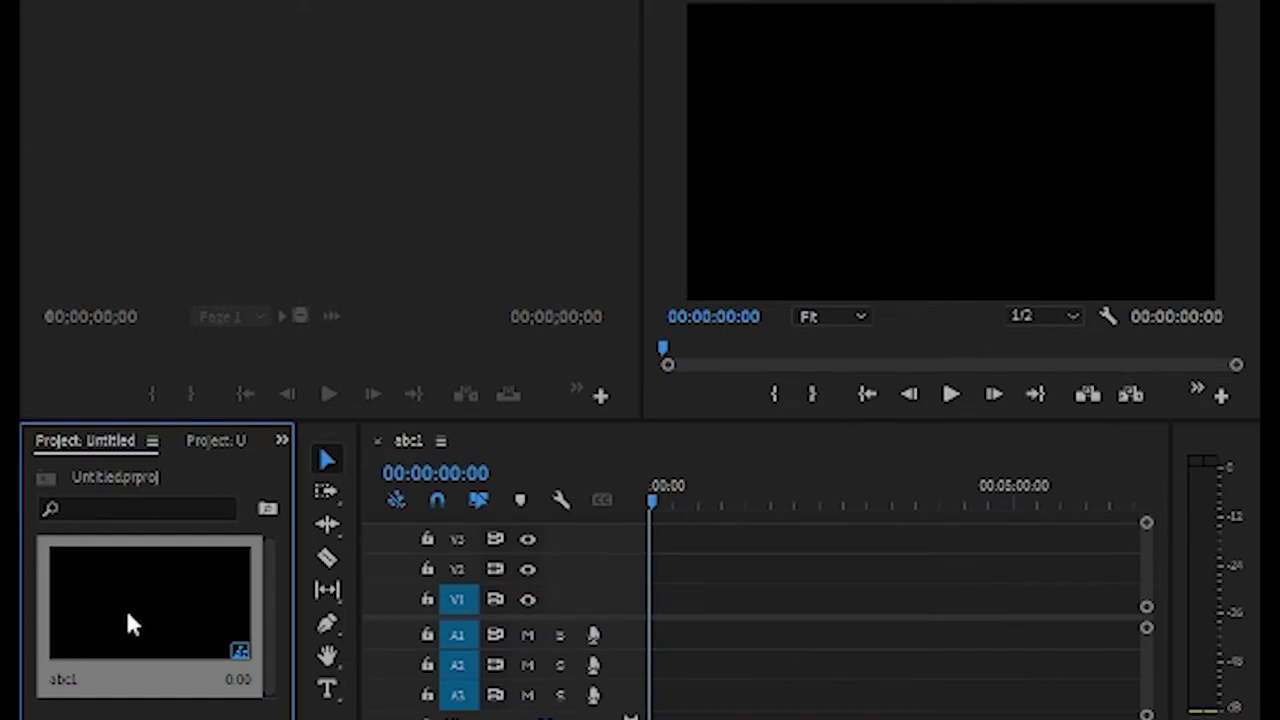
left_click(205, 172)
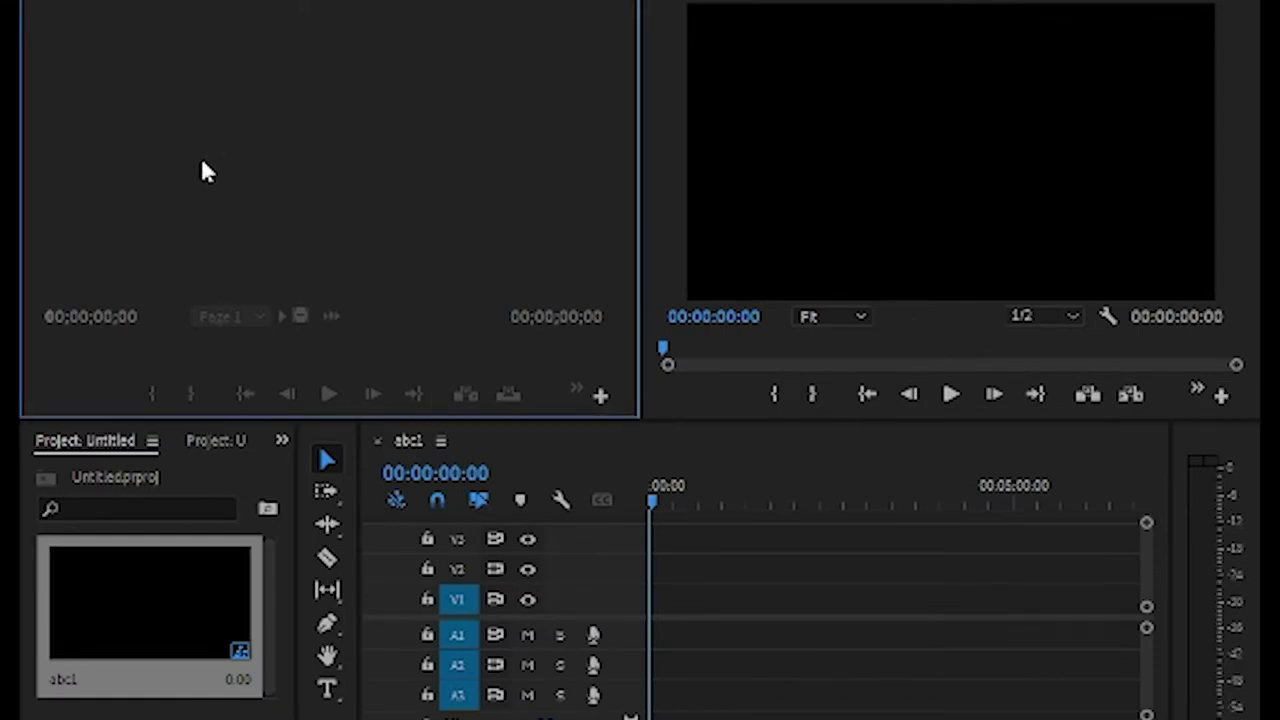
left_click(1094, 95)
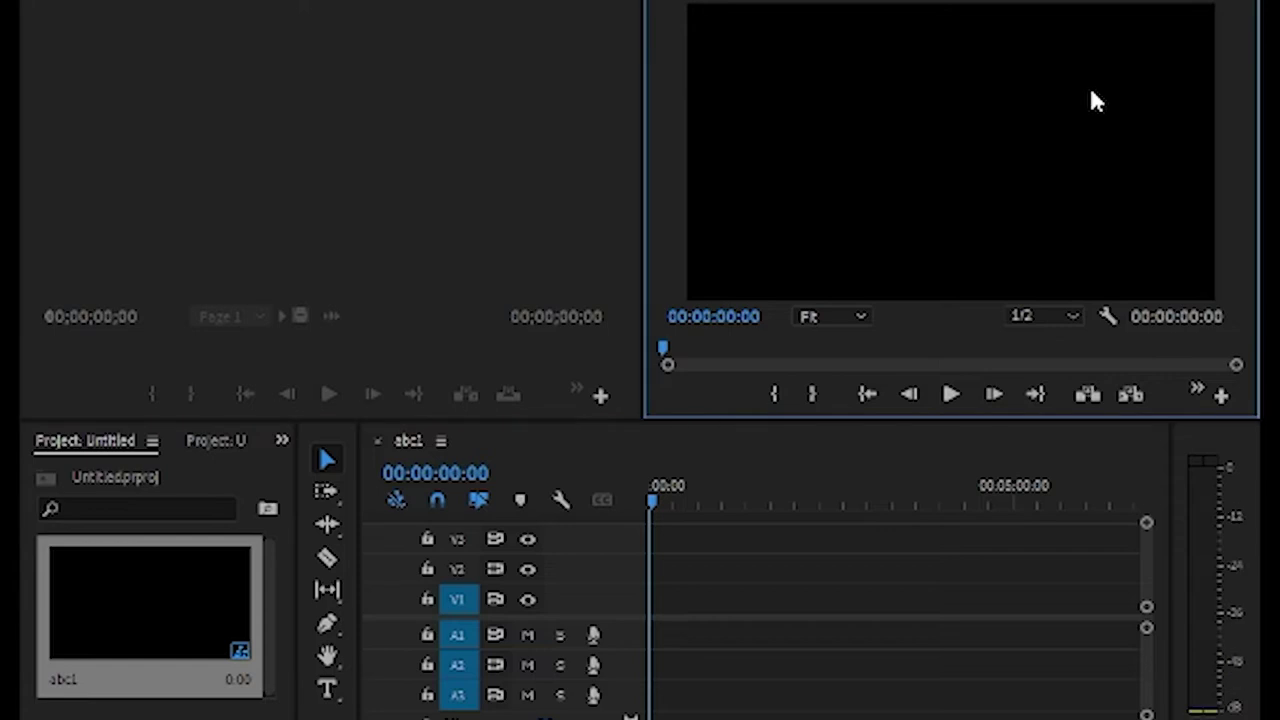
left_click(773, 537)
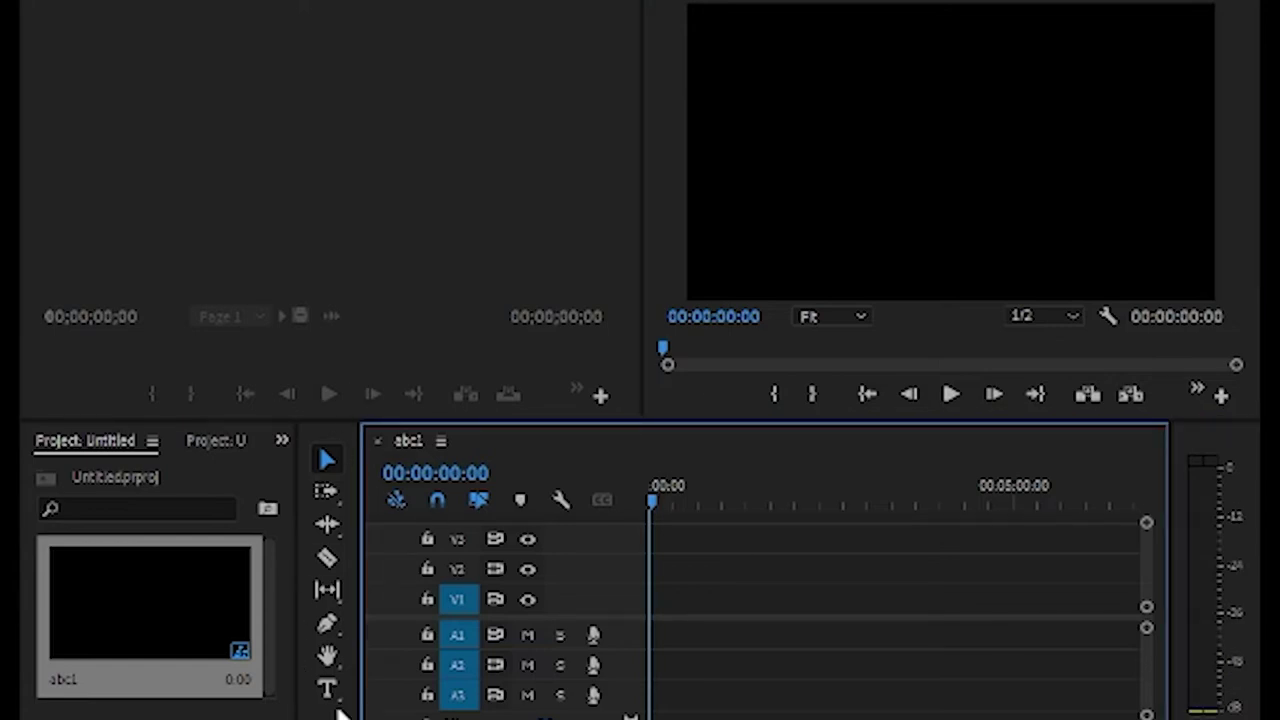
left_click_drag(116, 421, 117, 282)
left_click(116, 670)
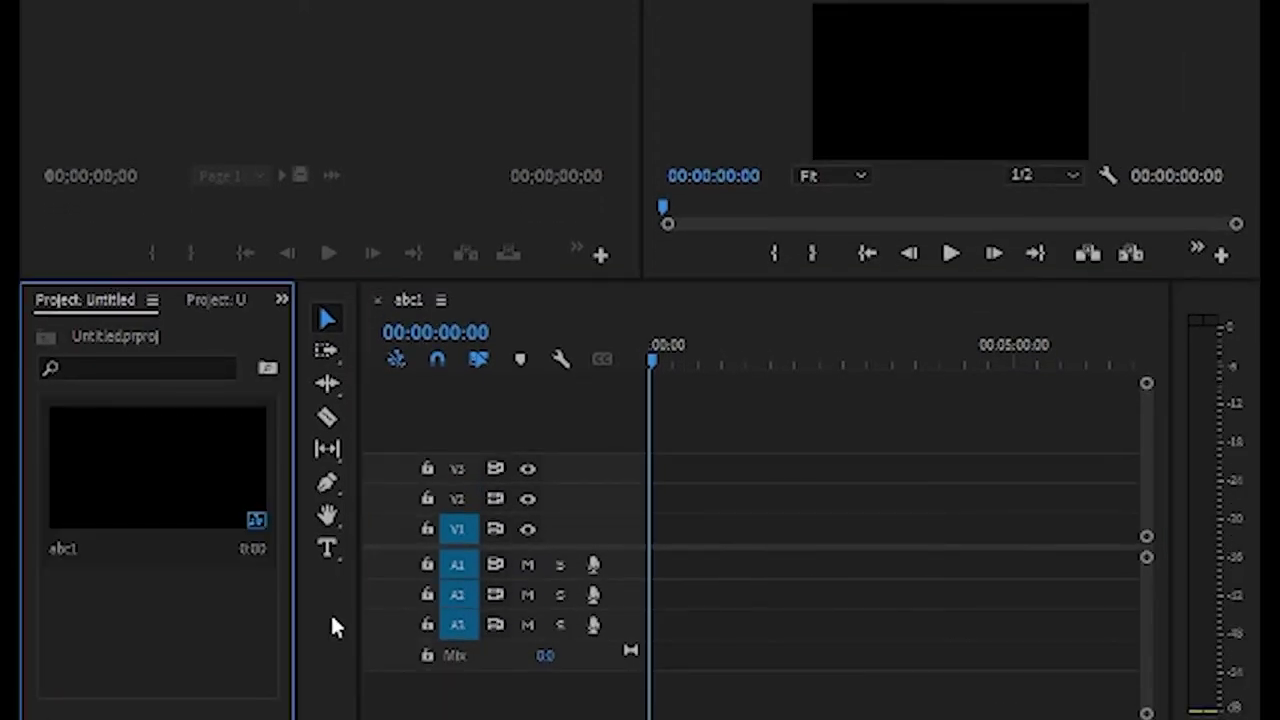
left_click_drag(291, 611, 622, 597)
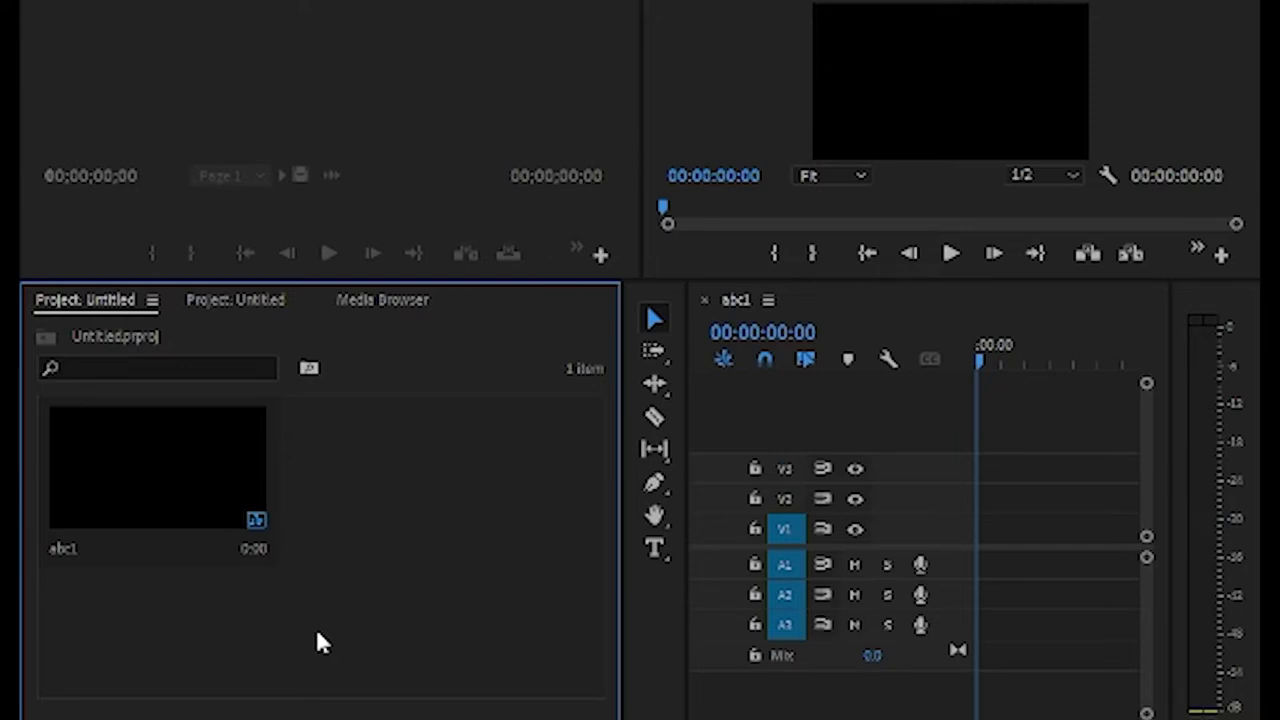
Step: Import the seven horse photos into the project and load two of the white-horse photos in the Source monitor
double_click(400, 591)
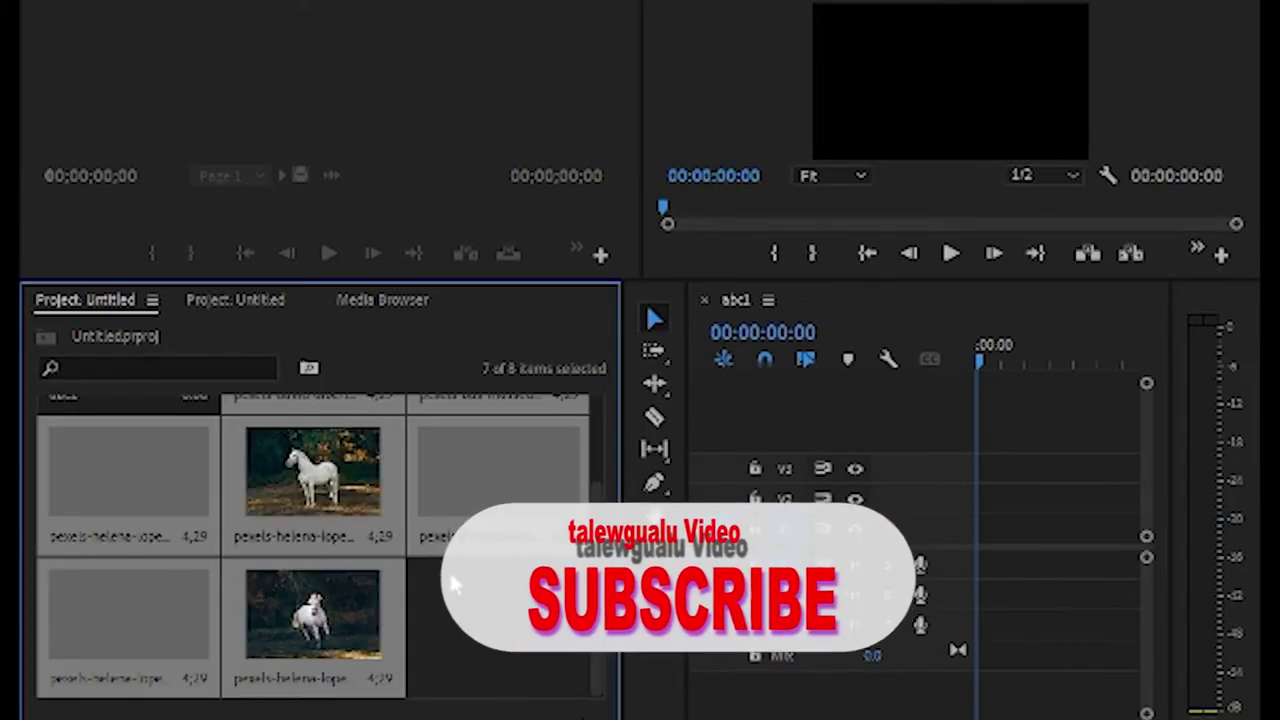
left_click(318, 501)
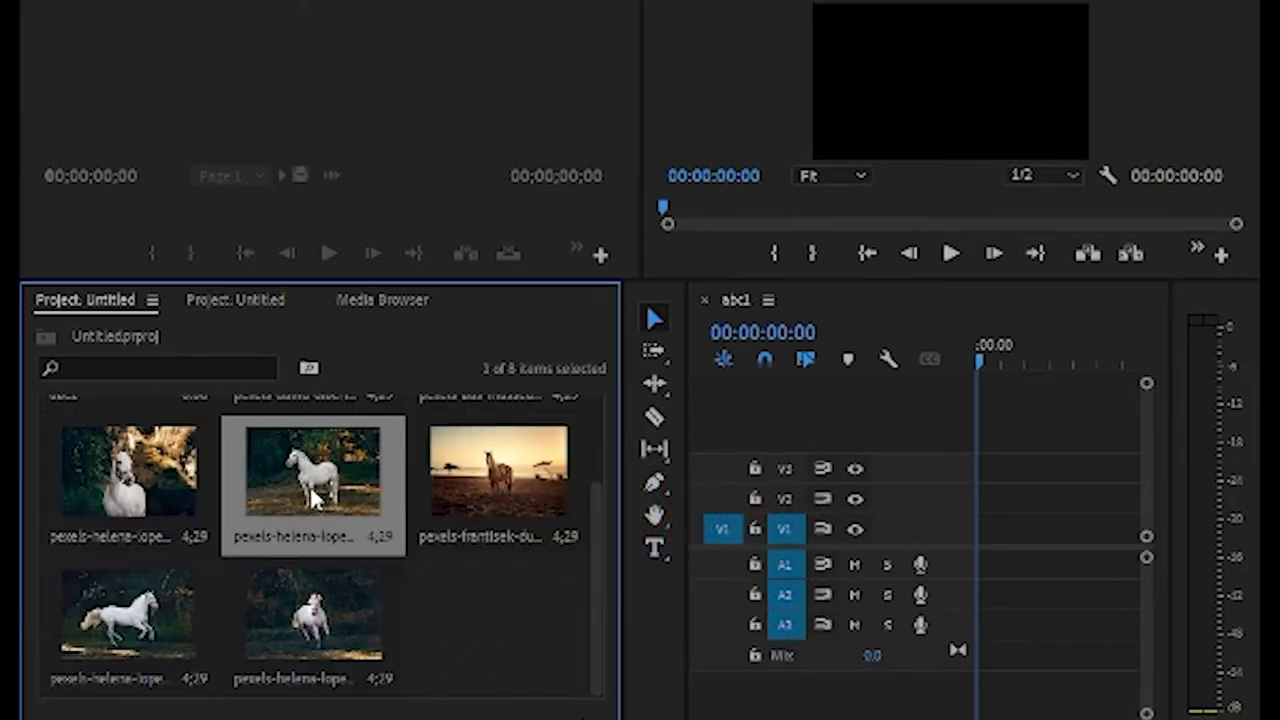
double_click(316, 500)
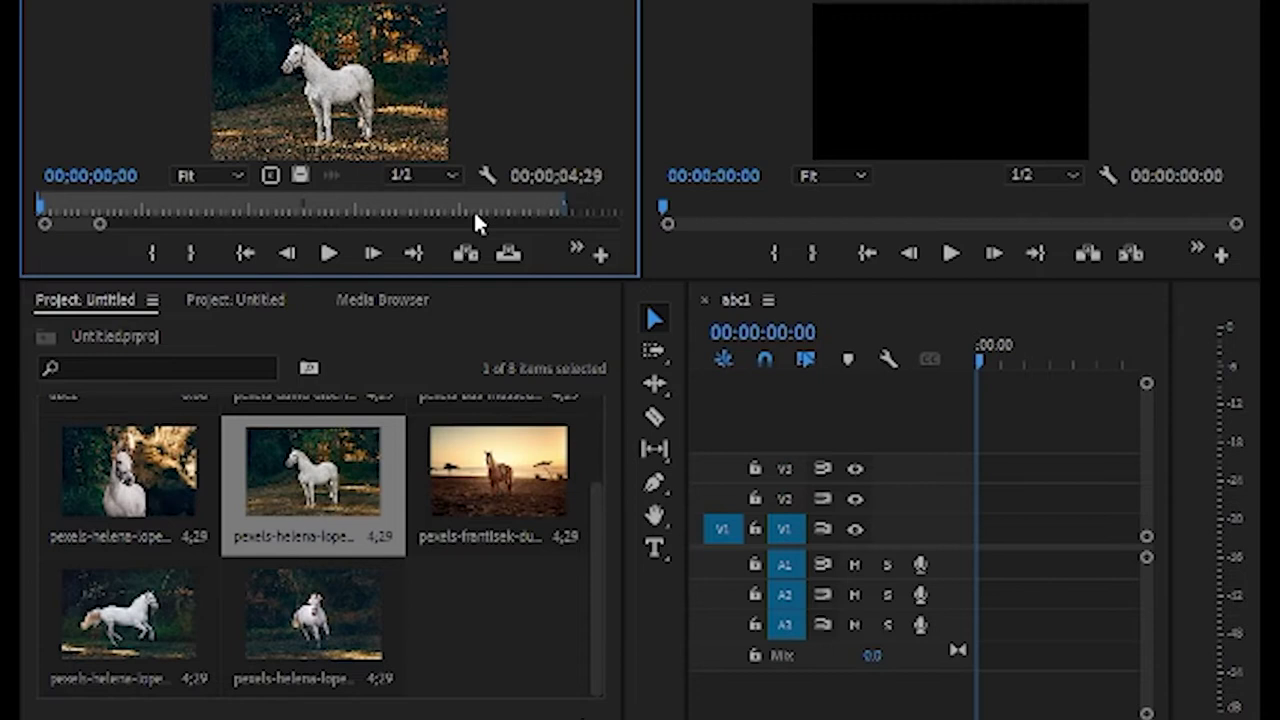
double_click(305, 600)
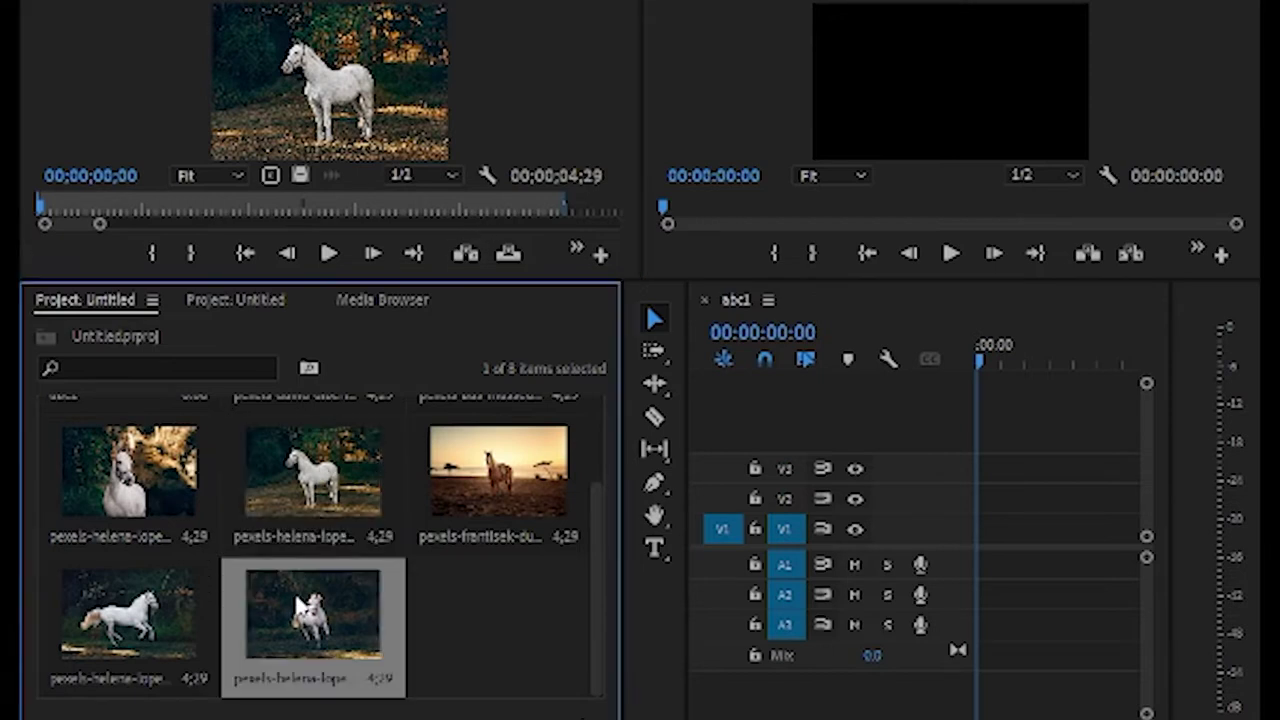
Step: Import the seven horse video clips, including 2.mp4, 4.mp4 and the portrate clips, into the project
left_click(497, 632)
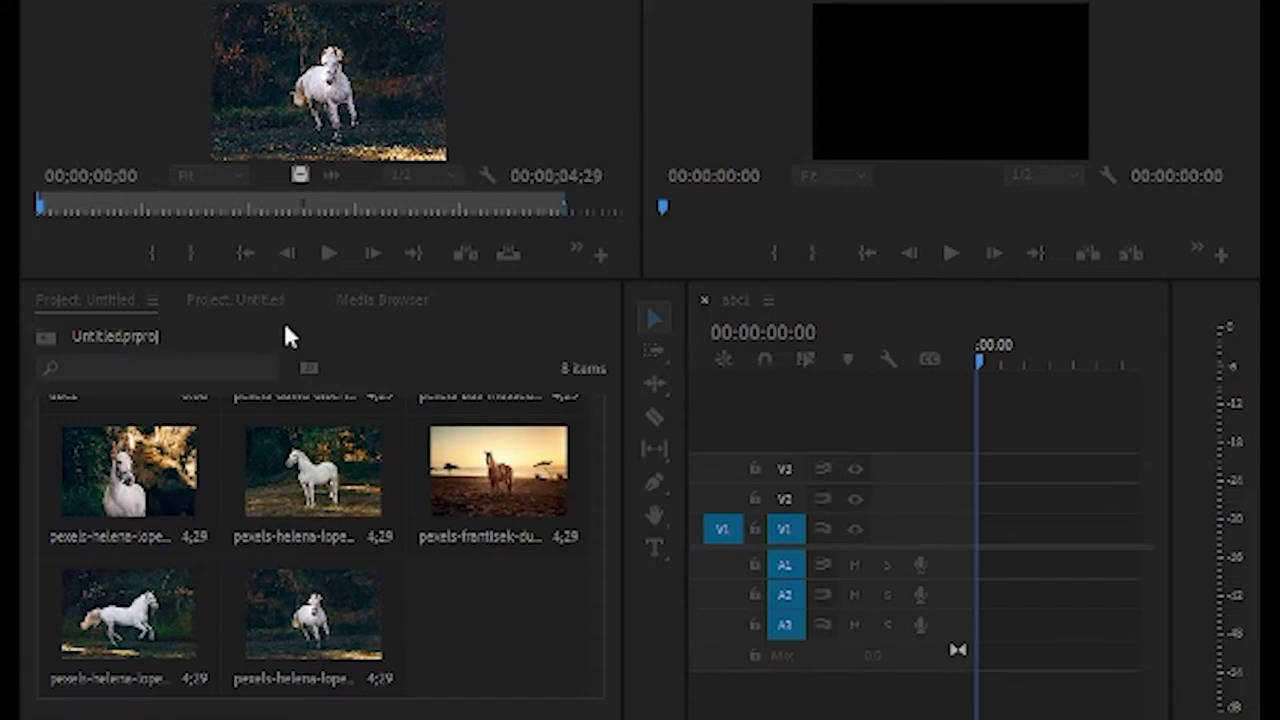
left_click(538, 557)
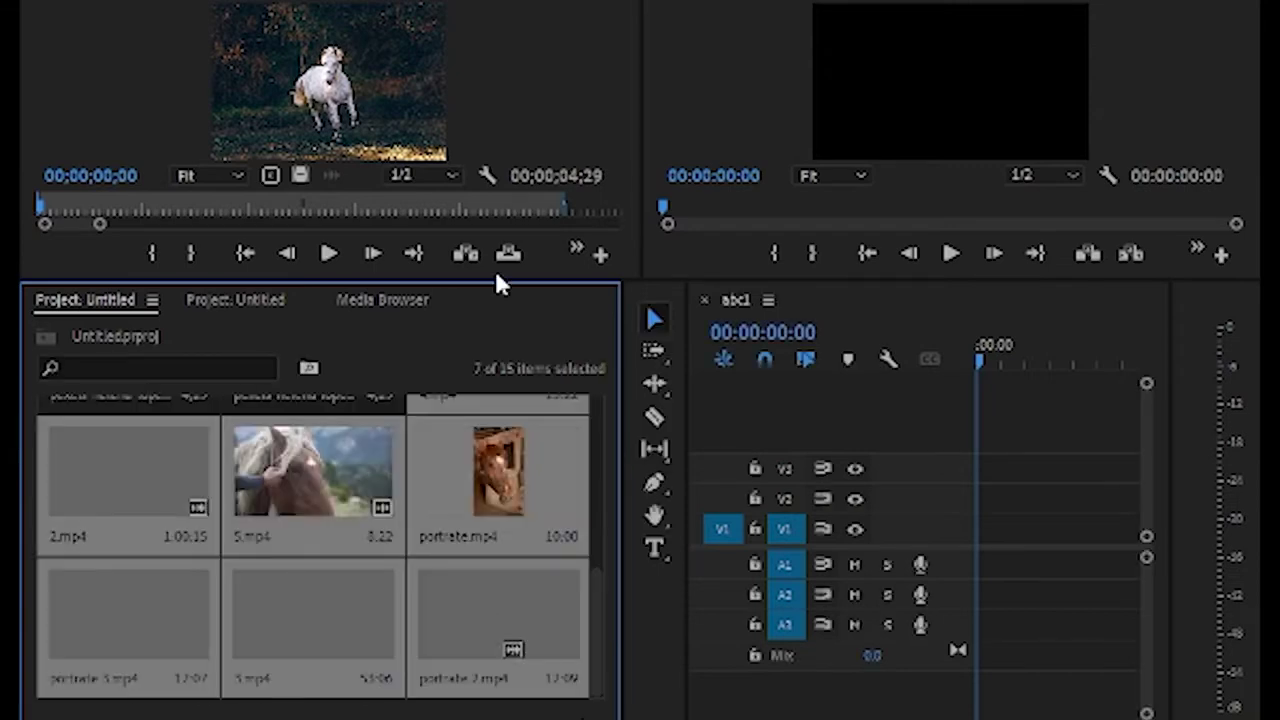
Step: Maximize the Project panel and change its display through list and icon views to freeform view
key("grave")
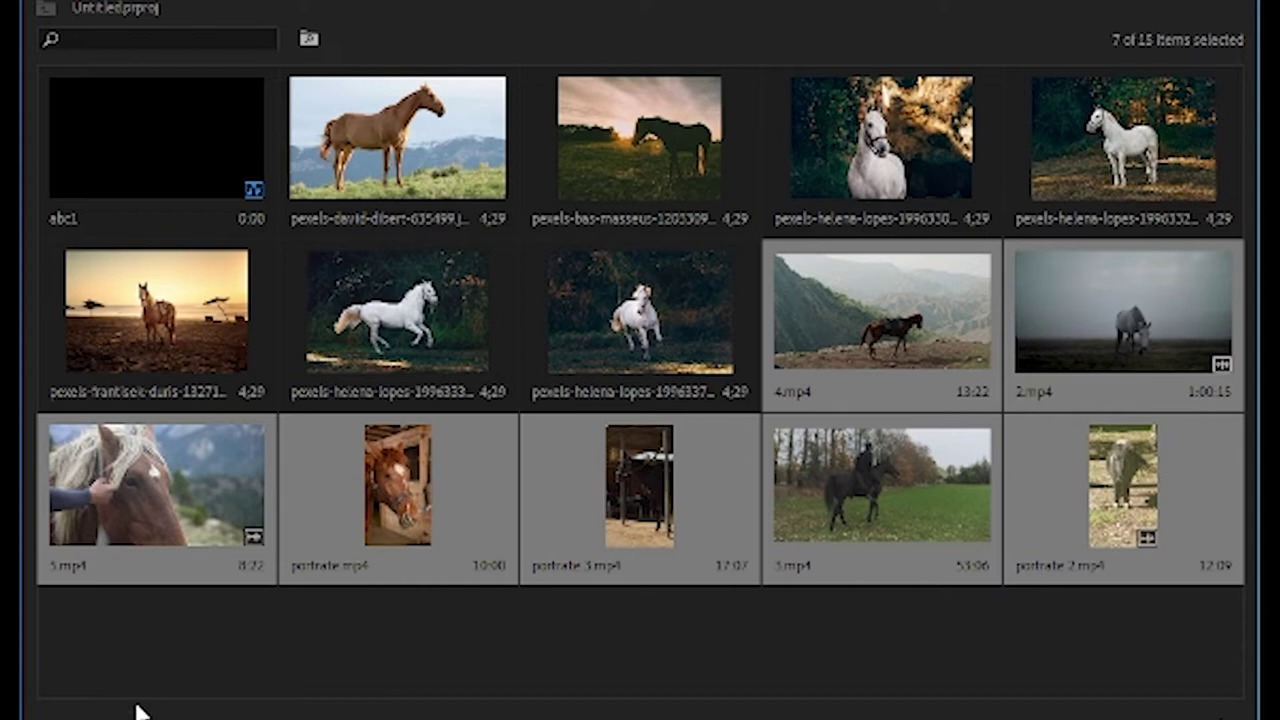
left_click(82, 717)
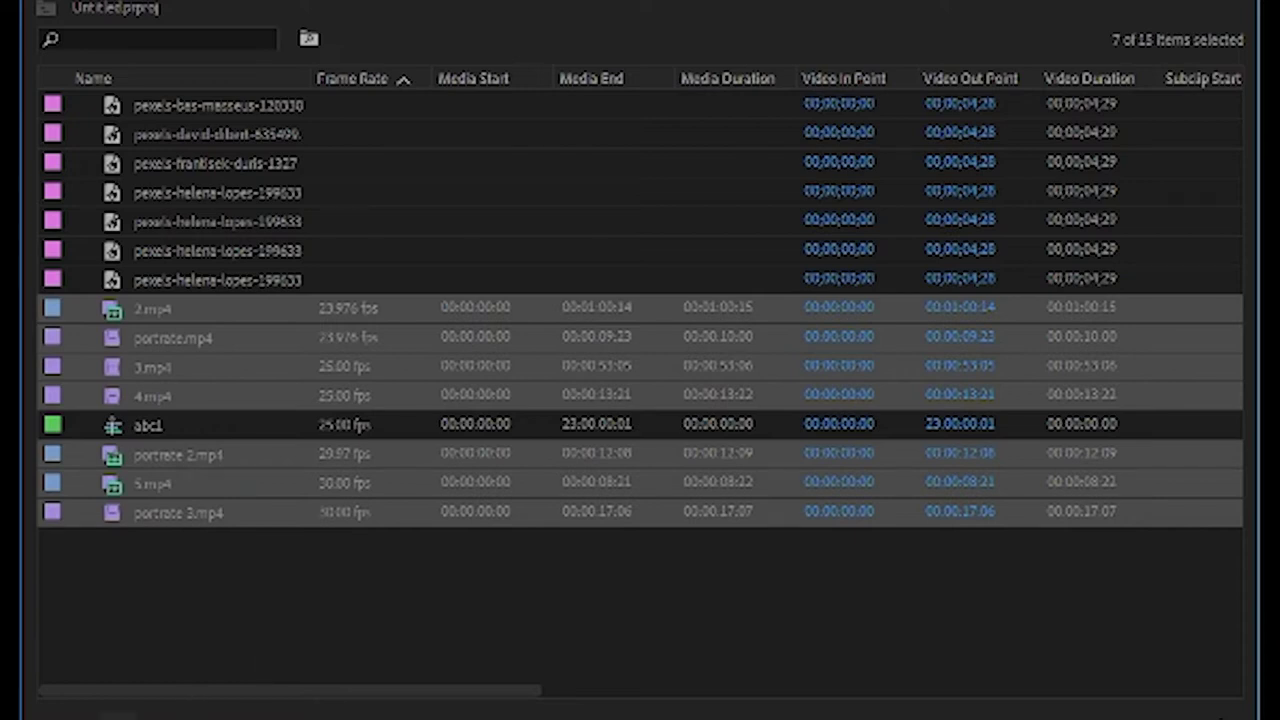
left_click(118, 717)
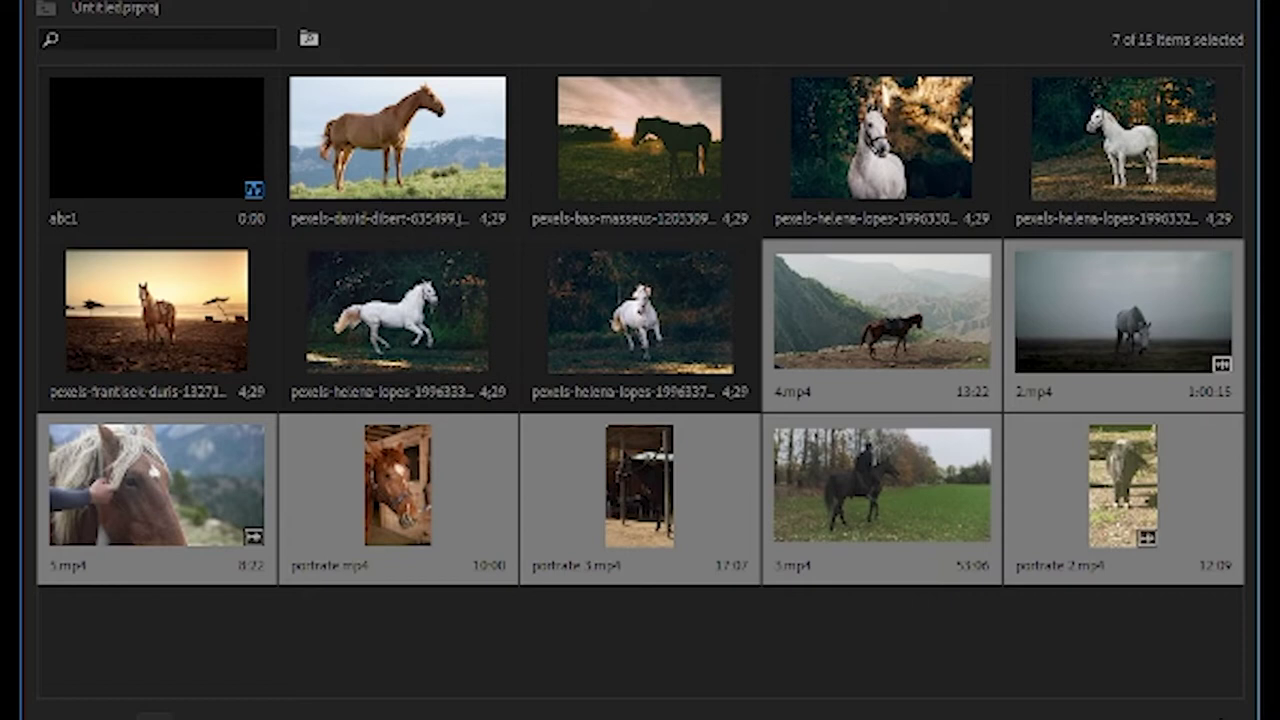
left_click(157, 716)
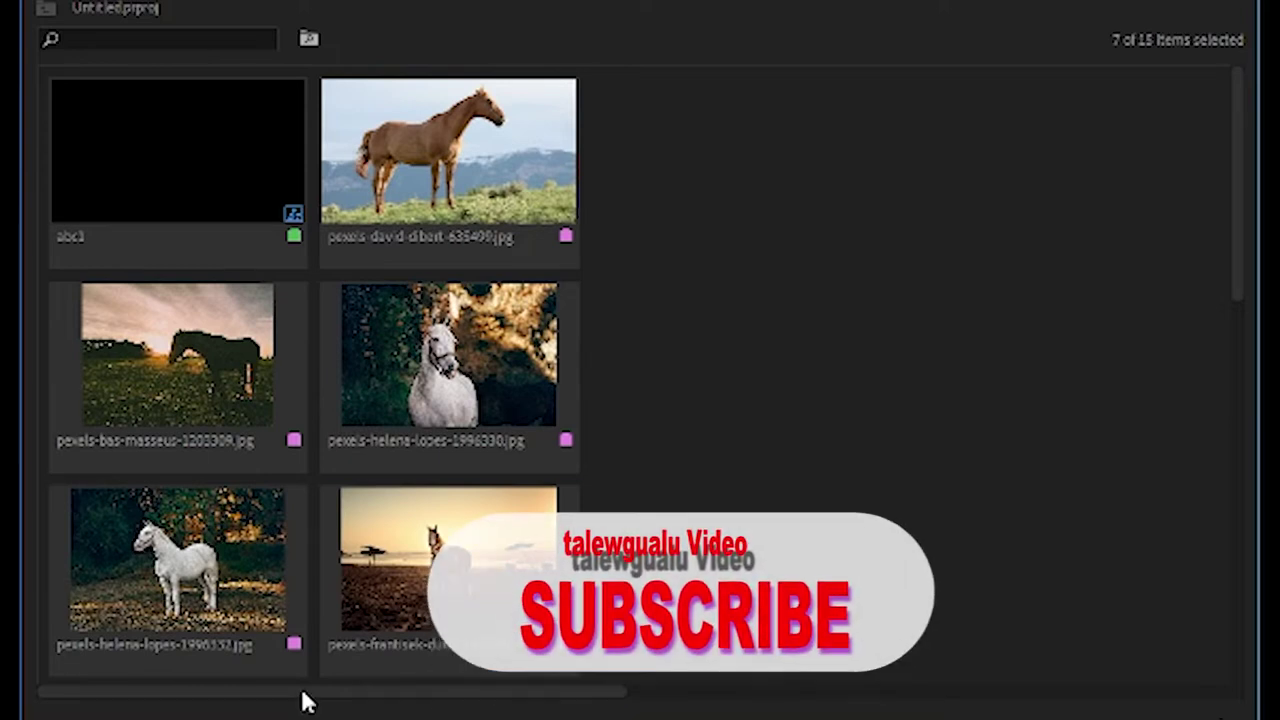
Step: Enlarge the freeform thumbnails, look through the imported photos and videos, and restore the Project panel to its normal size
left_click_drag(305, 703, 275, 716)
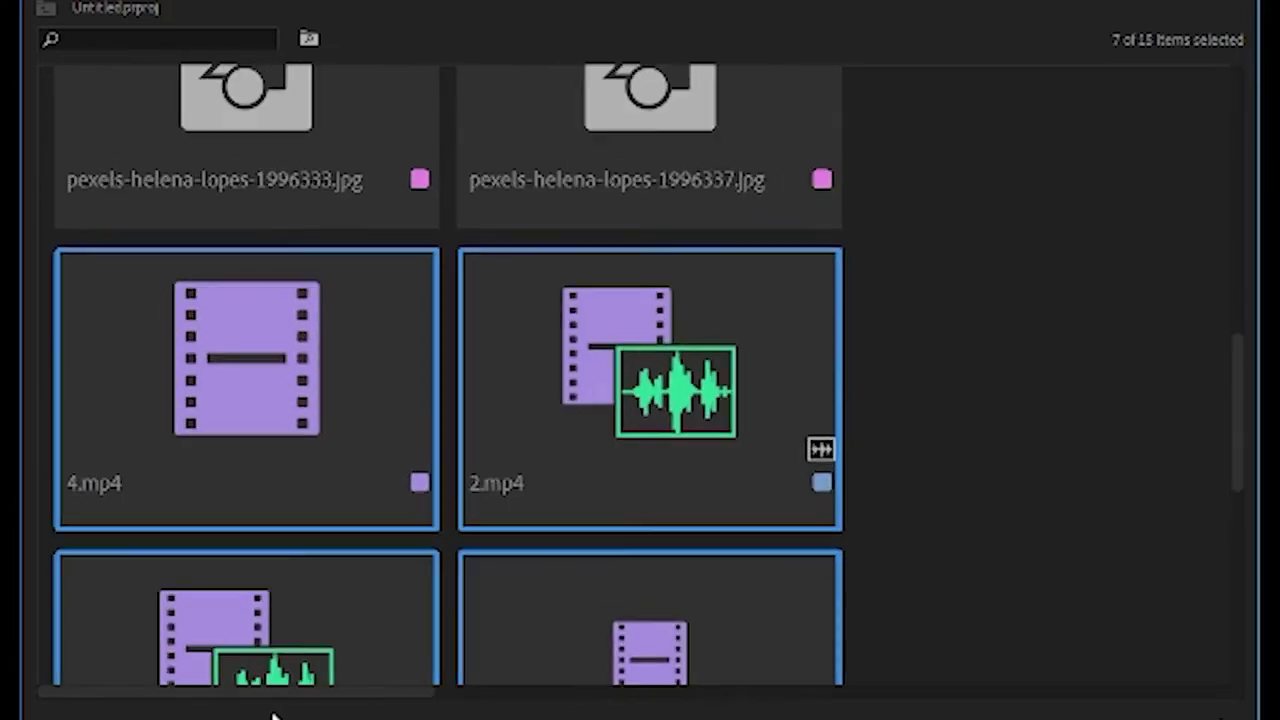
scroll(275, 335, "up", 3)
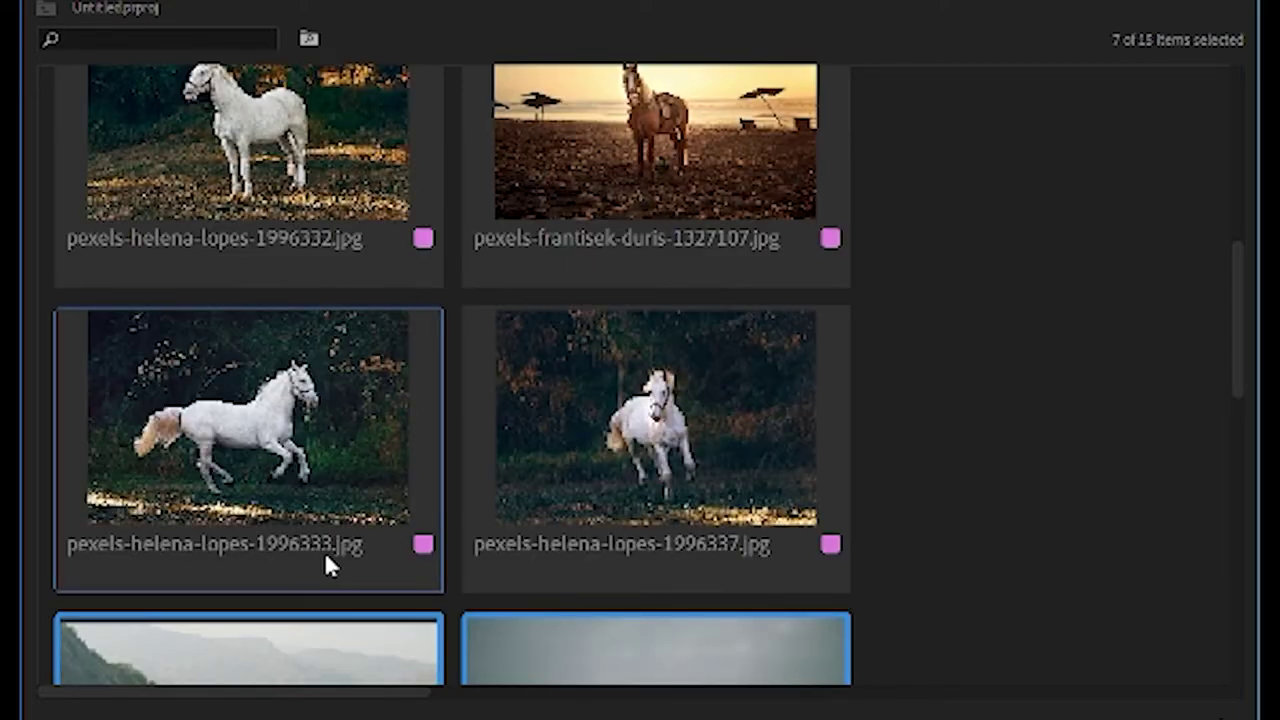
scroll(446, 555, "down", 4)
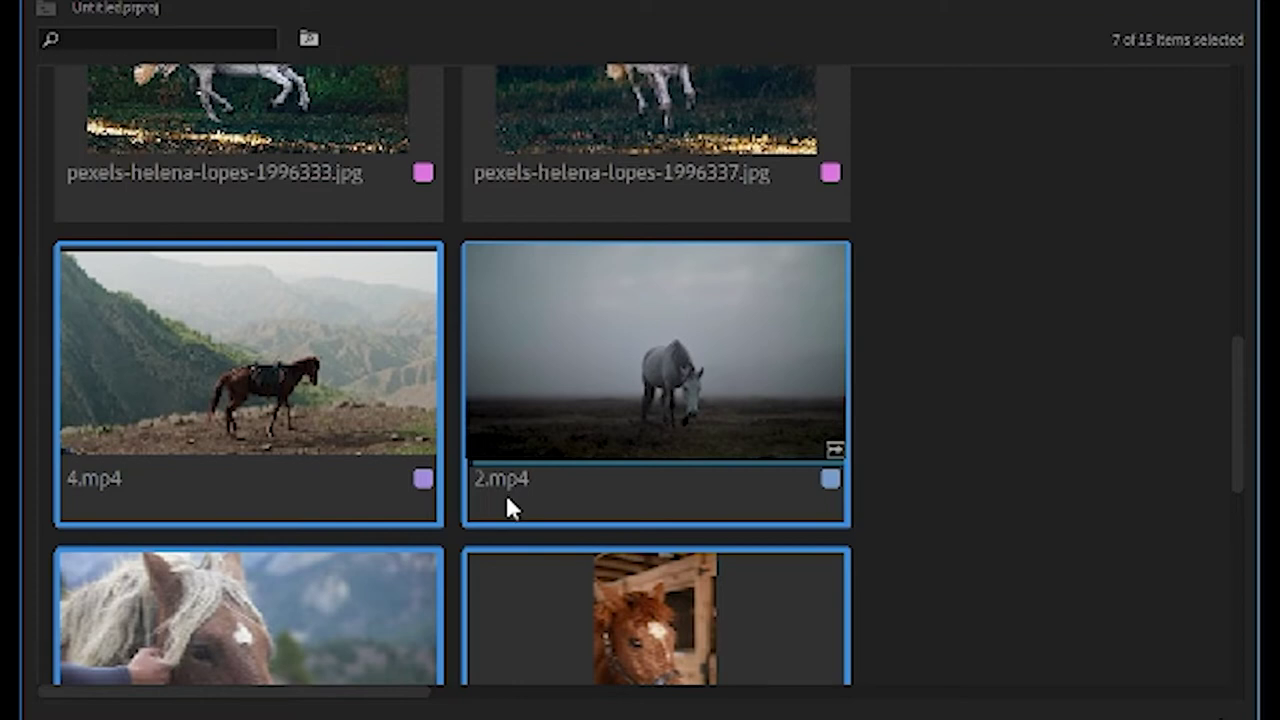
scroll(506, 494, "down", 5)
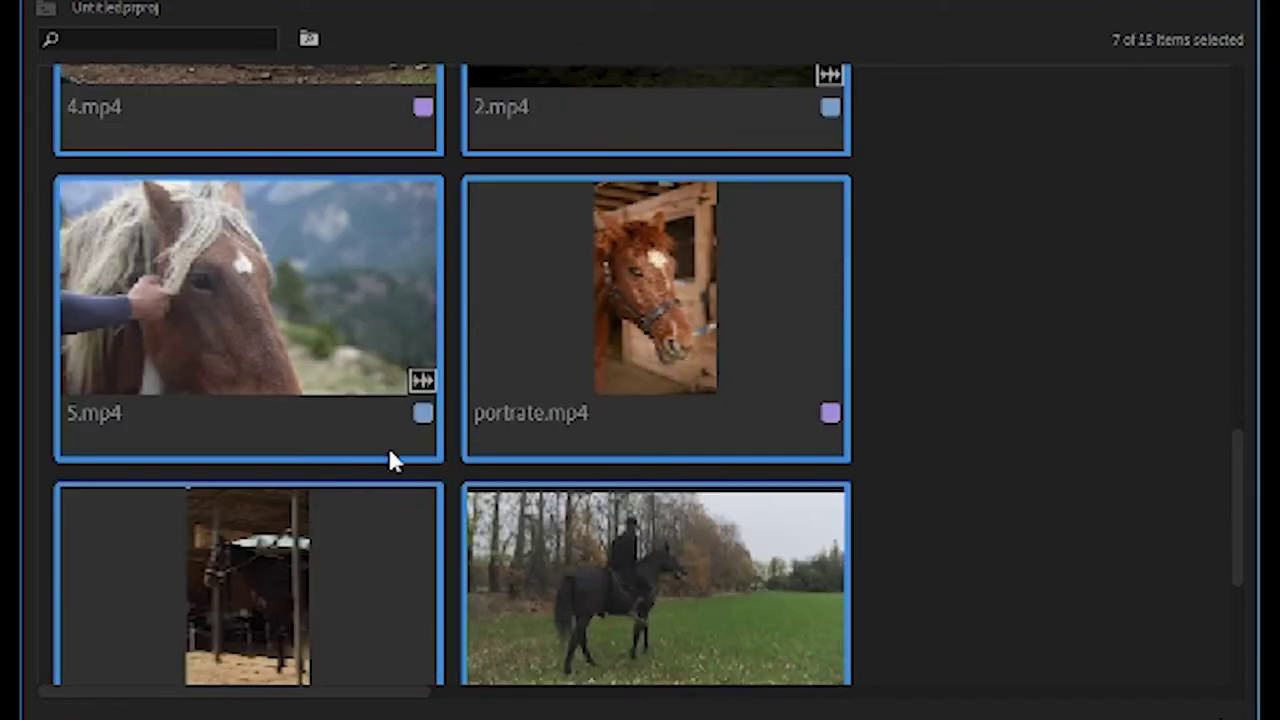
scroll(322, 367, "up", 5)
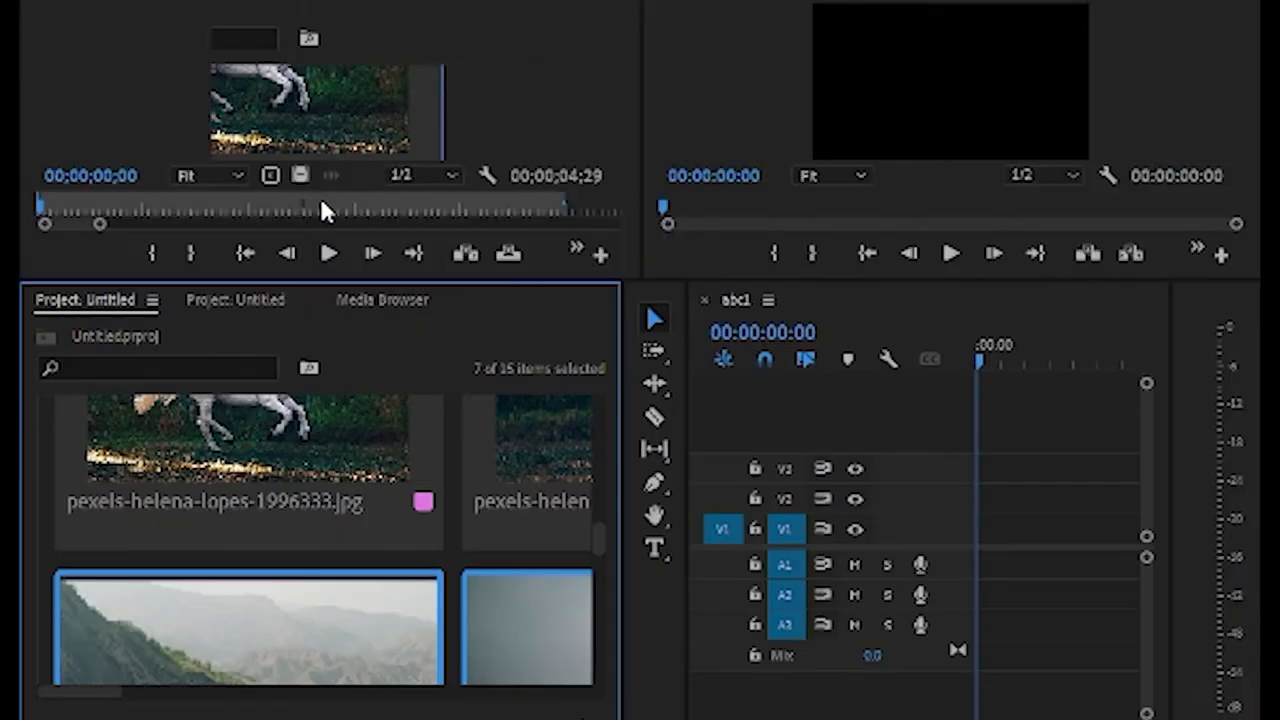
Step: Load 4.mp4 in the Source monitor and play it
scroll(306, 537, "down", 1)
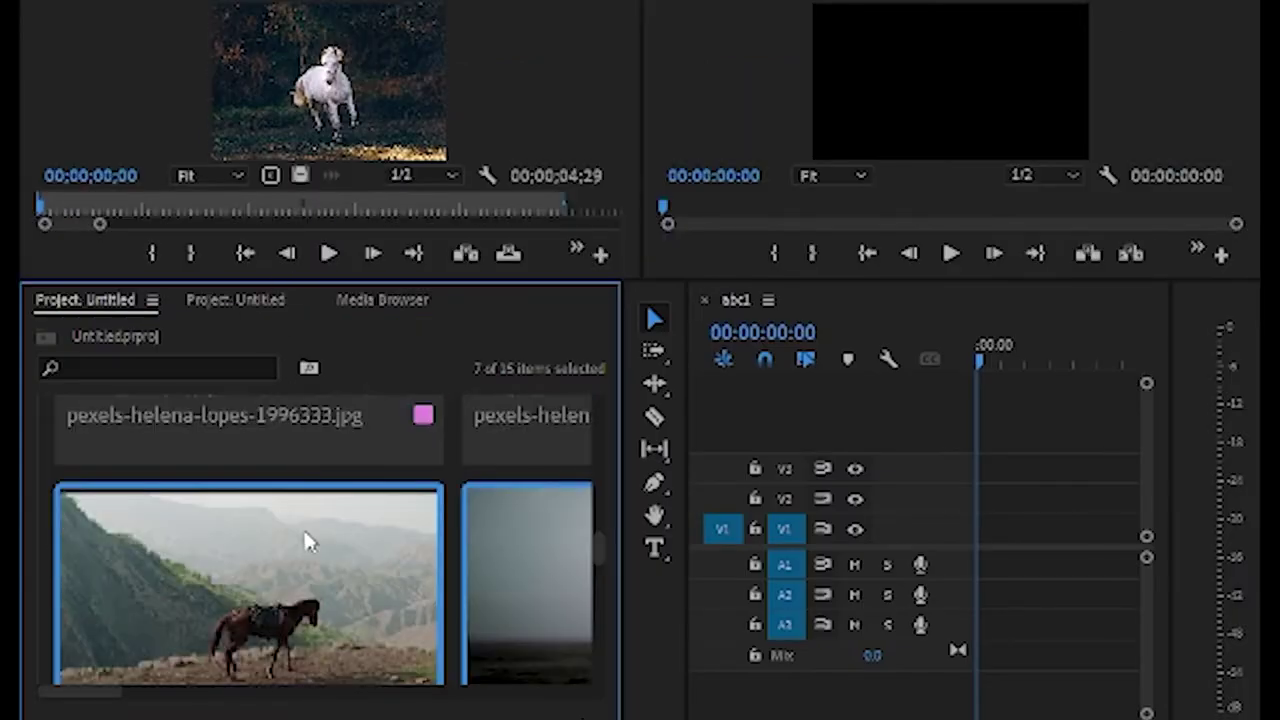
double_click(305, 597)
left_click(330, 252)
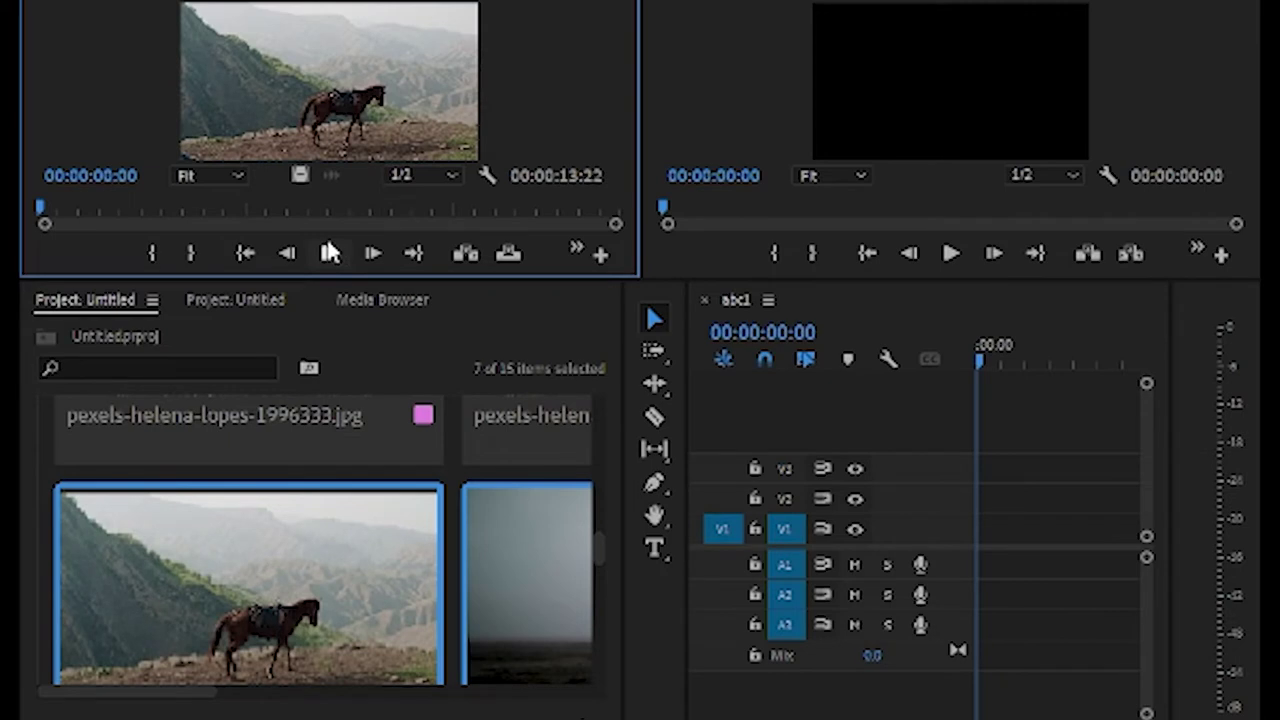
left_click(330, 252)
Step: Load the photo of the white horse running sideways in the Source monitor
scroll(235, 547, "up", 2)
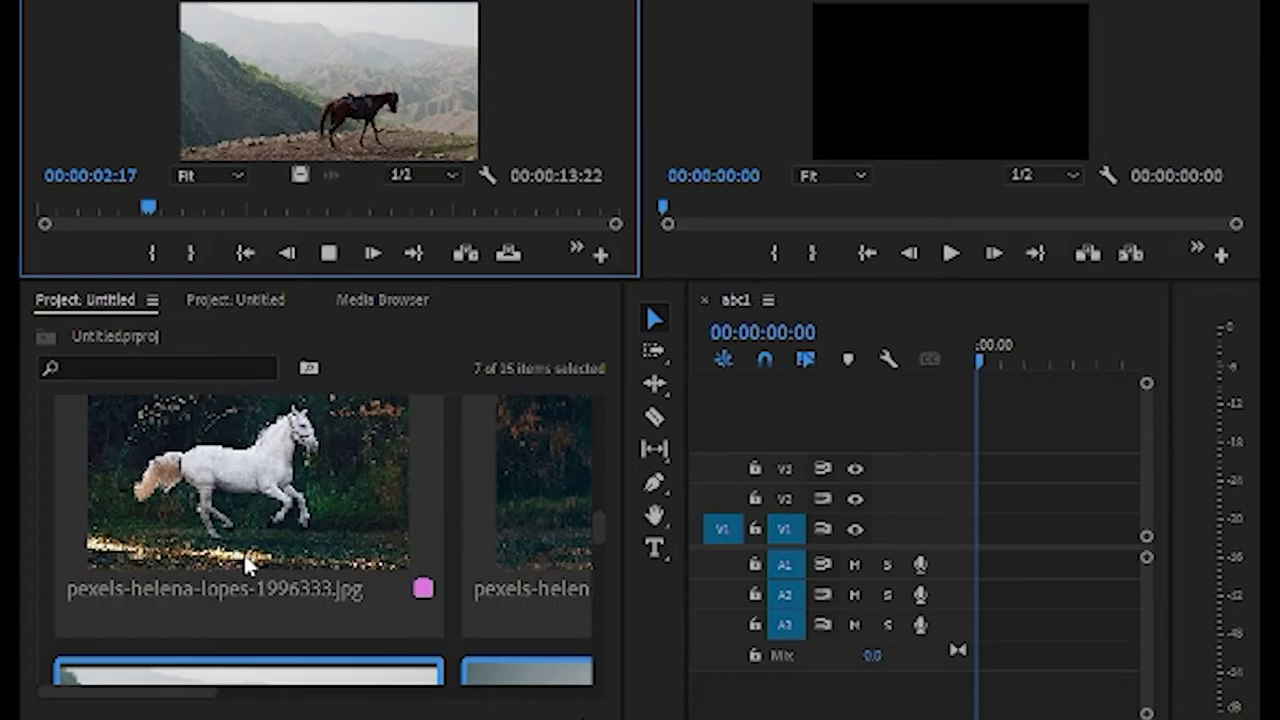
double_click(243, 552)
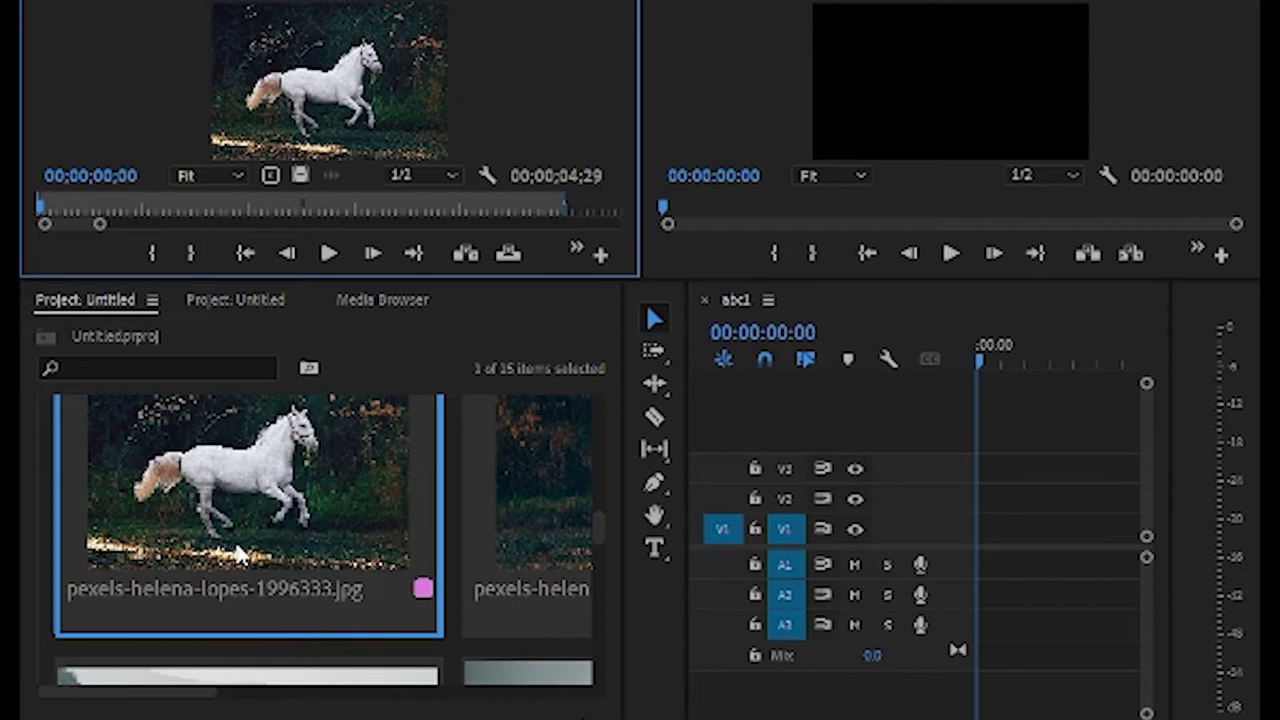
left_click(294, 521)
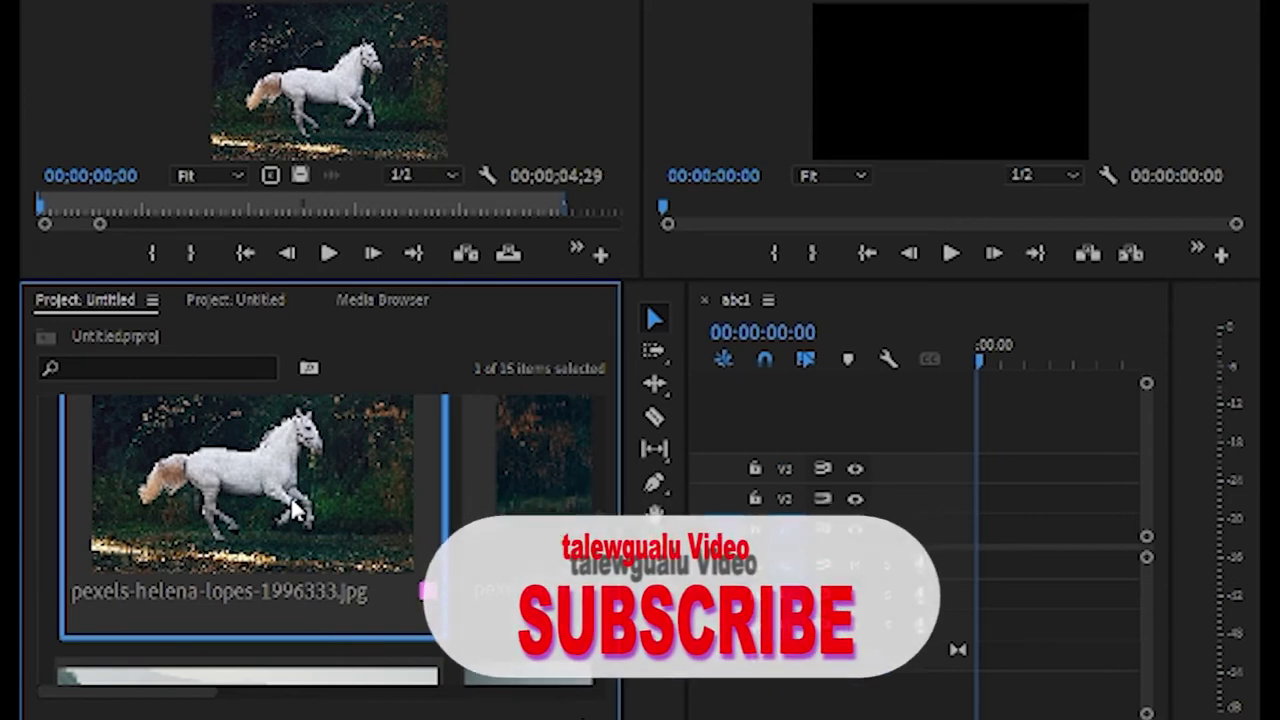
Step: Find portrate 3.mp4 among the imported clips and load it in the Source monitor
scroll(293, 505, "down", 5)
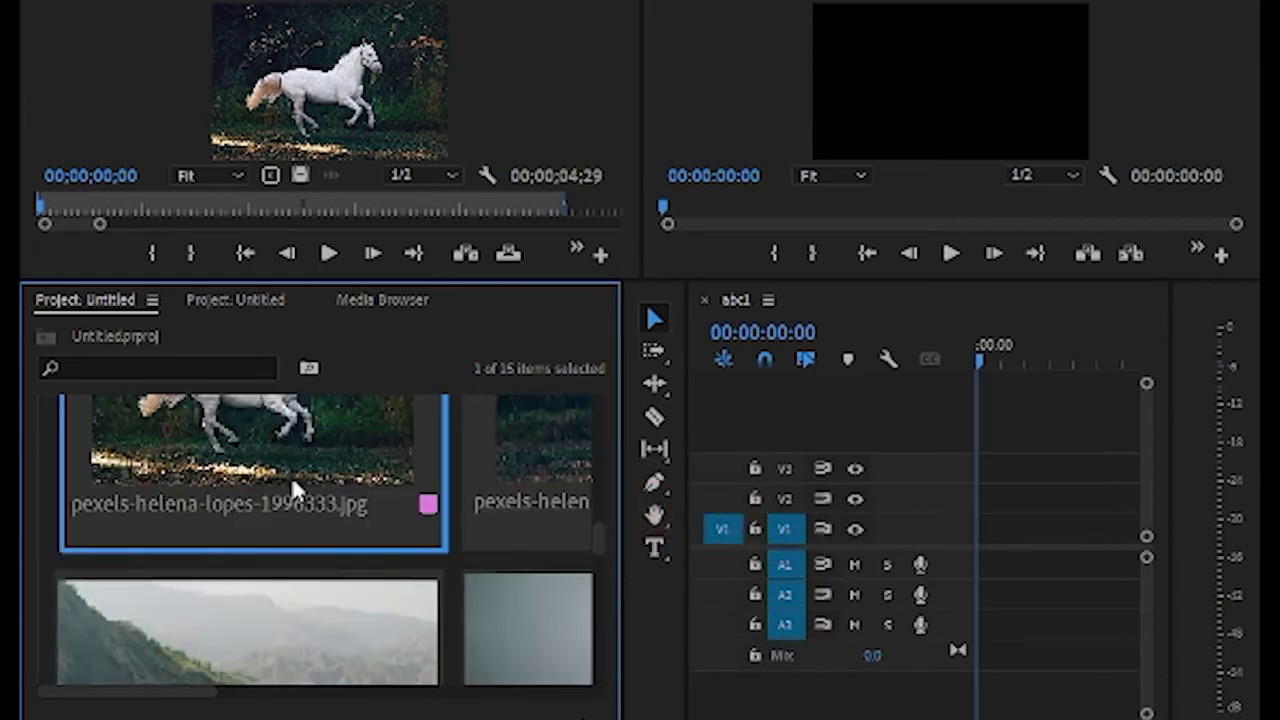
scroll(294, 482, "down", 2)
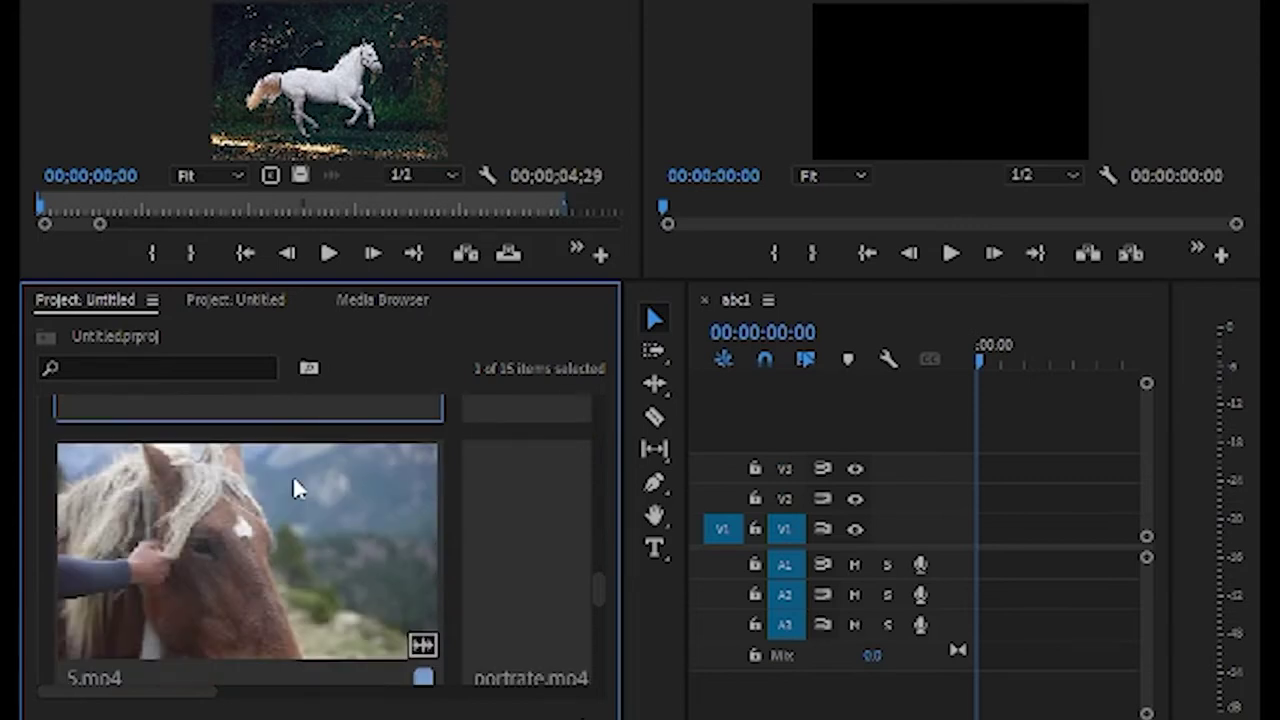
scroll(296, 483, "down", 2)
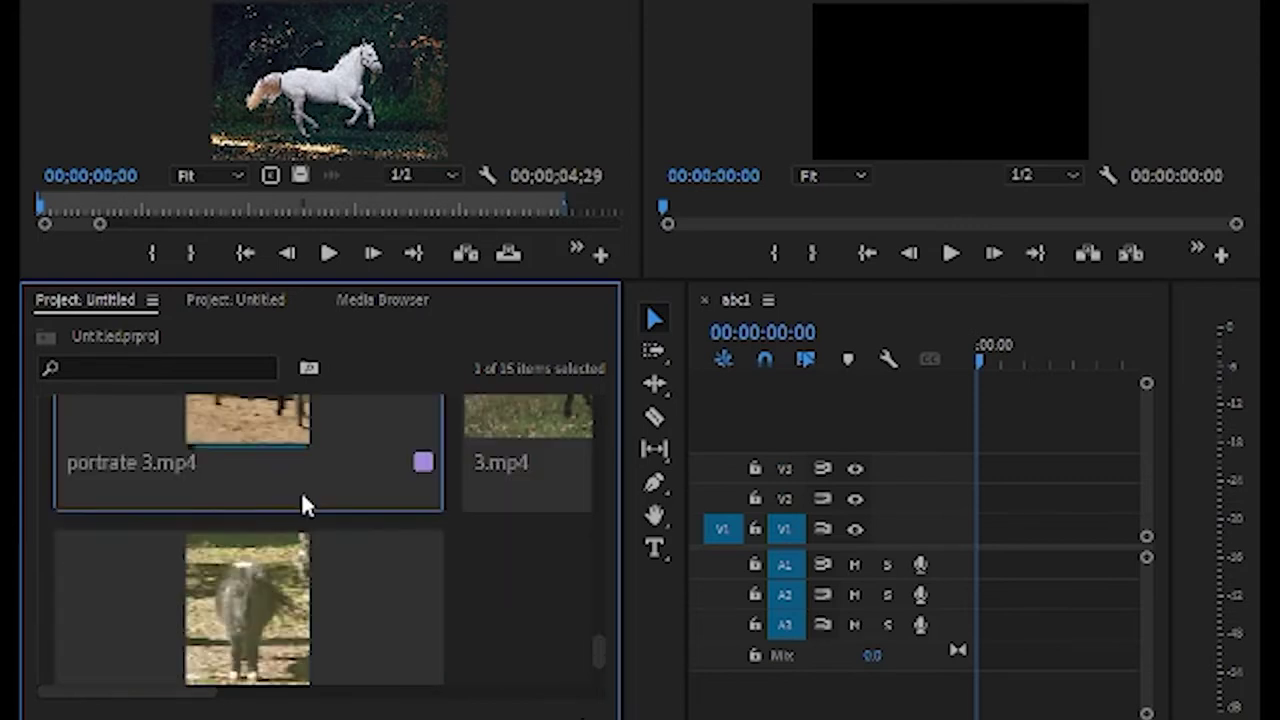
scroll(301, 491, "up", 2)
double_click(273, 497)
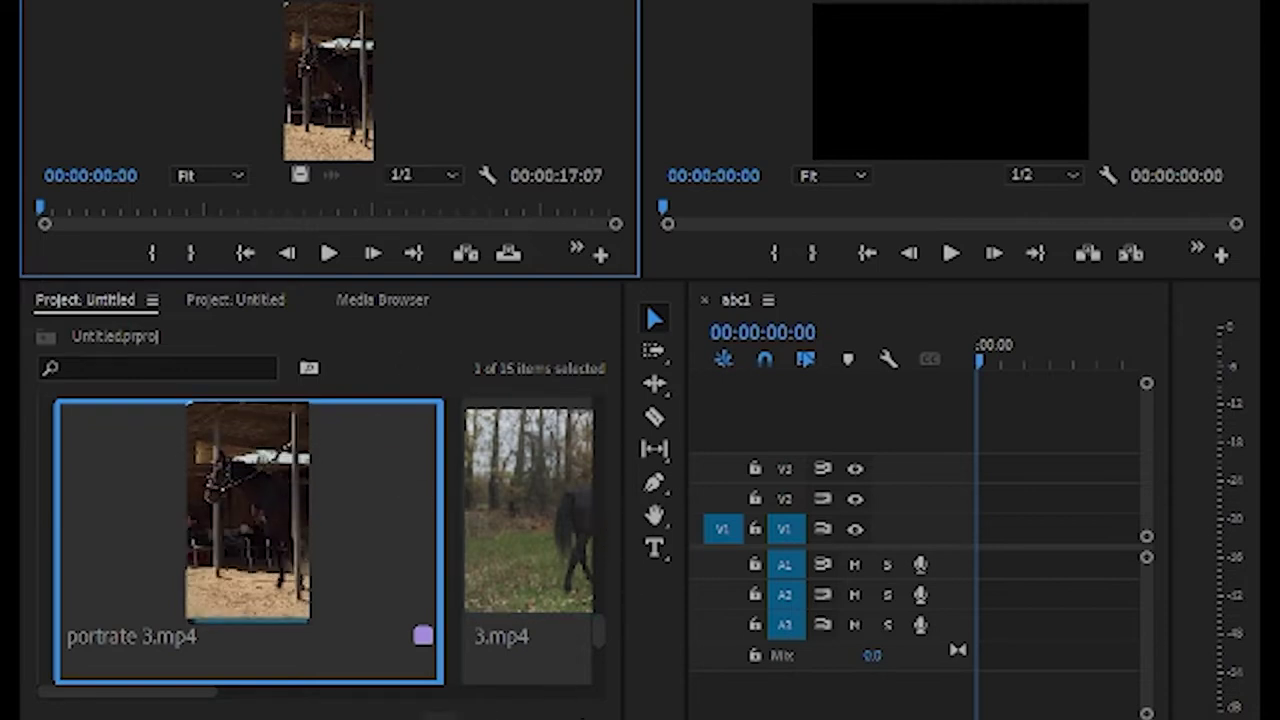
Step: Create a new bin in the project with no clips selected
scroll(380, 480, "down", 3)
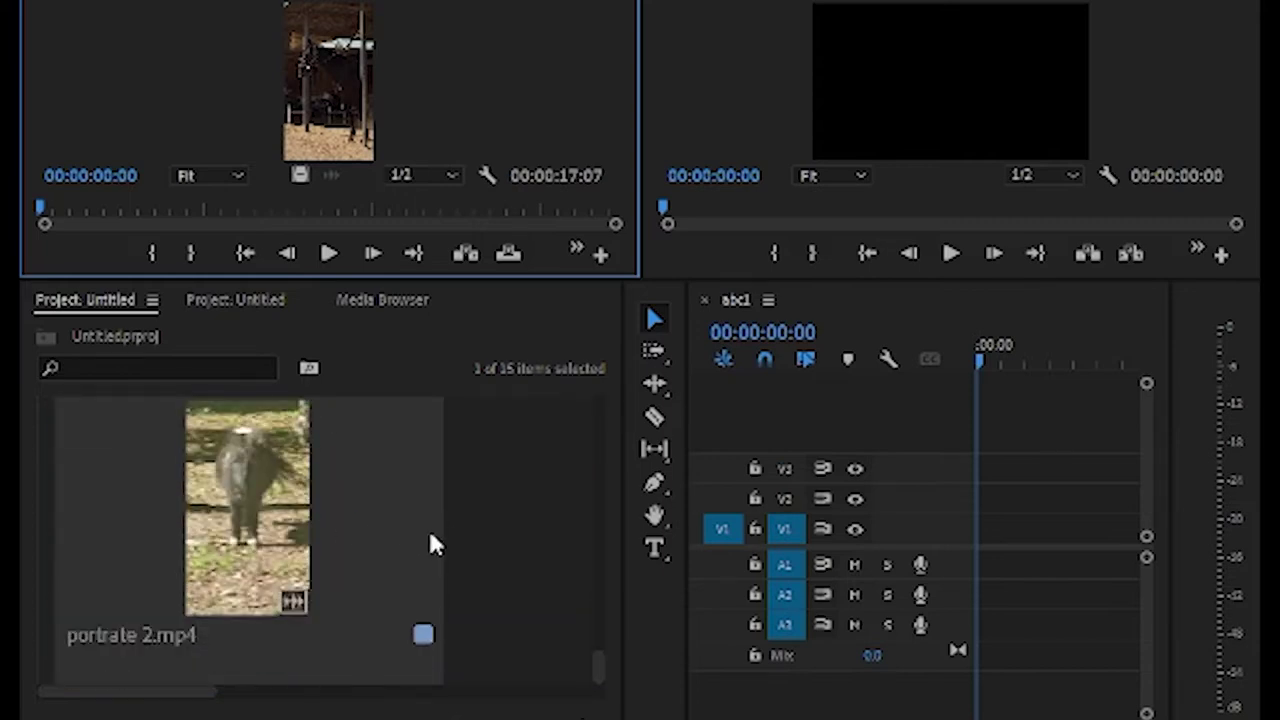
scroll(494, 457, "down", 10)
scroll(519, 521, "down", 10)
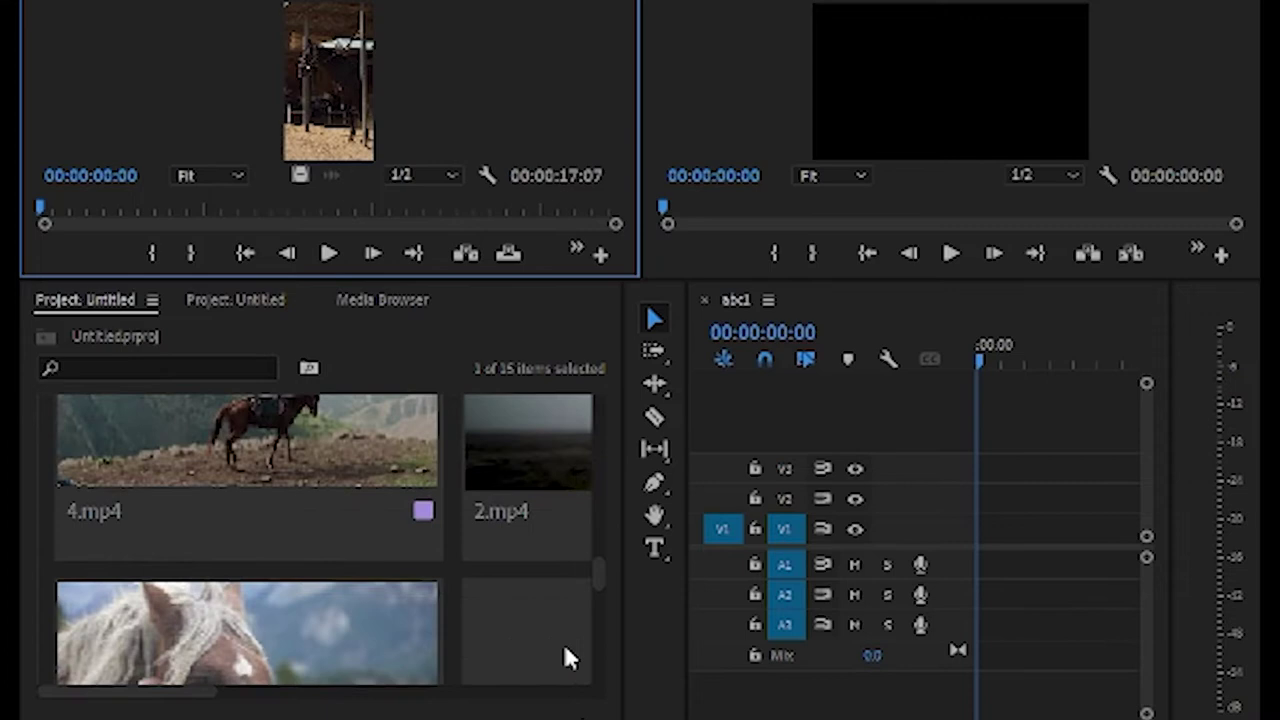
scroll(566, 657, "down", 3)
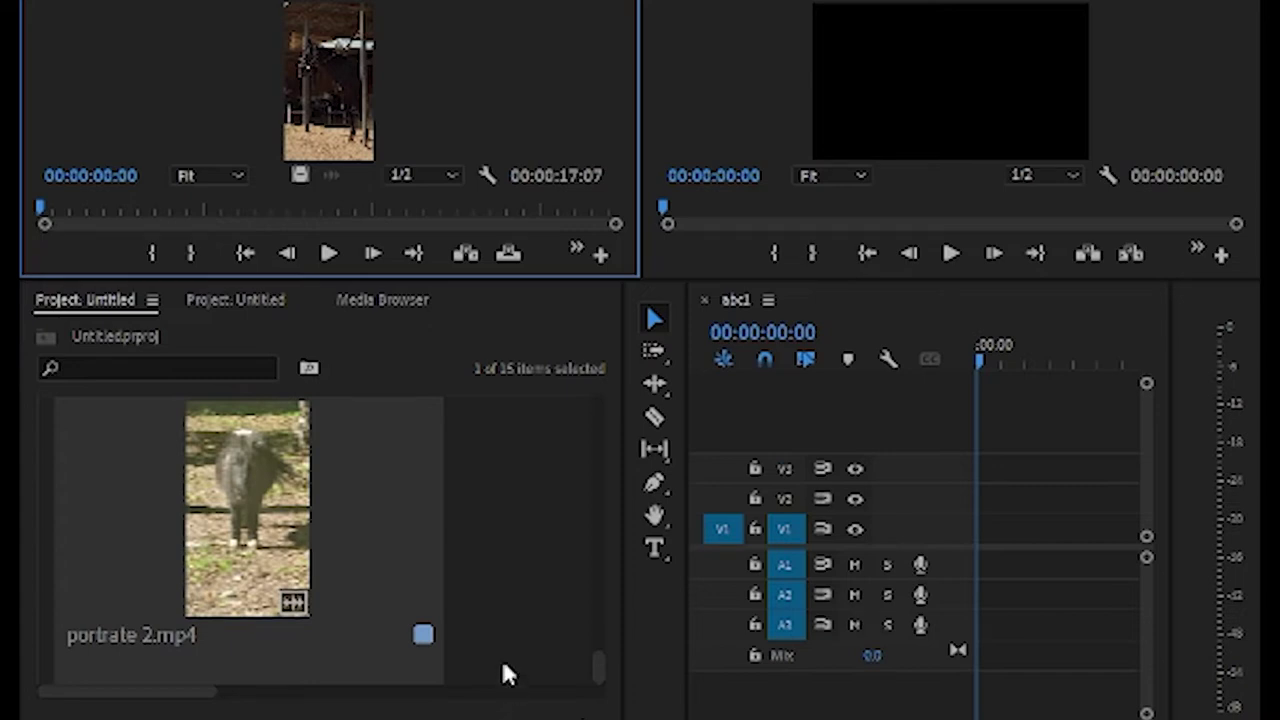
left_click(494, 592)
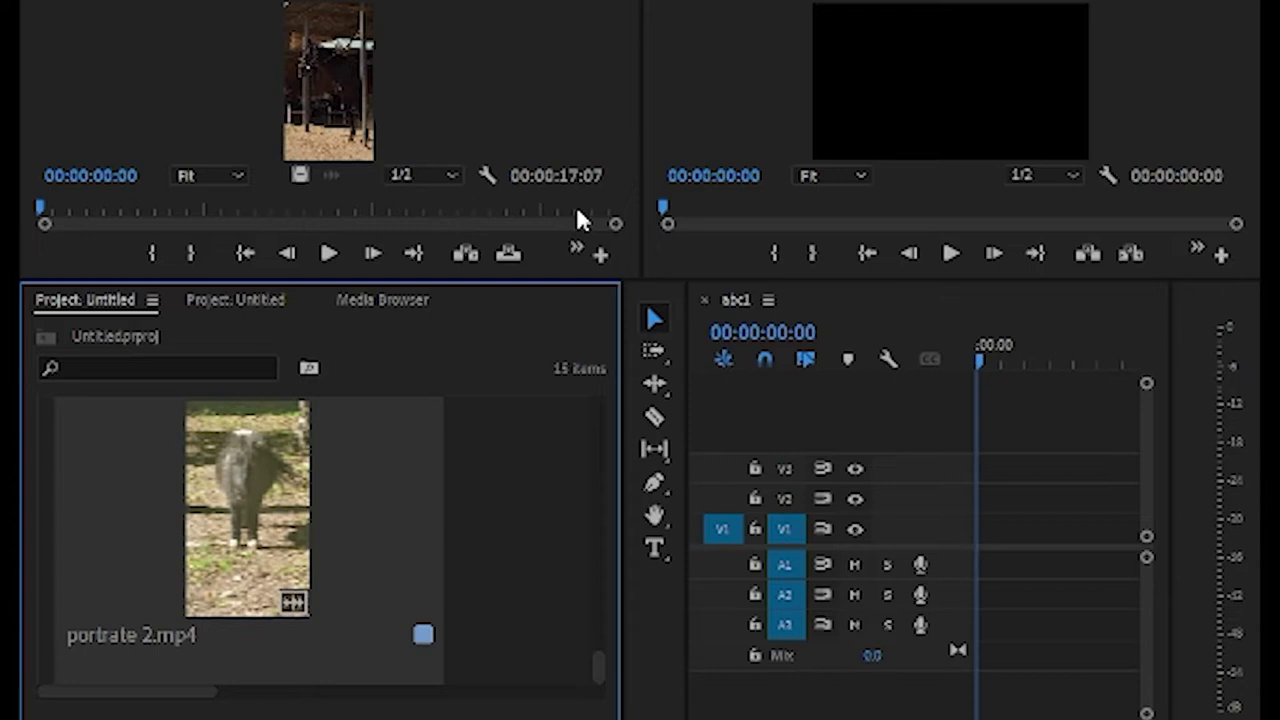
key("ctrl+b")
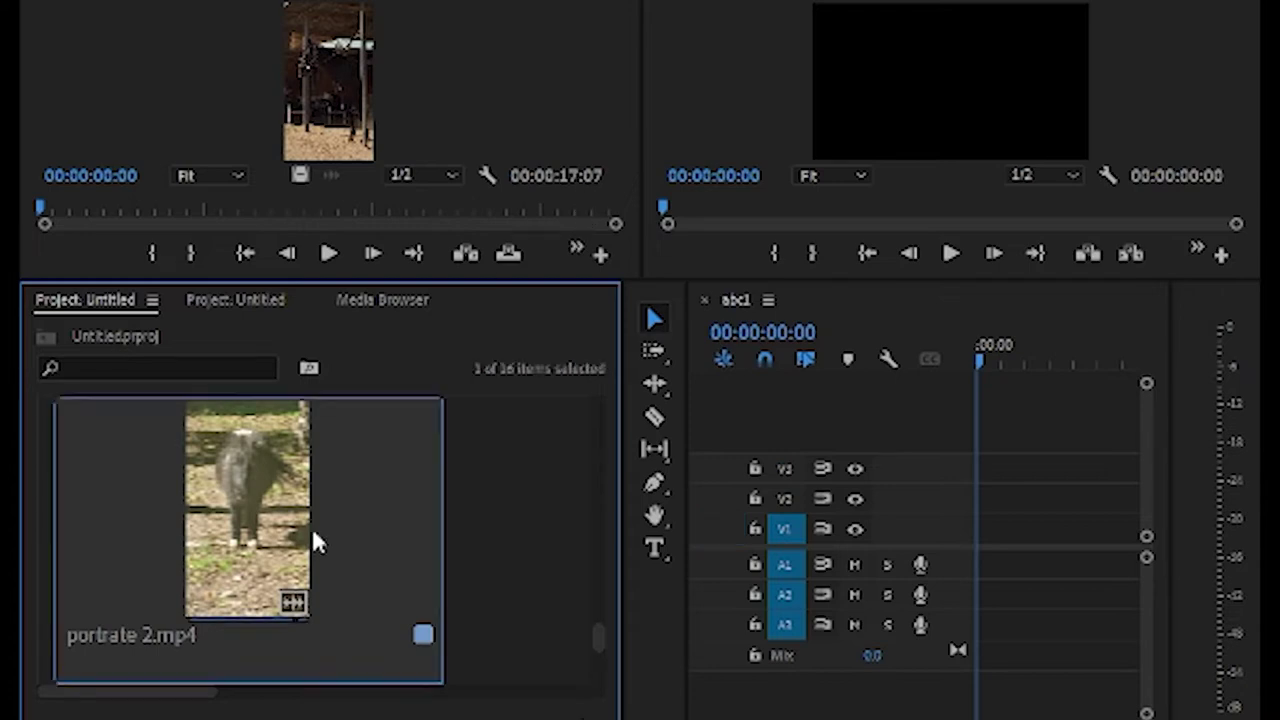
Step: Try to name the new bin "pictures"
scroll(494, 600, "down", 2)
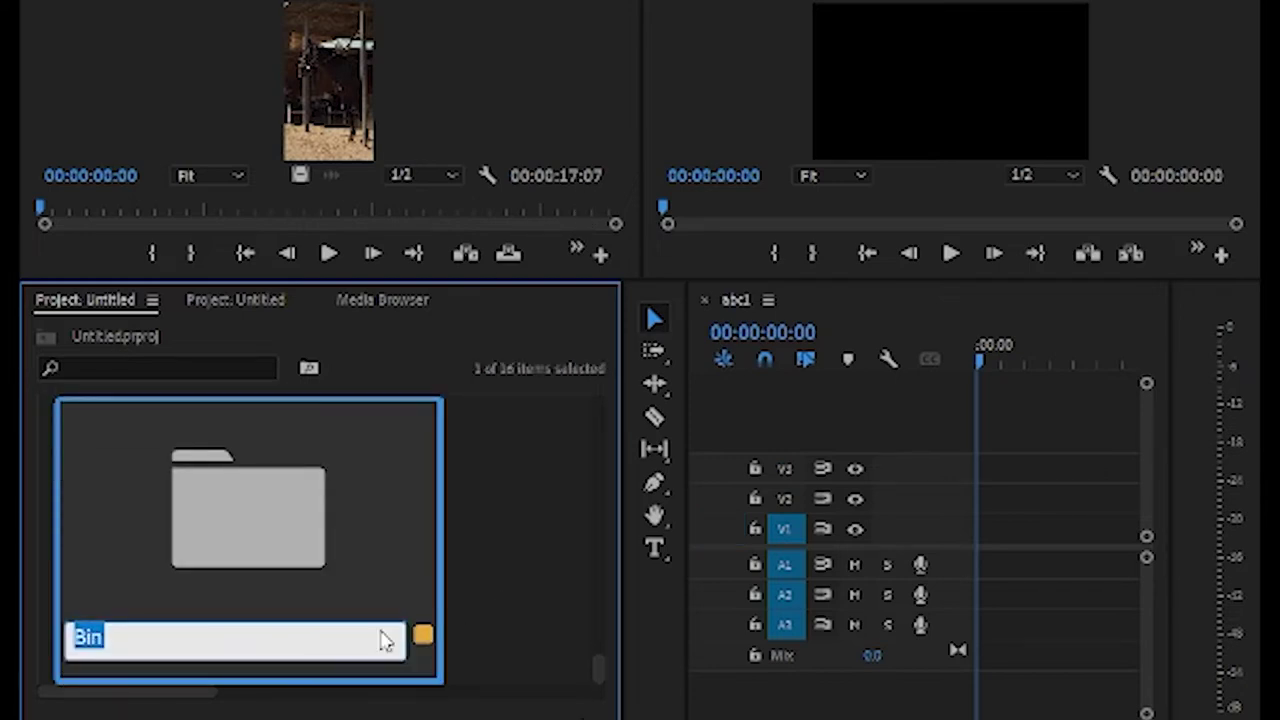
type("pictures")
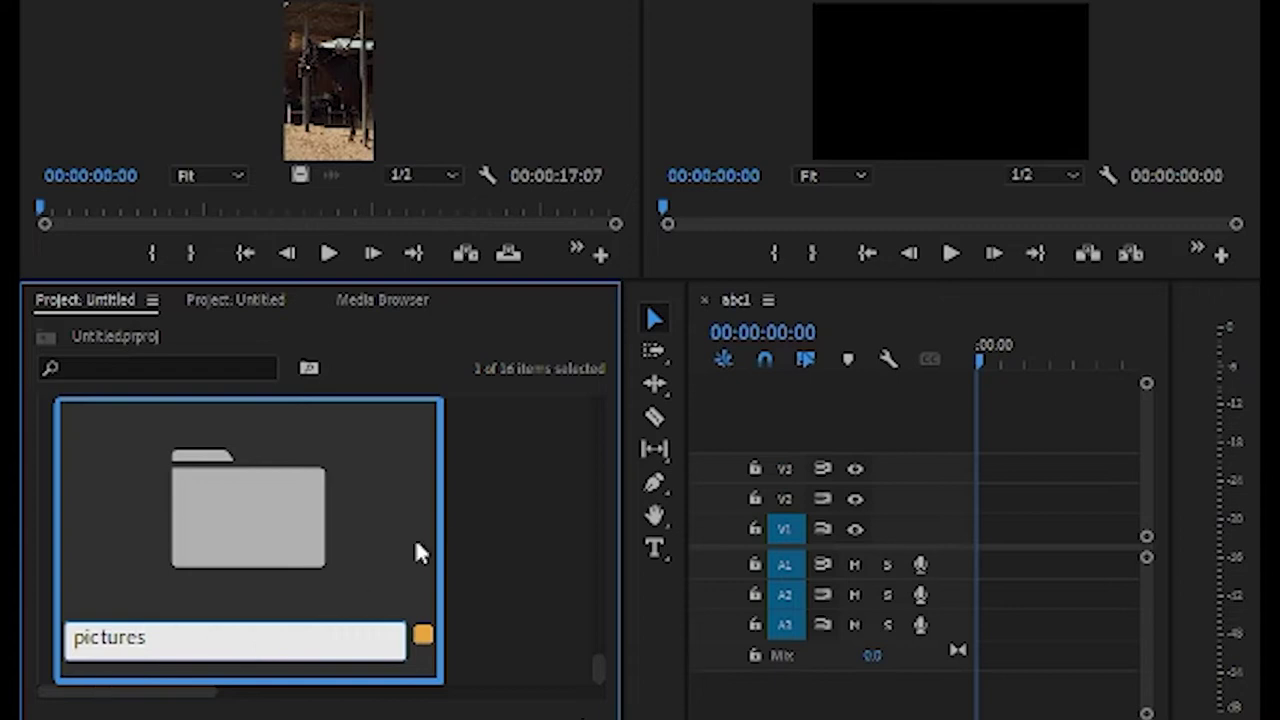
left_click(470, 565)
Step: Maximize the Project panel and show the project items as a list
scroll(479, 565, "up", 2)
scroll(482, 557, "up", 8)
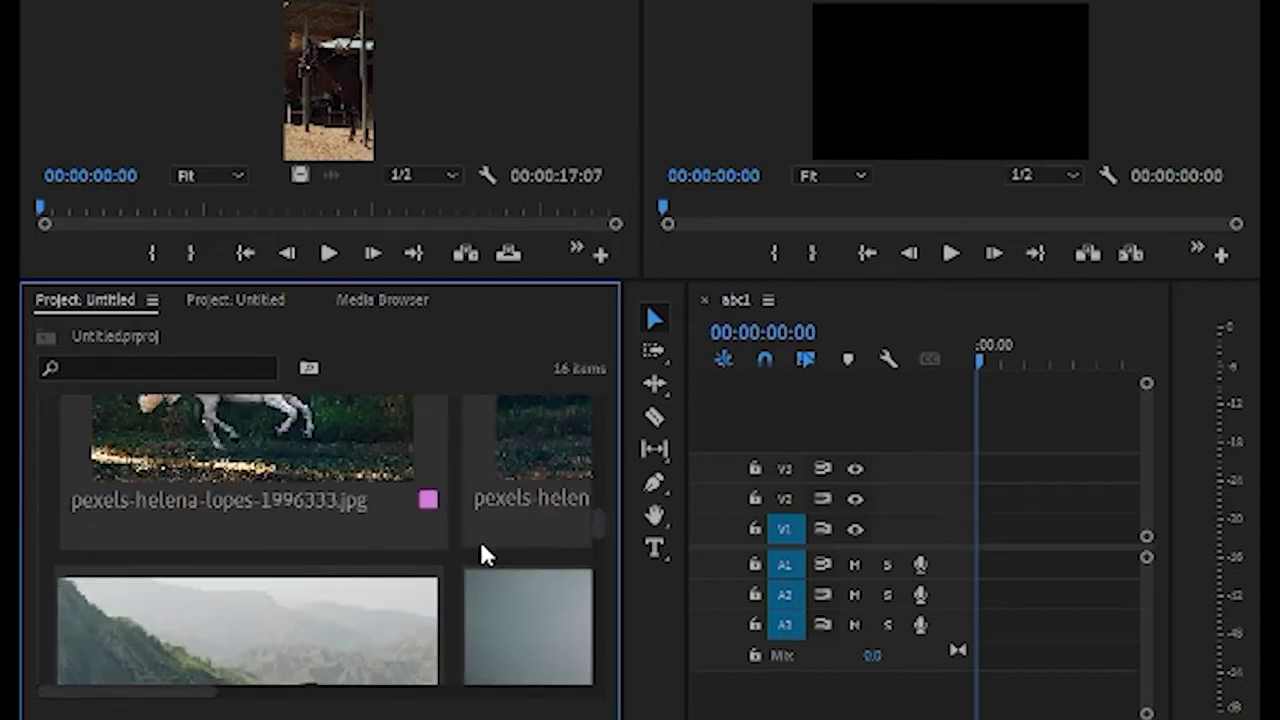
scroll(482, 557, "up", 2)
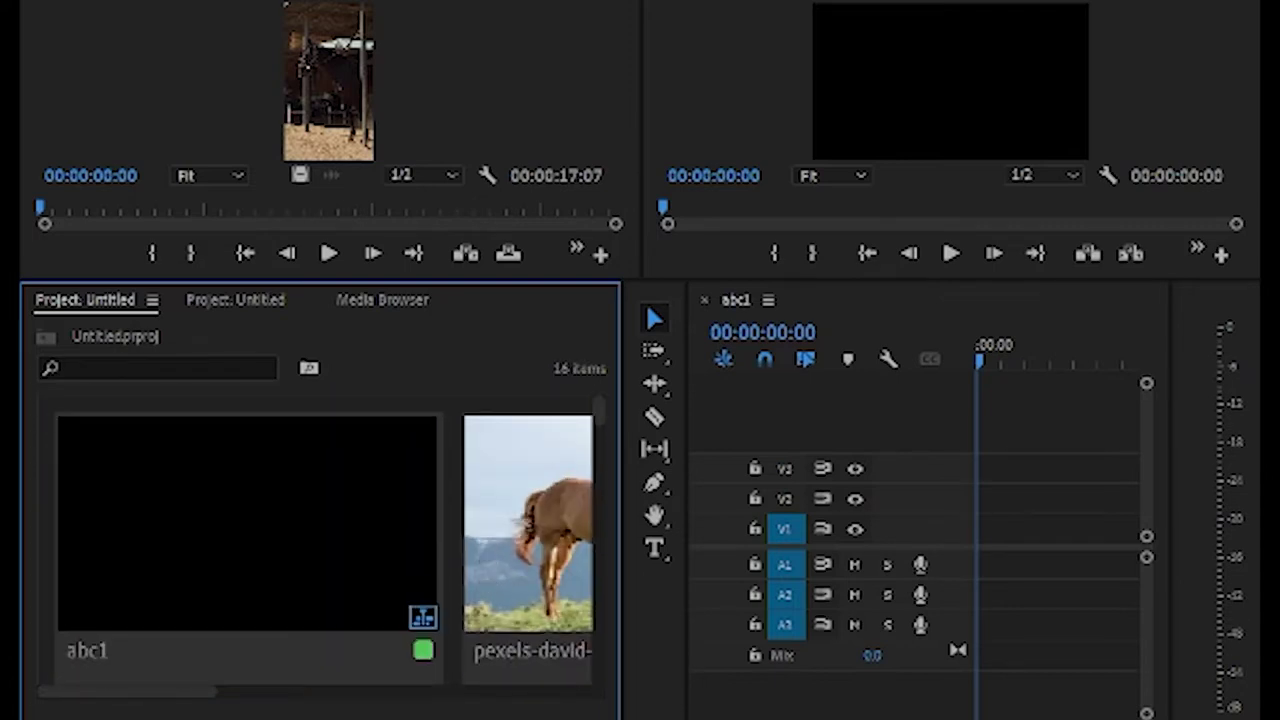
key("grave")
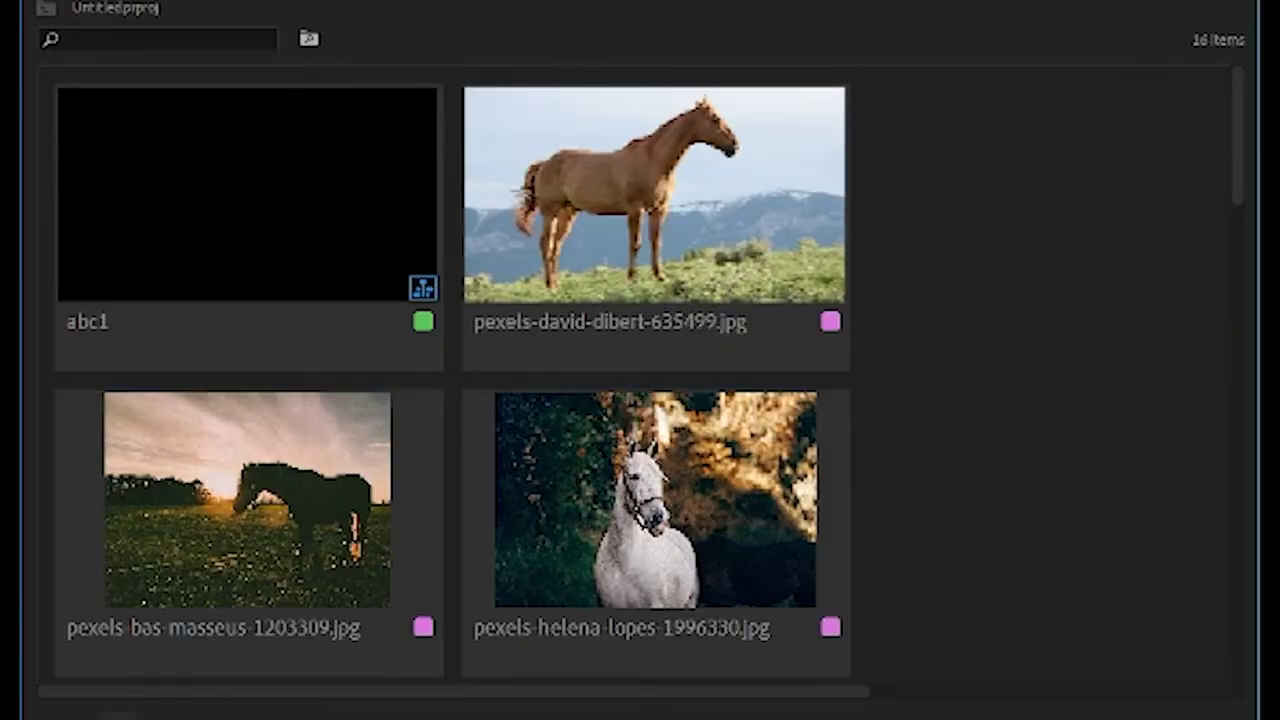
key("minus")
left_click(126, 705)
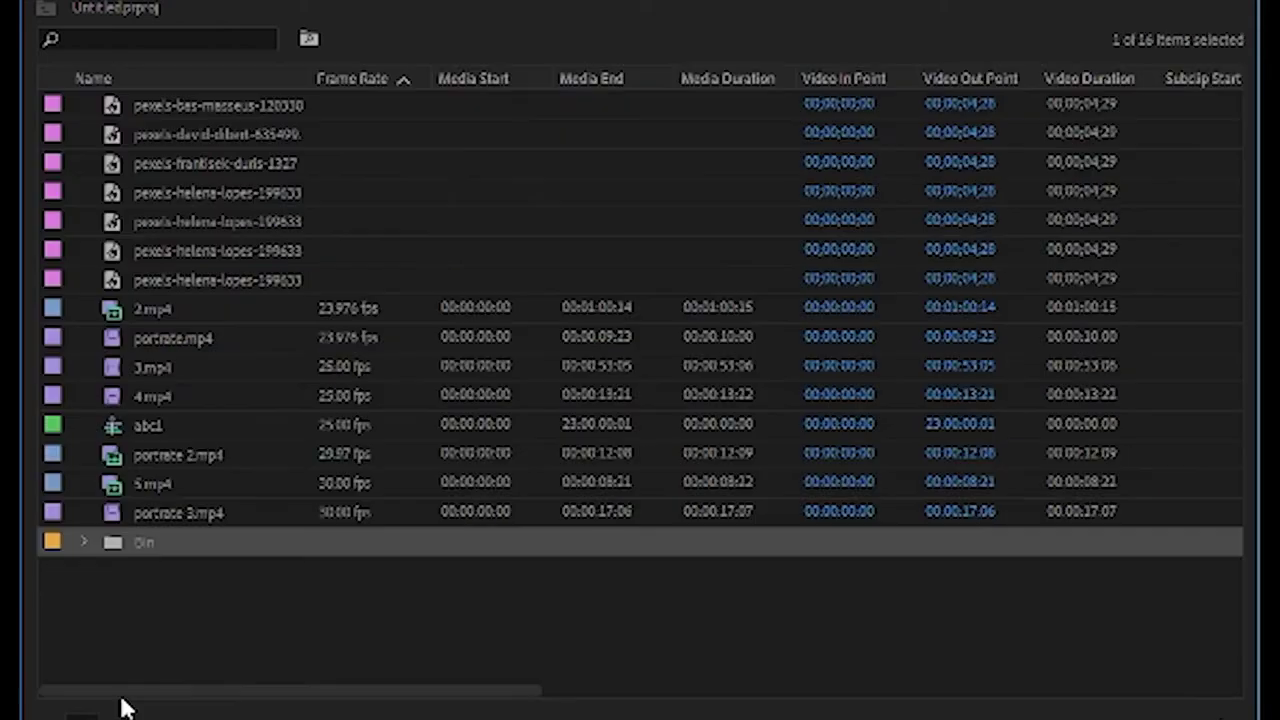
Step: Move the seven pexels photos into the bin named Bin, check its contents and leave it collapsed
left_click(252, 106)
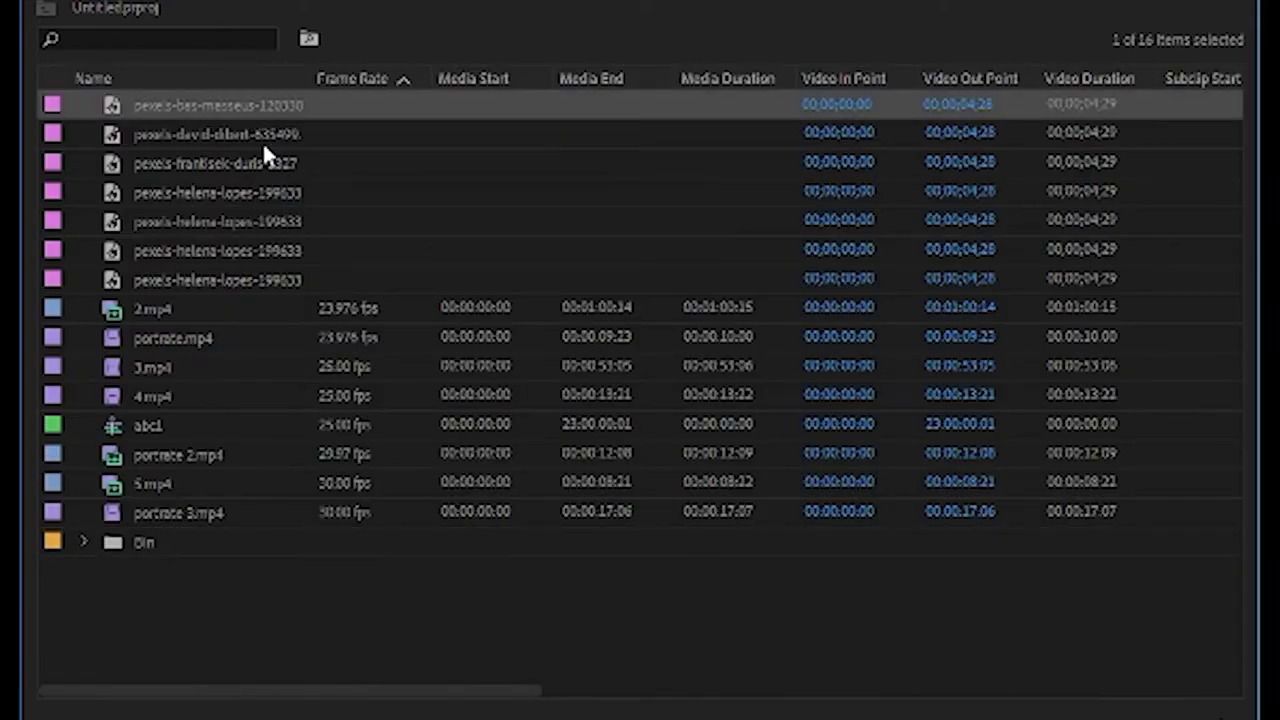
left_click(264, 138)
left_click(237, 284)
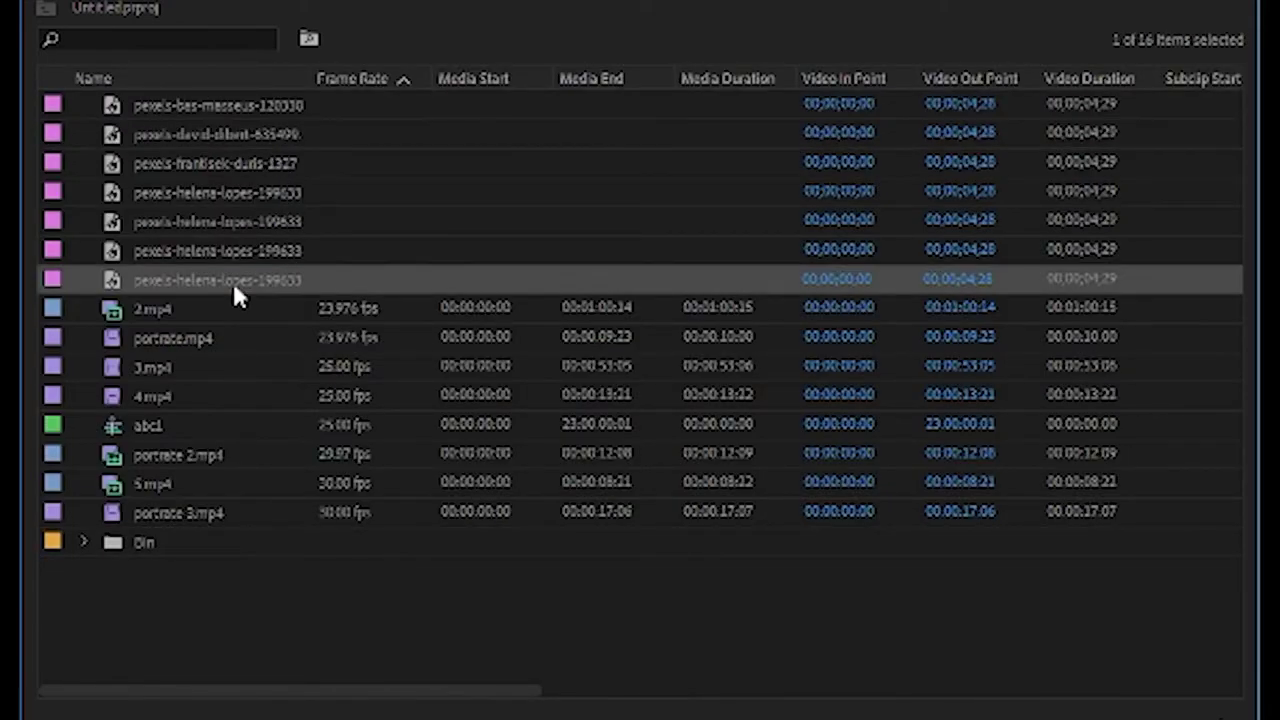
left_click(252, 106, "shift")
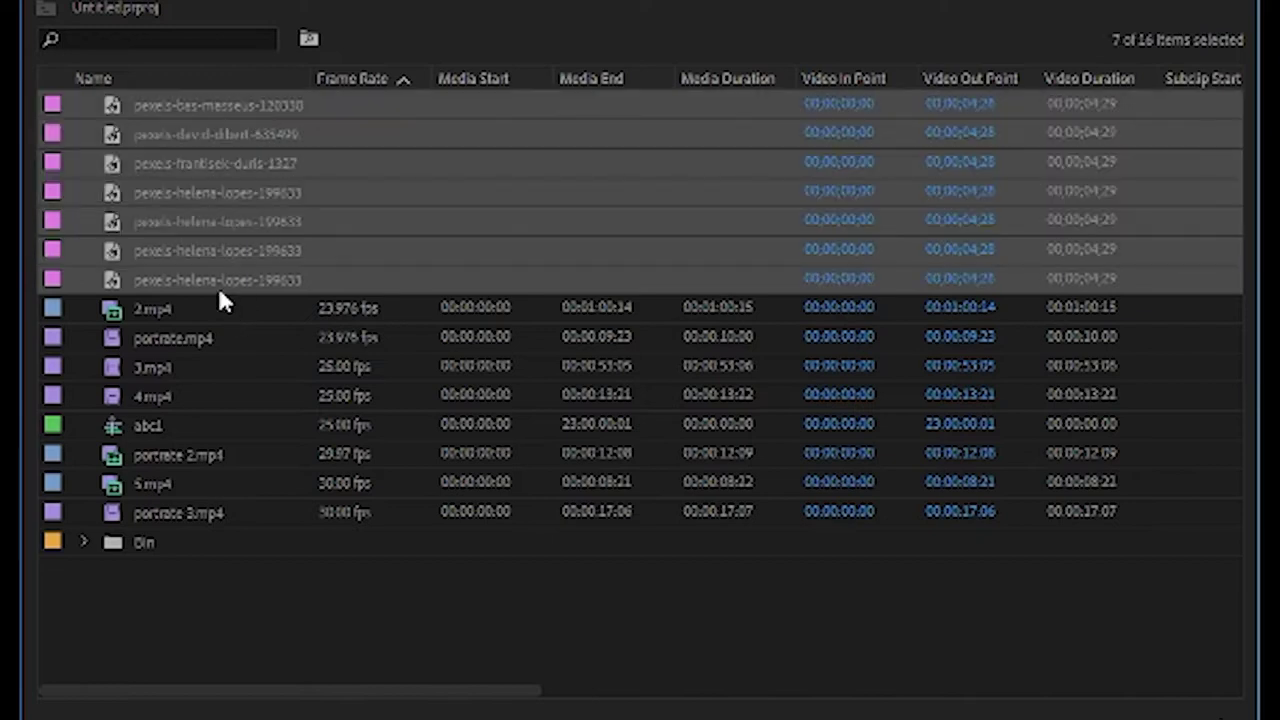
left_click_drag(214, 286, 145, 545)
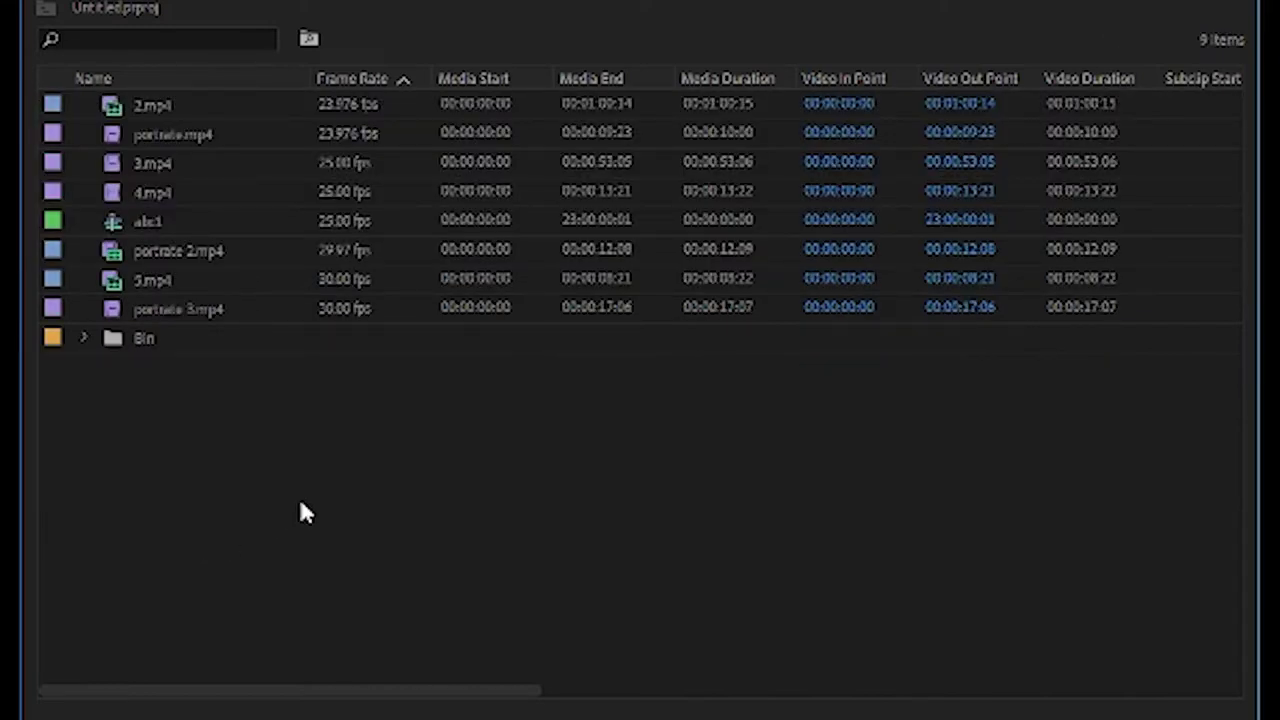
left_click(84, 339)
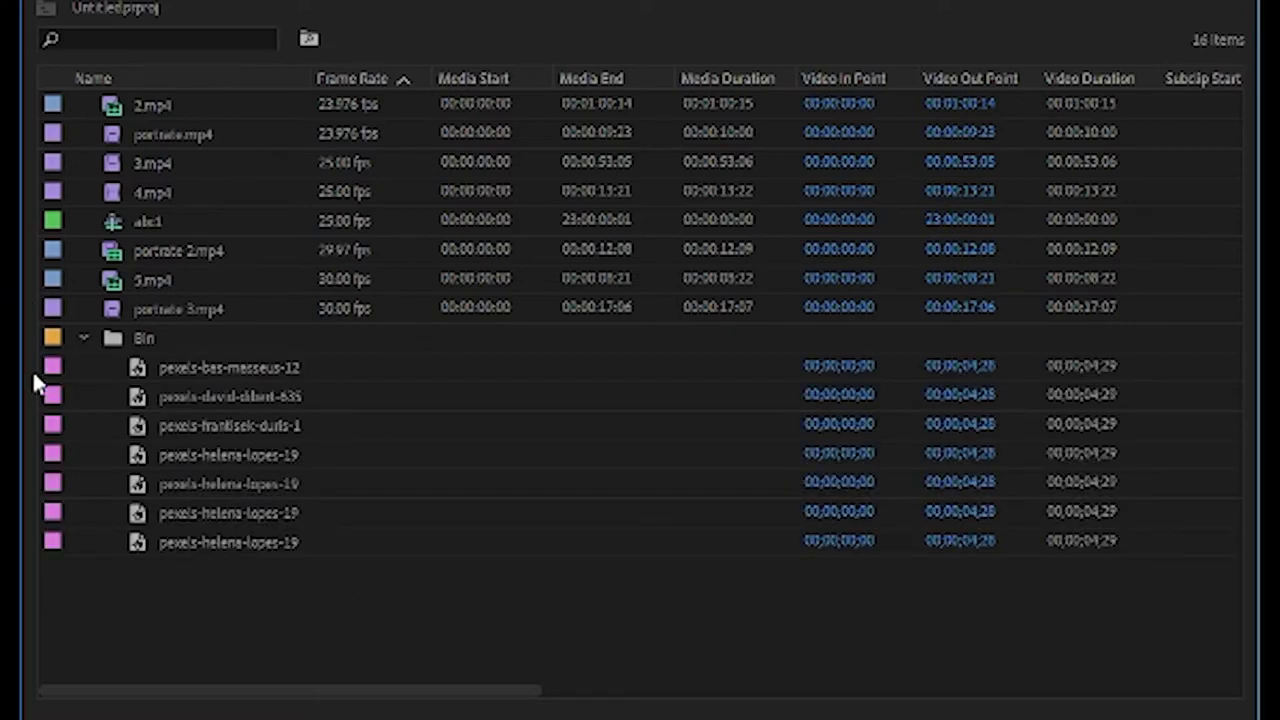
left_click(276, 541)
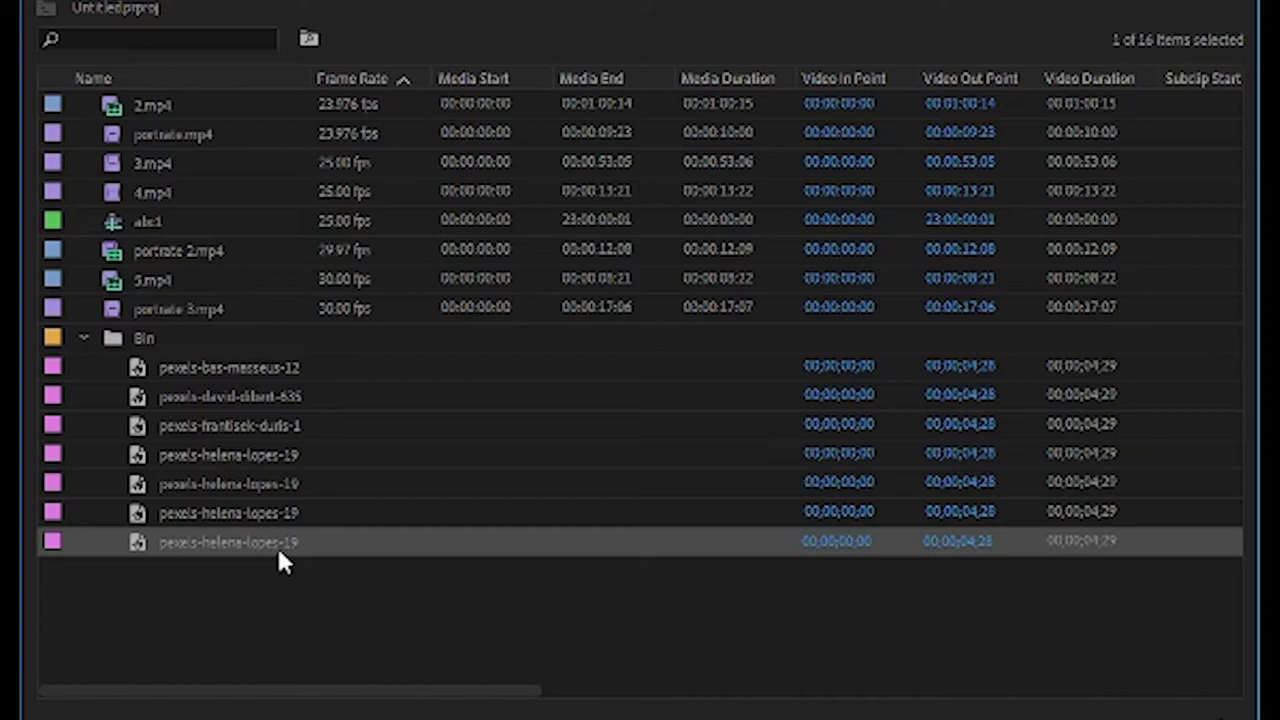
key("ctrl+shift+a")
left_click(84, 339)
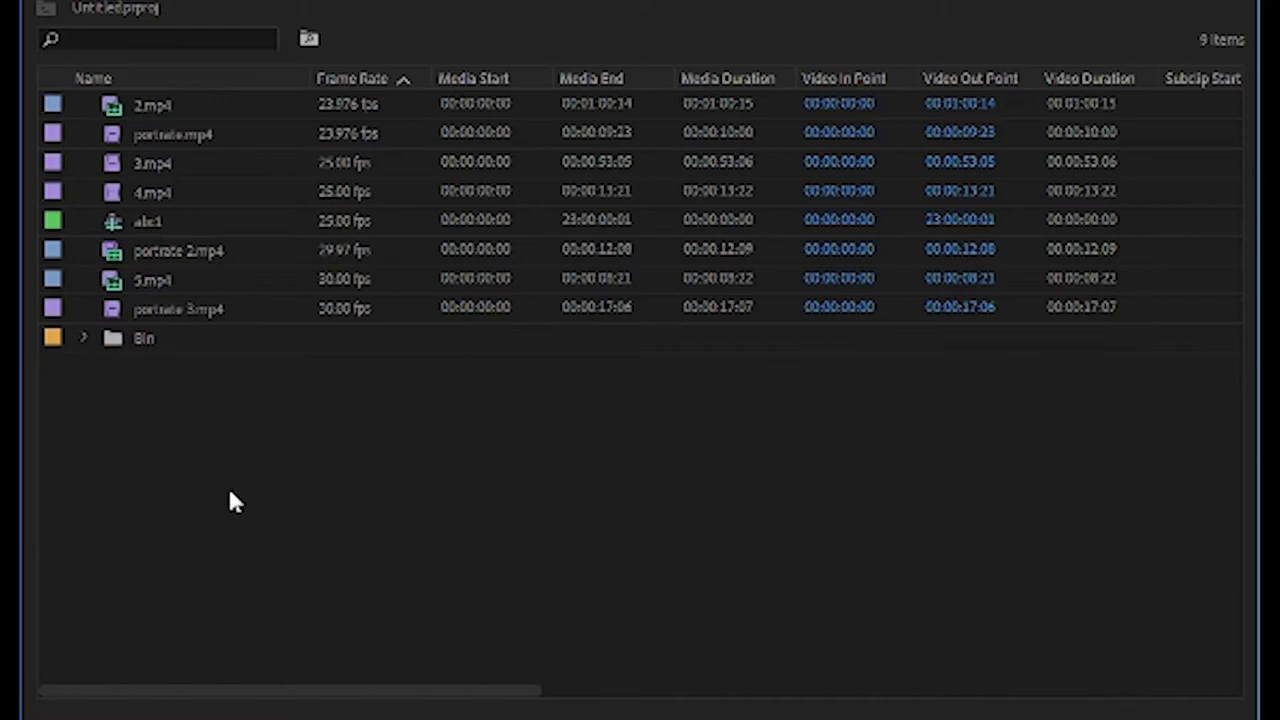
Step: Create a new bin named "audio" at the project's top level
key("ctrl+b")
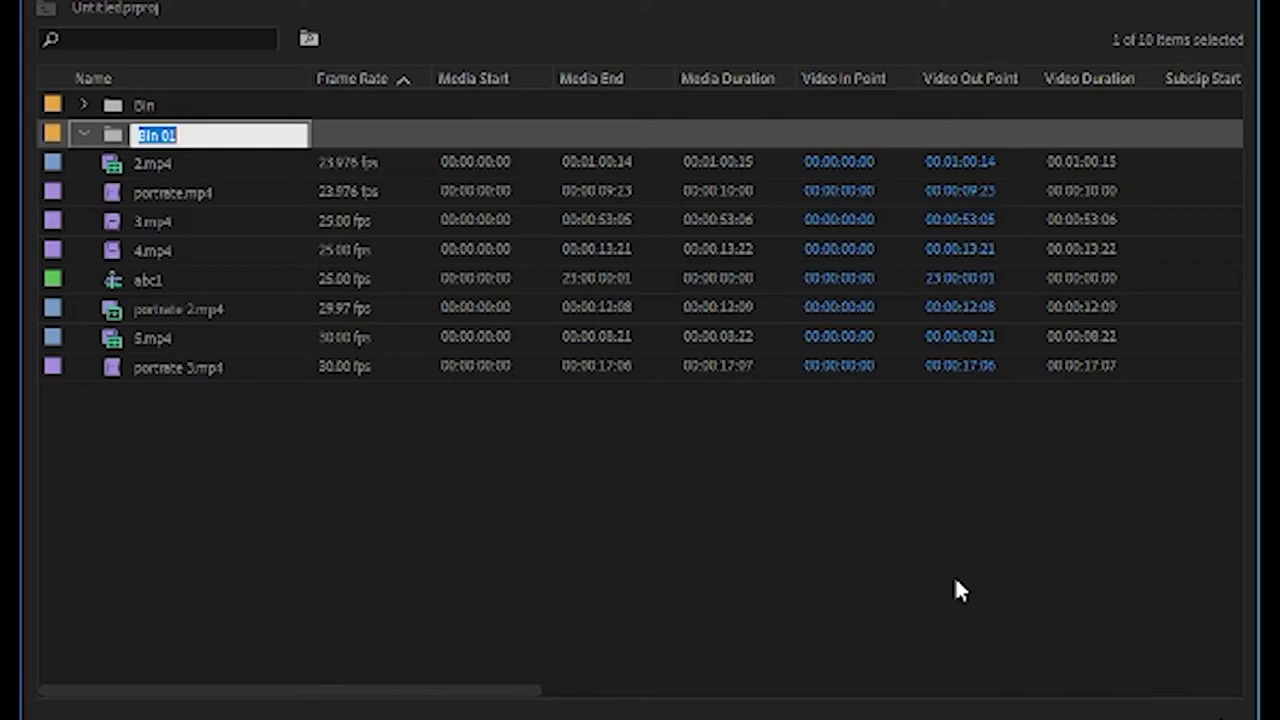
type("audio")
key("Tab")
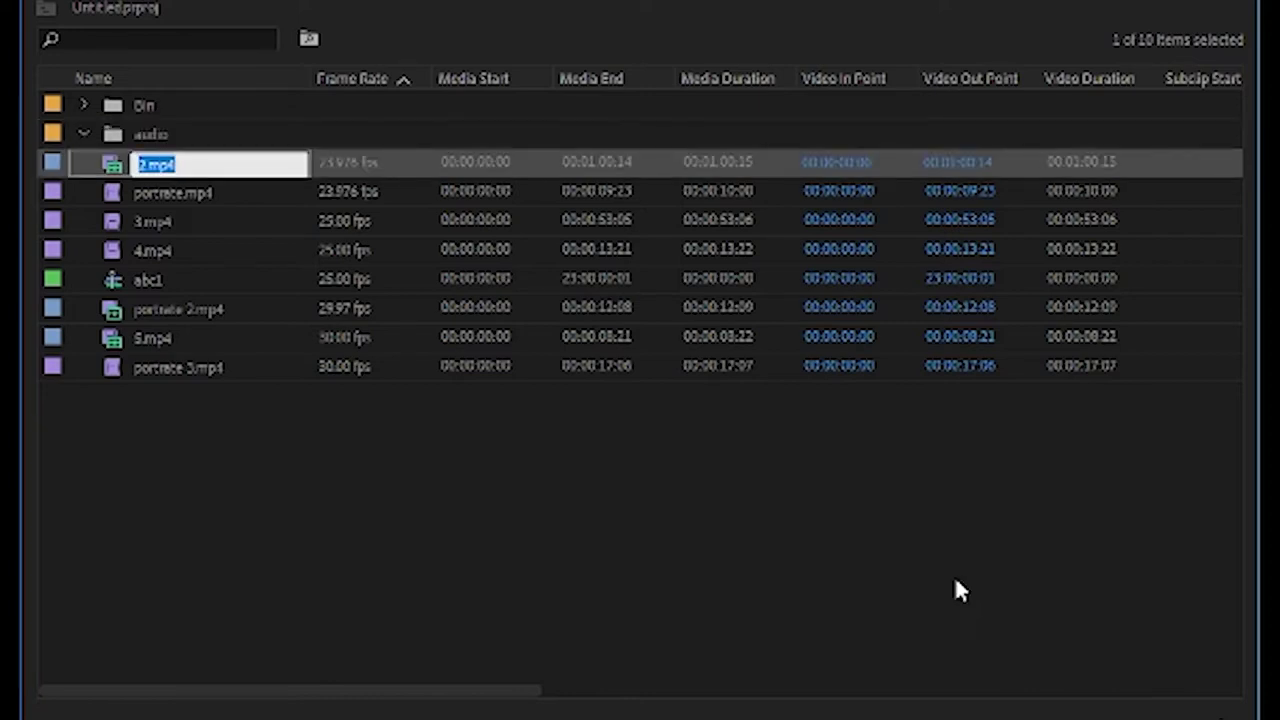
left_click(1077, 641)
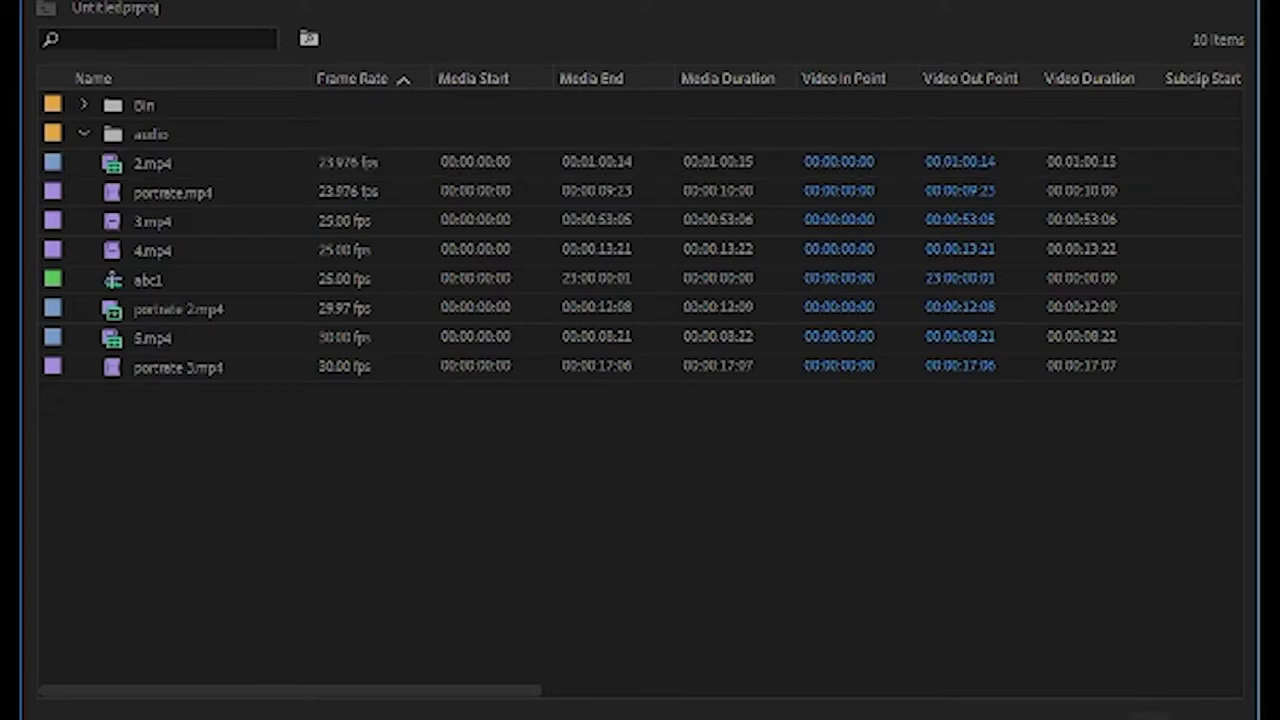
Step: Create another top-level bin and name it "portrait file"
key("ctrl+b")
type("porte")
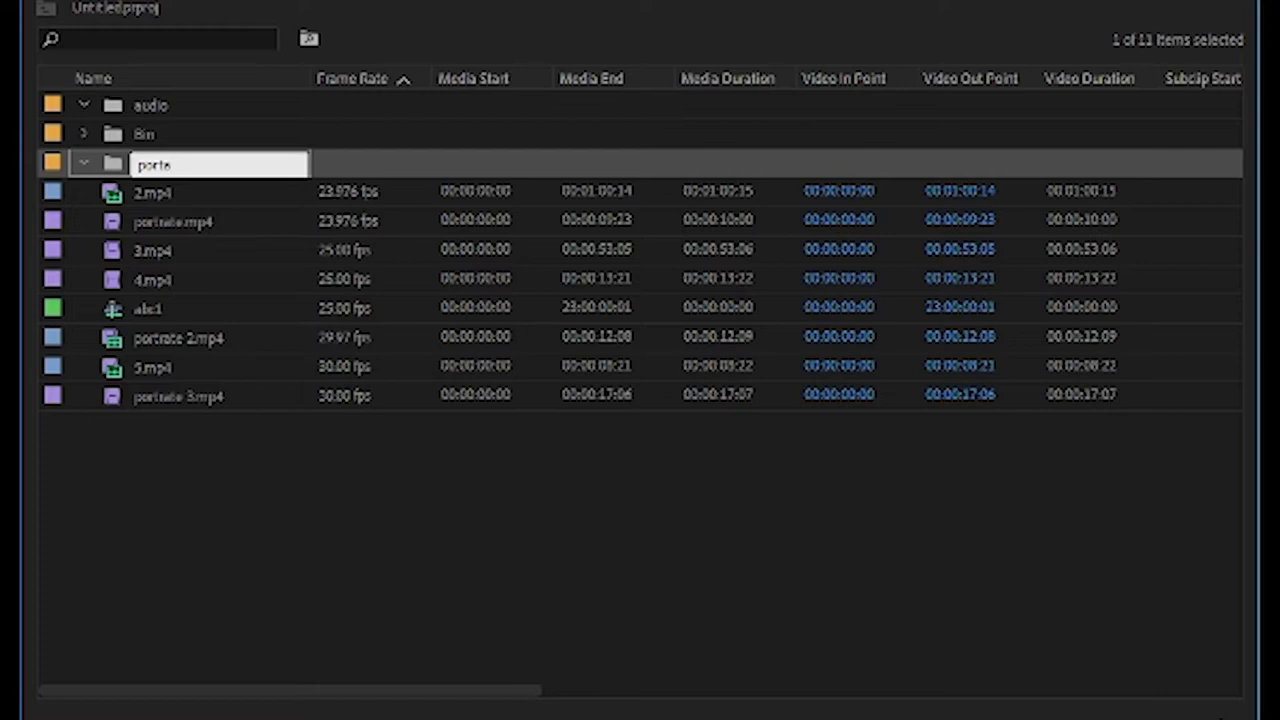
key("BackSpace")
key("BackSpace")
key("BackSpace")
key("BackSpace")
type("ortraiut")
key("BackSpace")
key("BackSpace")
type("t file")
left_click(491, 435)
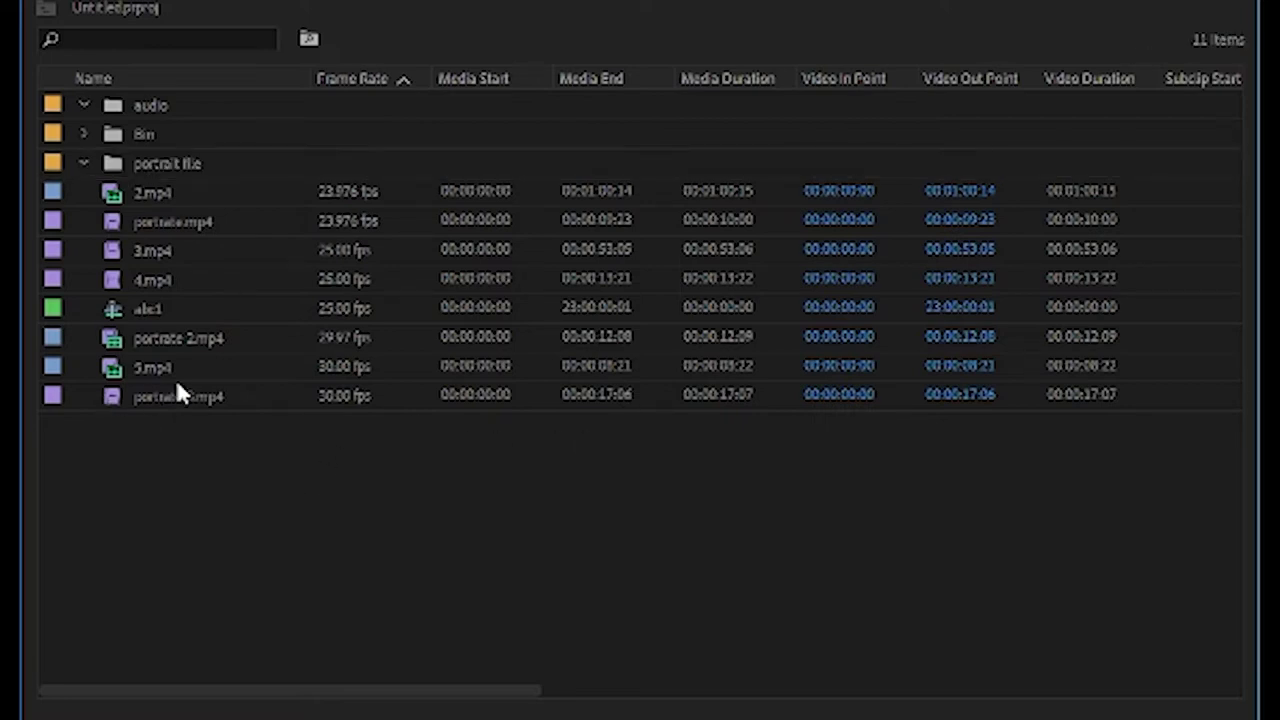
Step: Move portrate.mp4, portrate 2.mp4 and portrate 3.mp4 into the portrait file bin and collapse it
left_click_drag(172, 221, 170, 172)
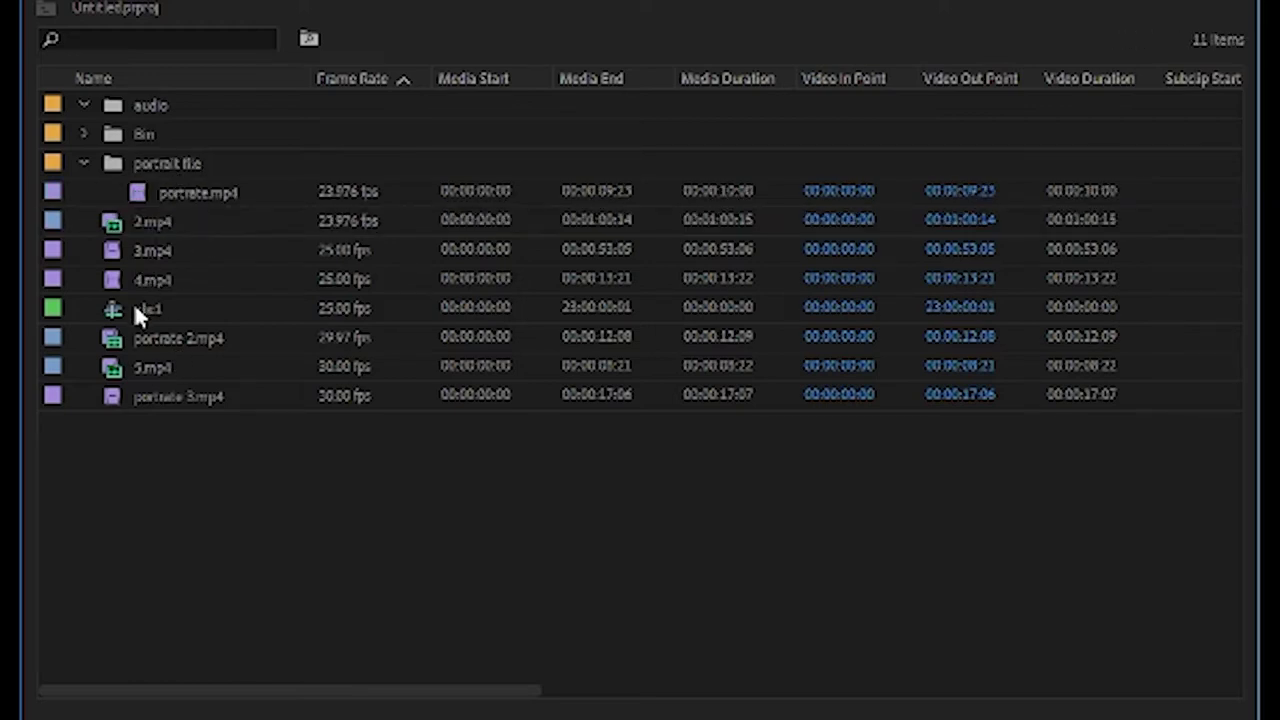
left_click_drag(160, 340, 160, 174)
left_click_drag(156, 394, 153, 168)
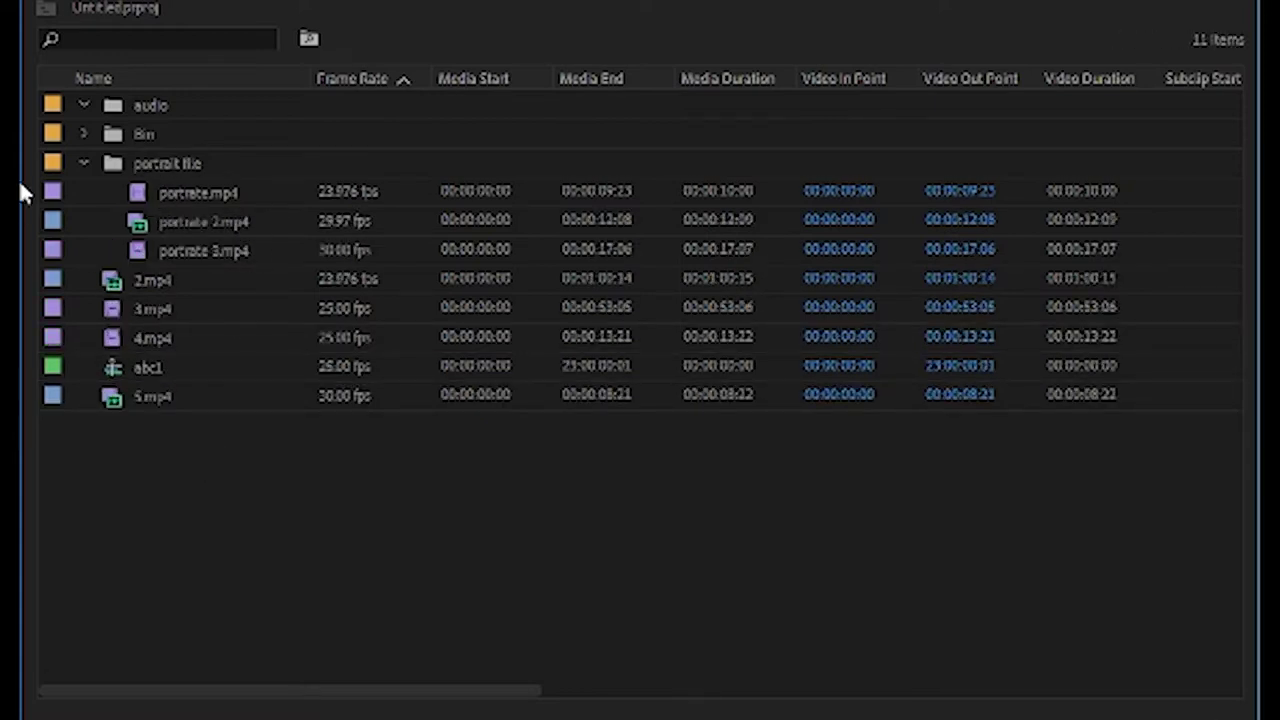
left_click(83, 164)
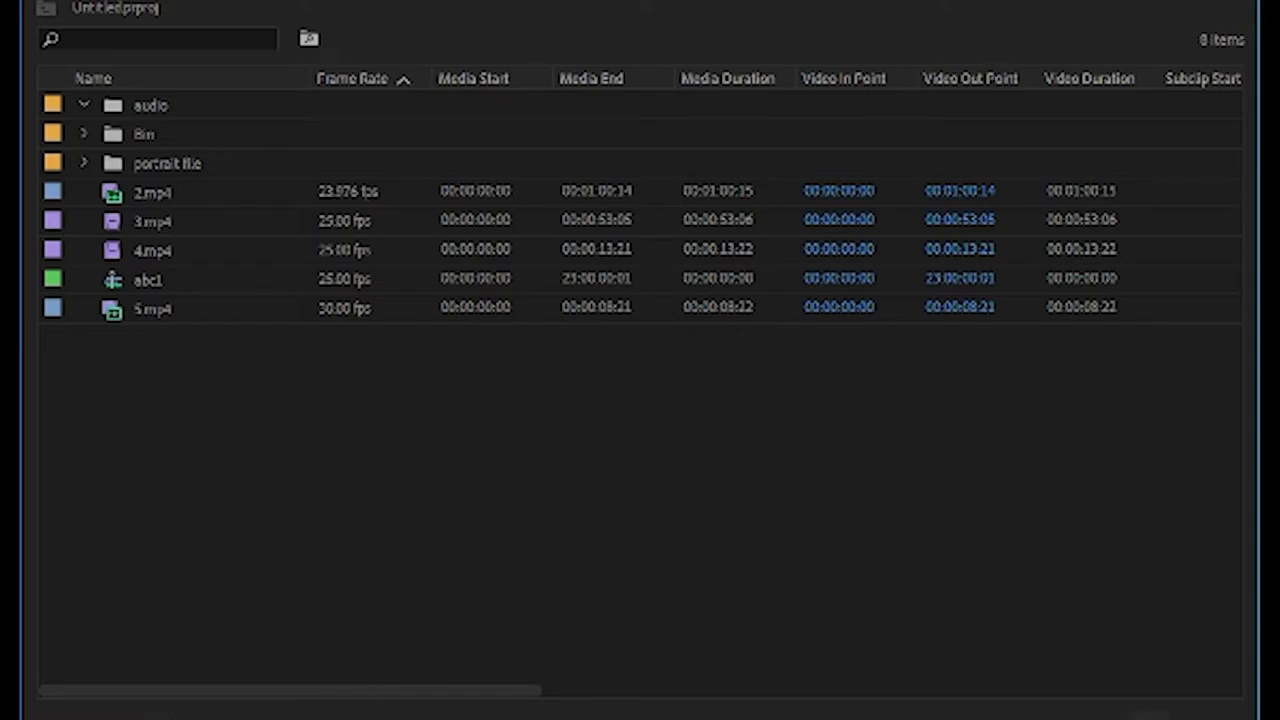
Step: Create a new top-level bin named "footage"
key("ctrl+b")
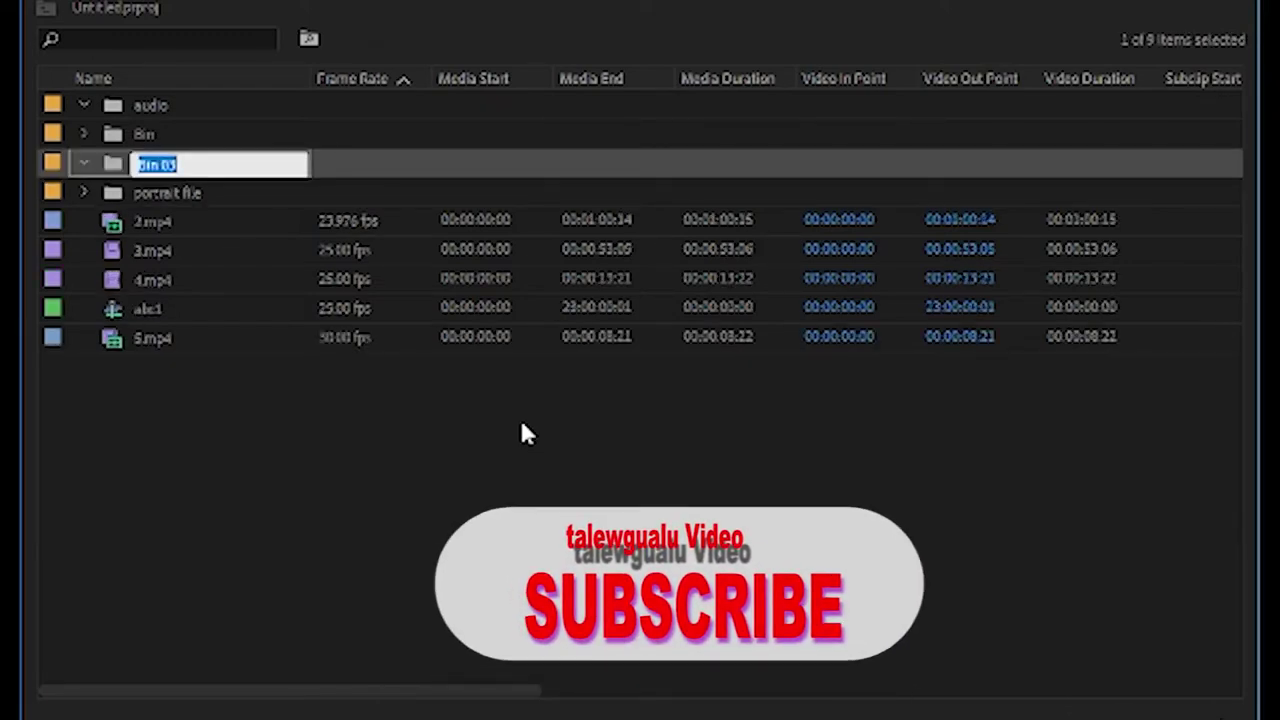
type("footage")
left_click(154, 219)
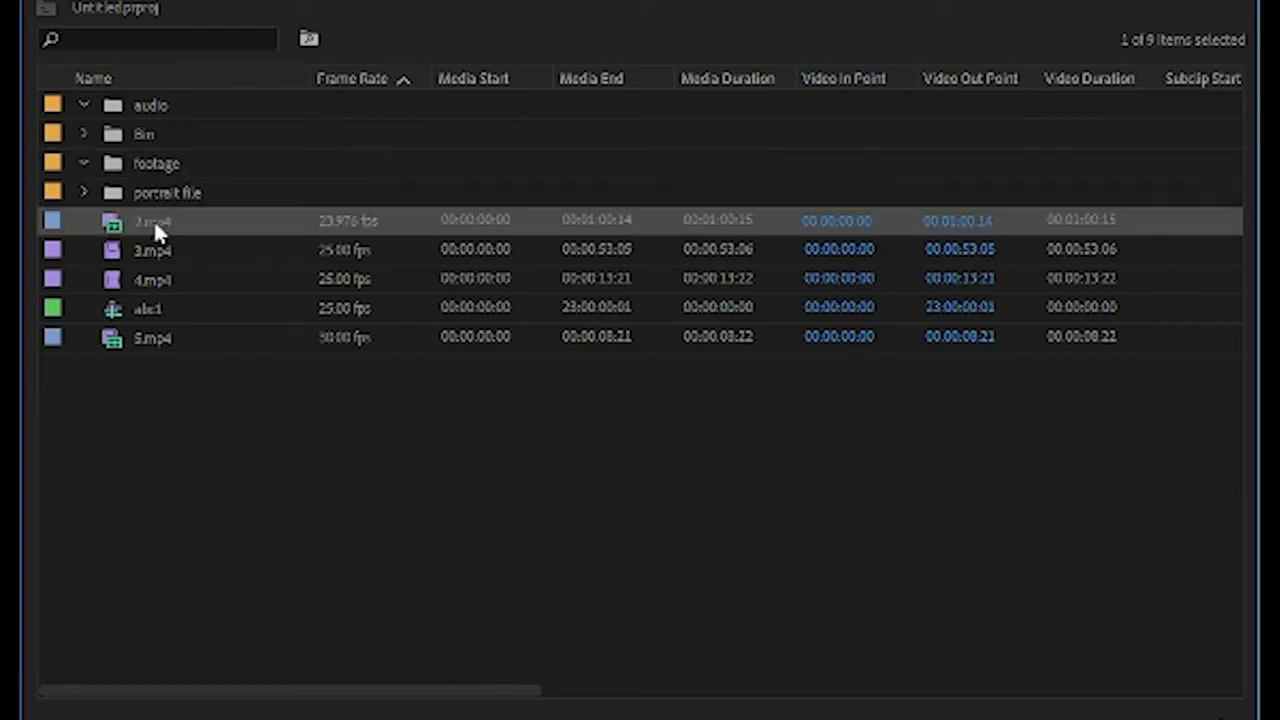
Step: Move 2.mp4, 3.mp4, 4.mp4 and 5.mp4 into the footage bin and collapse it
left_click(152, 310)
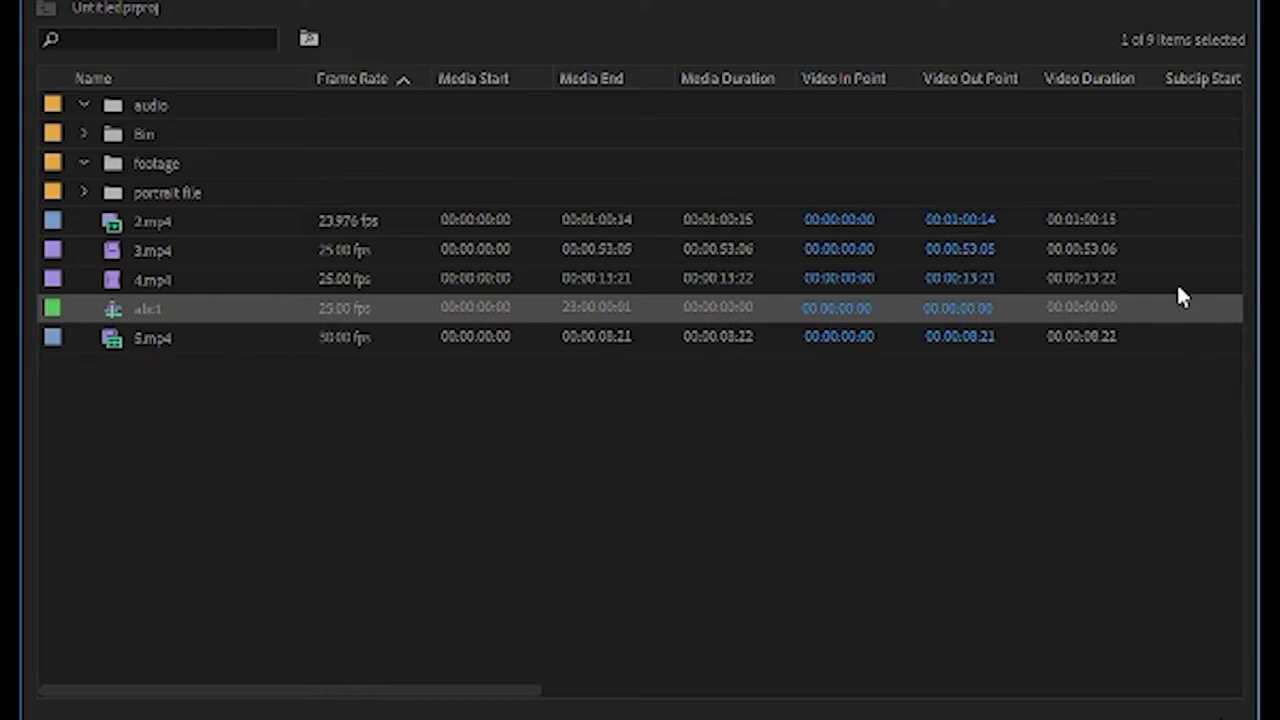
left_click(133, 222)
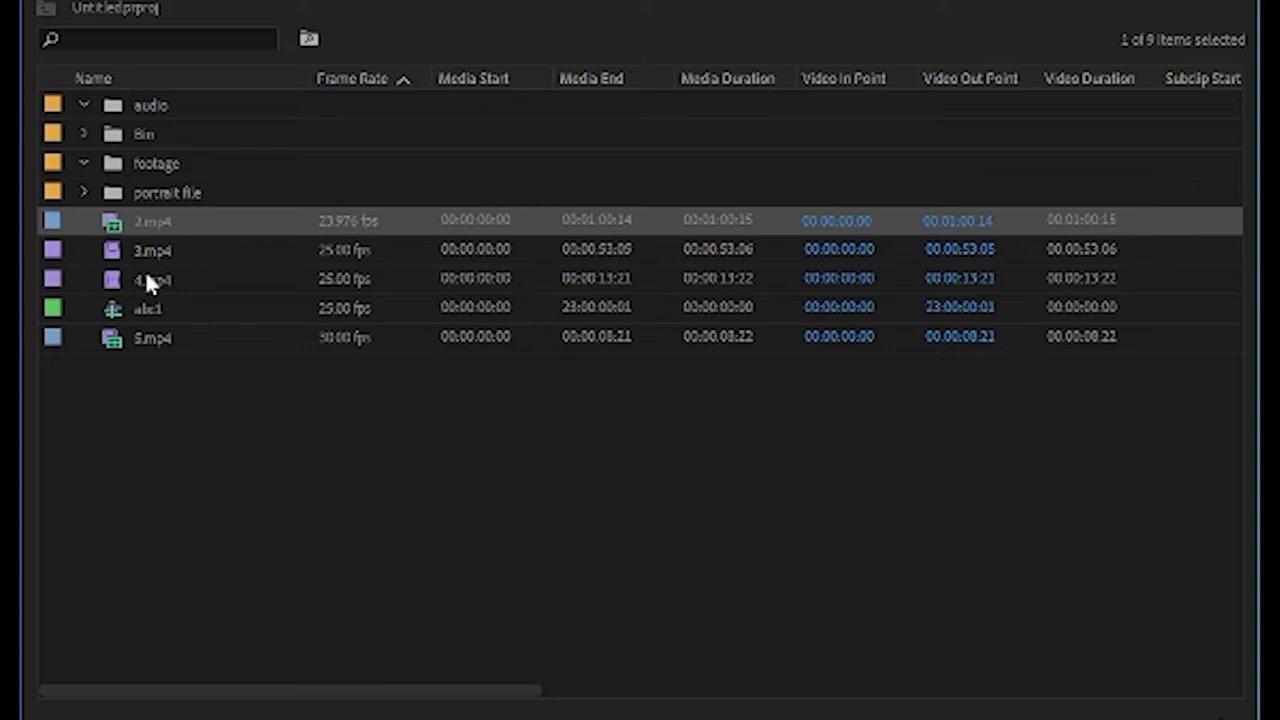
left_click(158, 280, "shift")
left_click(118, 392)
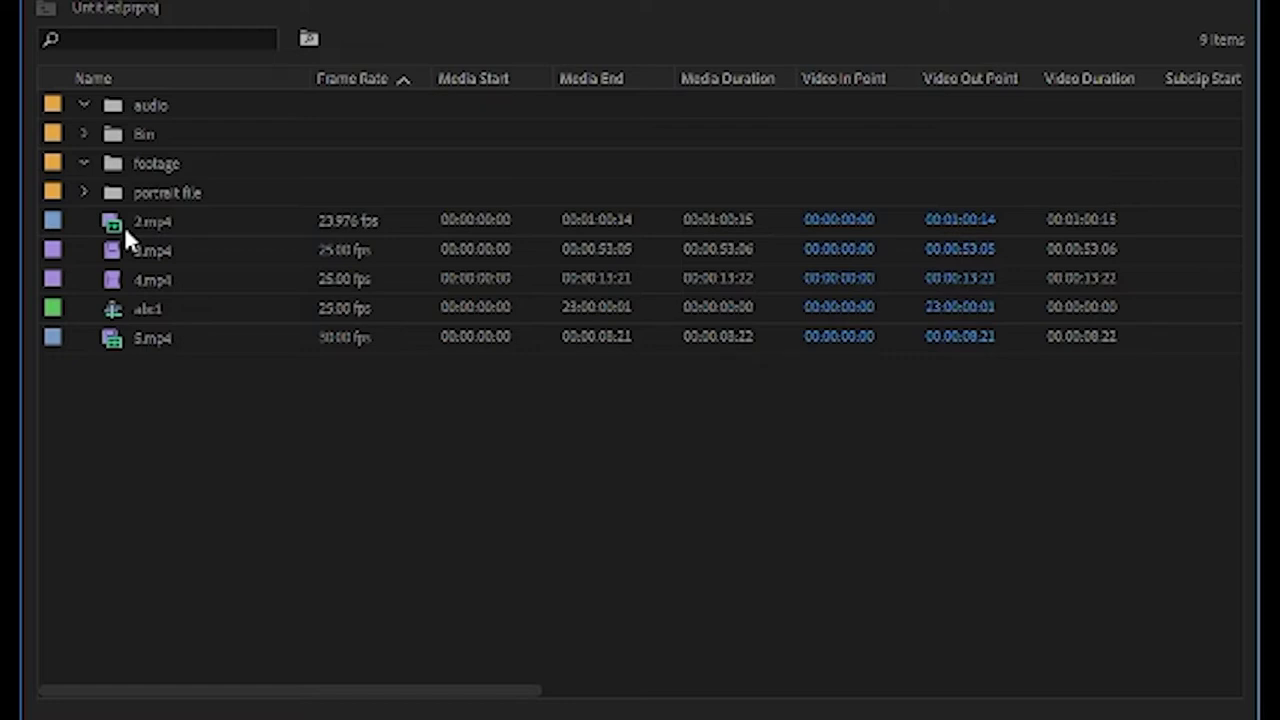
left_click_drag(124, 226, 156, 166)
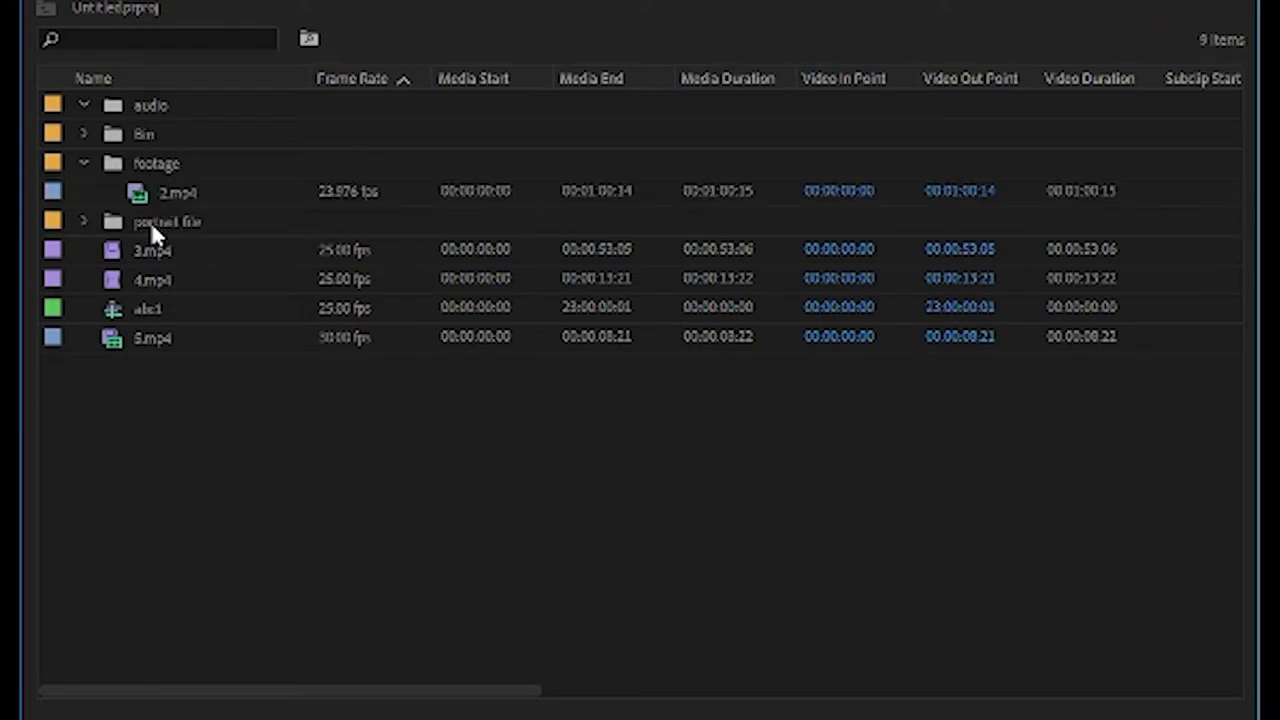
left_click(132, 252)
left_click(166, 280, "shift")
left_click_drag(157, 257, 154, 180)
left_click_drag(140, 340, 157, 184)
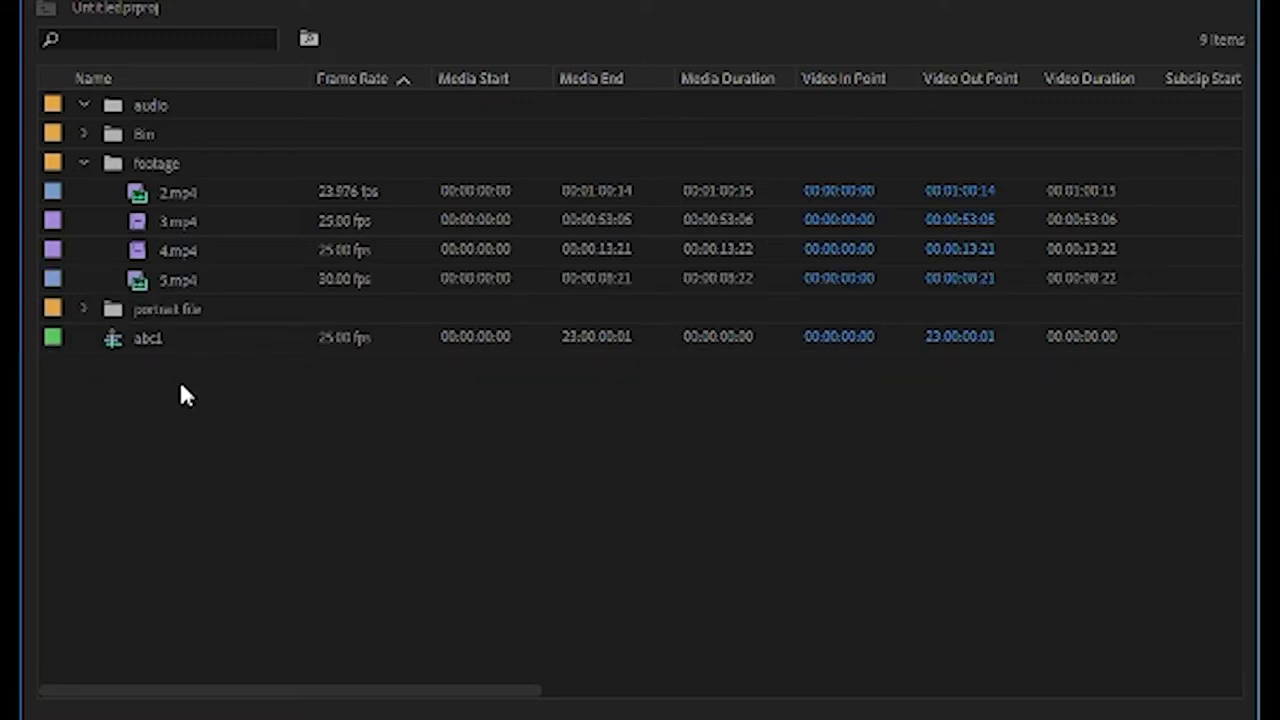
left_click(84, 164)
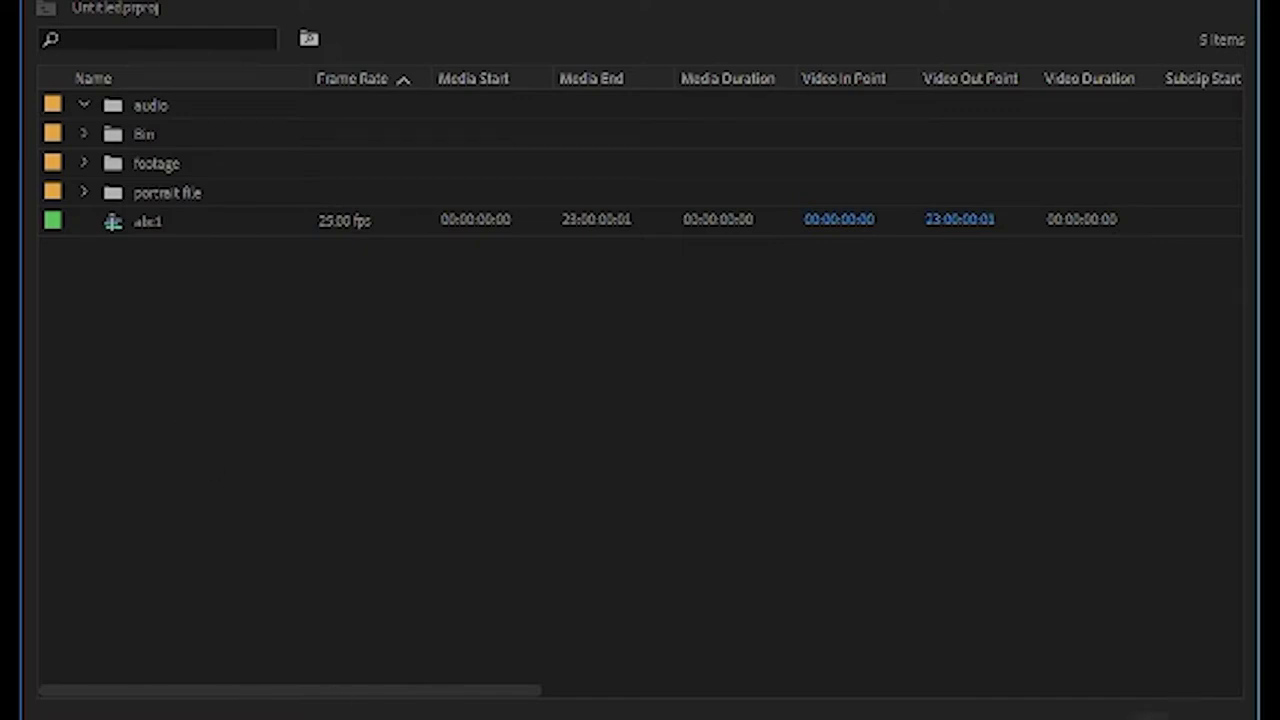
Step: Create a bin named "timeline" and move the abc1 sequence into it
left_click(1149, 716)
type("fimeline")
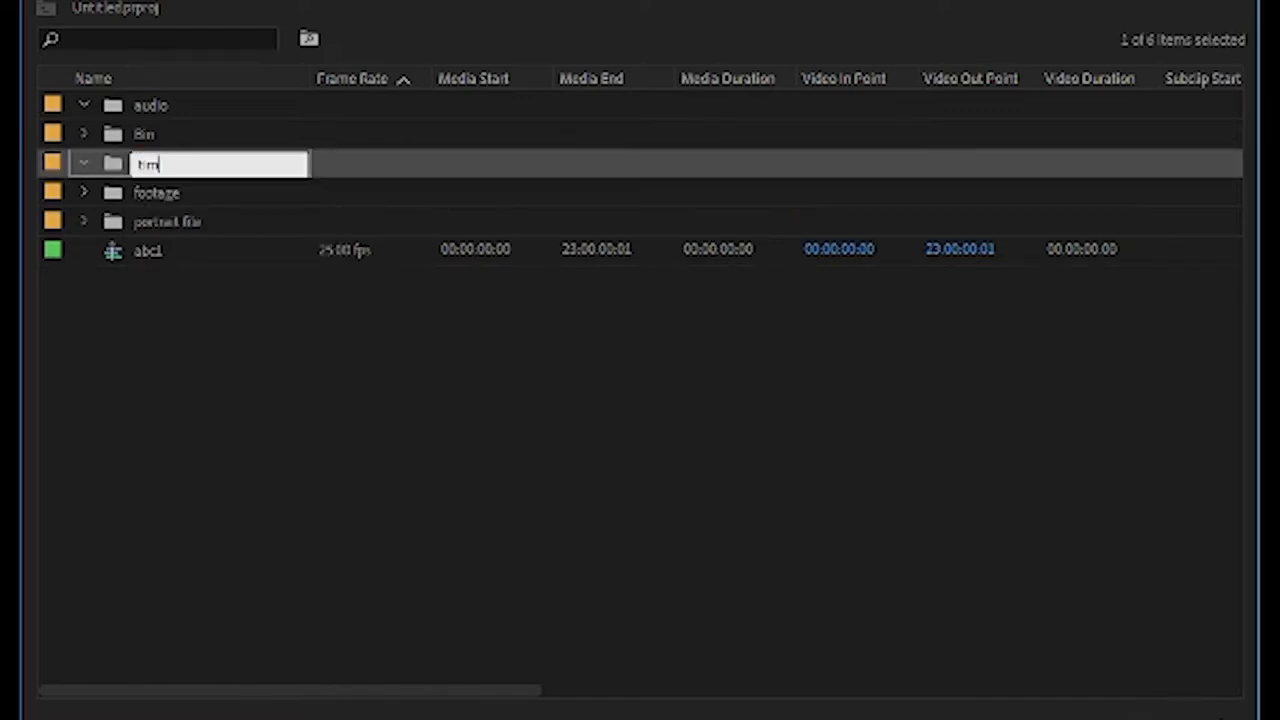
left_click(1182, 652)
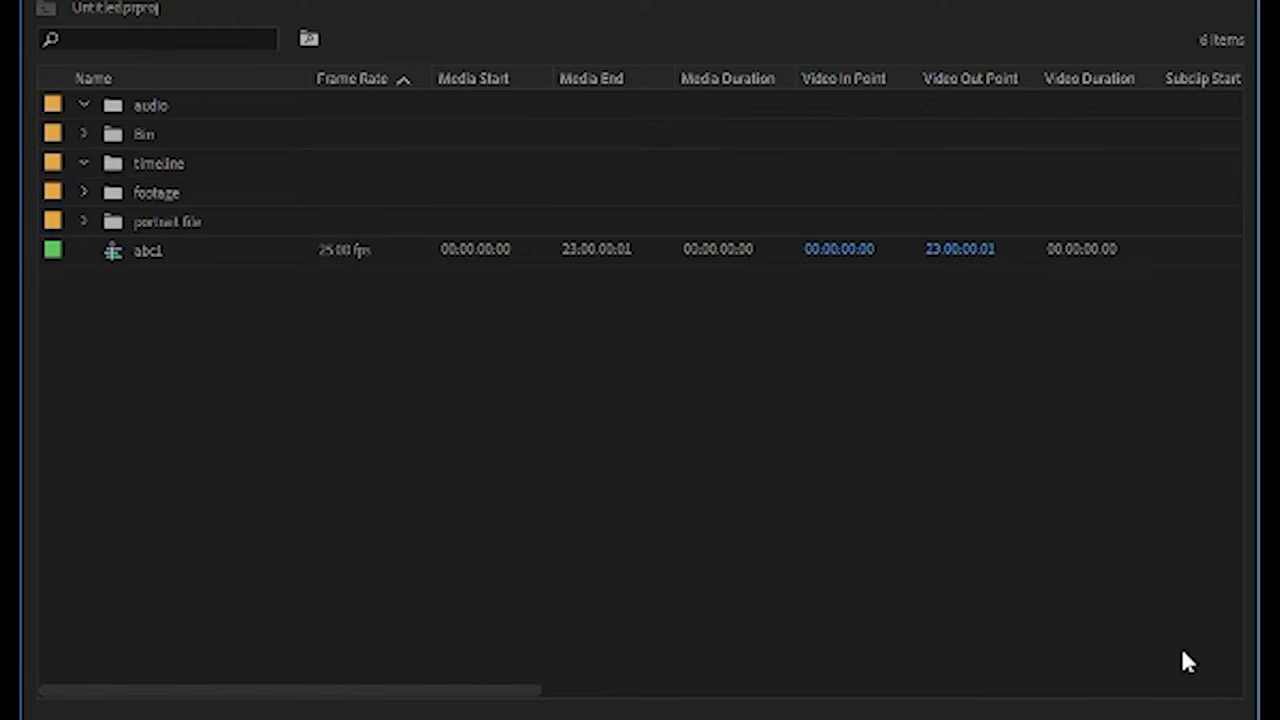
left_click(145, 252)
left_click_drag(150, 245, 162, 170)
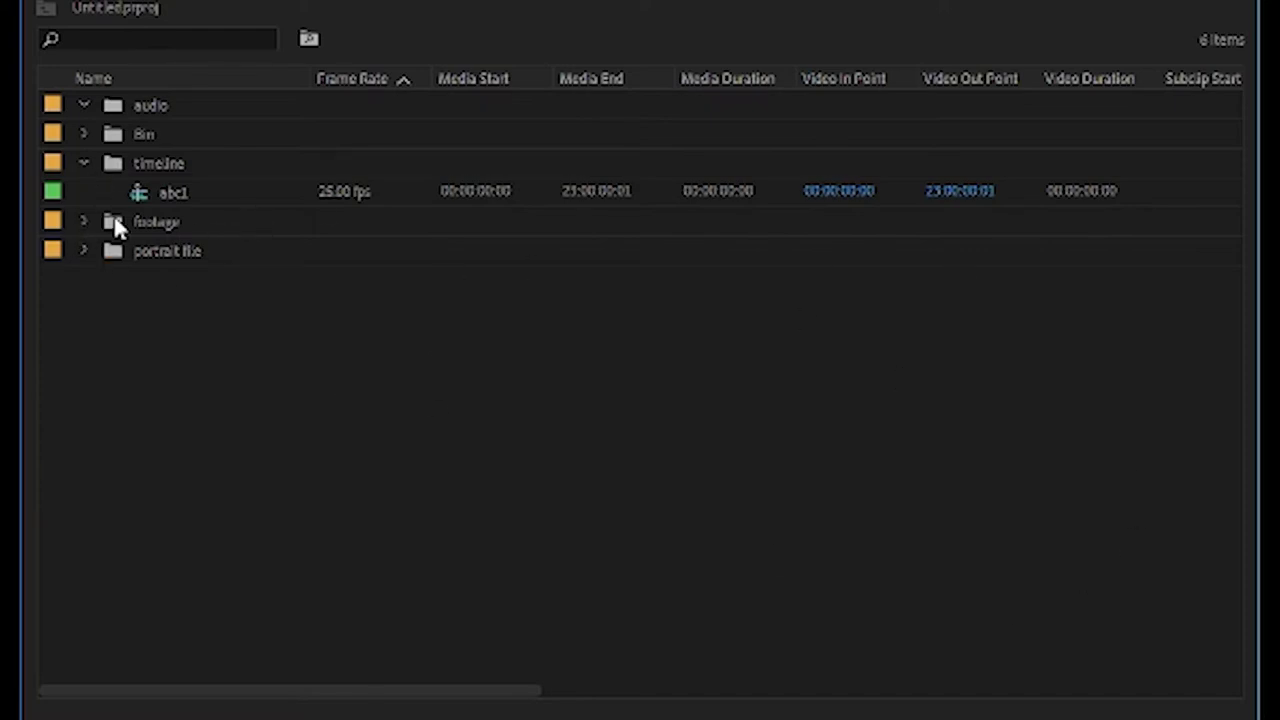
Step: Expand the portrait file bin and move portrate.mp4 out of it to the project's top level
left_click(83, 251)
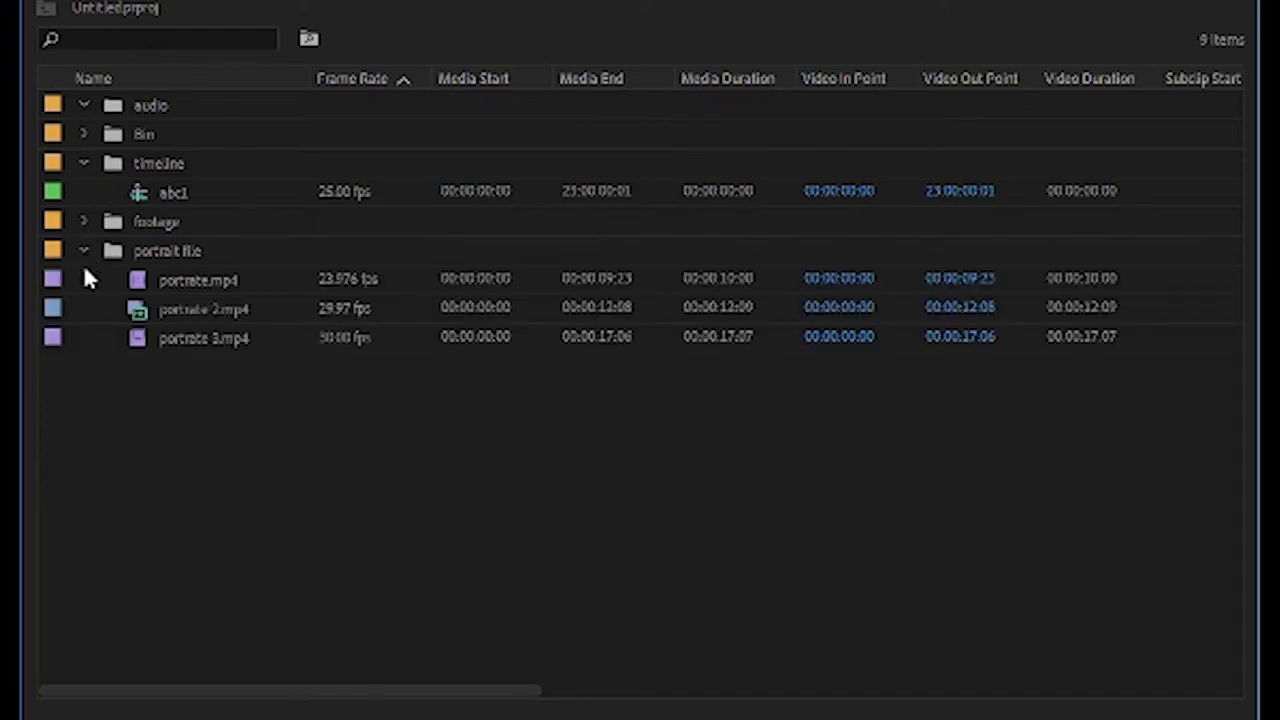
left_click(187, 279)
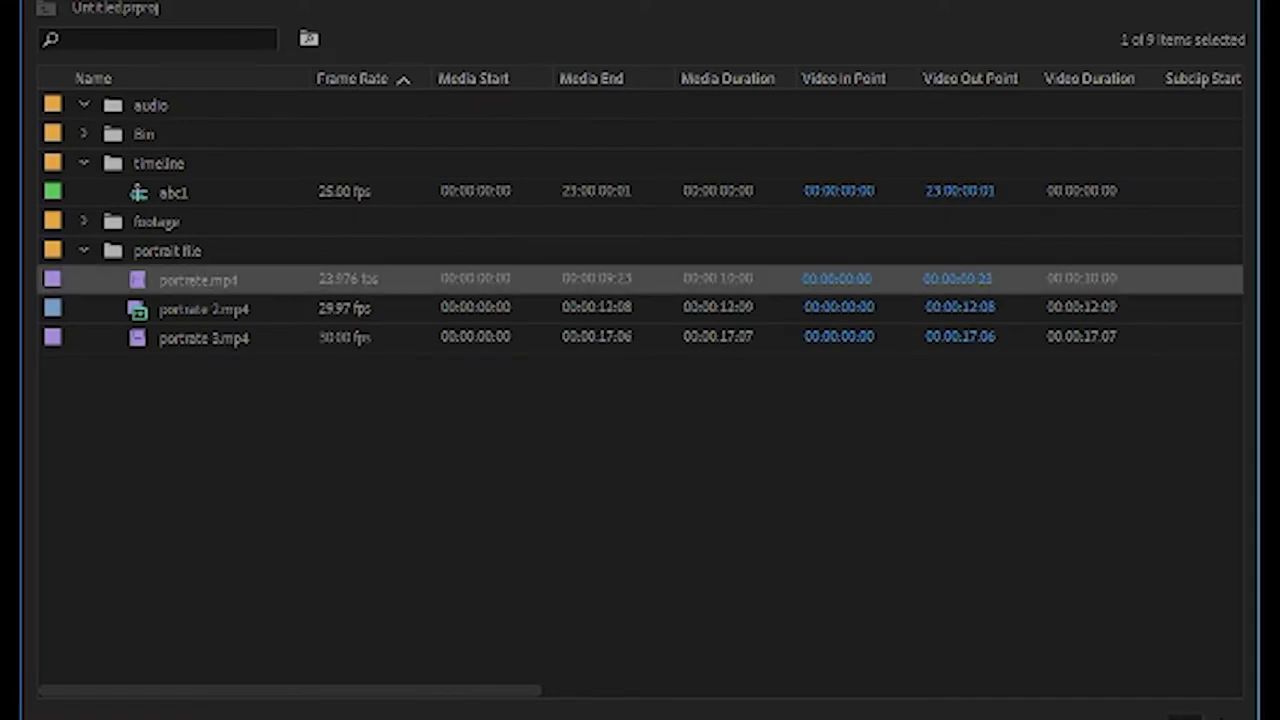
left_click_drag(187, 279, 850, 550)
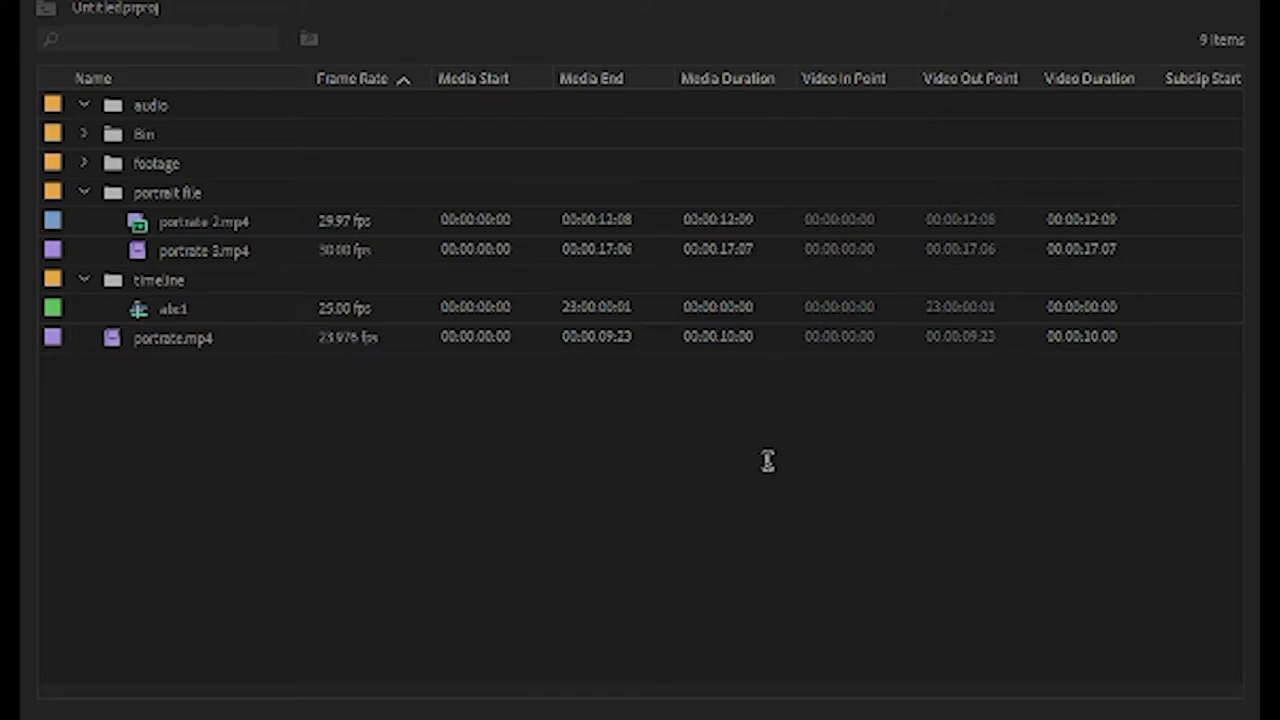
Step: Create a new sequence from portrate.mp4
left_click(94, 271)
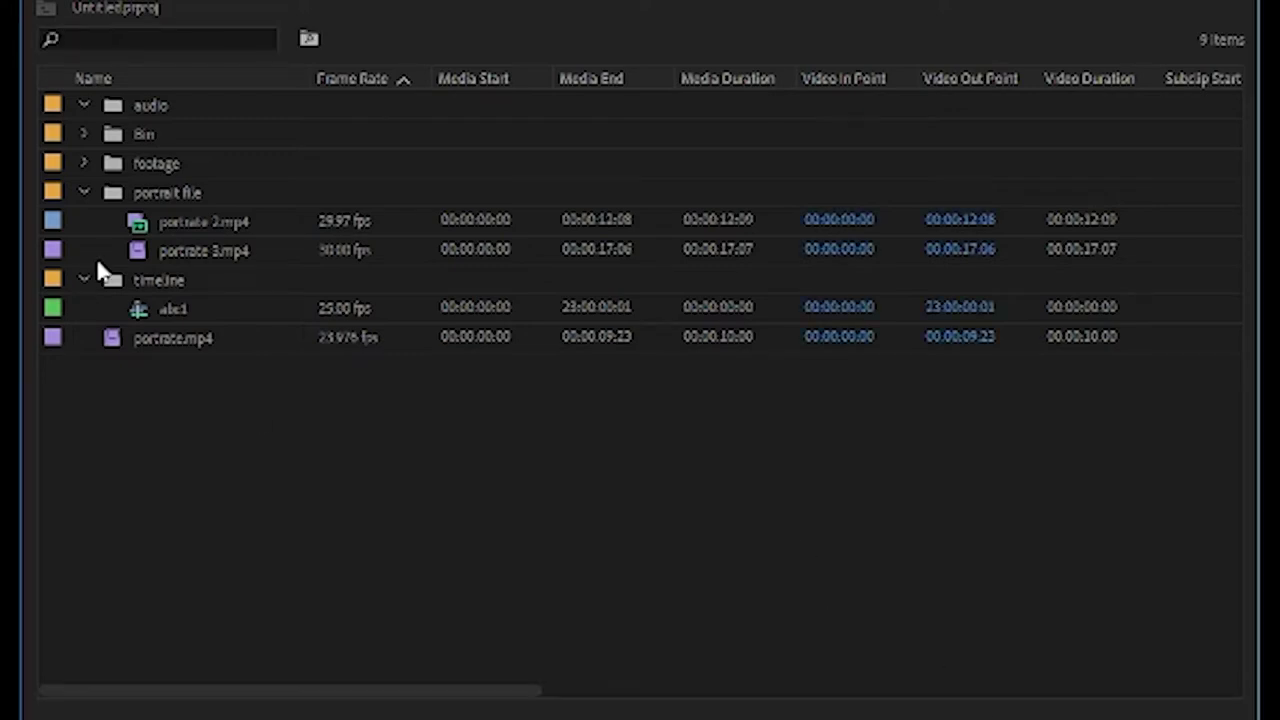
left_click(165, 340)
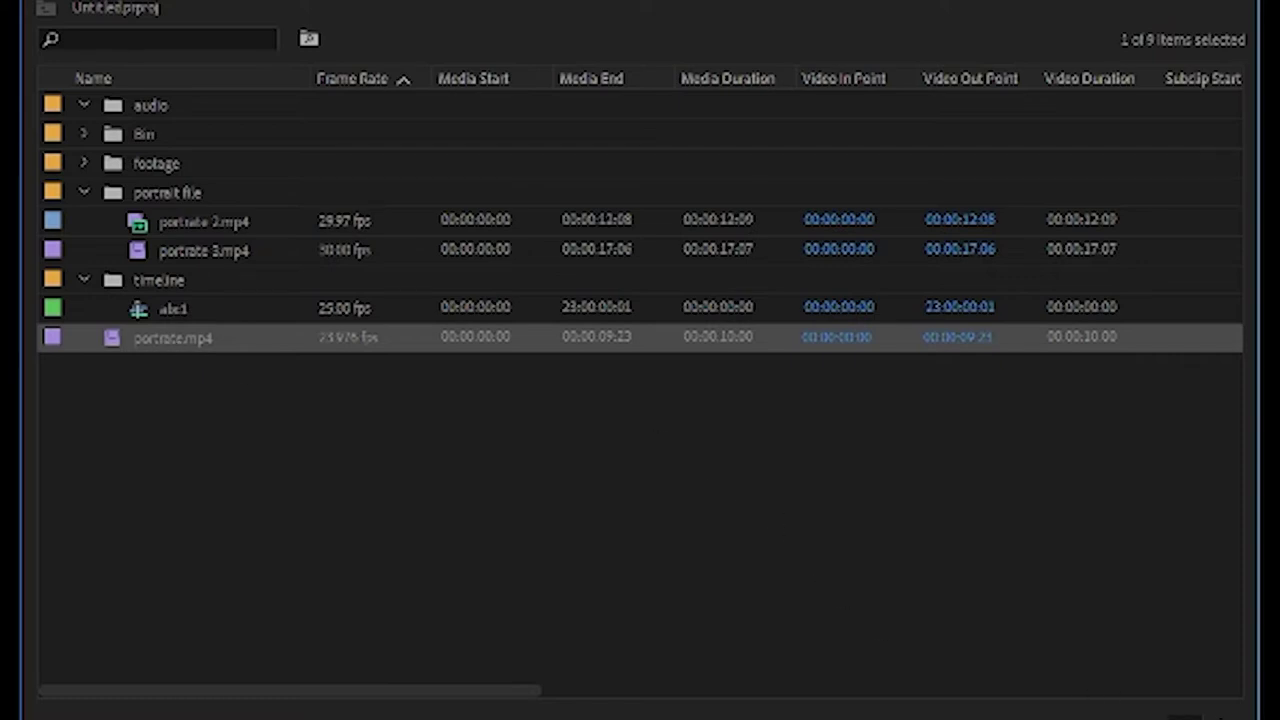
left_click(1160, 690)
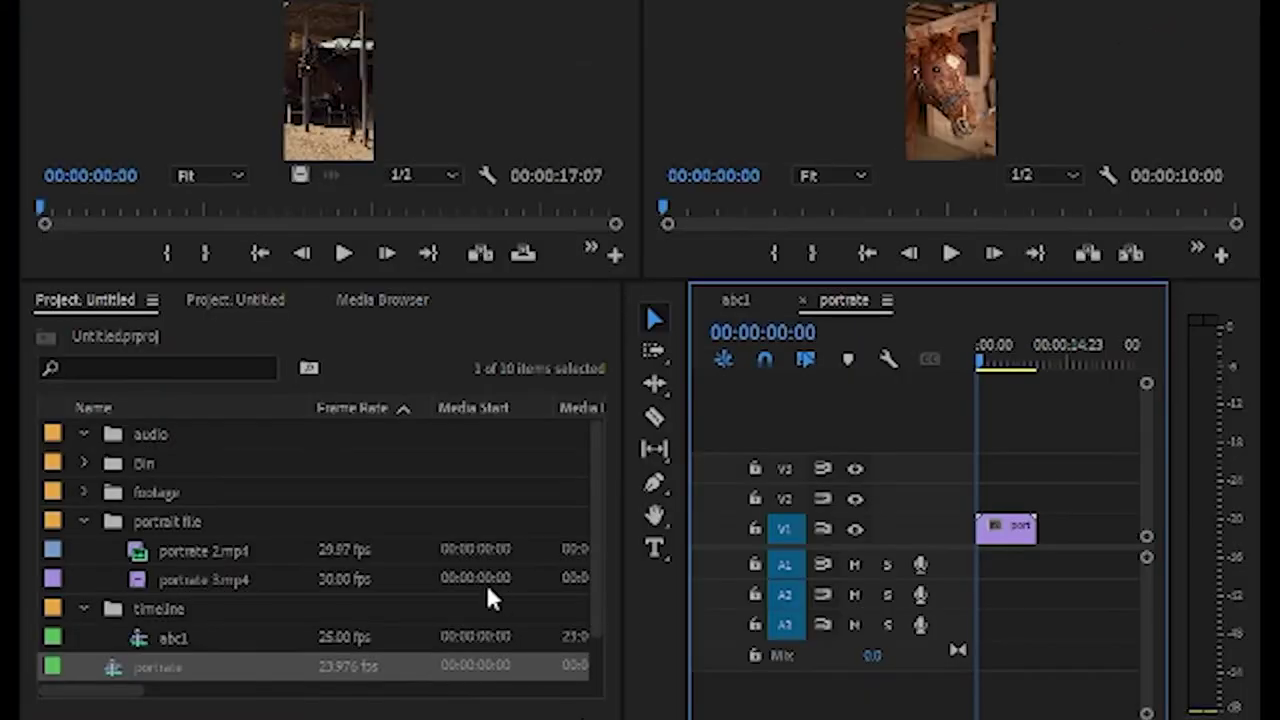
left_click(984, 113)
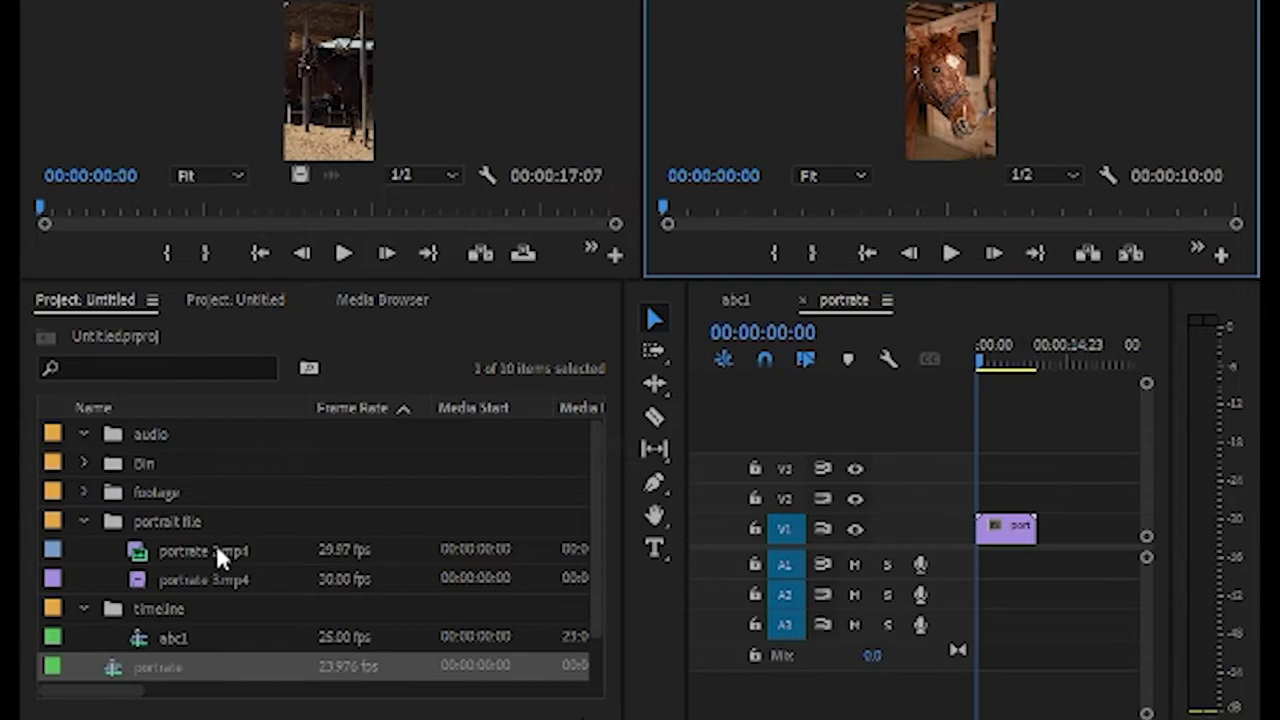
Step: Delete the portrate sequence from the project
scroll(172, 645, "down", 1)
left_click(158, 638)
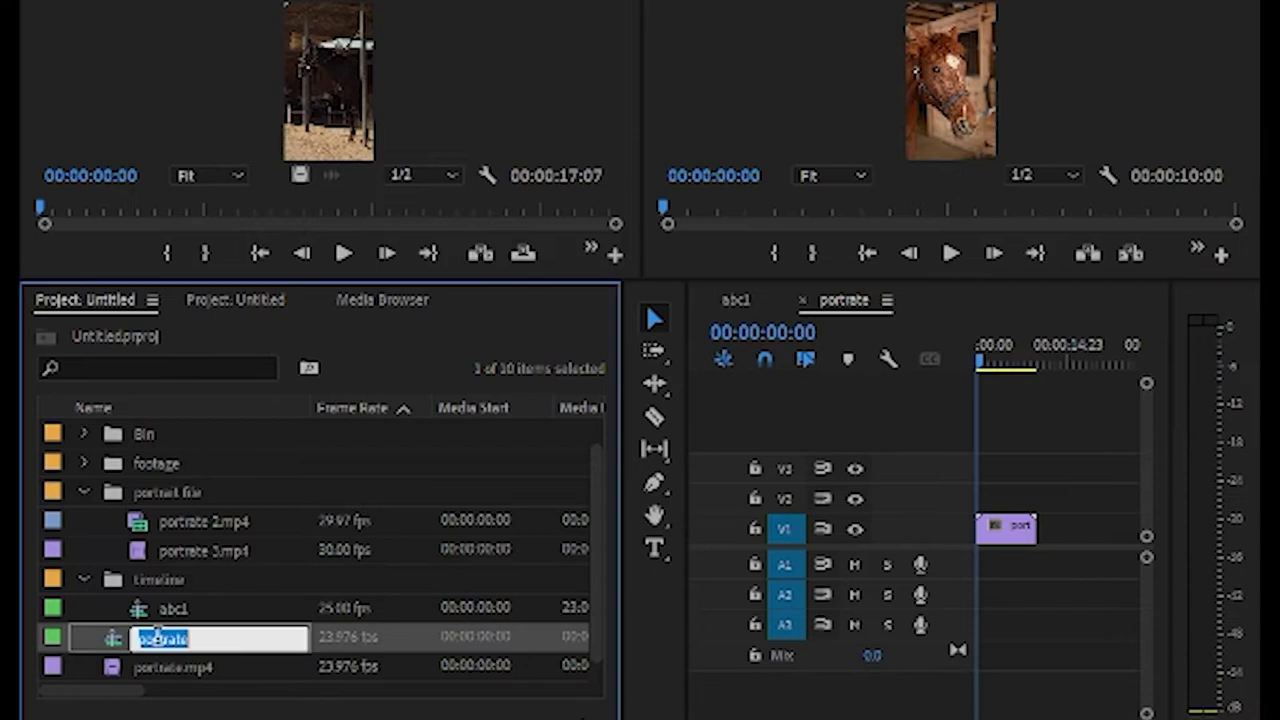
left_click(105, 650)
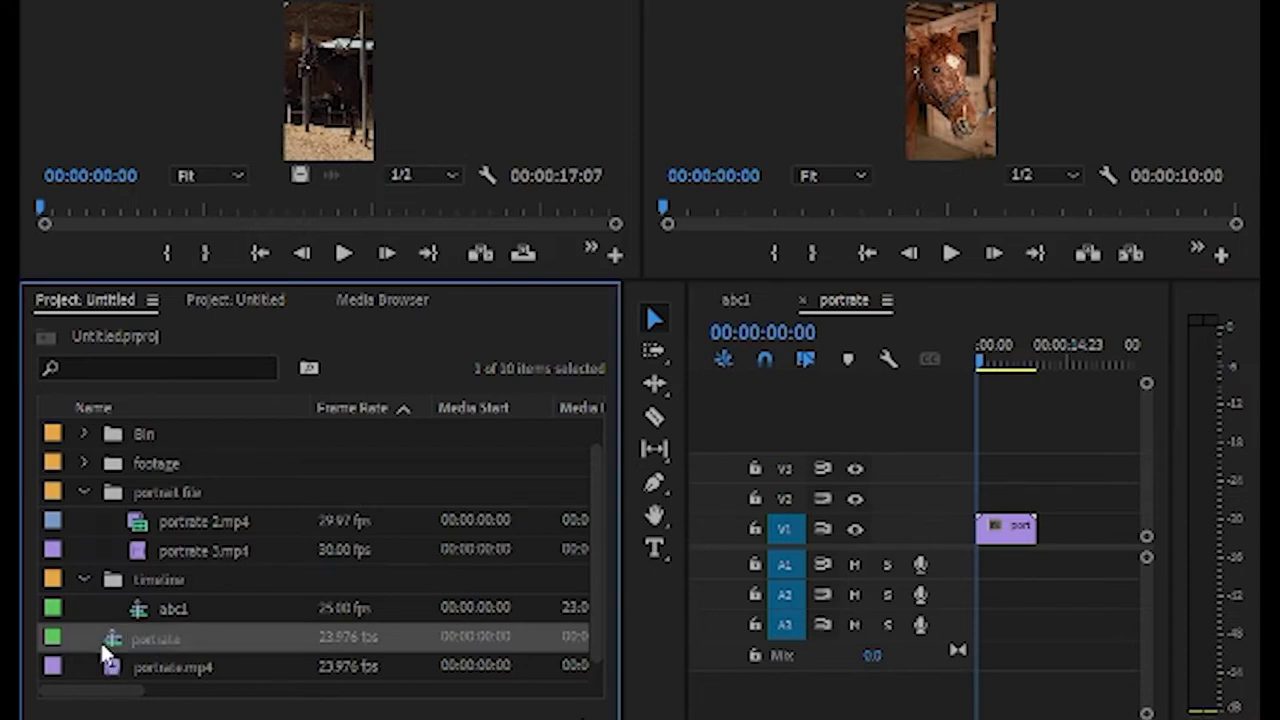
key("Delete")
Step: Move portrate.mp4 back into the portrait file bin and collapse the bin
left_click(148, 668)
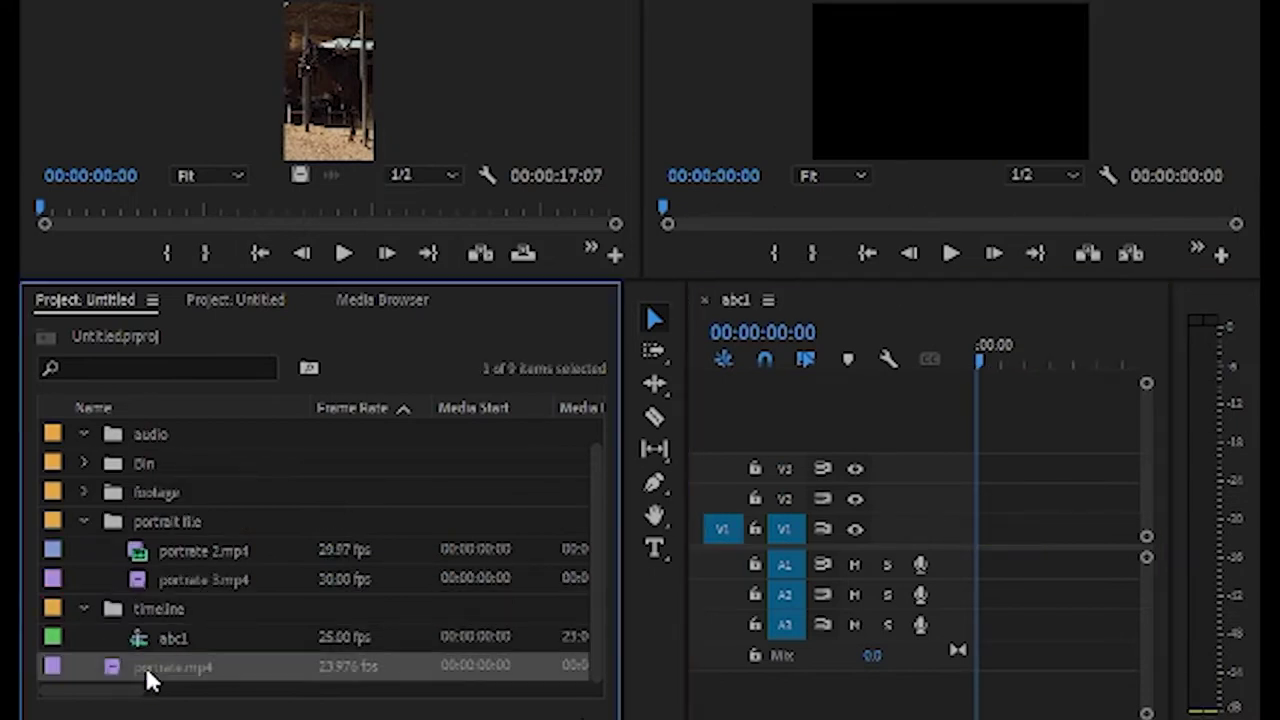
left_click_drag(165, 527, 168, 528)
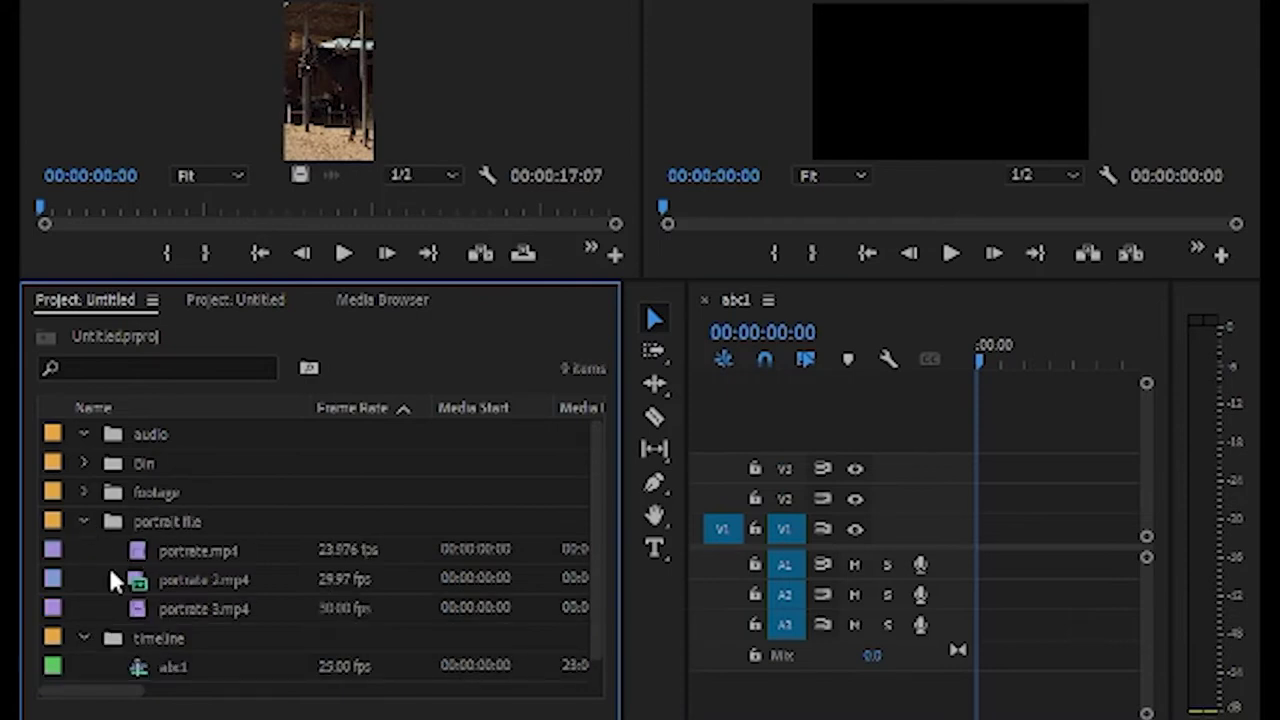
left_click(165, 582)
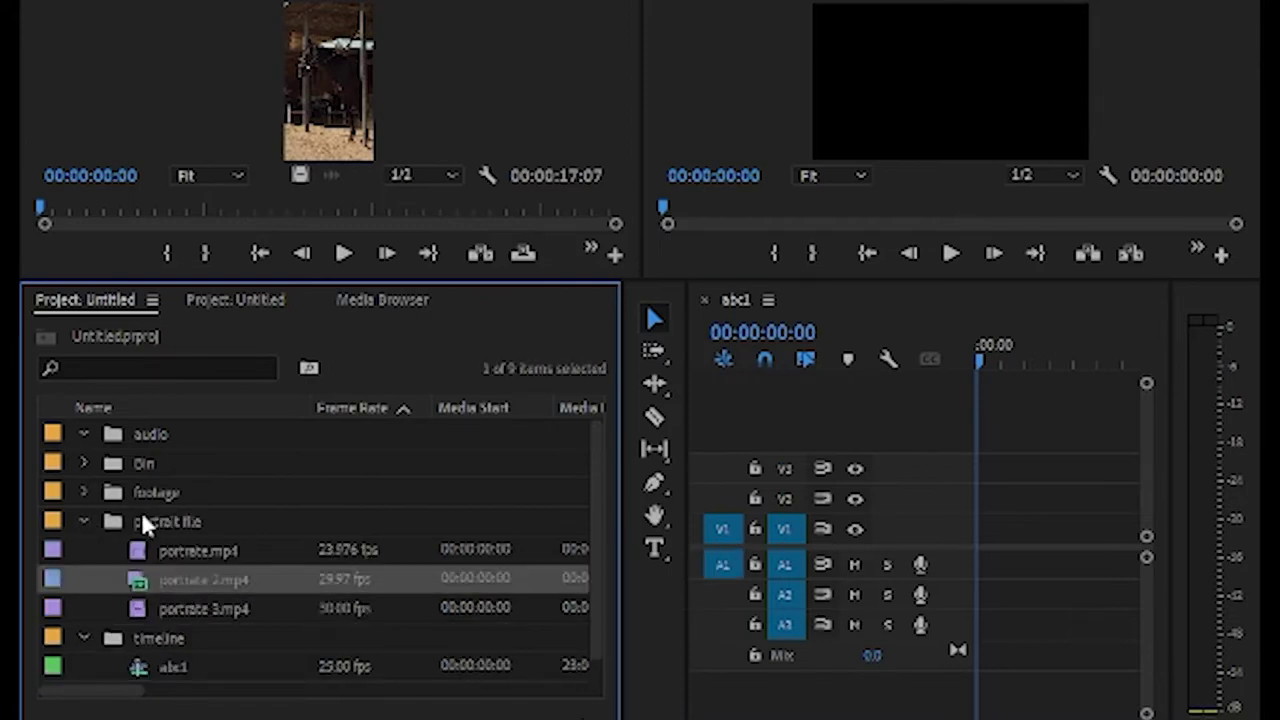
left_click_drag(623, 351, 748, 351)
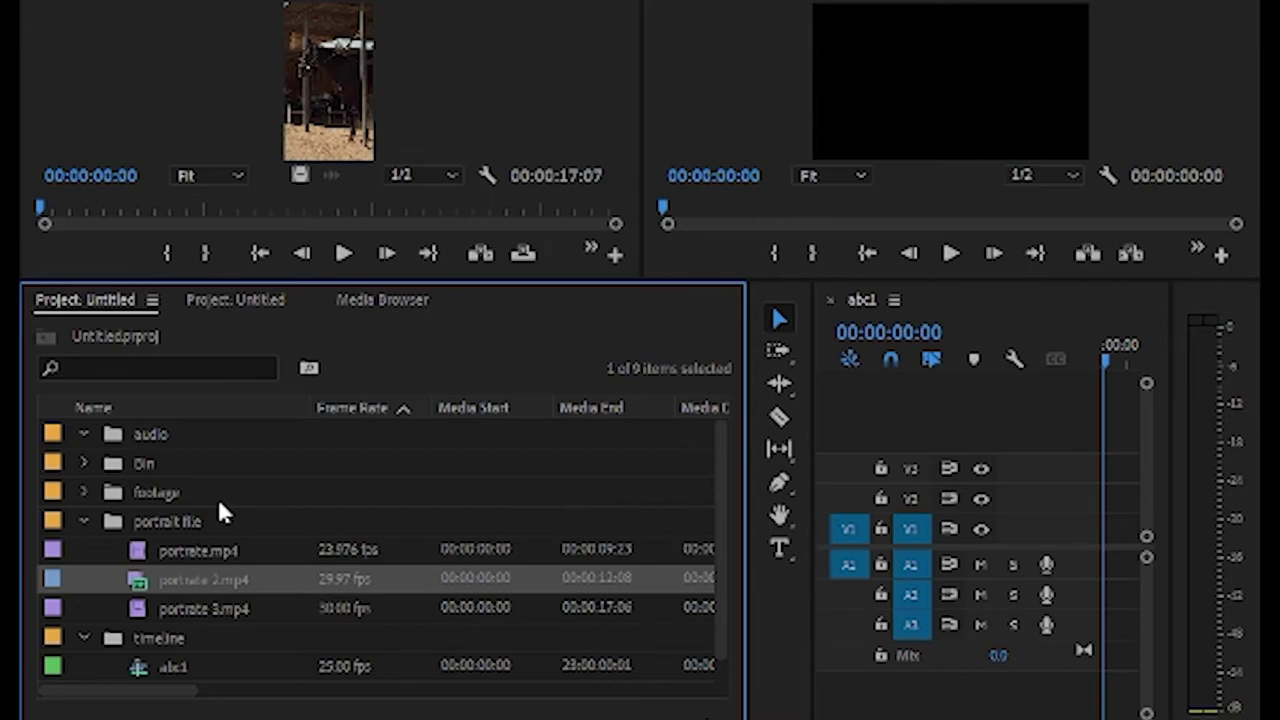
left_click(83, 520)
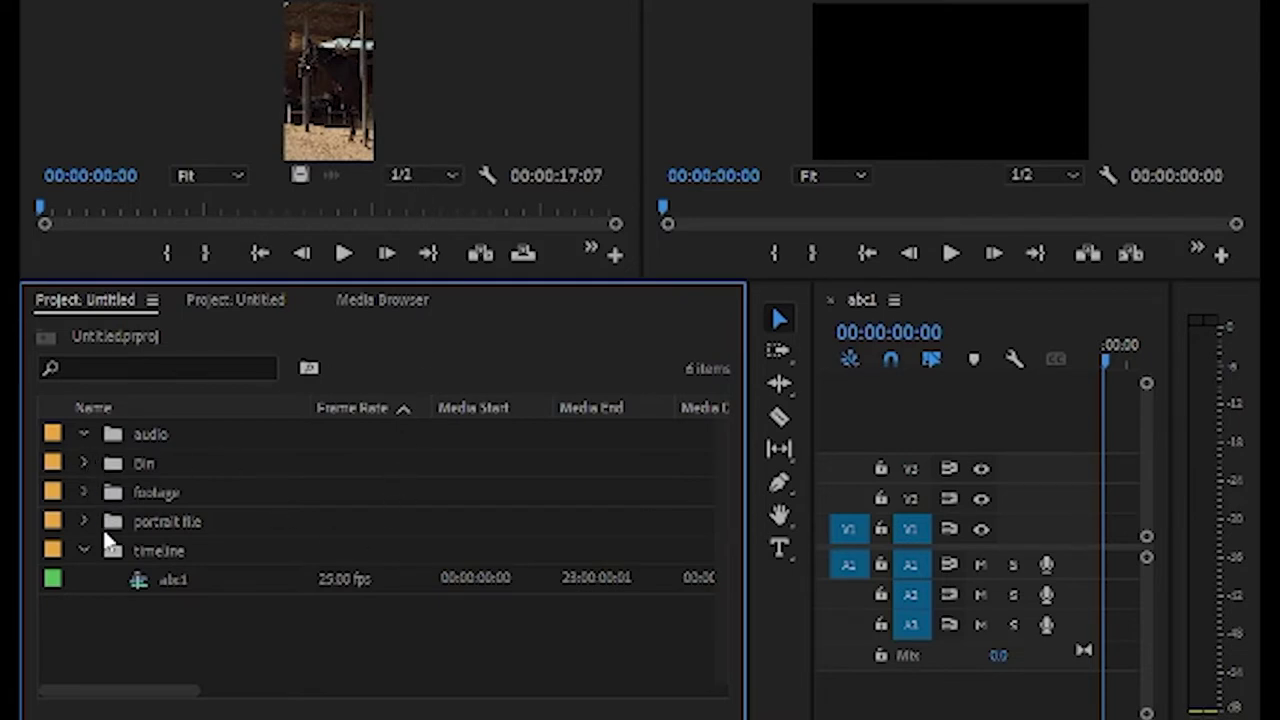
Step: Expand the footage bin and preview 2.mp4, 3.mp4 and 5.mp4 in the Source monitor
left_click(84, 493)
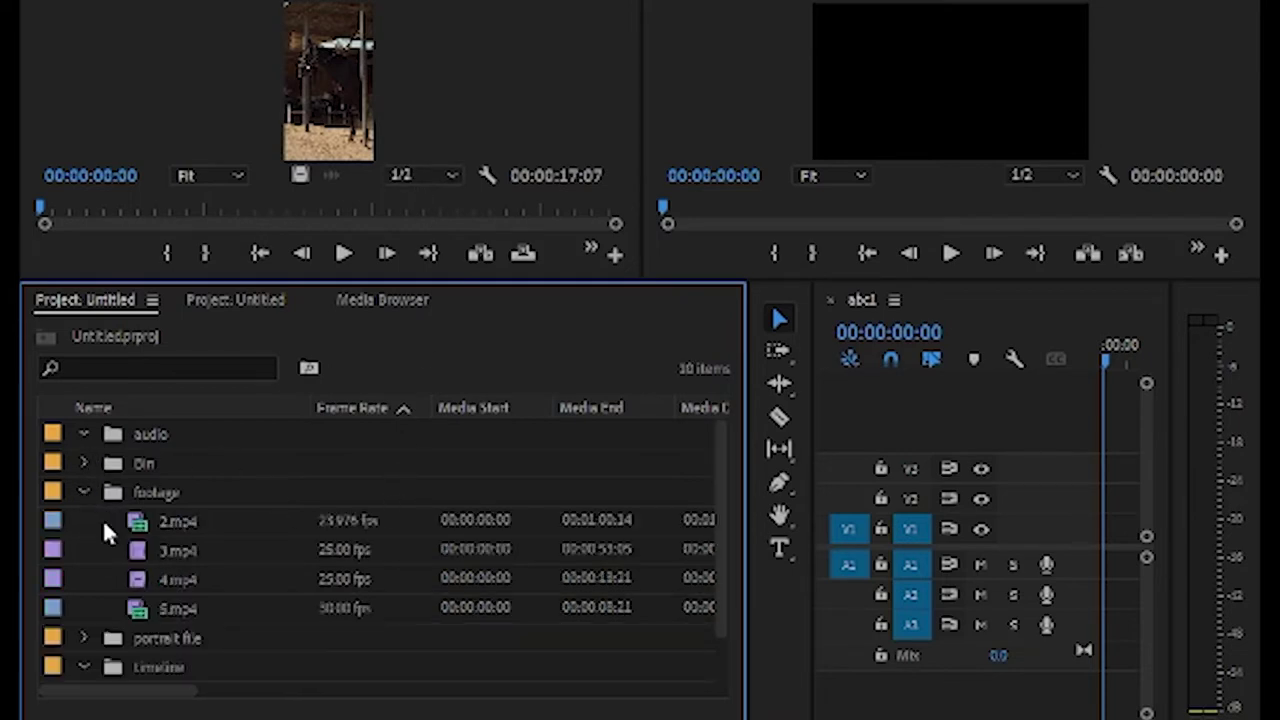
double_click(170, 524)
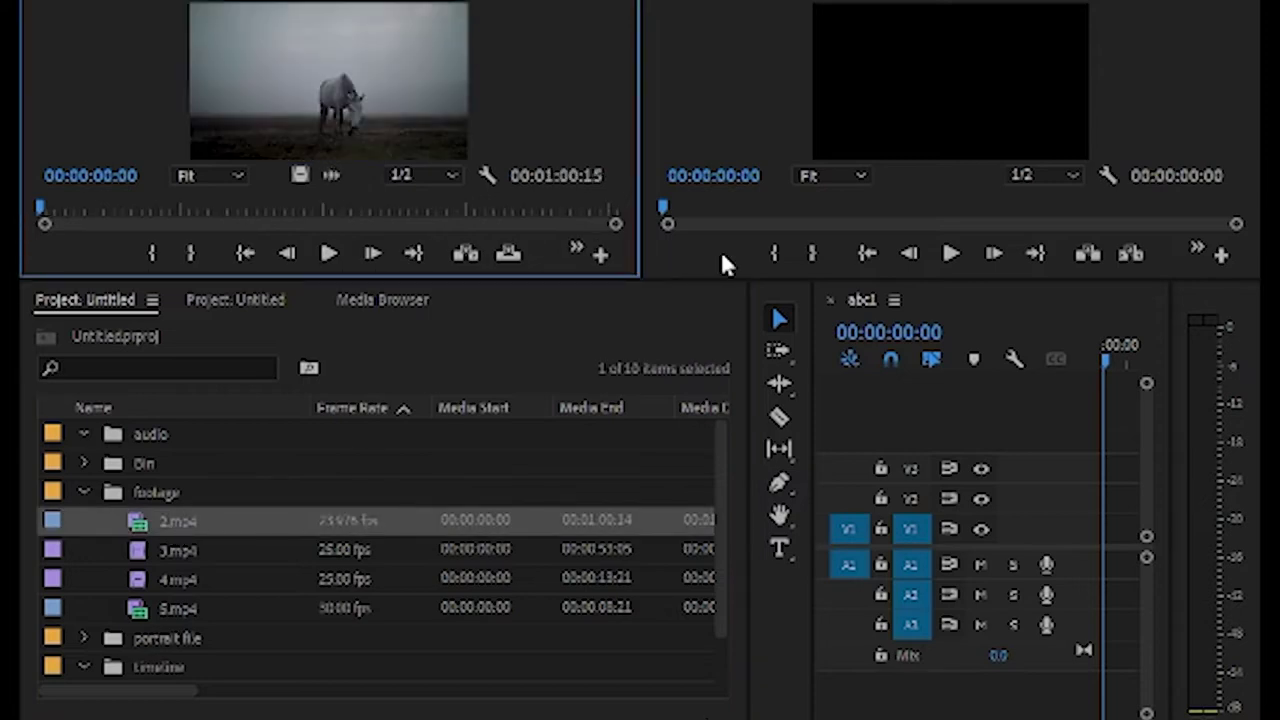
left_click(176, 522)
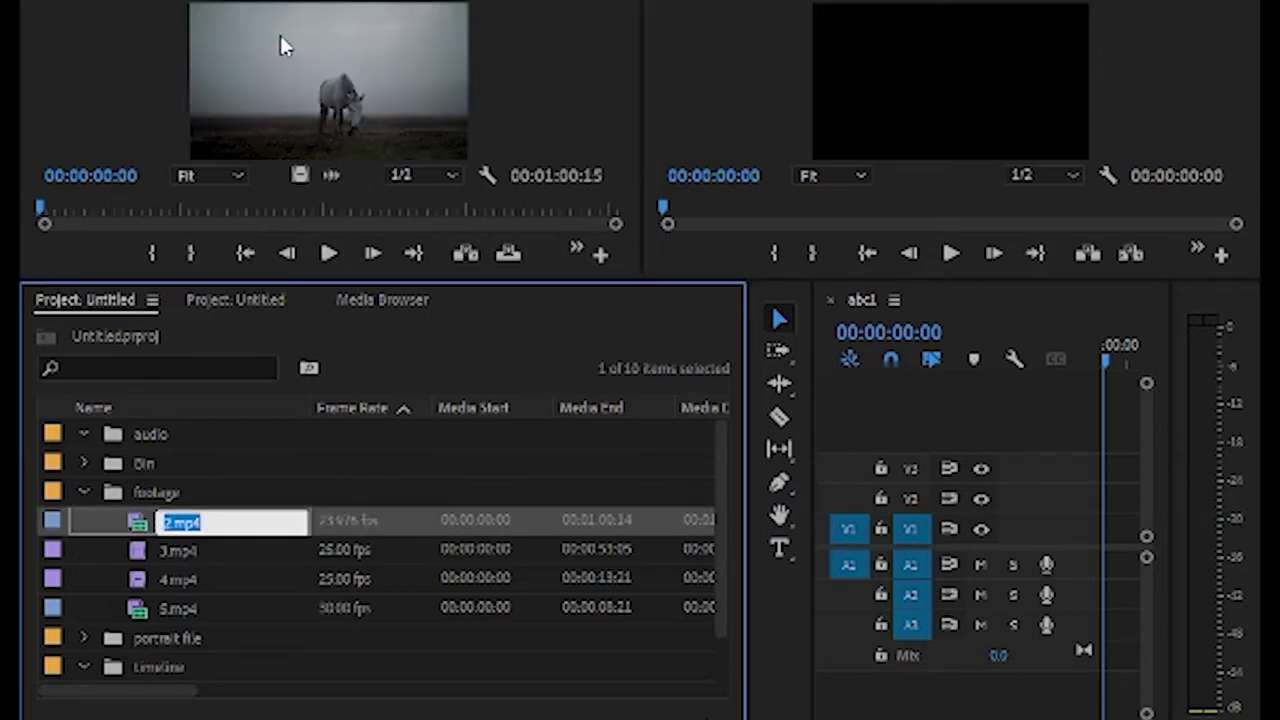
left_click(153, 550)
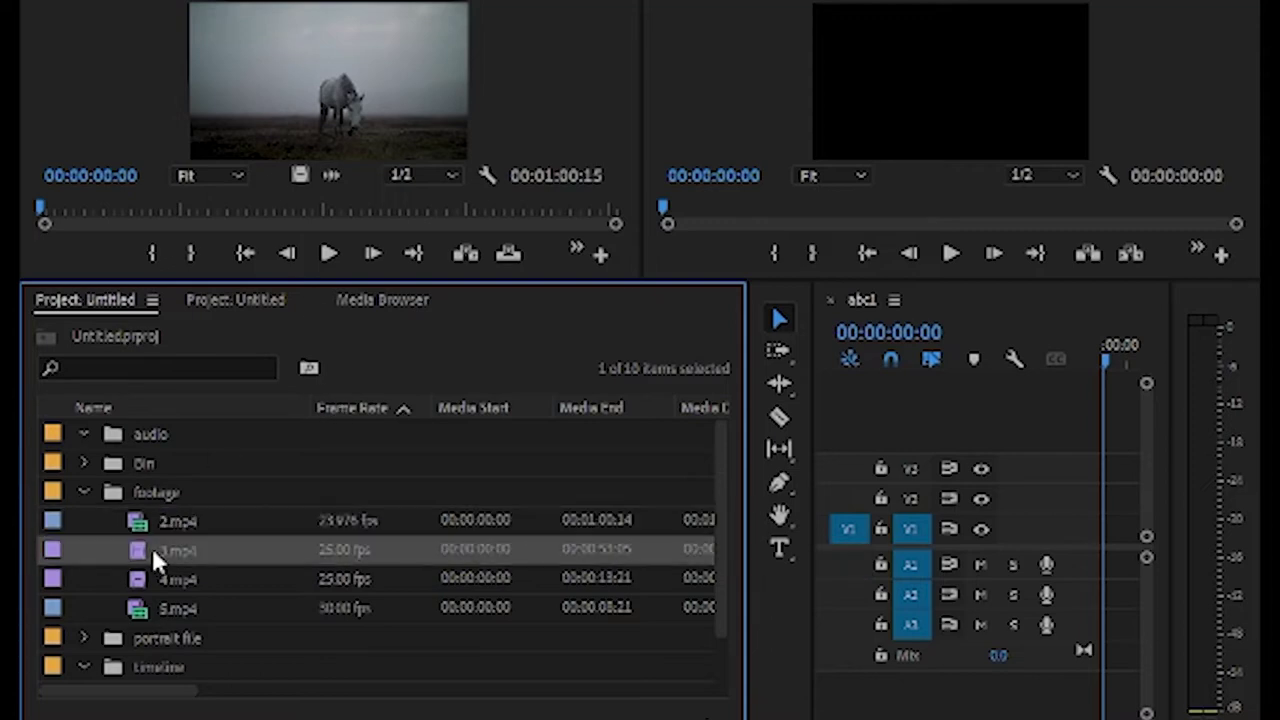
double_click(149, 549)
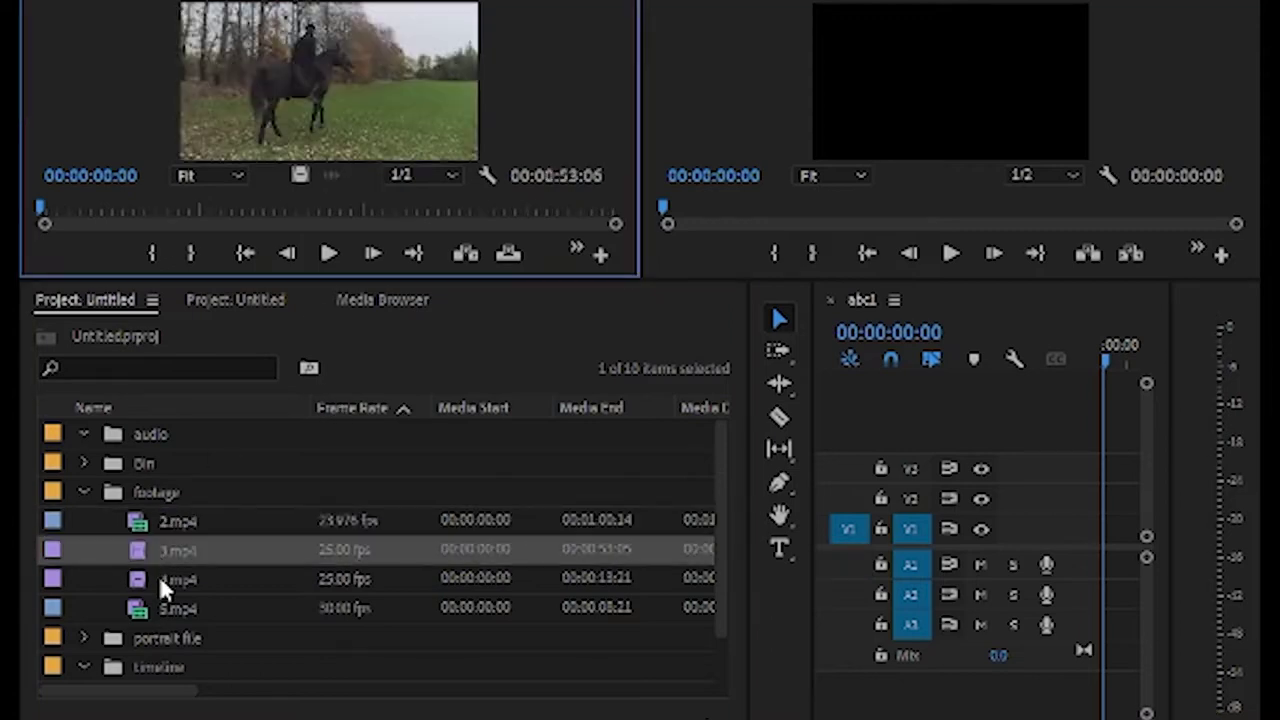
left_click(155, 578)
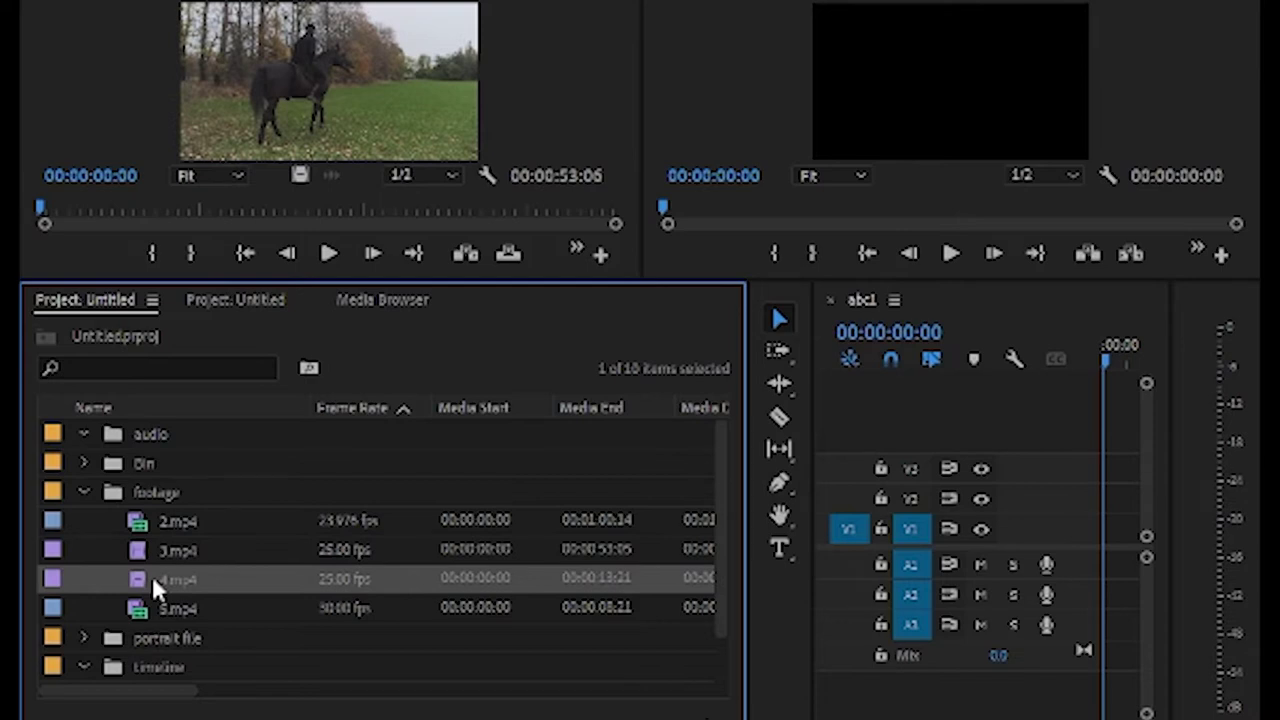
double_click(145, 608)
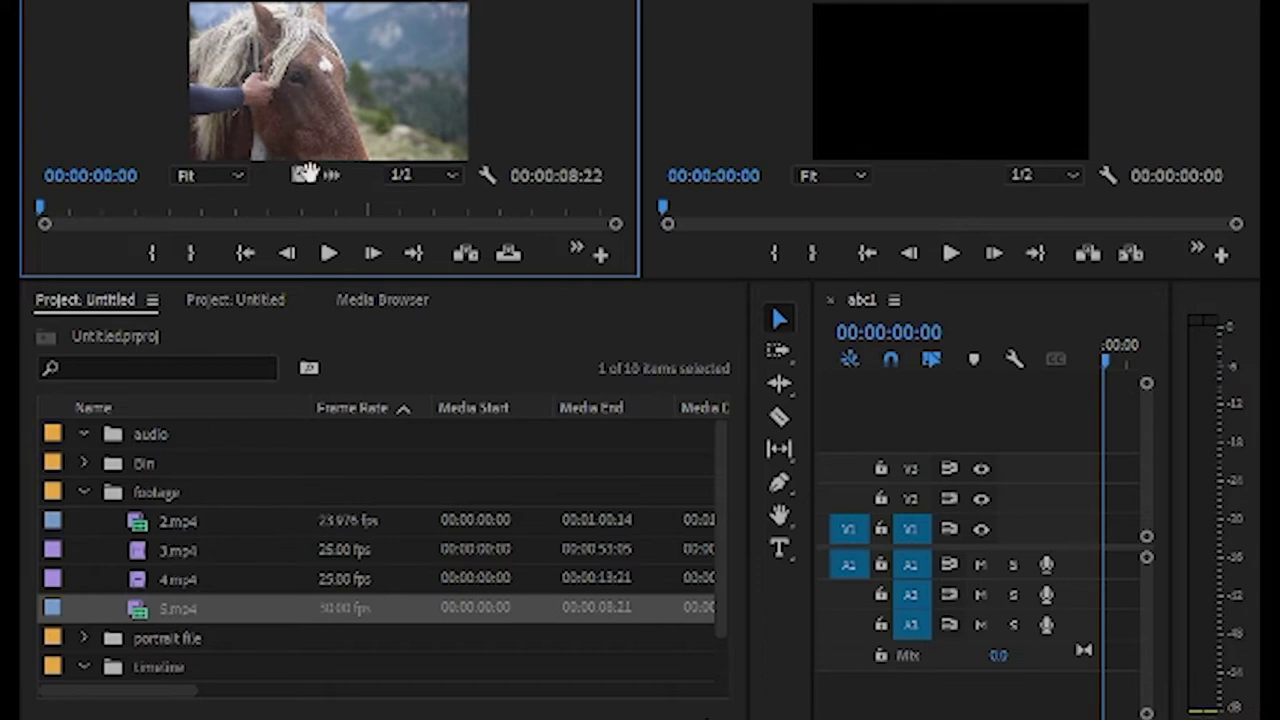
Step: Load 3.mp4 and finally 5.mp4 into the Source monitor, and maximize that monitor
left_click_drag(161, 556, 298, 86)
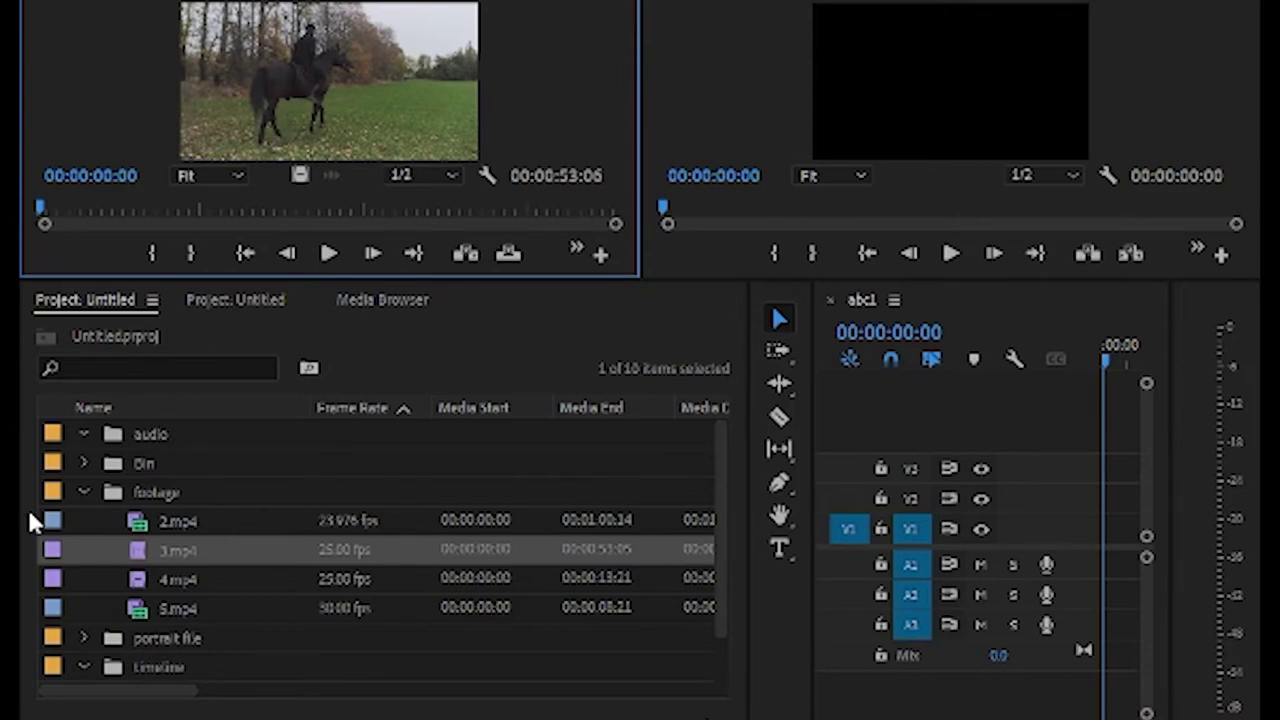
left_click_drag(153, 597, 312, 79)
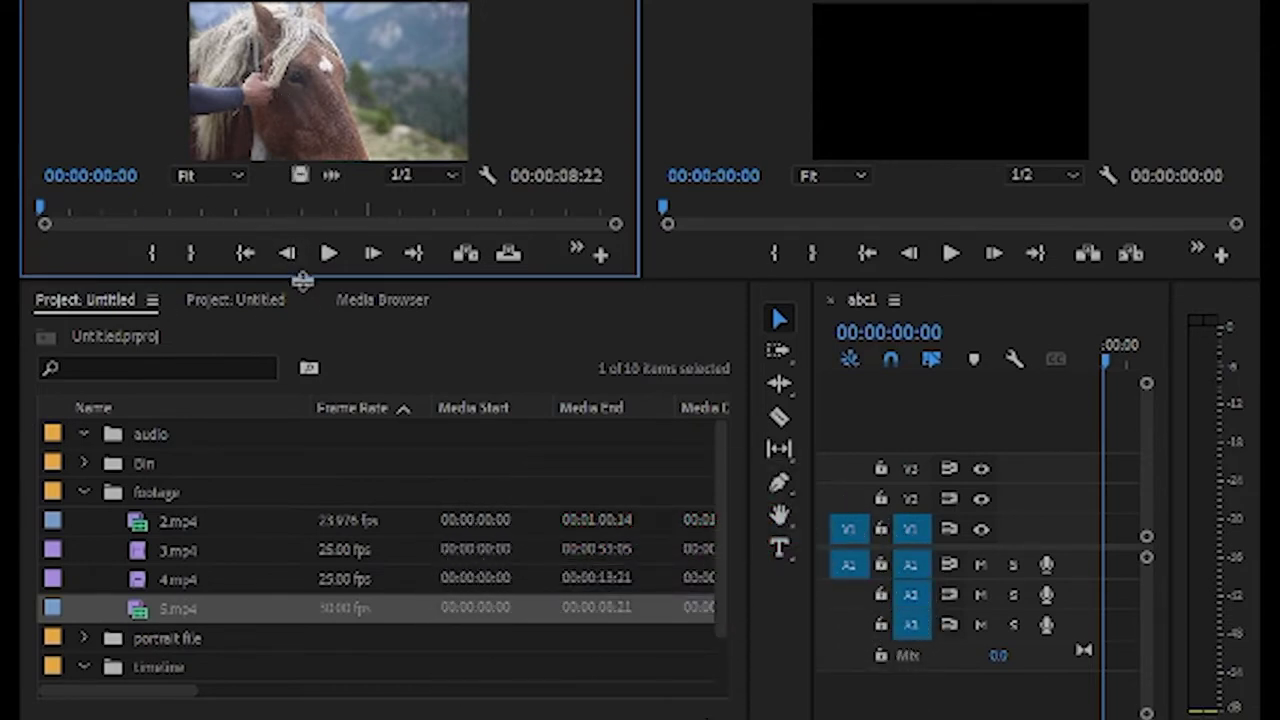
key("grave")
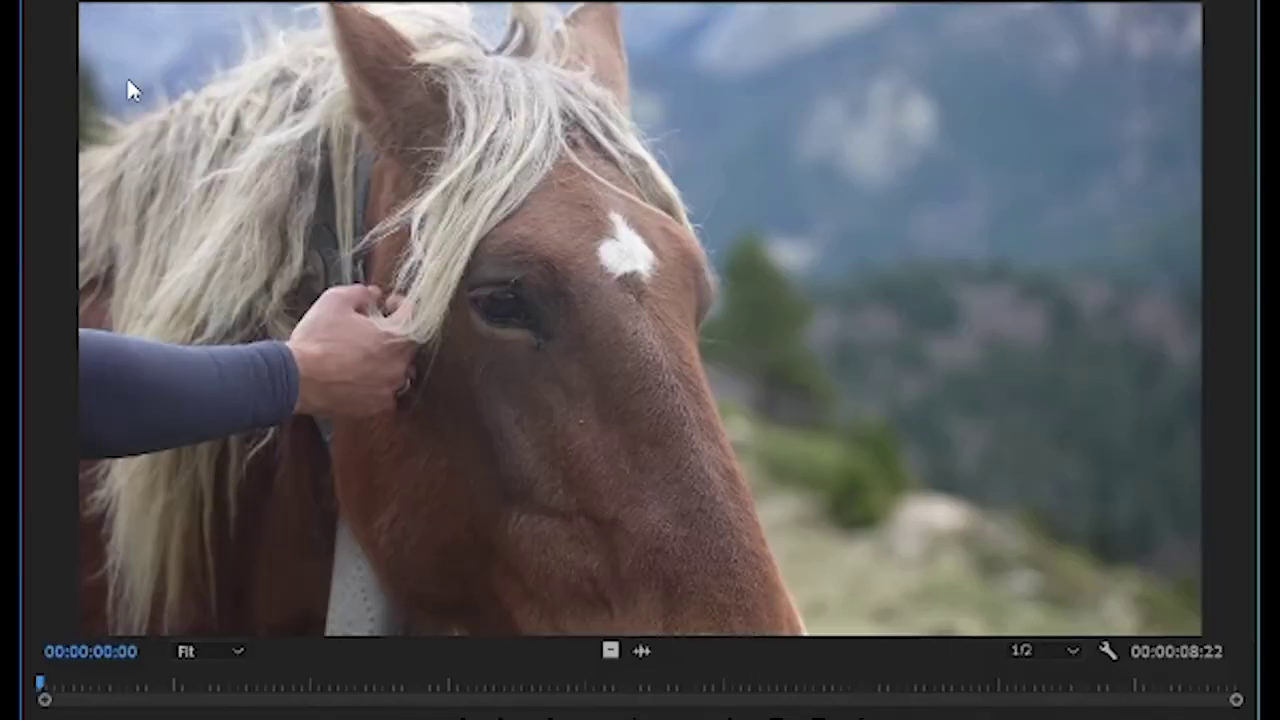
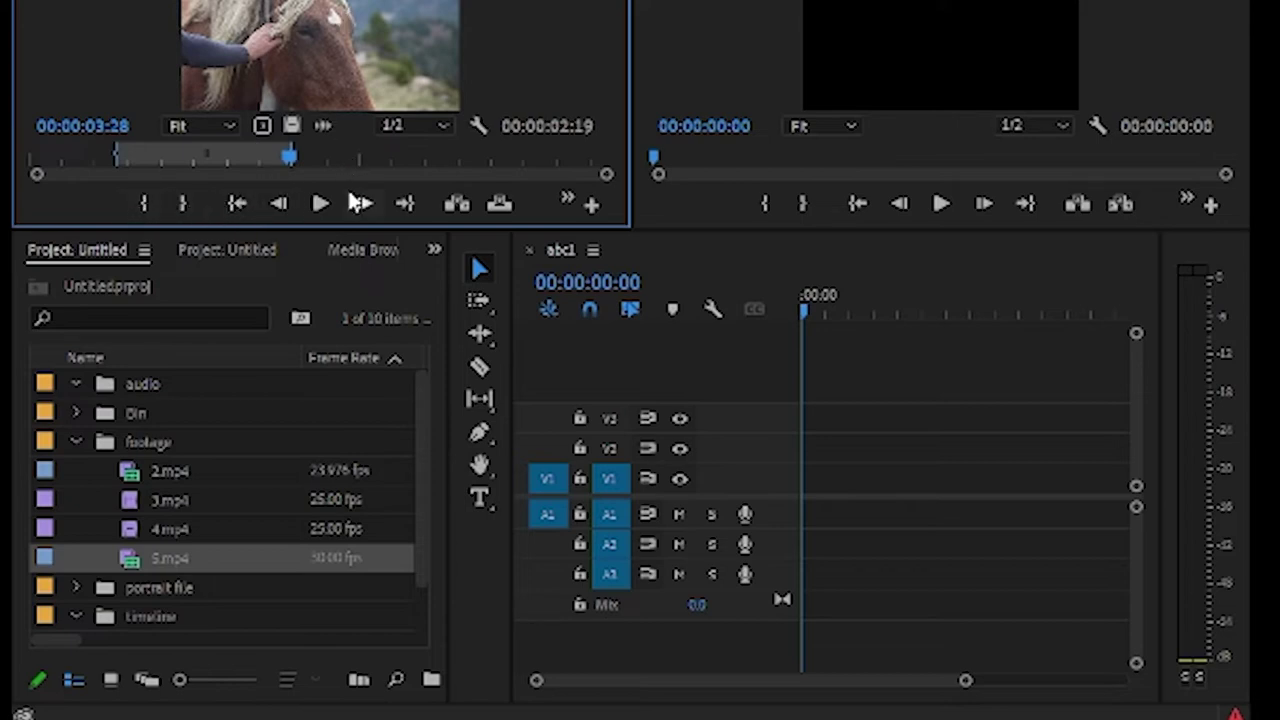
Step: Place the marked section of 5.mp4 in the middle of the abc1 timeline and delete it again
left_click_drag(344, 230, 338, 285)
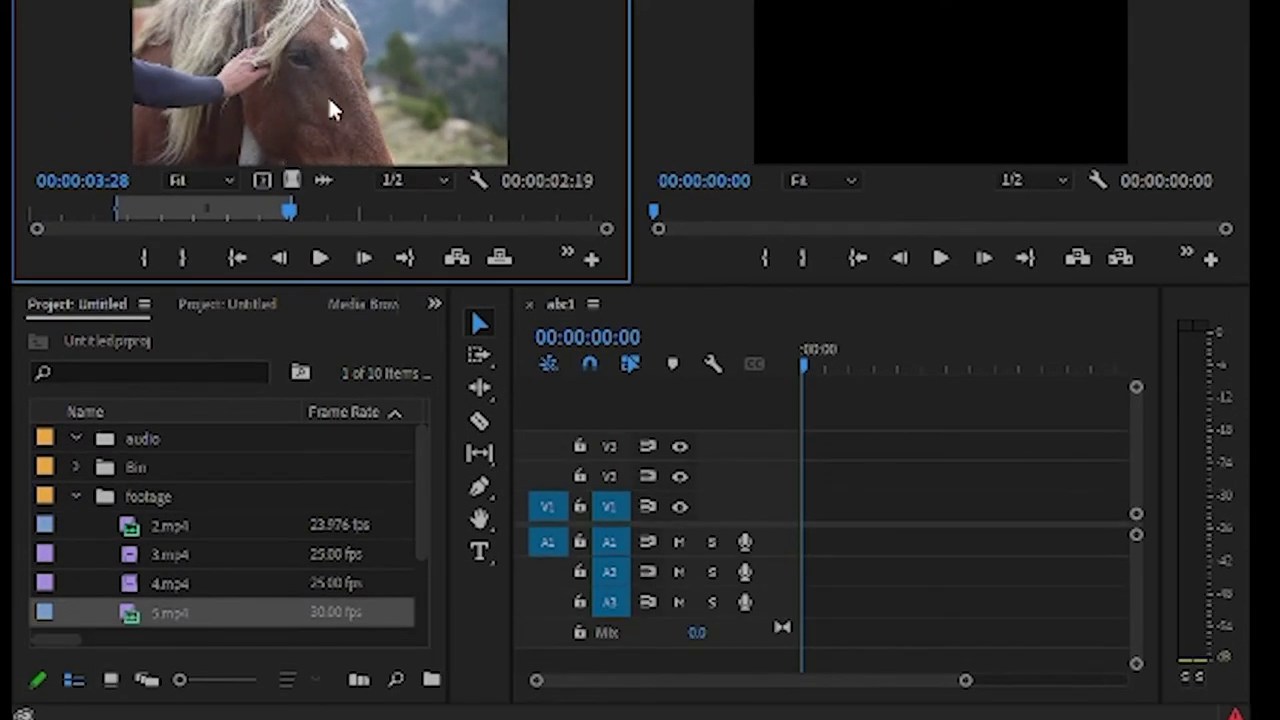
left_click_drag(338, 102, 789, 341)
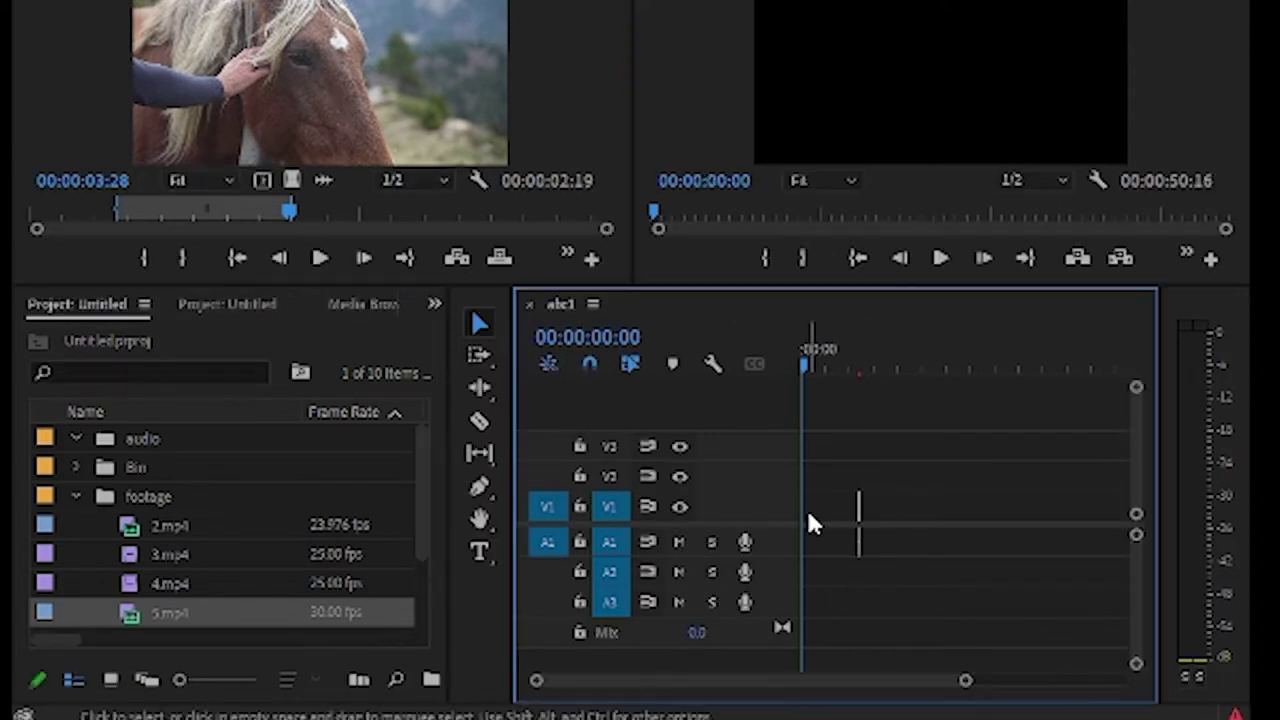
left_click_drag(951, 686, 845, 684)
left_click_drag(1078, 384, 886, 562)
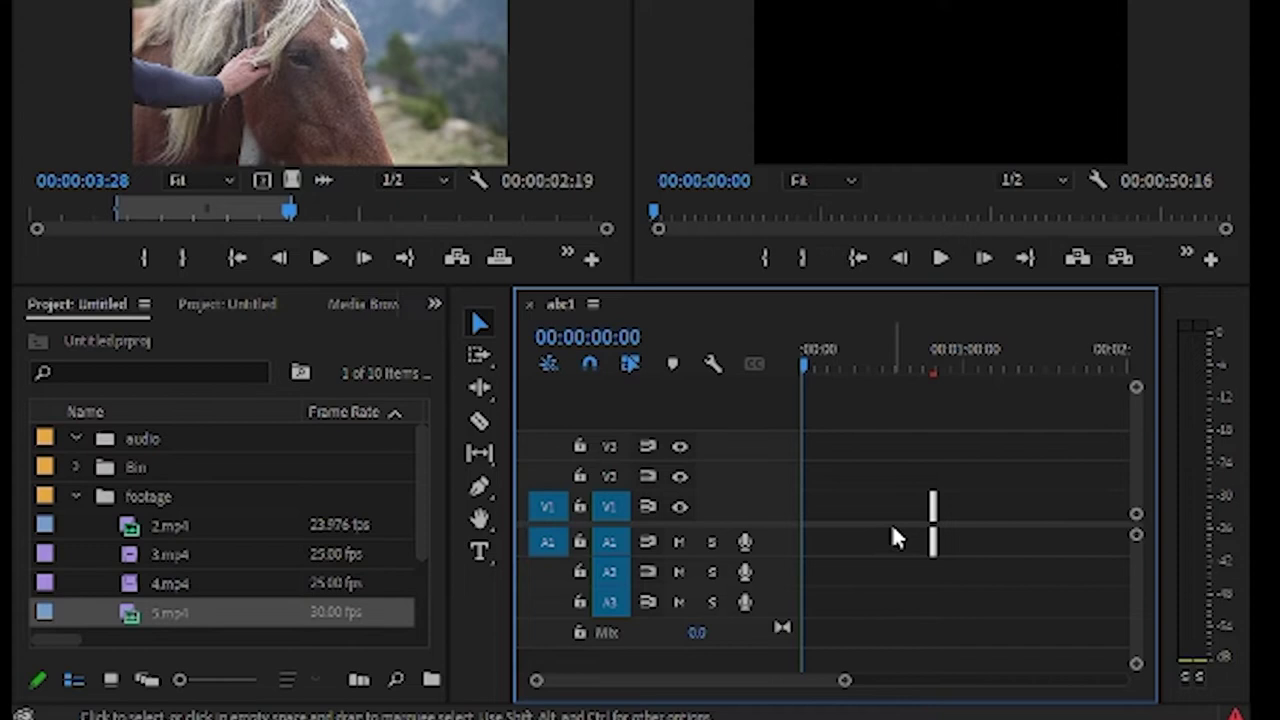
key("Delete")
Step: Widen the timeline area and place the marked section of 5.mp4 at the start of abc1 on tracks V2 and A2
left_click_drag(843, 683, 592, 684)
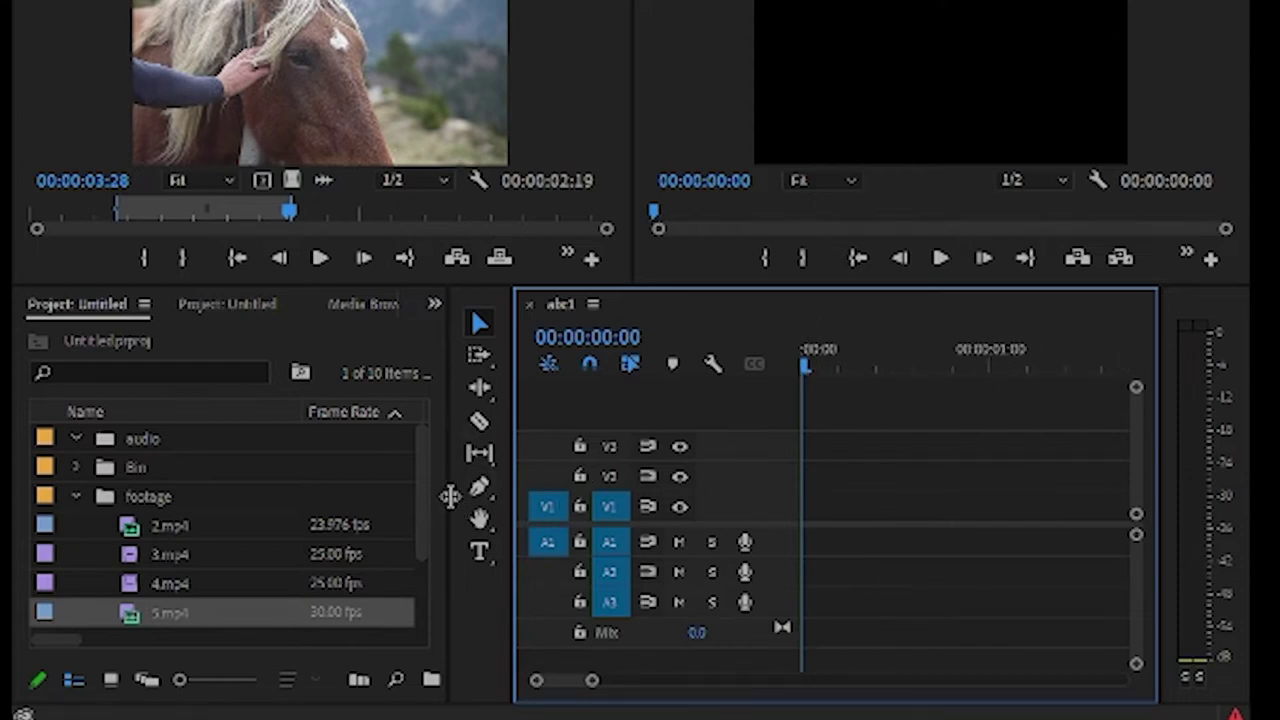
left_click_drag(447, 494, 331, 486)
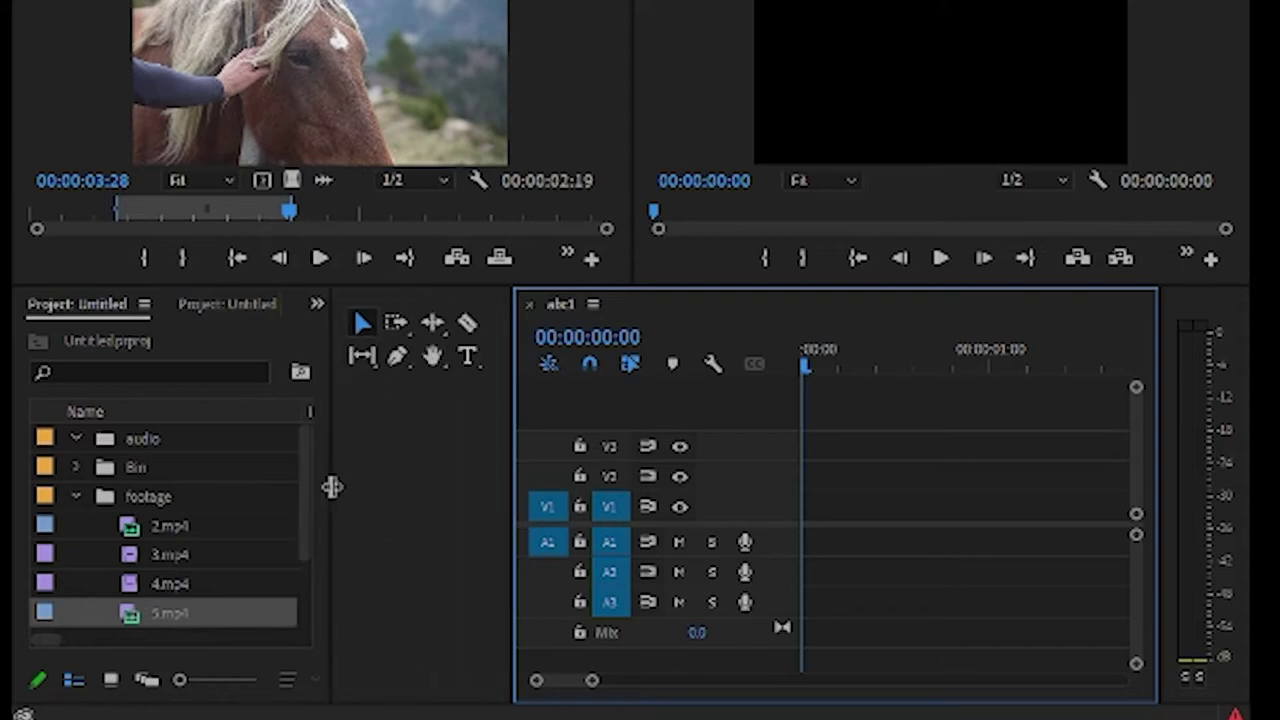
left_click_drag(517, 506, 286, 494)
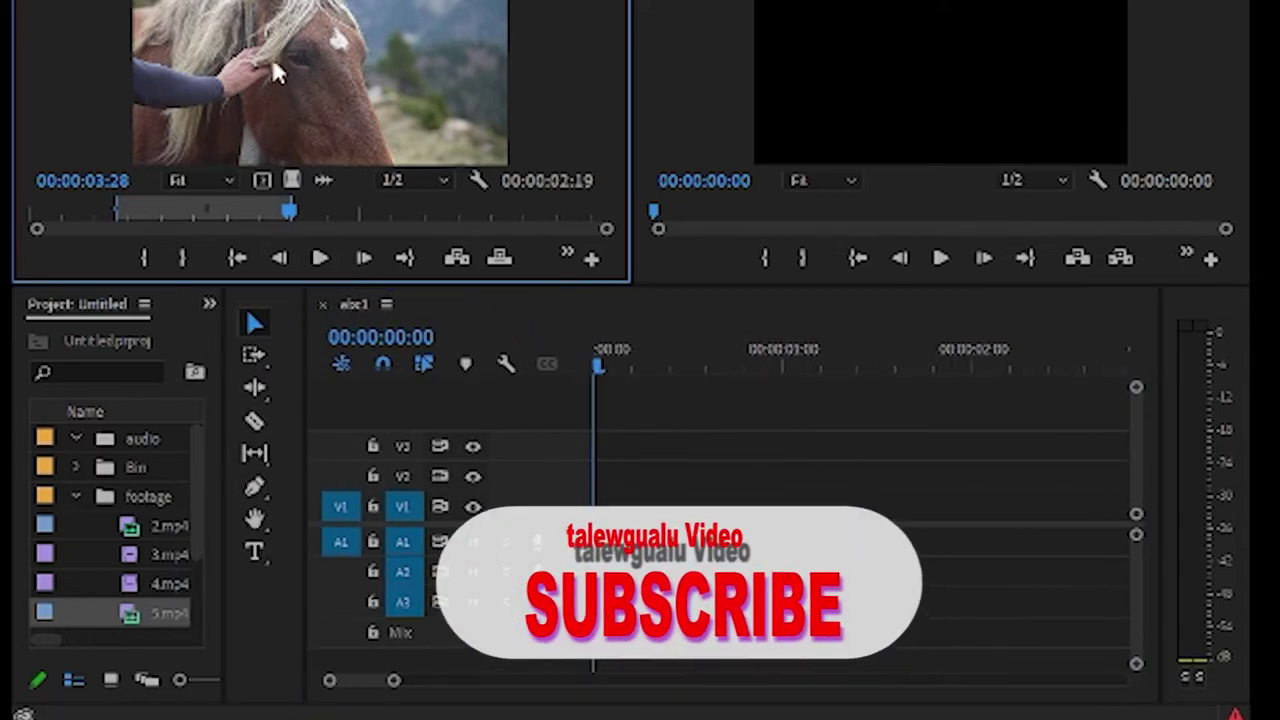
left_click_drag(257, 77, 848, 542)
left_click_drag(733, 337, 1063, 572)
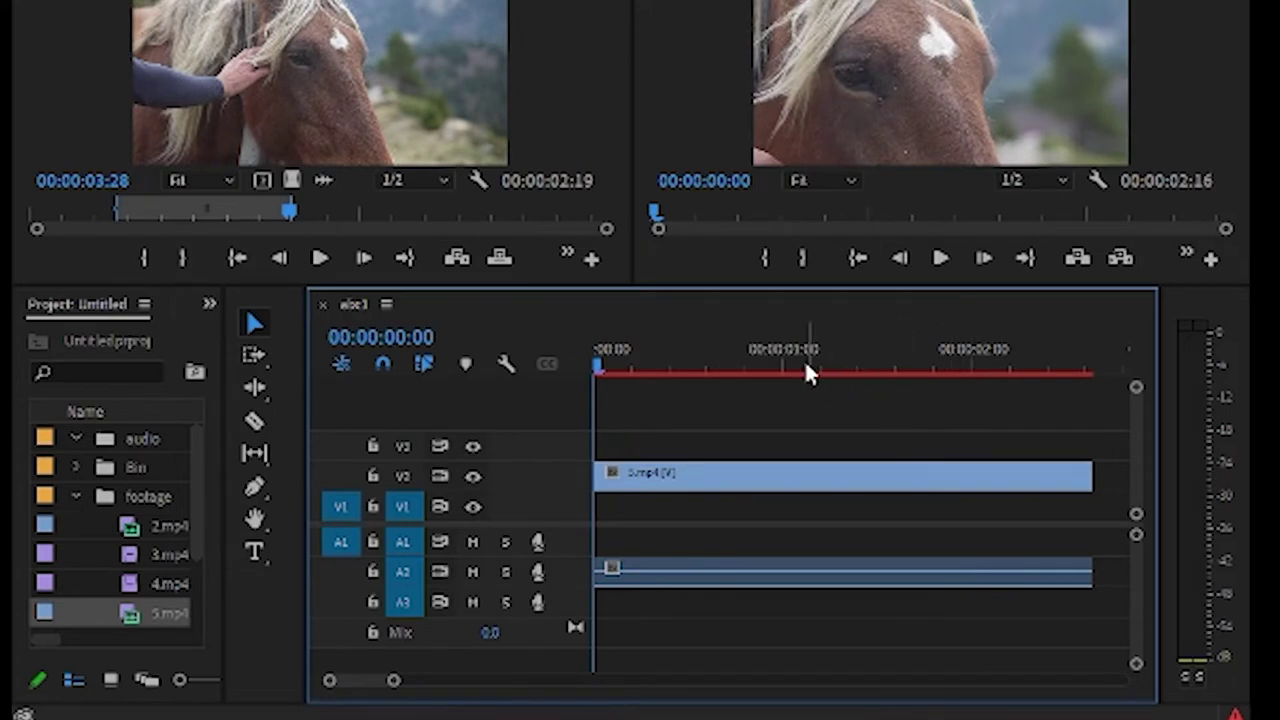
Step: Play back the 5.mp4 clip in the abc1 sequence, pausing and replaying it from the start
left_click(939, 264)
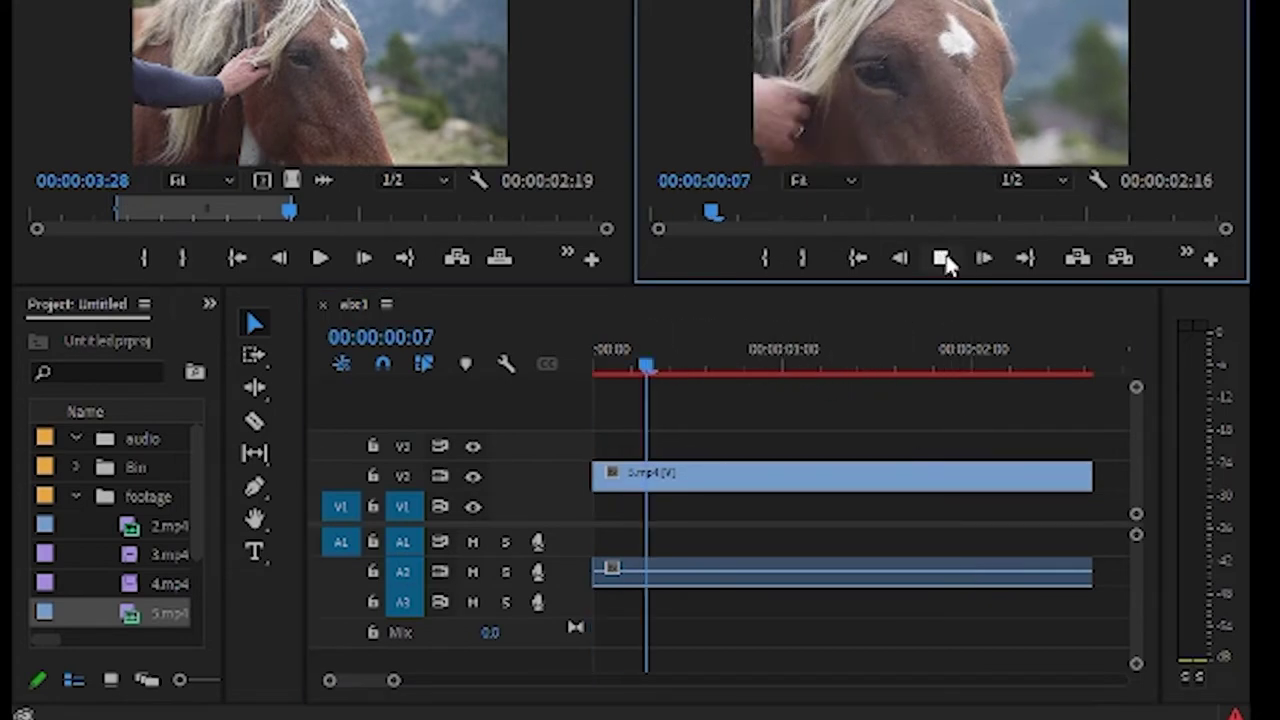
key("space")
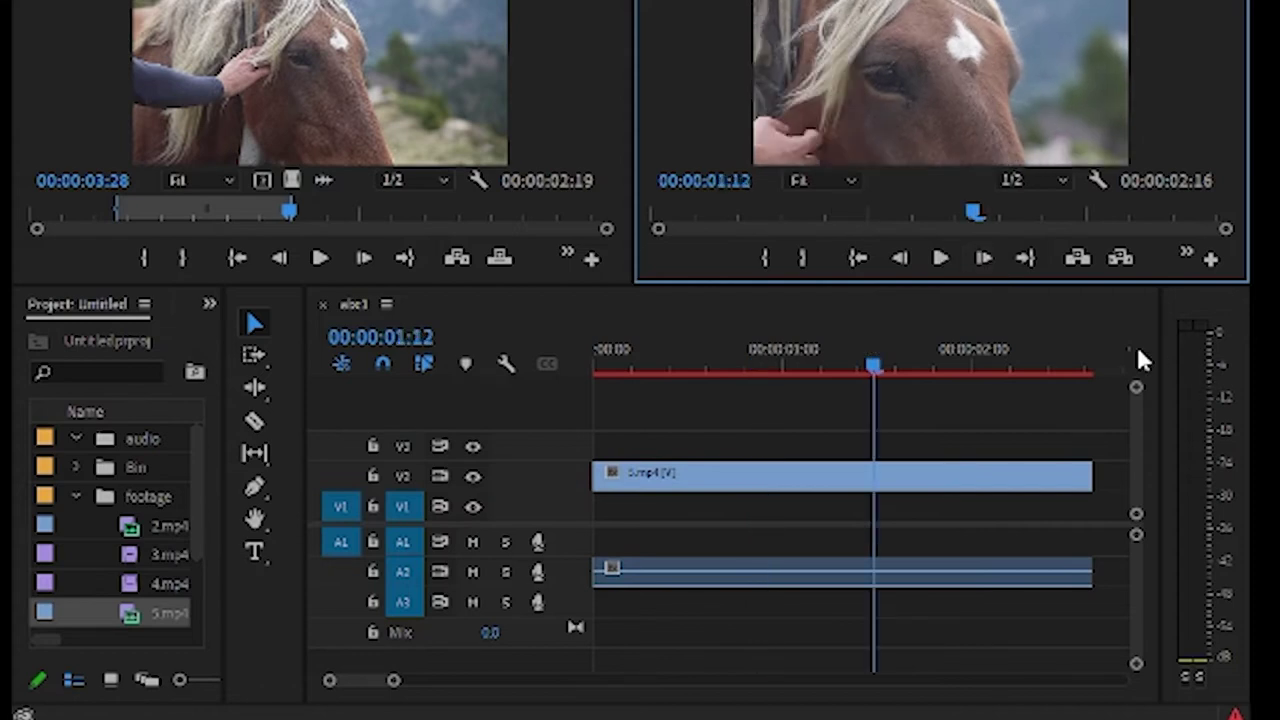
key("space")
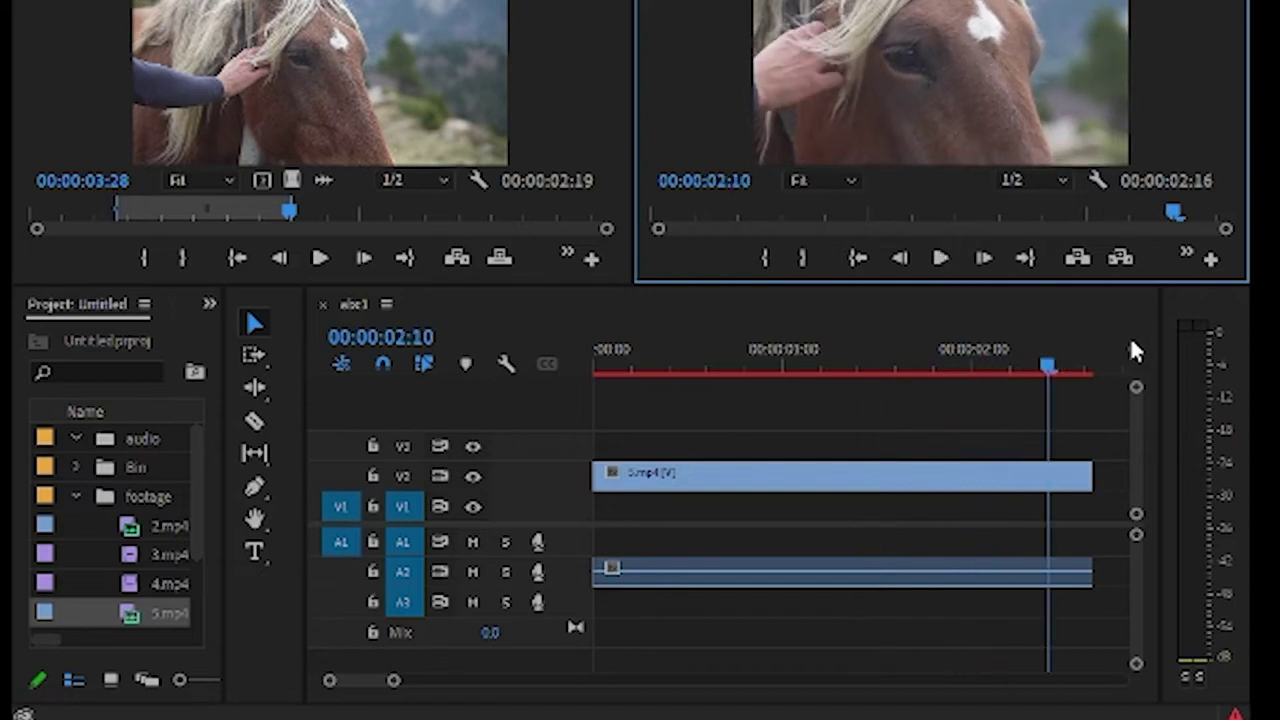
key("minus")
key("Home")
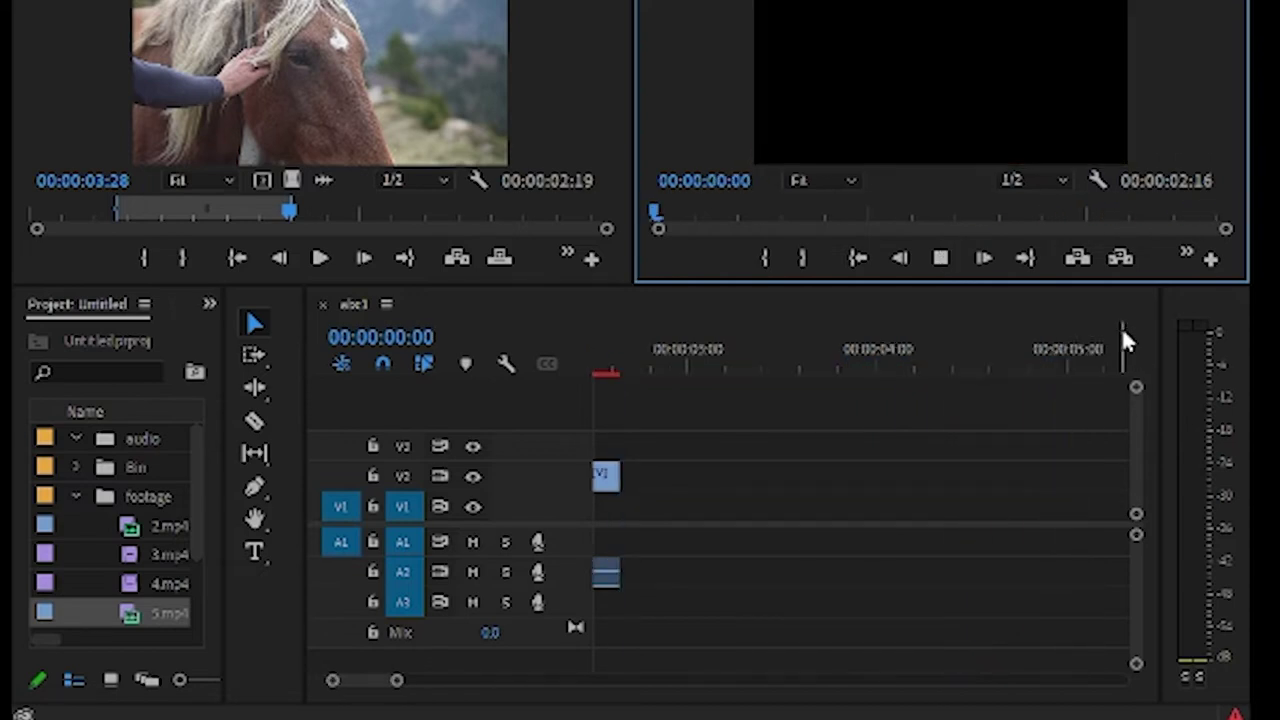
key("backslash")
key("space")
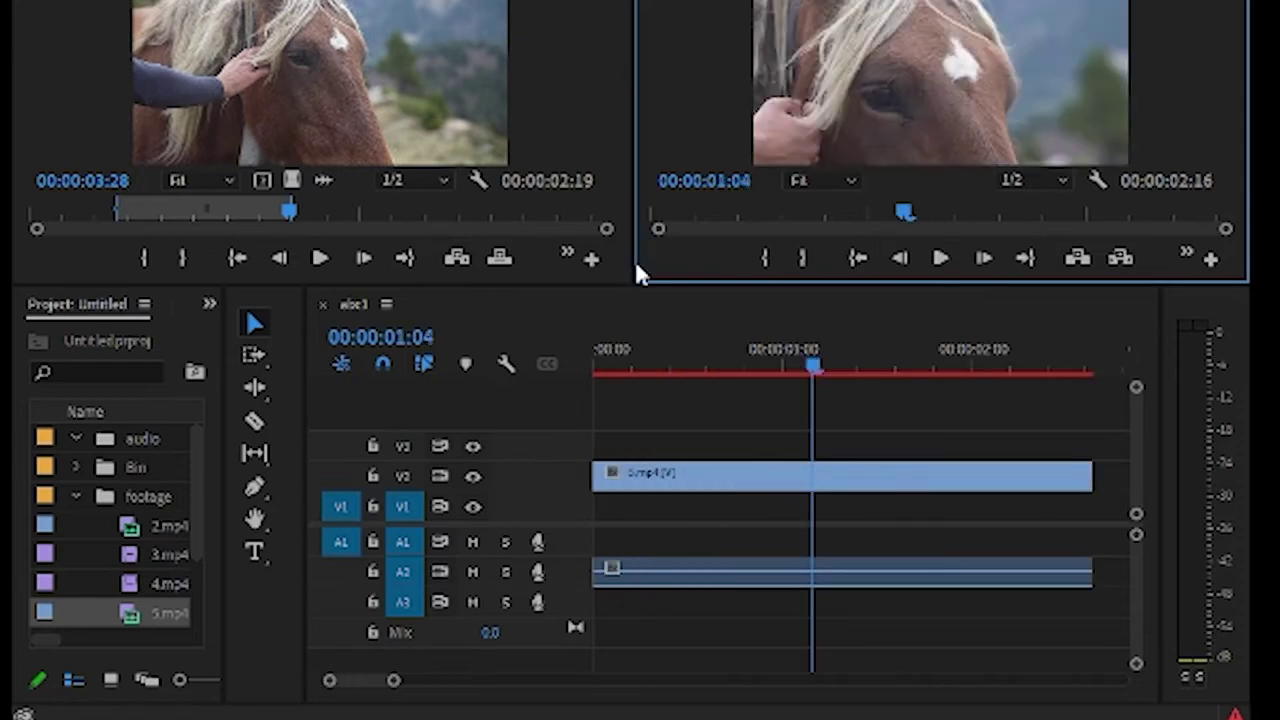
key("space")
key("space")
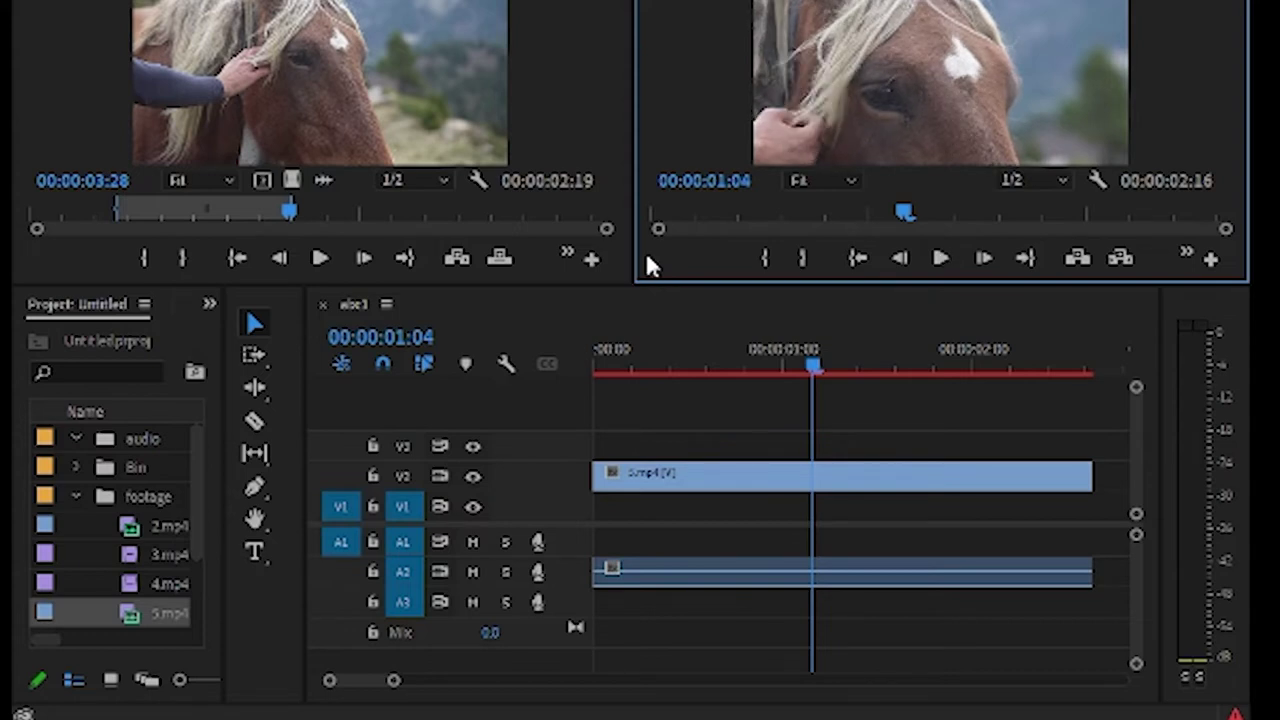
Step: Place the marked 5.mp4 section after the existing clip in abc1 as separate pieces, audio only on A1 and video only on V1
key("End")
left_click_drag(393, 680, 433, 680)
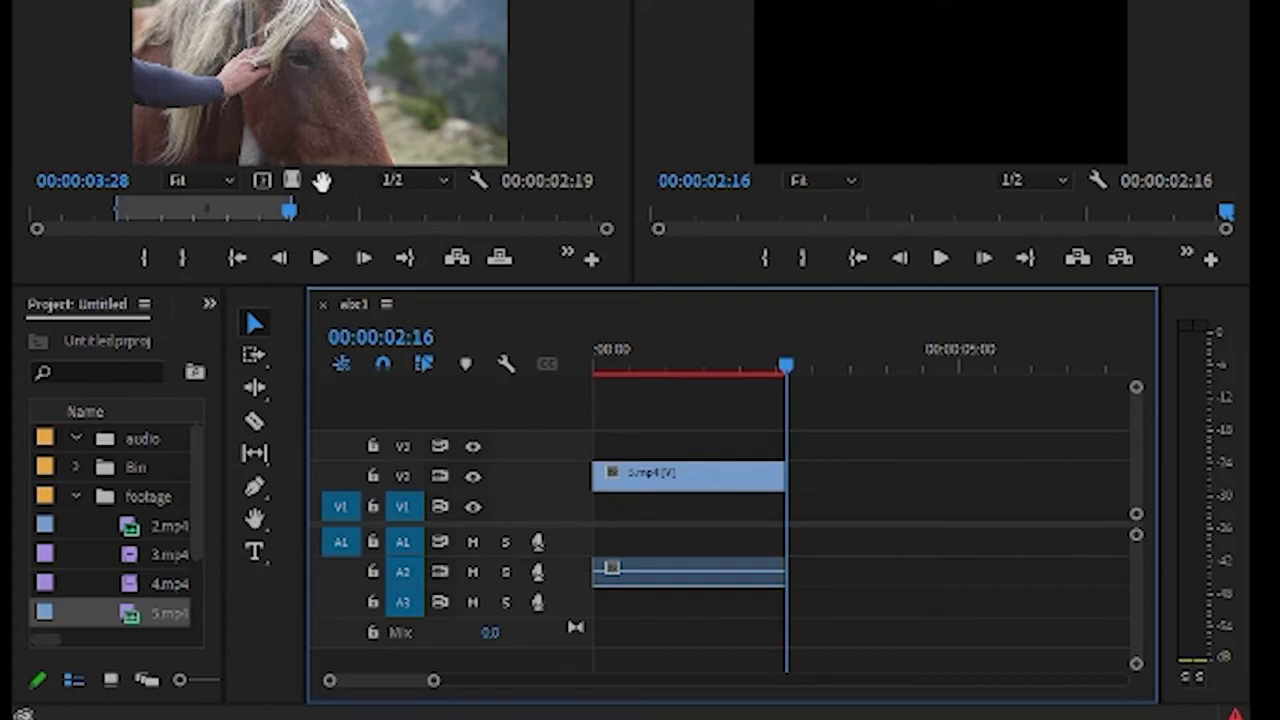
left_click(322, 182)
left_click_drag(322, 182, 835, 488)
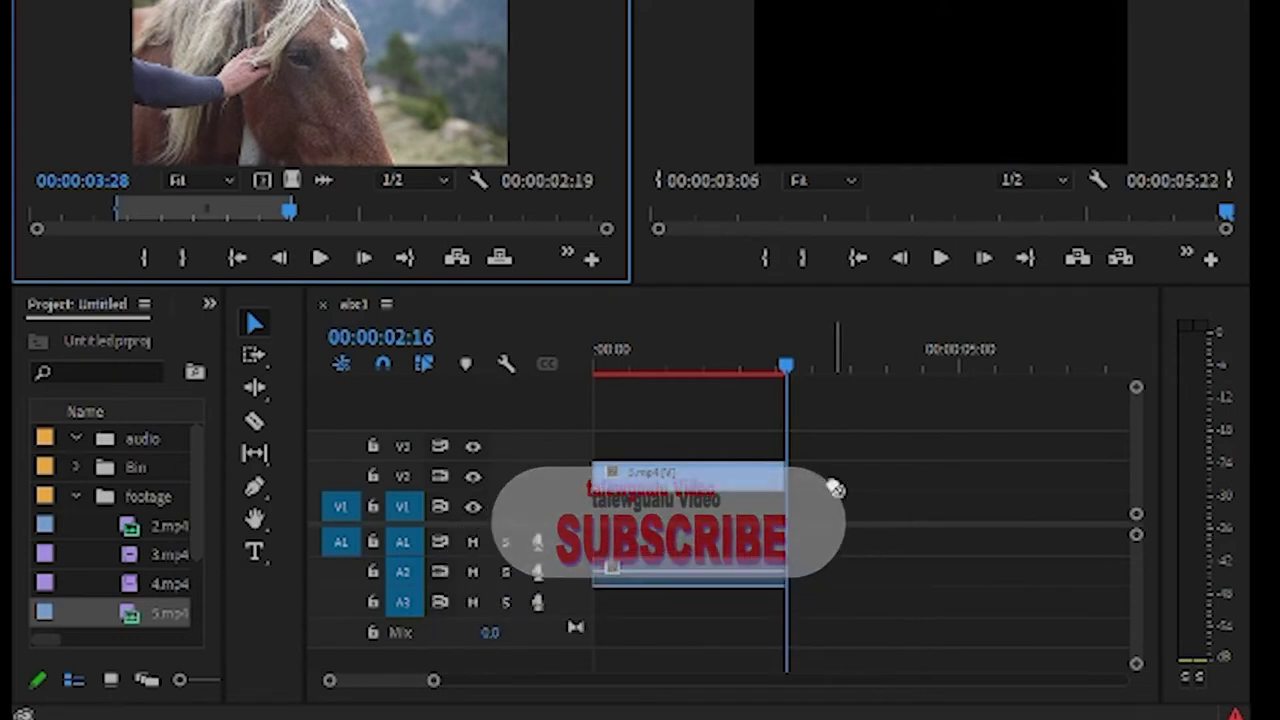
left_click_drag(835, 488, 860, 550)
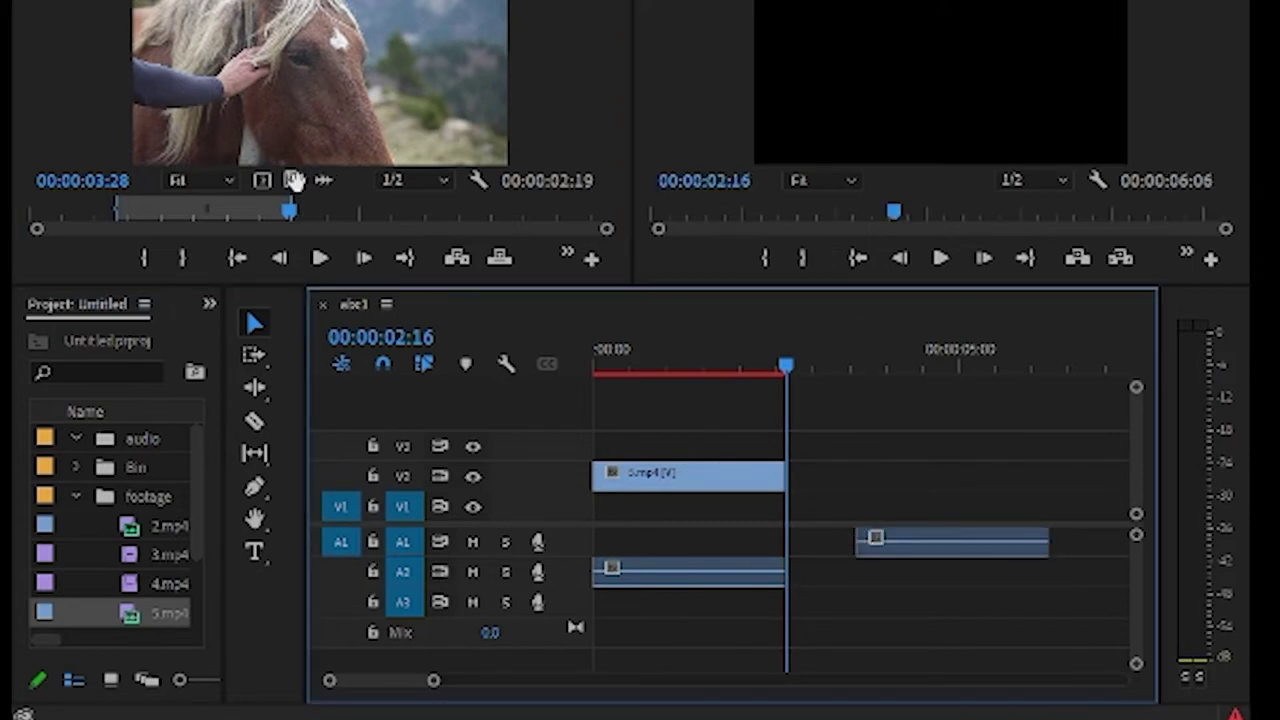
left_click_drag(297, 180, 856, 520)
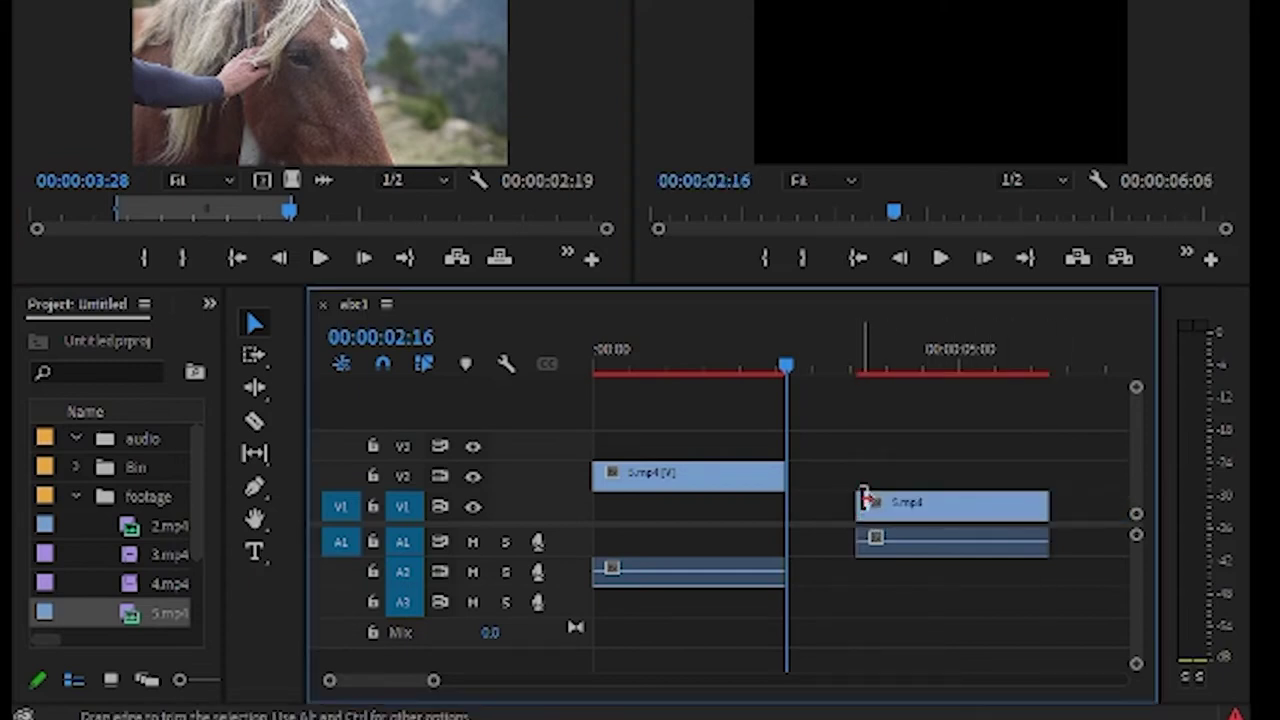
Step: Move the separate 5.mp4 video and audio pieces on V1 and A1 one after the other to a later, matching position
left_click_drag(850, 440, 940, 612)
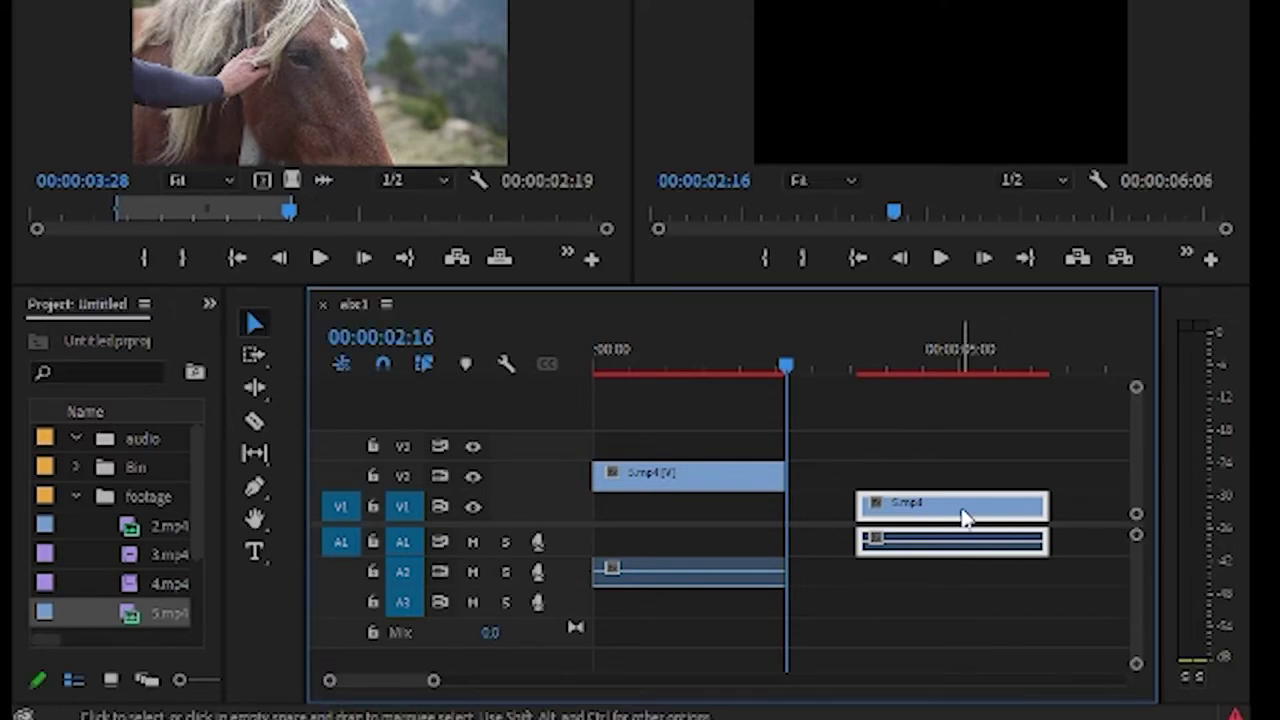
left_click(960, 451)
left_click_drag(949, 517, 990, 512)
left_click_drag(808, 440, 966, 582)
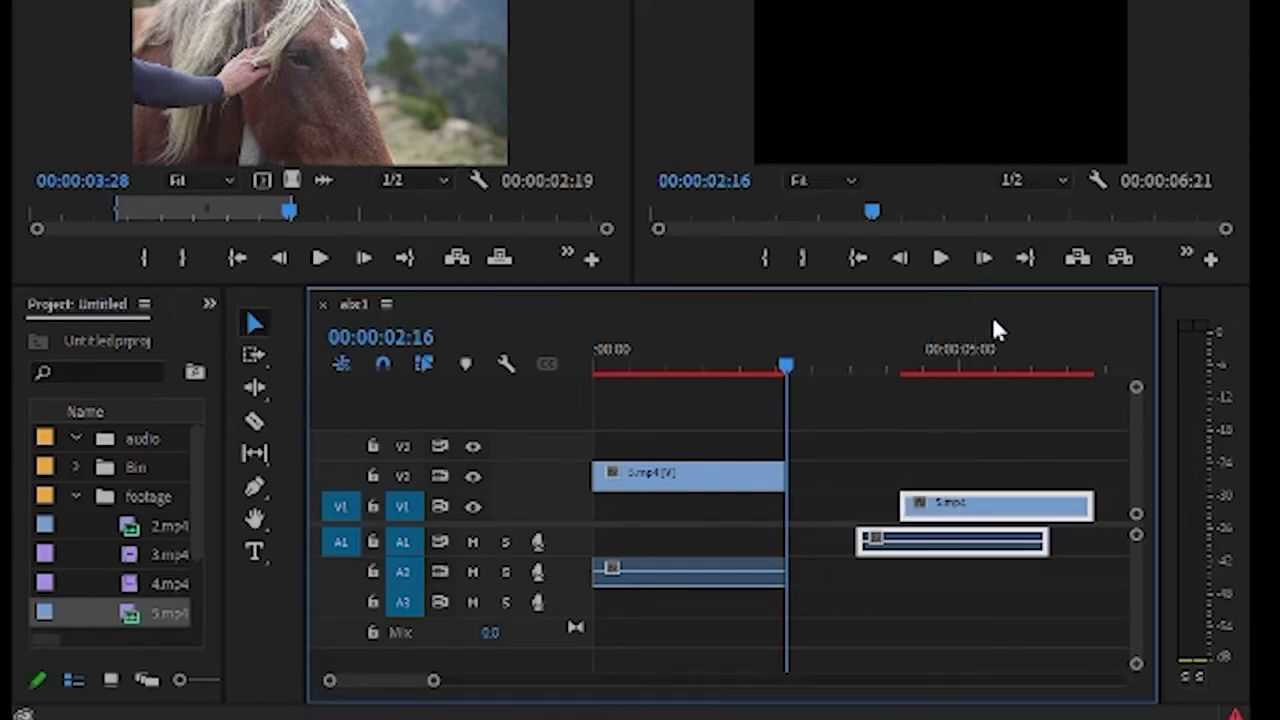
left_click(962, 418)
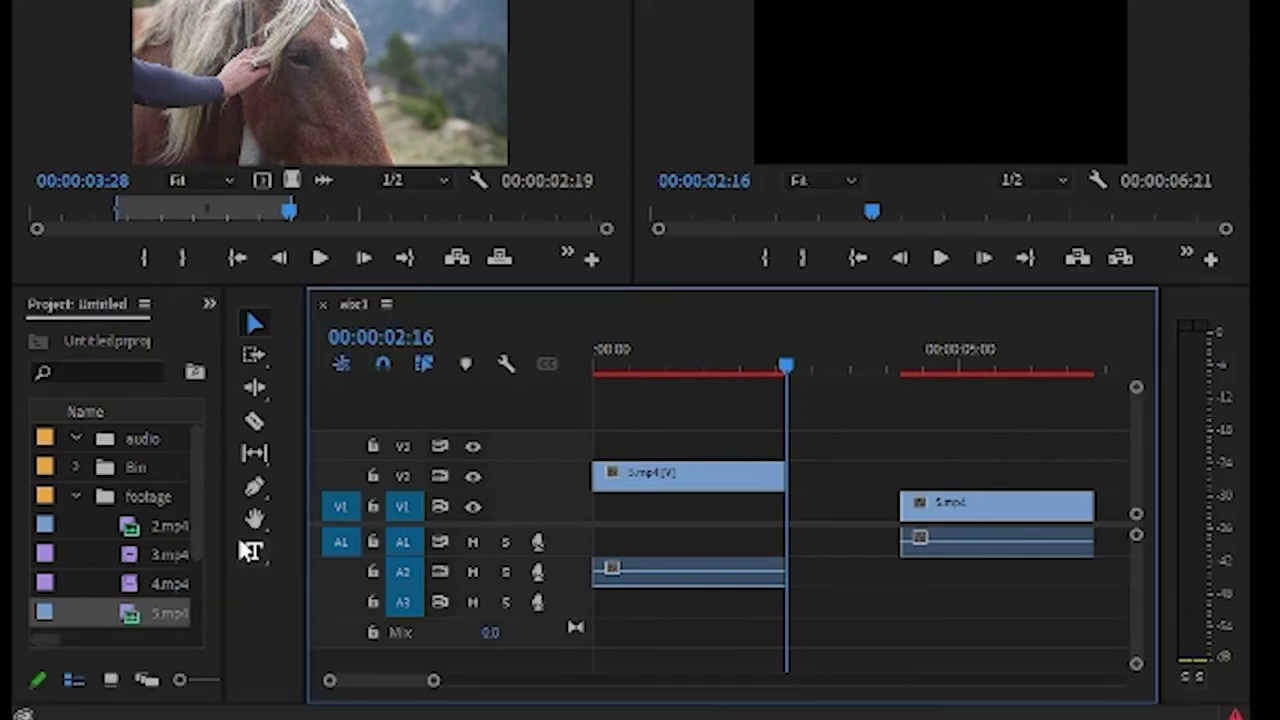
Step: Widen the Project panel, collapse the footage bin and place the abc1 playhead at 00:00:00:07
left_click_drag(229, 543, 470, 545)
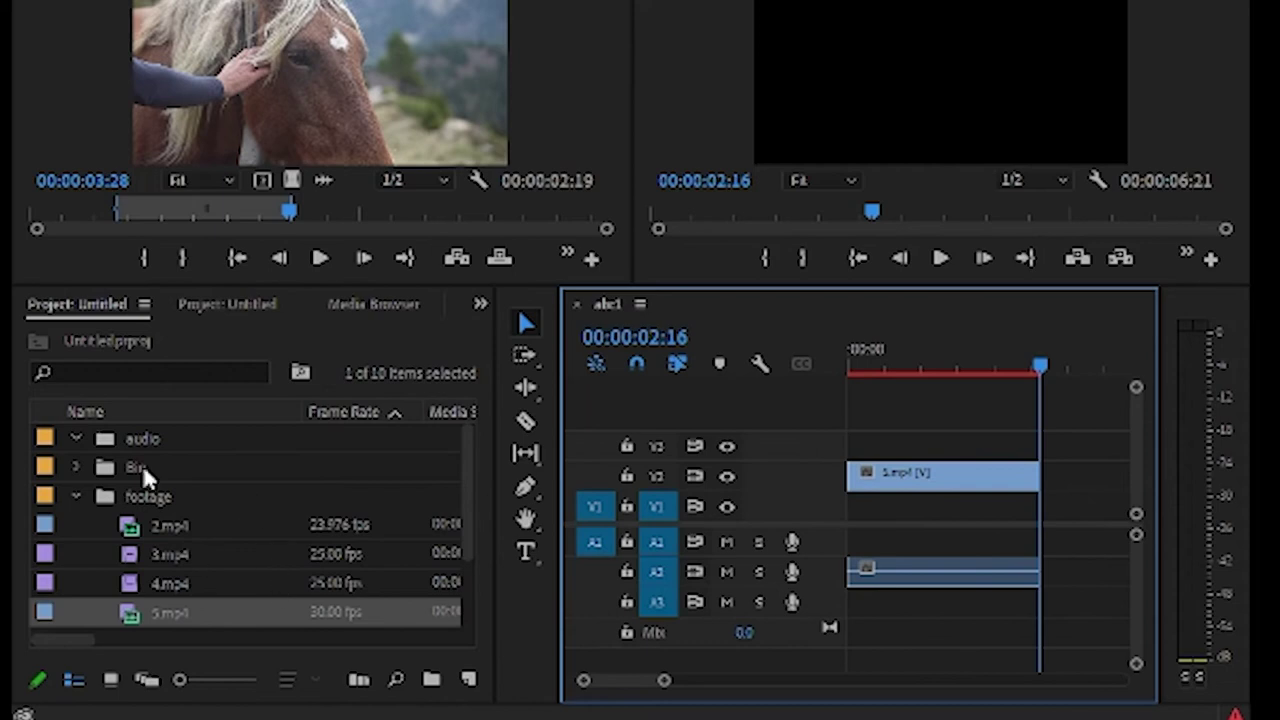
left_click(75, 497)
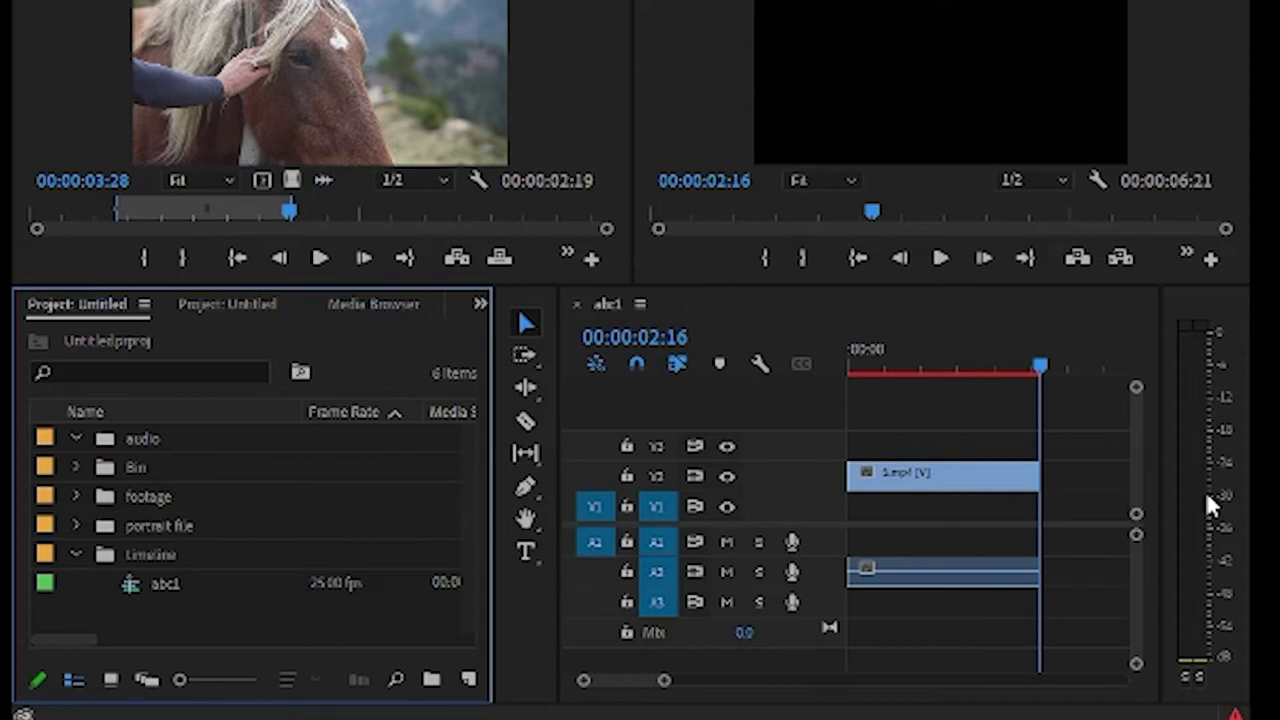
left_click(548, 712)
left_click_drag(893, 350, 871, 338)
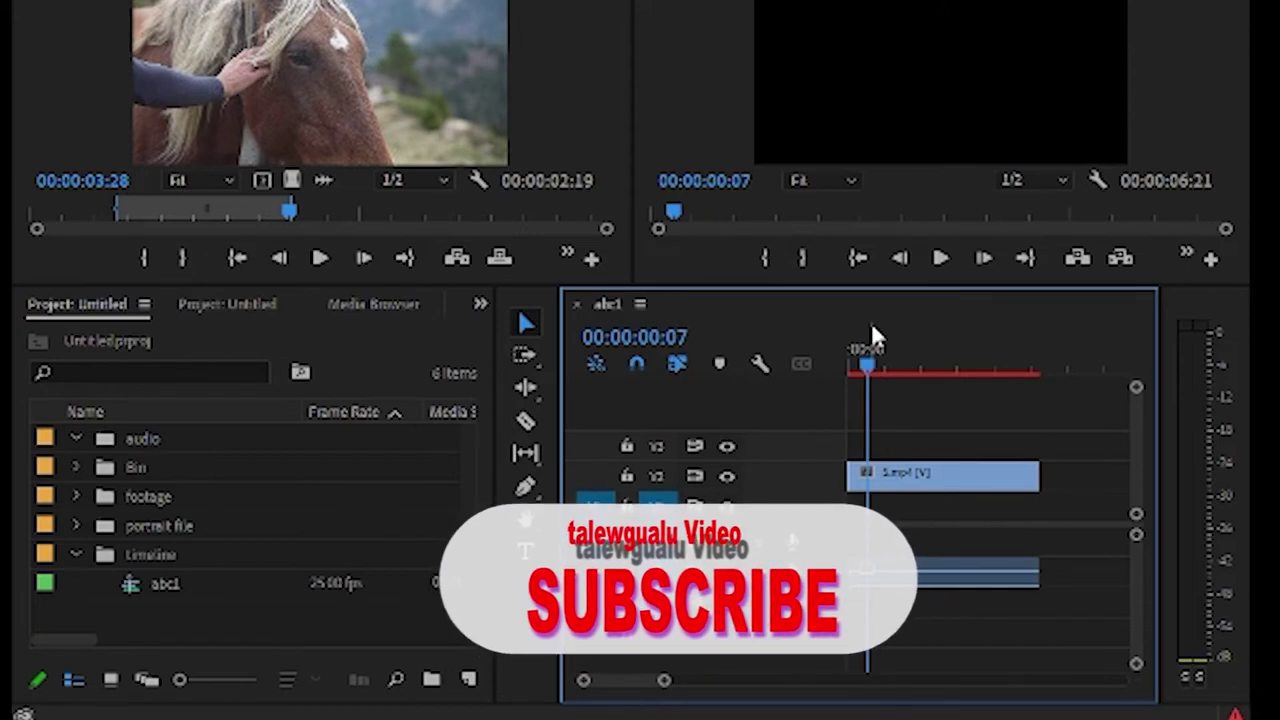
Step: Load 2.mp4 from the footage bin into the Source monitor and mark its In point at 00:00:00:04
left_click(76, 496)
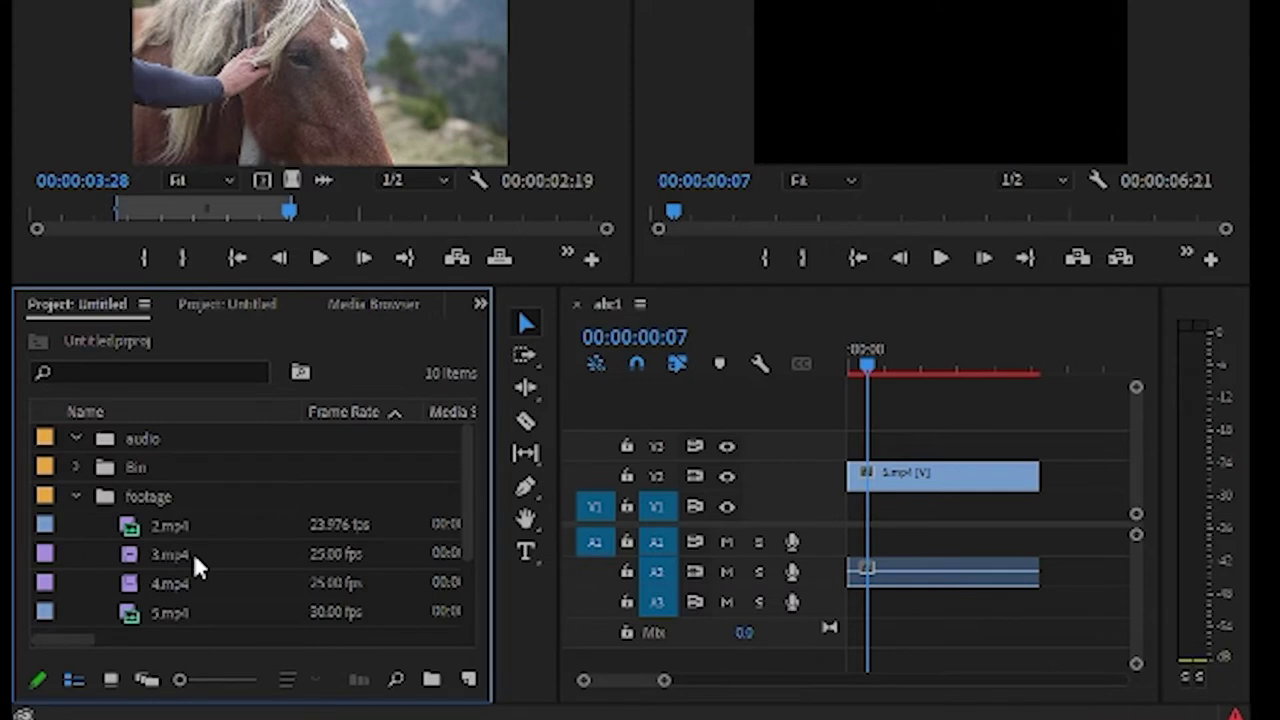
key("End")
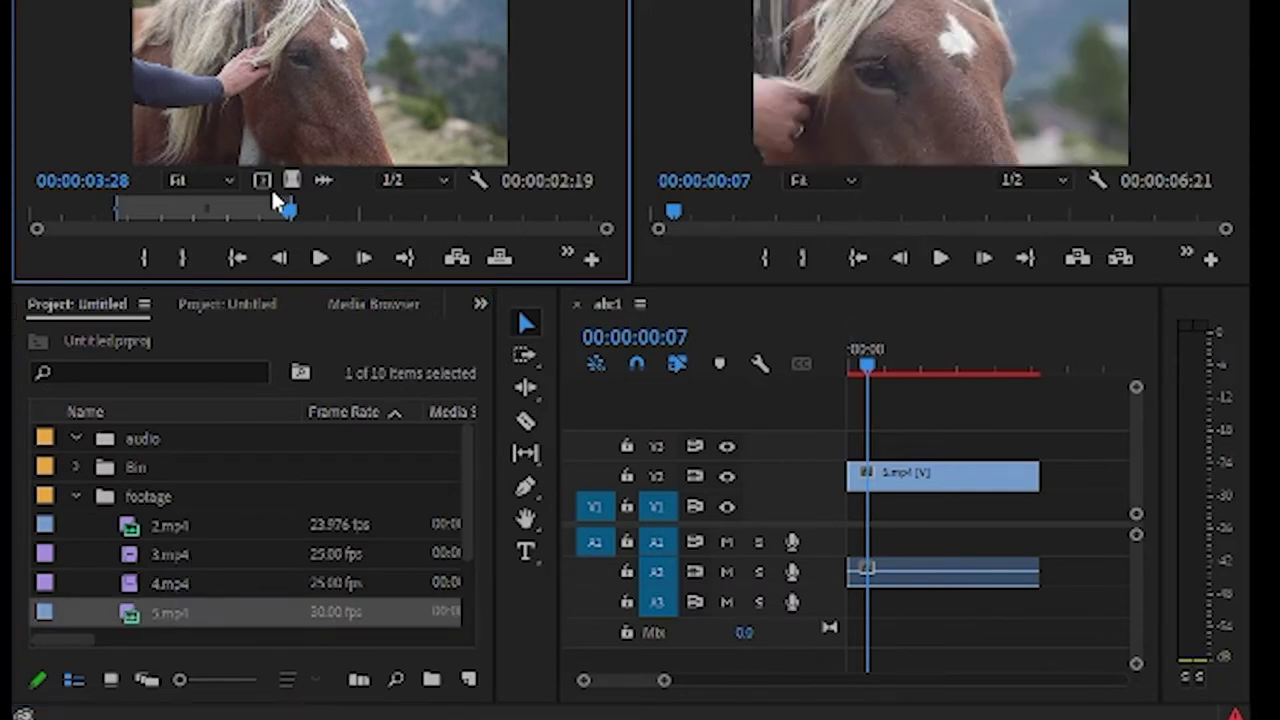
left_click(157, 525)
key("space")
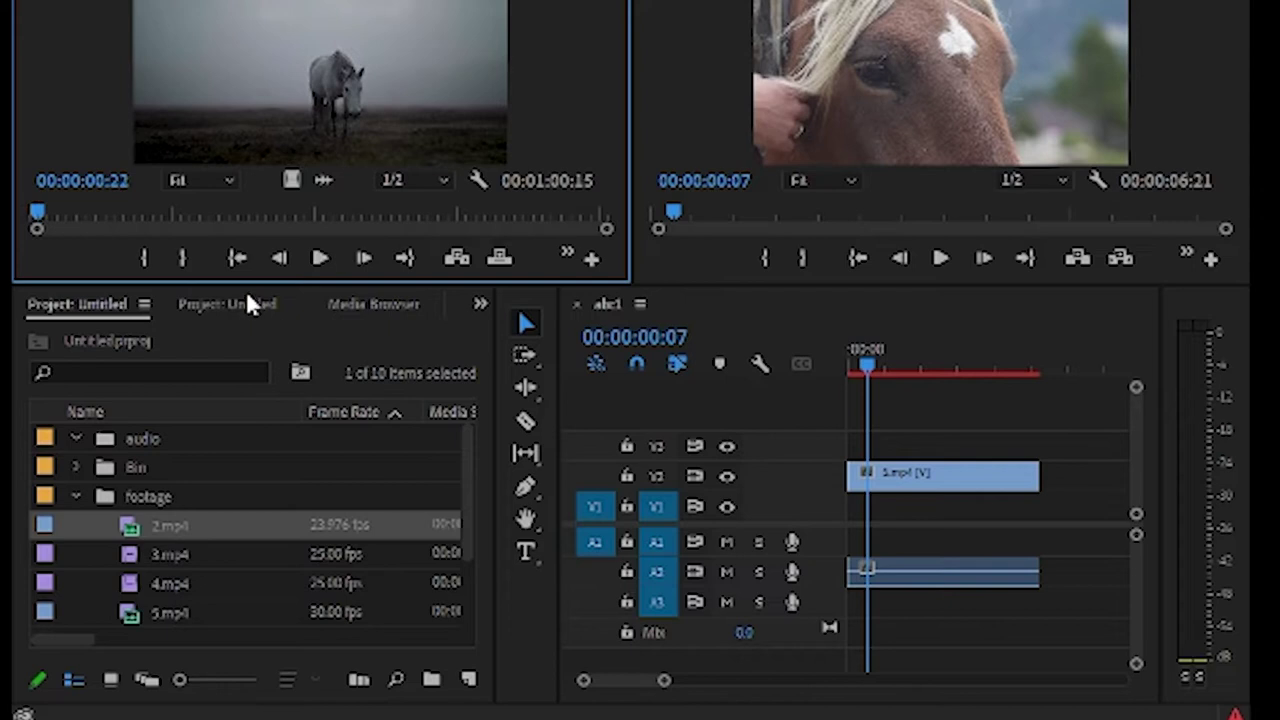
key("Left")
key("Left")
key("Left")
key("Left")
key("Left")
key("Left")
key("Left")
key("Left")
key("Left")
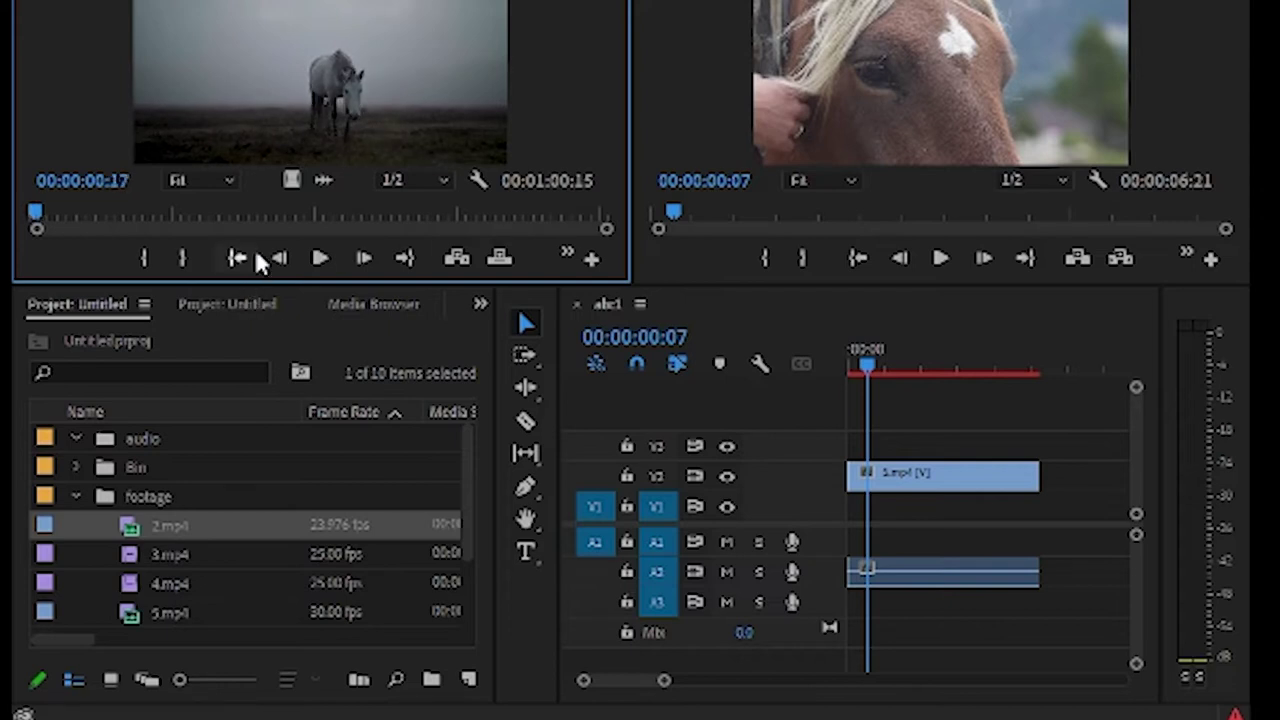
key("Left")
key("Left")
key("Left")
key("Left")
key("Left")
key("Left")
key("Left")
key("Left")
key("Left")
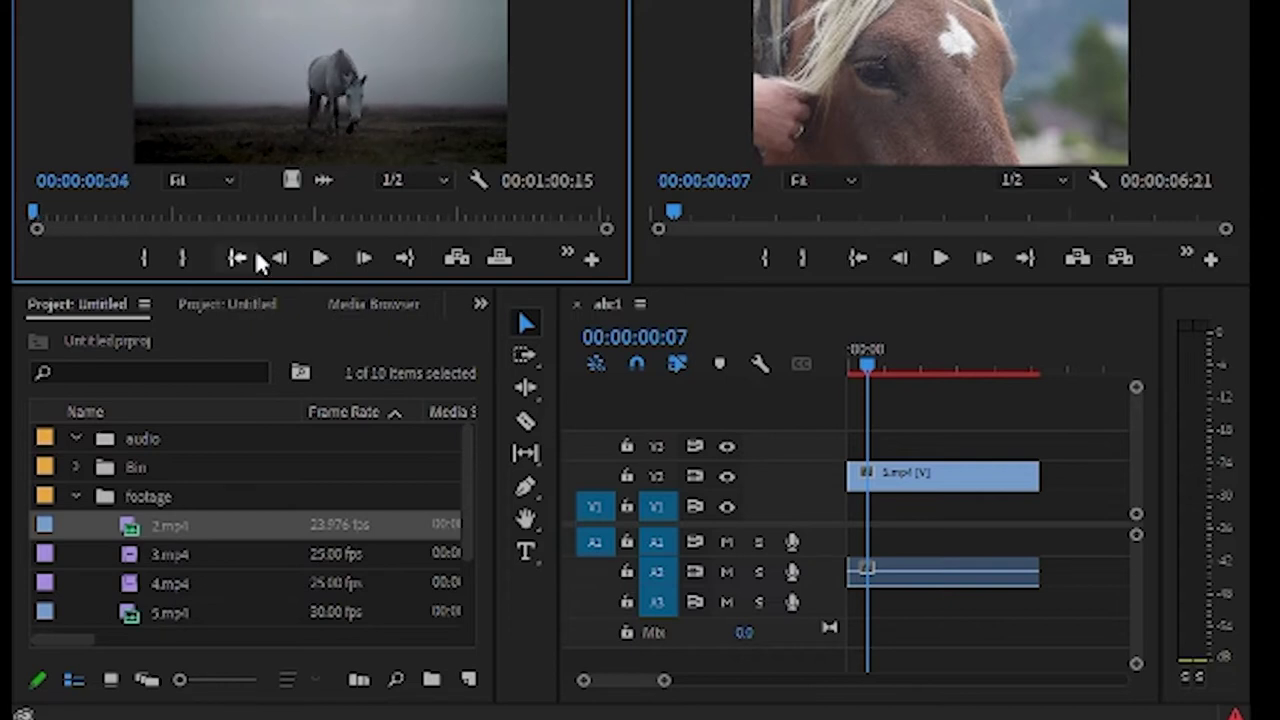
key("i")
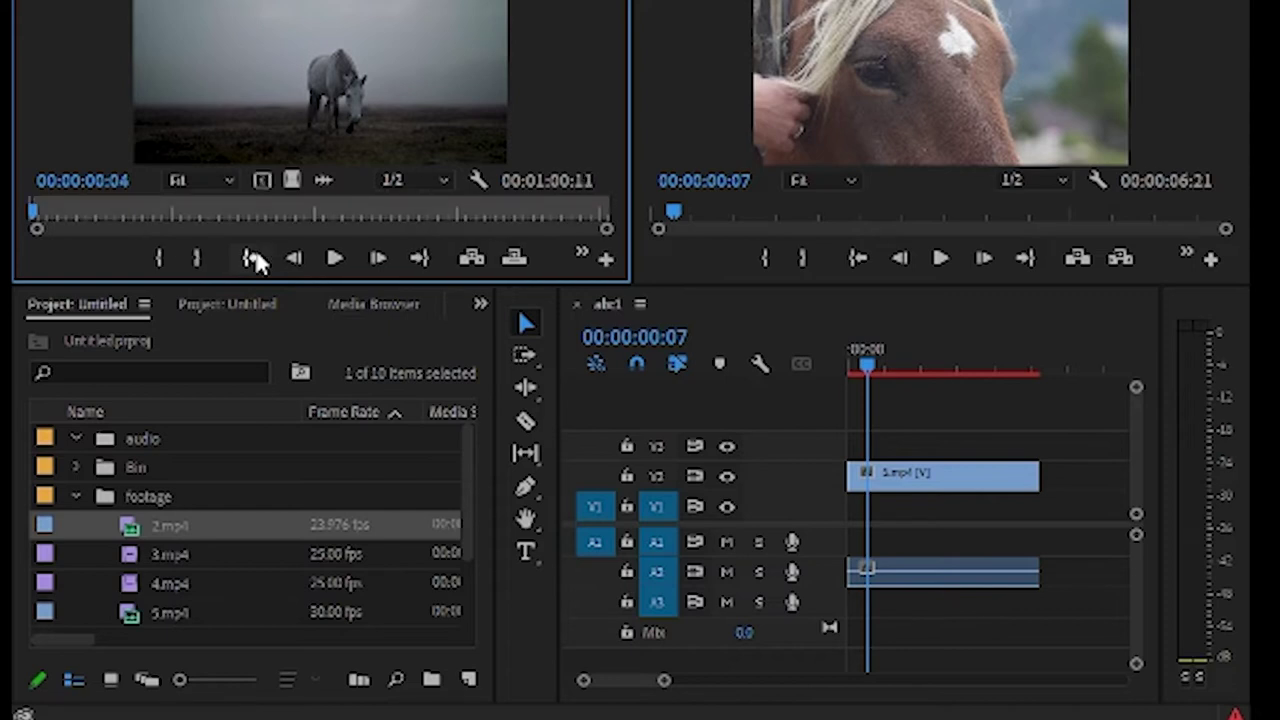
Step: Play 2.mp4 in the Source monitor and mark its Out point for a section lasting 00:00:09:05
key("space")
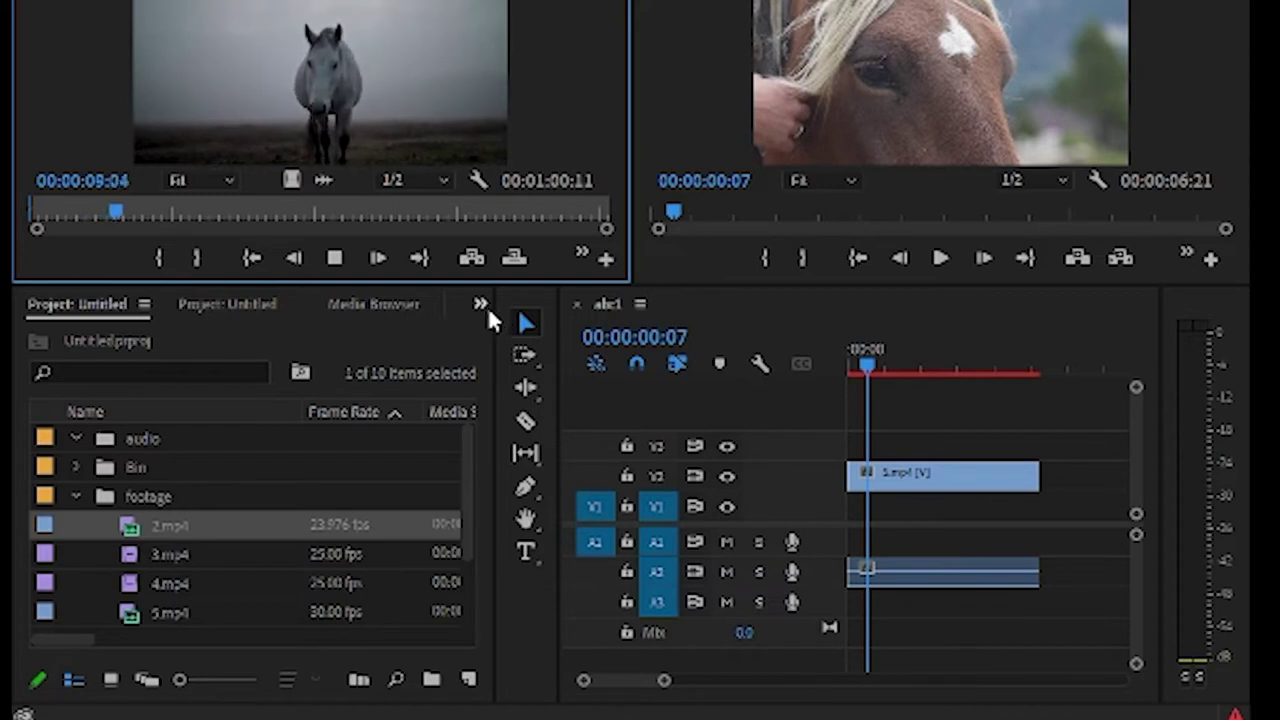
key("o")
key("space")
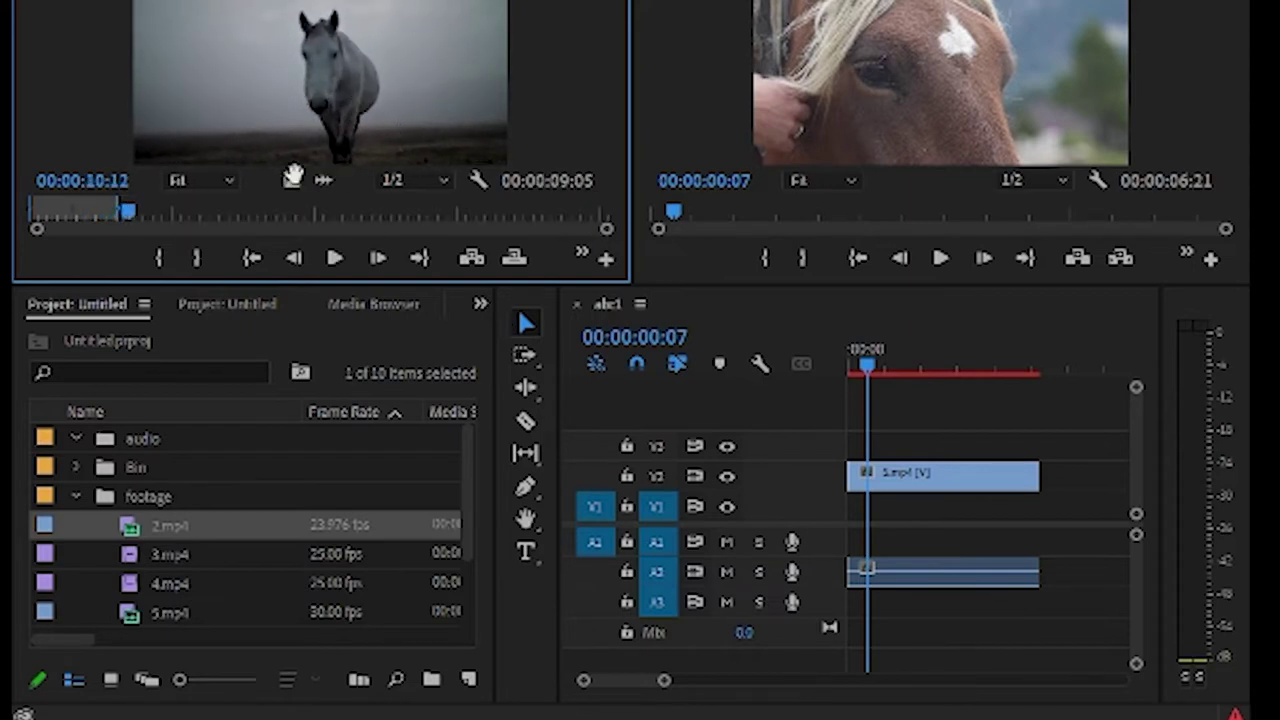
Step: Place the marked 2.mp4 section directly after 5.mp4 on V2 and A2, and remove the separate 5.mp4 pieces from V1 and A1
left_click_drag(321, 88, 1050, 488)
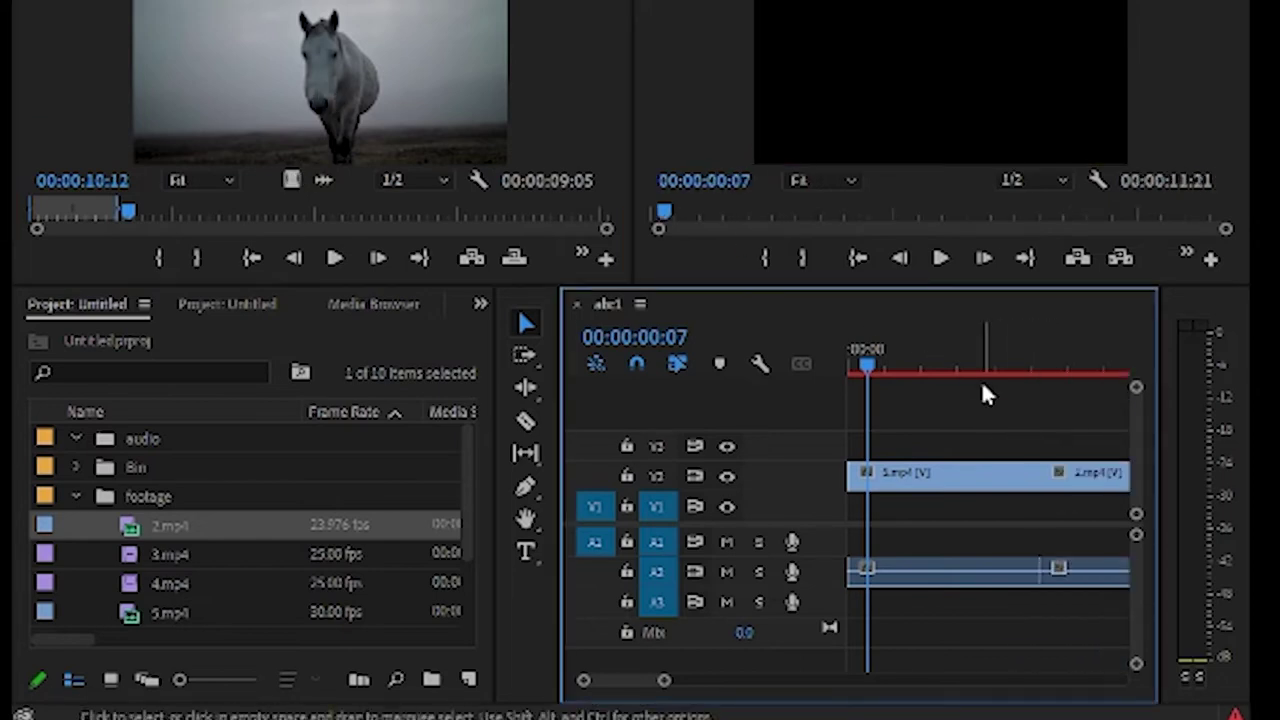
left_click_drag(775, 692, 810, 697)
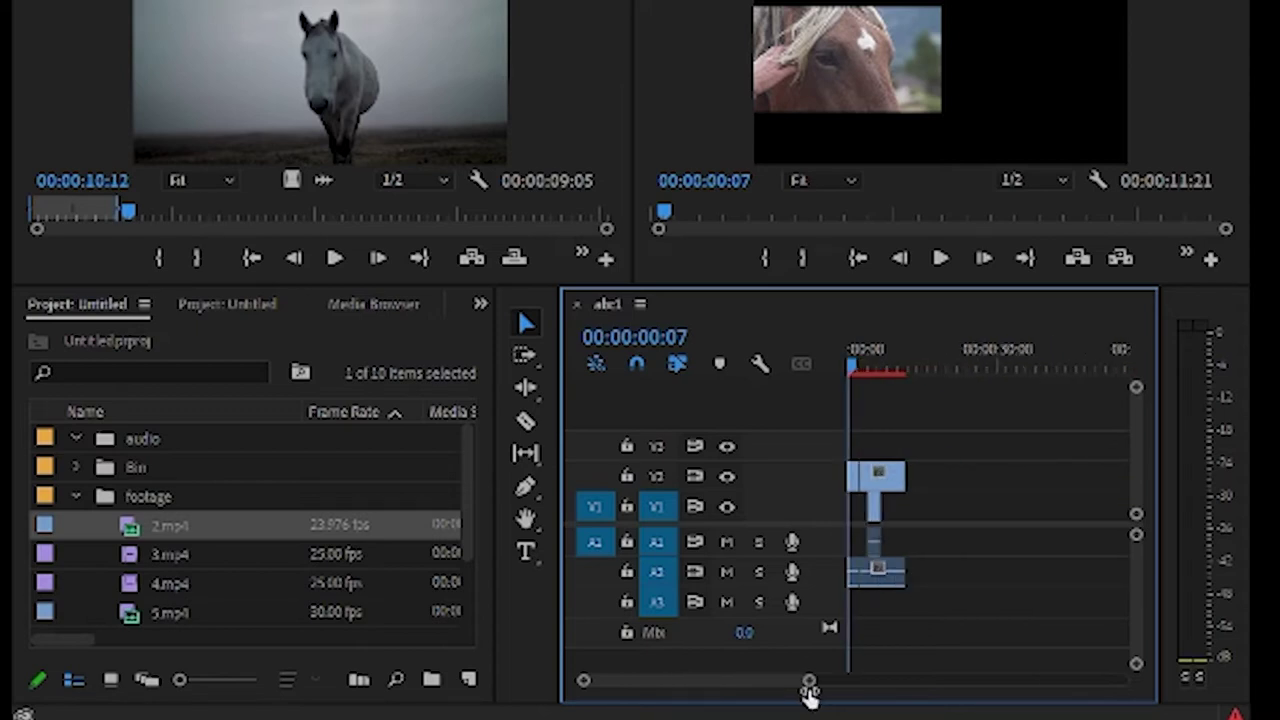
left_click_drag(810, 697, 724, 682)
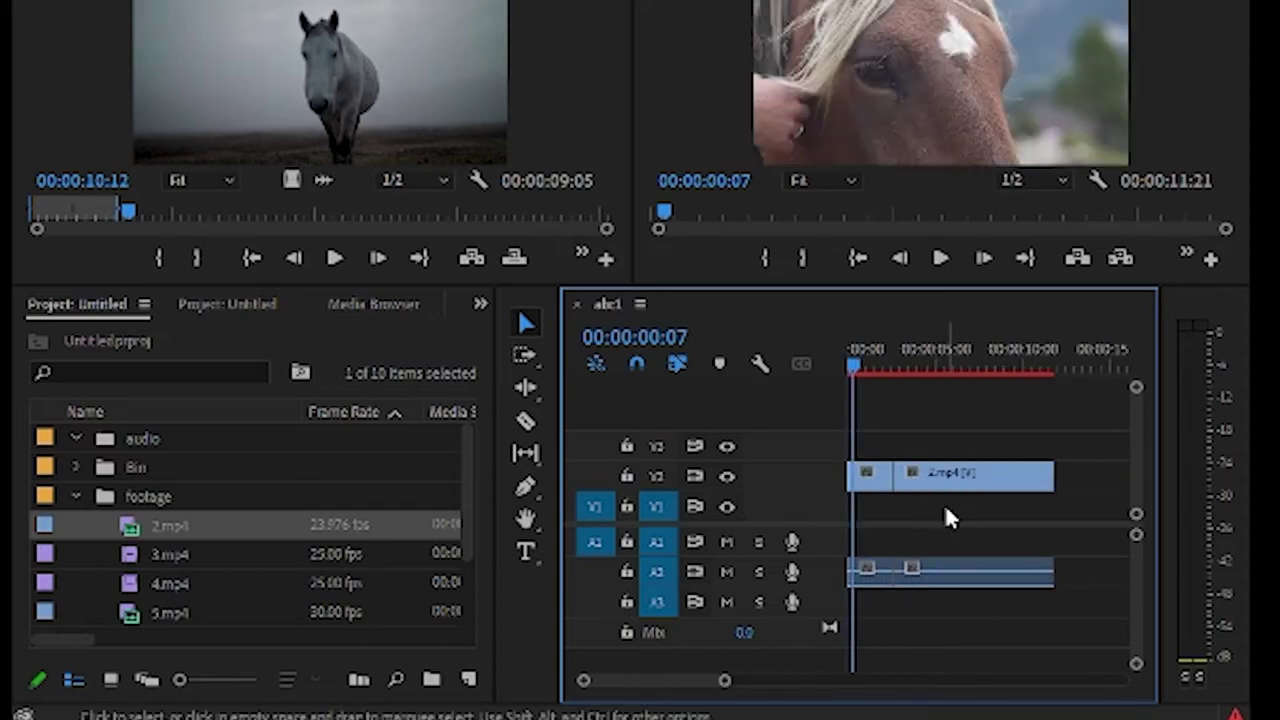
Step: Play back the joined 5.mp4 and 2.mp4 clips in abc1, pausing and replaying the sequence from the start
key("space")
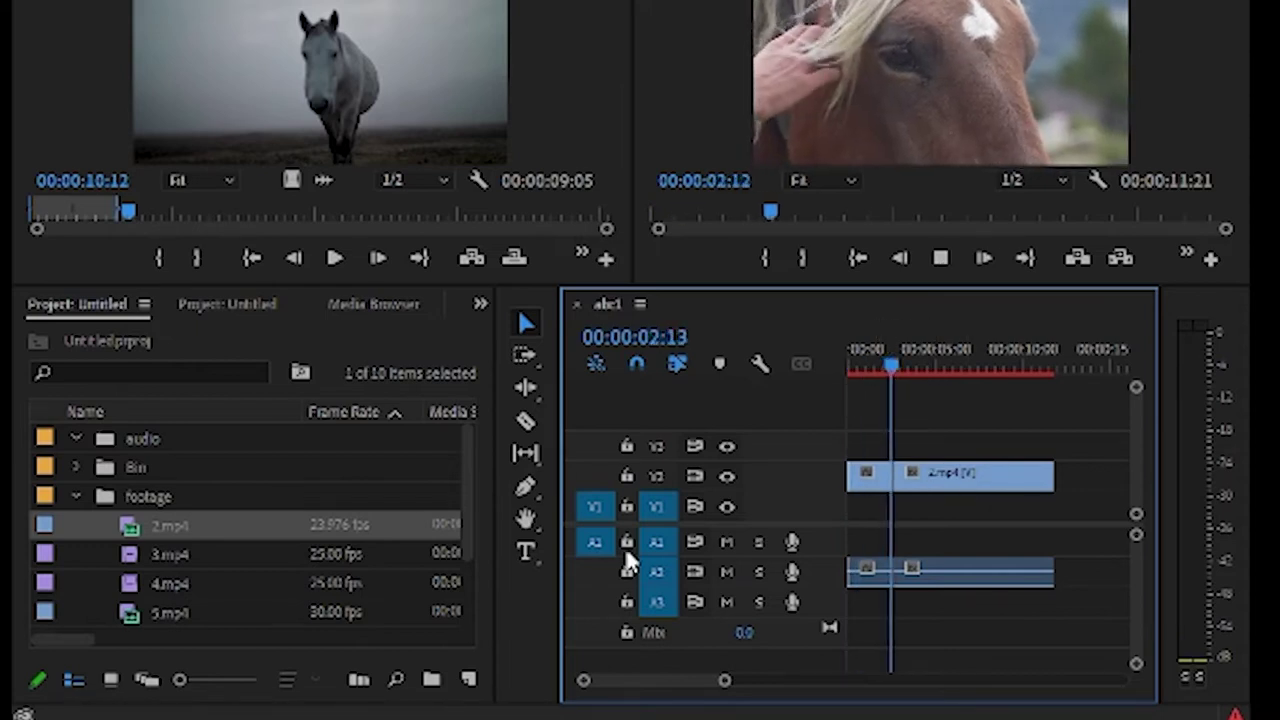
key("space")
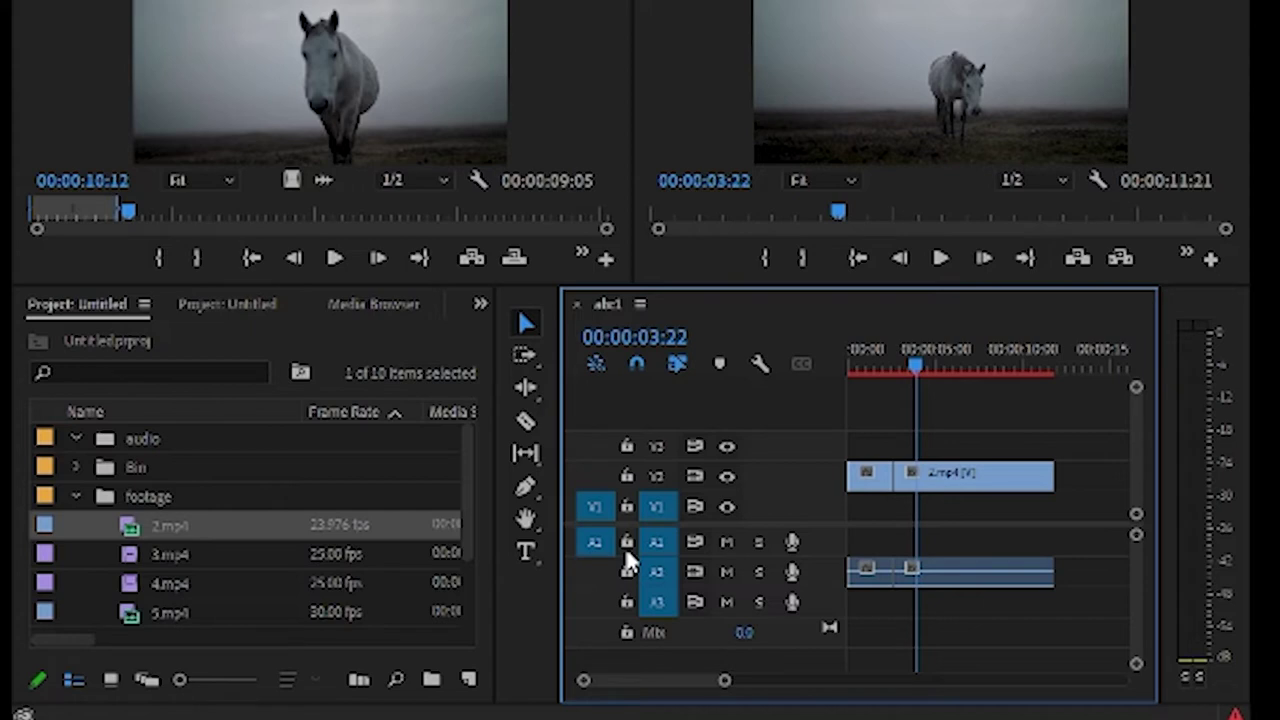
key("Home")
key("space")
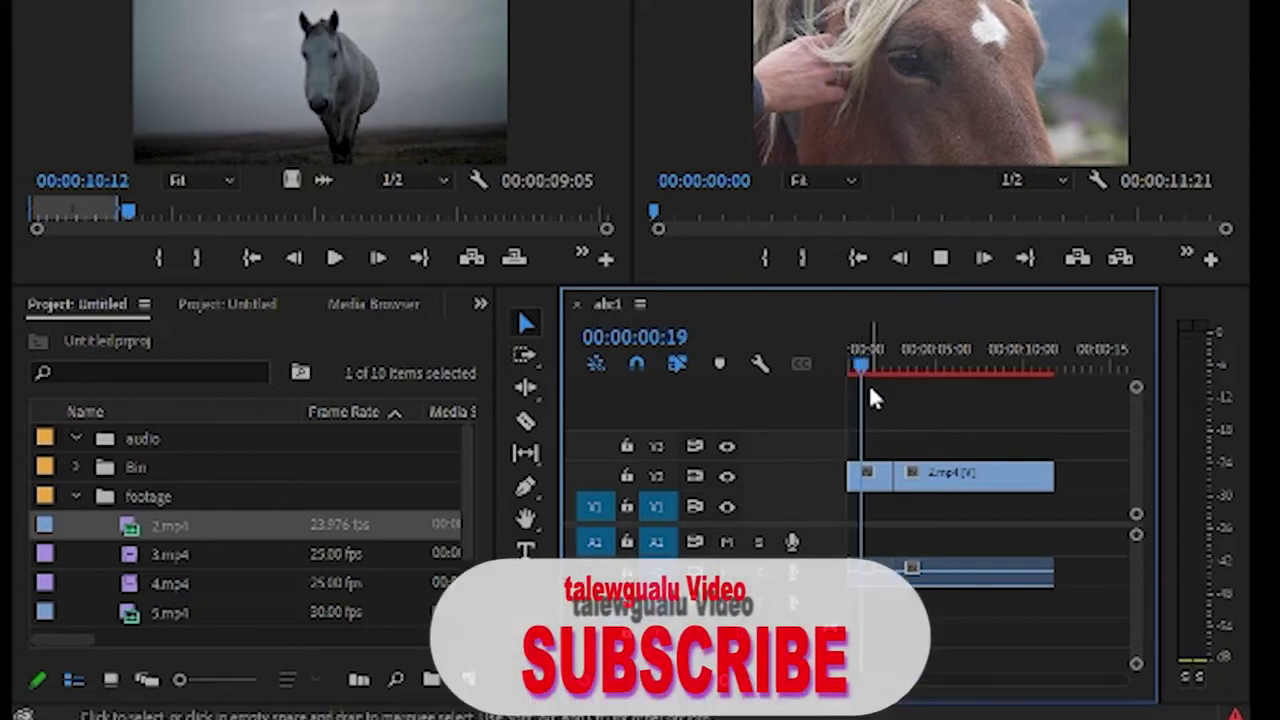
key("space")
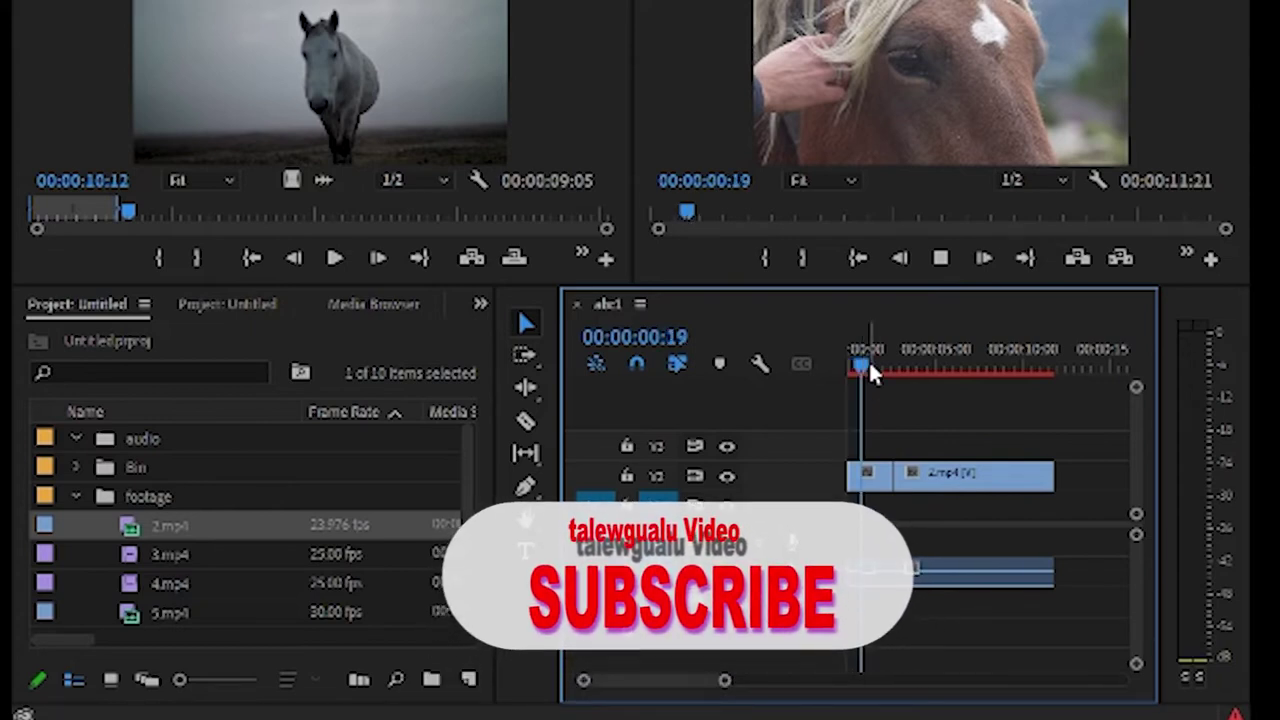
key("Home")
key("space")
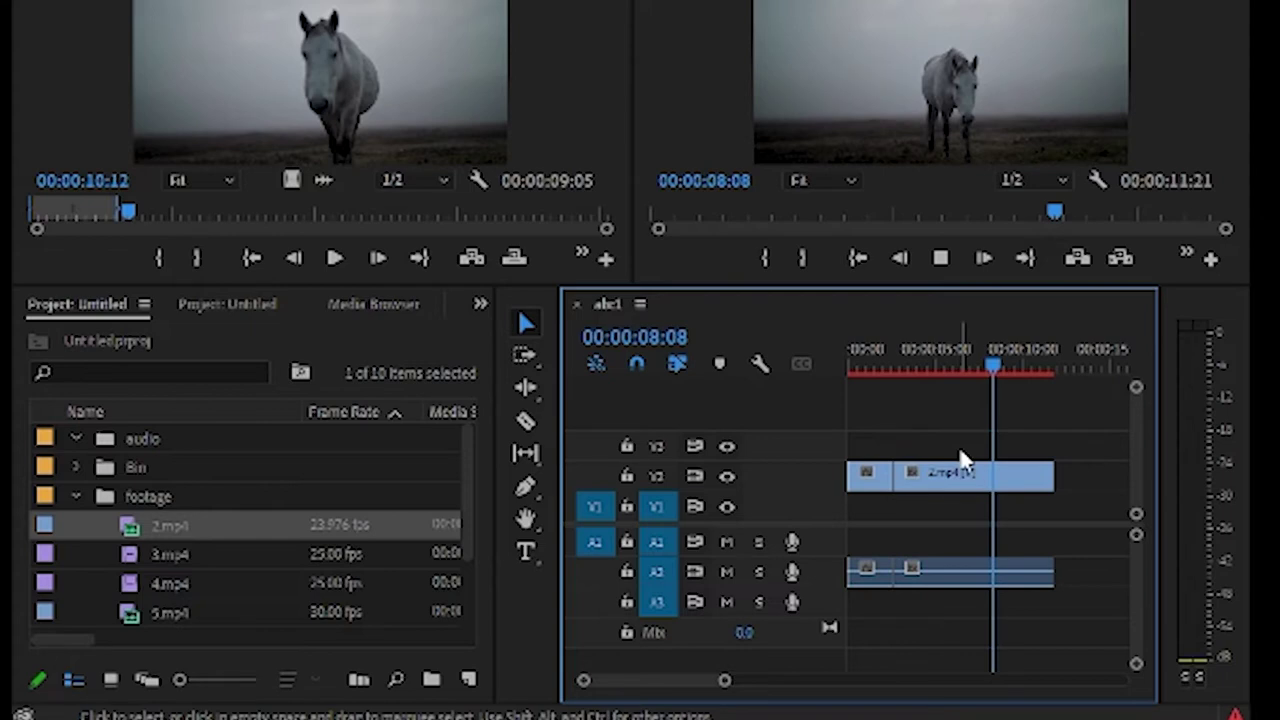
key("space")
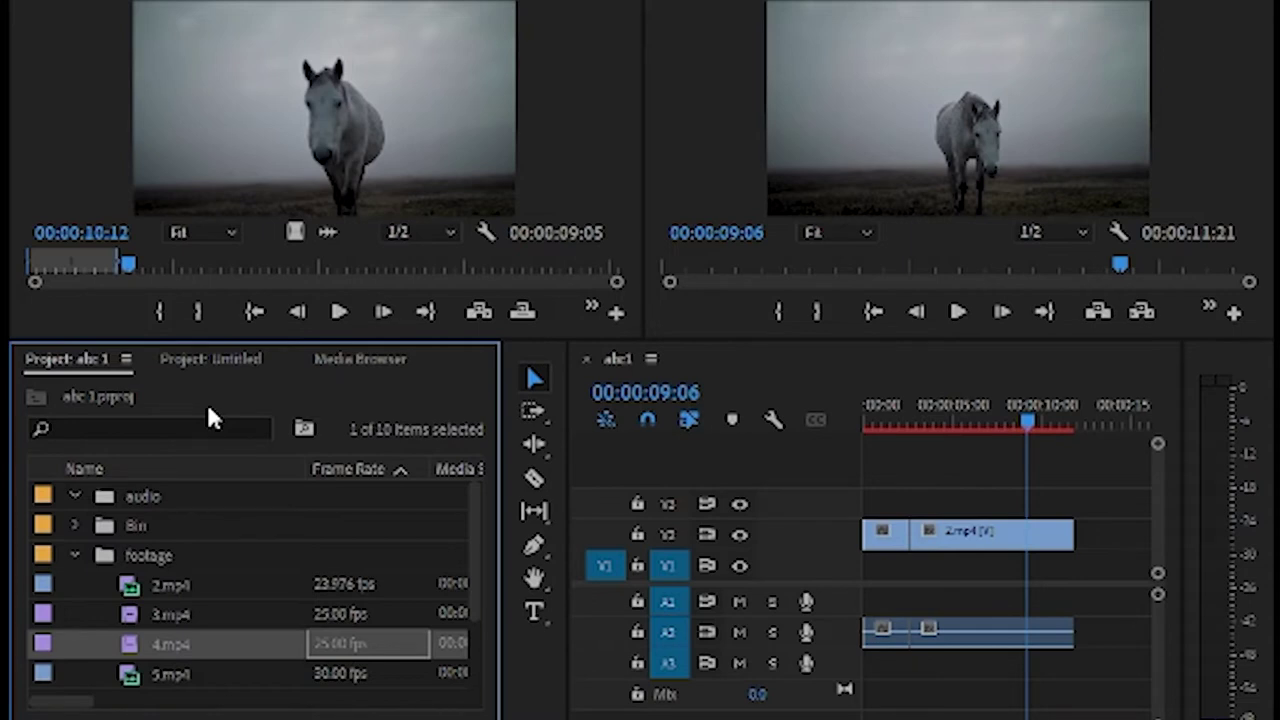
Step: Collapse the footage bin and enlarge the Project panel in height and width
left_click(74, 556)
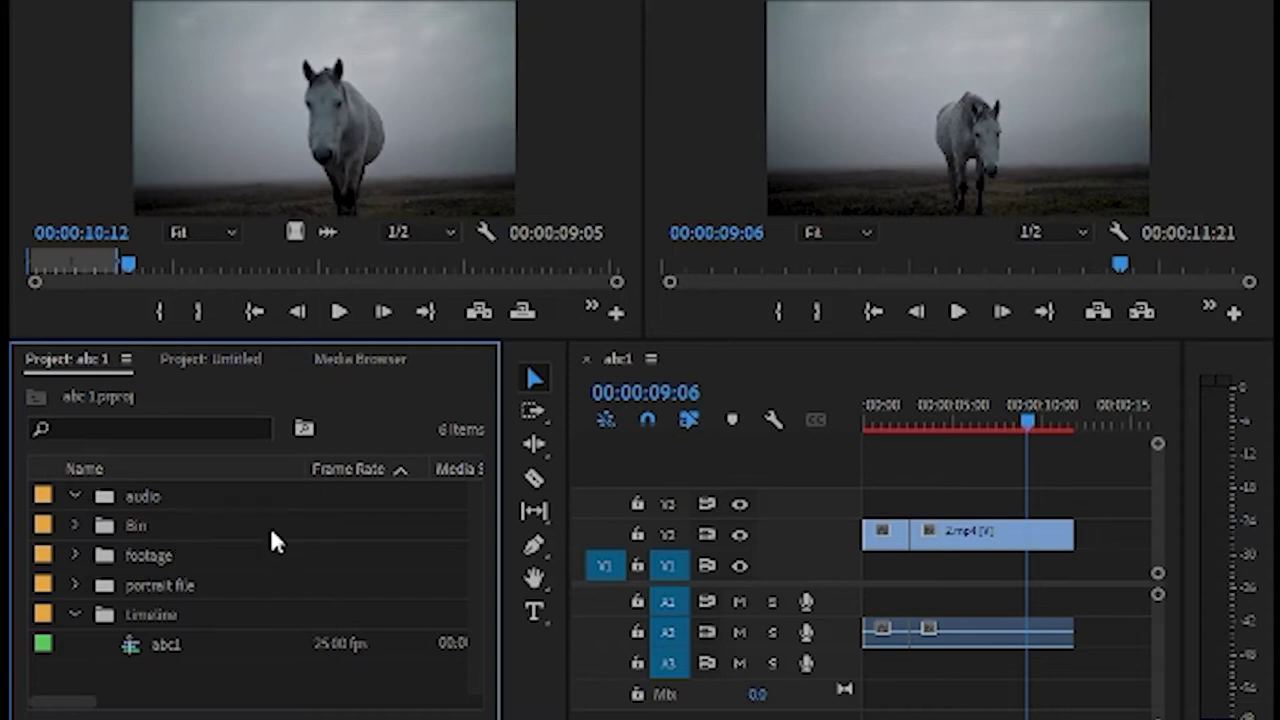
left_click_drag(200, 340, 214, 206)
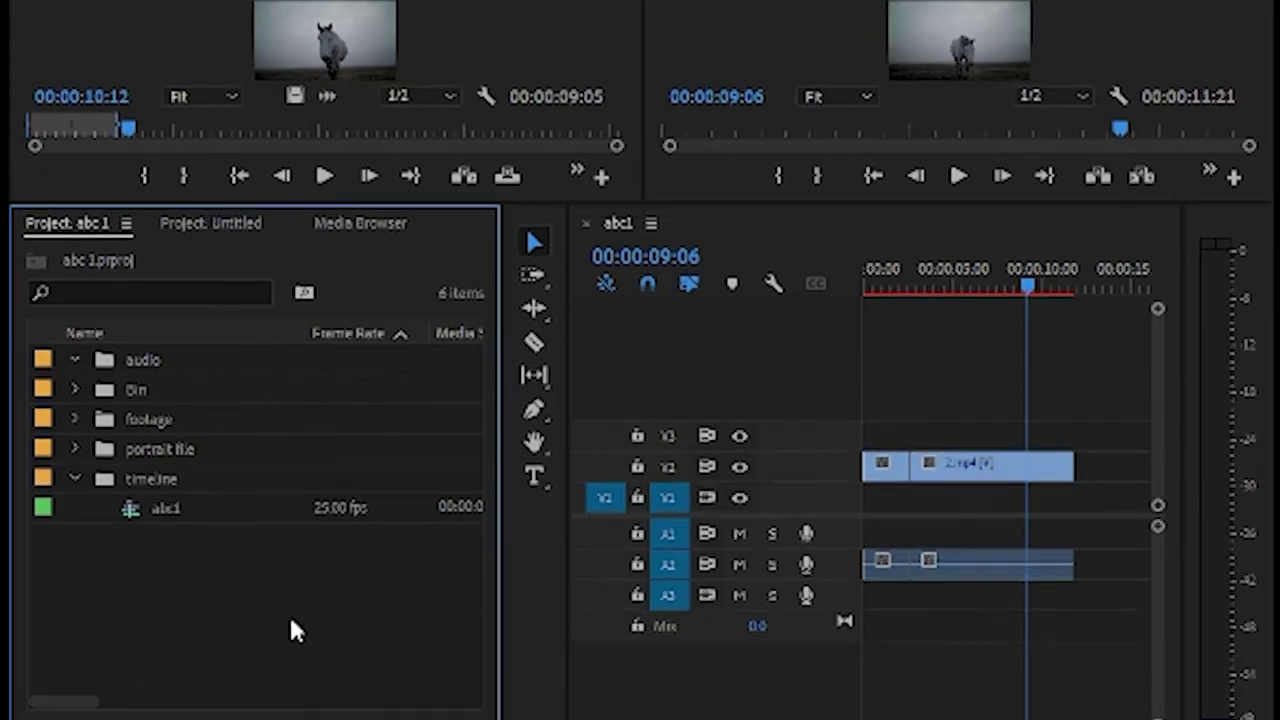
left_click(132, 364)
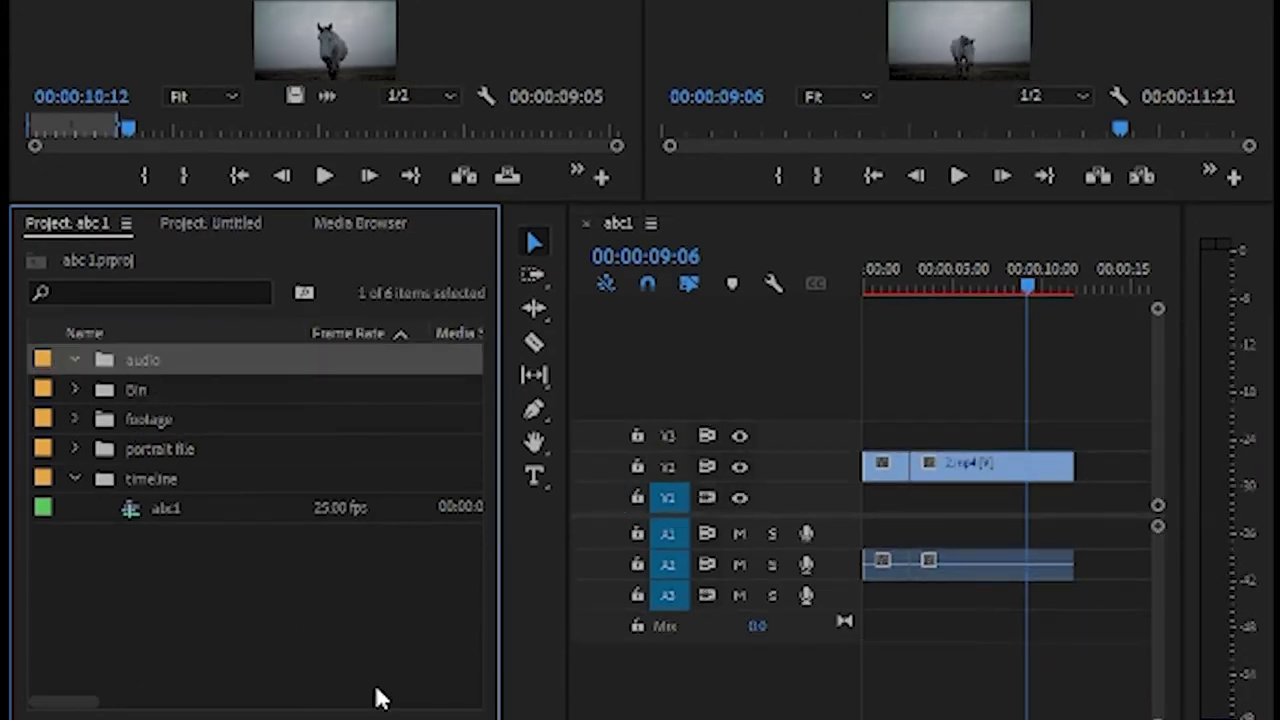
left_click_drag(500, 640, 710, 643)
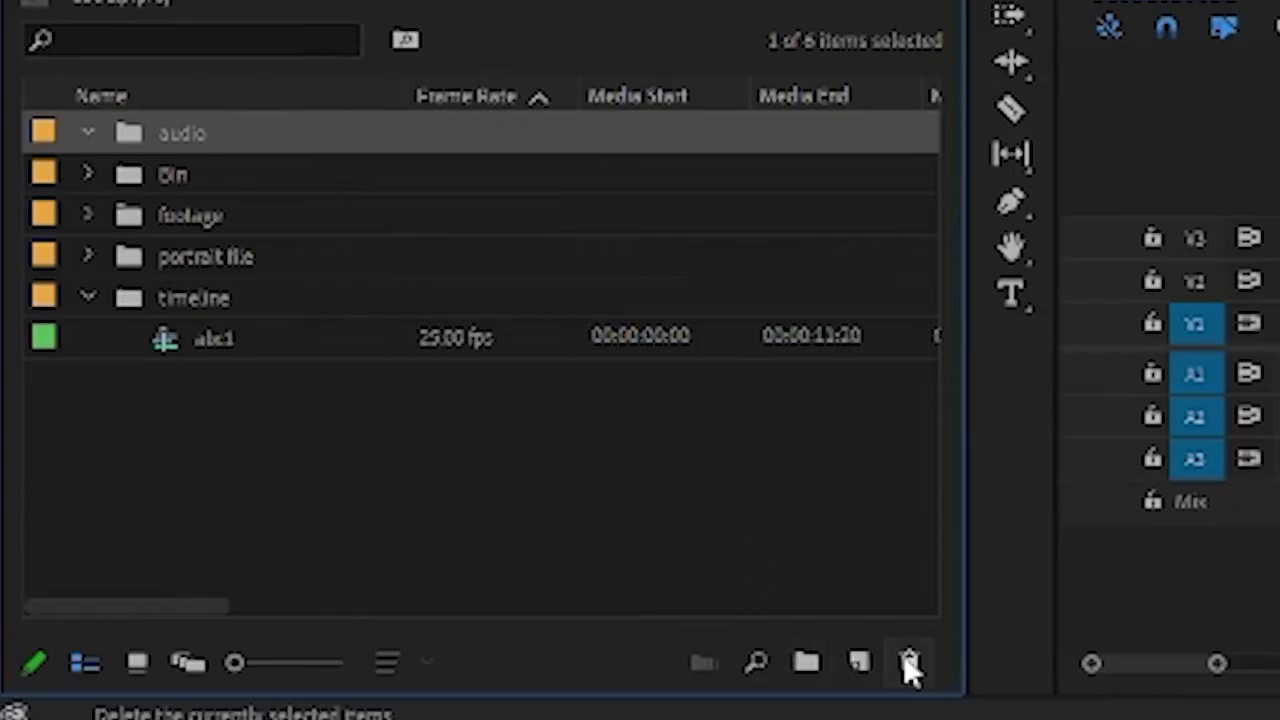
Step: Delete the audio bin and the bin named Bin from the project
left_click(323, 408)
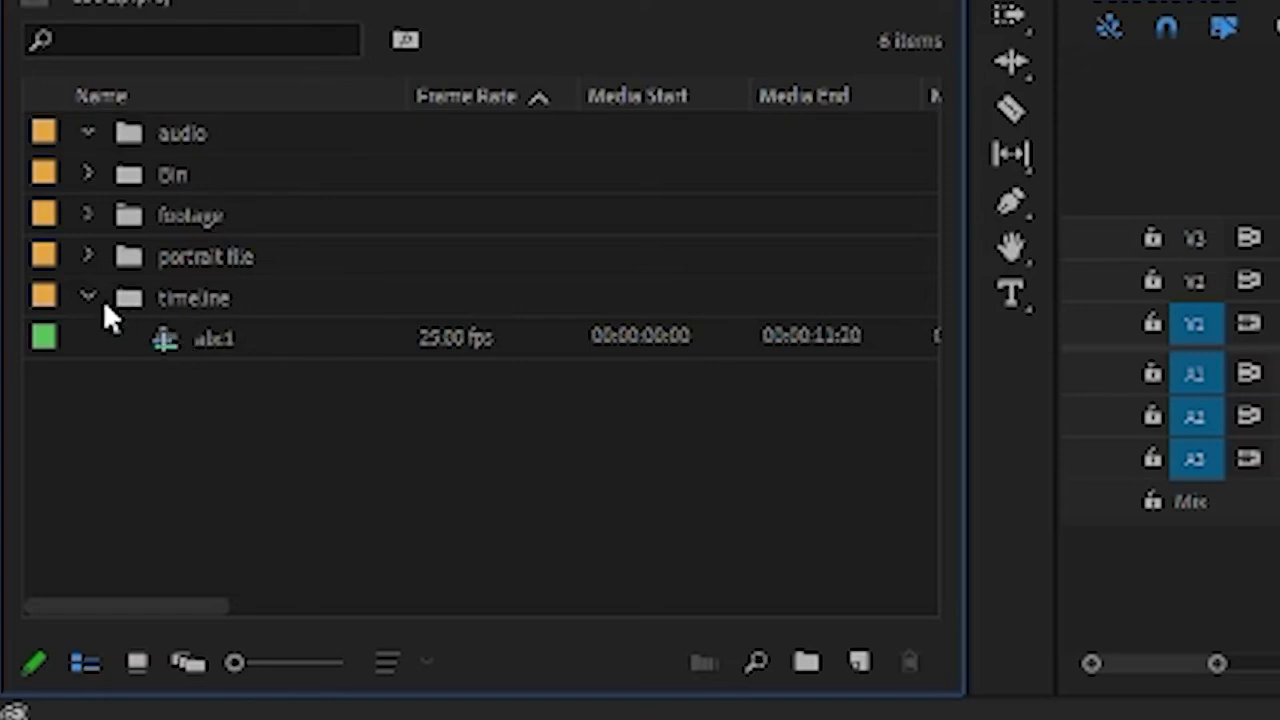
left_click(172, 142)
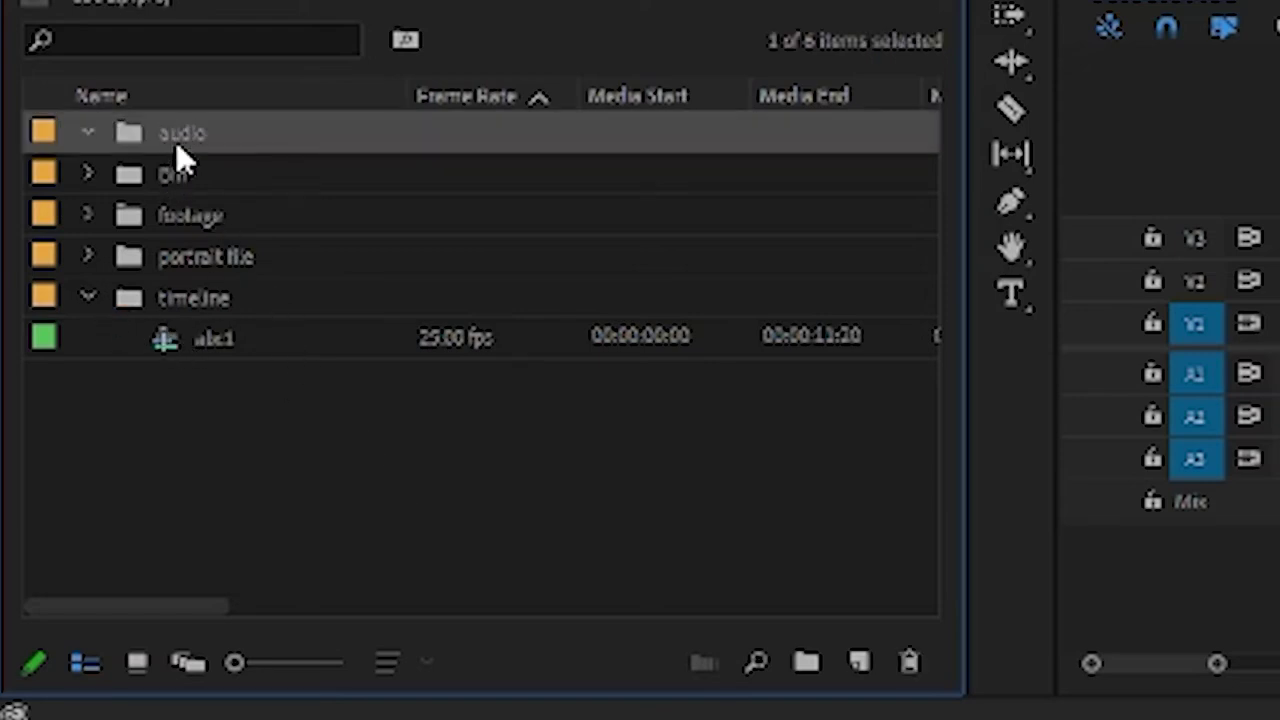
left_click(909, 662)
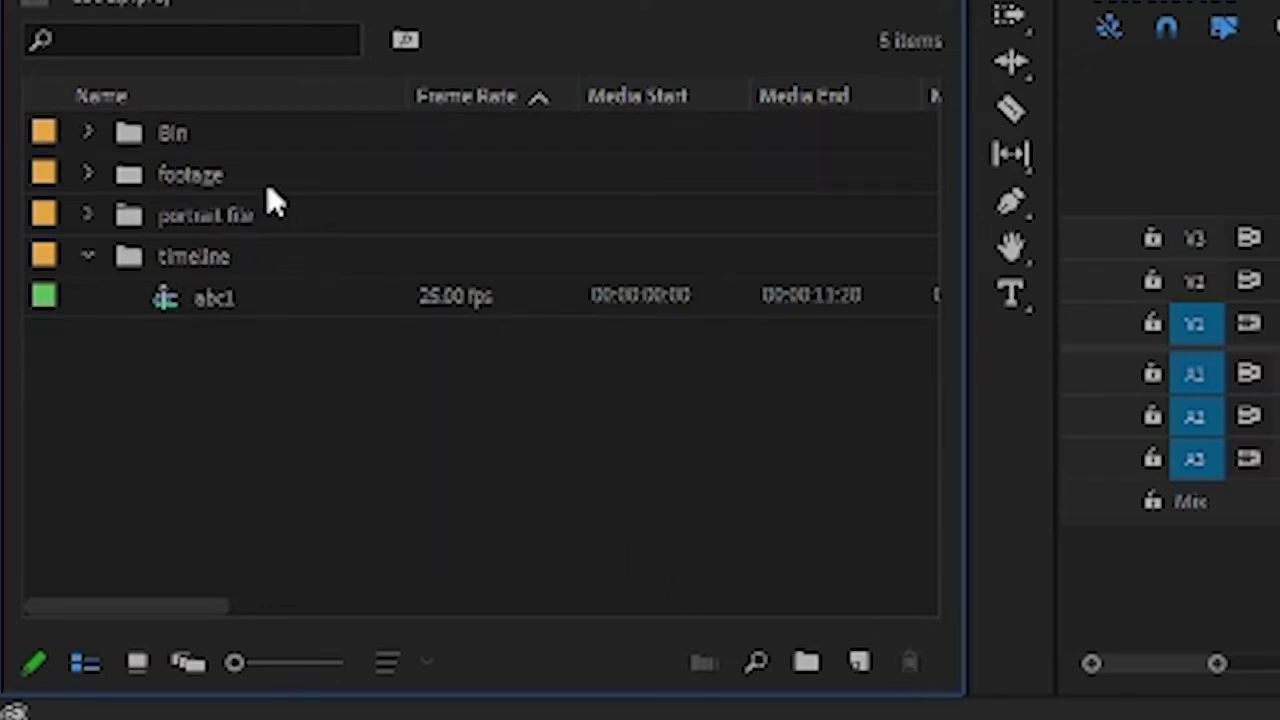
left_click(176, 138)
left_click(909, 662)
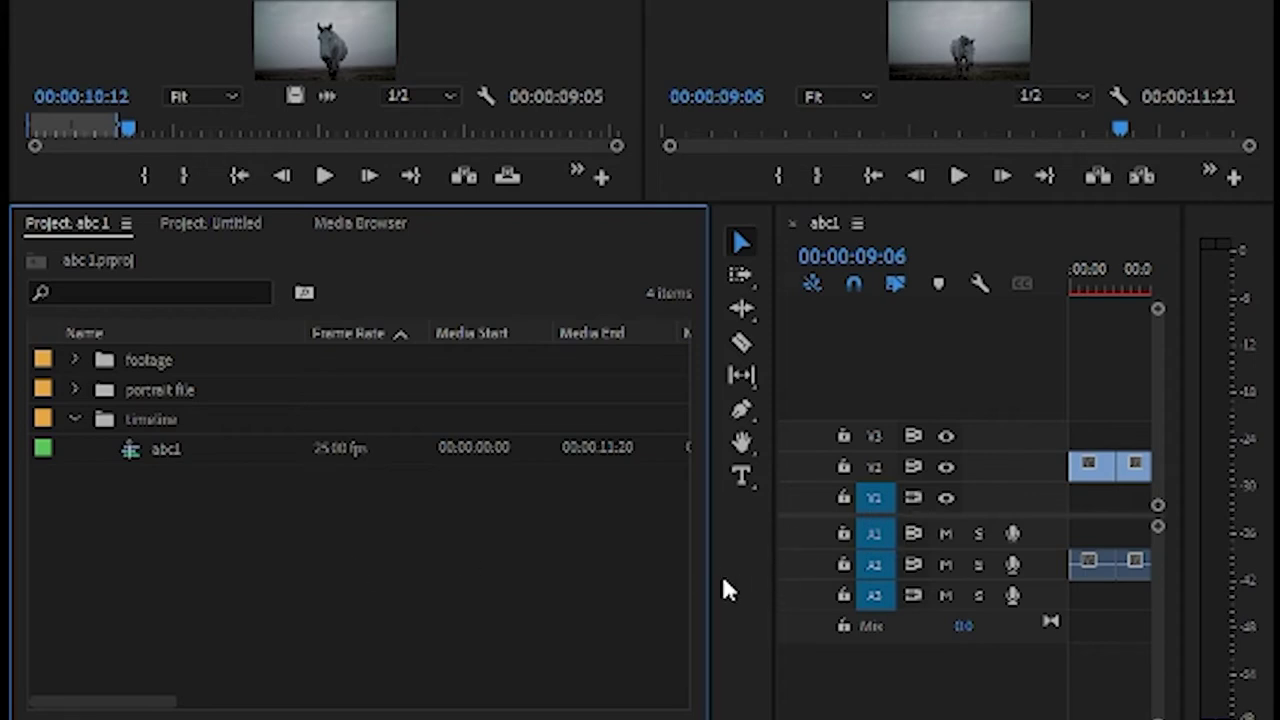
Step: Narrow the Project panel to widen the timeline, and delete 2.mp4 from the footage bin together with its clip in abc1
left_click_drag(771, 586, 434, 601)
left_click(860, 470)
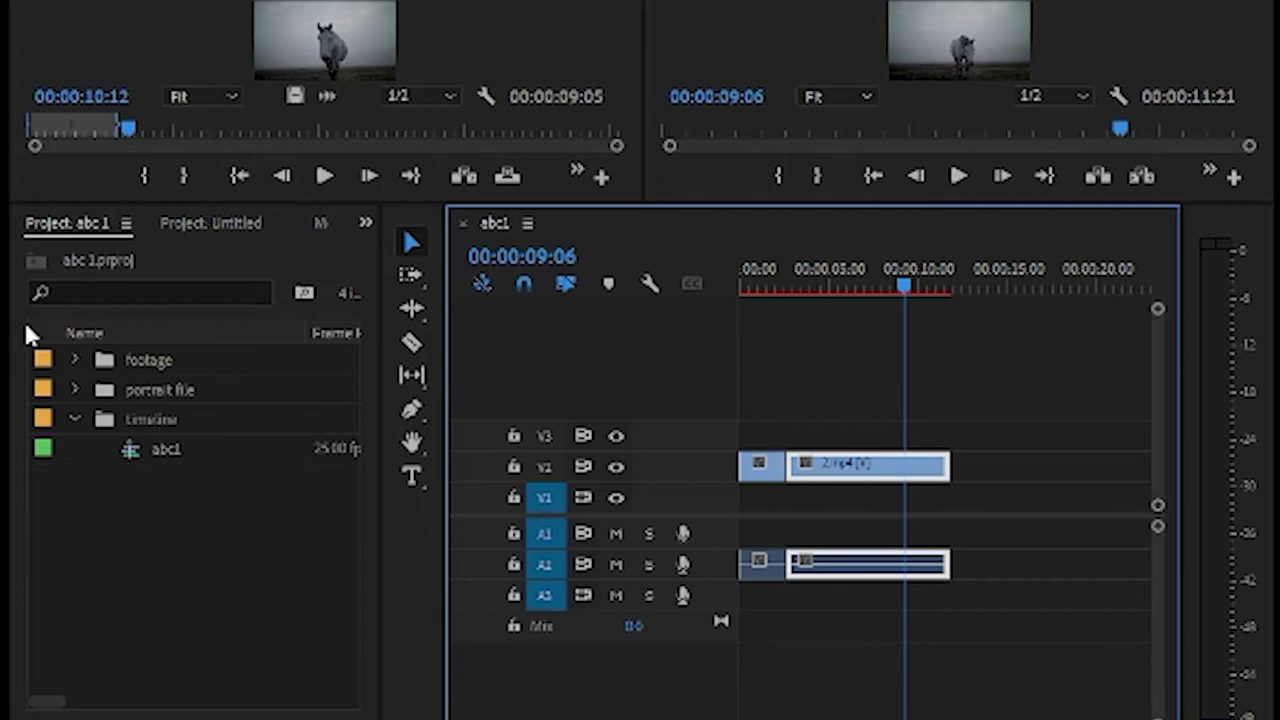
left_click(72, 358)
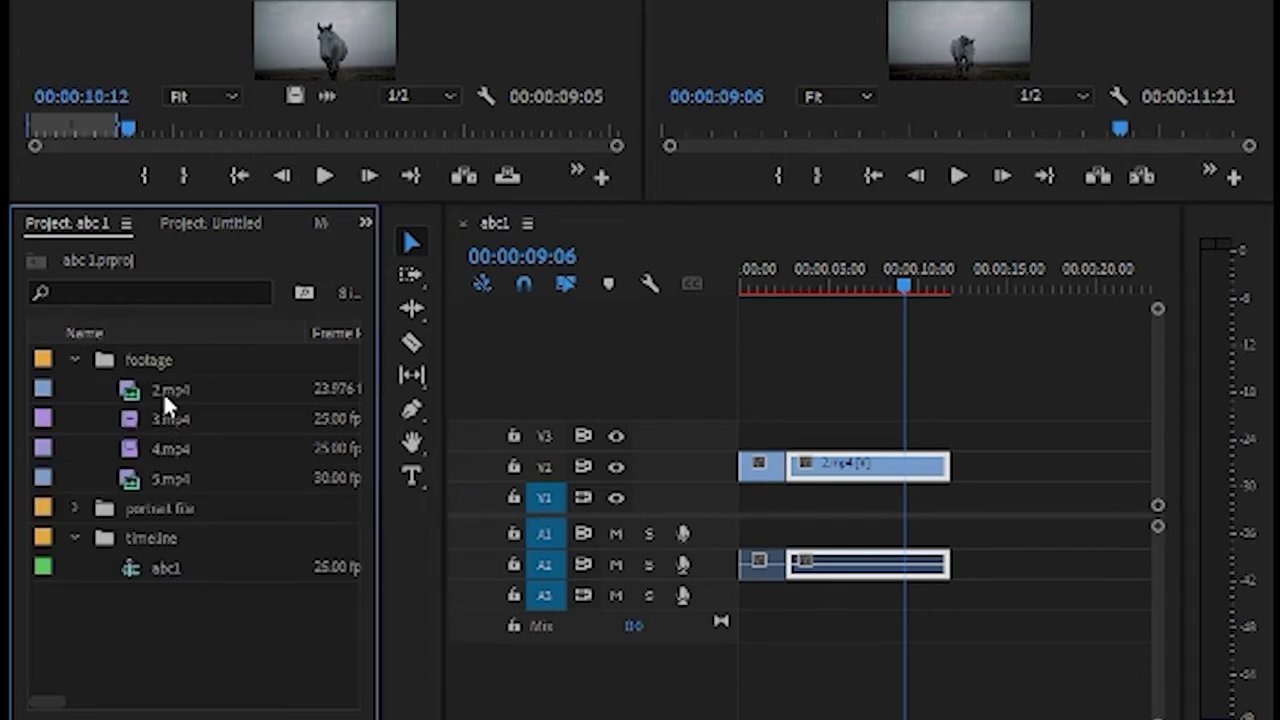
left_click(166, 400)
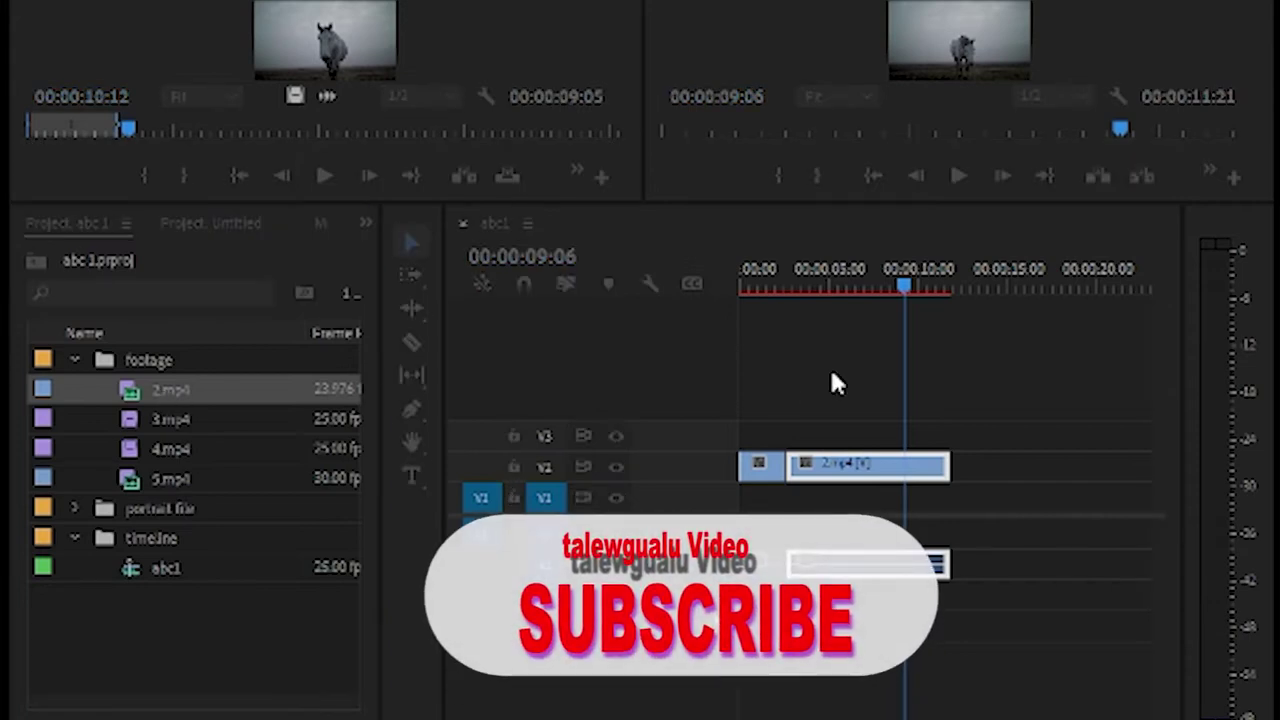
key("Return")
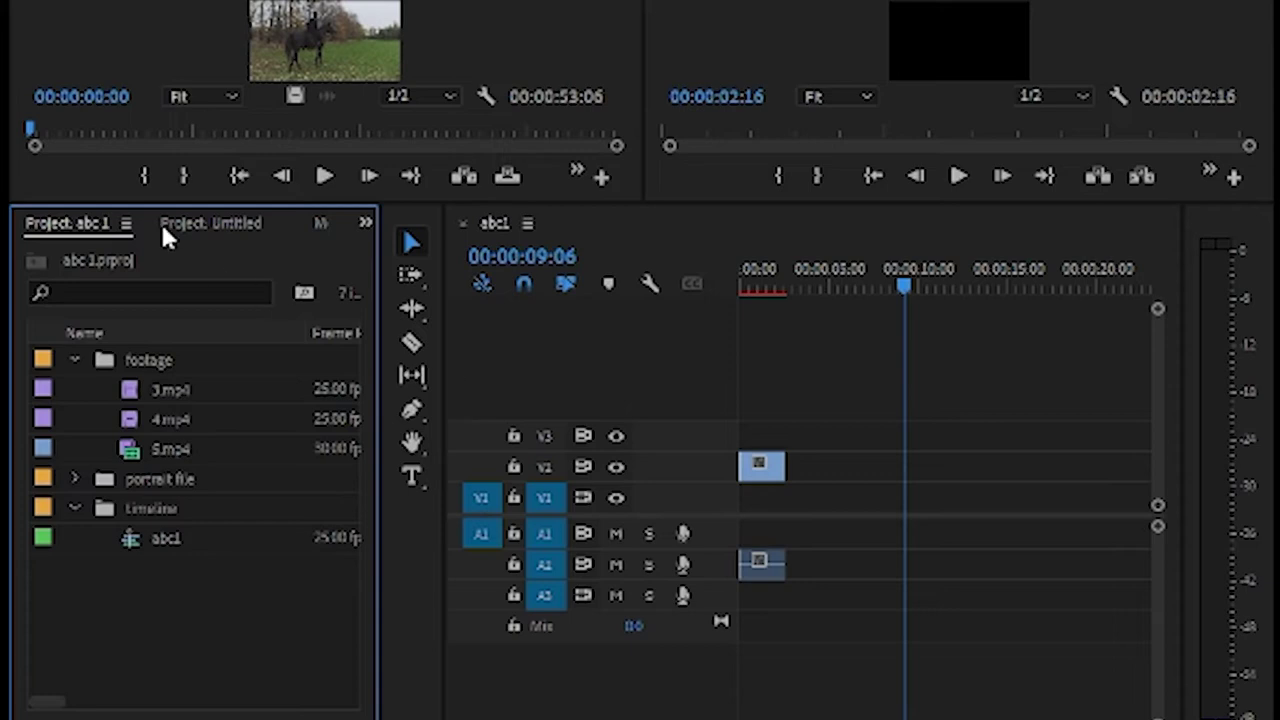
Step: Move the Project: abc 1 panel behind Media Browser in its panel group
mouse_move(71, 222)
left_mouse_down()
mouse_move(90, 302)
mouse_move(92, 200)
mouse_move(103, 286)
mouse_move(91, 224)
left_mouse_up()
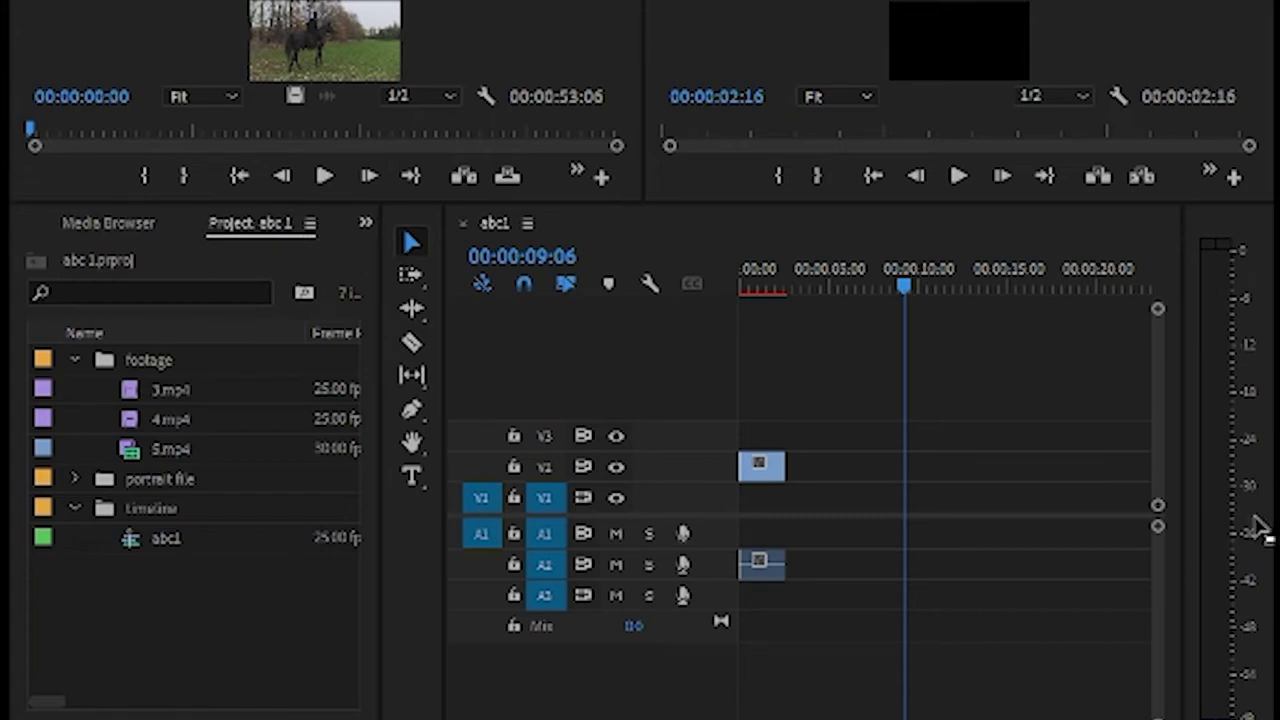
scroll(55, 232, "down", 1)
left_click_drag(14, 230, 9, 242)
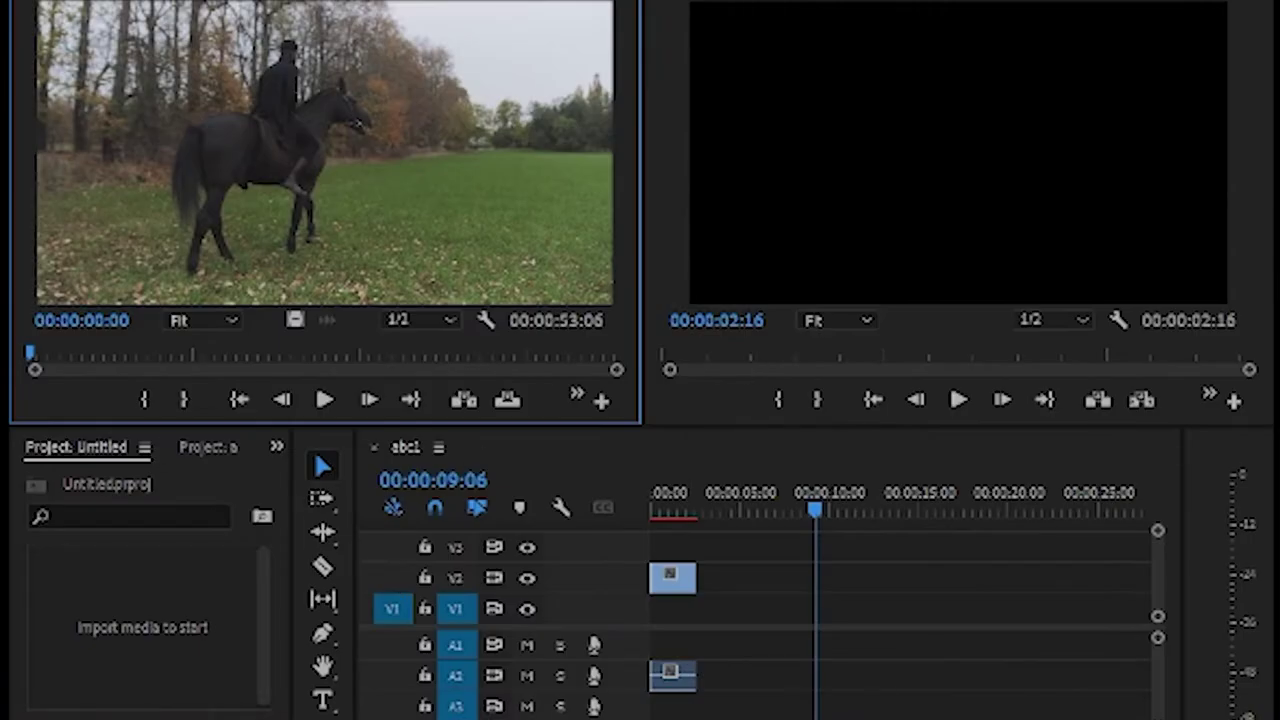
Step: Show the abc 1 project, close the abc1 sequence, and reopen it from the timeline bin
left_click(72, 454)
left_click(194, 446)
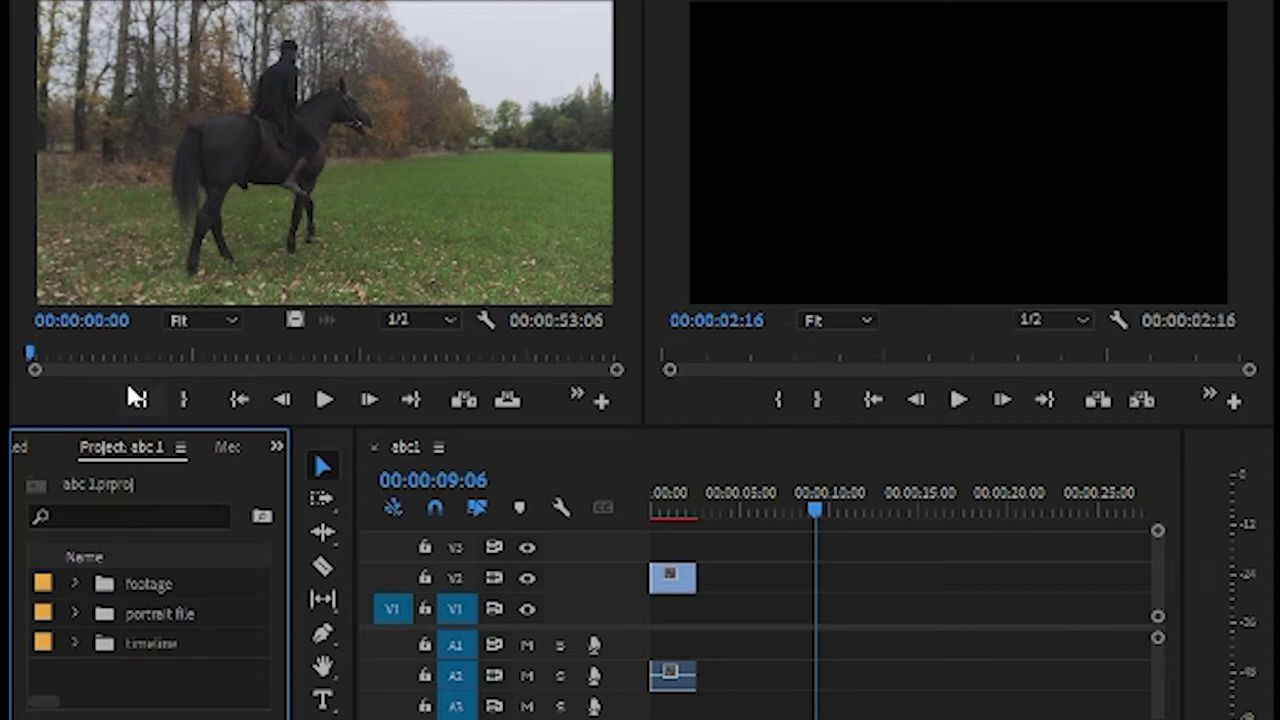
left_click(377, 447)
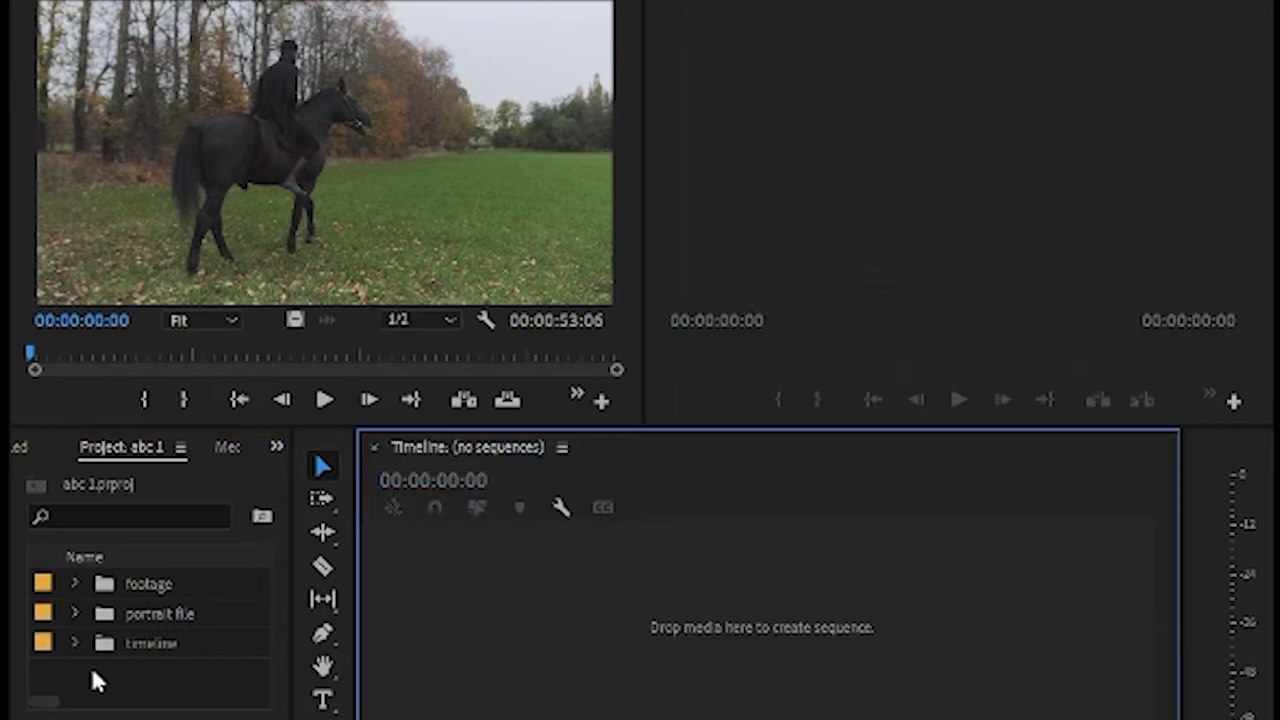
left_click(76, 642)
double_click(157, 677)
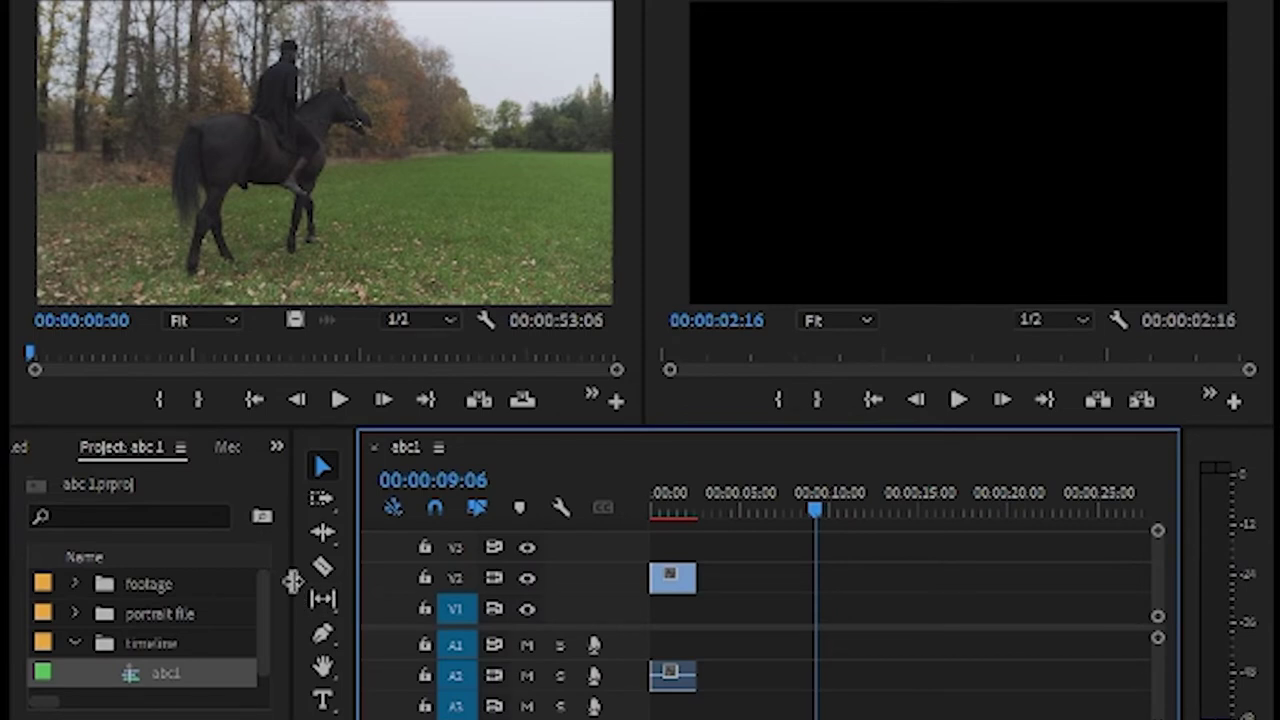
Step: Import GH011540.MP4 into the timeline bin and open it in a widened Source Monitor
left_click_drag(643, 422, 935, 450)
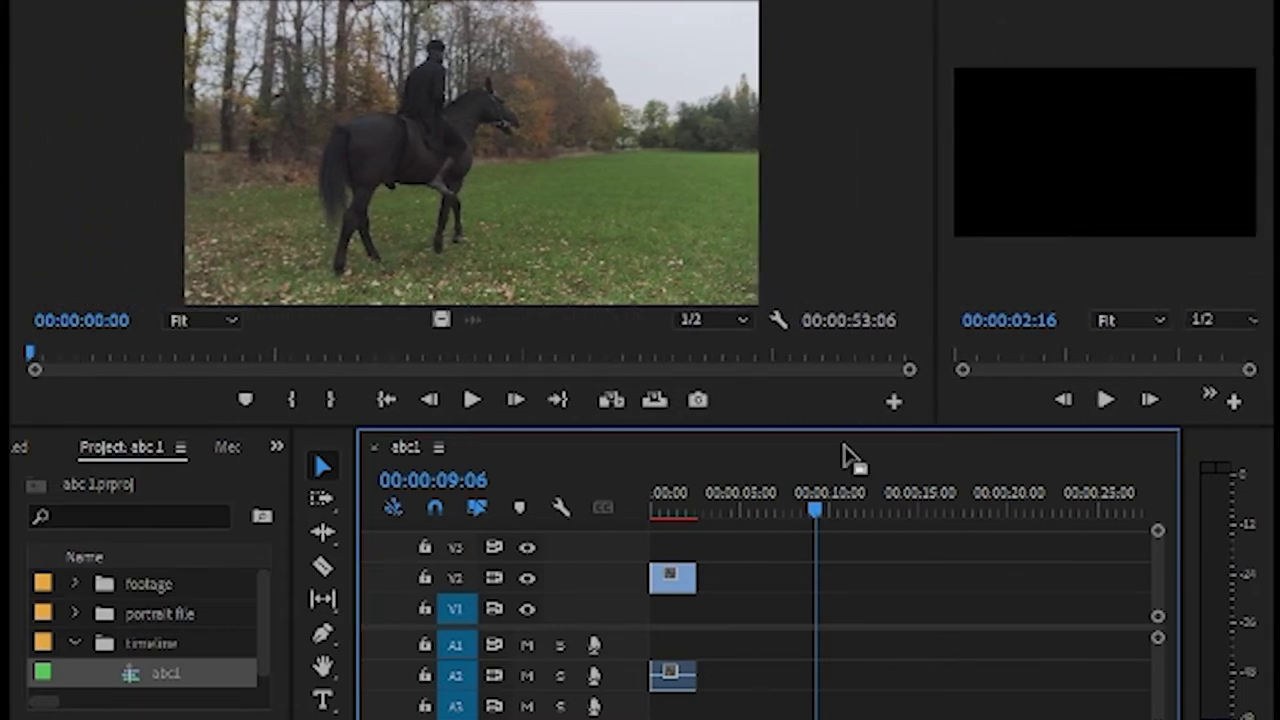
left_click(138, 706)
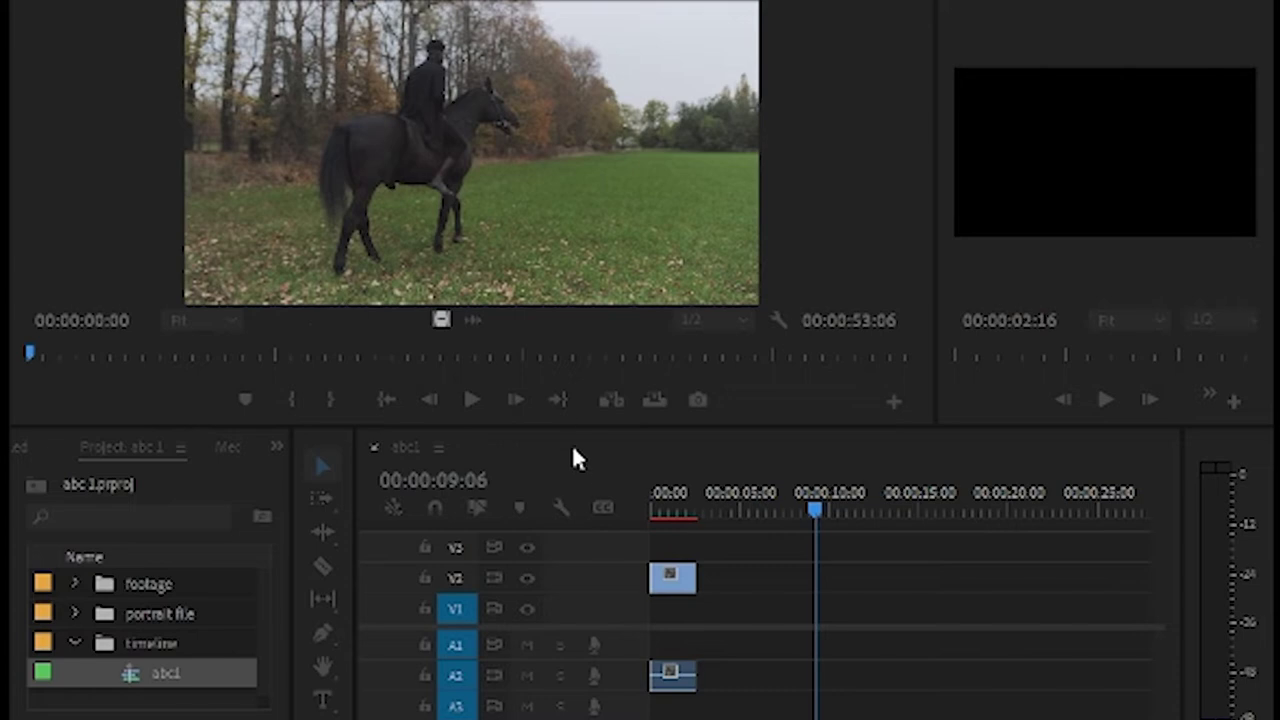
left_click(168, 540)
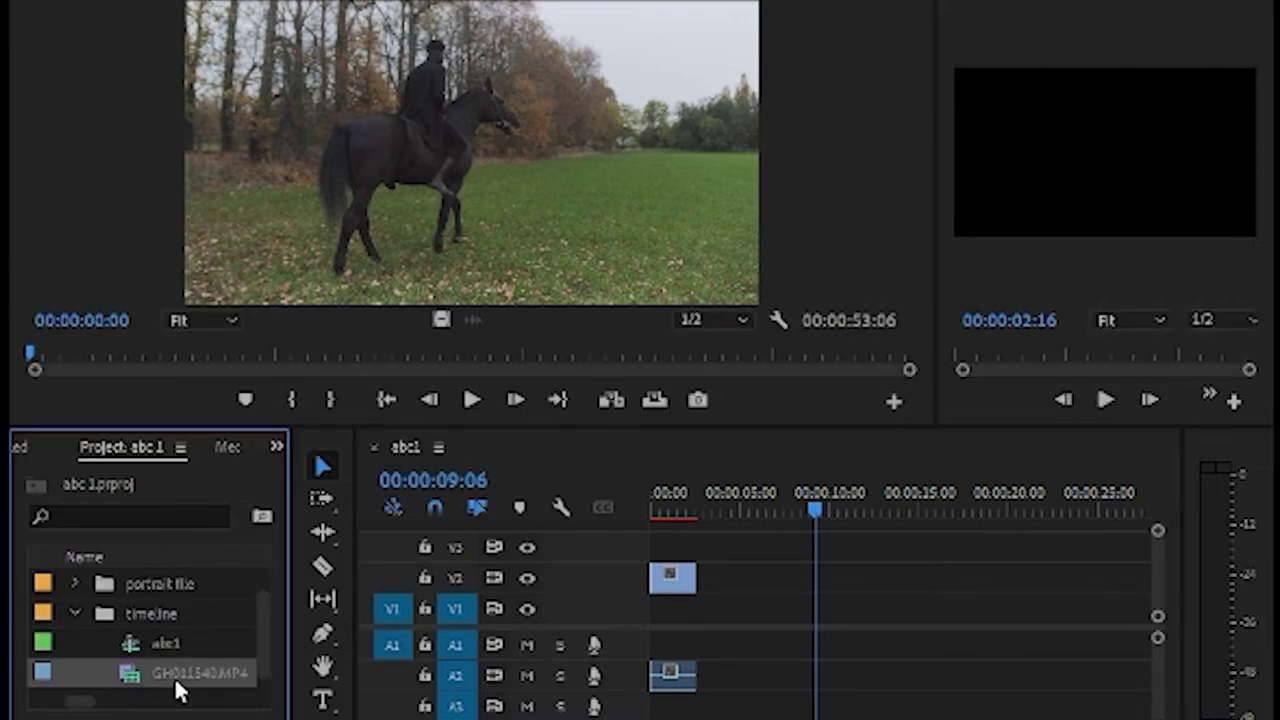
double_click(128, 678)
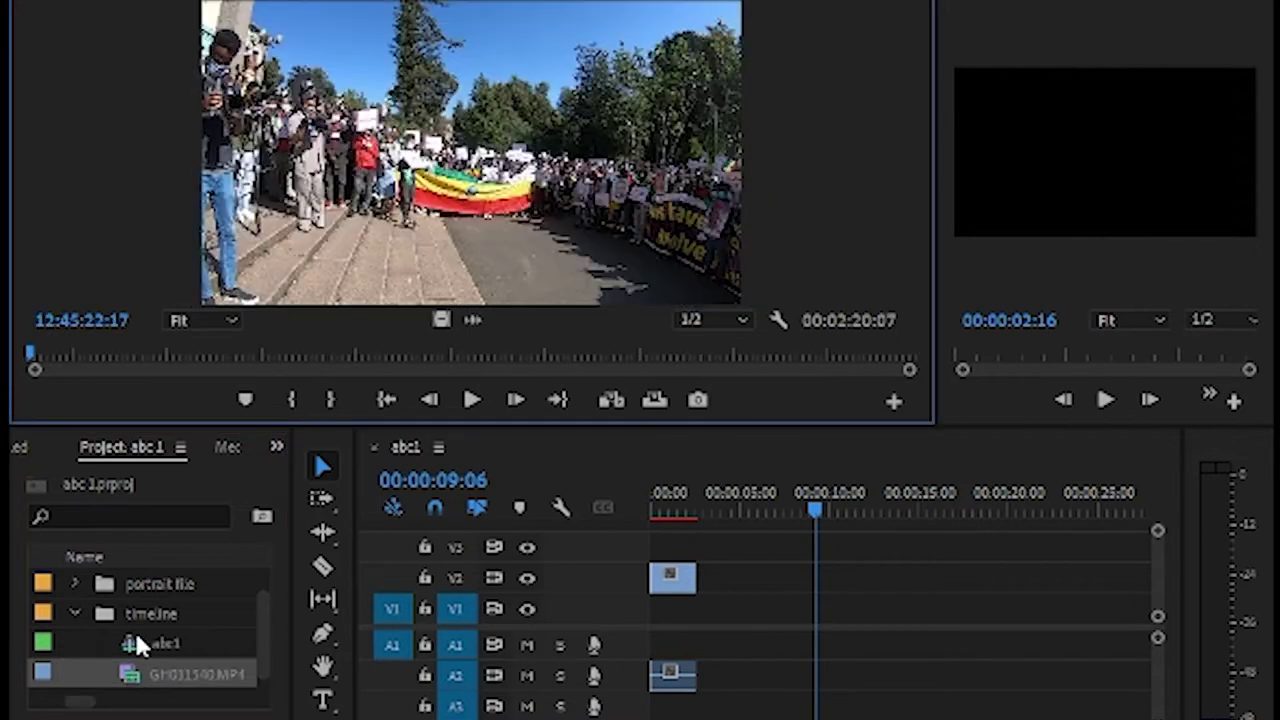
Step: Preview the start of GH011540.MP4 and switch the Source Monitor to its audio waveform
key("space")
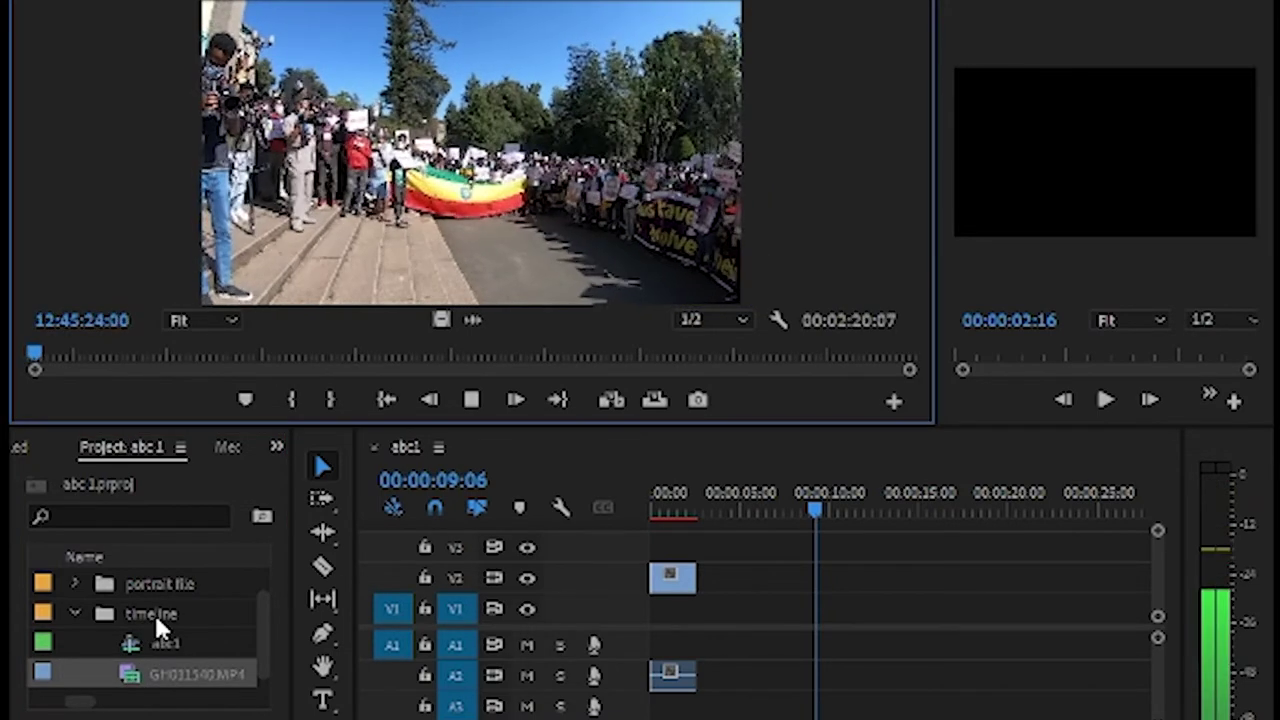
key("space")
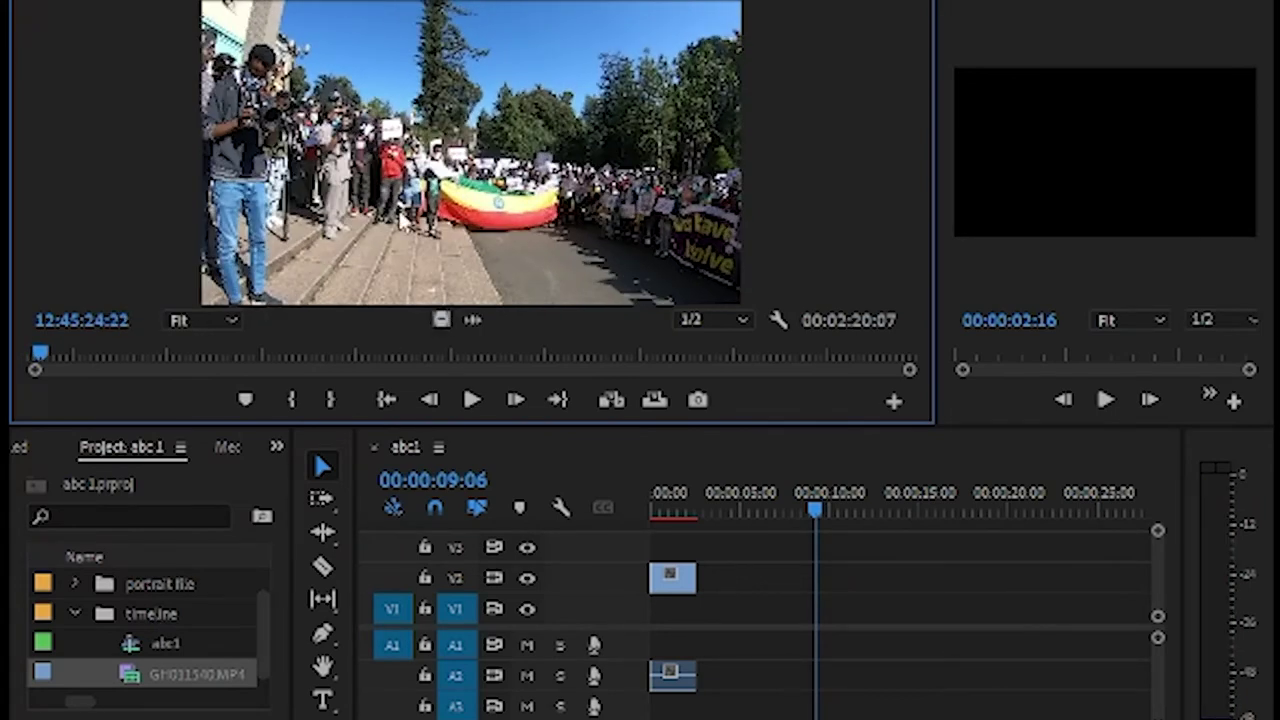
left_click(474, 322)
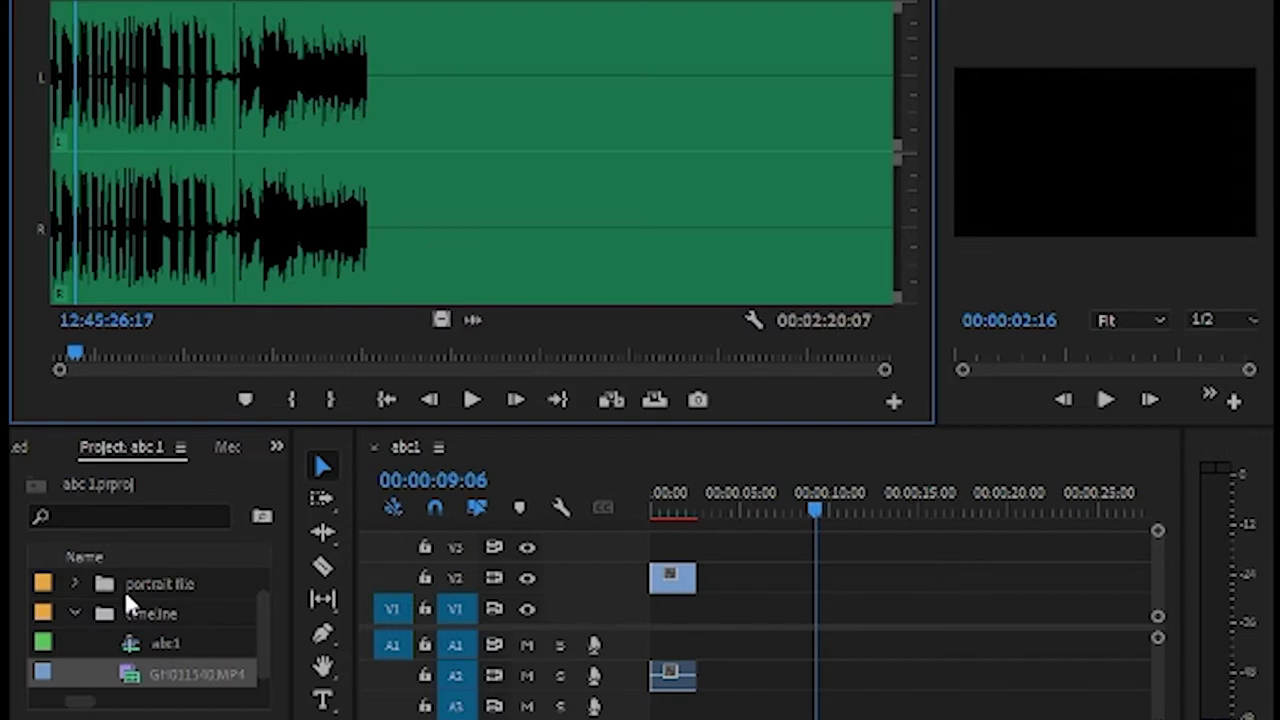
Step: Expand the footage bin and look through the project items down to abc1
scroll(92, 607, "up", 1)
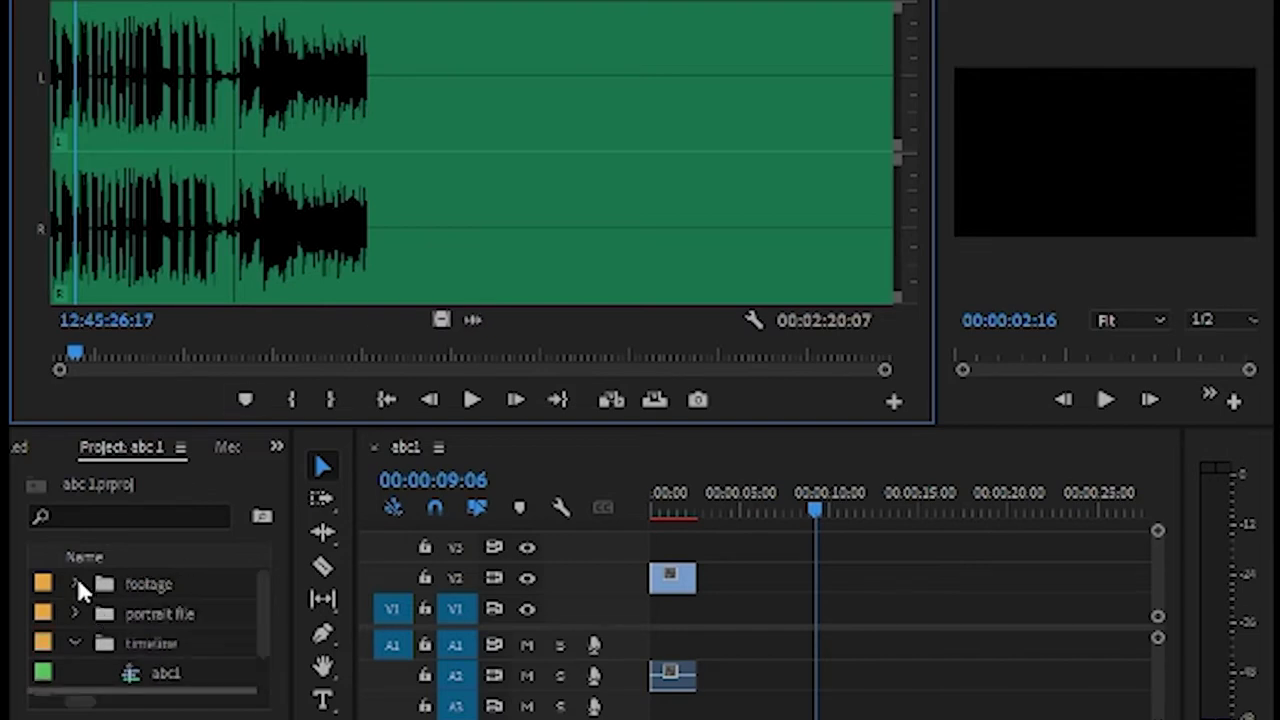
left_click(76, 584)
scroll(130, 643, "down", 2)
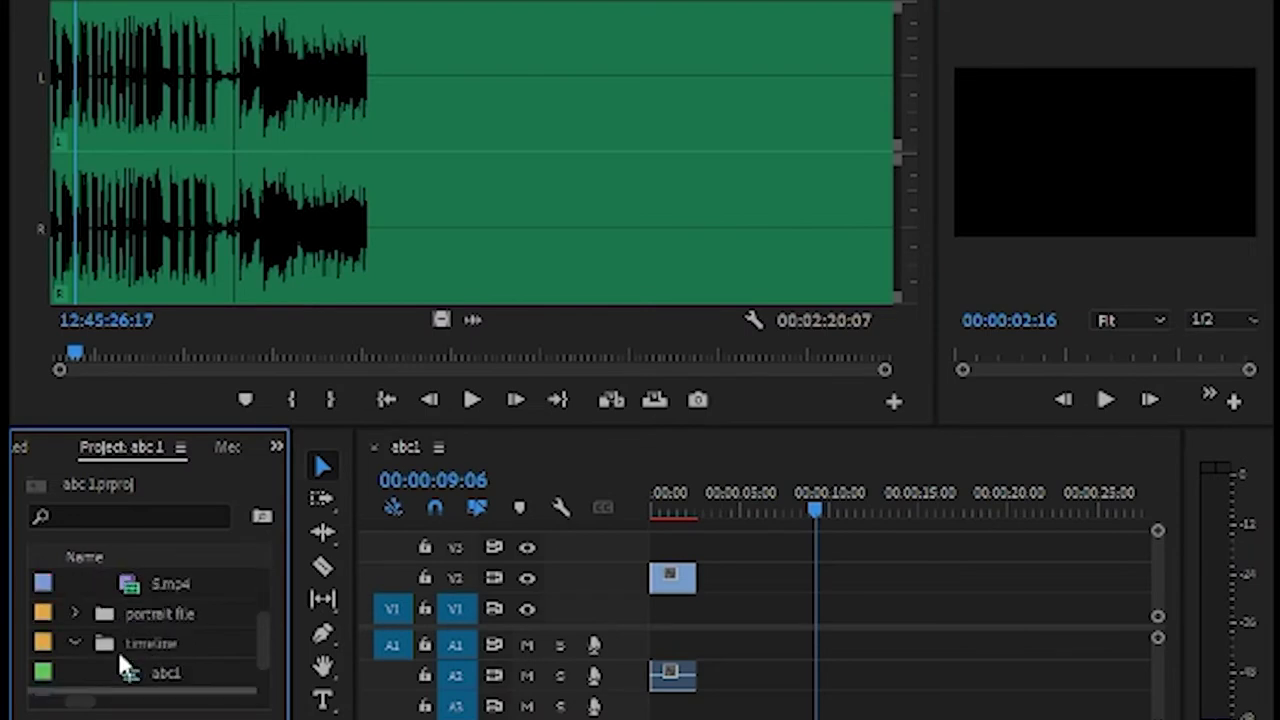
left_click(88, 610)
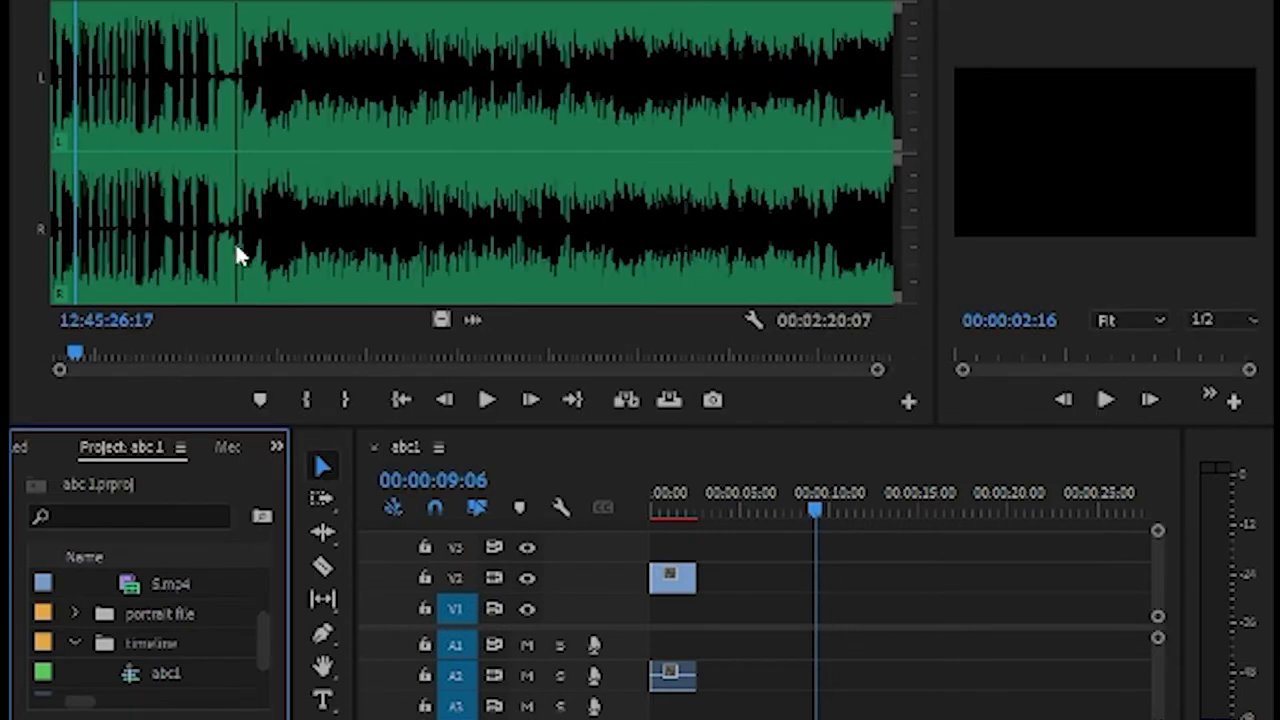
Step: Play the waveform from 12:45:38:13 and park the playhead at 12:45:53:24, where the continuous sound begins
left_click(149, 176)
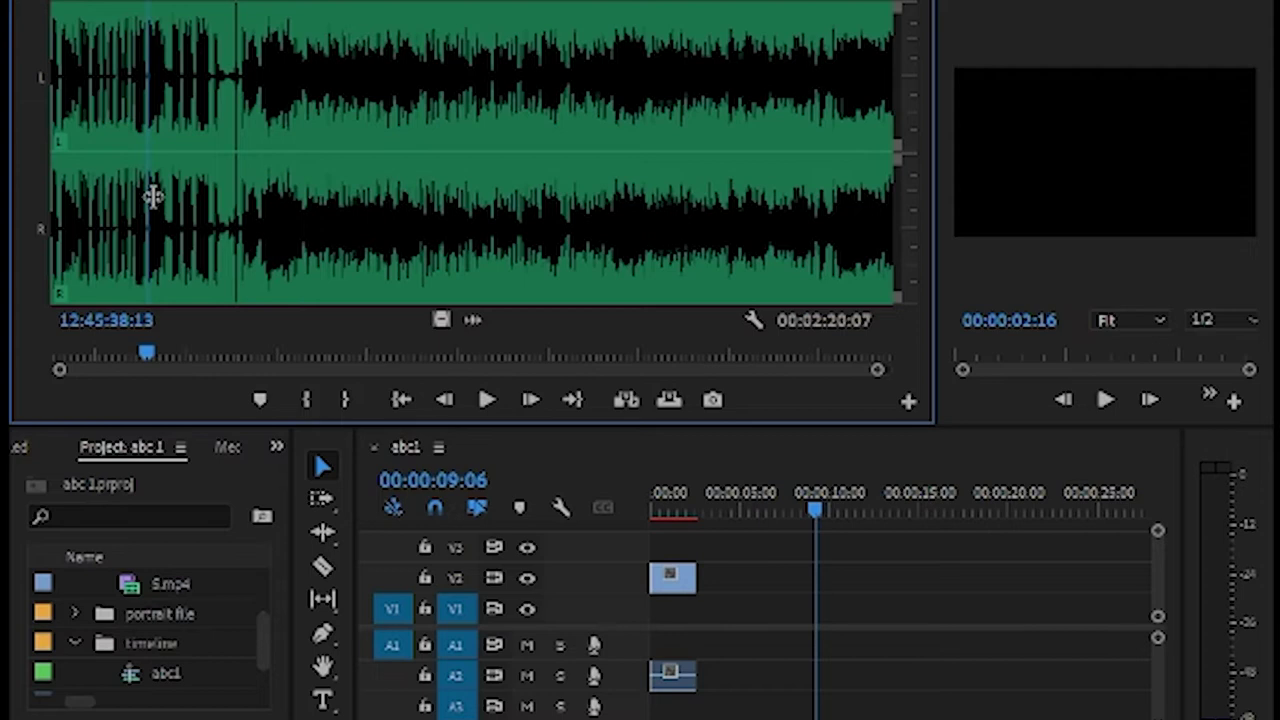
key("space")
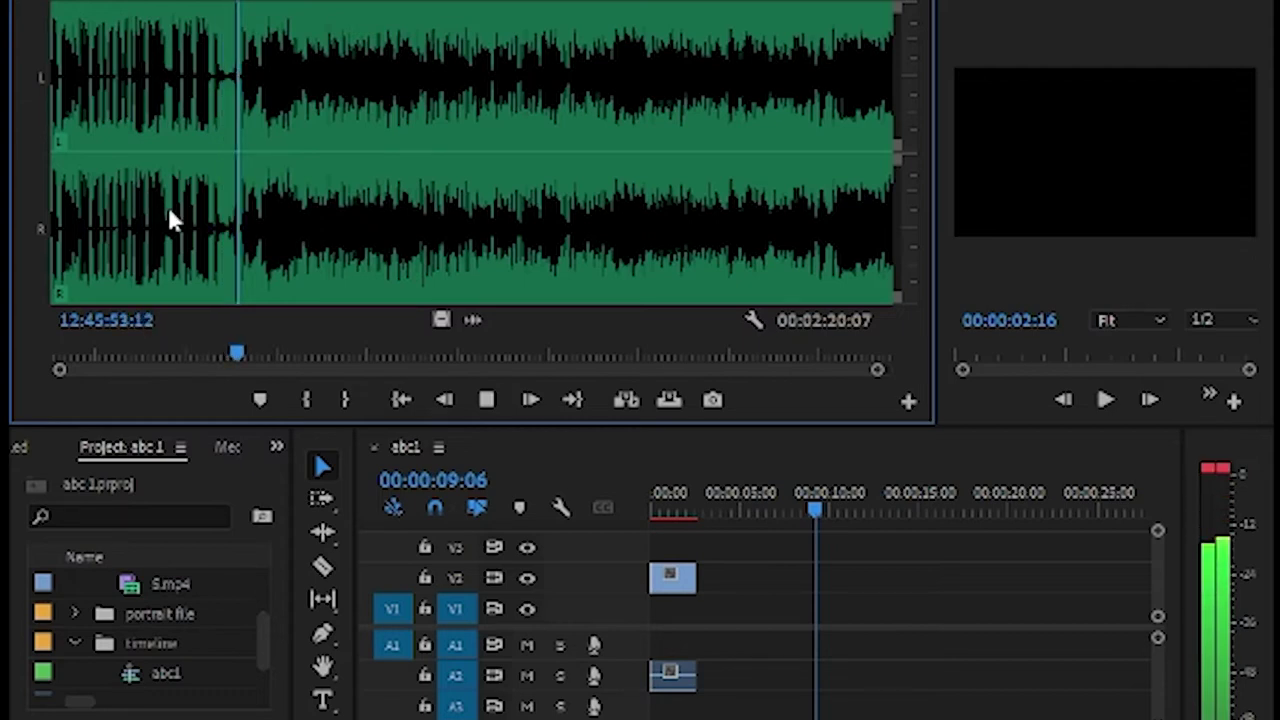
key("space")
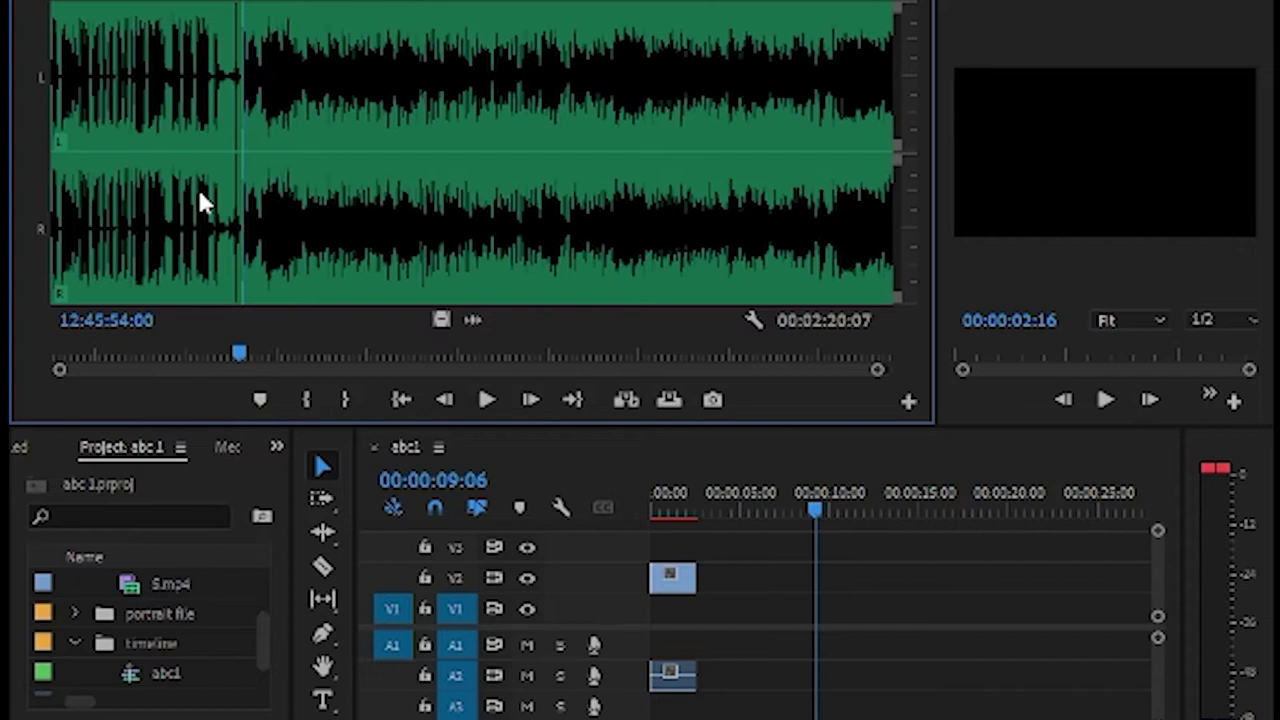
key("Left")
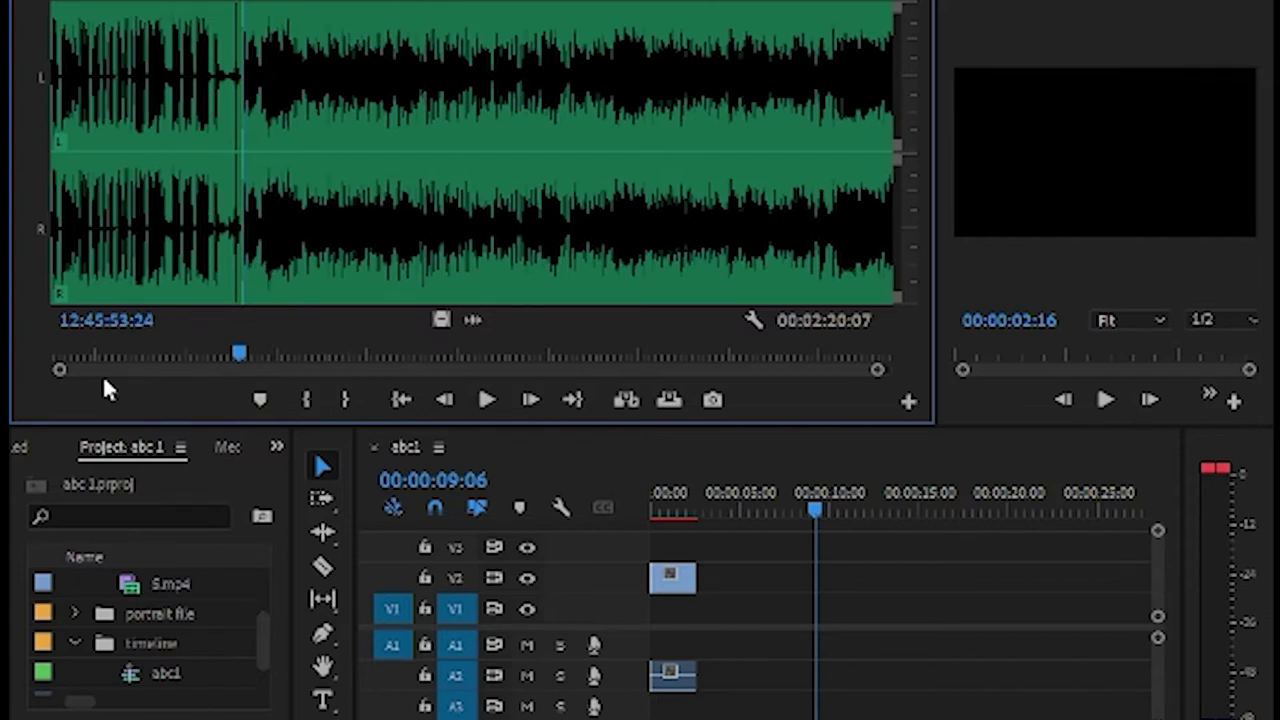
left_click_drag(60, 375, 12, 370)
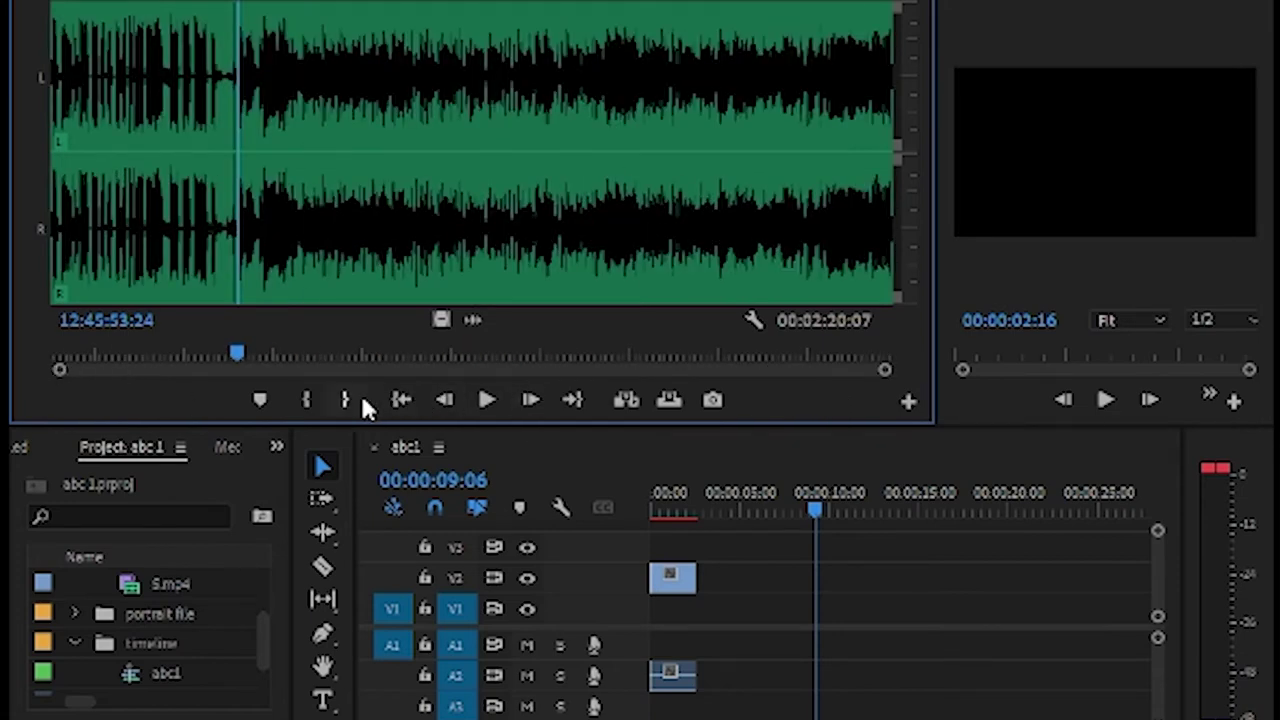
Step: Add four markers along GH011540.MP4, including ones at 12:46:37:18 and 12:47:09:13
mouse_move(236, 354)
left_mouse_down()
mouse_move(190, 355)
mouse_move(500, 370)
left_mouse_up()
left_click(262, 402)
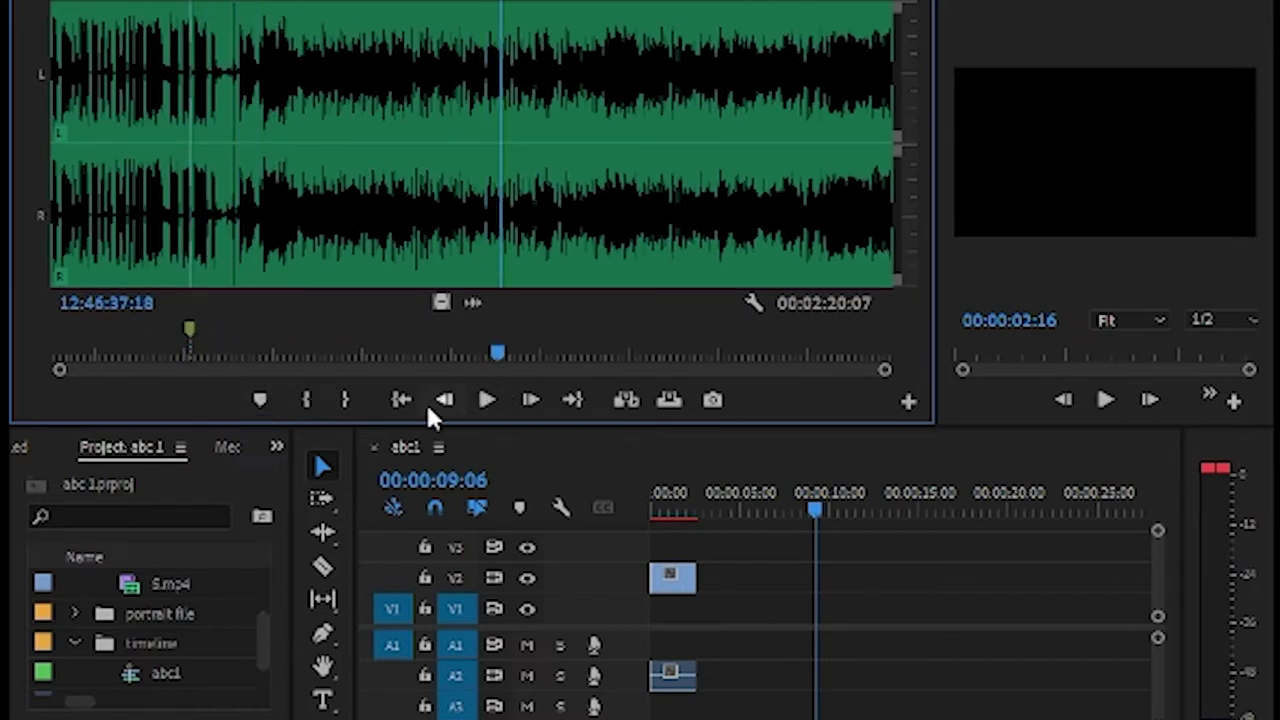
left_click(260, 402)
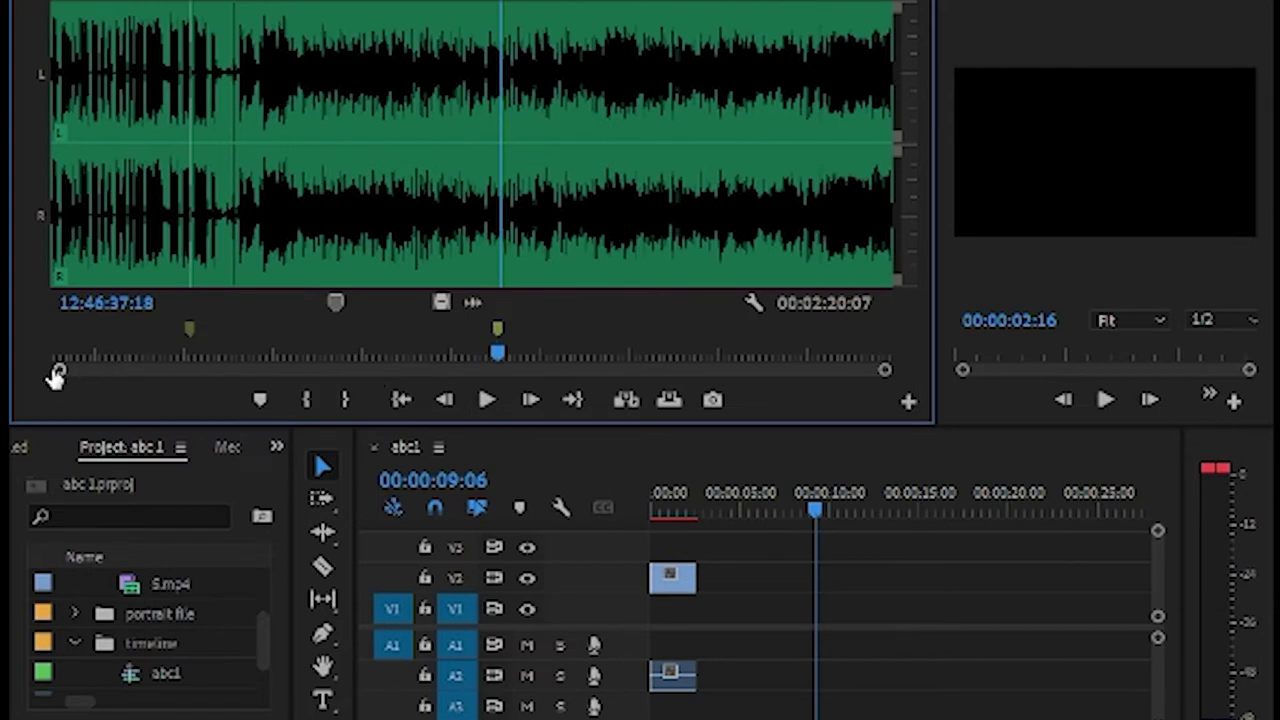
left_click_drag(717, 355, 823, 354)
left_click(262, 400)
left_click(686, 355)
left_click(260, 400)
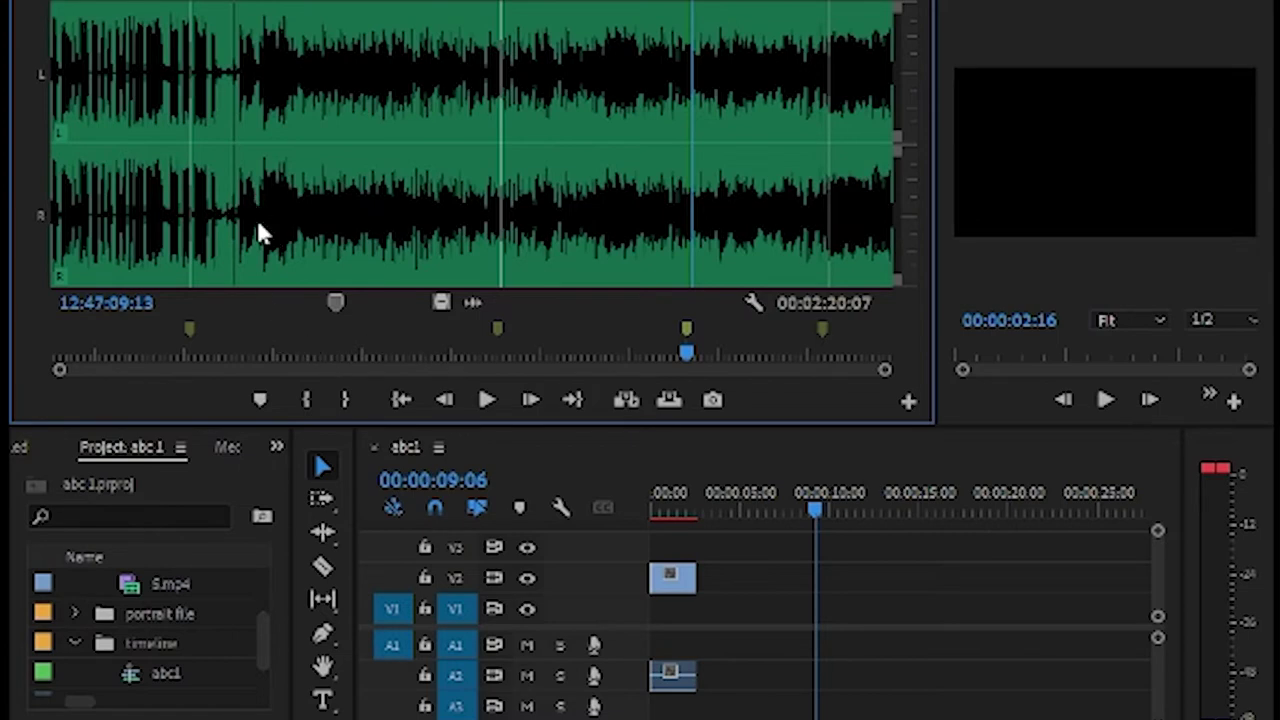
Step: Replay the audio around the quiet gap before the continuous sound and set an In point at 12:45:53:22
left_click_drag(885, 378, 428, 220)
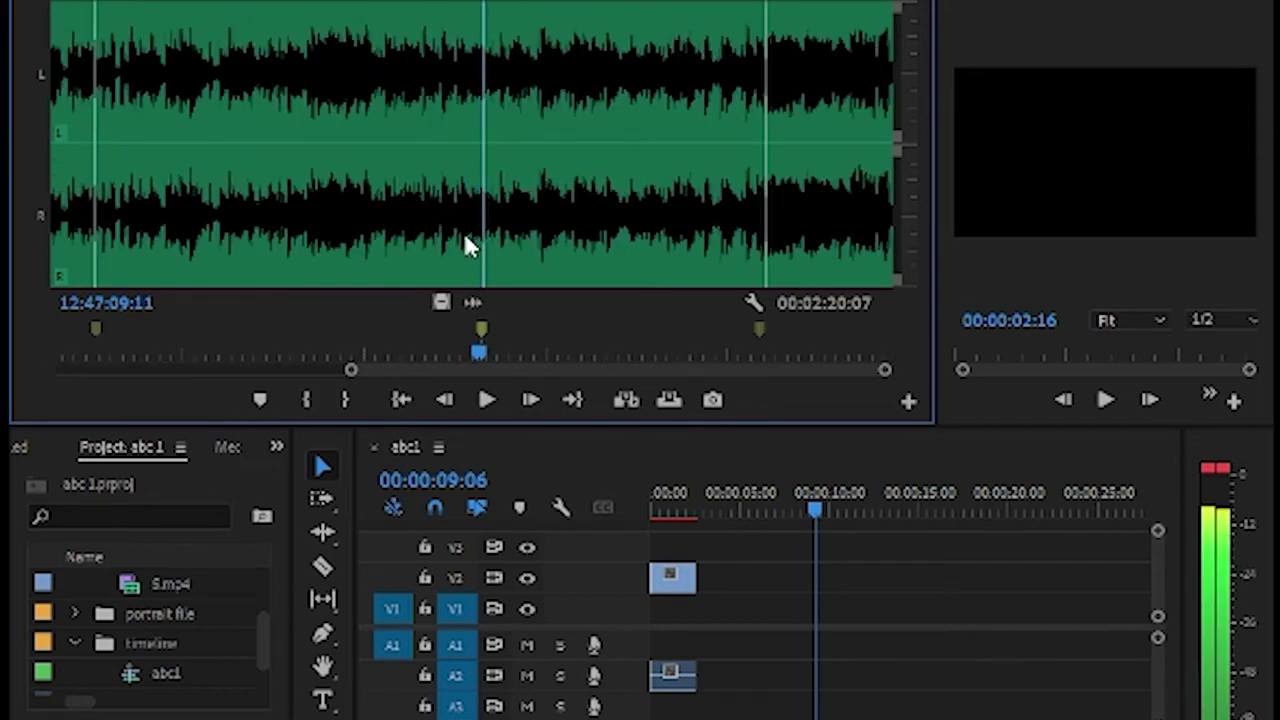
left_click_drag(352, 370, 97, 360)
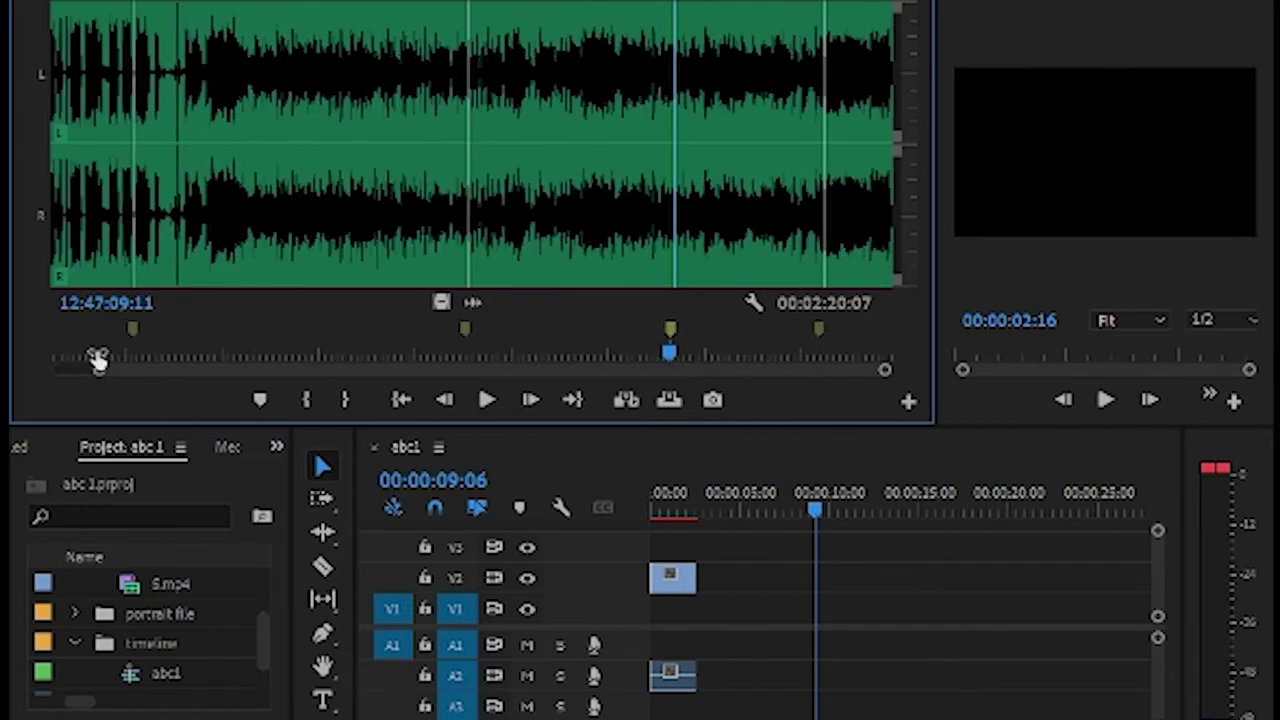
left_click(161, 218)
key("space")
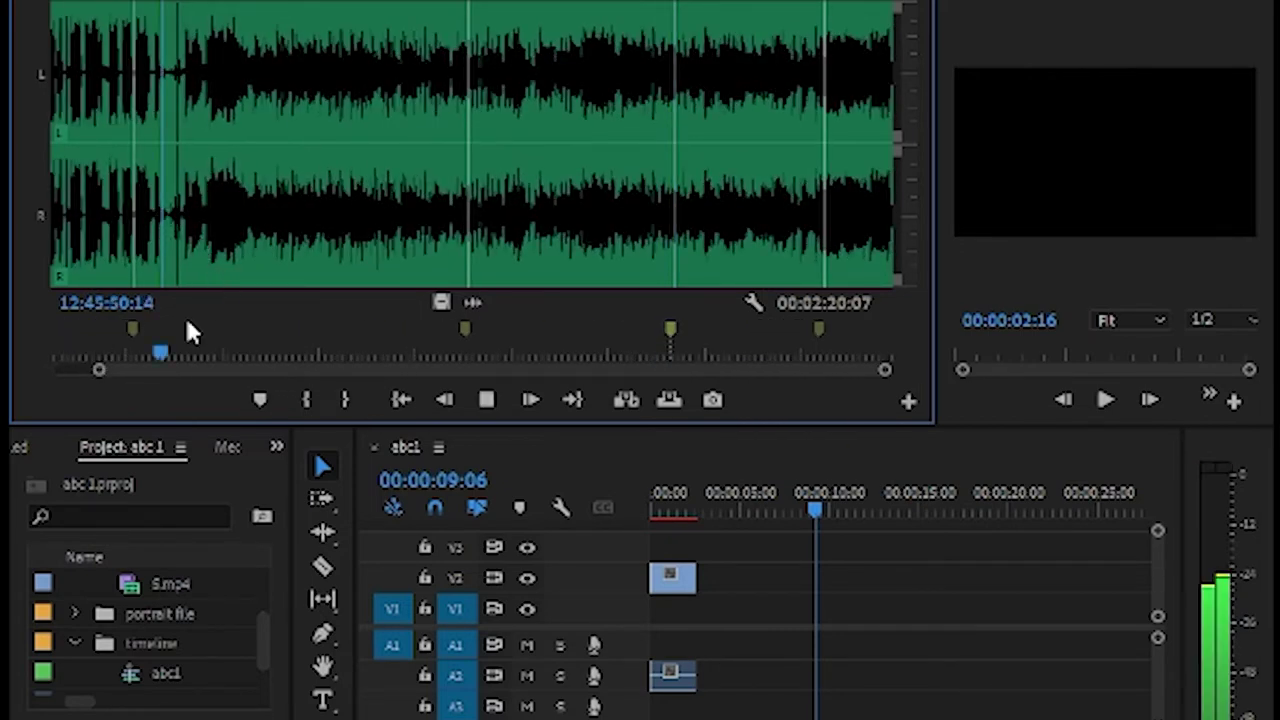
left_click_drag(882, 370, 484, 370)
key("space")
left_click(453, 216)
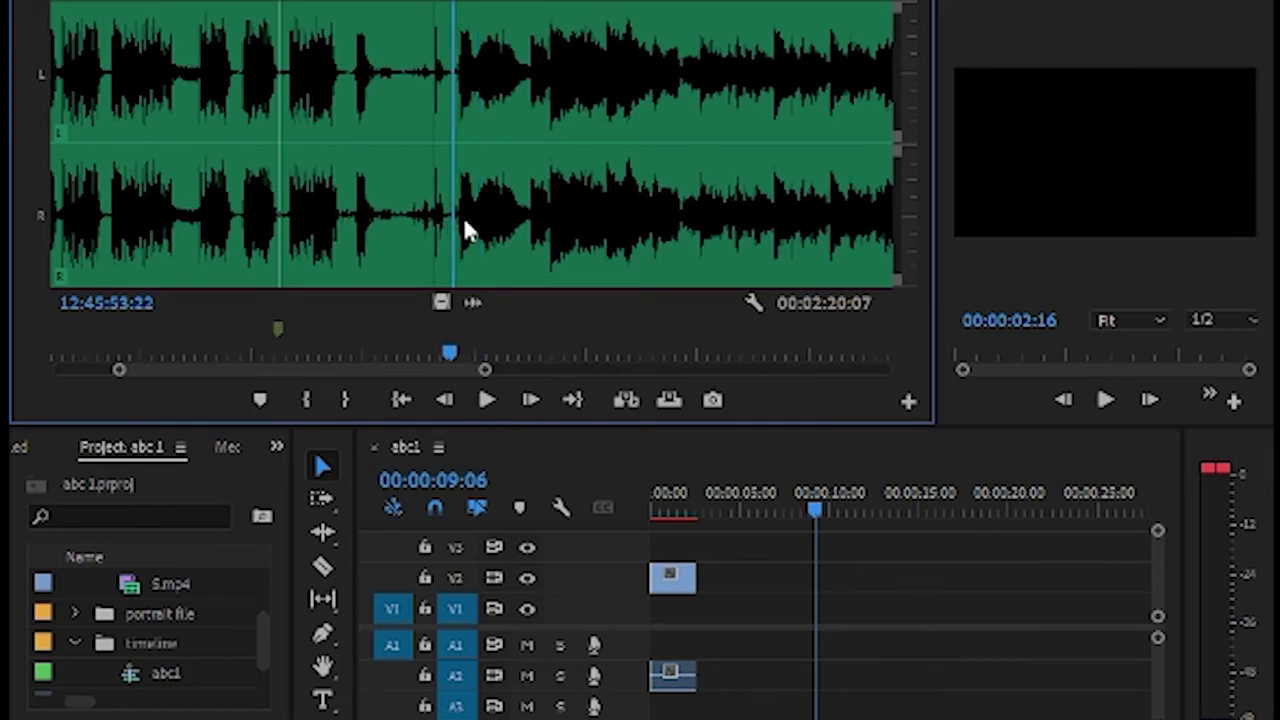
left_click(304, 404)
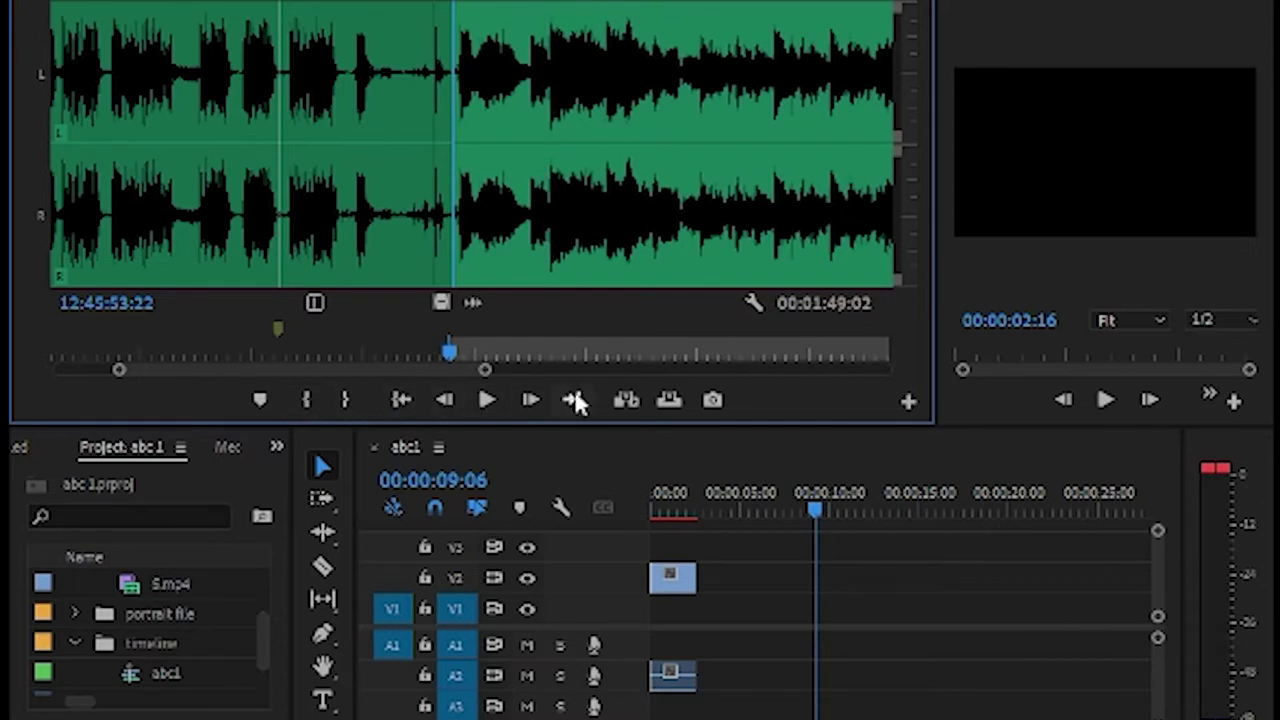
Step: Switch the Source Monitor back to the video picture and play the clip across its In point
left_click(440, 302)
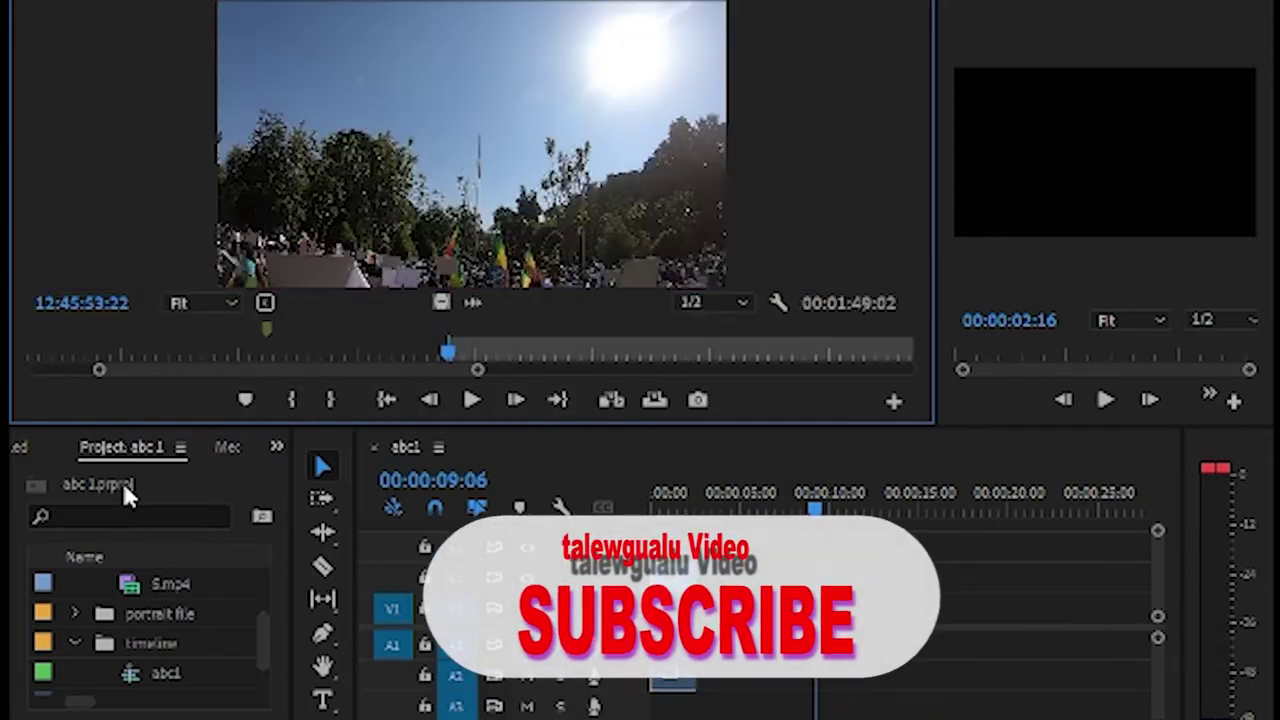
left_click_drag(447, 351, 405, 354)
key("space")
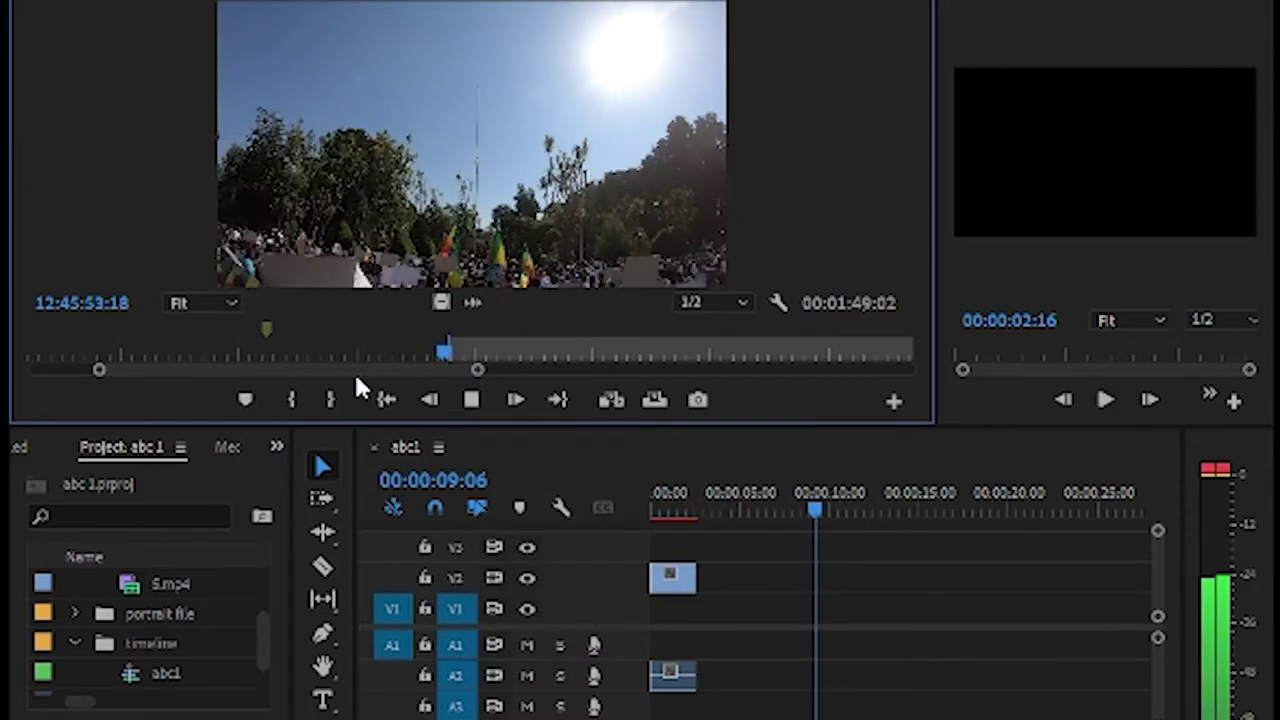
key("space")
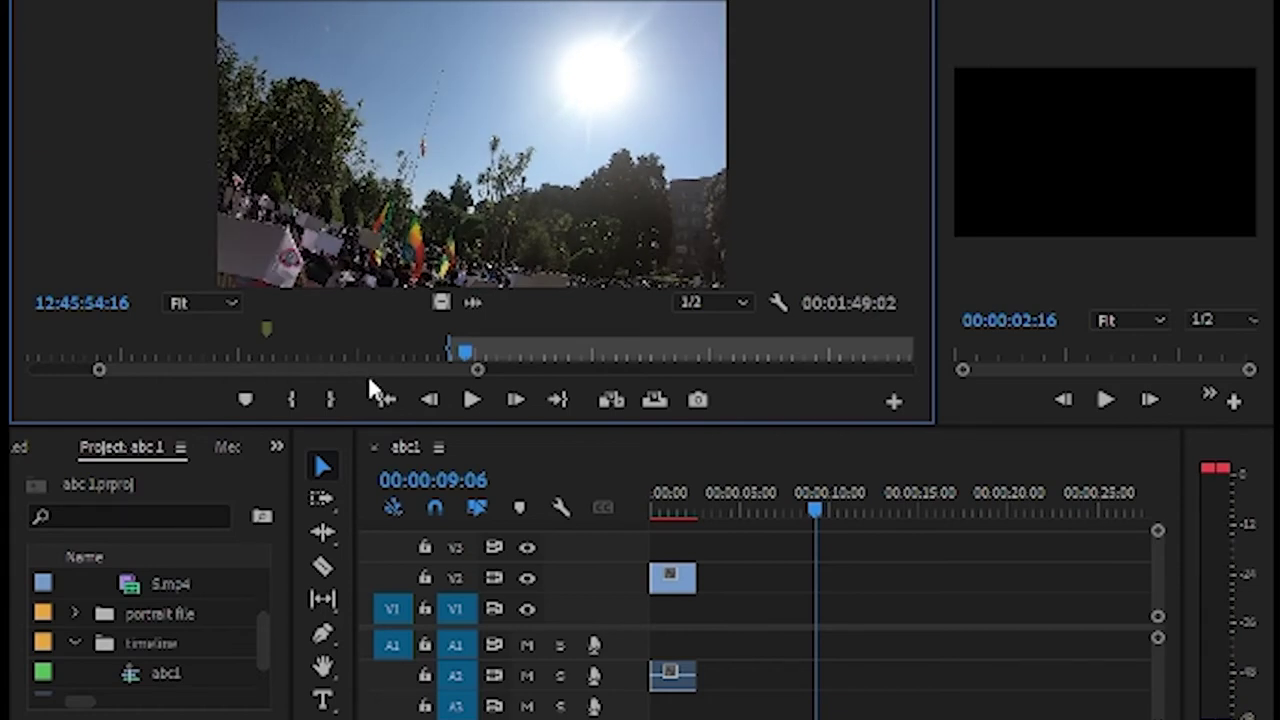
Step: Play the closing part of GH011540.MP4 from 12:47:34:03 and add a marker between there and 12:47:39:00
left_click_drag(413, 364, 953, 401)
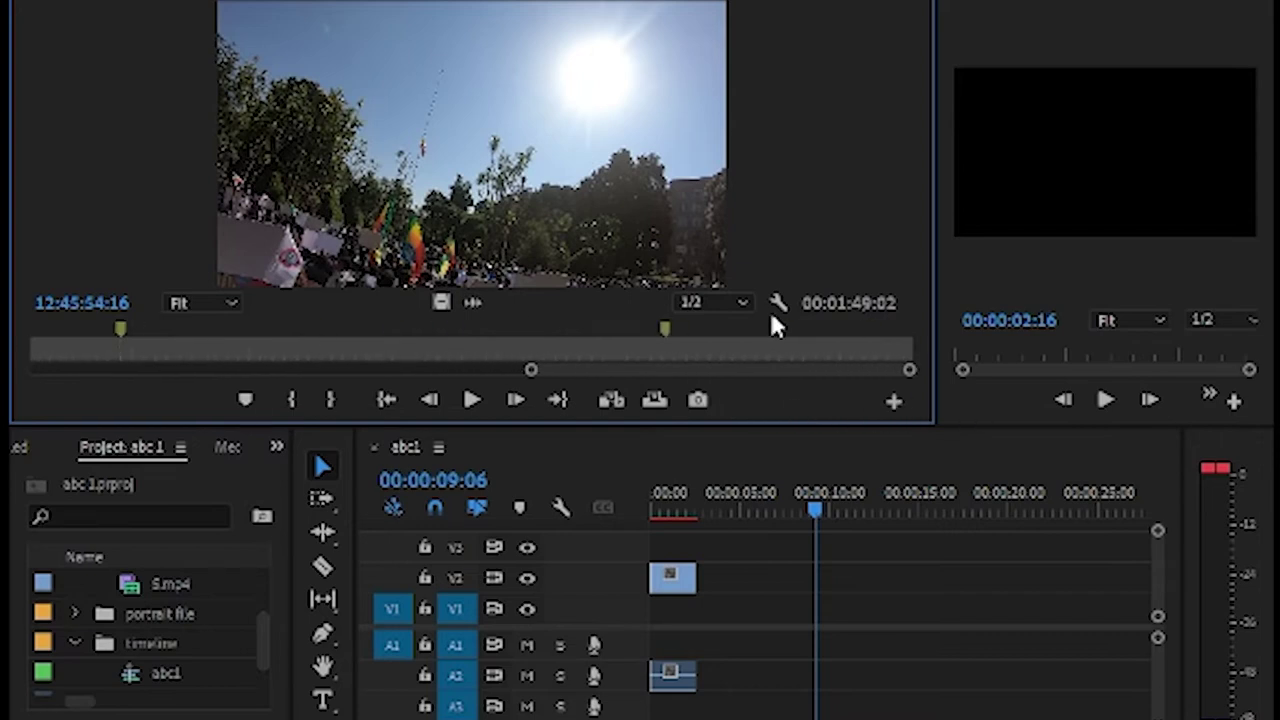
left_click(705, 332)
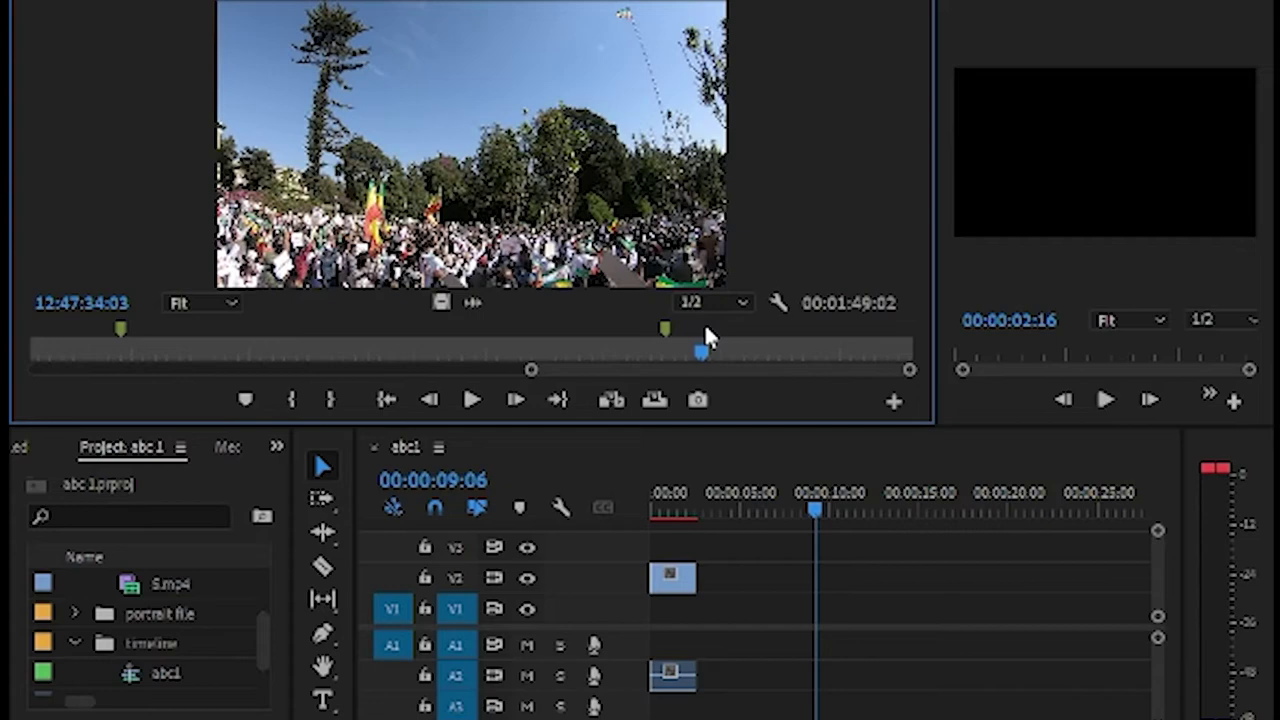
key("space")
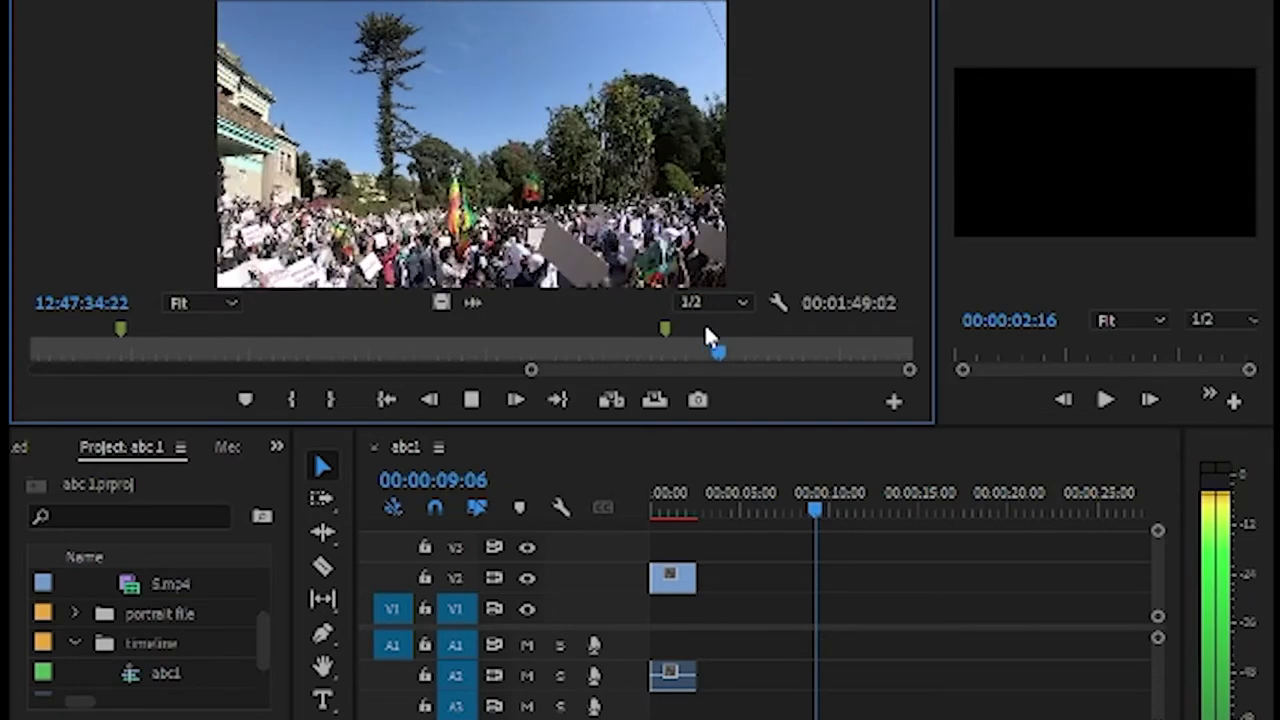
key("space")
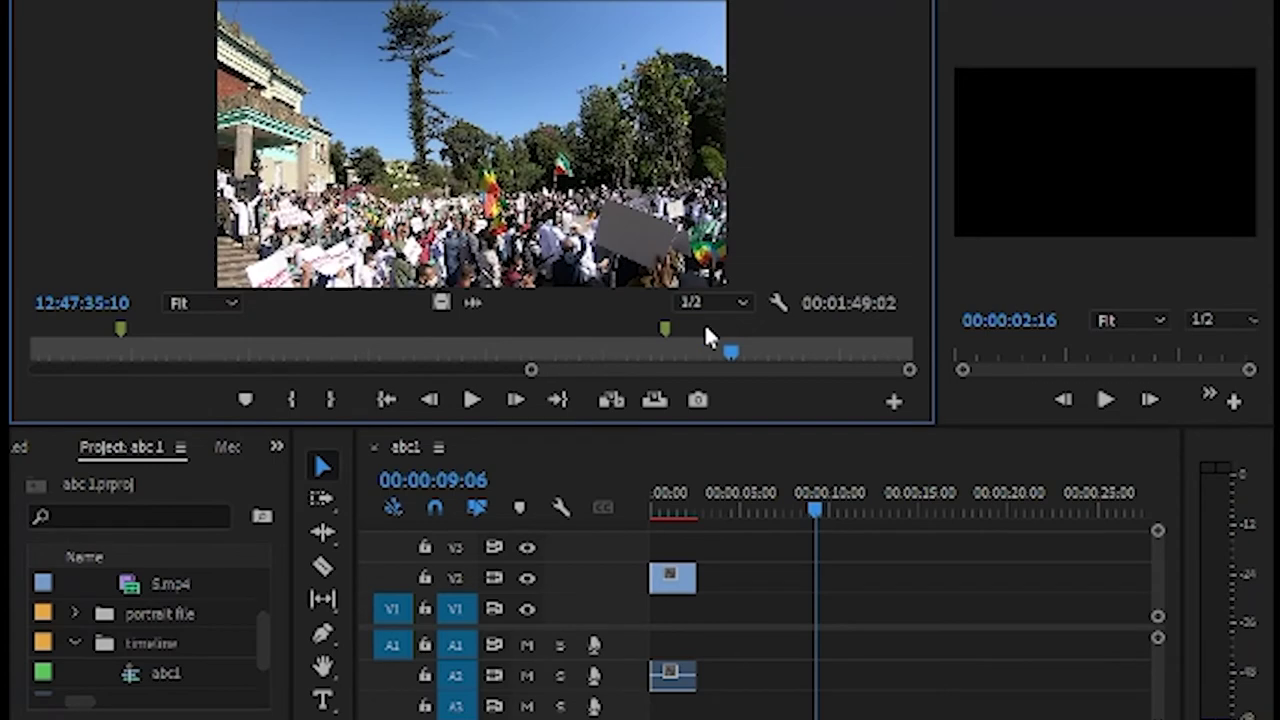
key("space")
key("space")
key("space")
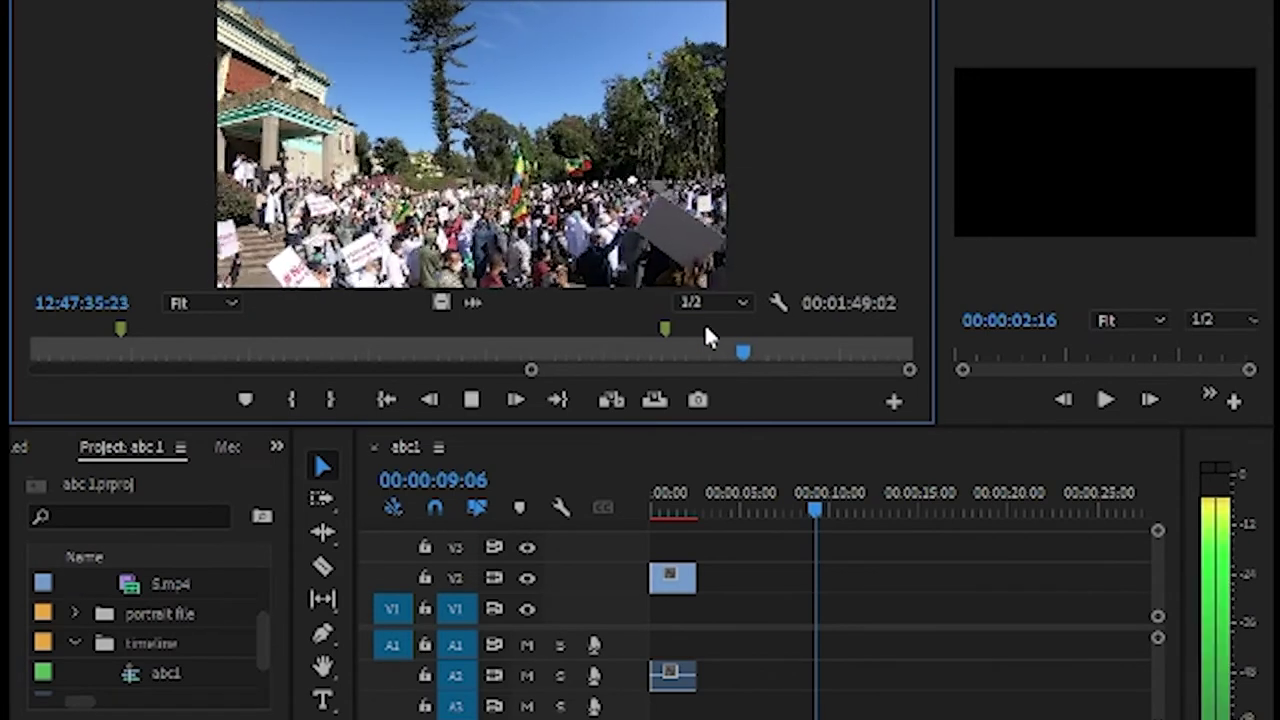
key("m")
key("space")
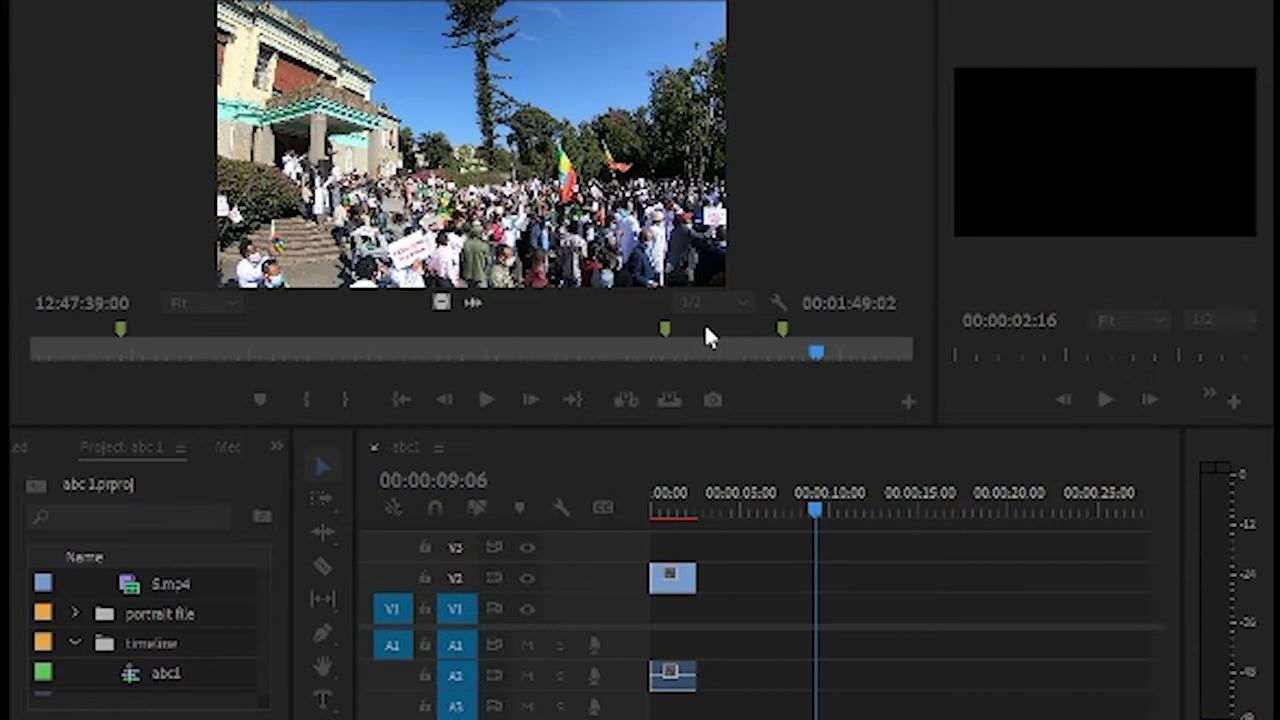
left_click(885, 395)
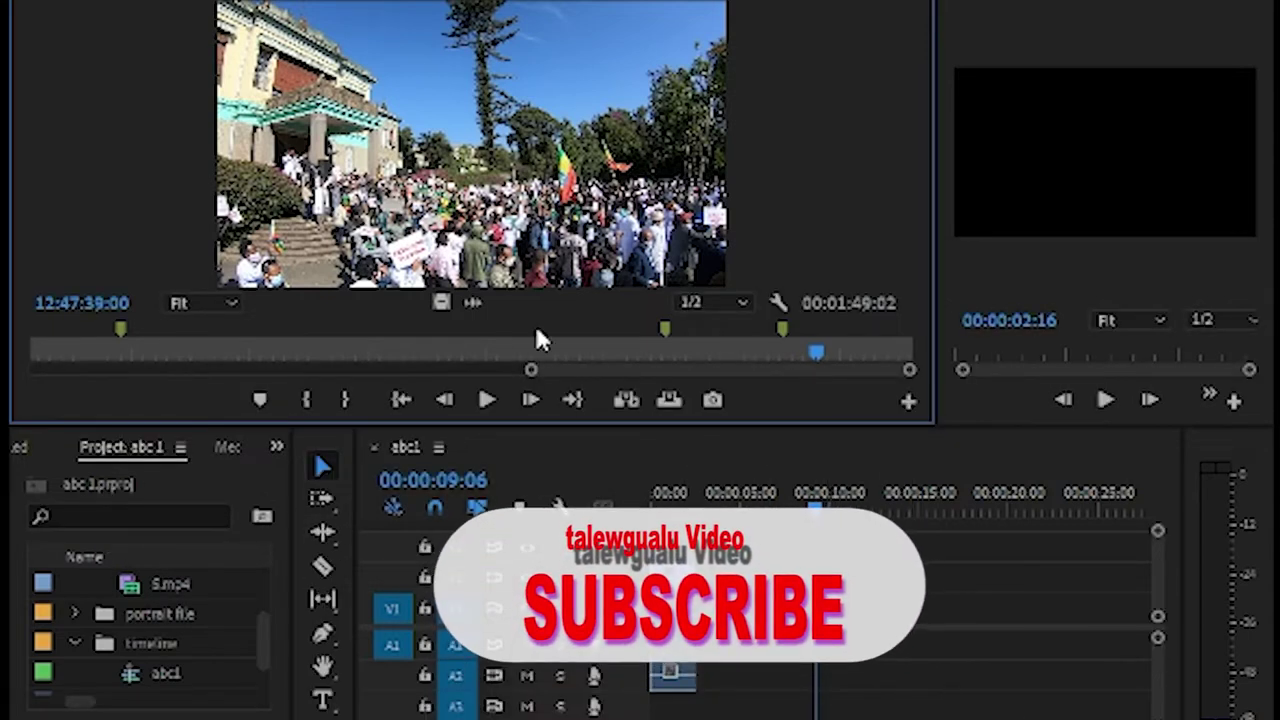
Step: Show the clip's audio waveform and play it from 12:47:27:20 up to 12:47:39:19
left_click(472, 302)
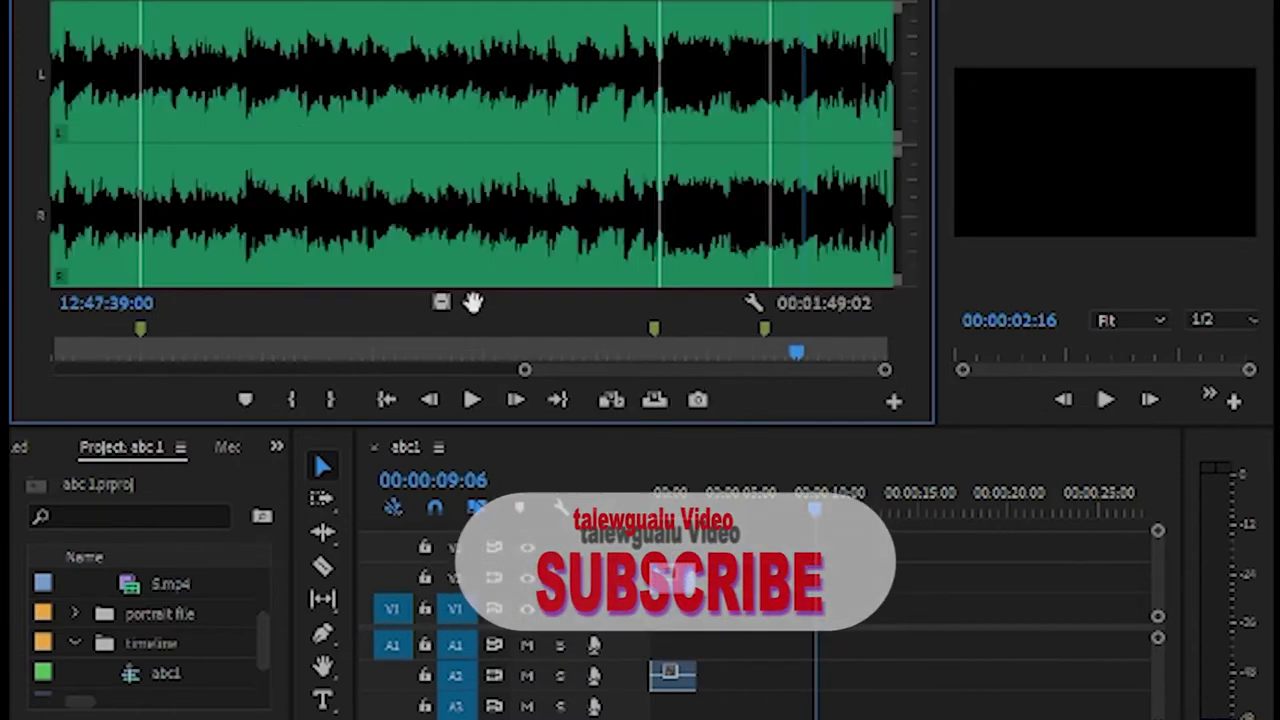
key("space")
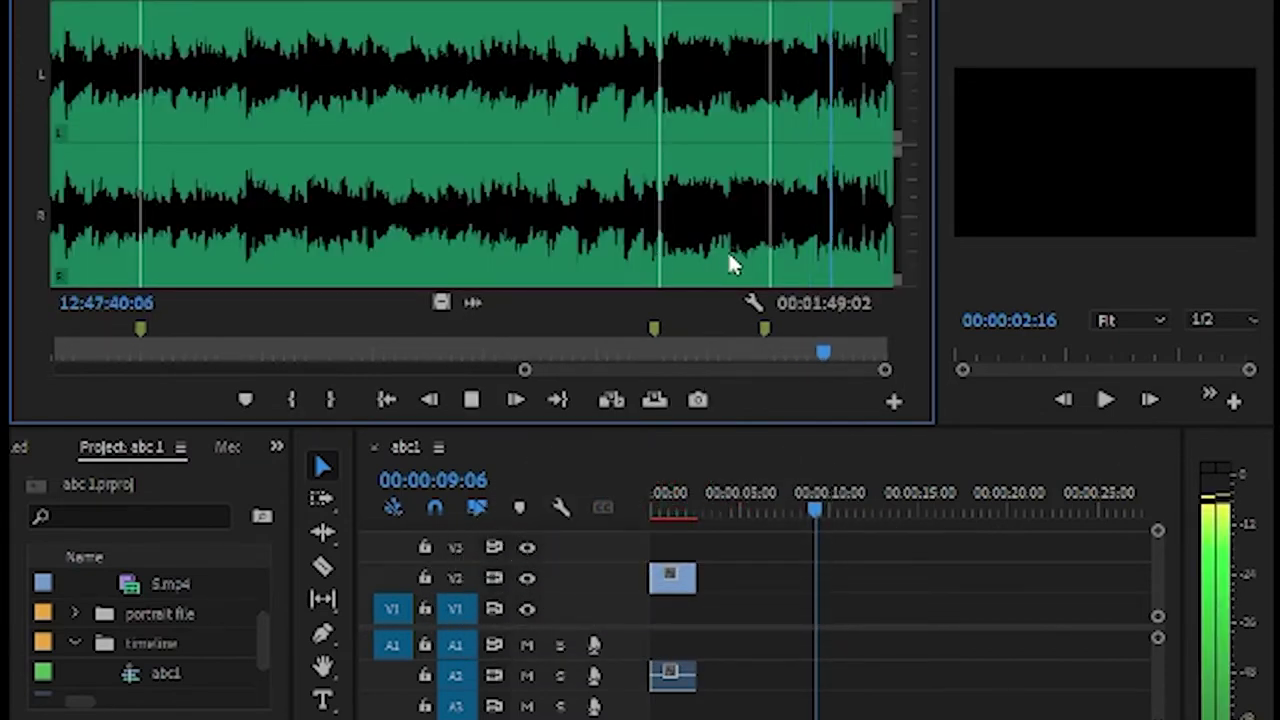
left_click(550, 214)
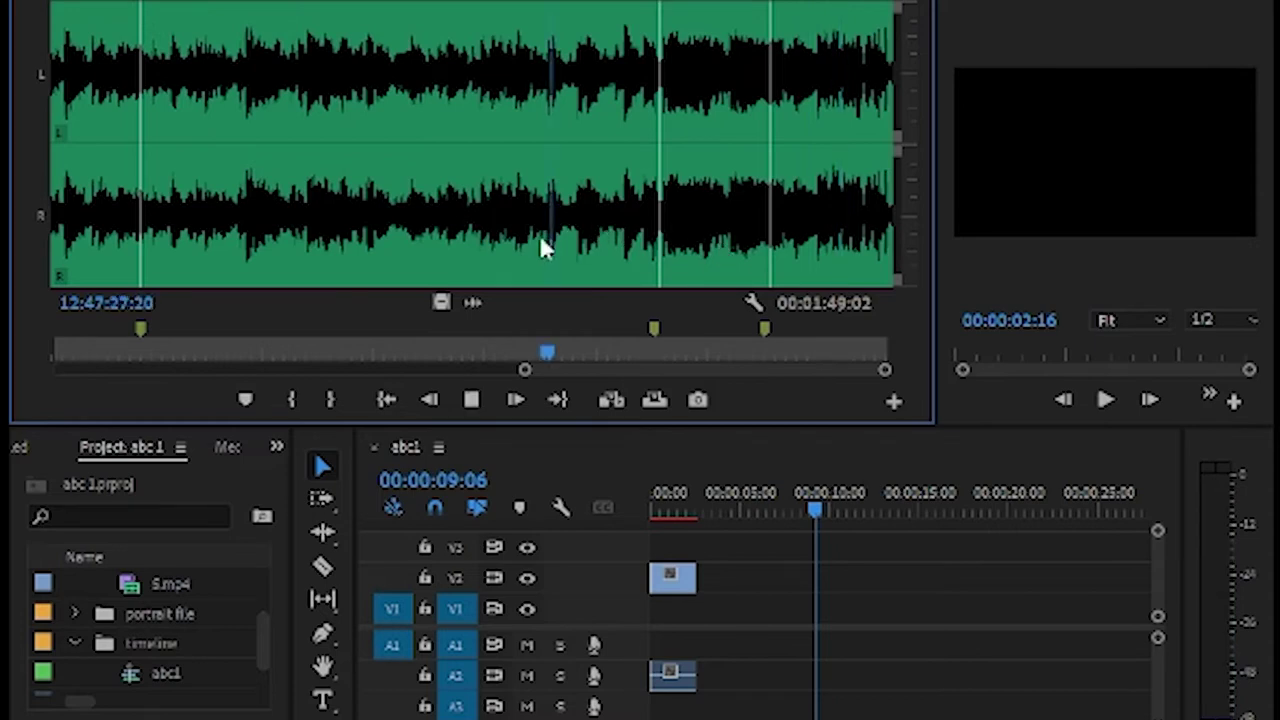
key("space")
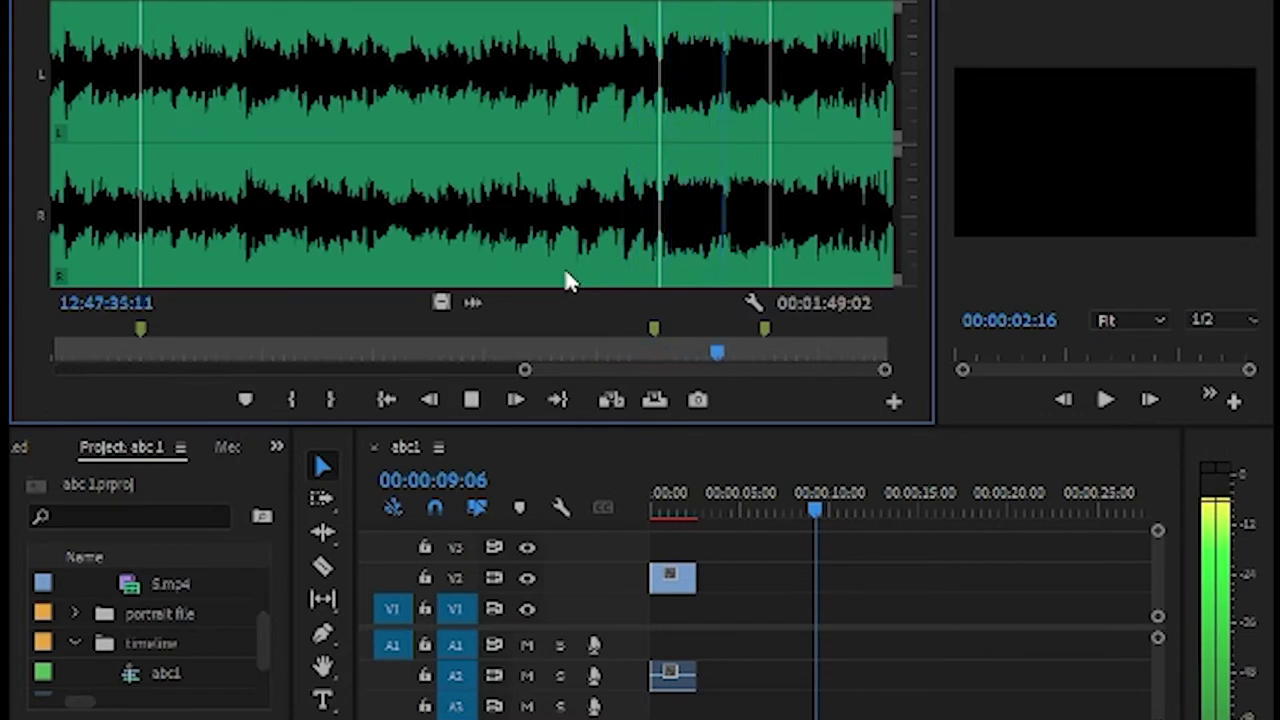
key("space")
key("space")
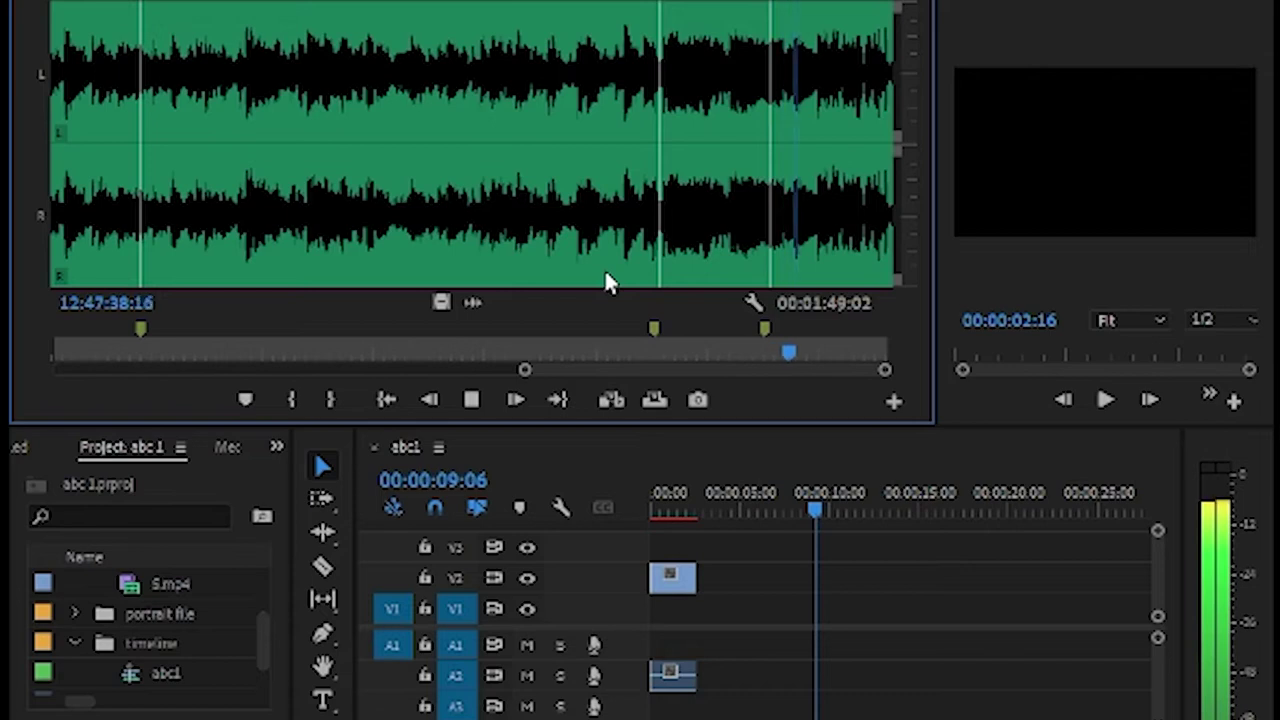
key("space")
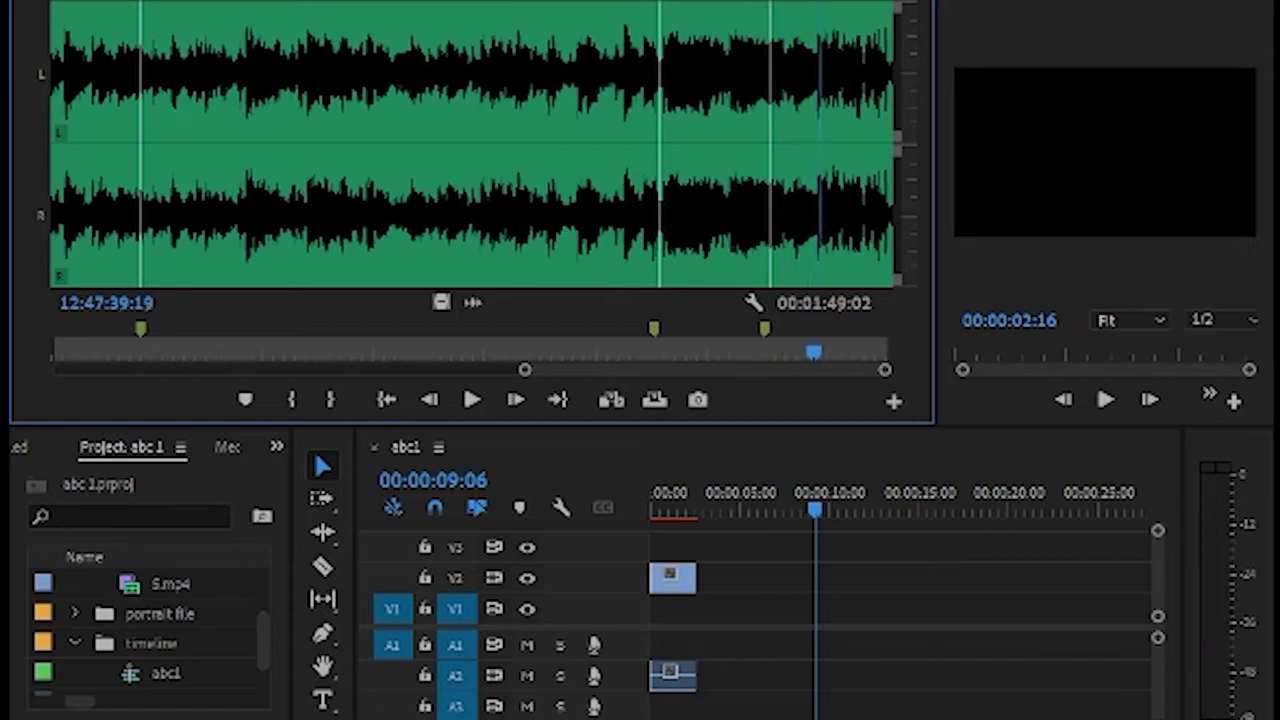
Step: Move the source playhead back to 12:47:39:11 and set the clip's Out point there
key("Left")
key("Left")
key("Left")
key("Left")
key("Left")
key("Left")
key("Left")
key("Left")
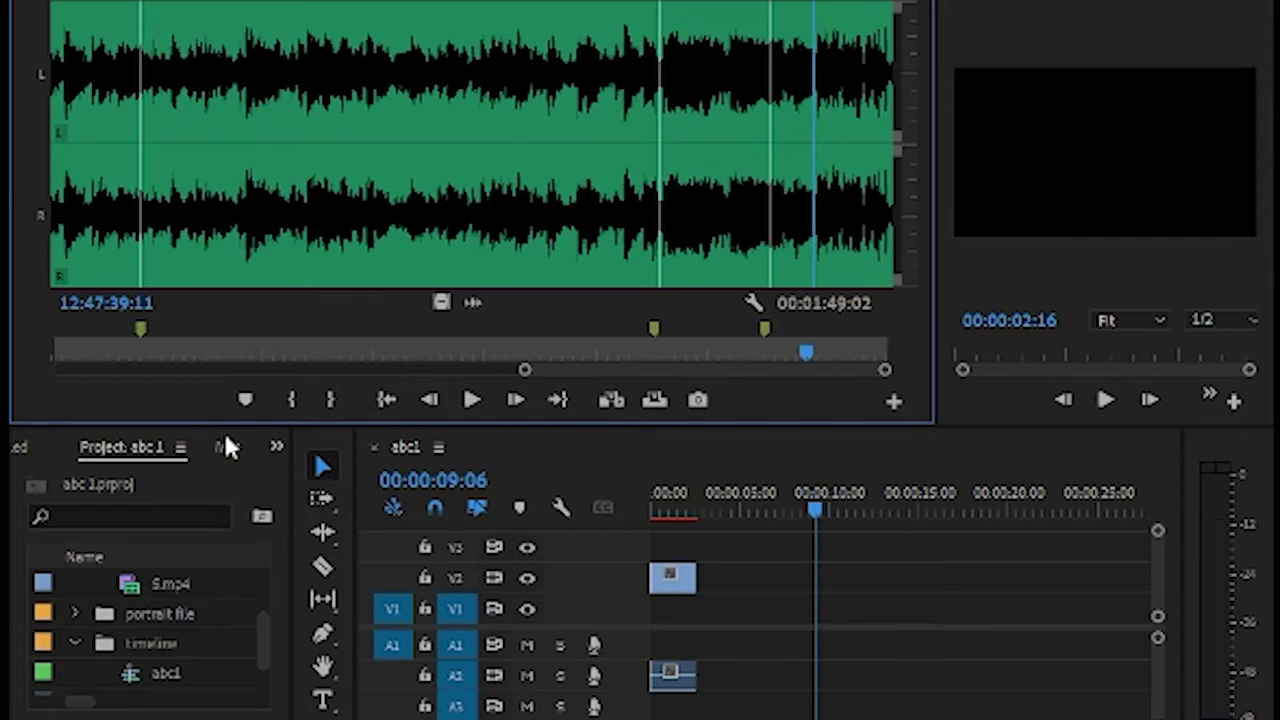
left_click(321, 410)
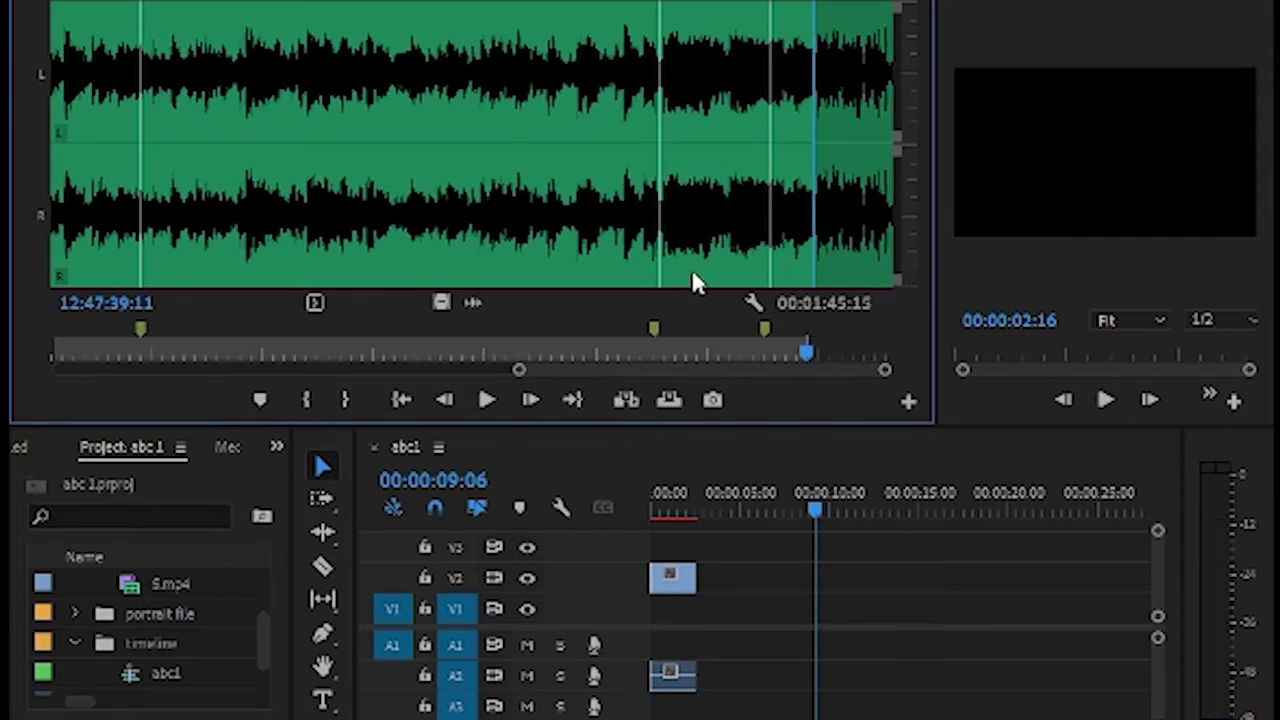
Step: Return the Source Monitor to the video picture and place the marked clip on V1 and A1 of abc1 at about 5.5 seconds
left_click(443, 303)
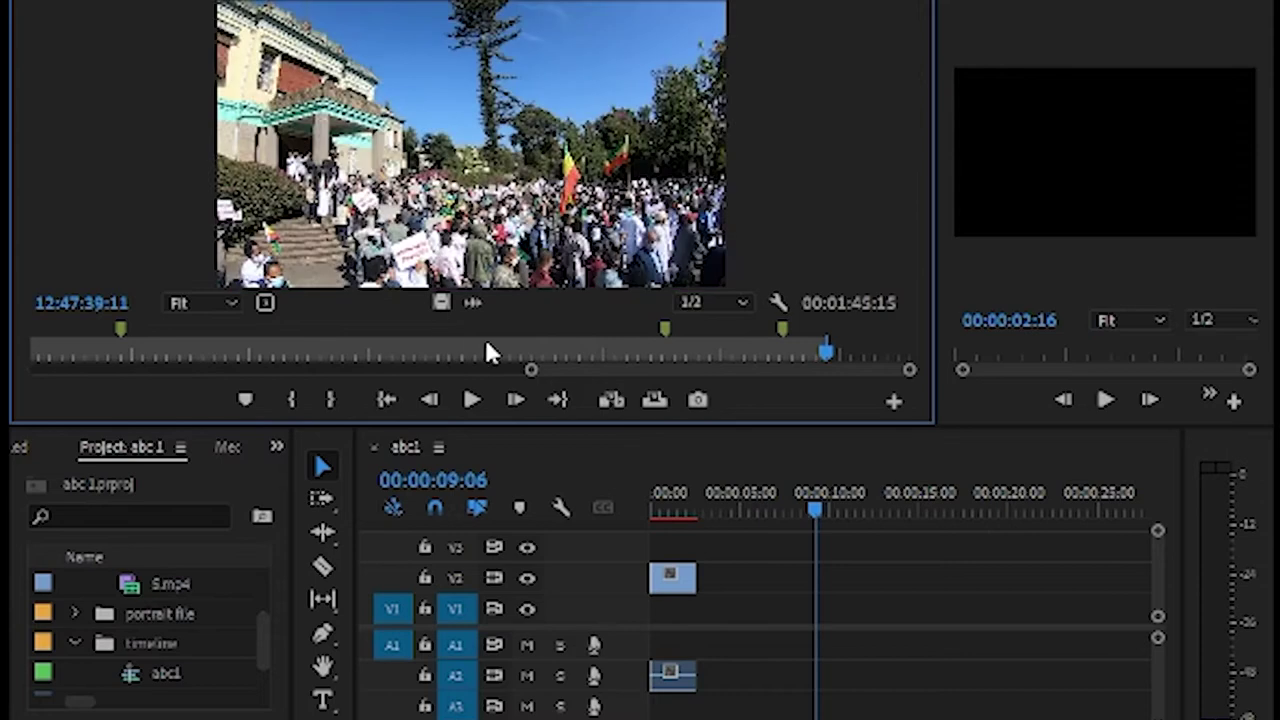
left_click_drag(541, 366, 56, 368)
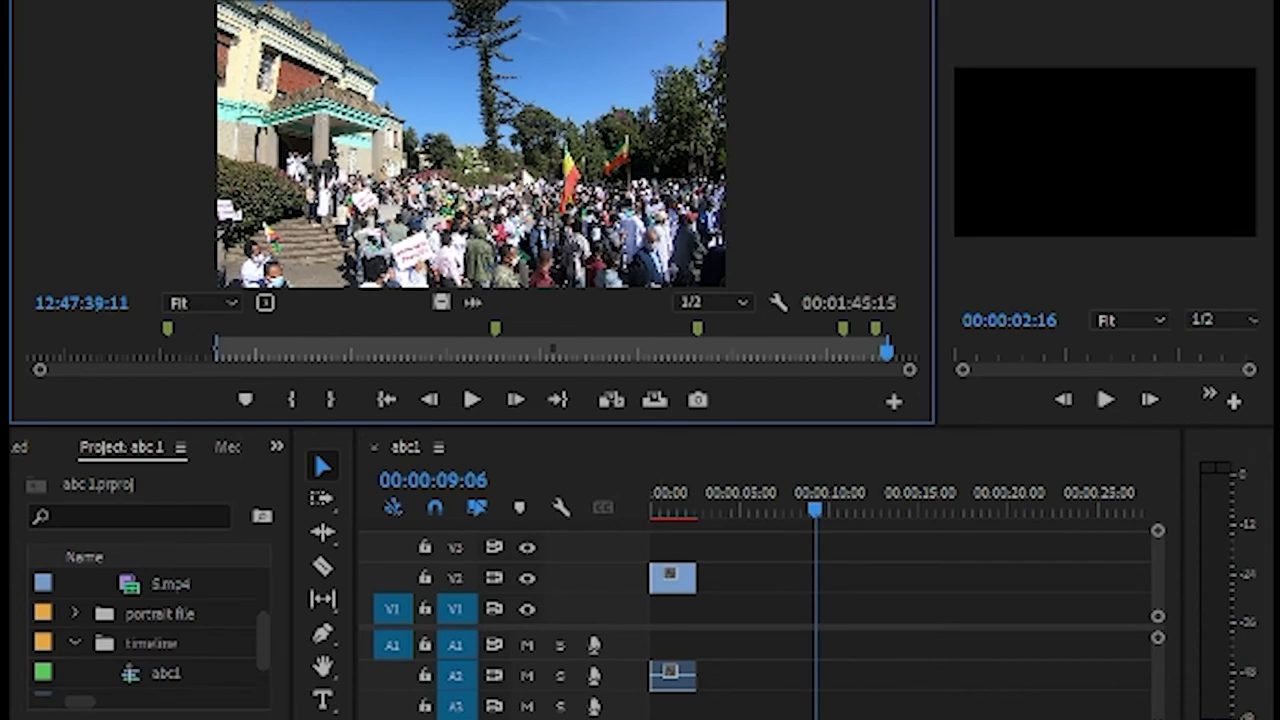
left_click_drag(762, 473, 755, 618)
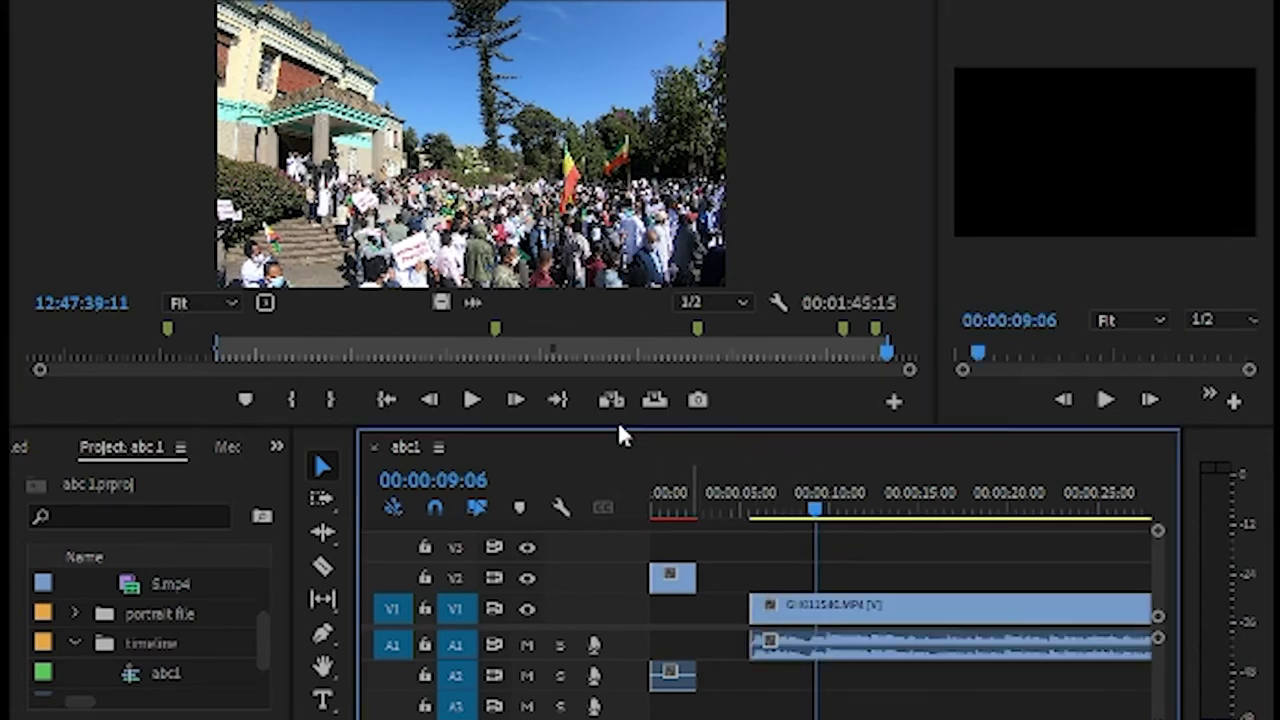
Step: Add only the marked clip's audio to track A2 of abc1 at about 11 seconds, and select the newly placed clips
left_click_drag(473, 302, 862, 682)
left_click_drag(750, 557, 935, 700)
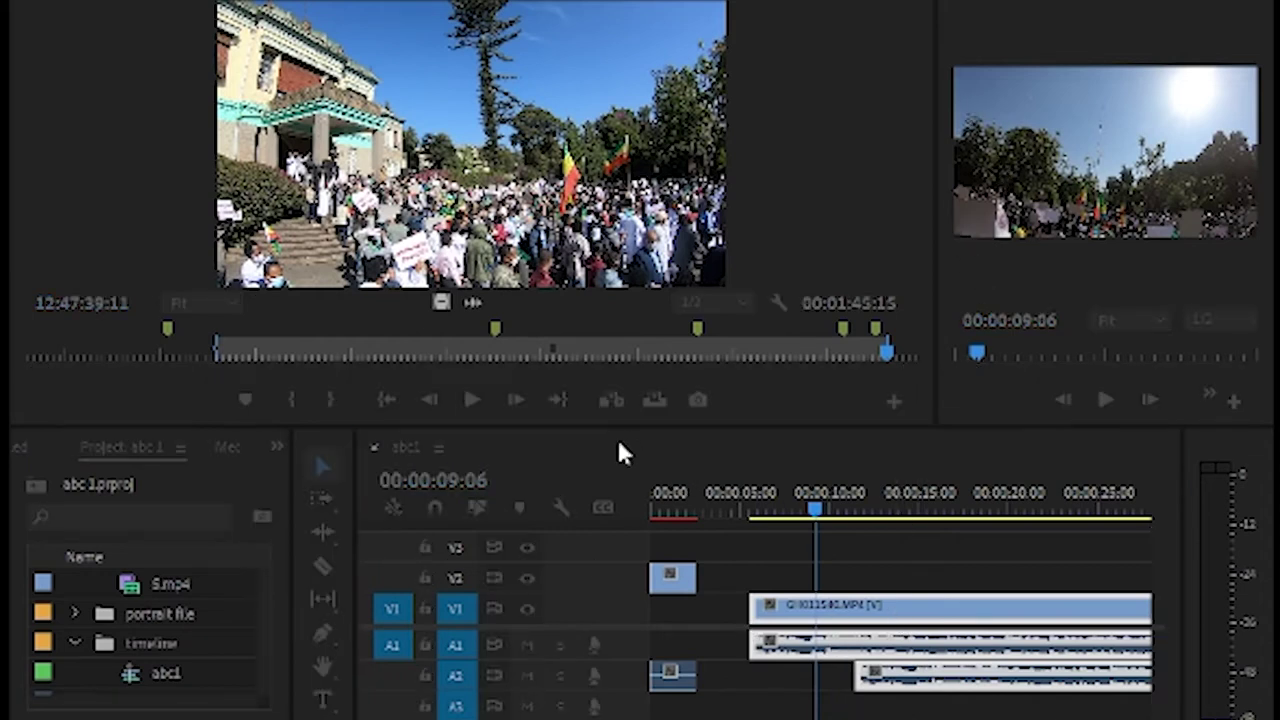
key("Return")
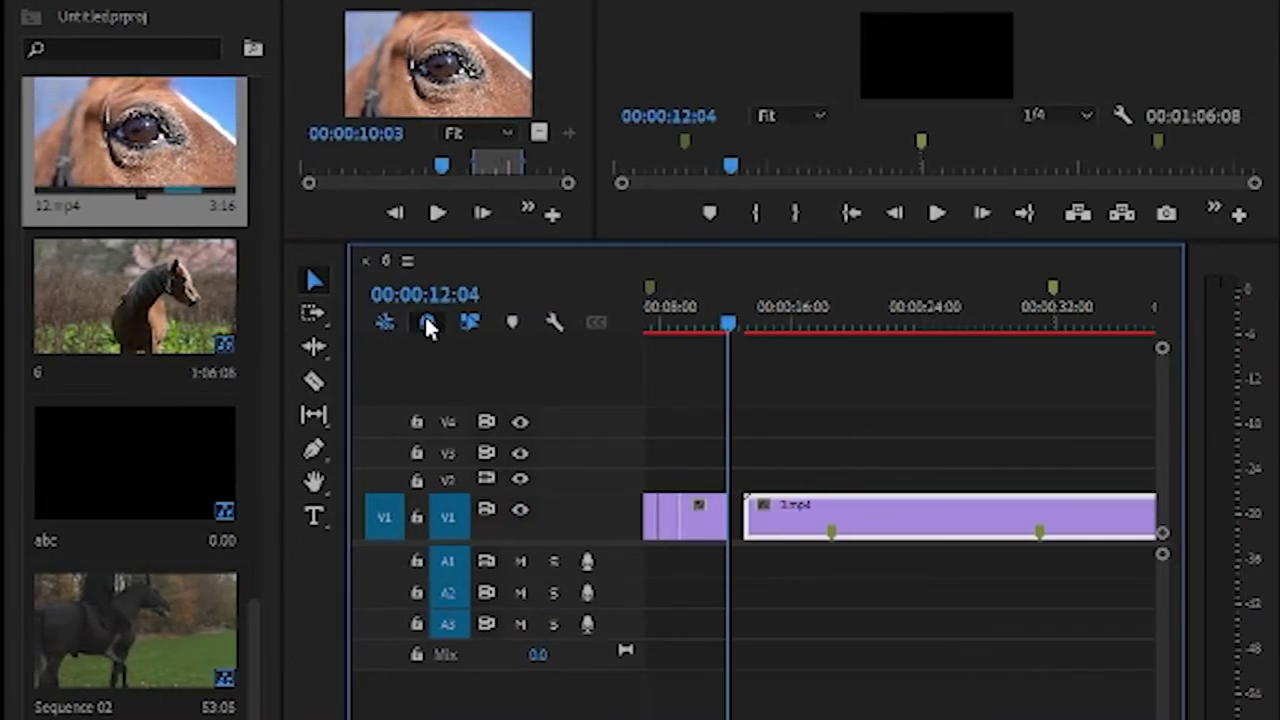
Step: Shift 3.mp4 two frames later on V1 with snapping turned off, then restore snapping and move the playhead to 00:00:18:09
left_click(428, 325)
mouse_move(886, 509)
left_mouse_down()
mouse_move(920, 518)
mouse_move(843, 531)
mouse_move(971, 500)
mouse_move(880, 517)
mouse_move(960, 526)
mouse_move(871, 533)
mouse_move(900, 530)
mouse_move(838, 526)
mouse_move(846, 478)
mouse_move(886, 484)
mouse_move(820, 478)
mouse_move(918, 484)
mouse_move(918, 513)
mouse_move(905, 513)
left_mouse_up()
left_click(430, 322)
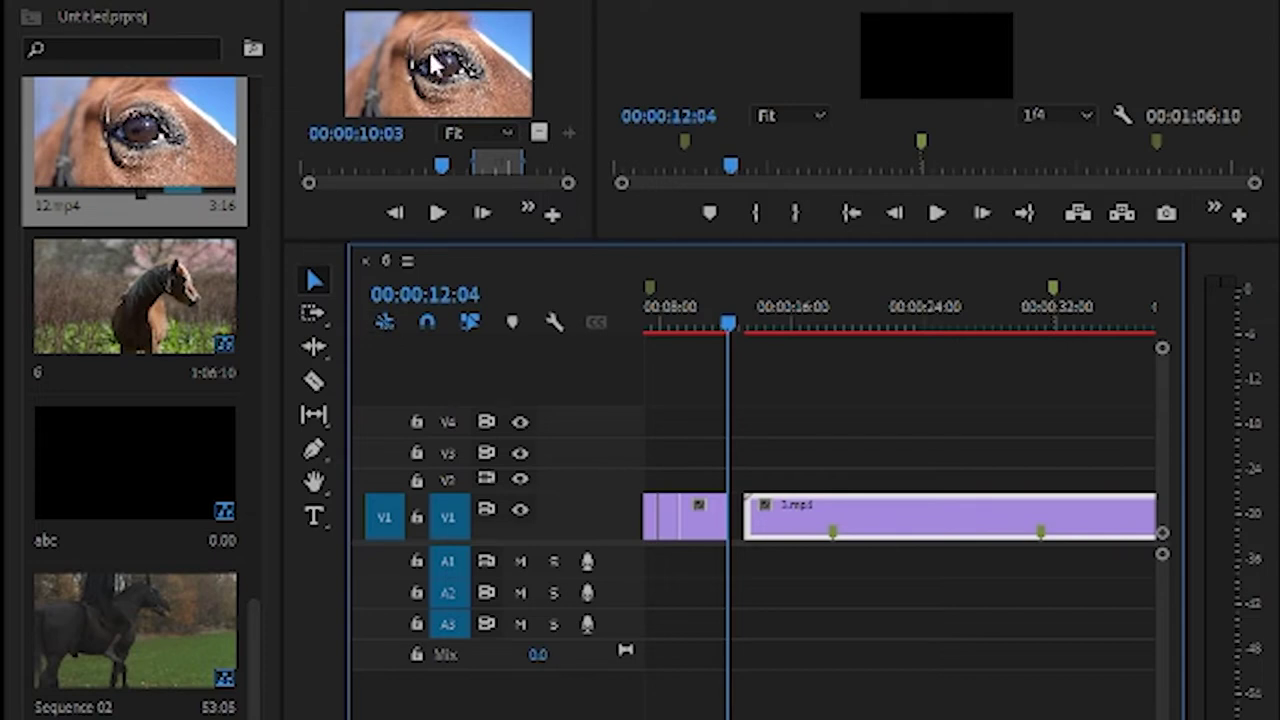
left_click_drag(728, 323, 829, 323)
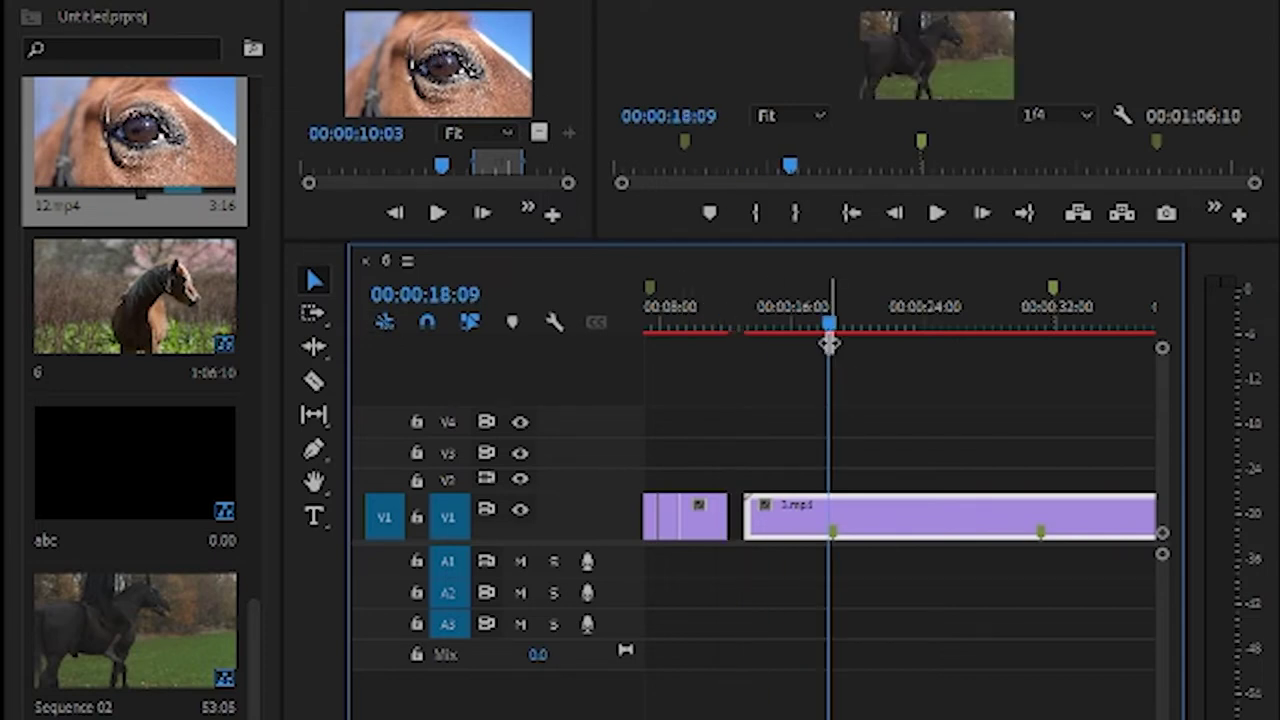
left_click_drag(378, 90, 816, 515)
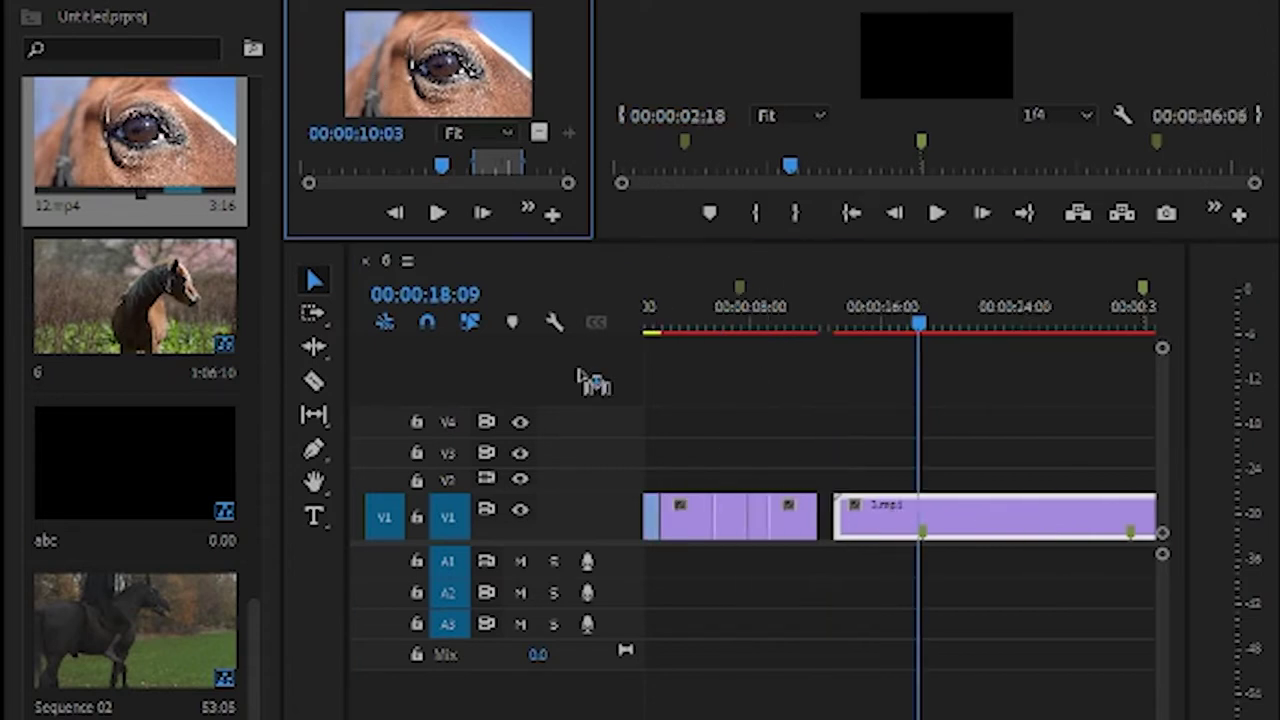
left_click(424, 319)
left_click_drag(438, 62, 826, 400)
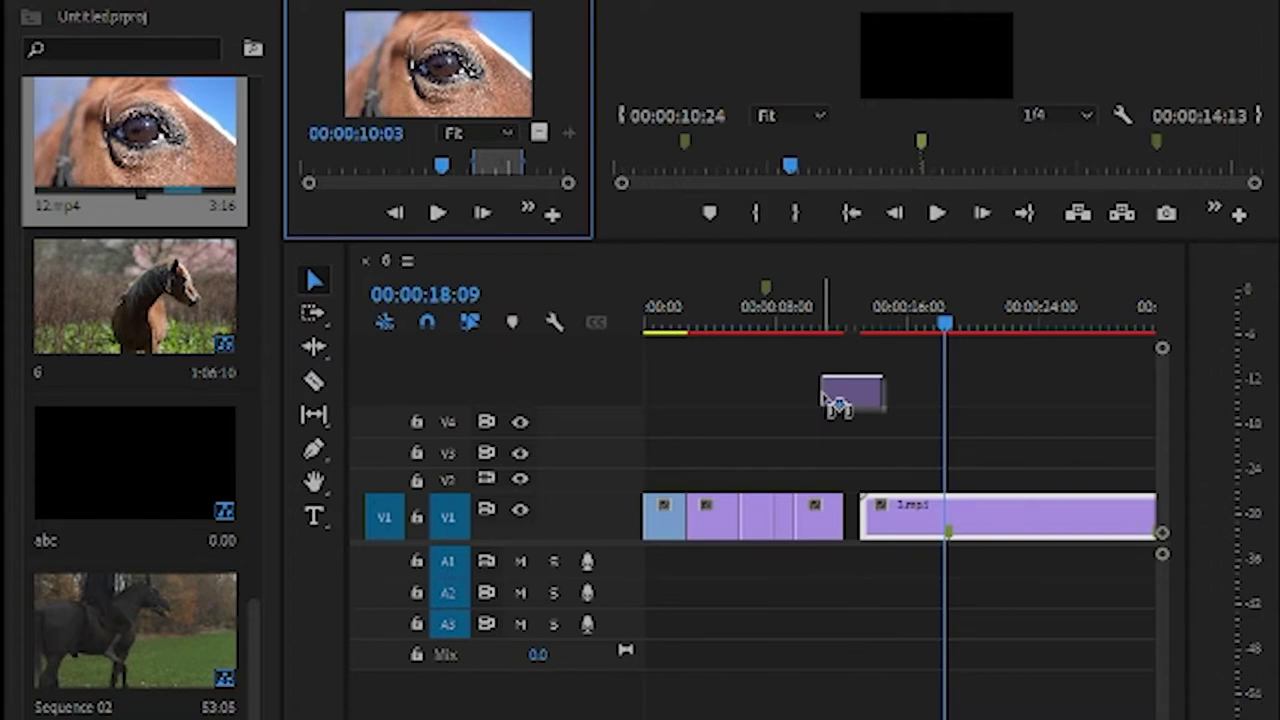
left_click_drag(824, 397, 621, 204)
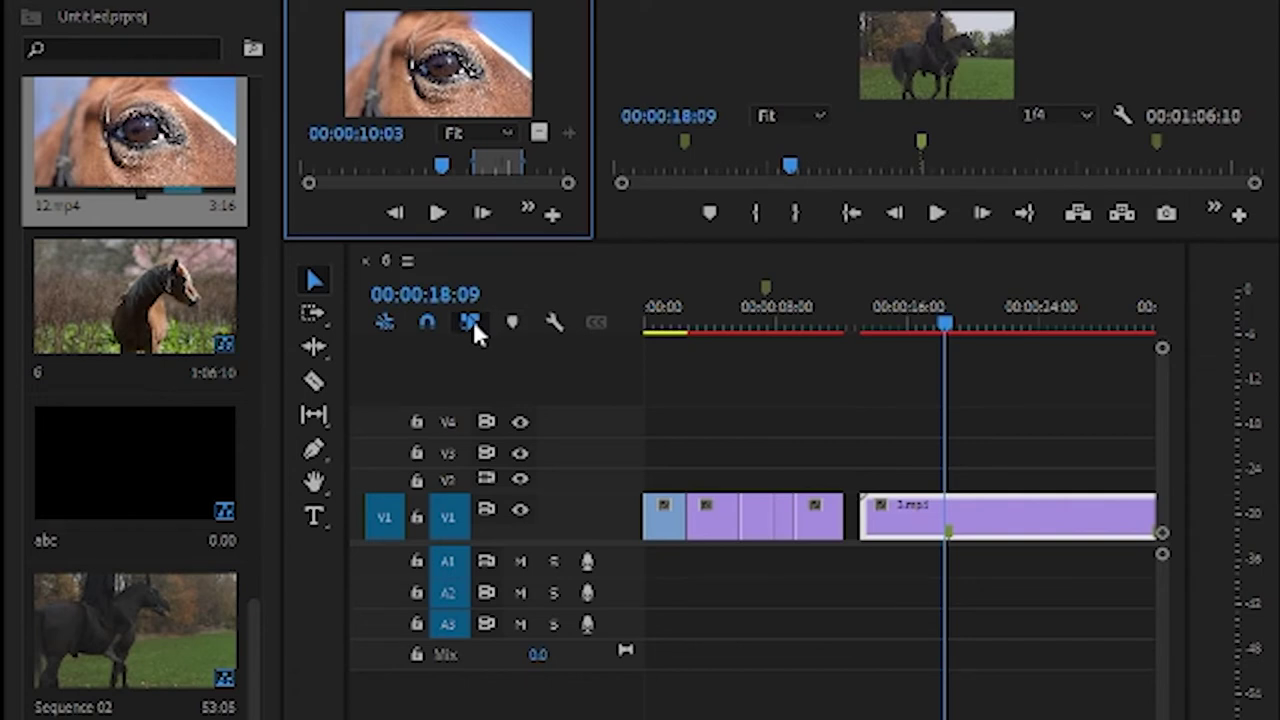
left_click(553, 332)
left_click(551, 325)
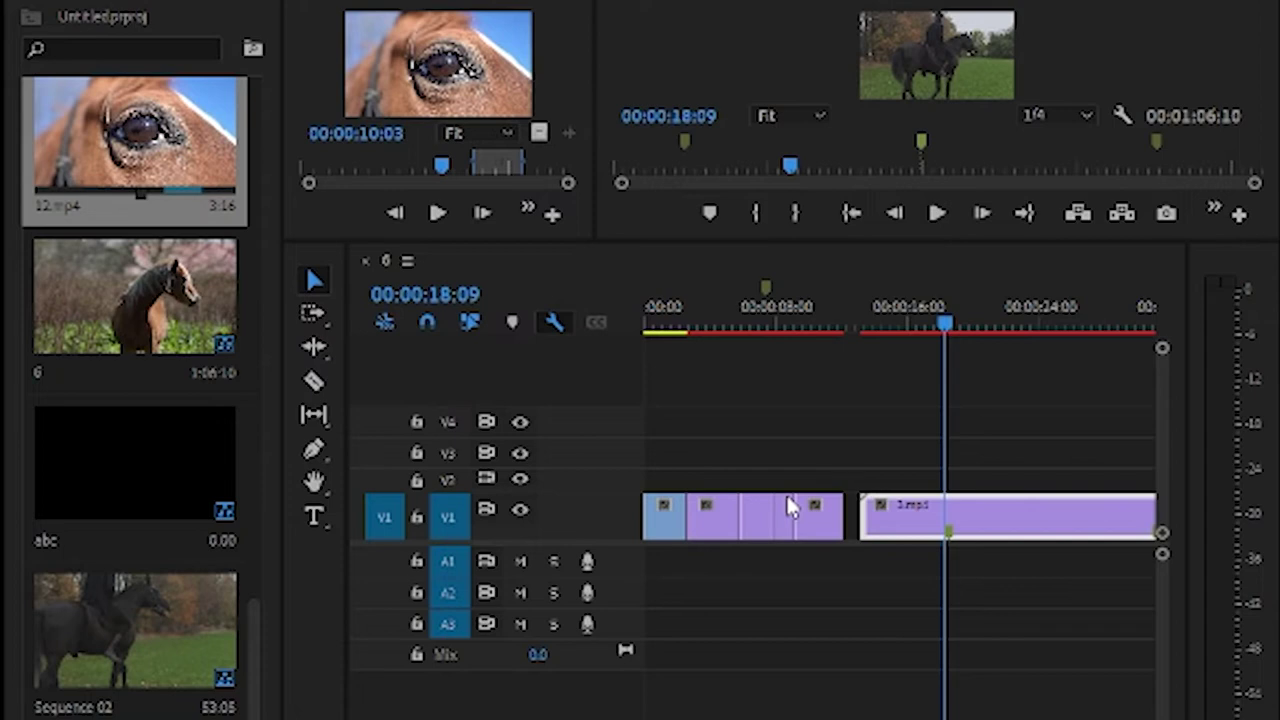
left_click(893, 293)
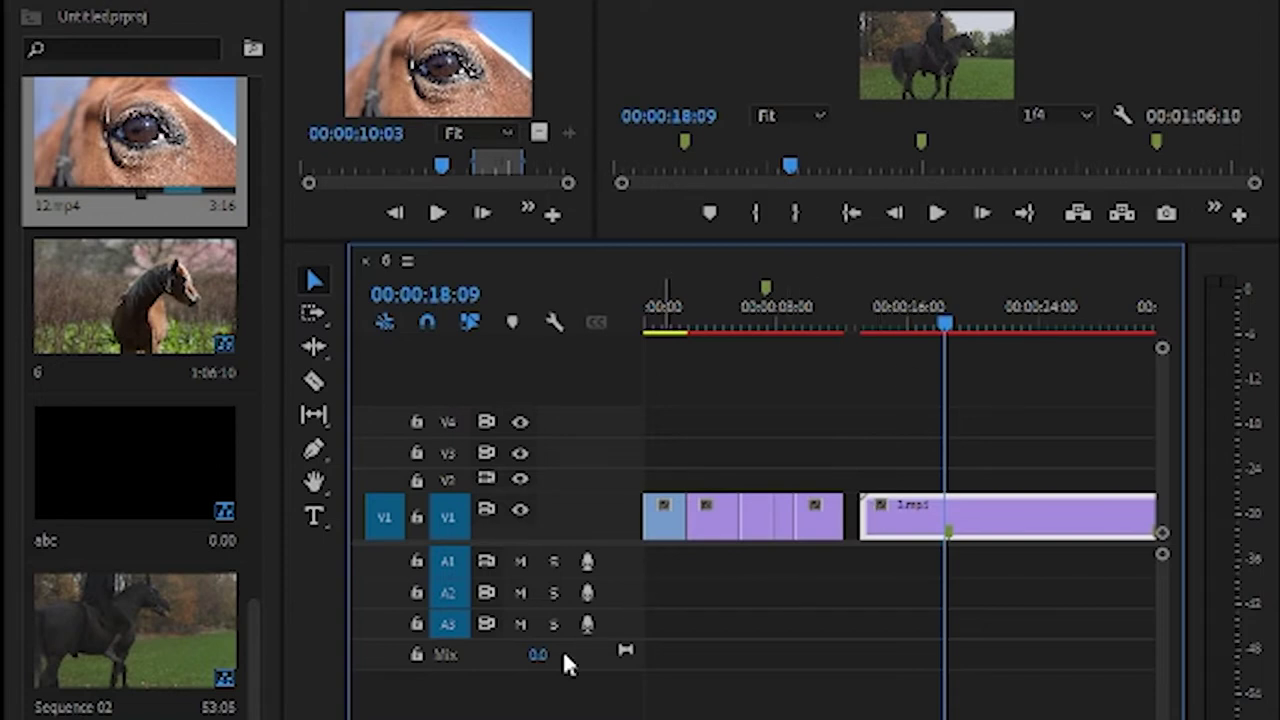
Step: Delete the 3.mp4 clip after the gap on V1 of sequence 6, using the Selection tool
left_click(310, 282)
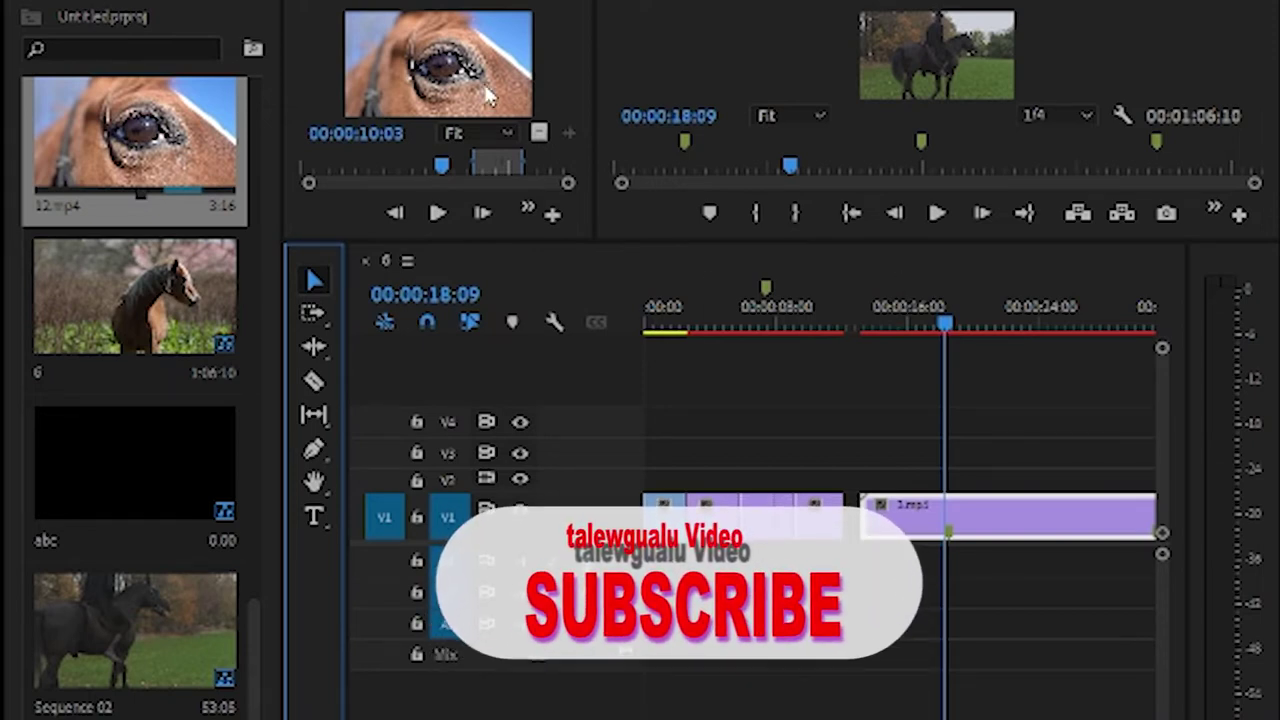
left_click(1023, 505)
key("Delete")
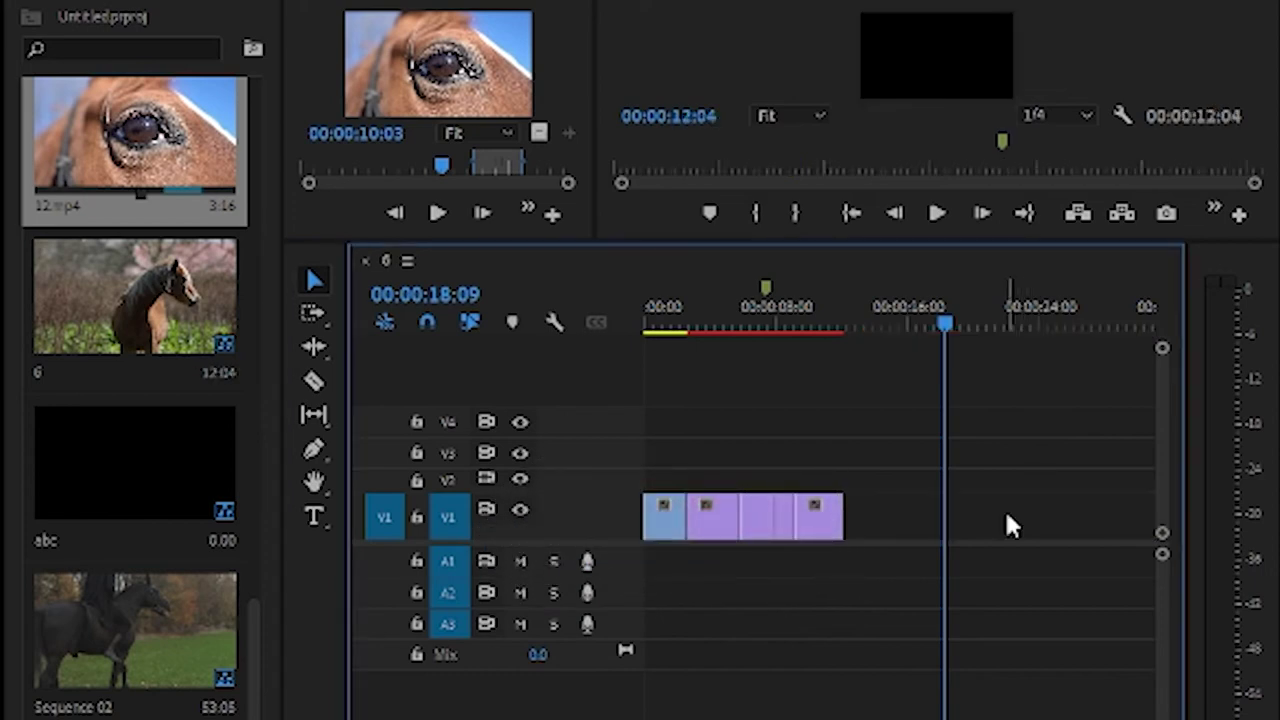
Step: Display the Untitled project's items as a list and sort them by Name in ascending order
left_click_drag(248, 609, 328, 84)
left_click(52, 704)
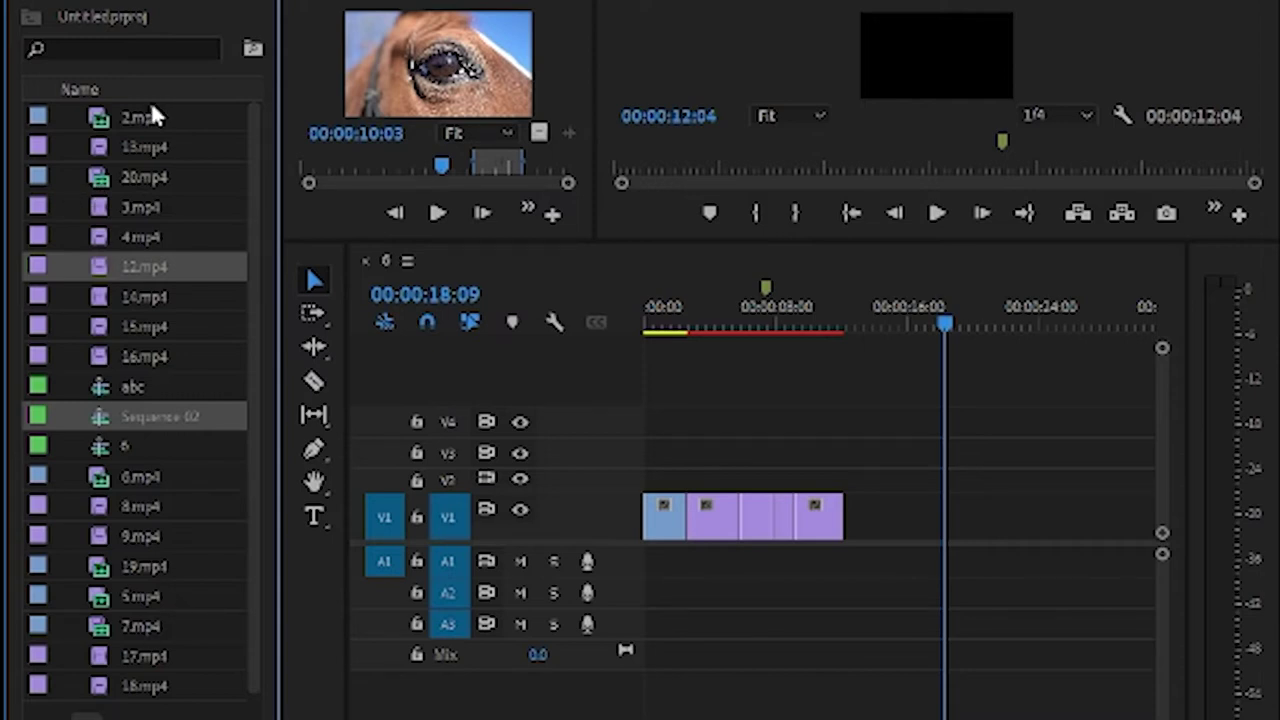
left_click(80, 89)
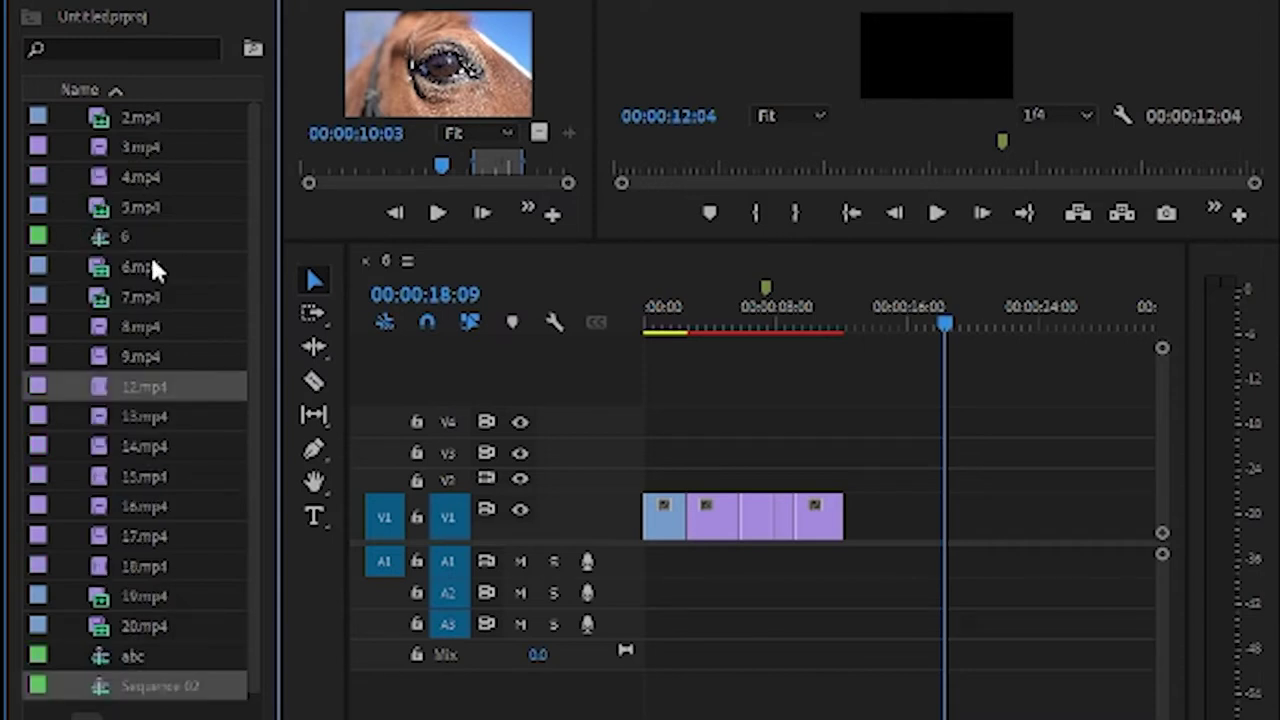
Step: Place clips 2.mp4 through 5.mp4 together in sequence 6, on V1 and A1, starting at about 00:00:17:00
left_click(129, 122)
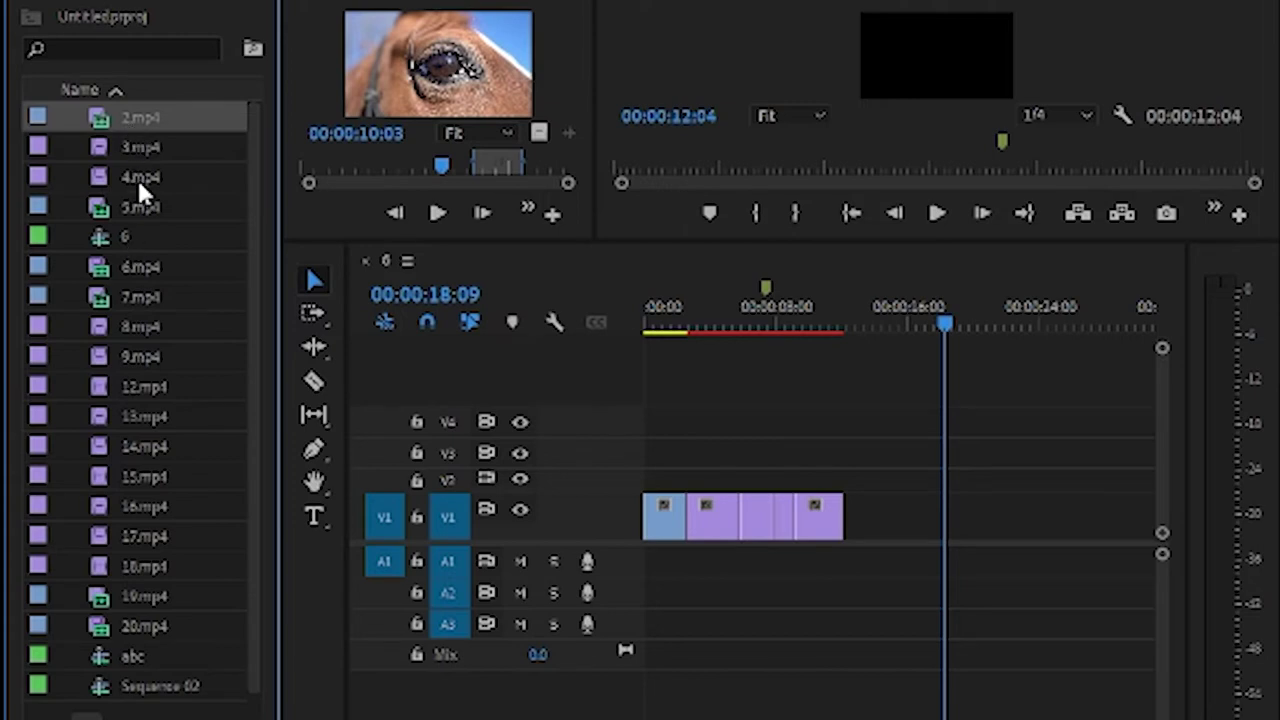
left_click(137, 207, "shift")
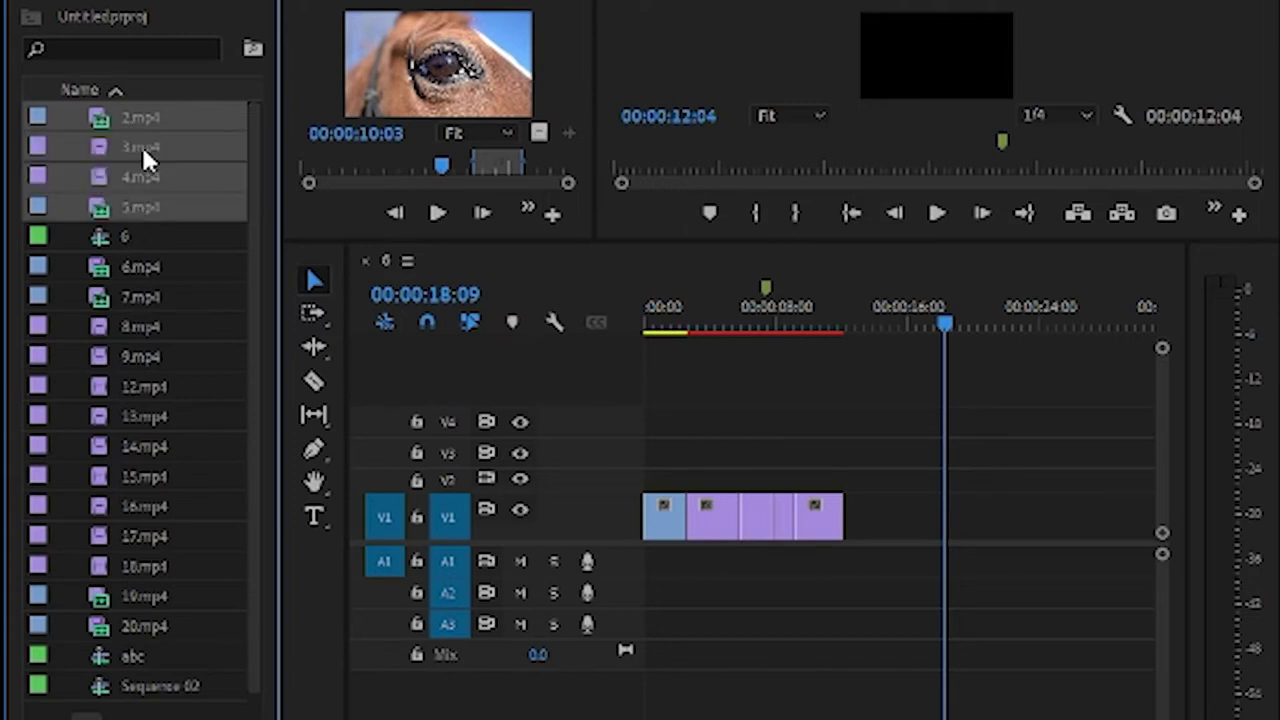
left_click_drag(127, 117, 942, 546)
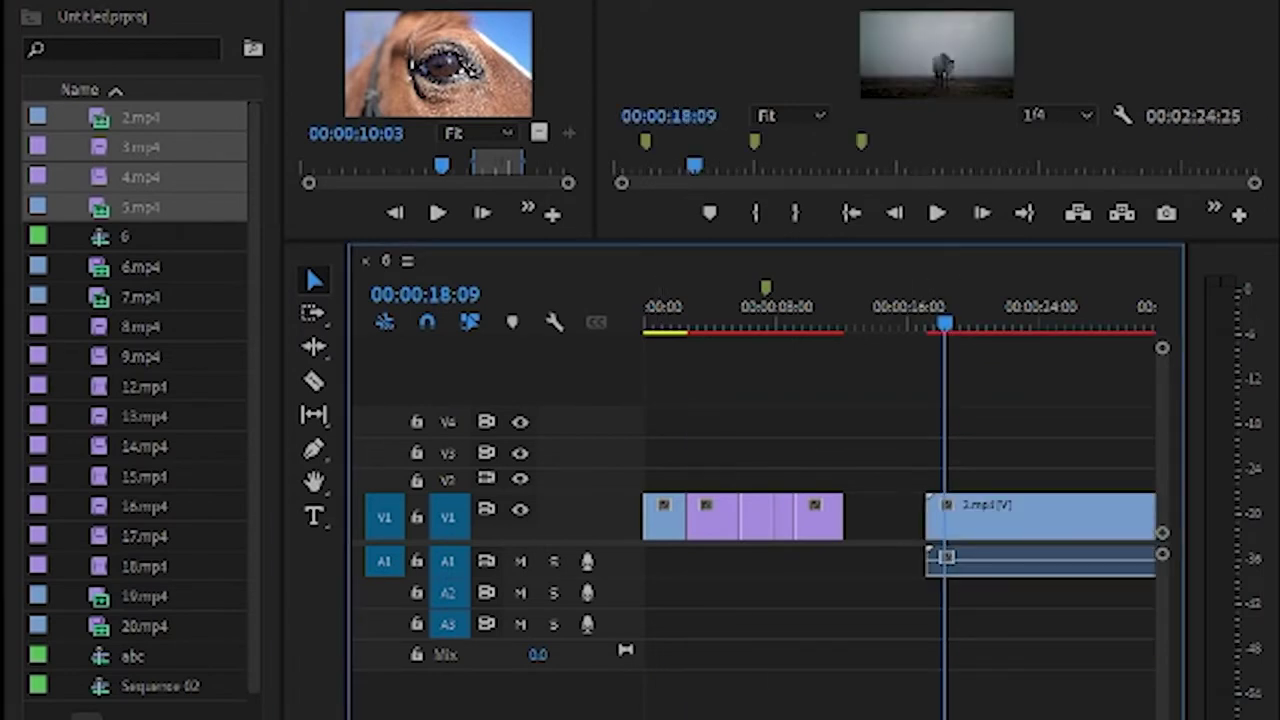
key("minus")
key("minus")
key("minus")
key("minus")
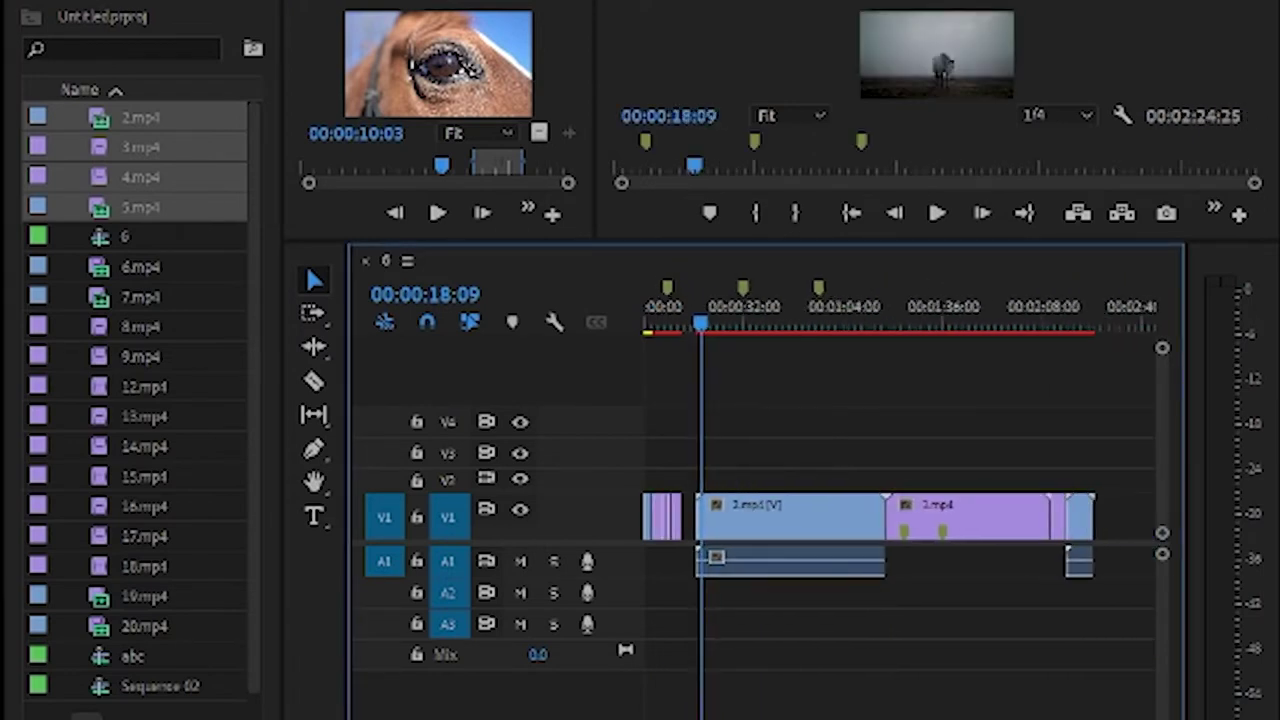
Step: Play sequence 6 from 00:00:18:09 to 00:00:25:20 and enlarge the monitor area above the timeline
key("equal")
key("equal")
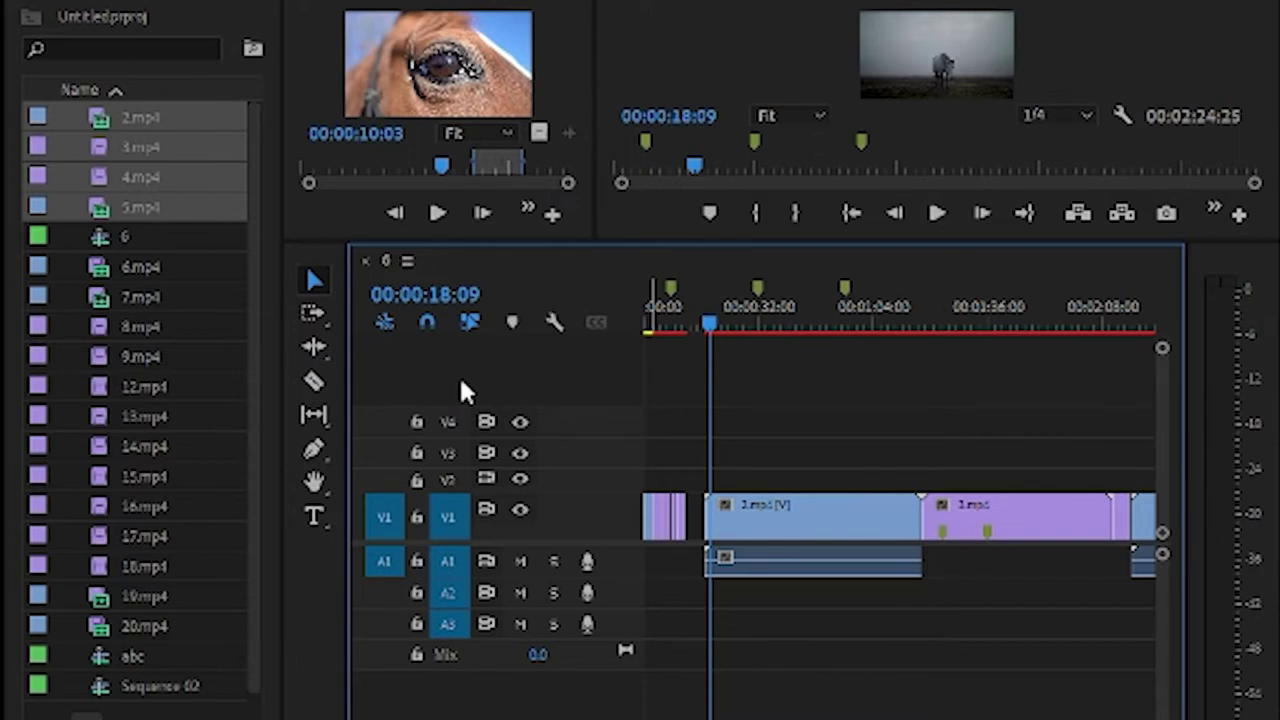
key("space")
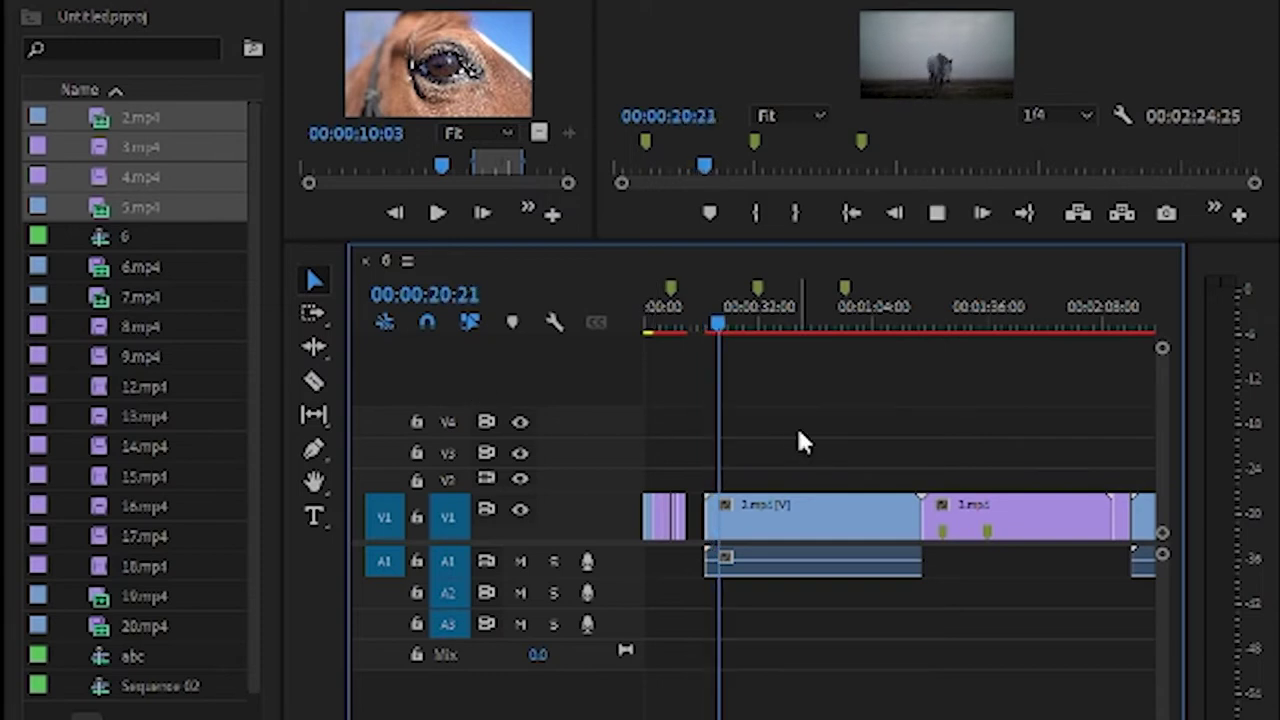
left_click_drag(749, 240, 740, 392)
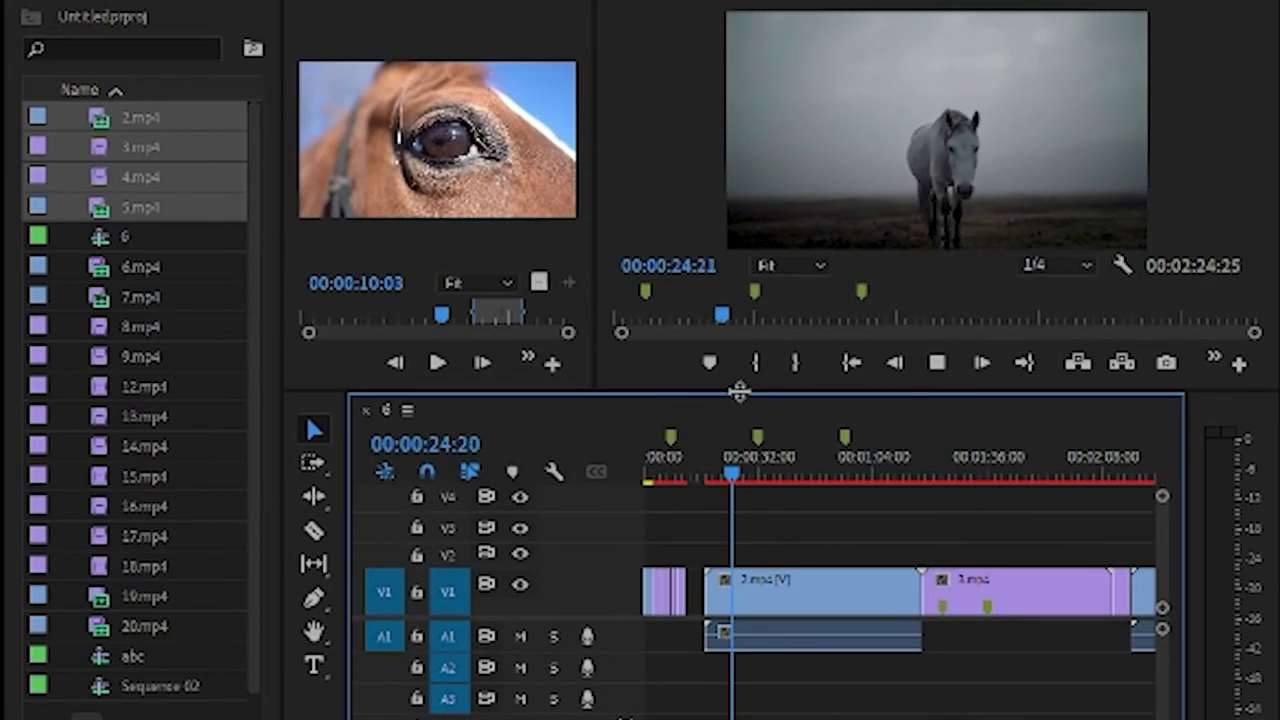
key("space")
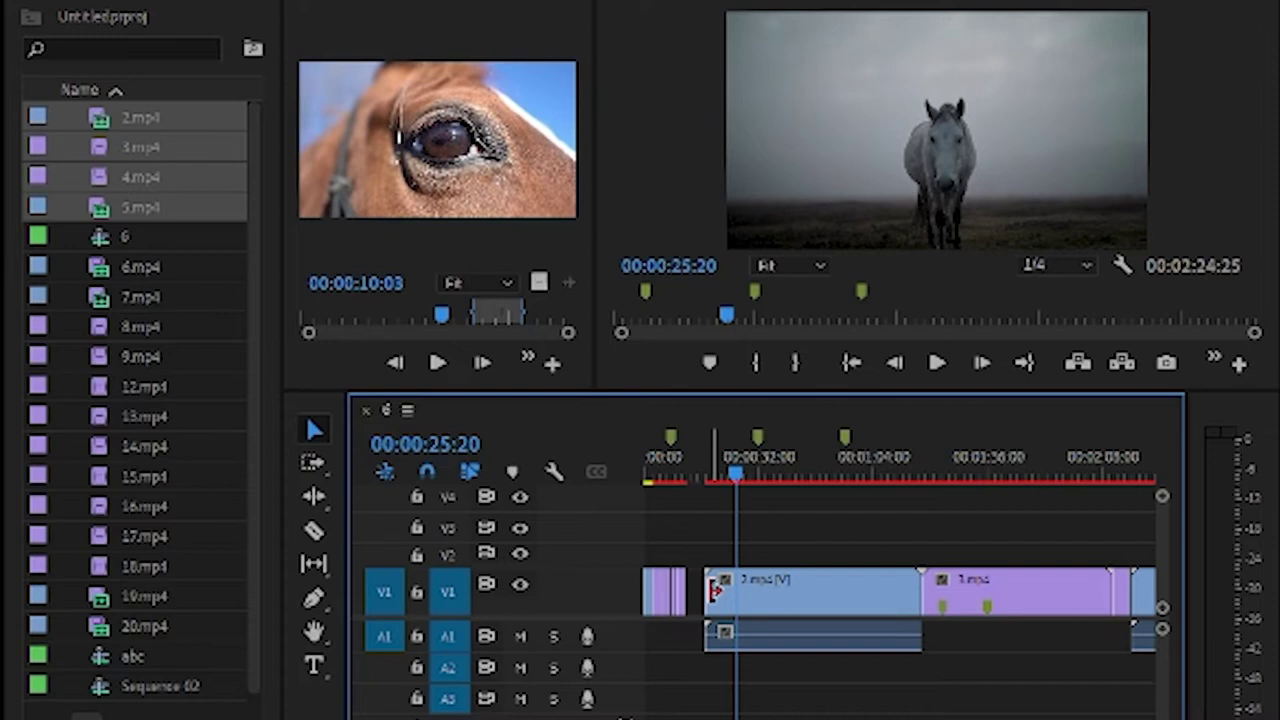
Step: Trim the start of 2.mp4 to the playhead at 00:00:25:20 and its end to about 00:01:01:00
left_click_drag(714, 590, 741, 588)
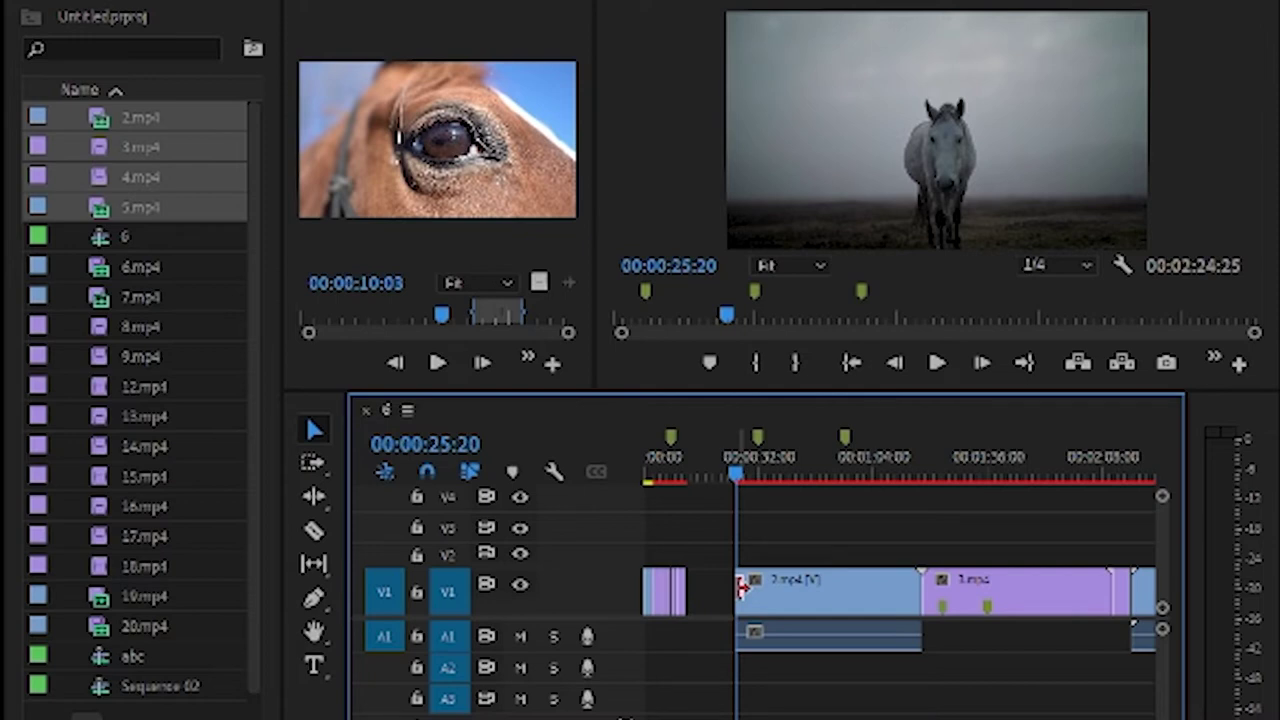
left_click(870, 595)
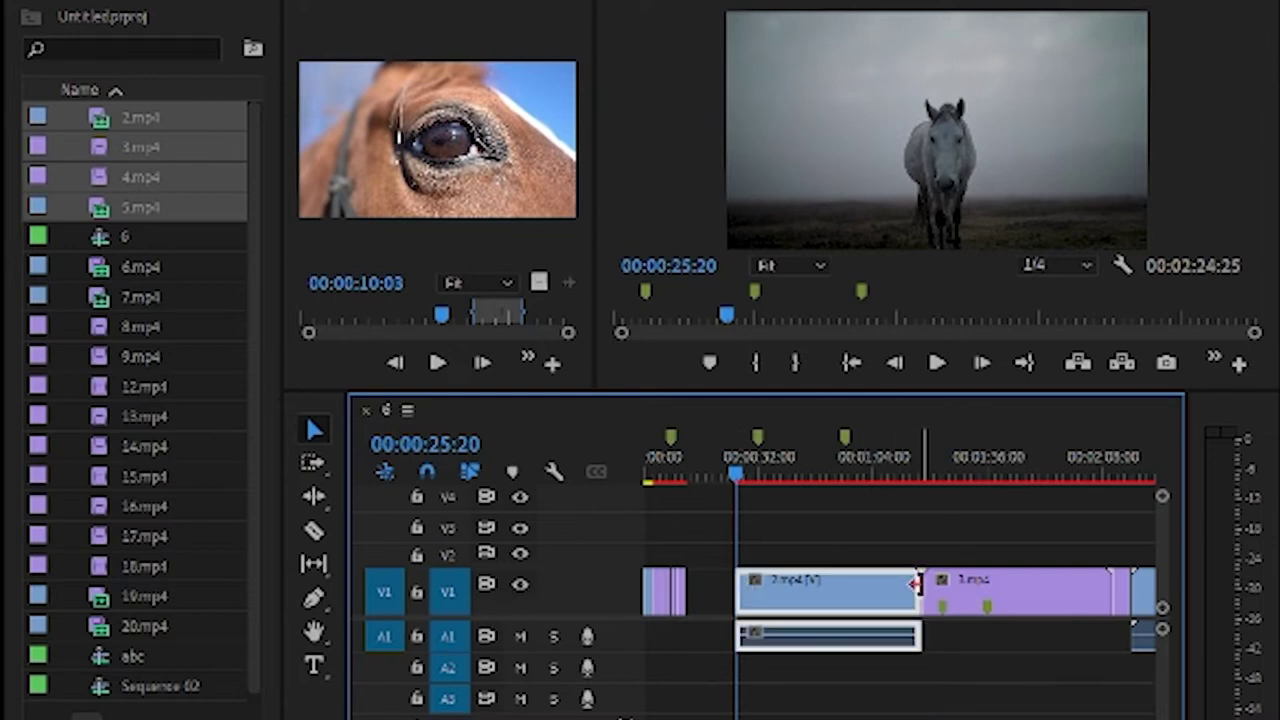
left_click_drag(917, 585, 848, 578)
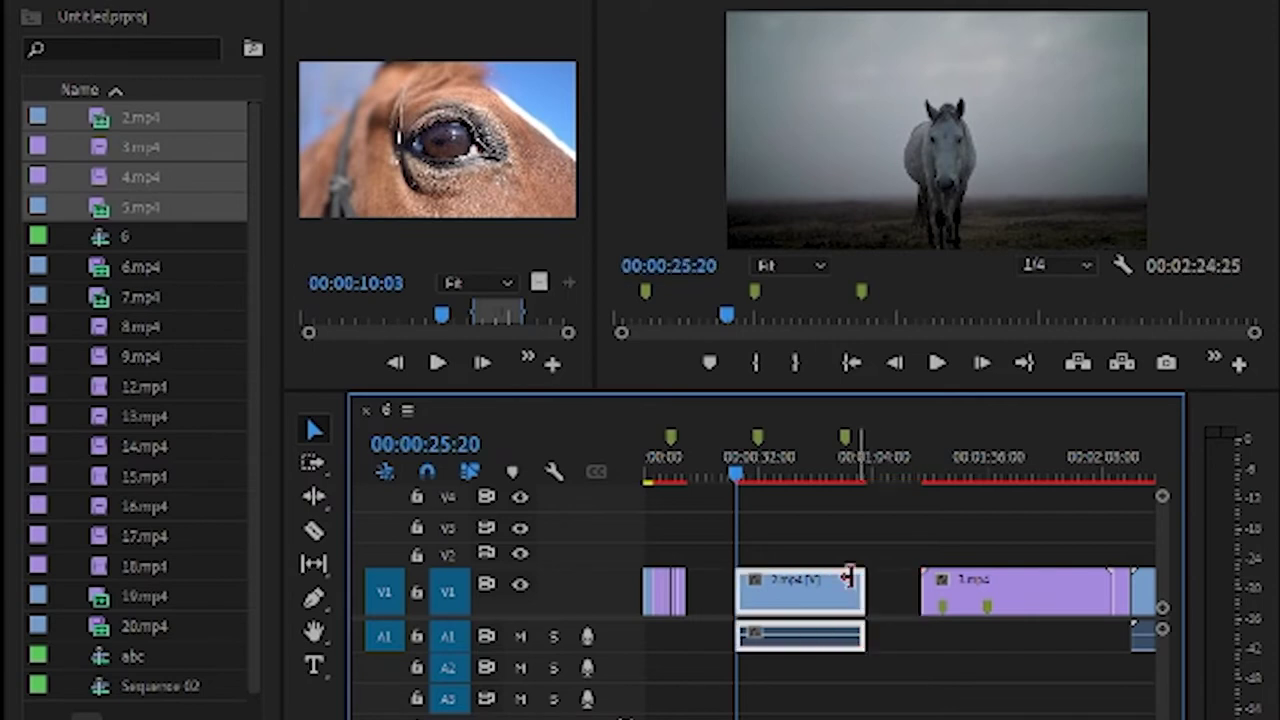
Step: Split 2.mp4 at 00:00:42:25 with the Razor tool and delete its second part from V1 and A1
left_click_drag(737, 455, 800, 460)
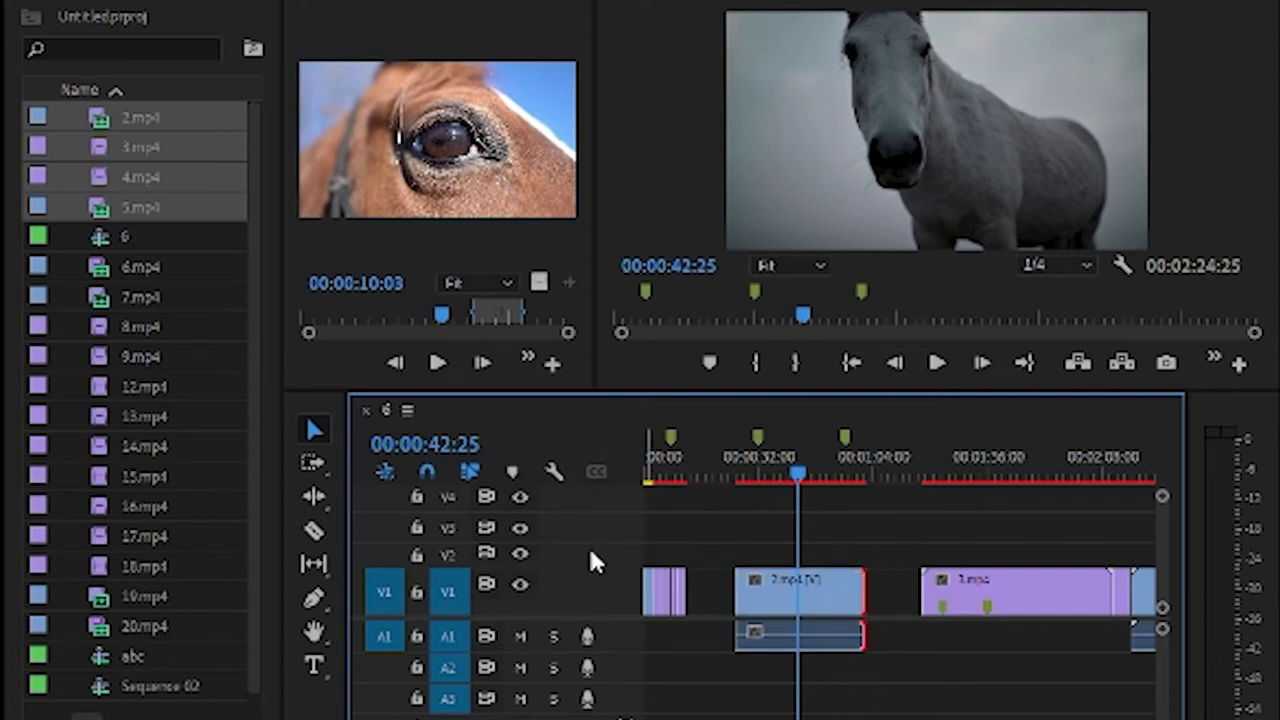
left_click(316, 530)
left_click(800, 586)
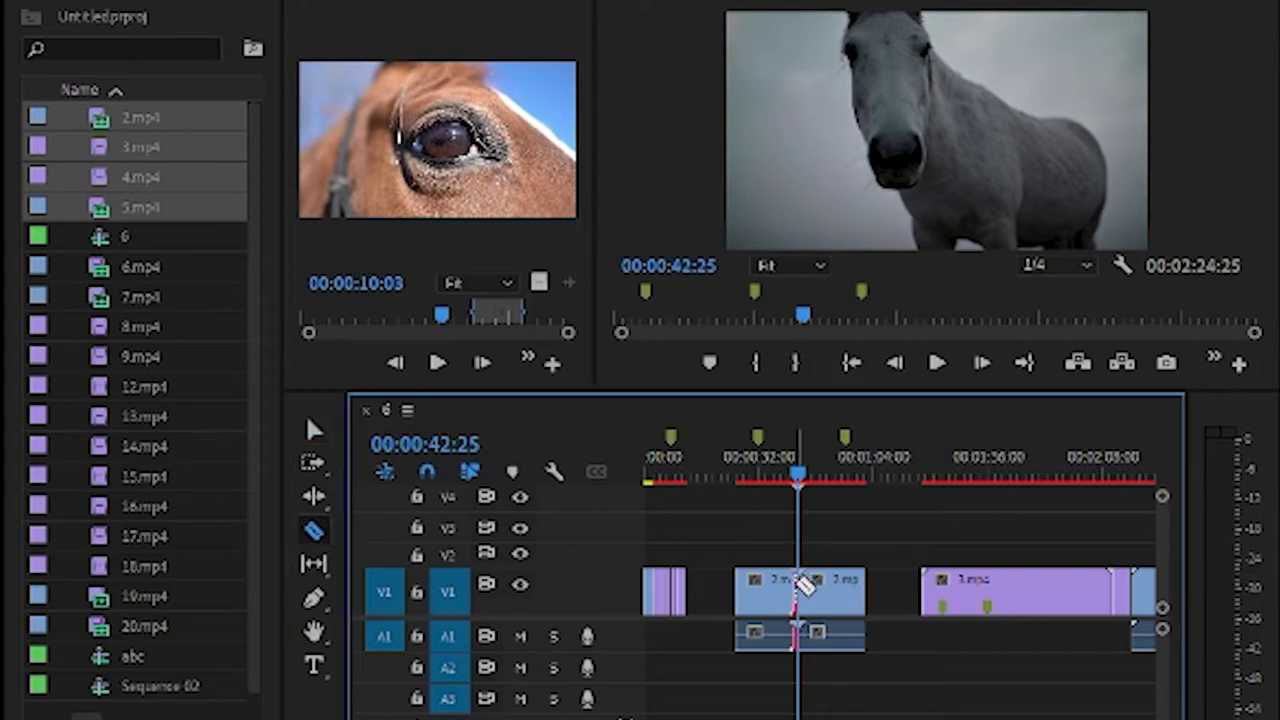
left_click(314, 430)
left_click(820, 606)
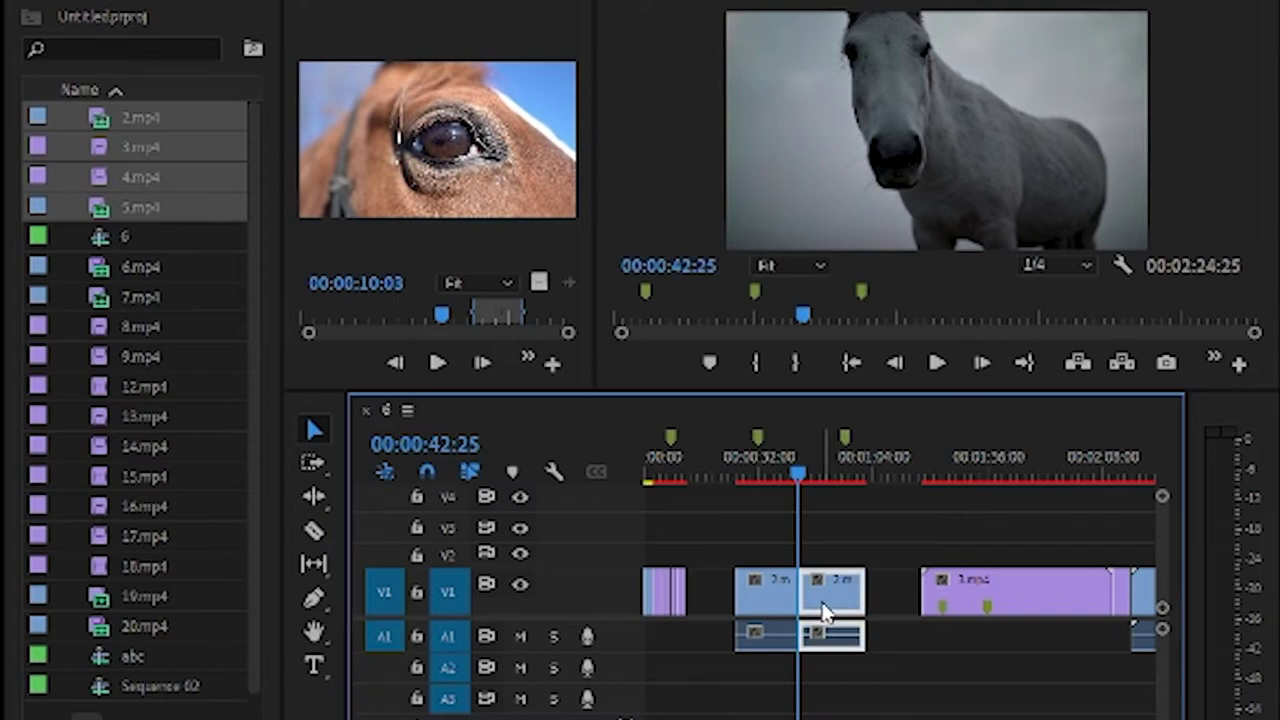
key("Delete")
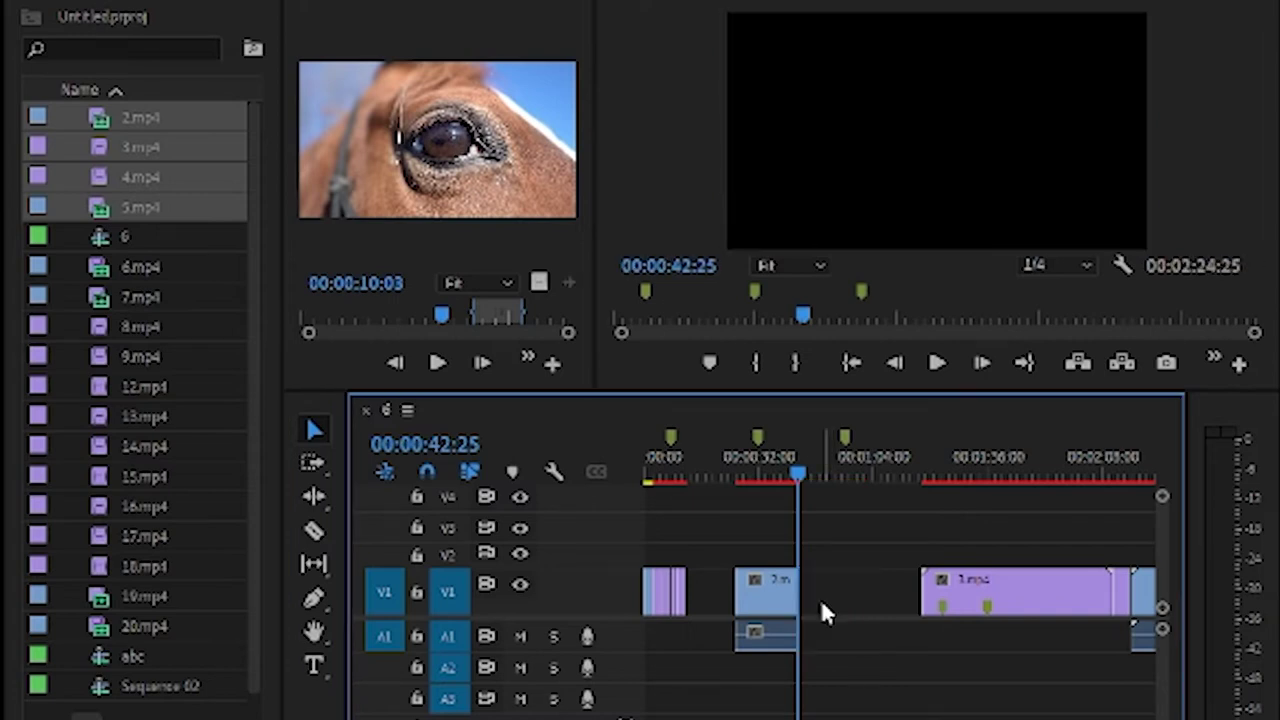
Step: Move the playhead to 00:00:17:02 and bring back the second part of 2.mp4, placed at about 00:00:56:00 before 3.mp4
left_click_drag(803, 485, 709, 481)
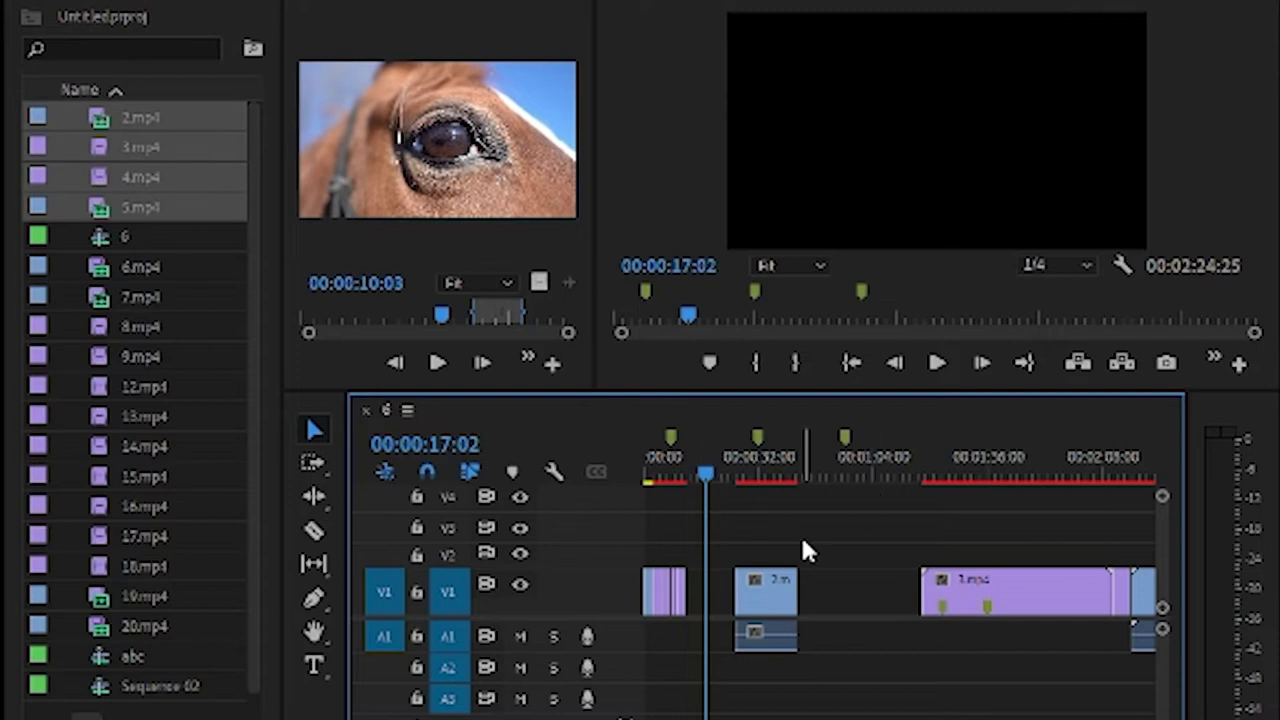
left_click(780, 588)
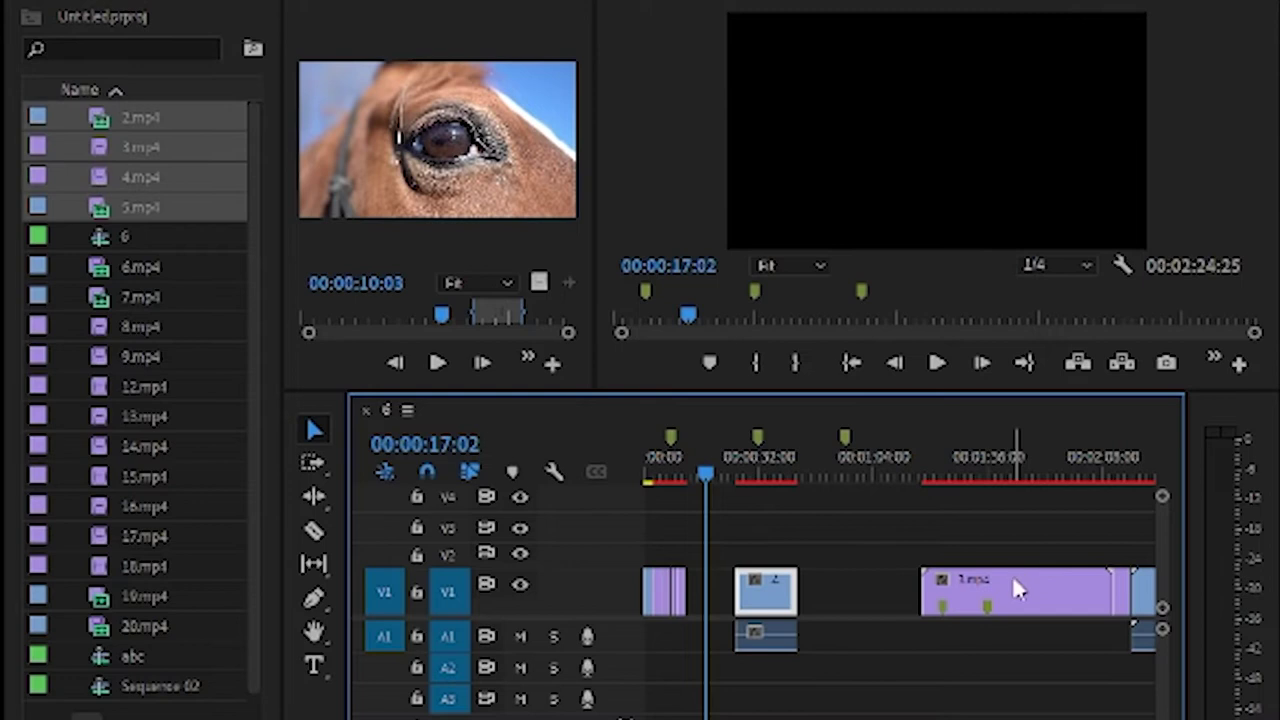
left_click(864, 608)
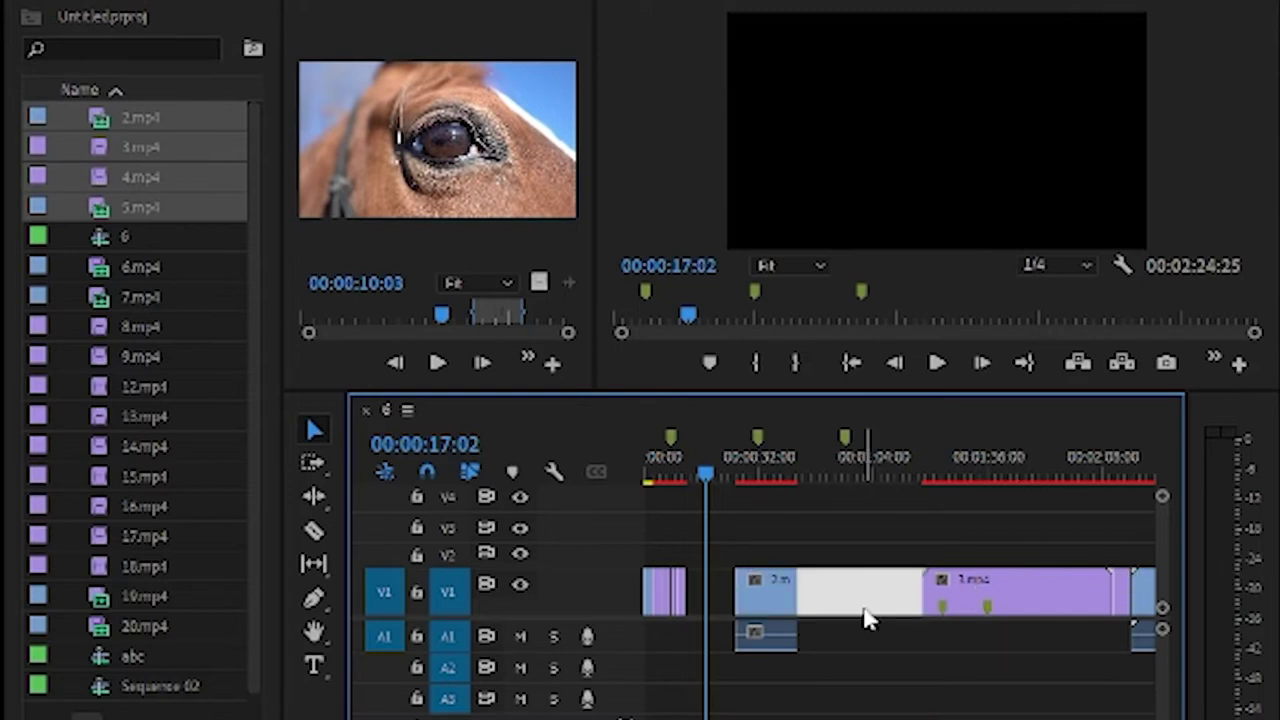
left_click_drag(808, 598, 888, 598)
left_click(852, 605)
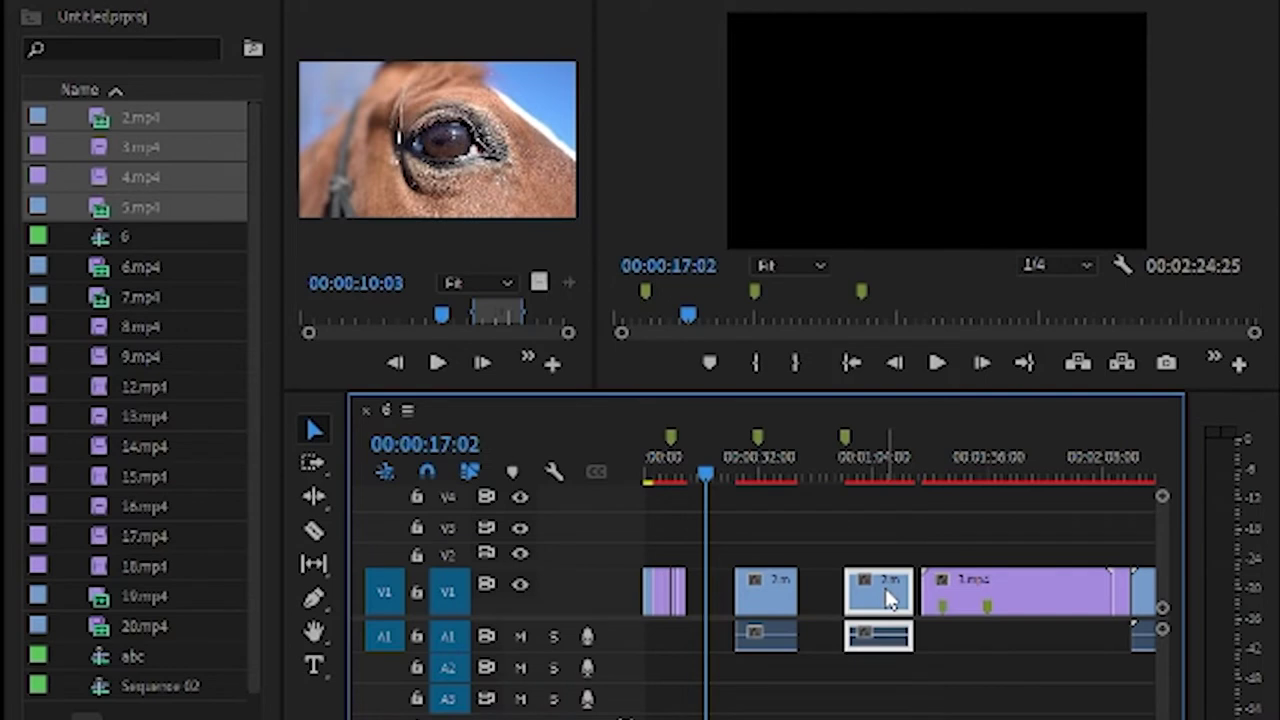
Step: Move the first 2.mp4 part's video to V2 and its audio on A1 separately to 00:00:17:02, and the second part to about 00:00:44:00
mouse_move(766, 608)
left_mouse_down()
mouse_move(755, 605)
mouse_move(778, 610)
mouse_move(765, 606)
left_mouse_up()
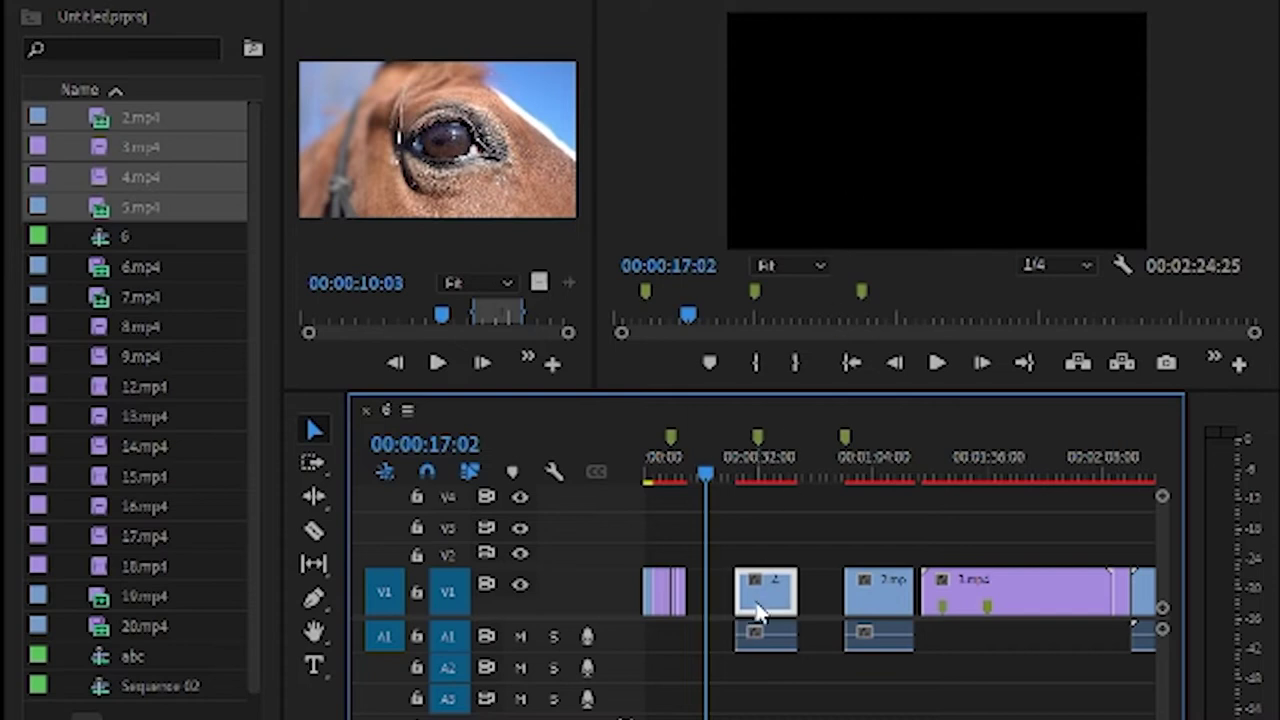
left_click(758, 643)
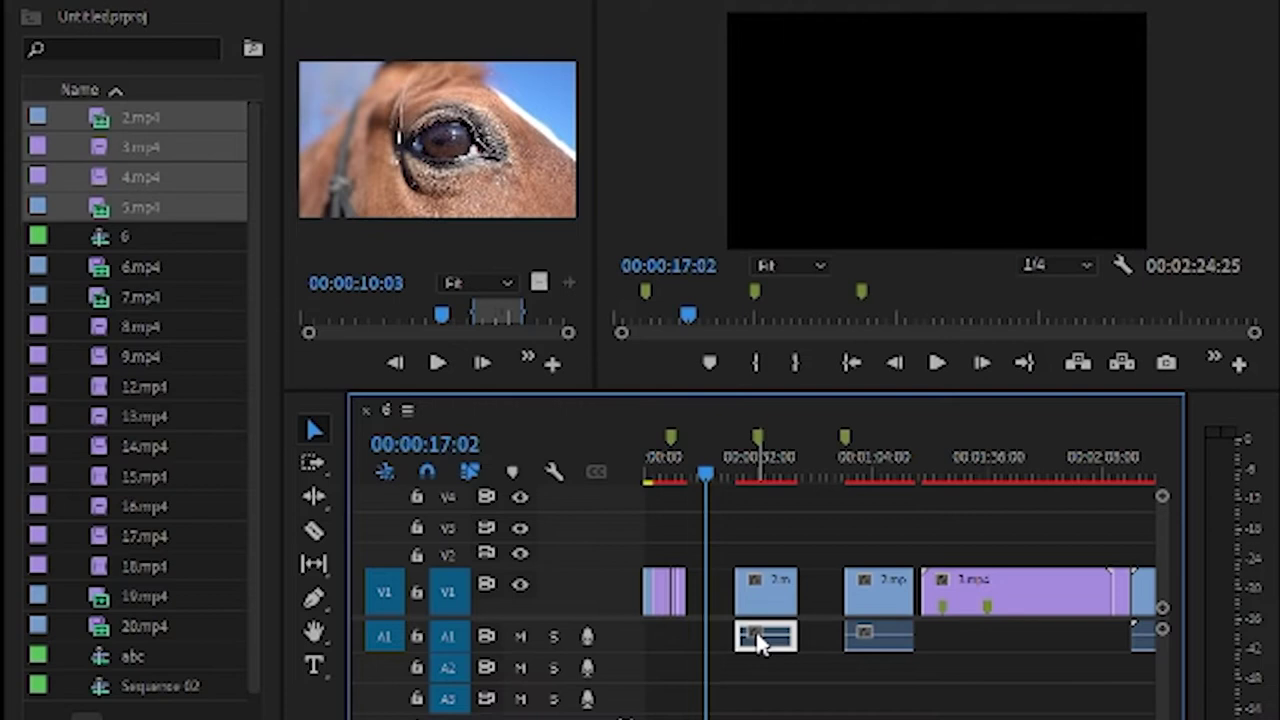
left_click(766, 592)
left_click_drag(766, 598, 750, 556)
mouse_move(758, 640)
left_mouse_down()
mouse_move(815, 642)
mouse_move(748, 655)
mouse_move(750, 642)
left_mouse_up()
left_click_drag(880, 598, 855, 615)
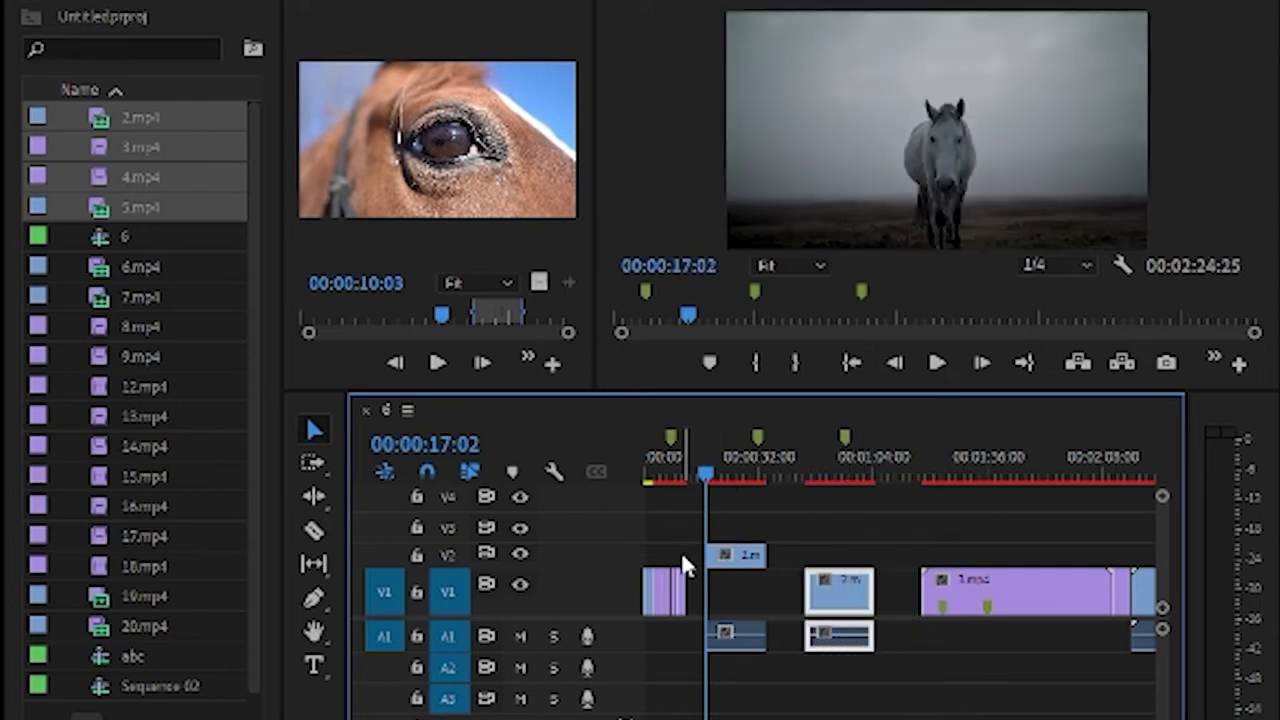
Step: Return the first 2.mp4 part's video to V1, and delete its separate audio along with the second part of 2.mp4
left_click_drag(733, 570, 737, 606)
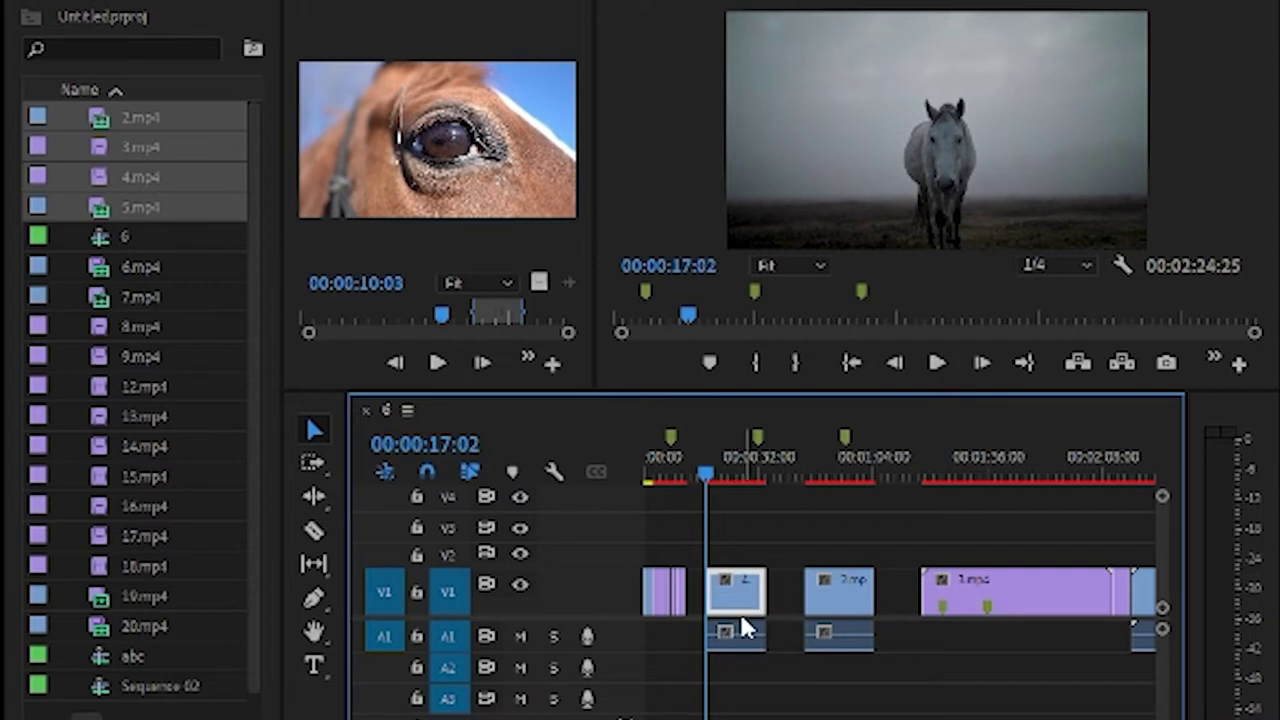
left_click(736, 652)
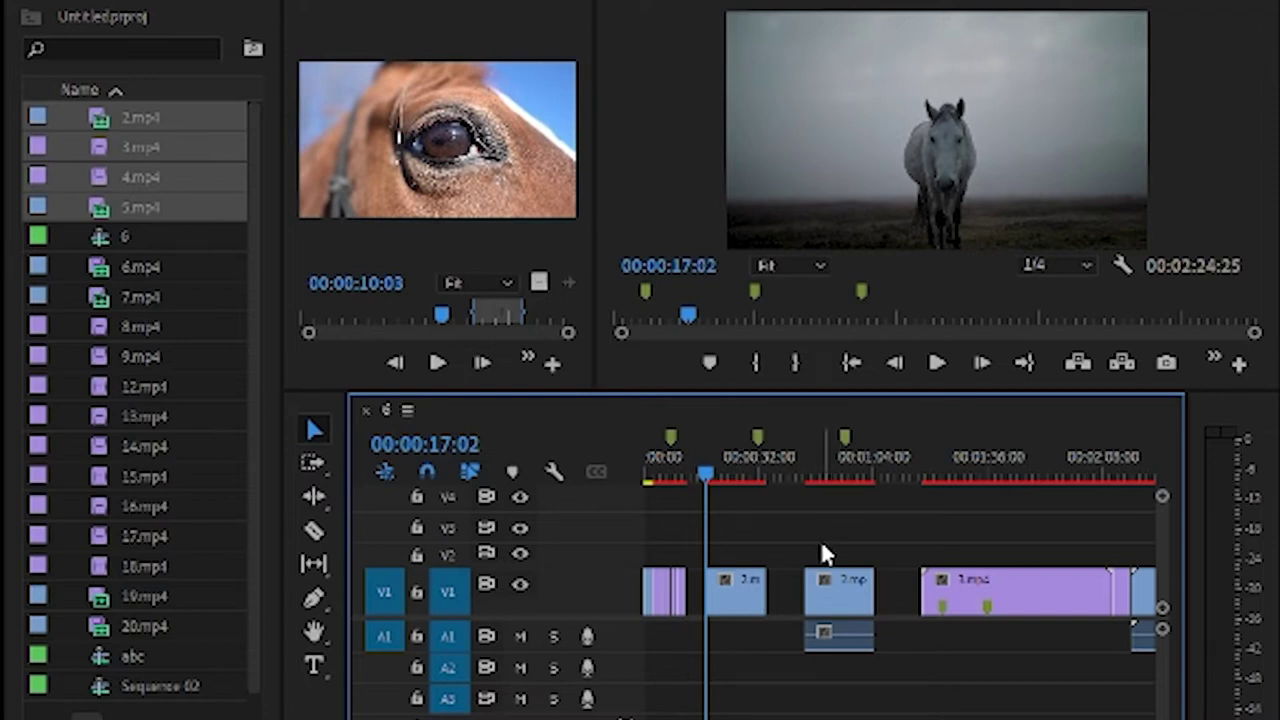
left_click(843, 640)
key("Delete")
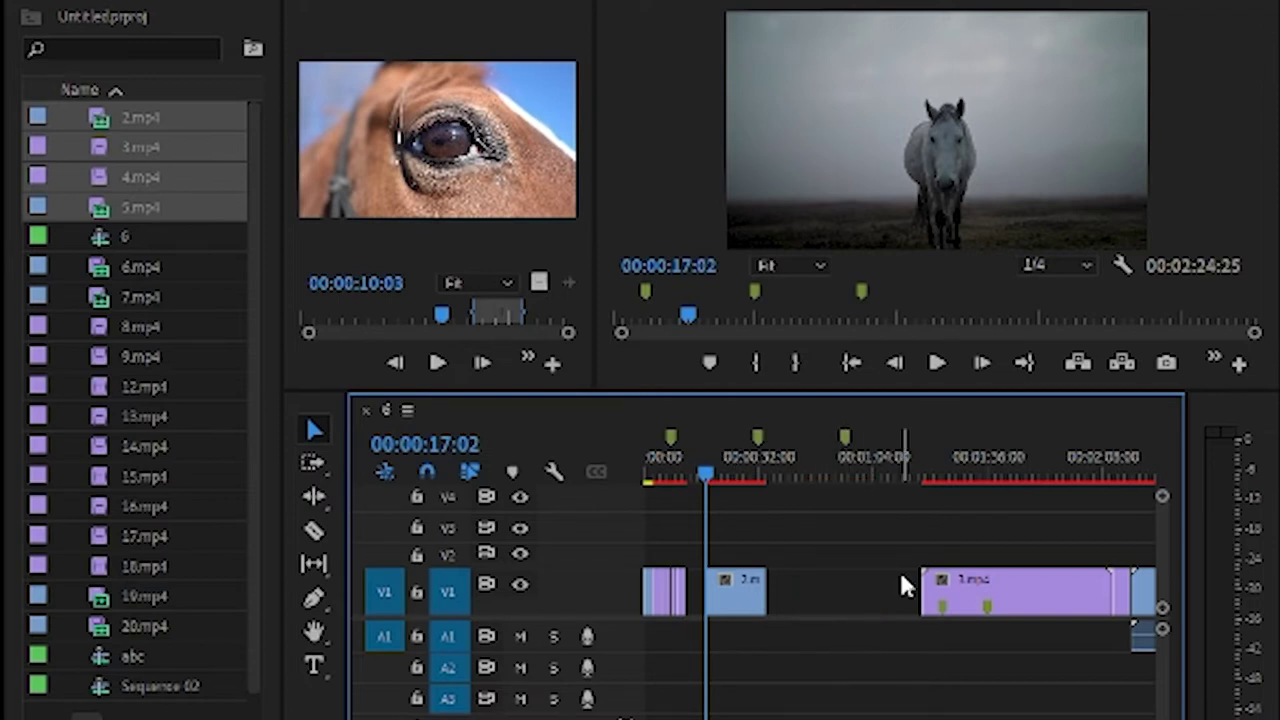
Step: Move 3.mp4 to about 00:00:41:00 and 2.mp4 to about 00:00:14:00 on V1, with a short clip placed directly after 3.mp4
left_click_drag(969, 600, 882, 603)
left_click(314, 428)
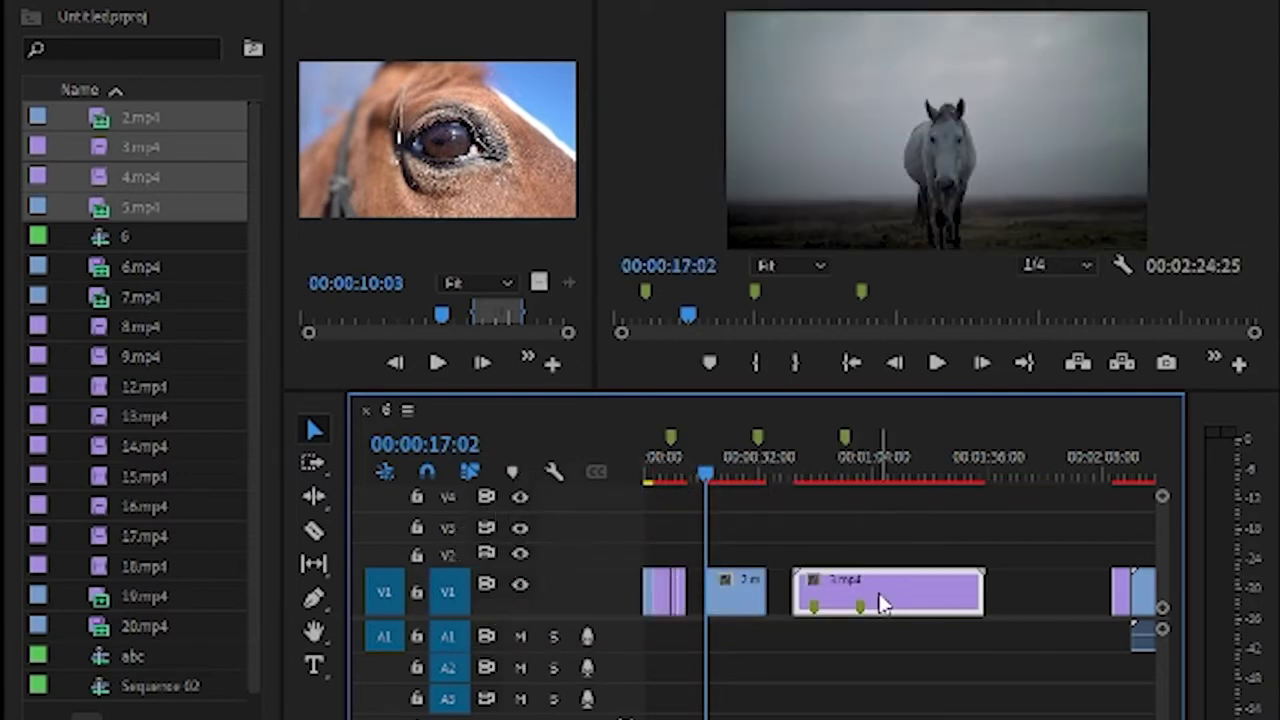
left_click_drag(743, 609, 724, 584)
mouse_move(923, 600)
left_mouse_down()
mouse_move(1043, 612)
mouse_move(990, 602)
left_mouse_up()
left_click(470, 125)
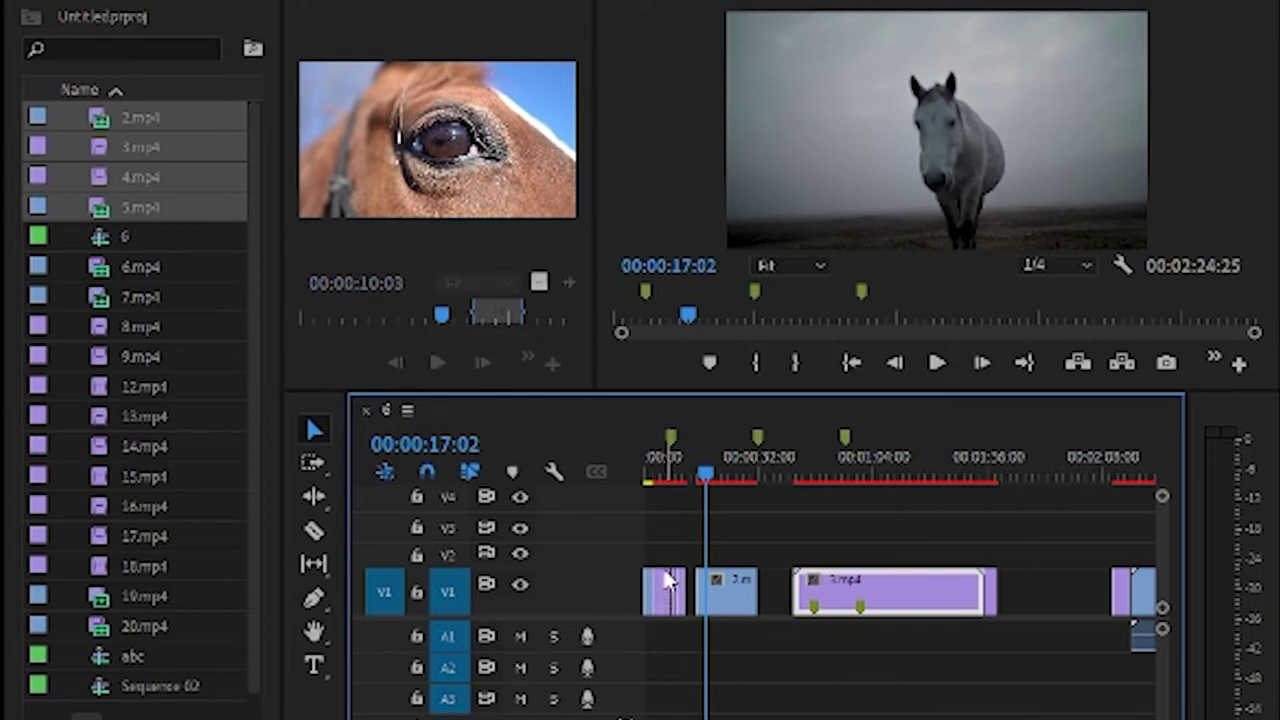
Step: Play sequence 6 from 00:00:01:12 to 00:00:03:24
left_click_drag(716, 470, 654, 476)
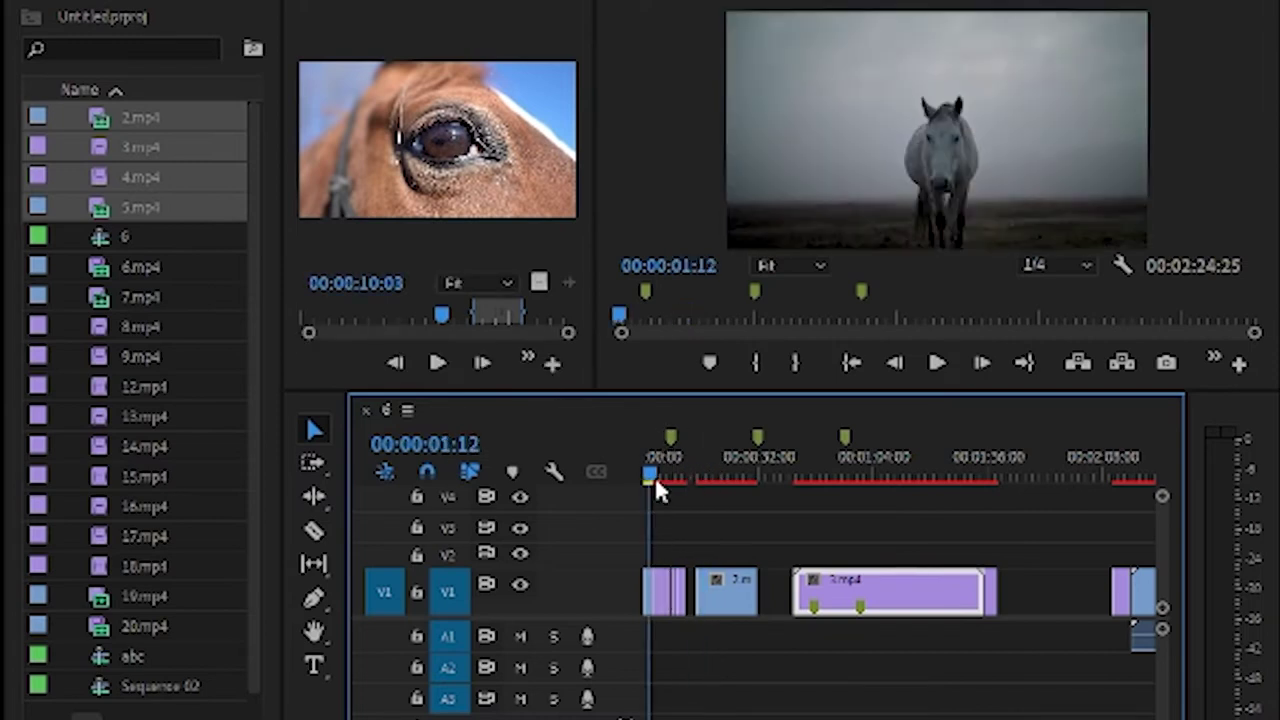
key("space")
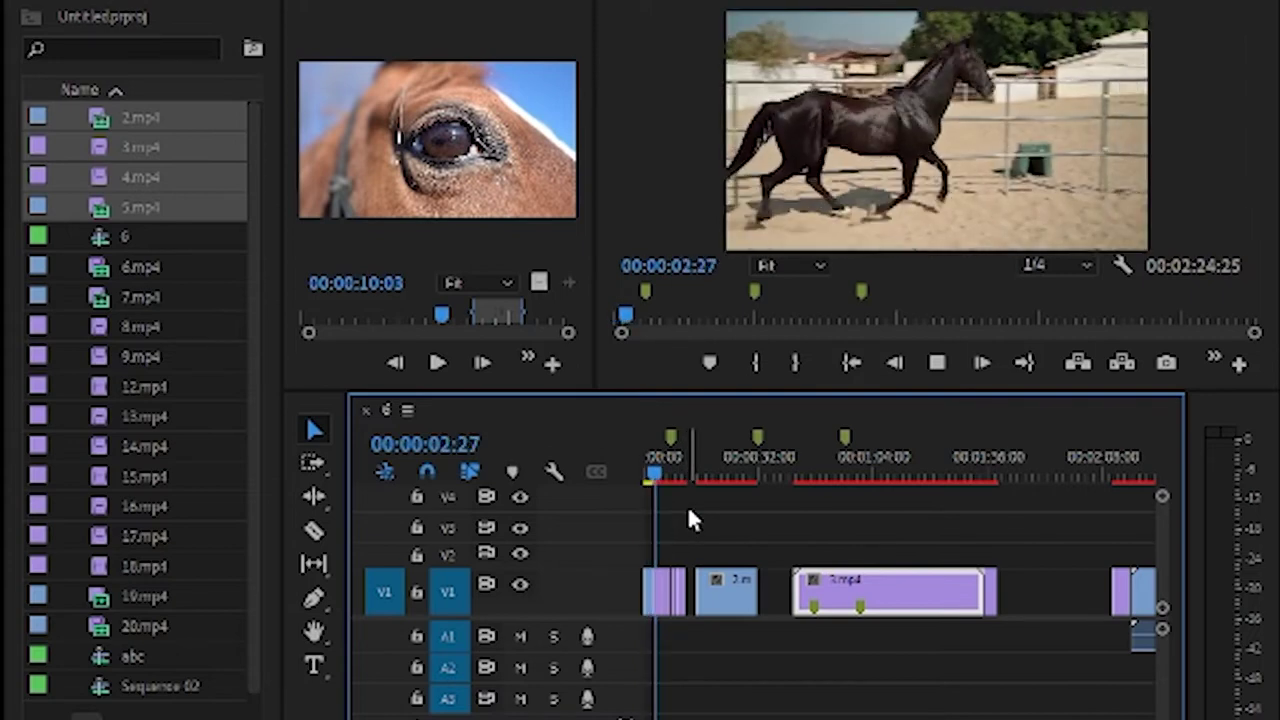
key("space")
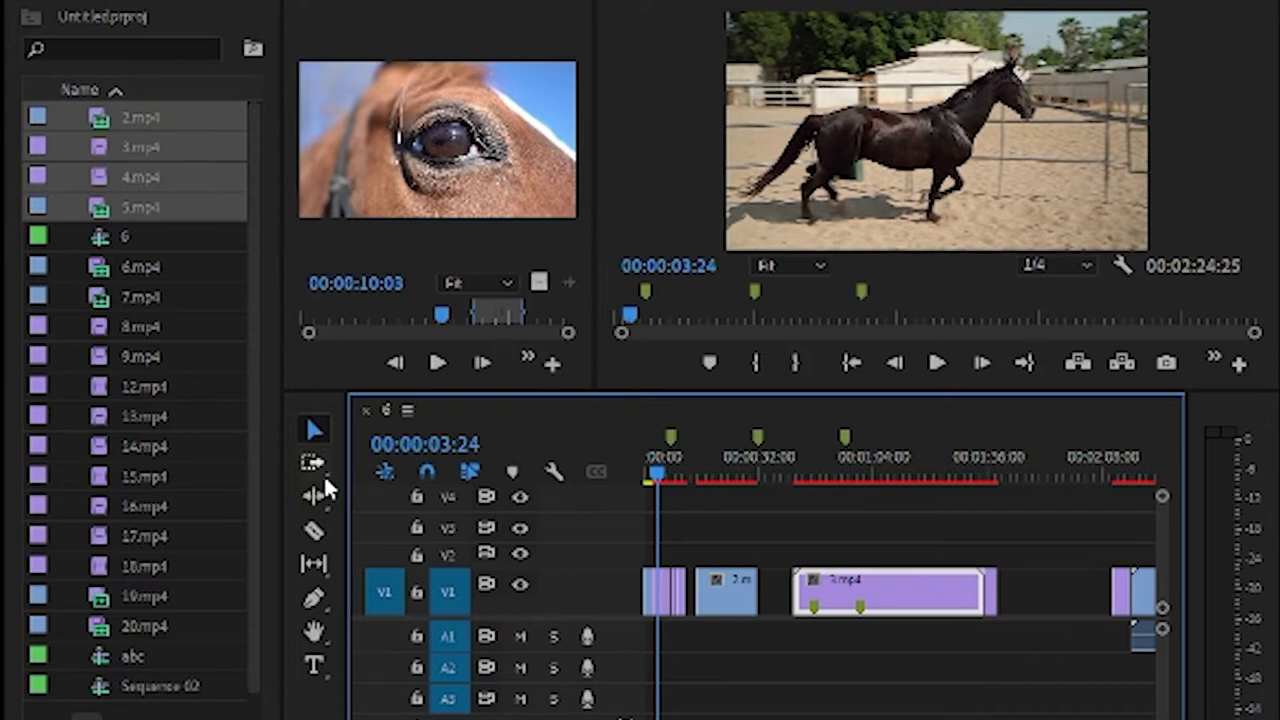
Step: Set the playhead to 00:00:19:15, then select 2.mp4 and every clip after it and move them about 53 seconds later on V1
left_click_drag(673, 525, 1027, 618)
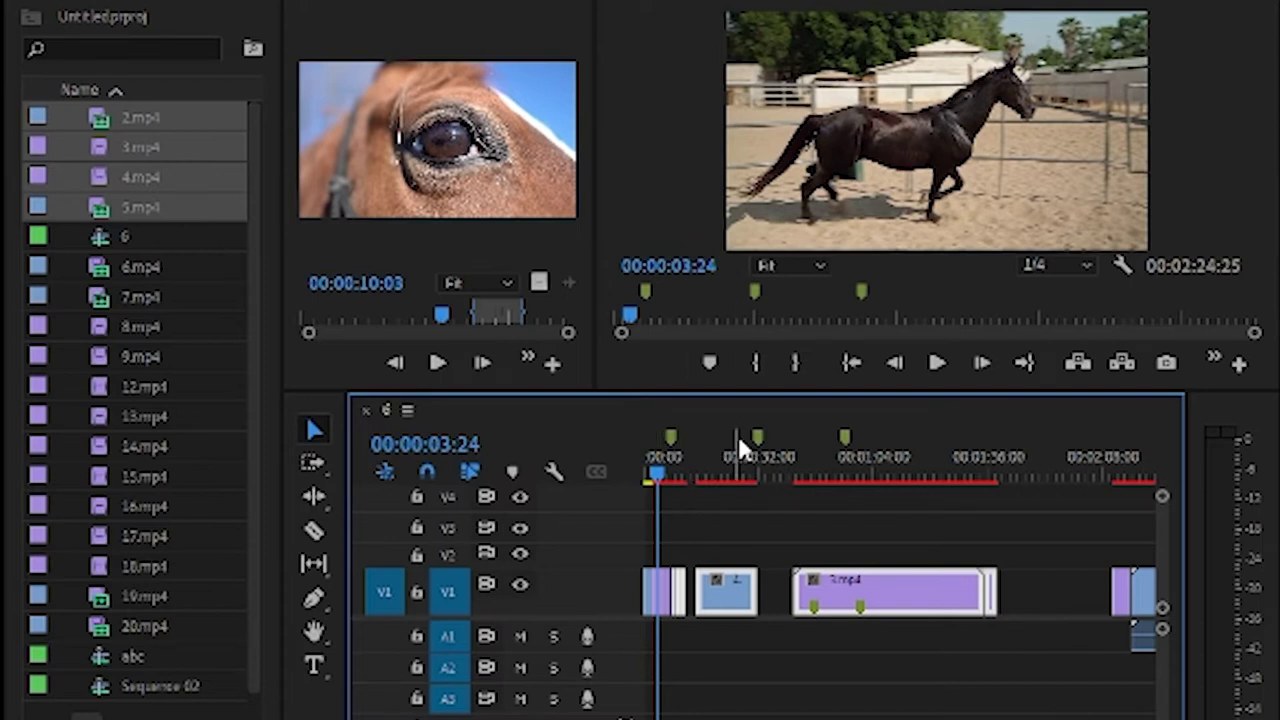
left_click(714, 478)
left_click(712, 540)
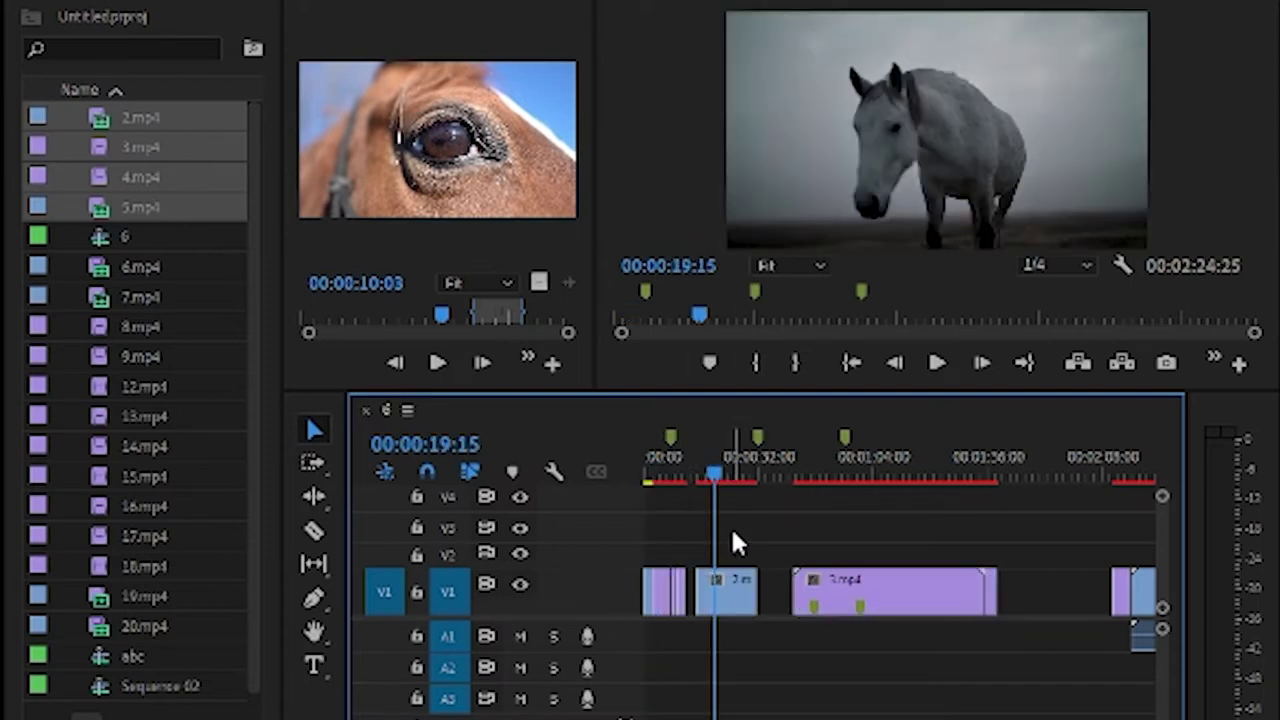
left_click_drag(729, 531, 898, 606)
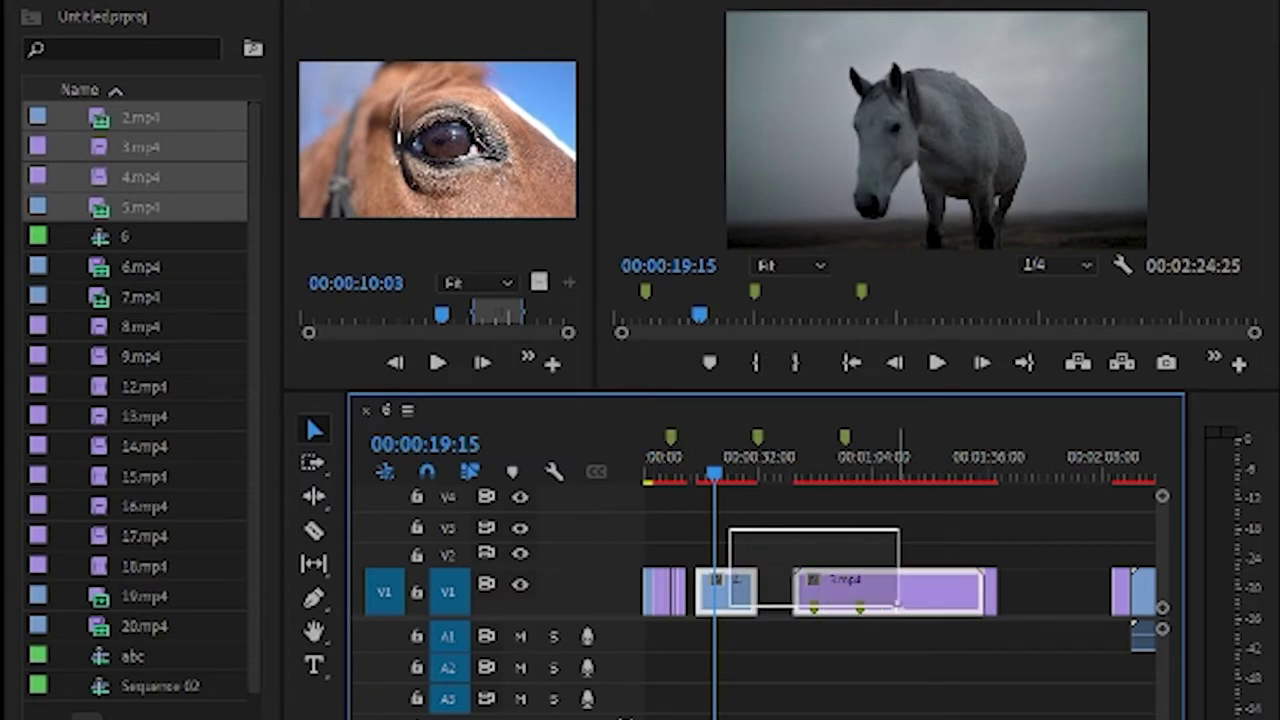
left_click_drag(898, 606, 1150, 617)
left_click_drag(808, 591, 997, 598)
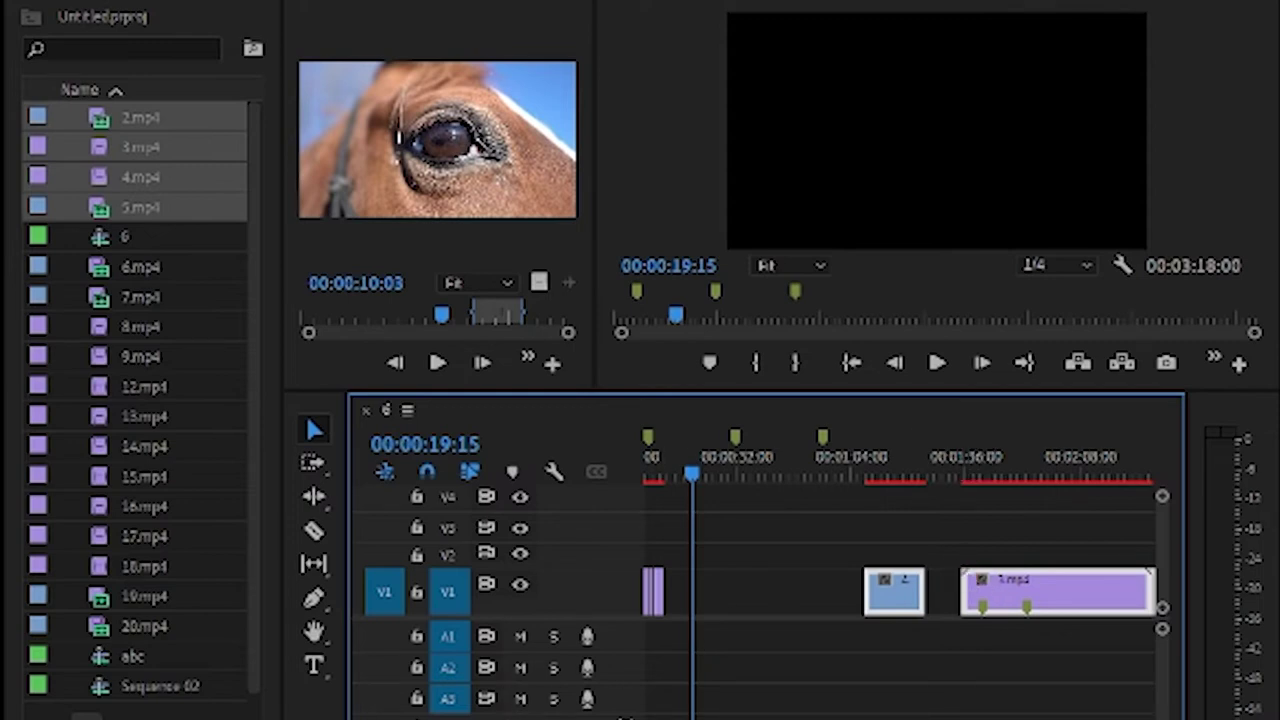
scroll(625, 718, "down", 3)
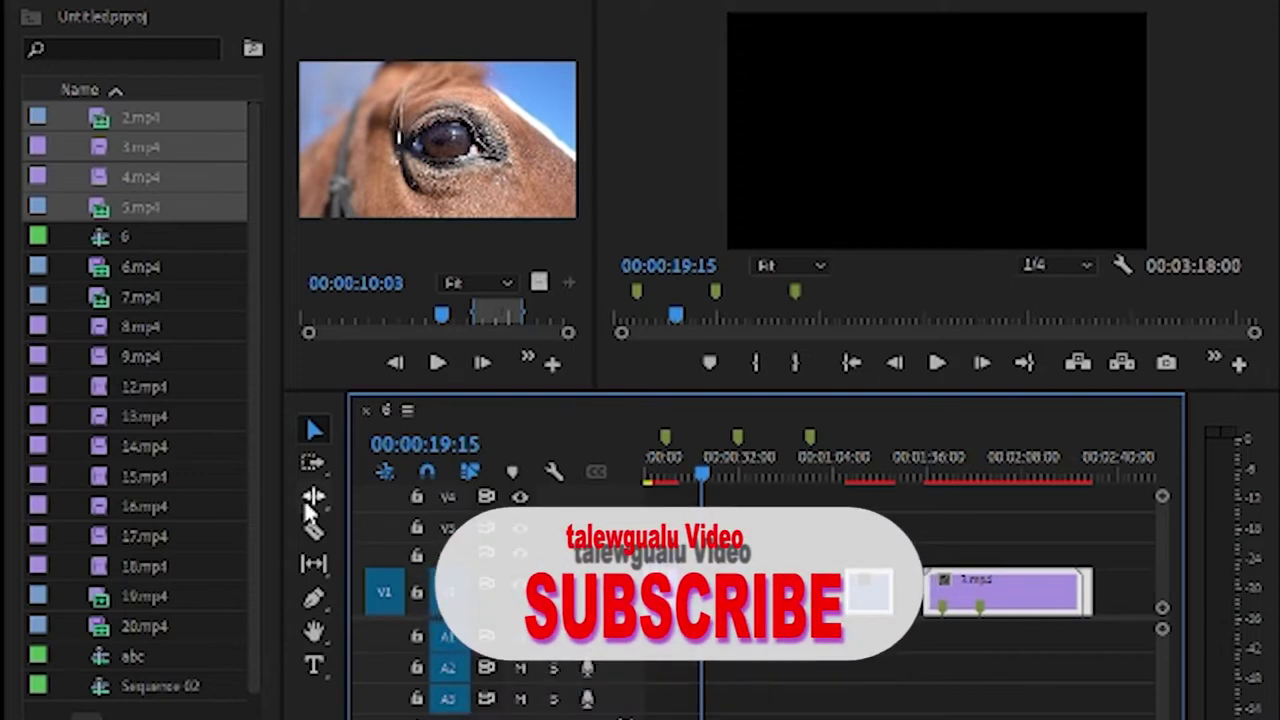
Step: Put the playhead at 00:00:03:24 and shift all V1 clips after it about 00:00:01:09 later with the Track Select Forward tool
left_click(310, 463)
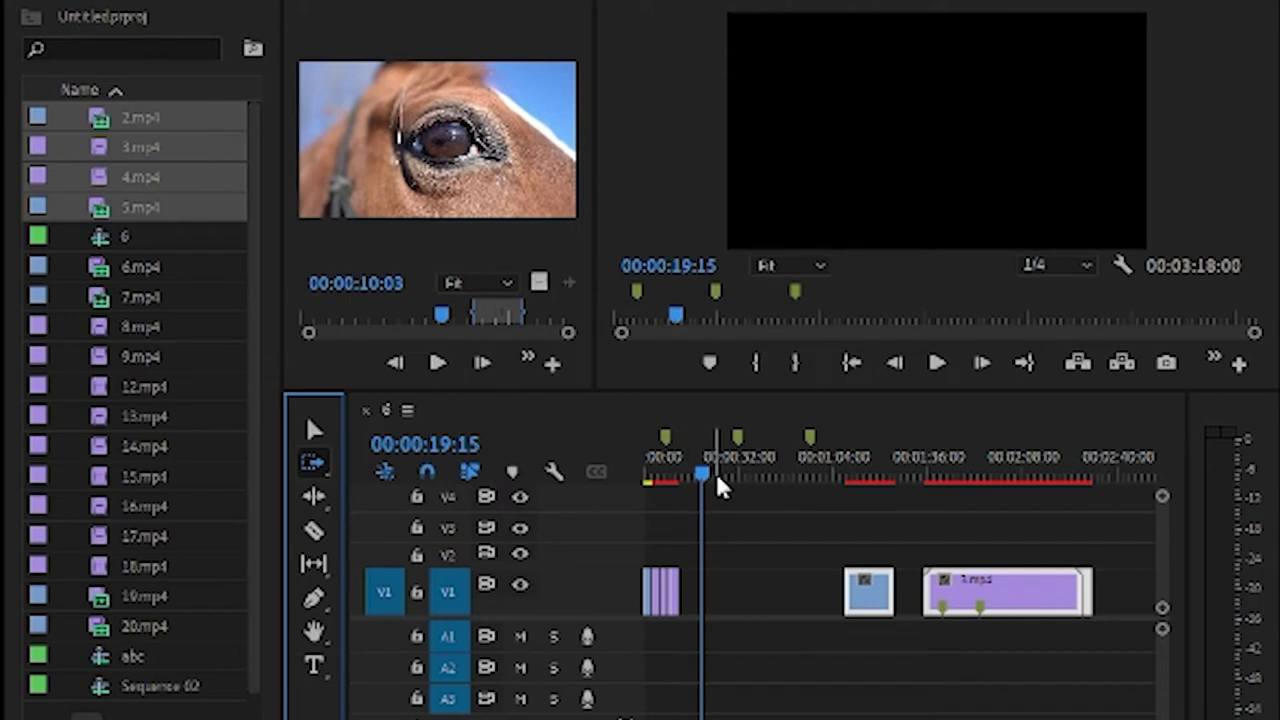
left_click_drag(706, 480, 657, 477)
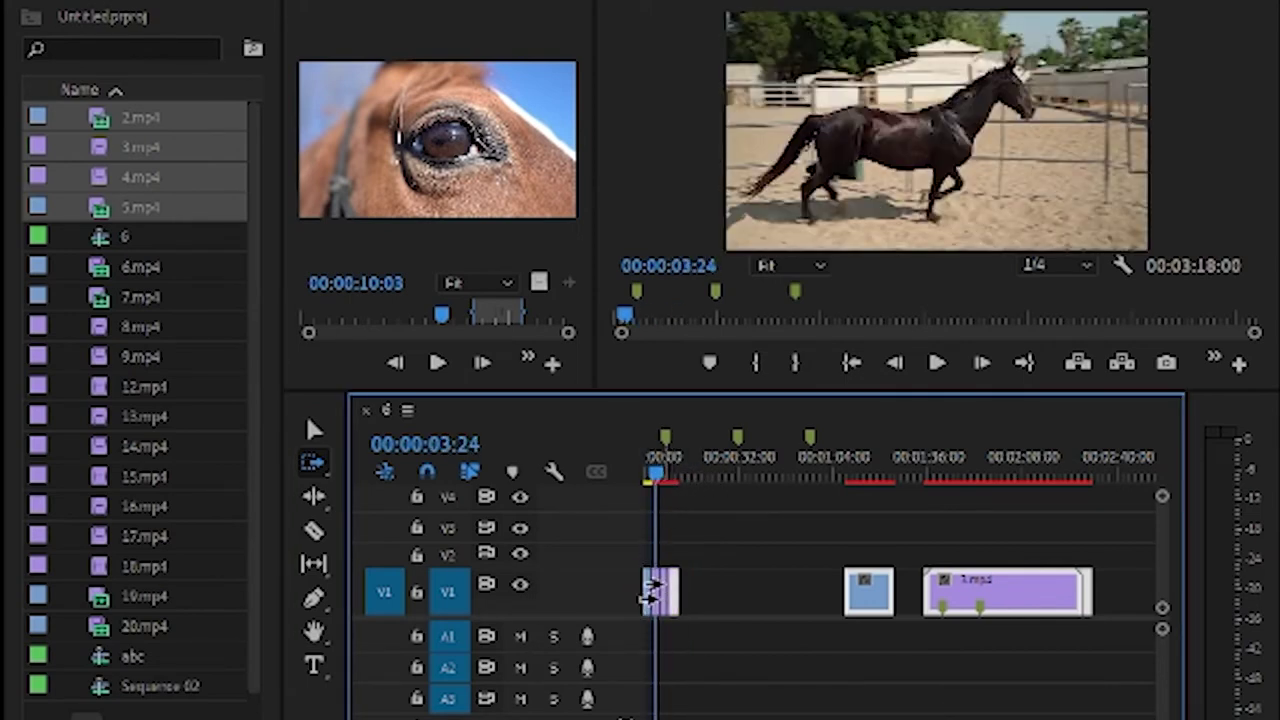
left_click_drag(650, 590, 686, 594)
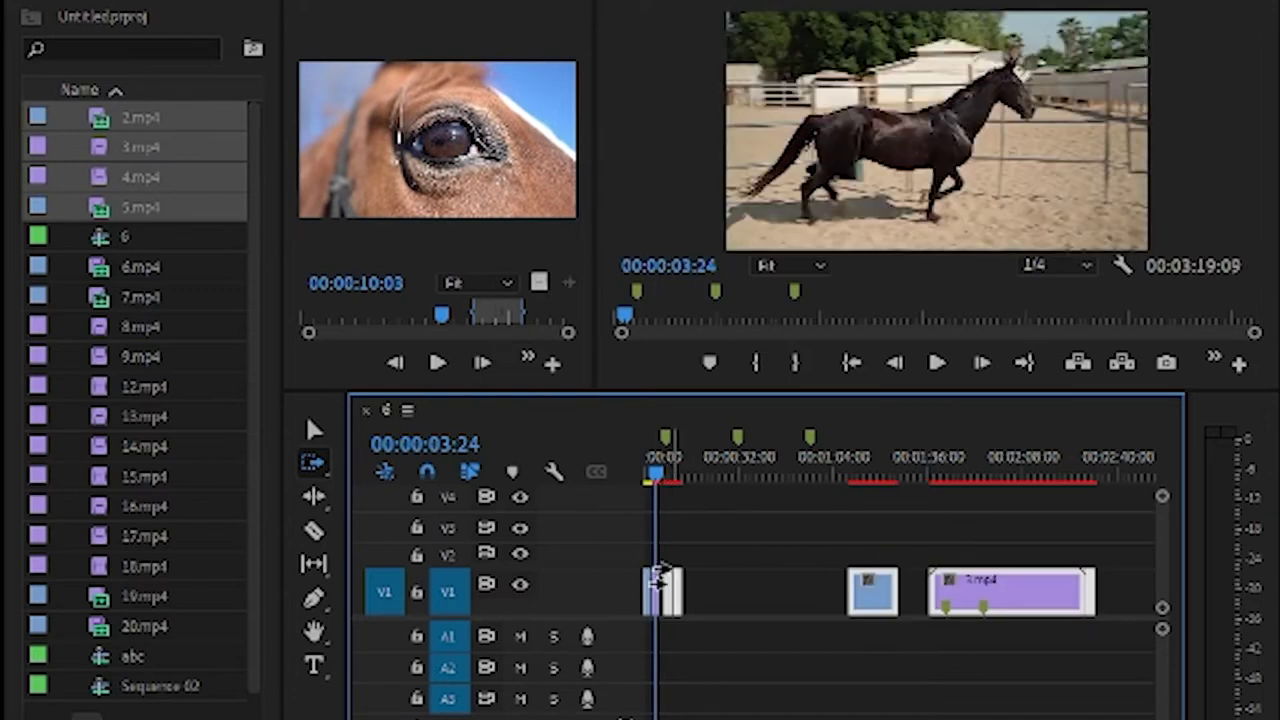
Step: Load 14.mp4 in the Source Monitor, and place 13.mp4 on V2 at about 00:00:18:00 and 12.mp4 on V3 at about 00:00:39:00
double_click(121, 444)
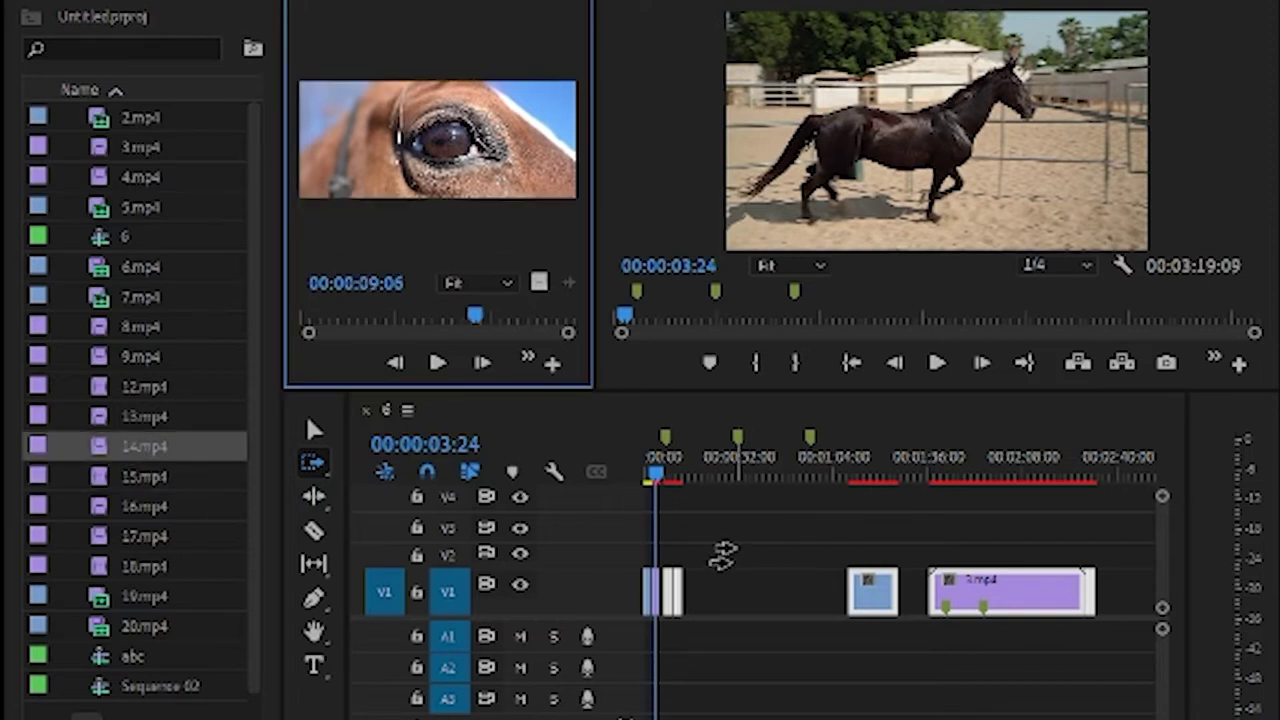
left_click(314, 430)
left_click(84, 446)
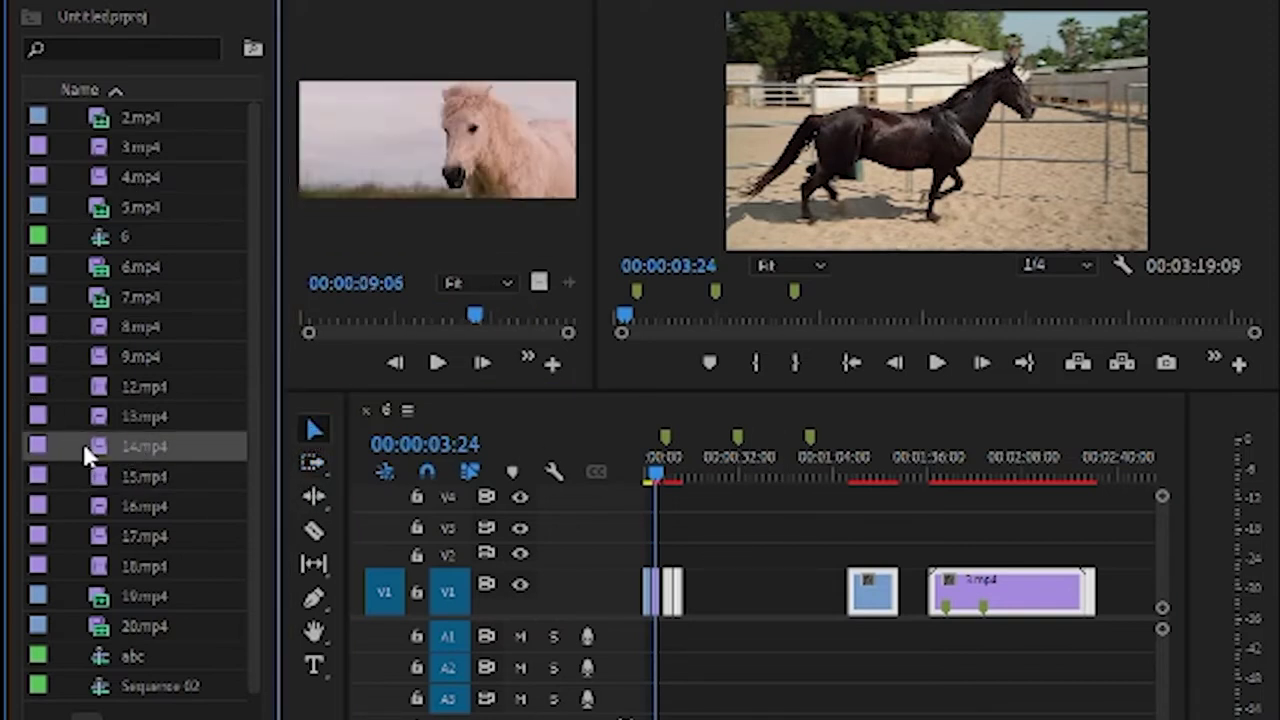
left_click_drag(117, 418, 718, 555)
left_click_drag(124, 387, 766, 527)
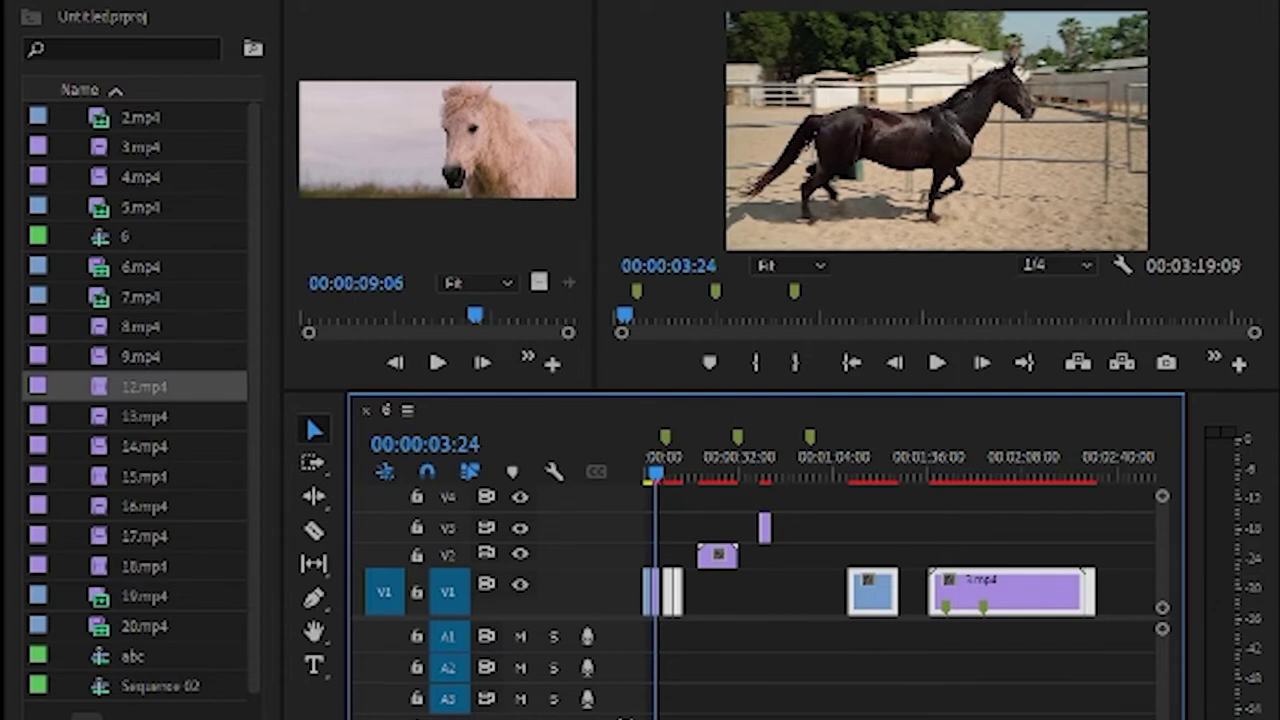
Step: With the Track Select Forward tool, shift the last clip of the opening V1 group and all later clips on every track about 46 seconds later
left_click(313, 463)
left_click_drag(678, 575, 800, 615)
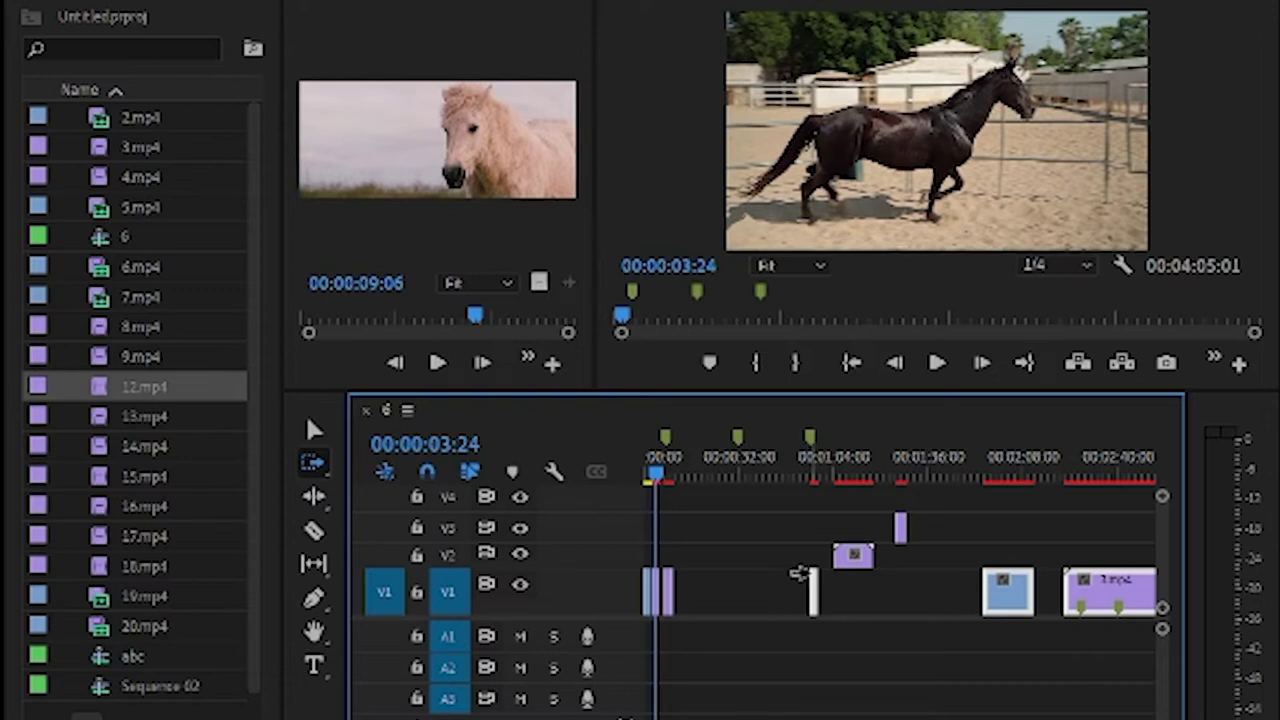
Step: Shift the same clips and everything after them on all tracks about 10 seconds further along the timeline
left_click(309, 466)
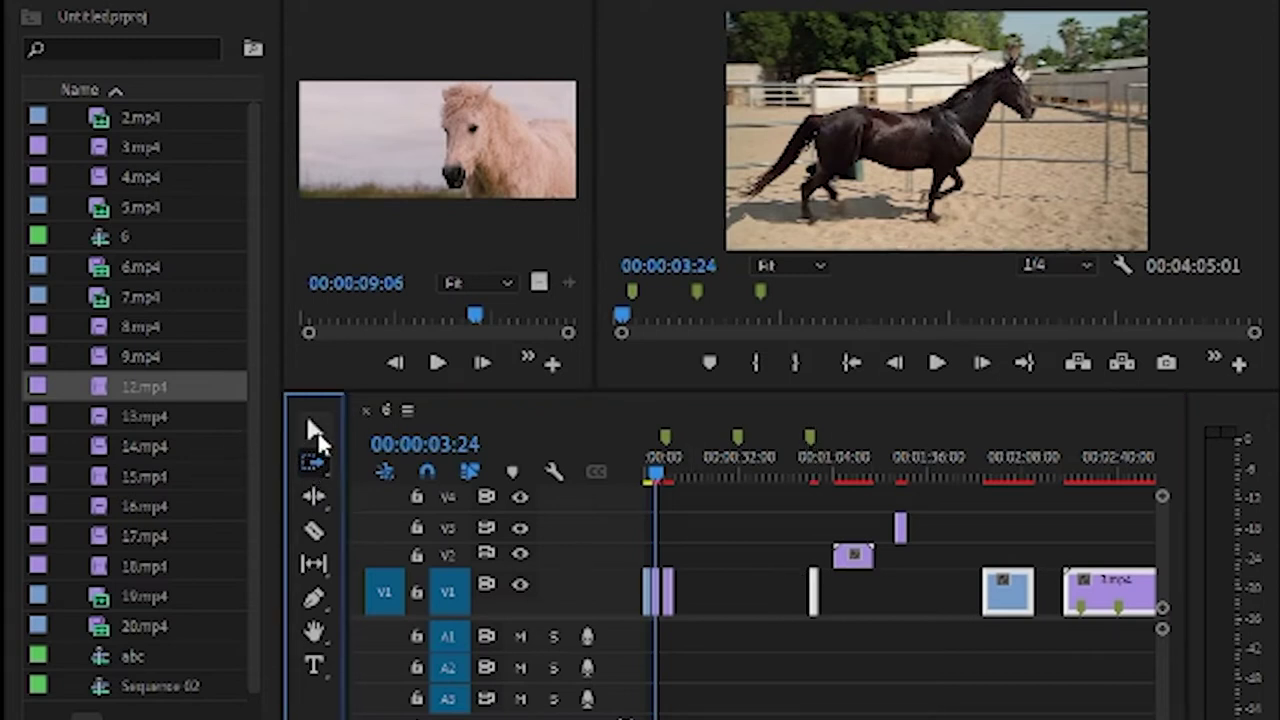
mouse_move(795, 596)
left_mouse_down()
mouse_move(837, 586)
mouse_move(822, 586)
left_mouse_up()
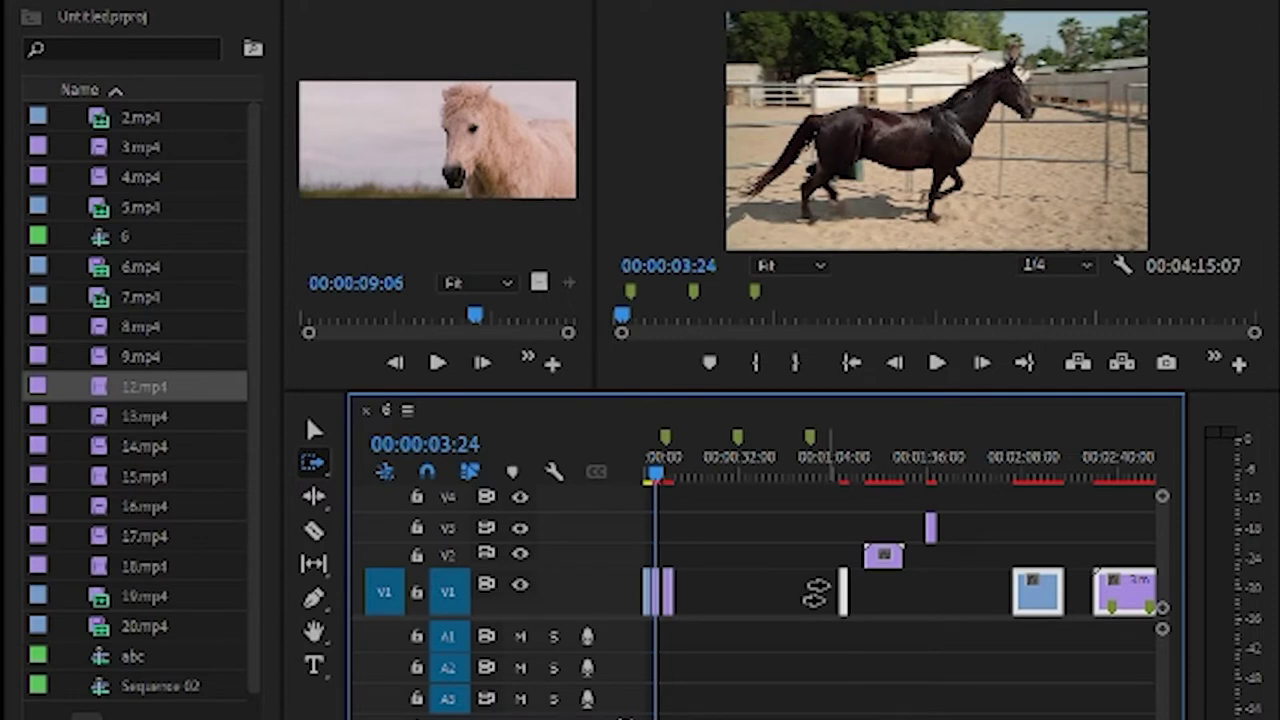
left_click(316, 463)
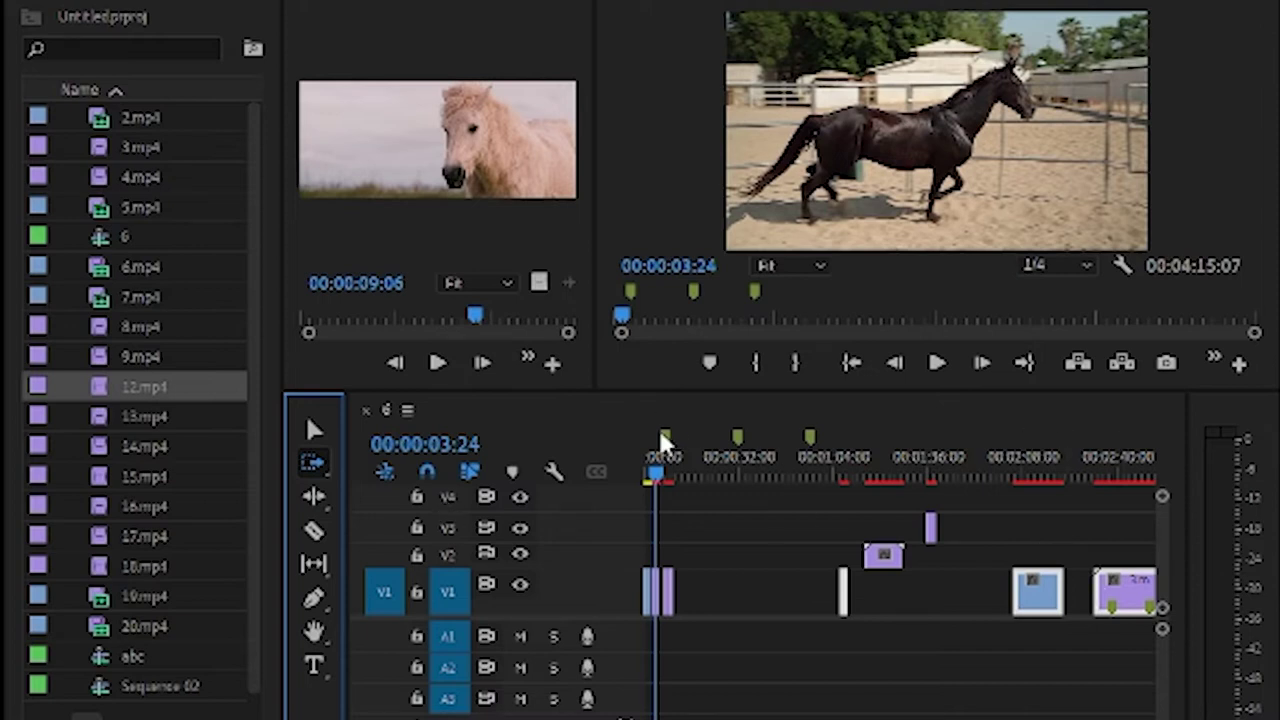
Step: Set the playhead to 00:01:48:11, try the Track Select Backward tool on the earlier clips, and undo the last clip shift
left_click_drag(660, 483, 966, 472)
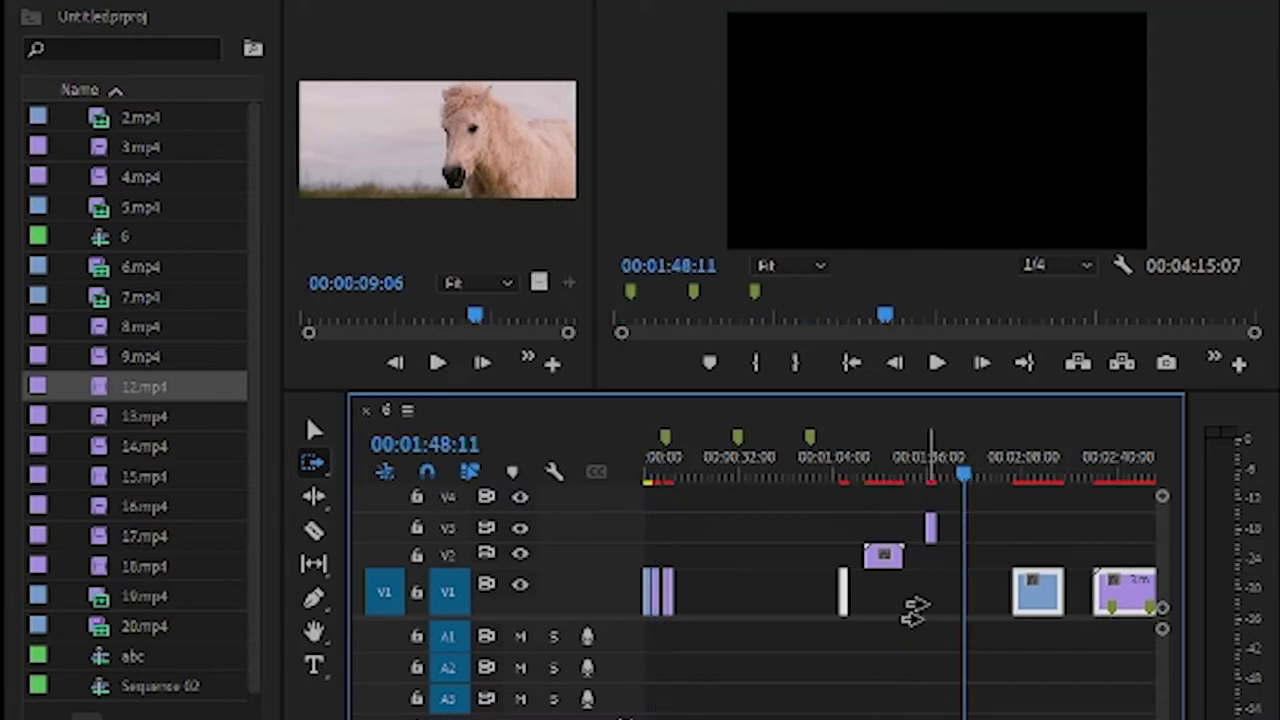
left_click(315, 466)
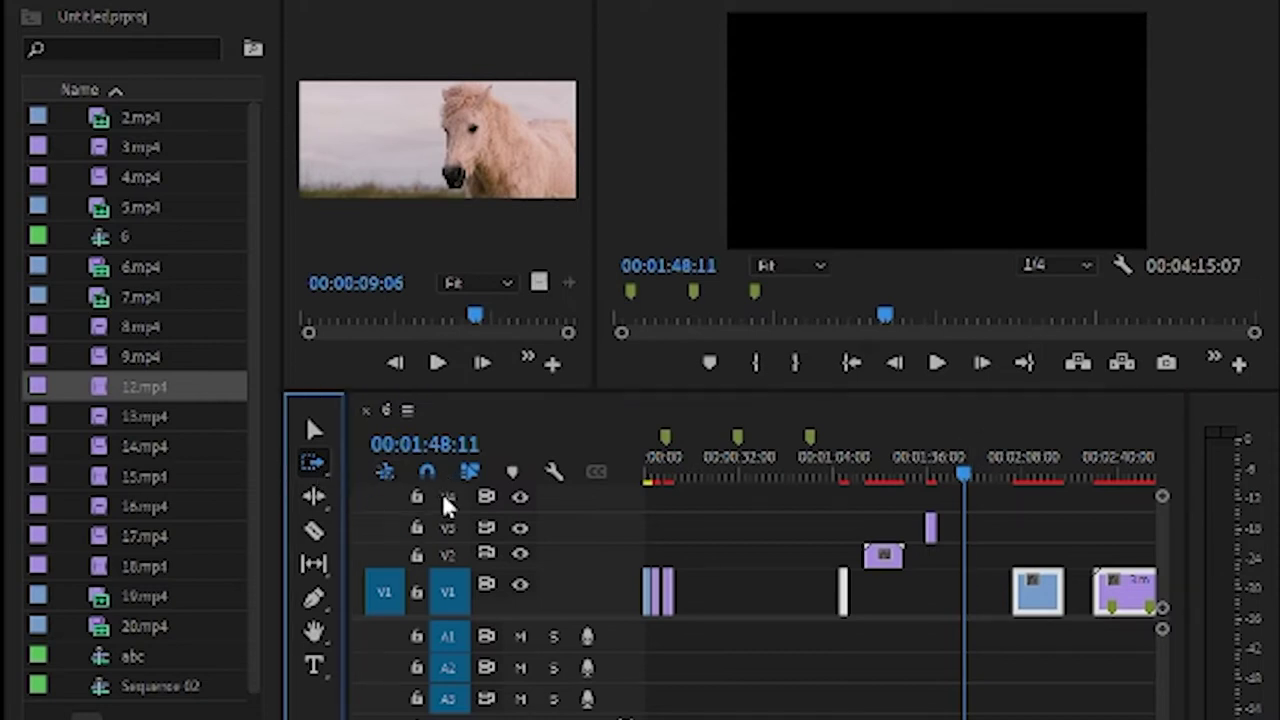
key("shift+a")
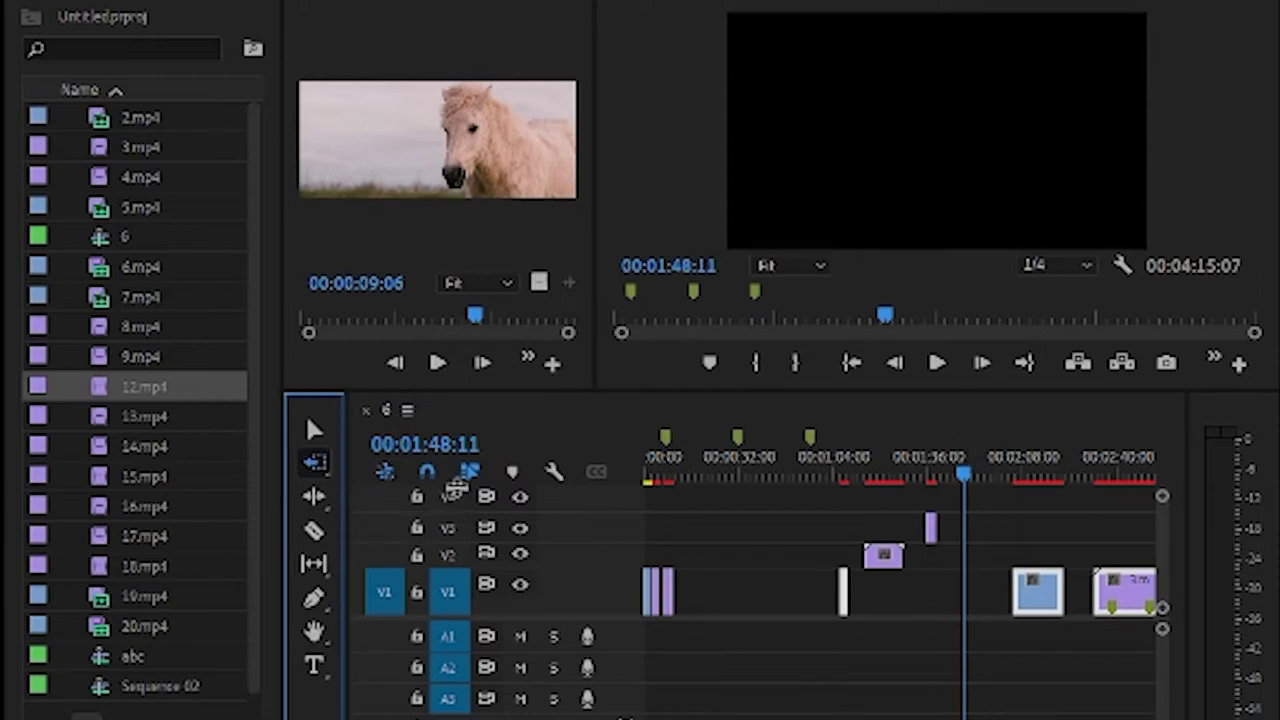
left_click(956, 593)
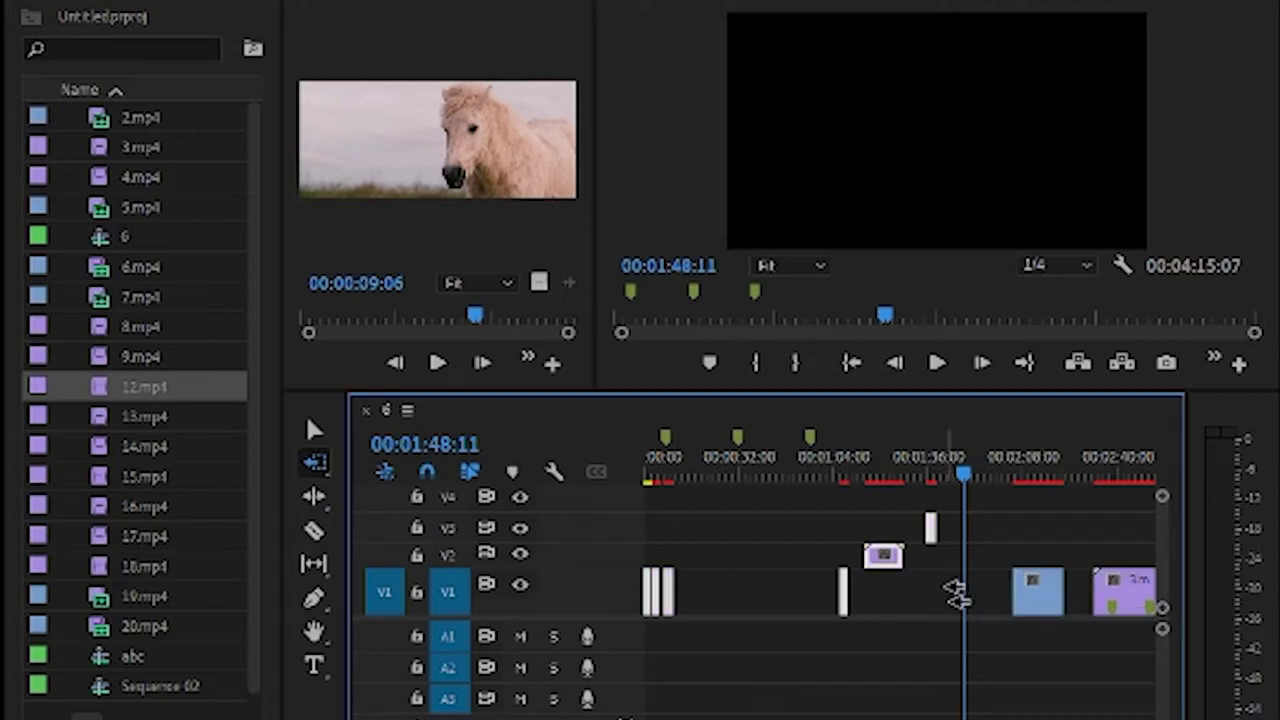
left_click(929, 530, "shift")
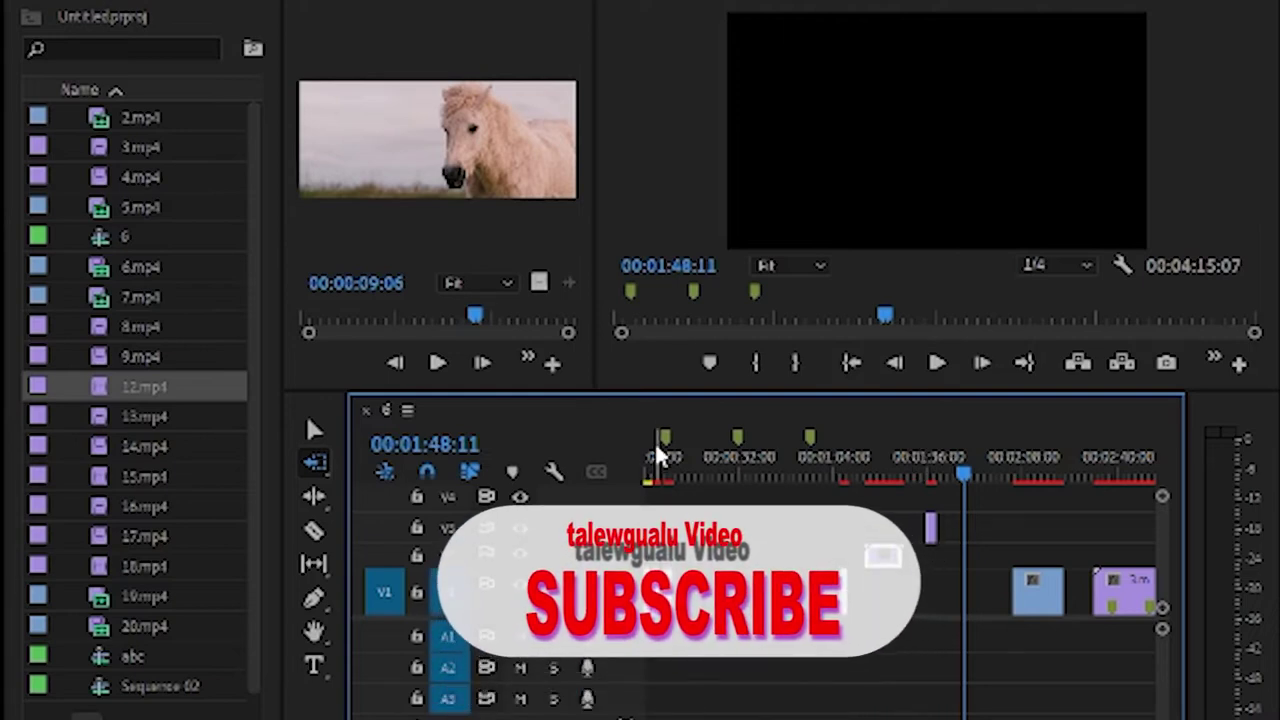
key("Delete")
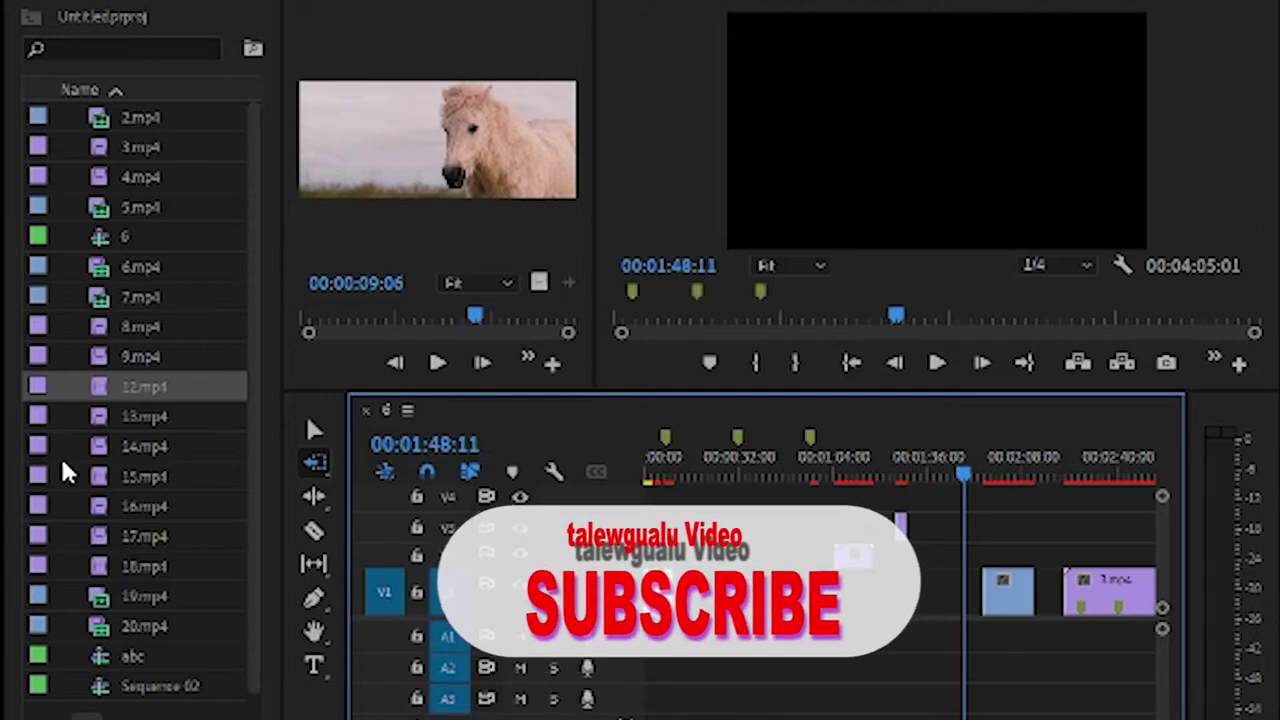
Step: Activate the Ripple Edit tool and move the playhead to 00:00:10:02, near the end of the opening V1 clips
left_click(320, 503)
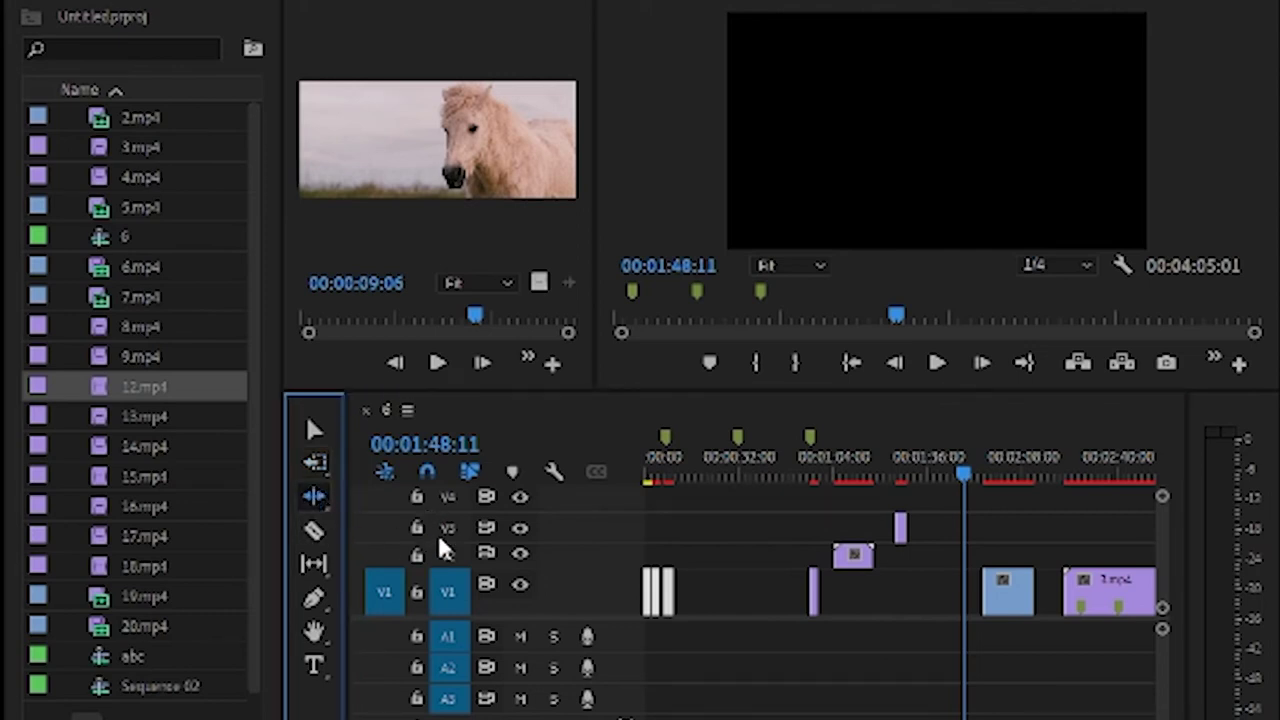
left_click(836, 426)
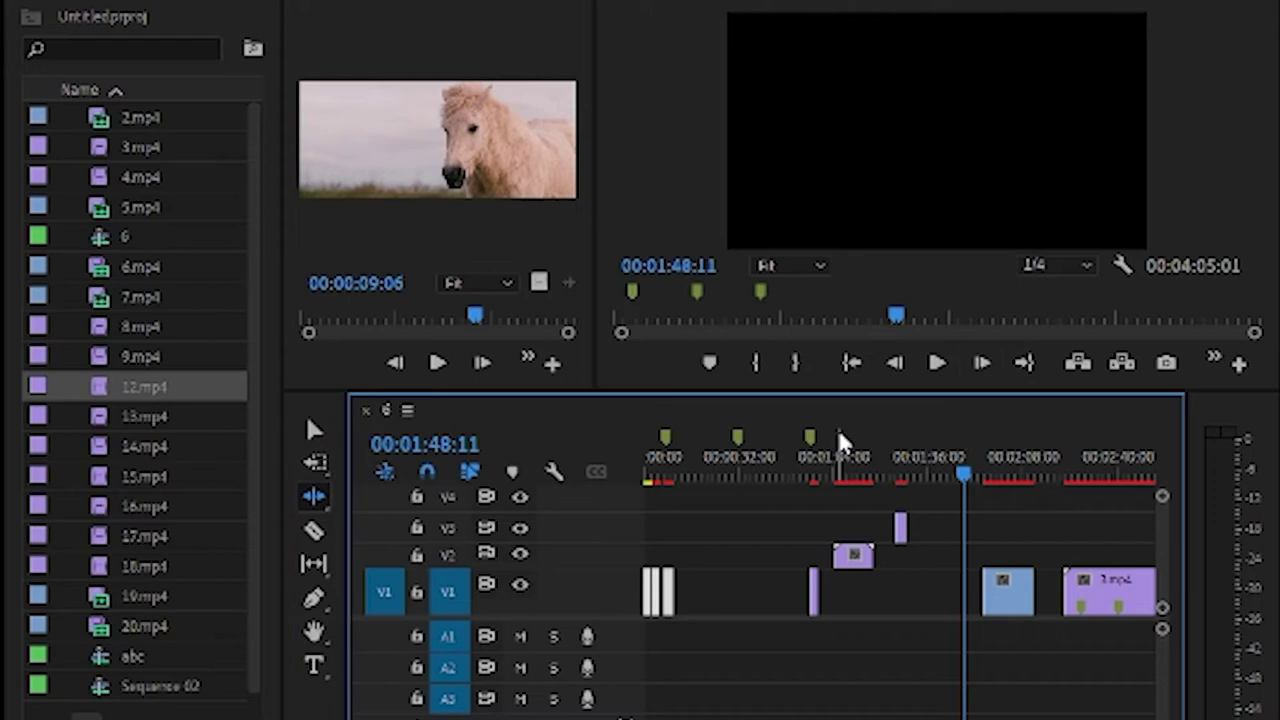
key("equal")
key("equal")
key("equal")
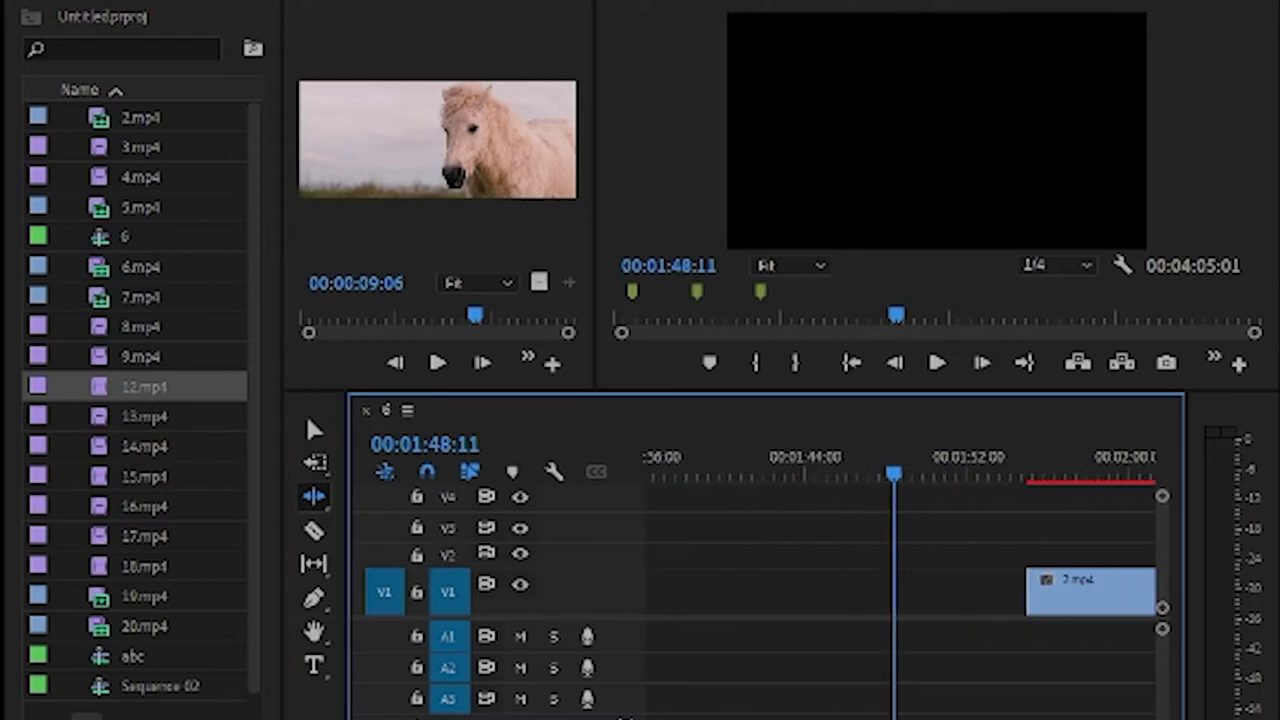
left_click_drag(890, 471, 40, 400)
key("minus")
key("minus")
scroll(930, 470, "down", 1)
left_click_drag(857, 473, 722, 447)
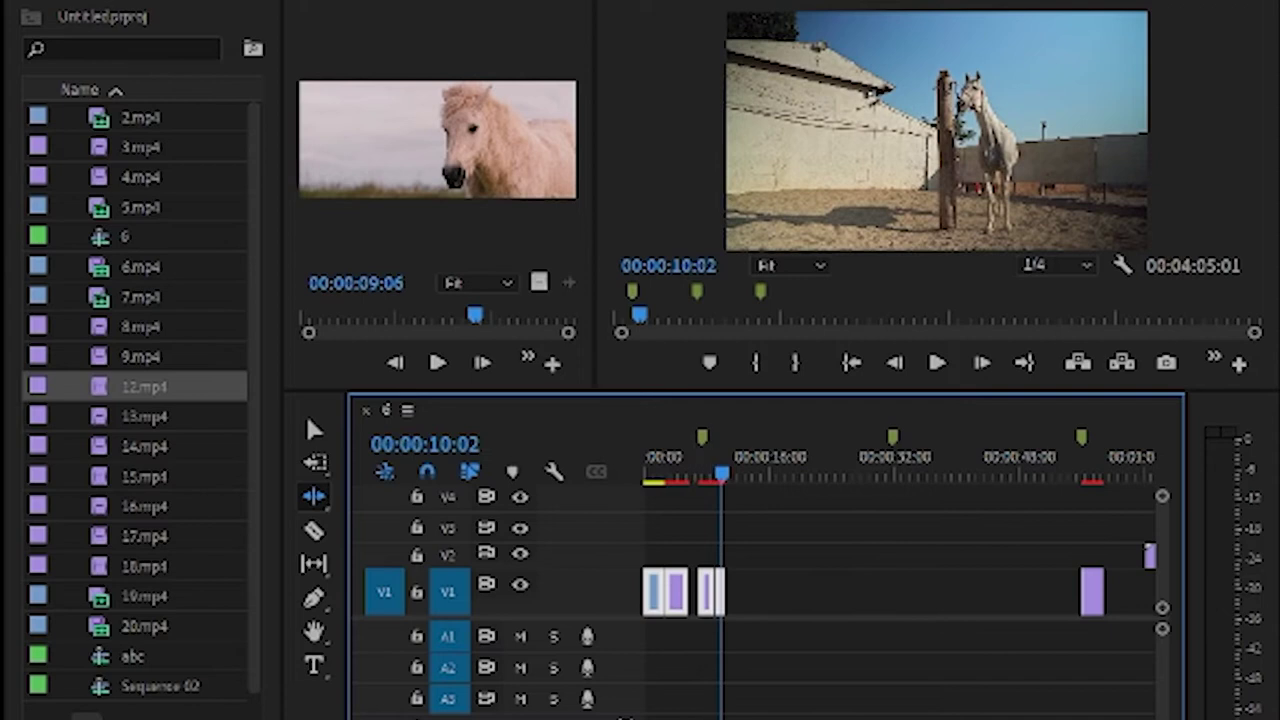
Step: Close the gaps on V1 by moving 3.mp4 against the end of 2.mp4 and the remaining clips directly after it
key("minus")
key("minus")
key("minus")
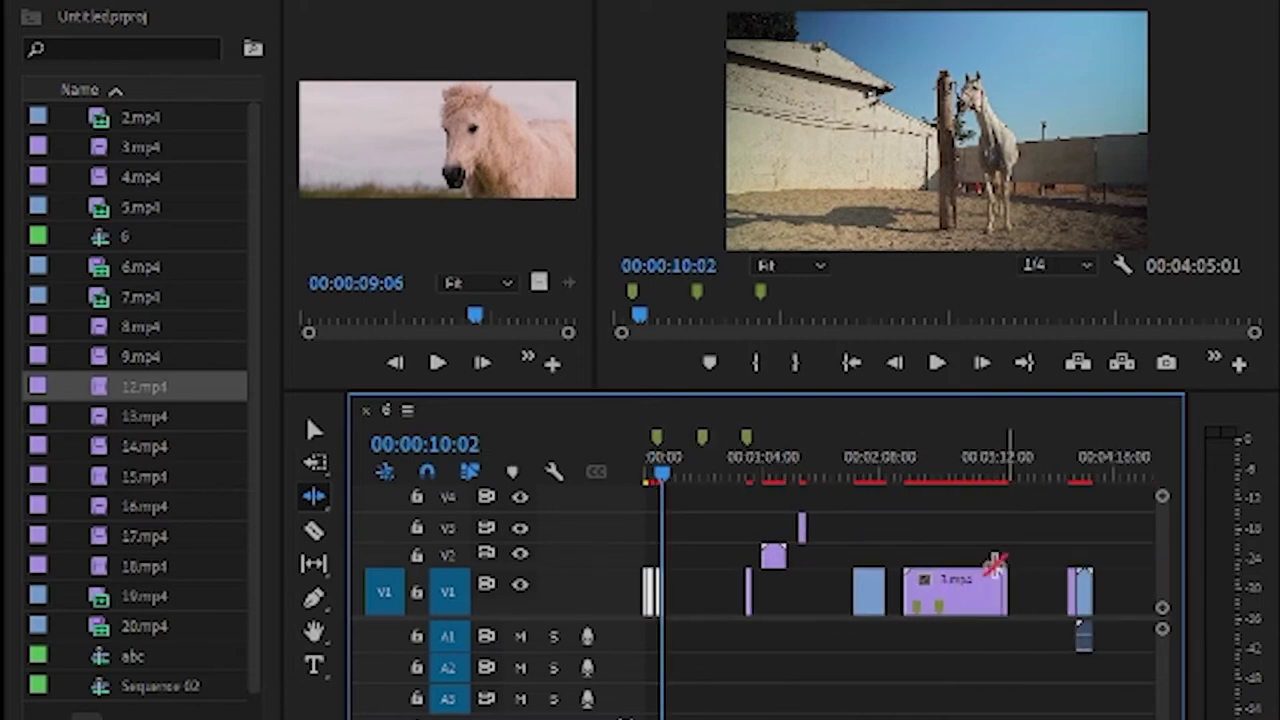
left_click(314, 430)
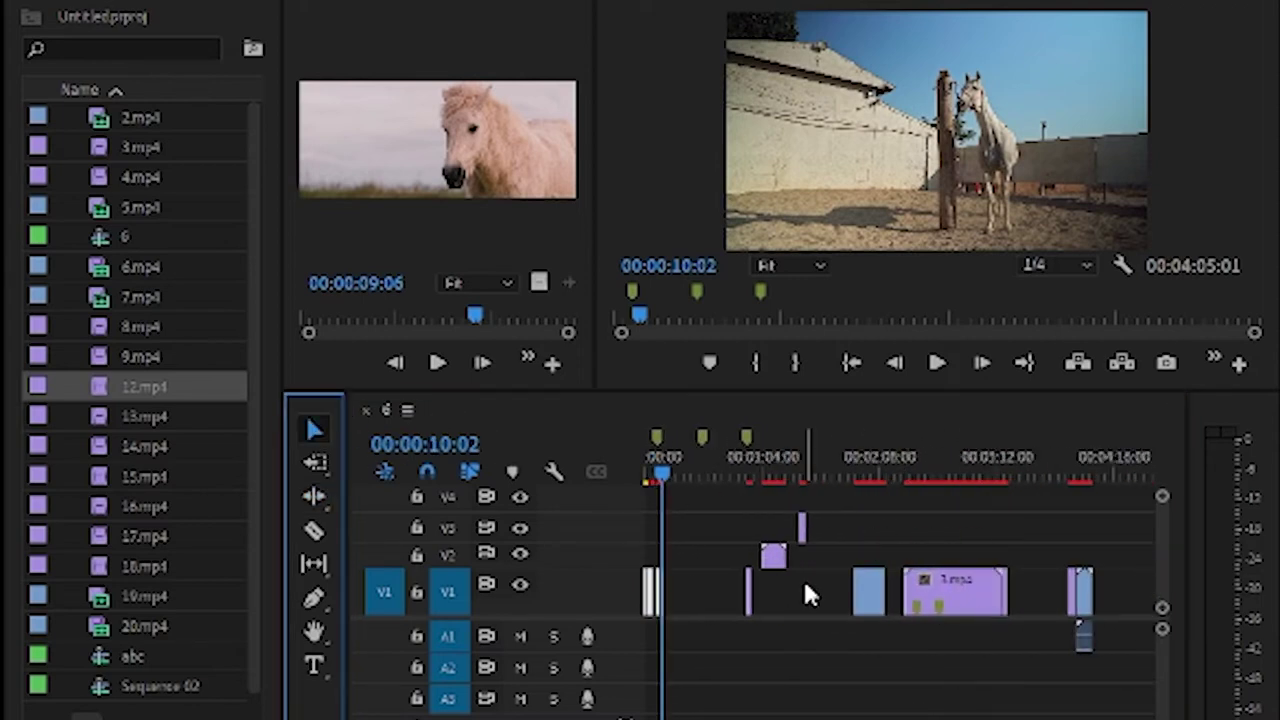
left_click_drag(869, 592, 920, 592)
left_click(1004, 592)
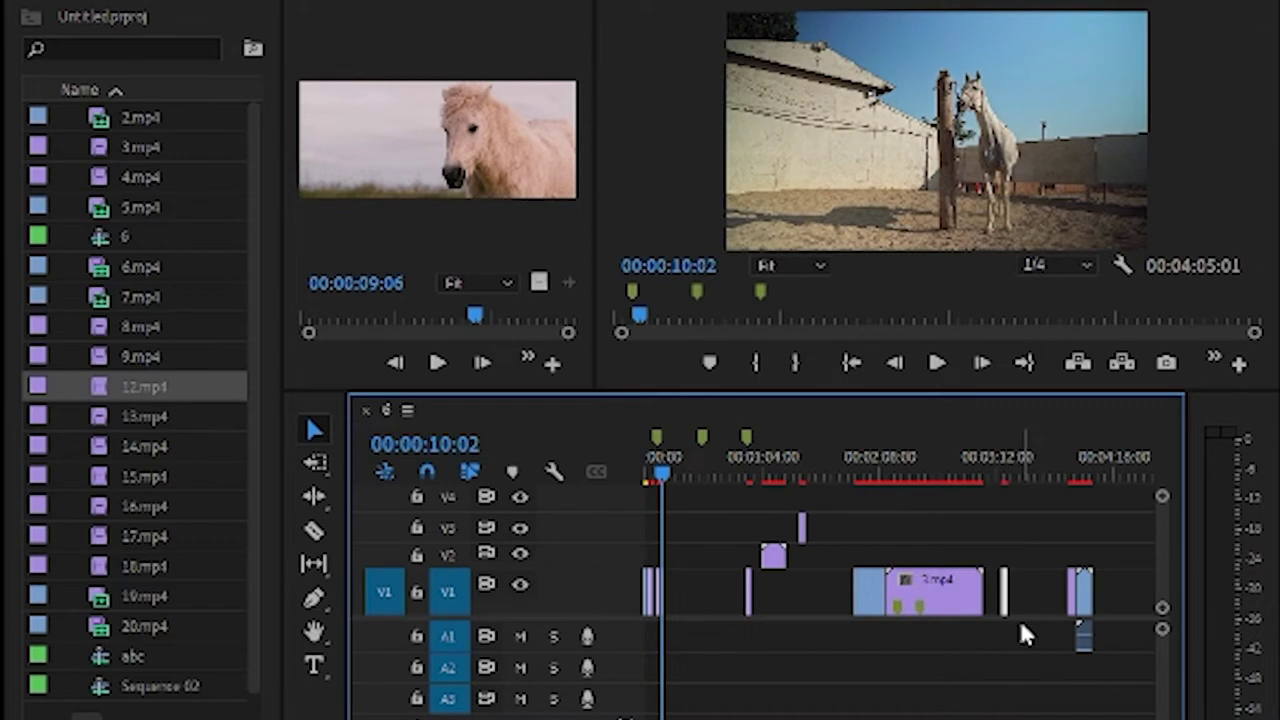
left_click_drag(1092, 536, 1015, 585)
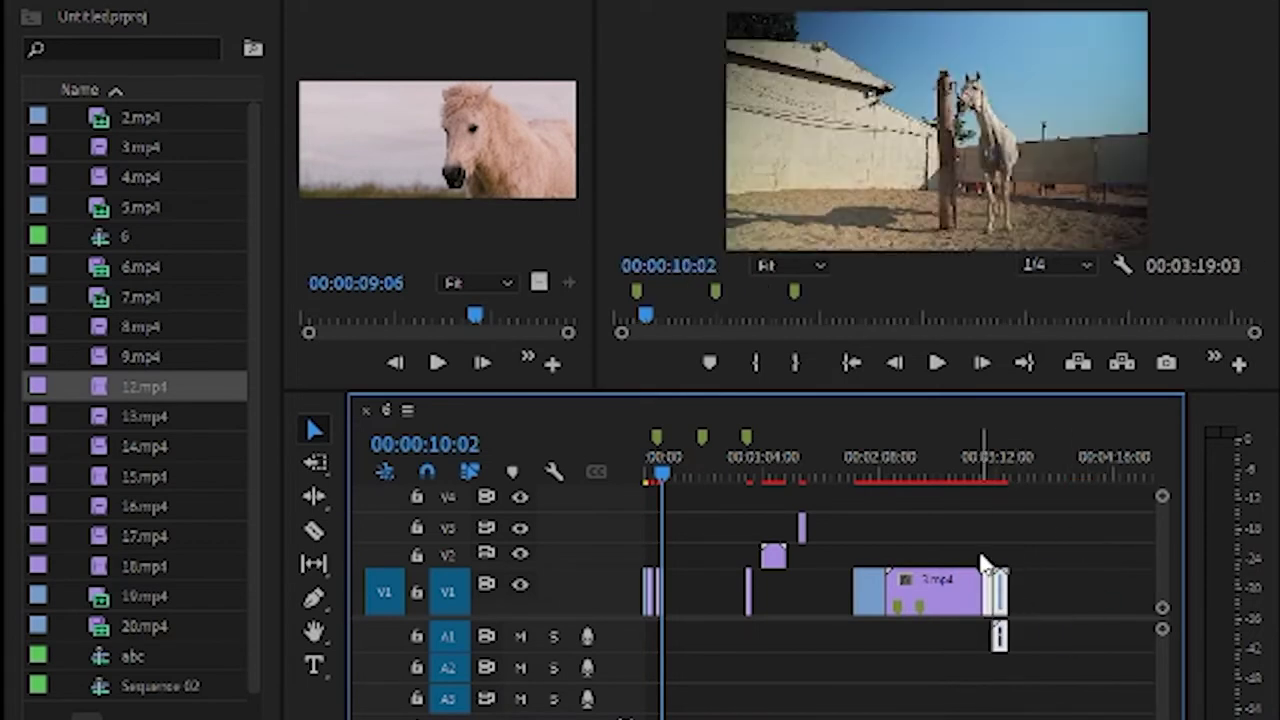
Step: Play sequence 6 from about 00:02:03:00 to 00:02:21:08 across the cut between 2.mp4 and 3.mp4
left_click(869, 476)
key("space")
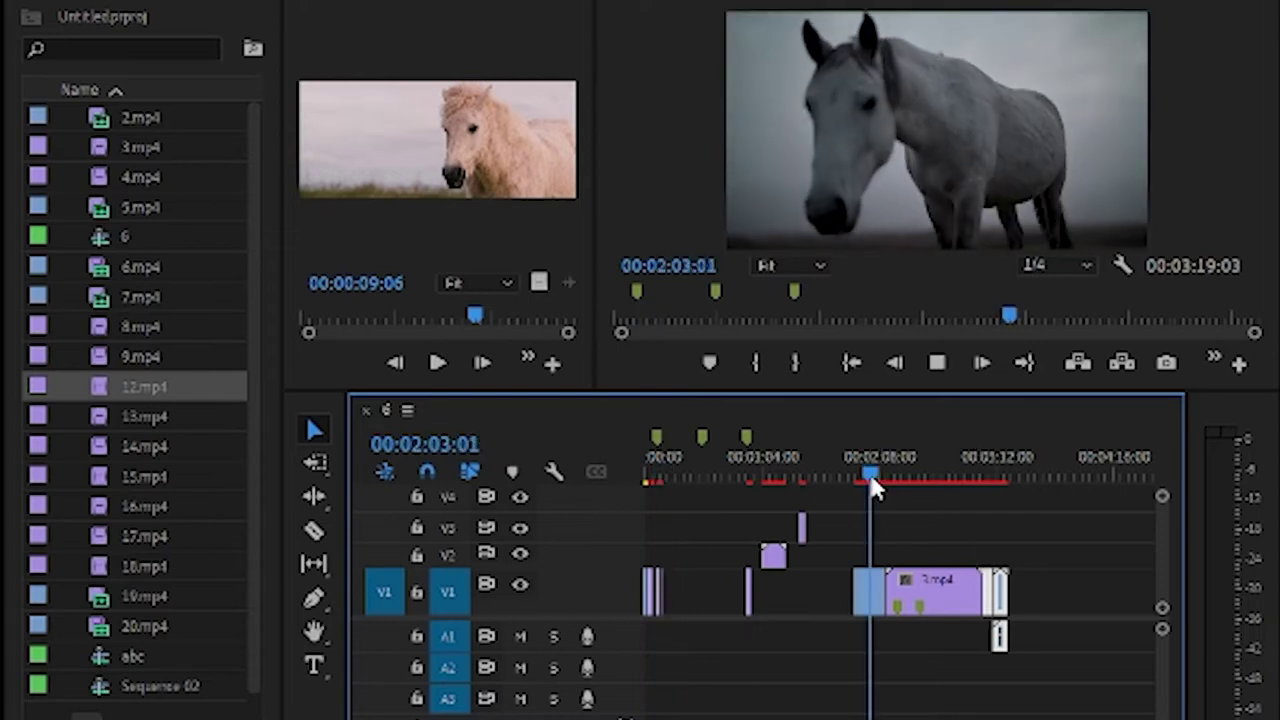
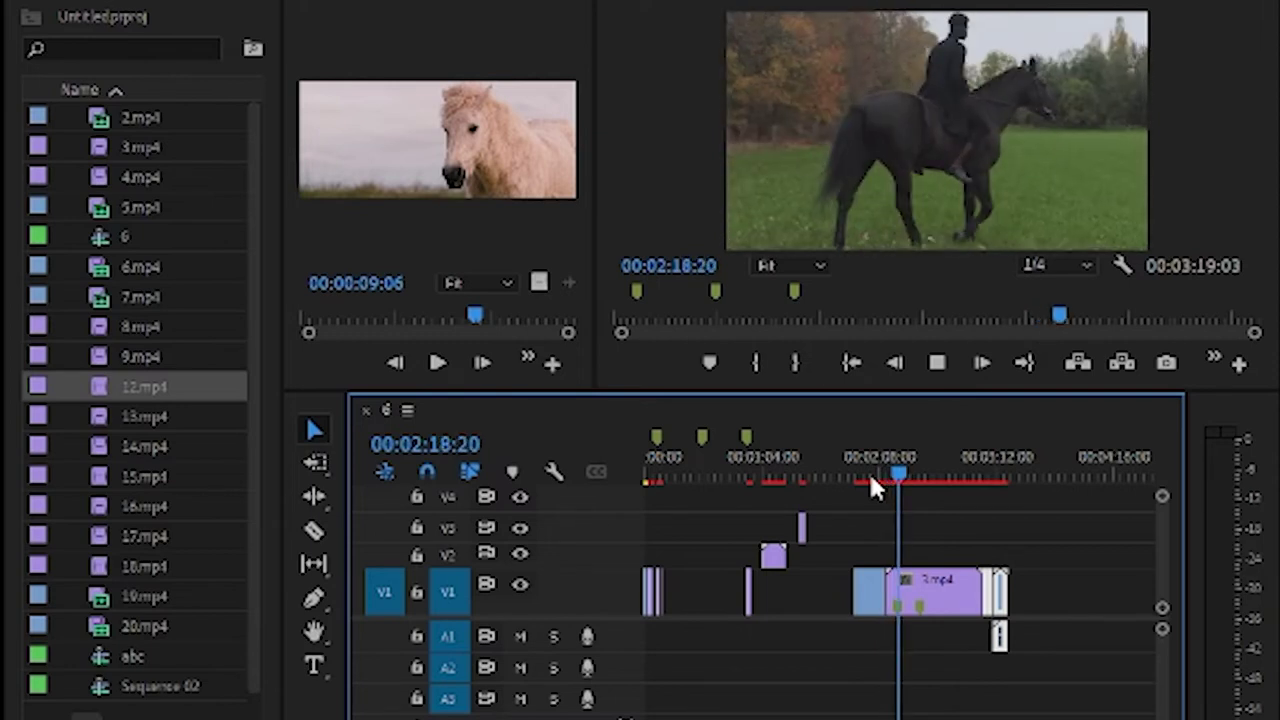
key("space")
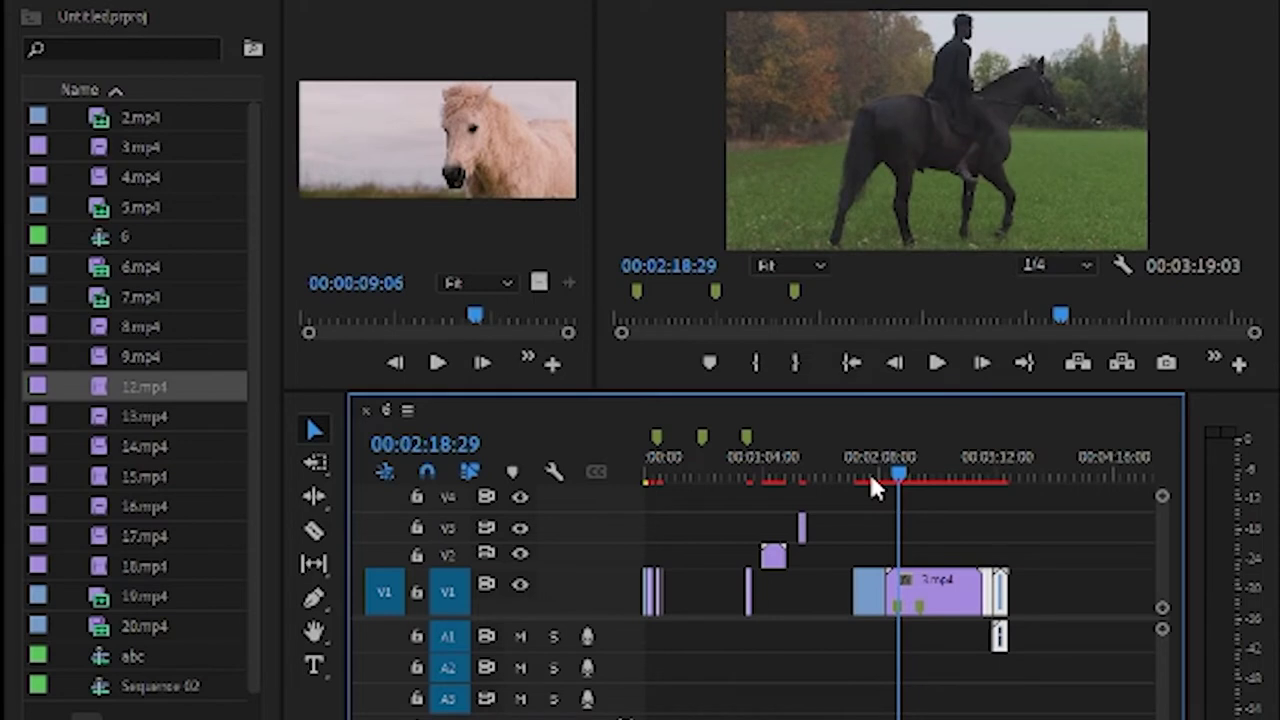
key("space")
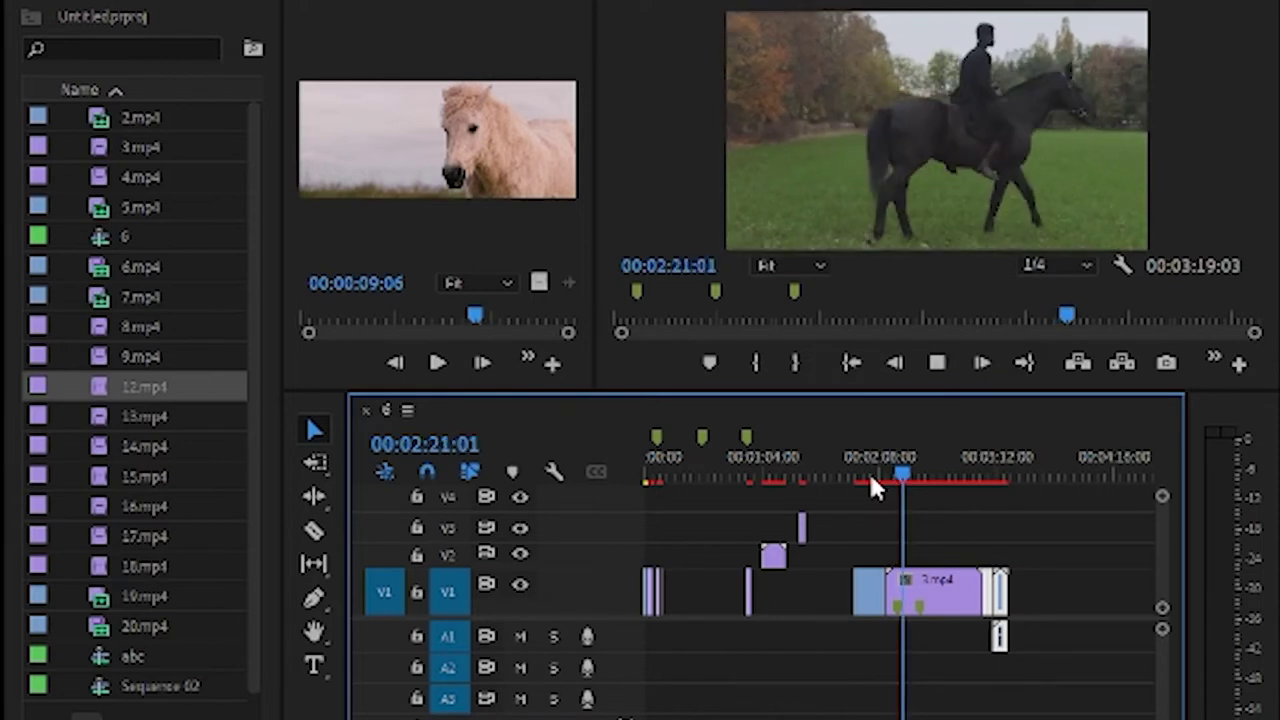
key("space")
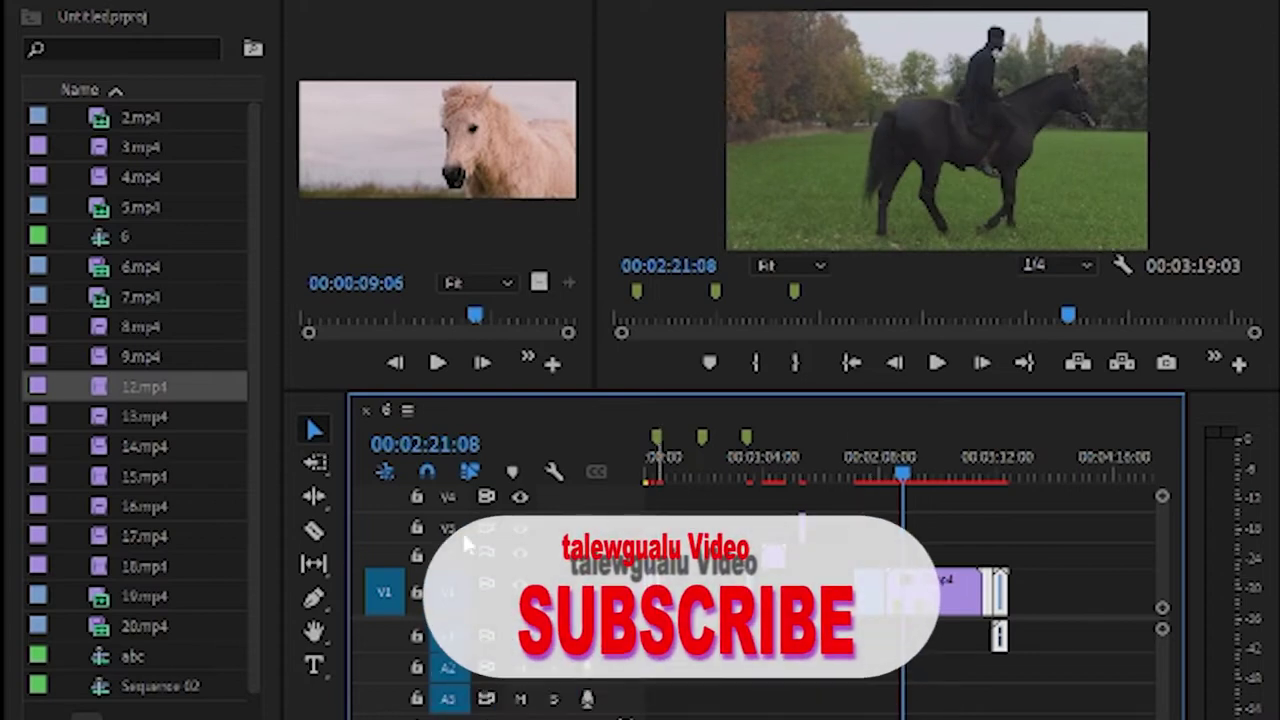
Step: Ripple-trim about 9 seconds off the start of 3.mp4 with the Ripple Edit tool
left_click(314, 496)
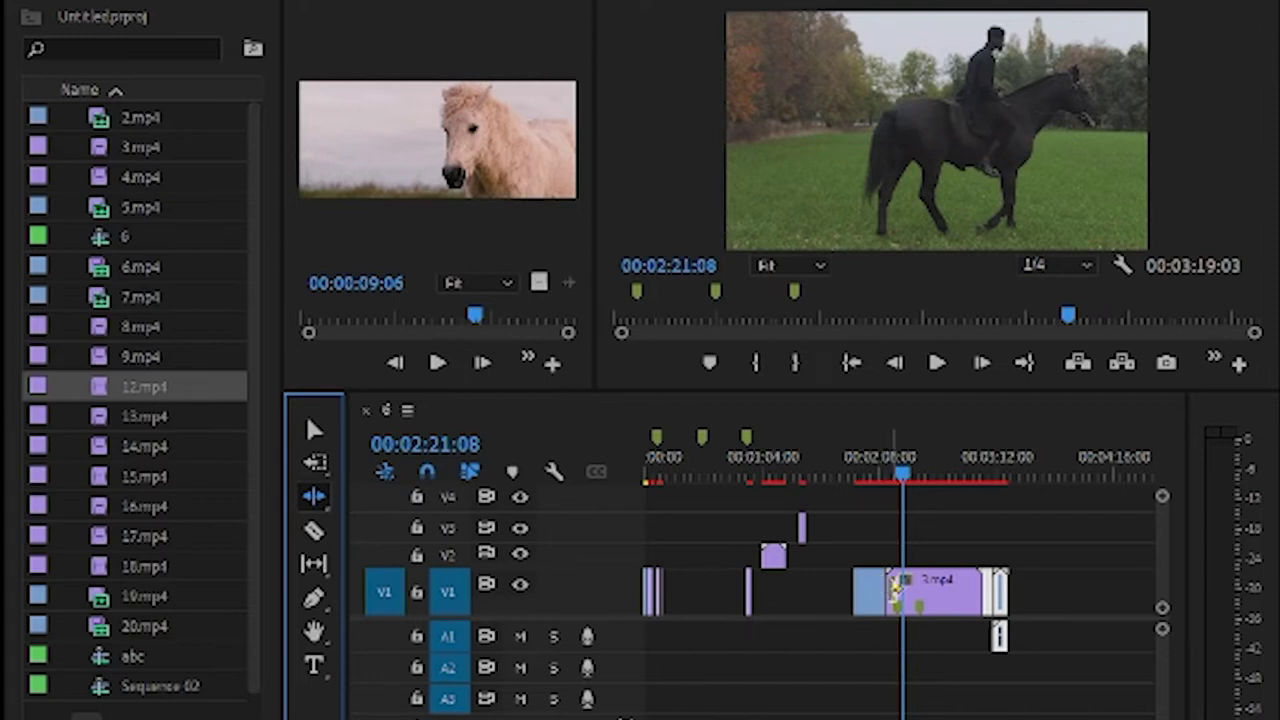
left_click_drag(895, 590, 911, 590)
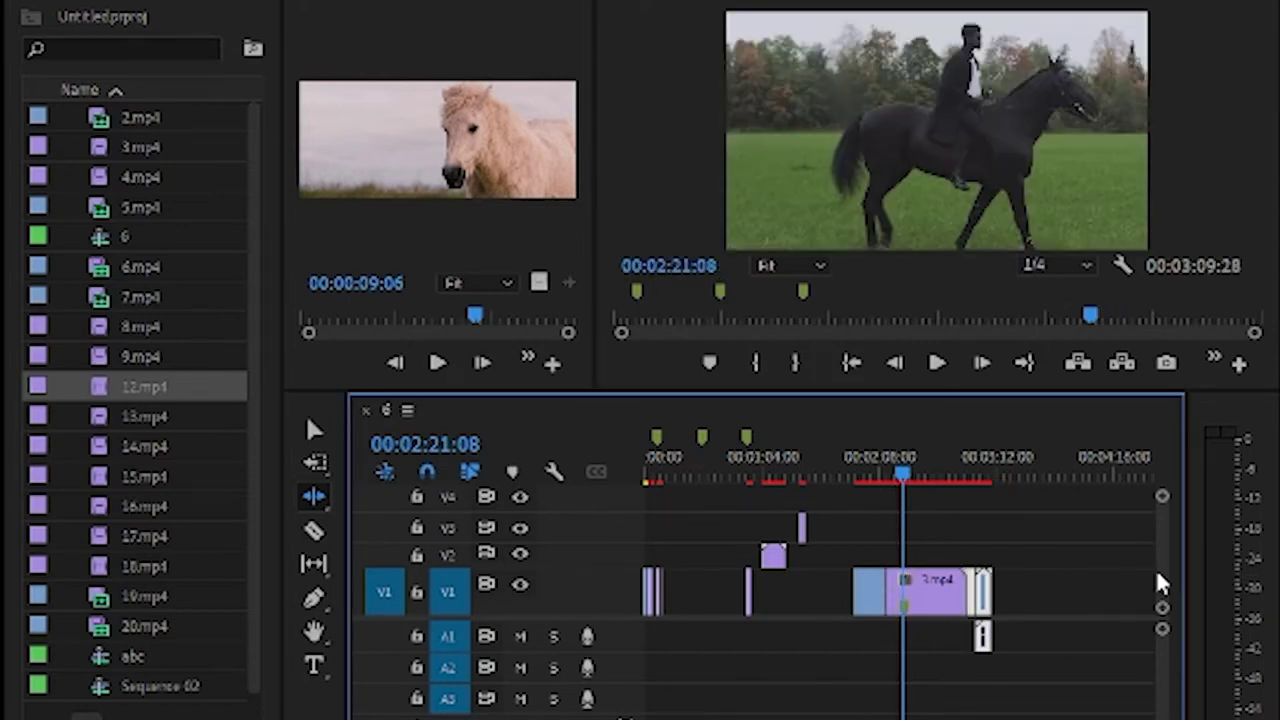
Step: Roll the cut between 2.mp4 and 3.mp4 about 9 seconds later with the Rolling Edit tool and put the playhead at 00:02:07:03
left_click(317, 496)
key("y")
left_click_drag(907, 473, 886, 472)
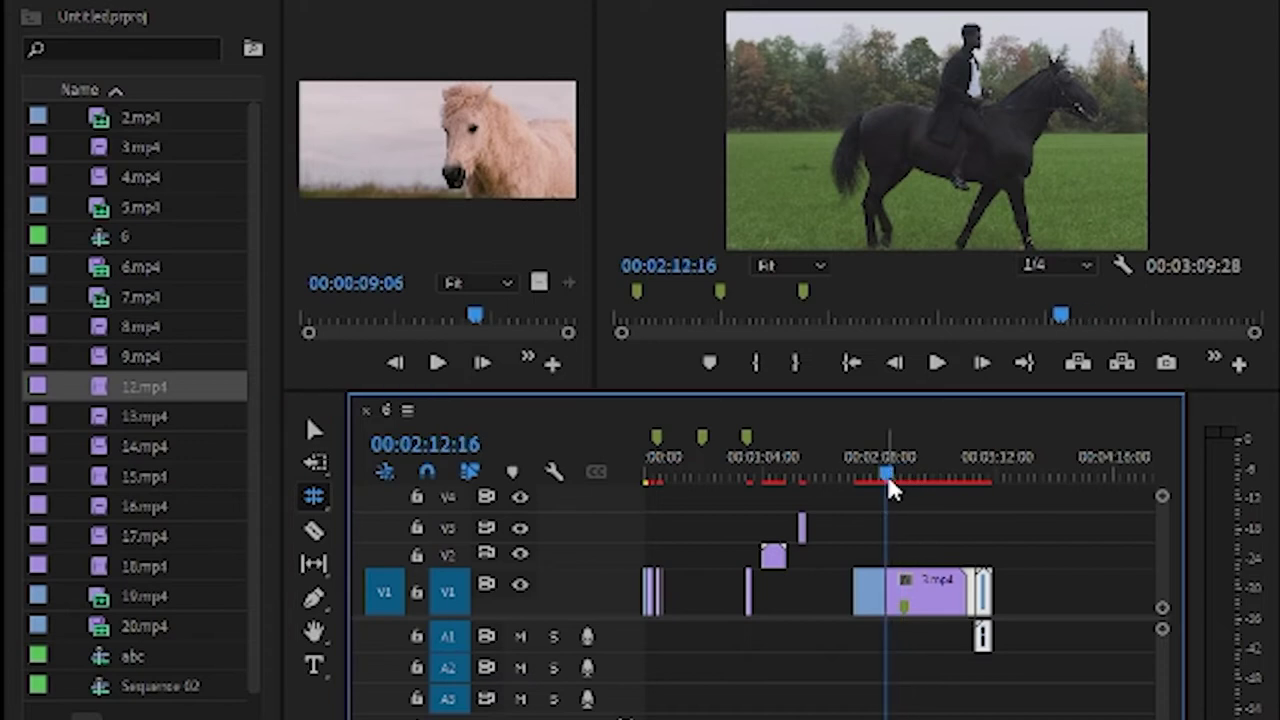
mouse_move(888, 594)
left_mouse_down()
mouse_move(916, 592)
mouse_move(891, 599)
left_mouse_up()
left_click(875, 464)
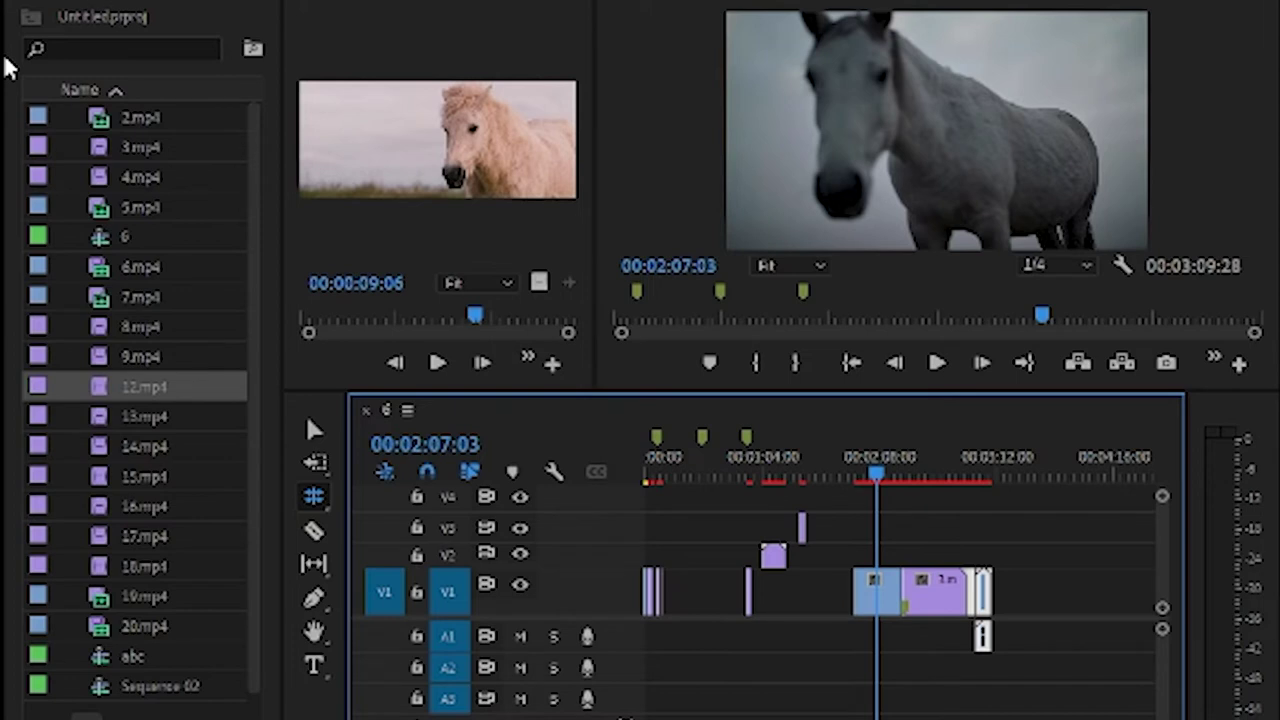
Step: Split 3.mp4 at 00:02:32:08 and about 00:02:42:00, and 2.mp4 at about 00:02:10:00 with the Razor tool, finishing on the Selection tool
left_click(314, 500)
key("u")
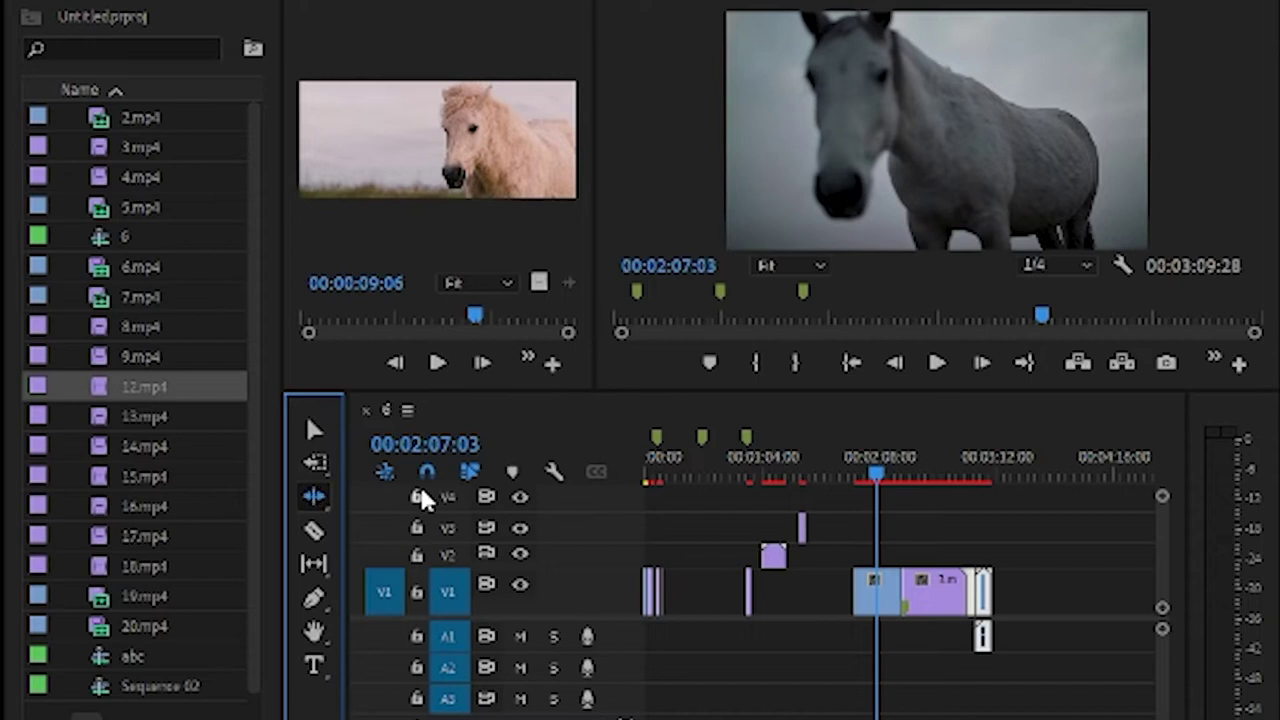
left_click(314, 531)
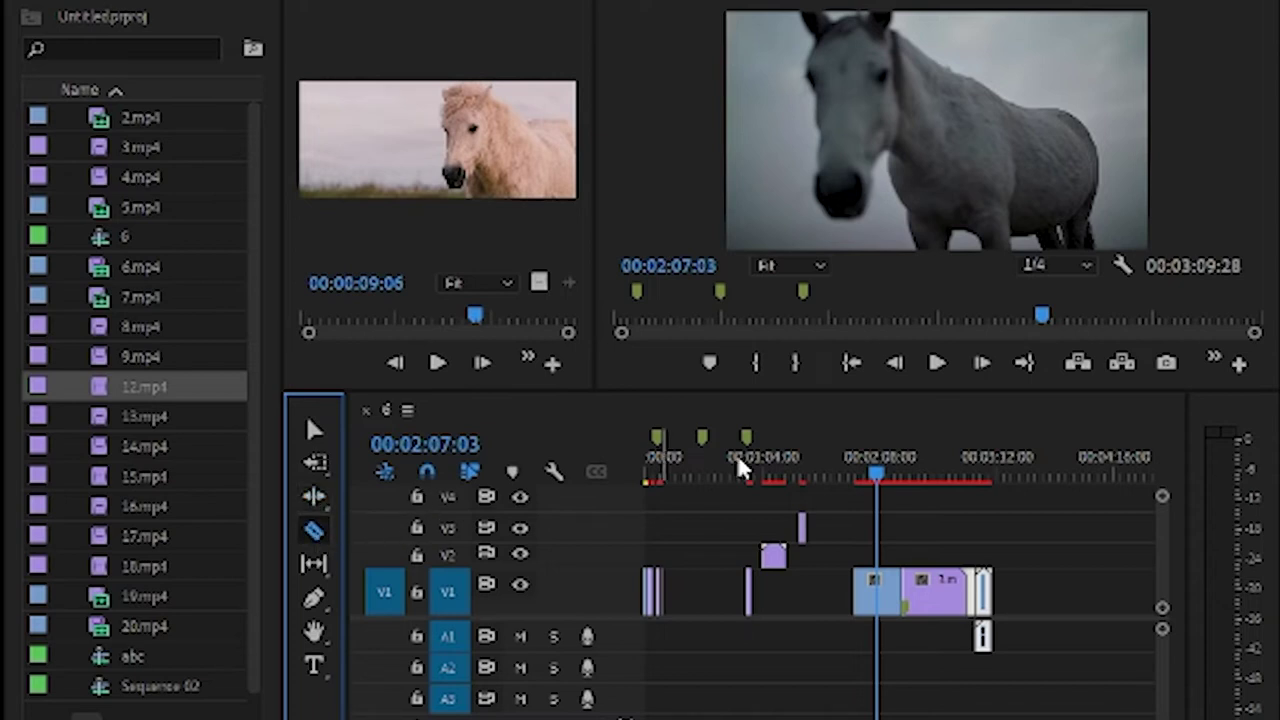
left_click_drag(876, 476, 924, 476)
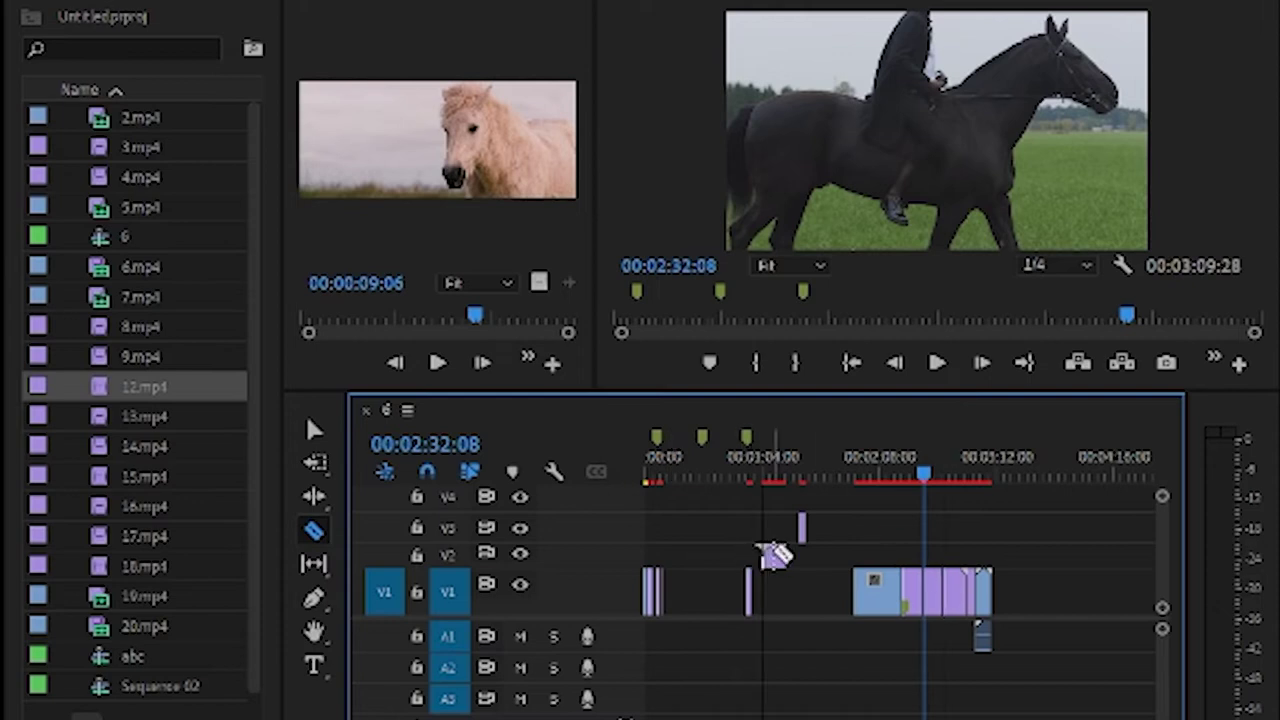
left_click(884, 612)
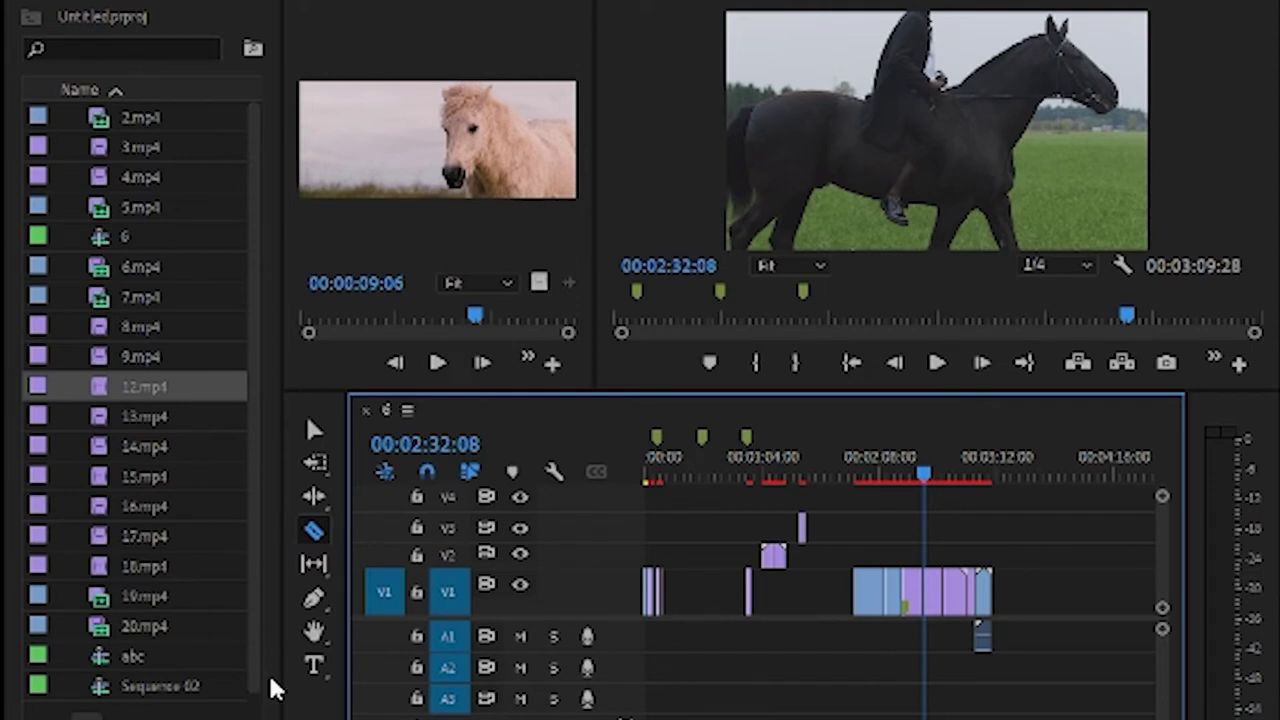
left_click(318, 430)
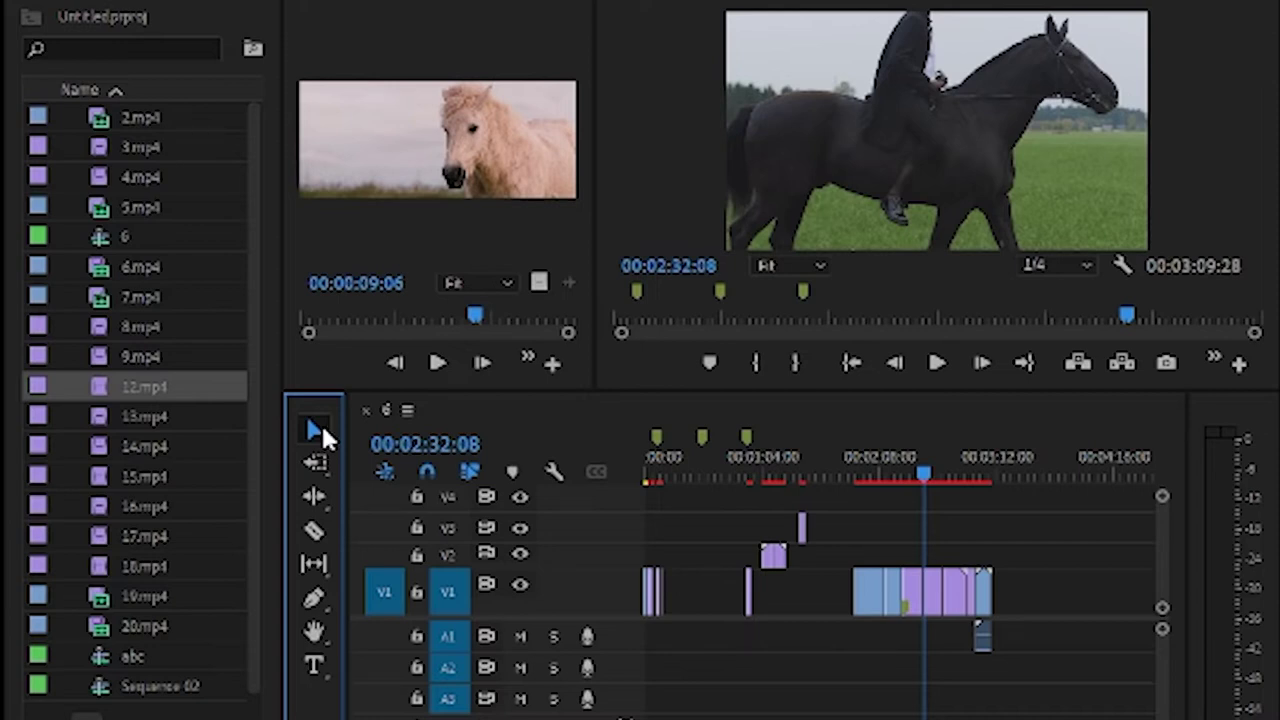
Step: Delete the split clips after about 00:02:00:00 on V1 and A1, and place 5.mp4 on V1 ending at 00:02:32:08
left_click_drag(855, 524, 1015, 658)
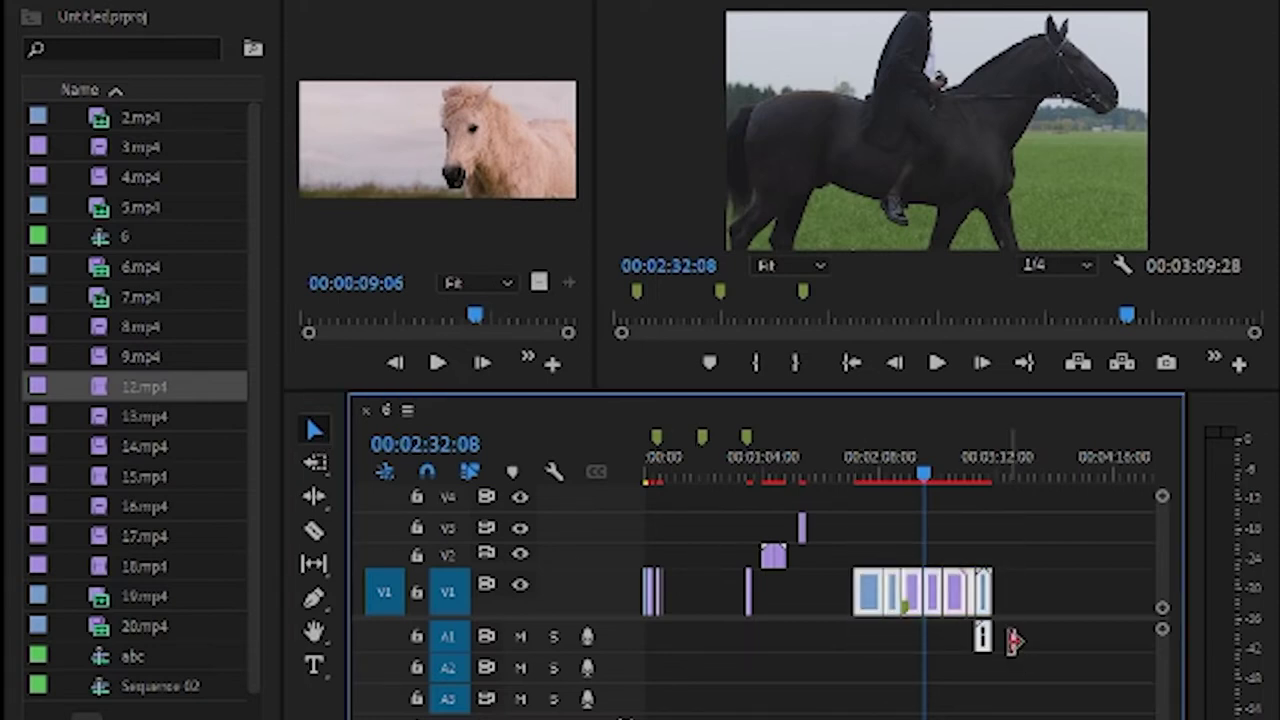
key("Delete")
left_click(132, 538)
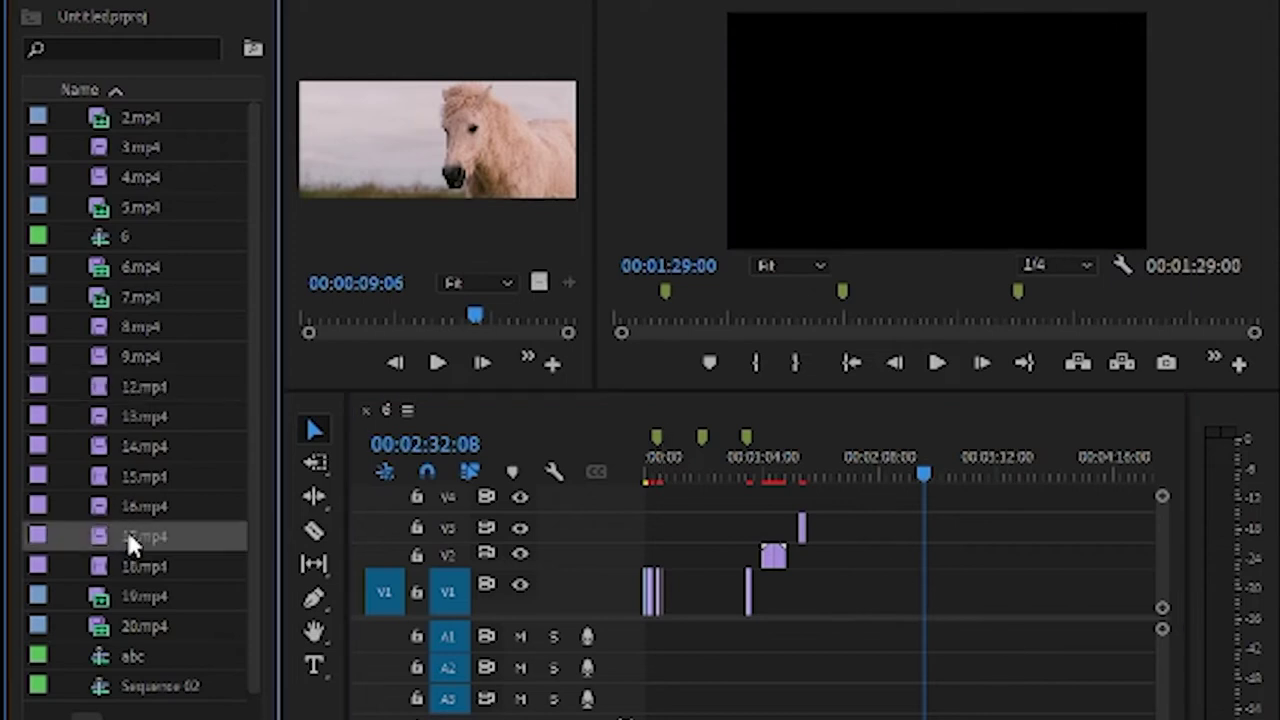
left_click_drag(107, 535, 171, 409)
double_click(112, 207)
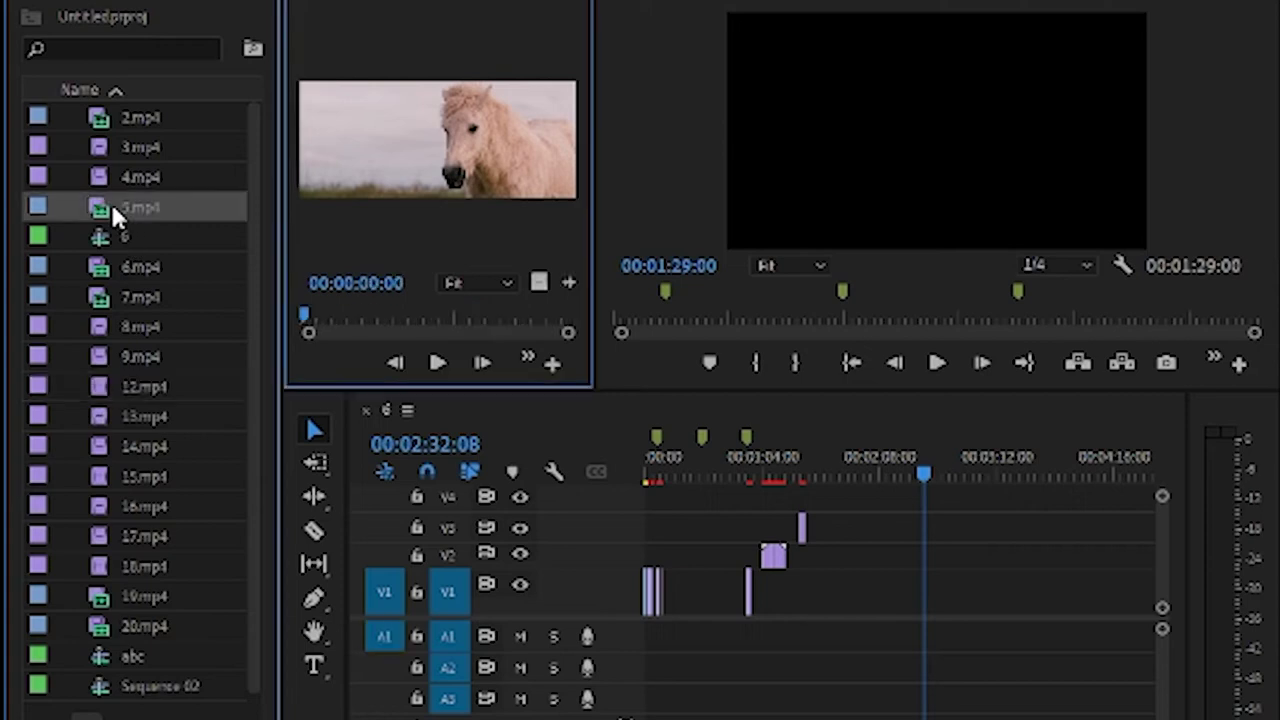
left_click(111, 199)
left_click_drag(797, 489, 915, 598)
left_click_drag(140, 177, 970, 594)
key("Delete")
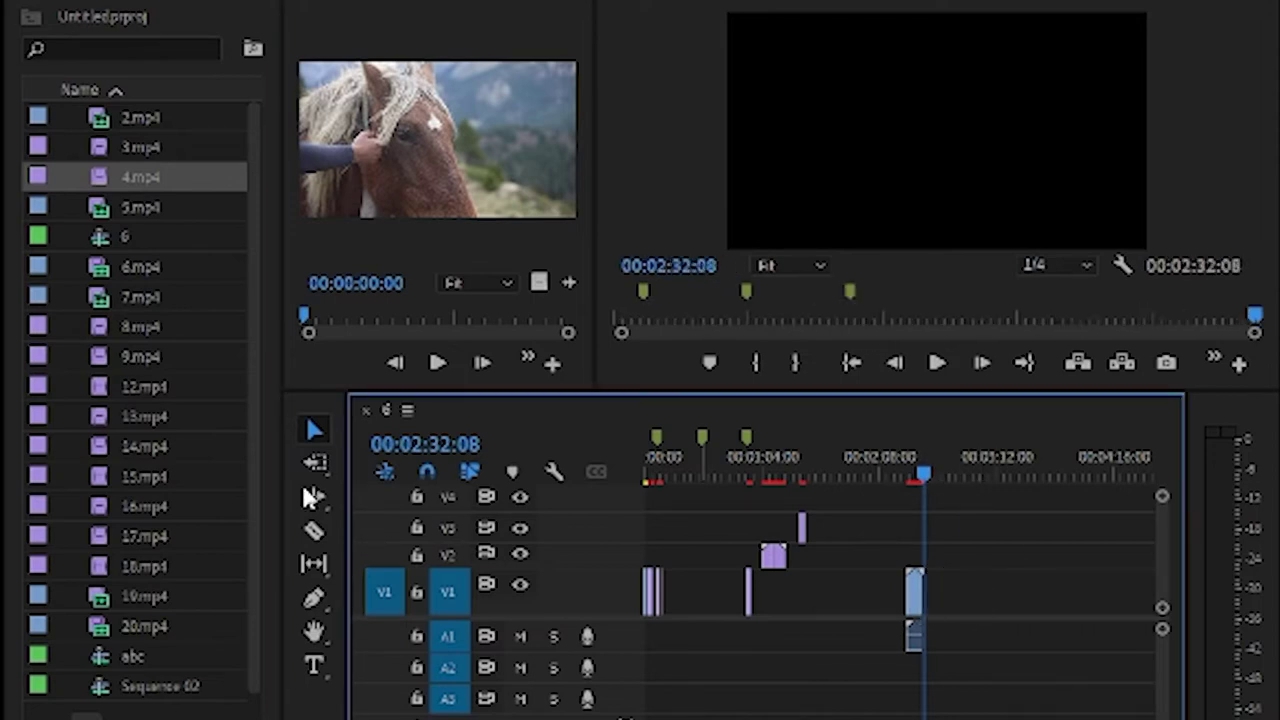
Step: Show the project clips as thumbnails and place 3.mp4 on V1 directly after 5.mp4, starting at 00:02:32:08
left_click(143, 470)
left_click(127, 387)
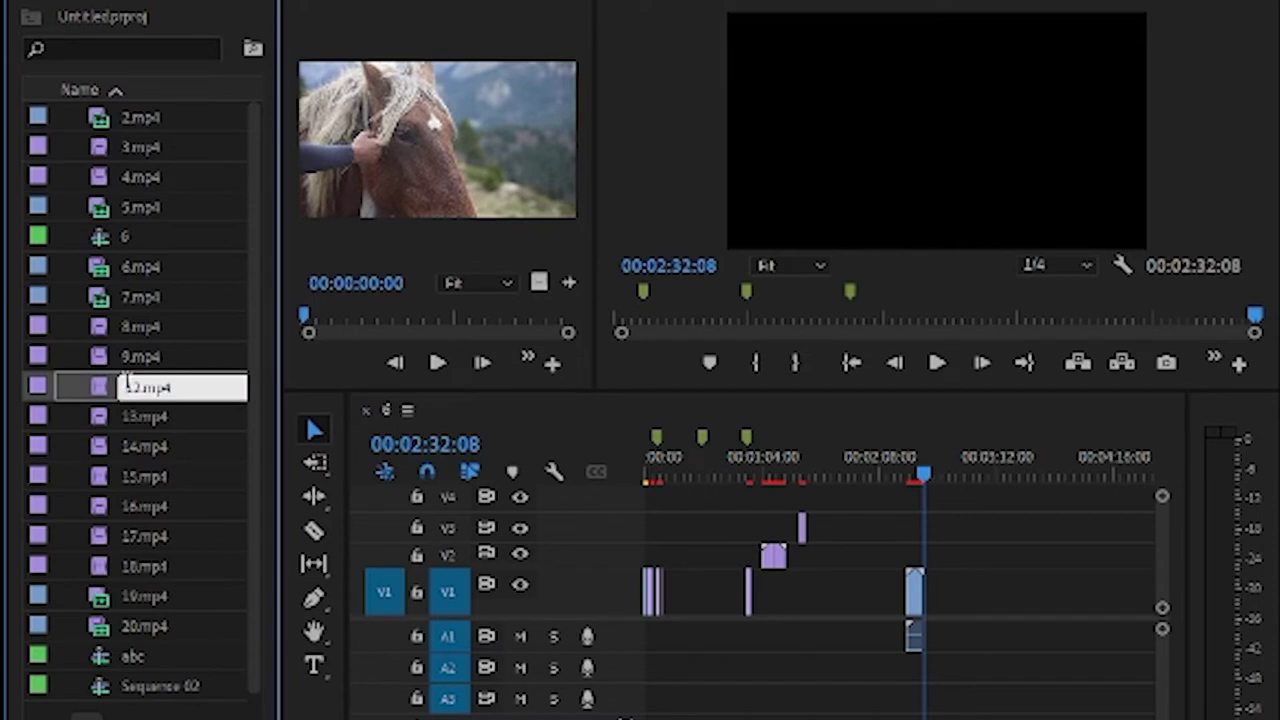
left_click(77, 714)
scroll(150, 450, "down", 5)
scroll(143, 346, "up", 5)
left_click_drag(140, 150, 9, 529)
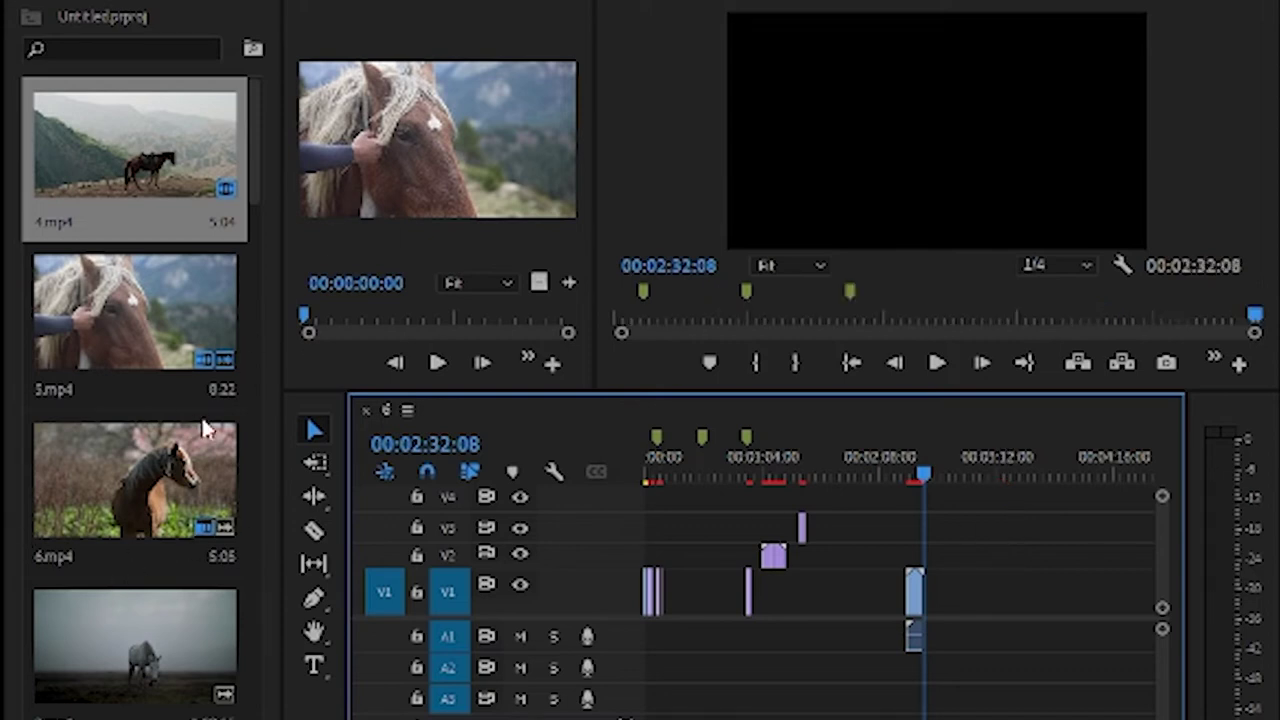
scroll(150, 560, "down", 2)
double_click(123, 620)
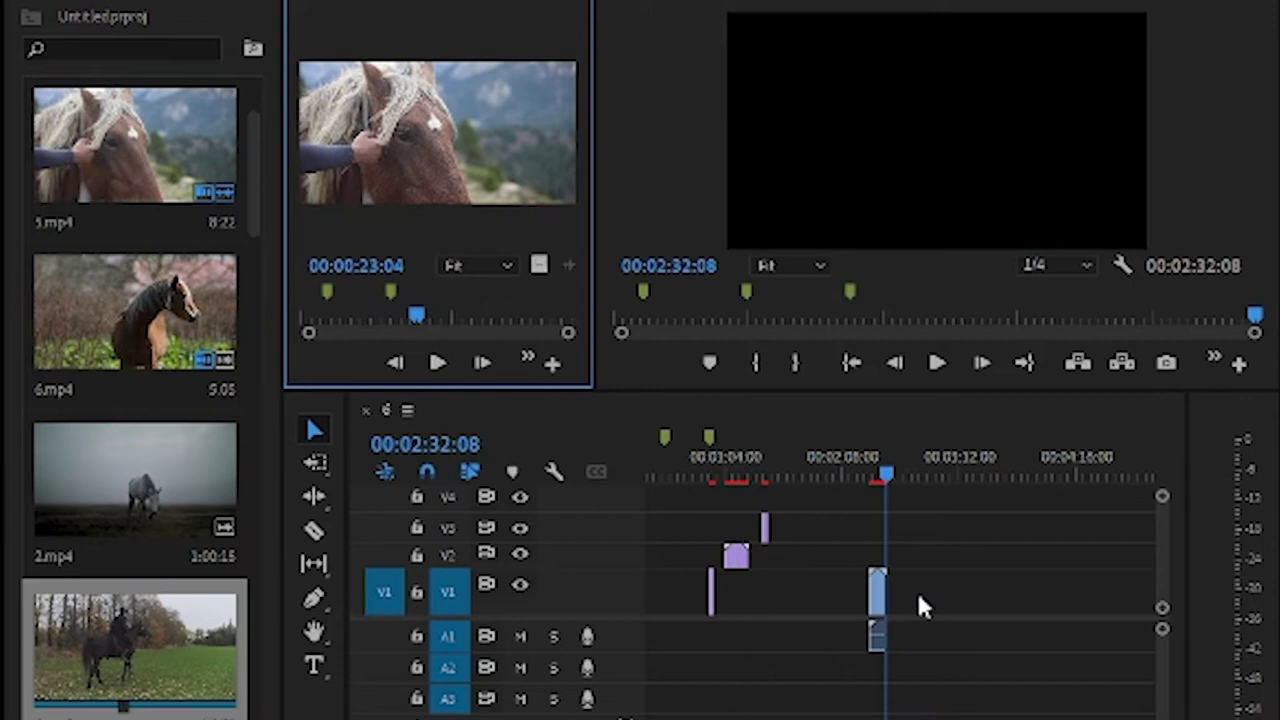
left_click(104, 642)
left_click_drag(97, 626, 895, 612)
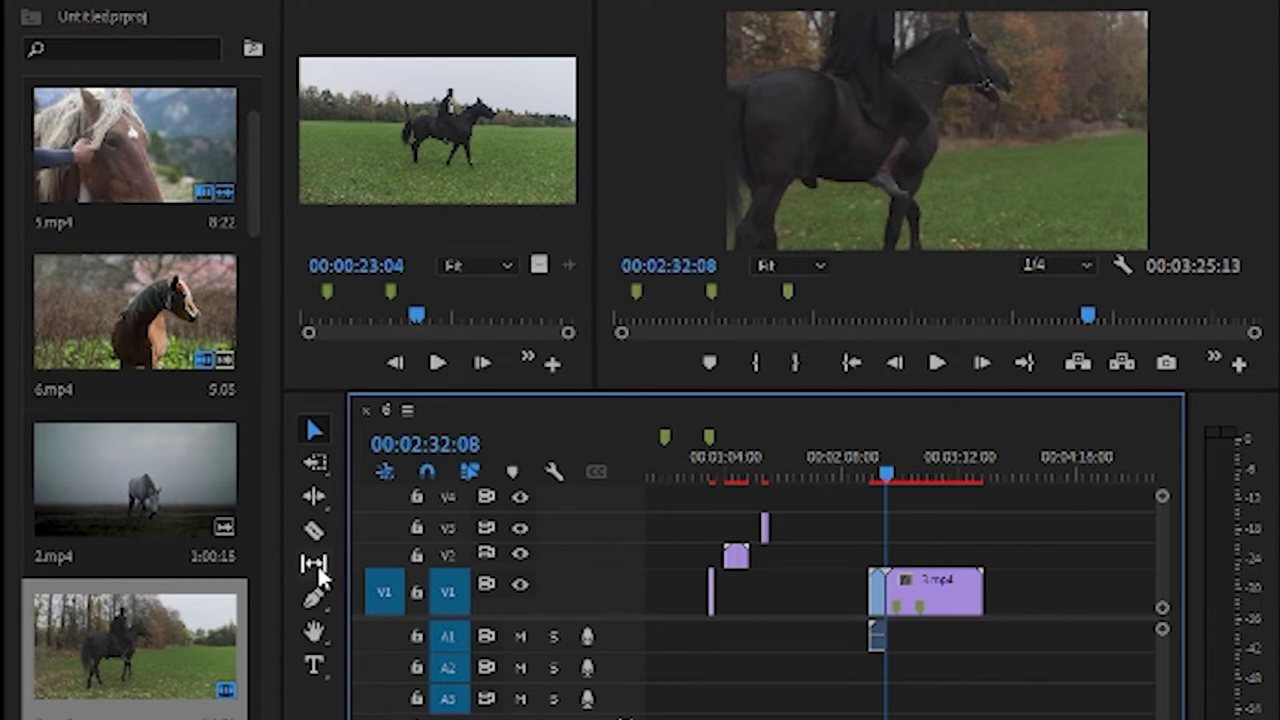
Step: Put the playhead at 00:02:47:27 and try to shift 3.mp4 later on V1 with the Slide tool
left_click(315, 563)
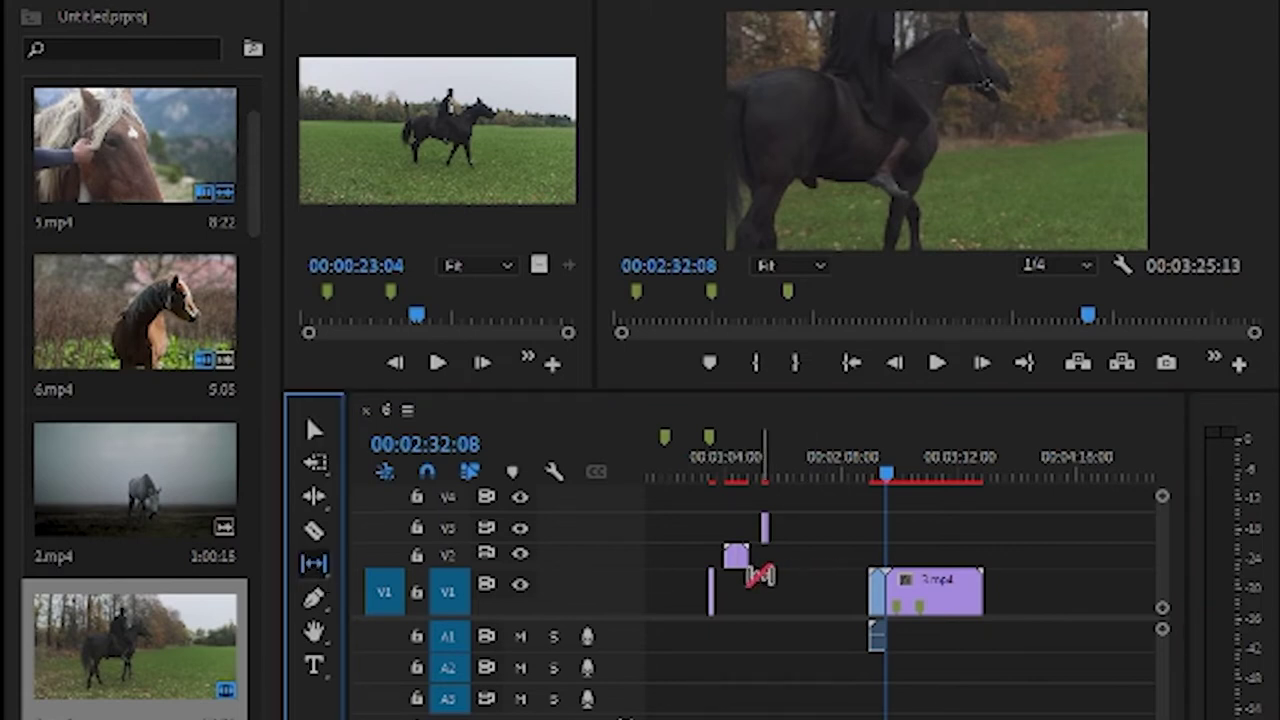
left_click(313, 496)
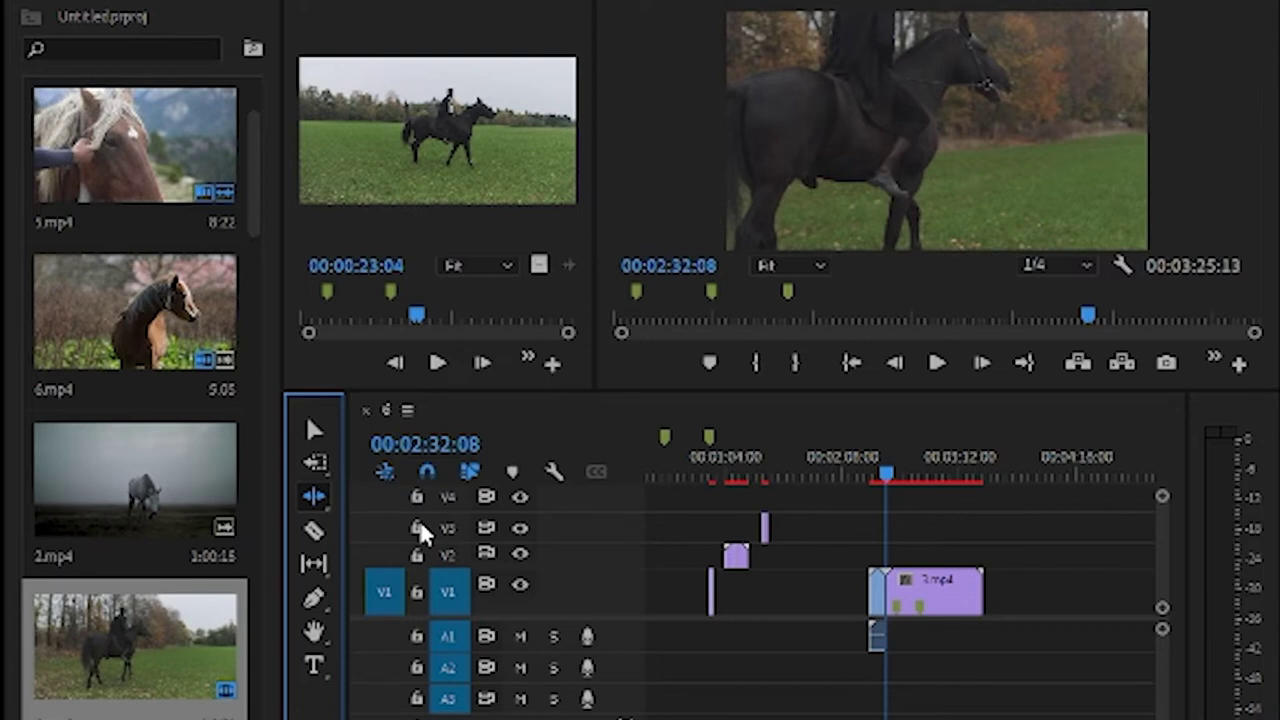
key("n")
left_click(315, 566)
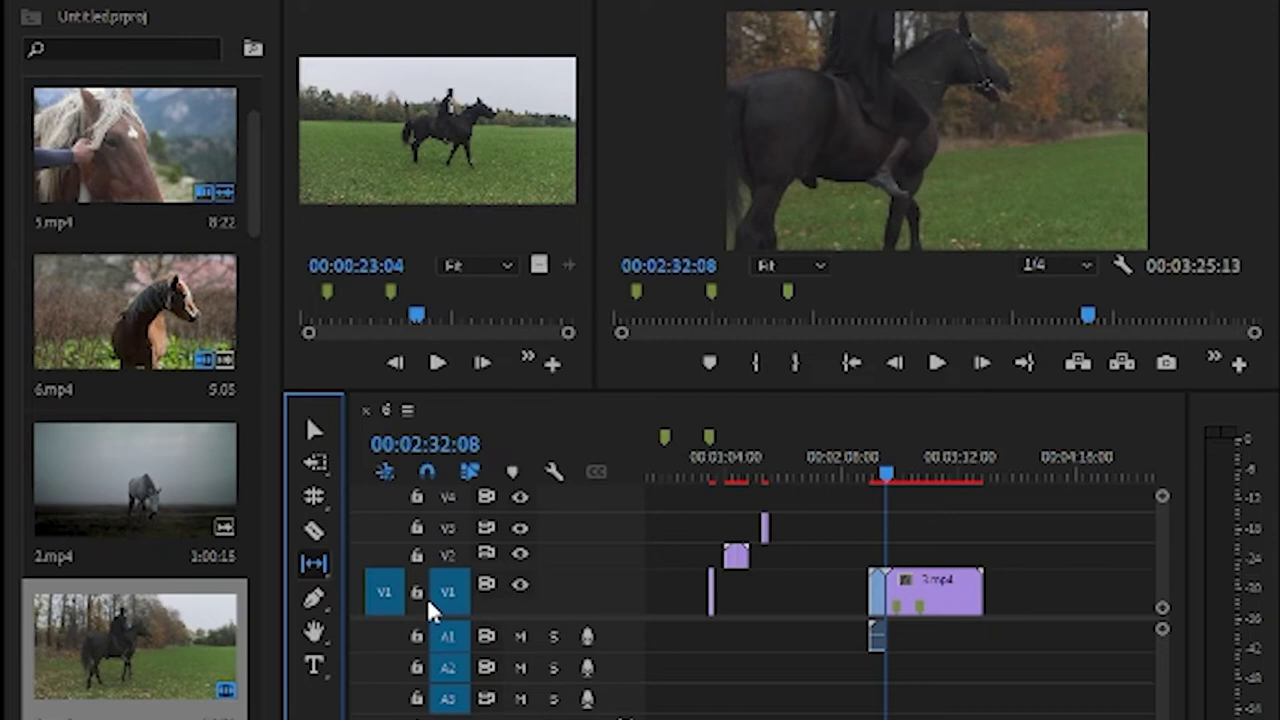
key("u")
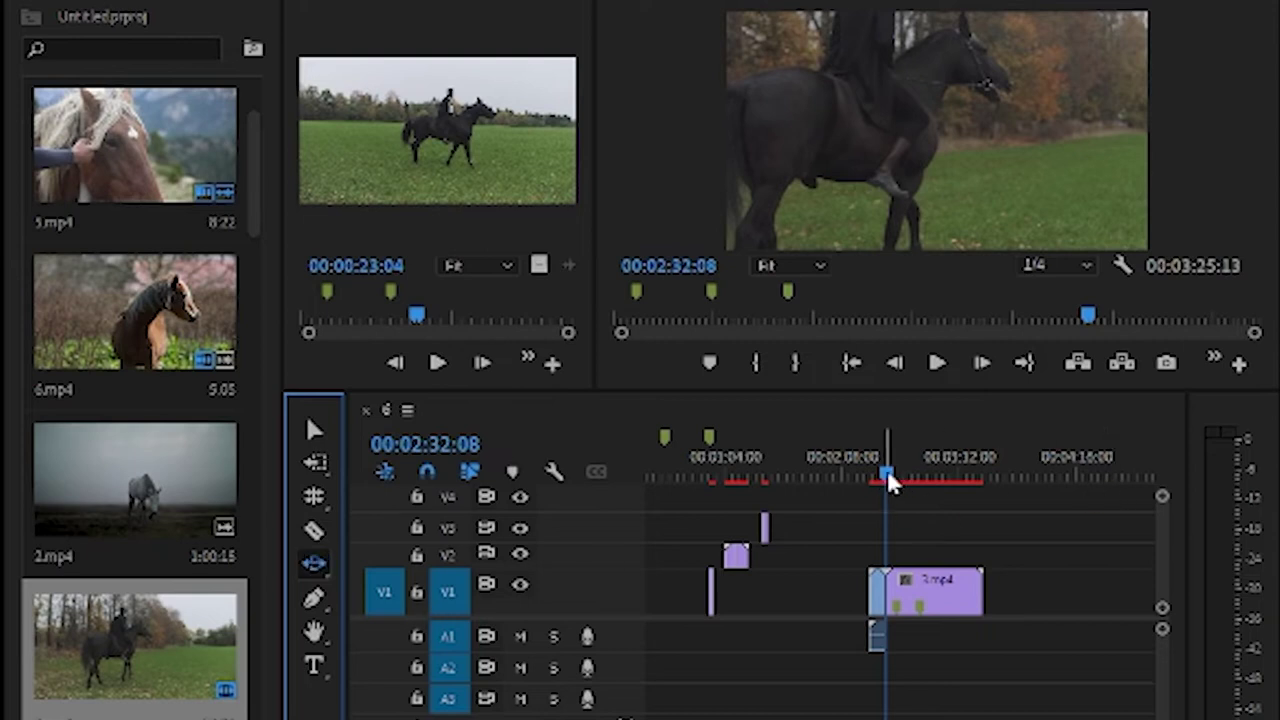
left_click_drag(887, 469, 915, 469)
left_click(945, 598)
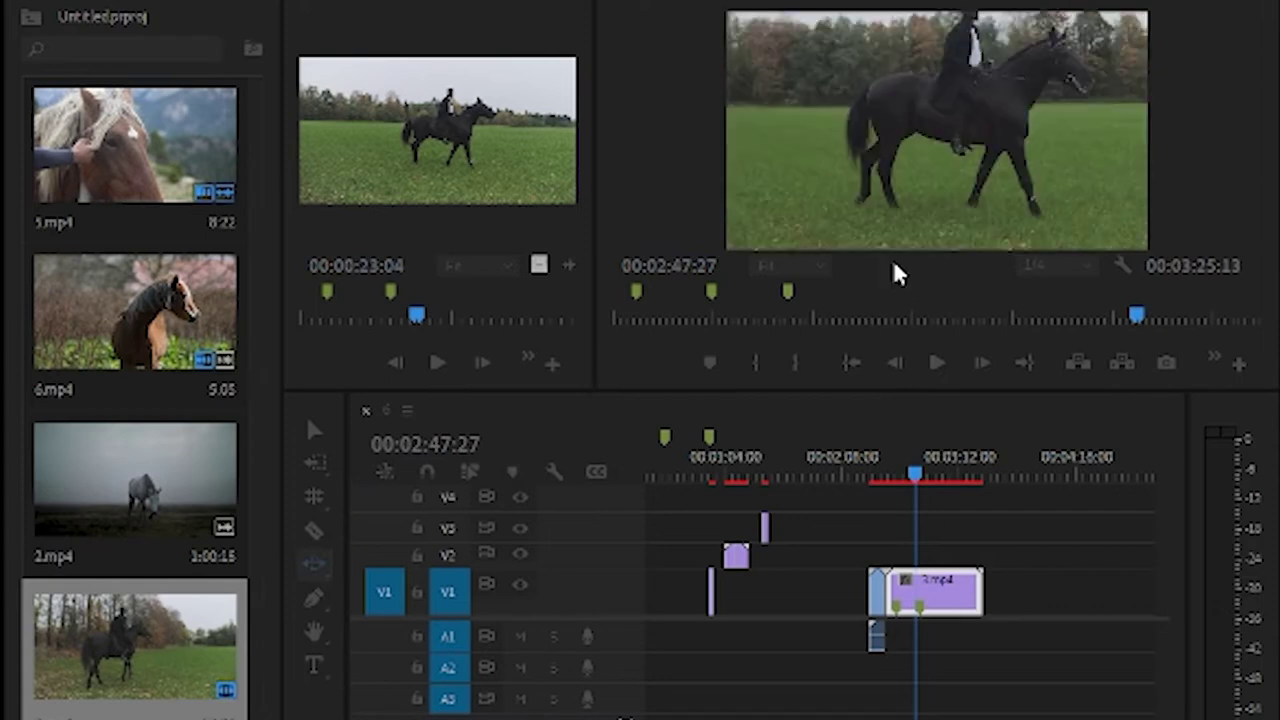
left_click(409, 404)
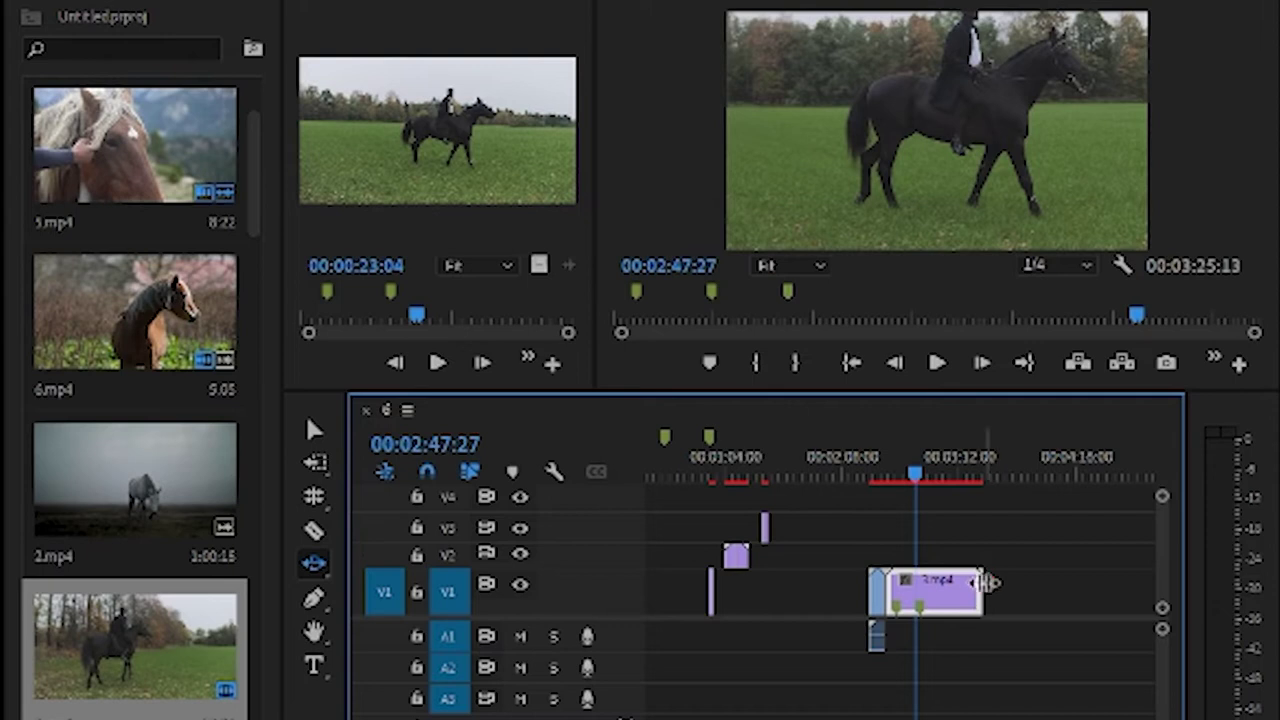
left_click_drag(990, 582, 1049, 583)
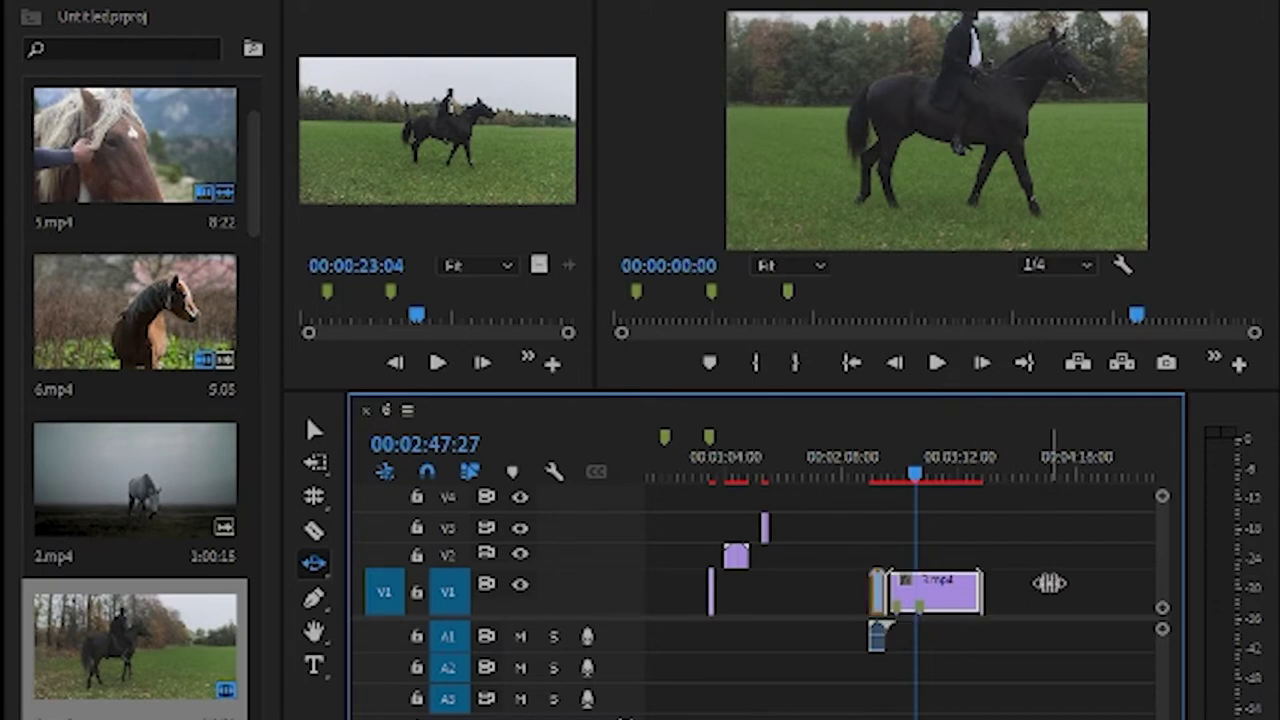
key("v")
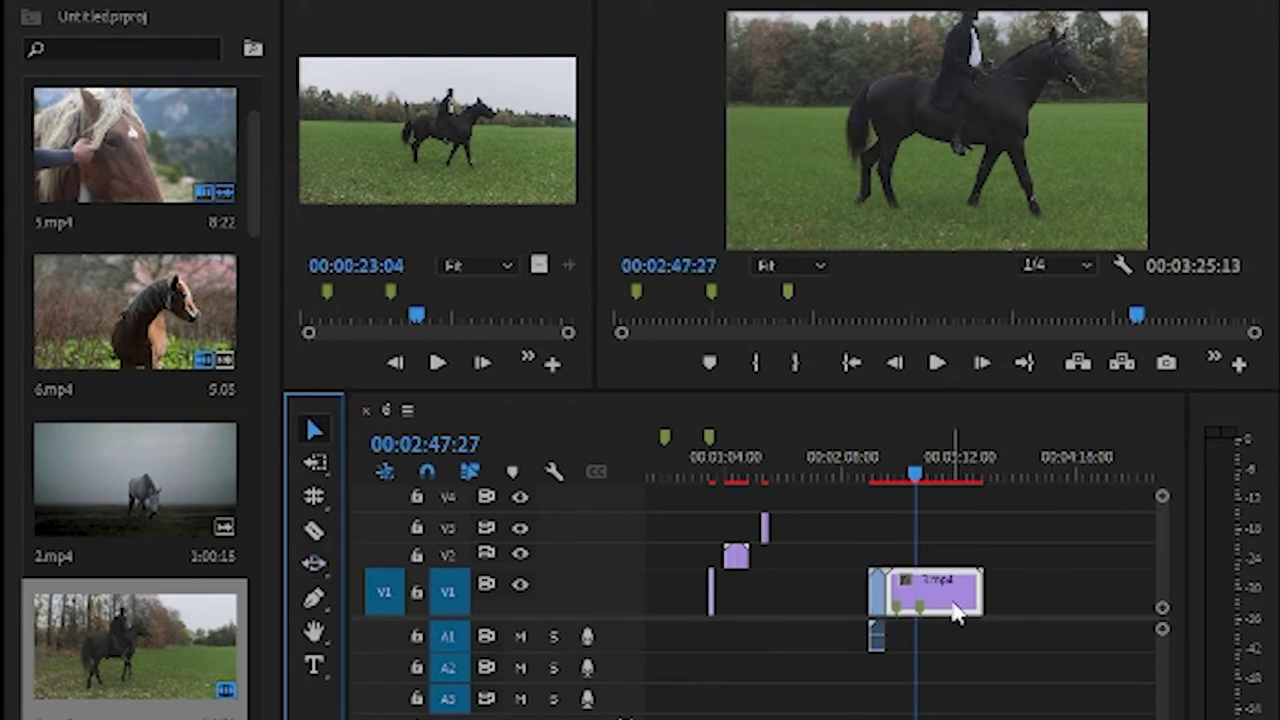
Step: Move 3.mp4 away from 5.mp4, then use the Slide tool to set its start at about 00:03:08:29
left_click_drag(955, 614, 1042, 614)
left_click(314, 563)
left_click_drag(972, 586, 934, 584)
left_click_drag(1025, 588, 1034, 585)
left_click_drag(931, 590, 960, 590)
Step: Try the Slip tool around the gap between 5.mp4 and 3.mp4, and jump the playhead to the start of 3.mp4 at 00:03:08:29
left_click(314, 564)
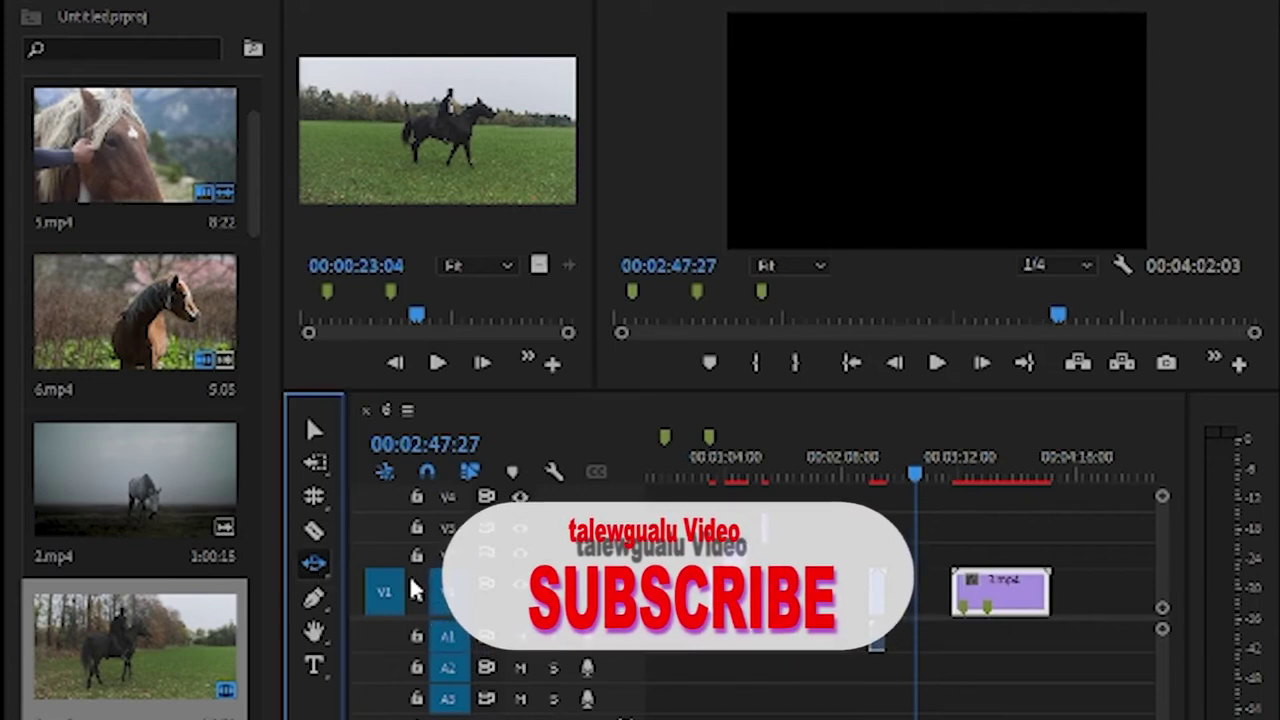
key("r")
left_click(935, 590)
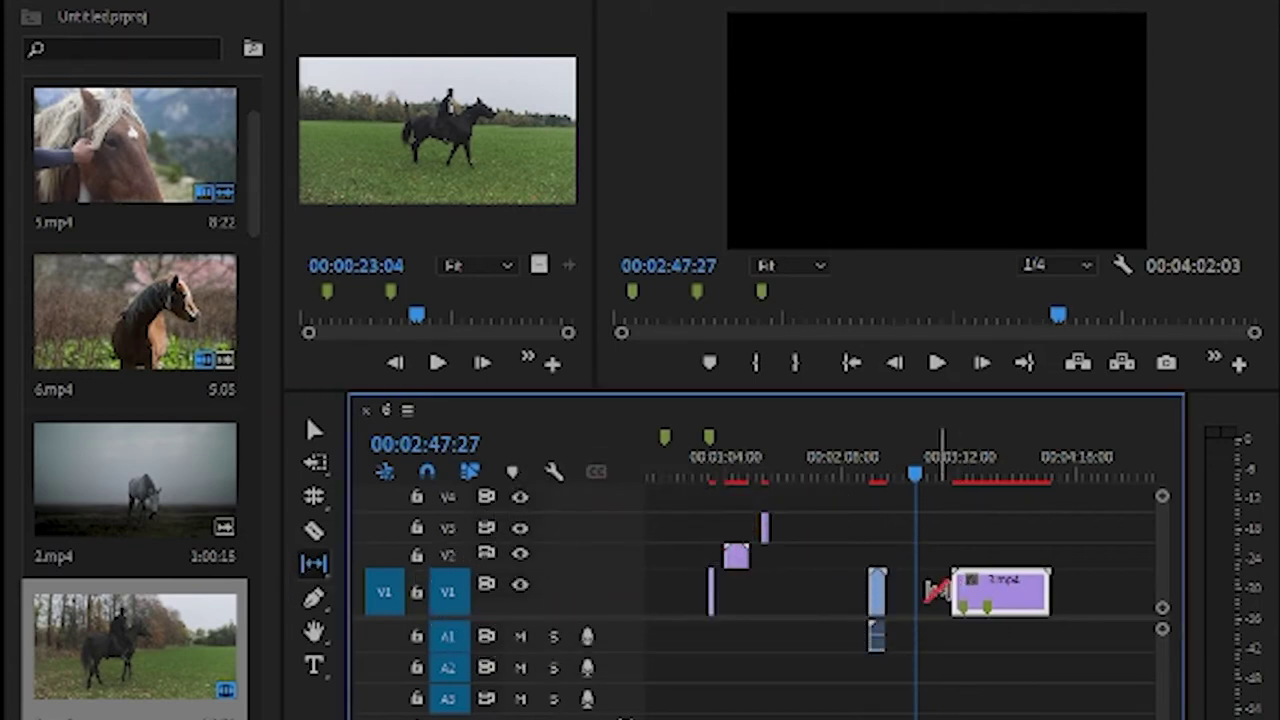
left_click_drag(935, 590, 872, 590)
left_click(912, 468)
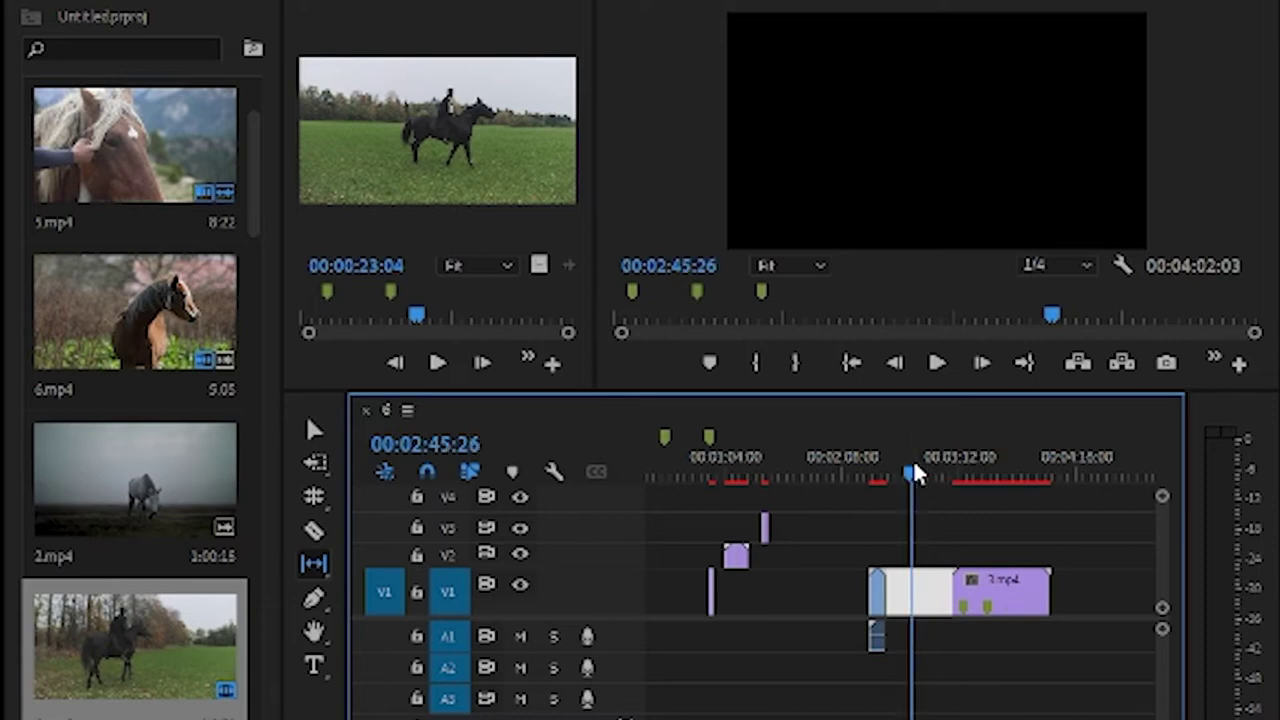
key("Down")
key("ctrl+z")
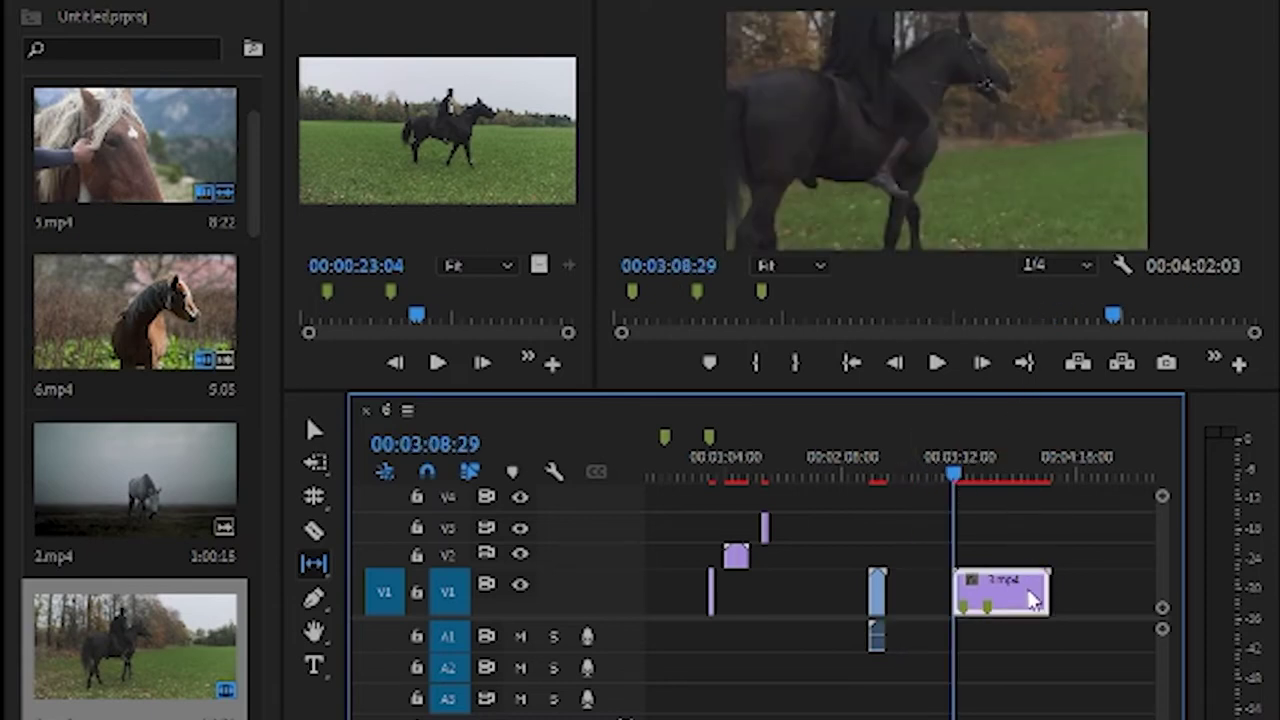
left_click_drag(955, 598, 872, 598)
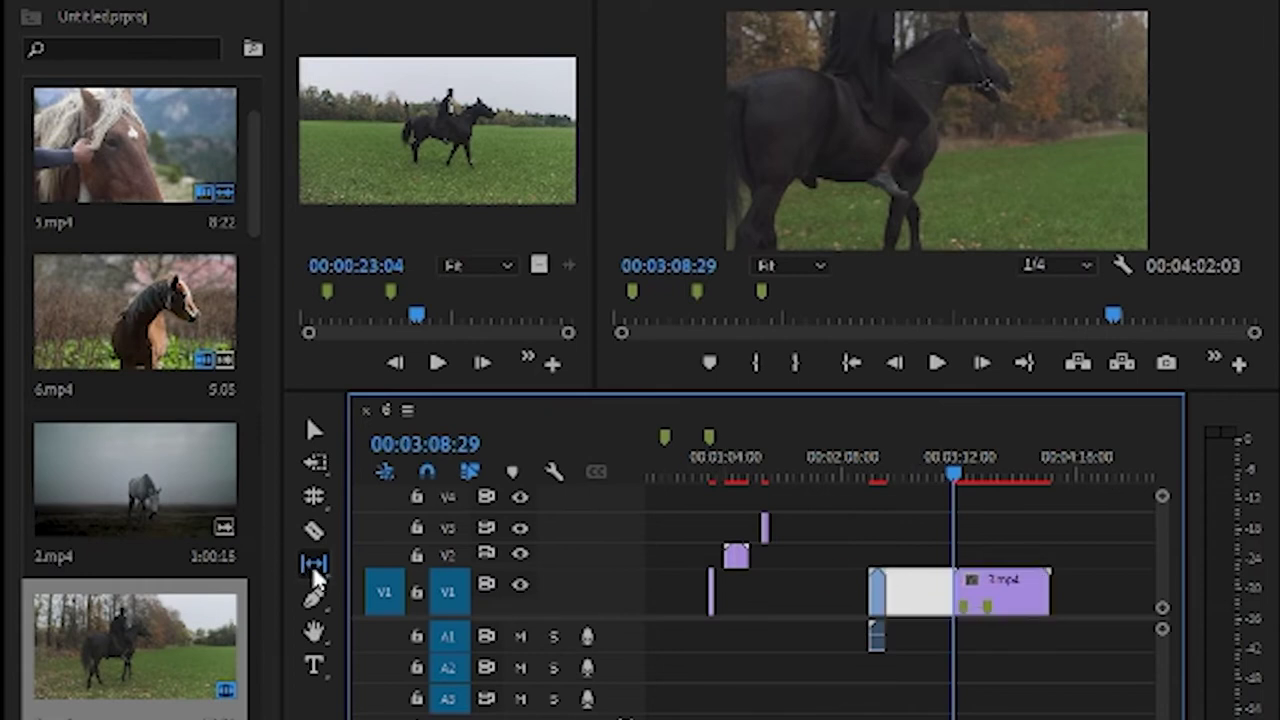
Step: With the Slide tool, shift 5.mp4 about 12 seconds later on V1 and shift 3.mp4 earlier so it ends at 00:03:43:17
key("u")
key("ctrl+z")
left_click_drag(946, 591, 1036, 588)
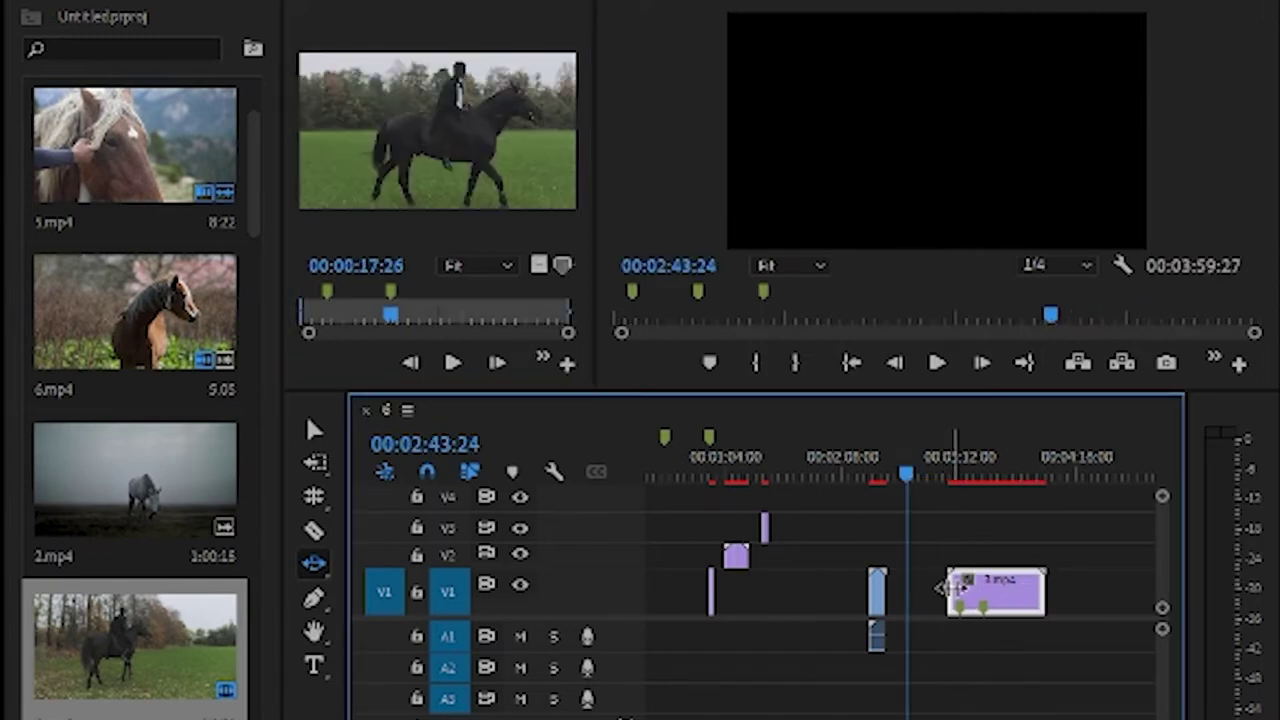
left_click_drag(943, 591, 884, 584)
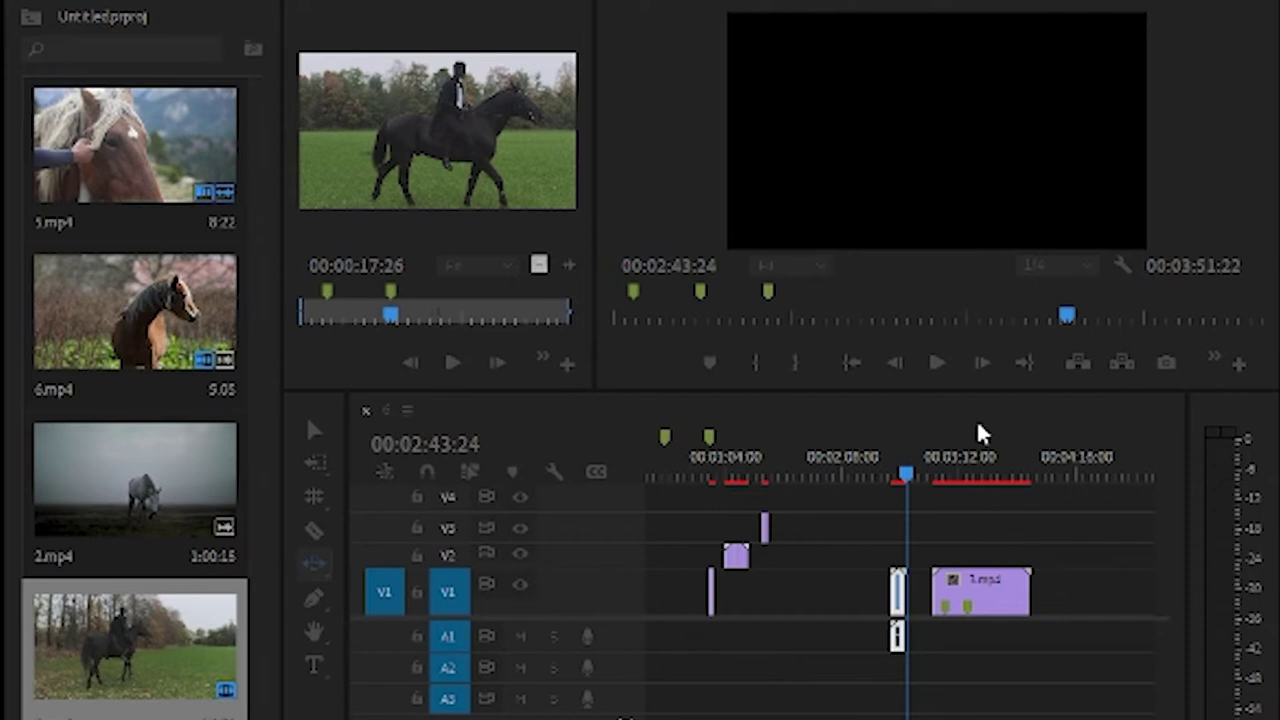
left_click(323, 568)
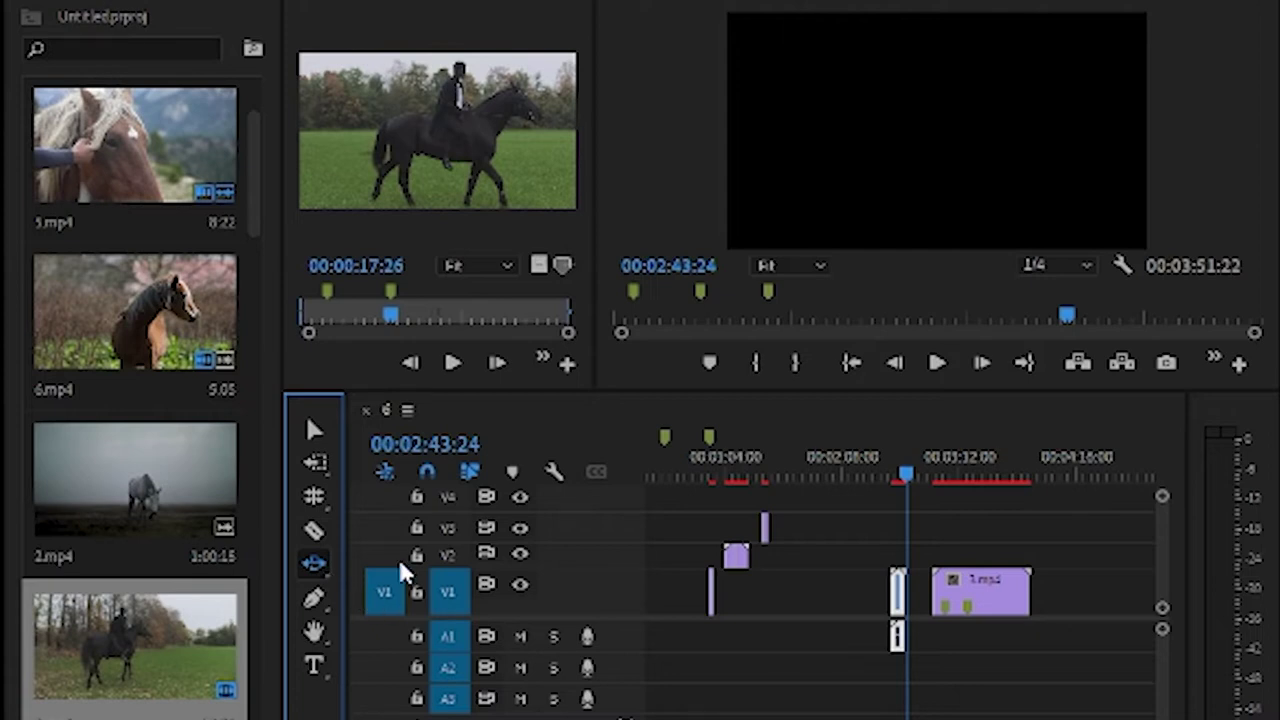
left_click(886, 591)
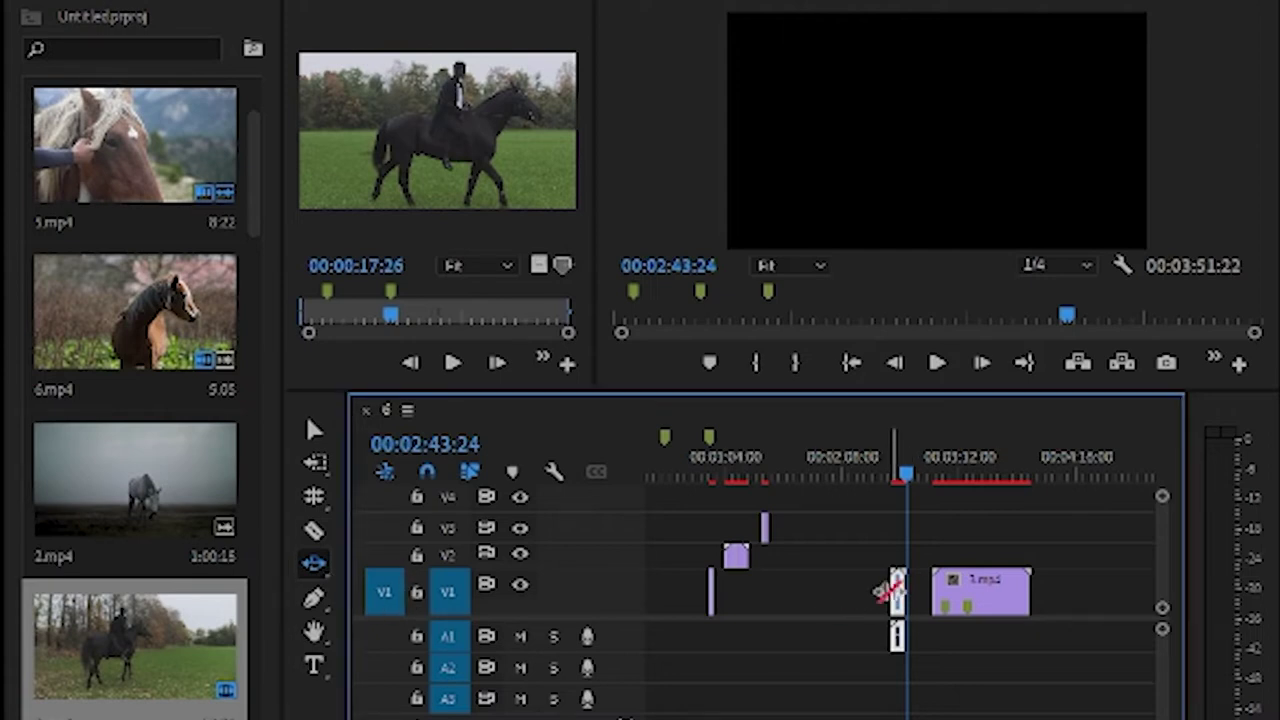
left_click(875, 591)
left_click_drag(932, 589, 921, 590)
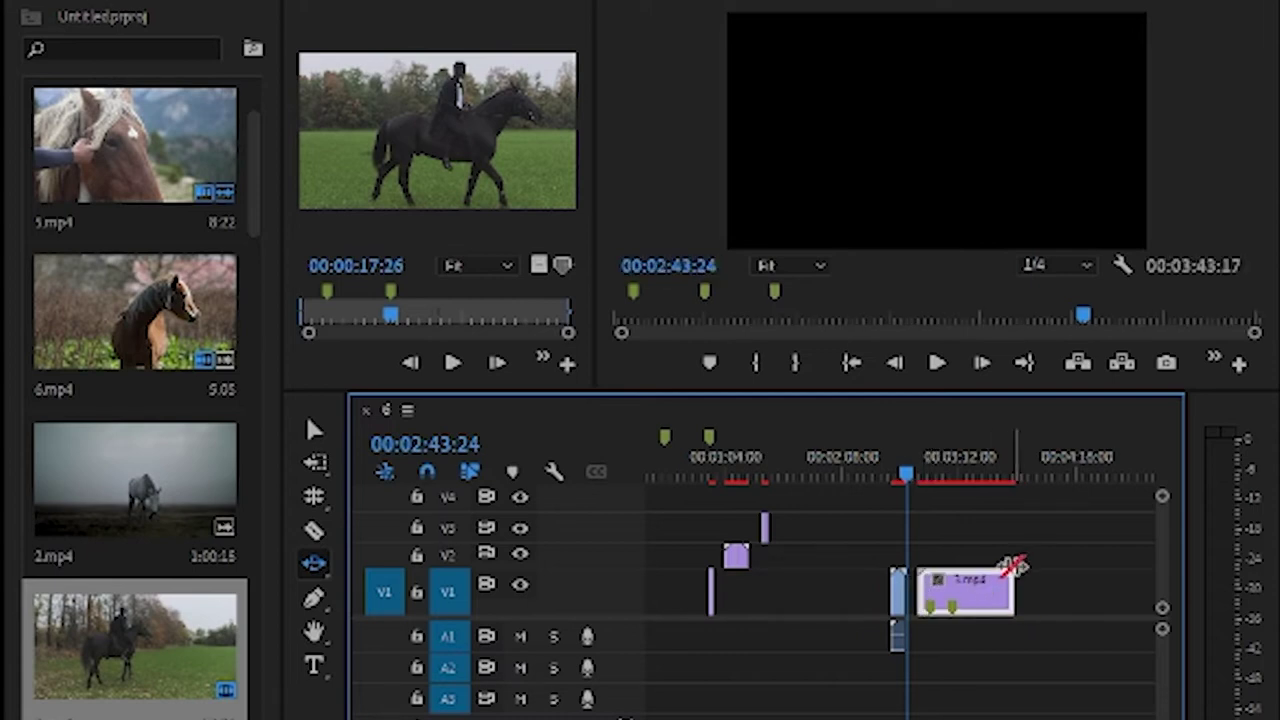
key("shift+2")
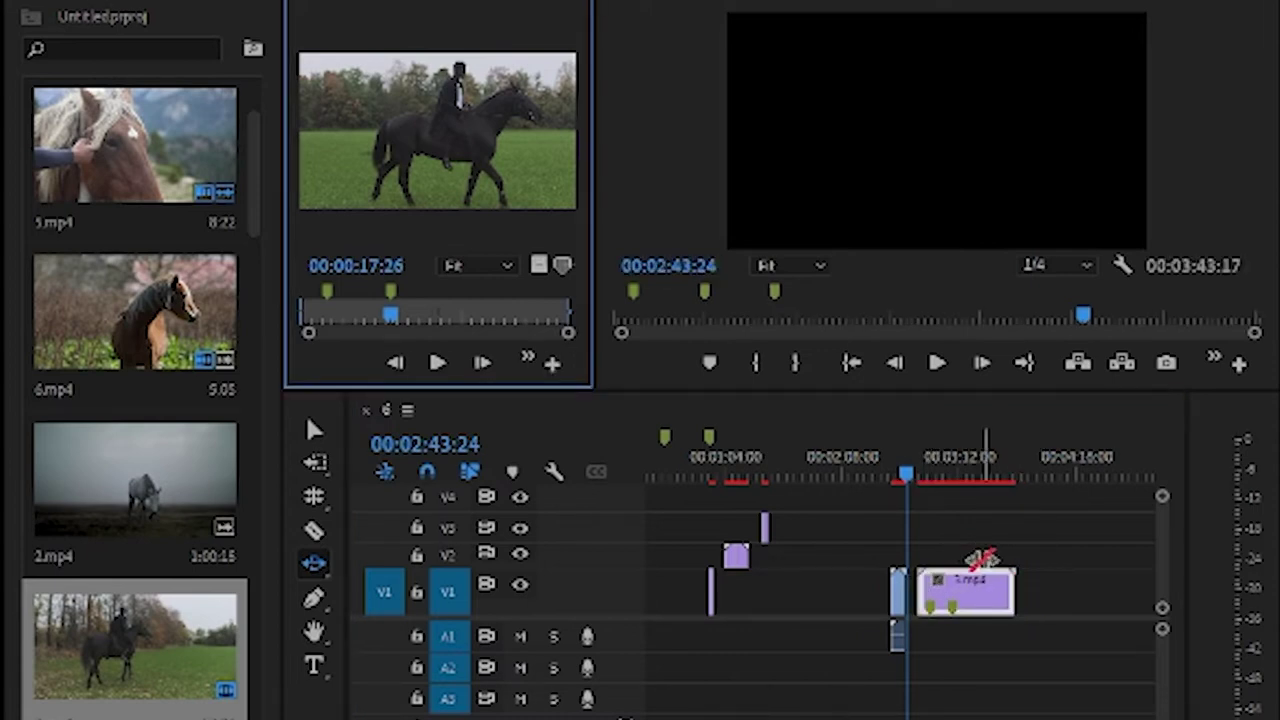
key("shift+3")
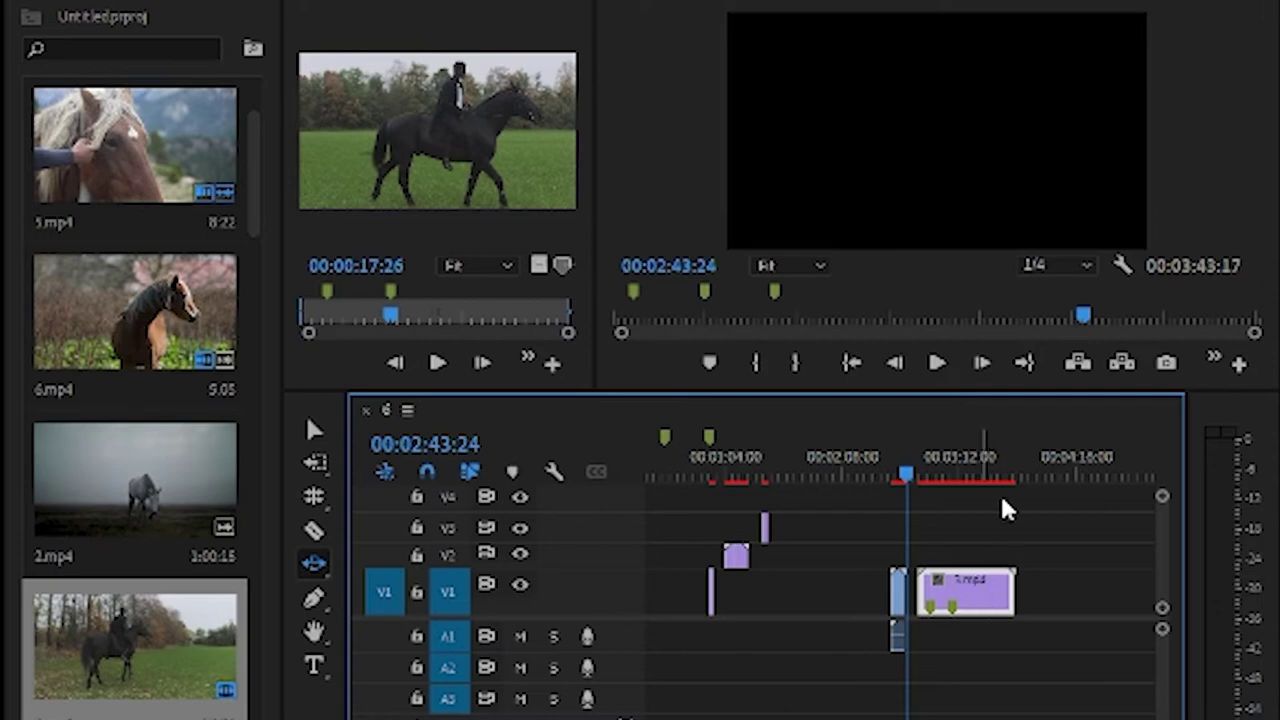
key("Return")
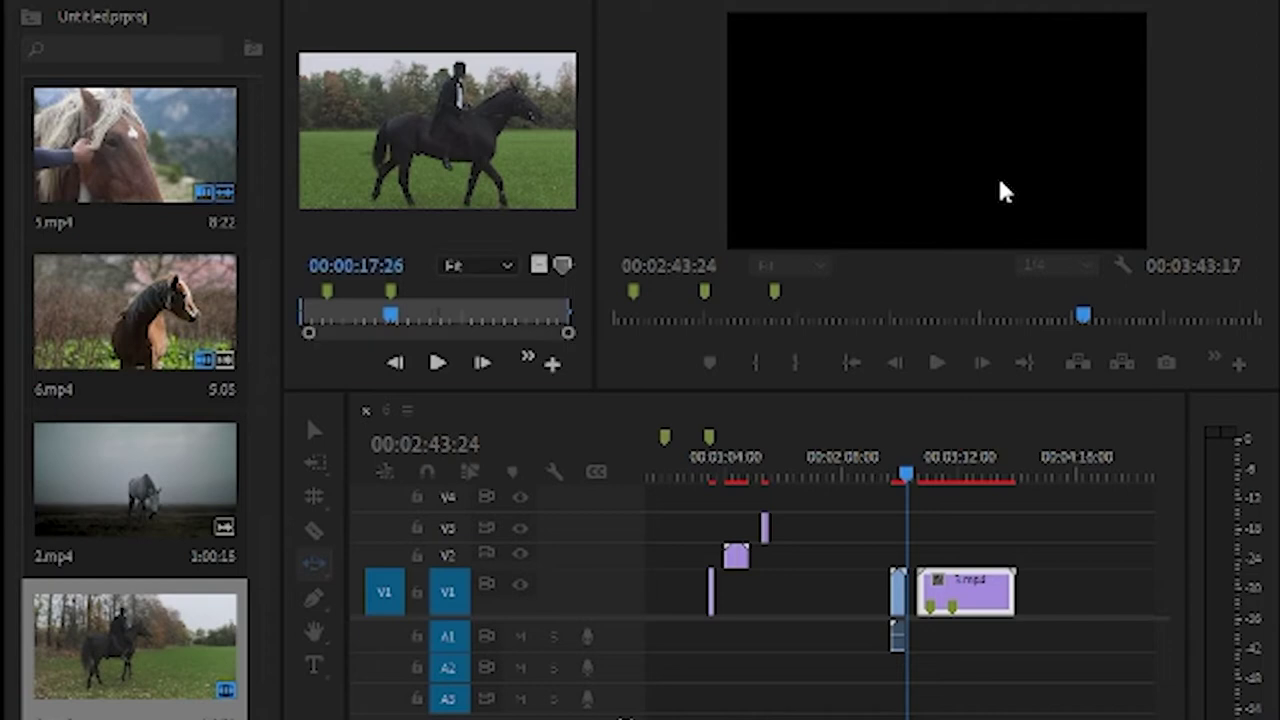
Step: Slide 5.mp4 about 6 seconds earlier on V1 with the Slide tool
left_click(970, 468)
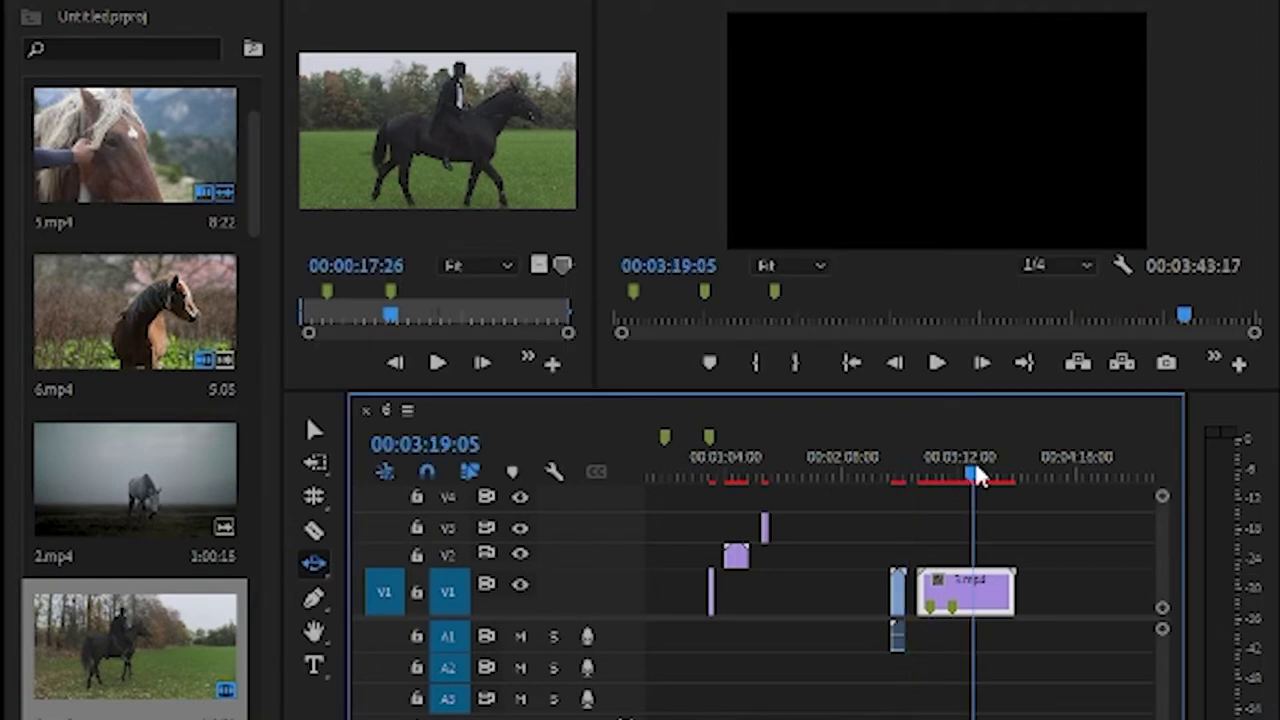
left_click(886, 465)
left_click_drag(886, 591, 874, 591)
Step: Play 5.mp4 on V1, and slow the clip down so it lasts about 10 seconds
left_click(887, 465)
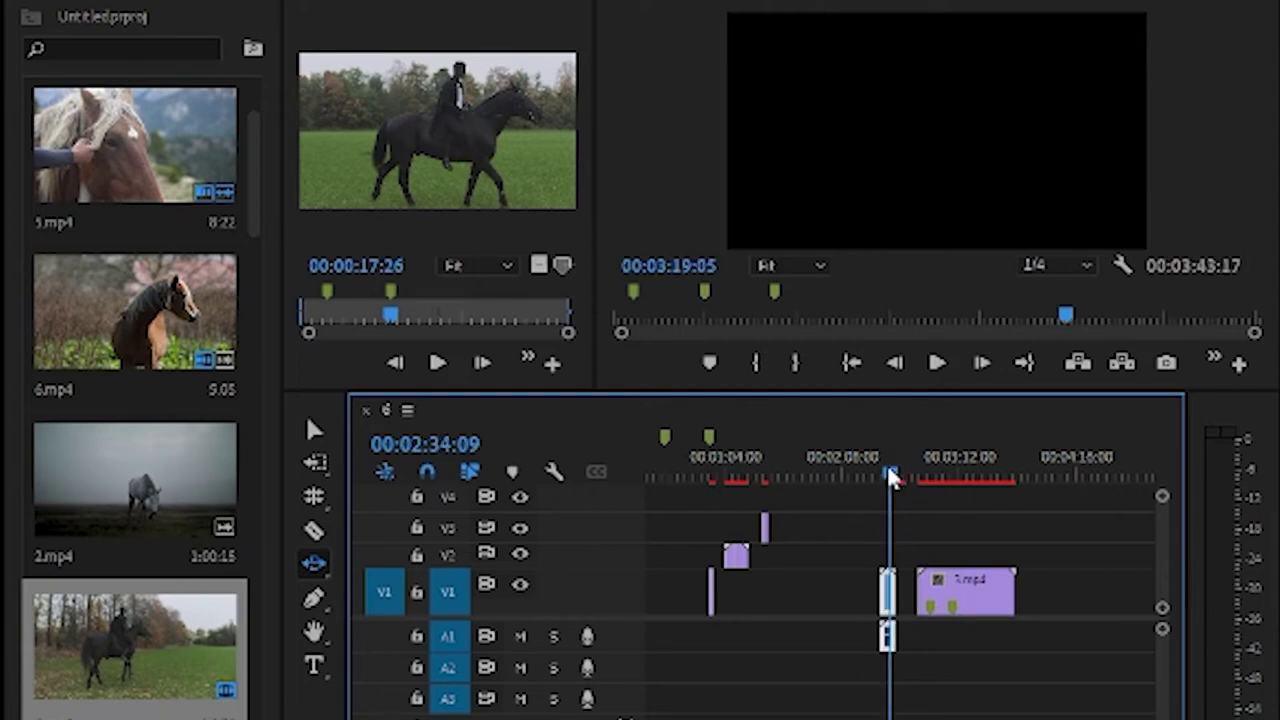
left_click(859, 466)
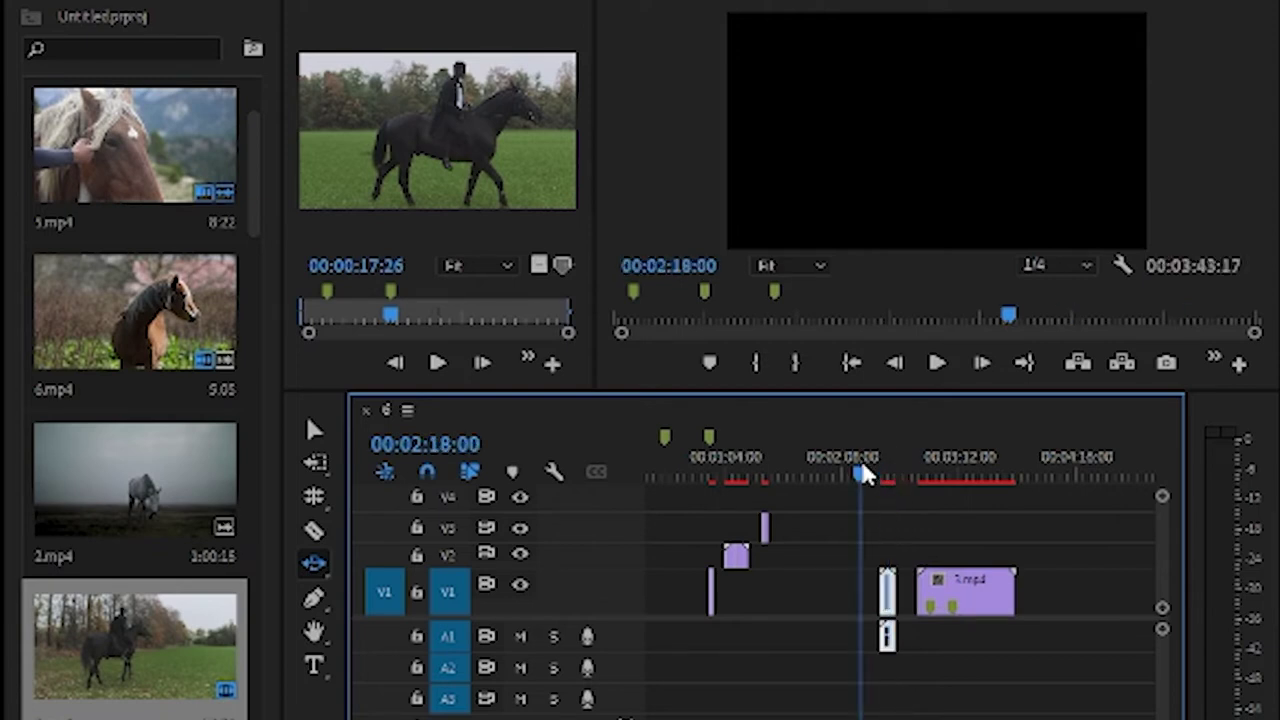
left_click_drag(859, 466, 889, 467)
key("space")
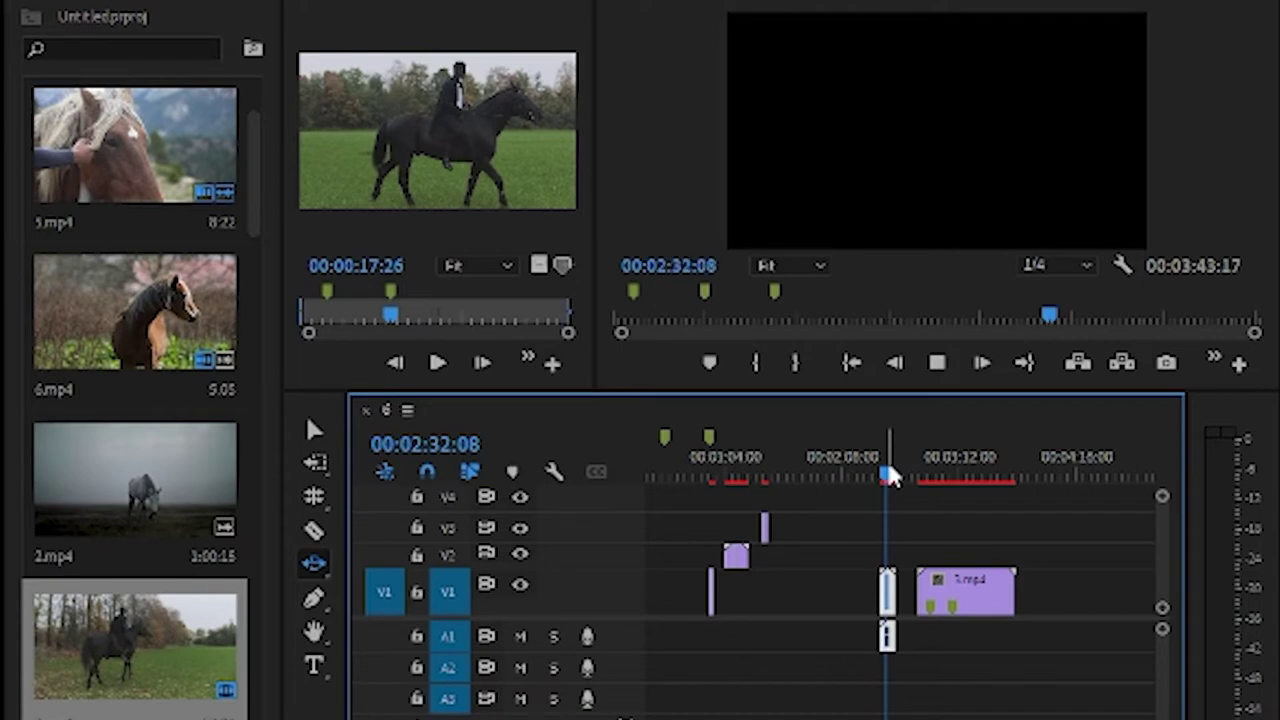
key("space")
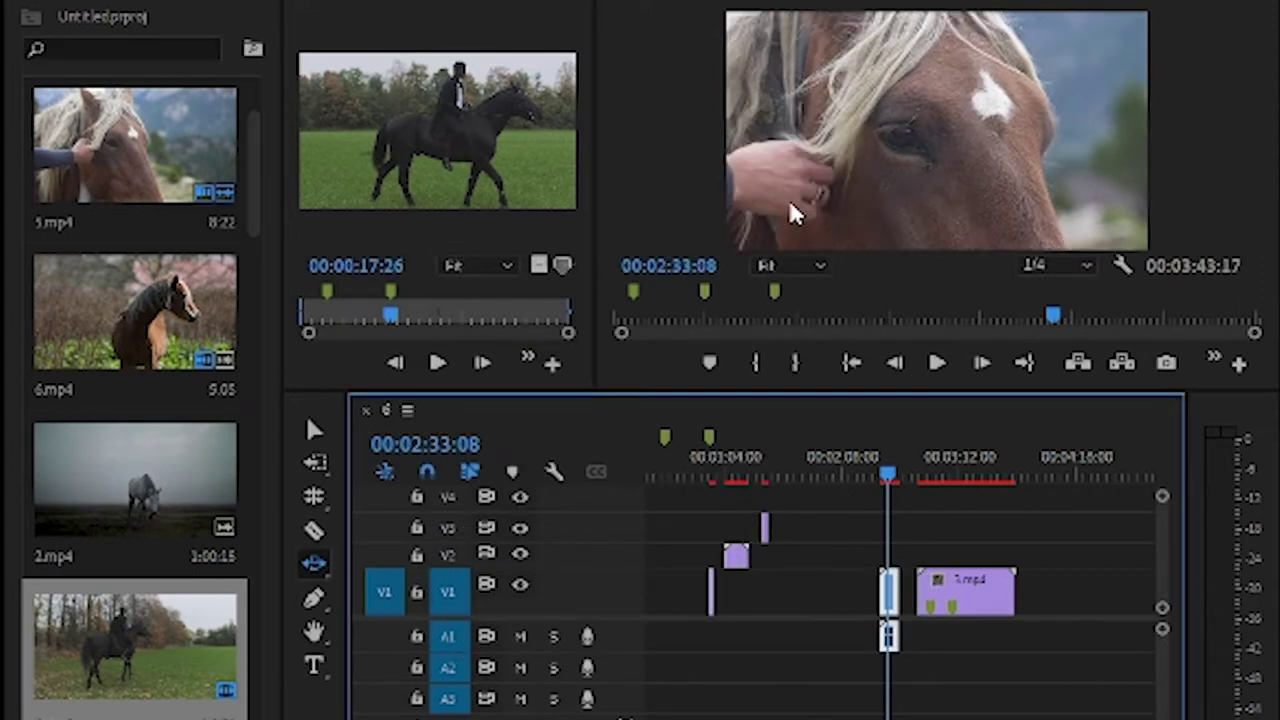
Step: Play the slowed 5.mp4 on V1 from just before its start
left_click(878, 474)
key("space")
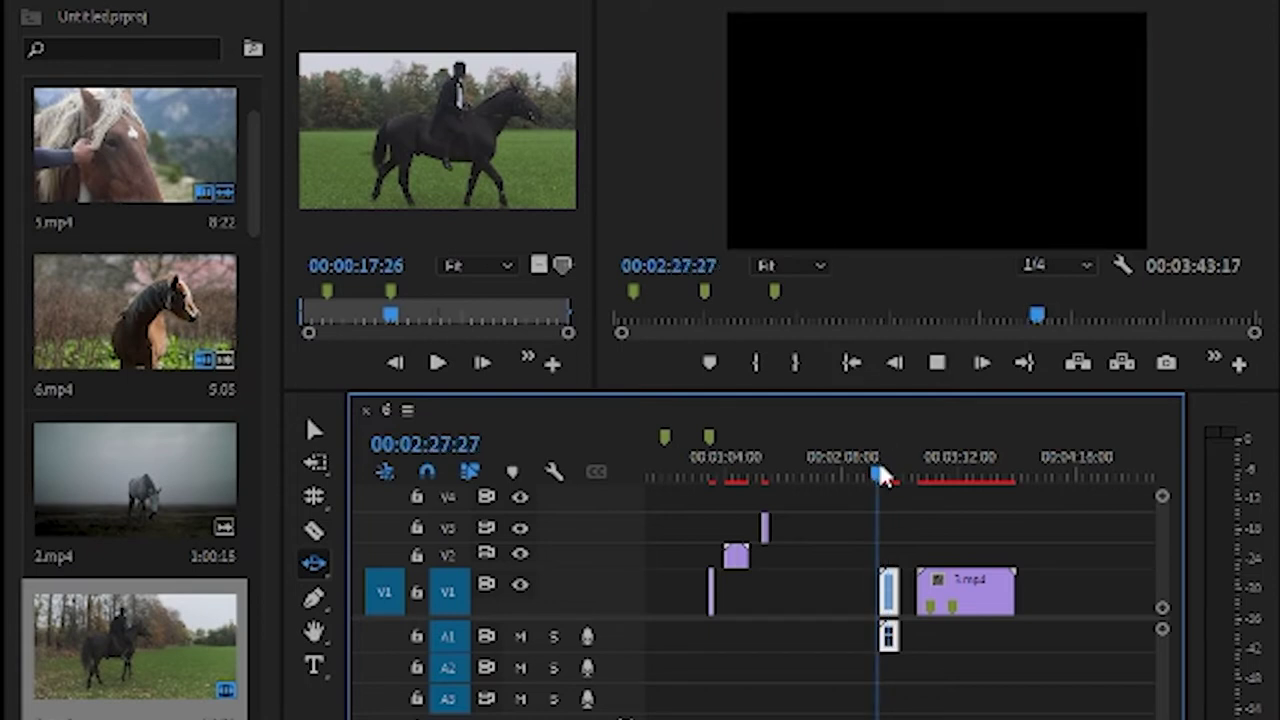
key("space")
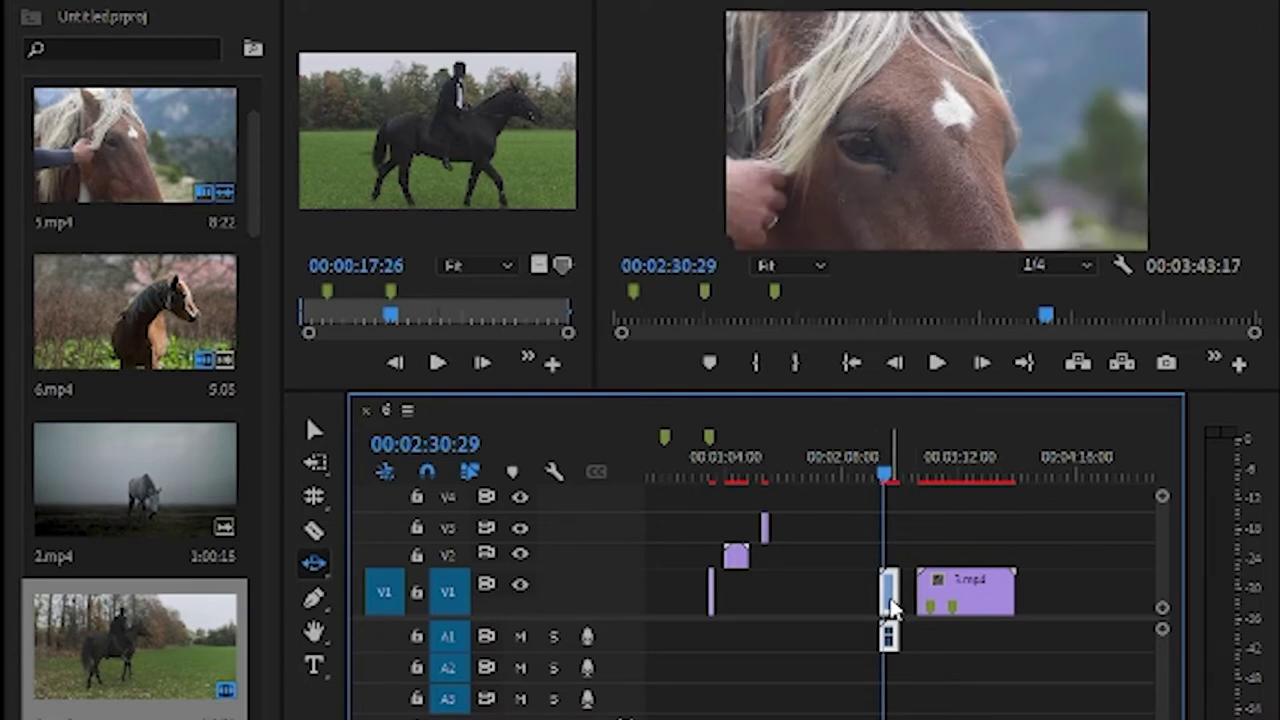
Step: Speed up 5.mp4 on V1 so it lasts about 4 seconds, and play it from just before its start
key("ctrl+m")
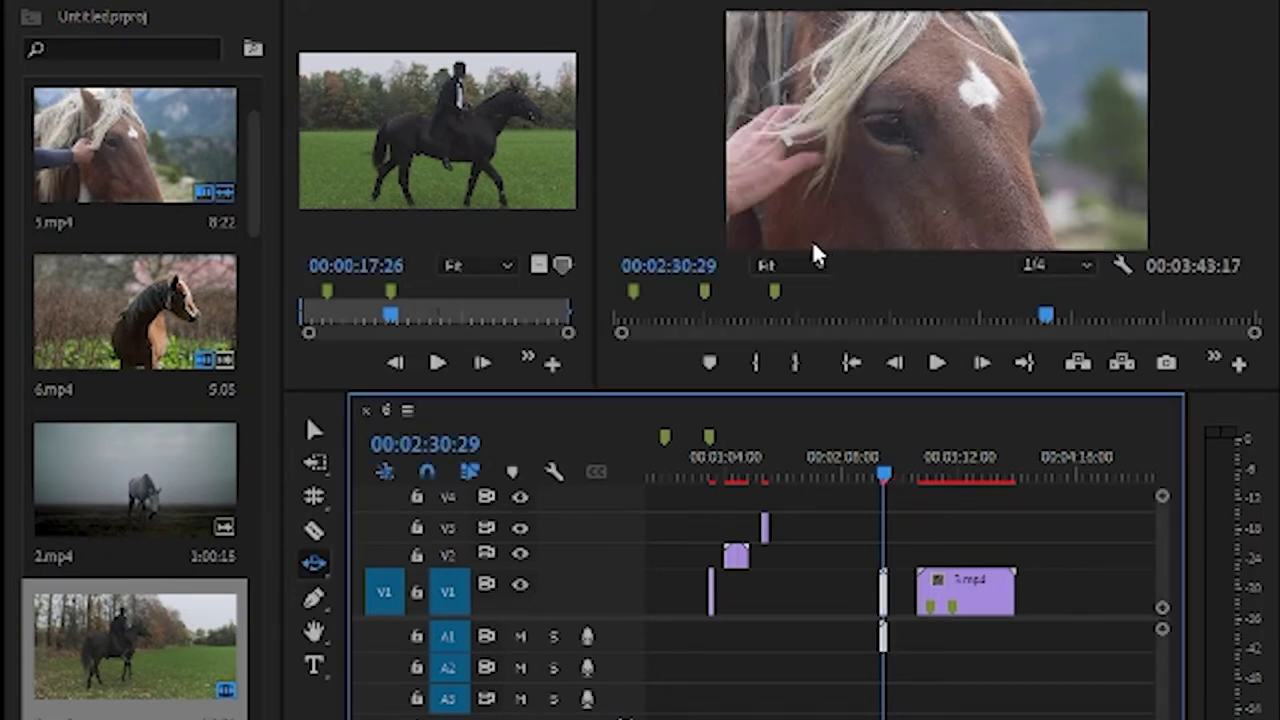
left_click_drag(870, 472, 880, 473)
key("space")
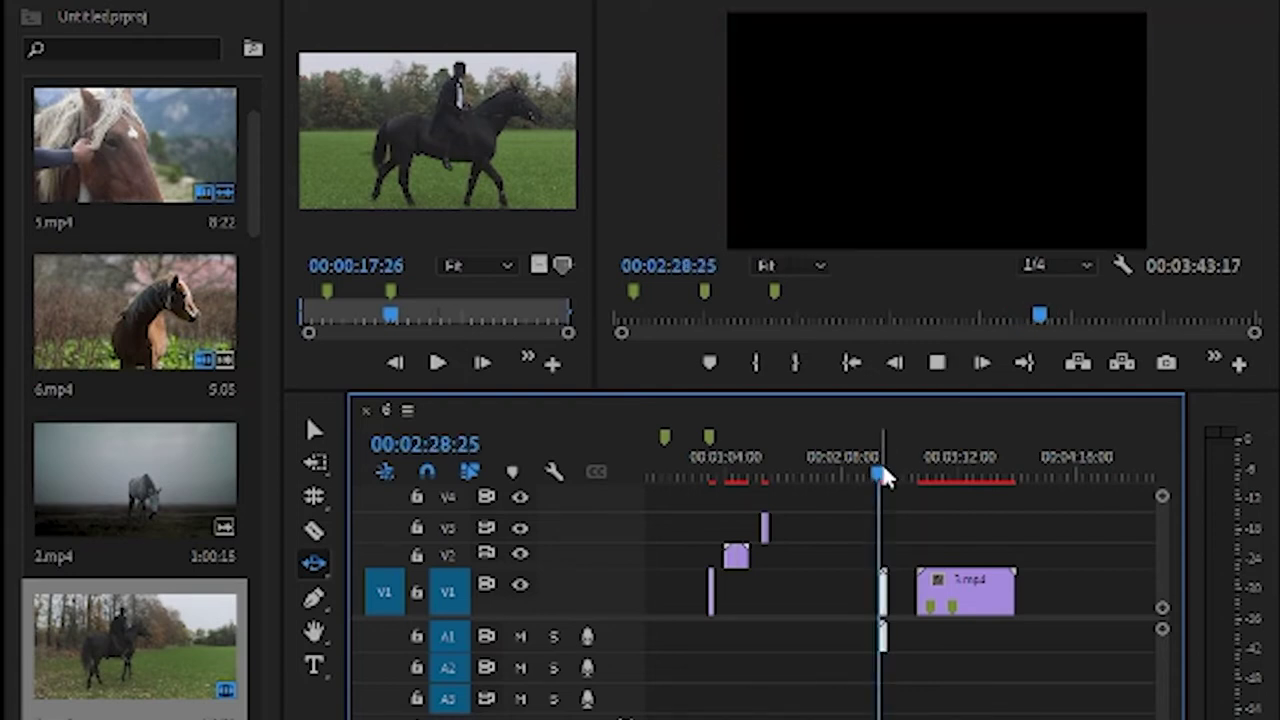
key("space")
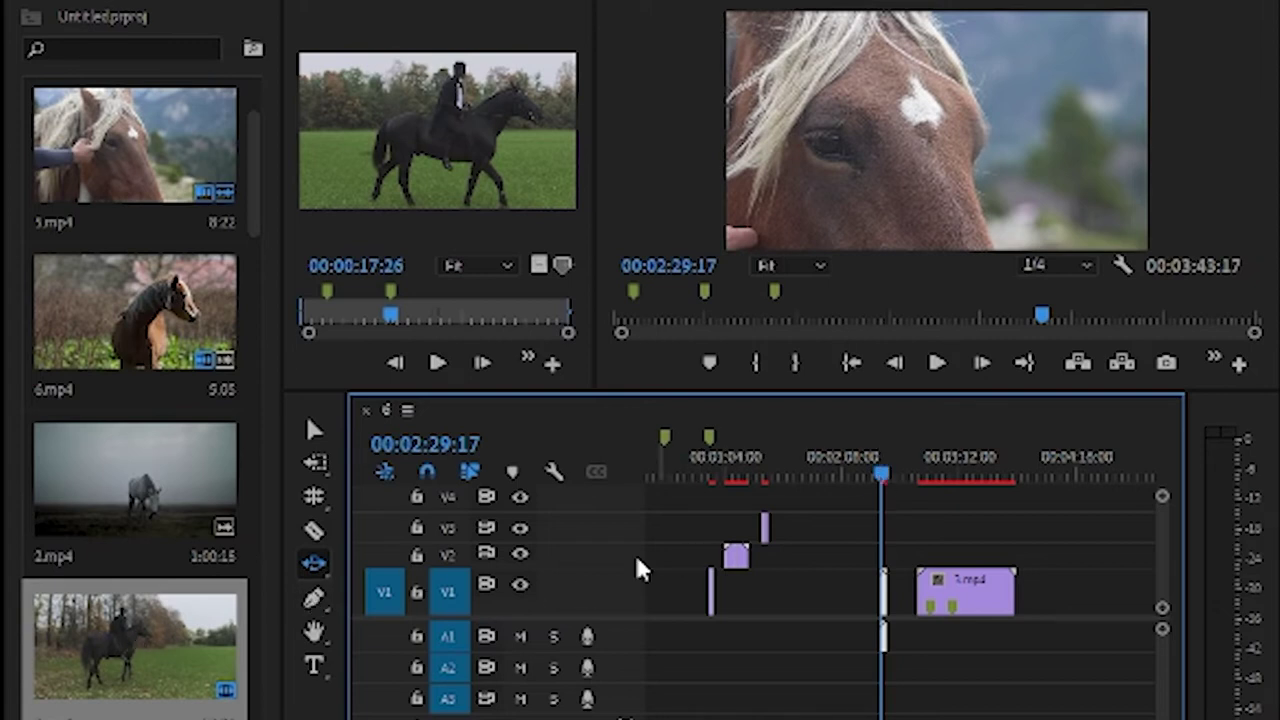
Step: Start a Pen tool graphic over the horse's face in the program frame at 00:02:29:17
left_click(316, 598)
left_click(806, 131)
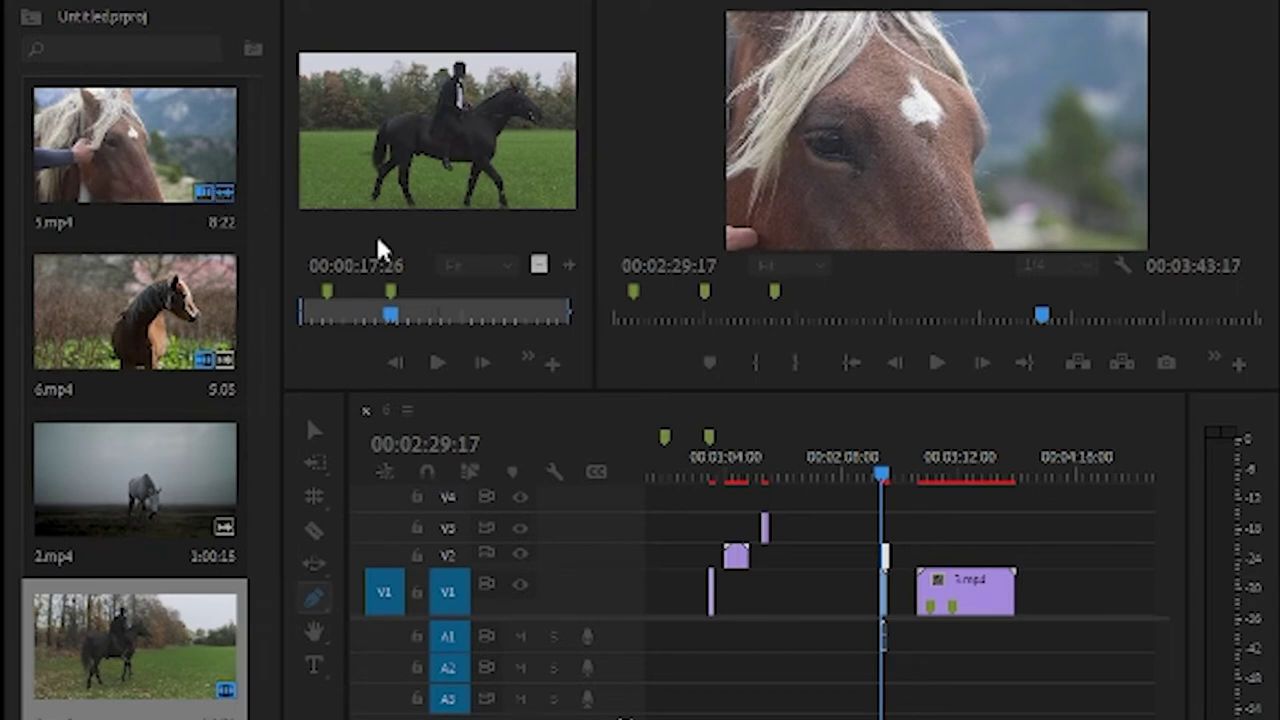
Step: Import news record_01.wav into the project and place it on A1 starting at about 00:01:27
left_click(634, 437)
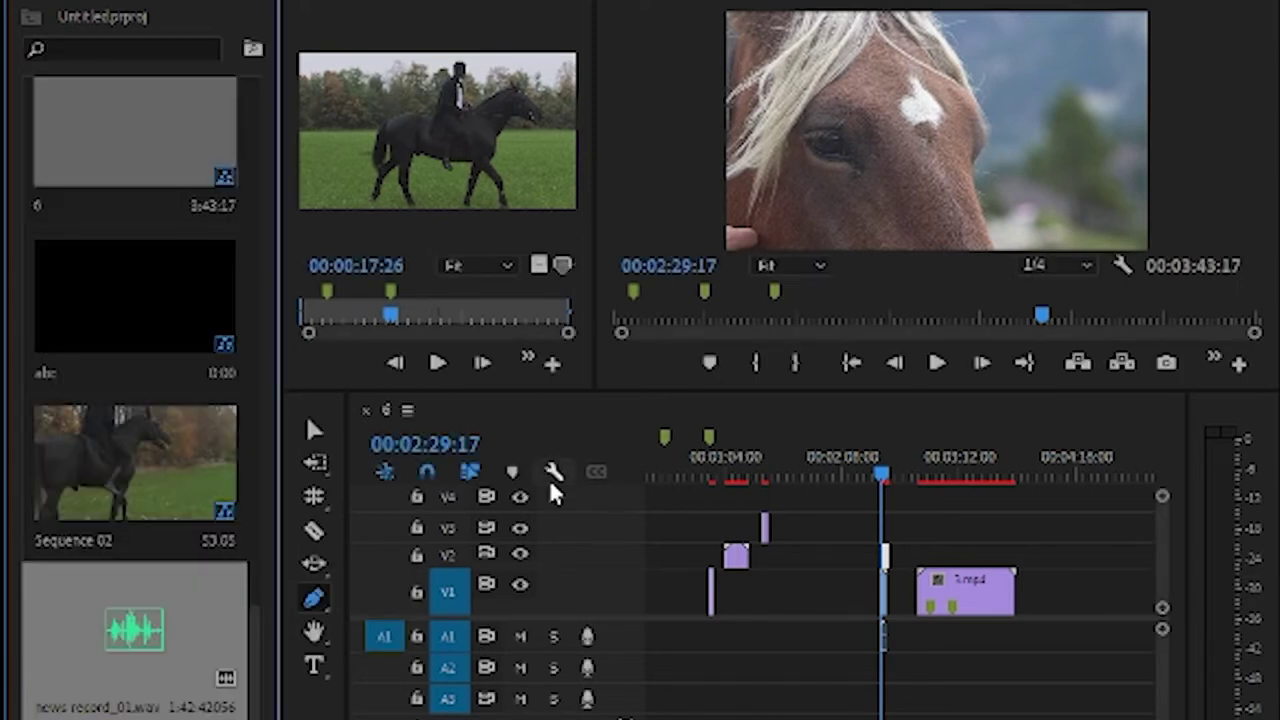
left_click_drag(114, 634, 780, 642)
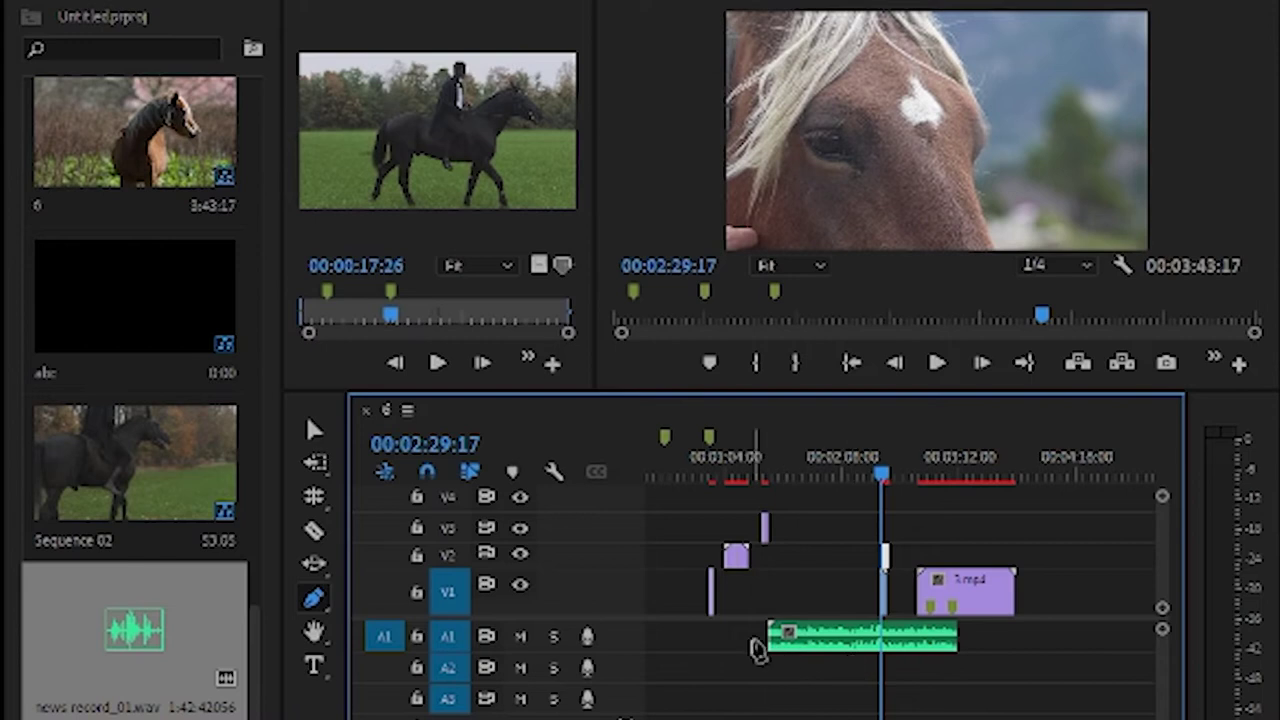
Step: Increase the height of track A1 and add four volume keyframes along the news record_01.wav clip with the Pen tool
left_click_drag(604, 650, 603, 710)
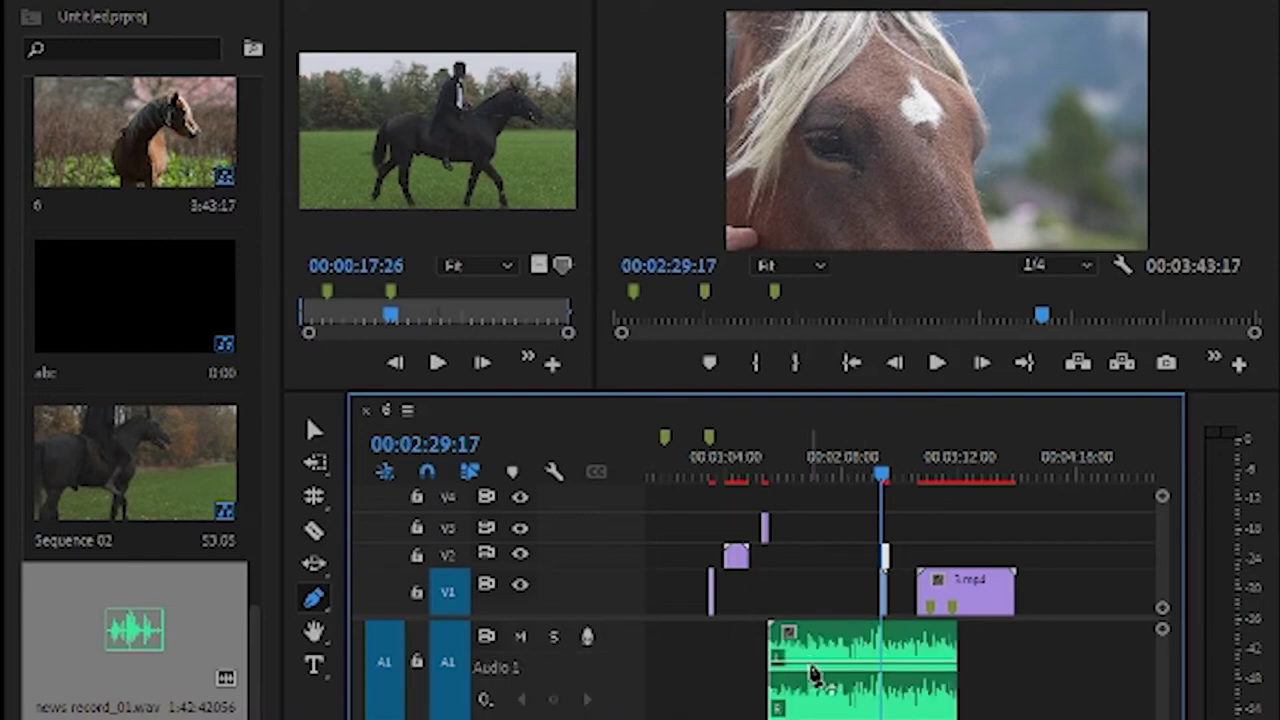
left_click(801, 662)
left_click(834, 662)
left_click(872, 662)
left_click(904, 662)
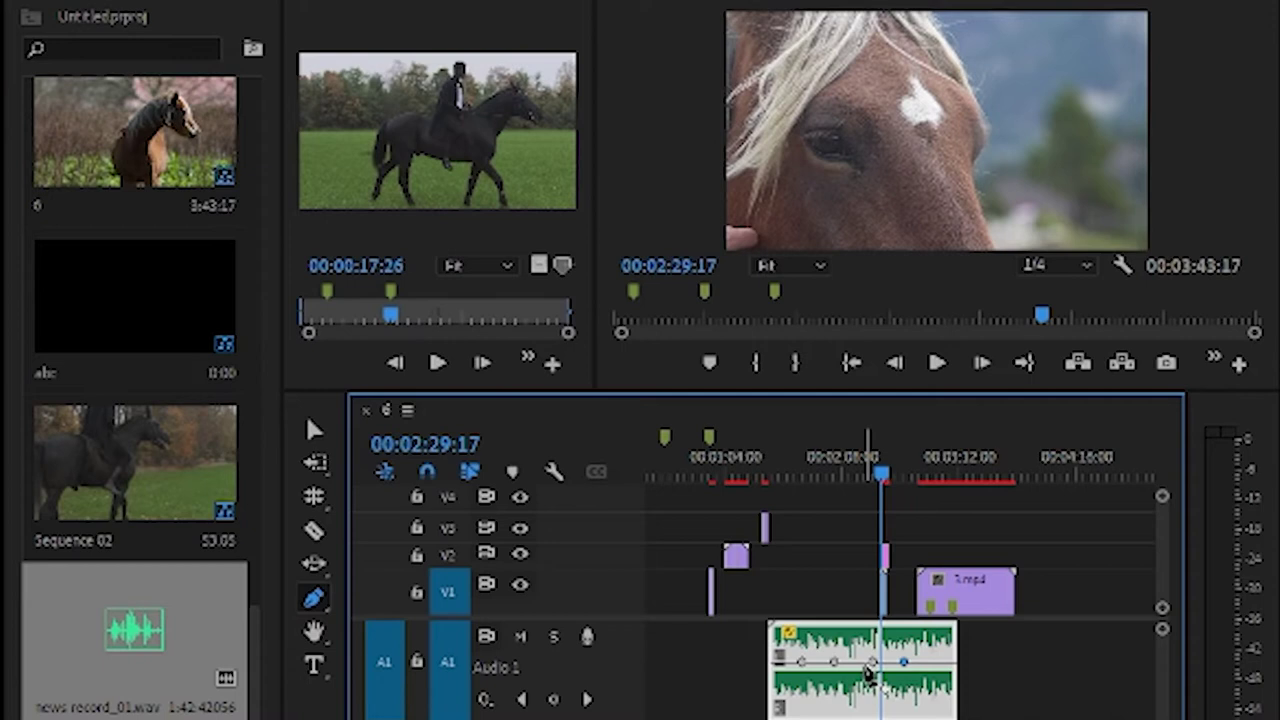
Step: Lower the third volume keyframe on the audio clip, and shuttle back to 00:01:43:10 to play it
left_click_drag(873, 662, 870, 708)
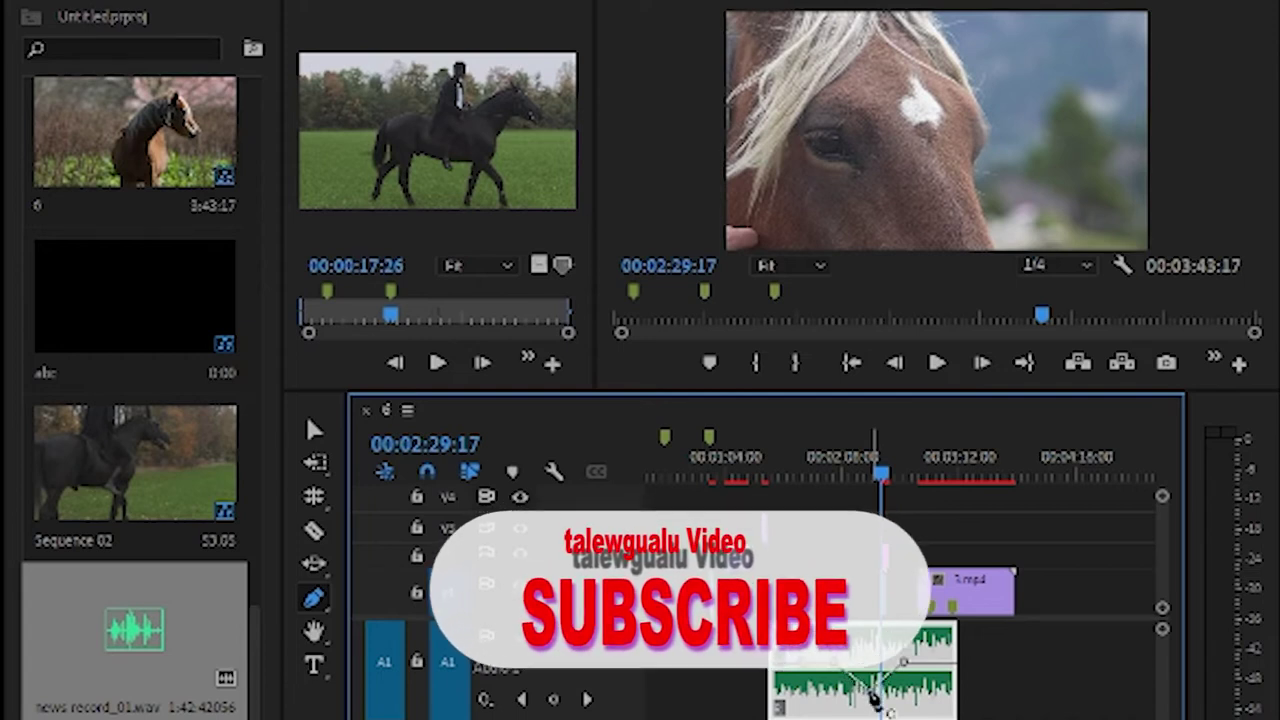
key("j")
key("j")
key("j")
key("k")
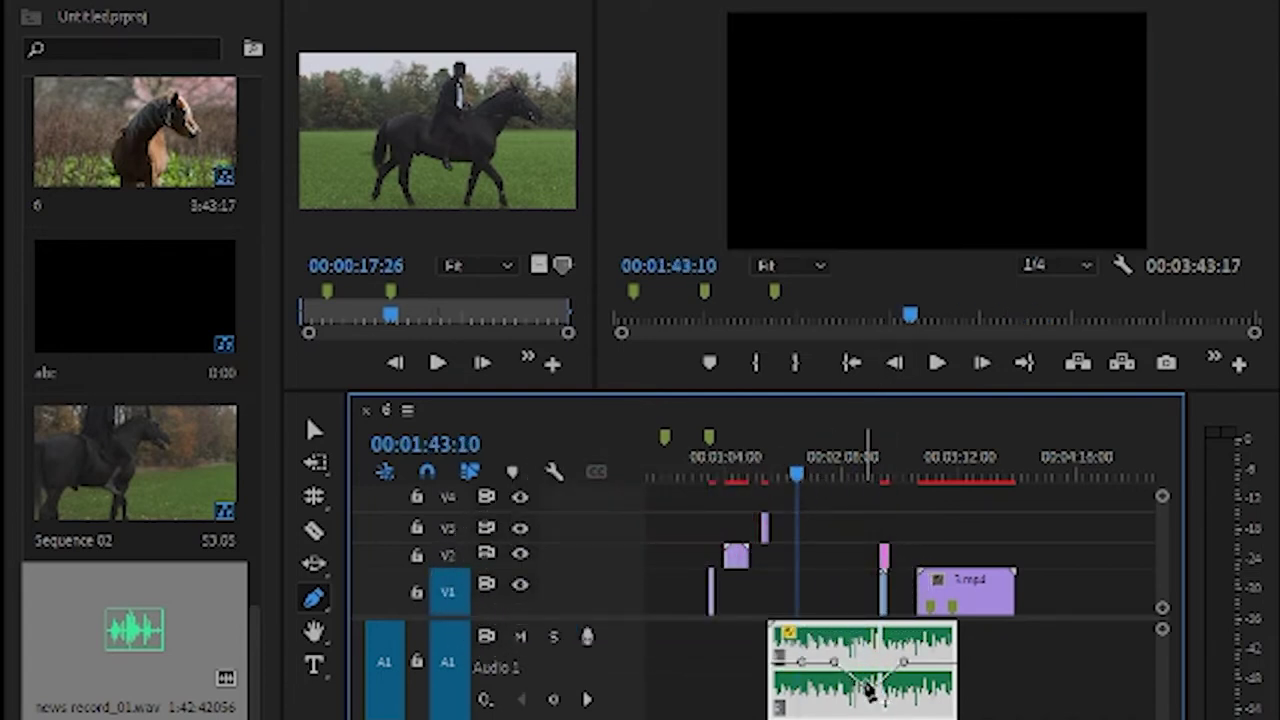
key("l")
Step: Return the third volume keyframe to the clip's base level, and lower the second one while playing from about 00:01:57
left_click(821, 470)
key("l")
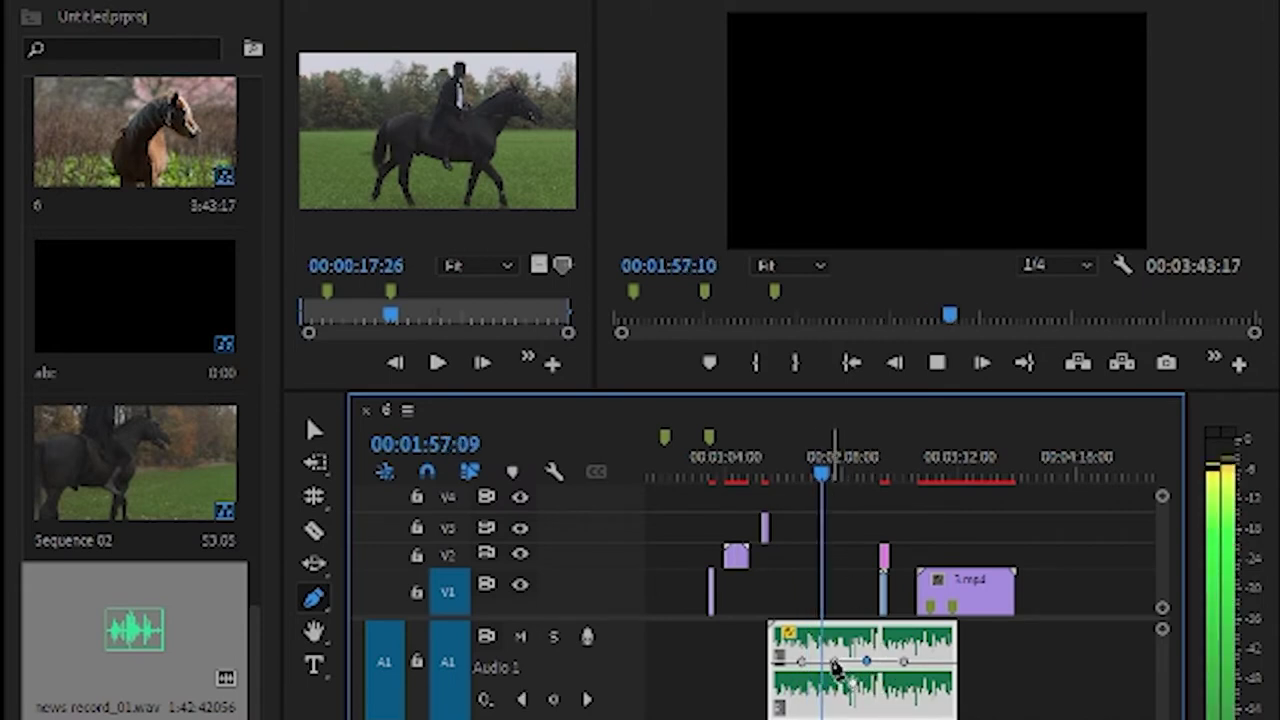
left_click_drag(835, 665, 841, 711)
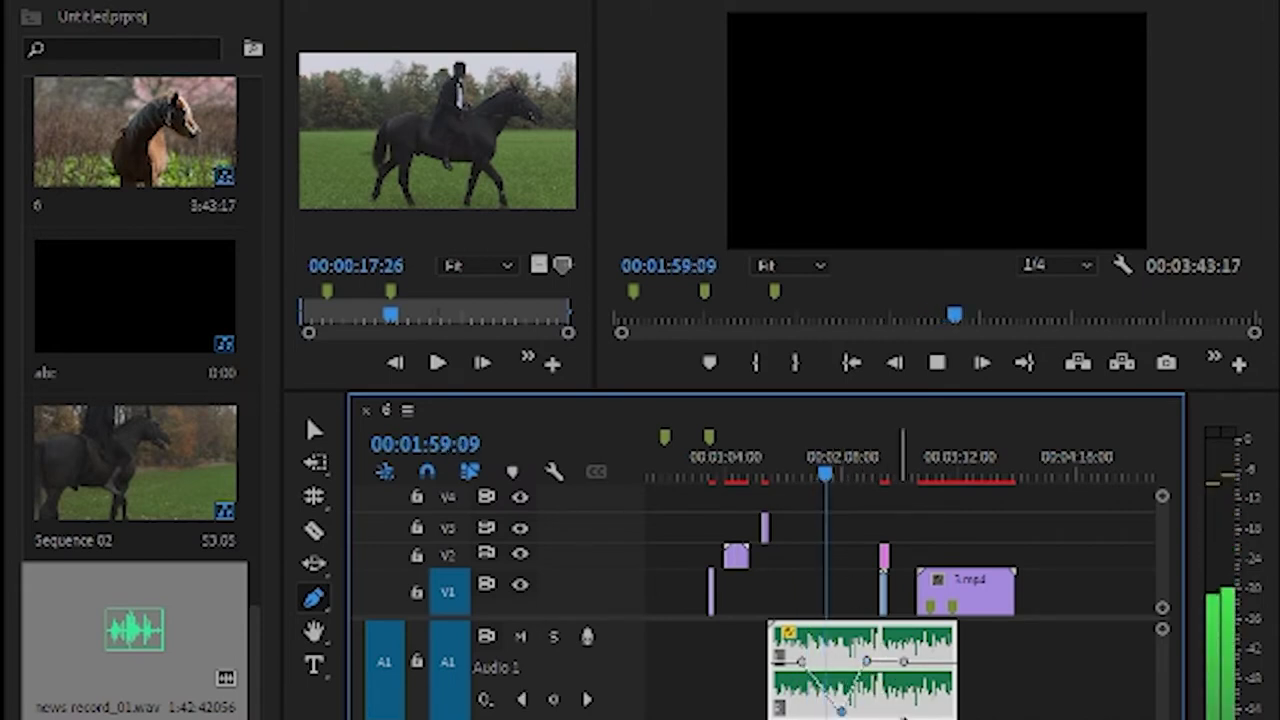
key("space")
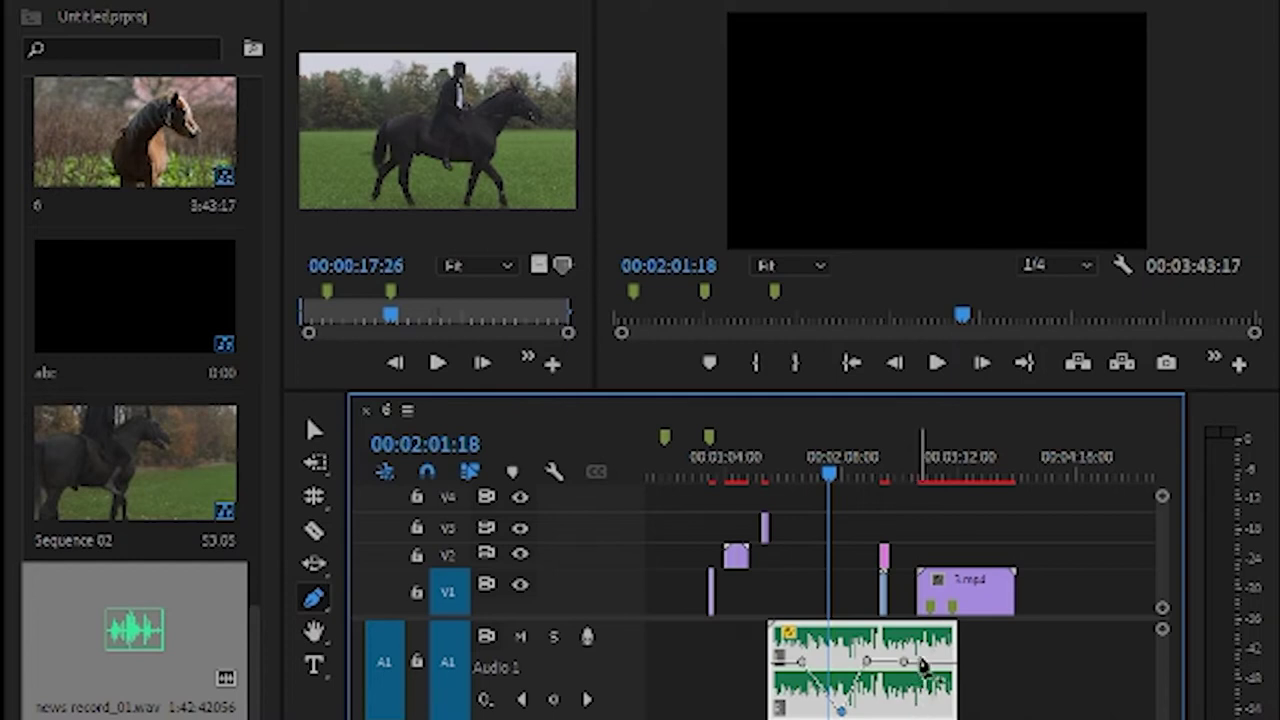
Step: Undo the last keyframe change on the Audio 1 clip's volume line
key("ctrl+z")
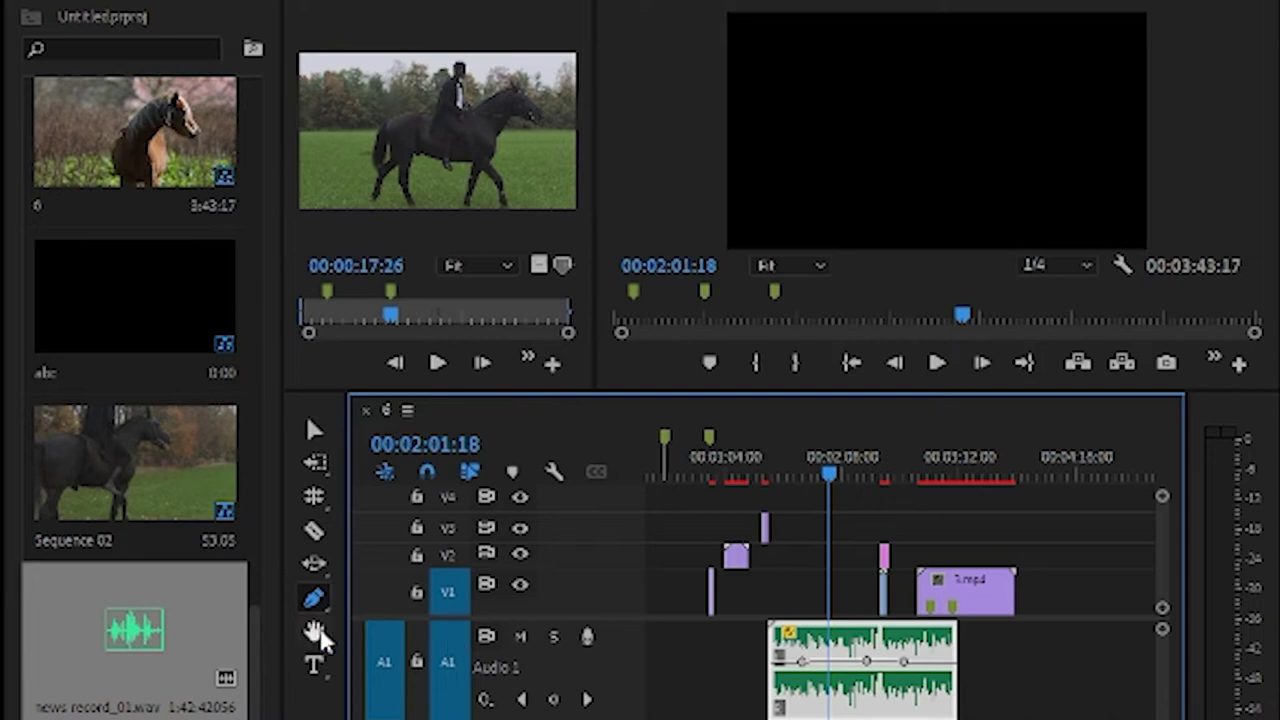
Step: Inspect the timeline at different zoom levels and pan past the end of the clips with the Hand tool
left_click(320, 633)
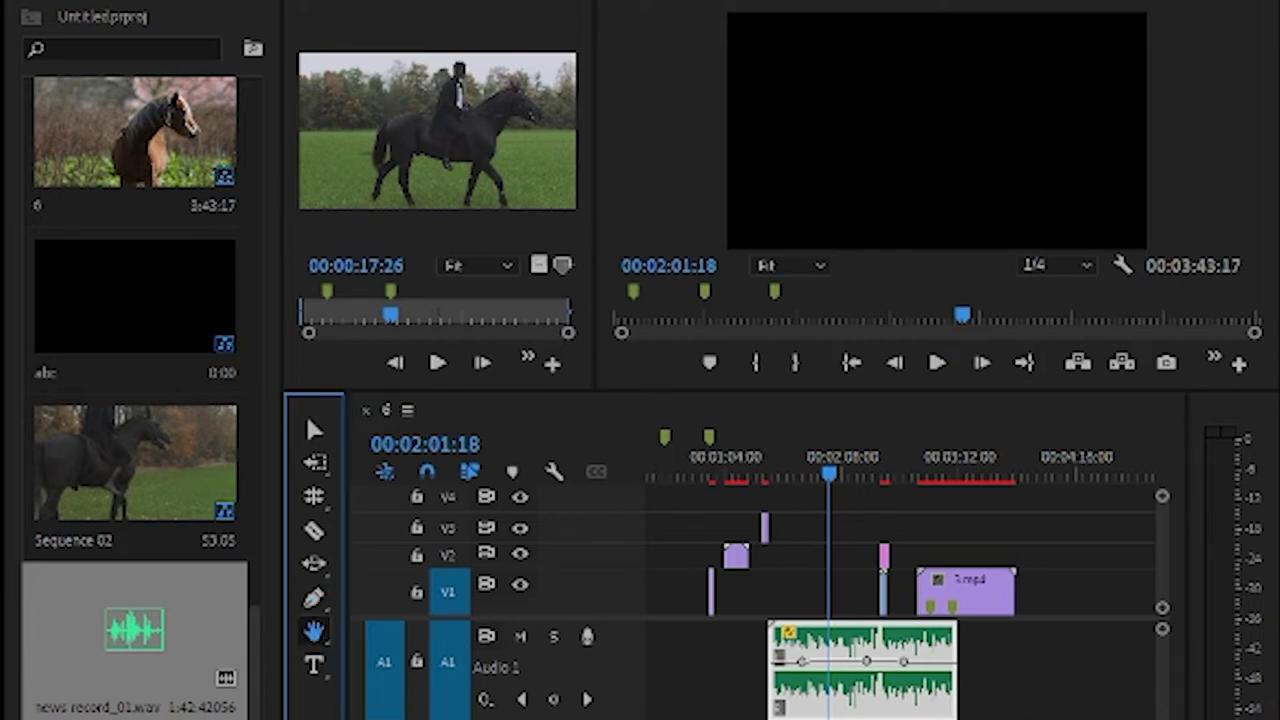
key("minus")
key("minus")
key("minus")
key("minus")
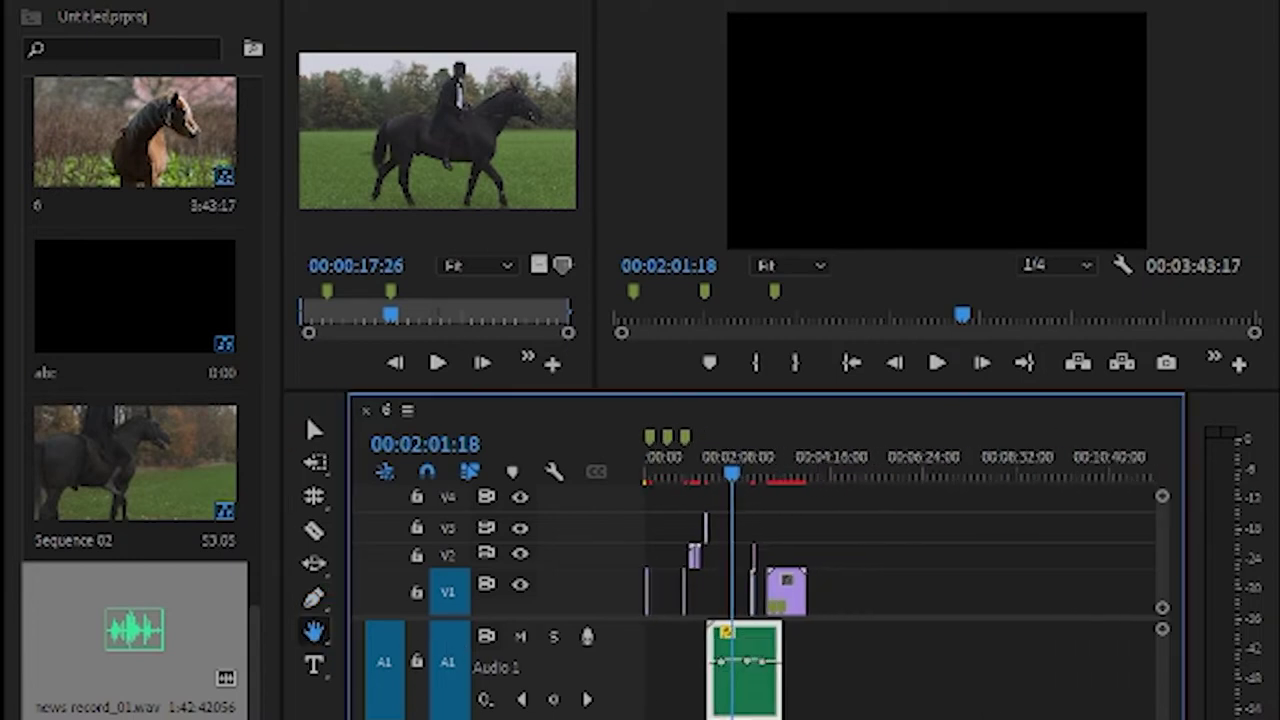
key("equal")
key("equal")
key("equal")
key("equal")
key("equal")
key("minus")
key("minus")
key("minus")
key("minus")
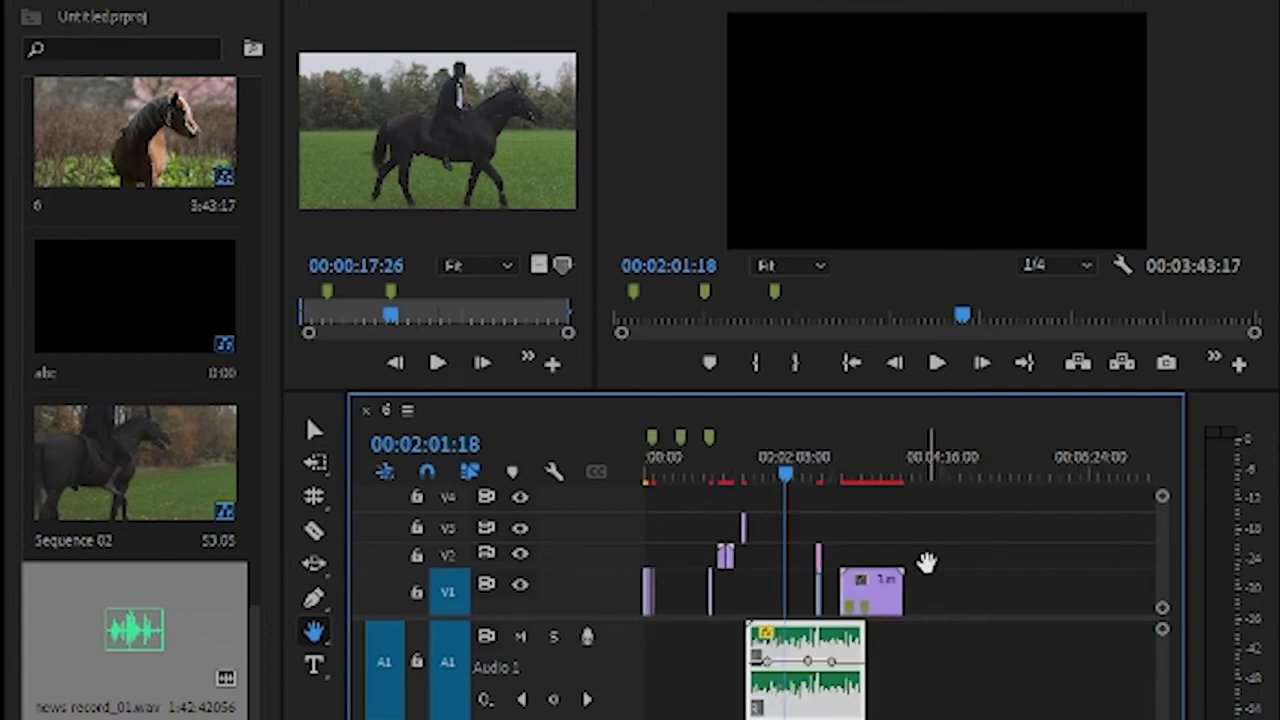
left_click_drag(875, 550, 738, 527)
scroll(760, 540, "down", 6)
left_click(1207, 552)
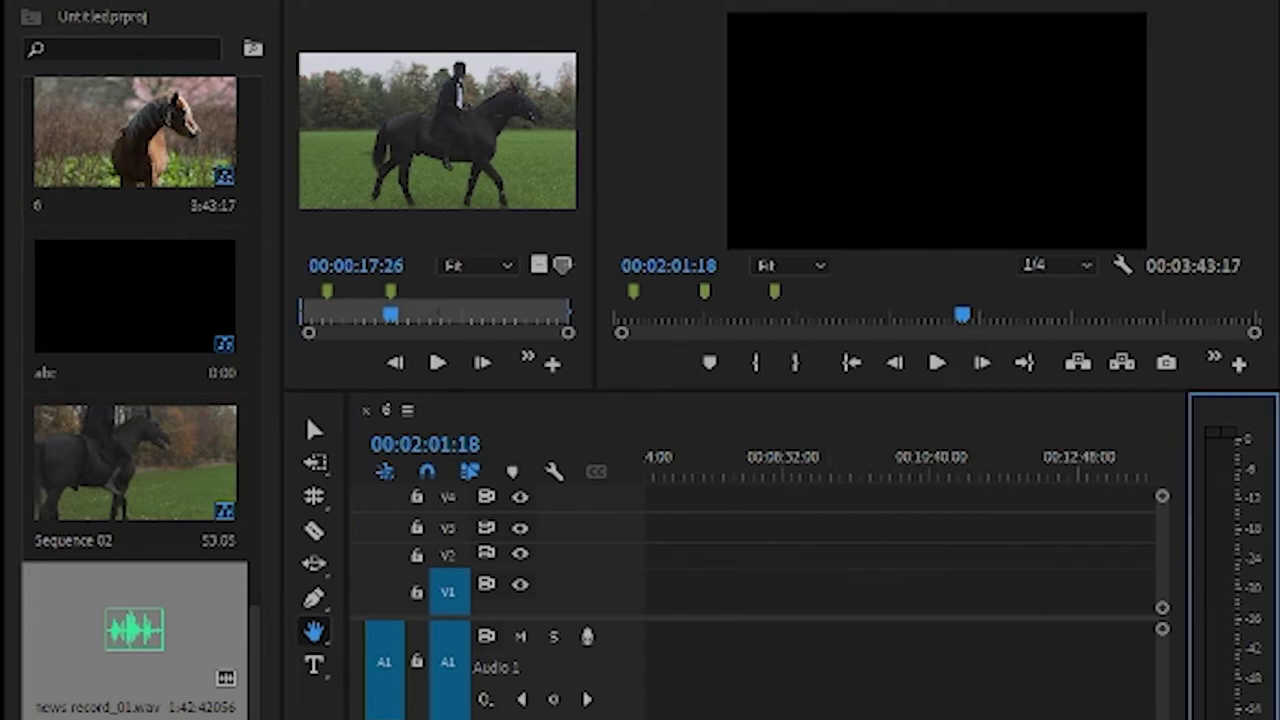
Step: Move the playhead to 00:03:23:29 inside the last V1 video clip and enlarge the monitor area
key("backslash")
key("space")
left_click(880, 470)
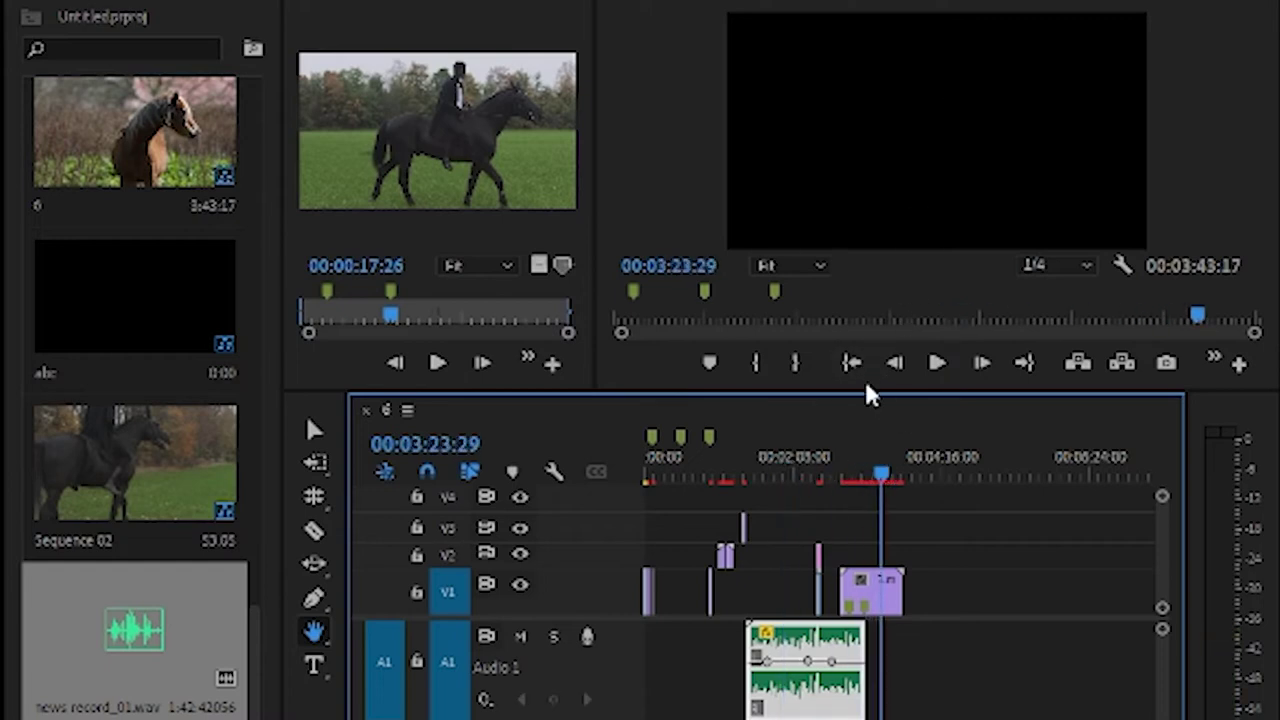
left_click_drag(866, 385, 864, 495)
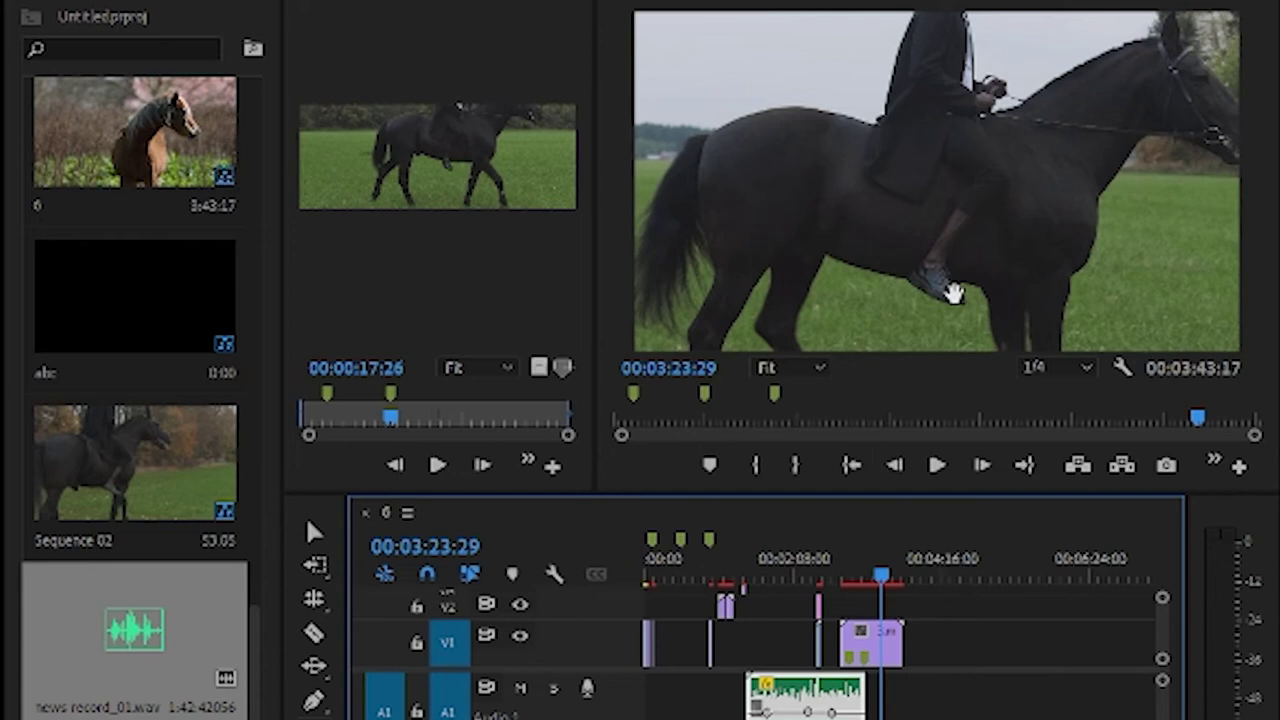
Step: Magnify the Program monitor to 150% and pan across the enlarged horse image with the Hand tool
left_click(831, 318)
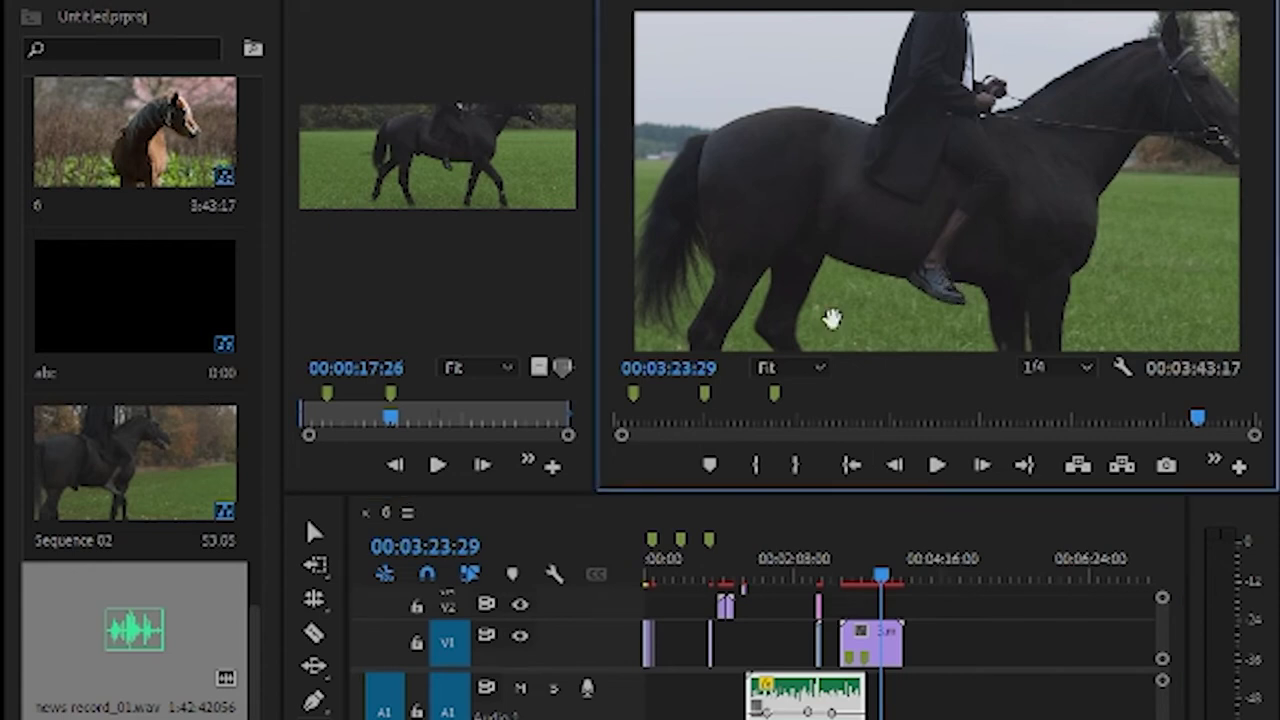
left_click(785, 370)
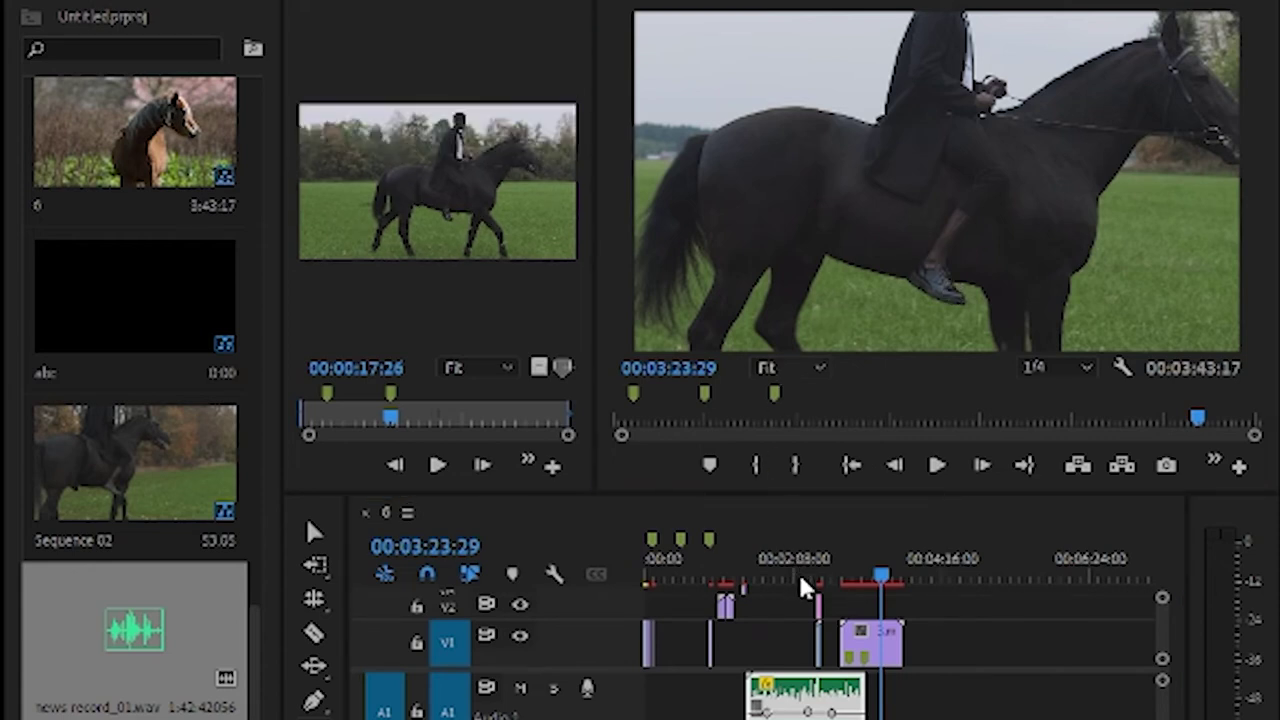
left_click(804, 578)
left_click_drag(1060, 246, 957, 160)
left_click_drag(1041, 148, 1276, 220)
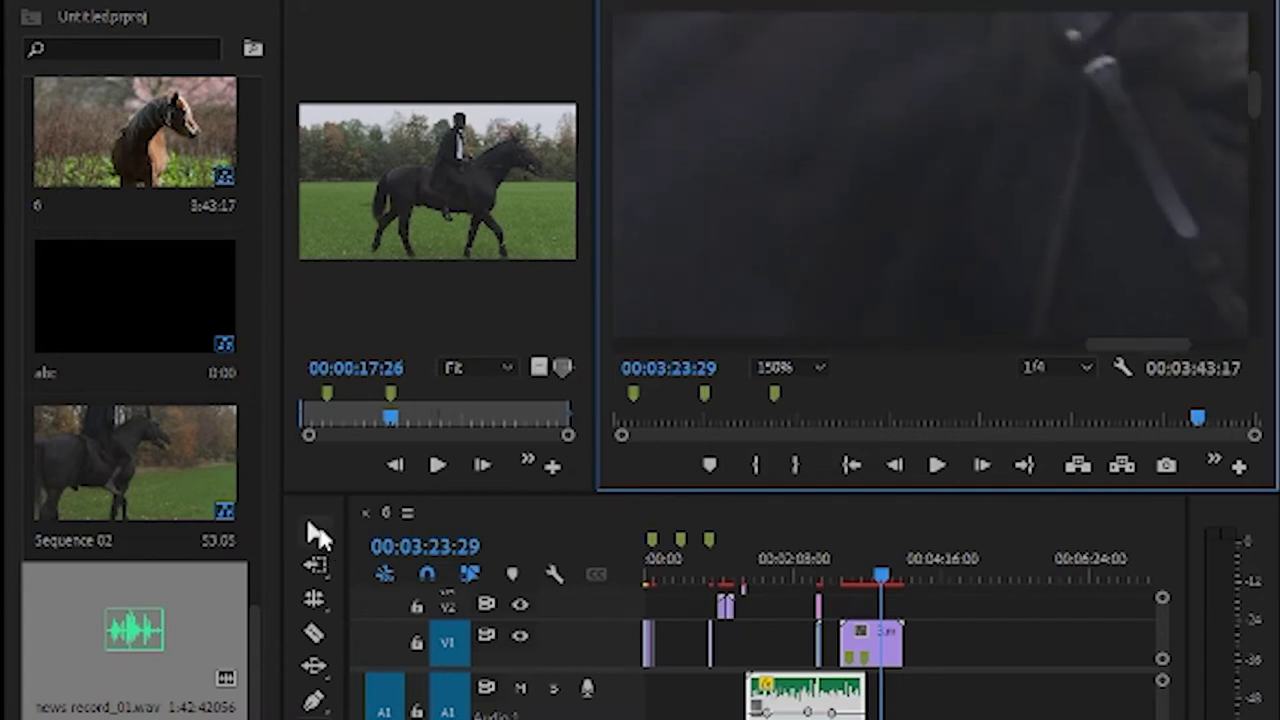
Step: Add the text "abc" over the horse close-up in the Program monitor with the Type tool
left_click_drag(630, 492, 631, 342)
left_click(314, 618)
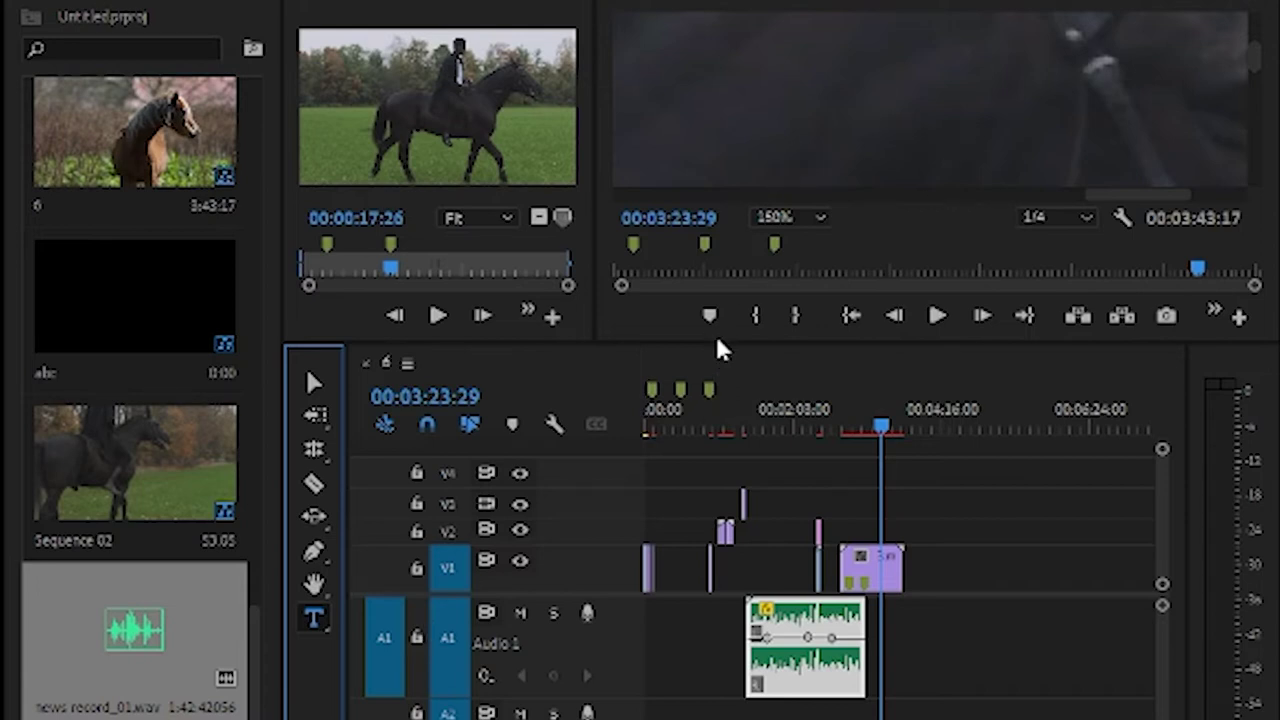
left_click_drag(723, 346, 723, 476)
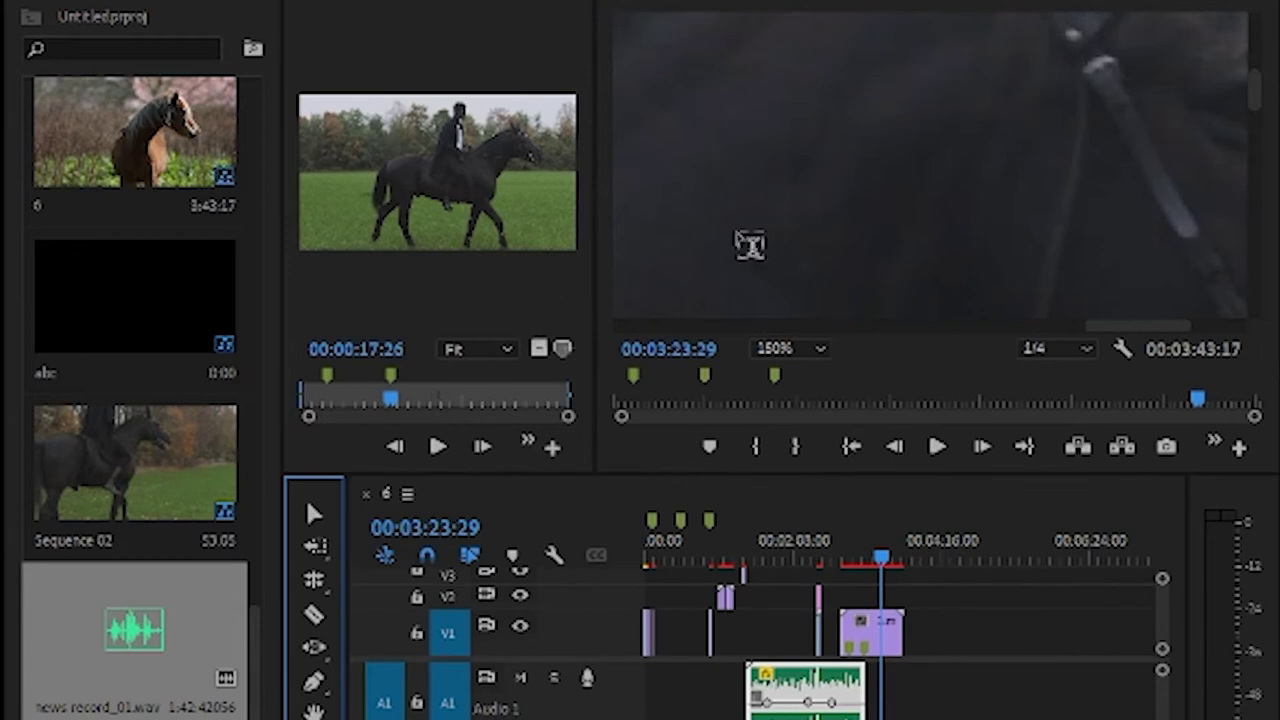
key("t")
left_click(736, 231)
type("abc")
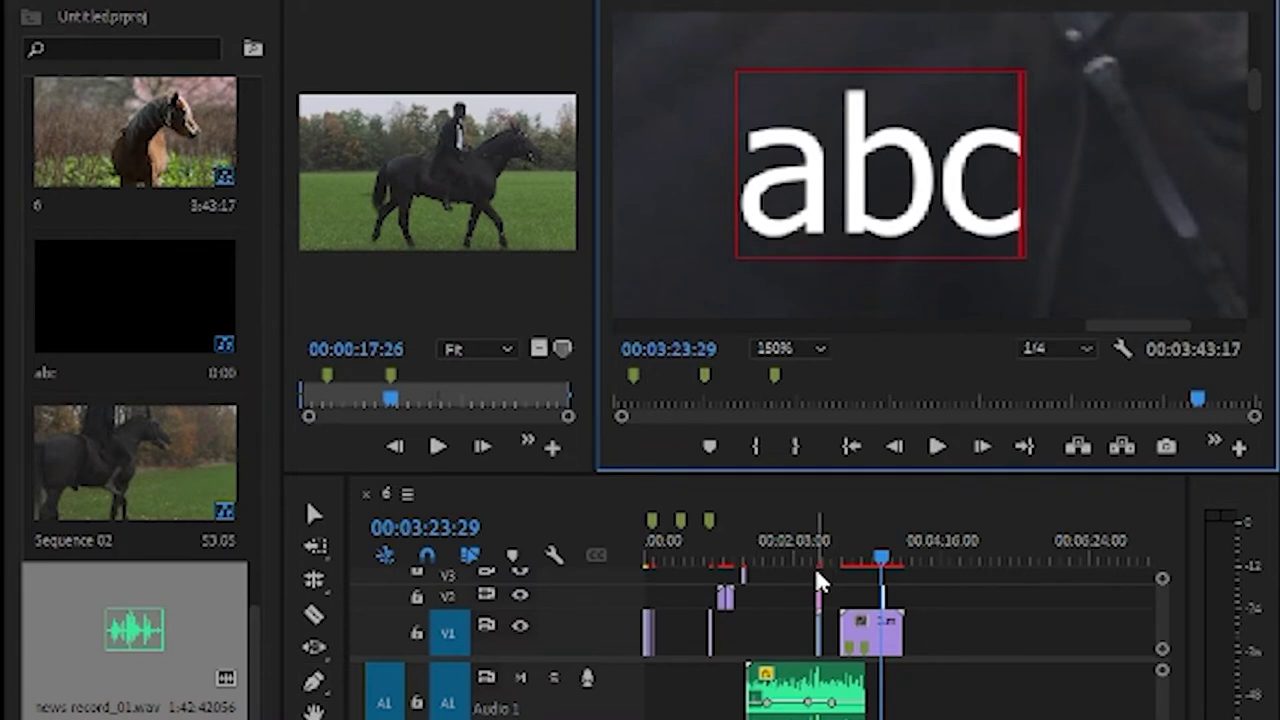
Step: Switch the grouped editing tools to Slip, Ripple Edit and Track Select Forward
left_click(316, 646)
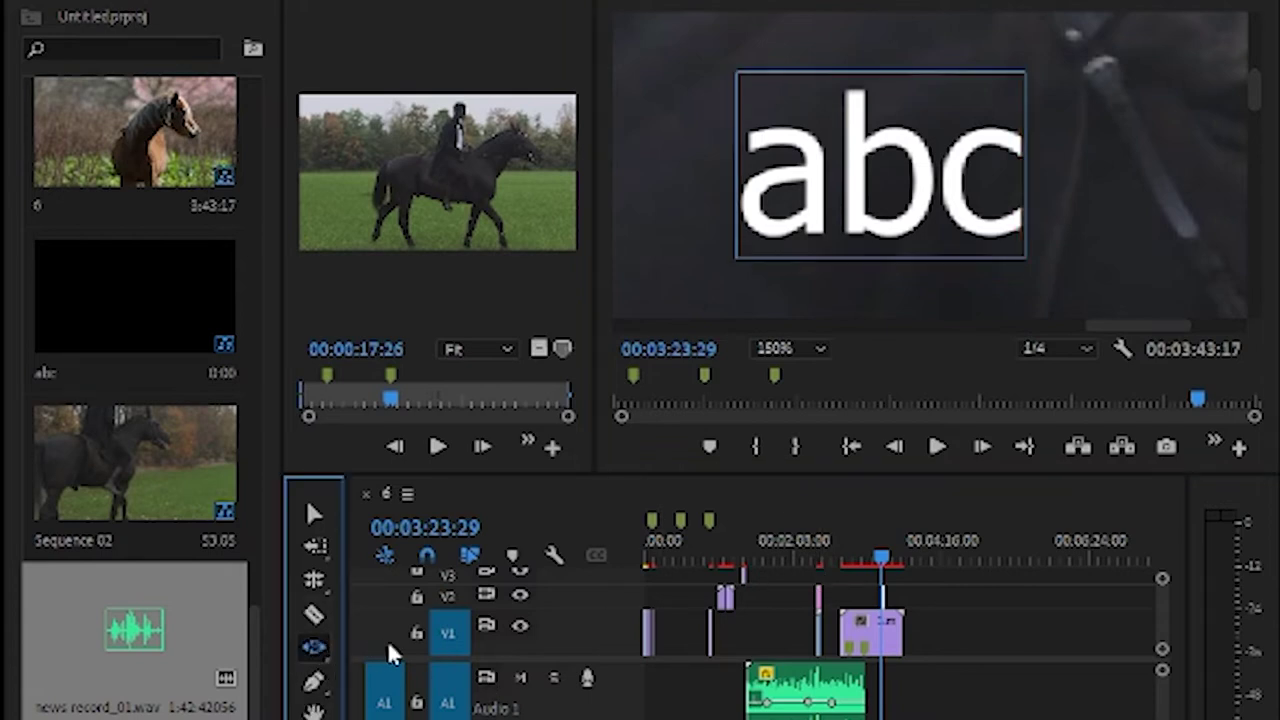
left_click(313, 583)
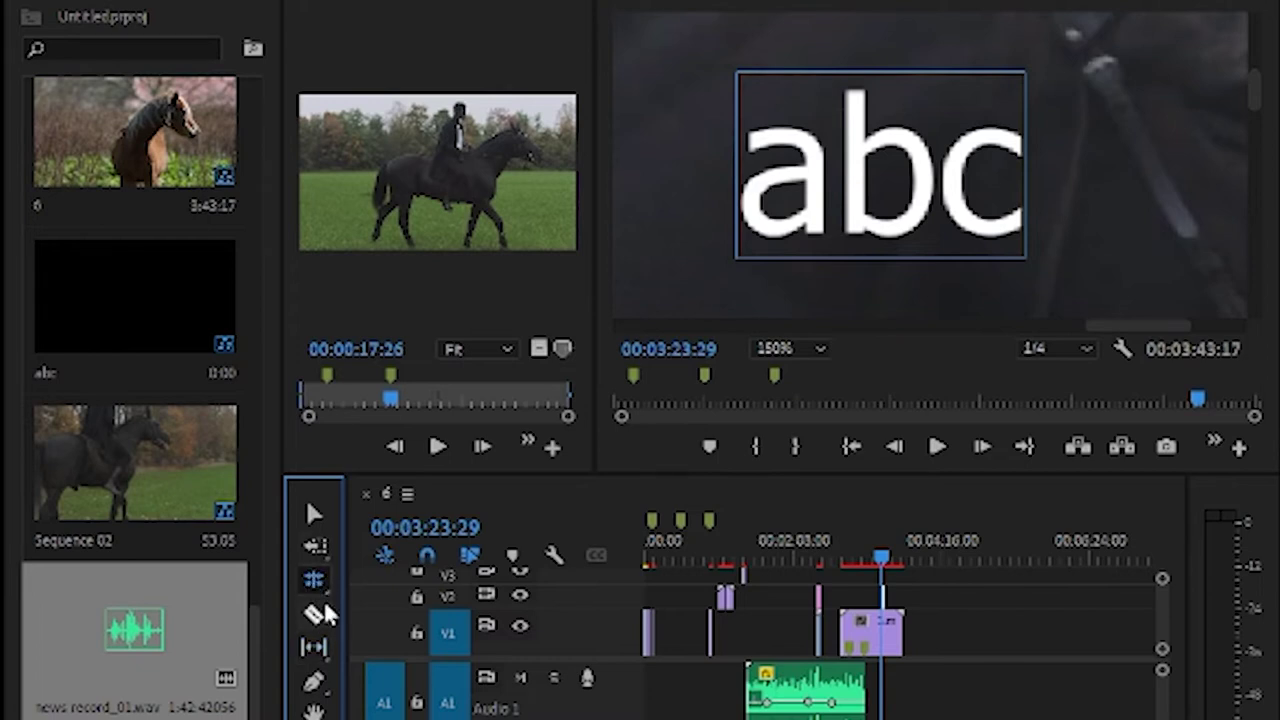
left_click(318, 547)
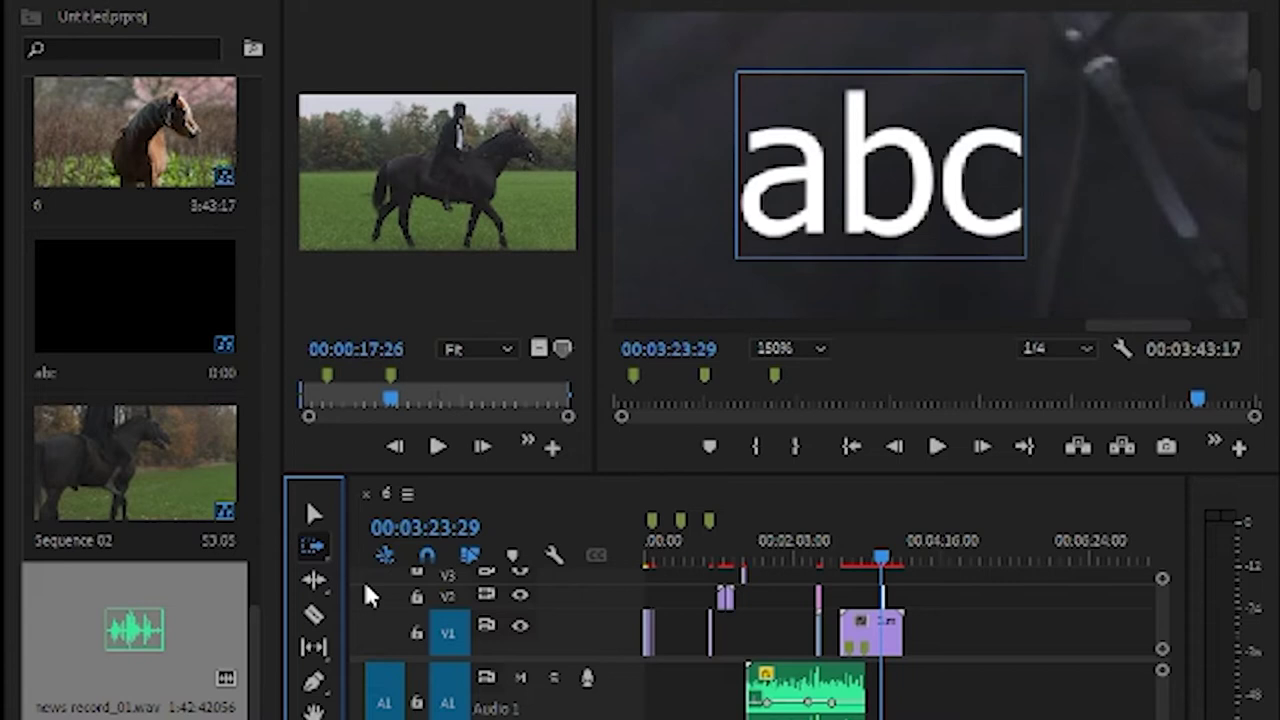
key("shift+3")
key("=")
key("=")
key("=")
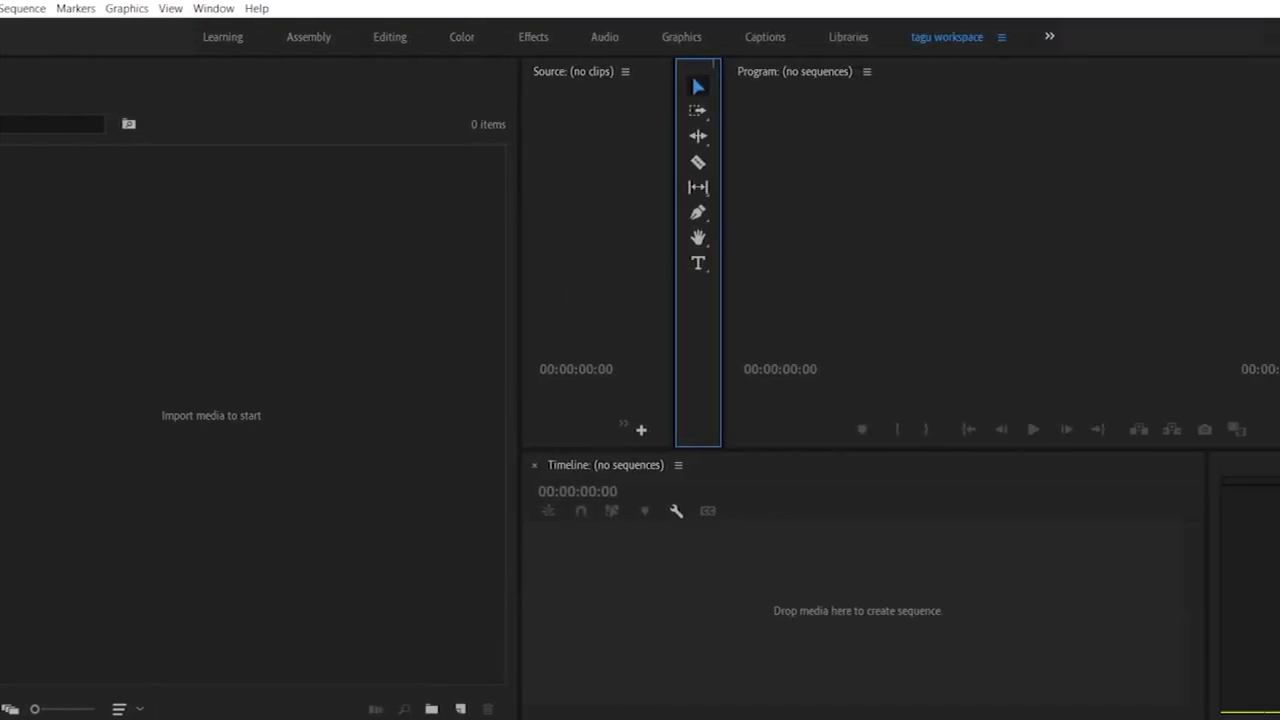
Step: Open the New Sequence dialog to view its presets and close it without creating a sequence
left_click(2, 8)
mouse_move(185, 31)
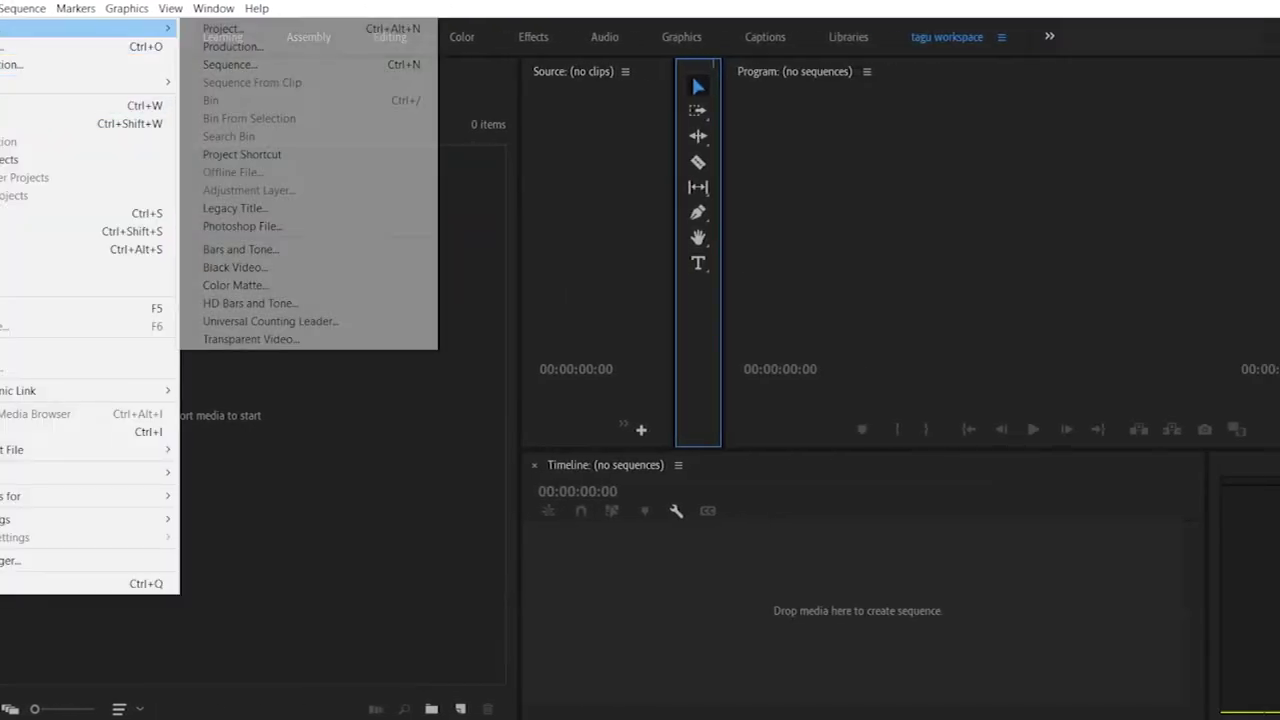
left_click(225, 64)
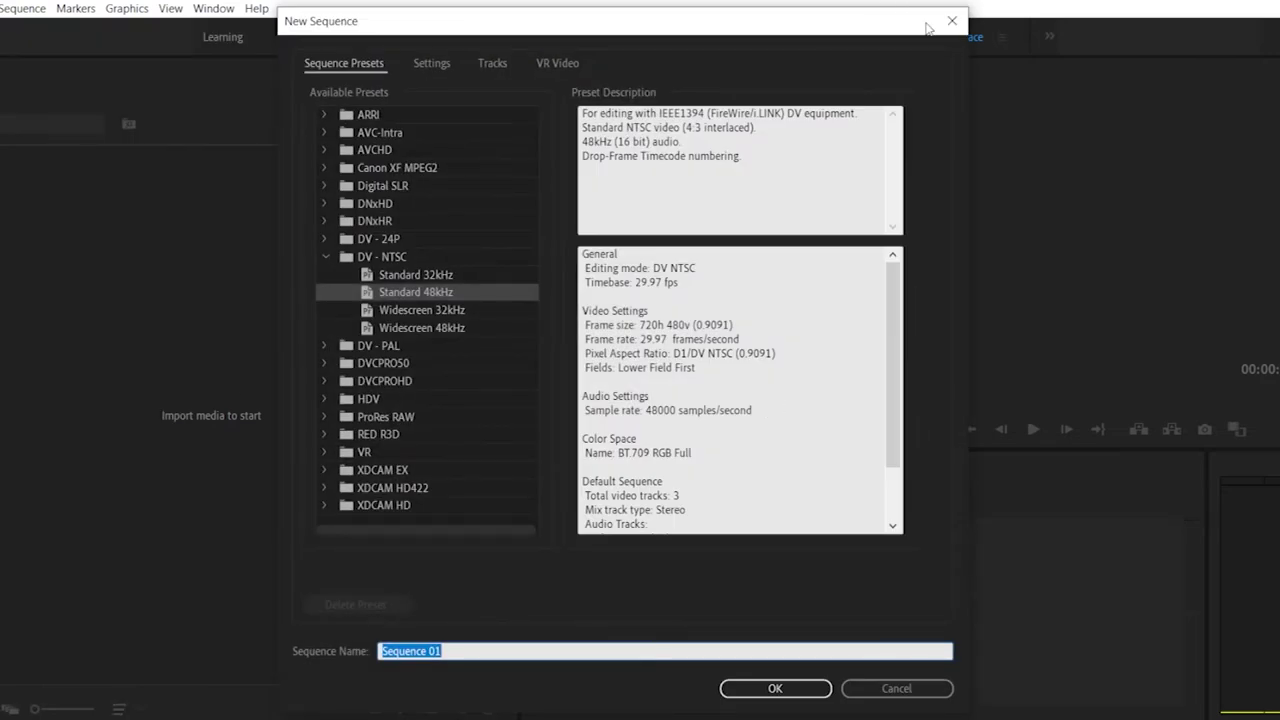
left_click(951, 21)
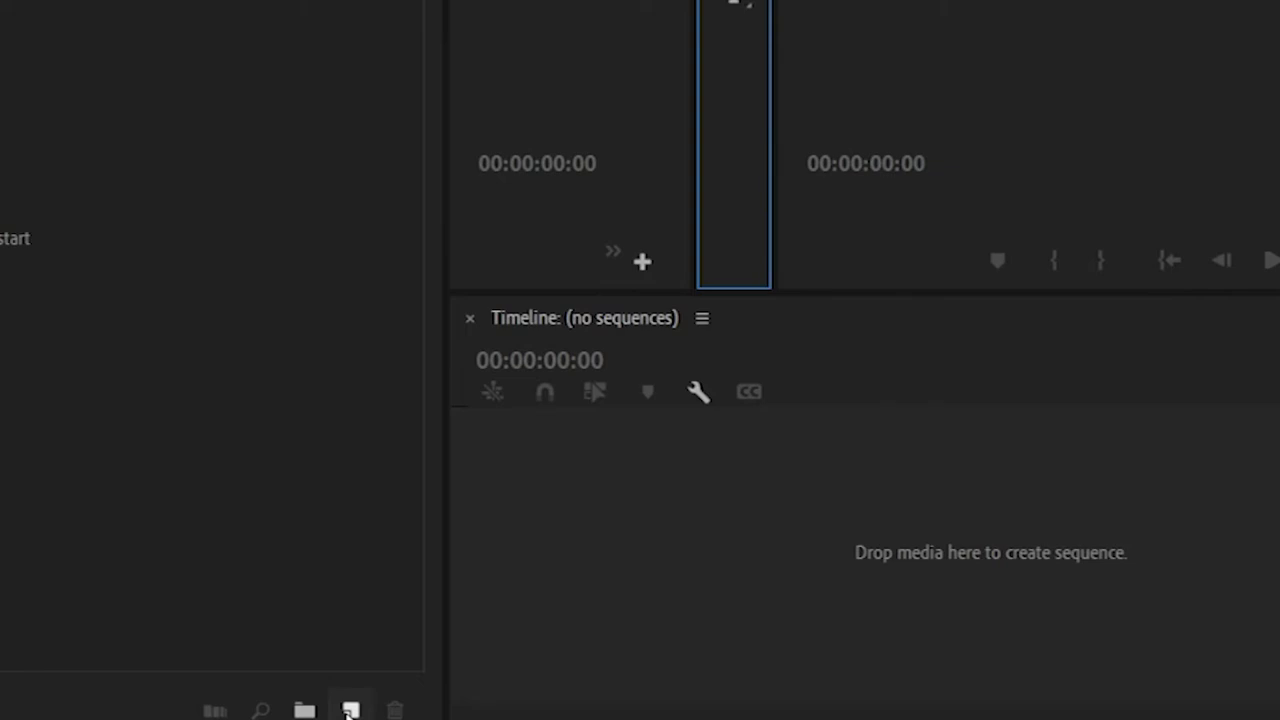
Step: Look through the kinds of new project items on offer, from Sequence to Transparent Video, without creating one
left_click(350, 710)
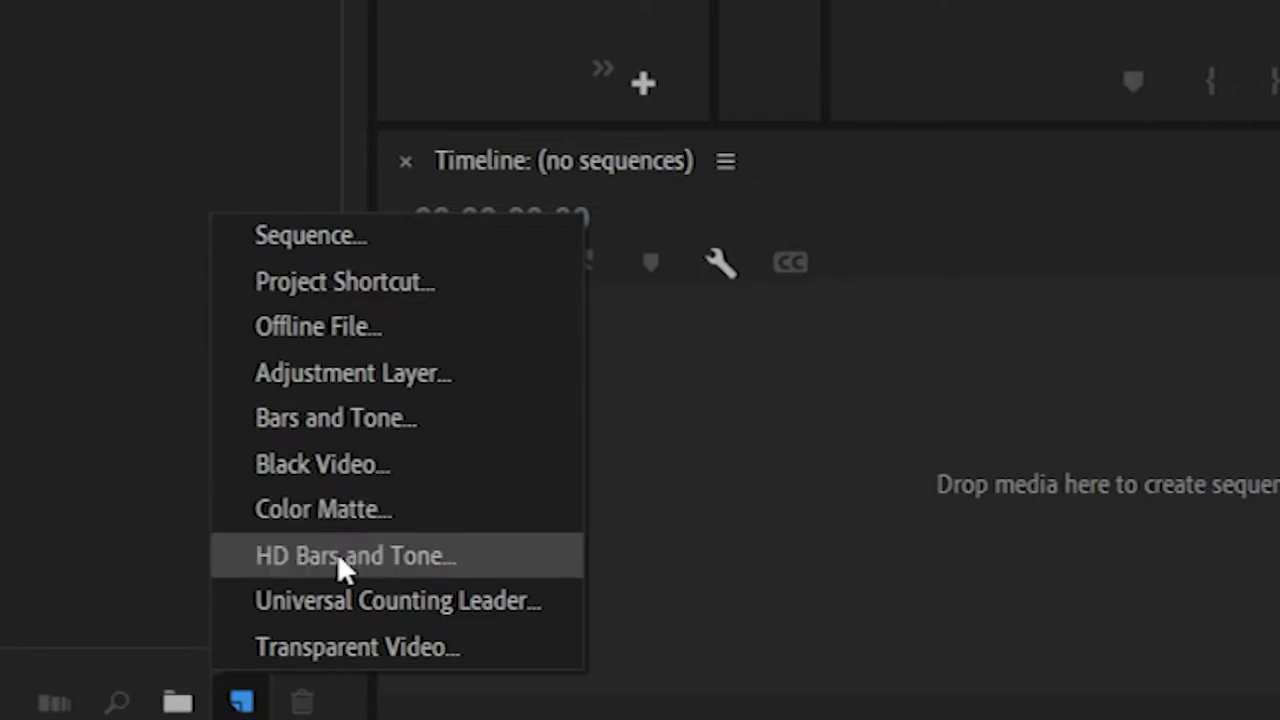
key("Escape")
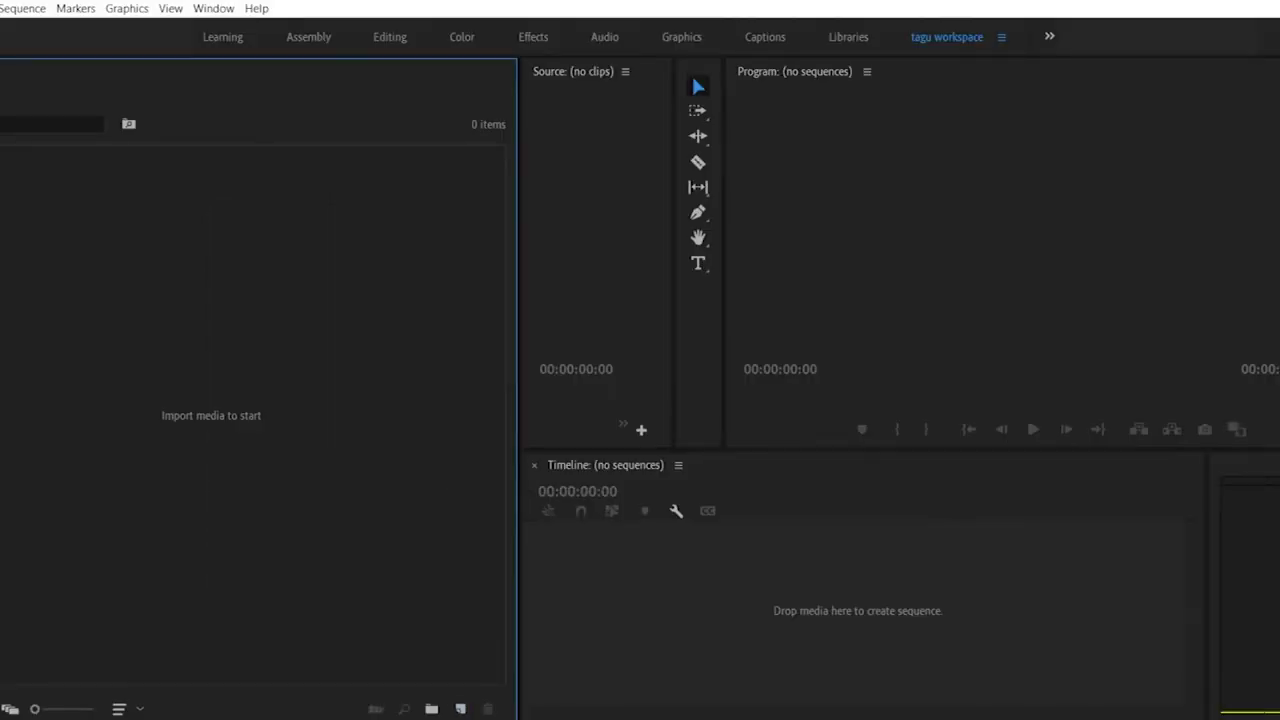
key("alt+f")
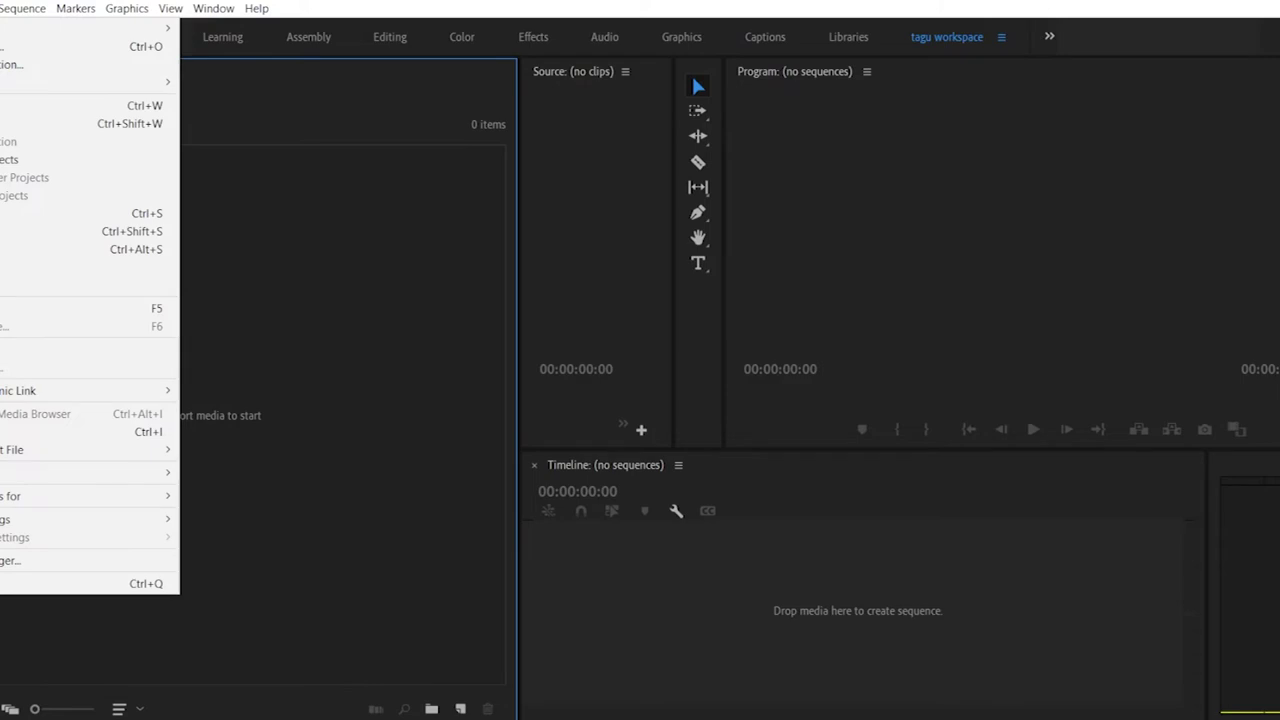
mouse_move(24, 32)
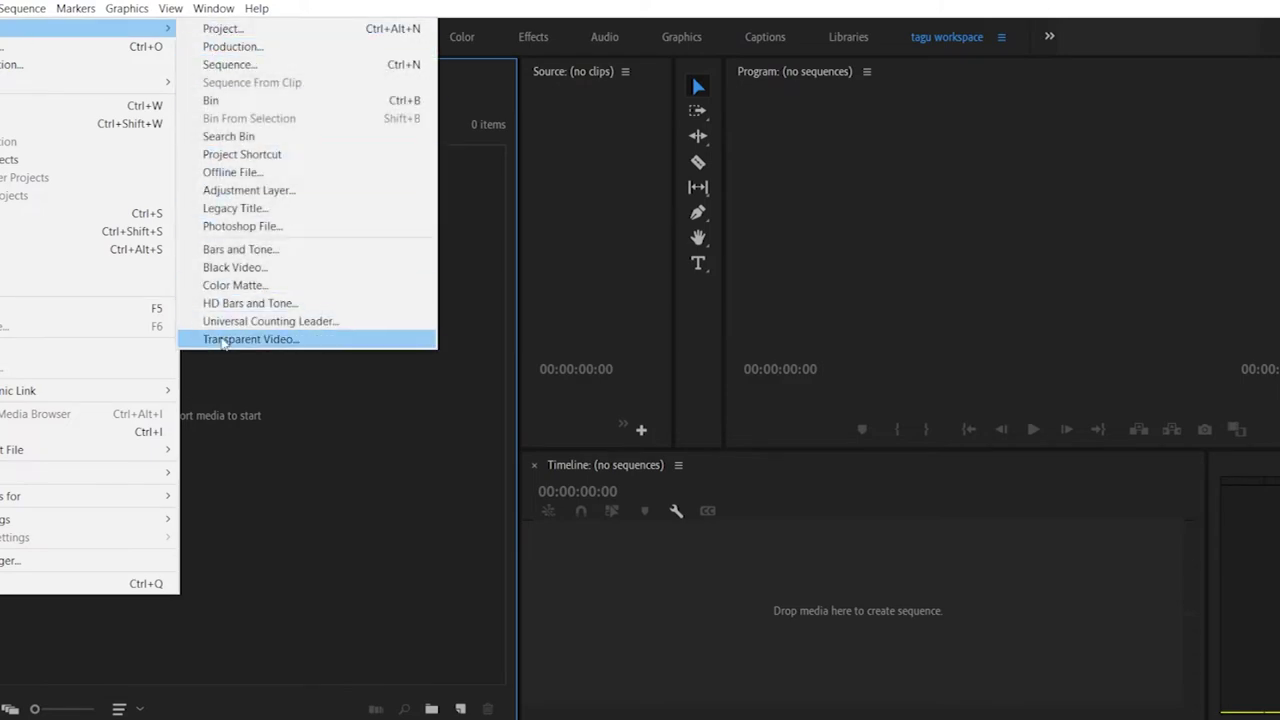
mouse_move(213, 8)
mouse_move(0, 8)
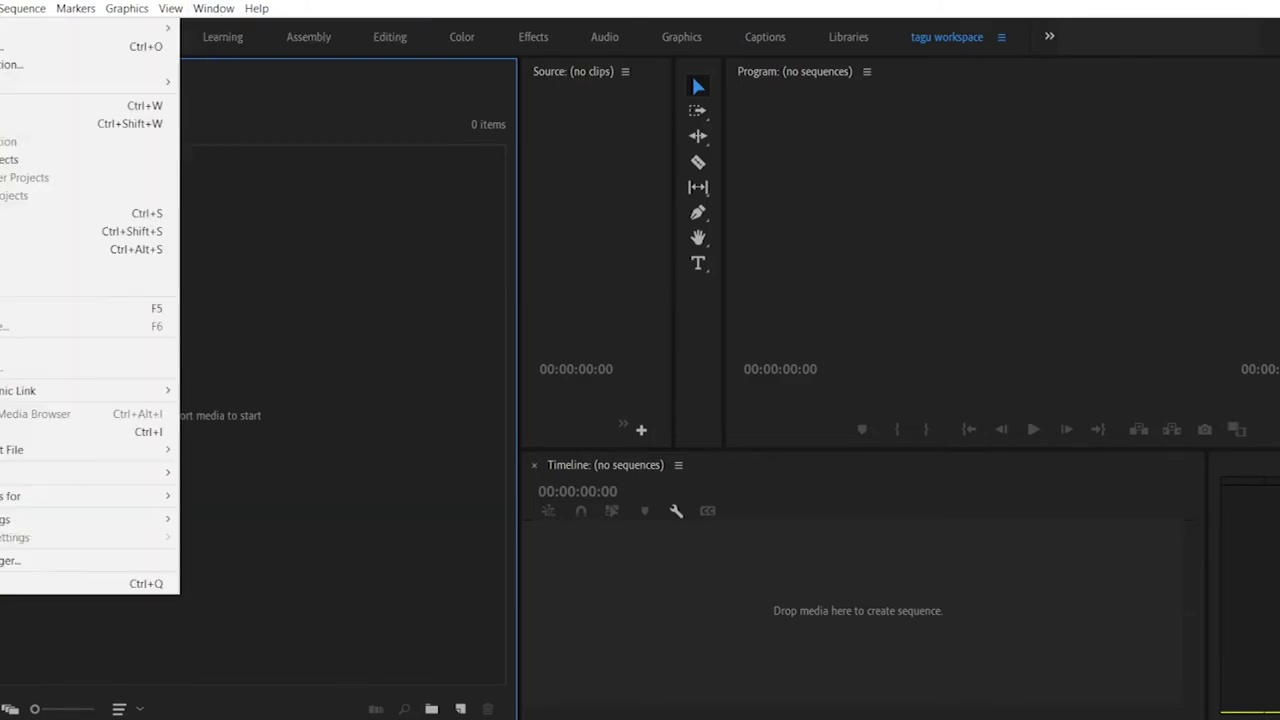
left_click(433, 530)
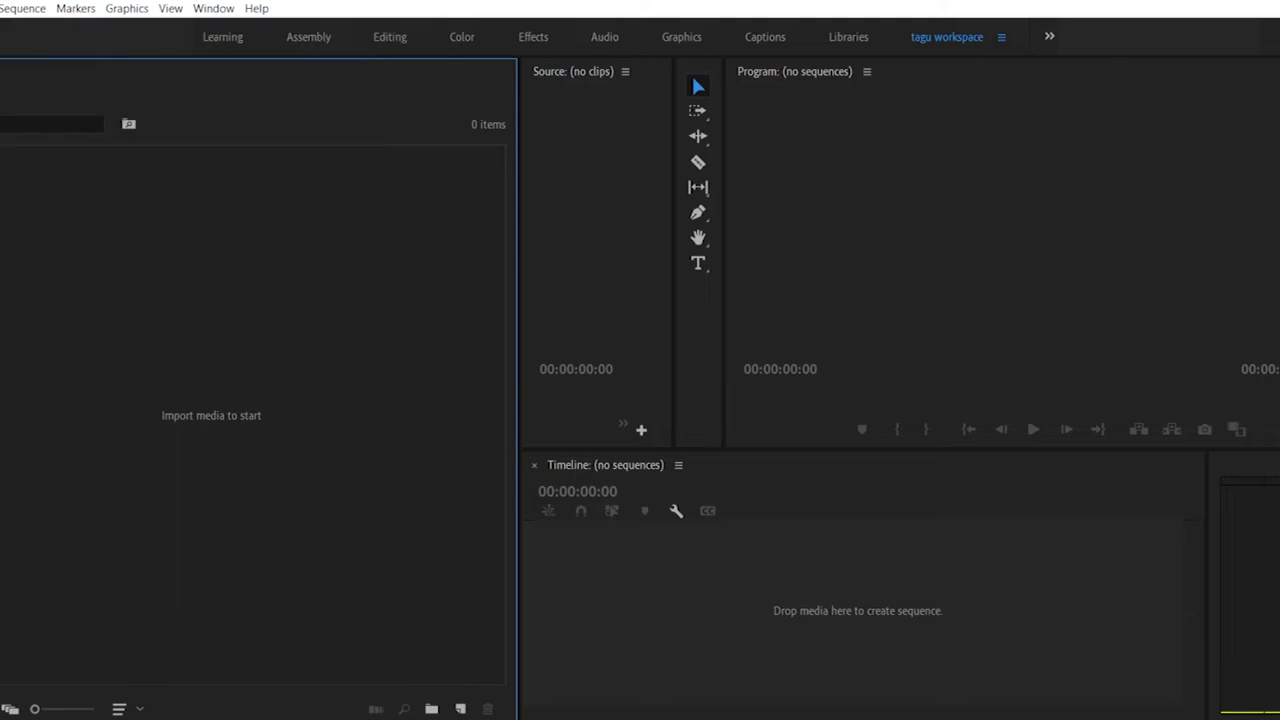
Step: Import all the horse images from the photography folder into the project
double_click(15, 525)
scroll(330, 250, "down", 5)
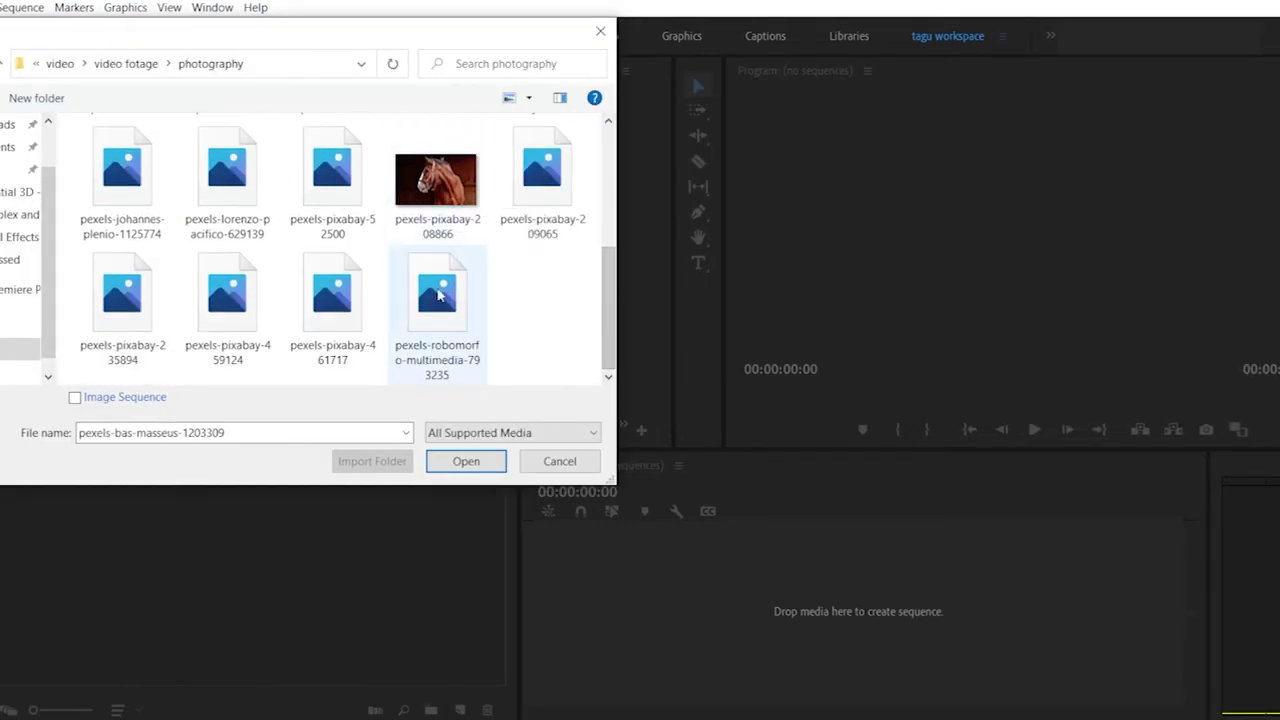
left_click(437, 310, "shift")
left_click(467, 461)
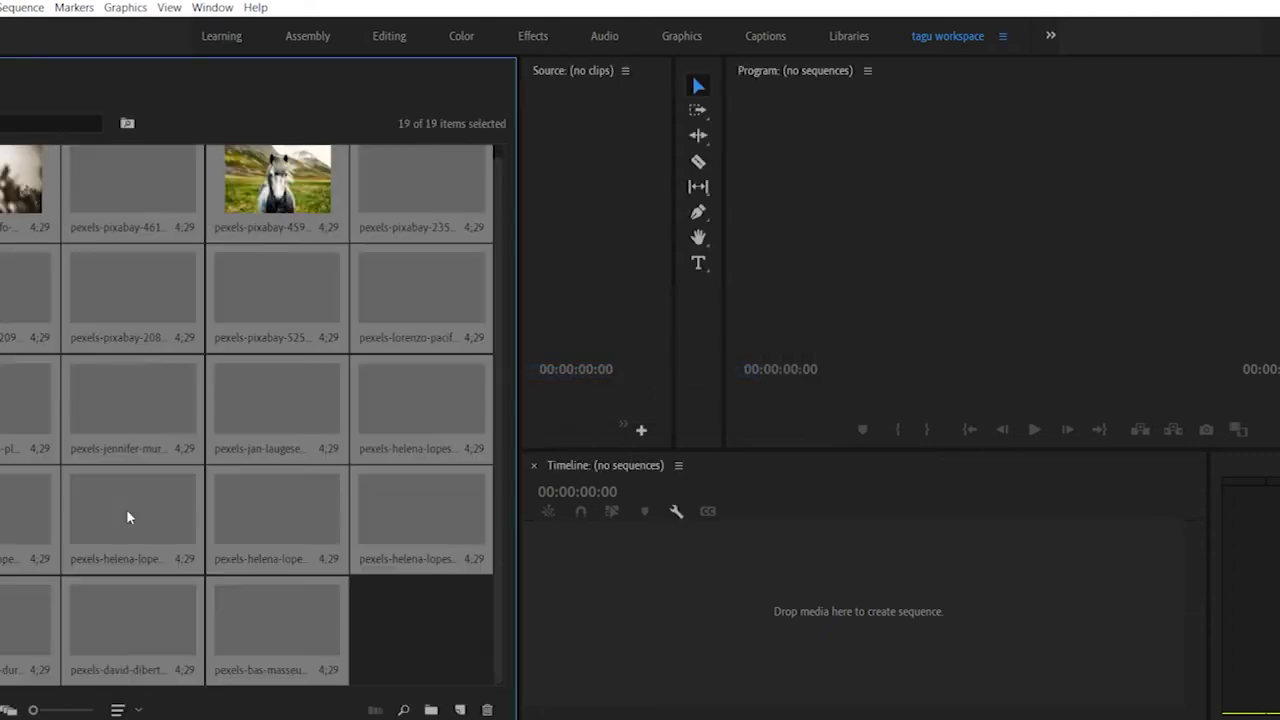
Step: Narrow the Project panel and show the imported images in list view
left_click_drag(517, 351, 446, 363)
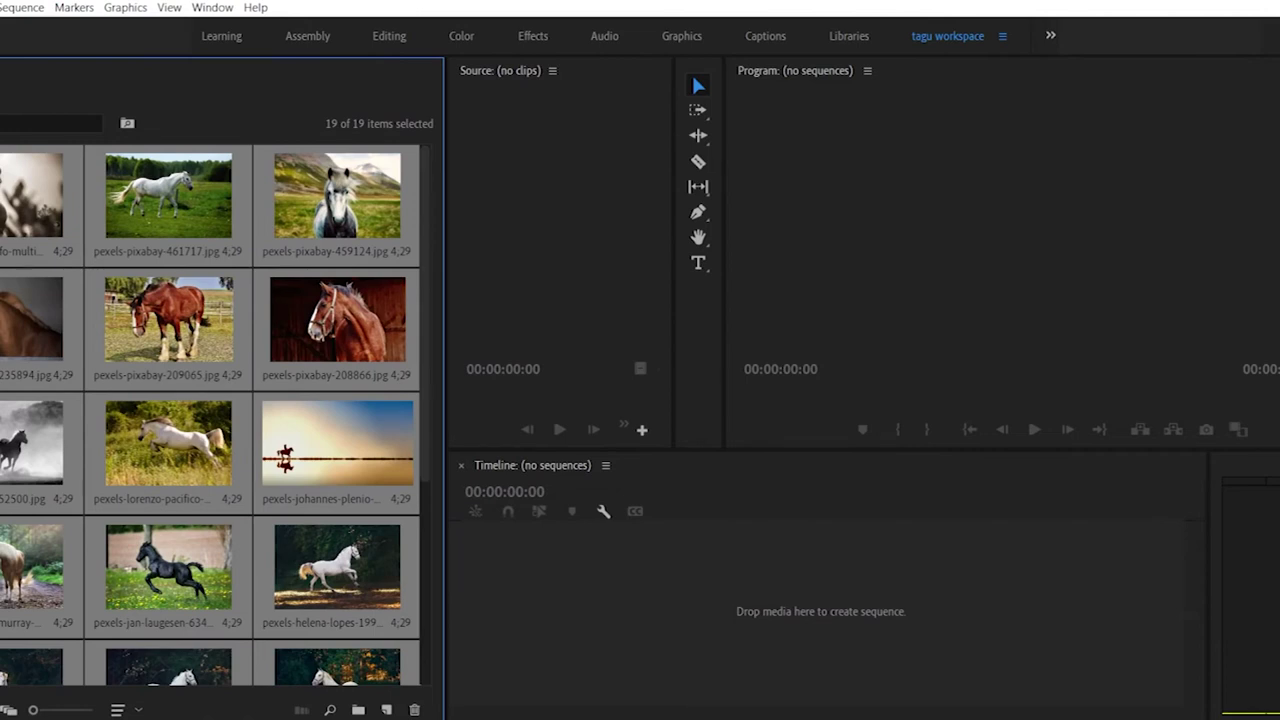
key("ctrl+Page_Up")
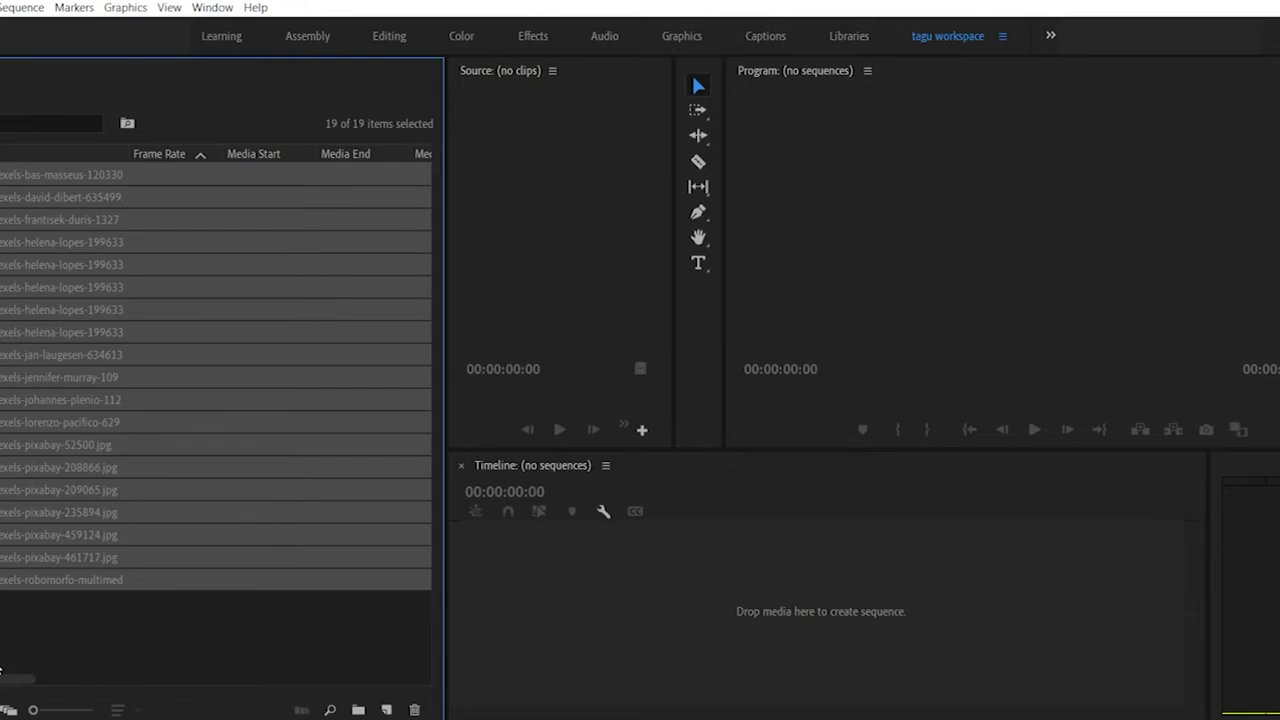
Step: Create a new bin in the project alongside the imported images, keeping its default name
left_click(2, 668)
left_click(357, 706)
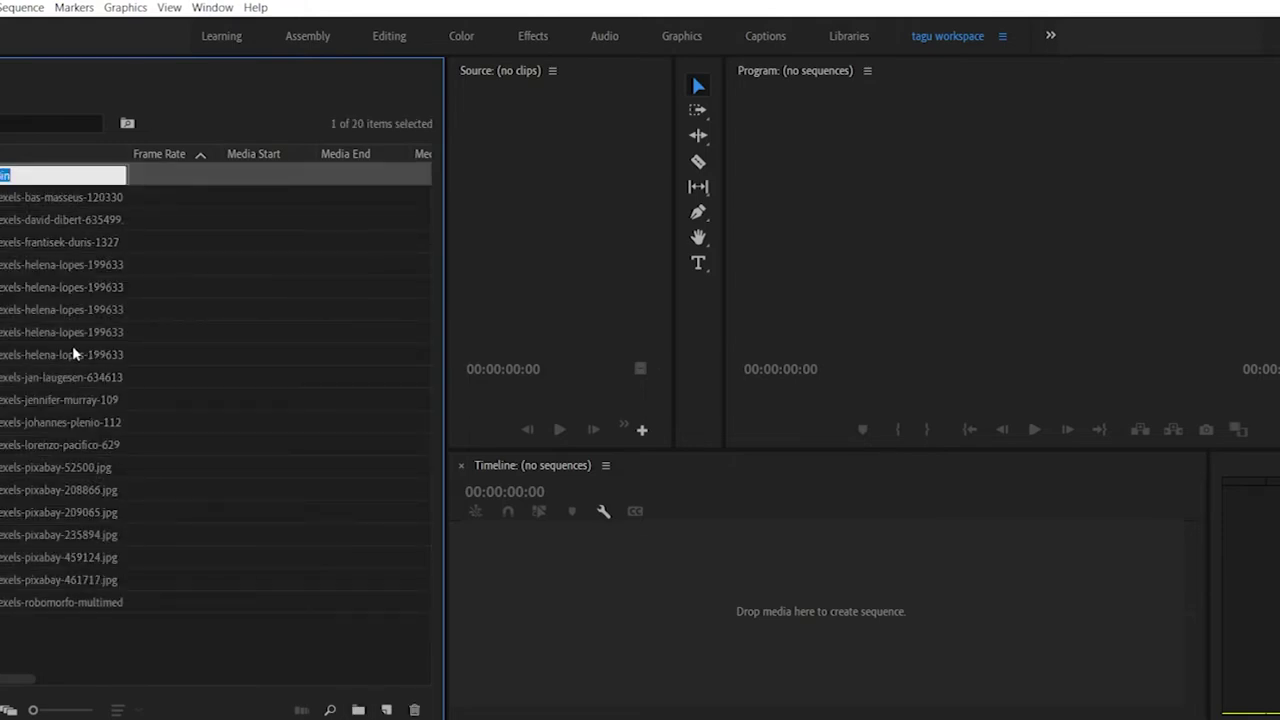
right_click(205, 648)
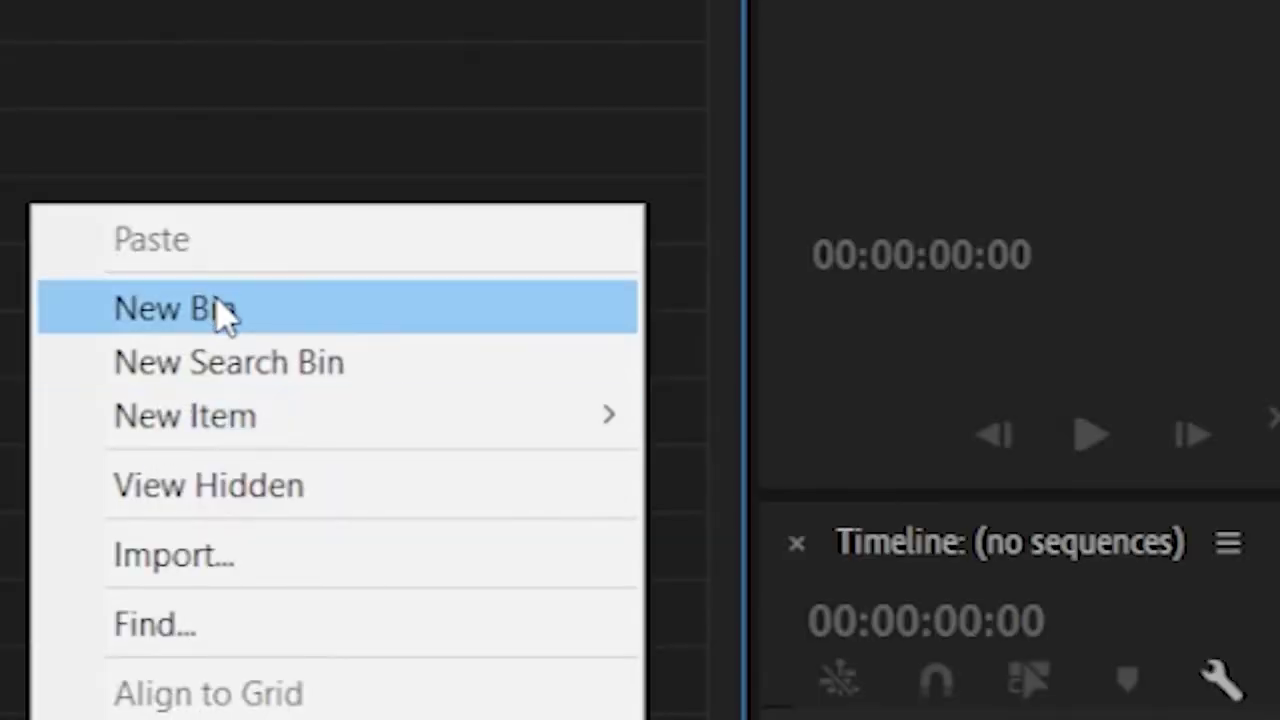
left_click(222, 316)
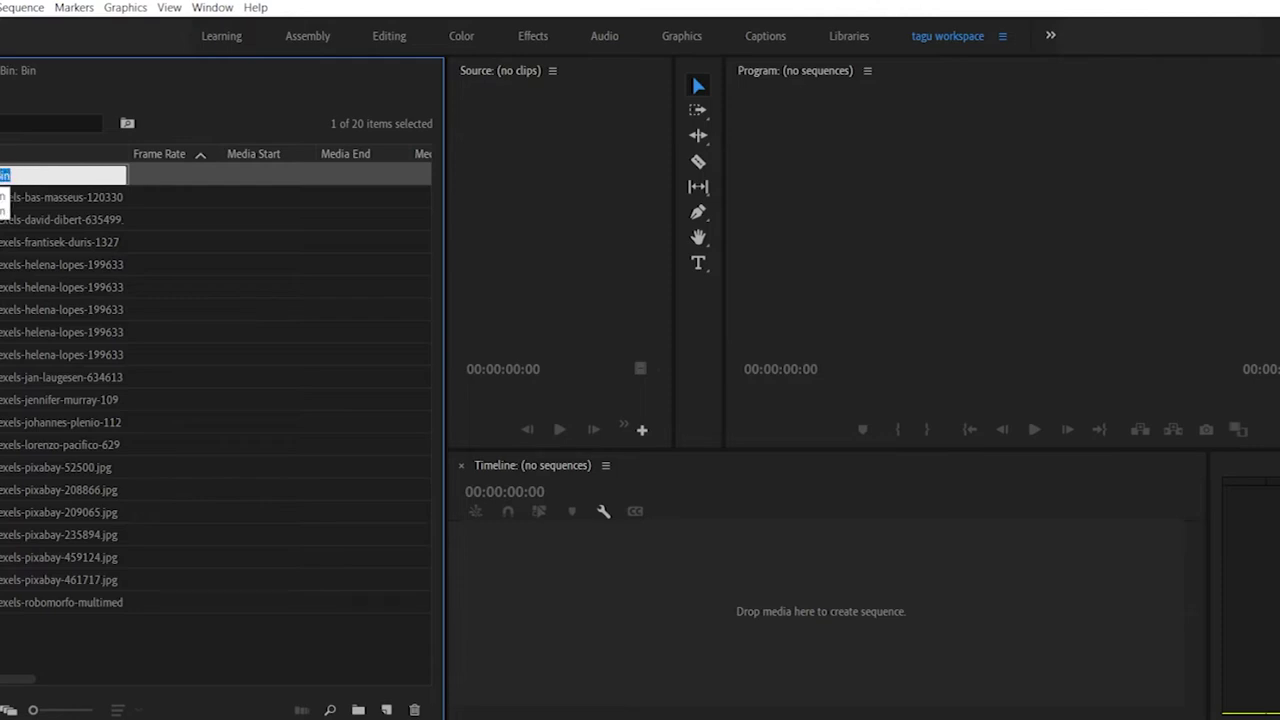
left_click_drag(28, 682, 60, 688)
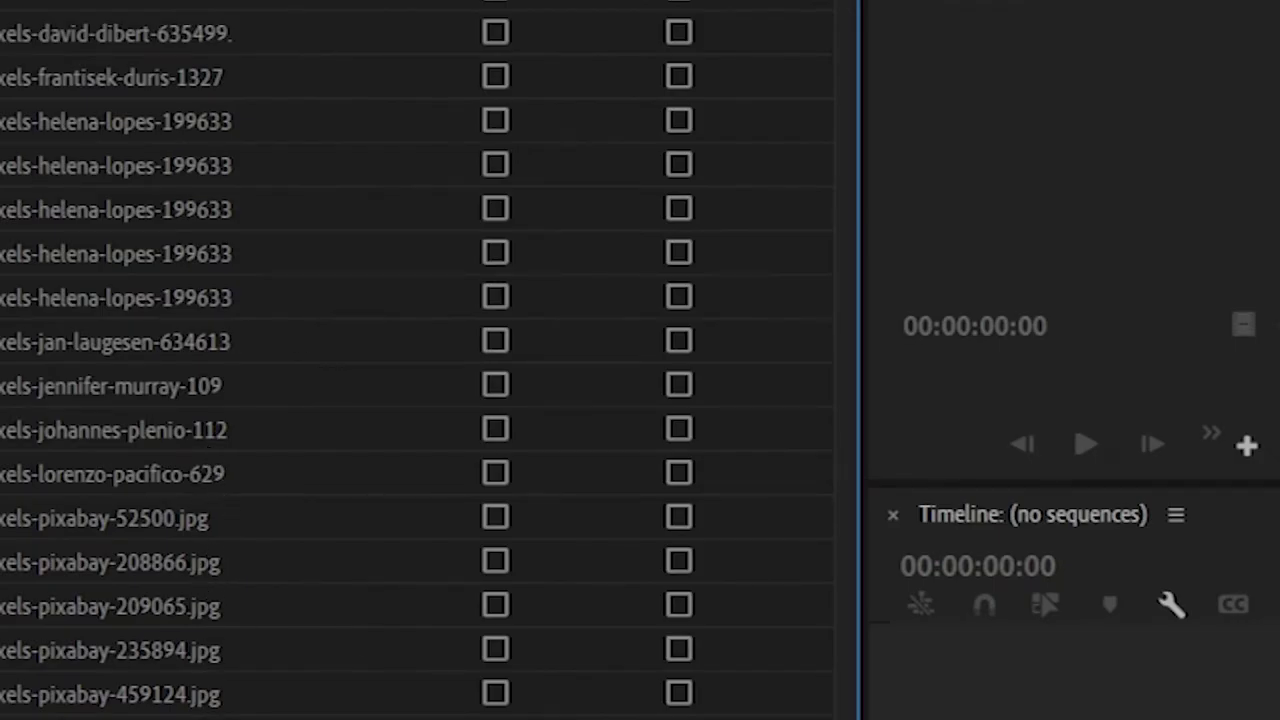
left_click(104, 678)
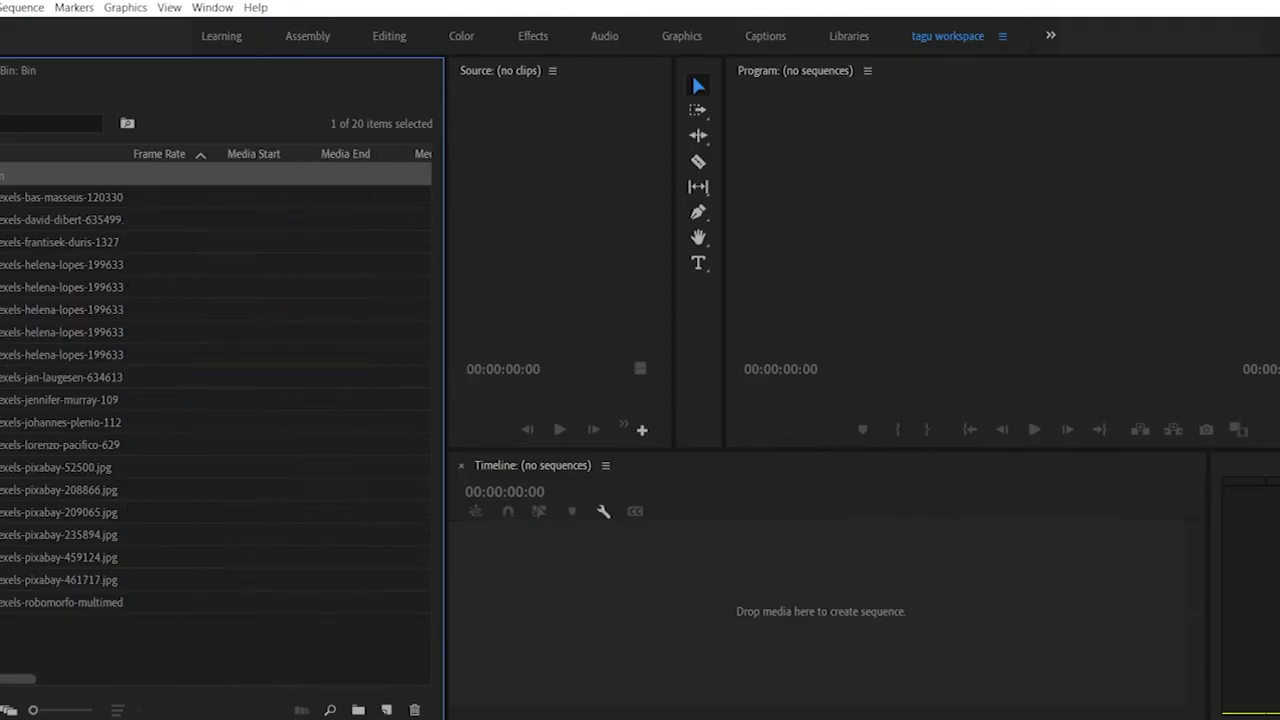
Step: Rename the new bin at the head of the project list to pict
left_click(20, 178)
type("Picture")
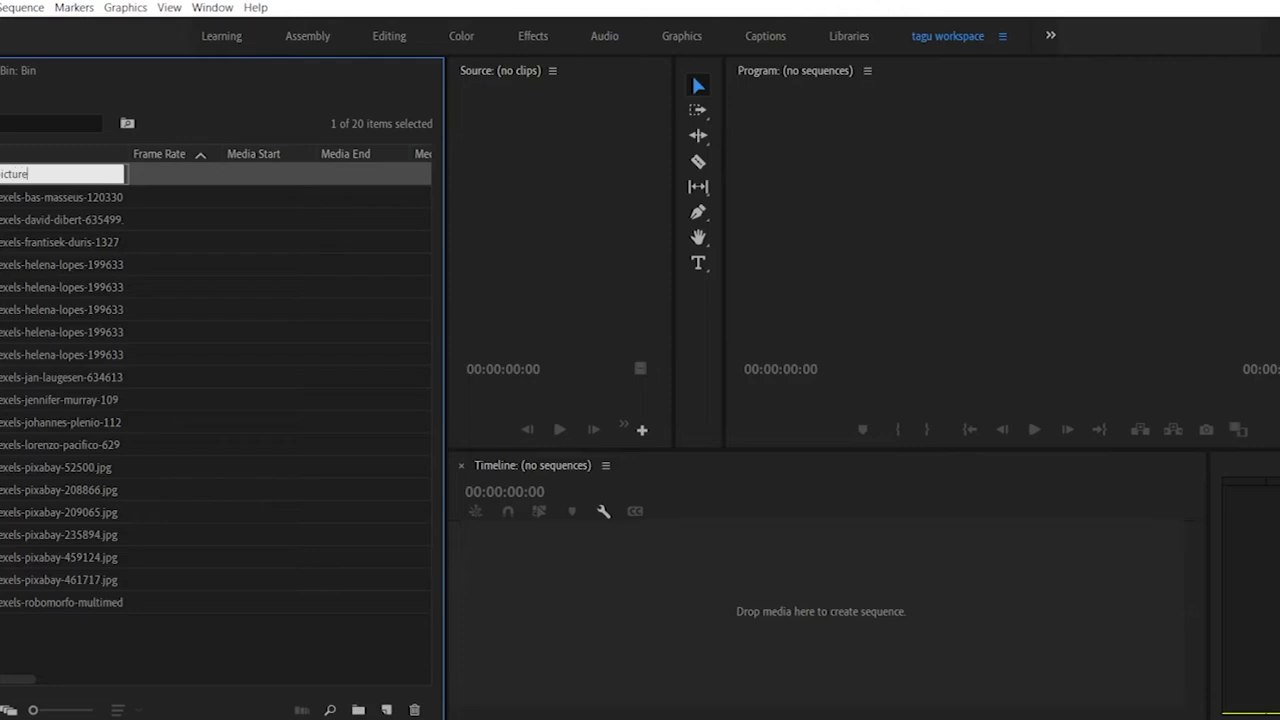
key("BackSpace")
key("BackSpace")
key("BackSpace")
left_click(37, 640)
Step: Move all the imported horse images into the pict bin and collapse the bin
left_click_drag(47, 613, 70, 194)
left_click(79, 630)
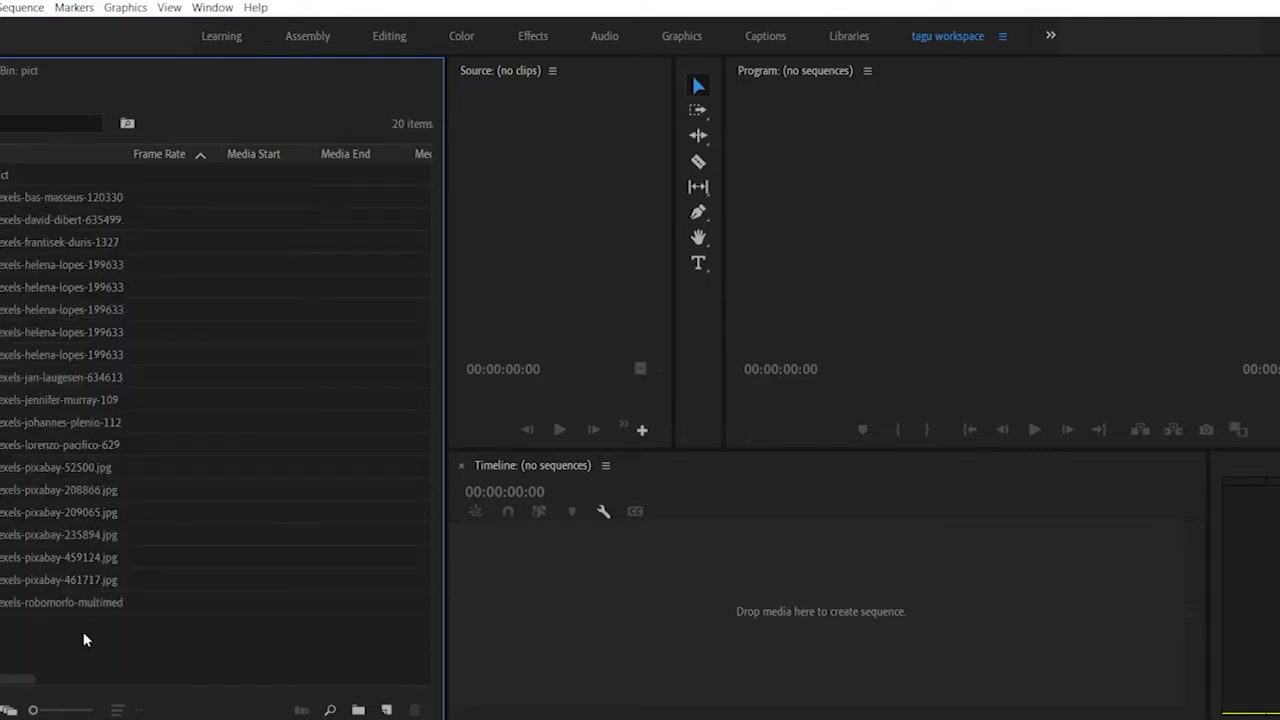
left_click(49, 192)
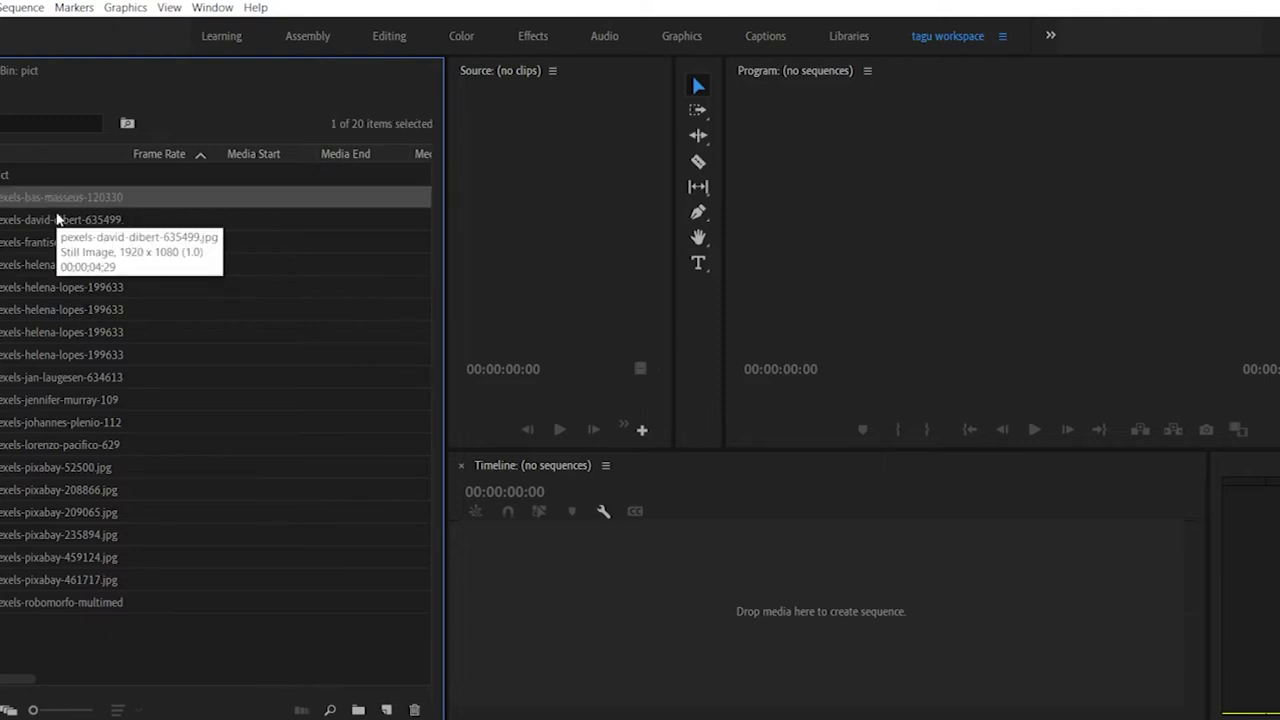
left_click(45, 604, "shift")
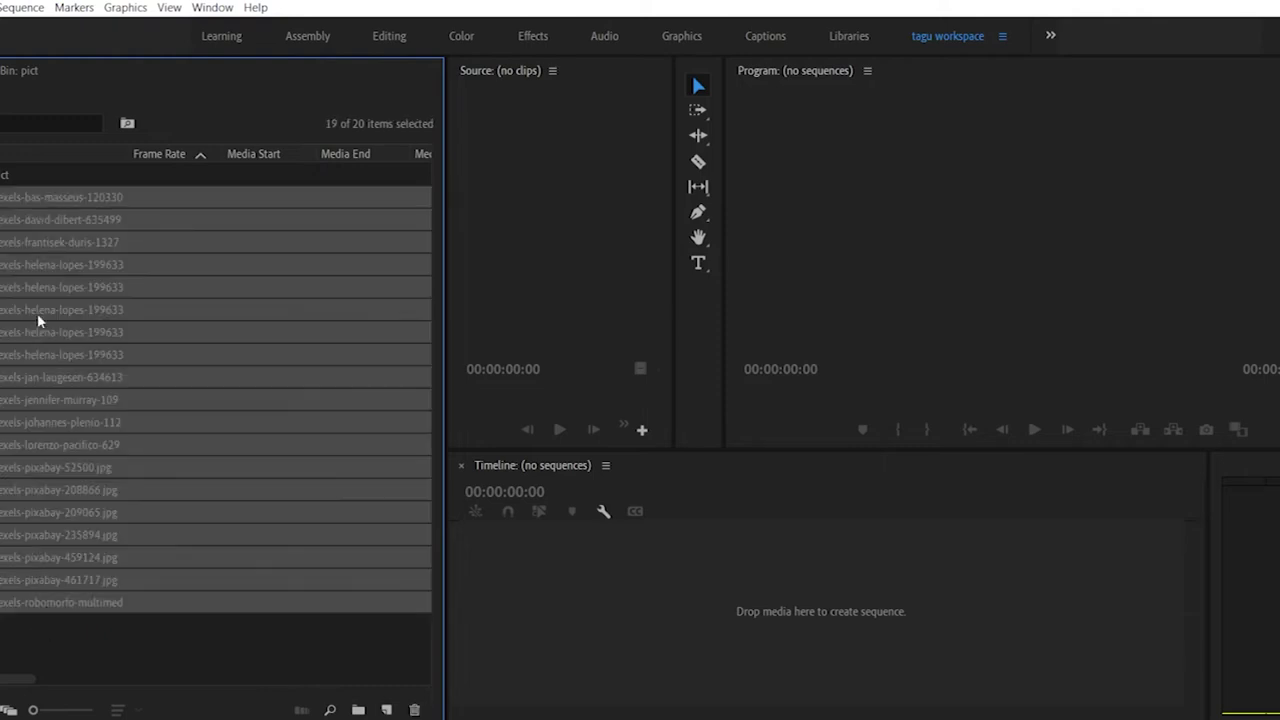
left_click(8, 178)
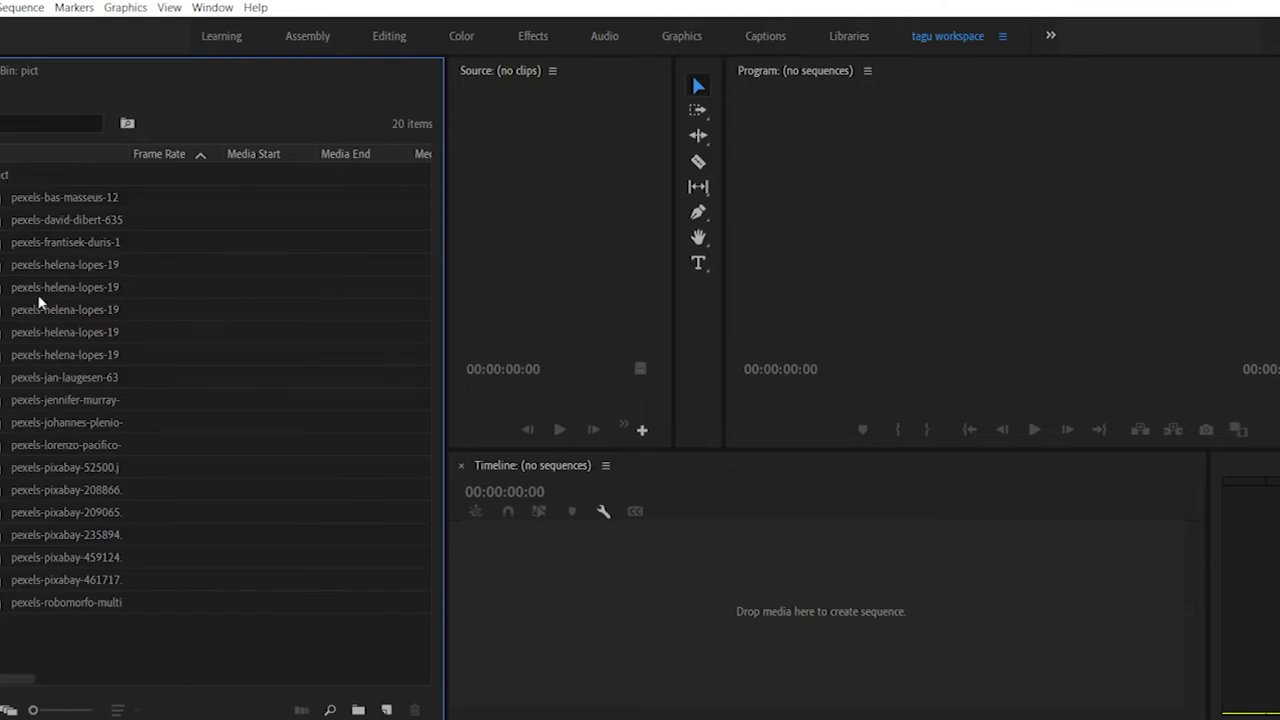
key("Left")
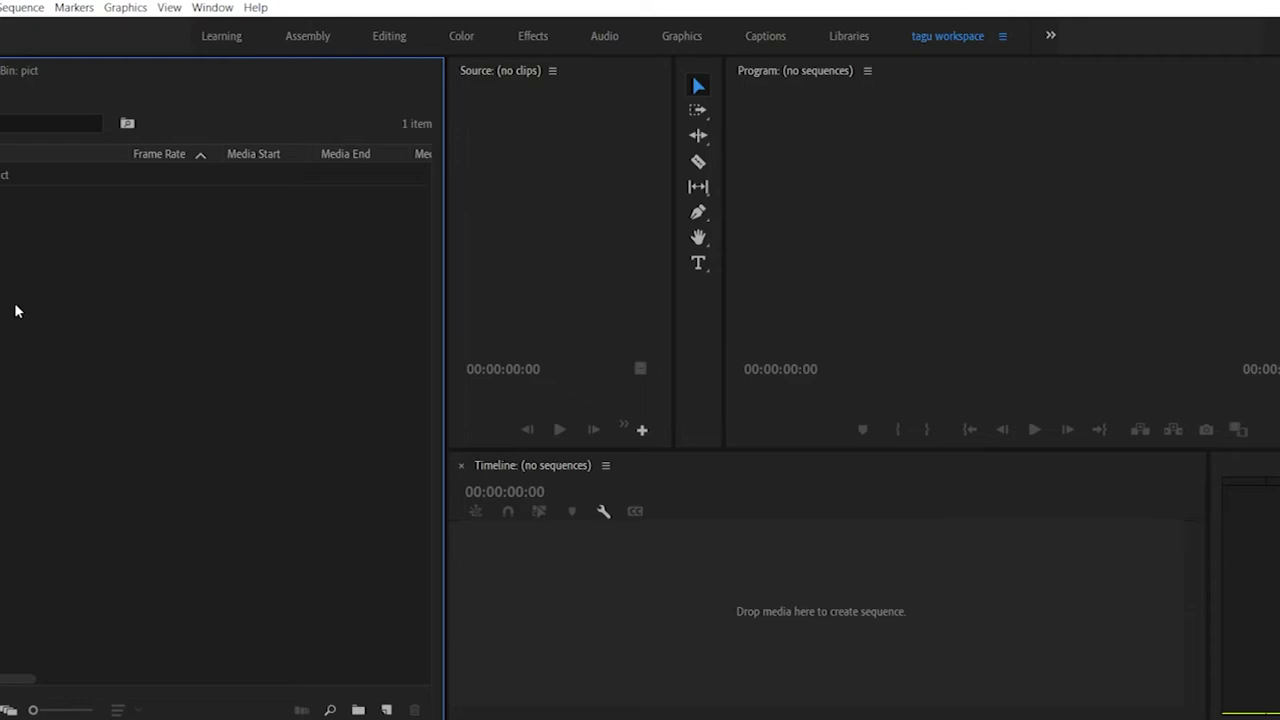
Step: Create a second bin named video and enlarge the item icons in the project list to the maximum size
left_click(358, 710)
key("BackSpace")
type("video")
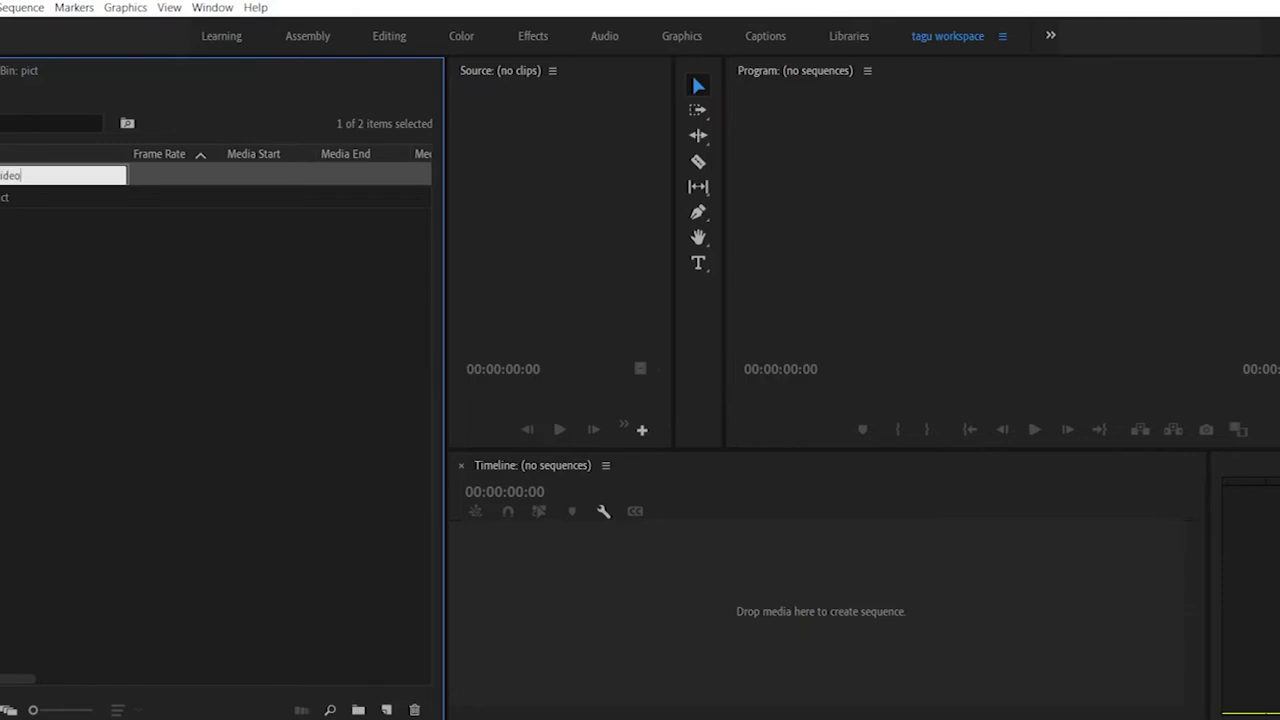
left_click(330, 388)
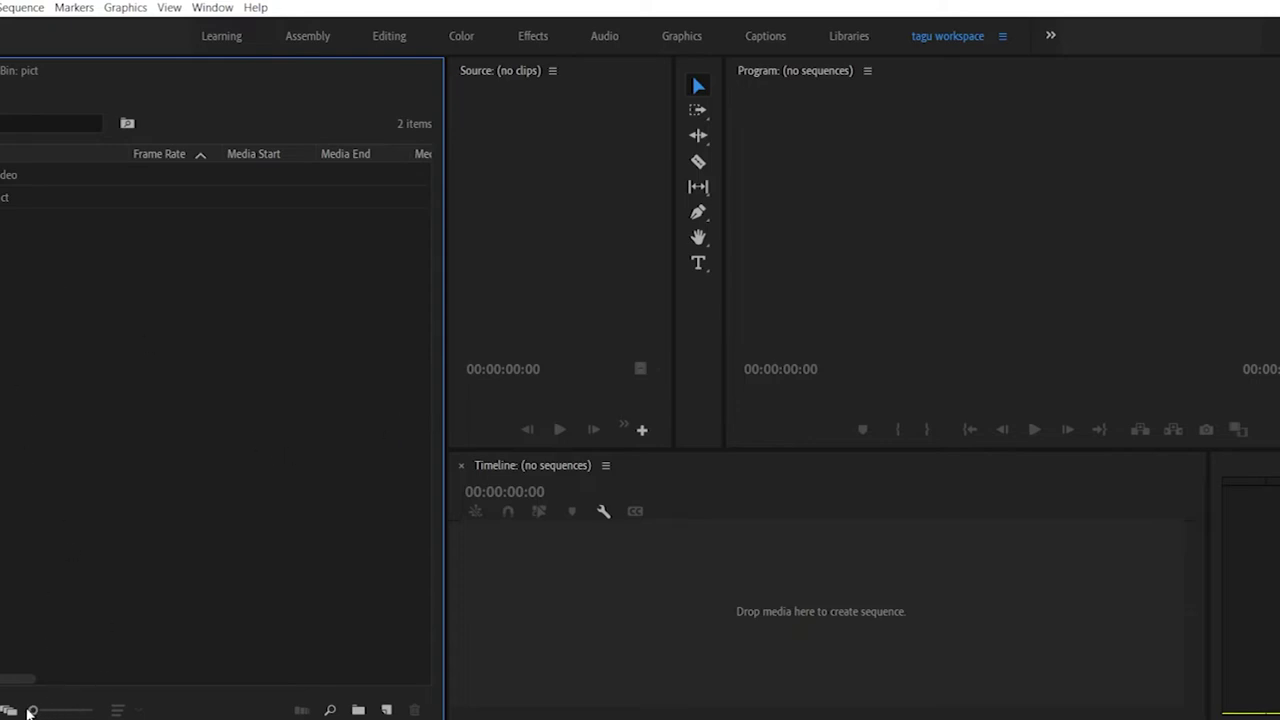
left_click_drag(33, 710, 123, 709)
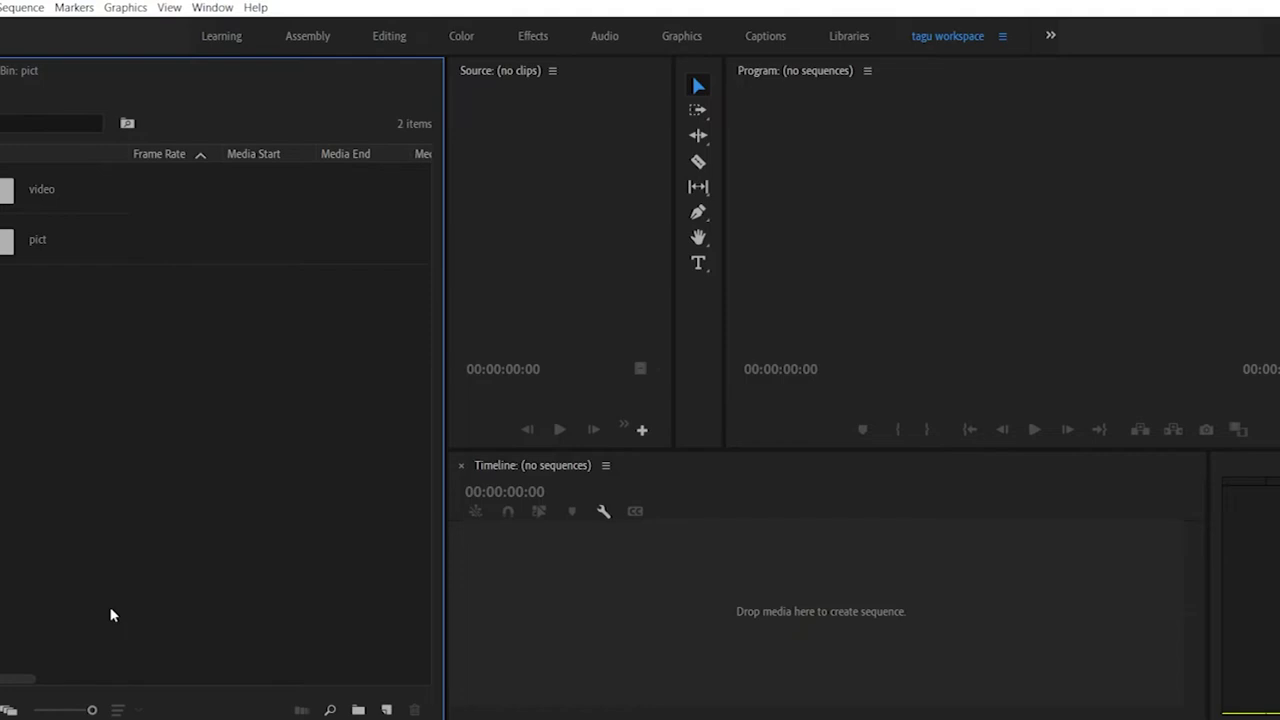
Step: Look at the Find dialog for project items and close it without searching
left_click(331, 709)
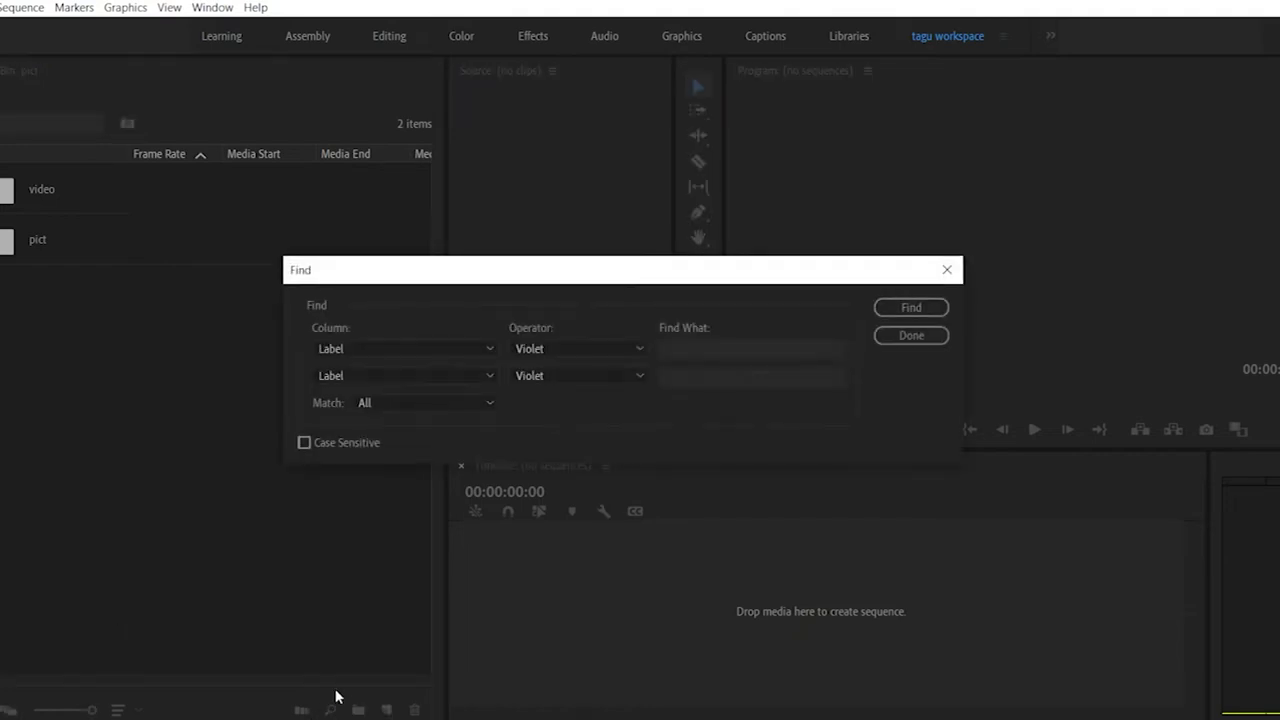
left_click(947, 269)
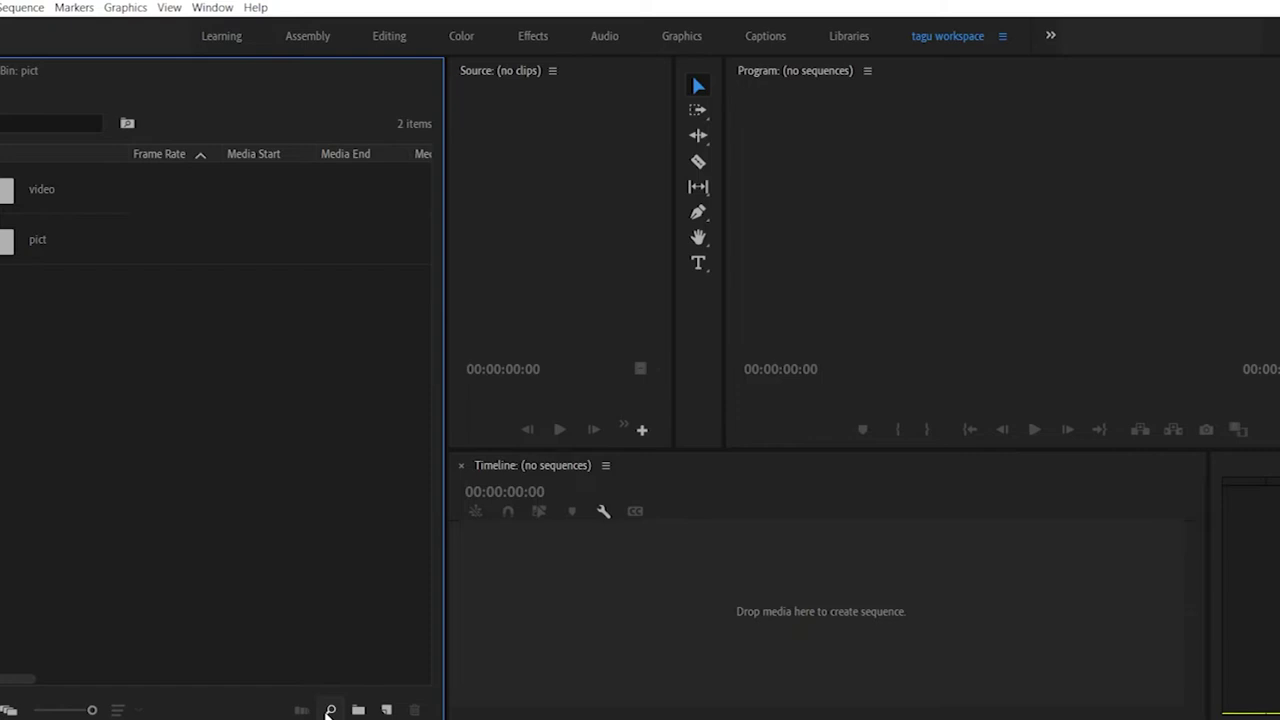
left_click(4, 237)
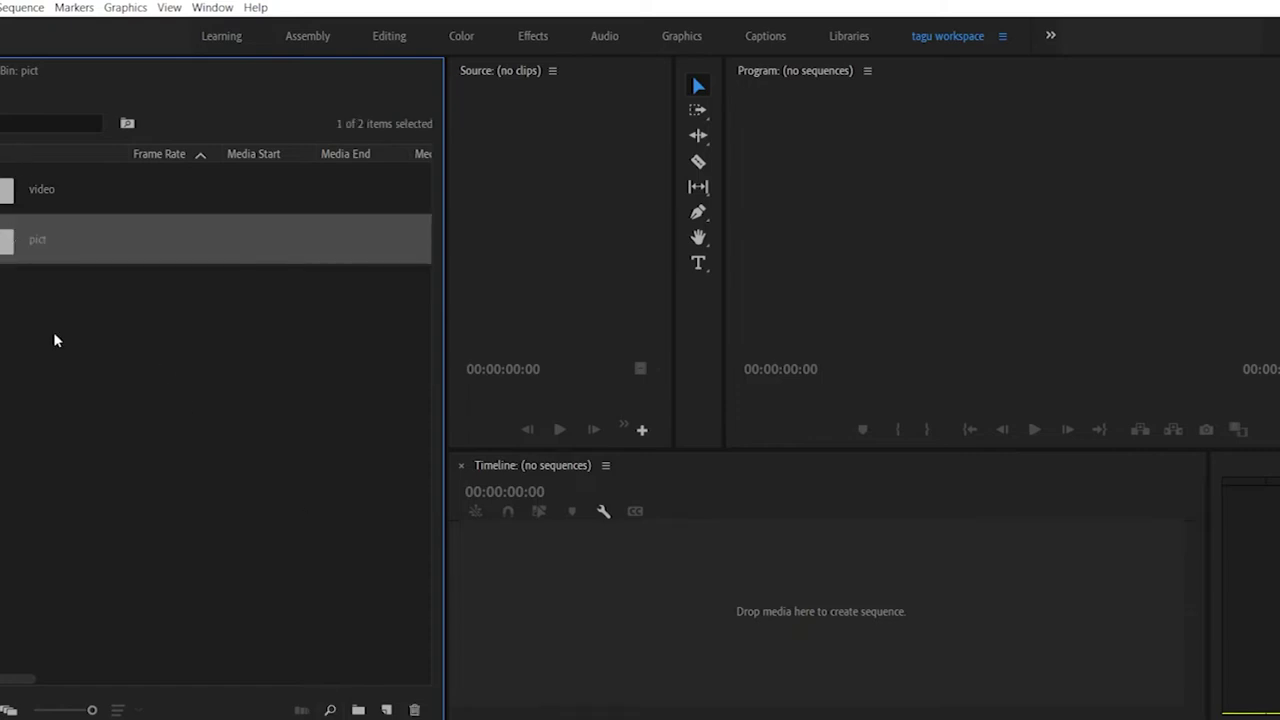
left_click(330, 709)
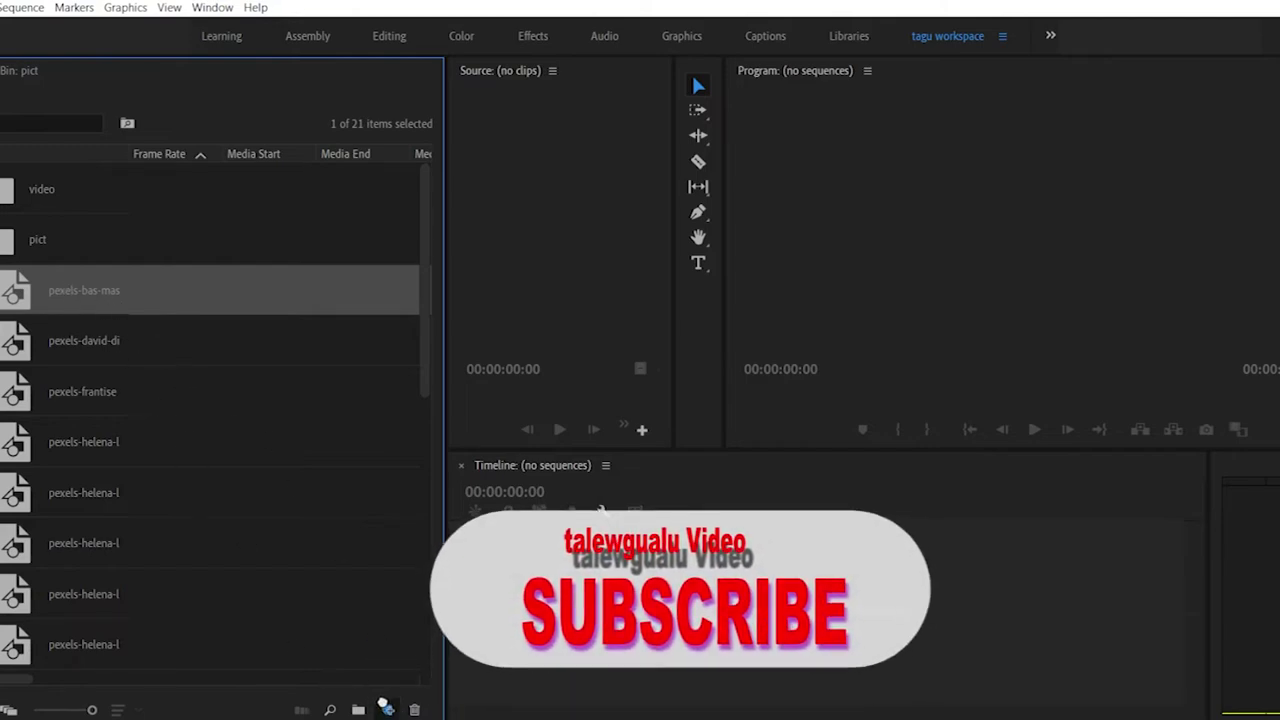
Step: Create a sequence from the pexels-bas-masseus image and place pexels-pixabay-52500.jpg after it on V2, viewing the frame at 00;00;07;03
left_click_drag(369, 691, 380, 705)
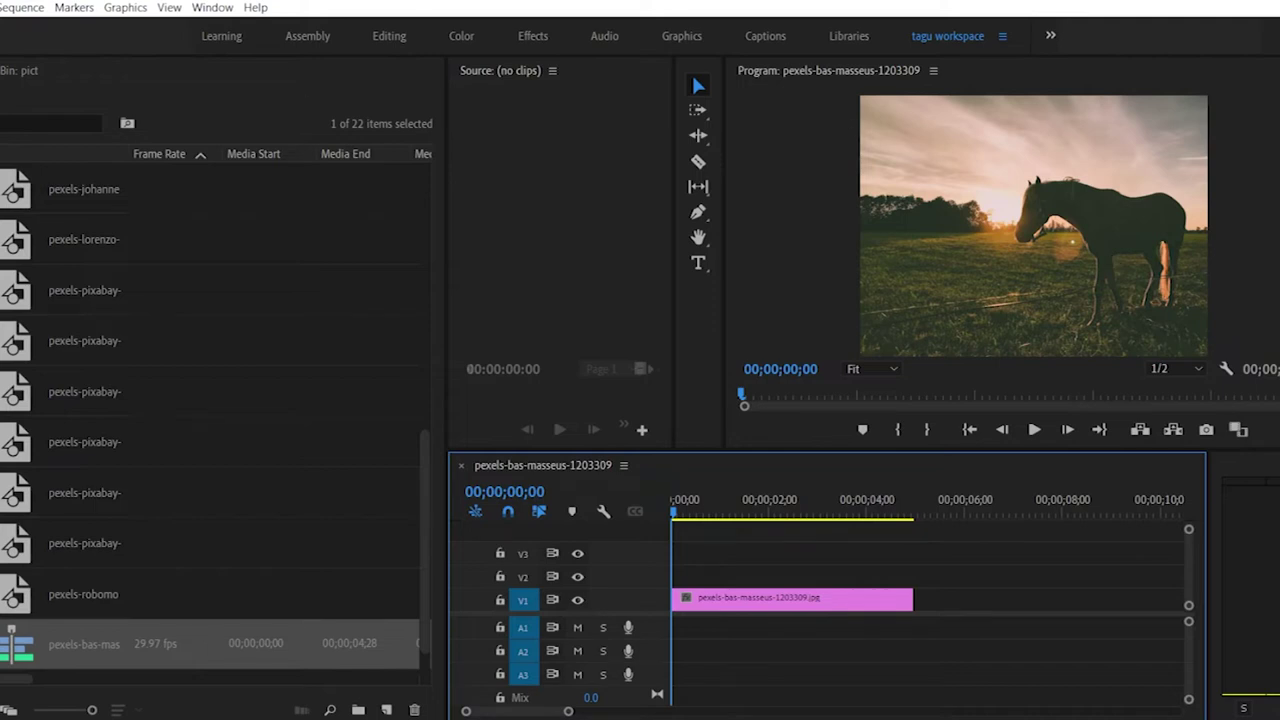
left_click_drag(36, 300, 987, 576)
left_click_drag(980, 512, 1020, 510)
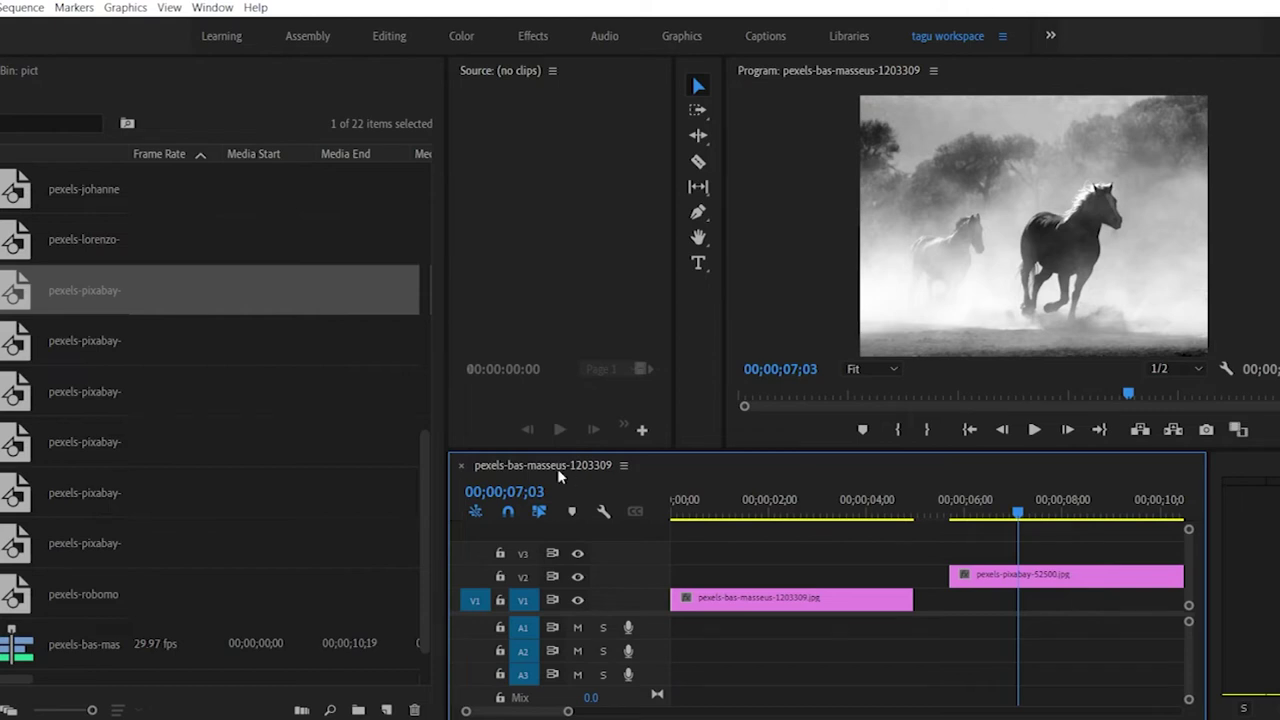
Step: Start a new sequence, collapse the DV - NTSC presets and expand the DV - PAL presets
scroll(210, 415, "up", 1)
key("alt+f")
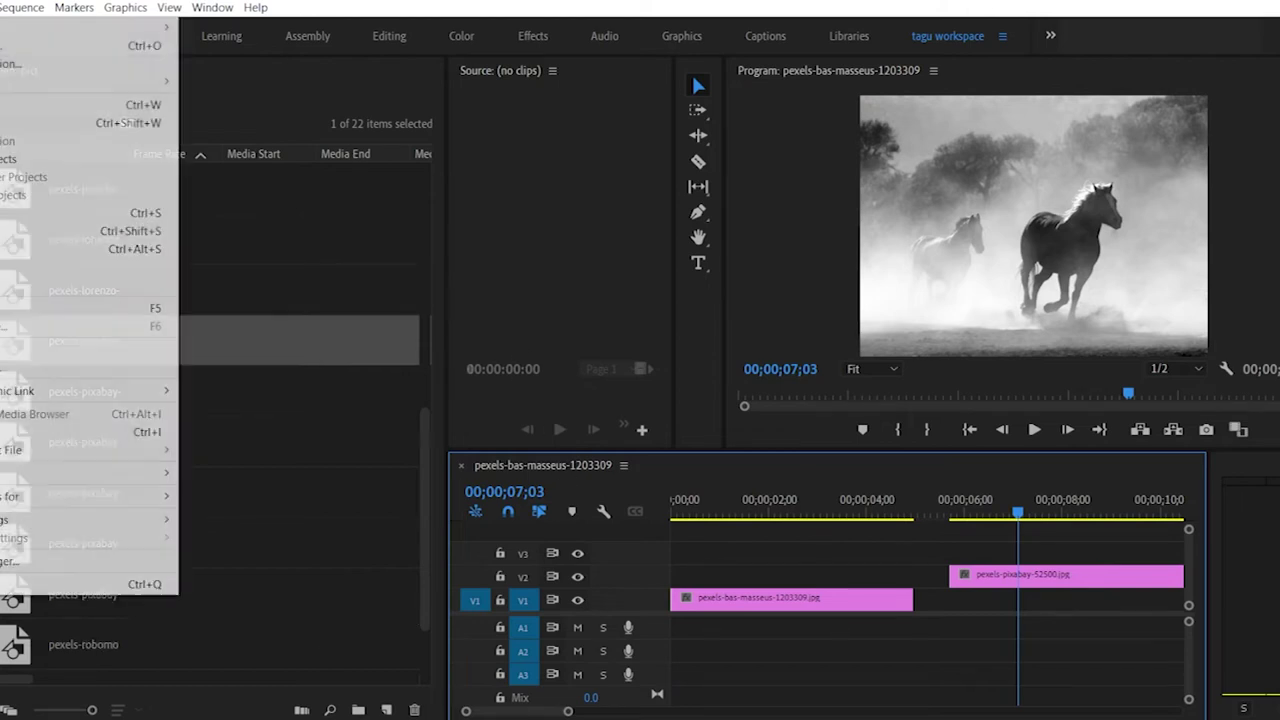
mouse_move(150, 27)
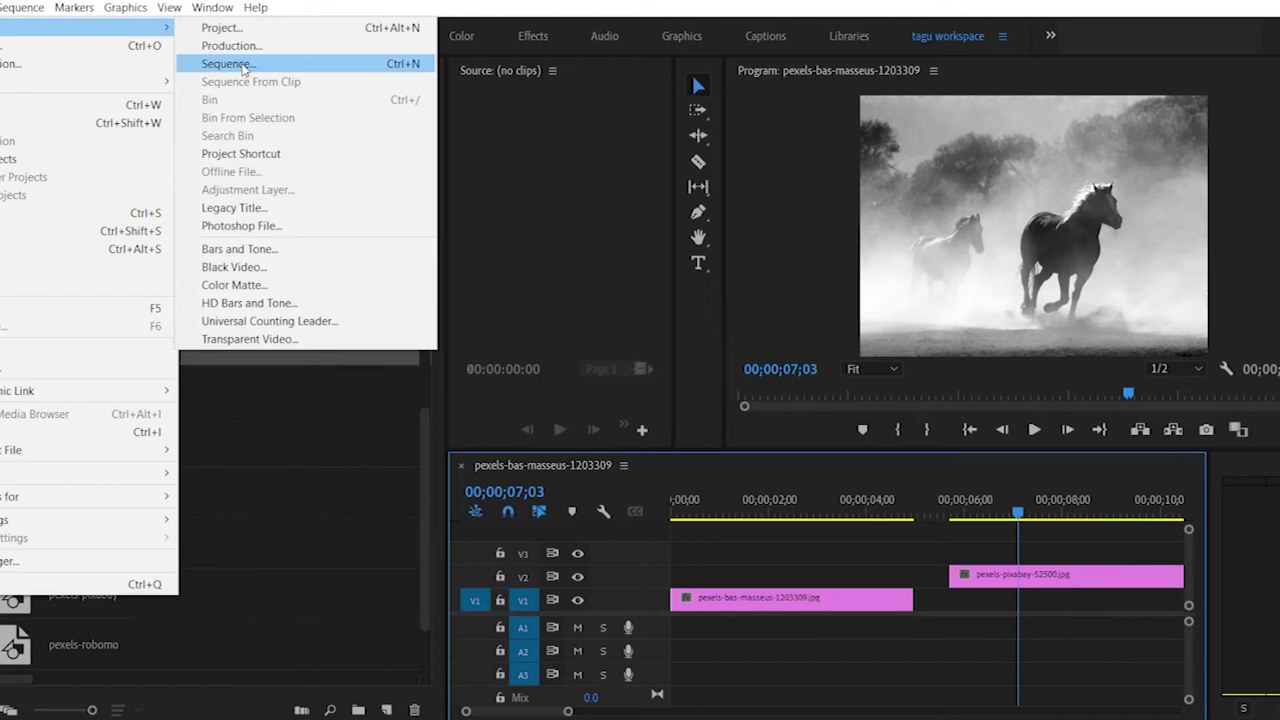
left_click(243, 63)
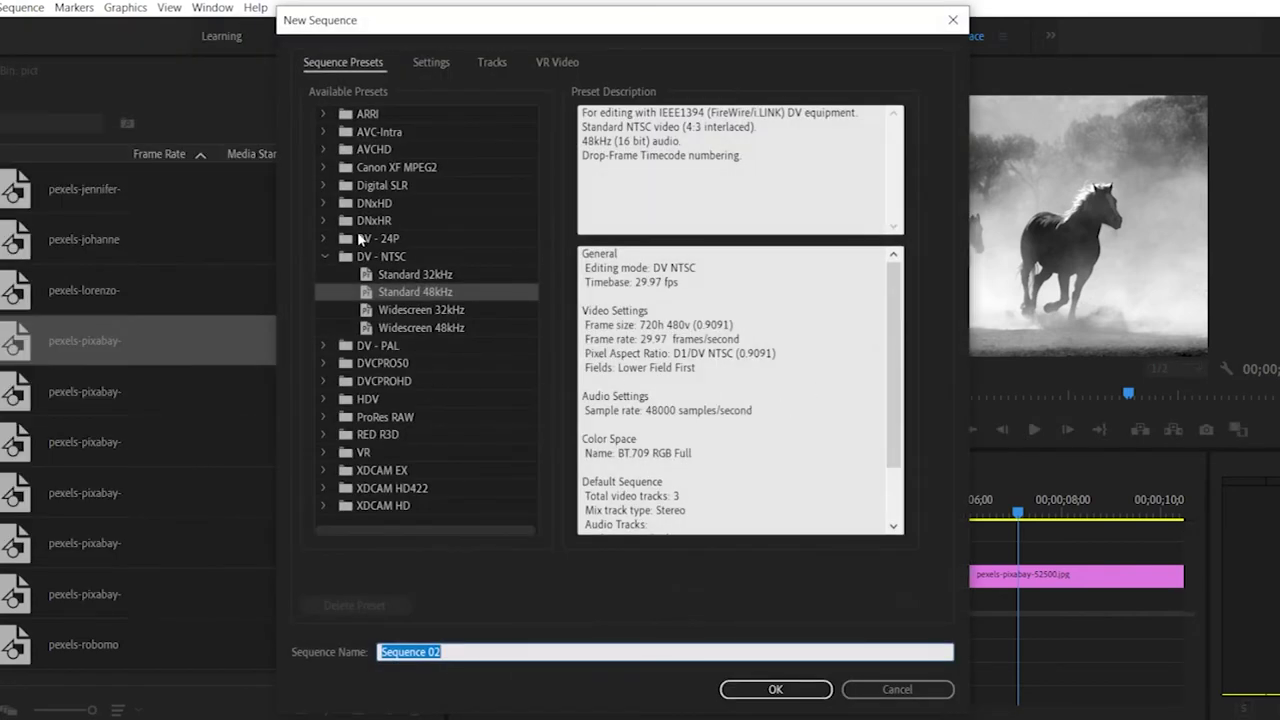
left_click(331, 257)
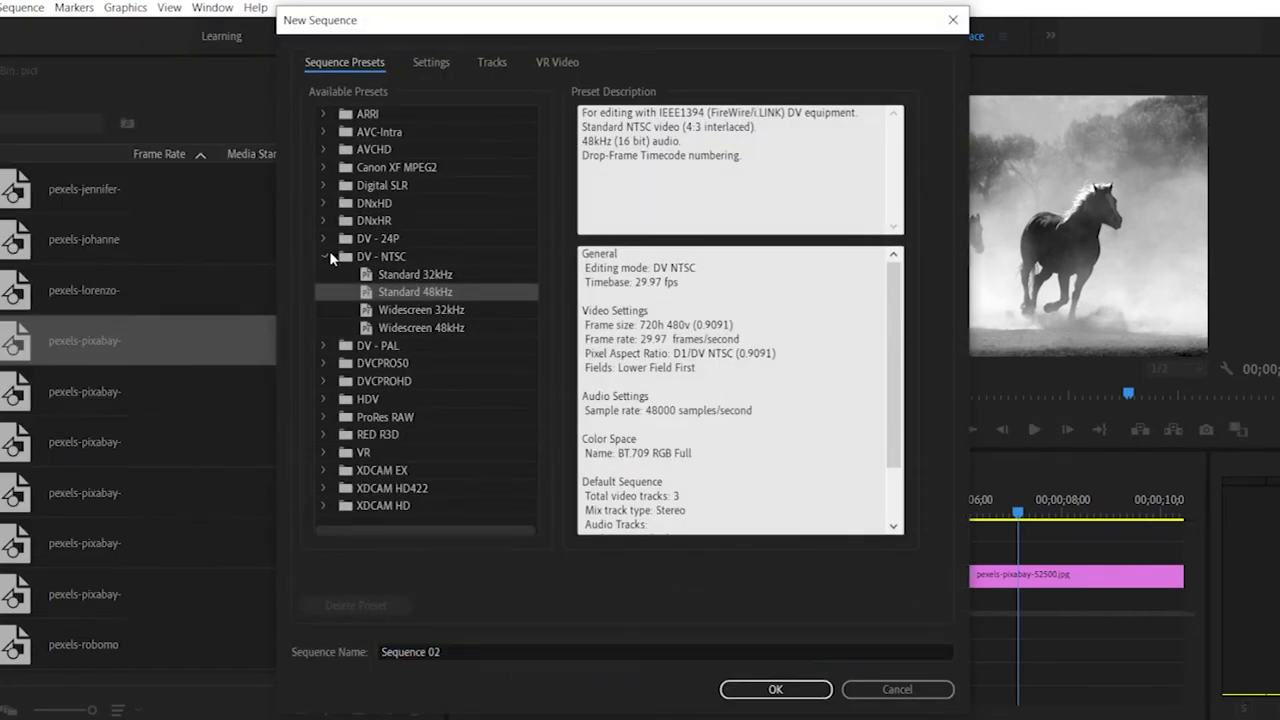
left_click(331, 257)
left_click(328, 275)
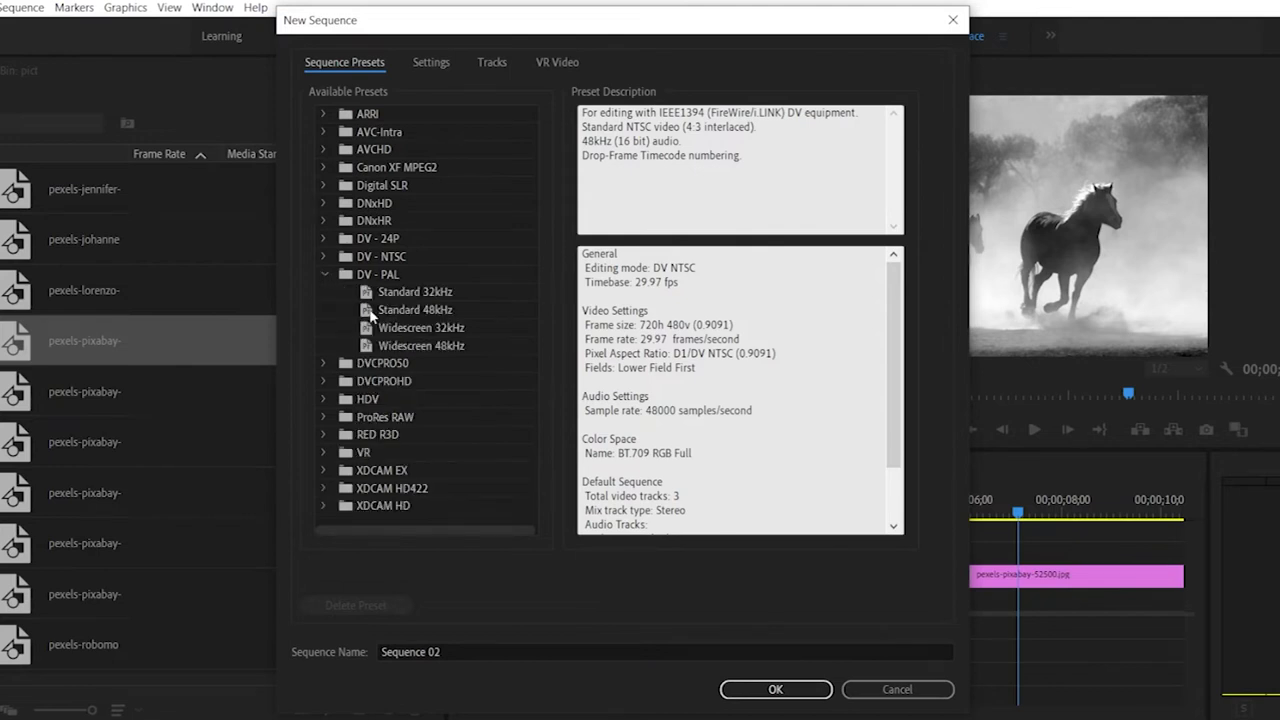
Step: Compare the aspect ratios in the descriptions of the DV - PAL Standard 48kHz and Widescreen 48kHz presets
left_click(424, 316)
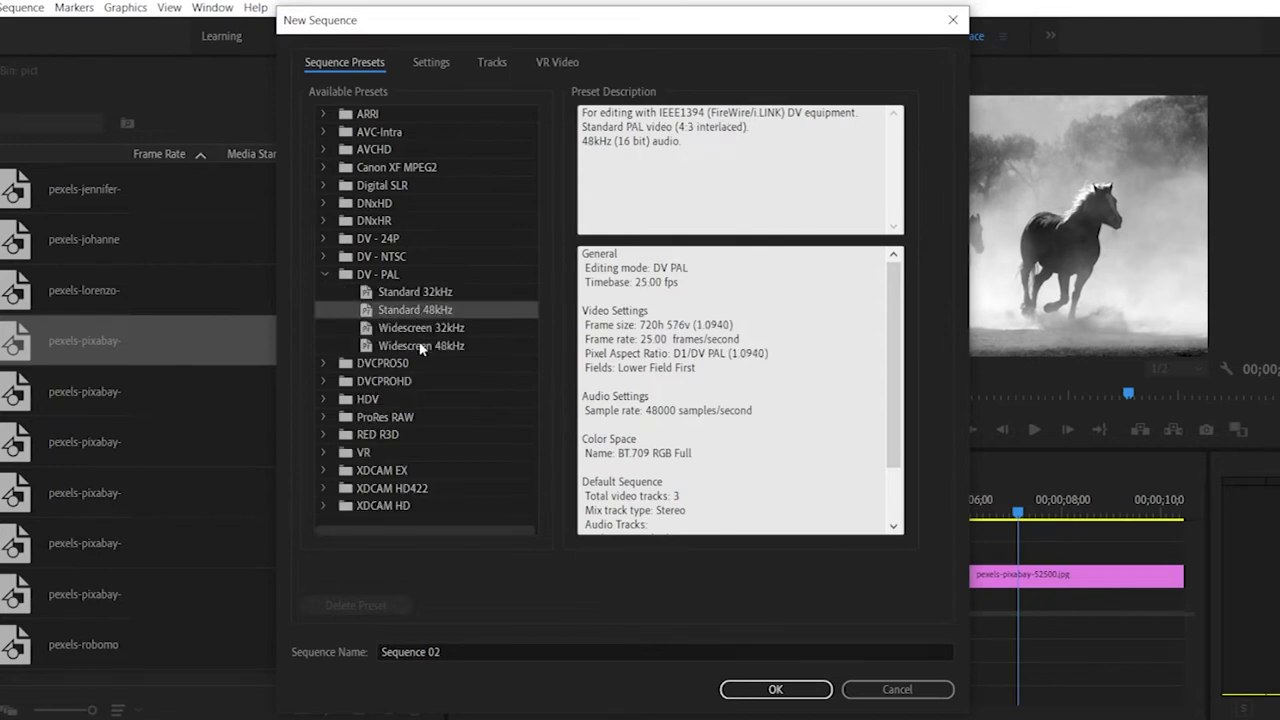
left_click(421, 347)
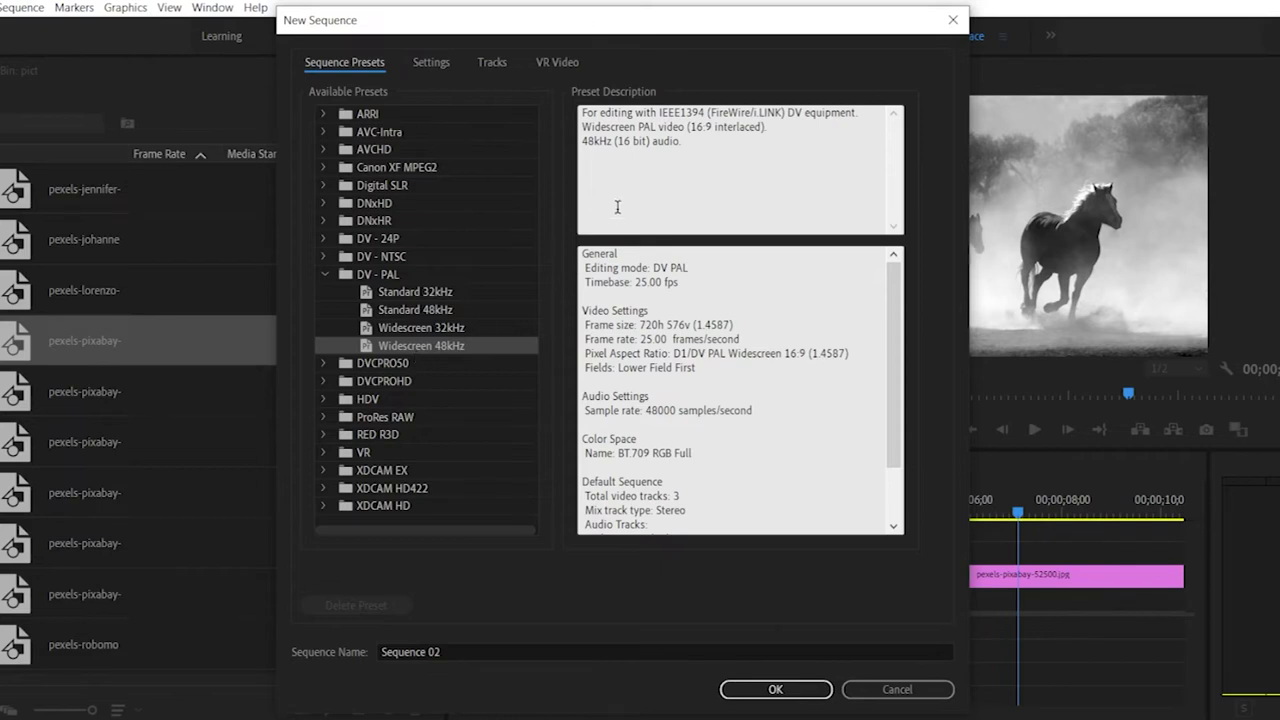
left_click_drag(689, 127, 728, 130)
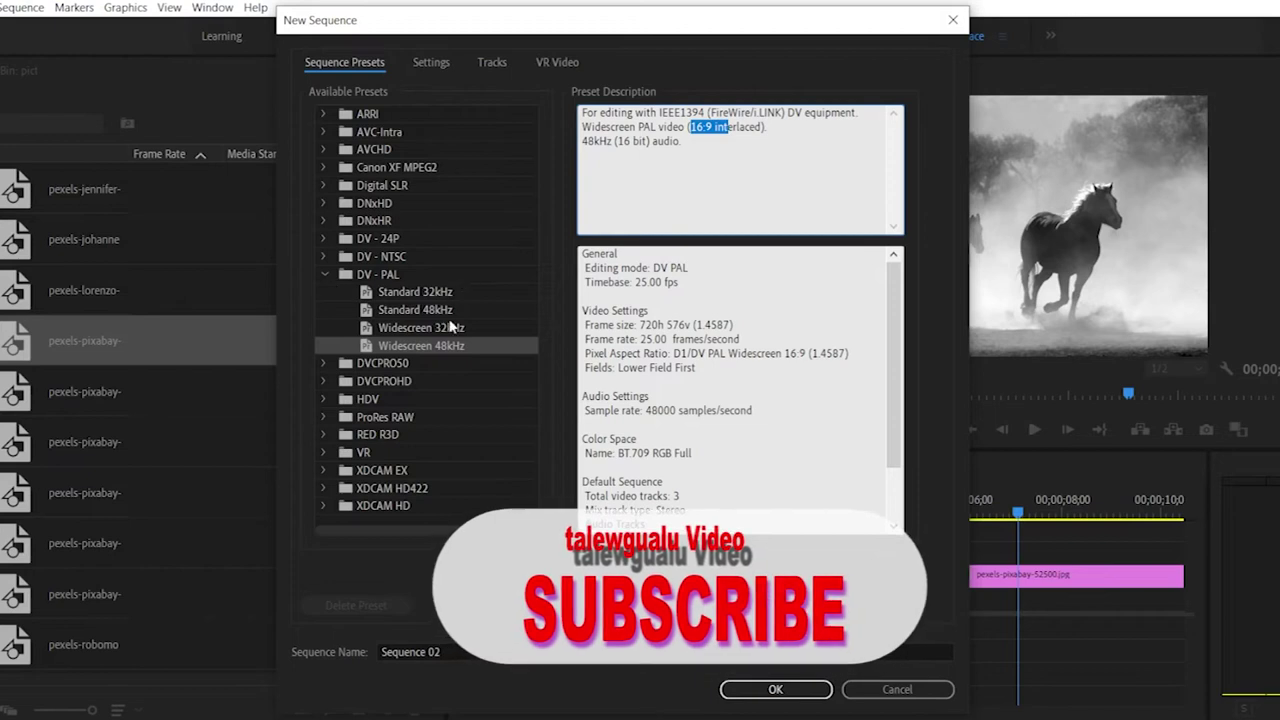
left_click(410, 310)
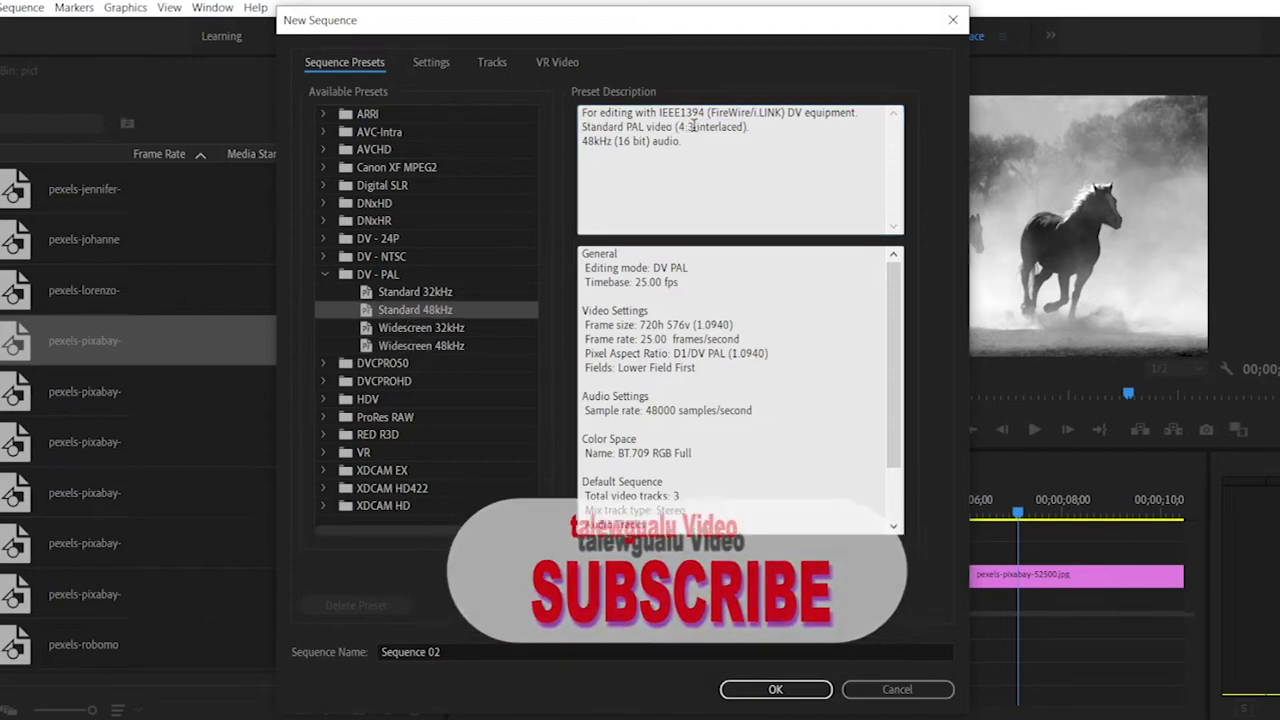
left_click_drag(693, 127, 679, 128)
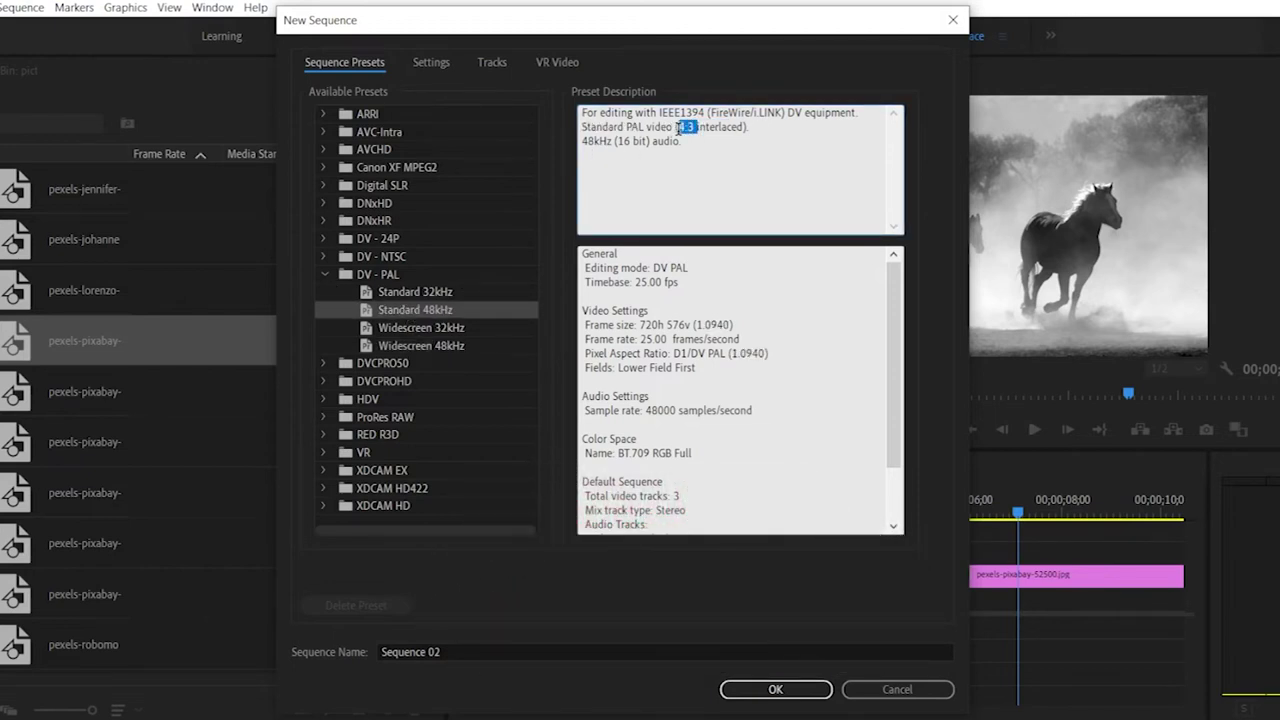
left_click(424, 345)
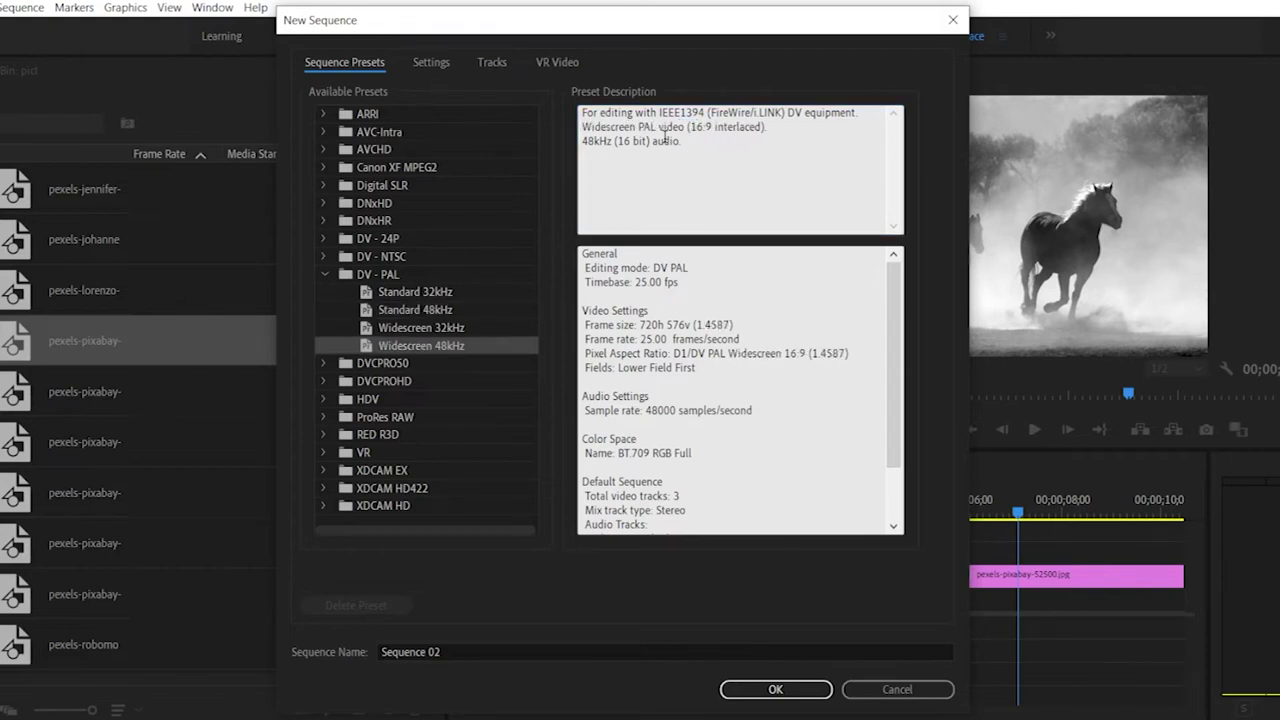
left_click_drag(714, 127, 690, 125)
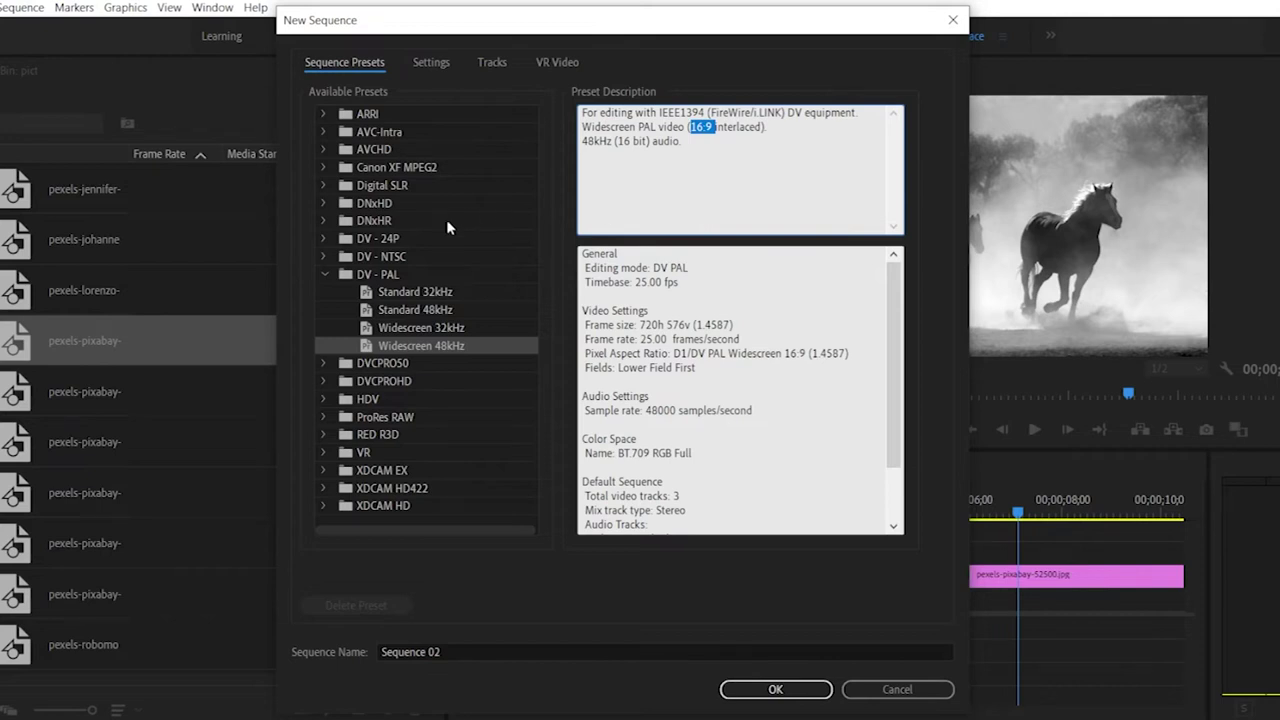
Step: Create the sequence with the DV - PAL Standard 48kHz preset and the name a
left_click(430, 305)
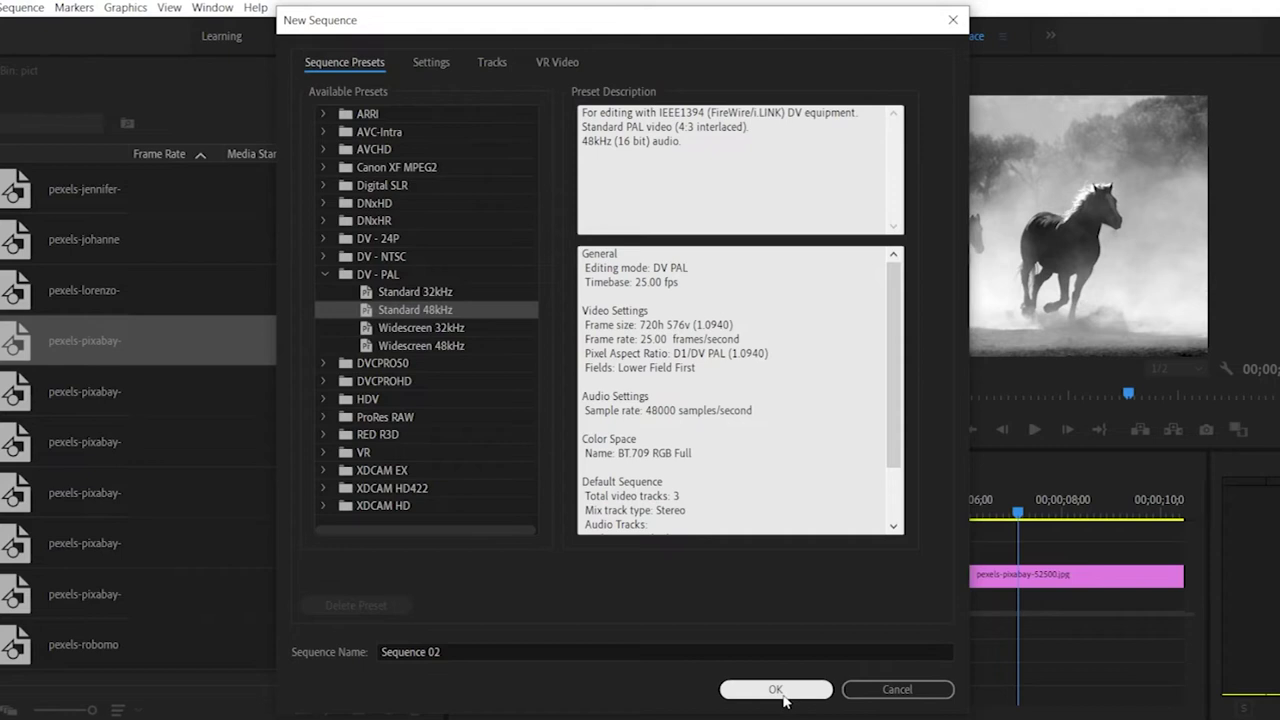
left_click(514, 651)
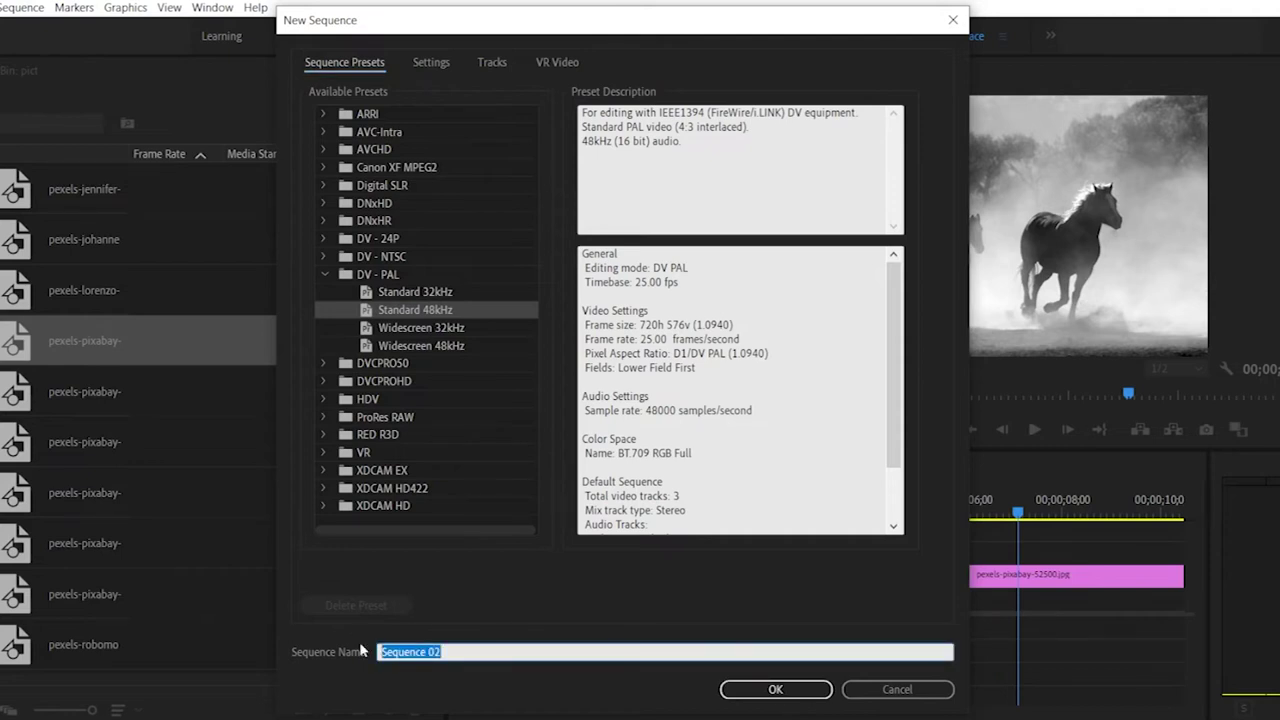
type("a")
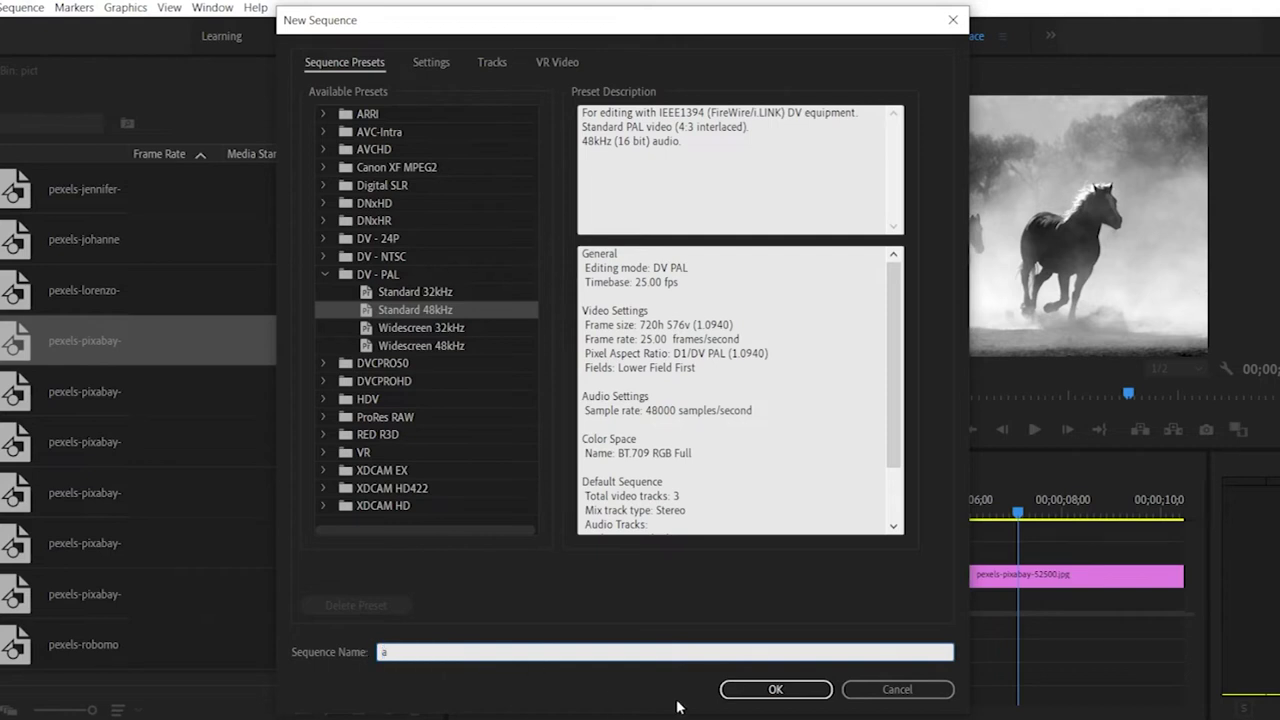
left_click(770, 692)
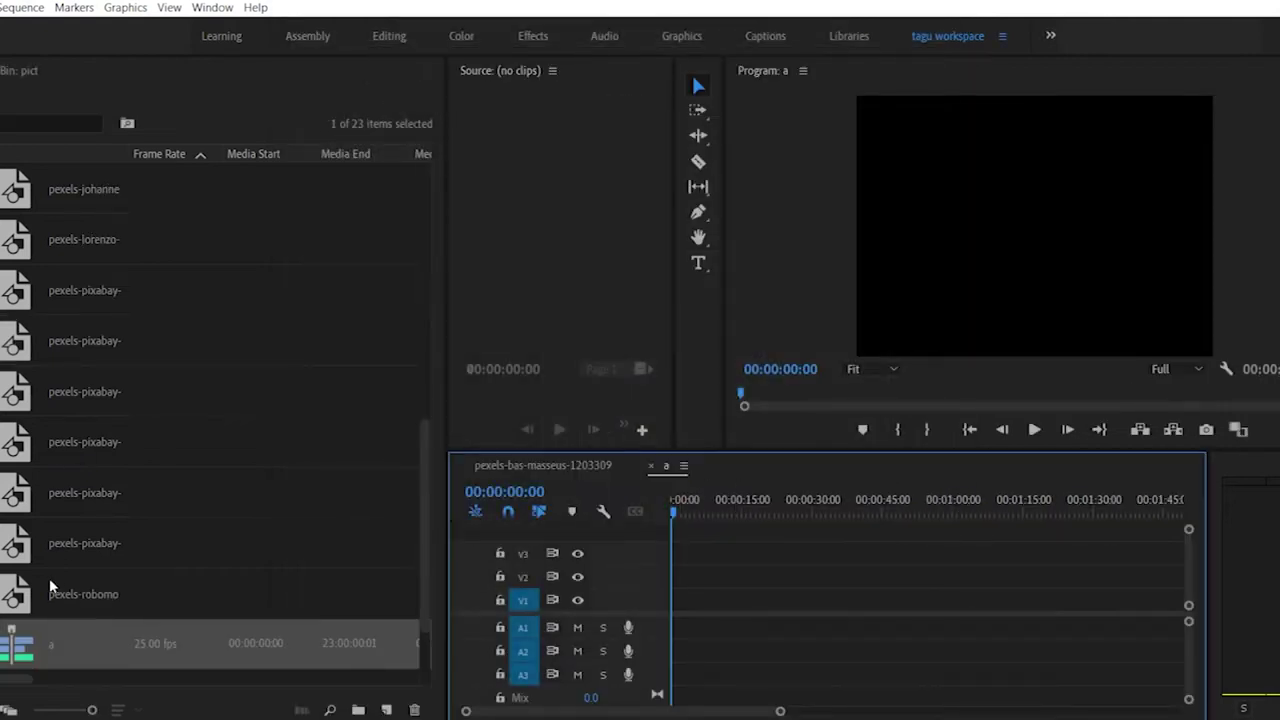
Step: Place the pexels-robomo image and two pexels-pixabay images on V1 of sequence a with gaps between them, and enlarge the Program monitor
left_click_drag(50, 588, 664, 607)
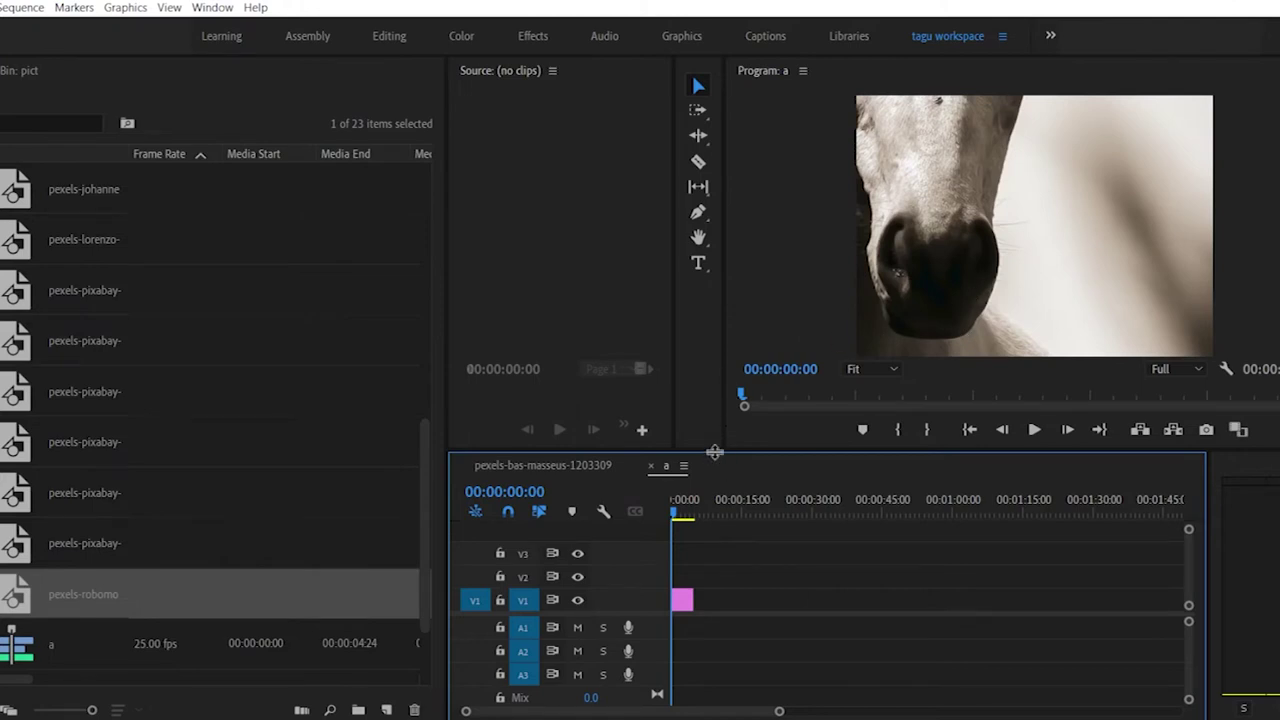
left_click_drag(711, 452, 710, 543)
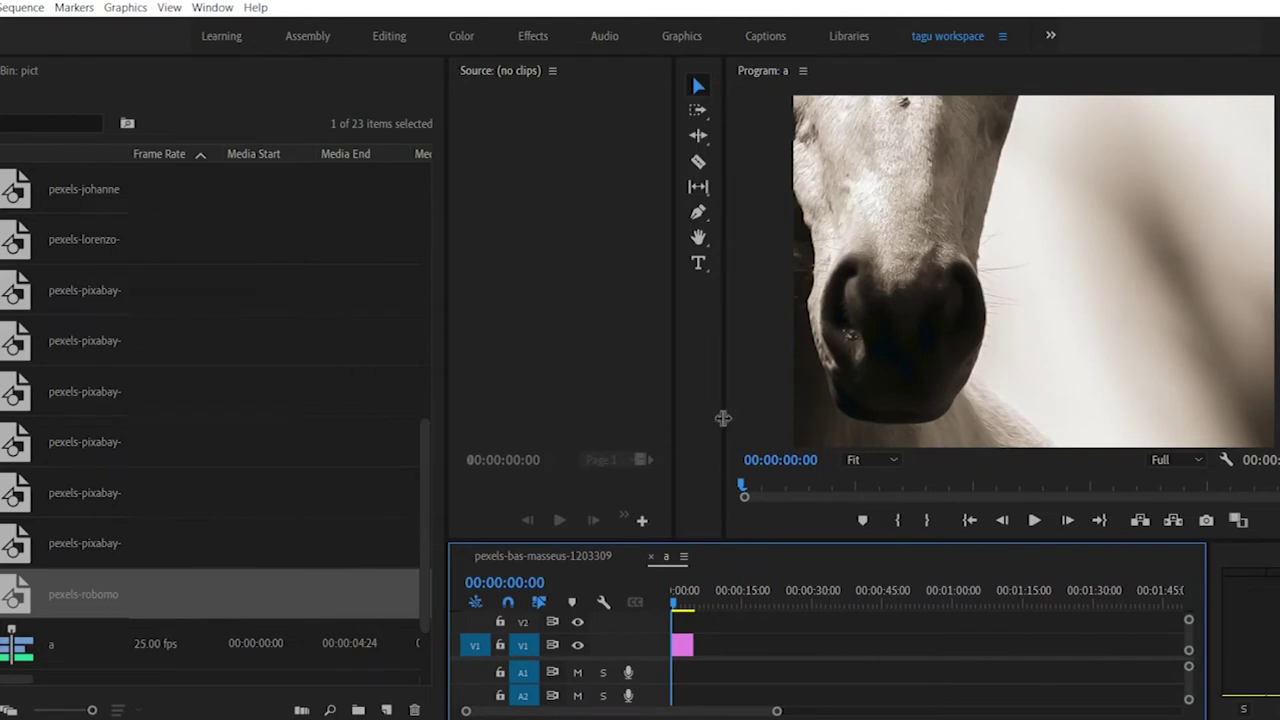
left_click_drag(48, 548, 760, 648)
left_click_drag(57, 493, 858, 646)
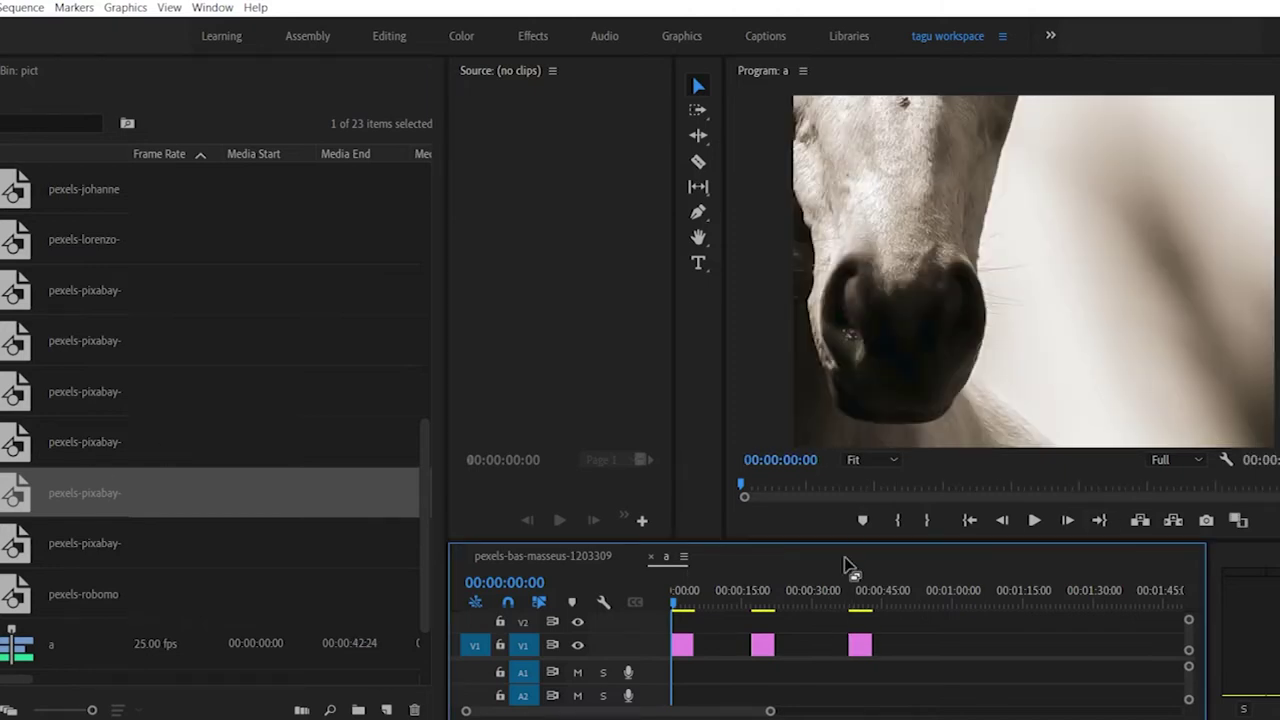
left_click(921, 292)
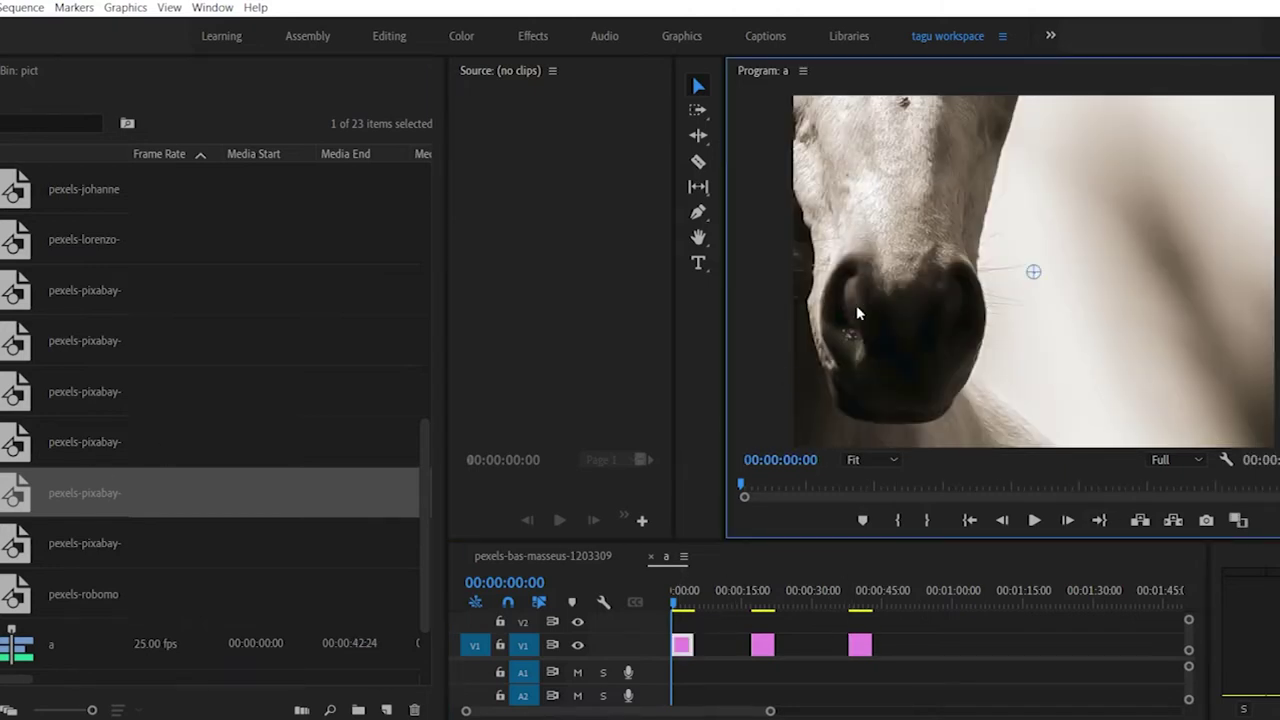
Step: Advance the playhead to 00:00:00:07 in sequence a and reposition the first image so the horse's eye is in the frame
key("Right")
key("Right")
key("Right")
key("Right")
key("Right")
key("Right")
key("Right")
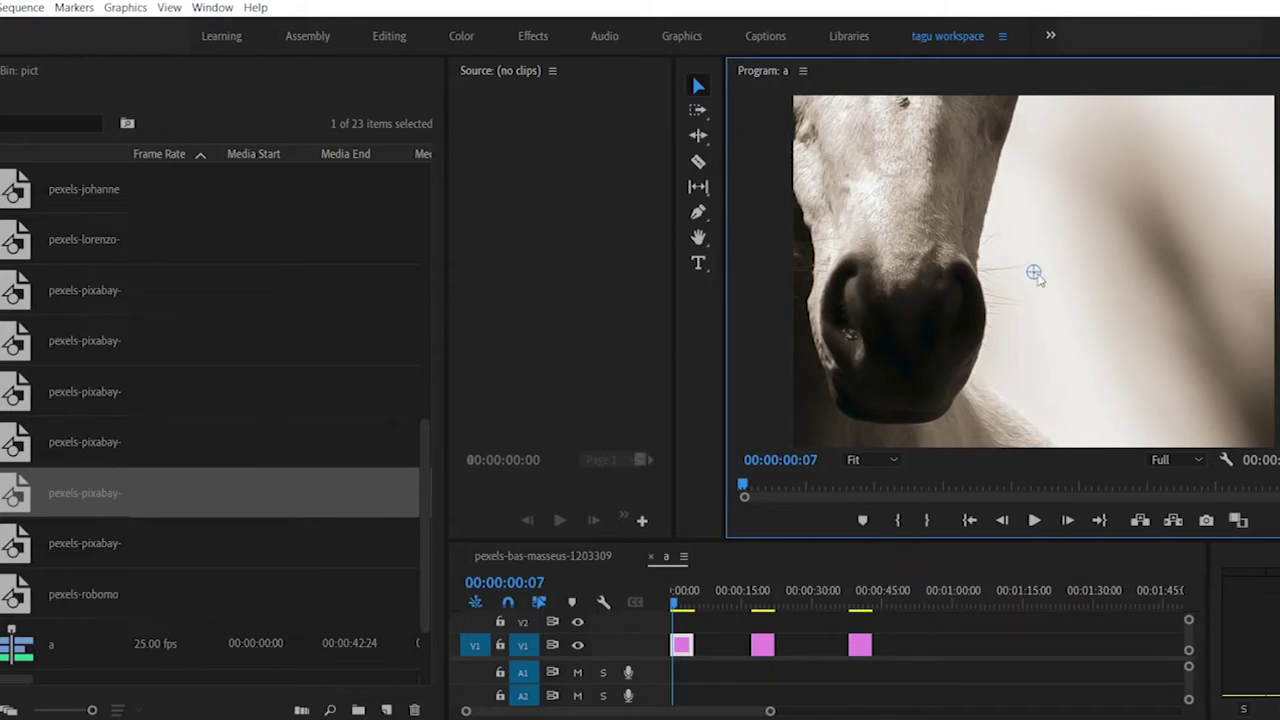
left_click_drag(981, 272, 1089, 350)
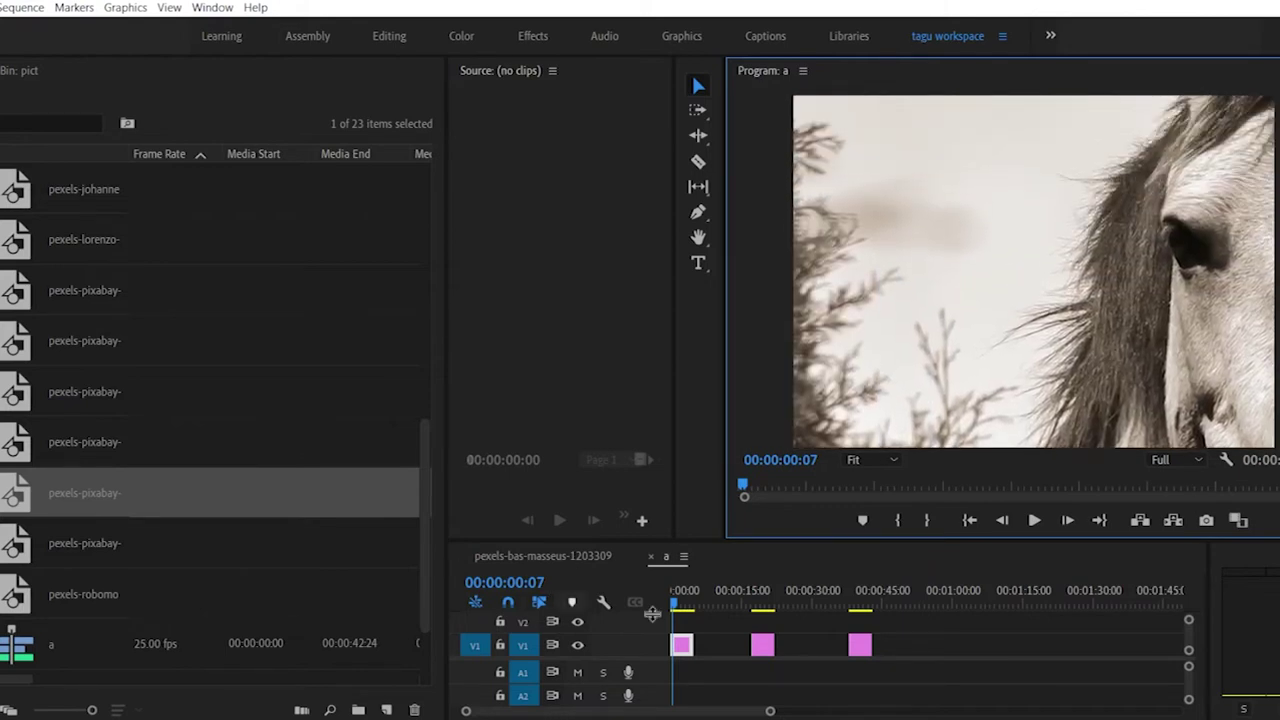
Step: Check the pexels-bas-masseus-1203309 sequence for comparison, return to sequence a and try Scale to Frame Size on the first clip
left_click(550, 556)
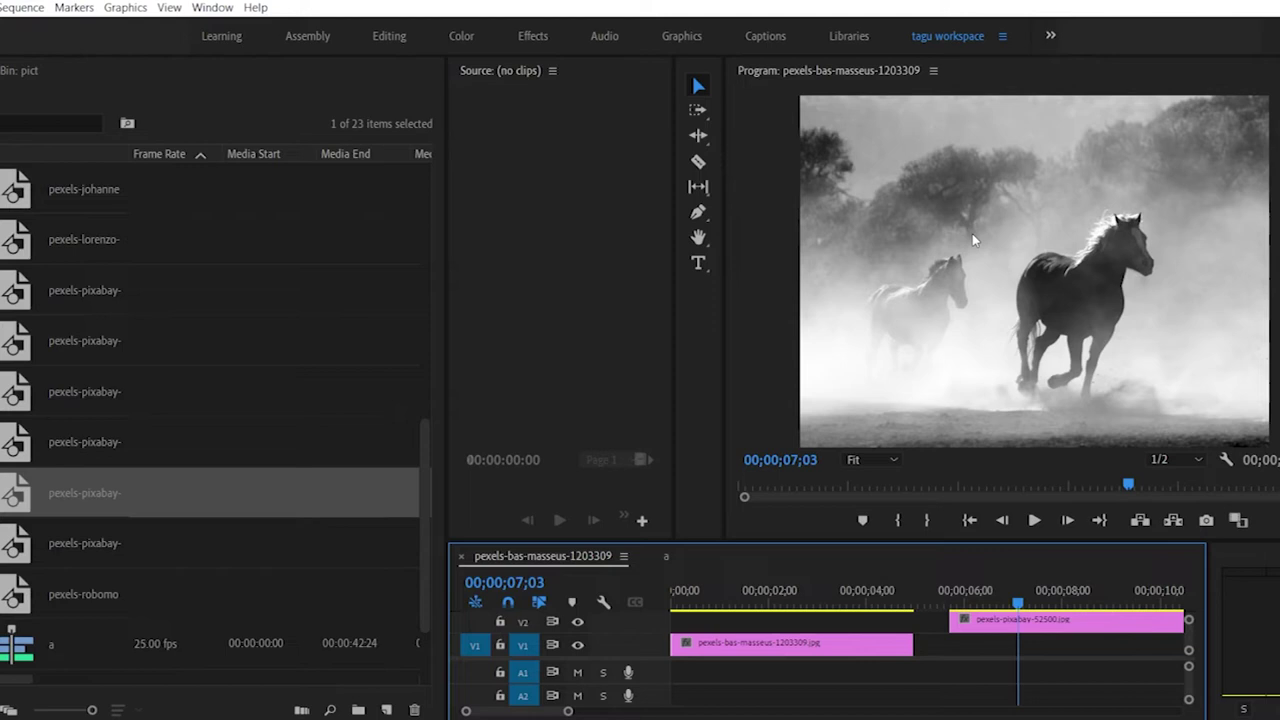
left_click(666, 556)
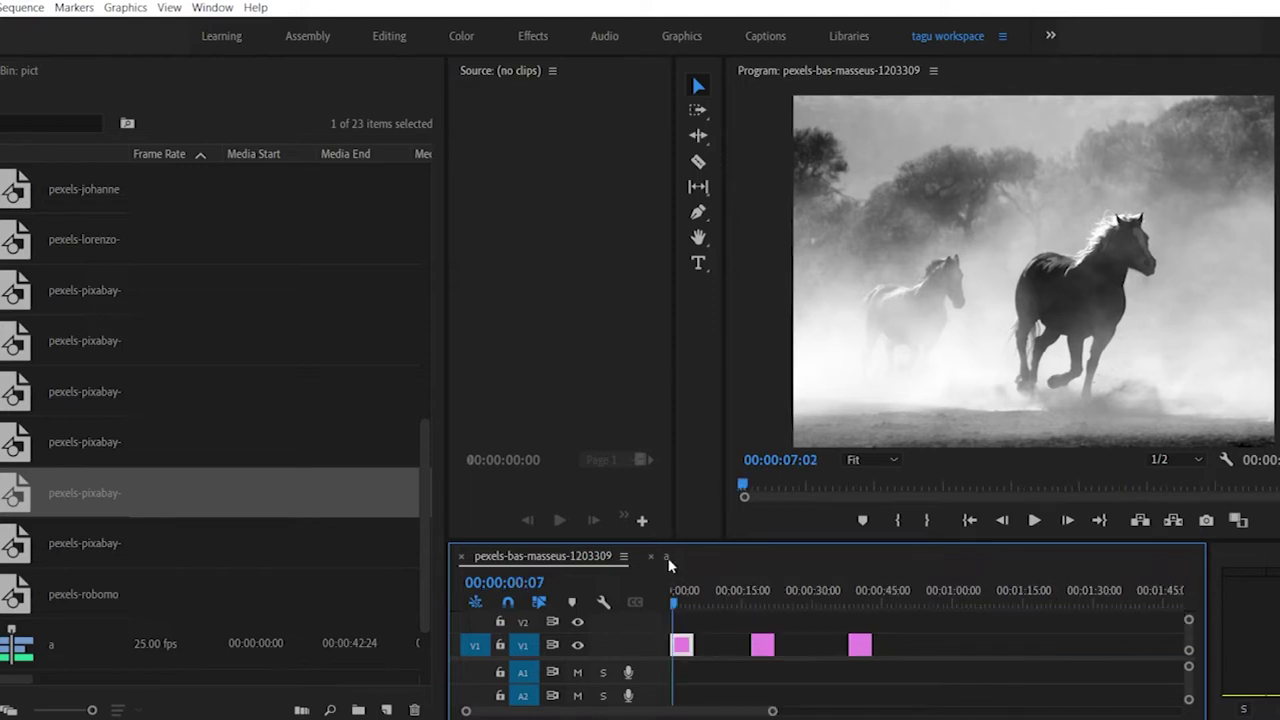
left_click(682, 645)
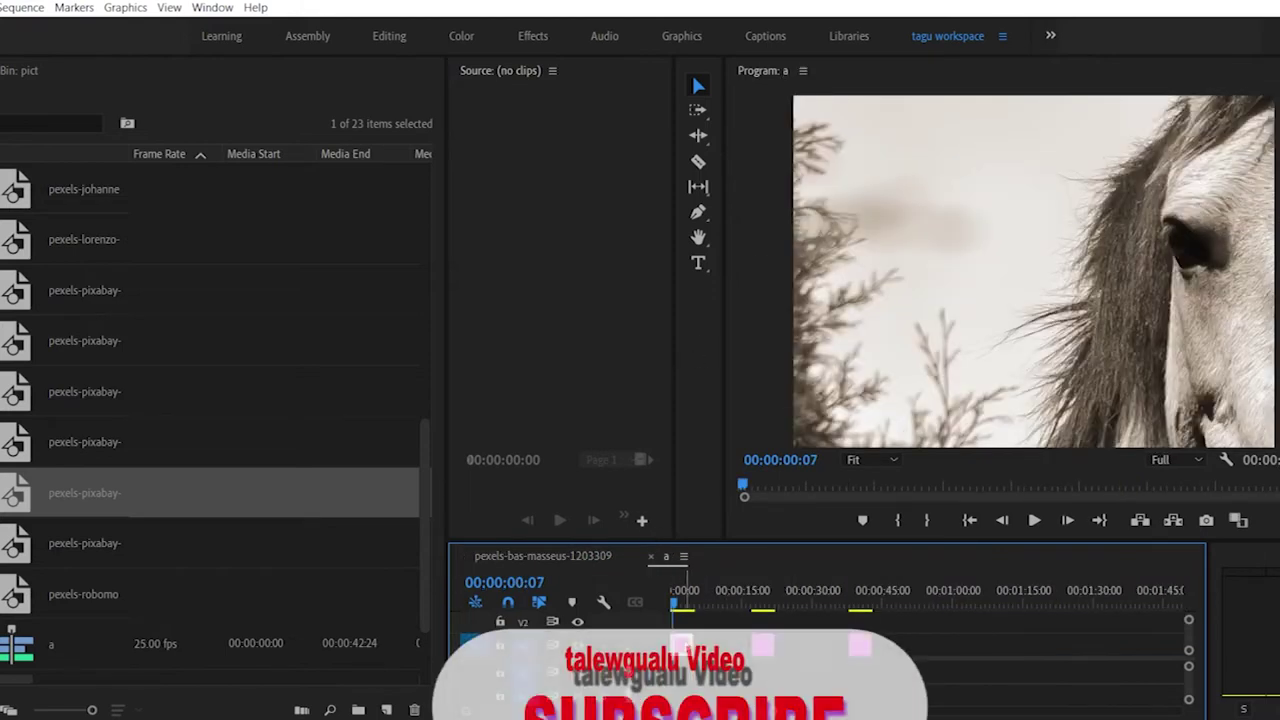
right_click(682, 645)
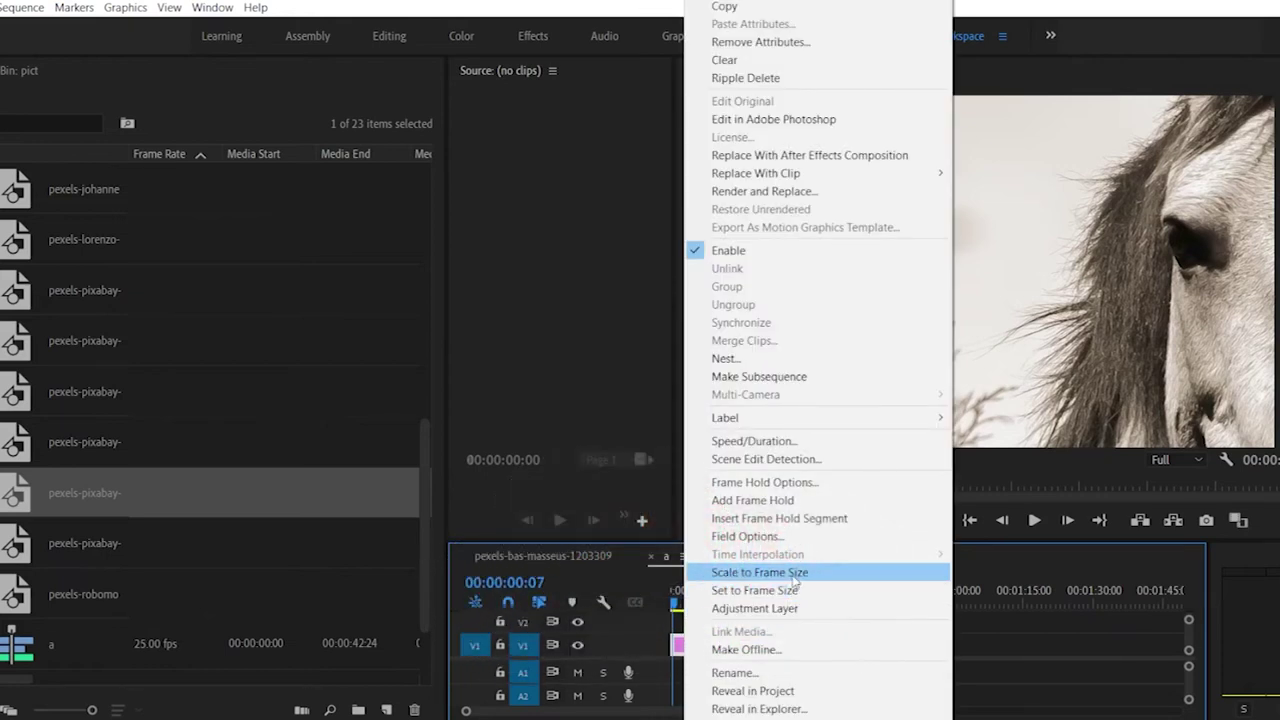
left_click(792, 578)
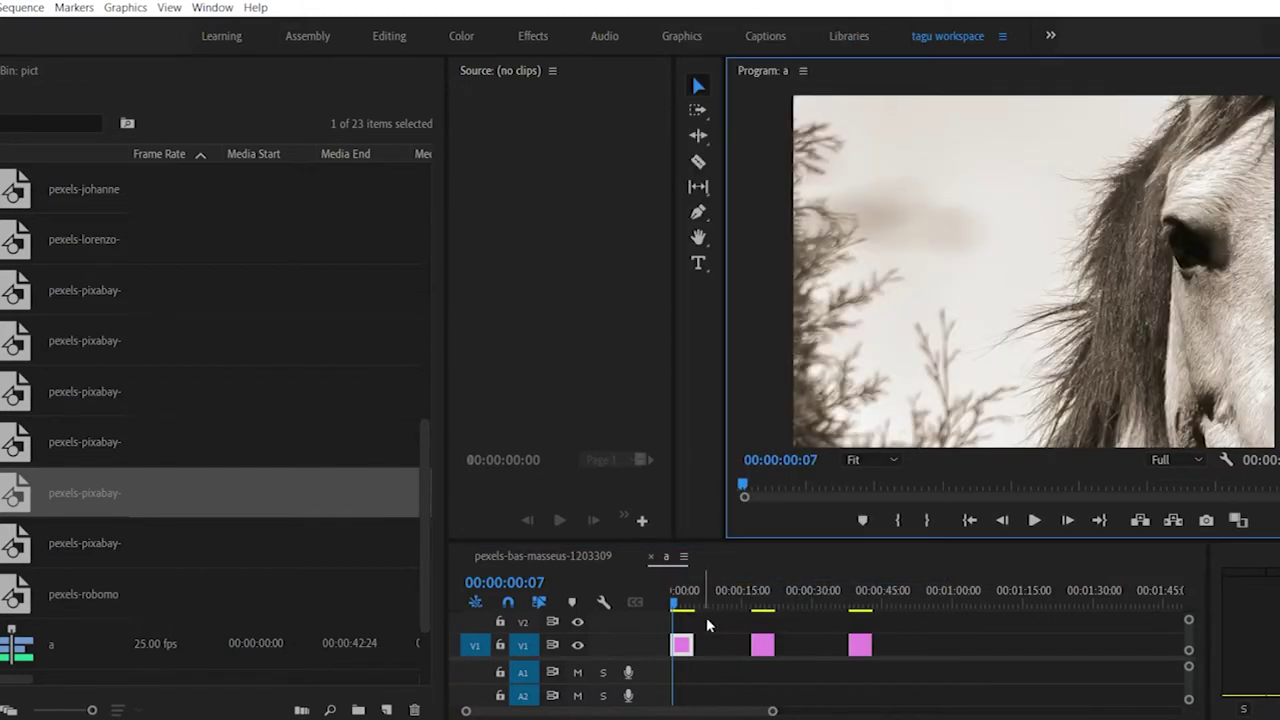
Step: Apply Set to Frame Size to the first clip on V1 and centre its image in the Program monitor frame
right_click(683, 645)
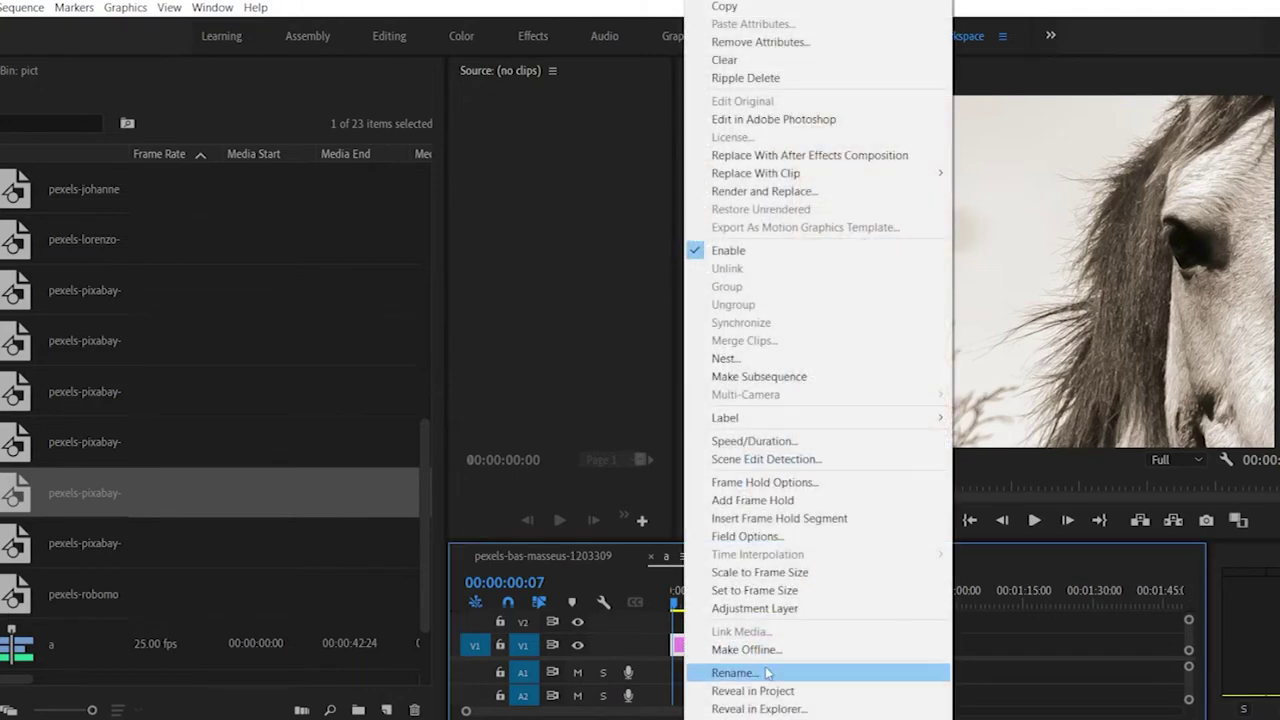
left_click(784, 592)
left_click(1204, 435)
left_click_drag(1204, 389, 816, 171)
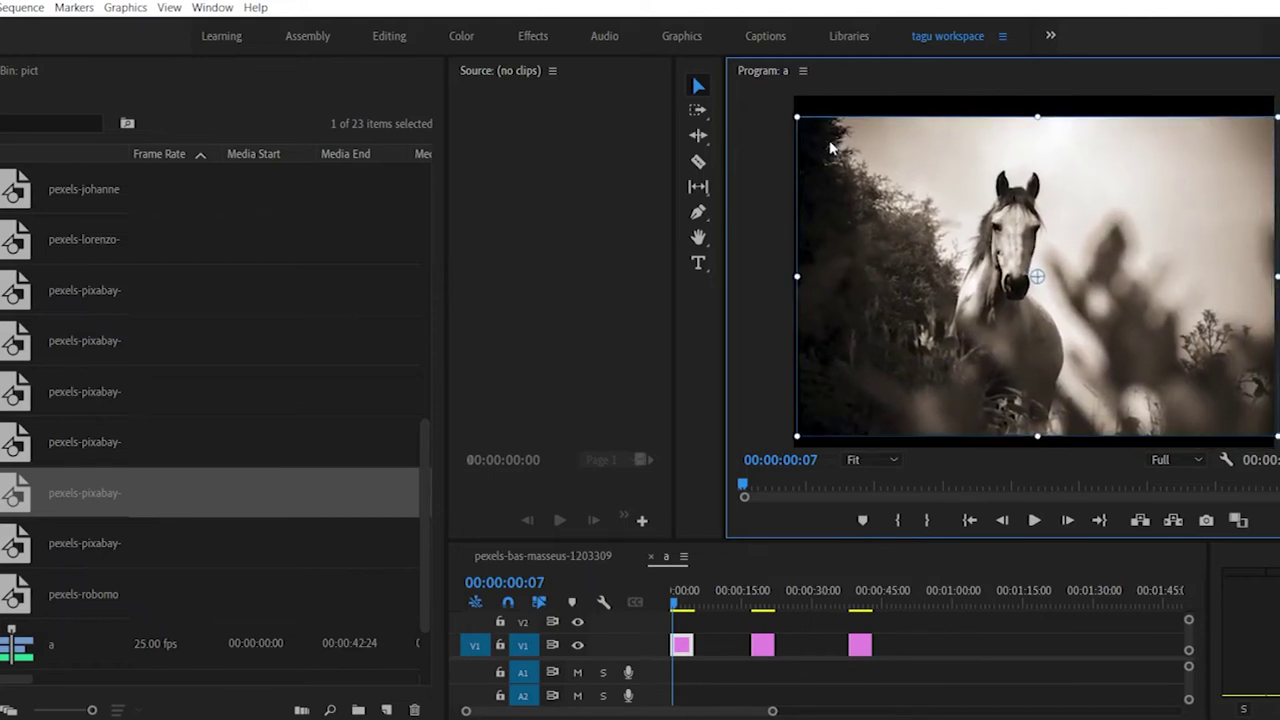
Step: Move the playhead to the second clip at 00:00:19:20 and enlarge the Program monitor in width and height
left_click(752, 591)
left_click_drag(754, 592, 766, 592)
left_click_drag(726, 457, 564, 462)
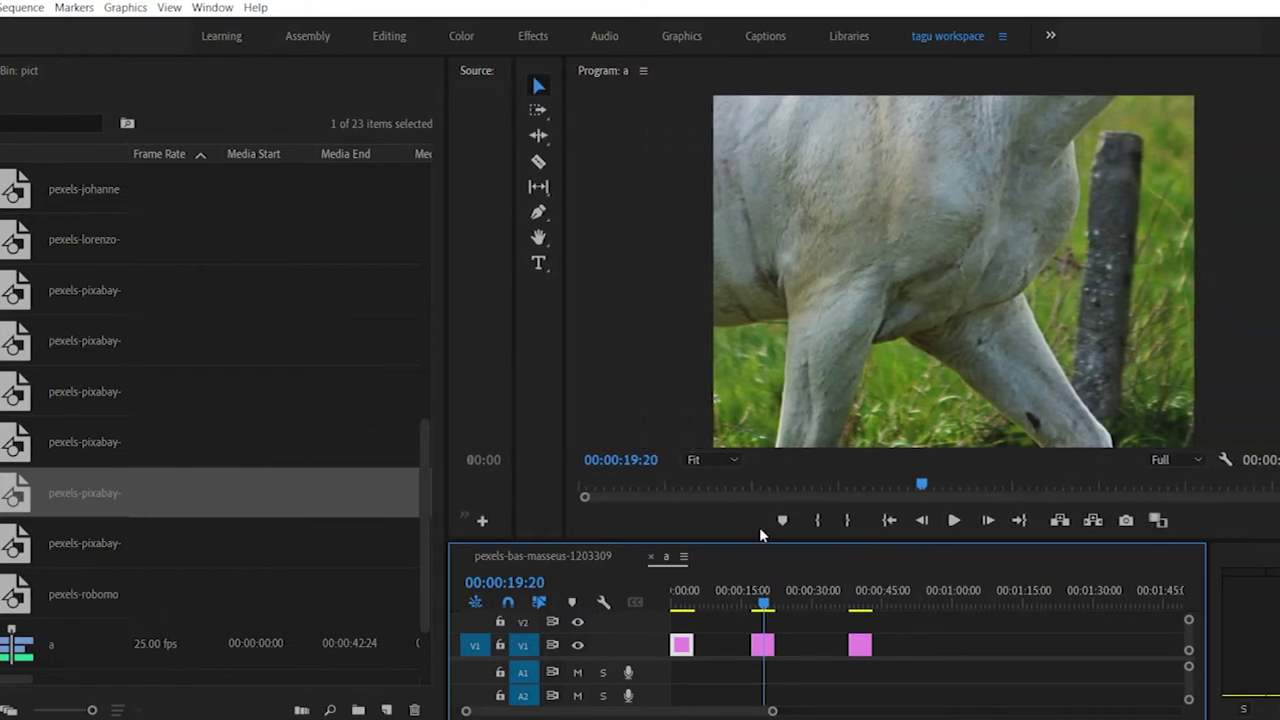
left_click_drag(760, 540, 766, 628)
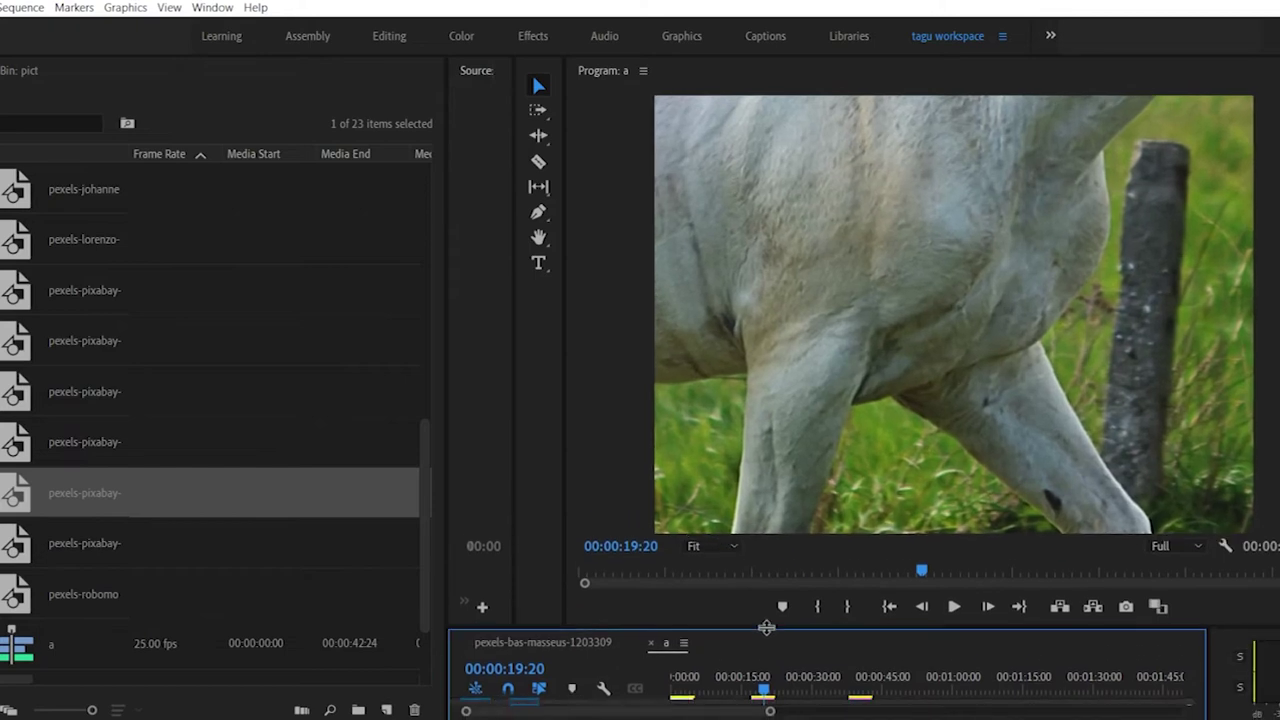
Step: Alternate the Program monitor zoom between 10% and Fit, ending at 10%, and give the timeline more height
left_click(710, 546)
left_click(710, 588)
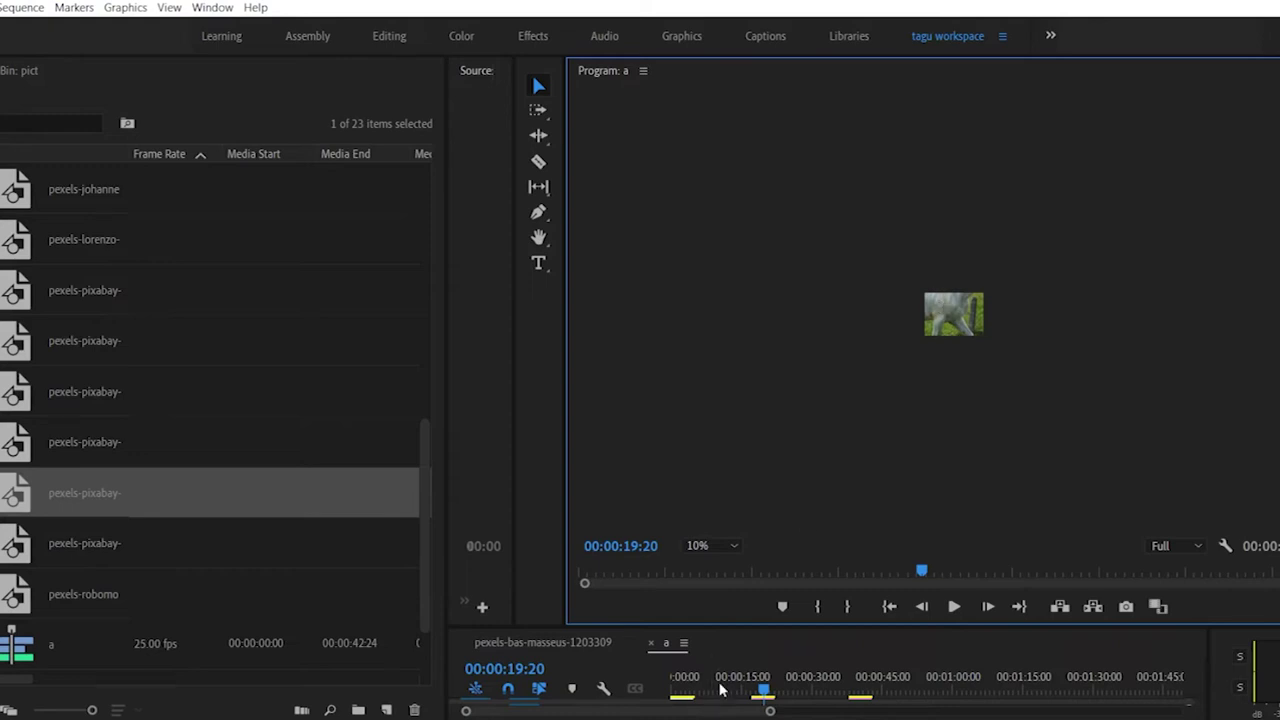
left_click_drag(772, 632, 772, 510)
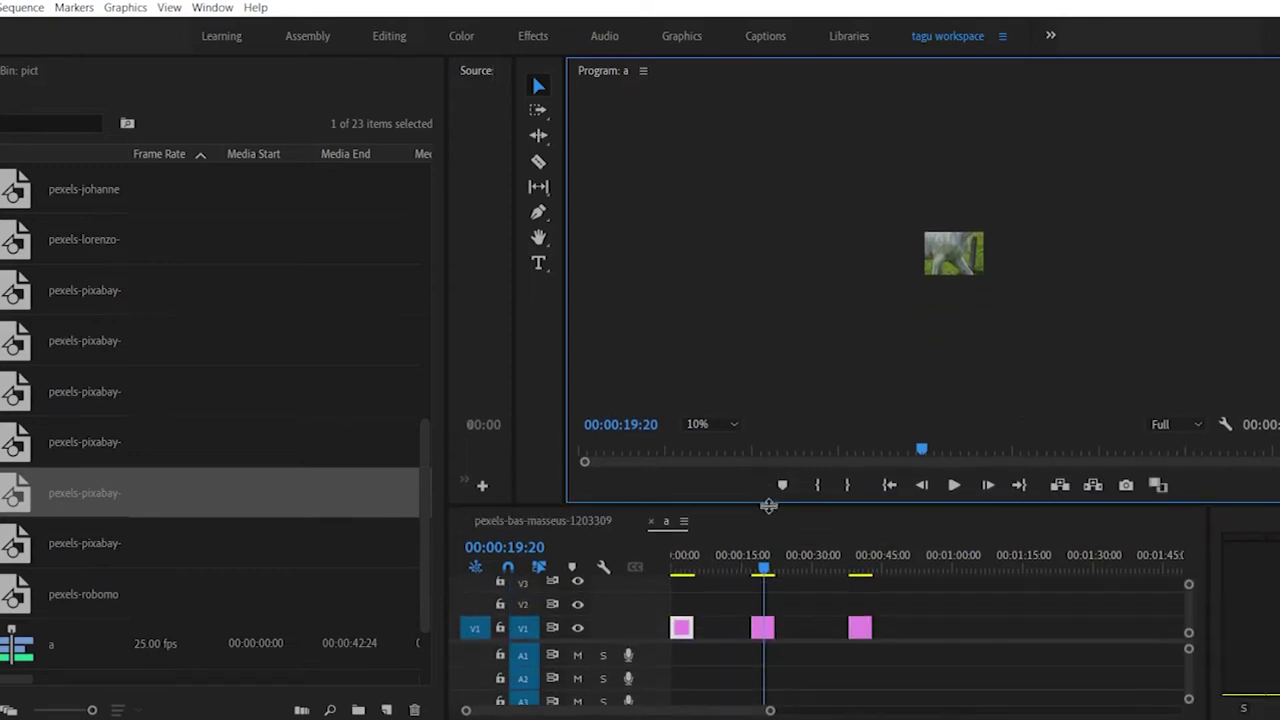
left_click(702, 425)
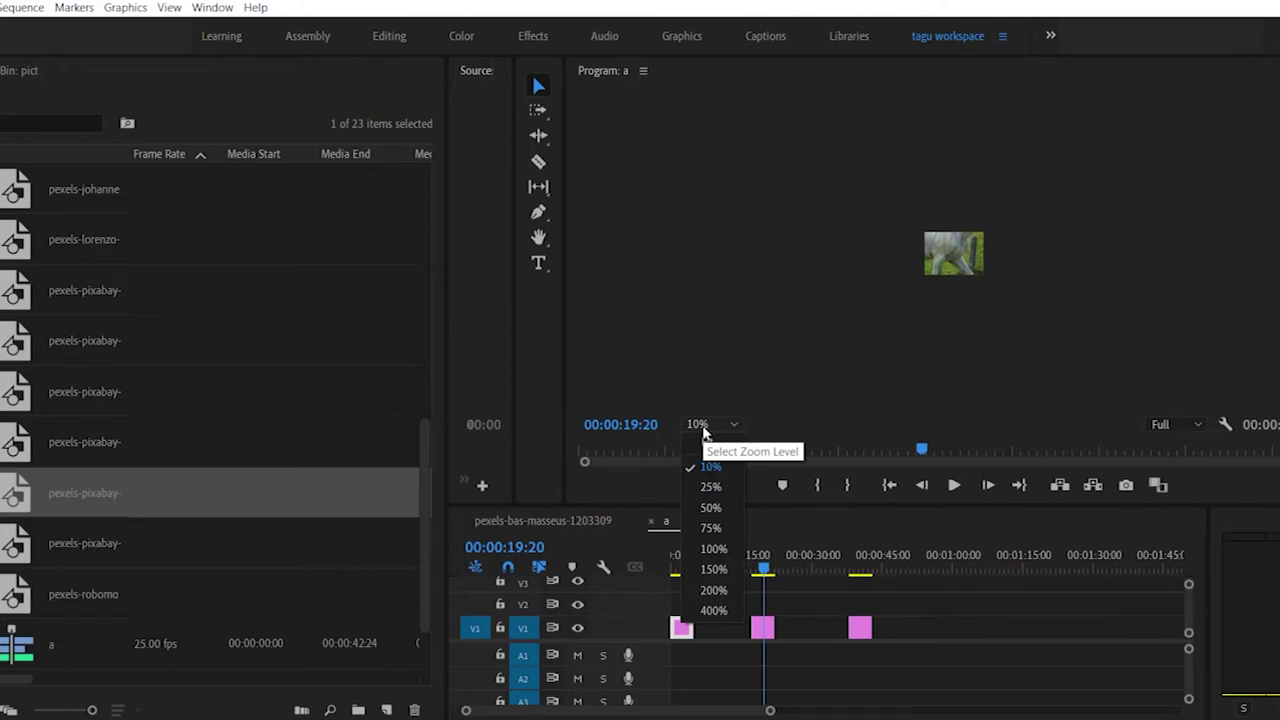
left_click(714, 448)
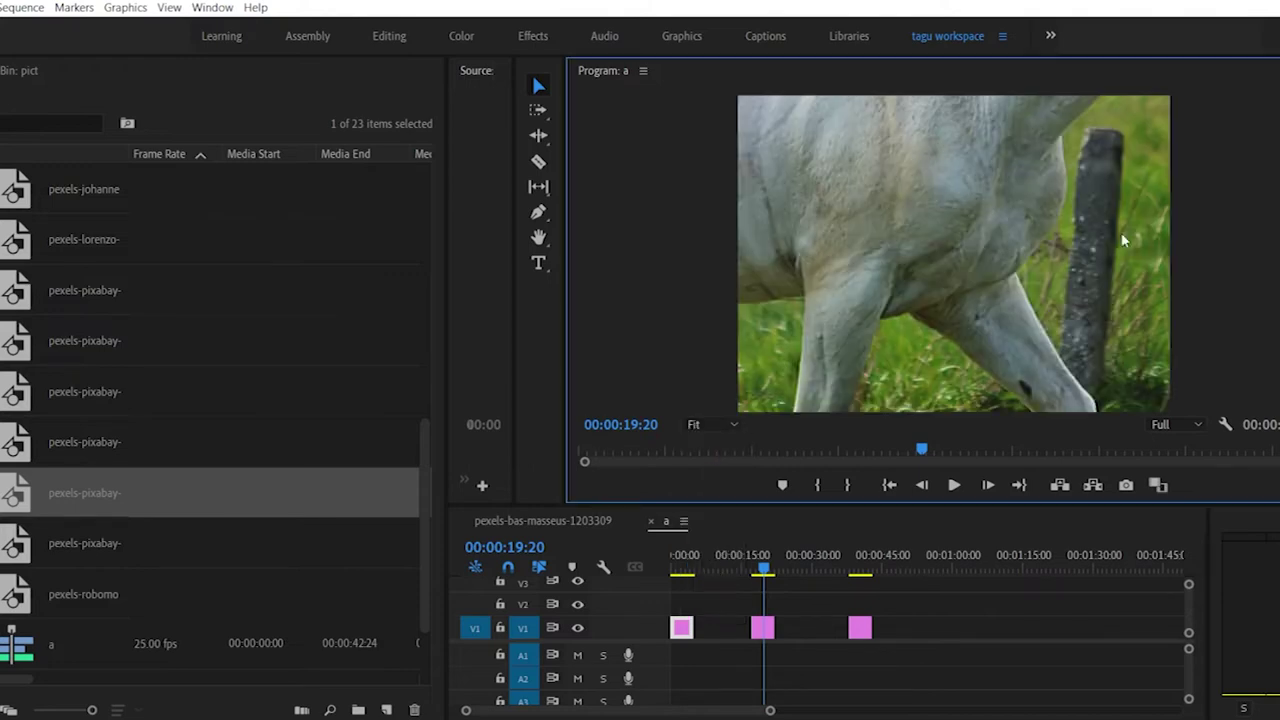
left_click(702, 424)
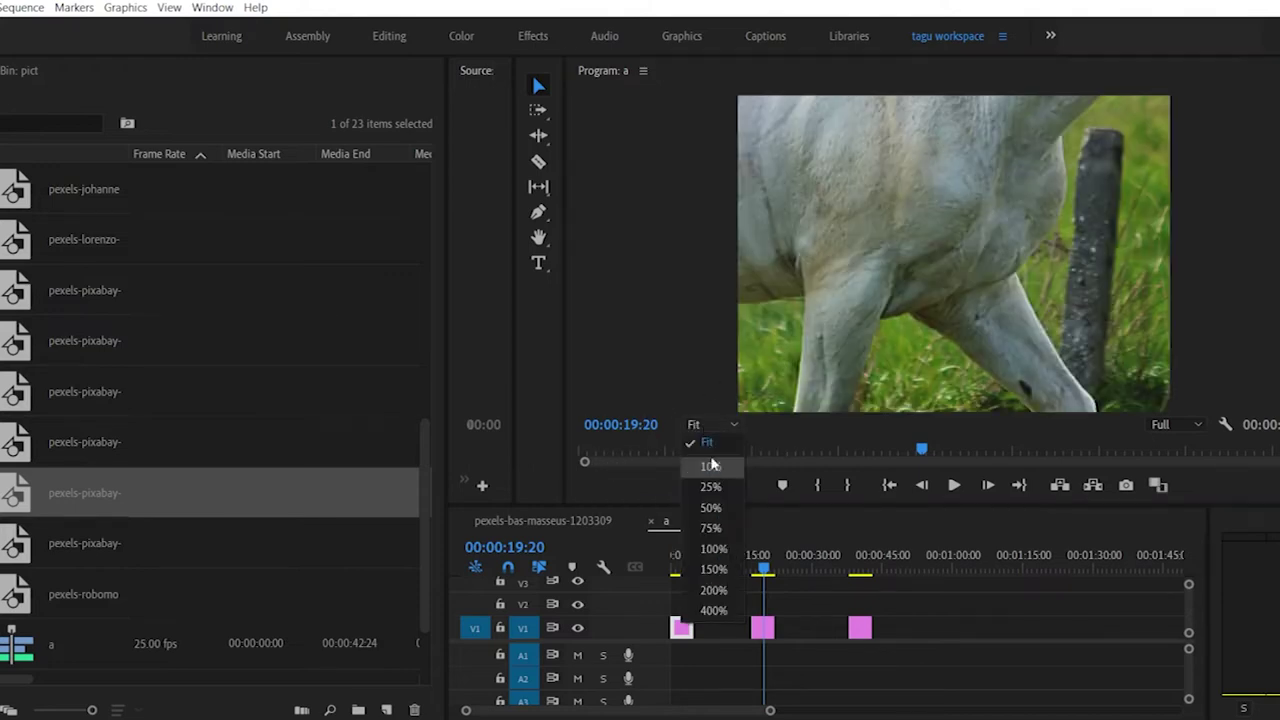
left_click(714, 465)
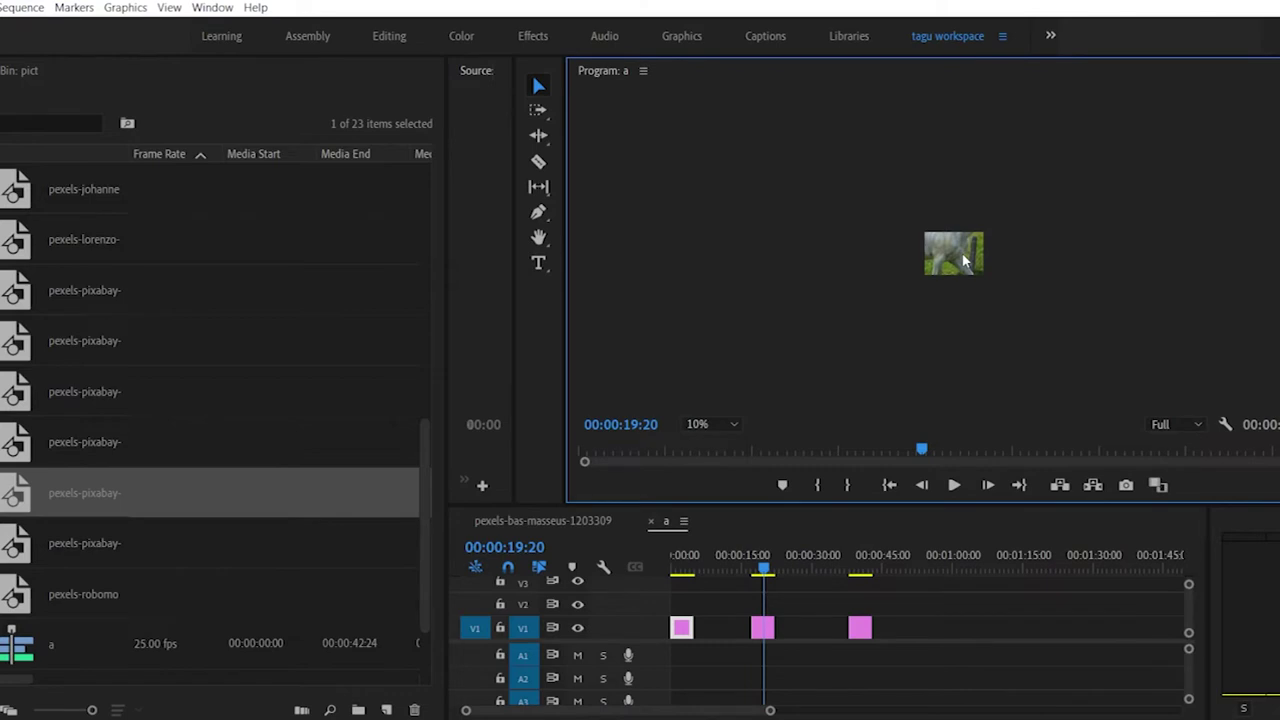
Step: Open the second clip in the Source monitor with the playhead at 00:00:18:15, and shift its image slightly right in the Program monitor
left_click(759, 632)
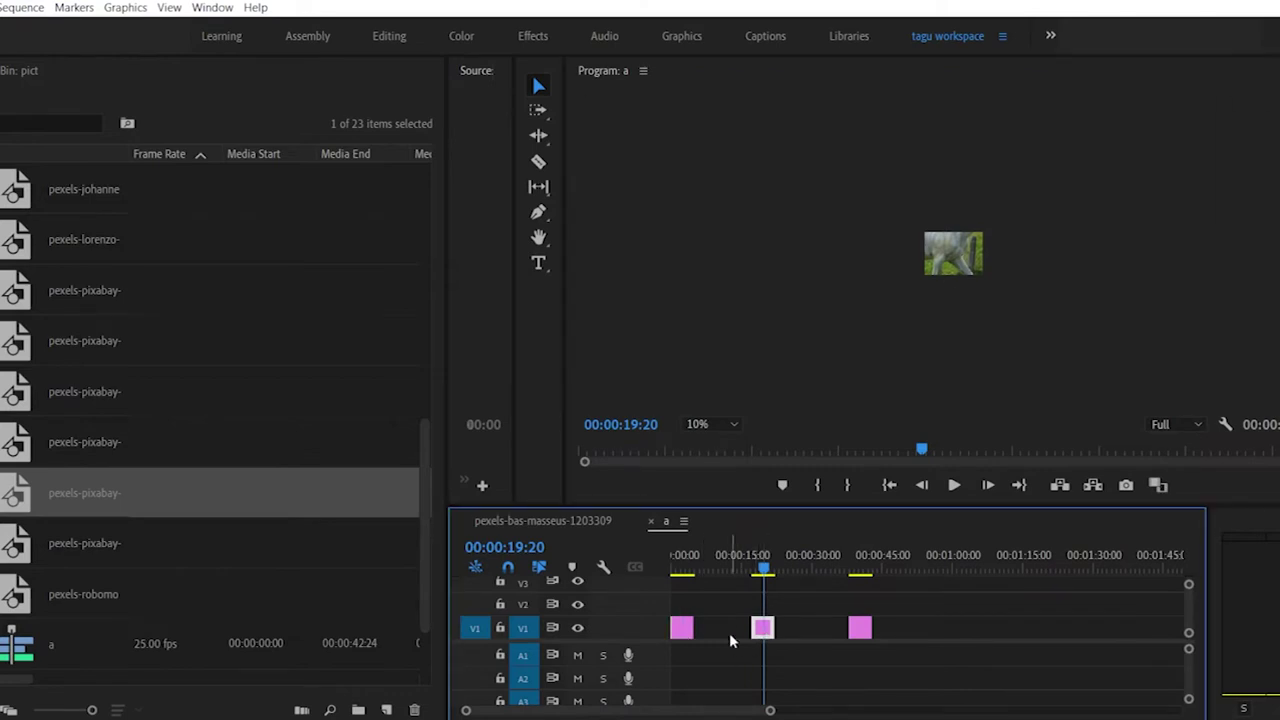
left_click(676, 556)
left_click_drag(676, 556, 765, 632)
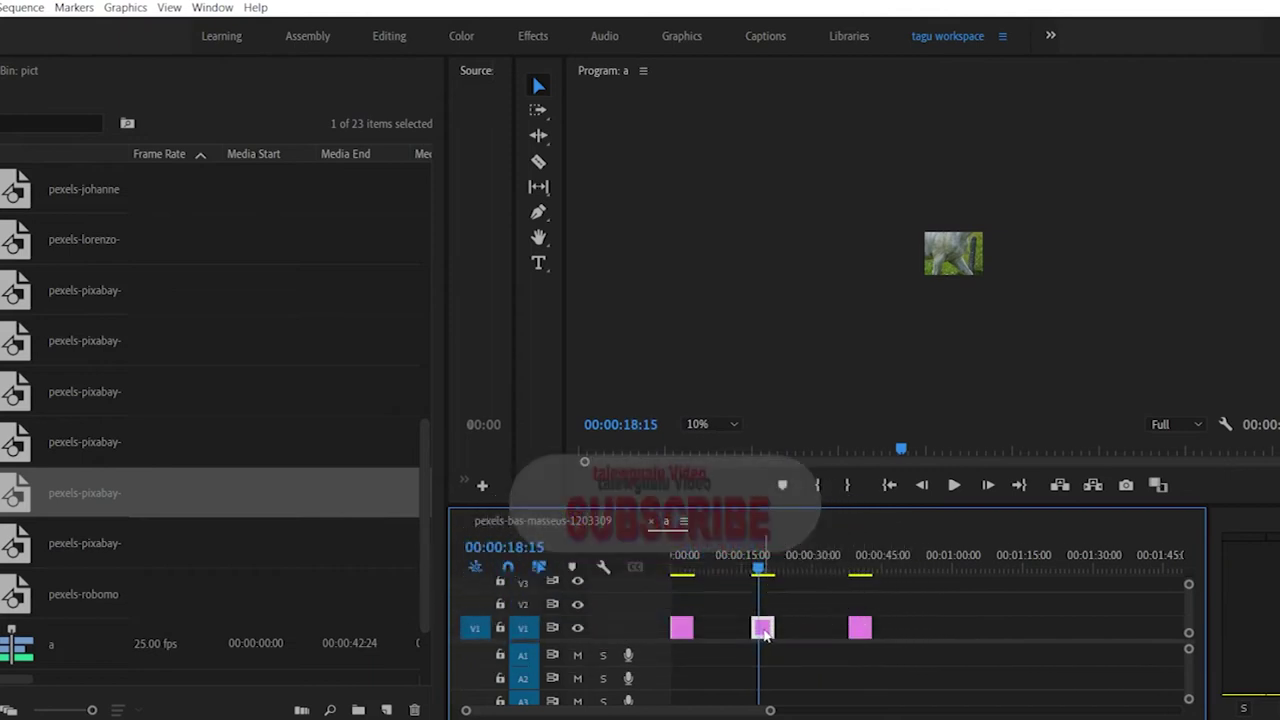
double_click(762, 632)
left_click(955, 262)
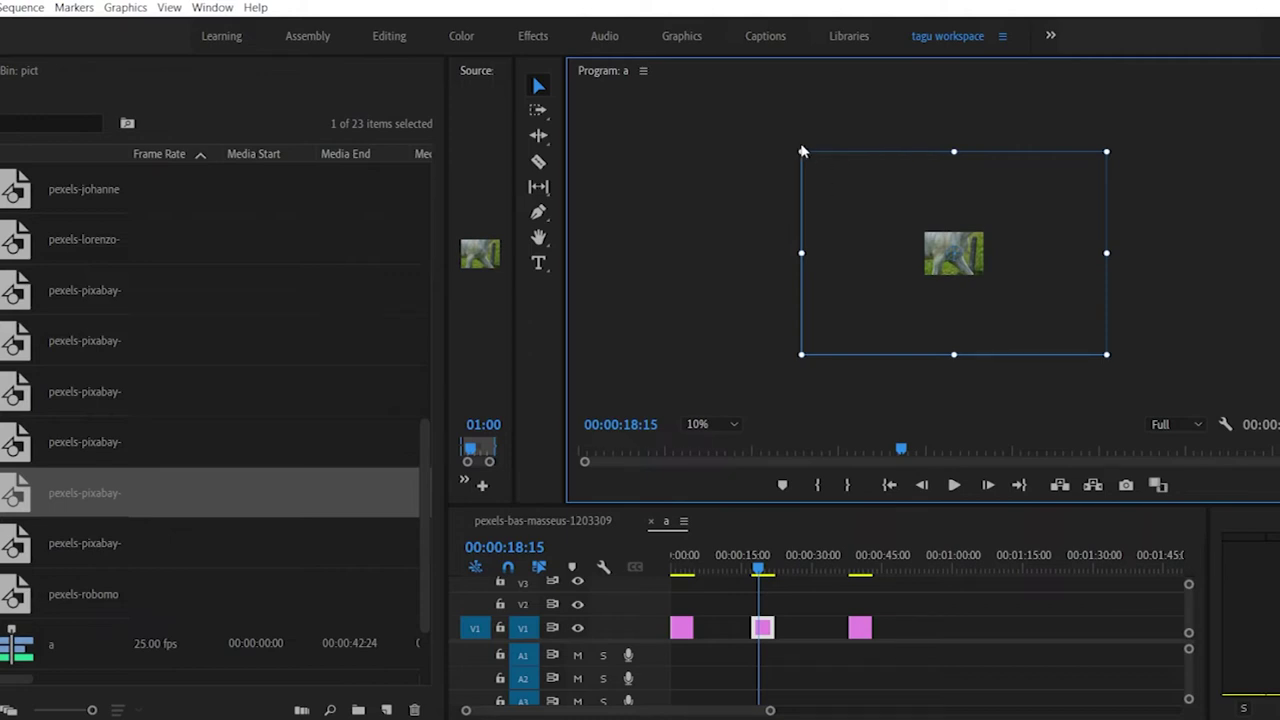
mouse_move(802, 152)
left_mouse_down()
mouse_move(849, 189)
mouse_move(823, 158)
left_mouse_up()
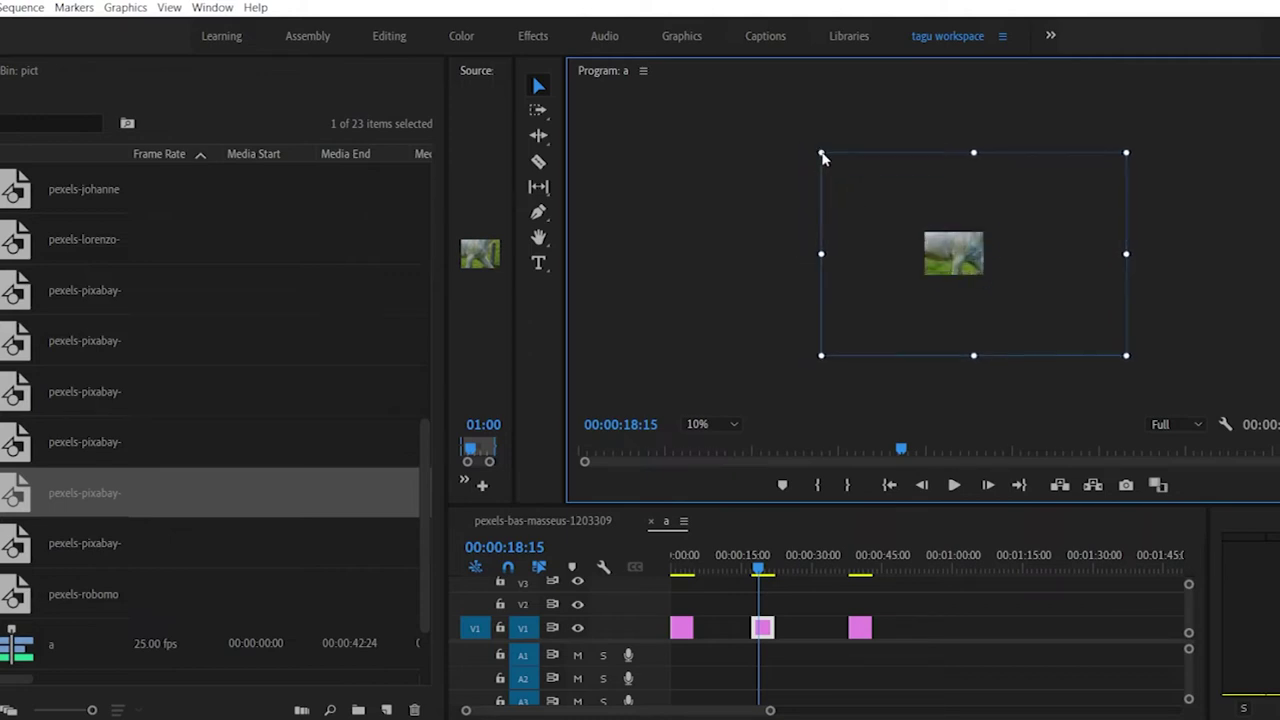
left_click(1128, 358)
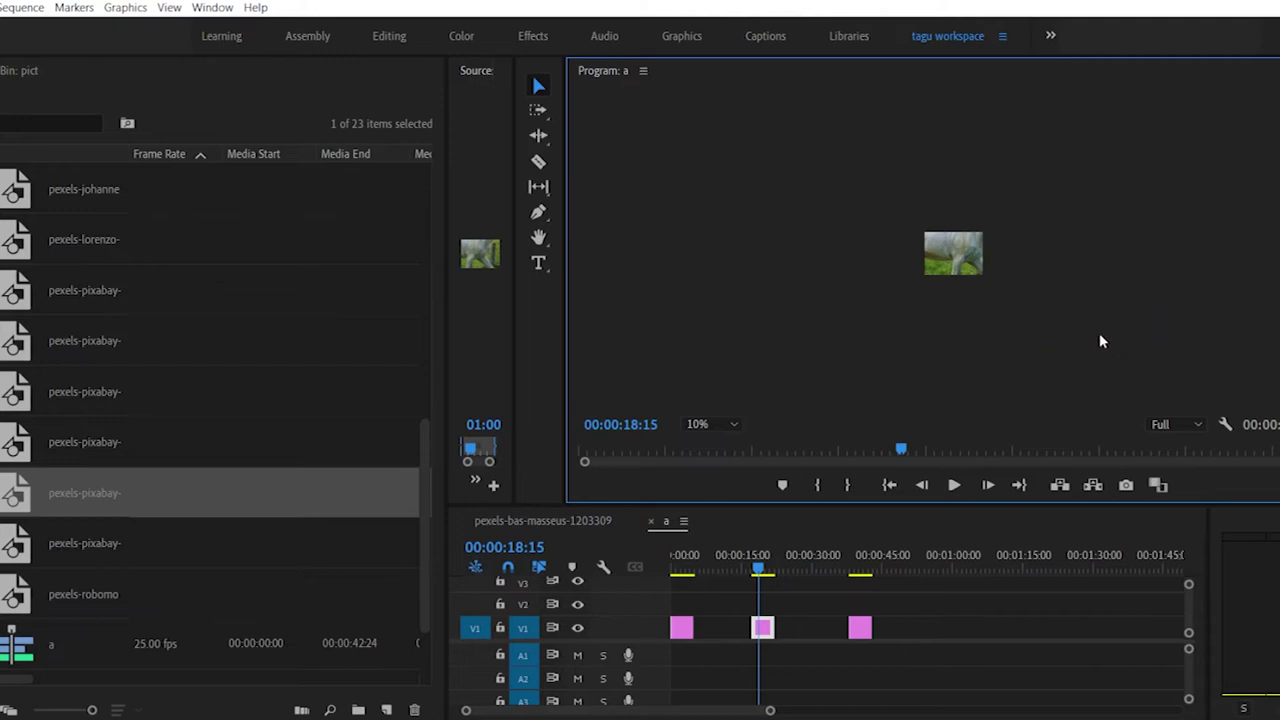
Step: Reselect the second clip's image in the Program monitor and rotate it about 1.1° clockwise
left_click(540, 86)
left_click(683, 203)
left_click(920, 249)
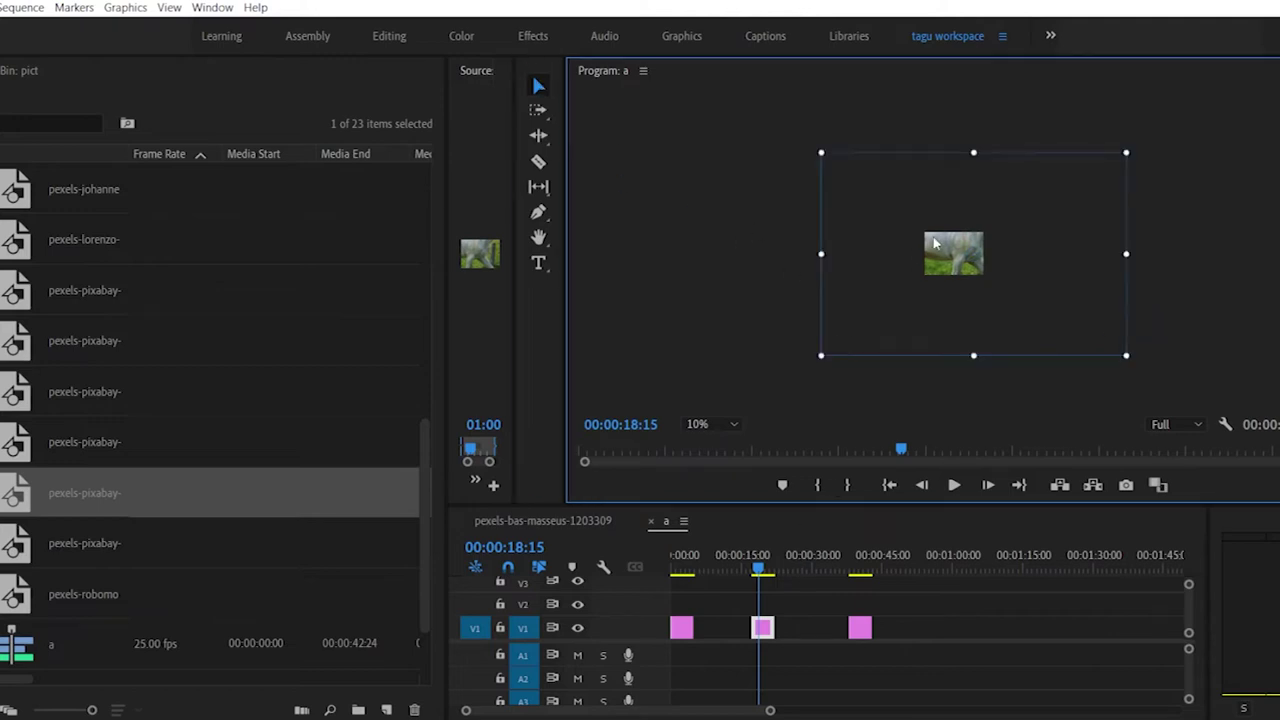
left_click(819, 146)
left_click(952, 262)
left_click_drag(973, 151, 976, 162)
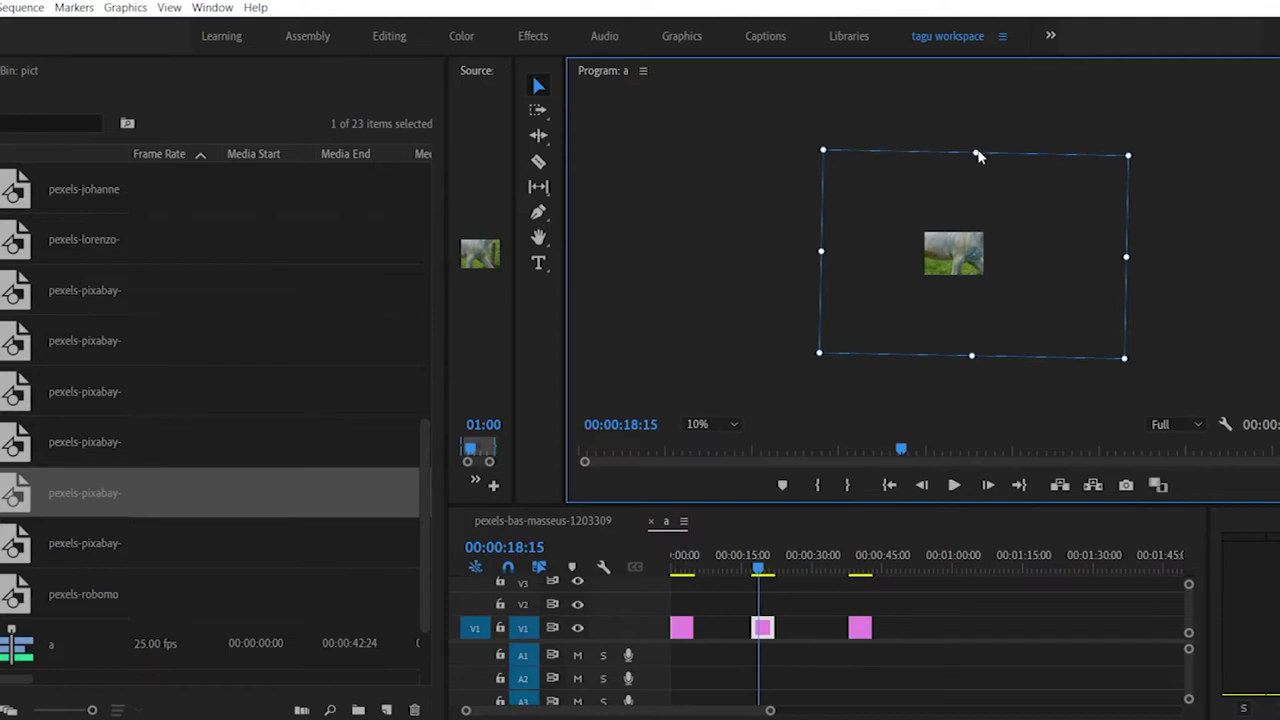
Step: Move the second clip's image horizontally in the Program monitor, leaving it left of its previous place at about position 268.6, 338.1
left_click(823, 255)
left_click(965, 253)
left_click(818, 255)
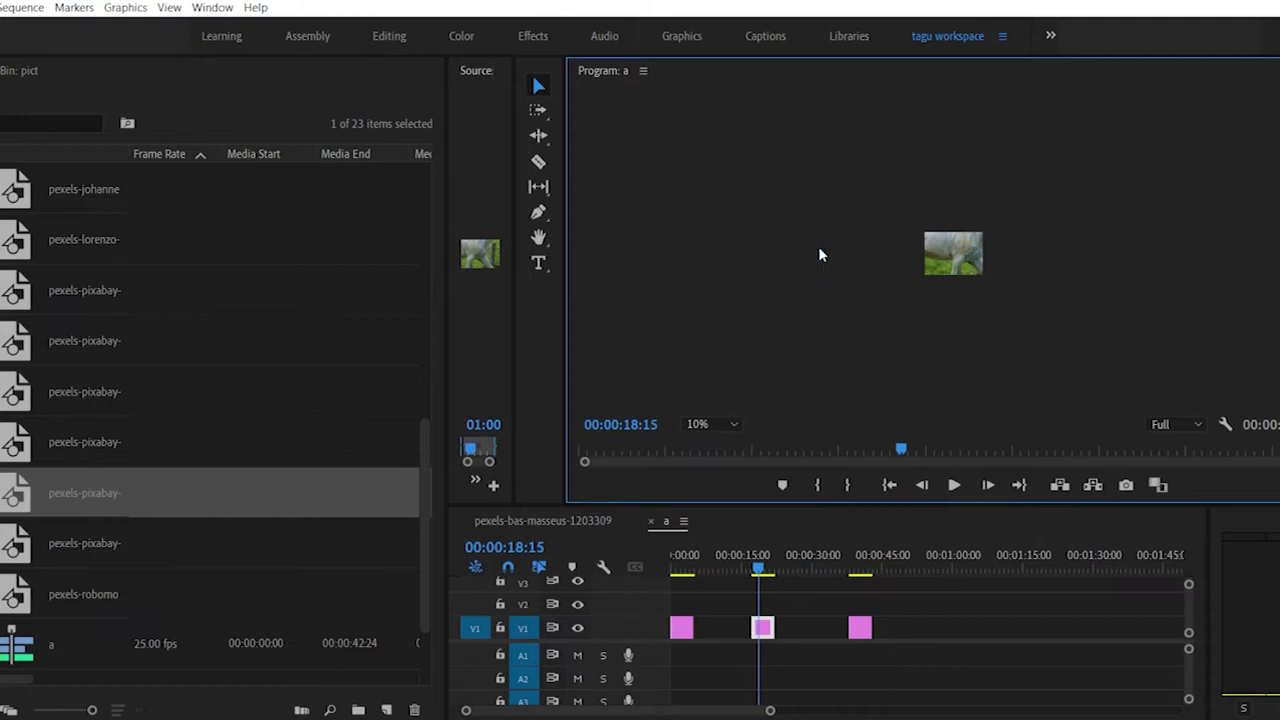
left_click(952, 253)
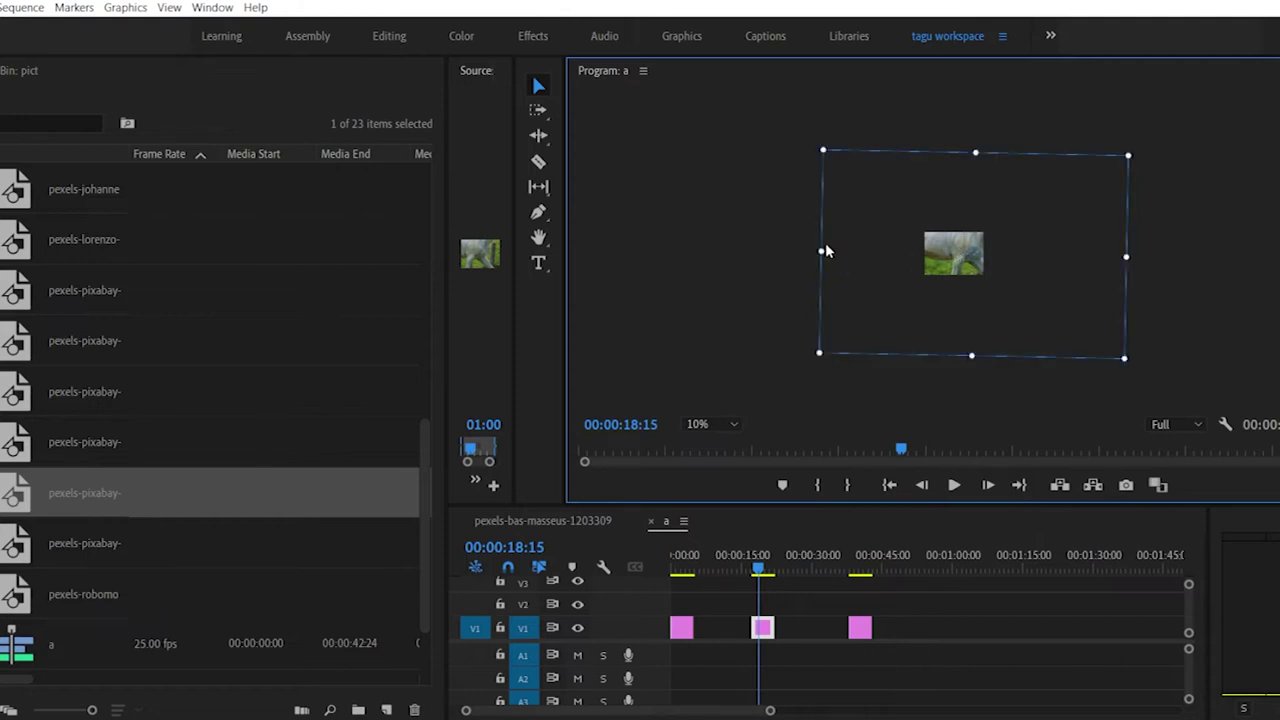
left_click_drag(821, 255, 857, 257)
left_click_drag(1163, 268, 1099, 263)
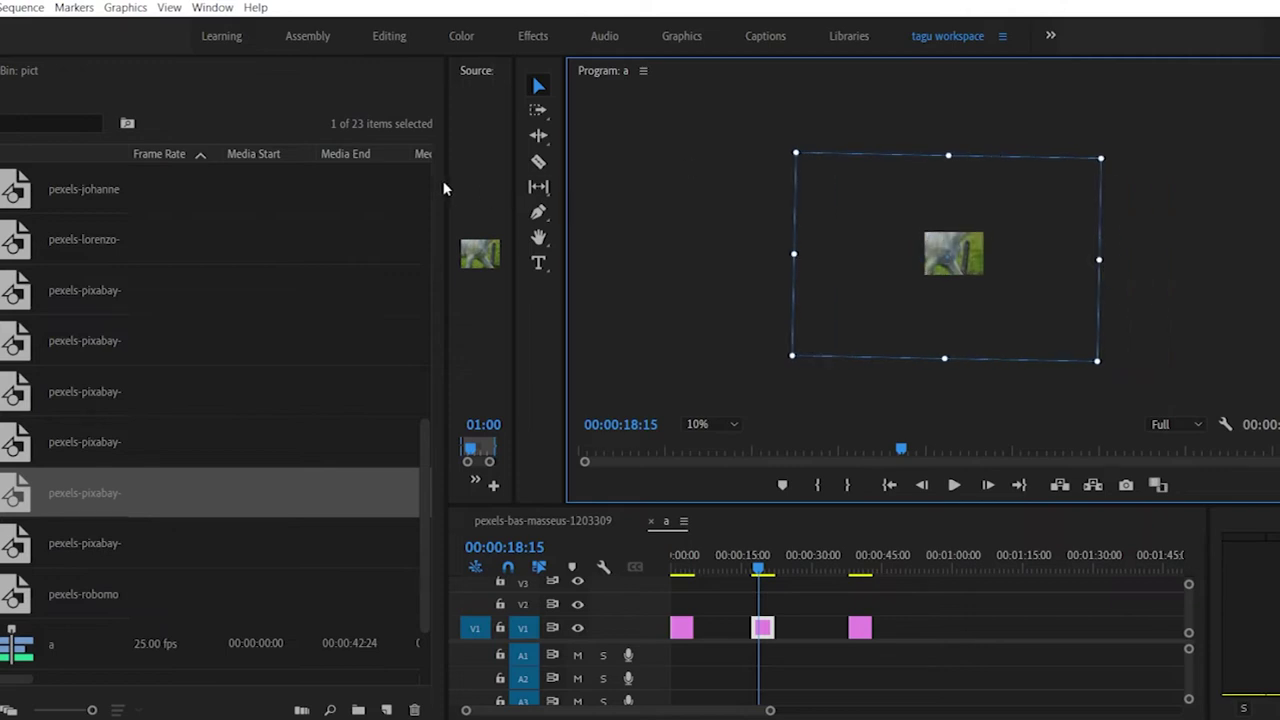
Step: Widen the Source monitor showing pexels-pixabay-461717.jpg by narrowing the bin and Program monitor, and check its panel options
left_click_drag(441, 183, 76, 198)
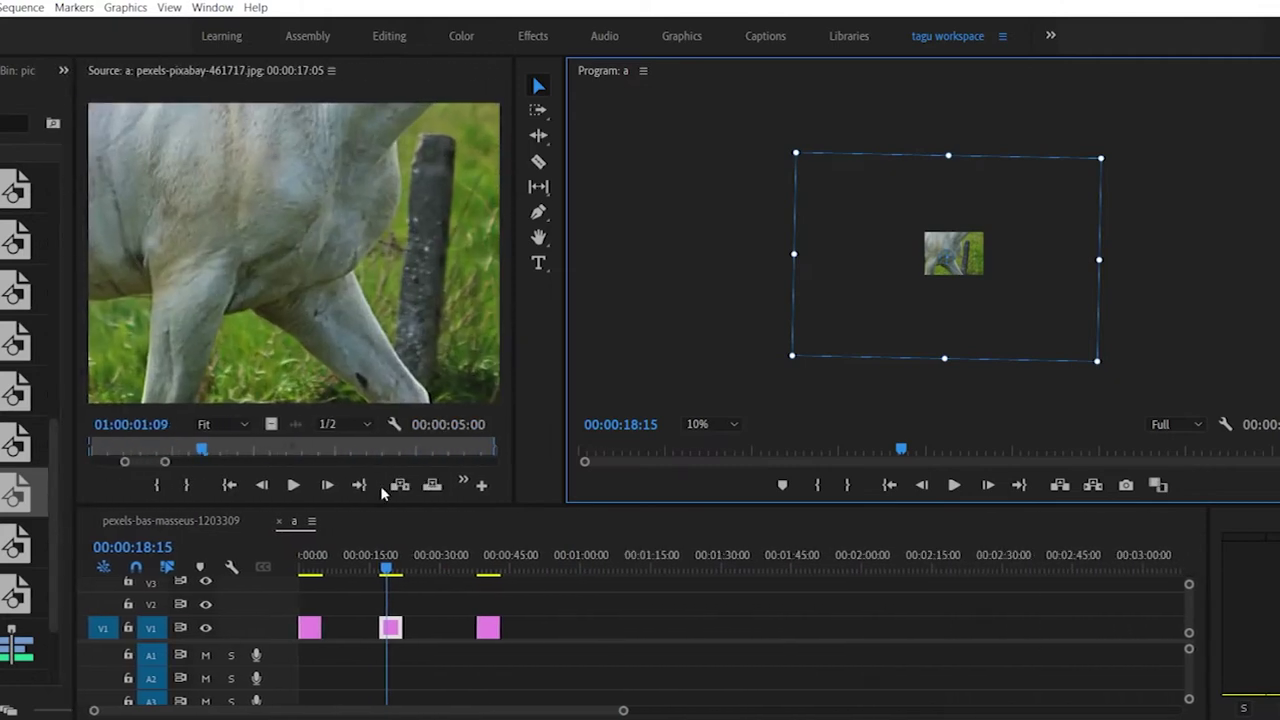
left_click(334, 70)
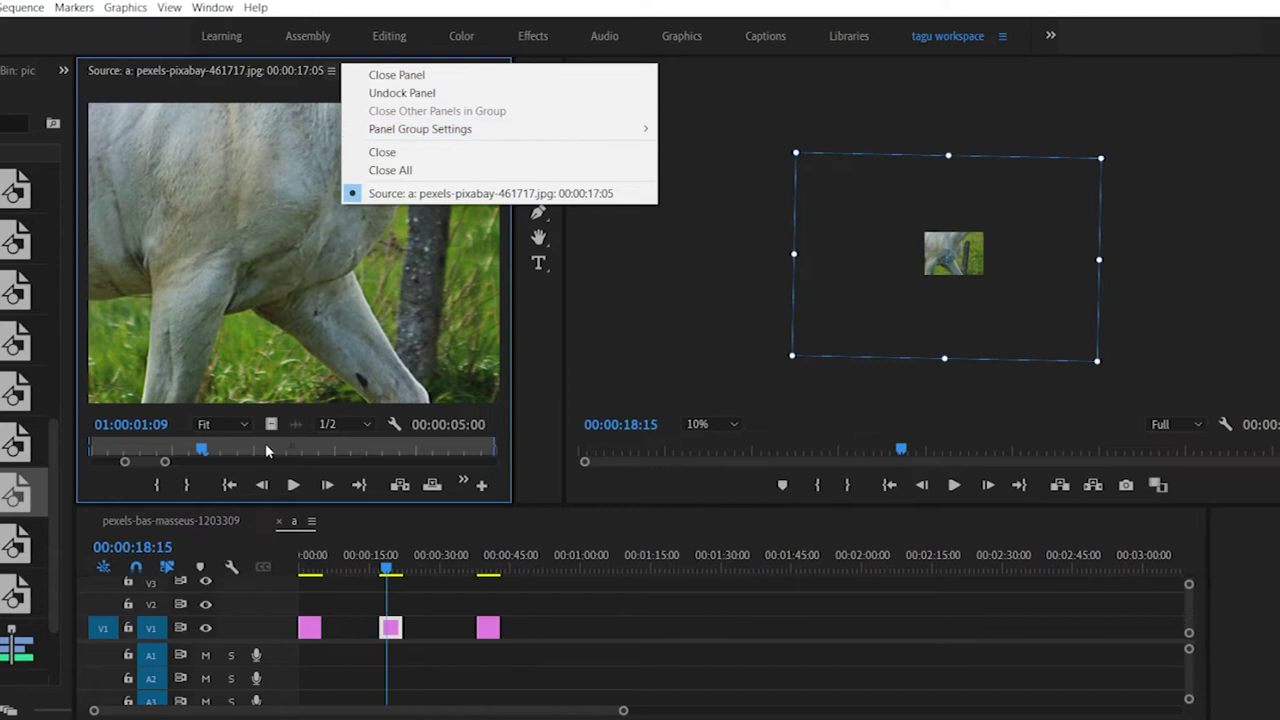
left_click(397, 352)
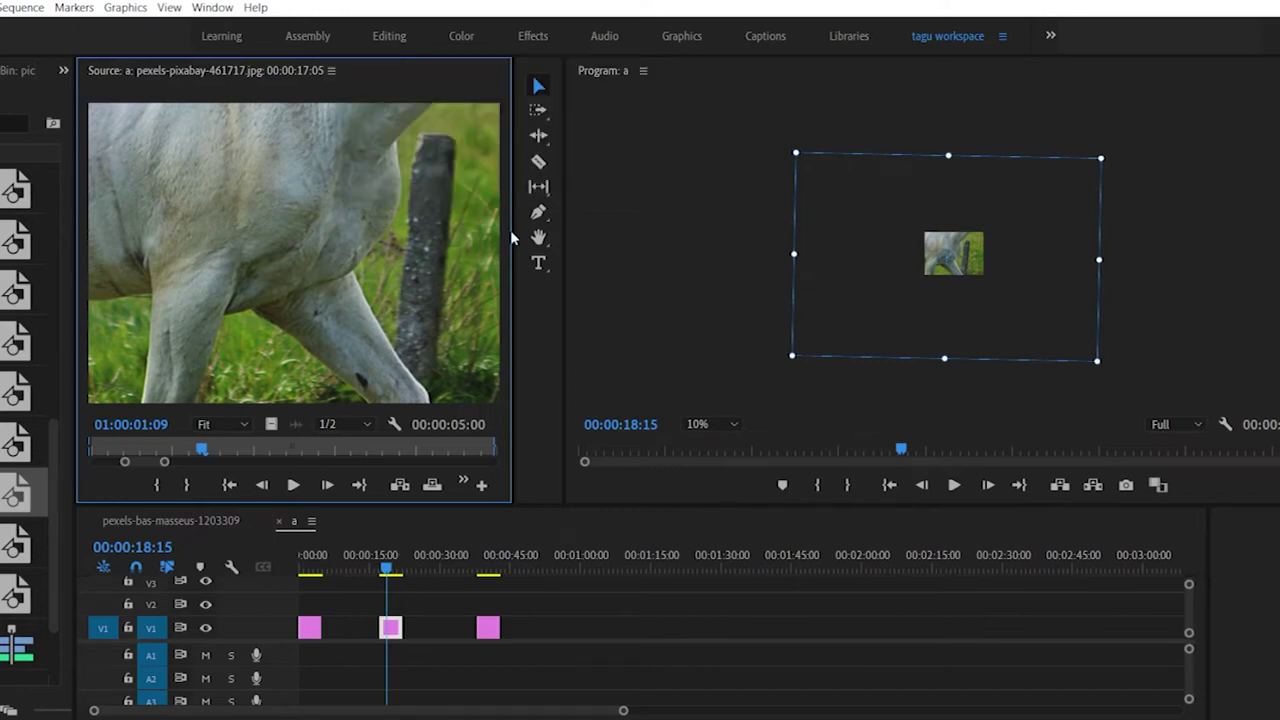
left_click_drag(516, 240, 725, 241)
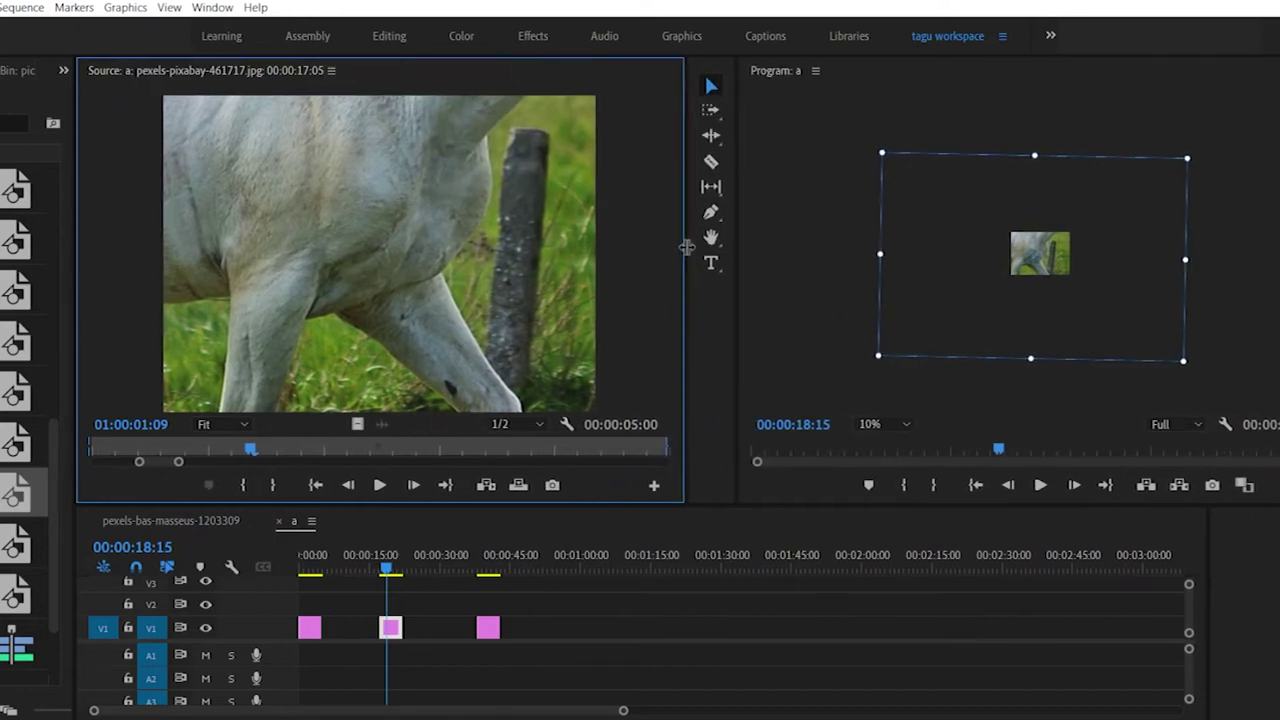
Step: Switch to the Editing workspace and set the Scale of pexels-pixabay-461717.jpg to 34.0 in Effect Controls
left_click(378, 35)
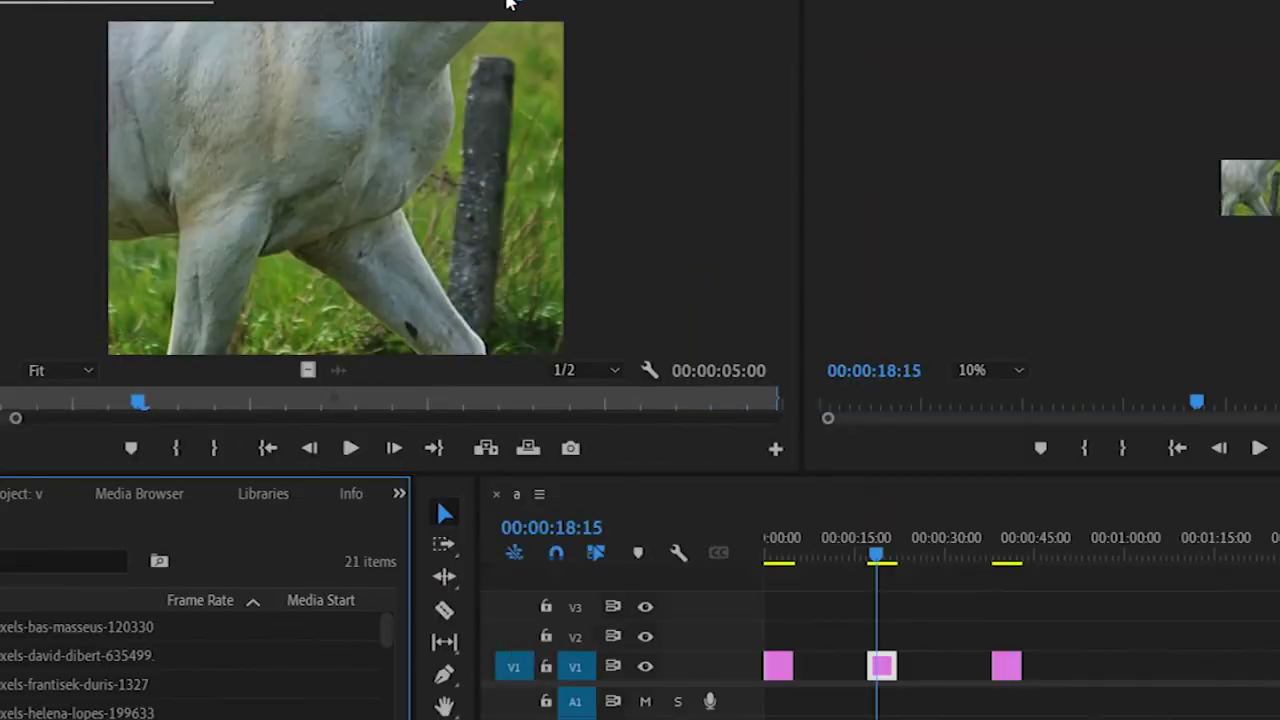
left_click(298, 1)
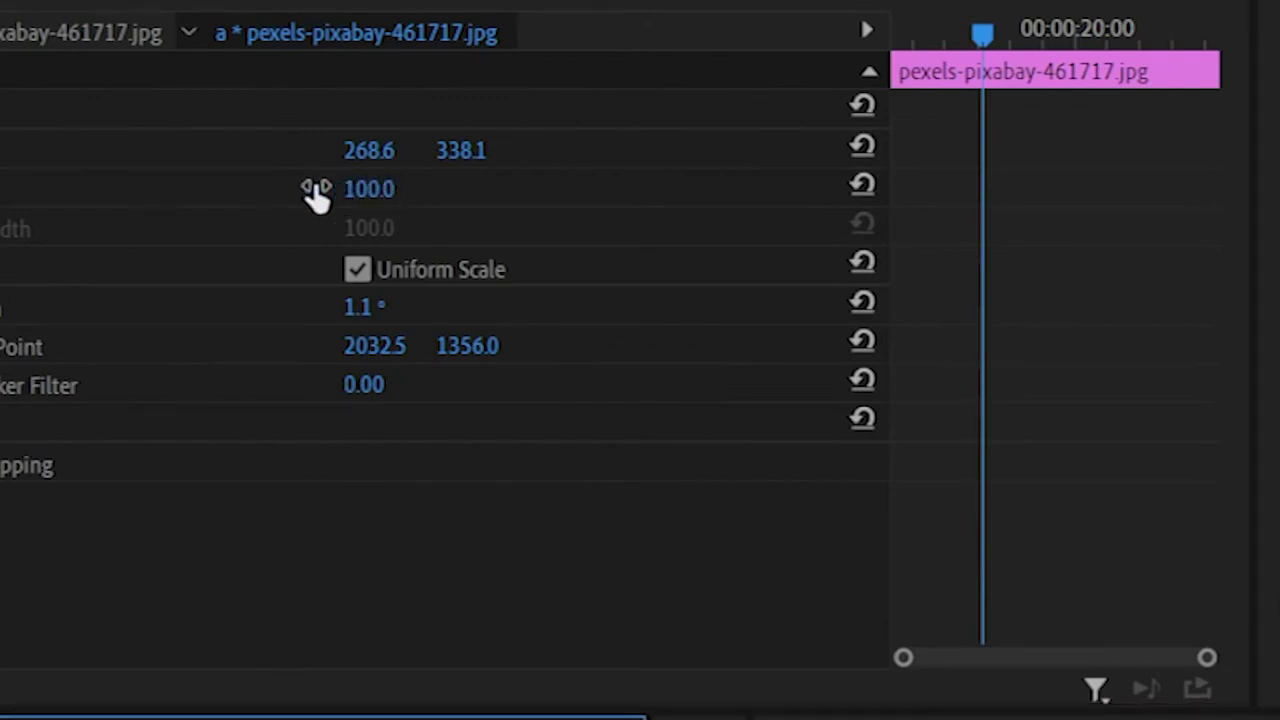
left_click(250, 189)
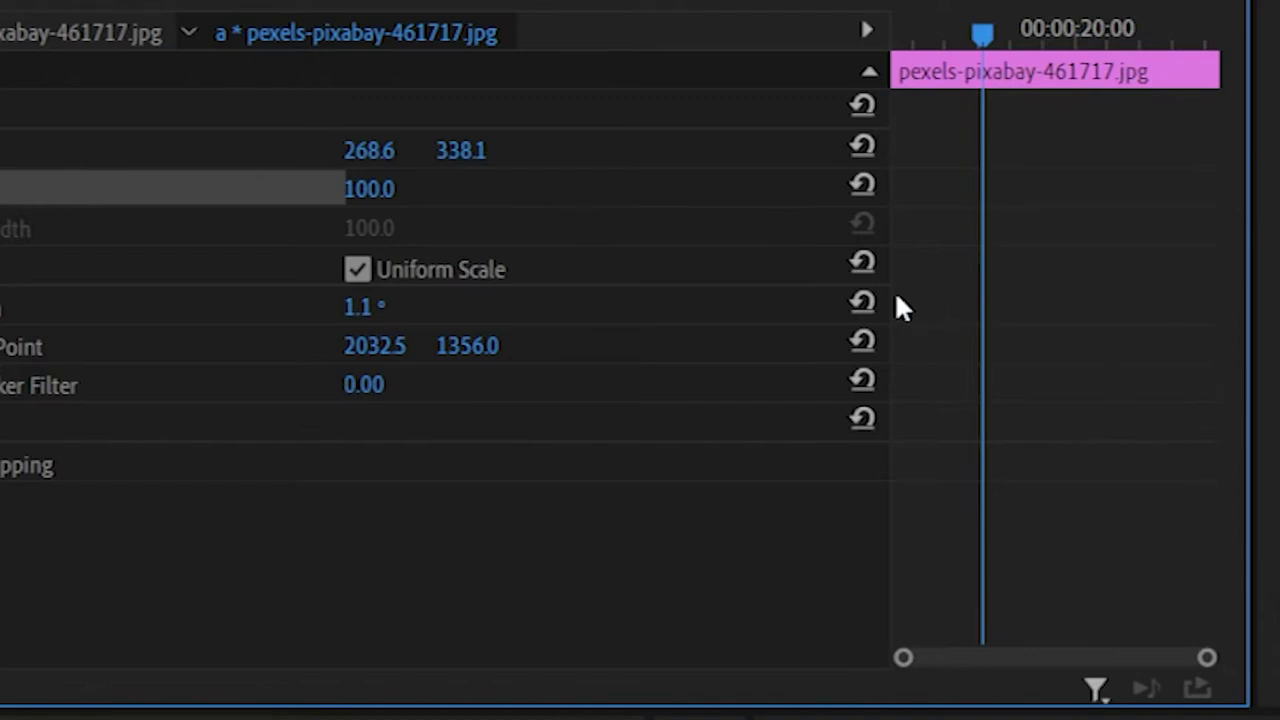
left_click_drag(386, 194, 321, 194)
left_click_drag(229, 137, 226, 137)
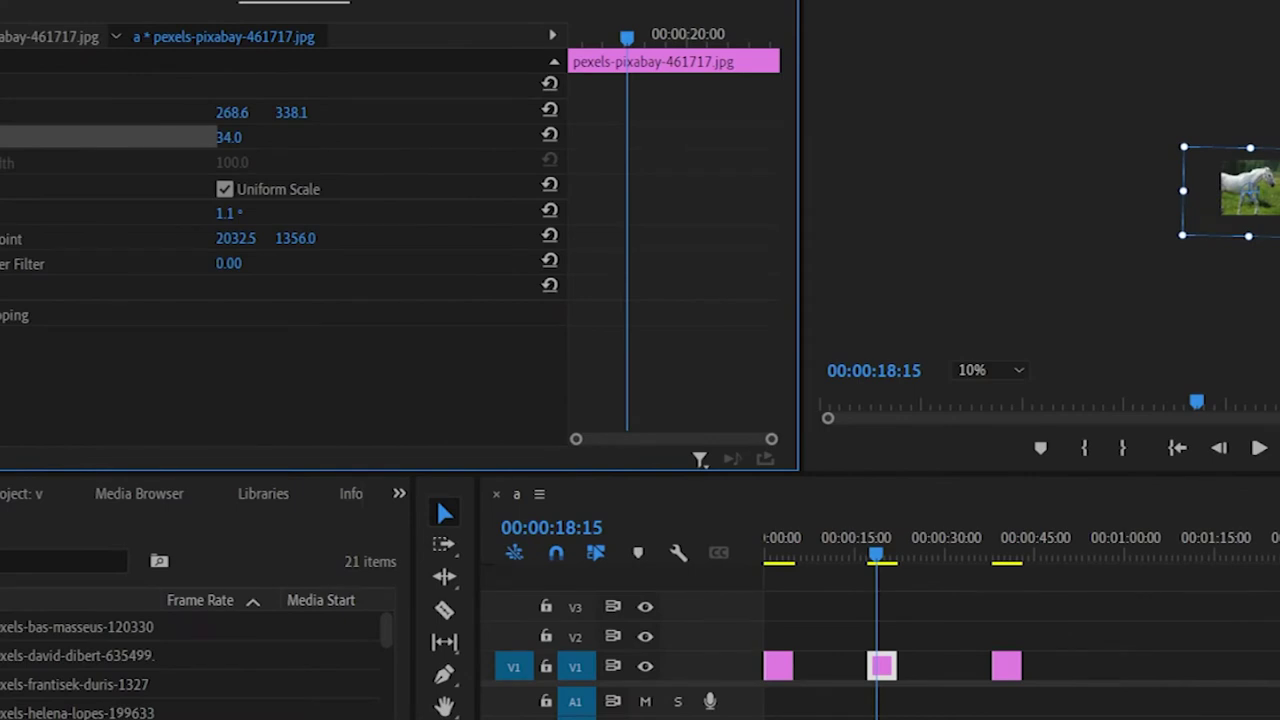
Step: Fit the frame to the Program monitor view and set the horse image's Scale to 16.0
left_click(972, 370)
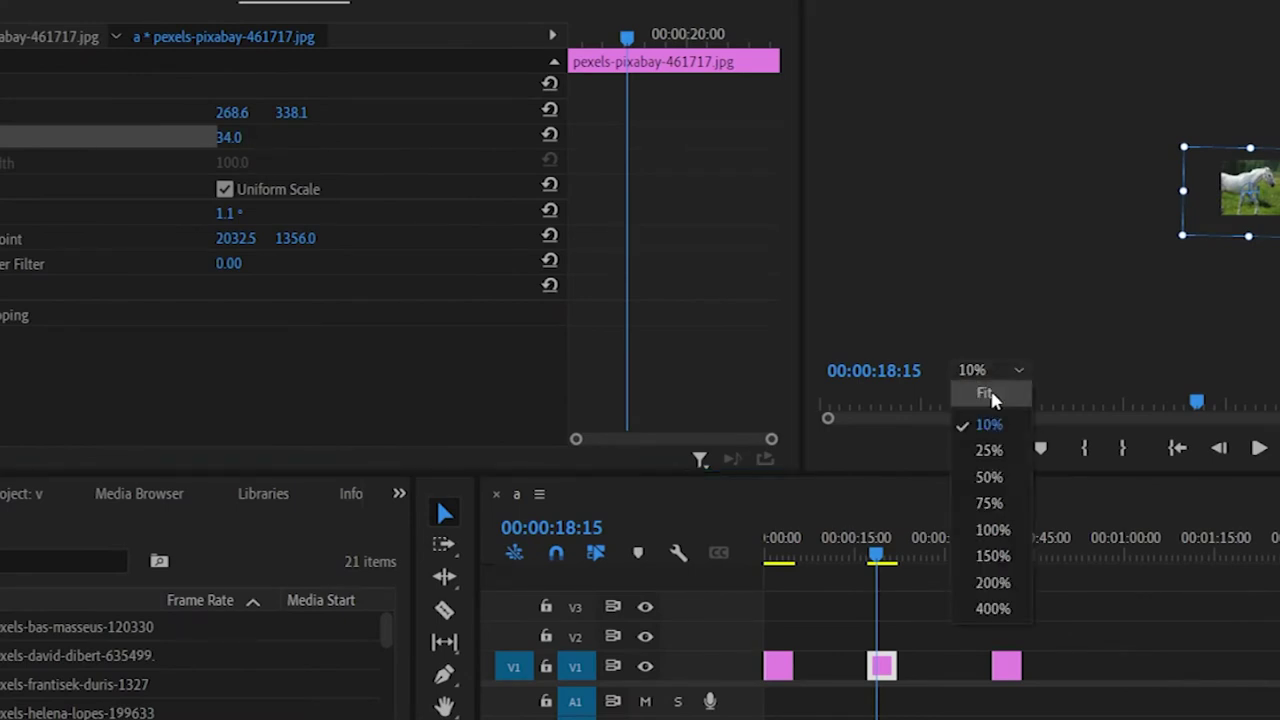
left_click(990, 395)
left_click(231, 139)
mouse_move(229, 137)
left_mouse_down()
mouse_move(195, 137)
mouse_move(255, 137)
mouse_move(211, 137)
left_mouse_up()
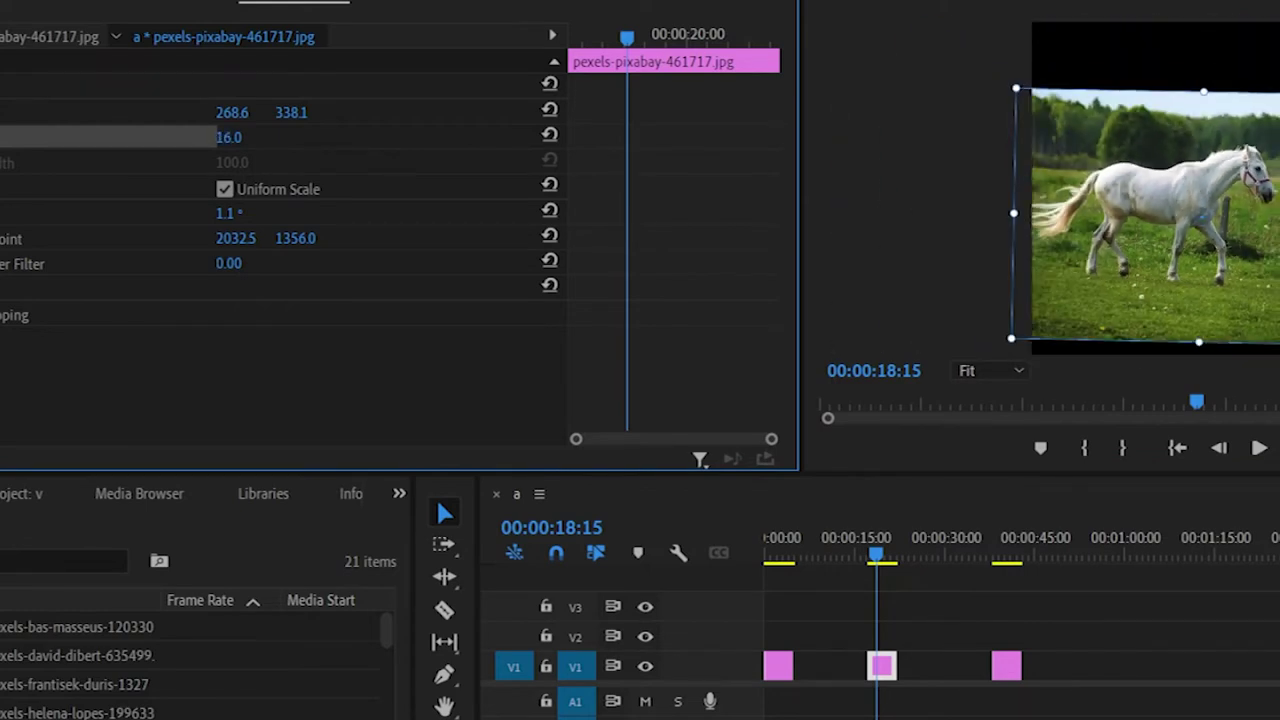
Step: Place the horse image in the Program monitor at about 367.4, 275.7, with Scale about 17.7 and rotation about -0.9°
left_click_drag(1148, 173, 1198, 125)
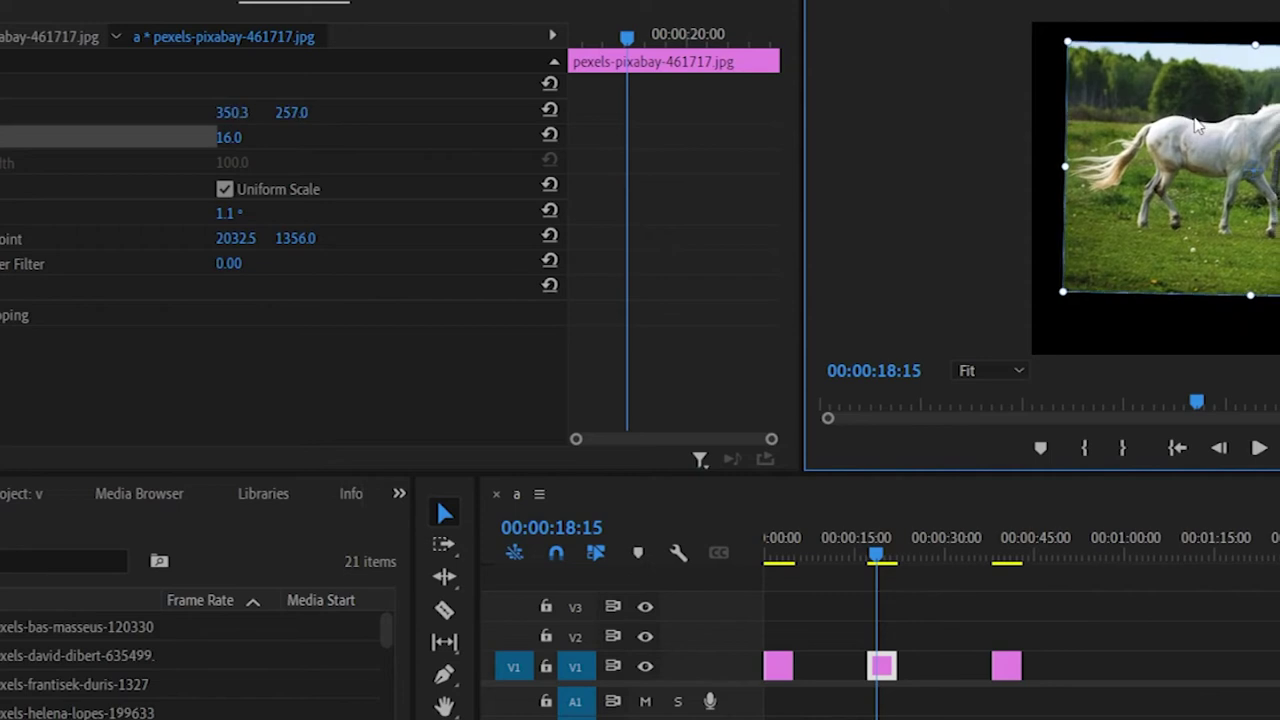
left_click_drag(1249, 297, 1260, 350)
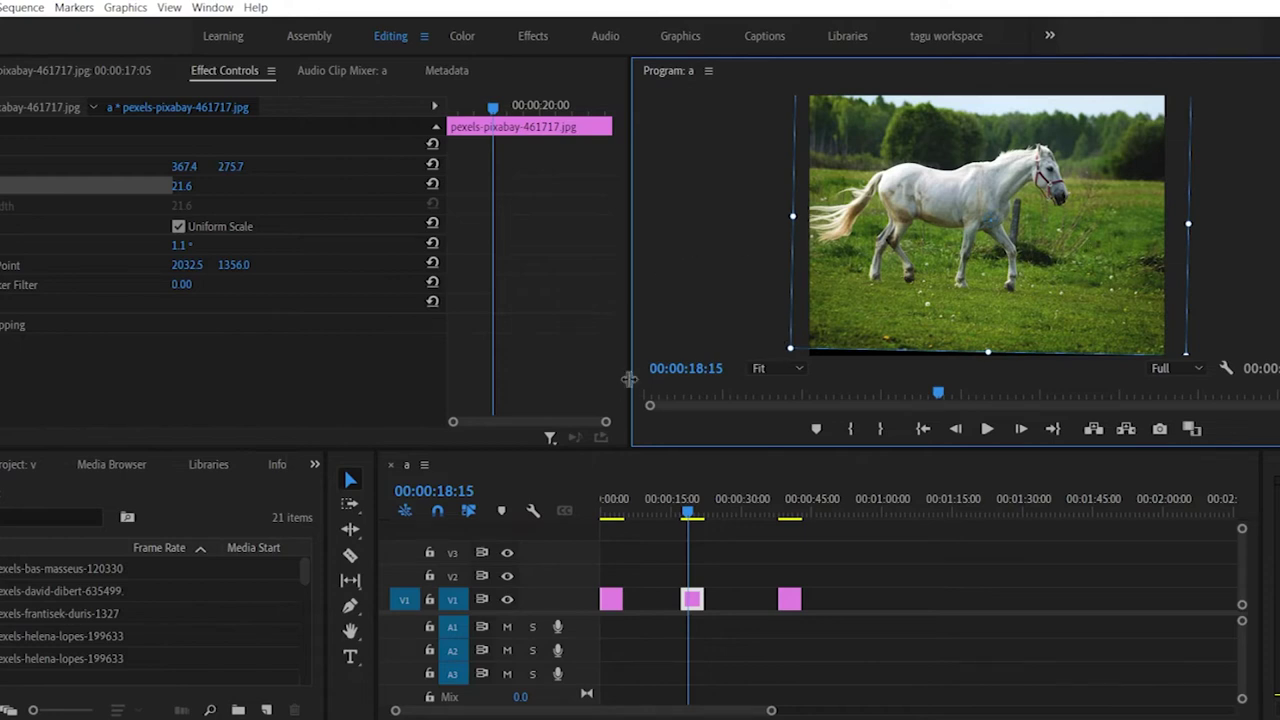
left_click_drag(792, 215, 826, 216)
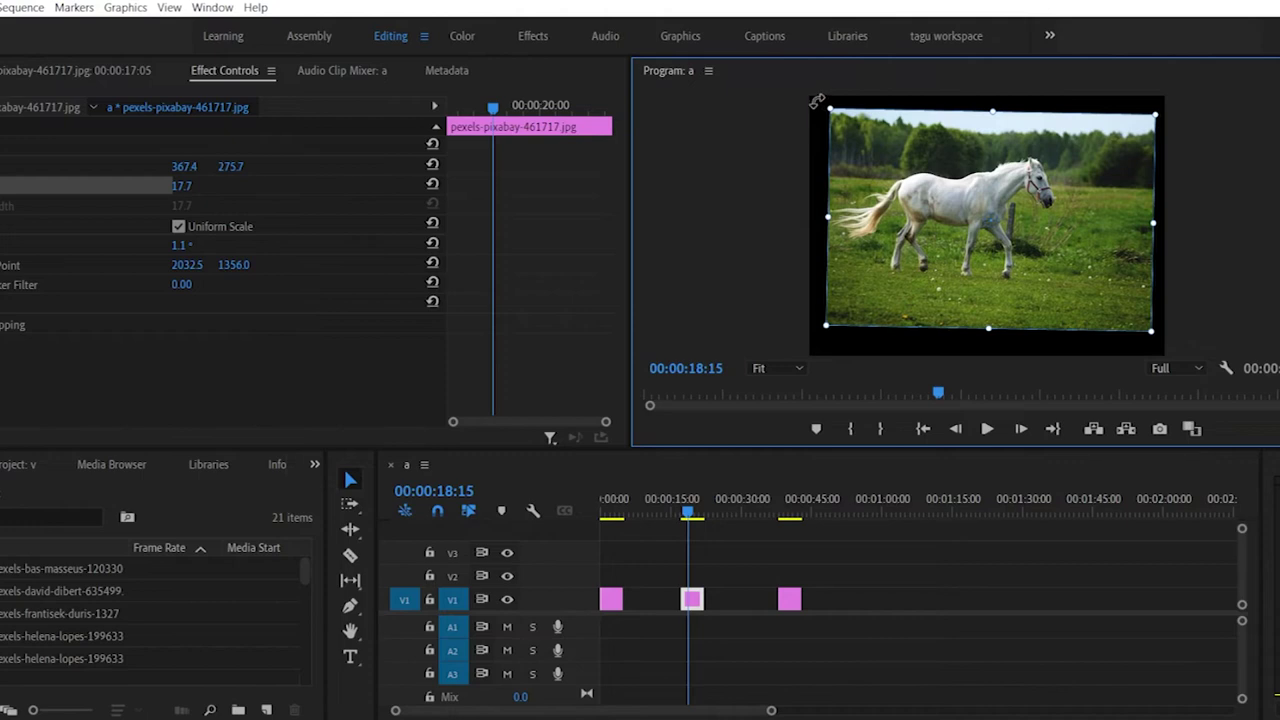
left_click_drag(816, 101, 817, 114)
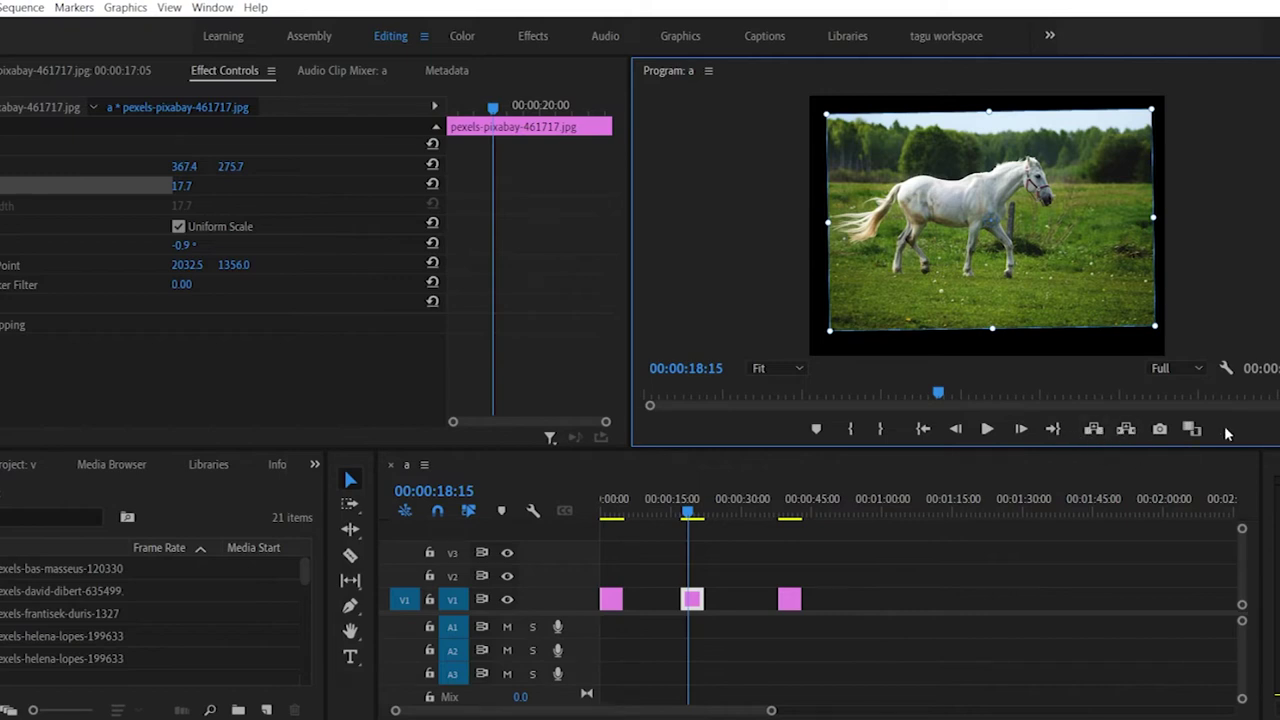
Step: Add the Safe Margins control to the Program monitor's controls and turn safe margins on
left_click(1277, 428)
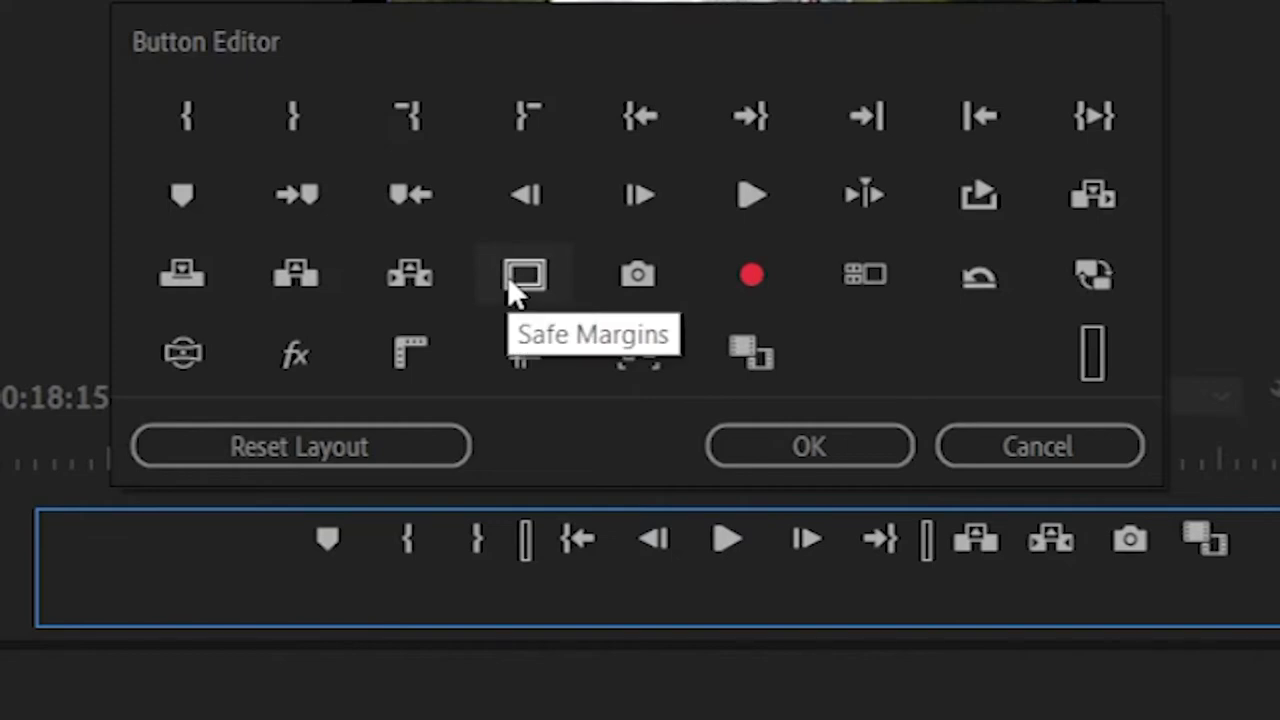
mouse_move(513, 274)
left_mouse_down()
mouse_move(523, 323)
mouse_move(297, 531)
mouse_move(333, 565)
left_mouse_up()
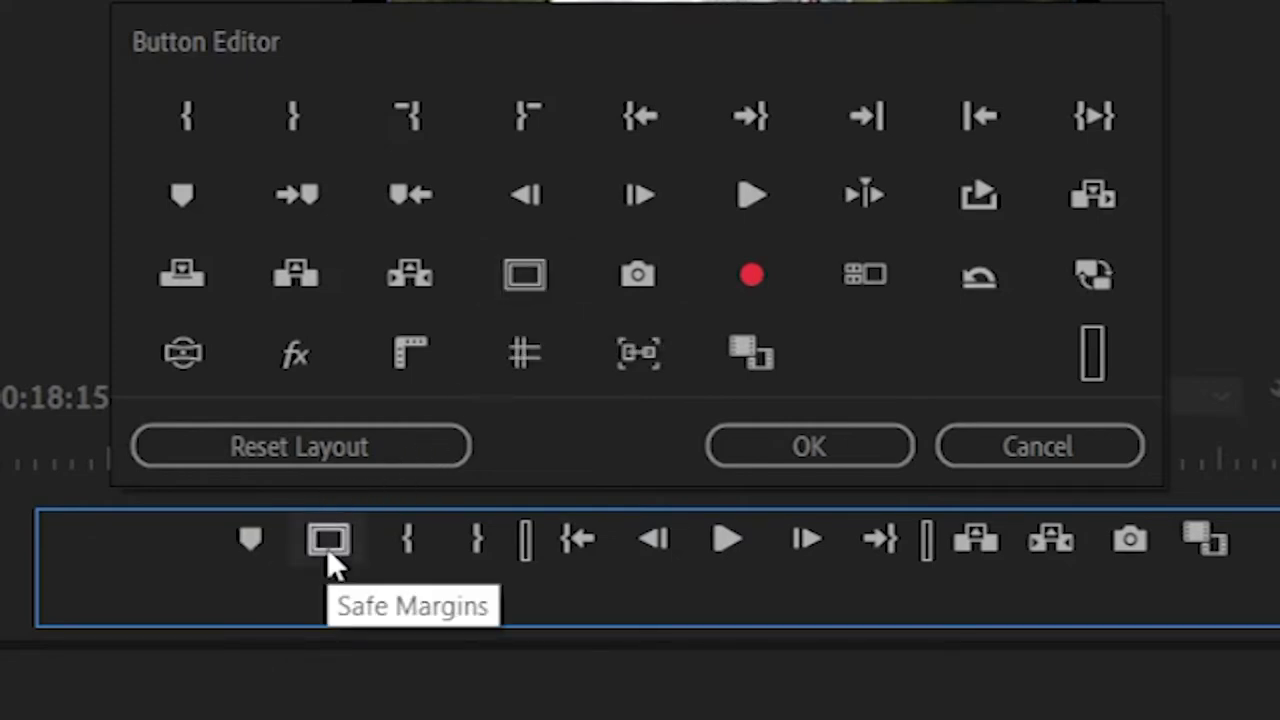
left_click(790, 458)
left_click(816, 430)
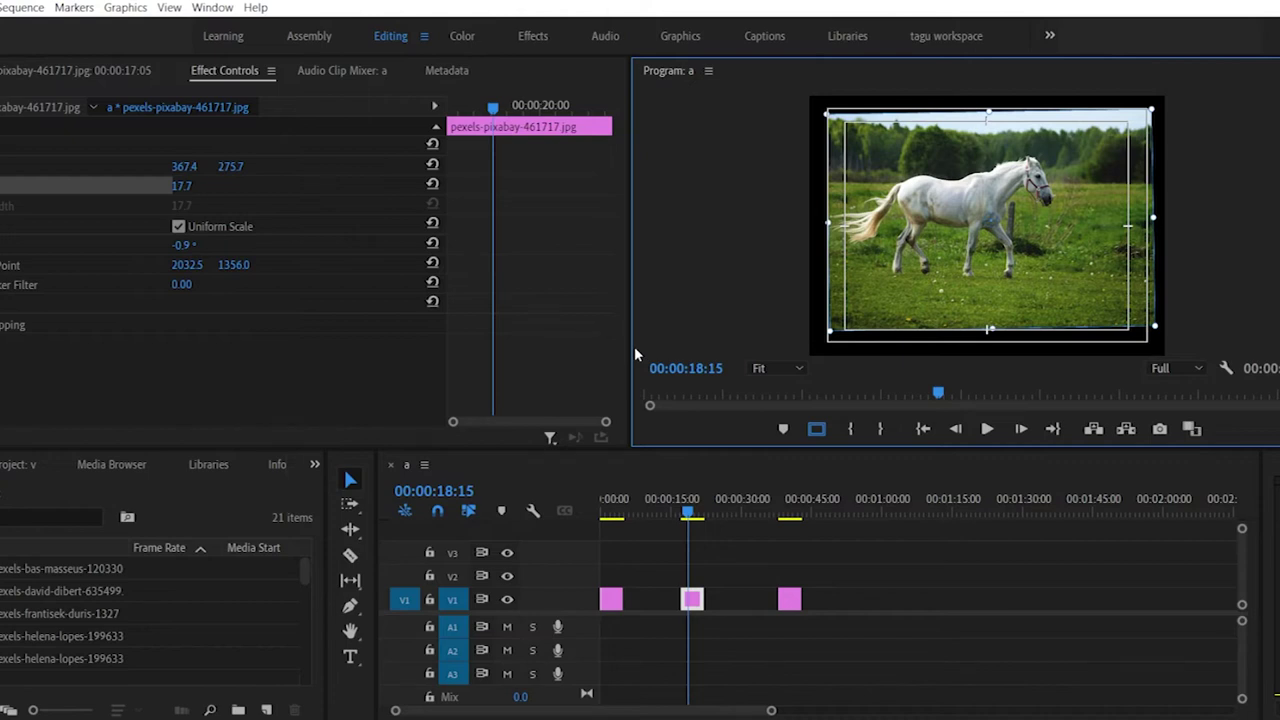
Step: Enlarge the horse image to Scale about 21.3 and move it to about 397.8, 294.4 so it fills the frame
left_click_drag(823, 332, 785, 354)
left_click_drag(945, 259, 959, 268)
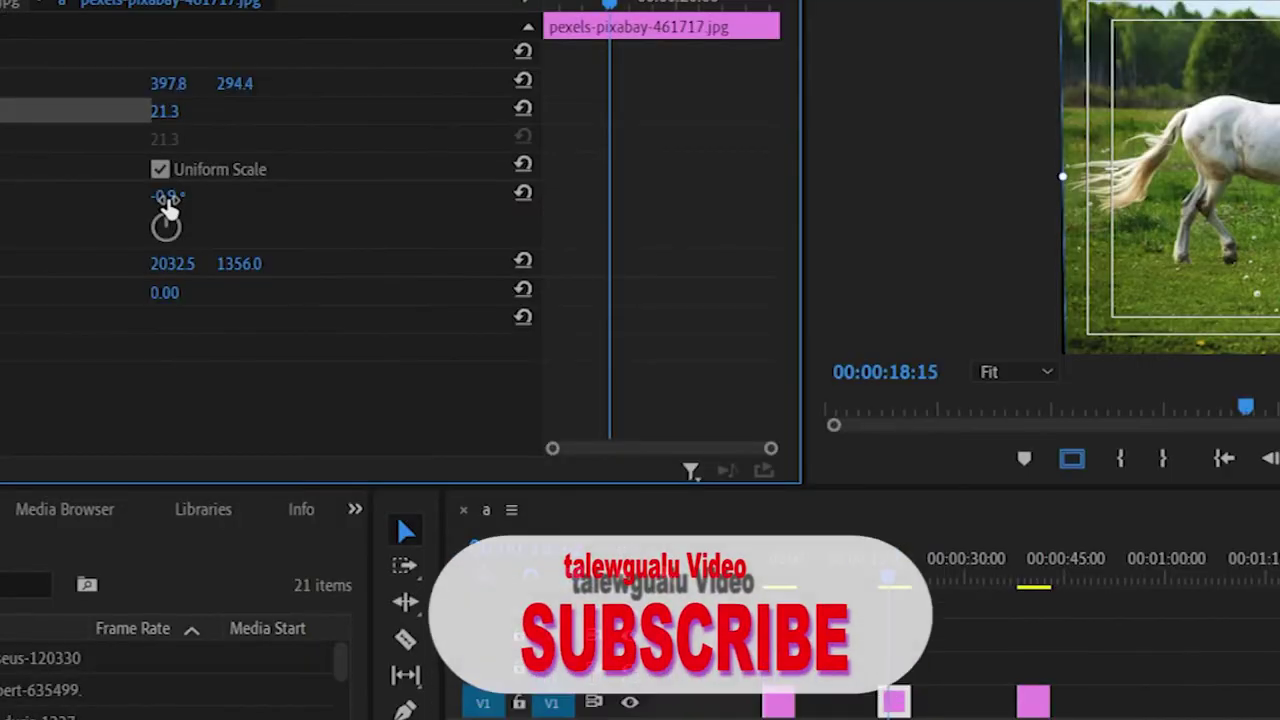
Step: Try rotating the horse image freely to about 98.1°, and set its rotation to exactly 90° and -90°
mouse_move(163, 196)
left_mouse_down()
mouse_move(80, 196)
mouse_move(155, 190)
left_mouse_up()
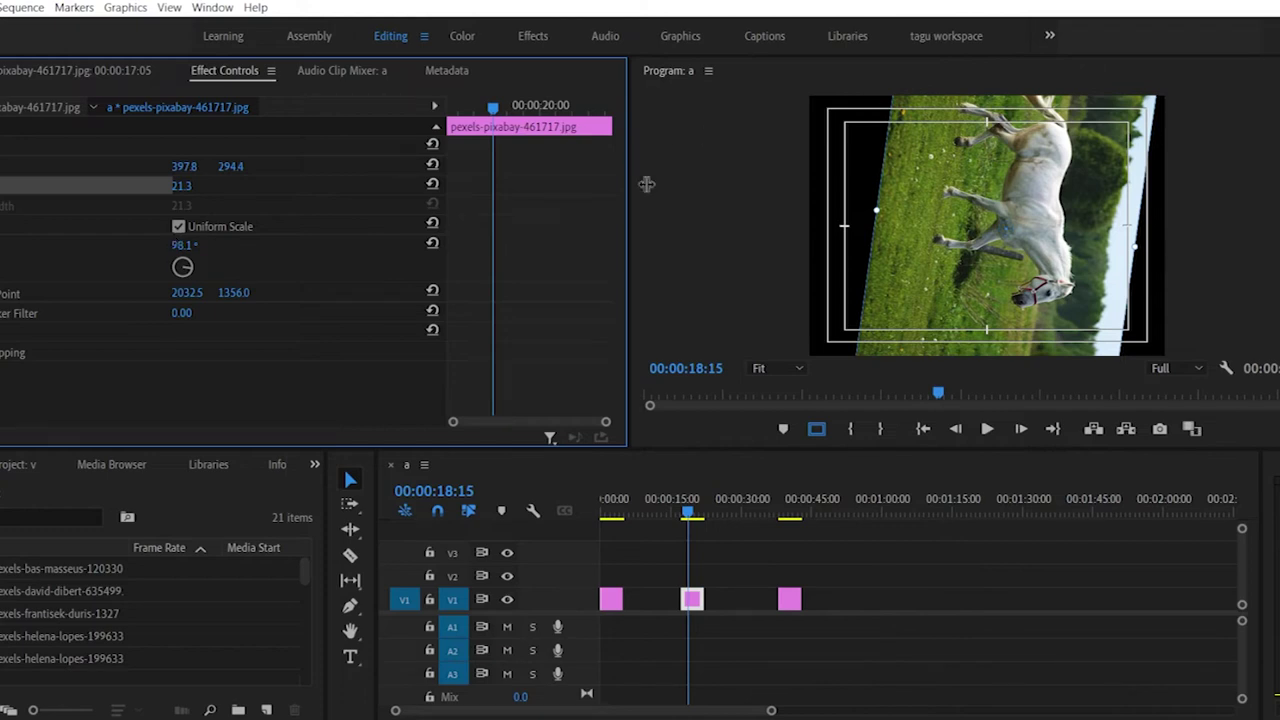
left_click(191, 241)
type("90")
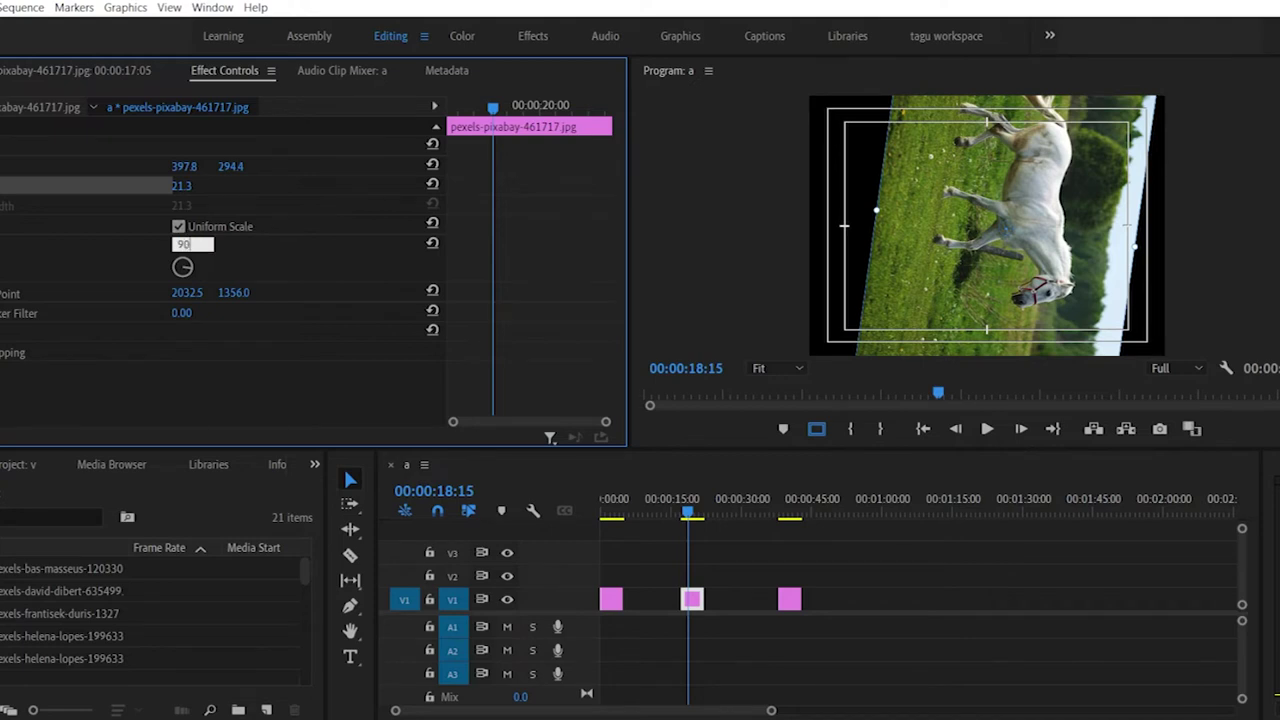
key("Return")
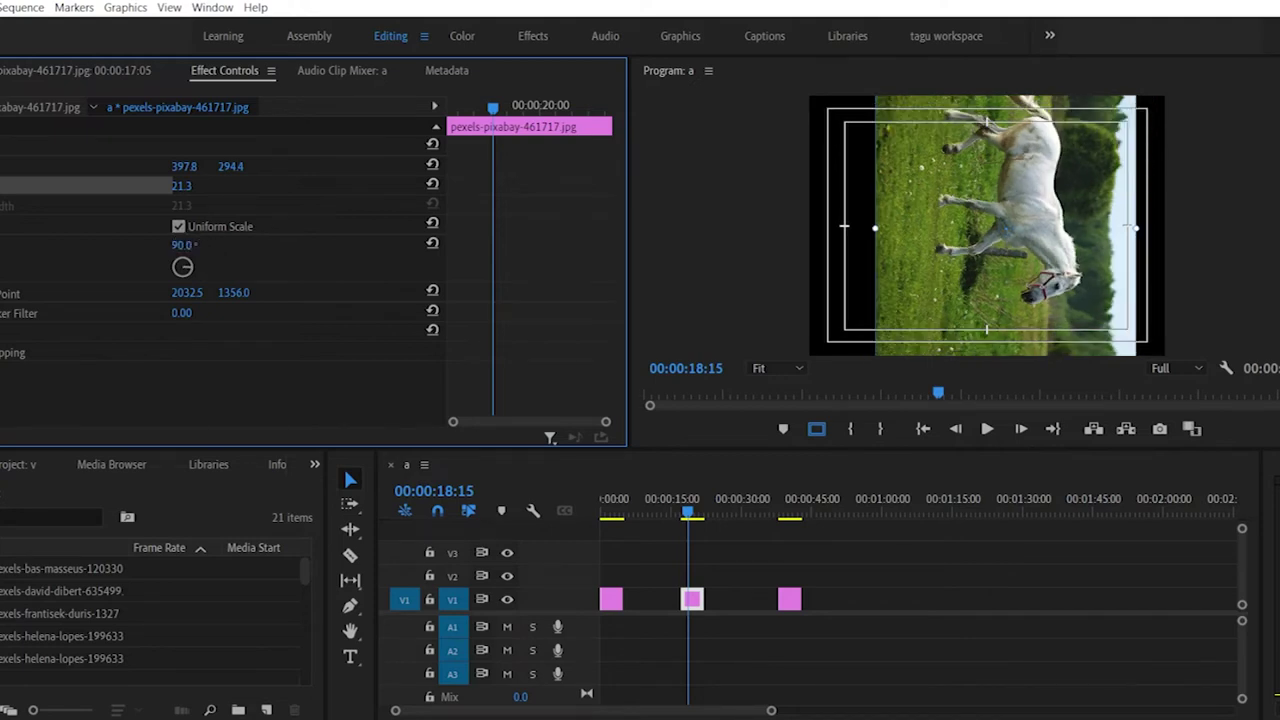
left_click(187, 243)
type("-90")
key("Return")
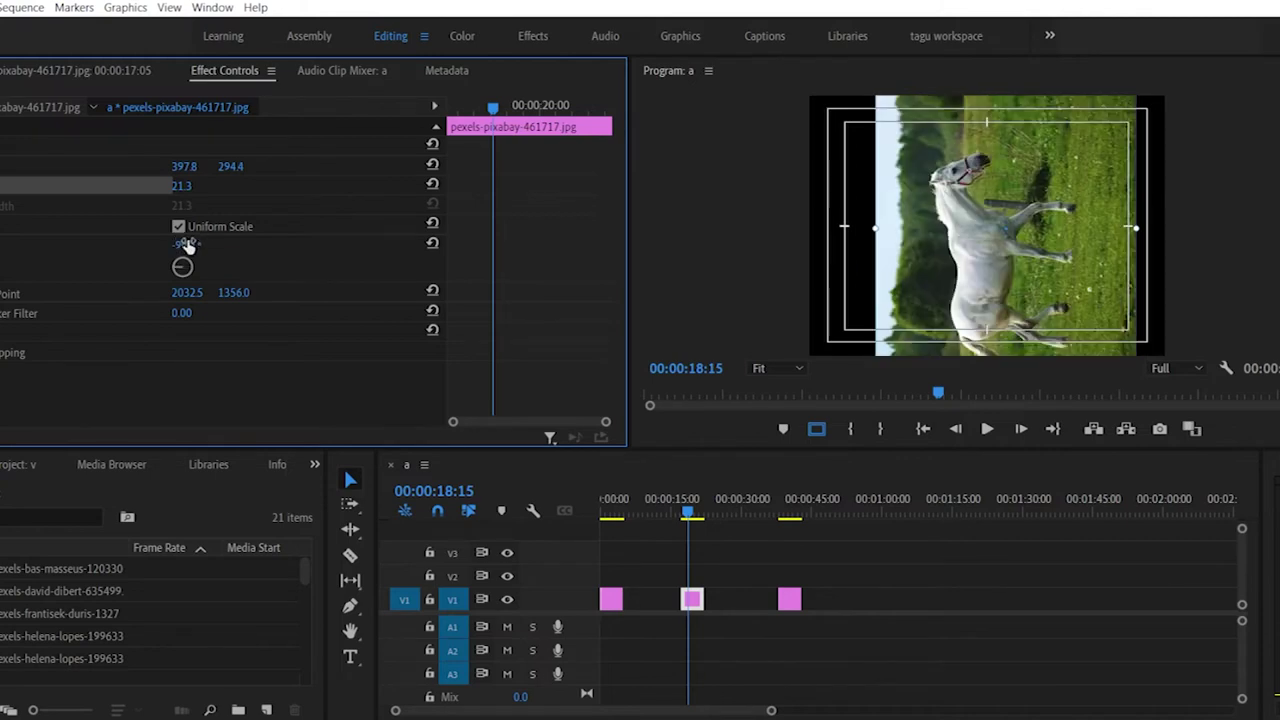
left_click(190, 185)
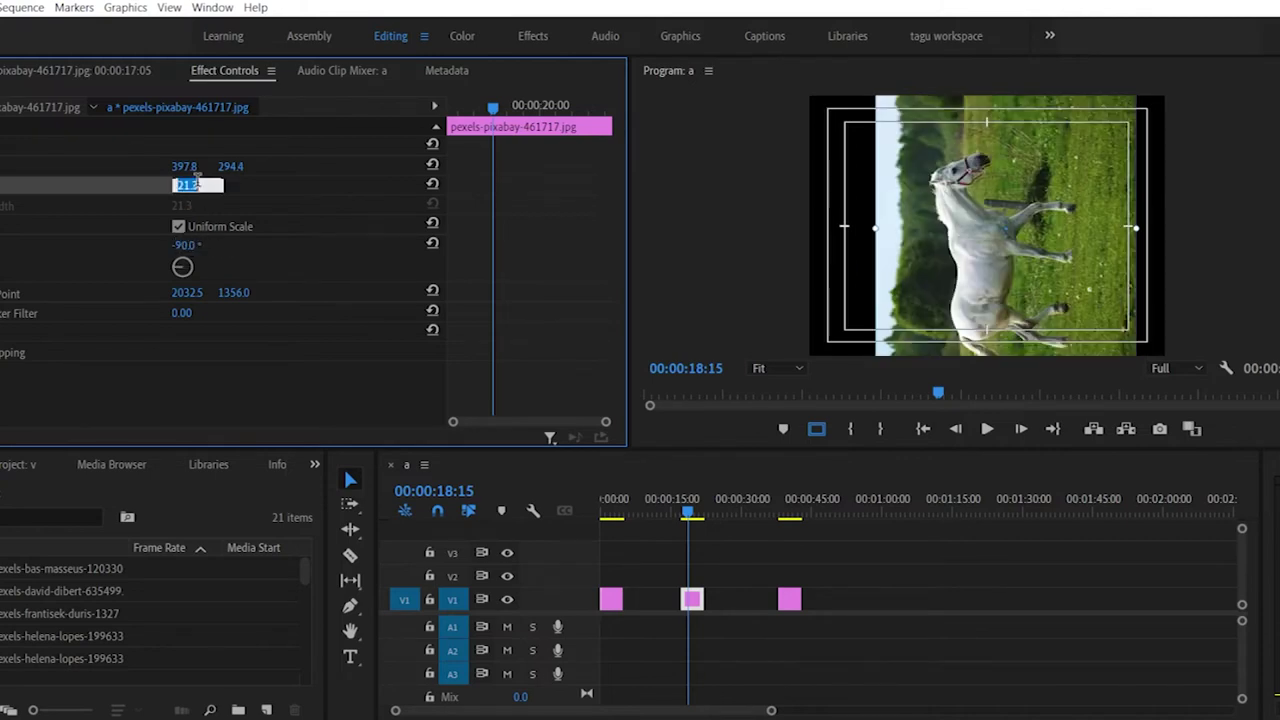
type("180")
key("Return")
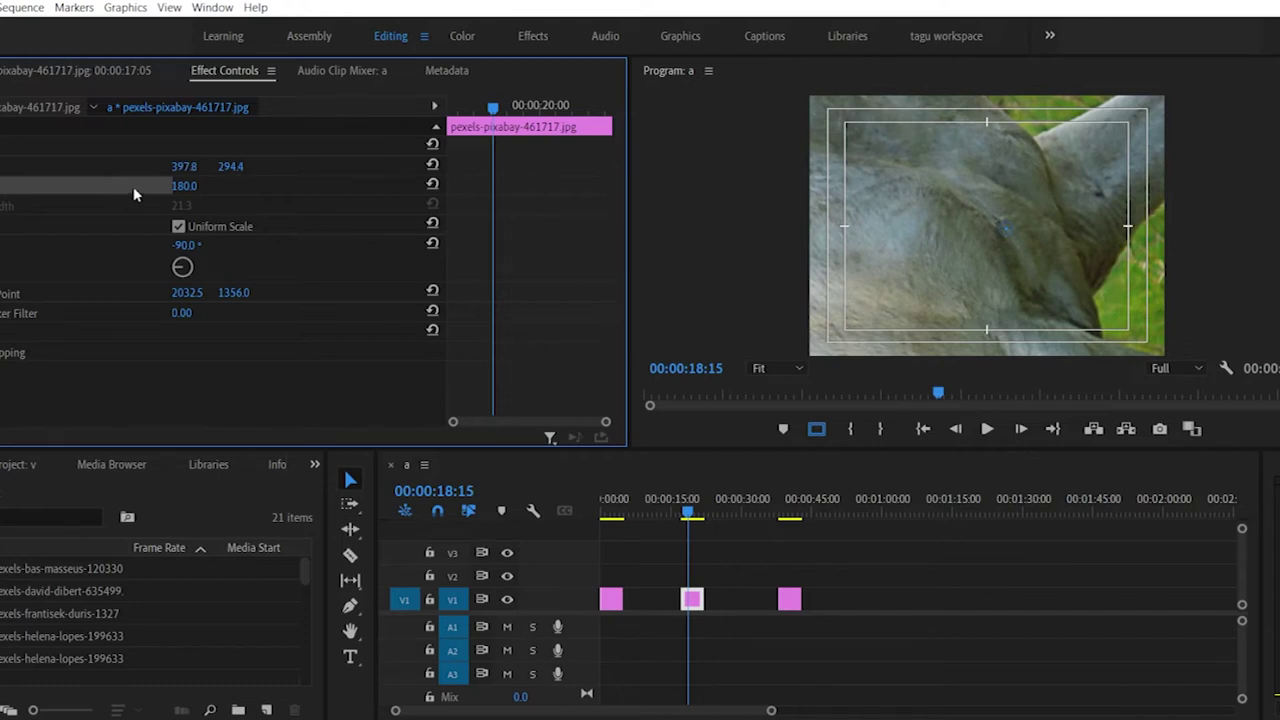
key("ctrl+z")
Step: Set the horse image's rotation to 180° and compare it with -180°
left_click(190, 244)
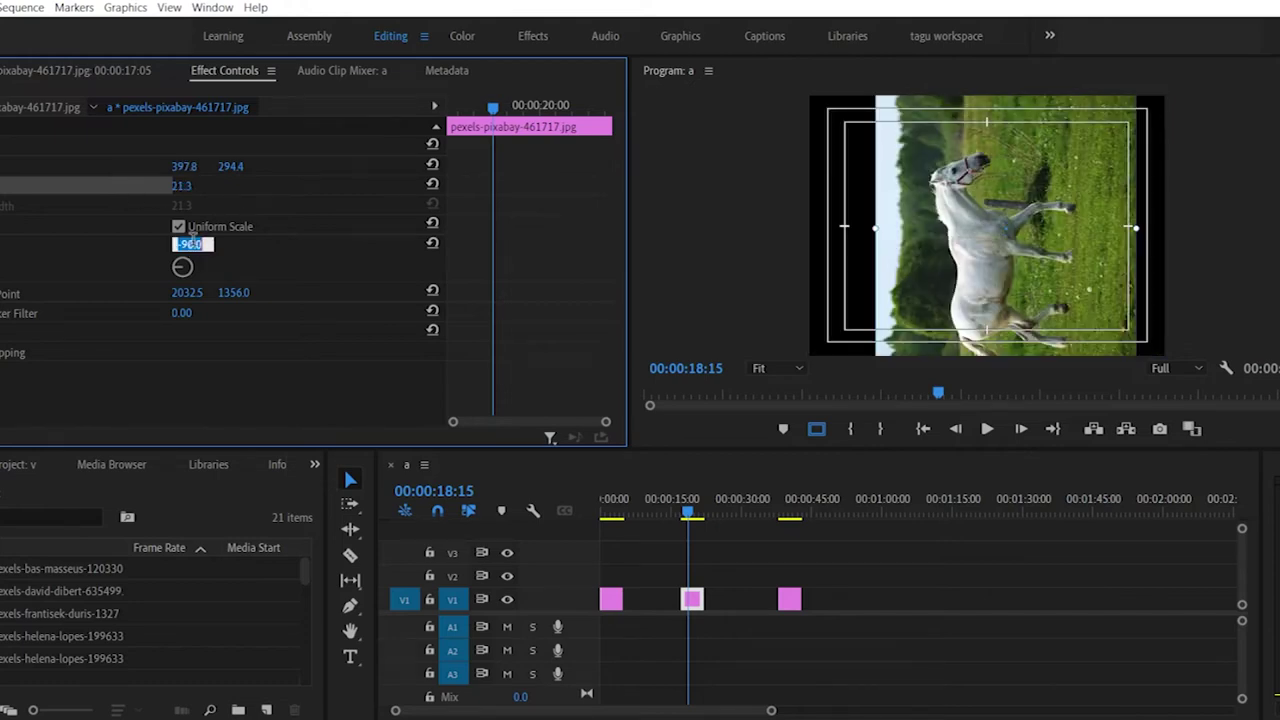
type("180")
key("Return")
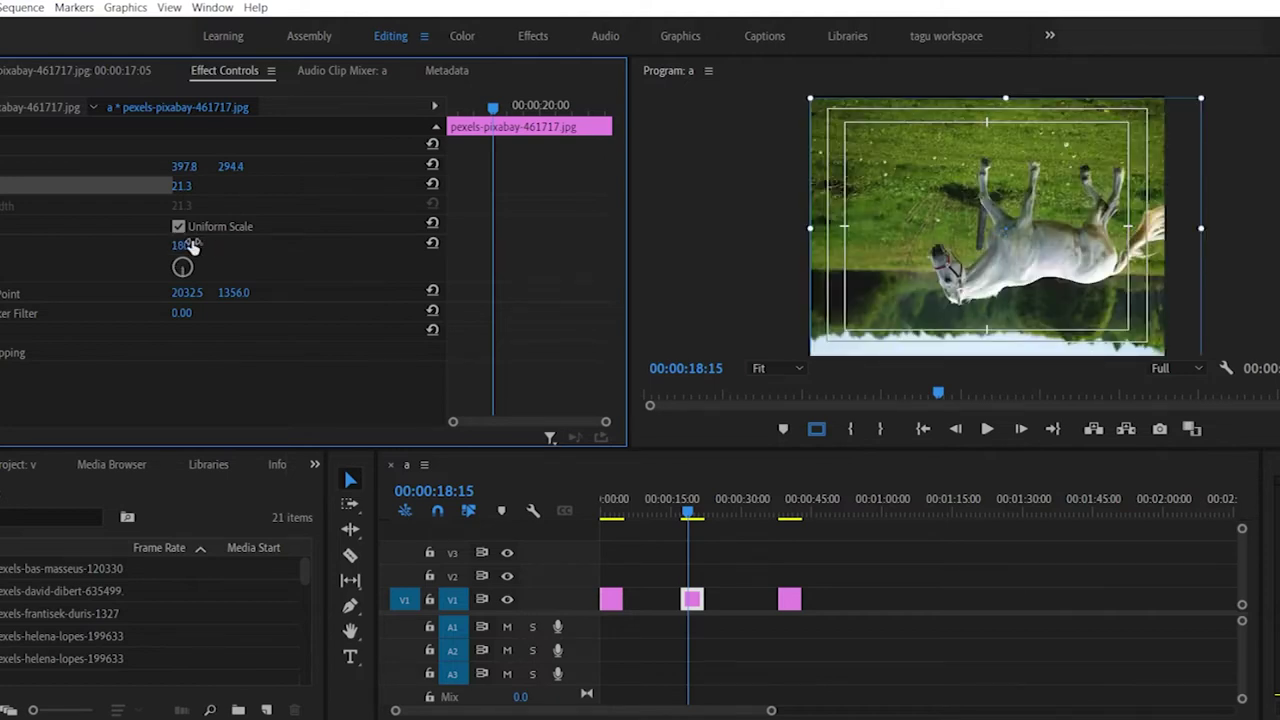
left_click(188, 186)
left_click(192, 242)
left_click(175, 244)
type("-")
key("Return")
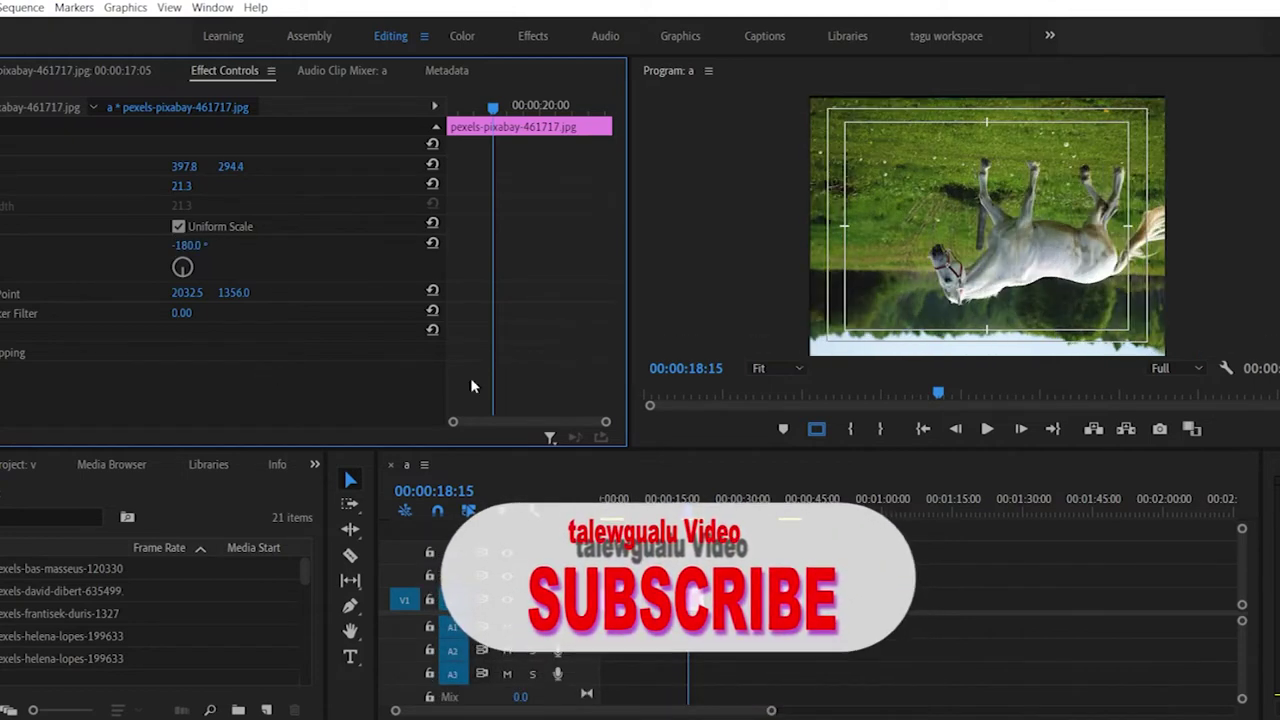
Step: Return the horse image's rotation to 180°
left_click(192, 240)
type("1")
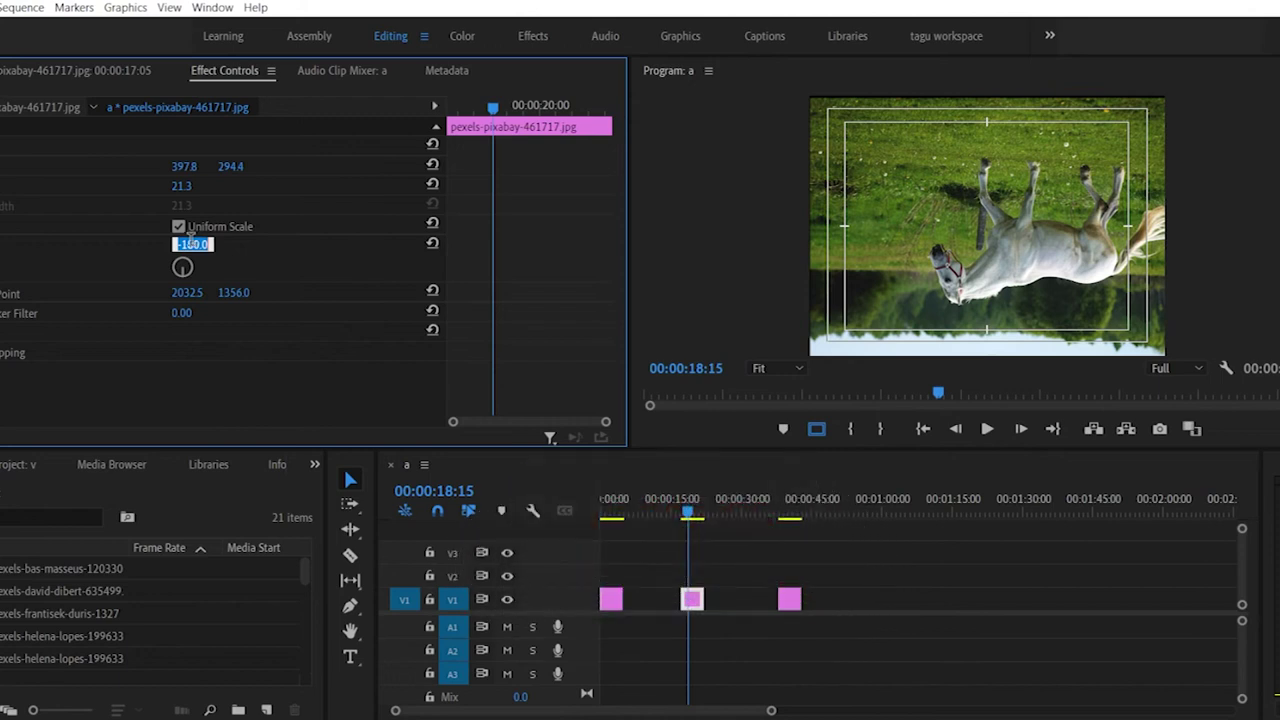
type("80")
key("Return")
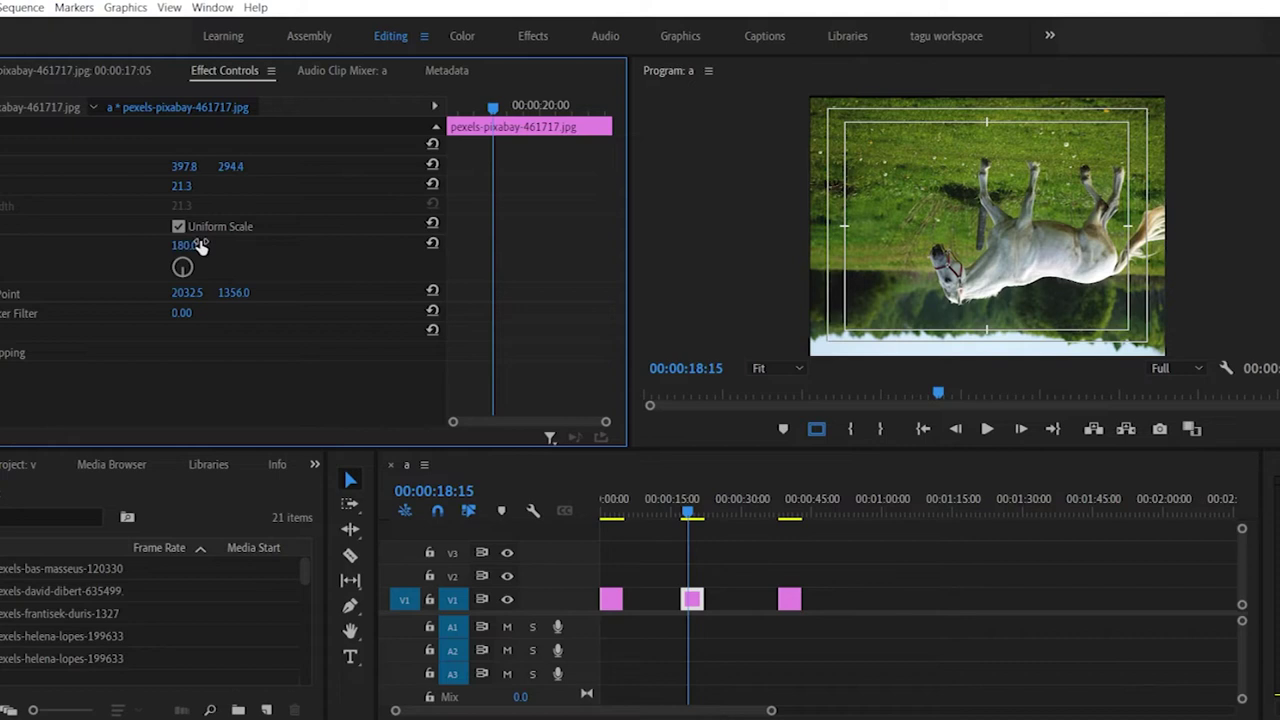
Step: Reselect the second clip on track V1 and set its rotation to -180°
left_click(702, 582)
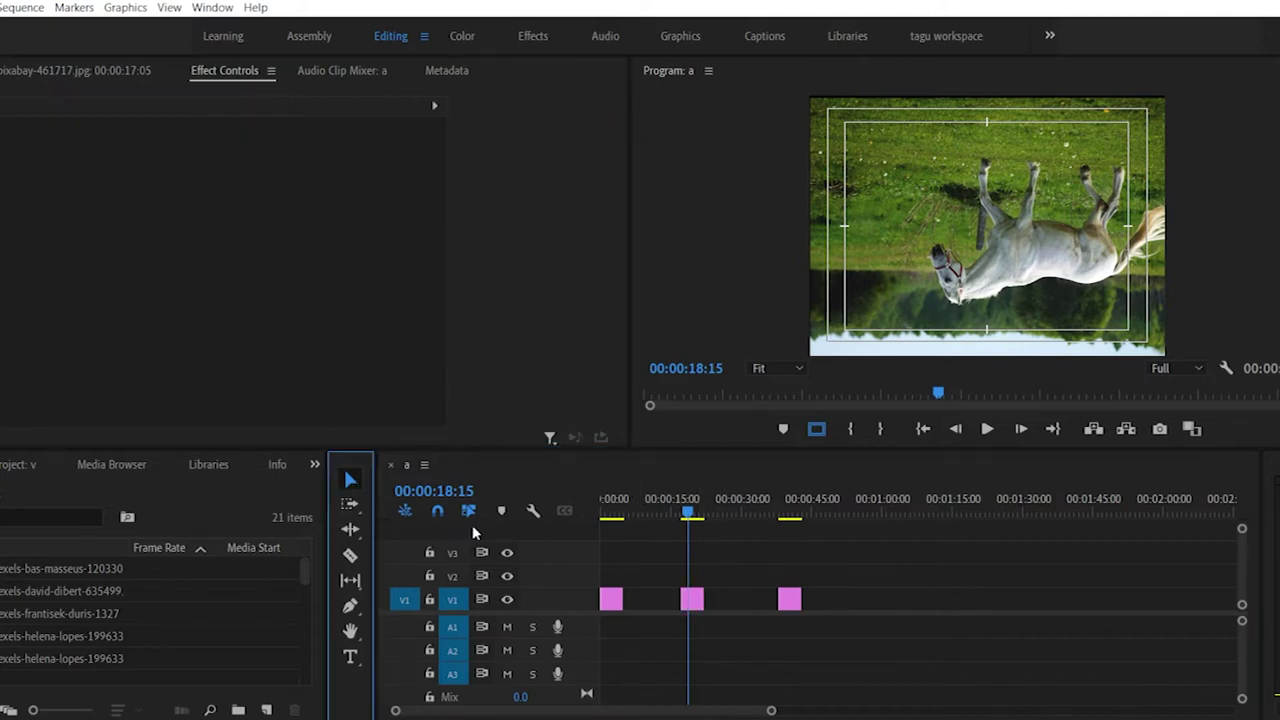
left_click(690, 605)
left_click(189, 245)
left_click(176, 245)
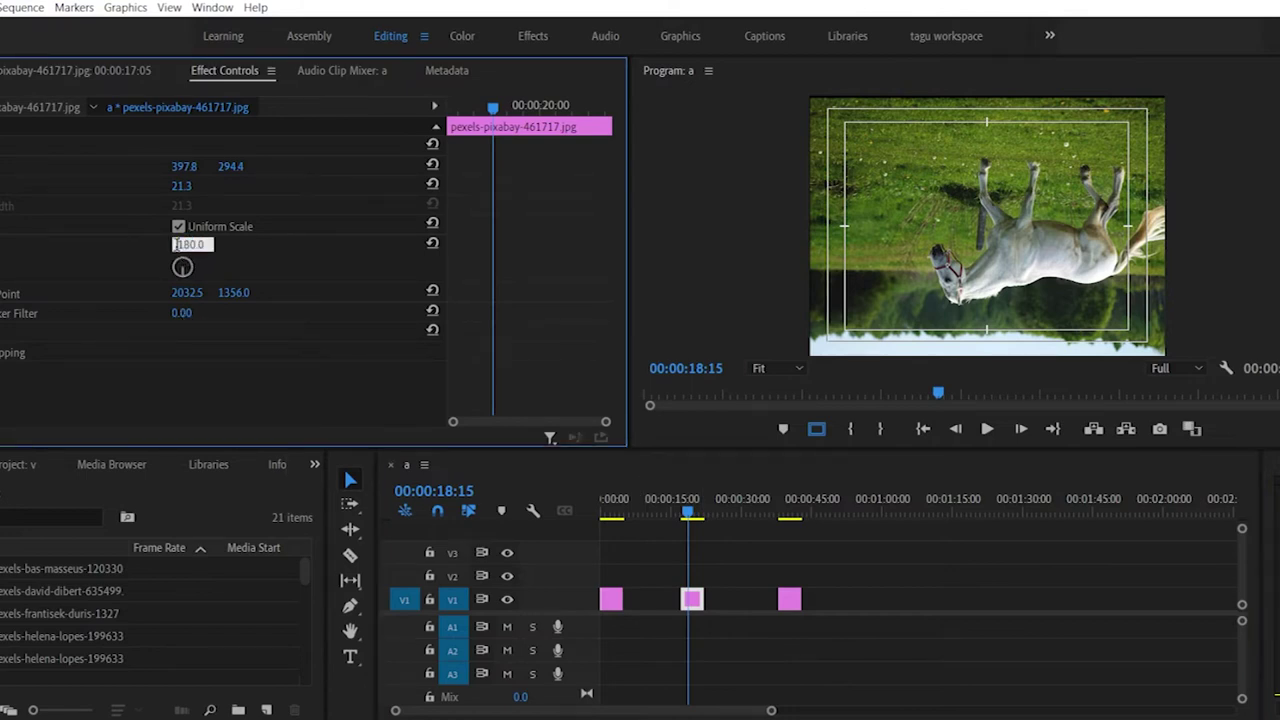
key("Return")
left_click(176, 247)
type("-180")
key("Return")
Step: Spin the horse image freely to a rotation of about -2x-2.4° so it stands nearly upright
left_click(1059, 146)
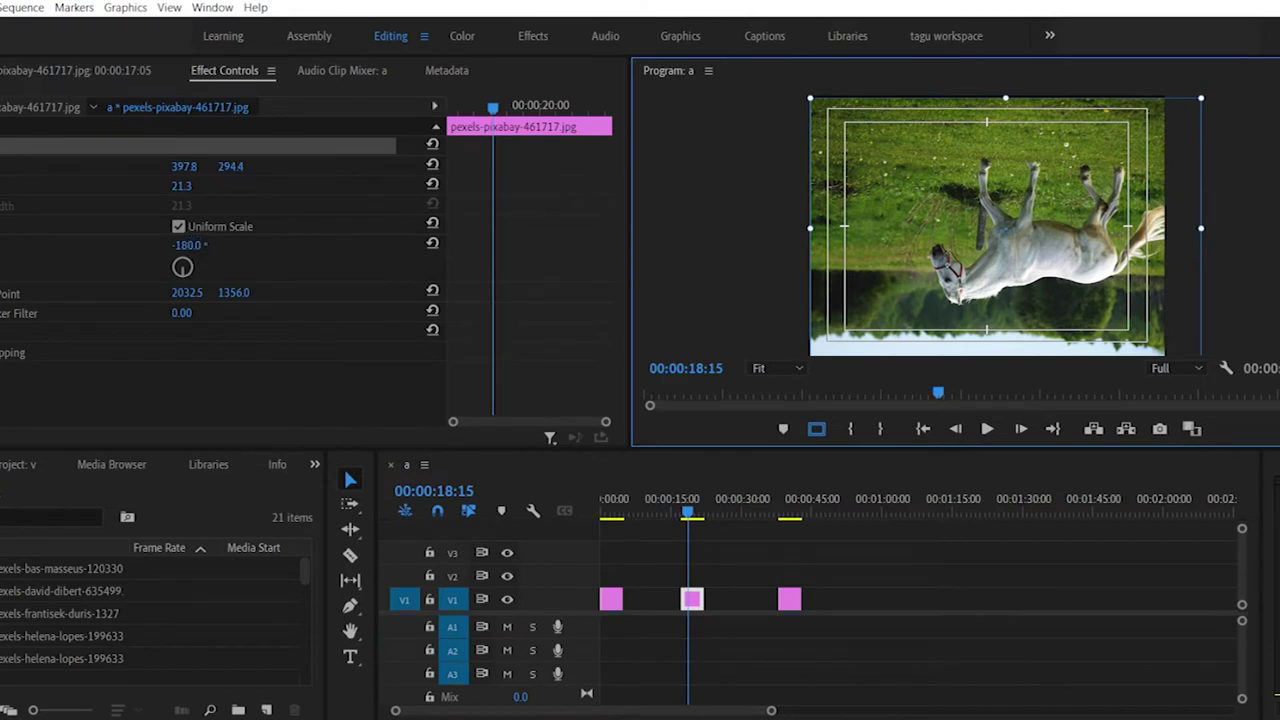
left_click(190, 245)
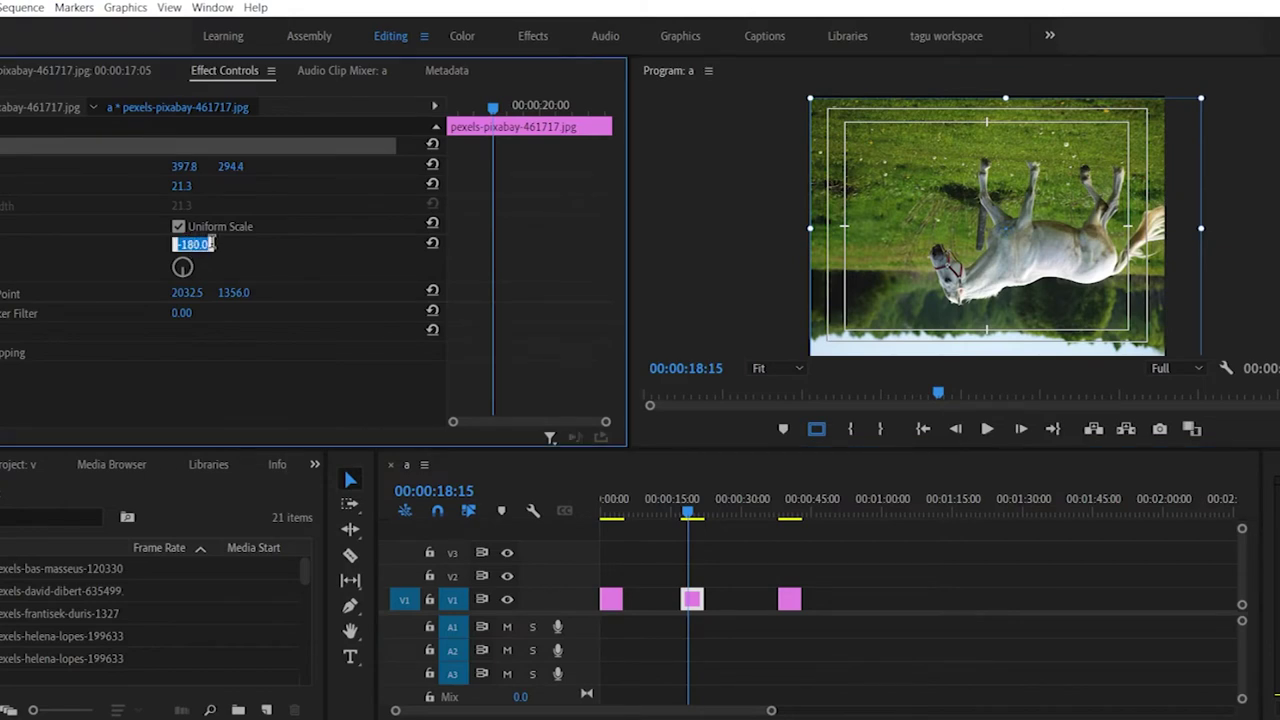
mouse_move(182, 271)
left_mouse_down()
mouse_move(229, 283)
mouse_move(220, 258)
mouse_move(183, 266)
left_mouse_up()
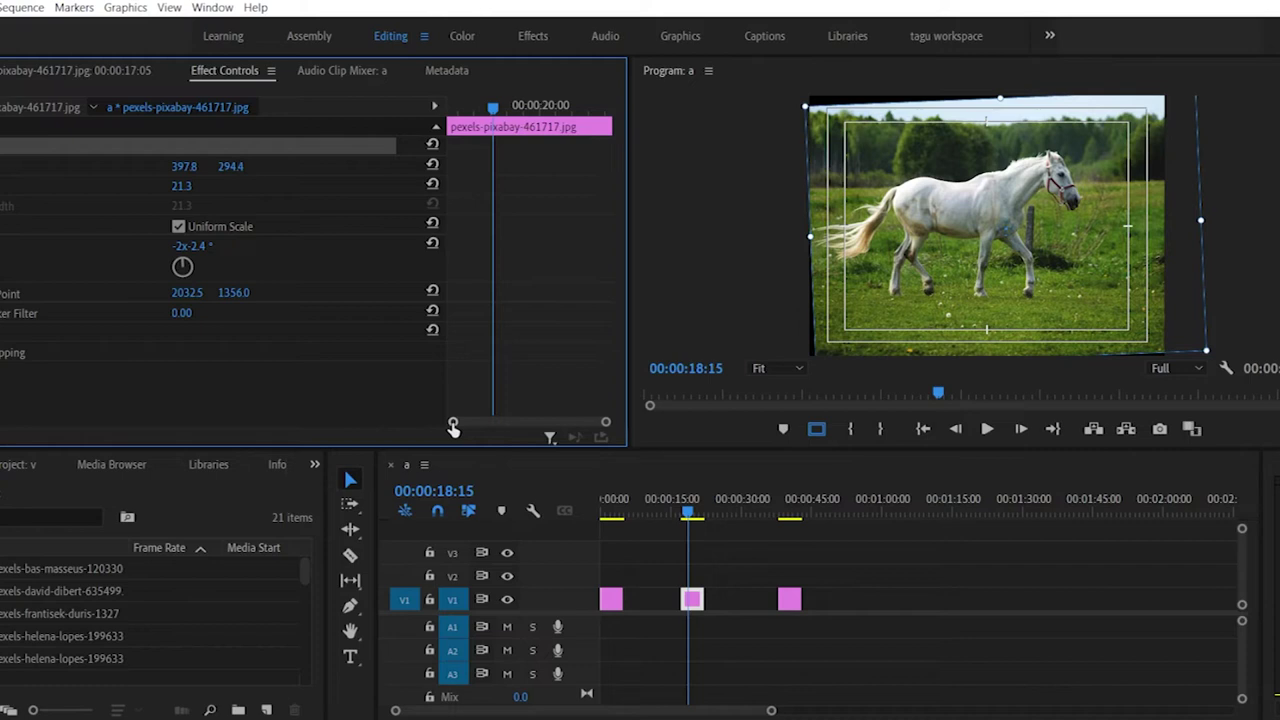
Step: Enable rotation keyframing on the second clip at 00:00:18:15 and add another rotation keyframe at 00:00:17:14
left_click_drag(453, 428, 503, 427)
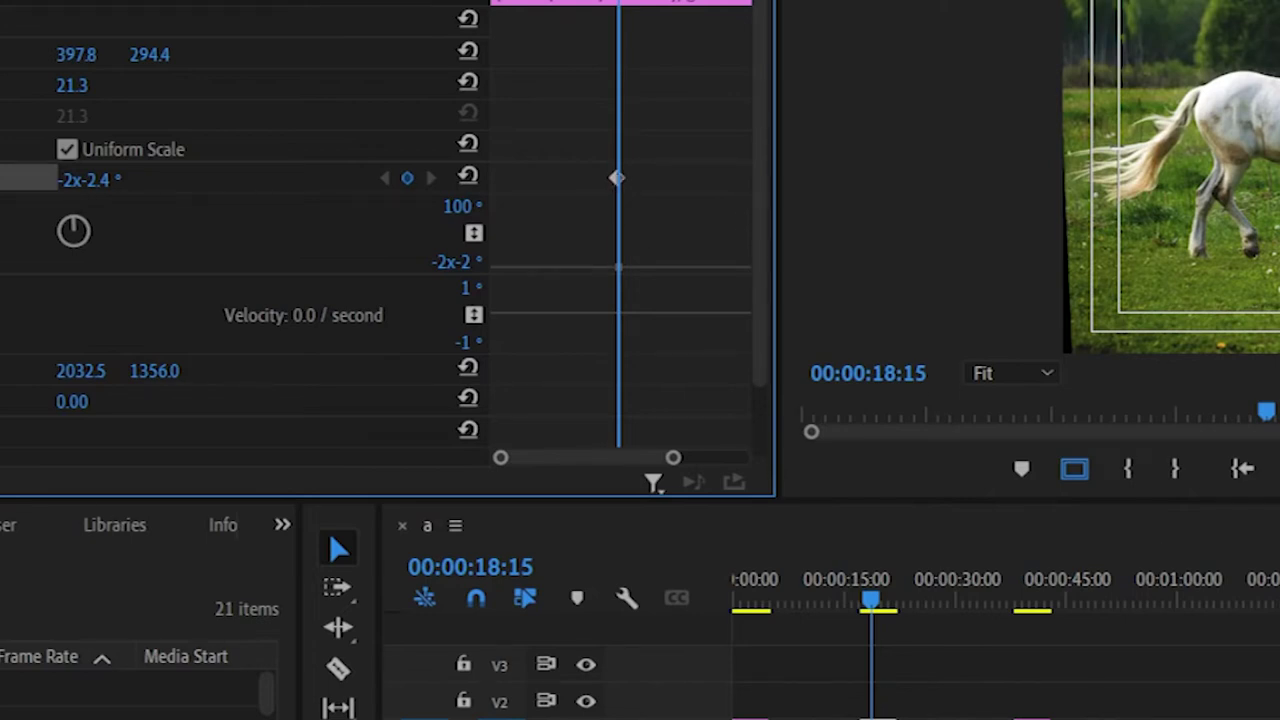
key("shift+3")
key("=")
key("=")
key("=")
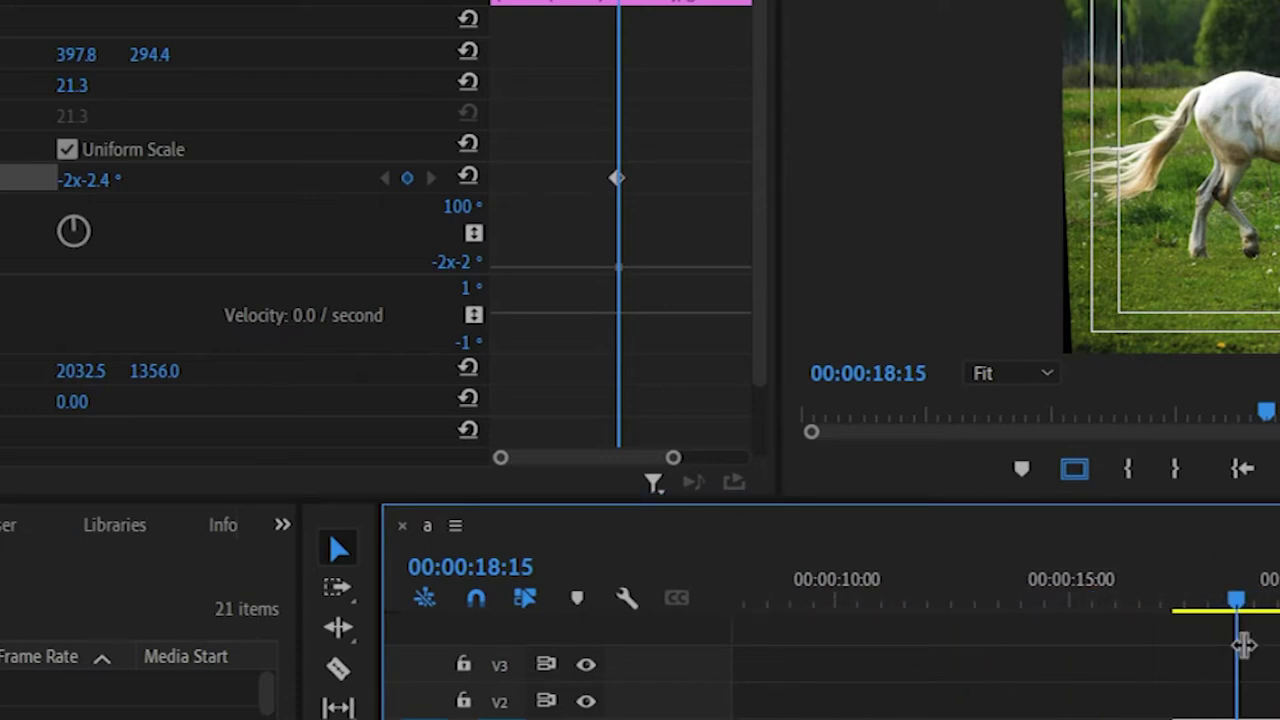
left_click_drag(1237, 603, 1190, 612)
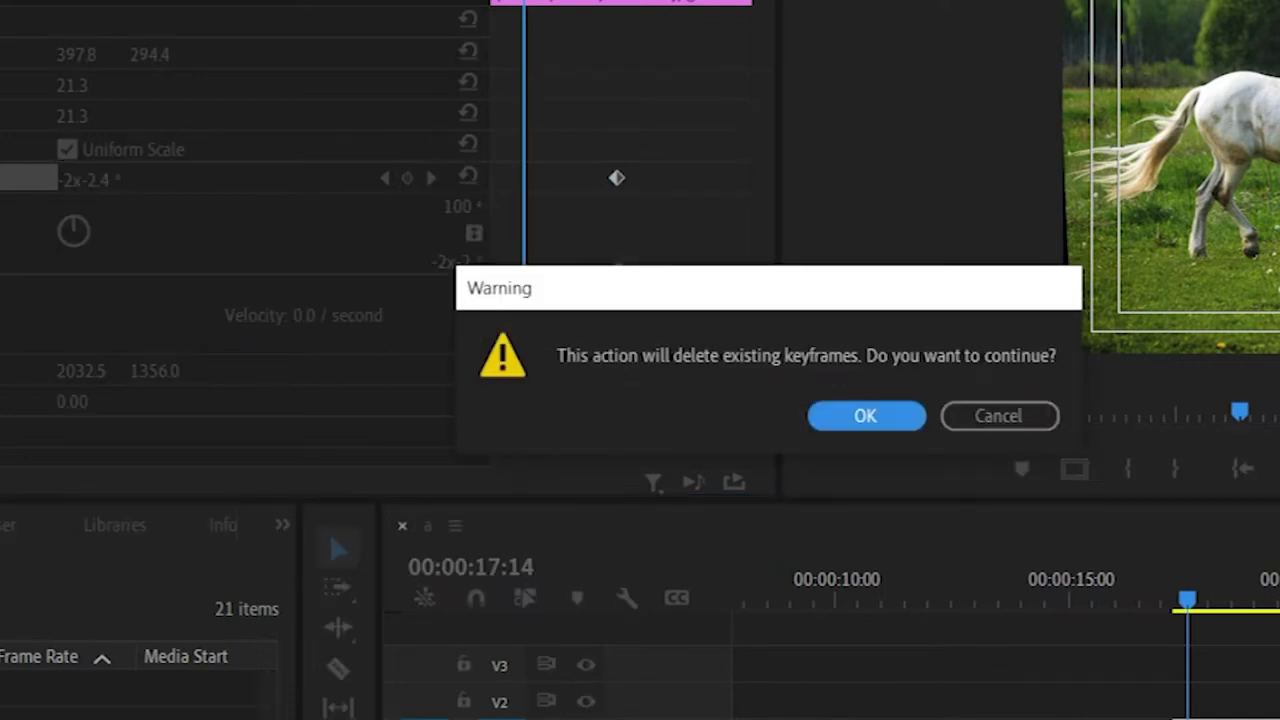
left_click(1018, 422)
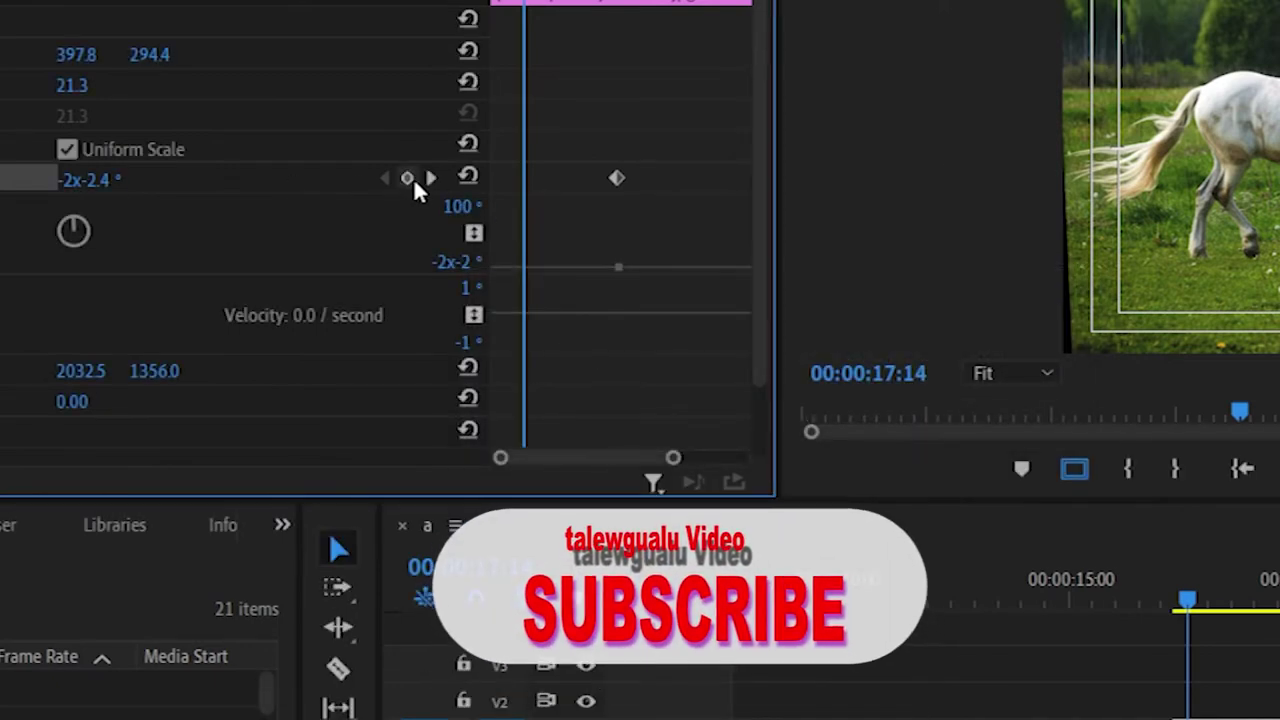
left_click(407, 178)
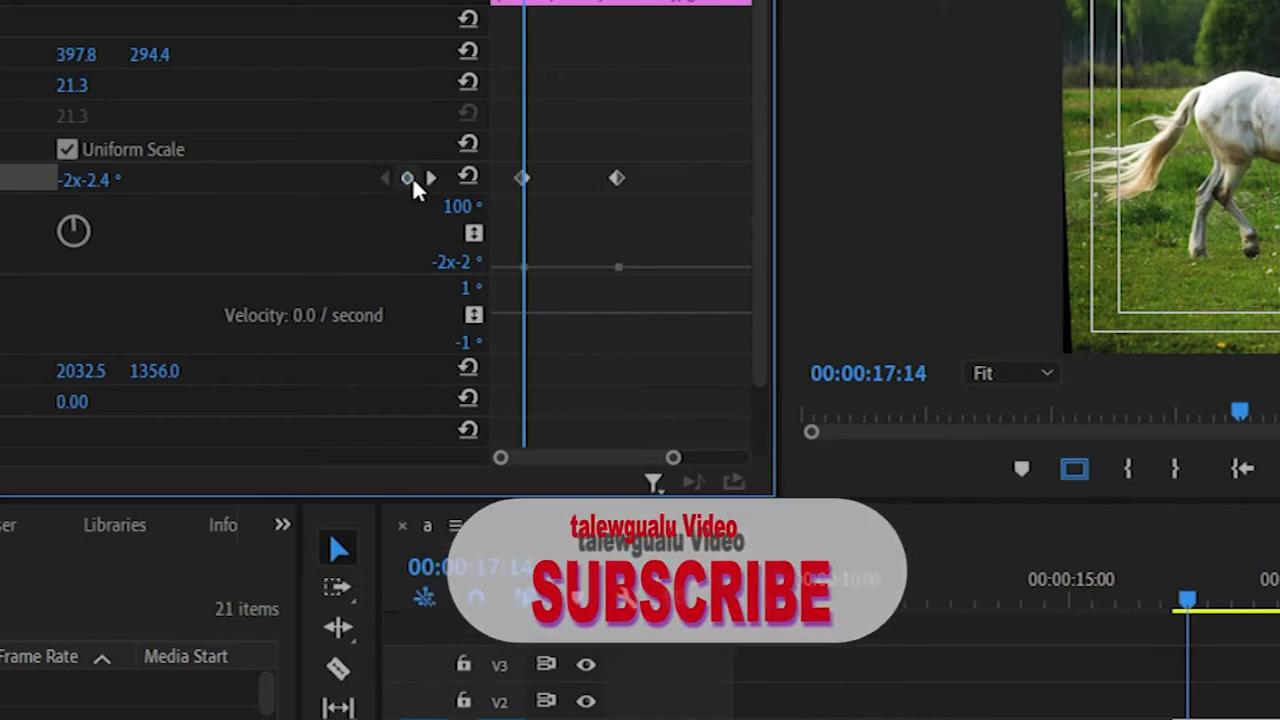
Step: Give the clip's rotation a keyframe of about -2x-10.2° at 00:00:18:14 and play back the animation
left_click(617, 180)
key("space")
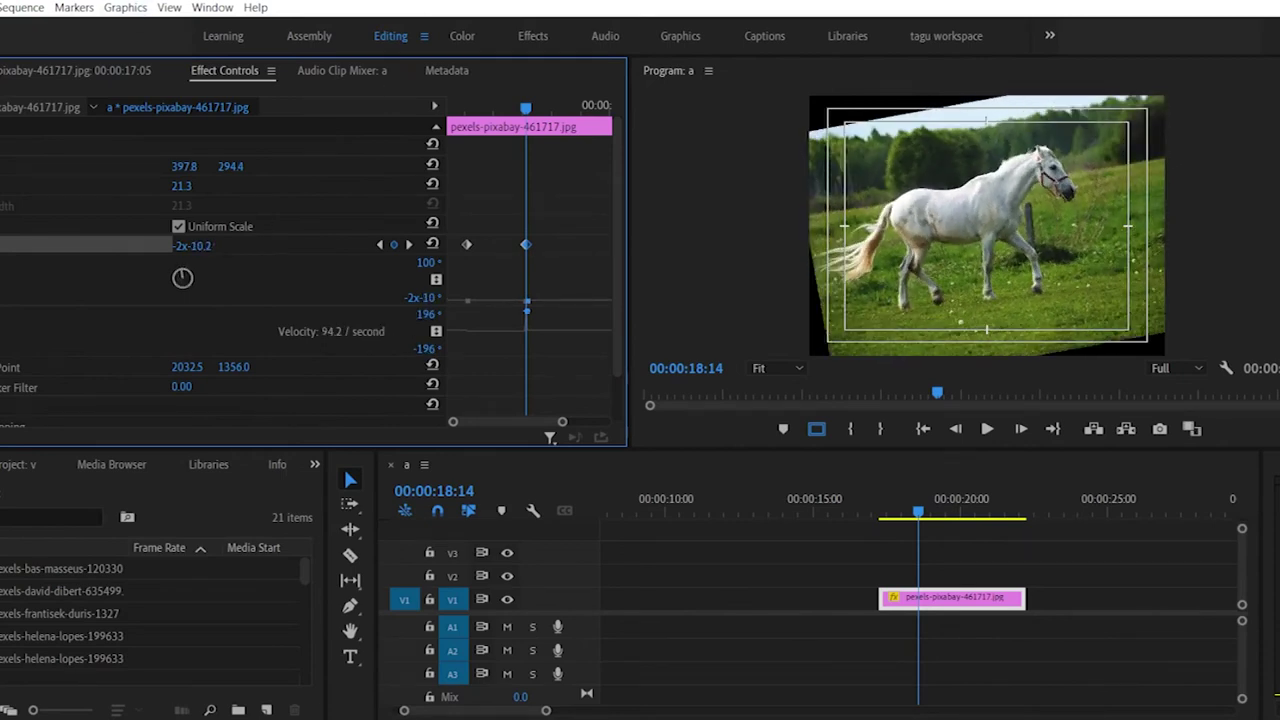
Step: Enable Scale keyframing on the horse clip at 00:00:18:14 and add another Scale keyframe at 00:00:19:01
left_click(5, 185)
left_click(5, 185)
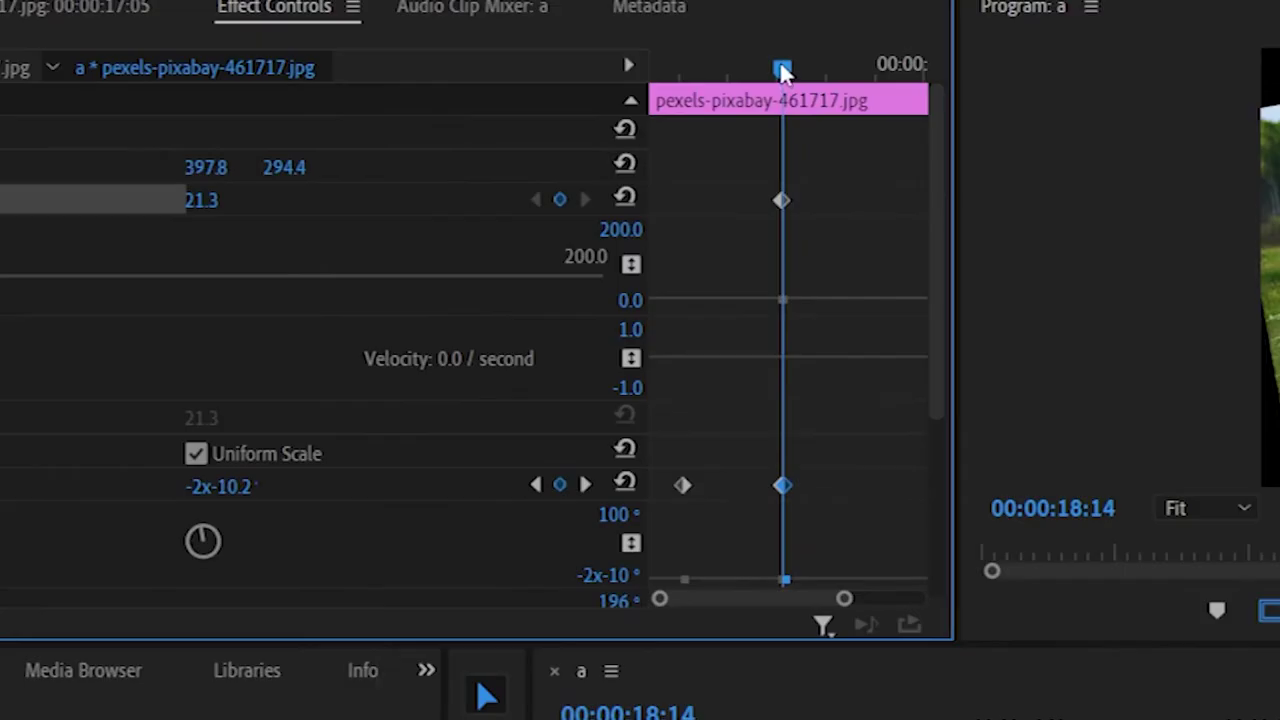
left_click_drag(783, 70, 827, 64)
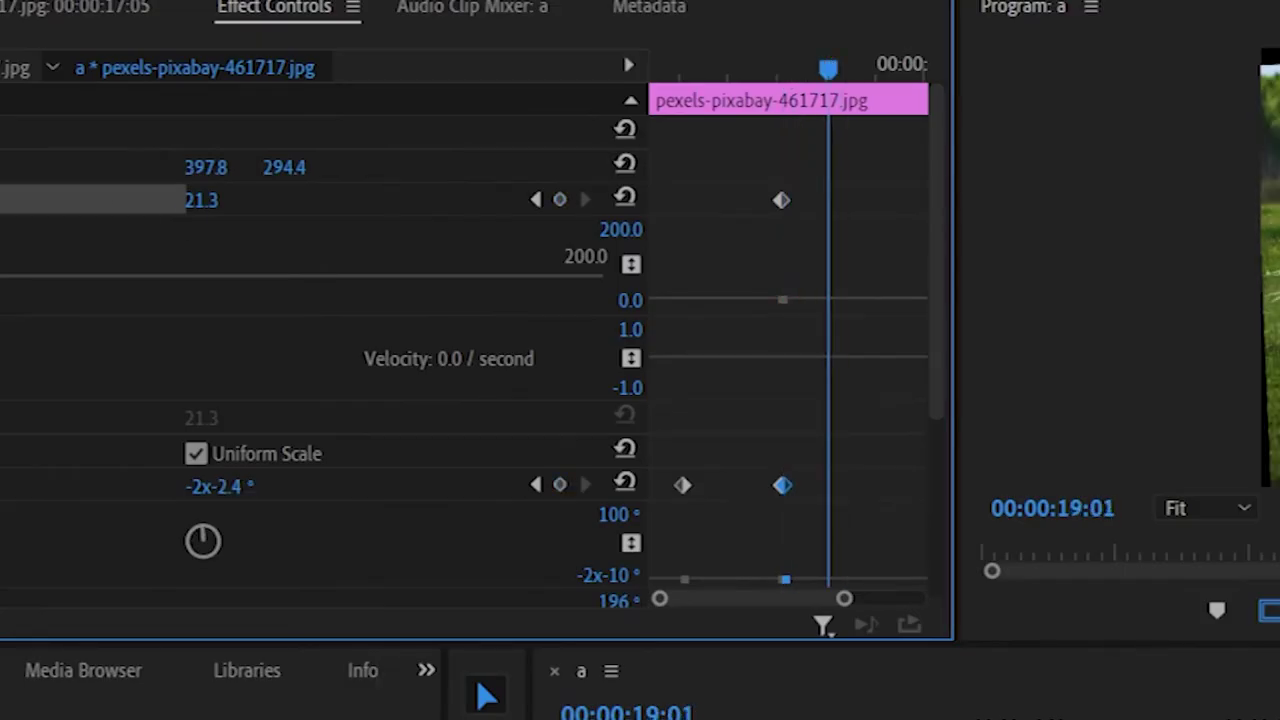
left_click(561, 199)
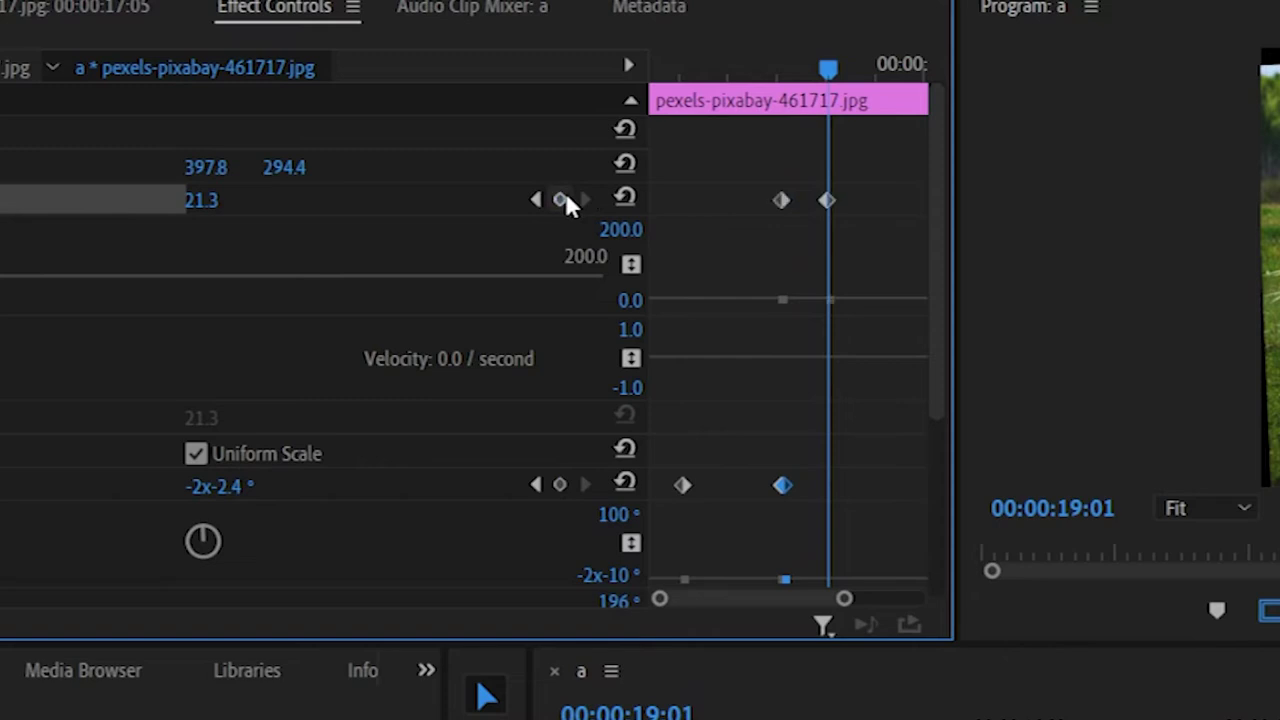
Step: Add a third Scale keyframe to the horse clip at 00:00:19:16 and set its scale to about 74.3
left_click_drag(830, 68, 890, 66)
left_click(560, 201)
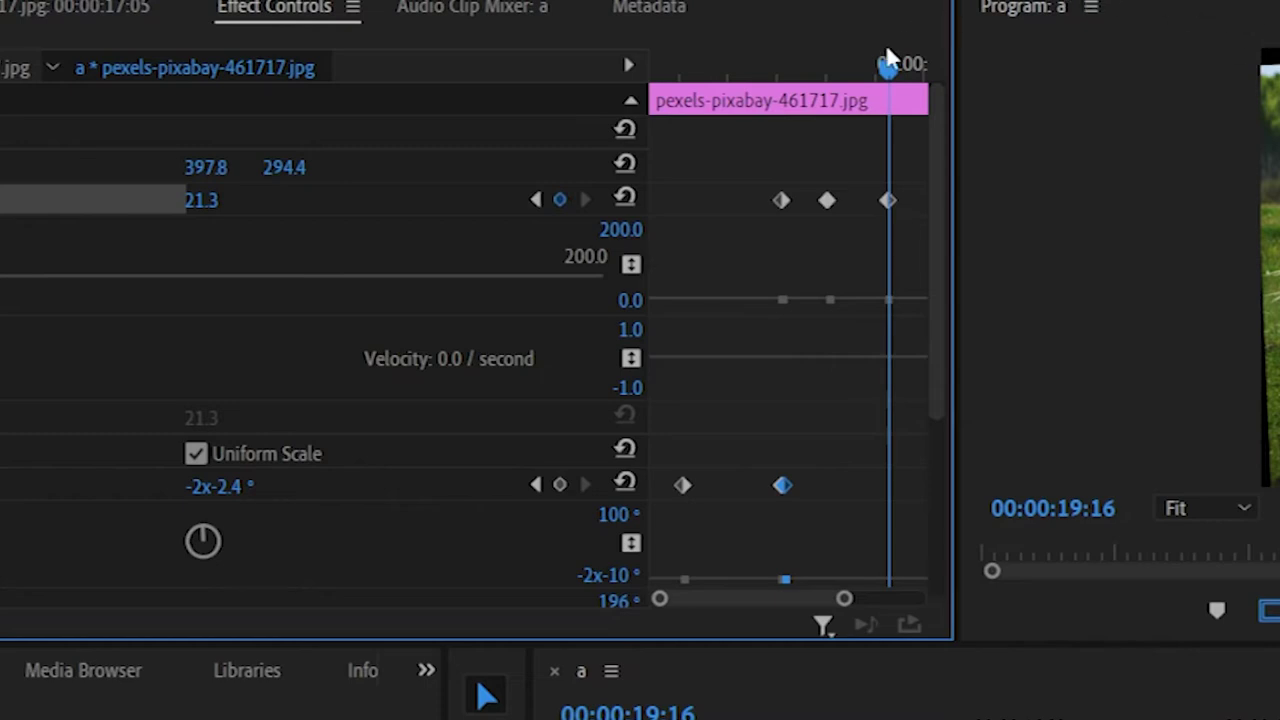
left_click_drag(885, 62, 659, 88)
key("space")
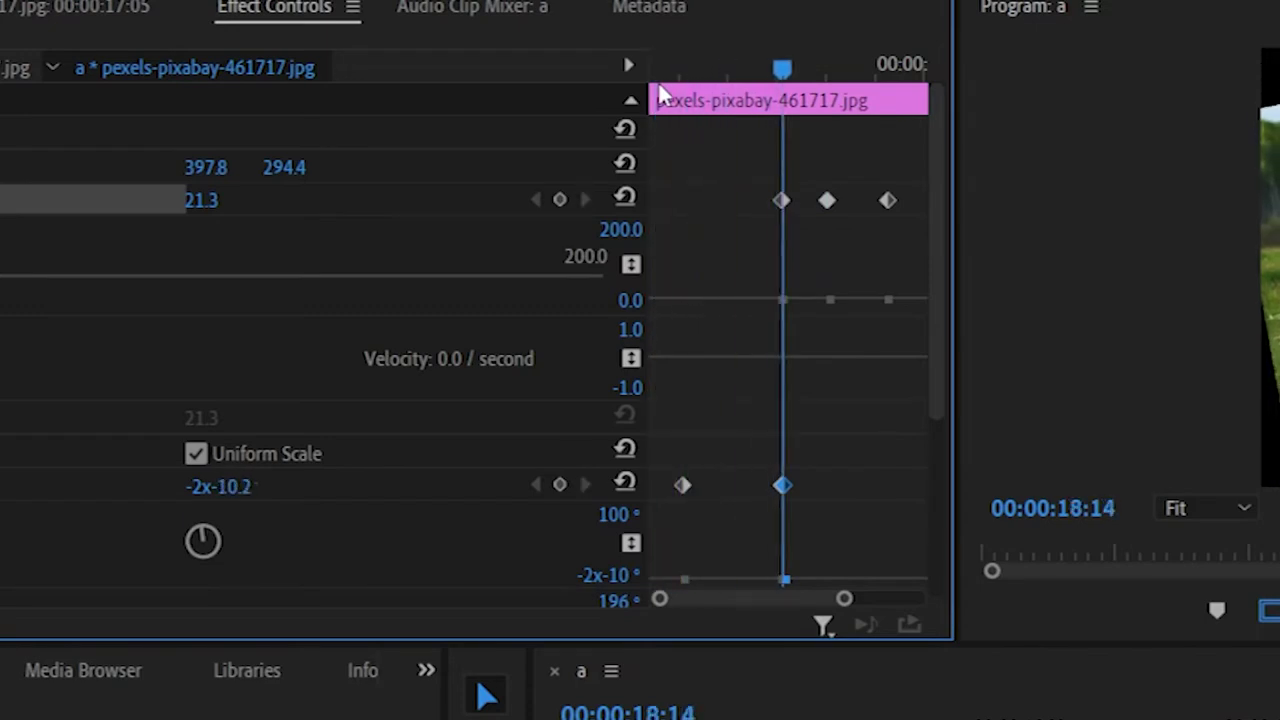
key("space")
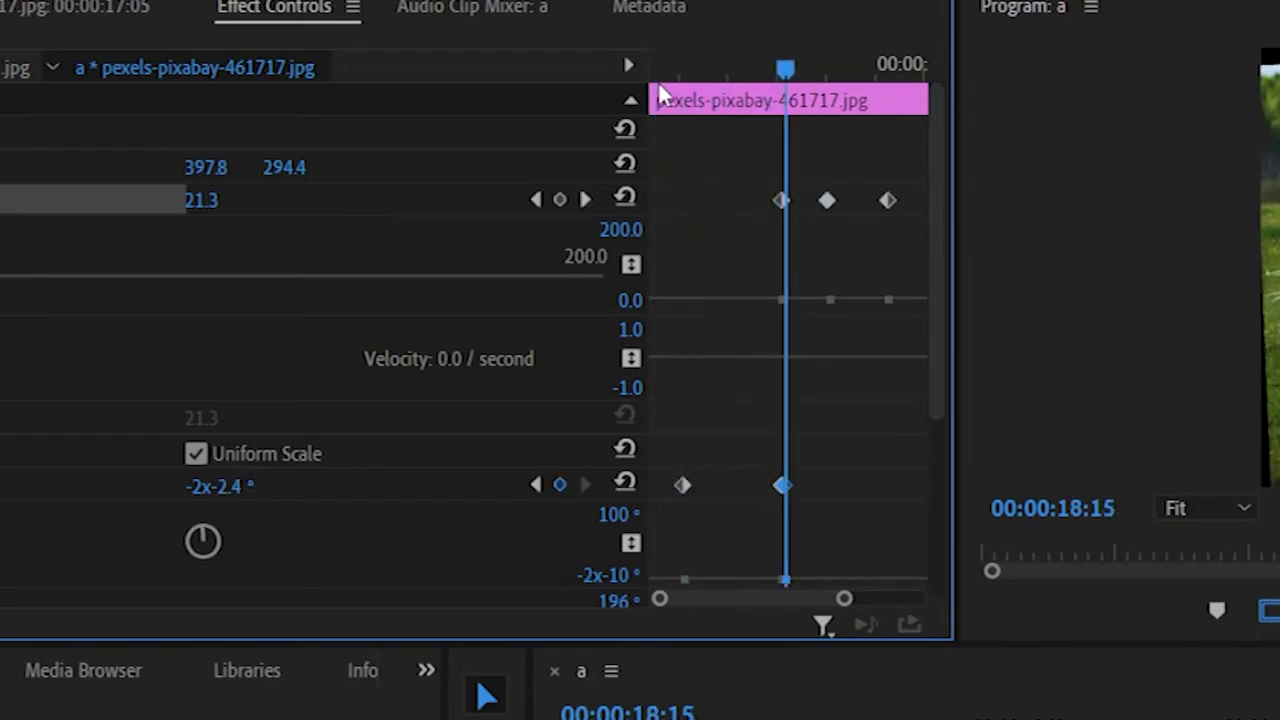
key("space")
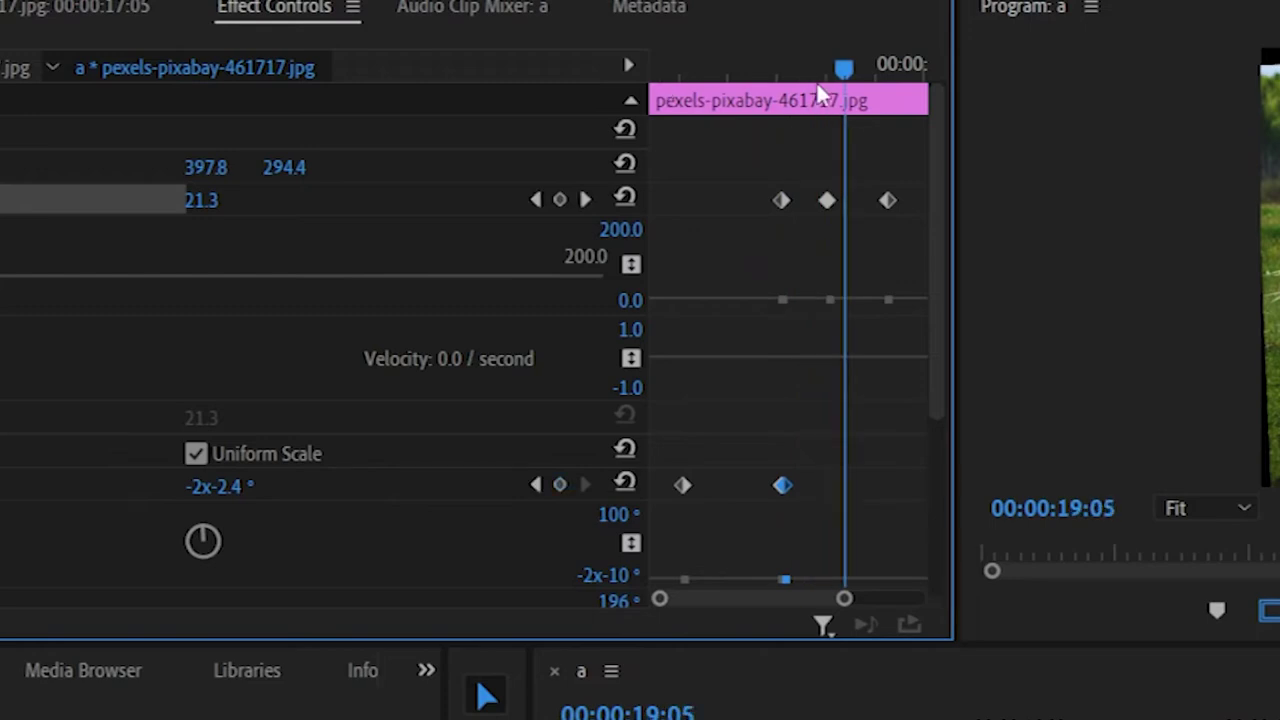
left_click_drag(840, 64, 889, 66)
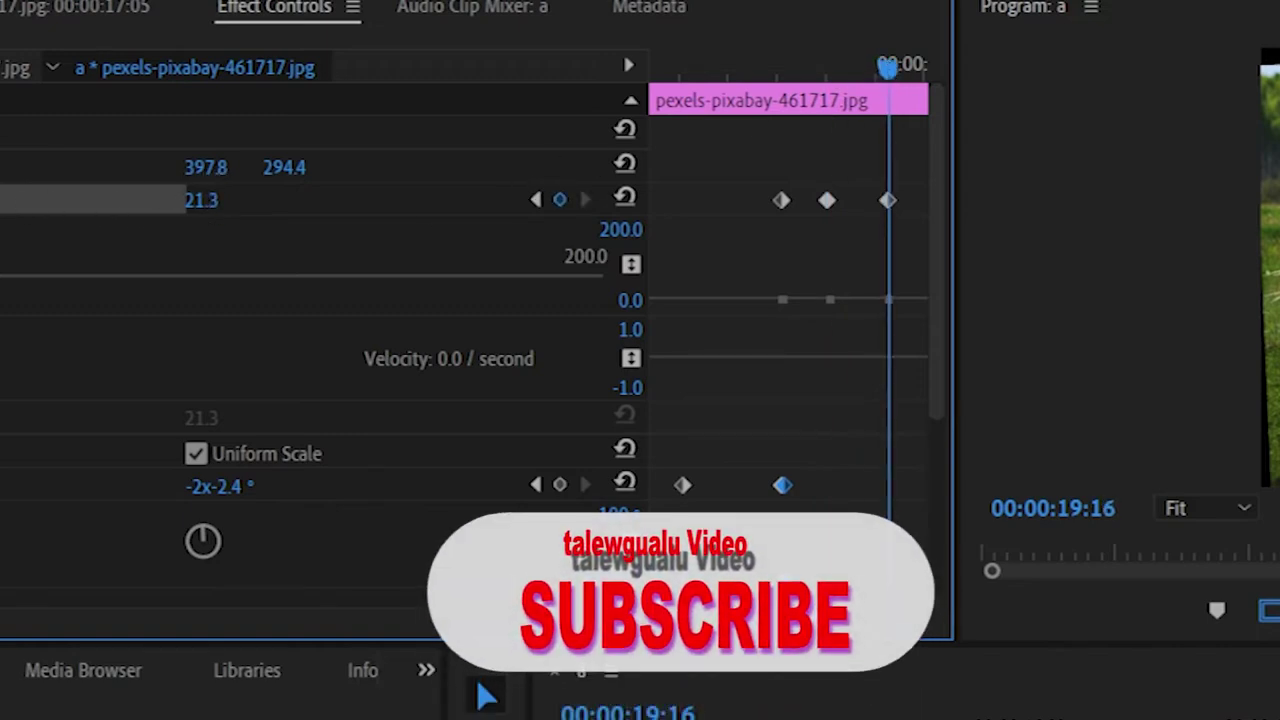
left_click_drag(214, 196, 267, 196)
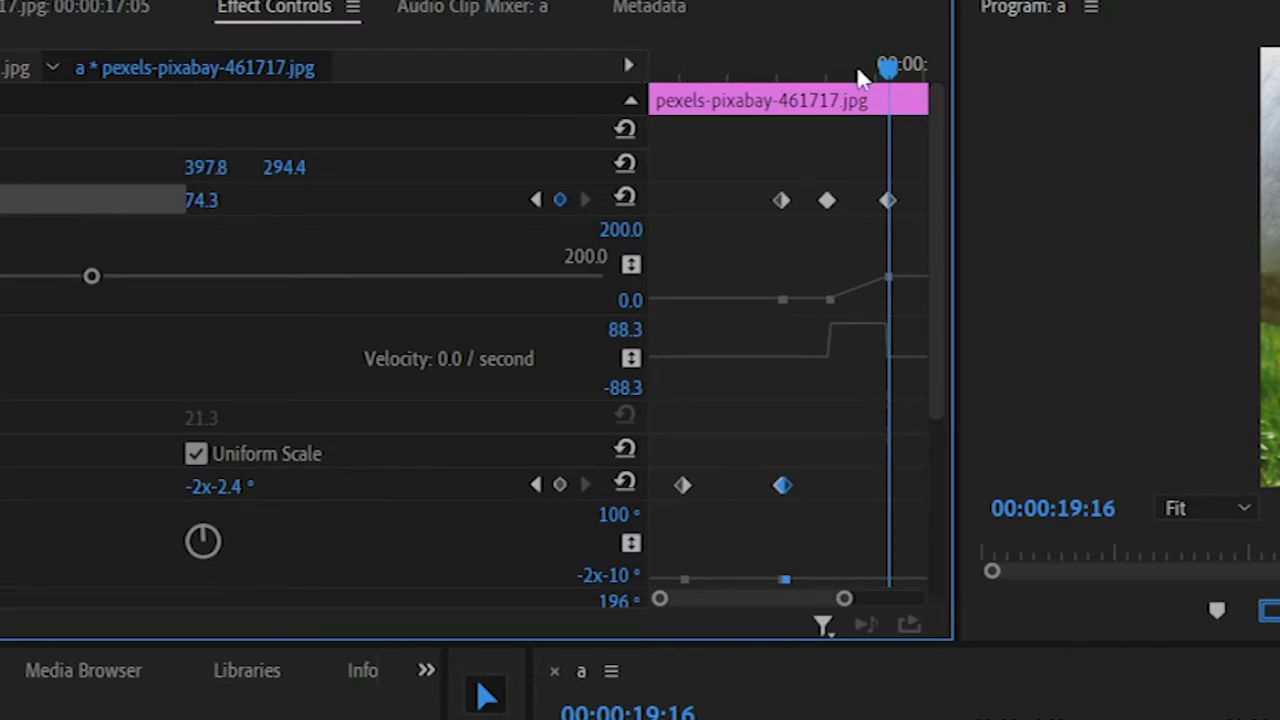
Step: Enable Position keyframing on the horse clip at 00:00:18:24 and add another Position keyframe at 00:00:18:14
left_click_drag(887, 64, 822, 68)
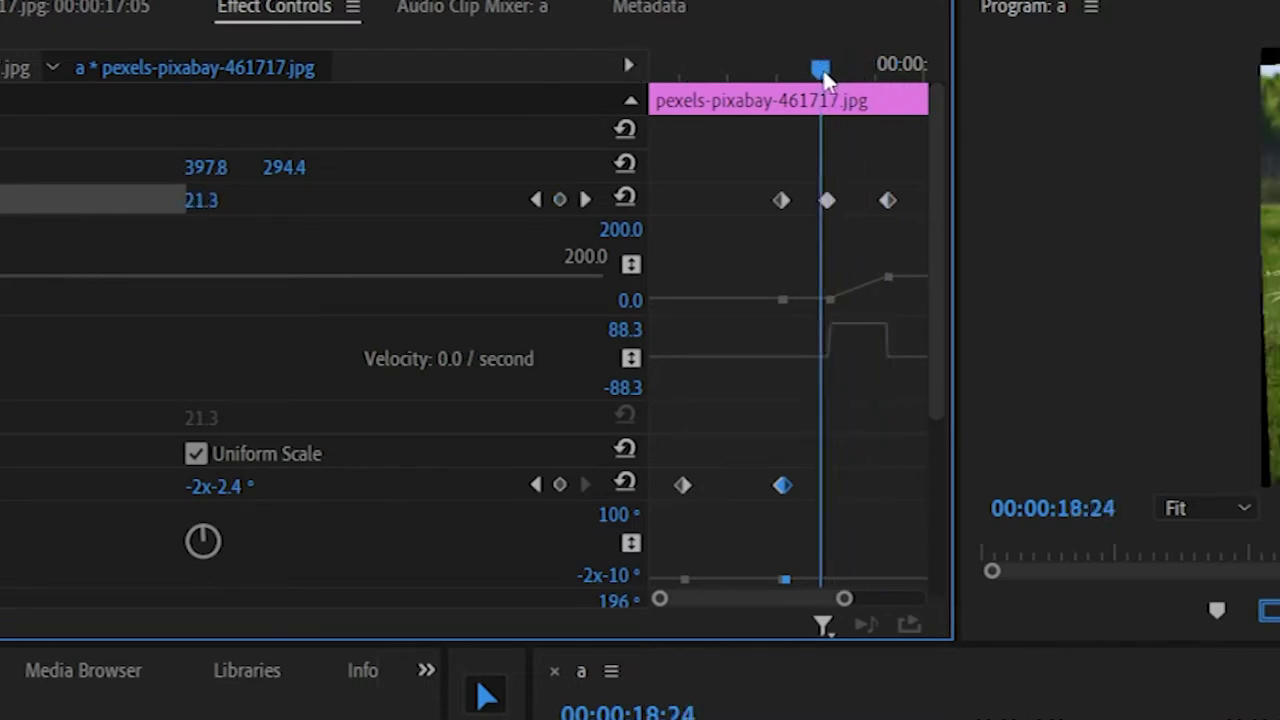
left_click(10, 167)
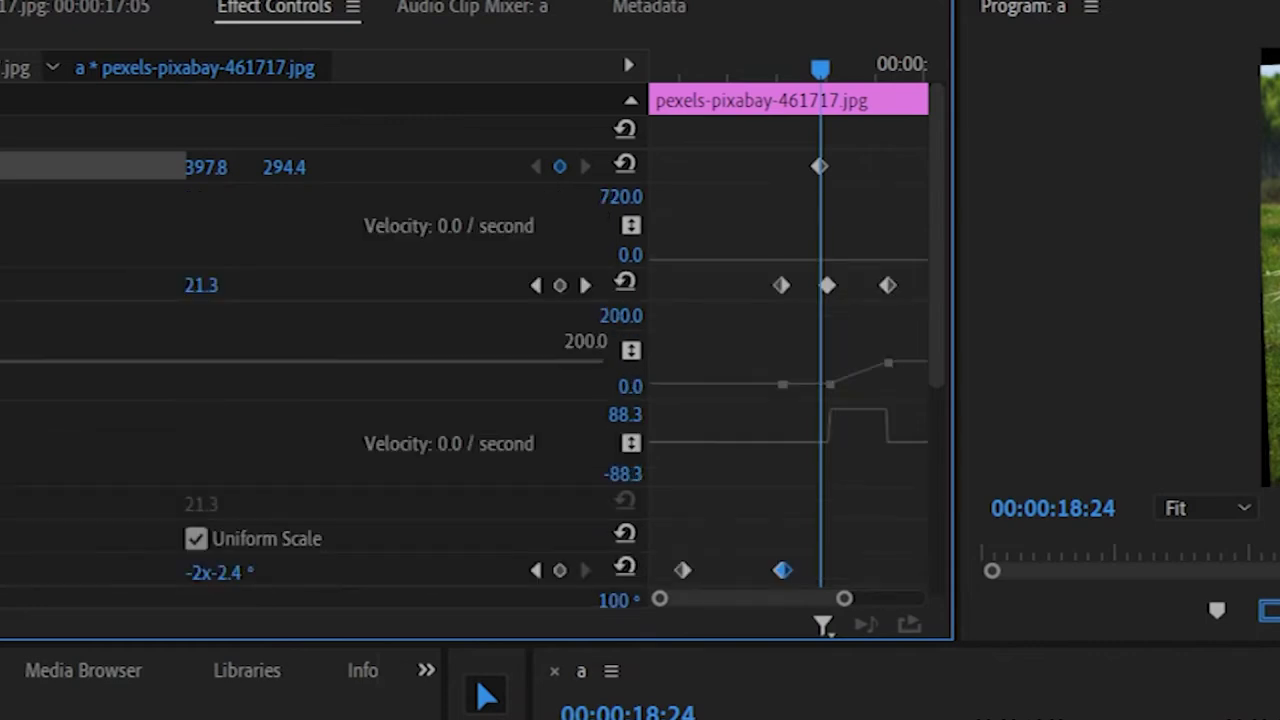
left_click_drag(818, 68, 786, 84)
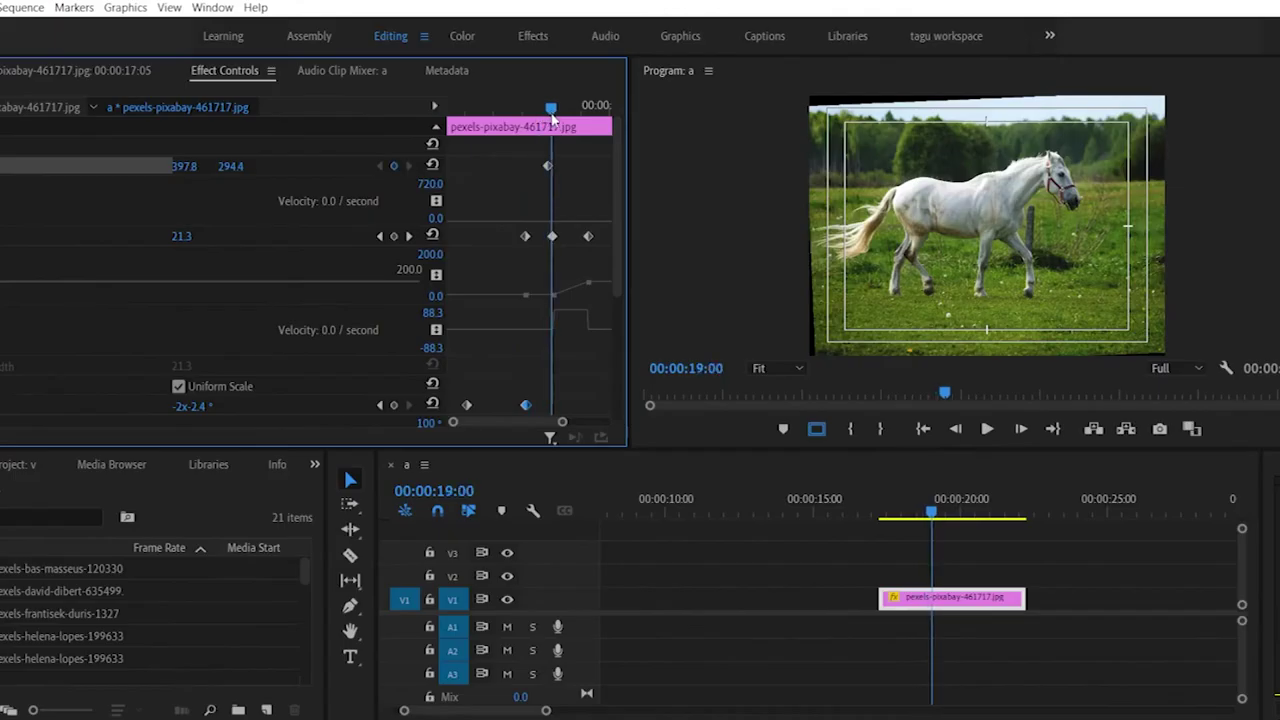
left_click_drag(529, 118, 526, 118)
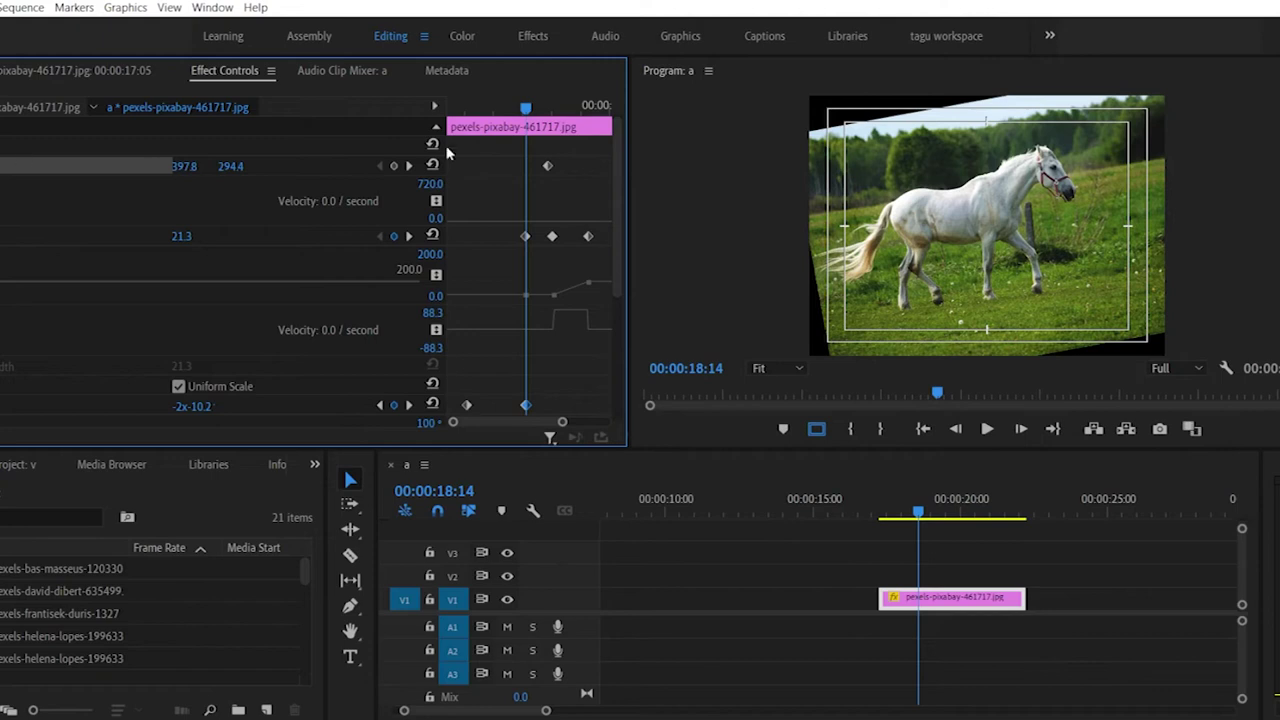
left_click(394, 166)
Step: Set the clip's position at 00:00:19:16 to about 152.8, 647.4 to frame the horse's head, and play back the animation
left_click_drag(526, 108, 567, 108)
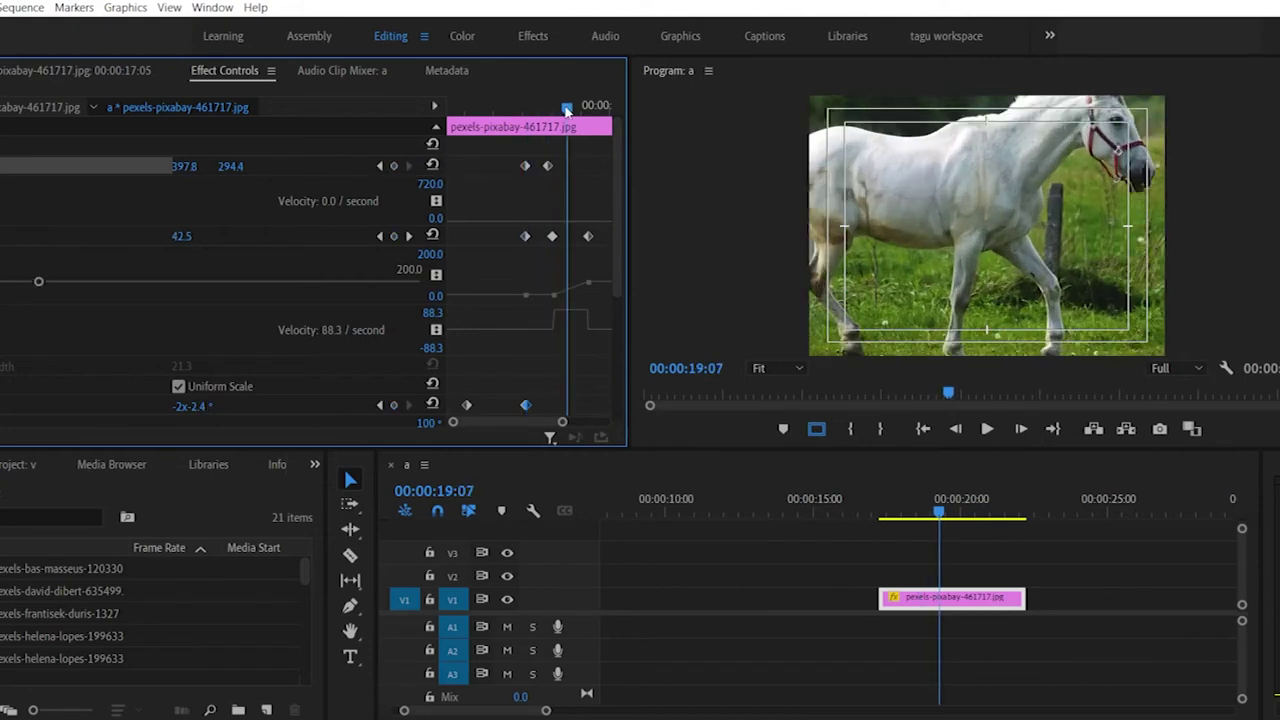
left_click(409, 237)
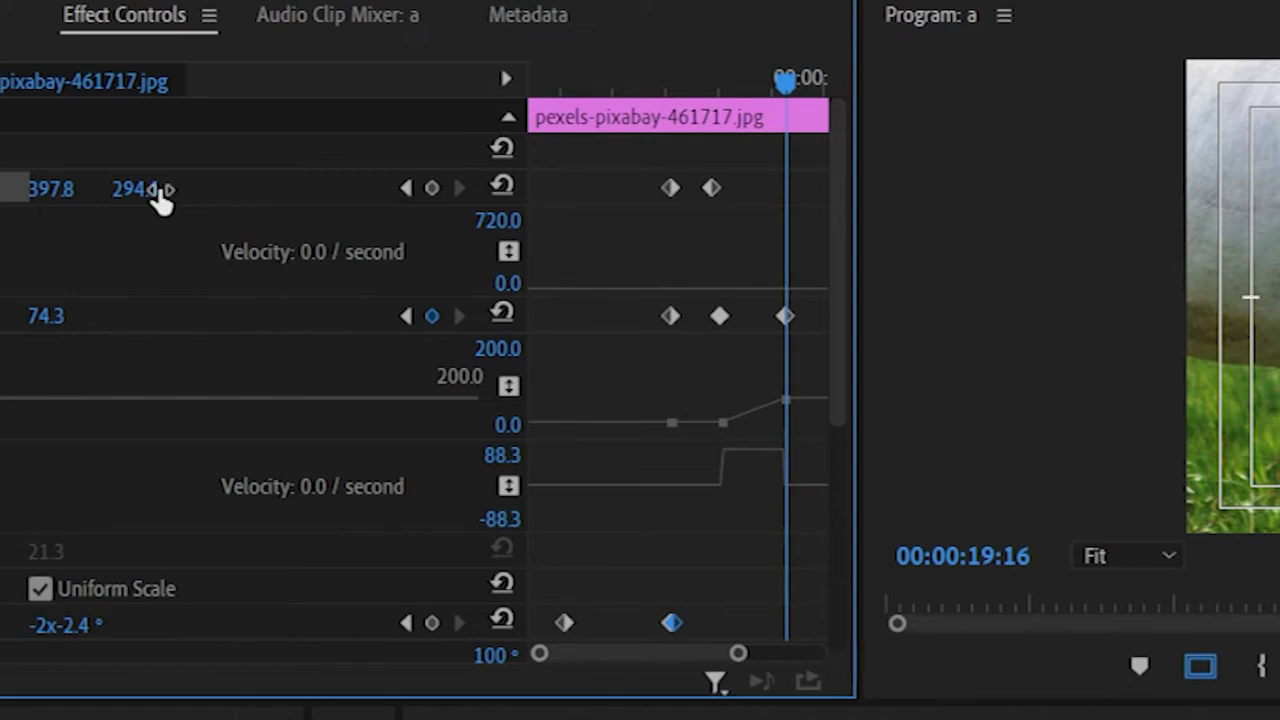
left_click_drag(160, 200, 513, 200)
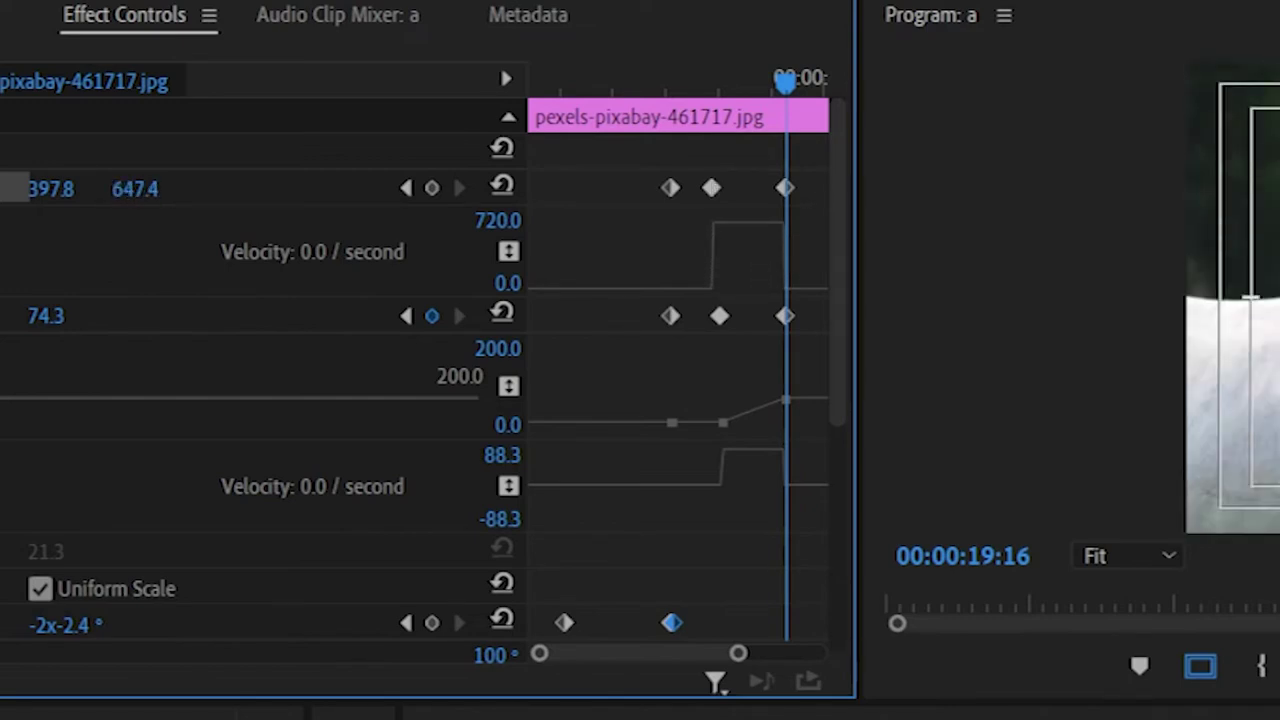
mouse_move(50, 188)
left_mouse_down()
mouse_move(0, 189)
mouse_move(63, 191)
left_mouse_up()
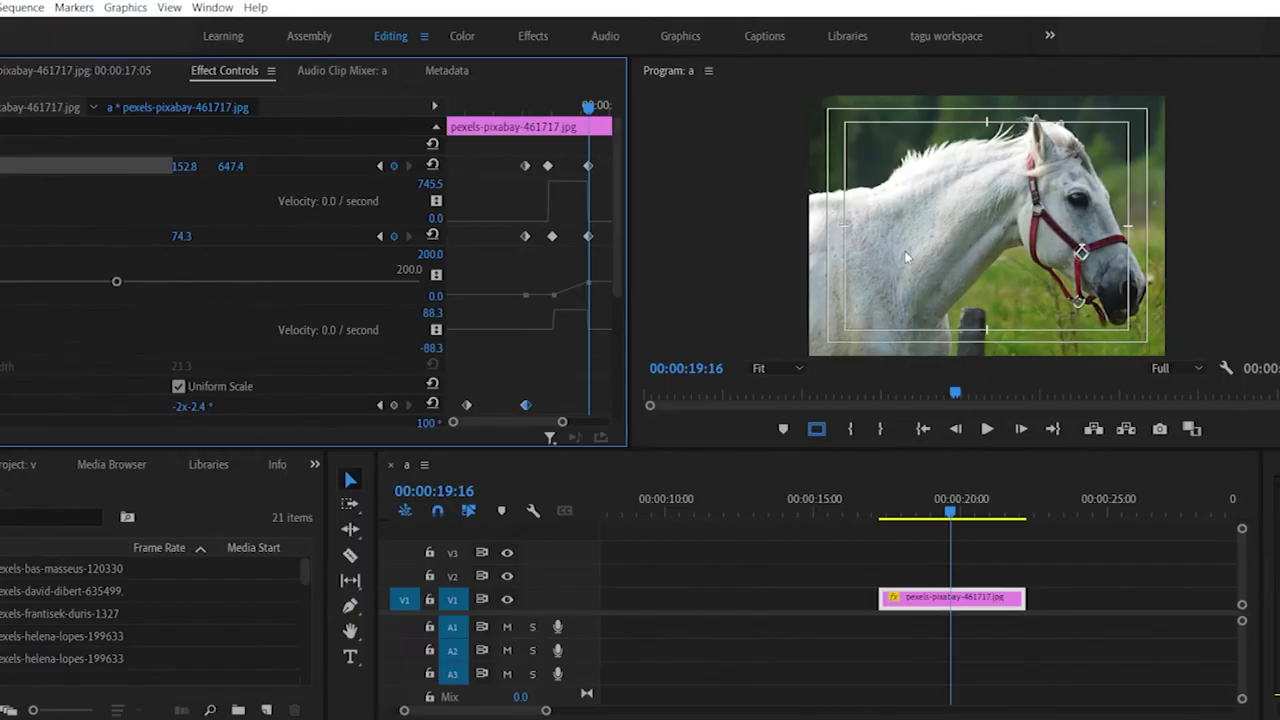
left_click_drag(945, 500, 885, 505)
key("space")
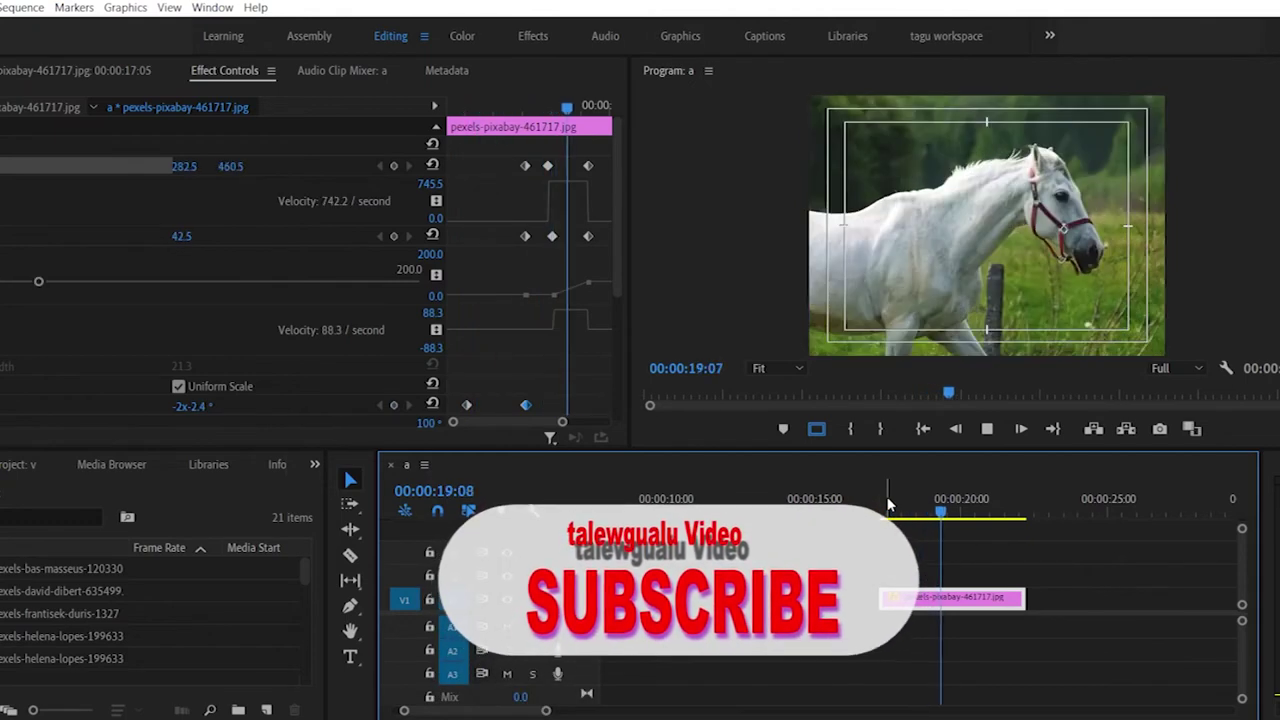
key("space")
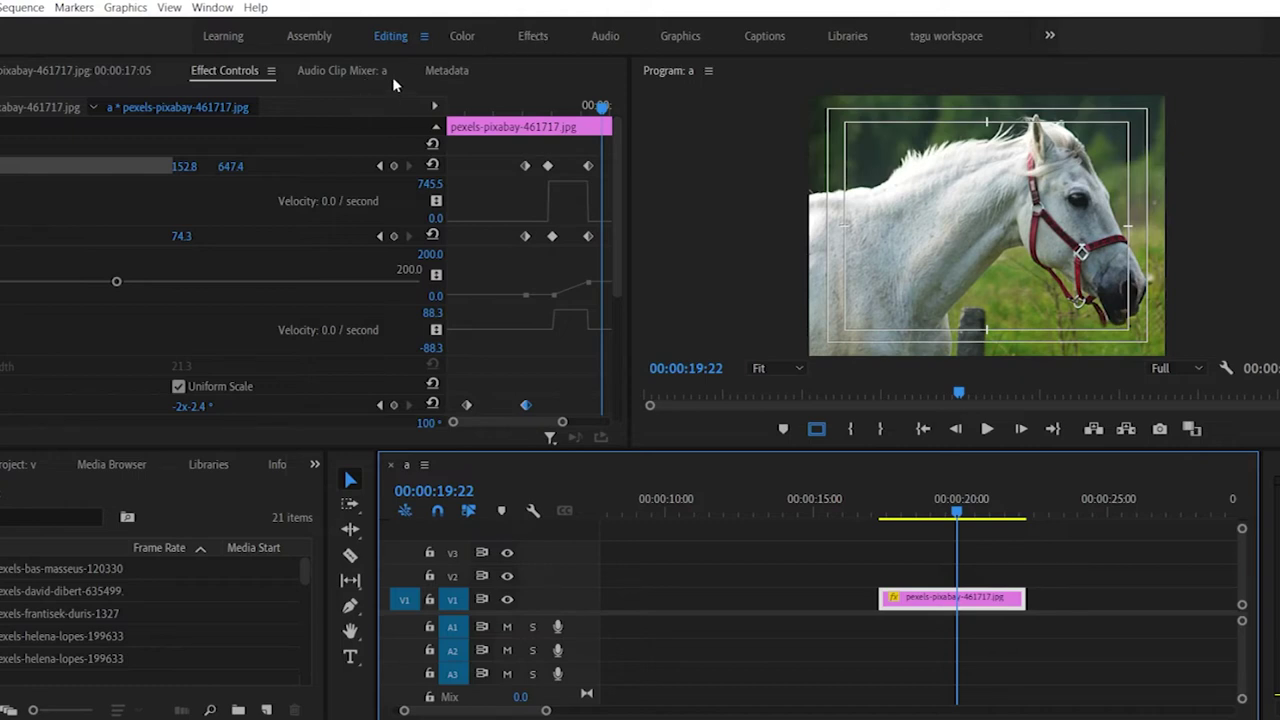
Step: Enable Opacity keyframing on the horse clip at 00:00:19:22 and add another Opacity keyframe further along the clip
scroll(56, 356, "down", 3)
scroll(172, 342, "down", 1)
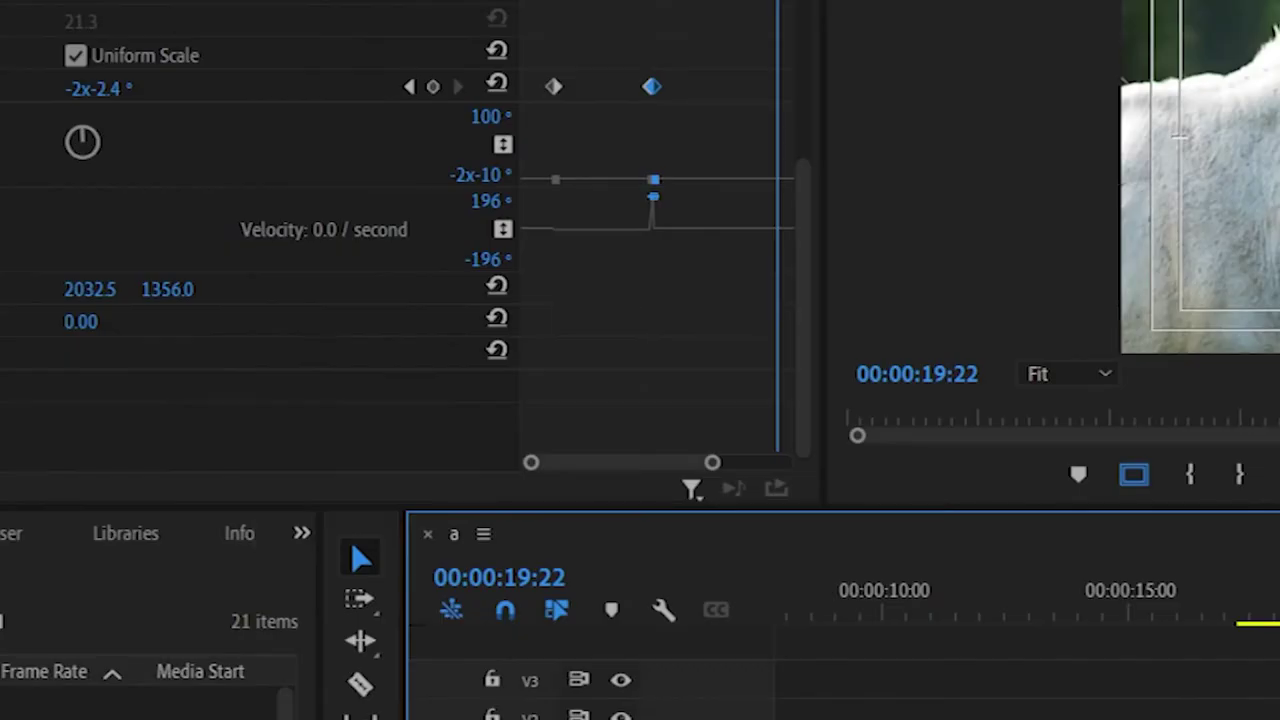
scroll(29, 286, "up", 1)
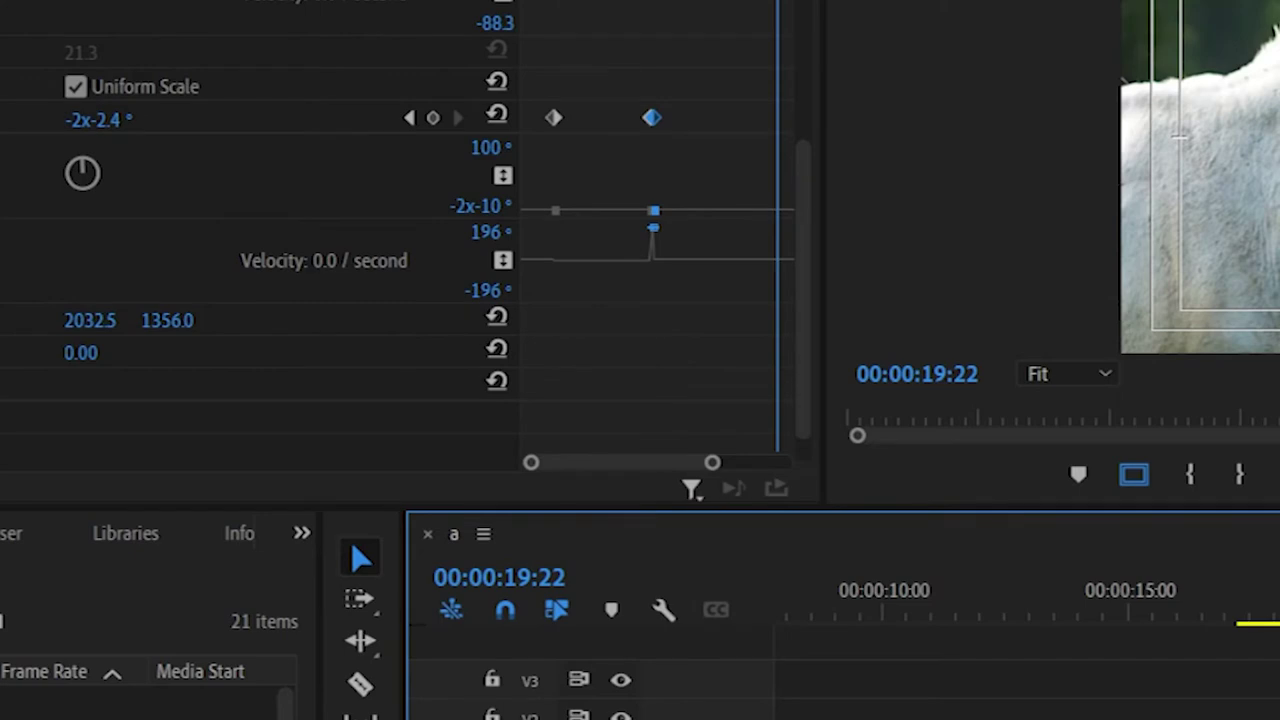
scroll(260, 250, "down", 2)
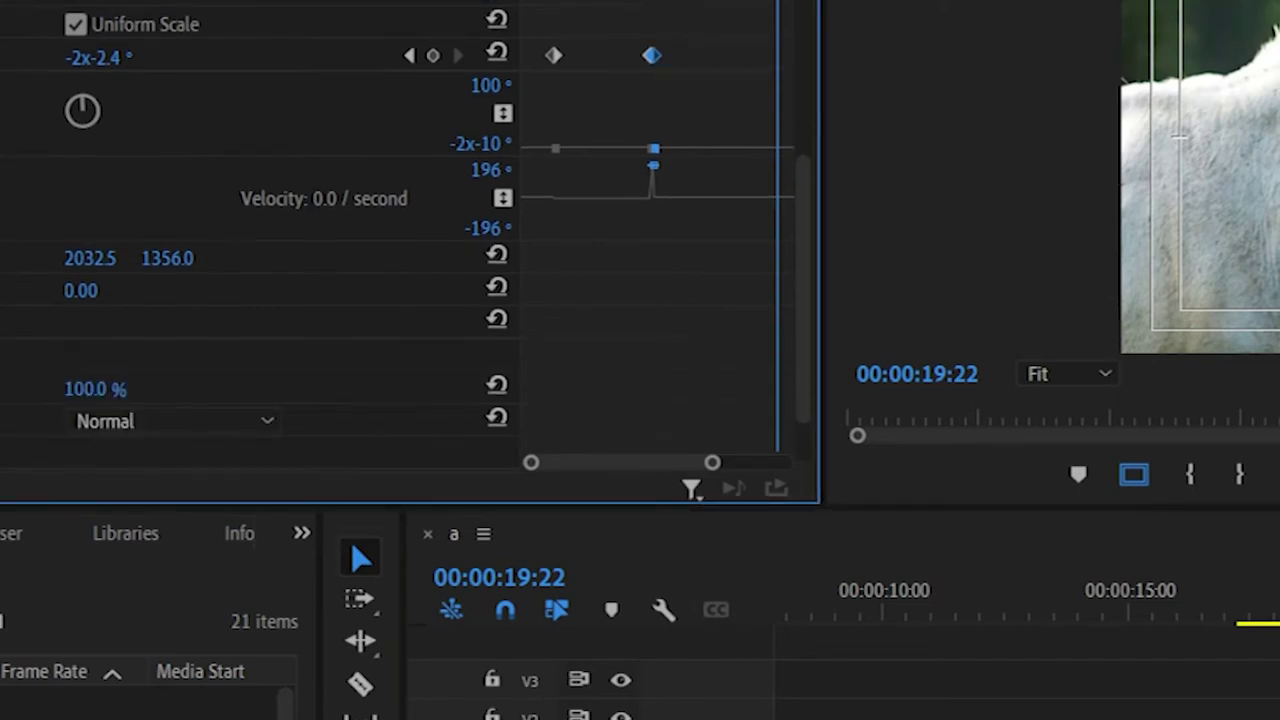
scroll(260, 250, "down", 1)
left_click(20, 357)
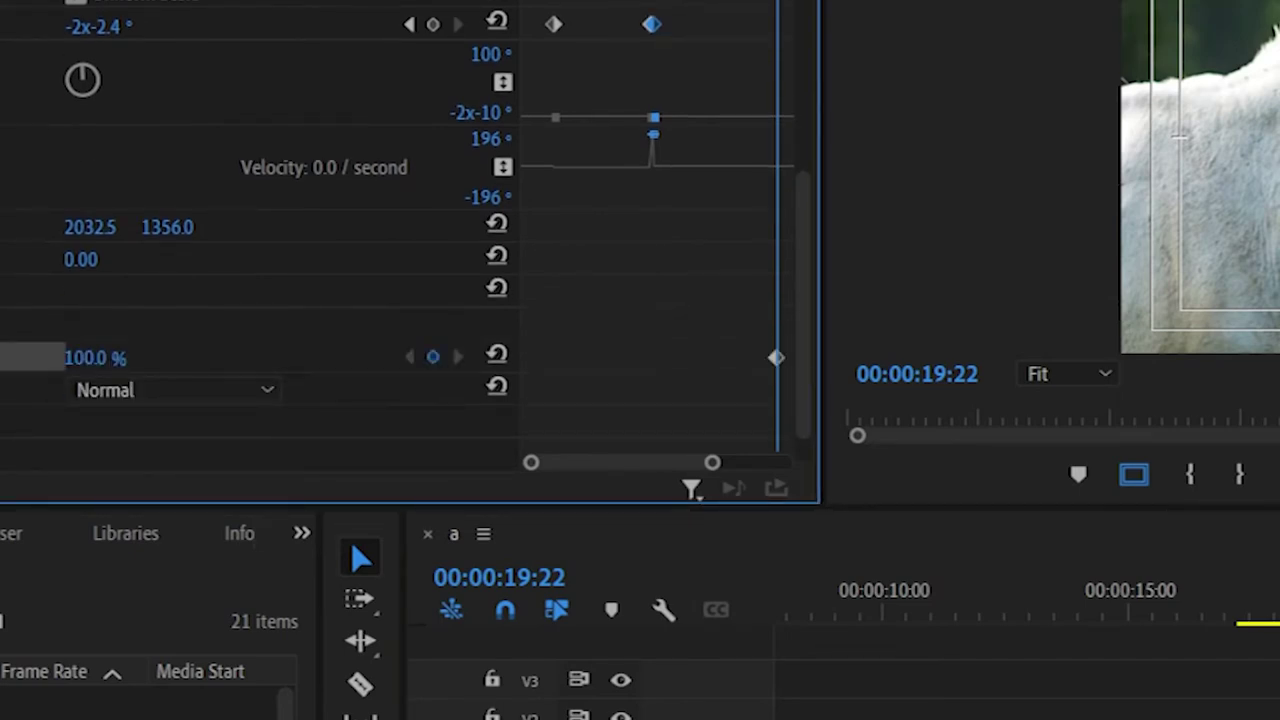
key("space")
key("space")
left_click(432, 356)
Step: Give the clip a 0% Opacity keyframe at 00:00:21:23 near its end and play back the fade-out
left_click(1003, 514)
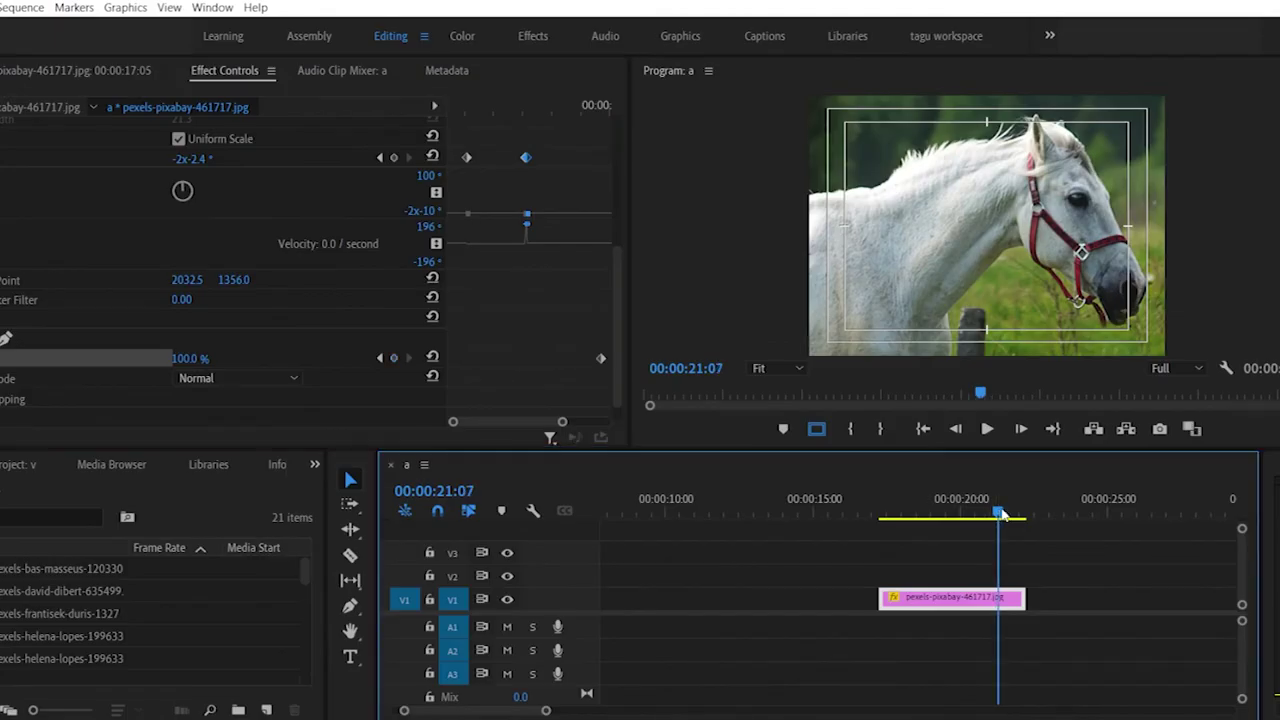
left_click_drag(1003, 514, 1018, 514)
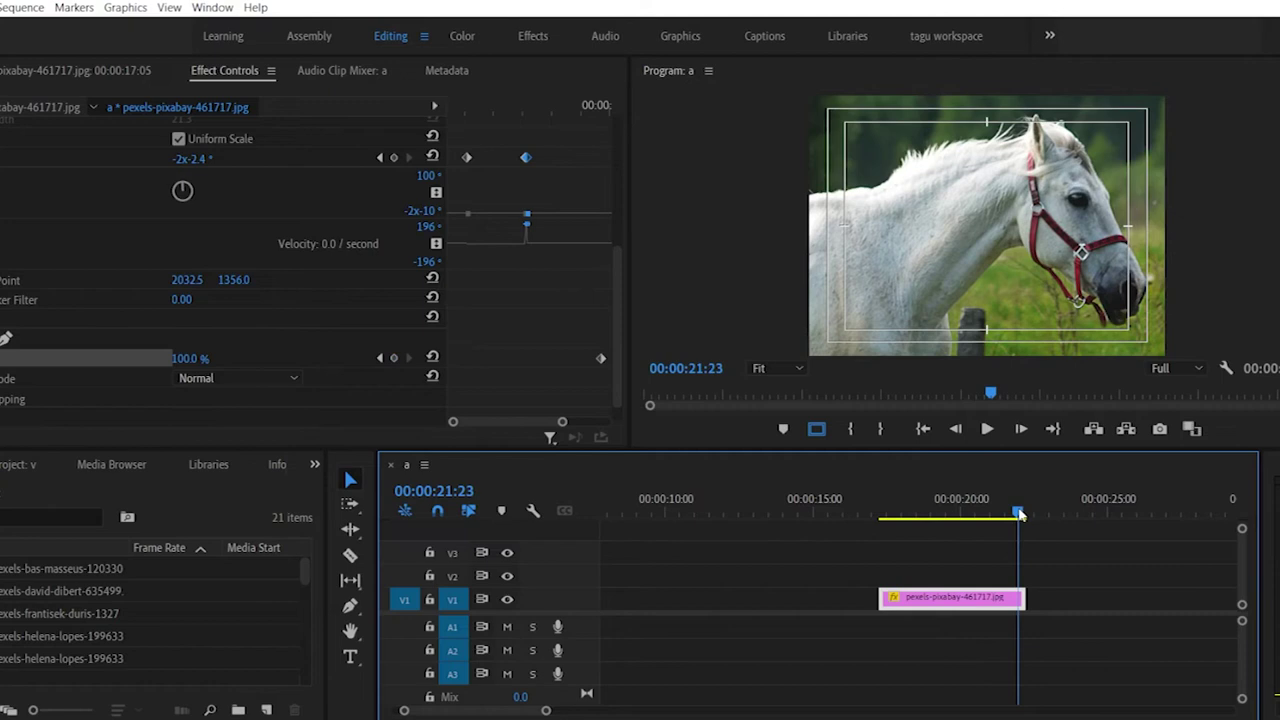
left_click(390, 358)
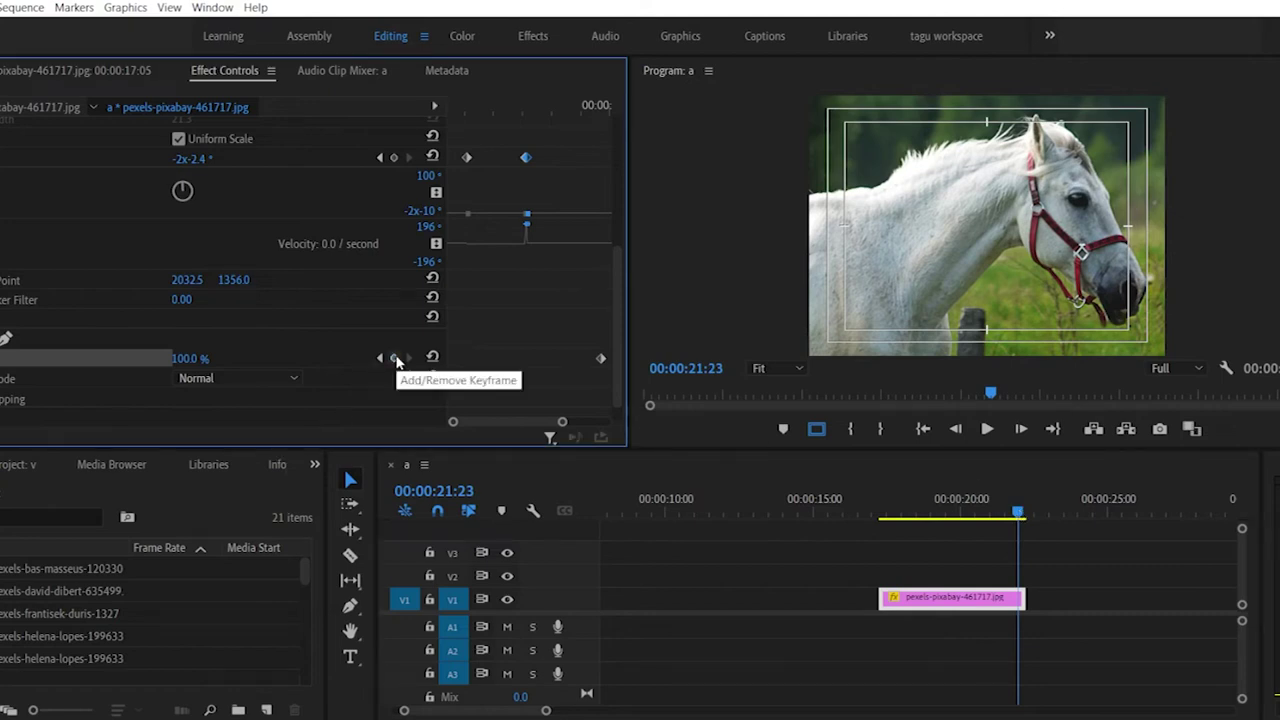
mouse_move(195, 362)
left_mouse_down()
mouse_move(98, 362)
mouse_move(197, 360)
left_mouse_up()
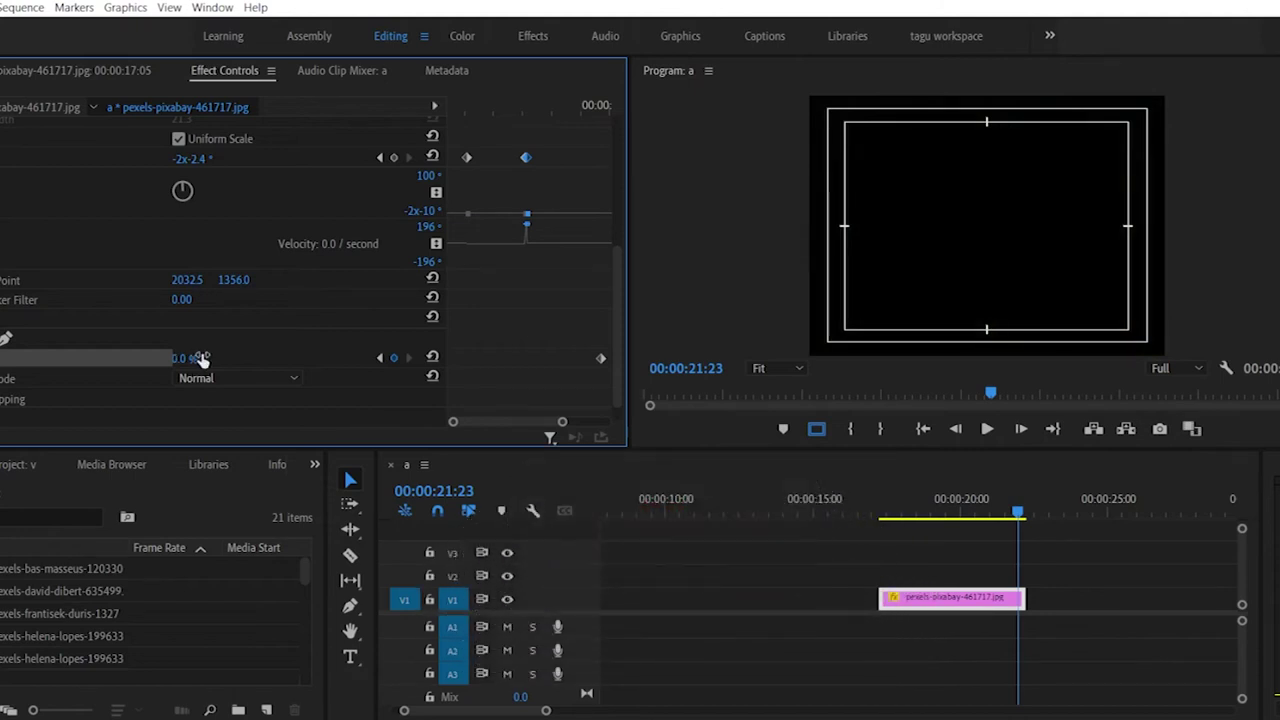
left_click_drag(1014, 514, 965, 512)
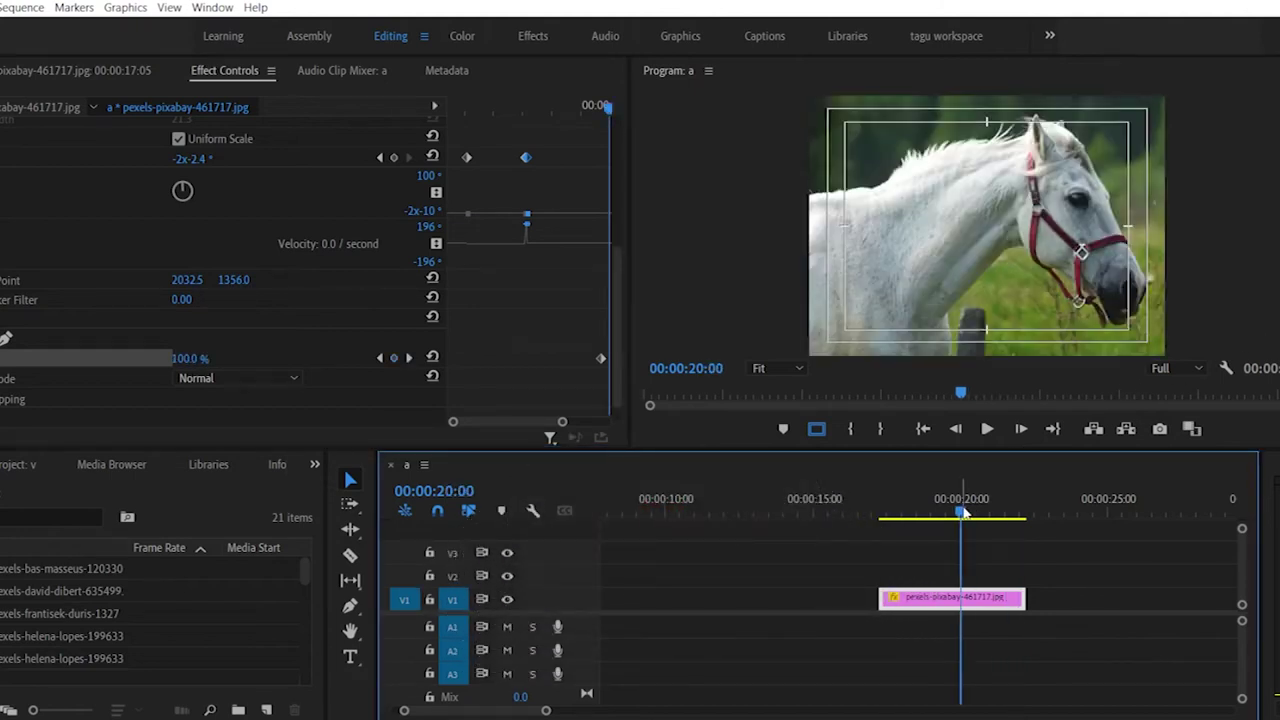
key("space")
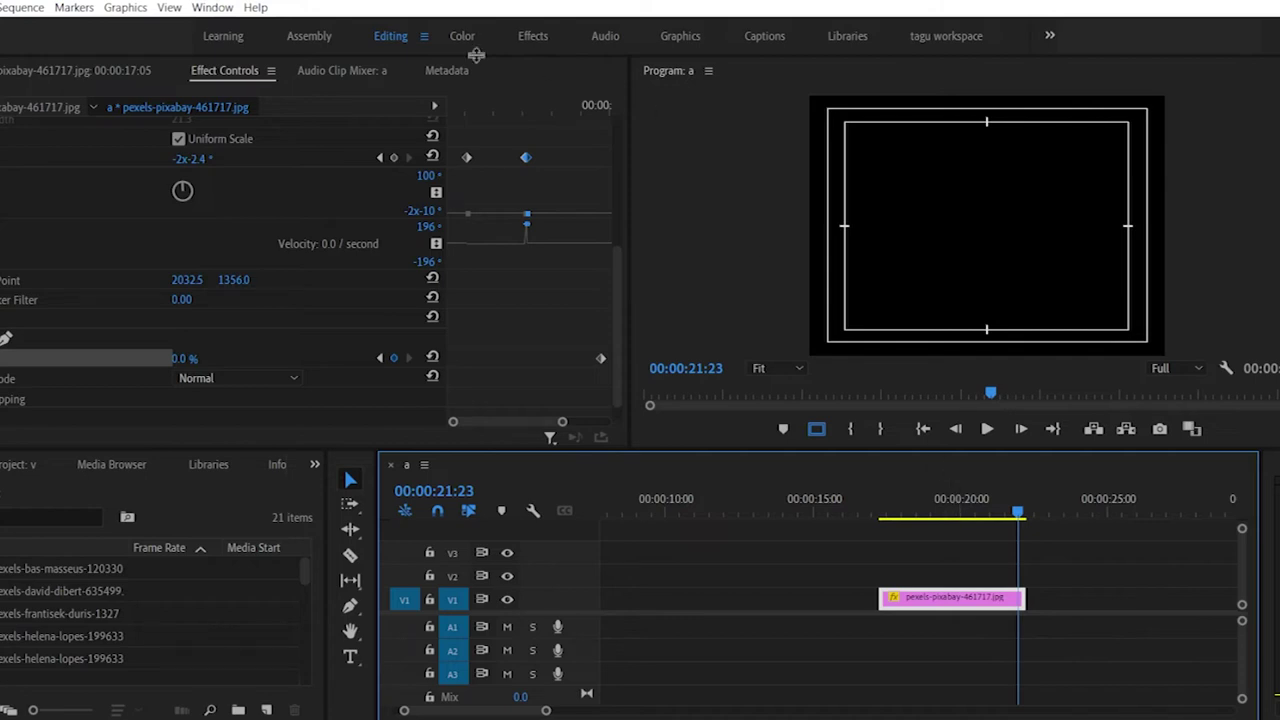
Step: Switch to the Effects workspace and expand the Video Transitions category in the effects list
left_click(526, 40)
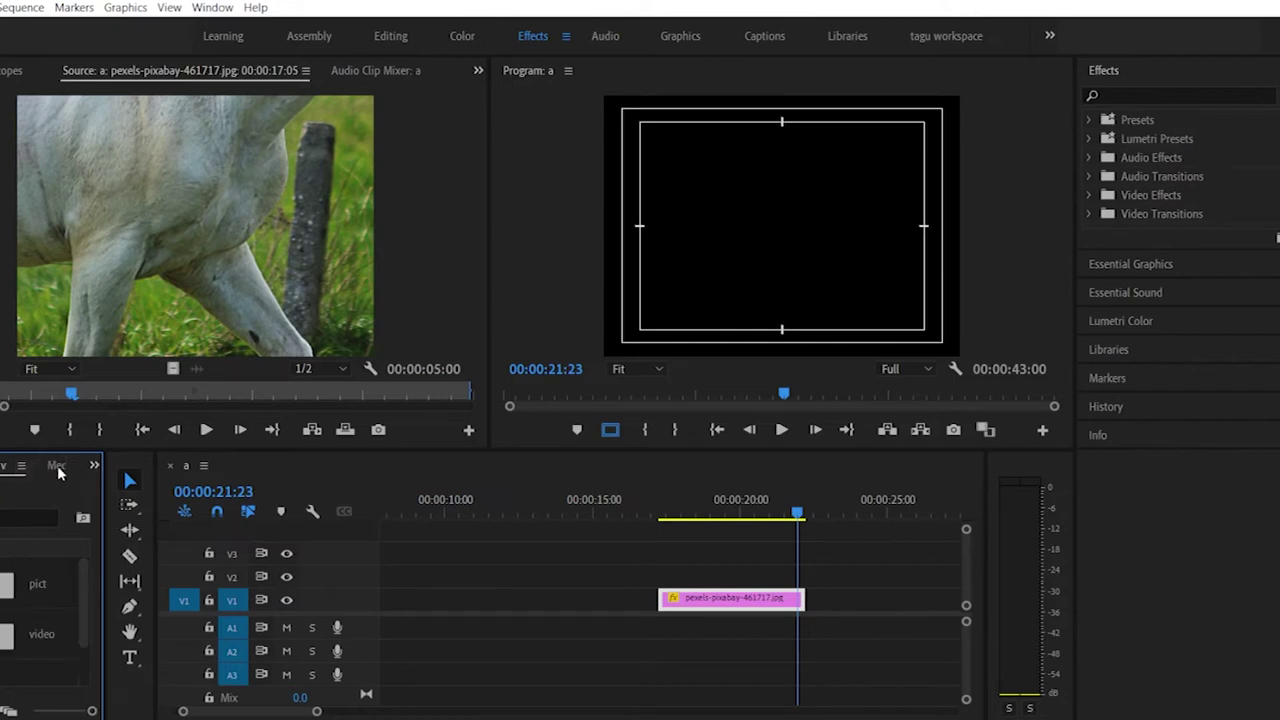
left_click(62, 466)
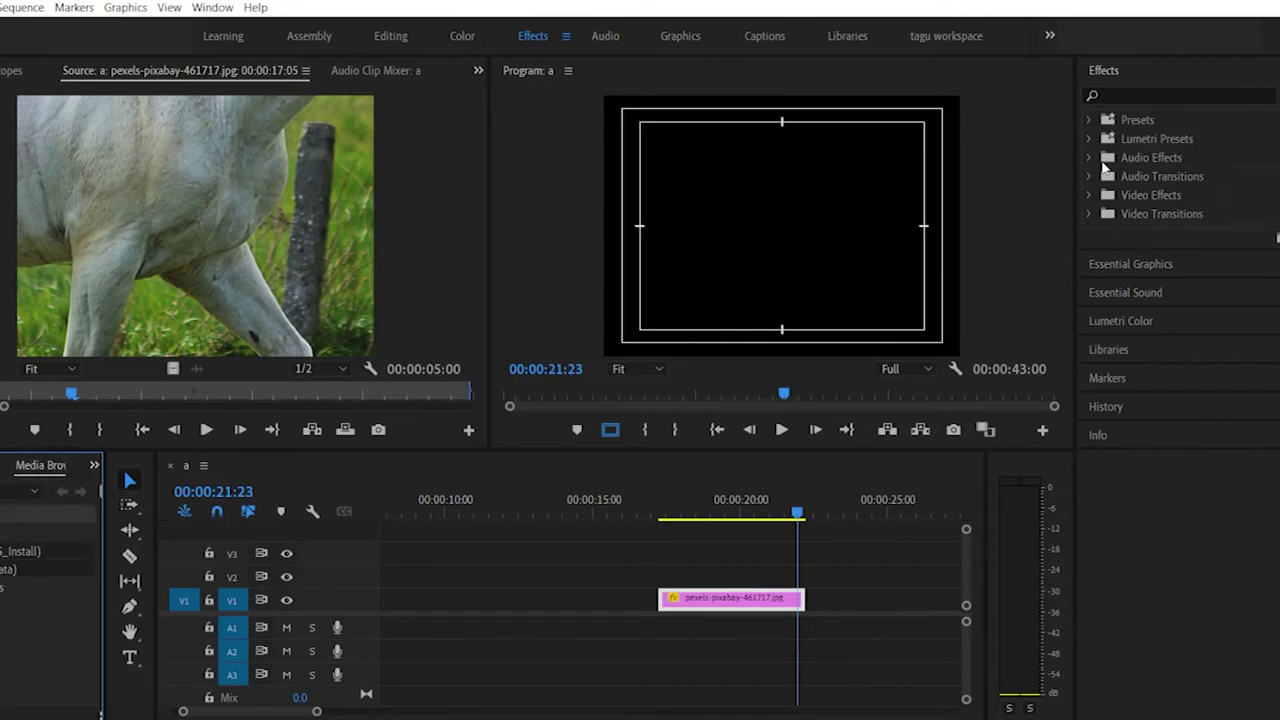
left_click(1089, 214)
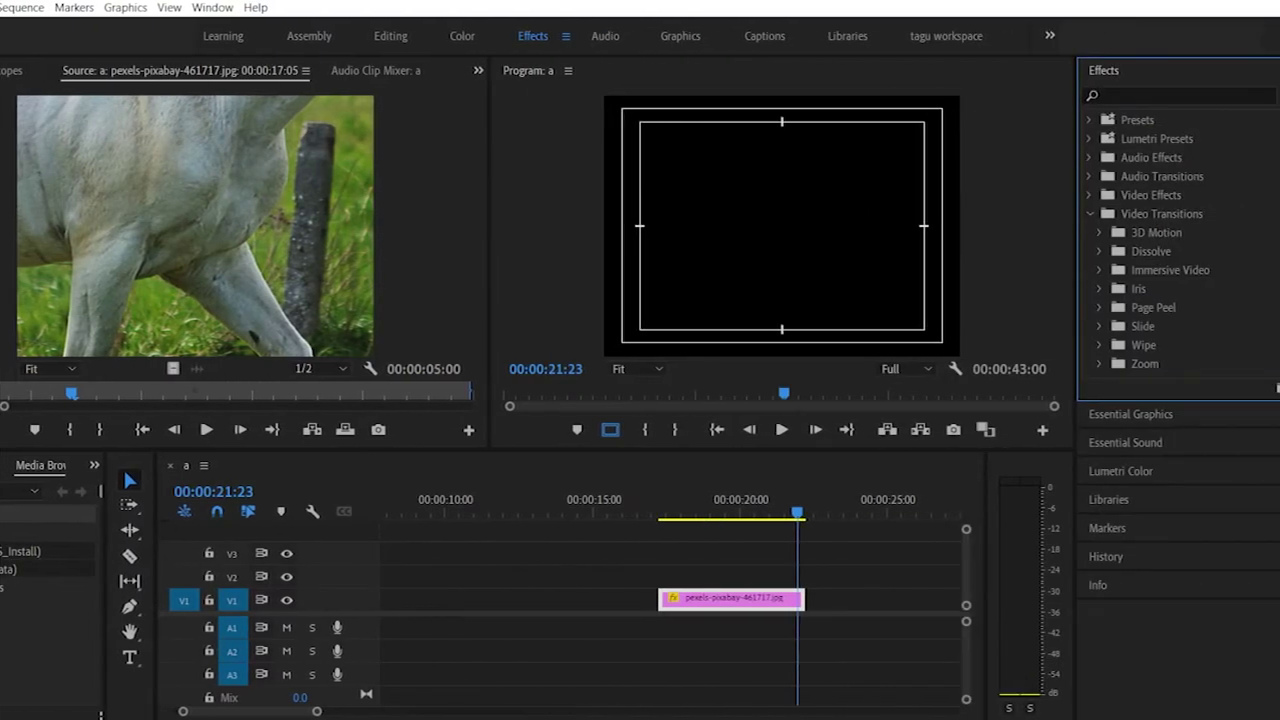
Step: Narrow the Project panel to make room for the Source monitor beside it
key("alt+f")
key("Right")
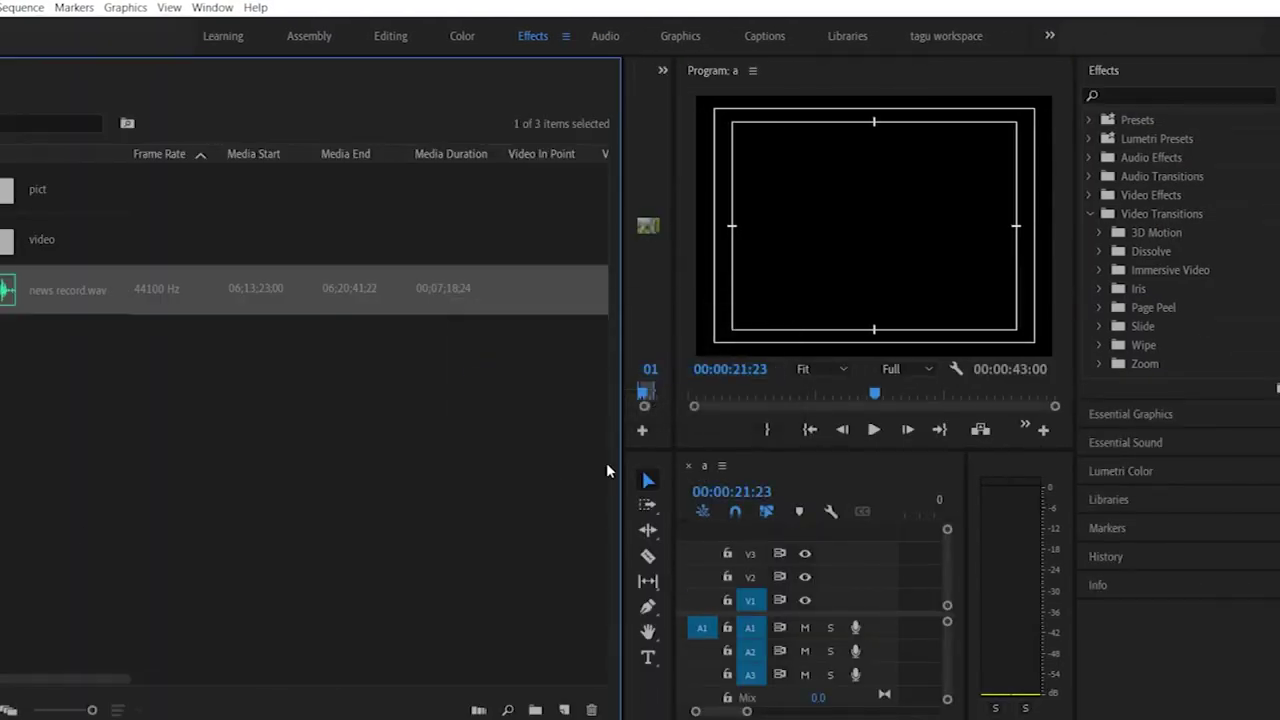
left_click_drag(628, 461, 198, 476)
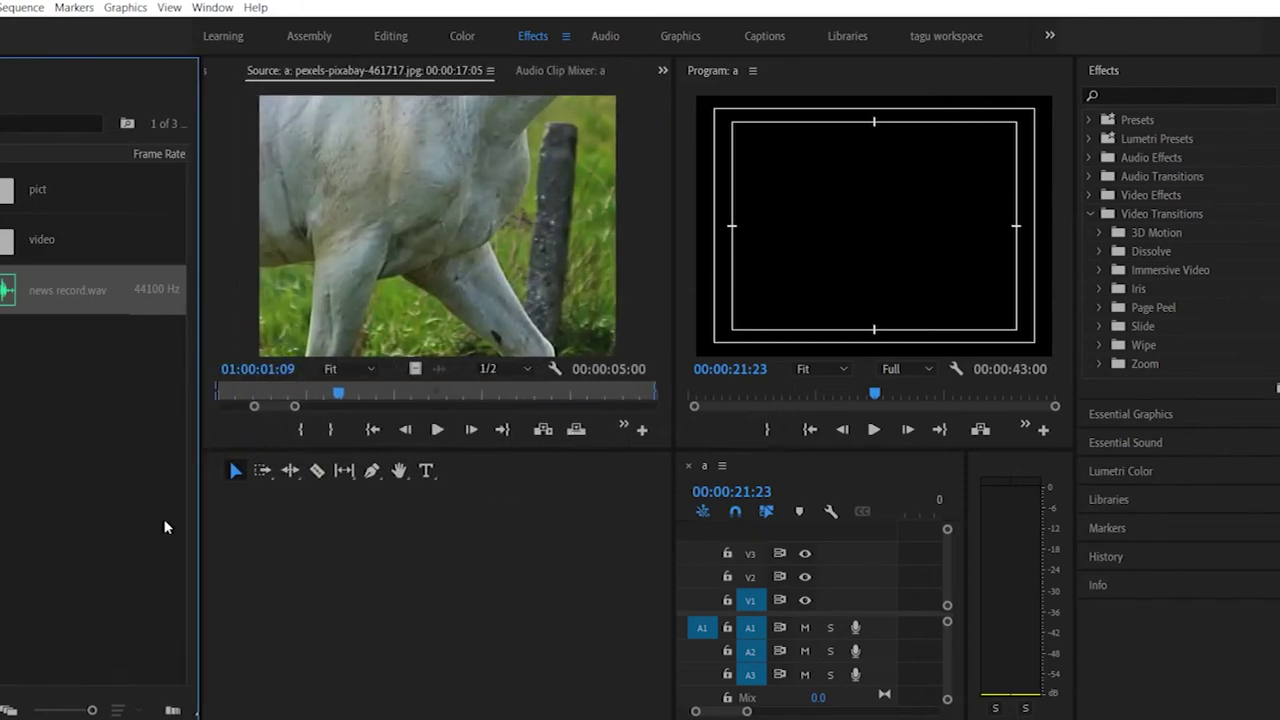
Step: Create a new bin named naration in the project
right_click(49, 612)
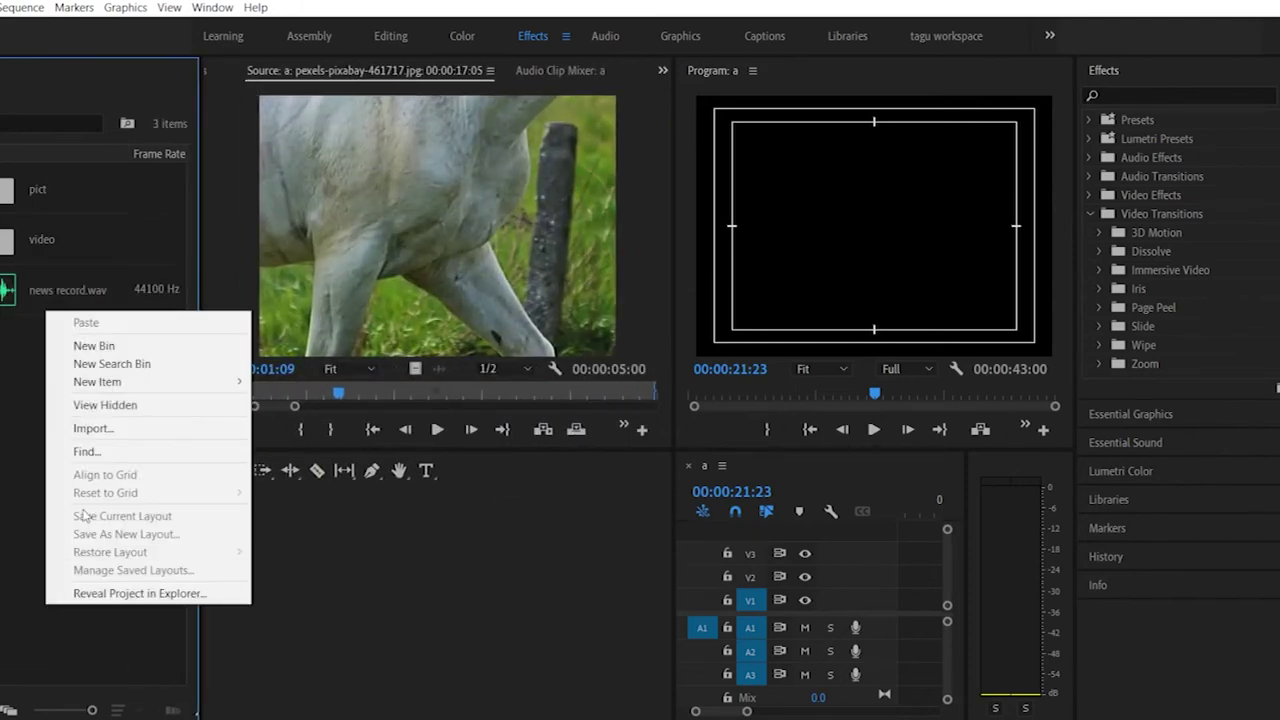
left_click(95, 346)
type("naa")
key("BackSpace")
type("ra")
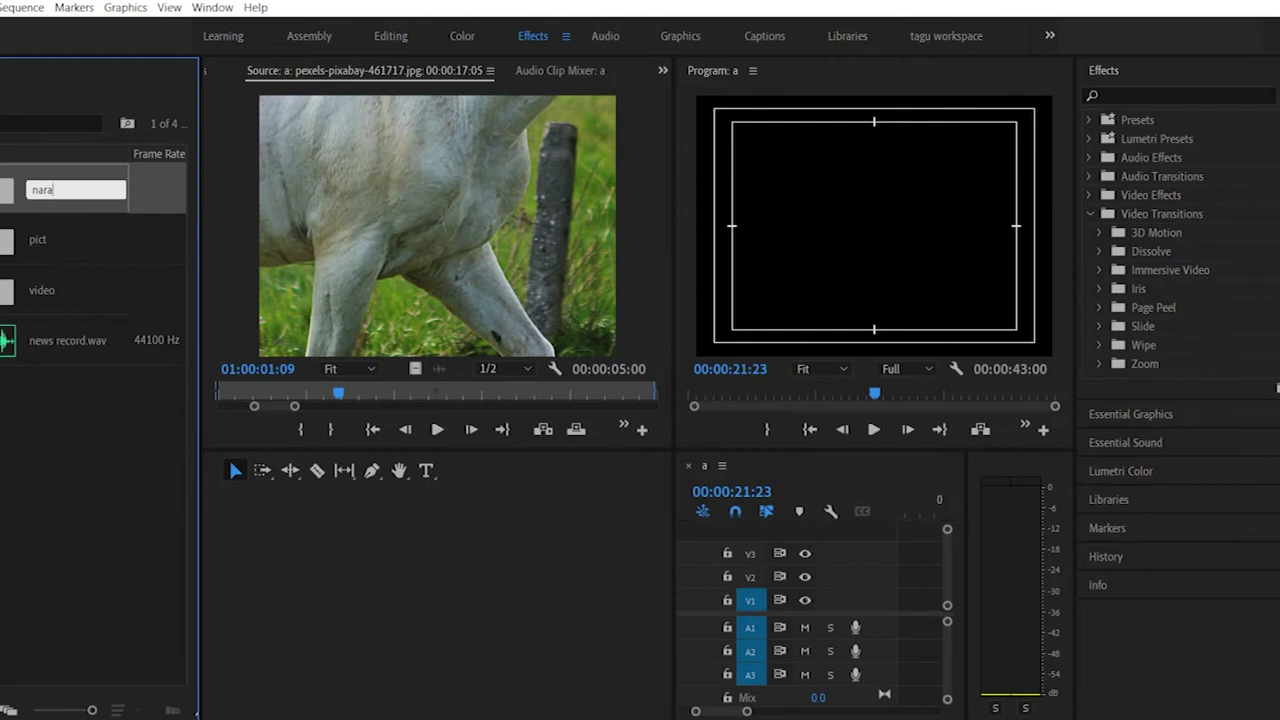
type("tion")
left_click(104, 462)
Step: Move news record.wav into the naration bin and open the audio file in the Source monitor
left_click_drag(62, 352, 58, 190)
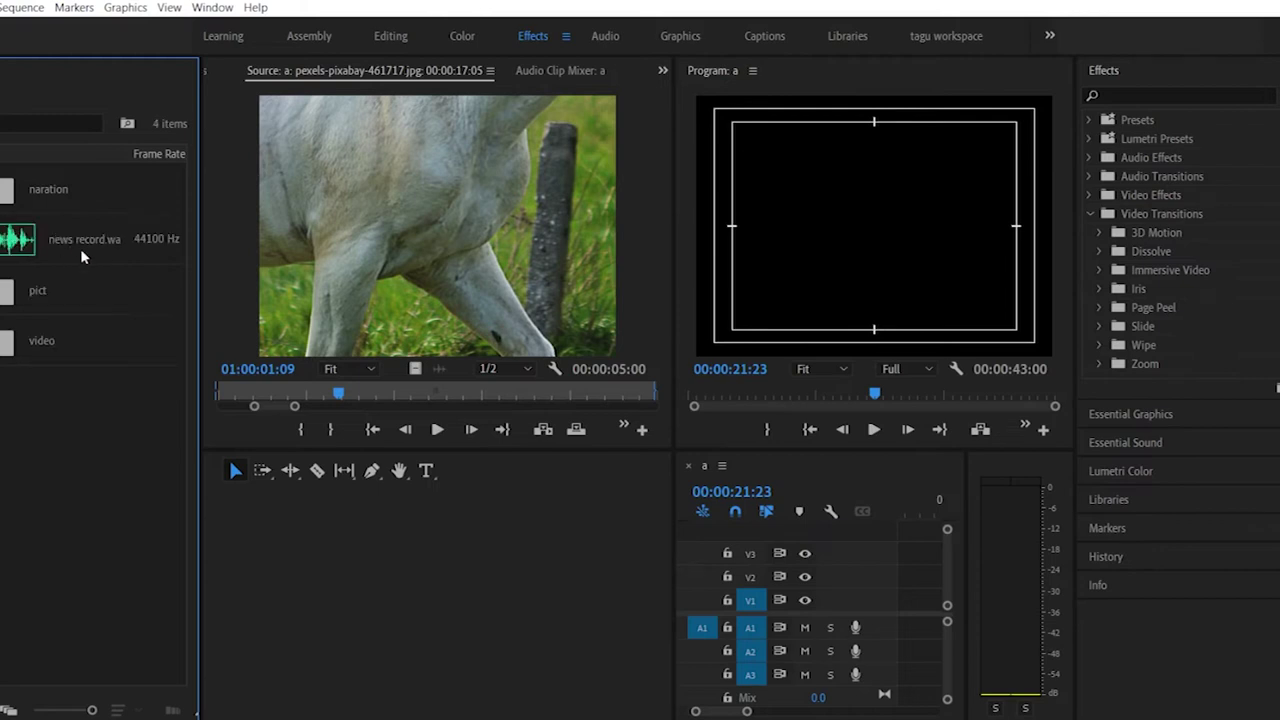
double_click(85, 240)
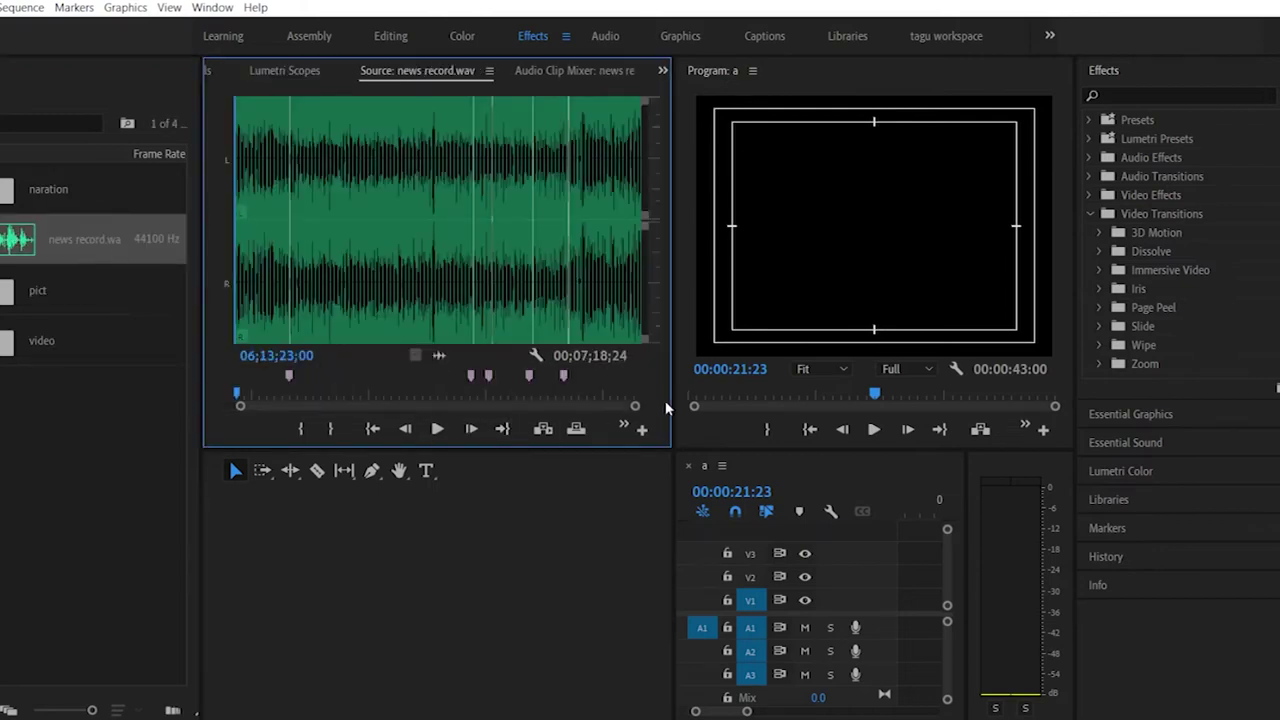
Step: Switch to the Editing workspace and widen the Source monitor showing news record.wav
key("alt+shift+3")
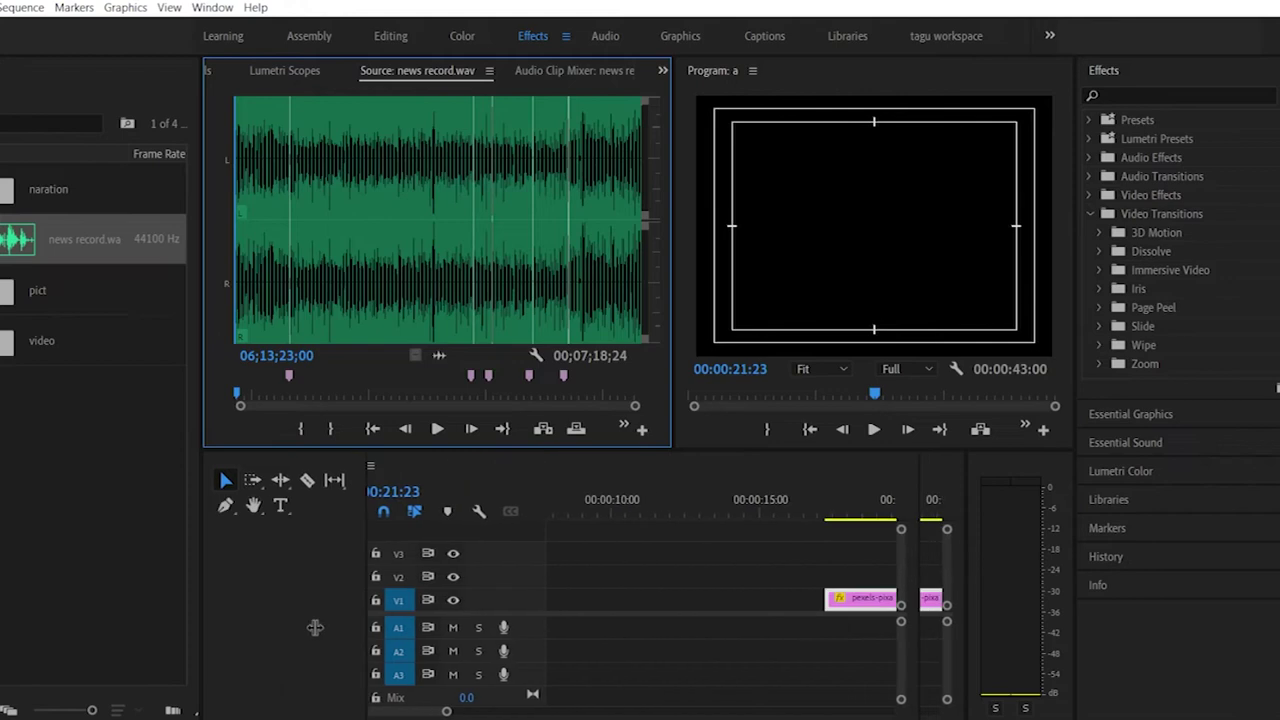
left_click_drag(630, 299, 1106, 300)
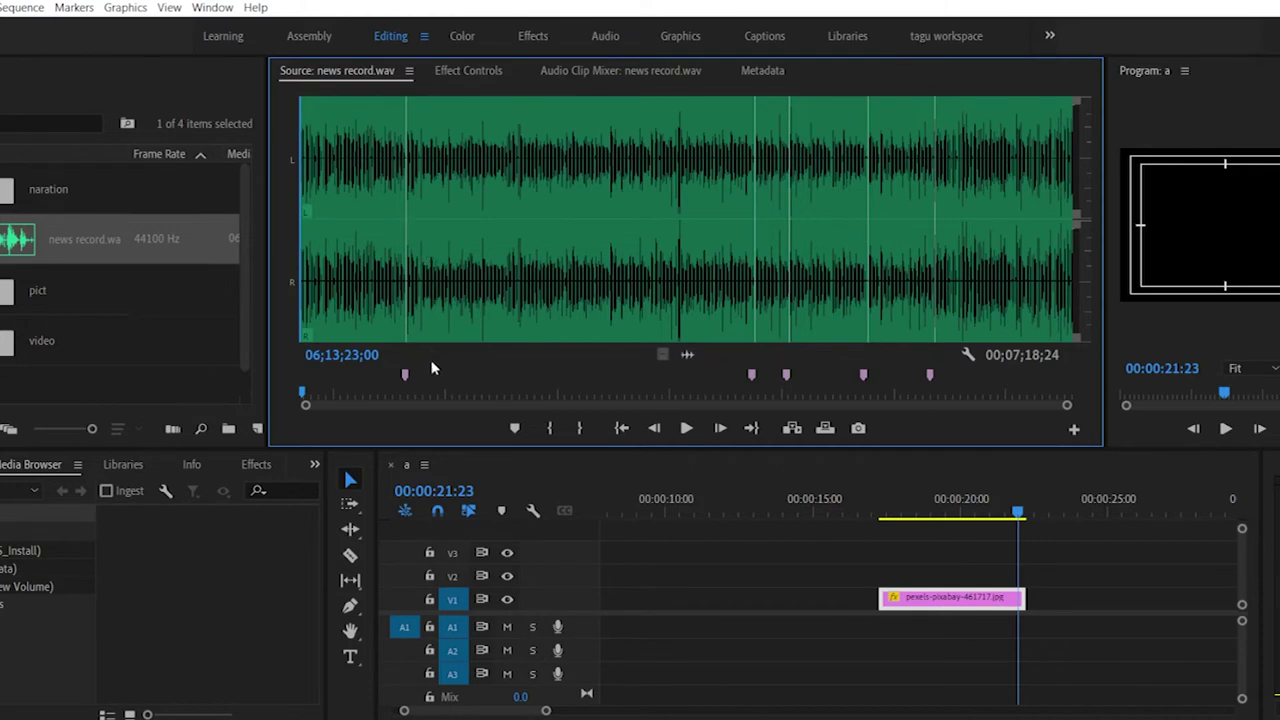
Step: Audition news record.wav and mark the in point at 06;19;38;02 and the out point at 06;19;55;16
key("space")
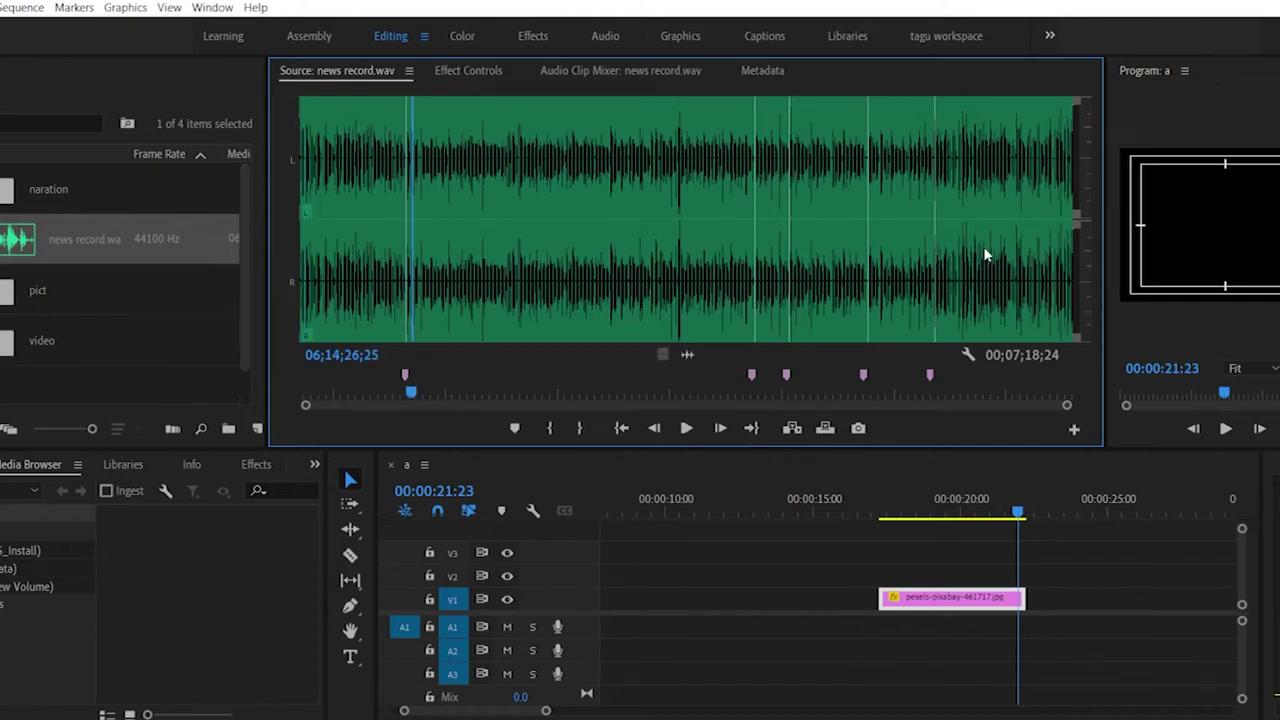
left_click(922, 320)
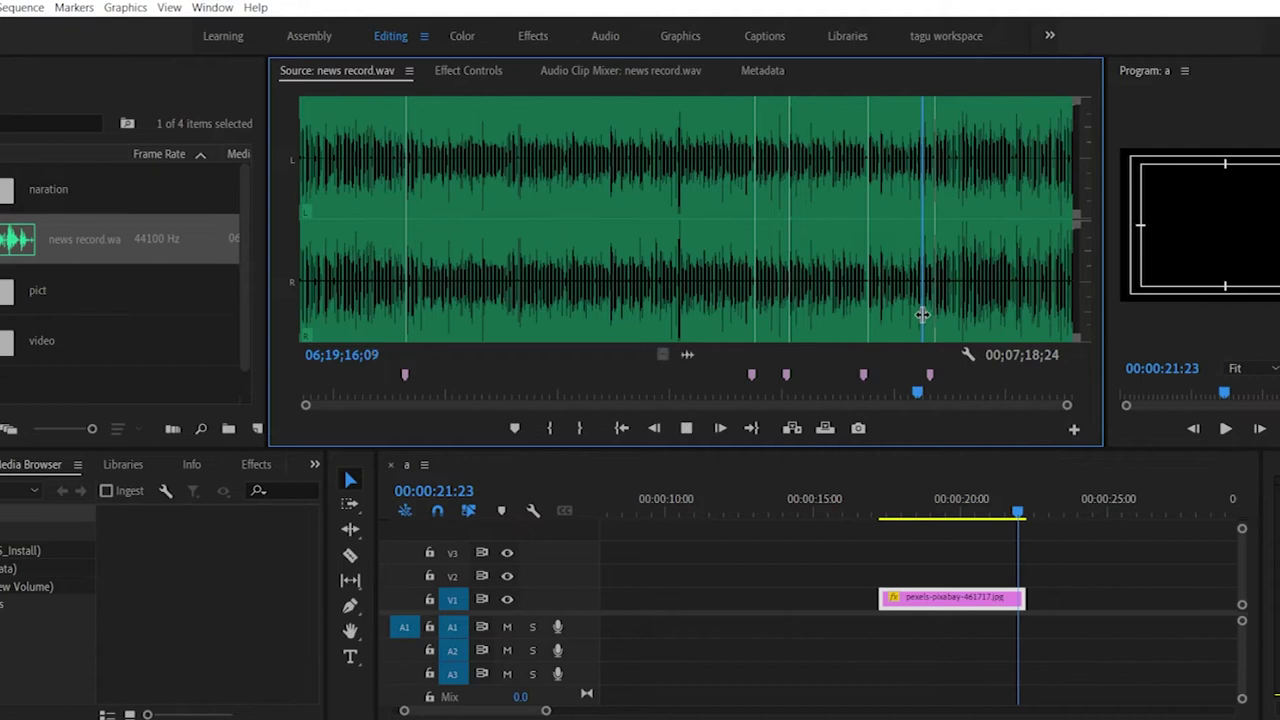
left_click(955, 325)
key("space")
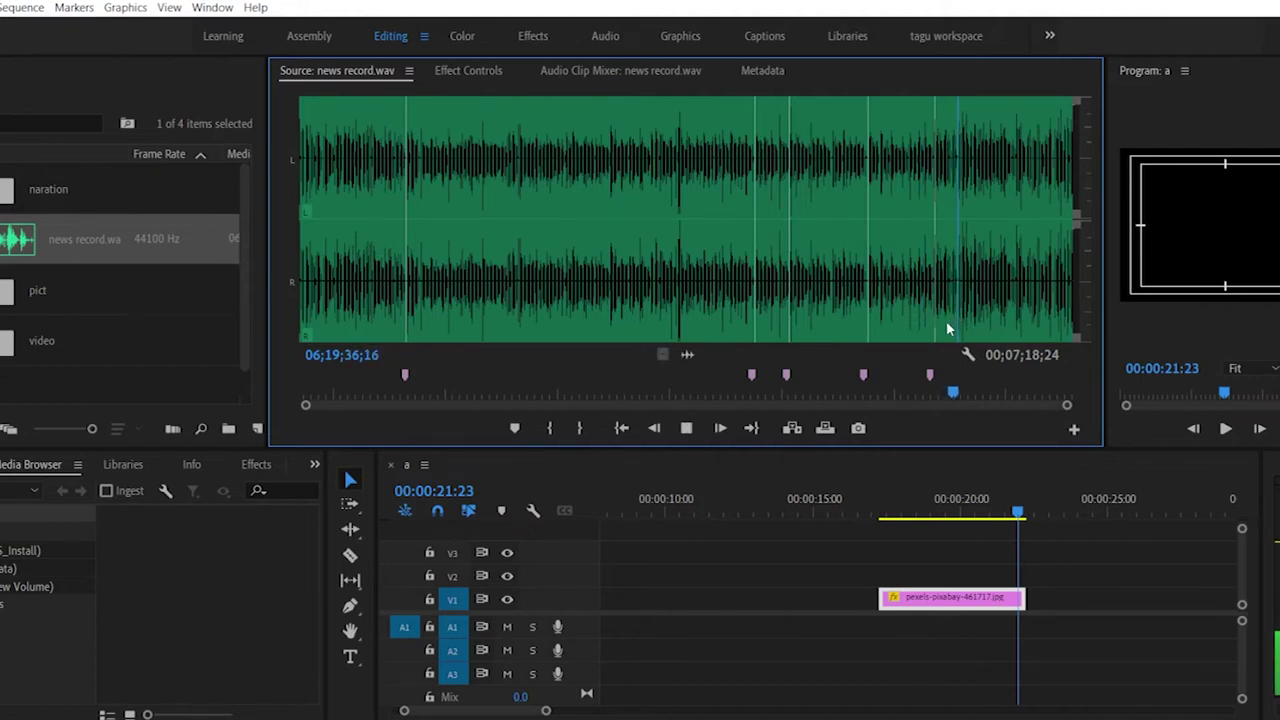
key("space")
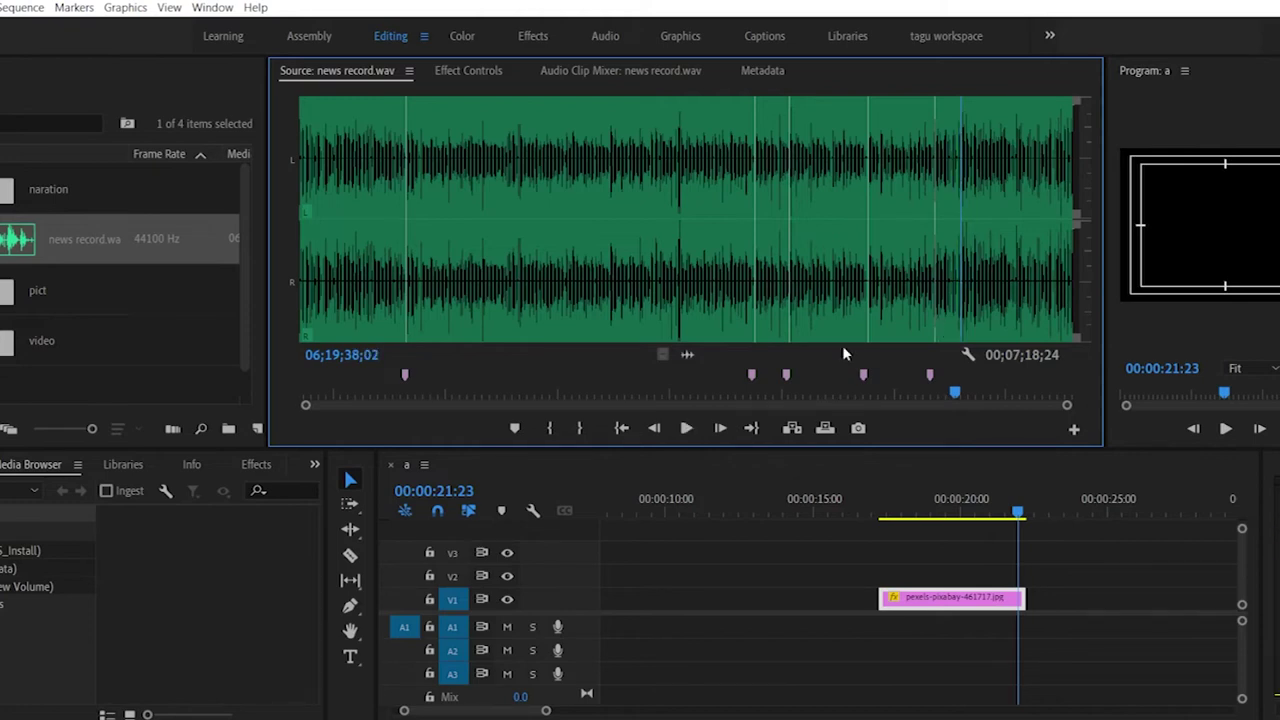
left_click(553, 430)
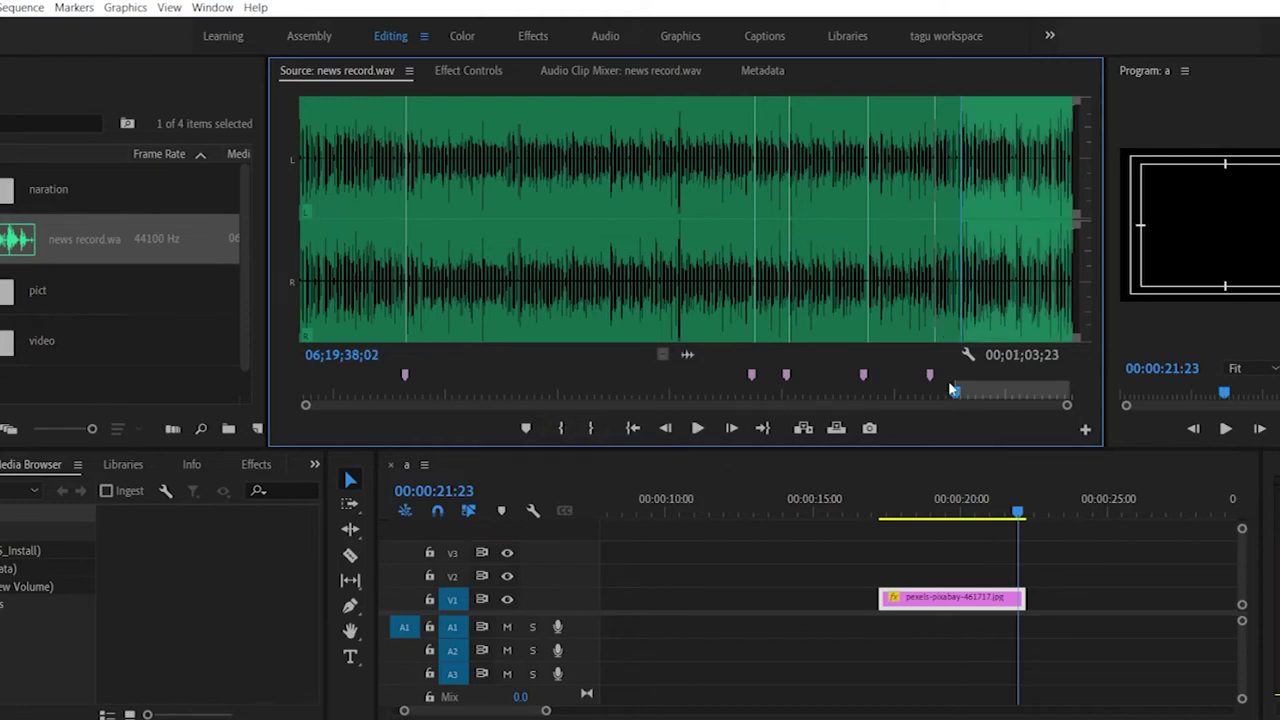
left_click(990, 306)
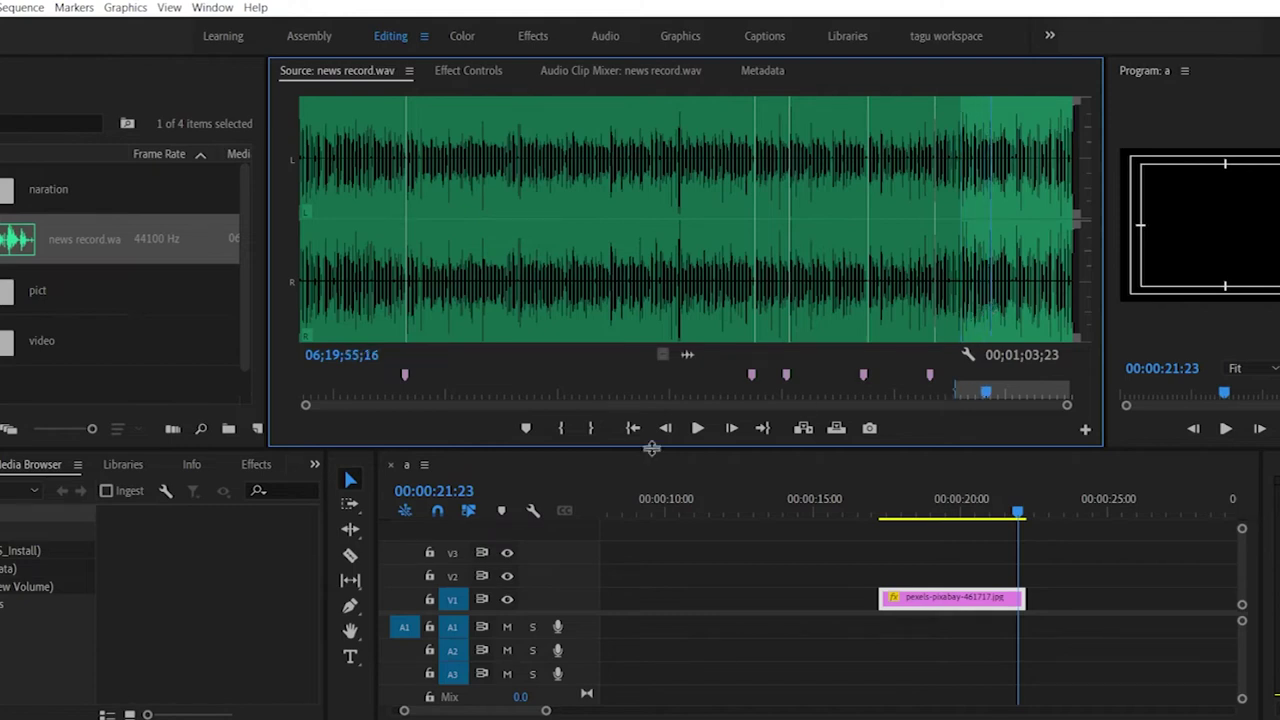
left_click(591, 428)
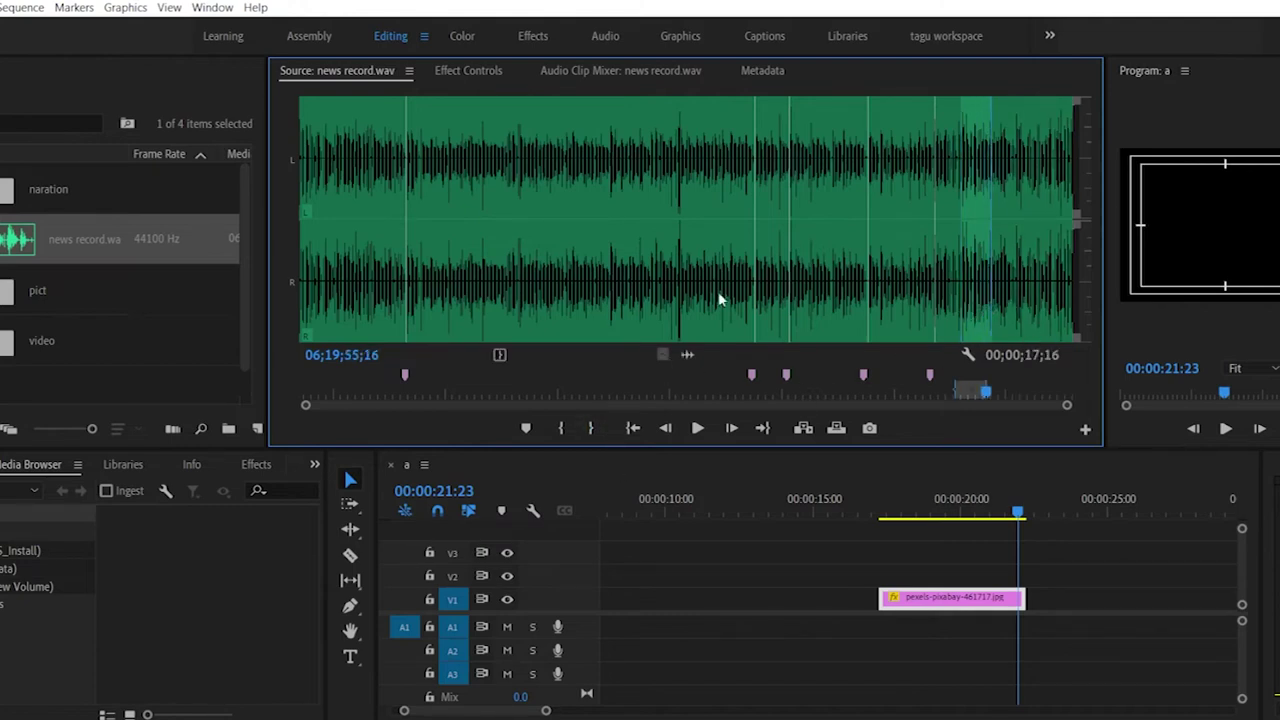
Step: Place the marked audio range on track A1 beneath the middle image clip, and position the playhead at 00:00:17:06
left_click_drag(760, 254, 768, 430)
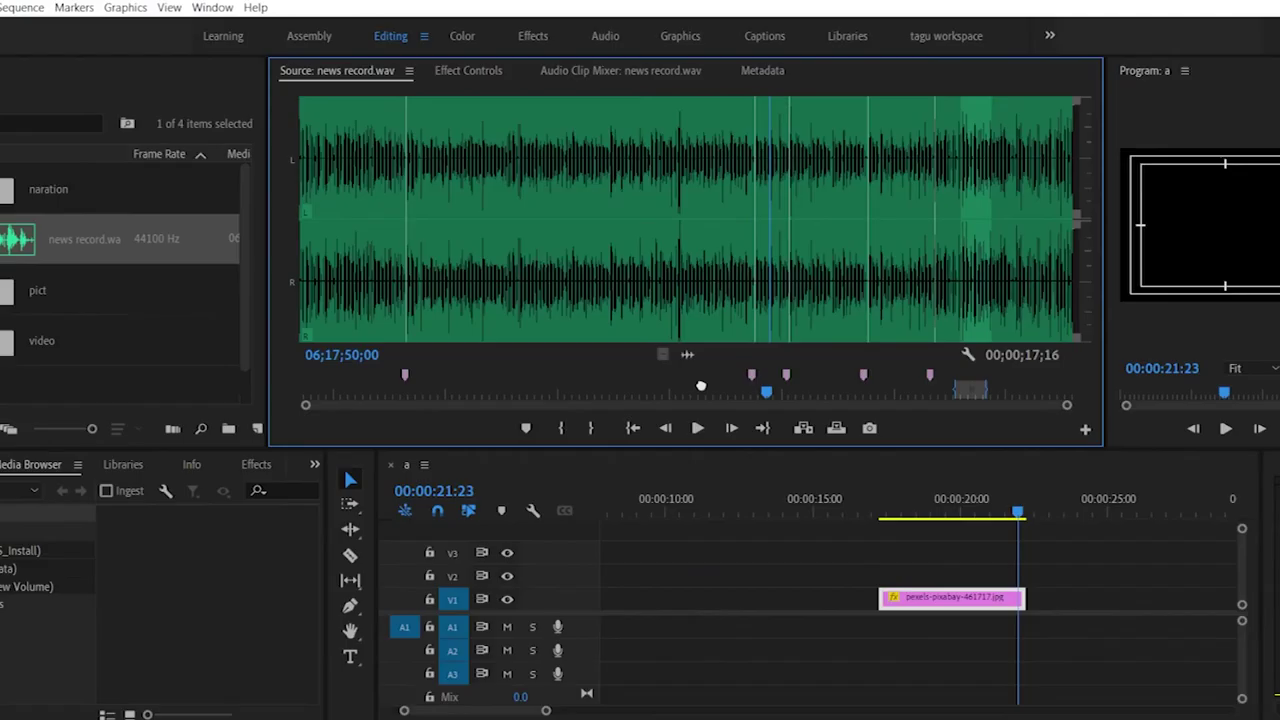
left_click_drag(700, 386, 894, 630)
left_click(882, 508)
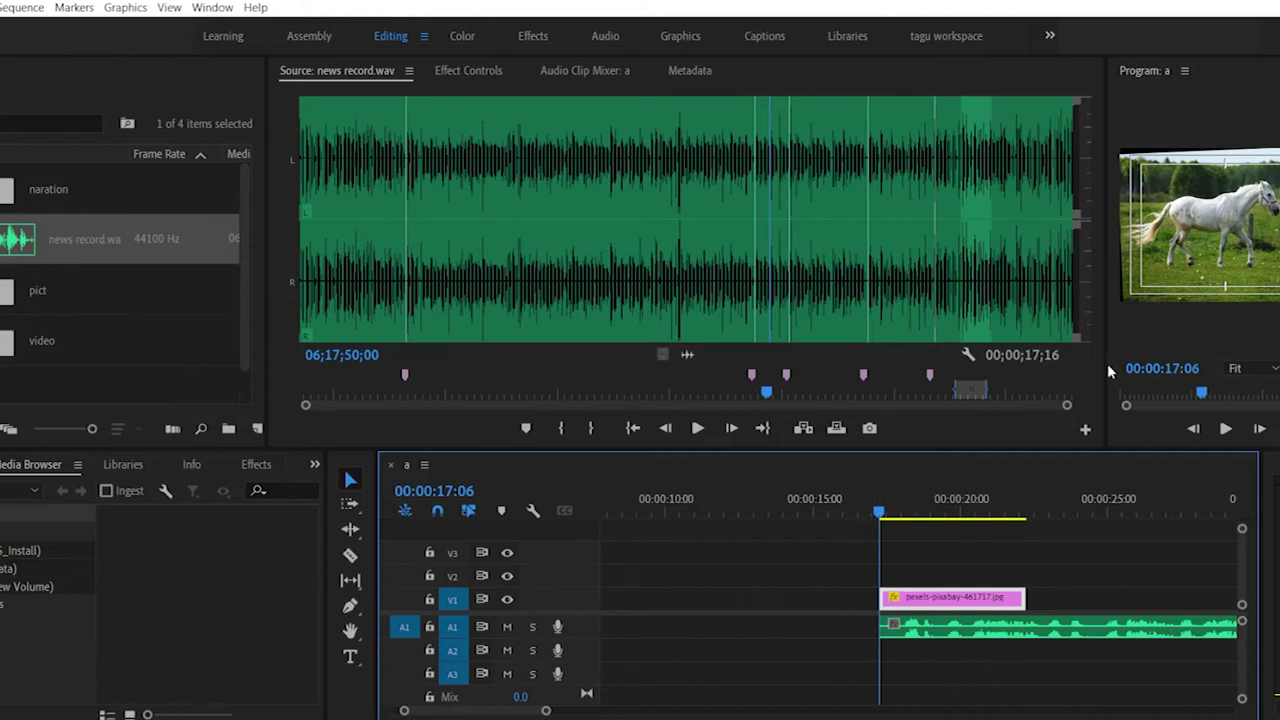
Step: Enlarge the Program monitor and play the image together with the narration, stopping at 00:00:20:11
left_click_drag(1106, 367, 350, 428)
left_click_drag(655, 450, 658, 515)
key("space")
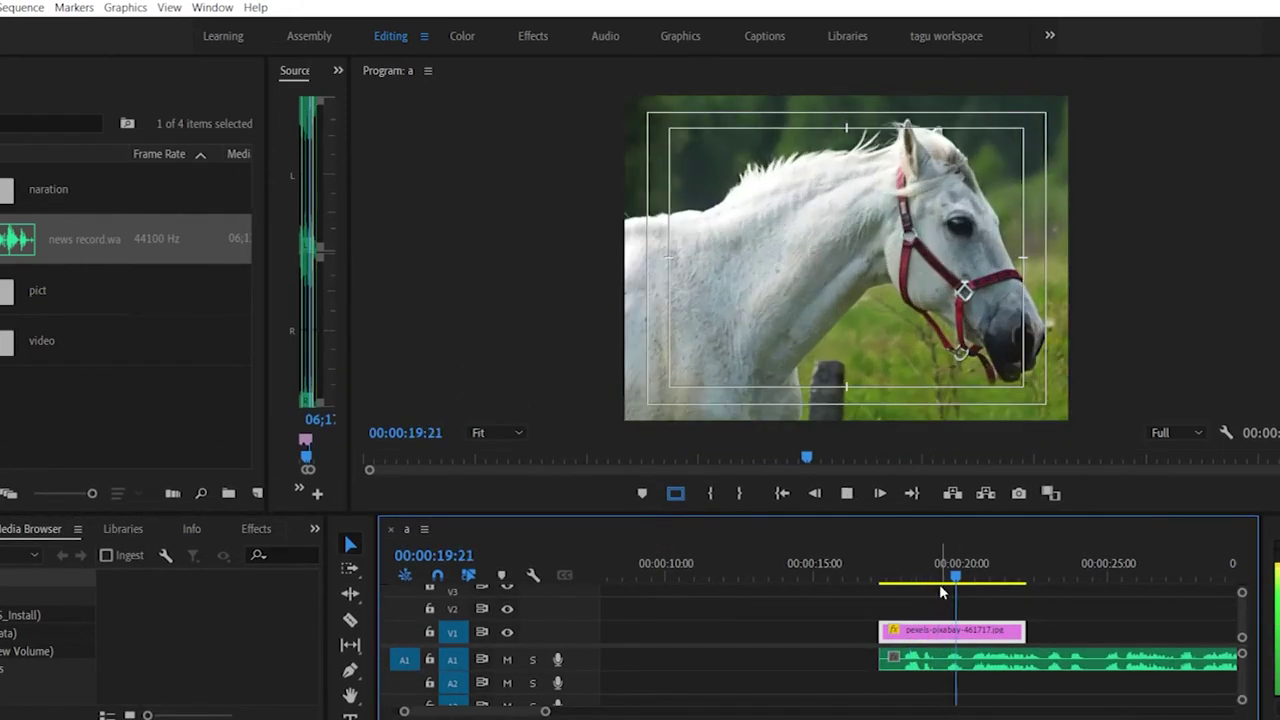
key("space")
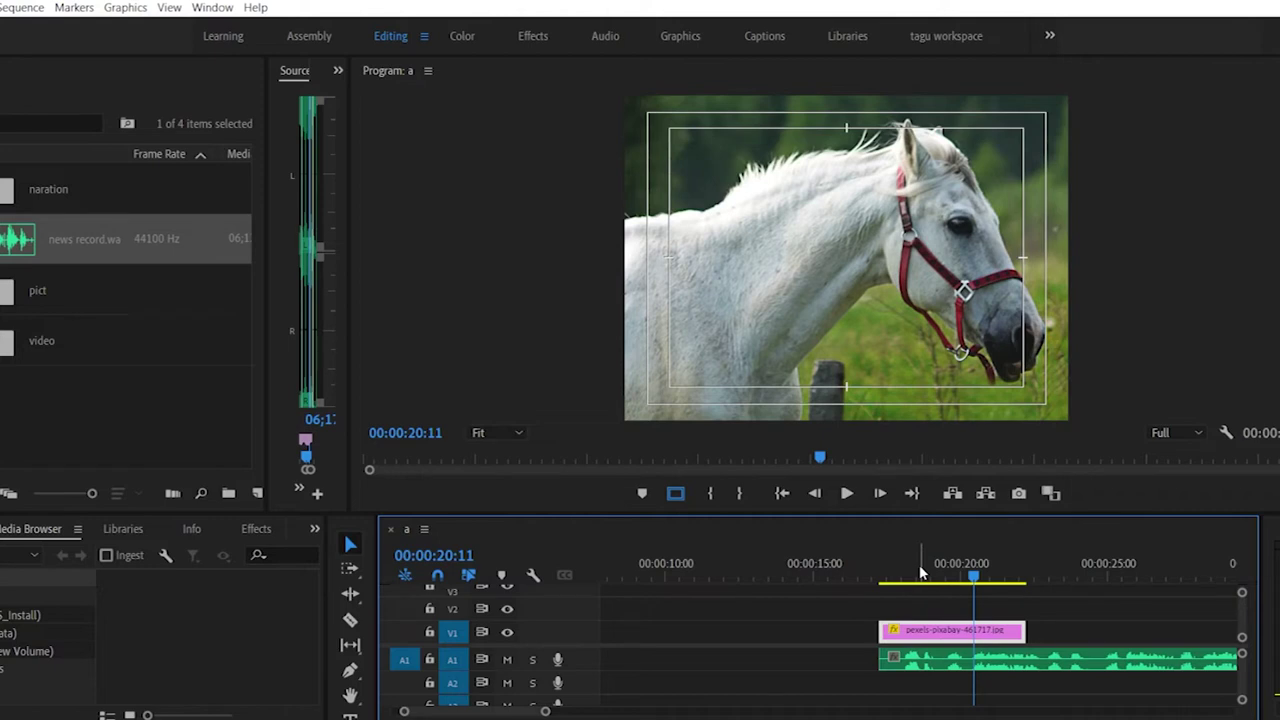
Step: Move the white horse image down and to the right within the Program monitor at 00:00:20:11
left_click(776, 257)
left_click_drag(752, 236, 1154, 370)
Step: Set the last image clip on V1 to frame size and scale it down so a black border surrounds it
scroll(885, 692, "down", 2)
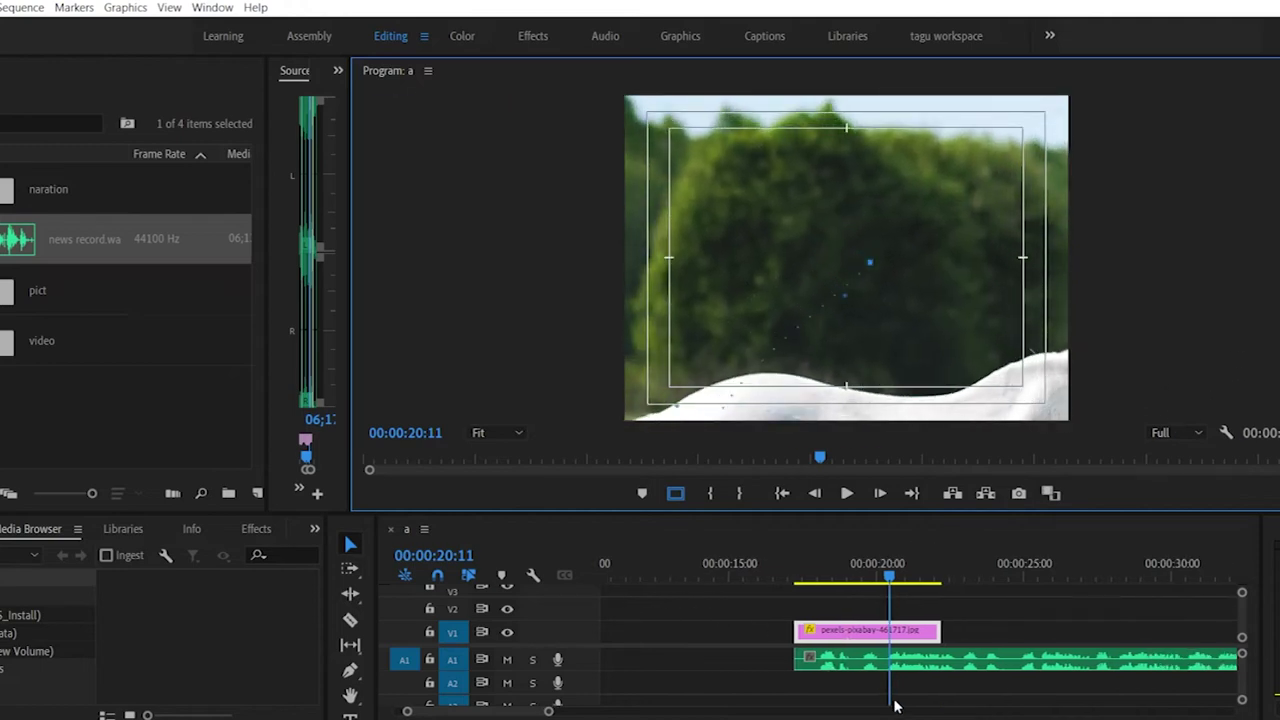
left_click_drag(547, 710, 740, 711)
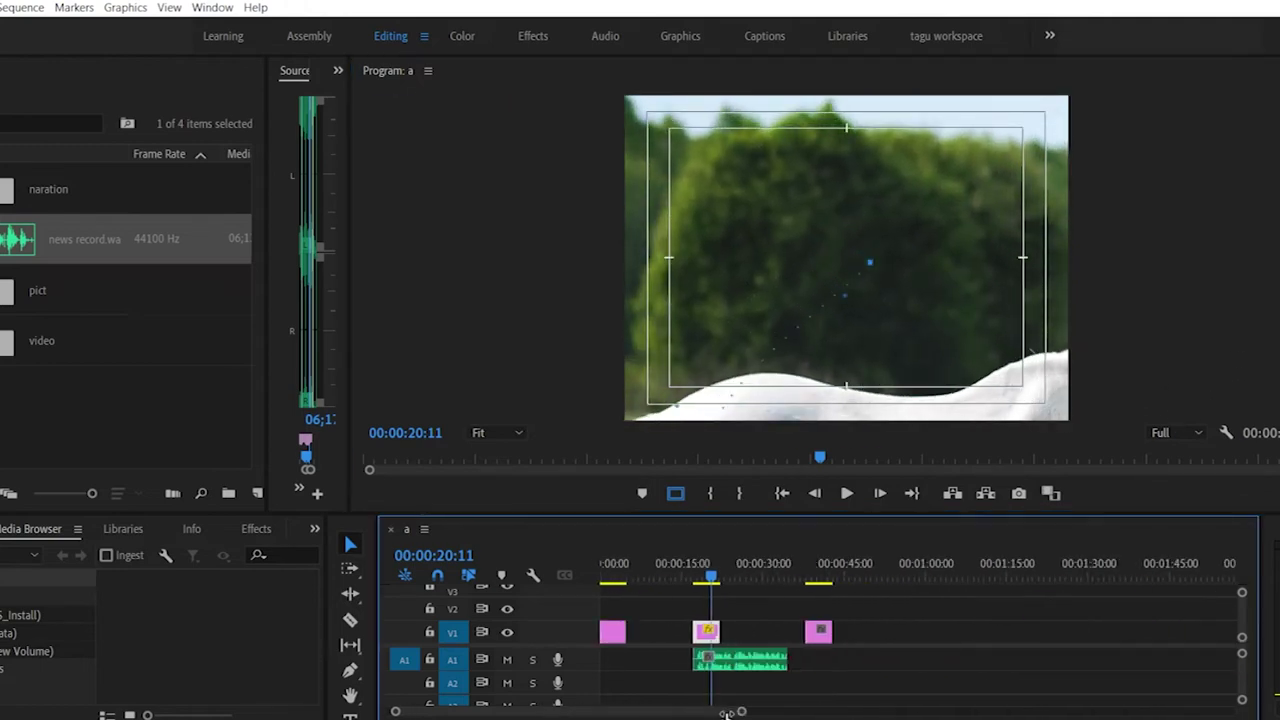
left_click_drag(815, 572, 816, 568)
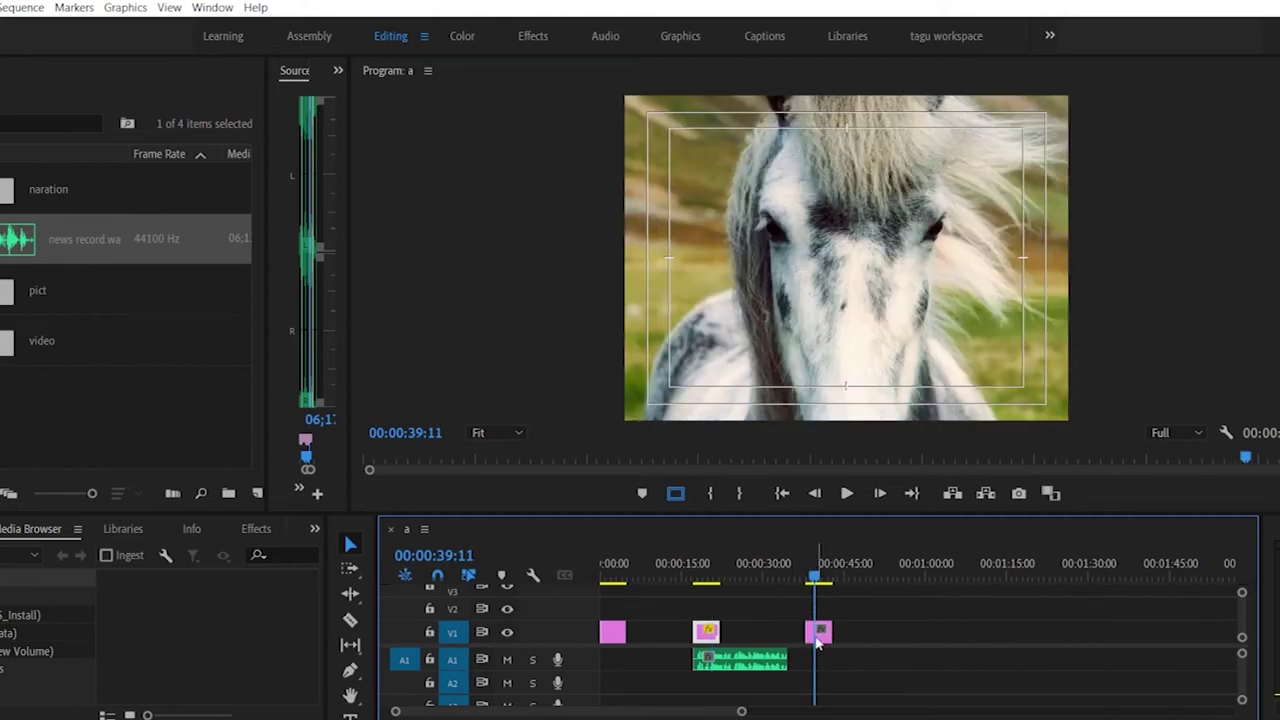
right_click(820, 632)
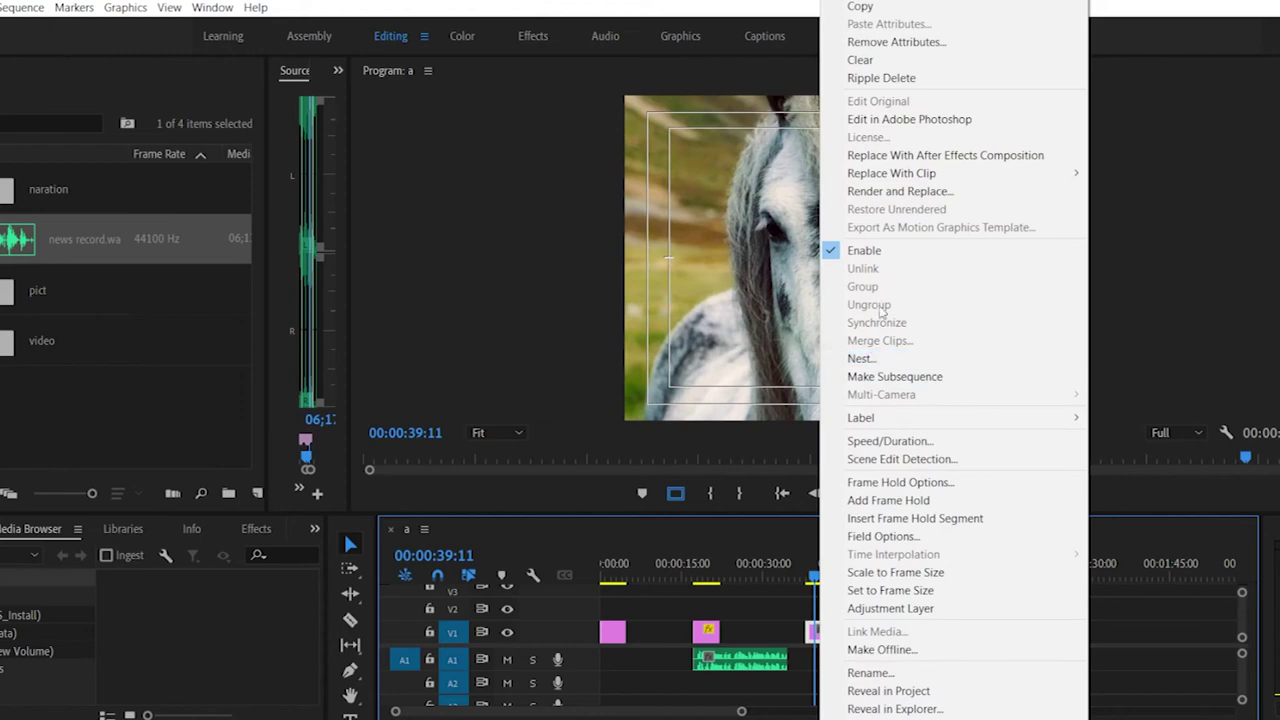
left_click(890, 590)
left_click(831, 281)
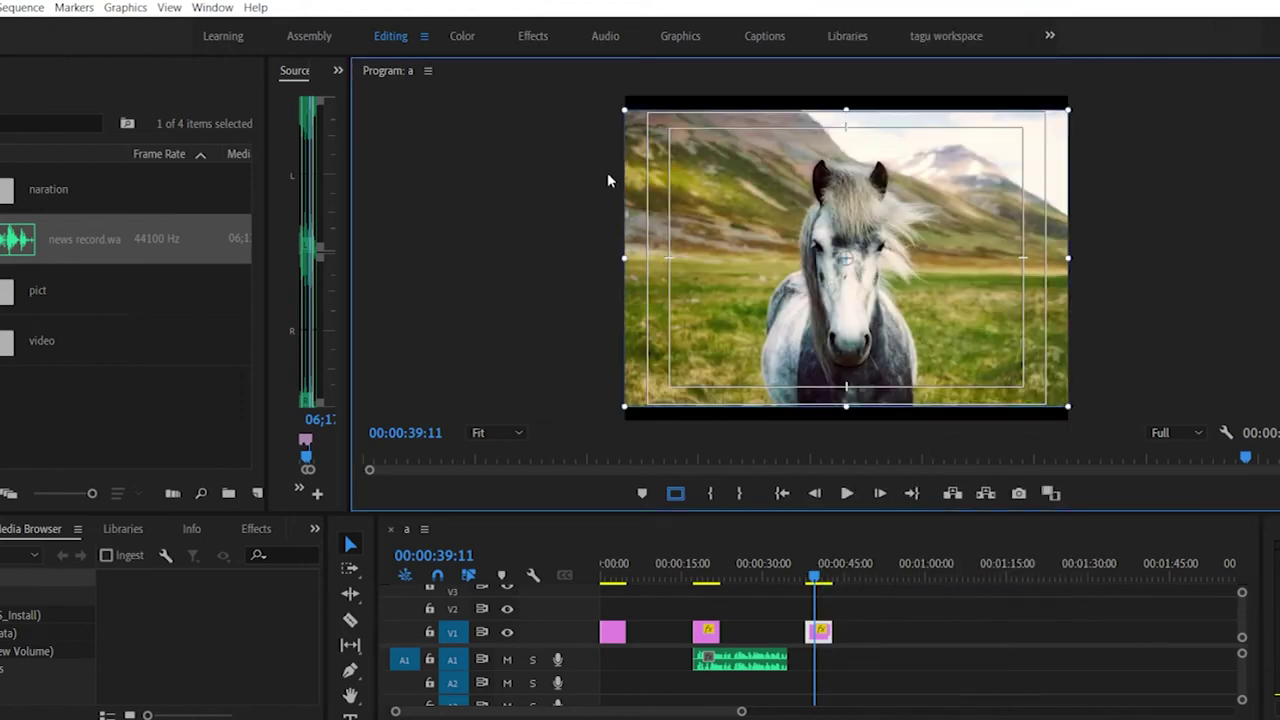
left_click_drag(626, 108, 704, 163)
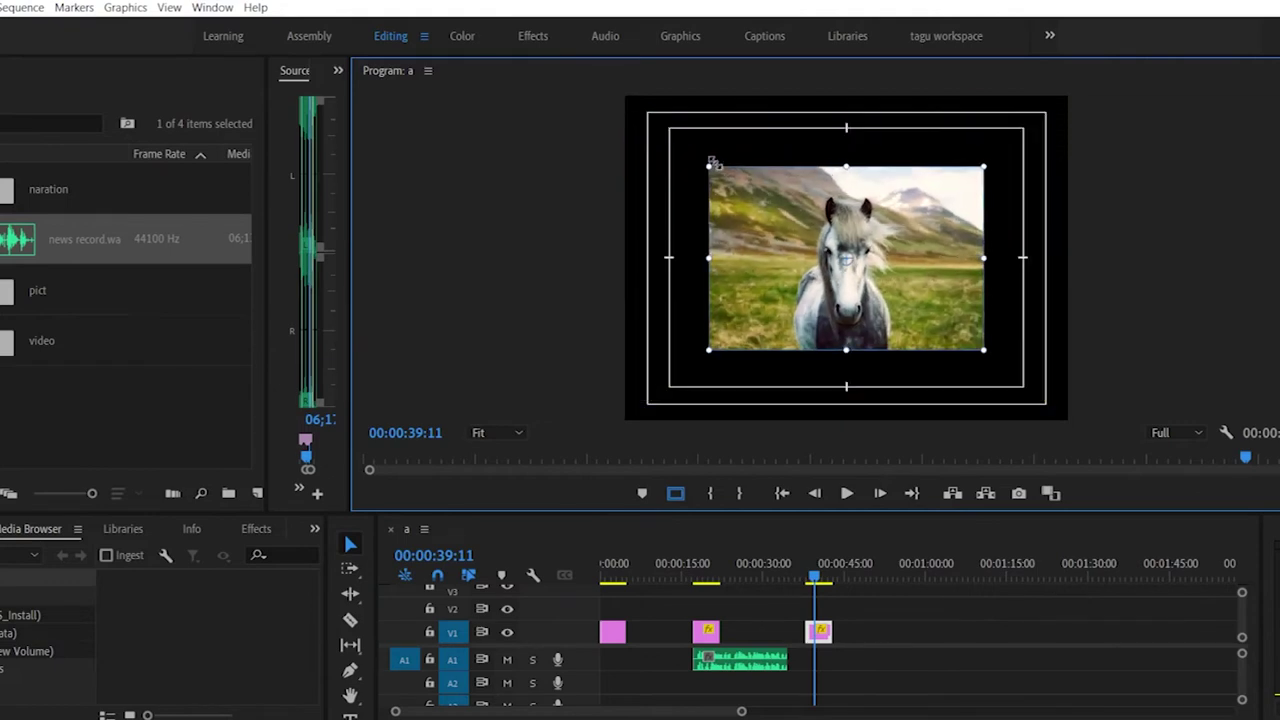
left_click(1014, 667)
Step: Select the scaled-down horse image and move its clip from track V1 up to V2
left_click(902, 280)
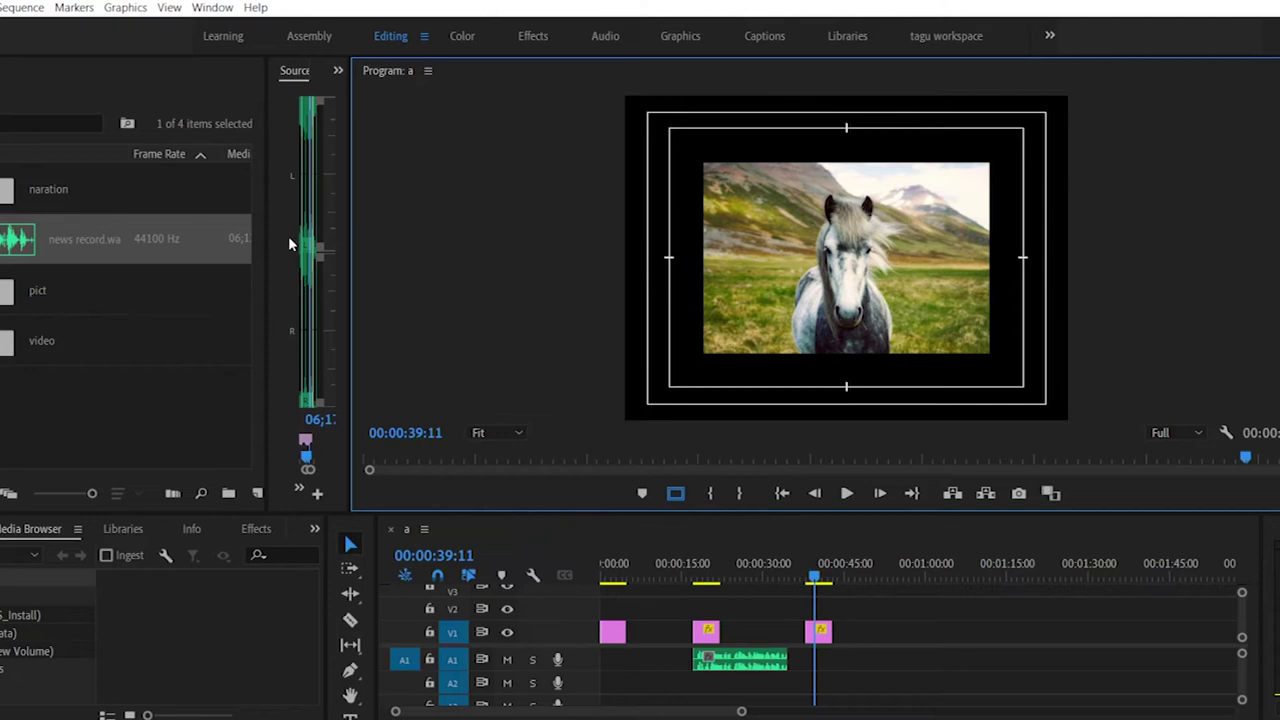
left_click(349, 548)
left_click(828, 280)
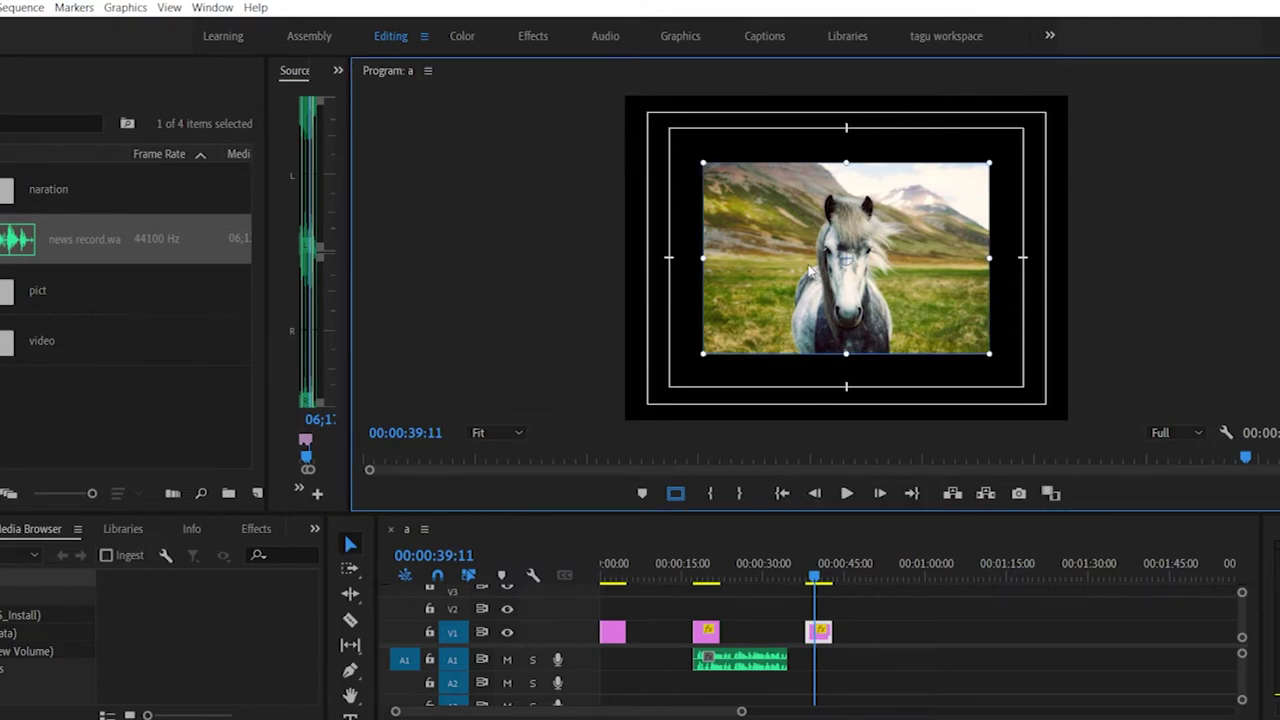
mouse_move(820, 630)
left_mouse_down()
mouse_move(840, 618)
mouse_move(821, 616)
left_mouse_up()
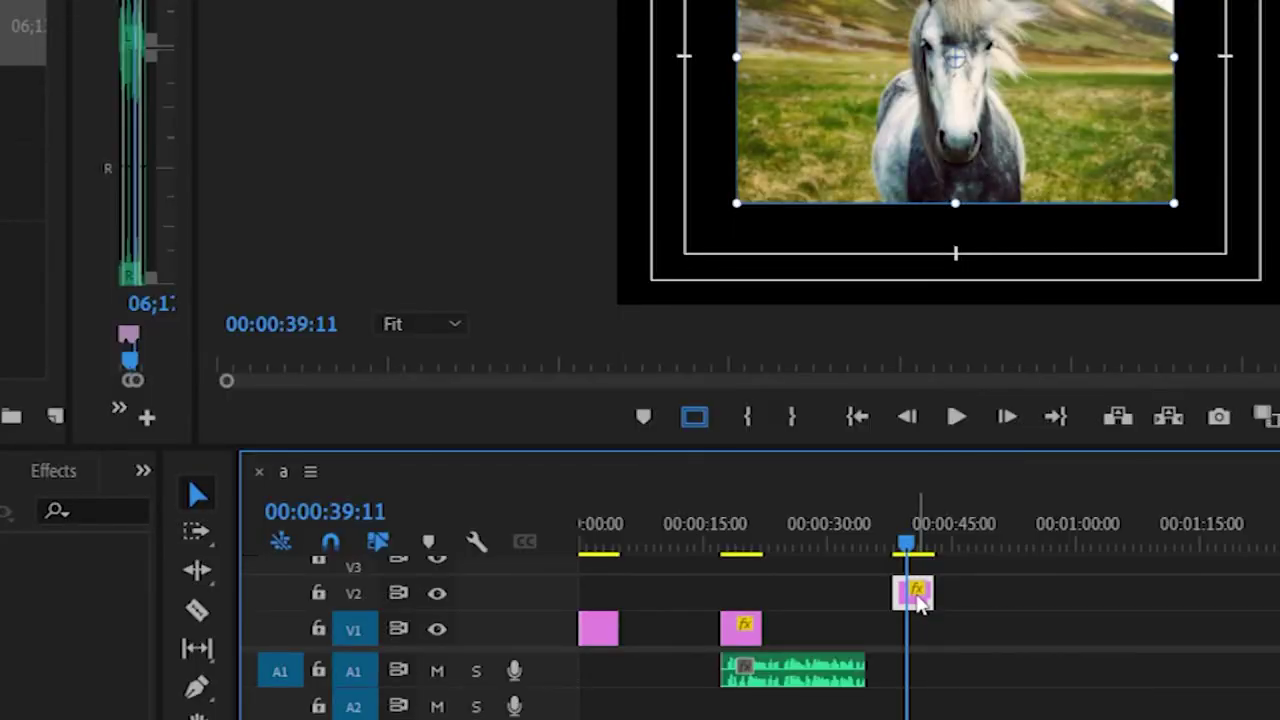
Step: Paste a copy of the clip at 00:00:45:12 and align it on V1 beneath the V2 clip, returning the playhead to 00:00:38:14
left_click_drag(907, 540, 958, 549)
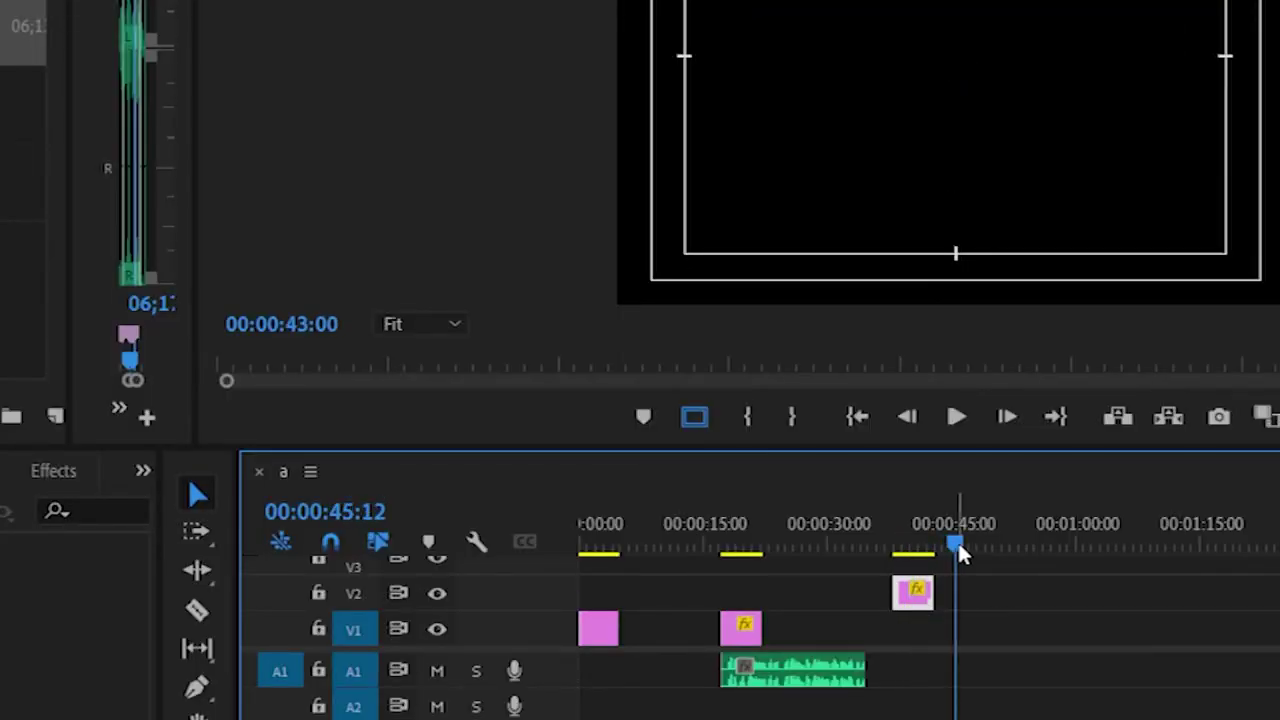
key("ctrl+v")
left_click_drag(994, 632, 954, 646)
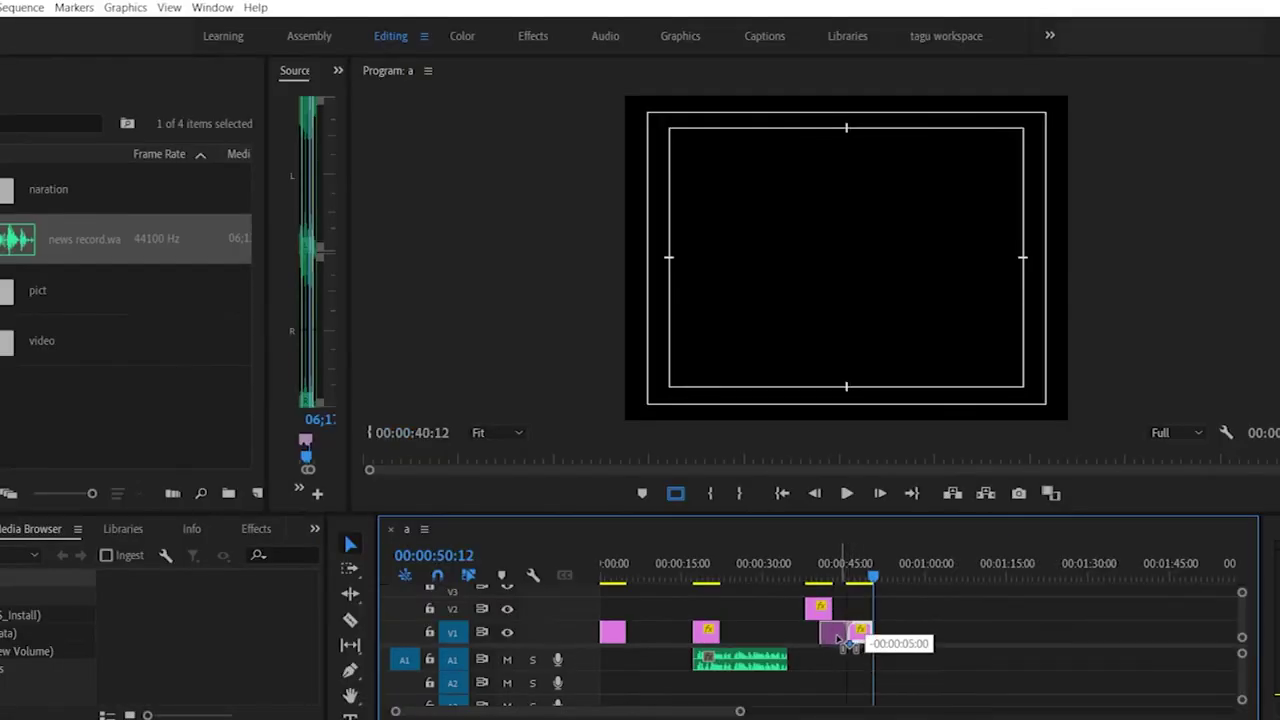
left_click_drag(846, 640, 832, 640)
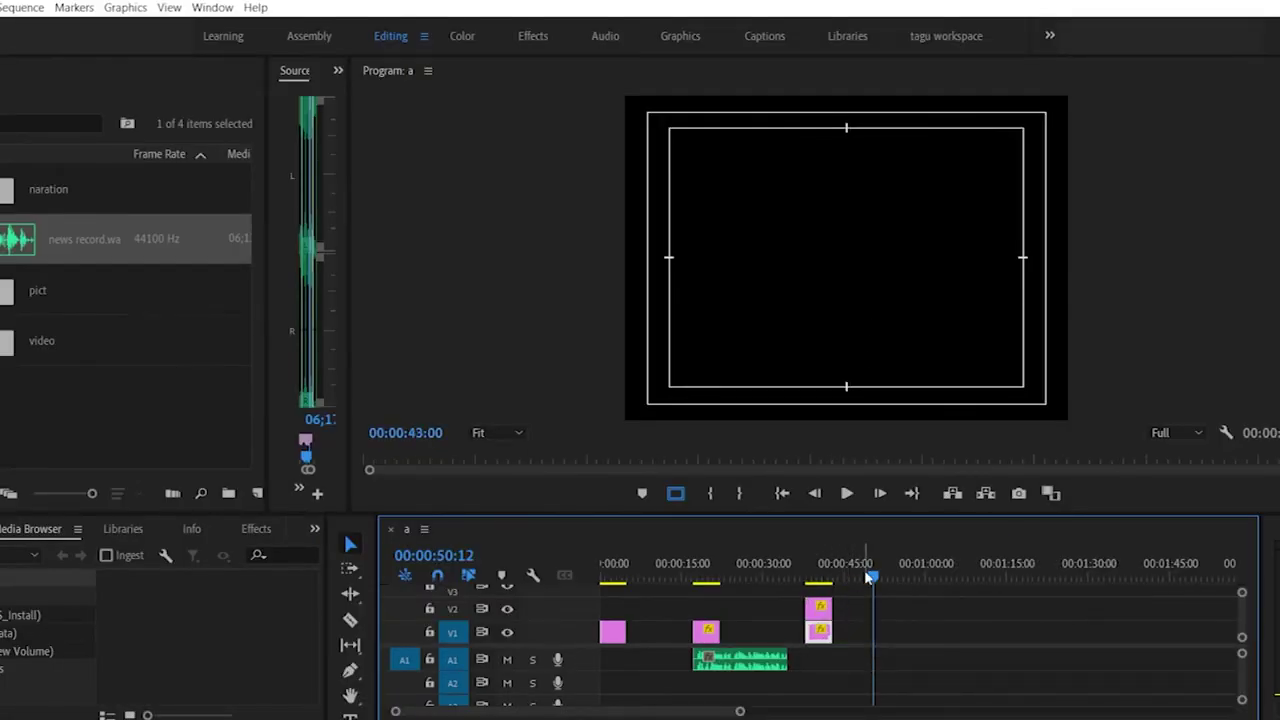
left_click_drag(871, 577, 810, 578)
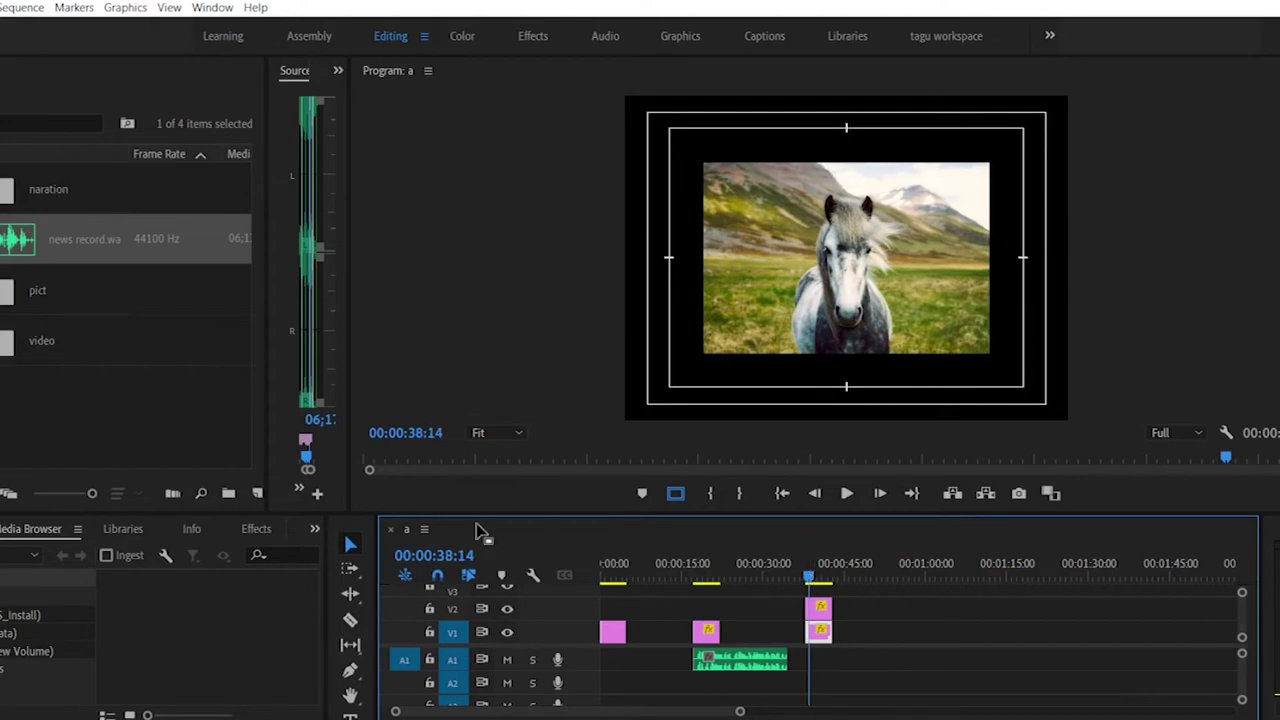
Step: Enlarge the timeline panel and turn off the output of track V2
left_click_drag(509, 512, 525, 418)
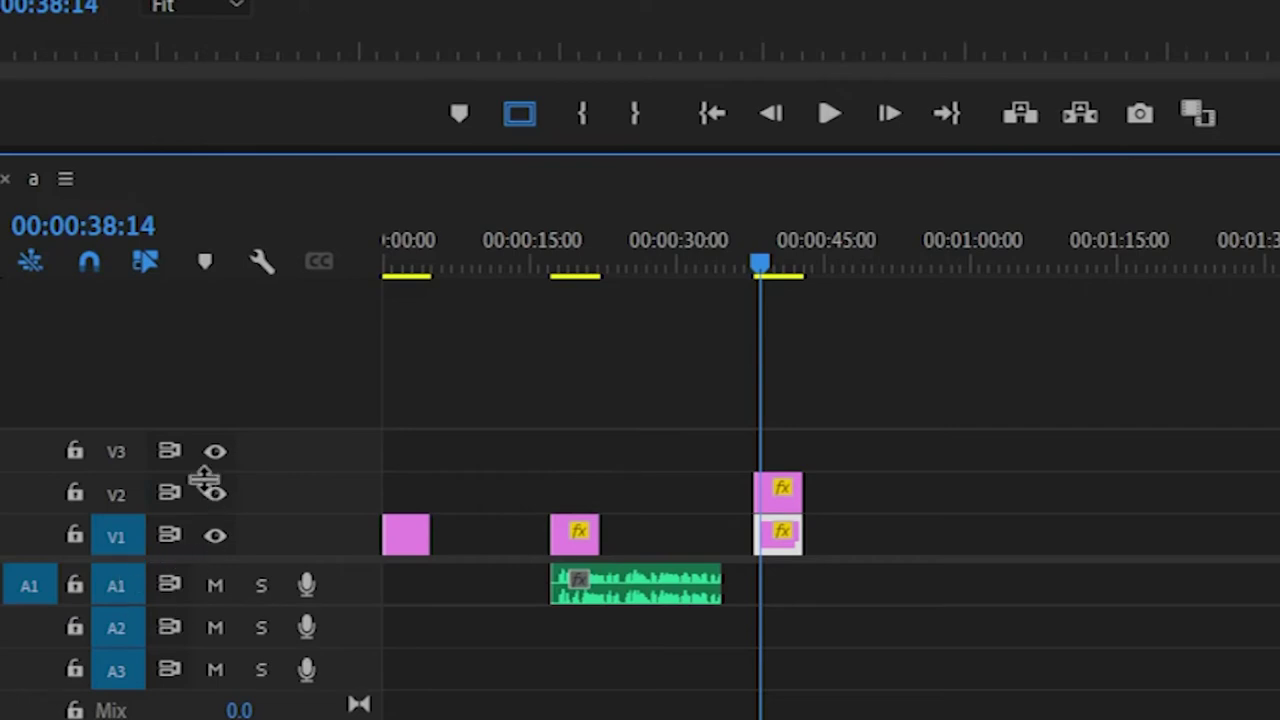
left_click(787, 497)
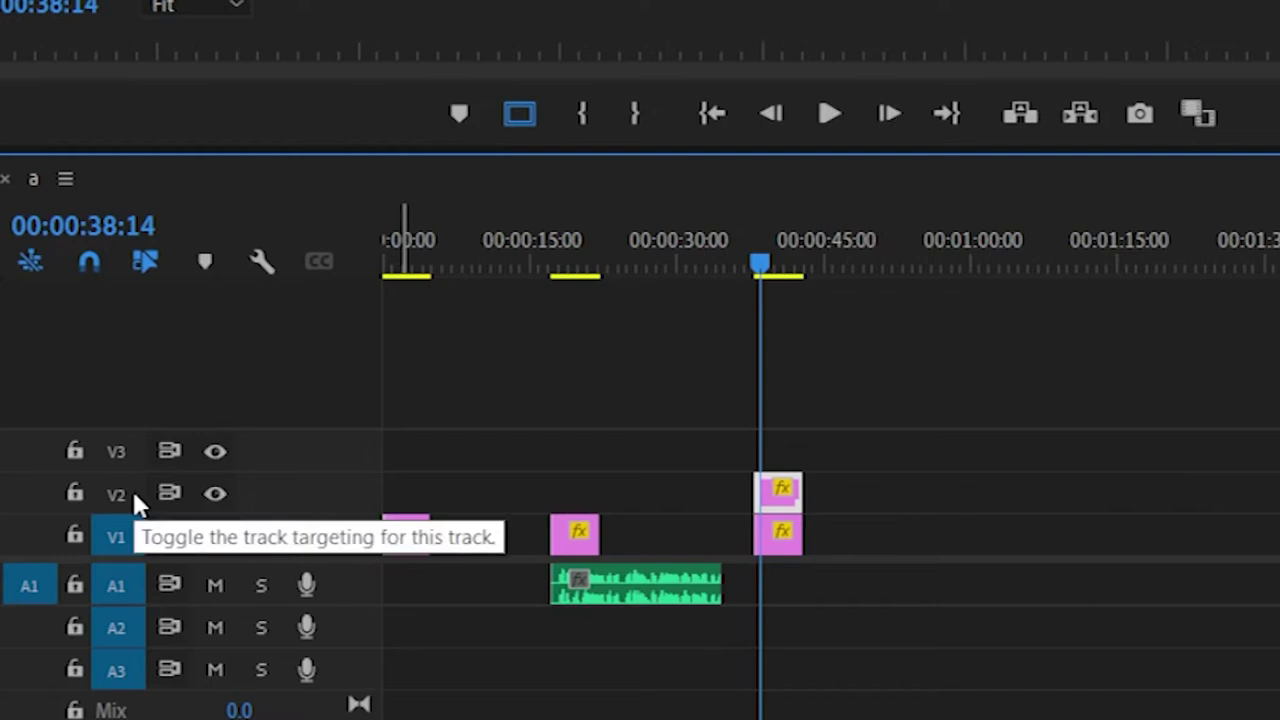
left_click(216, 494)
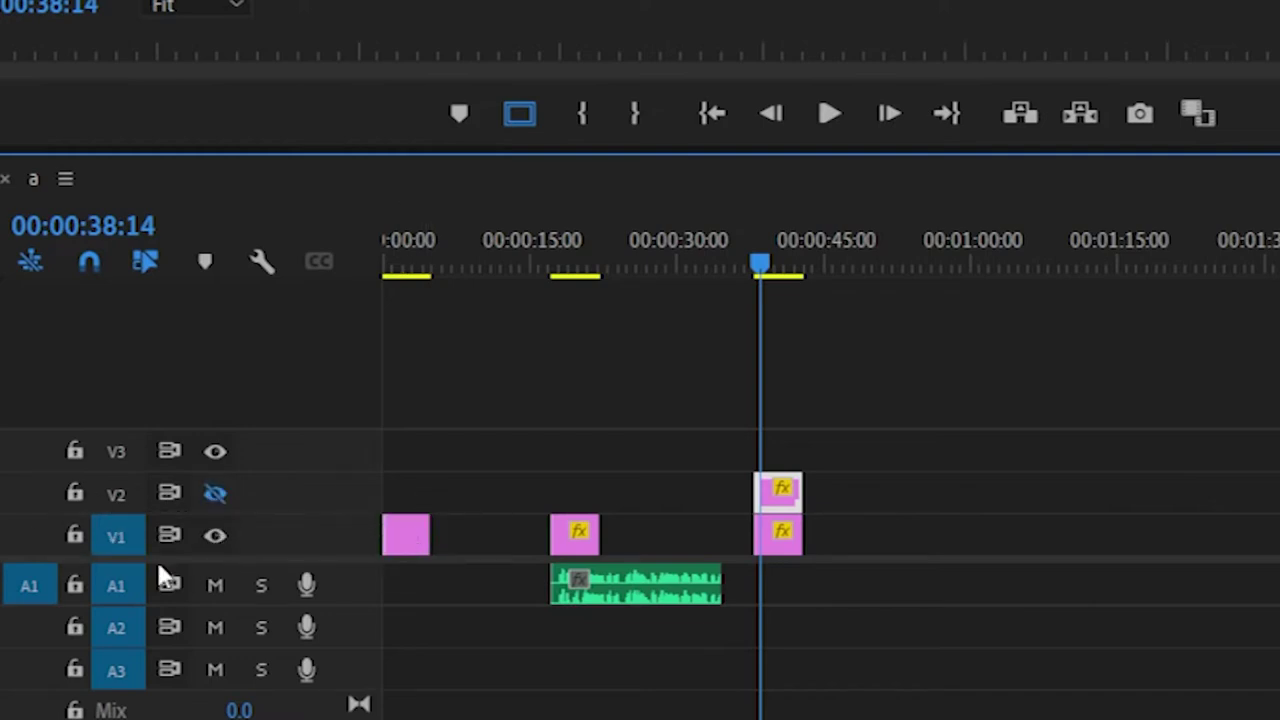
Step: Scale up the hidden V2 image in the Program monitor until it slightly exceeds the frame
left_click(786, 550)
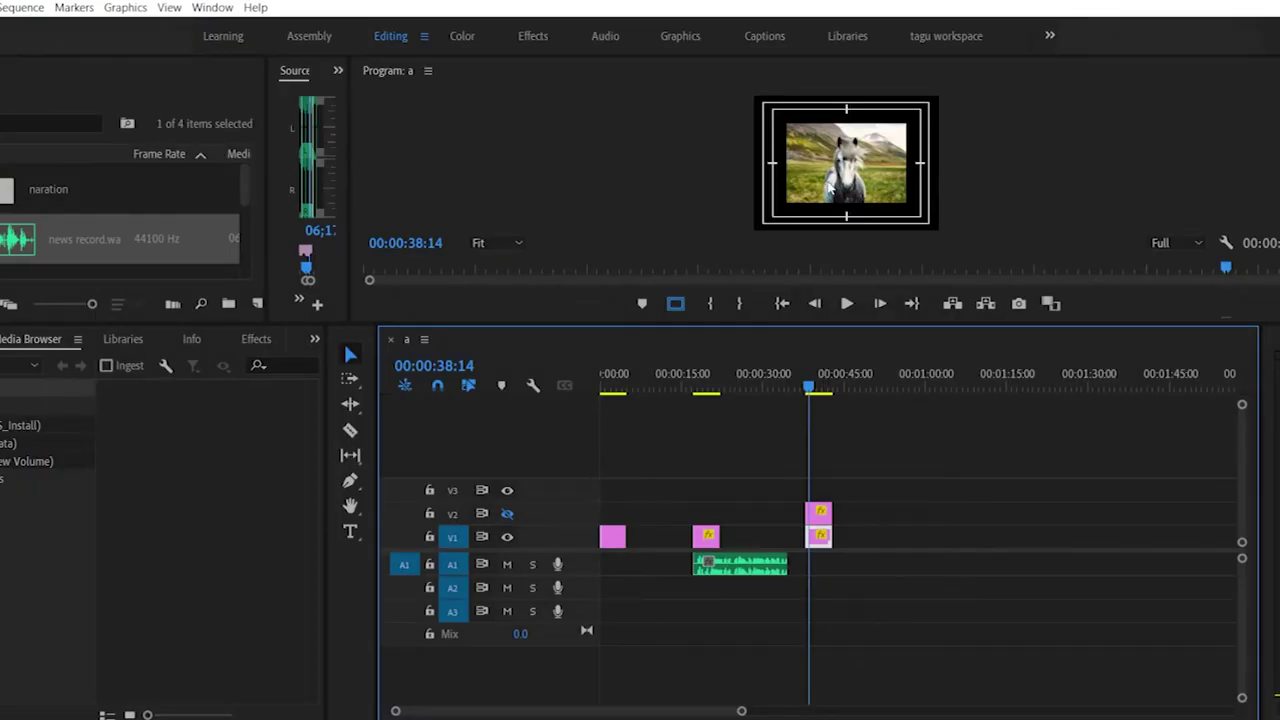
left_click(778, 205)
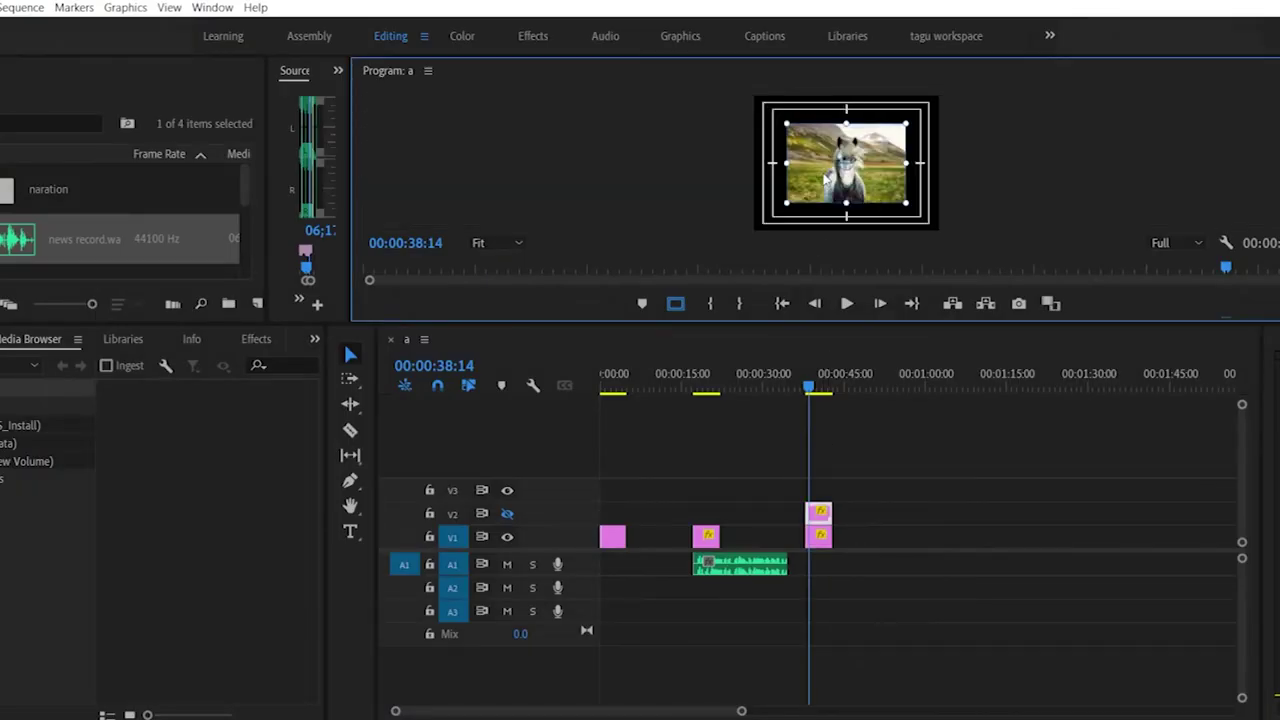
left_click(763, 222)
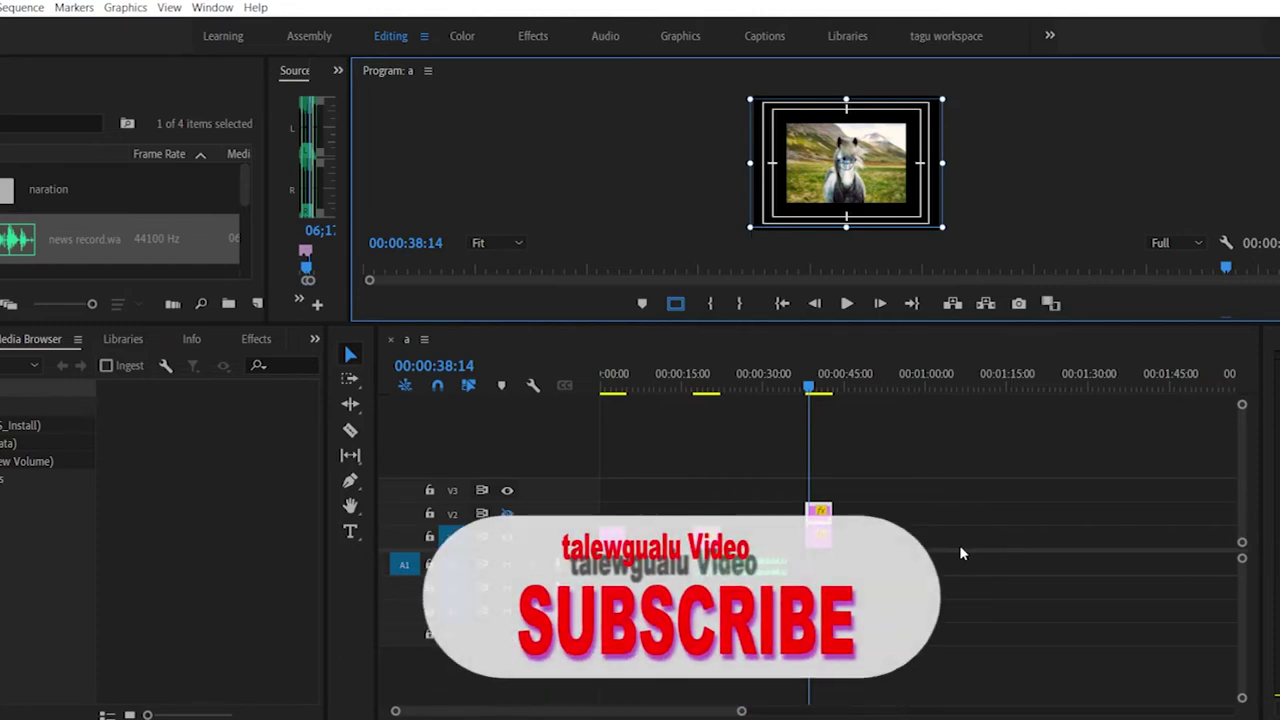
Step: Position the playhead at 00:00:39:07 and open the lower copy of the horse clip on V1 in the Source monitor
key("Home")
key("space")
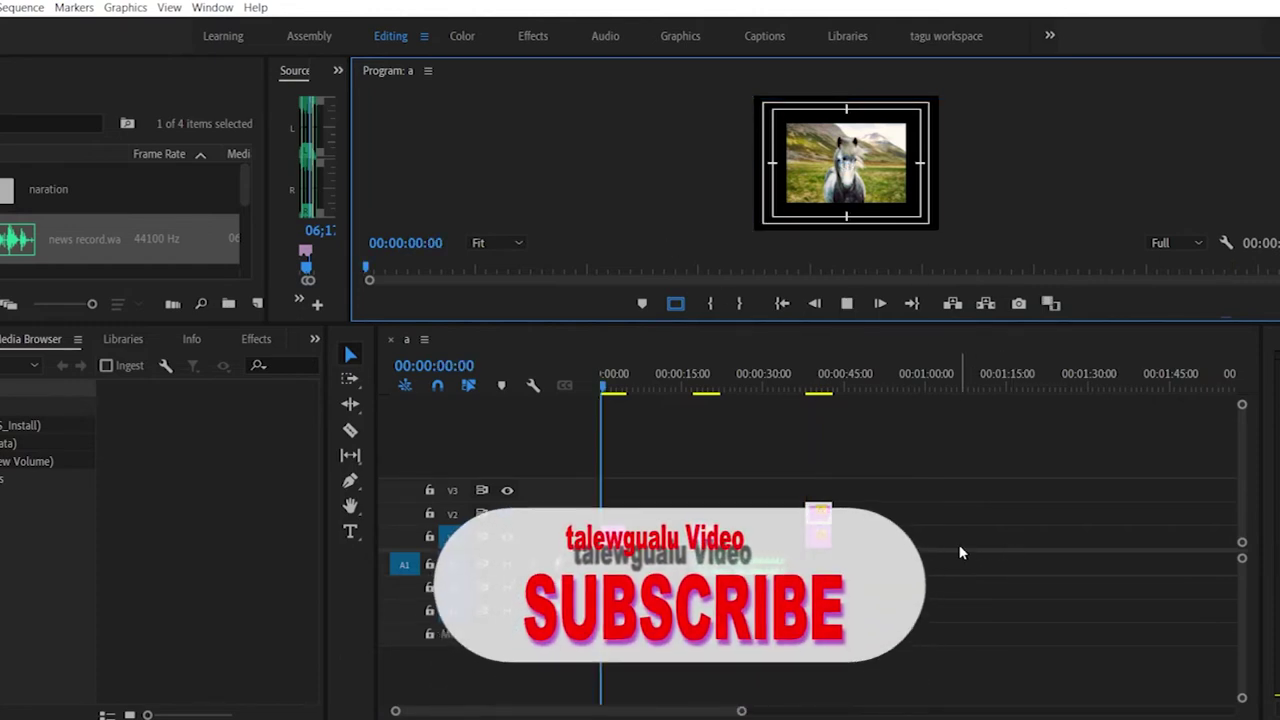
left_click(816, 388)
left_click(841, 184)
left_click(822, 538)
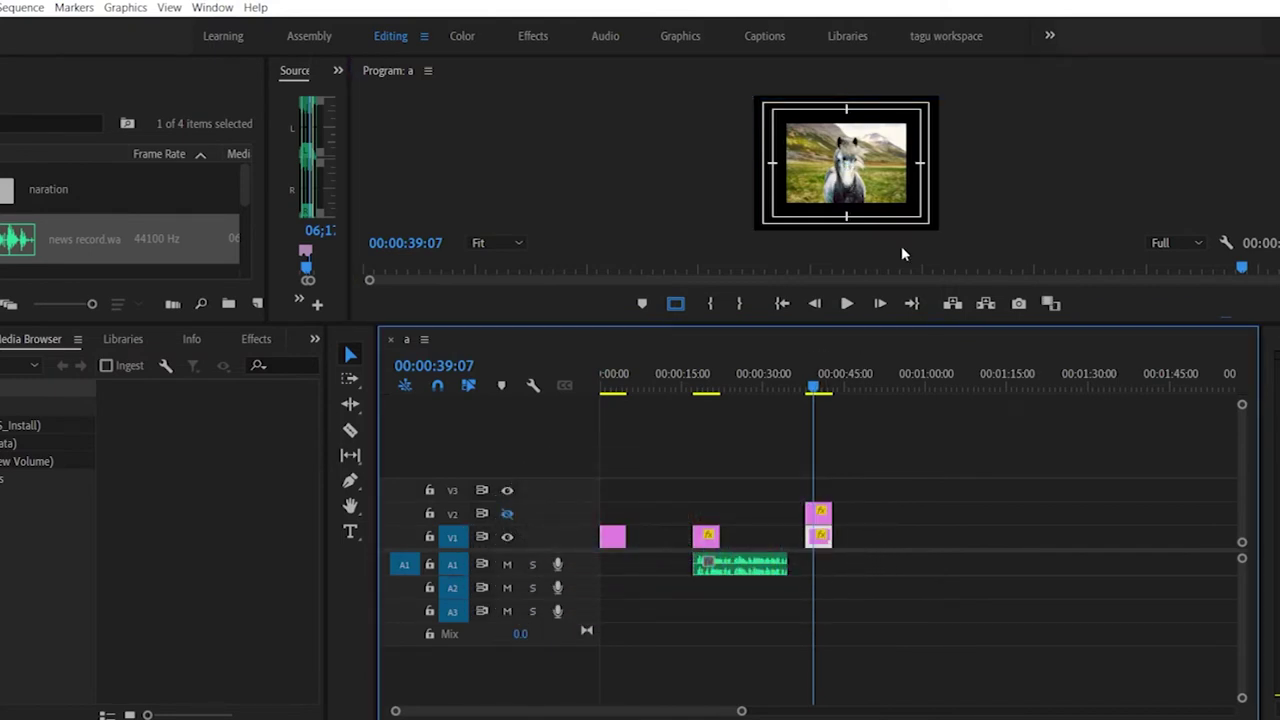
double_click(822, 537)
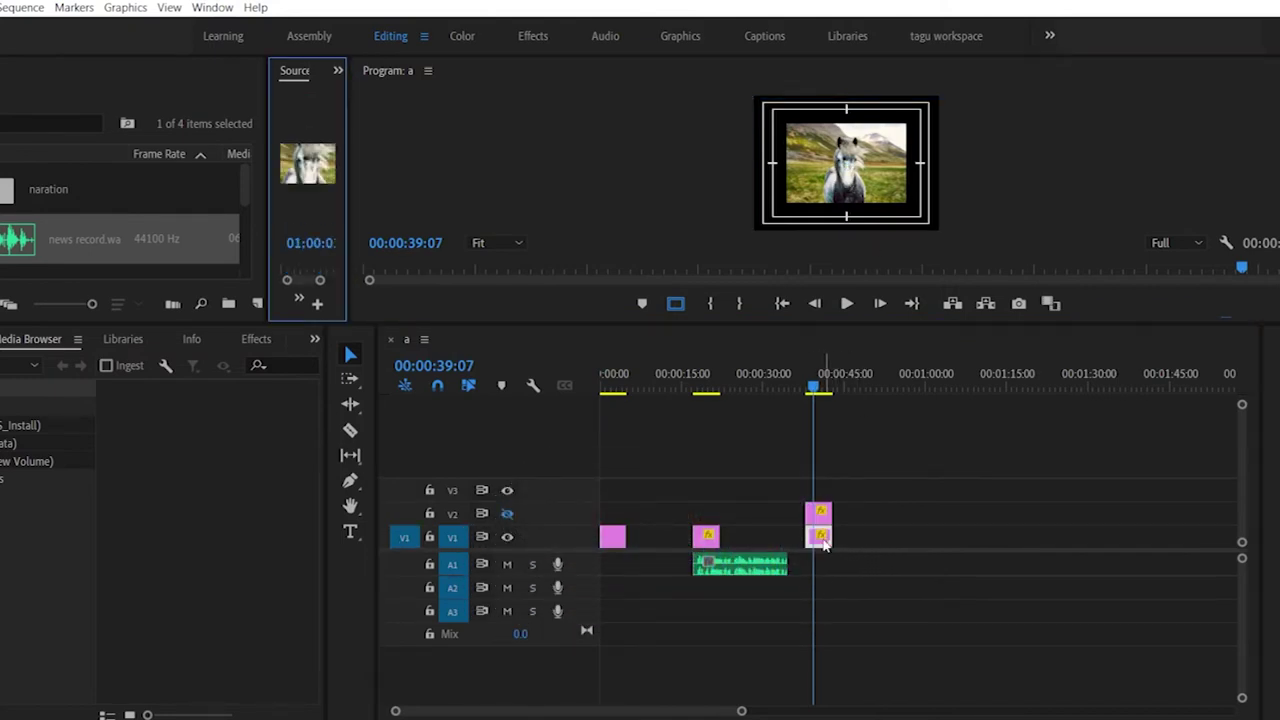
Step: Widen the Source panel group, show the effect controls for the lower V1 horse clip, and set its Scale to 50.4
left_click(817, 160)
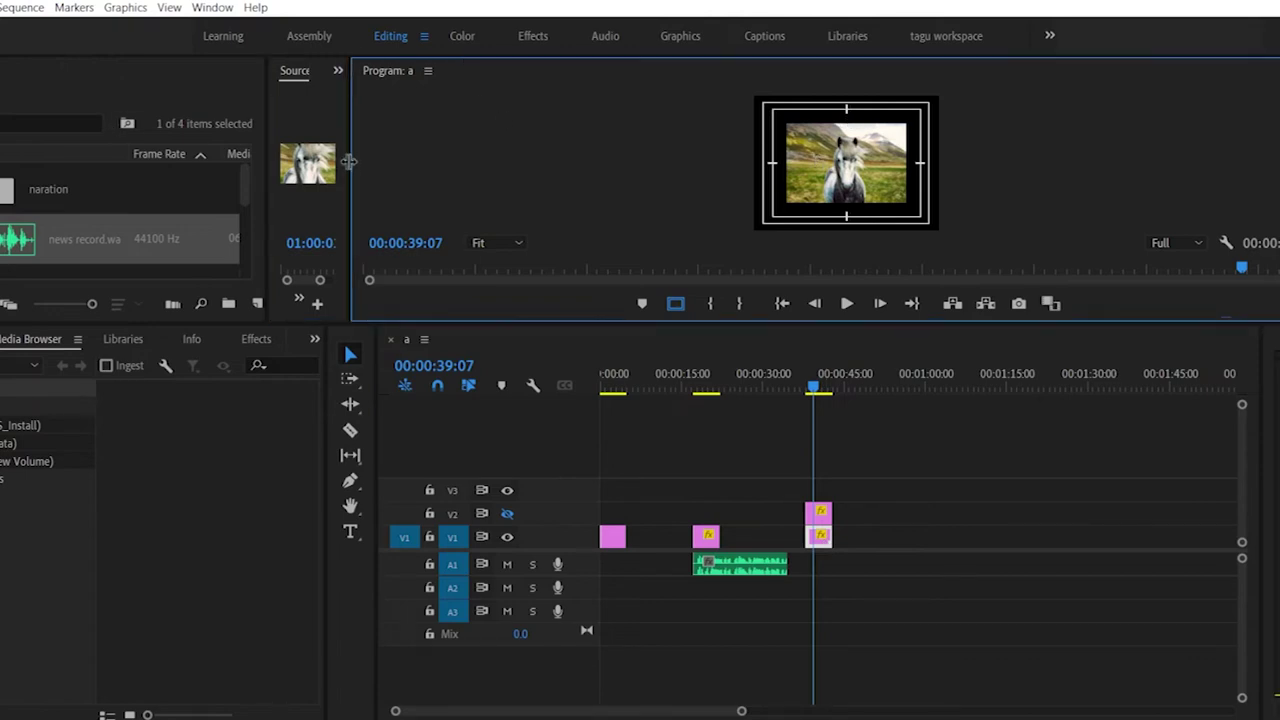
left_click_drag(348, 170, 647, 175)
left_click(562, 156)
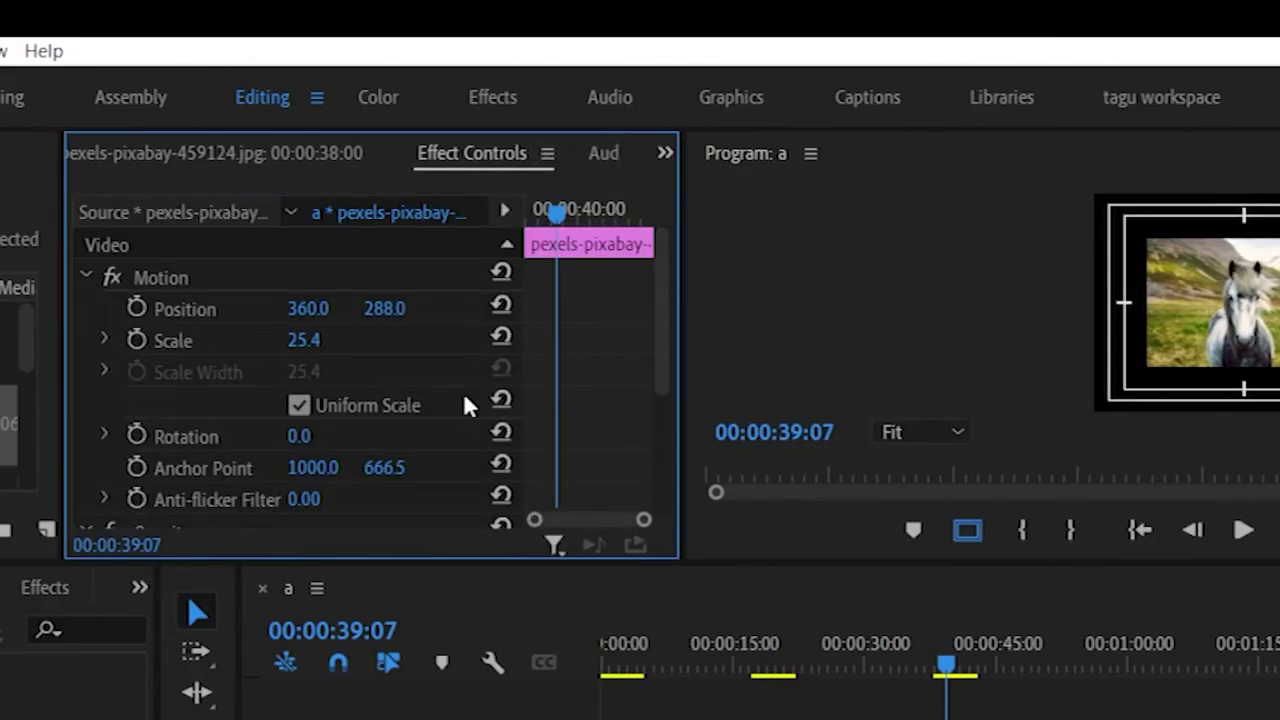
scroll(290, 420, "down", 1)
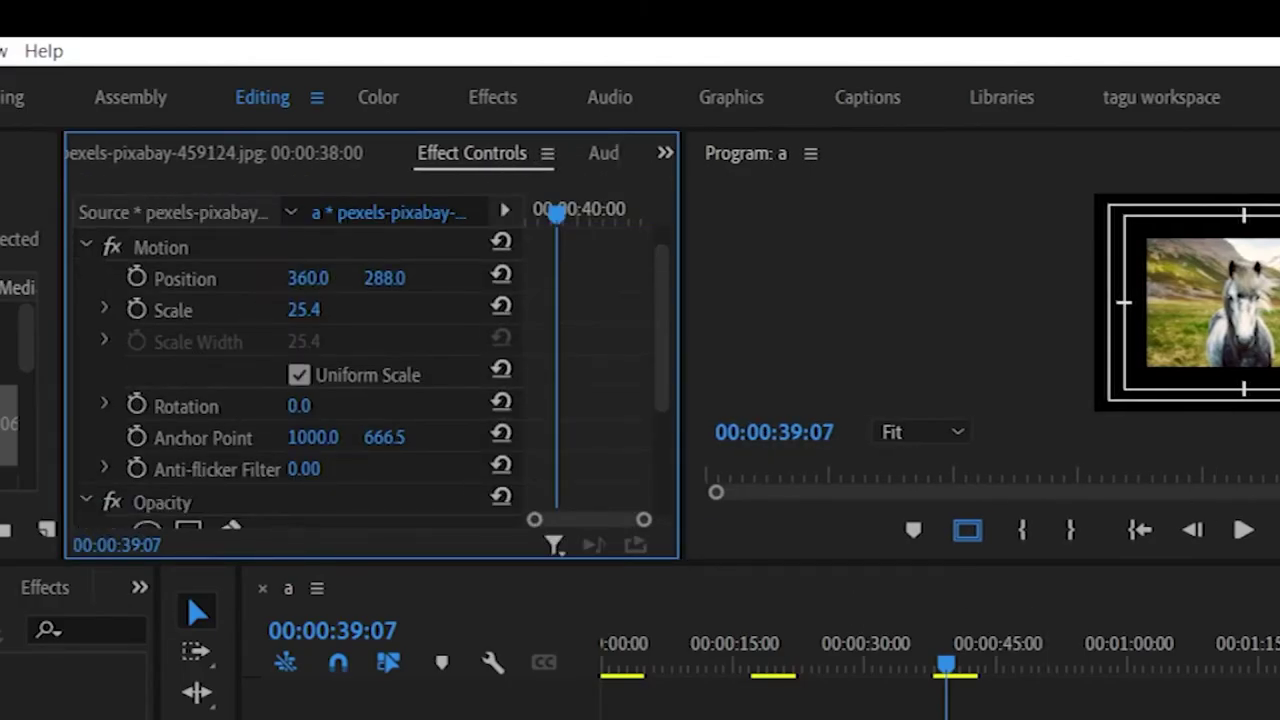
left_click(963, 700)
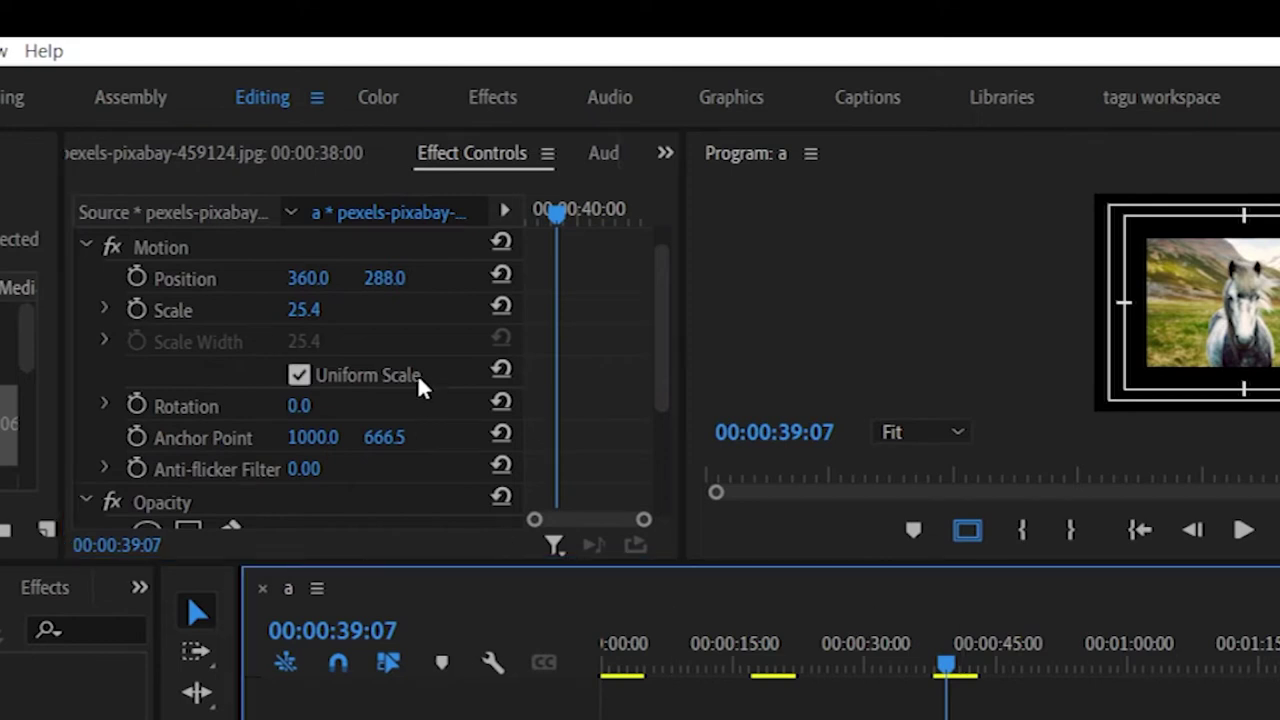
left_click_drag(303, 313, 323, 314)
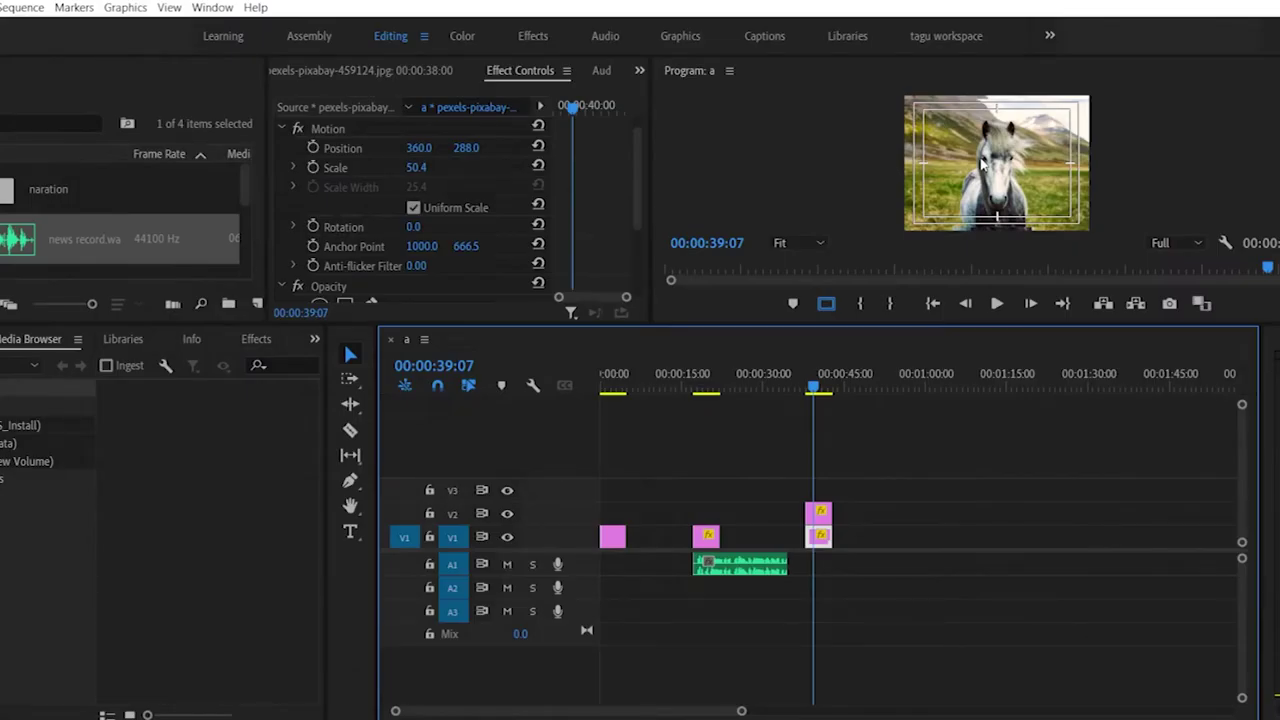
Step: Scale the upper V2 horse image to 33.8 and shift its position to about 371, 292 in the Program monitor
left_click(982, 166)
left_click_drag(901, 101, 926, 108)
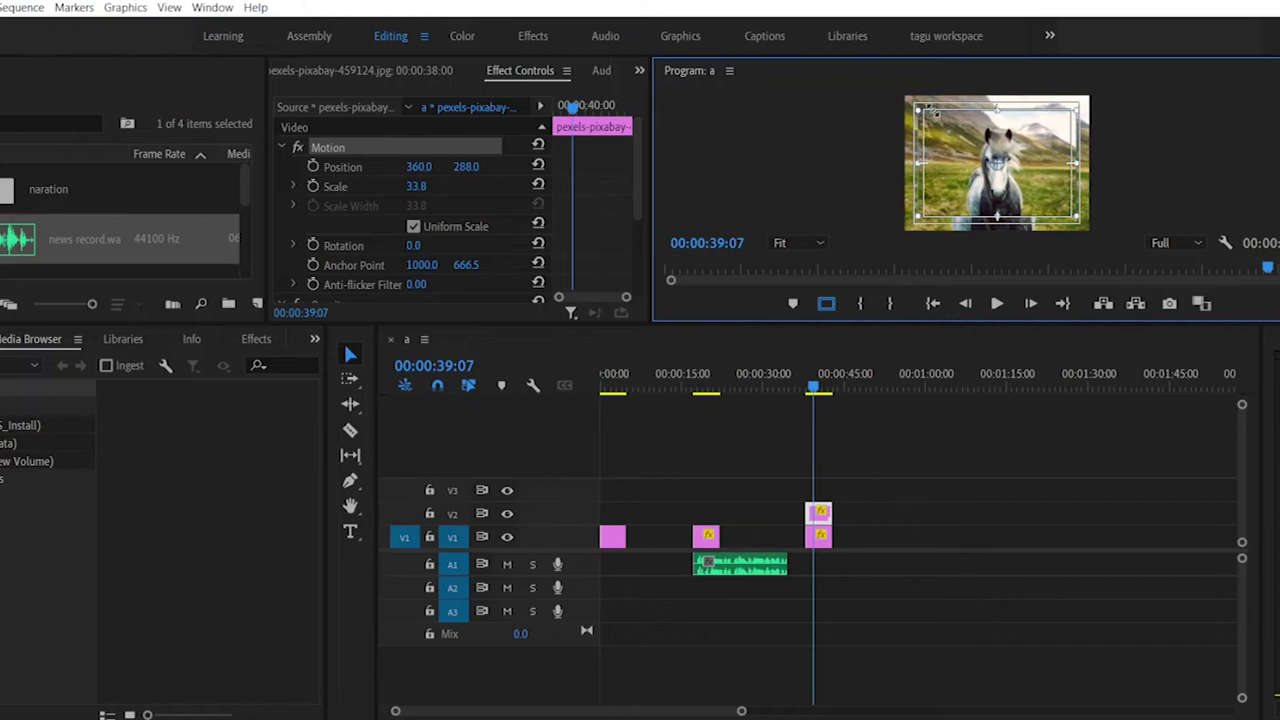
left_click_drag(962, 168, 966, 170)
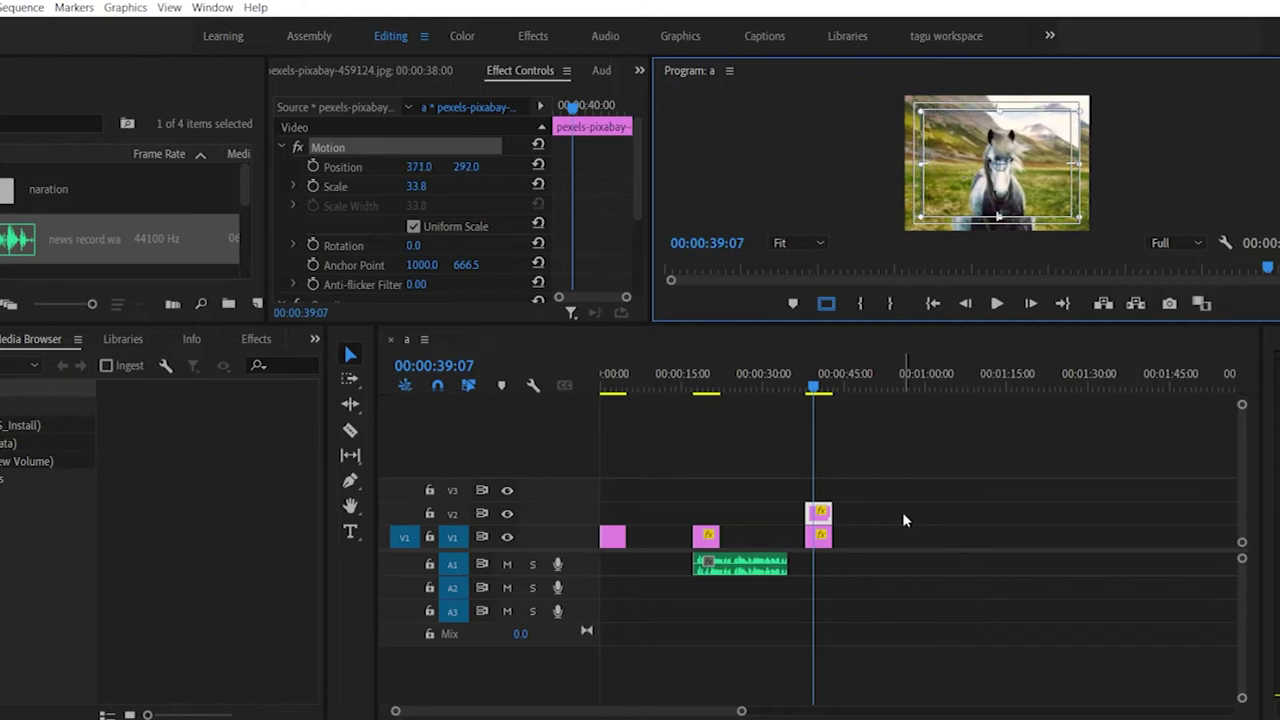
left_click(975, 512)
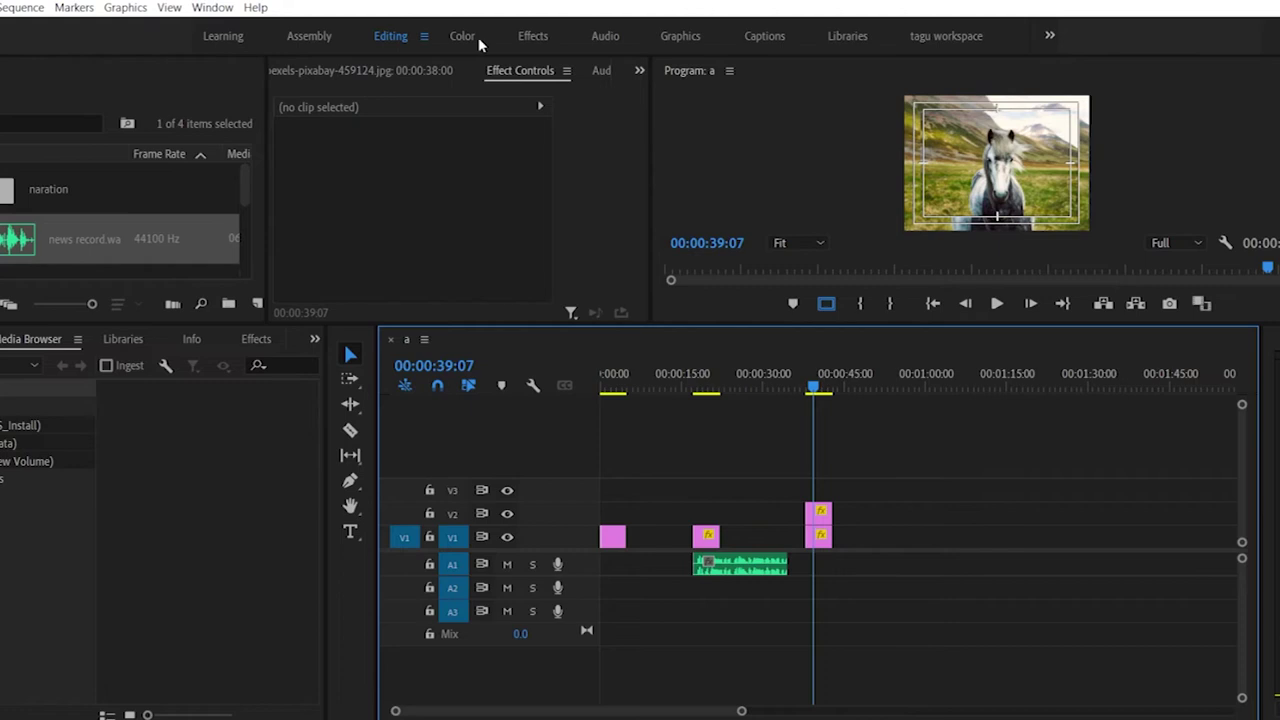
Step: Switch to the Effects workspace, search the effects for "blur", and apply Gaussian Blur to the lower horse clip on V1
left_click(533, 36)
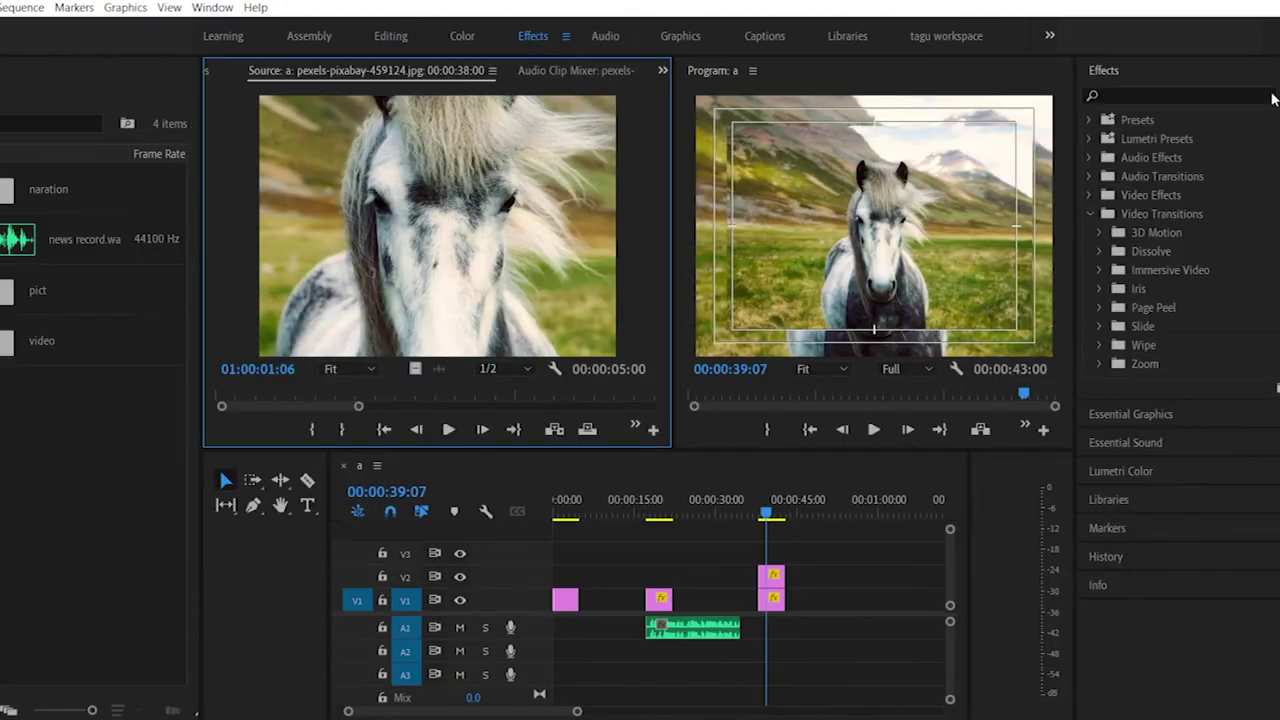
left_click(1172, 95)
type("bl")
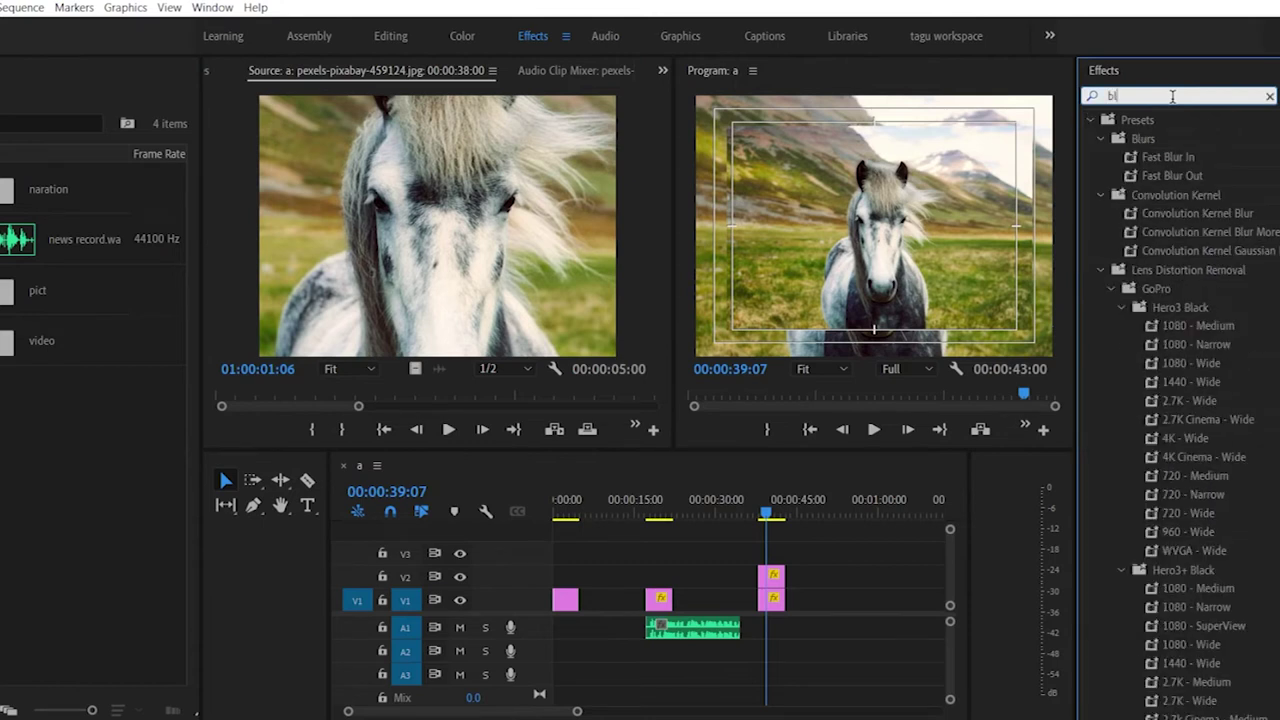
type("ur")
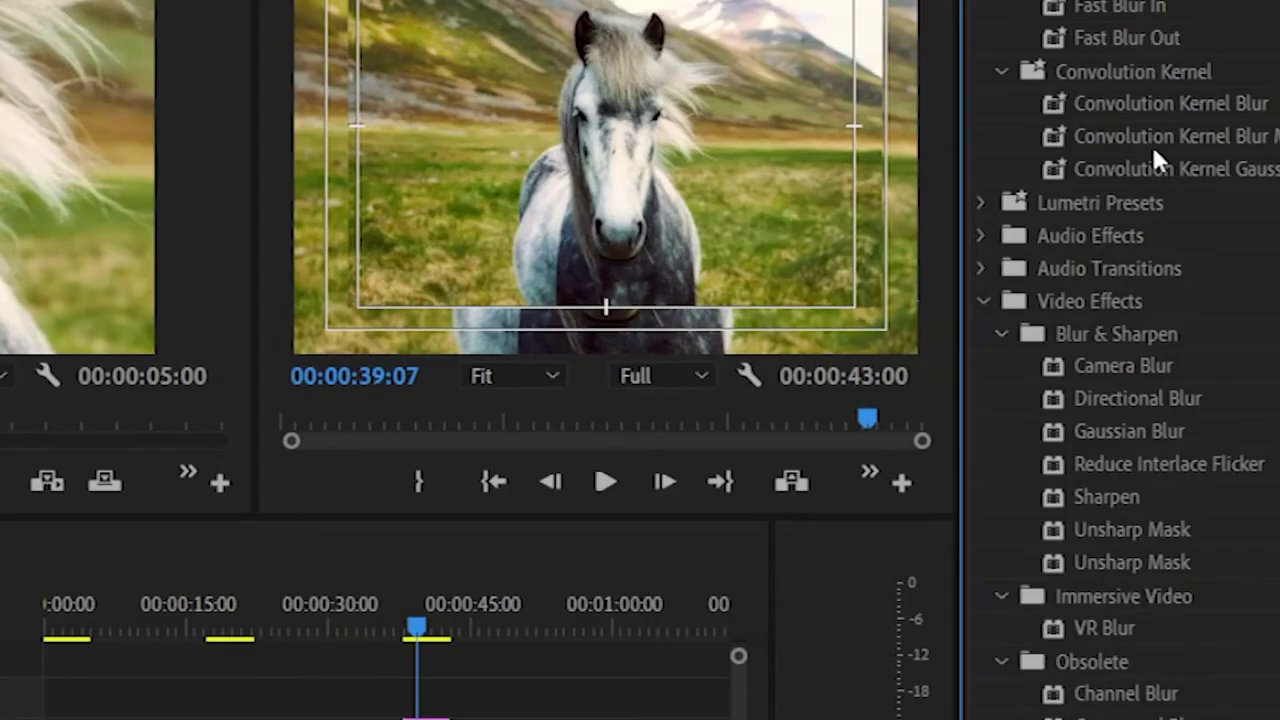
scroll(1165, 390, "down", 3)
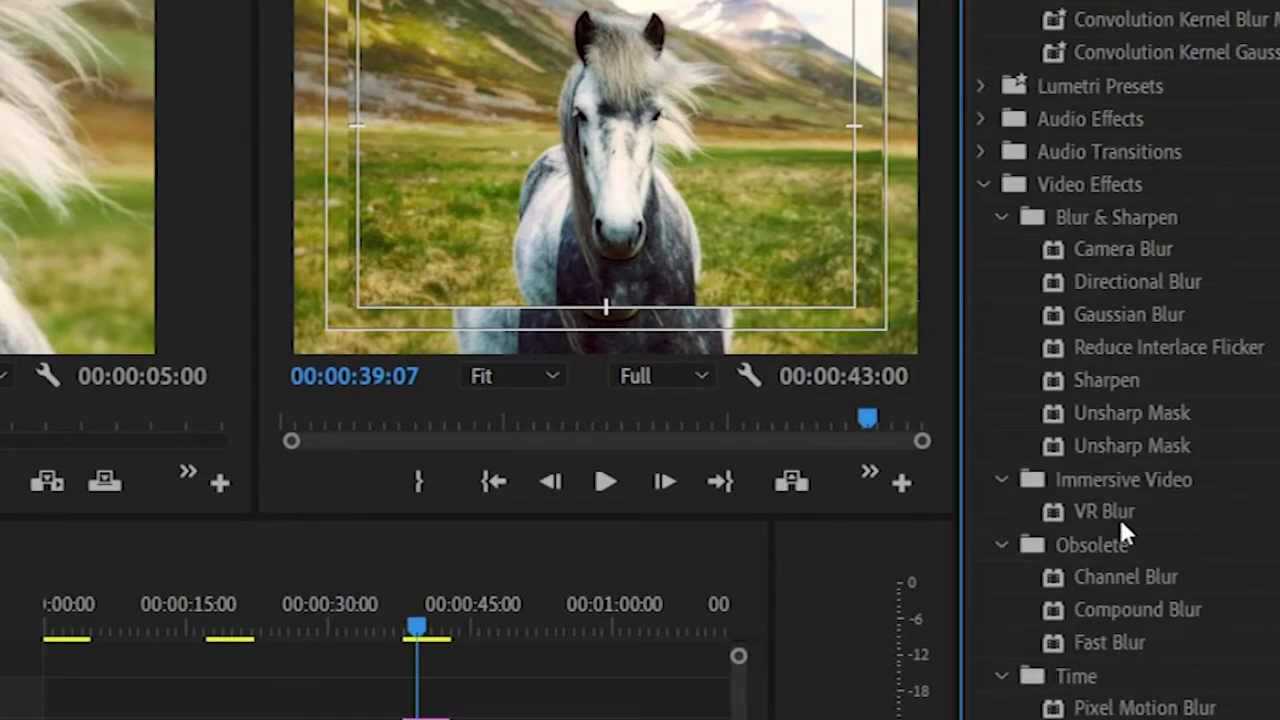
scroll(1110, 416, "up", 3)
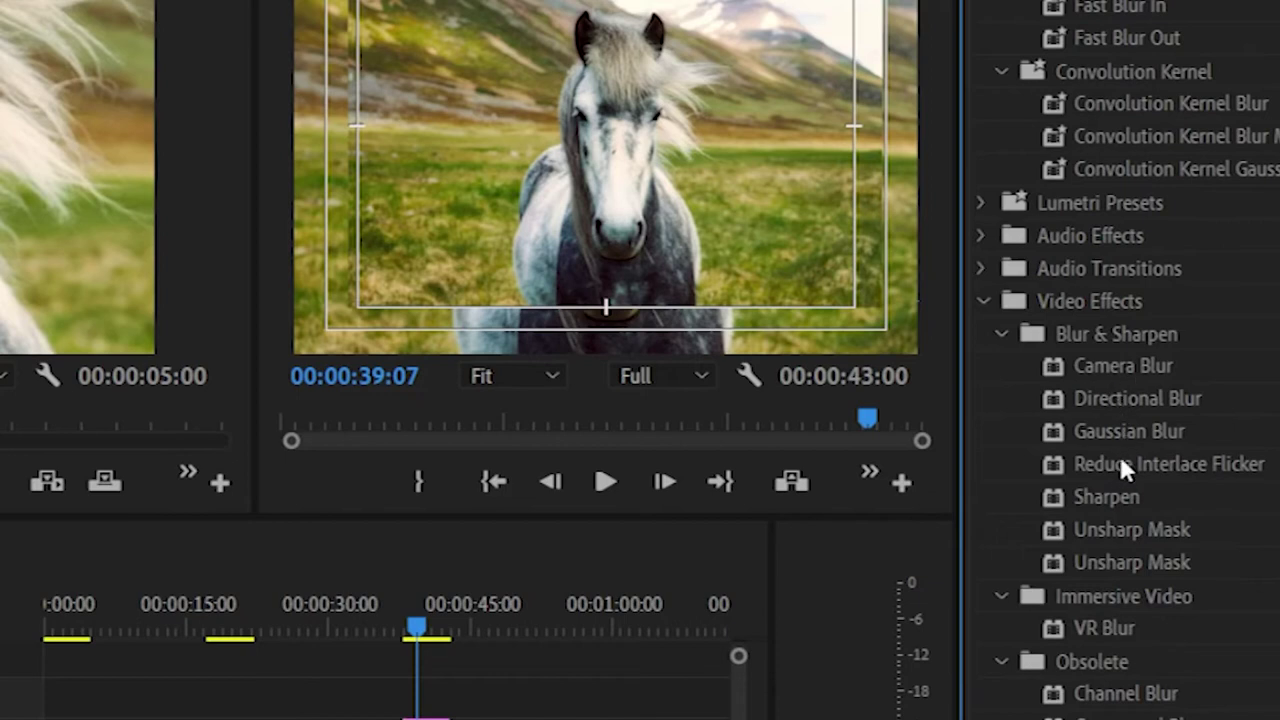
left_click(1050, 432)
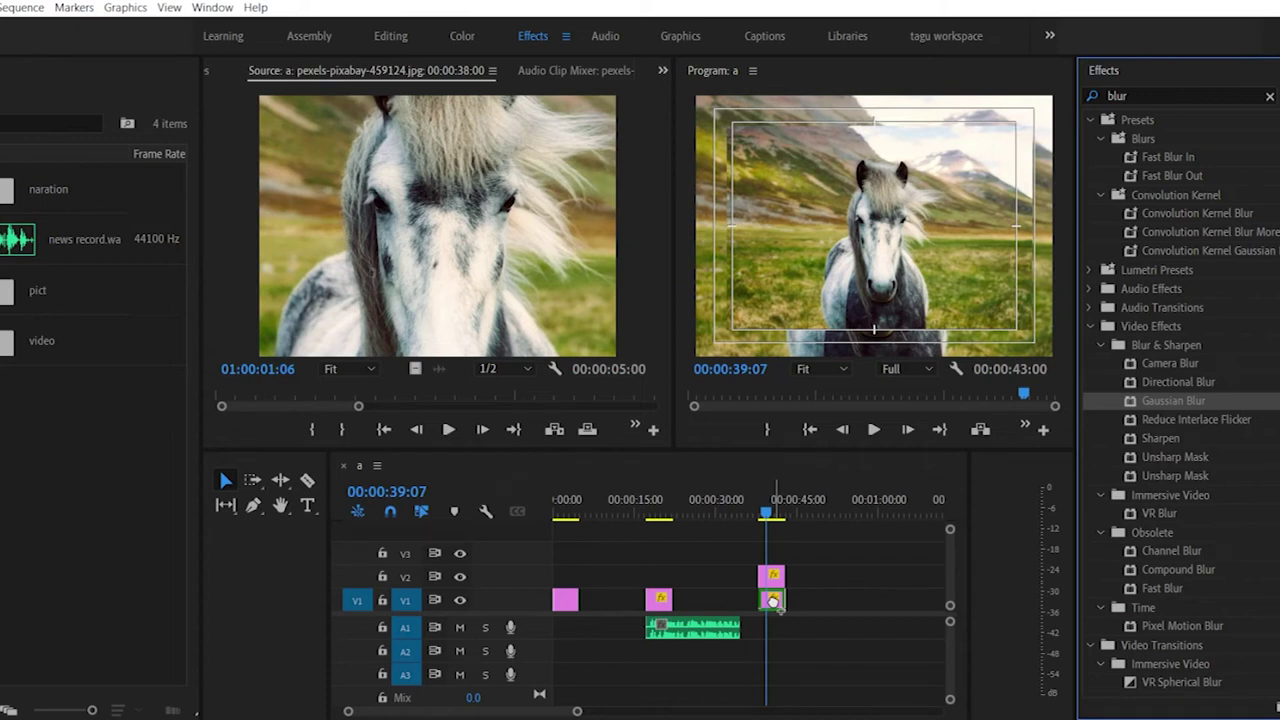
left_click_drag(772, 600, 772, 600)
Step: Show the effect controls for the V1 horse clip and raise the Gaussian Blur's Blurriness to about 138
left_click(560, 82)
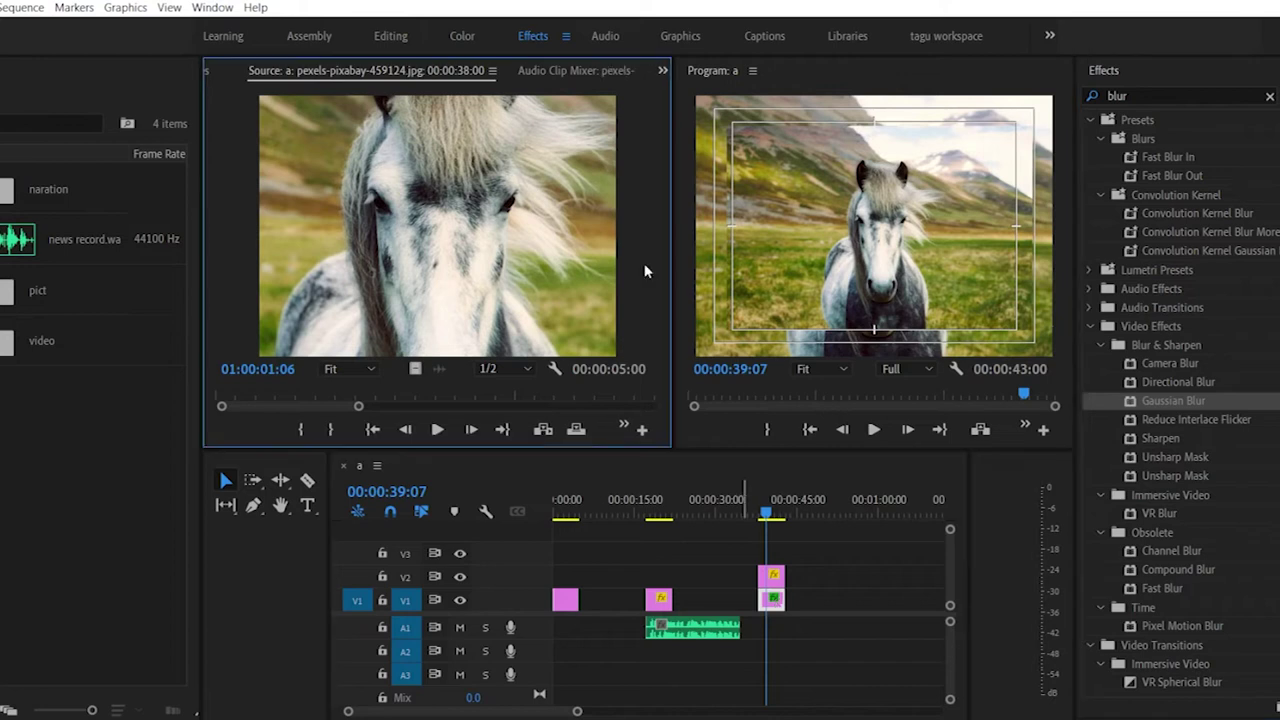
left_click(662, 72)
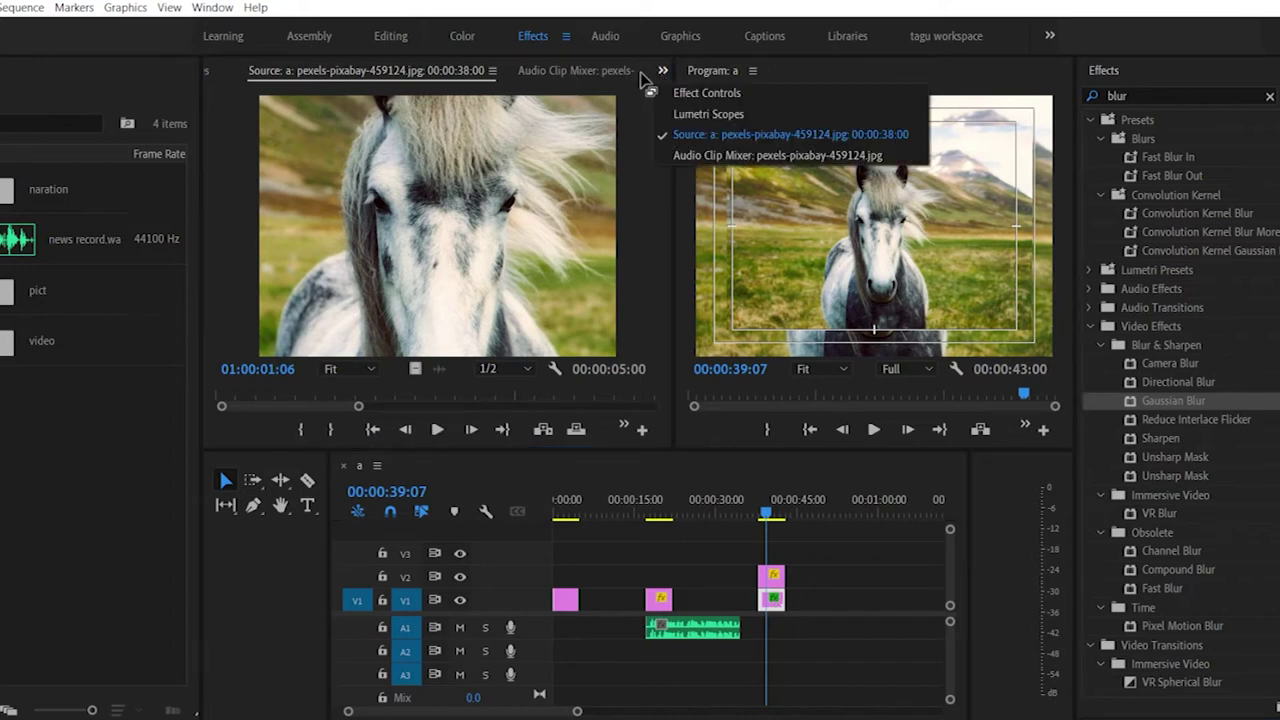
left_click(700, 94)
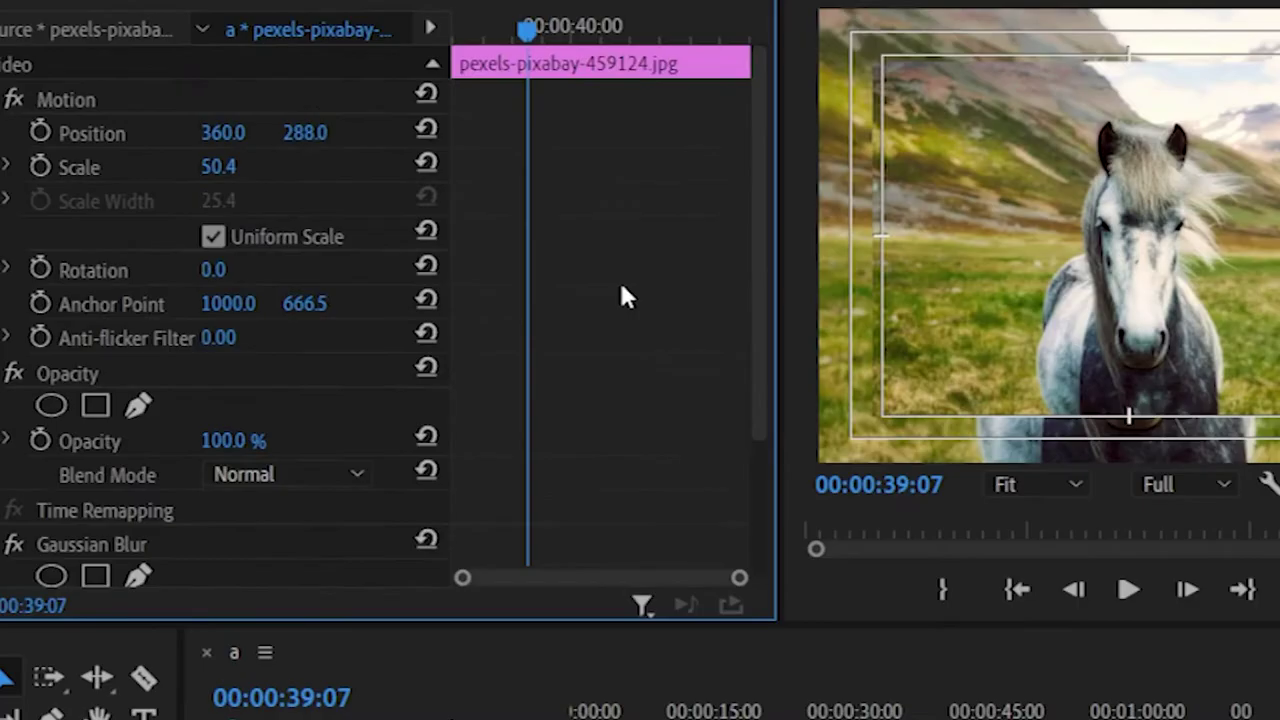
scroll(285, 440, "down", 2)
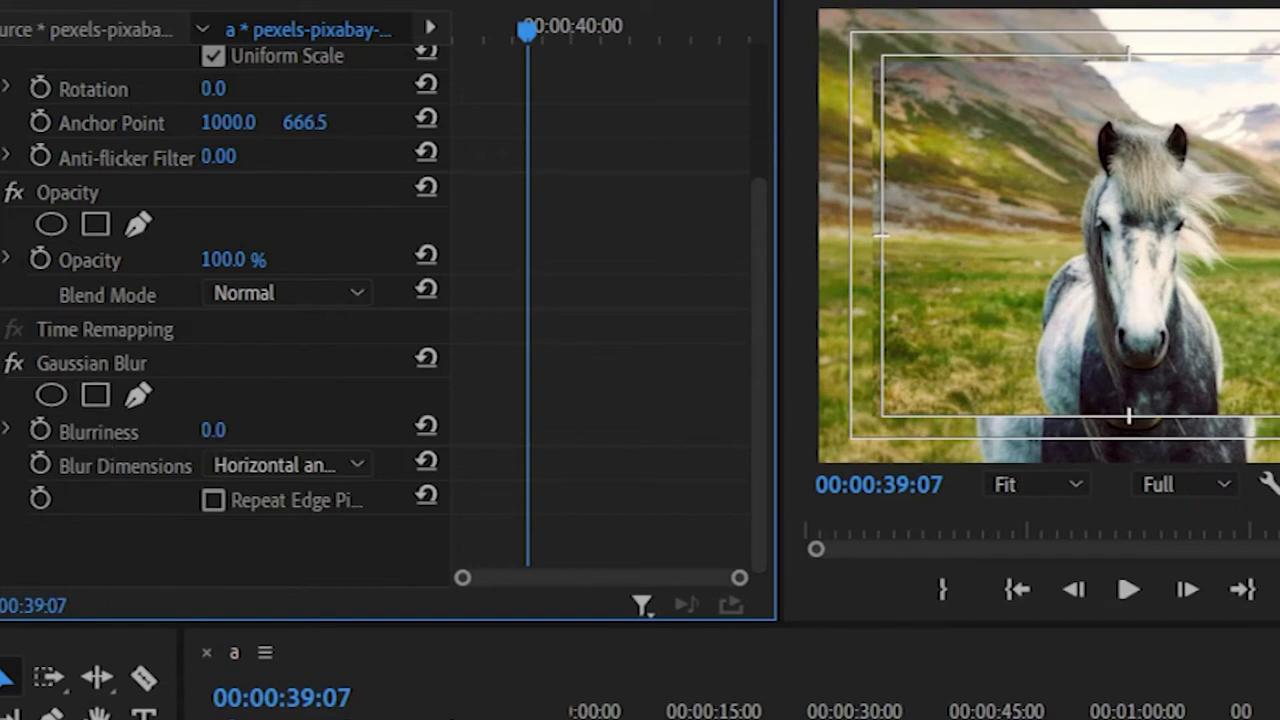
left_click_drag(213, 430, 351, 430)
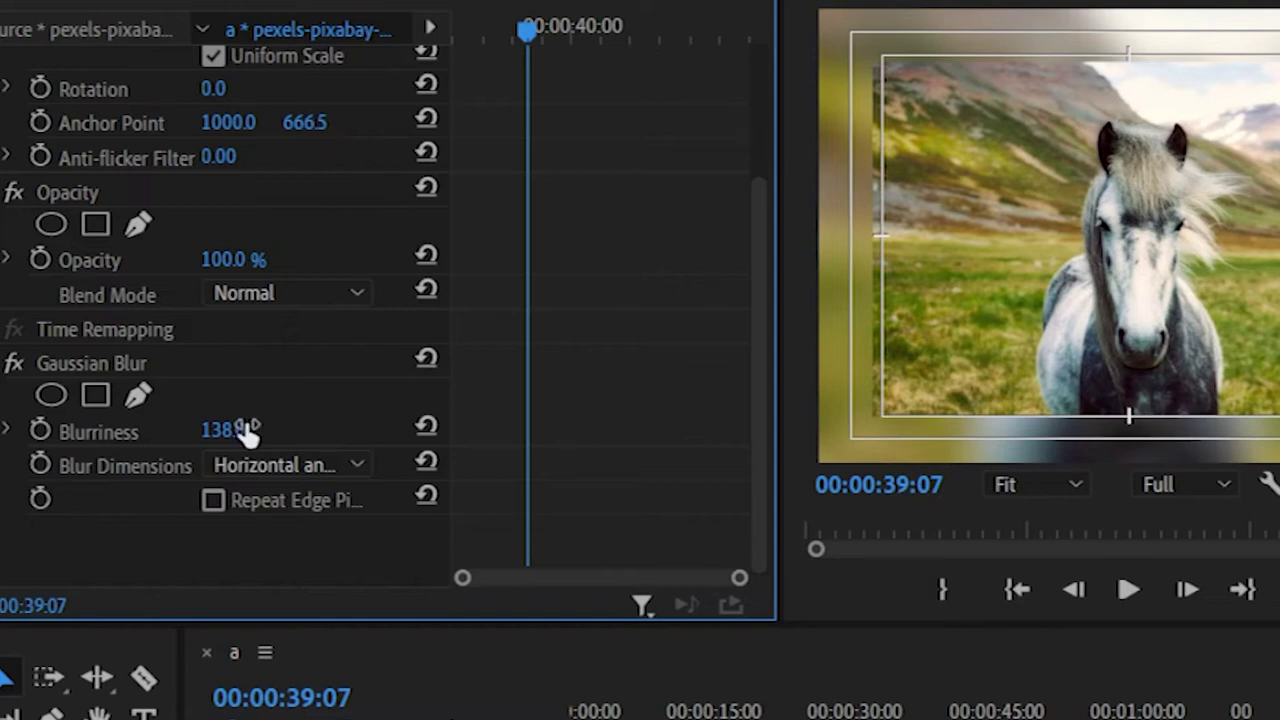
left_click(1072, 719)
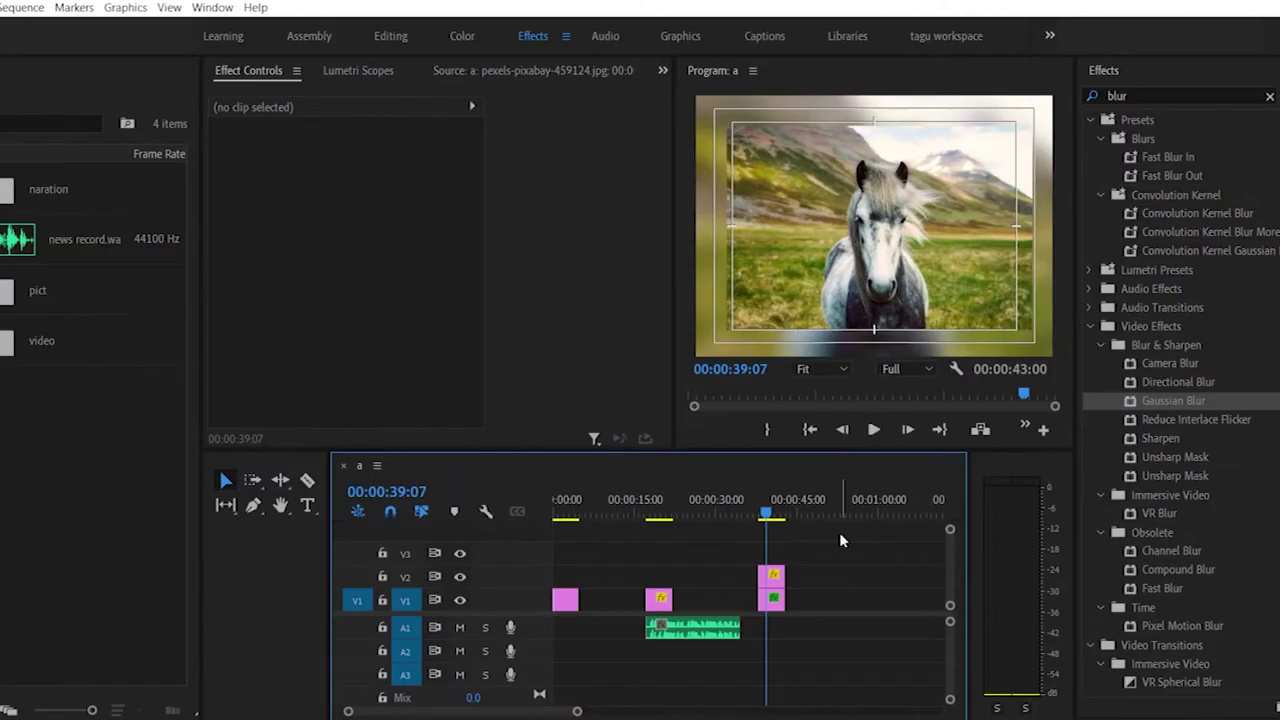
Step: Move the playhead to 00:00:38:06 and toggle the output of track V2 to compare the blurred background with and without the upper image
left_click(761, 511)
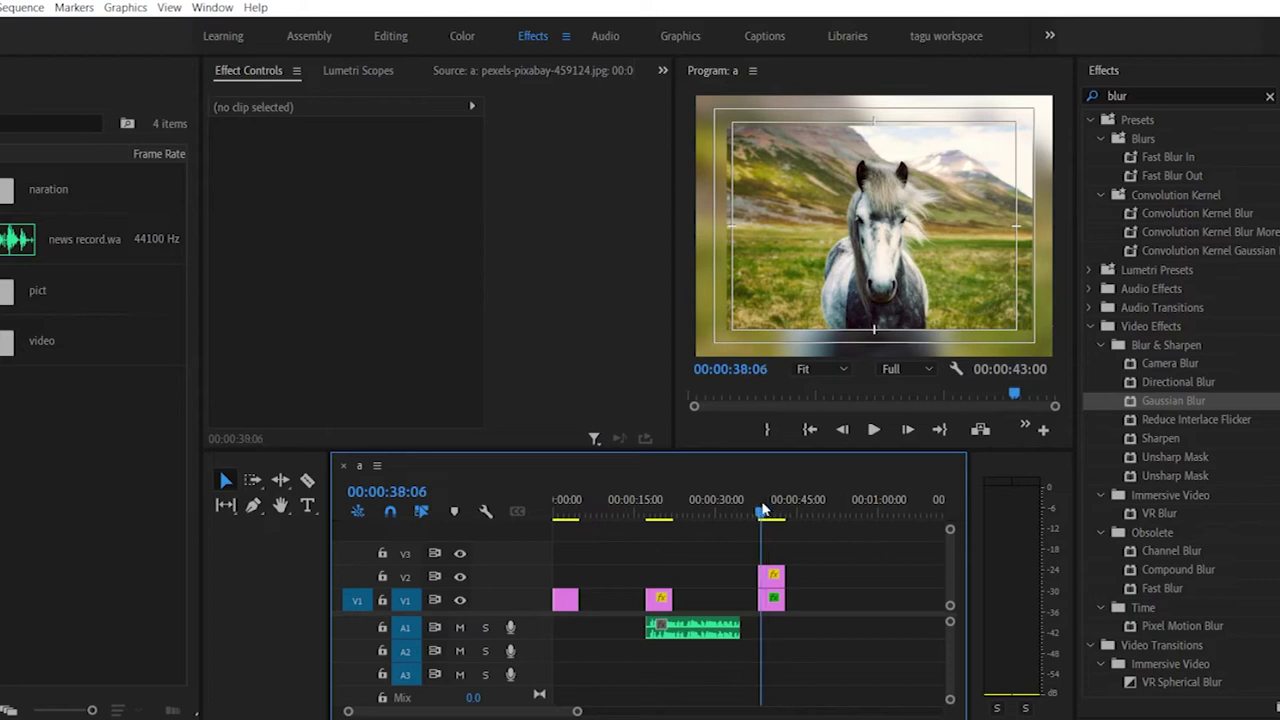
left_click(460, 577)
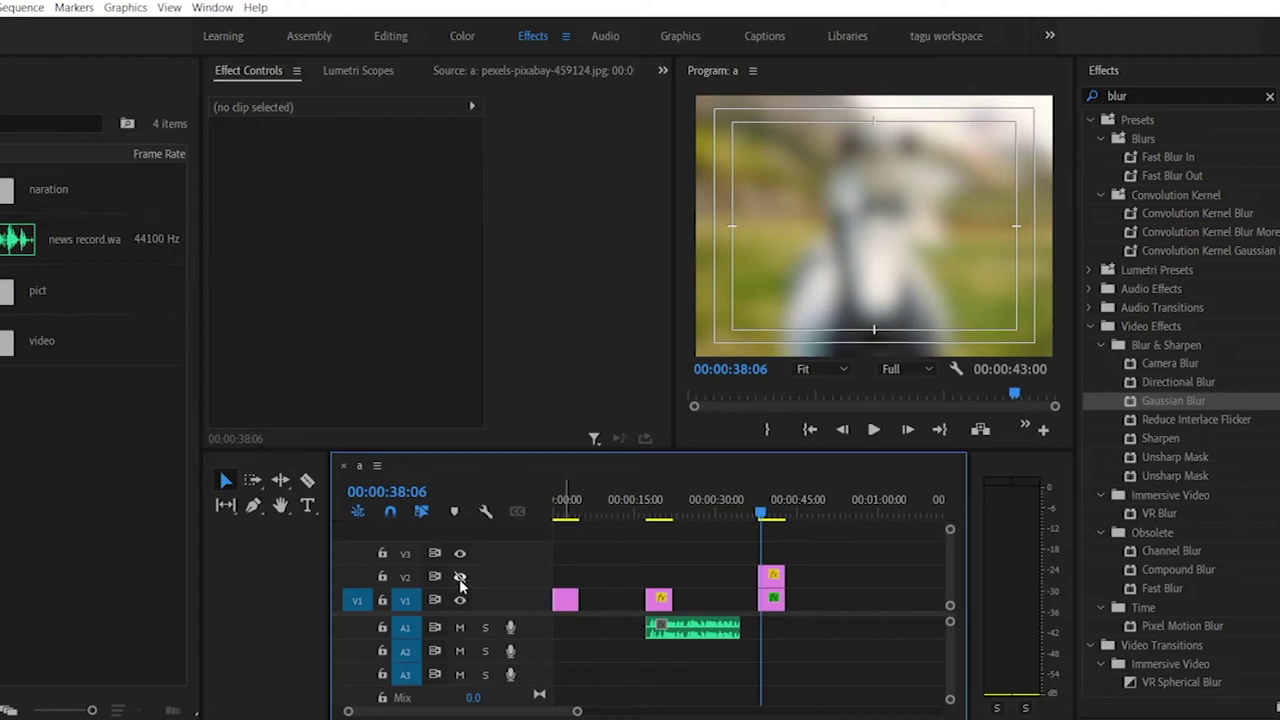
left_click(460, 577)
left_click(460, 577)
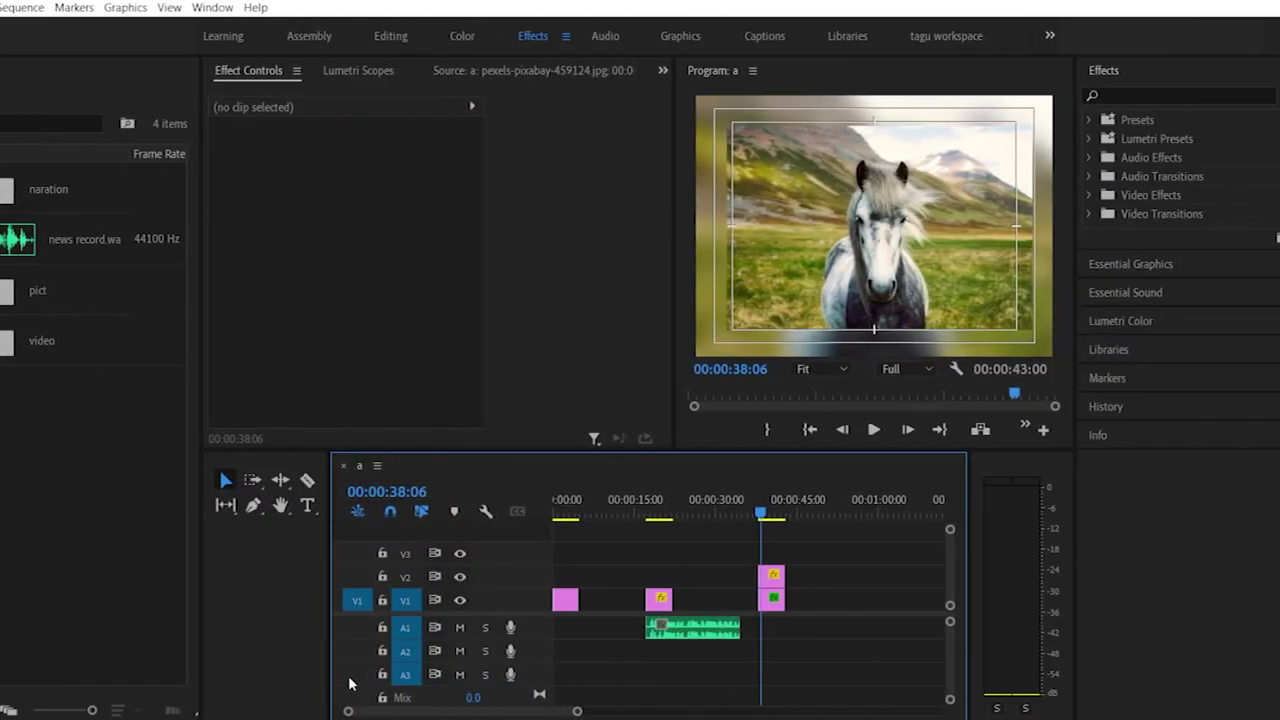
Step: Open news record.wav in the Source monitor, place its playhead at 06;15;44;16, and widen the timeline by narrowing the tools panel
left_click_drag(328, 658, 413, 657)
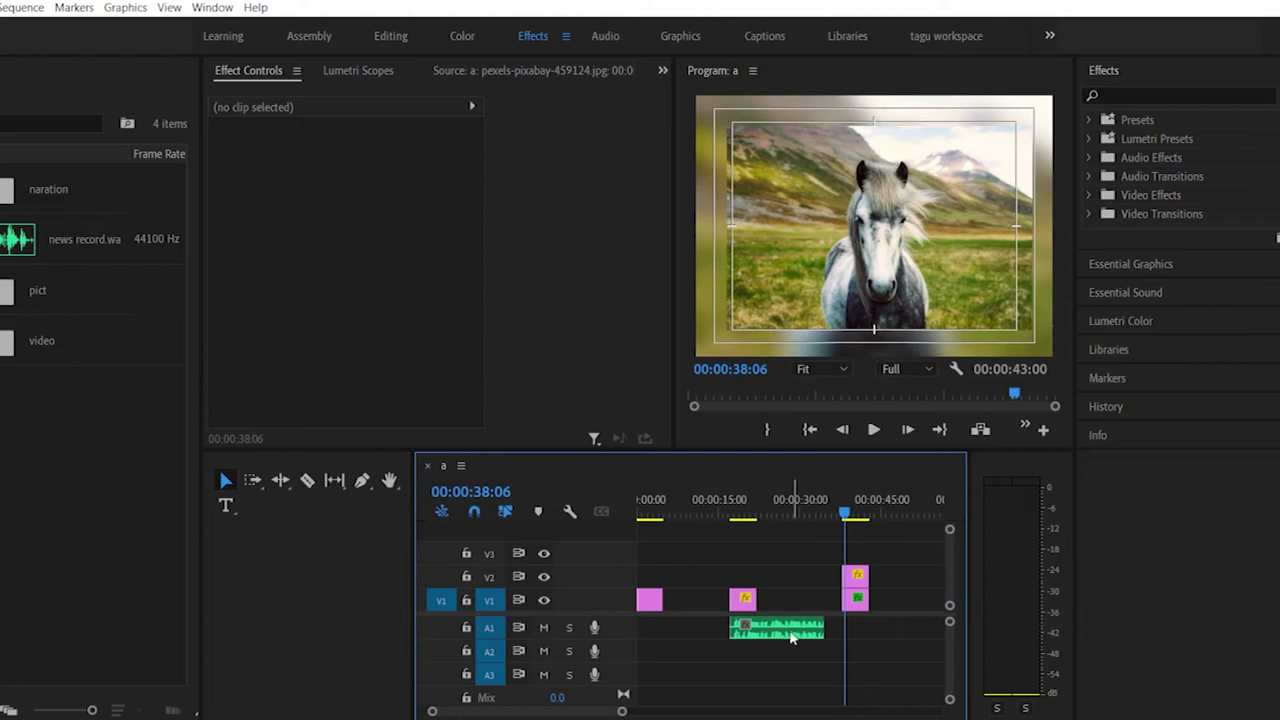
double_click(125, 244)
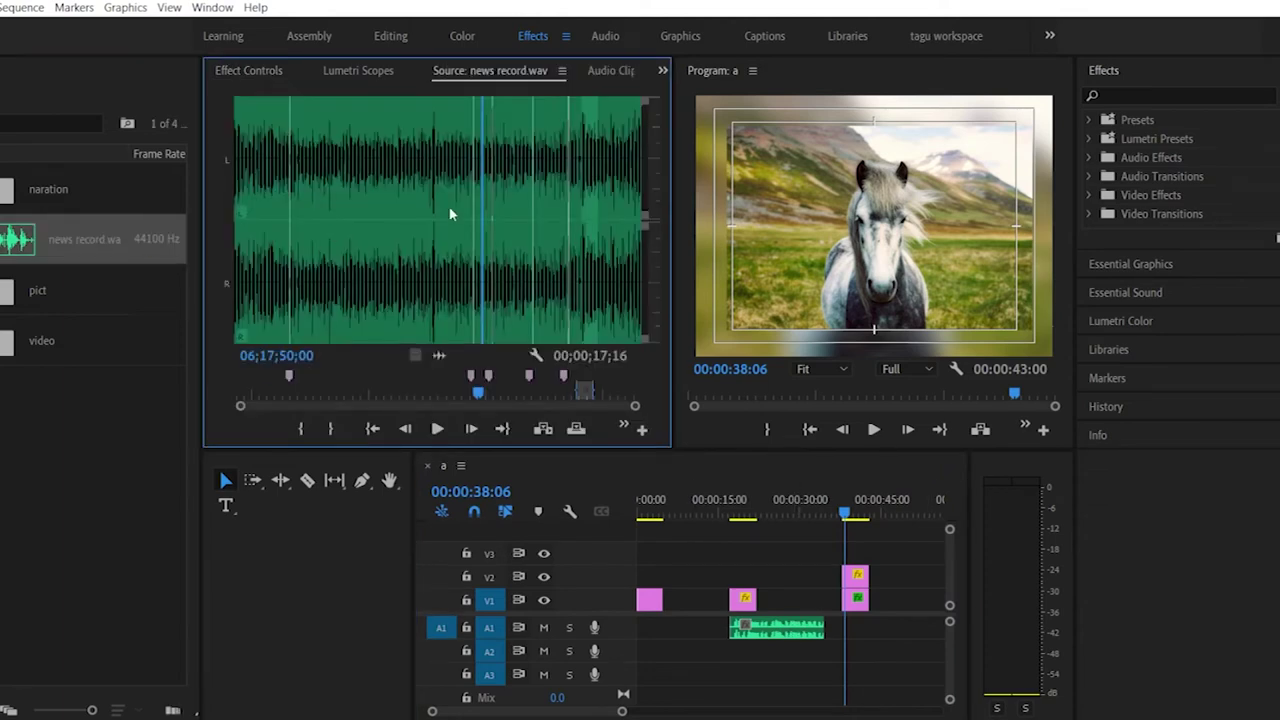
left_click(365, 299)
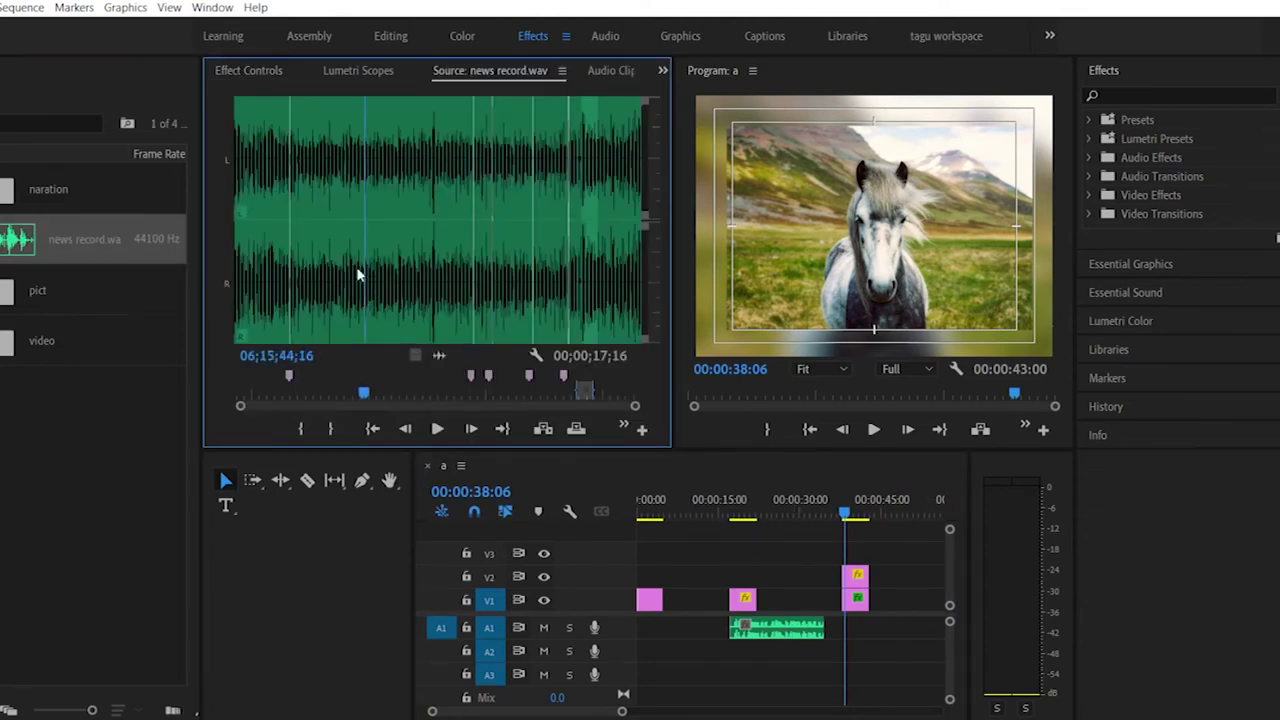
left_click(318, 464)
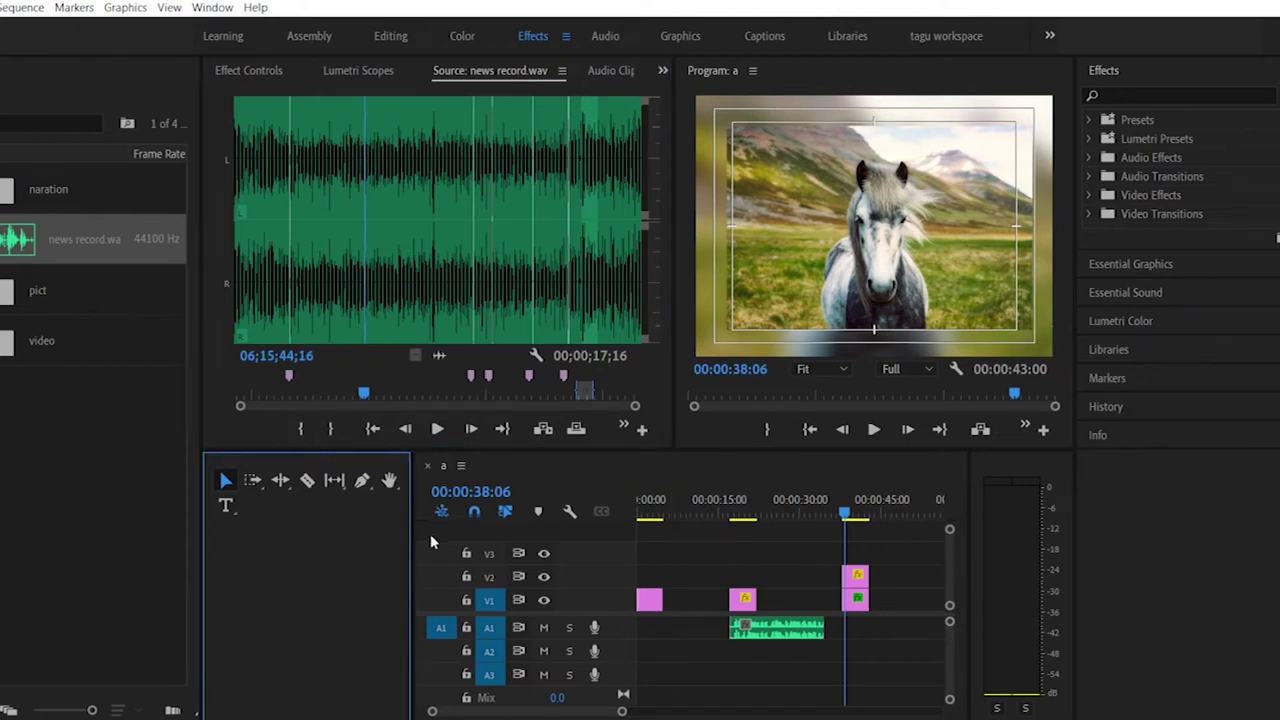
left_click_drag(414, 563, 249, 580)
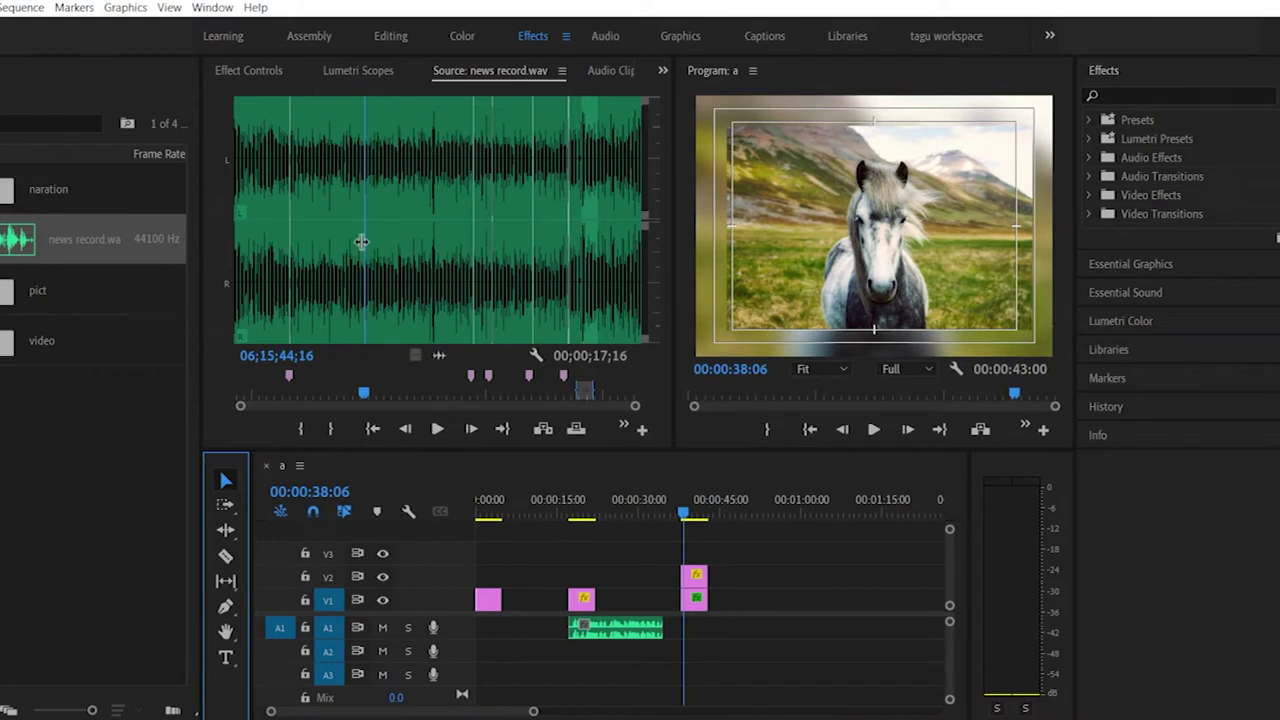
Step: Mark the news recording from 06;15;44;16 to 06;16;19;29 and place that audio on track A2, starting level with the A1 clip
left_click(310, 429)
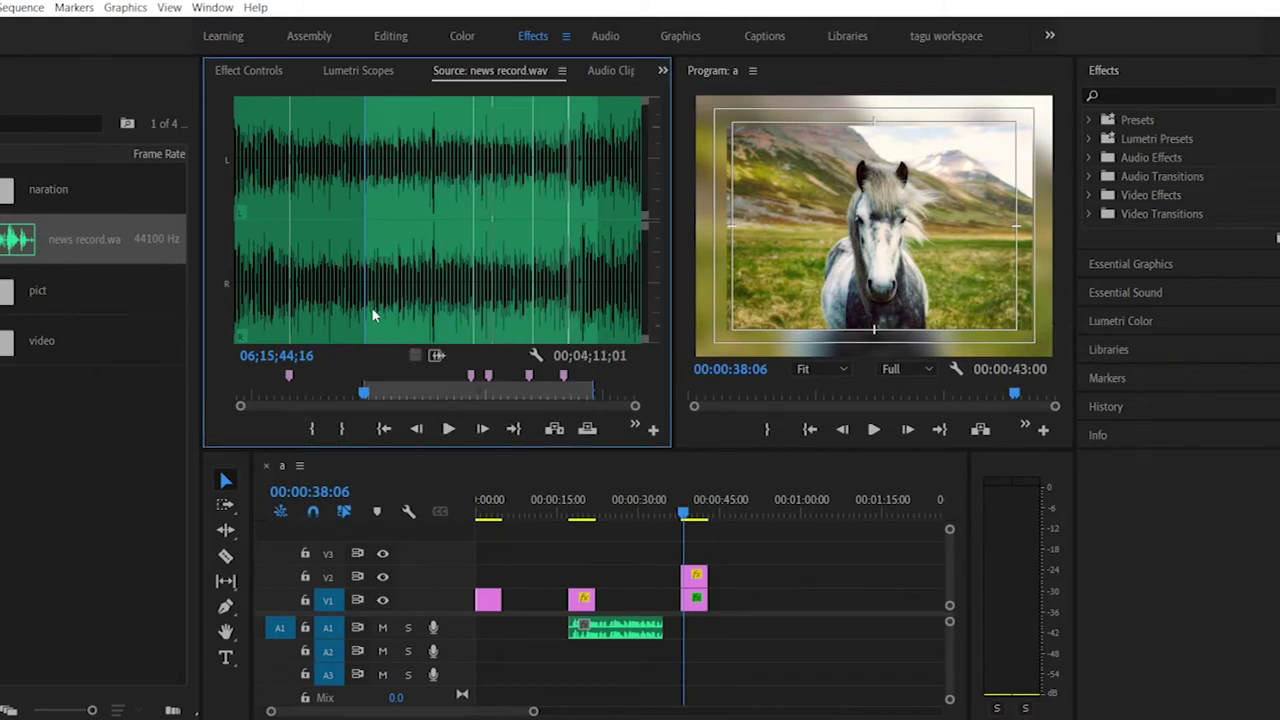
left_click(398, 325)
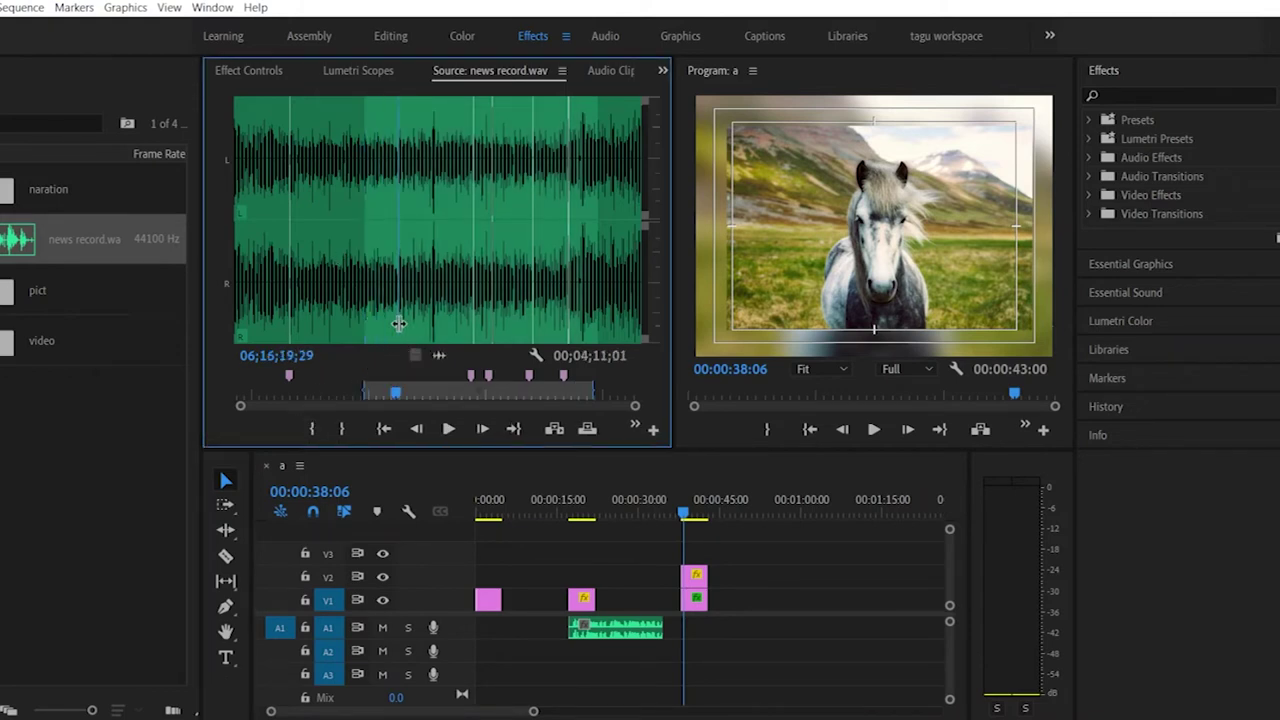
left_click(341, 429)
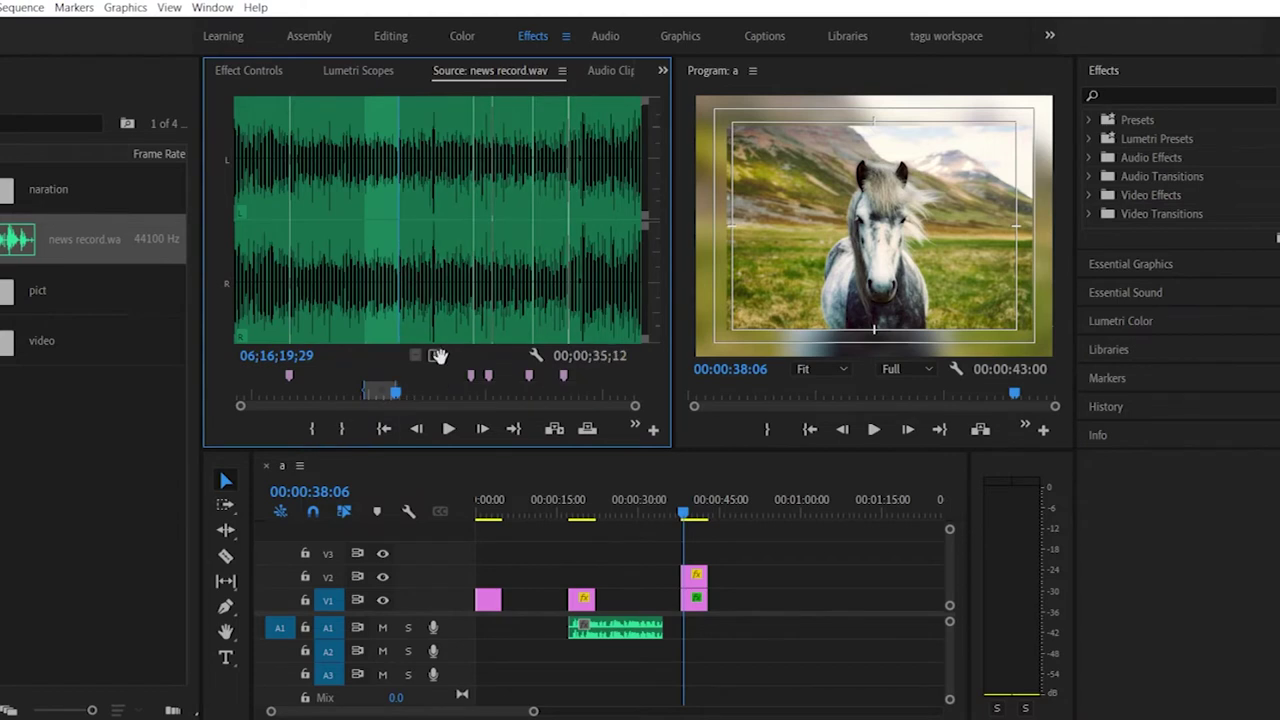
left_click_drag(438, 356, 580, 651)
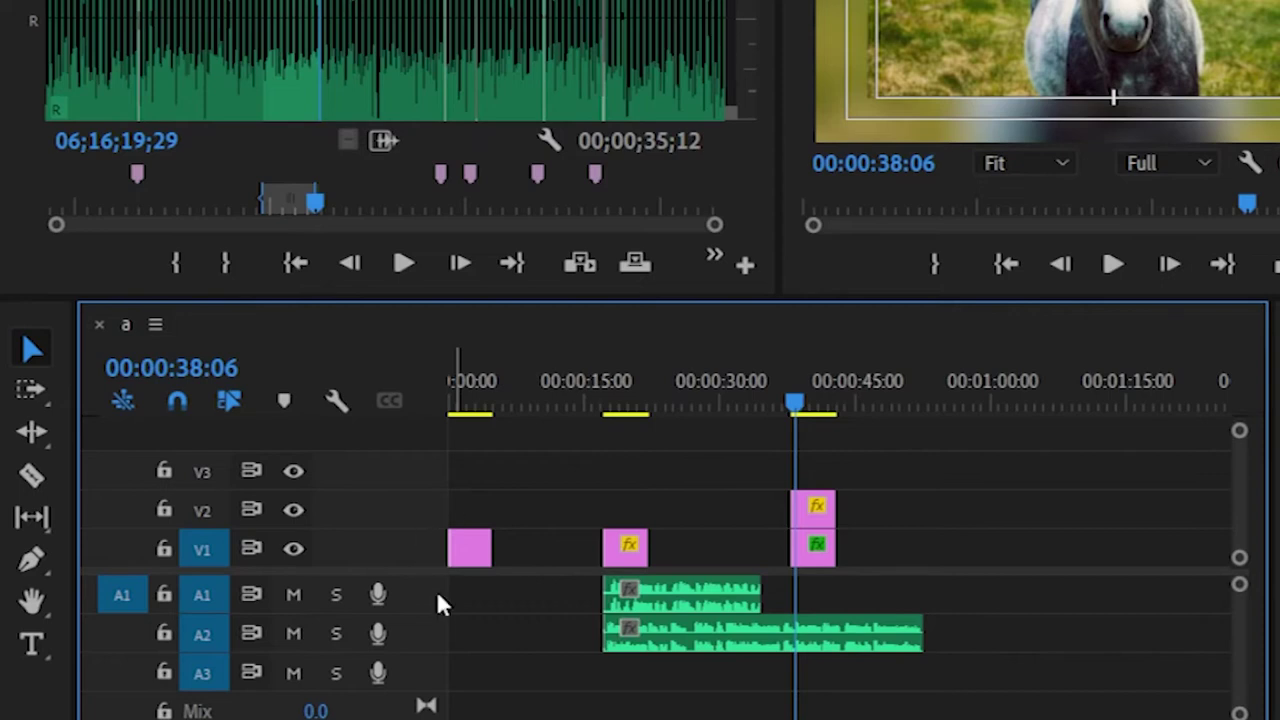
Step: Enlarge the timeline's audio section and increase the height of tracks A1 and A2 to show their full waveforms
left_click_drag(430, 570, 486, 294)
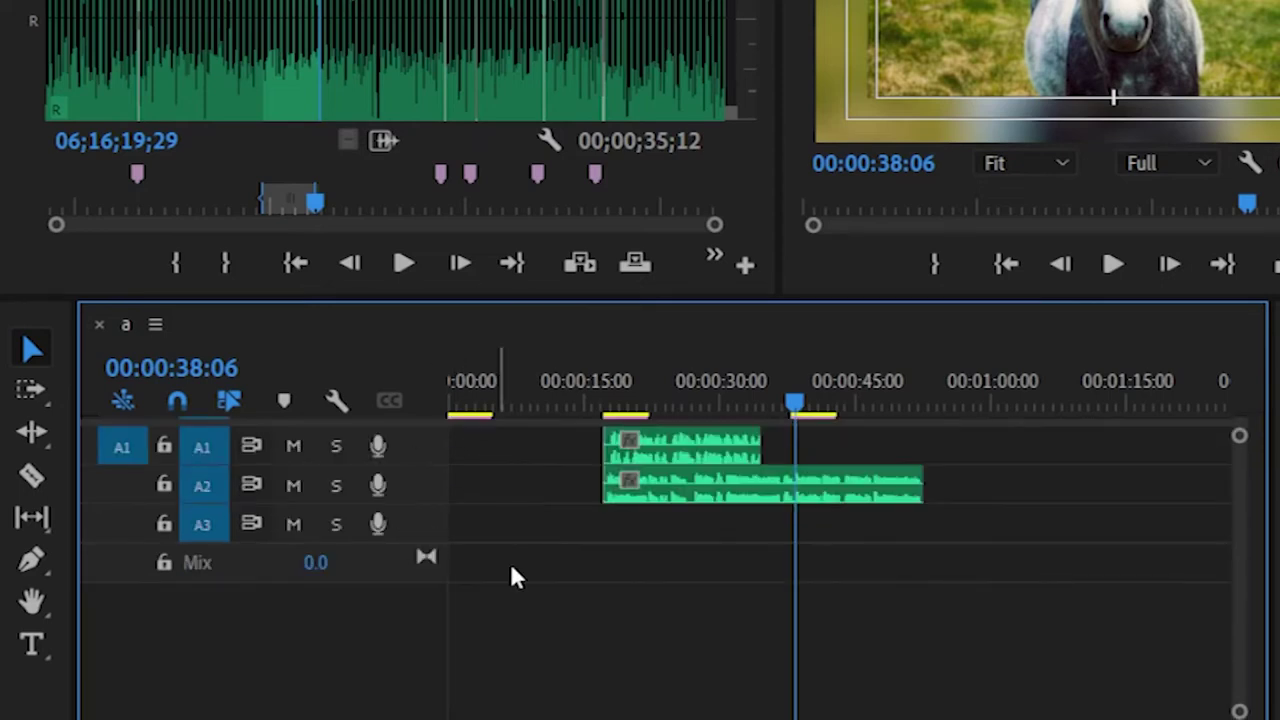
left_click_drag(413, 462, 423, 527)
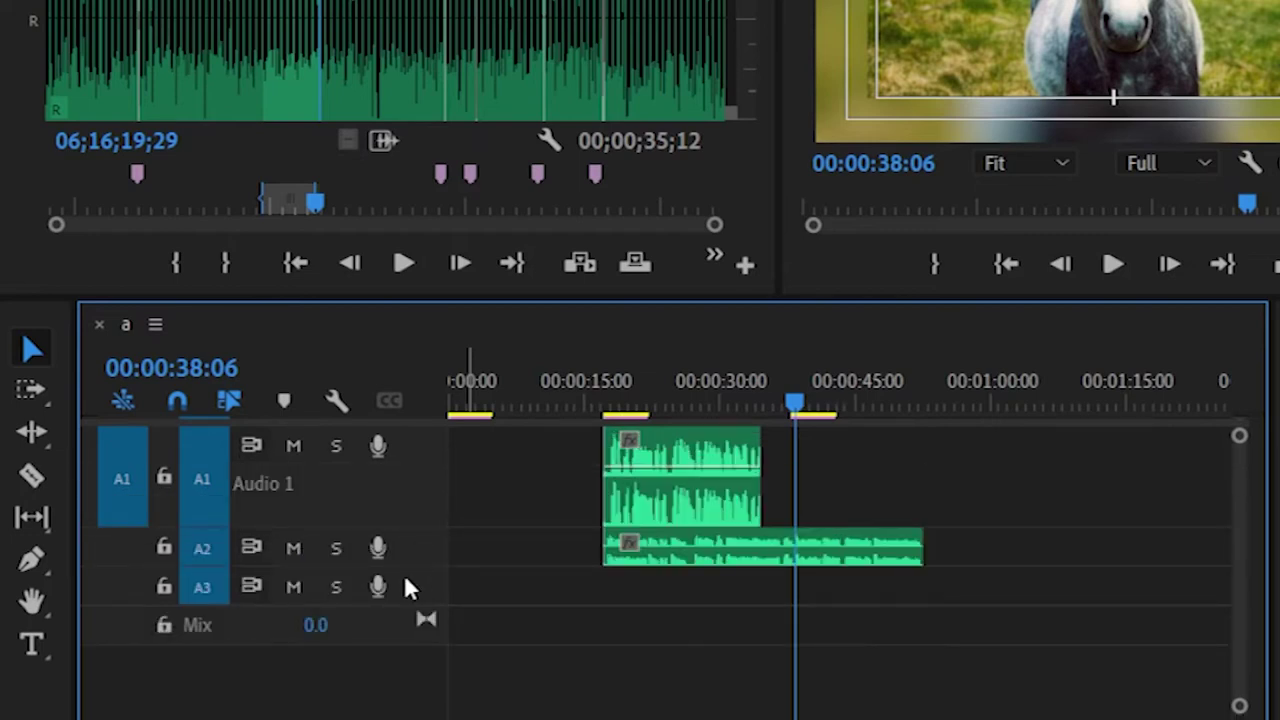
left_click_drag(406, 565, 409, 624)
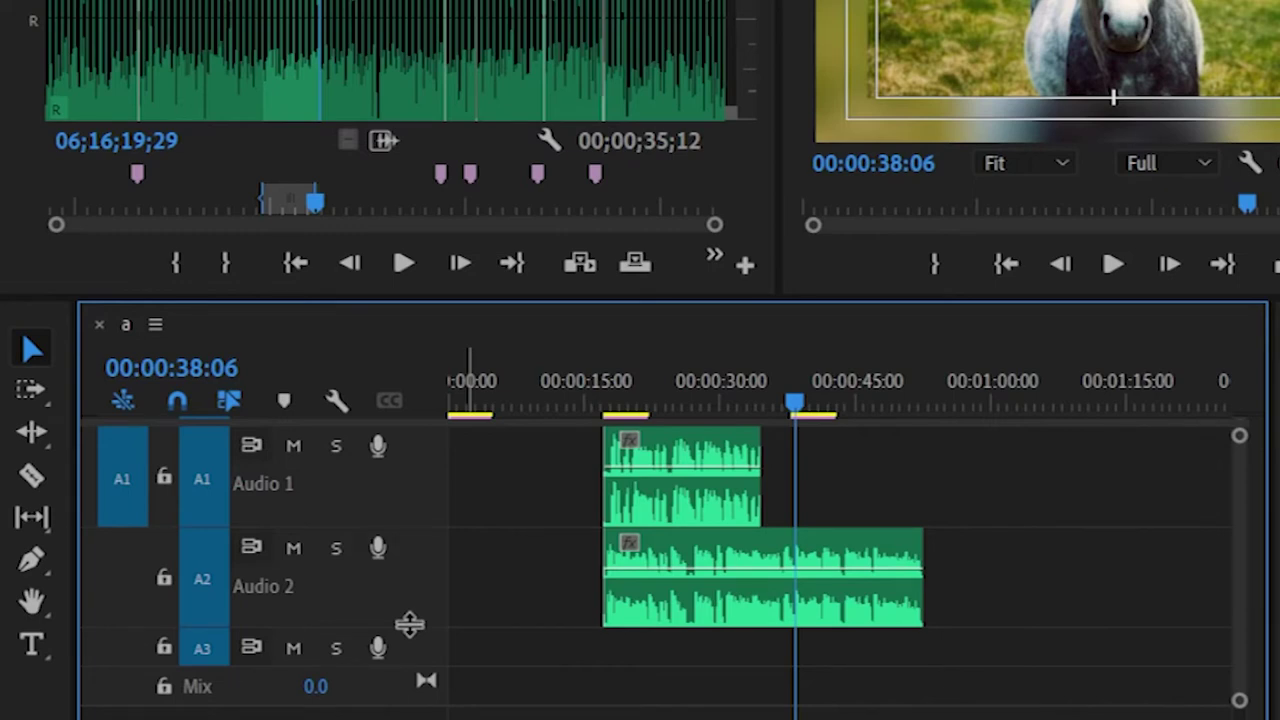
Step: Save the project and shape the A1 clip's volume with four Pen tool keyframes, dipping the level mid-clip and ending slightly above the start
key("ctrl+s")
left_click(30, 562)
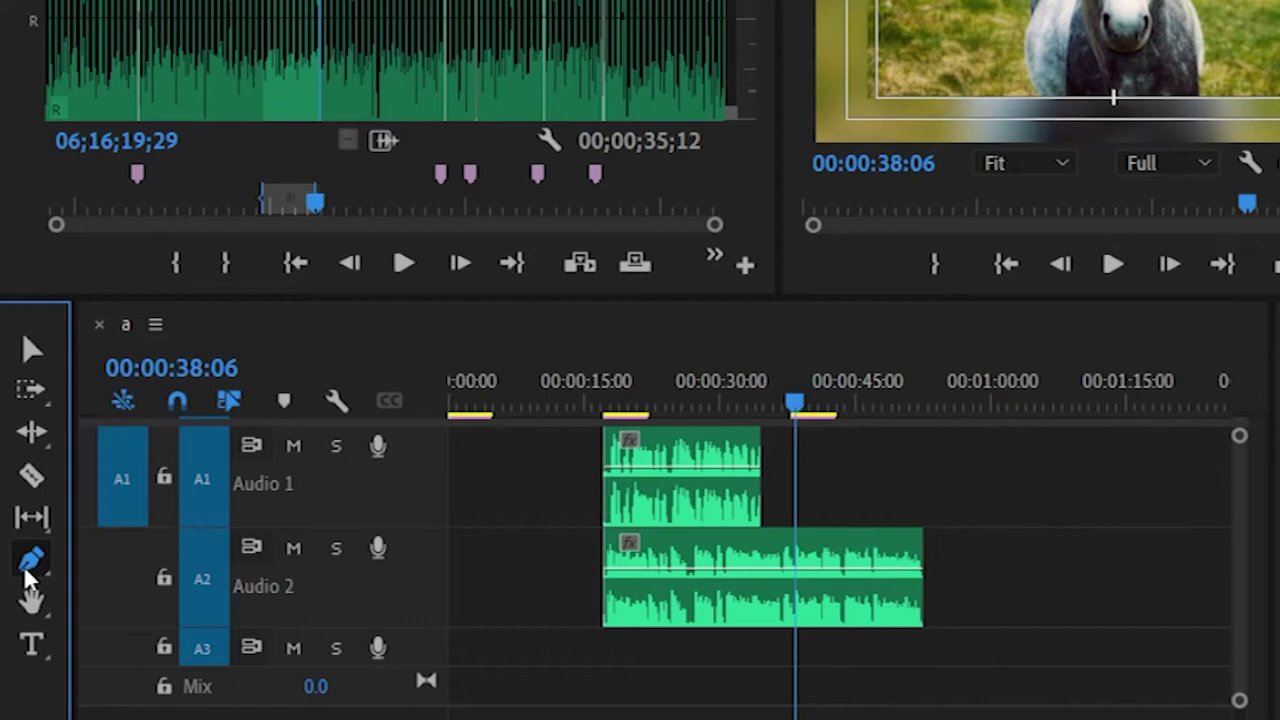
left_click(645, 469)
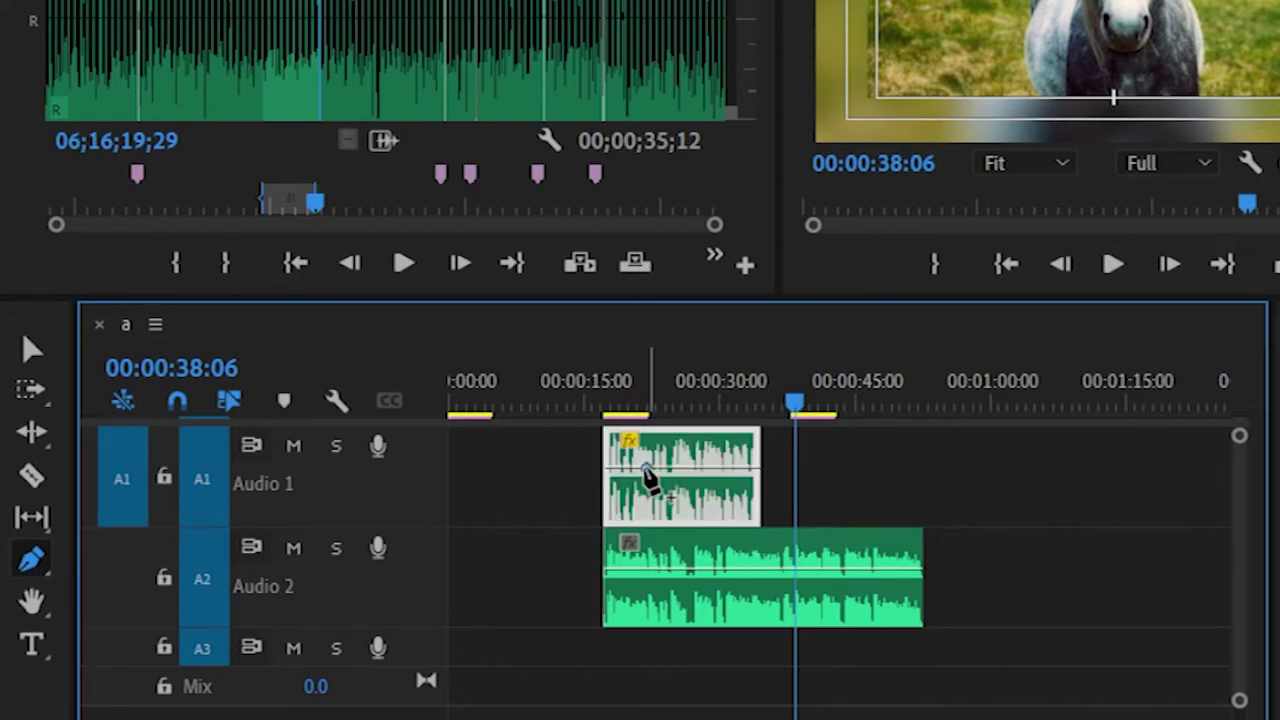
mouse_move(679, 477)
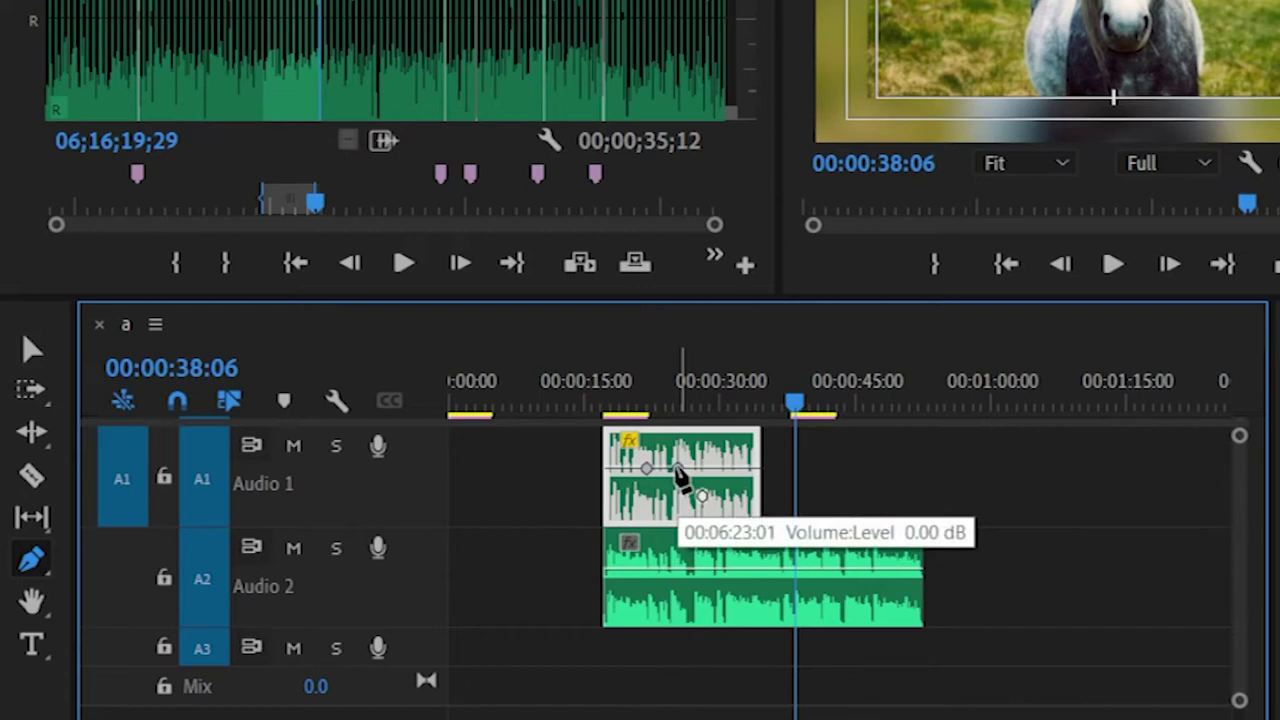
left_click(678, 469)
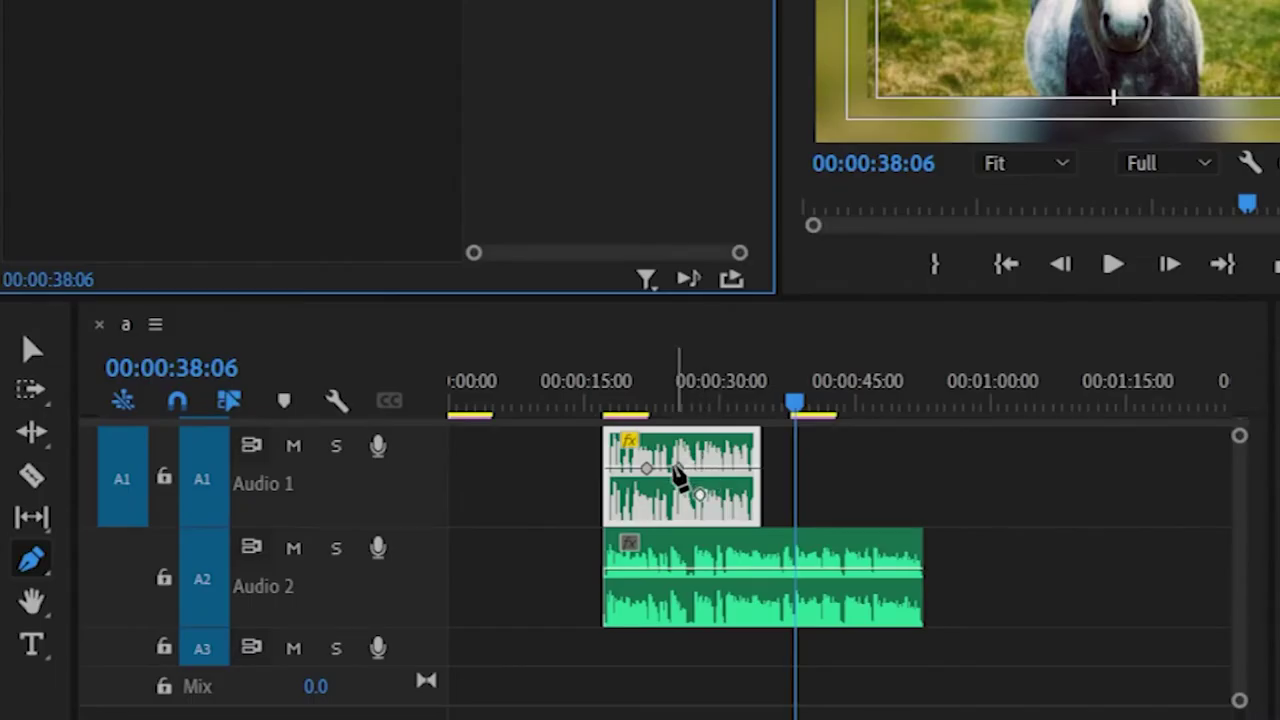
left_click_drag(676, 469, 722, 456)
left_click(697, 512)
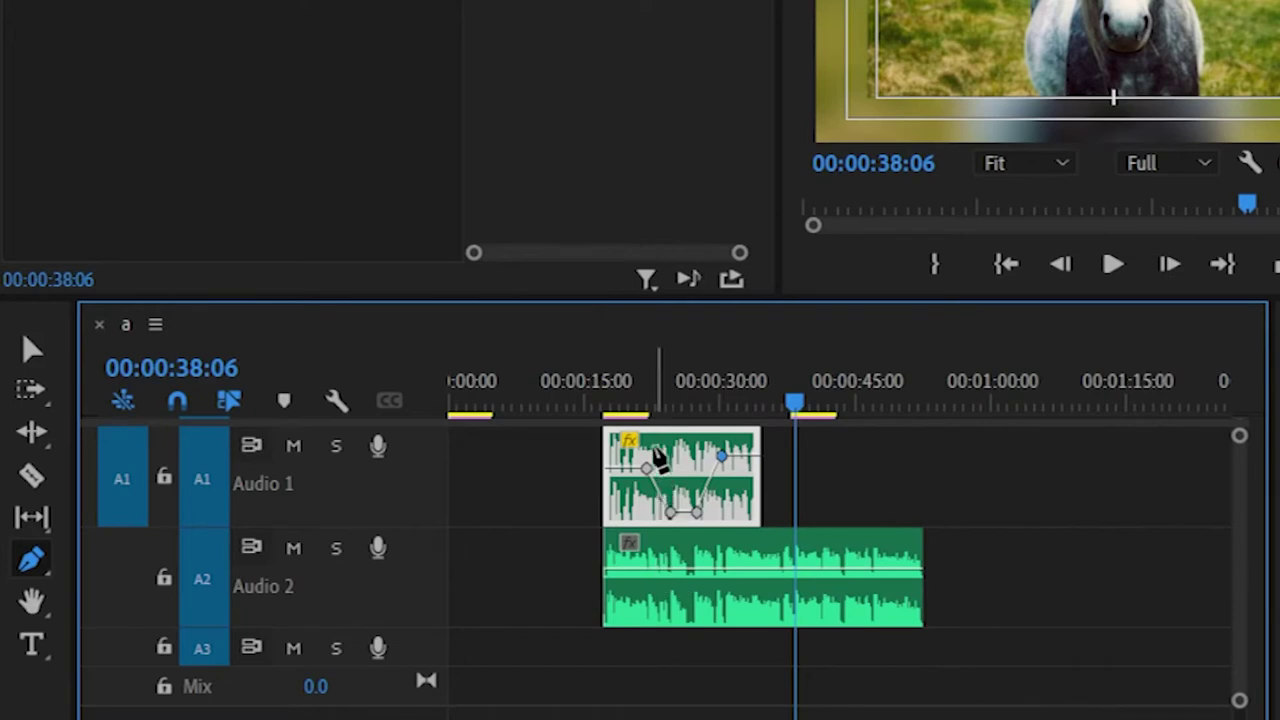
Step: Add four volume keyframes to the A2 clip, keeping the level up beneath the A1 dip and lowering it before and after
left_click(657, 568)
left_click(677, 569)
left_click_drag(657, 568, 652, 603)
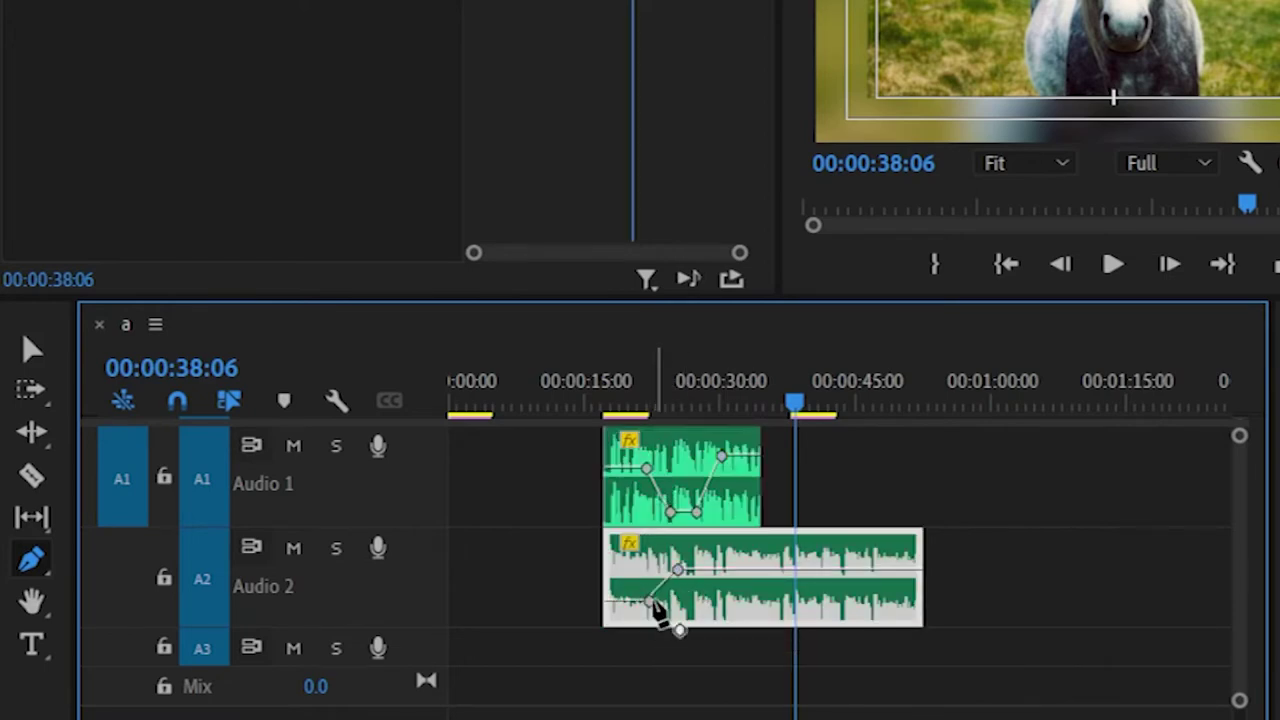
left_click(712, 569)
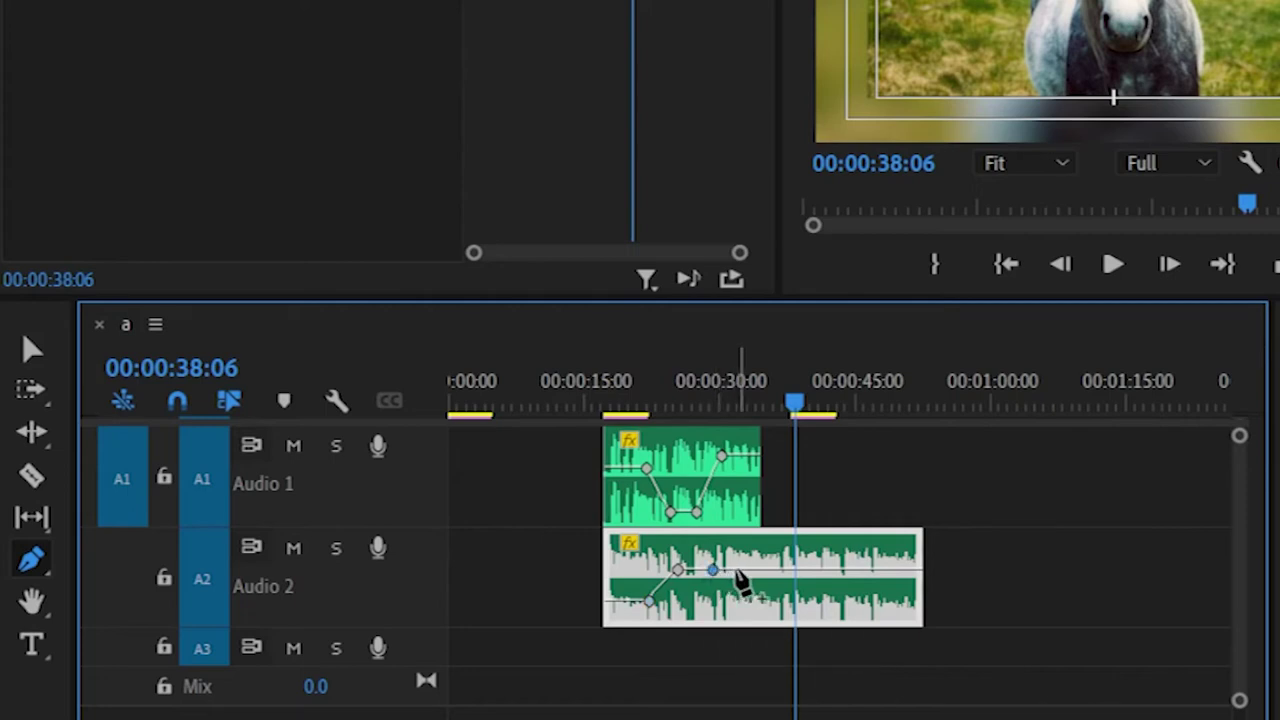
left_click_drag(738, 572, 738, 610)
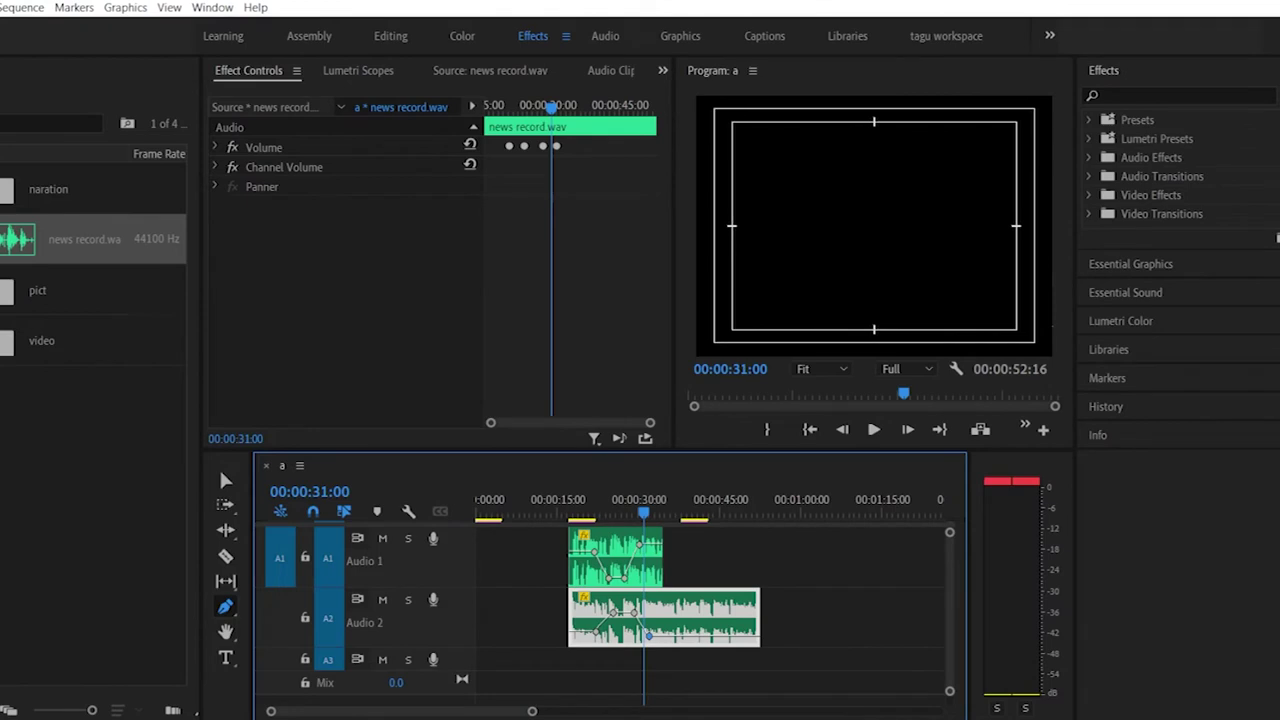
Step: Open the General preferences and examine the Memory settings, including the RAM reserved for other applications
key("alt+e")
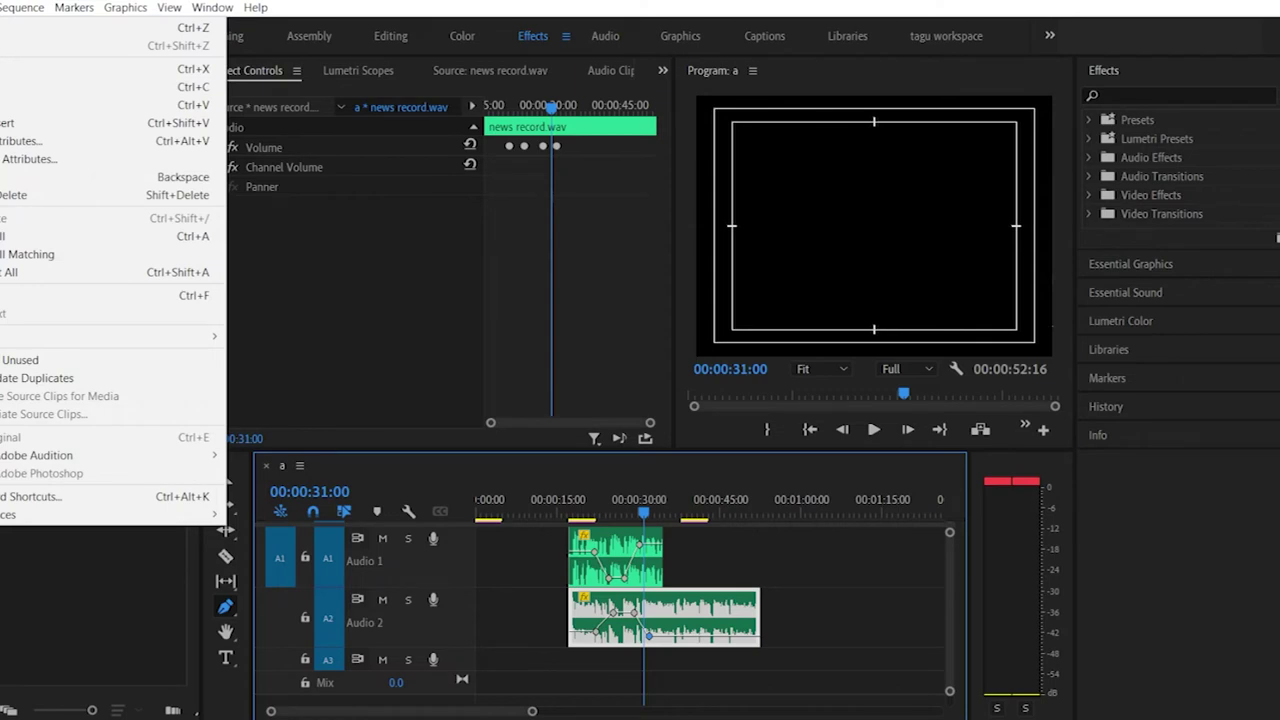
key("Up")
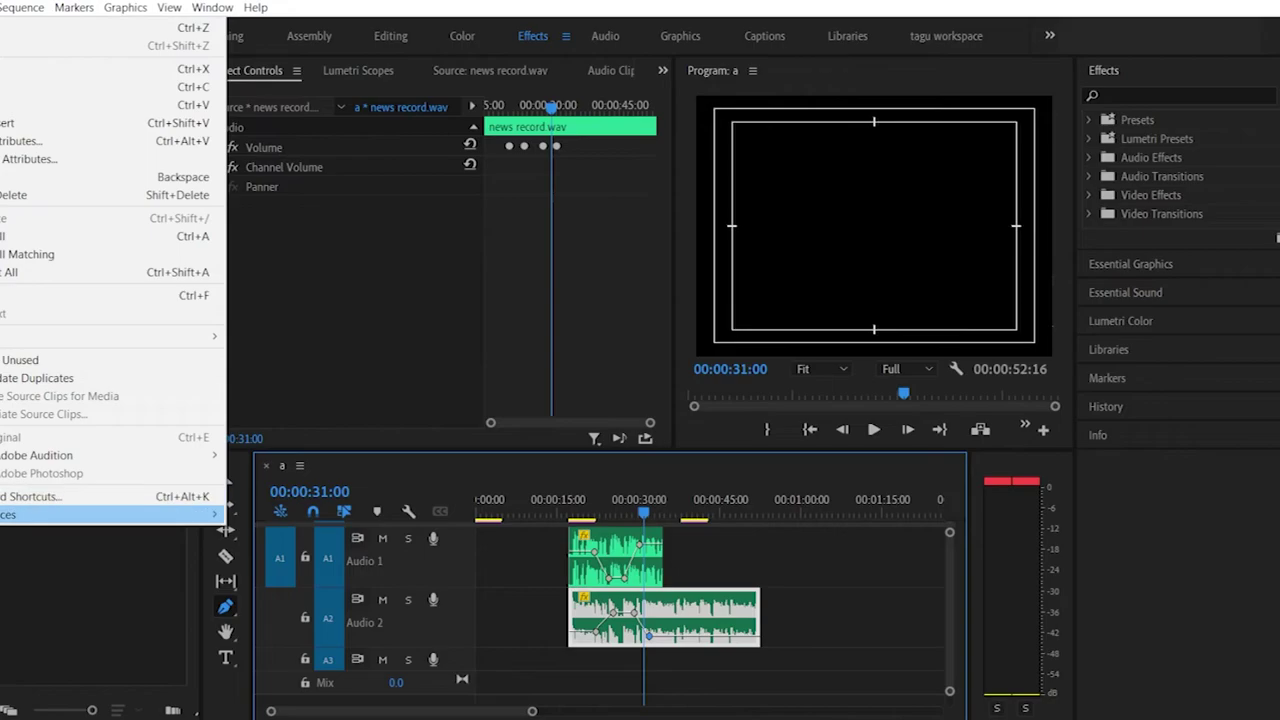
key("Right")
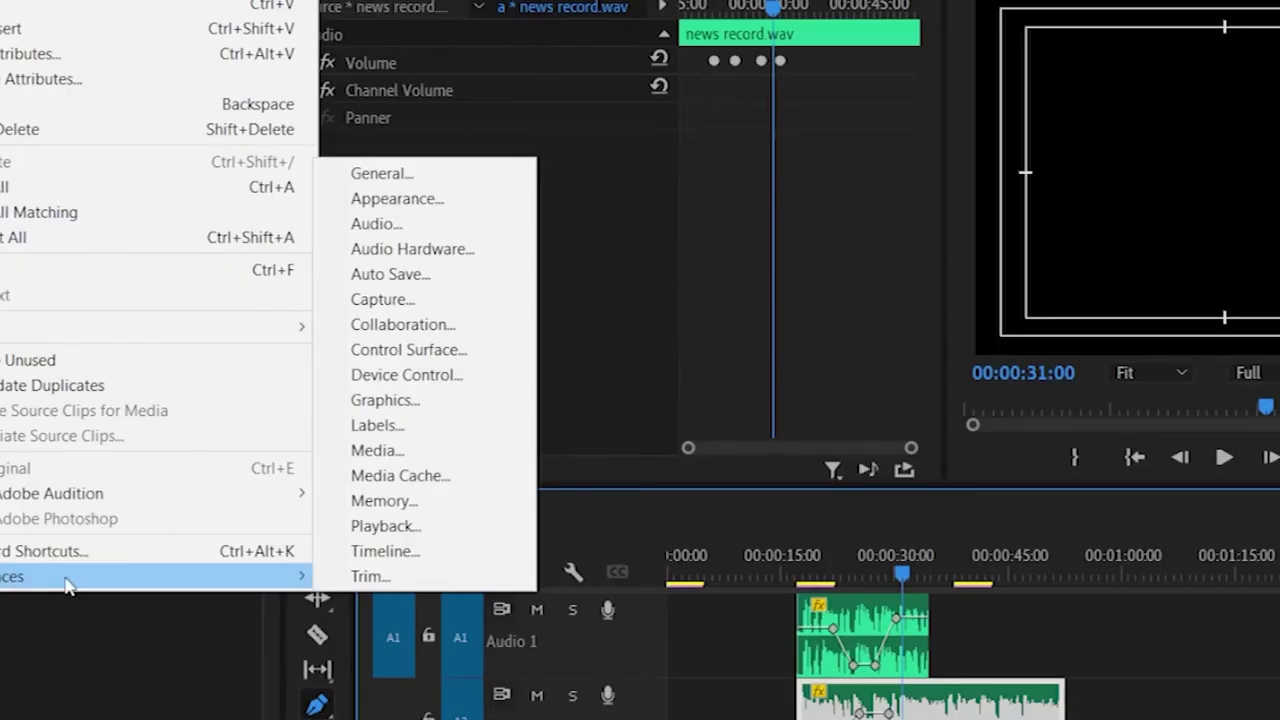
left_click(406, 172)
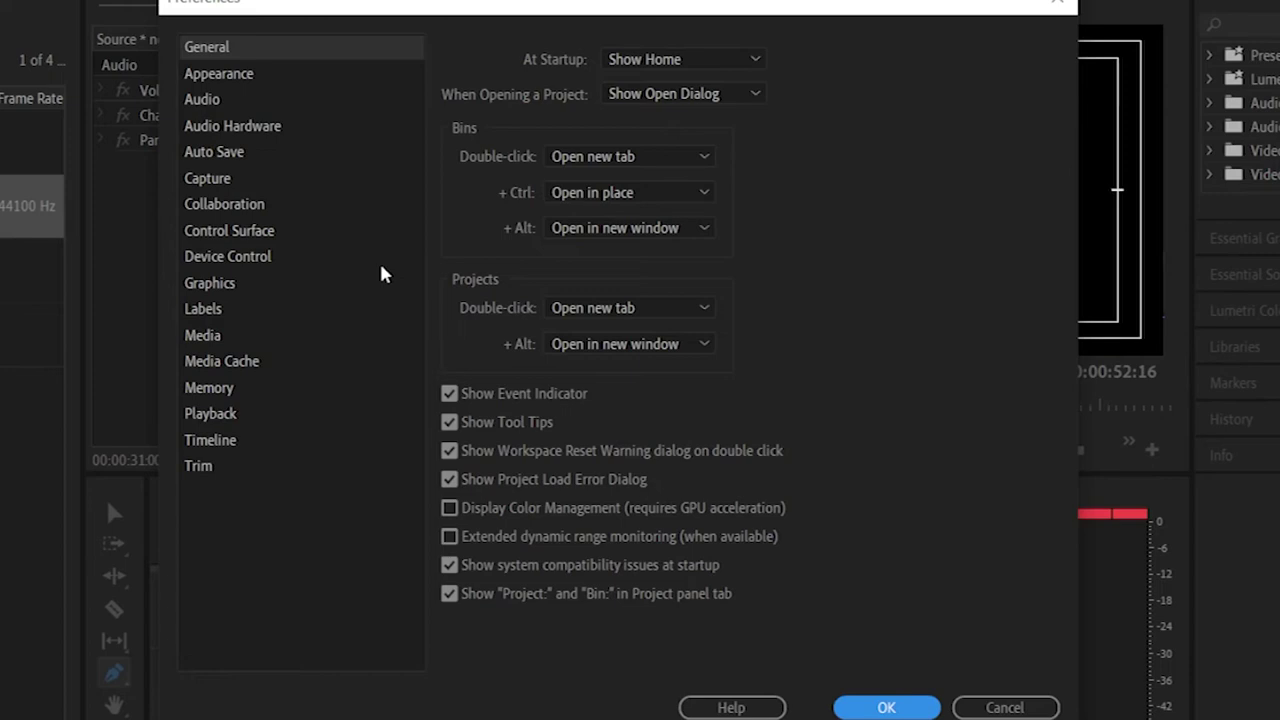
left_click(222, 389)
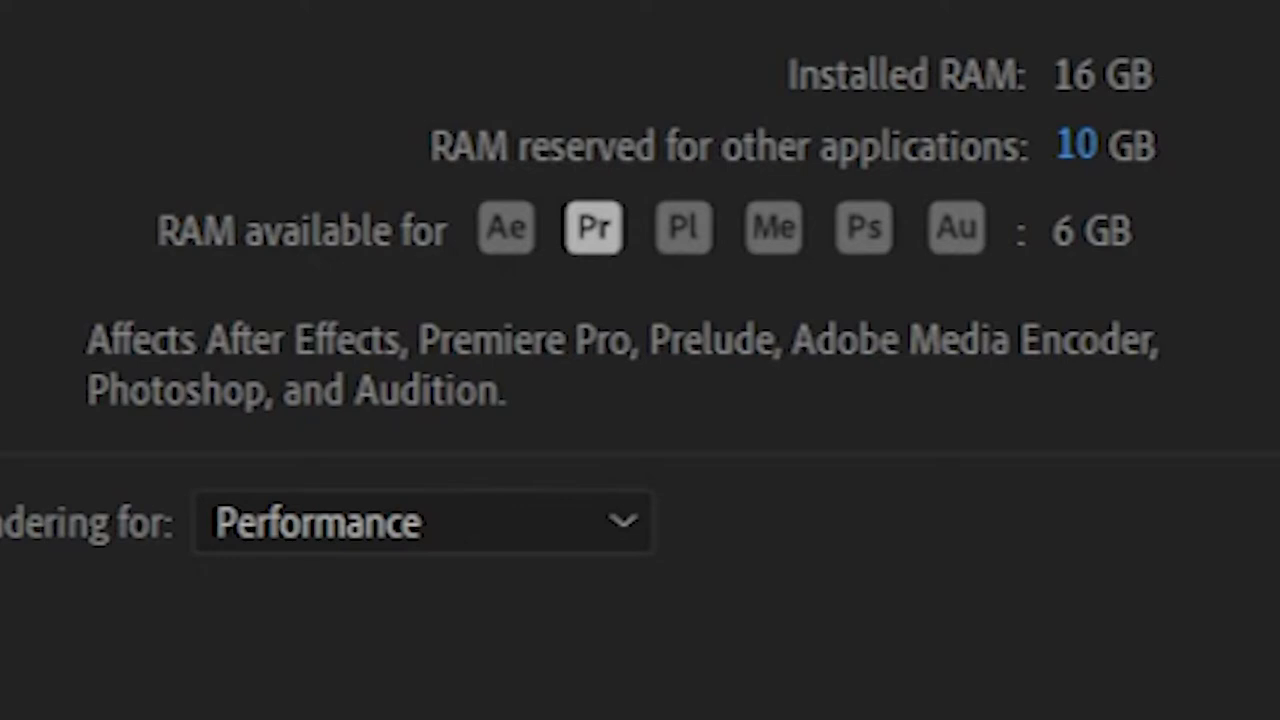
Step: In the Auto Save preferences, try an automatic save interval of 1 minute and restore it to 15 minutes
left_click(222, 155)
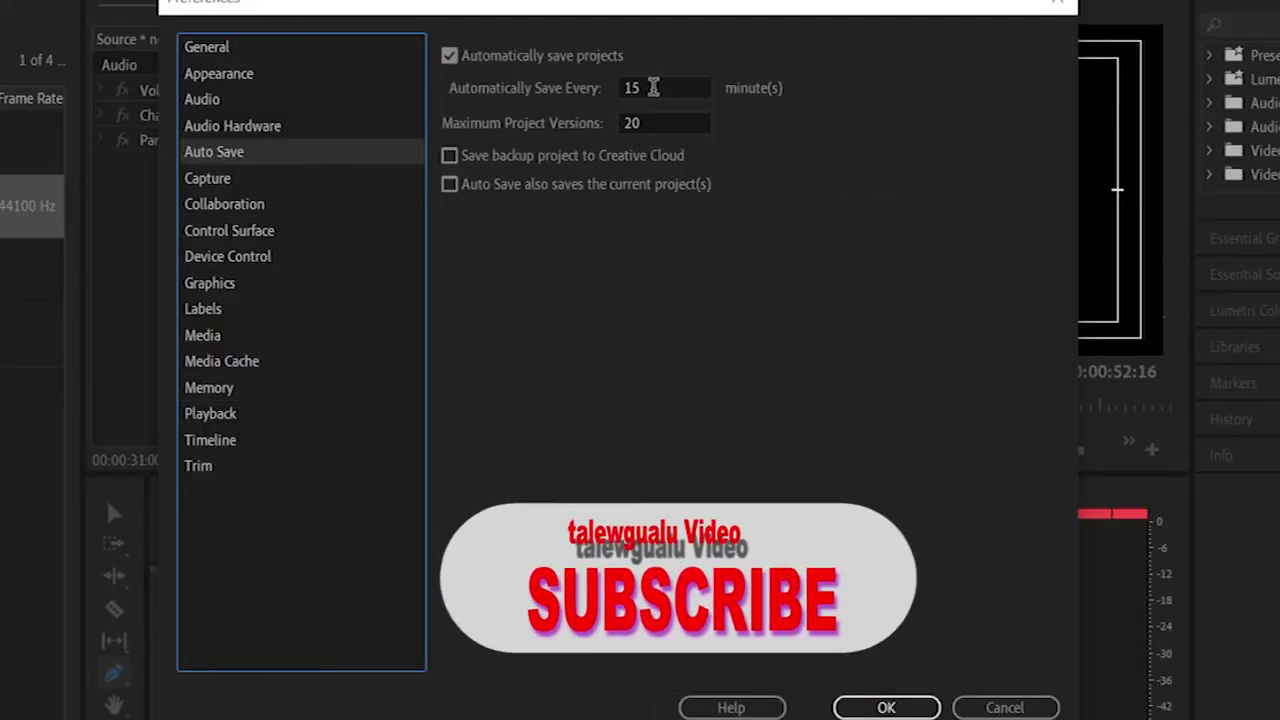
double_click(700, 88)
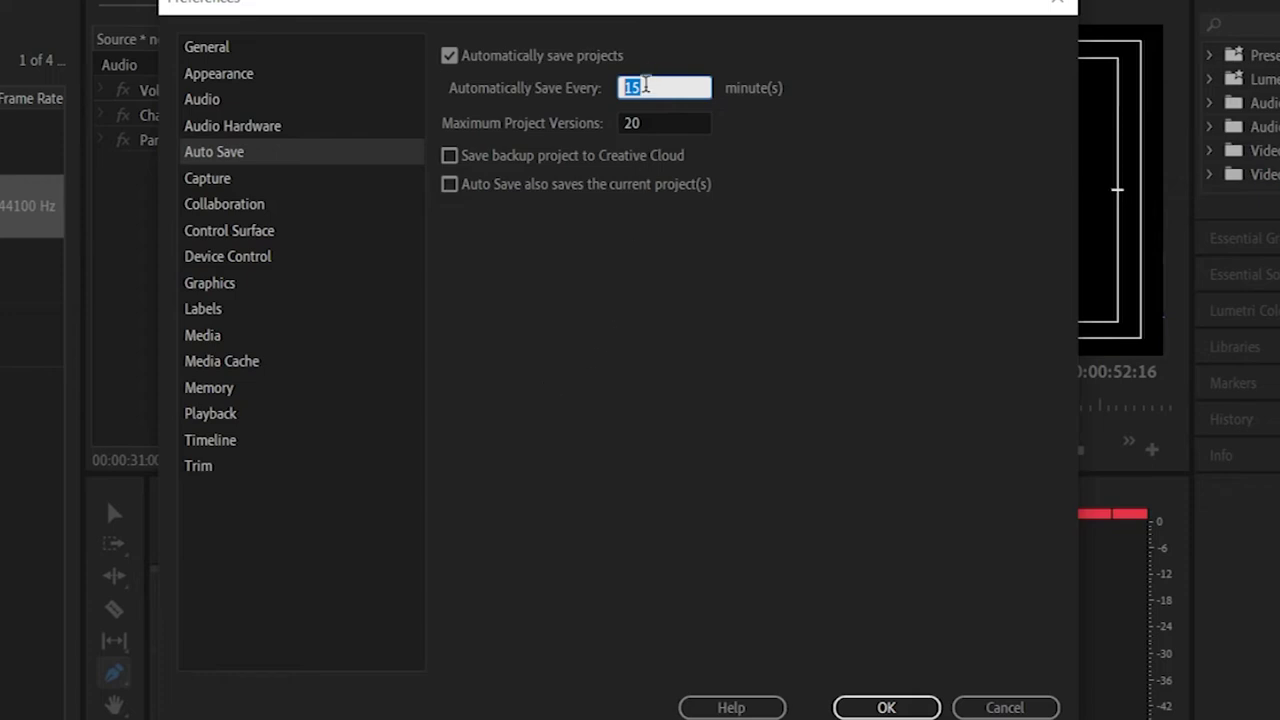
type("1")
left_click(825, 427)
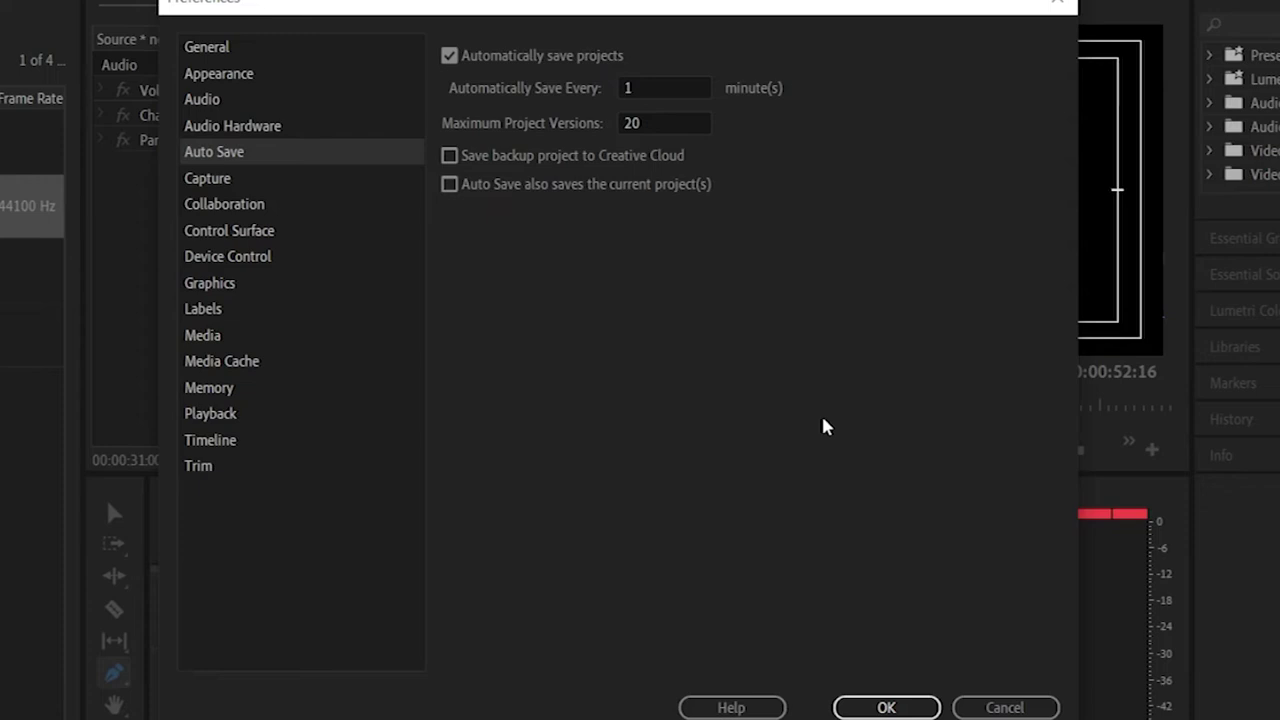
left_click(646, 89)
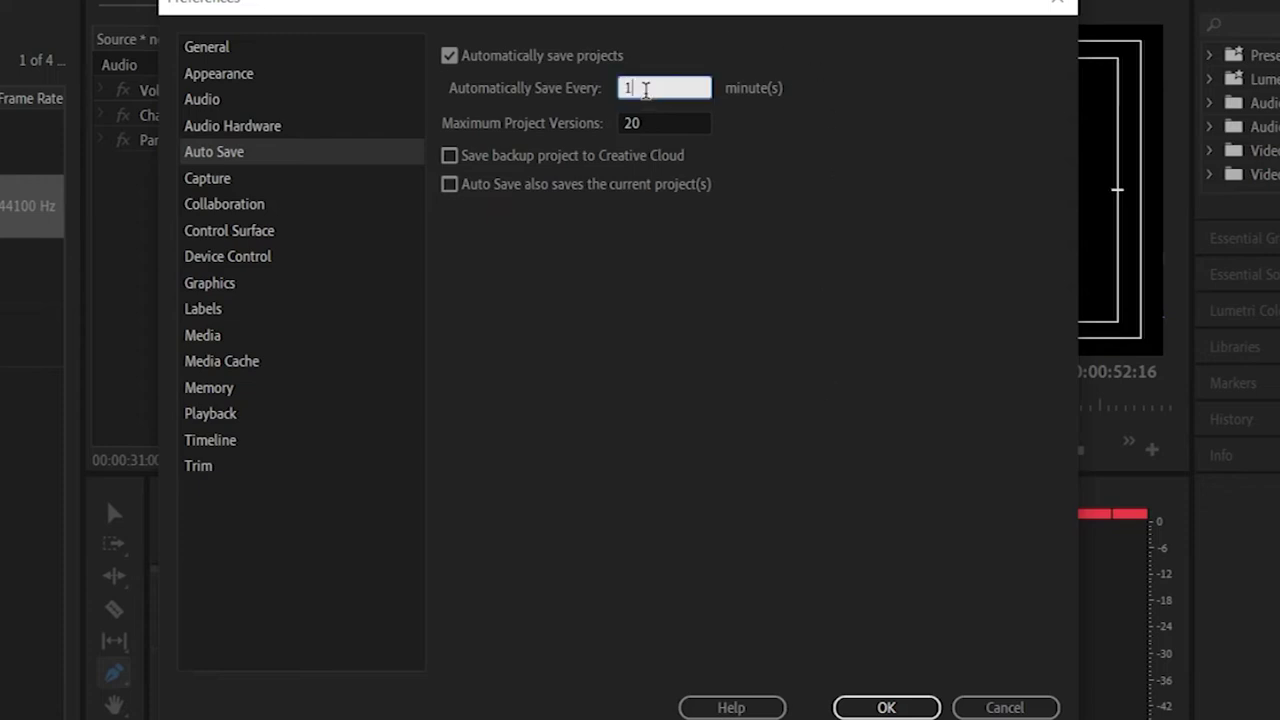
type("5")
Step: Review the Audio and Audio Hardware preferences and look through the available default input devices without changing the selection
left_click(230, 101)
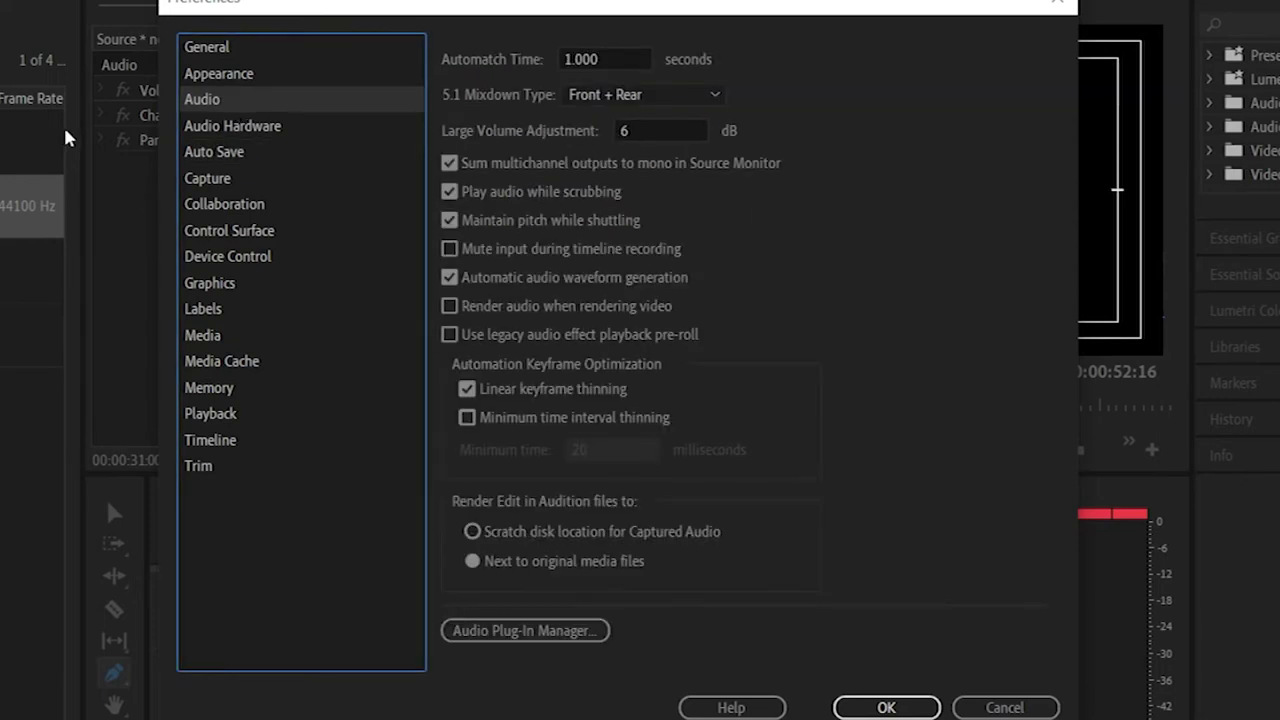
left_click(232, 127)
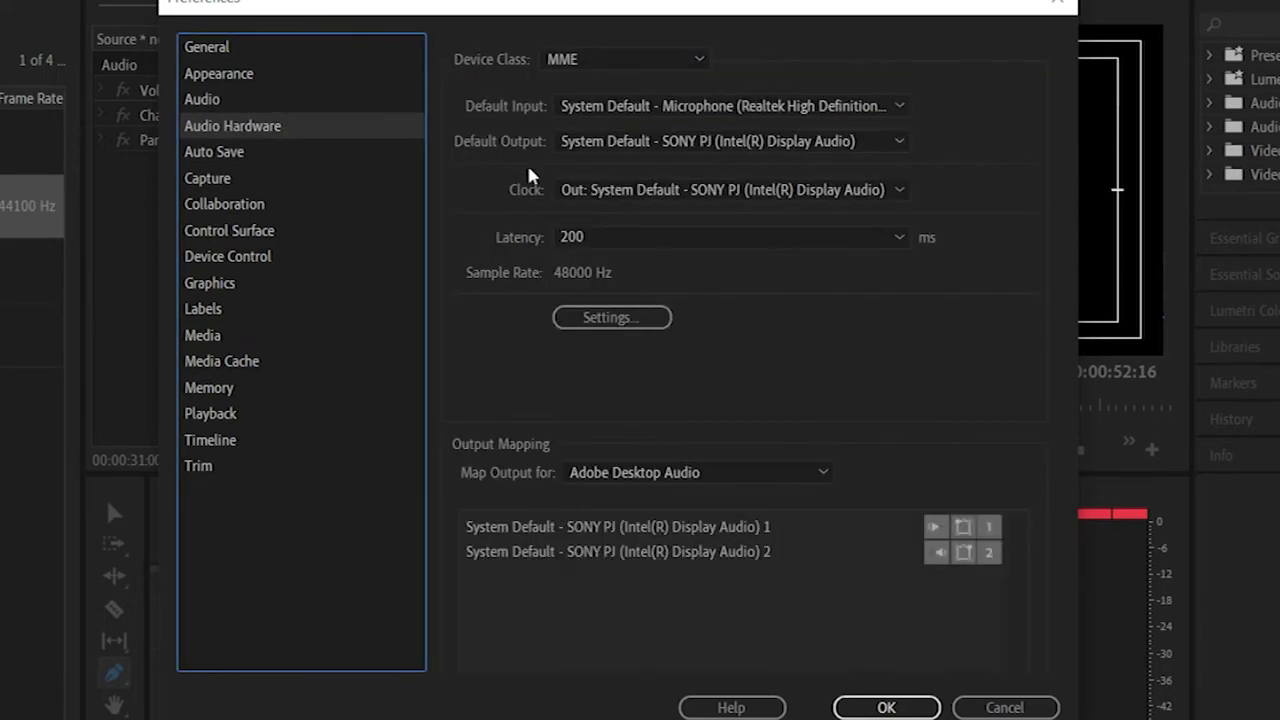
left_click(866, 110)
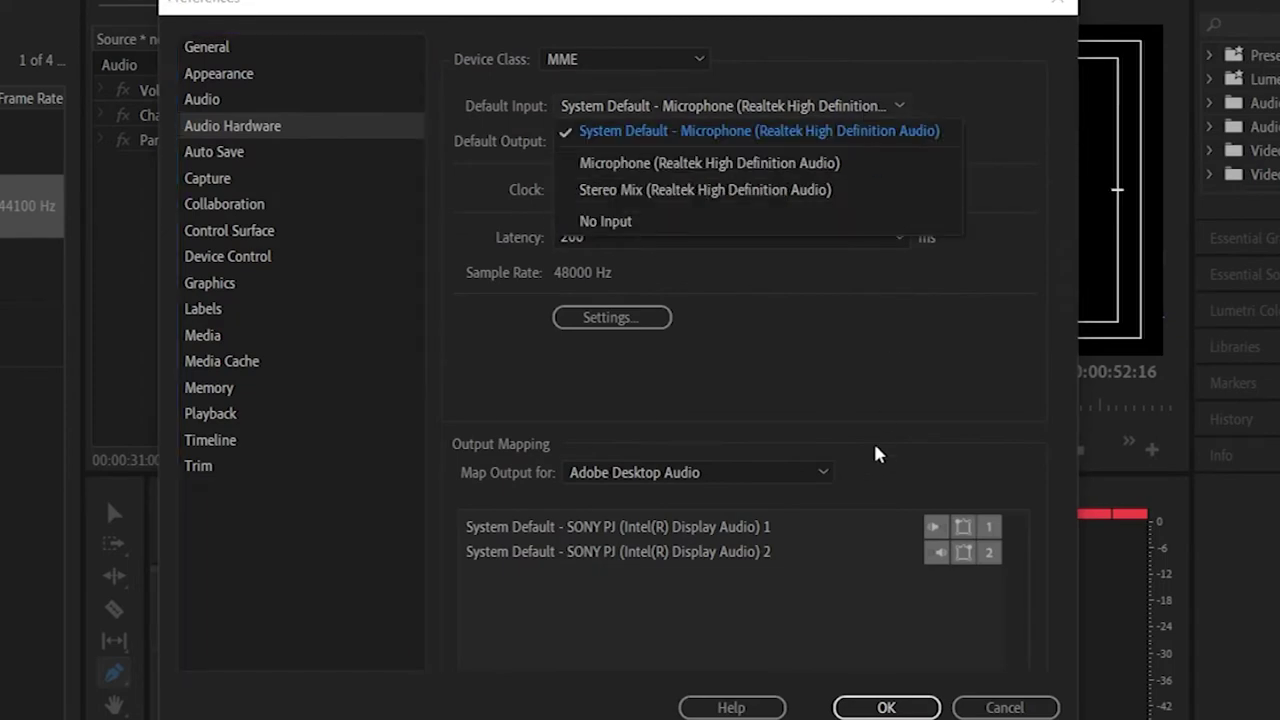
left_click(1030, 270)
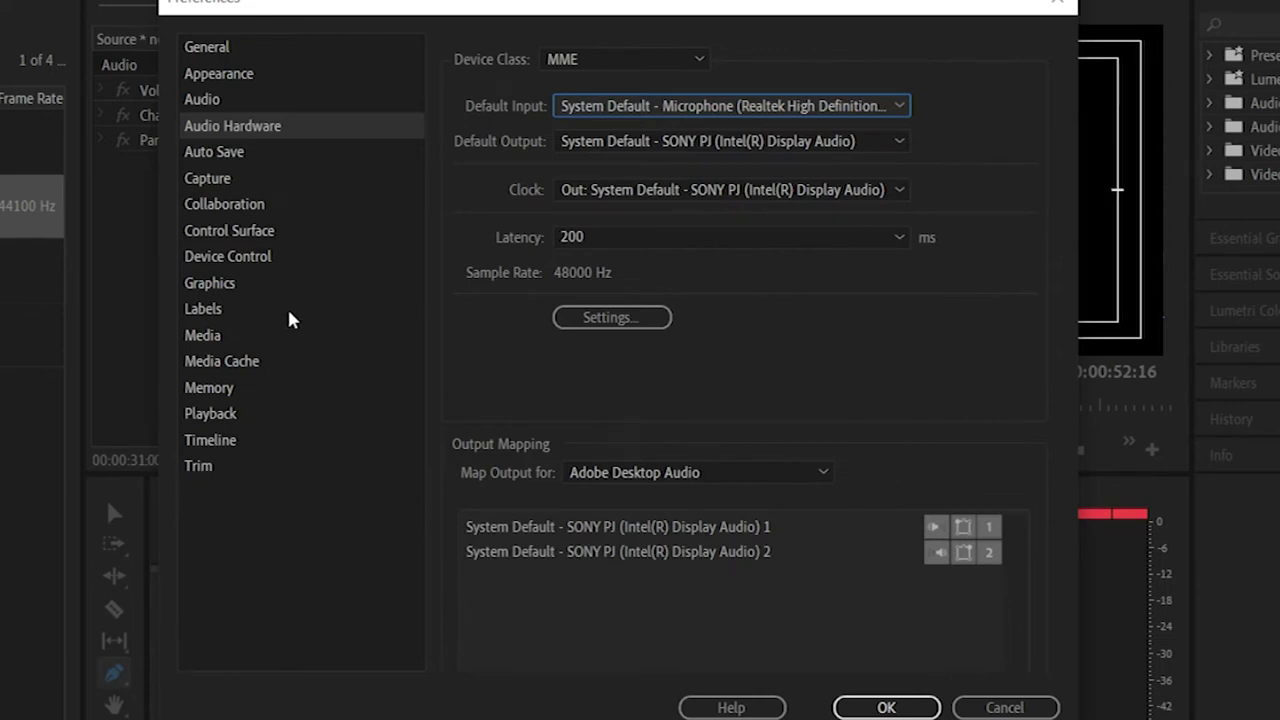
Step: Look over the General, Trim, Timeline, Playback and Memory preference pages
left_click(205, 48)
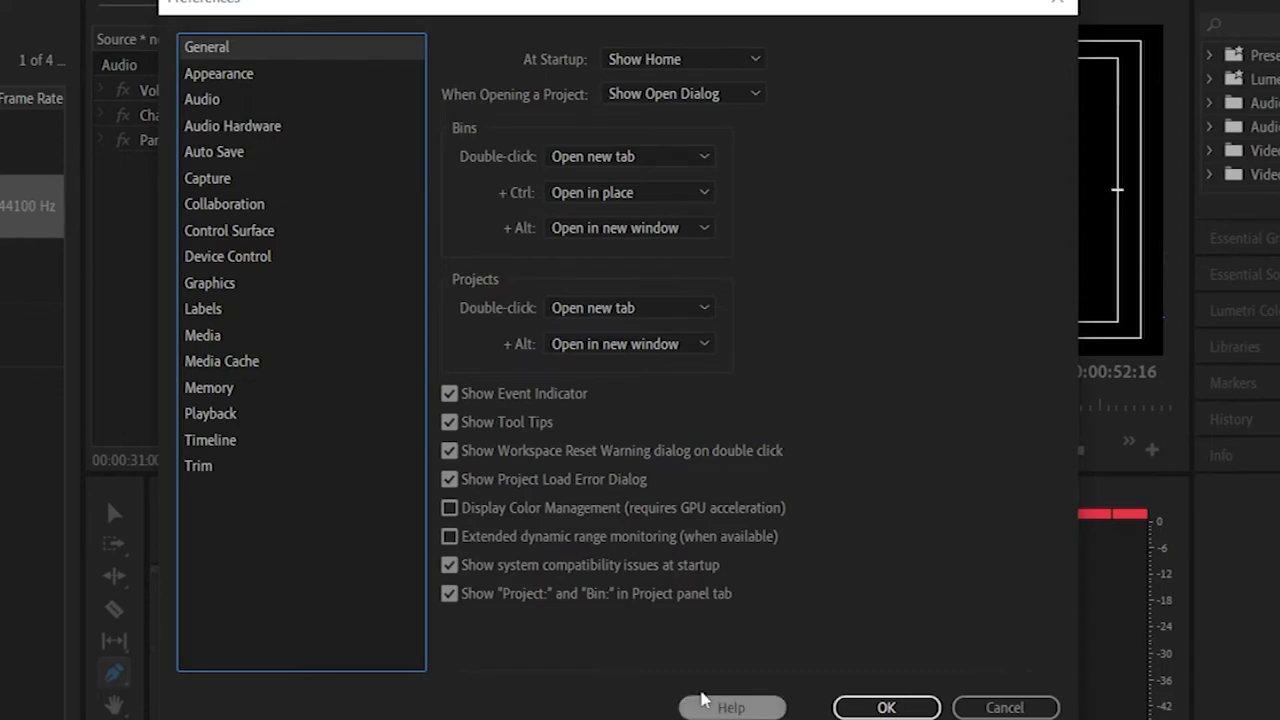
left_click(220, 469)
left_click(222, 418)
left_click(224, 444)
left_click(234, 420)
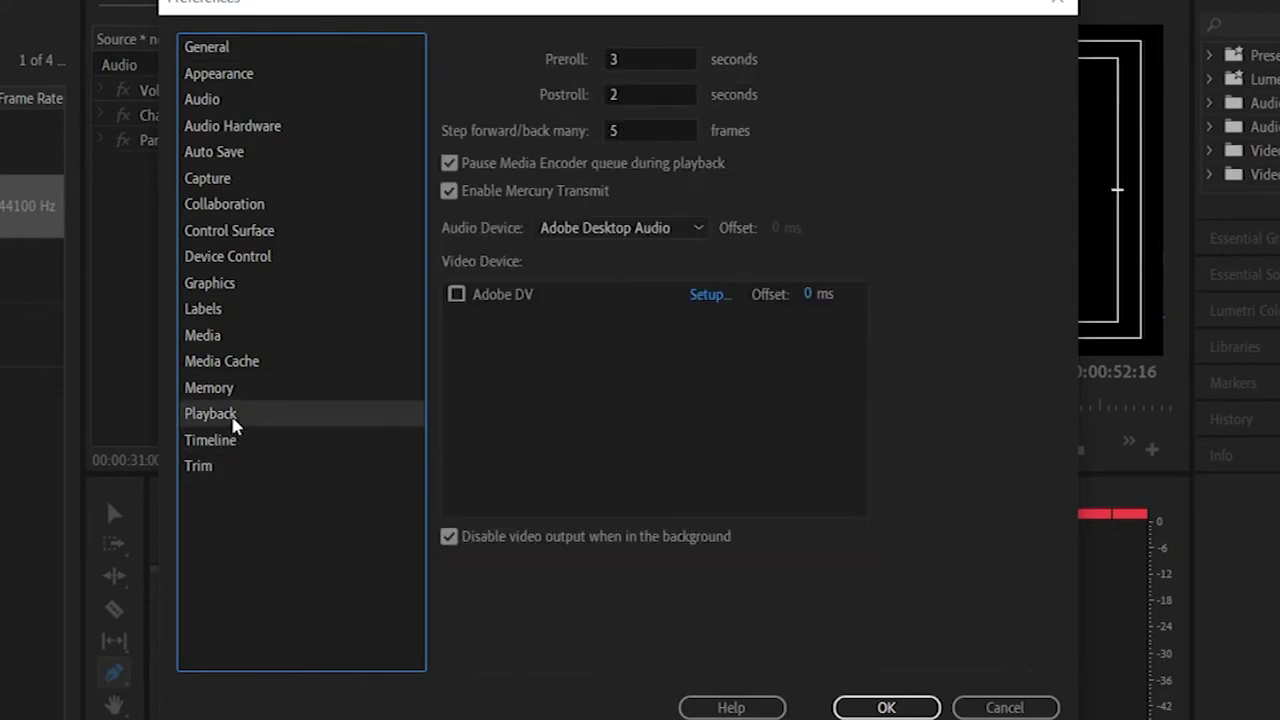
left_click(233, 396)
Step: Delete the unused media cache files from the Media Cache preferences
left_click(236, 364)
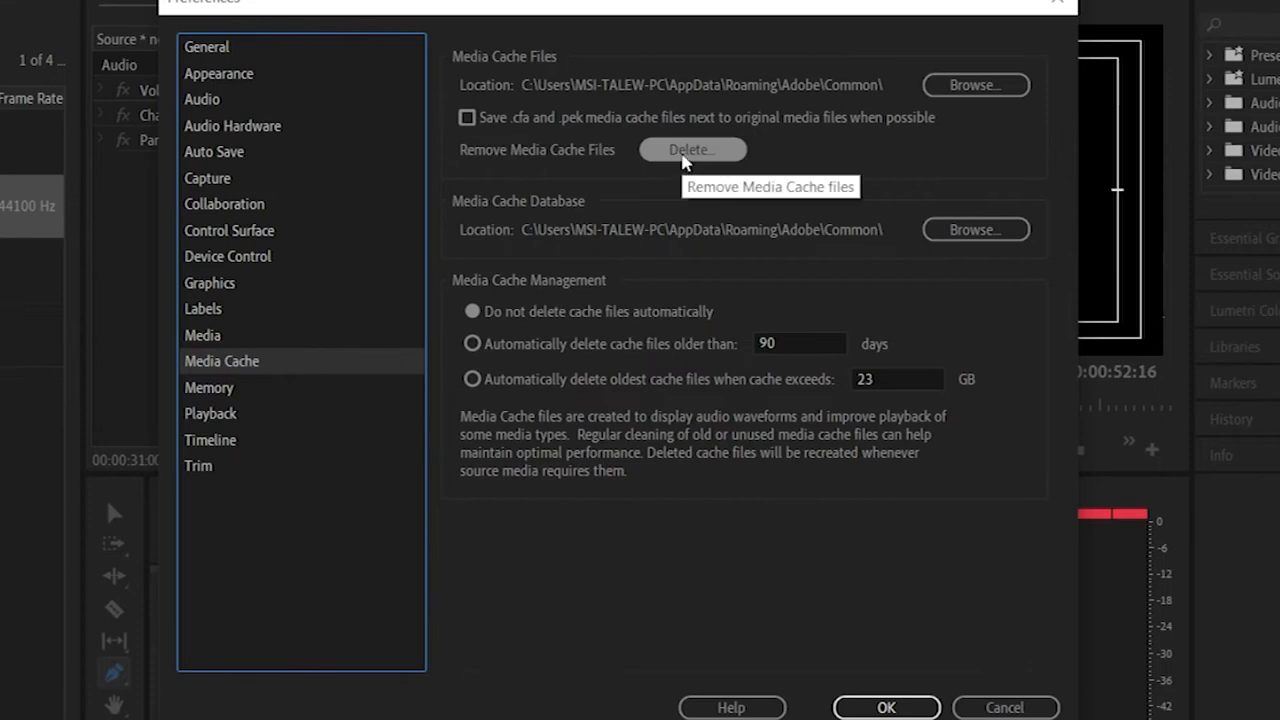
left_click(684, 157)
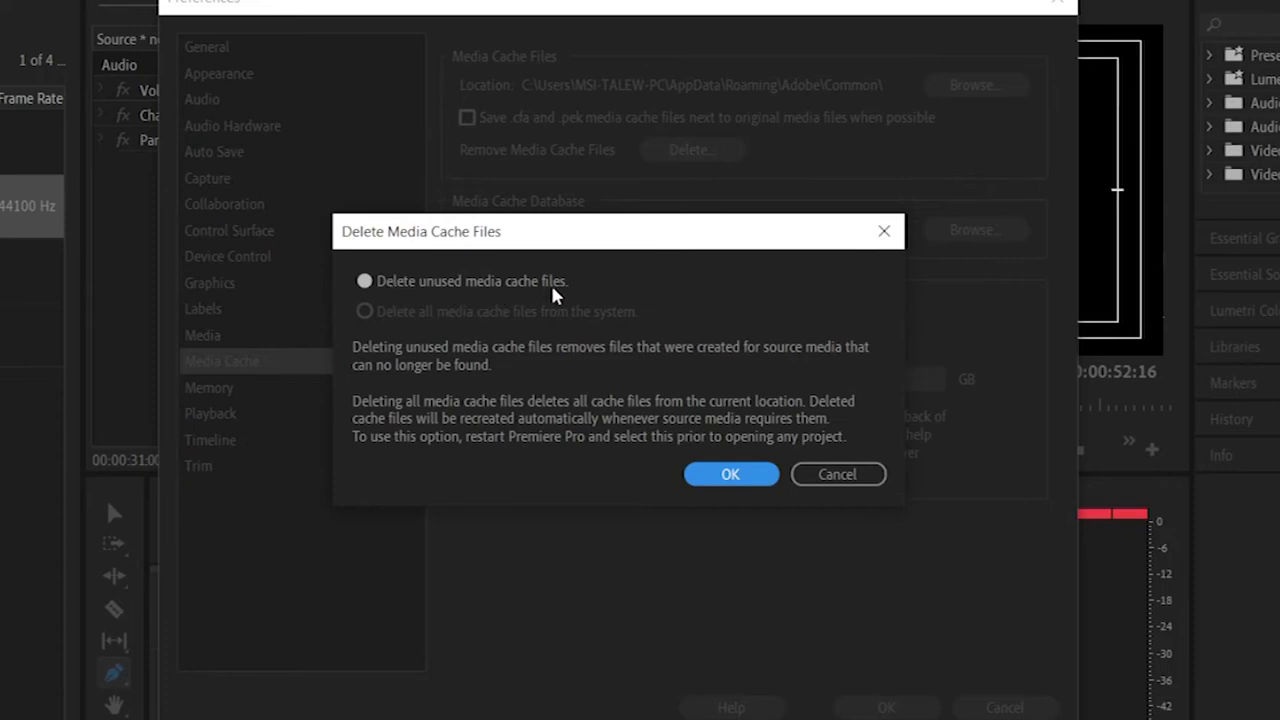
left_click(752, 480)
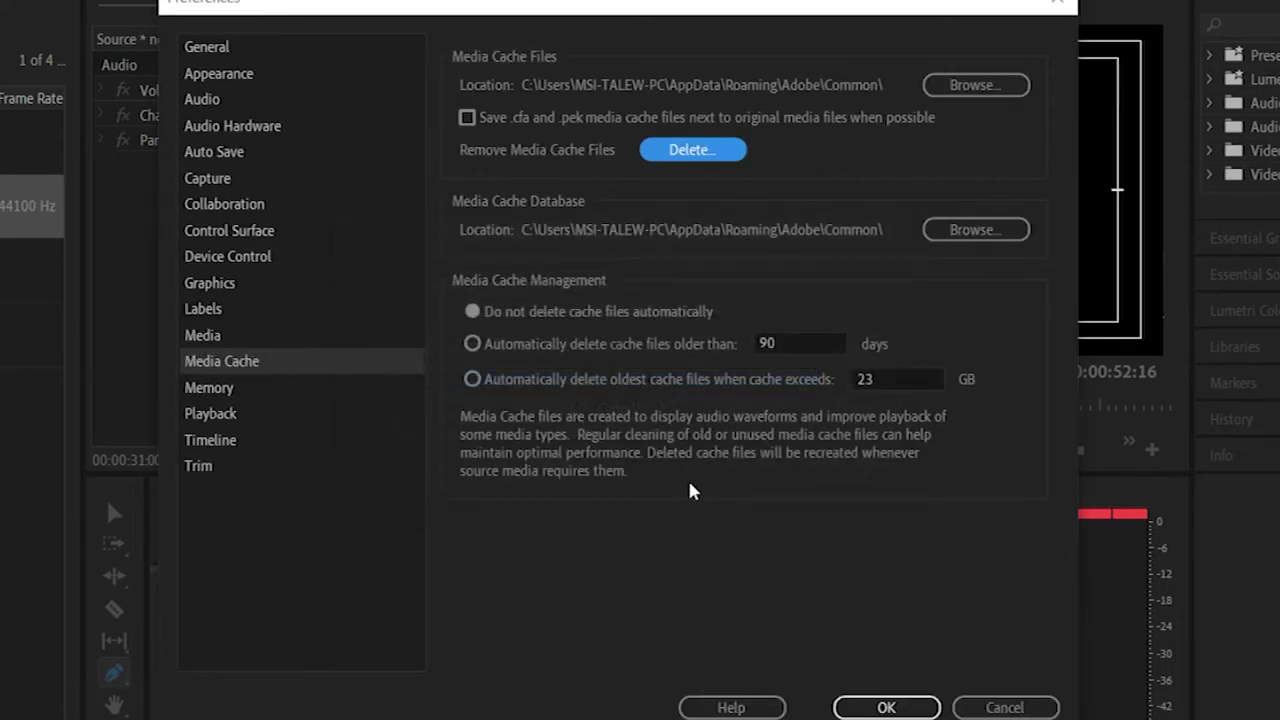
Step: Browse the missing font replacement choices in the Graphics preferences, keep Addis98, and accept the preferences
left_click(196, 288)
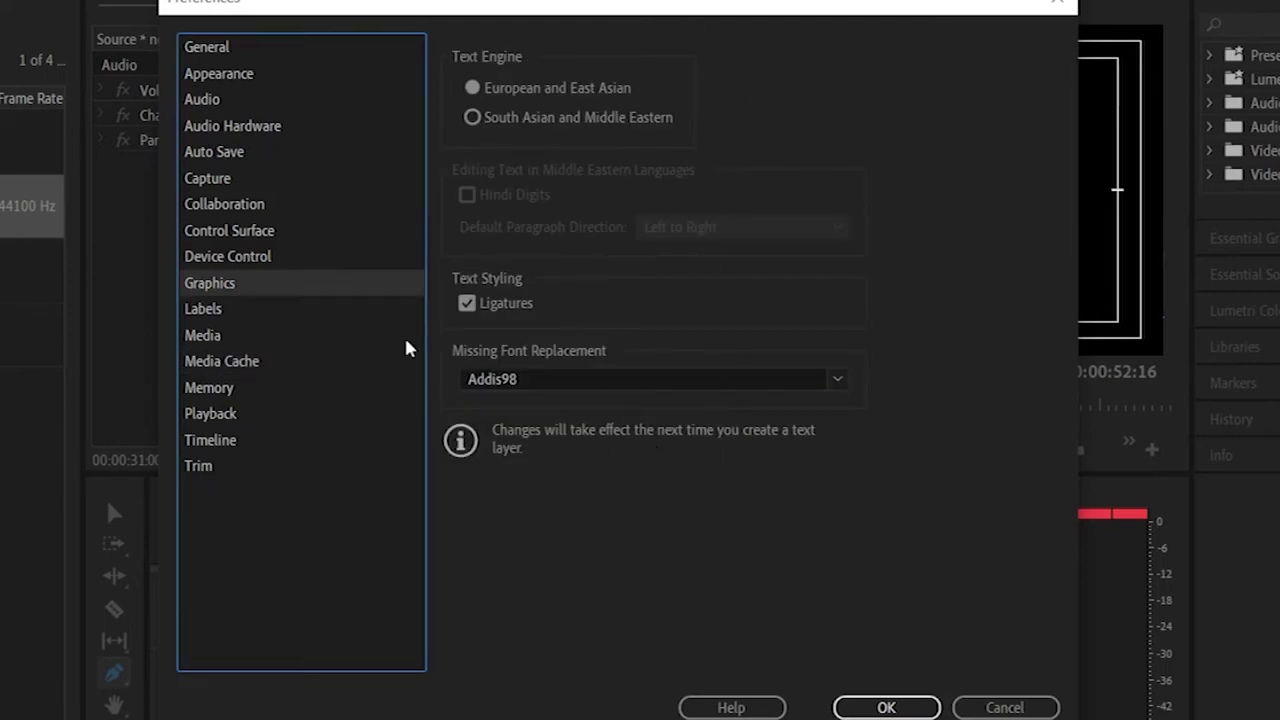
left_click(670, 382)
scroll(710, 220, "down", 8)
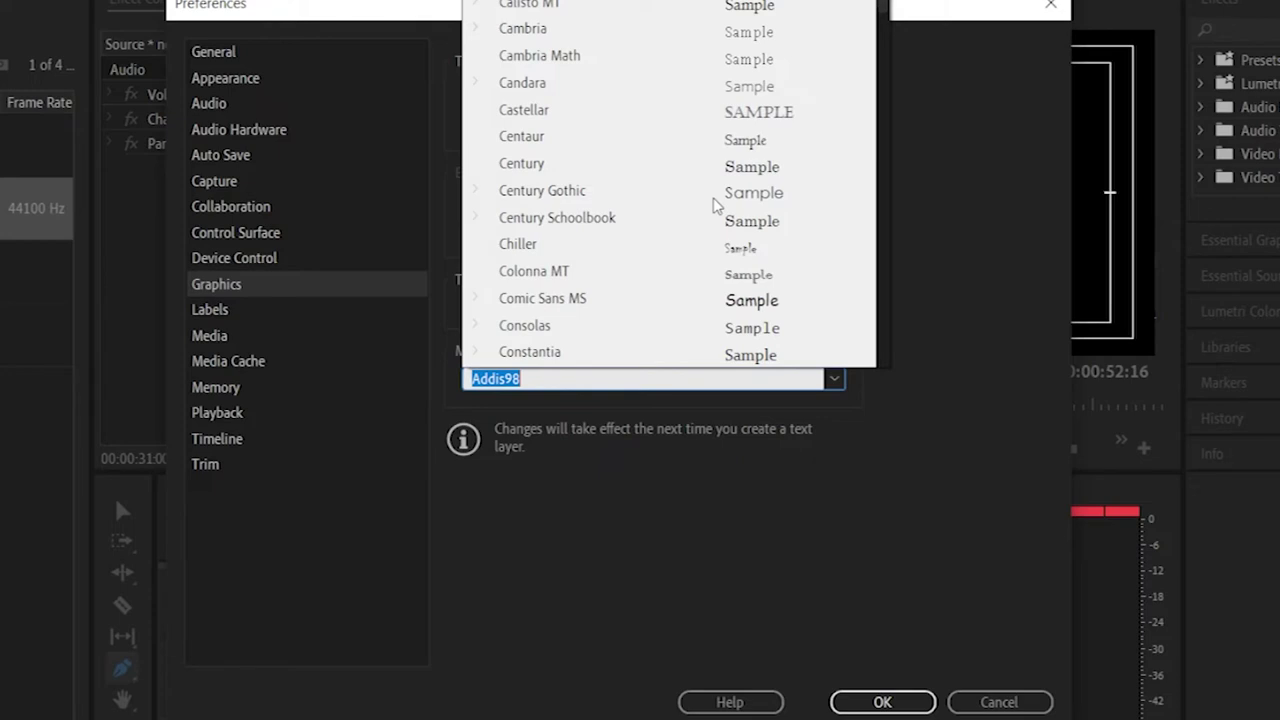
scroll(714, 204, "down", 15)
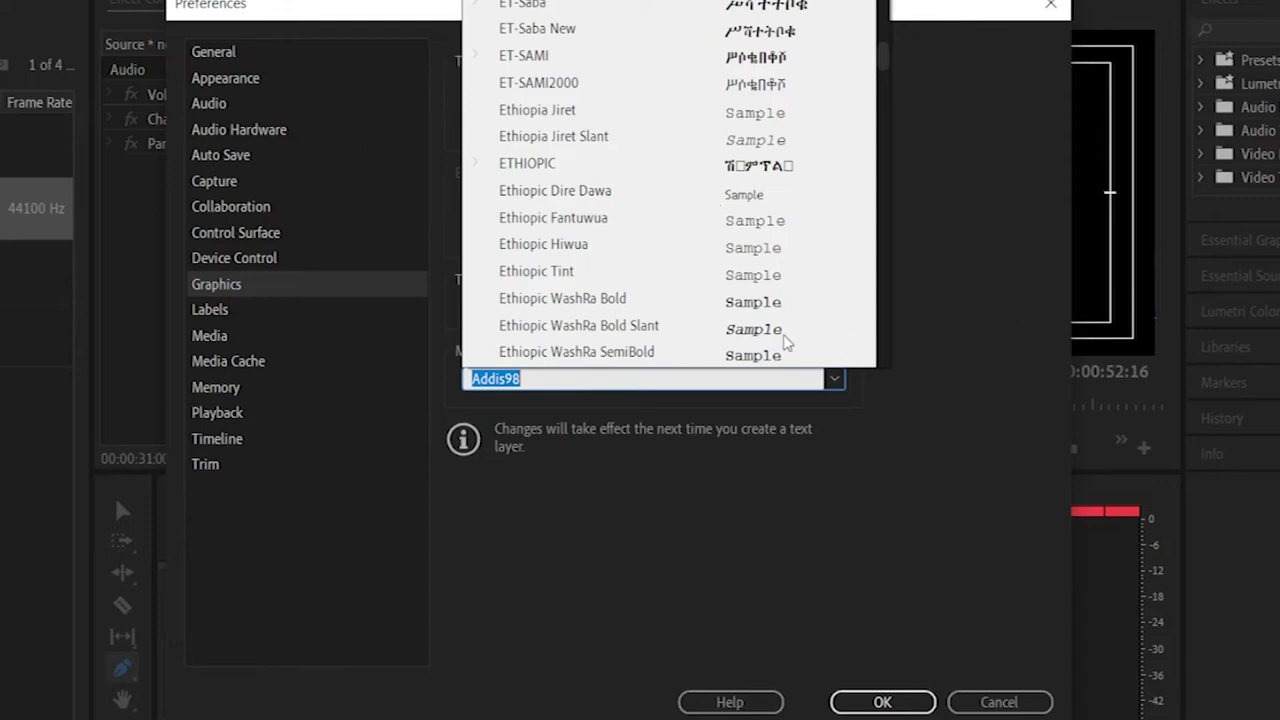
left_click(703, 528)
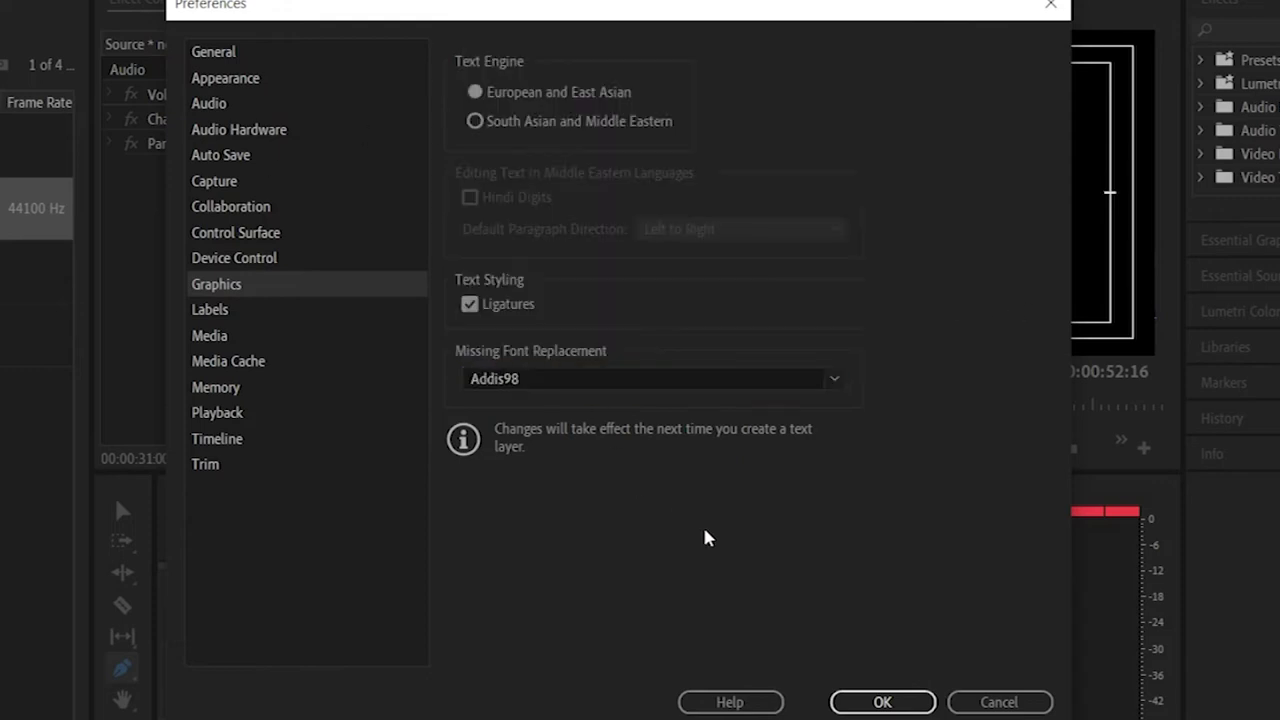
left_click(913, 704)
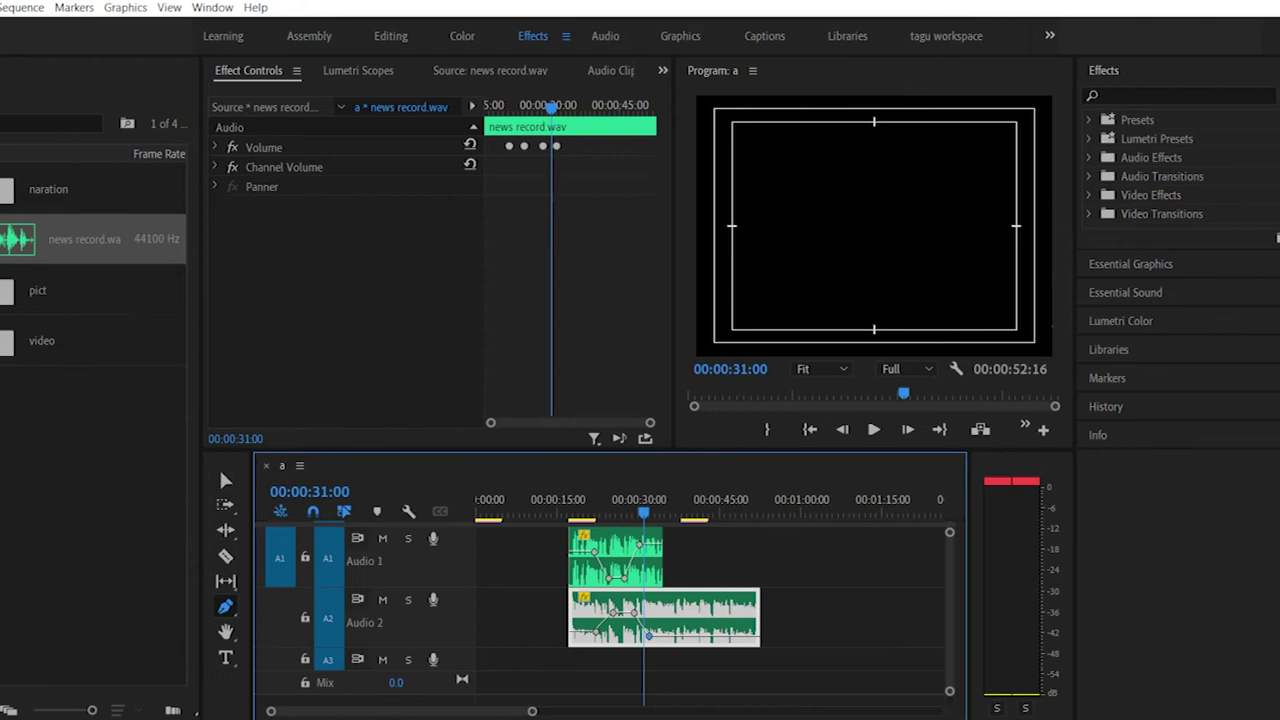
Step: Place the playhead at 00:00:46:22 and switch to the Captions workspace with a wider Program monitor
key("alt+f")
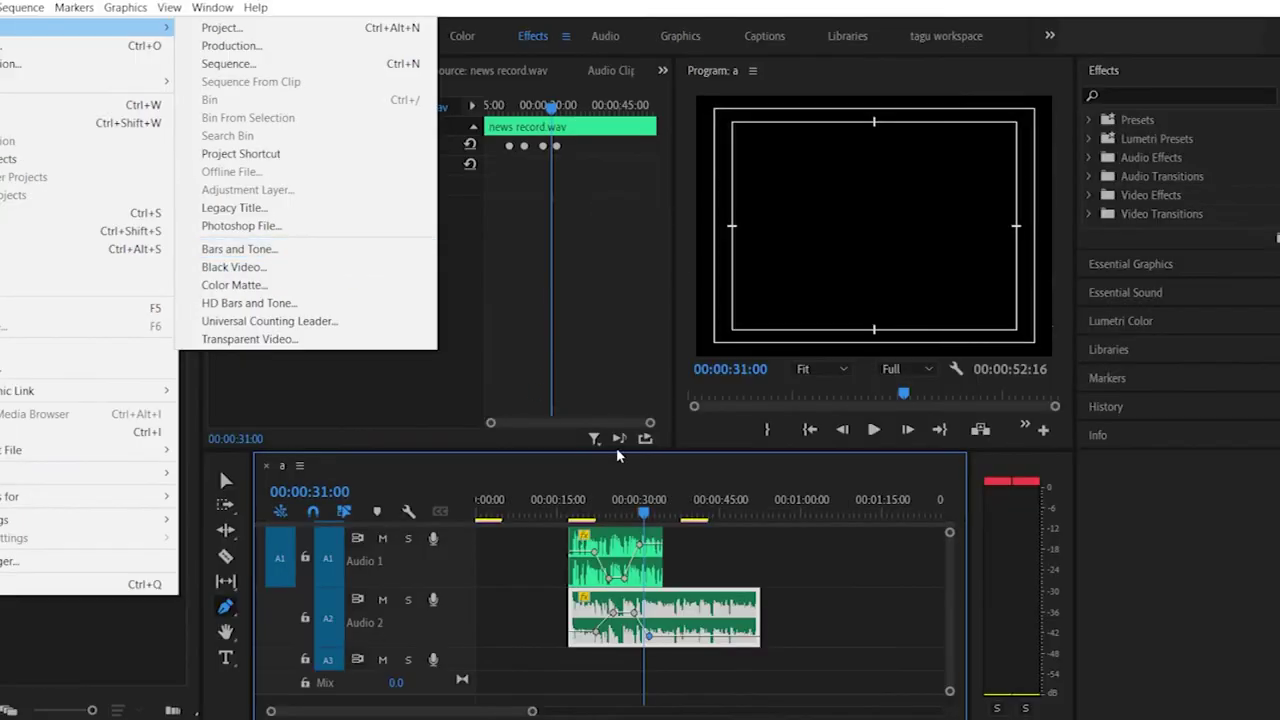
left_click(733, 490)
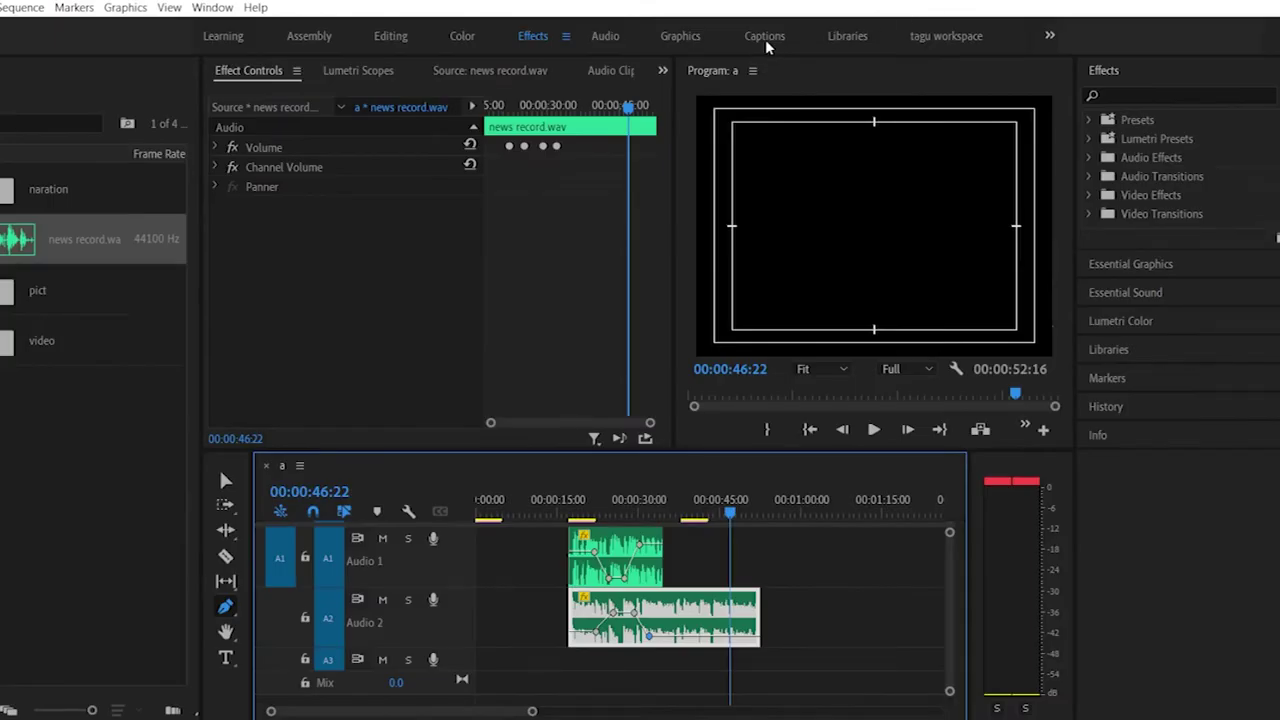
left_click(767, 46)
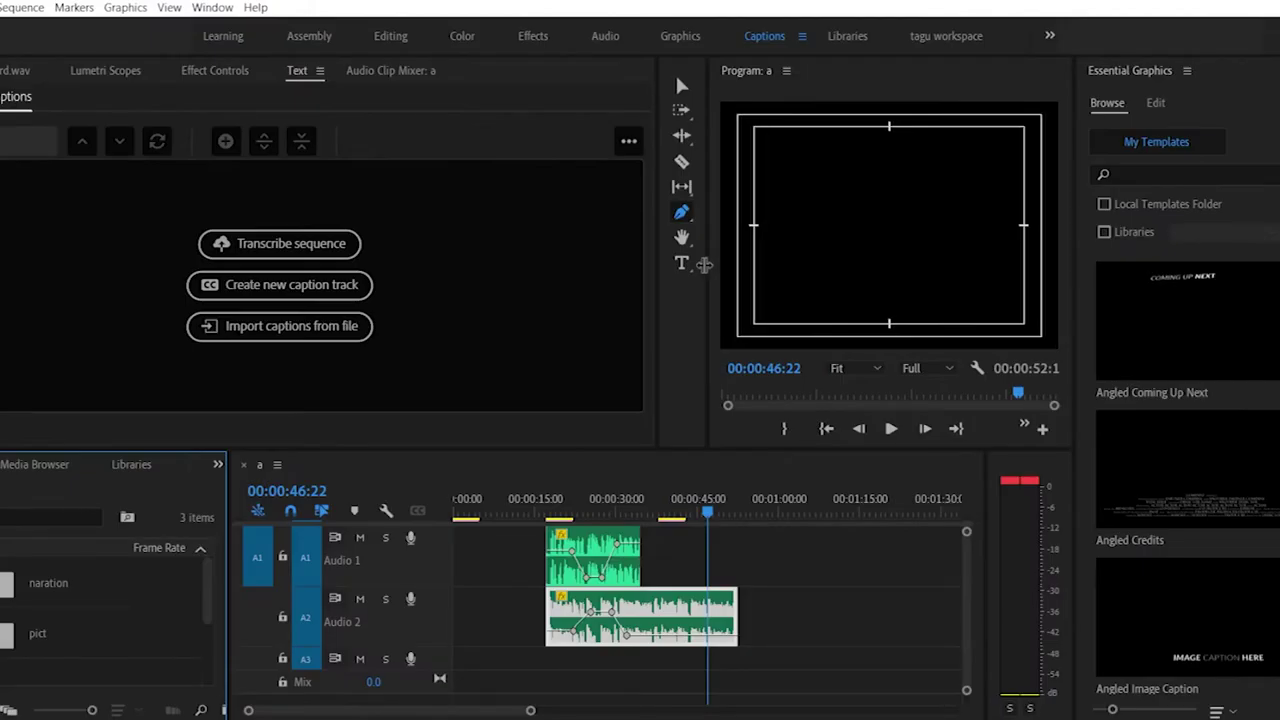
left_click_drag(670, 510, 24, 483)
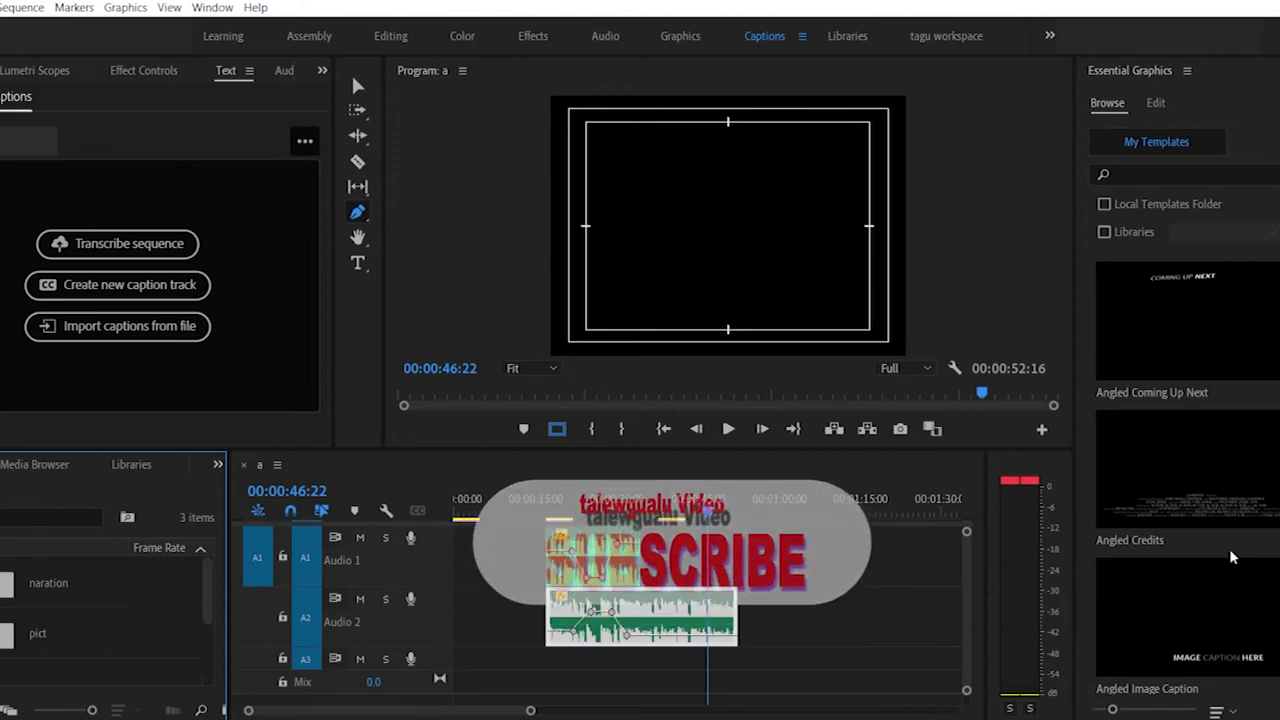
Step: Browse through the motion graphics templates in Essential Graphics, from the Angled titles to the Sports templates
scroll(1185, 450, "down", 5)
scroll(1185, 450, "down", 15)
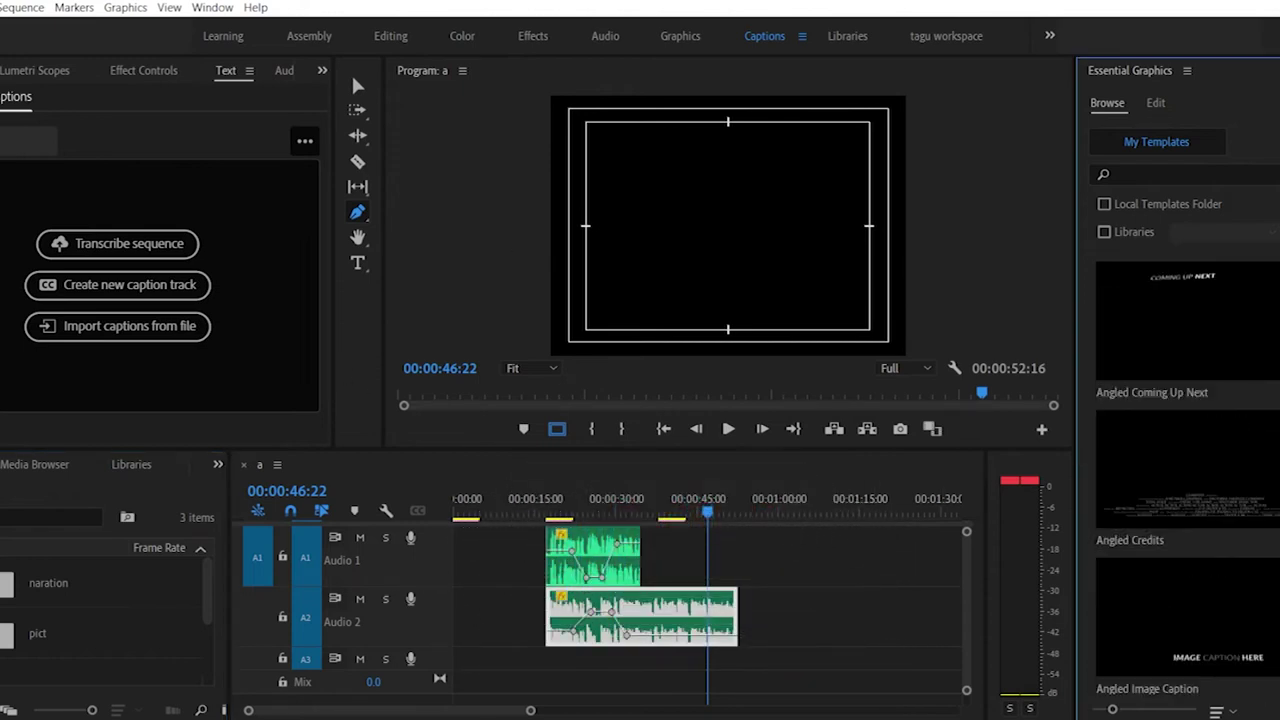
scroll(1185, 450, "up", 15)
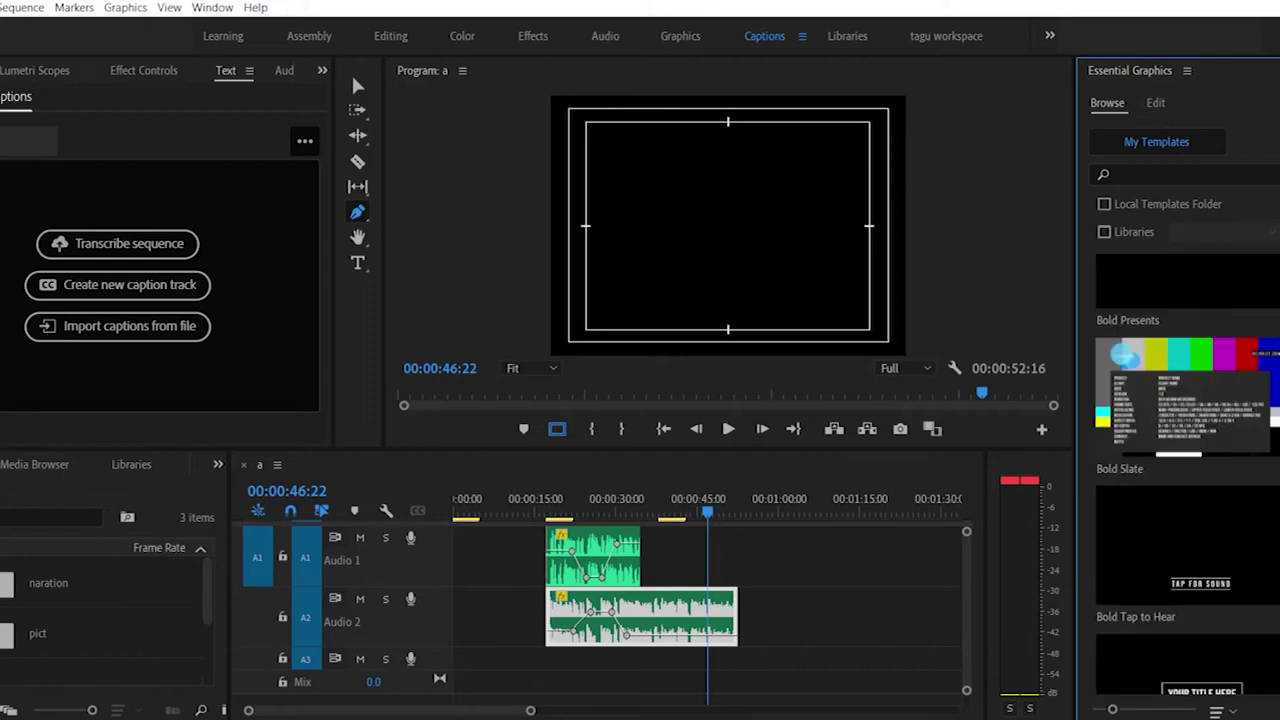
scroll(1185, 450, "down", 15)
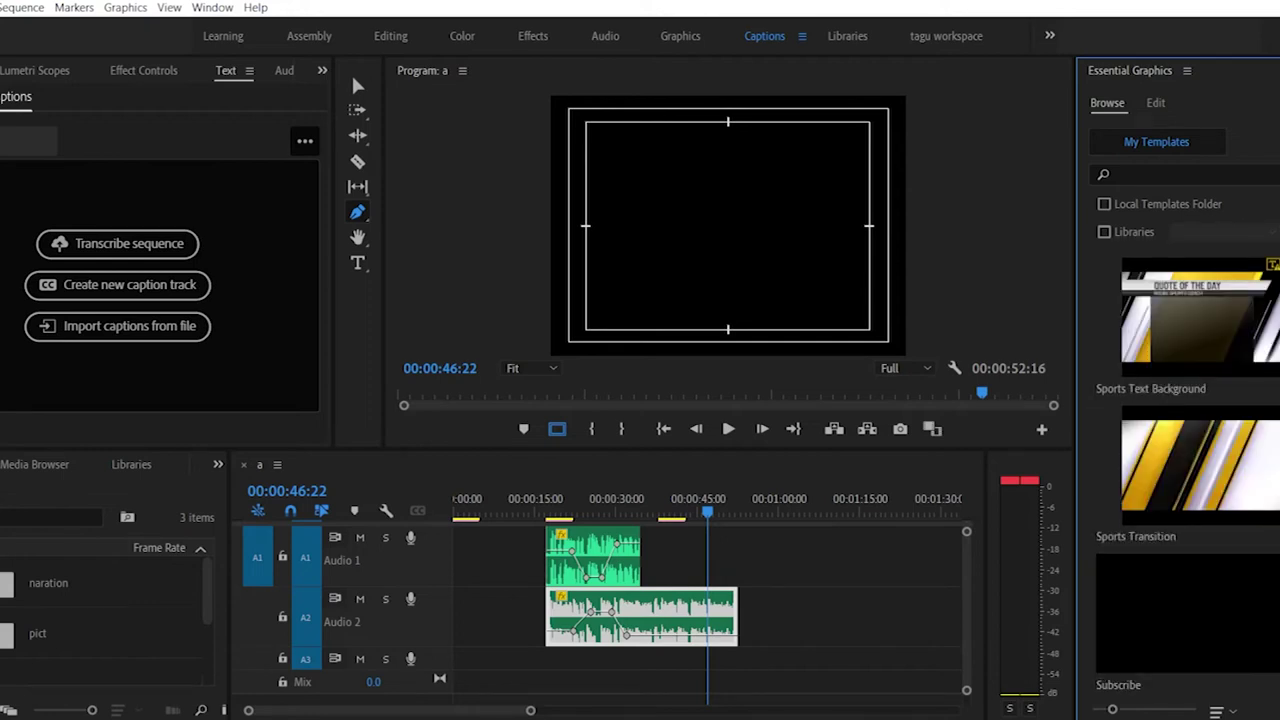
Step: Add a new horizontal text layer to the sequence at 00:00:46:22 through Essential Graphics and look over its properties
left_click(1156, 108)
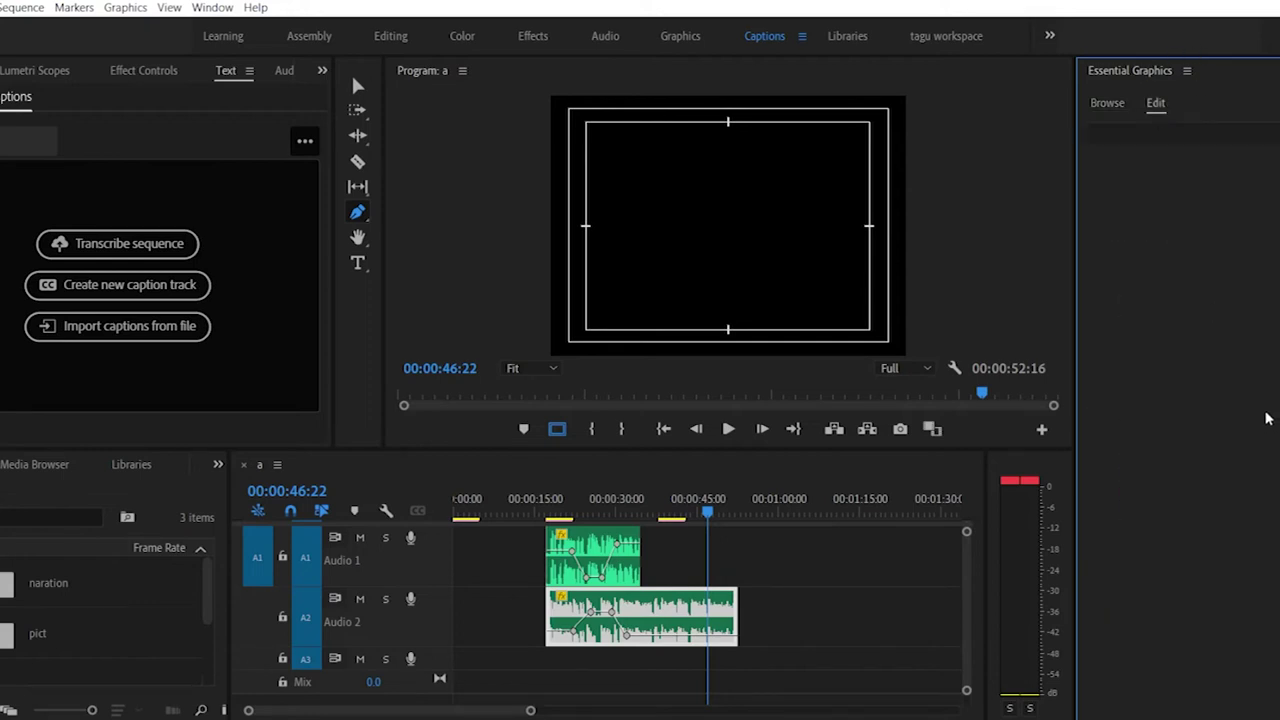
left_click(1272, 132)
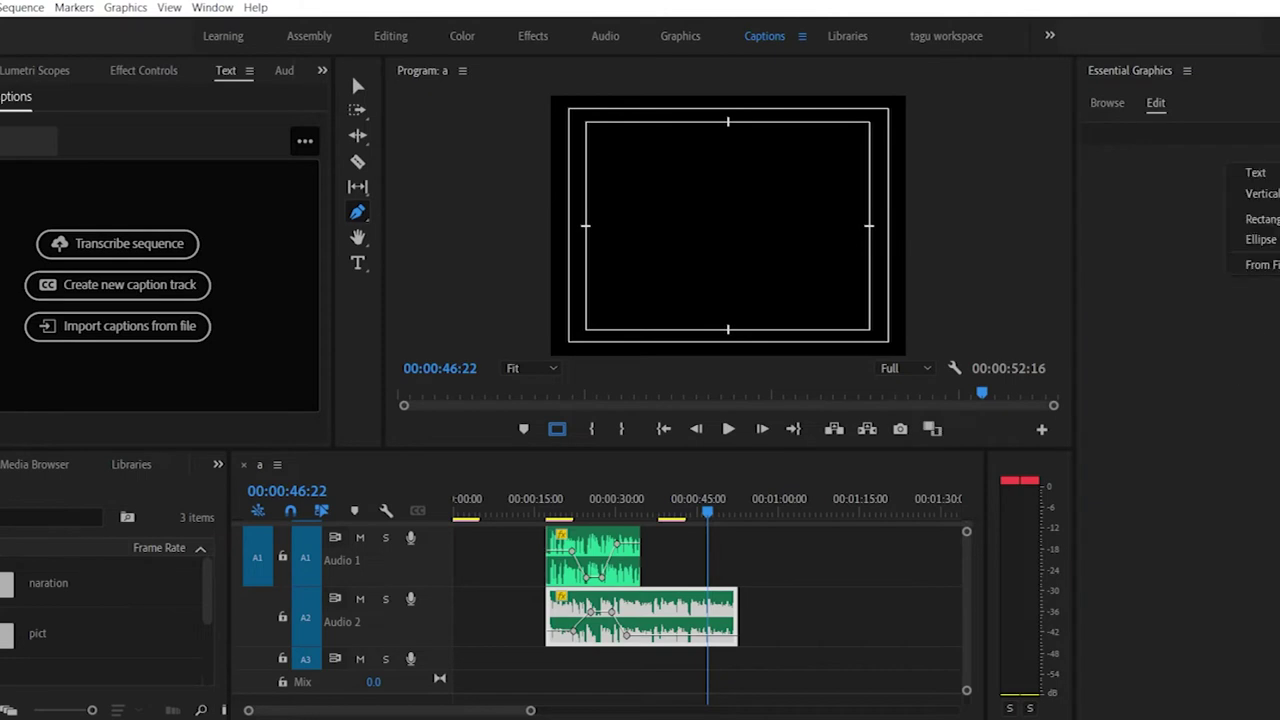
left_click(1258, 173)
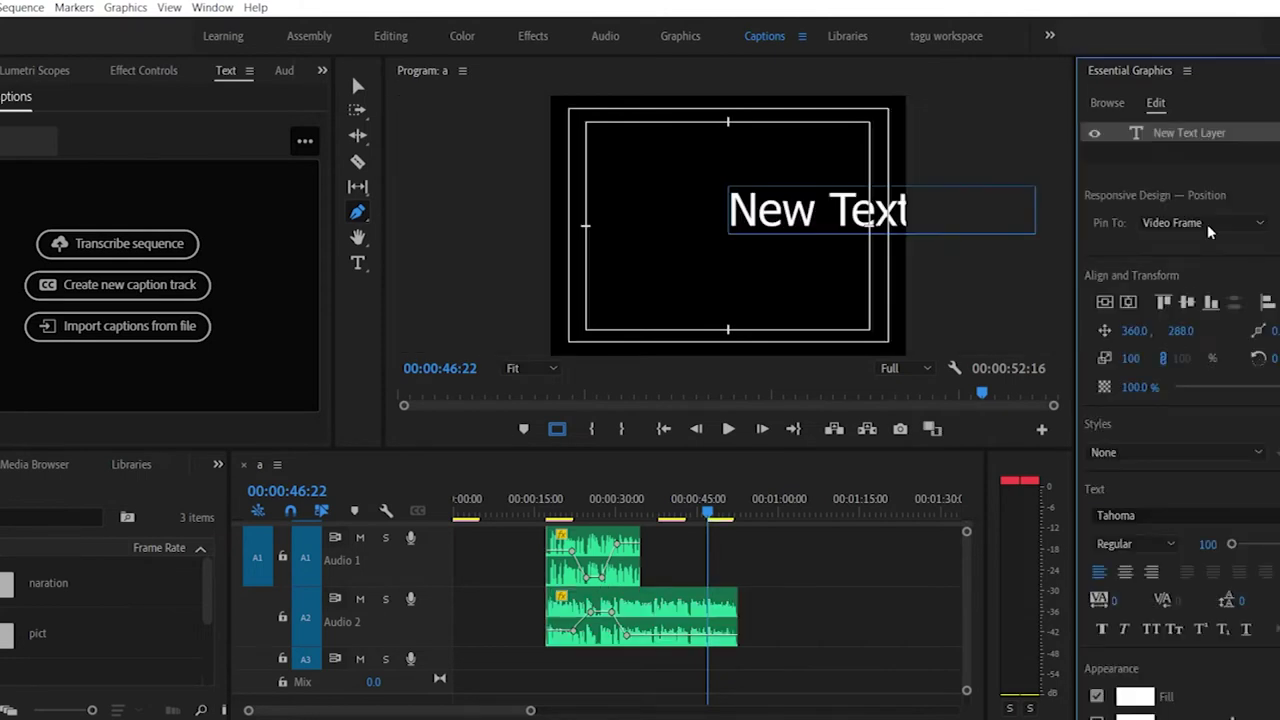
scroll(1258, 420, "down", 3)
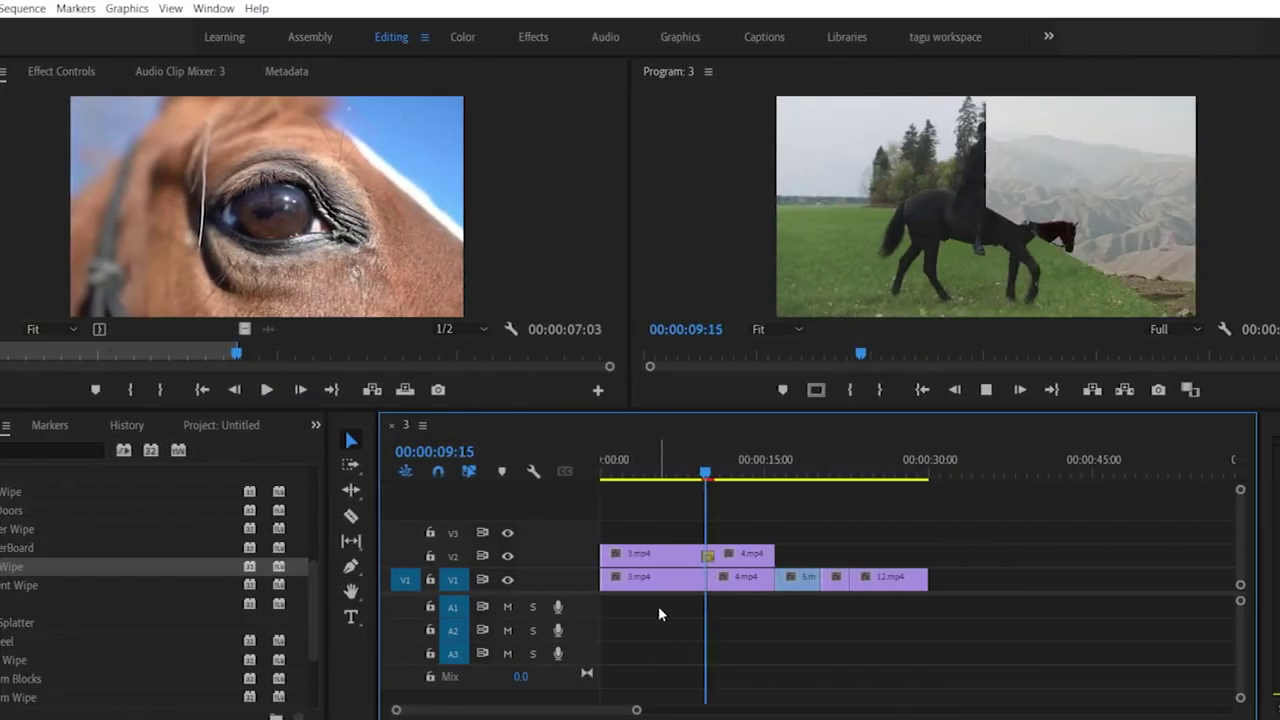
Step: Stop playback, select the Clock Wipe between 3.mp4 and 4.mp4 on V2, and open its Effect Controls with the playhead at 00:00:09:18
key("space")
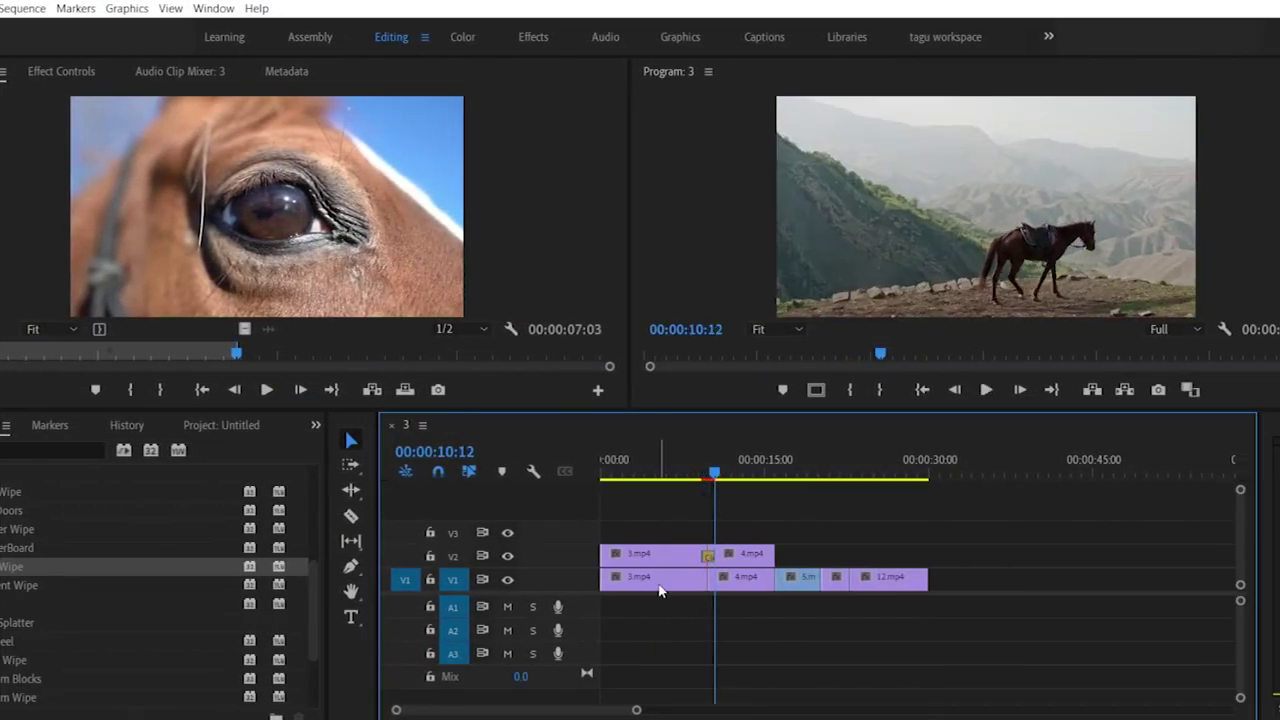
left_click(710, 557)
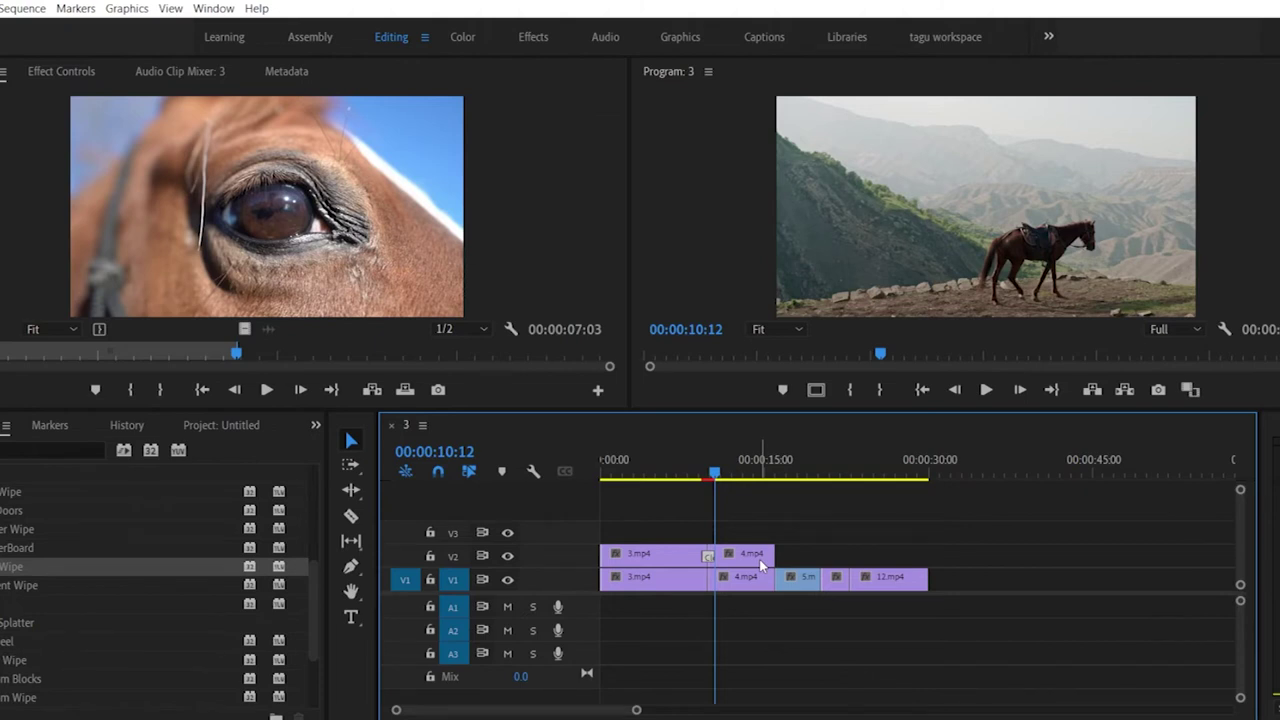
left_click_drag(716, 477, 708, 484)
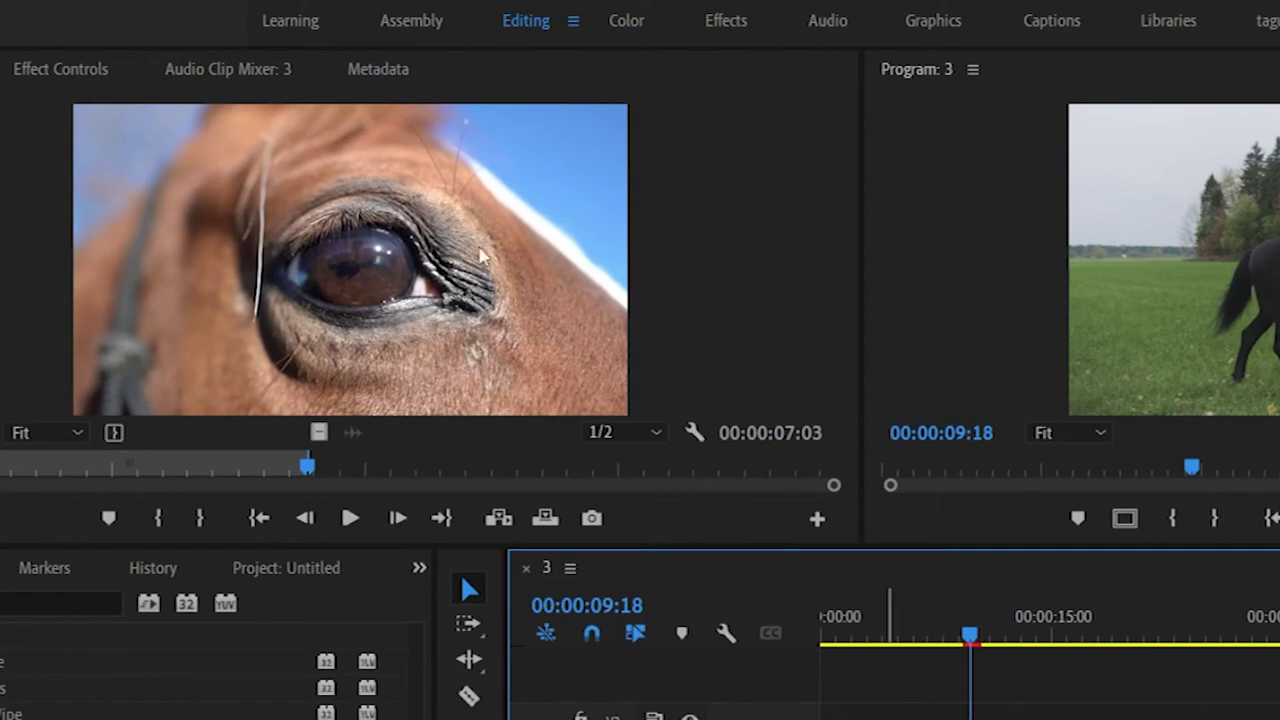
left_click(62, 76)
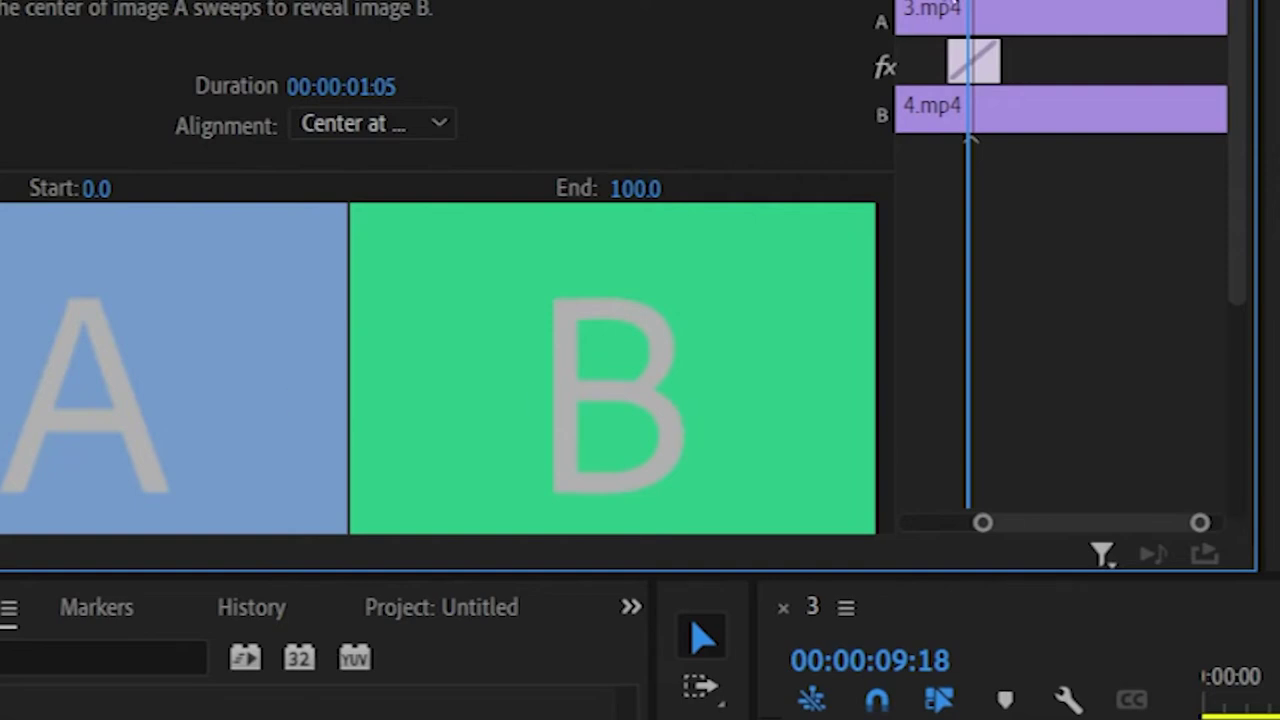
Step: Move the playhead to 00:00:10:00 and step it back frame by frame through the Clock Wipe
mouse_move(967, 138)
left_mouse_down()
mouse_move(934, 138)
mouse_move(980, 138)
left_mouse_up()
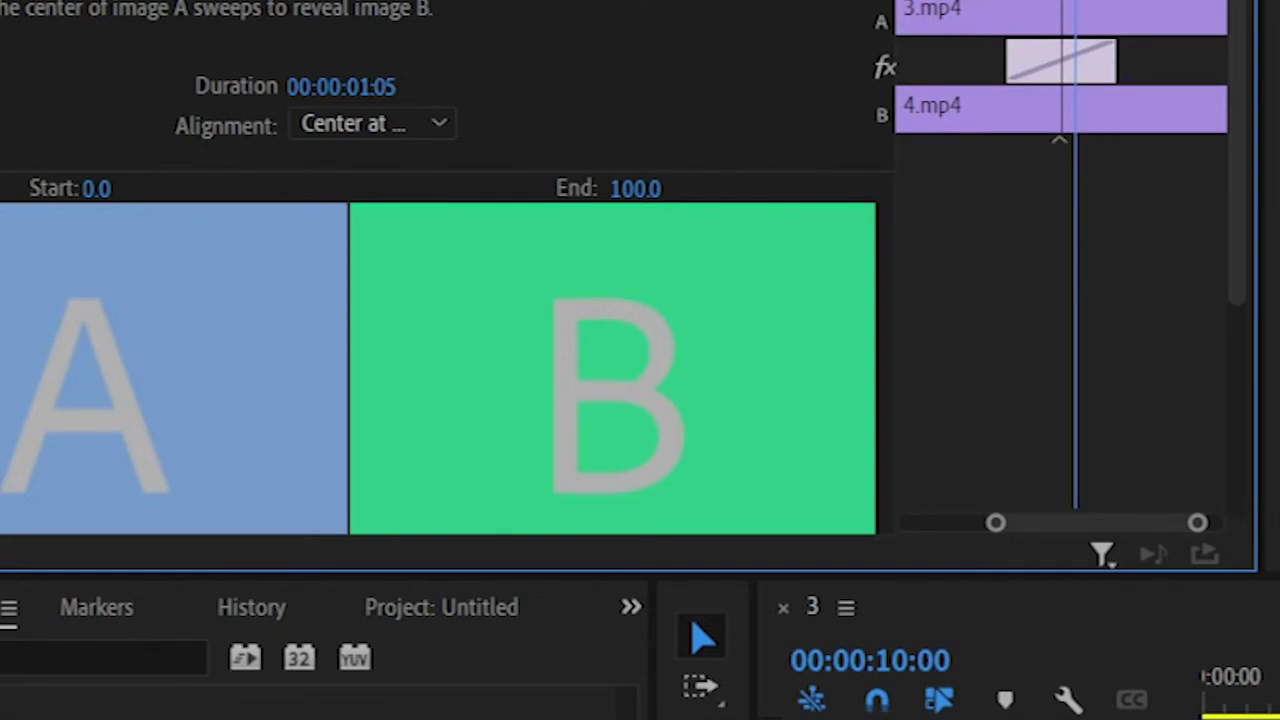
key("Left")
key("Left")
key("Left")
key("Left")
key("Left")
key("Left")
key("Left")
key("Left")
key("Left")
key("Left")
key("Left")
key("Left")
key("Left")
key("Left")
key("Left")
key("Left")
key("Left")
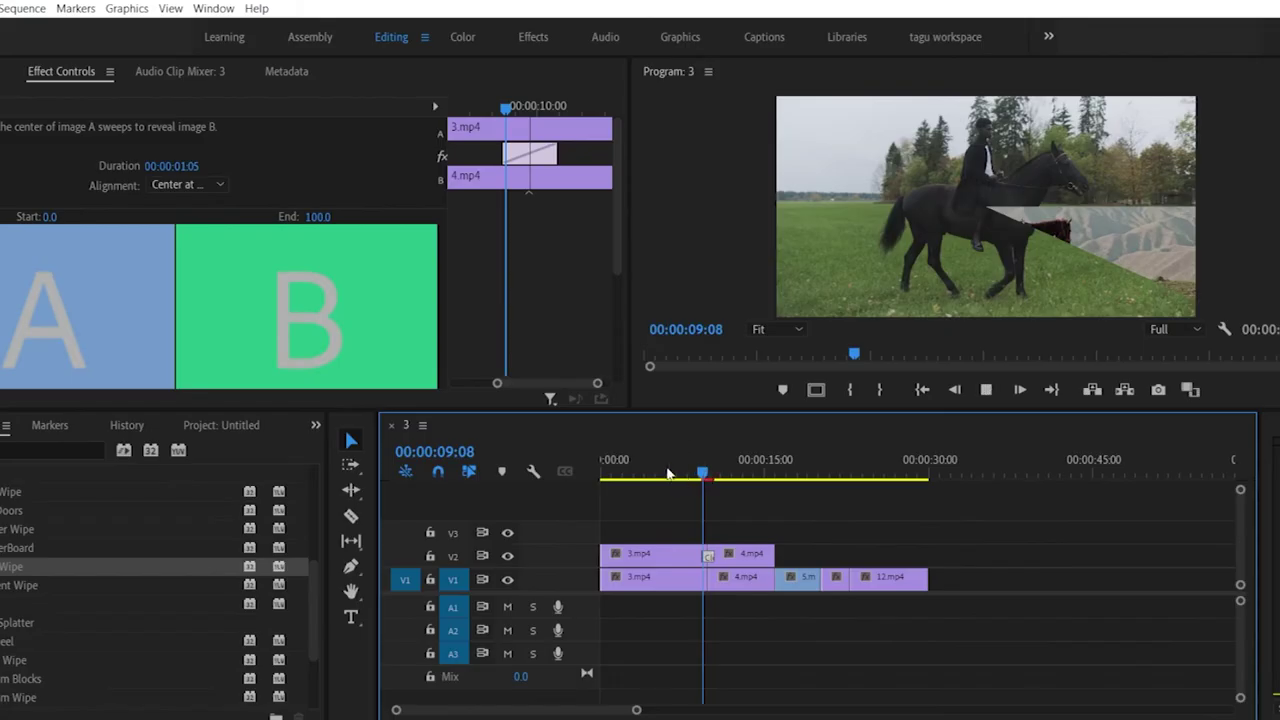
Step: Play the Clock Wipe from 00:00:07:06 and again from 00:00:08:07, stopping the second pass midway through the transition
left_click_drag(703, 471, 698, 471)
key("space")
left_click(680, 471)
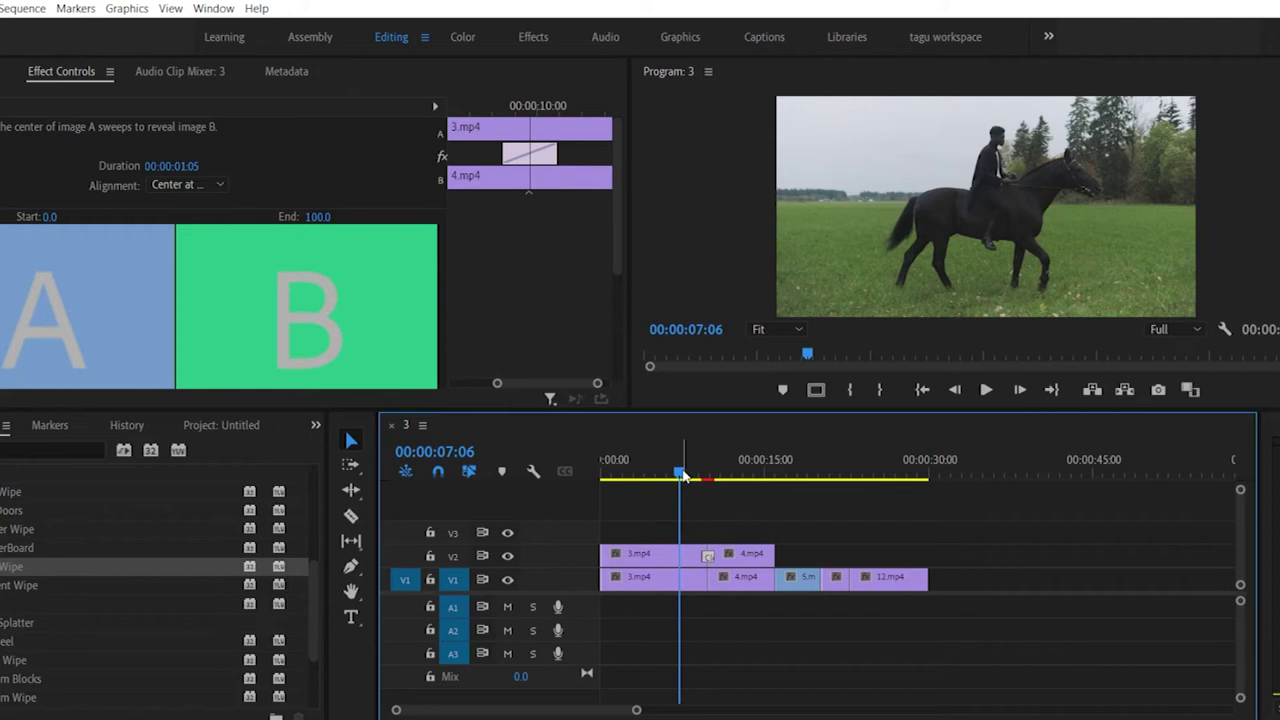
key("space")
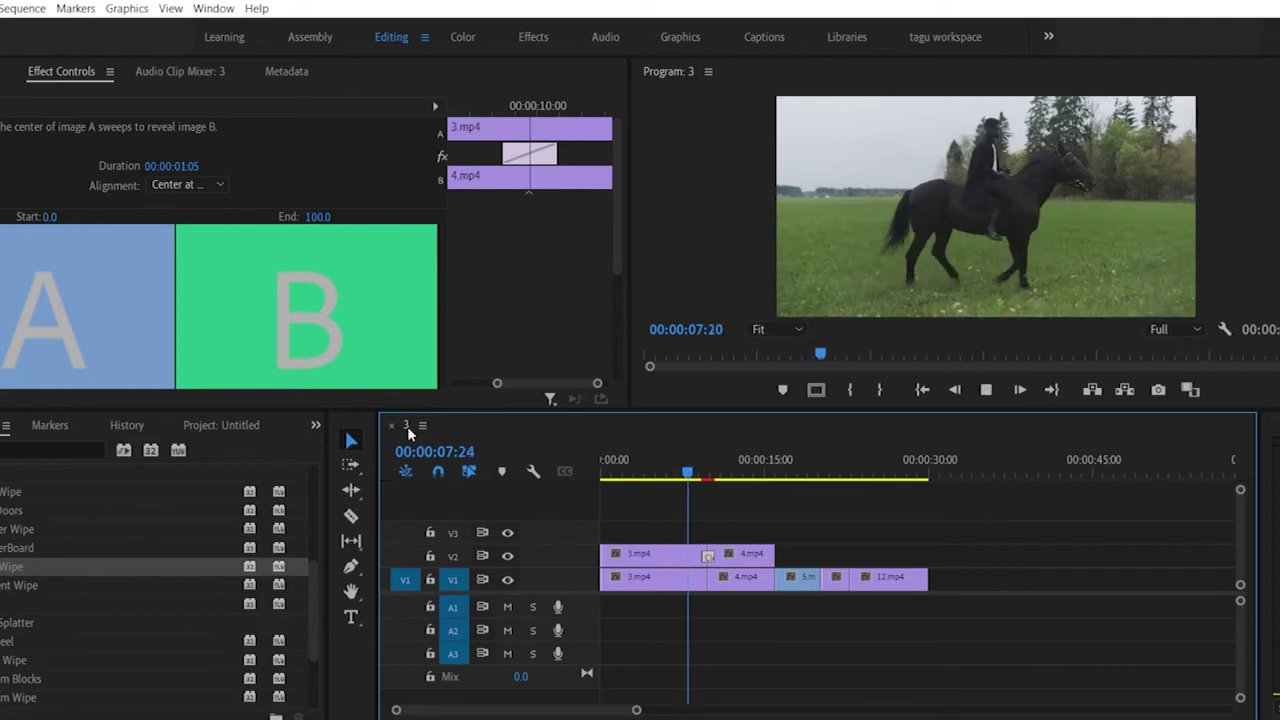
key("space")
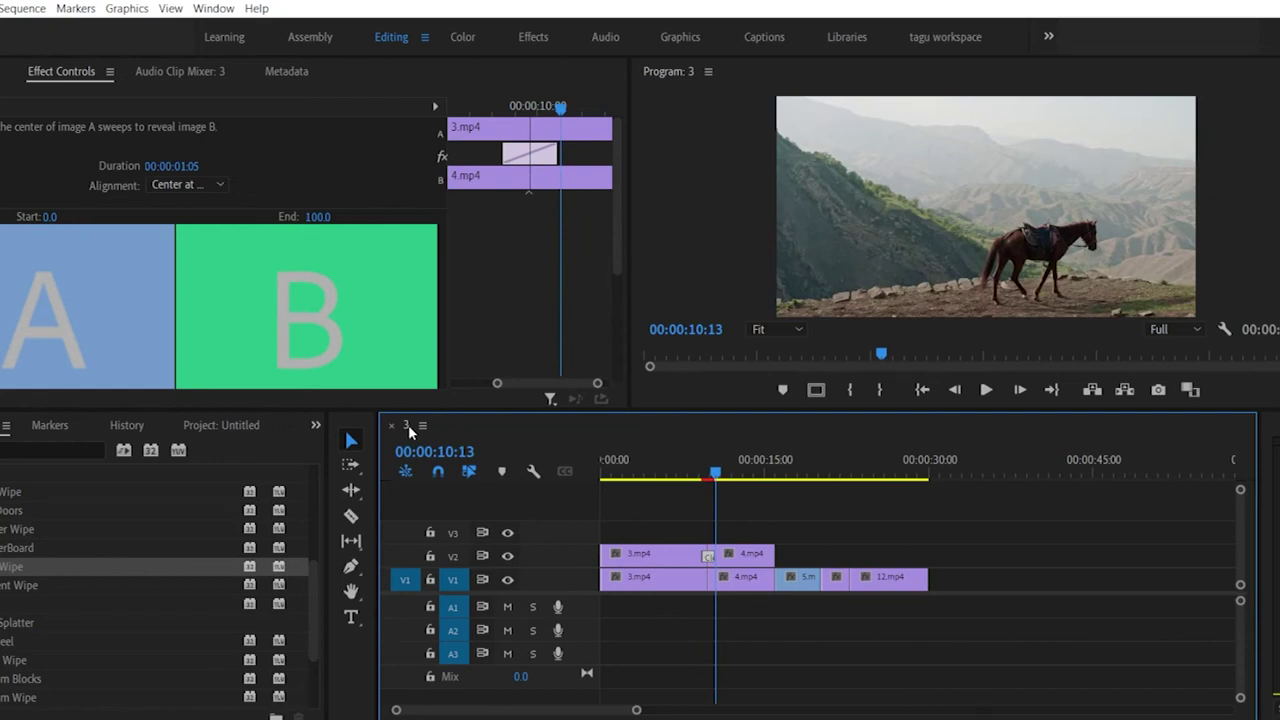
left_click(622, 332)
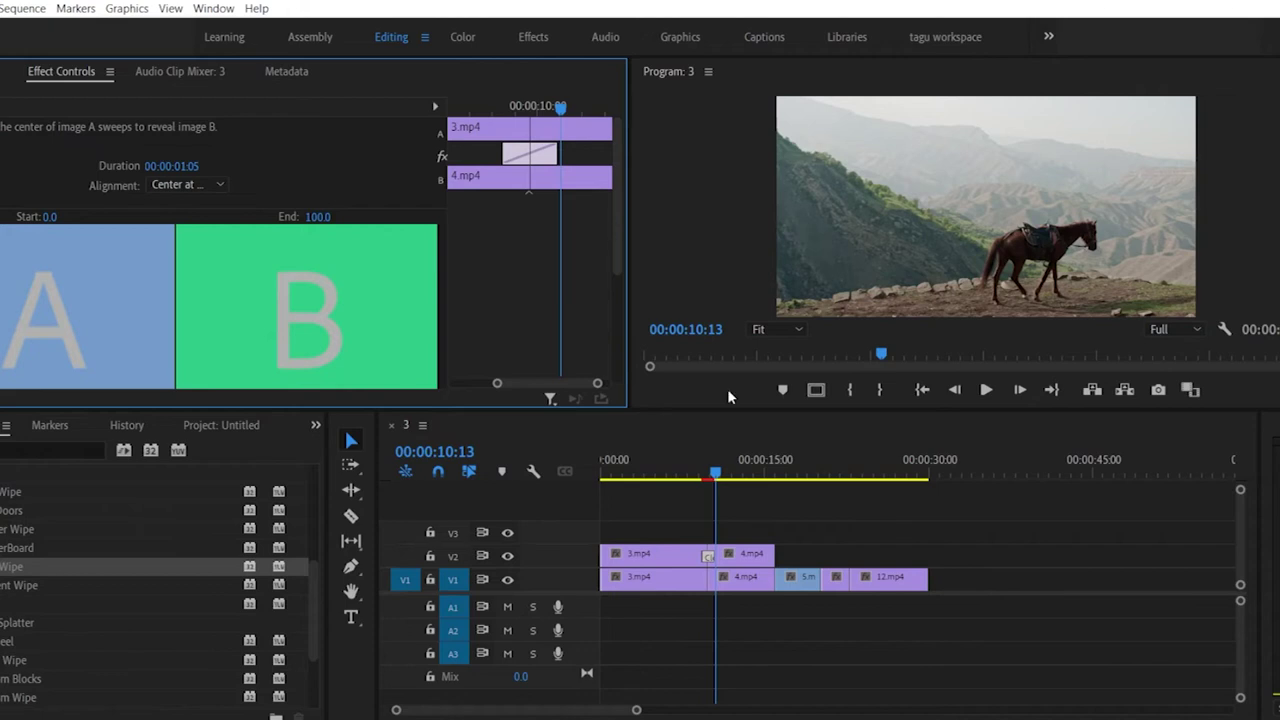
left_click_drag(706, 476, 689, 478)
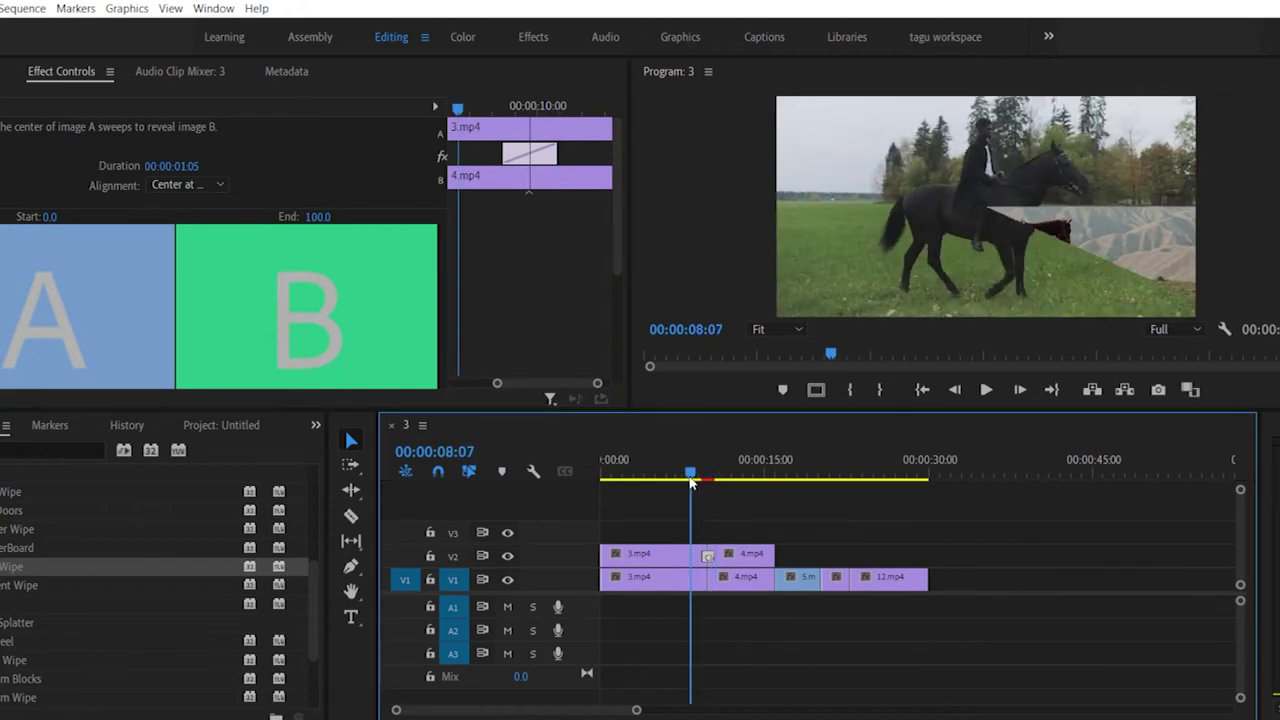
key("space")
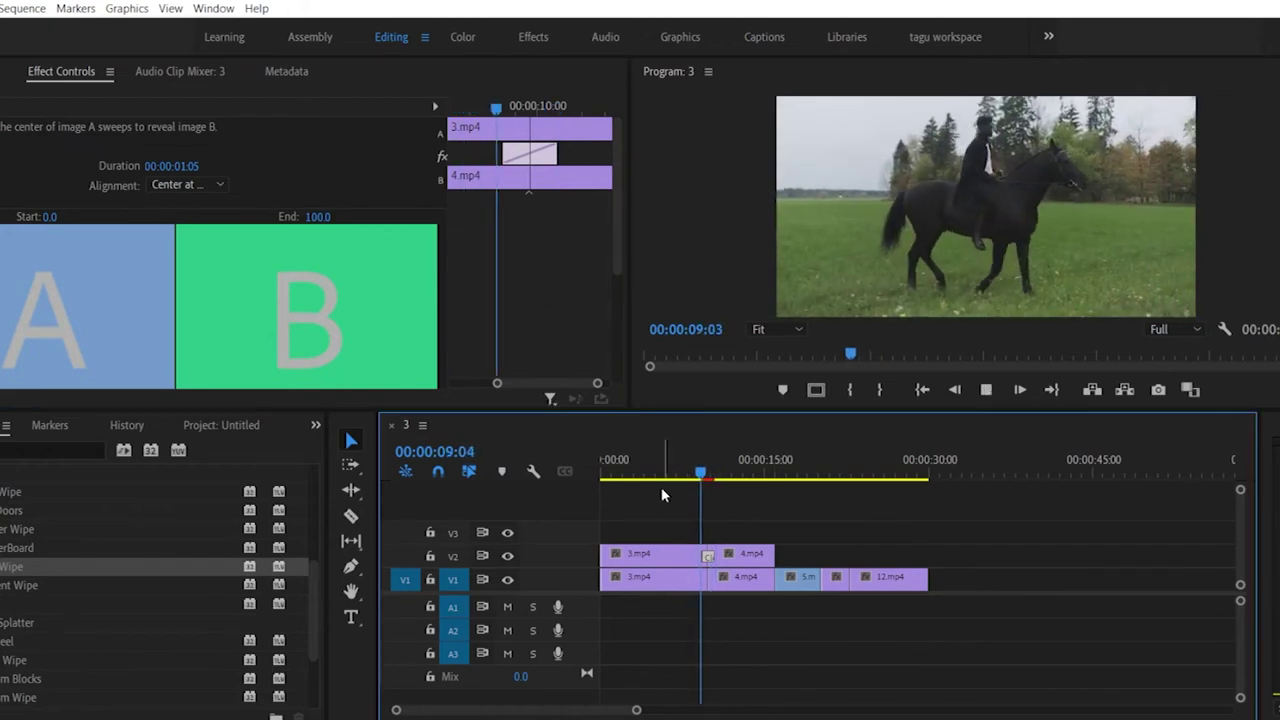
key("space")
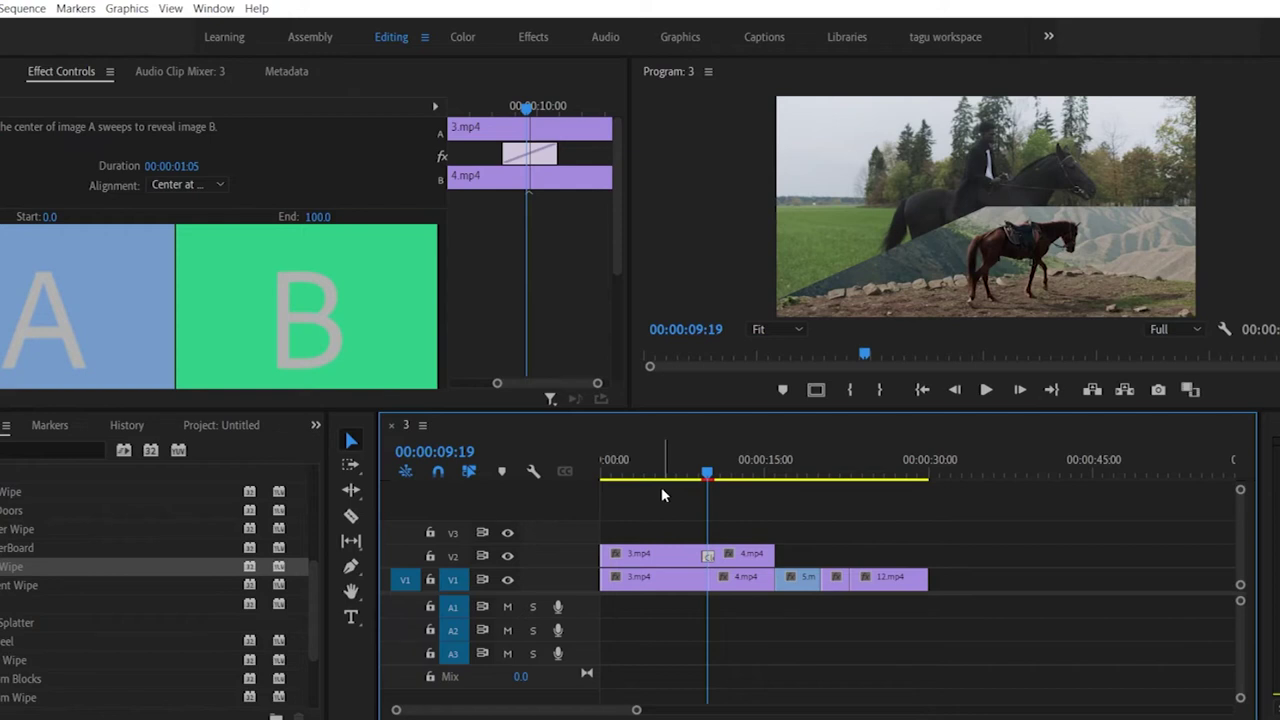
Step: Extend the Clock Wipe on V2 at both its end and its start to a duration of 00:00:02:05
mouse_move(708, 482)
left_mouse_down()
mouse_move(735, 478)
mouse_move(663, 476)
mouse_move(689, 474)
left_mouse_up()
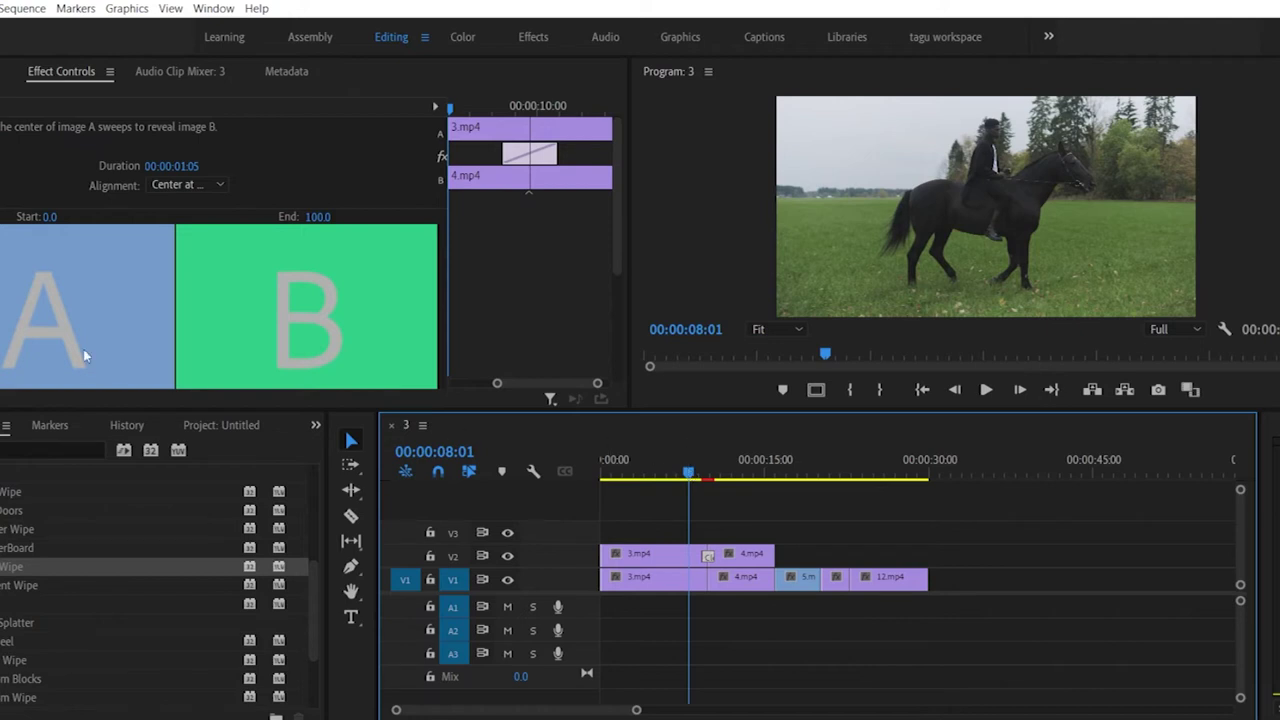
left_click(507, 366)
left_click_drag(513, 160, 591, 152)
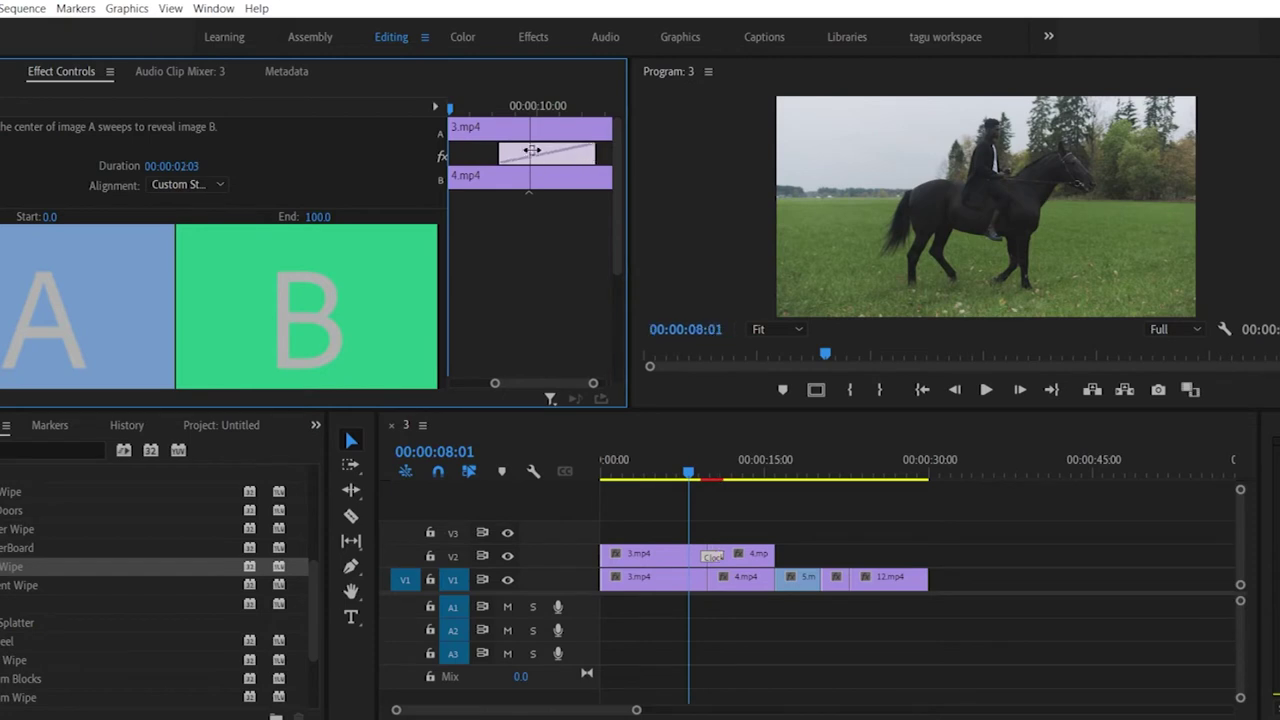
mouse_move(499, 152)
left_mouse_down()
mouse_move(477, 152)
mouse_move(530, 153)
mouse_move(486, 165)
mouse_move(530, 158)
mouse_move(470, 164)
mouse_move(491, 158)
left_mouse_up()
Step: Preview the lengthened Clock Wipe several times, starting each pass shortly before or at the transition's beginning
left_click(490, 110)
key("space")
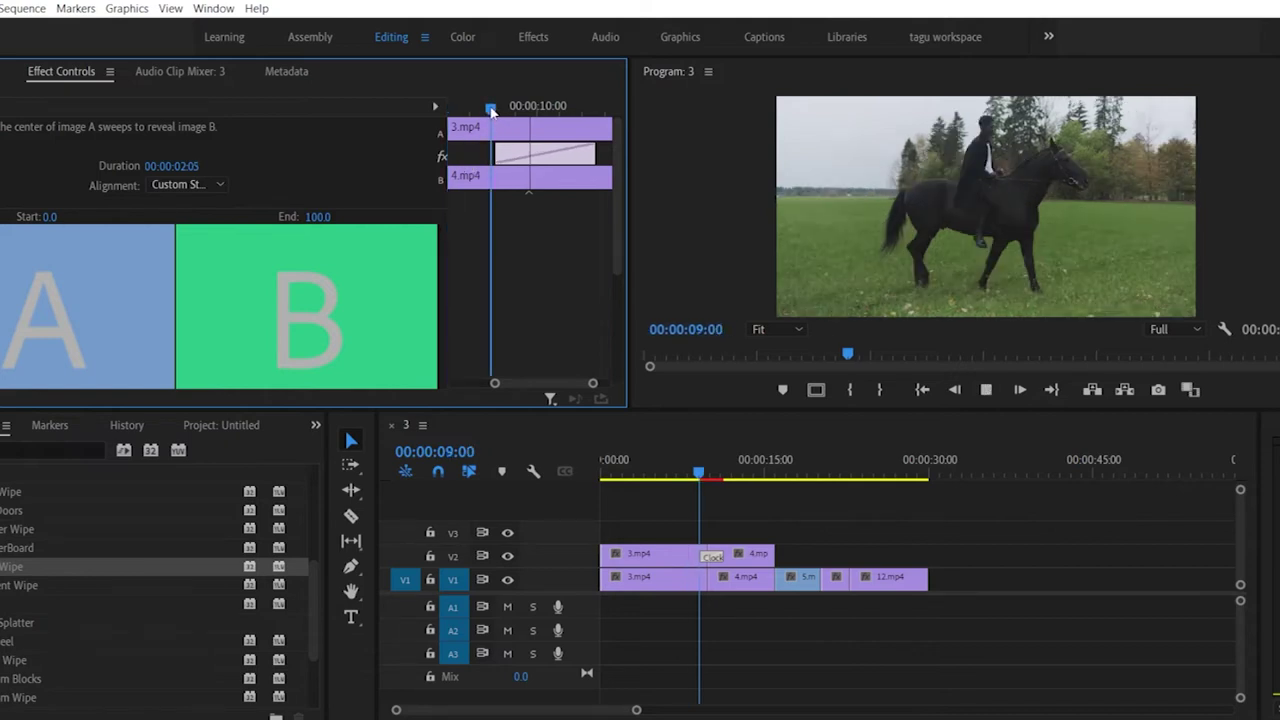
key("space")
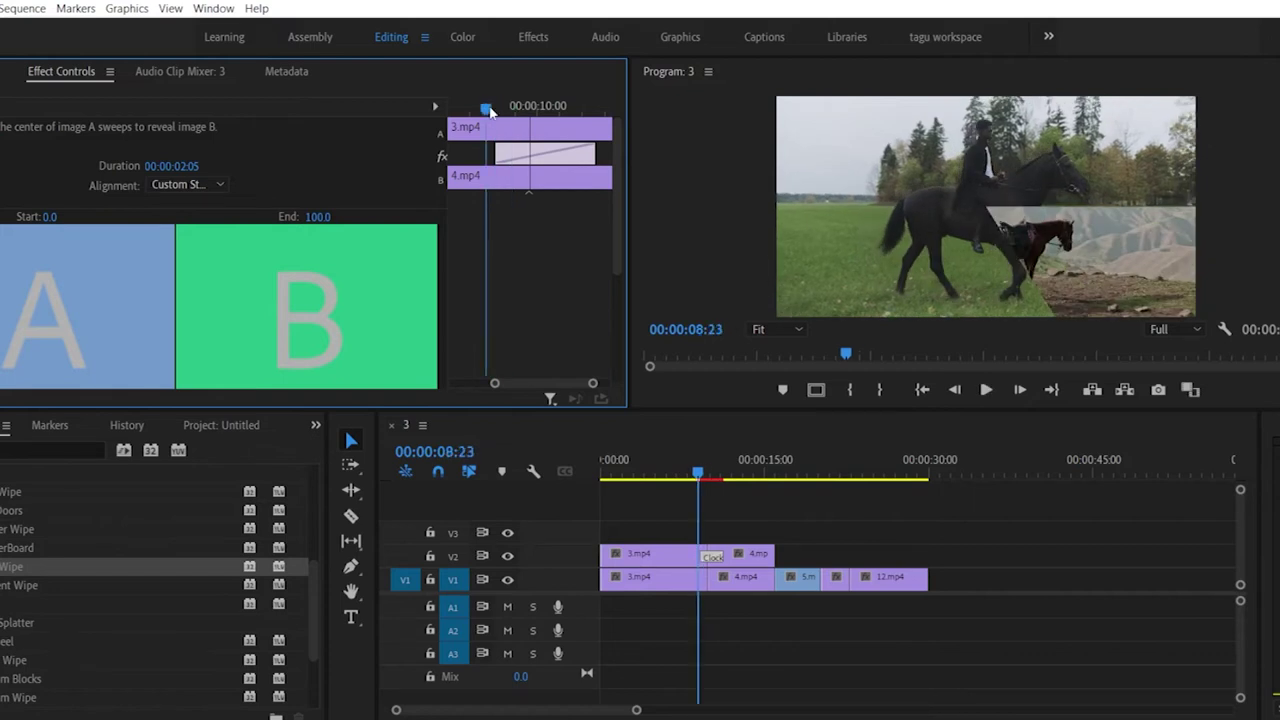
left_click(472, 110)
key("space")
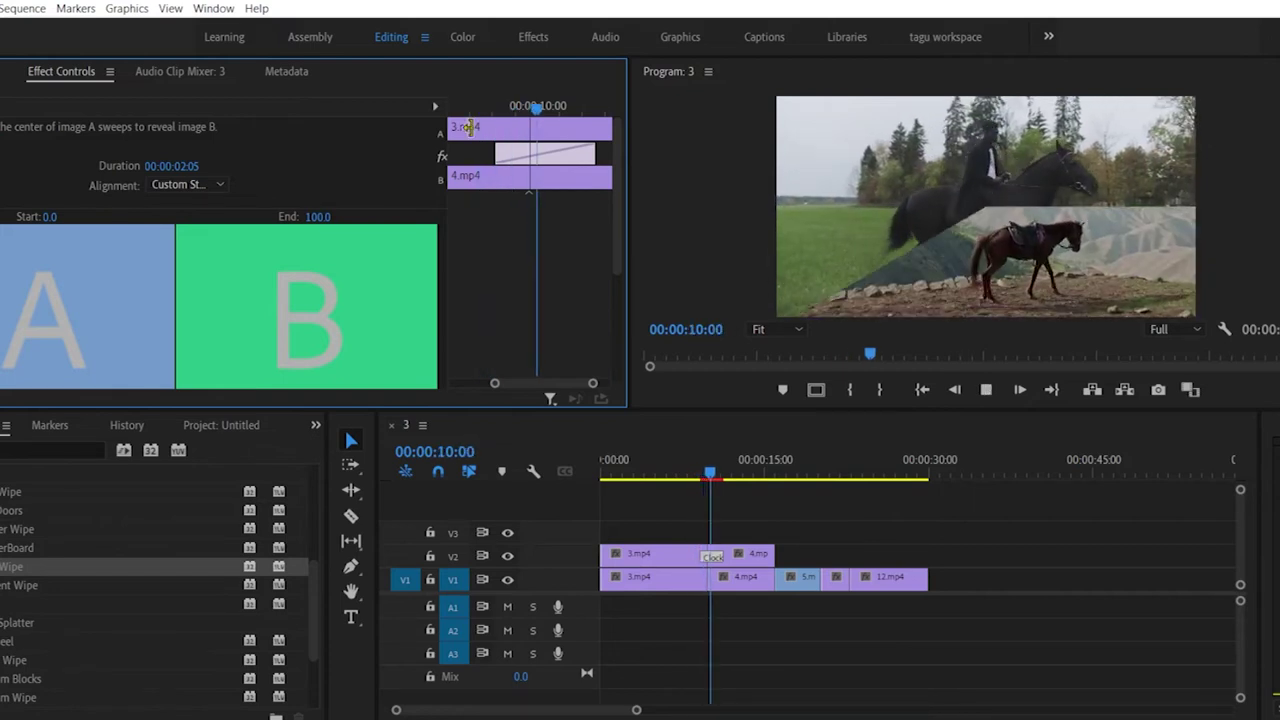
key("space")
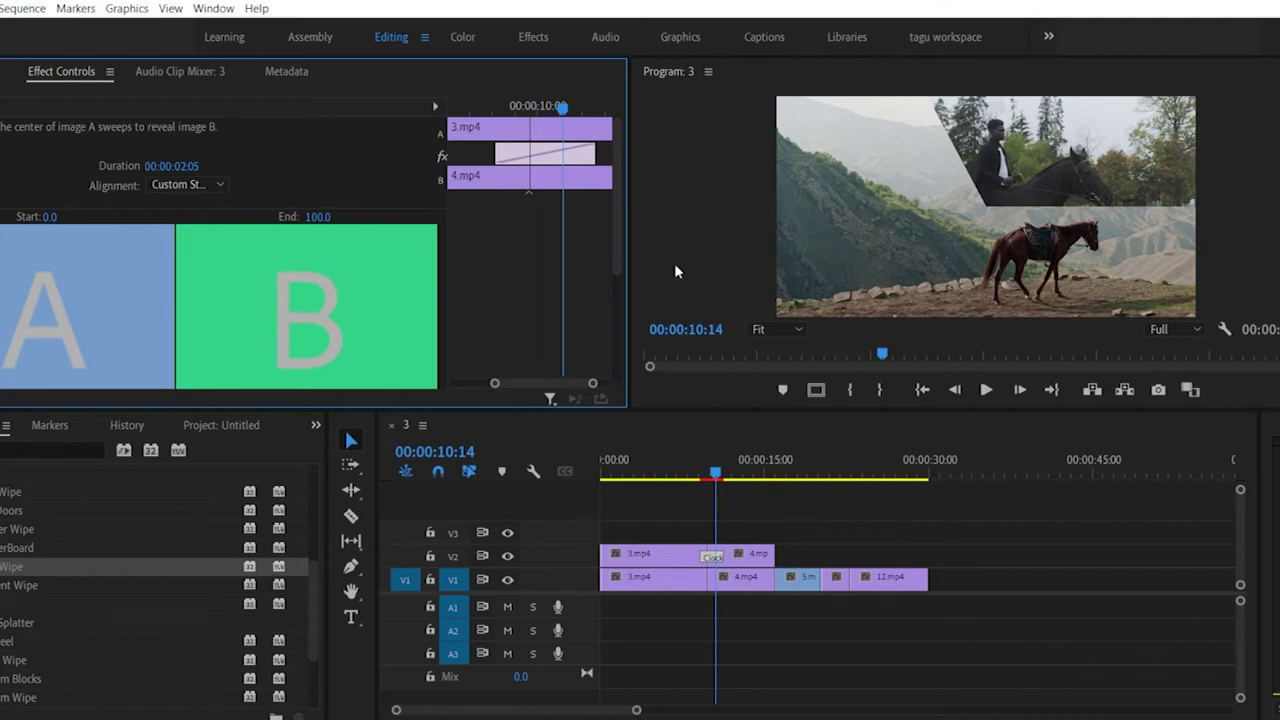
left_click(699, 471)
key("space")
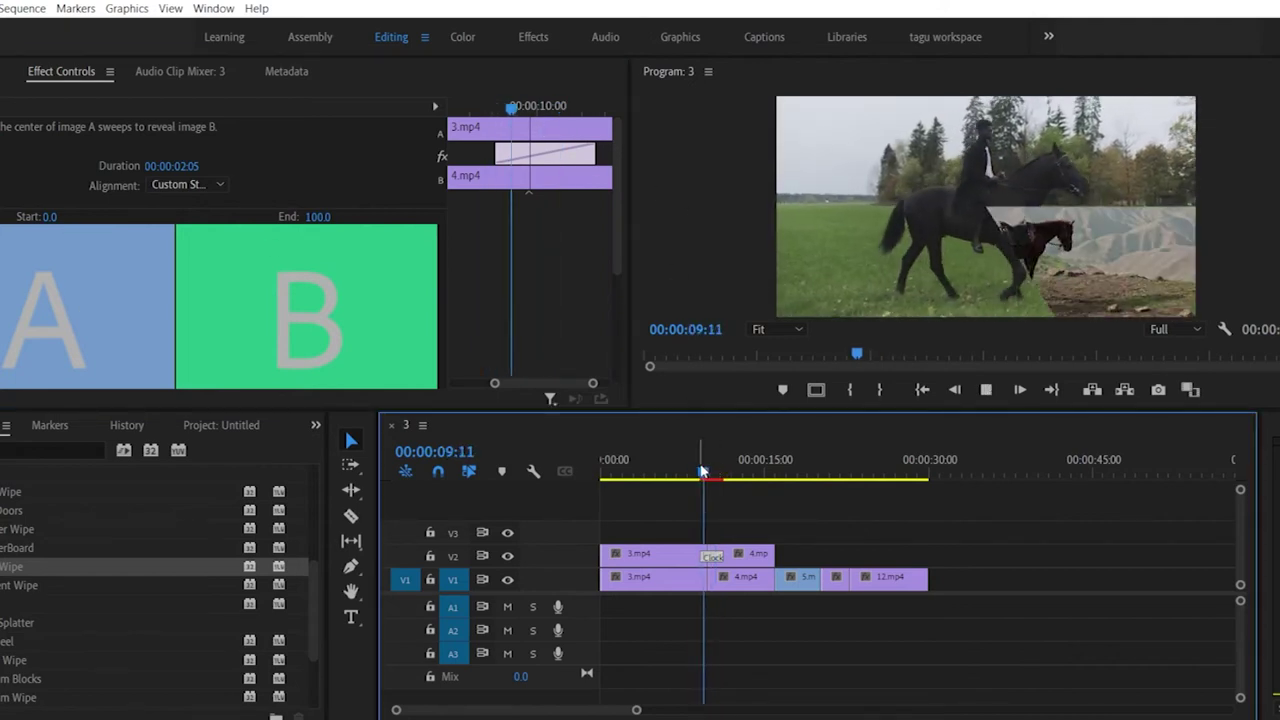
key("space")
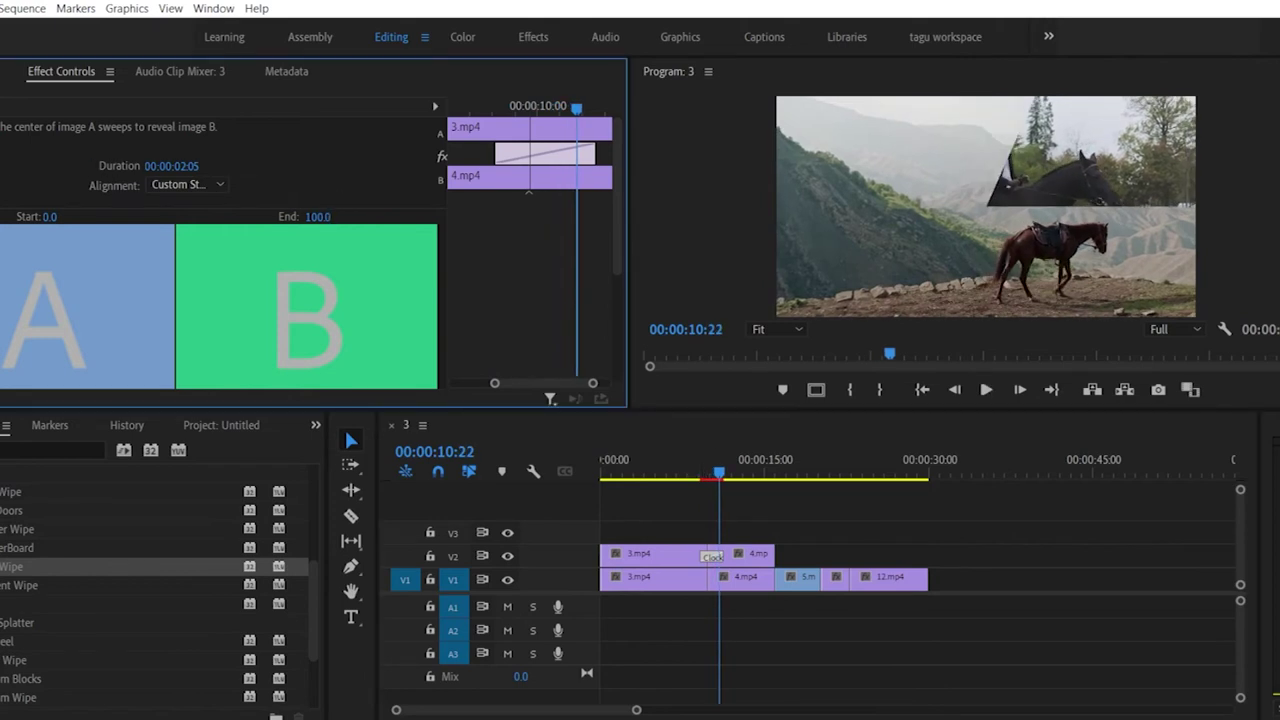
left_click(710, 472)
left_click(694, 472)
key("space")
key("space")
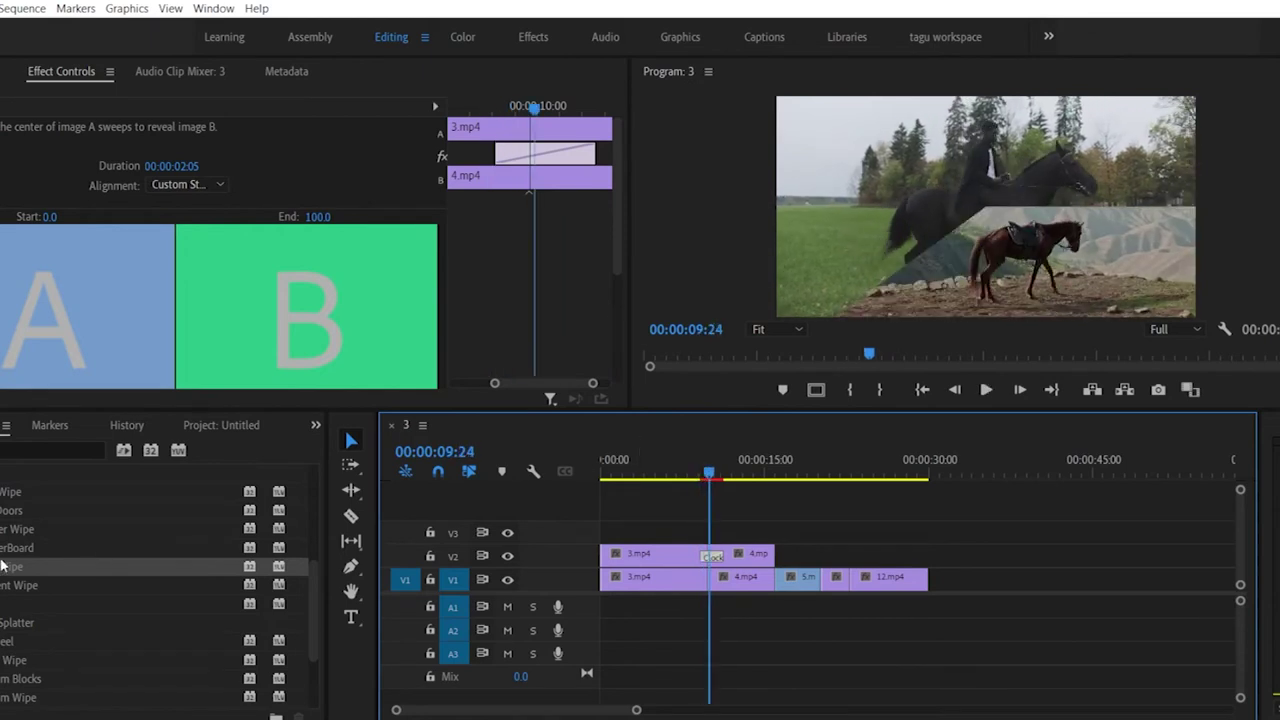
Step: Replace the Clock Wipe between 3.mp4 and 4.mp4 on V2 with the Slide transition and play it
scroll(5, 630, "down", 2)
scroll(5, 630, "down", 2)
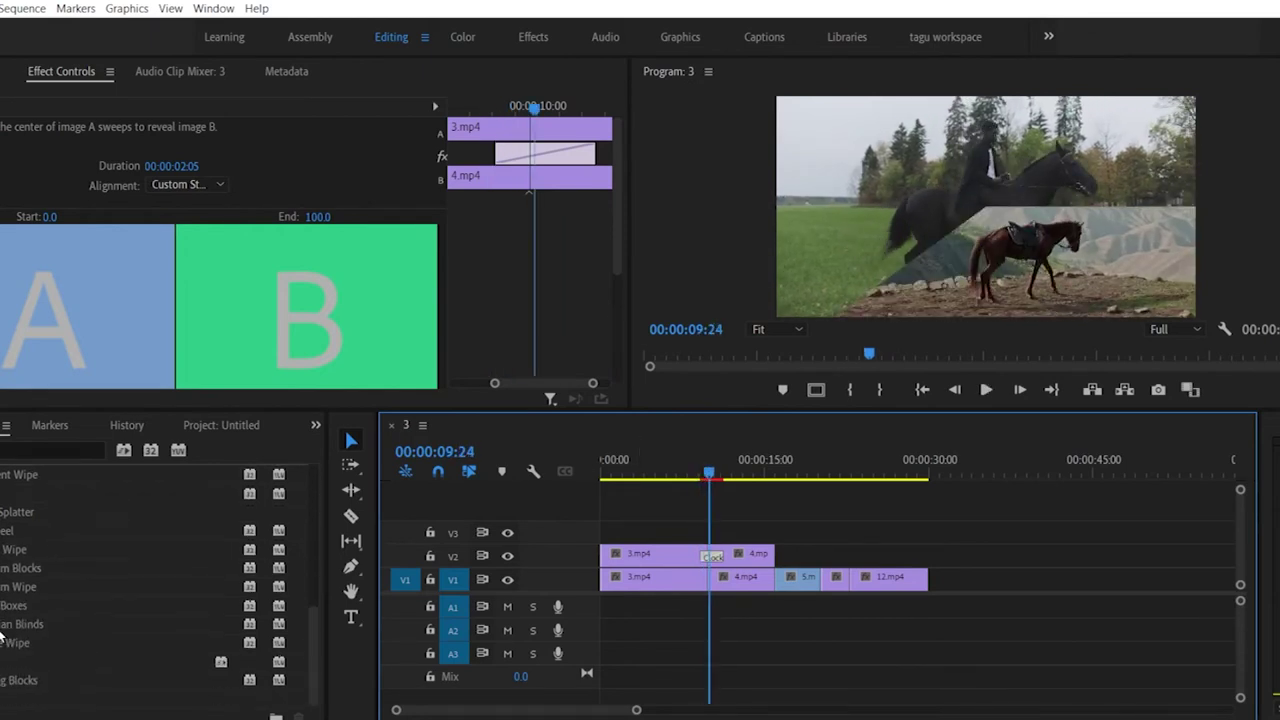
left_click(694, 472)
key("space")
key("space")
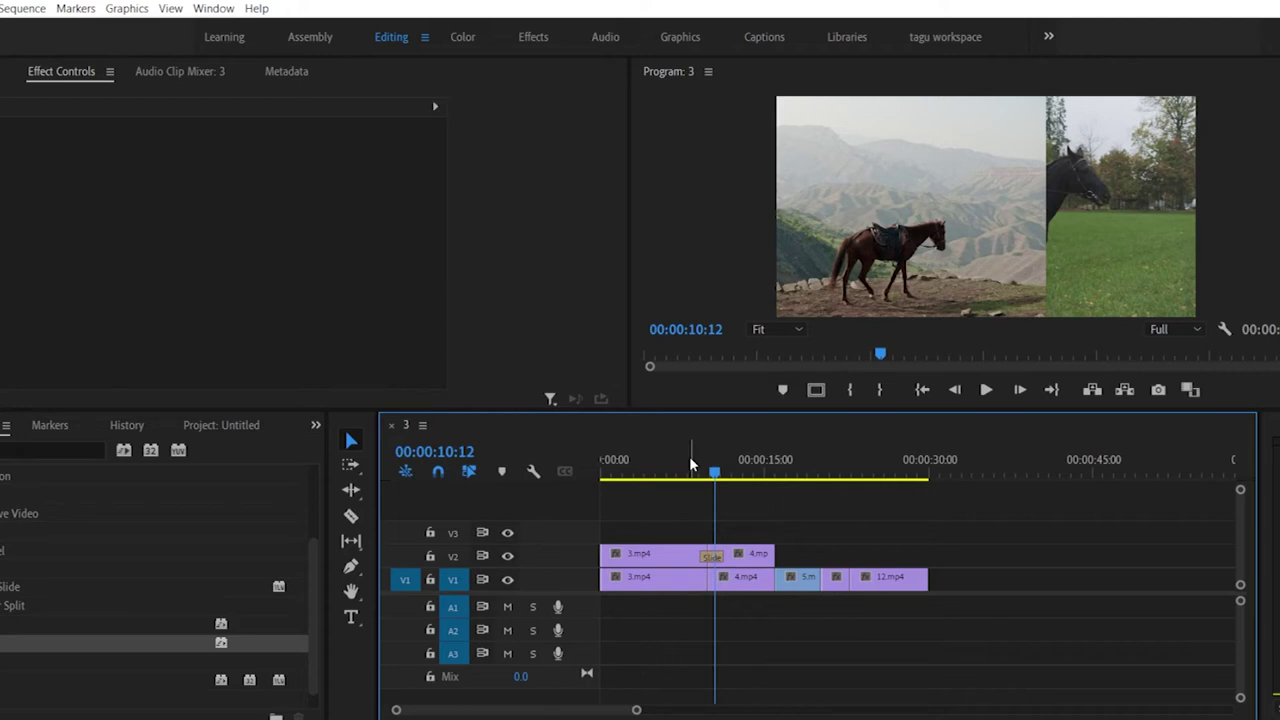
Step: Open the Slide transition's settings and preview it with 4.mp4 entering from the frame's top edge and from its right edge
left_click(708, 556)
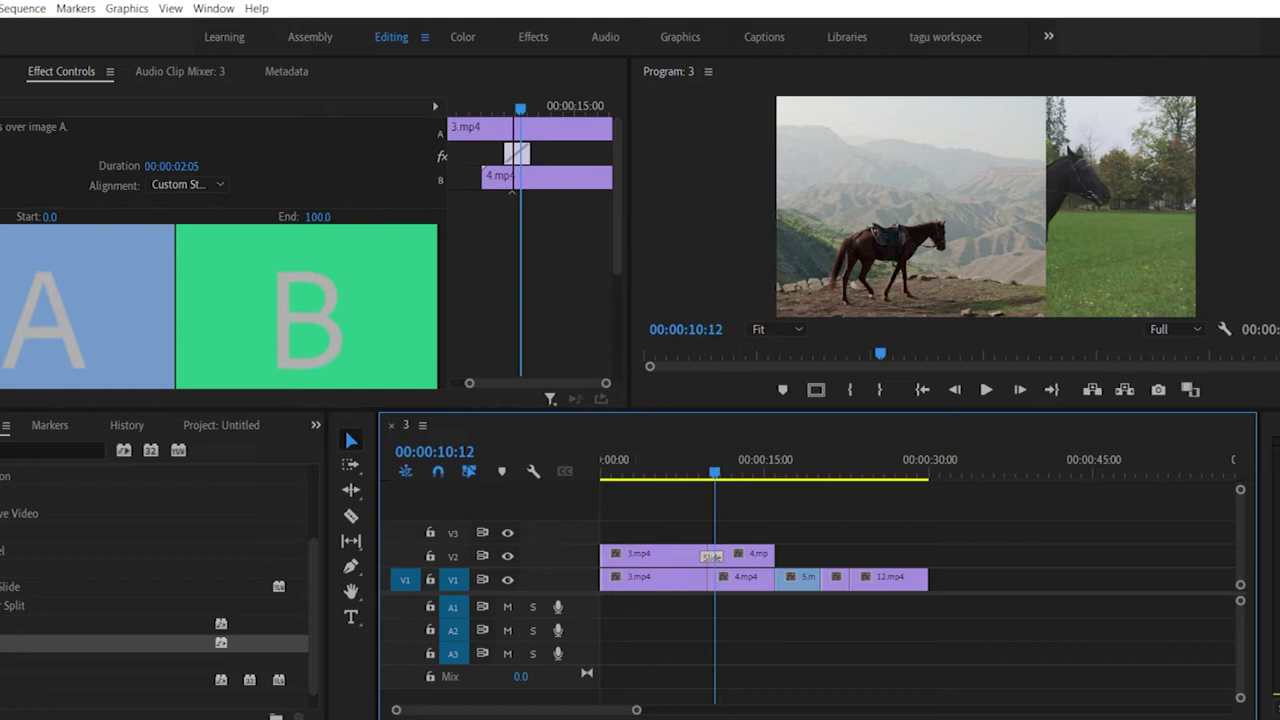
double_click(710, 556)
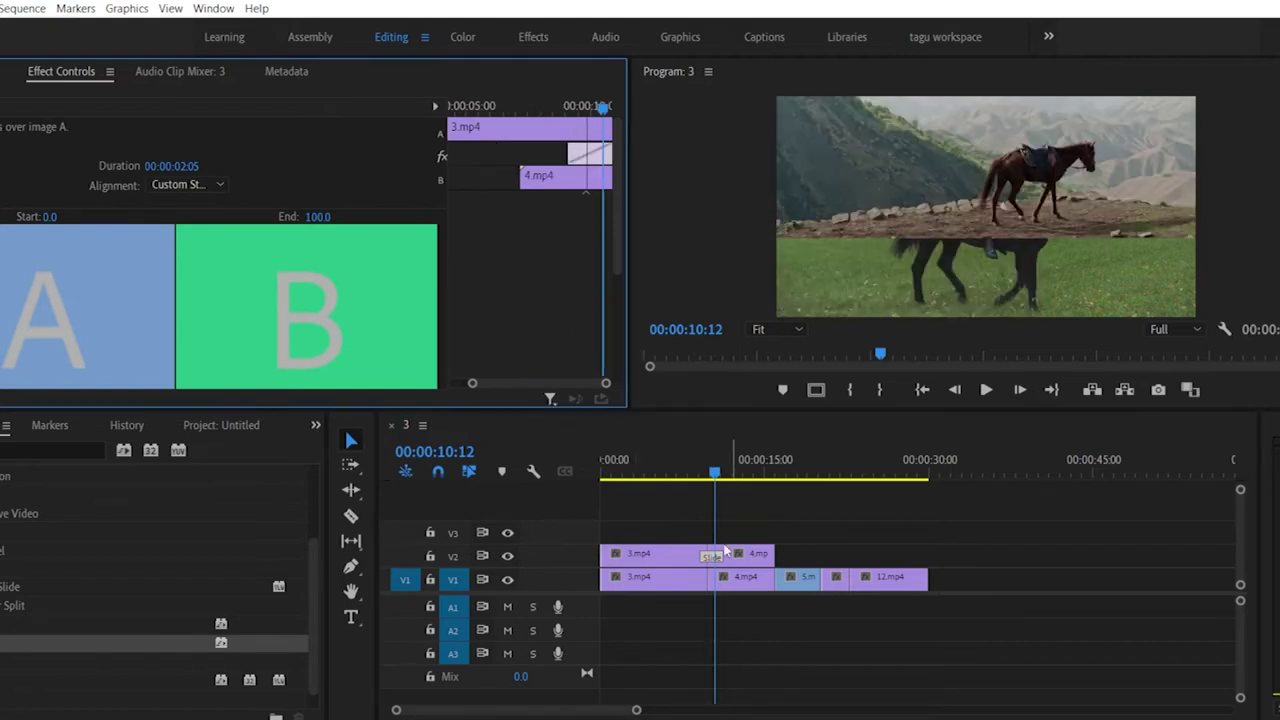
left_click(698, 470)
key("space")
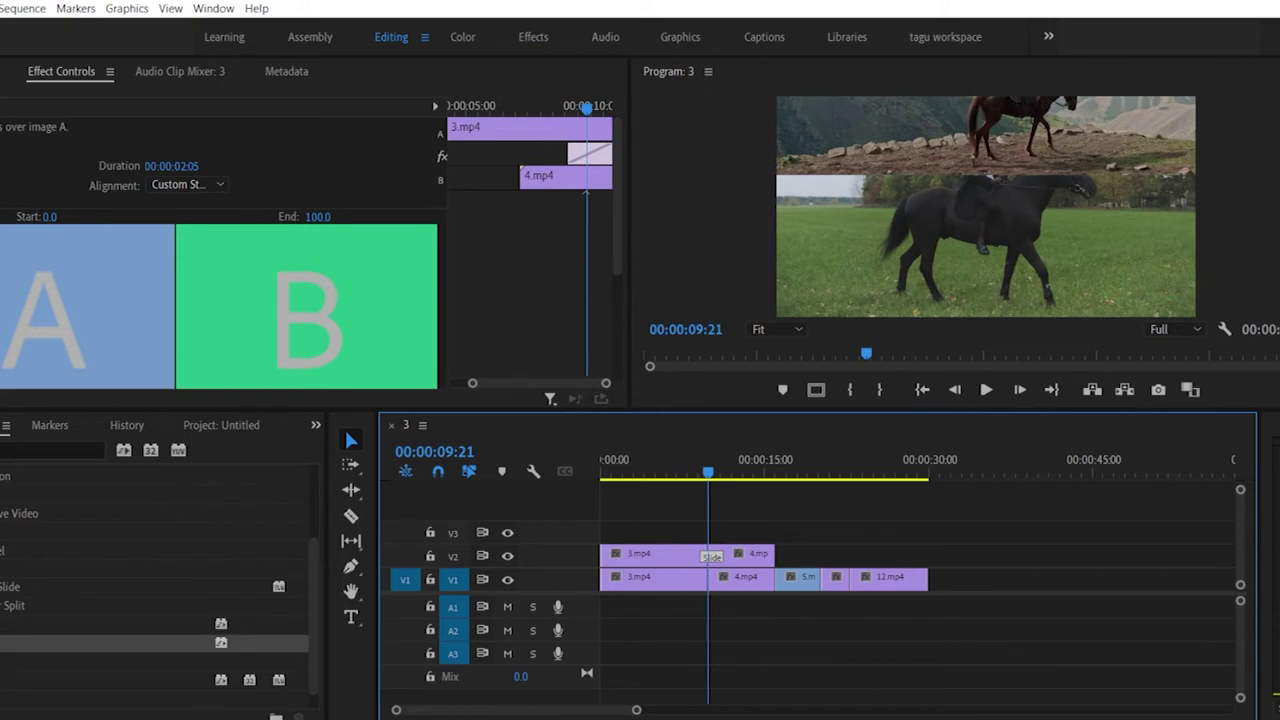
left_click(694, 474)
key("space")
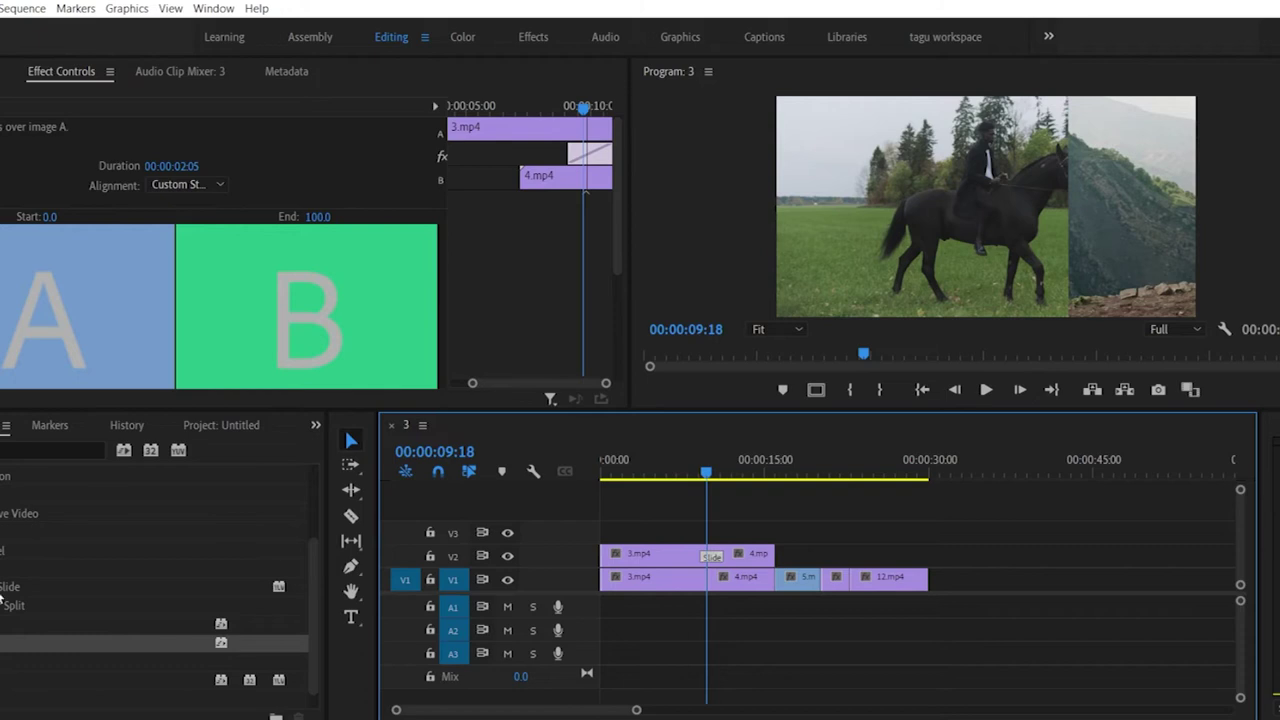
Step: Add a text box reading "abce" in the lower-left area of the video frame at 00:00:09:18
left_click(150, 623)
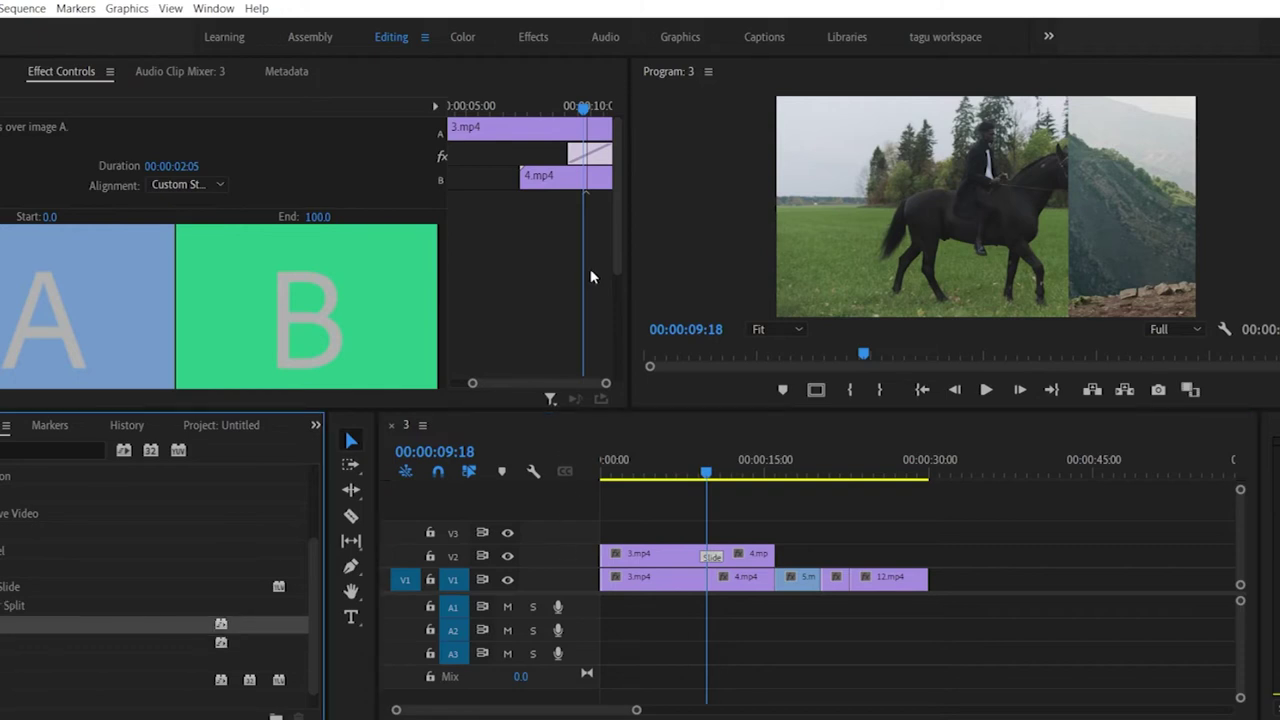
left_click(351, 617)
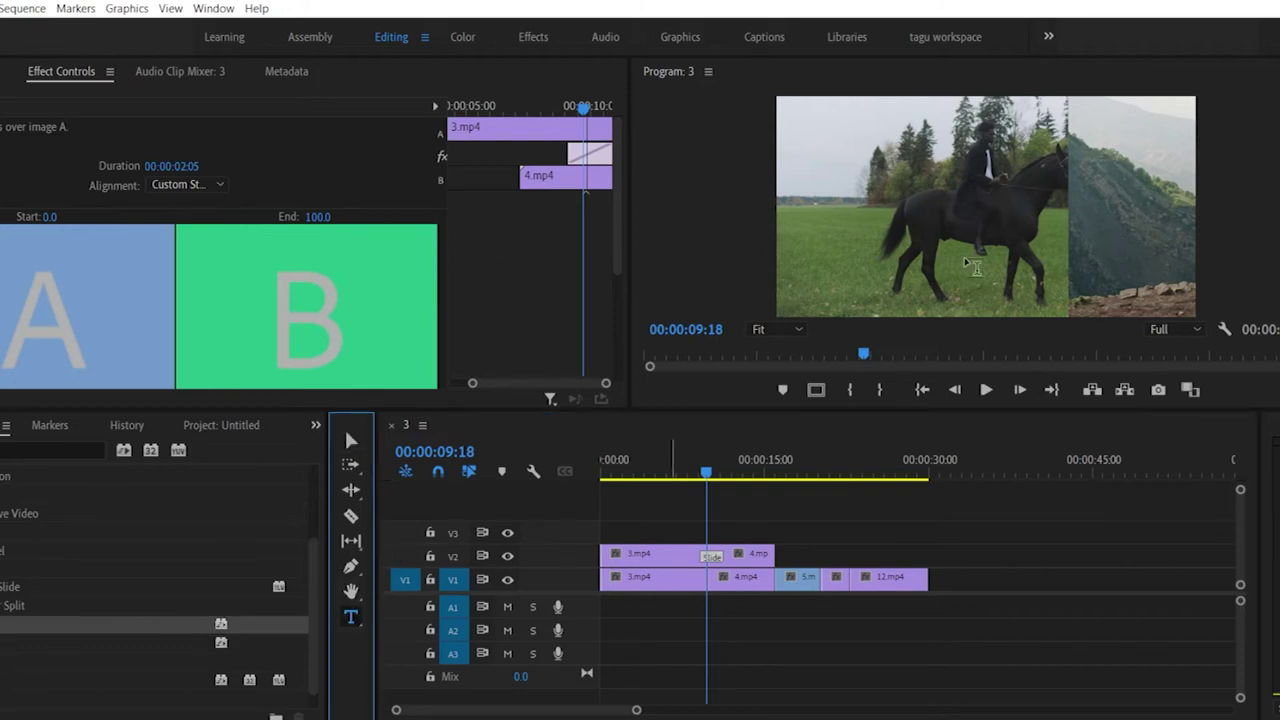
left_click_drag(825, 267, 942, 297)
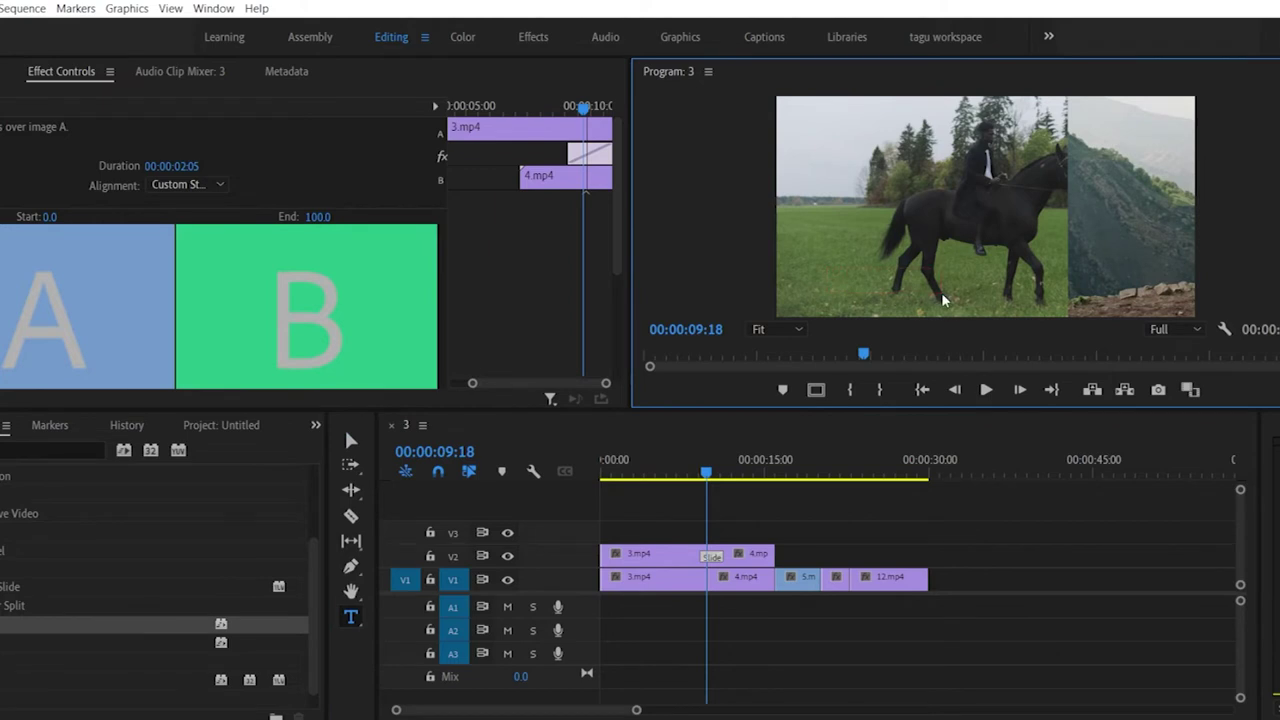
type("abce")
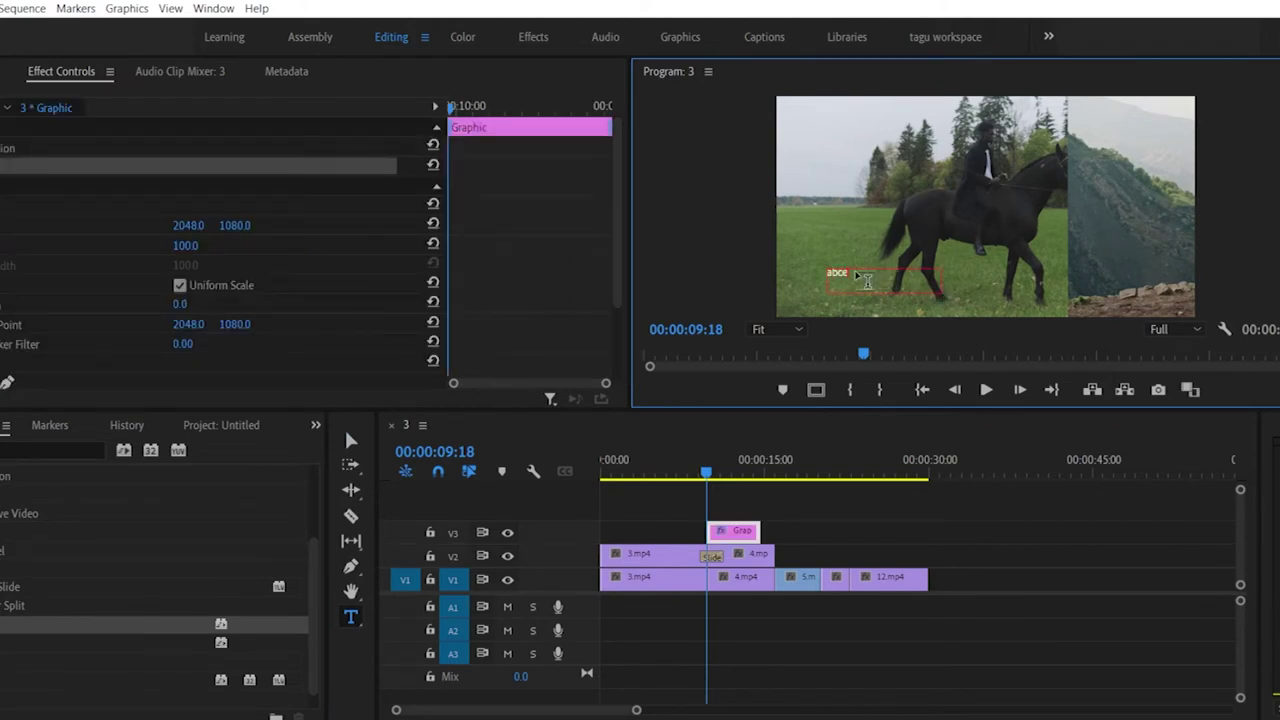
key("BackSpace")
Step: Switch to the Graphics workspace and enlarge the abce text to a font size of 268
left_click(680, 42)
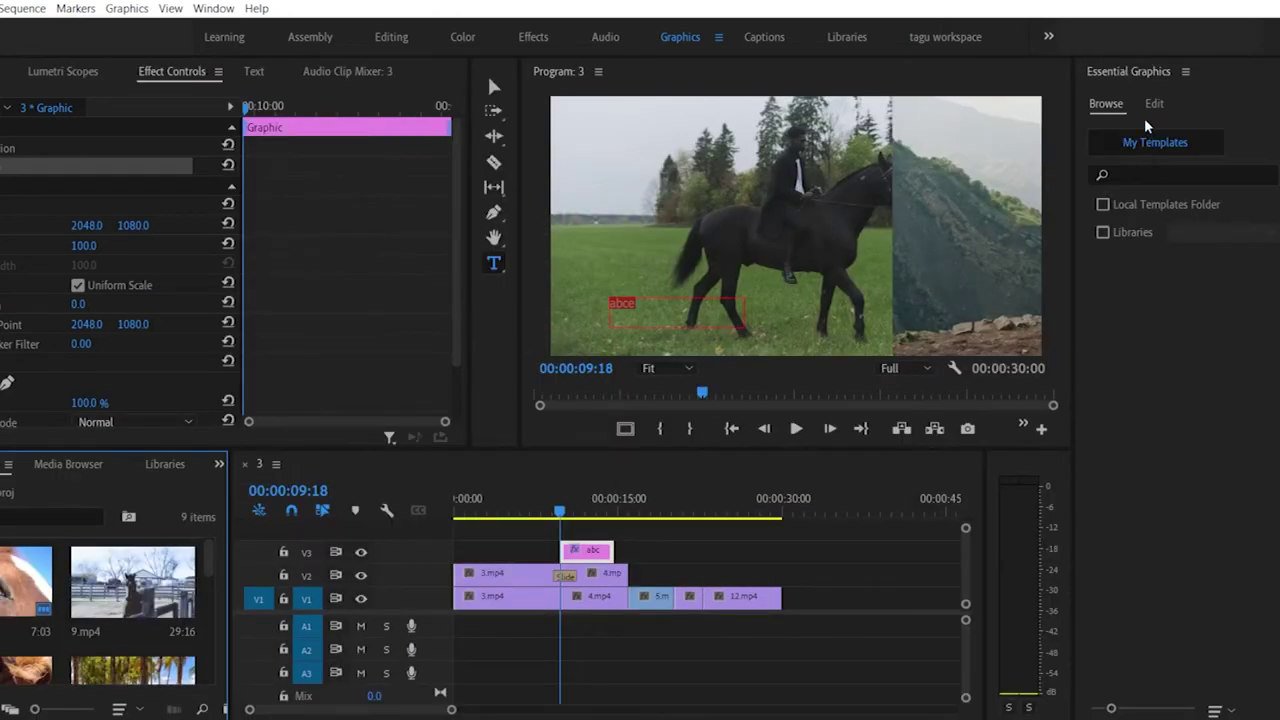
left_click(1154, 103)
scroll(1175, 633, "down", 1)
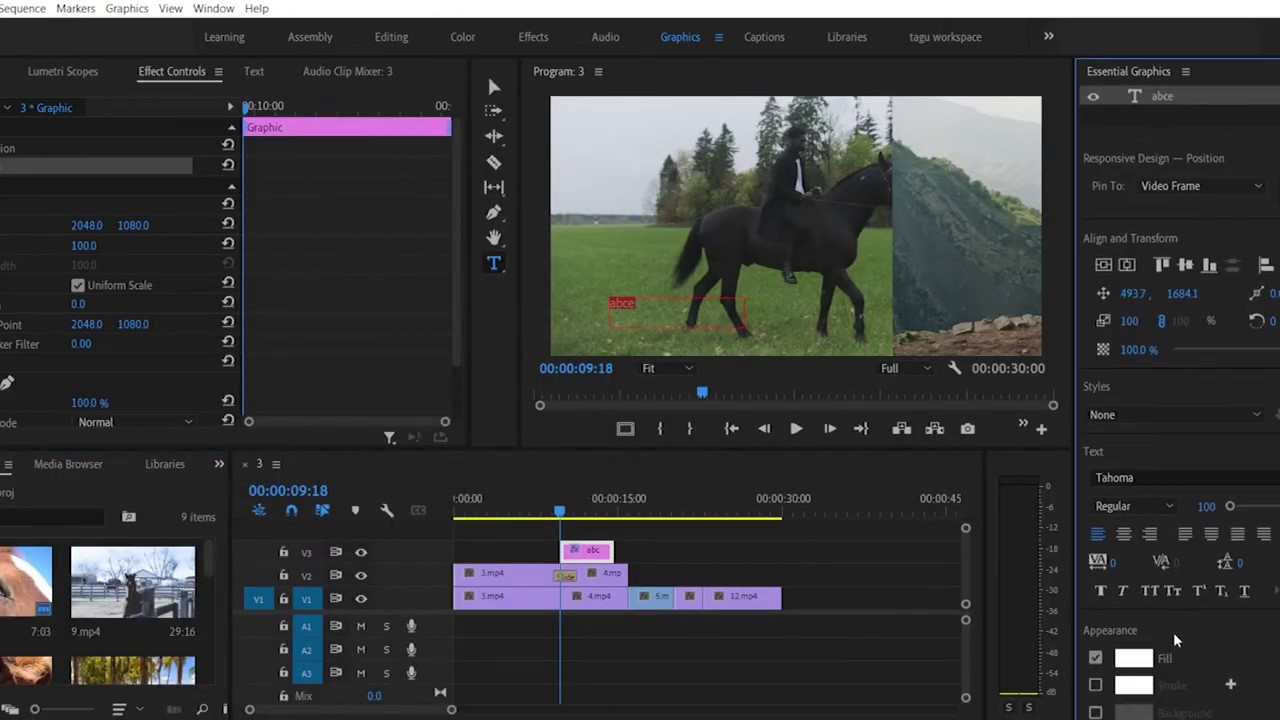
scroll(1175, 633, "down", 1)
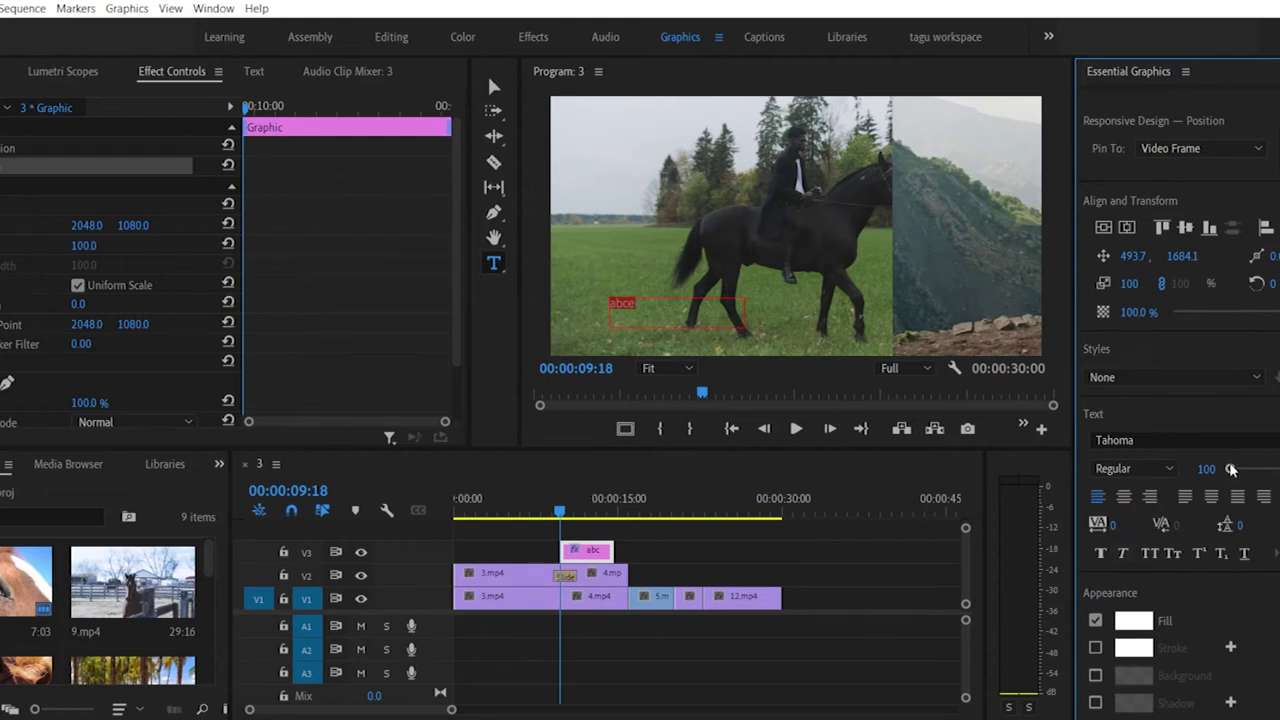
mouse_move(1231, 470)
left_mouse_down()
mouse_move(1267, 470)
mouse_move(1239, 470)
left_mouse_up()
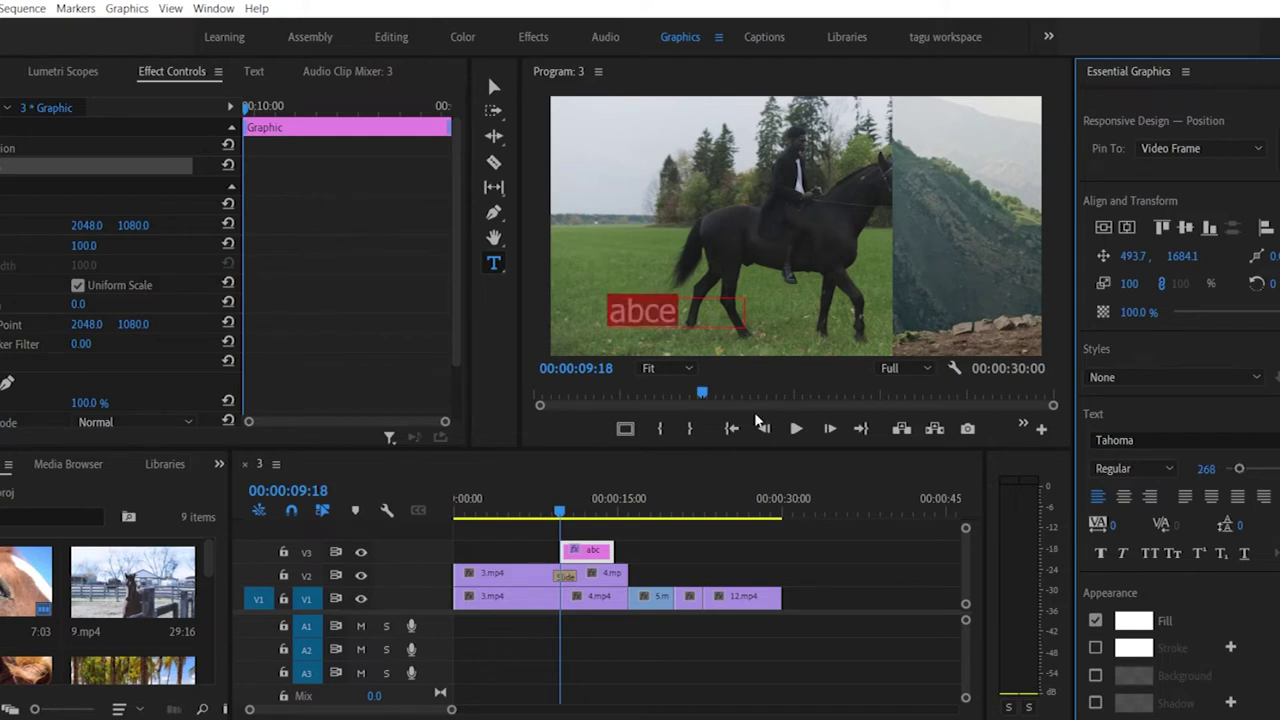
left_click_drag(737, 503, 550, 503)
left_click(727, 252)
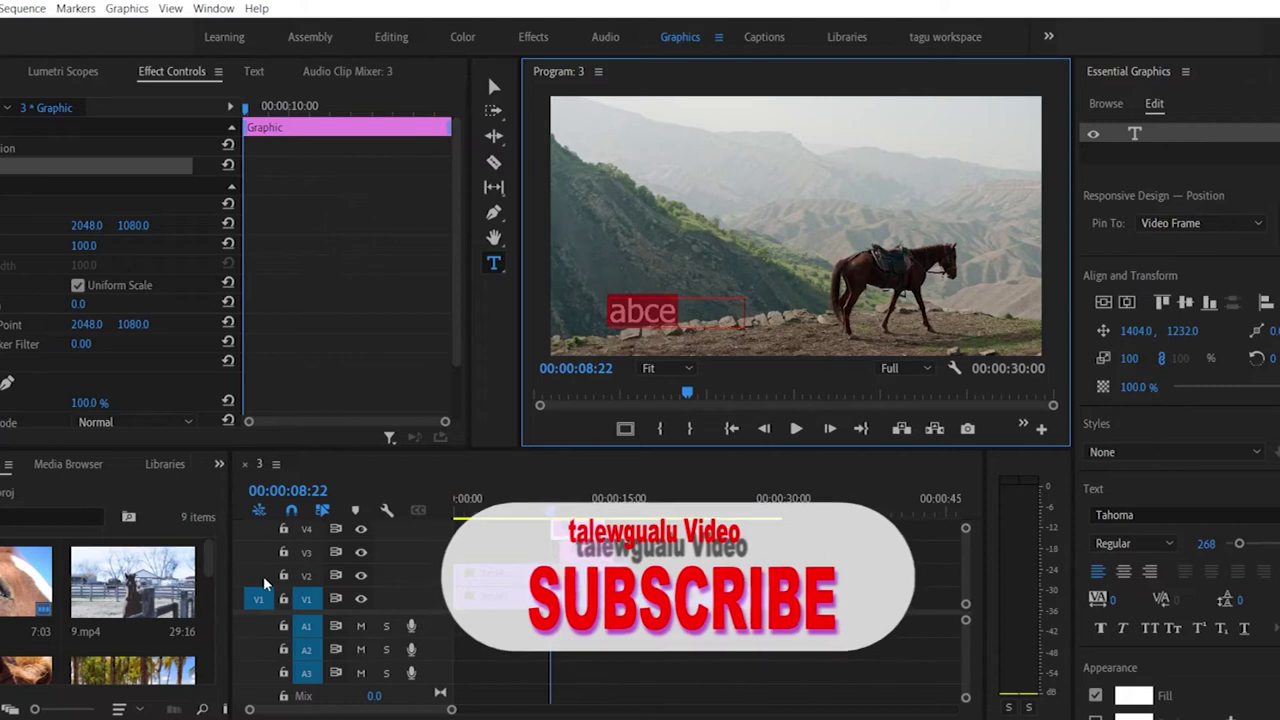
key("v")
left_click(592, 533)
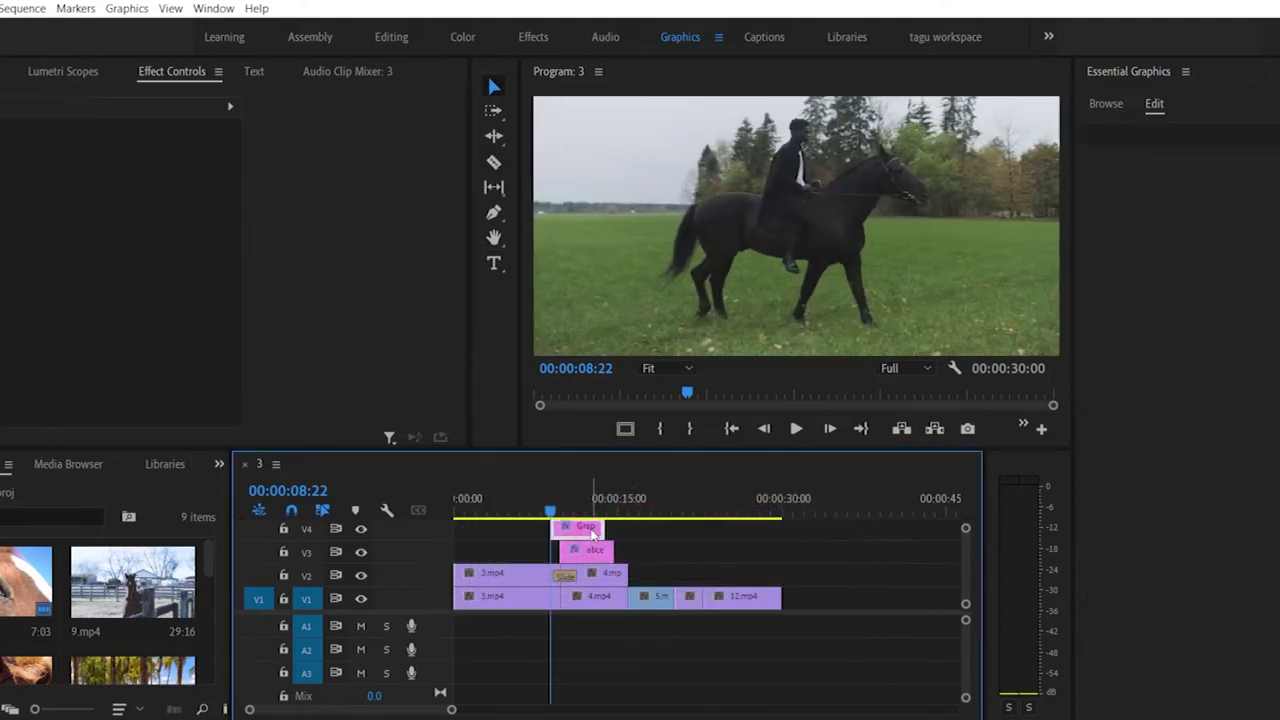
key("Delete")
Step: Shift and slightly shorten the abce graphic on V3 so it starts near the Slide transition's end, and move the playhead to 00:00:08:24
mouse_move(553, 512)
left_mouse_down()
mouse_move(571, 513)
mouse_move(549, 512)
left_mouse_up()
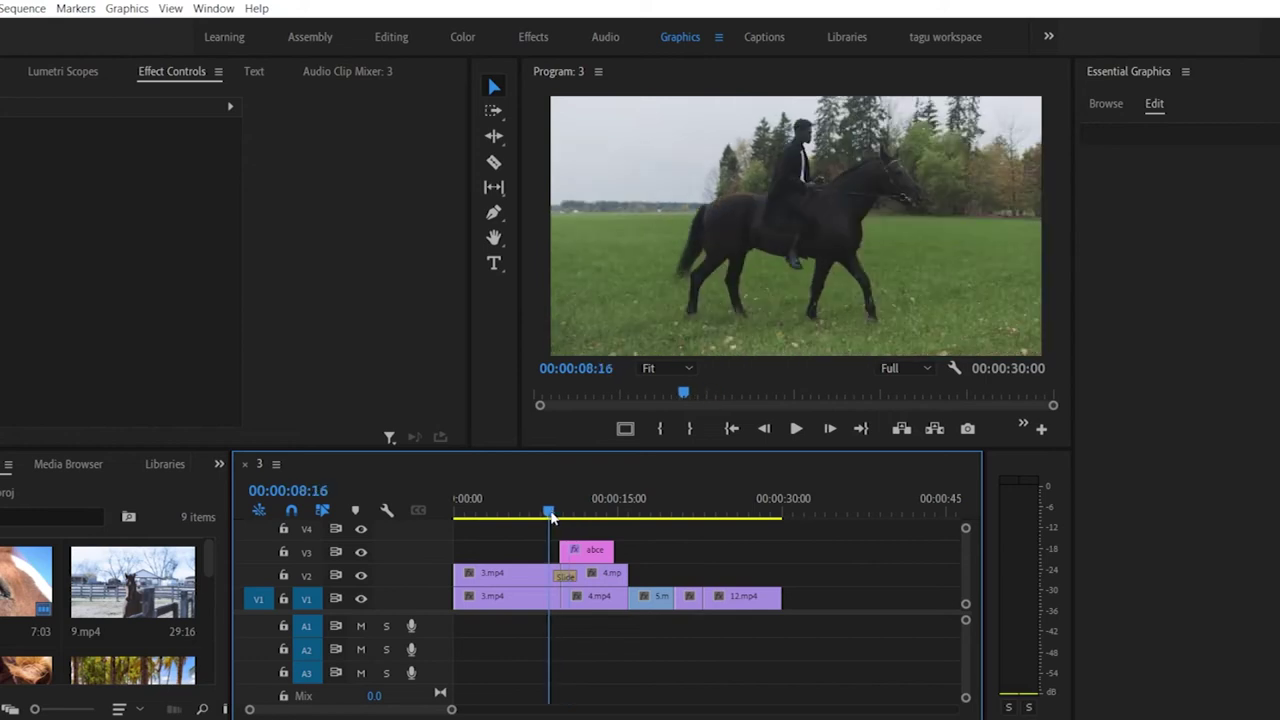
left_click_drag(588, 550, 618, 549)
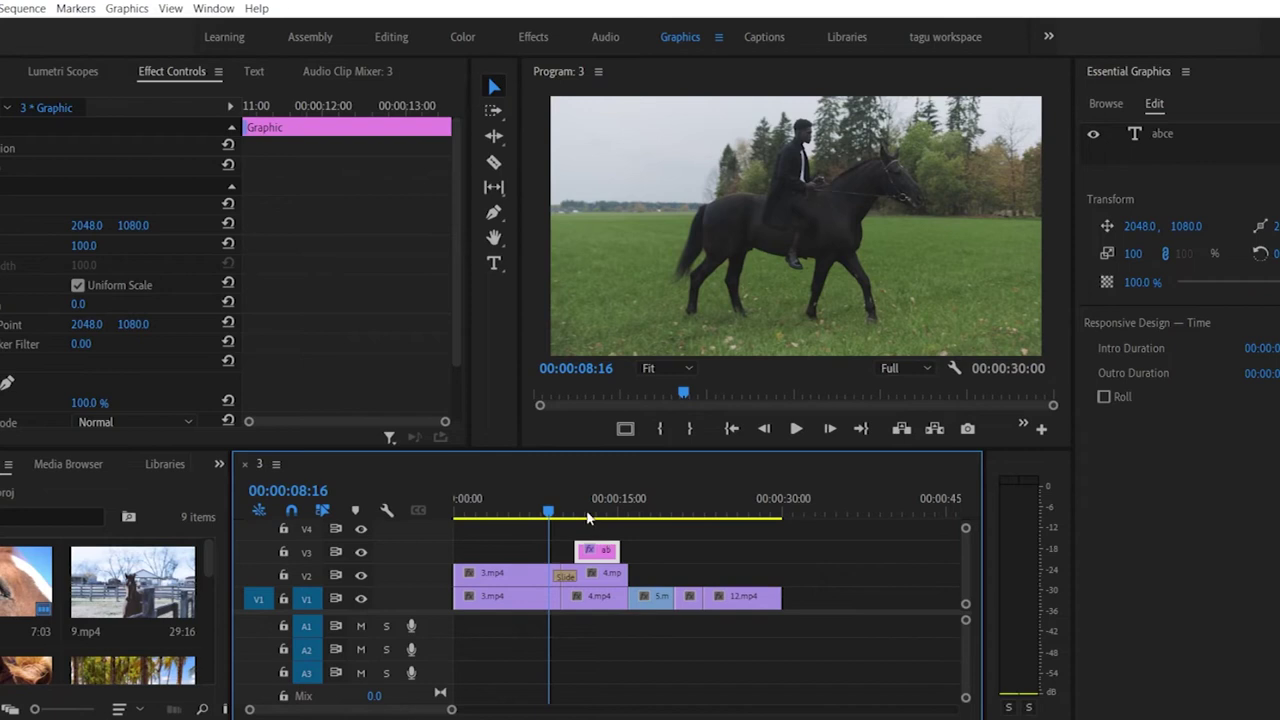
left_click(563, 512)
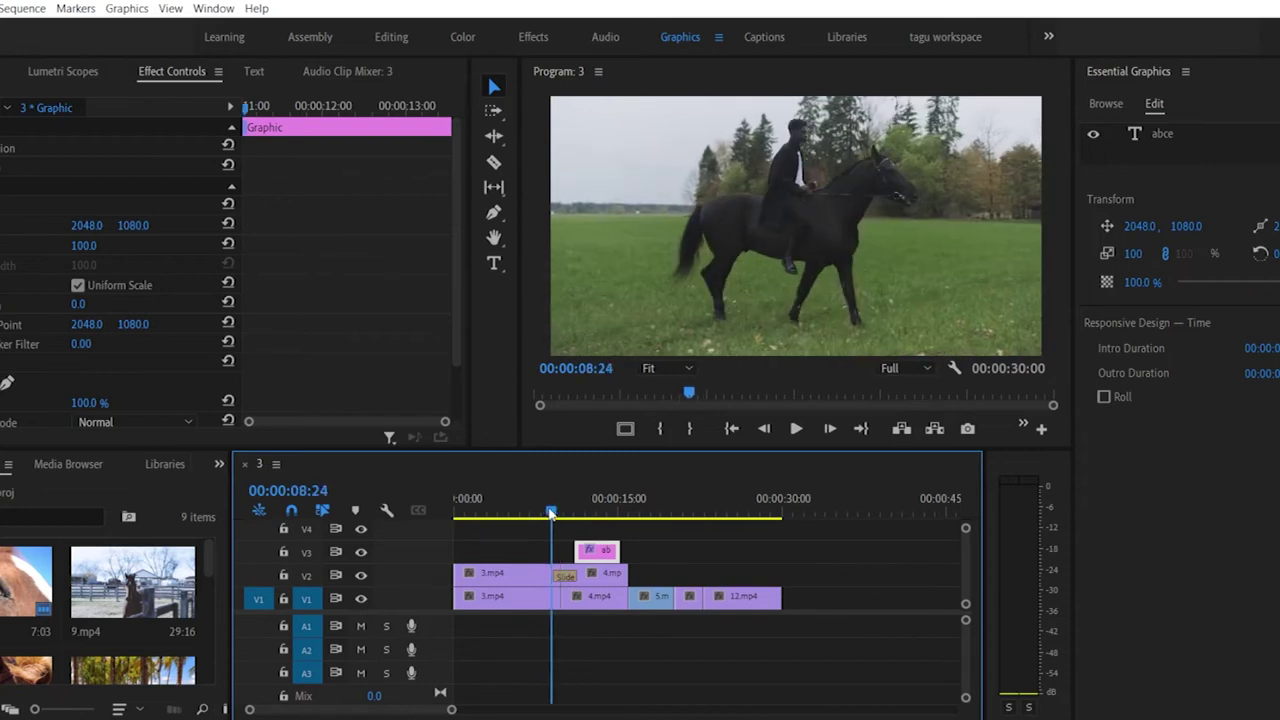
Step: Scrub through the abce title clip on V3 around the 13 to 14 second mark to view it over the footage
left_click(608, 514)
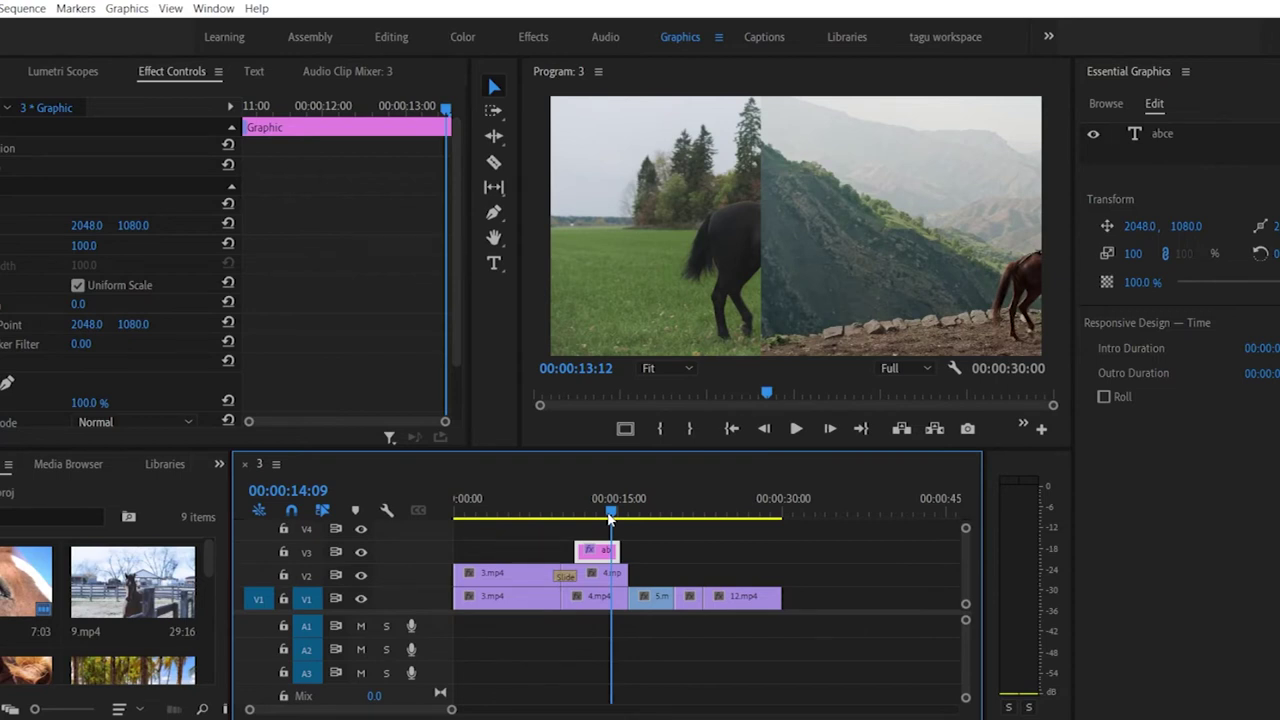
left_click(607, 517)
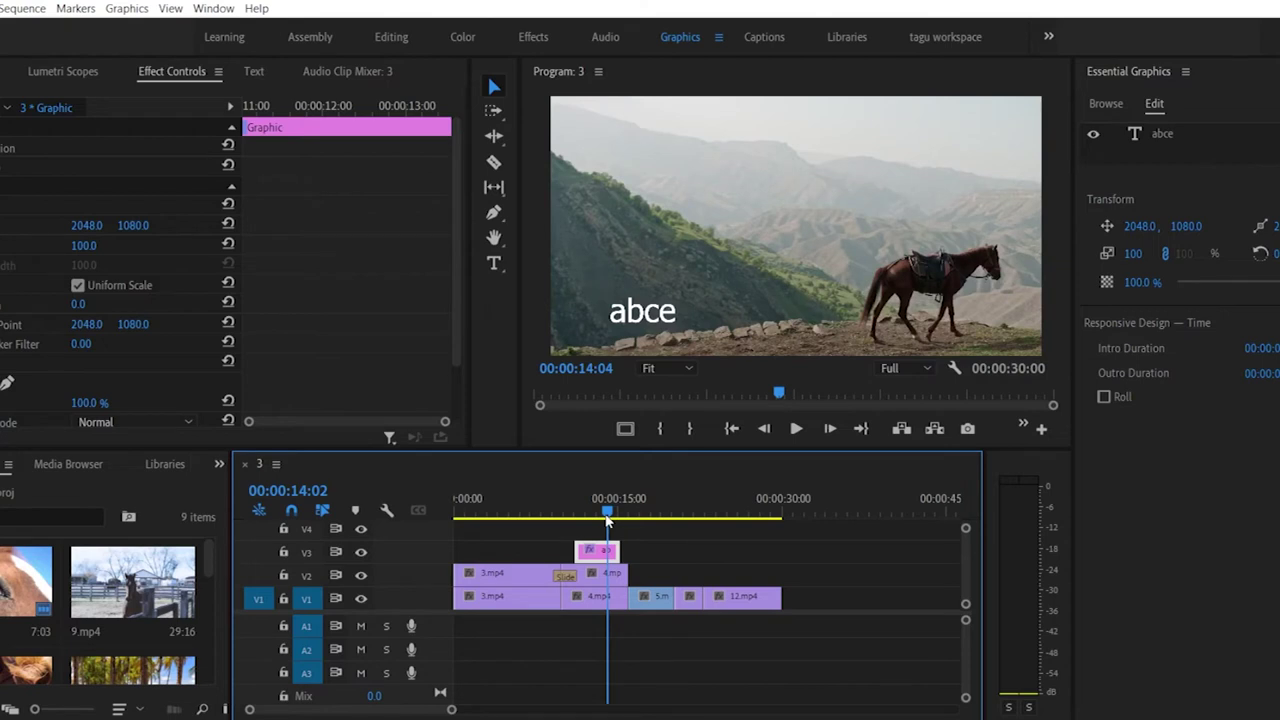
left_click_drag(607, 517, 598, 522)
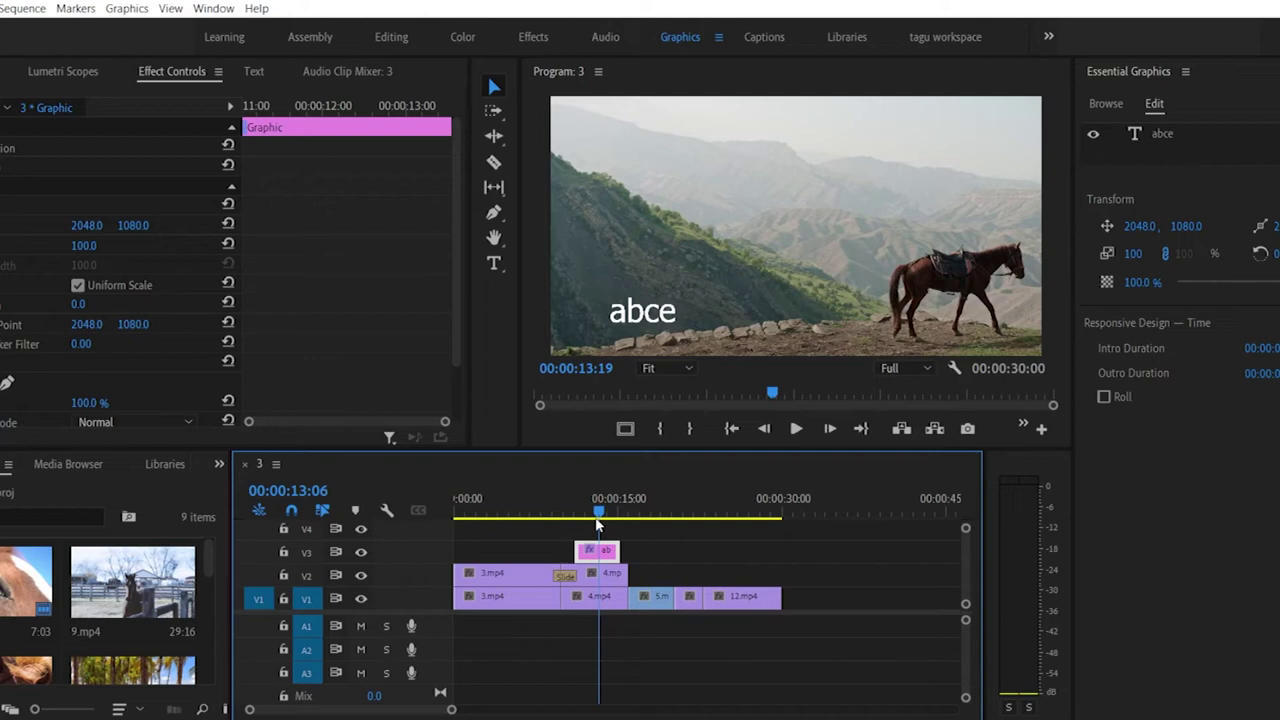
Step: Bring up the effects list and add a video transition to both ends of the abce title clip on V3
left_click(72, 465)
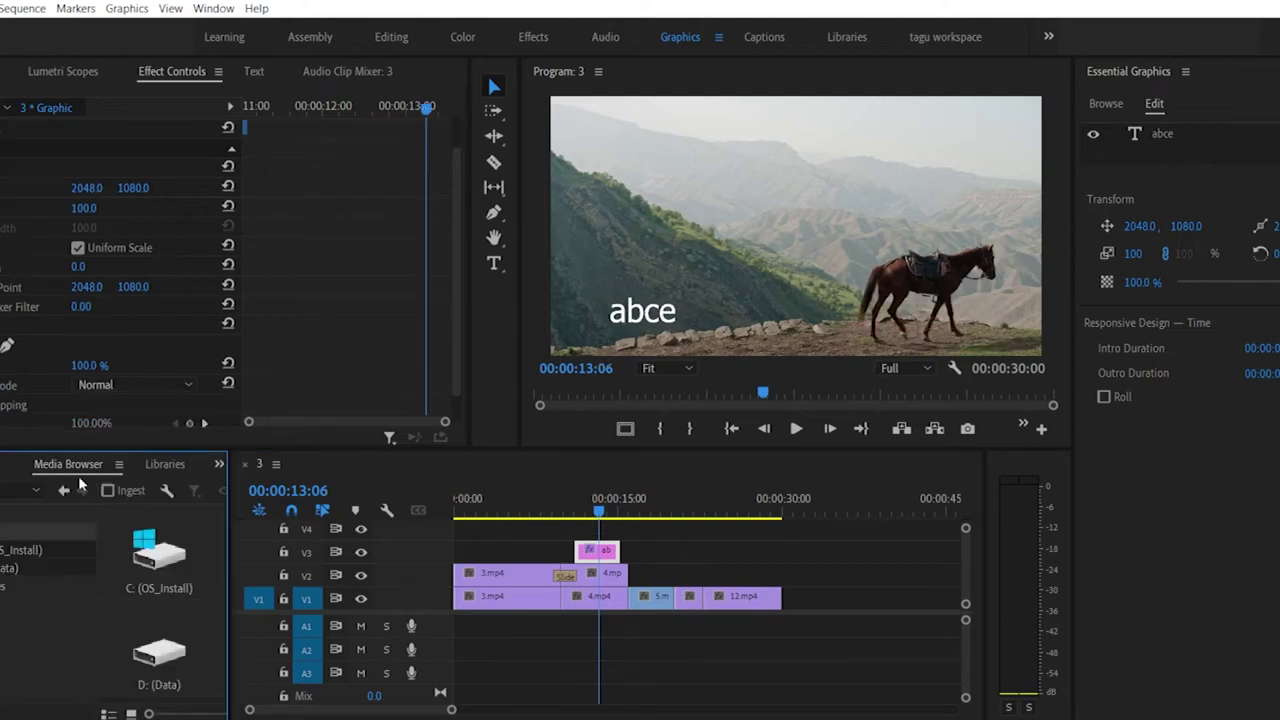
left_click(165, 464)
left_click(178, 464)
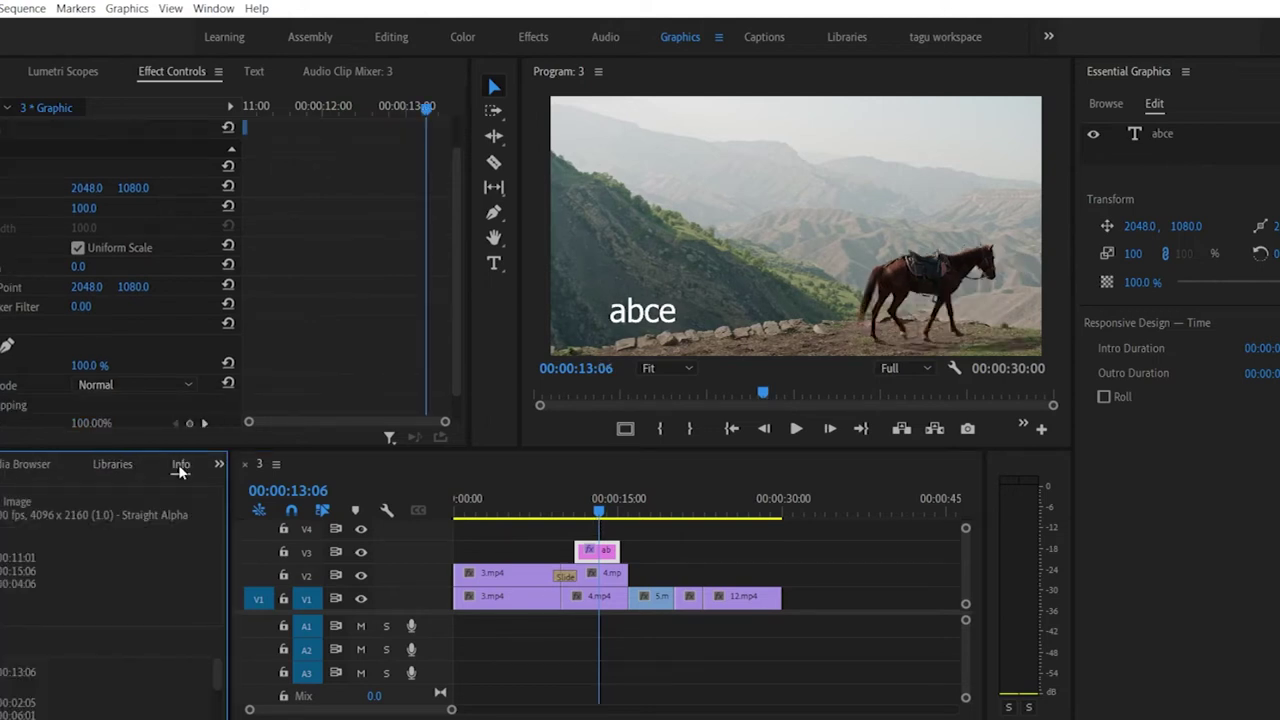
left_click(219, 464)
left_click(145, 466)
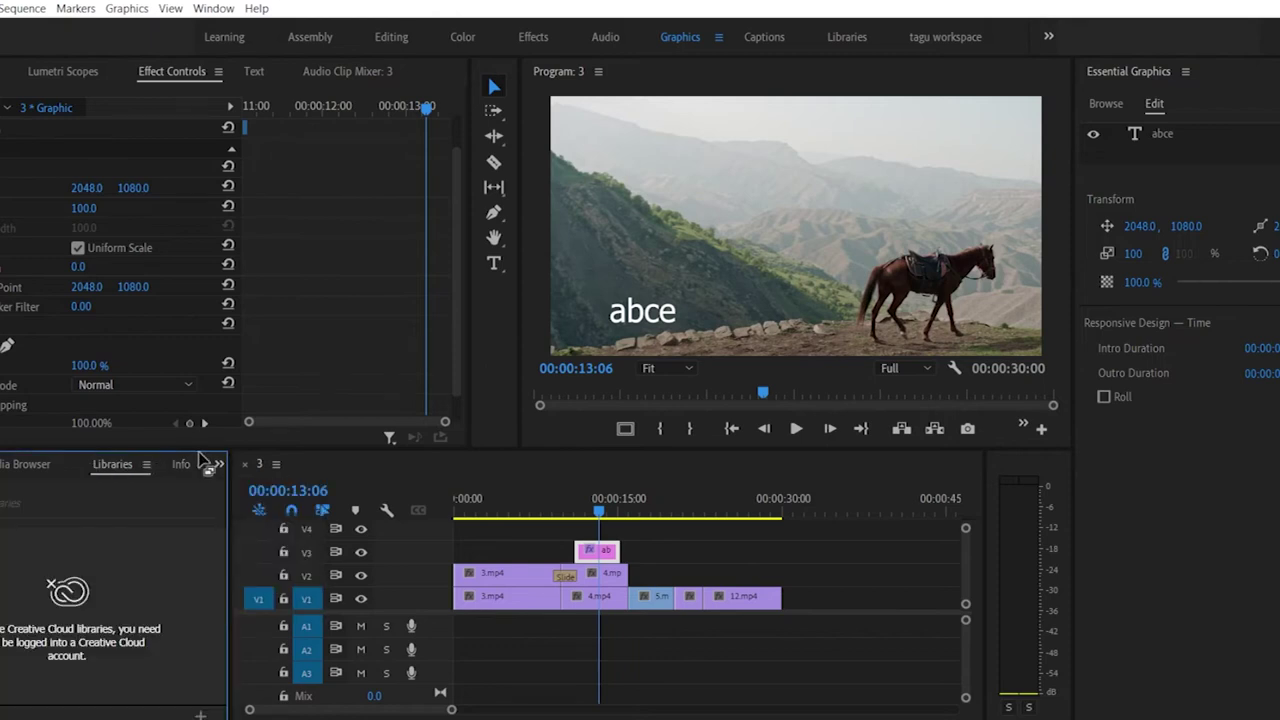
left_click(217, 465)
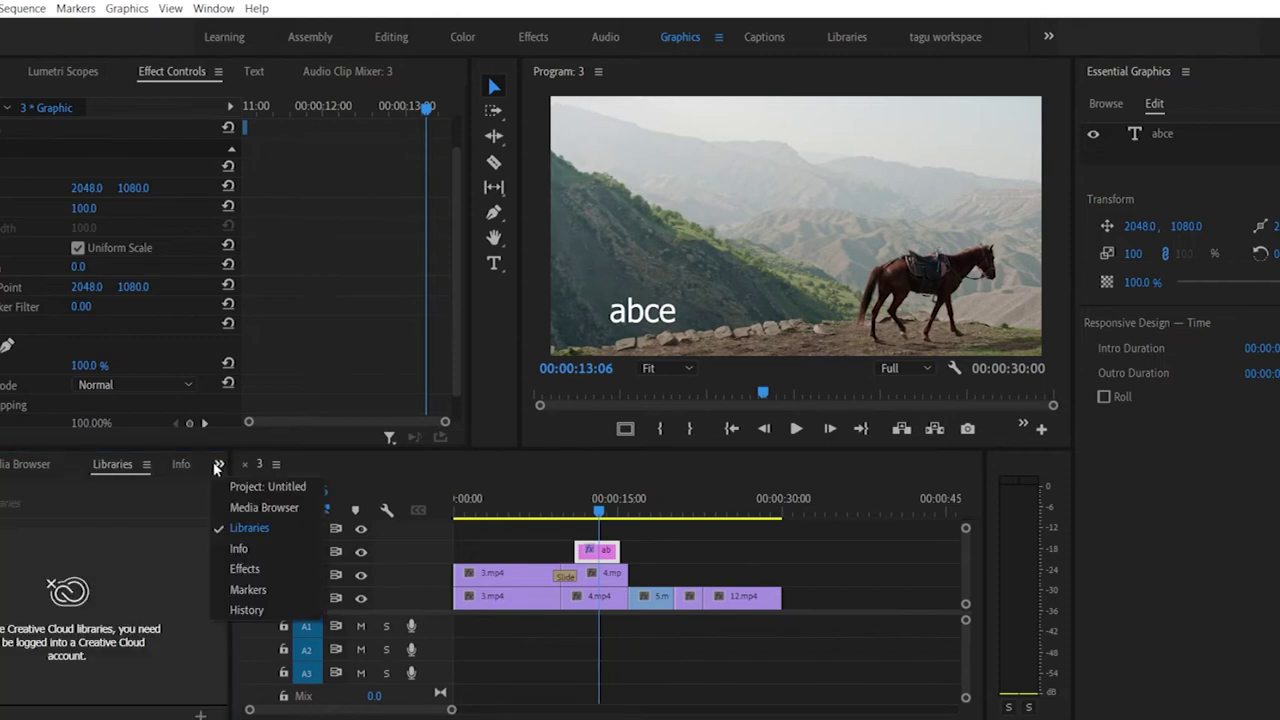
left_click(245, 569)
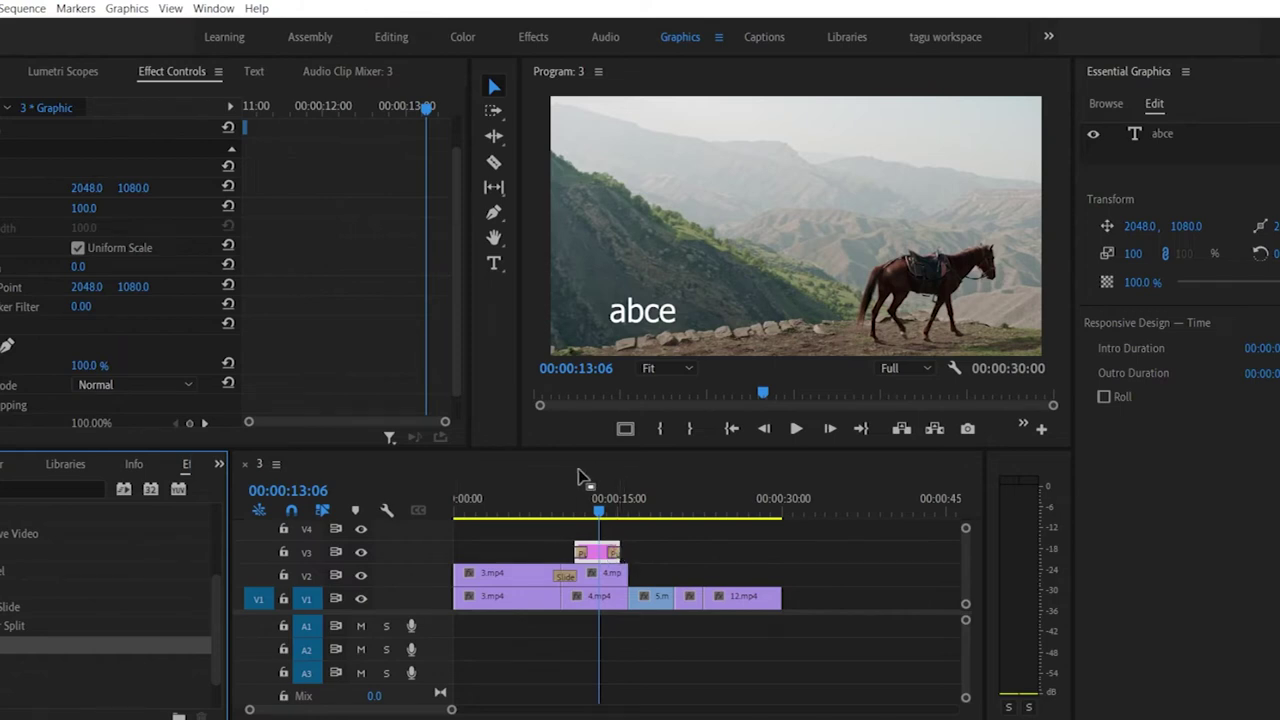
Step: Play the sequence from just before the abce title to check how its entry transition looks
left_click(589, 514)
left_click_drag(589, 514, 567, 516)
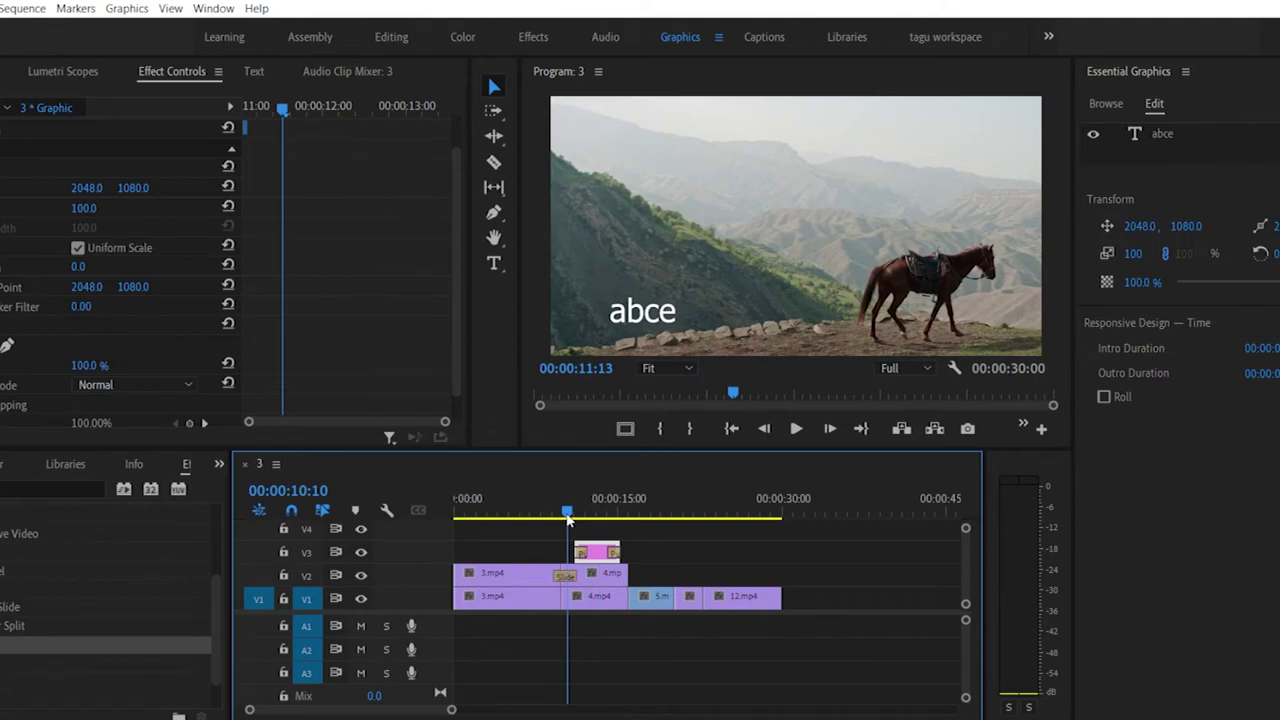
key("space")
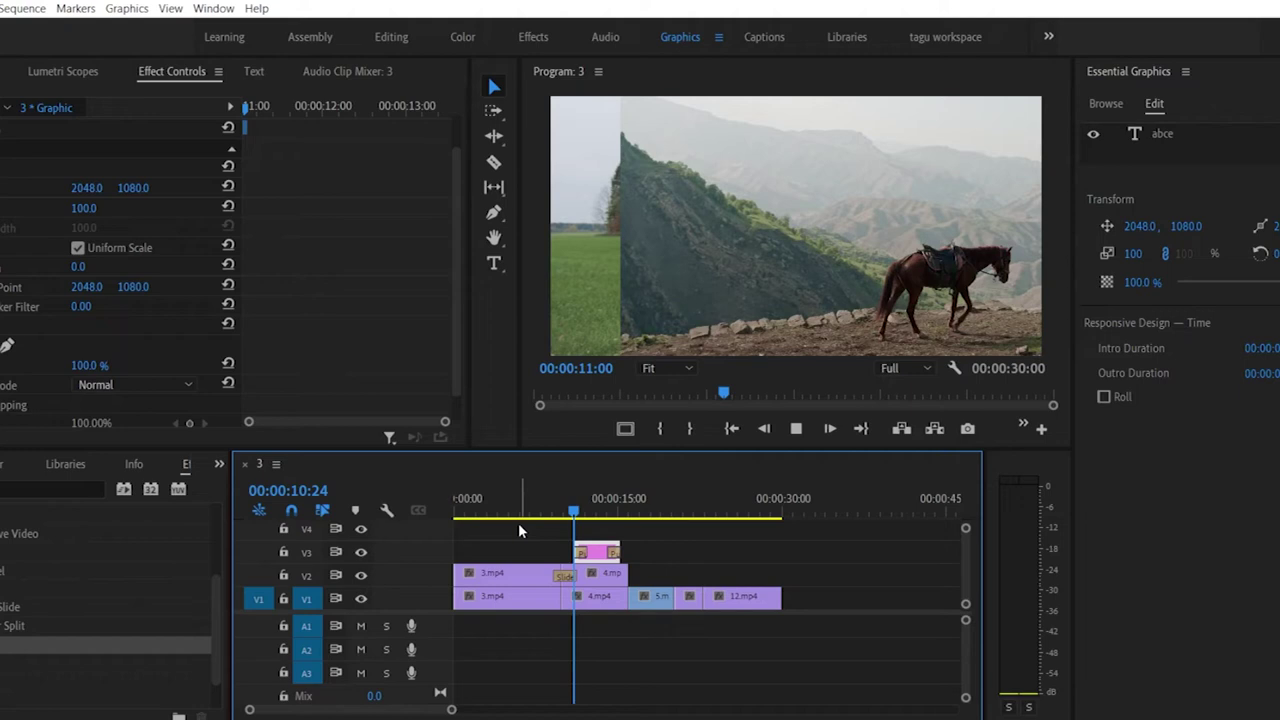
left_click(568, 511)
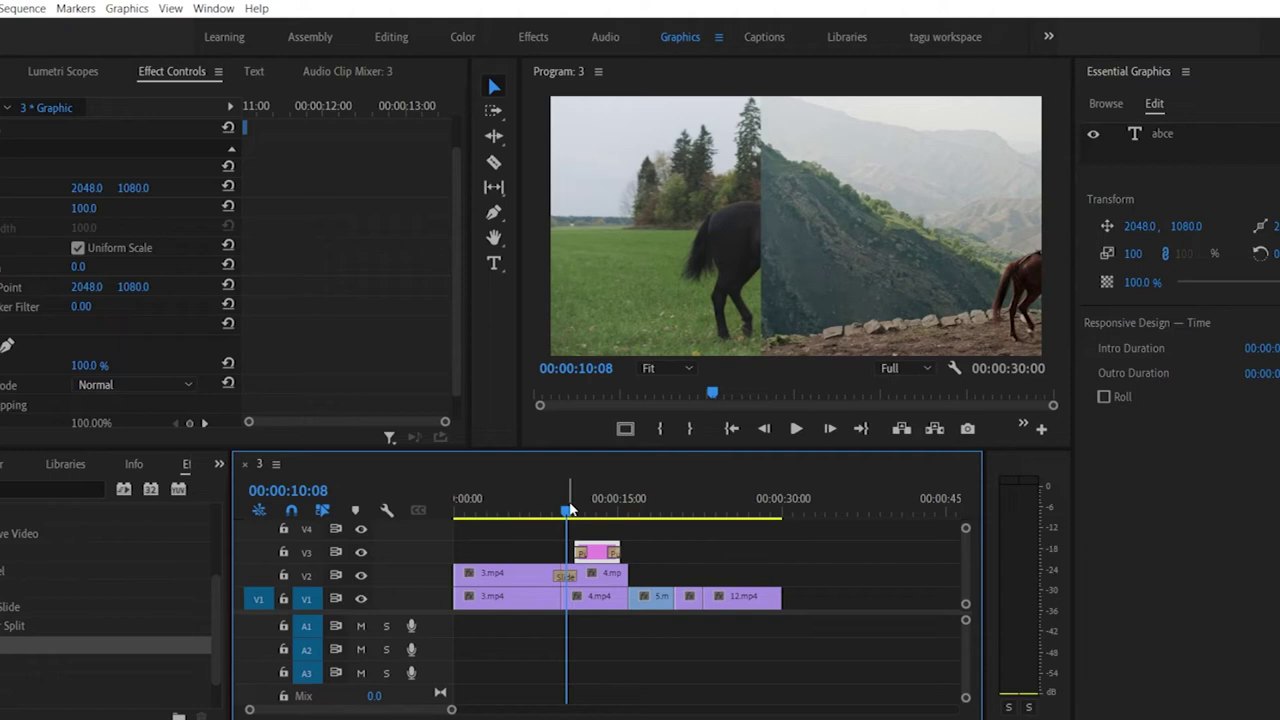
left_click_drag(567, 511, 551, 517)
key("space")
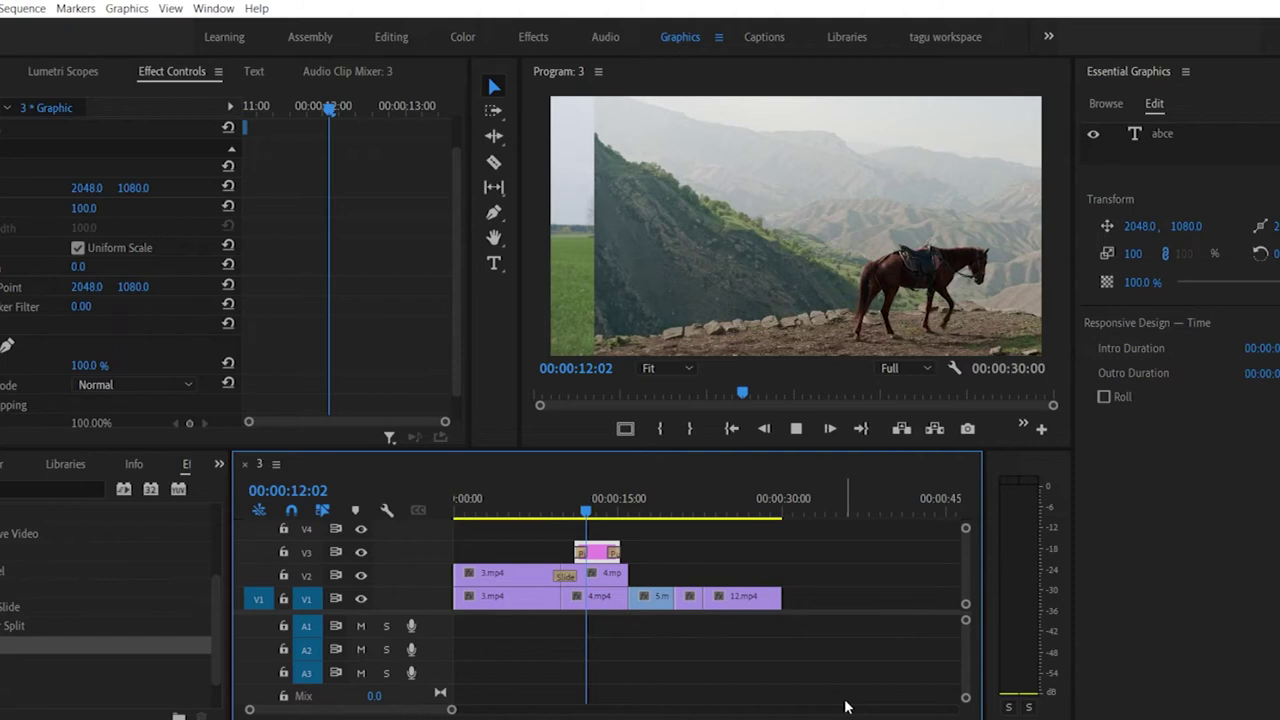
left_click(575, 513)
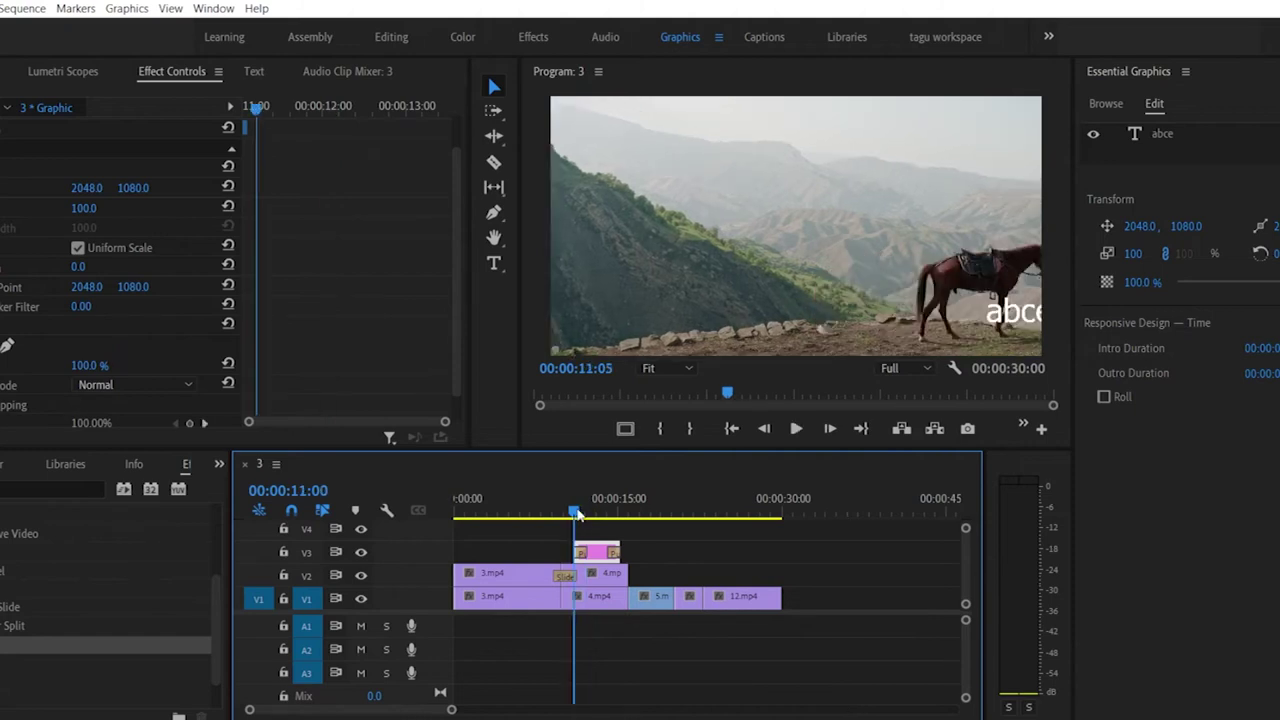
key("space")
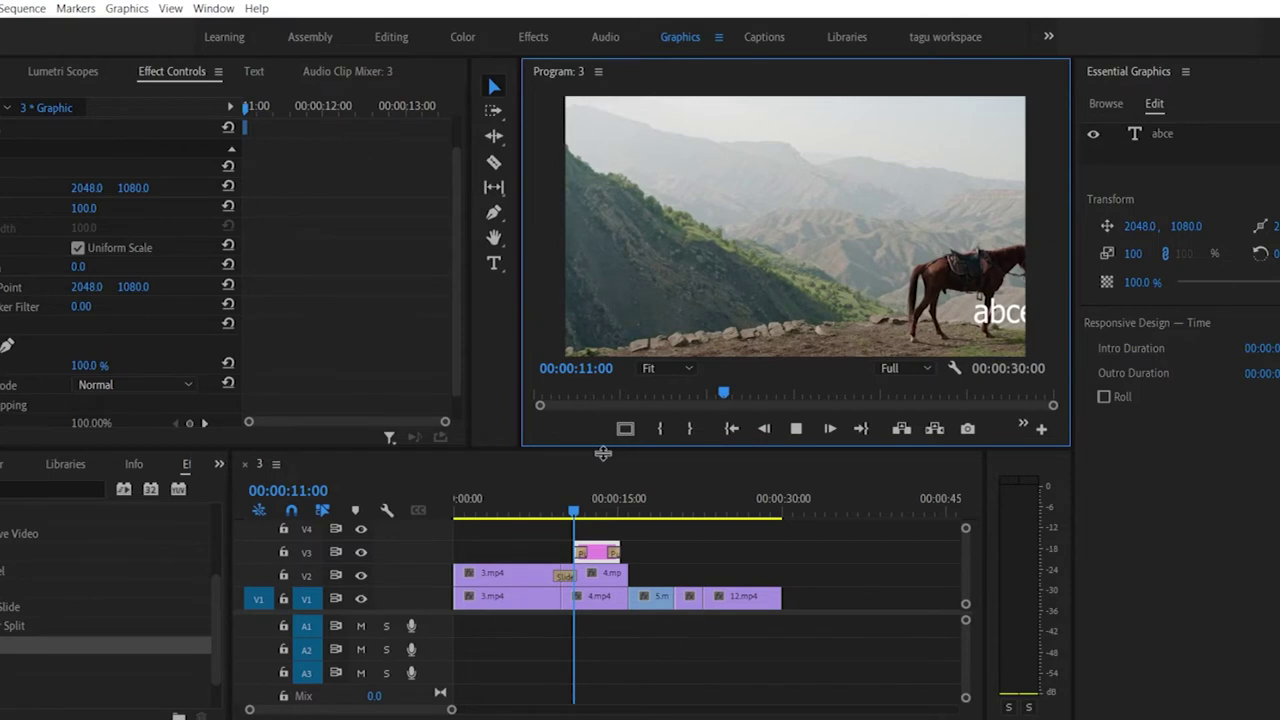
Step: Enlarge the program preview and try 50% magnification before returning it to Fit
left_click_drag(603, 453, 603, 499)
left_click(680, 417)
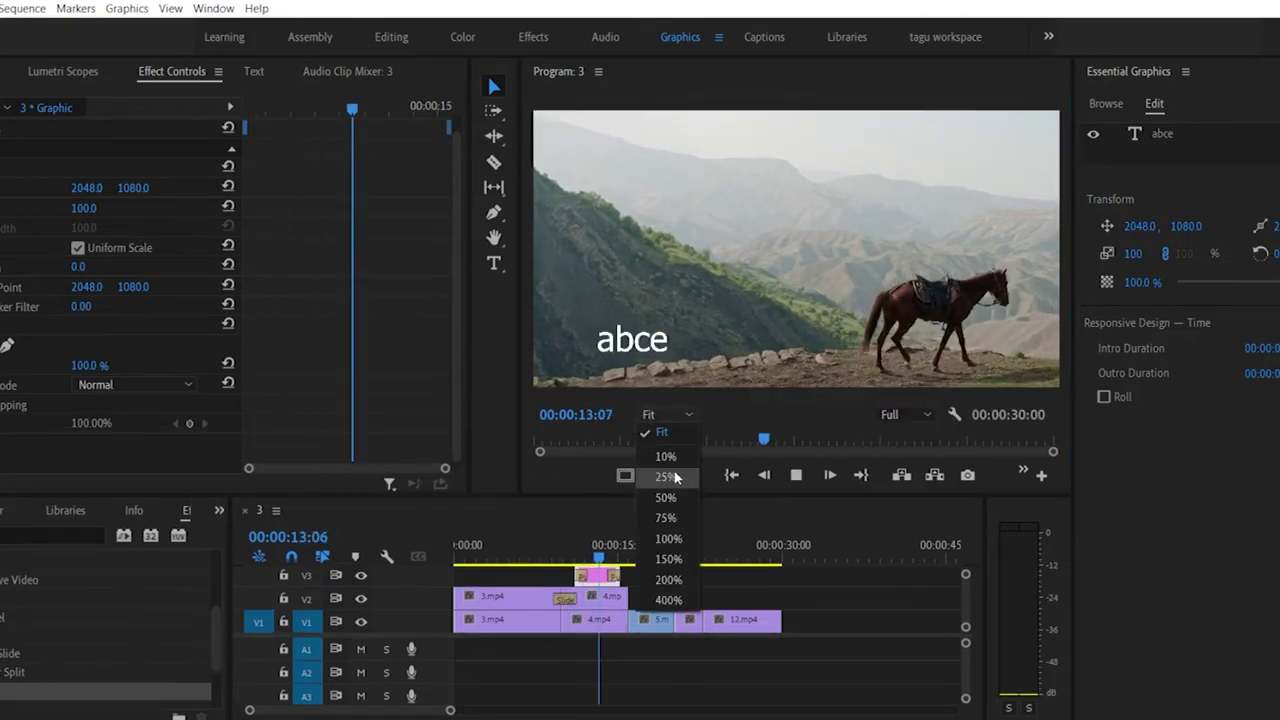
left_click(666, 498)
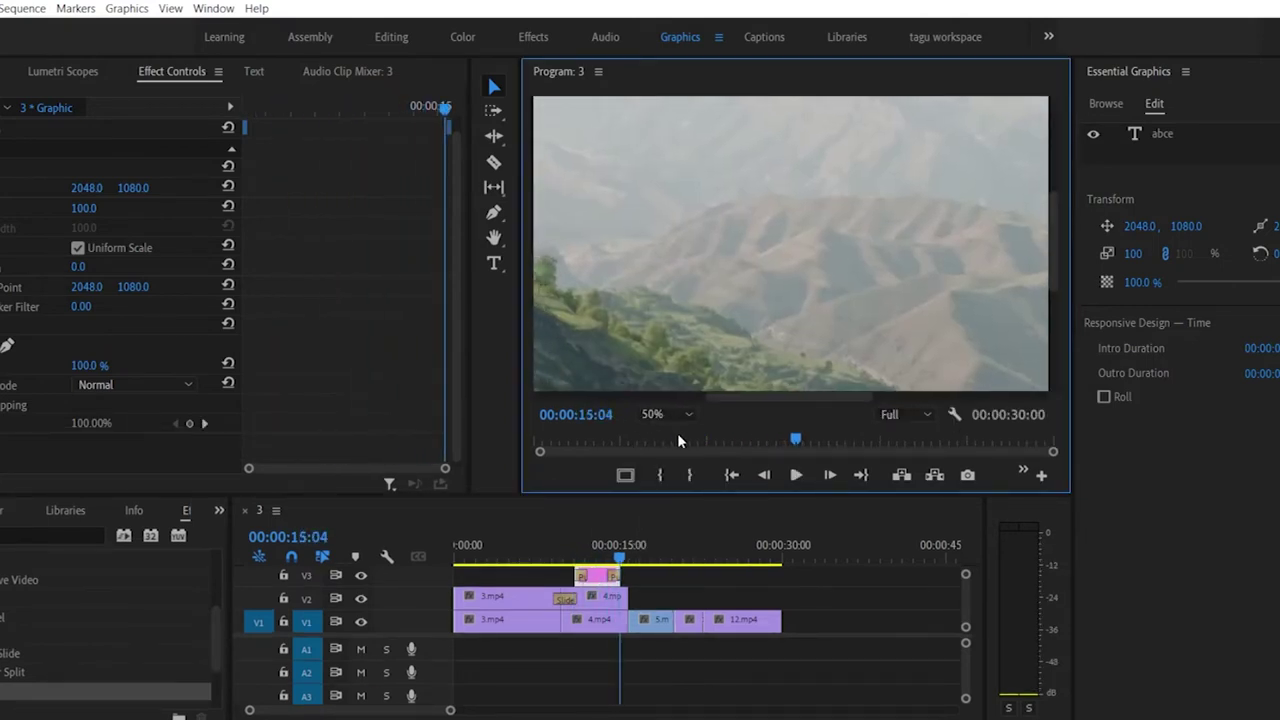
left_click(668, 415)
left_click(668, 437)
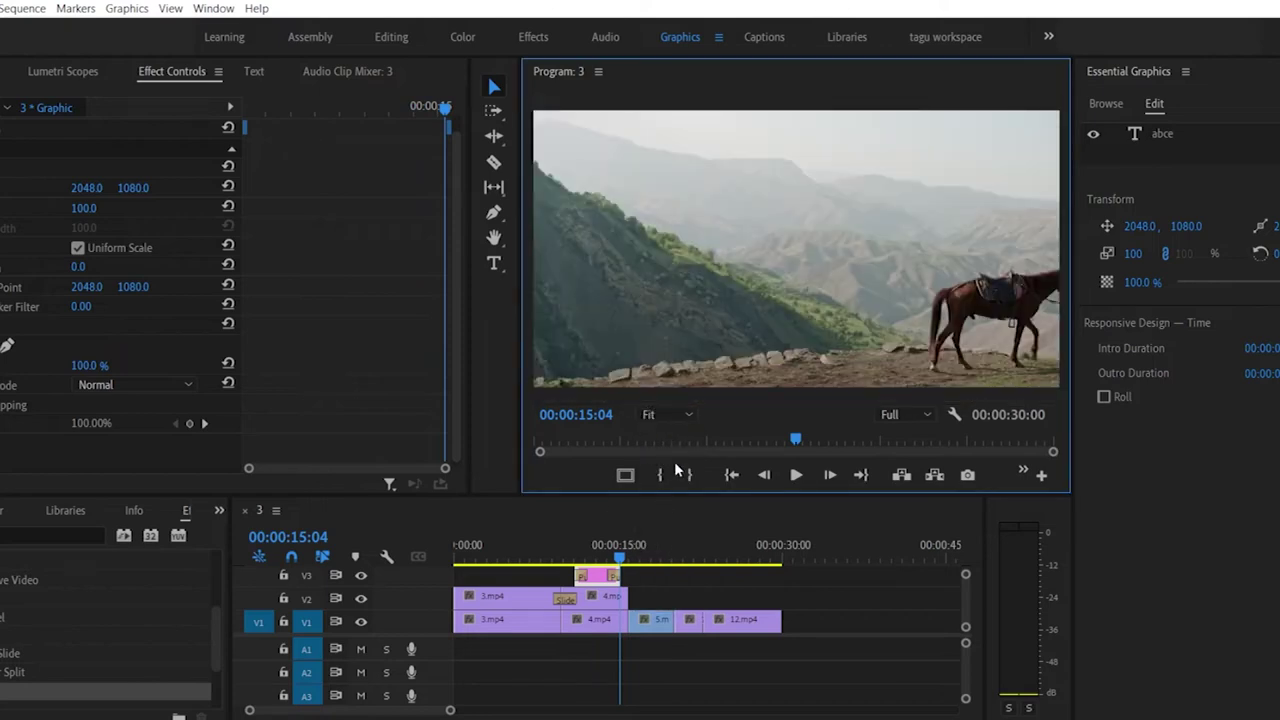
Step: Stop playback, turn on safe margins in the program preview, and check the abce title's position against them
key("space")
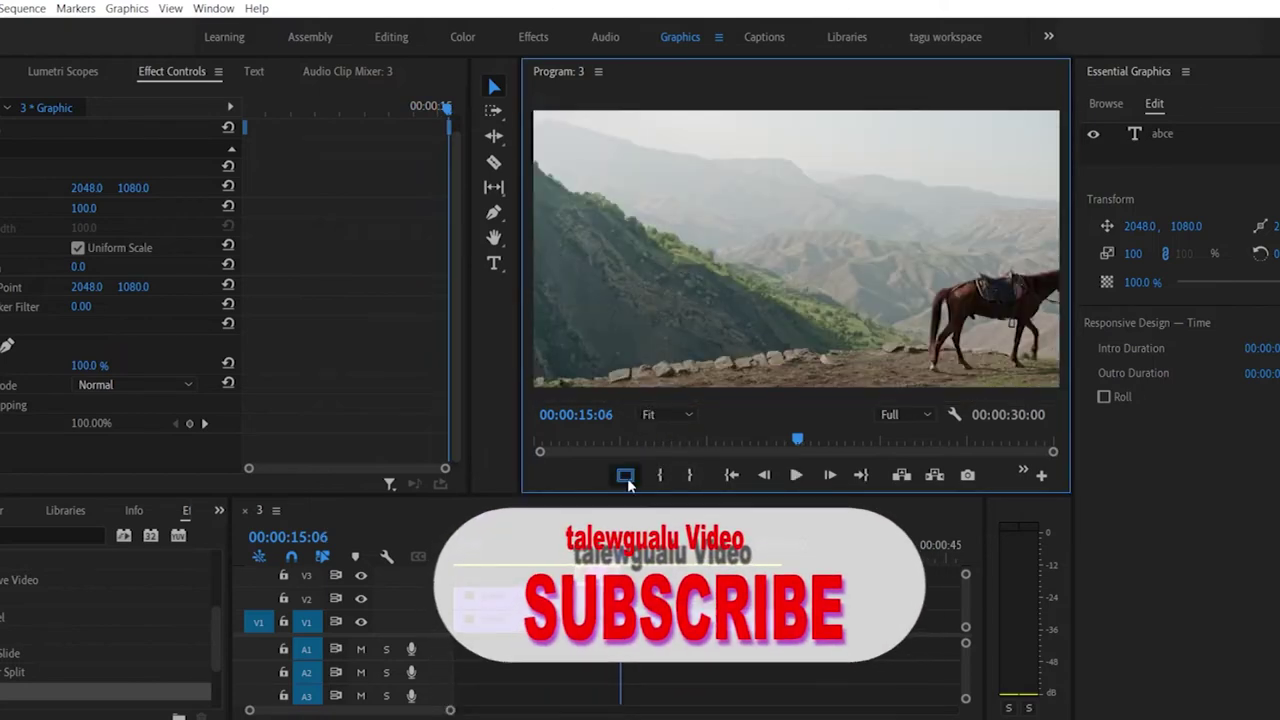
left_click(625, 476)
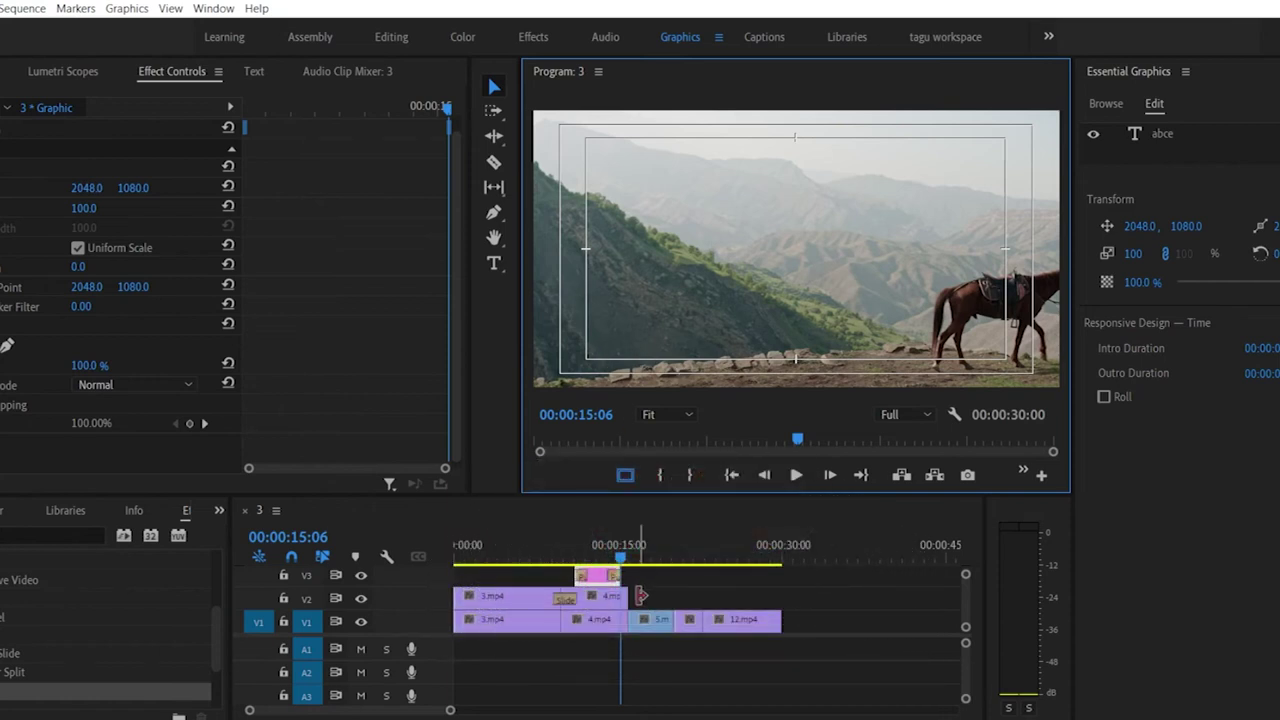
left_click_drag(622, 556, 605, 560)
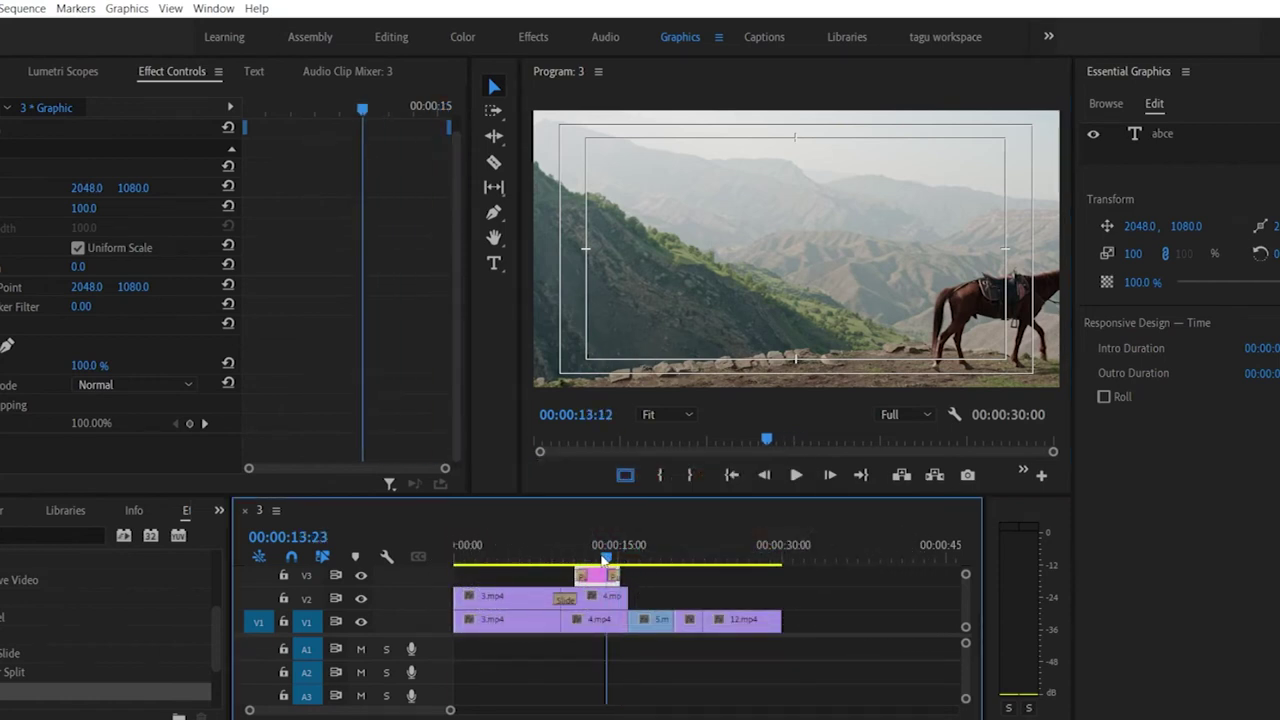
left_click_drag(605, 560, 594, 560)
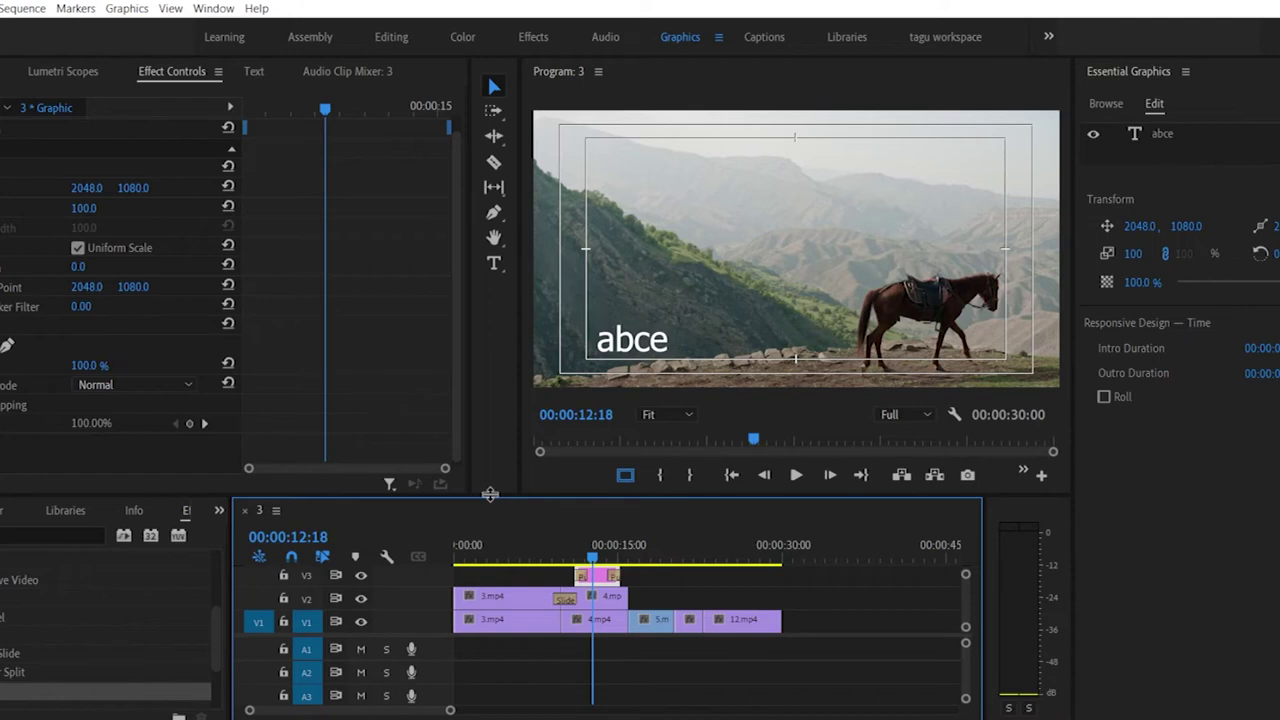
left_click_drag(595, 561, 575, 562)
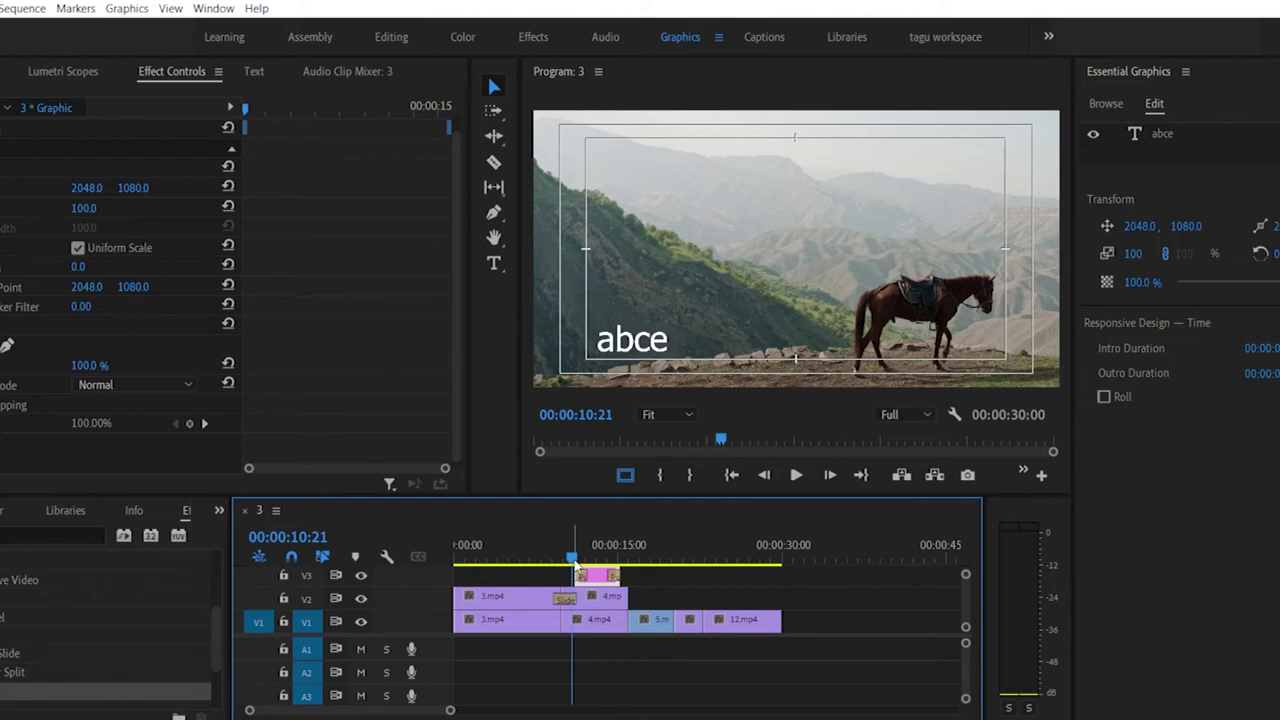
Step: Replay the section around 10 to 12 seconds in a larger preview to examine the clip and title transitions
key("space")
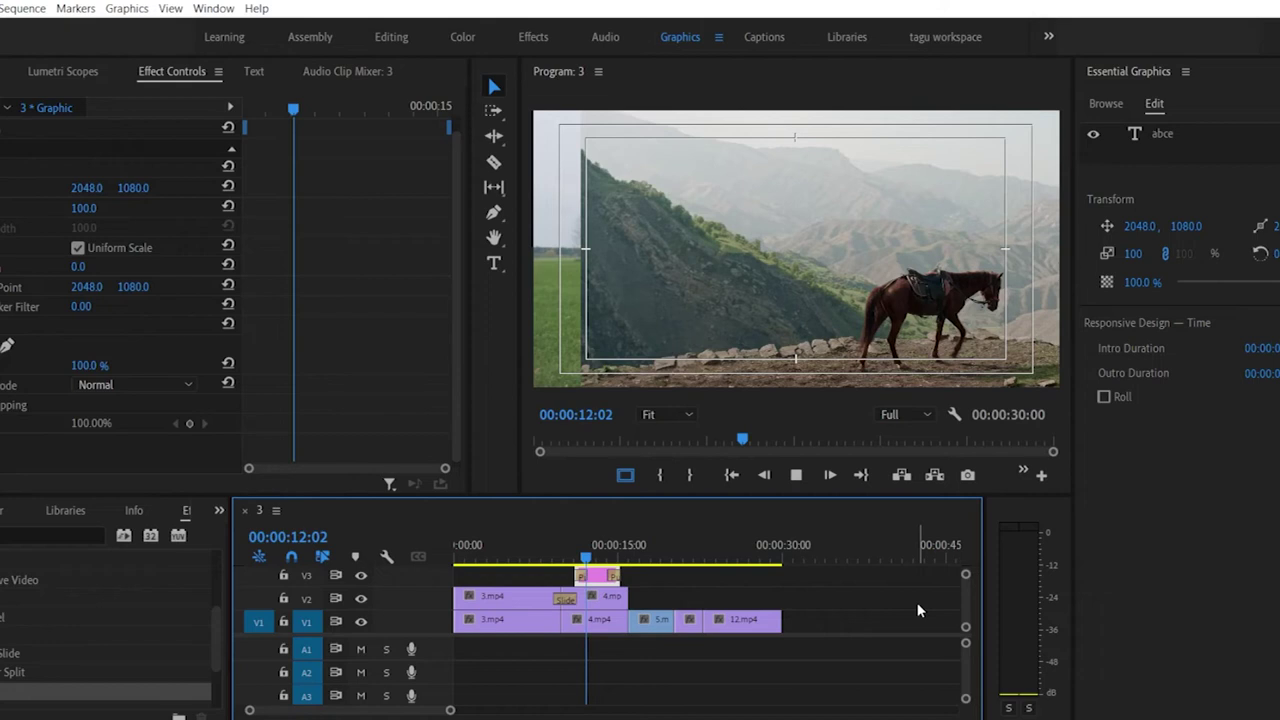
left_click_drag(491, 497, 491, 547)
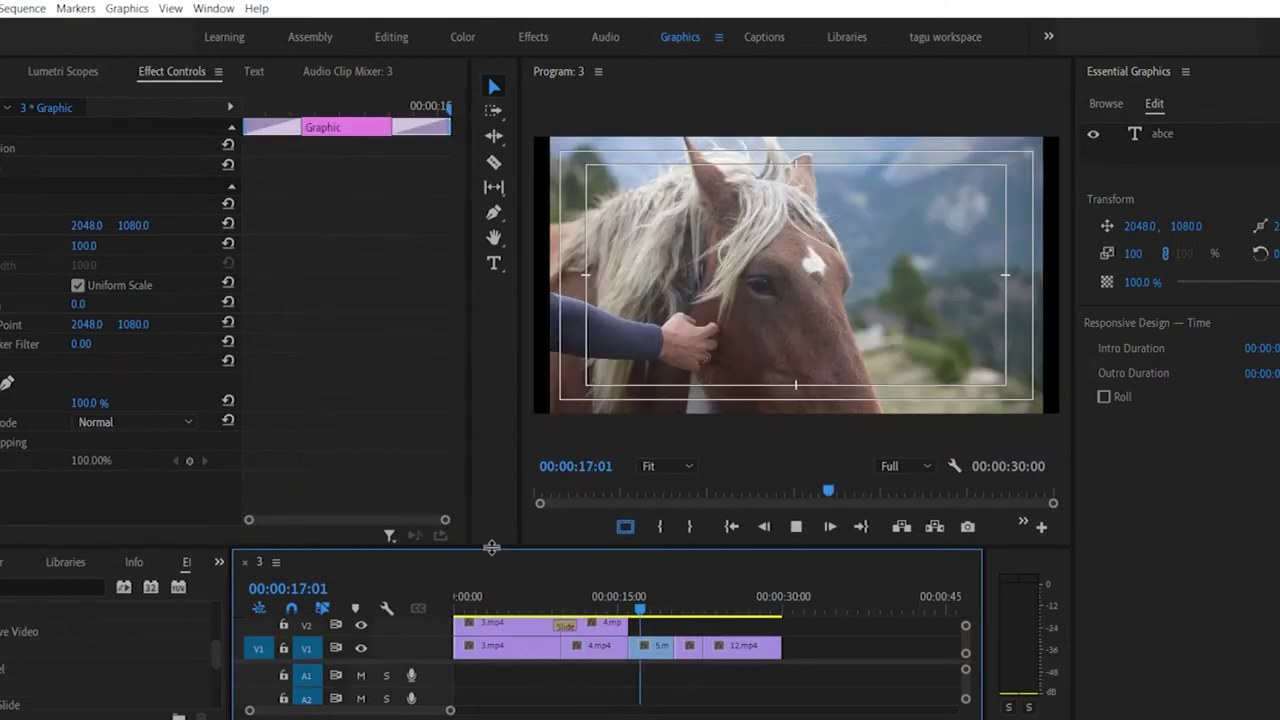
key("space")
left_click(580, 596)
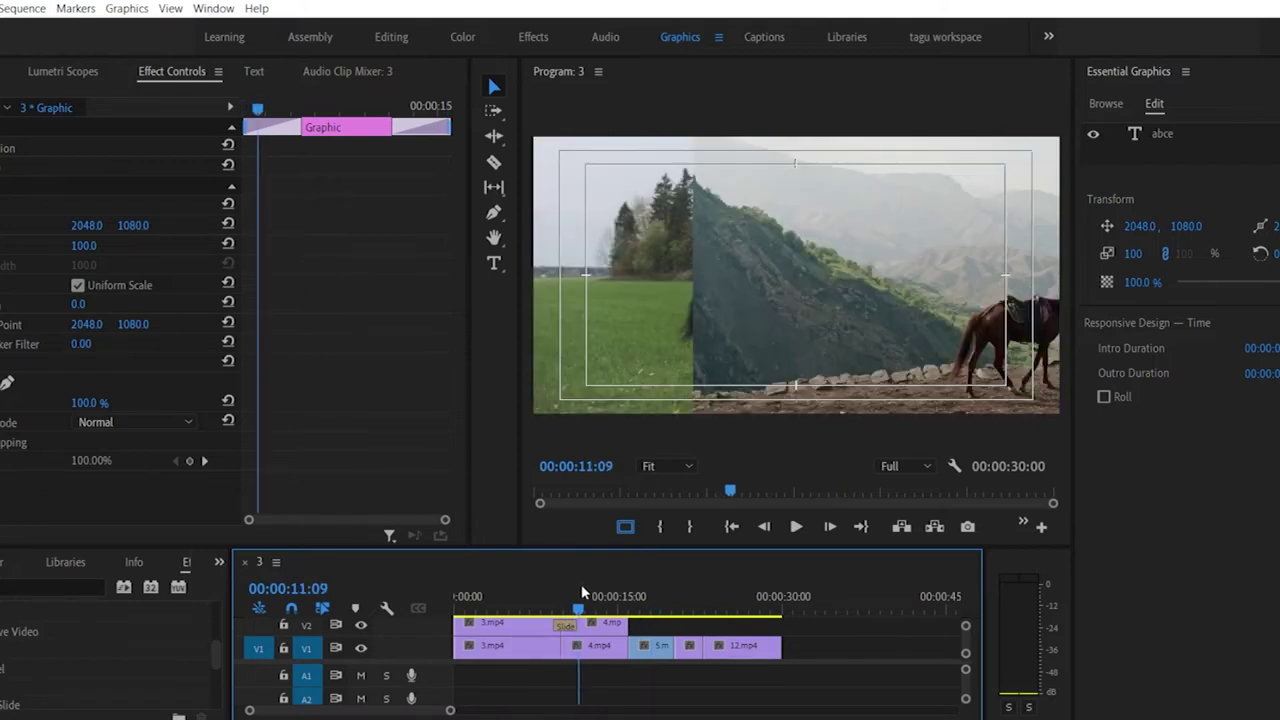
key("space")
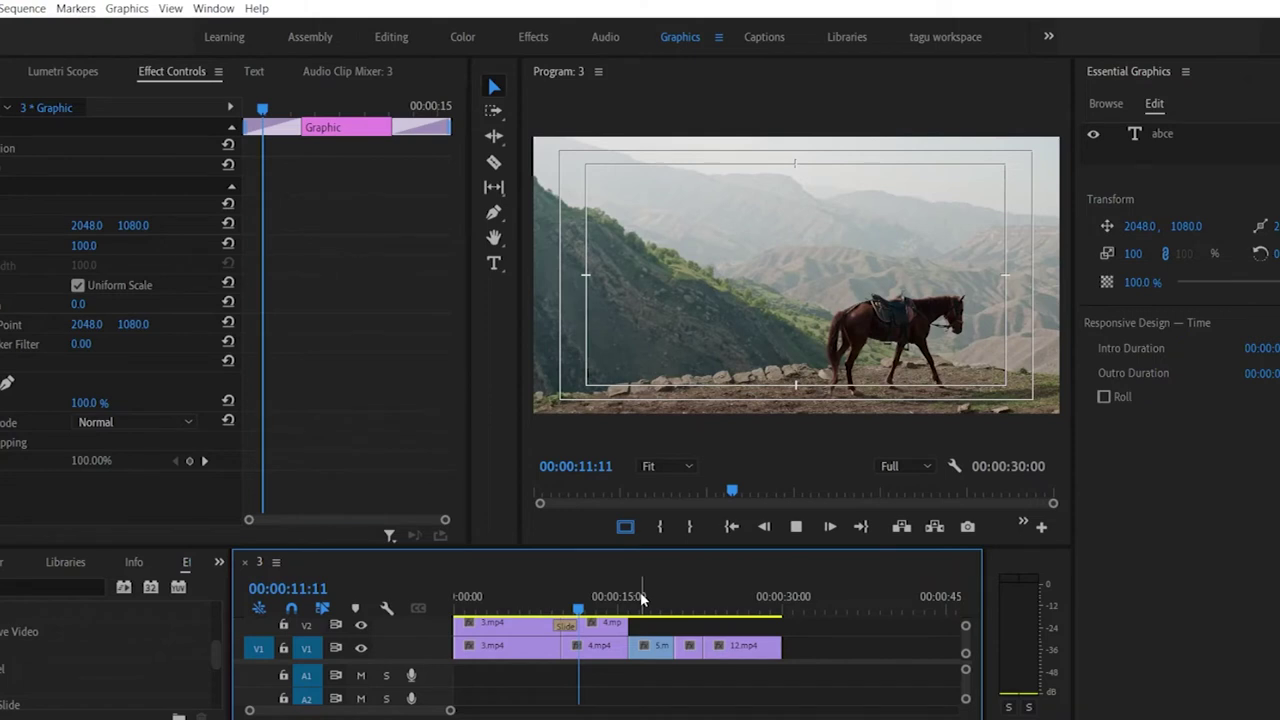
key("space")
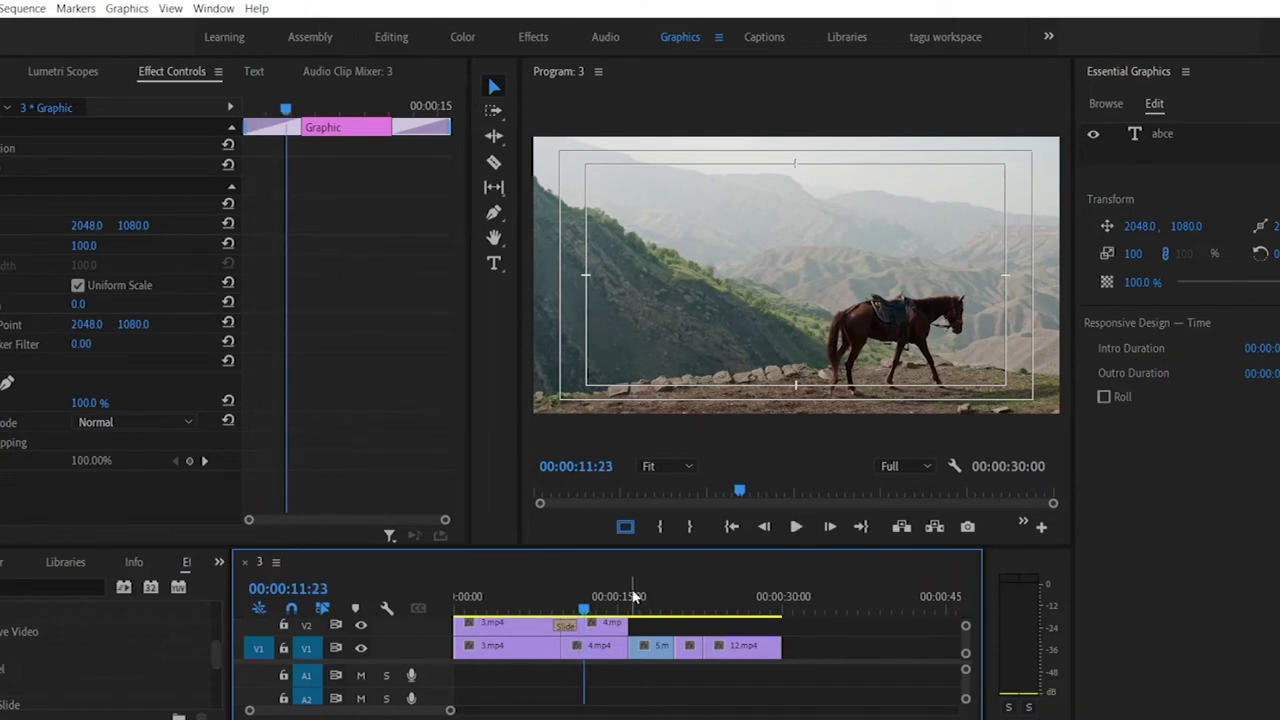
left_click(575, 606)
left_click(565, 607)
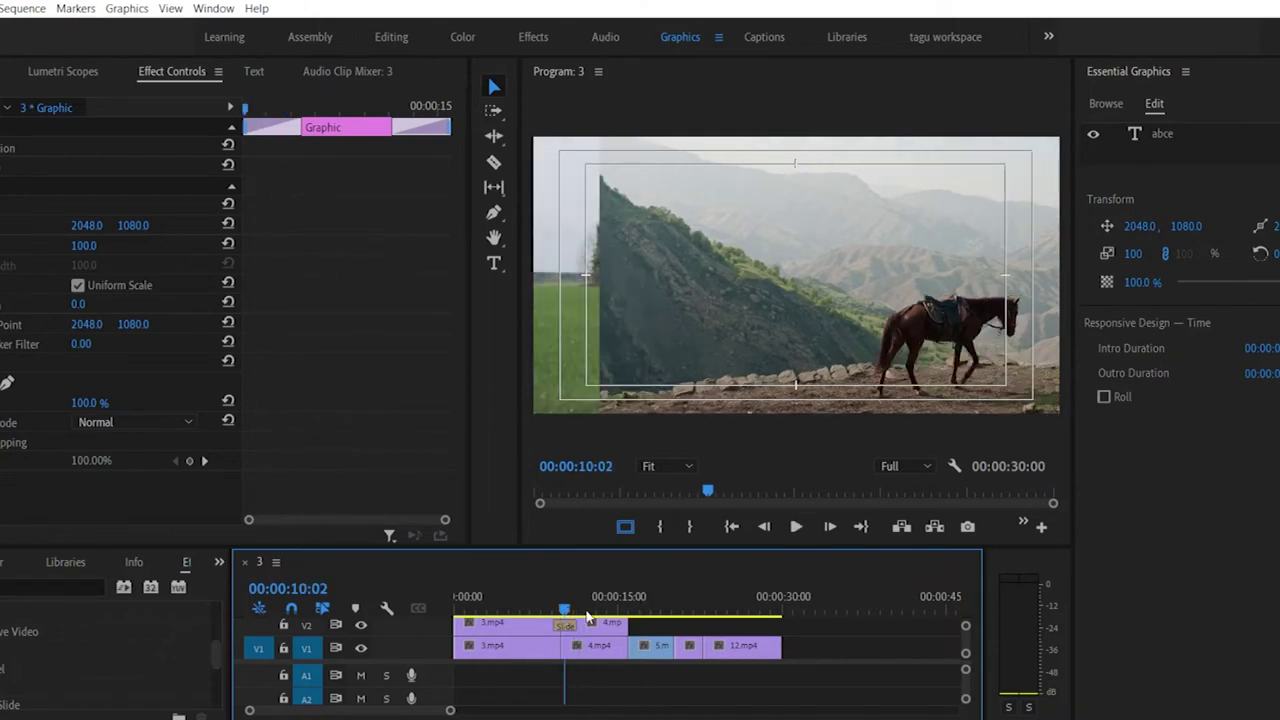
Step: Make the timeline taller so all video tracks show, and play the sequence leading into the title again
left_click_drag(594, 548, 586, 440)
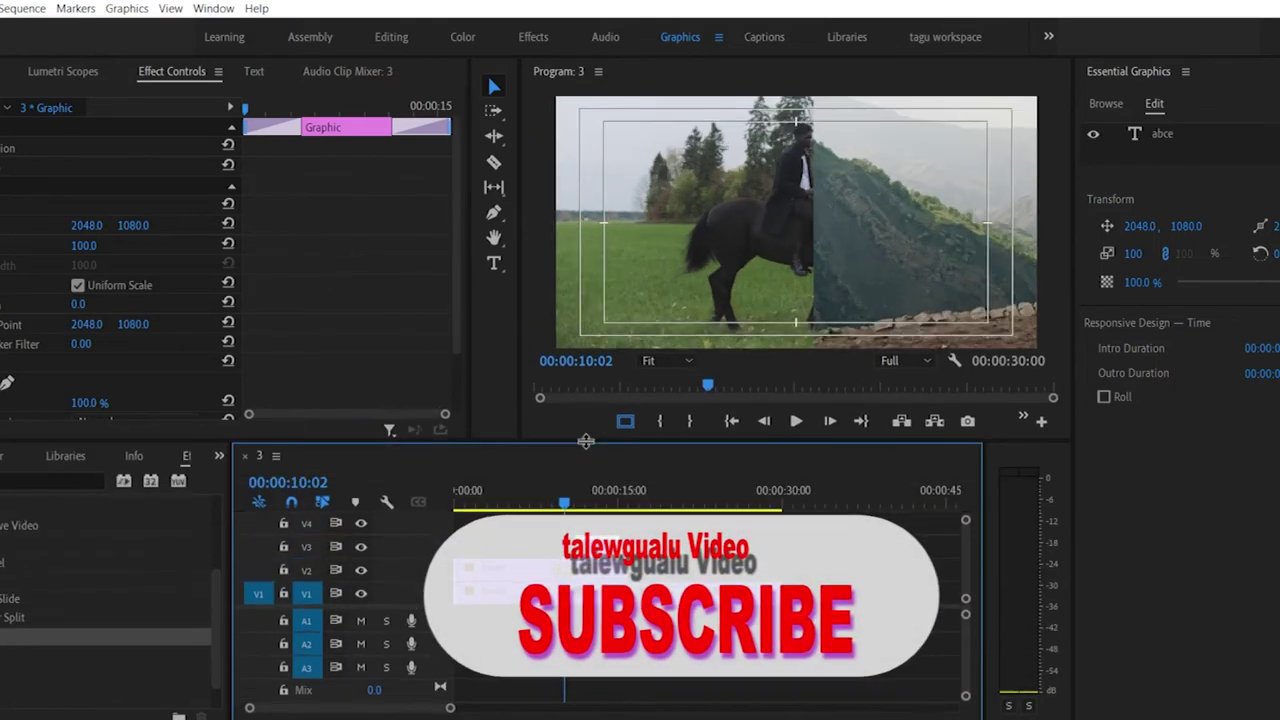
left_click(567, 510)
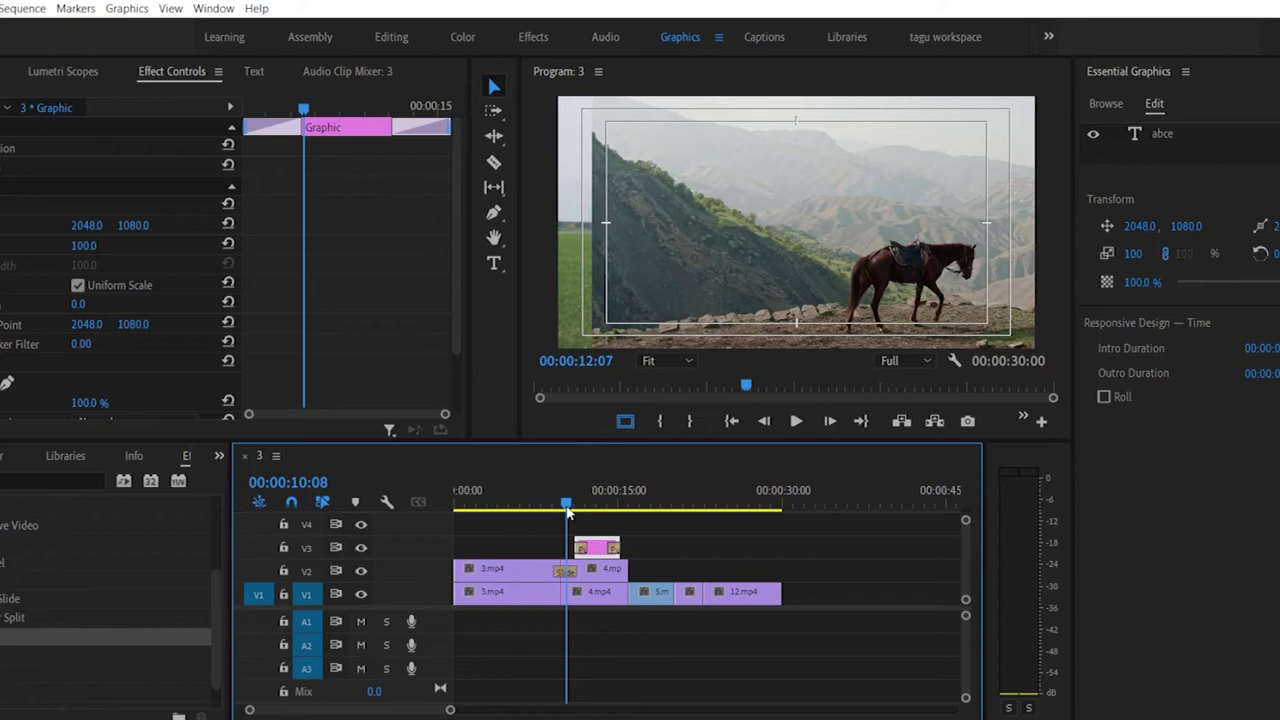
left_click_drag(567, 510, 633, 488)
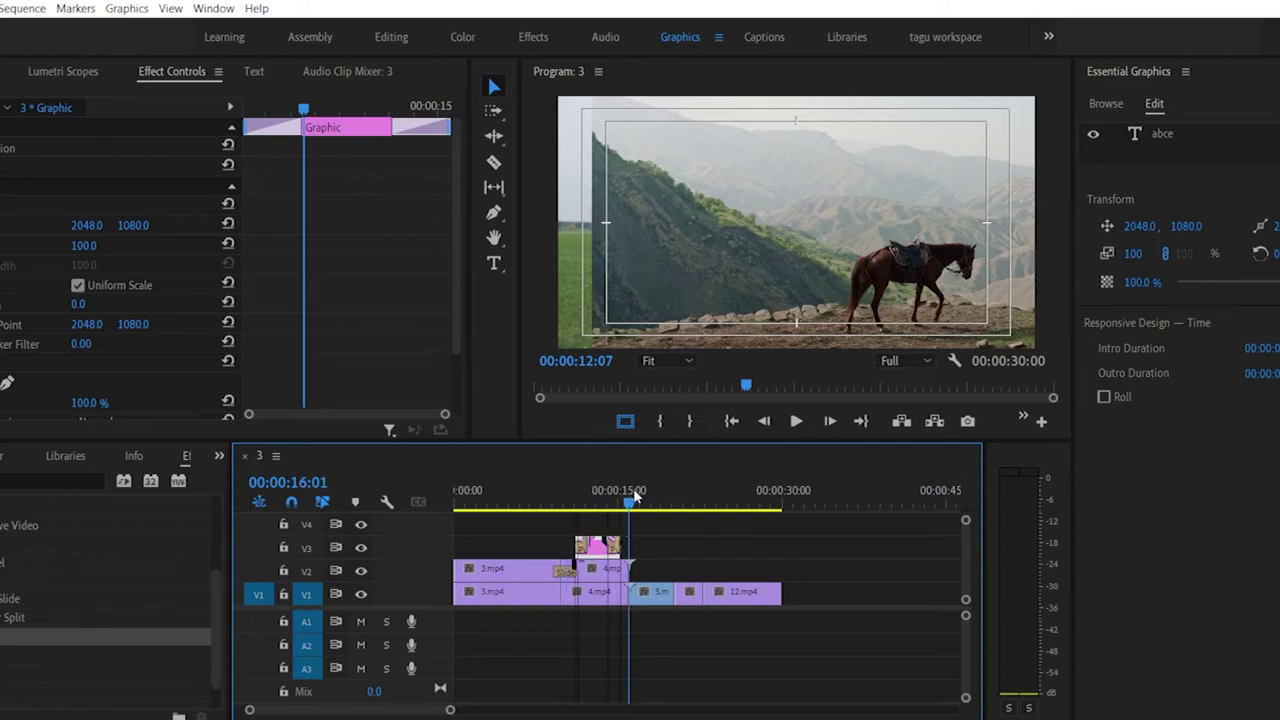
left_click(559, 502)
left_click_drag(559, 502, 512, 503)
key("space")
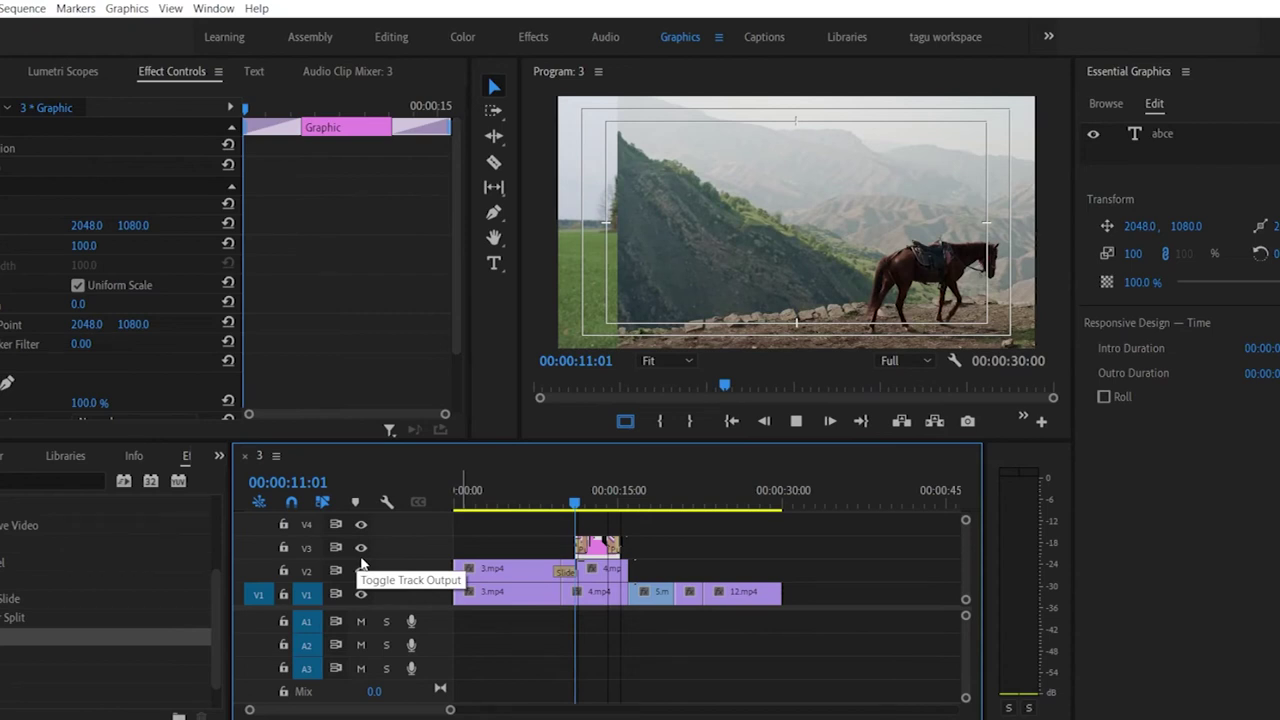
Step: Mark the sequence from 00:00:07:02 to 00:00:15:05 and render the effects from In to Out
left_click(532, 504)
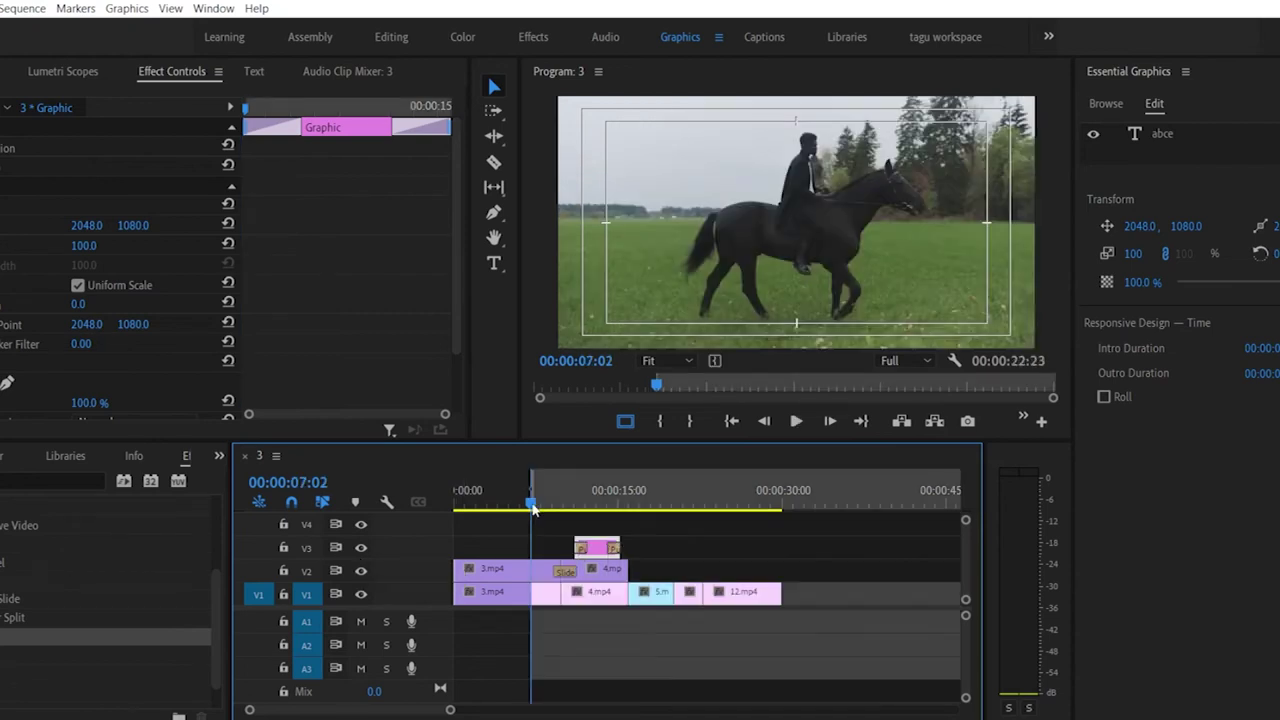
left_click_drag(532, 504, 621, 504)
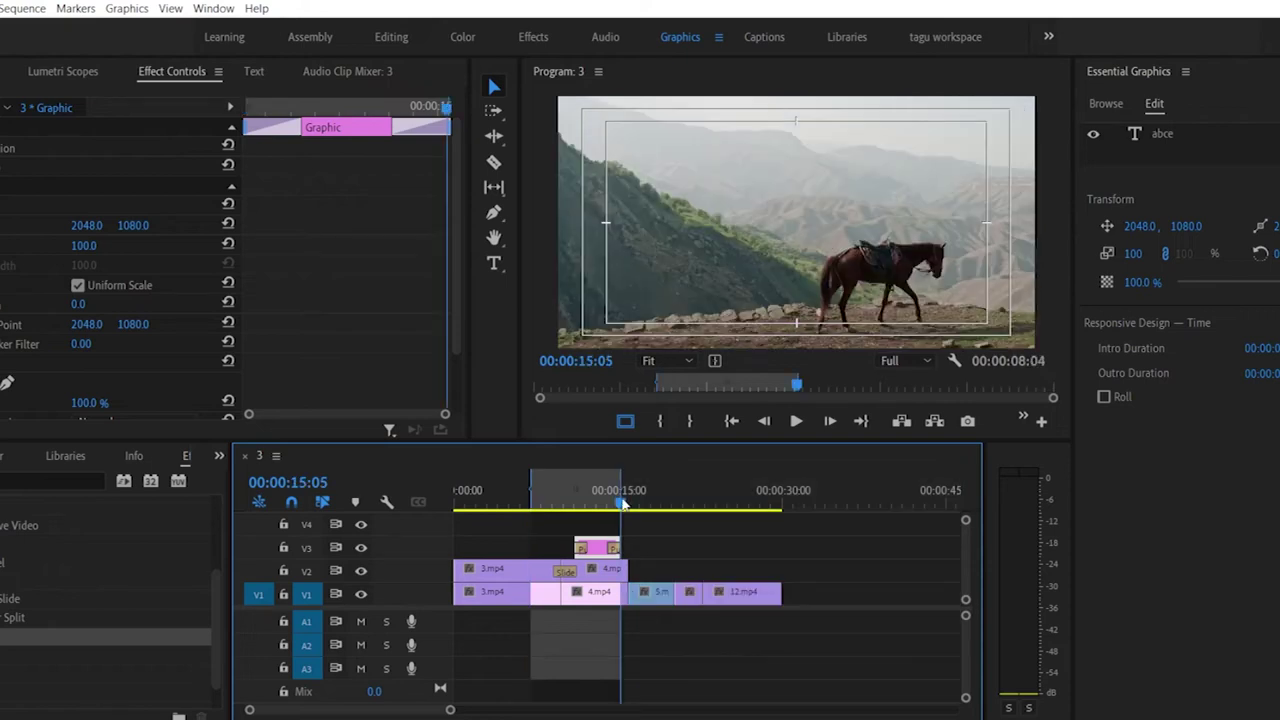
left_click(24, 9)
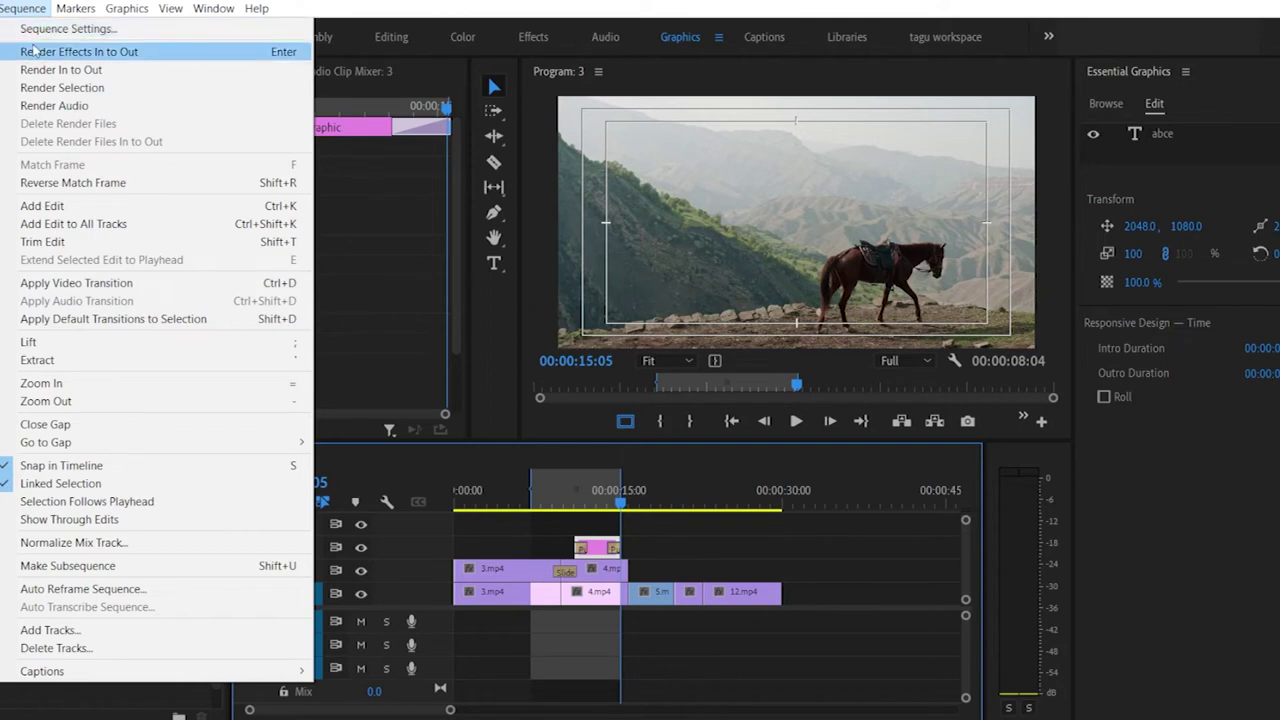
left_click(35, 50)
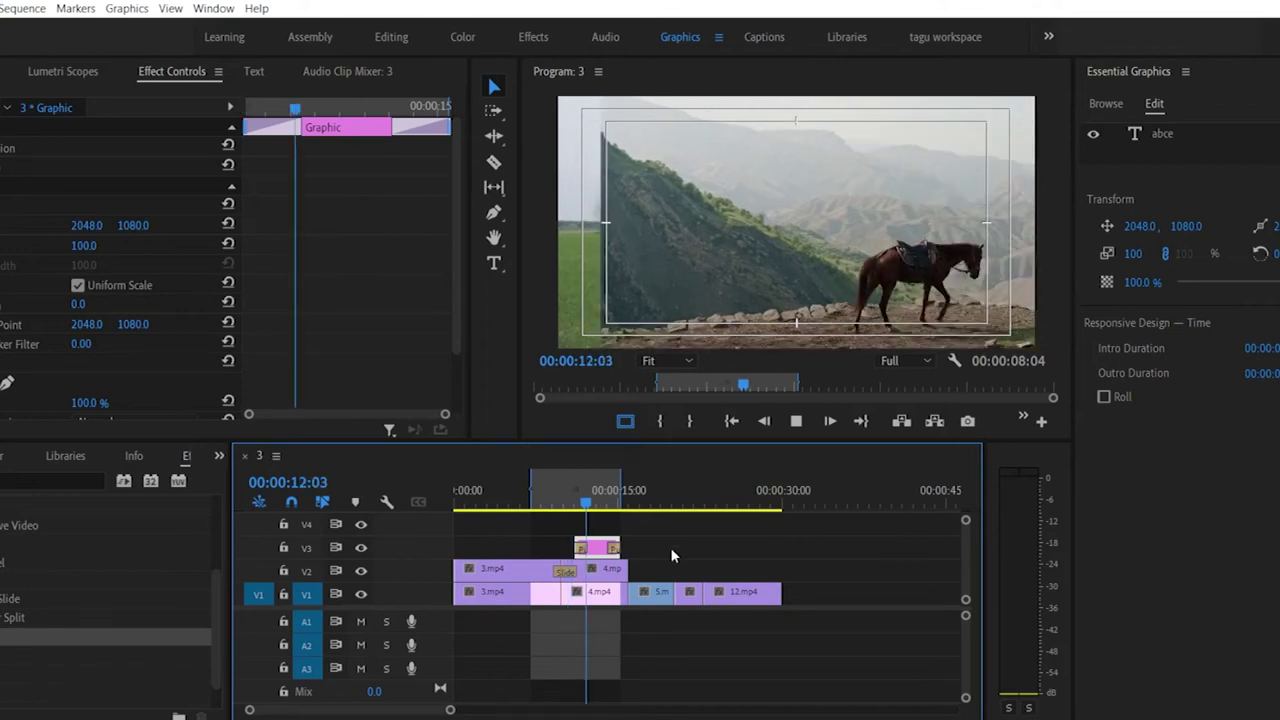
Step: Move the abce title on V3 earlier so it starts at about 3 seconds, and play its opening
left_click_drag(596, 548, 528, 549)
left_click_drag(540, 505, 484, 510)
key("space")
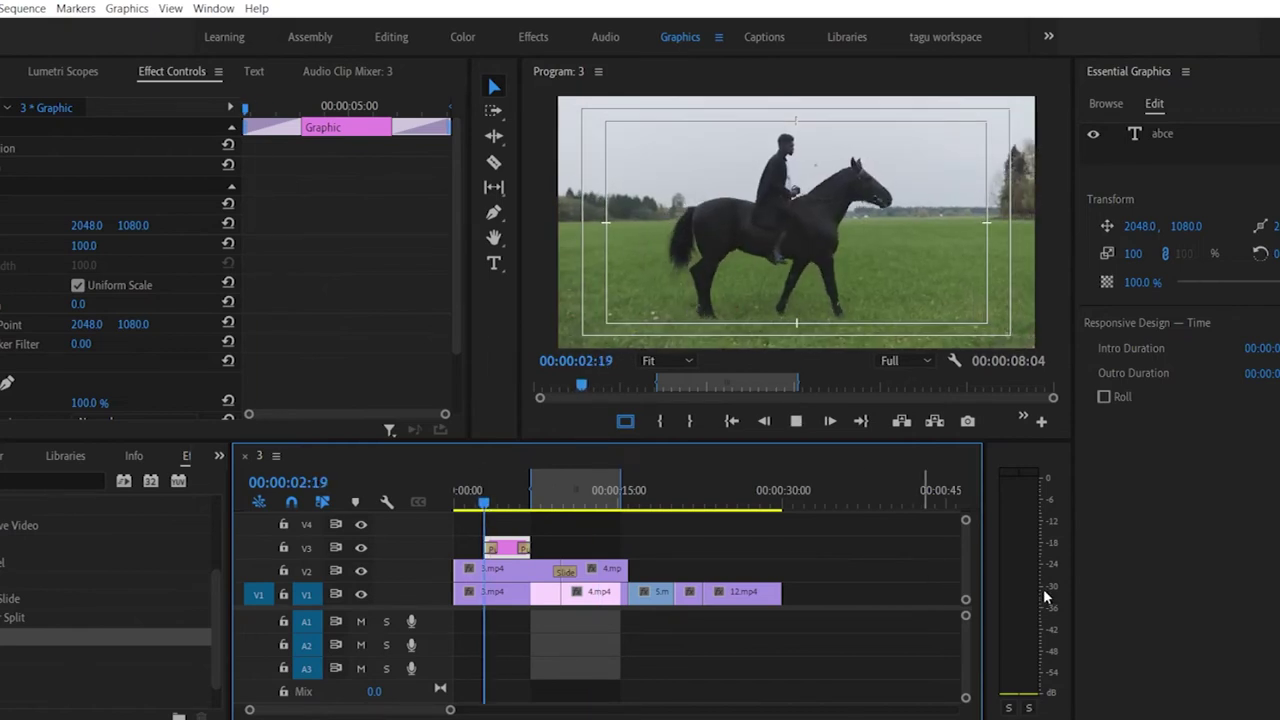
key("space")
Step: Remove the opening transition from the abce title and play the title through to its closing transition
left_click(492, 548)
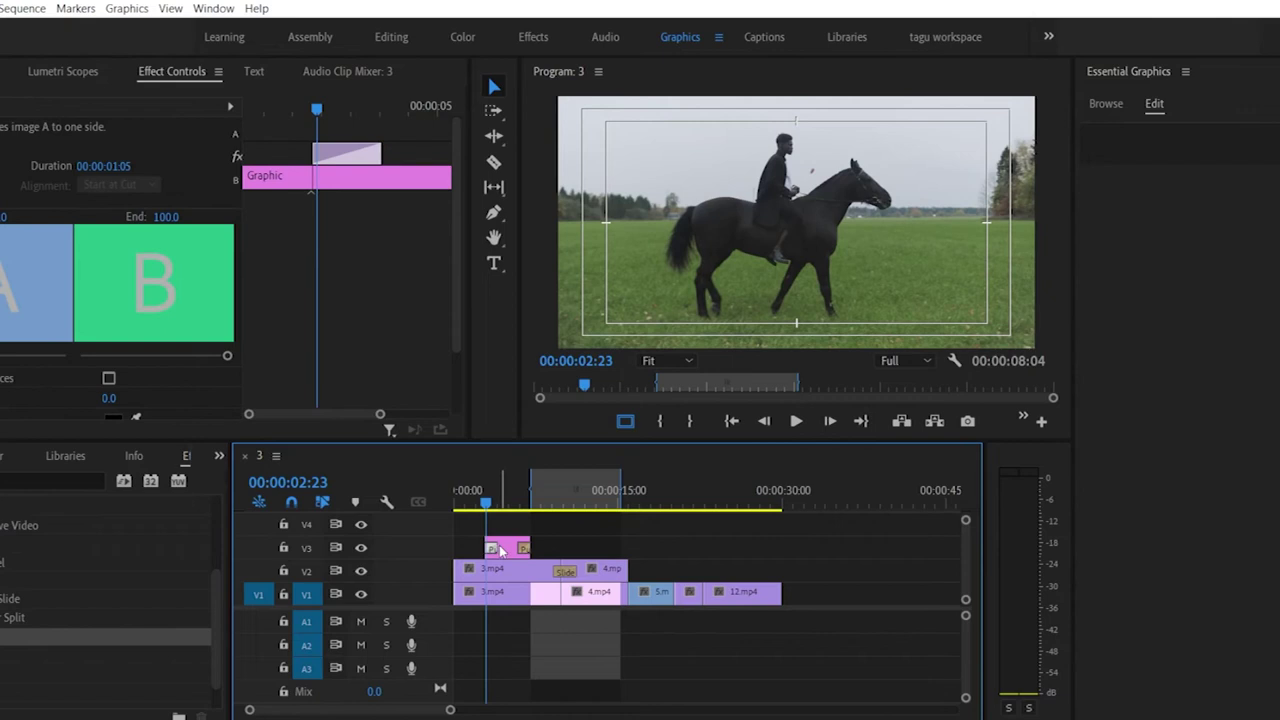
left_click(500, 549)
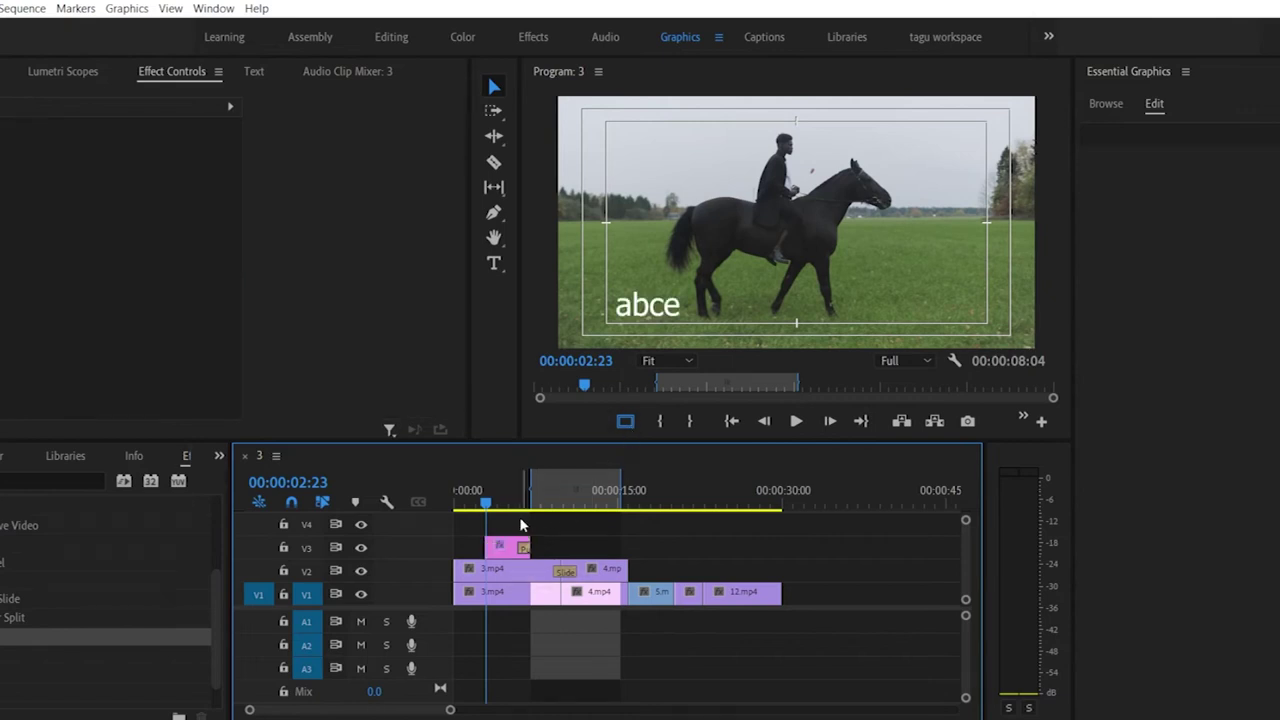
key("space")
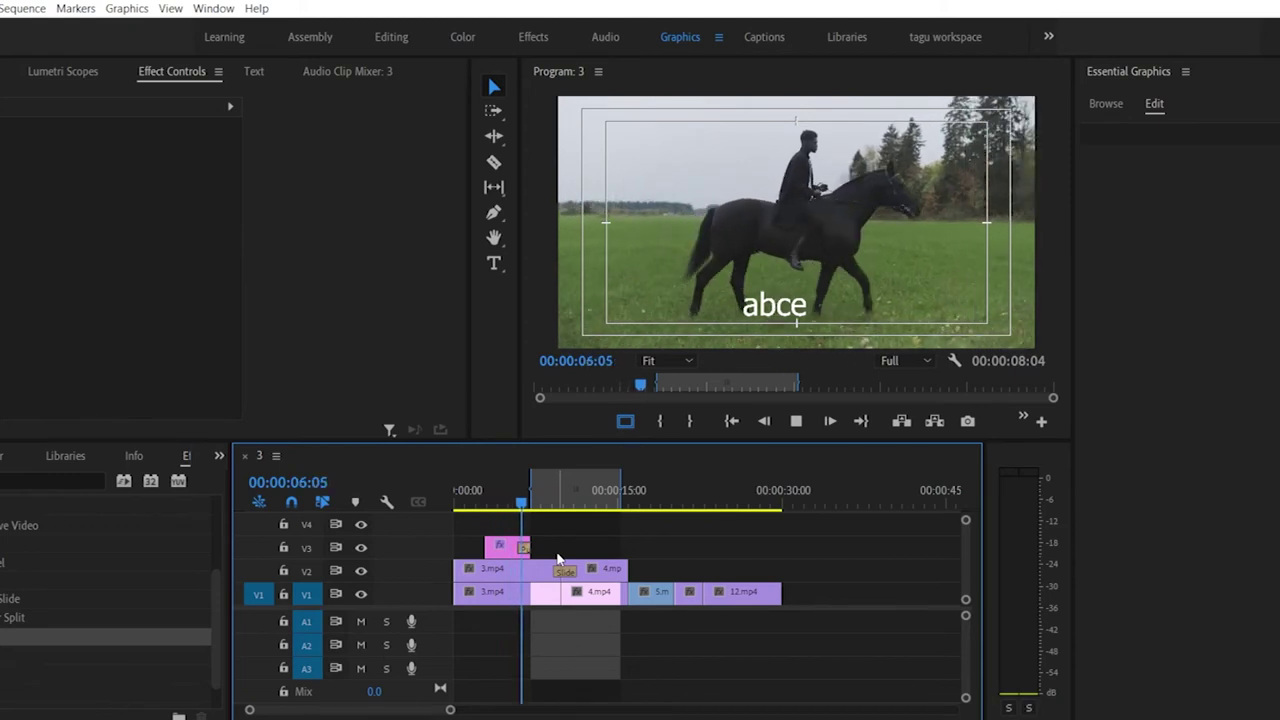
key("space")
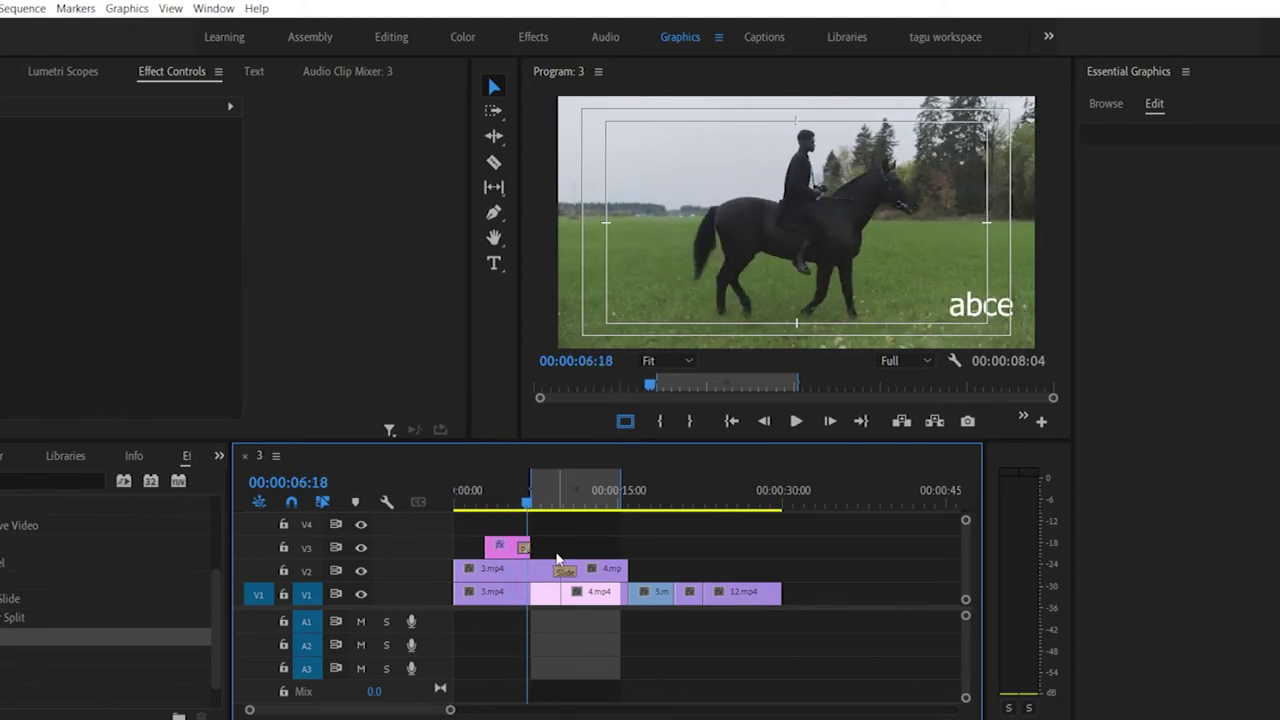
Step: Apply the Push transition to the start of the abce title and play the title to check both transitions
mouse_move(527, 497)
left_mouse_down()
mouse_move(489, 498)
mouse_move(515, 503)
left_mouse_up()
mouse_move(7, 626)
left_mouse_down()
mouse_move(143, 614)
mouse_move(503, 543)
mouse_move(490, 548)
left_mouse_up()
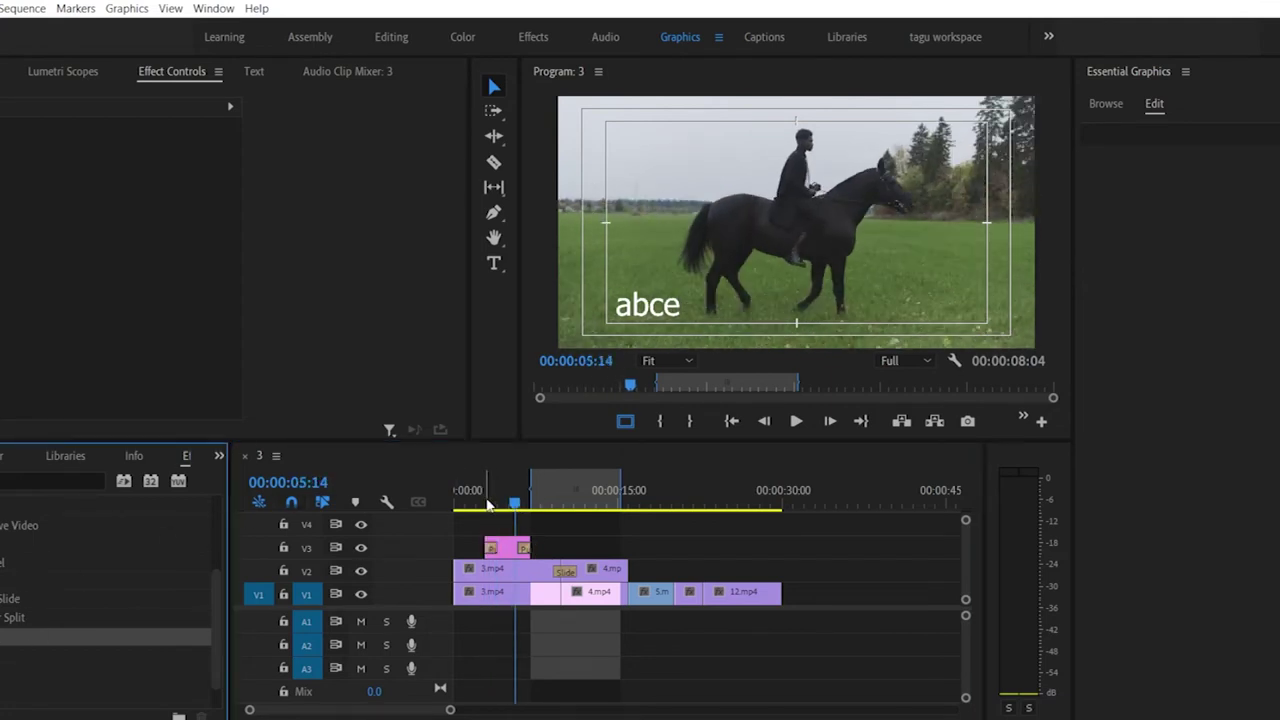
left_click(489, 503)
key("space")
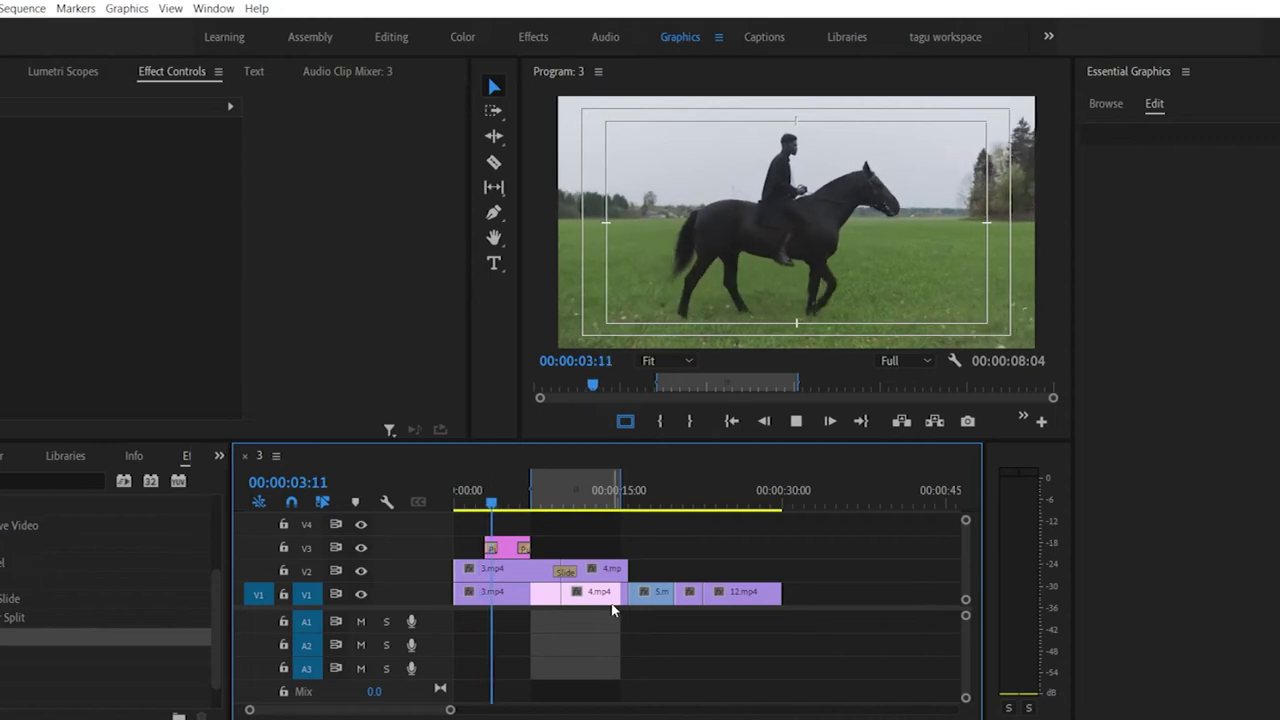
key("space")
left_click_drag(507, 503, 479, 505)
key("space")
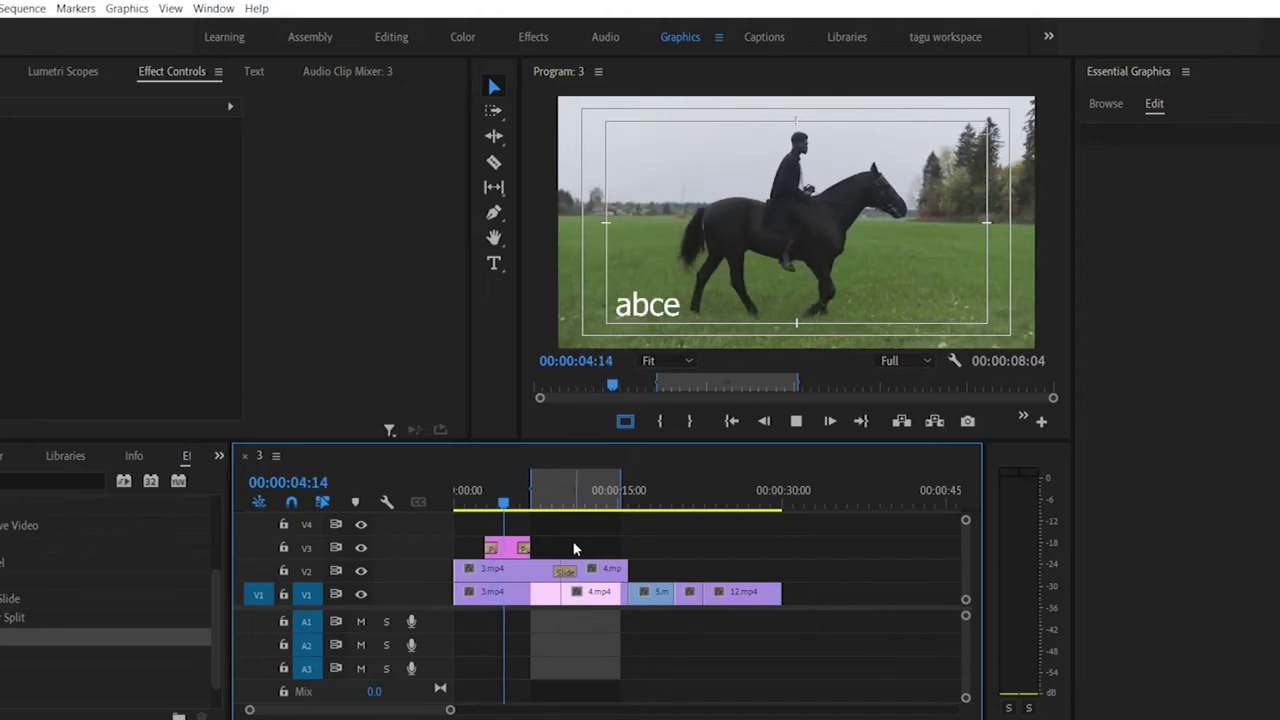
key("space")
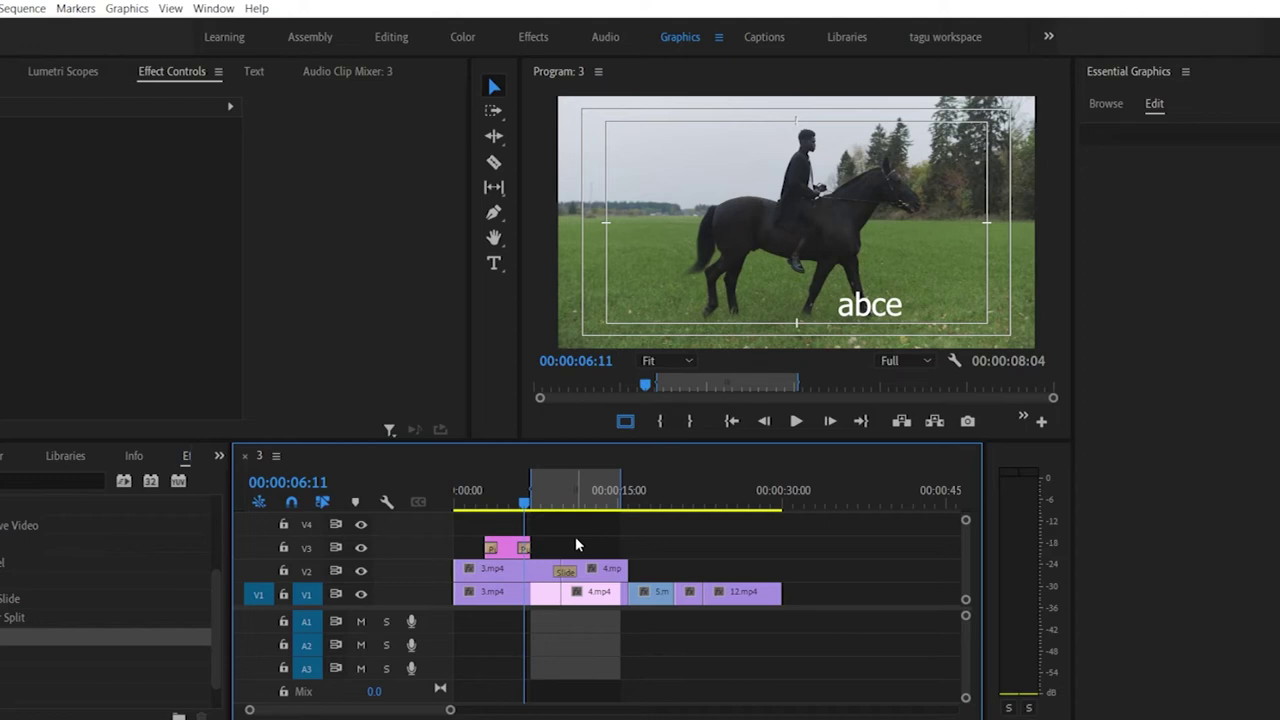
Step: Browse the available video transitions, apply the default transition to the cut before 12.mp4 on V1, and play it
scroll(74, 630, "up", 2)
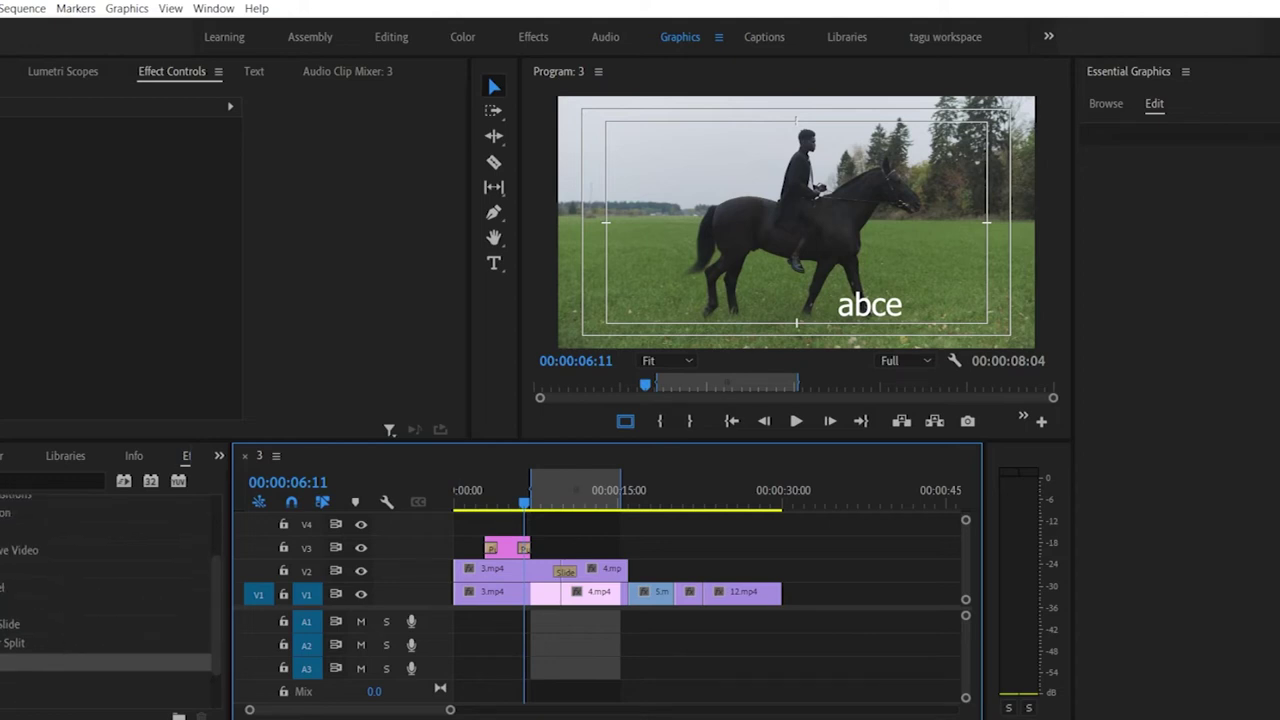
scroll(110, 600, "up", 3)
scroll(110, 600, "down", 1)
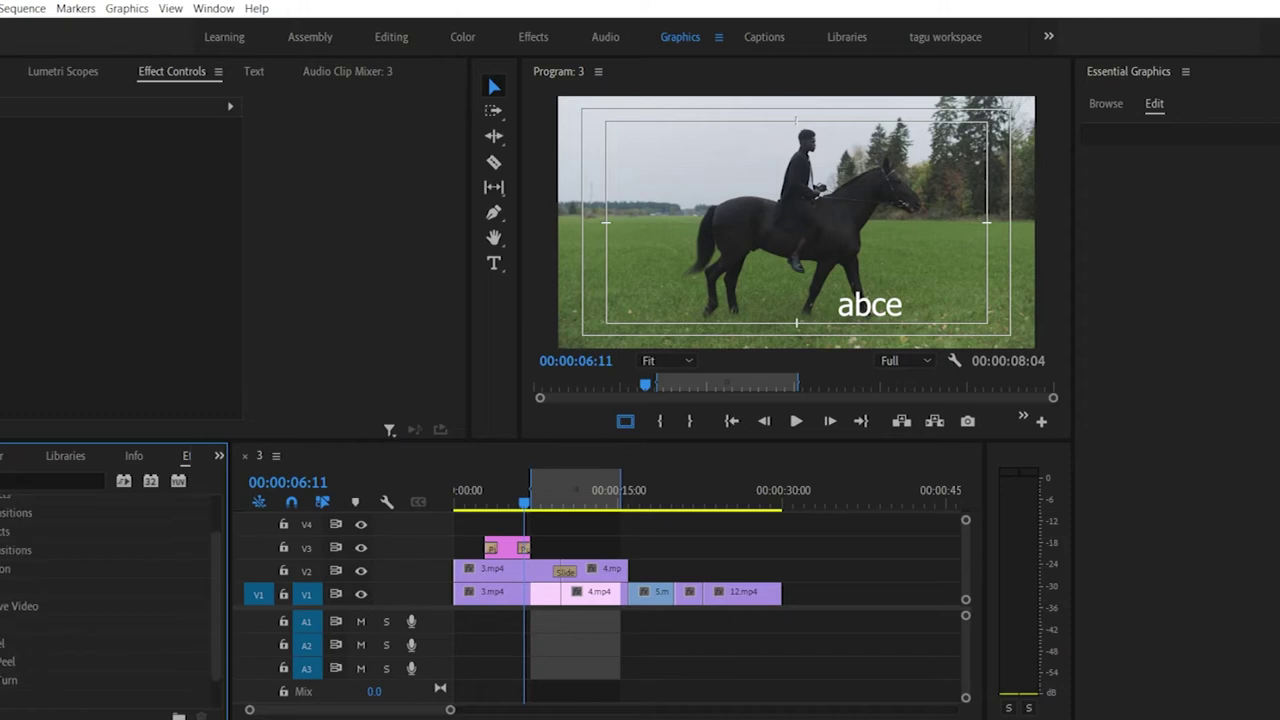
scroll(110, 600, "down", 2)
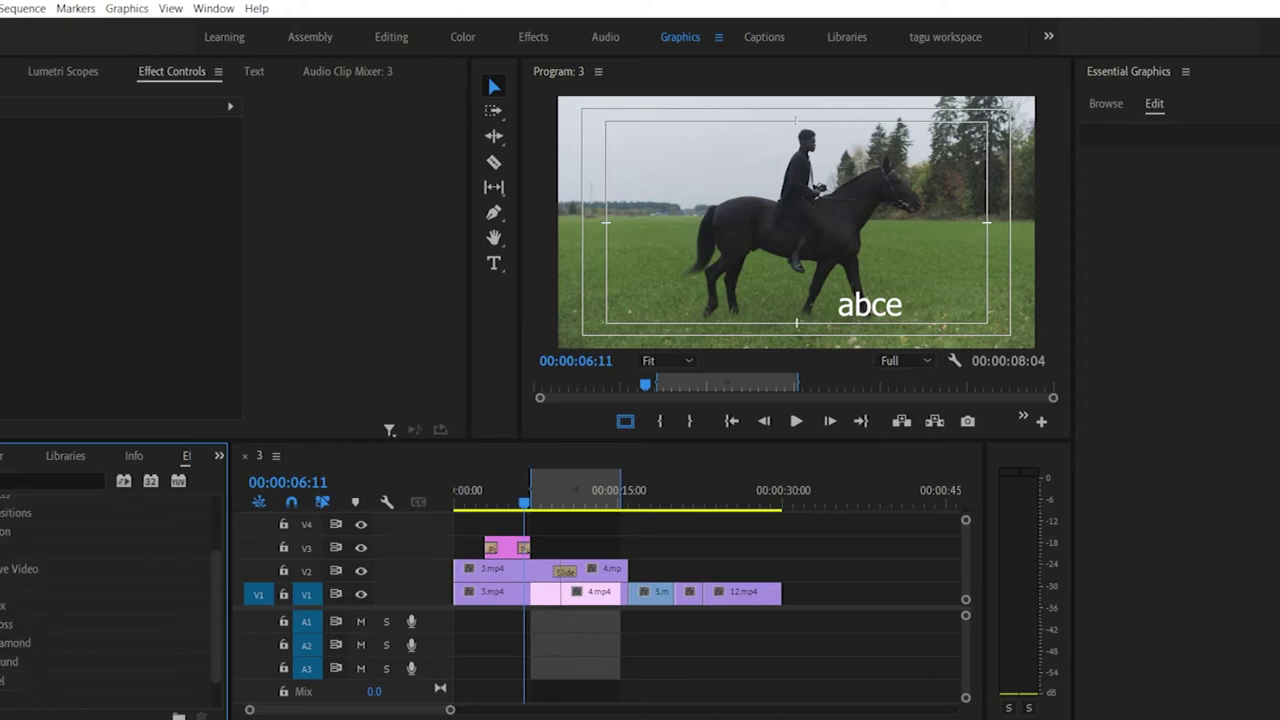
scroll(110, 600, "up", 2)
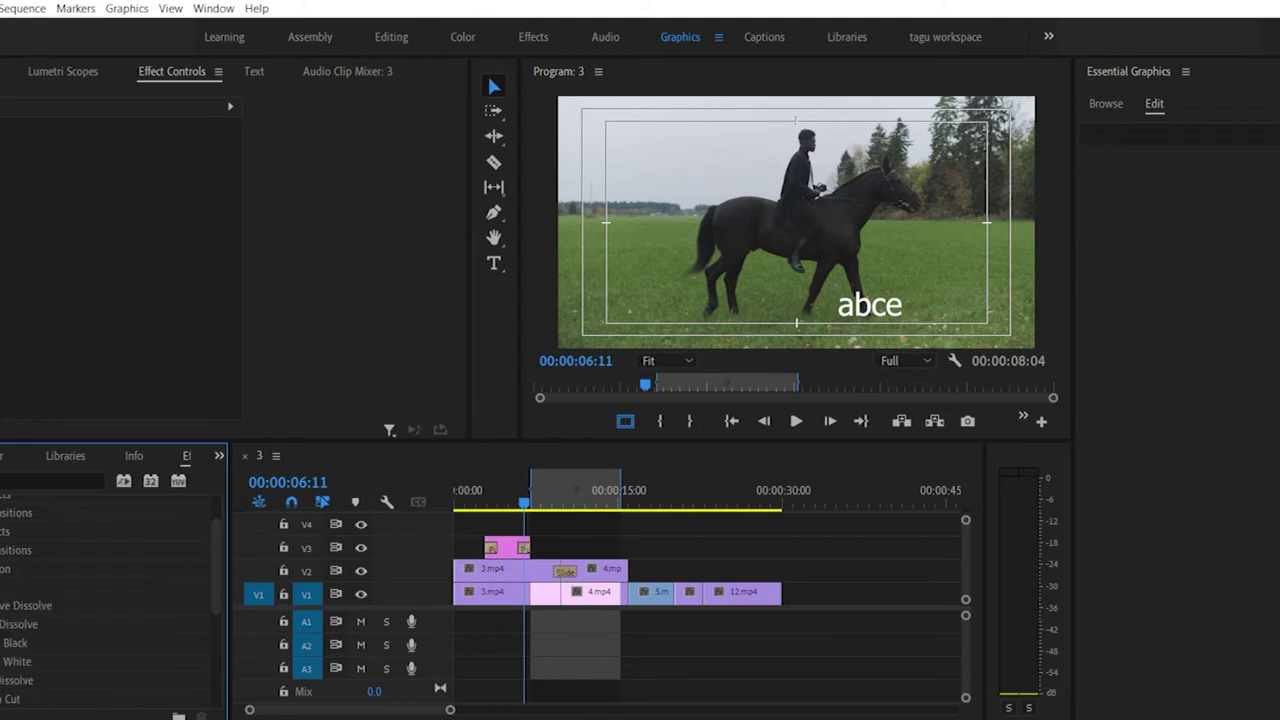
scroll(110, 600, "down", 3)
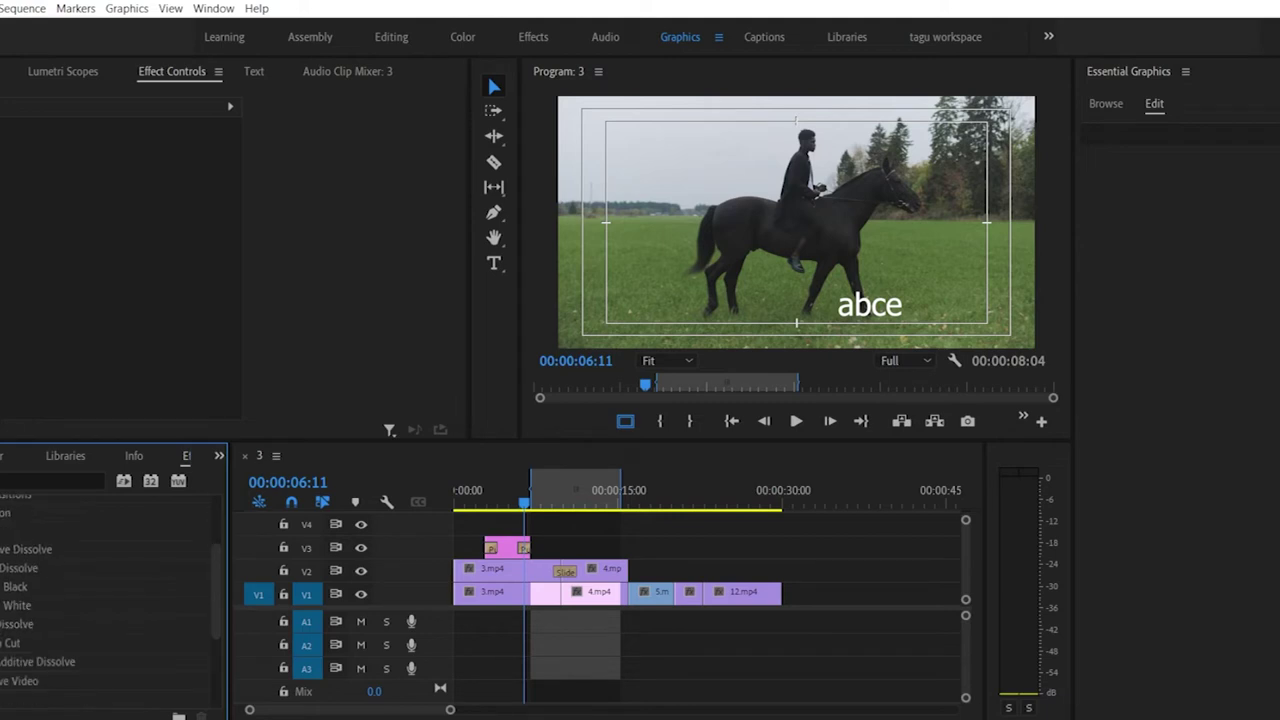
right_click(697, 585)
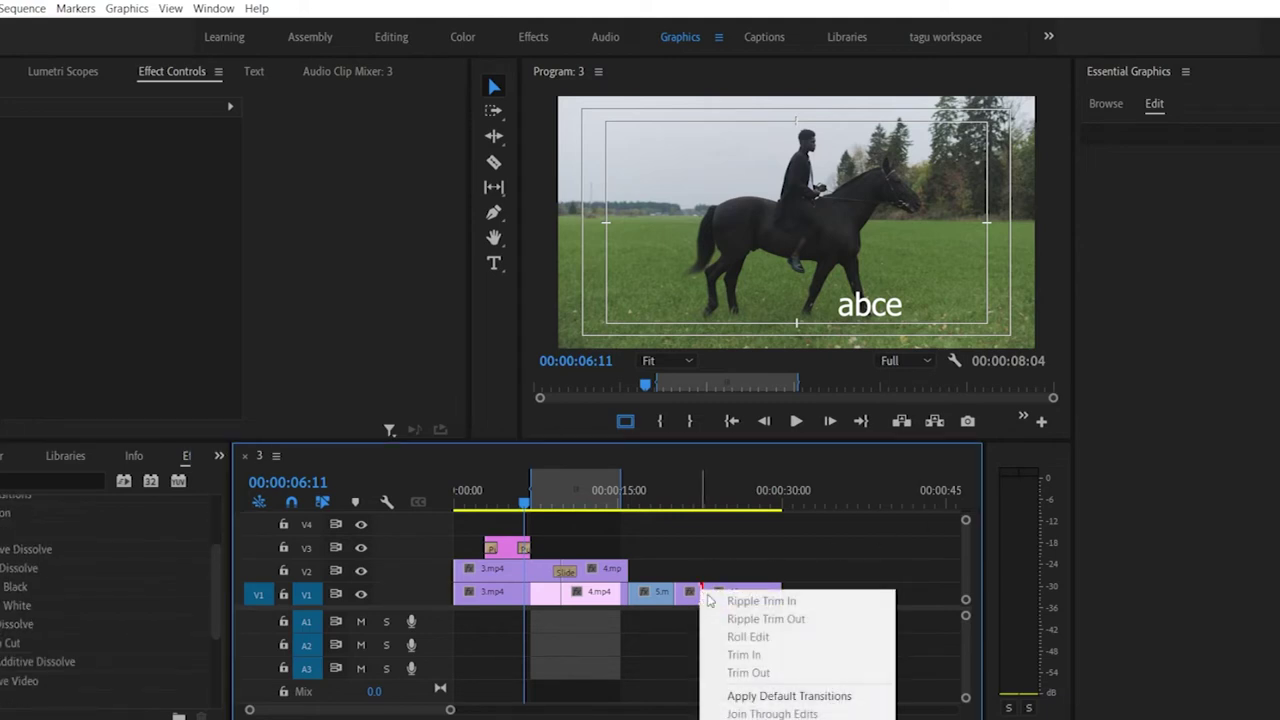
left_click(774, 700)
left_click(697, 502)
key("space")
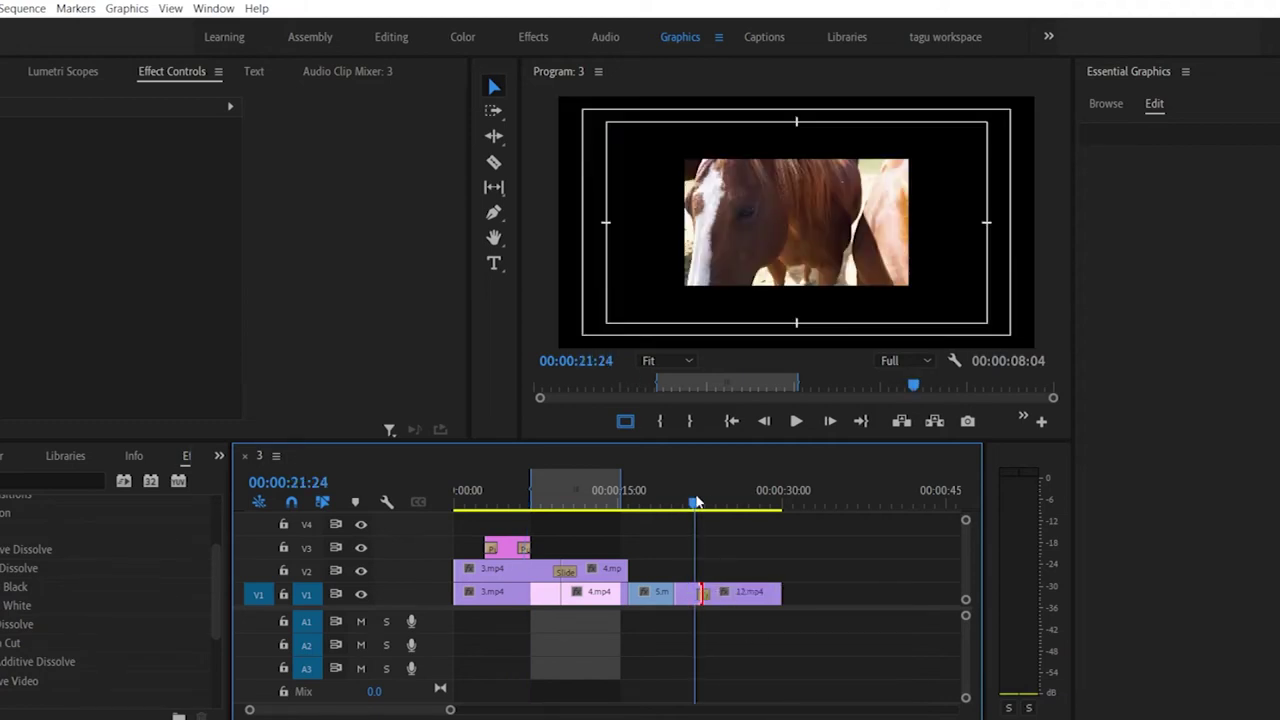
key("space")
Step: Fit the sequence clips from 4.mp4 through 12.mp4 to the frame size, play the cut before 12.mp4, and save the project
left_click_drag(837, 573, 627, 609)
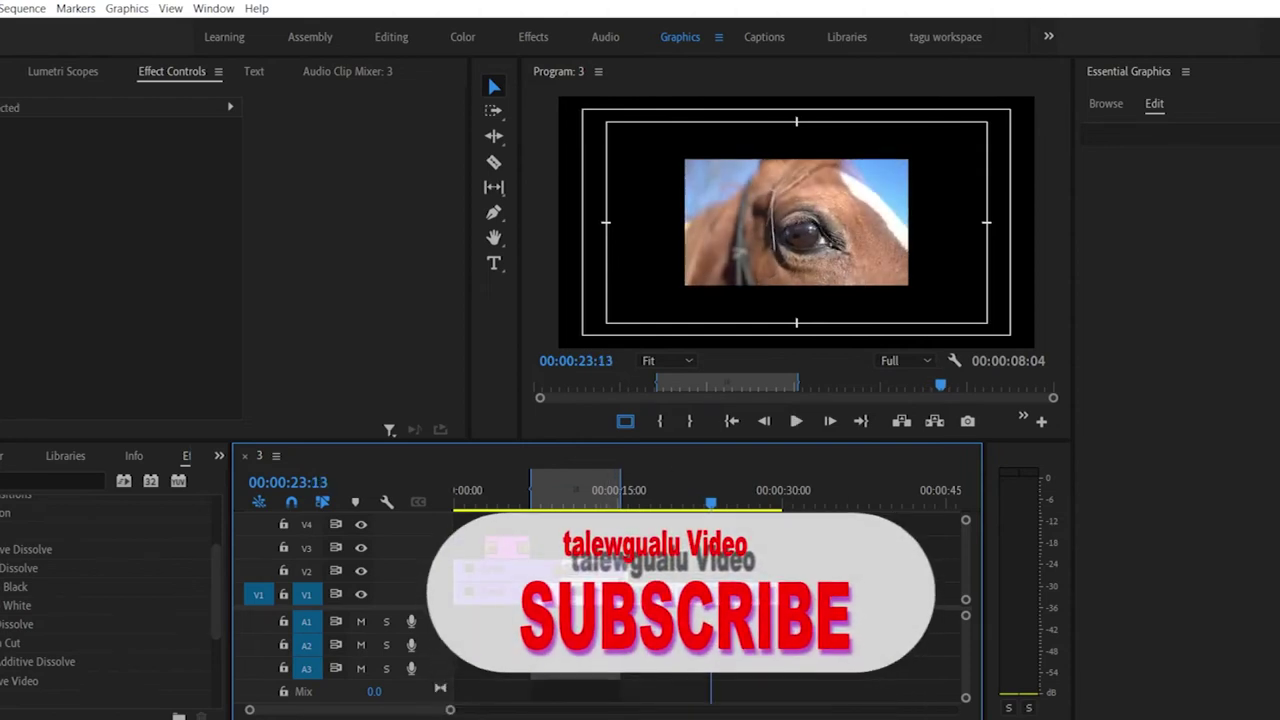
right_click(622, 594)
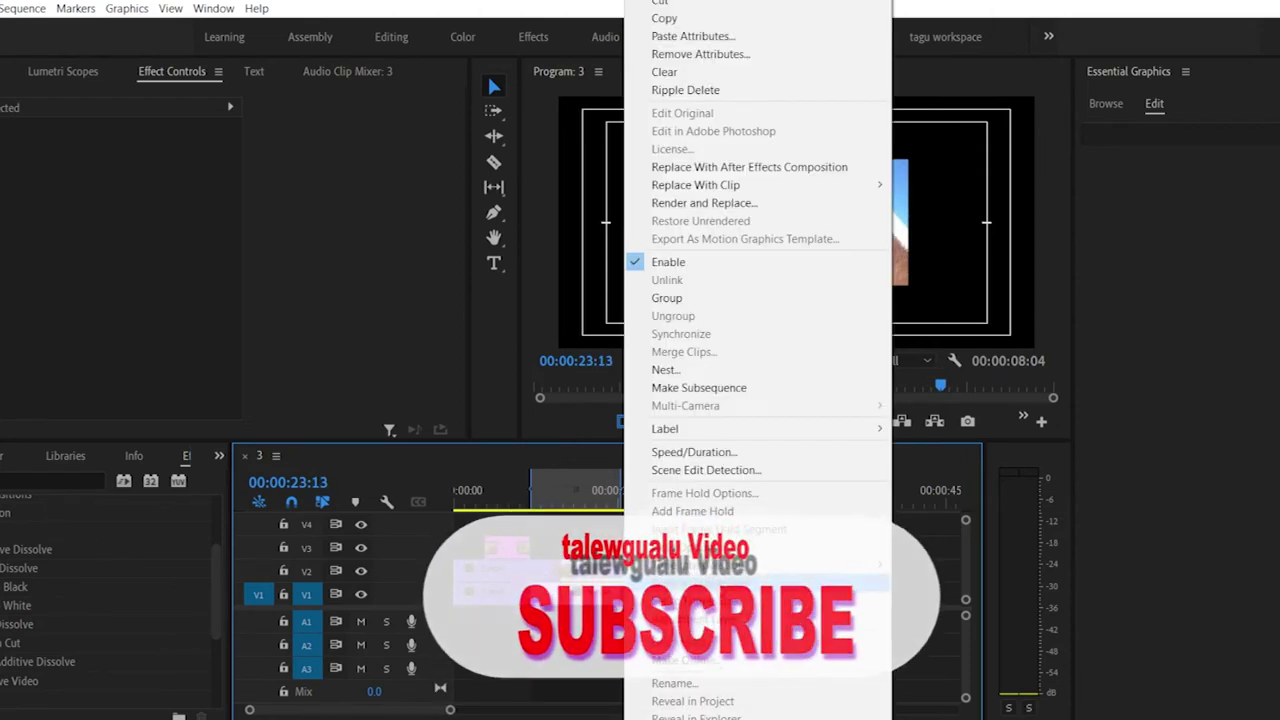
left_click(860, 600)
left_click(698, 505)
key("space")
key("space")
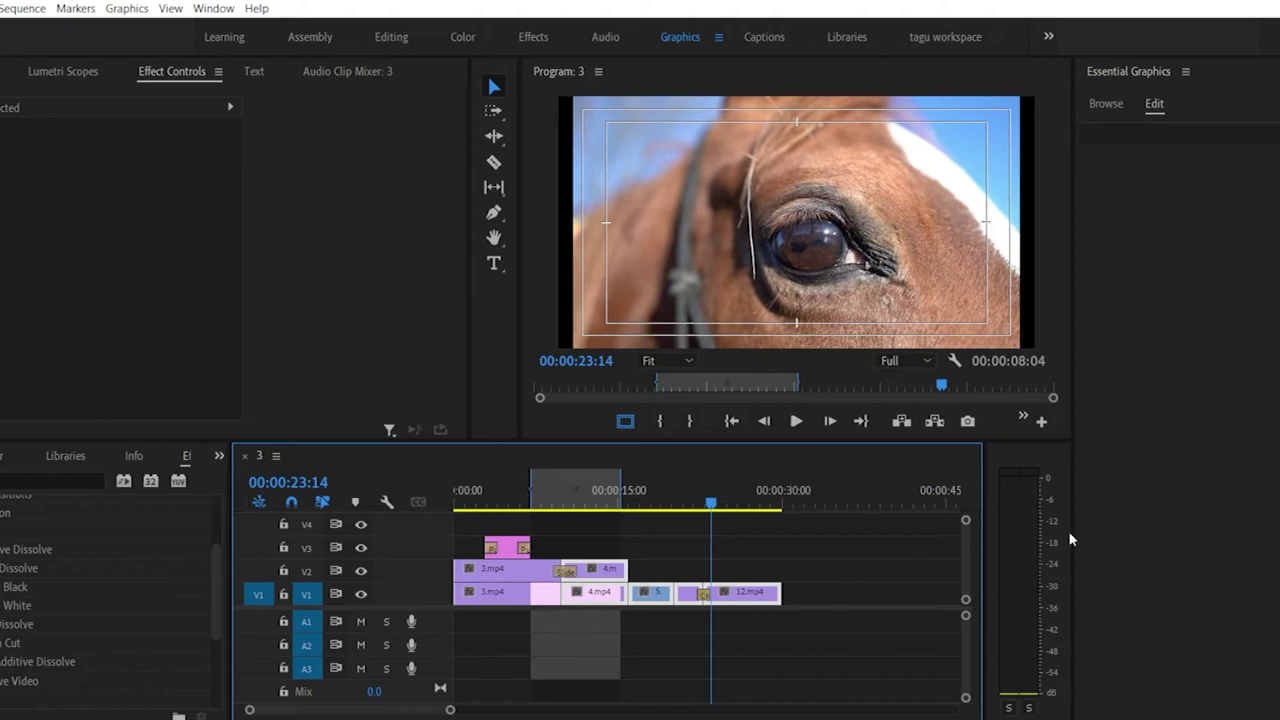
key("ctrl+s")
Step: Move the 3.mp4 clip on V2 to about 25 seconds, overlapping 12.mp4, and make the V2 track taller
left_click_drag(530, 568, 798, 570)
left_click(716, 503)
left_click_drag(716, 503, 746, 503)
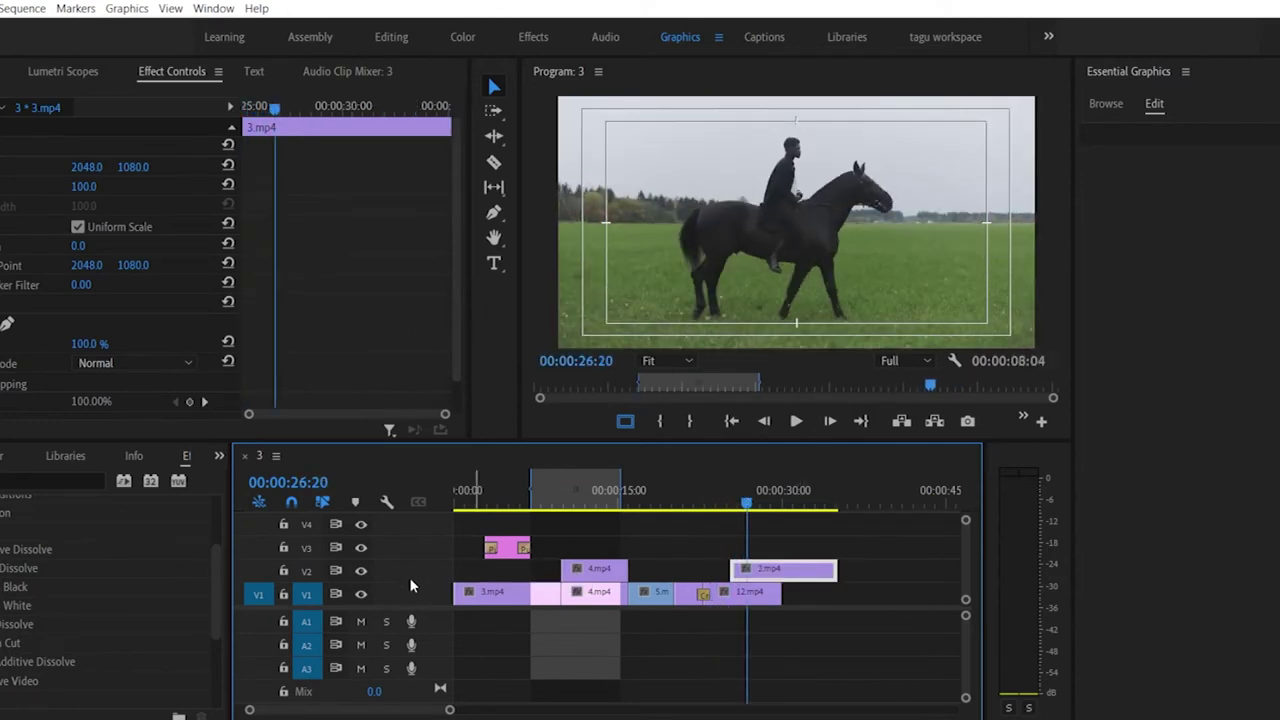
left_click_drag(410, 556, 419, 523)
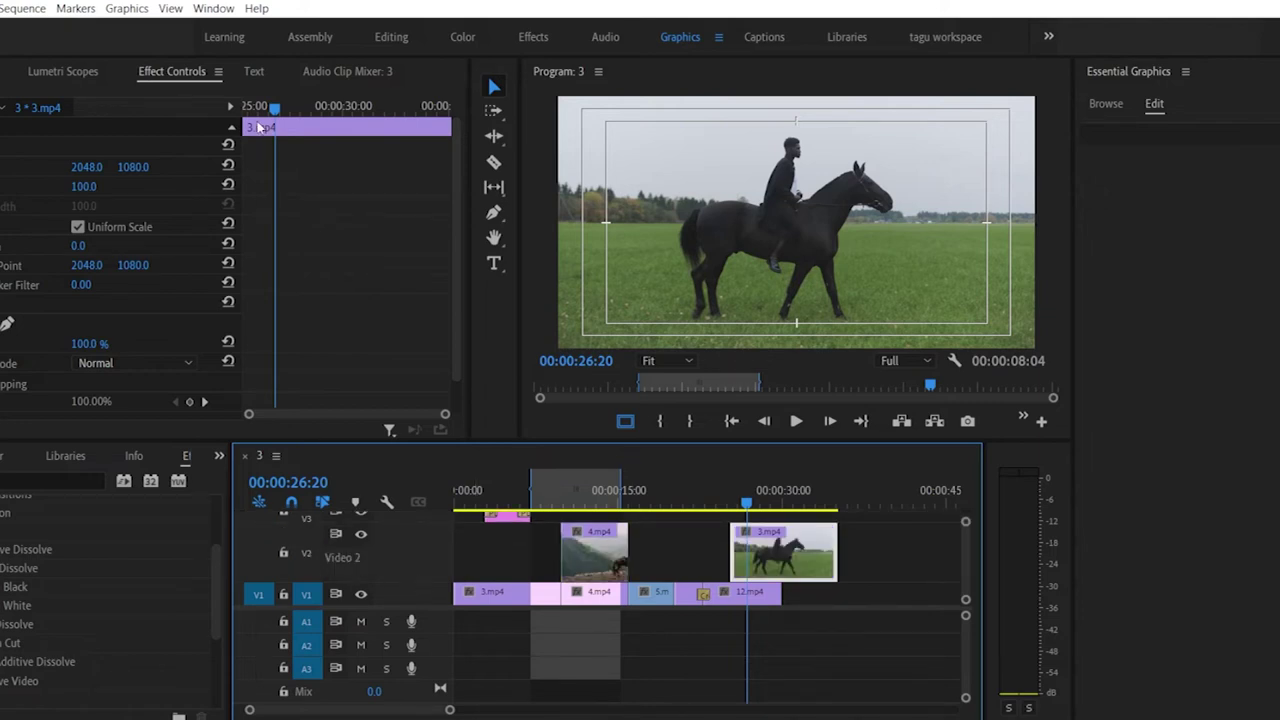
Step: Keyframe the moved 3.mp4 clip's opacity from 26% at 00:00:25:09 to 100% at about 00:00:26:20, and play the fade
scroll(8, 178, "down", 1)
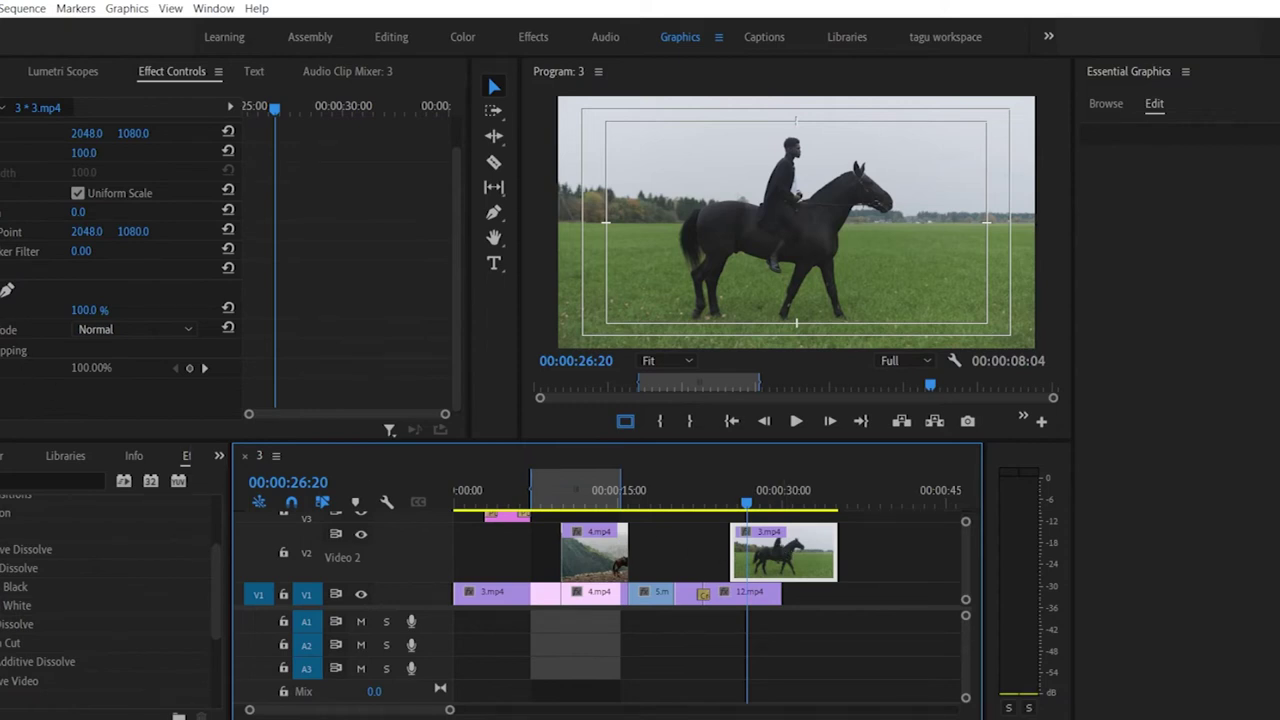
left_click_drag(746, 503, 745, 504)
left_click(2, 310)
left_click_drag(746, 504, 731, 509)
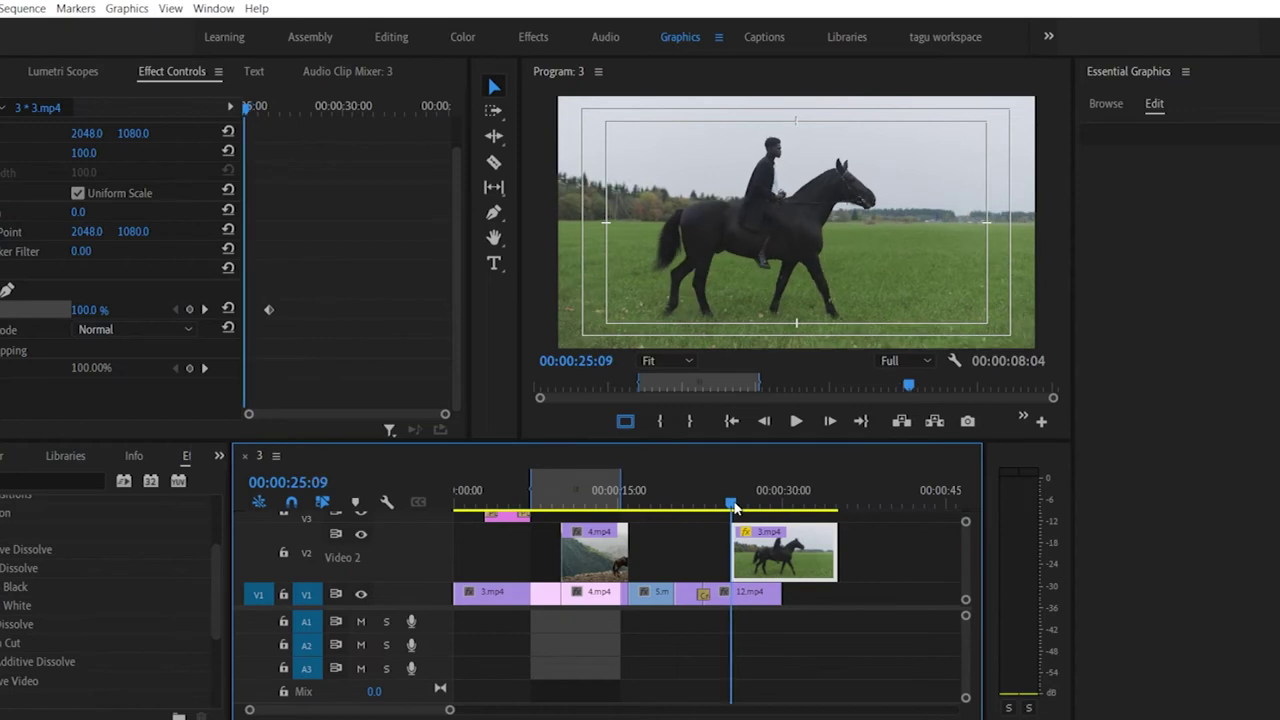
left_click_drag(87, 320, 35, 320)
left_click(717, 495)
key("space")
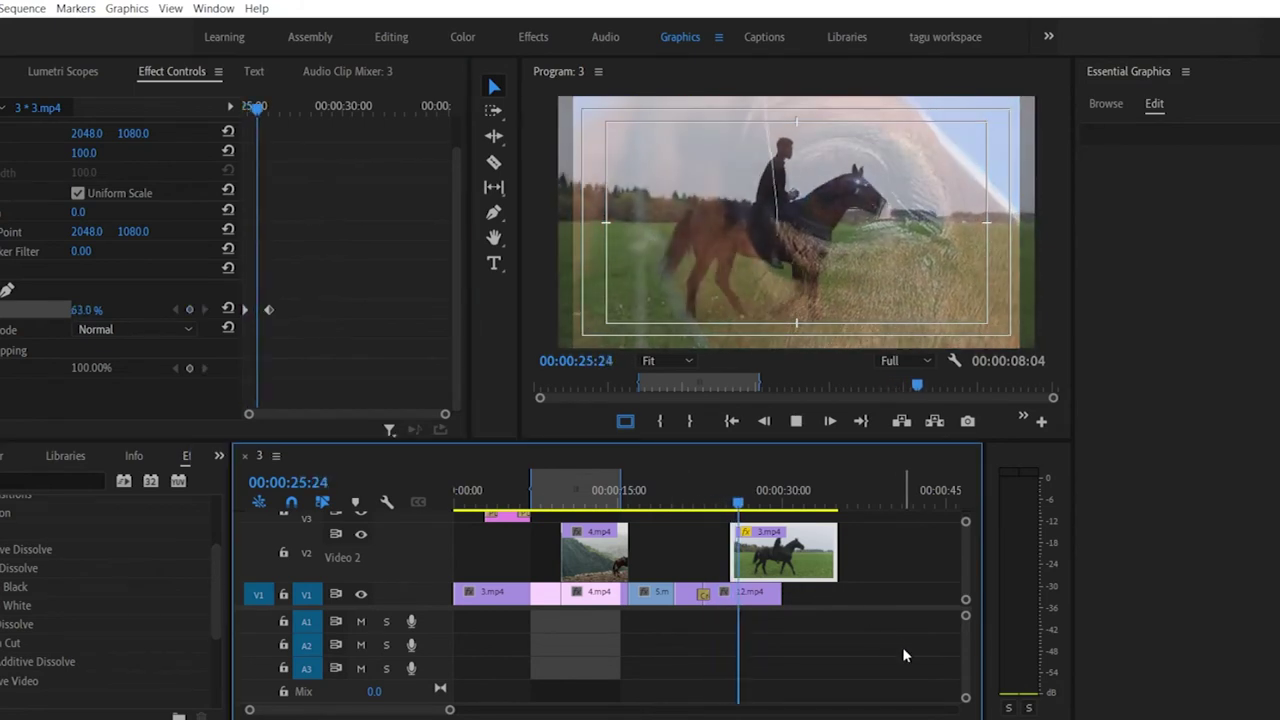
key("space")
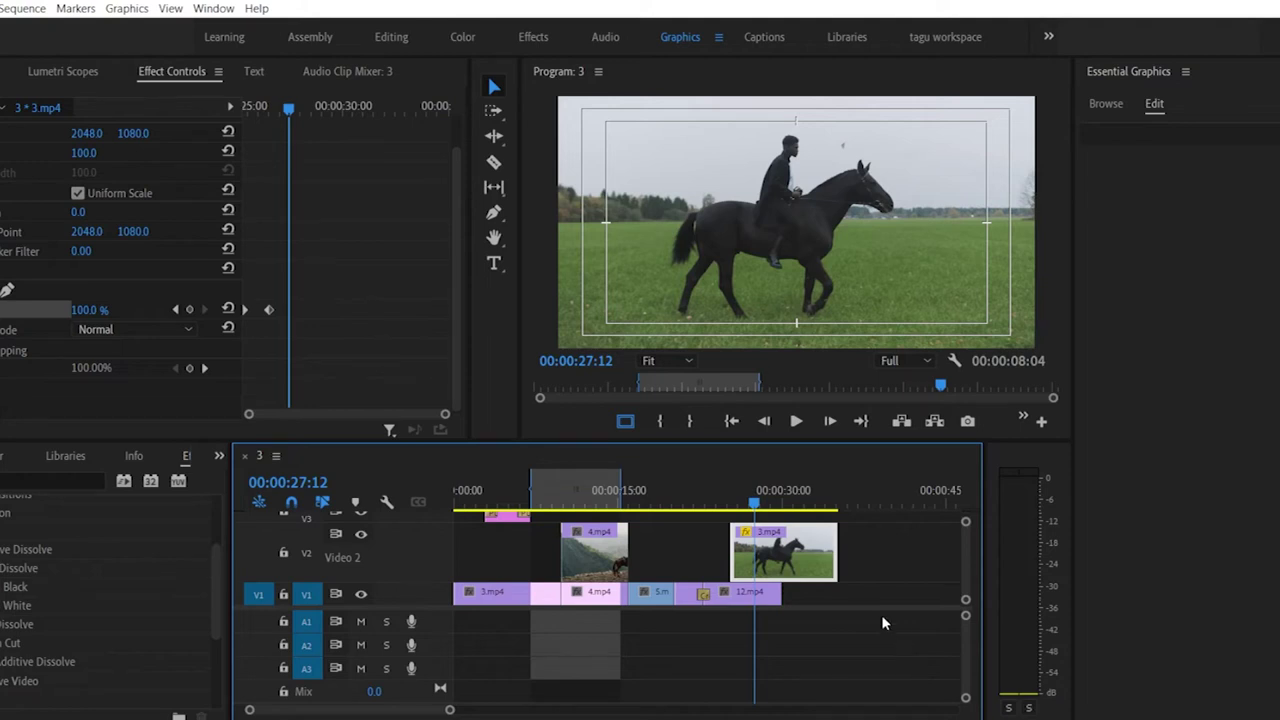
Step: Play the transition between 8.mp4 and 12.mp4, and examine its settings and midpoint
left_click(691, 500)
key("space")
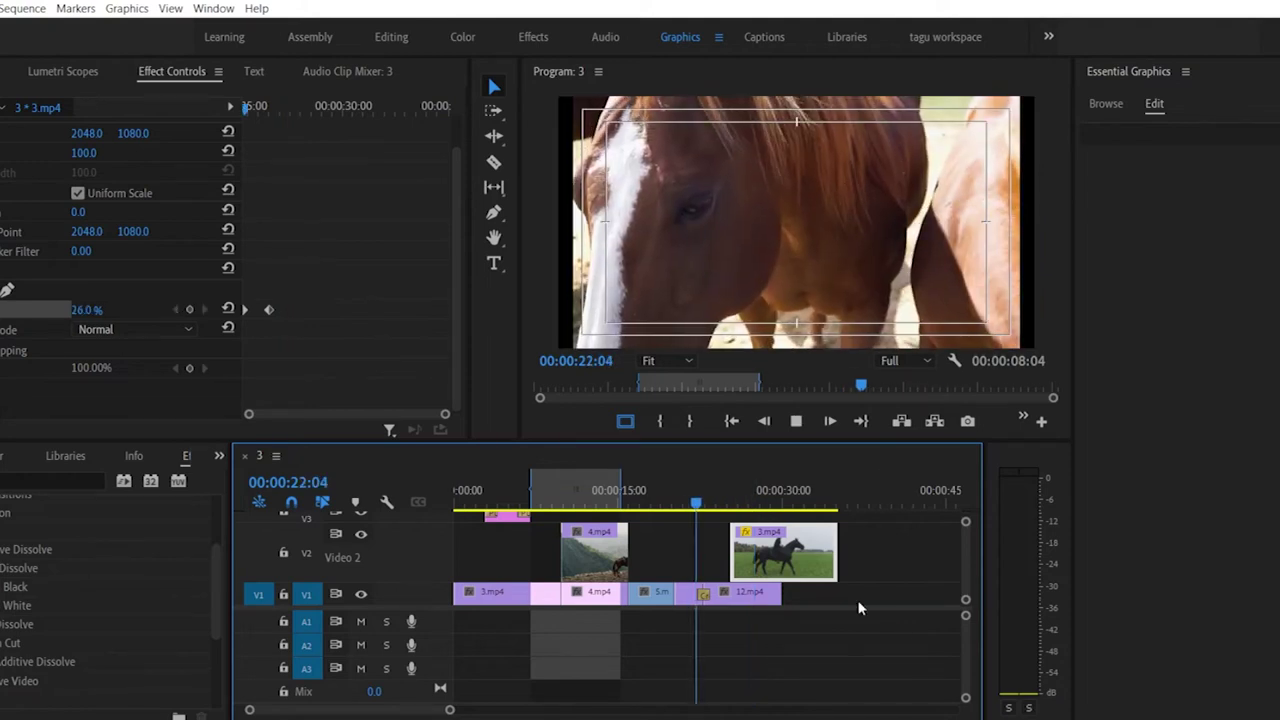
key("space")
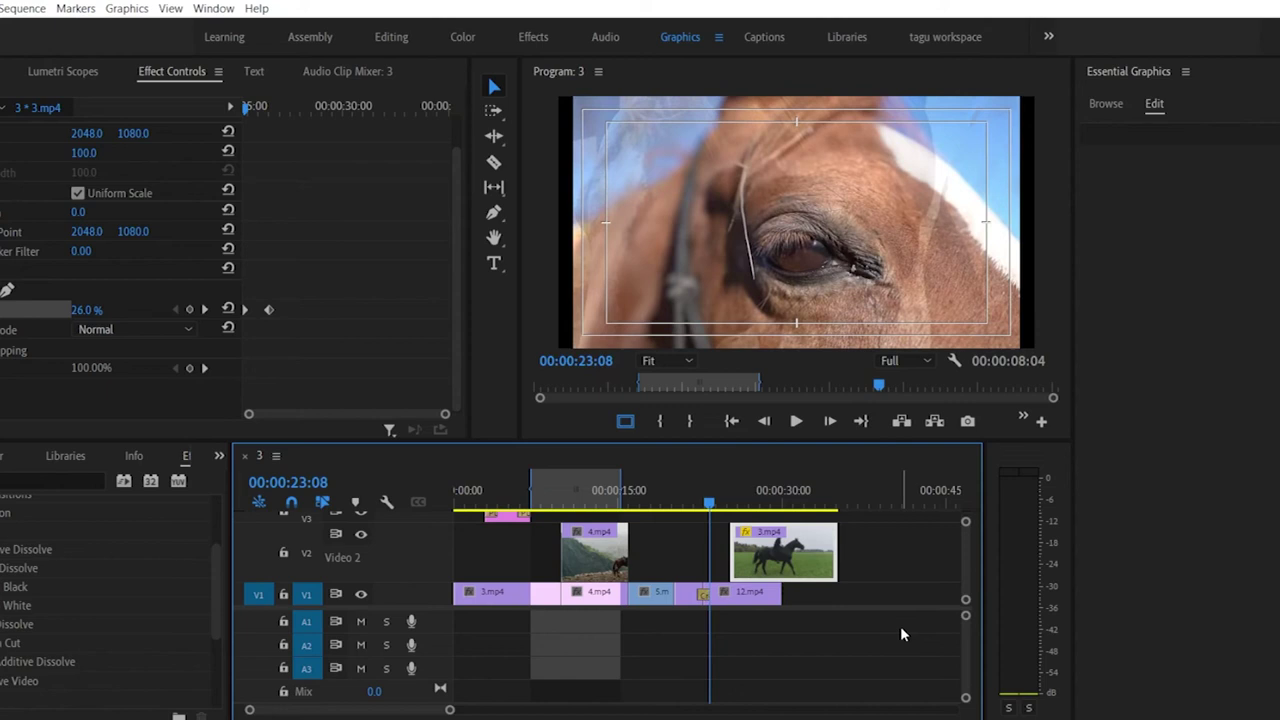
left_click(703, 596)
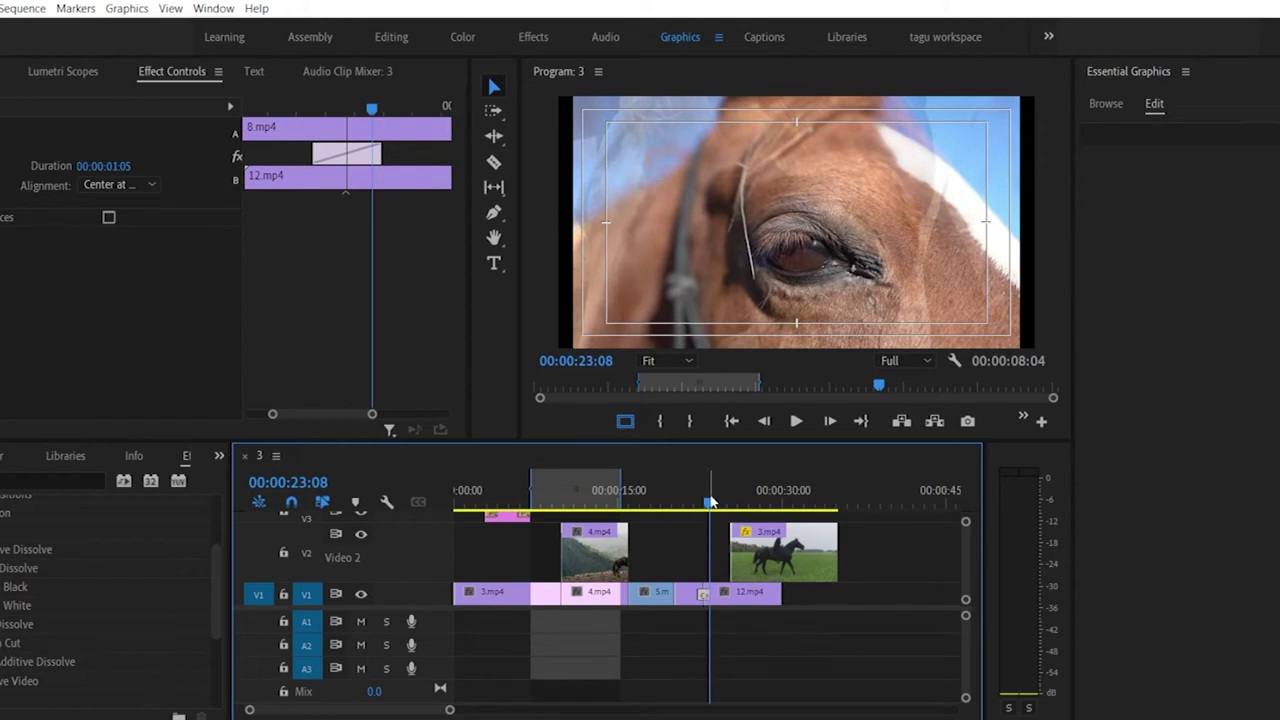
key("shift+k")
key("space")
Step: Apply the Cross Dissolve transition to the cut between 5.mp4 and 8.mp4 on V1, and play it
left_click(15, 587)
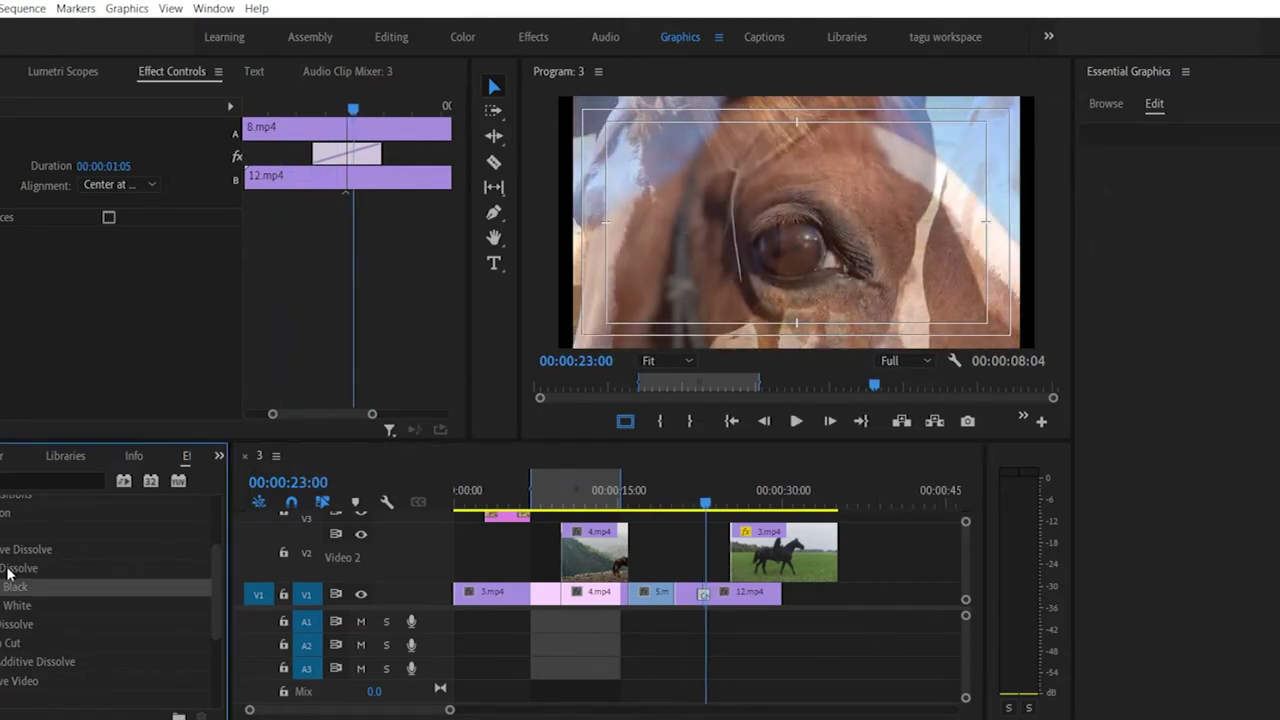
left_click(14, 569)
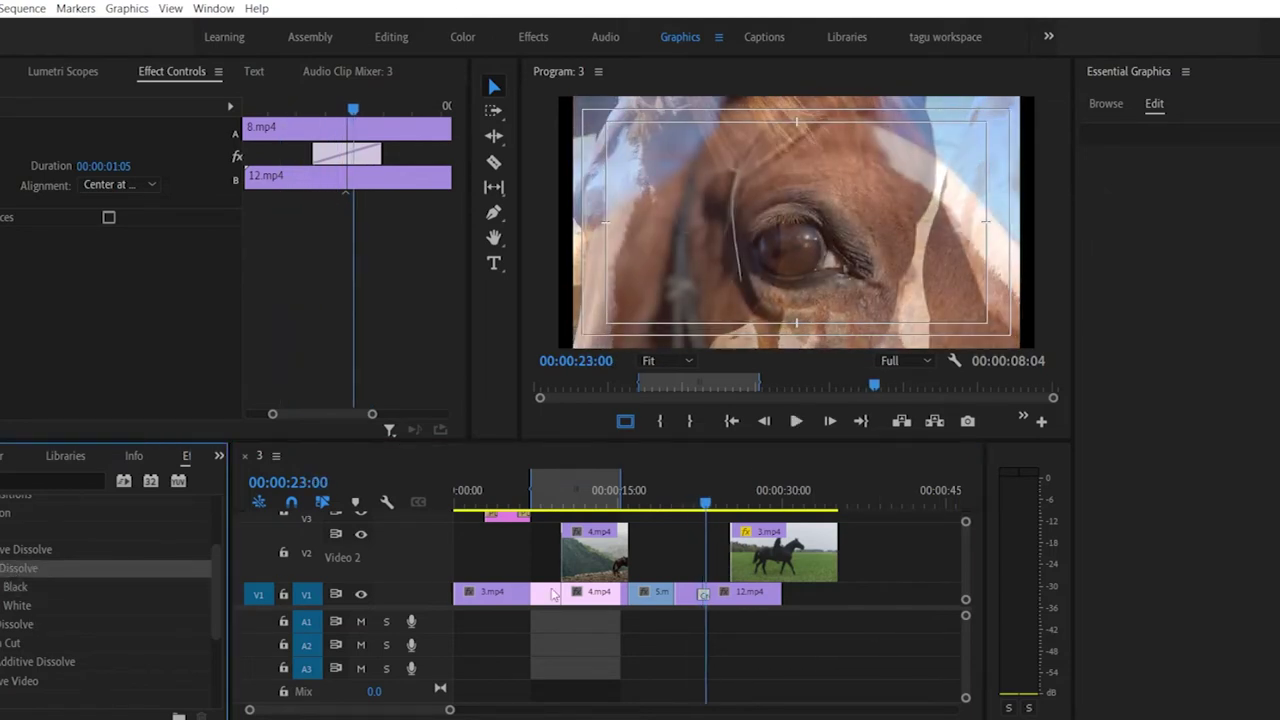
left_click_drag(553, 594, 677, 597)
left_click(660, 500)
key("space")
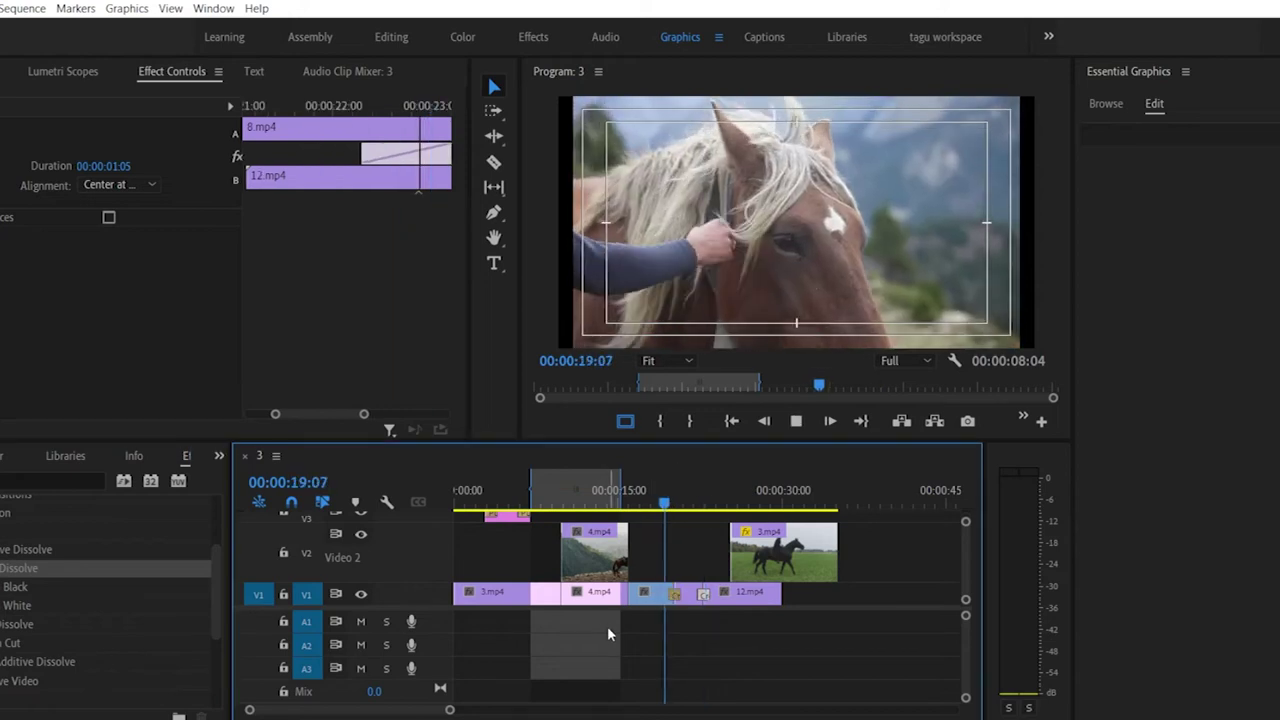
Step: Play the dissolve between 8.mp4 and 12.mp4 on V1 and the opacity fade into 3.mp4 on V2
key("space")
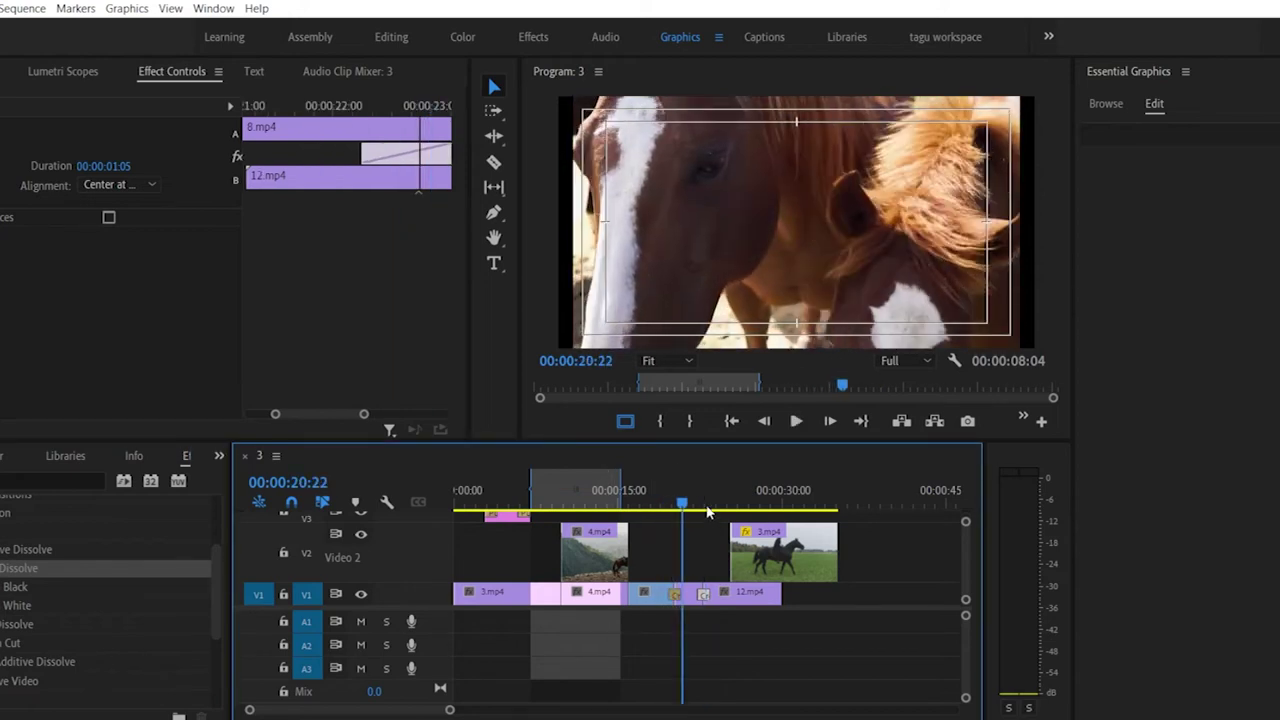
left_click_drag(680, 503, 701, 504)
key("space")
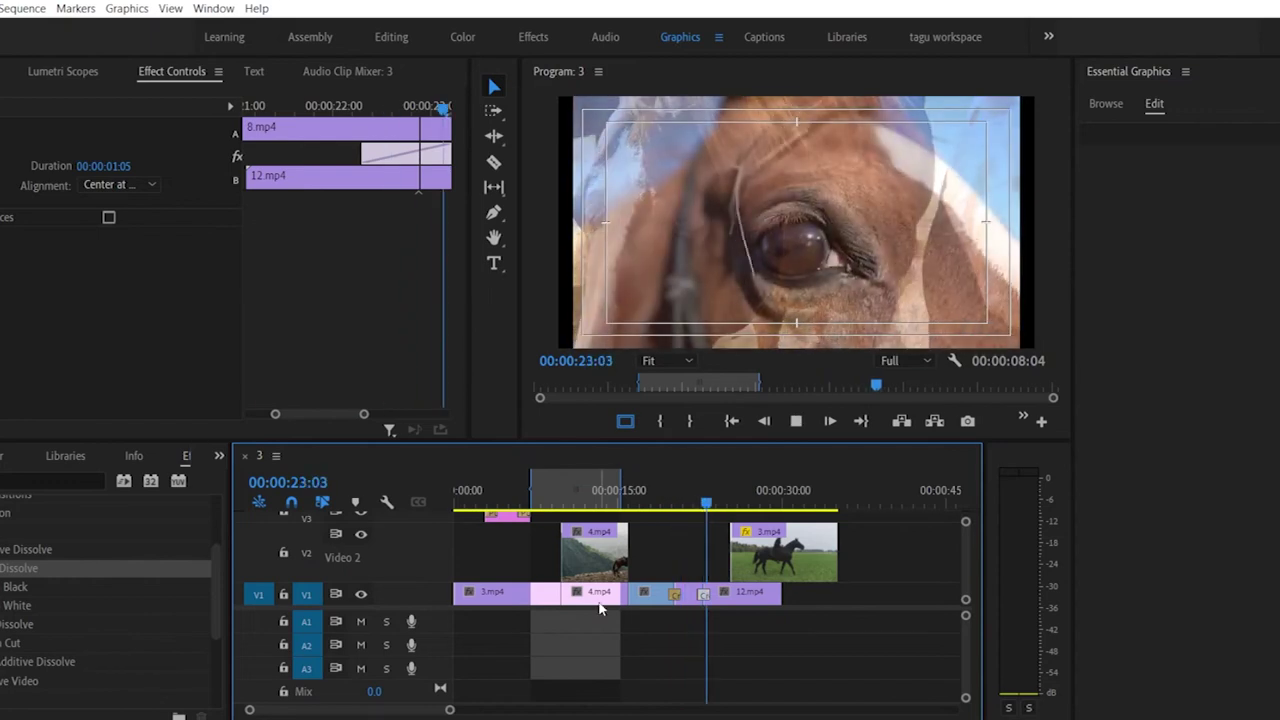
key("space")
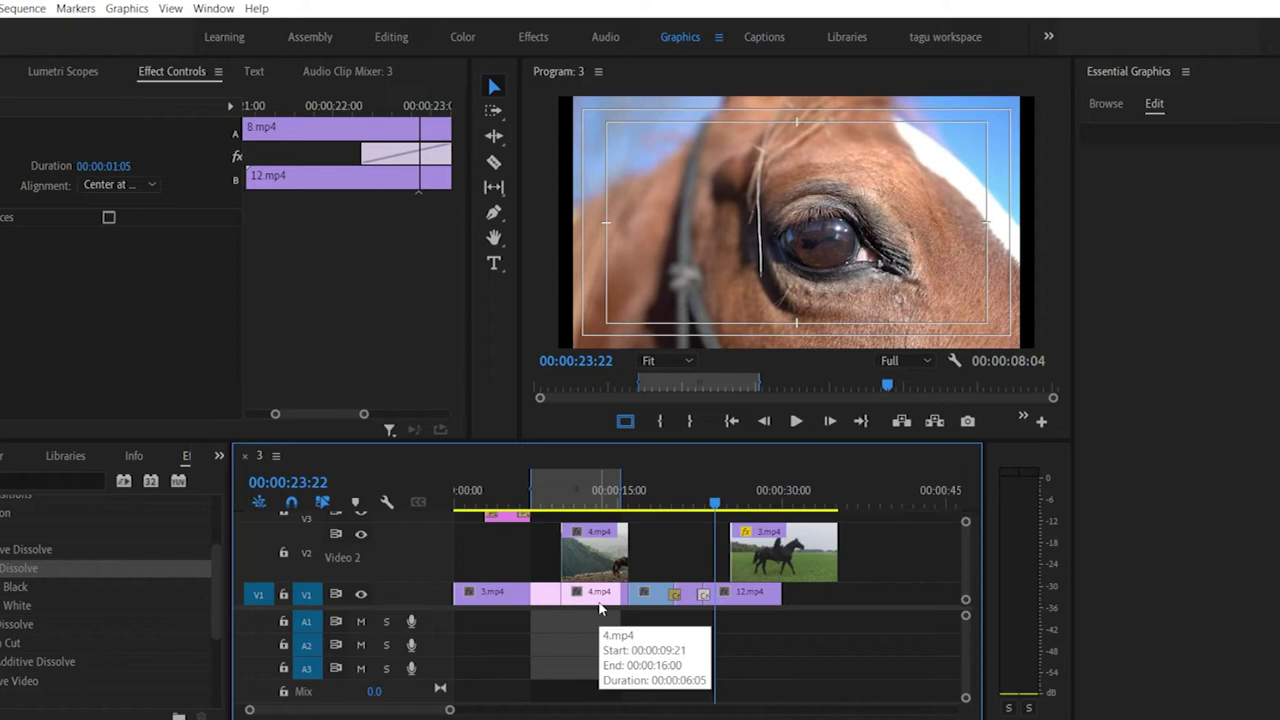
key("space")
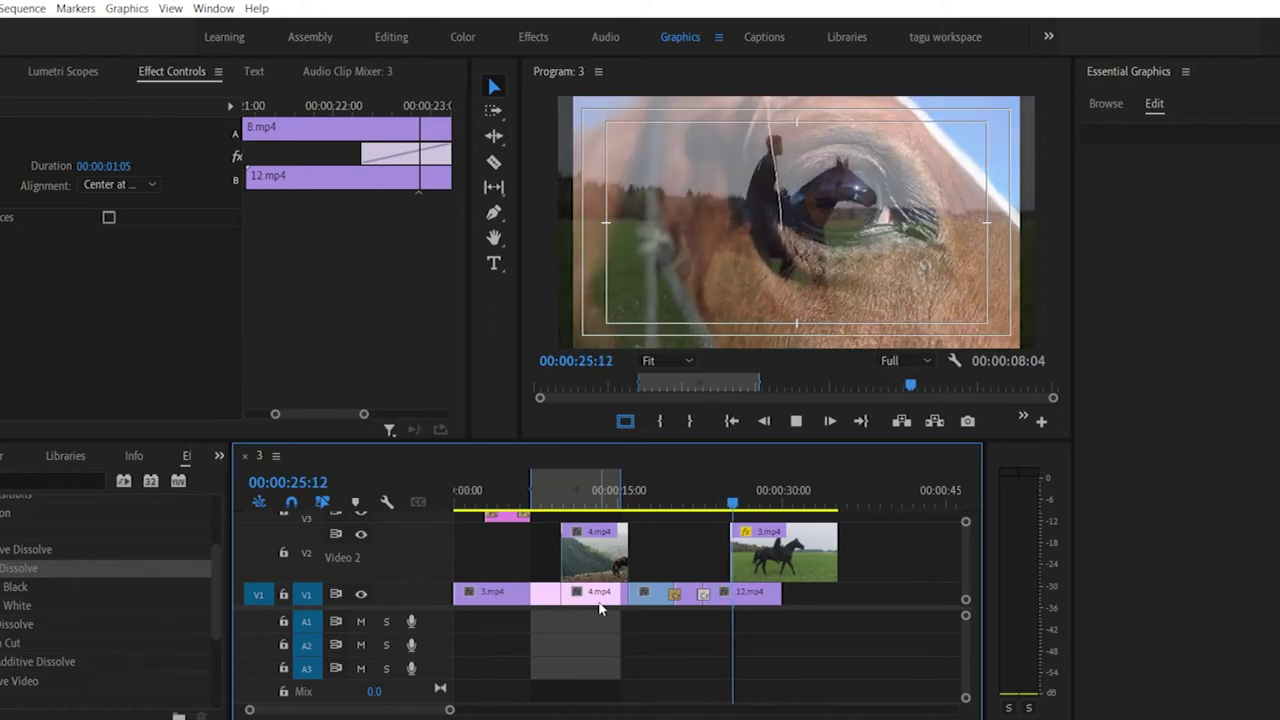
key("space")
key("space")
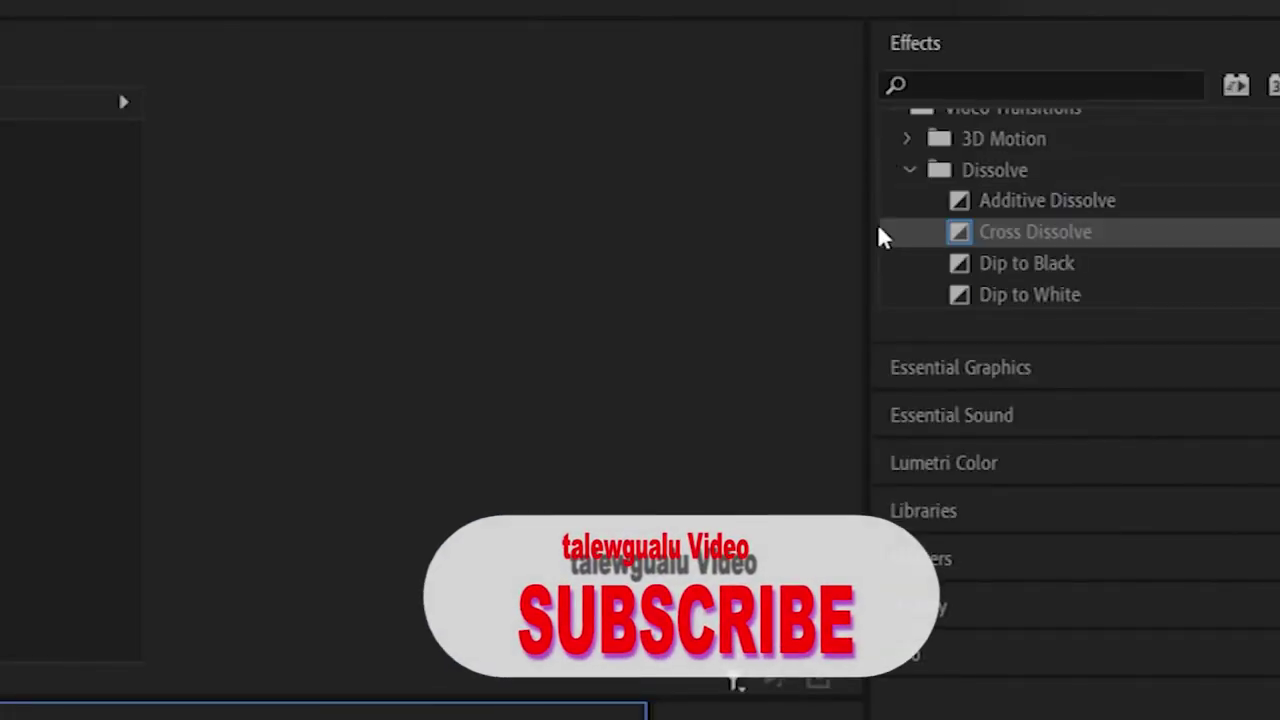
Step: Examine the Video Transitions categories and the 40, 50 and 60 transition packs in the manyplug presets
left_click(903, 170)
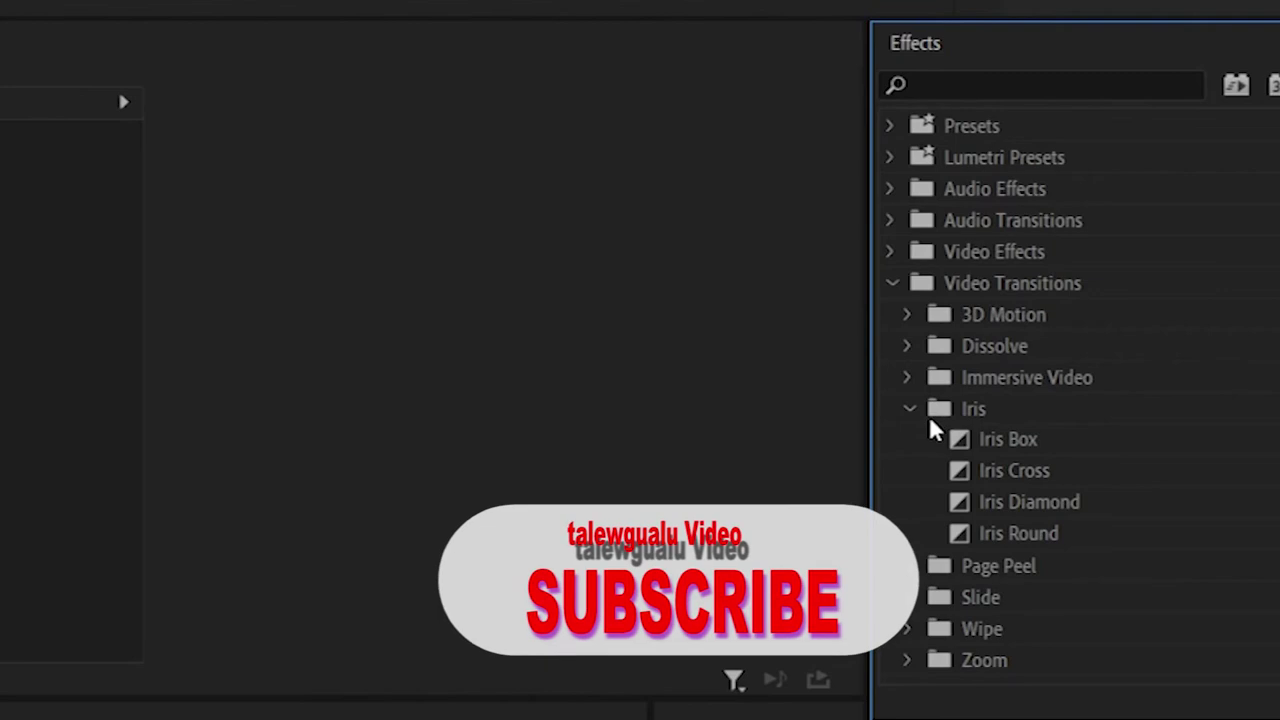
left_click(921, 408)
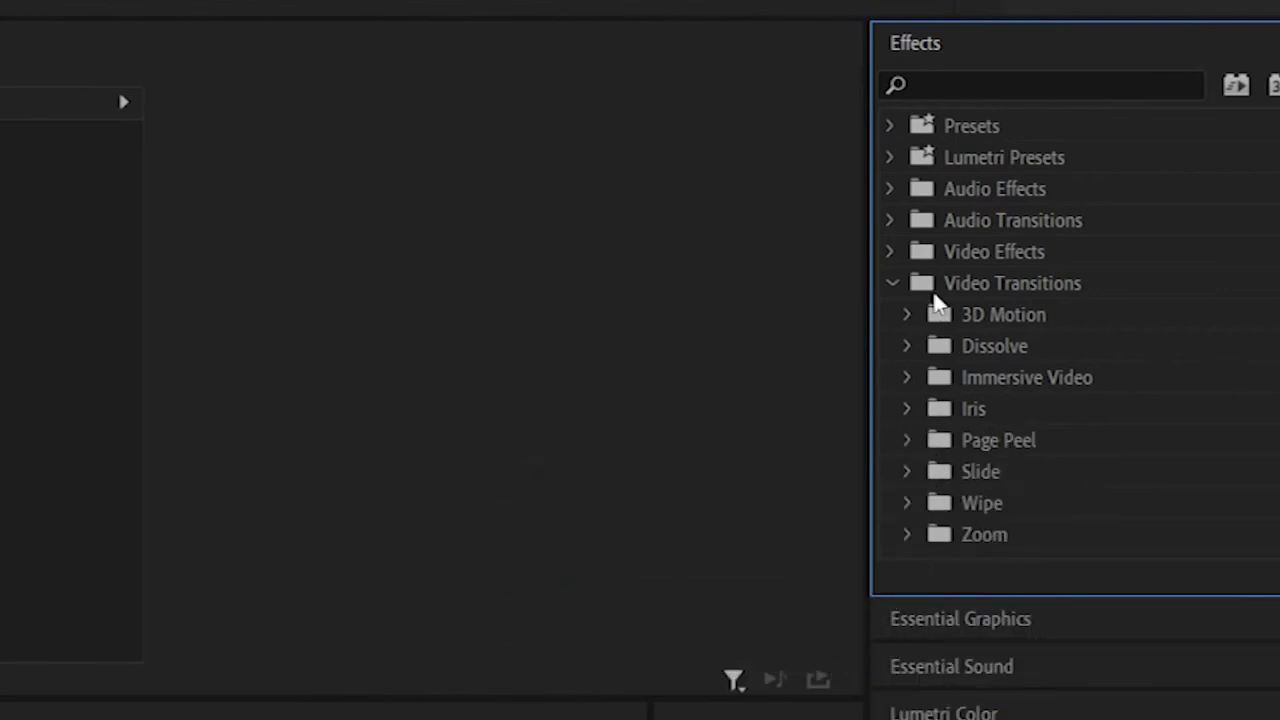
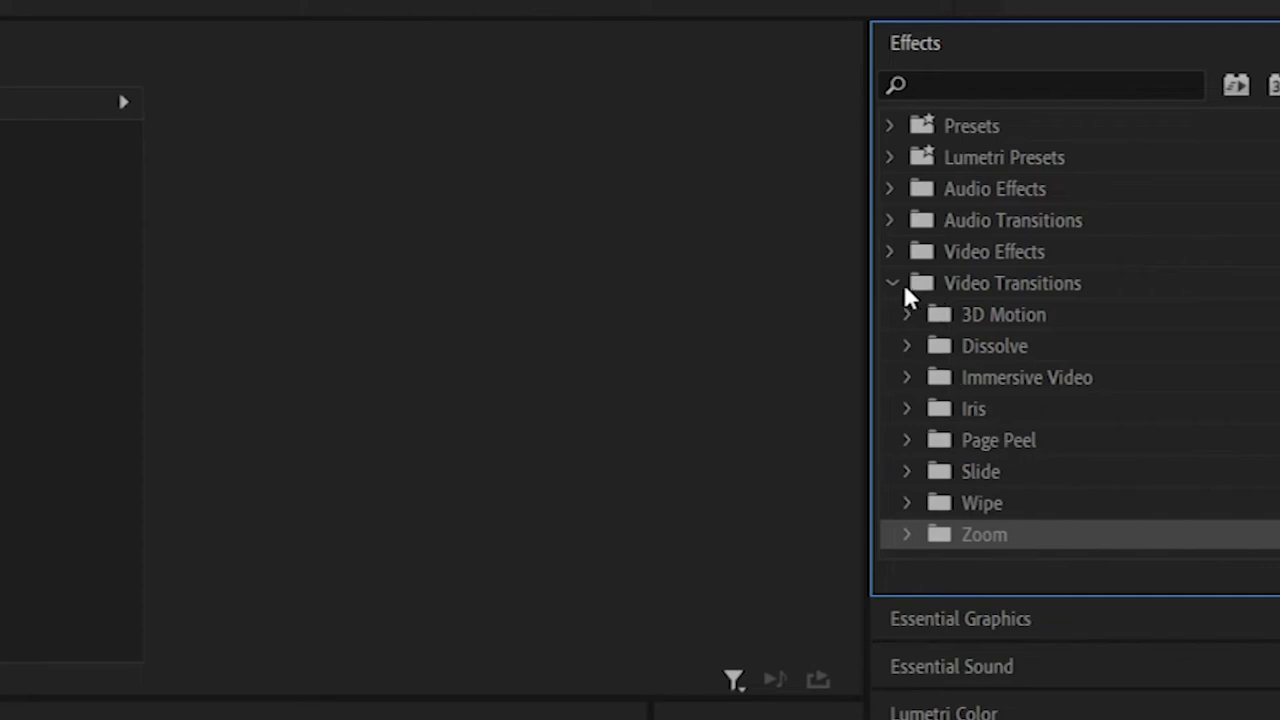
left_click(891, 126)
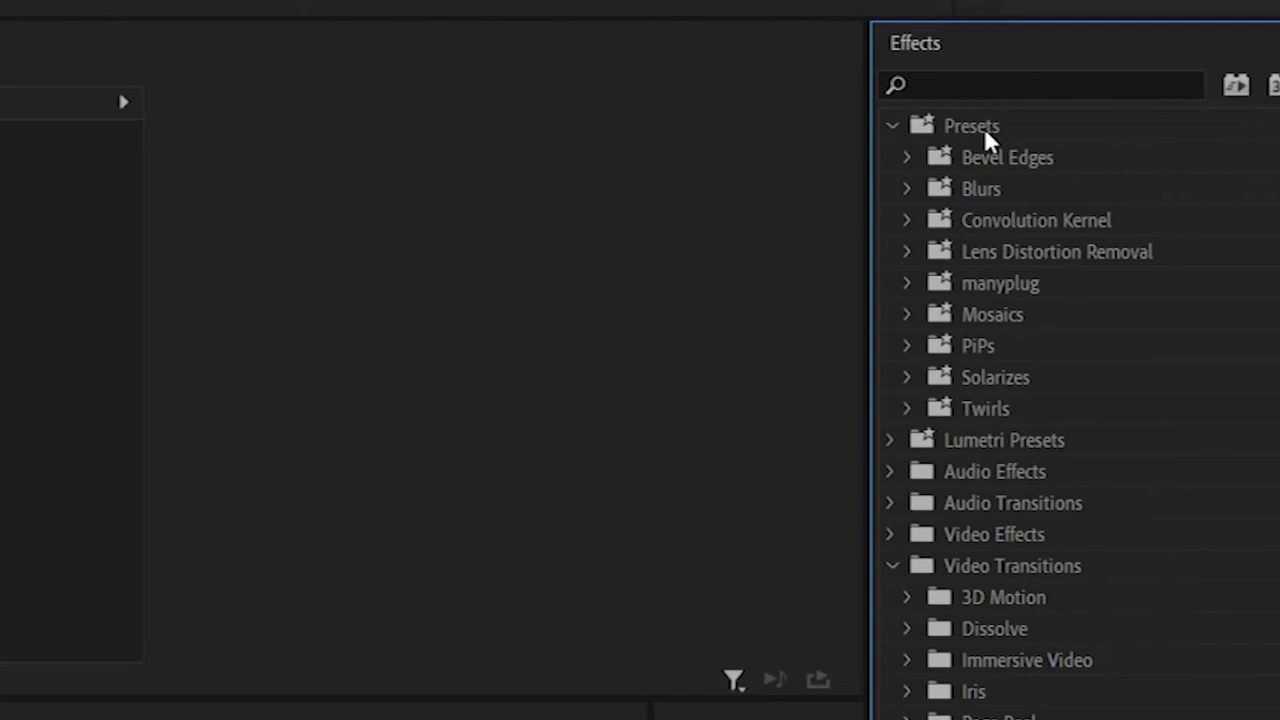
left_click(906, 284)
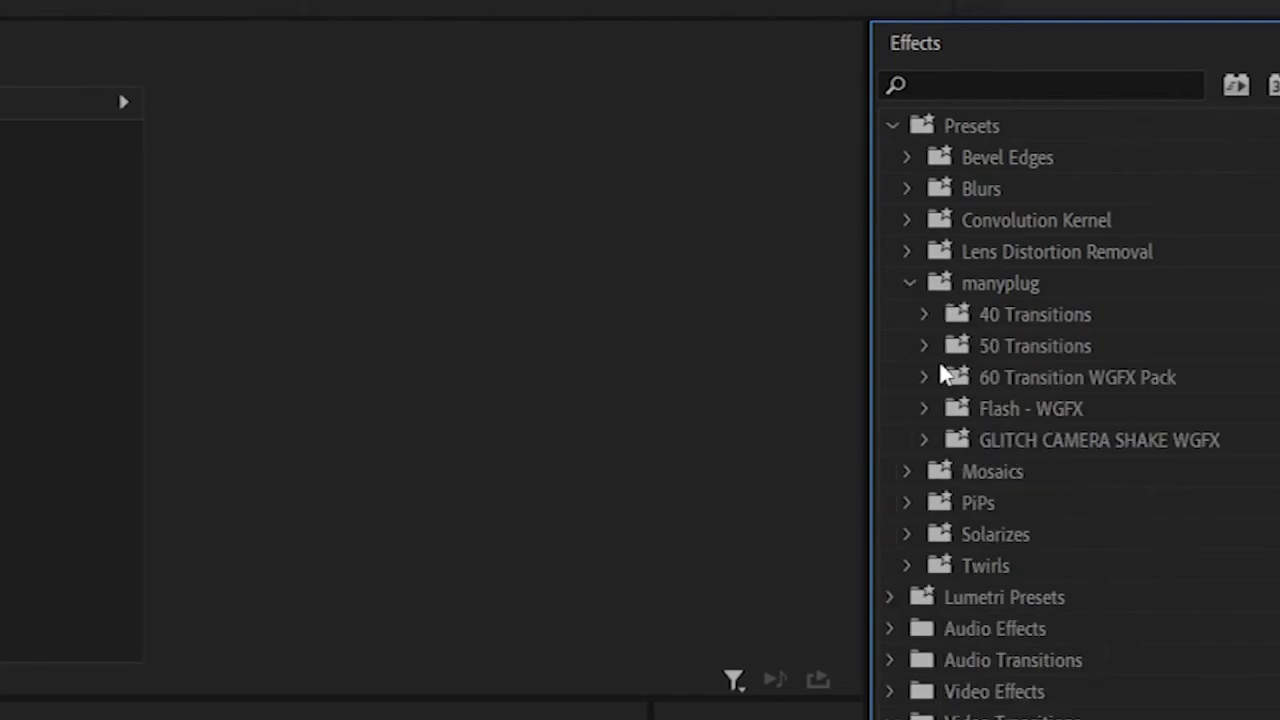
left_click(924, 377)
scroll(978, 400, "down", 2)
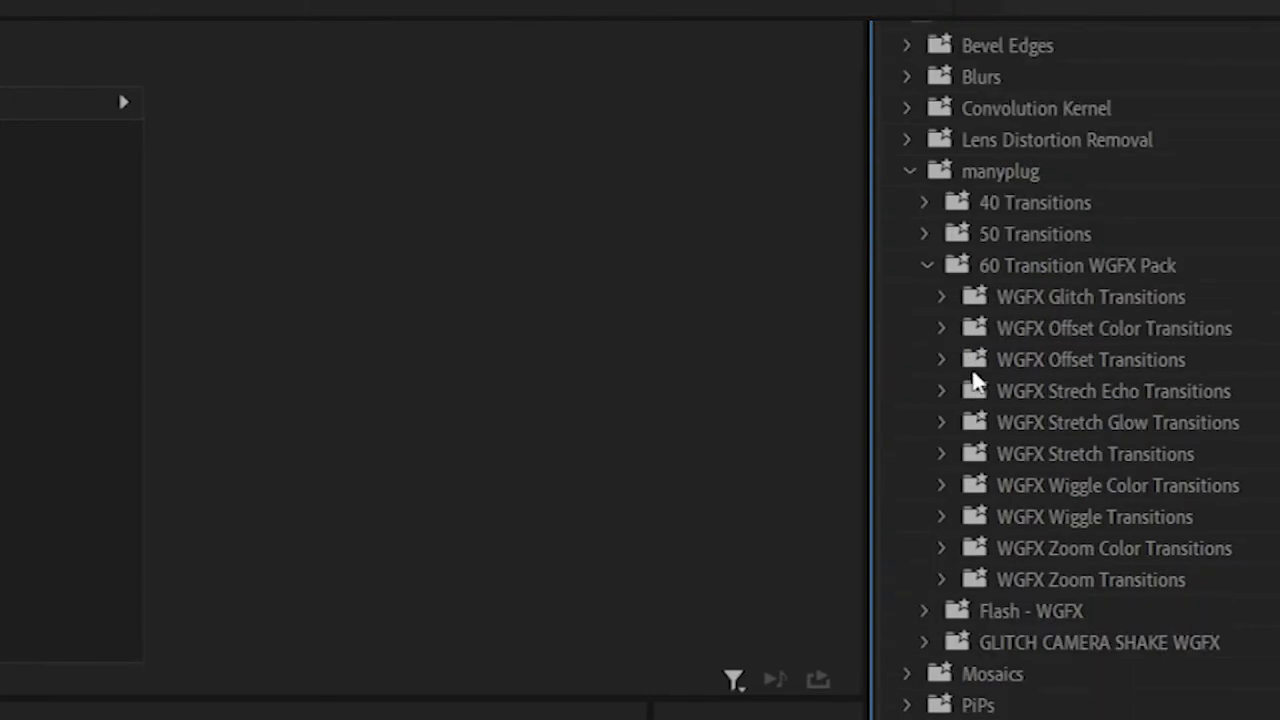
left_click(928, 265)
left_click(926, 235)
left_click(924, 203)
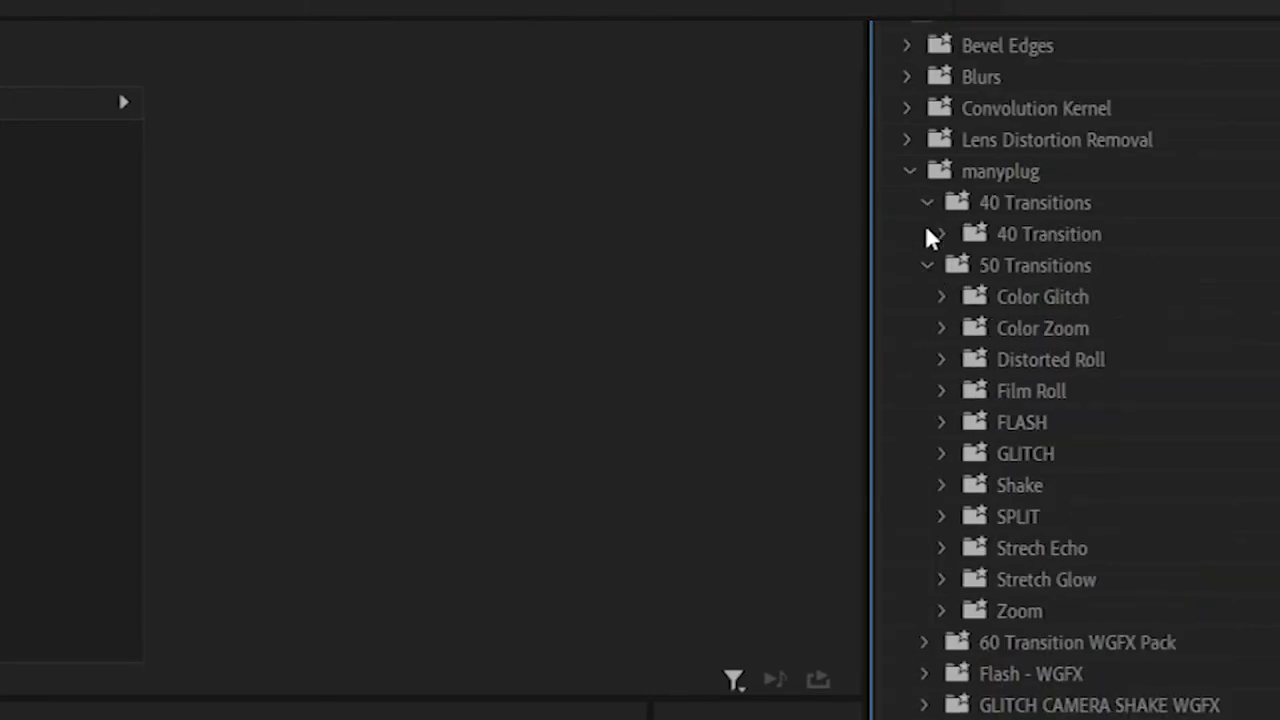
left_click(924, 203)
left_click(927, 234)
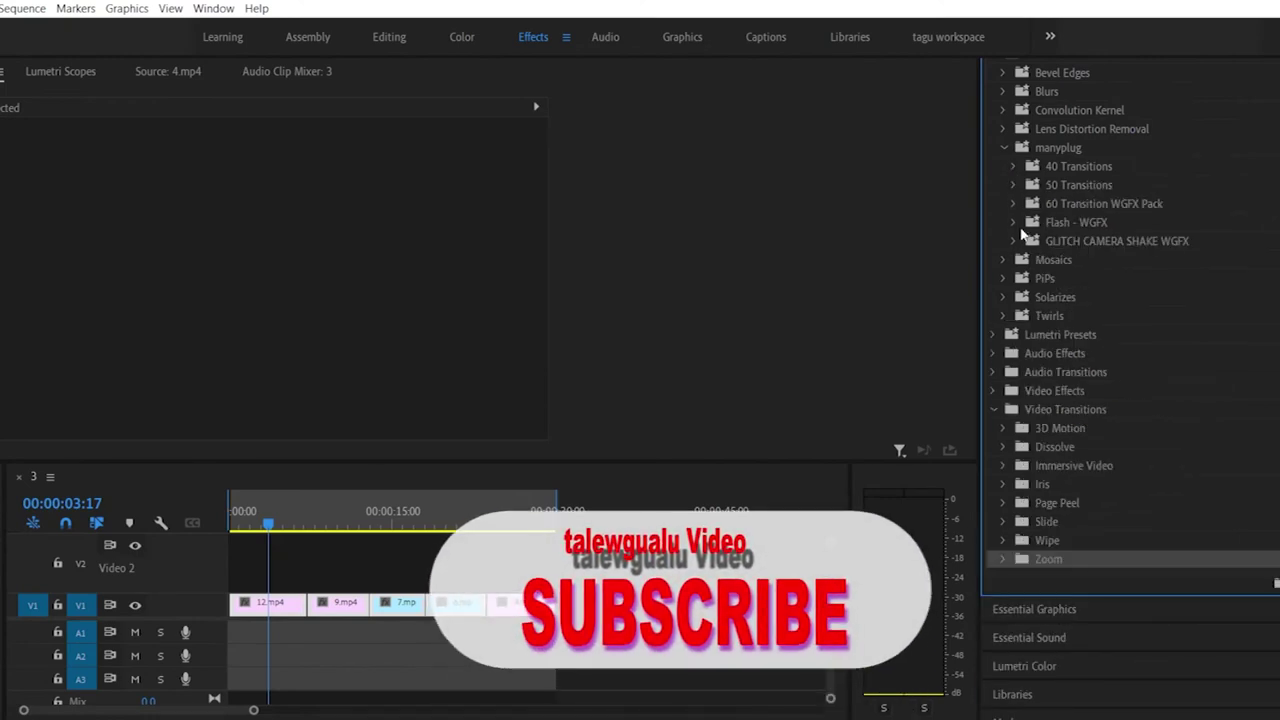
Step: Try to apply the Flash 01 preset from Flash - WGFX directly to the cut between 12.mp4 and 9.mp4
left_click(1014, 222)
left_click_drag(1070, 240, 304, 605)
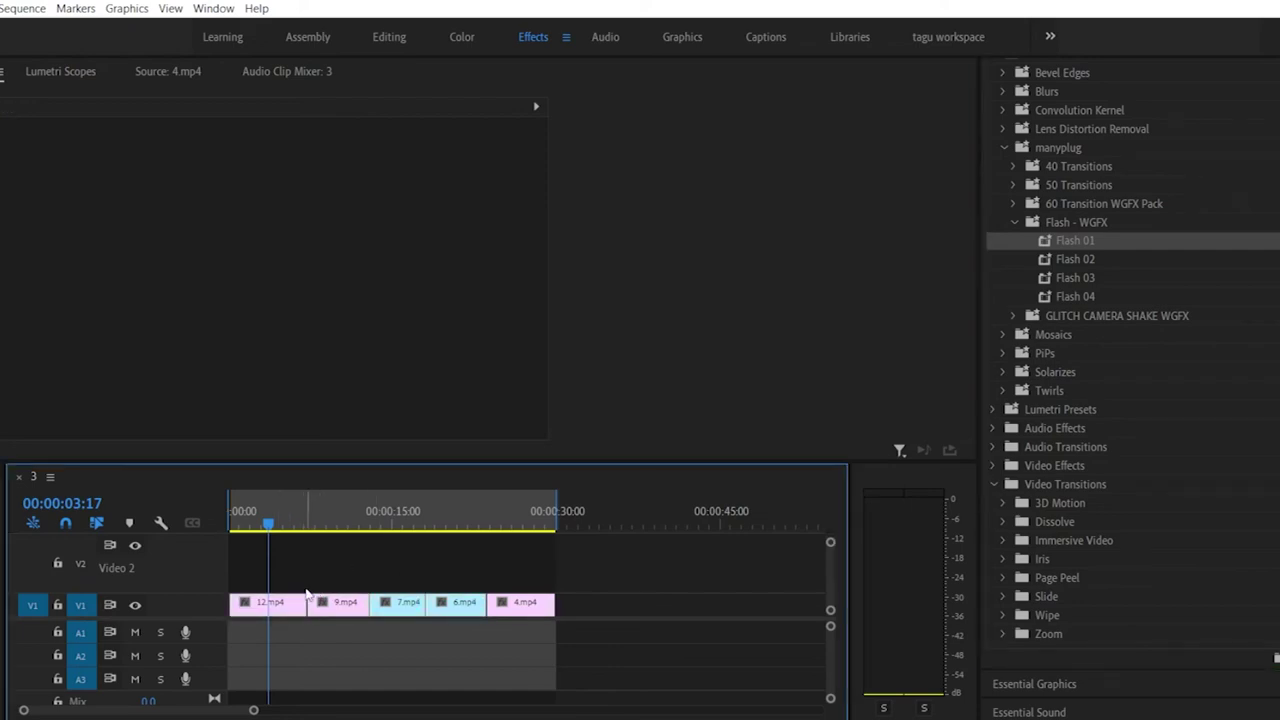
left_click_drag(1062, 241, 308, 600)
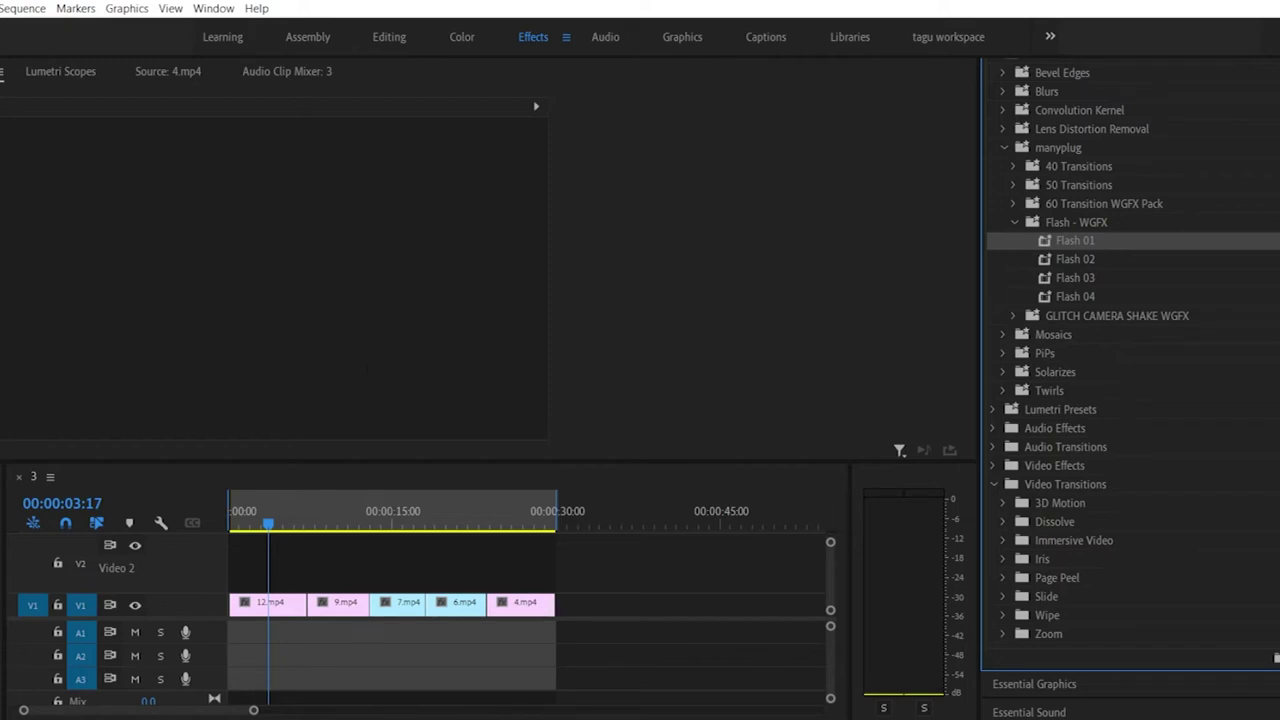
Step: Bring up the Project panel and enlarge it to give the project's media thumbnails more room
key("shift+1")
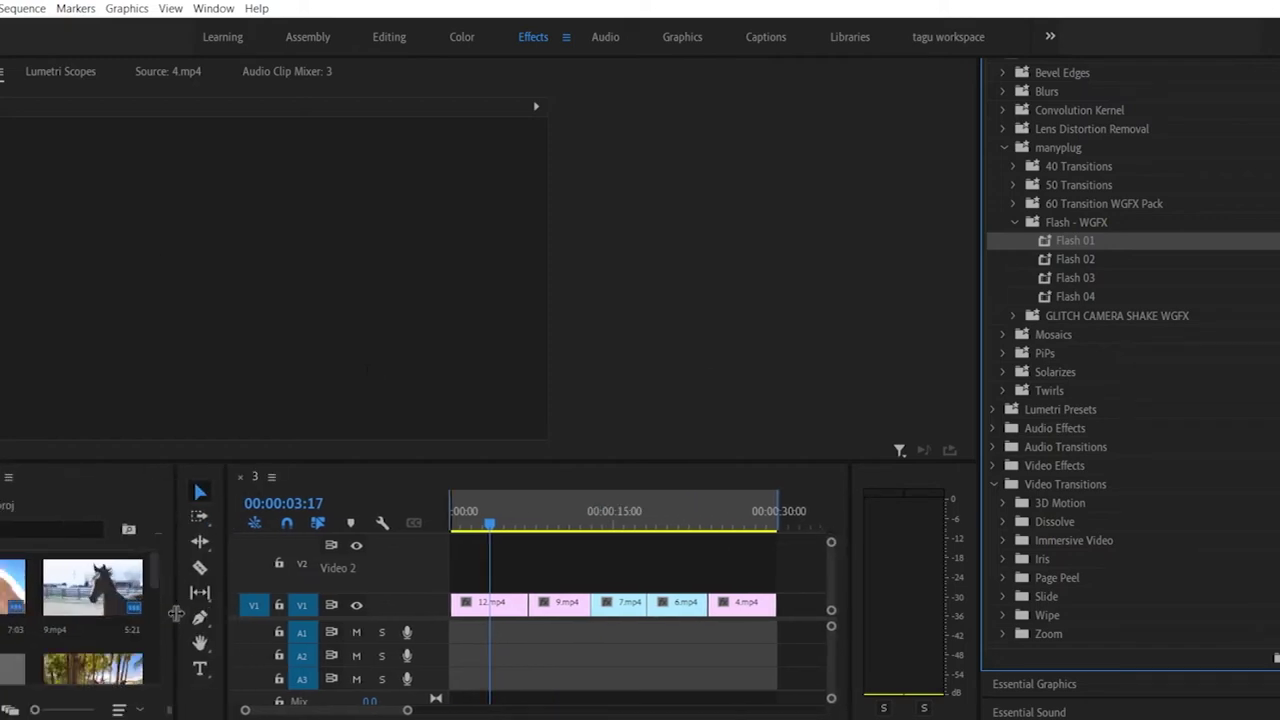
left_click(140, 711)
left_click(193, 478)
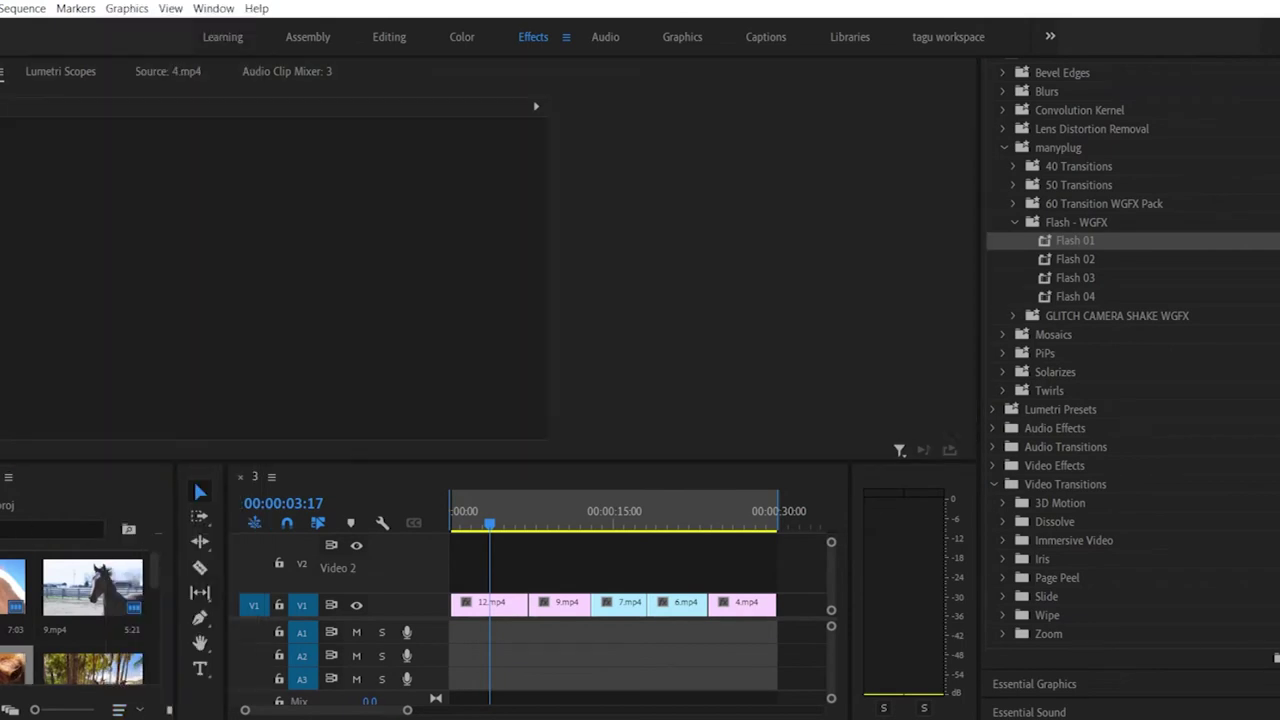
left_click_drag(193, 478, 250, 250)
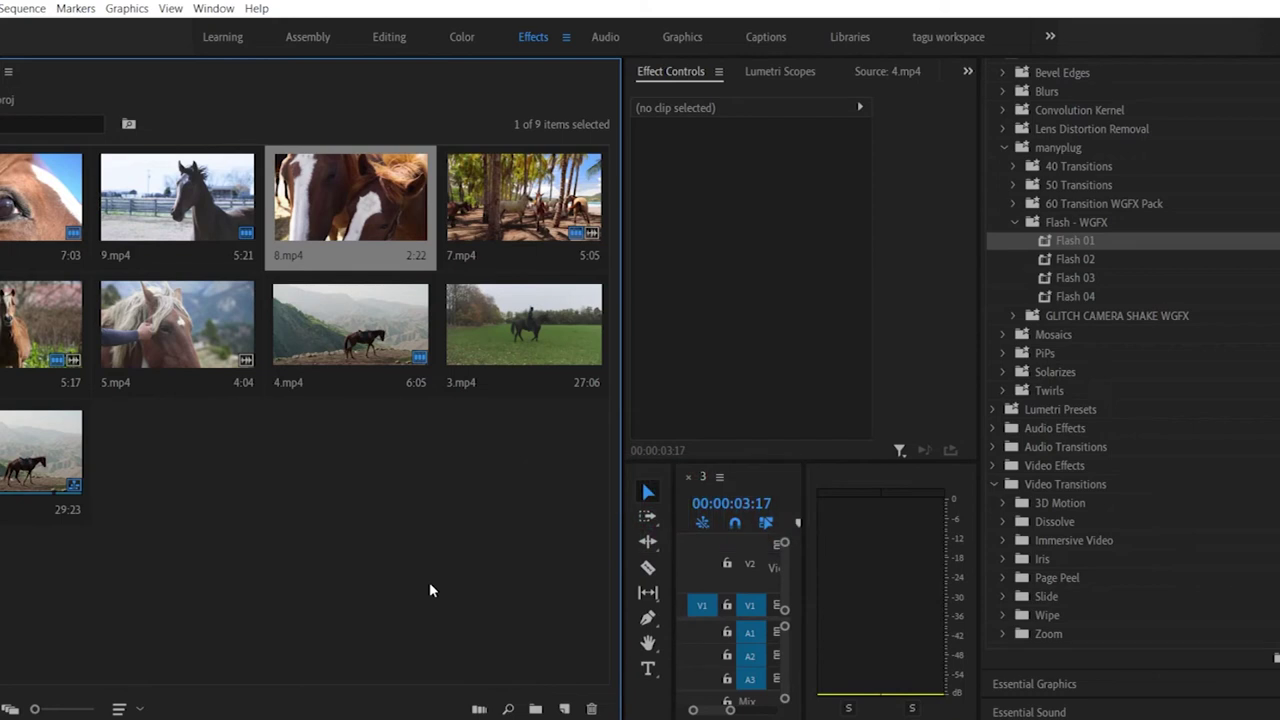
Step: Create an adjustment layer with the default 4096 × 2160 size at 25.00 fps and square pixels
left_click(564, 708)
left_click(575, 561)
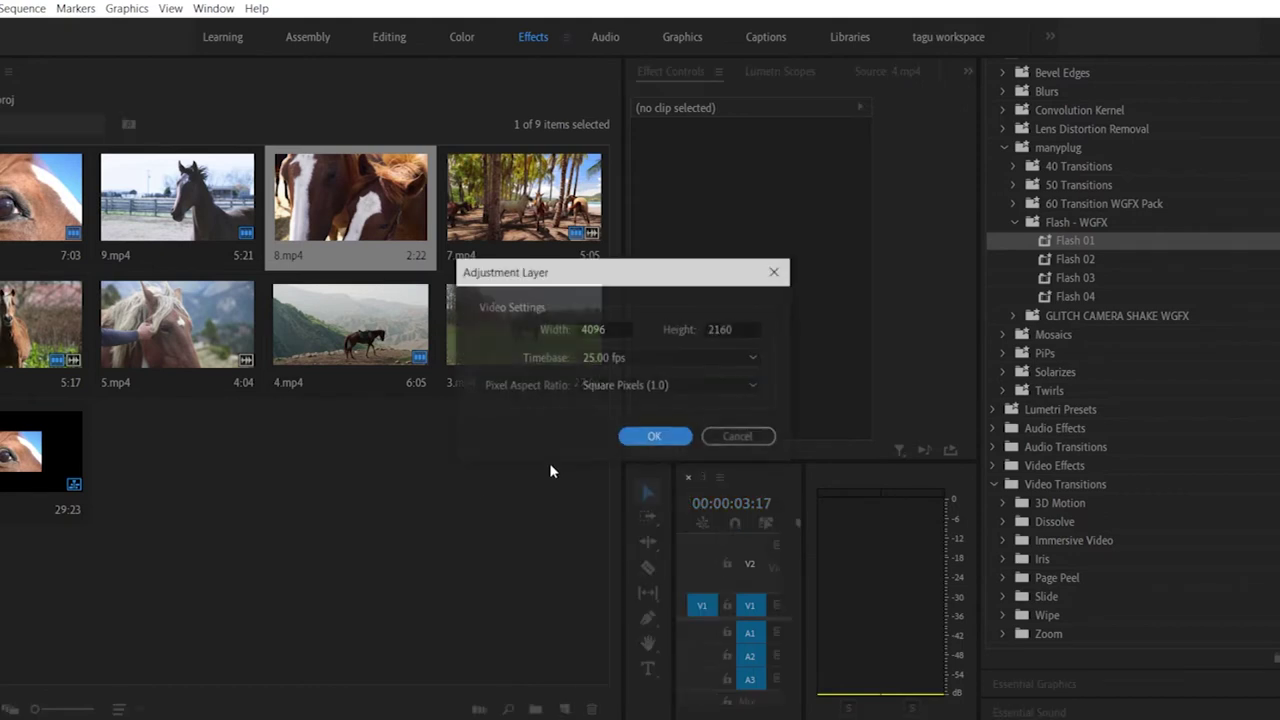
left_click(656, 437)
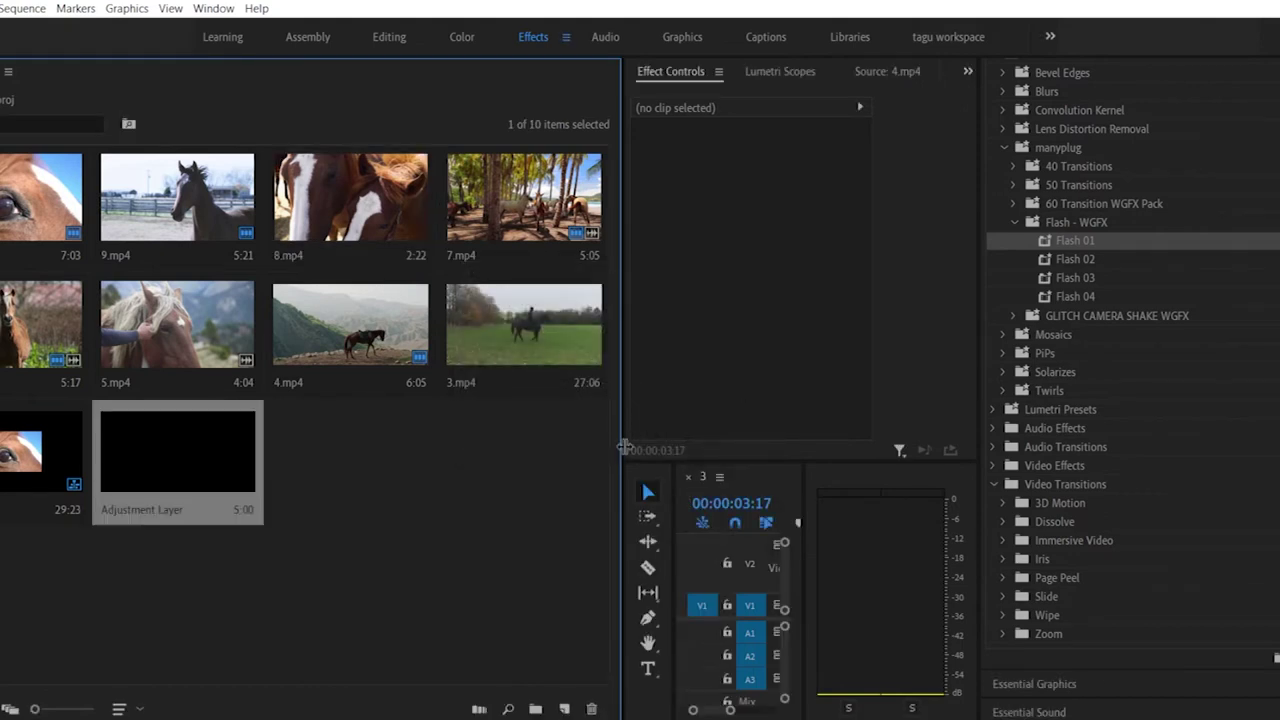
Step: Create a 1920 × 1080 adjustment layer at 25.00 fps, and delete the 4096 × 2160 adjustment layer from the project
left_click(564, 708)
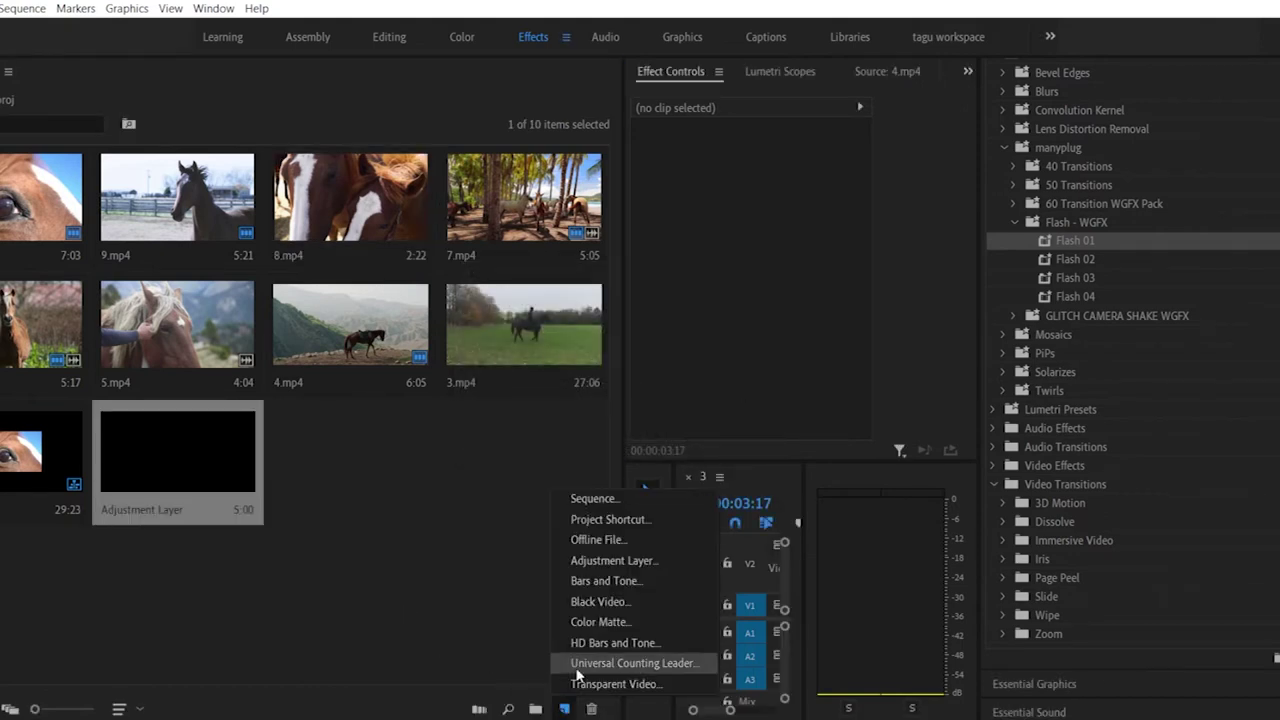
left_click(615, 562)
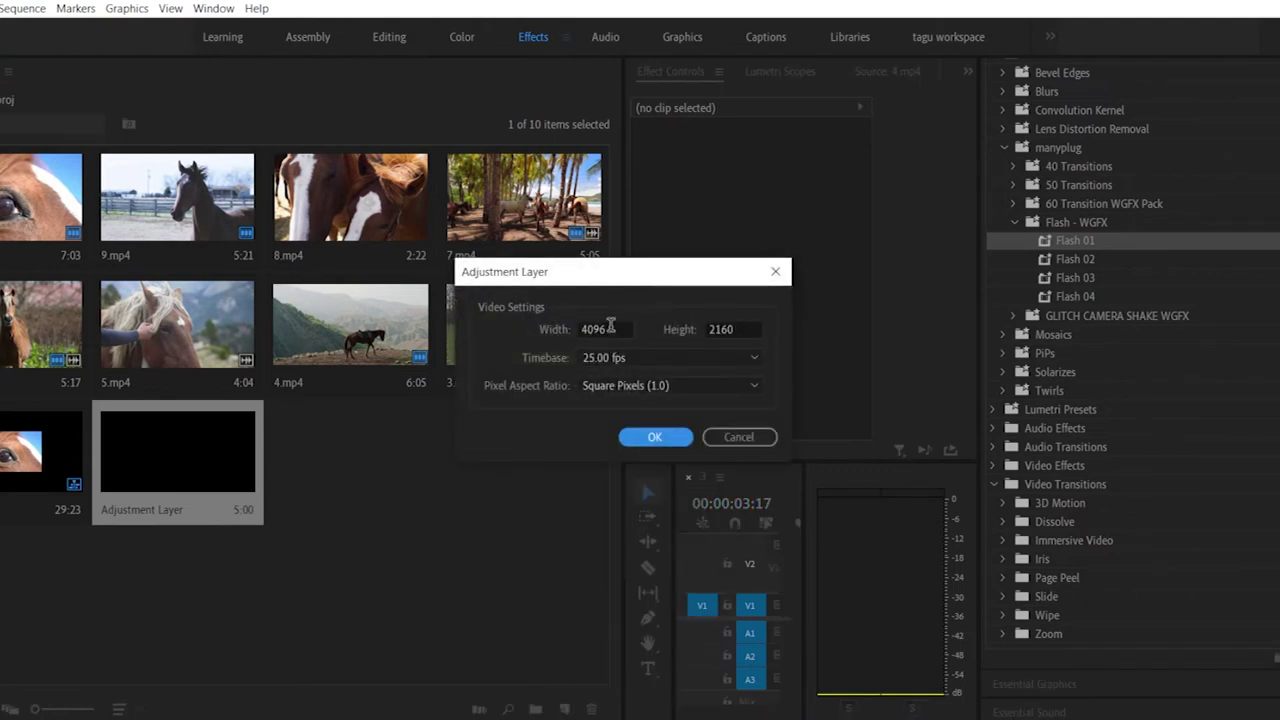
left_click_drag(609, 328, 525, 326)
type("1920")
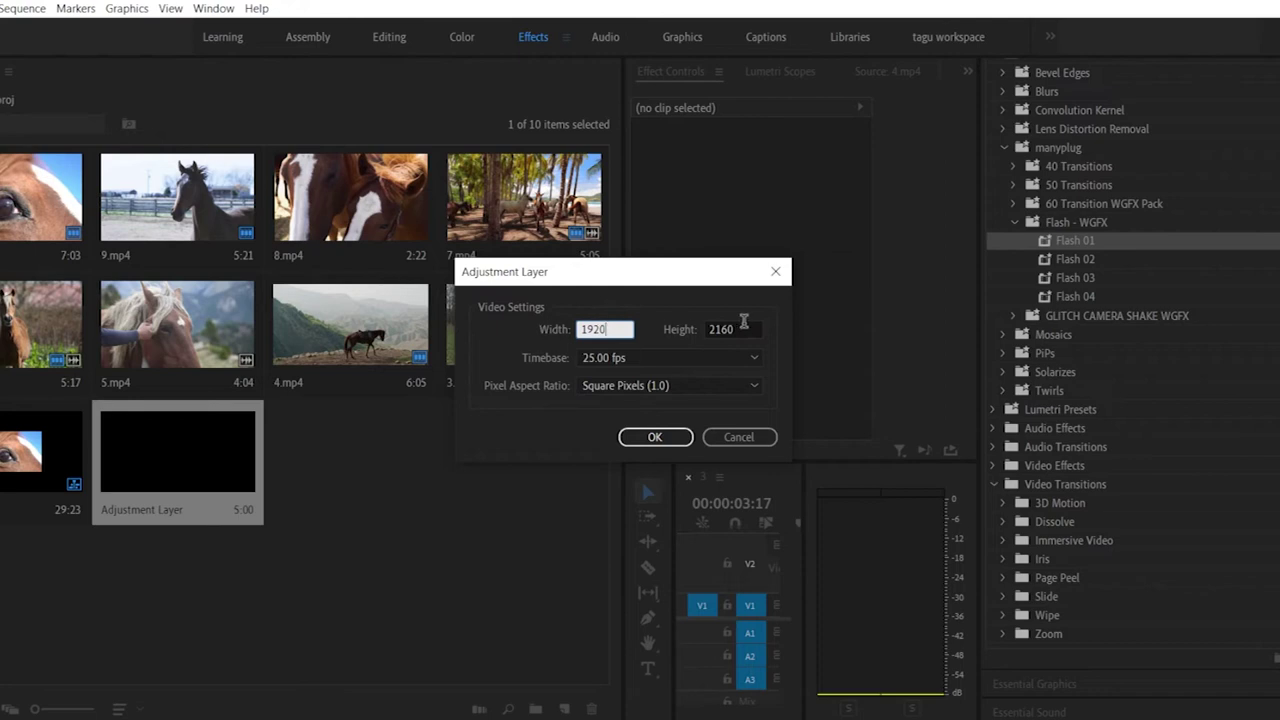
left_click_drag(745, 328, 706, 331)
type("1080")
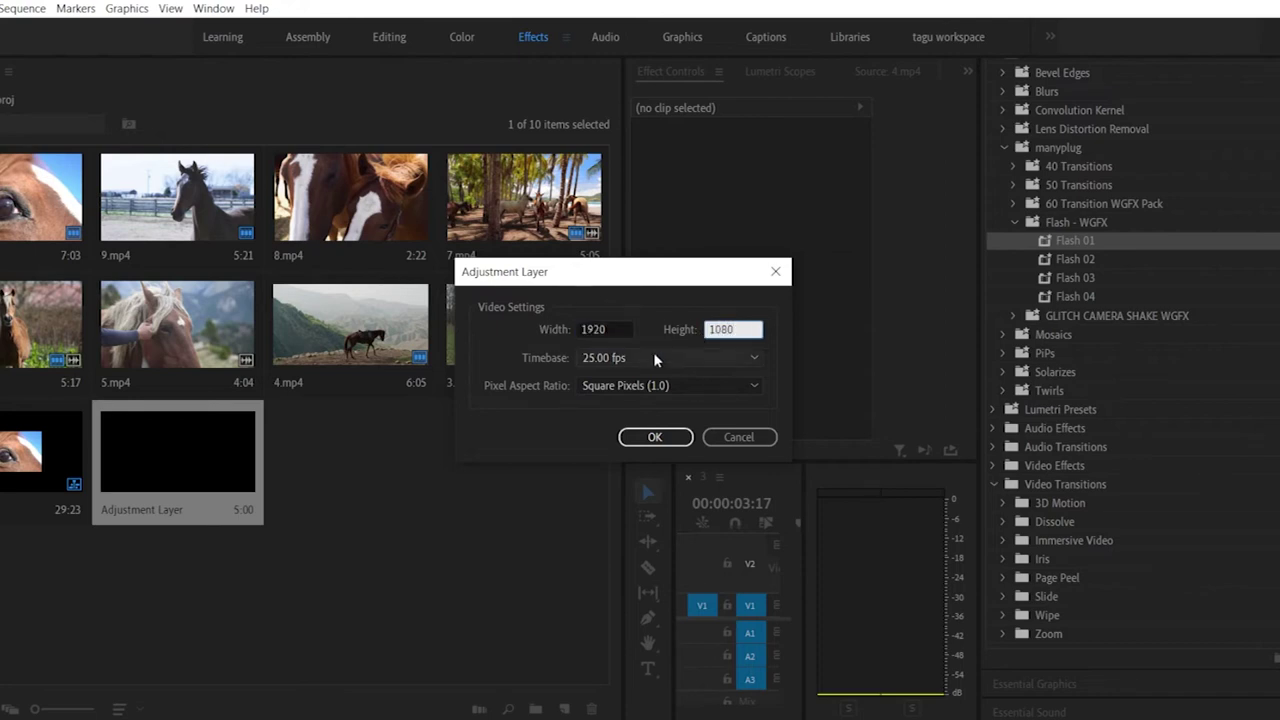
left_click(654, 437)
left_click(184, 464)
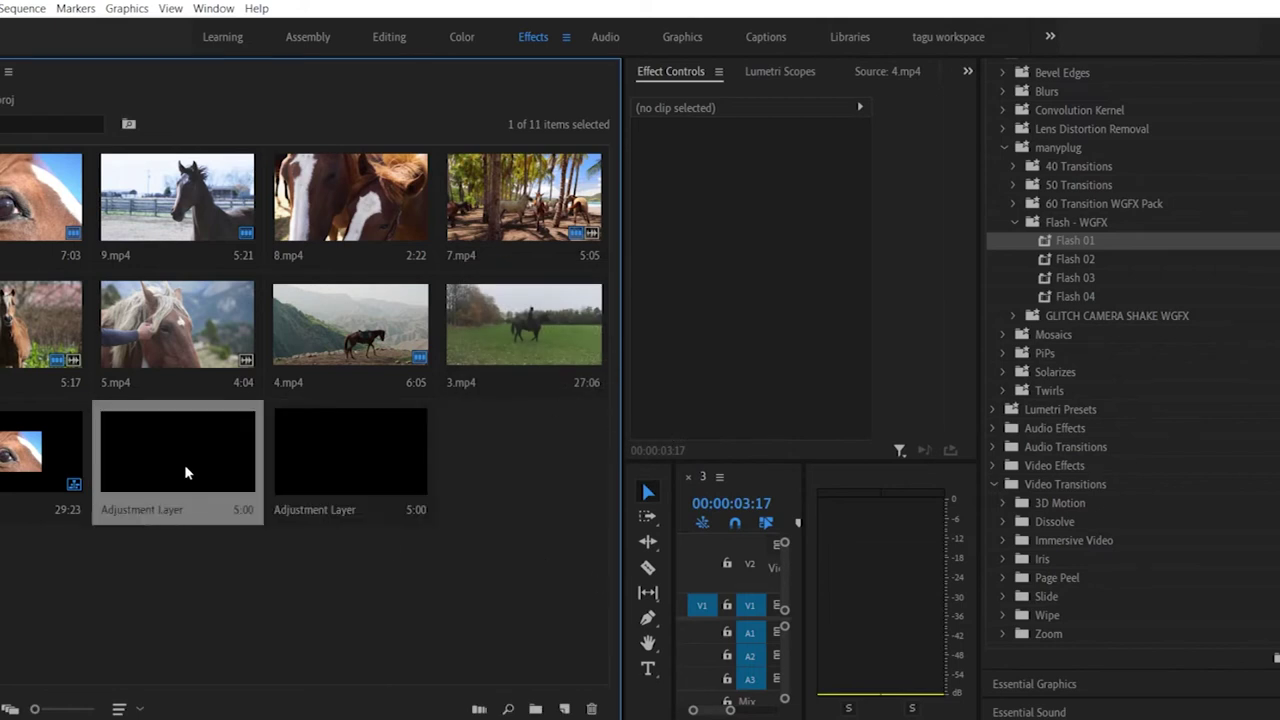
key("Delete")
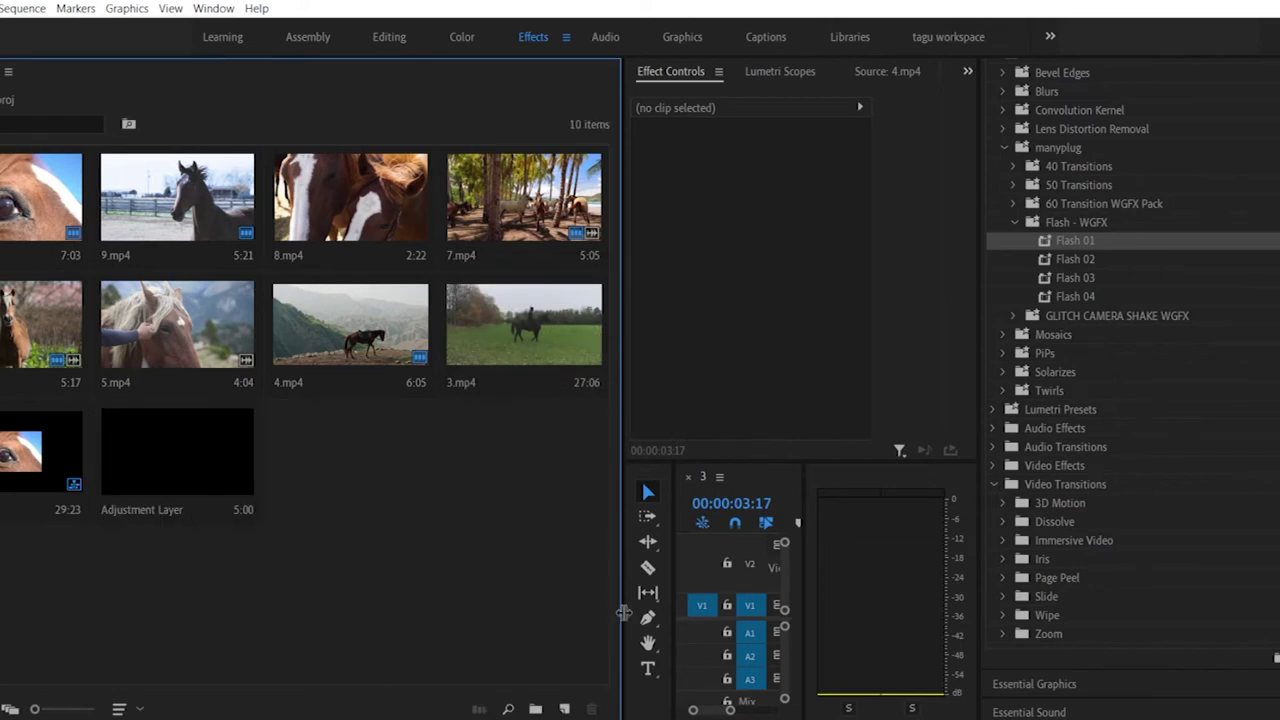
Step: Narrow the Project panel, widen the timeline, and place the adjustment layer on V2 across the cut between 12.mp4 and 9.mp4
left_click_drag(622, 612, 372, 612)
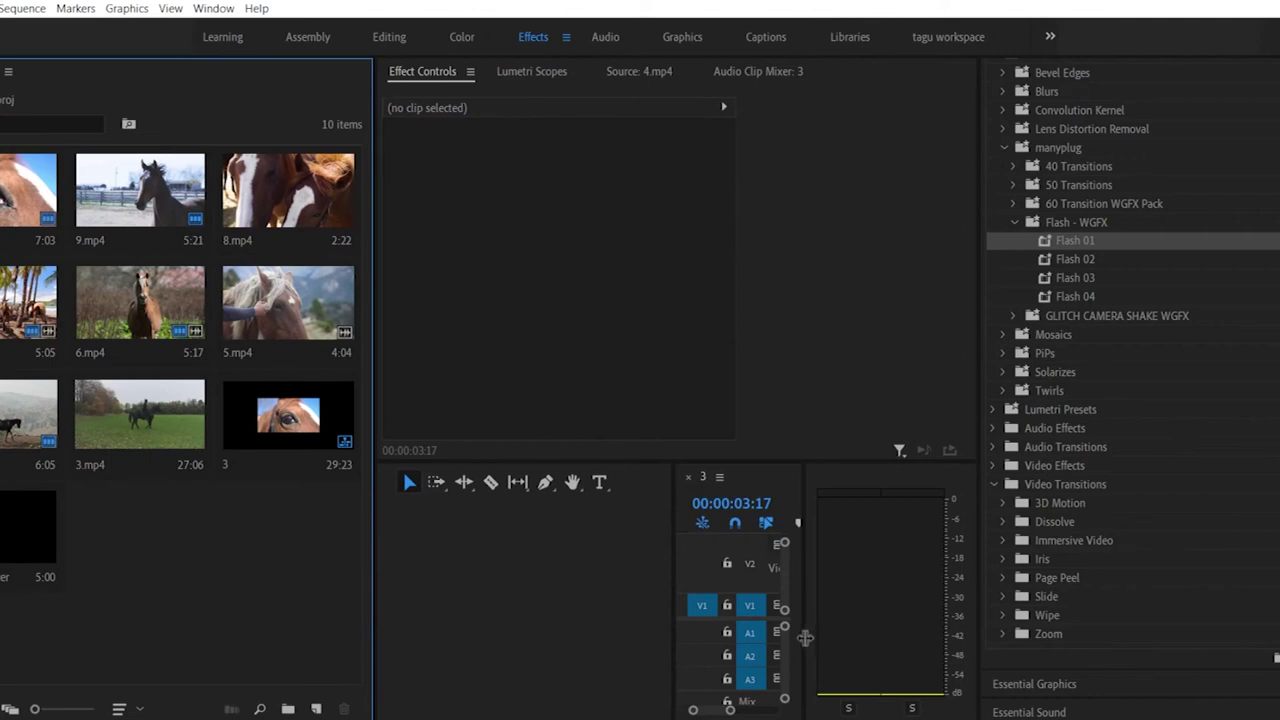
left_click_drag(672, 654, 385, 670)
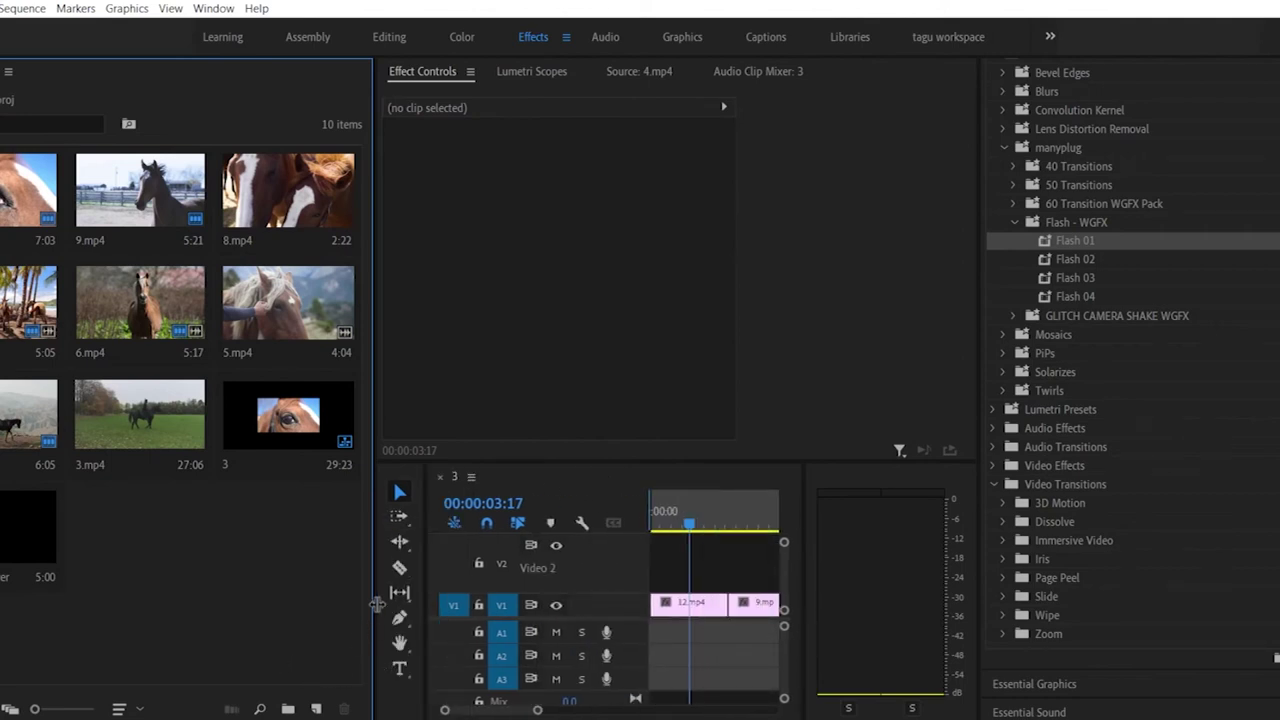
left_click_drag(30, 540, 722, 578)
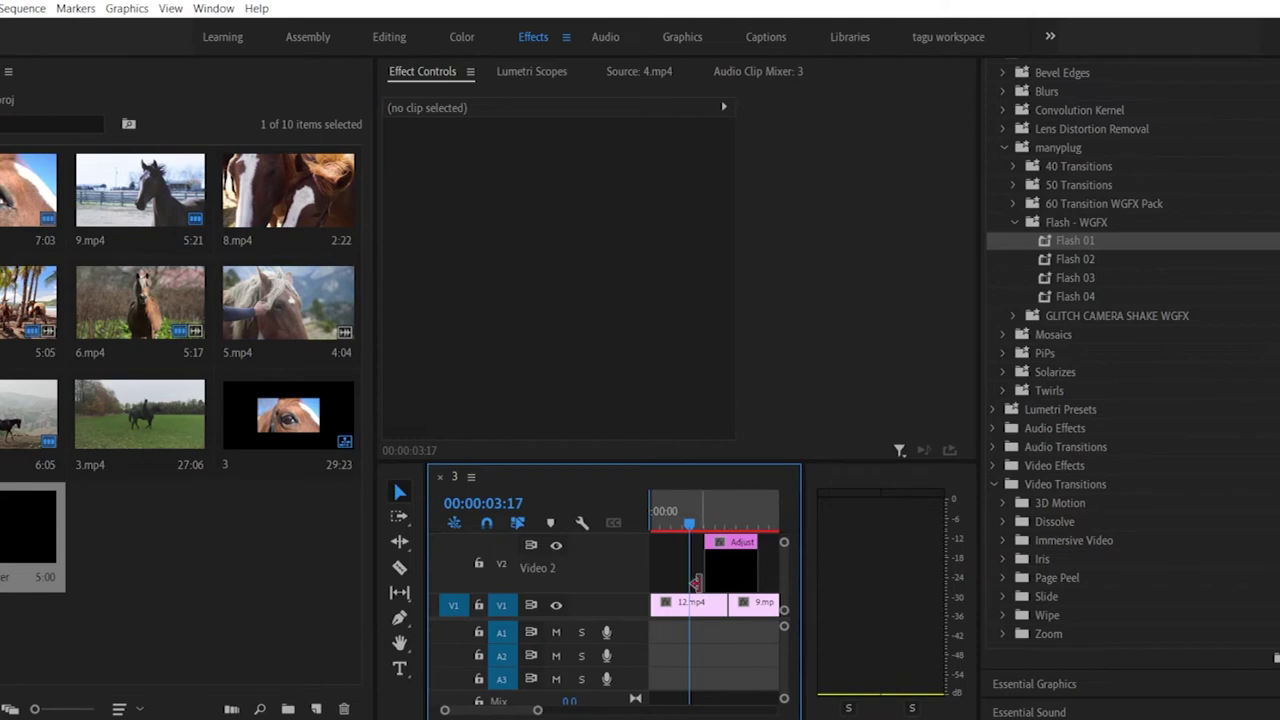
key("=")
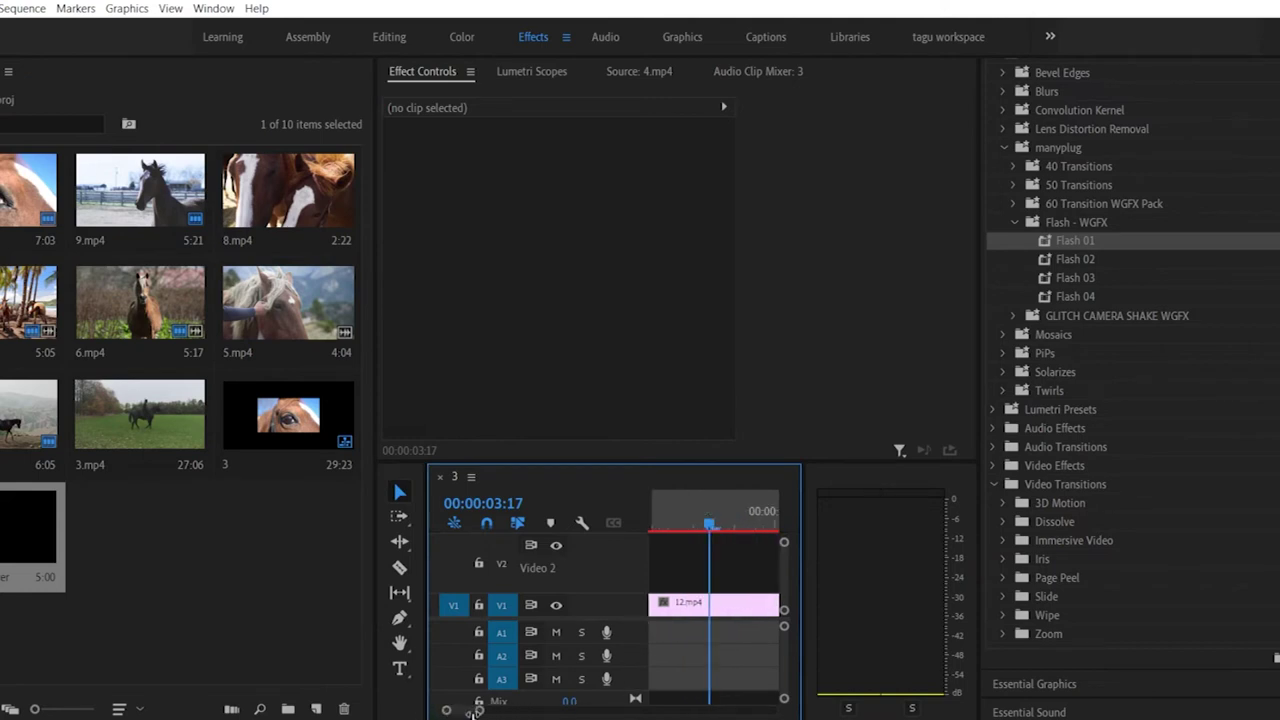
left_click_drag(808, 632, 943, 611)
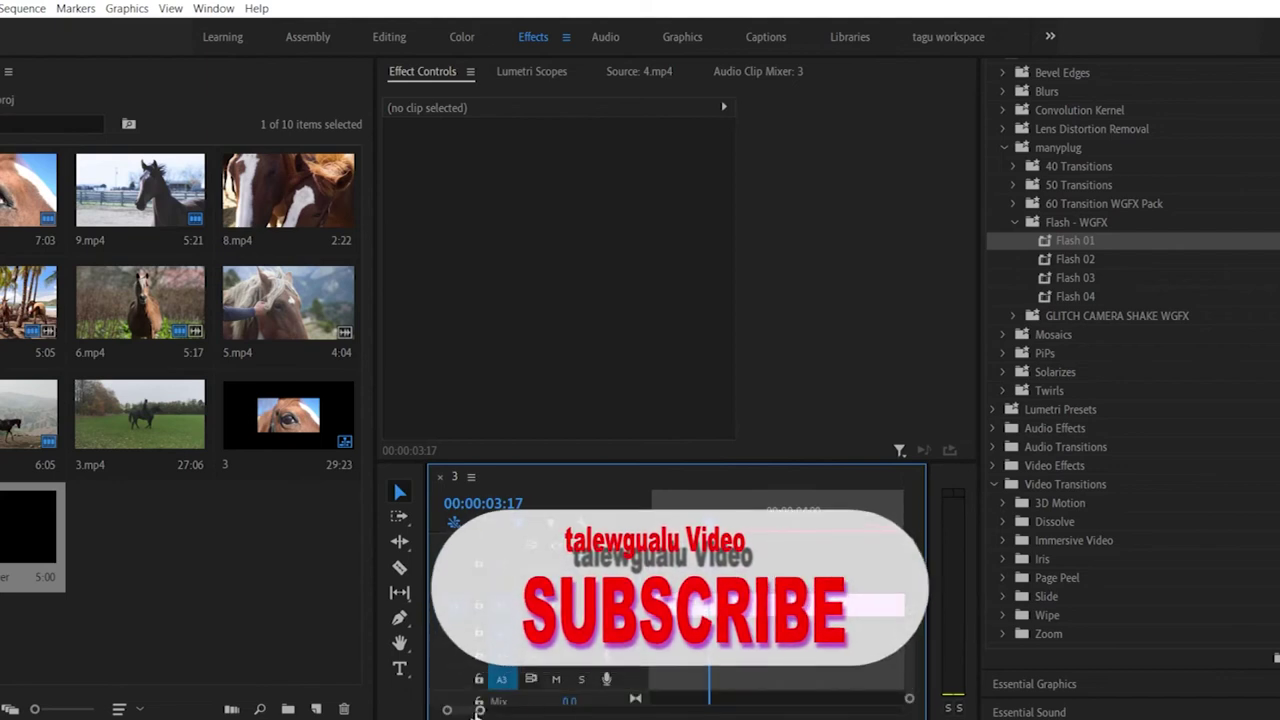
left_click_drag(541, 710, 527, 712)
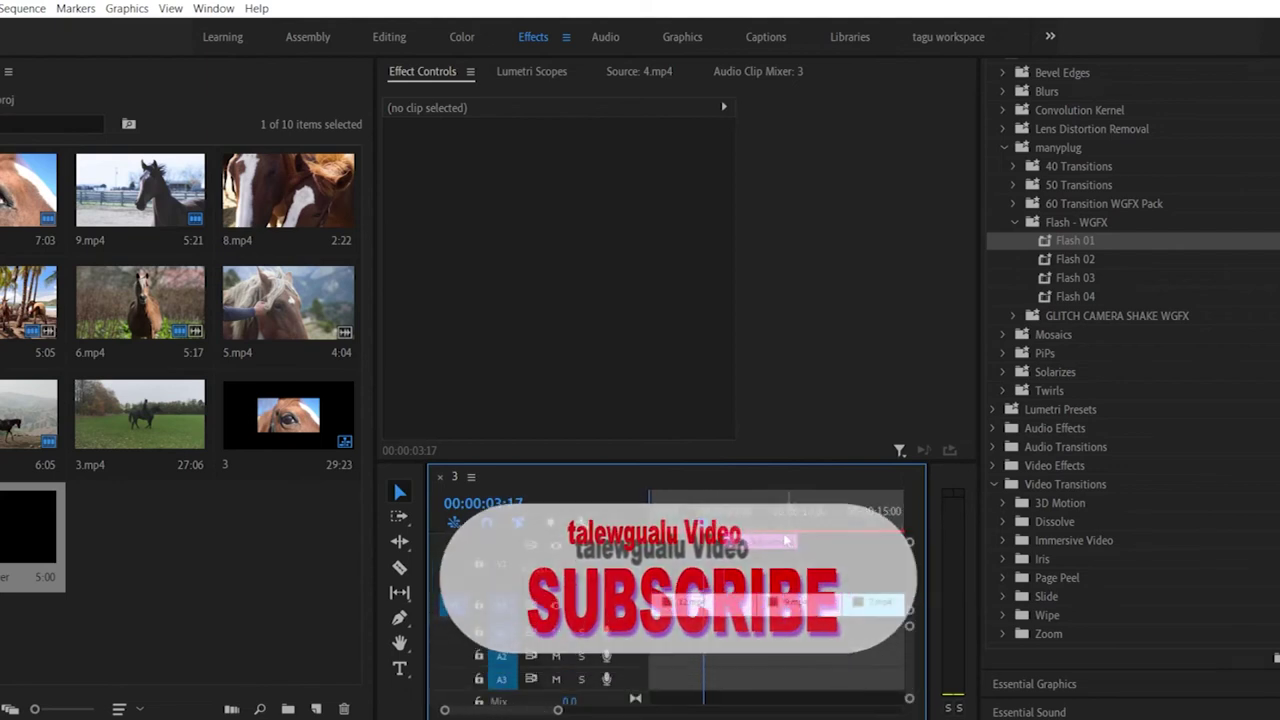
Step: Apply the Flash 01 preset to the adjustment layer on V2, and play the sequence from 00:00:03:17
left_click(757, 540)
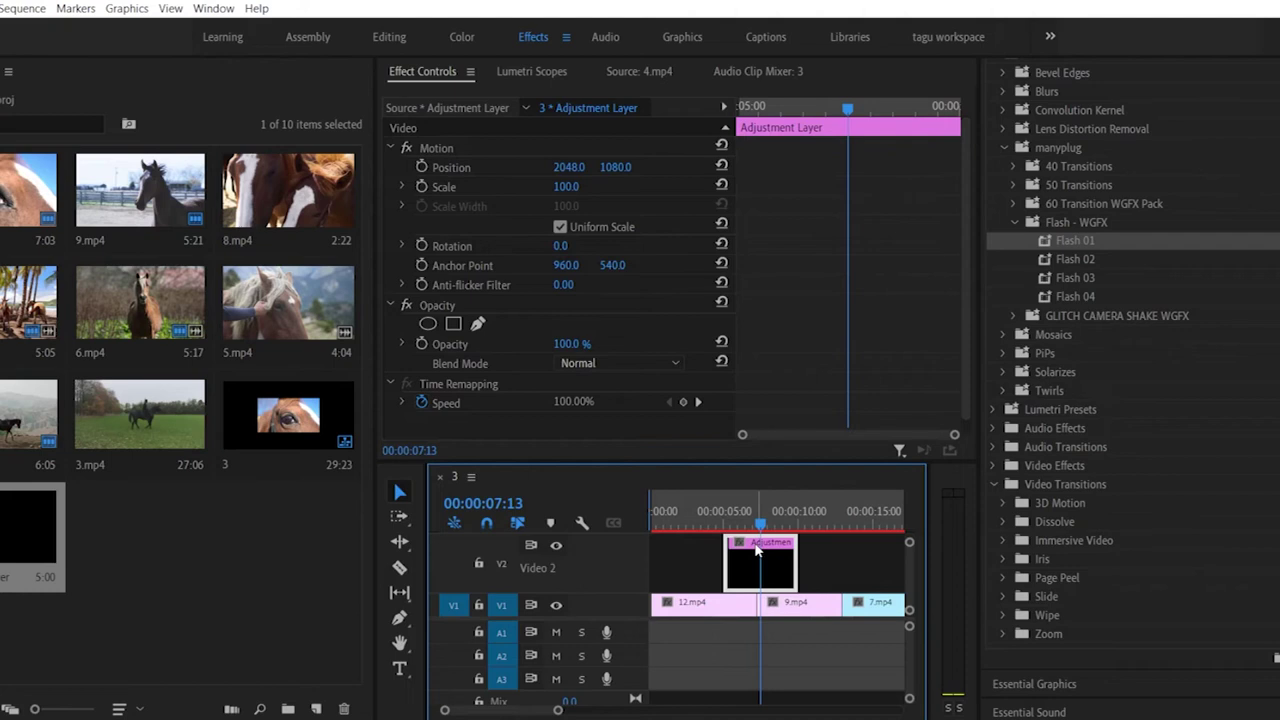
left_click(719, 605)
left_click(806, 609)
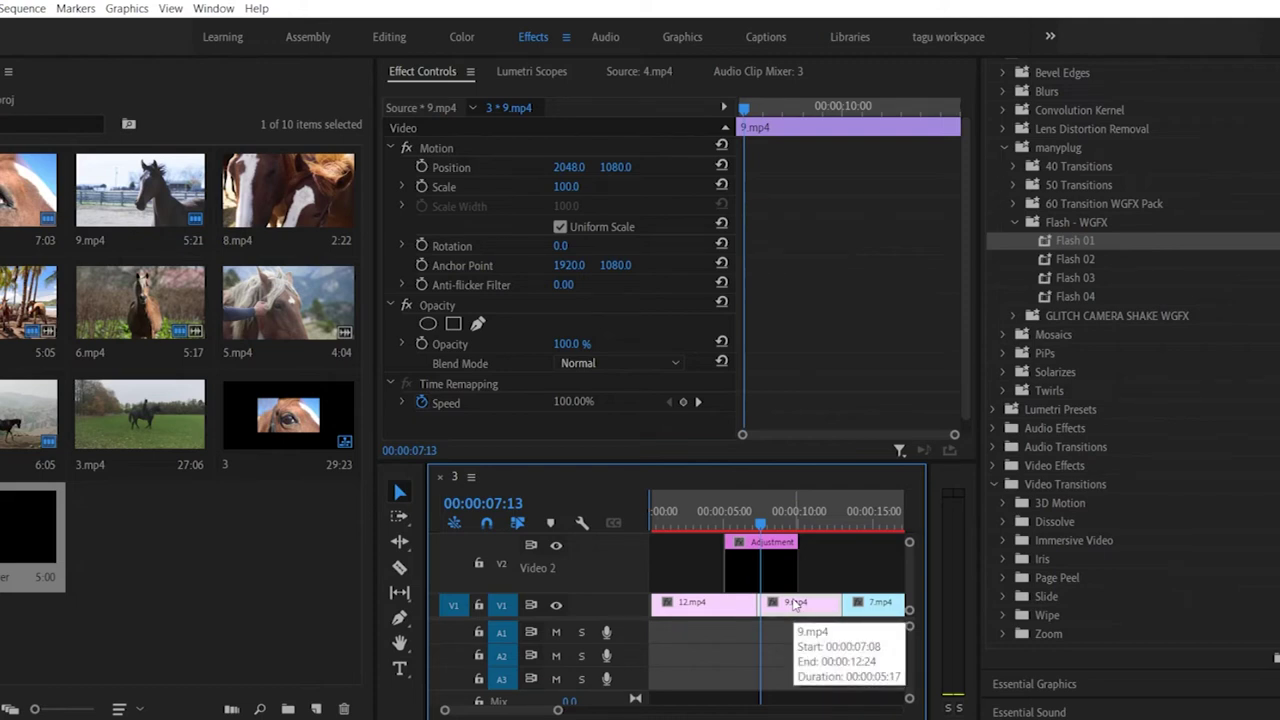
left_click_drag(1066, 246, 734, 524)
left_click(690, 526)
key("space")
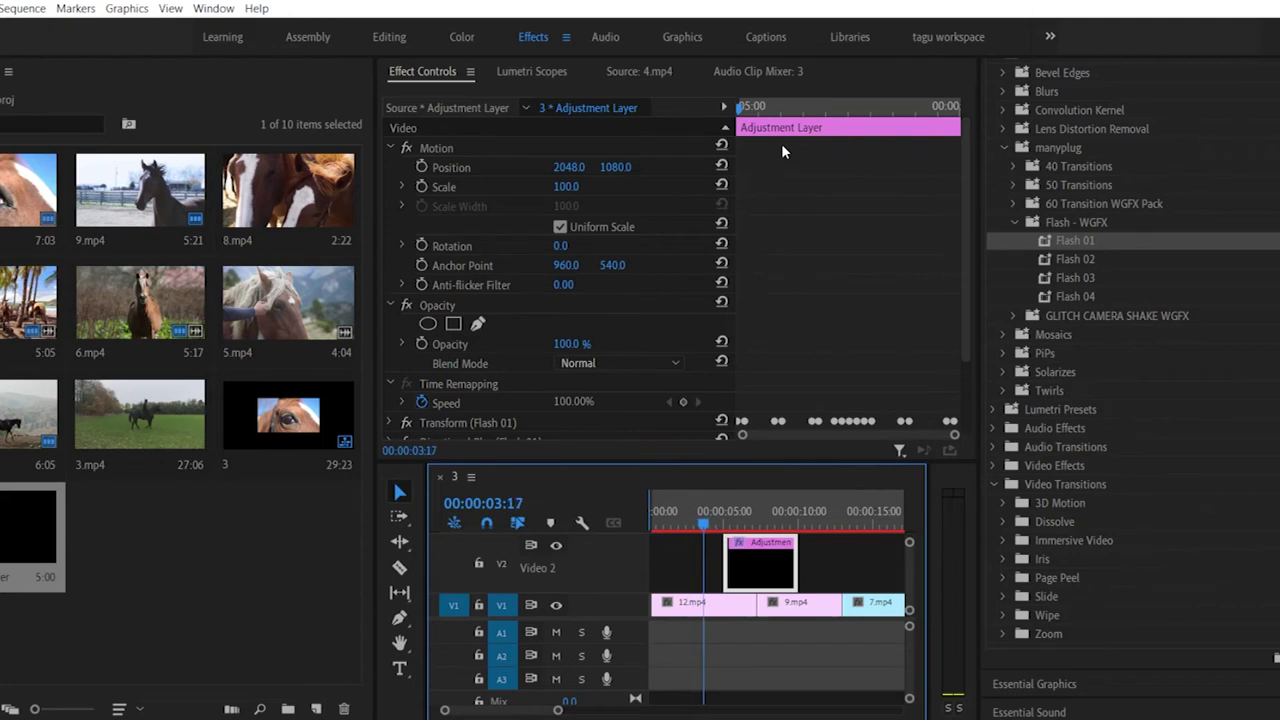
Step: Switch to the Editing workspace and scale all the V1 clips to the frame size
left_click(389, 38)
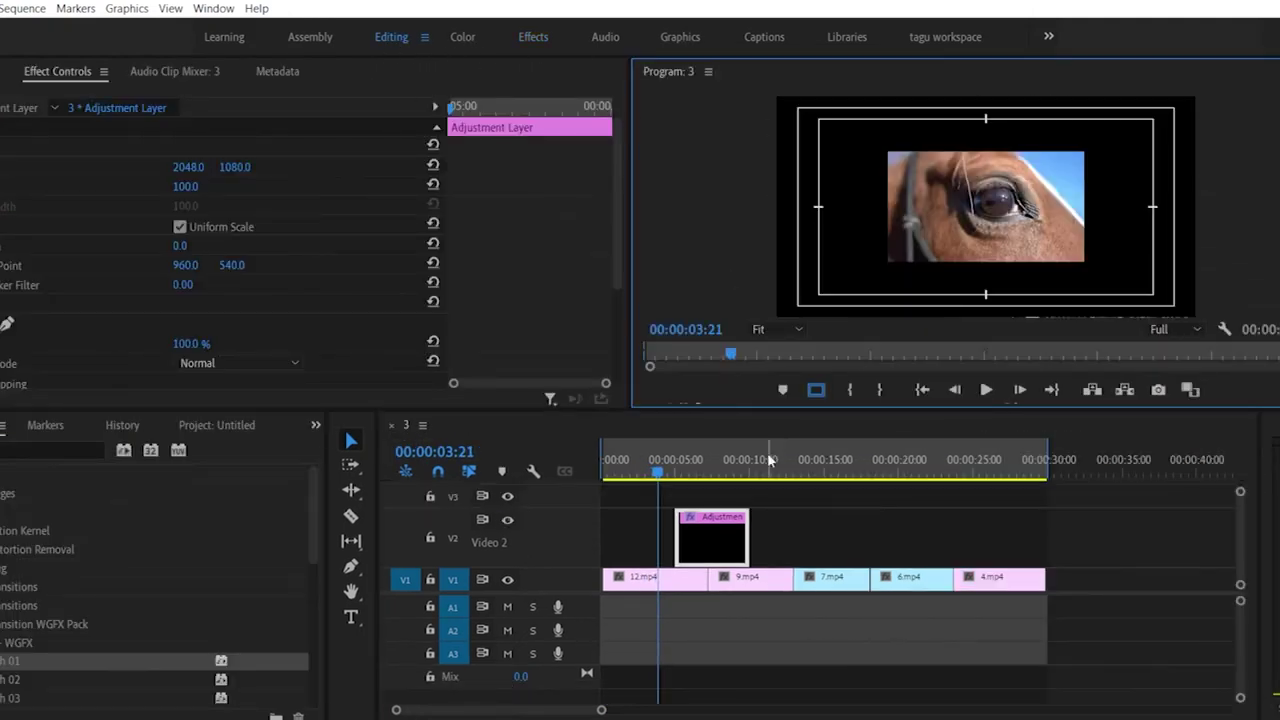
left_click_drag(1080, 590, 642, 590)
right_click(642, 590)
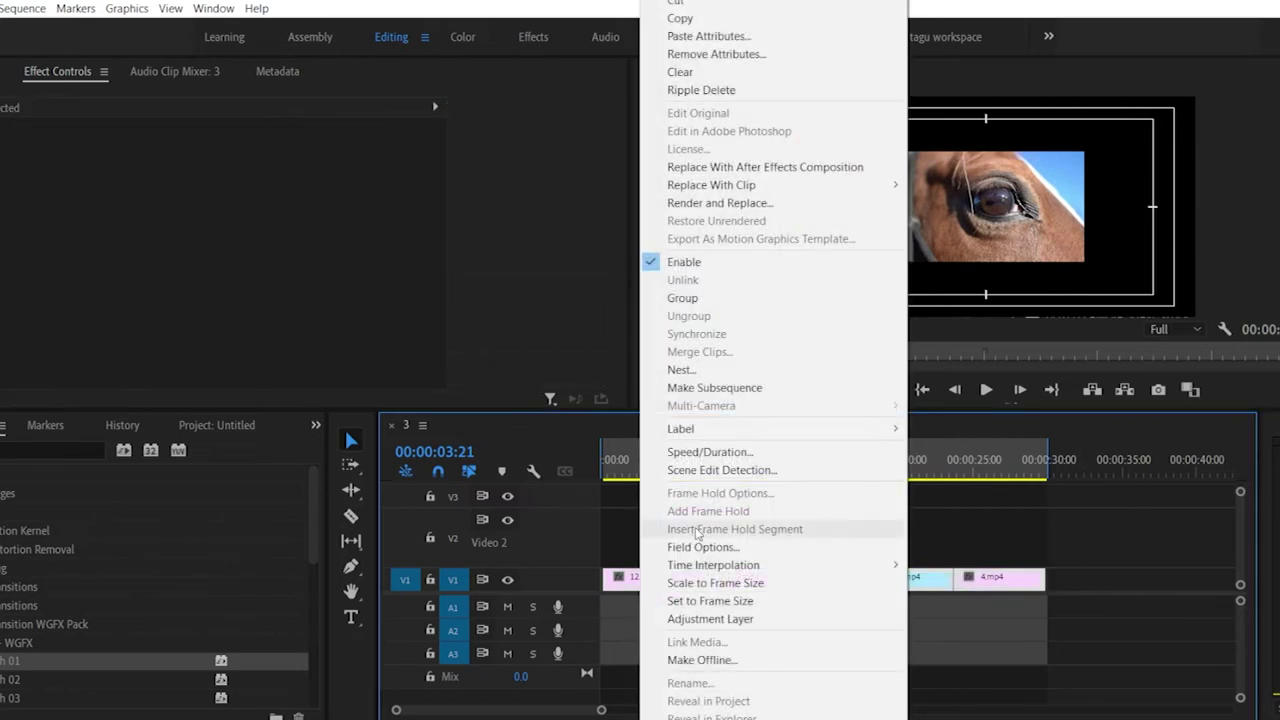
left_click(716, 585)
Step: Scrub back and forth over the cut between 12.mp4 and 9.mp4 to examine the flash effect under the adjustment layer
left_click_drag(690, 476, 709, 476)
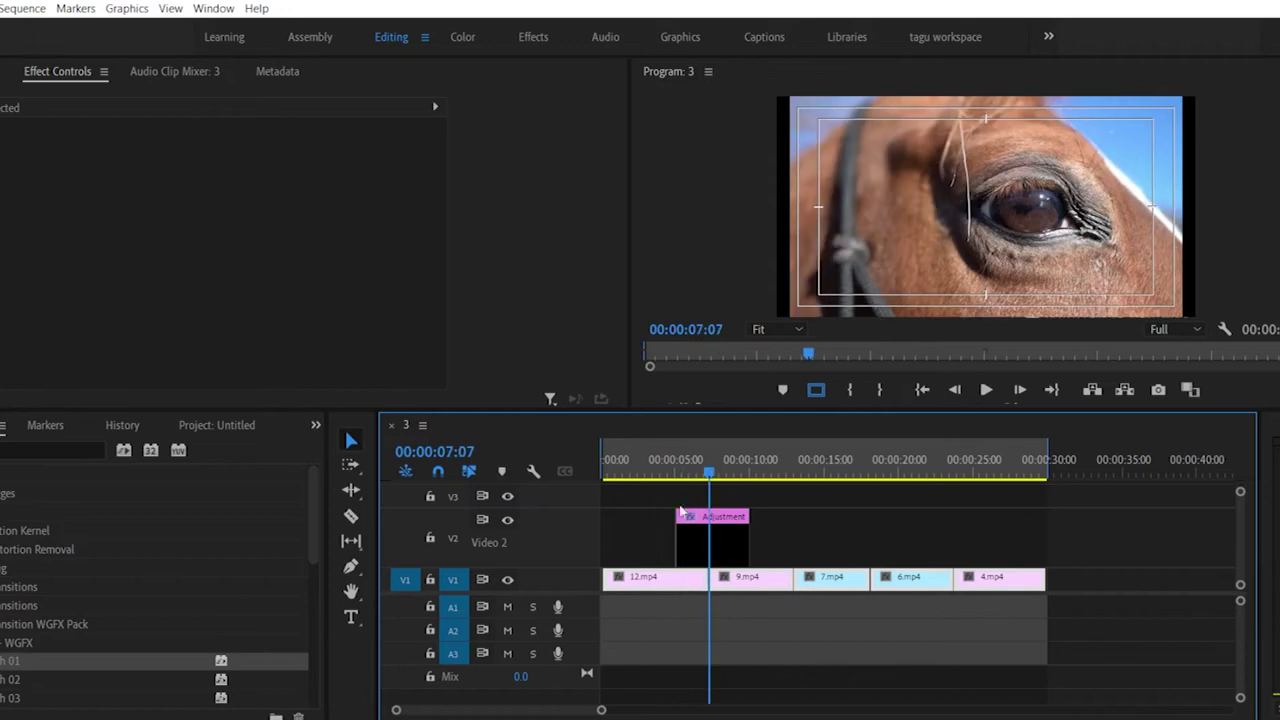
left_click(697, 522)
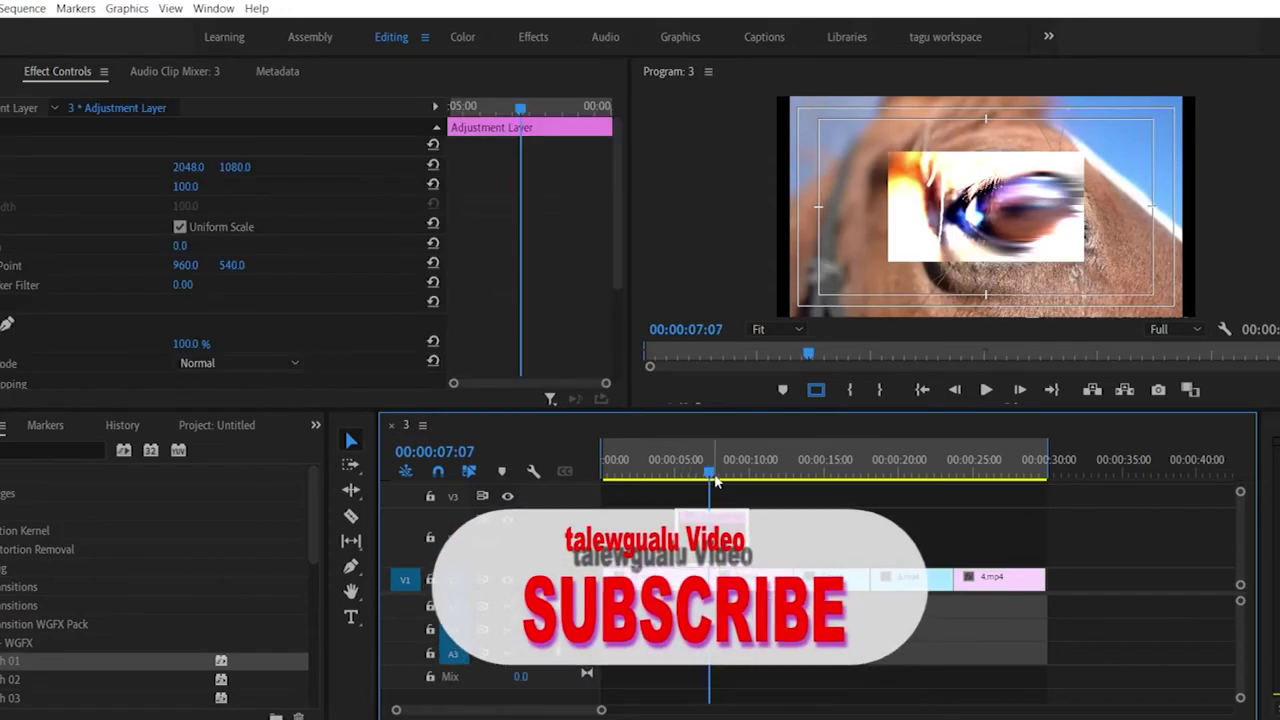
mouse_move(716, 482)
left_mouse_down()
mouse_move(695, 477)
mouse_move(716, 480)
left_mouse_up()
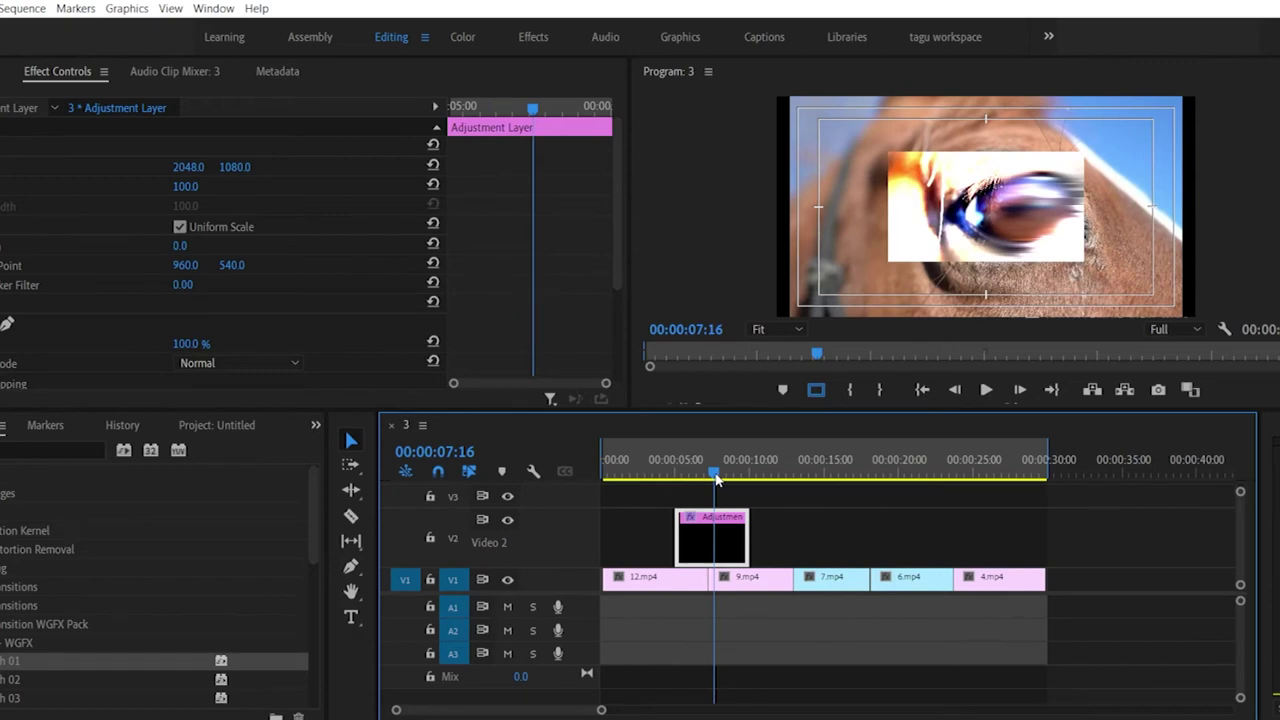
left_click_drag(716, 480, 711, 482)
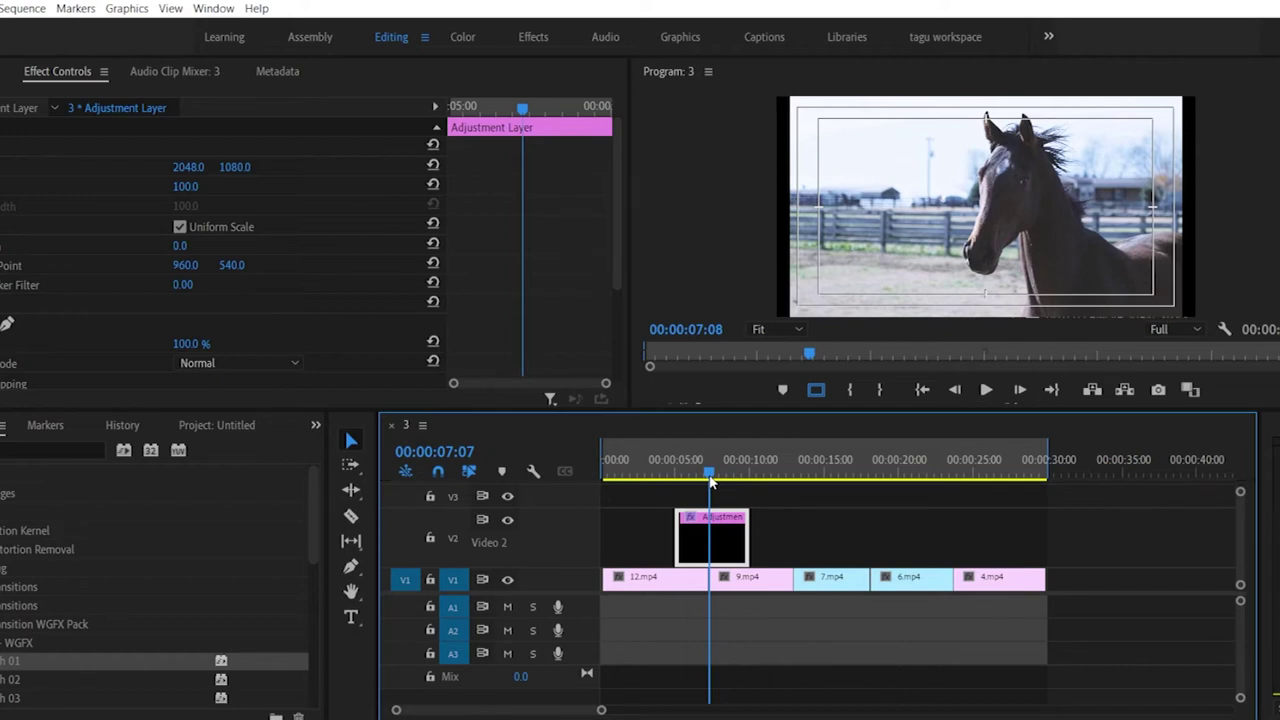
left_click_drag(711, 482, 706, 484)
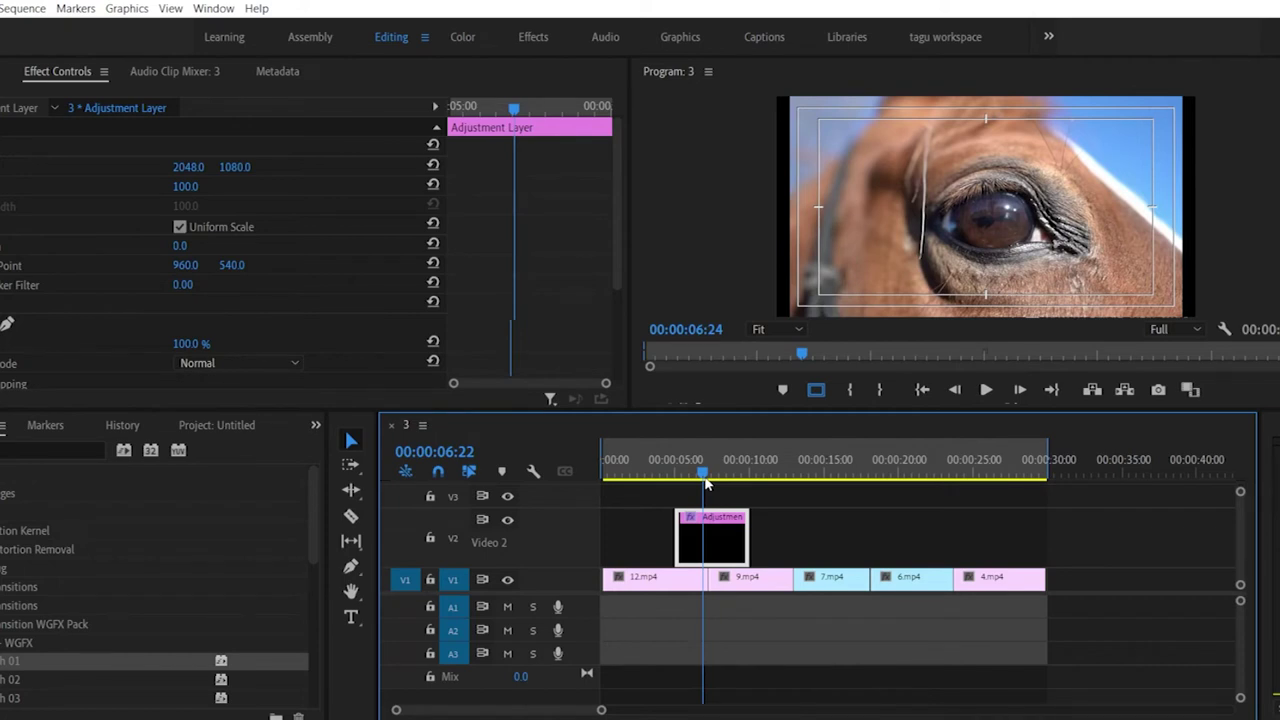
left_click_drag(706, 484, 678, 476)
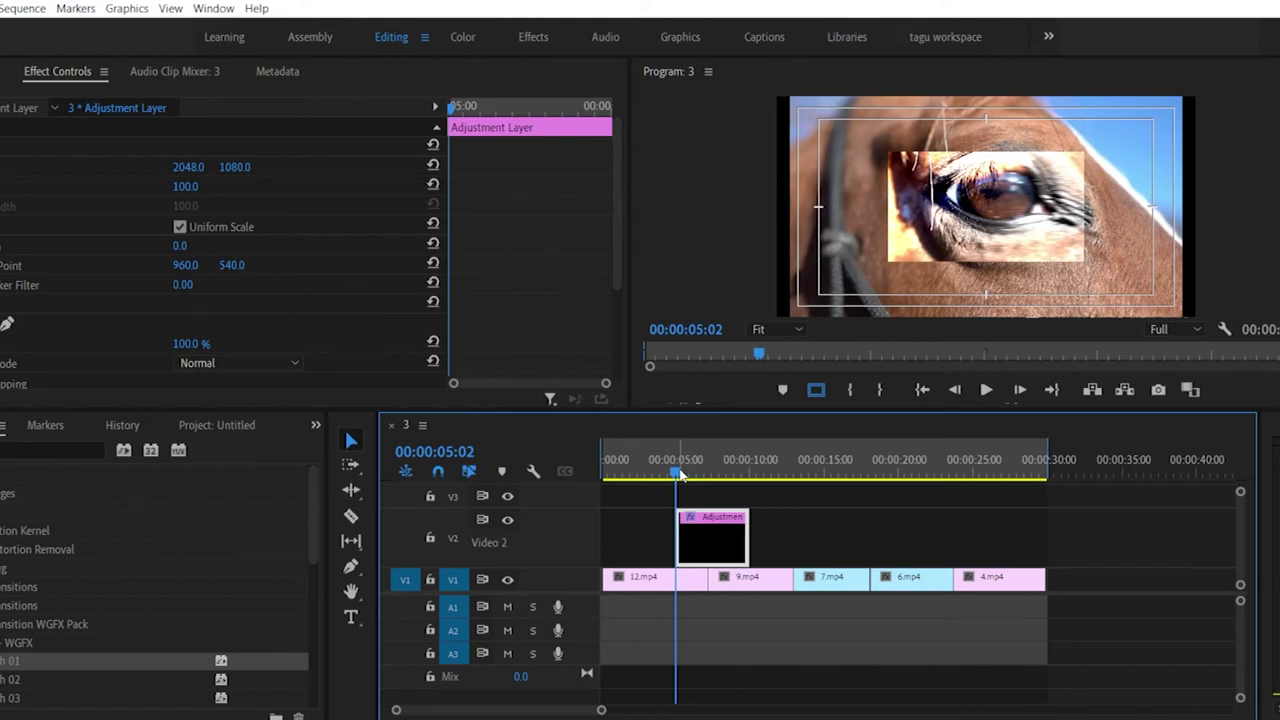
Step: Trim both ends of the V2 adjustment layer to a short span around the cut between 12.mp4 and 9.mp4, and play it
left_click_drag(679, 530, 727, 518)
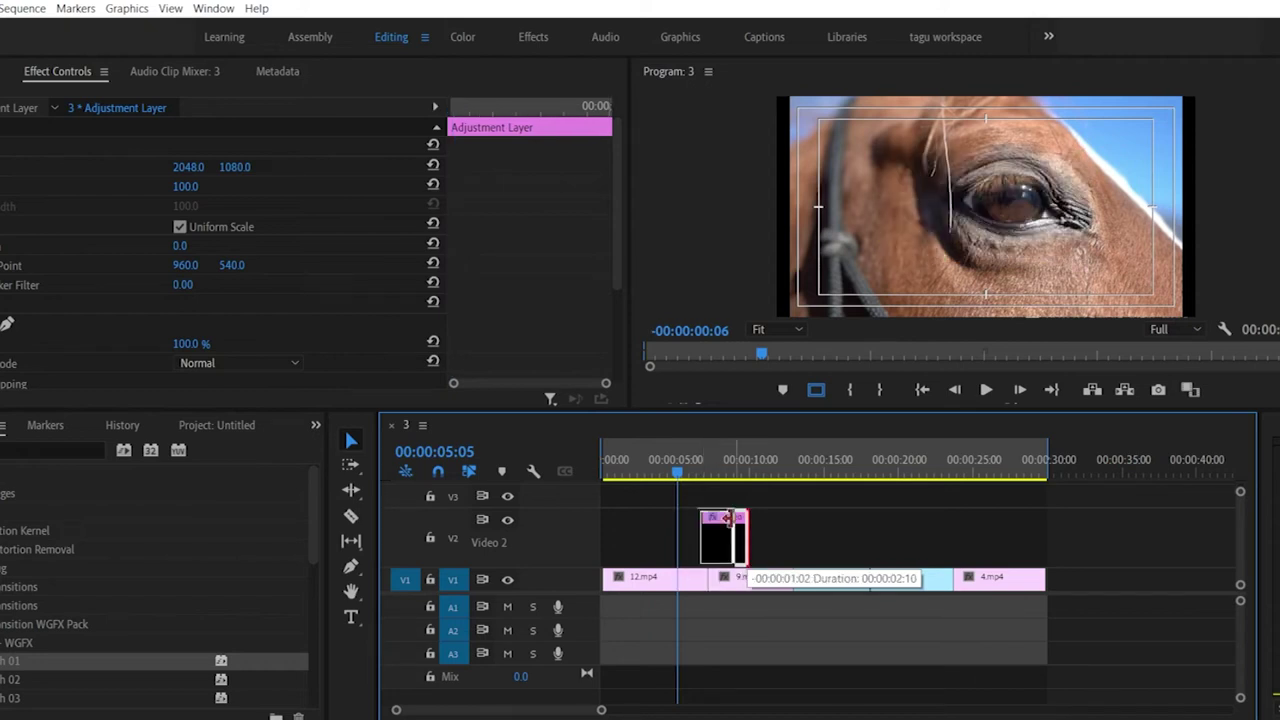
left_click_drag(727, 518, 722, 520)
left_click(700, 465)
key("space")
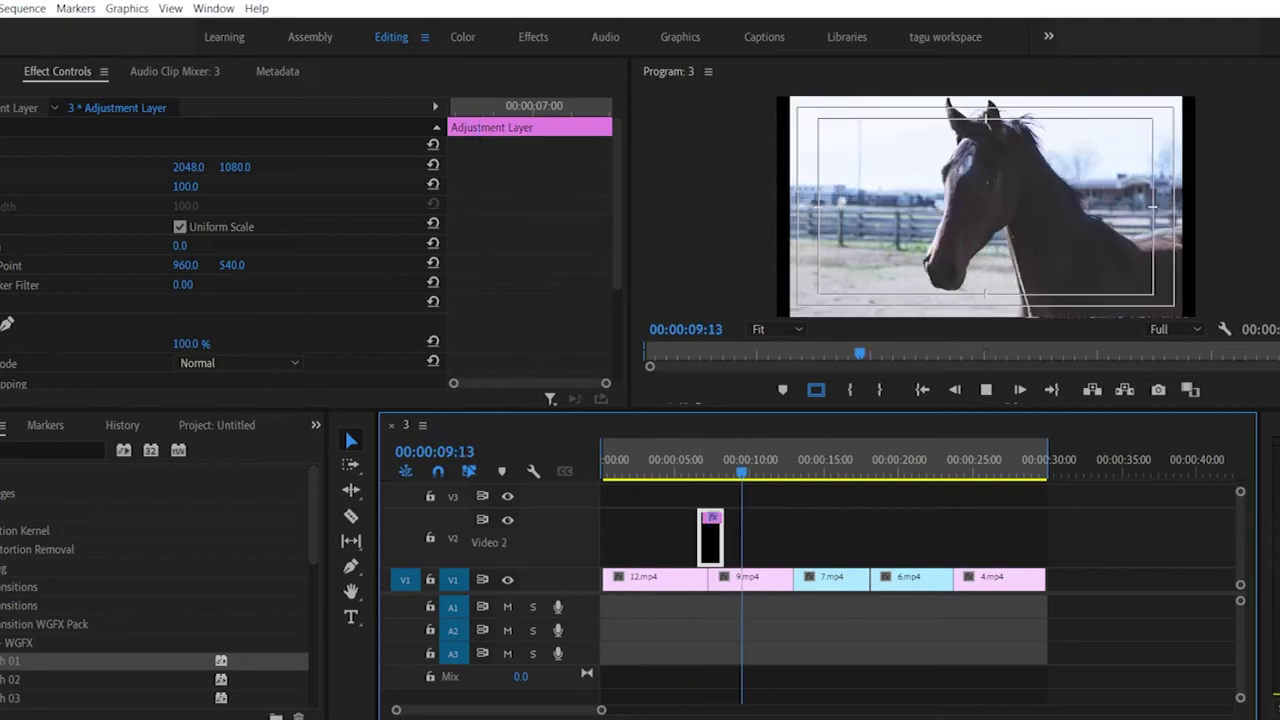
key("space")
Step: Apply the Flash 02 preset to the shortened adjustment layer on V2 and play the cut
scroll(150, 600, "down", 2)
left_click_drag(60, 604, 714, 516)
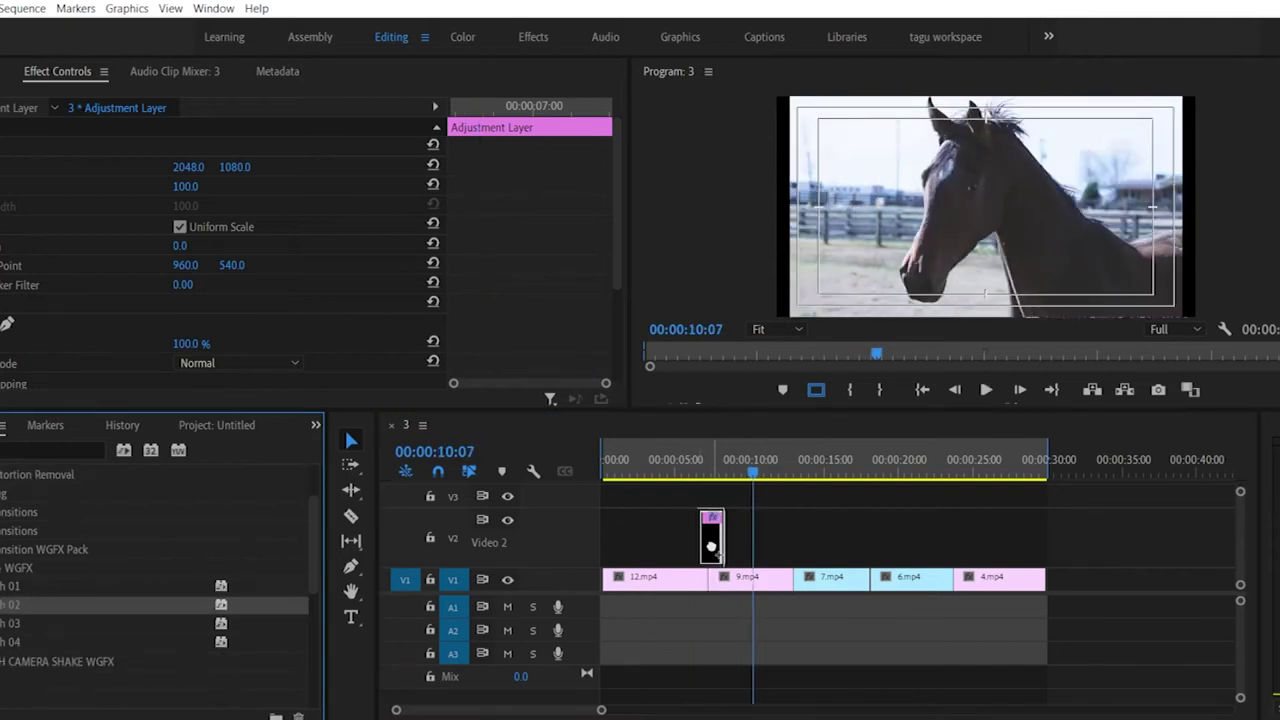
left_click(703, 474)
key("space")
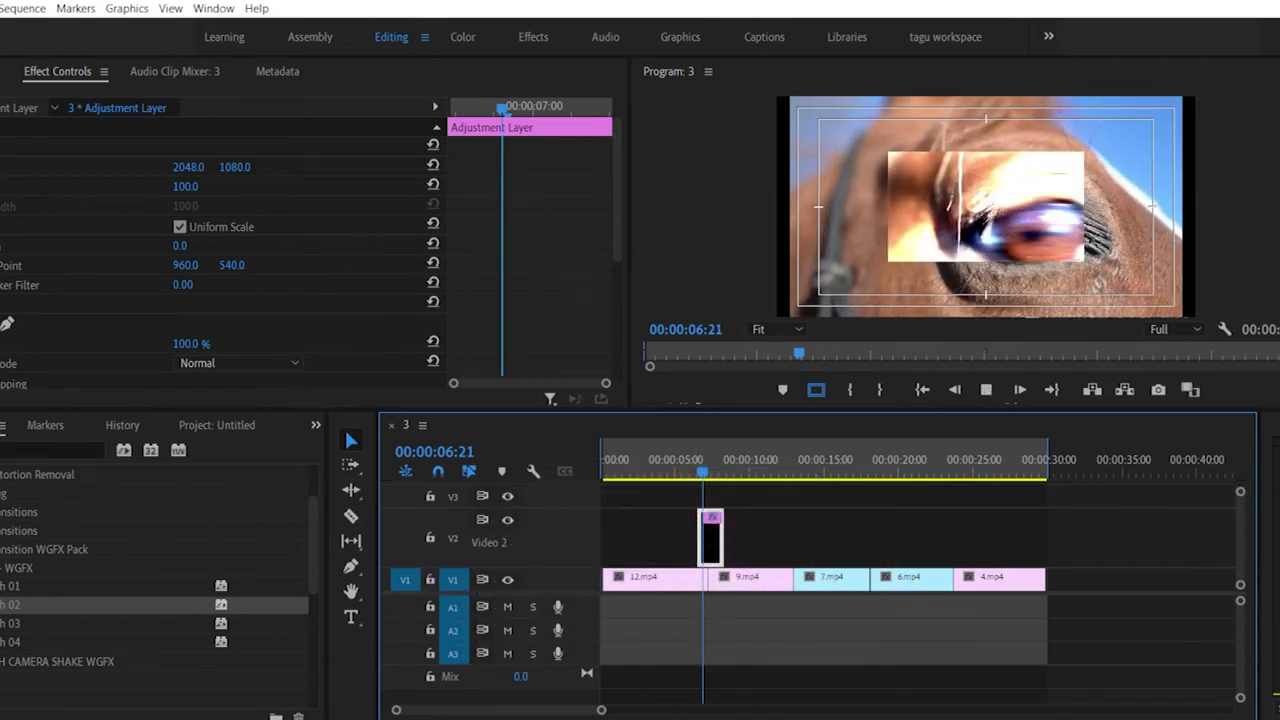
key("space")
Step: Open the GLITCH CAMERA SHAKE WGFX presets and apply the first CAMERA SHAKE - IN preset to the adjustment layer on V2
scroll(159, 567, "down", 1)
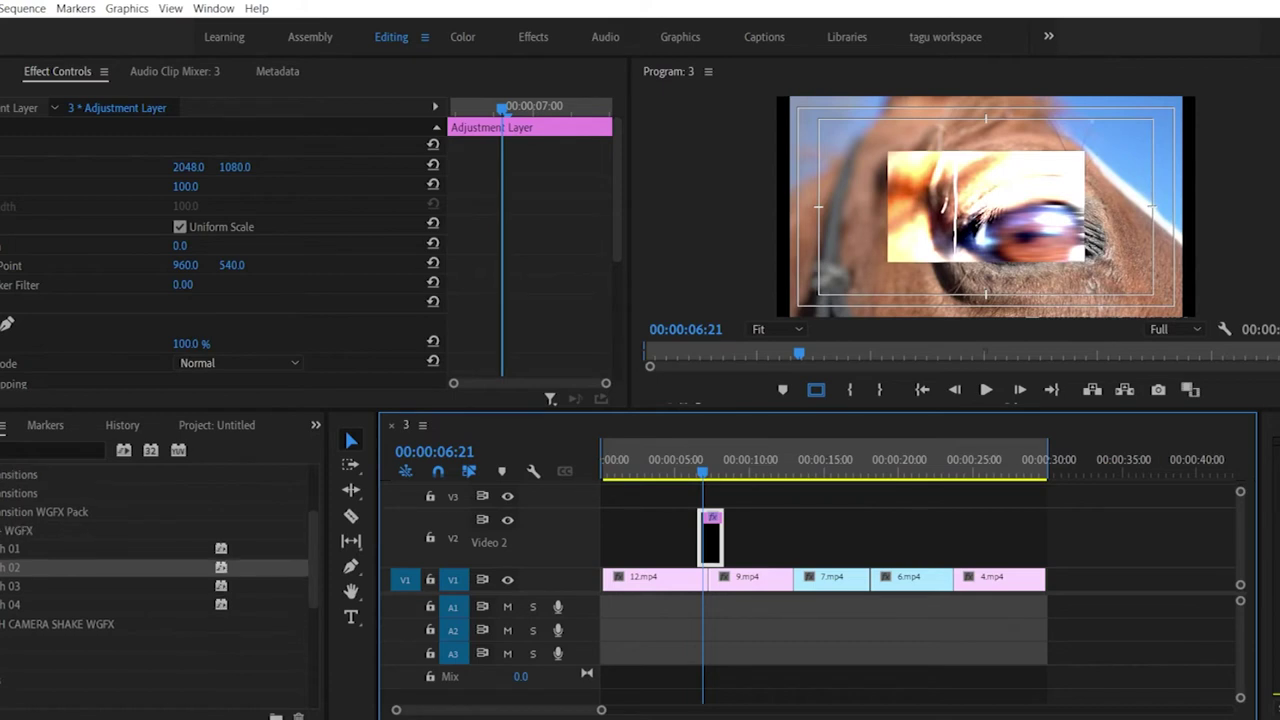
left_click(2, 530)
left_click(2, 549)
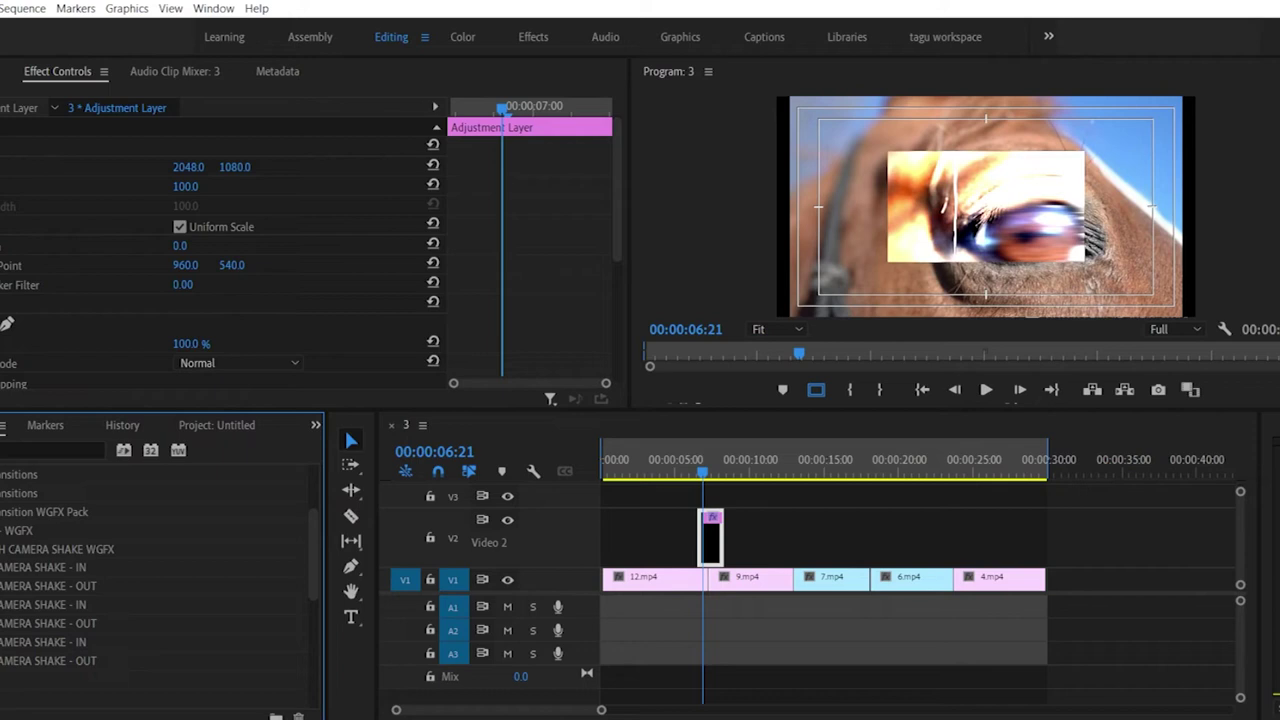
left_click(30, 570)
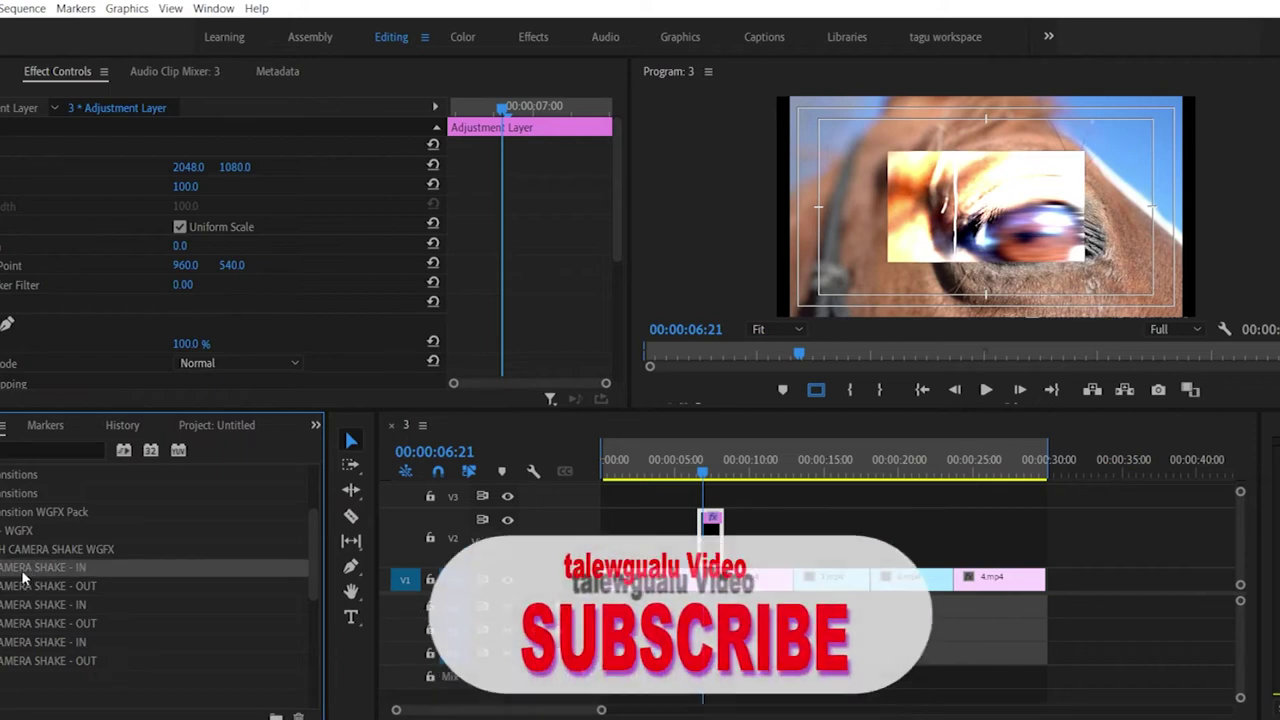
left_click(24, 588)
left_click_drag(24, 570, 708, 530)
Step: Play the sequence from 00:00:06:12 across the adjustment layer, then return the playhead to 00:00:06:05
left_click(703, 473)
left_click_drag(703, 473, 697, 473)
key("space")
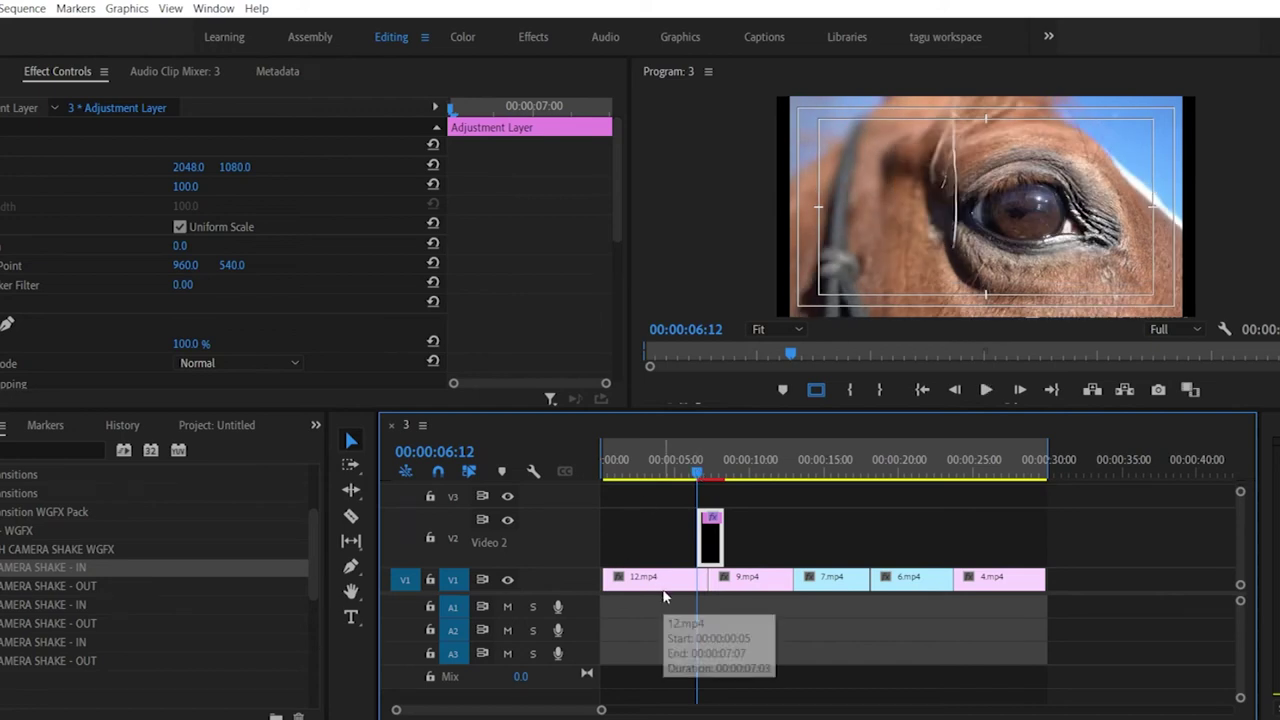
key("space")
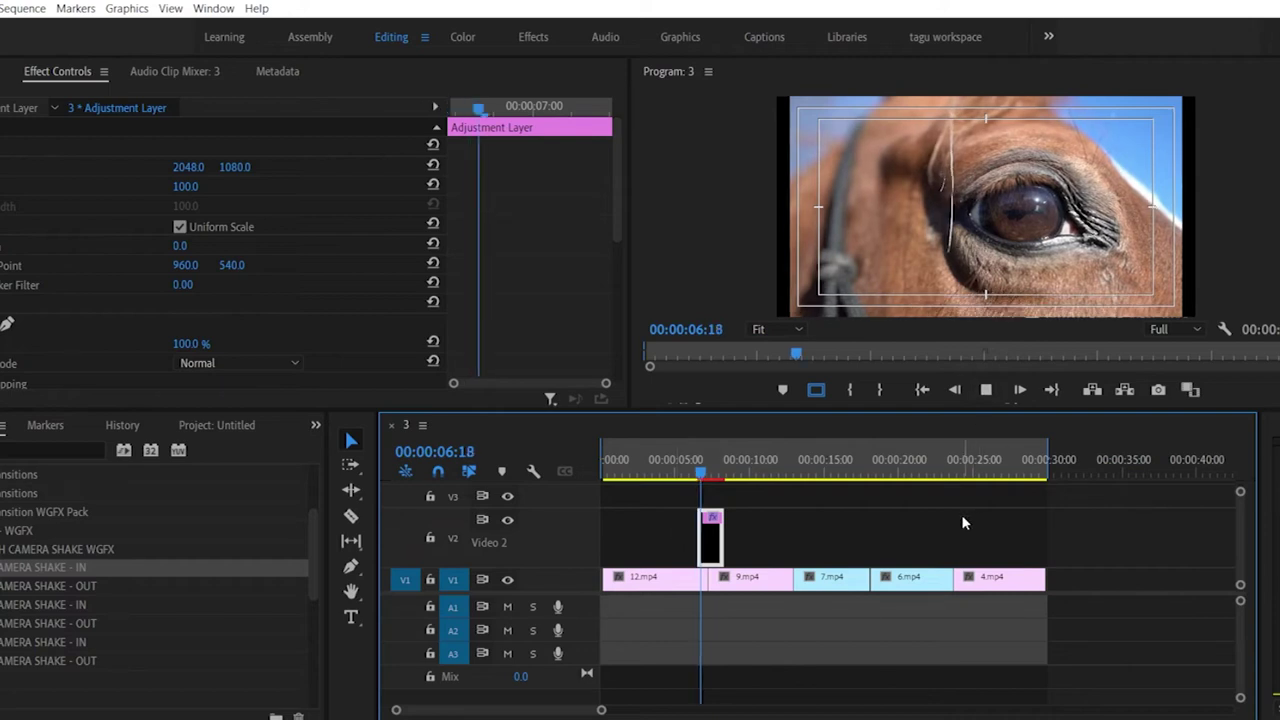
key("space")
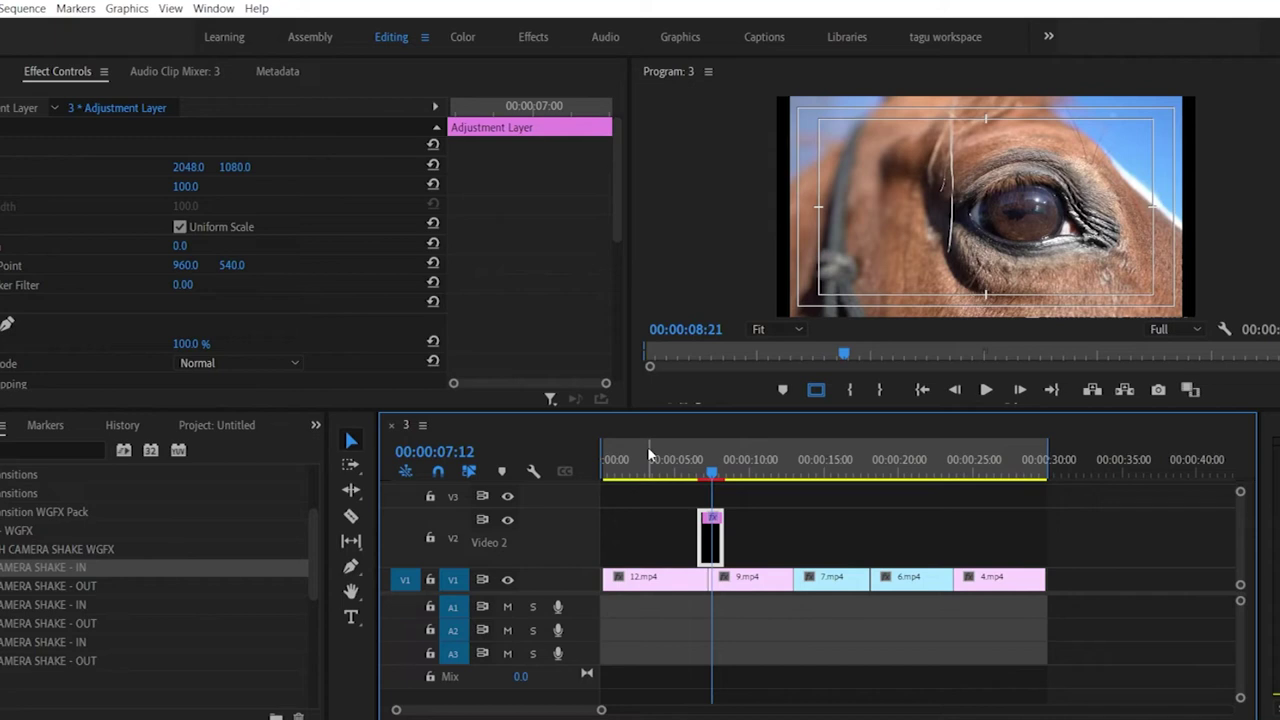
left_click(692, 462)
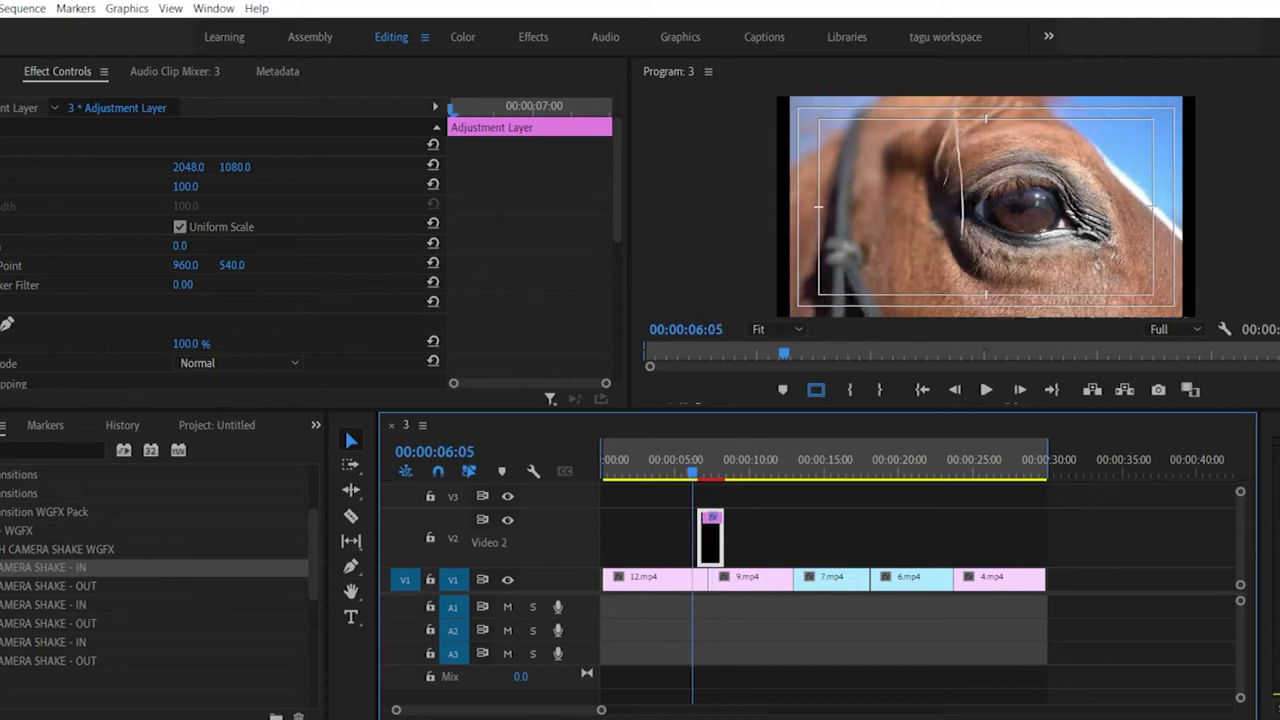
Step: Apply the first CAMERA SHAKE - IN preset directly to 12.mp4 on V1 and play the clip from near its start
left_click_drag(50, 567, 650, 577)
left_click(618, 465)
key("space")
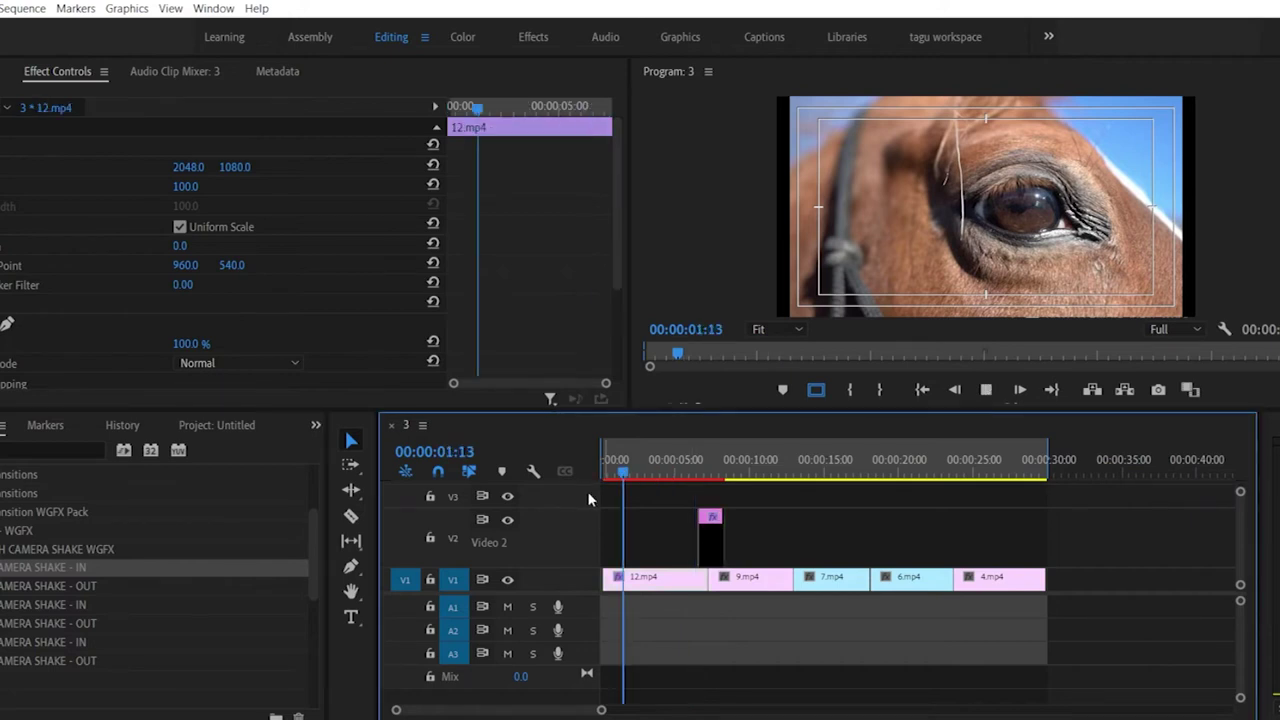
key("space")
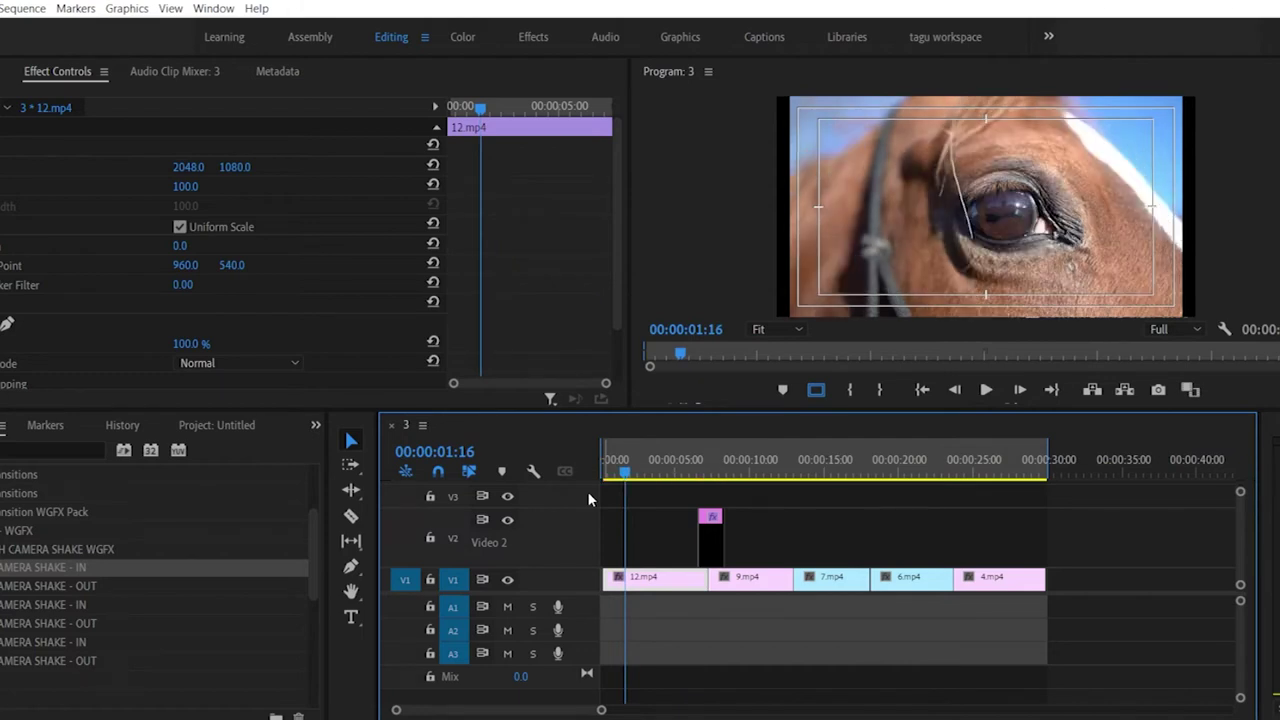
Step: Delete the adjustment layer from V2 and collapse the GLITCH CAMERA SHAKE WGFX preset folder
left_click(711, 541)
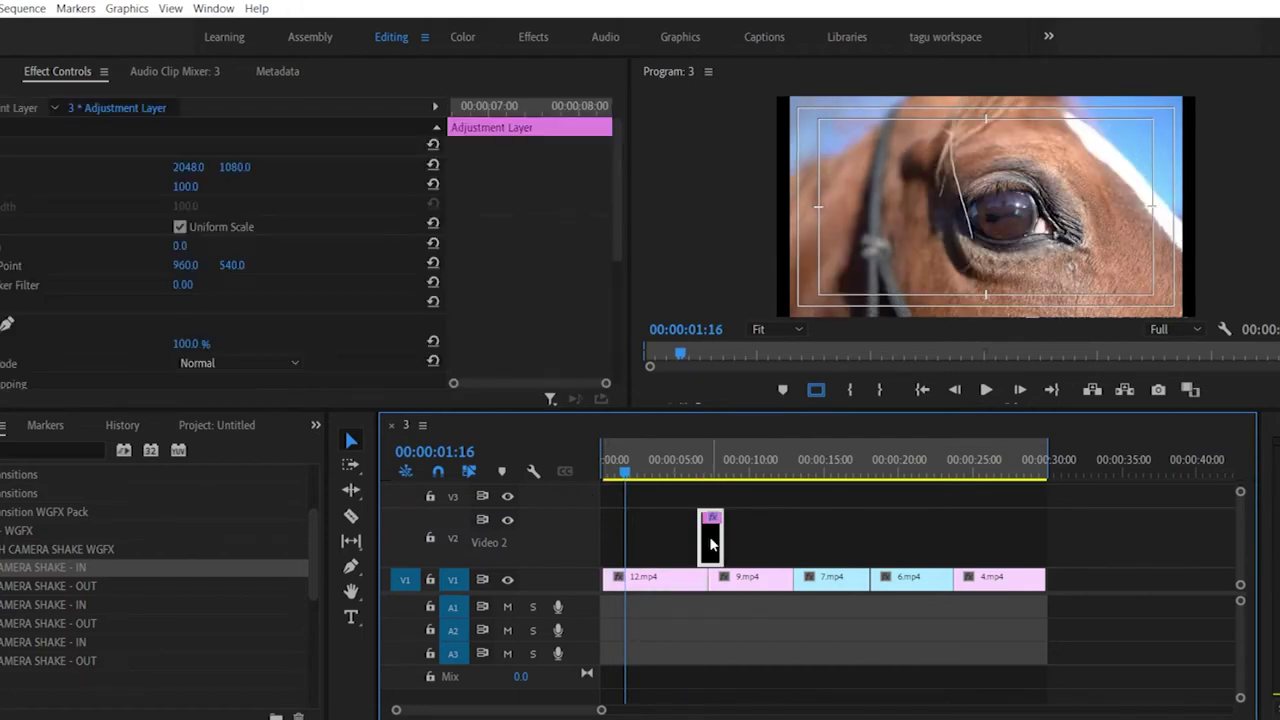
key("Delete")
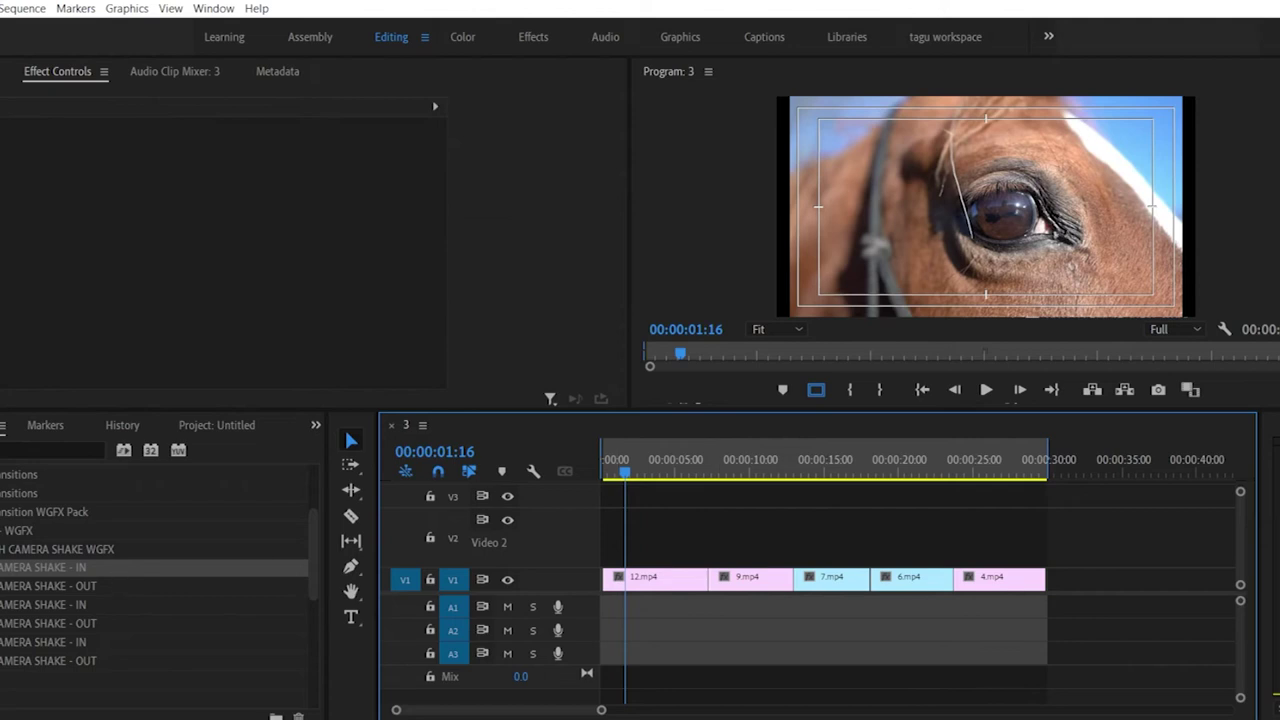
left_click(8, 562)
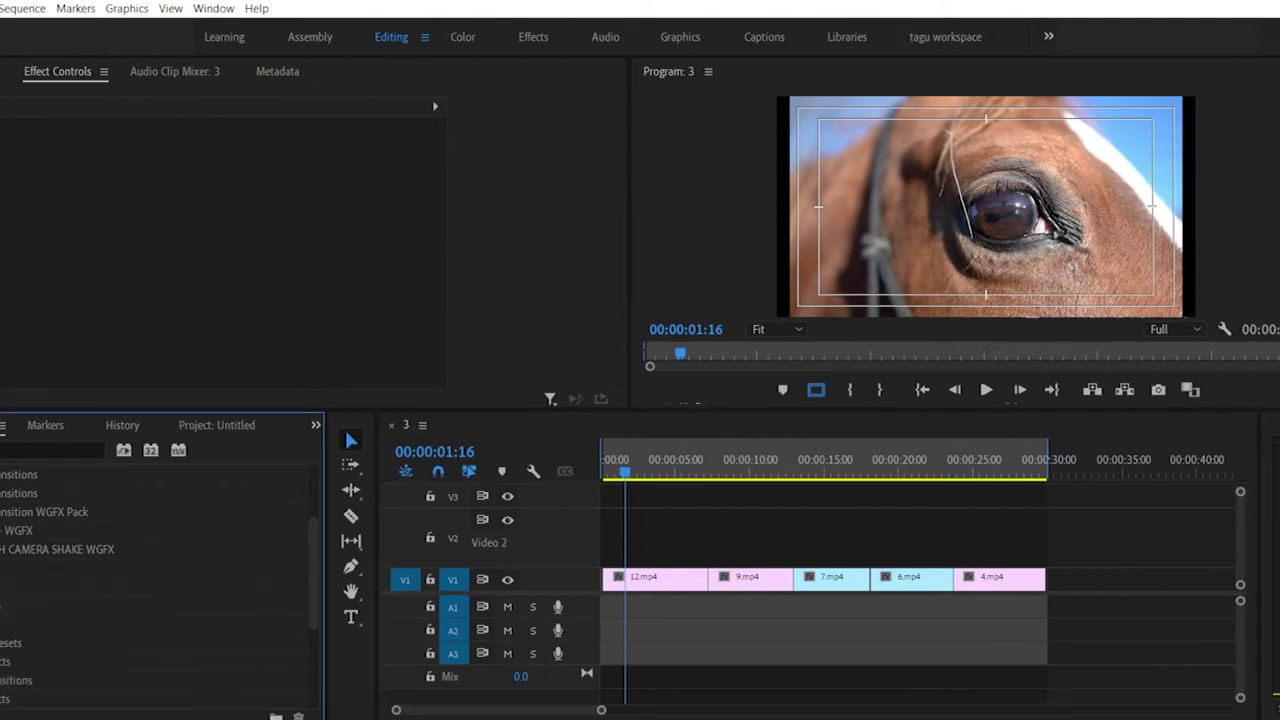
Step: Apply preset 01 from the WGFX Lights folder to 12.mp4 on V1, and play the sequence from 00:00:01:16
scroll(150, 560, "up", 1)
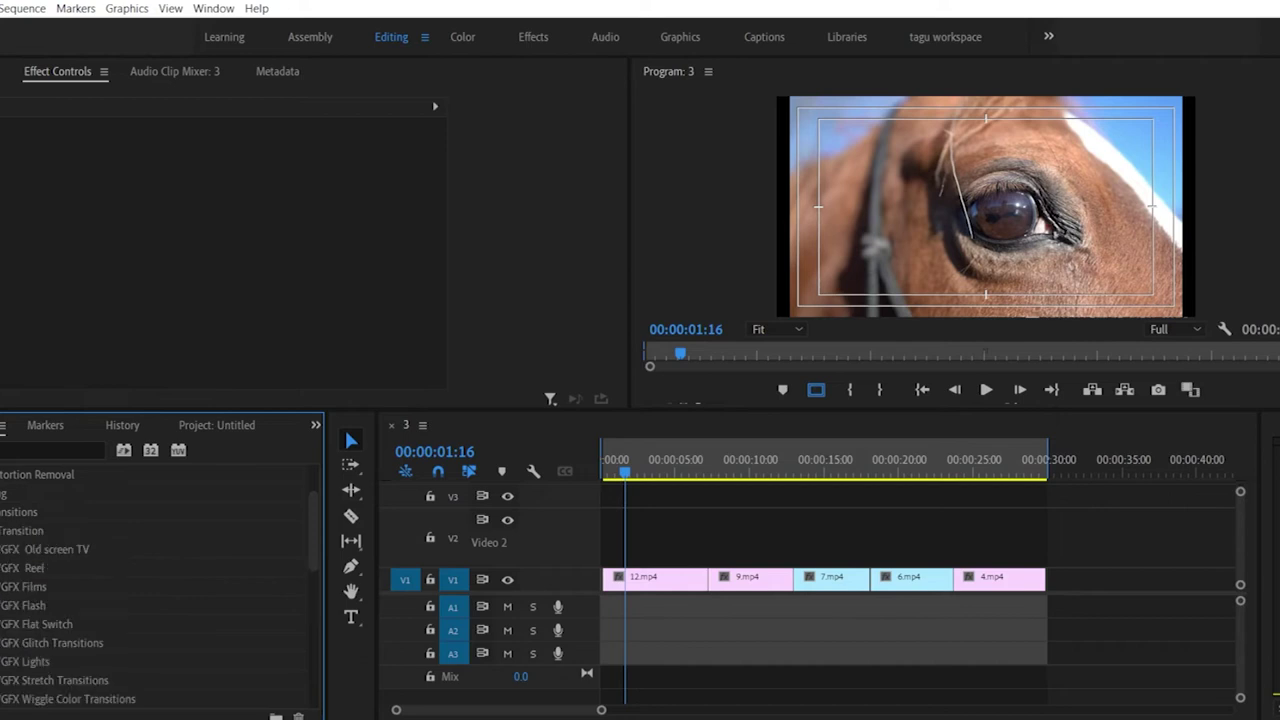
scroll(43, 567, "down", 1)
scroll(150, 580, "down", 2)
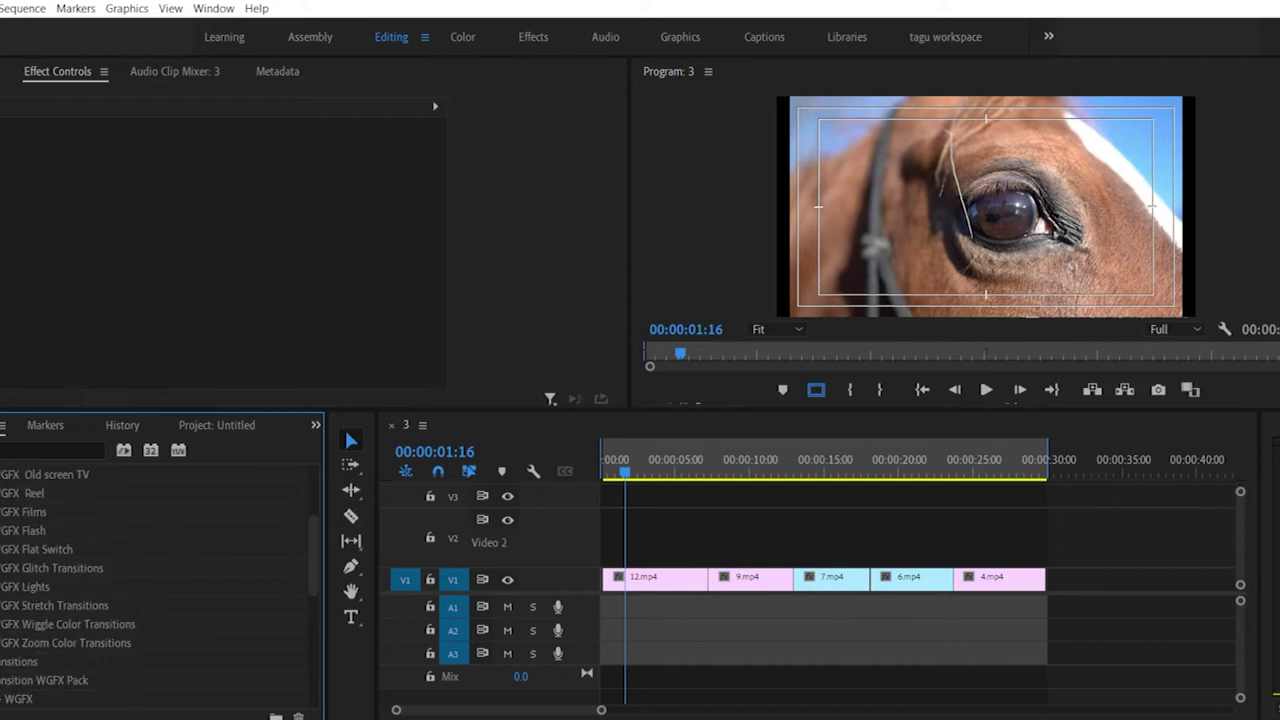
scroll(160, 590, "down", 3)
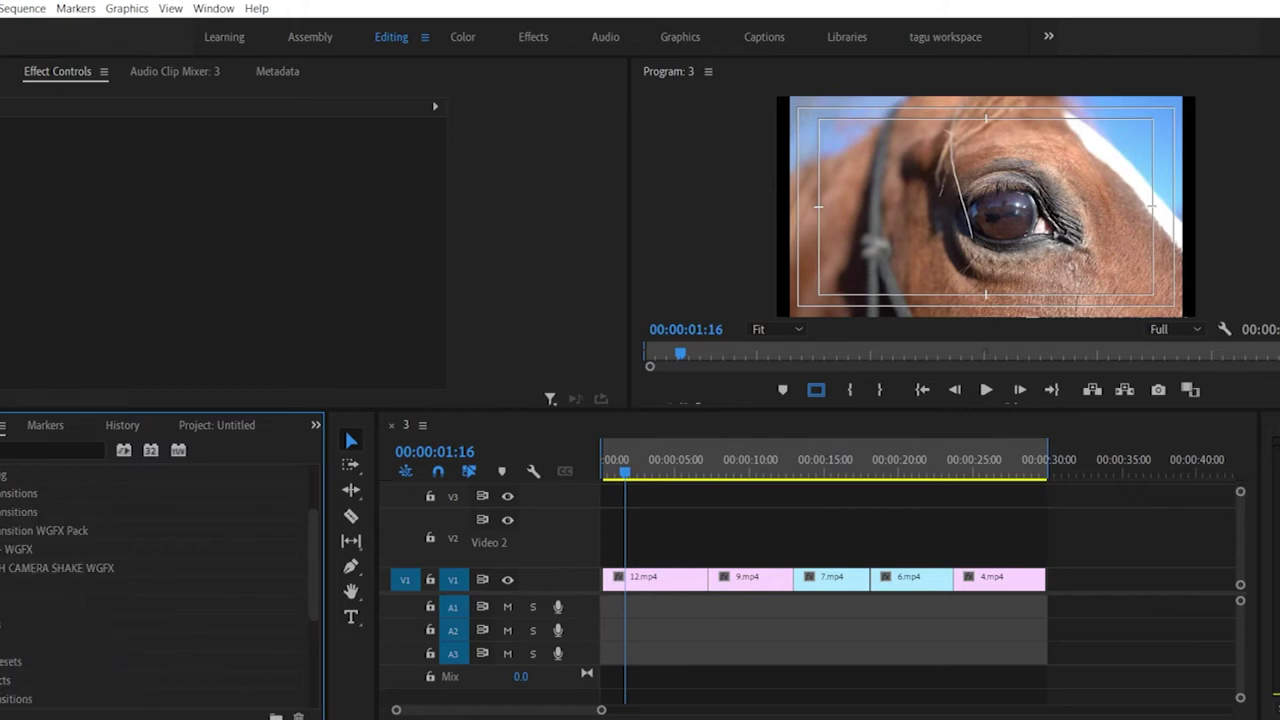
scroll(150, 590, "down", 3)
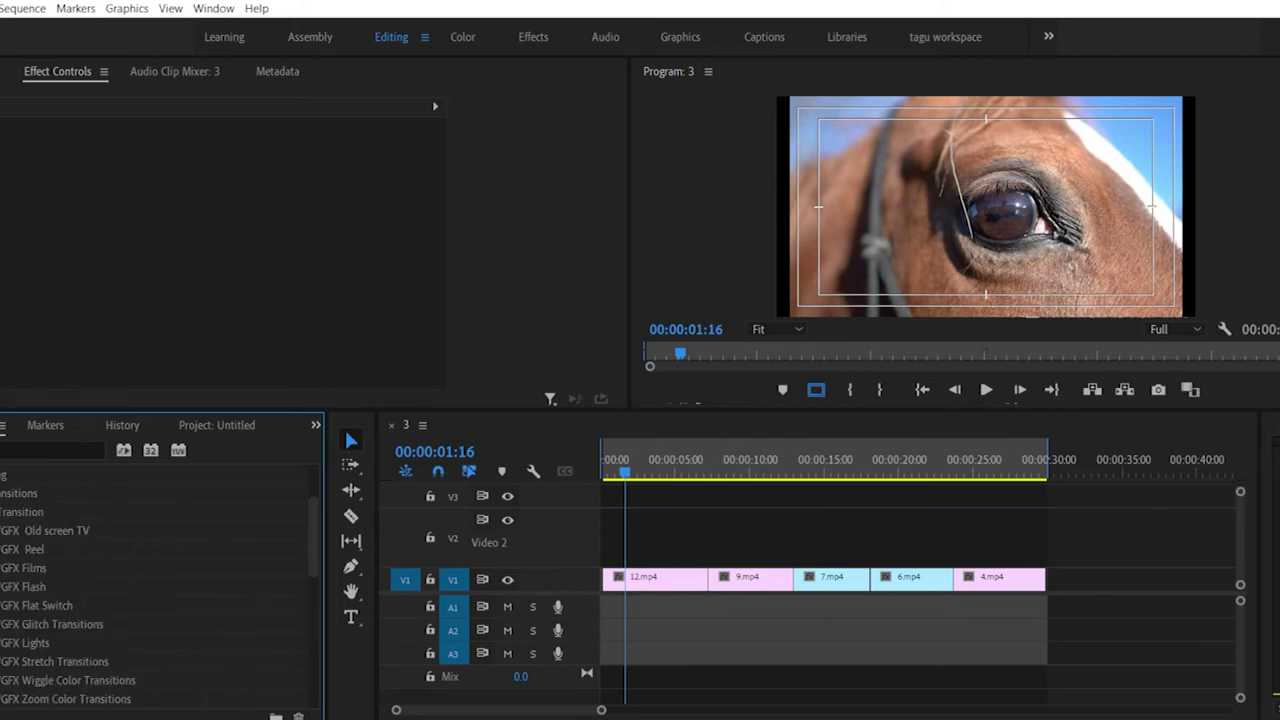
scroll(42, 590, "down", 1)
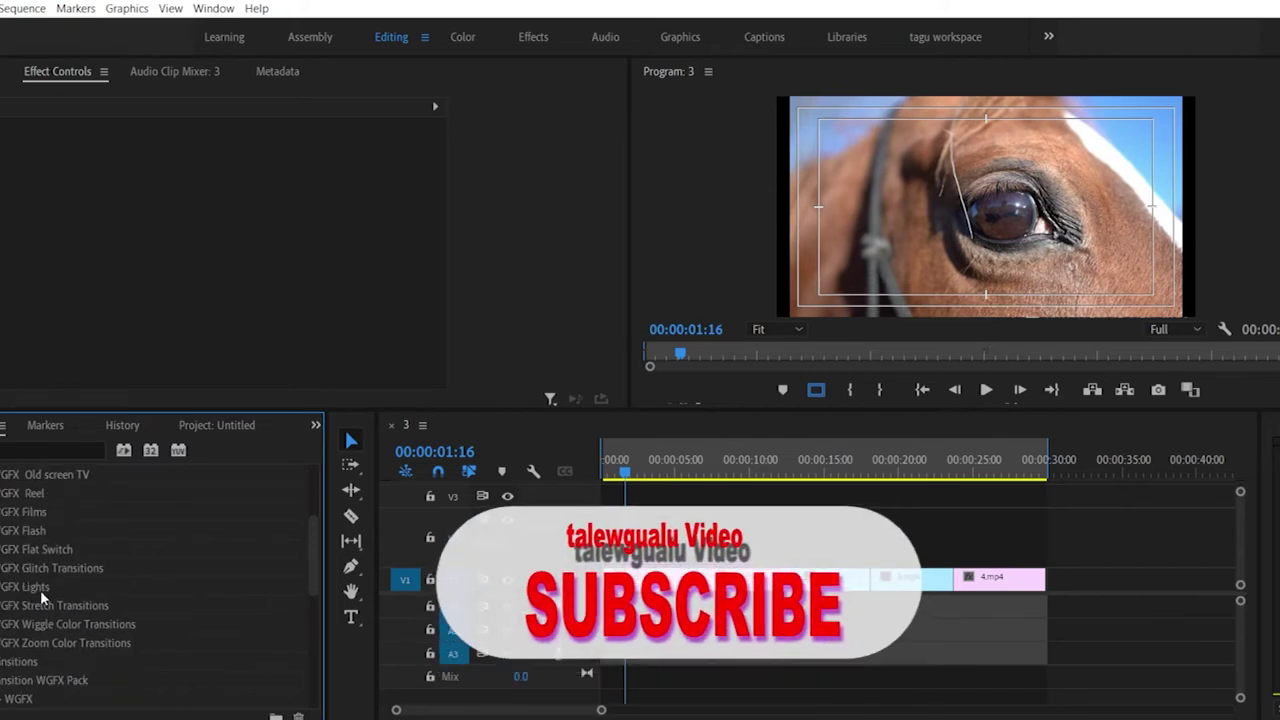
double_click(42, 587)
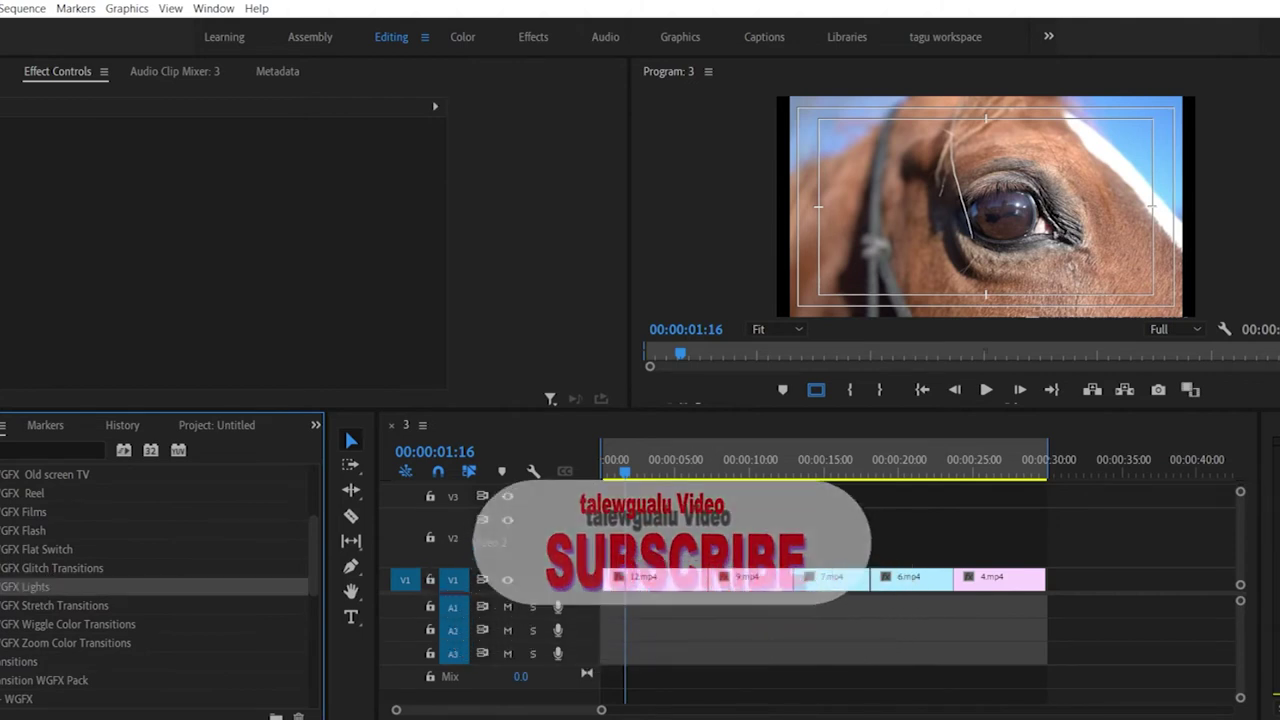
left_click_drag(5, 590, 708, 588)
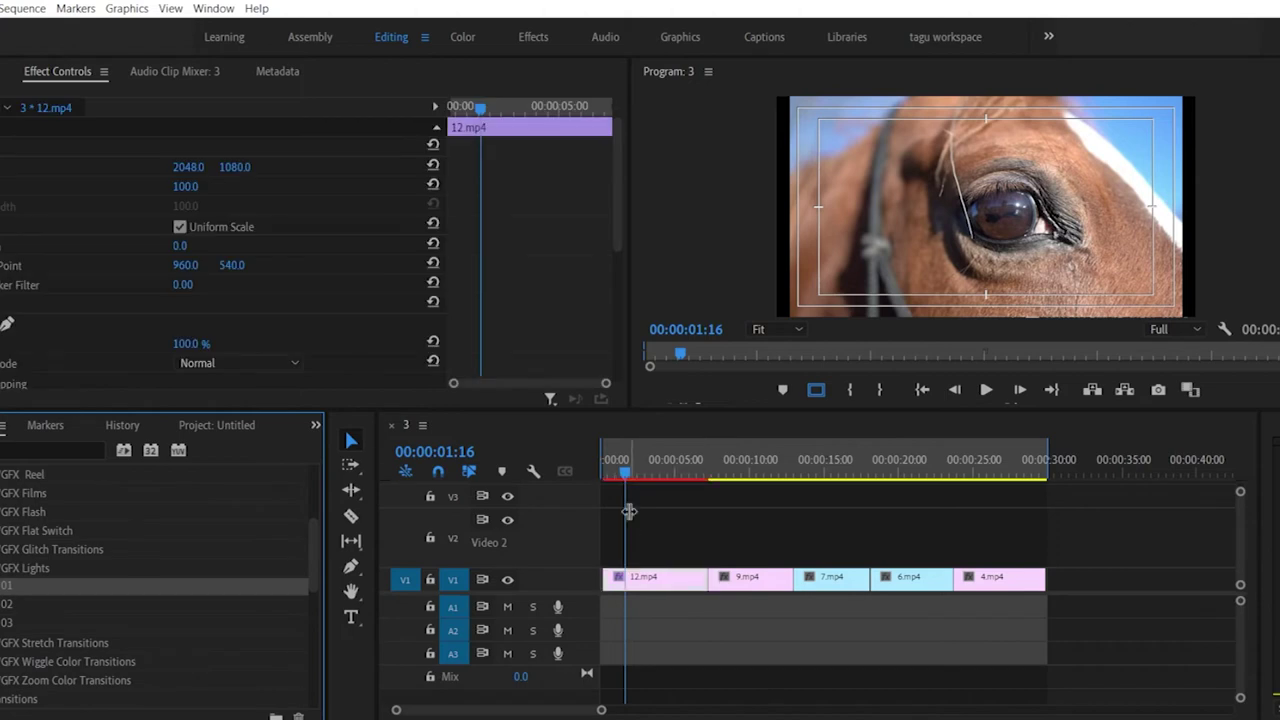
left_click(622, 478)
key("space")
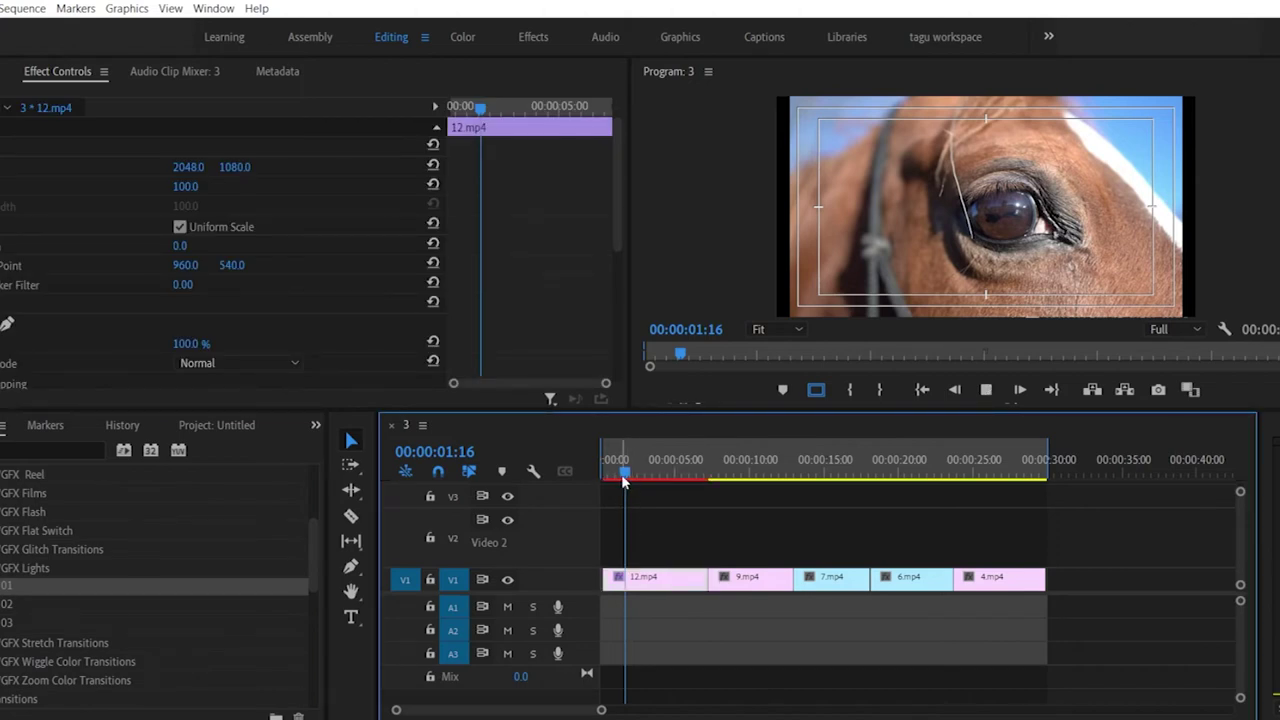
key("space")
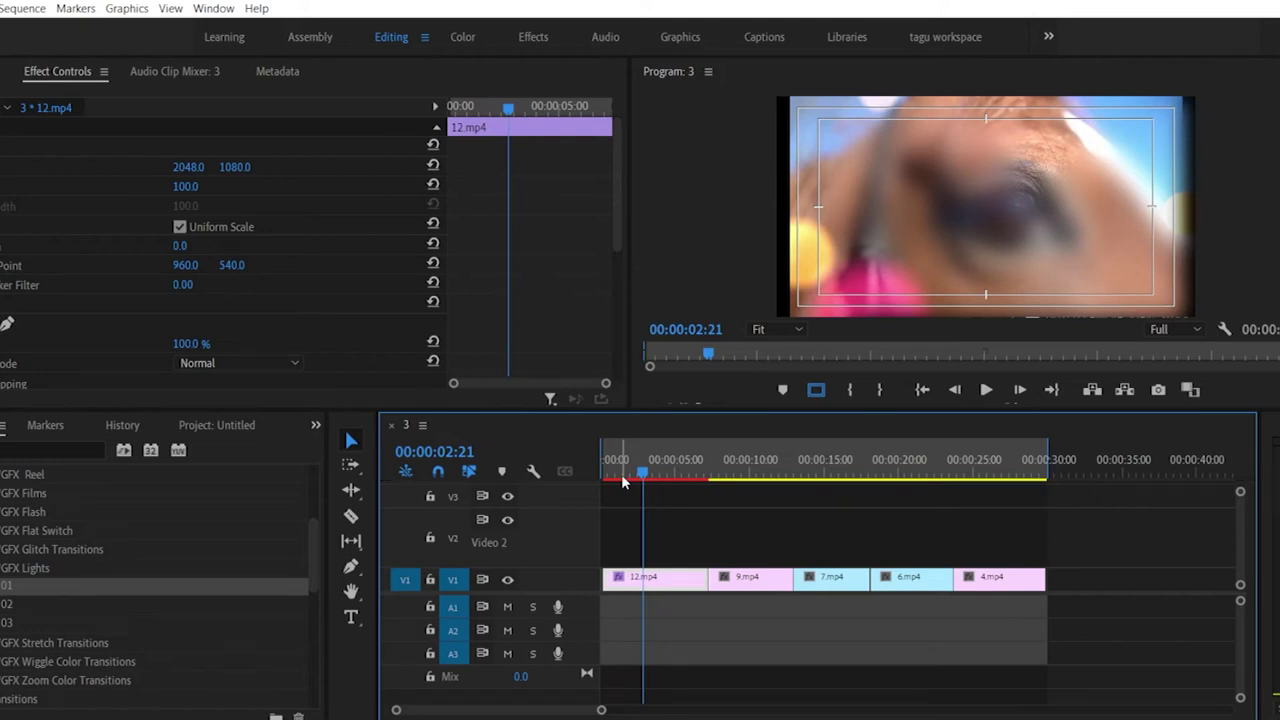
Step: Split 12.mp4 at 00:00:05:15 and 9.mp4 at 00:00:08:12 on V1 with the Razor tool
left_click(650, 478)
left_click_drag(650, 478, 683, 478)
left_click(351, 516)
mouse_move(684, 472)
left_mouse_down()
mouse_move(705, 471)
mouse_move(686, 472)
left_mouse_up()
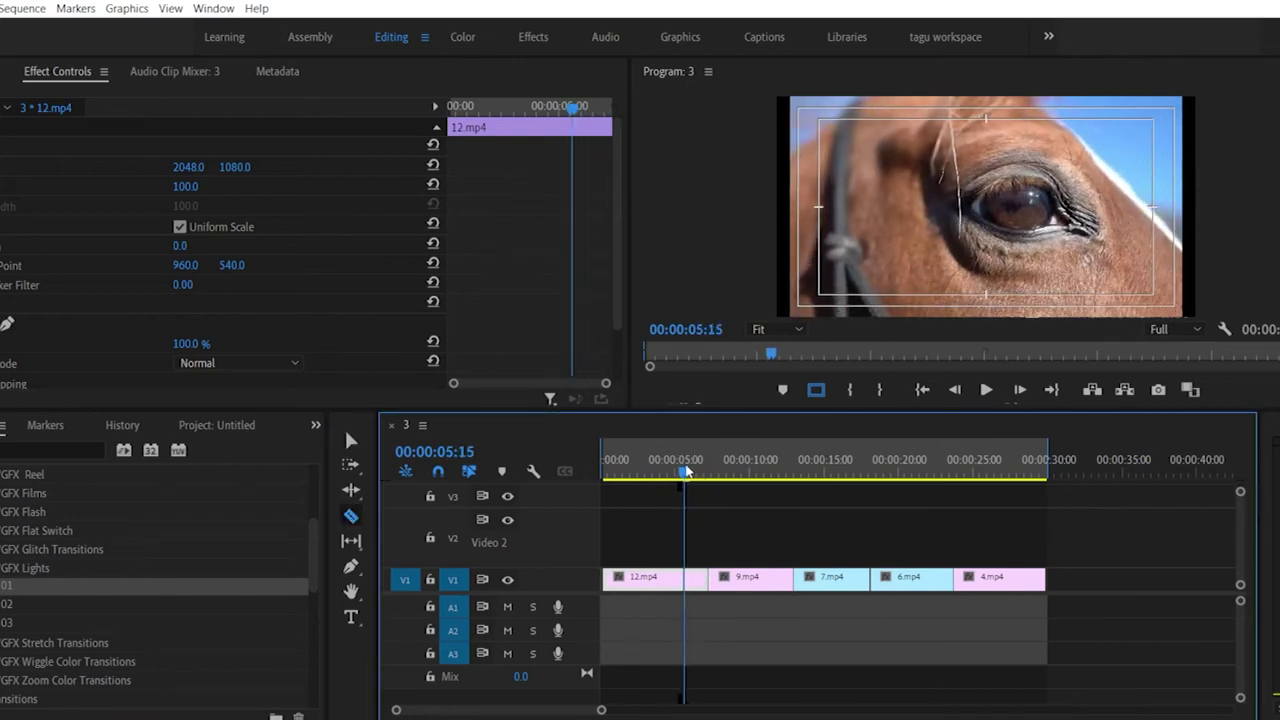
left_click(685, 580)
left_click(697, 472)
left_click(727, 472)
left_click(736, 578)
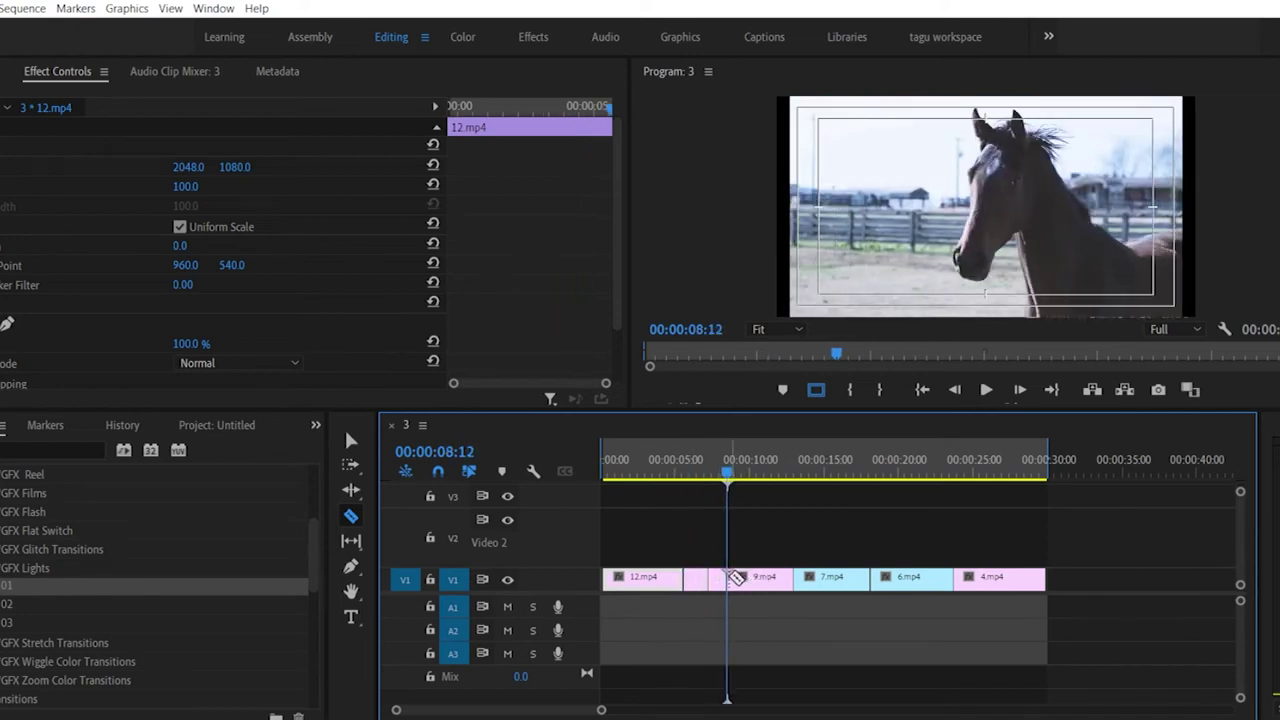
Step: Apply WGFX Lights presets 01 and 02 to the short 12.mp4 and 9.mp4 segments around the cut, and play the result
mouse_move(722, 472)
left_mouse_down()
mouse_move(697, 472)
mouse_move(708, 474)
left_mouse_up()
left_click_drag(15, 591, 703, 582)
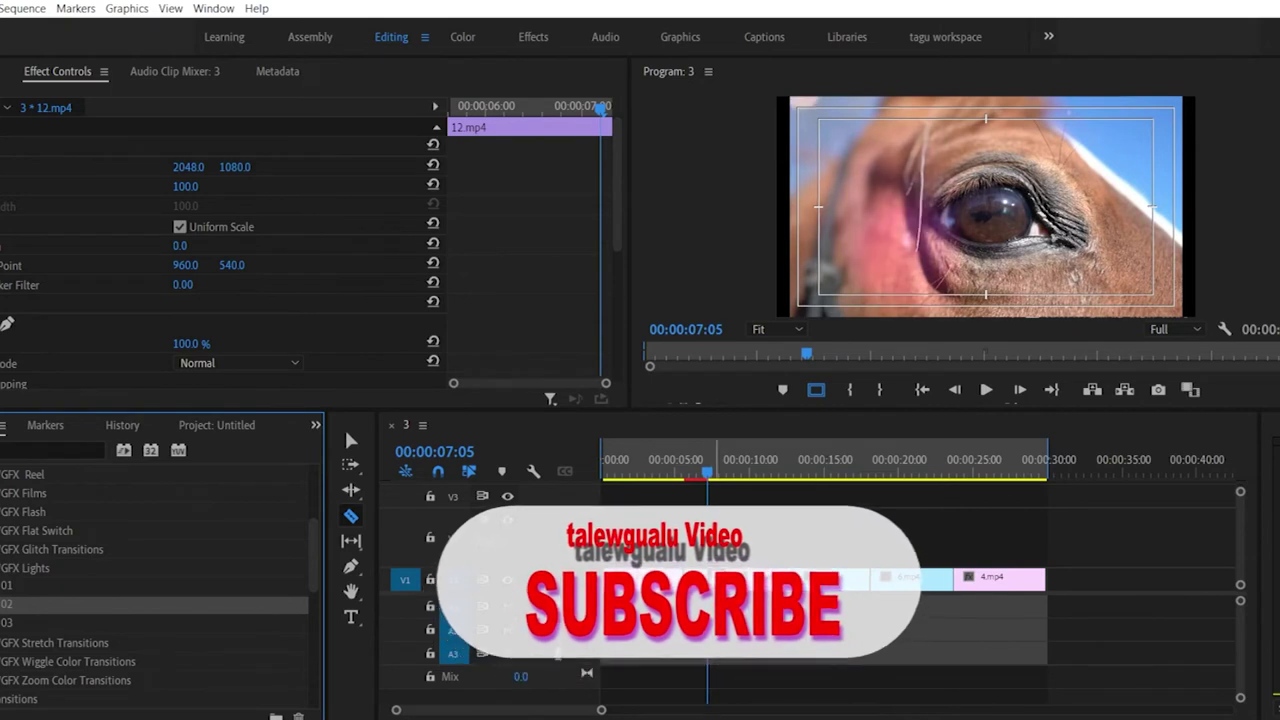
left_click(714, 488)
left_click_drag(700, 476, 648, 478)
key("space")
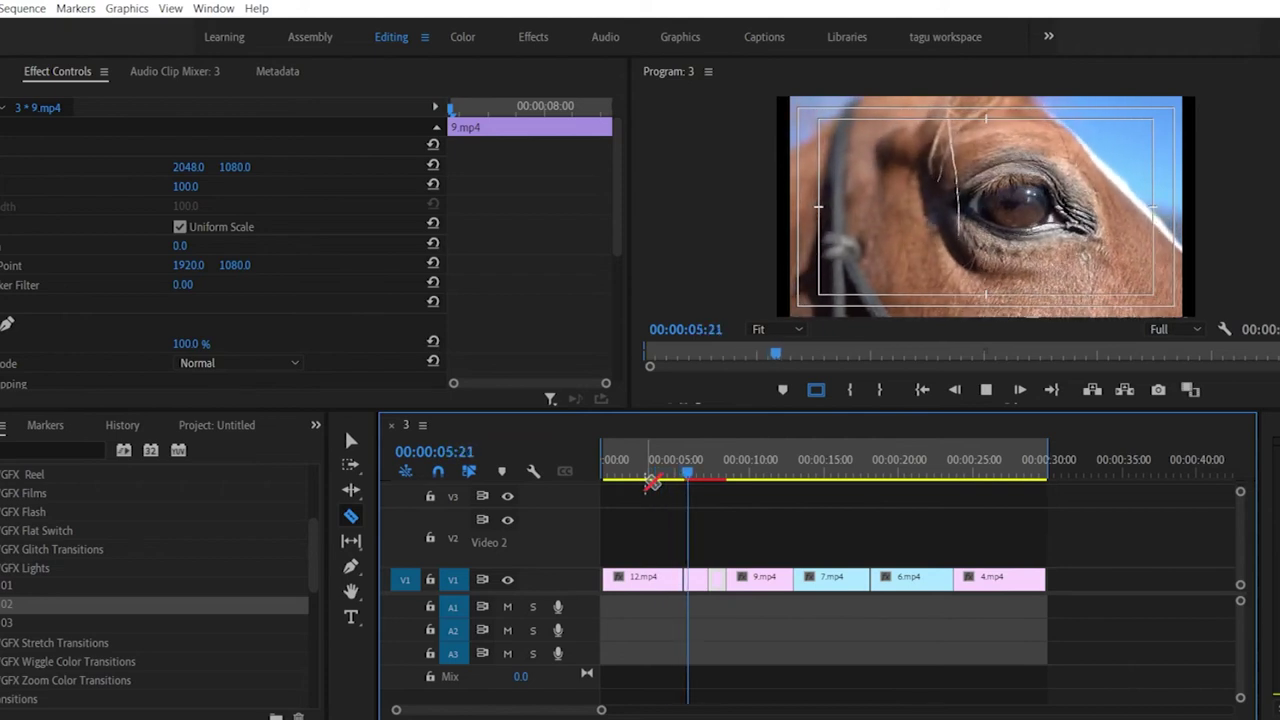
key("space")
Step: Render the sequence range from In point 00:00:05:02 to Out point 00:00:08:10 and play the rendered section
left_click_drag(722, 470, 678, 470)
key("i")
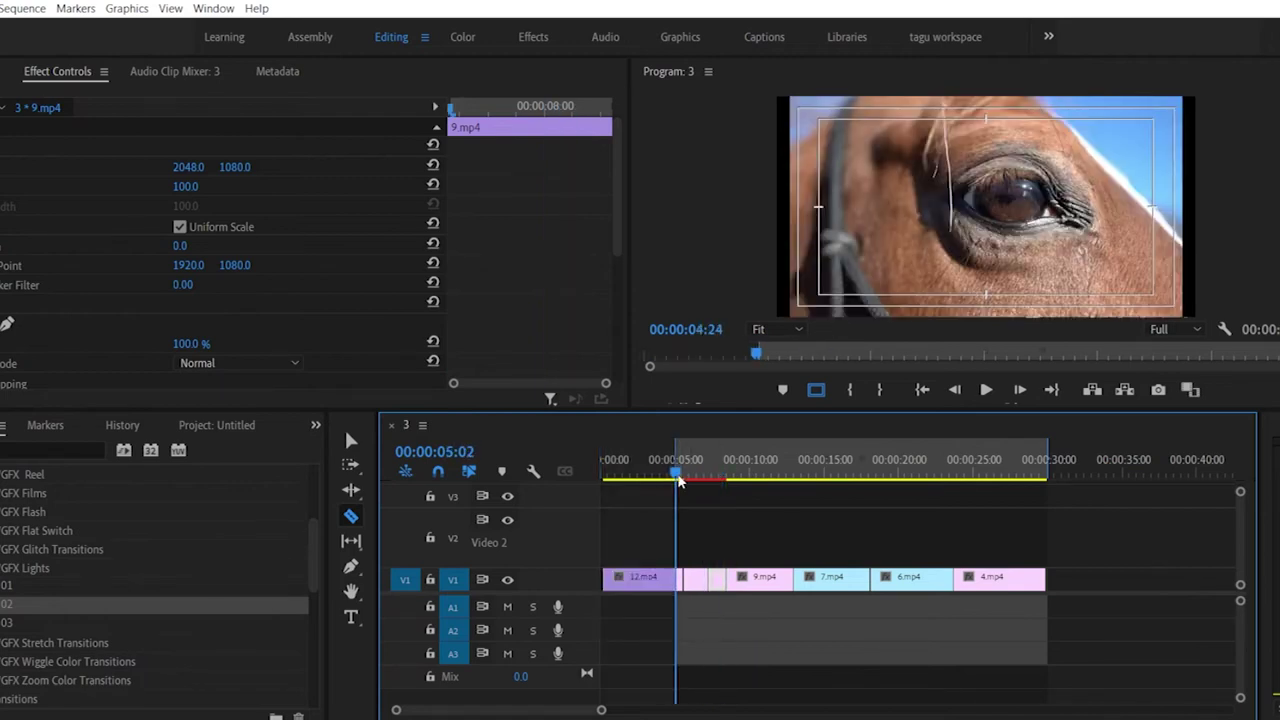
left_click(720, 478)
left_click_drag(724, 479, 732, 481)
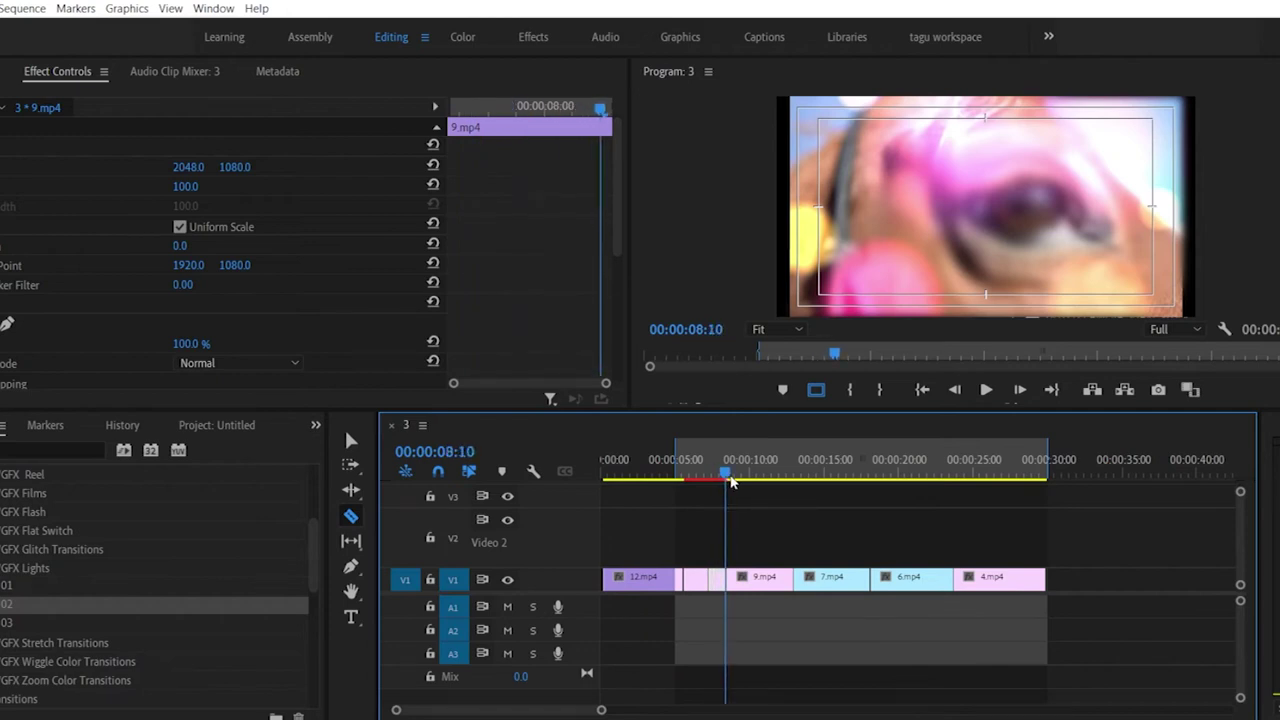
key("o")
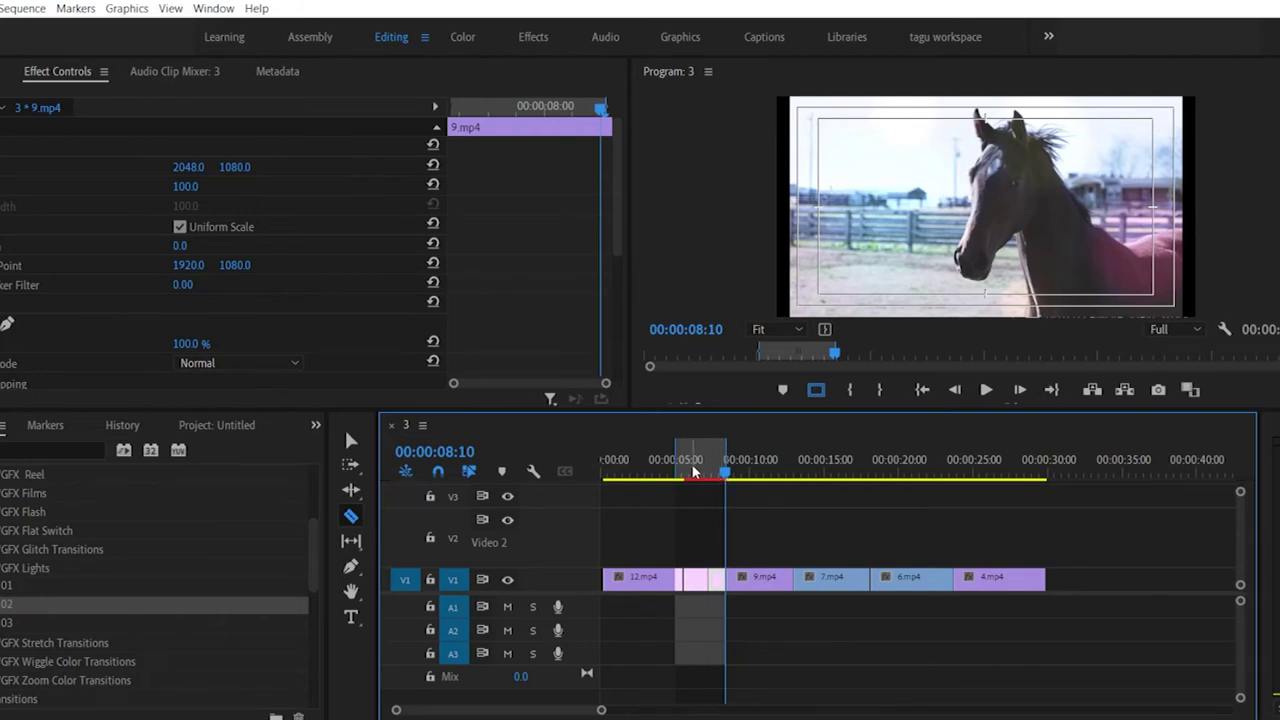
left_click(688, 470)
key("Return")
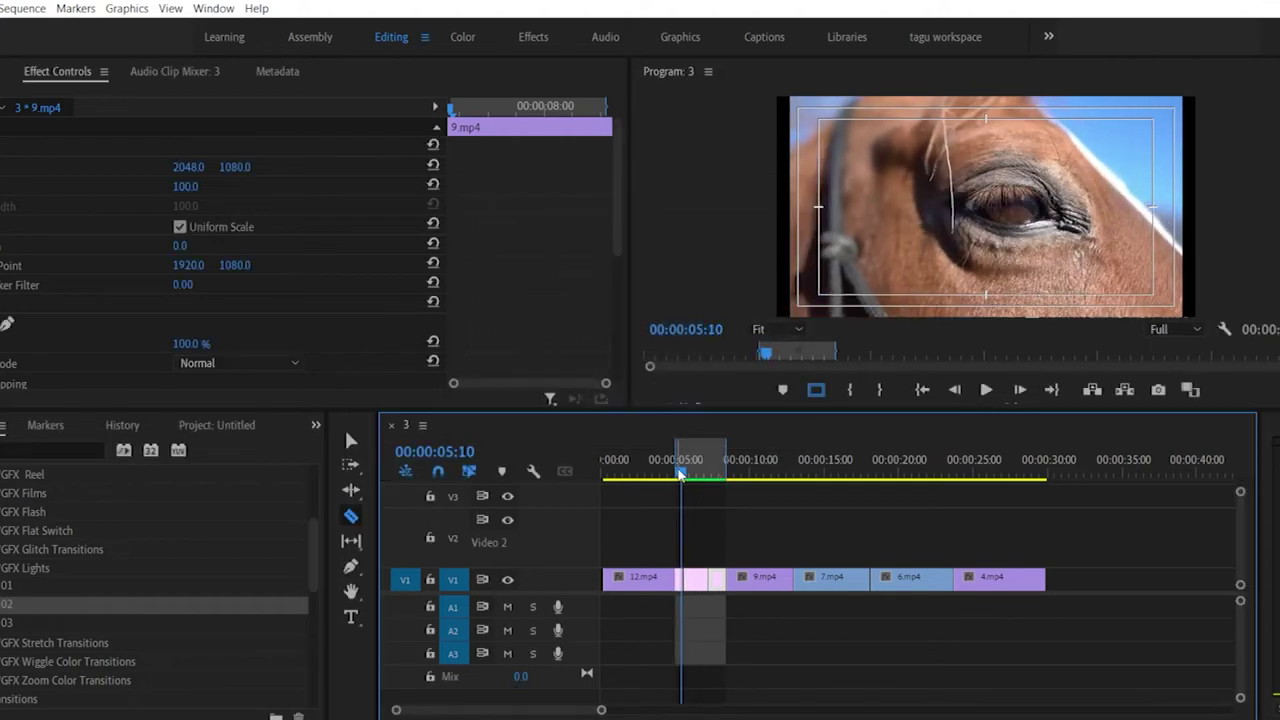
key("space")
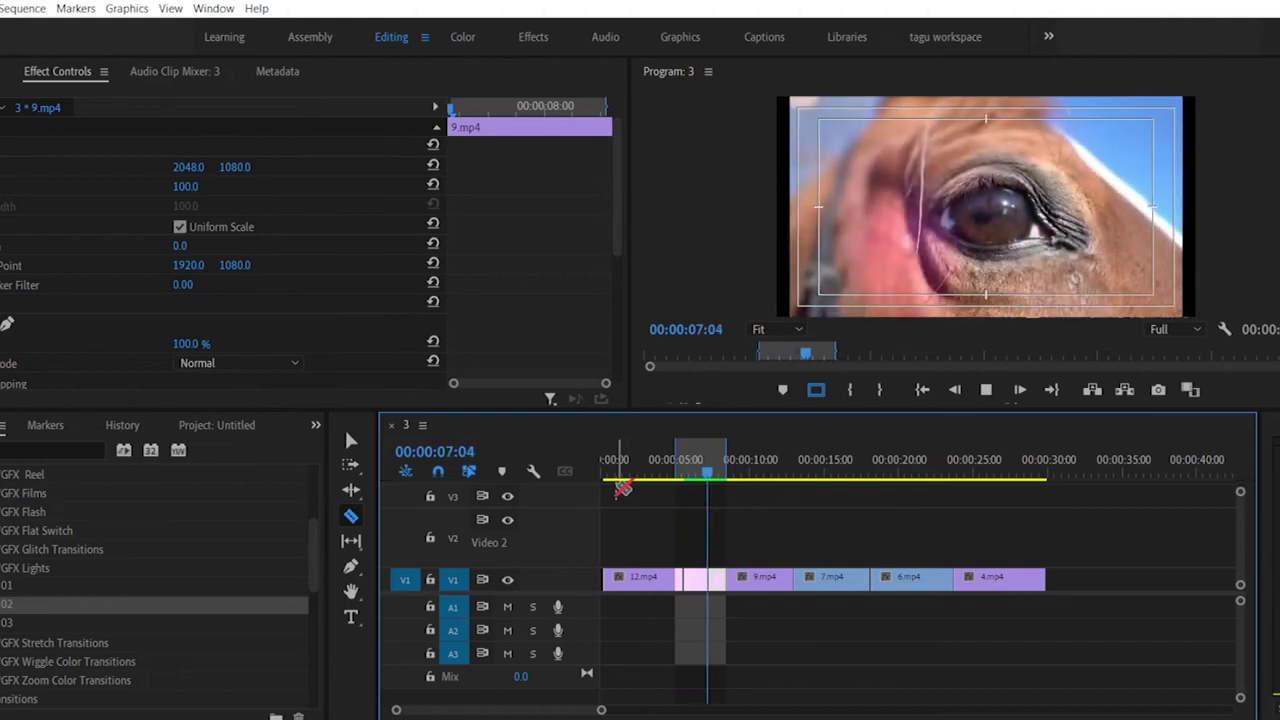
key("space")
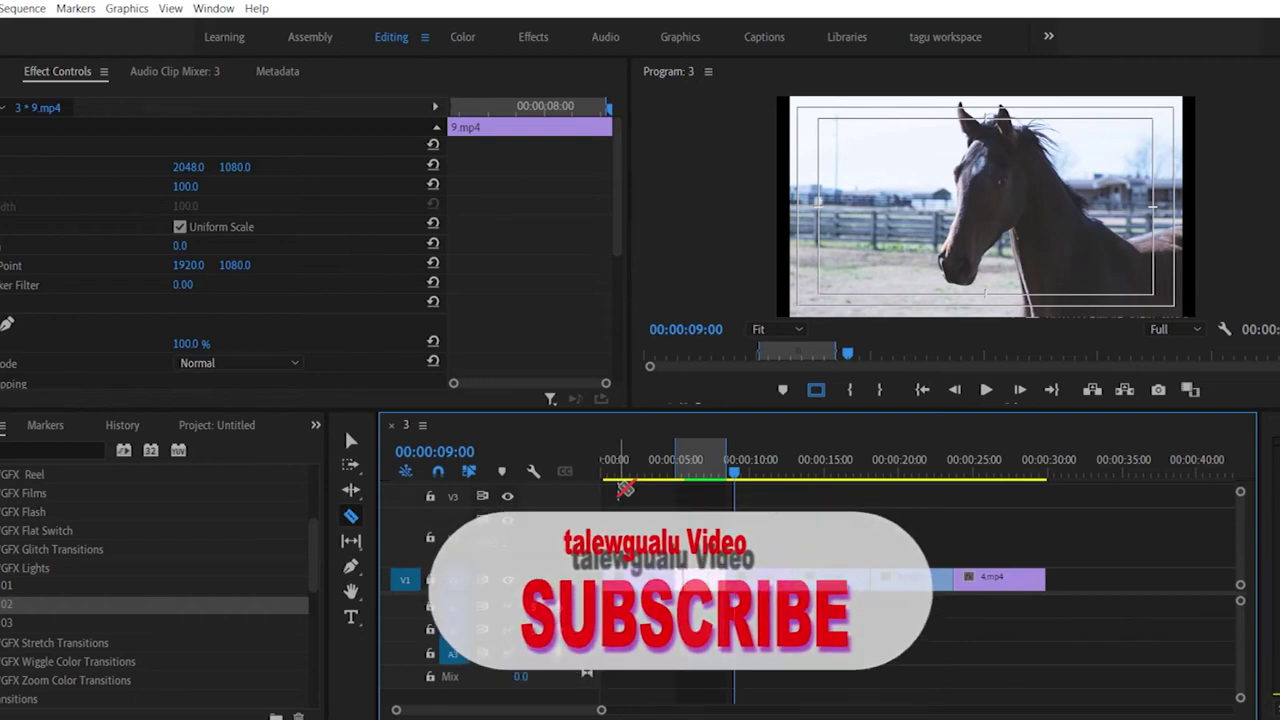
Step: Undo the recent edits back to before the clip splits and the deletion of the adjustment layer on V2
left_click_drag(707, 460, 837, 484)
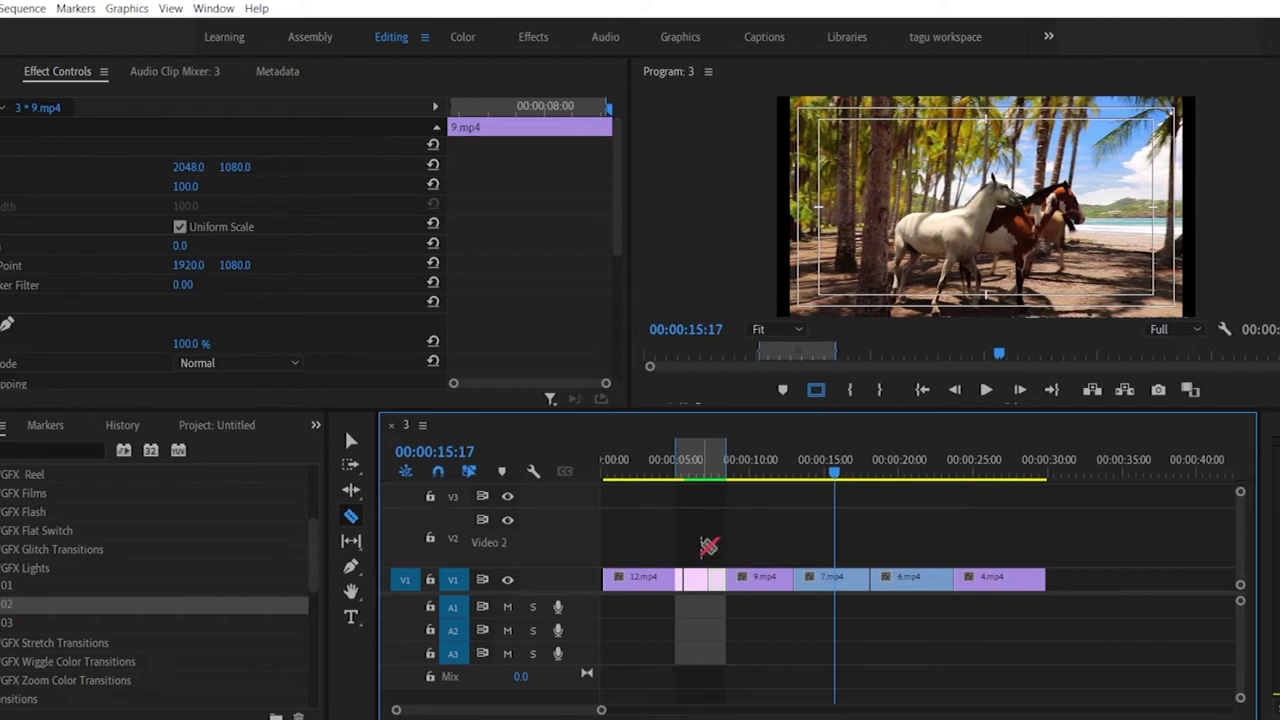
key("ctrl+a")
key("slash")
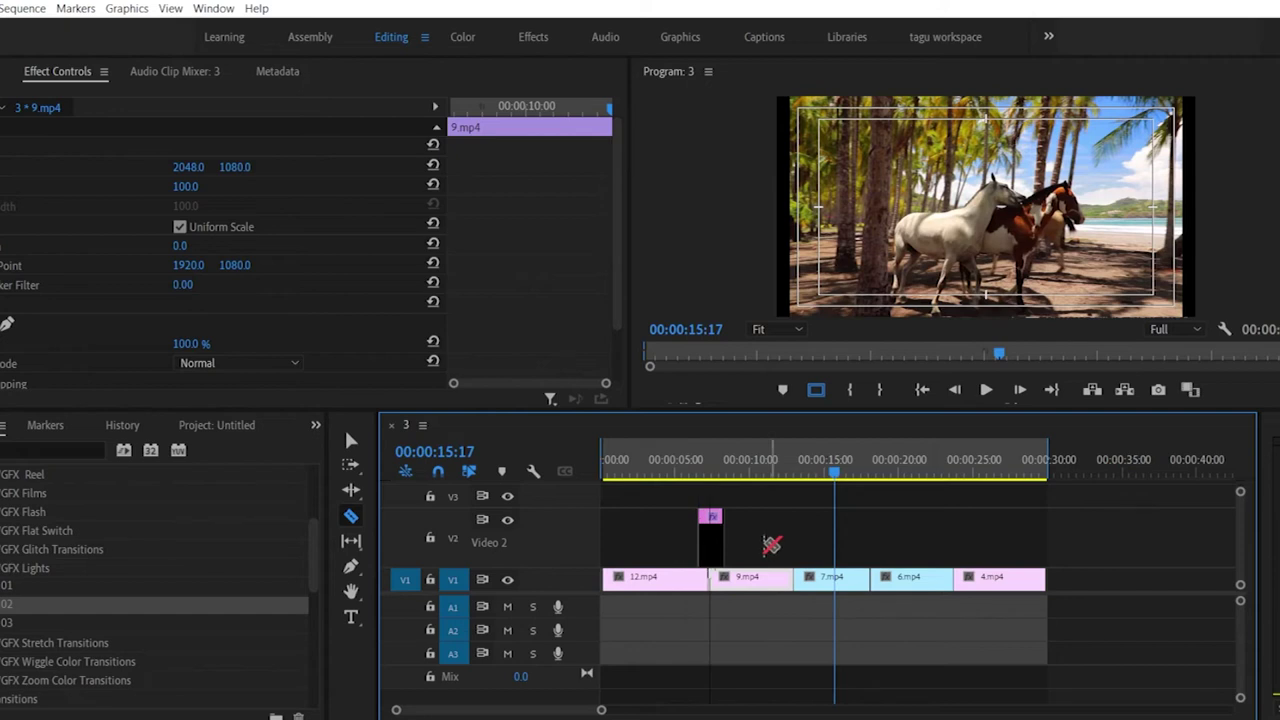
Step: Collapse the expanded WGFX preset folders and the other open effect groups in the effects list
scroll(109, 542, "down", 2)
scroll(155, 580, "up", 5)
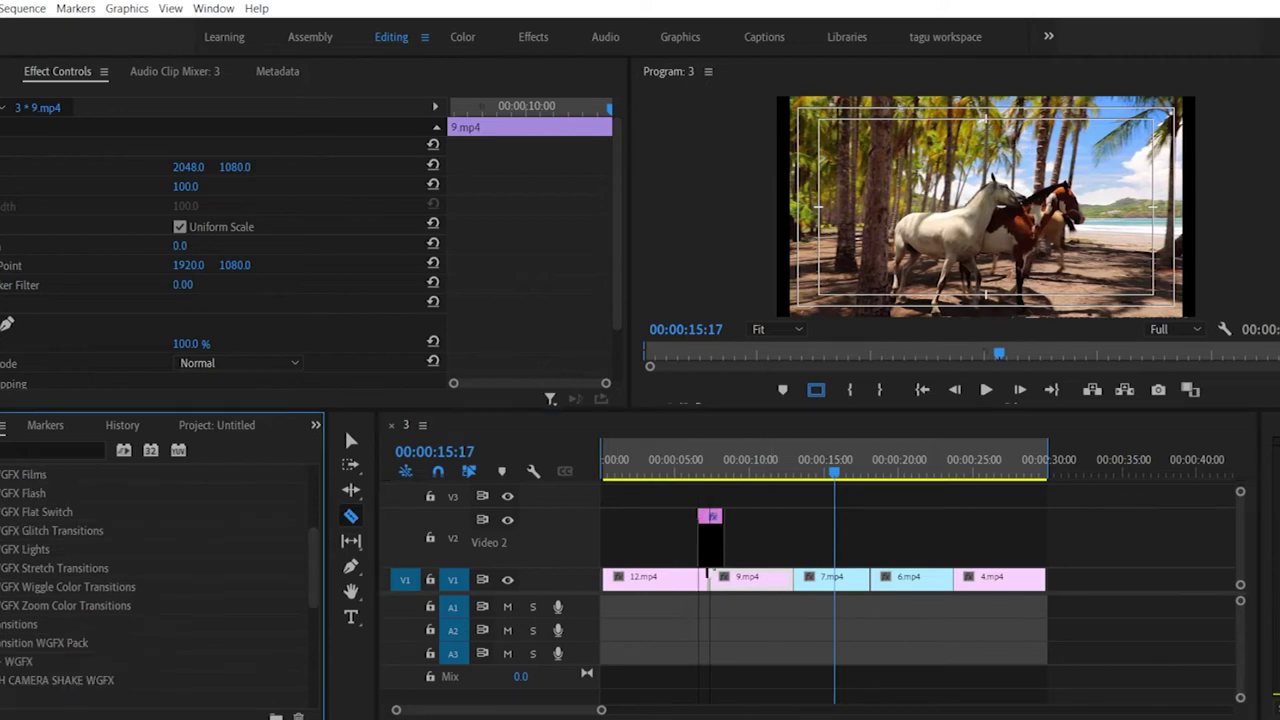
left_click(3, 549)
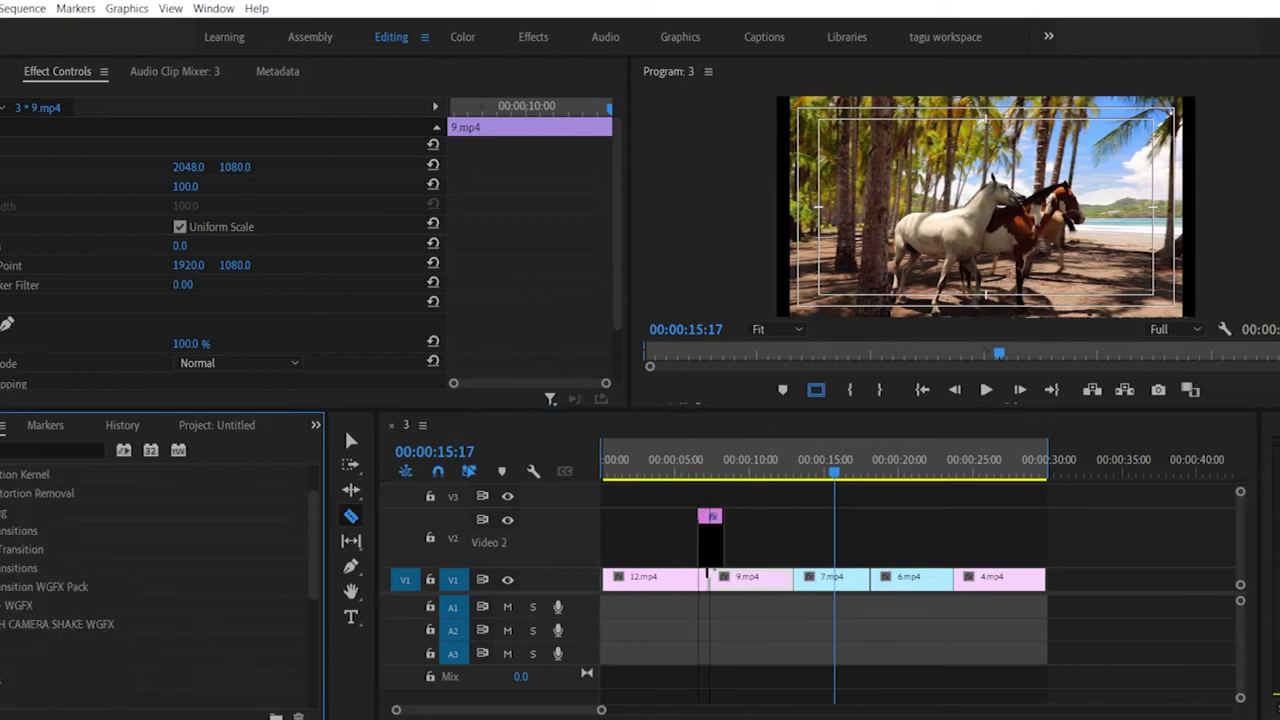
left_click(3, 530)
left_click(3, 549)
Step: Search the effects for "wipe" and examine the matching presets, video effects and transitions
left_click(52, 450)
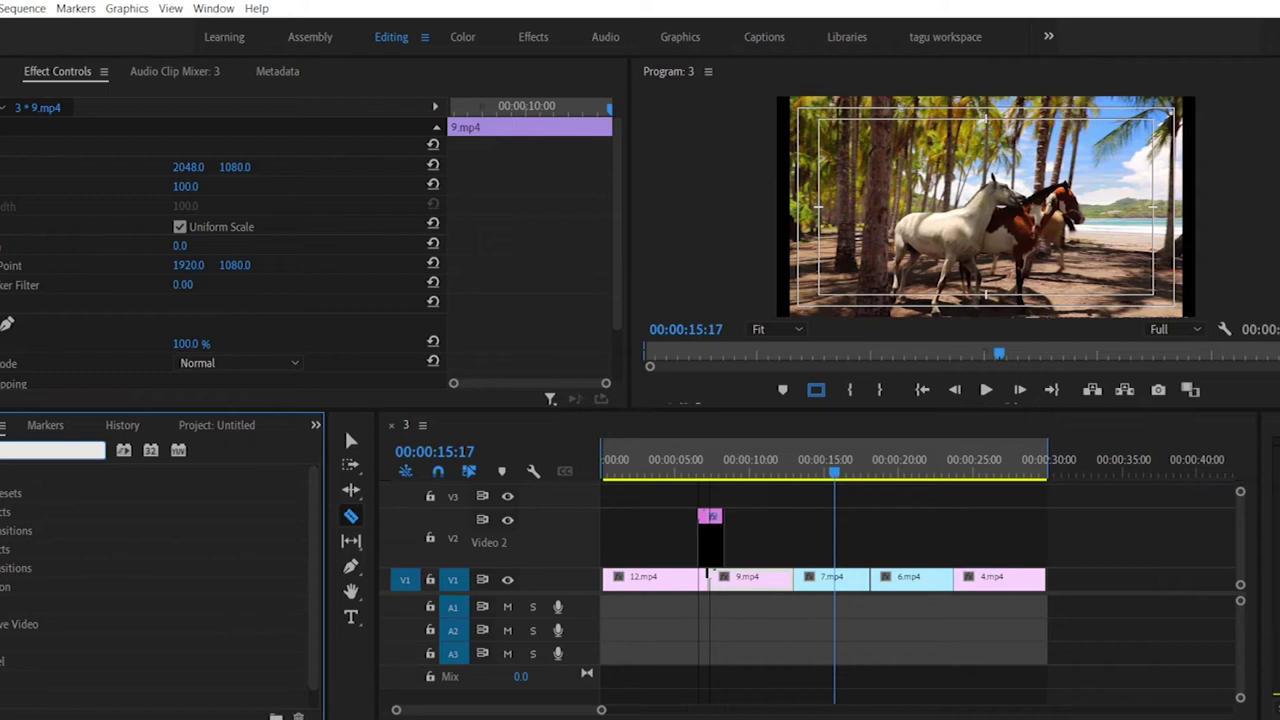
type("wipe")
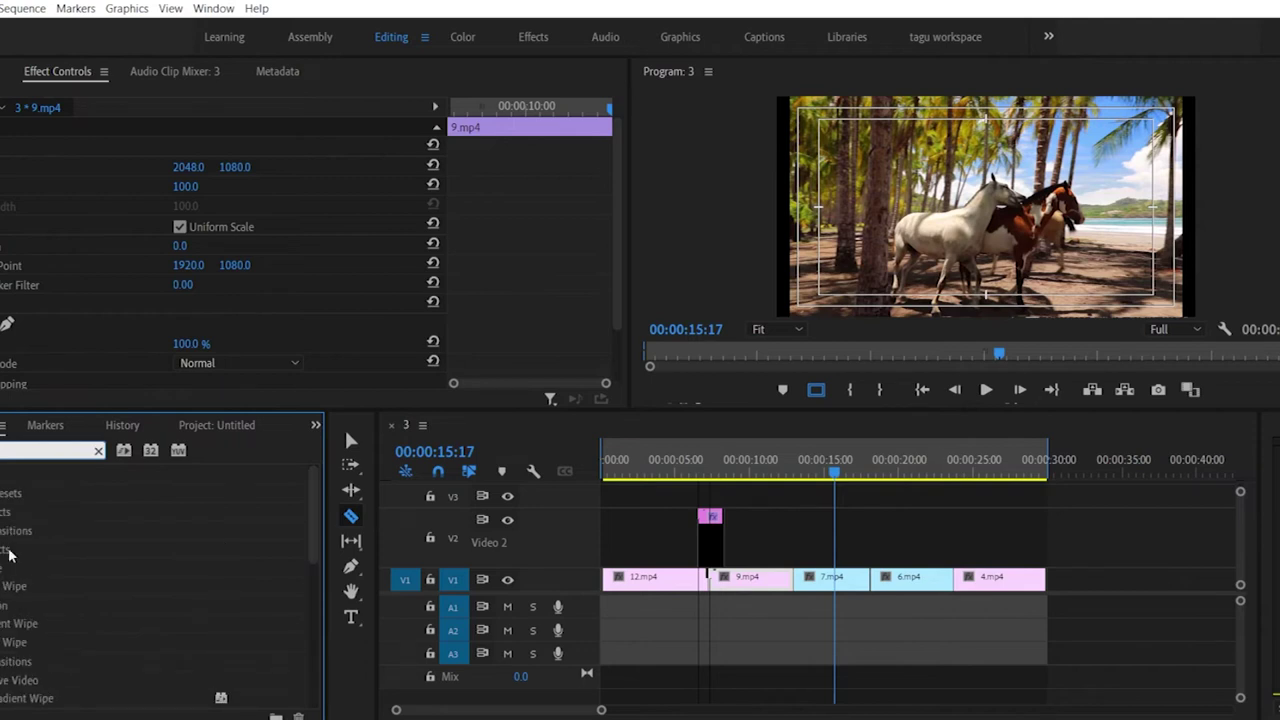
scroll(48, 560, "down", 10)
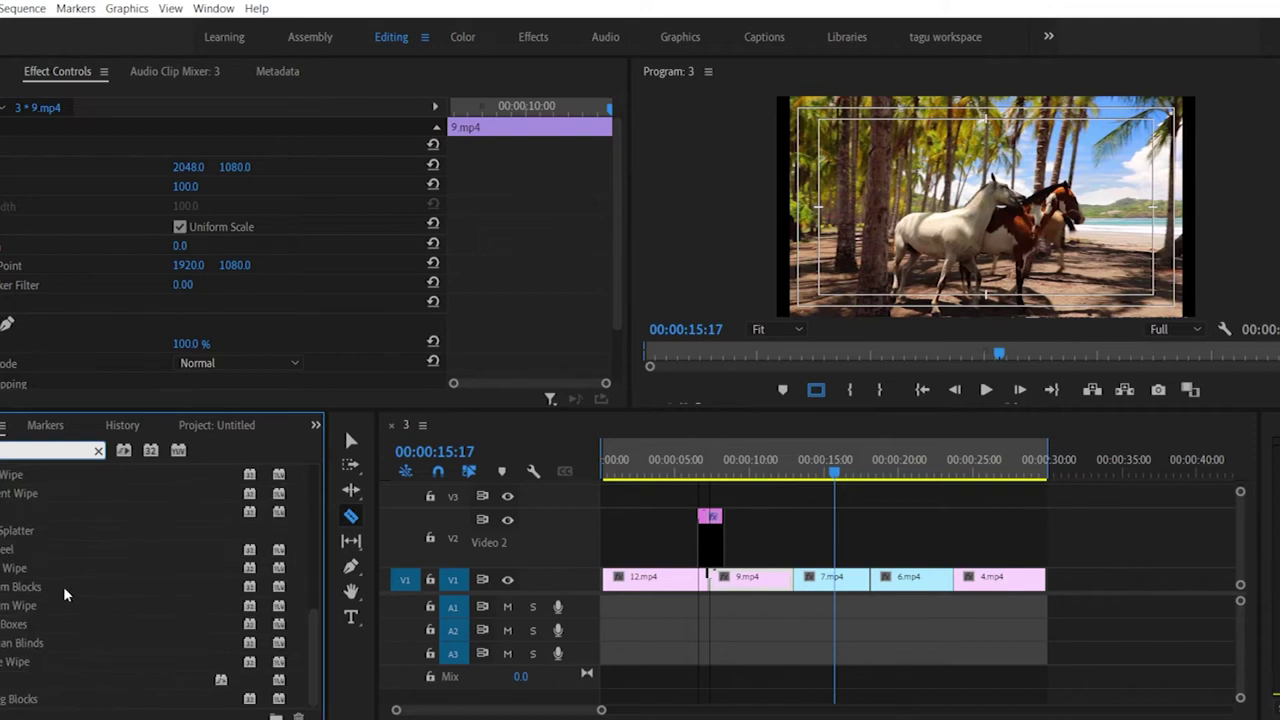
scroll(63, 586, "up", 5)
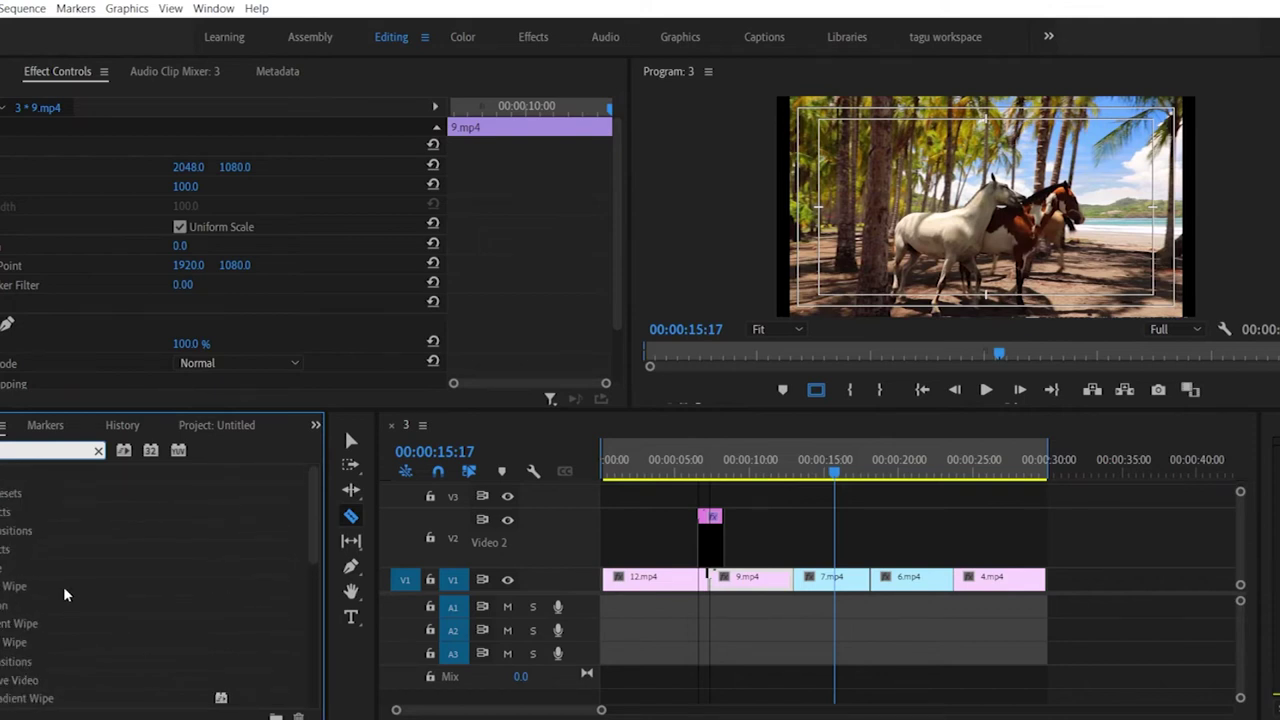
left_click(4, 590)
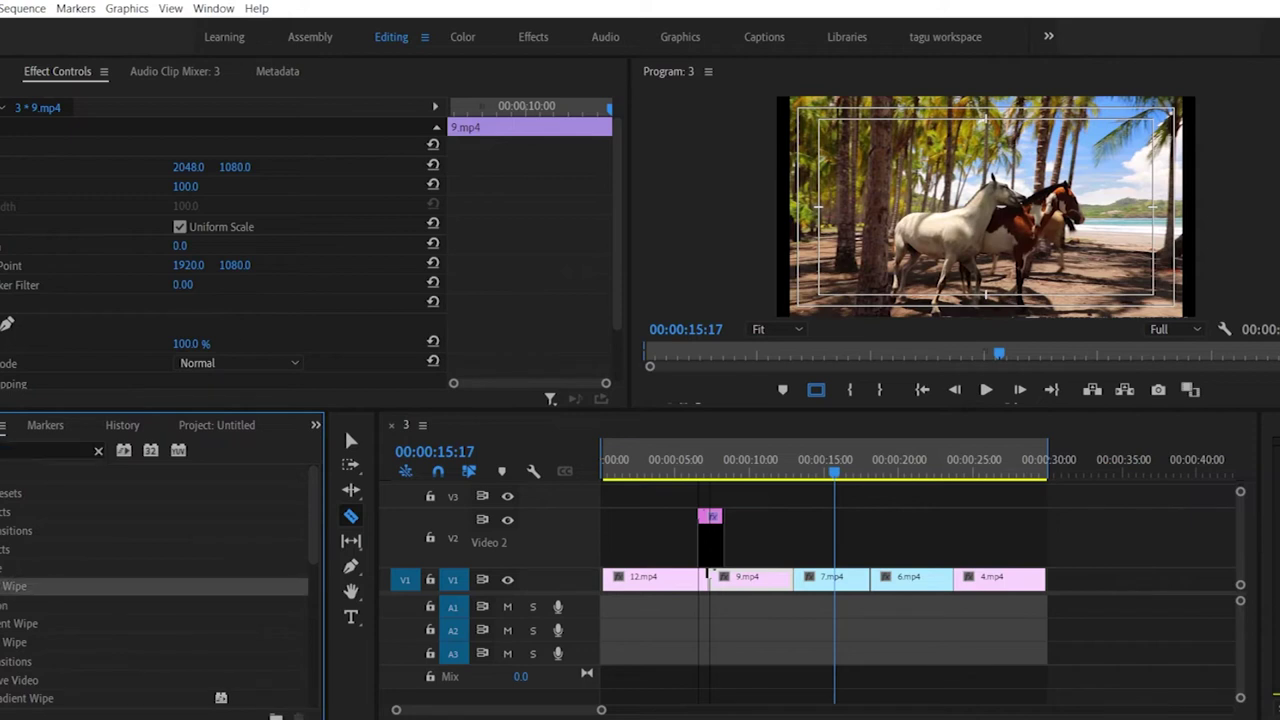
scroll(3, 595, "down", 3)
left_click(9, 549)
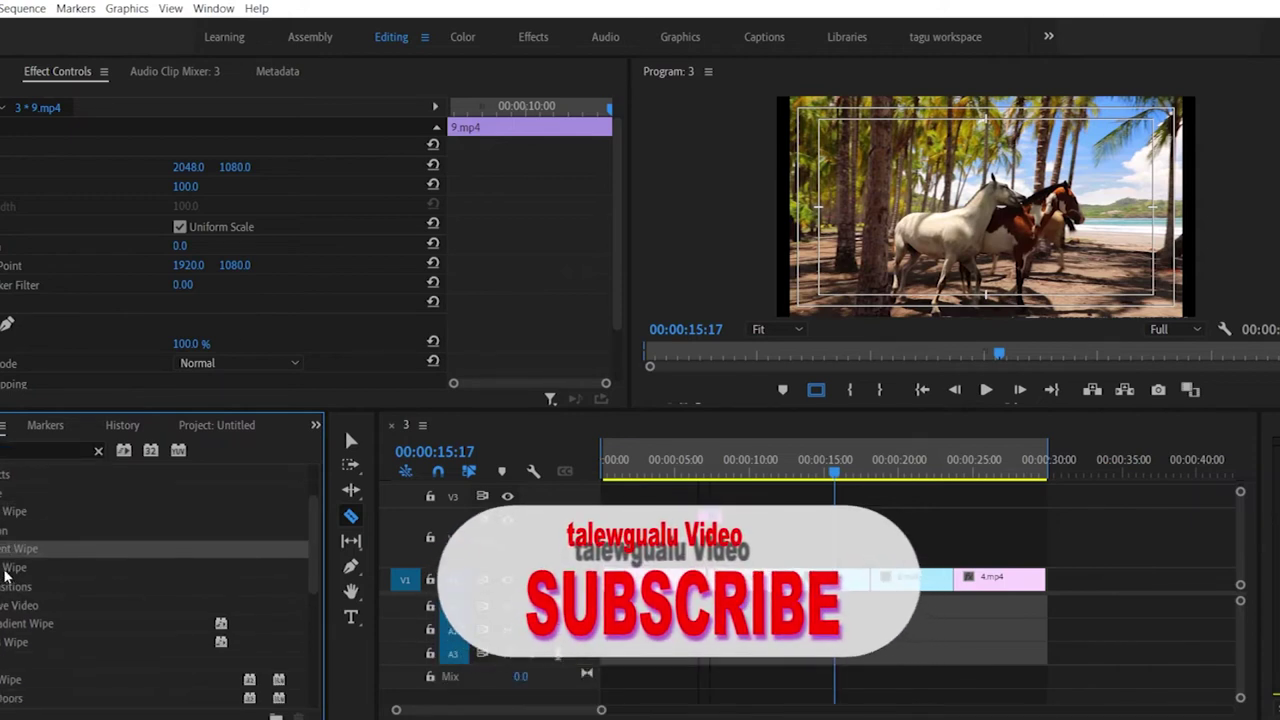
left_click(6, 568)
scroll(4, 580, "down", 3)
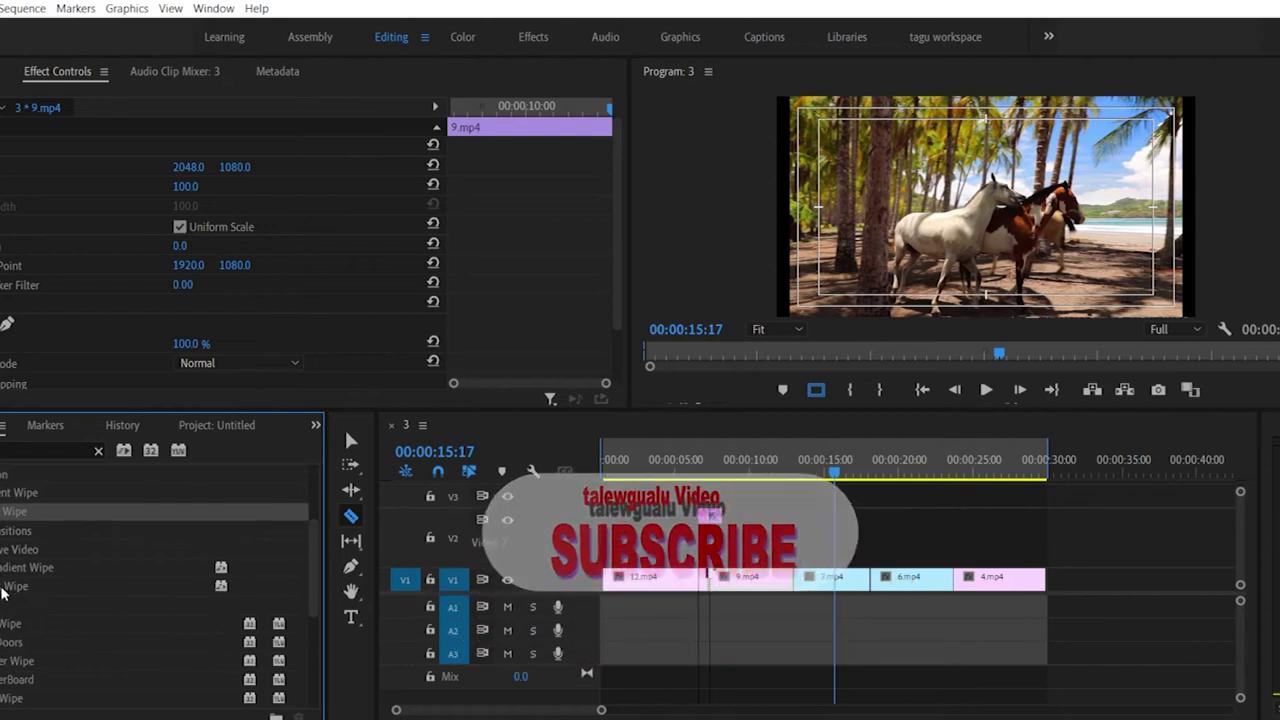
scroll(3, 592, "down", 6)
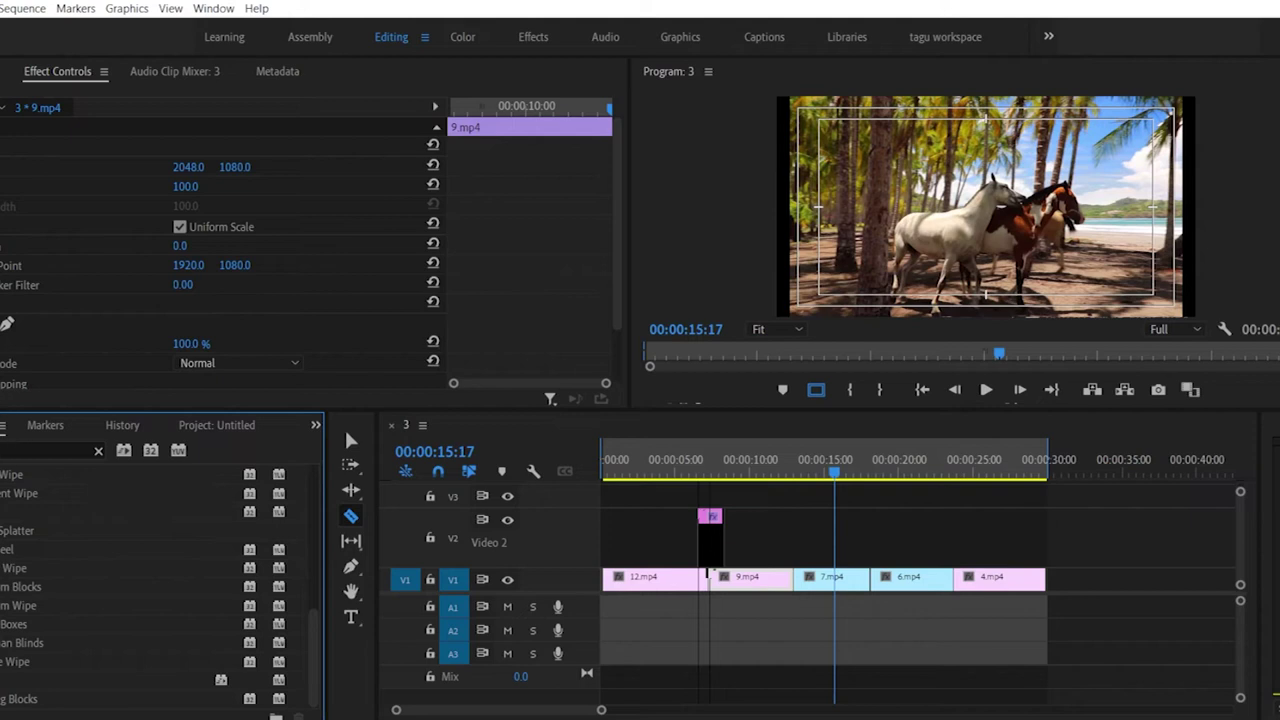
Step: Search the effects list for blur effects and look through the matching entries
left_click(50, 450)
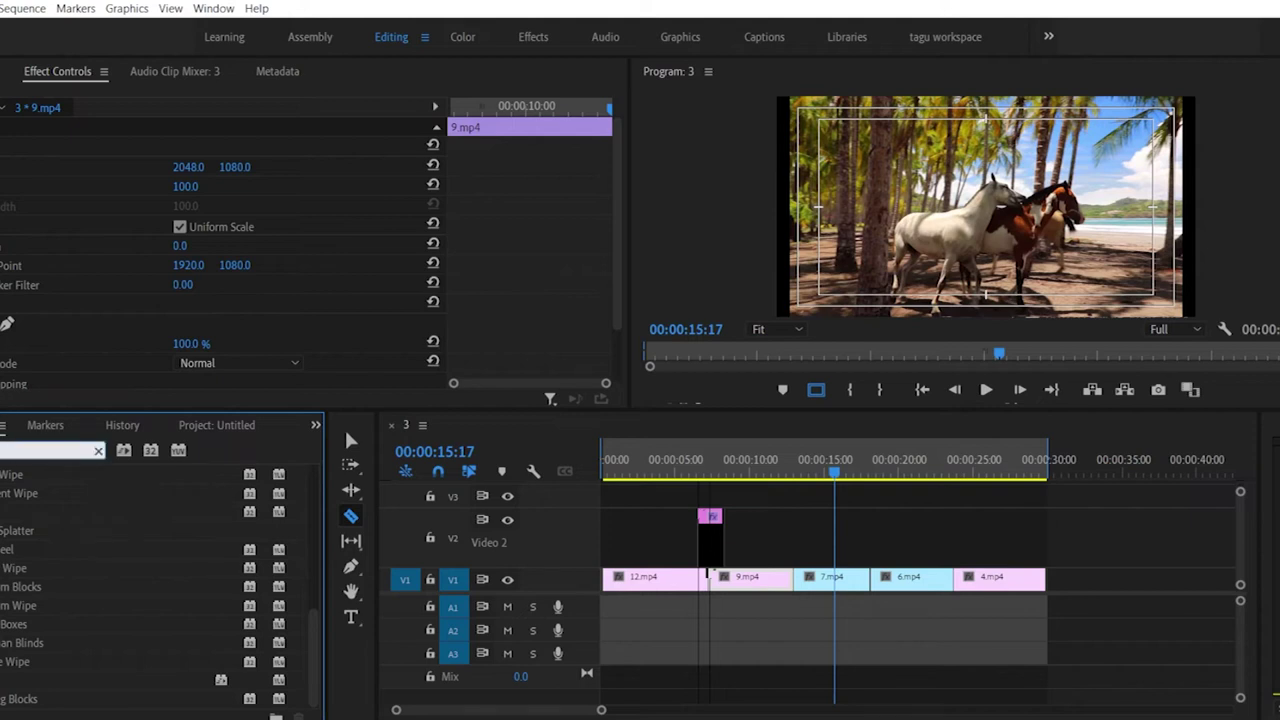
scroll(150, 590, "up", 8)
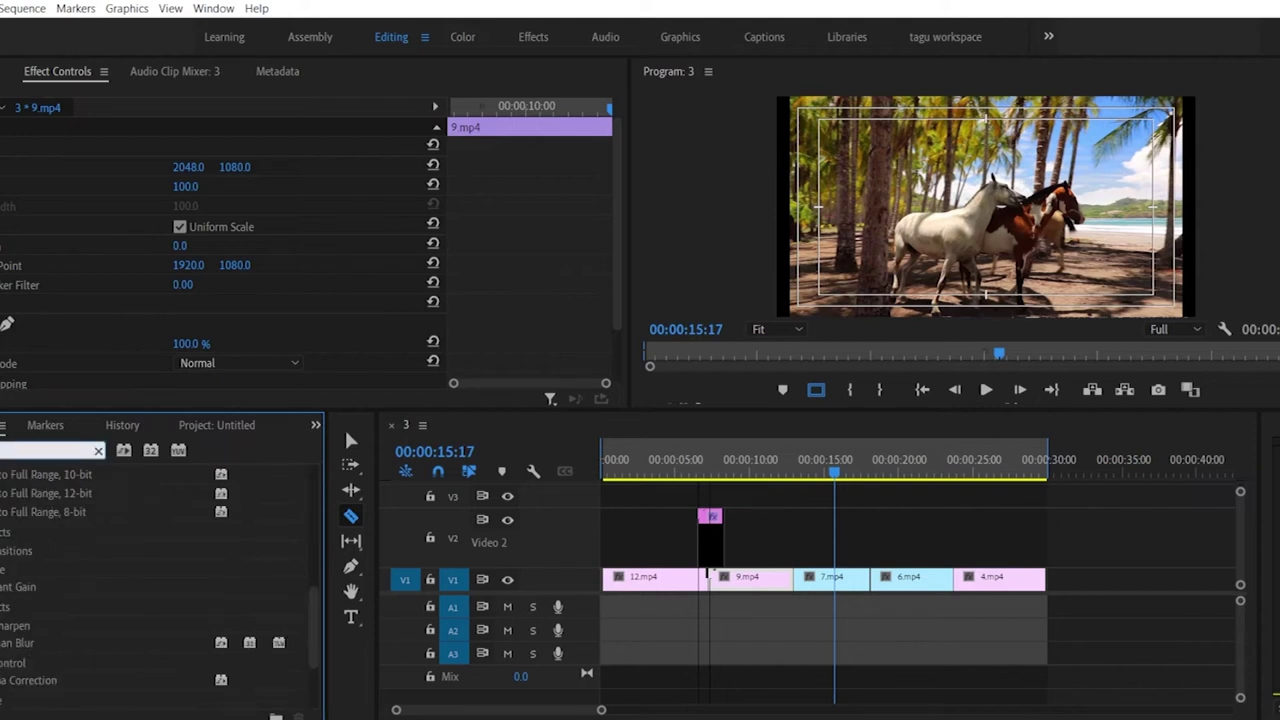
type("c")
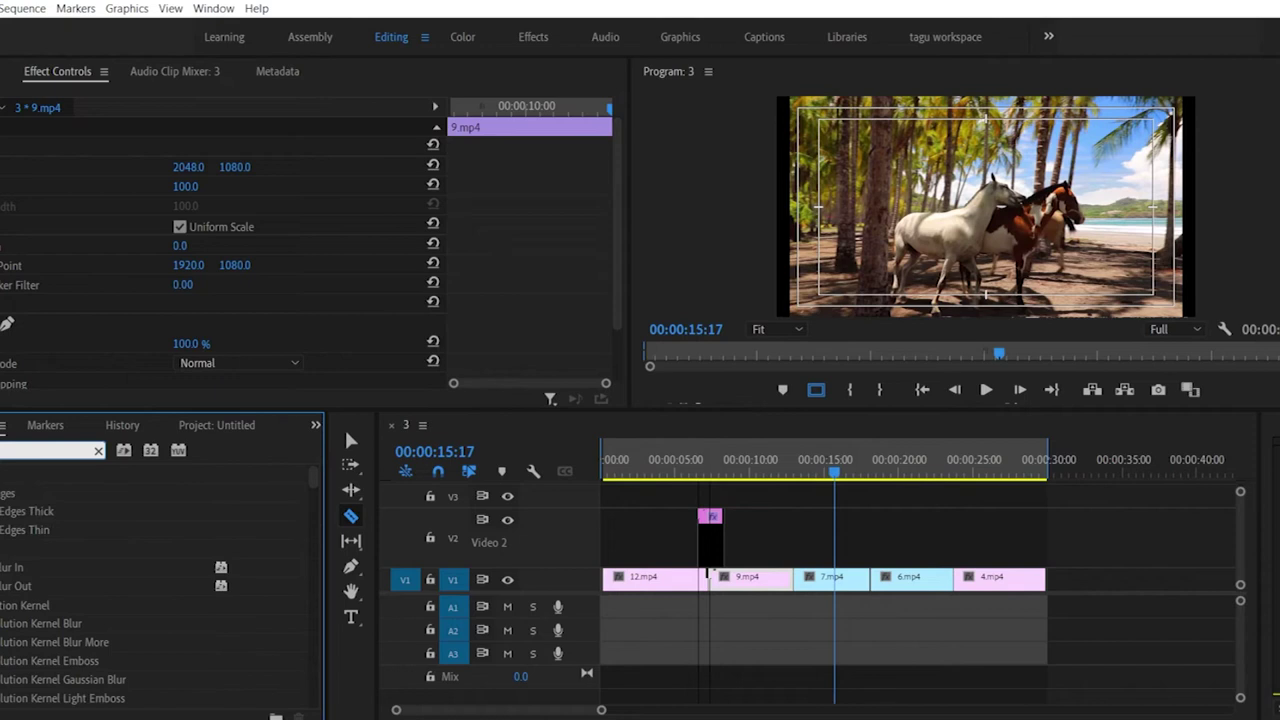
scroll(6, 567, "down", 1)
scroll(19, 581, "down", 6)
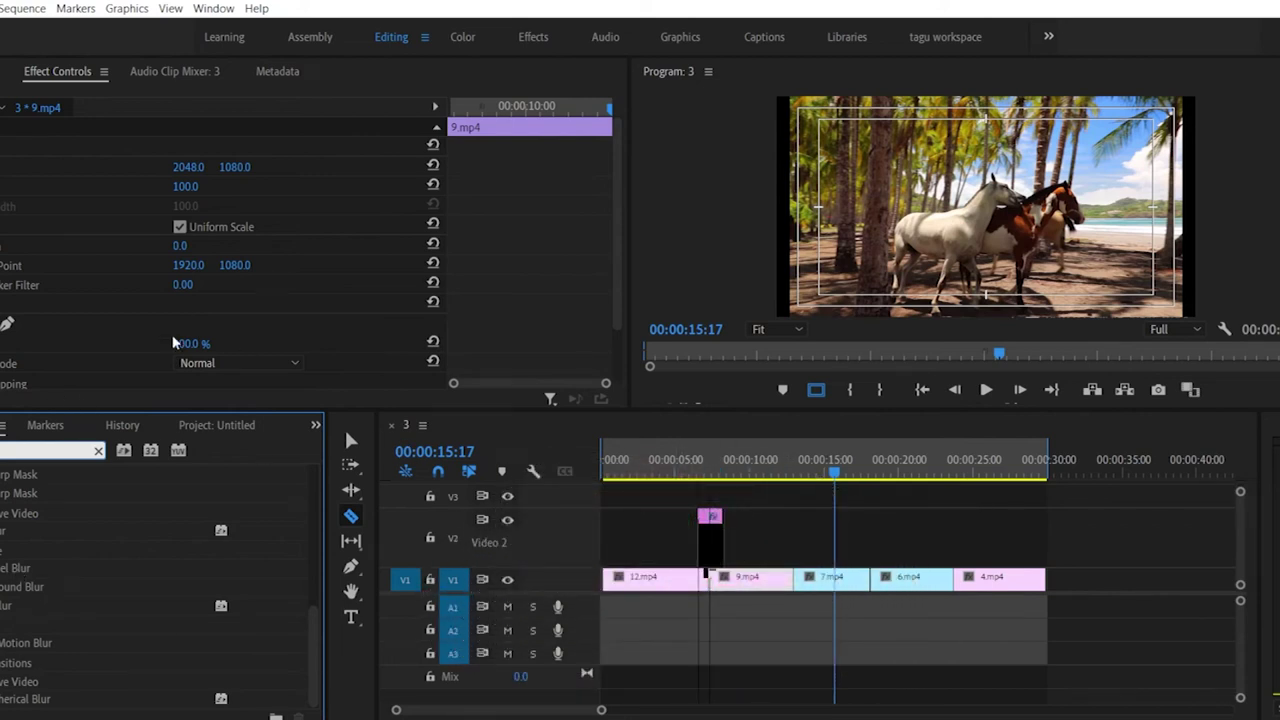
Step: Delete the adjustment layer from V2 and move the playhead to 00:00:06:19
left_click(350, 441)
left_click(708, 535)
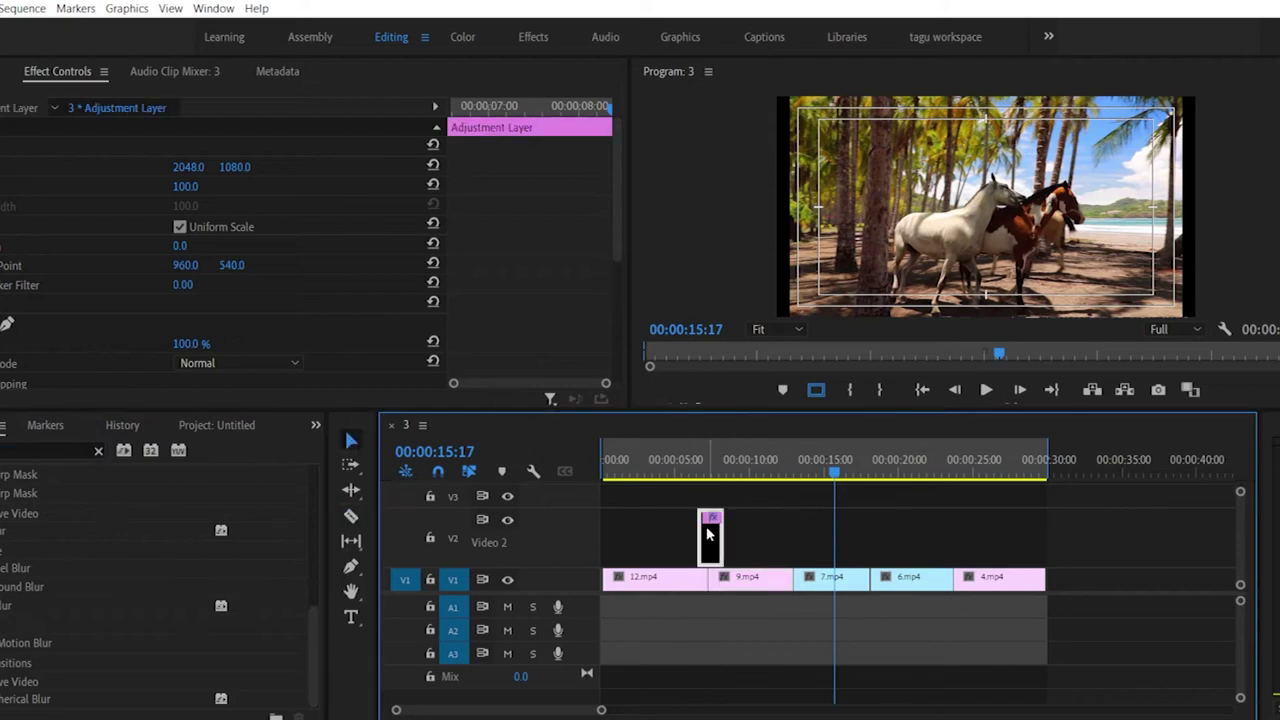
key("Delete")
left_click_drag(757, 462, 700, 462)
scroll(159, 588, "up", 1)
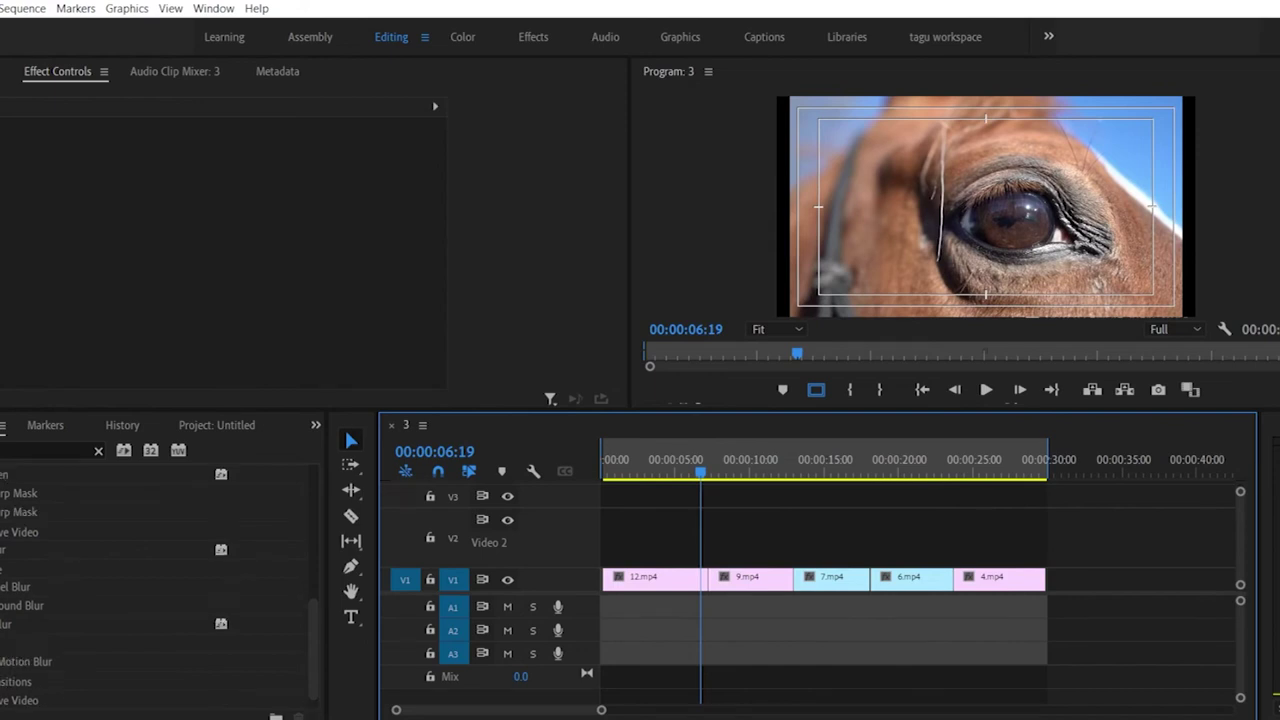
Step: Clear the effects search and apply the Iris Cross transition to the cut between 12.mp4 and 9.mp4 on V1
left_click(98, 451)
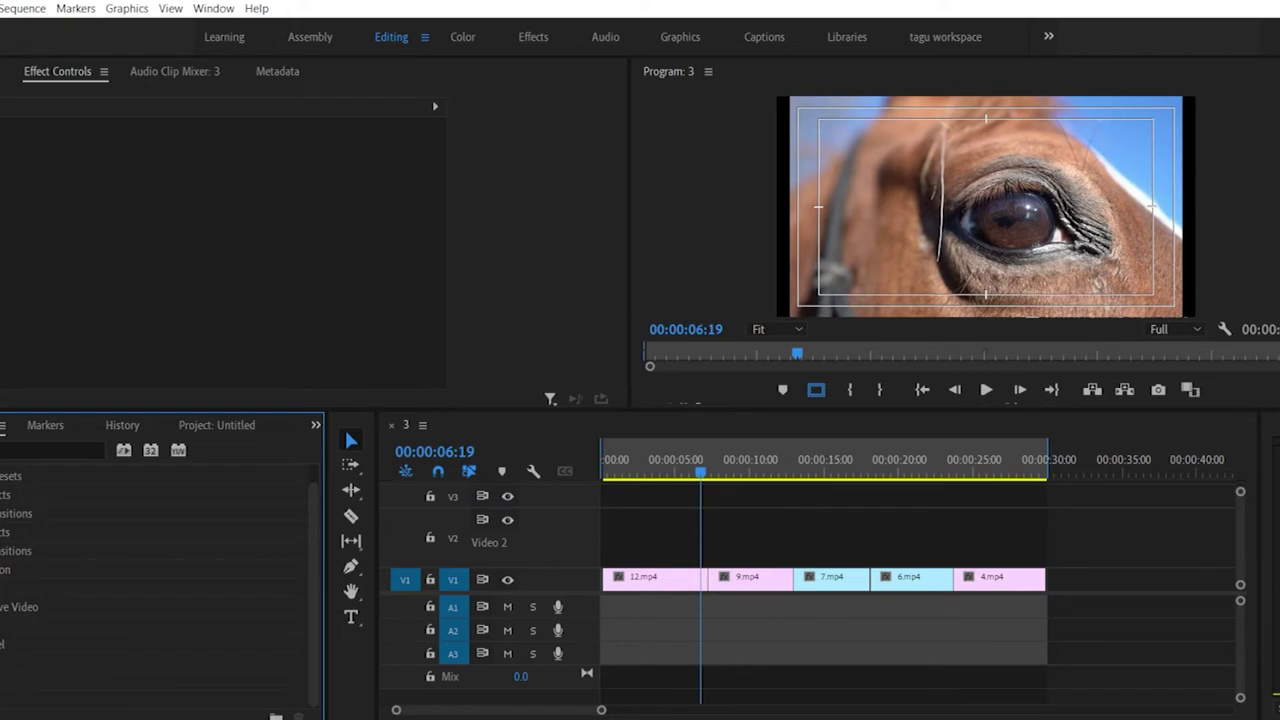
scroll(159, 588, "down", 2)
left_click_drag(191, 606, 708, 582)
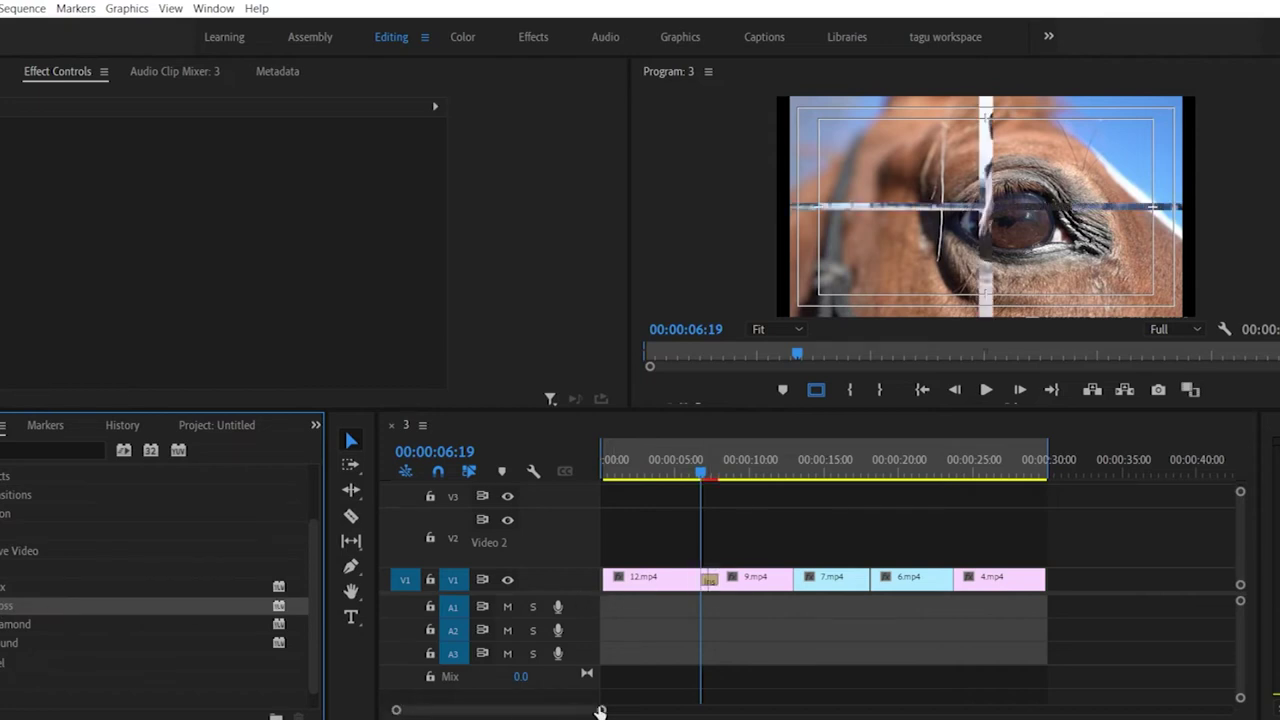
left_click_drag(600, 711, 459, 710)
left_click_drag(777, 716, 645, 710)
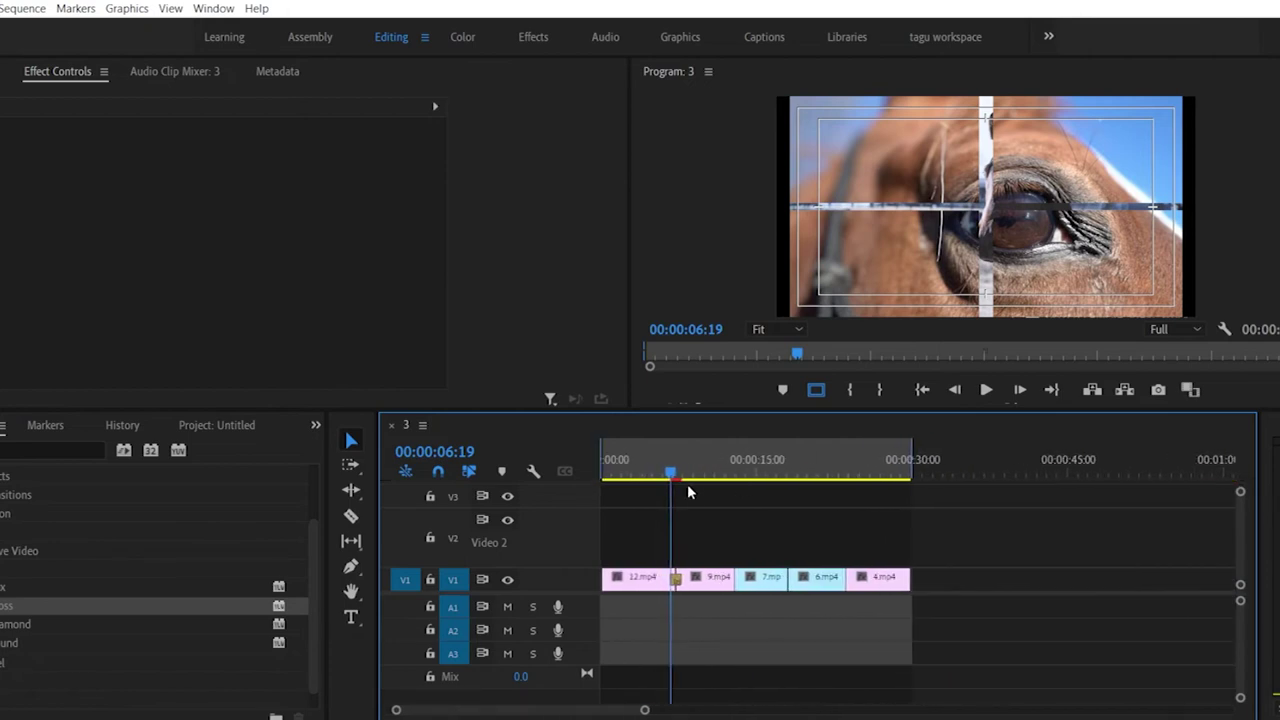
left_click_drag(672, 472, 637, 472)
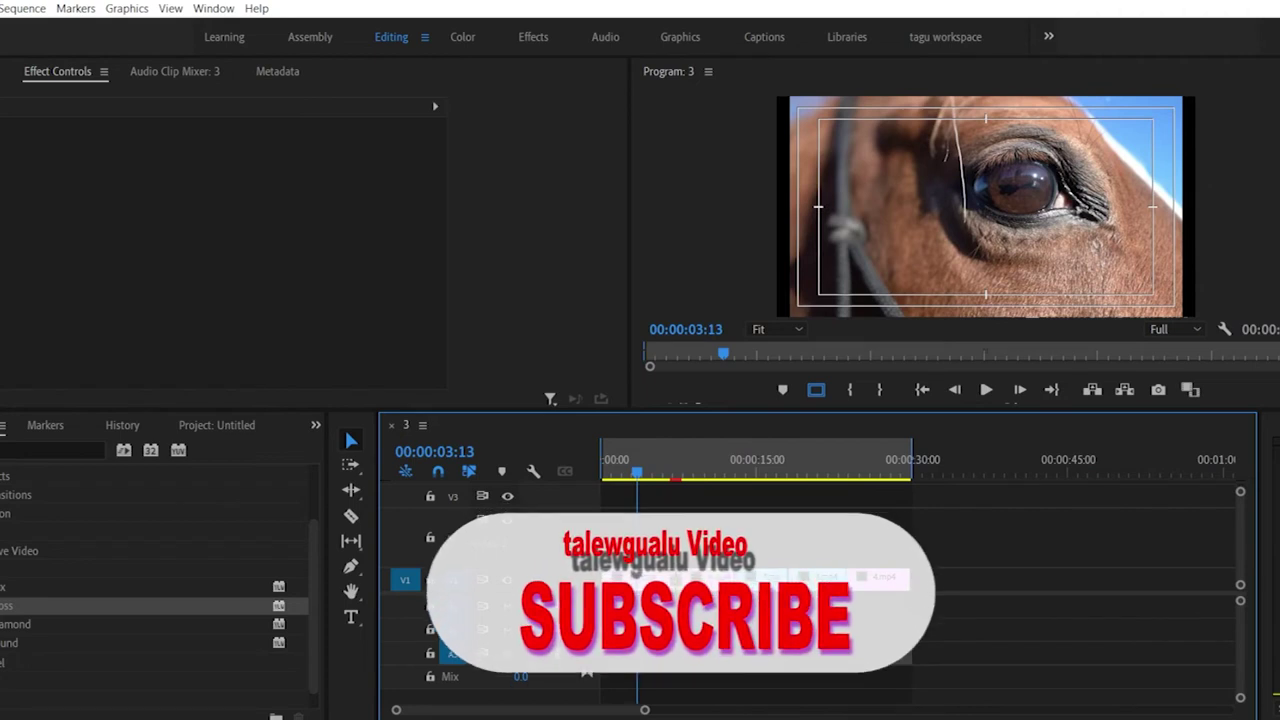
Step: Apply the Iris Diamond transition to the cut between 9.mp4 and 7.mp4 and scrub through it to 00:00:12:22
left_click_drag(15, 624, 740, 588)
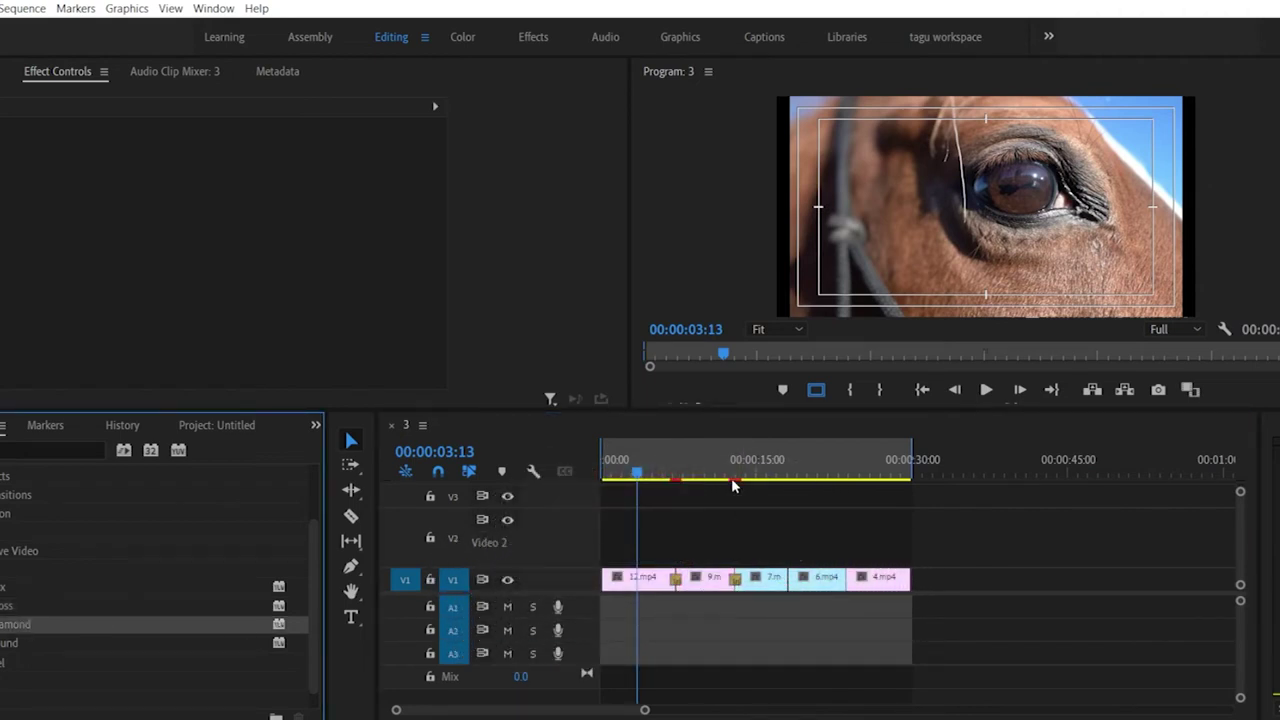
left_click_drag(640, 472, 734, 474)
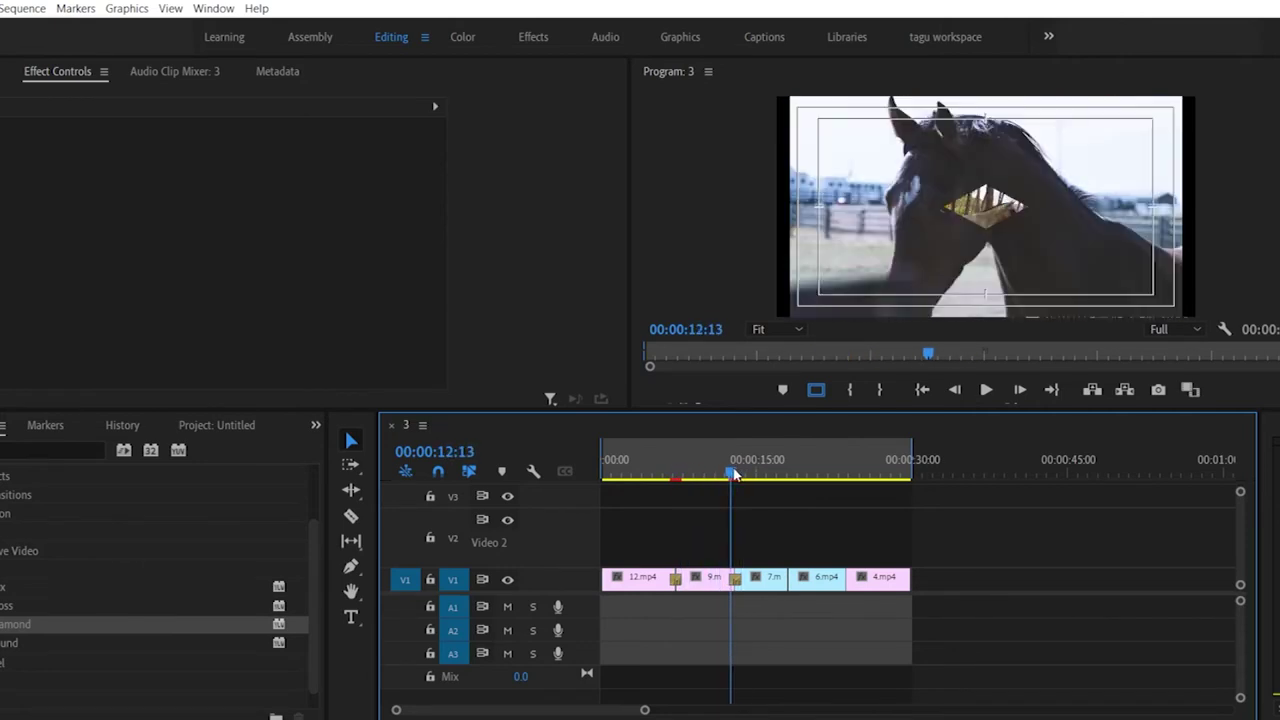
left_click_drag(734, 474, 737, 473)
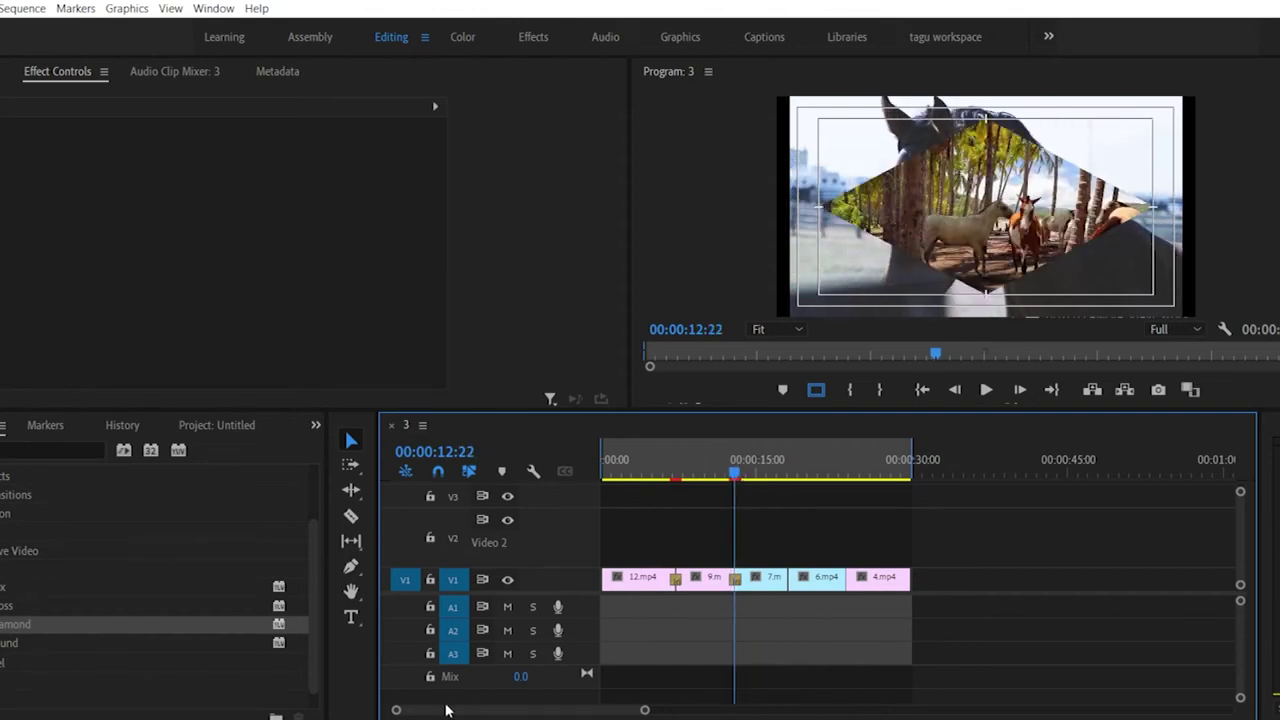
Step: Open the settings of the Iris Diamond transition between 9.mp4 and 7.mp4 and look through its options
scroll(460, 710, "up", 5)
scroll(455, 712, "up", 6)
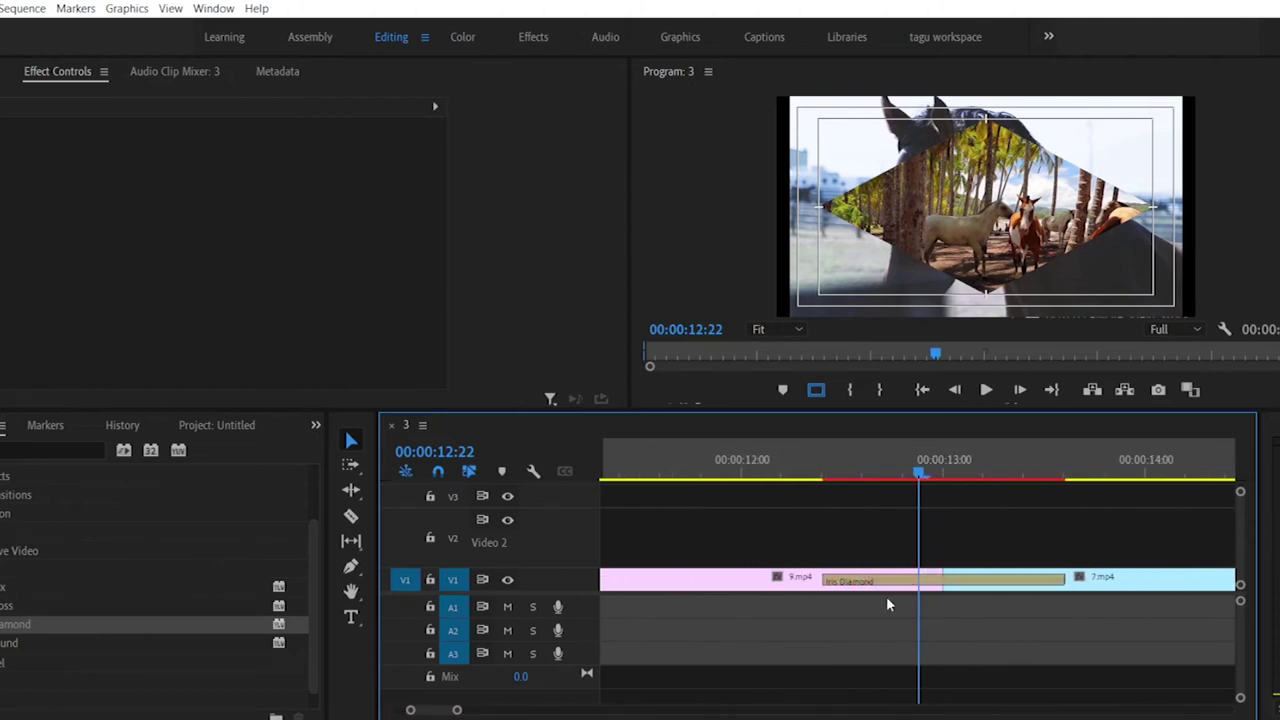
double_click(903, 582)
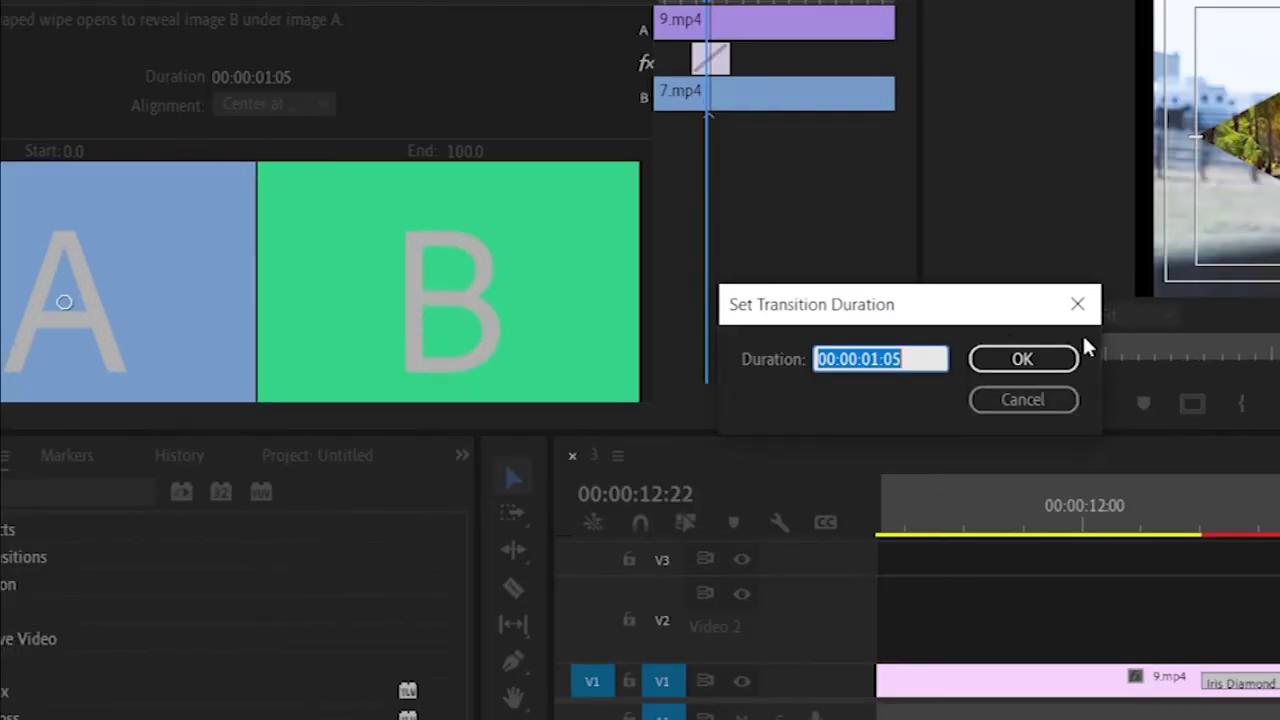
left_click(1022, 405)
scroll(660, 240, "down", 5)
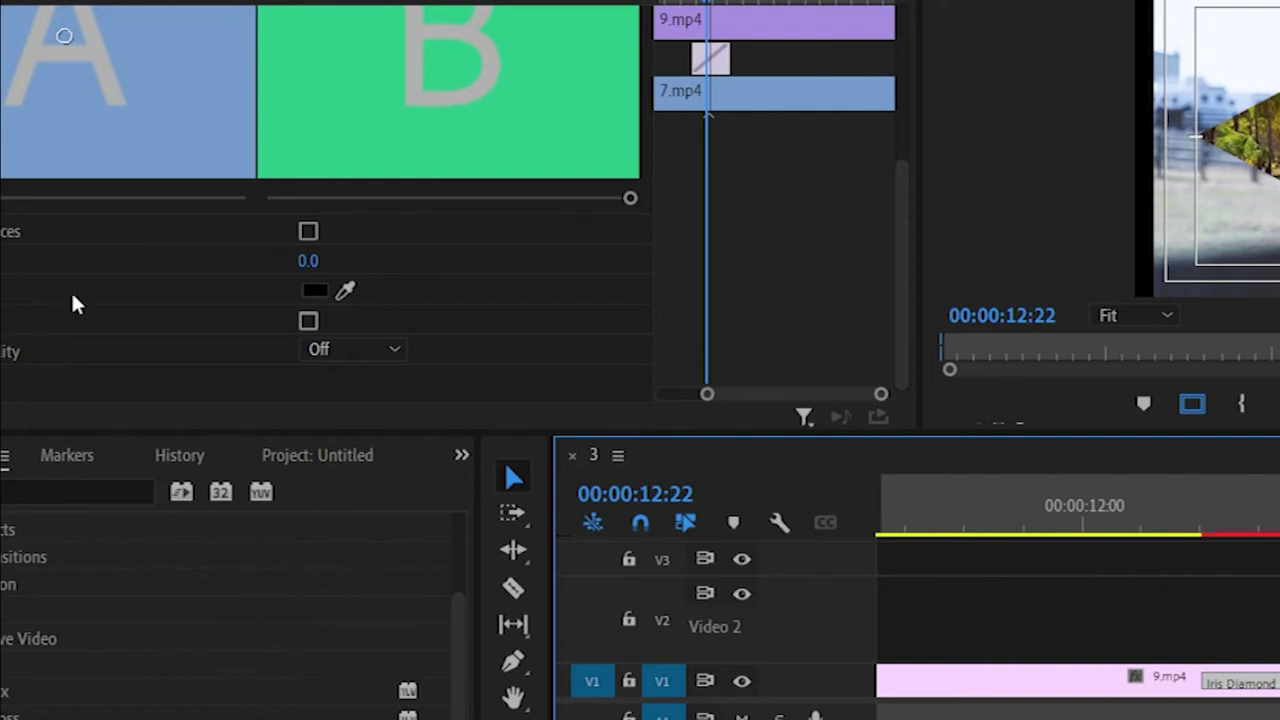
left_click(321, 290)
left_click_drag(883, 446, 894, 440)
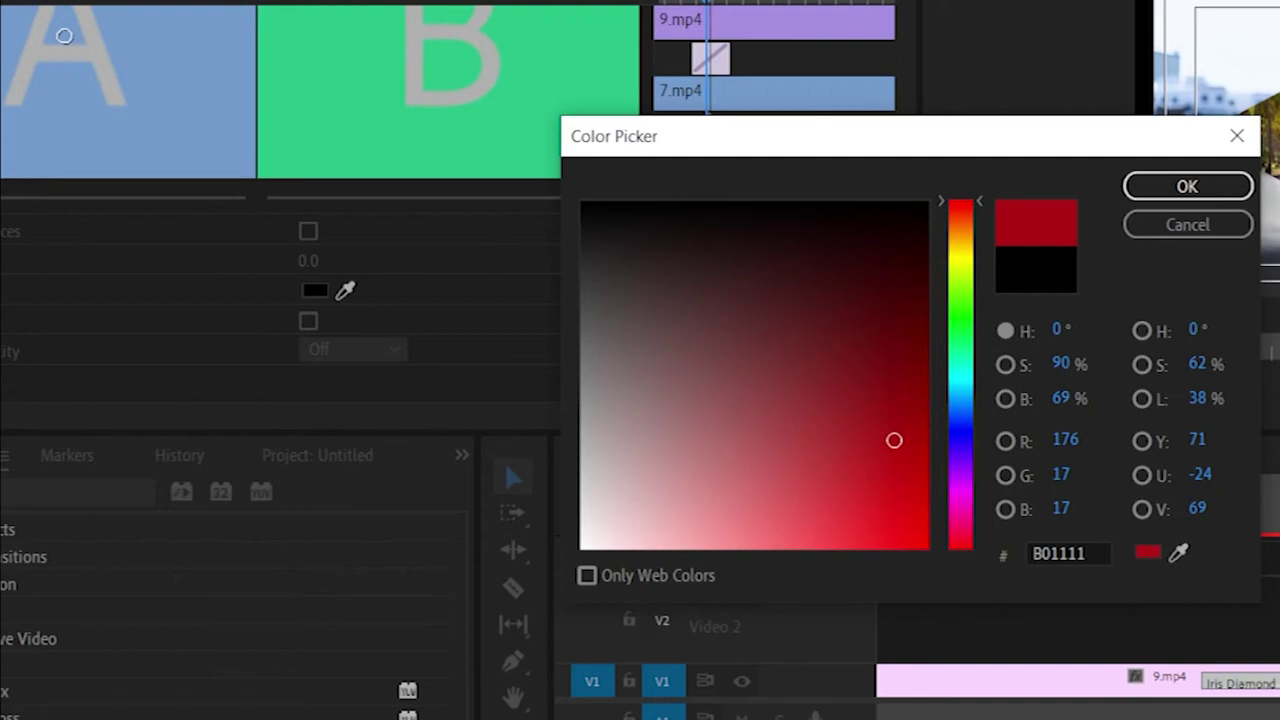
left_click(1188, 225)
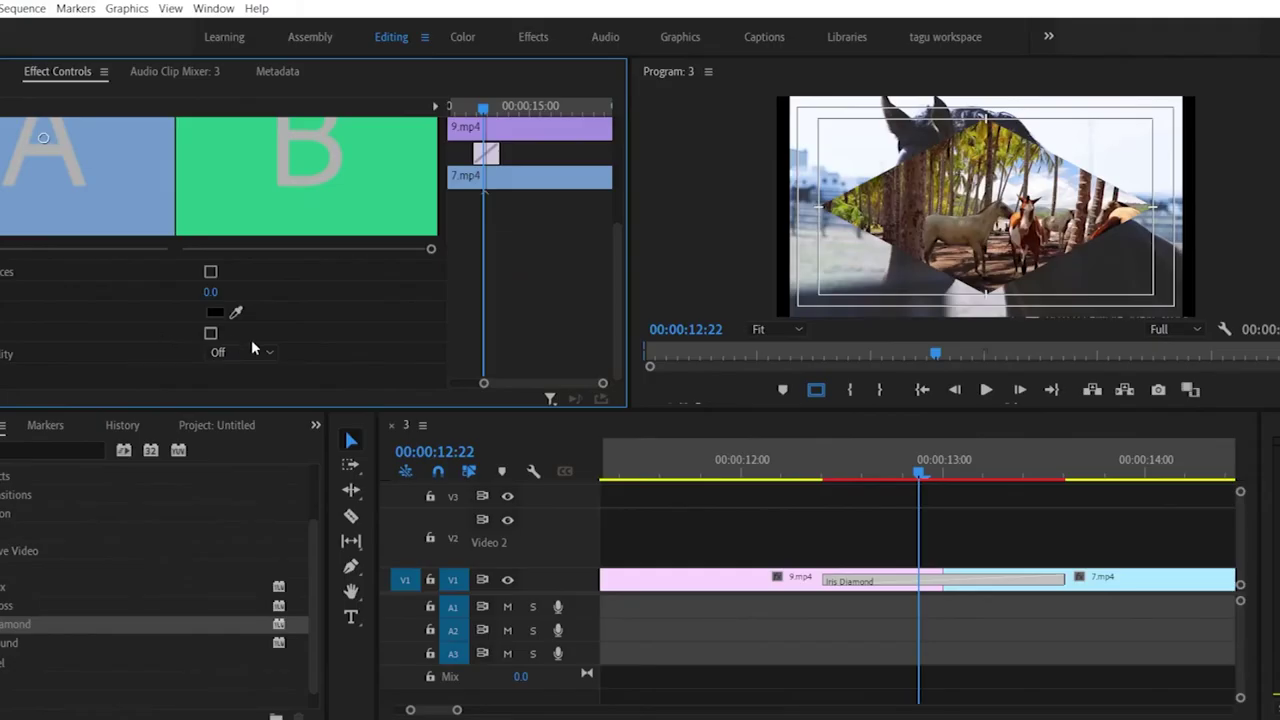
Step: Reverse the Iris Diamond transition between 9.mp4 and 7.mp4 and scrub through it to 00:00:12:23
left_click_drag(920, 470, 800, 472)
left_click(1058, 478)
left_click_drag(1058, 484, 820, 492)
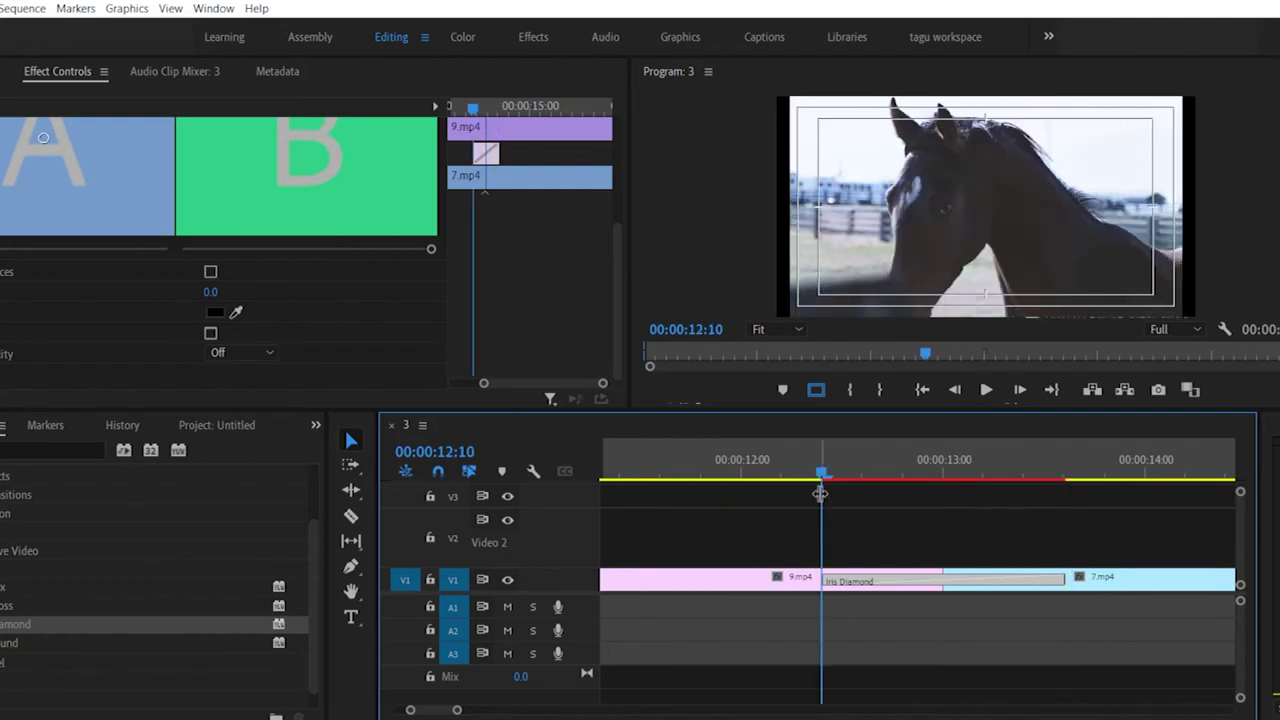
left_click(210, 333)
left_click_drag(823, 480, 919, 498)
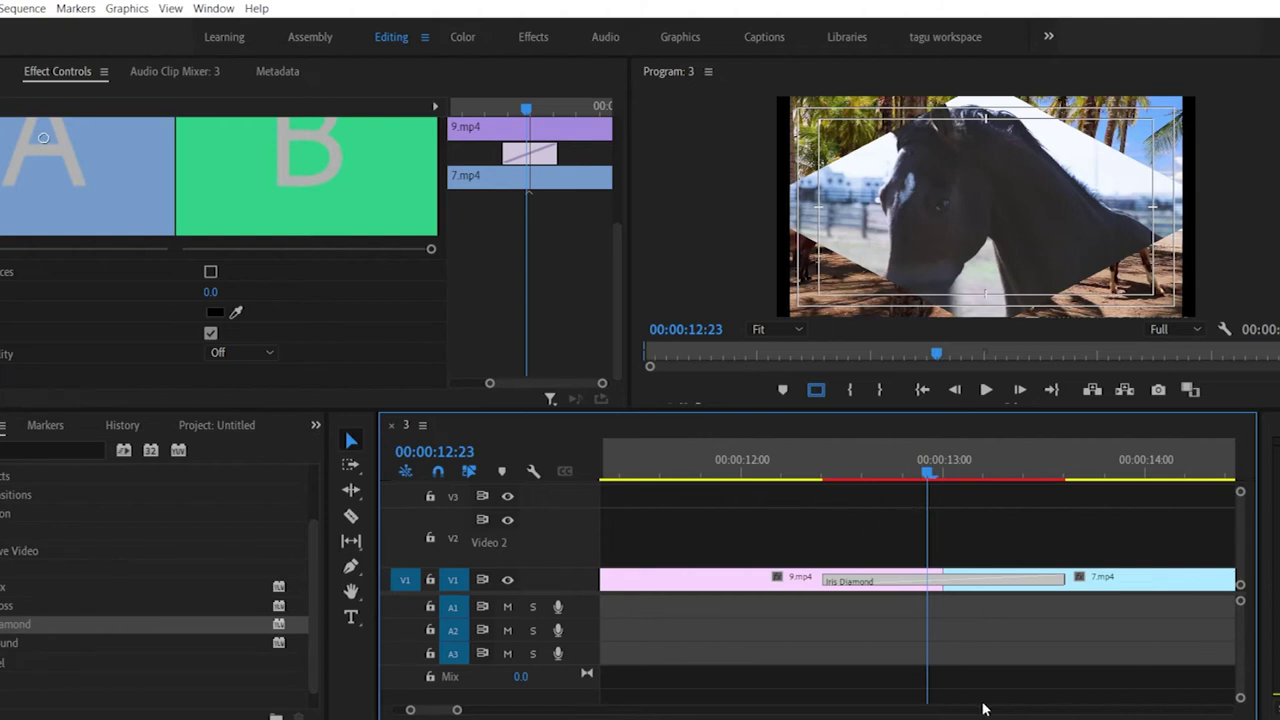
Step: Move the 4.mp4 clip from V1 to V2 at about 00:00:50 and place the playhead at 00:00:51:03
left_click_drag(457, 709, 826, 707)
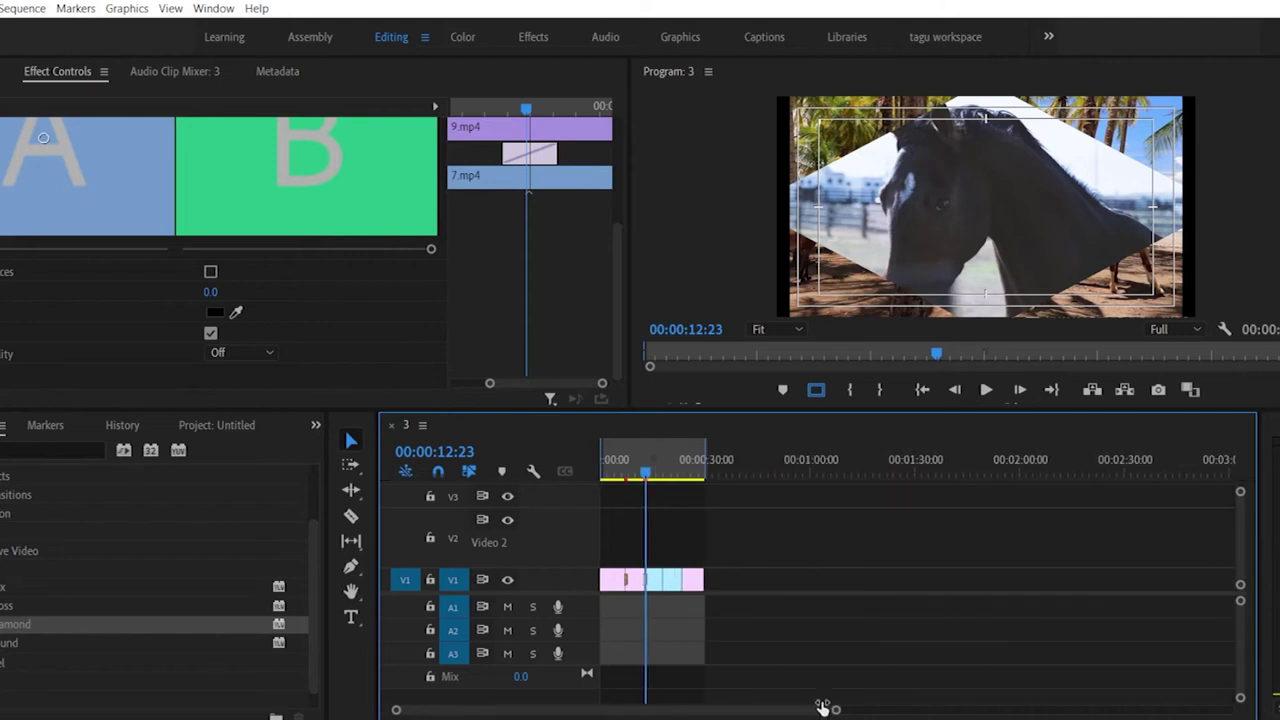
left_click_drag(695, 582, 788, 538)
left_click(773, 467)
left_click_drag(773, 467, 785, 477)
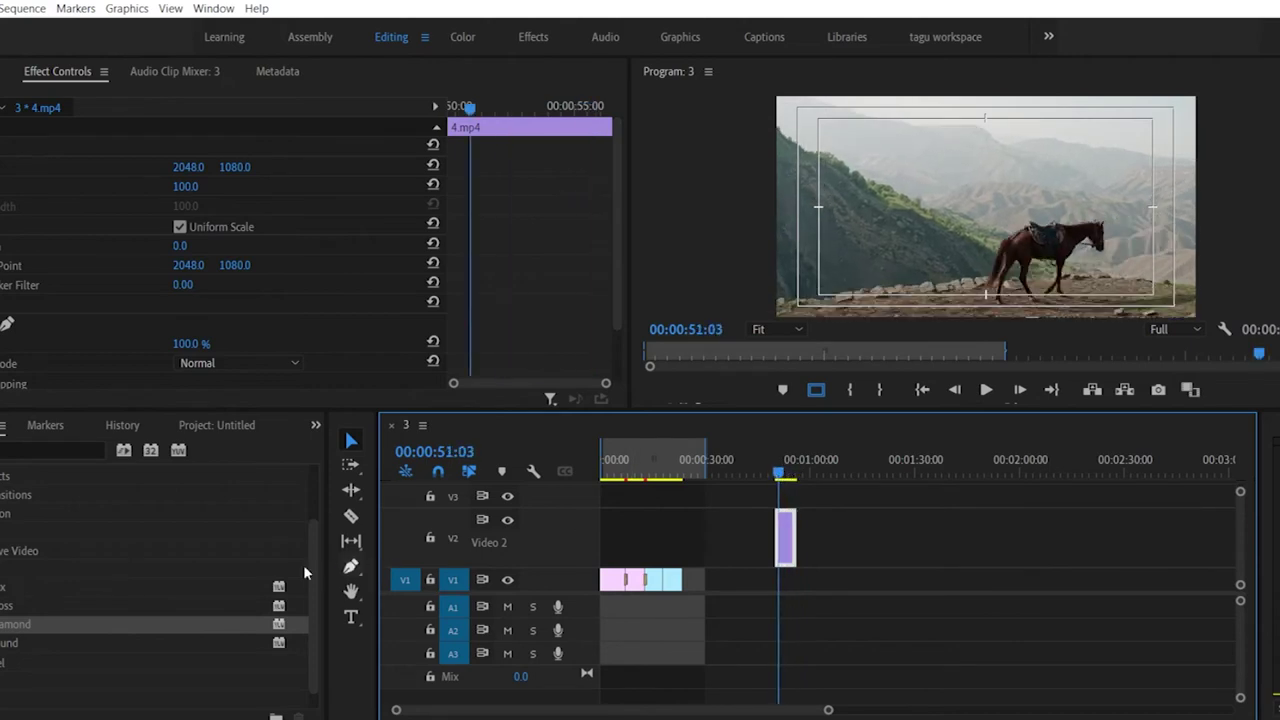
Step: Apply the Push transition to the start of 4.mp4 on V2 and preview it
left_click(60, 587)
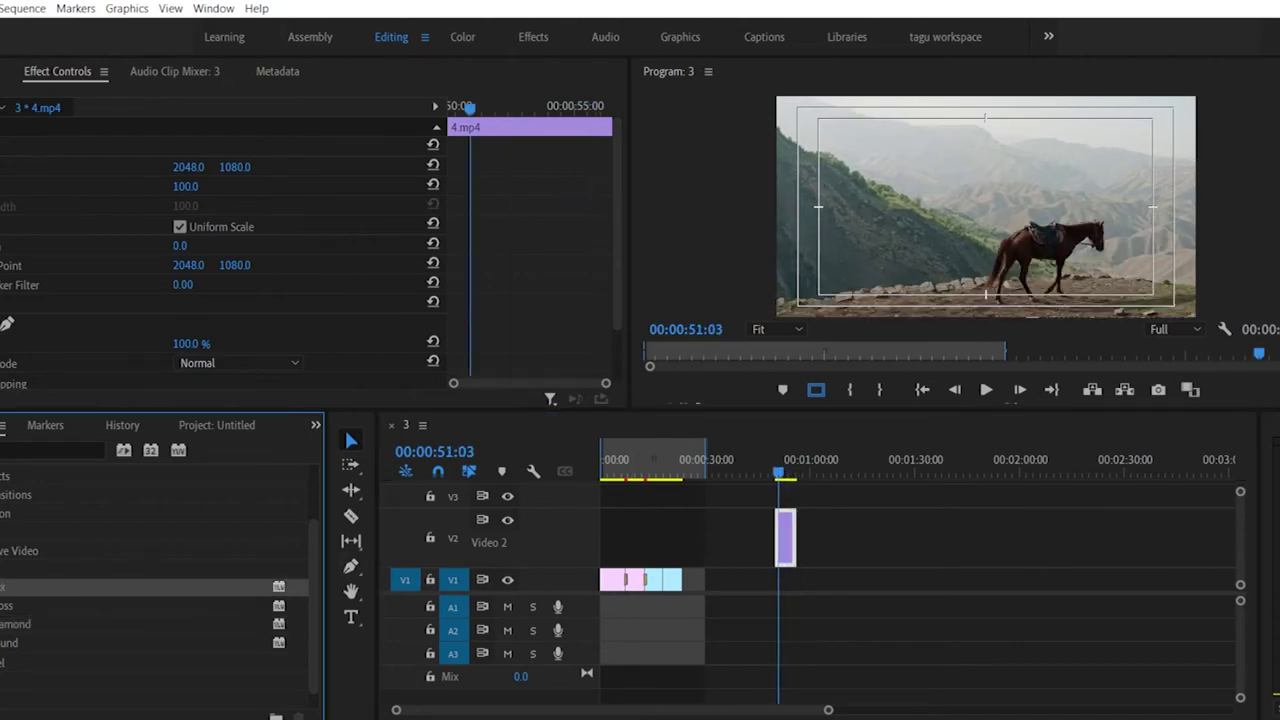
scroll(150, 570, "down", 1)
scroll(150, 570, "down", 6)
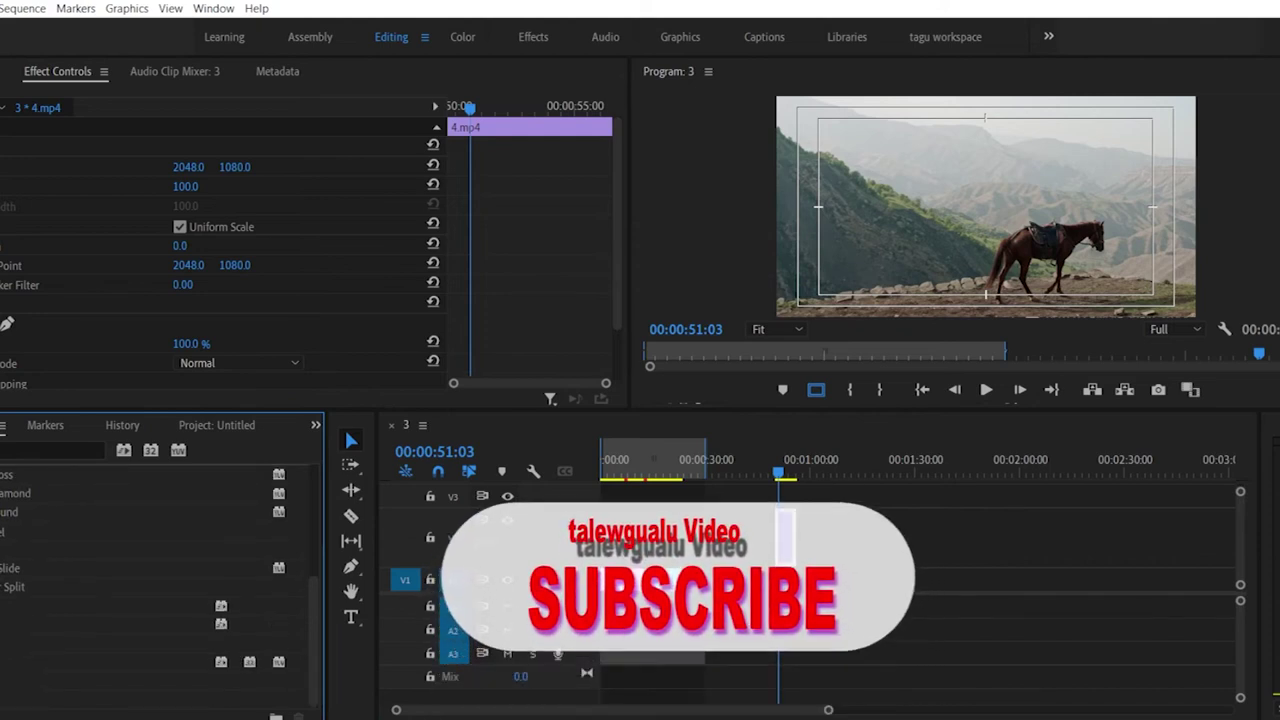
left_click(150, 623)
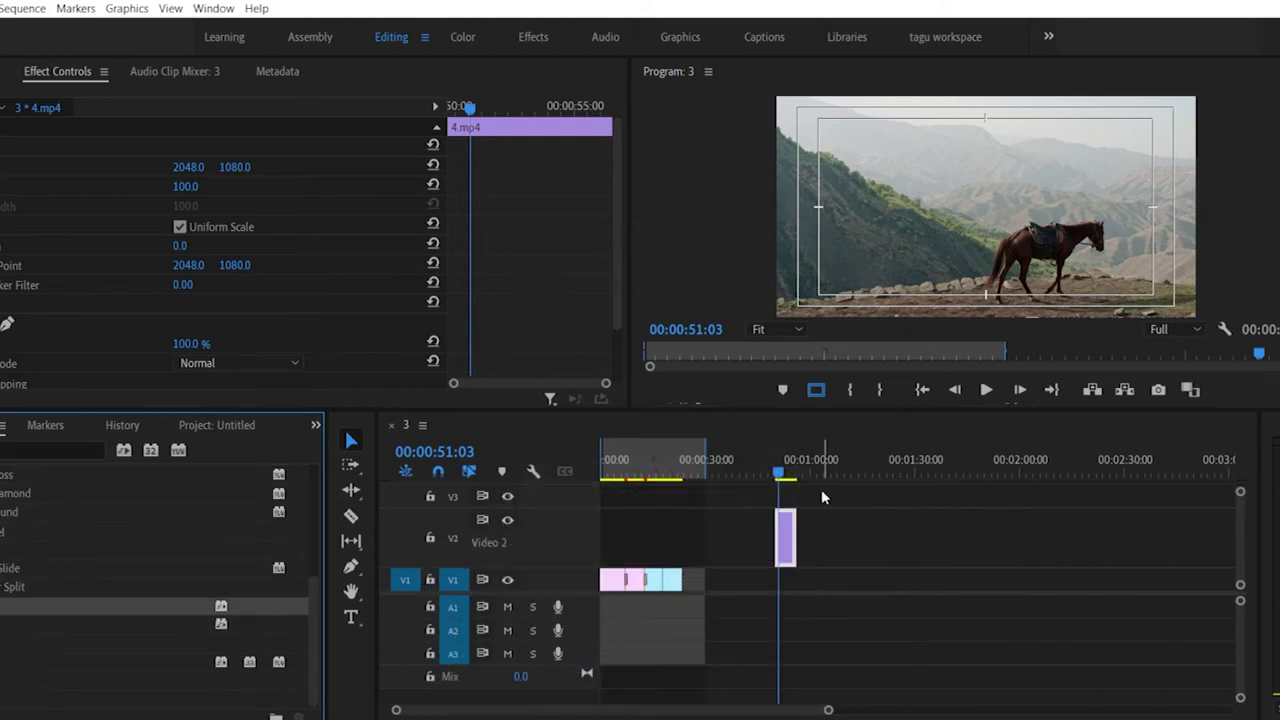
left_click(402, 708)
scroll(528, 713, "up", 5)
scroll(528, 713, "up", 2)
key("shift+7")
left_click_drag(420, 606, 905, 535)
mouse_move(914, 487)
left_mouse_down()
mouse_move(872, 490)
mouse_move(928, 484)
mouse_move(932, 505)
left_mouse_up()
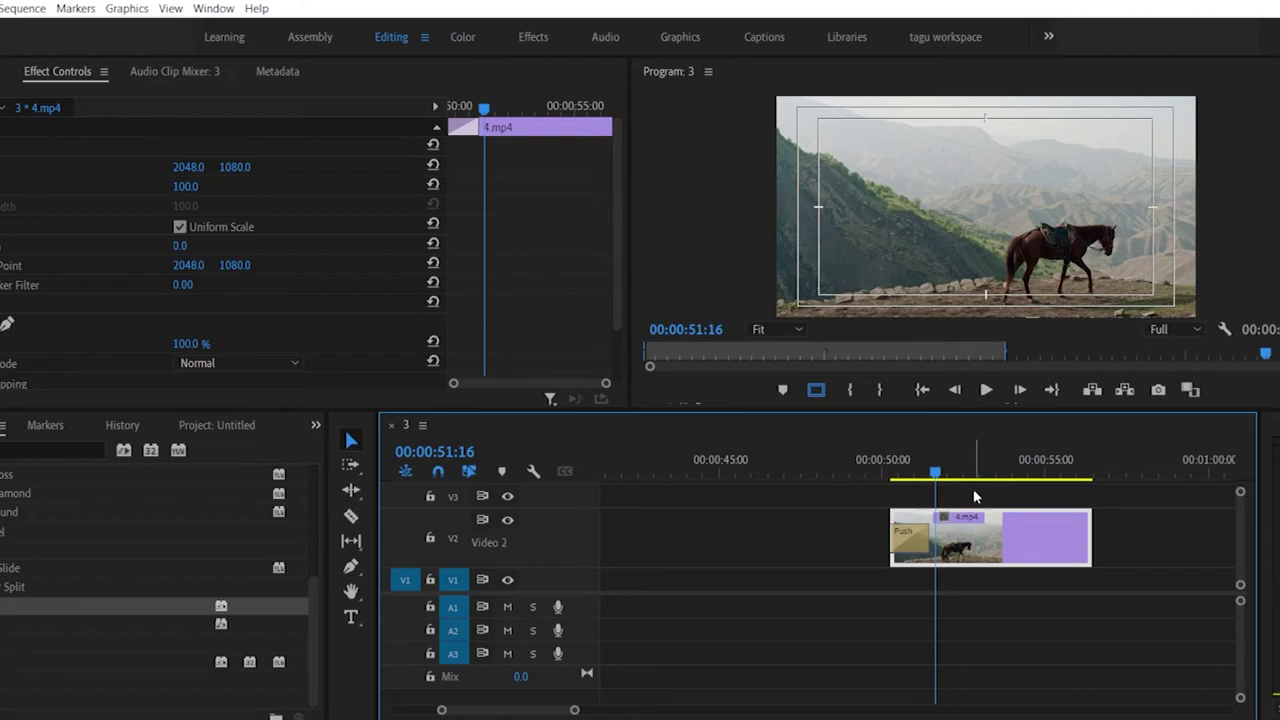
key("space")
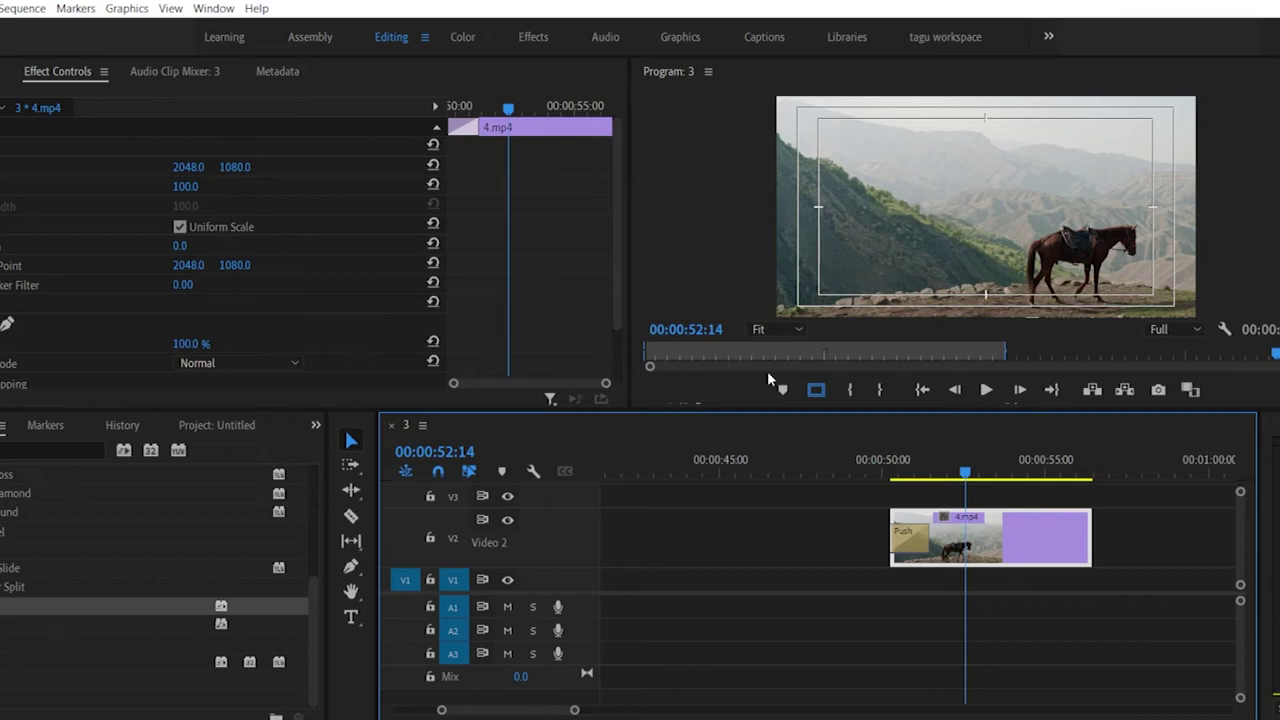
Step: Apply the Push transition to the end of 4.mp4 on V2, with the playhead at 00:00:56:06
left_click(1078, 462)
left_click_drag(1080, 462, 1086, 465)
left_click_drag(12, 594, 1098, 547)
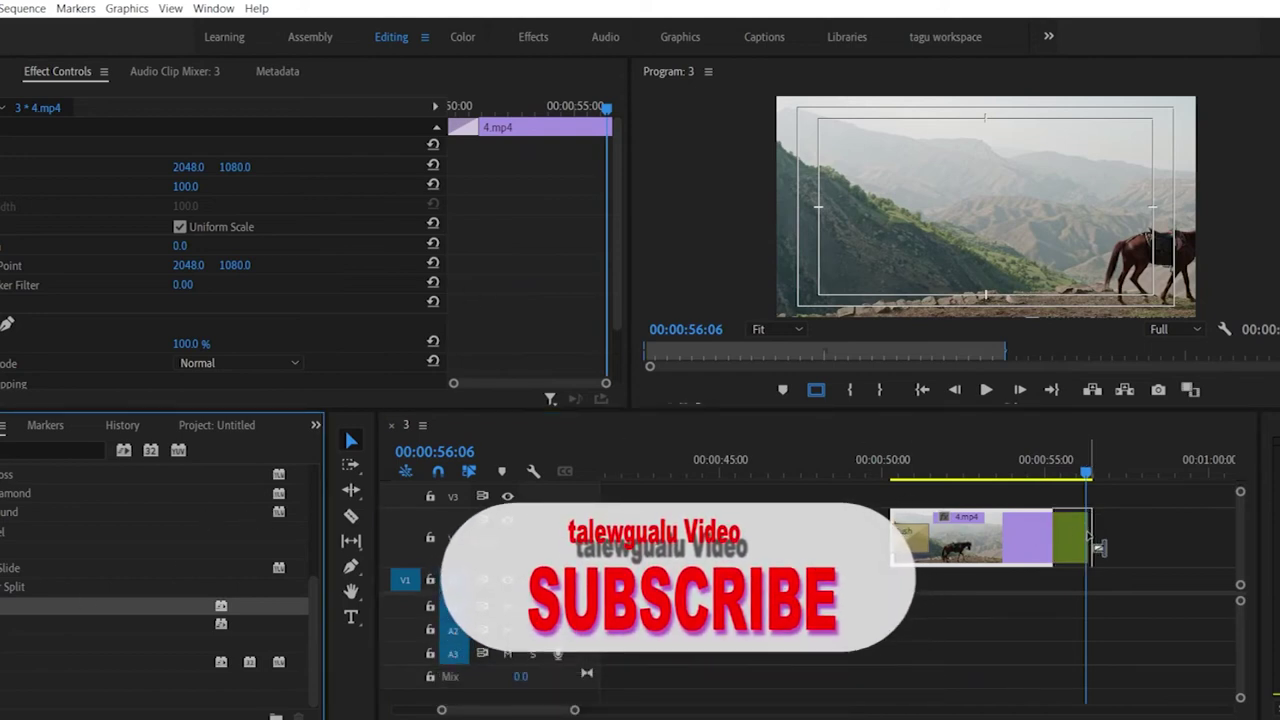
Step: Reverse the Push transition at the end of 4.mp4 and scrub through it
double_click(1075, 540)
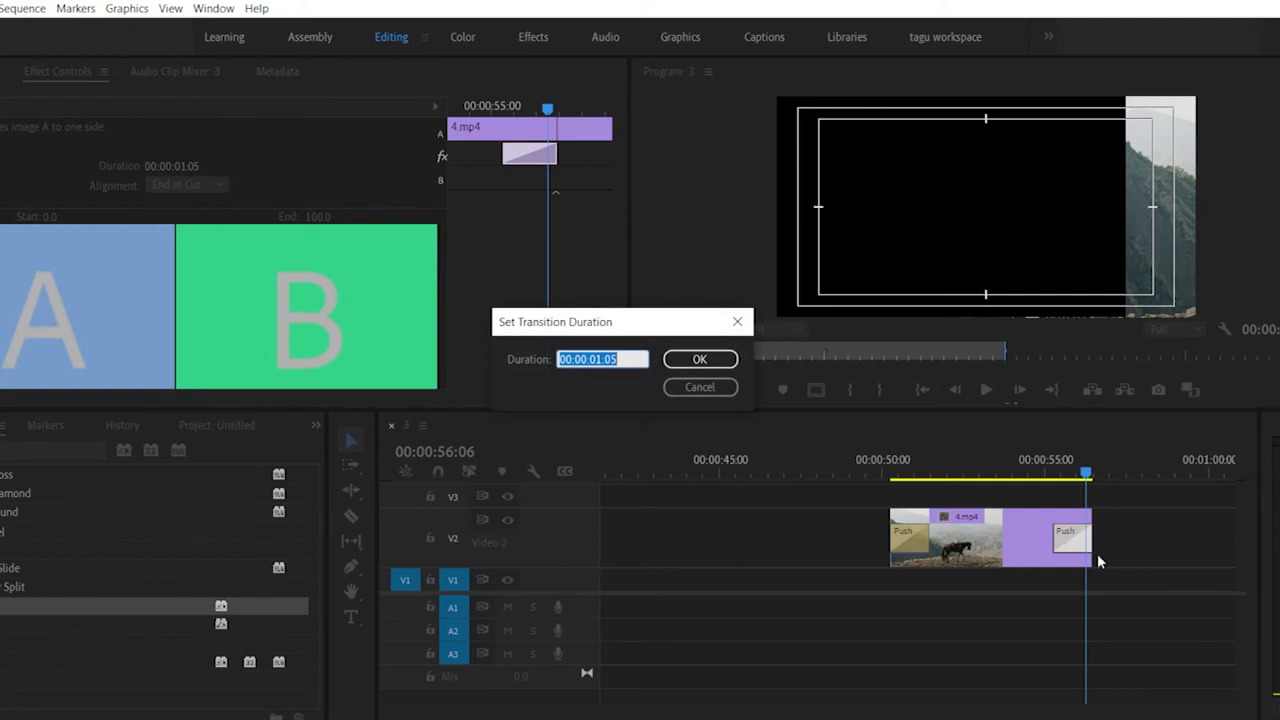
left_click(694, 392)
scroll(300, 290, "down", 2)
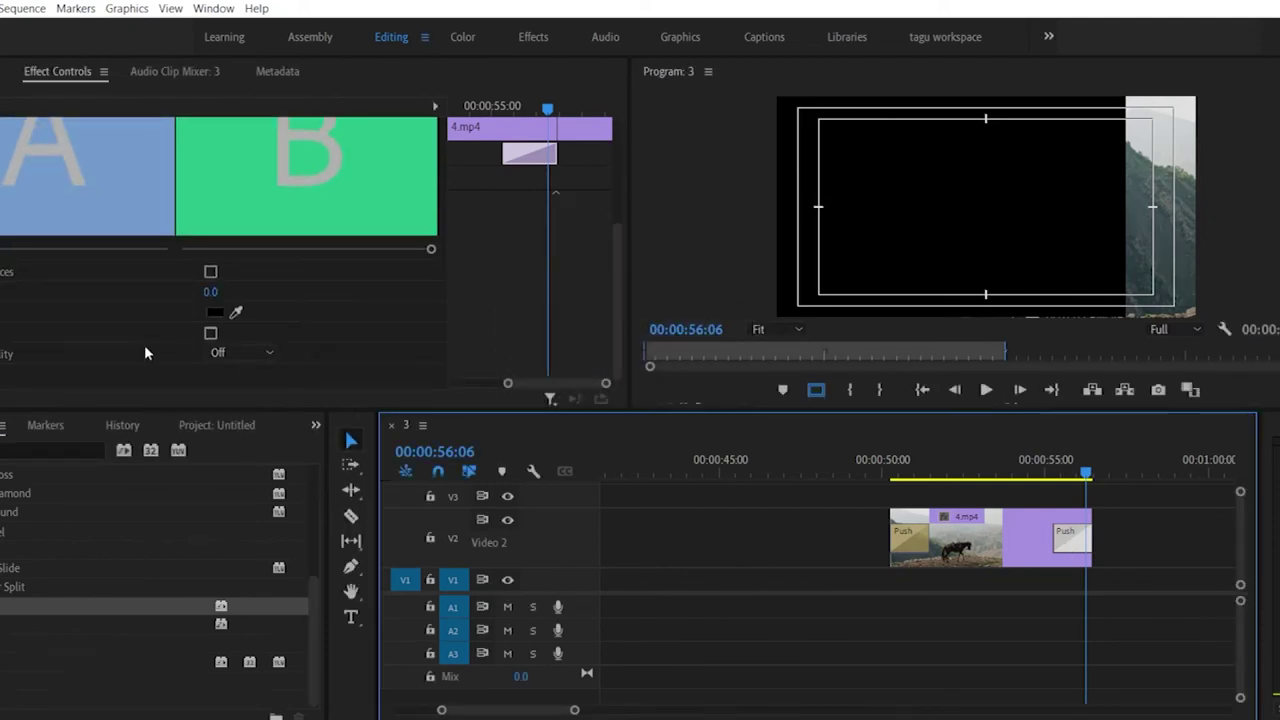
left_click(210, 333)
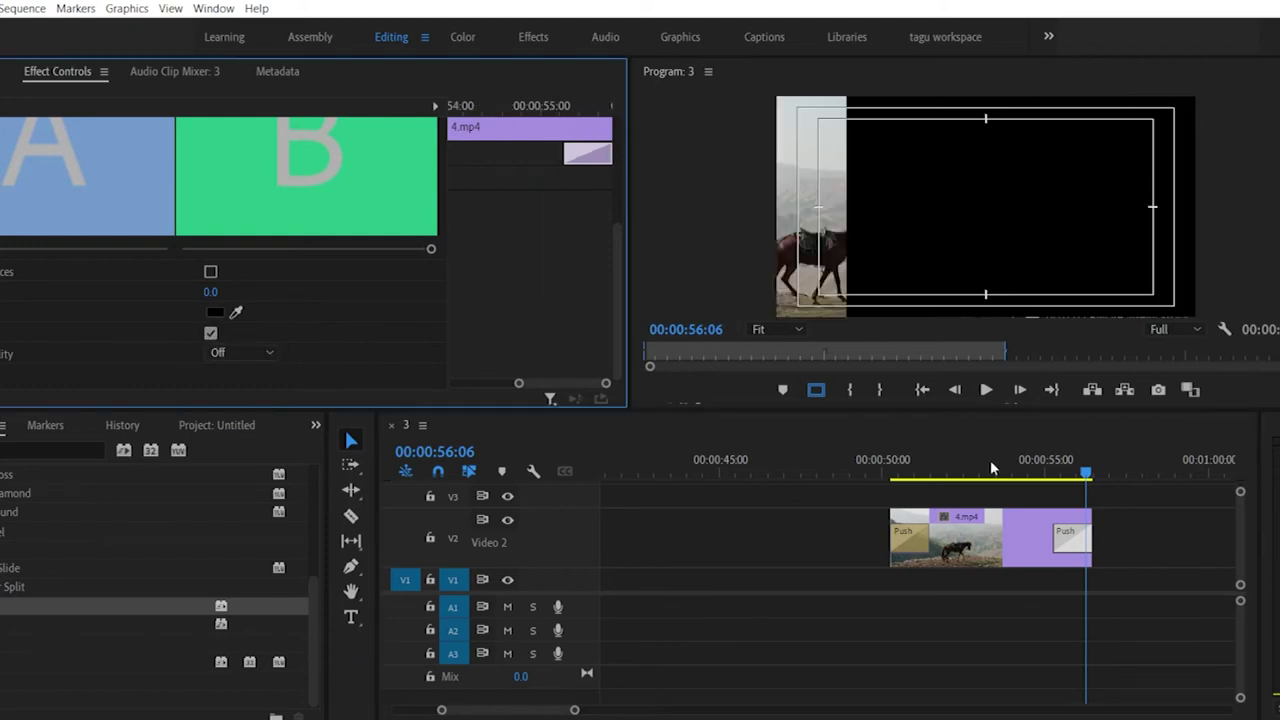
left_click(1075, 477)
mouse_move(1075, 477)
left_mouse_down()
mouse_move(1046, 477)
mouse_move(1084, 478)
left_mouse_up()
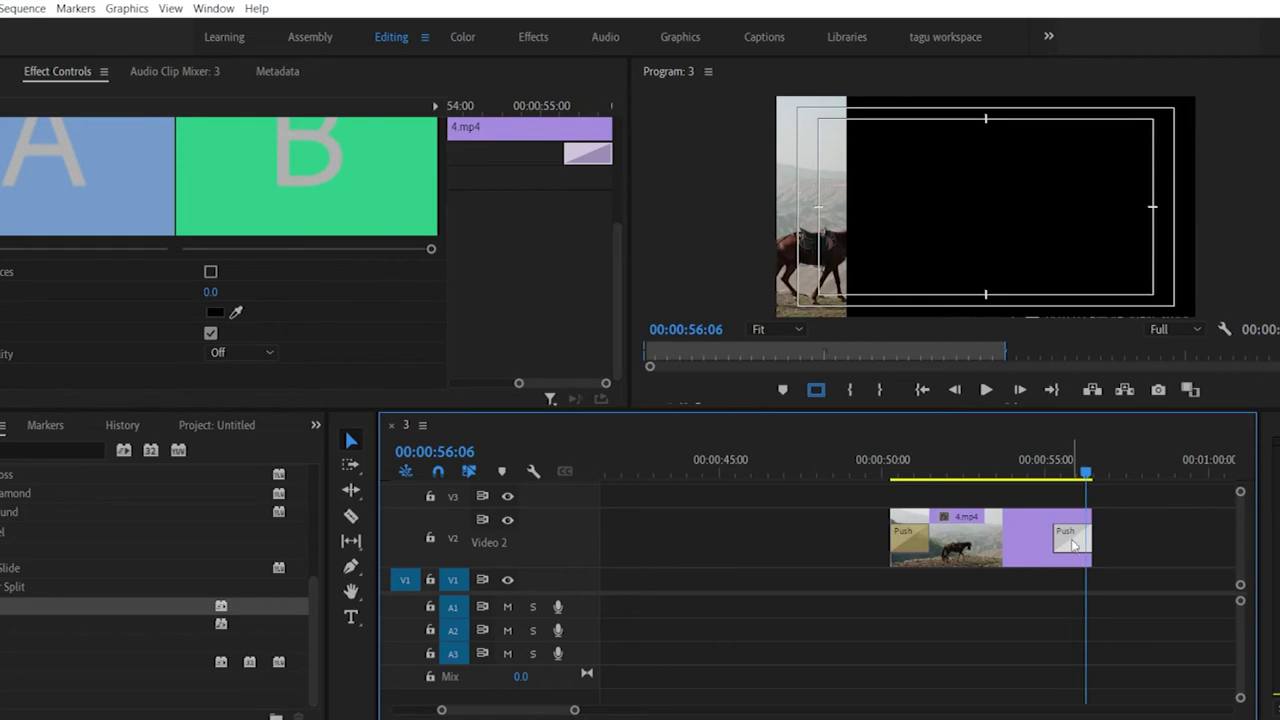
Step: Turn off the reverse option of the Push transition at the end of 4.mp4 and move the playhead to 00:00:56:12
left_click(210, 333)
mouse_move(1086, 477)
left_mouse_down()
mouse_move(1055, 477)
mouse_move(1098, 473)
left_mouse_up()
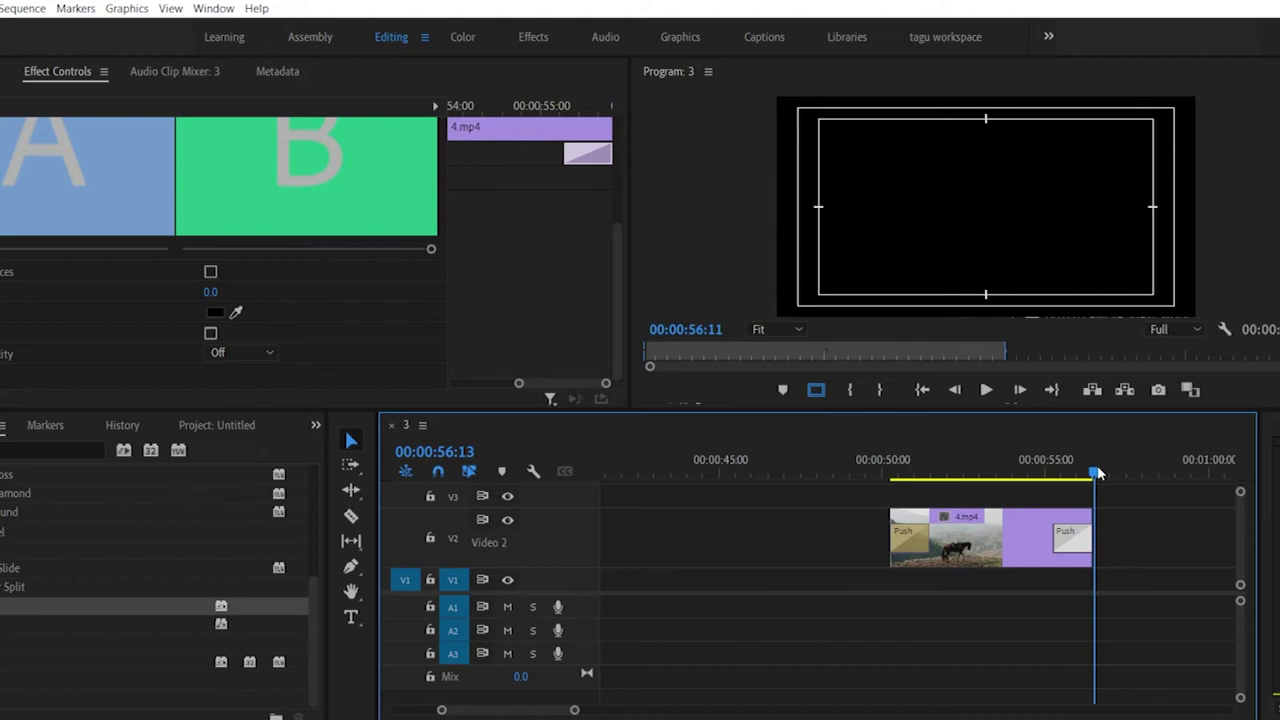
key("Left")
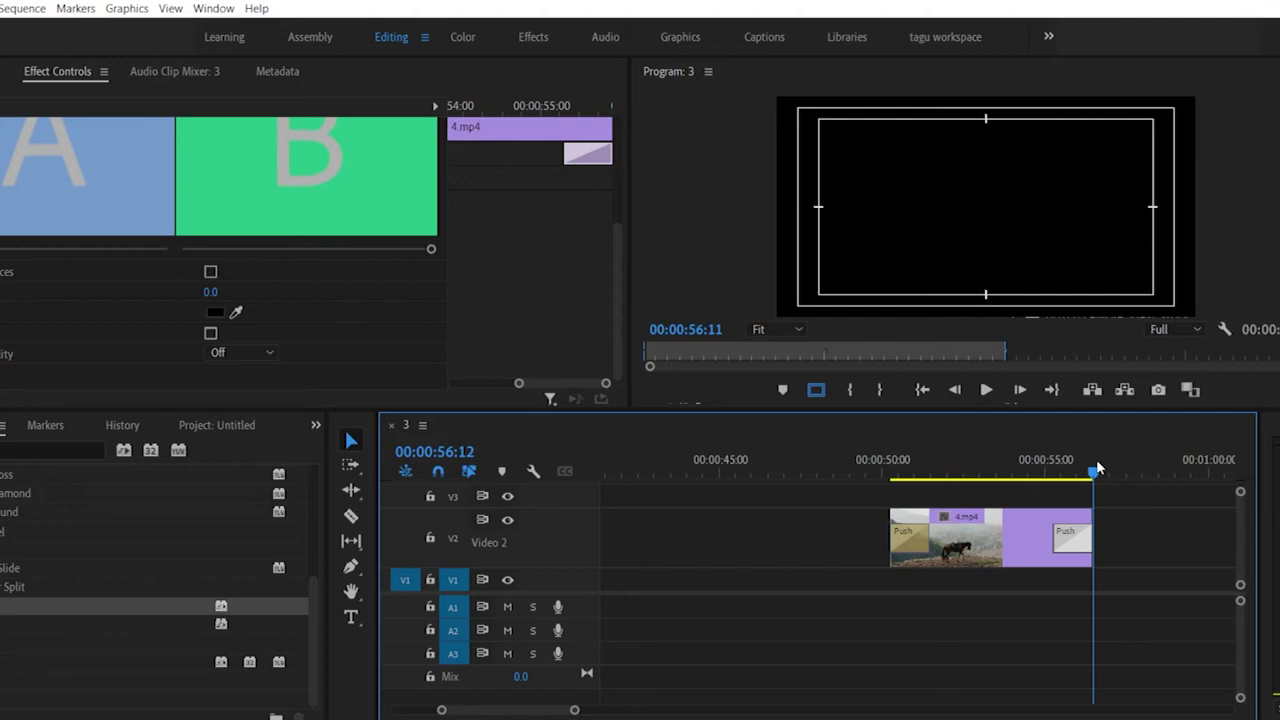
Step: Replace the Push transition at the start of 4.mp4 with Slide and preview the clip's two transitions
left_click_drag(1097, 463, 907, 470)
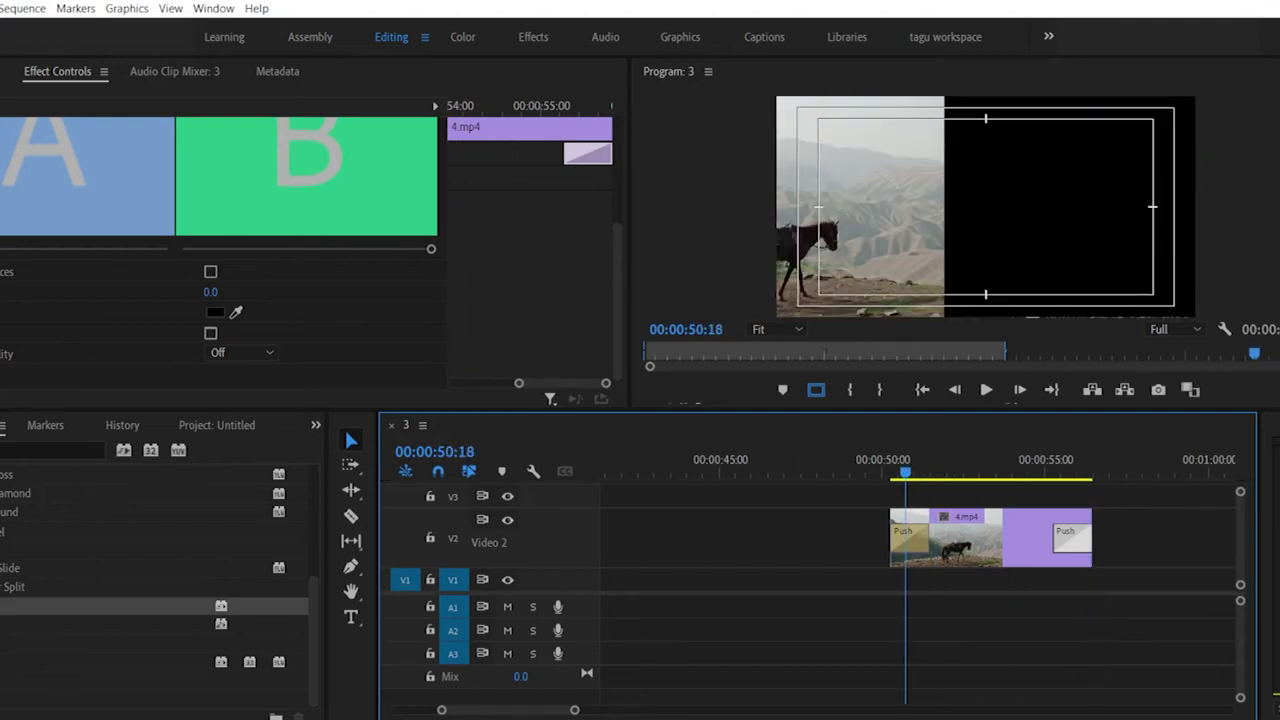
left_click_drag(150, 623, 905, 533)
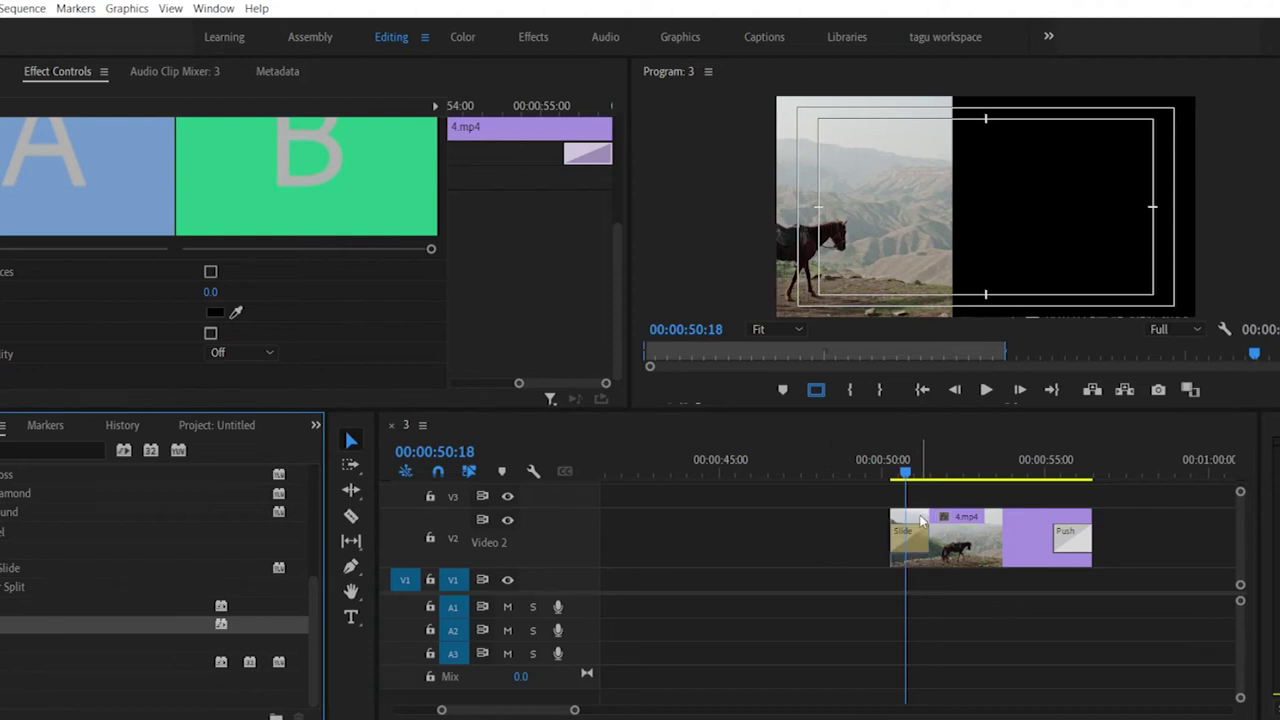
left_click(909, 478)
key("space")
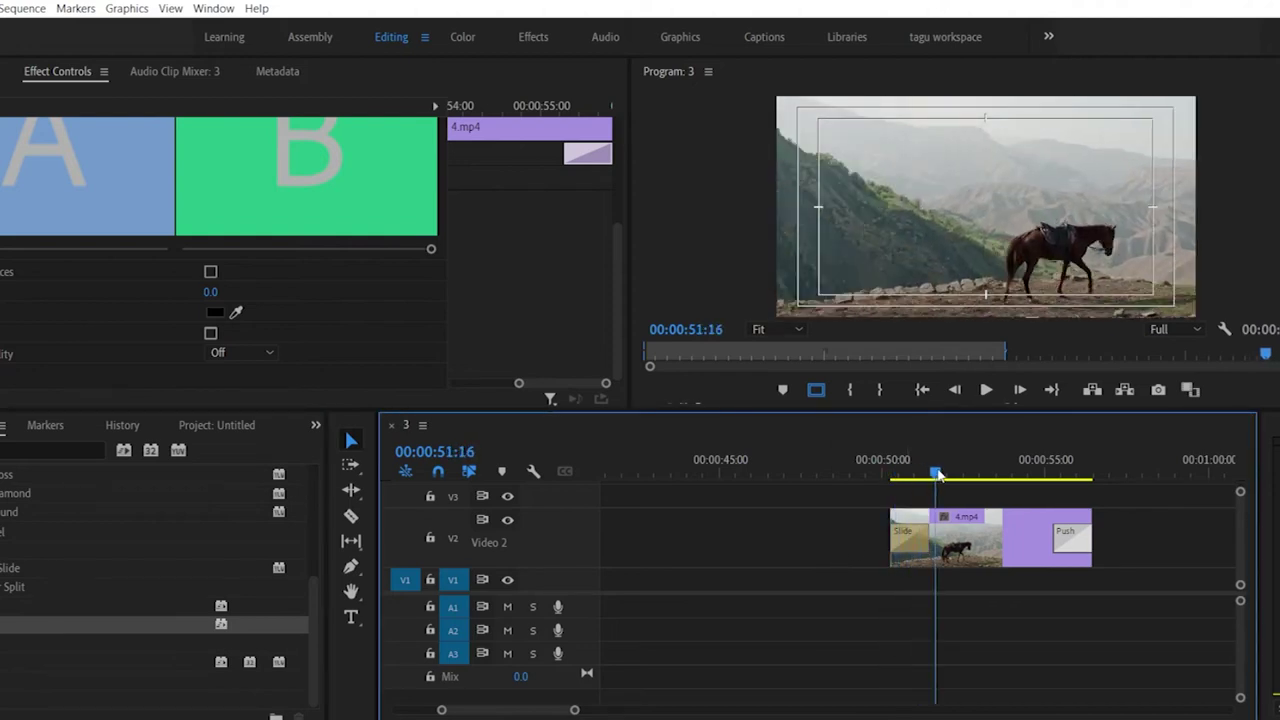
left_click(901, 471)
left_click_drag(920, 471, 1077, 480)
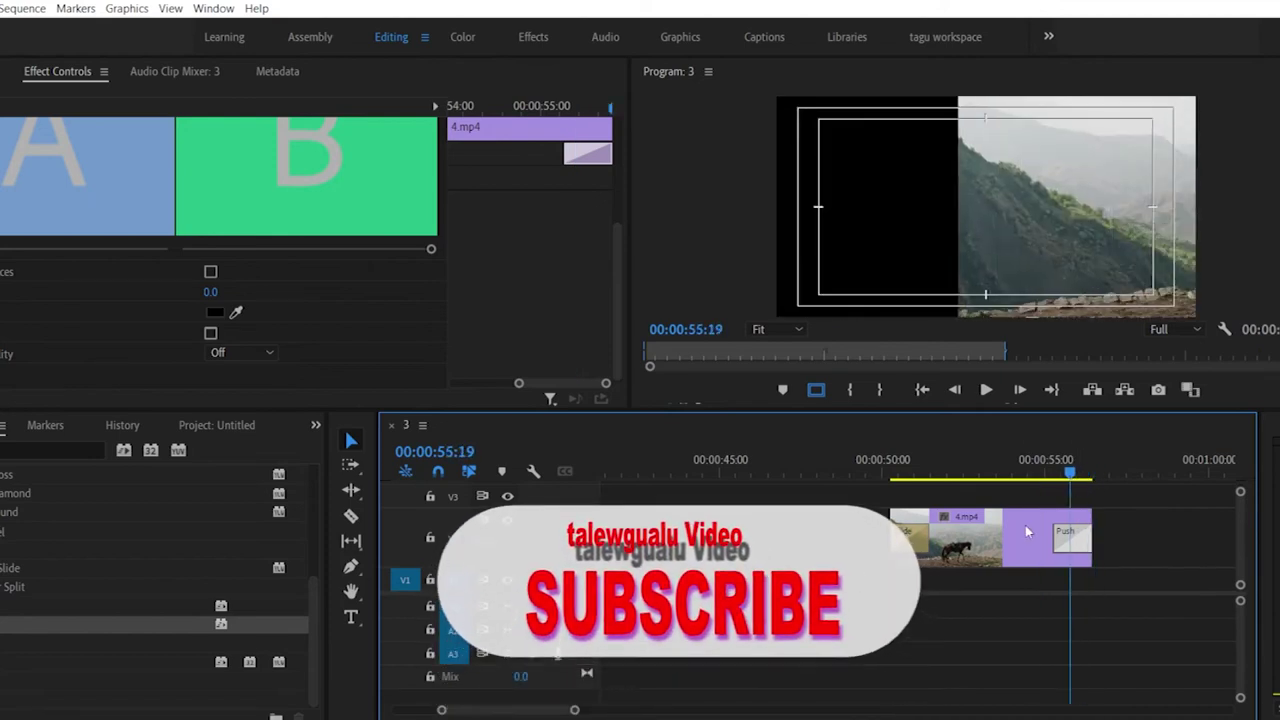
Step: Reverse the Slide transition at the start of 4.mp4 and scrub through the clip to 00:00:55:18
left_click(905, 533)
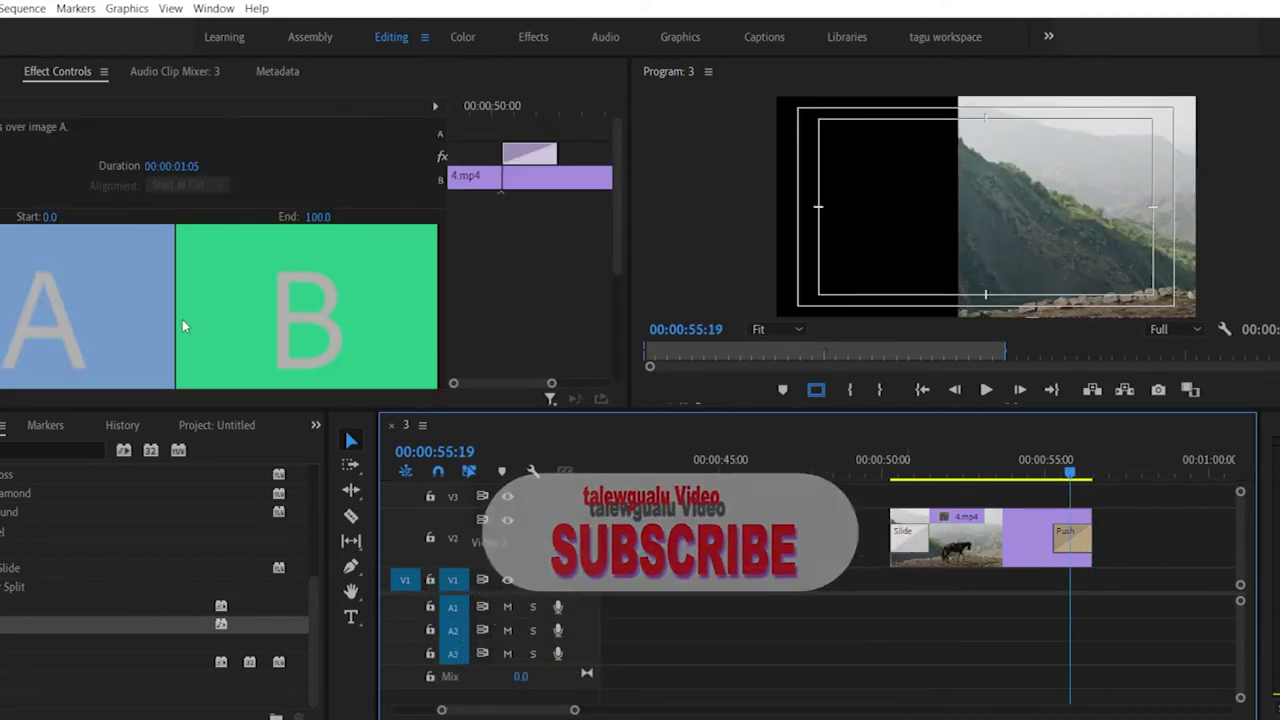
scroll(201, 230, "down", 3)
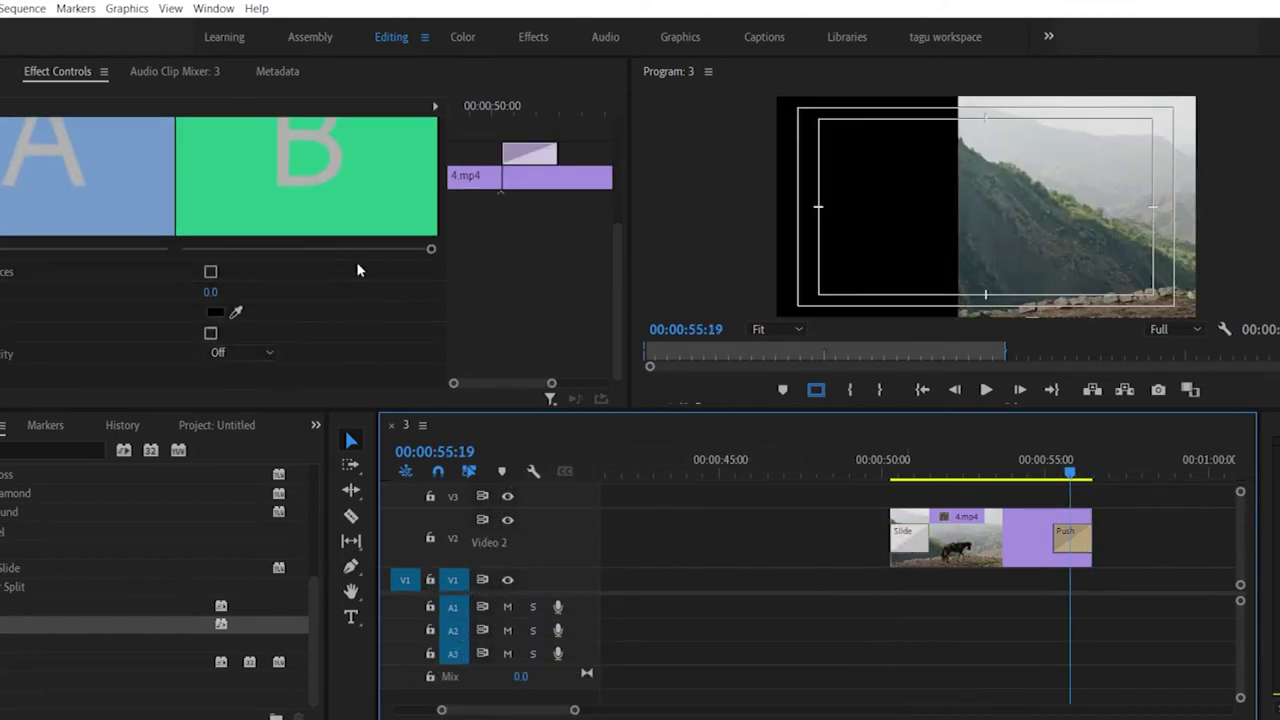
left_click(210, 334)
left_click_drag(866, 462, 909, 461)
scroll(189, 218, "up", 3)
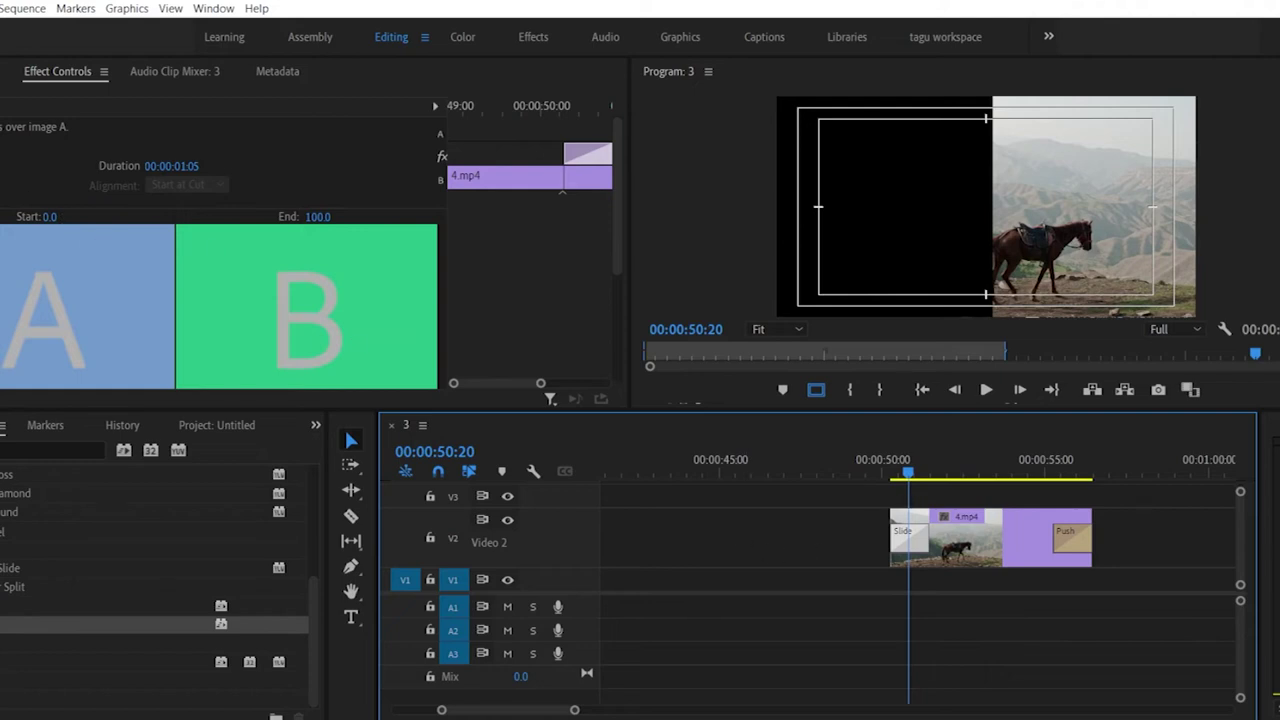
left_click(907, 474)
left_click_drag(907, 474, 975, 458)
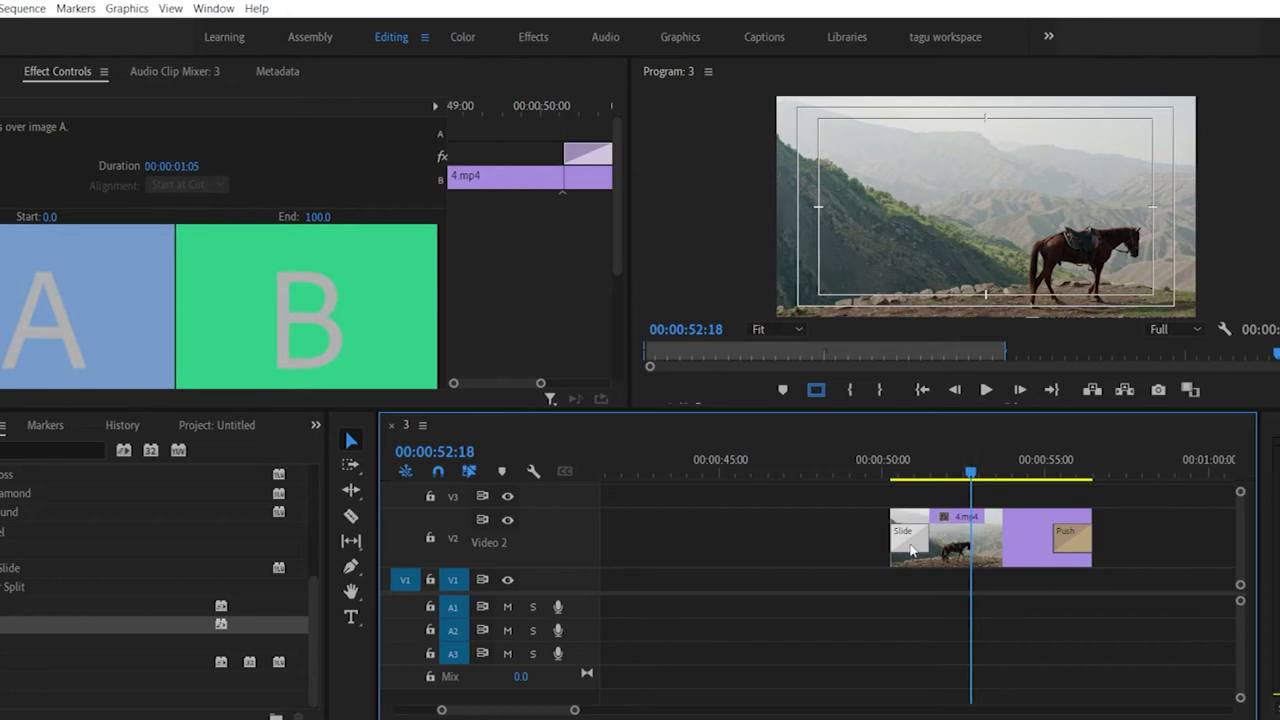
left_click_drag(968, 483, 1072, 477)
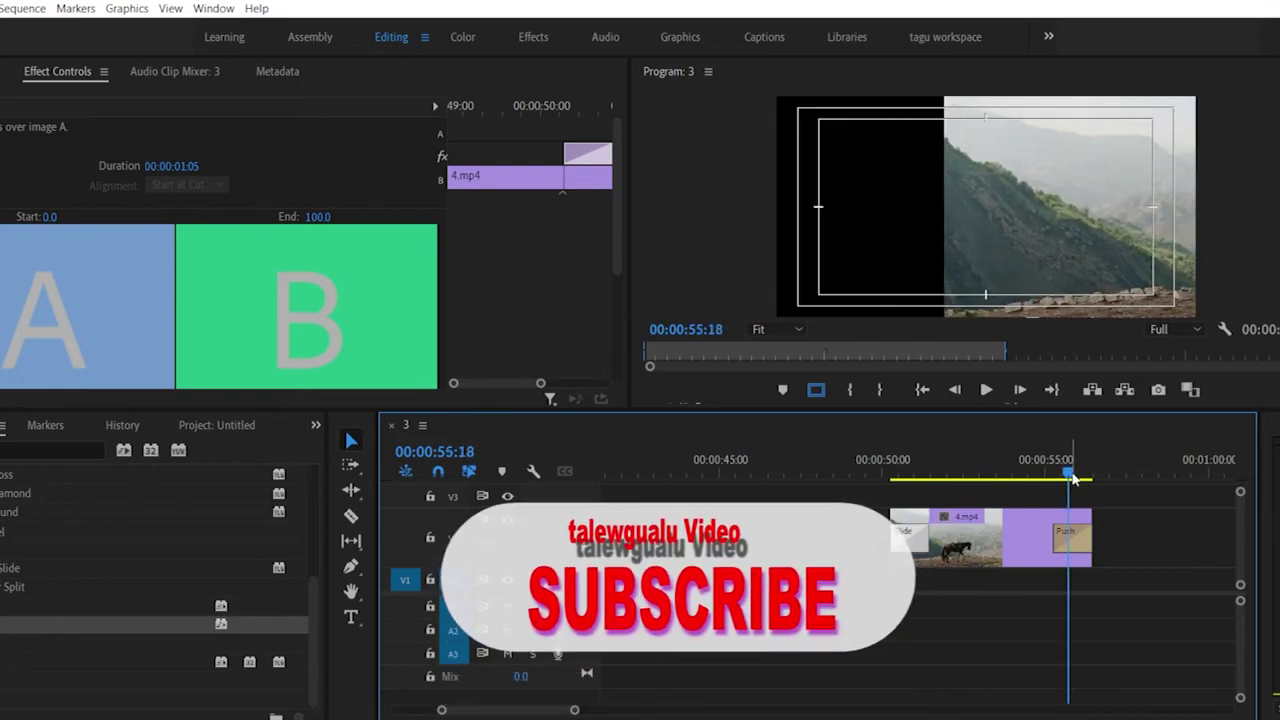
Step: Change the direction of the Push transition at the end of 4.mp4 to East to West and preview it
double_click(908, 540)
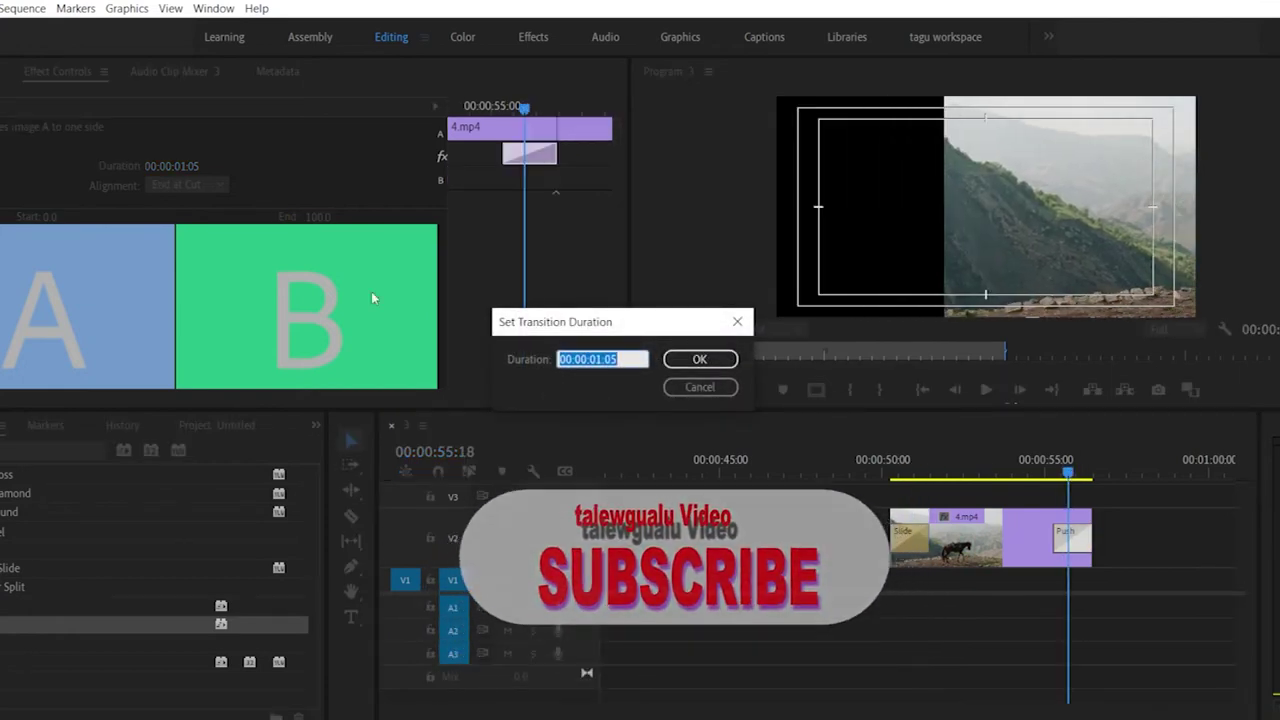
left_click(712, 386)
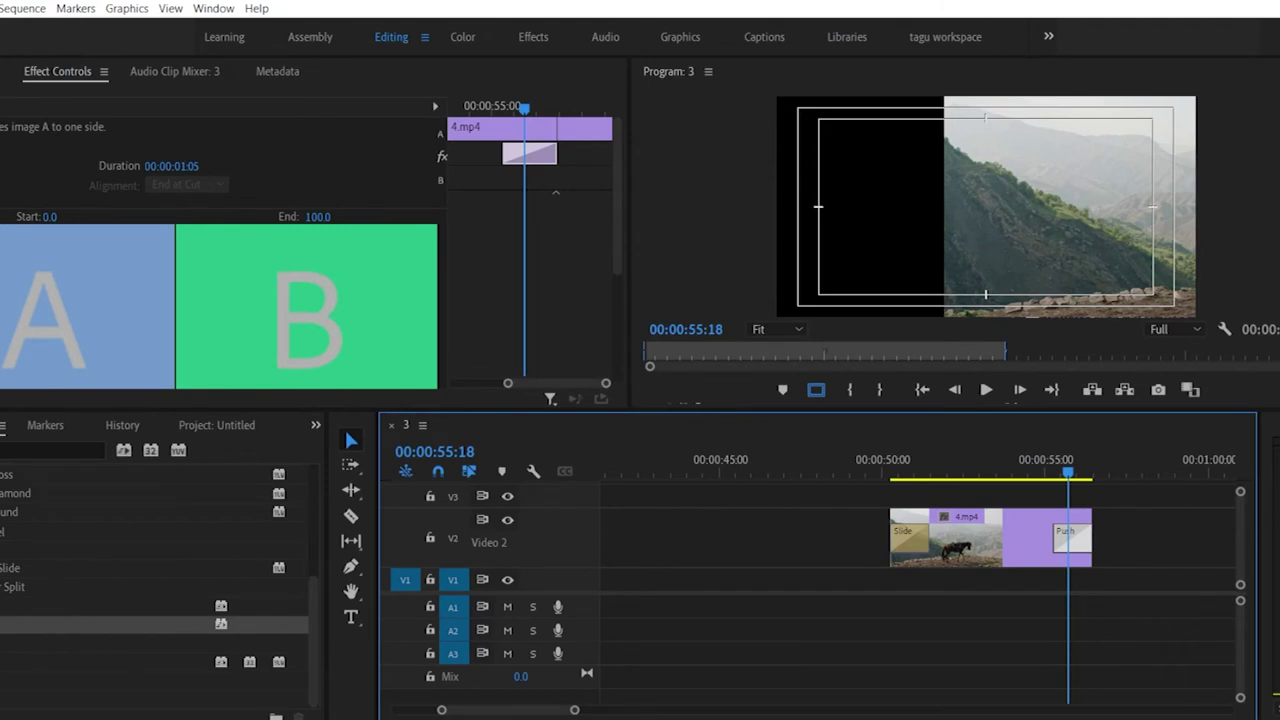
left_click(4, 180)
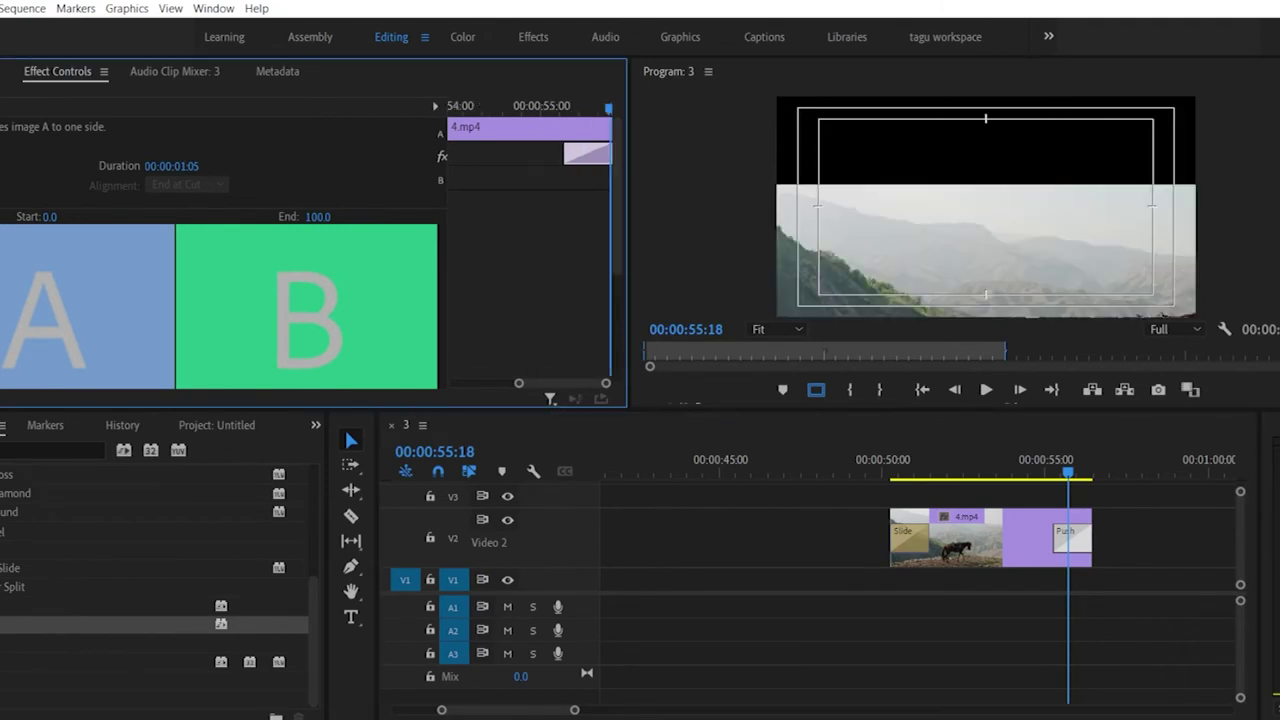
left_click(3, 185)
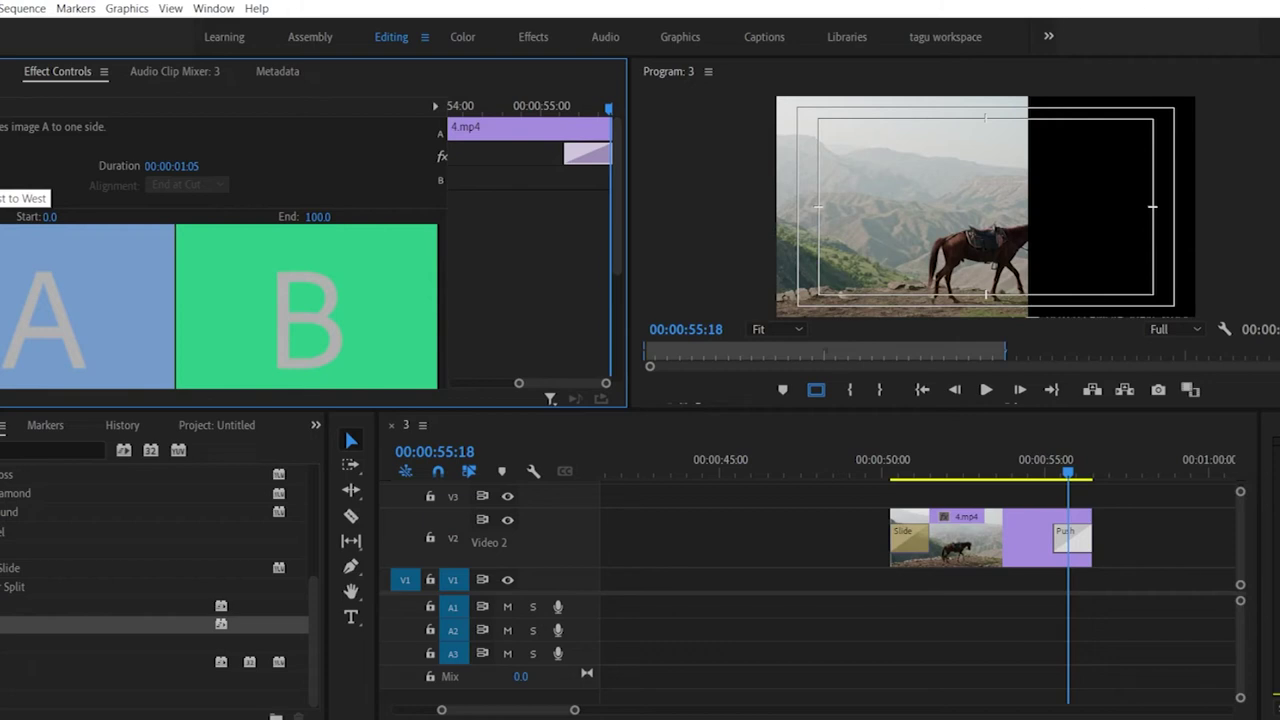
left_click(1046, 466)
key("space")
key("space")
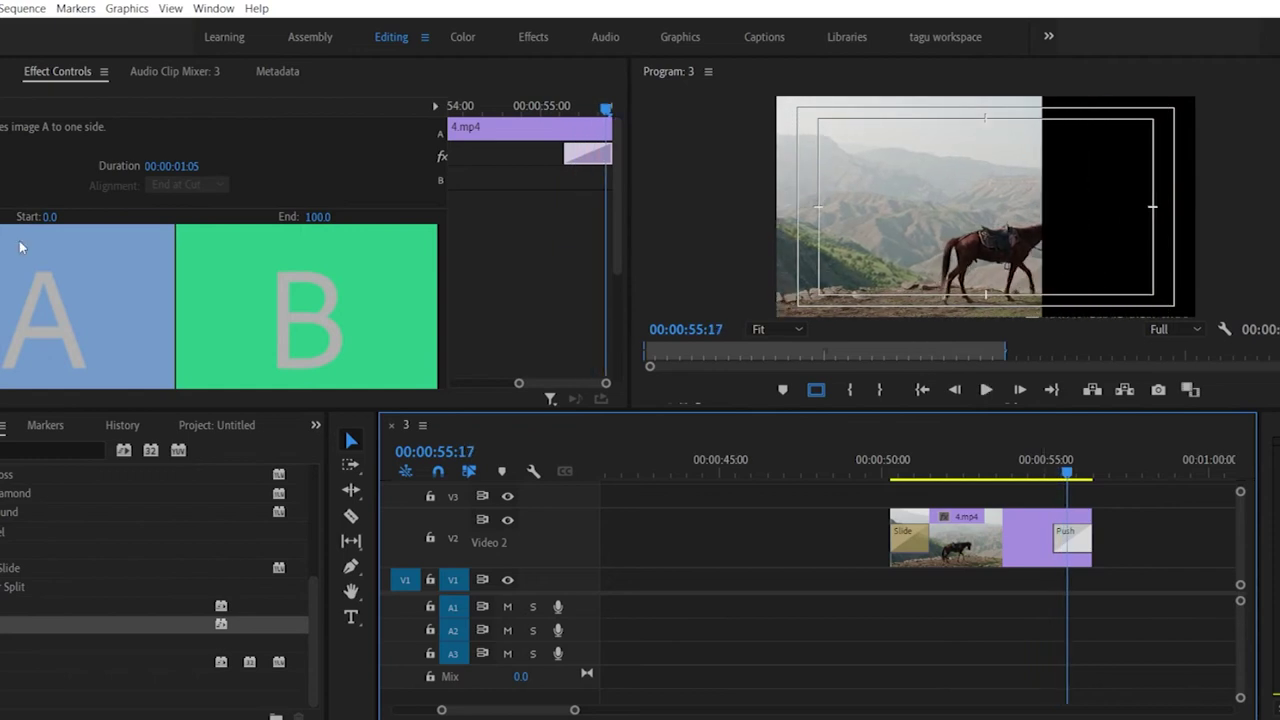
Step: Play back the Push transition at the end of 4.mp4 to check its current direction
left_click(20, 245)
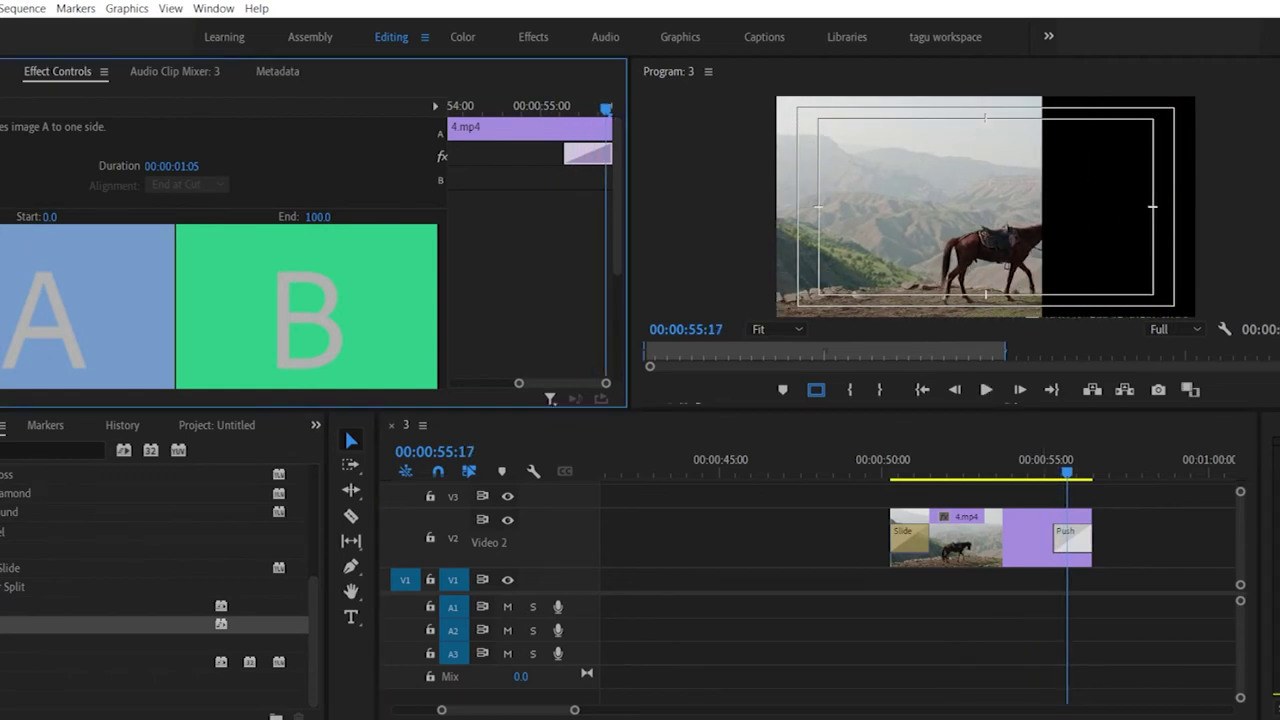
left_click(1046, 466)
key("space")
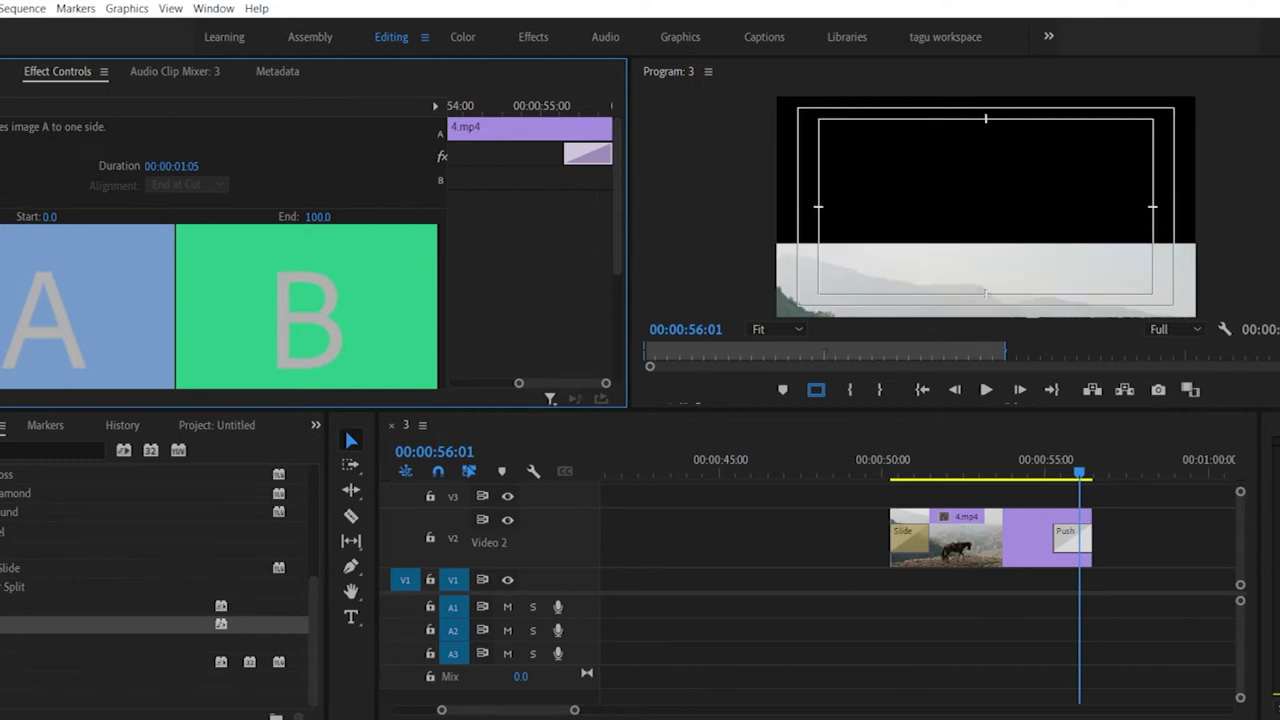
left_click(1050, 460)
key("space")
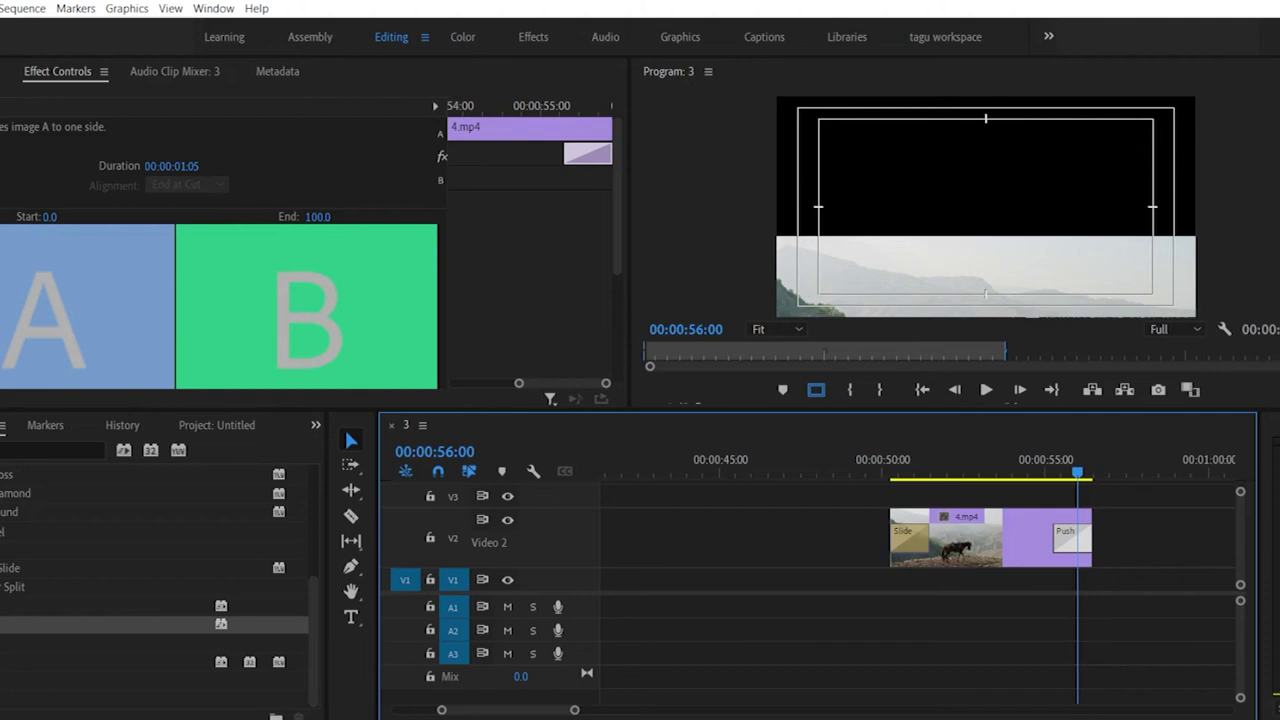
Step: Apply the Sharpen video effect from the Blur & Sharpen group to the 4.mp4 clip on V2
left_click(8, 531)
scroll(20, 531, "up", 4)
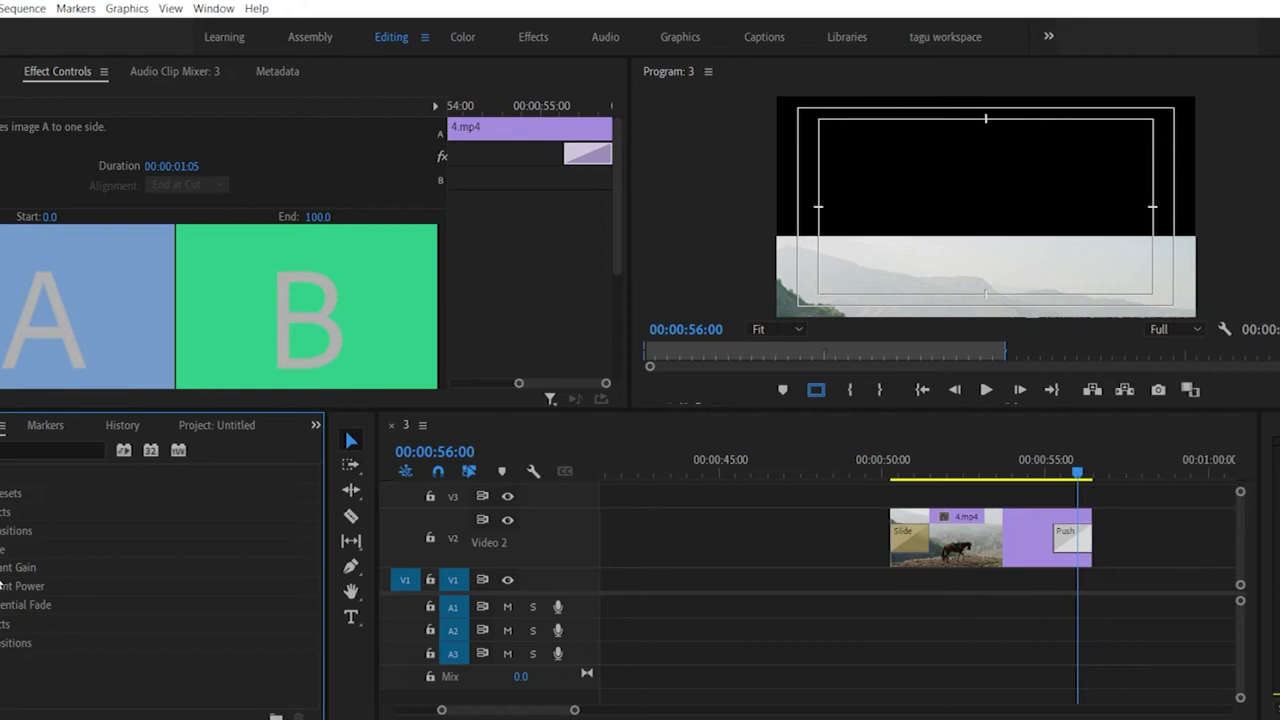
left_click(5, 511)
left_click(5, 511)
left_click(5, 549)
scroll(150, 590, "down", 2)
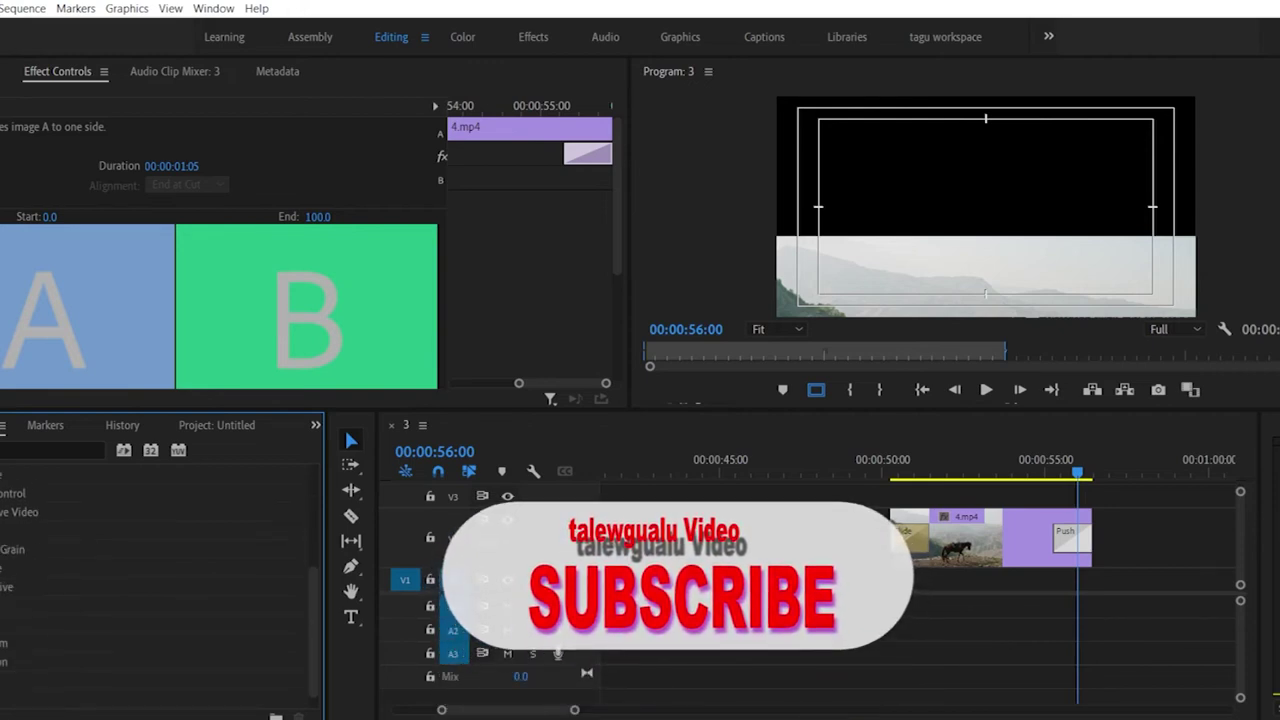
scroll(150, 590, "down", 1)
scroll(150, 590, "up", 3)
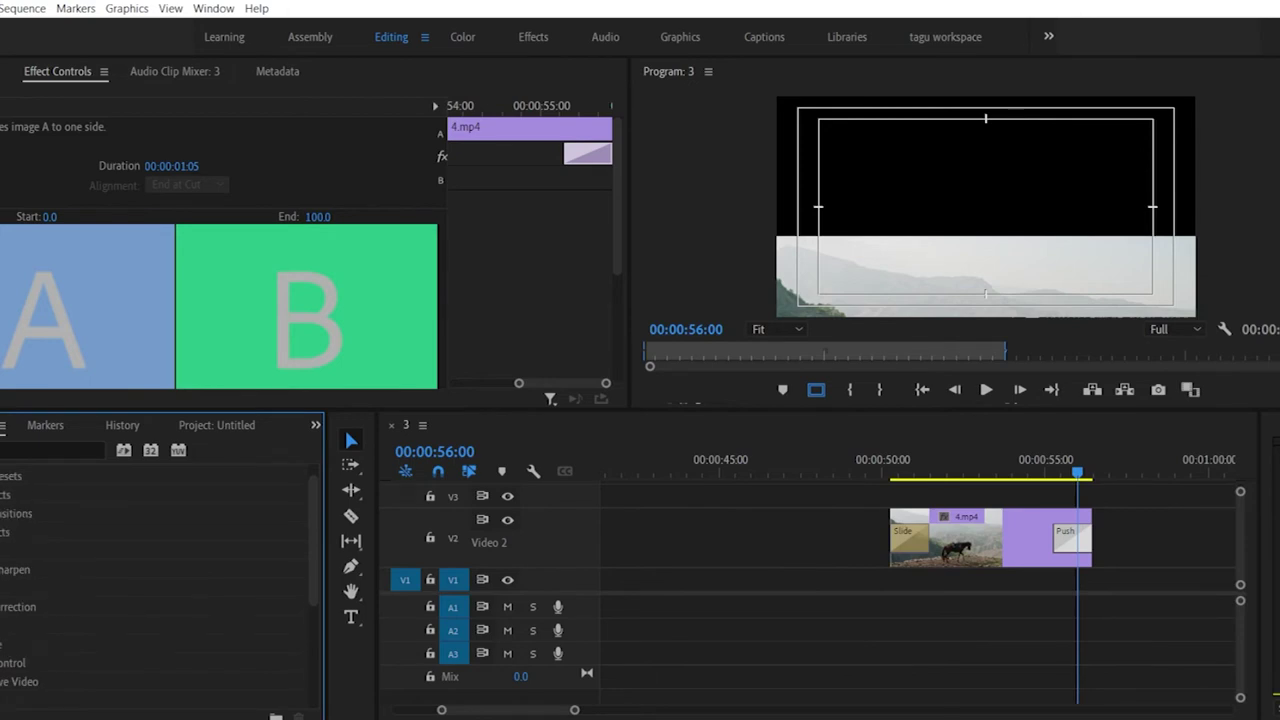
left_click(2, 569)
scroll(3, 620, "down", 1)
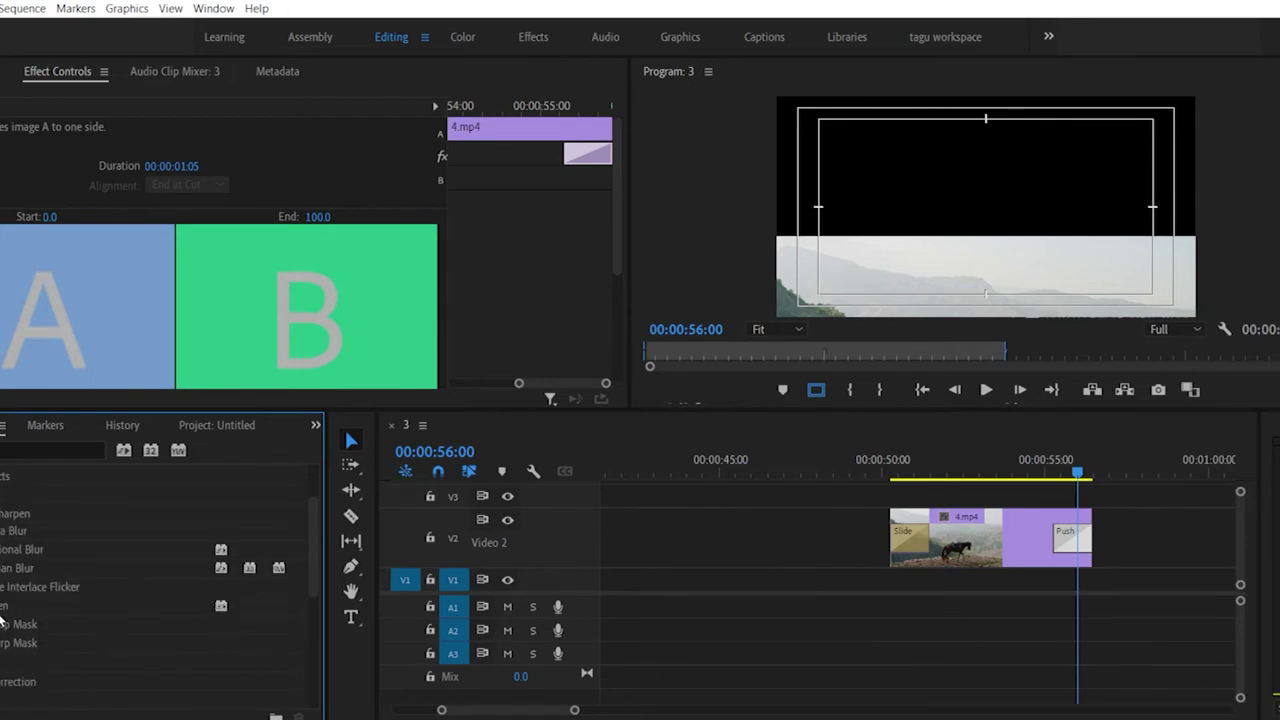
left_click_drag(3, 608, 1000, 560)
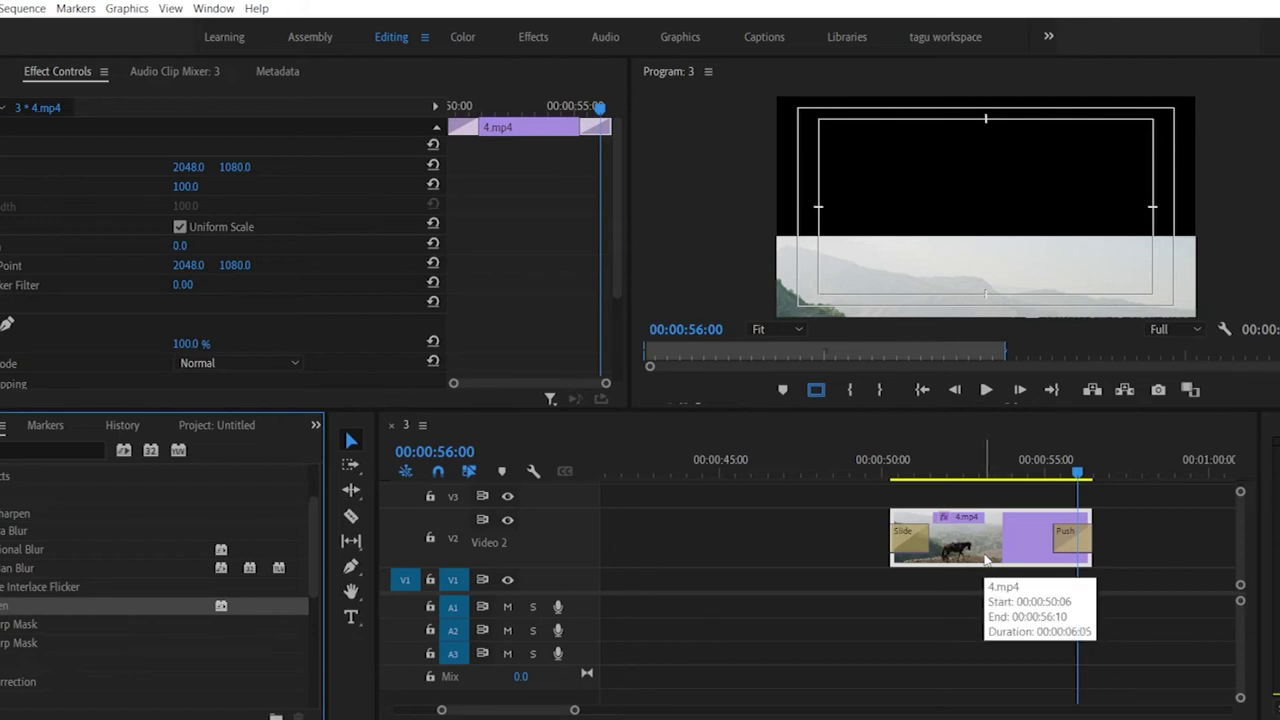
Step: Delete 4.mp4 with its transitions and place two fresh copies of it on V2, separated by a small gap
left_click_drag(862, 507, 1048, 568)
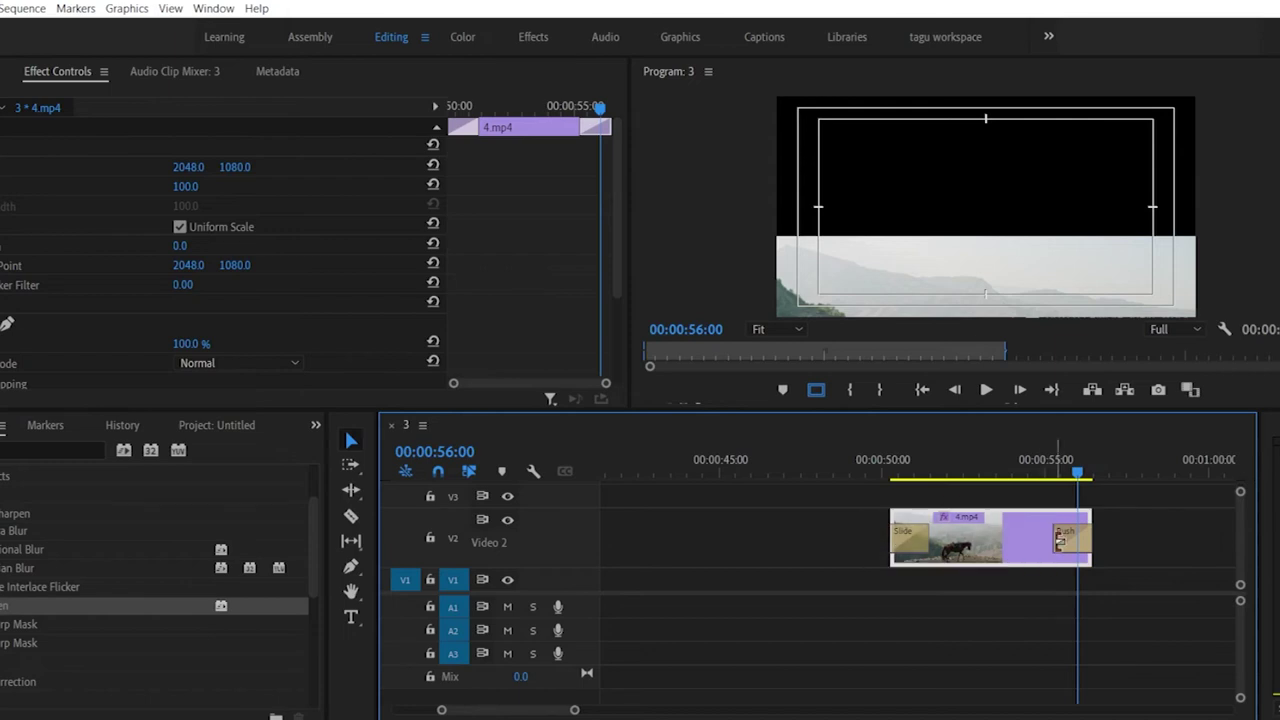
key("Delete")
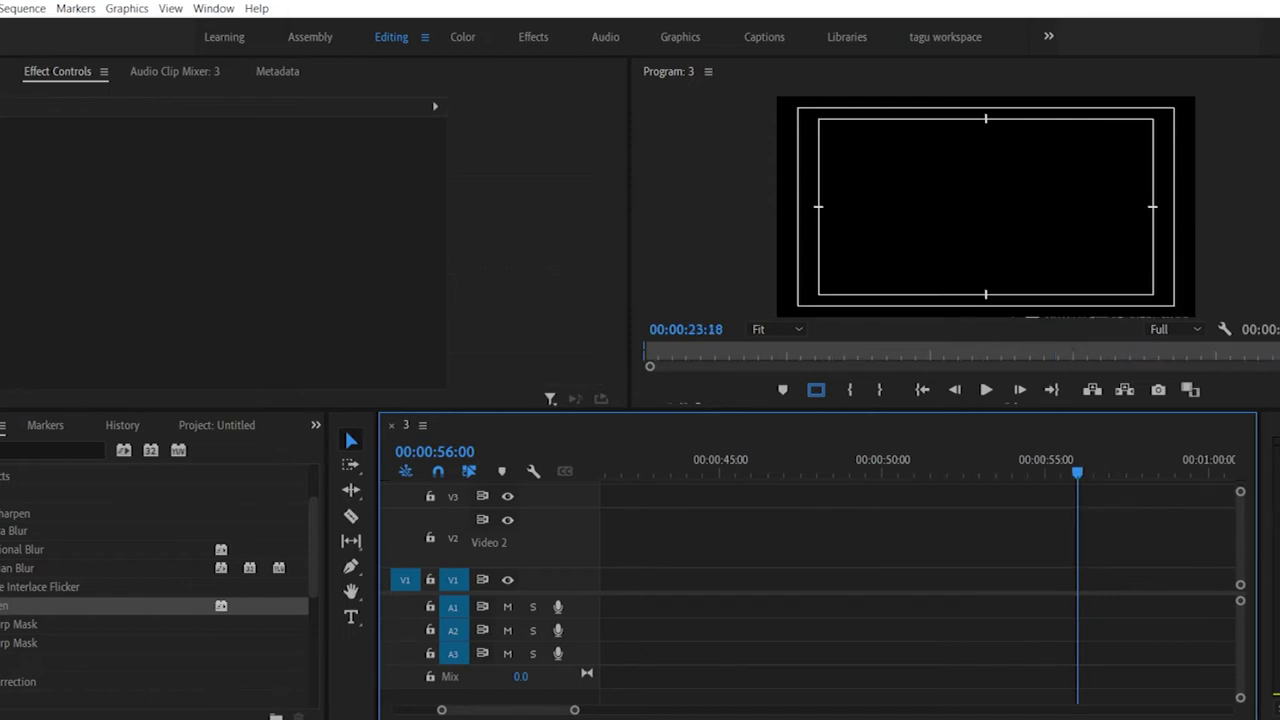
key("shift+2")
left_click_drag(244, 328, 766, 560)
left_click_drag(766, 472, 894, 474)
left_click_drag(244, 328, 978, 535)
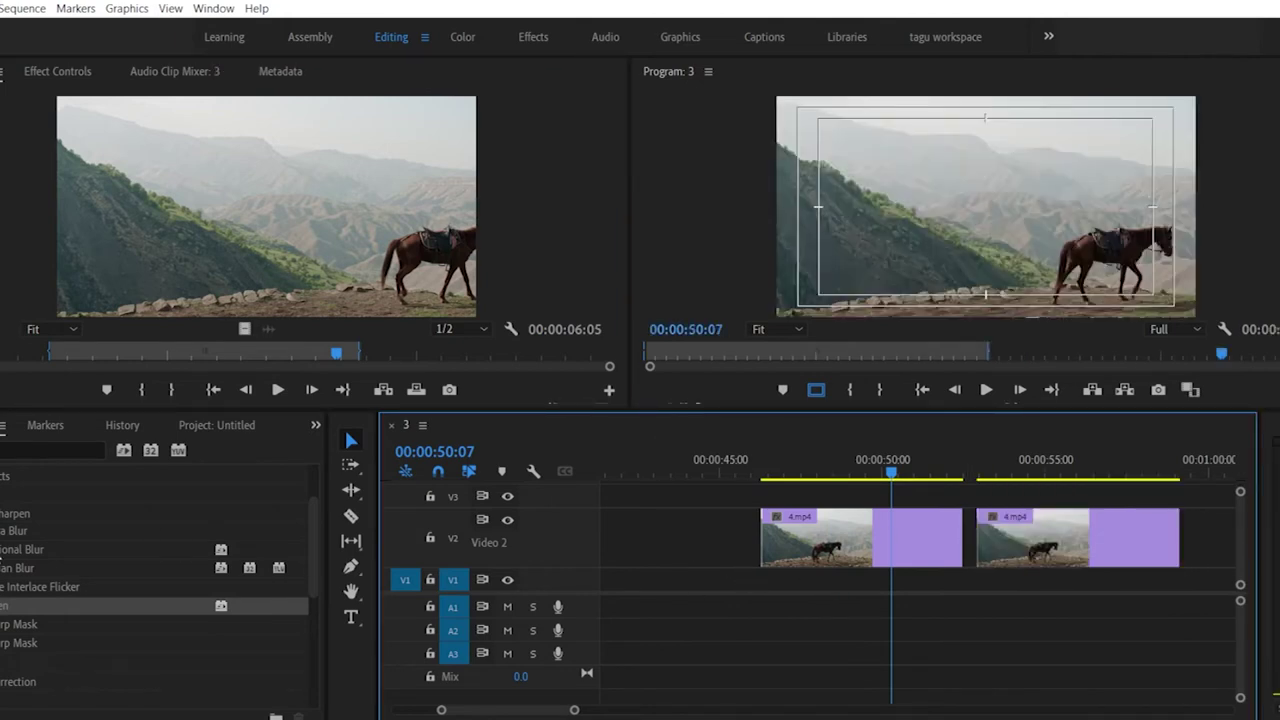
Step: Try the Camera Blur effect on the second 4.mp4 clip, scrubbing through it, and undo it
left_click(8, 549)
left_click(1, 533)
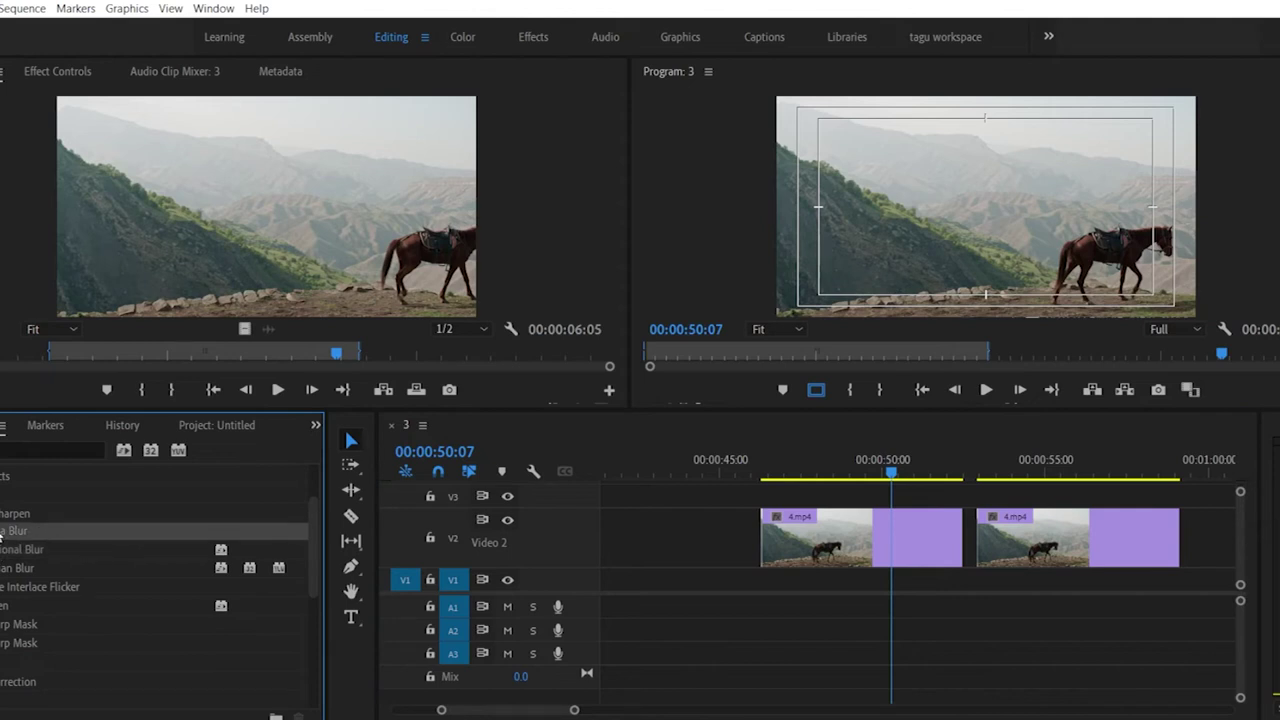
left_click_drag(1, 533, 1038, 526)
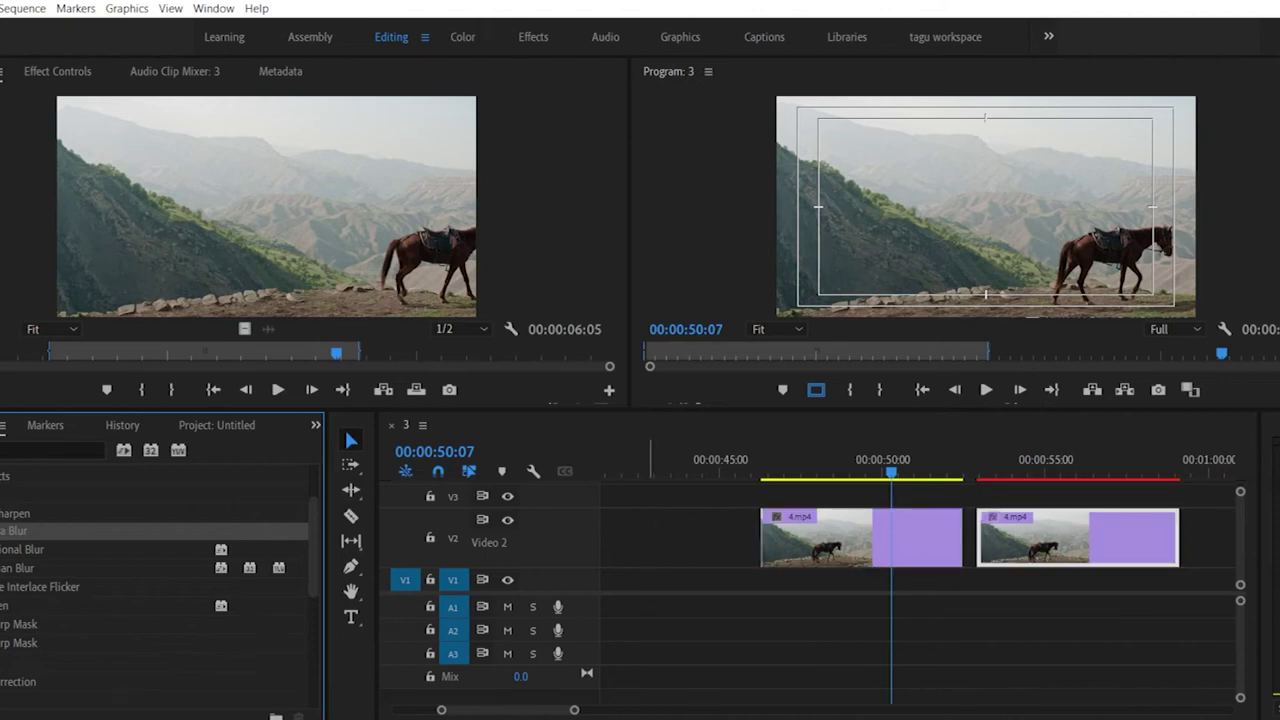
left_click(998, 470)
left_click_drag(1000, 472, 1018, 505)
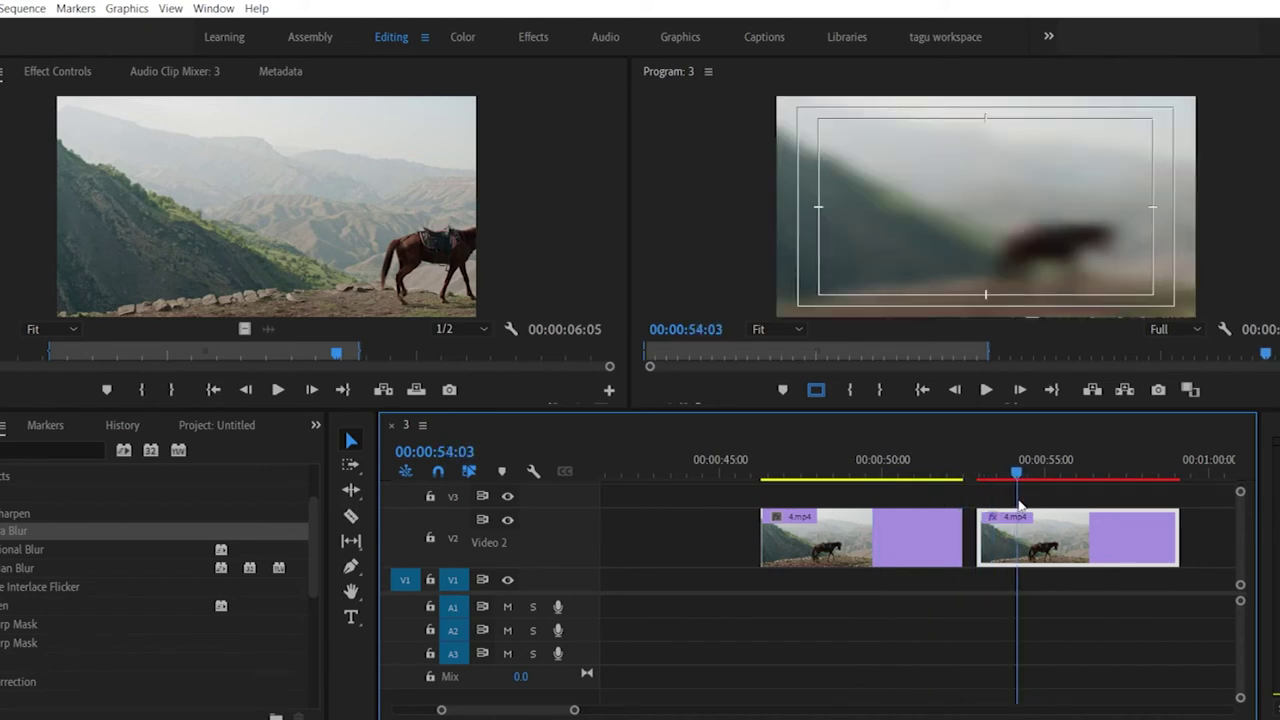
left_click_drag(1018, 505, 1100, 500)
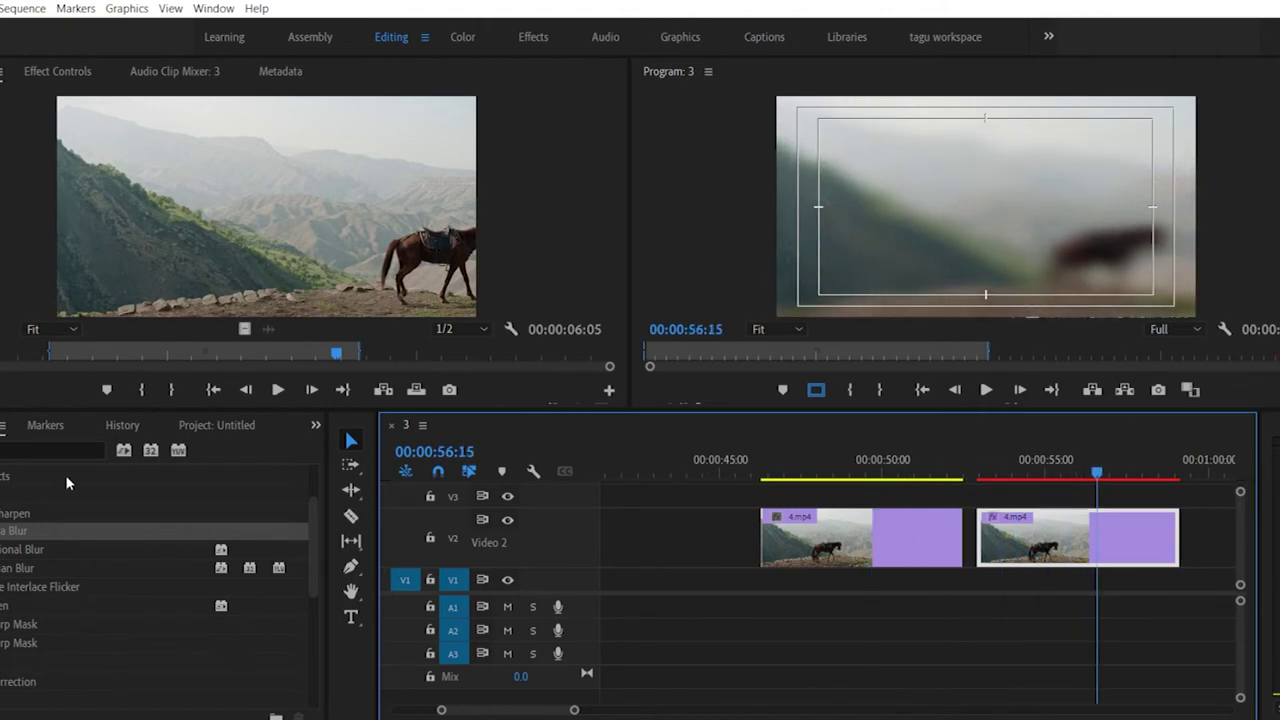
key("ctrl+z")
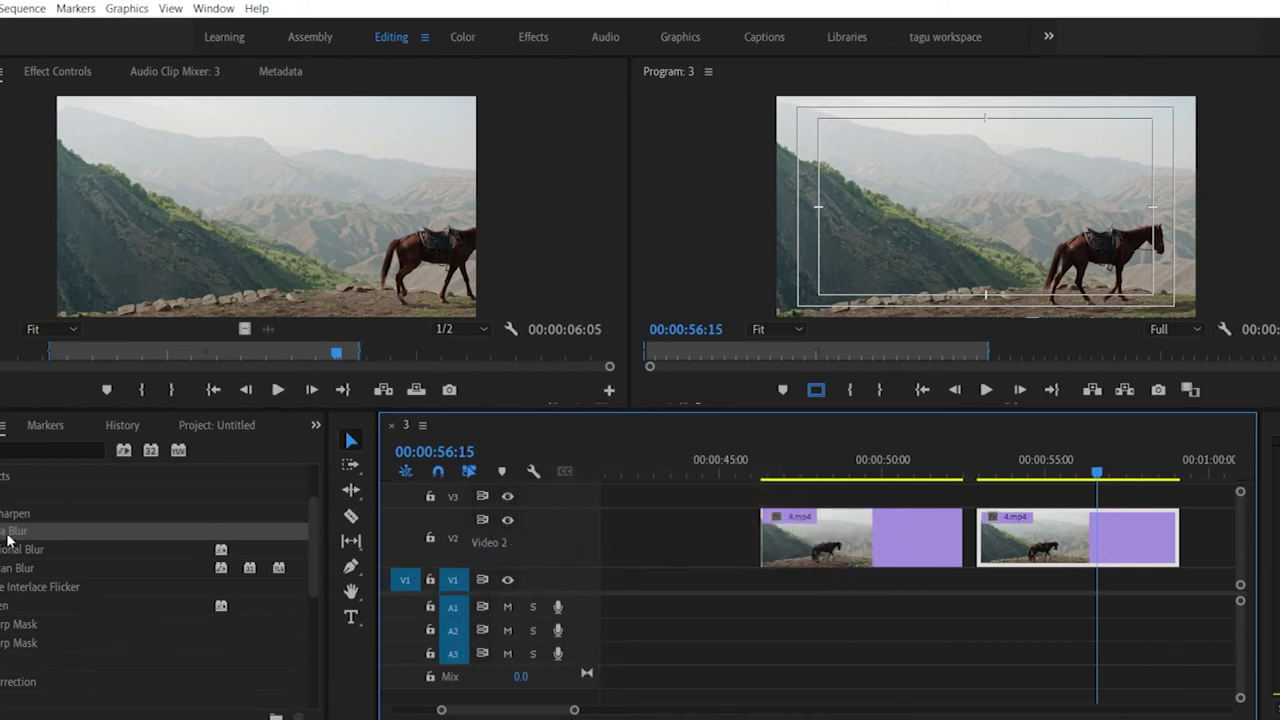
Step: Apply the Lighting Effects video effect to the second 4.mp4 clip on V2
scroll(12, 558, "down", 3)
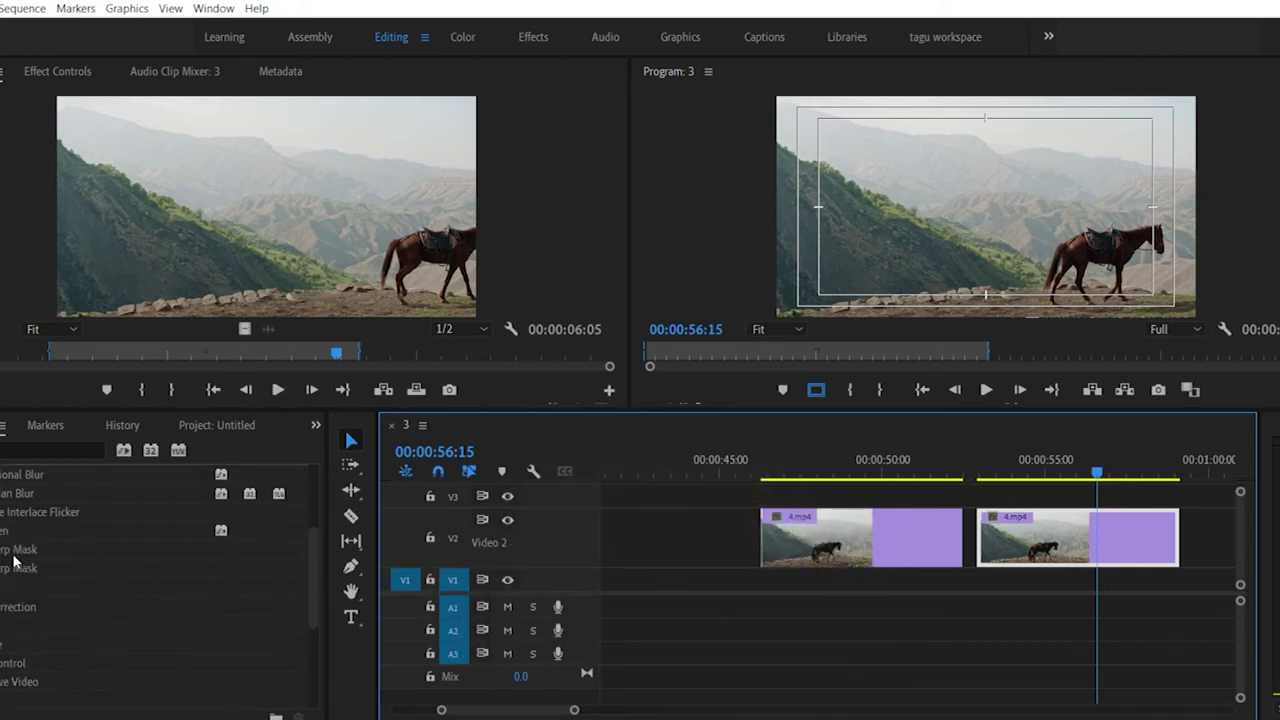
scroll(12, 560, "up", 1)
scroll(155, 590, "up", 7)
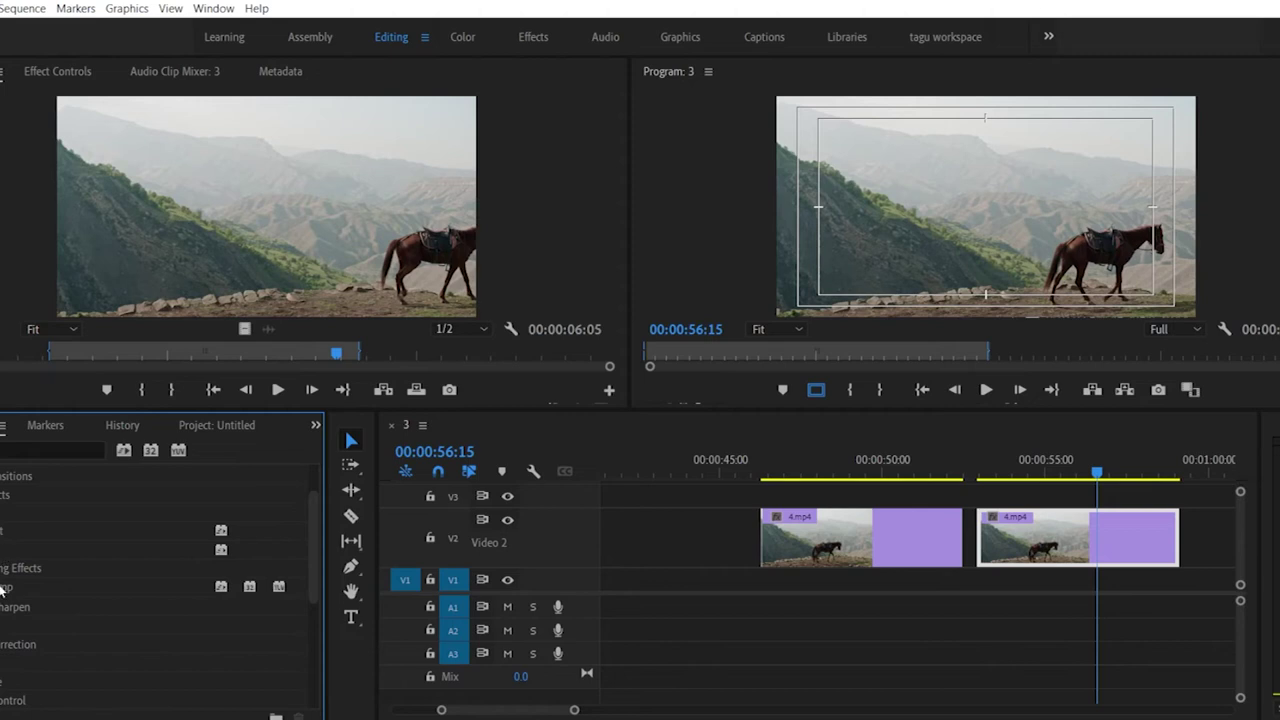
double_click(240, 570)
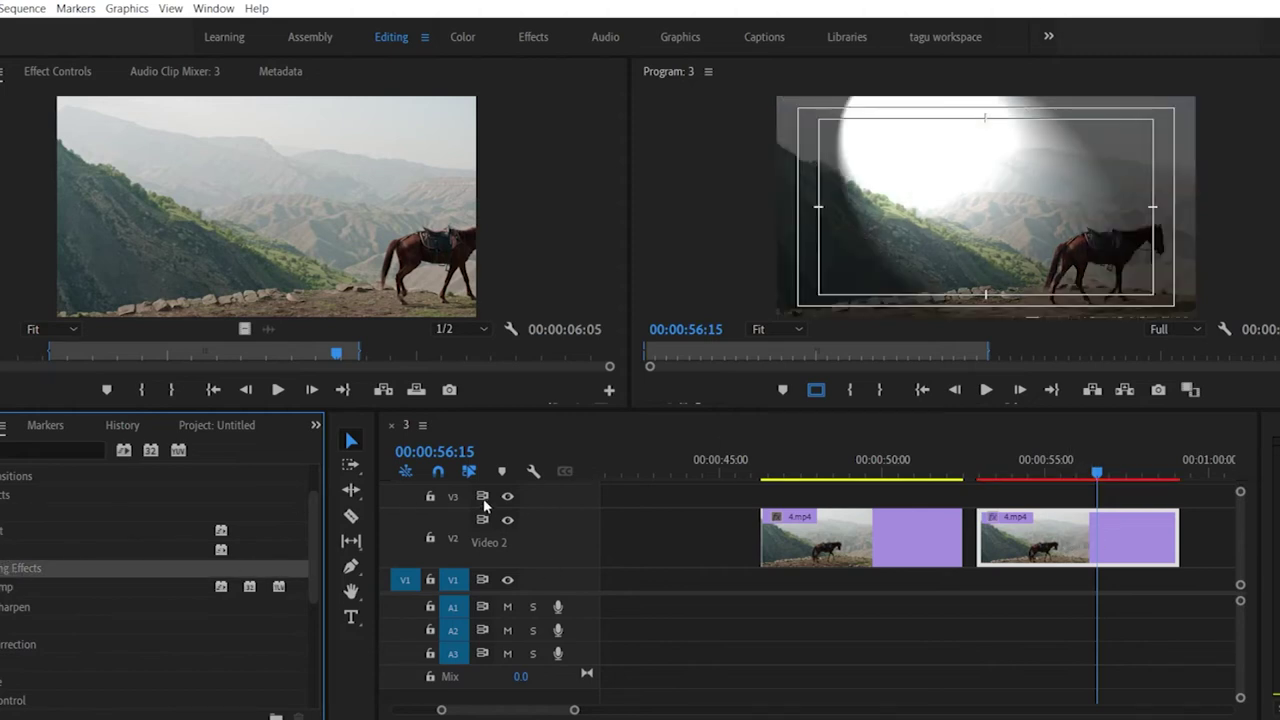
Step: Scrub and play across both 4.mp4 clips to compare the plain clip with the lit one, stopping at 00:00:53:18
left_click_drag(896, 472, 1022, 478)
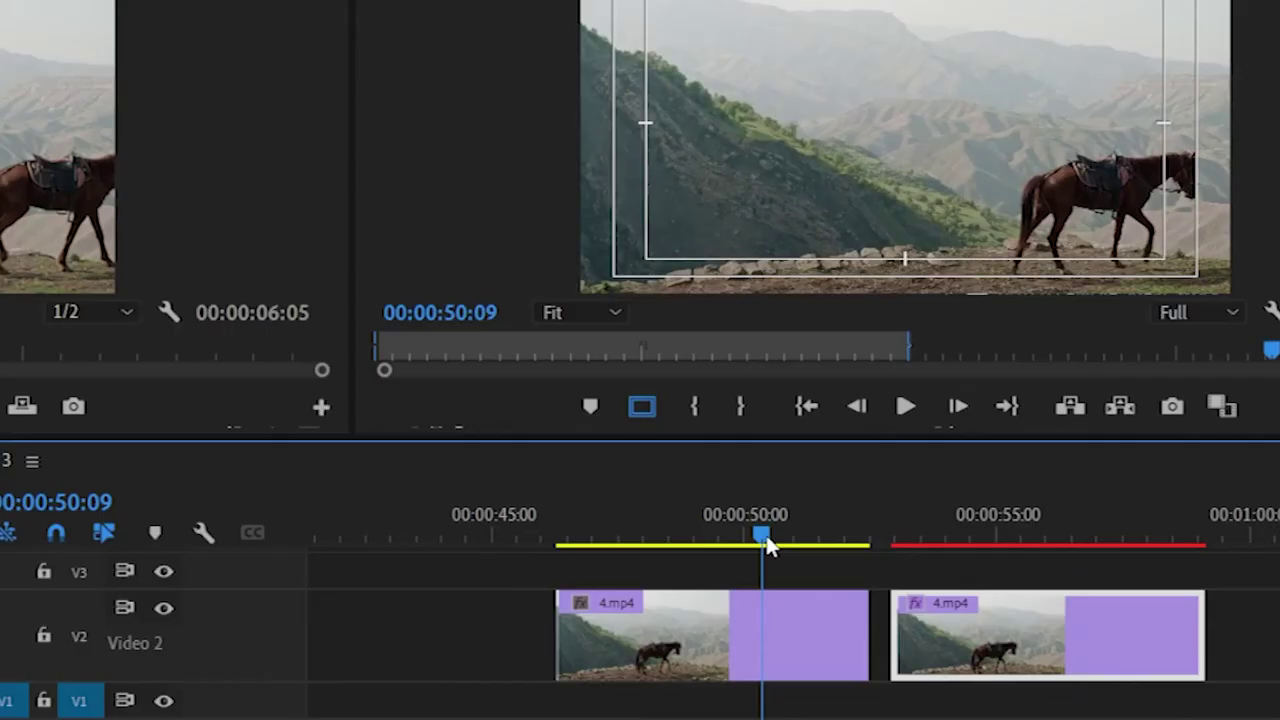
left_click_drag(960, 533, 1047, 538)
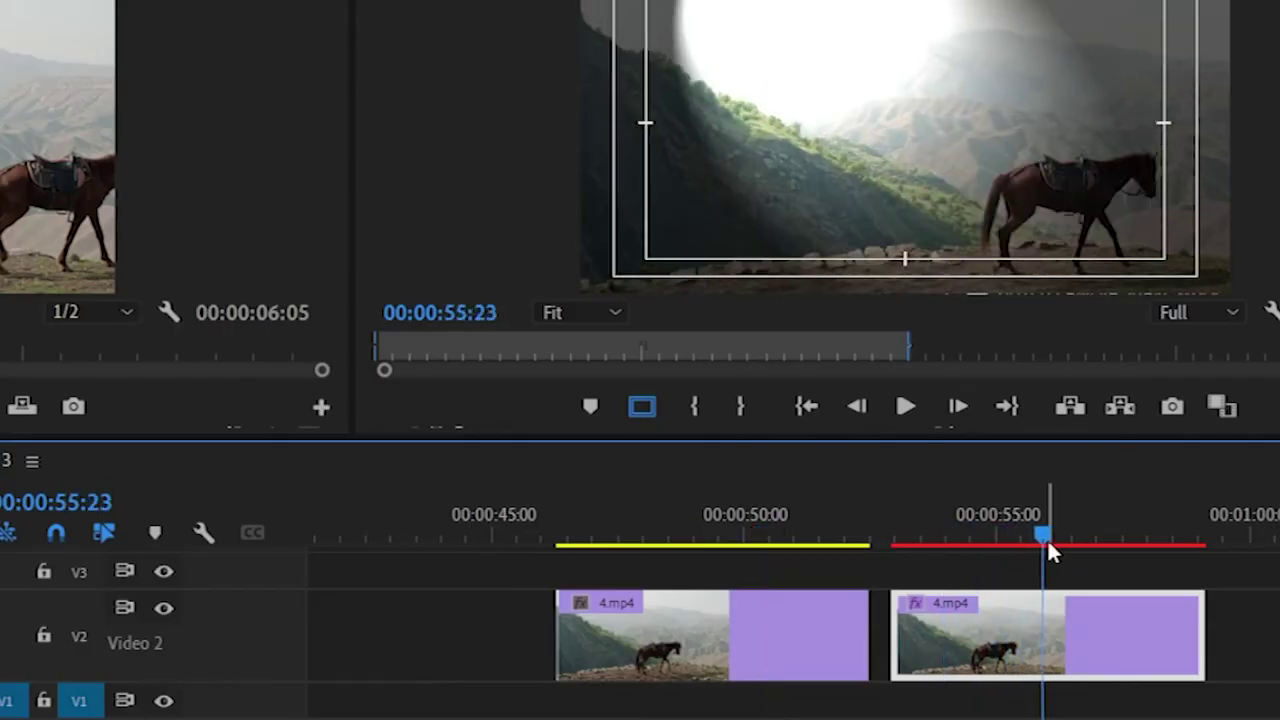
key("space")
left_click(950, 531)
left_click_drag(951, 534, 916, 537)
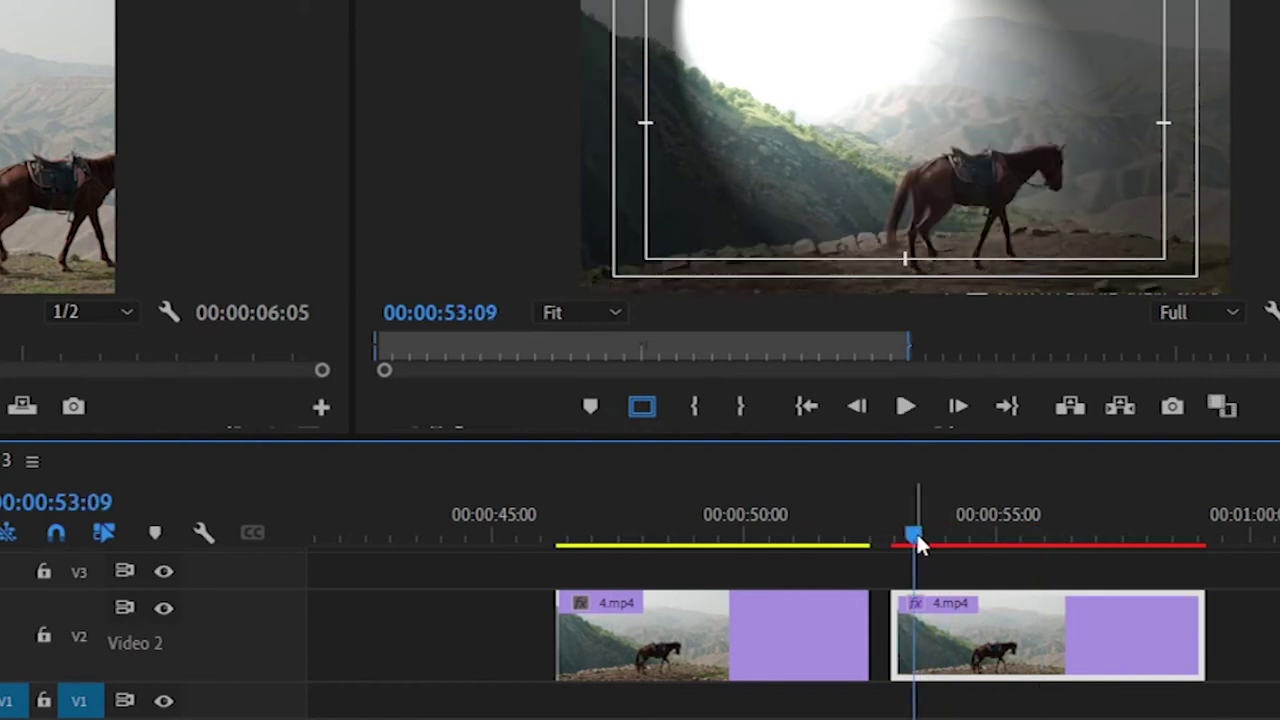
left_click(686, 514)
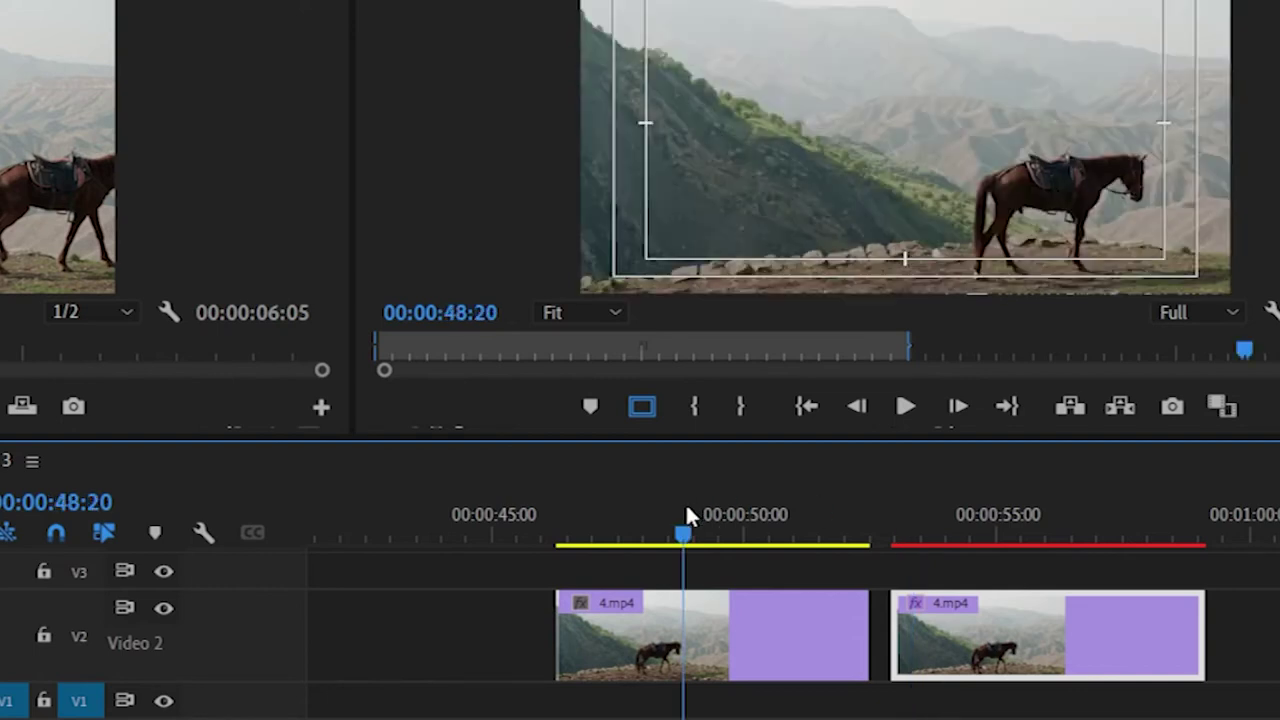
left_click_drag(687, 514, 968, 520)
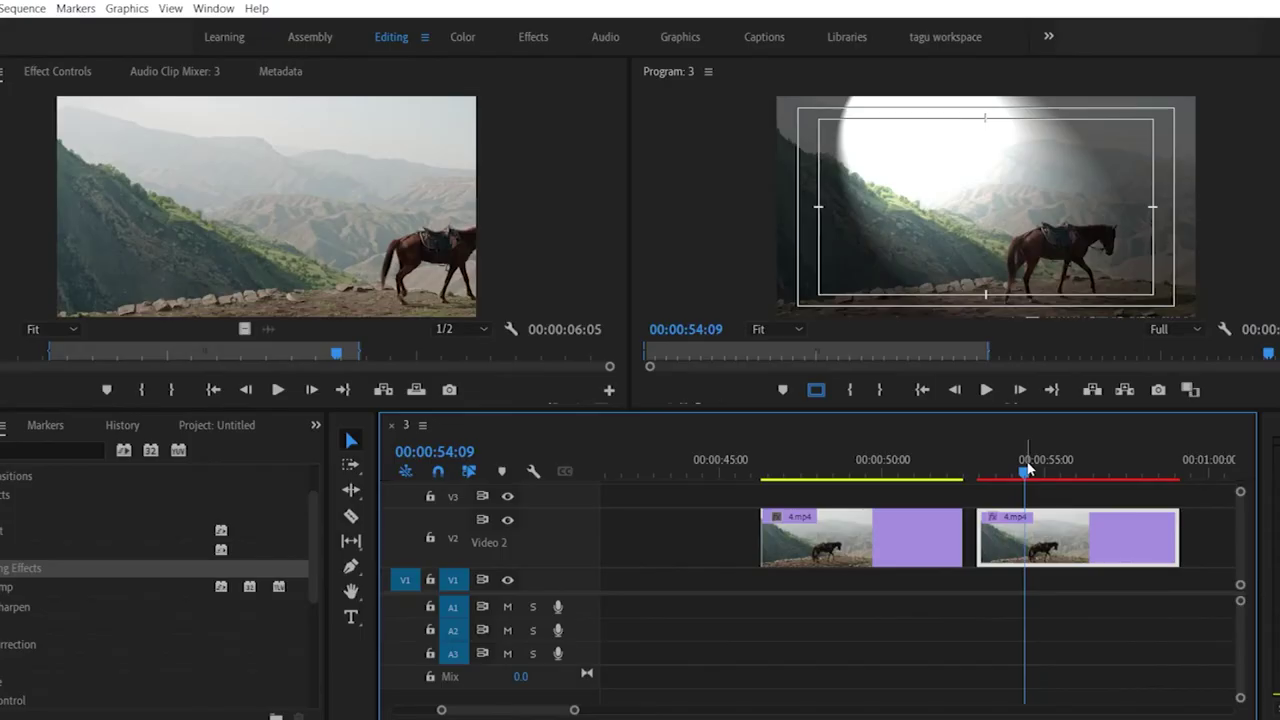
key("space")
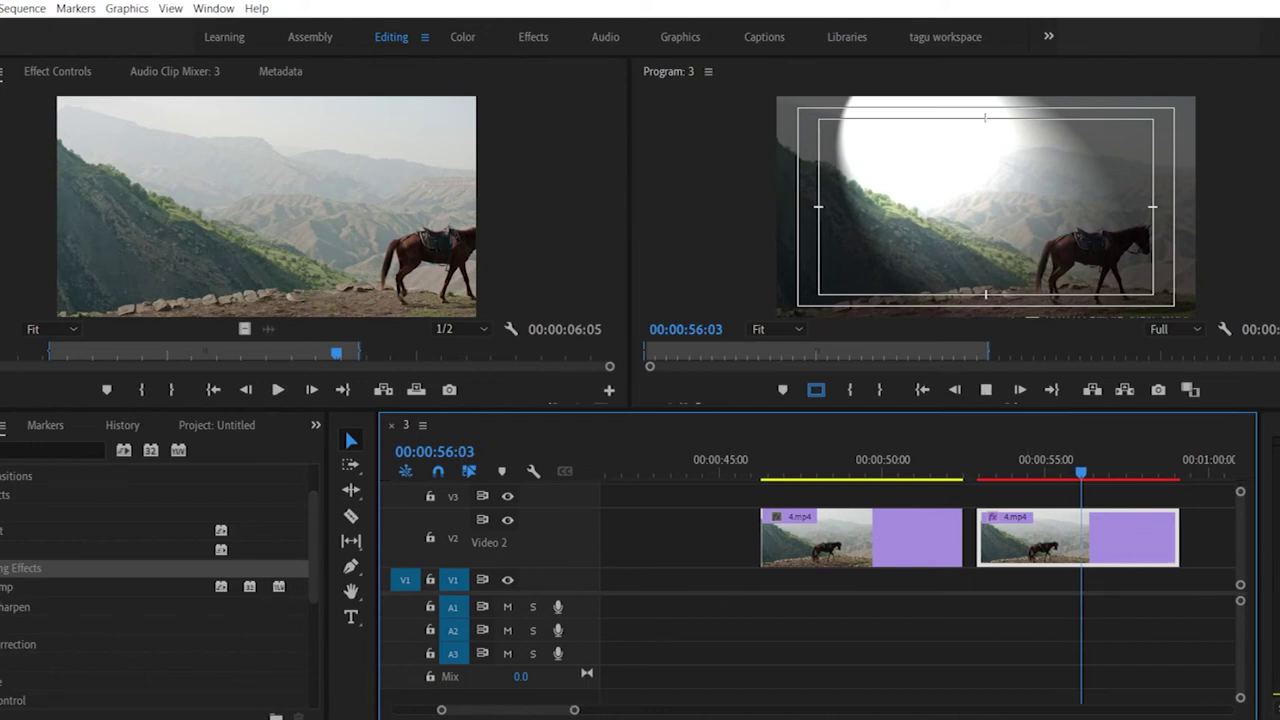
left_click_drag(576, 712, 593, 712)
left_click(900, 468)
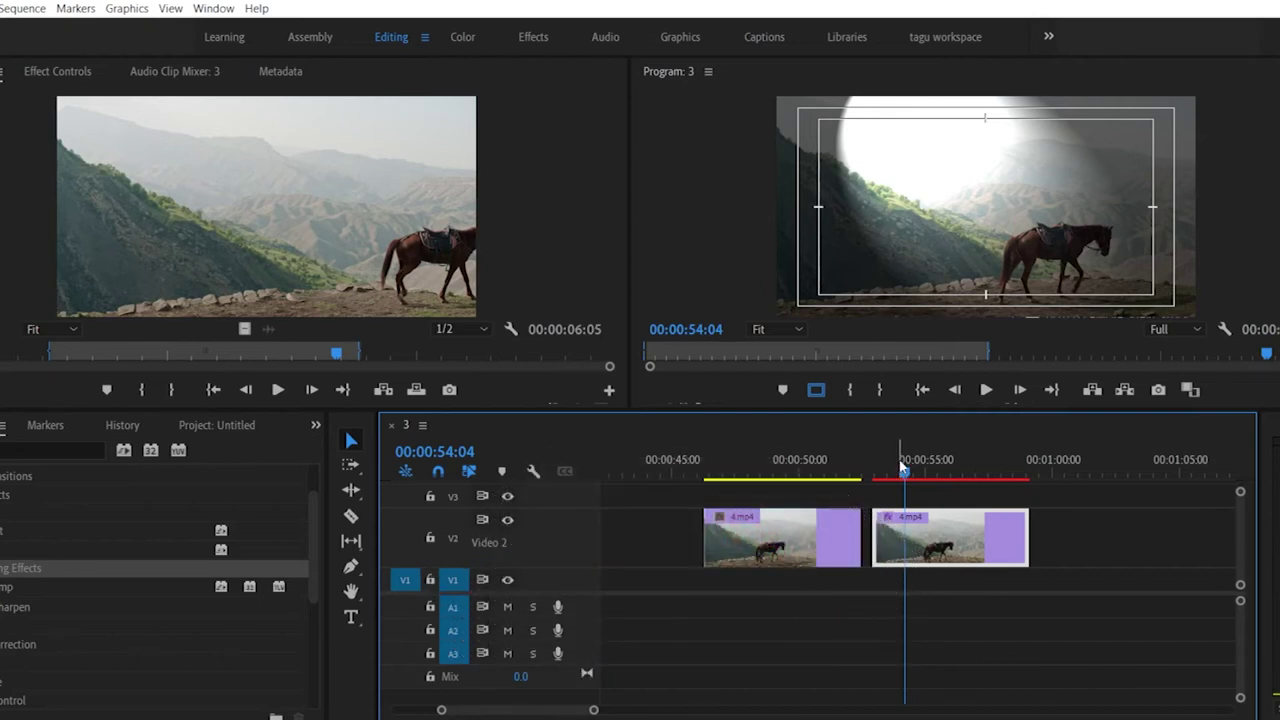
left_click_drag(903, 468, 893, 470)
key("space")
key("space")
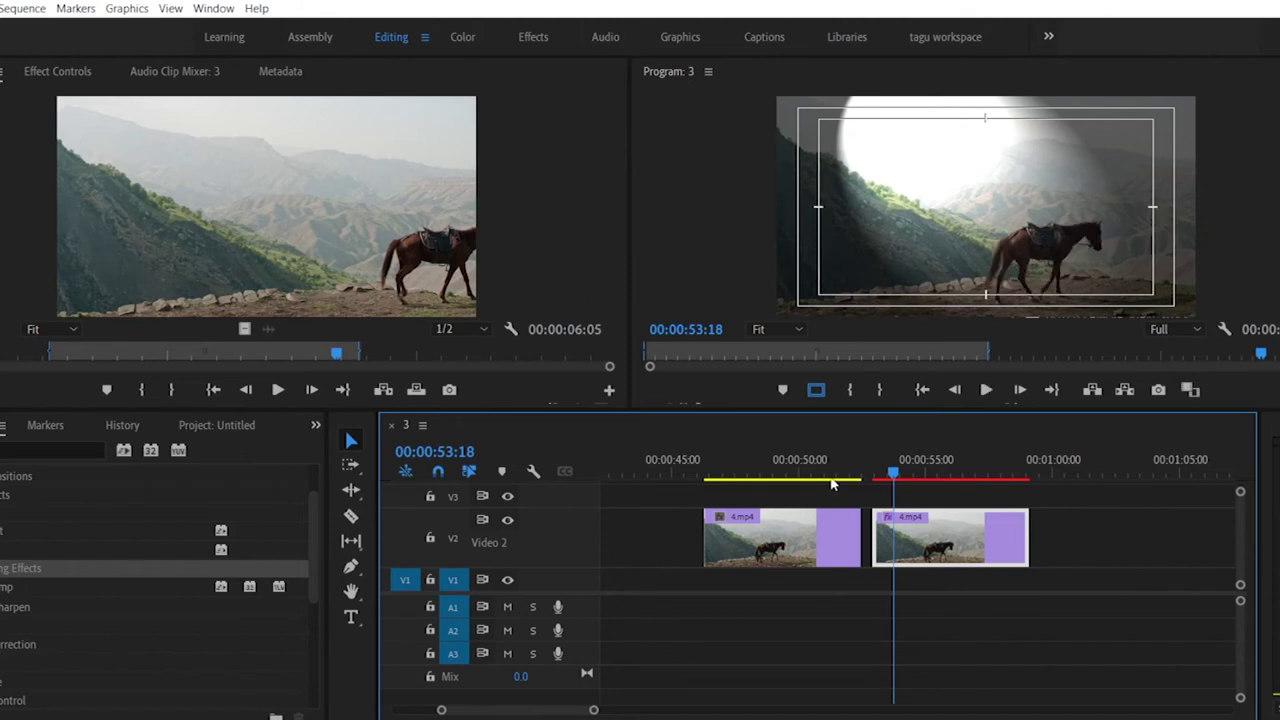
Step: Set the ambient light color of Lighting Effects on the second 4.mp4 clip to dark red and check the frame at 00:00:53:20
double_click(926, 543)
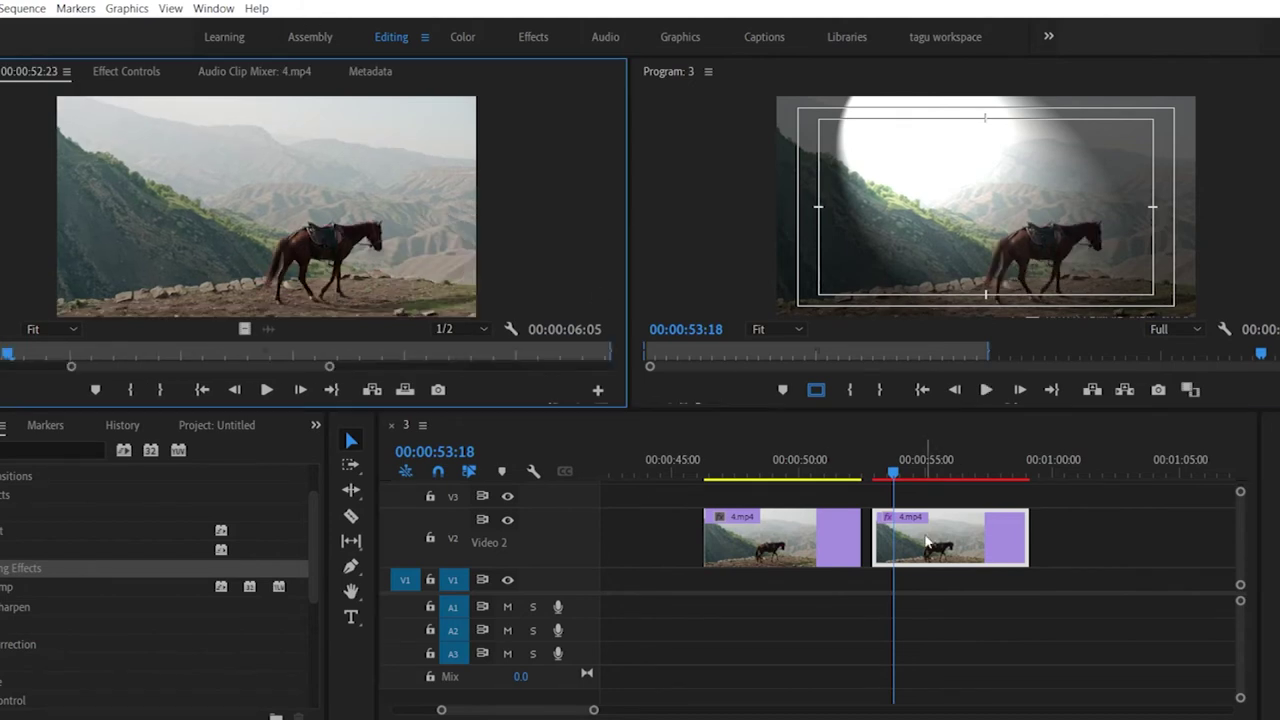
left_click(127, 74)
scroll(78, 277, "down", 10)
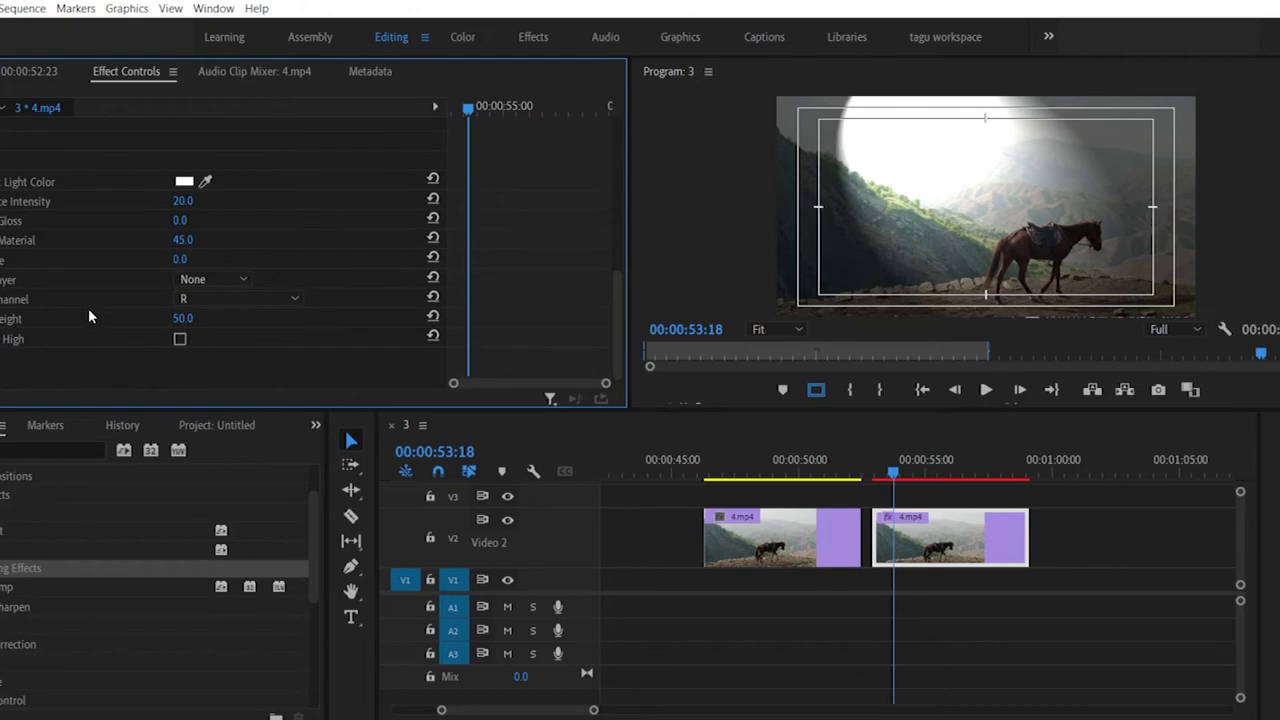
left_click(184, 182)
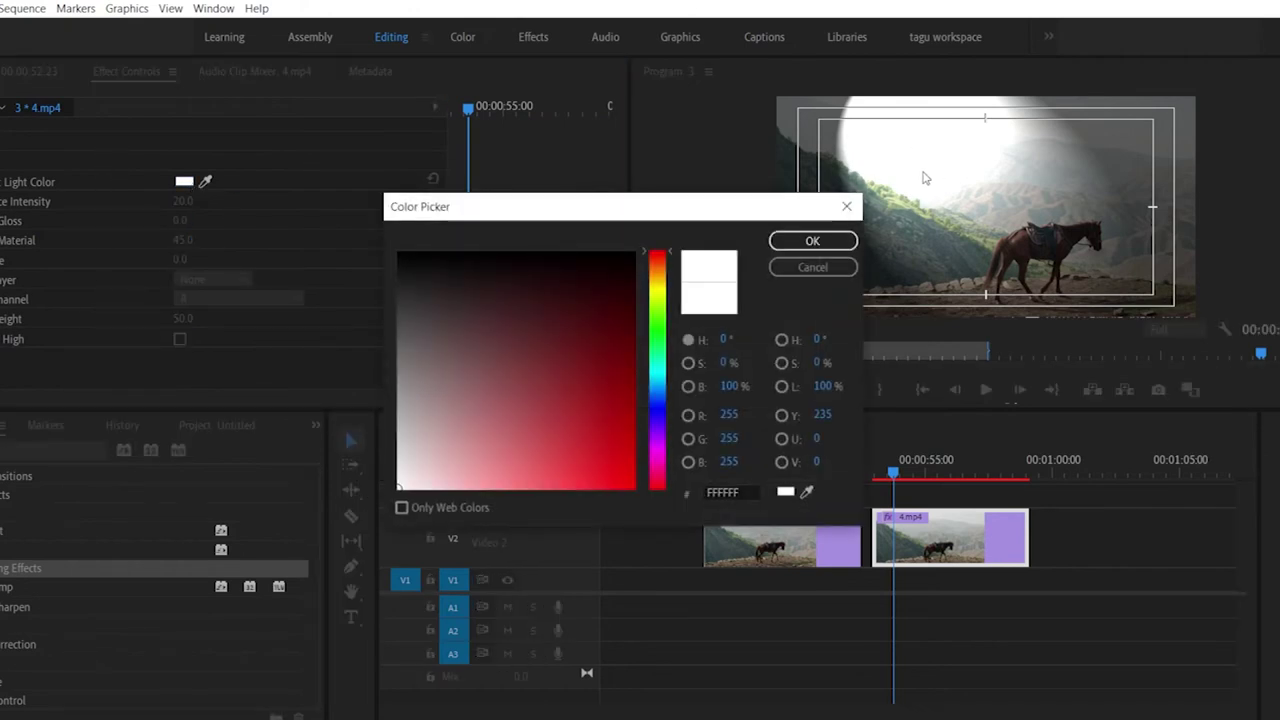
mouse_move(588, 355)
left_mouse_down()
mouse_move(606, 424)
mouse_move(623, 437)
left_mouse_up()
left_click(812, 241)
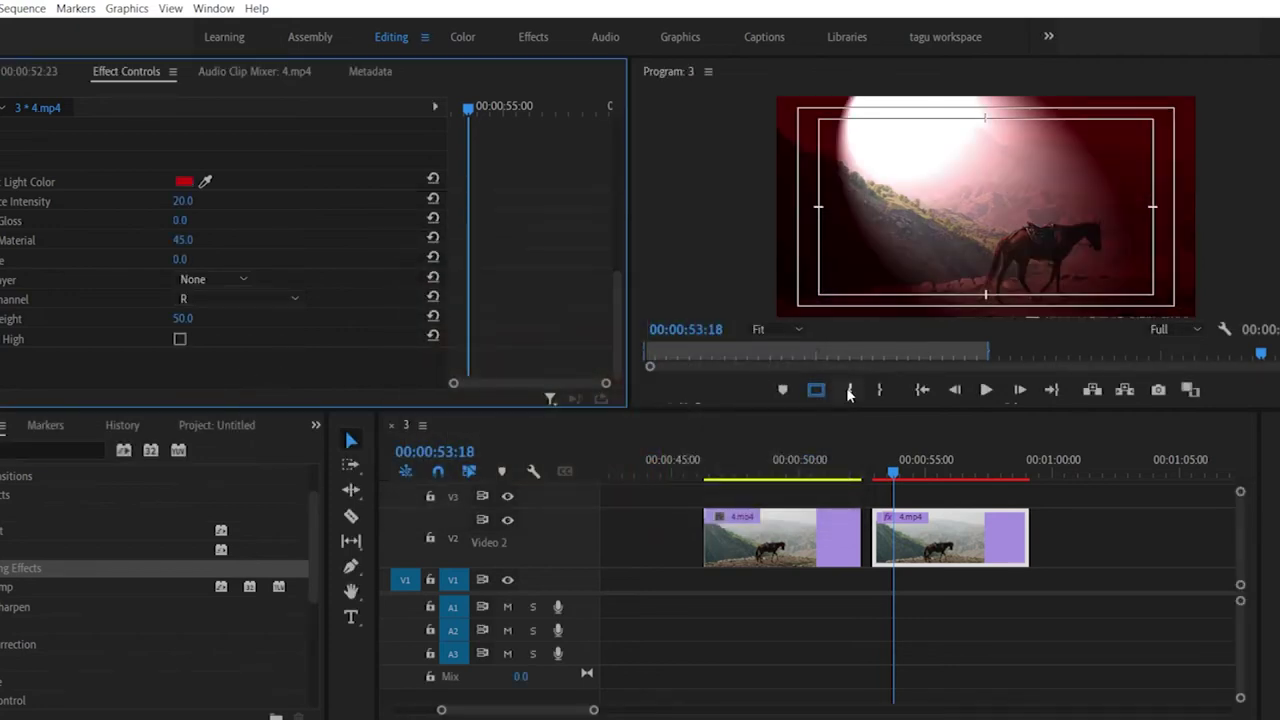
left_click(895, 460)
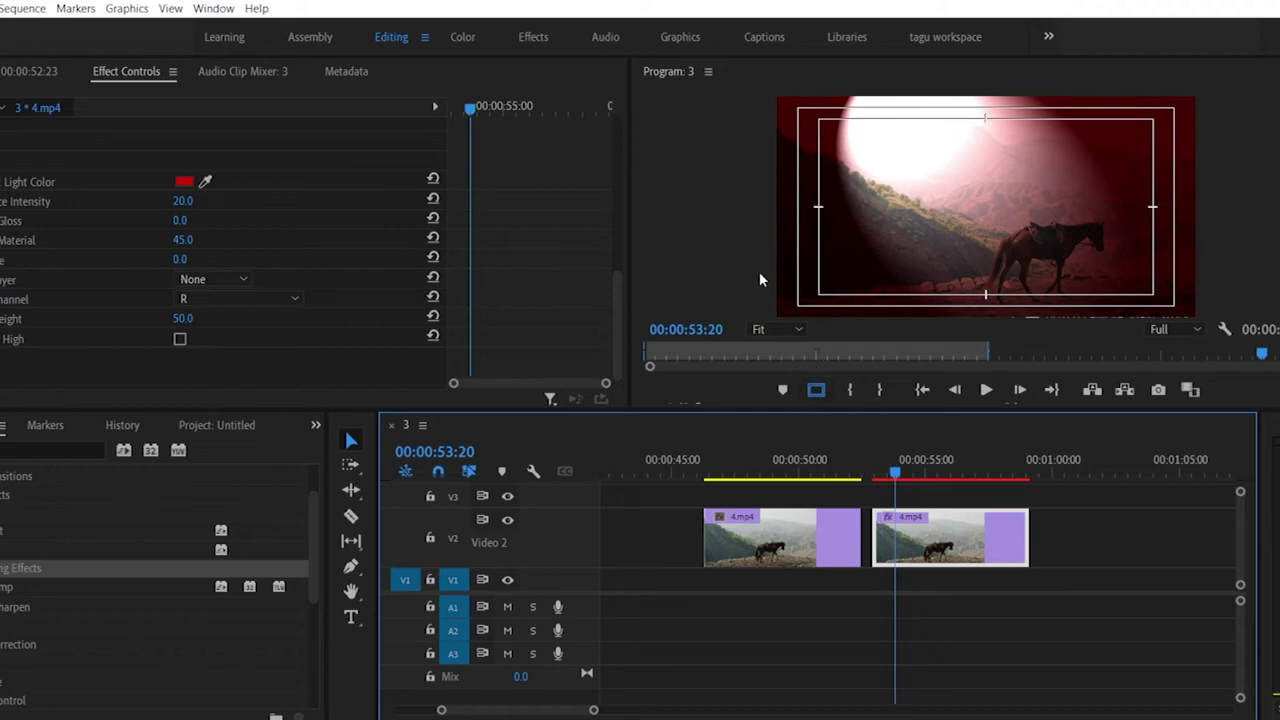
Step: Move the first 4.mp4 clip directly against the second on V2 and maximize the timeline with the playhead in the first clip
left_click_drag(818, 553, 829, 555)
left_click_drag(868, 470, 860, 470)
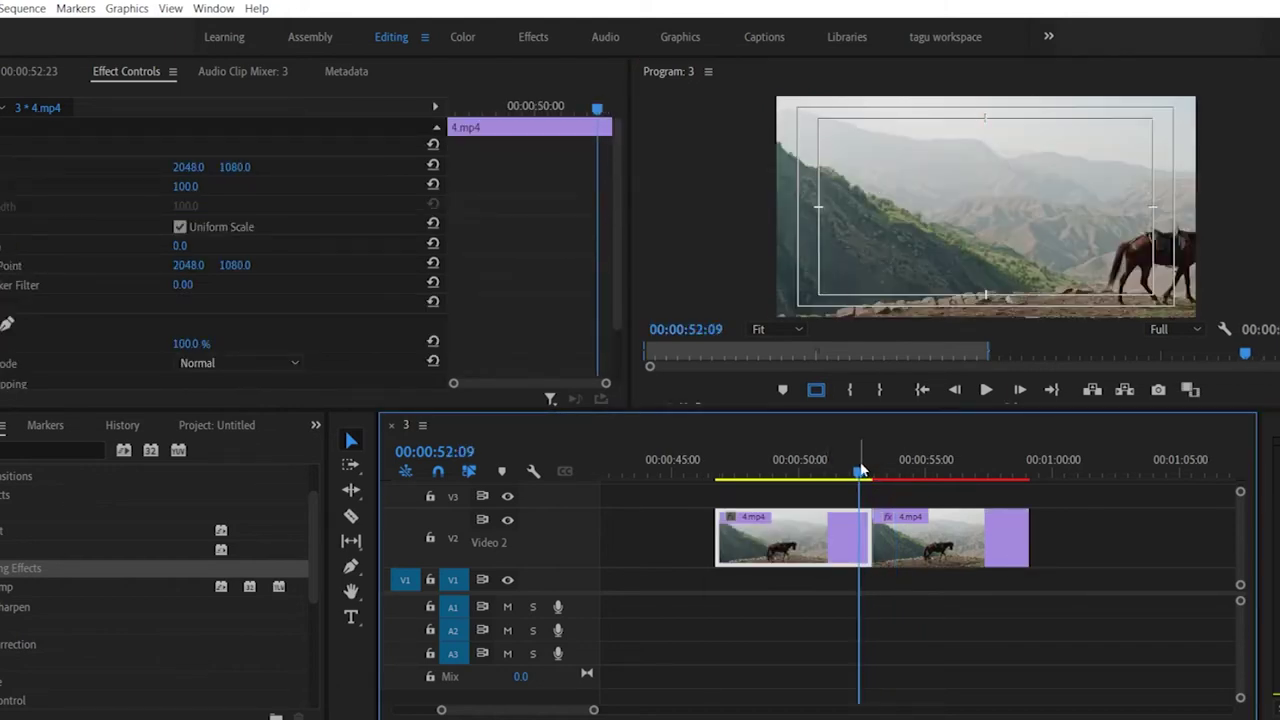
key("grave")
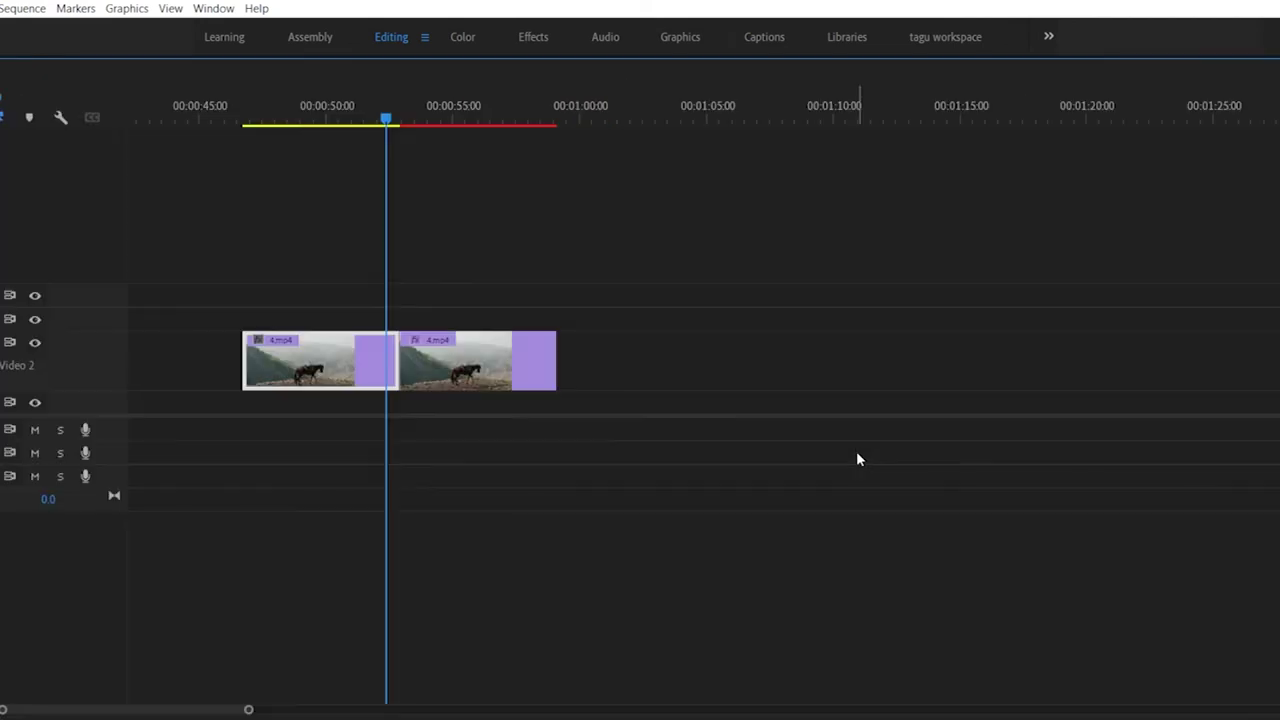
left_click(365, 118)
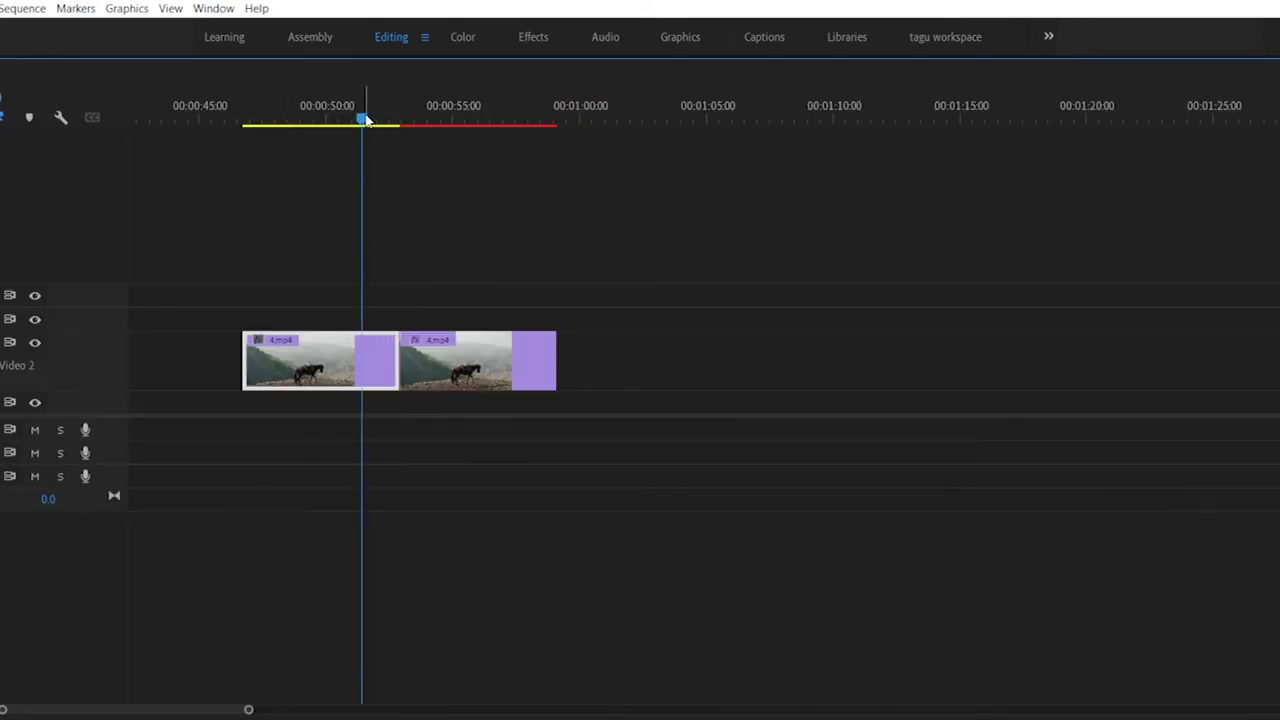
Step: Maximize the program monitor and compare the plain first 4.mp4 clip with the lit second one by scrubbing and playing
key("grave")
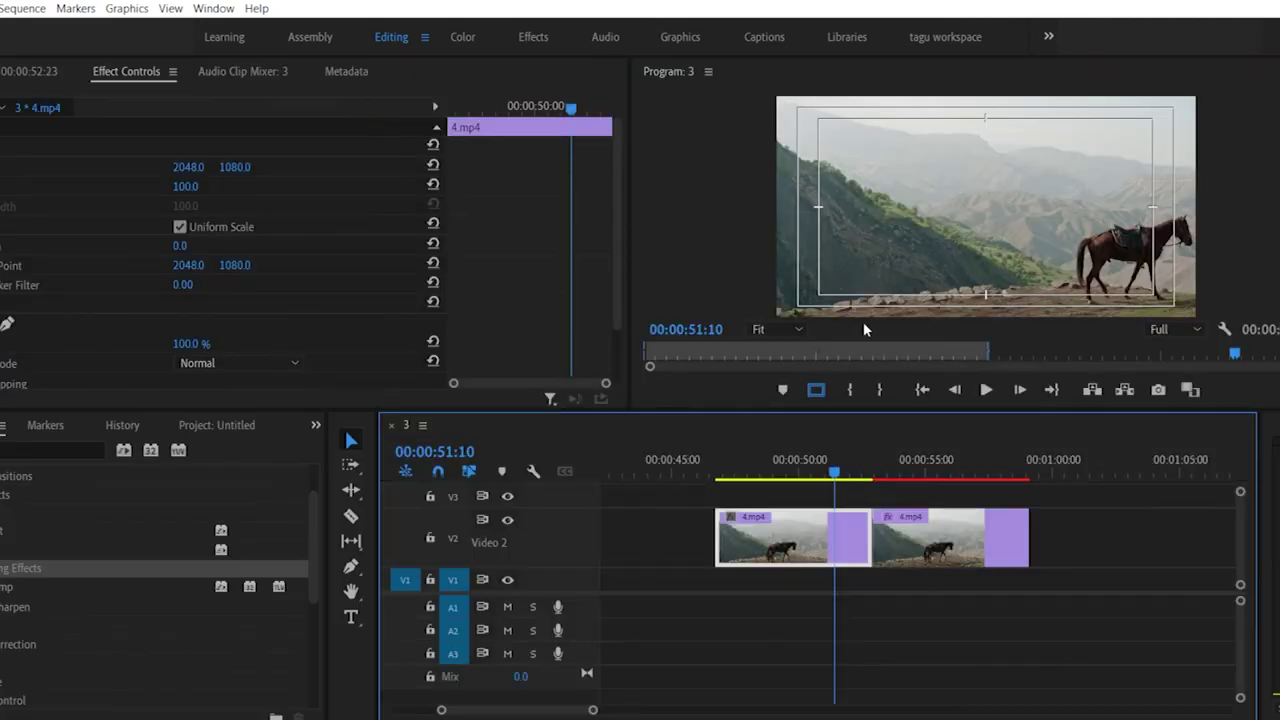
key("grave")
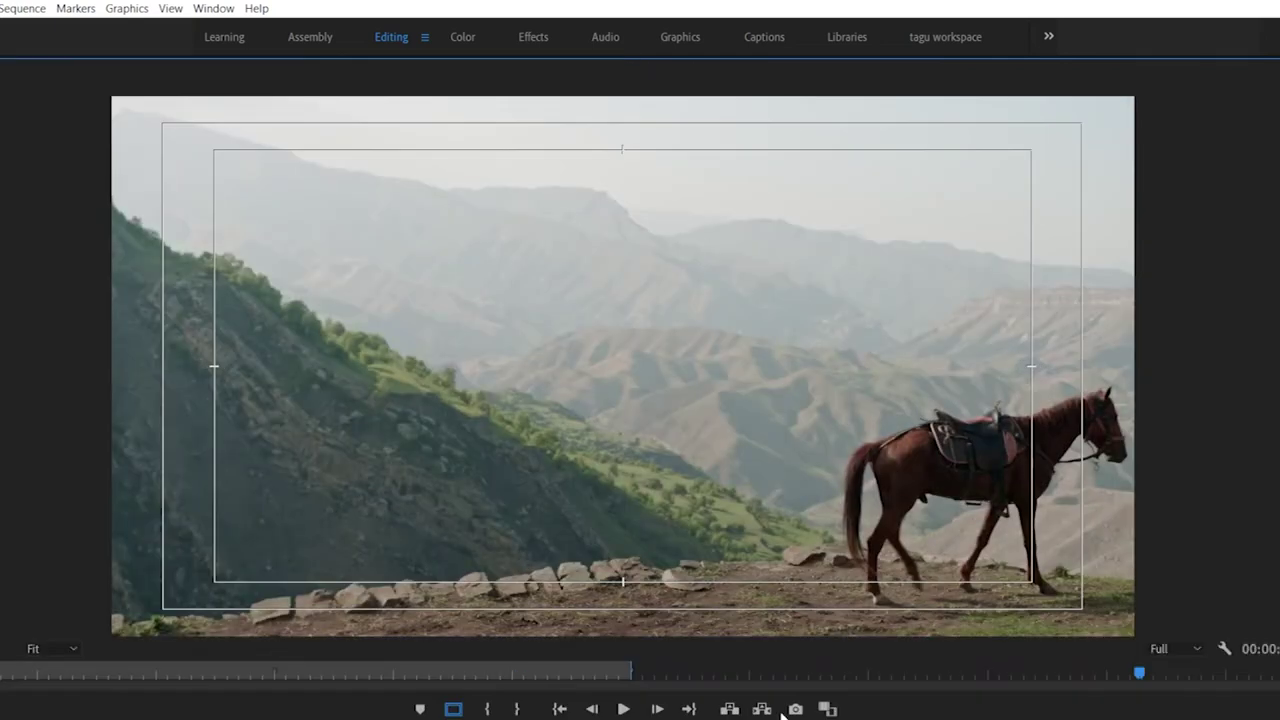
left_click(1112, 672)
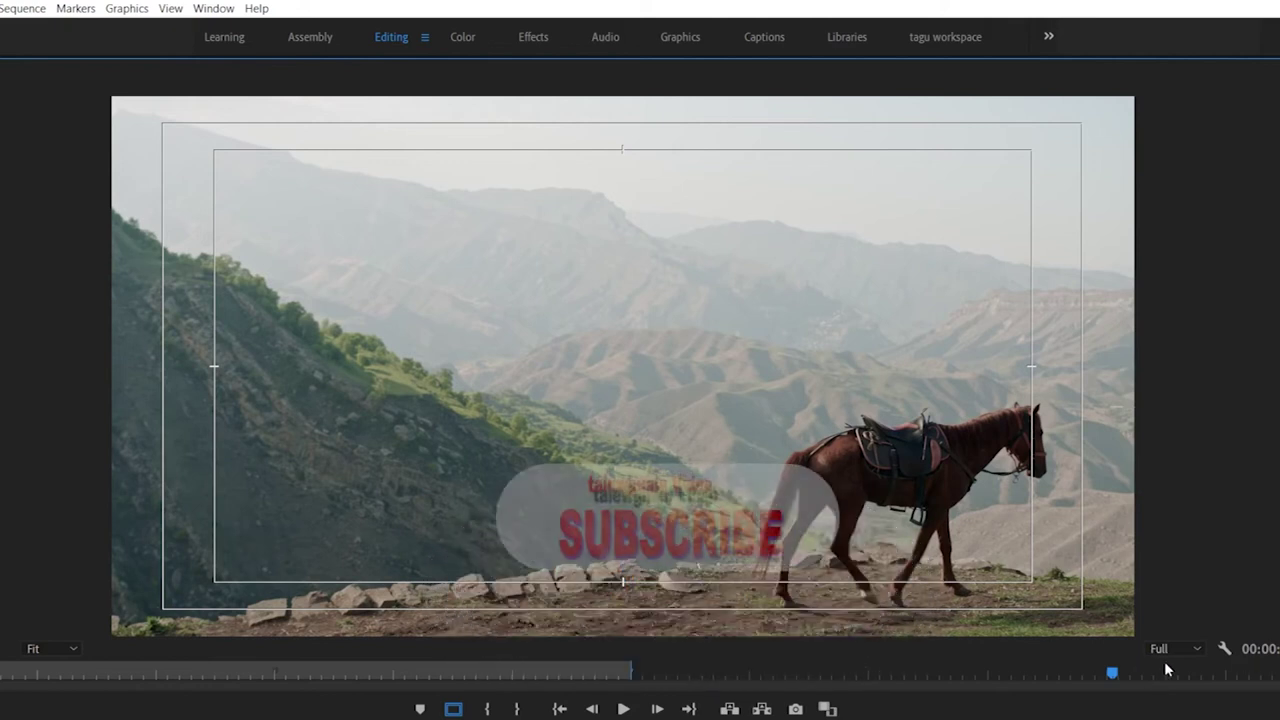
left_click_drag(1117, 676, 1186, 677)
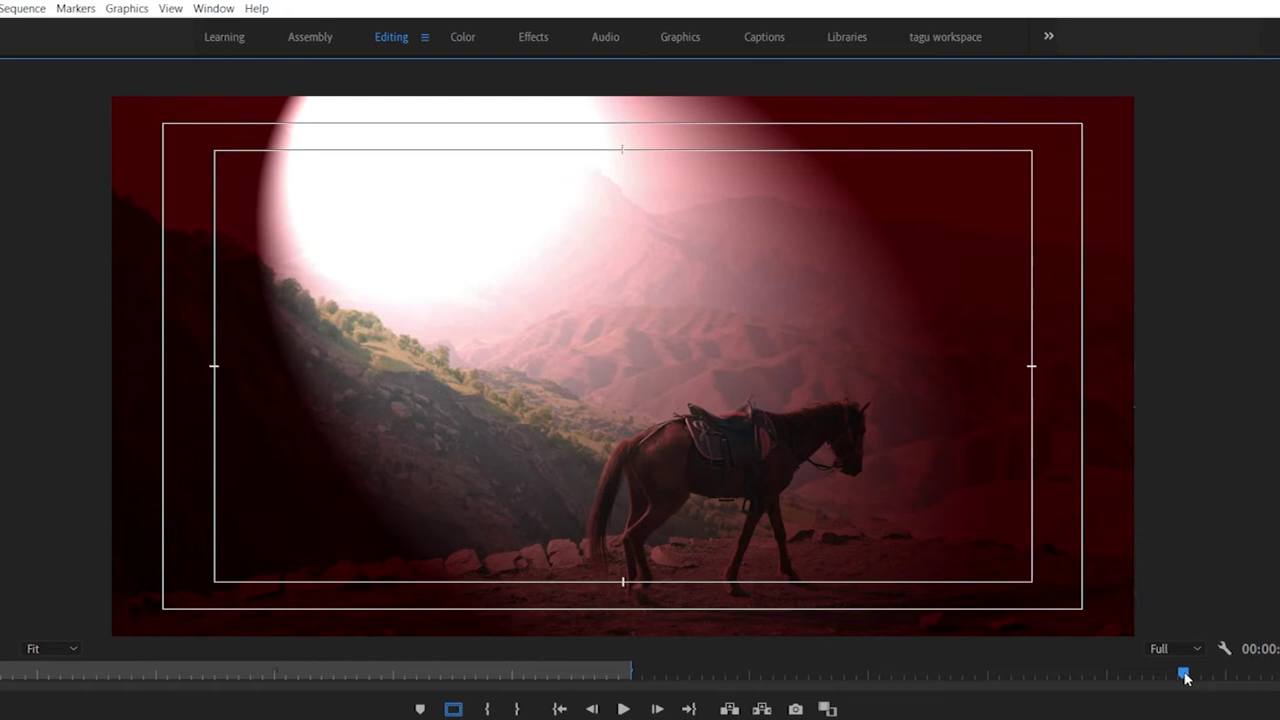
key("space")
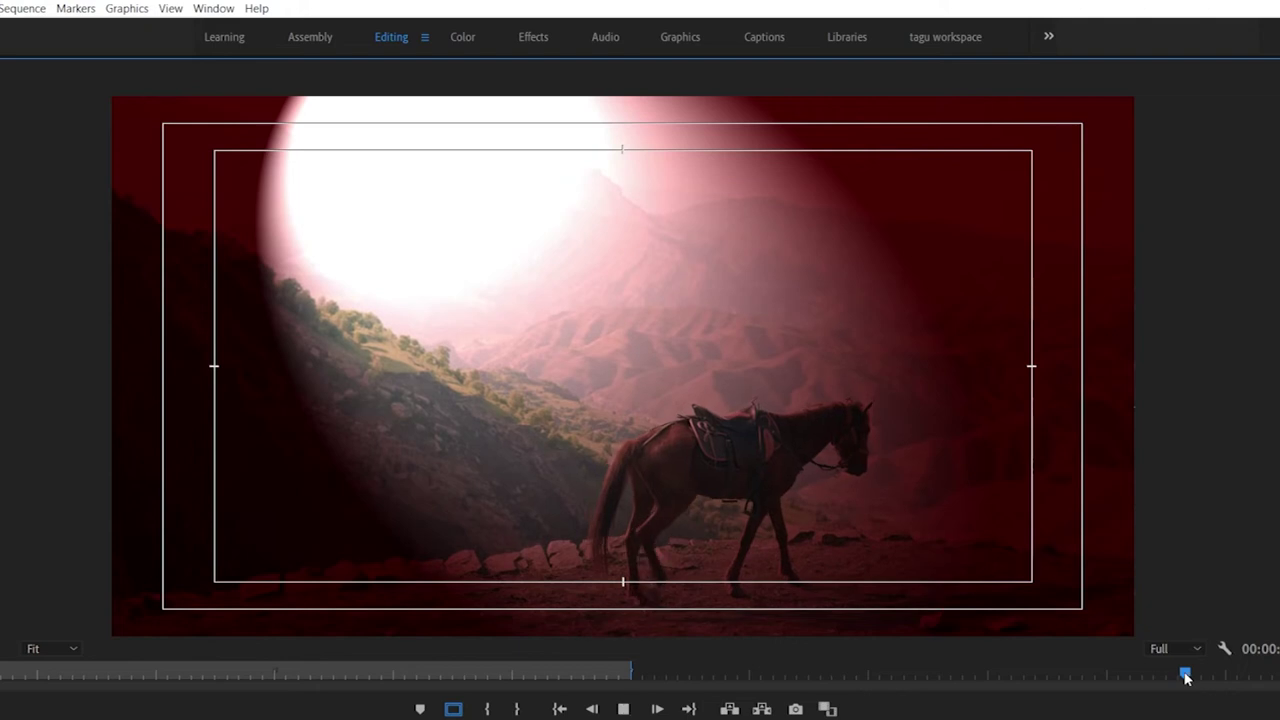
key("space")
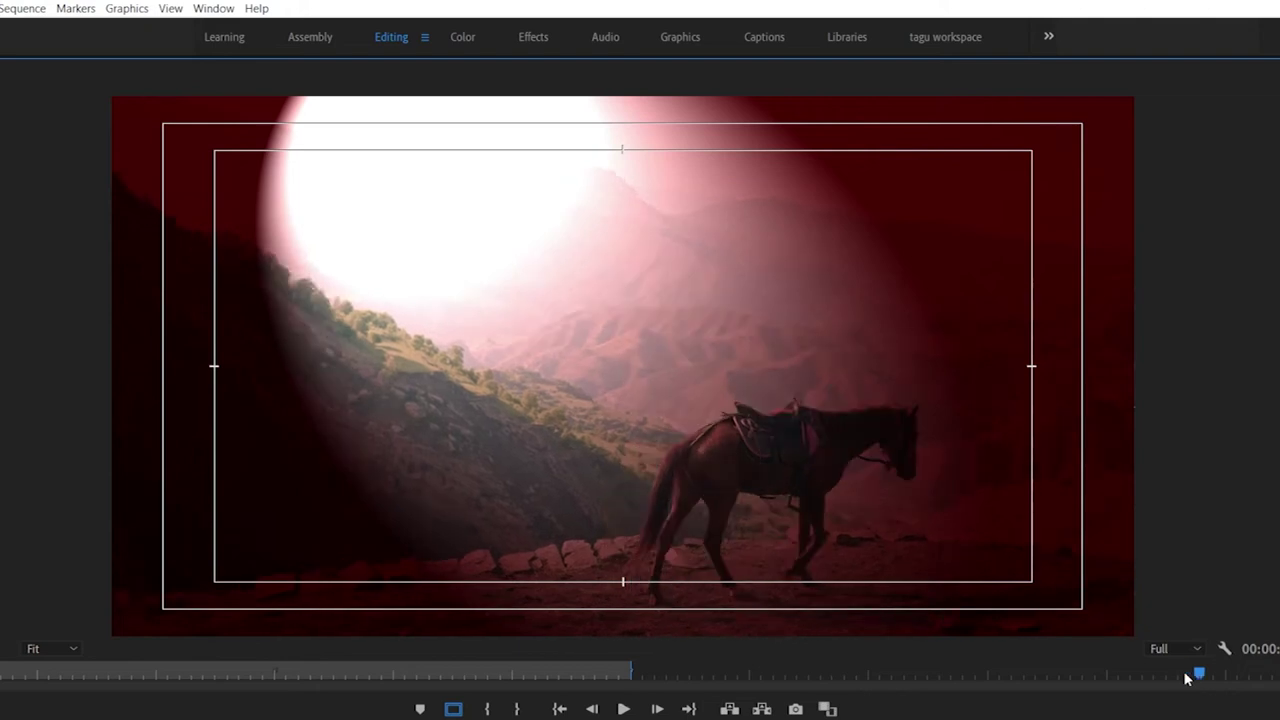
key("space")
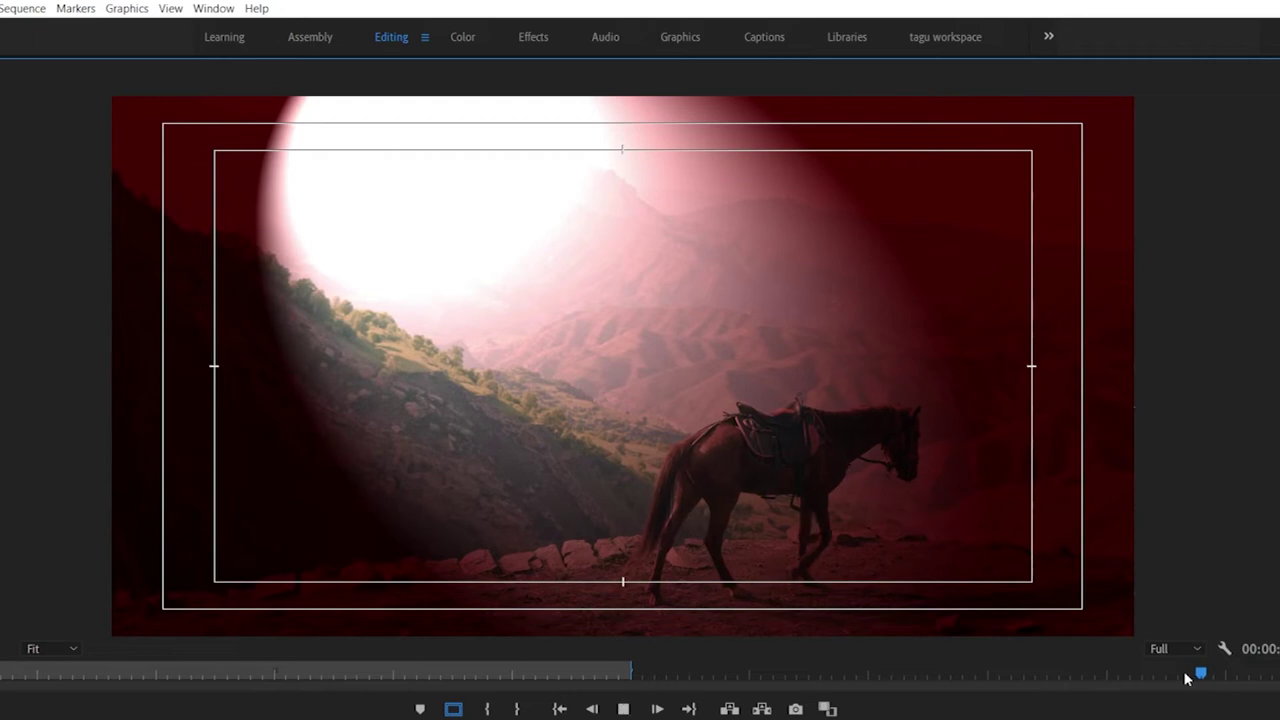
Step: Replay part of the plain first clip and the lit second clip, stop at 00:00:53:15 and restore the normal layout
left_click(1142, 678)
left_click_drag(1143, 686, 1108, 688)
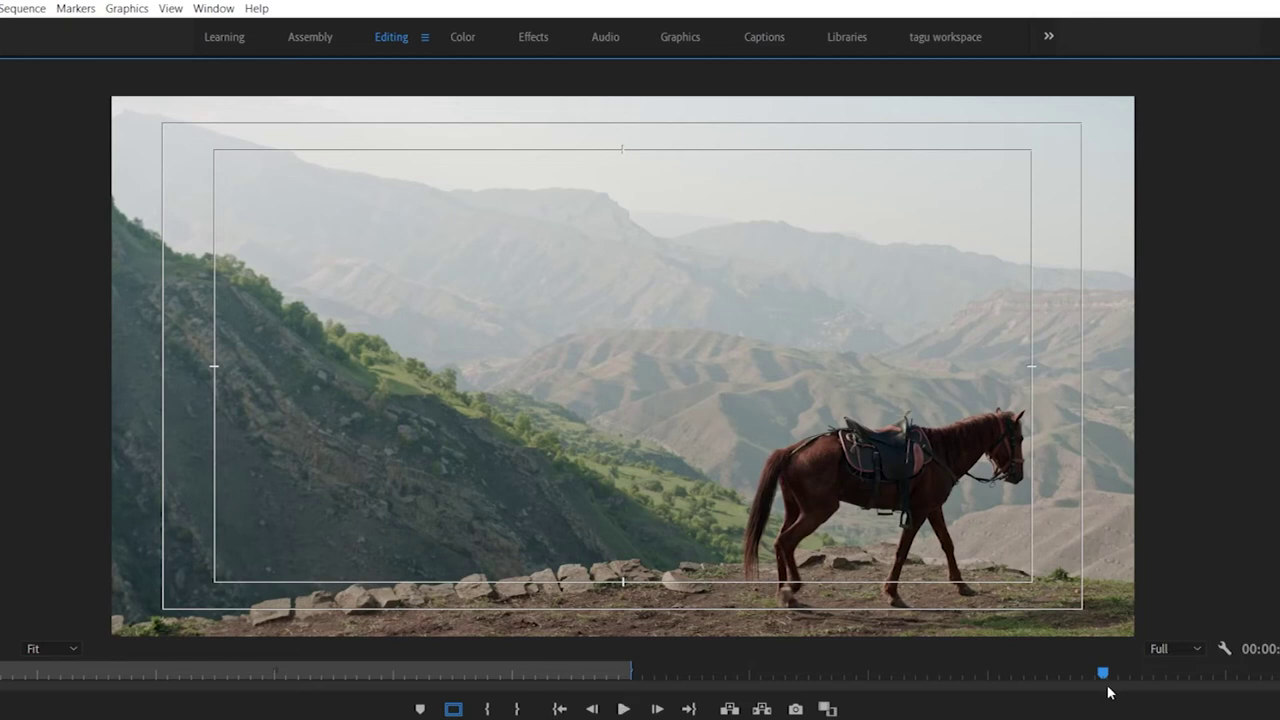
key("space")
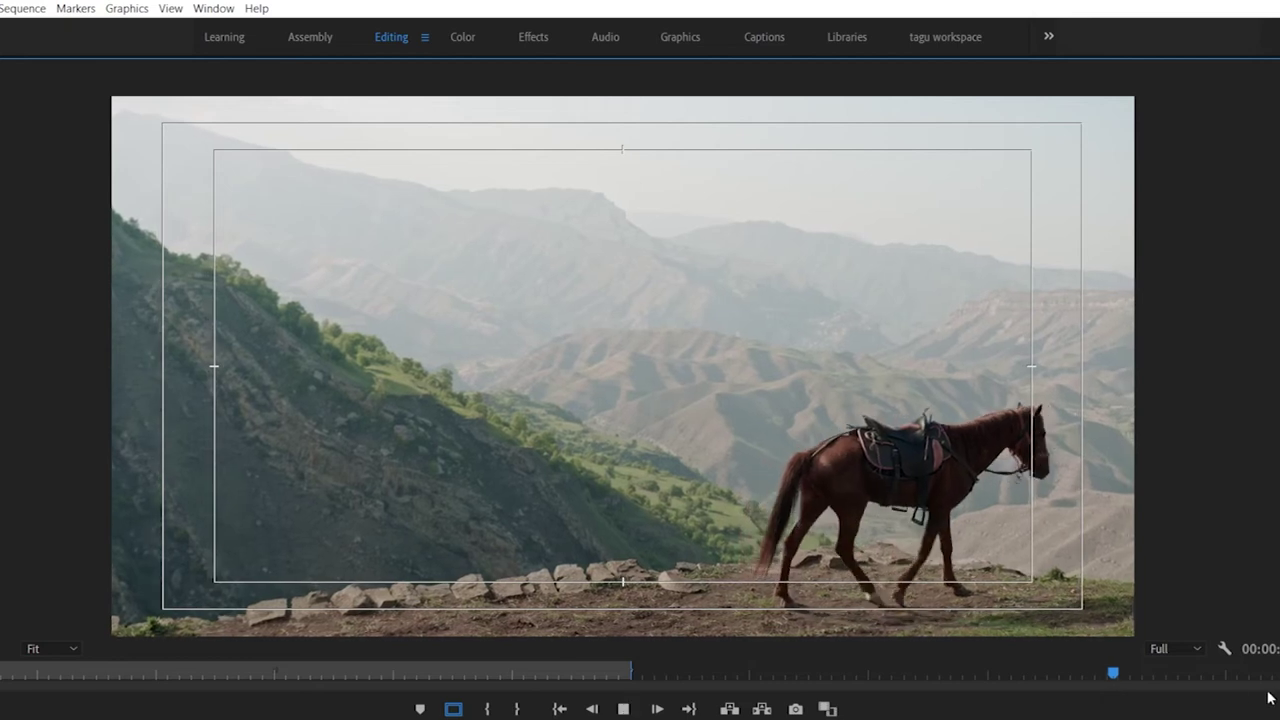
left_click(1179, 676)
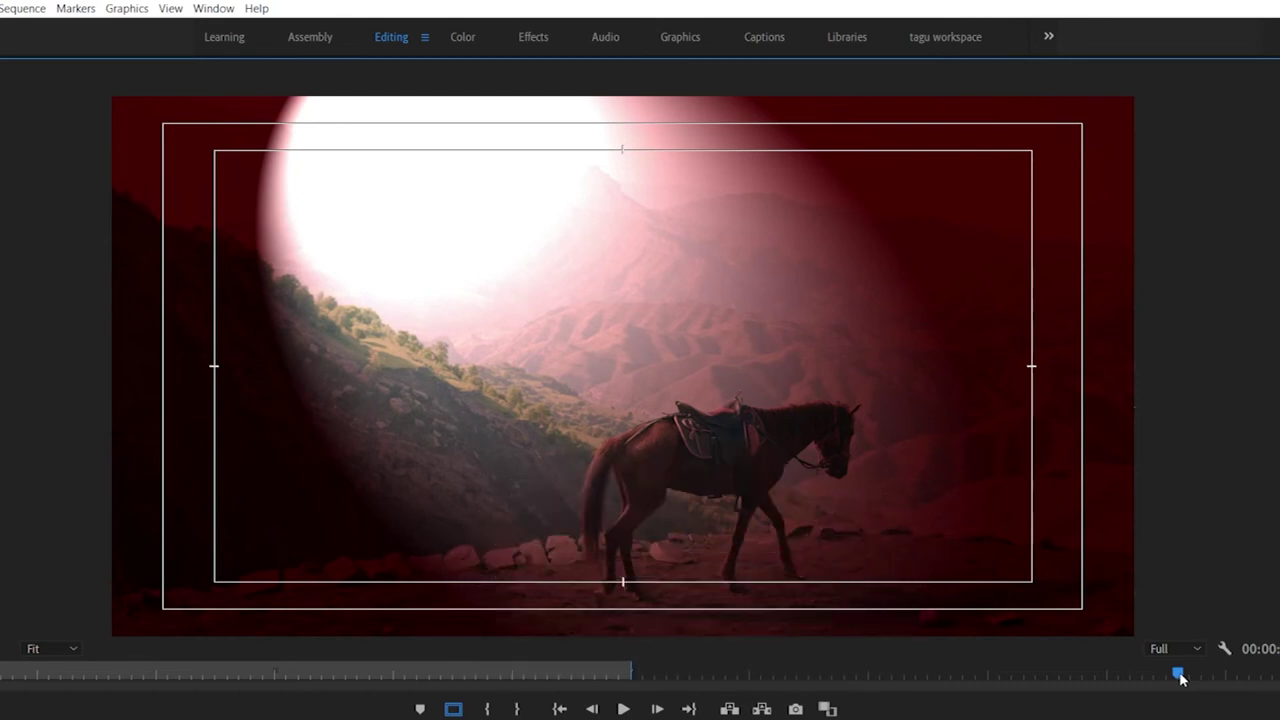
key("space")
key("space")
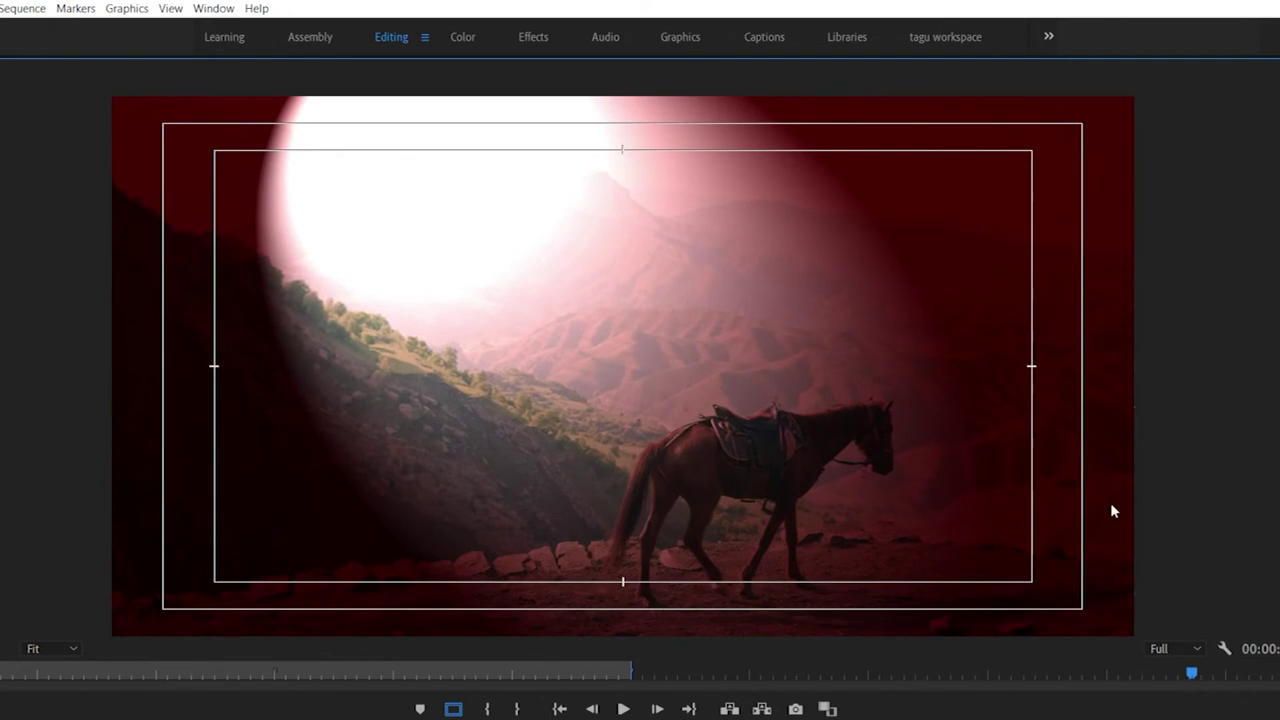
key("grave")
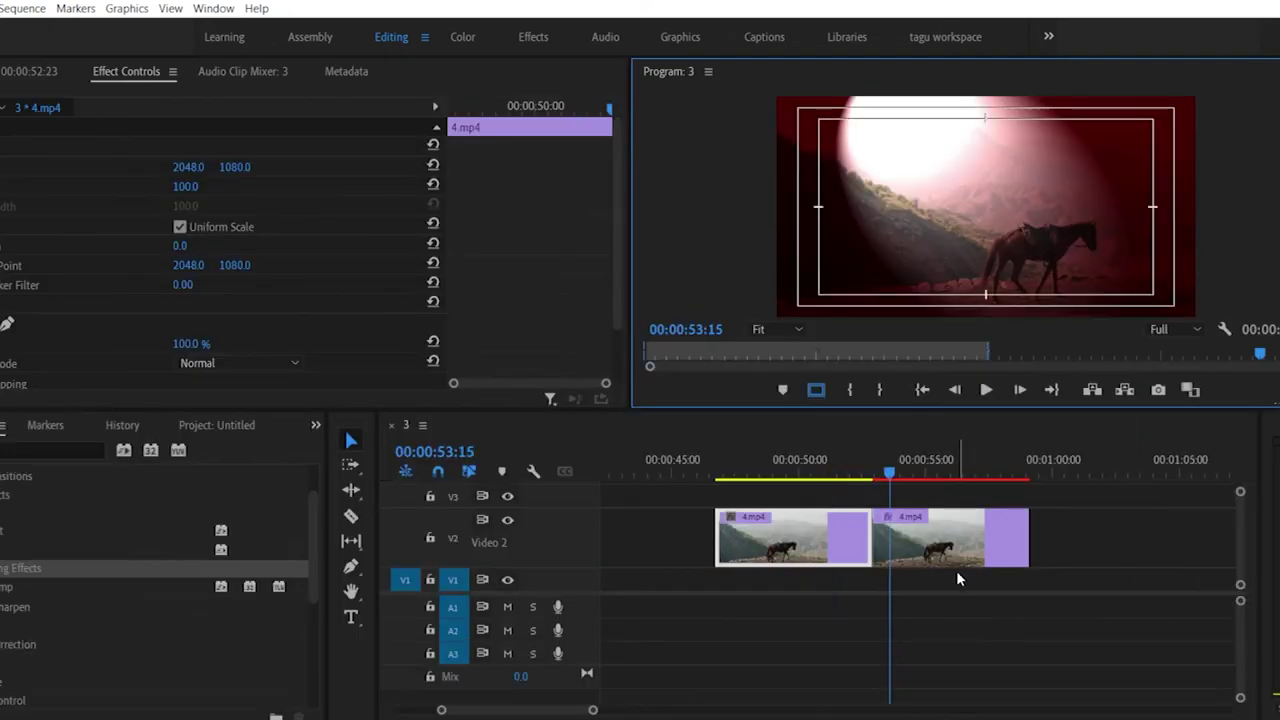
Step: Undo the first clip's move, the ambient light color change and the Lighting Effects on the second 4.mp4 clip
left_click(954, 542)
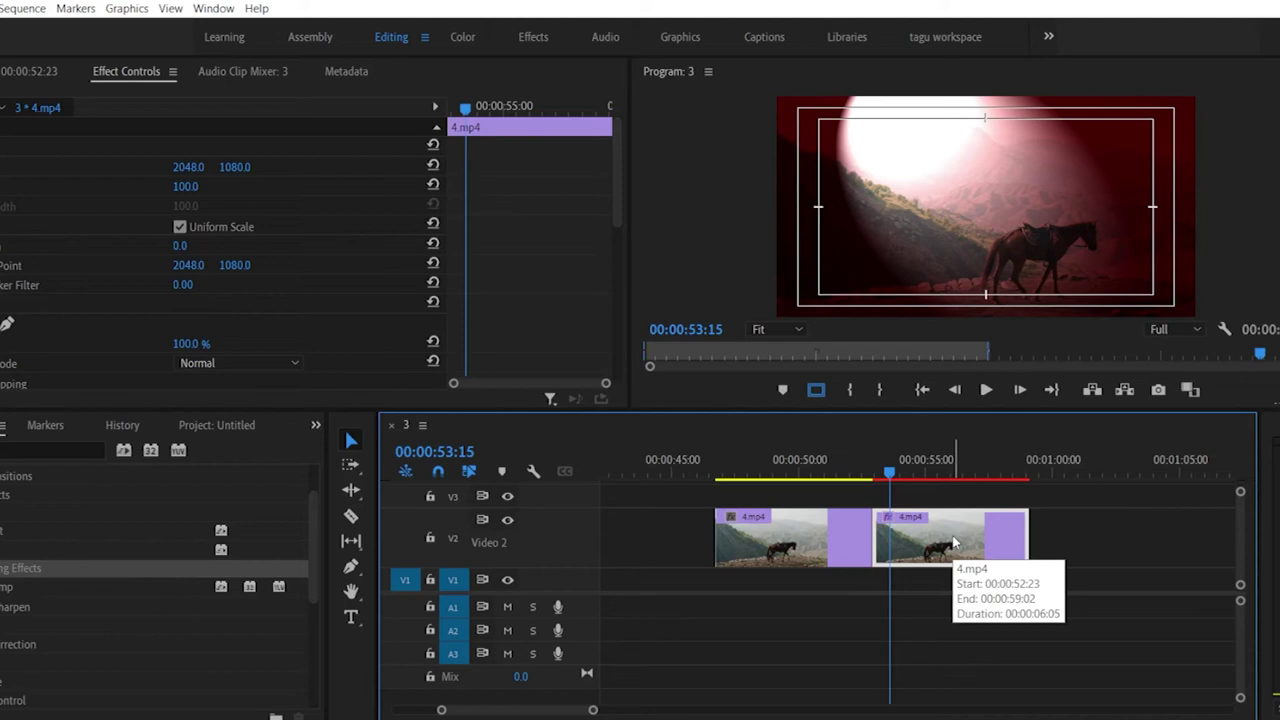
scroll(51, 600, "down", 3)
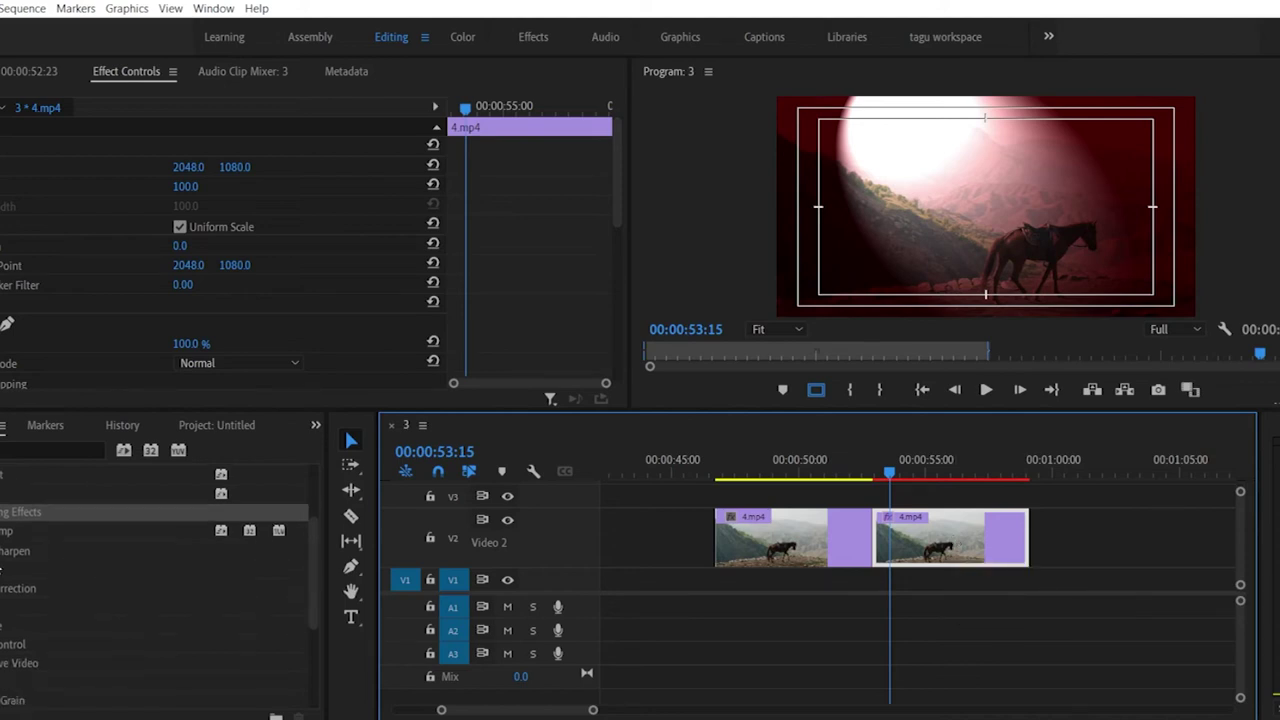
left_click(4, 513)
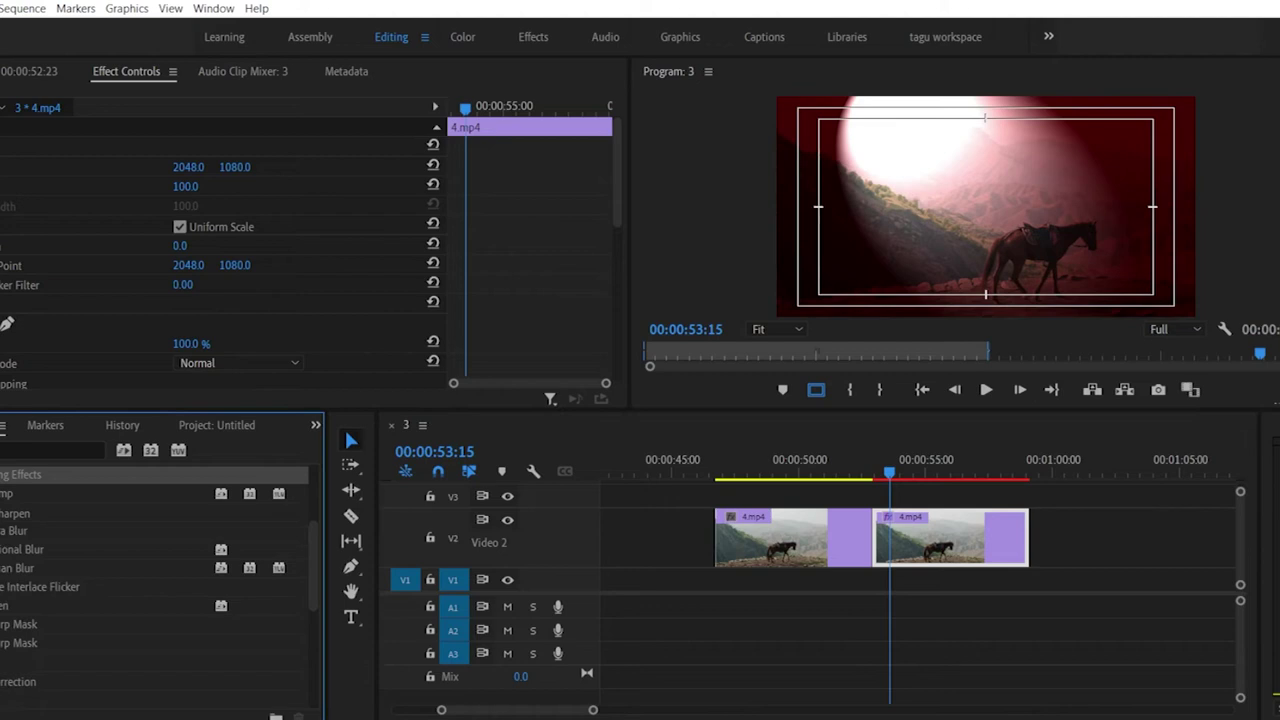
left_click(940, 535)
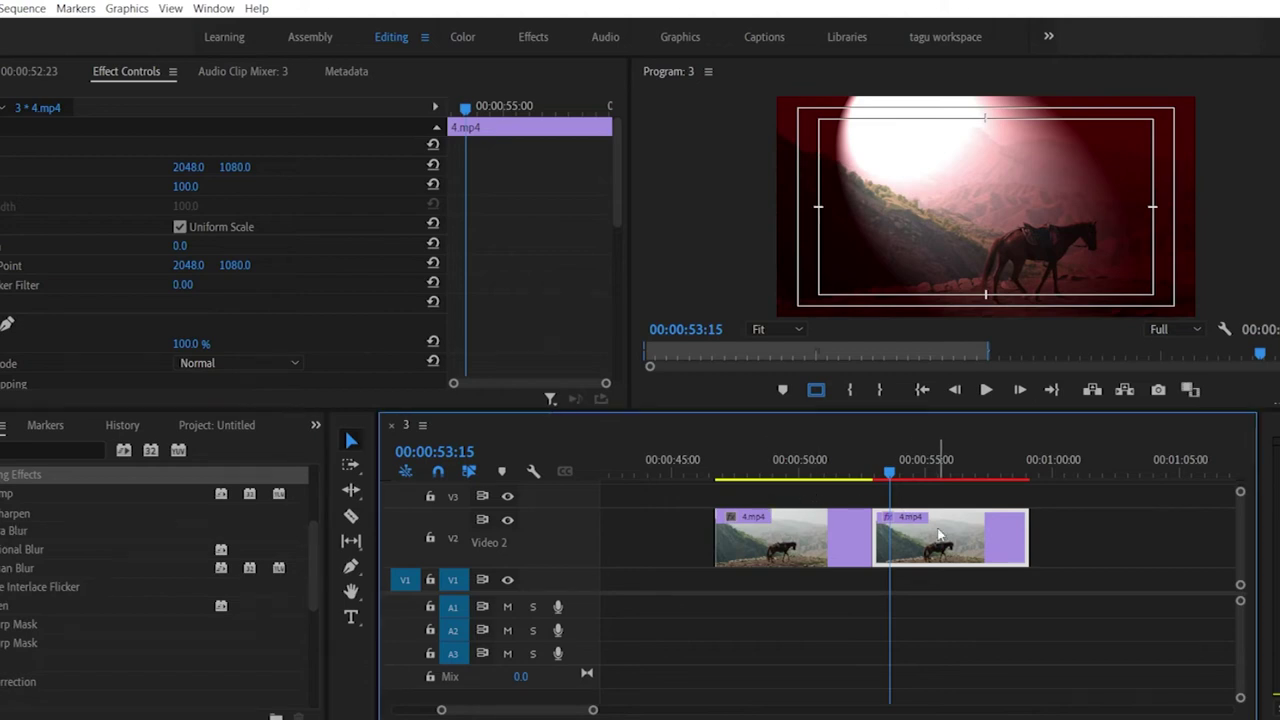
key("ctrl+z")
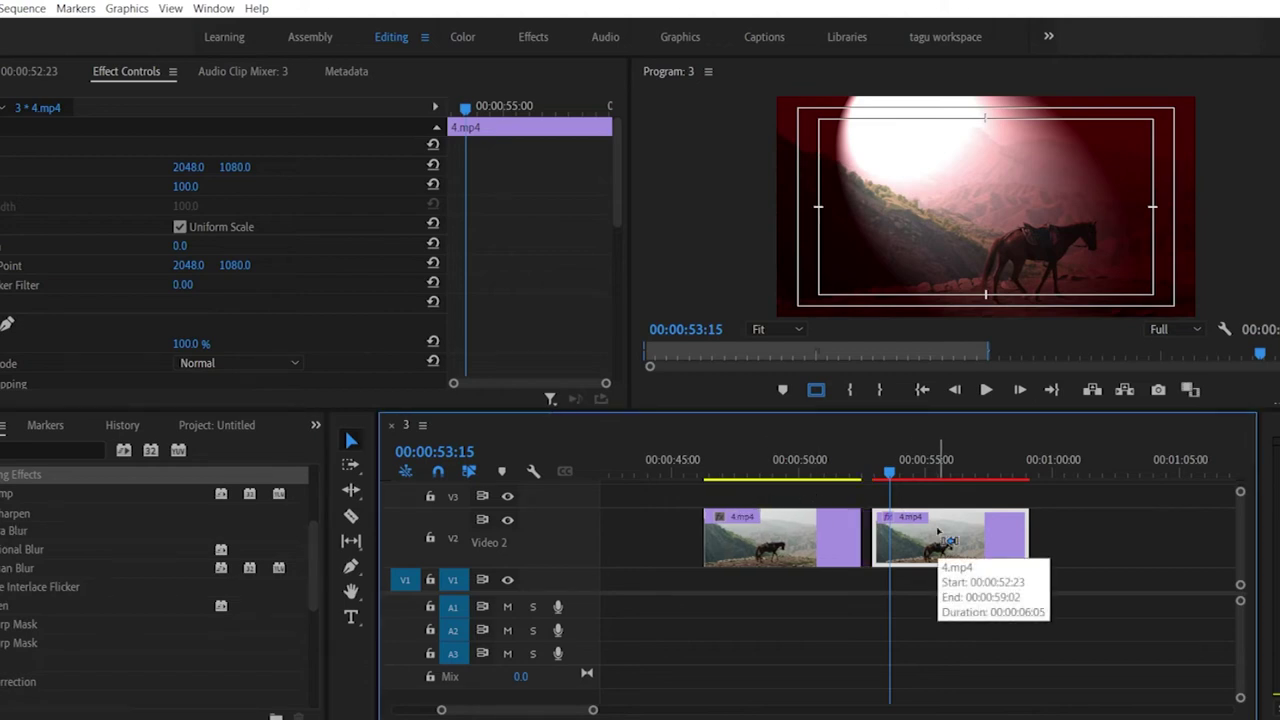
key("ctrl+z")
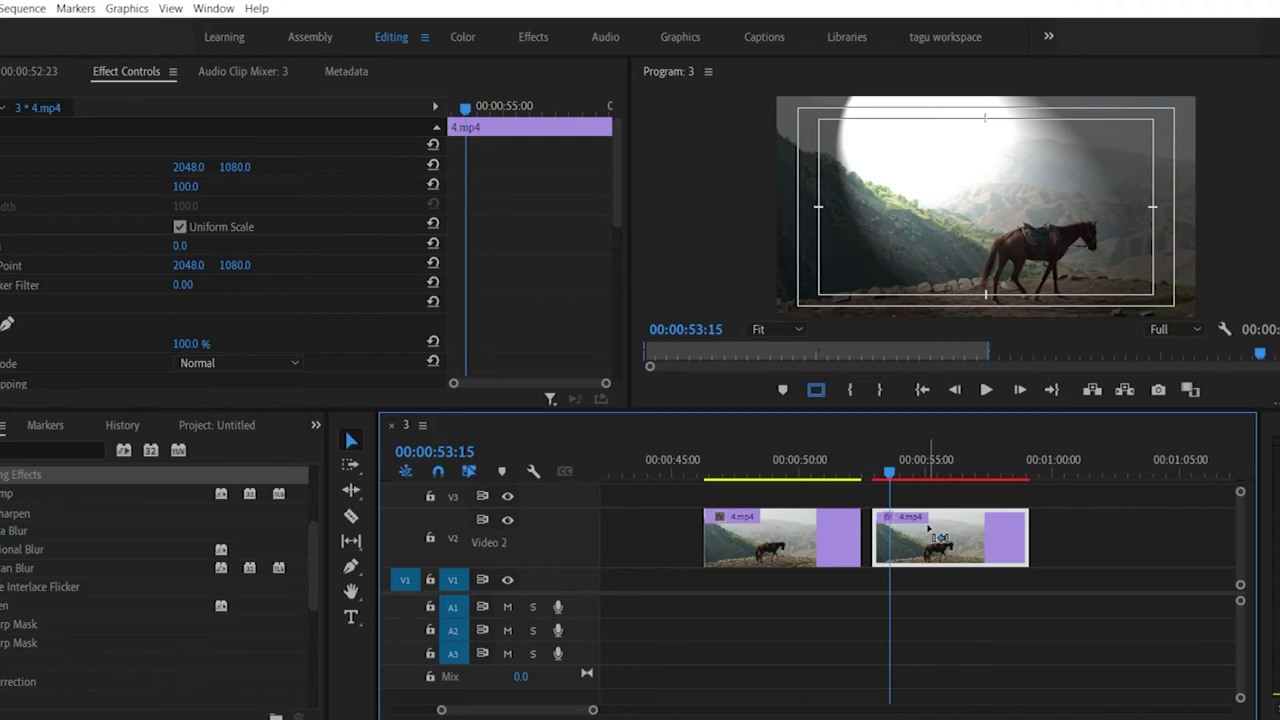
key("ctrl+z")
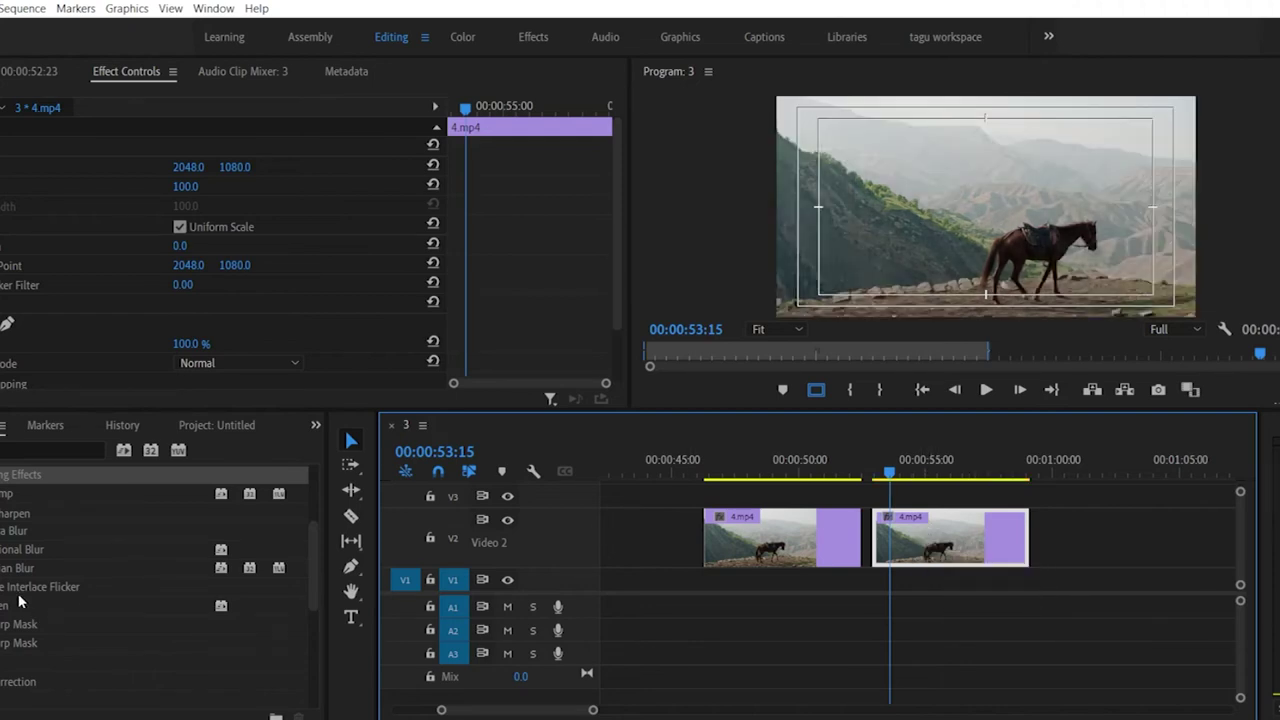
Step: Apply the Gaussian Blur video effect to the second 4.mp4 clip on V2 and show its options
left_click(15, 530)
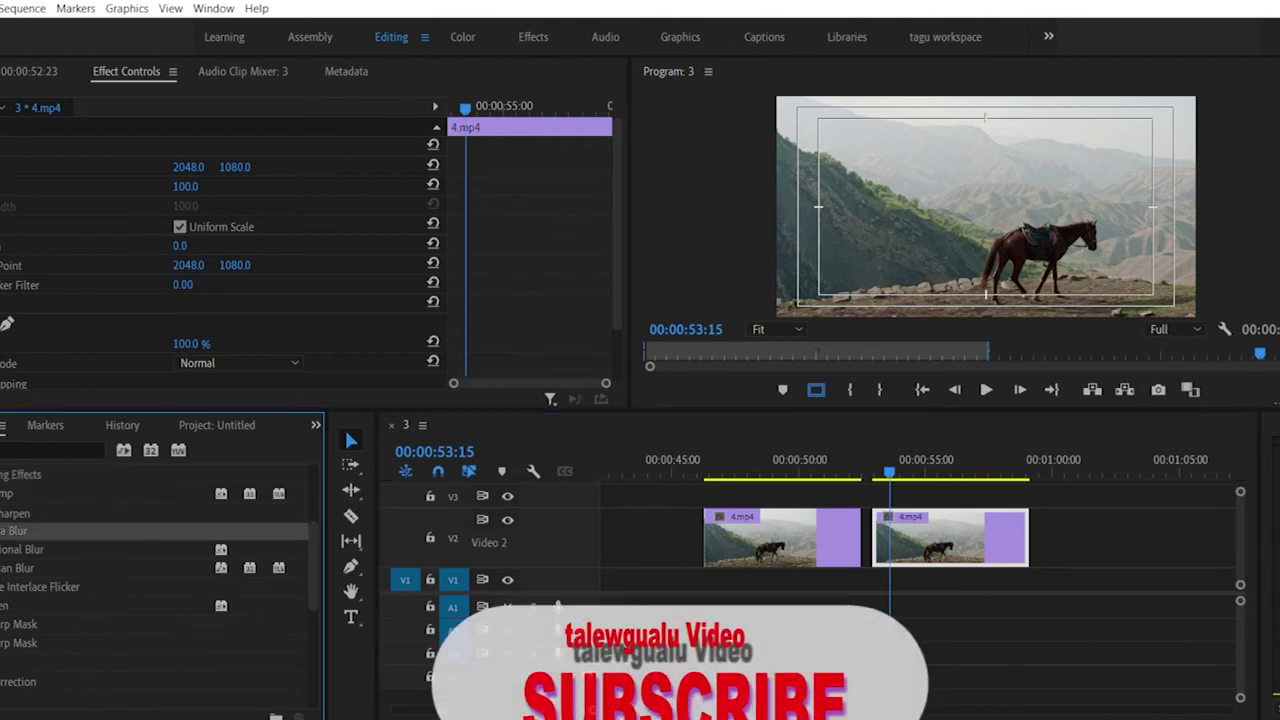
left_click_drag(30, 568, 985, 553)
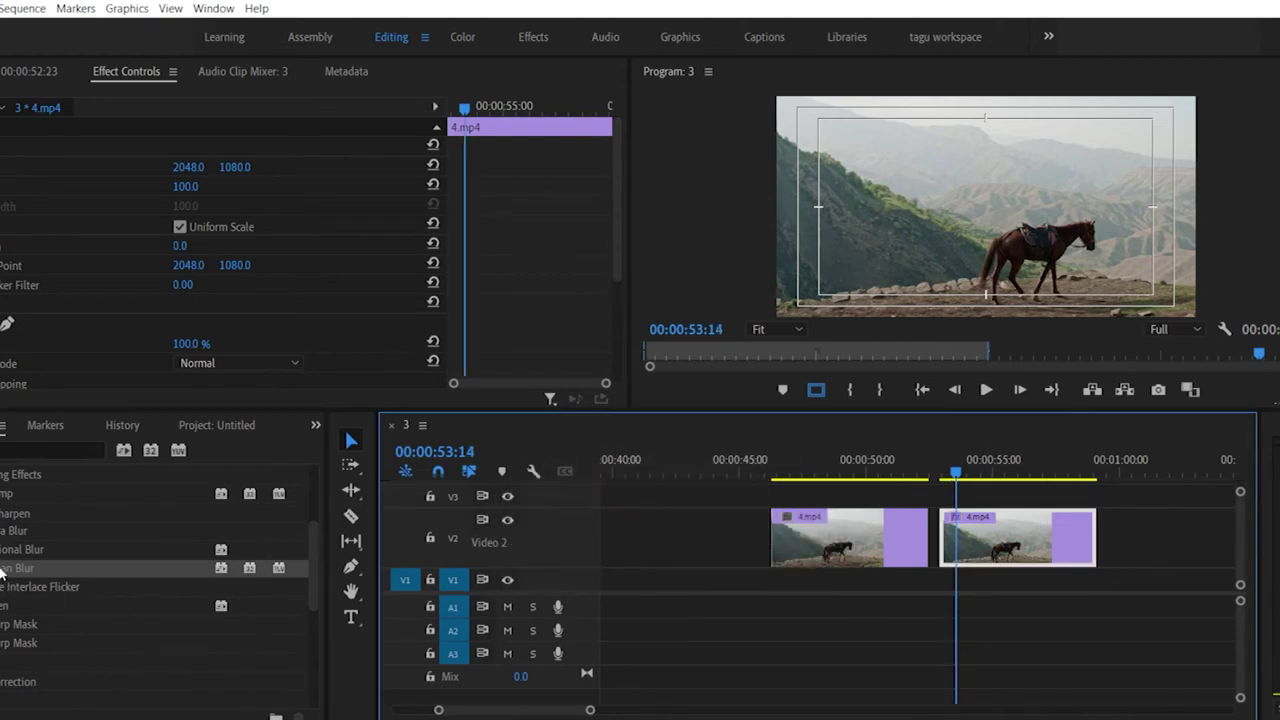
scroll(233, 365, "down", 10)
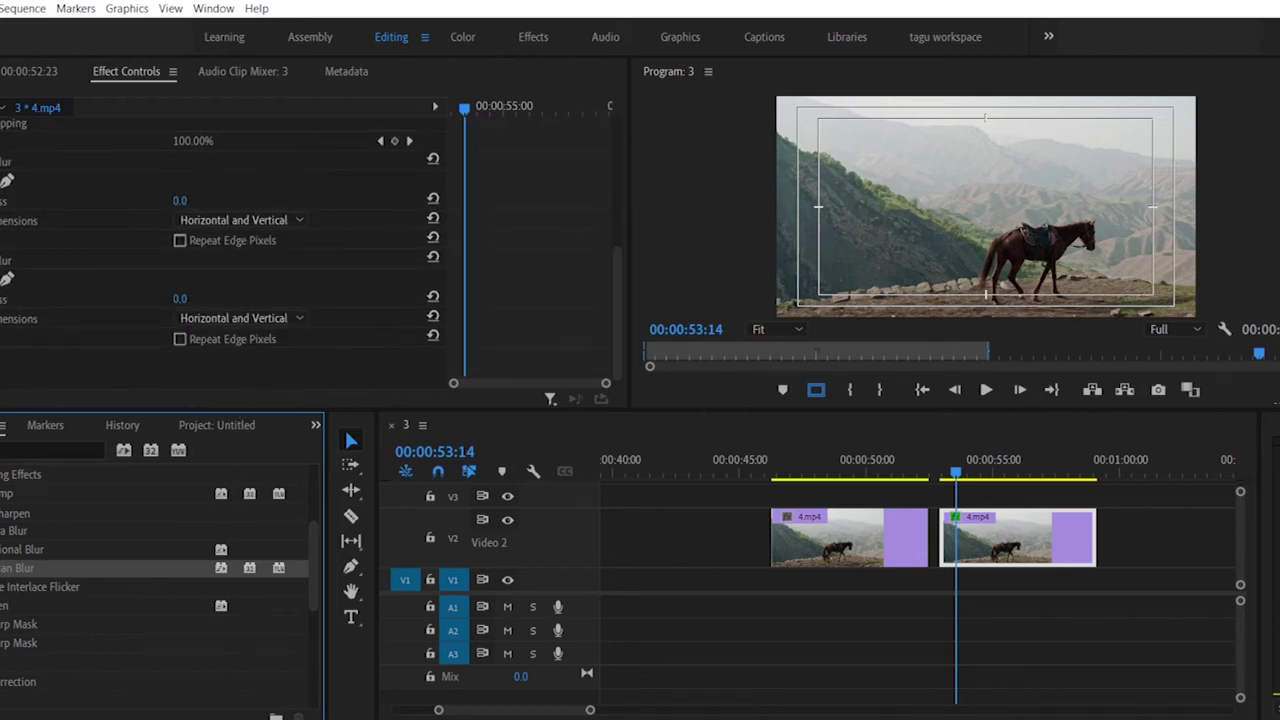
Step: Play the second 4.mp4 clip from its start to 00:00:54:18 and add a Blurriness keyframe there on the lower Gaussian Blur
left_click(908, 445)
key("Right")
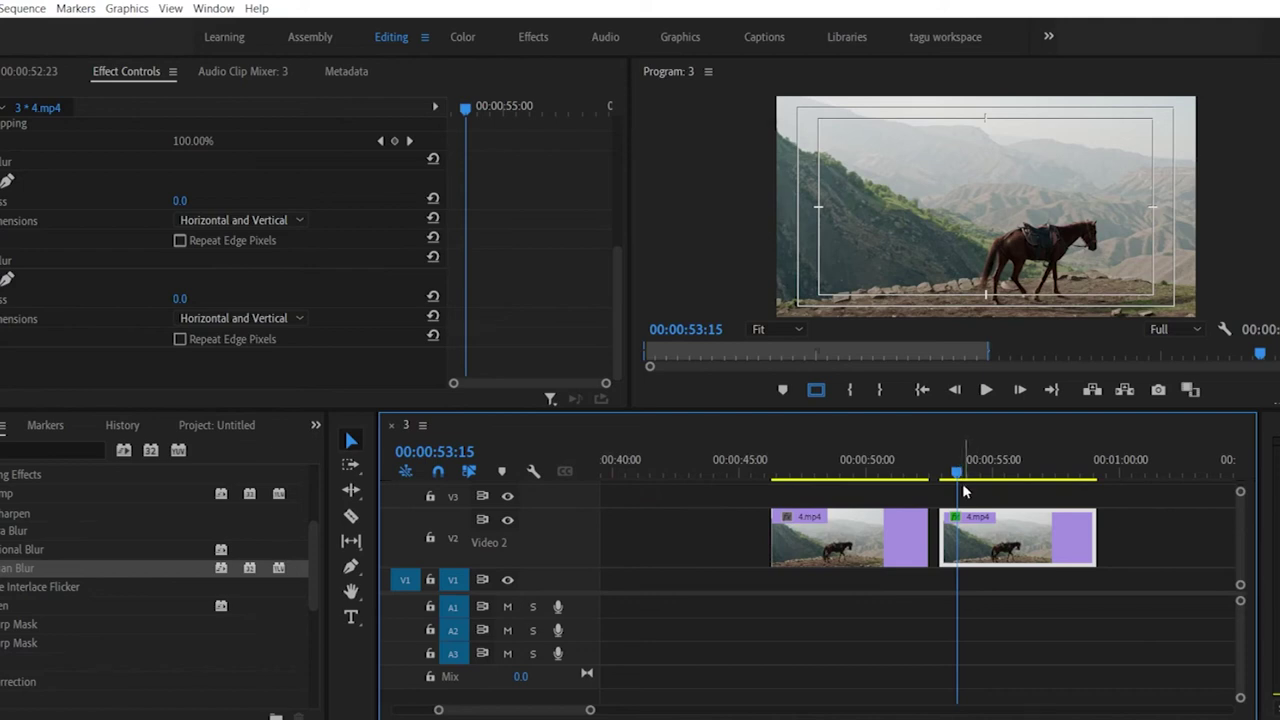
mouse_move(957, 472)
left_mouse_down()
mouse_move(936, 473)
mouse_move(952, 455)
left_mouse_up()
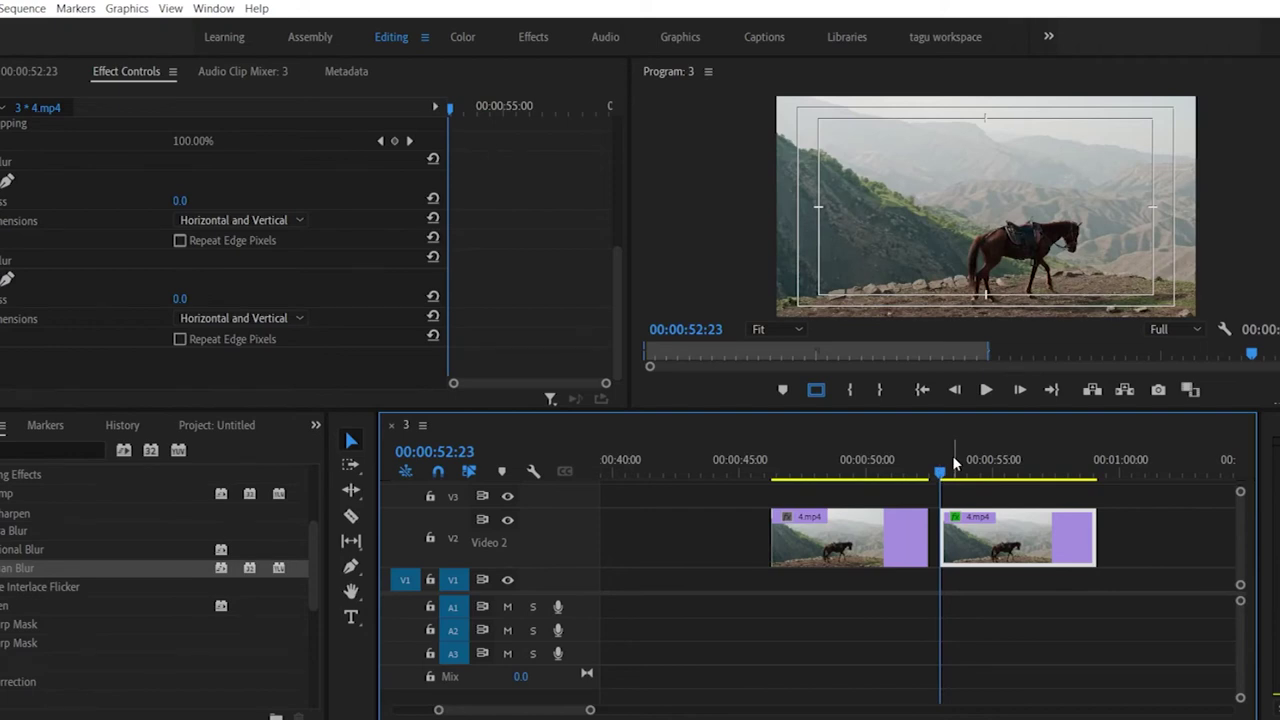
key("space")
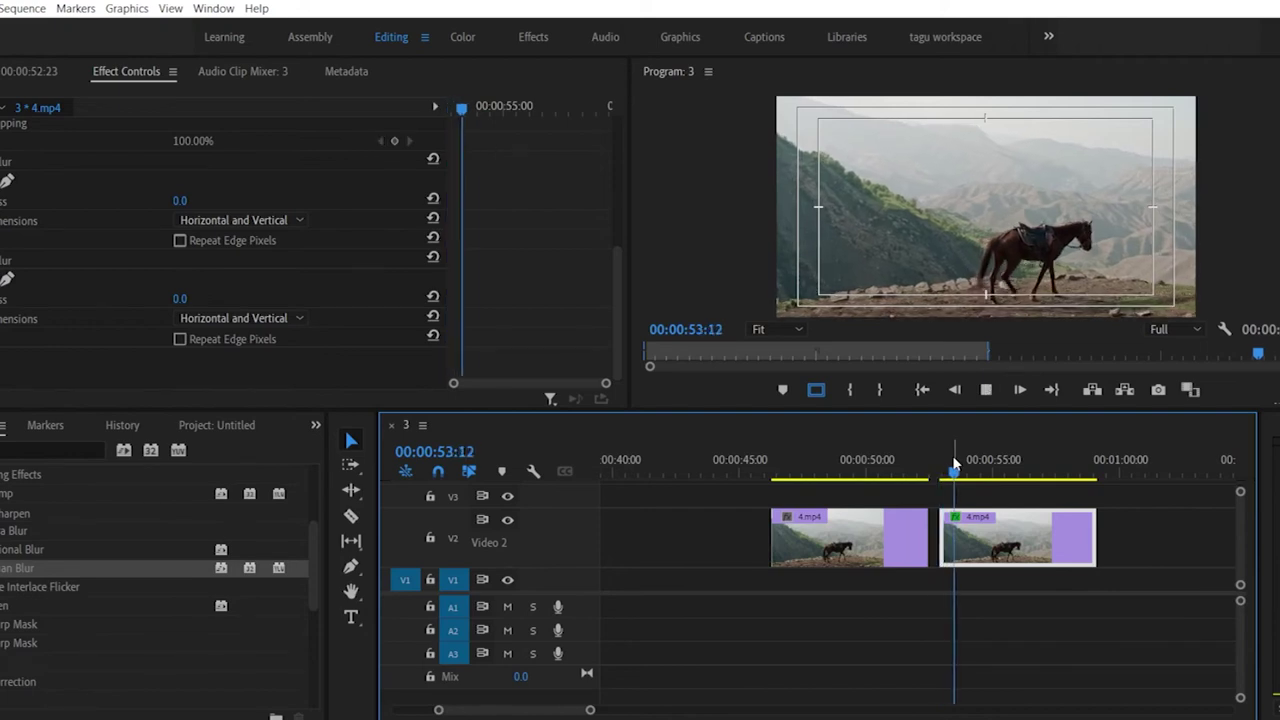
key("space")
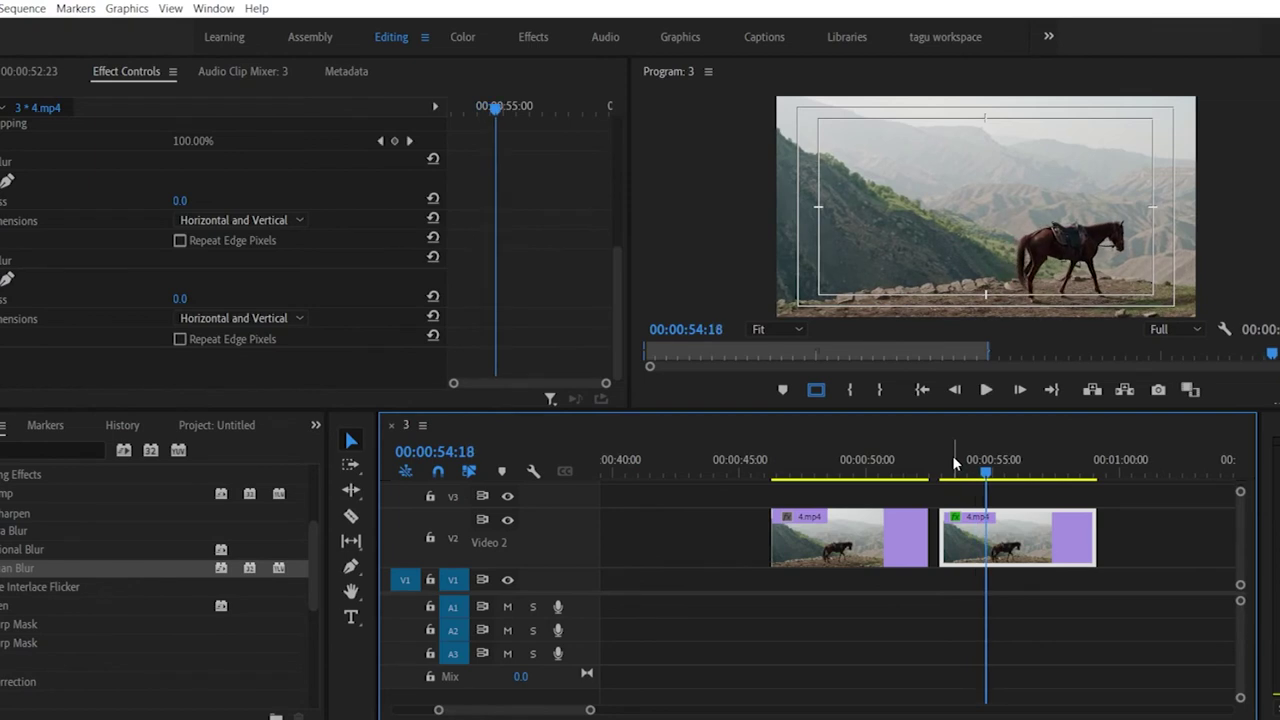
left_click(3, 298)
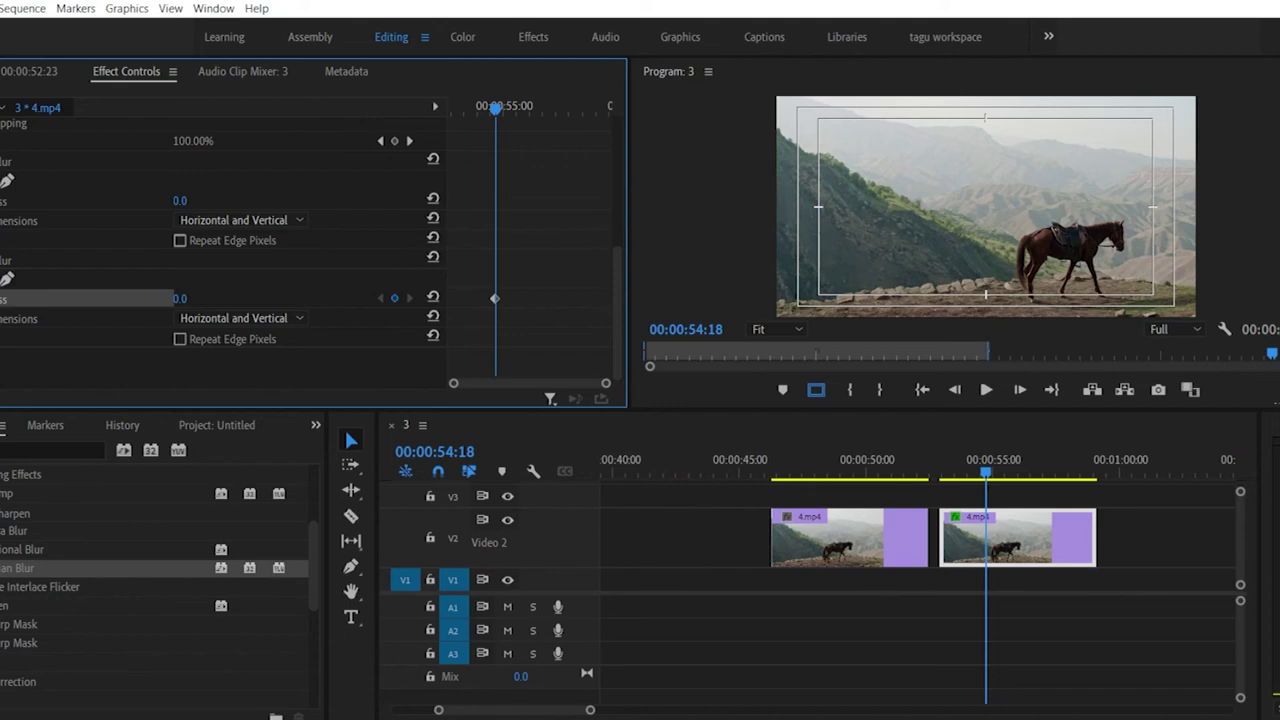
Step: Add a second Blurriness keyframe at 00:00:57:00 on the lower Gaussian Blur and raise its value to about 176
left_click_drag(986, 471, 1044, 476)
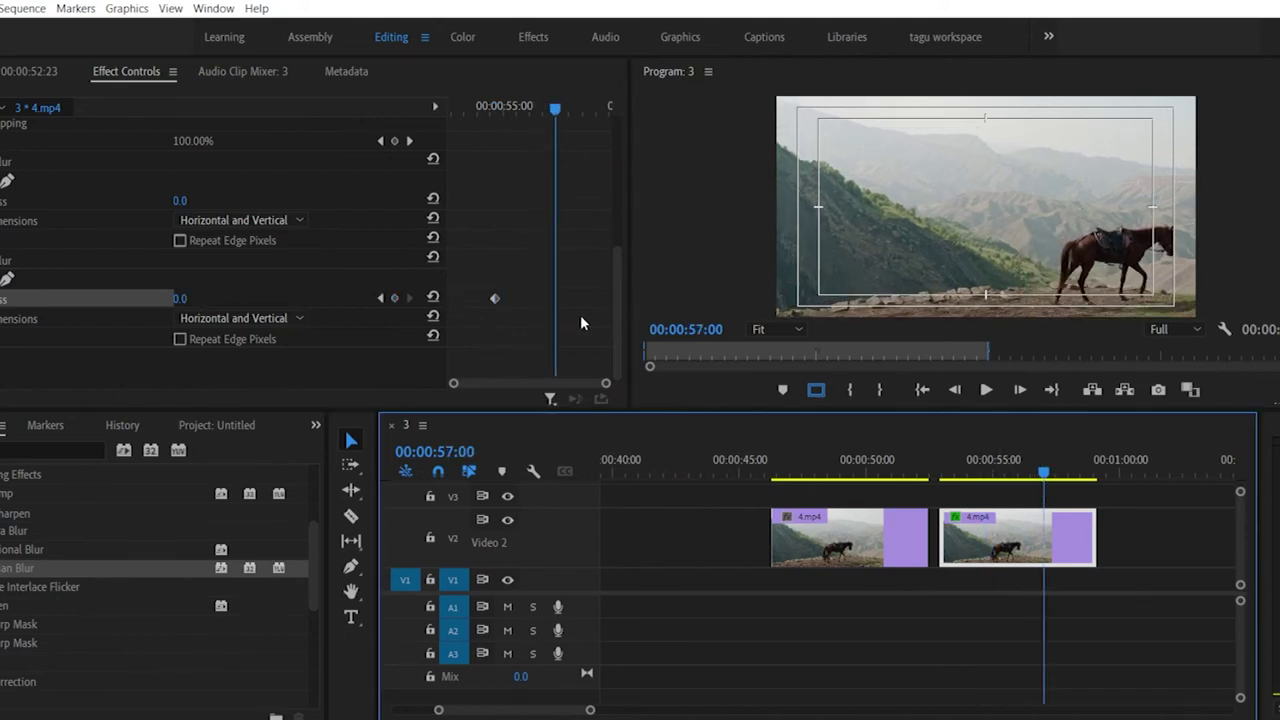
left_click(396, 300)
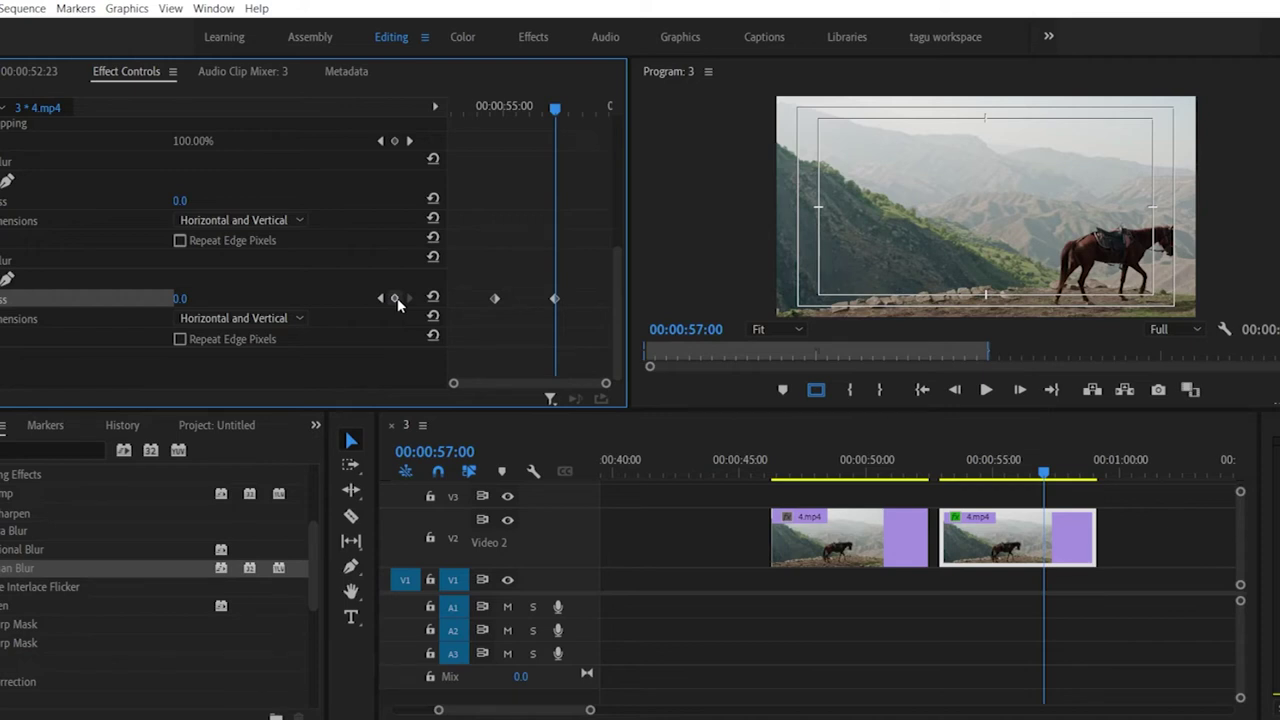
left_click(179, 298)
type("3")
key("Return")
left_click_drag(180, 298, 302, 298)
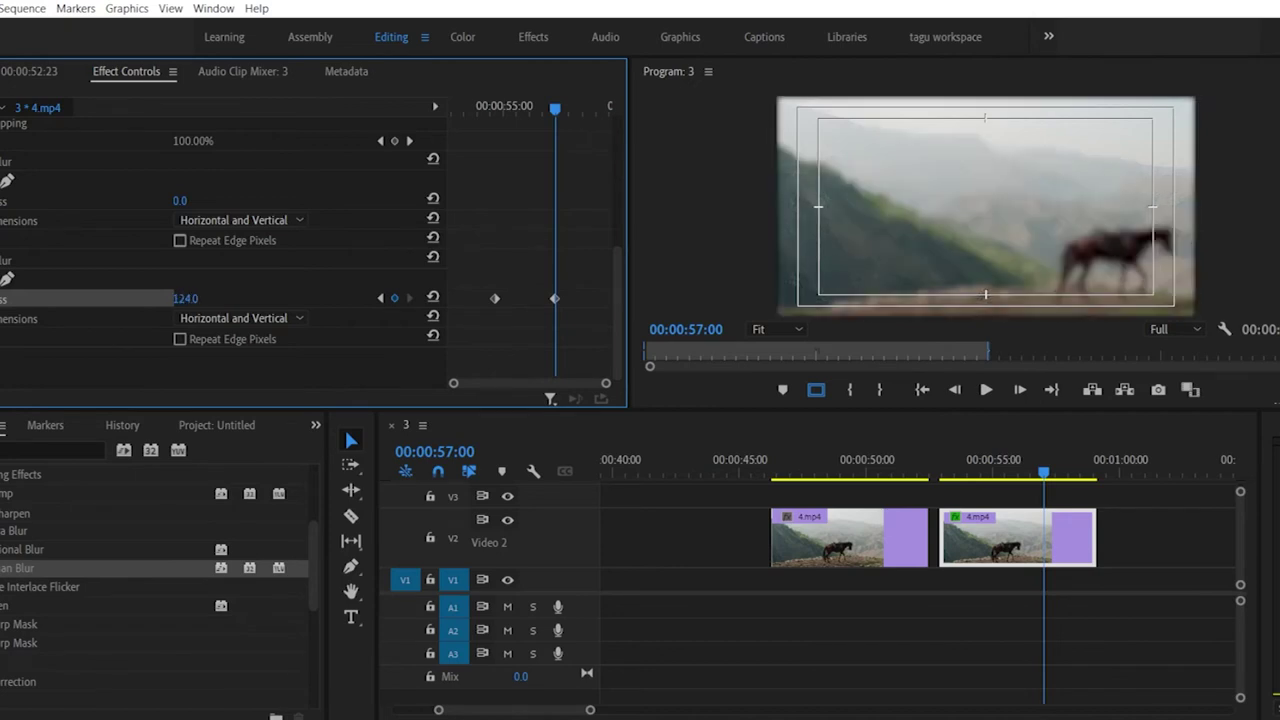
Step: Play the blur animation on the second 4.mp4 clip from 00:00:52:12 and stop at 00:00:56:24
left_click_drag(1000, 472, 931, 477)
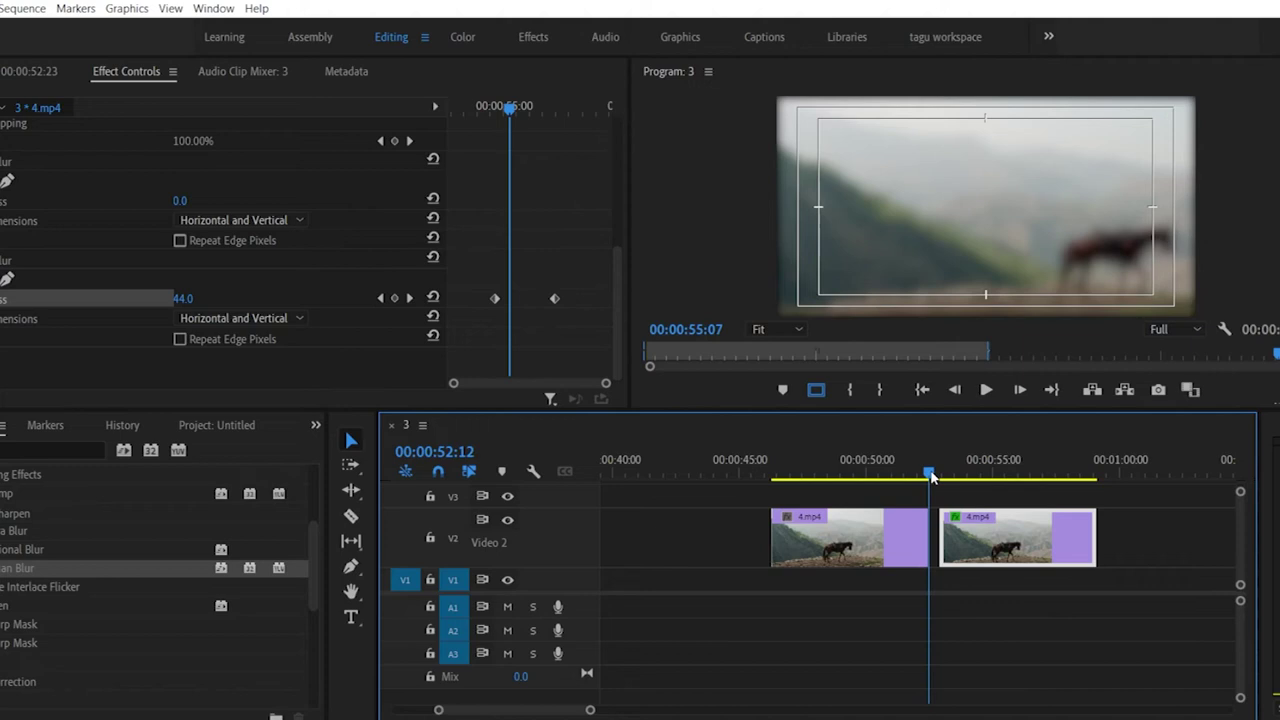
key("space")
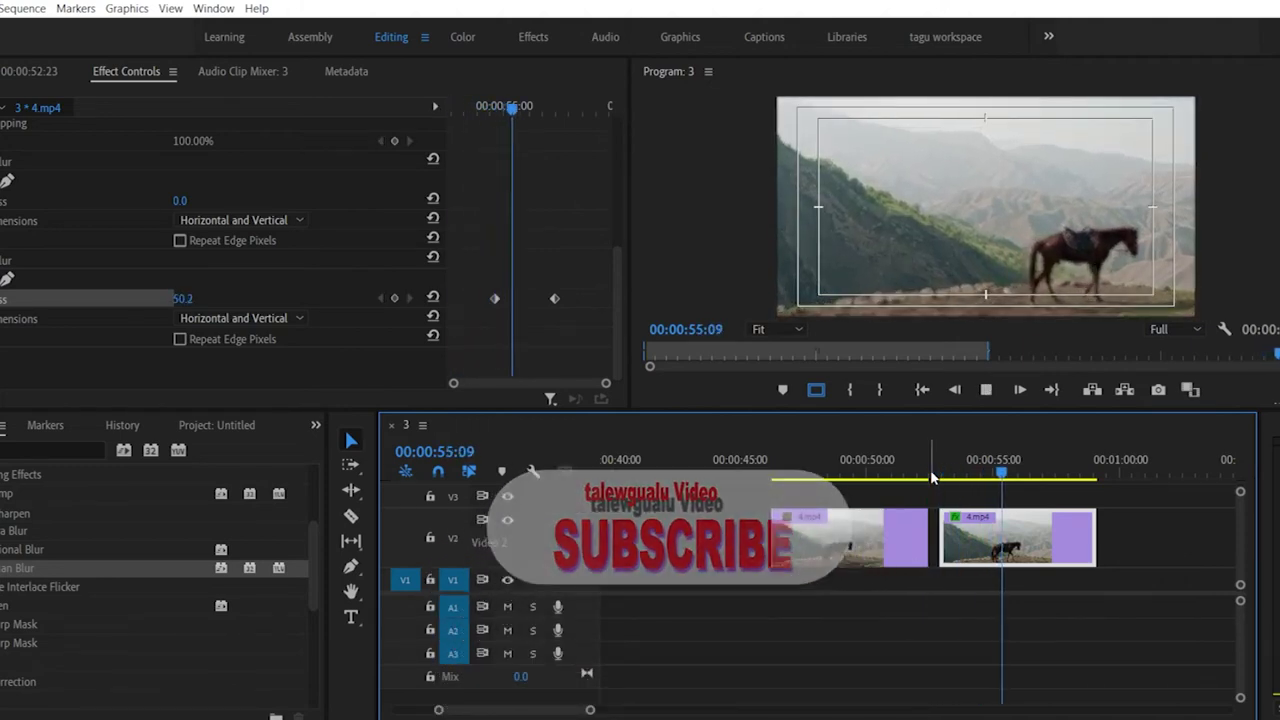
key("space")
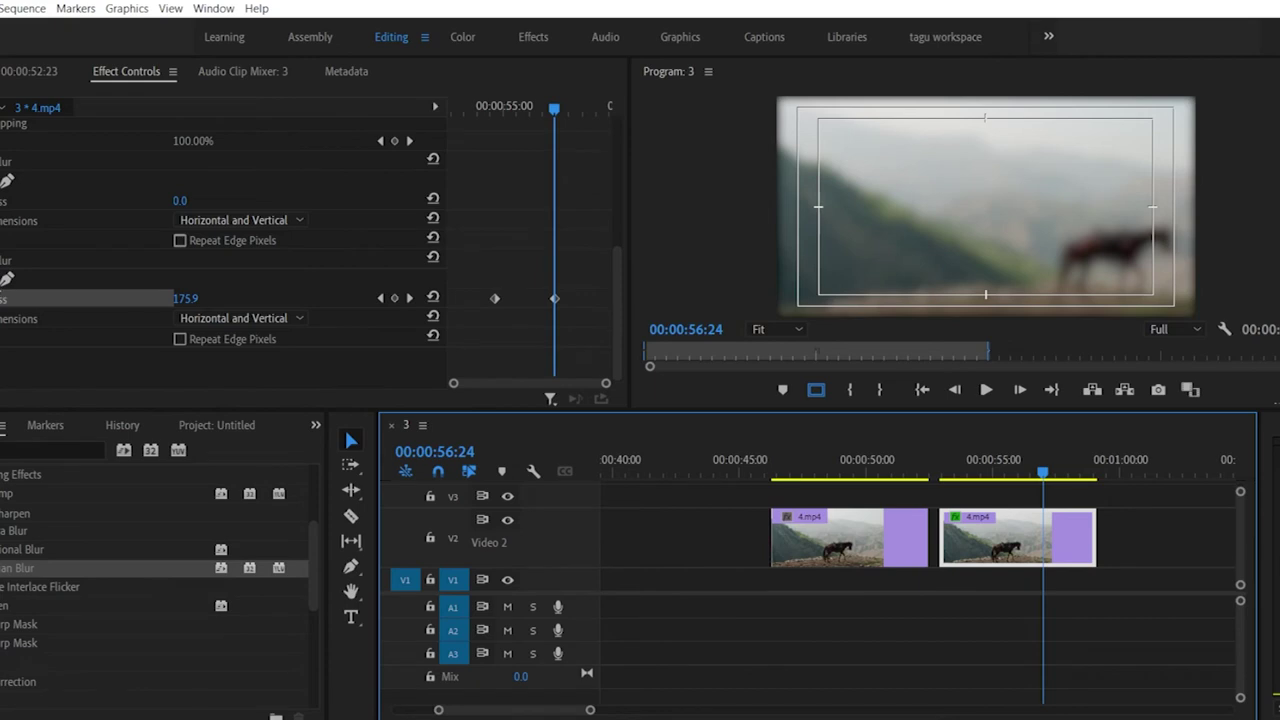
Step: Zoom in the timeline on the start of the second 4.mp4 clip and place the playhead on its first frame, 00:00:52:23
scroll(5, 300, "up", 4)
scroll(5, 300, "up", 1)
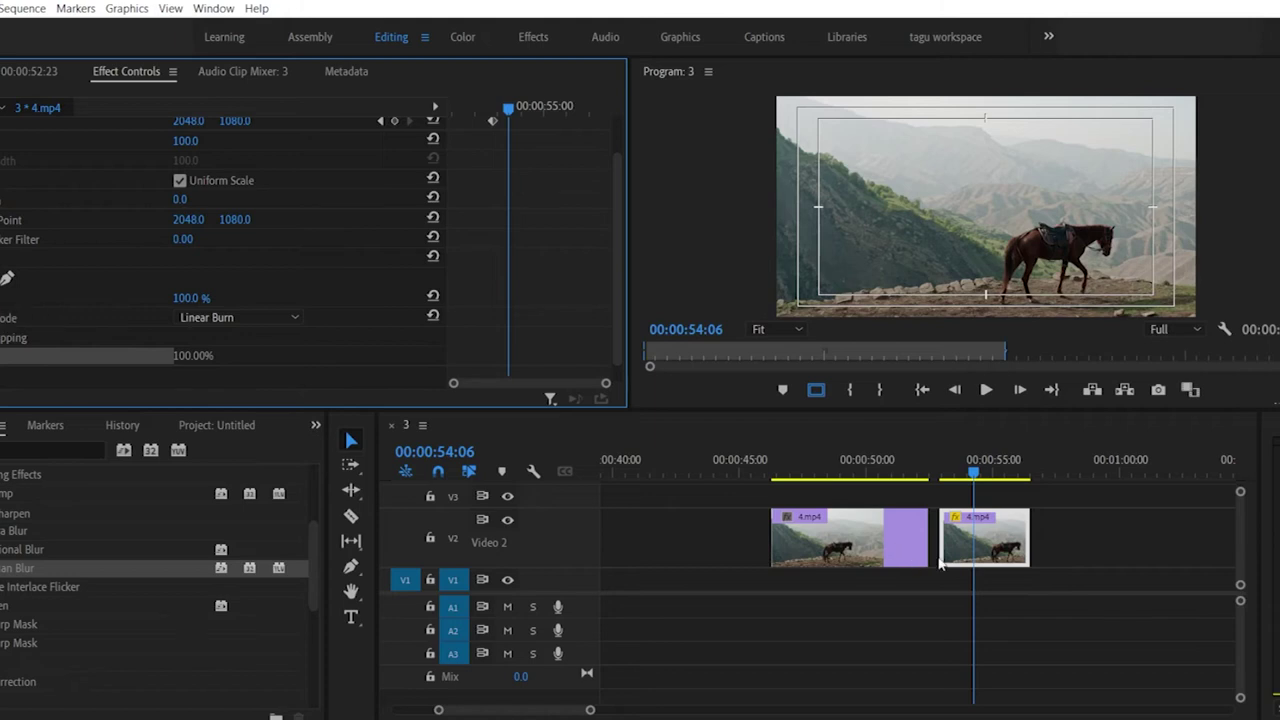
left_click_drag(972, 472, 936, 478)
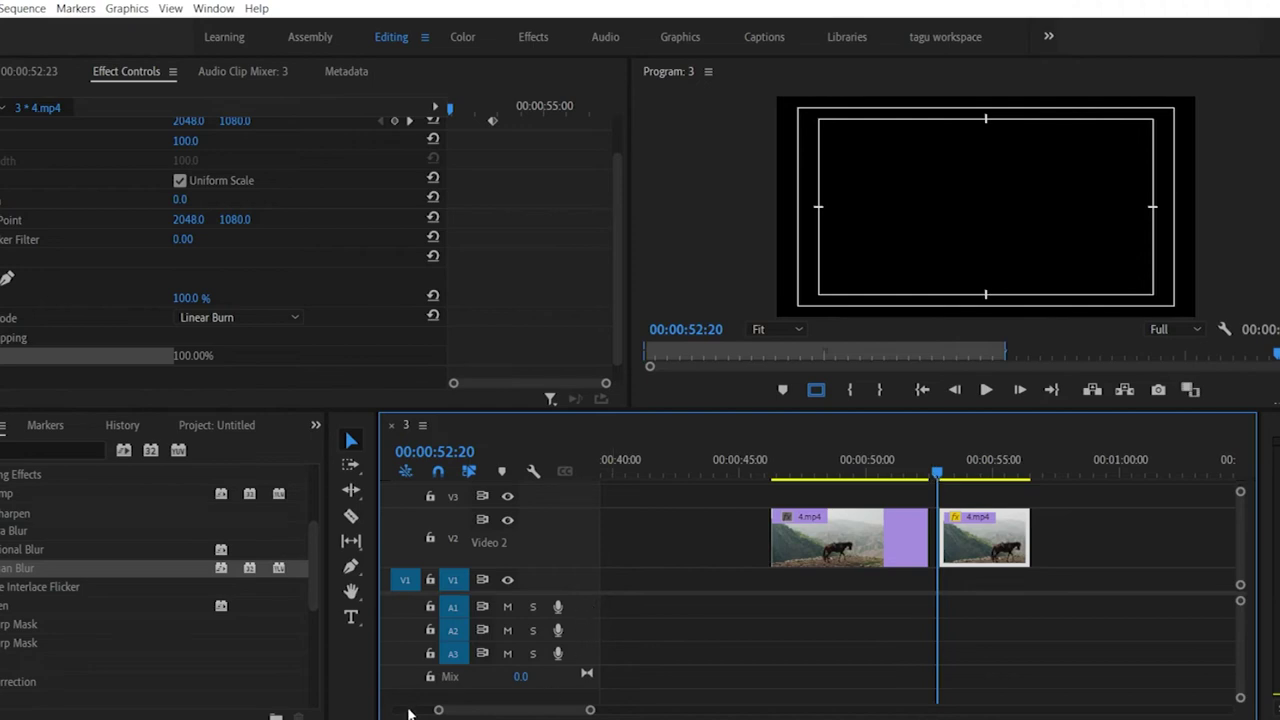
left_click_drag(437, 711, 458, 711)
left_click(960, 476)
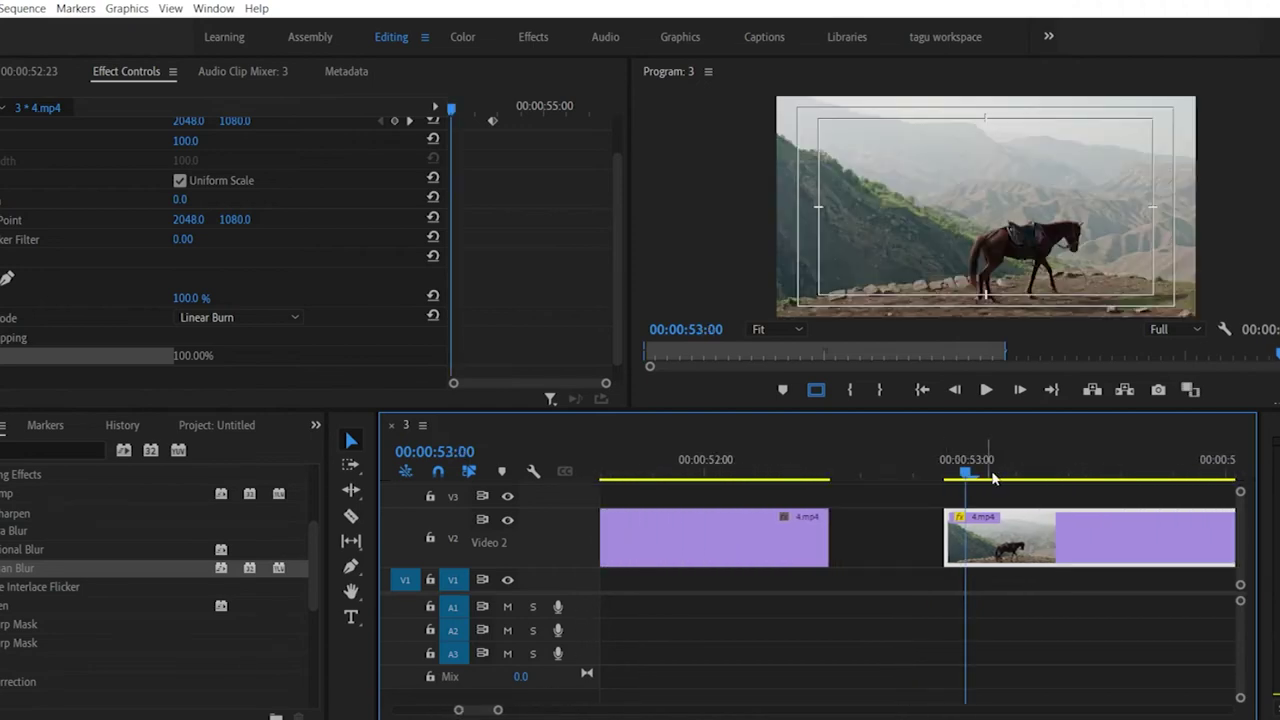
left_click_drag(962, 476, 950, 480)
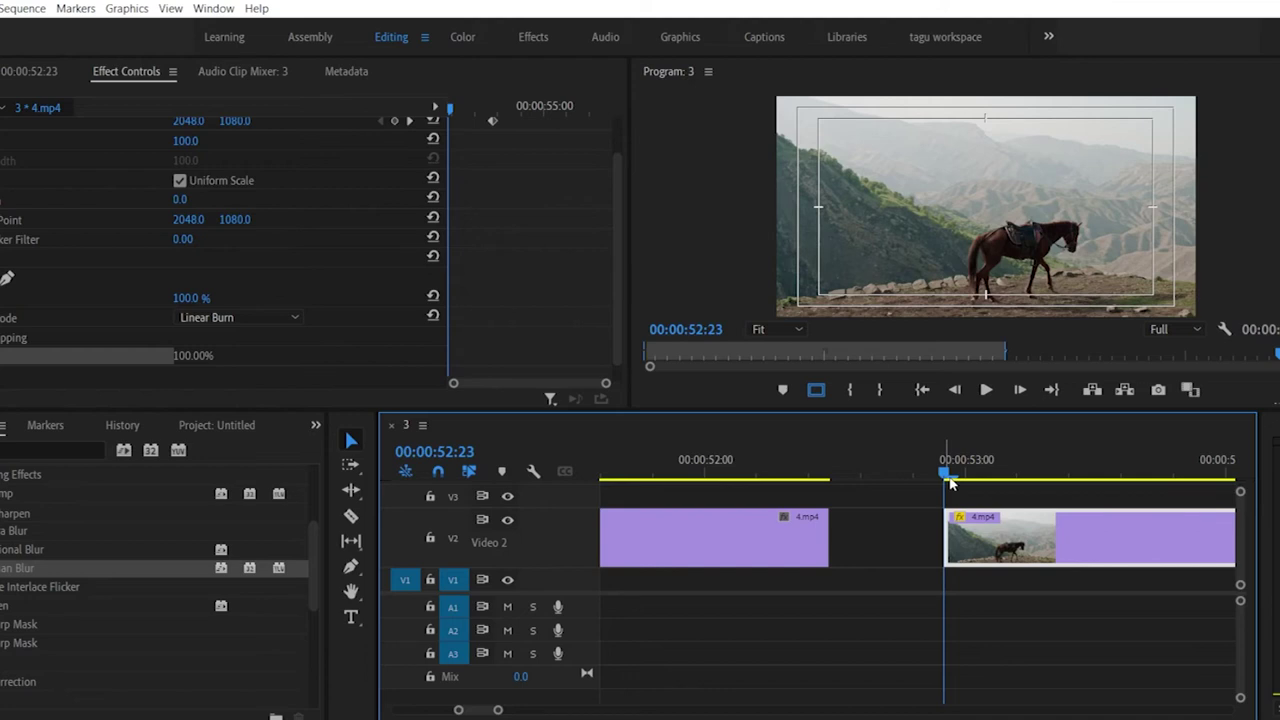
Step: Preview the opening of the second 4.mp4 clip by scrubbing and playing it, and return to its first frame at 00:00:52:23
left_click_drag(949, 483, 1019, 480)
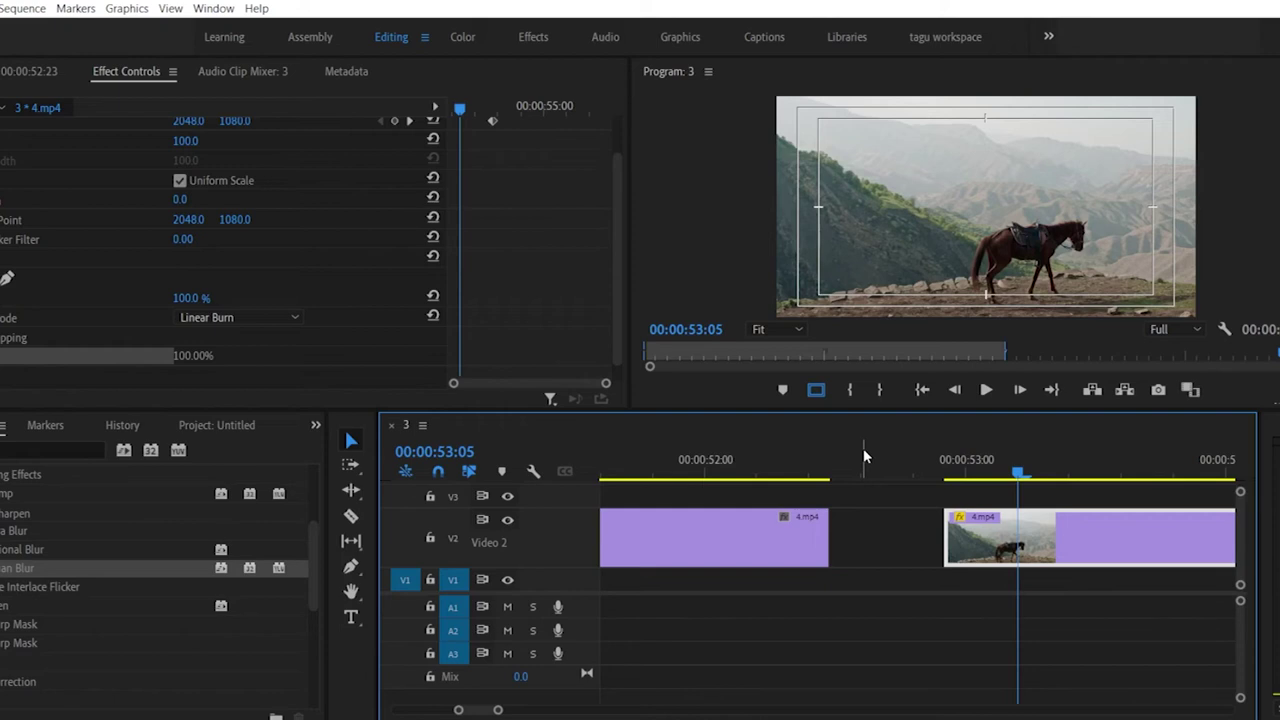
left_click_drag(1017, 471, 1038, 477)
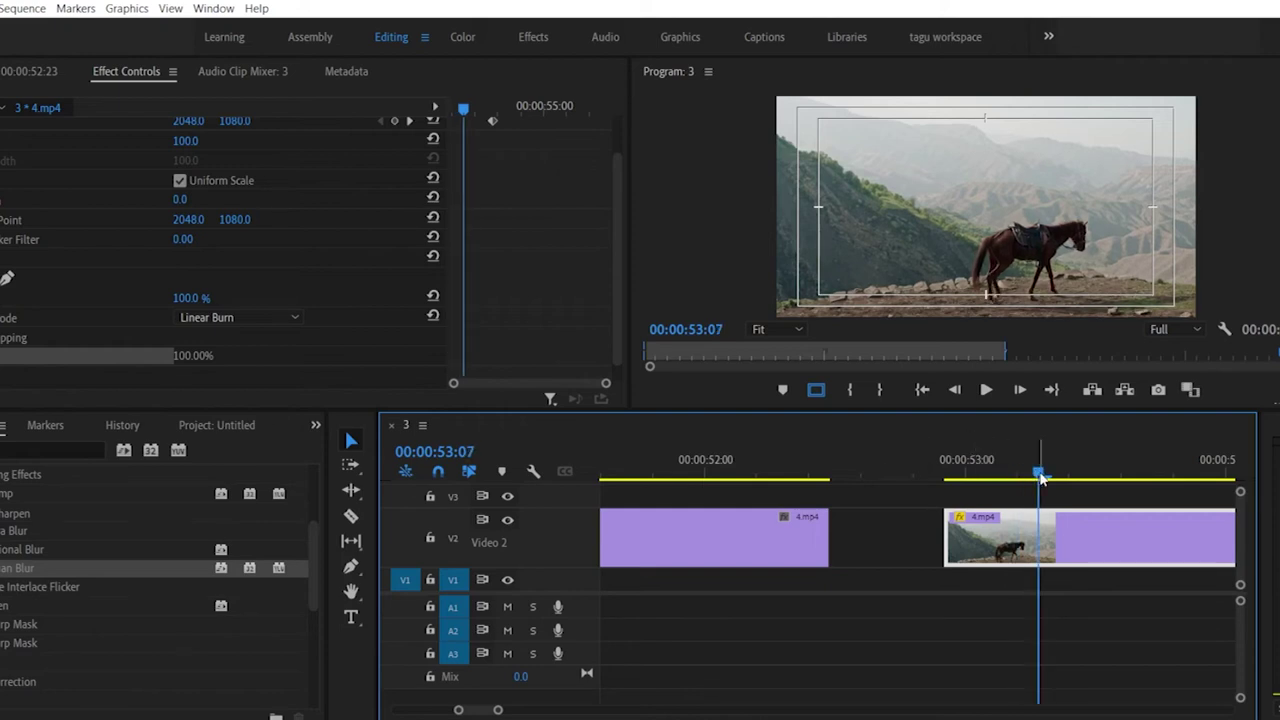
left_click_drag(1040, 474, 934, 476)
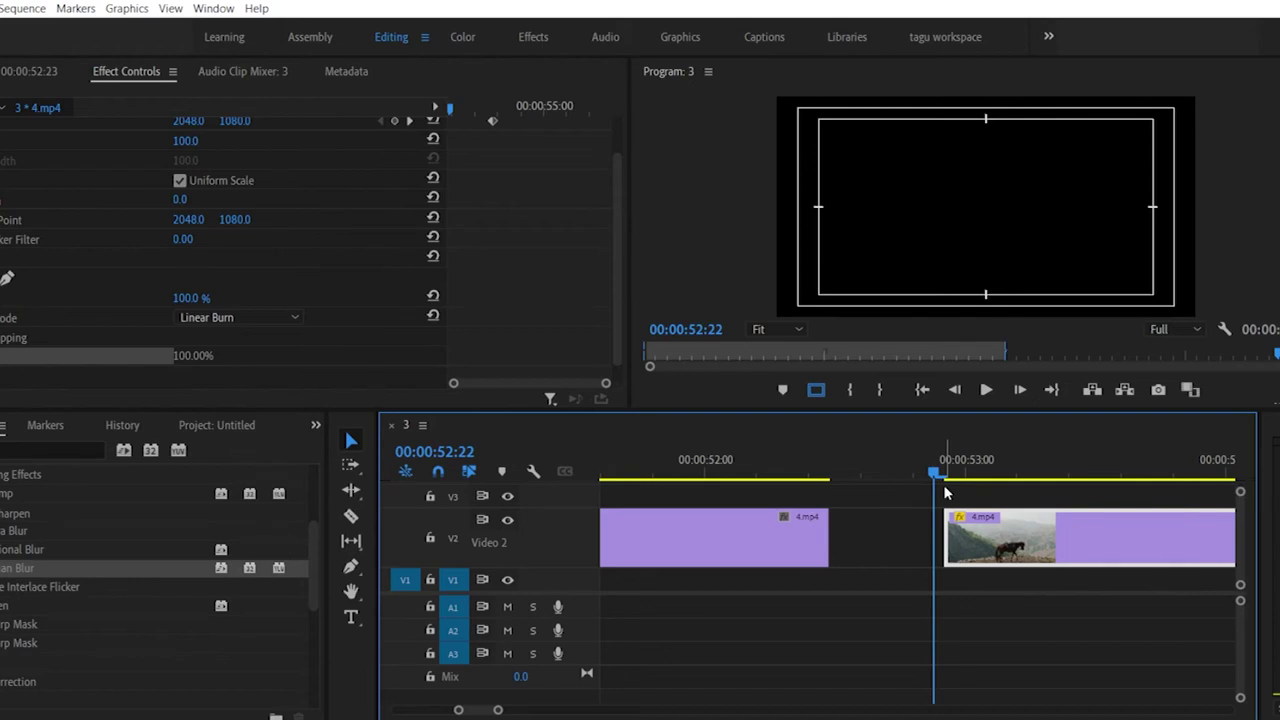
key("Right")
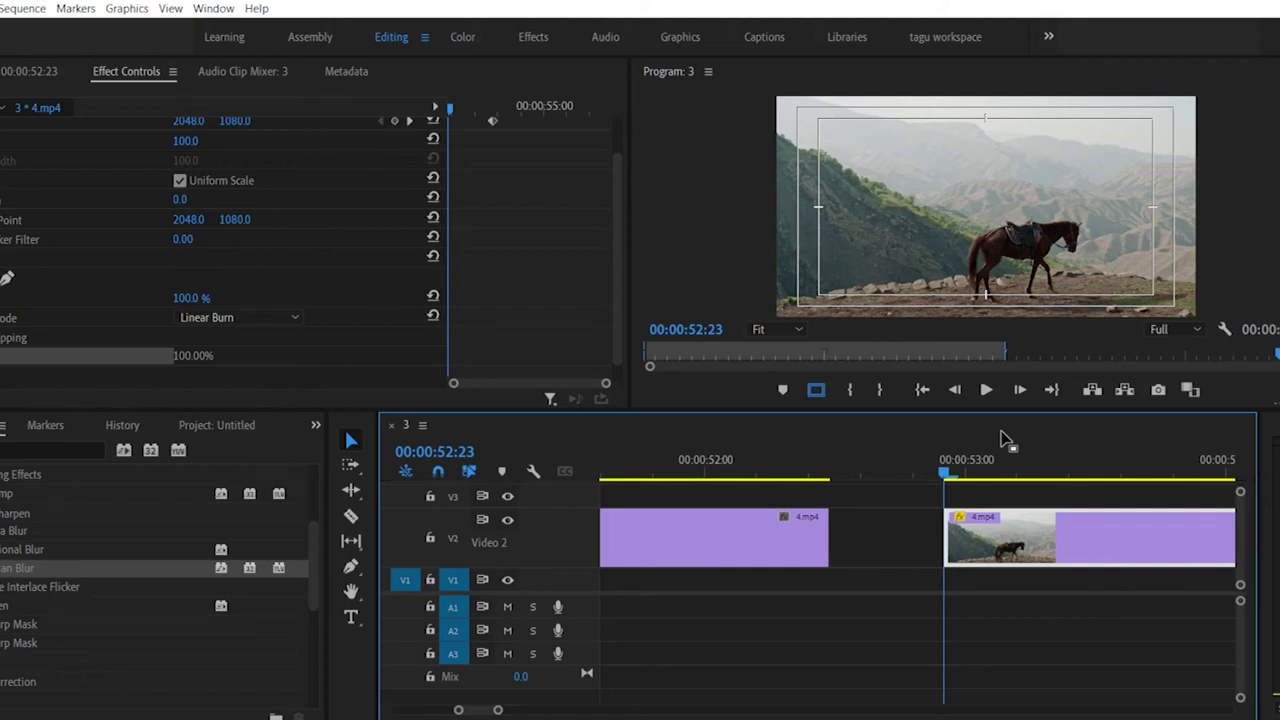
key("space")
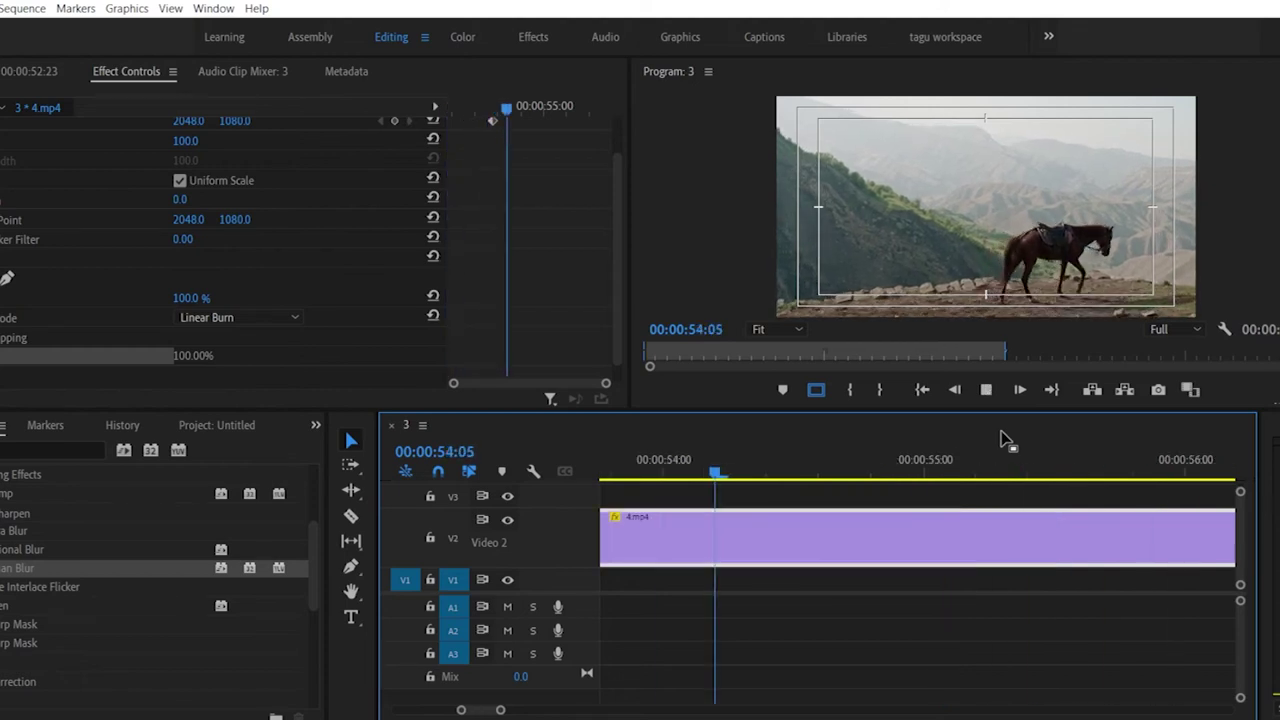
key("space")
left_click_drag(470, 710, 466, 710)
left_click(868, 476)
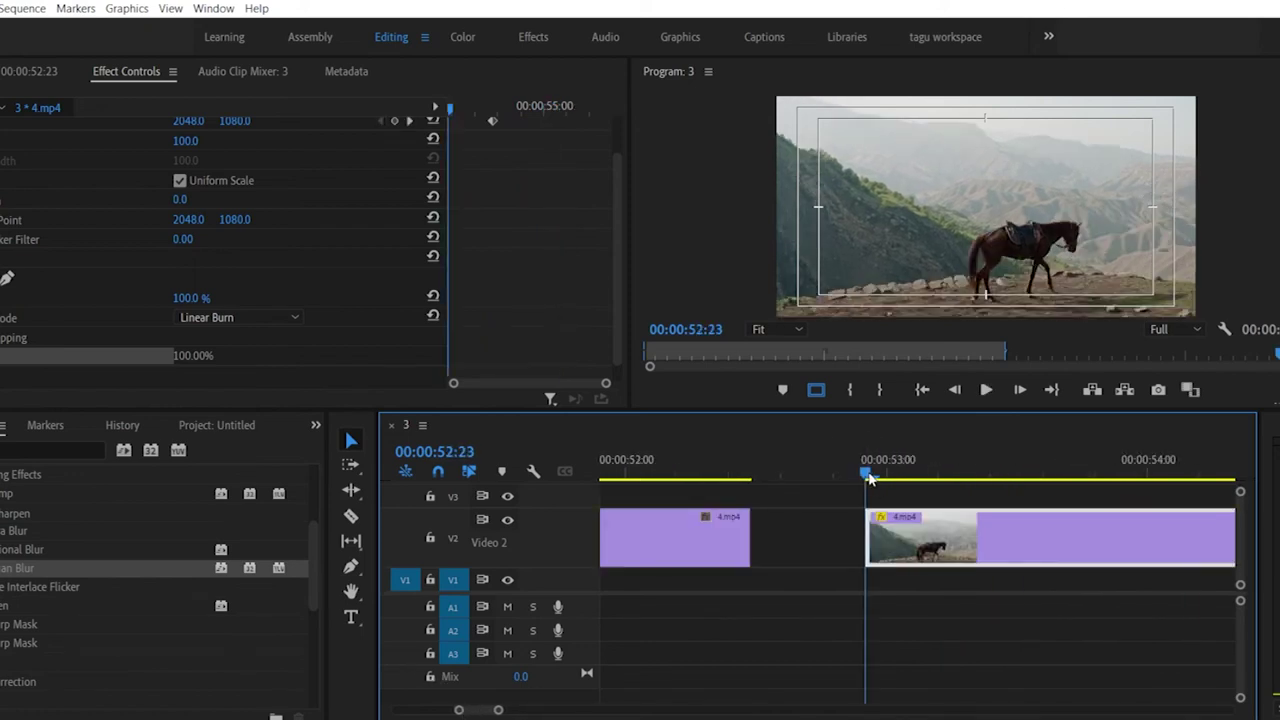
Step: Add an Opacity keyframe of 100% at 00:00:53:03 on the second 4.mp4 clip
key("Right")
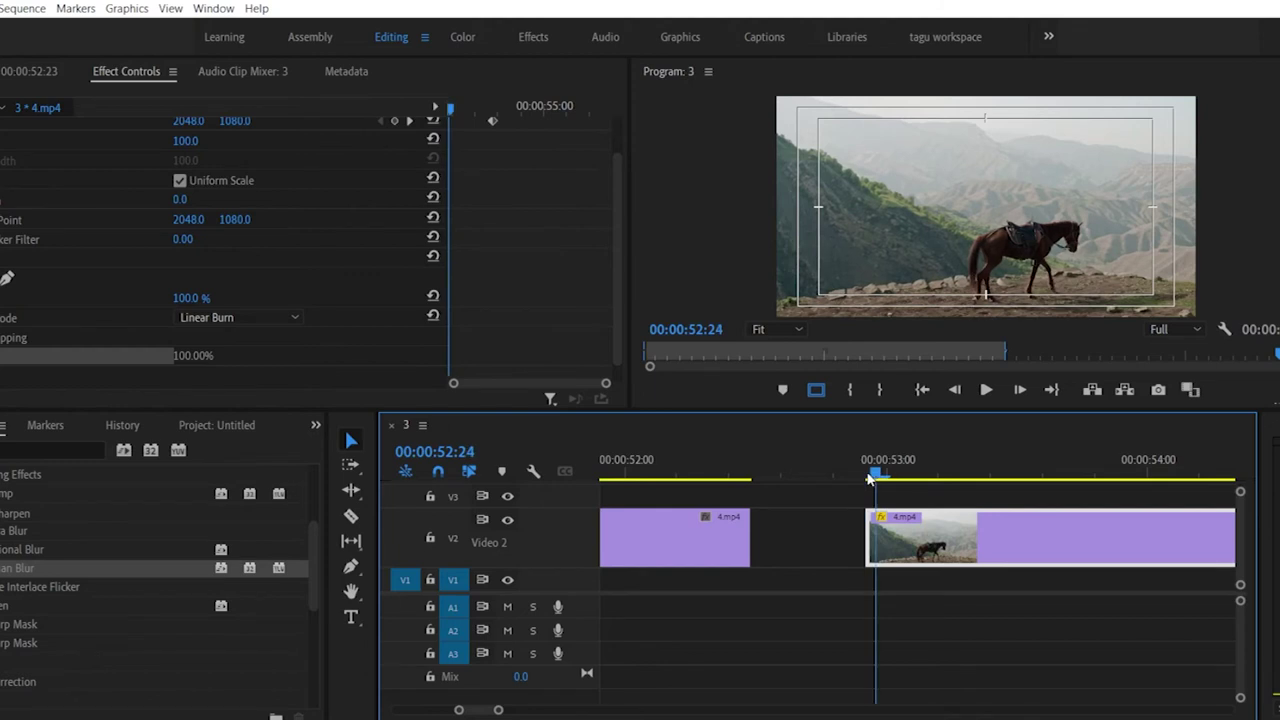
key("Right")
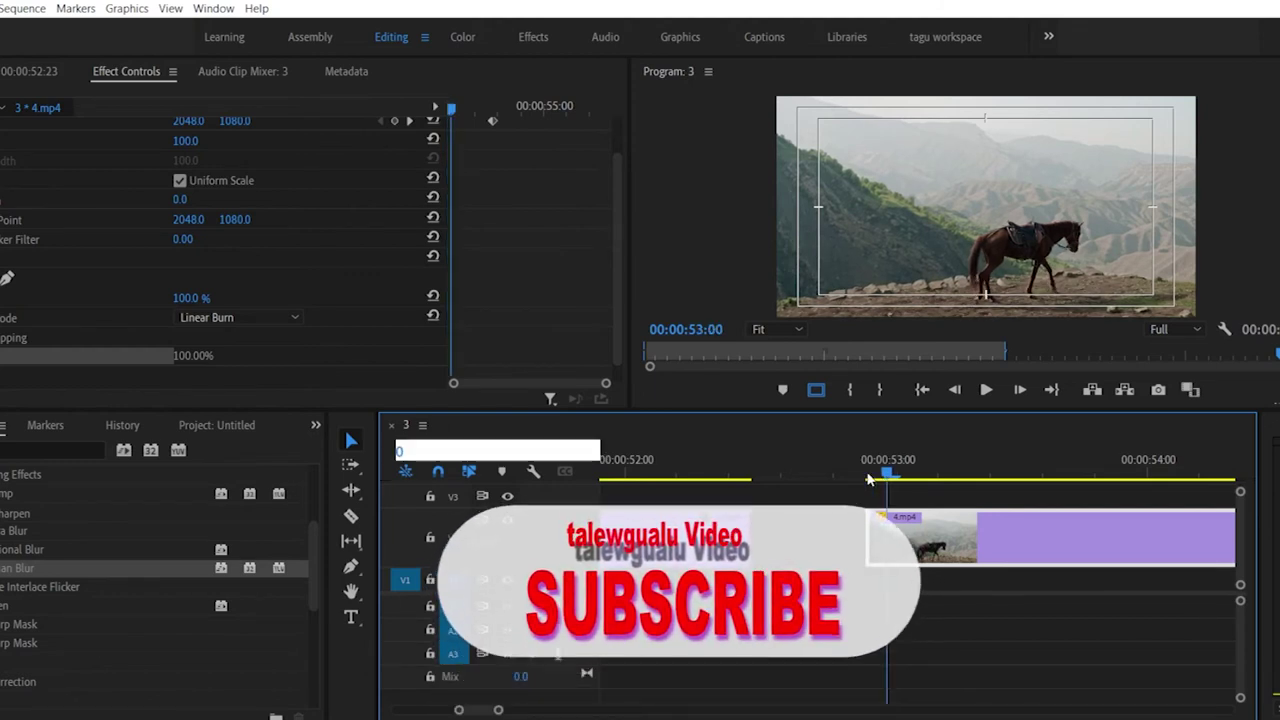
key("Right")
key("Right")
key("Right")
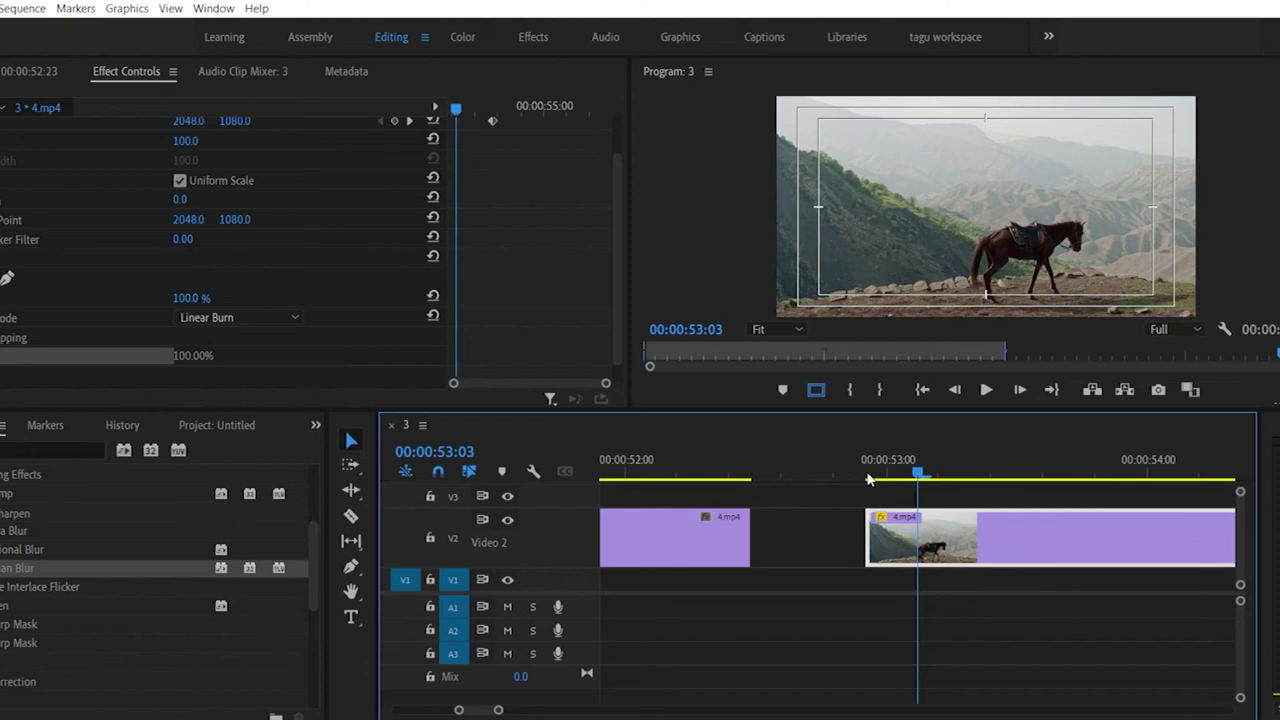
left_click(3, 297)
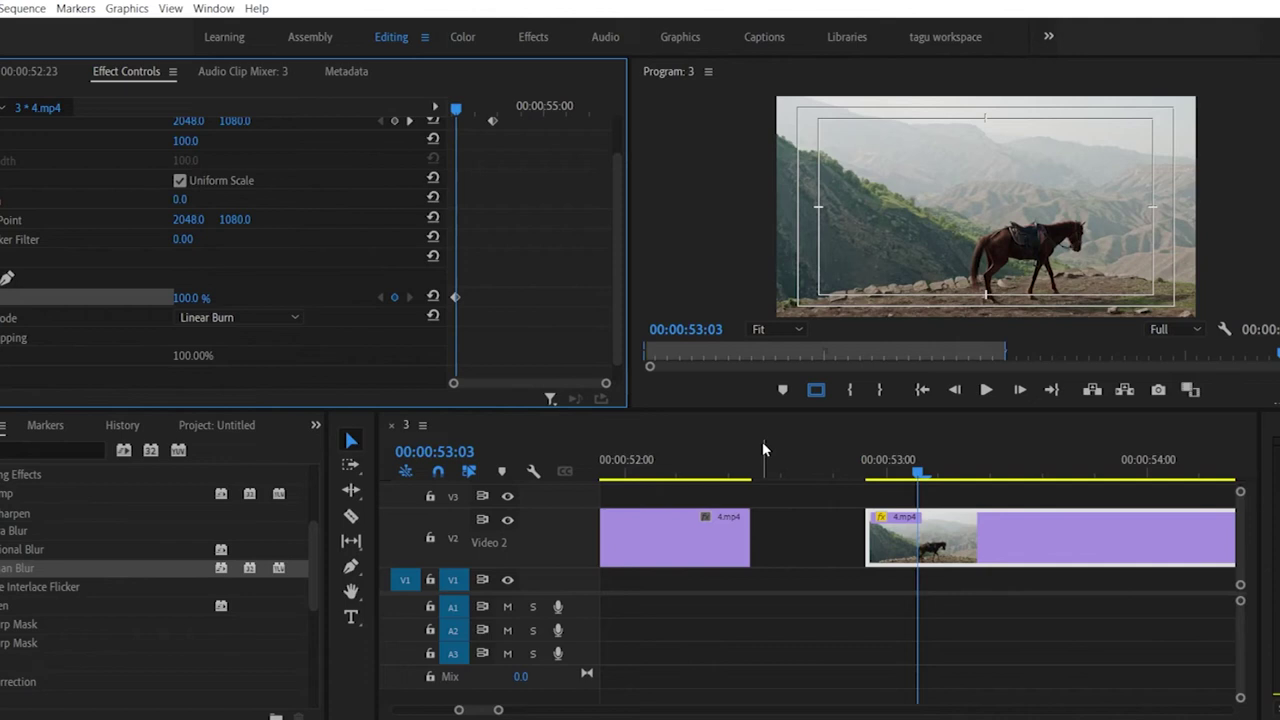
Step: Set Opacity to 0% at the clip's first frame, 00:00:52:23, and play the fade-in
left_click_drag(920, 472, 868, 473)
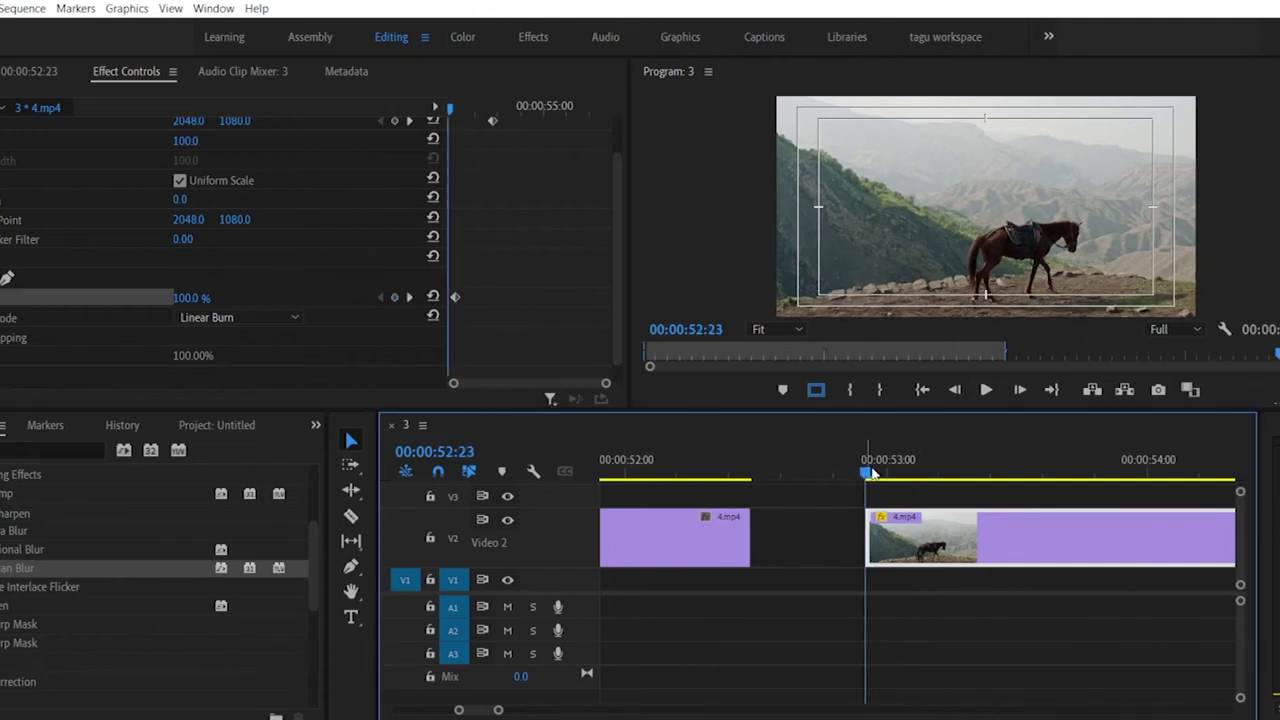
left_click(196, 306)
left_click_drag(190, 297, 140, 297)
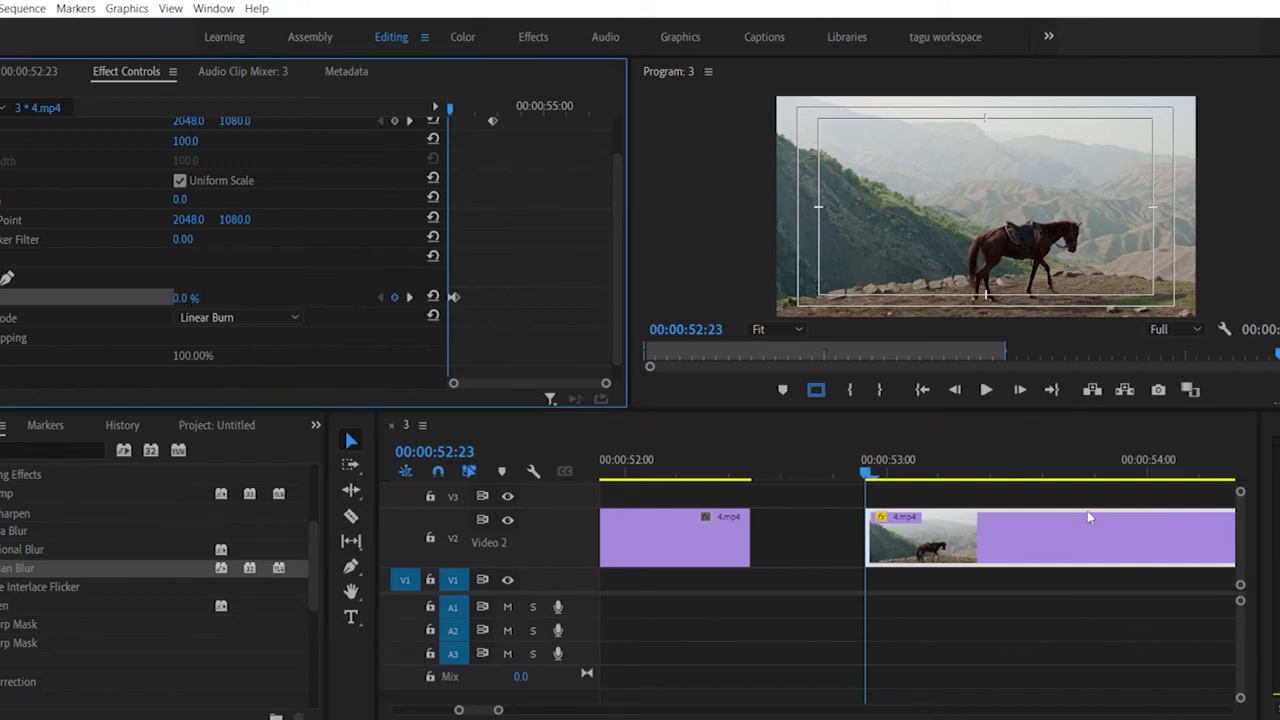
left_click(864, 475)
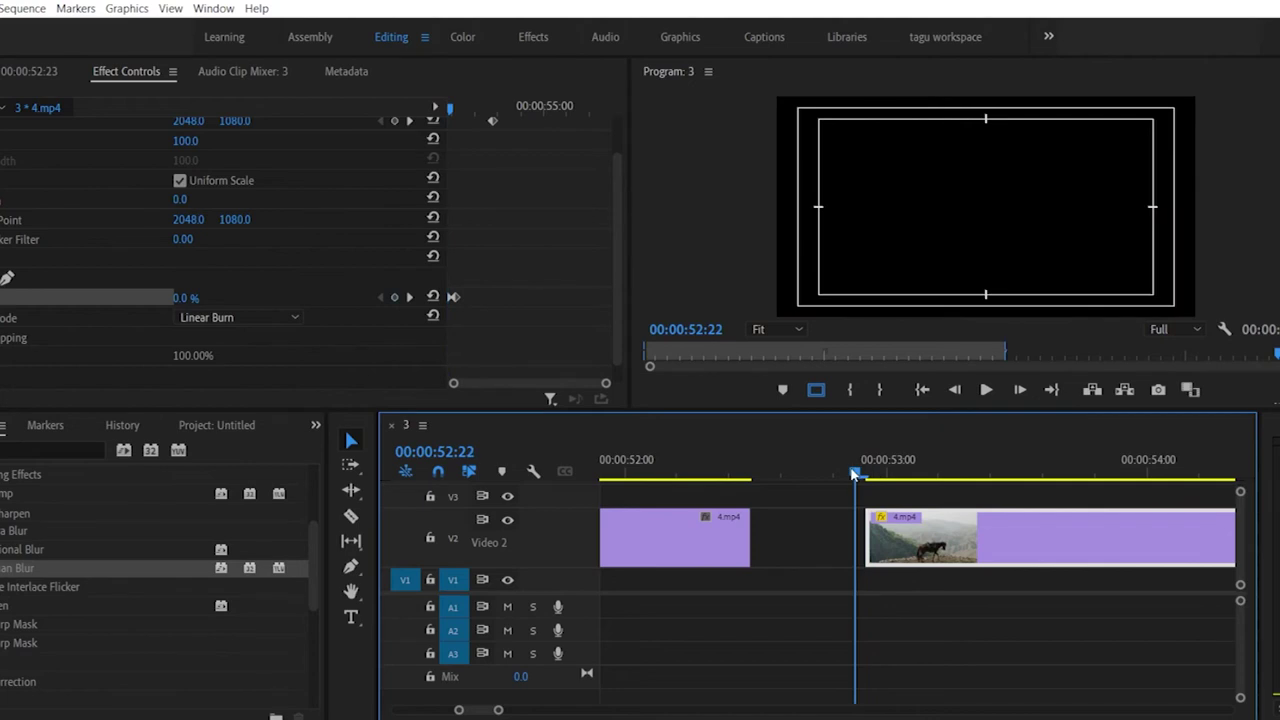
key("space")
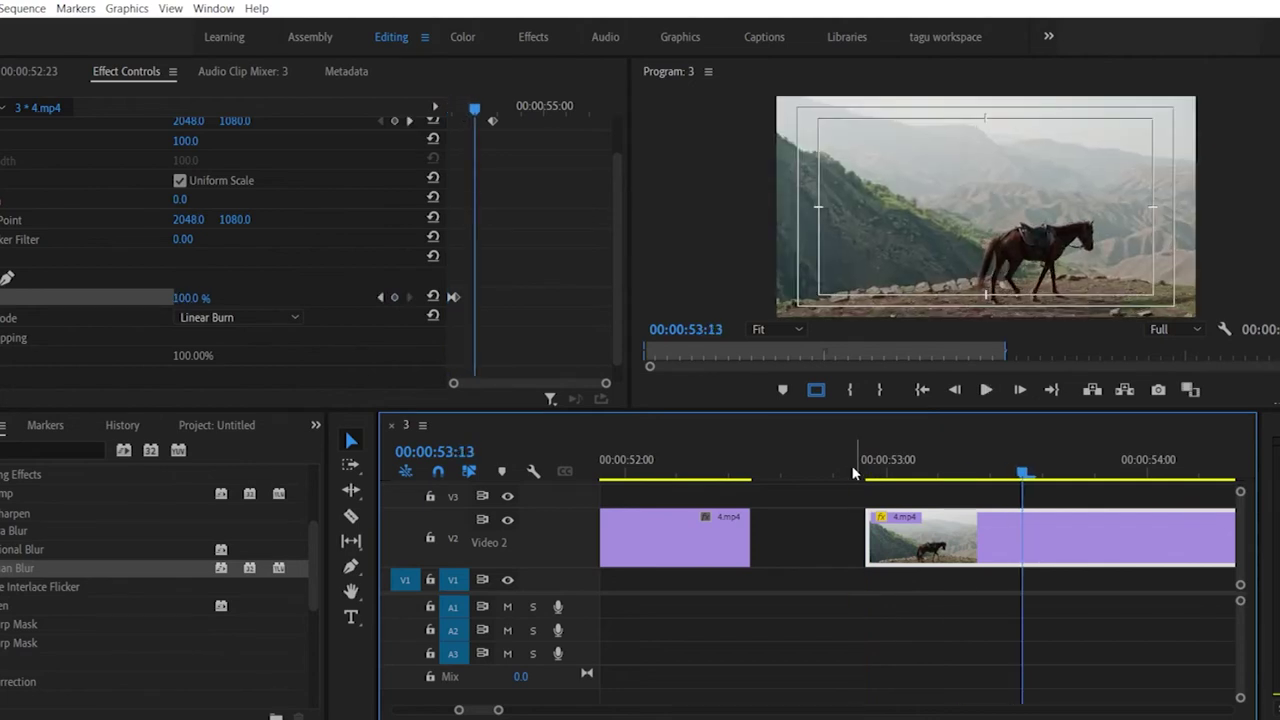
Step: Change the second 4.mp4 clip's opacity Blend Mode to Darker Color and play the fade-in from 00:00:52:23
scroll(300, 250, "up", 2)
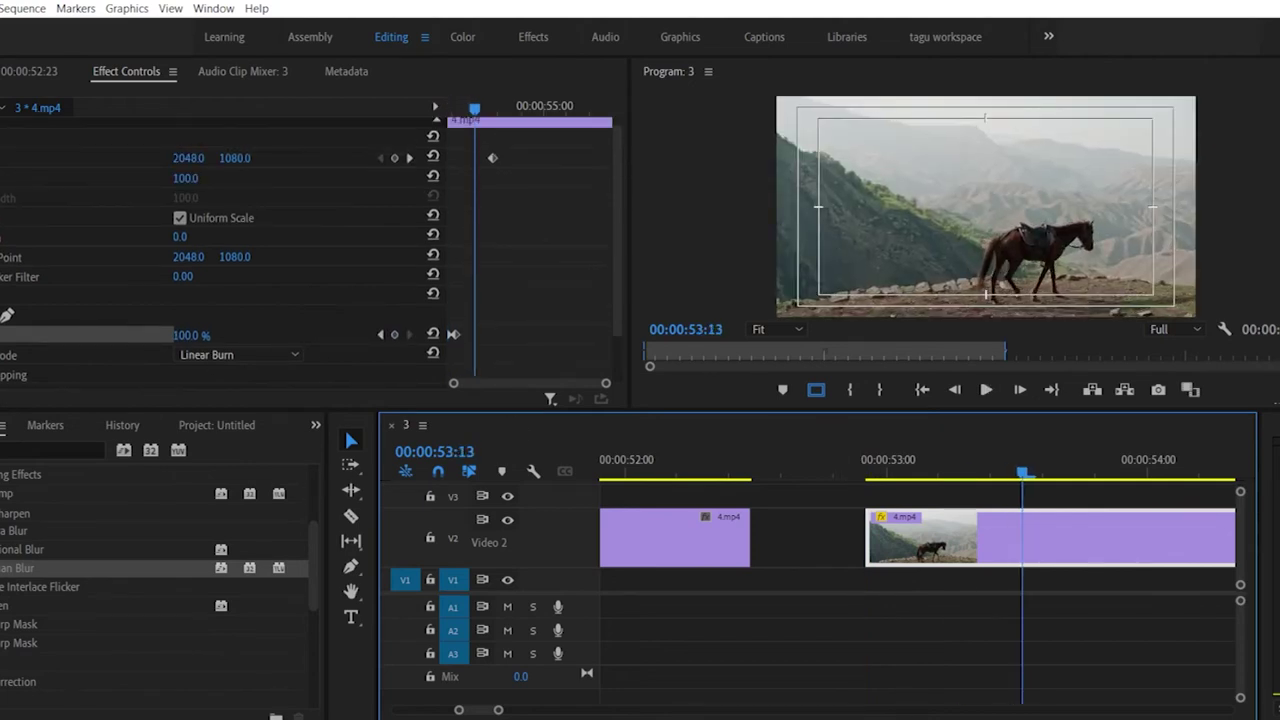
scroll(300, 250, "down", 3)
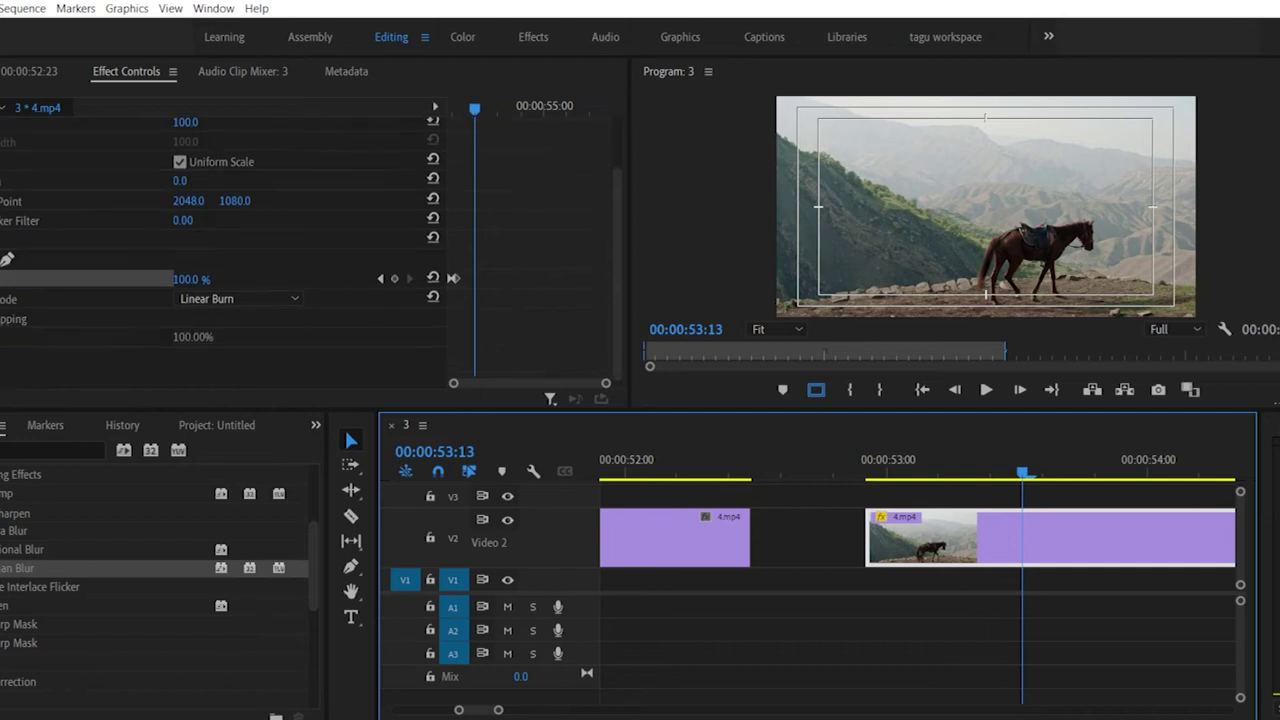
left_click(217, 298)
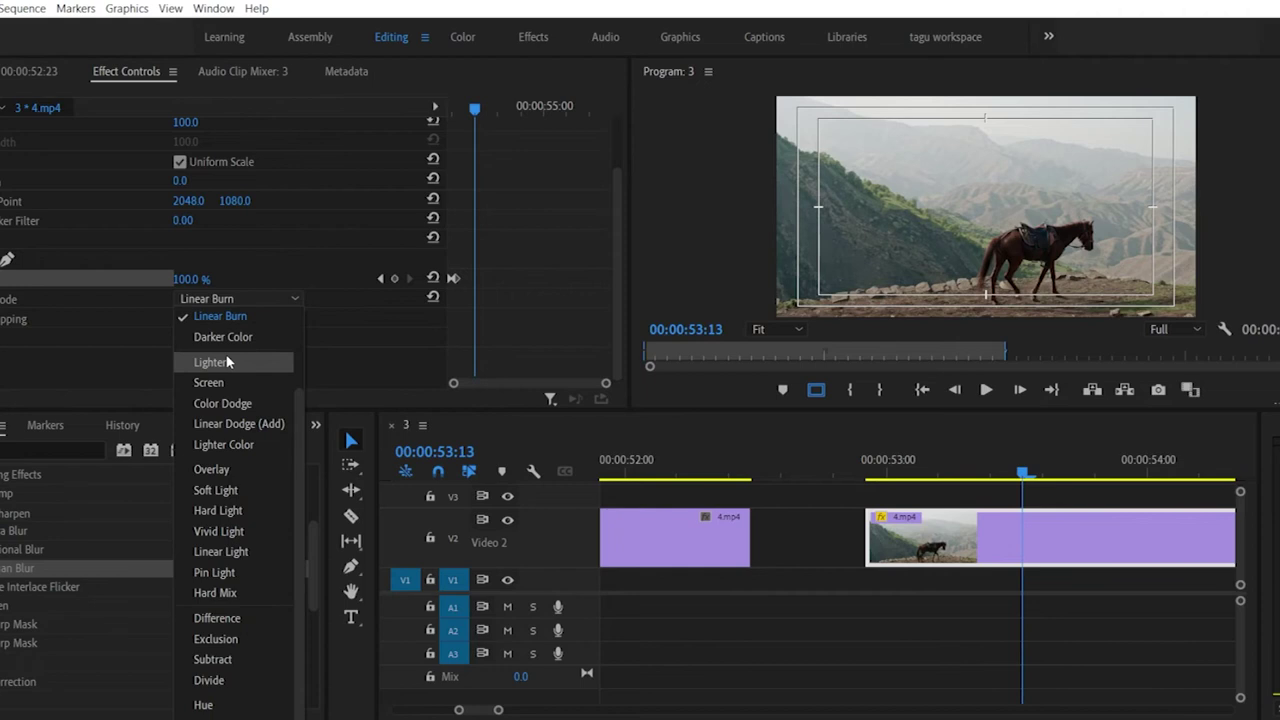
key("Escape")
key("ctrl+z")
left_click(868, 465)
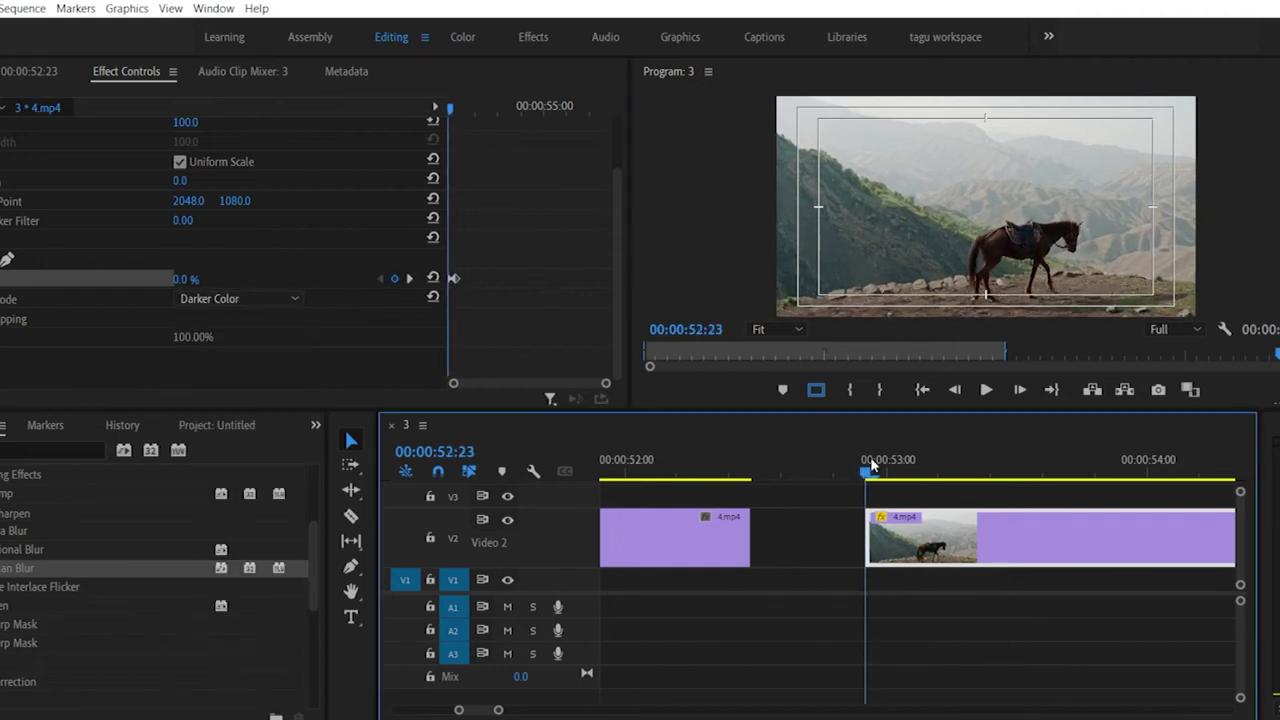
key("space")
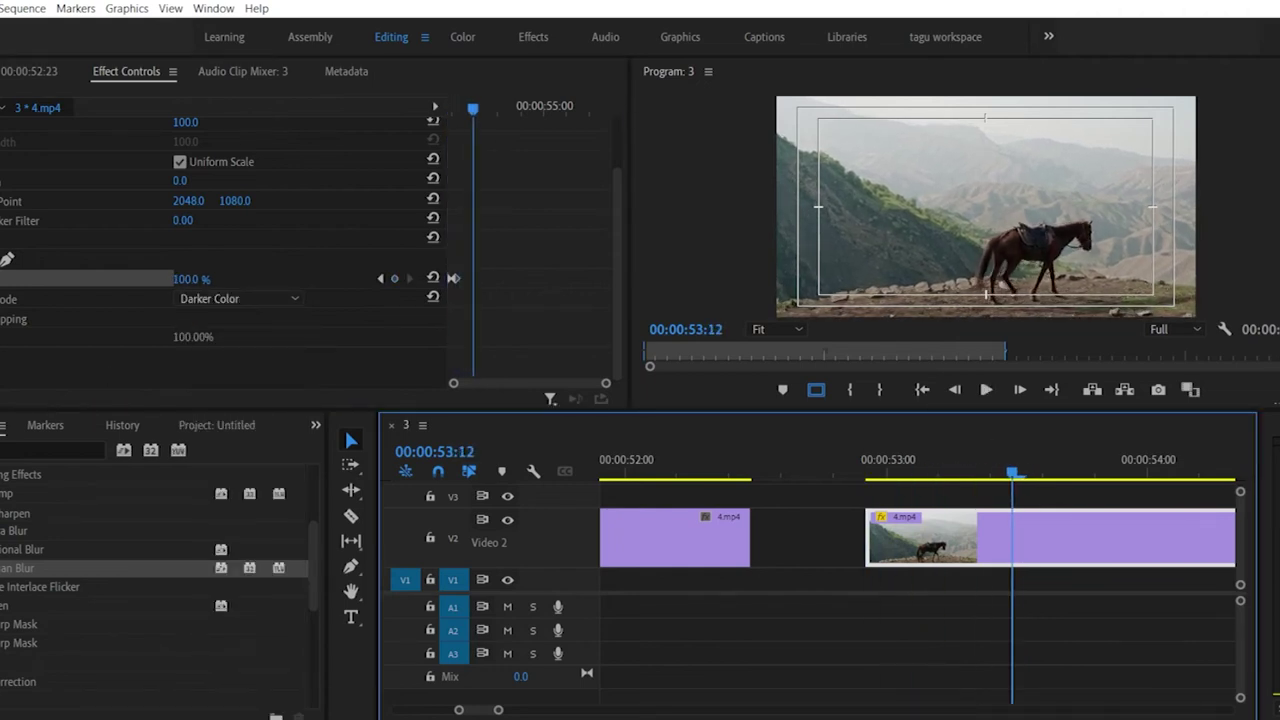
Step: Set the second 4.mp4 clip's opacity Blend Mode to Normal and play the fade-in
left_click(264, 300)
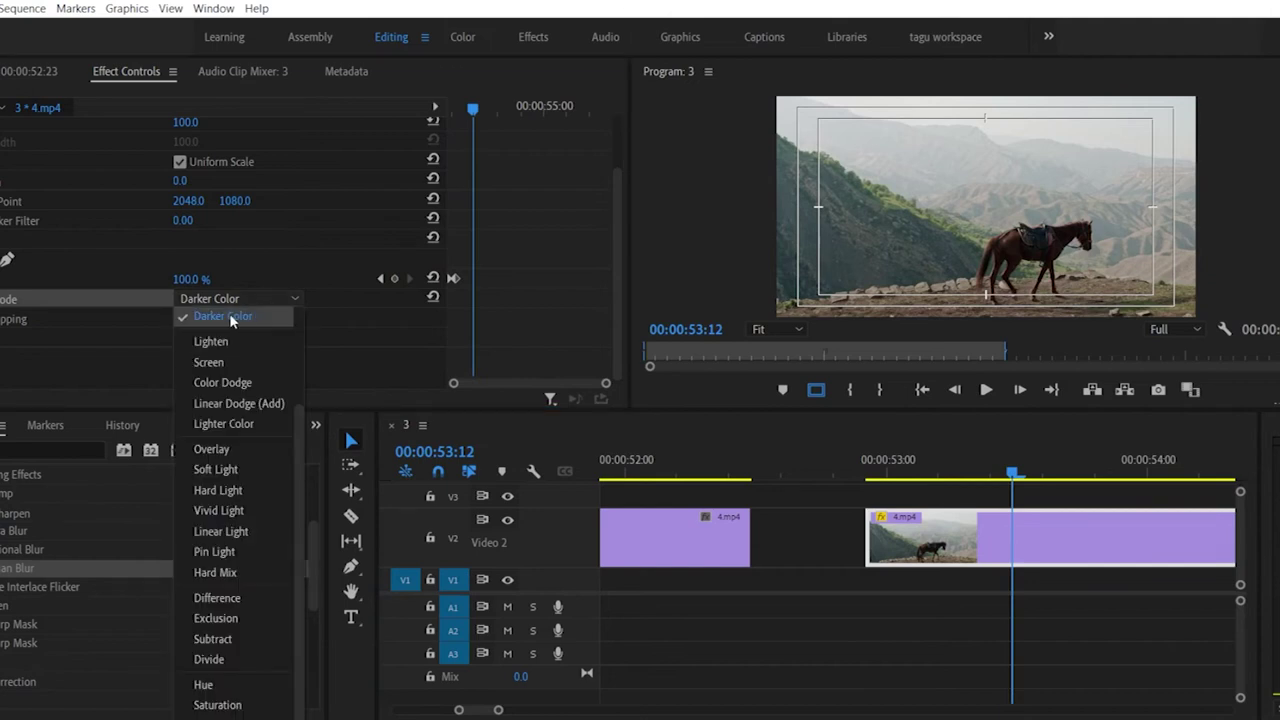
scroll(190, 320, "up", 3)
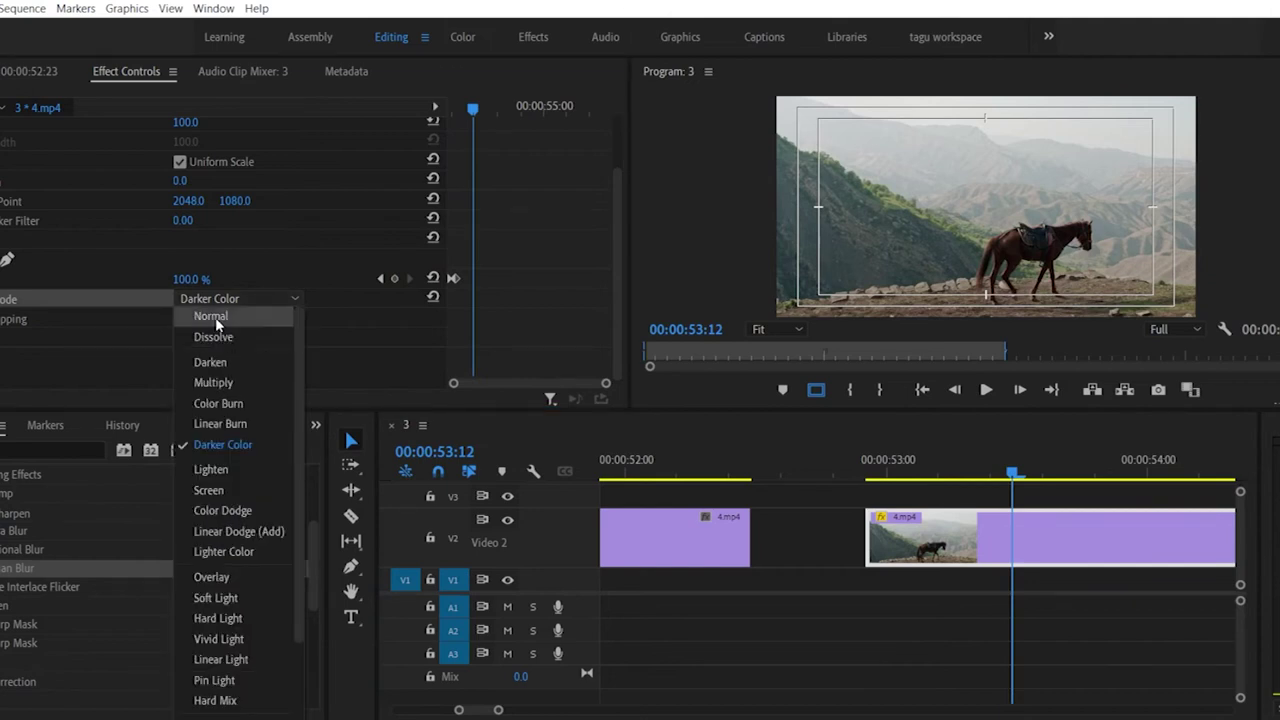
left_click(215, 317)
left_click(843, 455)
key("space")
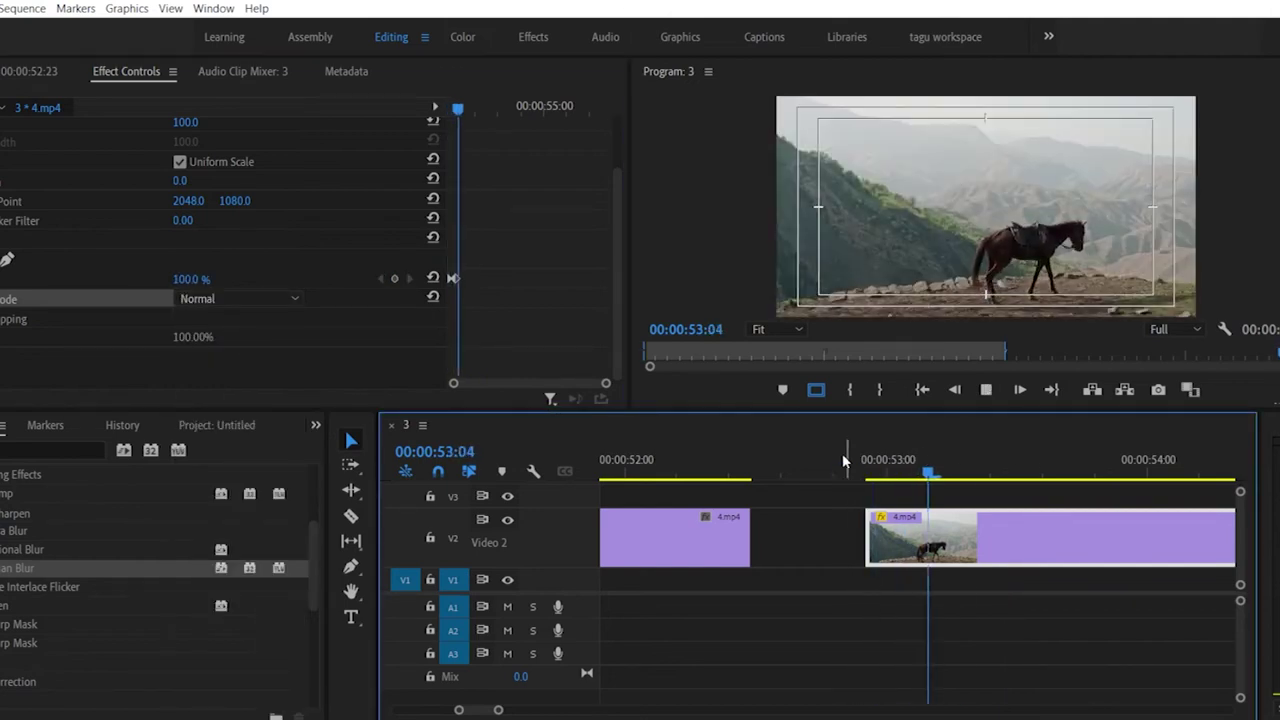
Step: Move the 100% Opacity keyframe farther from the clip's start to lengthen the fade-in
left_click_drag(887, 463, 851, 487)
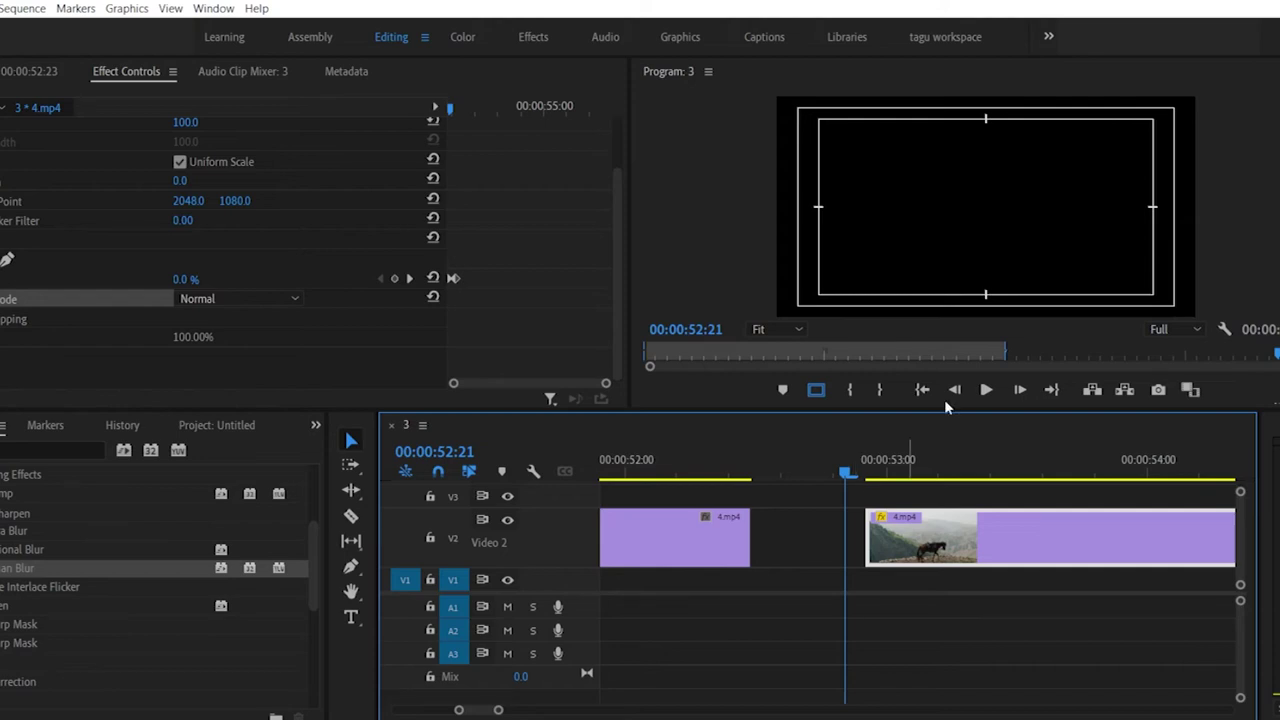
left_click_drag(605, 384, 571, 390)
left_click_drag(497, 280, 588, 278)
Step: Review the lengthened fade-in by playing it and stepping backward through its frames
left_click_drag(850, 470, 885, 471)
key("space")
key("space")
key("Left")
key("Left")
key("Left")
key("Left")
key("Left")
key("Left")
key("Left")
key("Left")
key("Left")
key("Left")
key("Left")
key("Left")
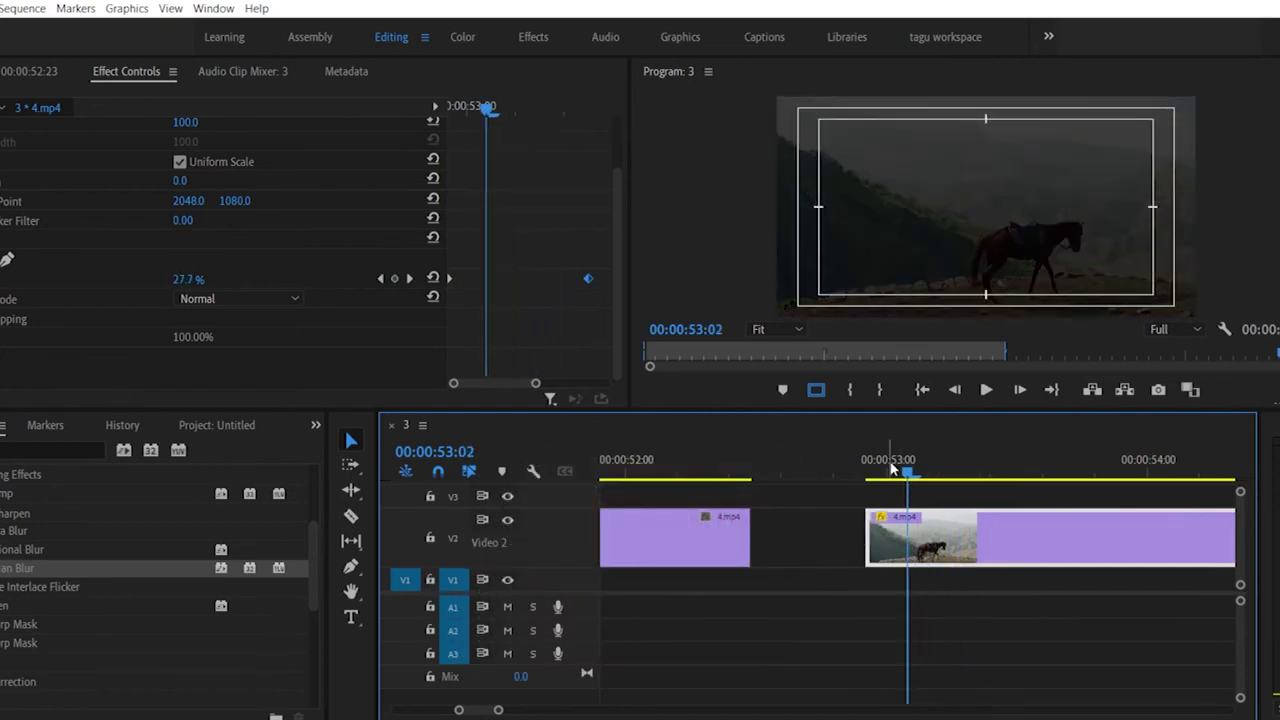
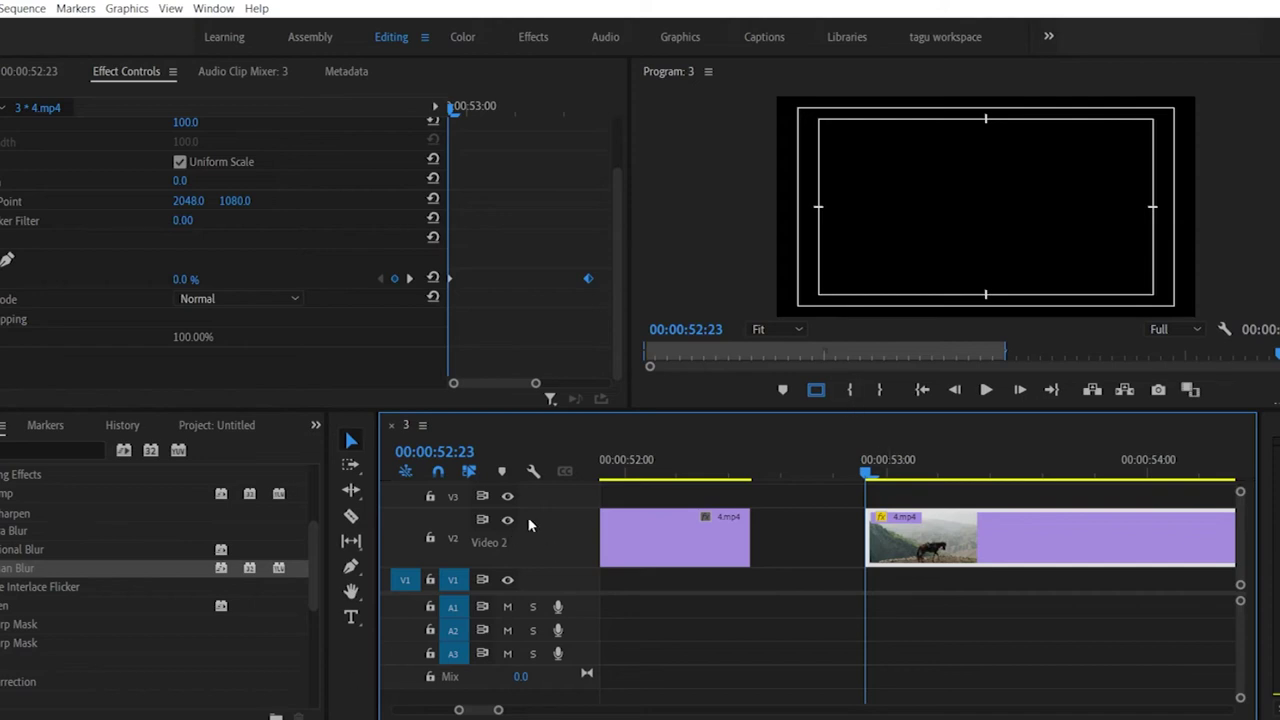
Step: Make the Video 2 track slightly taller in the timeline, keeping the Selection tool active
left_click_drag(531, 510, 543, 517)
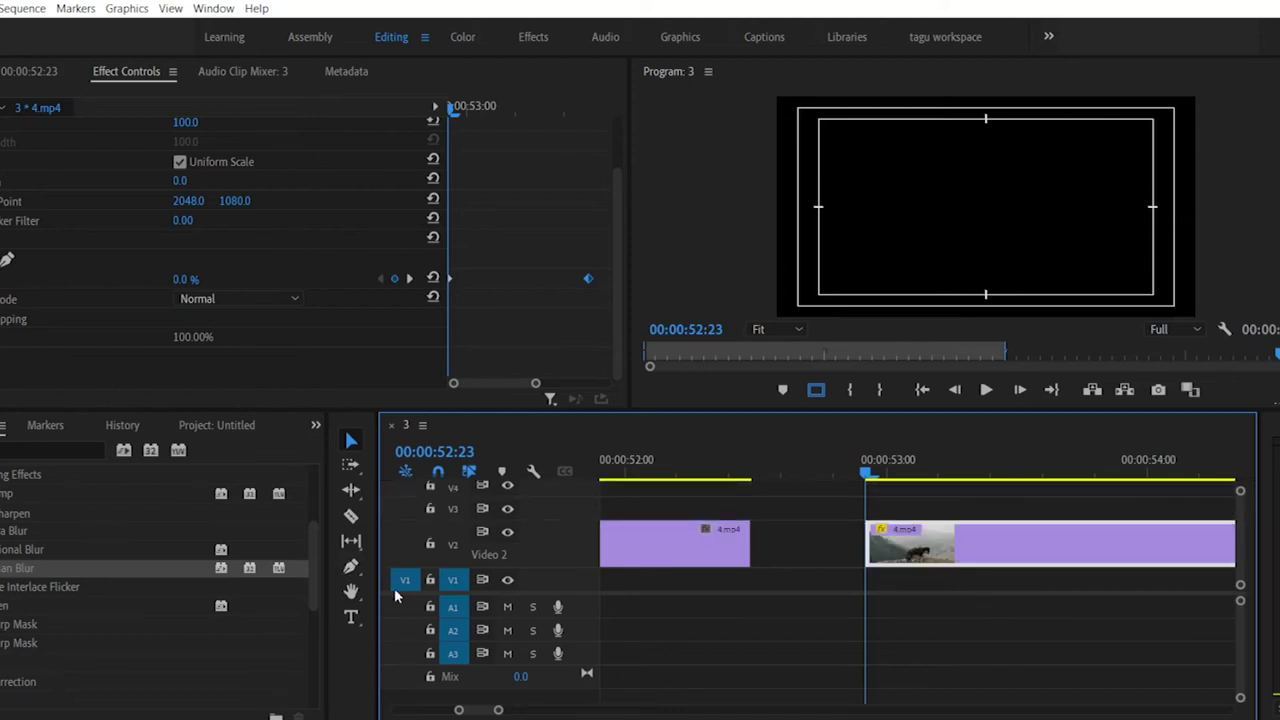
left_click(351, 566)
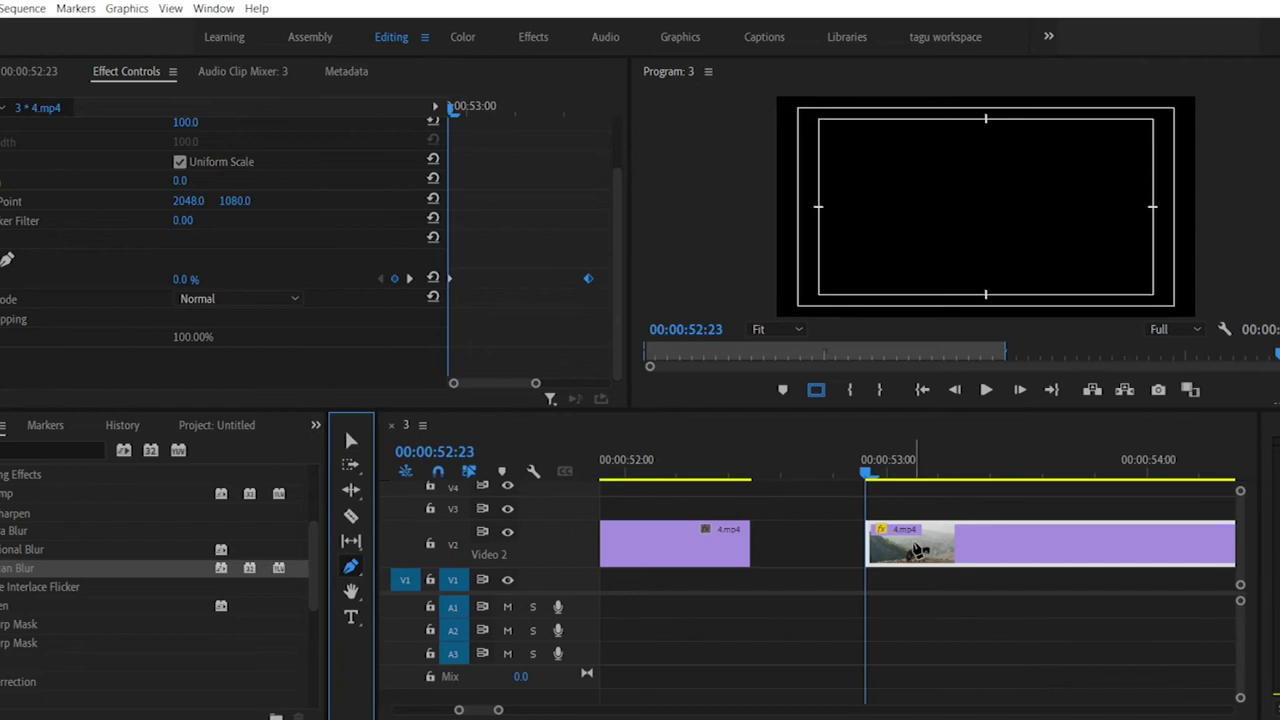
left_click(351, 440)
left_click_drag(554, 515, 554, 499)
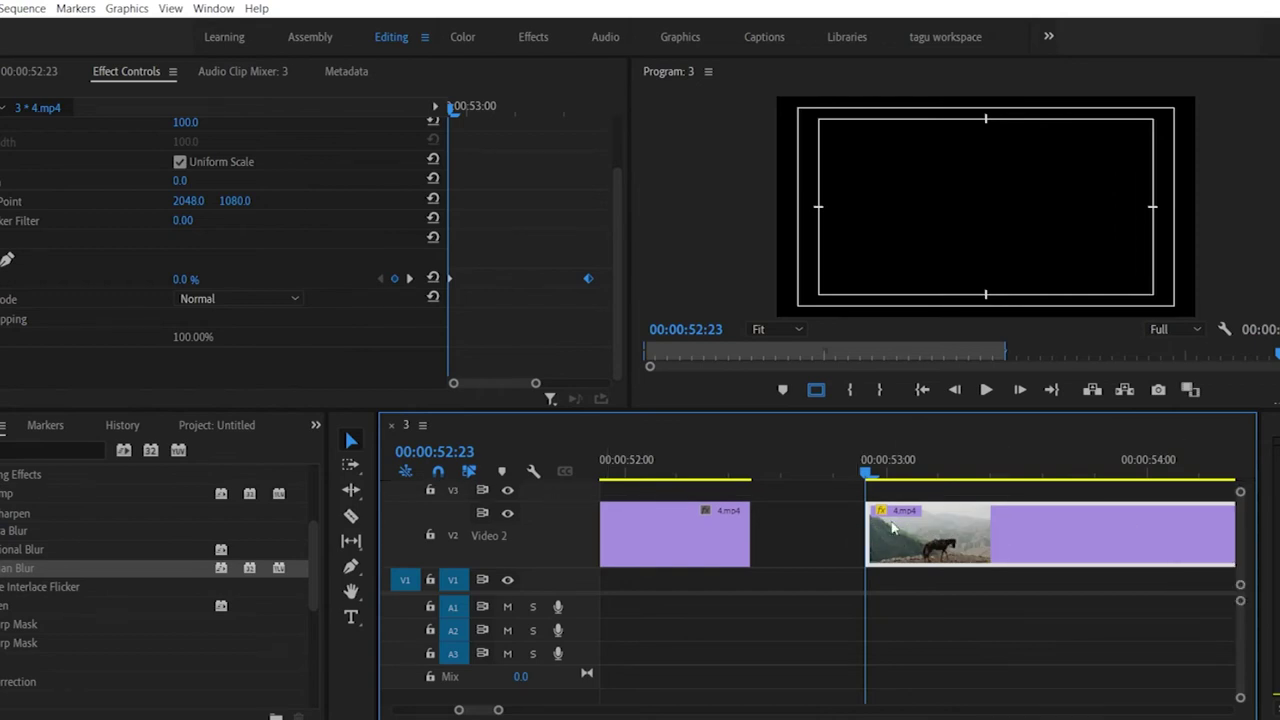
Step: Try the Pen tool on the second 4.mp4 clip in the timeline and move the playhead to 00:00:52:00
left_click(350, 567)
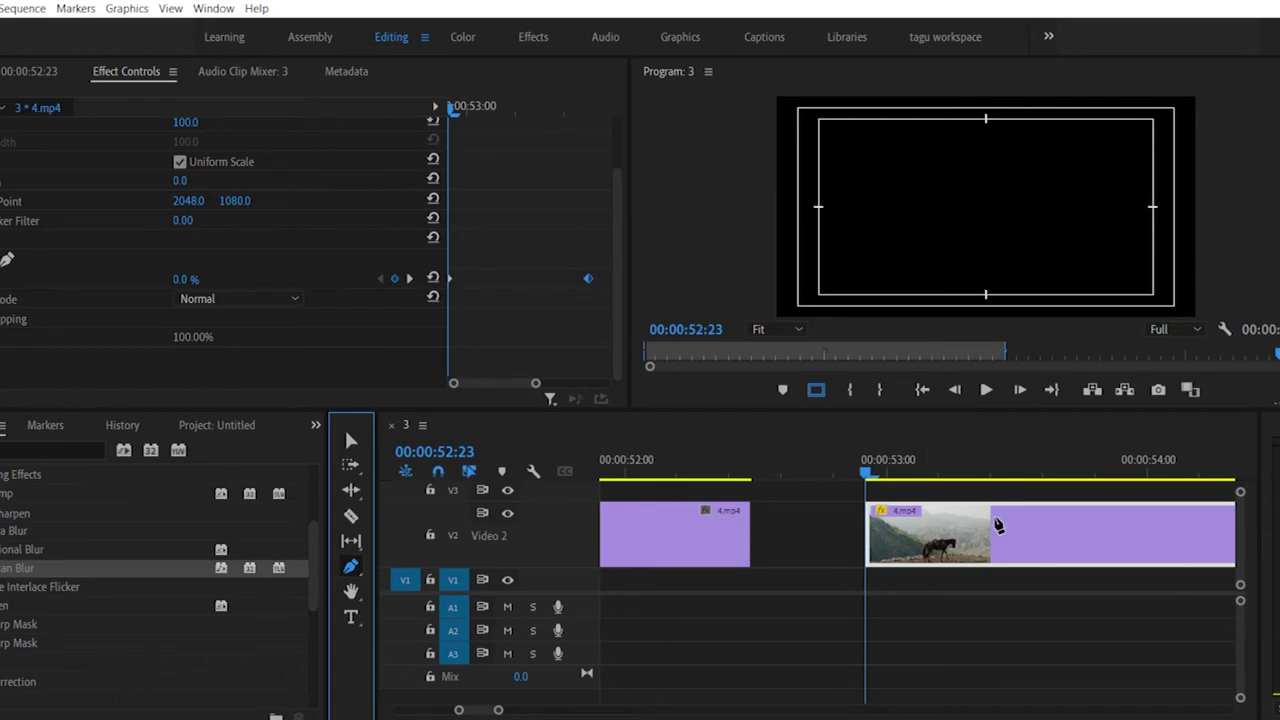
left_click(1017, 545)
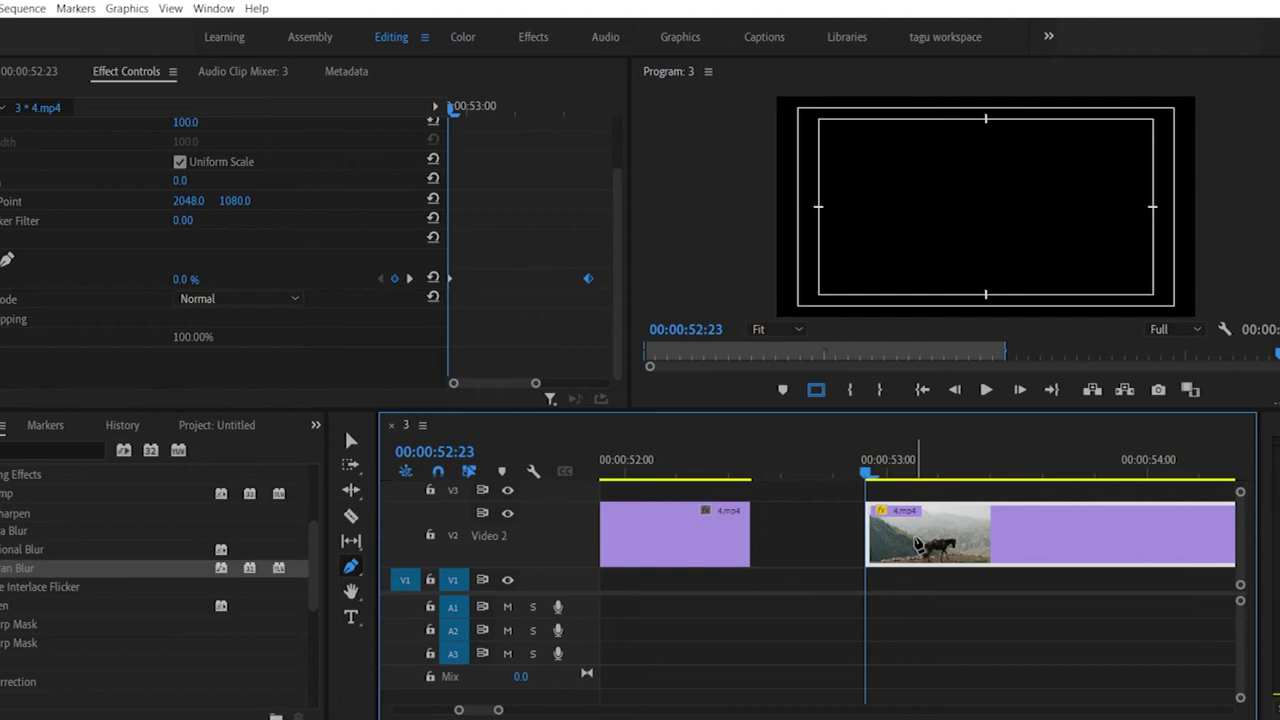
key("ctrl+s")
left_click(629, 470)
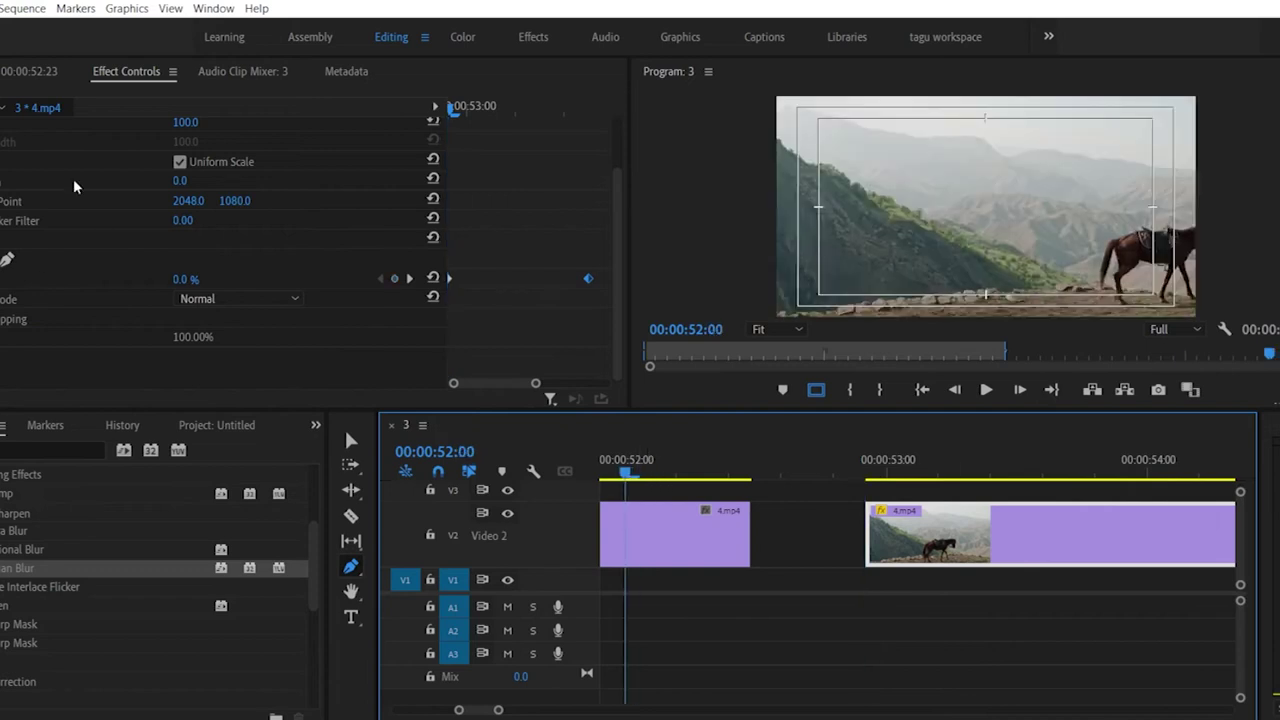
Step: Collapse the expanded effect folders so that only the top-level effect categories are listed
scroll(86, 155, "up", 2)
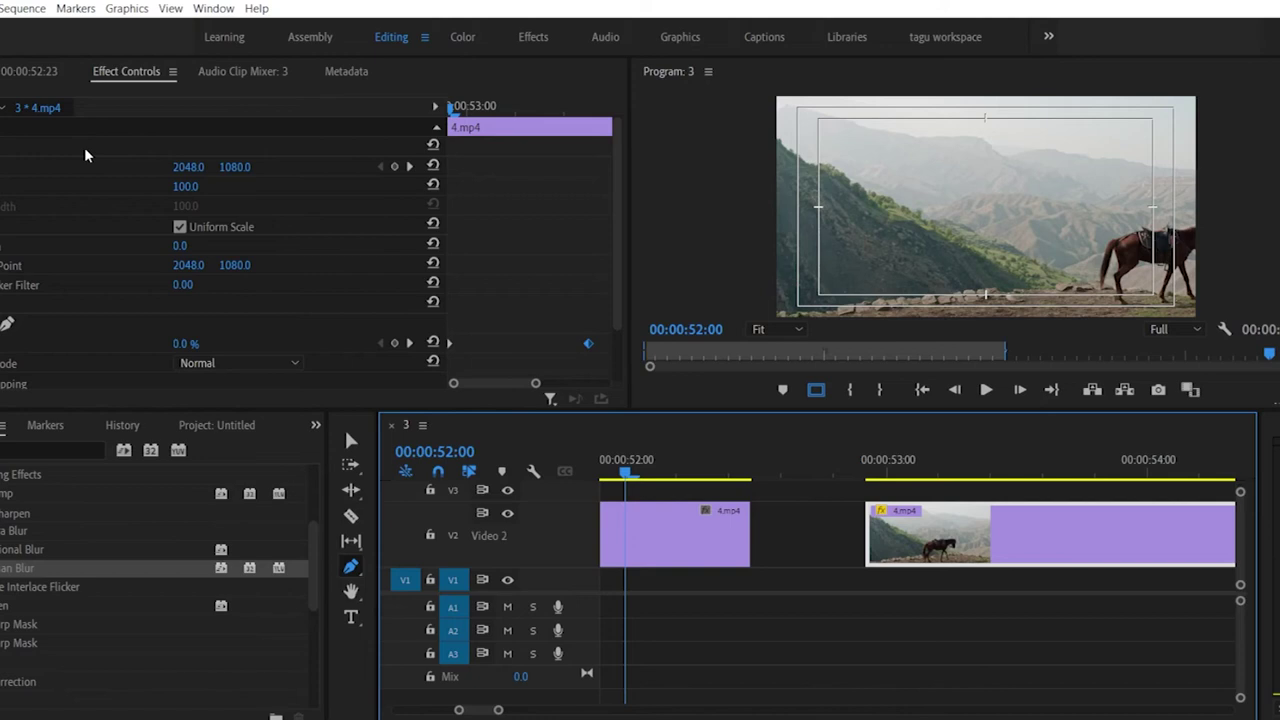
left_click(3, 513)
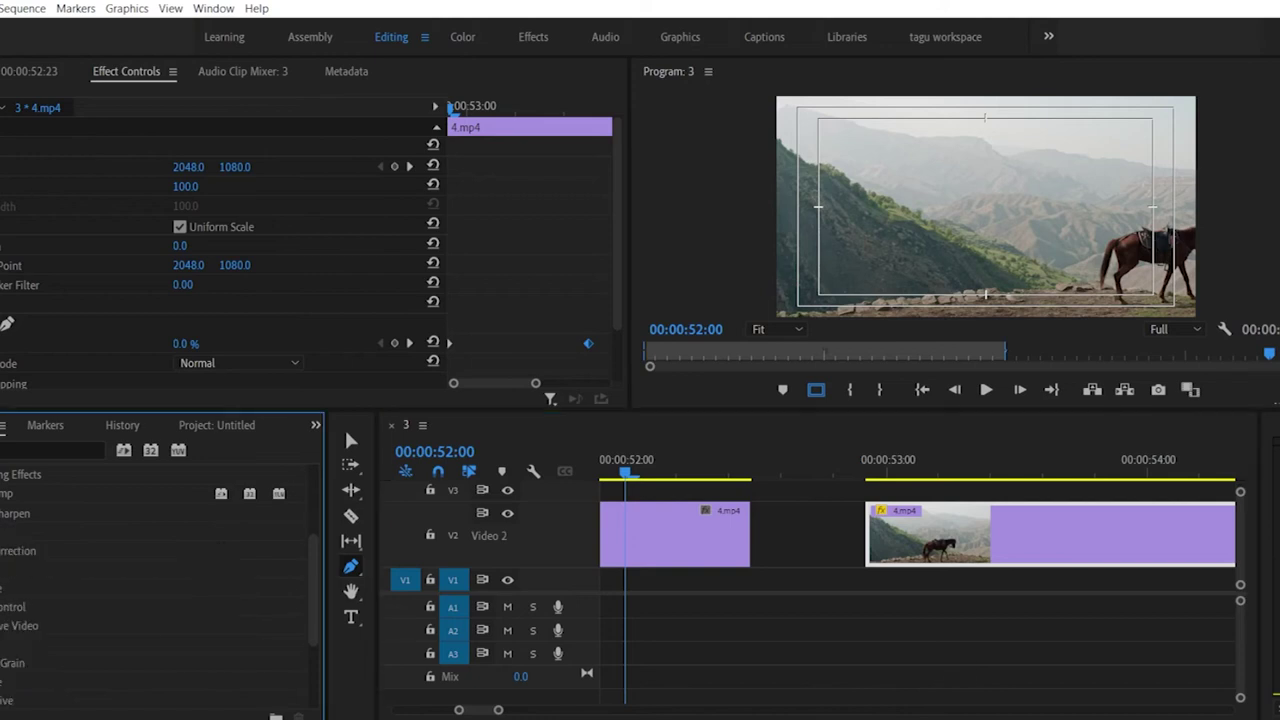
left_click(3, 476)
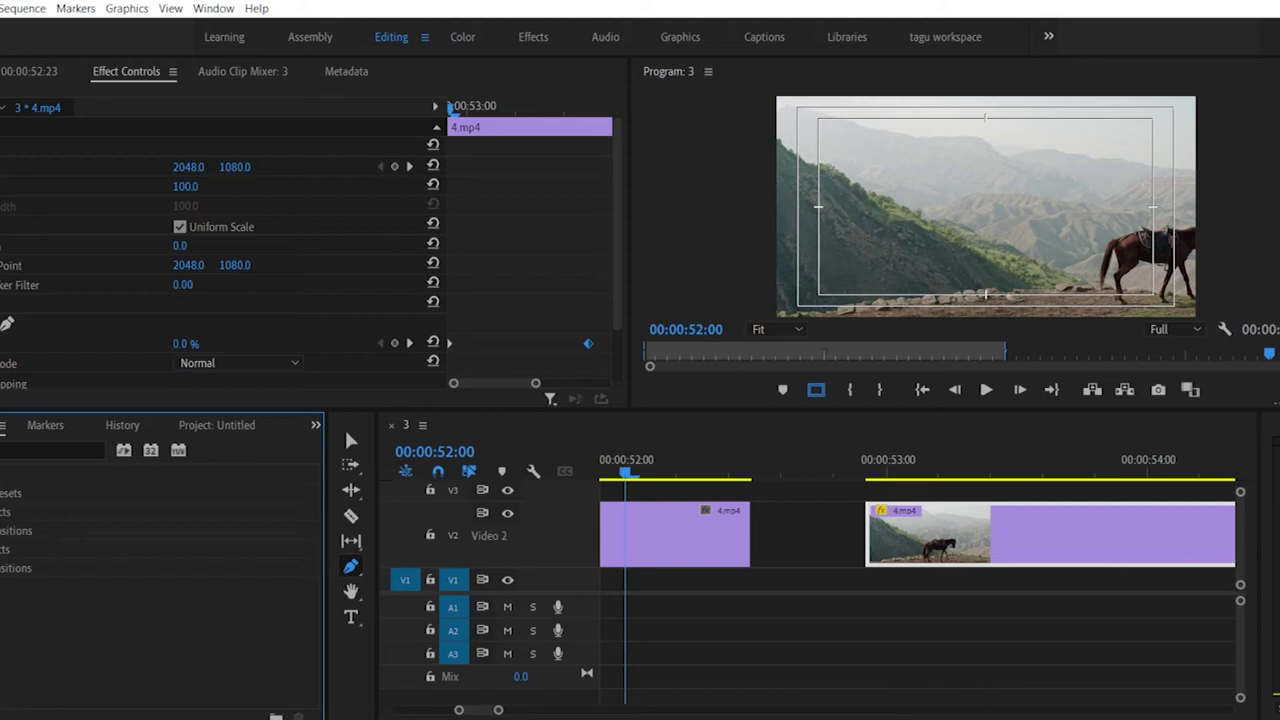
Step: Switch back to the Selection tool and zoom the timeline out until both 4.mp4 clips are in view
scroll(311, 253, "down", 1)
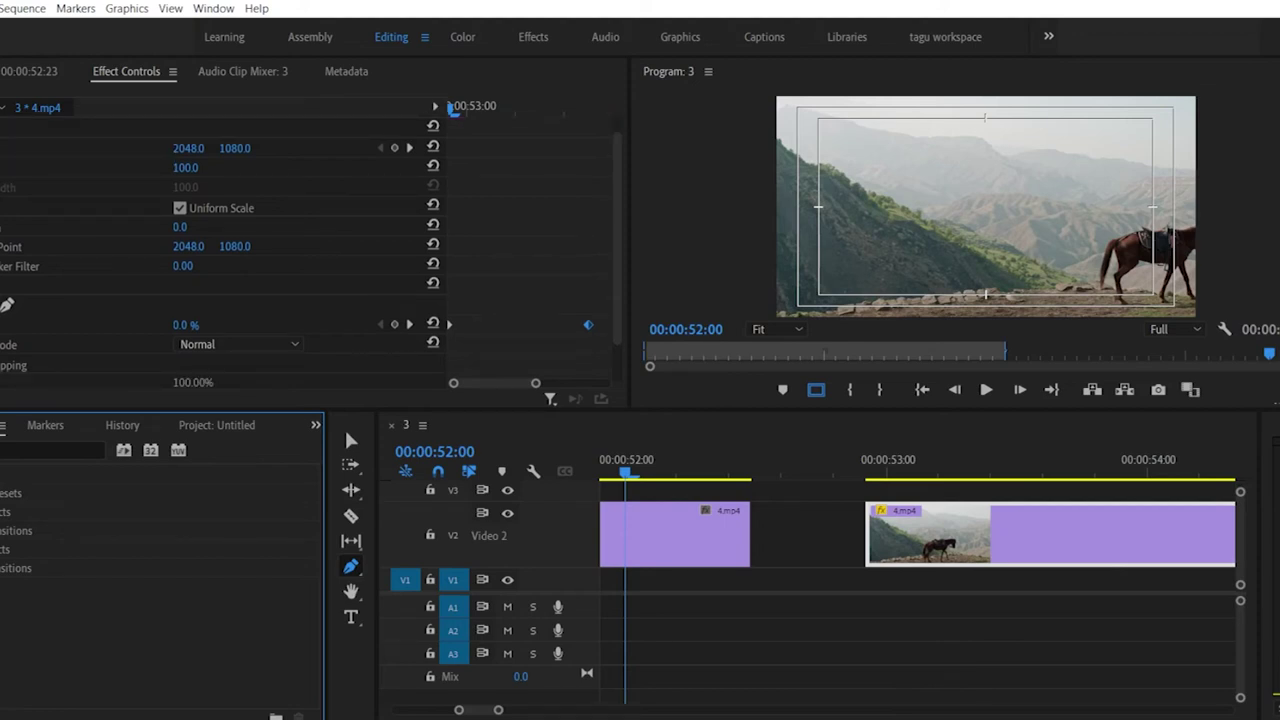
scroll(311, 253, "down", 2)
scroll(311, 253, "up", 3)
scroll(311, 253, "down", 3)
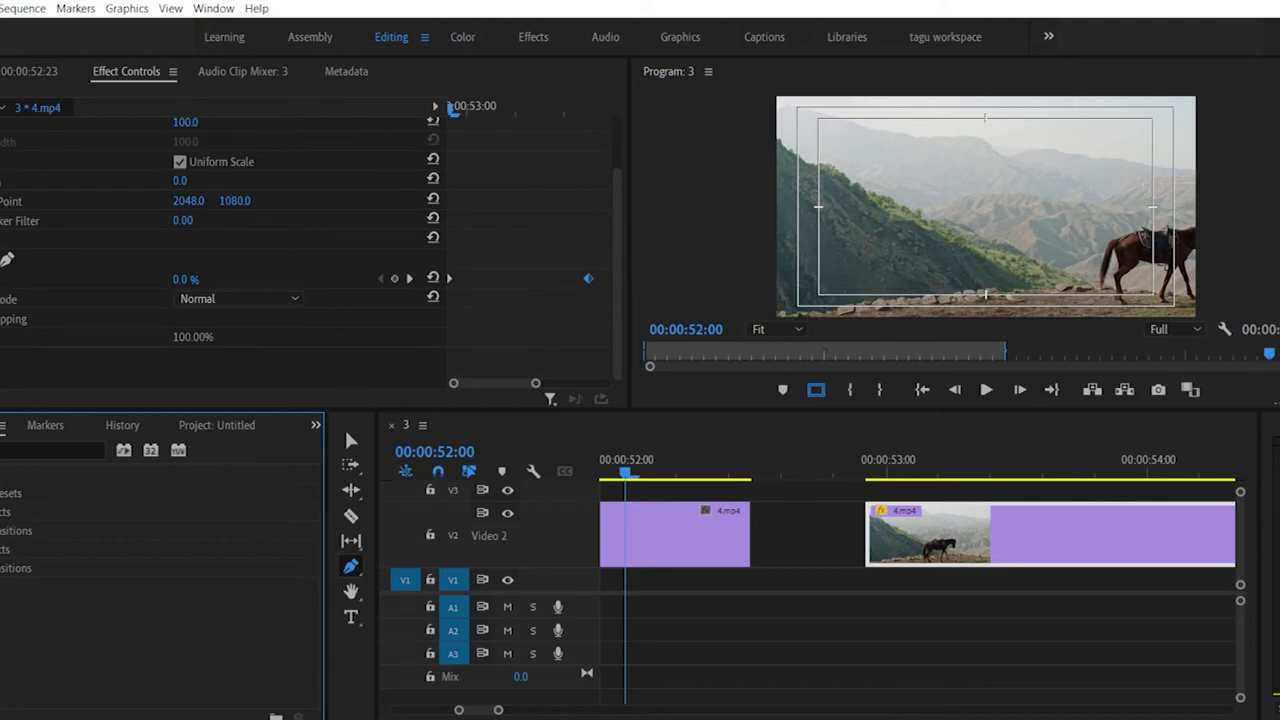
left_click(660, 437)
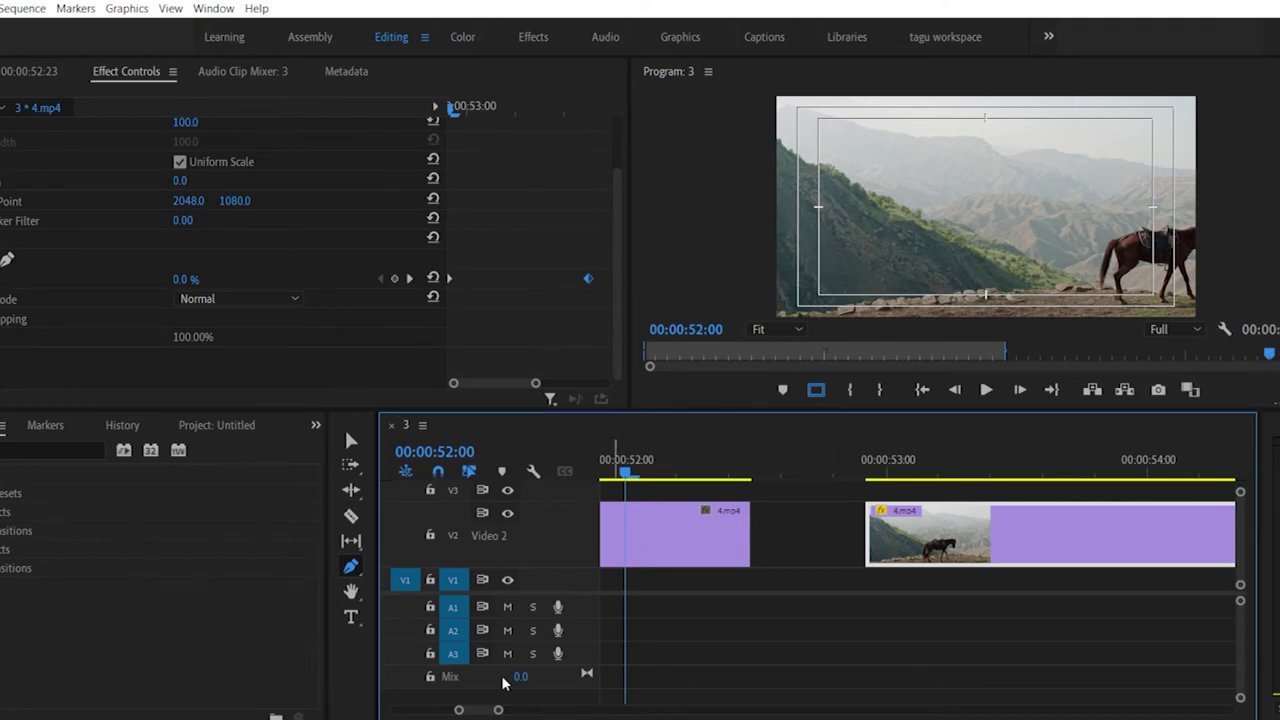
left_click(350, 440)
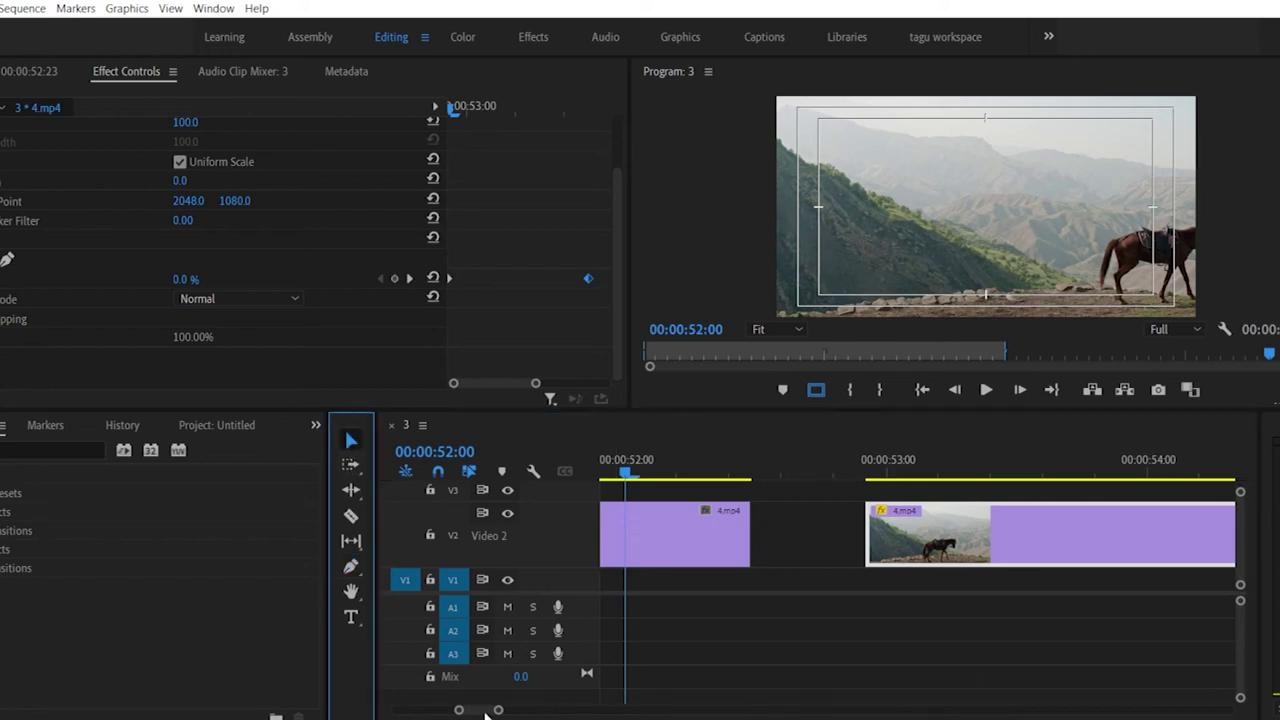
left_click_drag(458, 710, 414, 710)
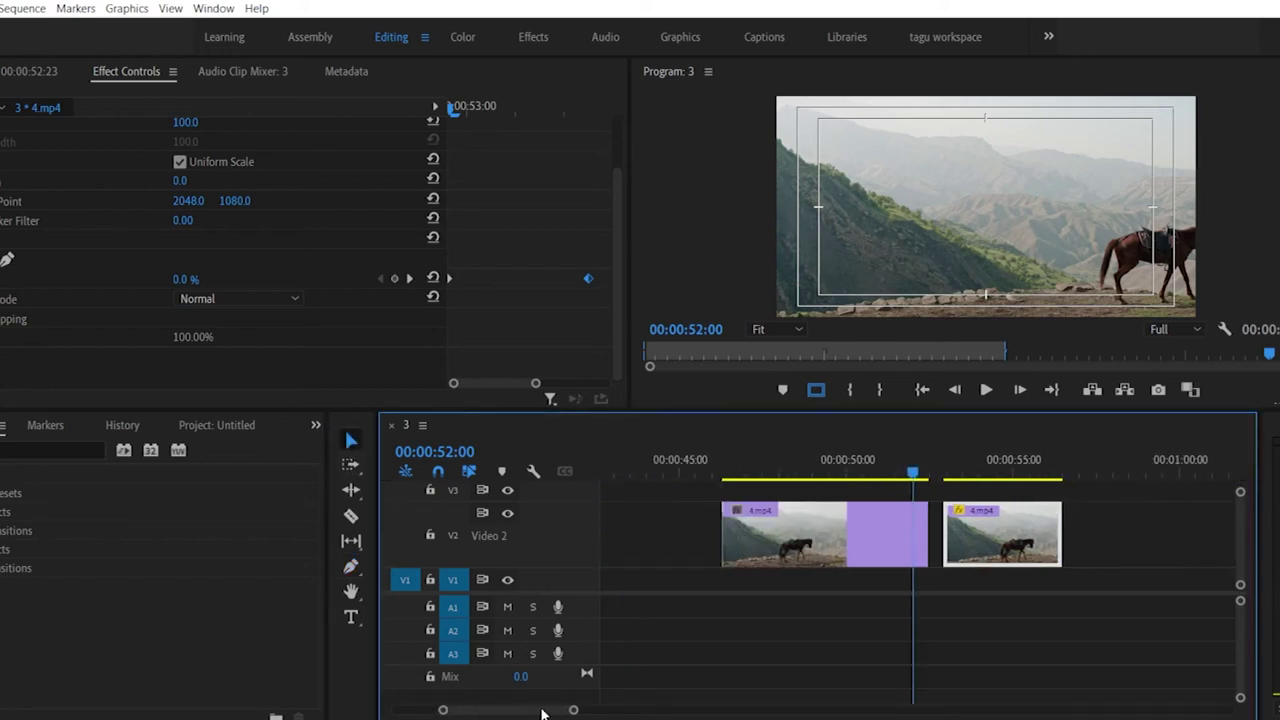
Step: Move the playhead to 00:00:48:00 over the first 4.mp4 clip and add a Time Remapping speed keyframe
scroll(512, 711, "down", 3)
scroll(517, 711, "up", 3)
left_click_drag(779, 478, 692, 480)
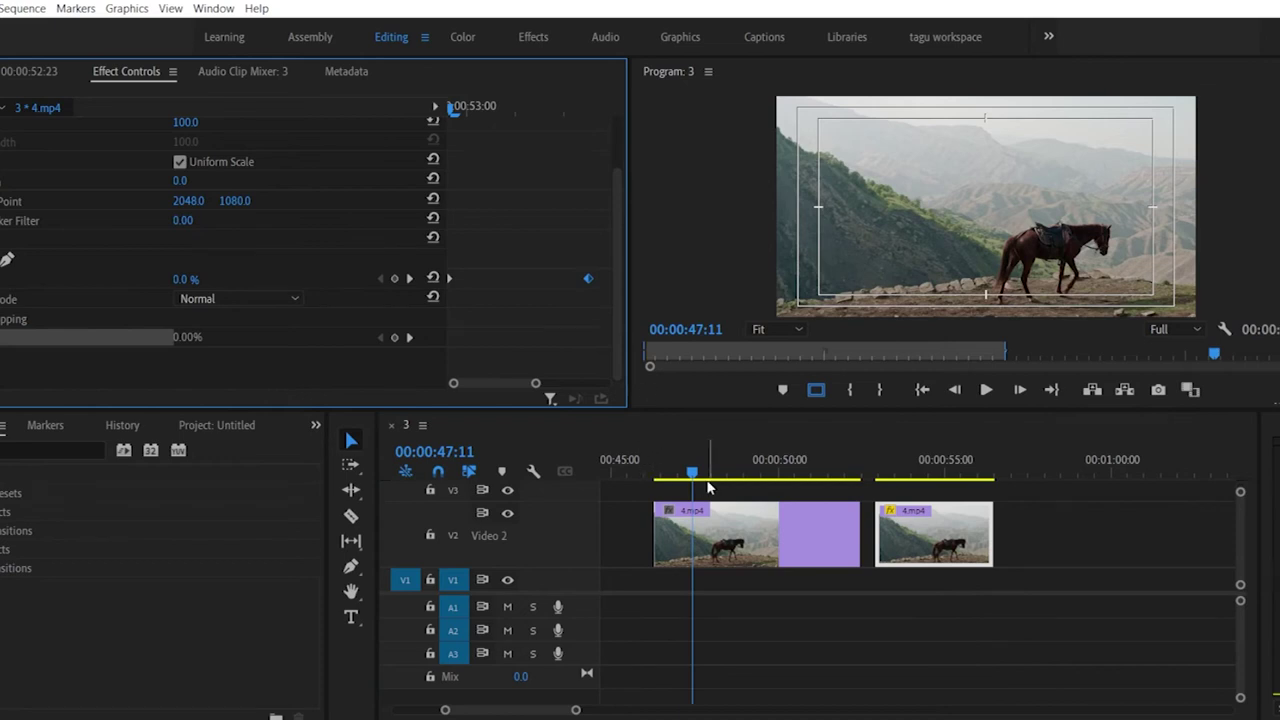
left_click_drag(694, 476, 711, 476)
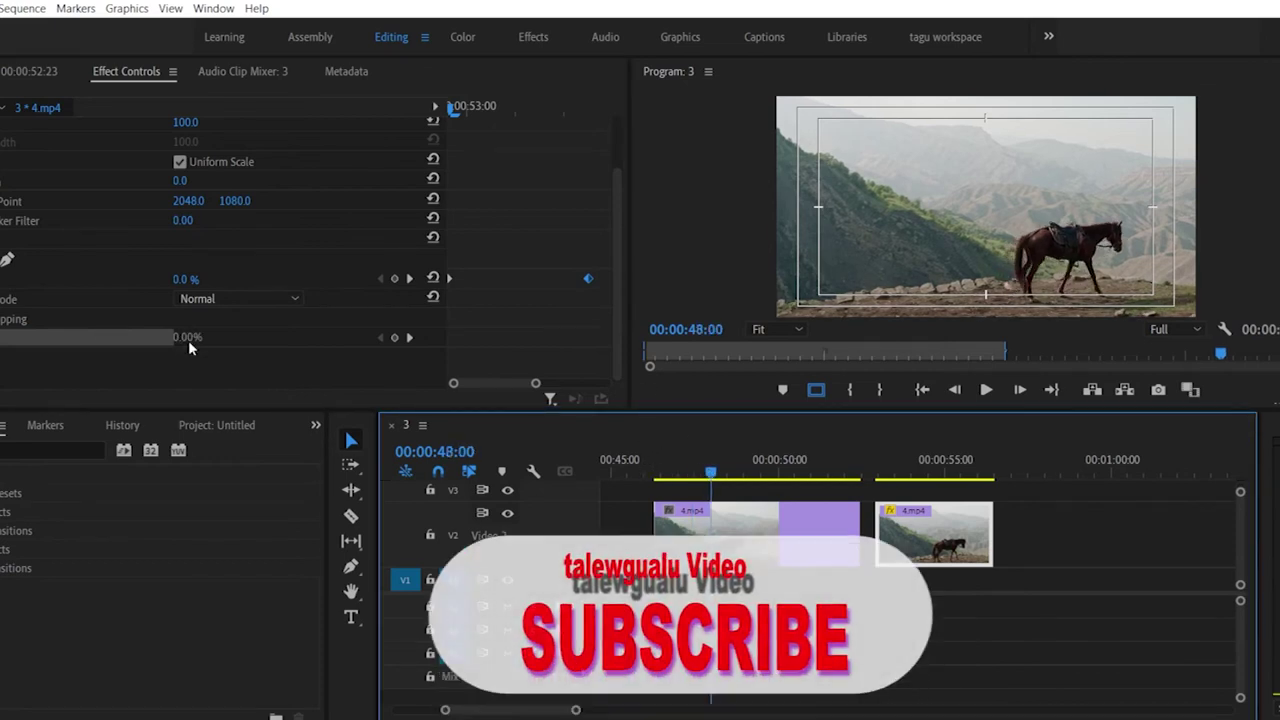
left_click(395, 339)
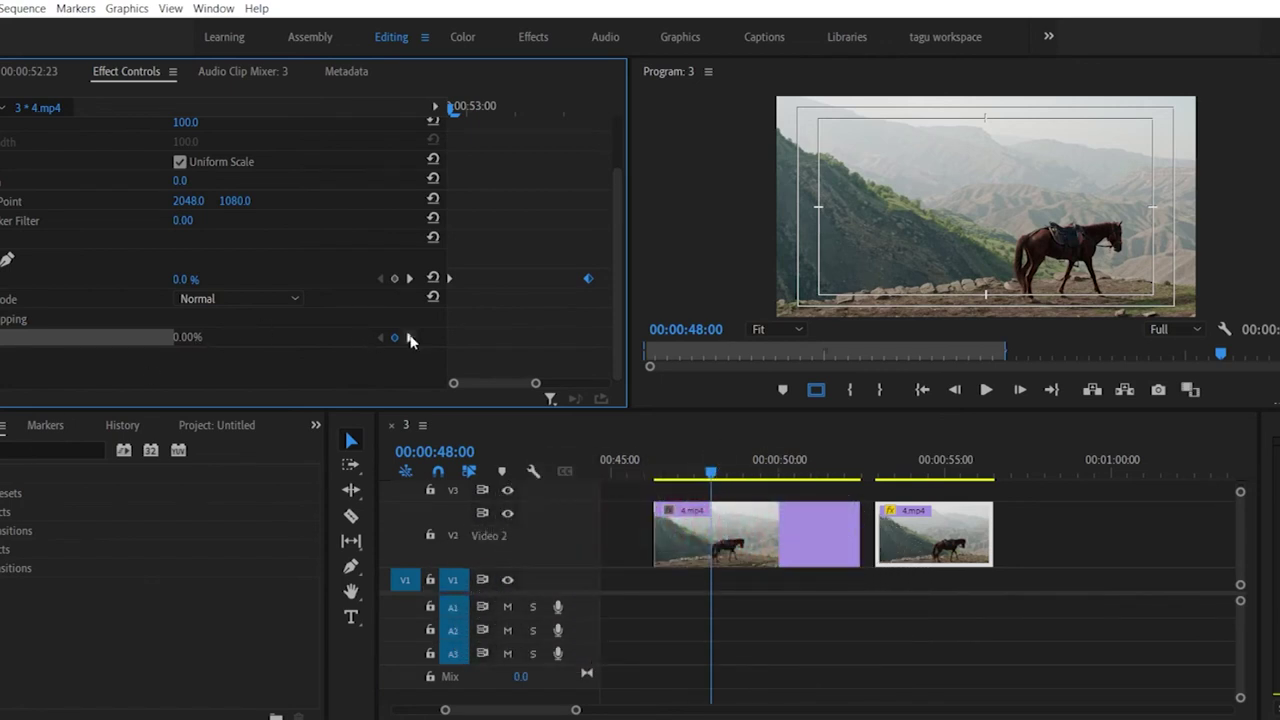
Step: Expand the Time Remapping velocity graph, lower its bottom limit to -589.0, and play from the start of the first 4.mp4 clip
left_click(18, 344)
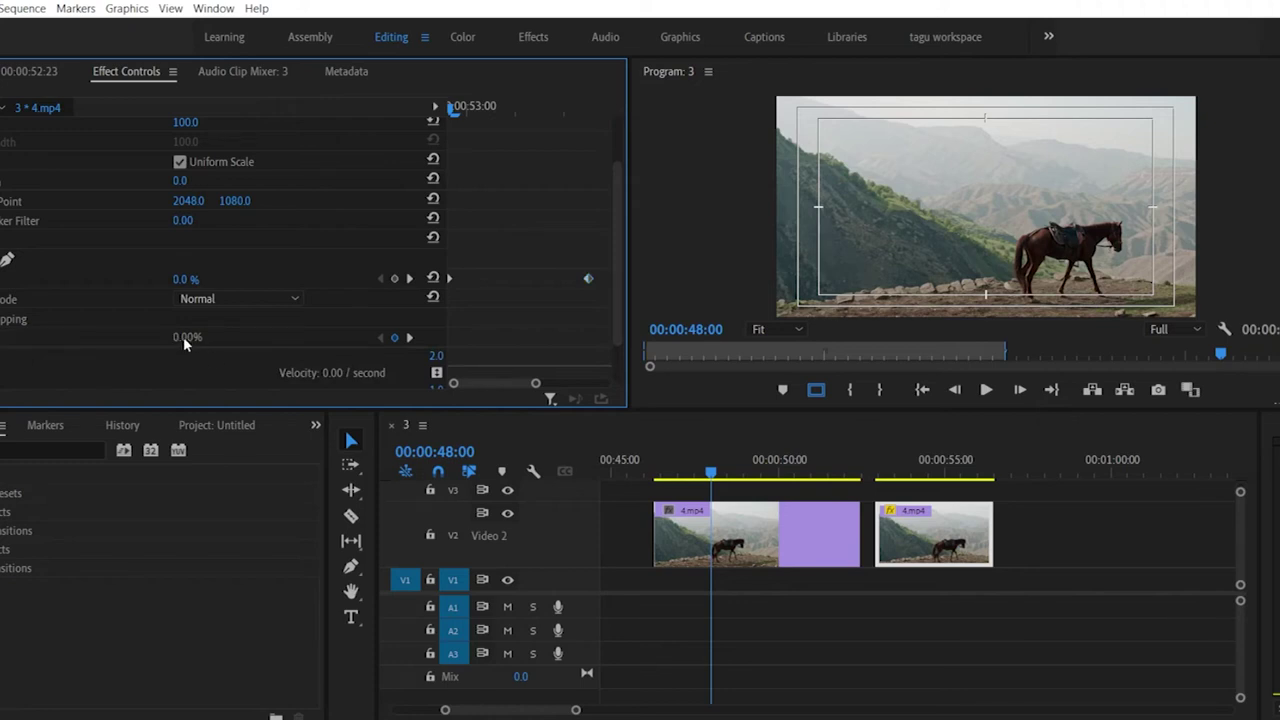
scroll(451, 338, "down", 1)
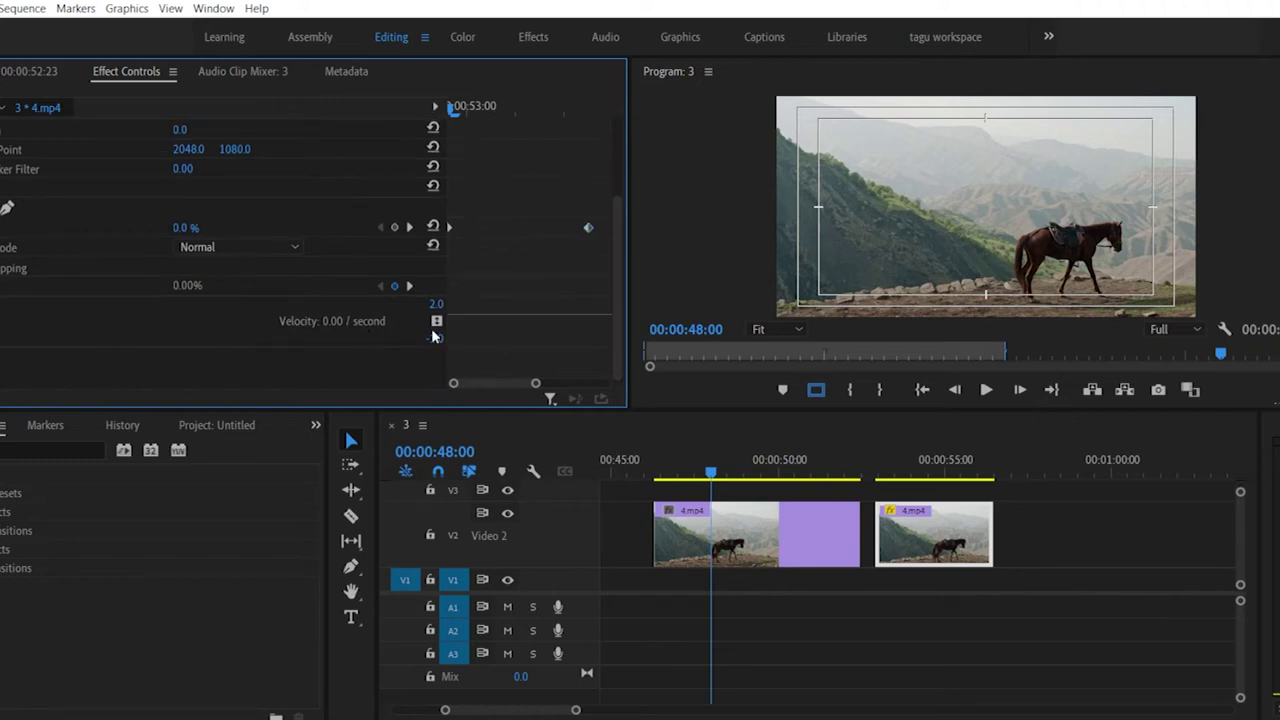
left_click_drag(437, 340, 437, 270)
left_click_drag(716, 470, 653, 479)
key("space")
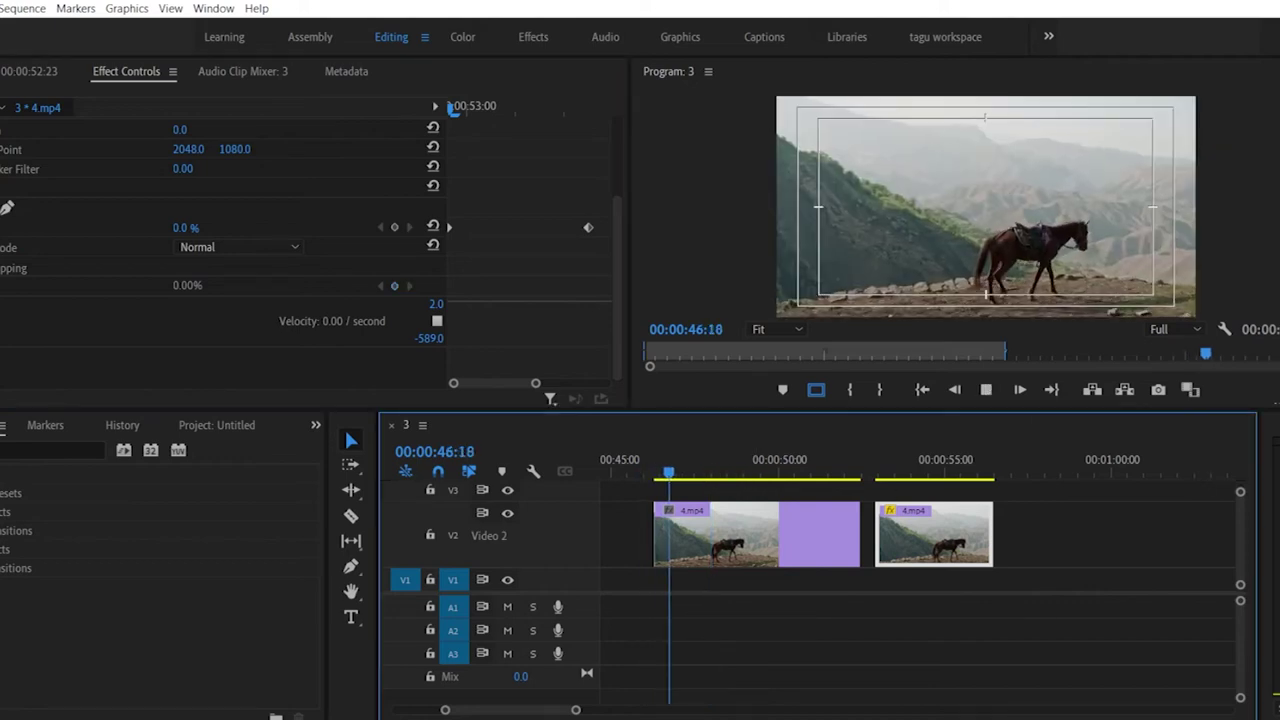
key("space")
Step: Raise the velocity graph's upper limit to 507.0, replay the first 4.mp4 clip from its start, and select the Time Remapping speed property
left_click(428, 346)
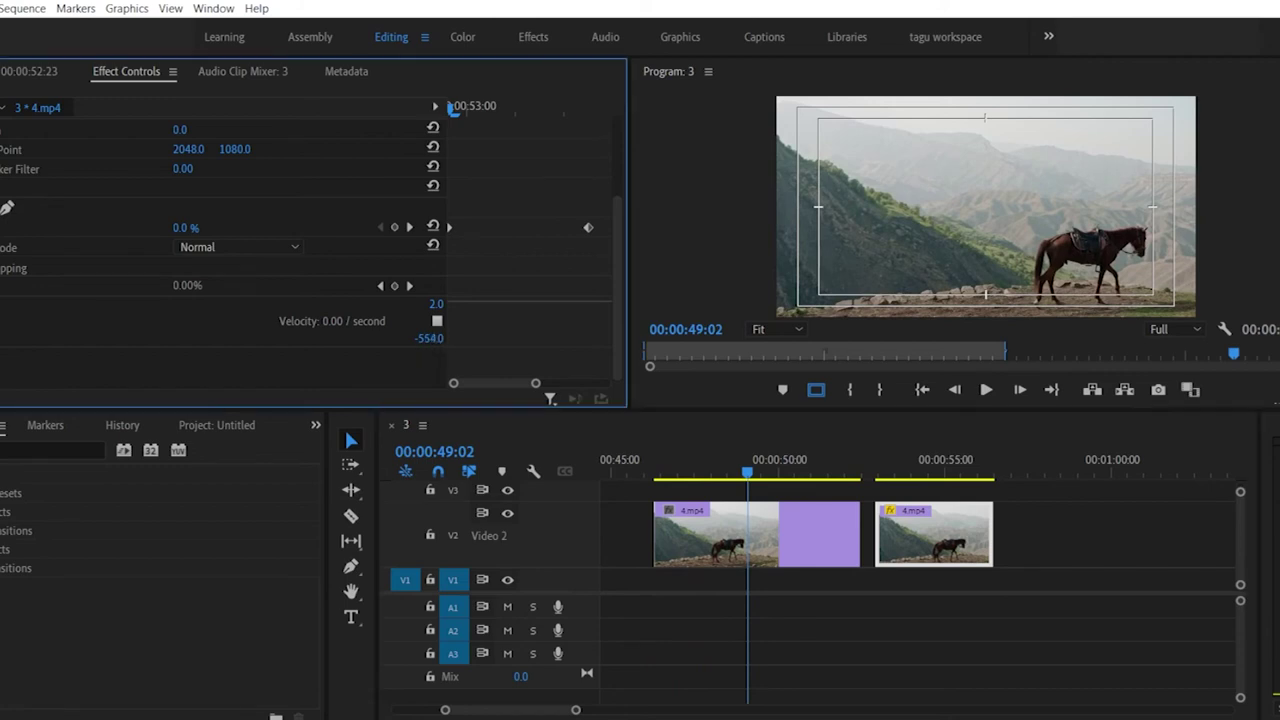
key("space")
left_click_drag(444, 302, 510, 302)
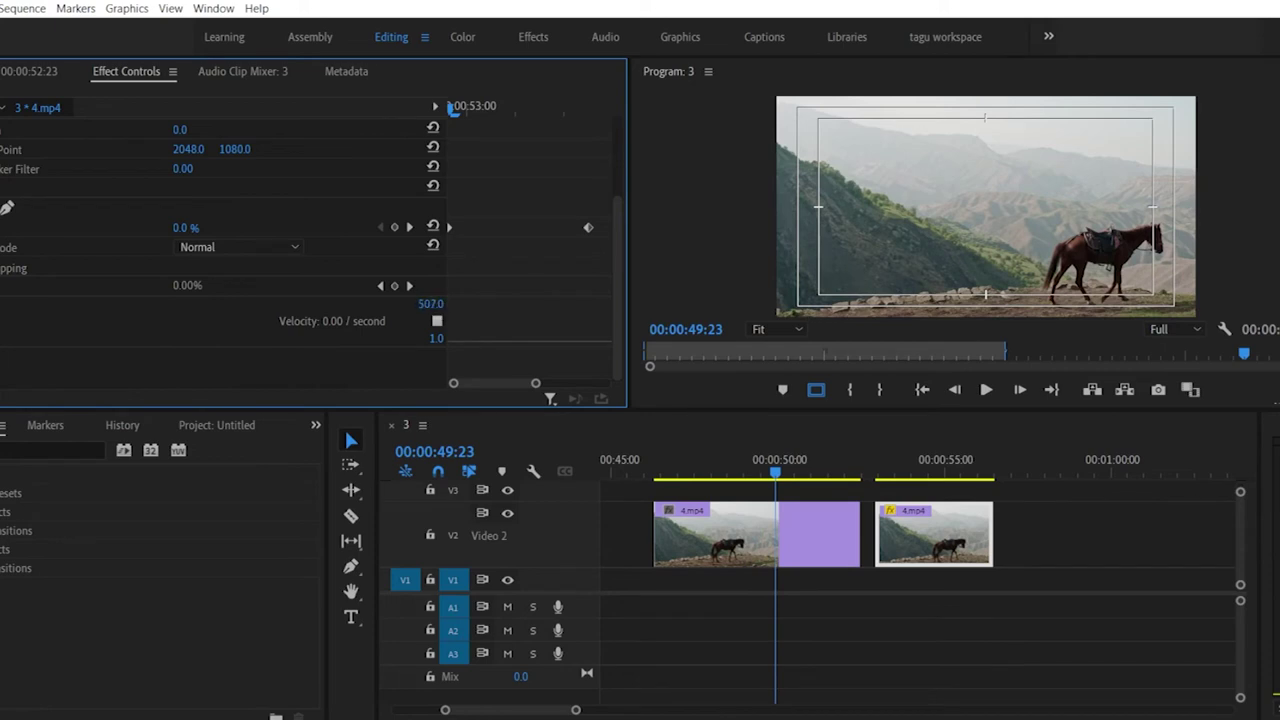
left_click(634, 466)
key("space")
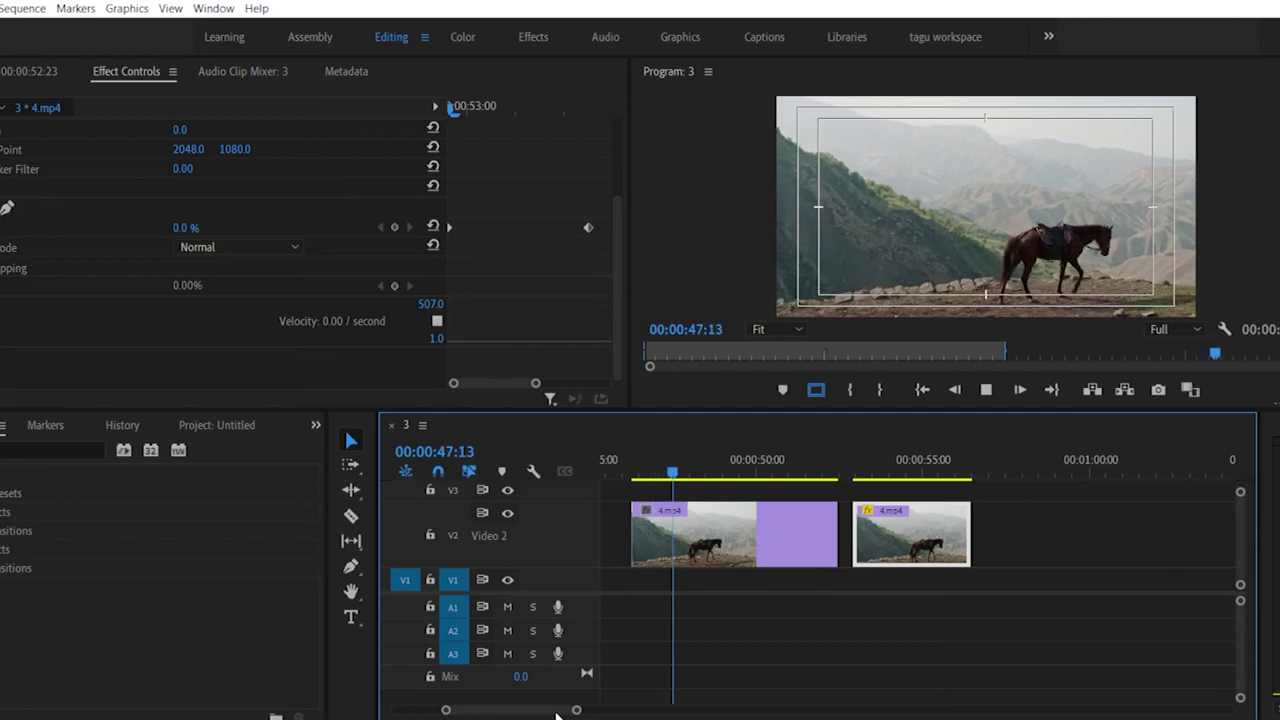
key("space")
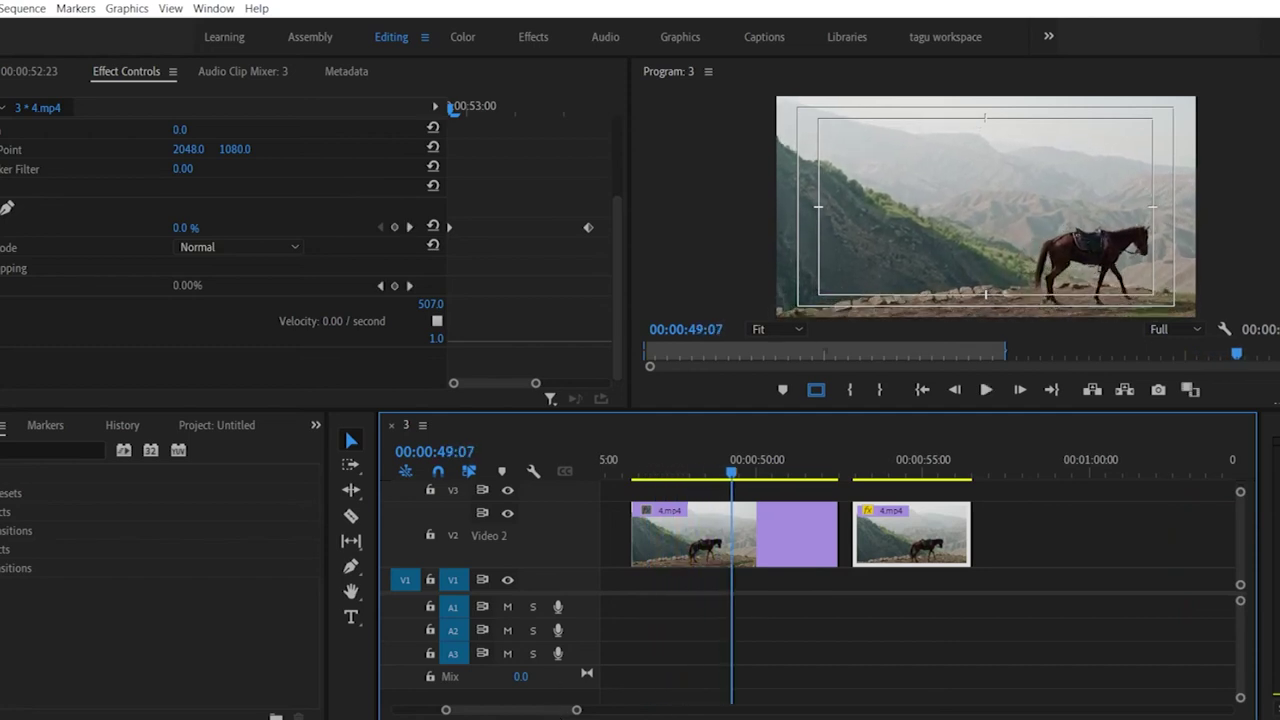
left_click(214, 300)
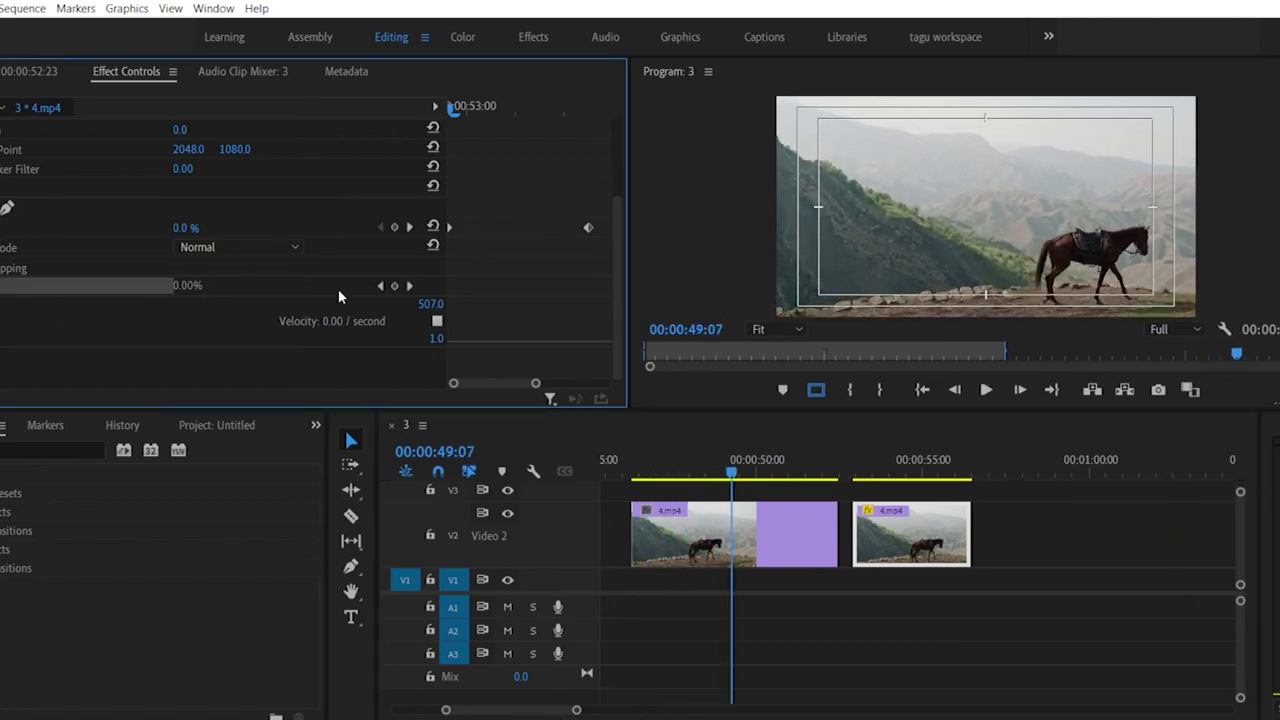
Step: Enable Scale keyframing on the second 4.mp4 clip
left_click(296, 296)
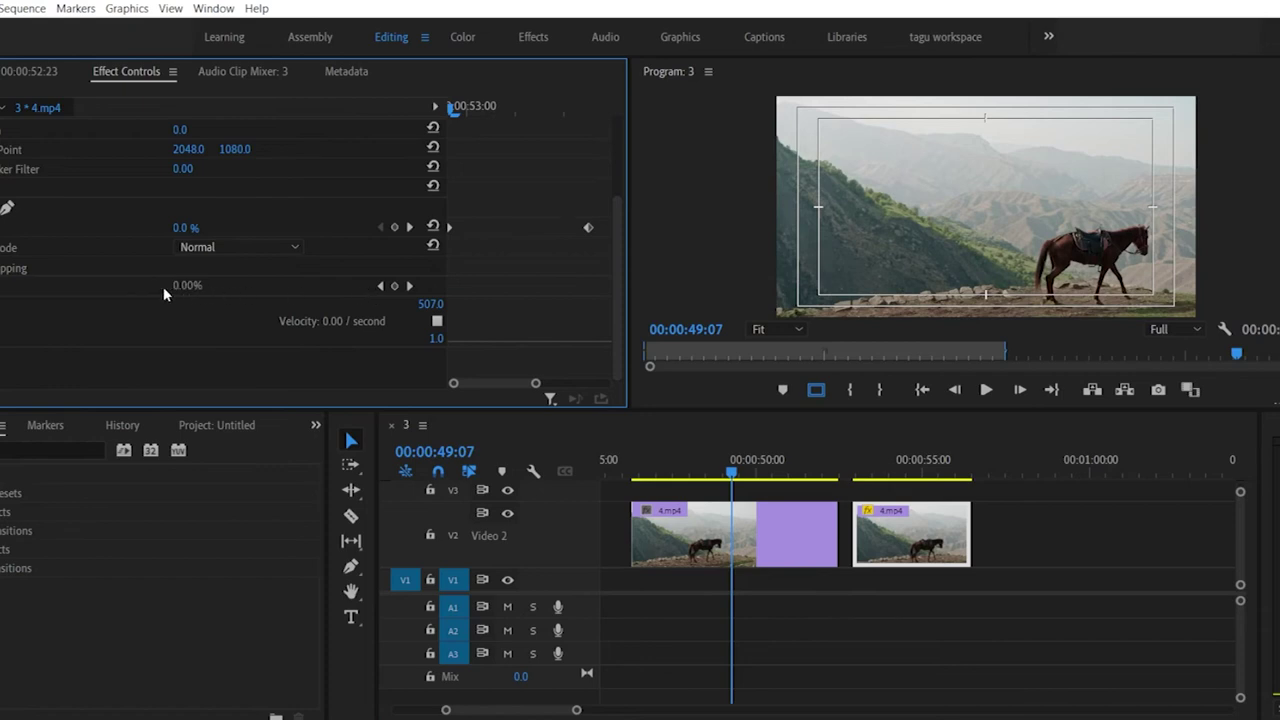
left_click(200, 268)
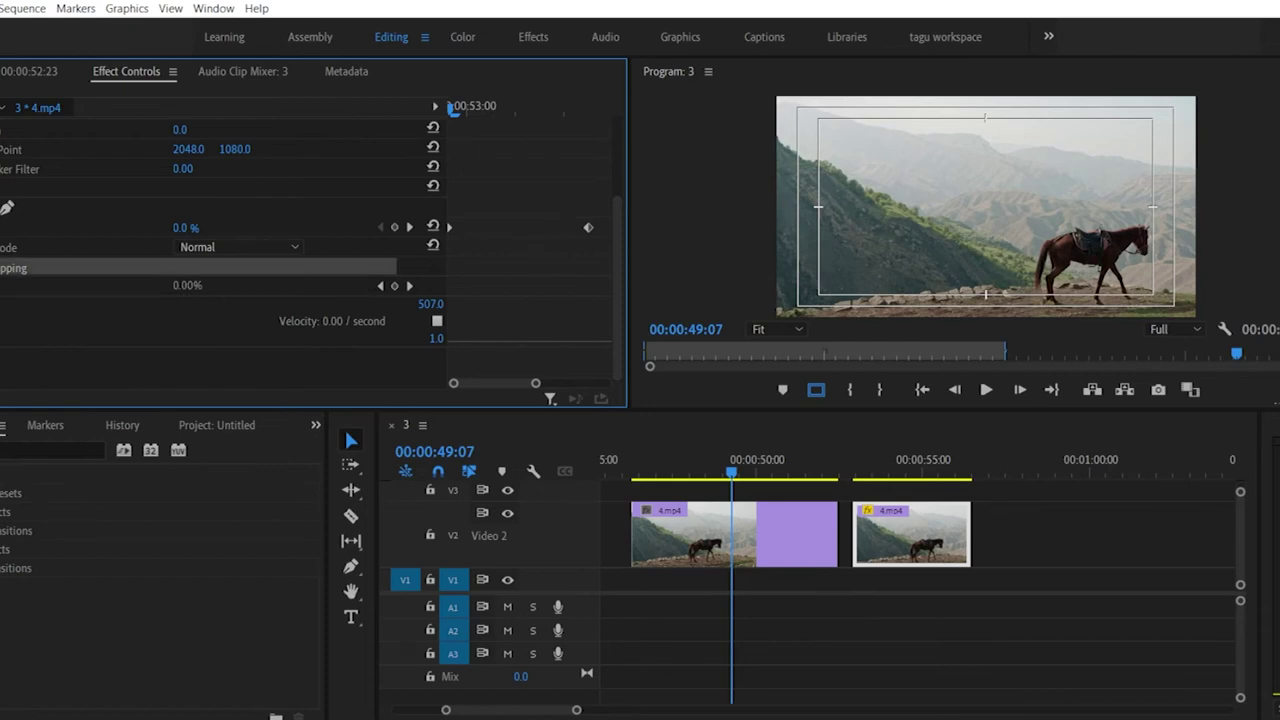
key("Delete")
left_click(672, 394)
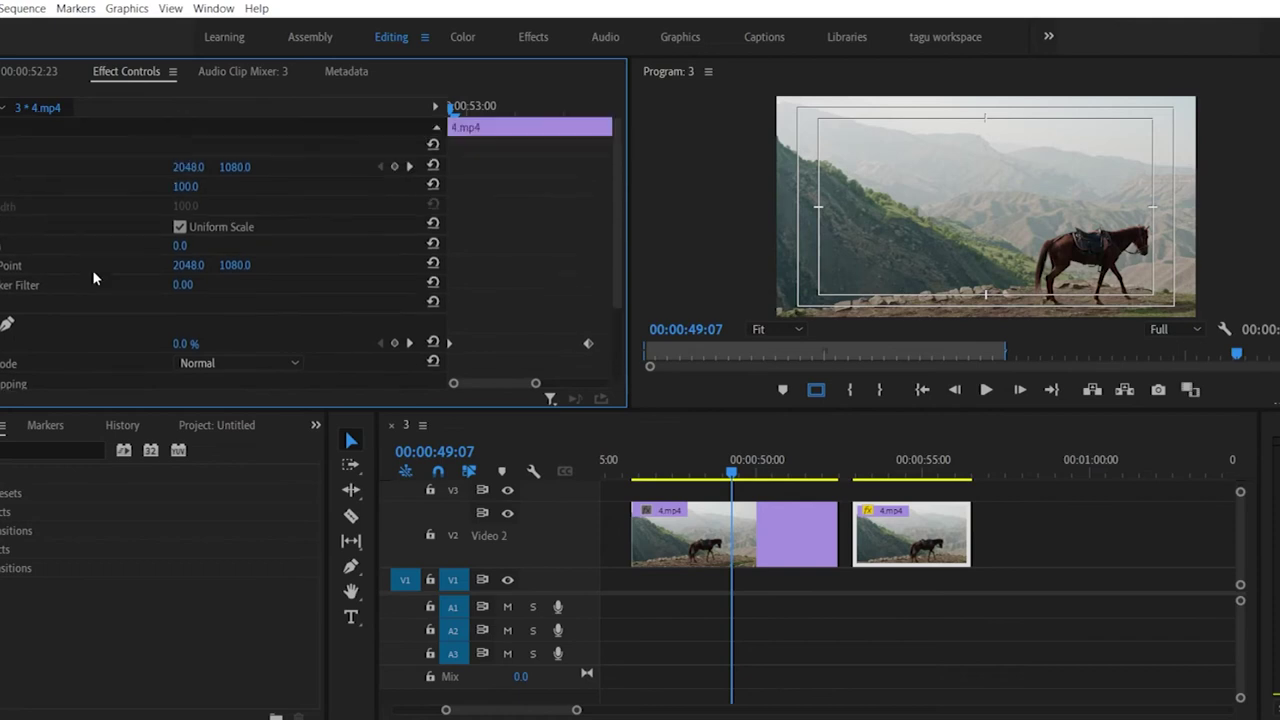
left_click(8, 186)
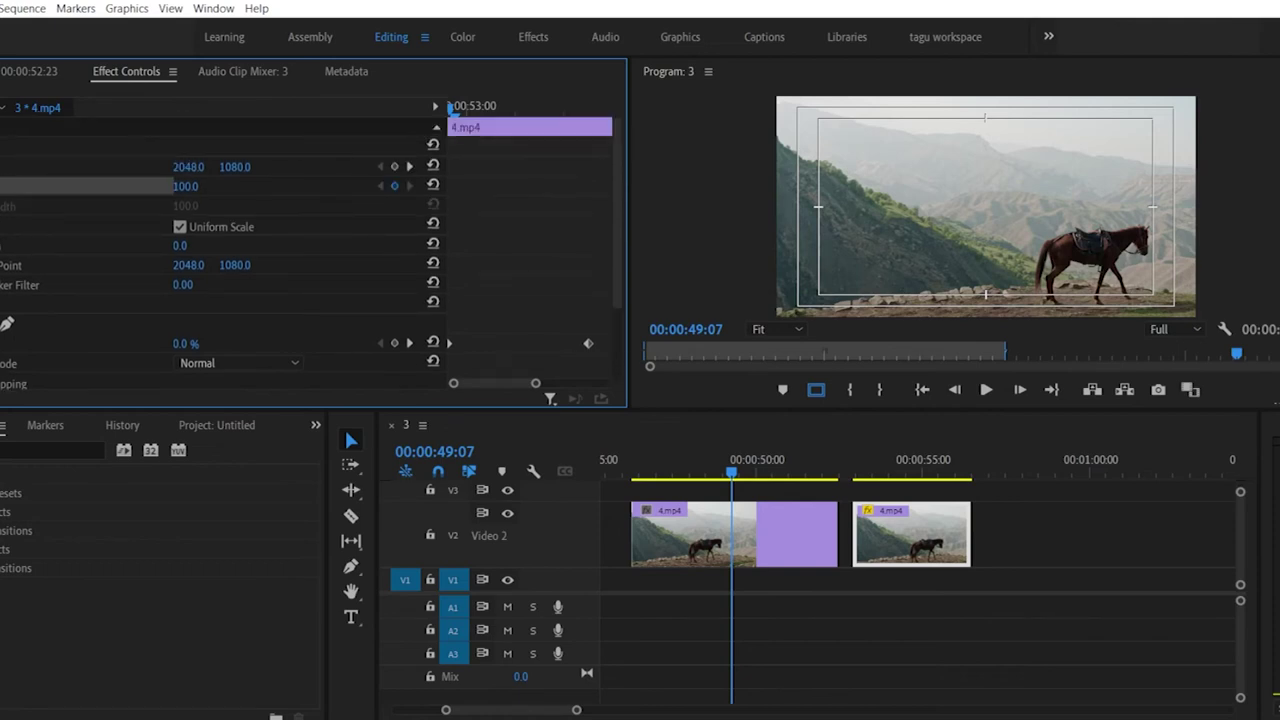
Step: Select the first 4.mp4 clip, place the playhead at 00:00:50:17 and set the clip's Scale to 117
left_click_drag(731, 470, 665, 472)
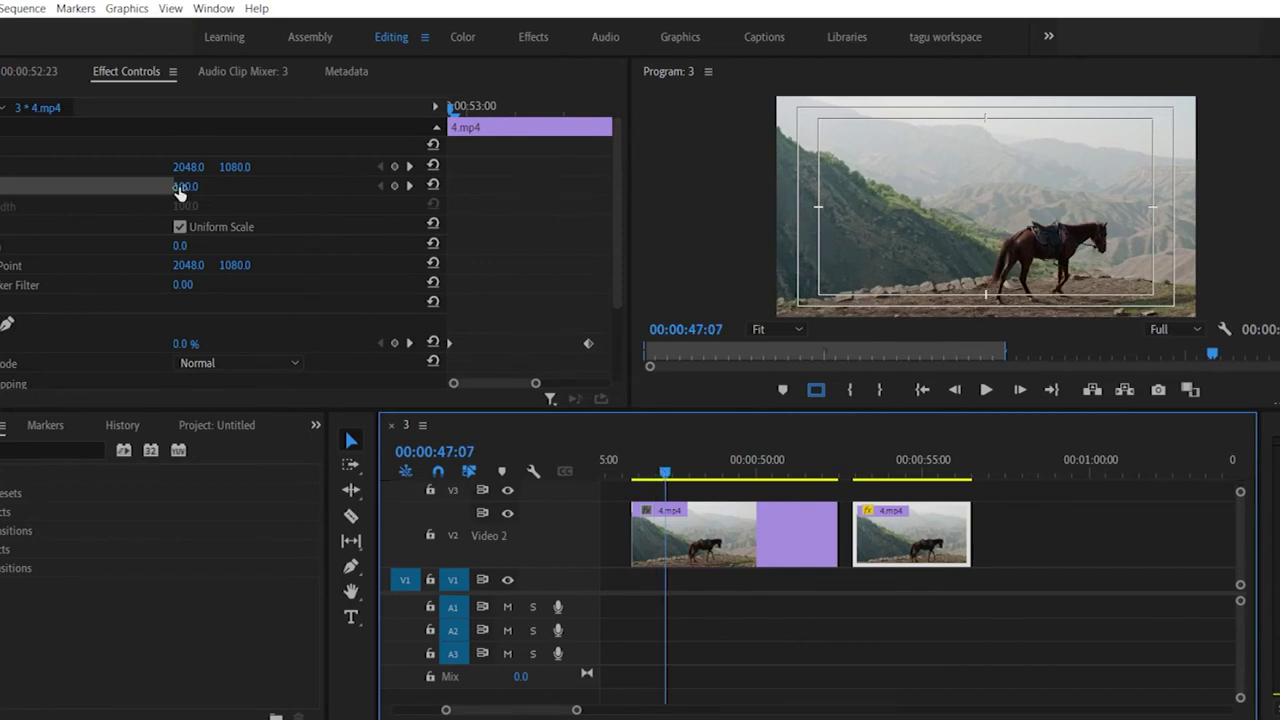
right_click(706, 533)
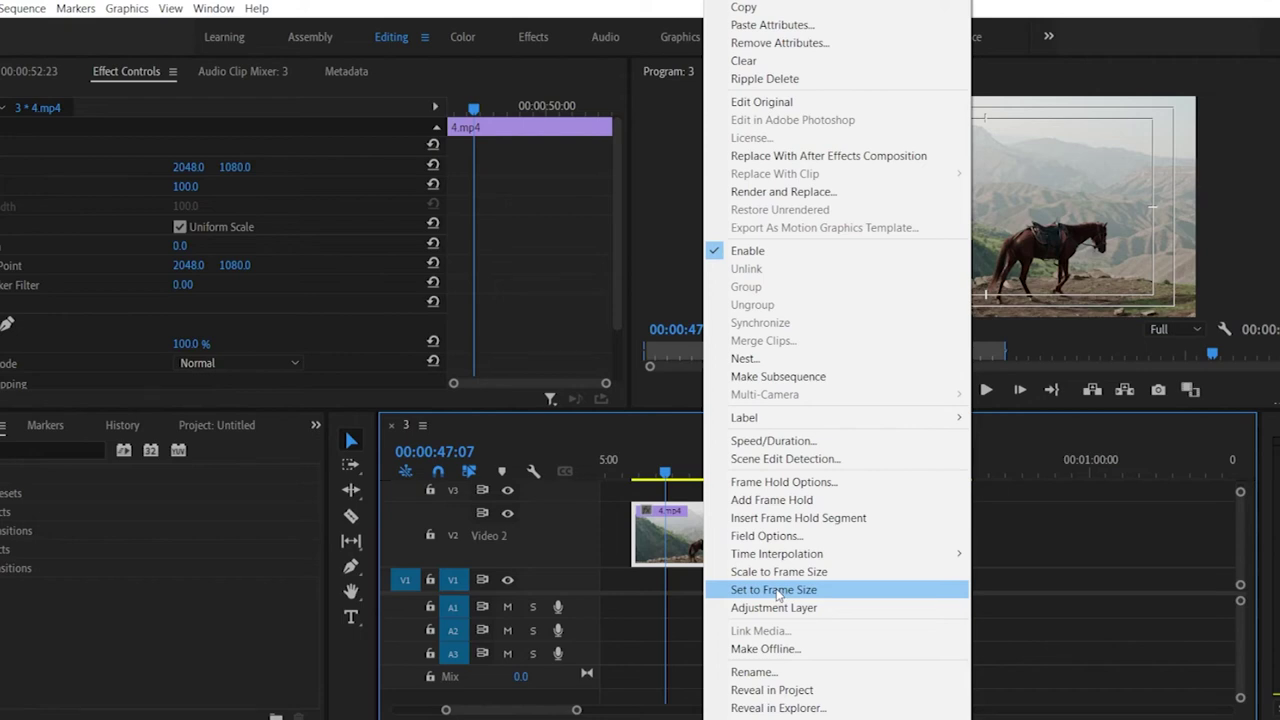
left_click(197, 190)
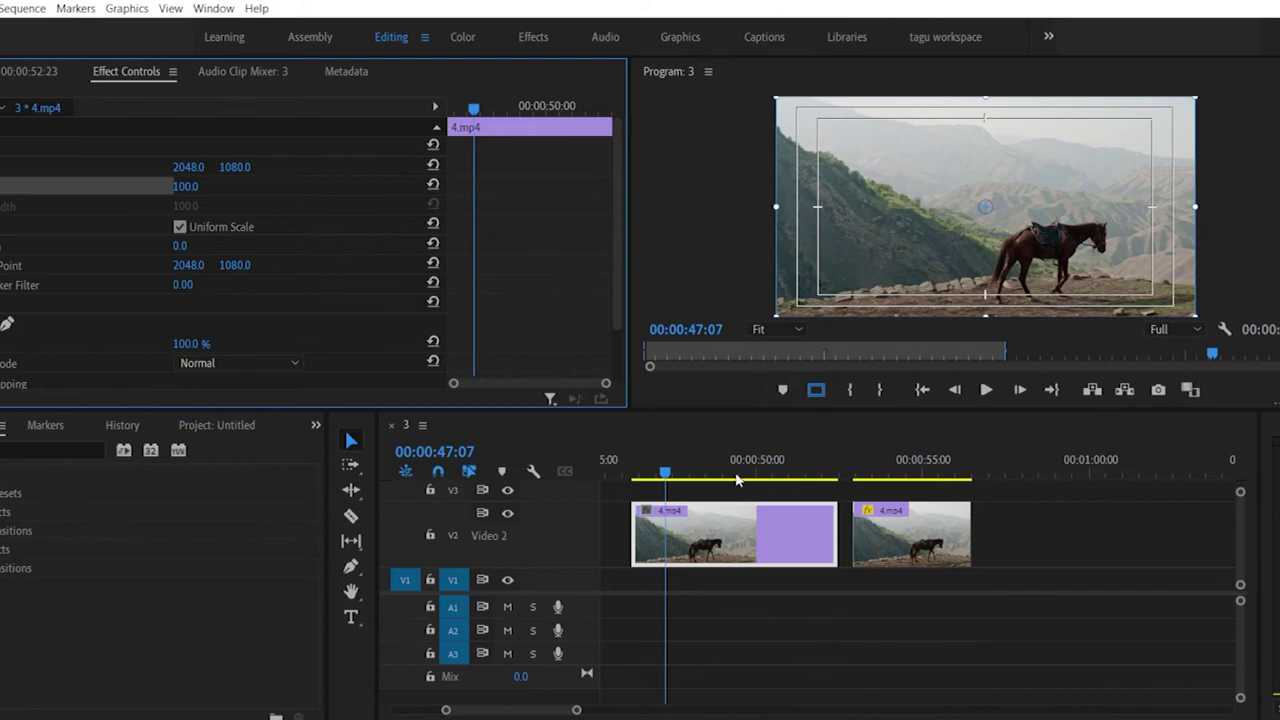
left_click(667, 475)
left_click_drag(667, 475, 775, 470)
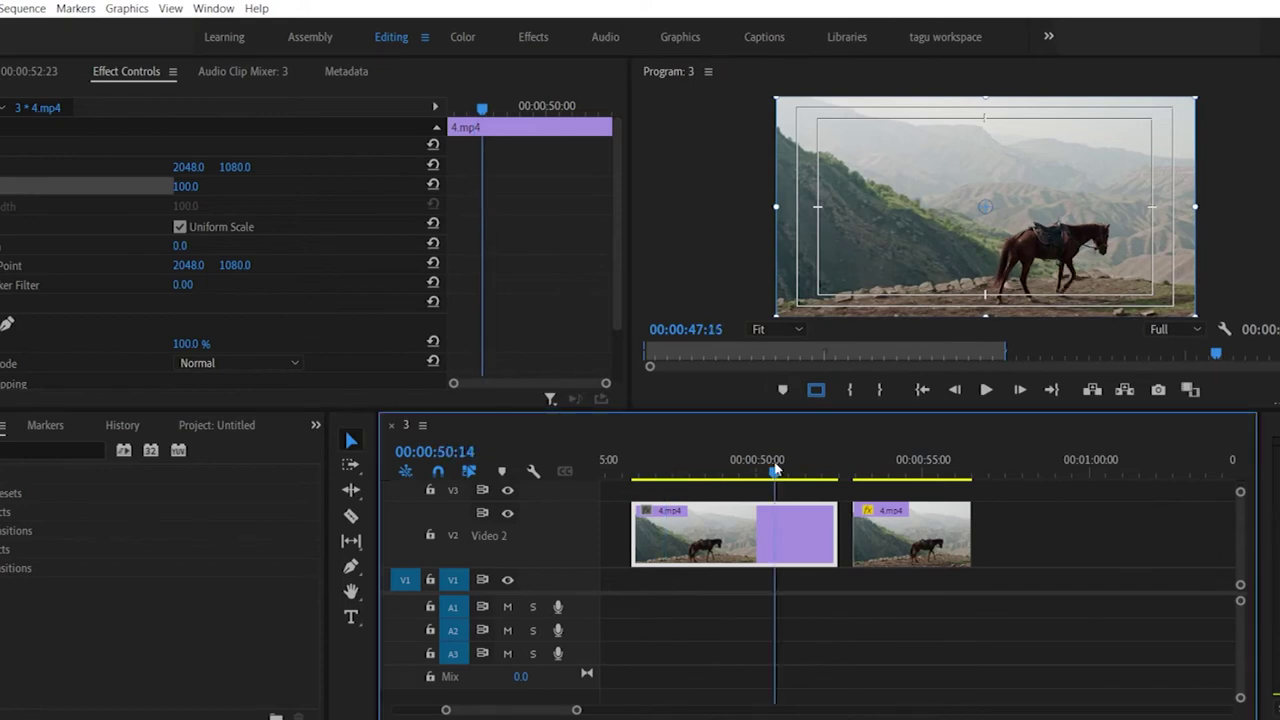
left_click_drag(775, 470, 779, 470)
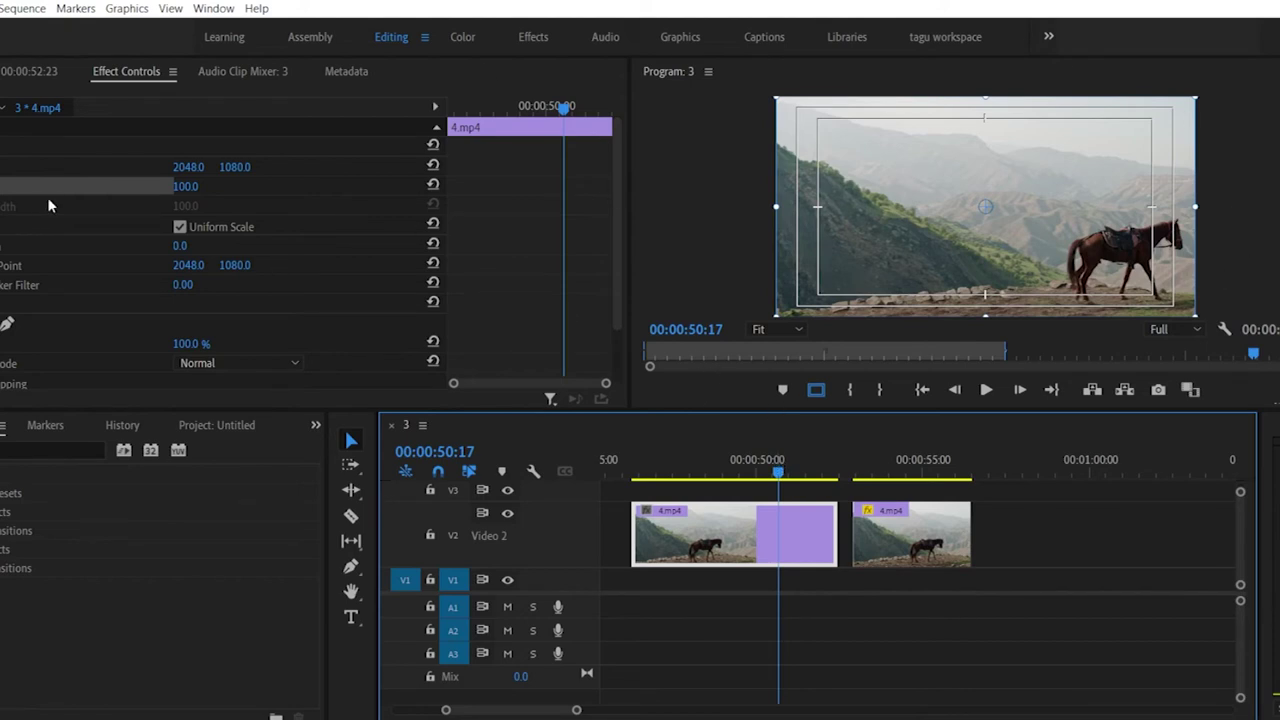
left_click(185, 187)
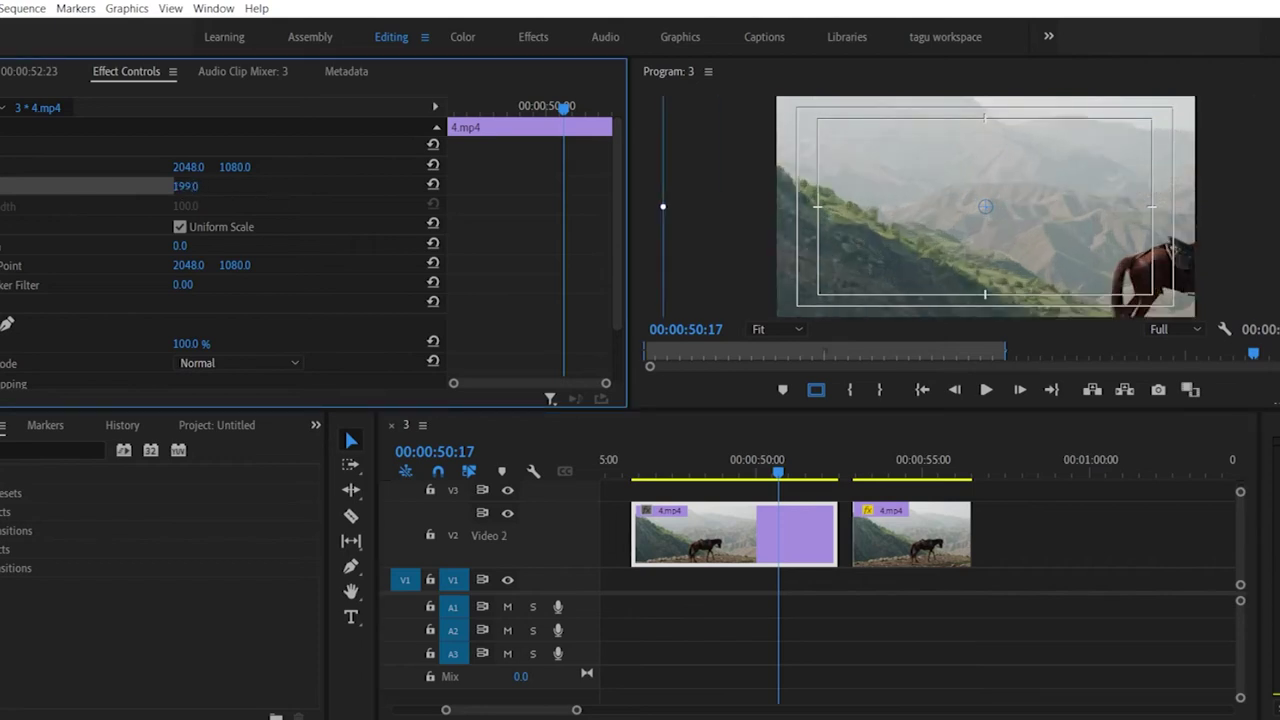
type("100")
key("Return")
mouse_move(185, 187)
left_mouse_down()
mouse_move(205, 187)
mouse_move(161, 187)
left_mouse_up()
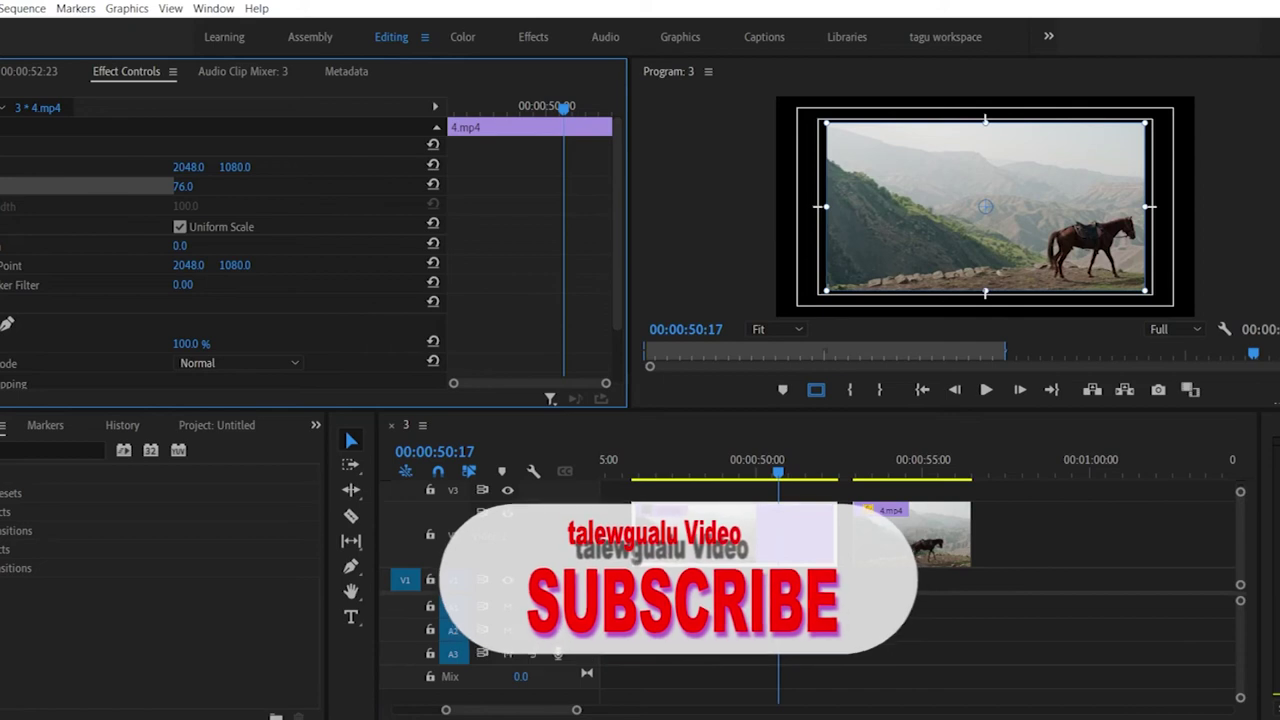
mouse_move(185, 187)
left_mouse_down()
mouse_move(118, 187)
mouse_move(200, 187)
mouse_move(105, 187)
mouse_move(196, 187)
left_mouse_up()
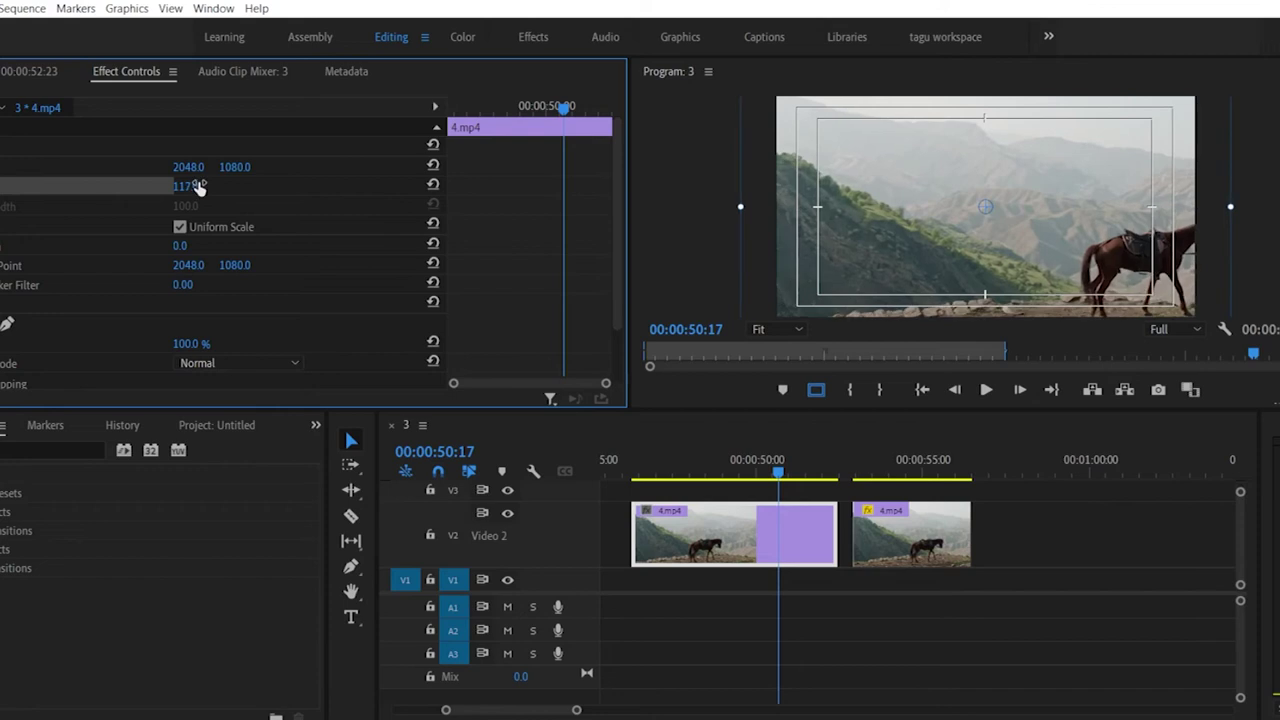
Step: At 00:00:54:05, resize the second 4.mp4 clip in the Program monitor to a Scale of about 72.9 and position 2048.0, 1144.1
left_click(899, 468)
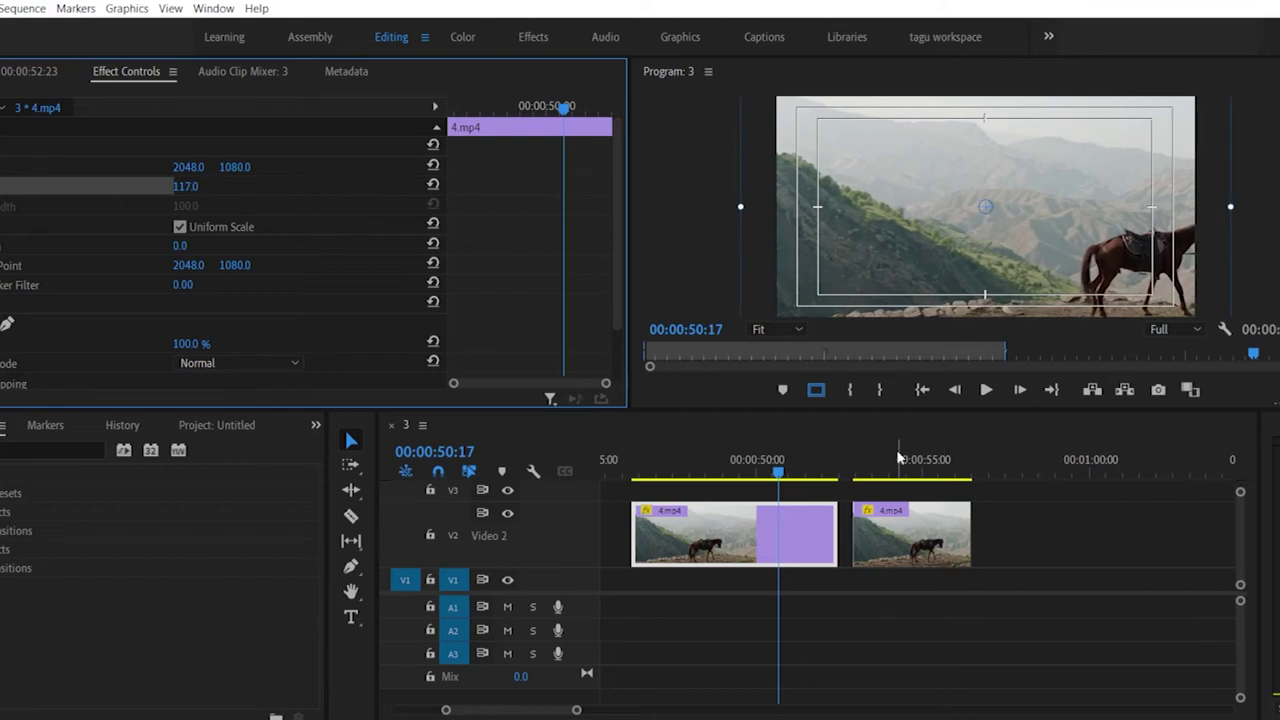
left_click(920, 563)
left_click(923, 254)
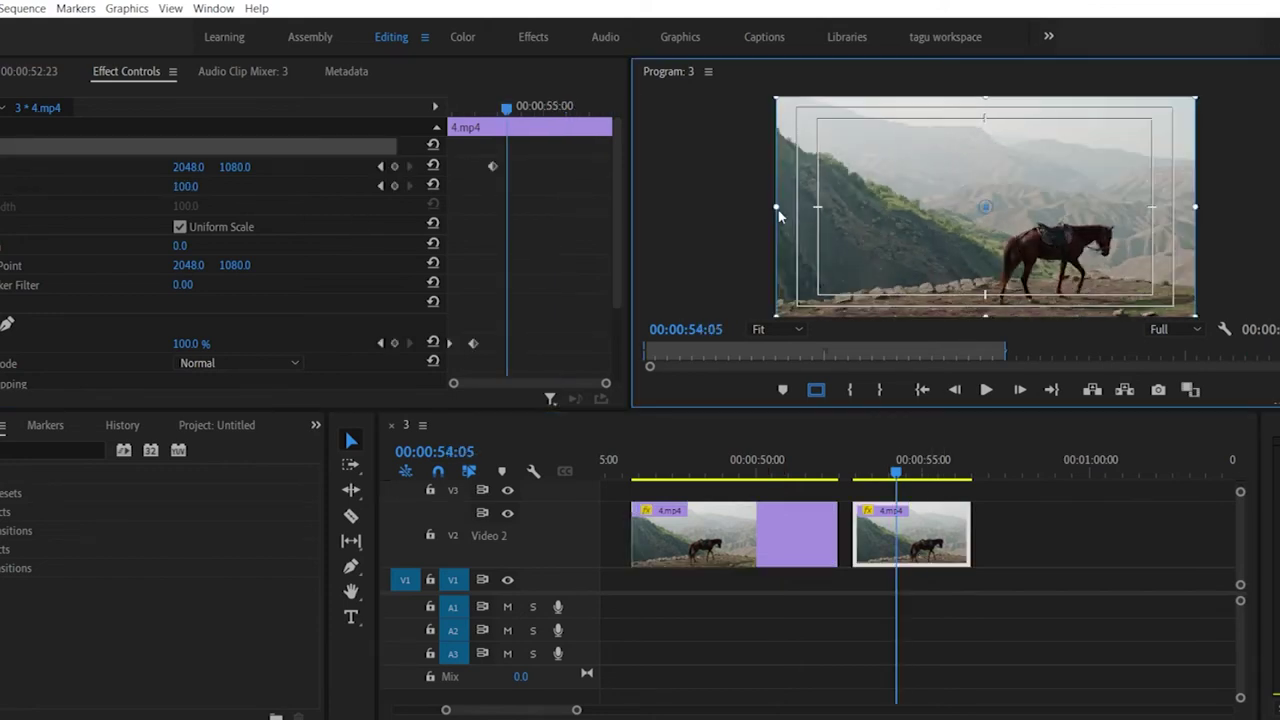
double_click(938, 541)
left_click(924, 228)
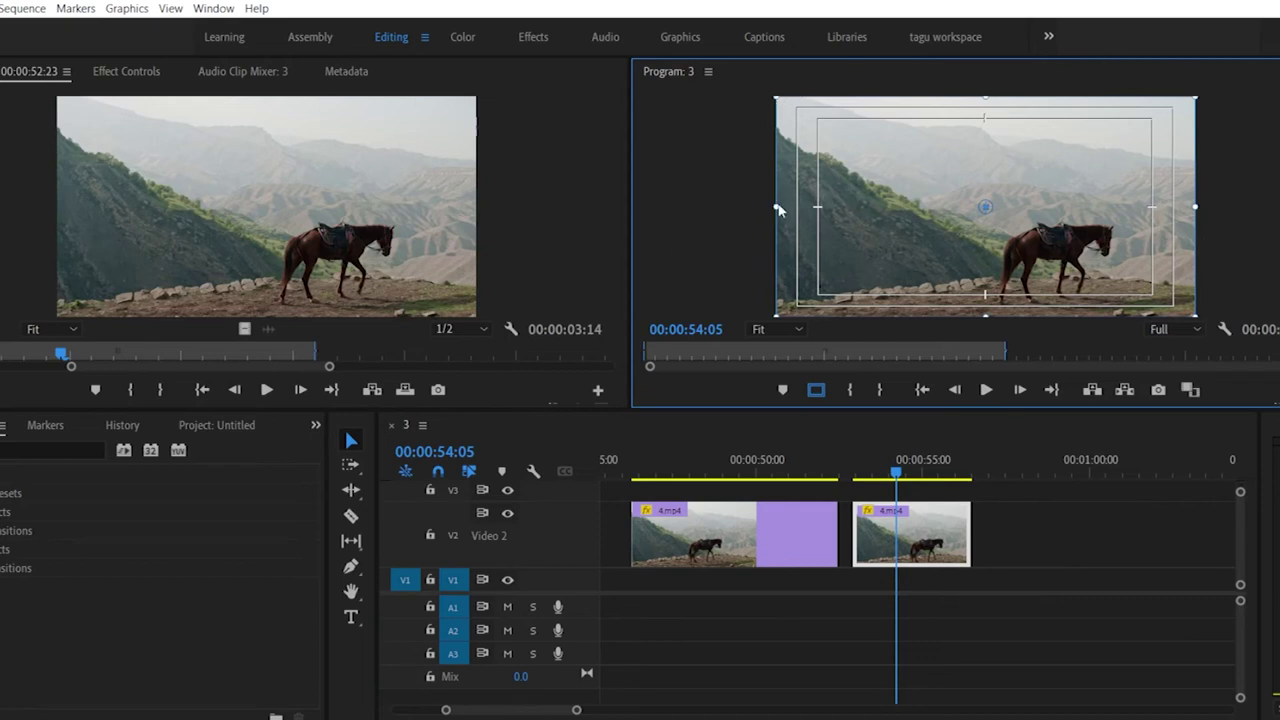
mouse_move(777, 209)
left_mouse_down()
mouse_move(831, 215)
mouse_move(770, 195)
mouse_move(776, 211)
left_mouse_up()
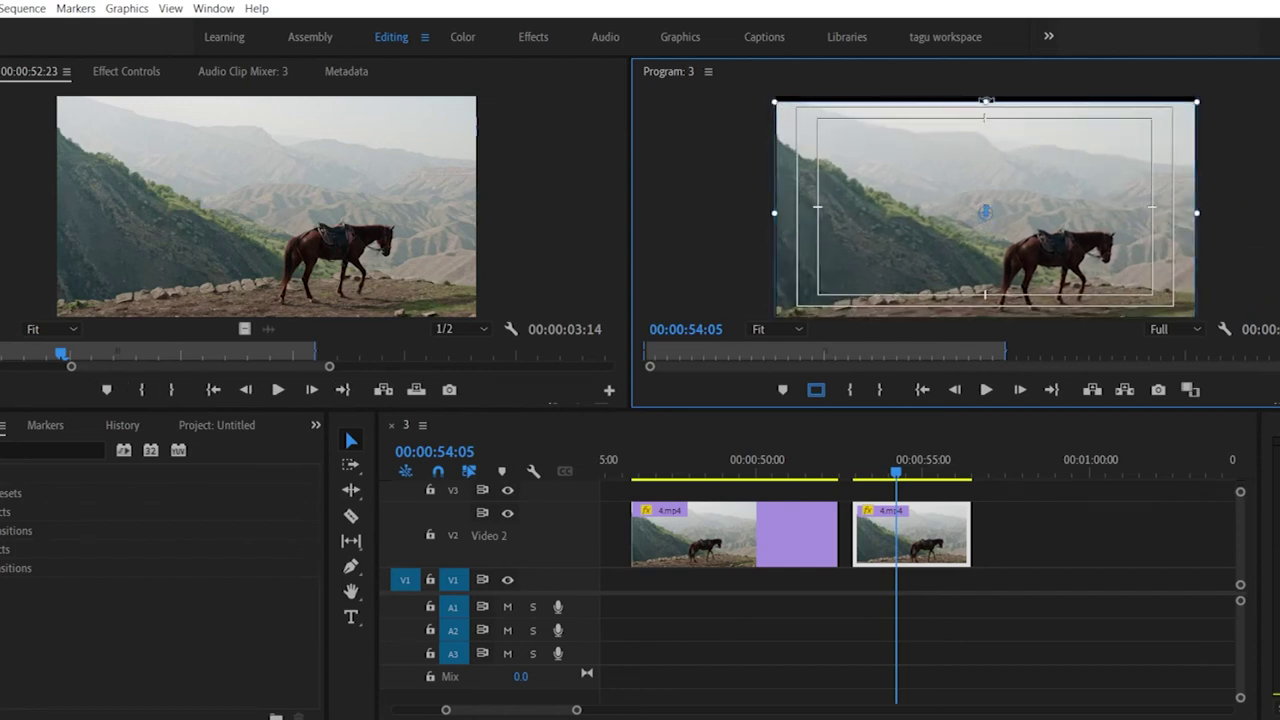
mouse_move(986, 106)
left_mouse_down()
mouse_move(986, 182)
mouse_move(982, 88)
left_mouse_up()
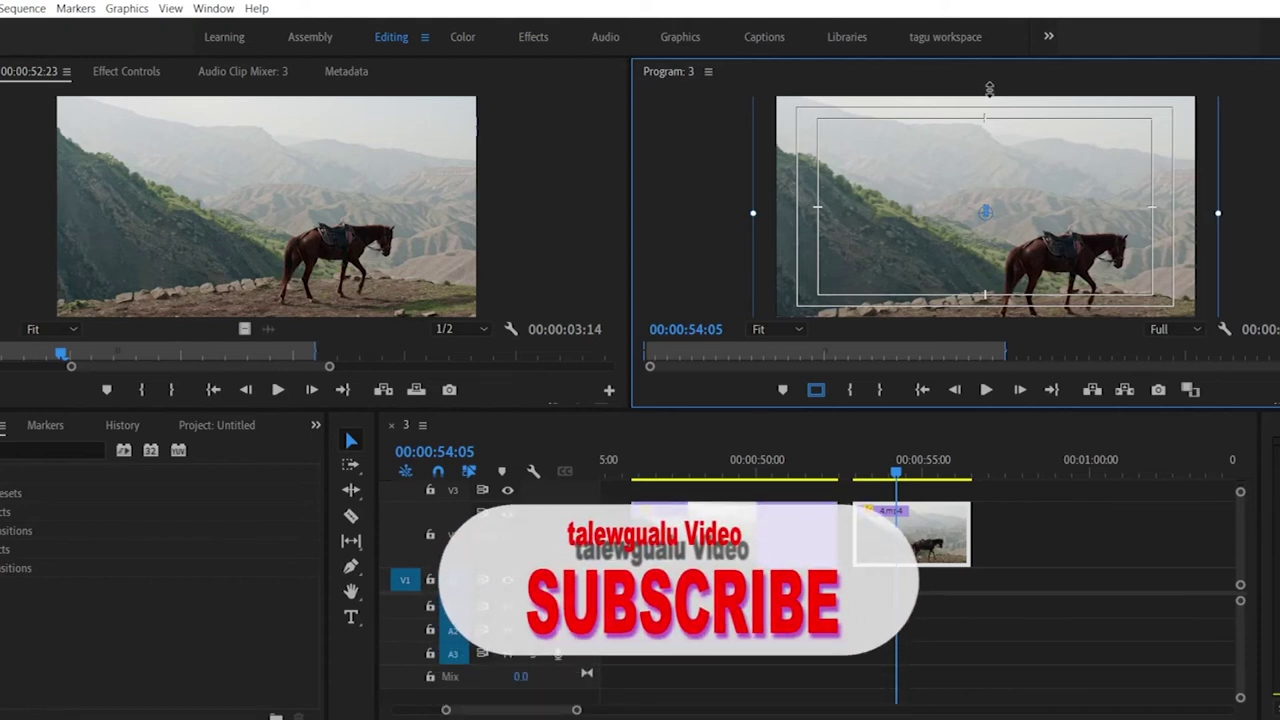
key("ctrl+z")
left_click(126, 71)
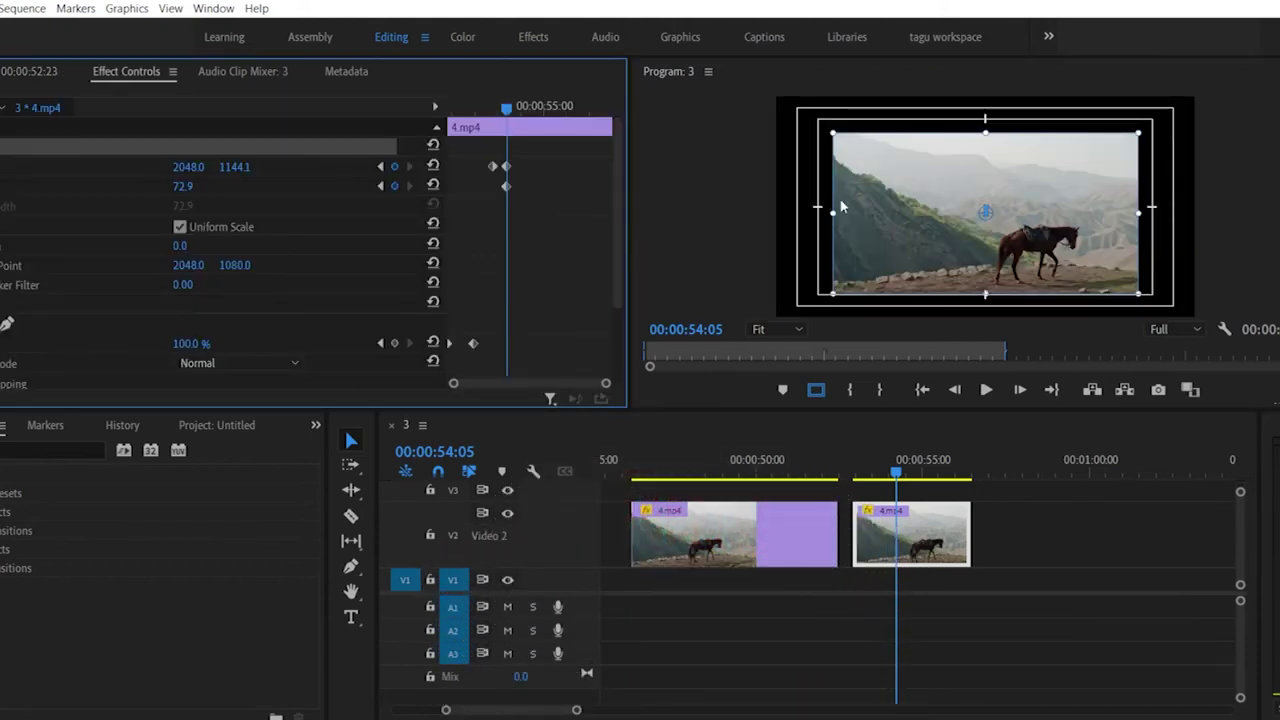
Step: Add an earlier Scale keyframe on the second 4.mp4 clip and scrub through its animation
left_click_drag(505, 111, 494, 116)
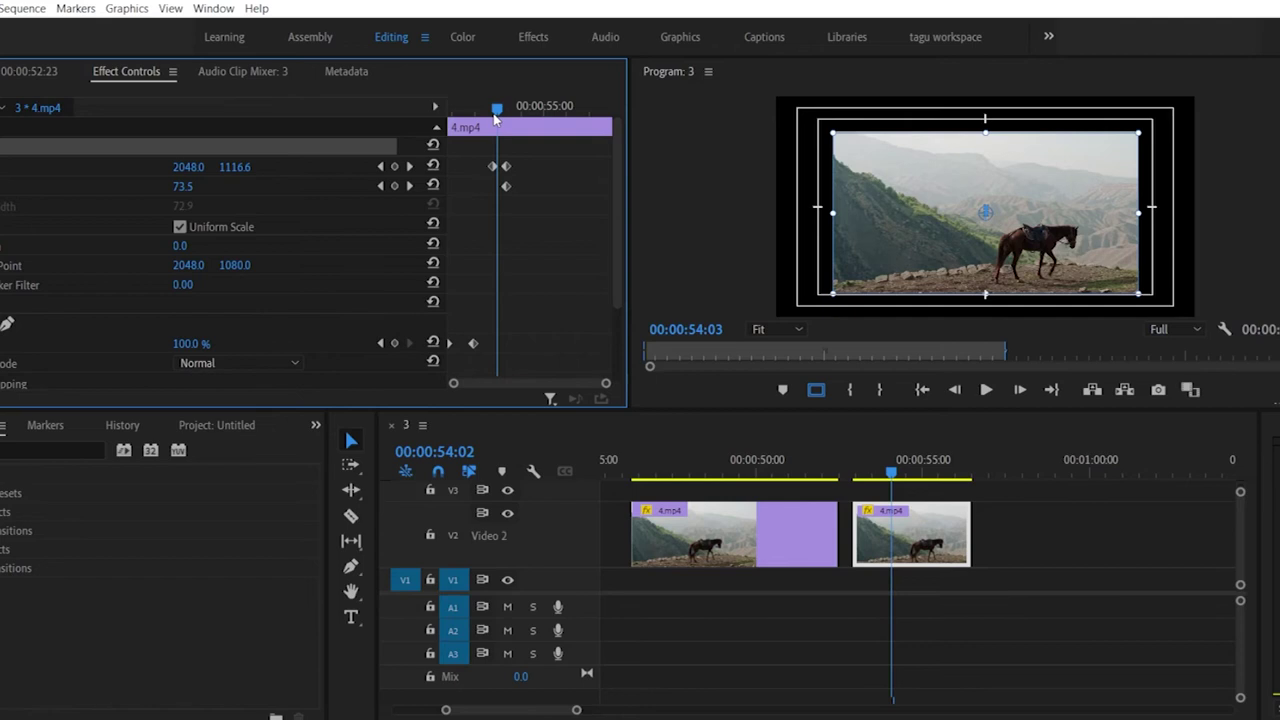
left_click_drag(494, 118, 396, 145)
left_click_drag(473, 109, 518, 127)
left_click(882, 470)
Step: Select the first 4.mp4 clip and start Scale and Position keyframing at 00:00:48:24
left_click(777, 470)
left_click(803, 470)
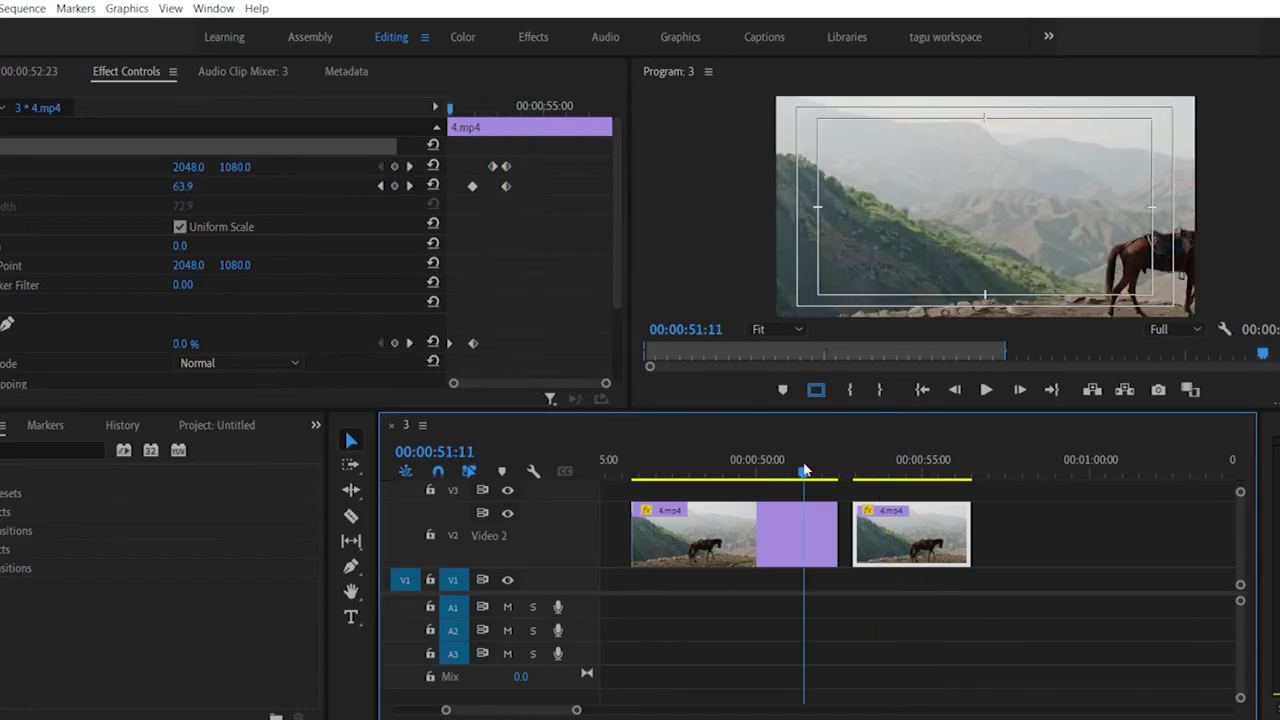
left_click(762, 553)
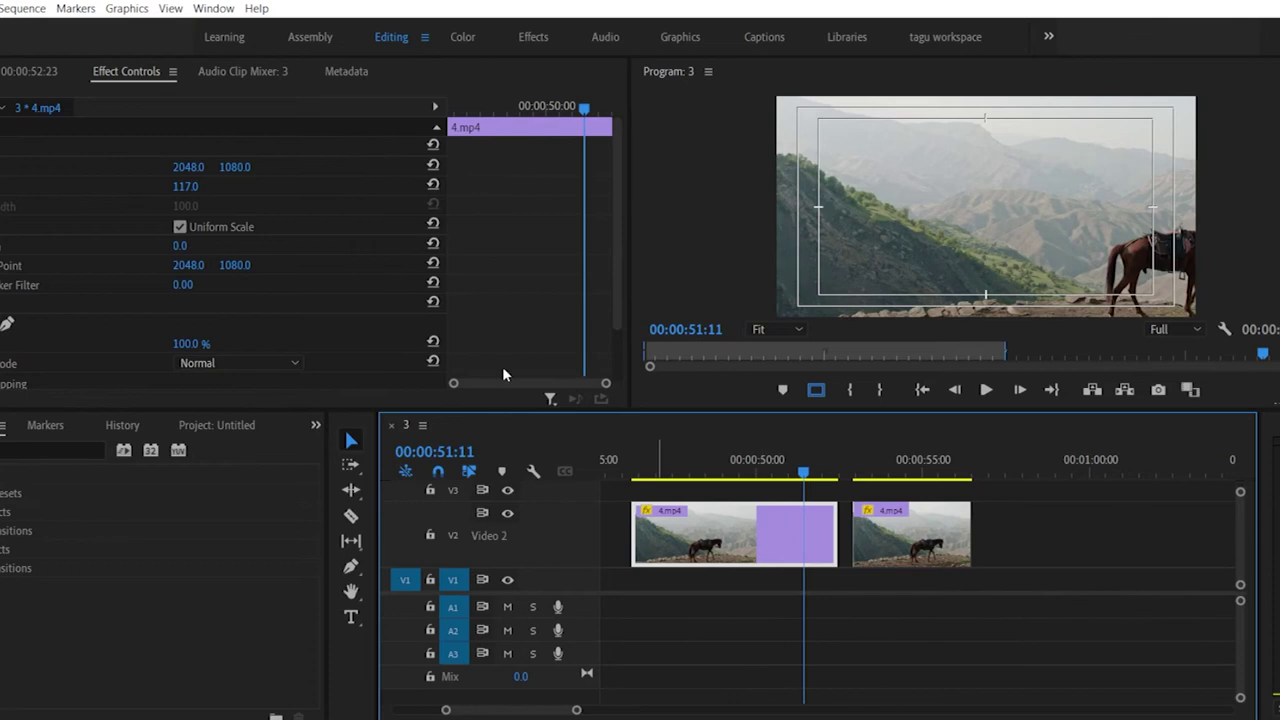
left_click_drag(777, 482, 722, 505)
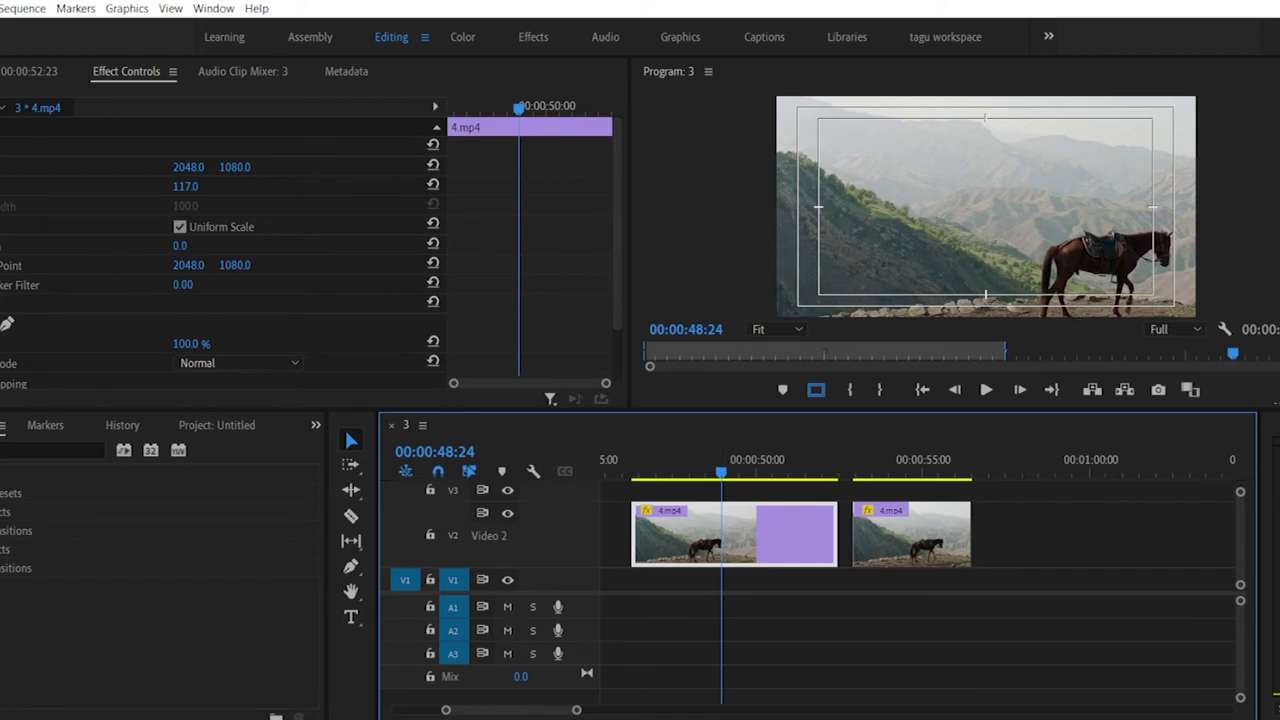
left_click(2, 186)
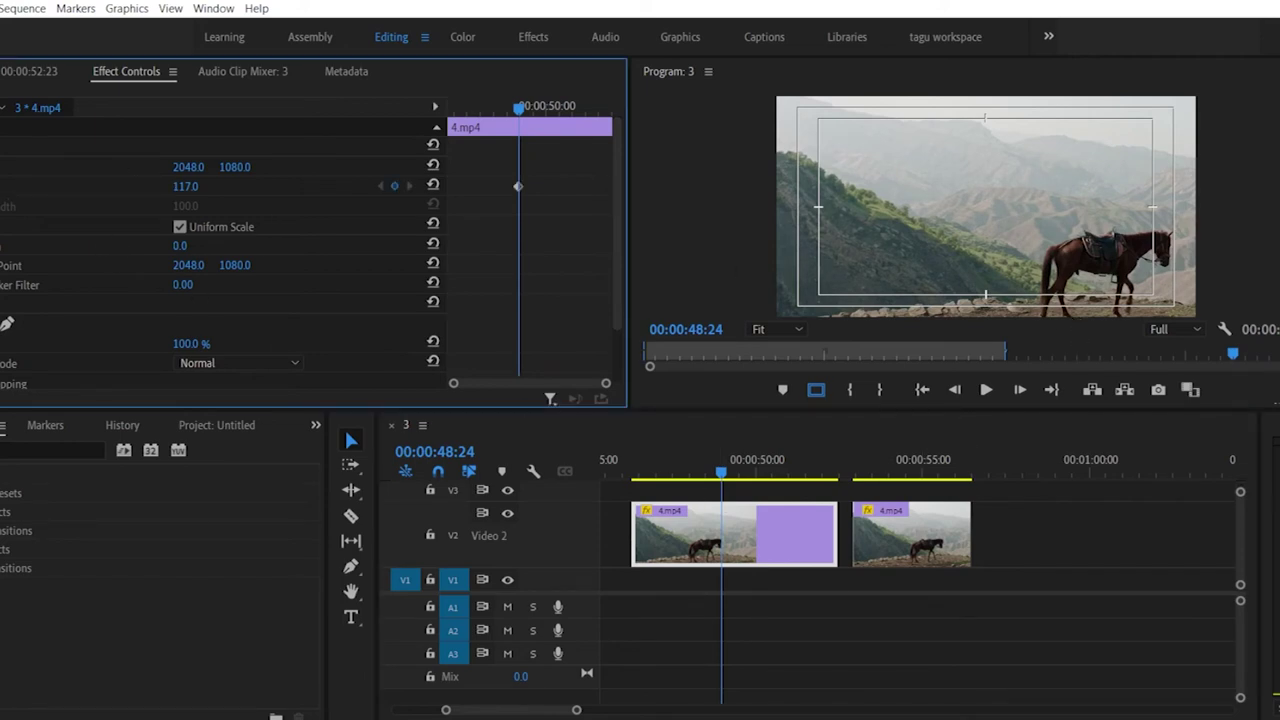
left_click(2, 166)
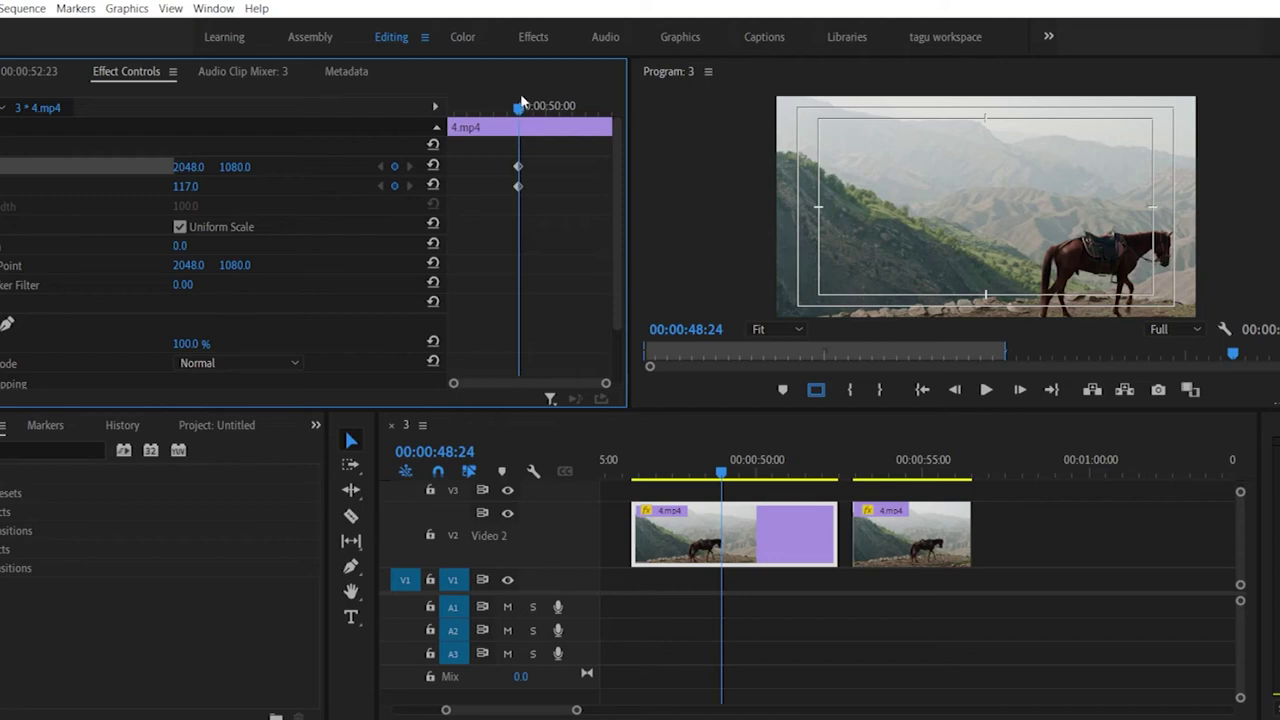
Step: Add Position and Scale keyframes to the first 4.mp4 clip at 00:00:50:24
left_click_drag(522, 104, 571, 106)
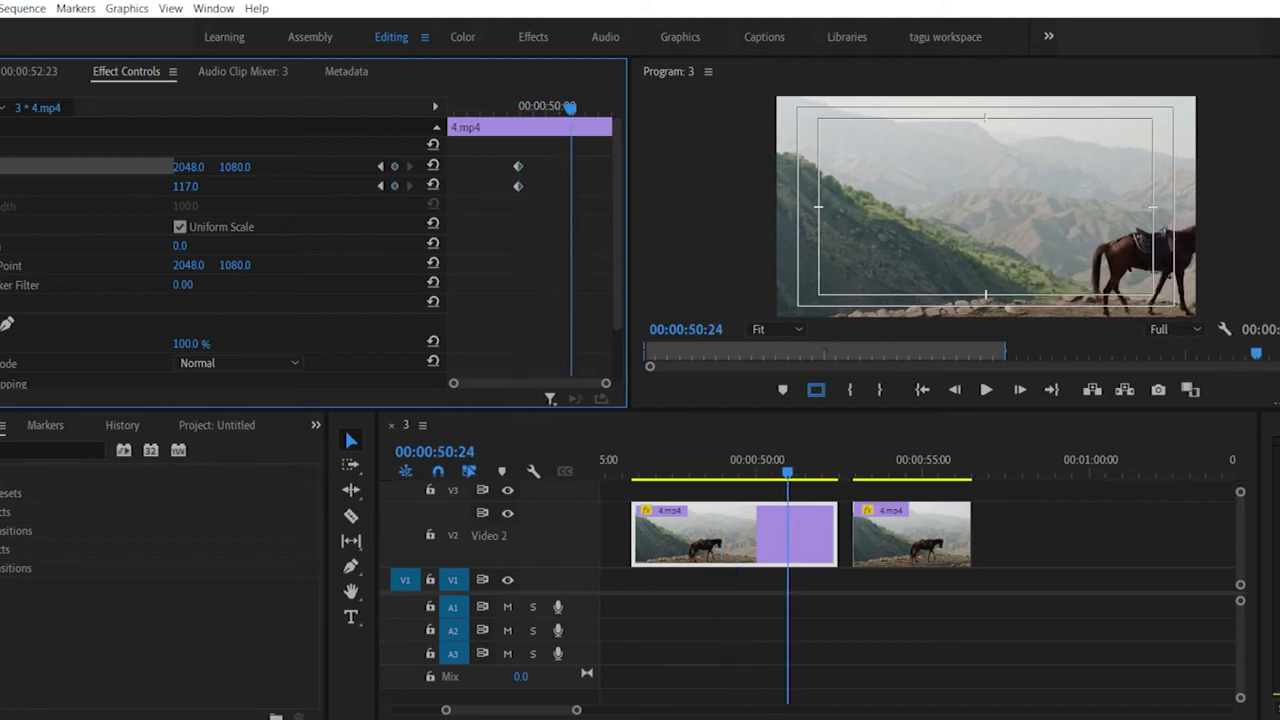
left_click(394, 166)
left_click(394, 186)
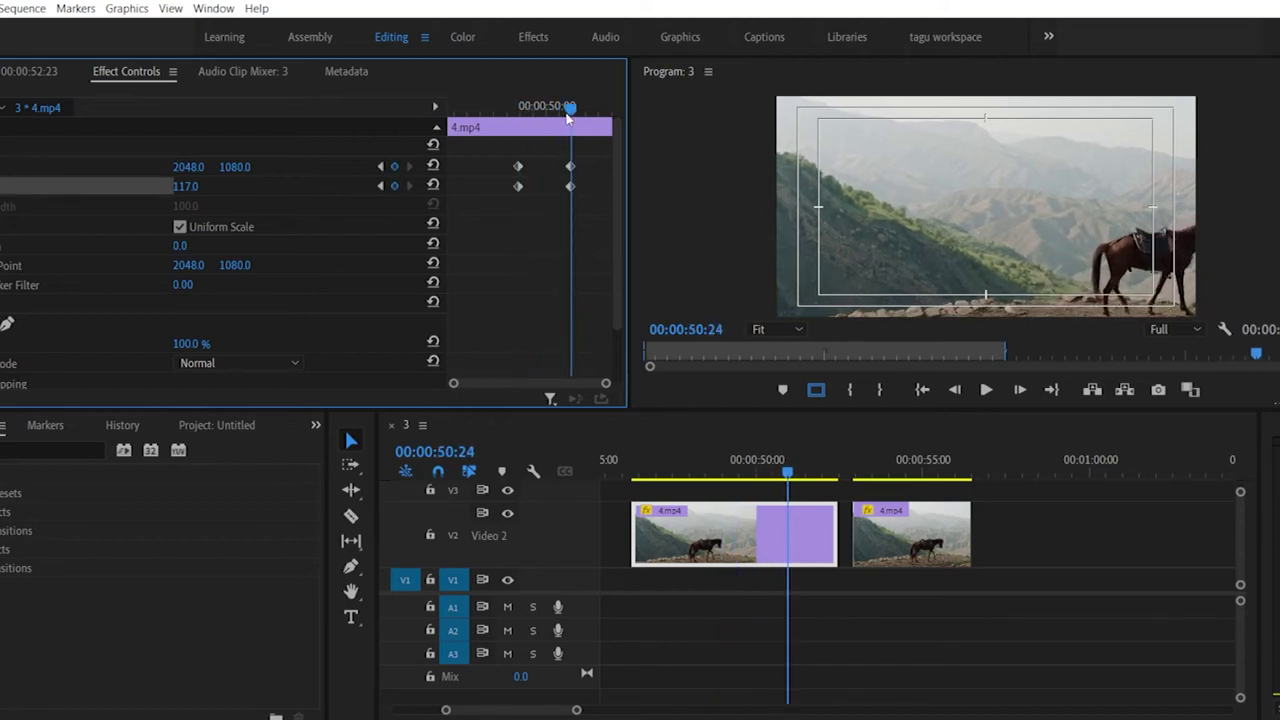
Step: At the first 4.mp4 clip's start, 00:00:46:07, set its Scale to 428 and its Position to -87, -317
left_click_drag(570, 106, 439, 146)
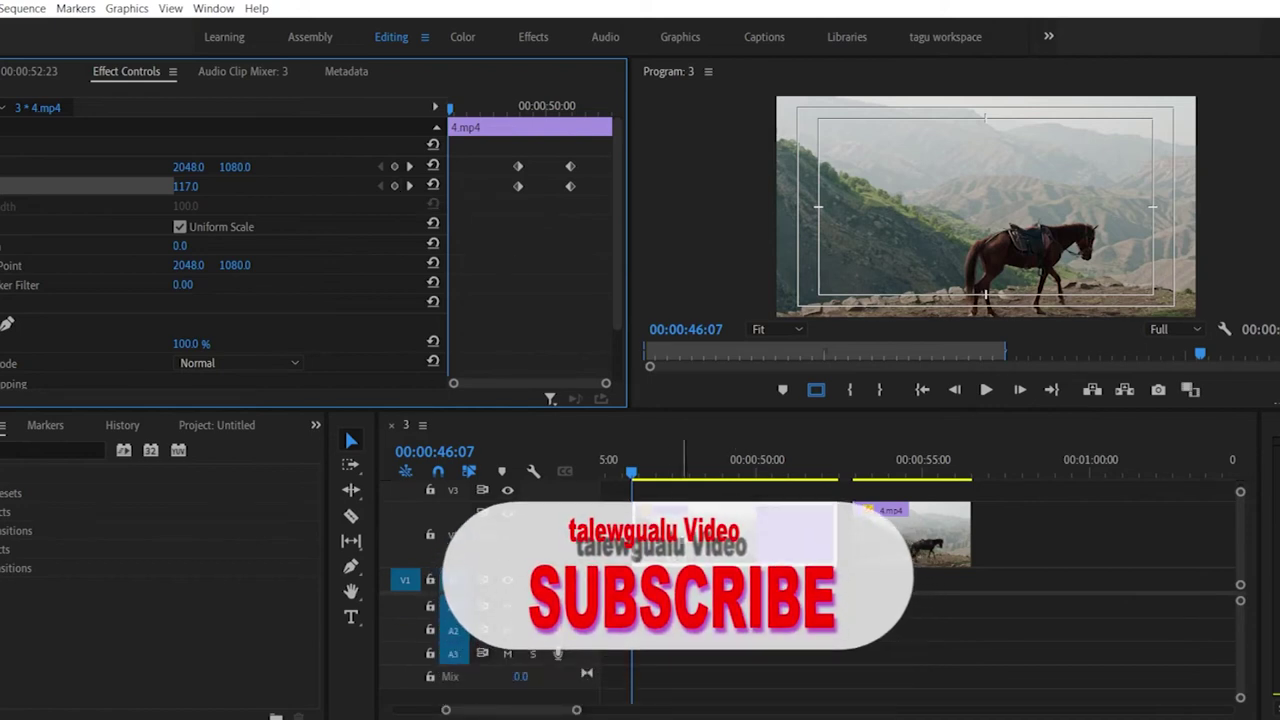
left_click_drag(182, 186, 626, 187)
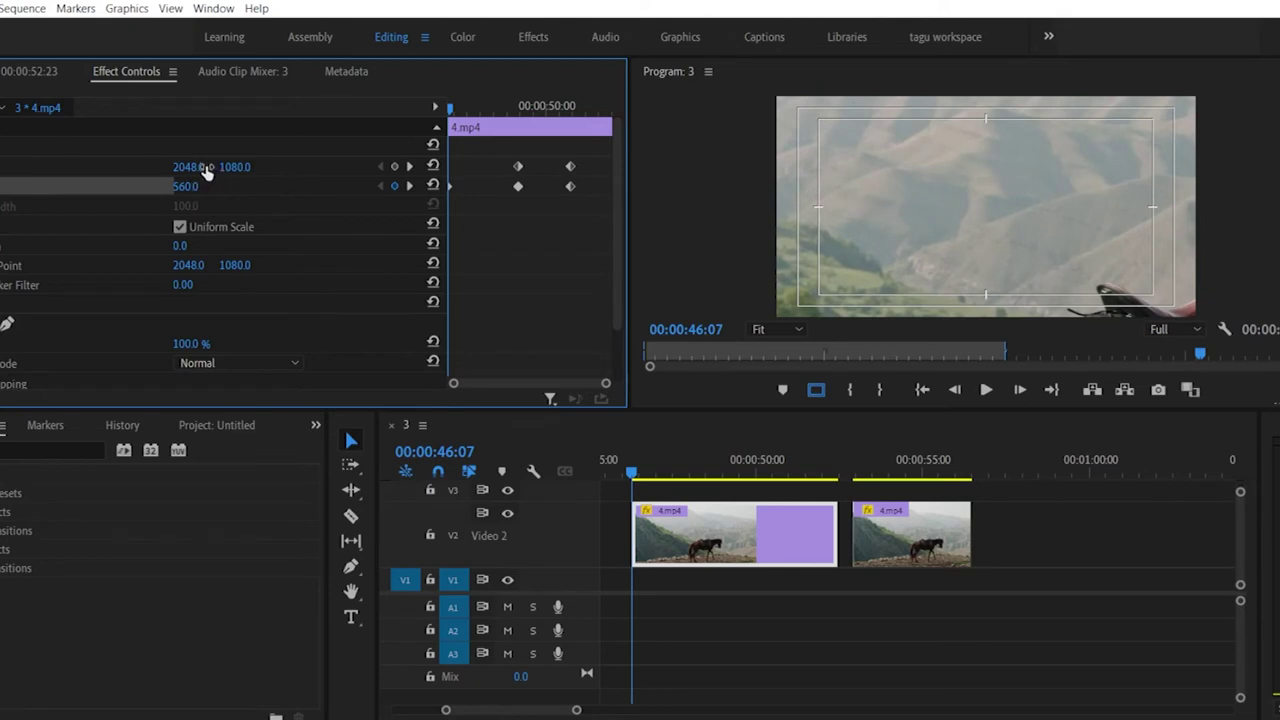
left_click_drag(234, 167, 5, 167)
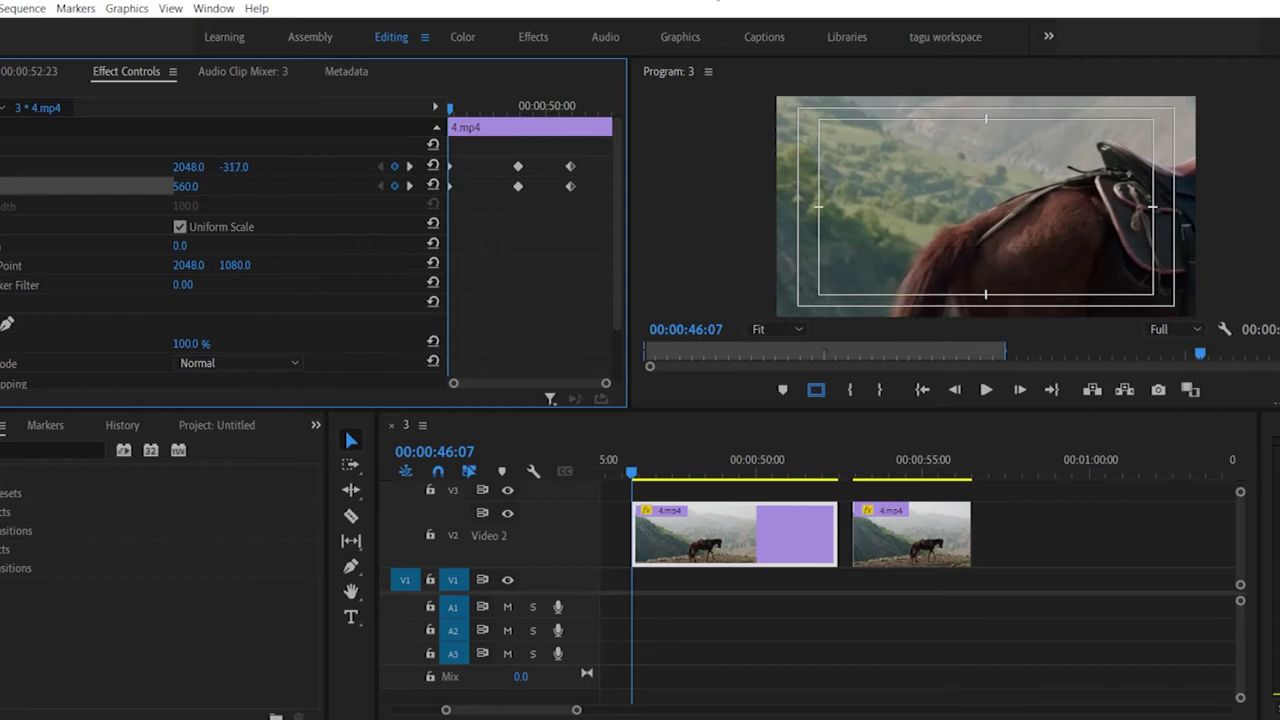
left_click_drag(188, 167, 106, 167)
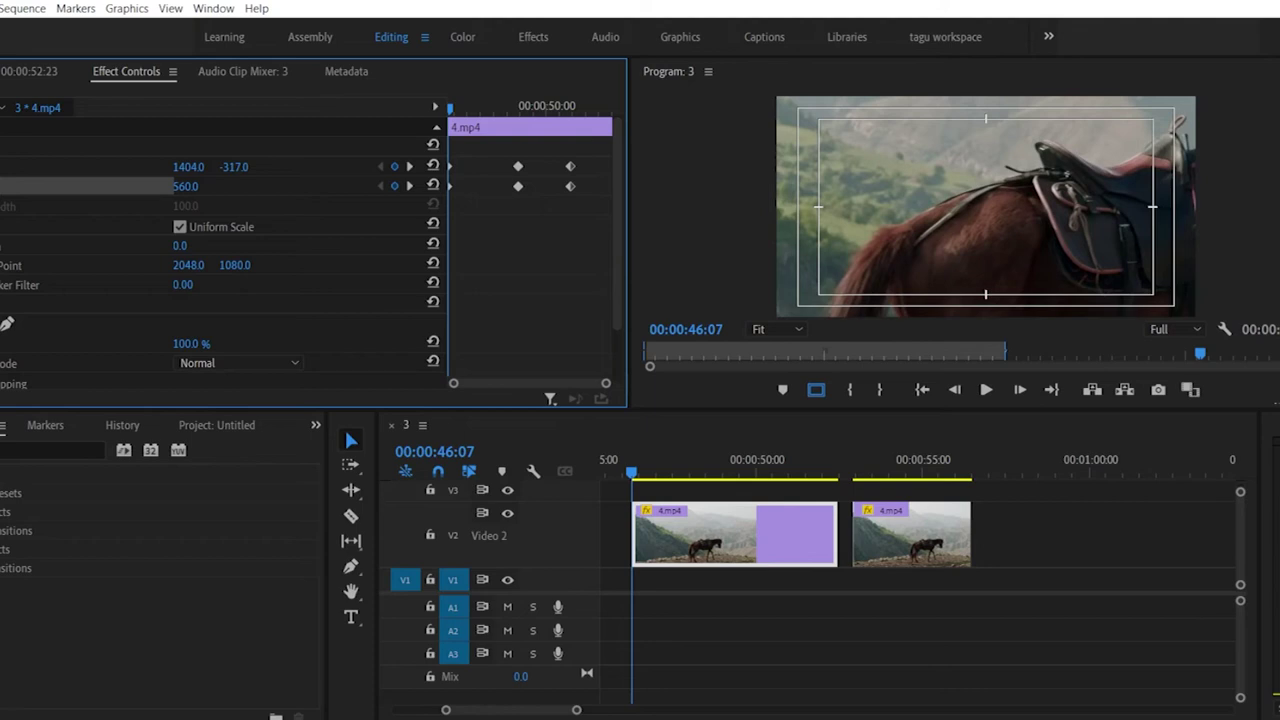
key("ctrl+z")
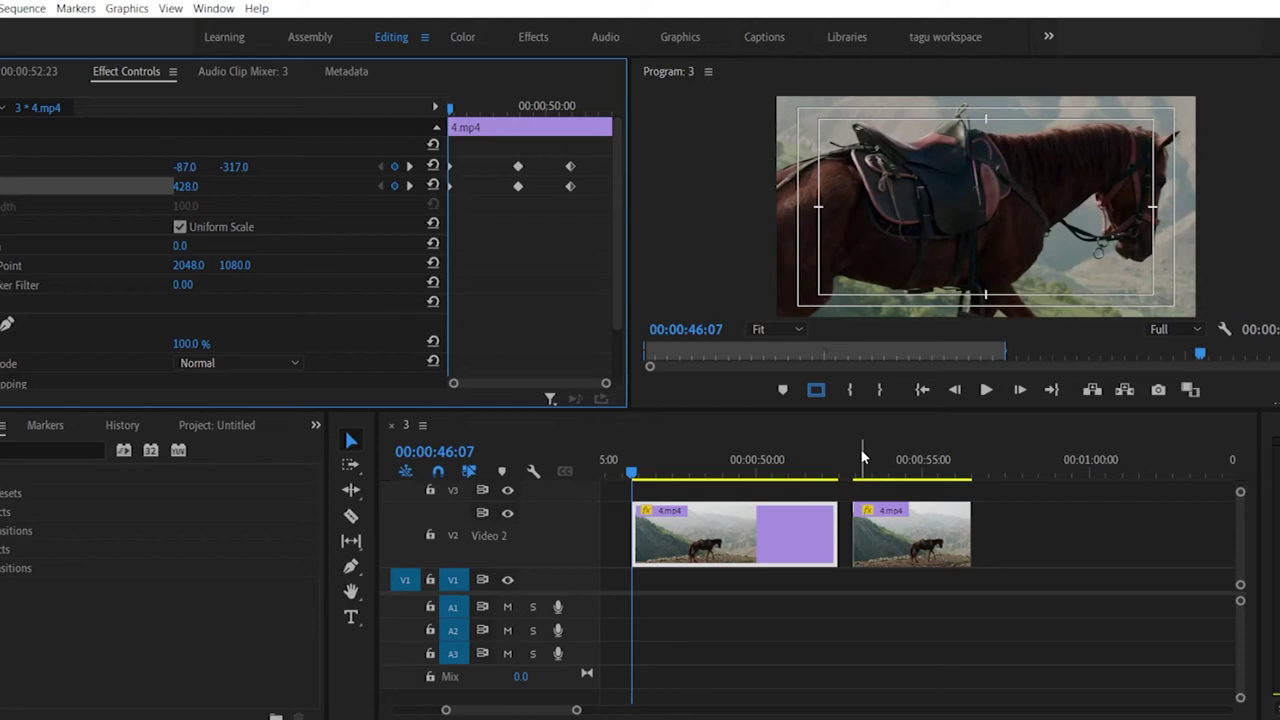
Step: Play back the first 4.mp4 clip from just before its start to review the zoom-out animation
left_click(575, 453)
key("j")
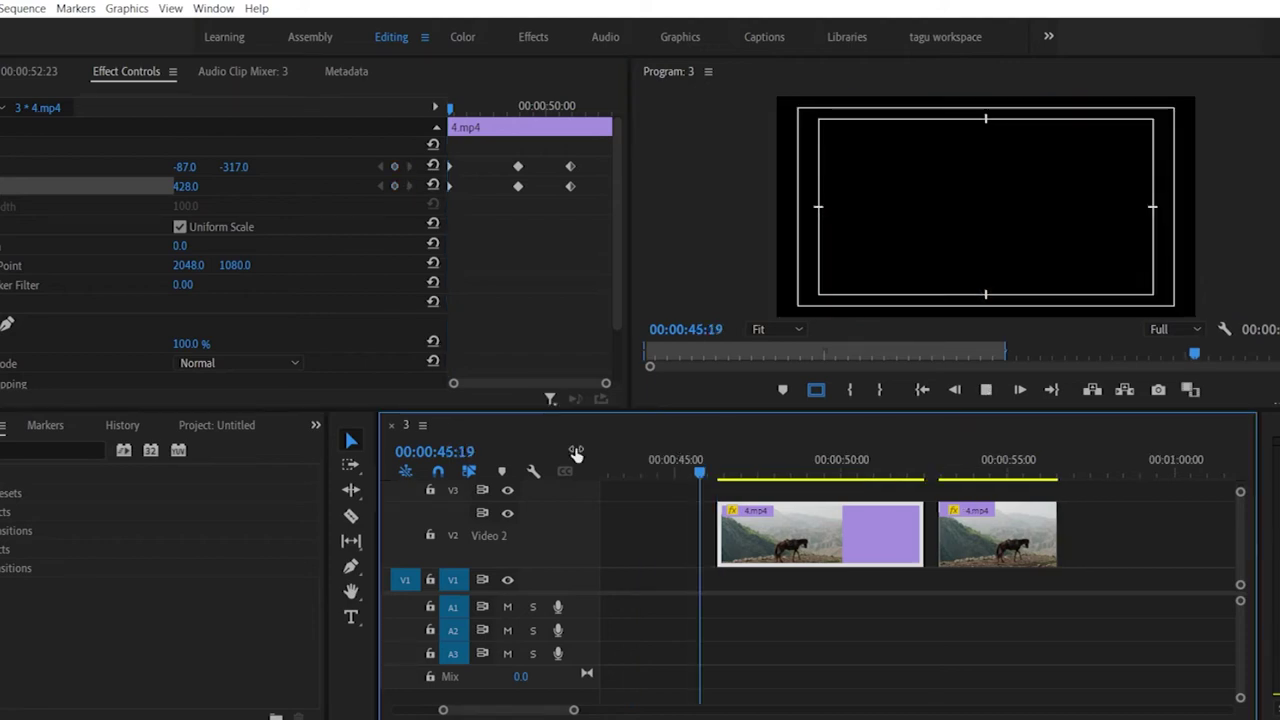
key("l")
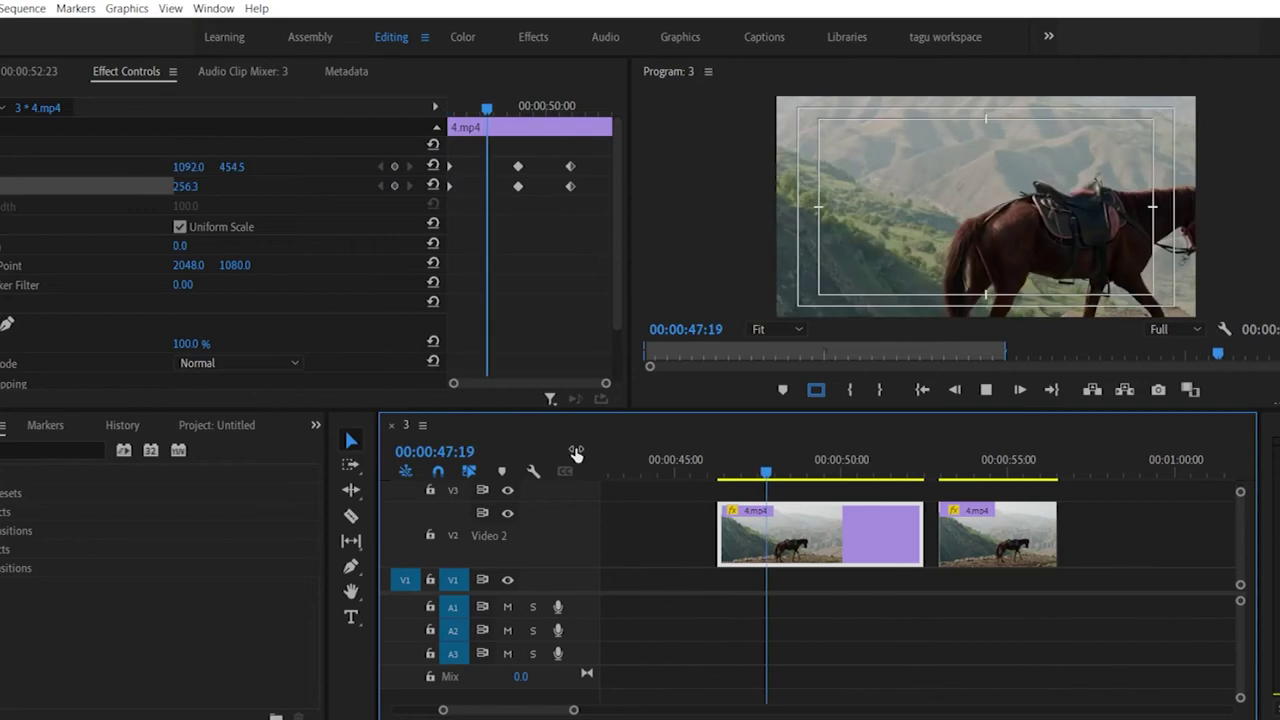
key("k")
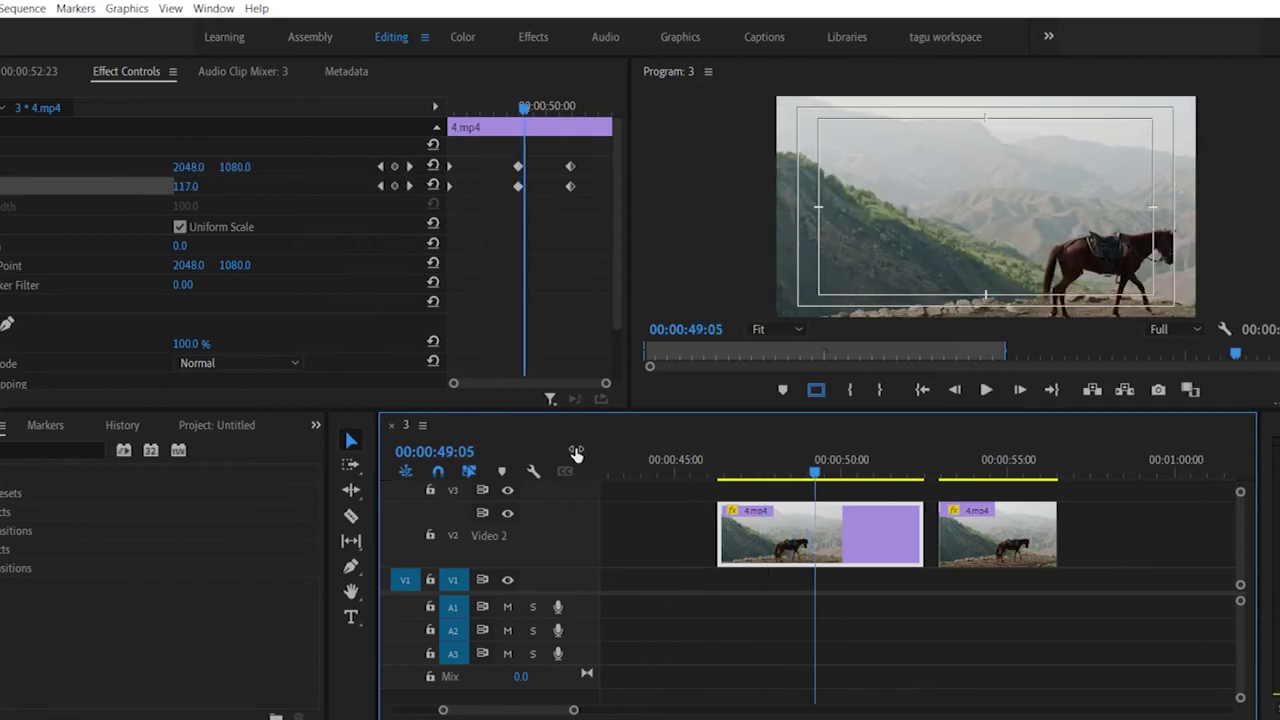
key("l")
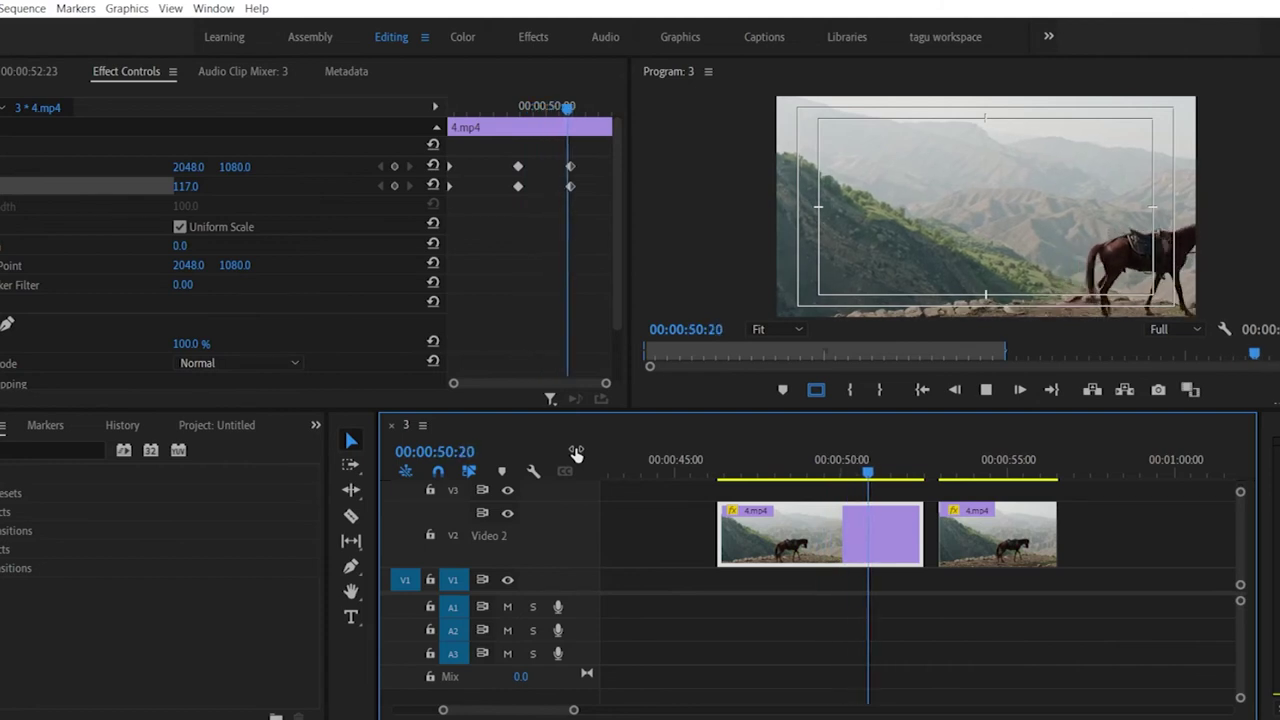
Step: Stop playback, return to before the first 4.mp4 clip, and look over the Audio Clip Mixer and Metadata
key("k")
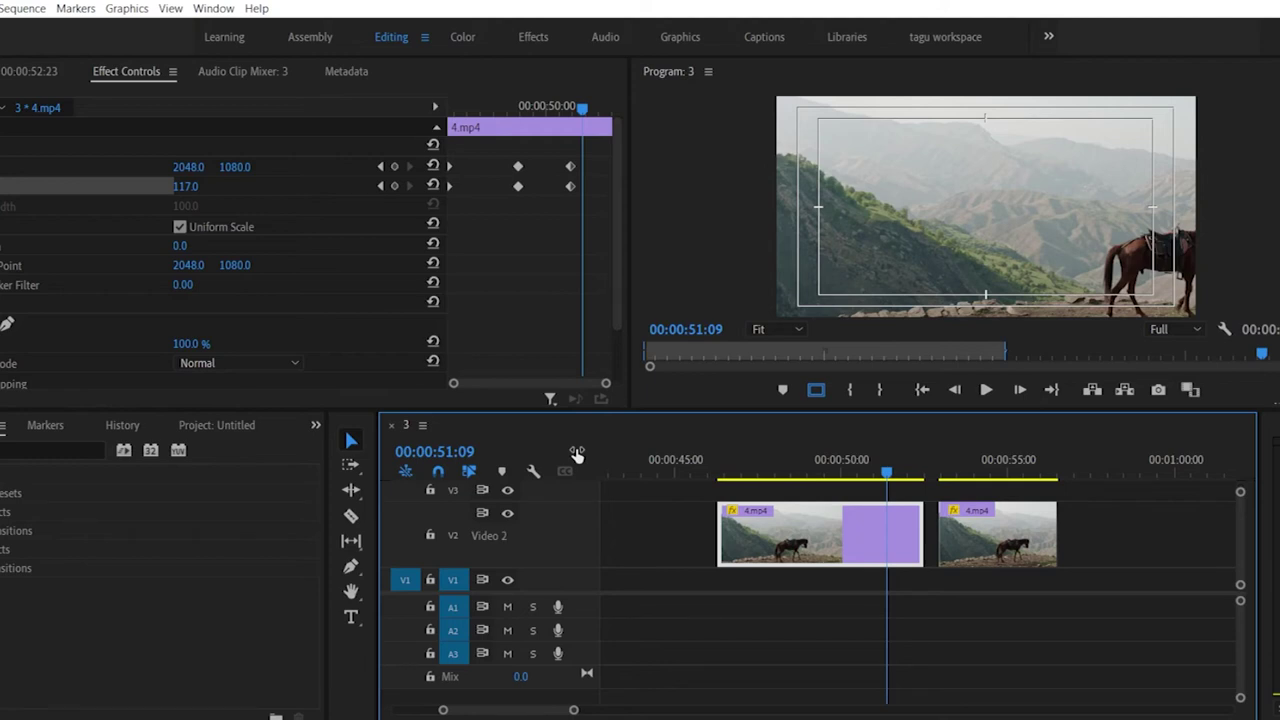
left_click(244, 71)
left_click(712, 462)
left_click(686, 462)
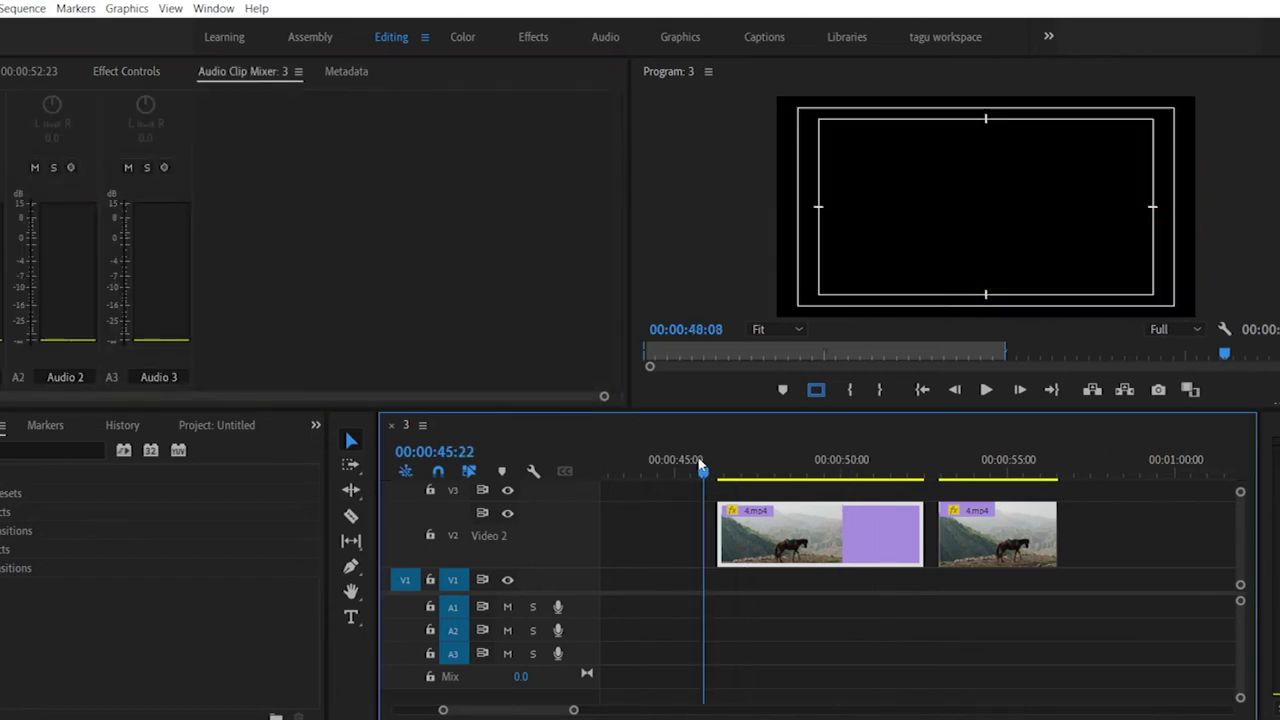
left_click(346, 71)
scroll(105, 205, "down", 2)
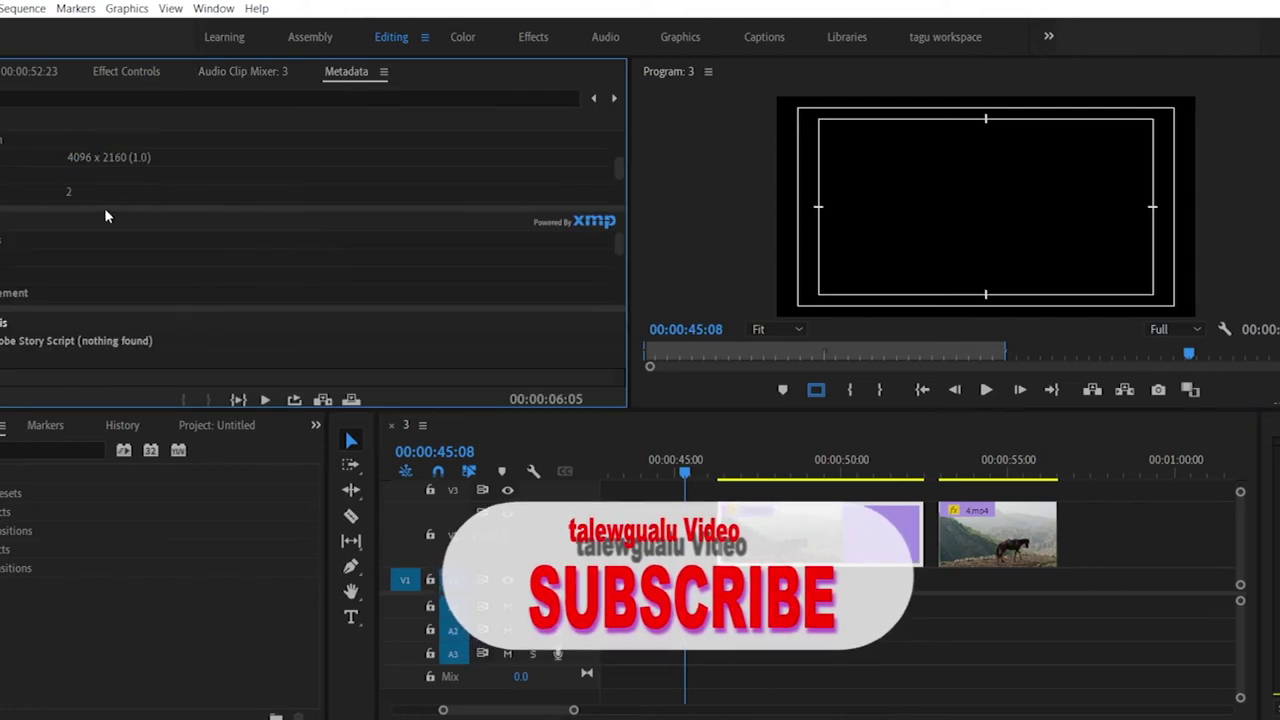
left_click(117, 75)
left_click(30, 71)
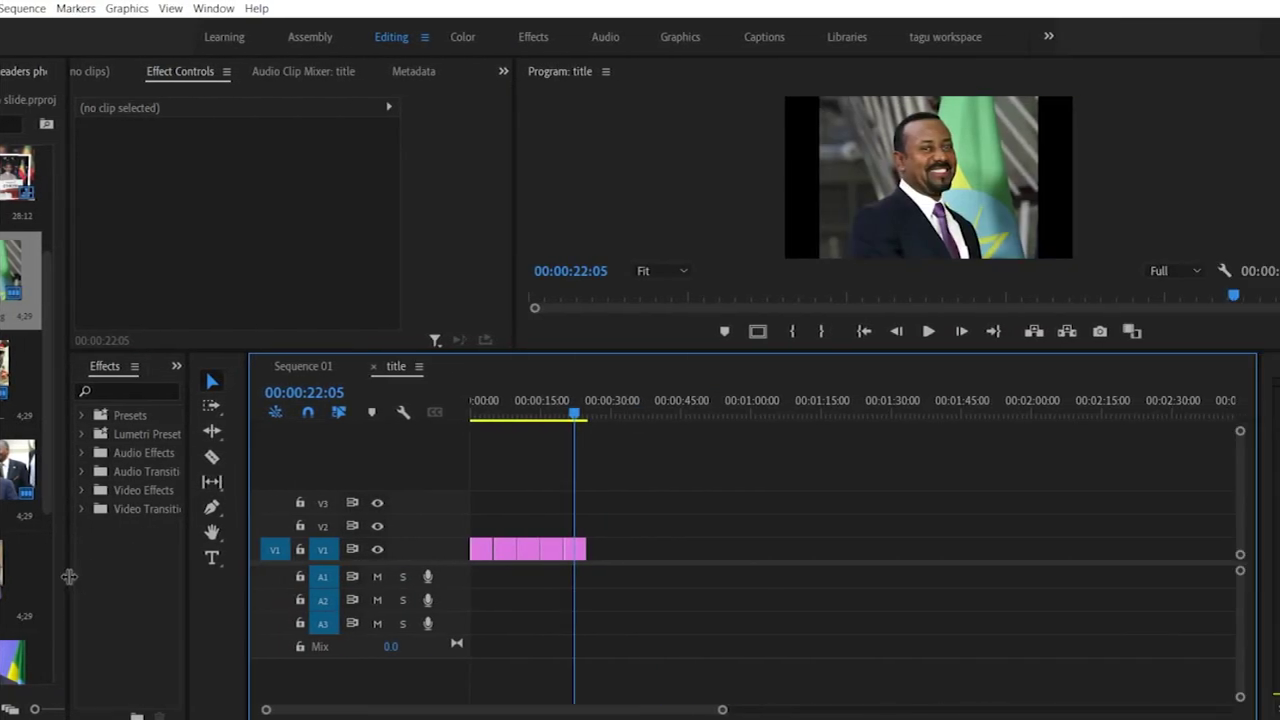
Step: Widen the project panel, create a new bin named title, and select it
left_click_drag(69, 575, 308, 575)
scroll(200, 628, "down", 3)
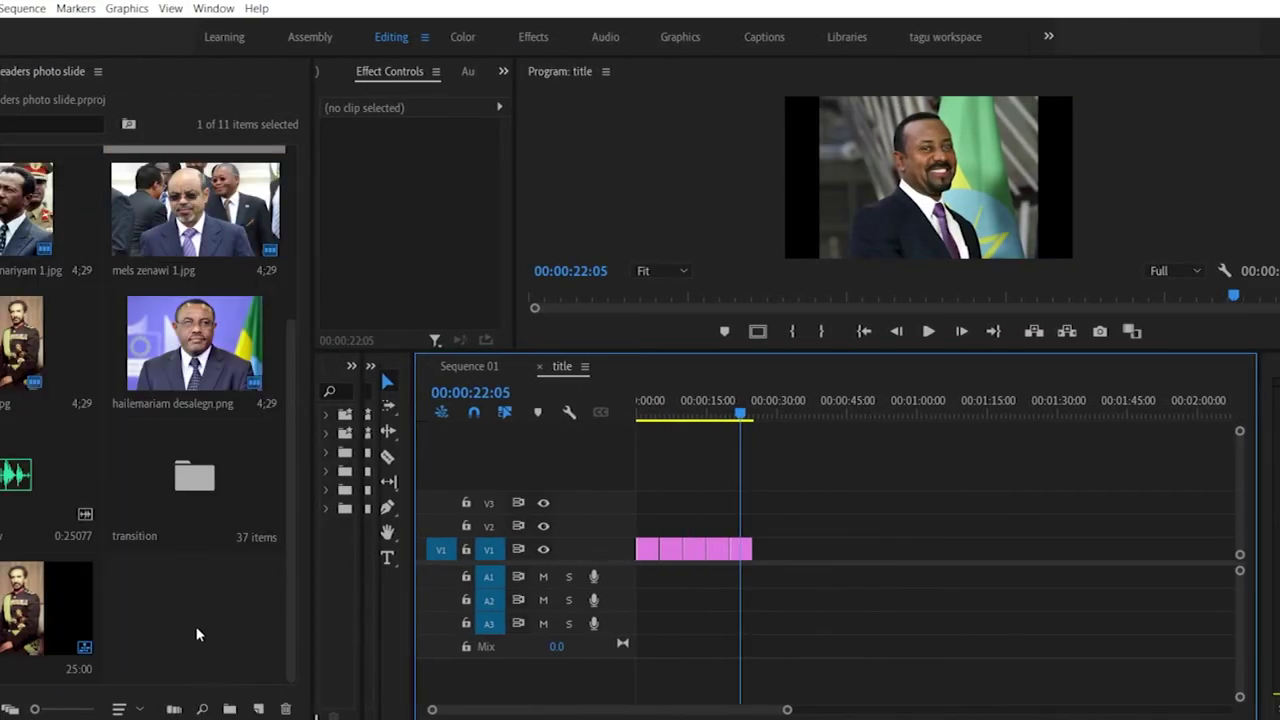
right_click(200, 636)
left_click(250, 368)
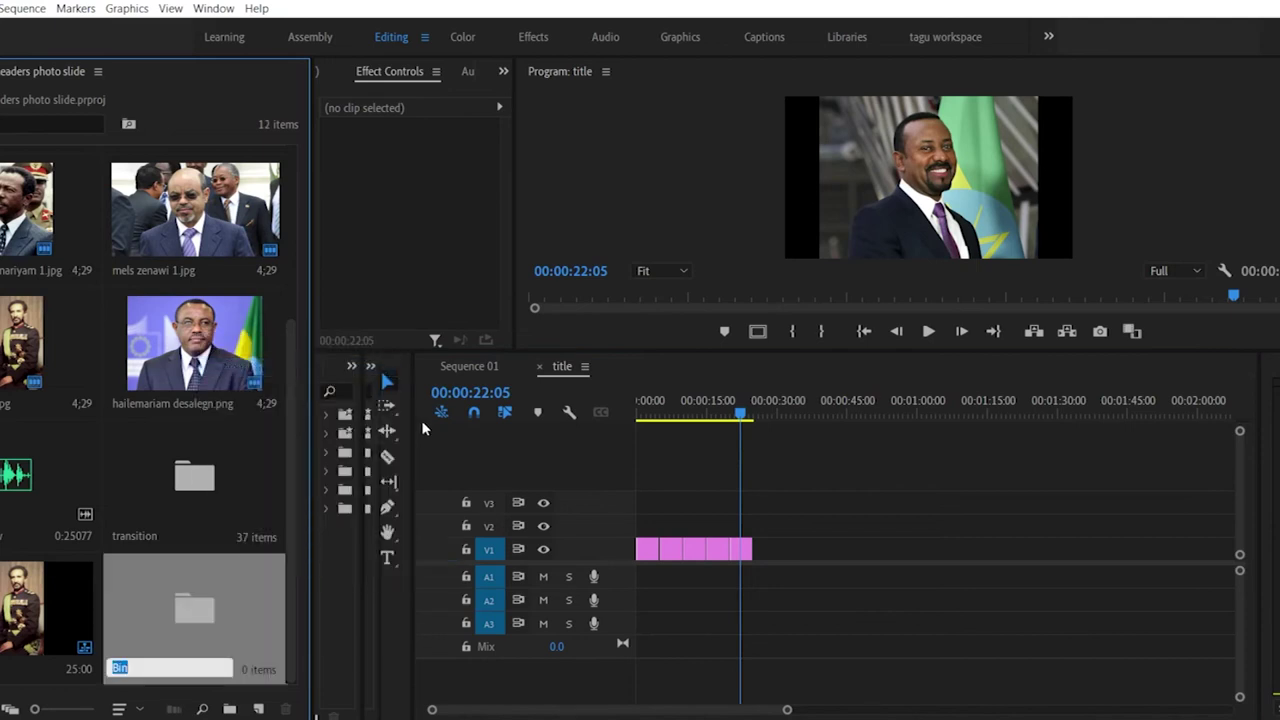
type("title")
left_click(422, 428)
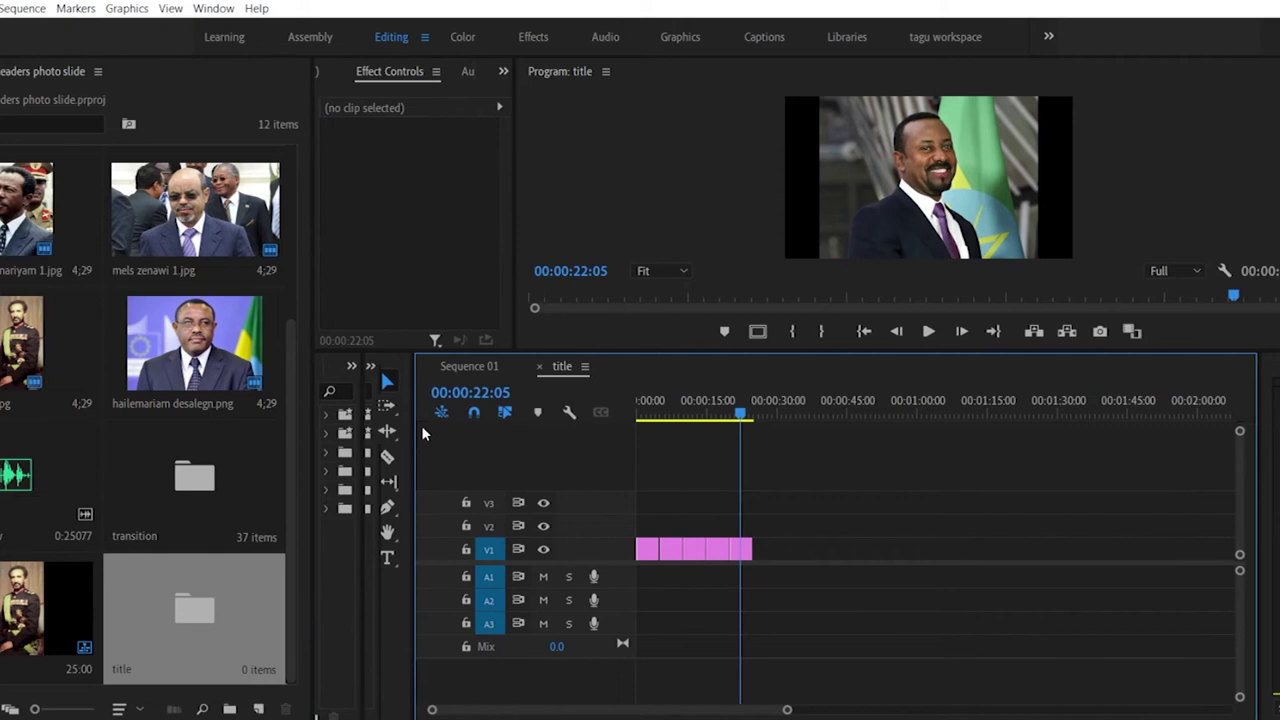
left_click(194, 626)
left_click(2, 8)
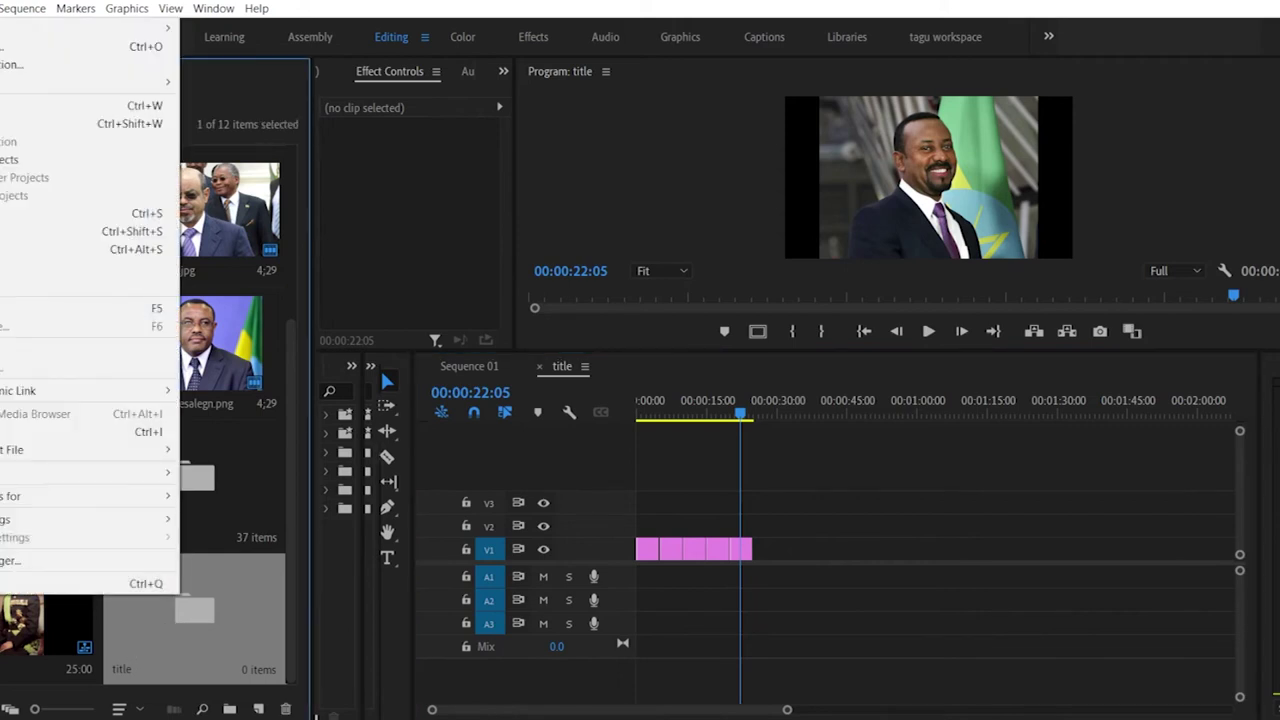
mouse_move(140, 28)
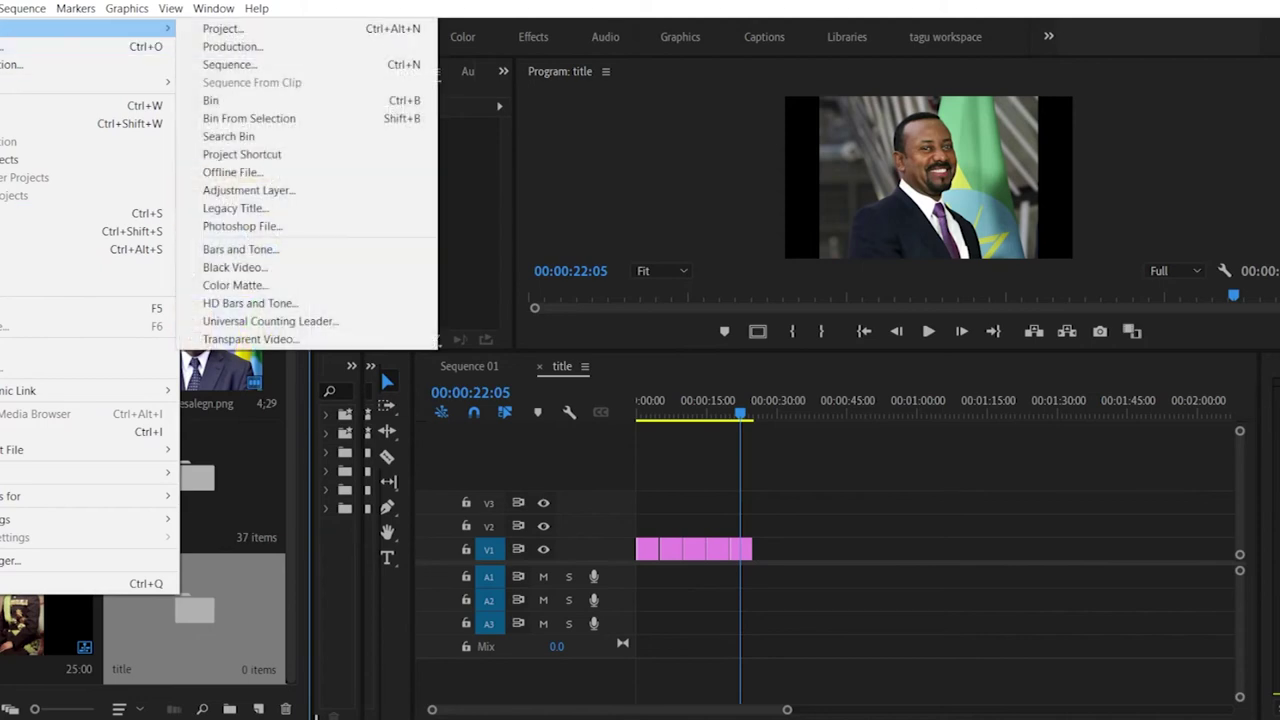
left_click(236, 208)
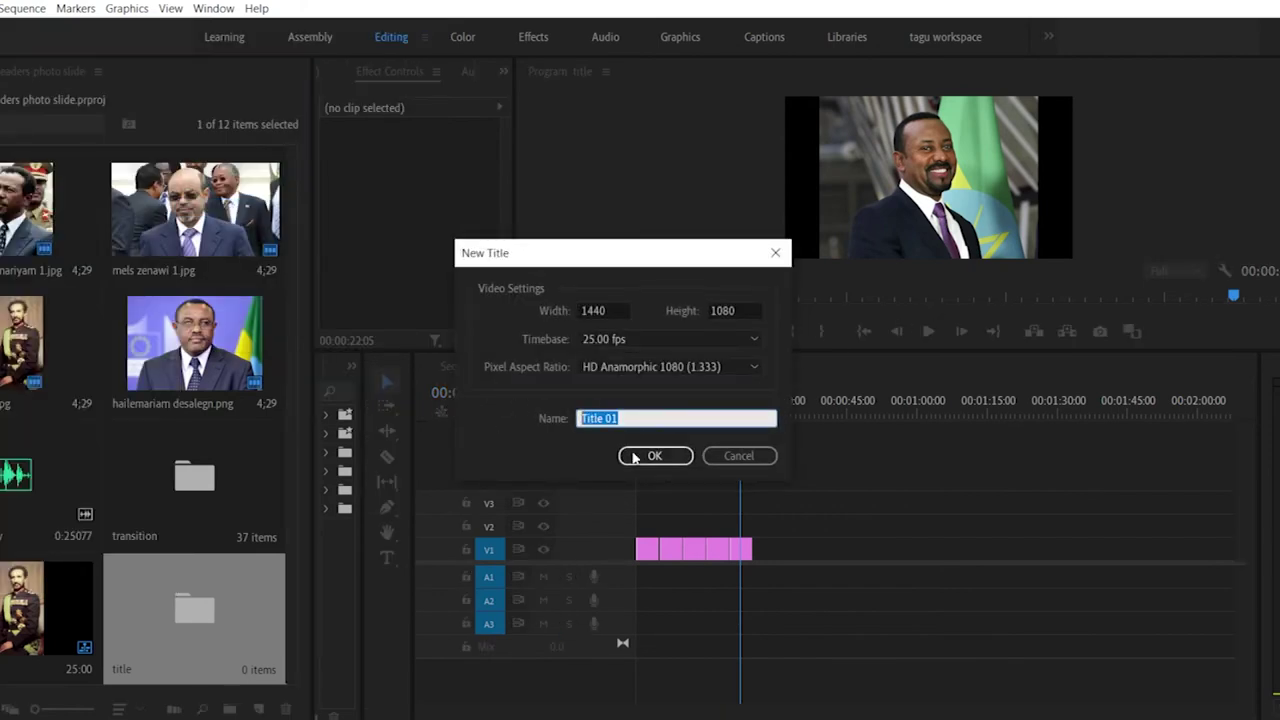
left_click(670, 455)
left_click(738, 456)
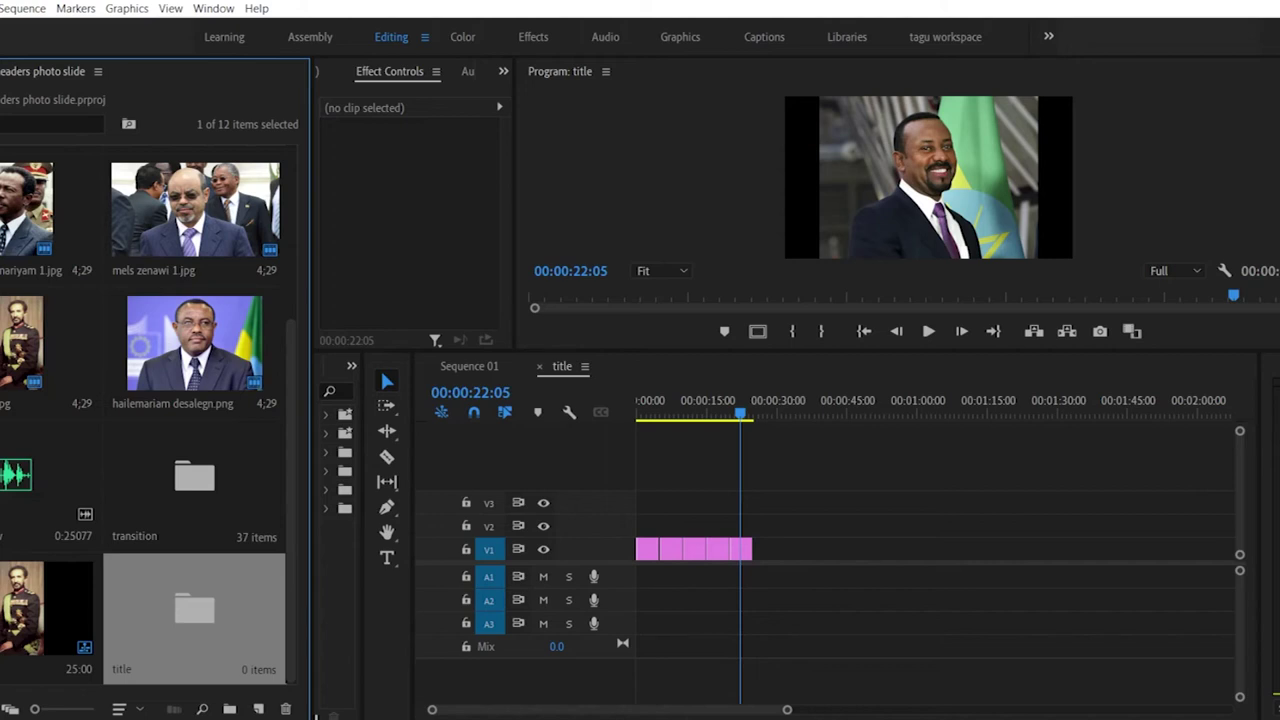
Step: Create a legacy title named names in the title bin with the HD Anamorphic 1080 (1.333) pixel aspect ratio
key("alt+f")
mouse_move(58, 30)
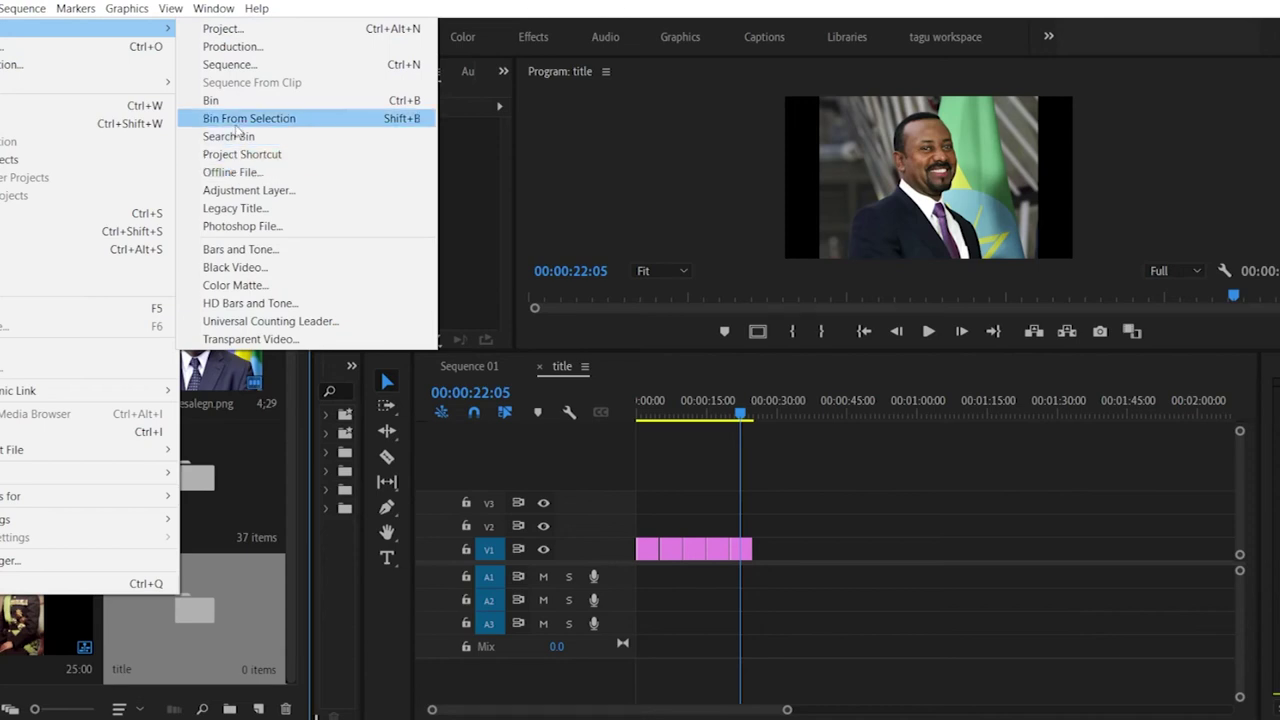
left_click(241, 208)
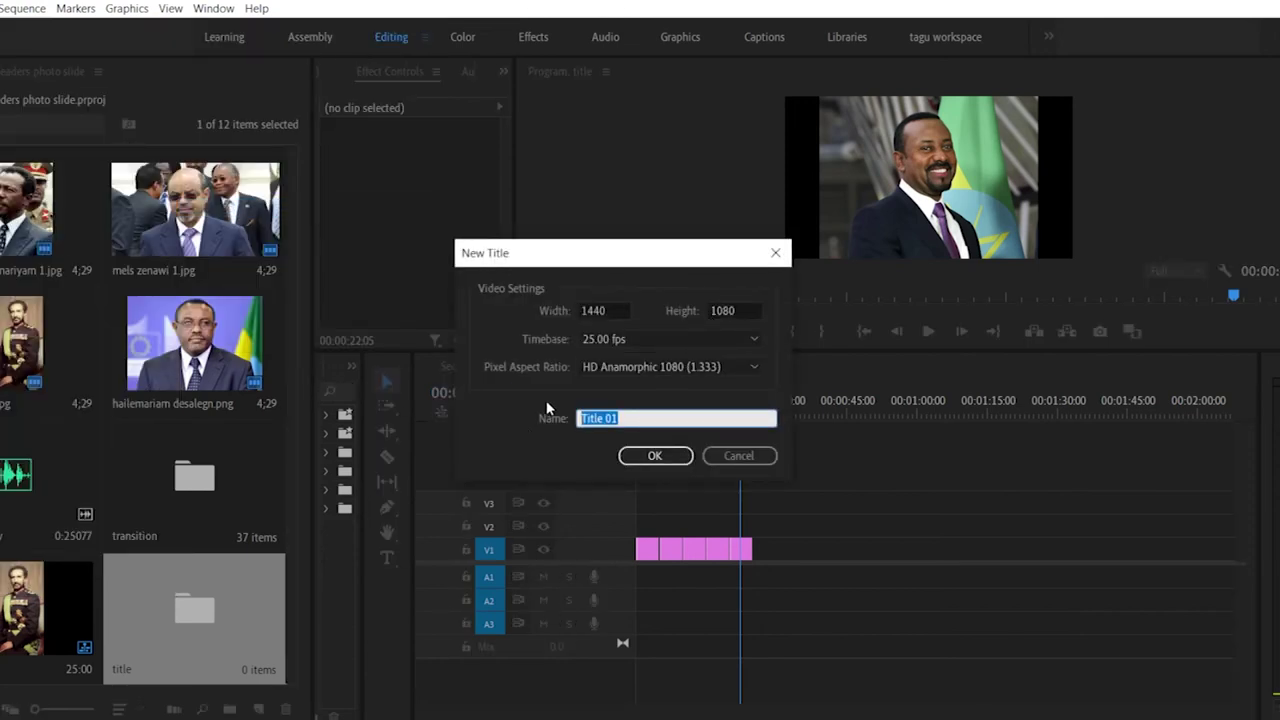
left_click(601, 366)
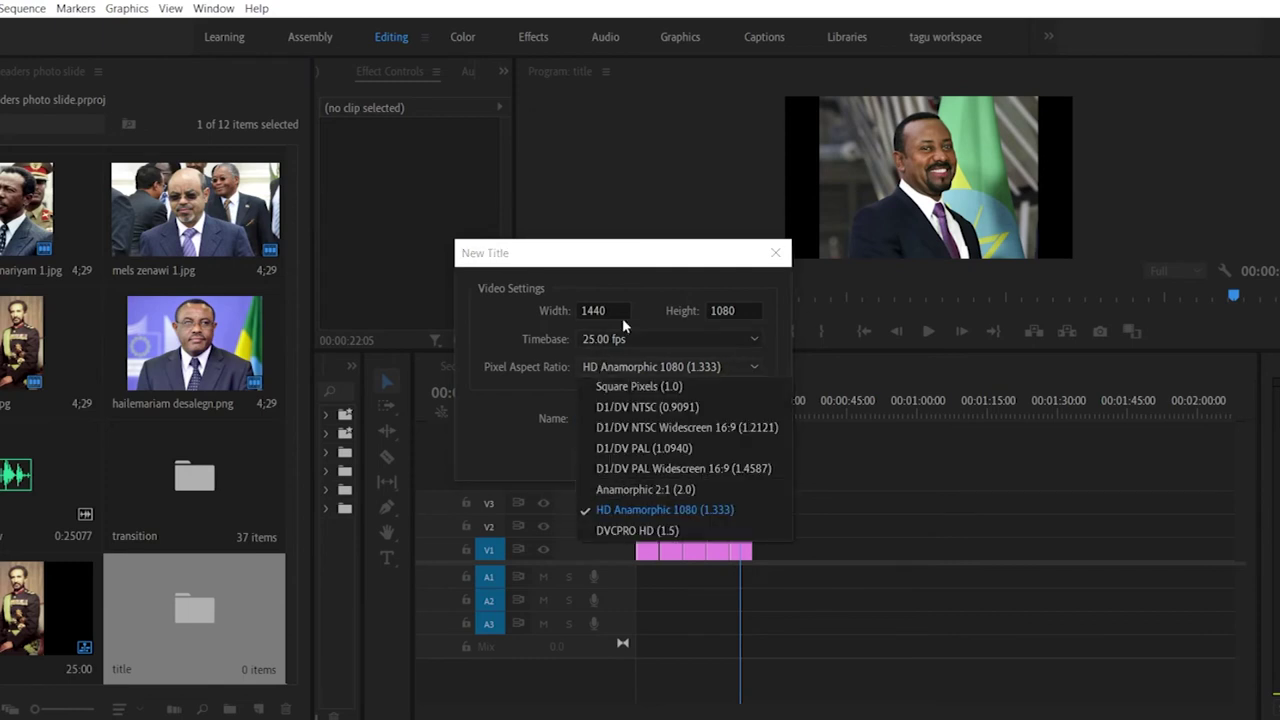
left_click(576, 369)
left_click(652, 418)
left_click_drag(652, 418, 521, 423)
type("names")
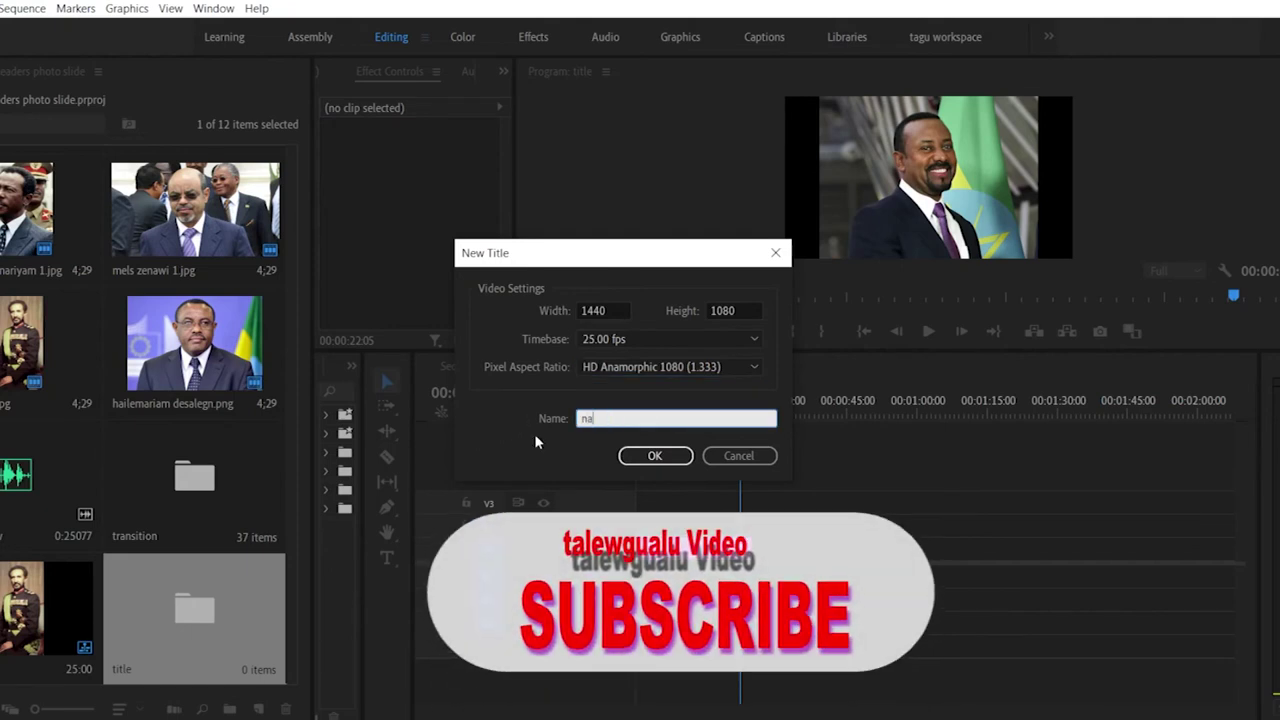
left_click(655, 455)
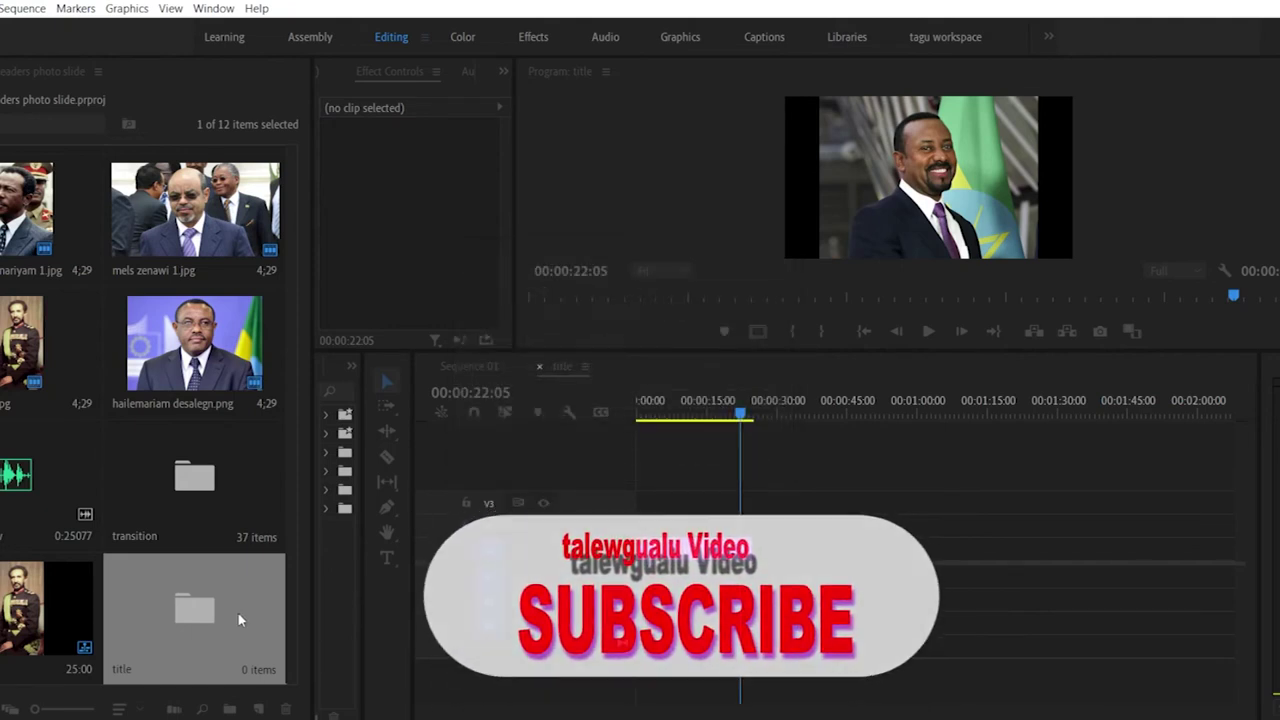
left_click(848, 450)
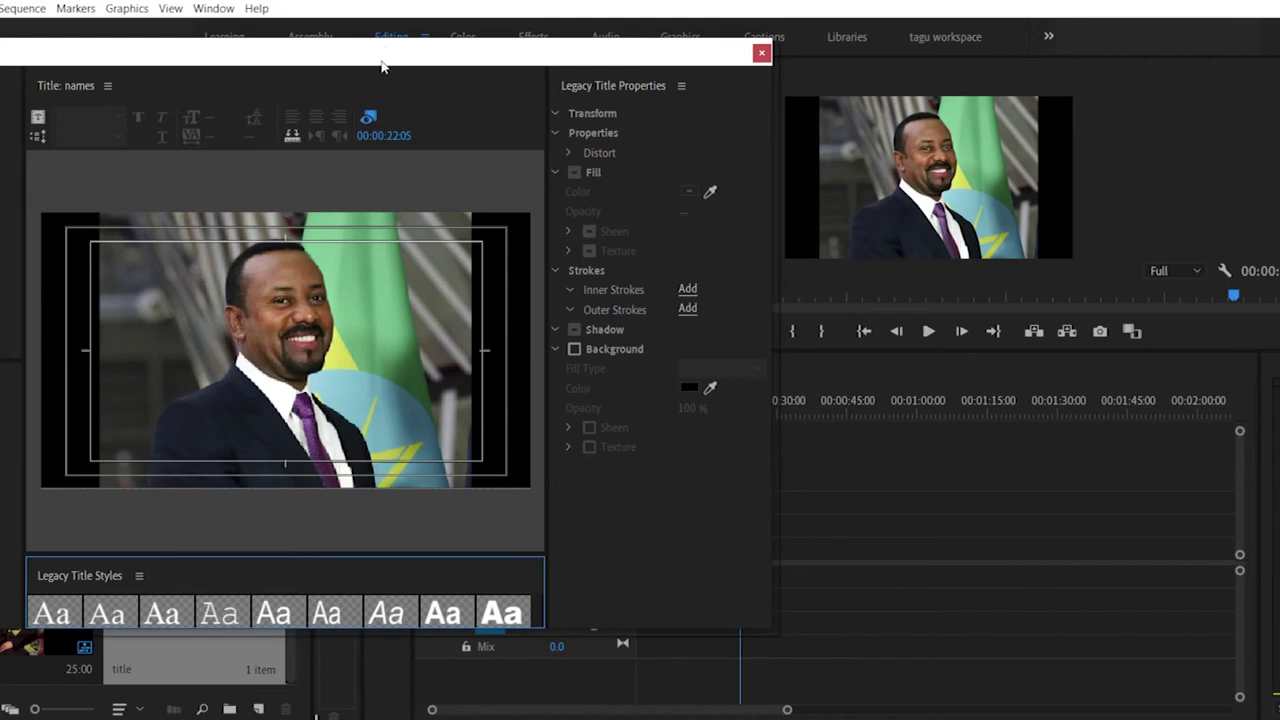
Step: Reposition and enlarge the title editor window, and close it
left_click_drag(388, 52, 420, 21)
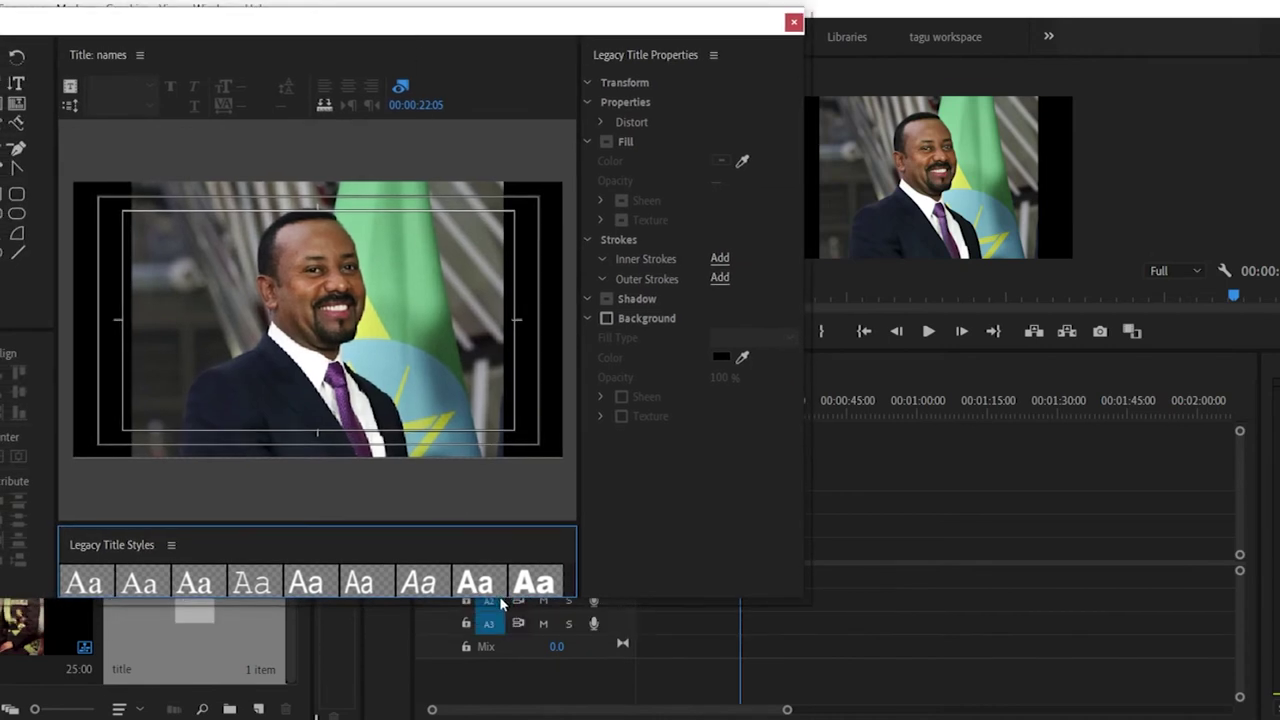
left_click_drag(795, 600, 864, 719)
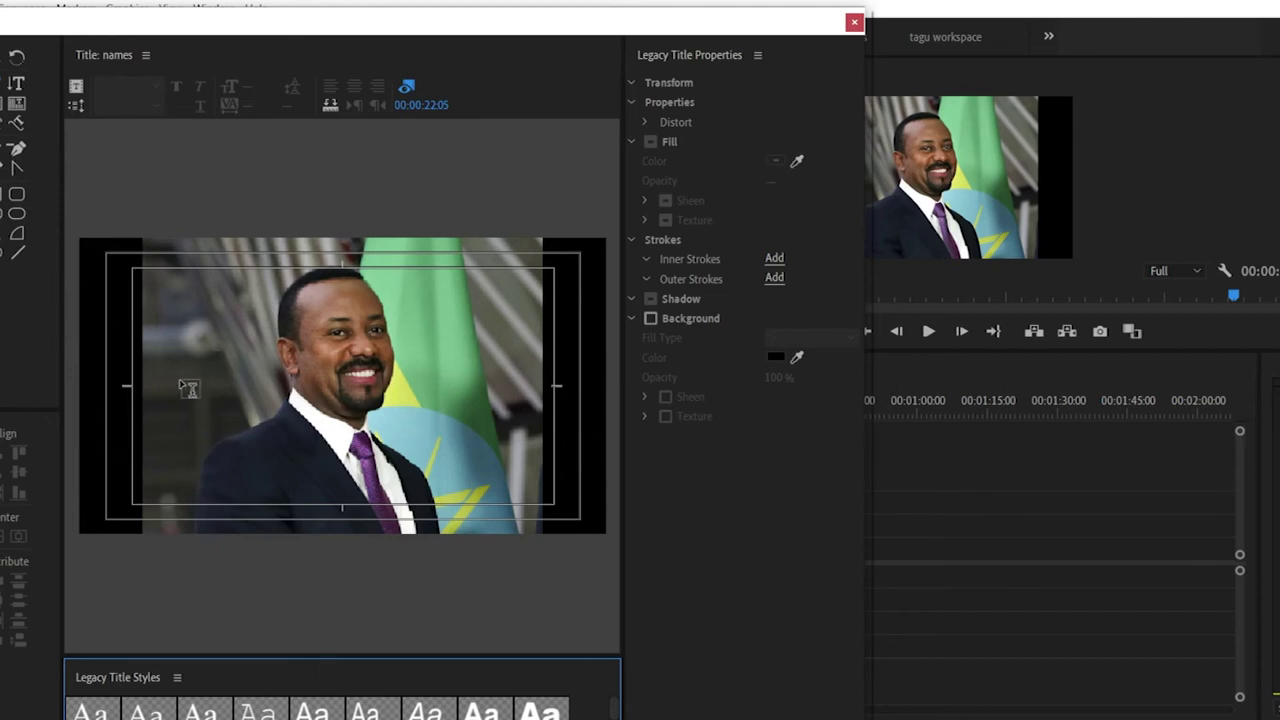
left_click(852, 23)
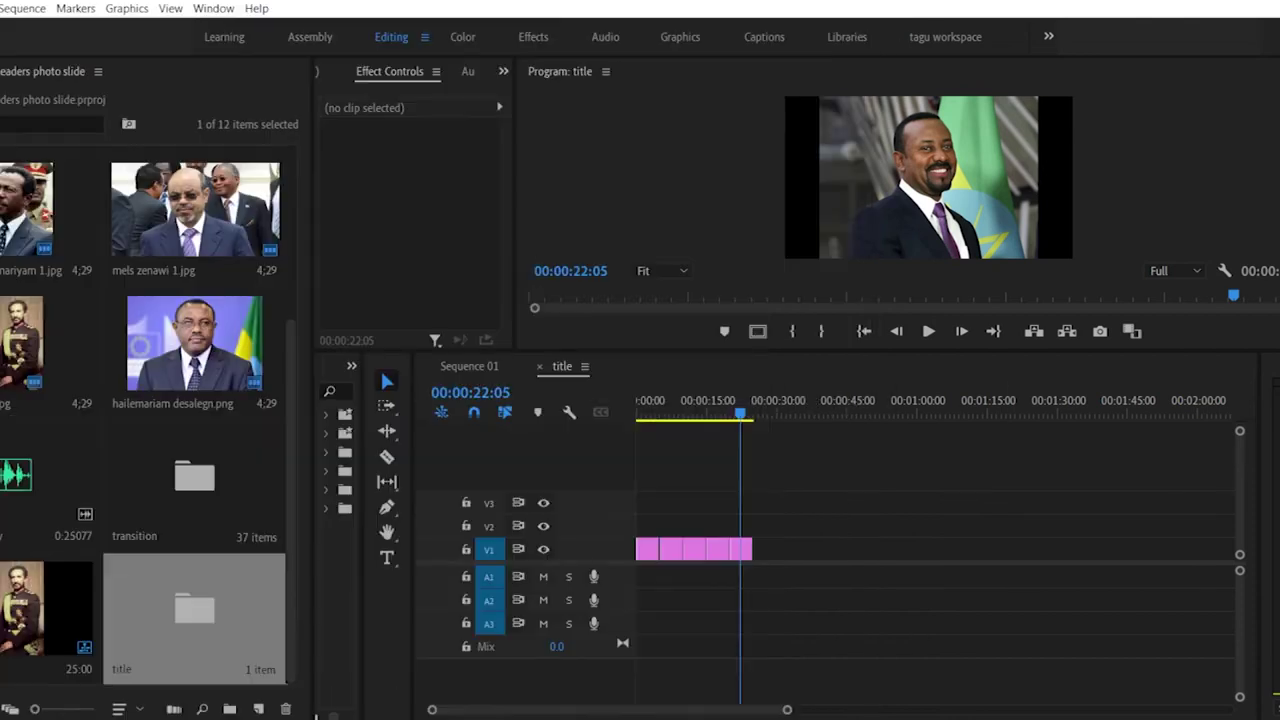
Step: Place the names title from the title bin on V2 around 00:00:42 and move the last V1 photo clip beneath it
double_click(211, 626)
left_click_drag(48, 200, 838, 526)
left_click_drag(740, 548, 838, 549)
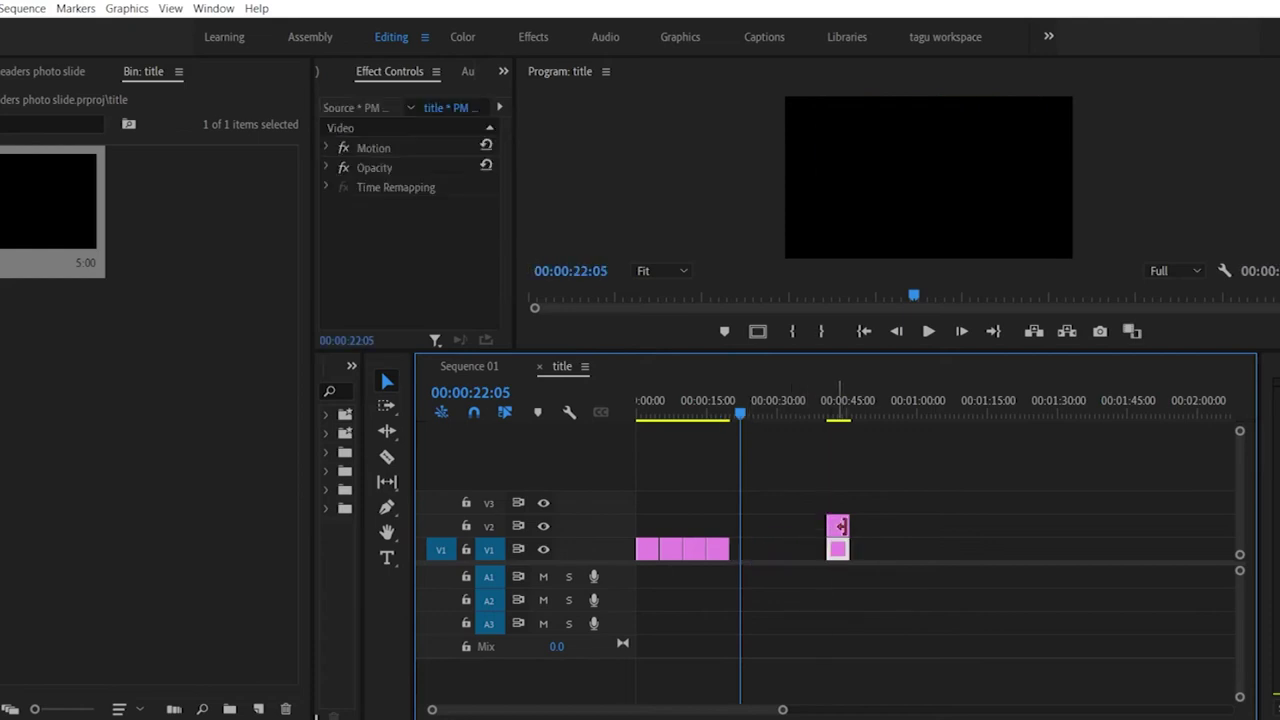
Step: Turn on the Program monitor's safe margins and try placing the Safe Margins control through the Button Editor
left_click(758, 332)
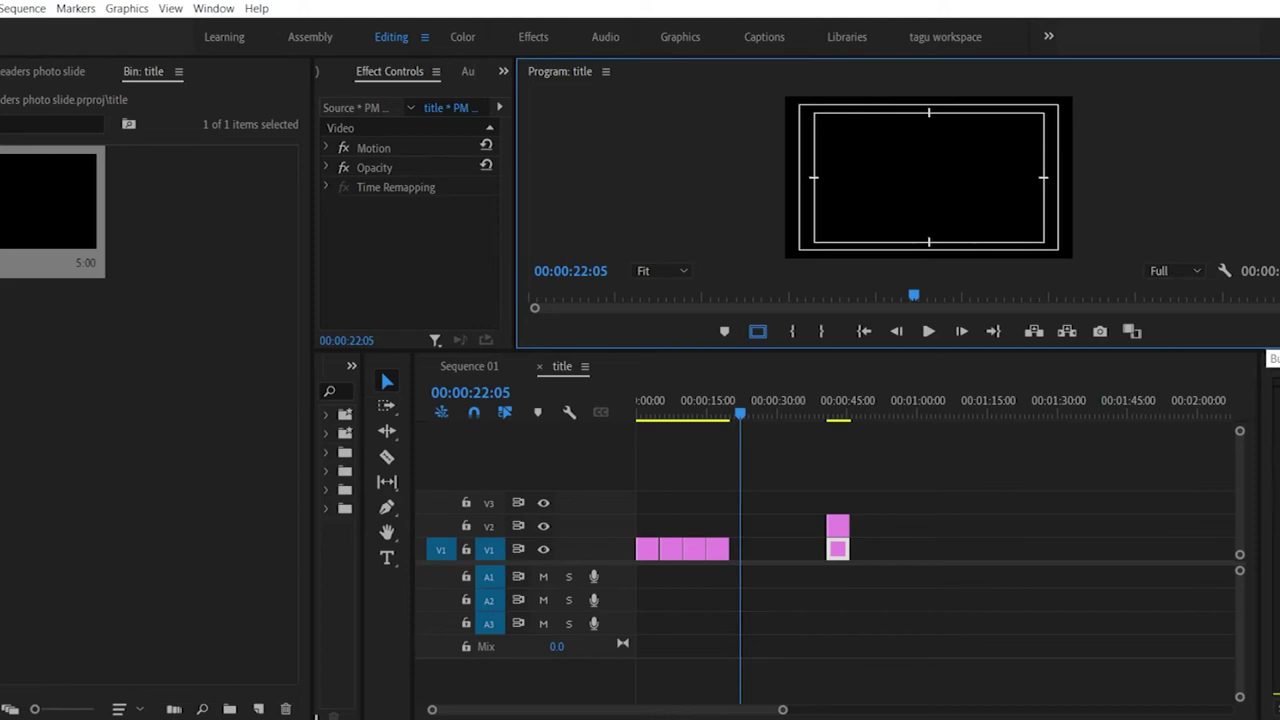
left_click(1274, 331)
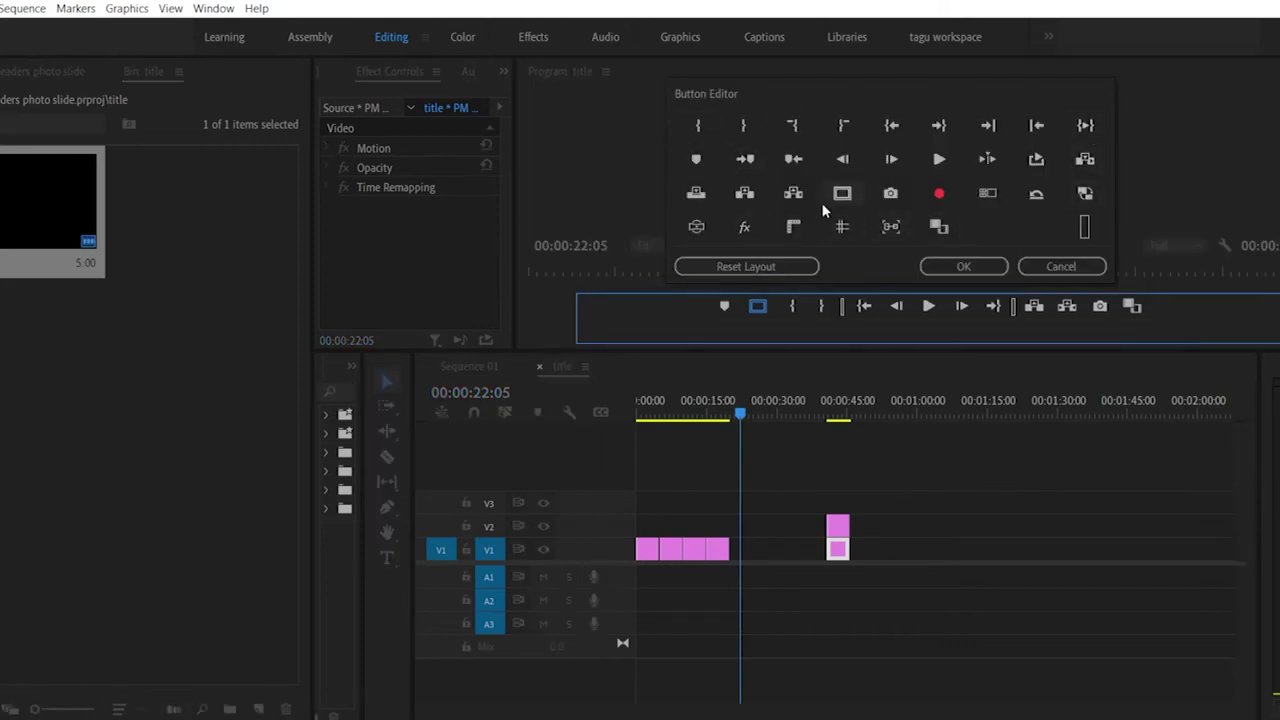
left_click_drag(842, 198, 758, 316)
left_click(965, 268)
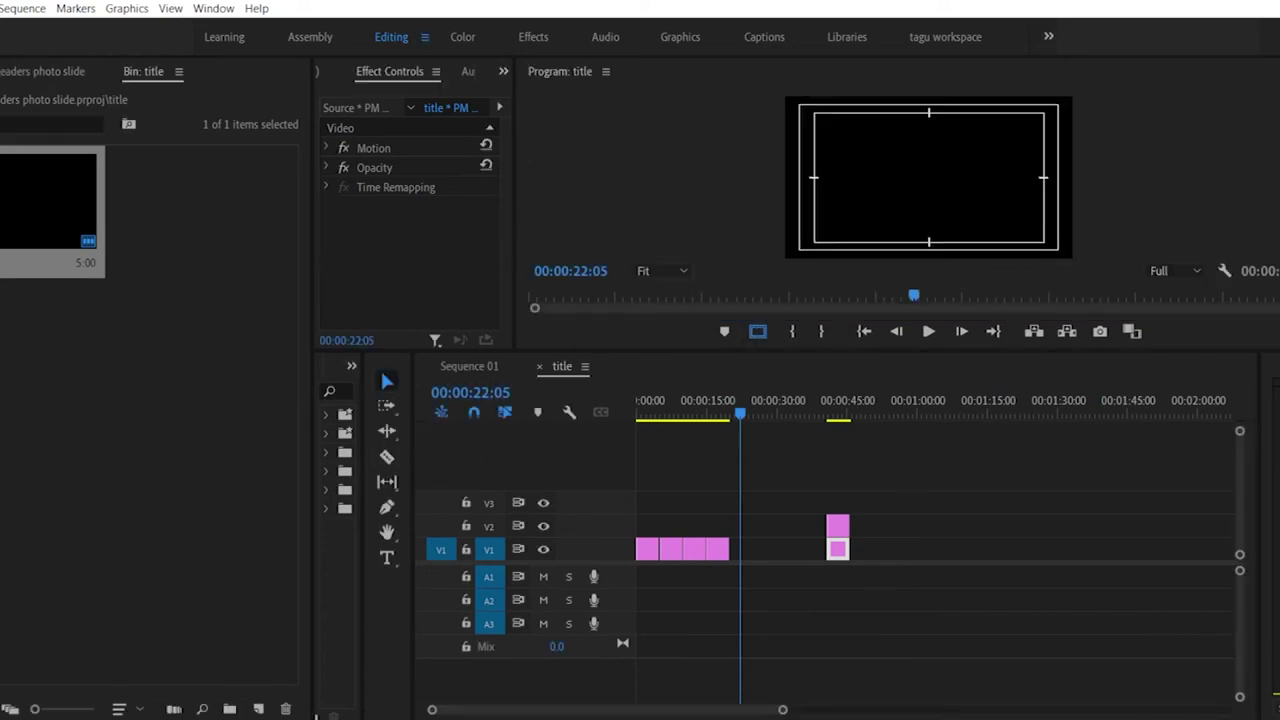
Step: Reset the Program monitor's button layout and add Safe Margins back beside the marker control
left_click(1259, 328)
left_click(748, 268)
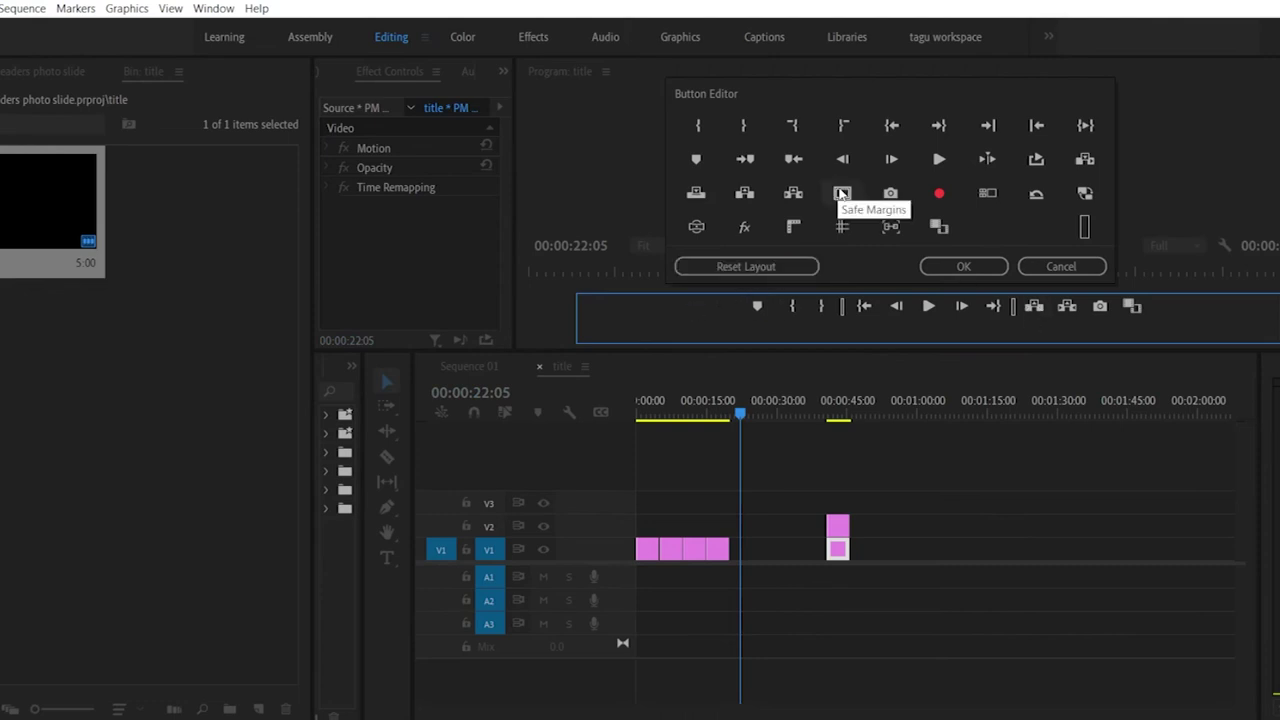
mouse_move(842, 193)
left_mouse_down()
mouse_move(797, 284)
mouse_move(762, 306)
left_mouse_up()
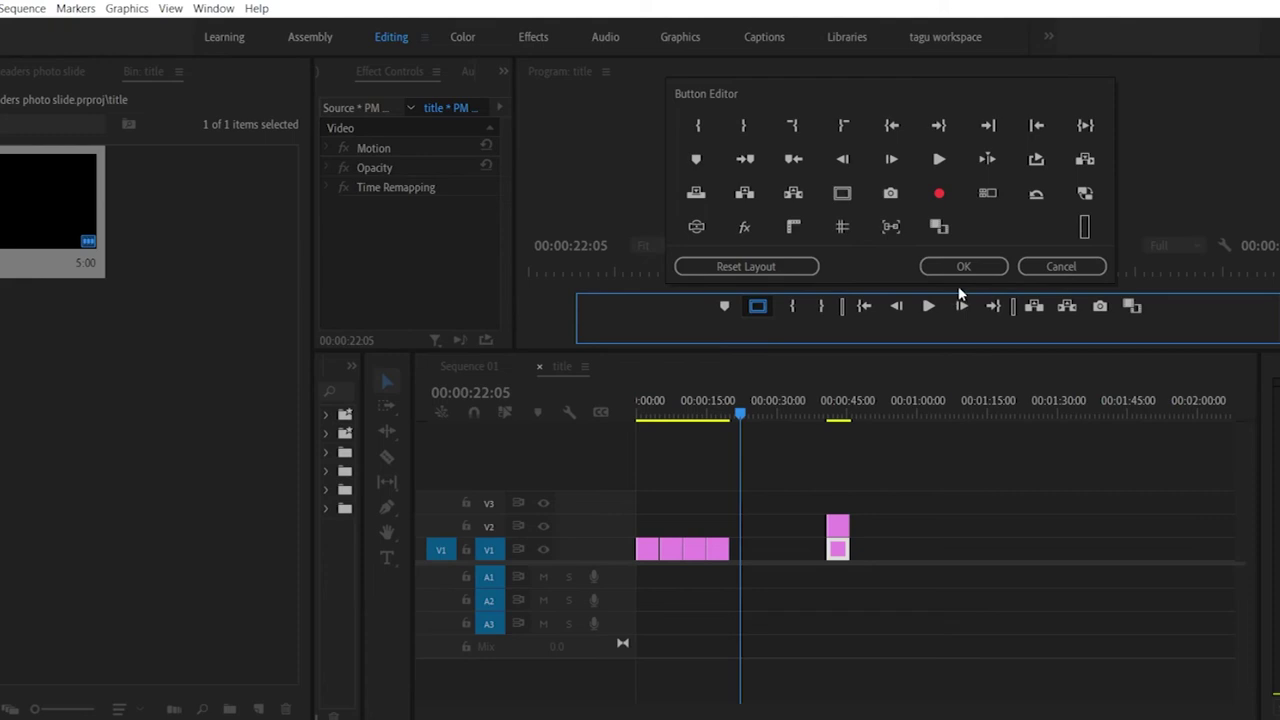
left_click(963, 266)
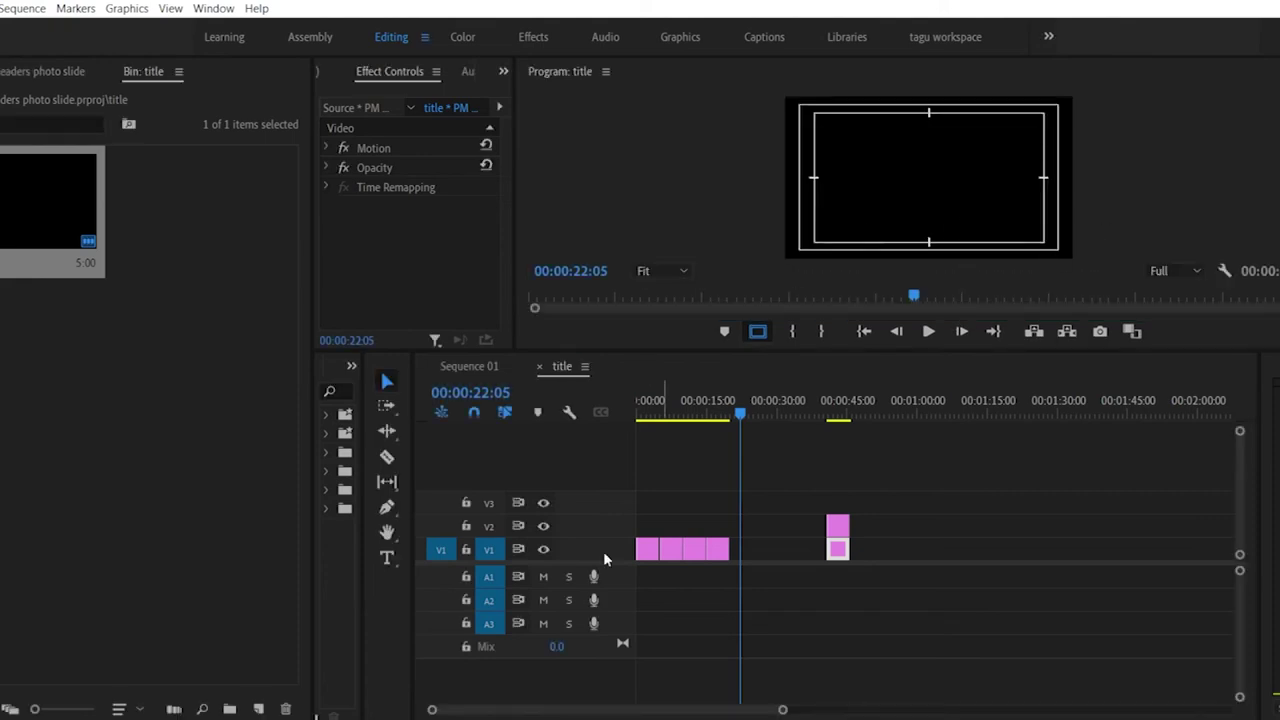
Step: At 00:00:42:00, open the names title for editing and draw a rectangle about 539 by 113 in the photo's lower-left safe area
left_click(829, 408)
left_click(833, 408)
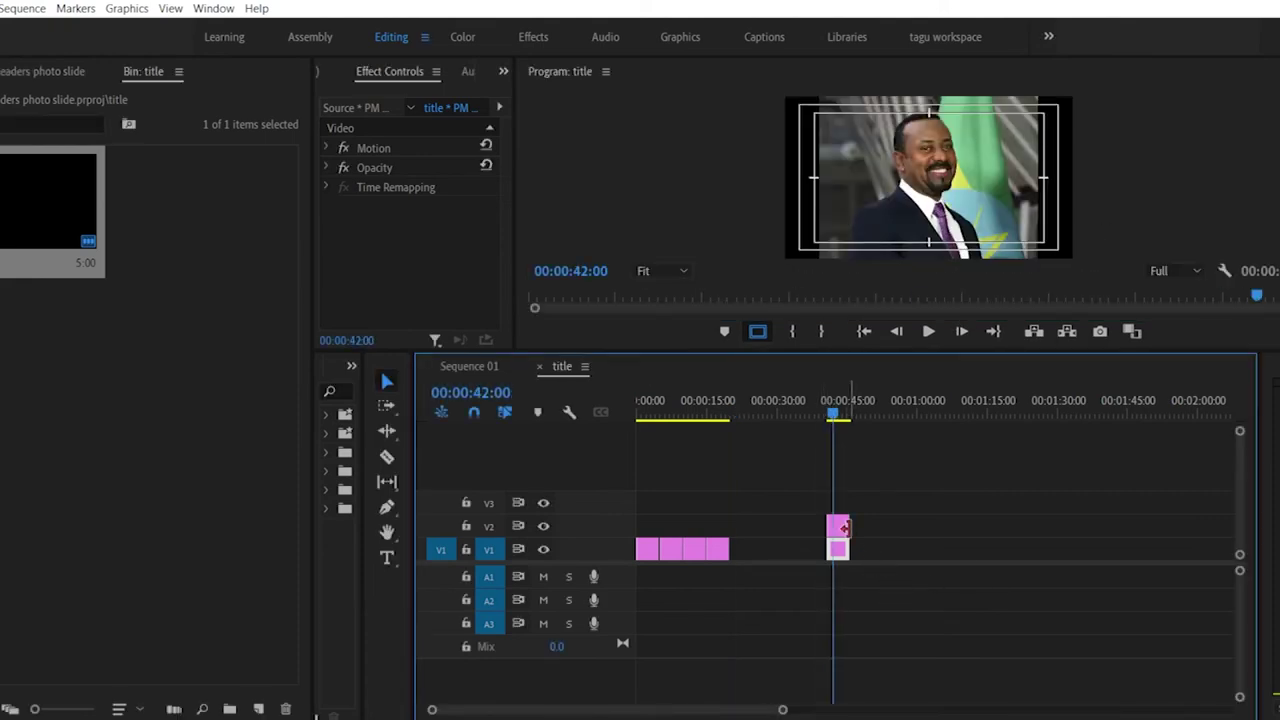
double_click(842, 528)
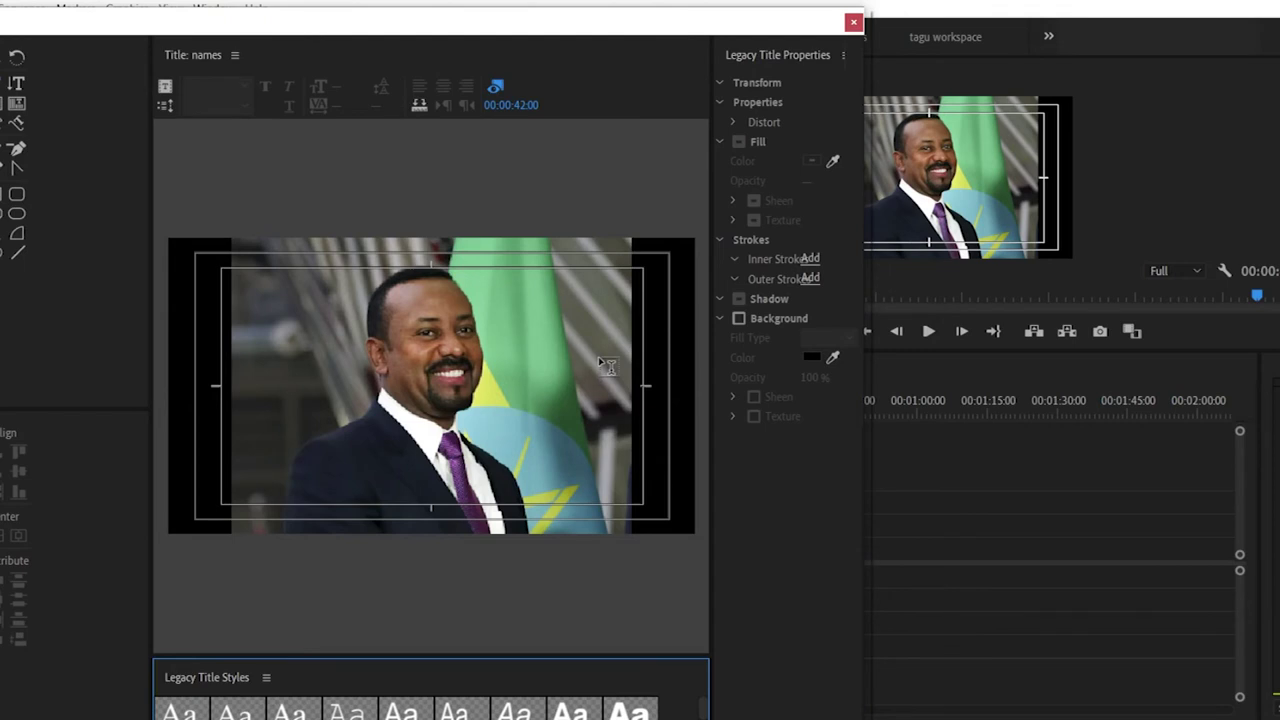
left_click(4, 196)
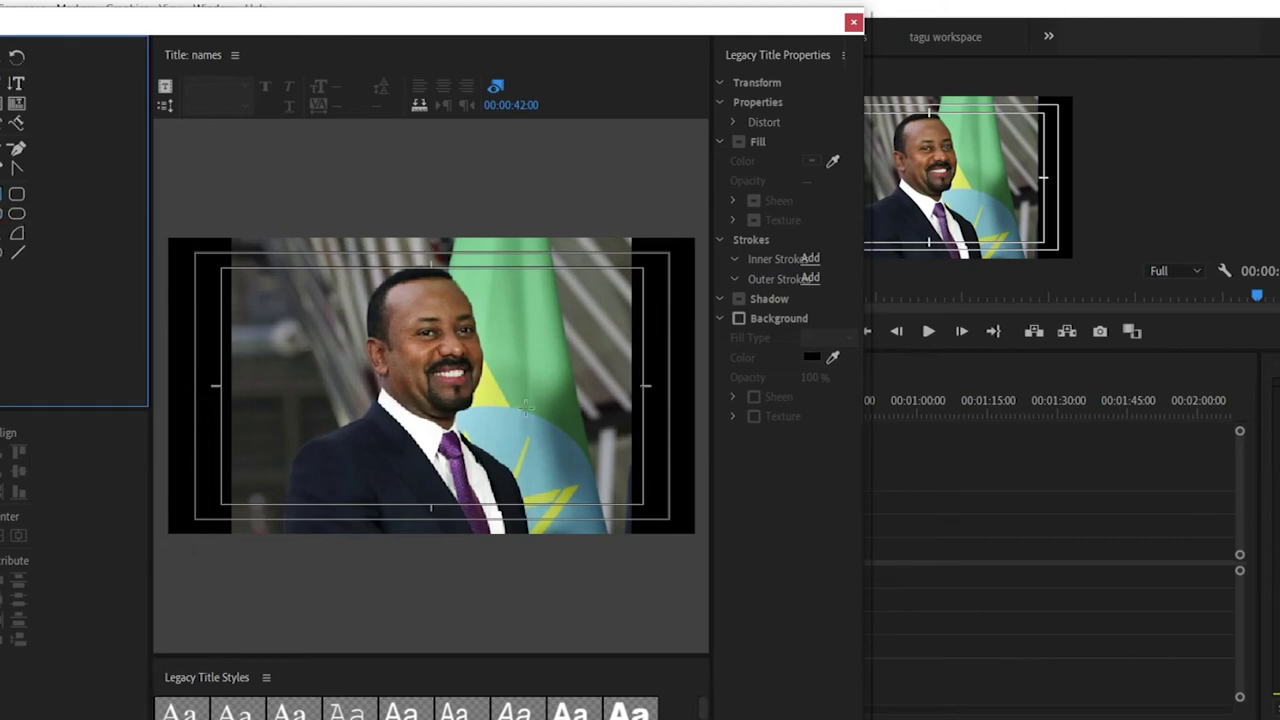
left_click_drag(221, 478, 368, 510)
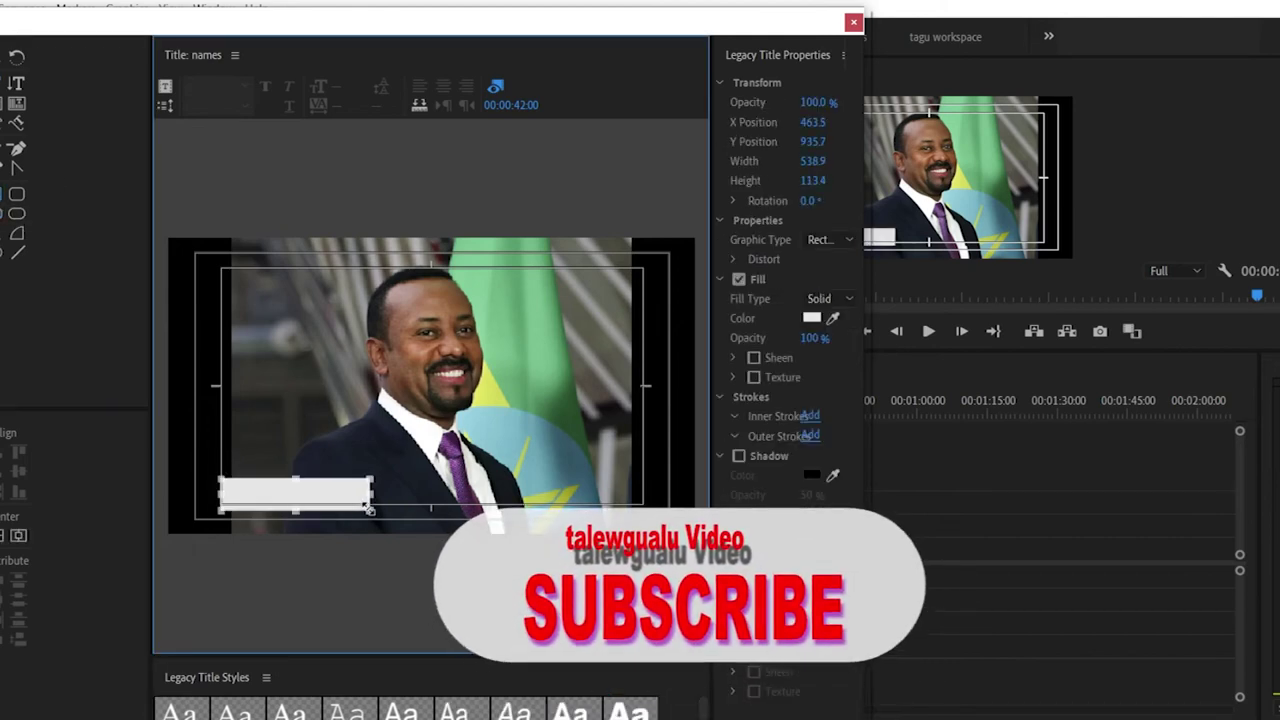
Step: Add the text PM over the white rectangle and set its font family to Arial
left_click(16, 84)
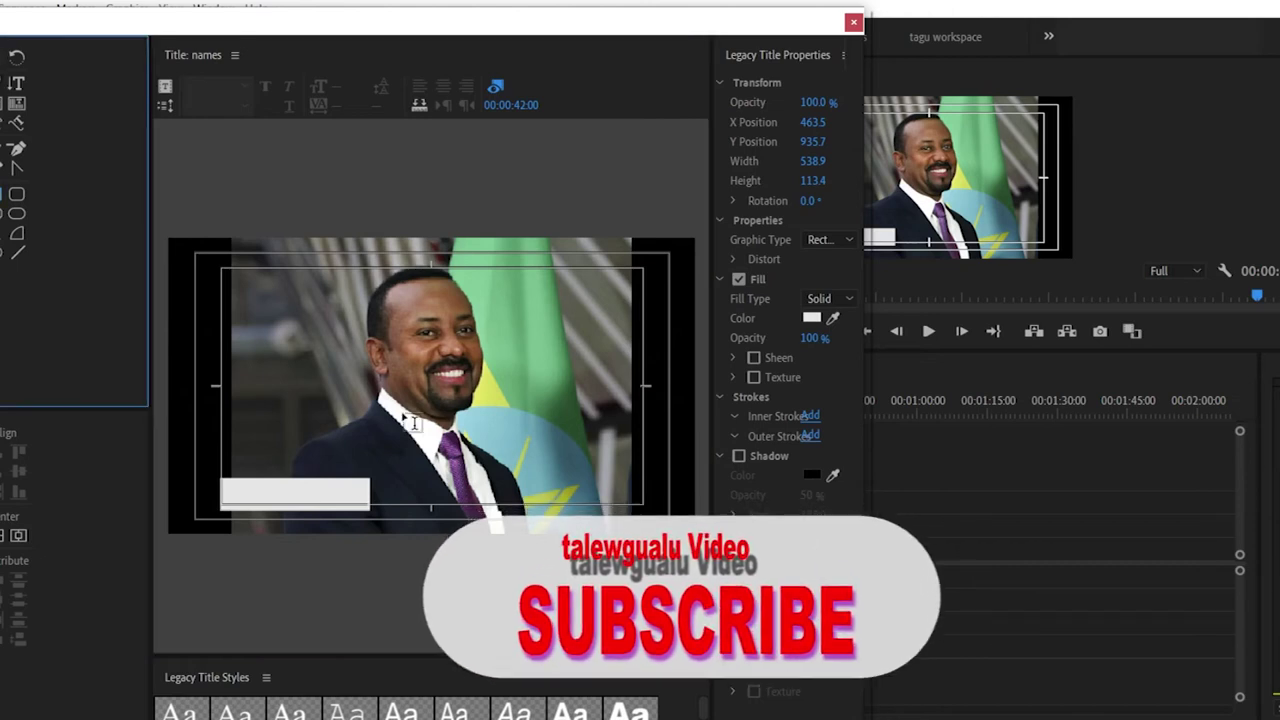
left_click(271, 488)
type("በ")
type("ab")
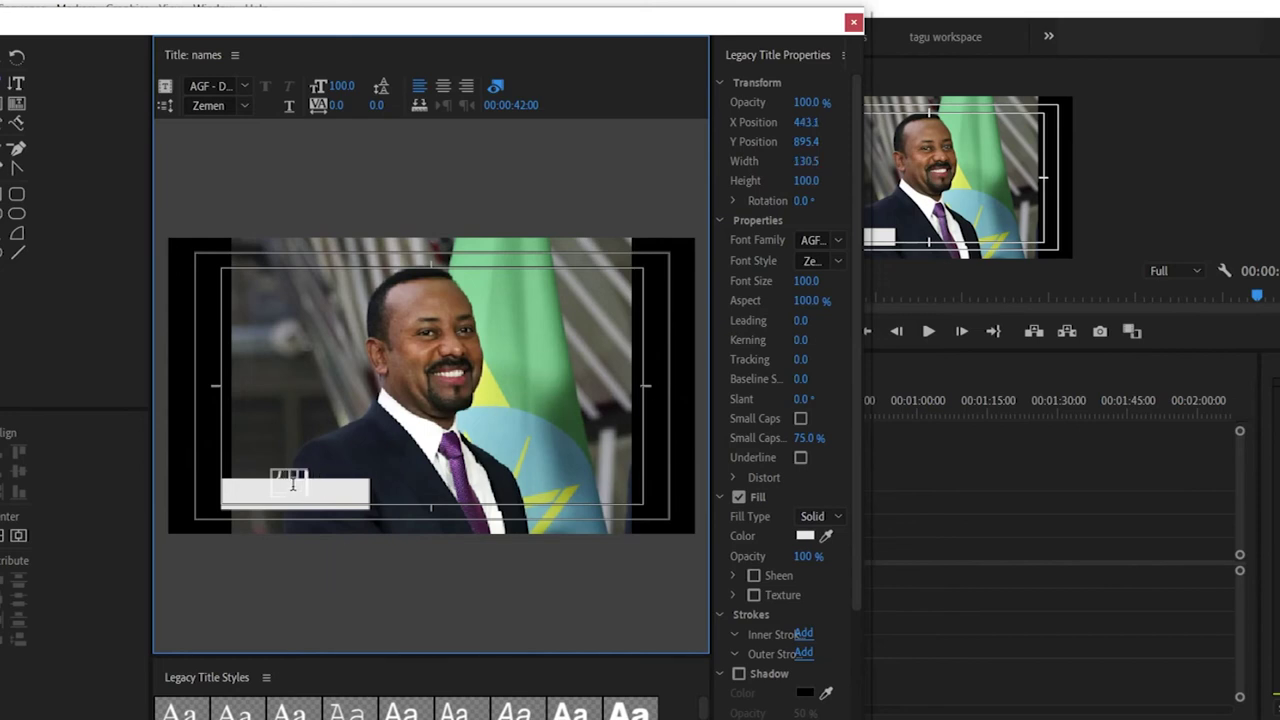
left_click(837, 242)
scroll(832, 405, "down", 1)
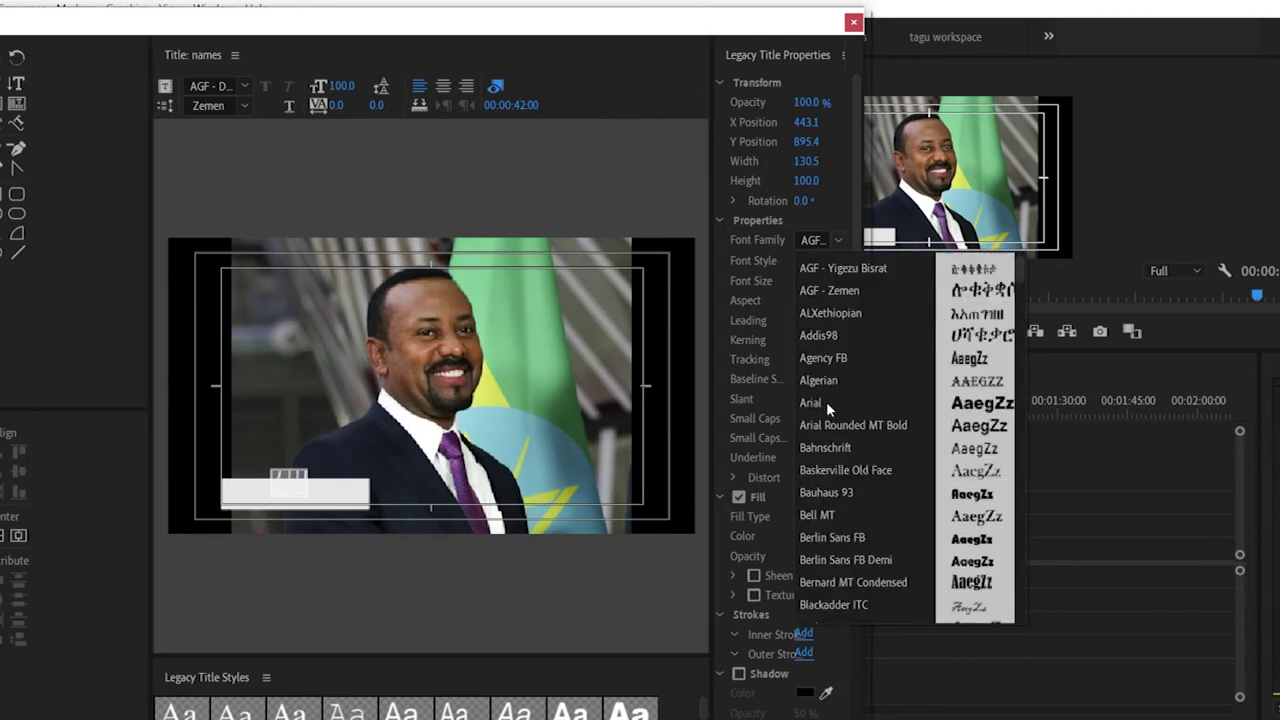
left_click(830, 403)
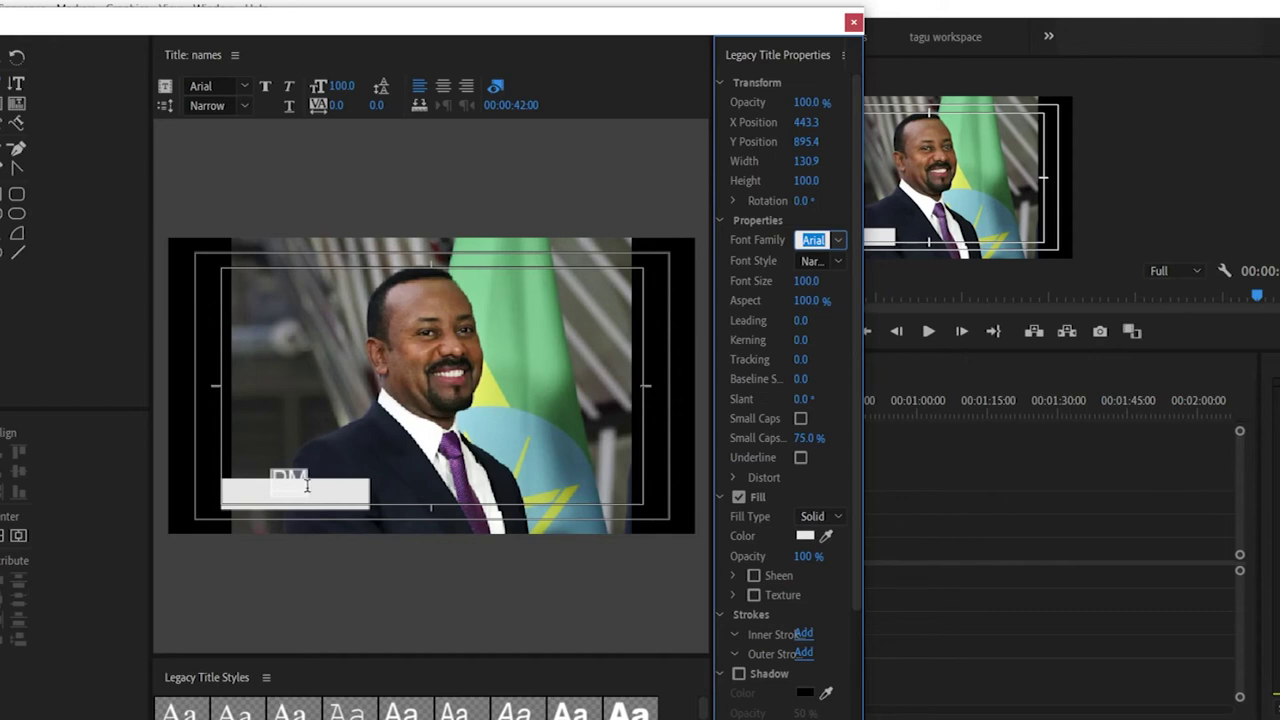
Step: Set the fill color of the PM text to black (000000)
left_click(805, 535)
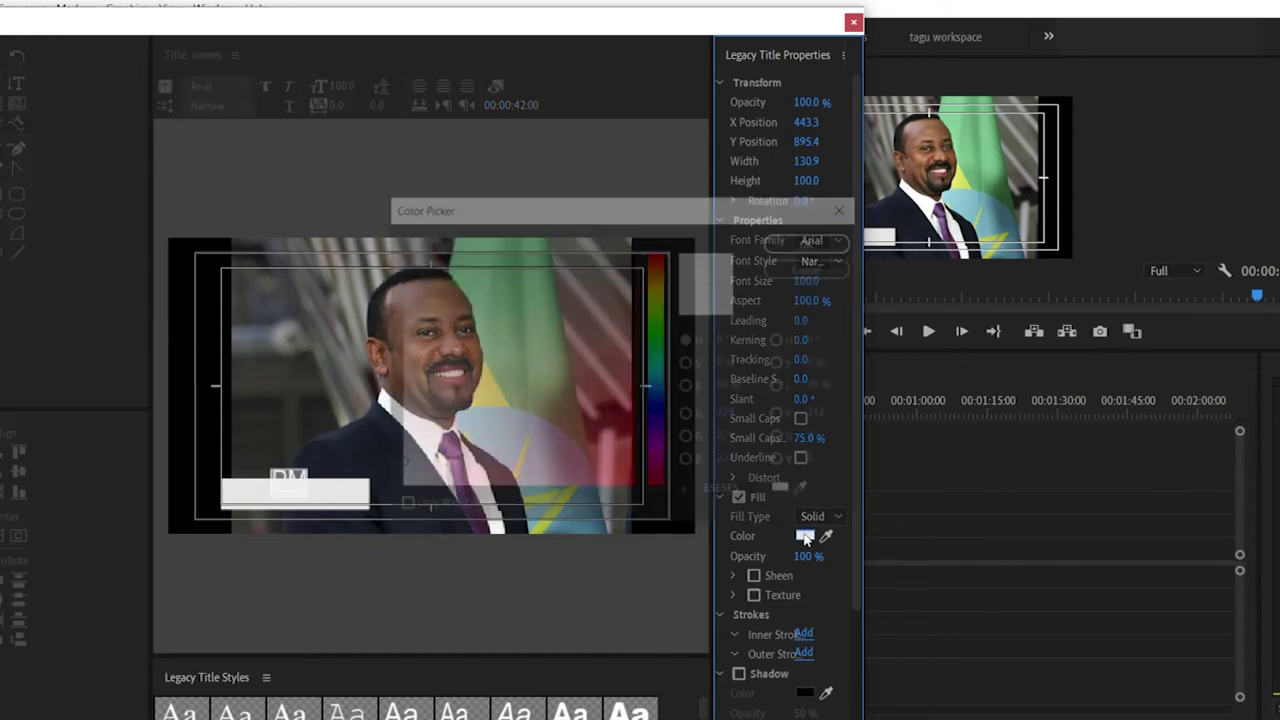
mouse_move(658, 466)
left_mouse_down()
mouse_move(663, 452)
mouse_move(665, 482)
mouse_move(650, 378)
left_mouse_up()
left_click(599, 333)
left_click(607, 250)
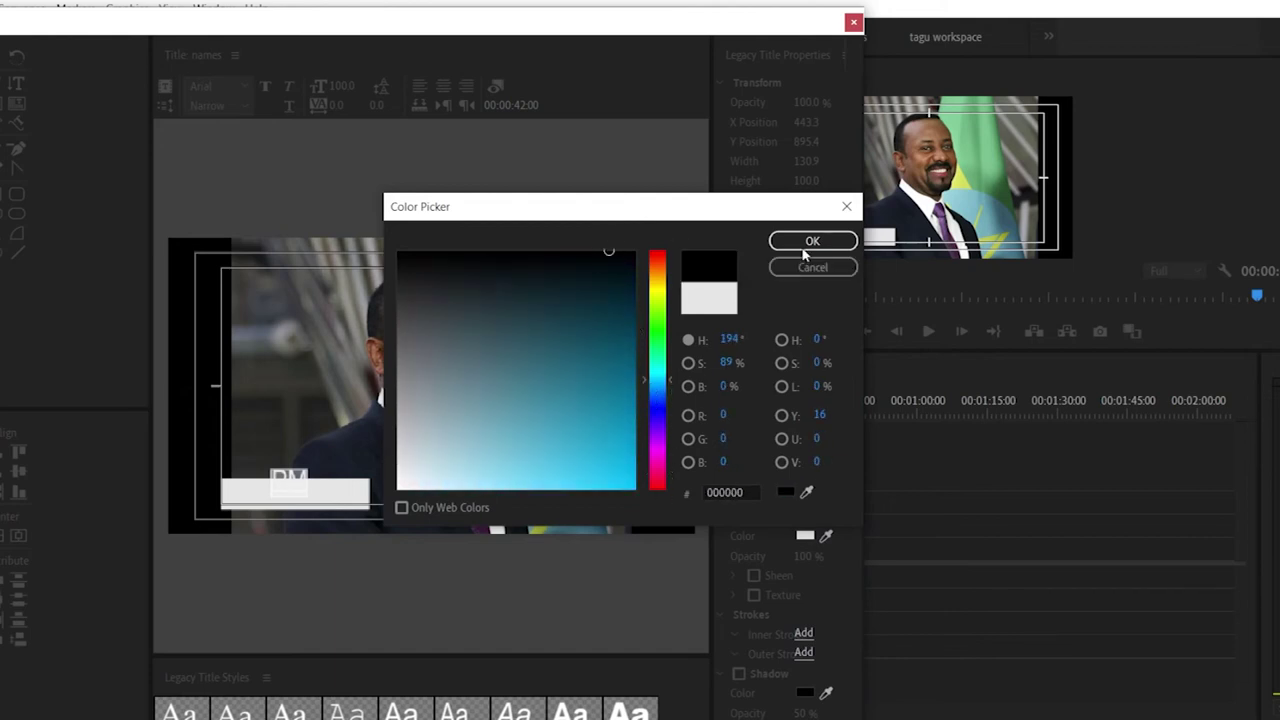
left_click(806, 243)
Step: Center the PM text vertically on the white rectangle, place a copy over the flag's lower part, and close the title editor
left_click(16, 57)
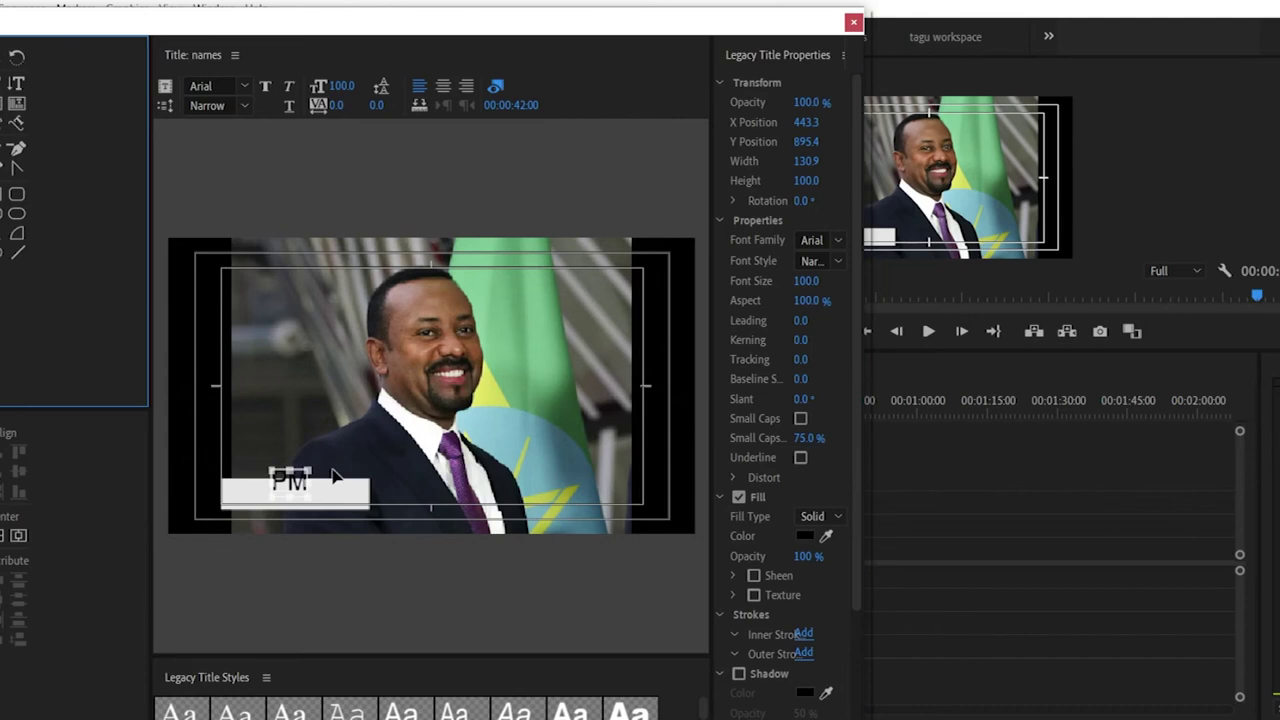
left_click_drag(288, 488, 585, 494)
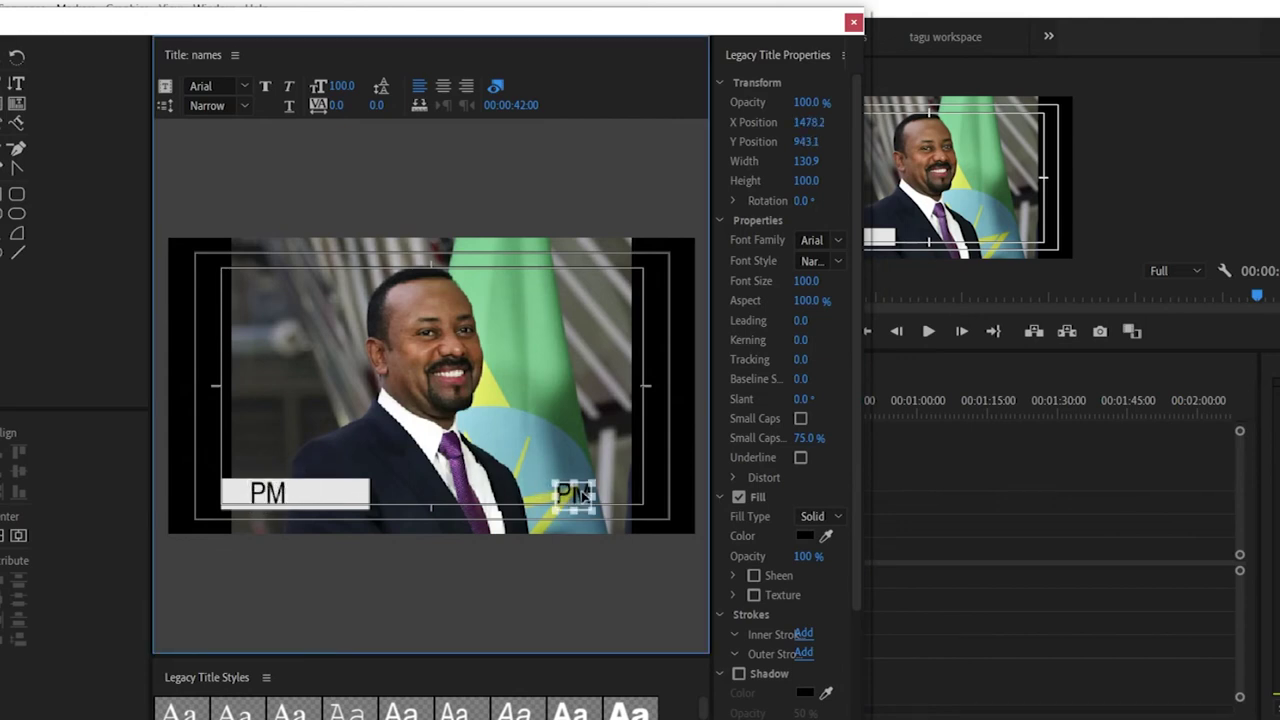
left_click(853, 21)
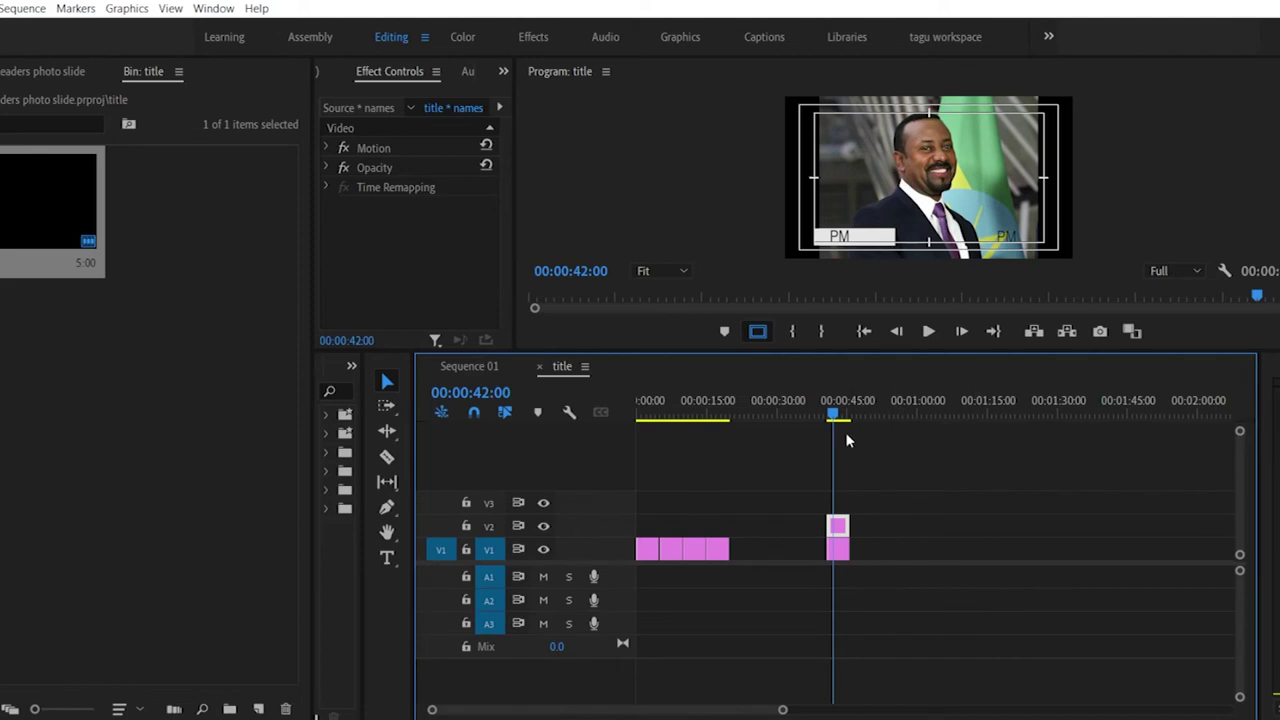
Step: At 00:00:41:10, reopen the names title and move the white rectangle up and back beneath the lower-left PM text
mouse_move(840, 422)
left_mouse_down()
mouse_move(820, 420)
mouse_move(831, 420)
left_mouse_up()
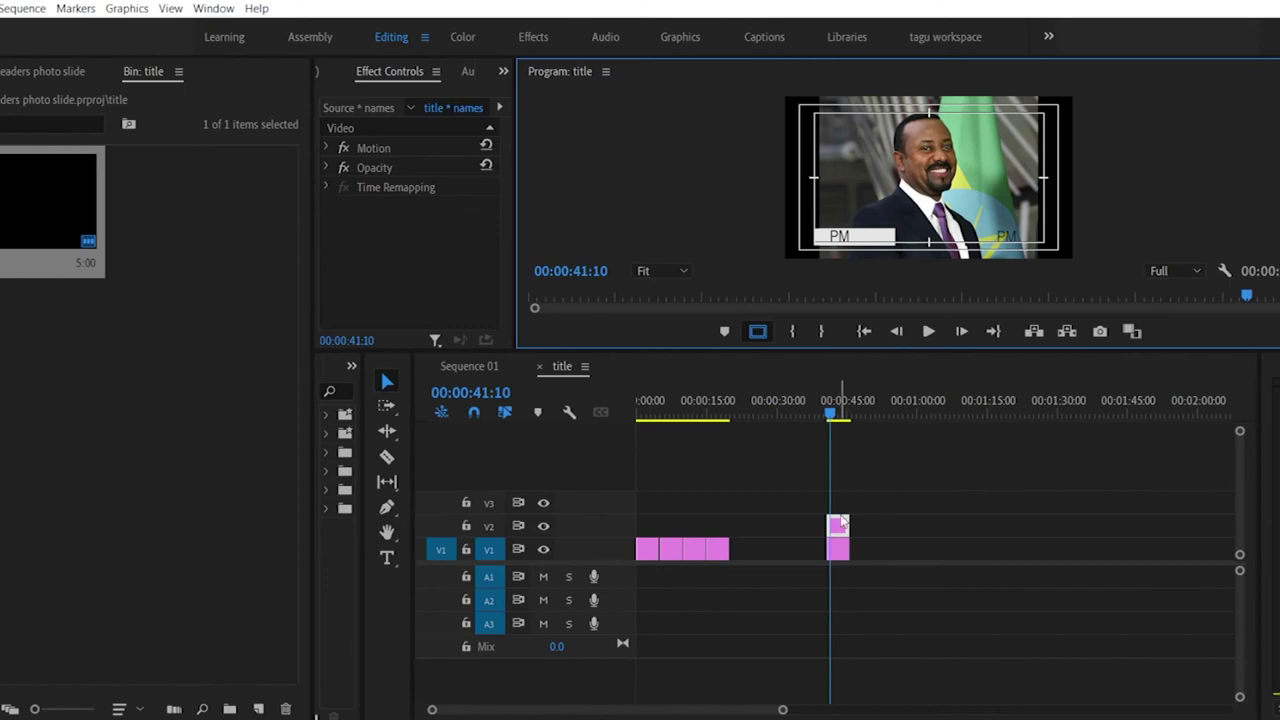
double_click(840, 524)
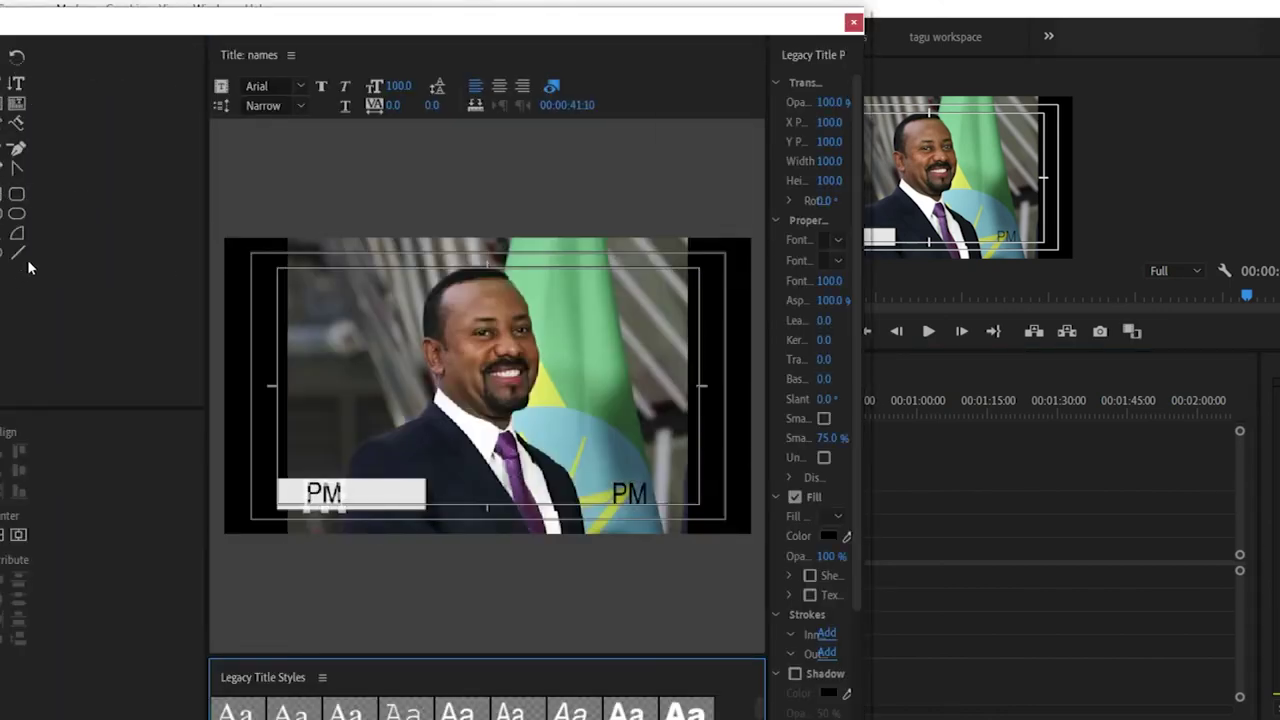
left_click(377, 497)
left_click_drag(380, 495, 369, 428)
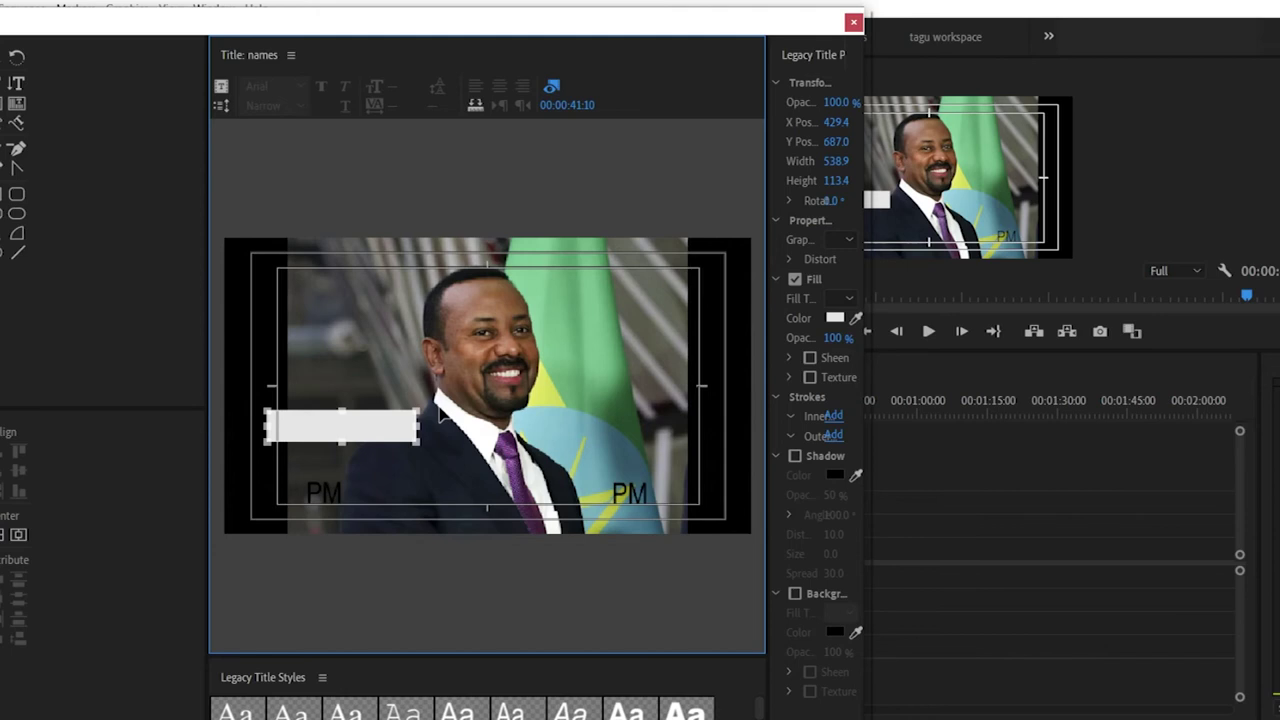
left_click_drag(383, 429, 384, 500)
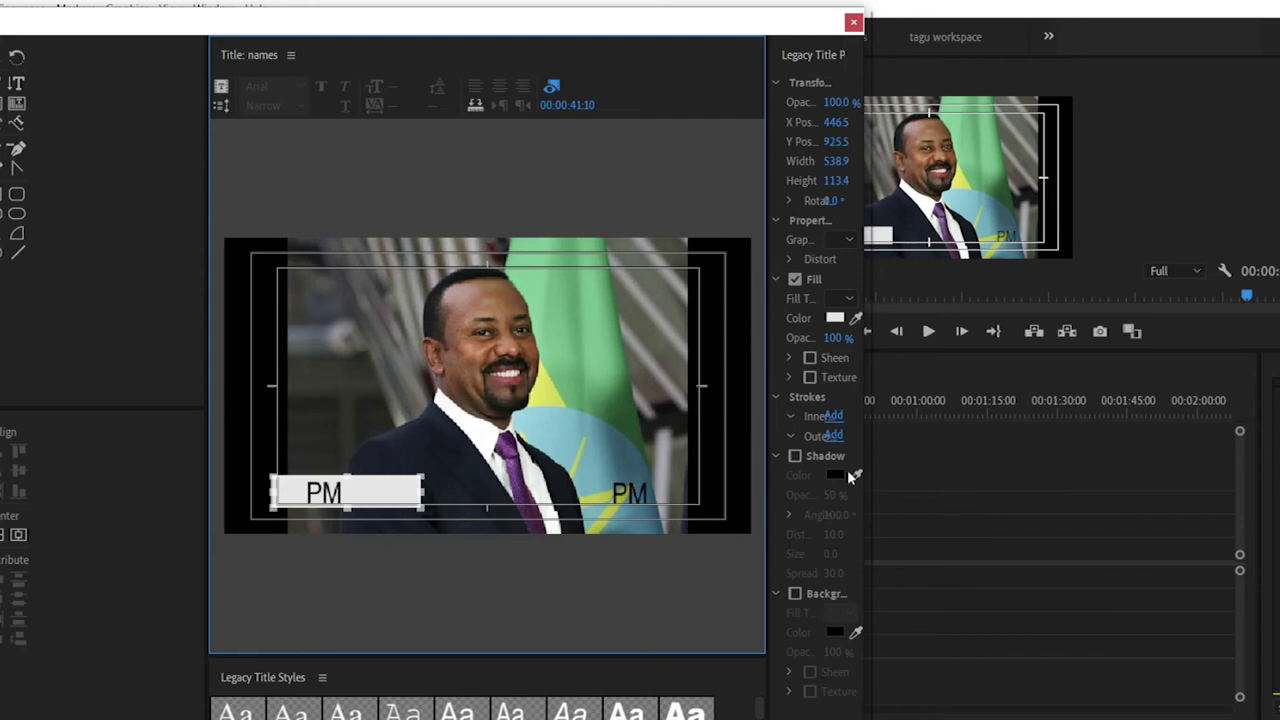
Step: Recolor the rectangle with the eyedropper, sampling the flag's green and replacing it with the purple of the leader's tie
left_click(857, 319)
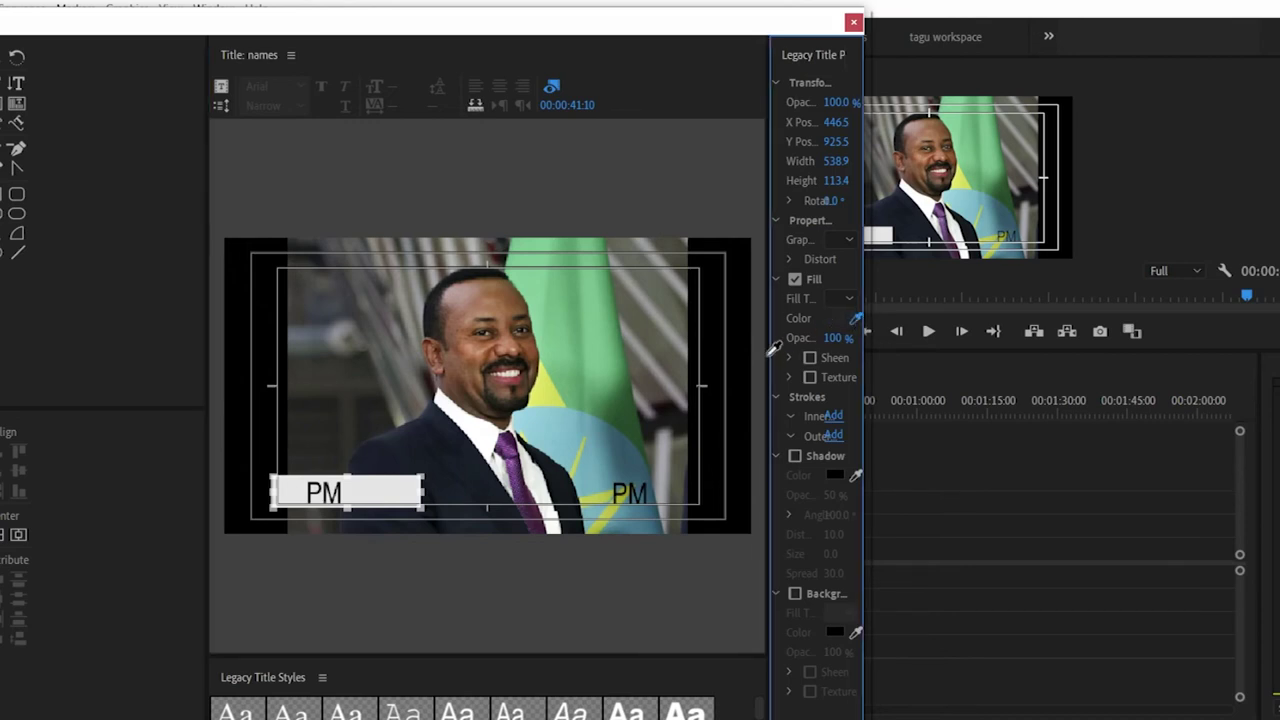
left_click(626, 428)
left_click(624, 368)
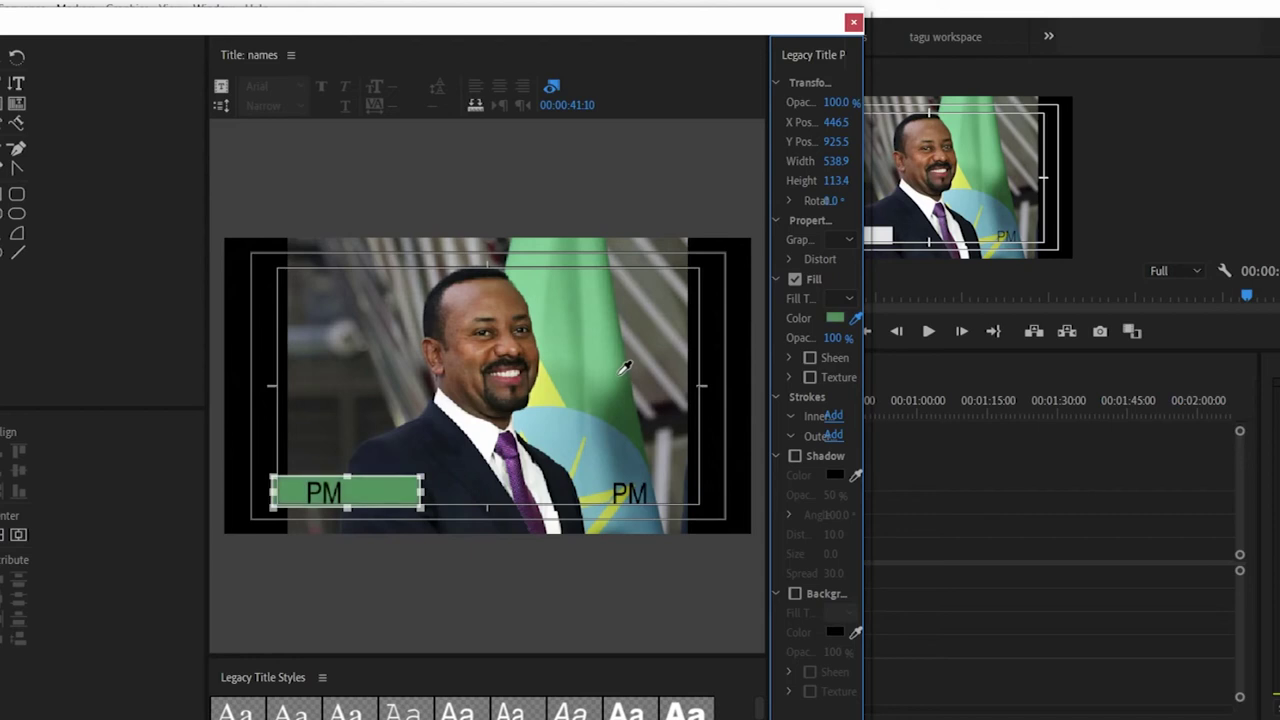
left_click_drag(624, 368, 524, 484)
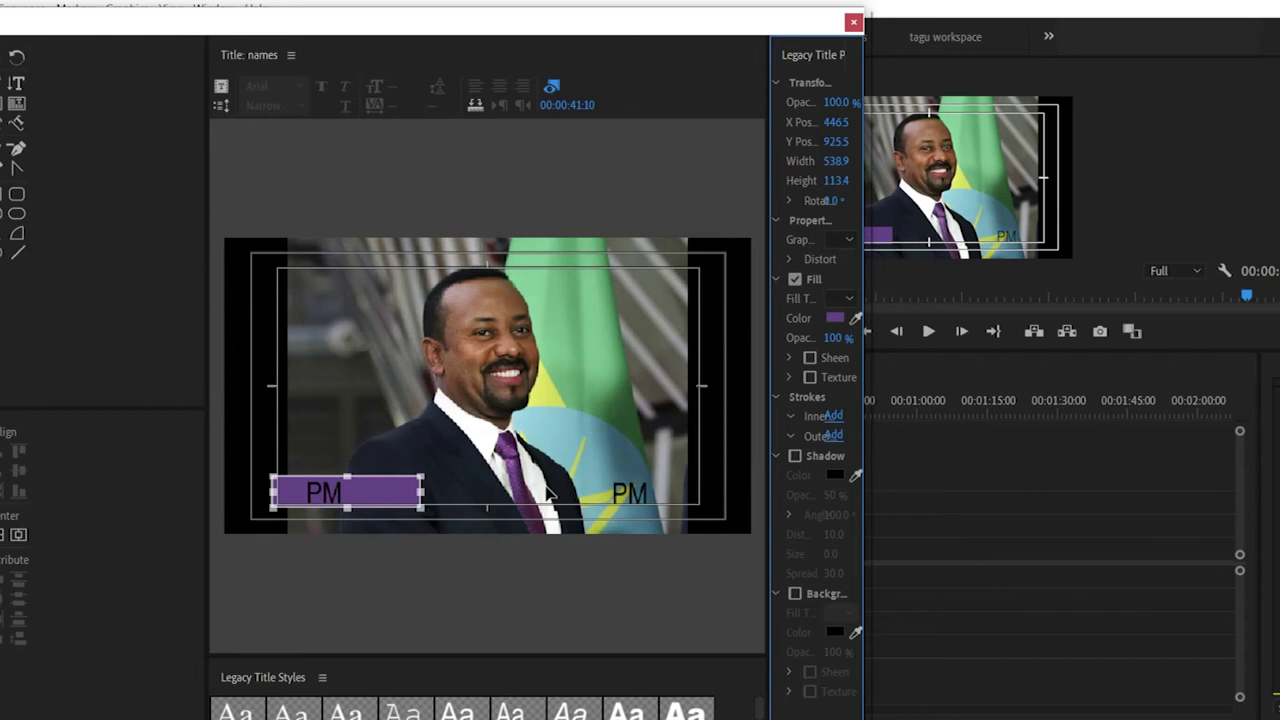
Step: Move the purple rectangle up beside the face, one PM text onto the flag's green, and the other PM onto the suit
left_click(6, 66)
left_click(510, 385)
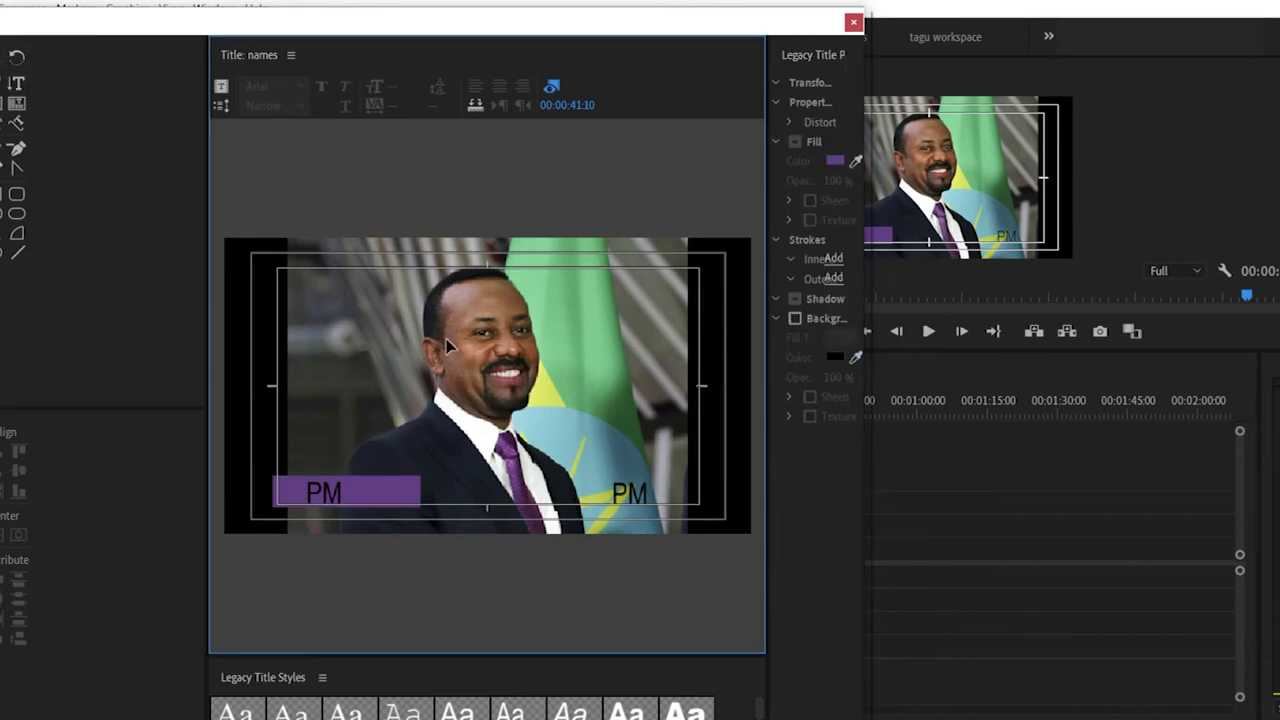
left_click(365, 488)
left_click_drag(365, 488, 377, 344)
left_click_drag(320, 491, 587, 316)
left_click_drag(629, 493, 449, 453)
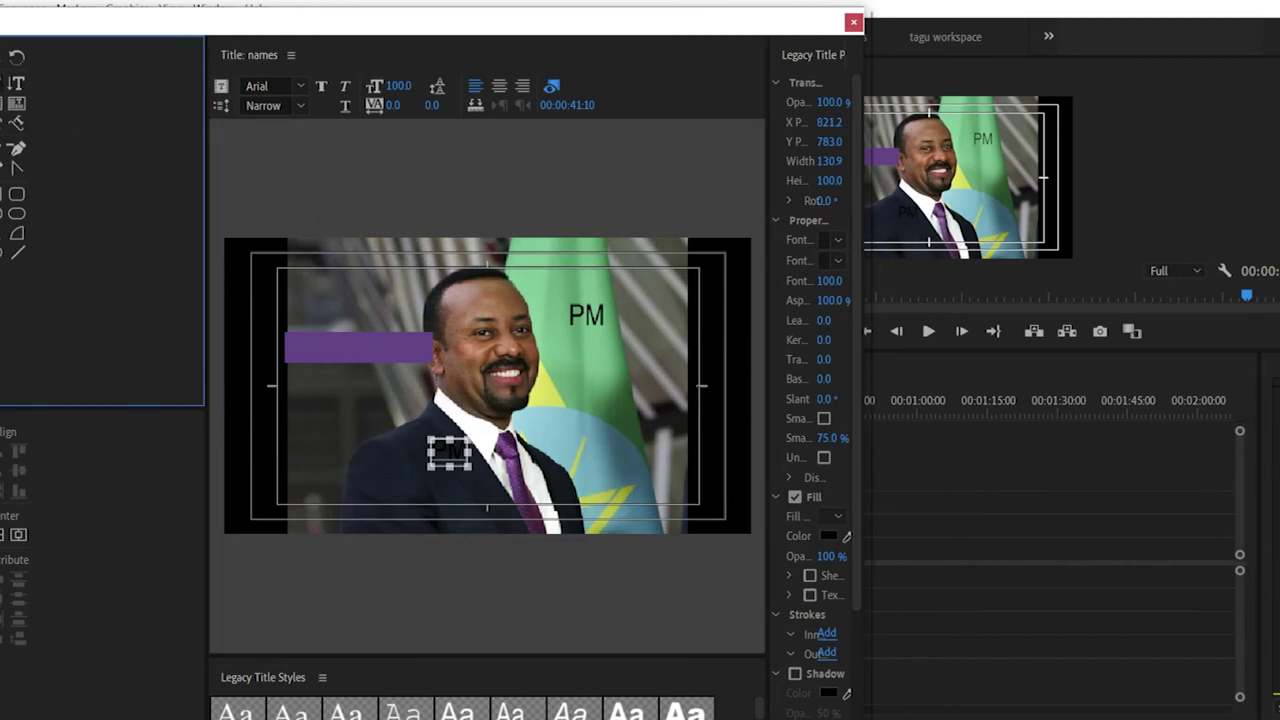
Step: Add the horizontal text abc below the purple rectangle and select all of its letters
left_click(365, 428)
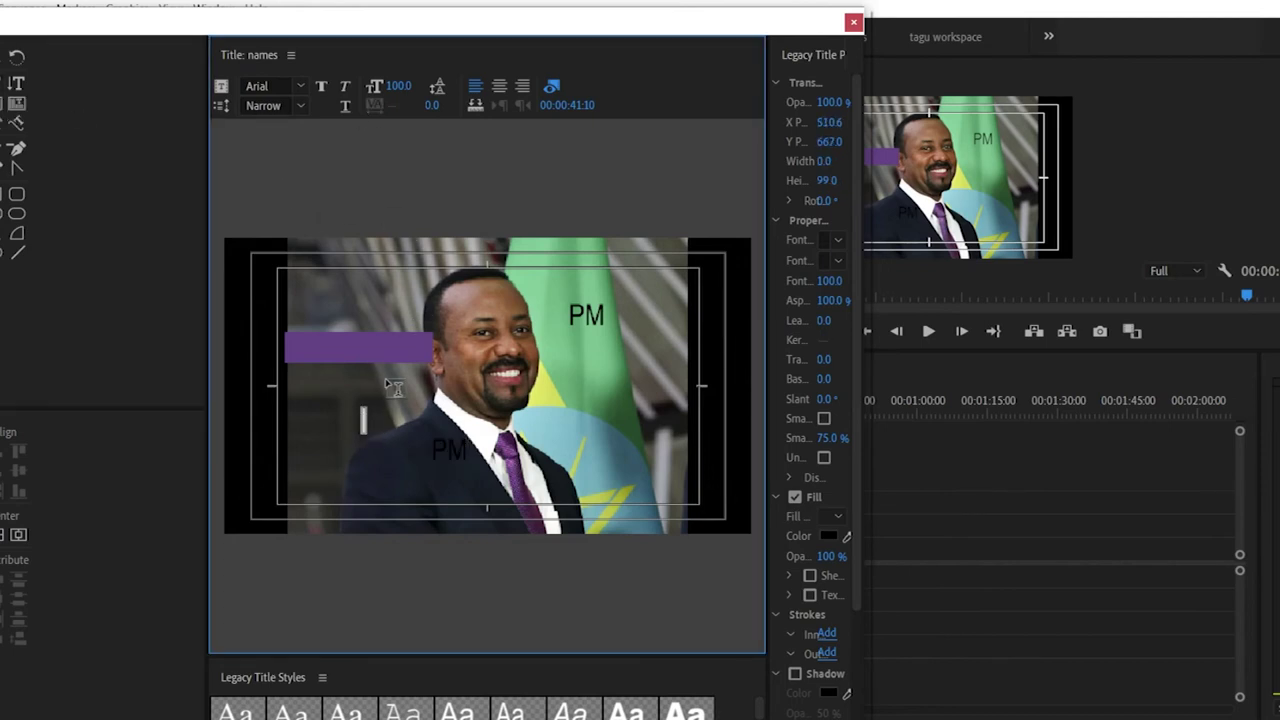
type("abc")
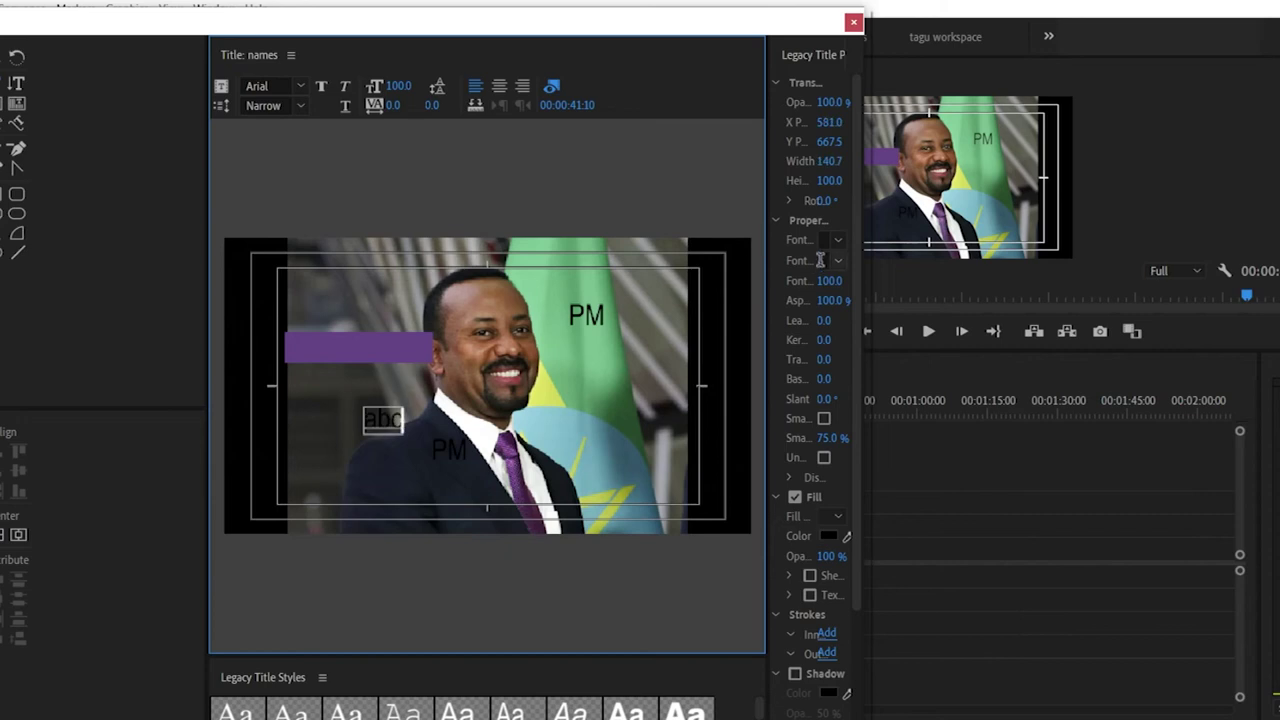
left_click_drag(402, 420, 290, 432)
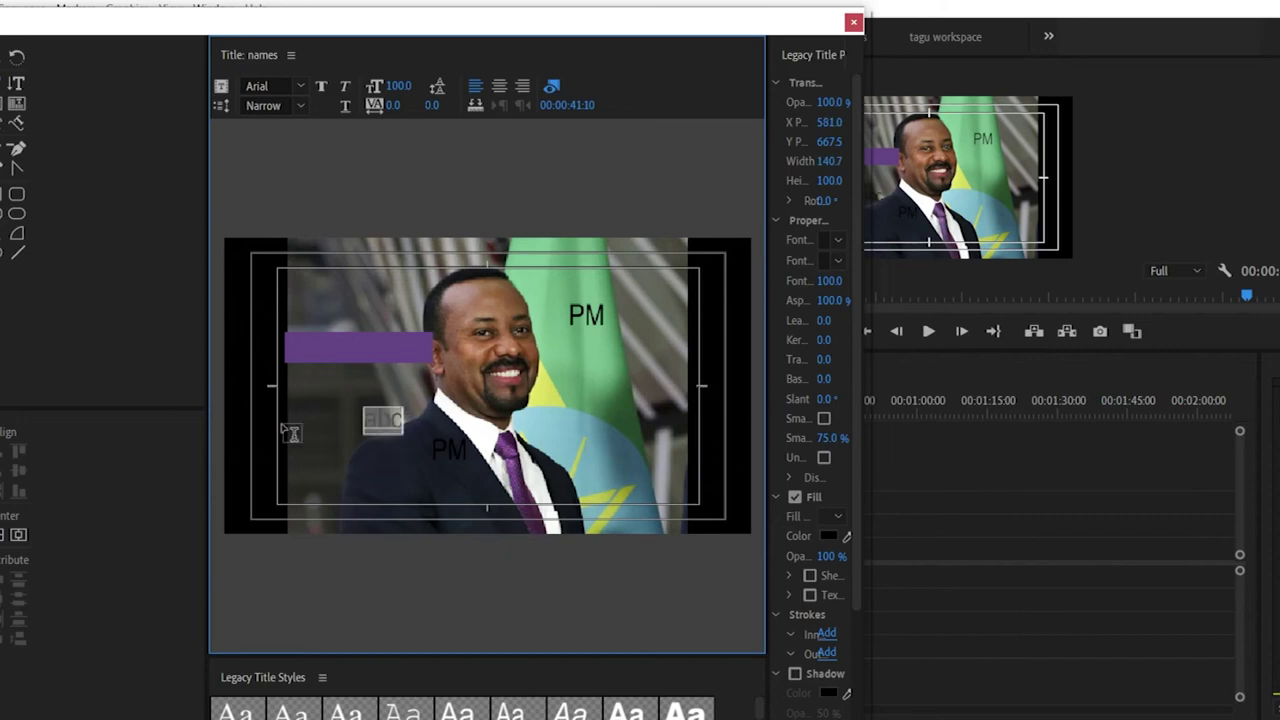
Step: Add vertical text over the face with the letters a, b and c stacked and separated by gaps
left_click(16, 84)
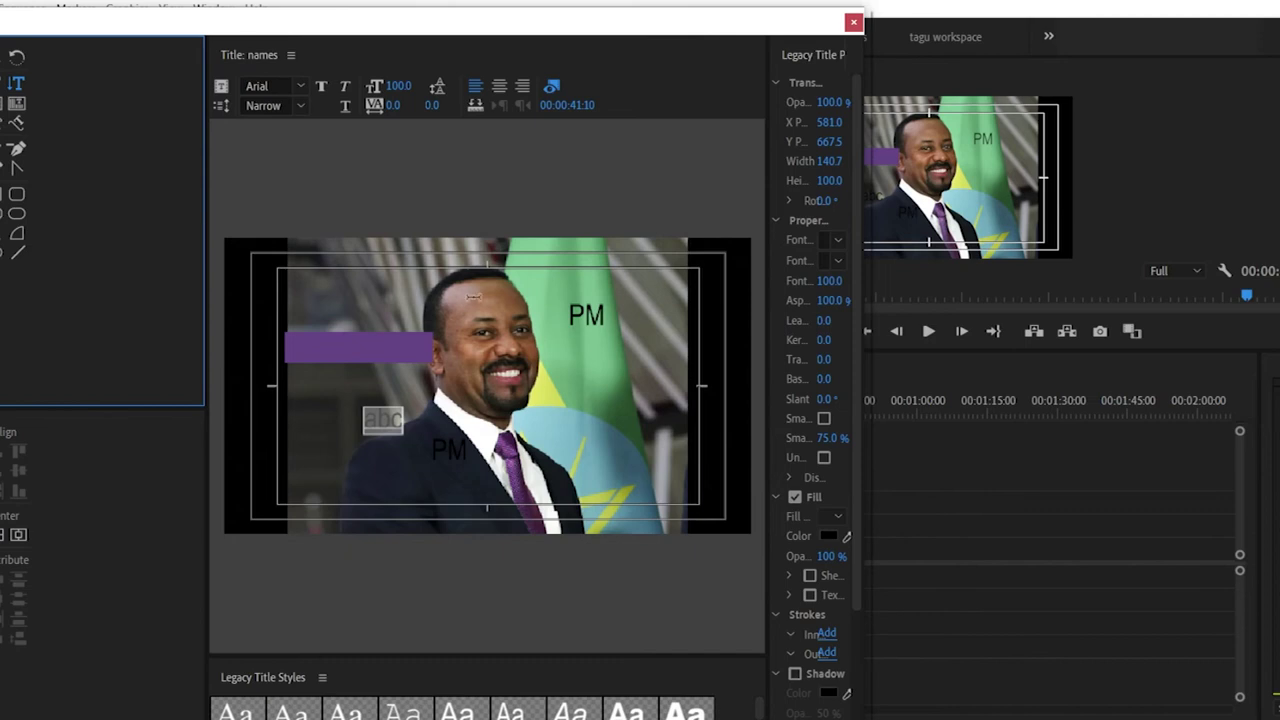
left_click(504, 296)
type("a")
key("Return")
key("Return")
type("b")
key("Return")
key("Return")
type("c")
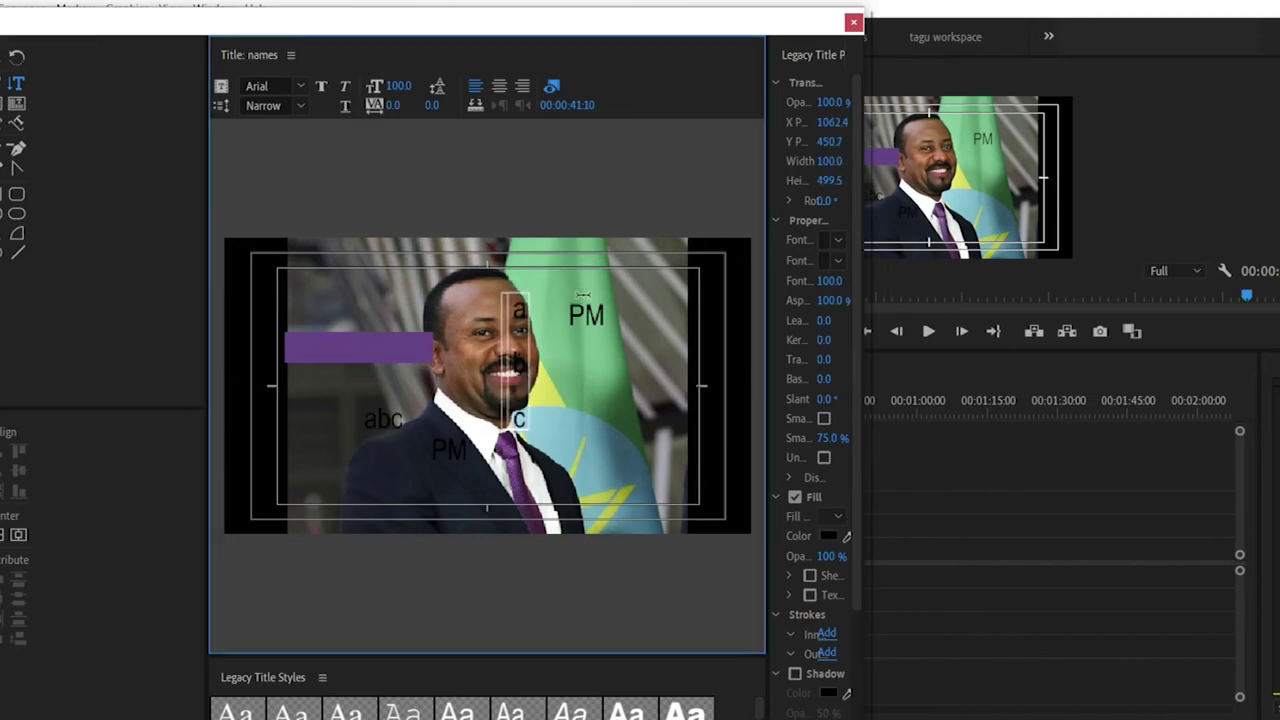
Step: Set the vertical a, b, c text's fill color to red (B40808) and move it to the flag's outer edge
left_click_drag(522, 313, 539, 499)
left_click_drag(520, 300, 524, 470)
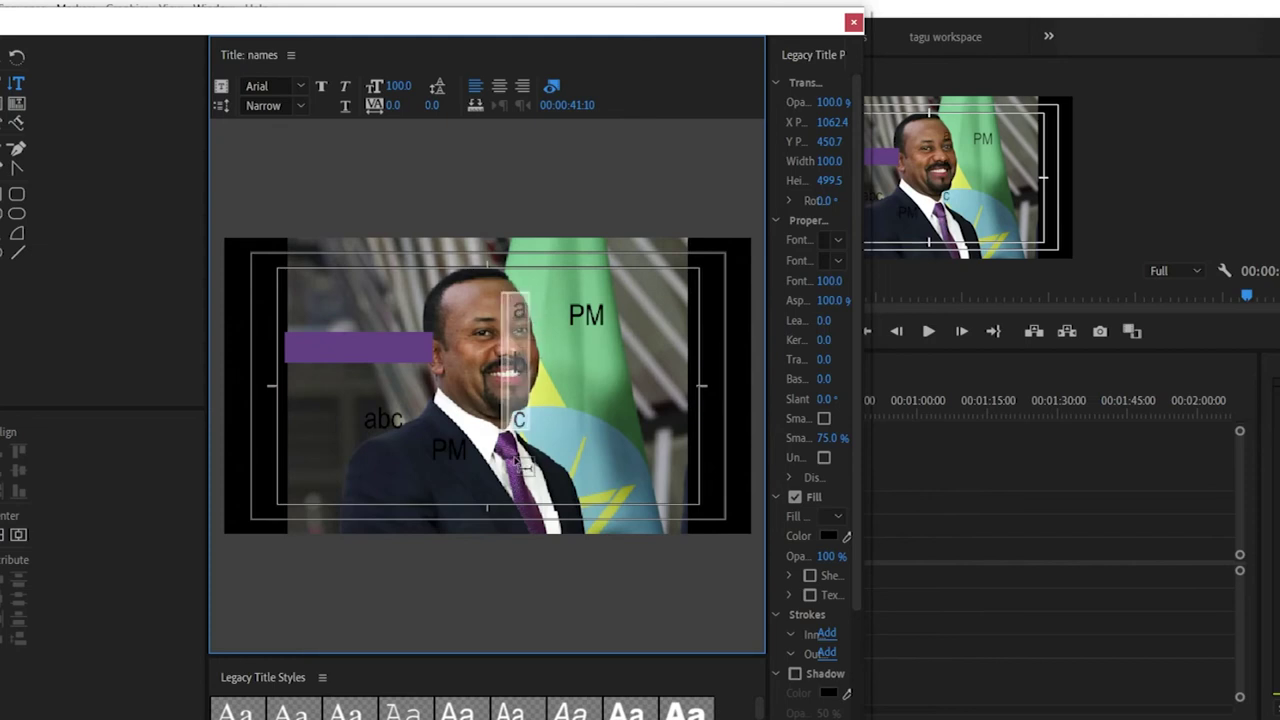
left_click(829, 537)
mouse_move(618, 307)
left_mouse_down()
mouse_move(597, 363)
mouse_move(624, 418)
left_mouse_up()
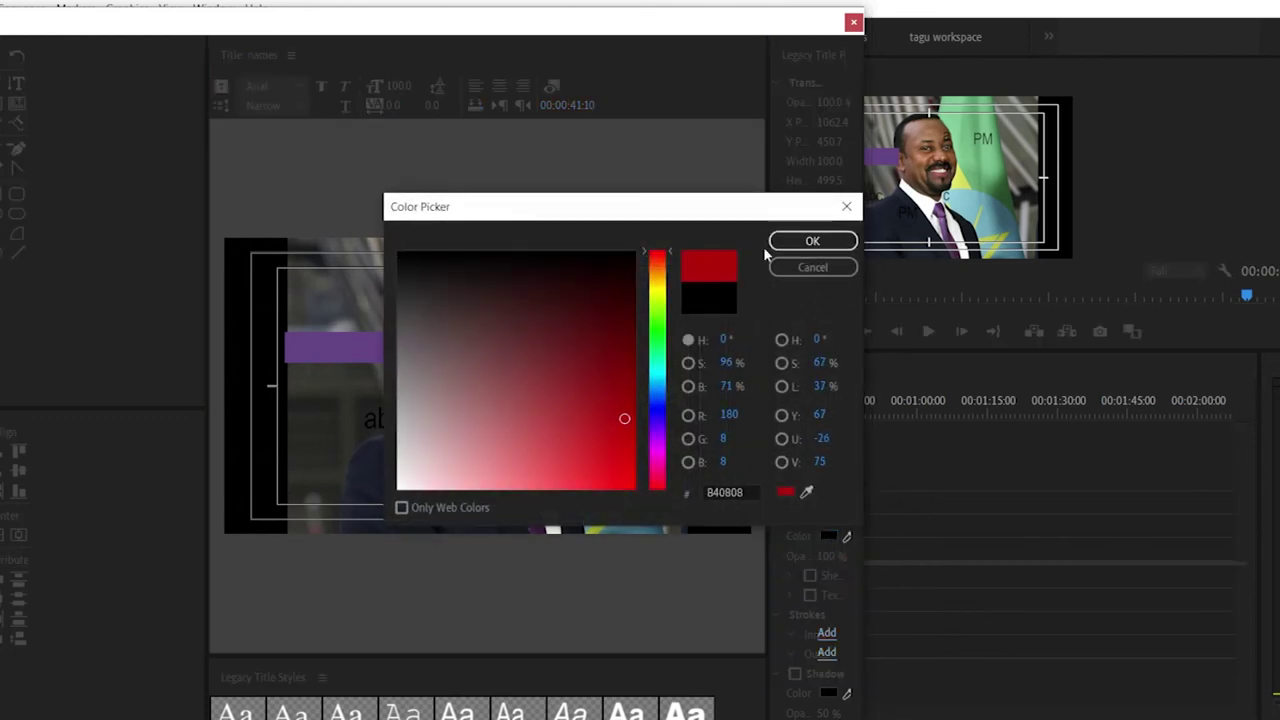
left_click(812, 241)
left_click(17, 95)
left_click_drag(516, 340, 651, 320)
left_click(597, 366)
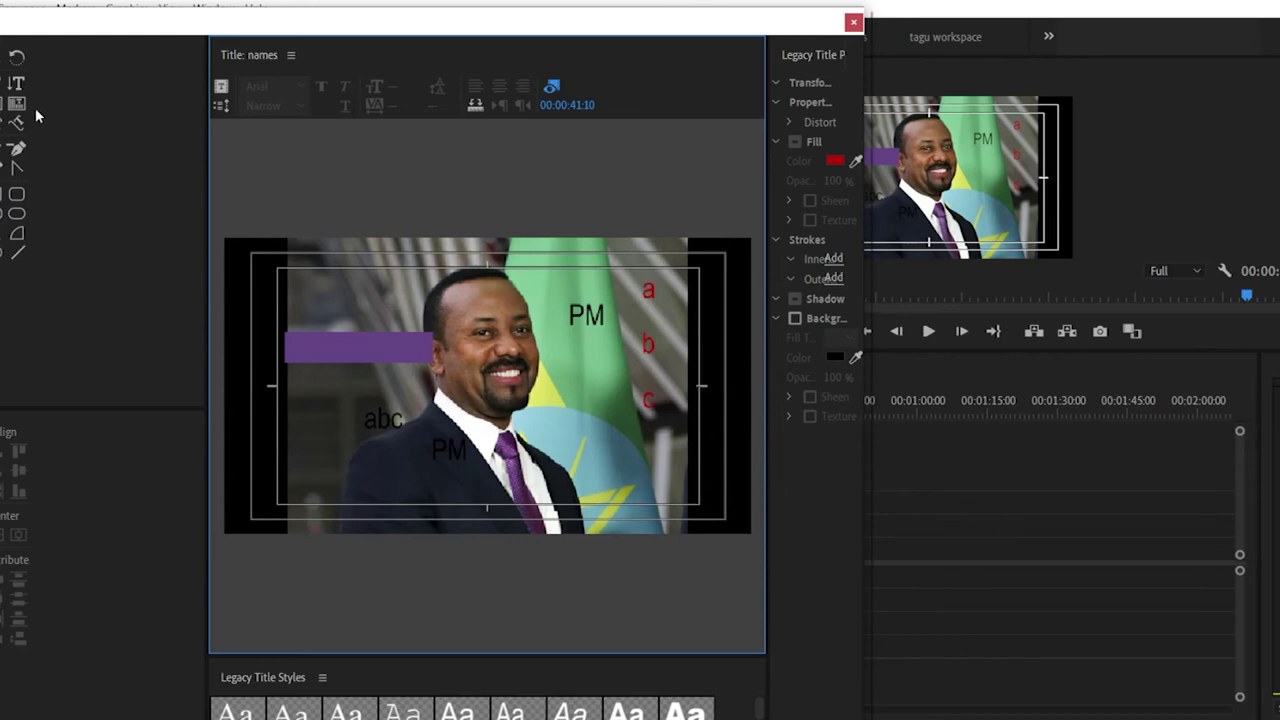
Step: Draw a closed six-point Pen tool path around the leader's face, about 886 wide by 717 high
left_click(5, 162)
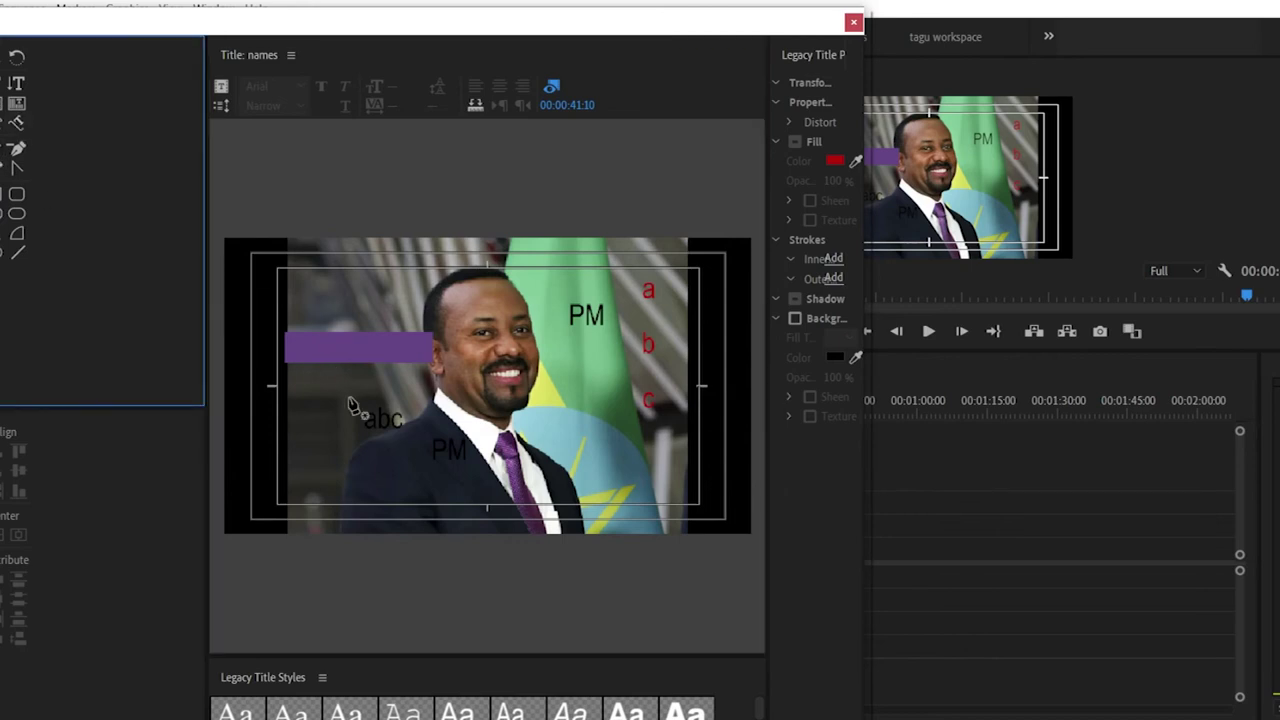
left_click(318, 422)
left_click(333, 294)
left_click(450, 276)
left_click(556, 340)
left_click(556, 432)
left_click_drag(432, 469, 447, 477)
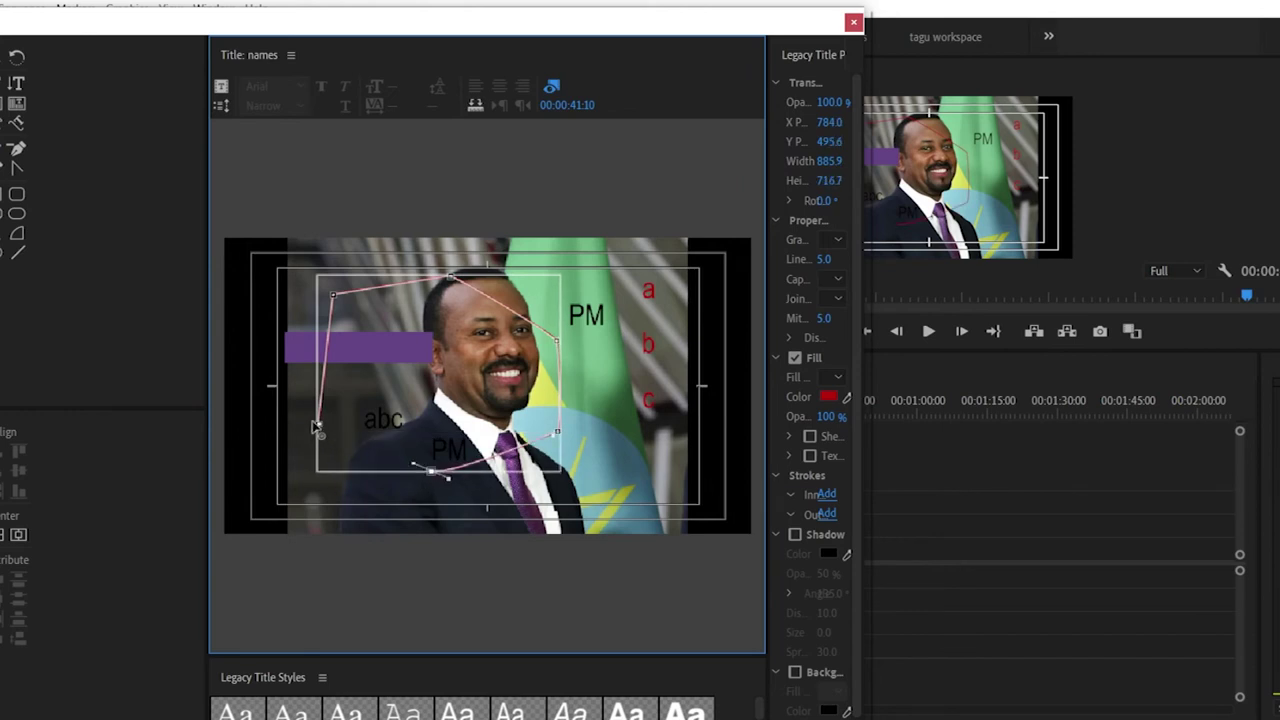
left_click(318, 424)
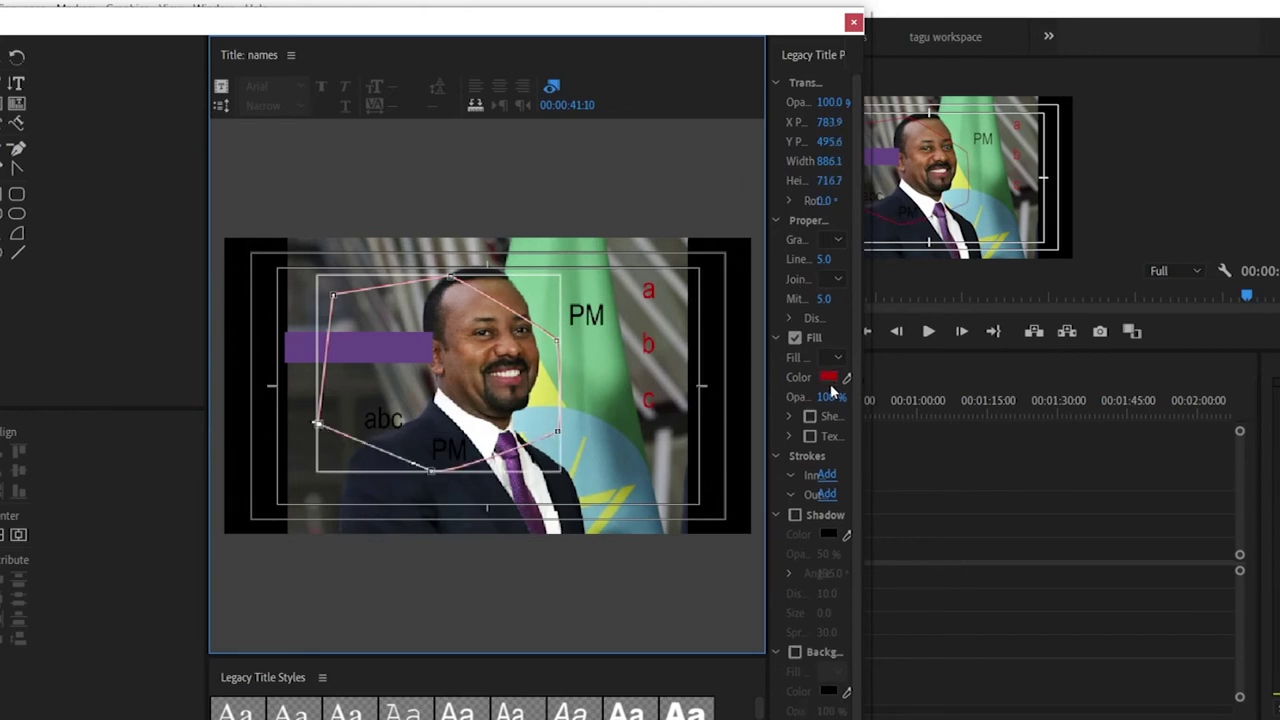
Step: Move the red pen path up toward the flag and delete it from the title
scroll(820, 378, "down", 1)
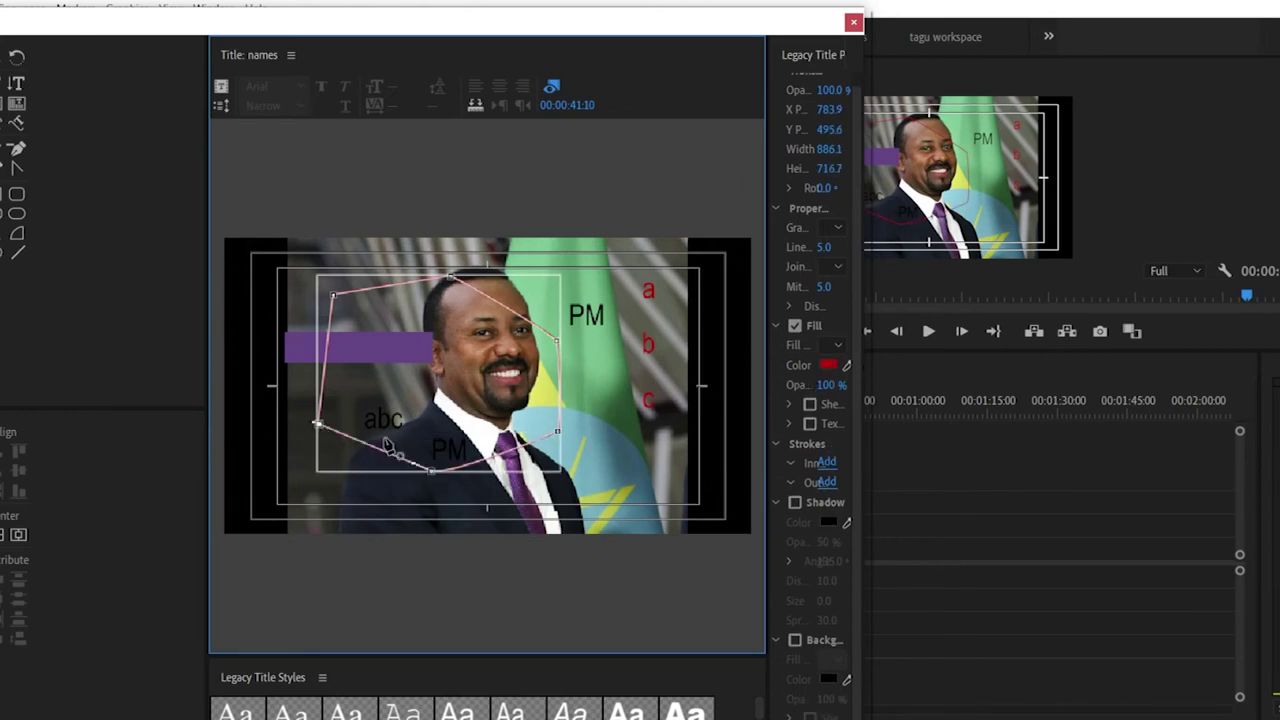
left_click(17, 57)
left_click_drag(543, 360, 591, 329)
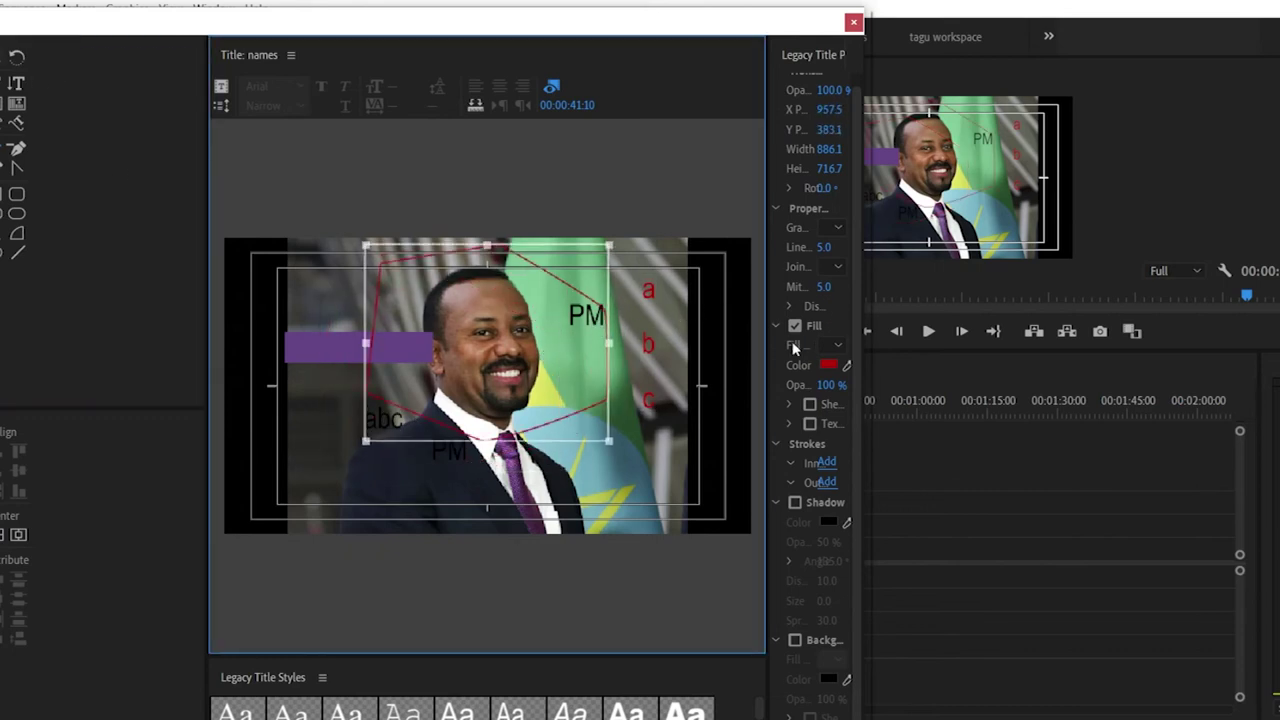
left_click(742, 362)
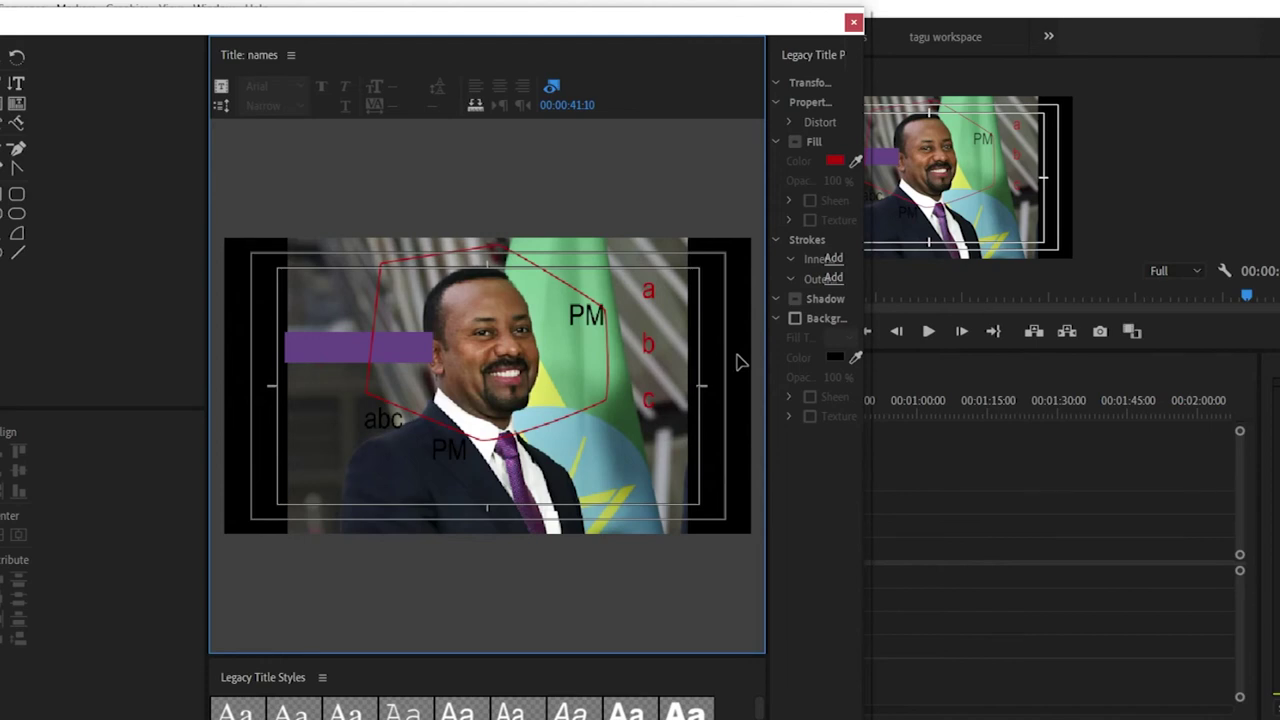
left_click(535, 338)
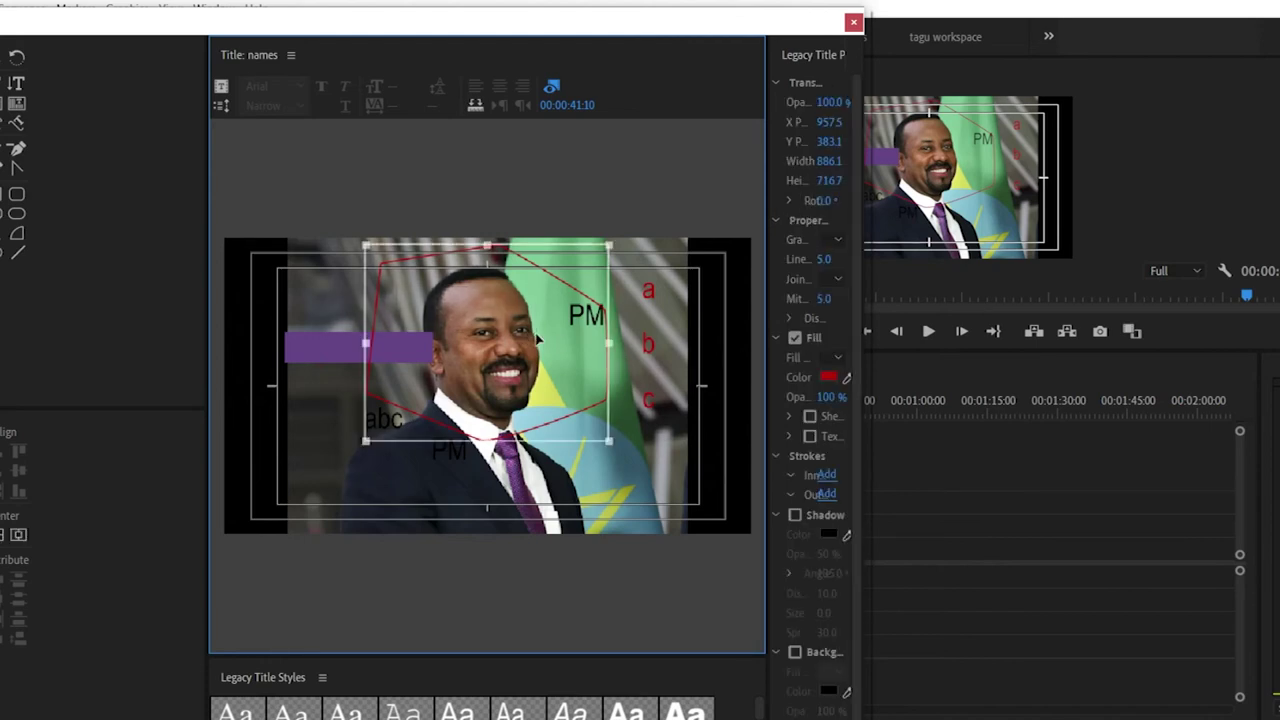
key("Delete")
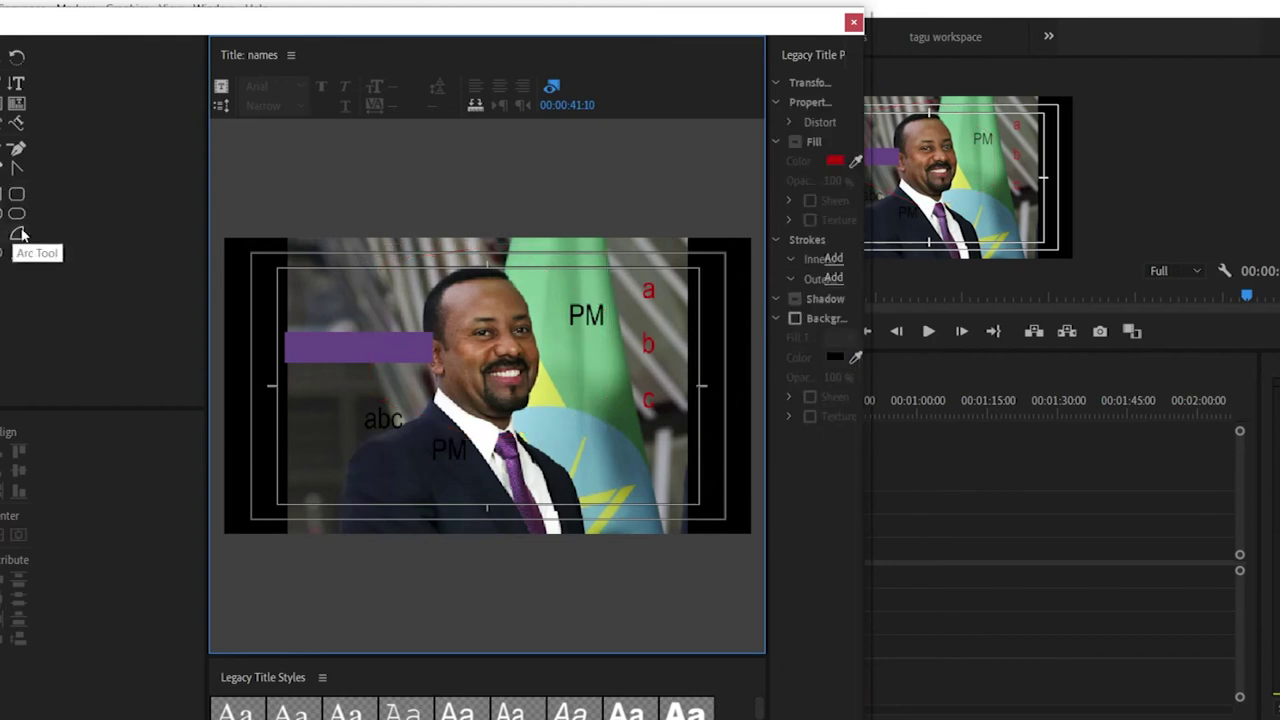
Step: Draw a red rectangle about 1952 by 110 across the full width of the frame's bottom edge
left_click(17, 194)
left_click(279, 501)
left_click_drag(222, 504, 757, 535)
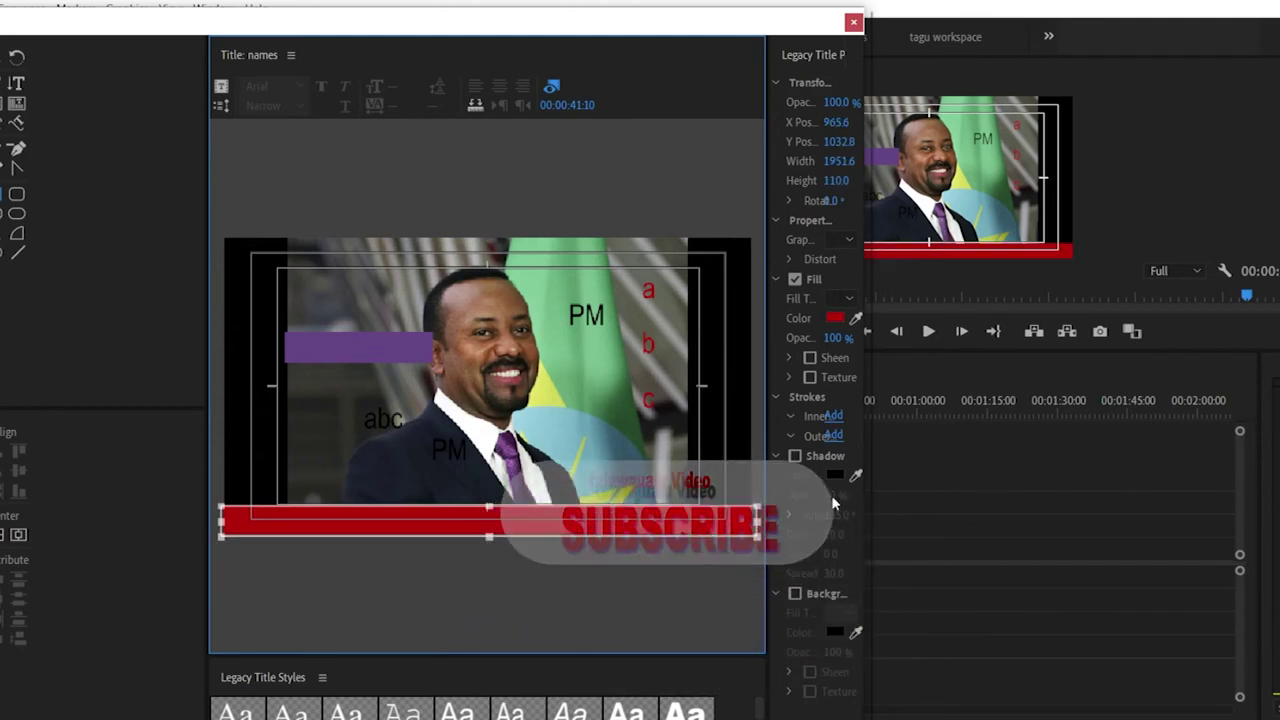
Step: Add a long horizontal line of placeholder text just above the red bar
left_click(4, 86)
left_click(283, 472)
type("d")
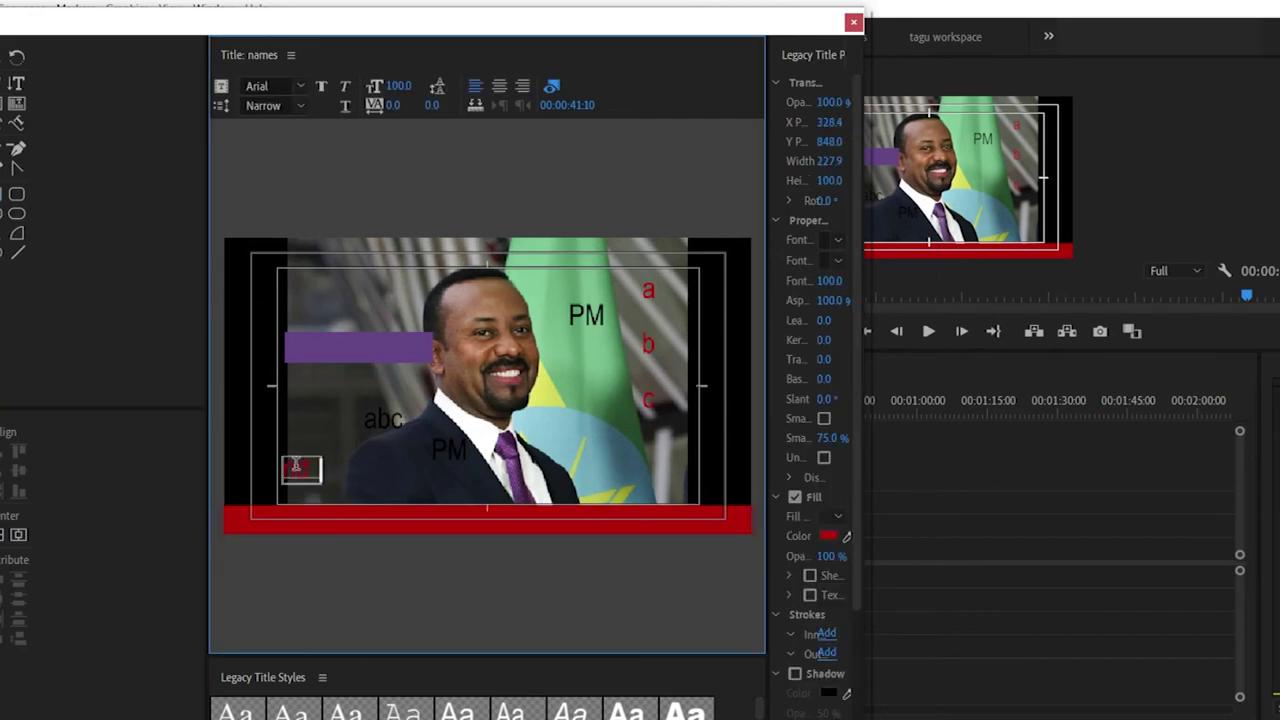
type("dskoods o mn co c nmcx m mc xc nm xc")
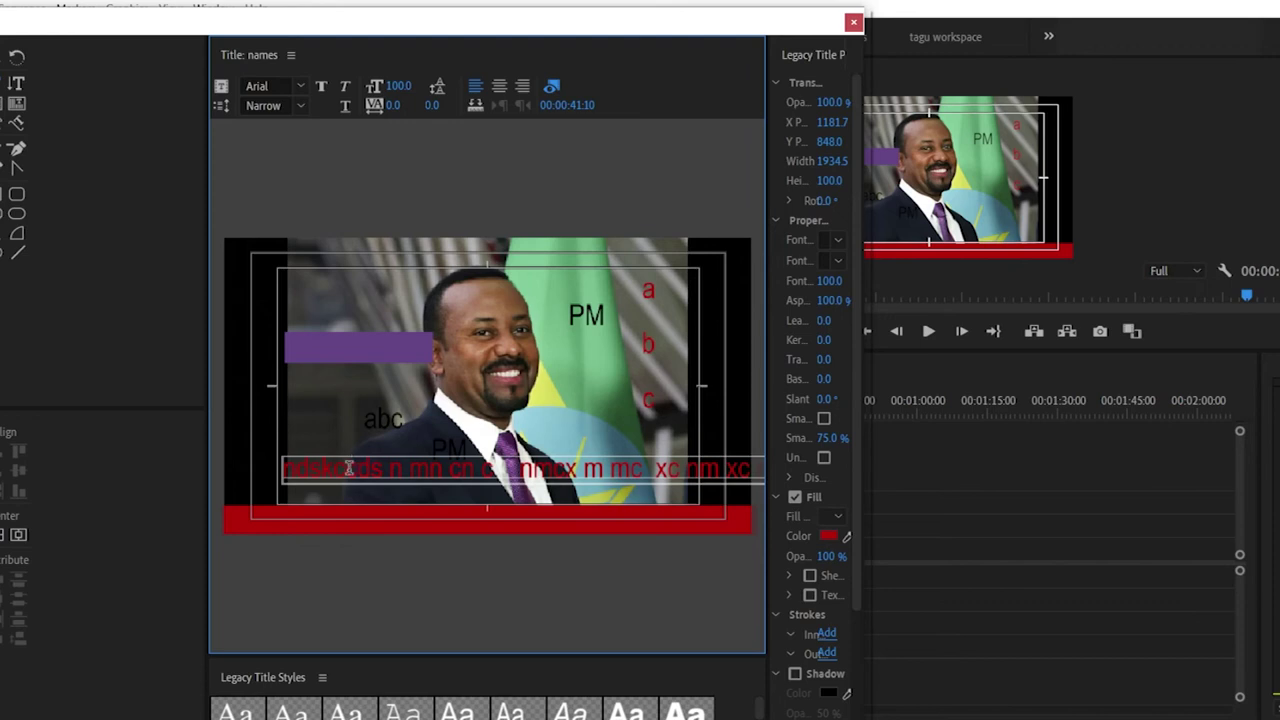
Step: Fill the long placeholder text with olive yellow 7F810C and move the red bar up behind it
double_click(348, 466)
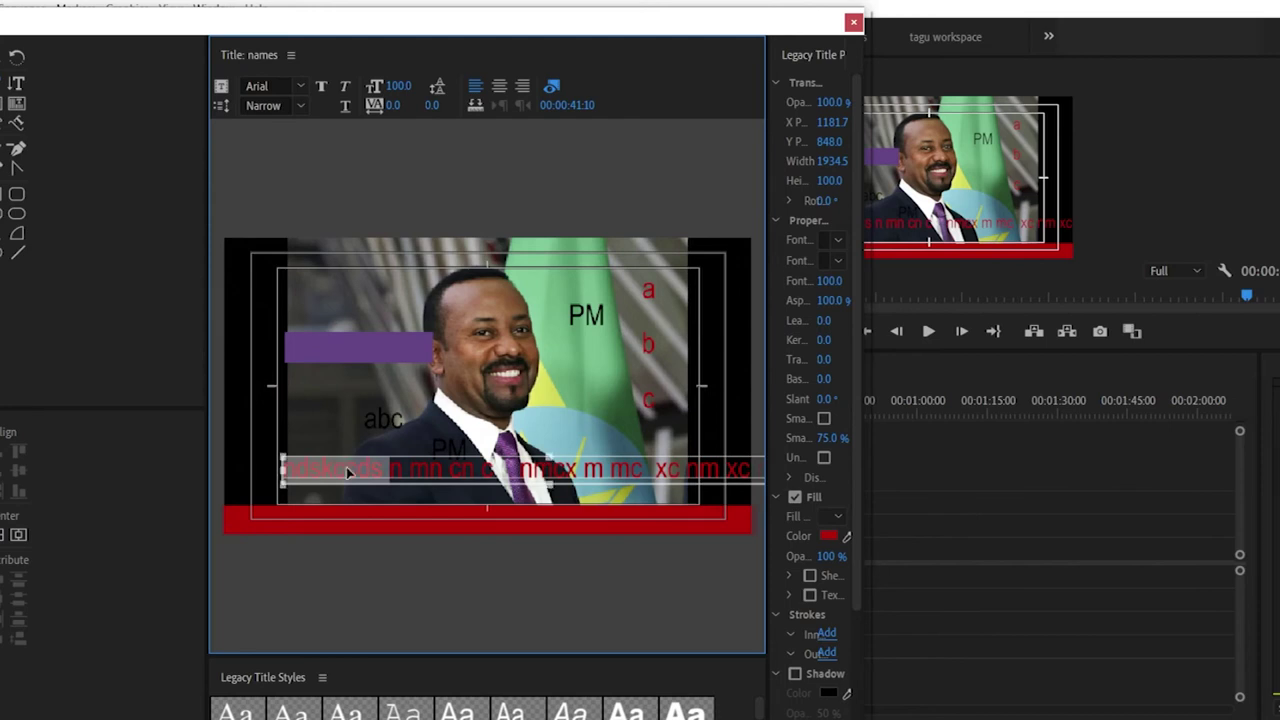
triple_click(549, 467)
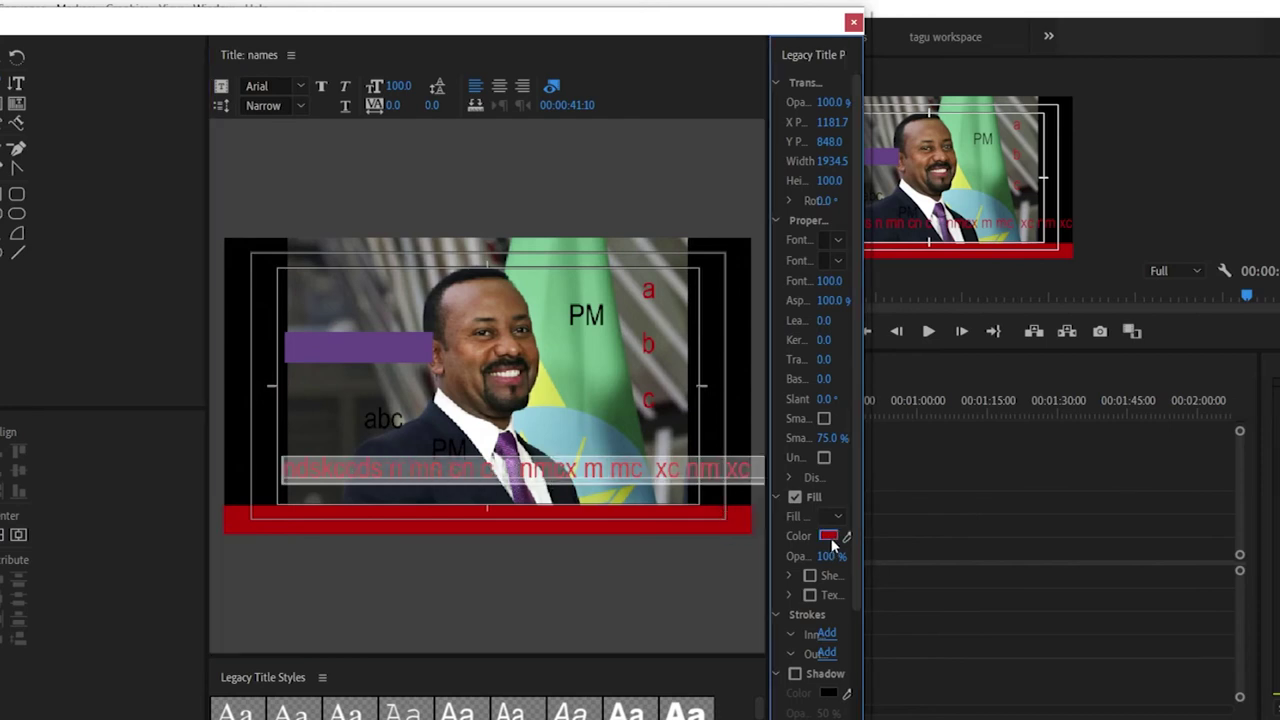
left_click(829, 537)
left_click(664, 290)
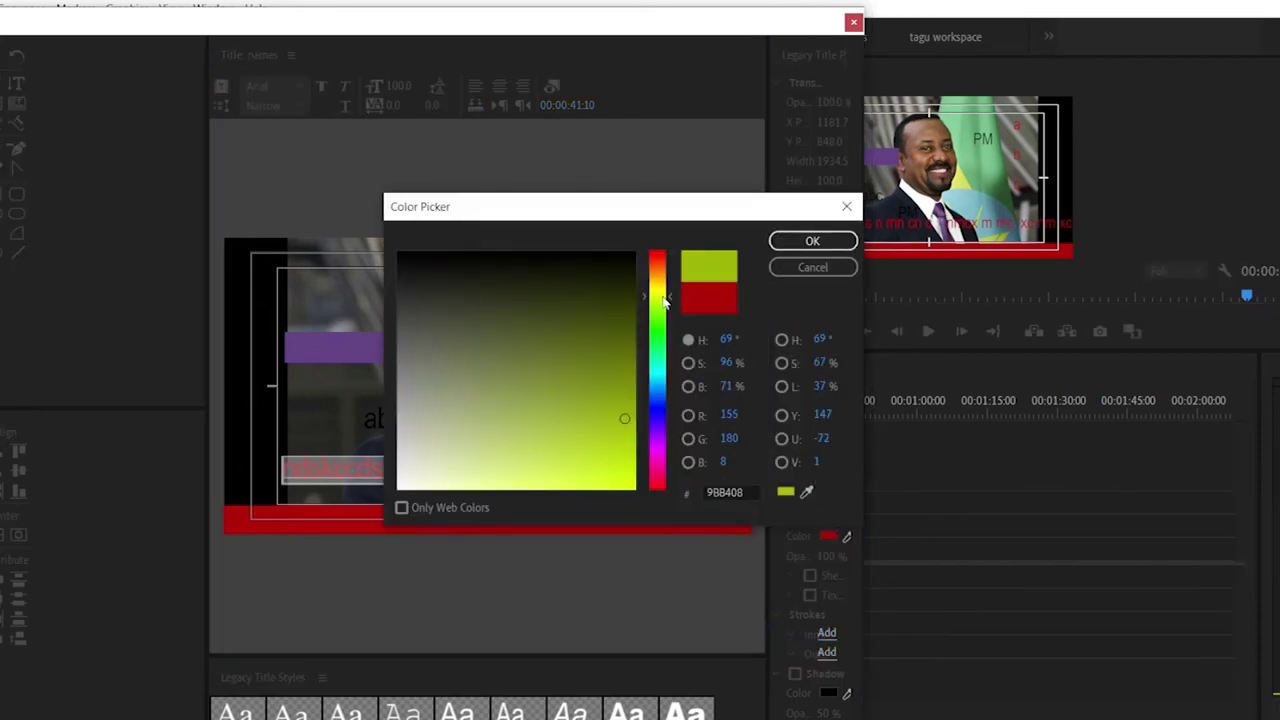
left_click_drag(634, 409, 612, 371)
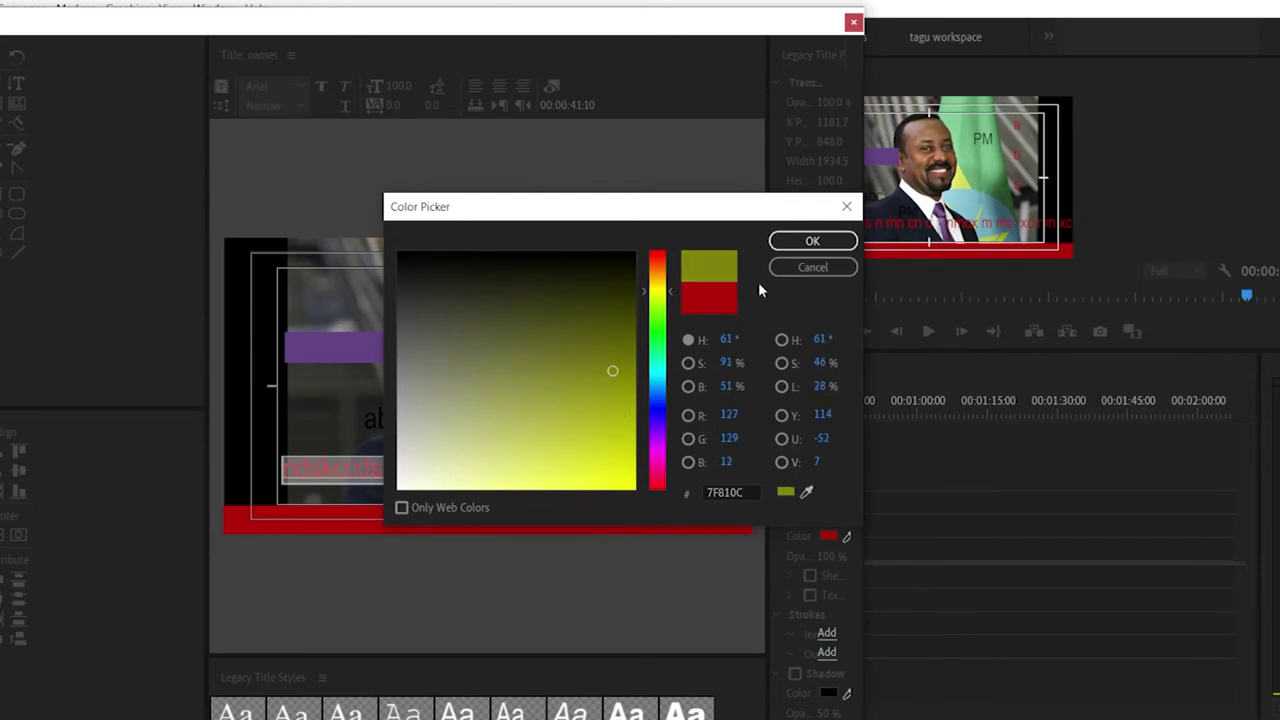
left_click(812, 241)
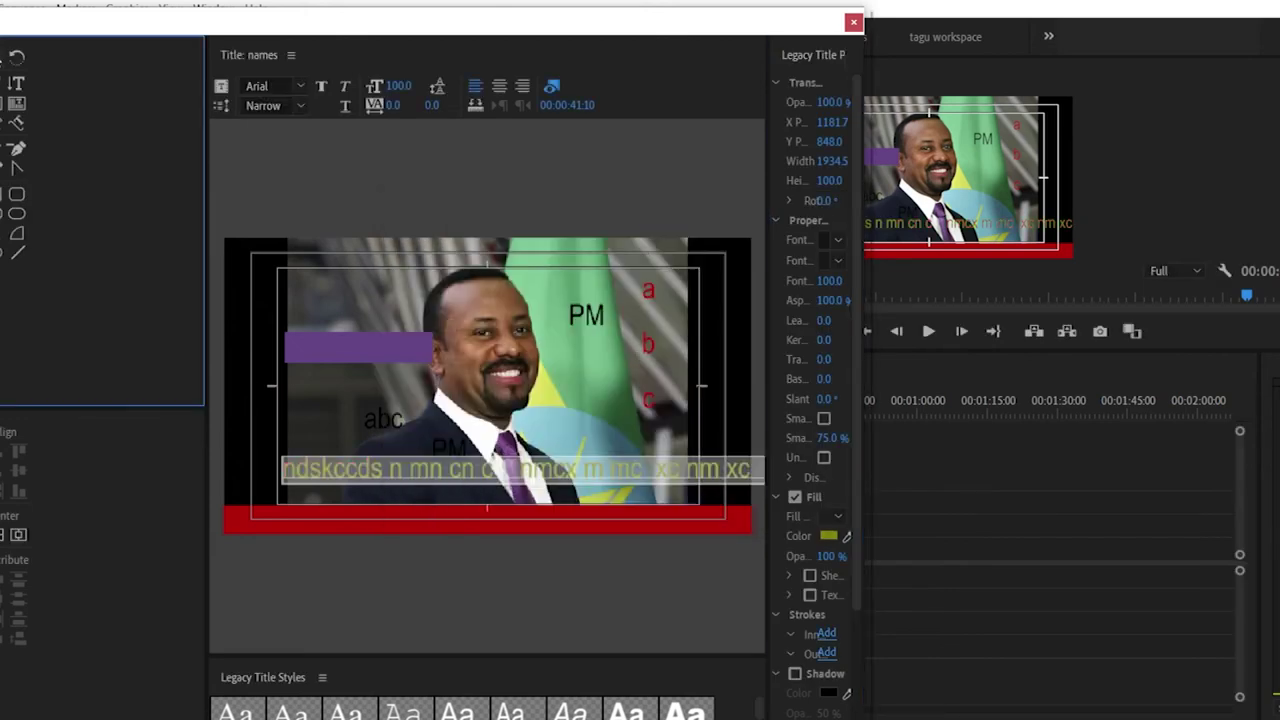
left_click_drag(430, 517, 441, 466)
Step: Select all shapes and texts over the photo and delete them from the title
left_click_drag(313, 298, 672, 512)
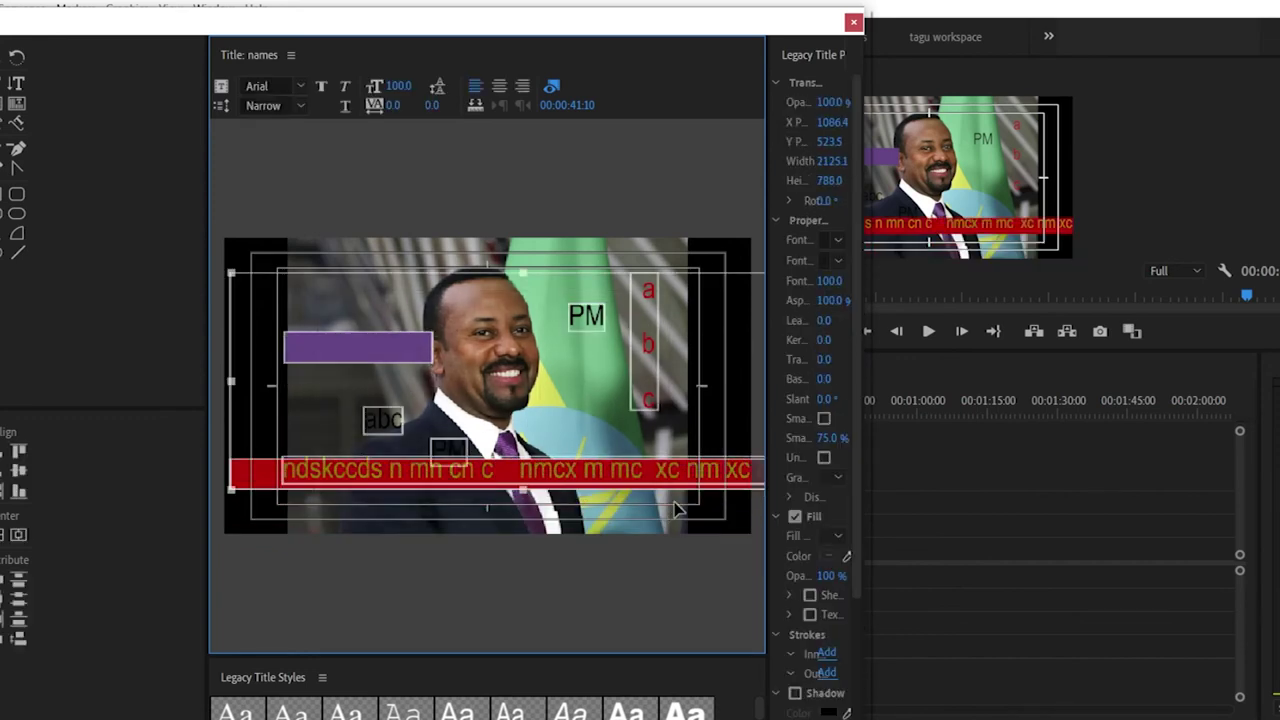
key("Delete")
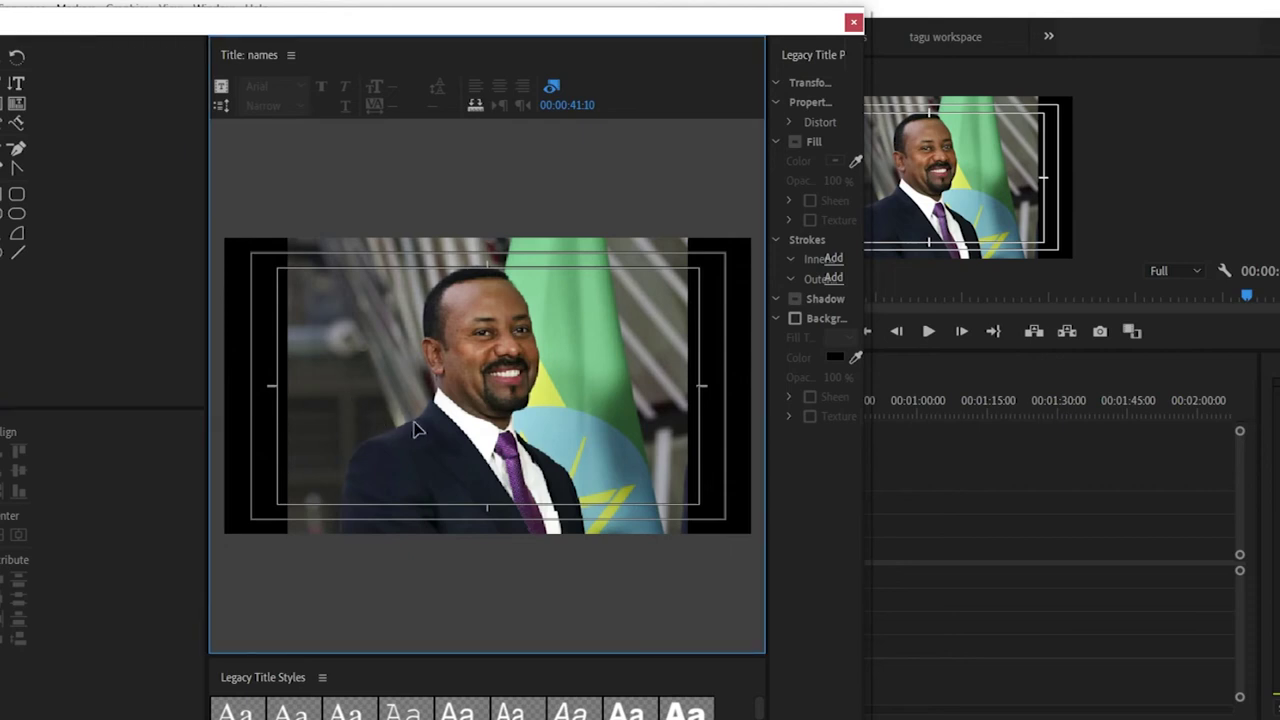
Step: Add the placeholder text "cnxmcbszcx mn" across the leader's chest
left_click(36, 126)
left_click(352, 420)
type("cnmcbszcx mn")
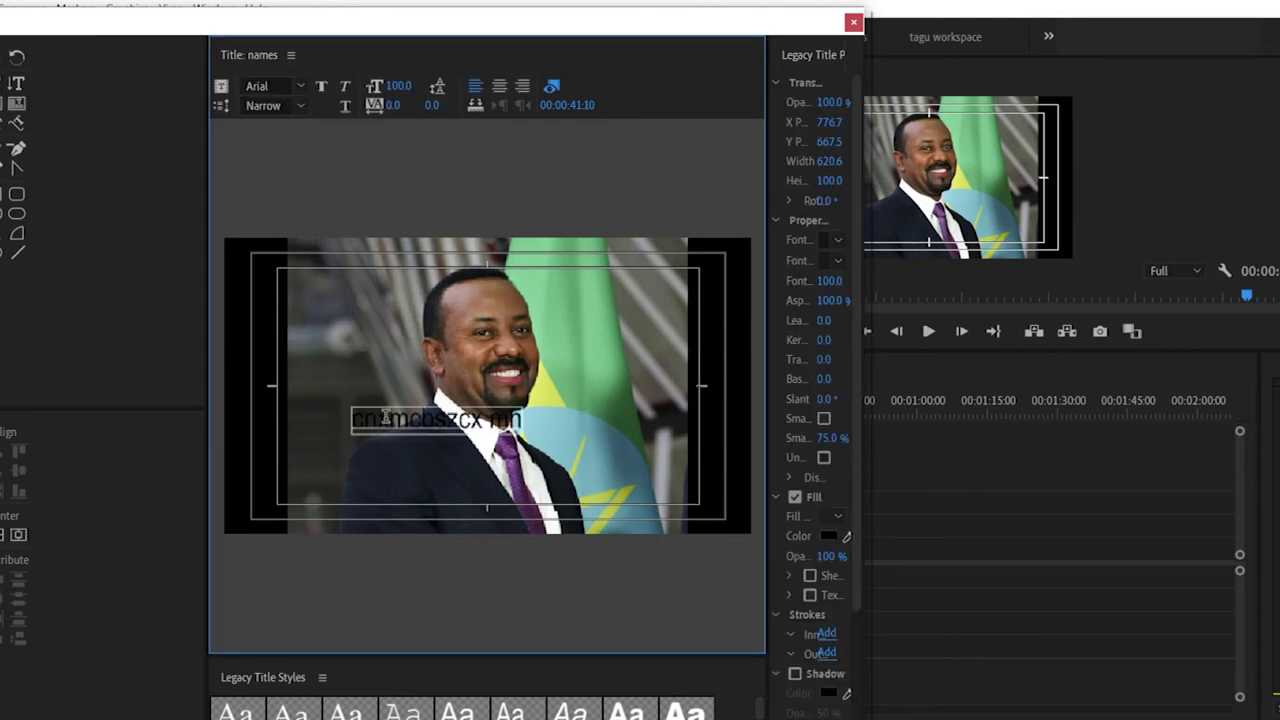
Step: Draw a rectangle about 1128 by 485 over the placeholder text and fill it with pale pink E6C6C6
left_click(16, 193)
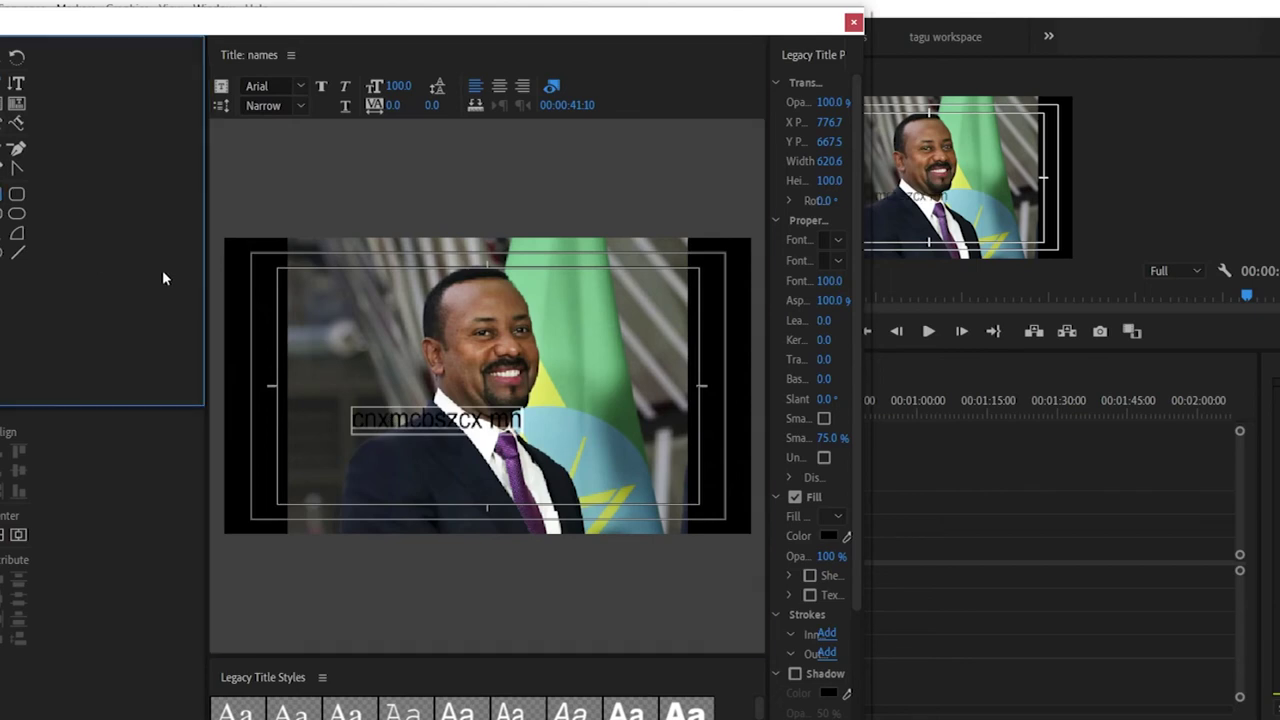
left_click_drag(278, 351, 589, 482)
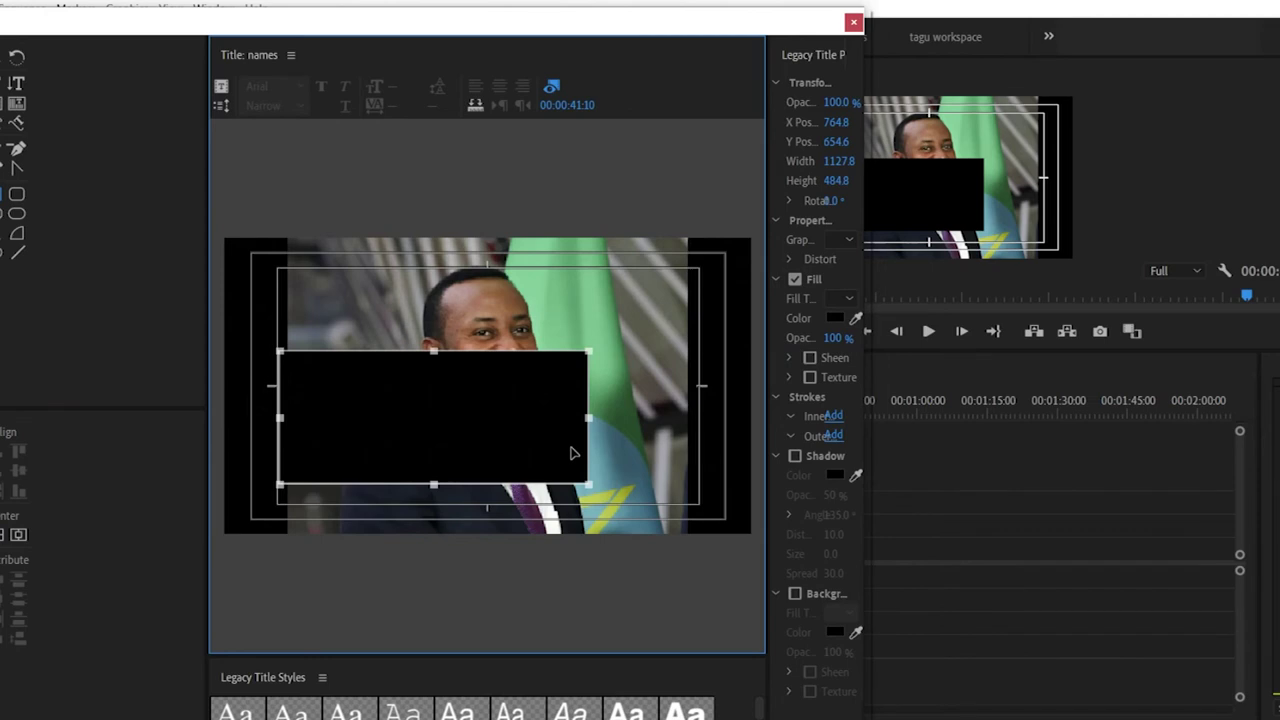
key("Escape")
left_click(451, 420)
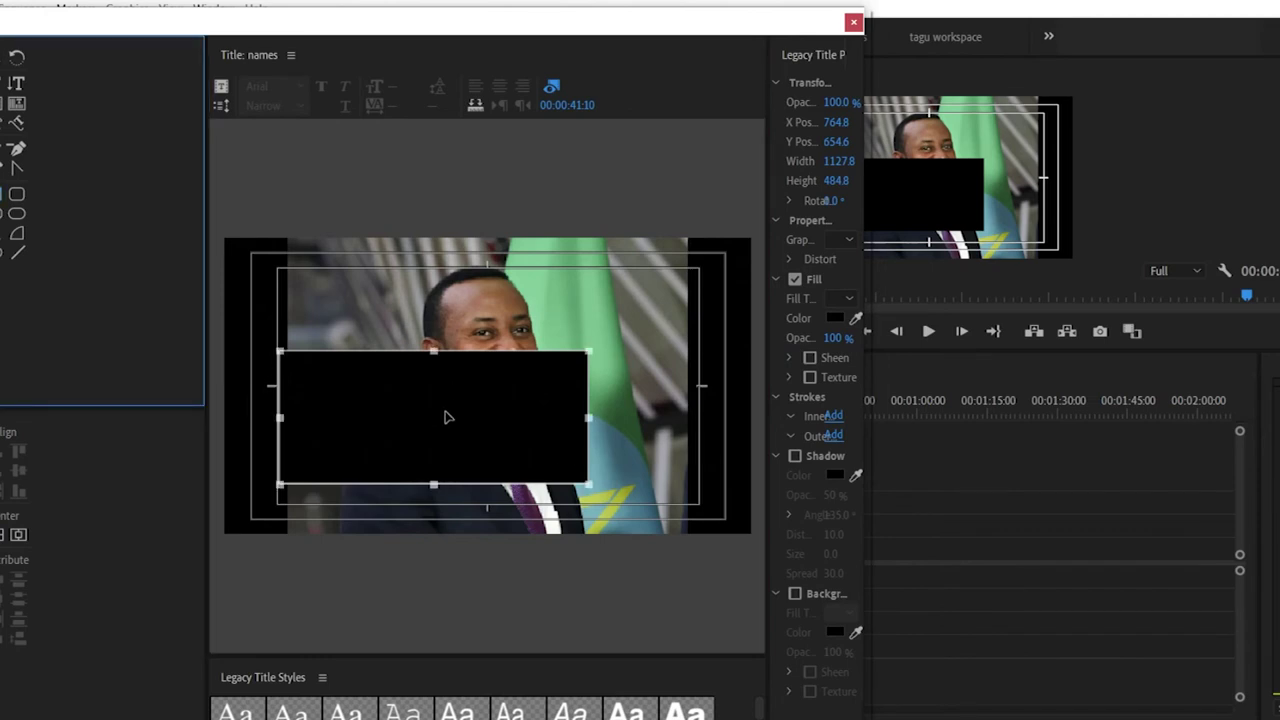
left_click(838, 478)
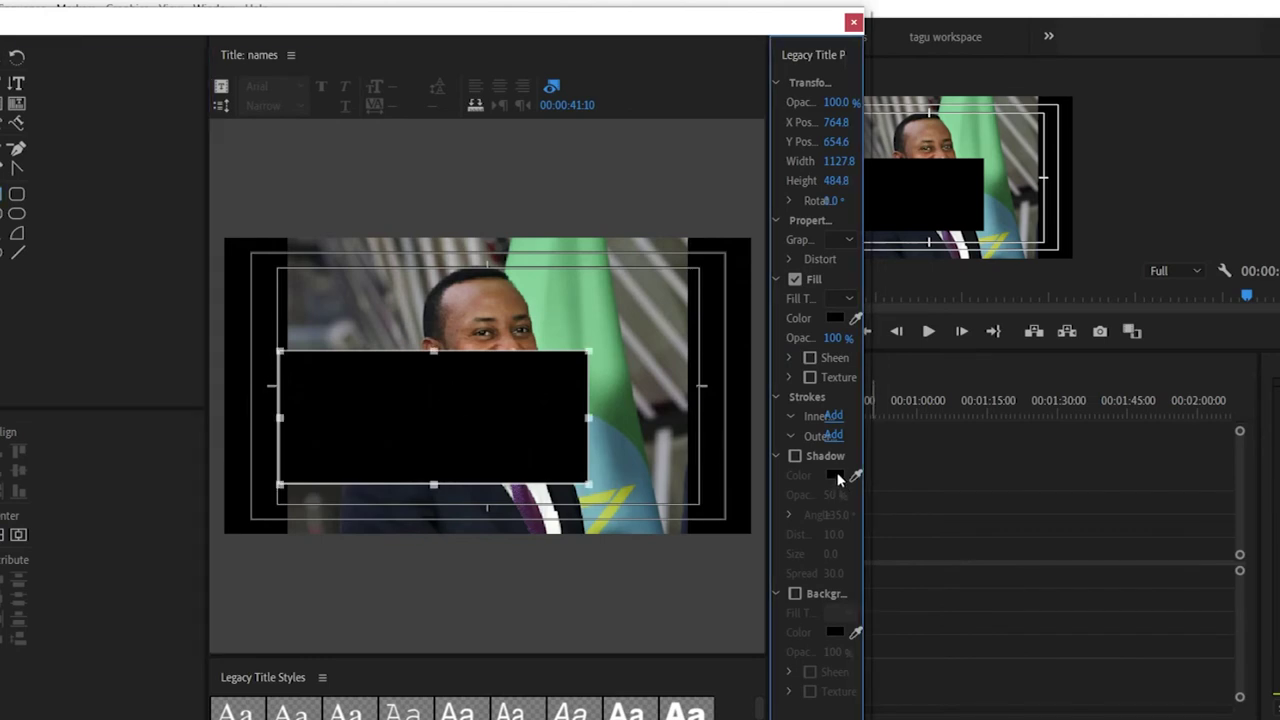
left_click(836, 317)
mouse_move(525, 357)
left_mouse_down()
mouse_move(549, 451)
mouse_move(429, 460)
left_mouse_up()
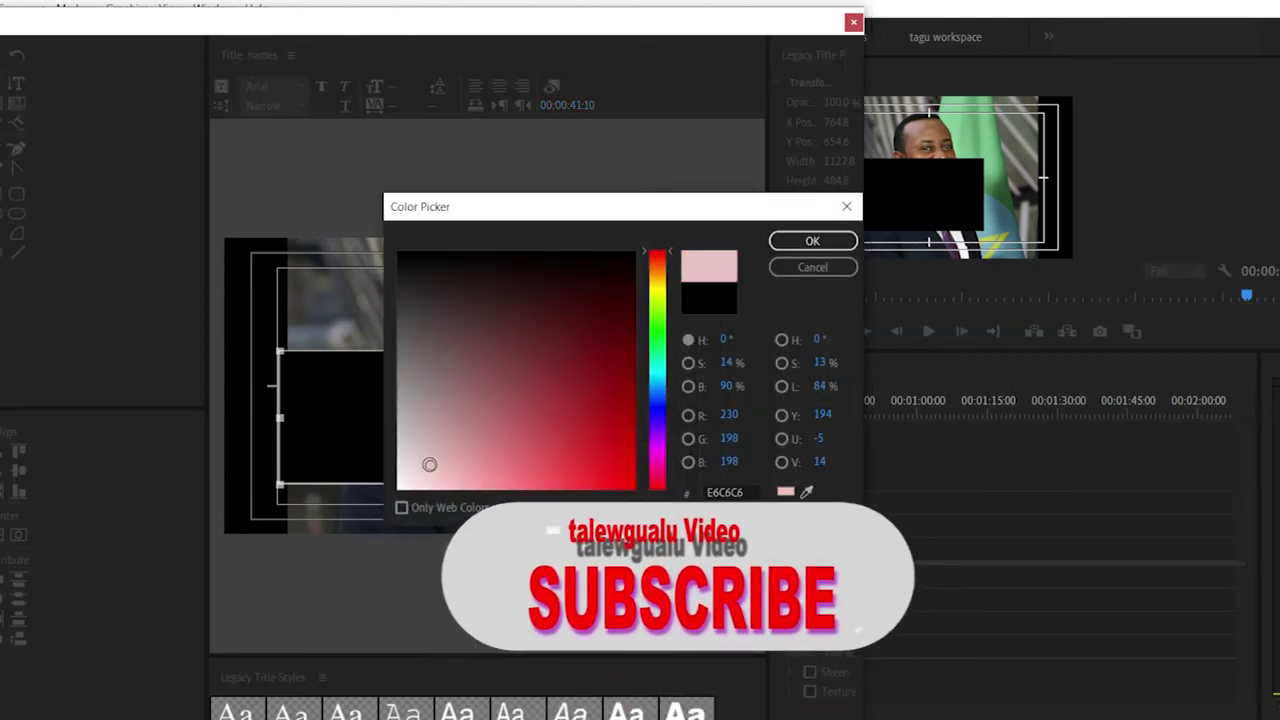
left_click(812, 241)
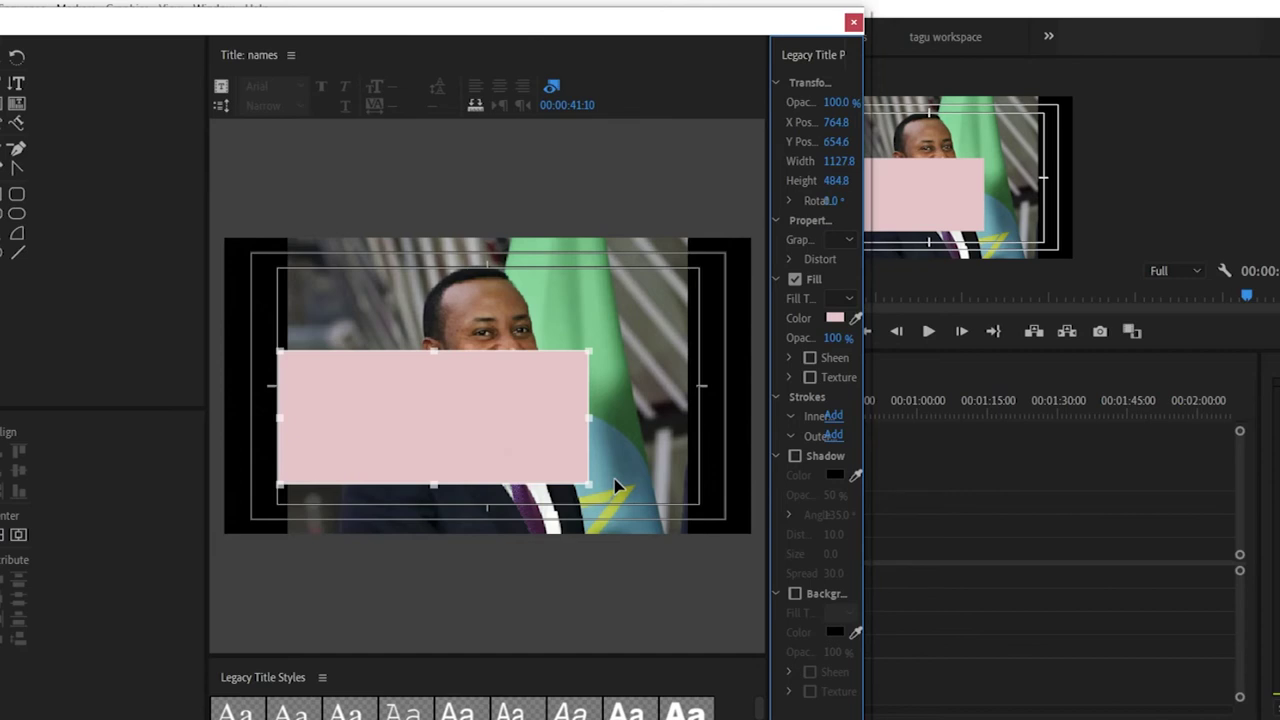
Step: Send the pale pink rectangle backward behind the placeholder text
right_click(401, 448)
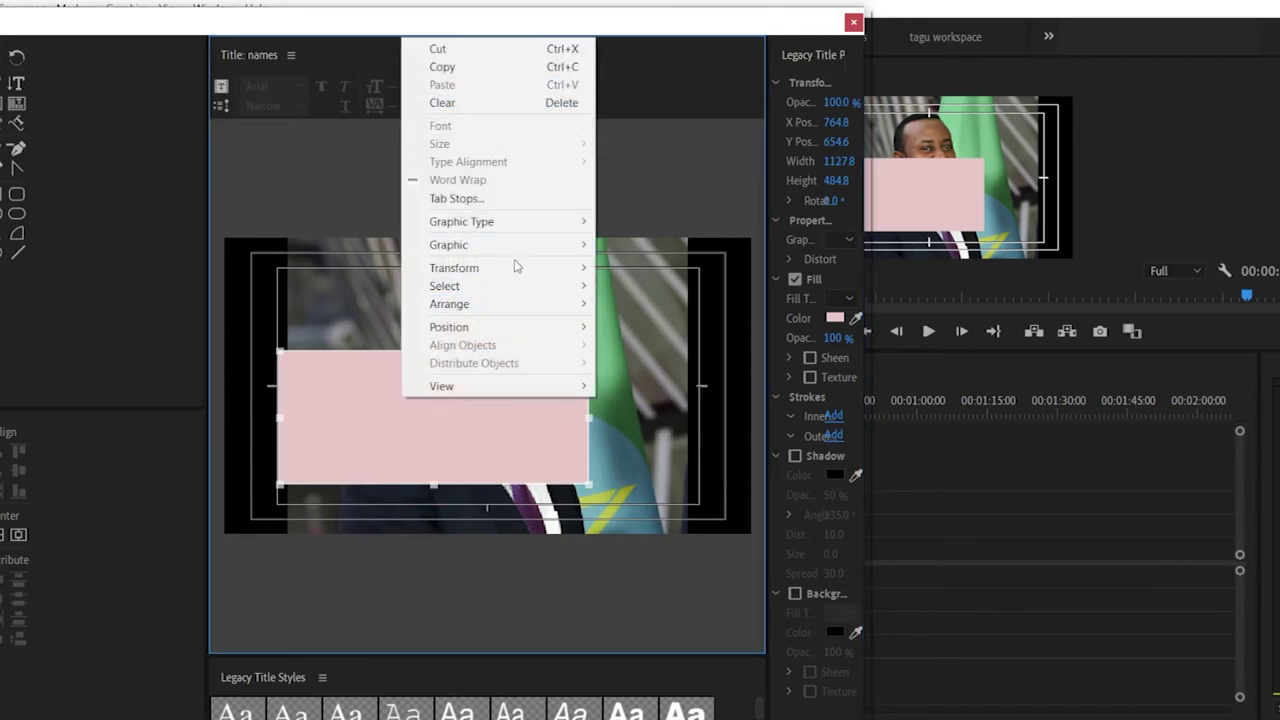
mouse_move(518, 306)
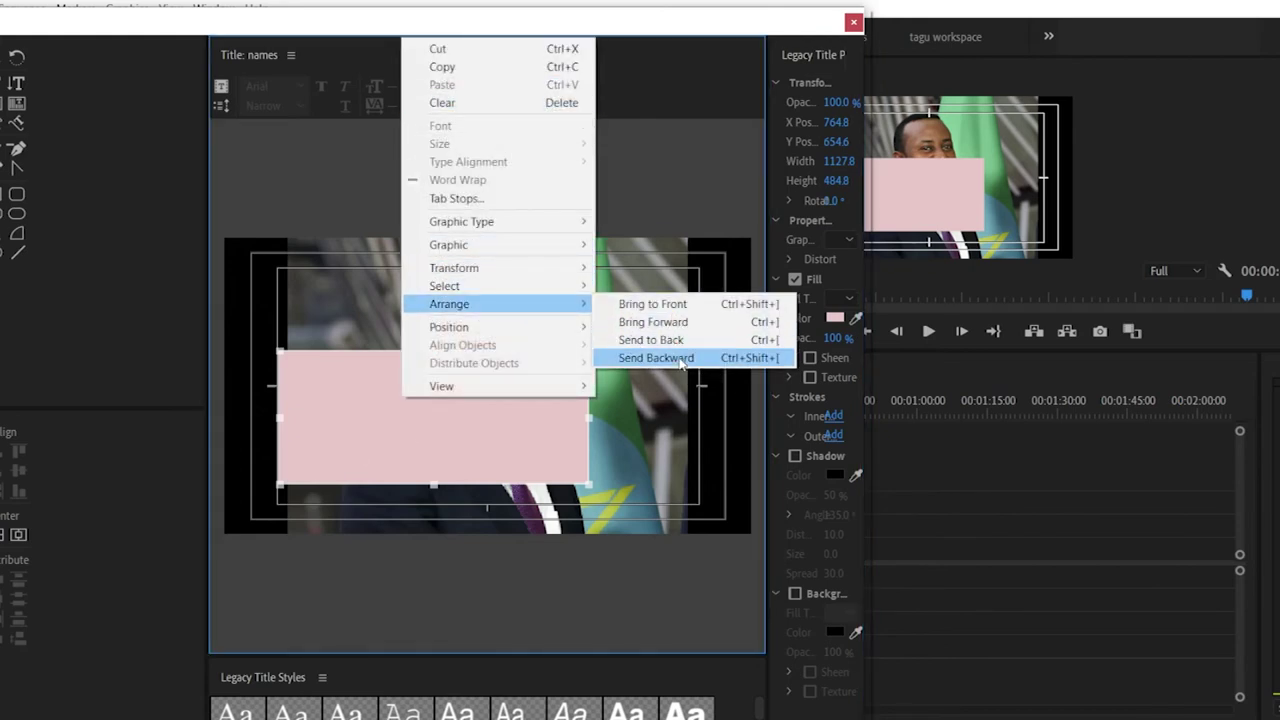
left_click(680, 360)
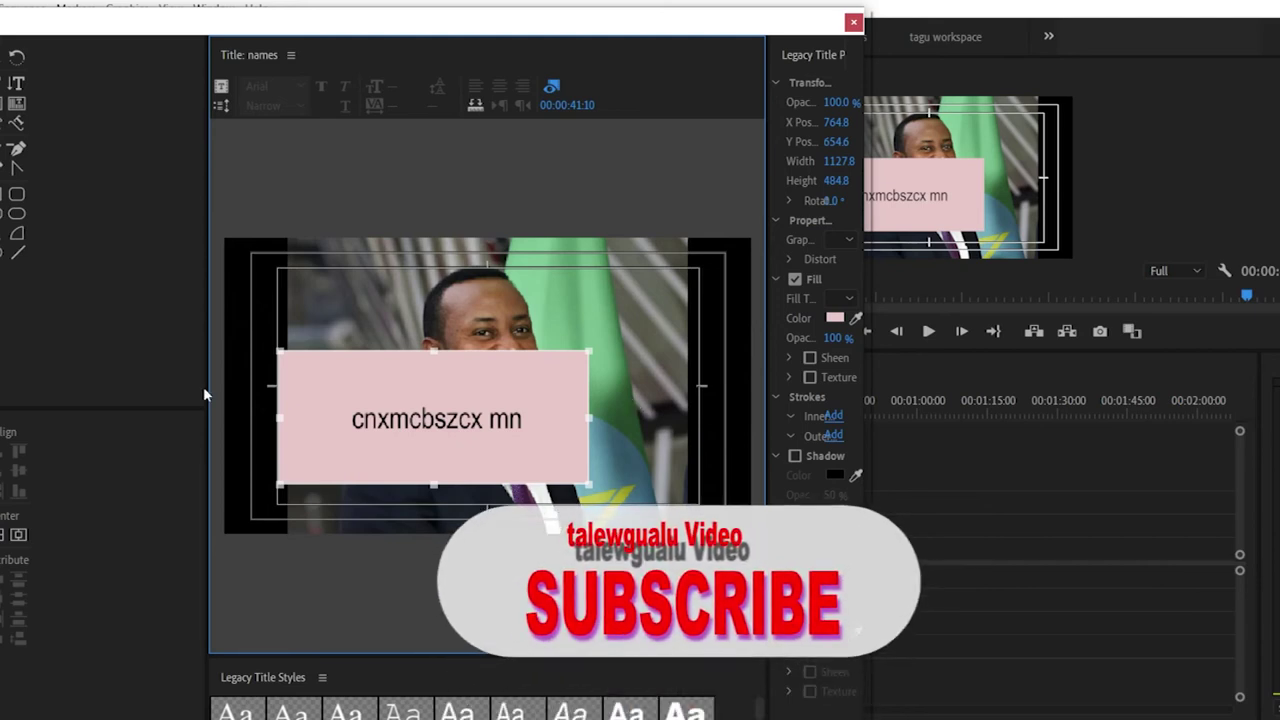
Step: Delete the pale pink rectangle together with its placeholder text
left_click(594, 414)
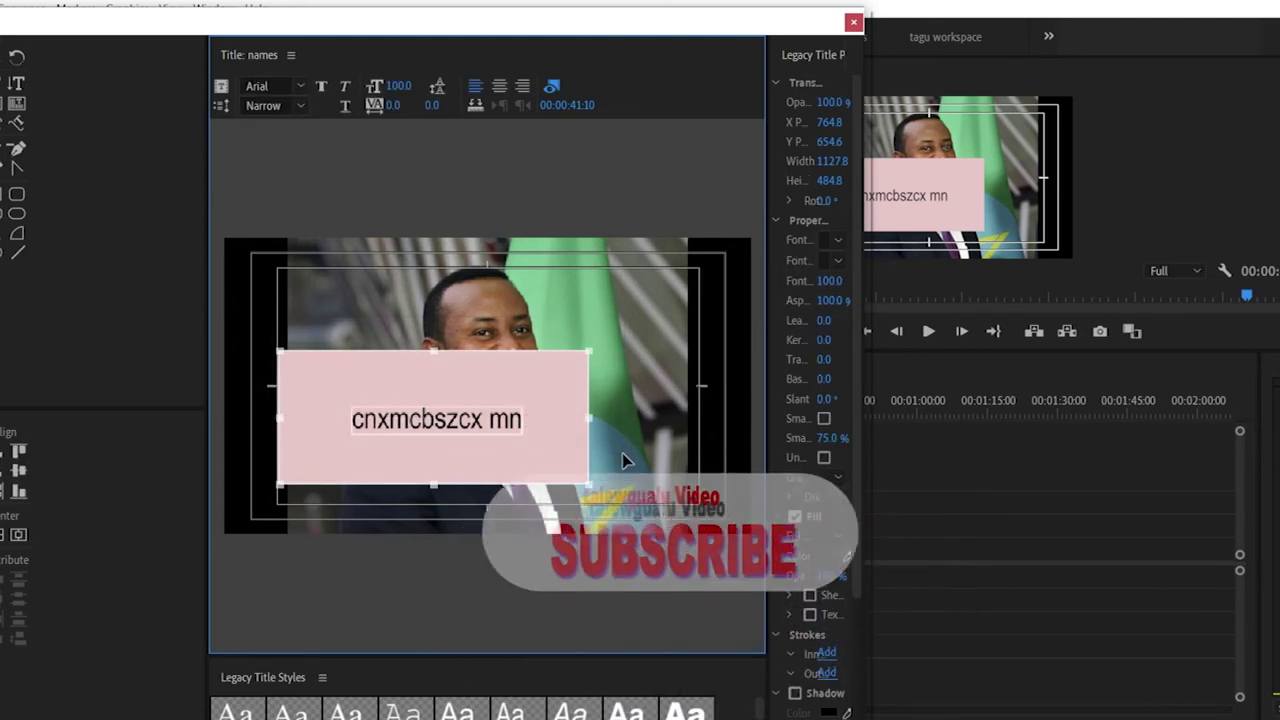
key("Delete")
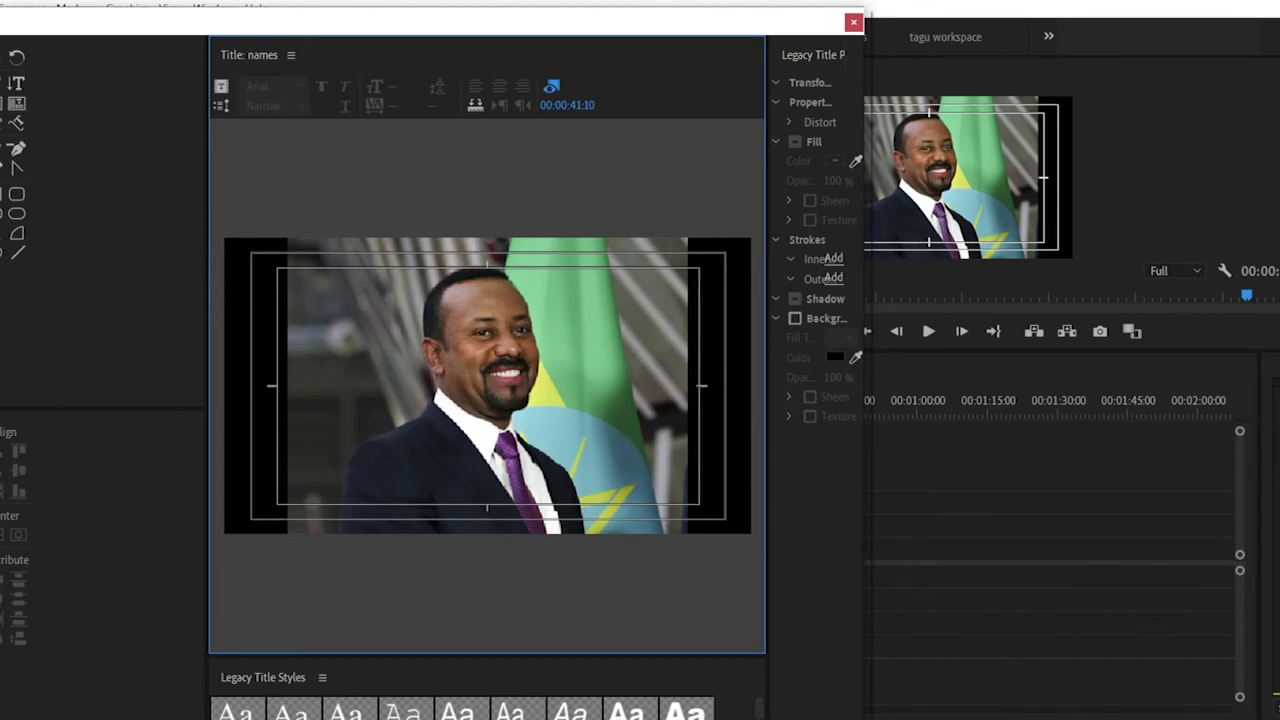
Step: Draw a rectangle about 655 by 144 in the photo's lower-left corner and fill it with pink
left_click(2, 200)
left_click_drag(278, 476, 430, 516)
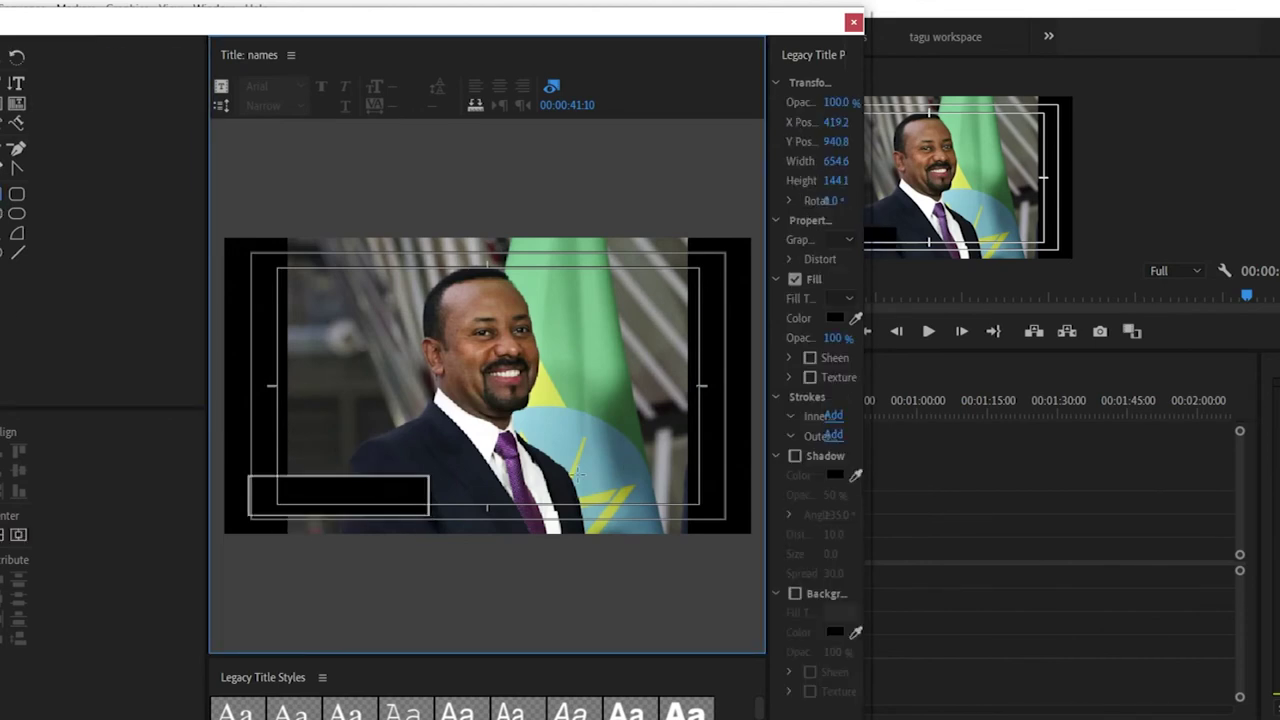
left_click(834, 318)
mouse_move(579, 330)
left_mouse_down()
mouse_move(617, 371)
mouse_move(549, 451)
mouse_move(505, 472)
left_mouse_up()
left_click(812, 241)
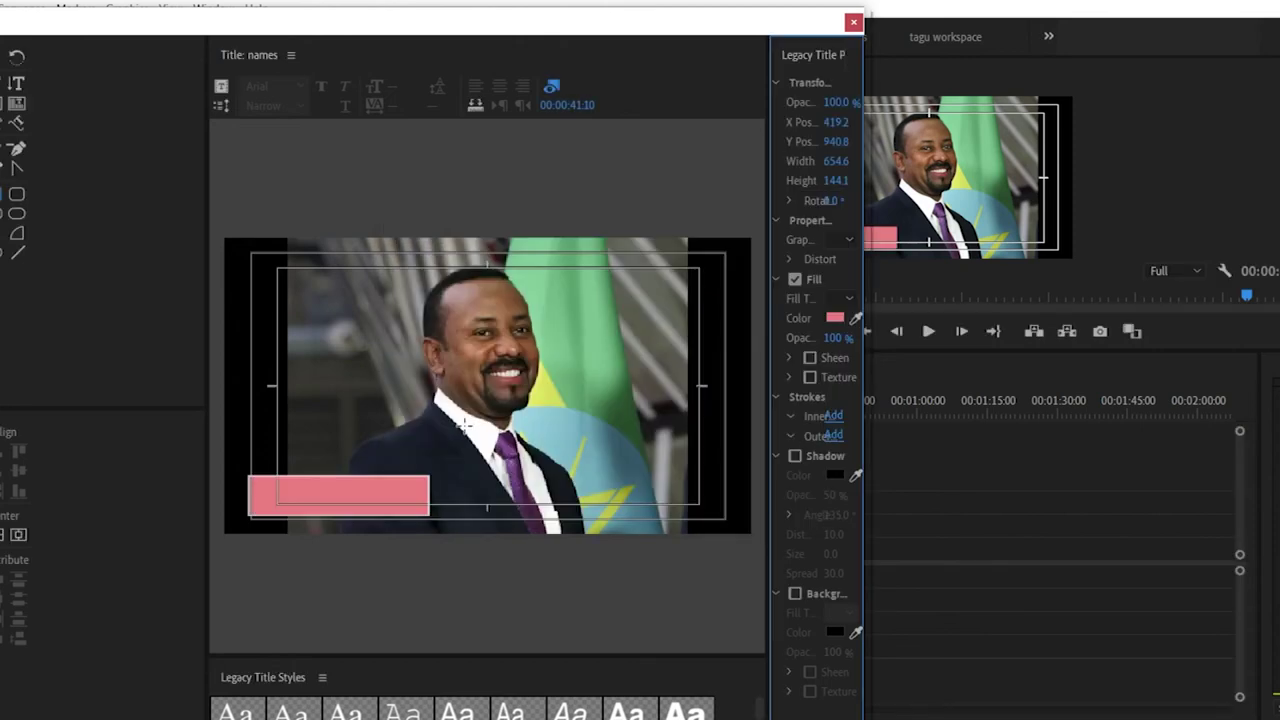
Step: Add the placeholder text "dcjvbvdvnmc" and move it to just above the pink bar
left_click(16, 83)
left_click(408, 397)
type("dcjvbvdvnmc")
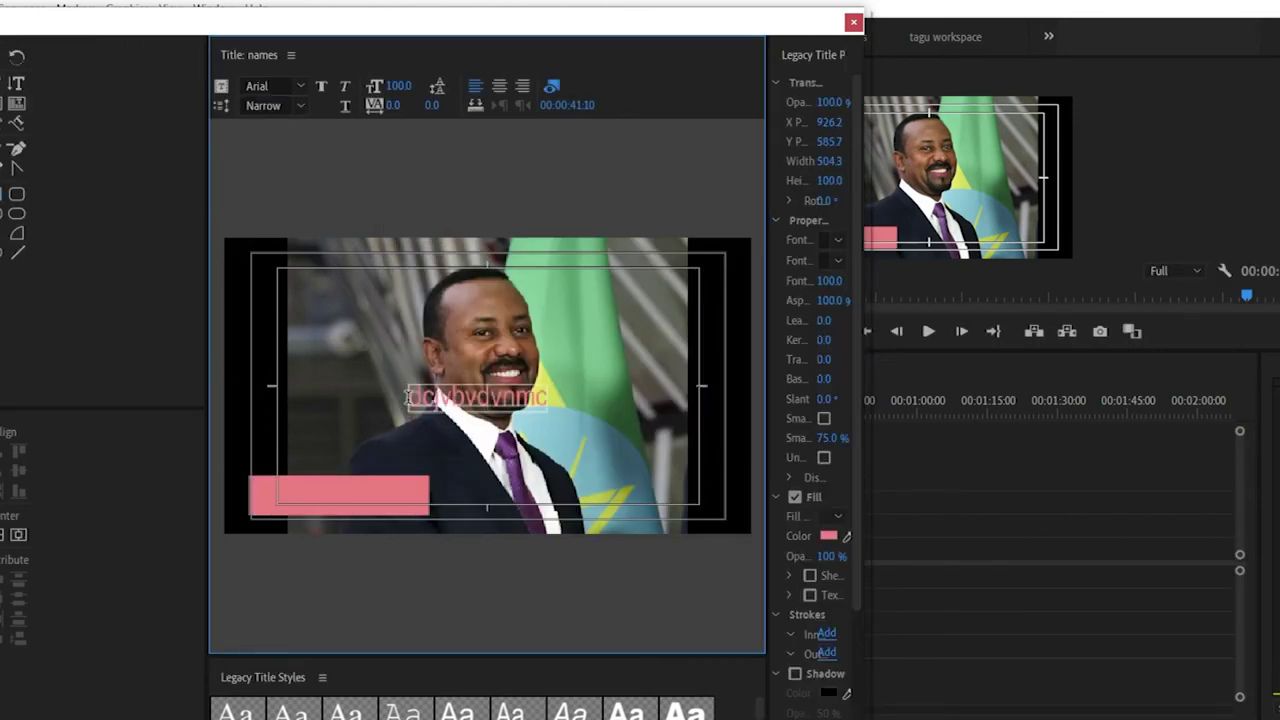
left_click(14, 66)
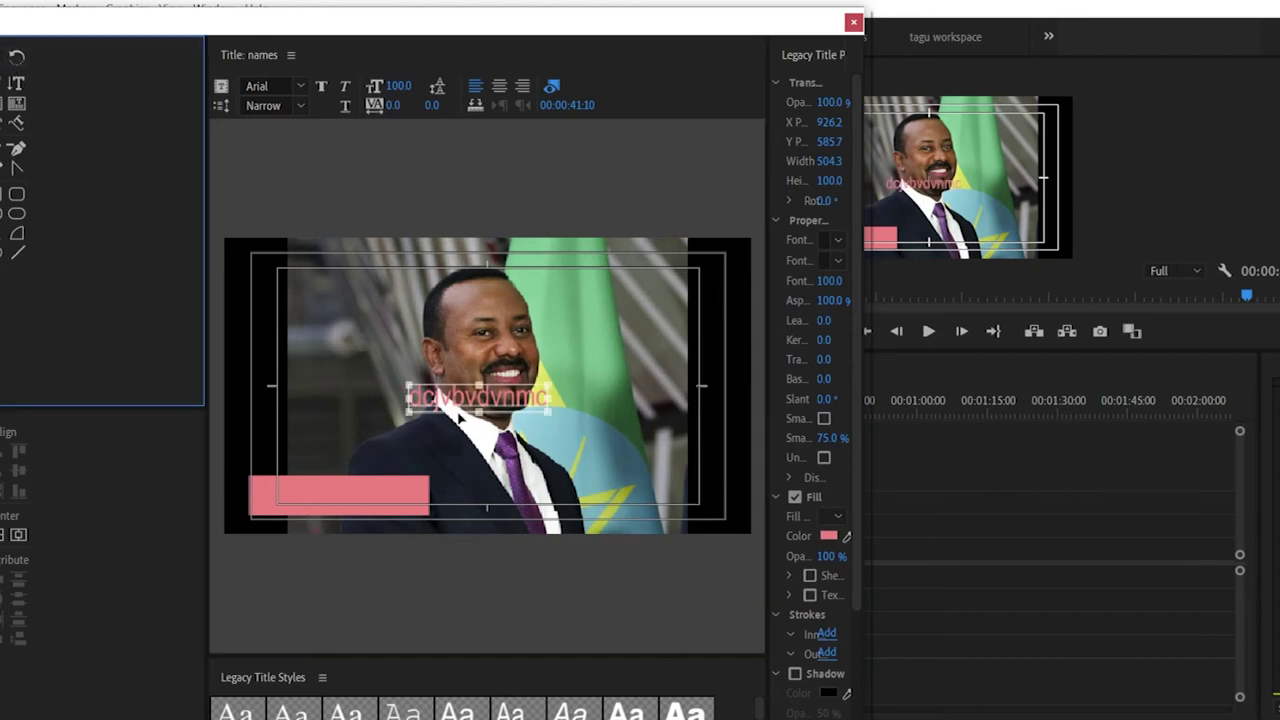
left_click_drag(303, 497, 350, 435)
Step: Fill the placeholder text with green and move it onto the pink bar
double_click(347, 430)
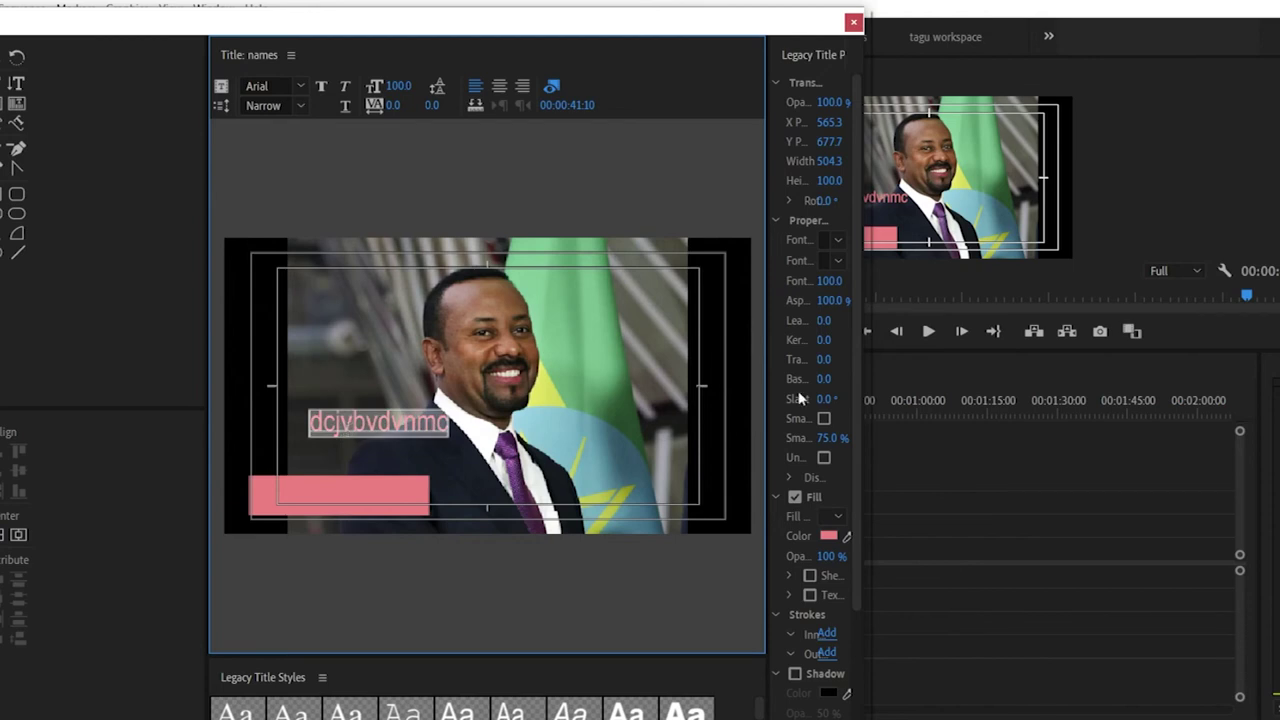
left_click(829, 536)
left_click(662, 368)
left_click_drag(620, 363, 630, 391)
left_click(810, 241)
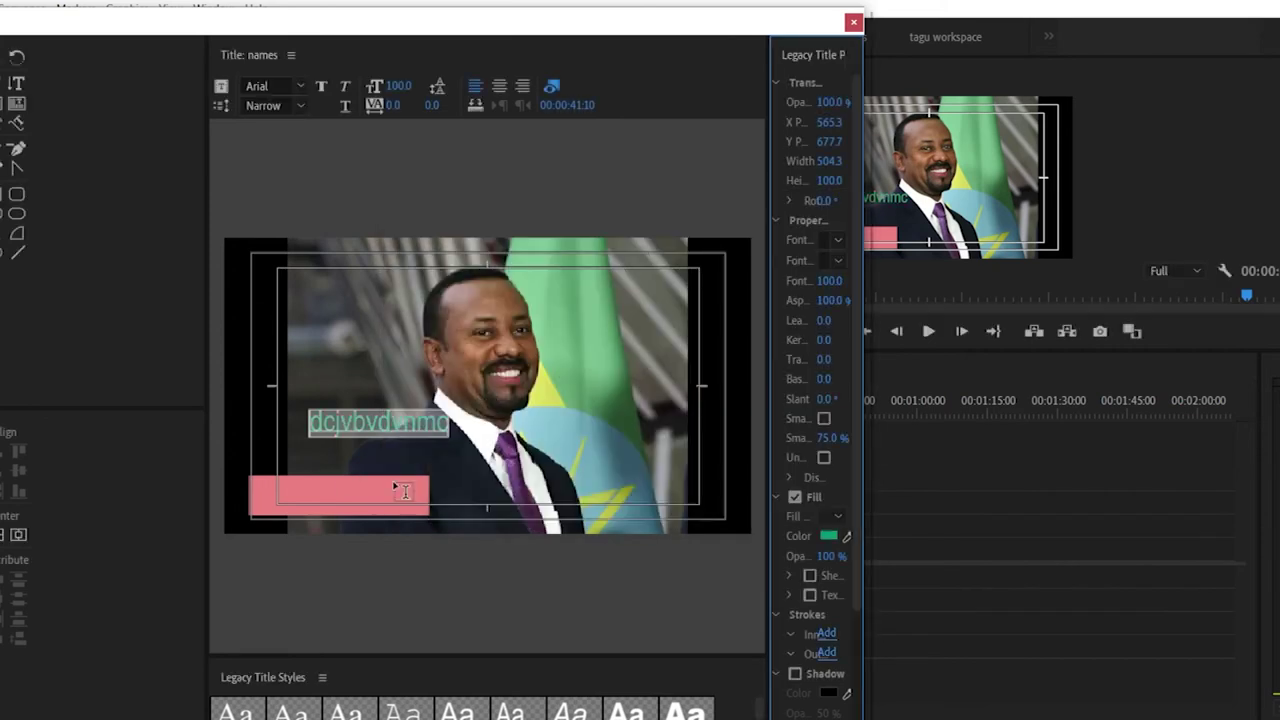
left_click_drag(350, 425, 310, 489)
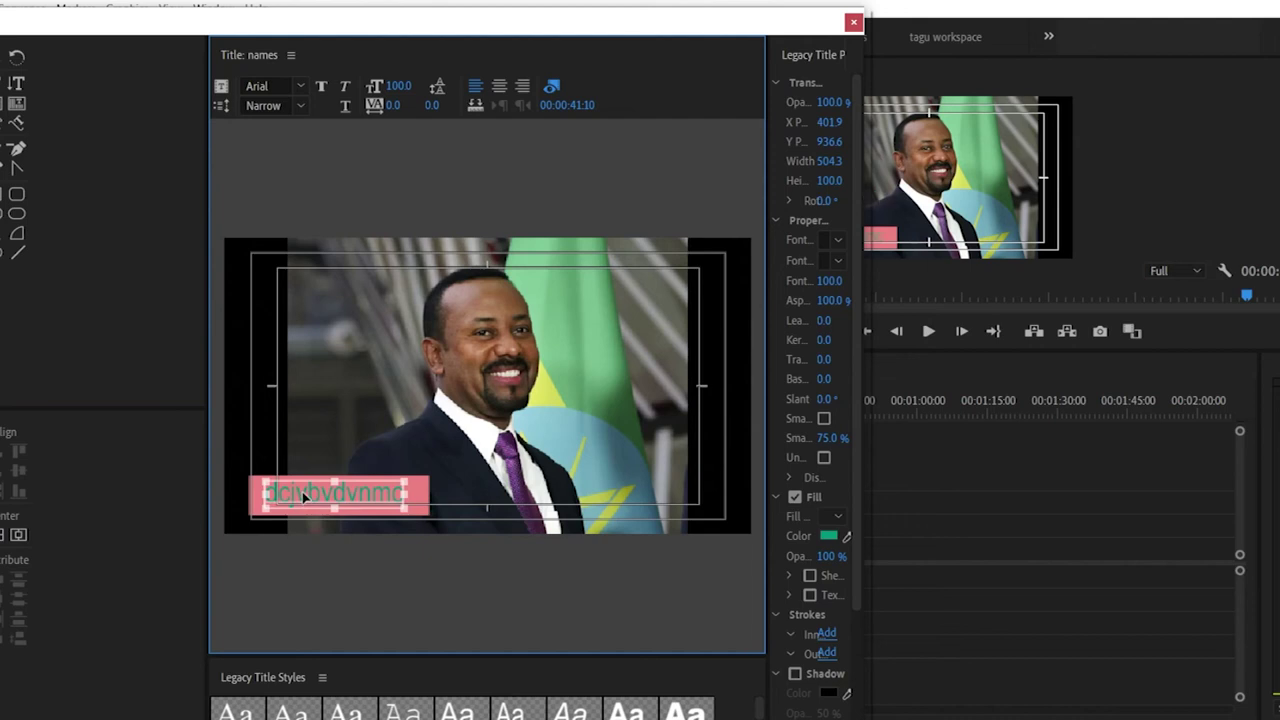
Step: Close the title editor and move the timeline playhead to 00:00:42:00
left_click_drag(696, 28, 547, 37)
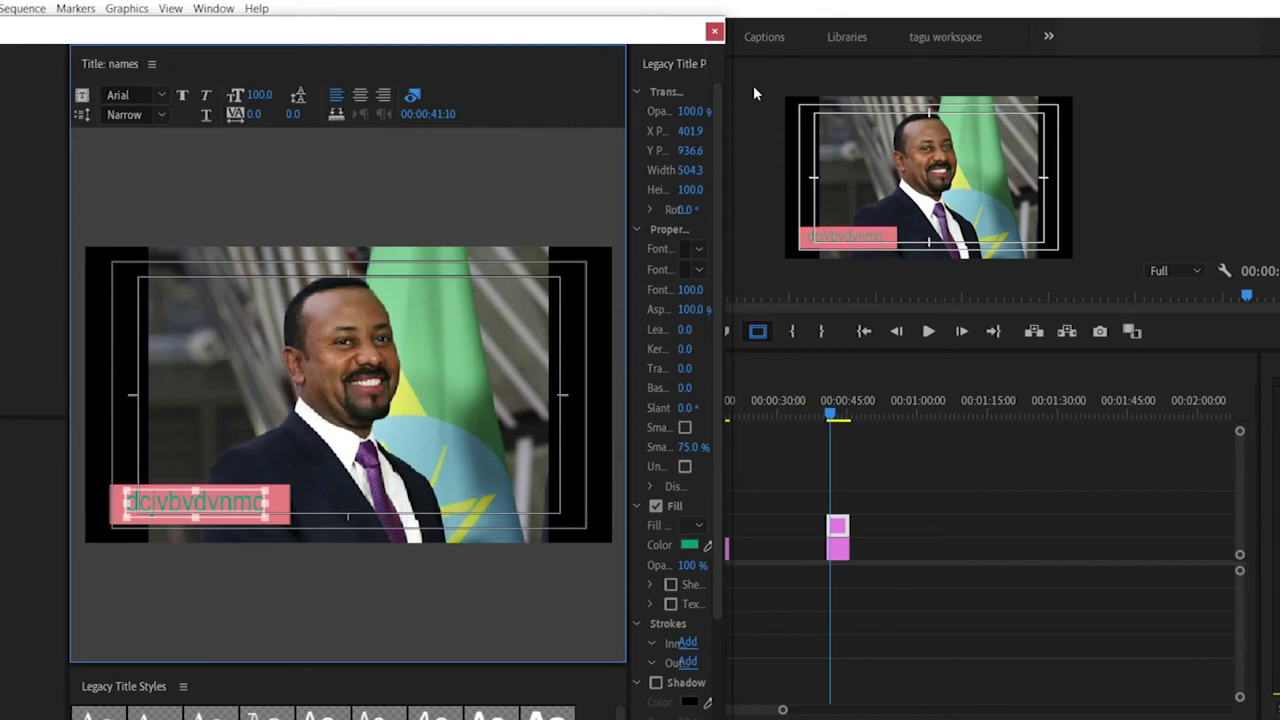
left_click(714, 31)
left_click_drag(832, 412, 834, 412)
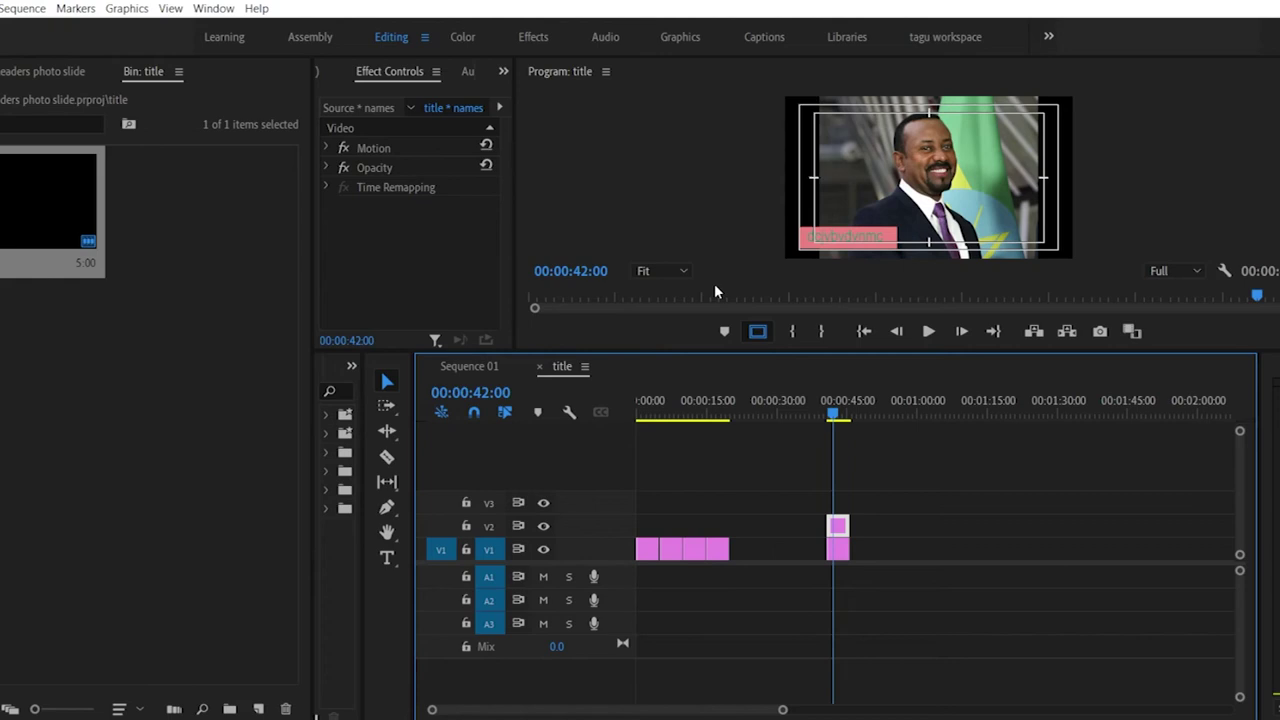
Step: Duplicate the names title in the title bin
right_click(25, 245)
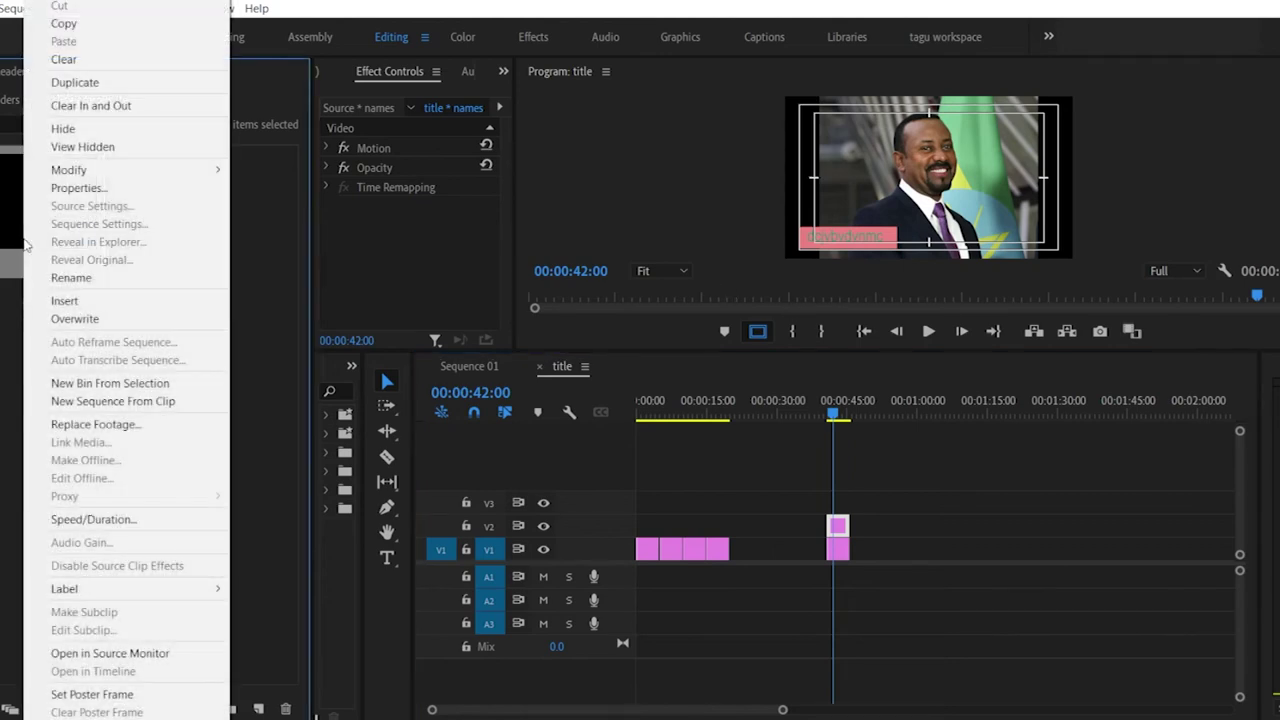
left_click(83, 146)
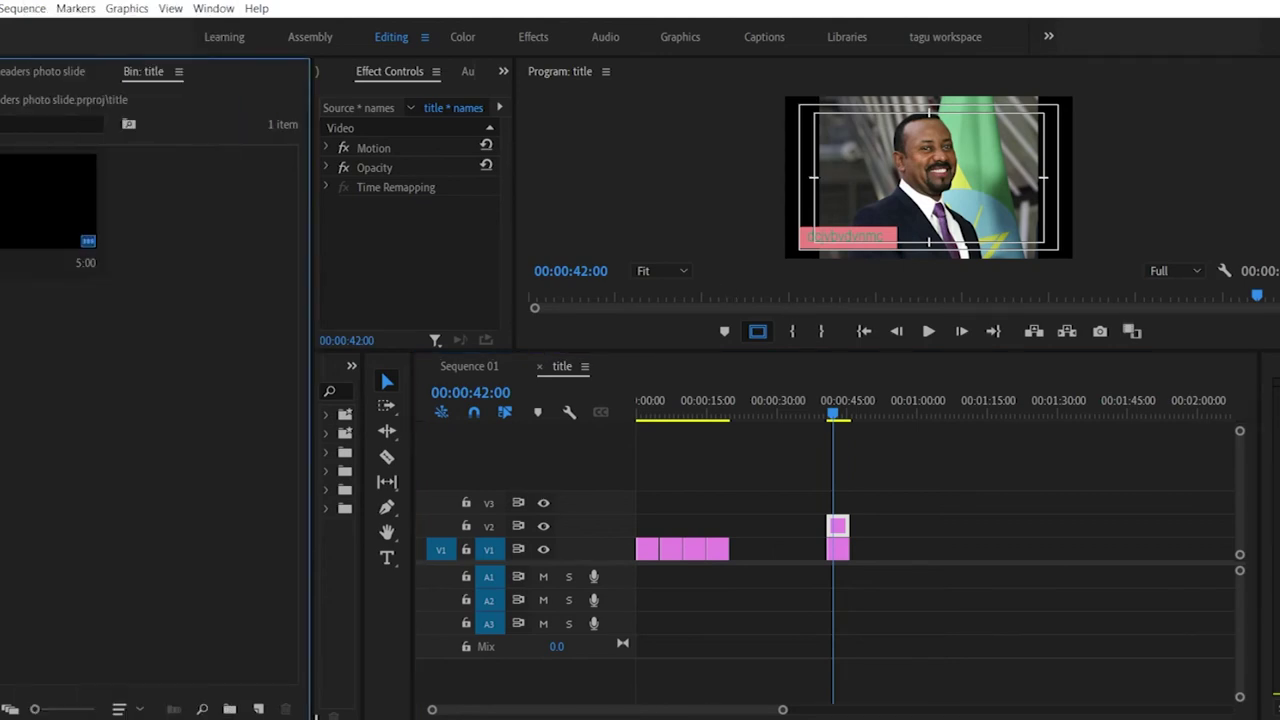
right_click(50, 200)
left_click(40, 83)
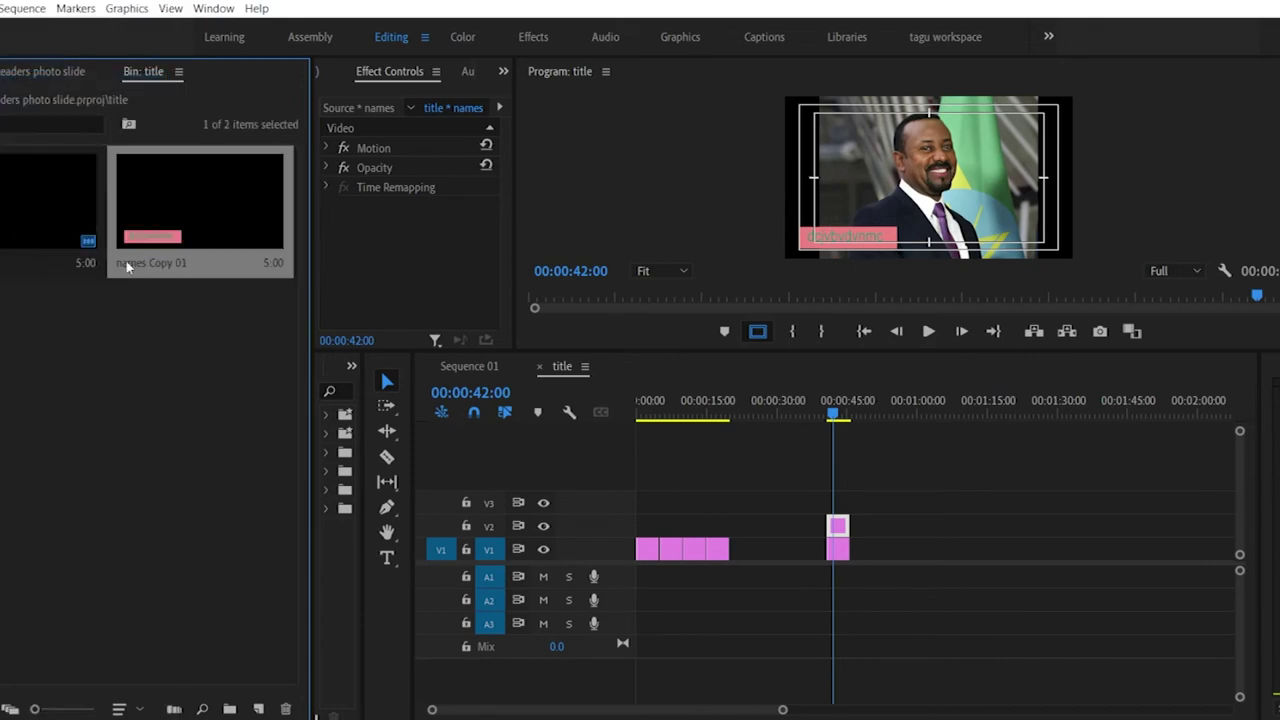
Step: Open the duplicated names title to check its contents, and close it again
left_click(150, 262)
left_click(190, 268)
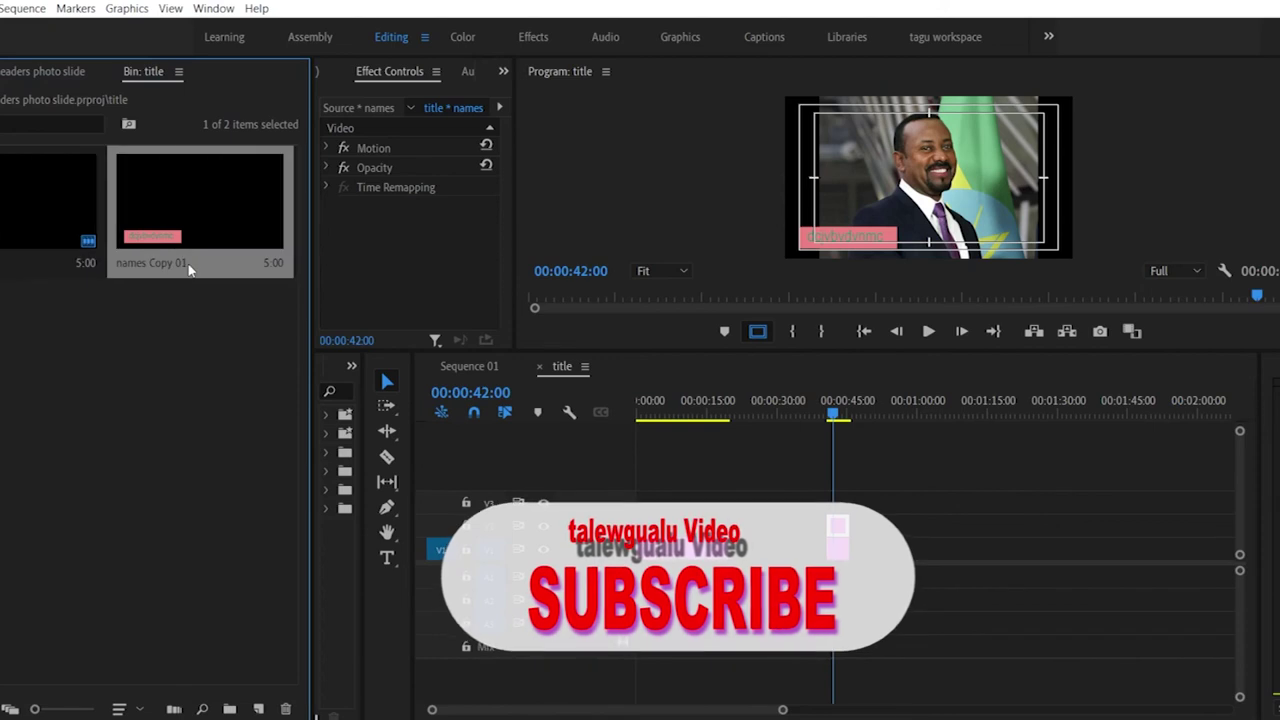
double_click(190, 268)
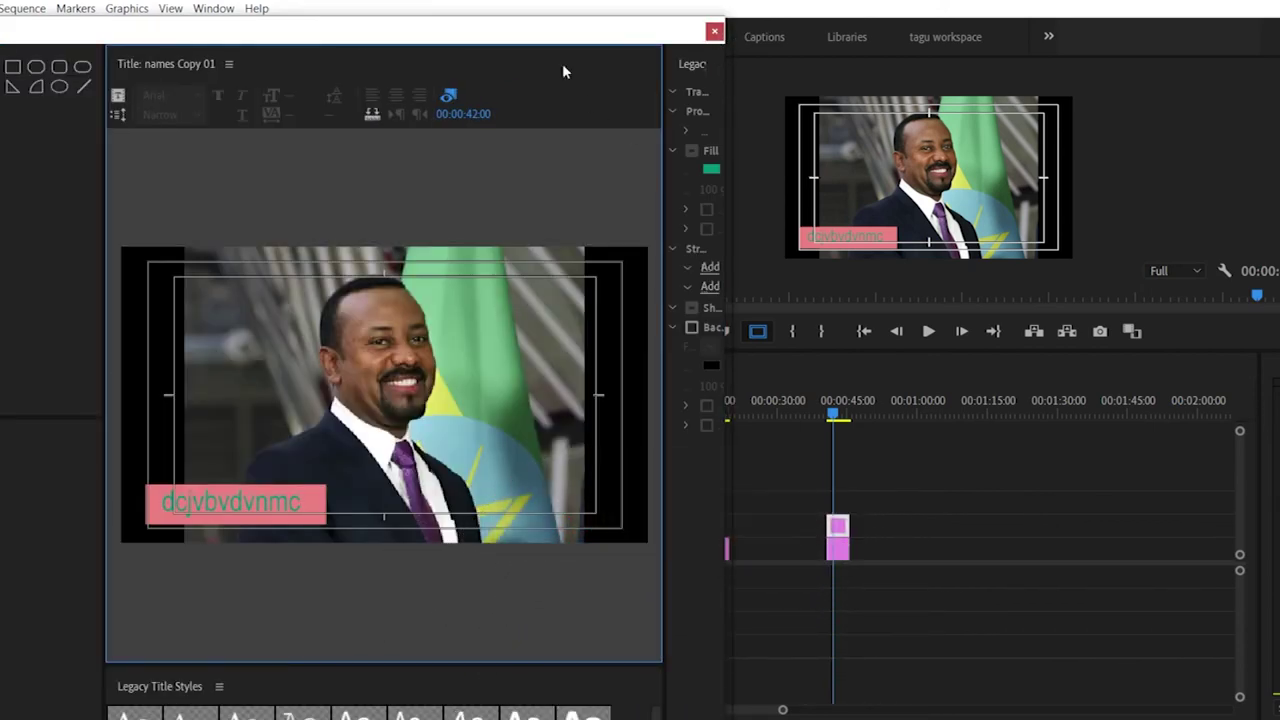
left_click(713, 34)
right_click(185, 274)
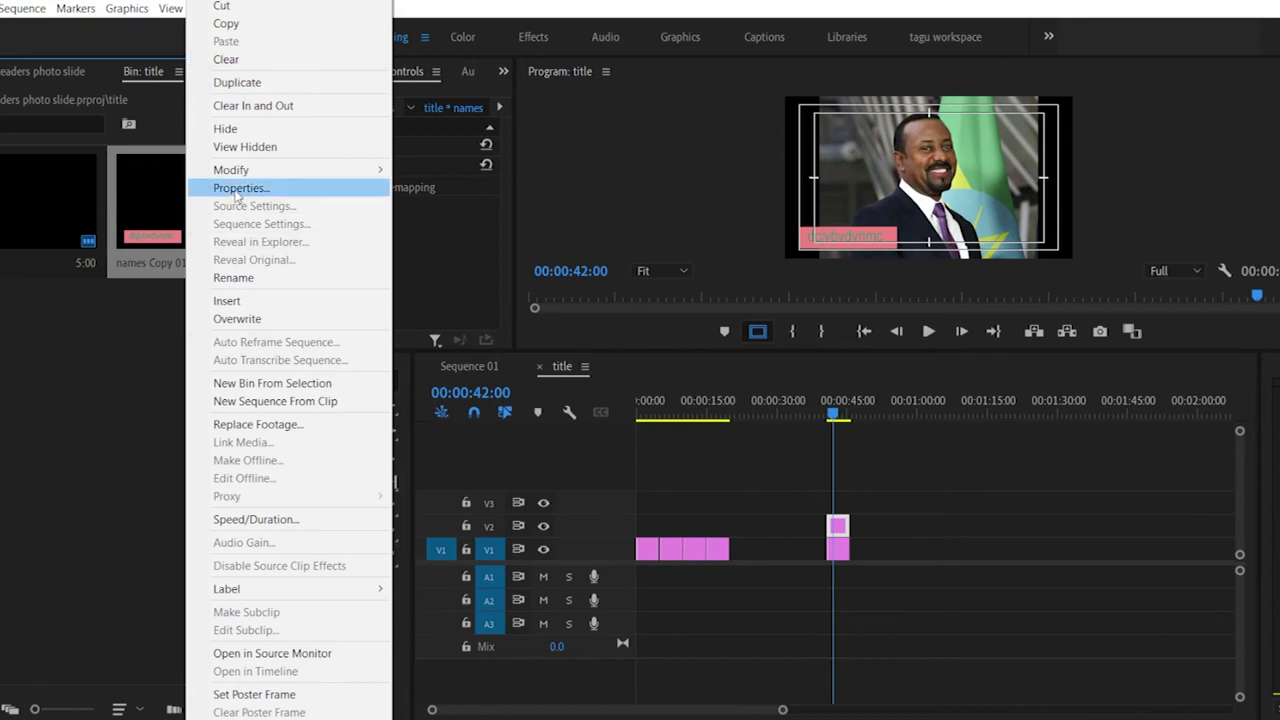
left_click(91, 477)
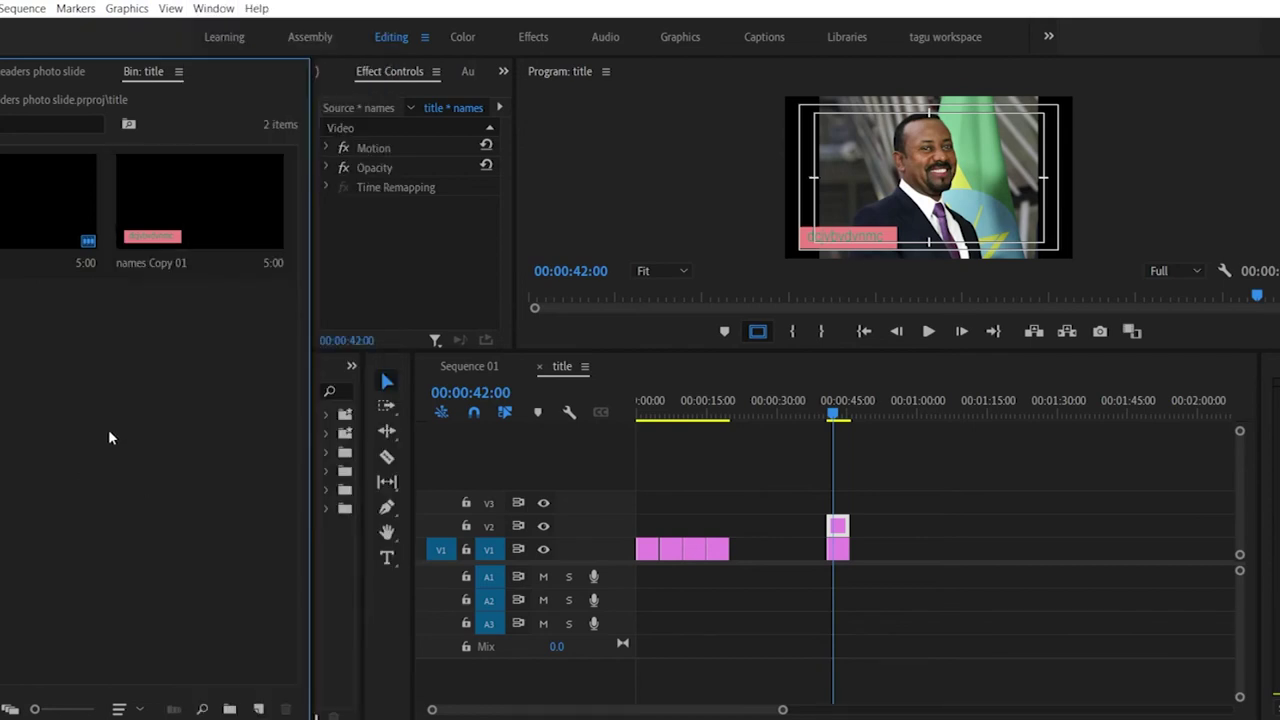
Step: Rename the duplicated title in the title bin as names 1
left_click(141, 247)
left_click(145, 261)
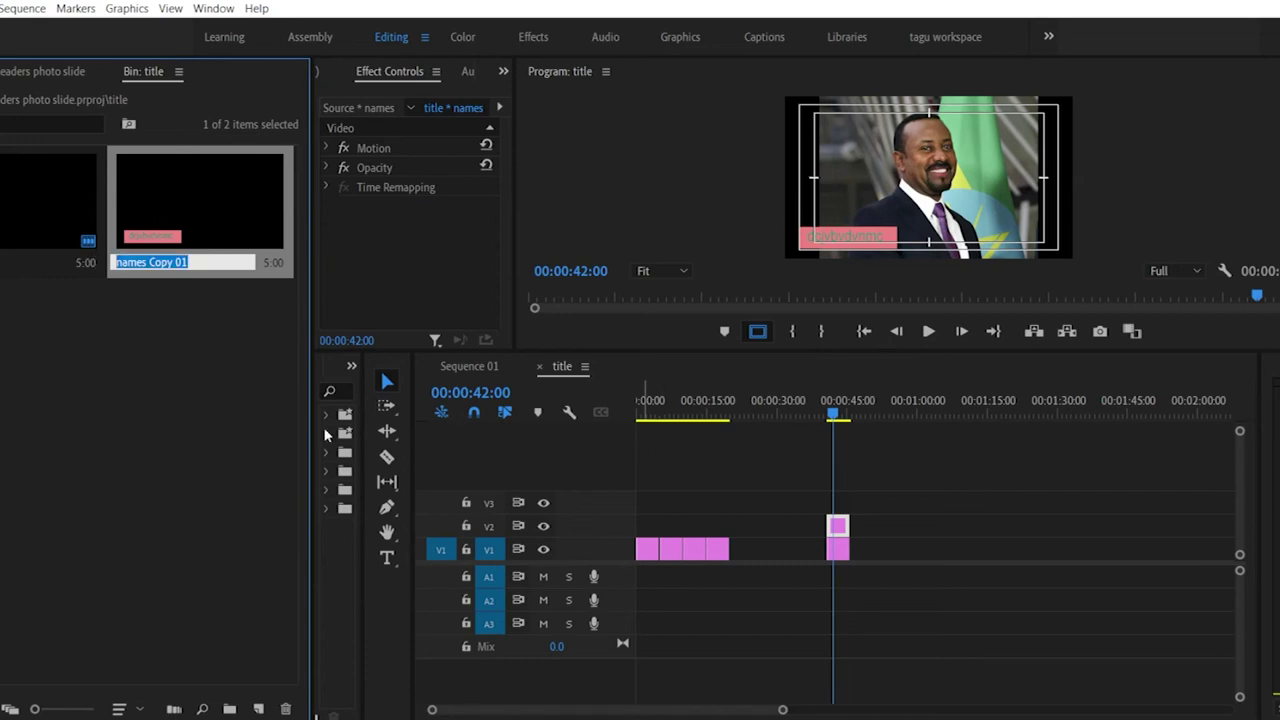
left_click(206, 259)
left_click_drag(206, 259, 148, 265)
type("1")
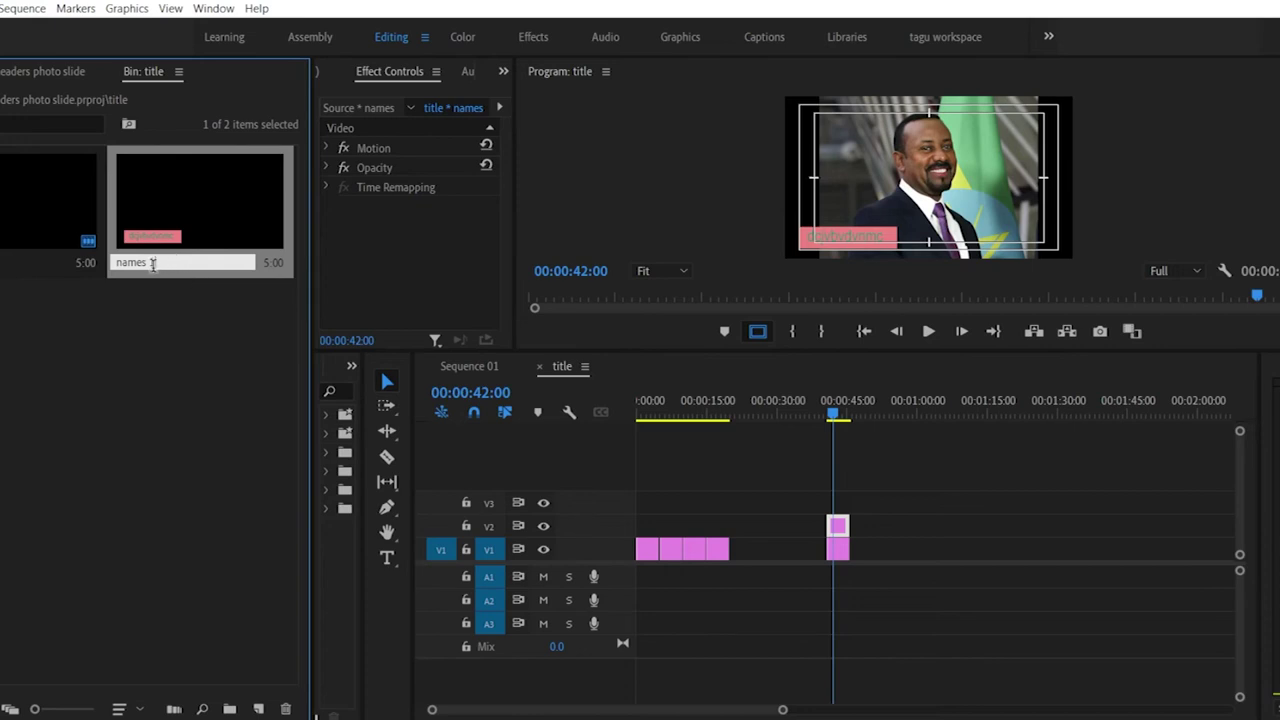
left_click(146, 332)
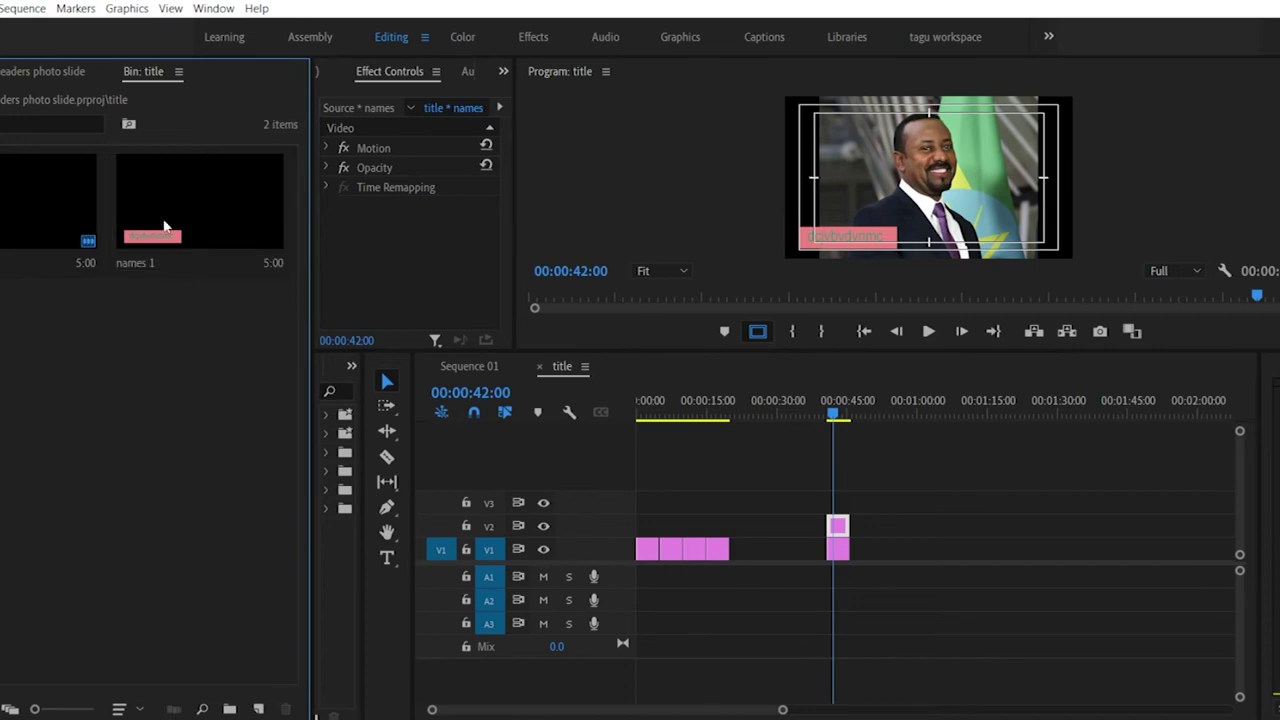
Step: Duplicate the names 1 title as names 2 and place it on V2 above the fourth photo
right_click(164, 224)
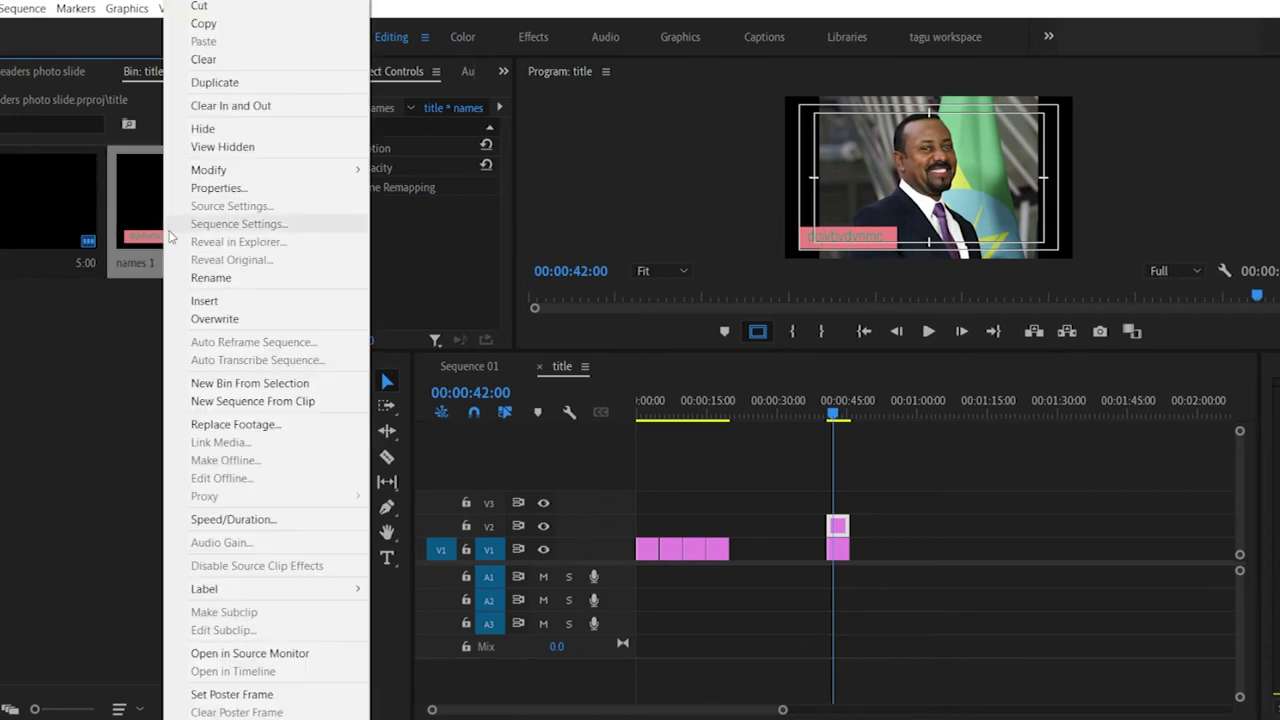
left_click(214, 82)
left_click(204, 232)
left_click_drag(251, 229, 718, 527)
type("2")
left_click(203, 382)
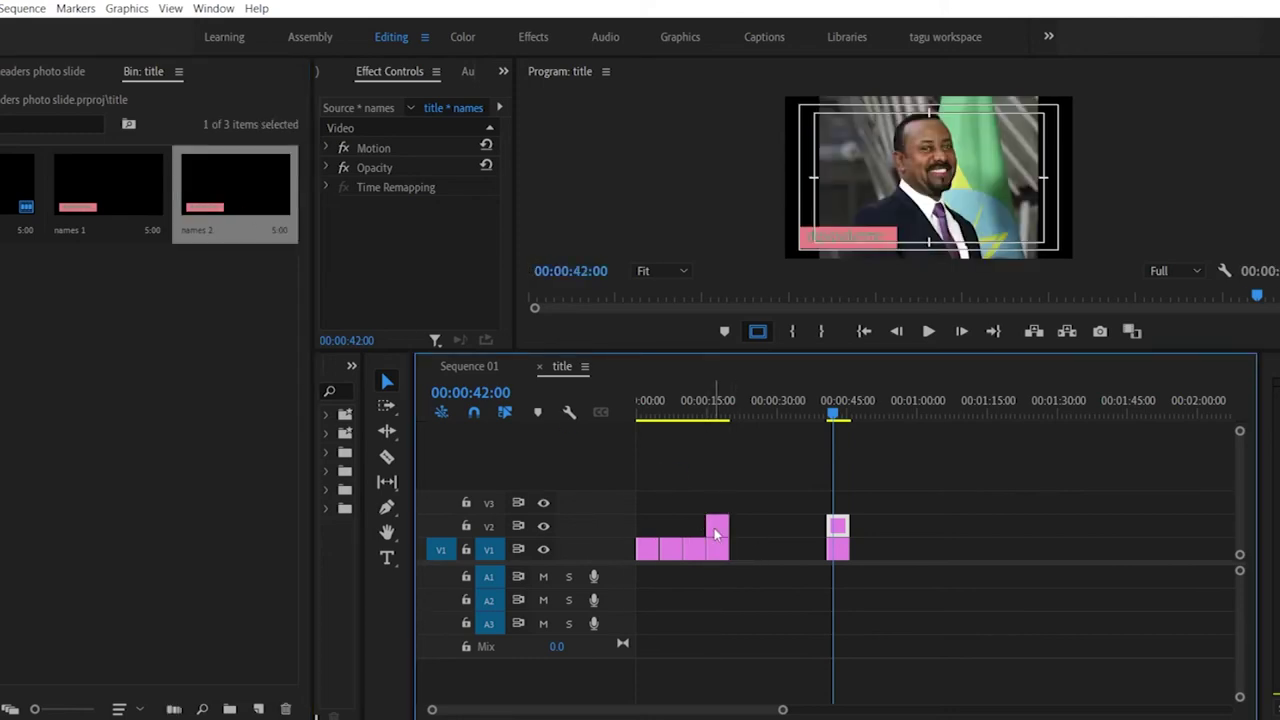
Step: Delete both title clips from V2 and the separate photo clip at 00:00:42:00 from V1
left_click_drag(662, 497, 862, 530)
key("Delete")
left_click(838, 548)
key("Delete")
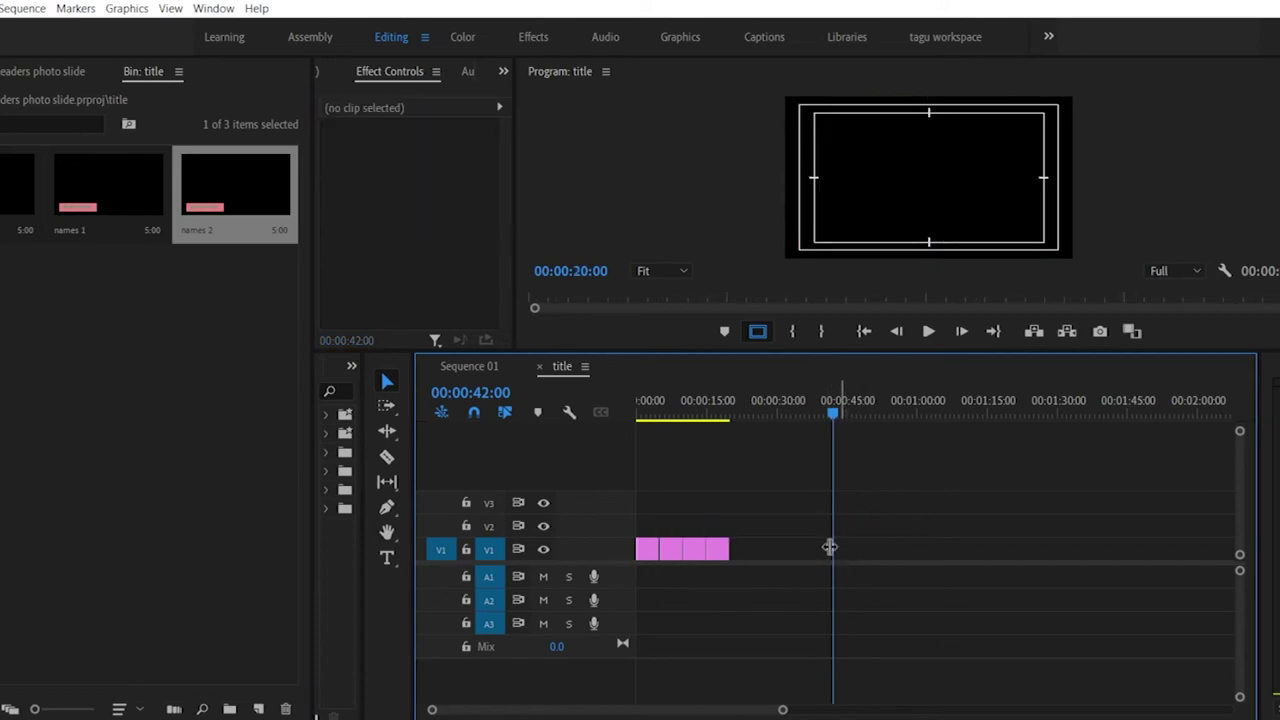
Step: Delete the names 1 and names 2 titles from the title bin
left_click(50, 213)
left_click_drag(175, 258, 94, 212)
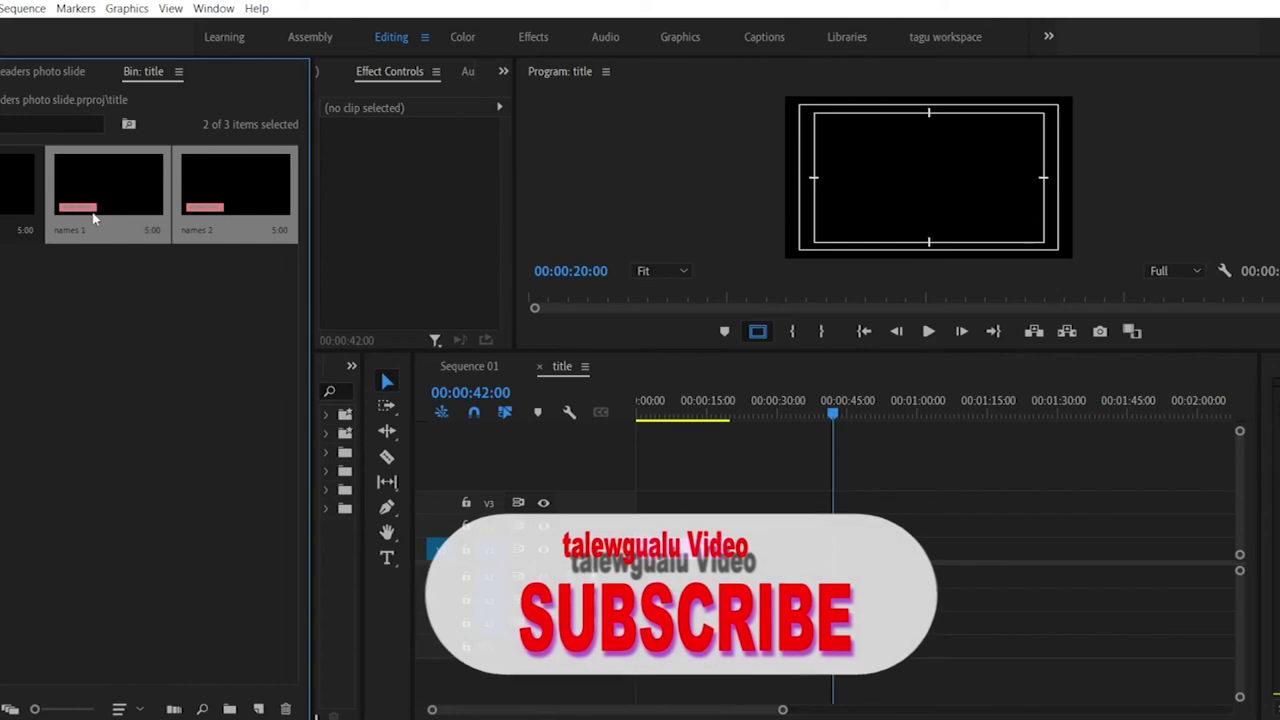
key("Delete")
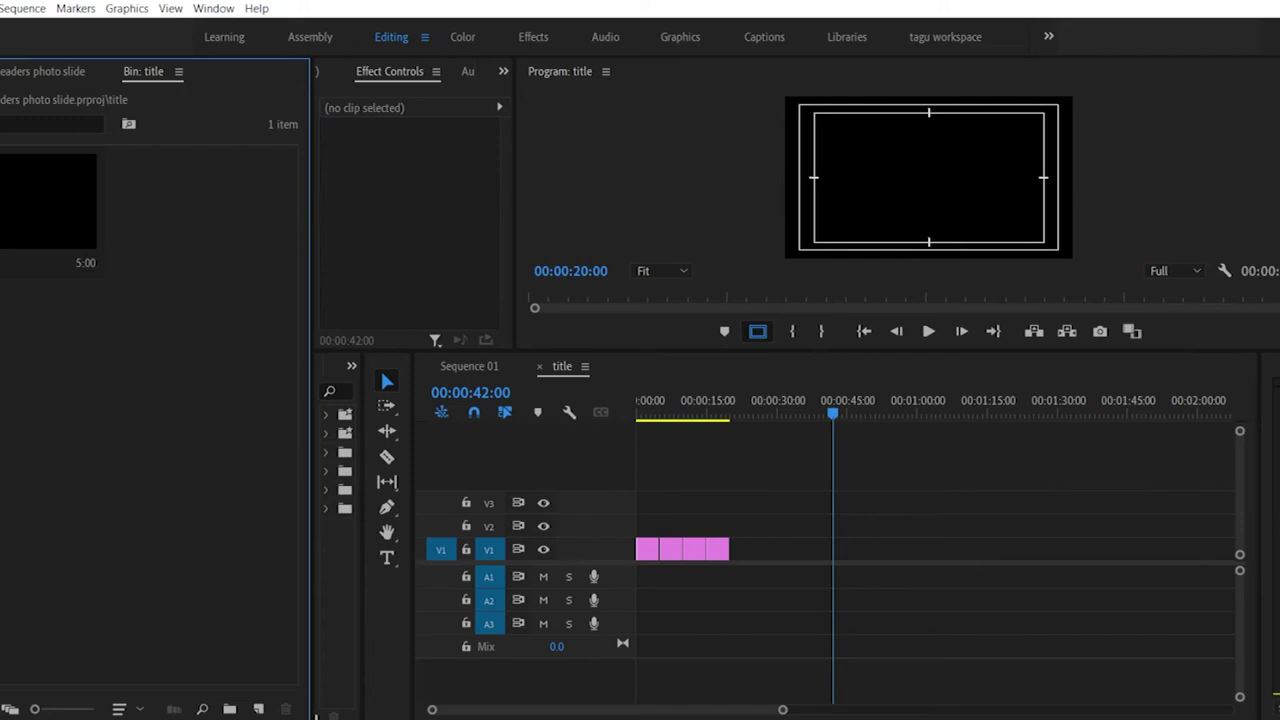
Step: Place the remaining names title on V2 above the fourth photo and open it with the playhead at 00:00:16:15
key("ctrl+a")
left_click_drag(127, 290, 716, 527)
left_click(707, 394)
left_click_drag(707, 394, 714, 400)
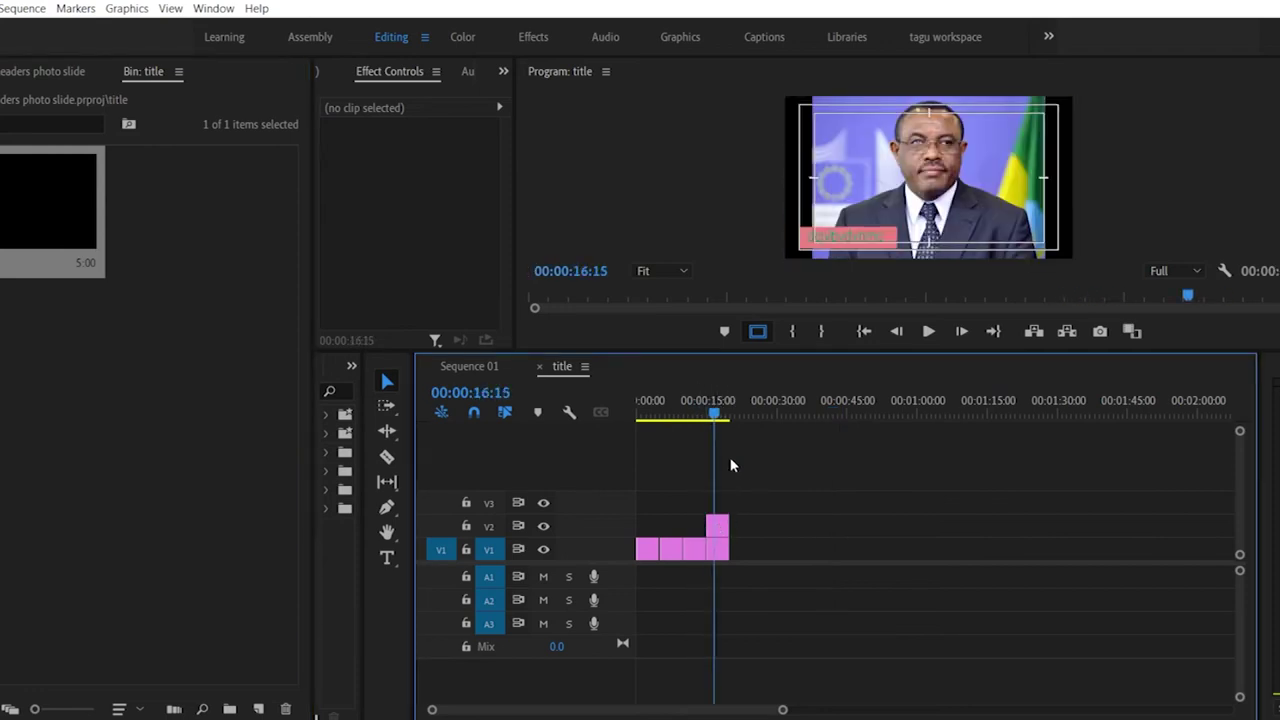
left_click(716, 530)
double_click(716, 528)
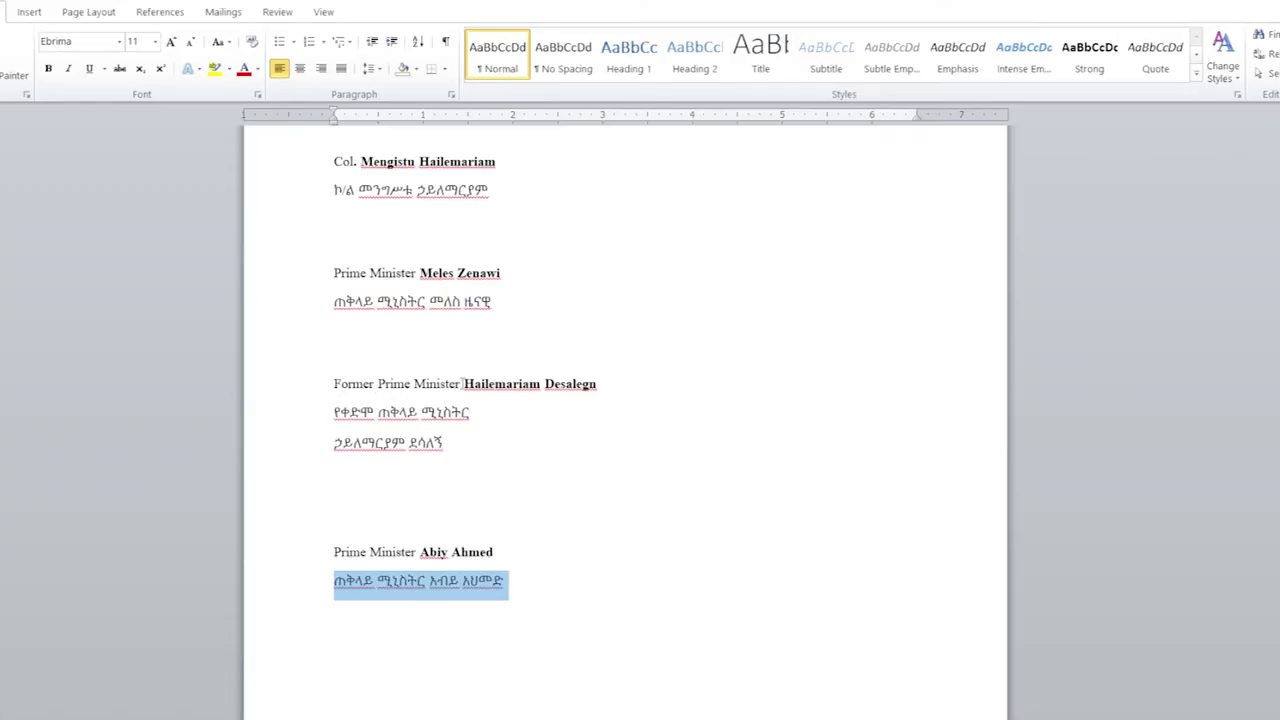
Step: Switch to the Word names list, add PM after Hailemariam Desalegn, and copy that name together with PM
left_click_drag(462, 383, 583, 386)
left_click(336, 357)
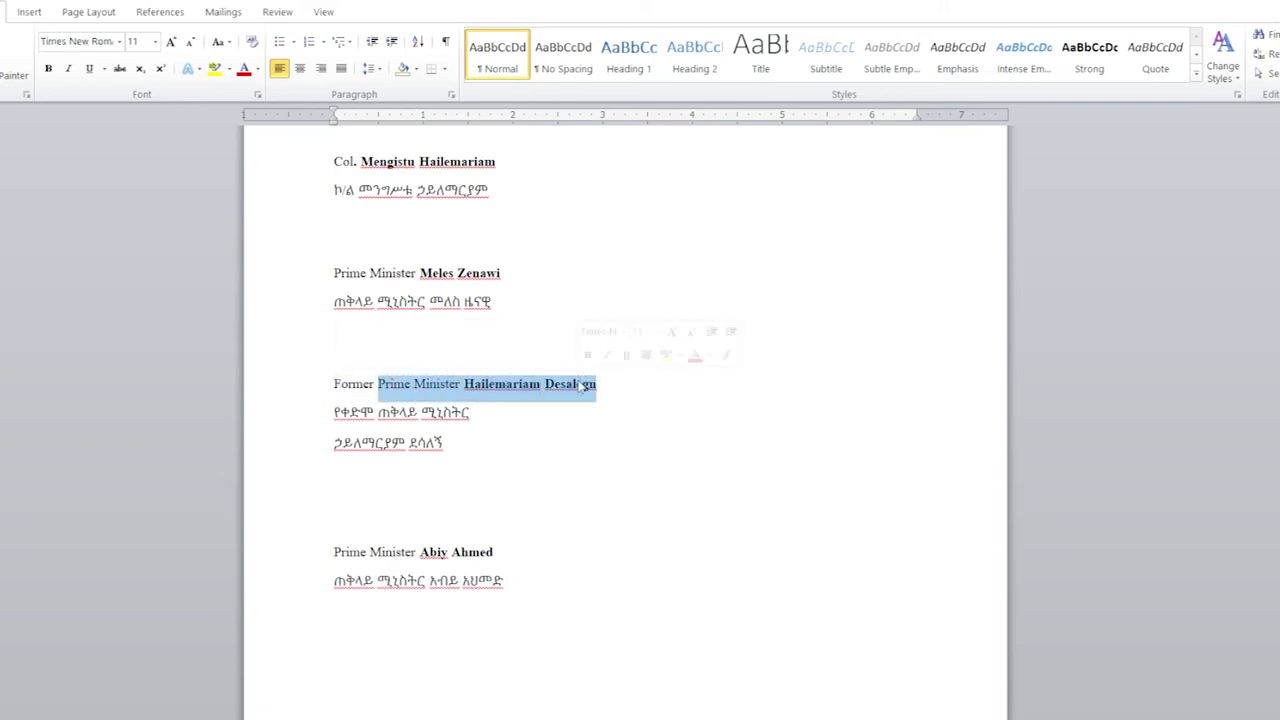
key("Down")
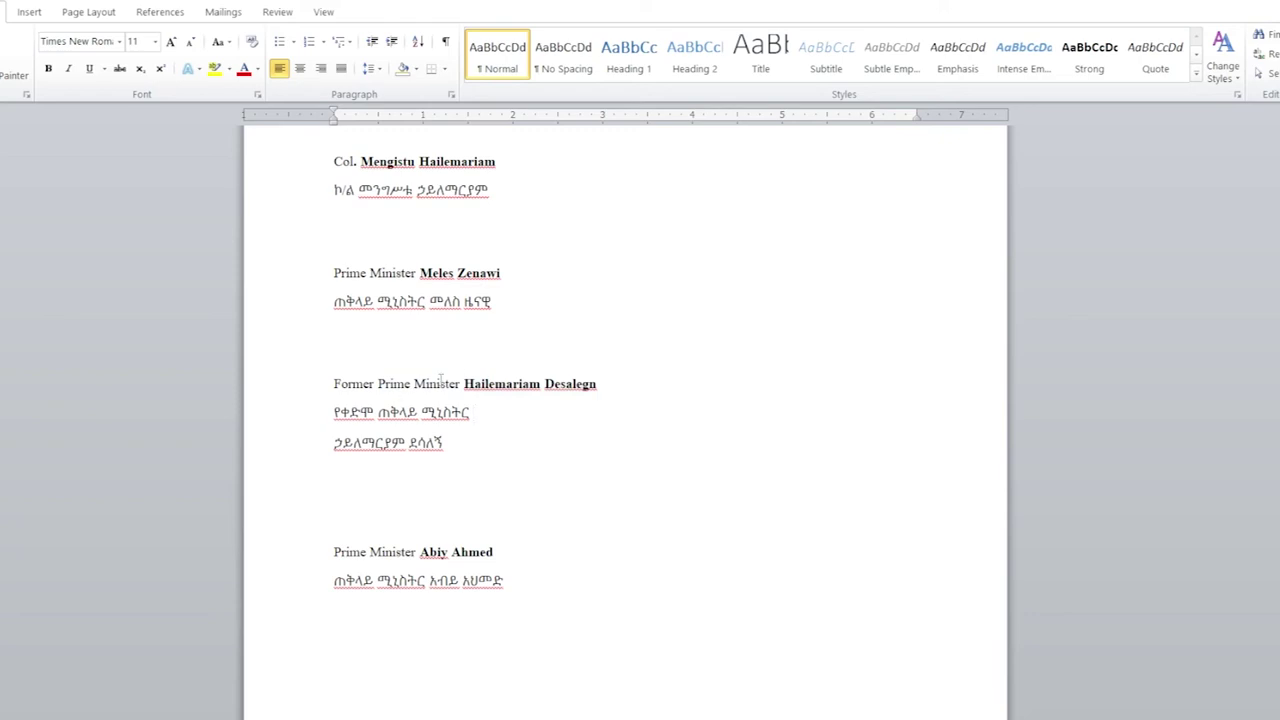
left_click(464, 384)
type("PM")
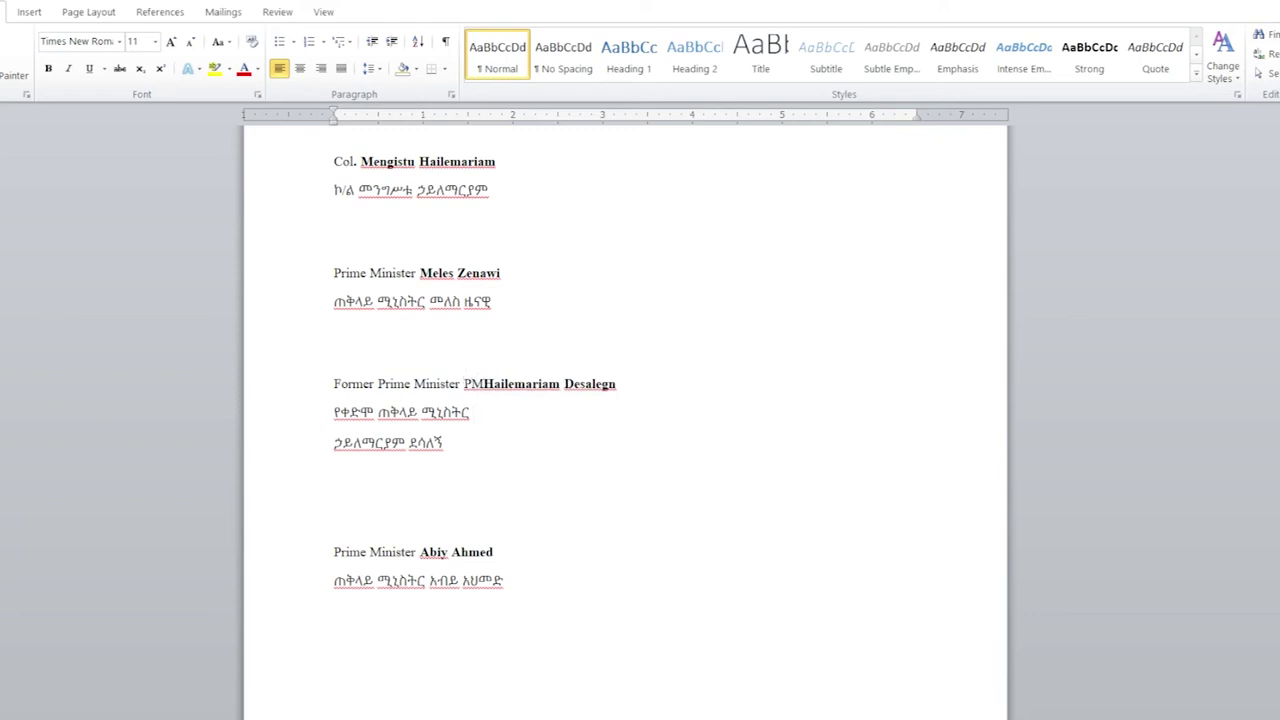
left_click_drag(484, 384, 465, 385)
key("ctrl+c")
key("BackSpace")
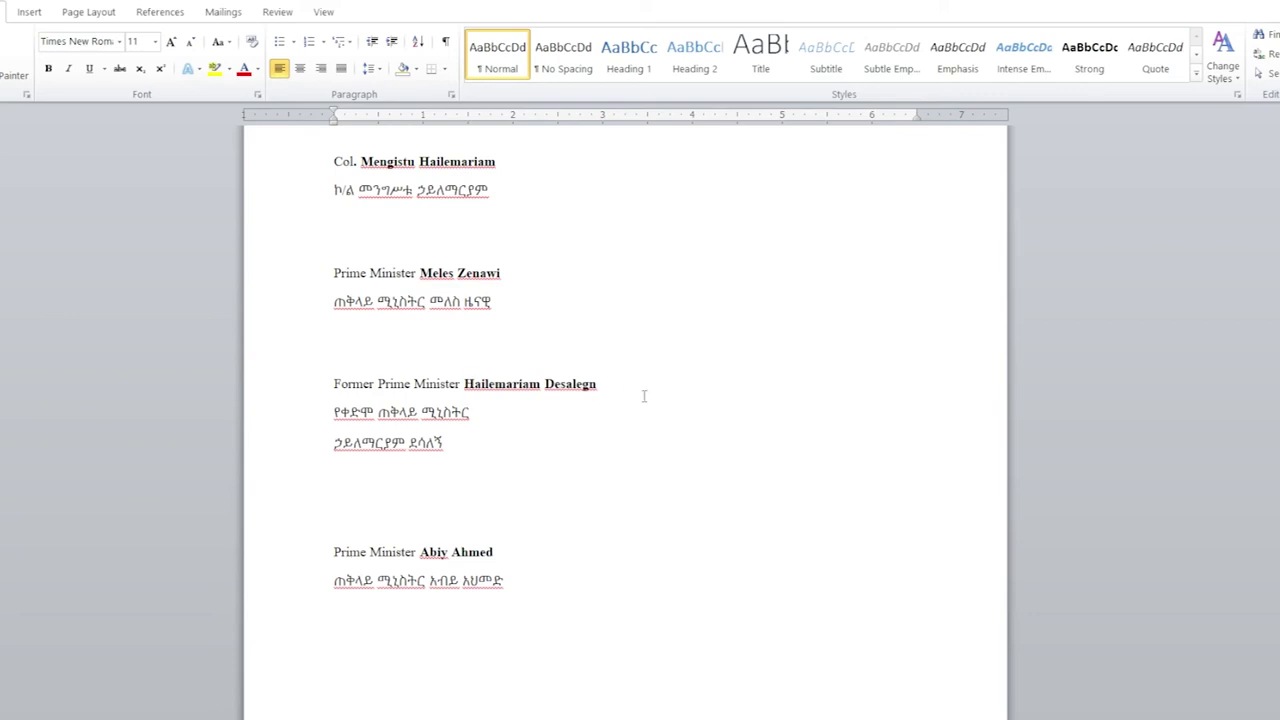
left_click(607, 383)
key("ctrl+v")
left_click_drag(620, 385, 492, 392)
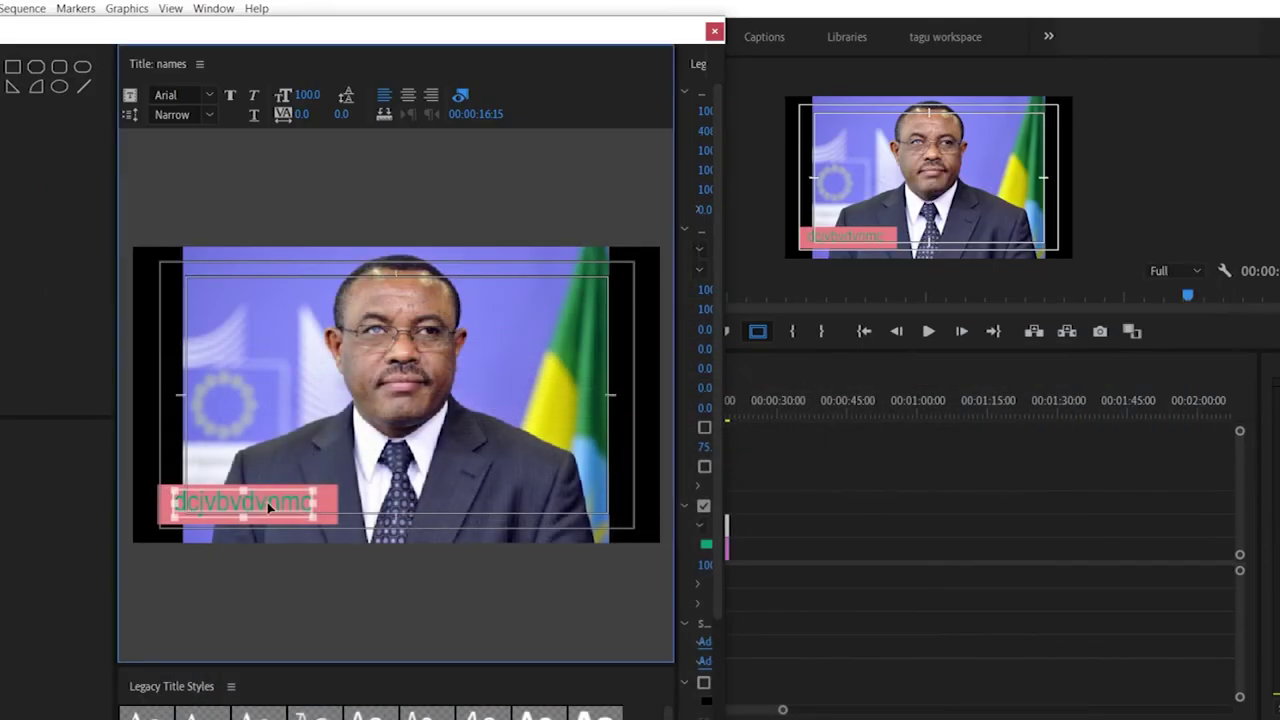
Step: Replace the title's placeholder text with "Hailemariam Desalegn PM" in Premiere Pro and close the title editor
double_click(304, 502)
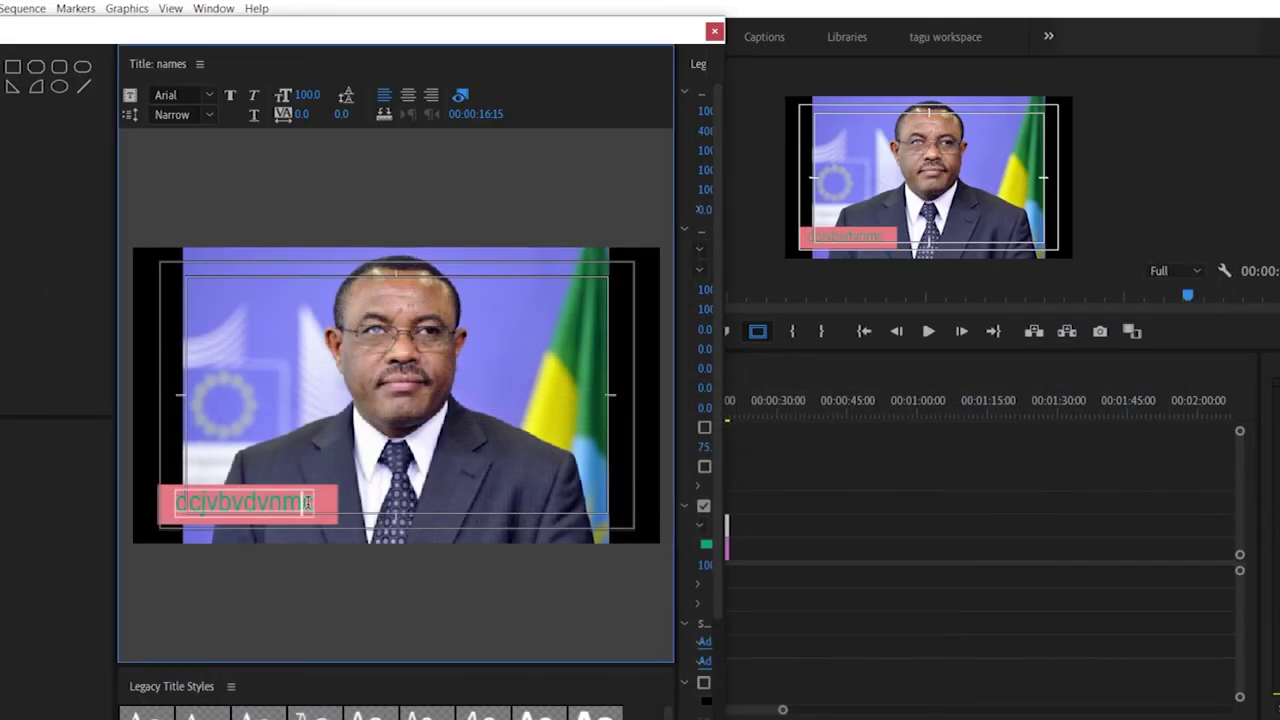
left_click_drag(312, 502, 128, 508)
type("Hailemariam Desalegn PM")
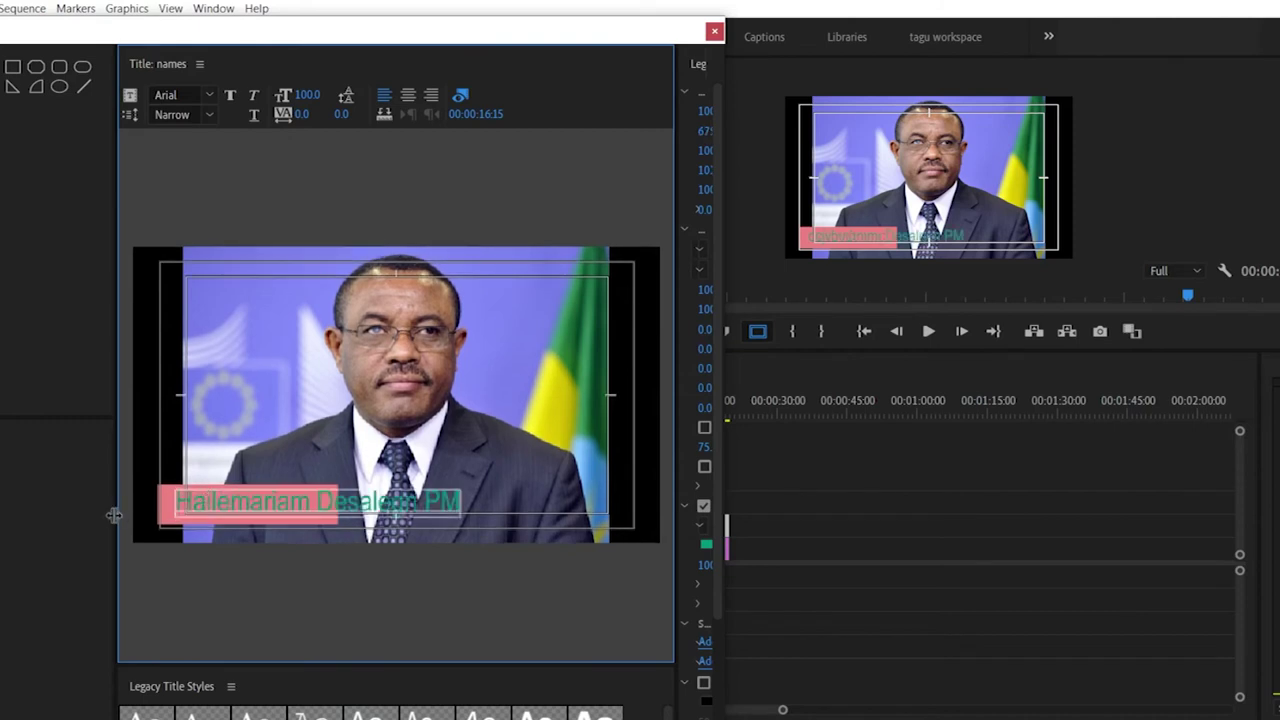
left_click(714, 31)
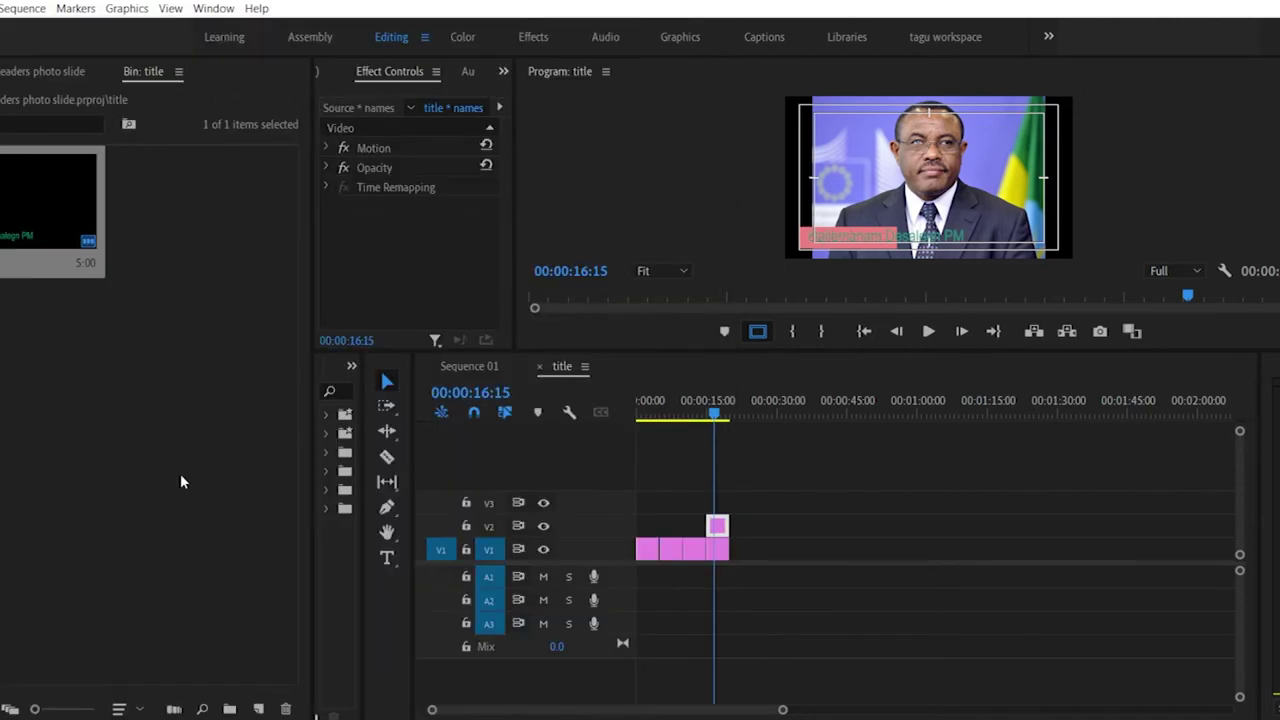
Step: Place the same names title on V2 above the first photo and open it with the playhead at 00:00:01:00
left_click_drag(50, 205, 630, 490)
left_click_drag(652, 405, 645, 405)
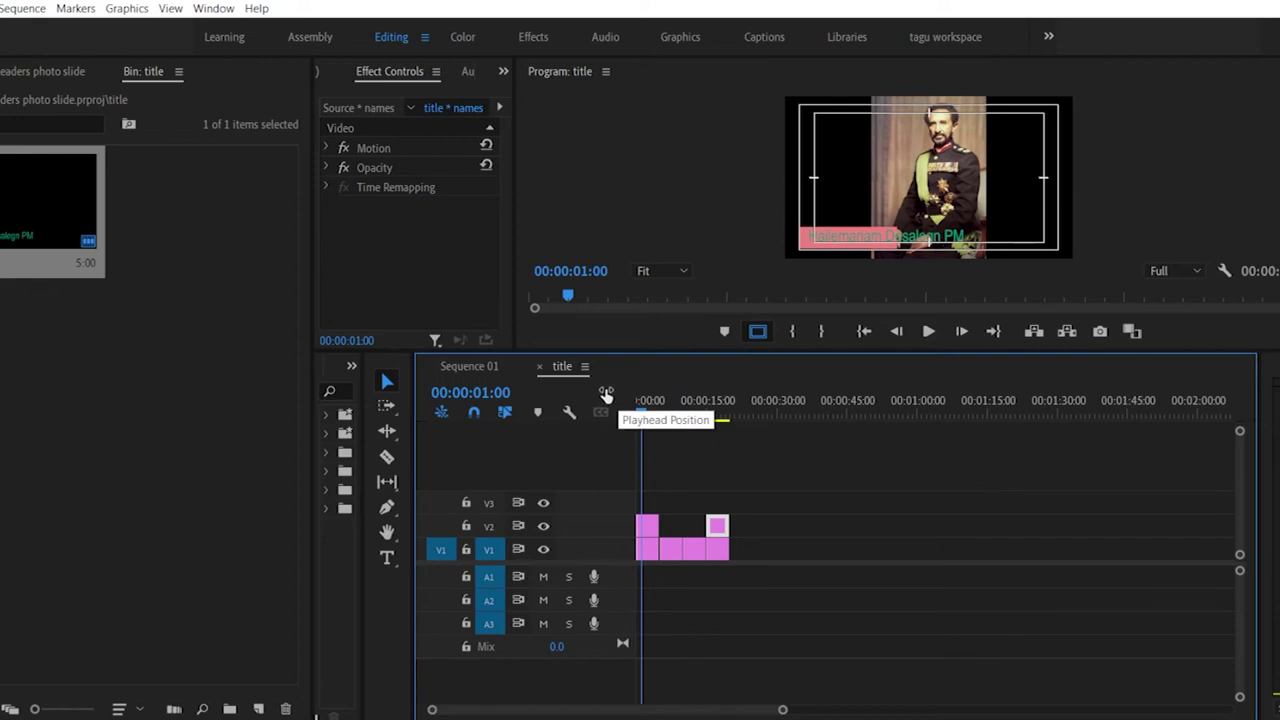
double_click(646, 526)
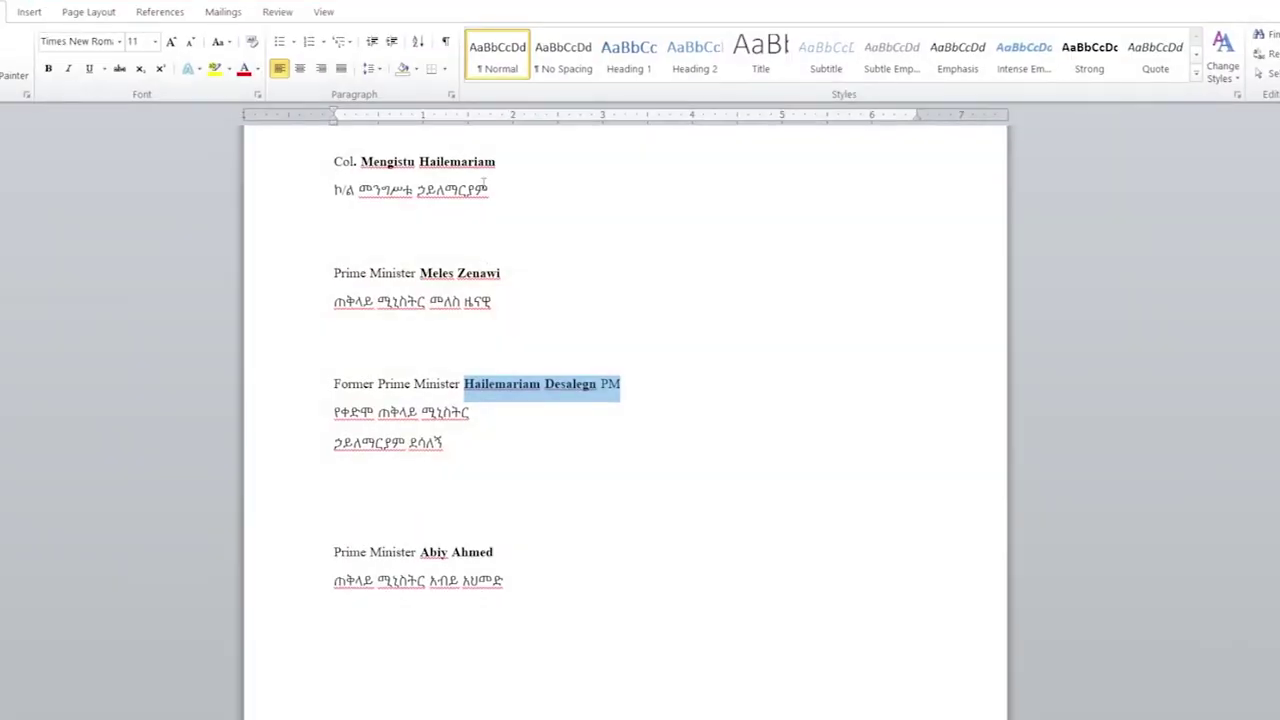
Step: Switch to the Word names list and copy "Emperor Haile Selassie I"
left_click(500, 162)
scroll(511, 283, "up", 3)
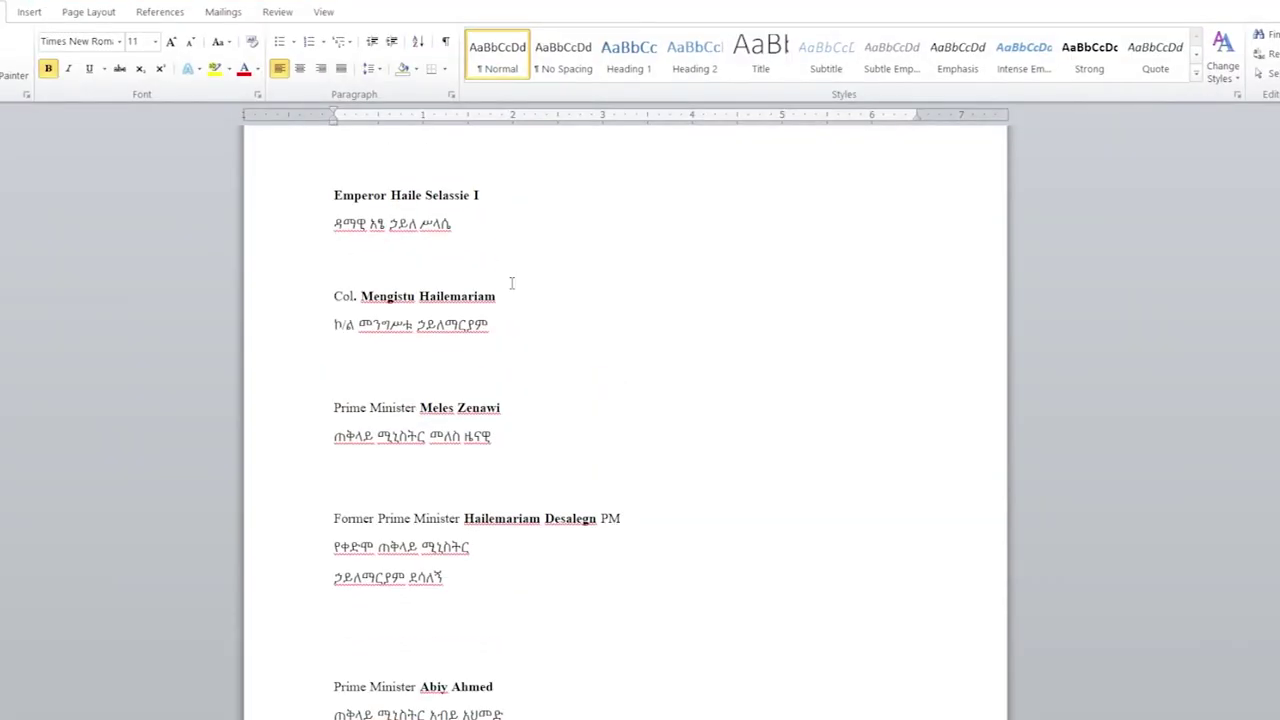
left_click_drag(485, 194, 369, 193)
key("ctrl+c")
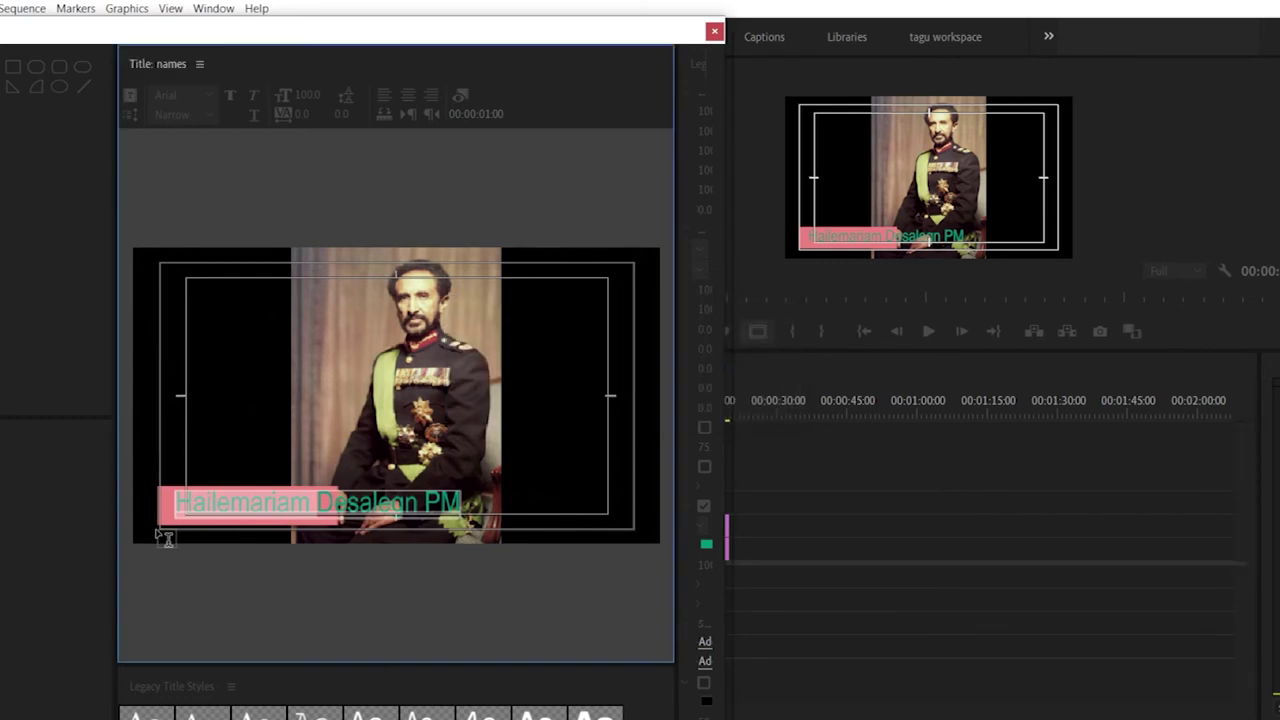
Step: Replace the title's caption text with "Emperor Haile Selassie I" in Premiere Pro and close the title editor
left_click(199, 505)
double_click(200, 504)
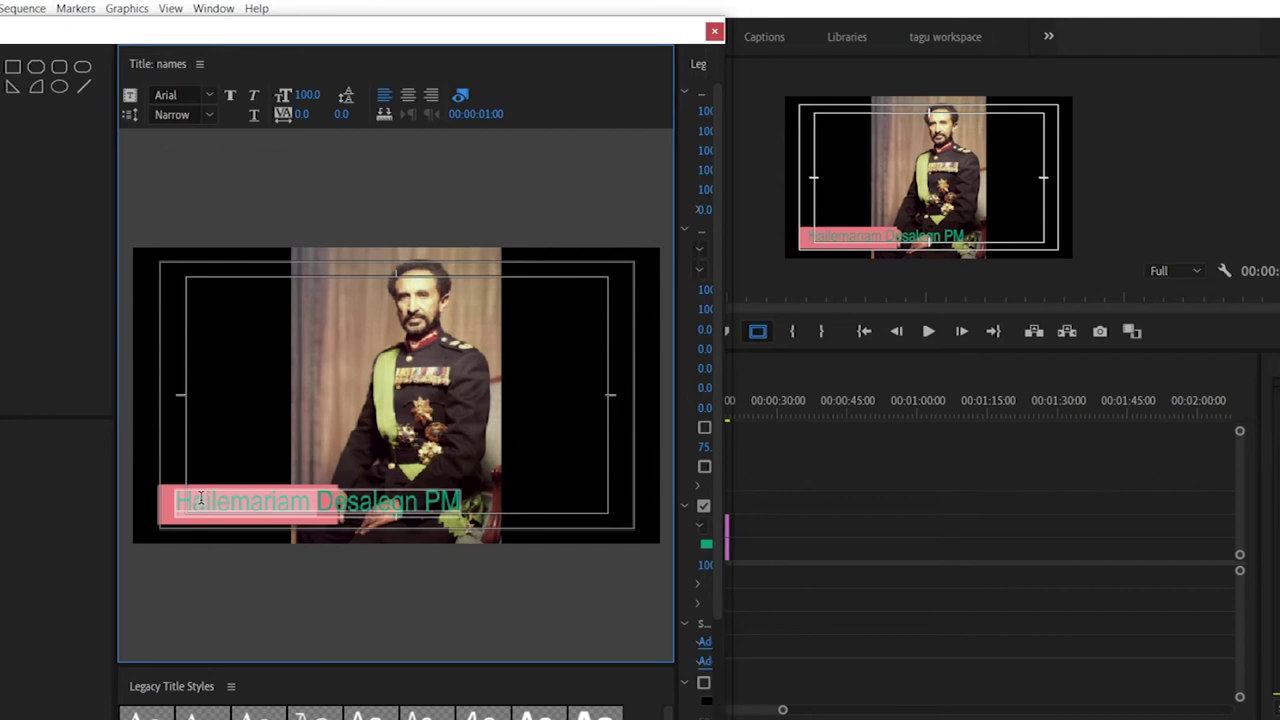
key("Escape")
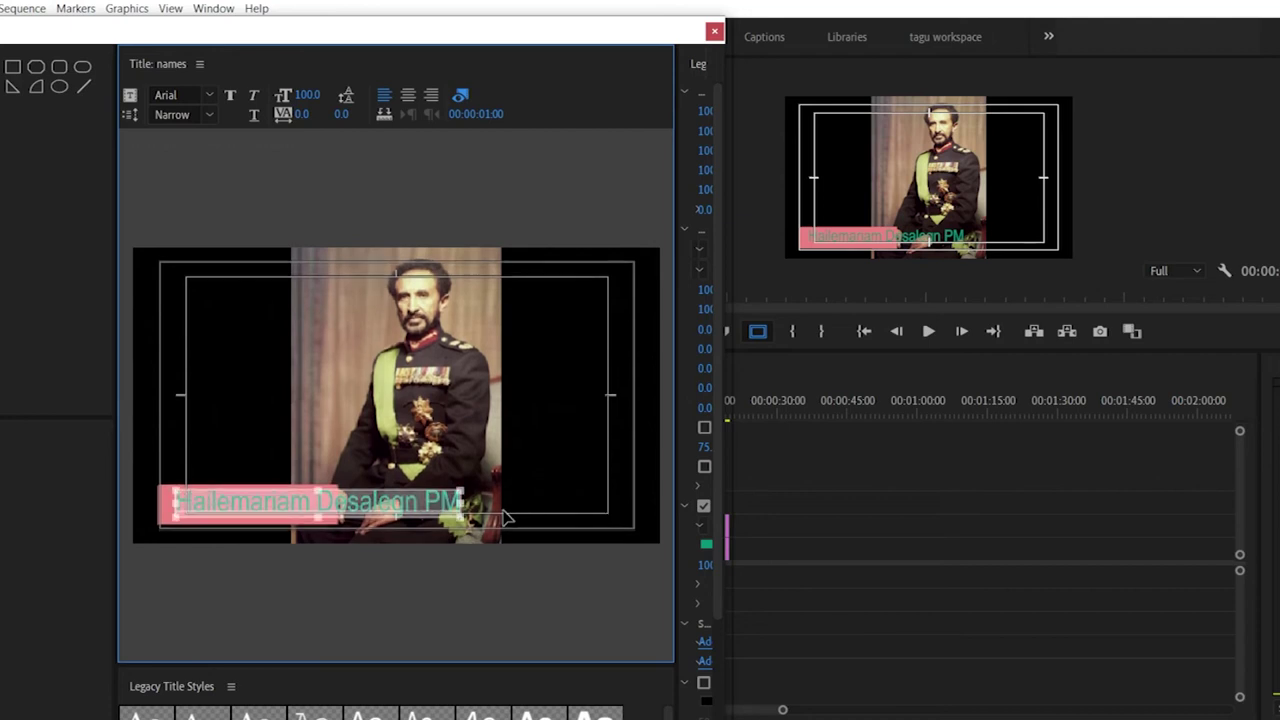
key("ctrl+v")
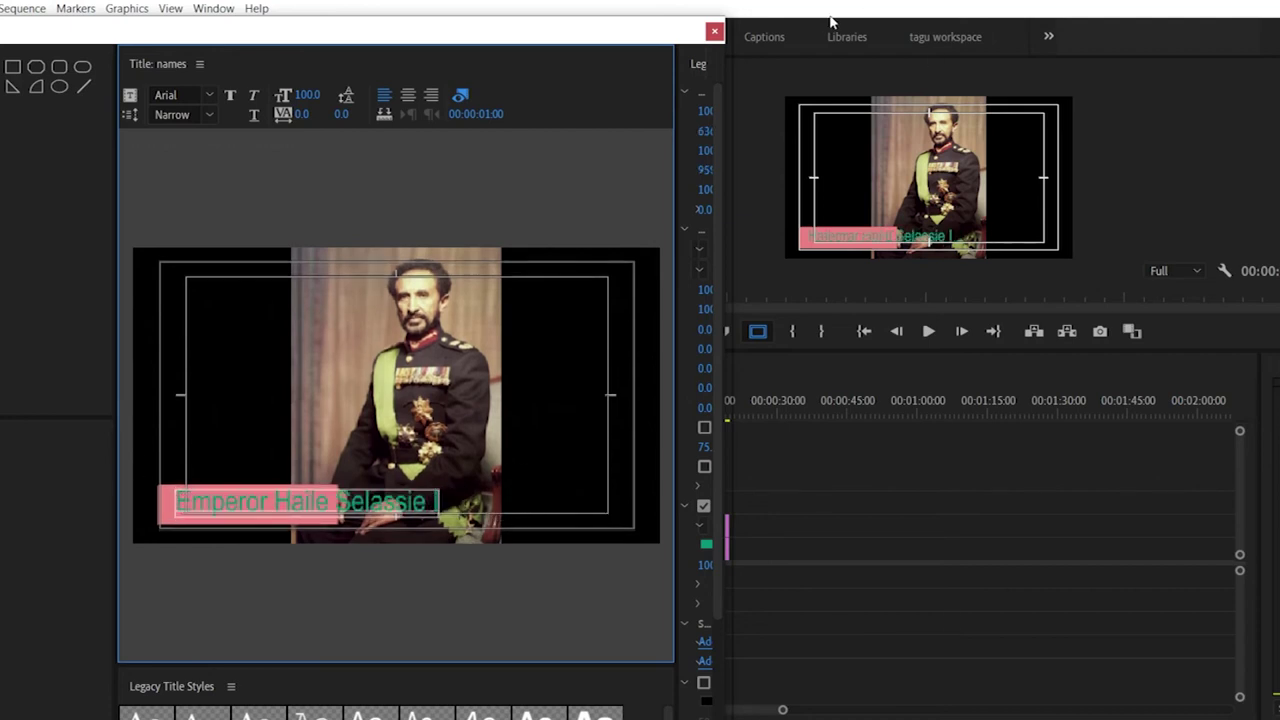
left_click(714, 31)
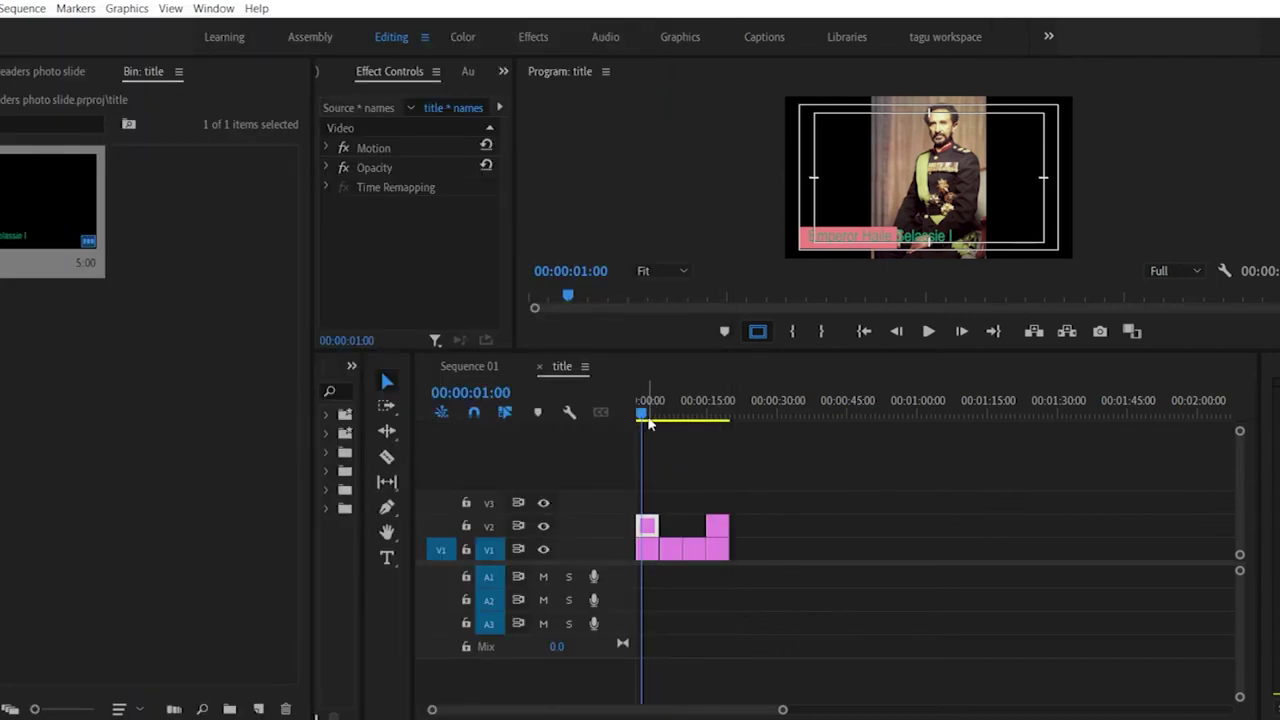
Step: Compare the caption over the first photo with the one over the fourth photo at 00:00:16:20
left_click(645, 419)
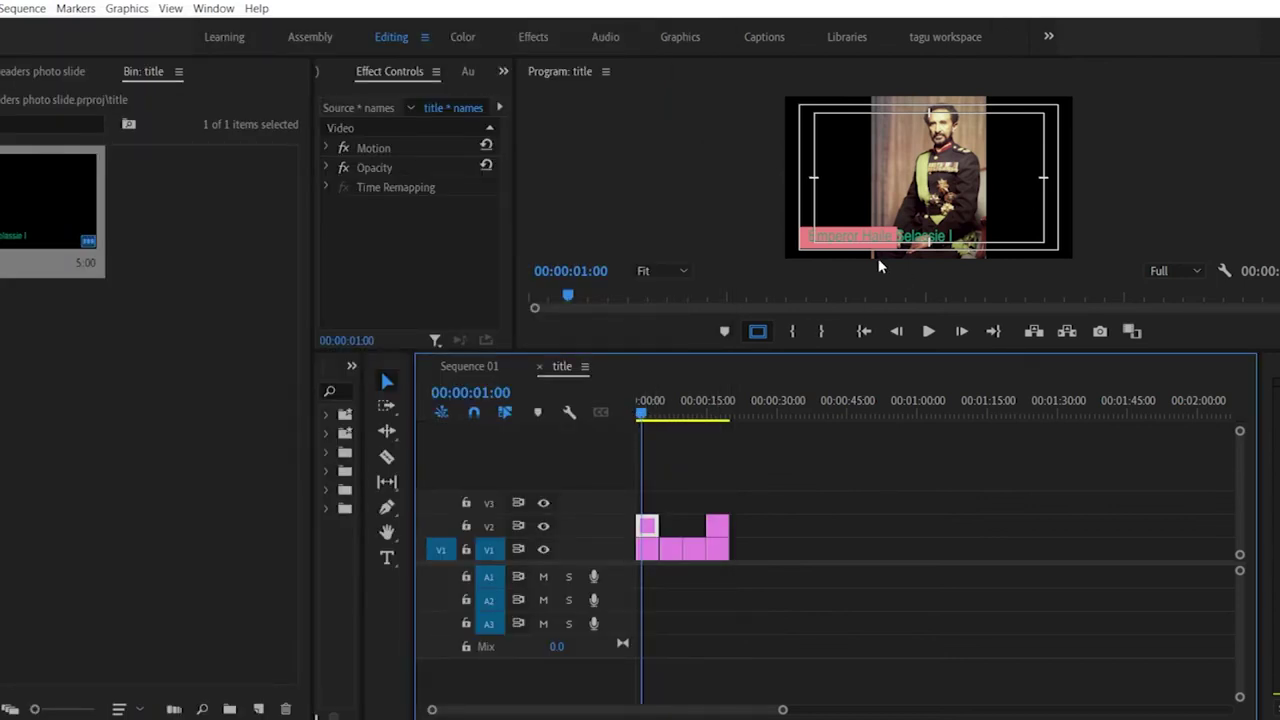
left_click(716, 408)
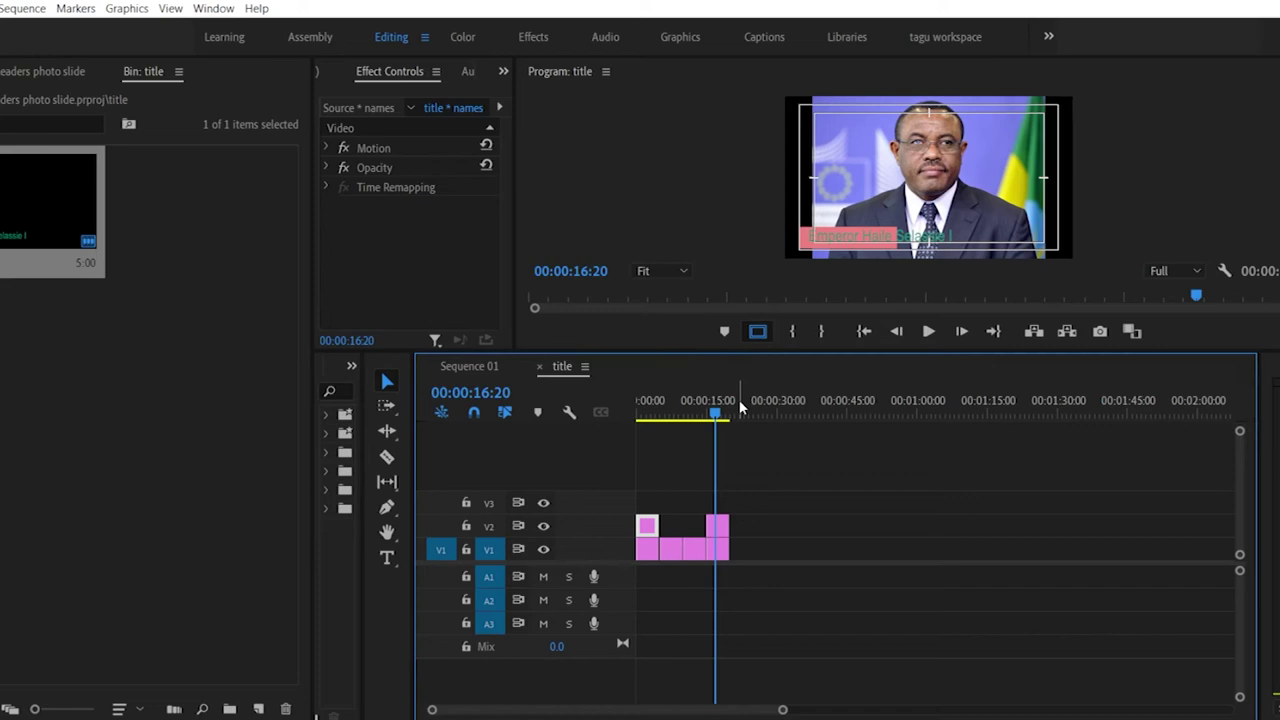
right_click(380, 368)
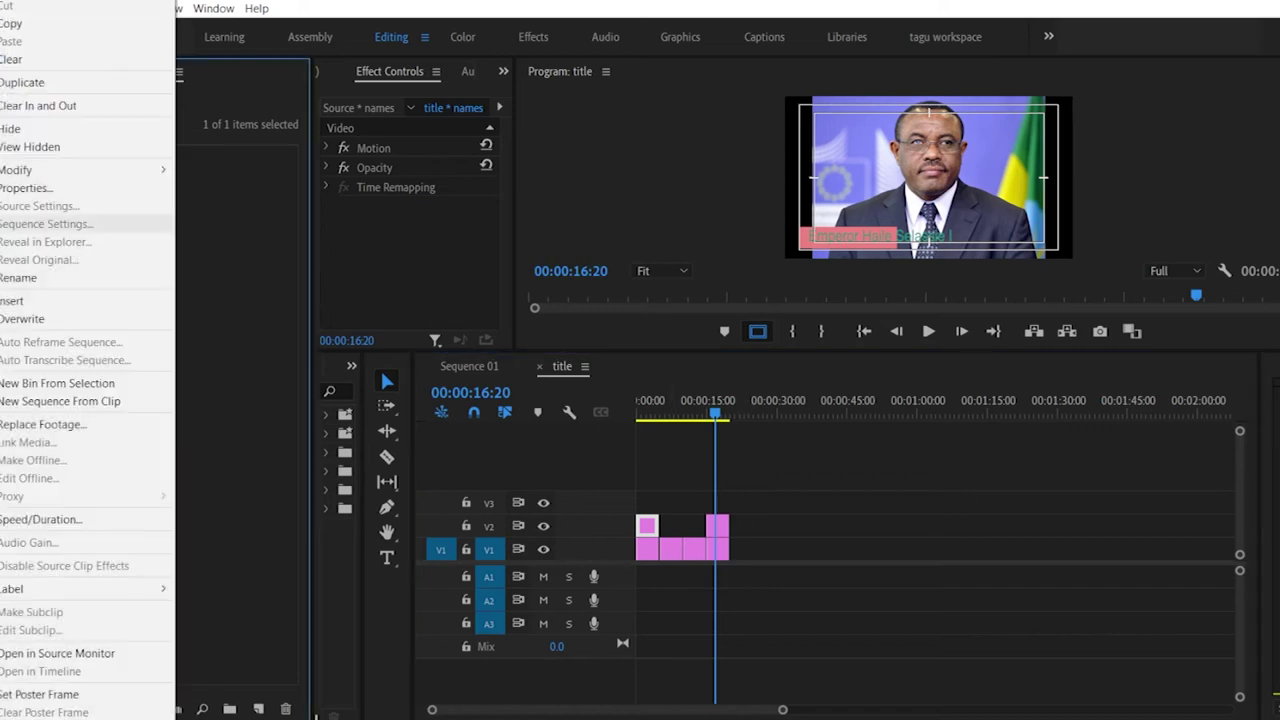
left_click(173, 315)
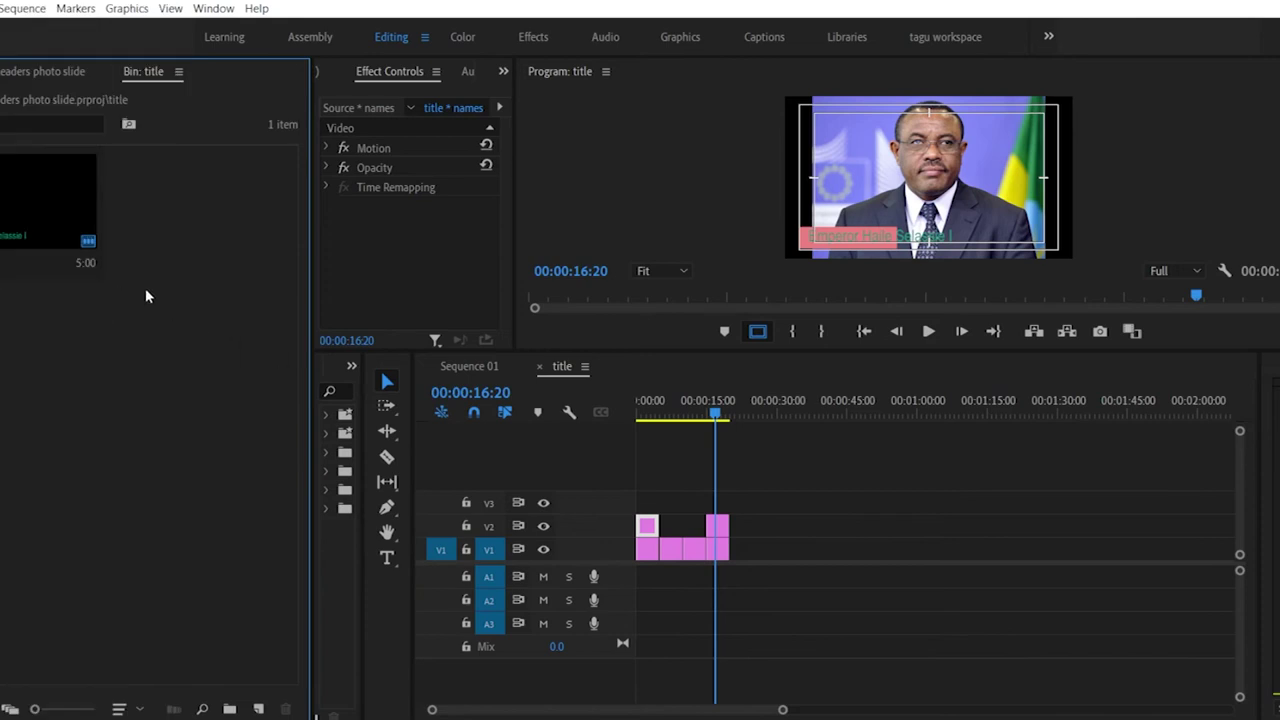
Step: Keep the names title only above the first photo and open it for editing with the playhead at 00:00:00:20
left_click(663, 474)
left_click(40, 203)
left_click_drag(715, 402, 640, 402)
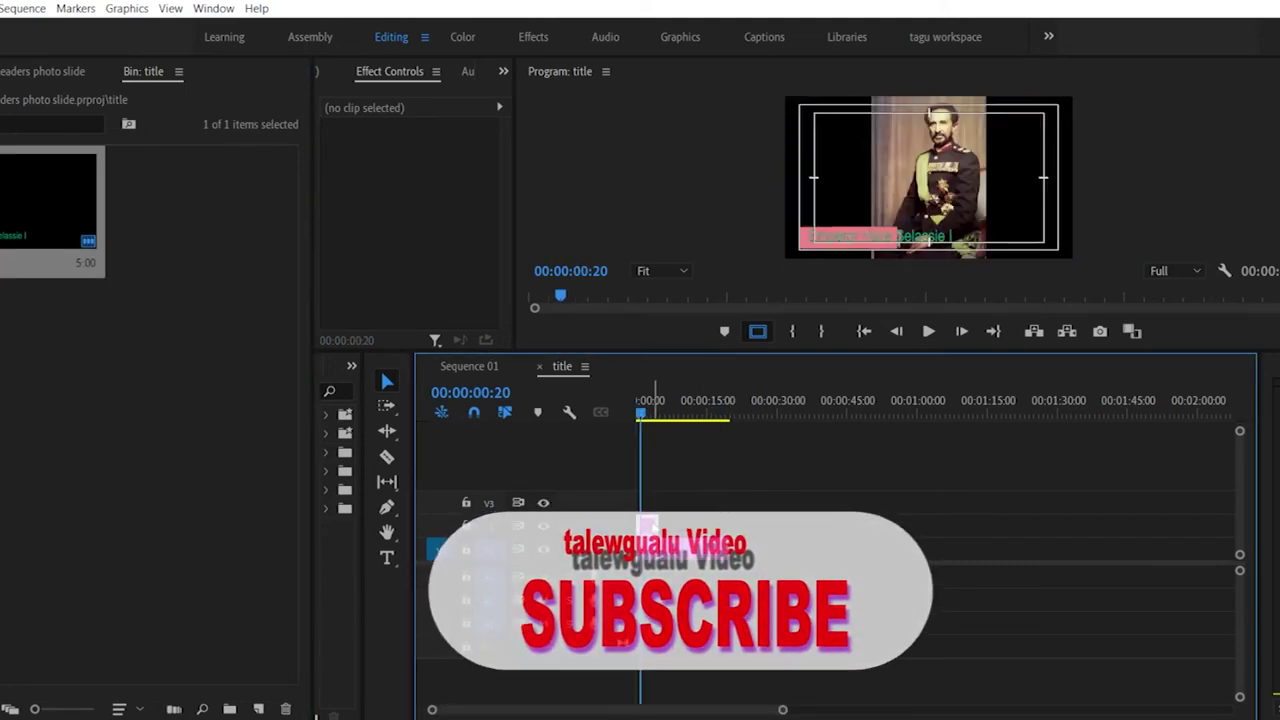
double_click(660, 527)
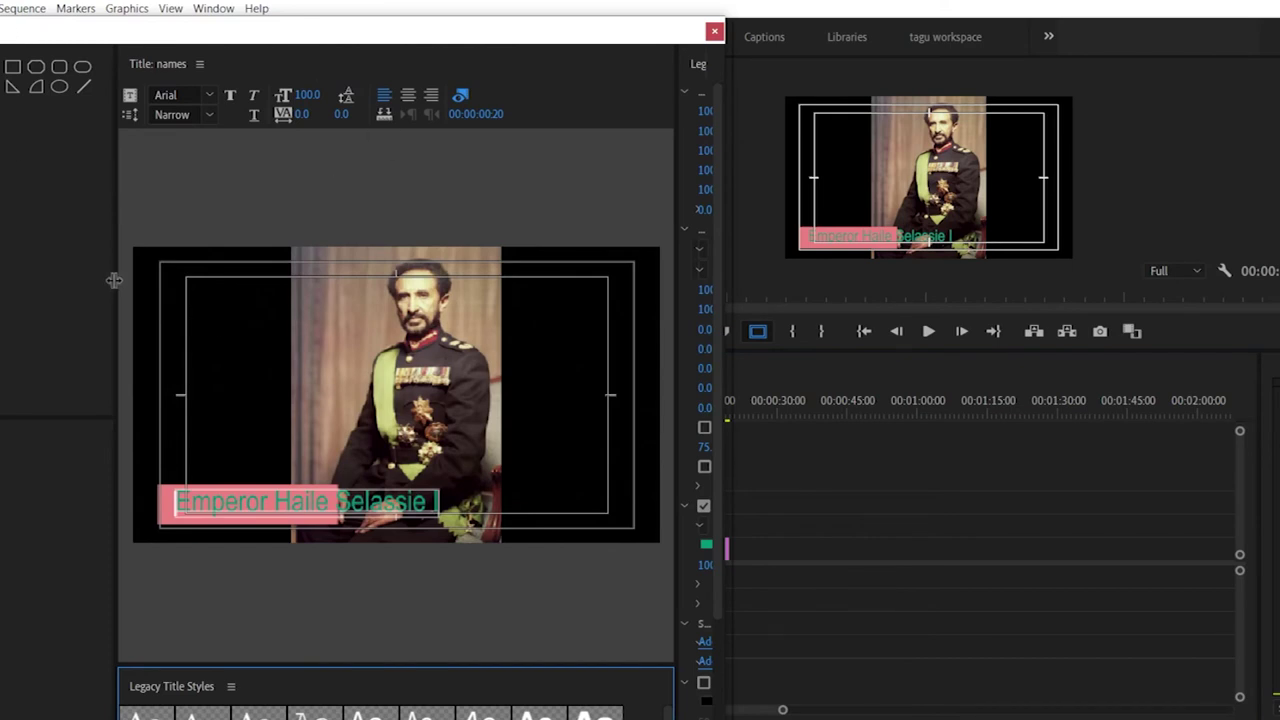
Step: Widen the pink bar behind the whole caption and trim its height, making it about 1129 wide and 112 high
left_click_drag(114, 280, 2, 280)
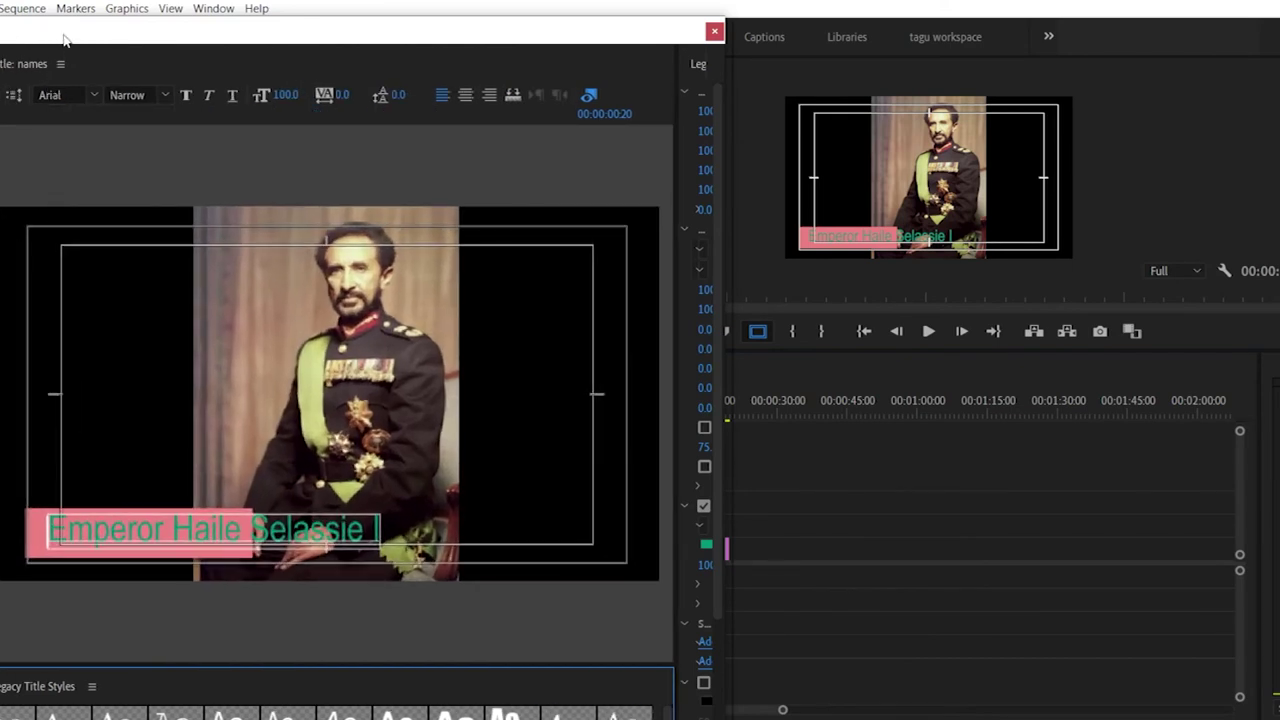
left_click_drag(63, 42, 237, 18)
left_click(440, 521)
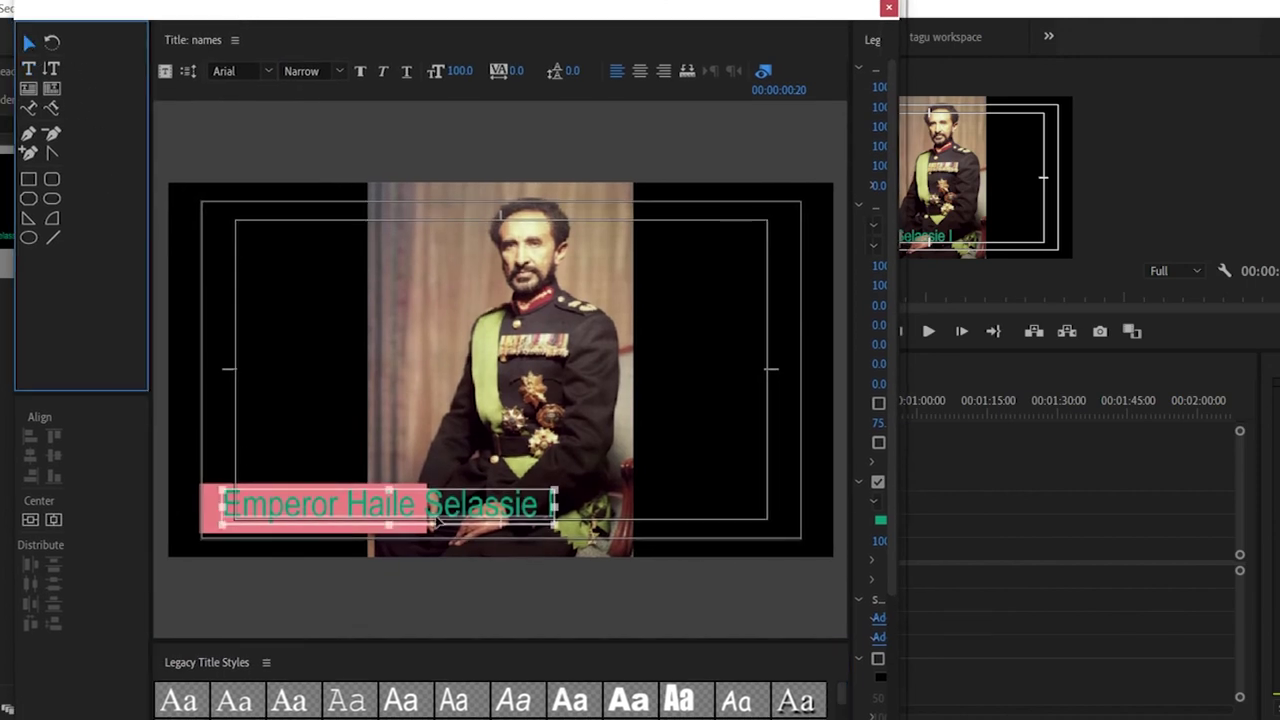
left_click(367, 527)
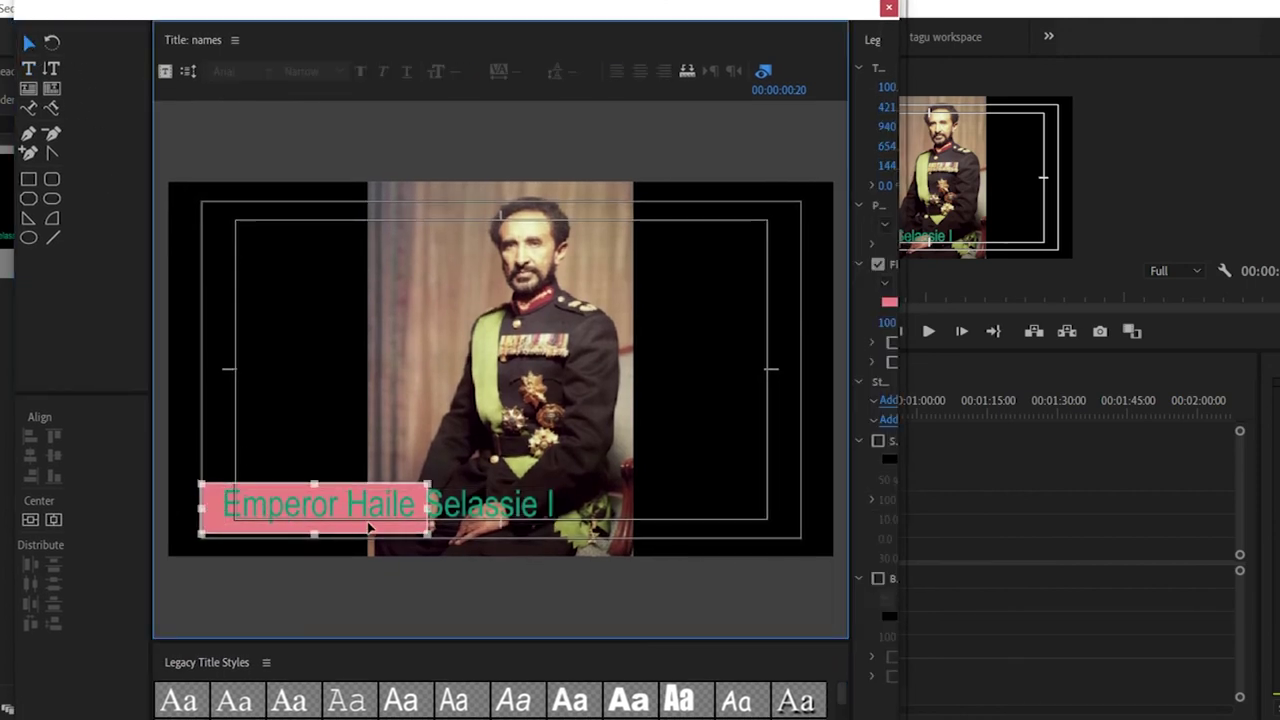
left_click_drag(430, 508, 592, 505)
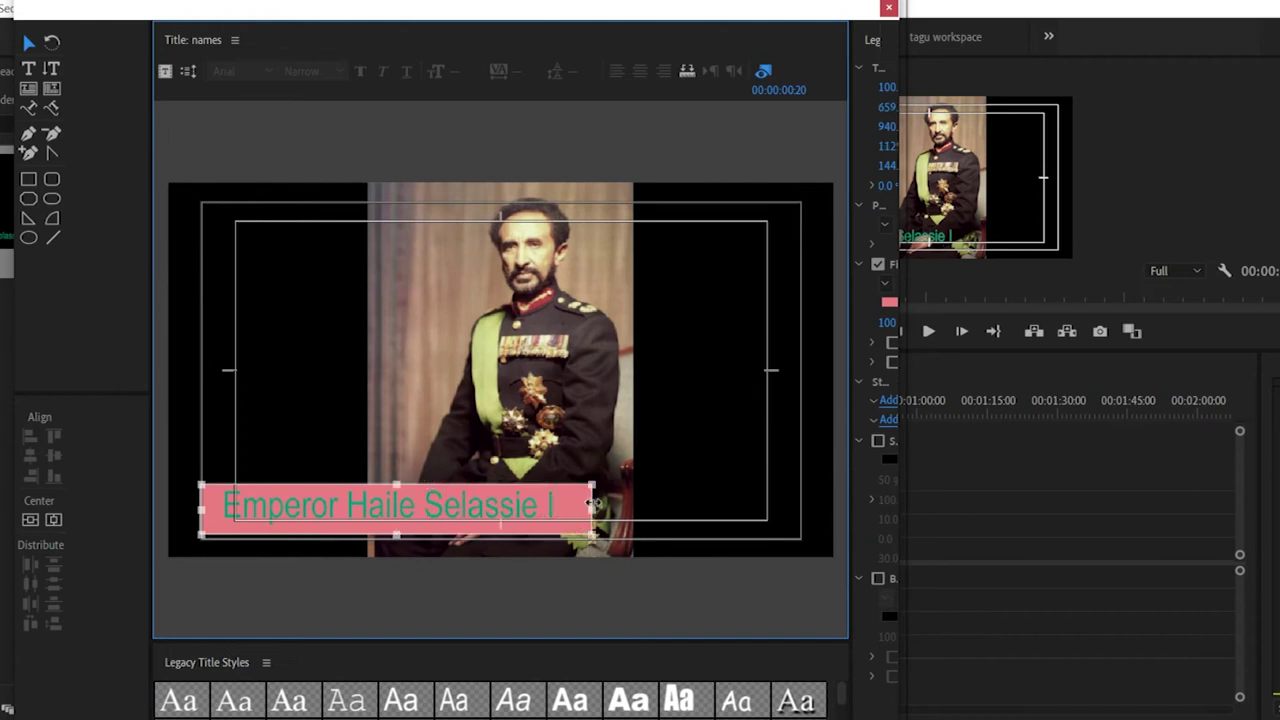
left_click_drag(397, 484, 408, 495)
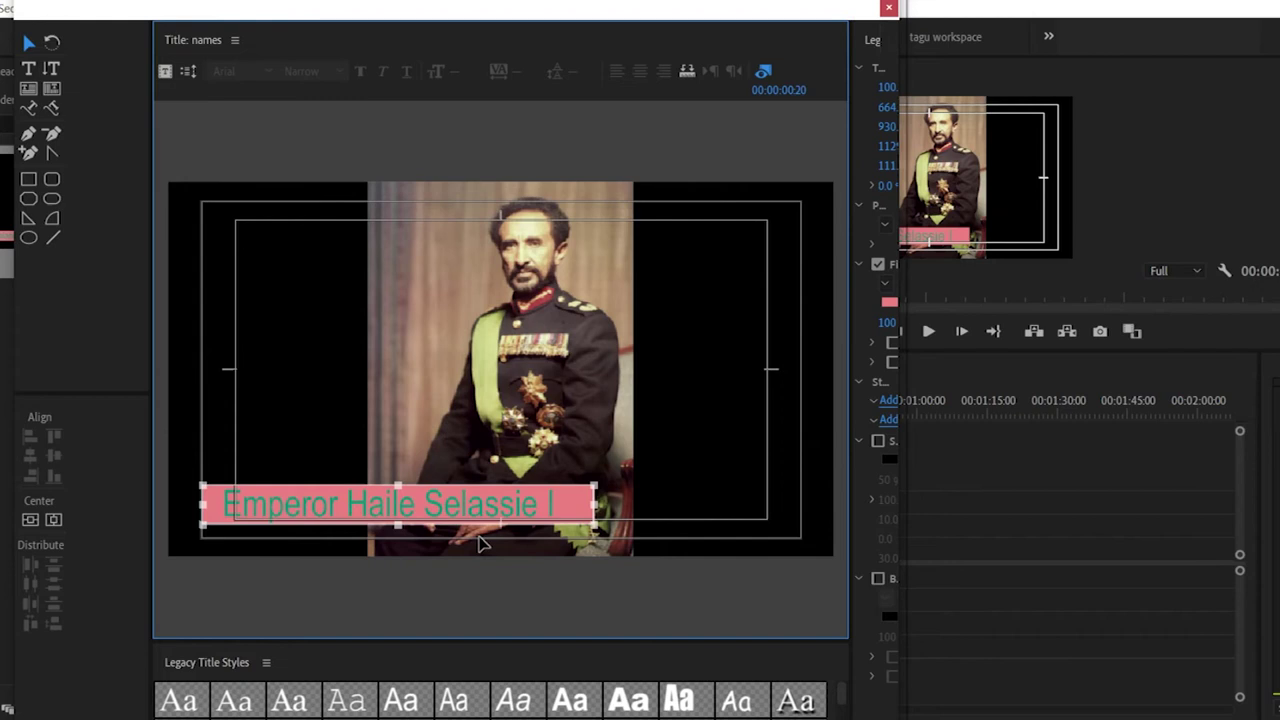
Step: Reveal the full title properties and lower the pink bar's opacity to 47%
left_click_drag(850, 400, 557, 399)
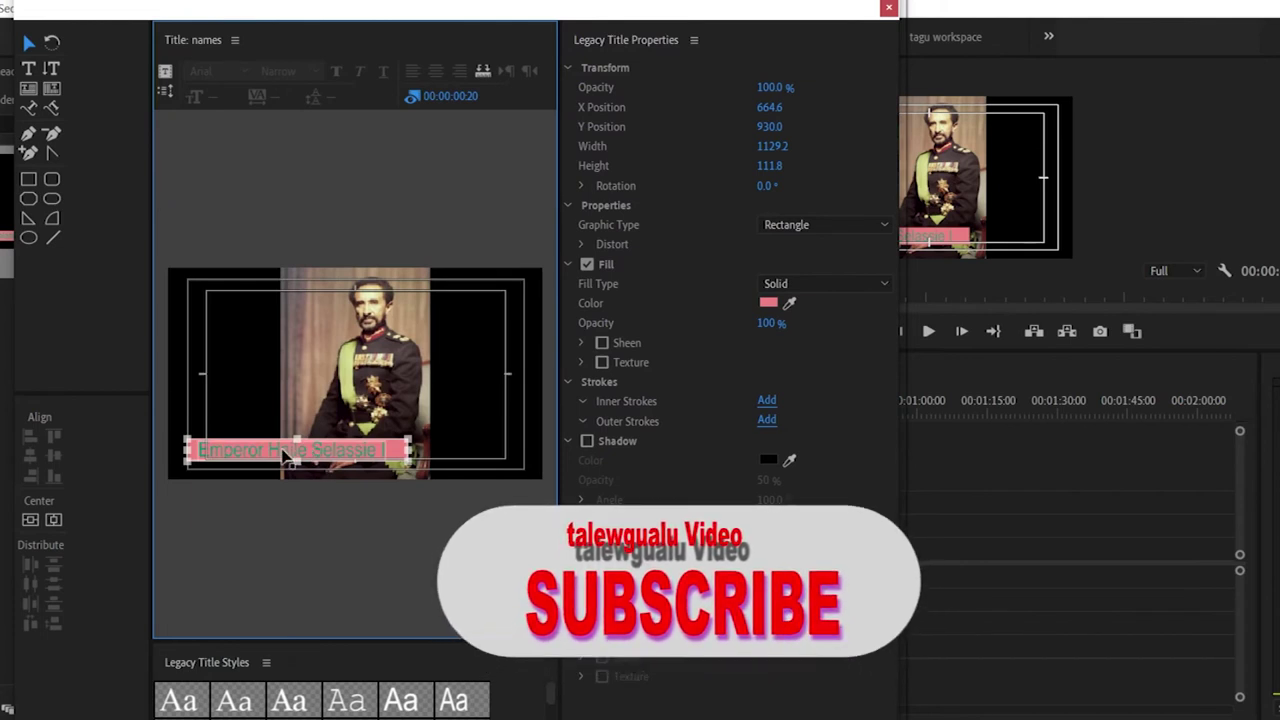
left_click_drag(772, 88, 731, 88)
Step: Select the caption text and move it up off the pink bar to about X 660, Y 573
left_click(28, 43)
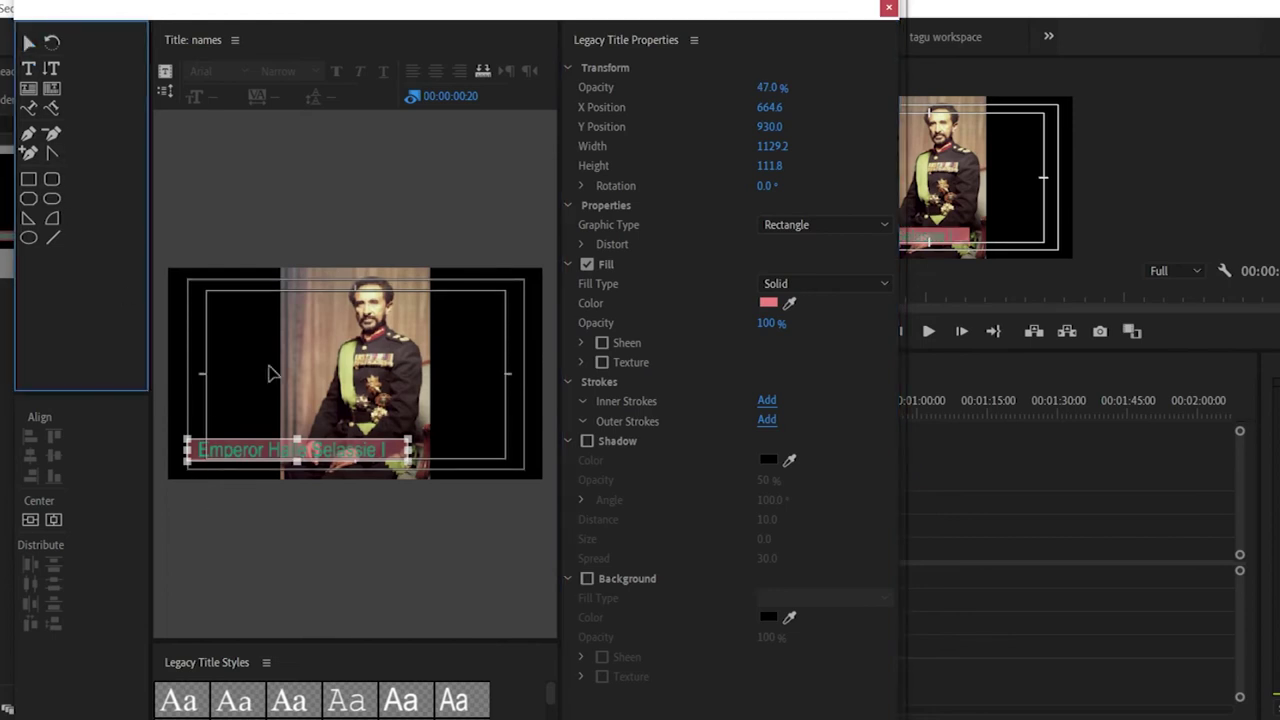
left_click(306, 449)
left_click(300, 450)
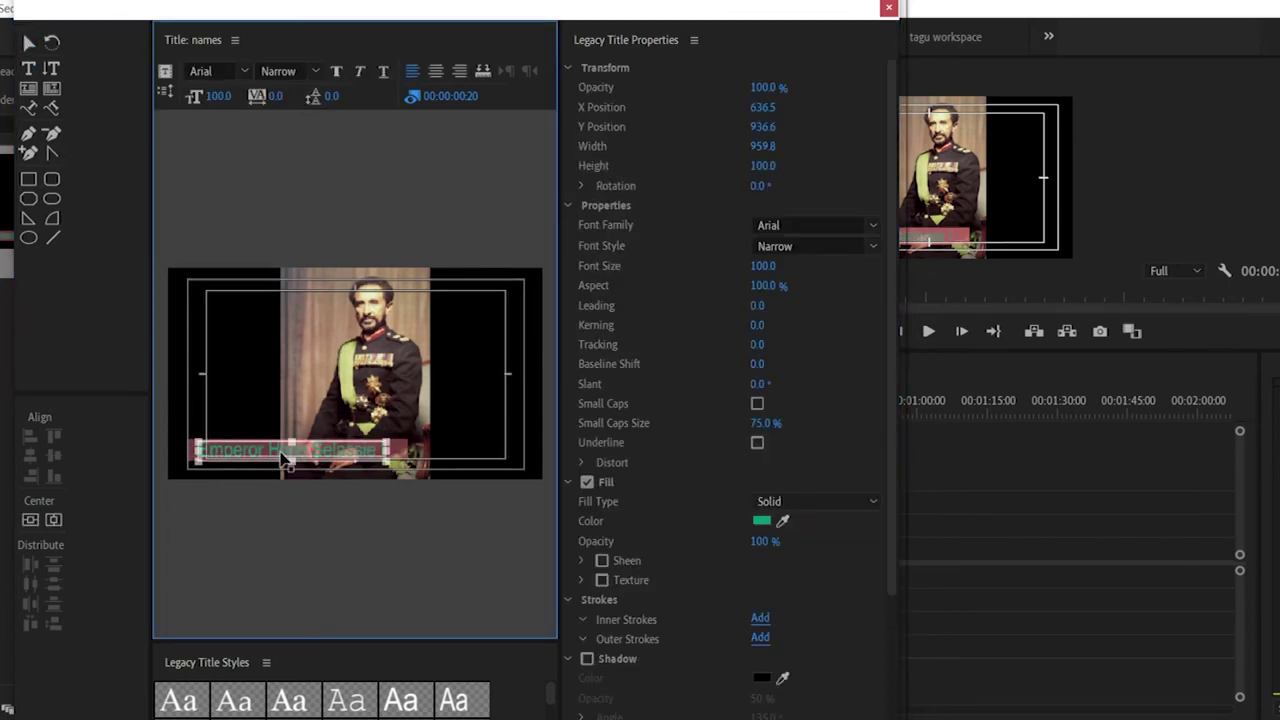
left_click_drag(280, 455, 284, 382)
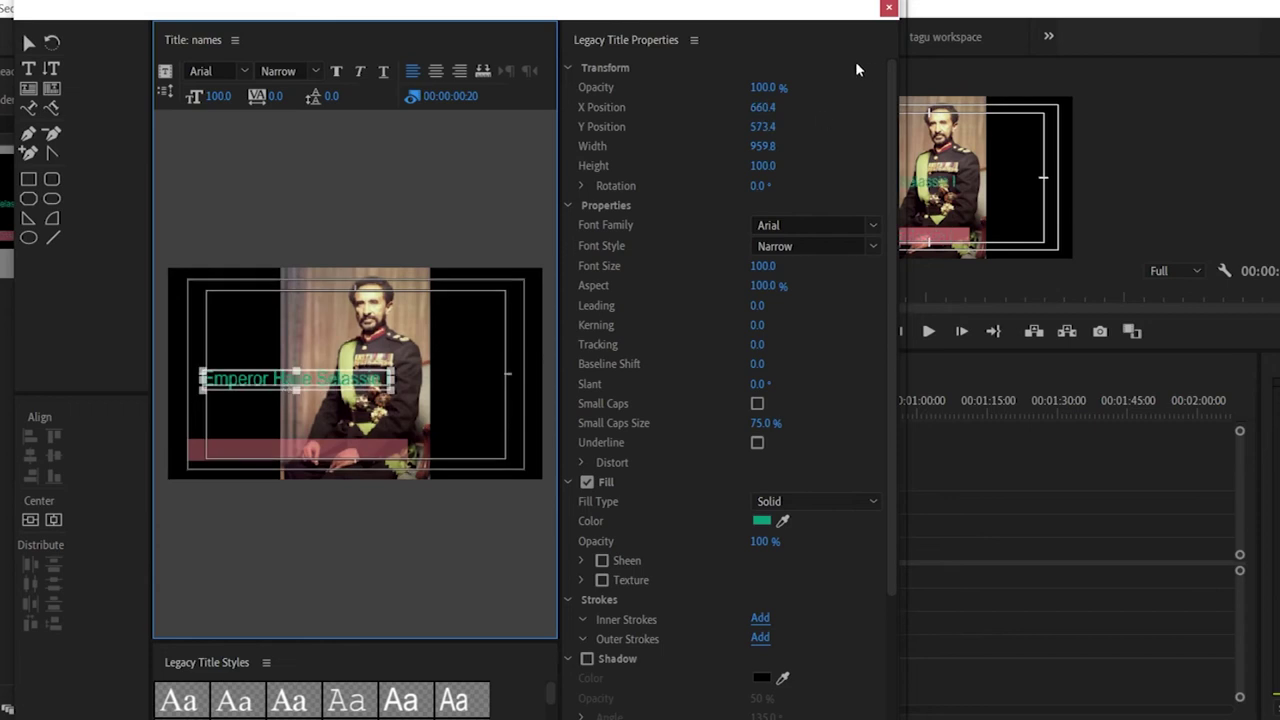
Step: Try and undo a lower opacity on the caption, and set its position to X 894.4, Y 406.4
left_click_drag(762, 87, 712, 88)
key("ctrl+z")
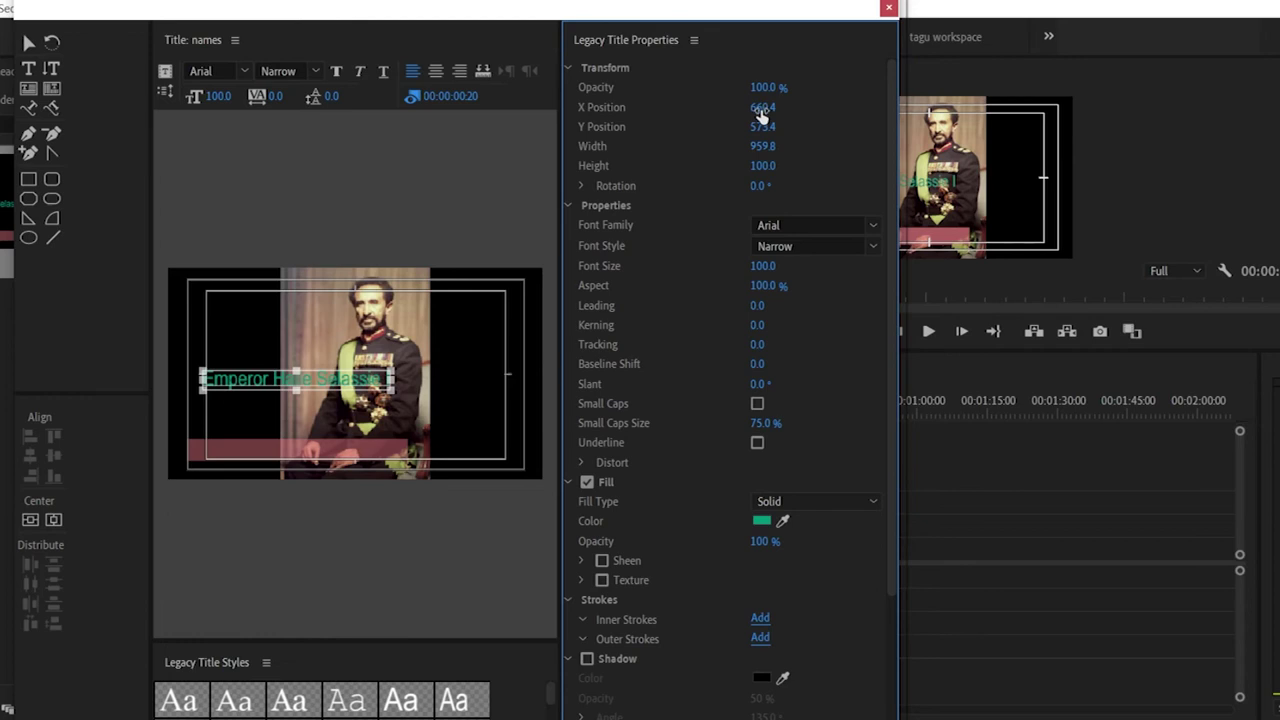
mouse_move(763, 107)
left_mouse_down()
mouse_move(830, 107)
mouse_move(772, 107)
left_mouse_up()
left_click_drag(763, 107, 700, 127)
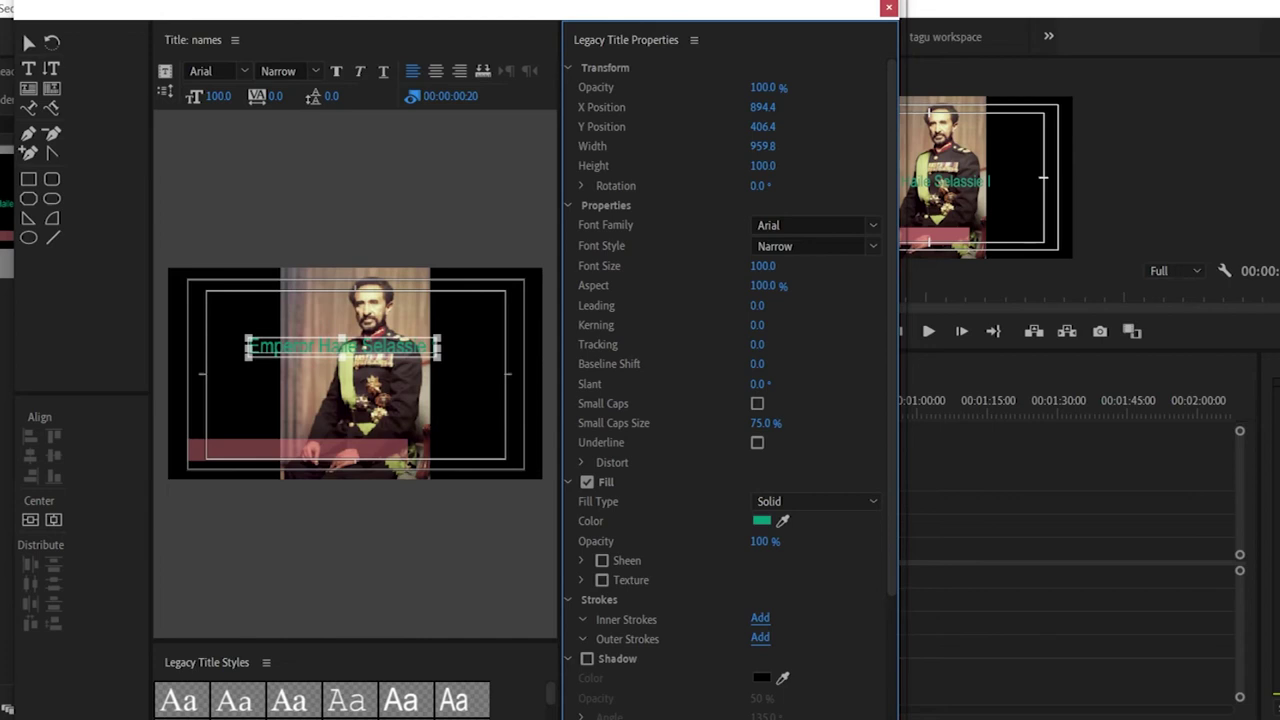
Step: Set the caption text's aspect to 84% and its rotation to 112°
left_click_drag(763, 285, 744, 285)
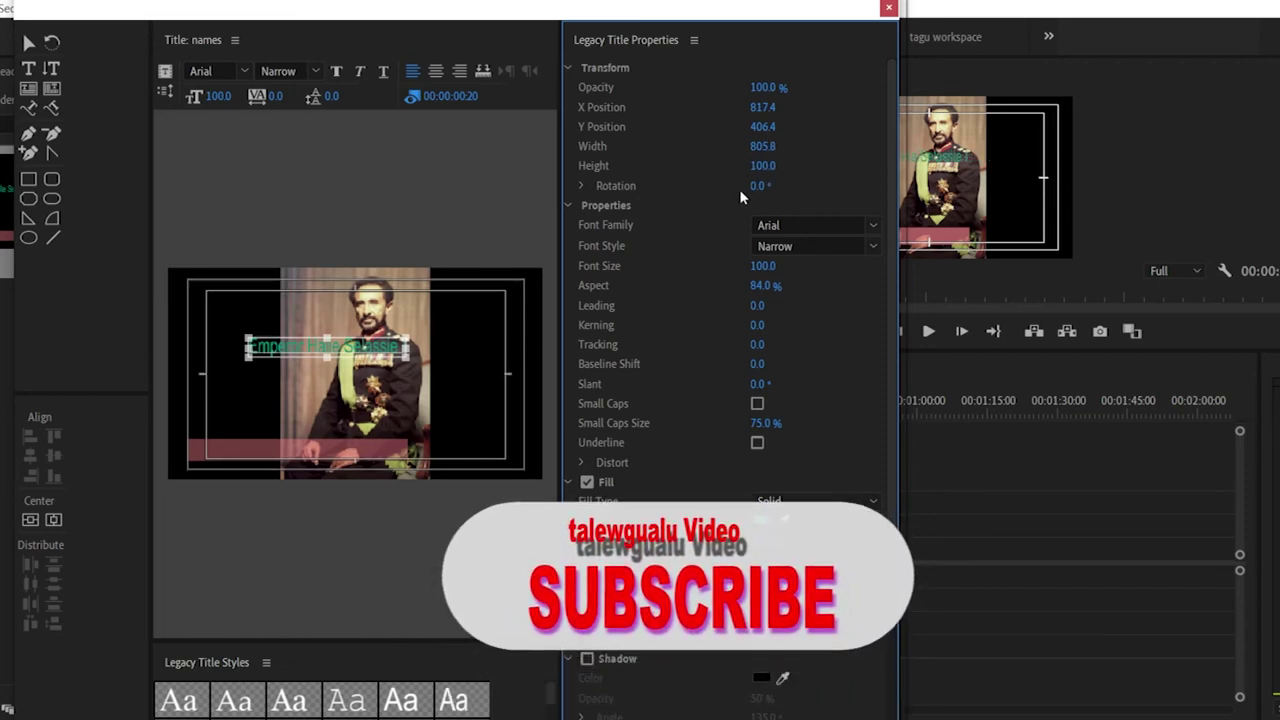
left_click_drag(757, 186, 866, 186)
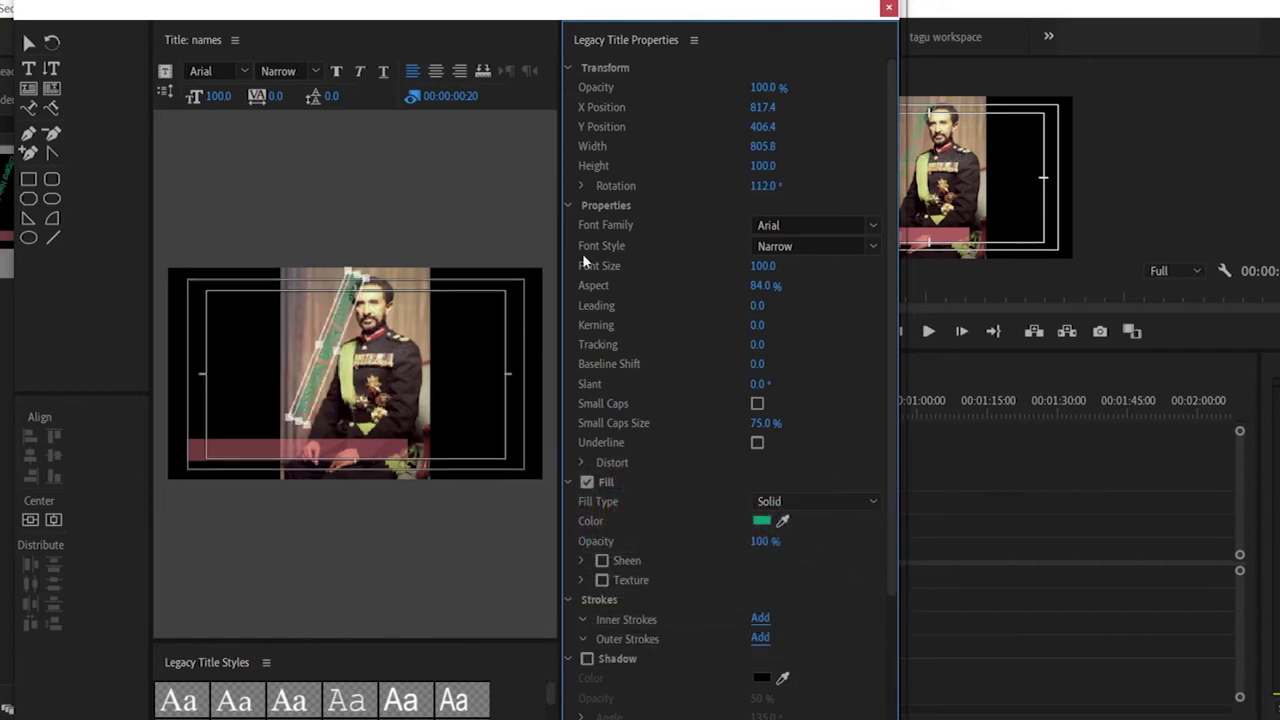
Step: Glance through the available font families without choosing one, and reset the caption's rotation to 0°
left_click(805, 226)
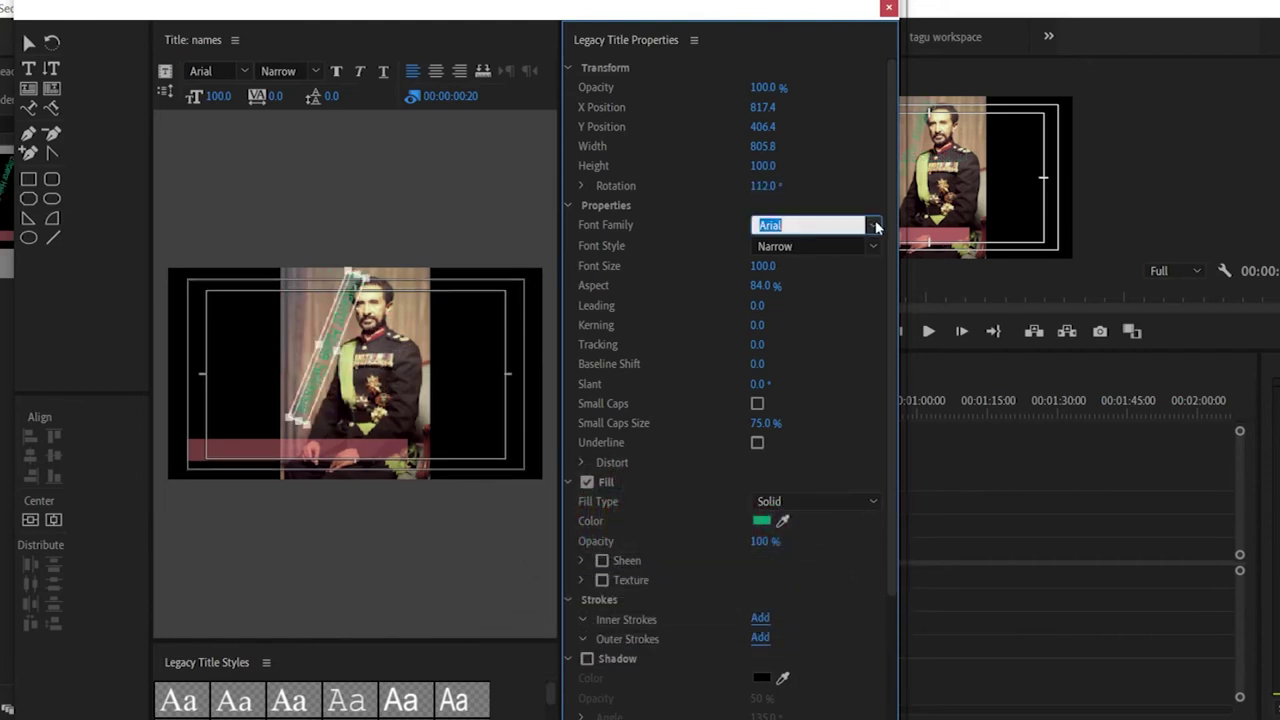
left_click(876, 227)
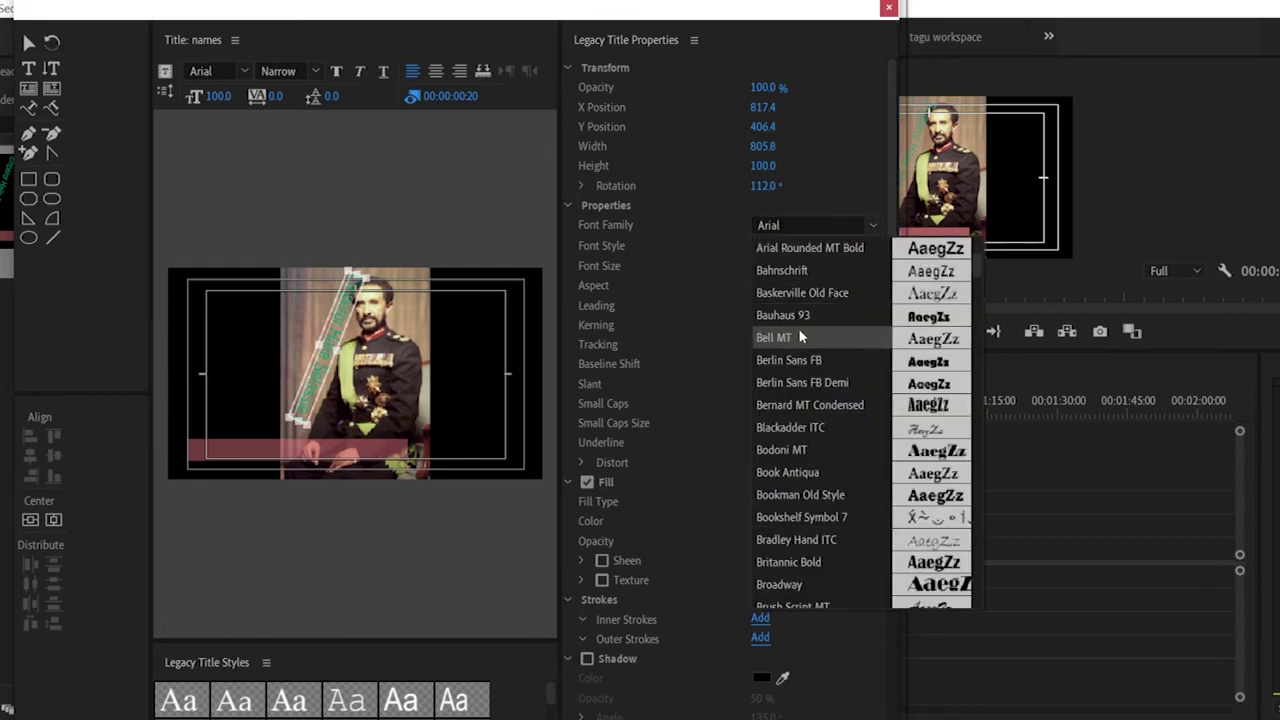
left_click(735, 220)
left_click(768, 185)
type("0")
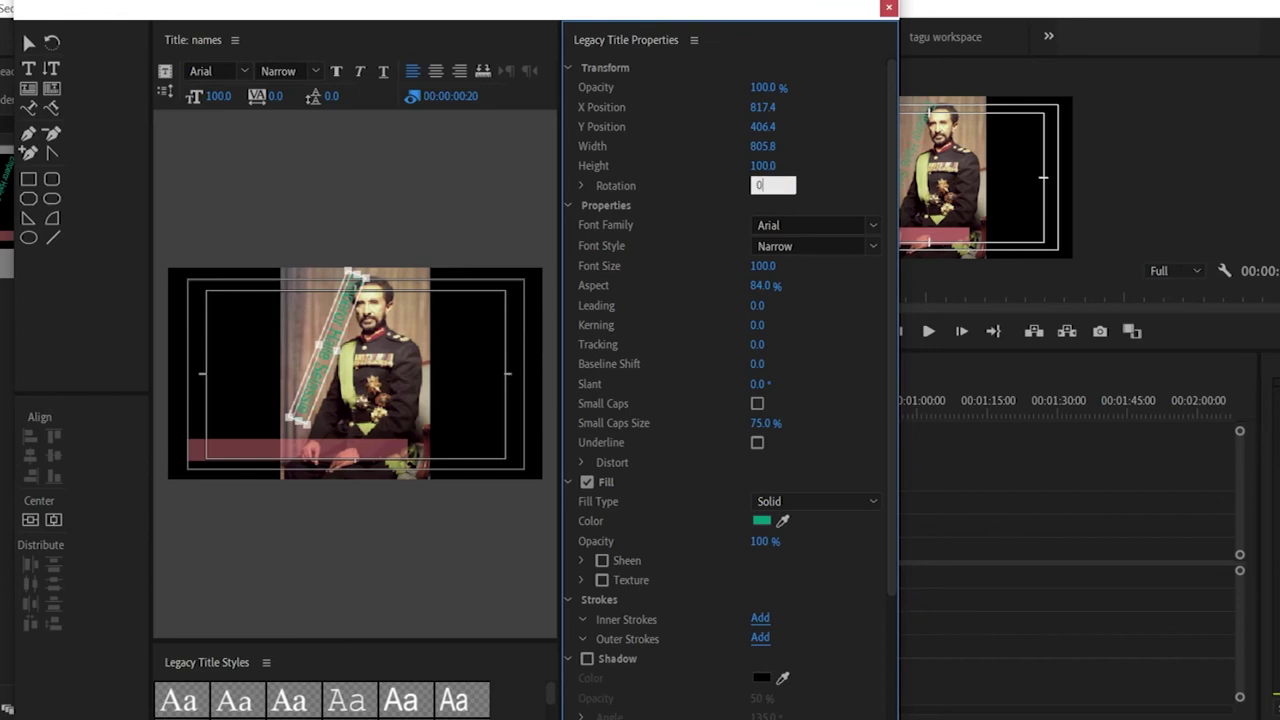
key("Return")
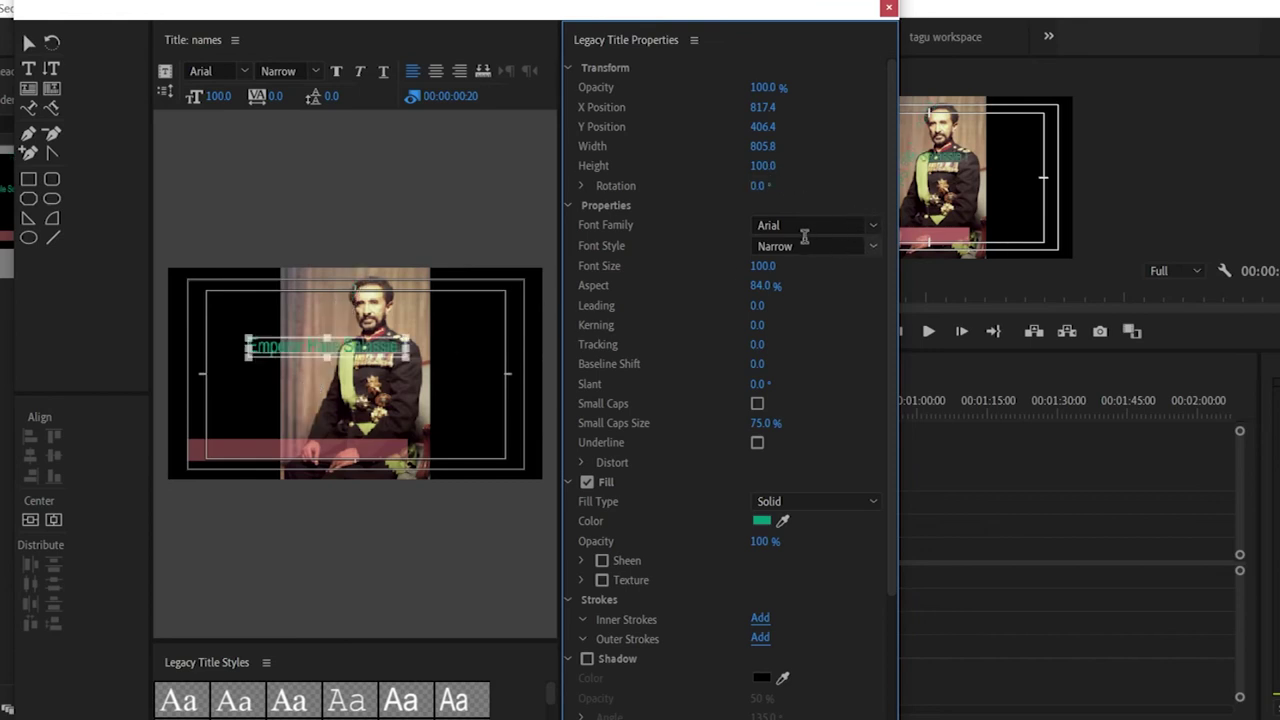
Step: Browse the font families and try Tahoma on the caption text
left_click(877, 225)
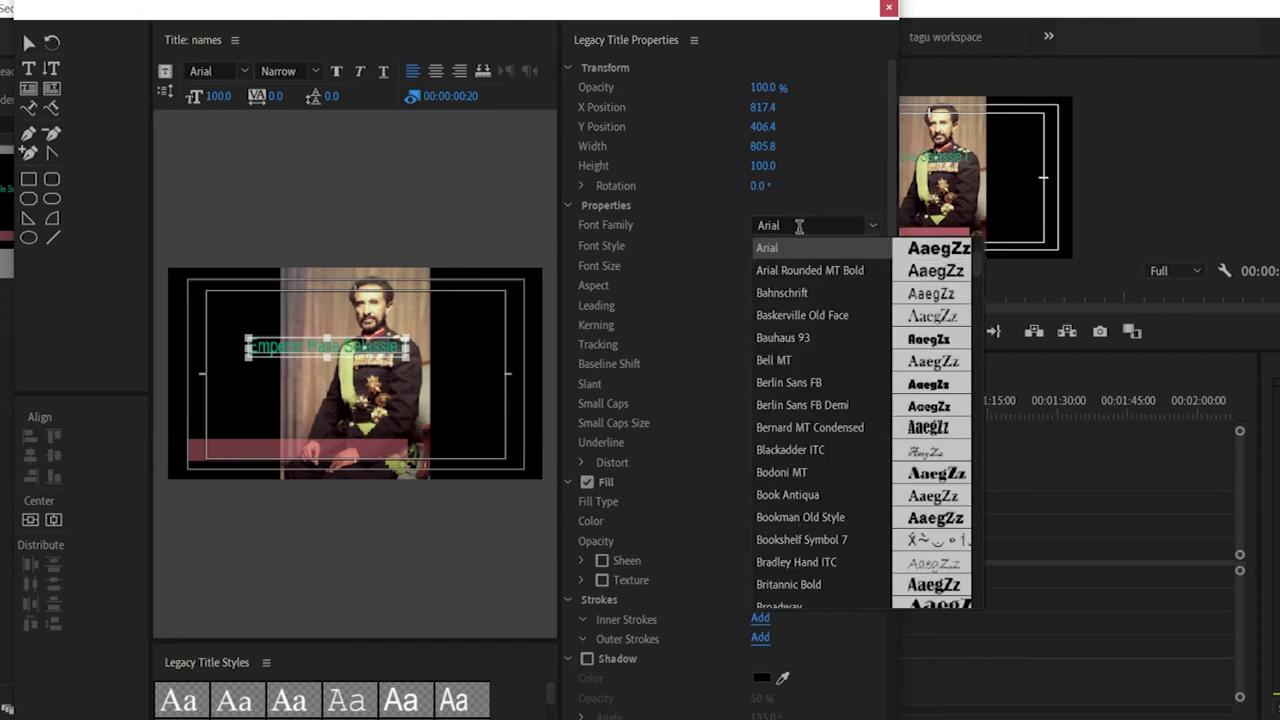
scroll(821, 359, "down", 3)
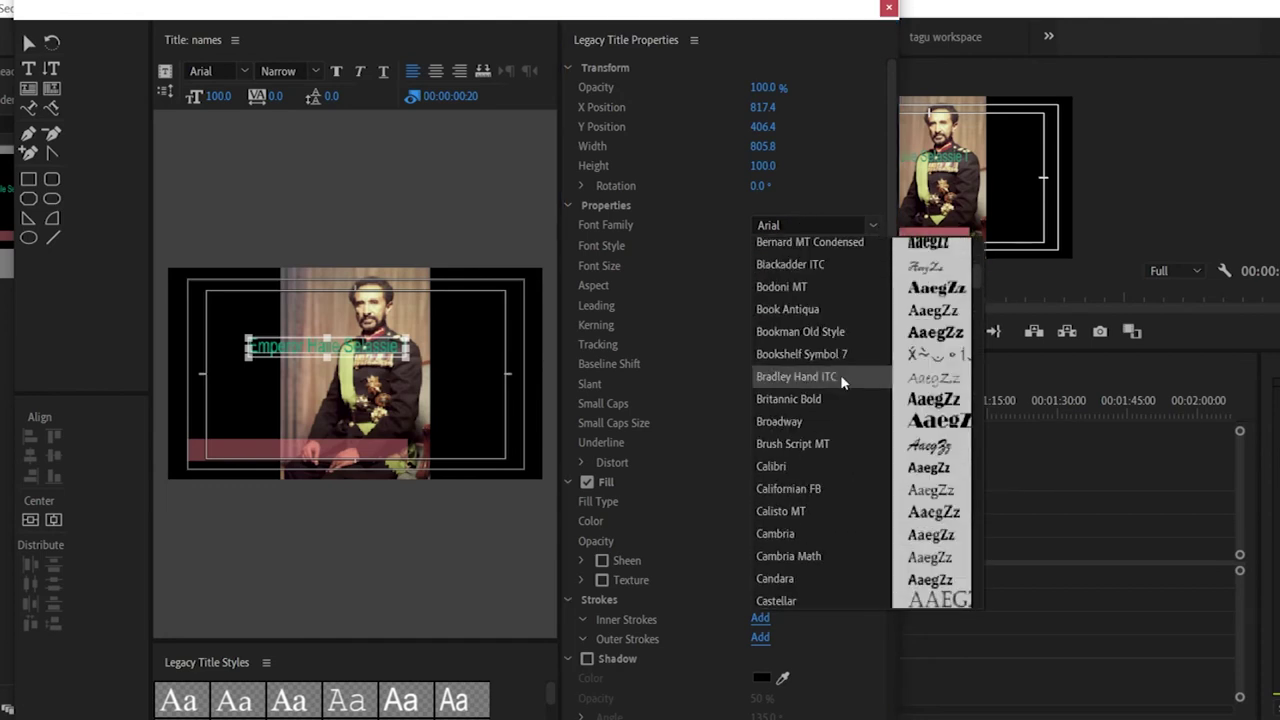
scroll(840, 380, "up", 3)
scroll(842, 436, "down", 4)
scroll(840, 430, "down", 10)
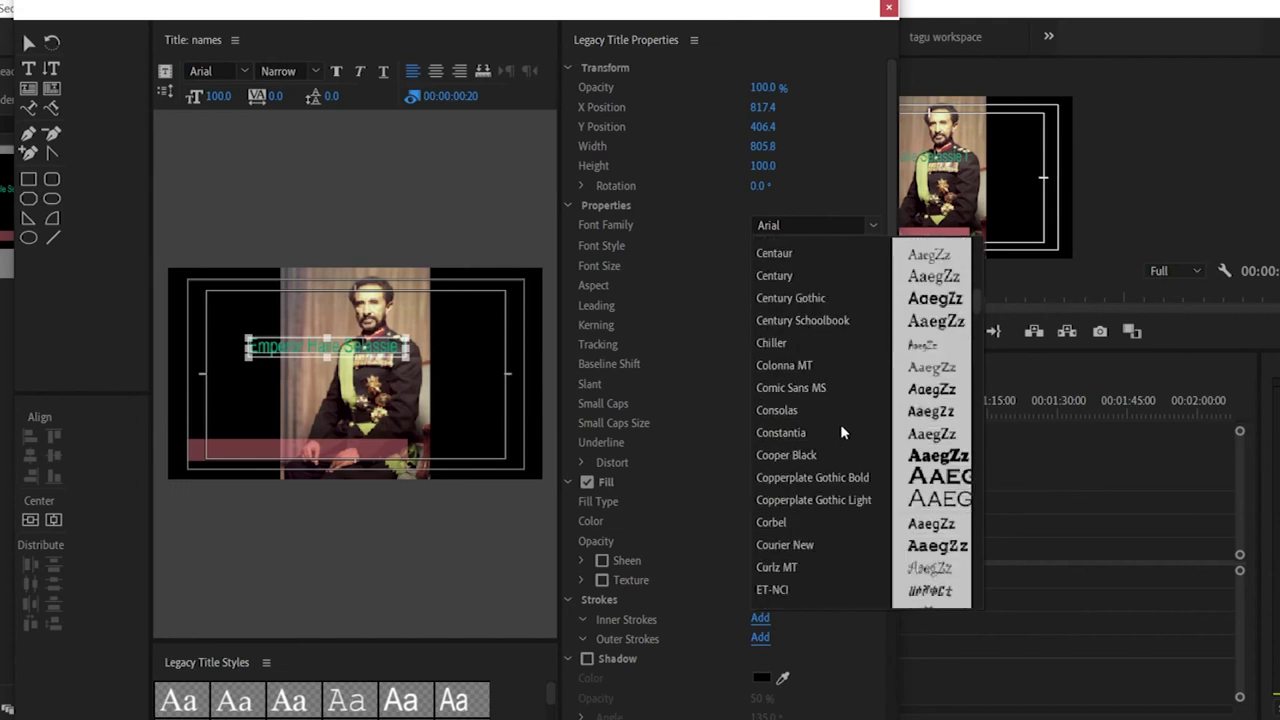
left_click(794, 224)
type("Tahoma")
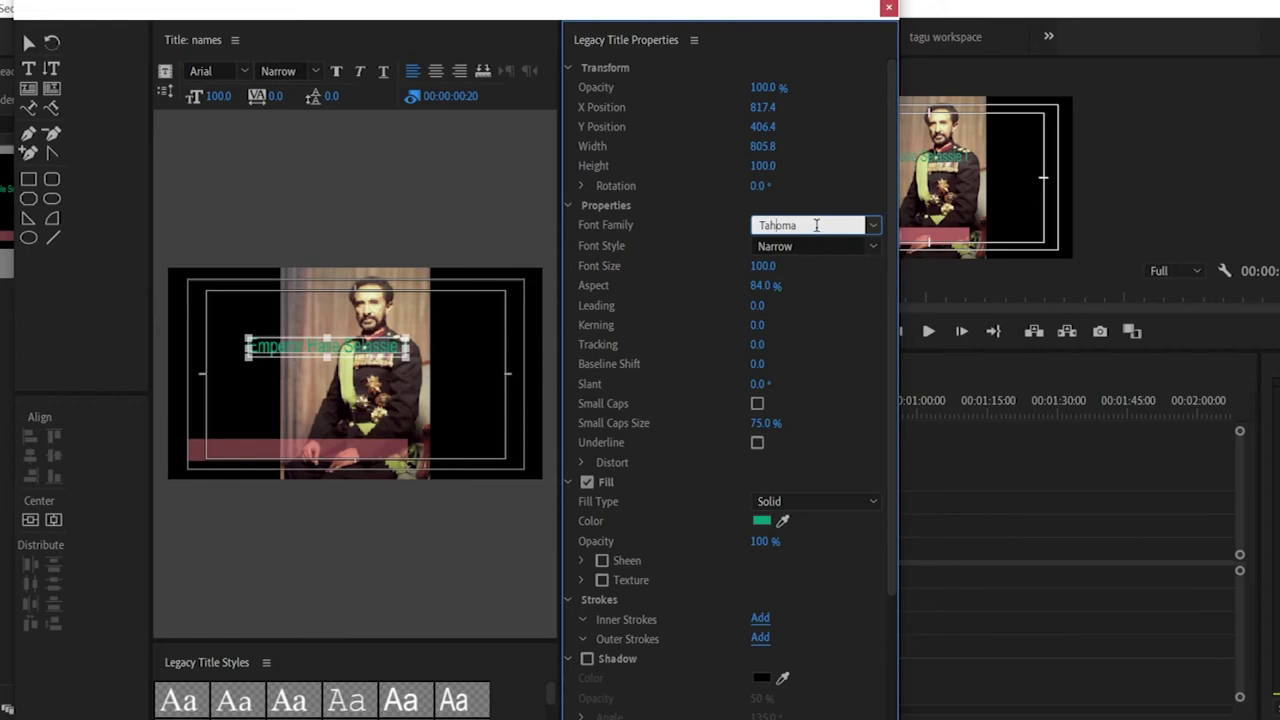
key("Return")
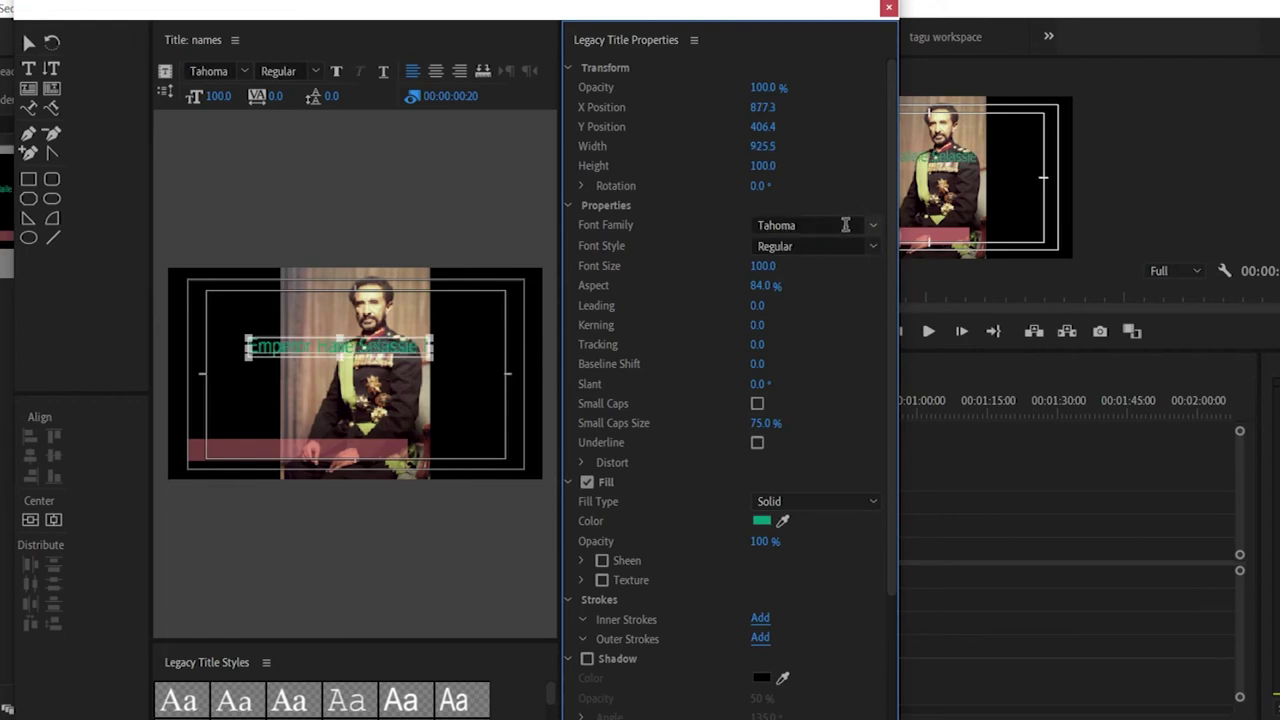
Step: Try the Roboto font family on the caption text
left_click(846, 225)
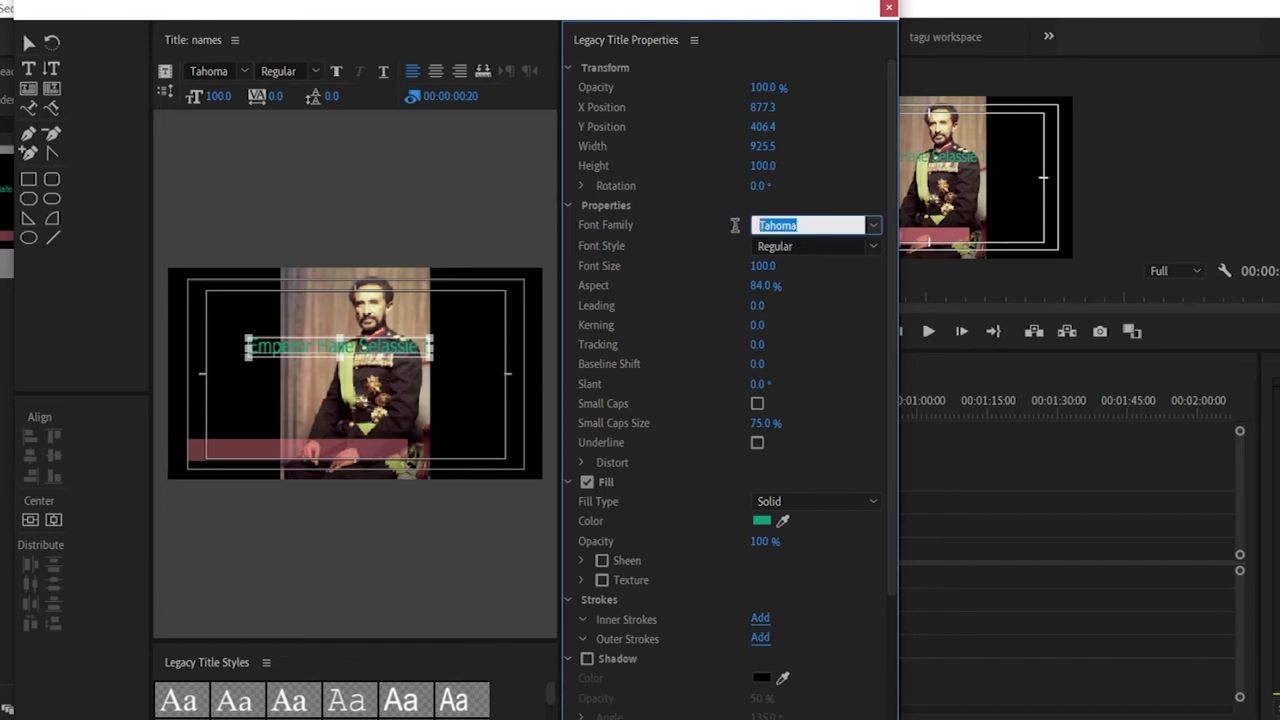
type("Roboto")
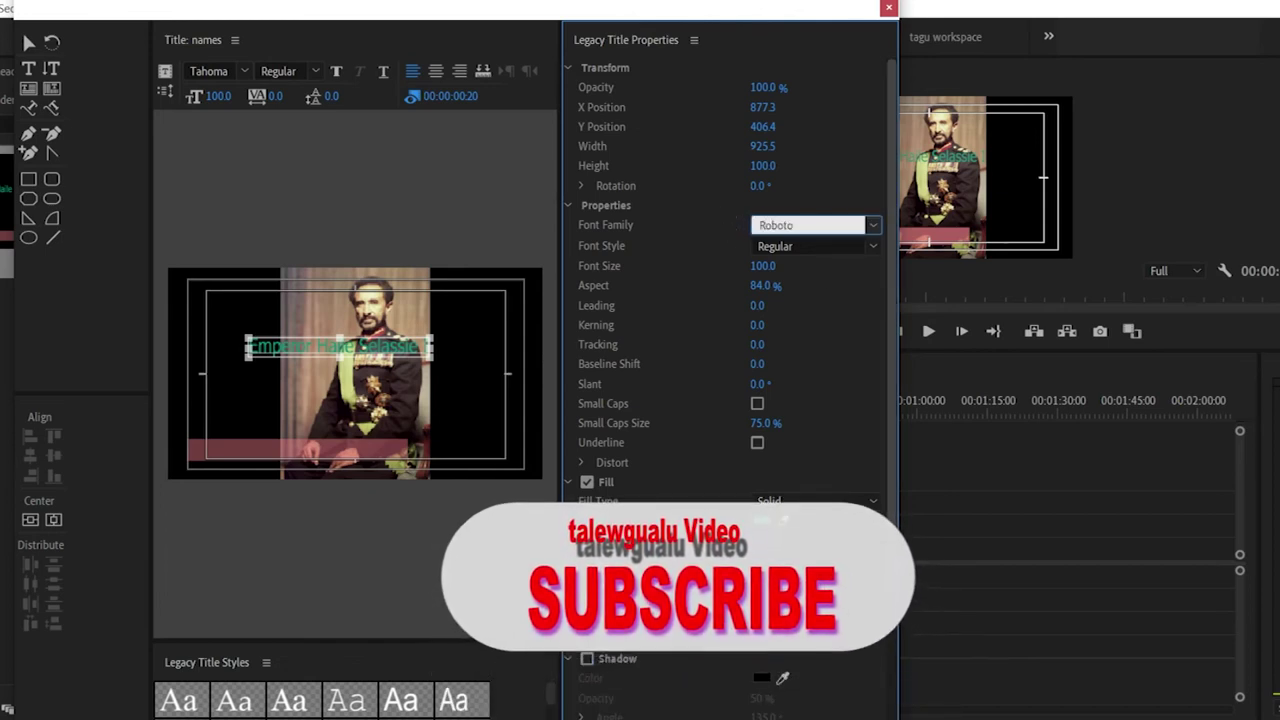
key("Return")
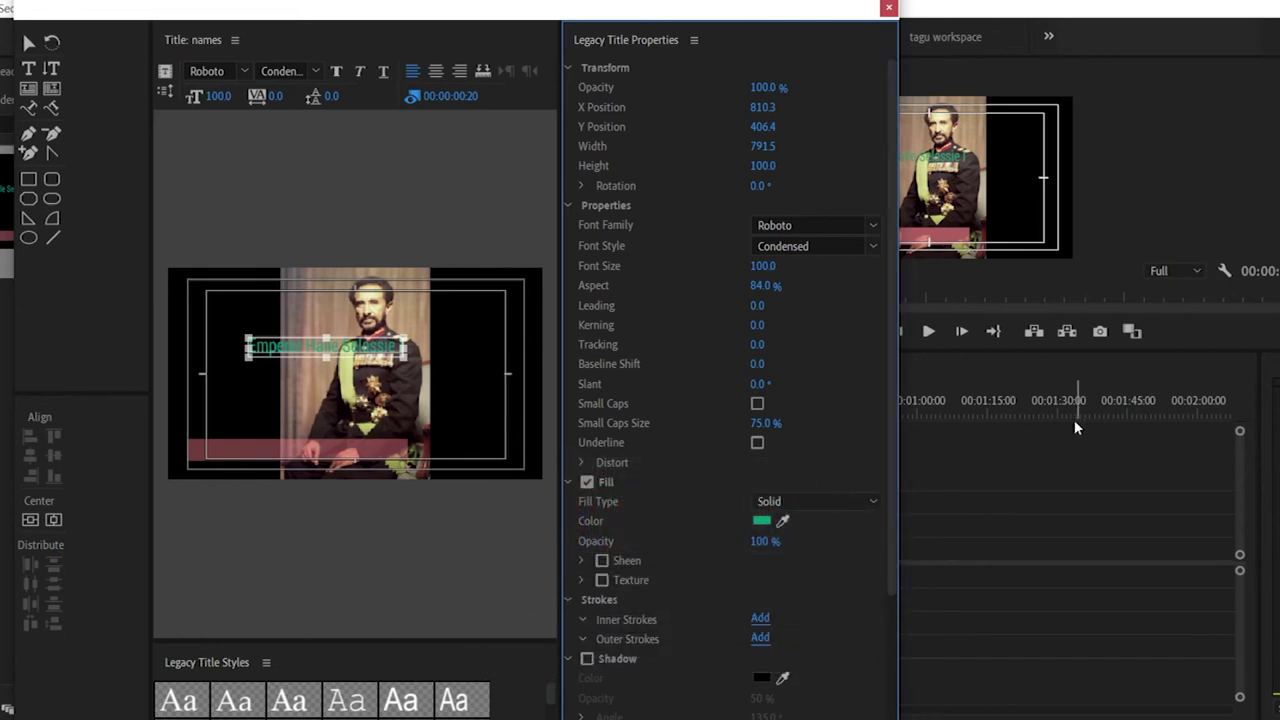
Step: Look further through the fonts and try Book Antiqua on the caption text
left_click(872, 228)
scroll(855, 395, "down", 9)
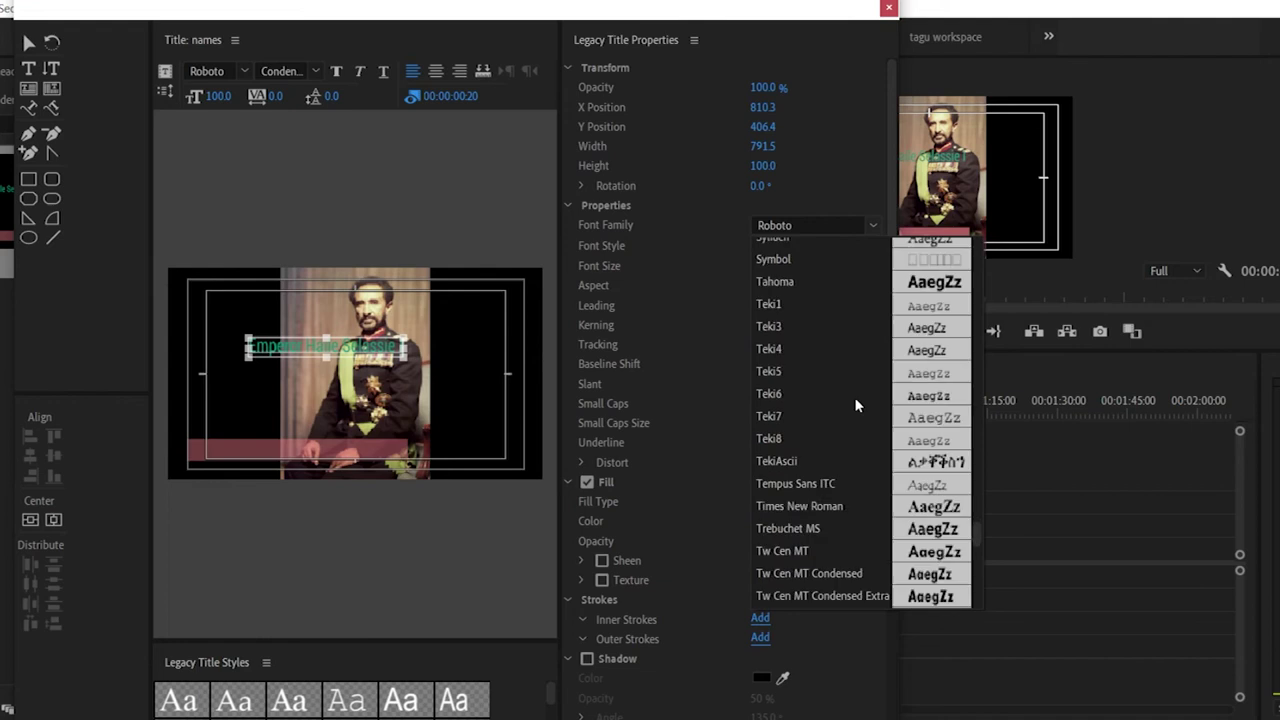
left_click(699, 231)
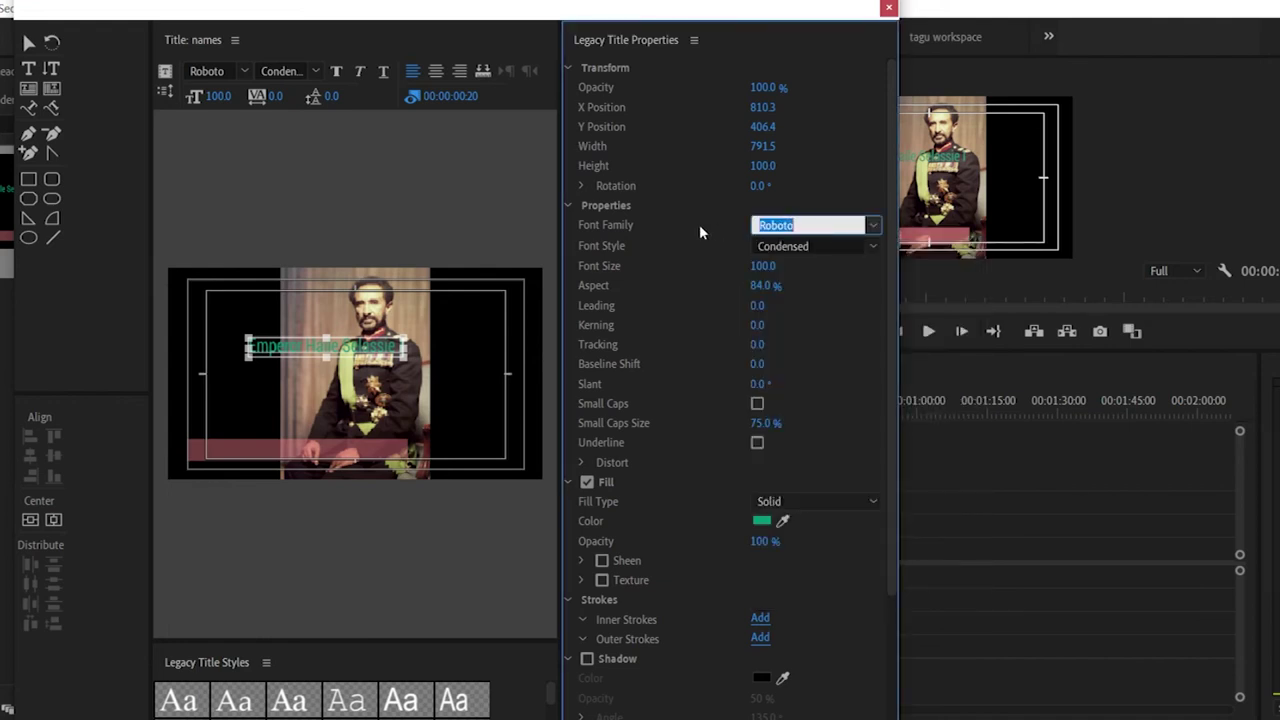
type("Book Antiqua")
Step: Set the caption's font family to Bookman Old Style
left_click(870, 225)
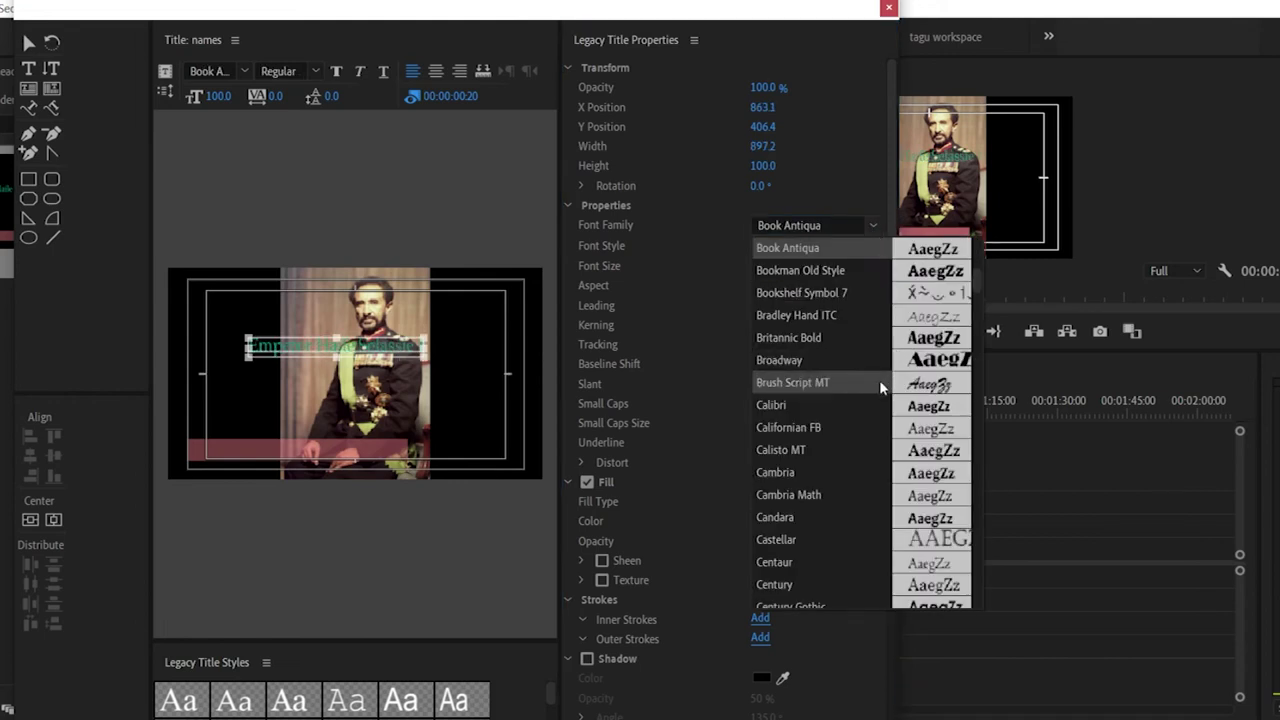
scroll(879, 376, "down", 1)
scroll(877, 418, "up", 3)
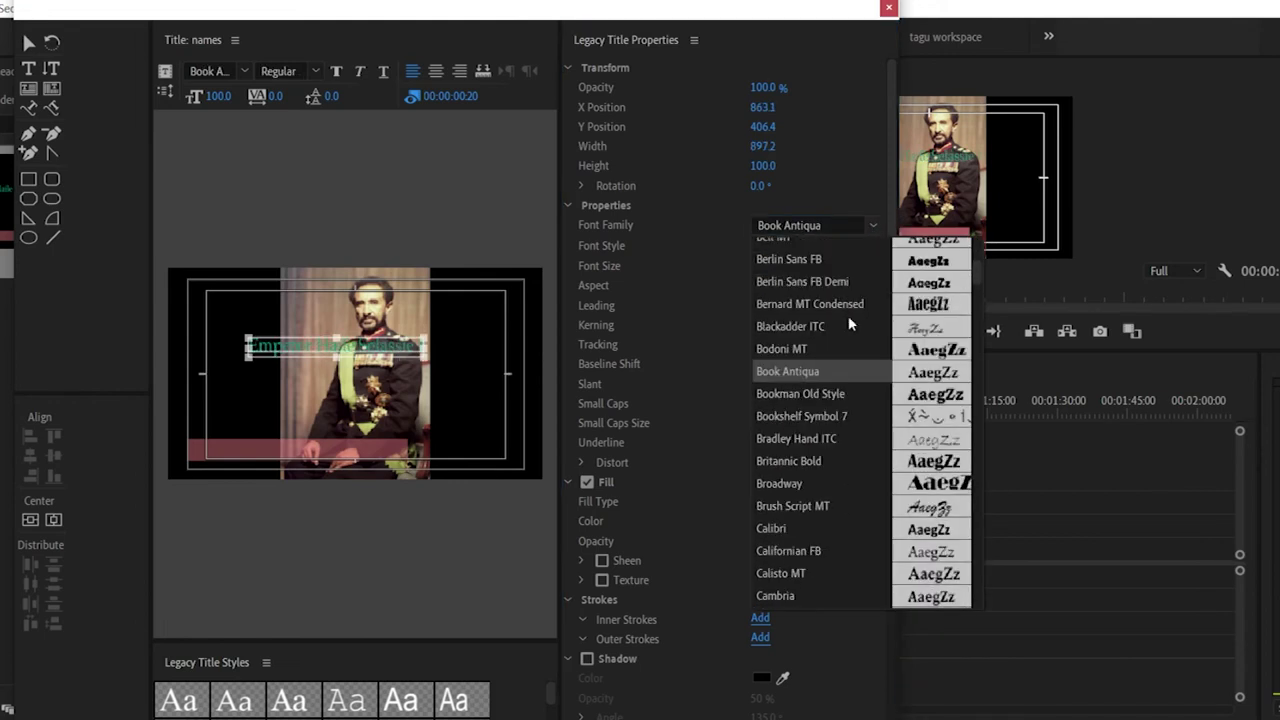
scroll(856, 308, "up", 3)
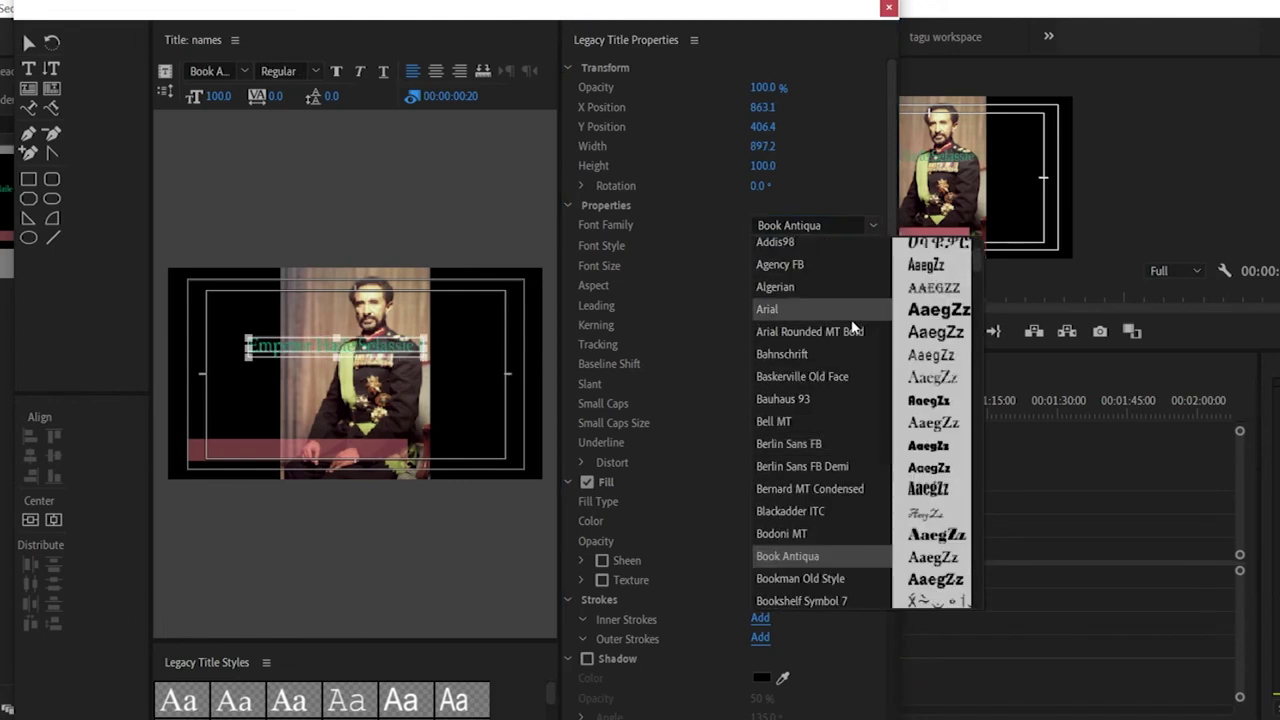
scroll(845, 367, "down", 3)
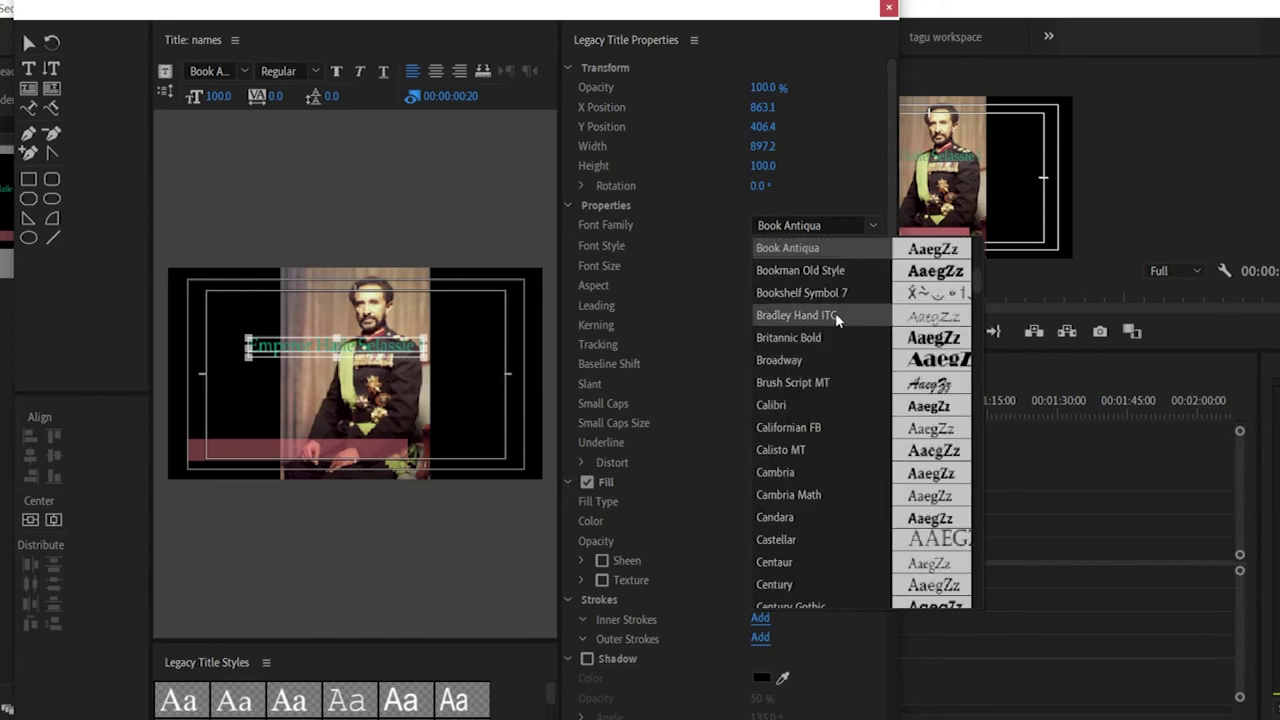
left_click(830, 272)
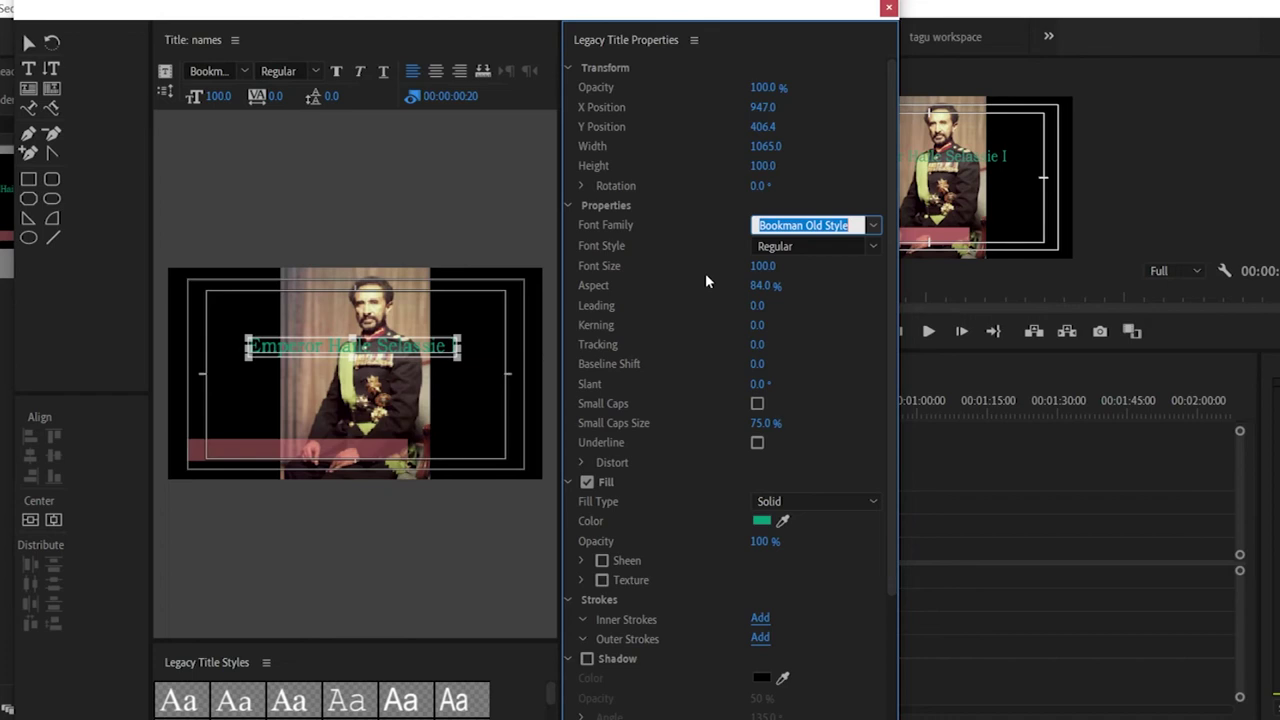
Step: Make the caption's font style Bold and move the text just above the pink bar, at about X 766, Y 741
left_click(866, 248)
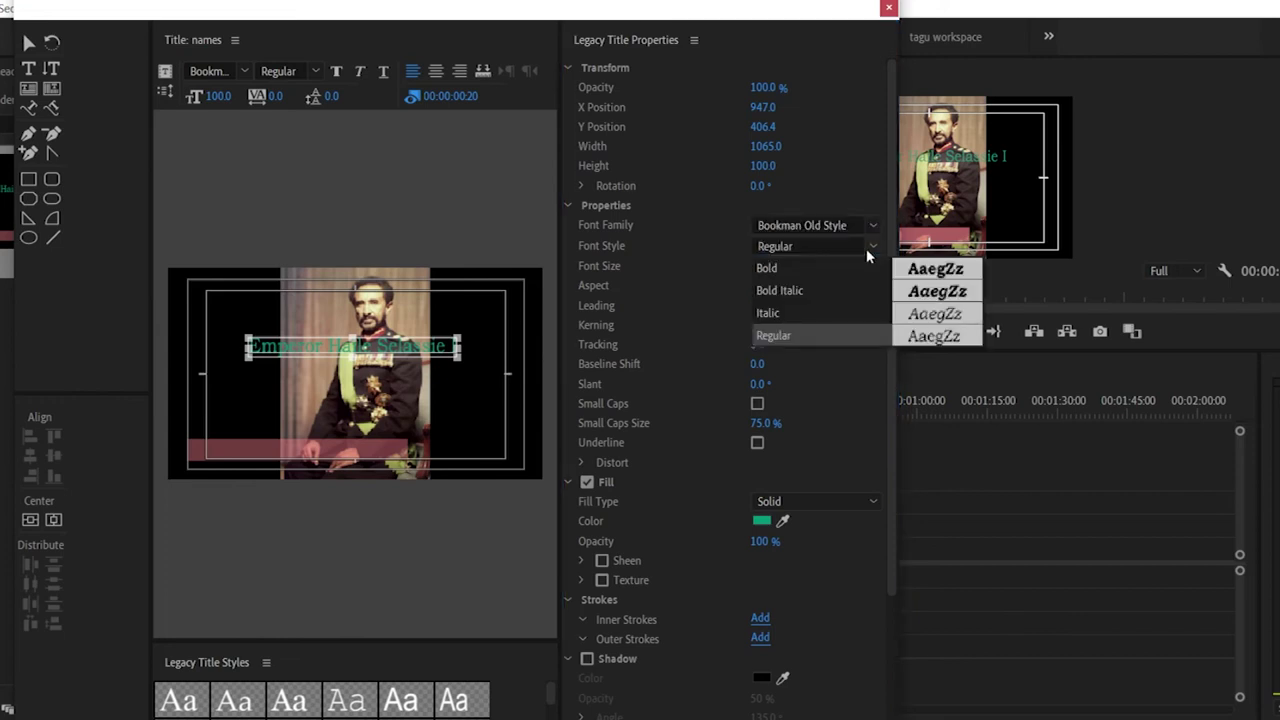
left_click(784, 269)
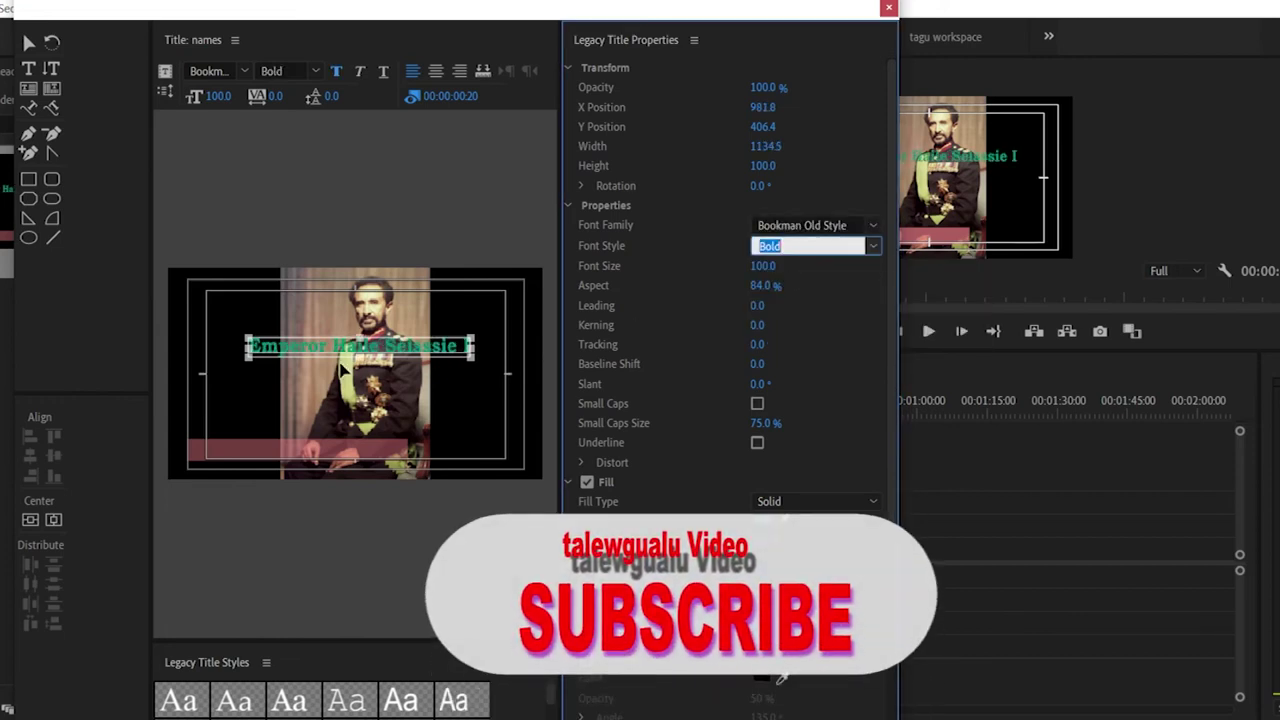
left_click_drag(352, 347, 310, 413)
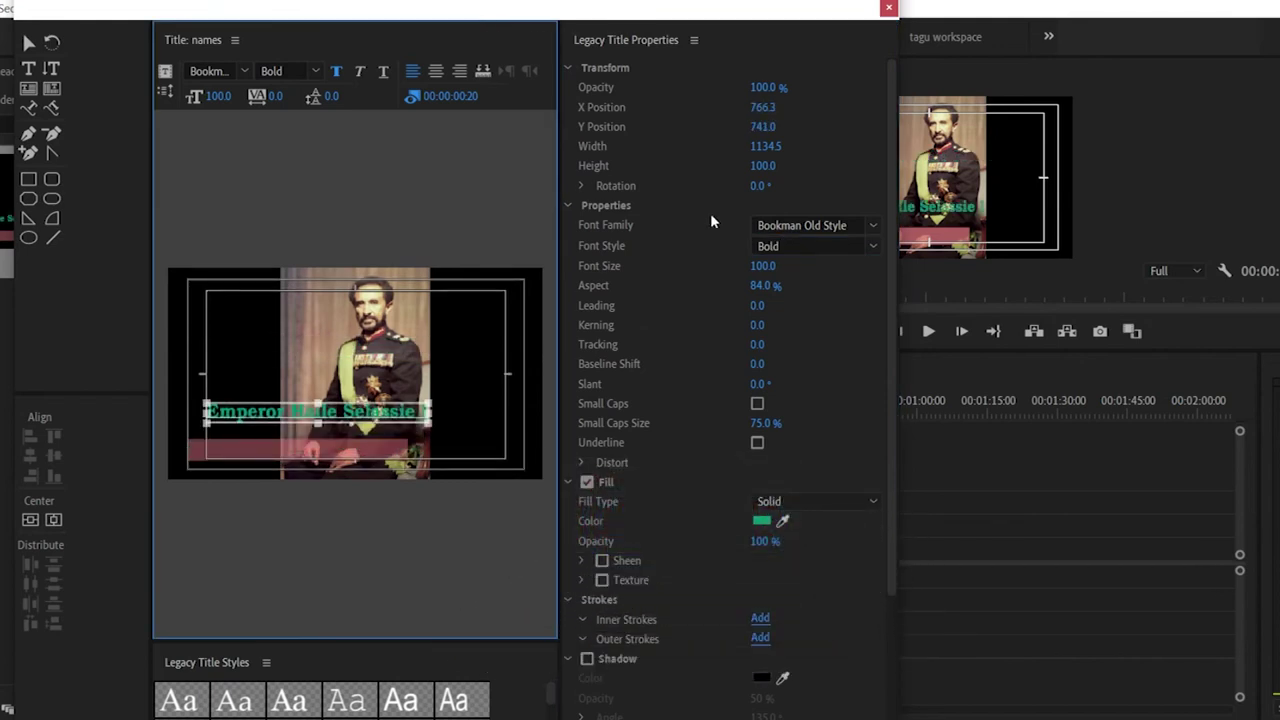
Step: Set the caption text's font size to 98 and its aspect to 70%
left_click_drag(753, 272, 785, 272)
left_click_drag(218, 96, 200, 96)
left_click_drag(804, 268, 752, 285)
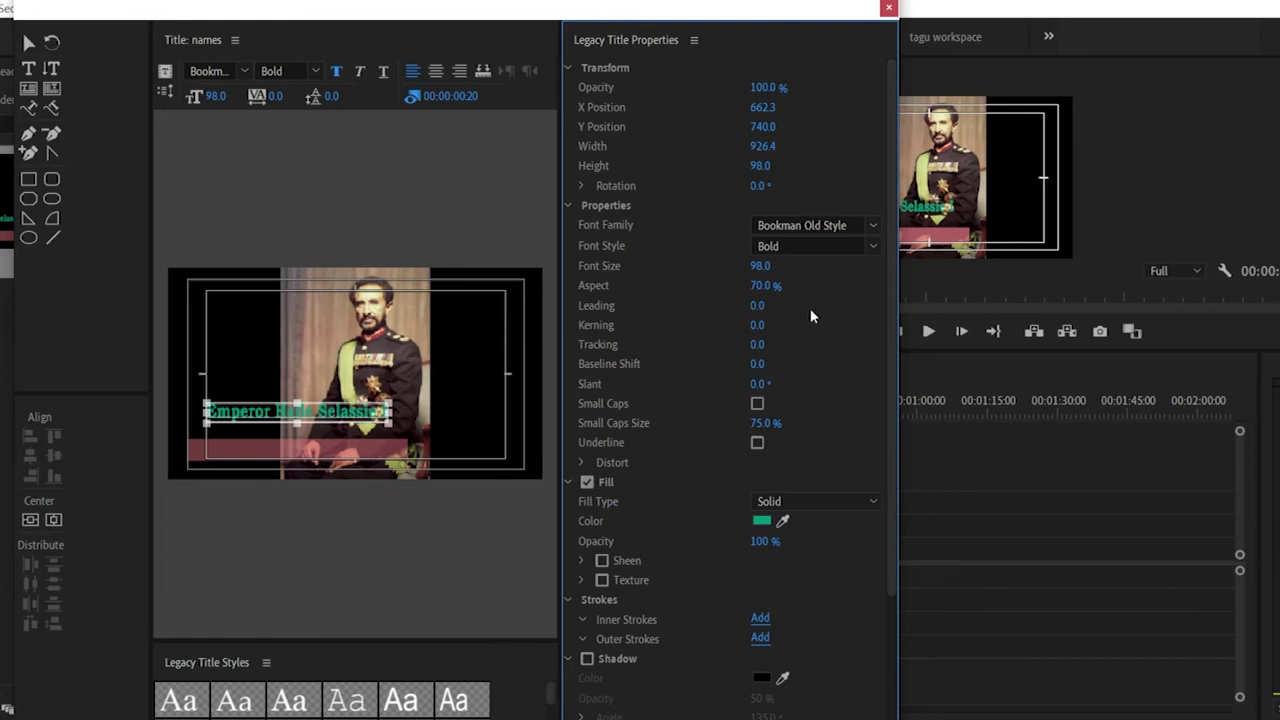
Step: Try a Linear Gradient fill on the caption text and inspect a colour stop's colour without changing it
scroll(811, 423, "down", 3)
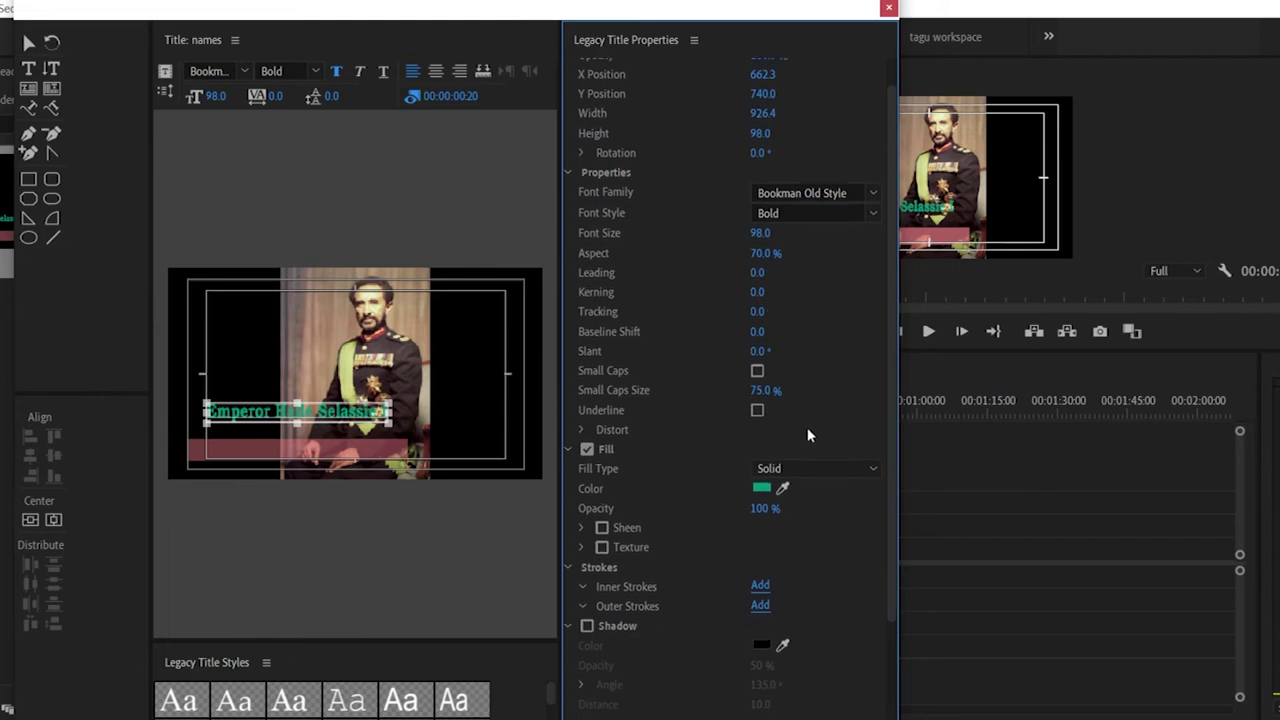
left_click_drag(891, 445, 891, 541)
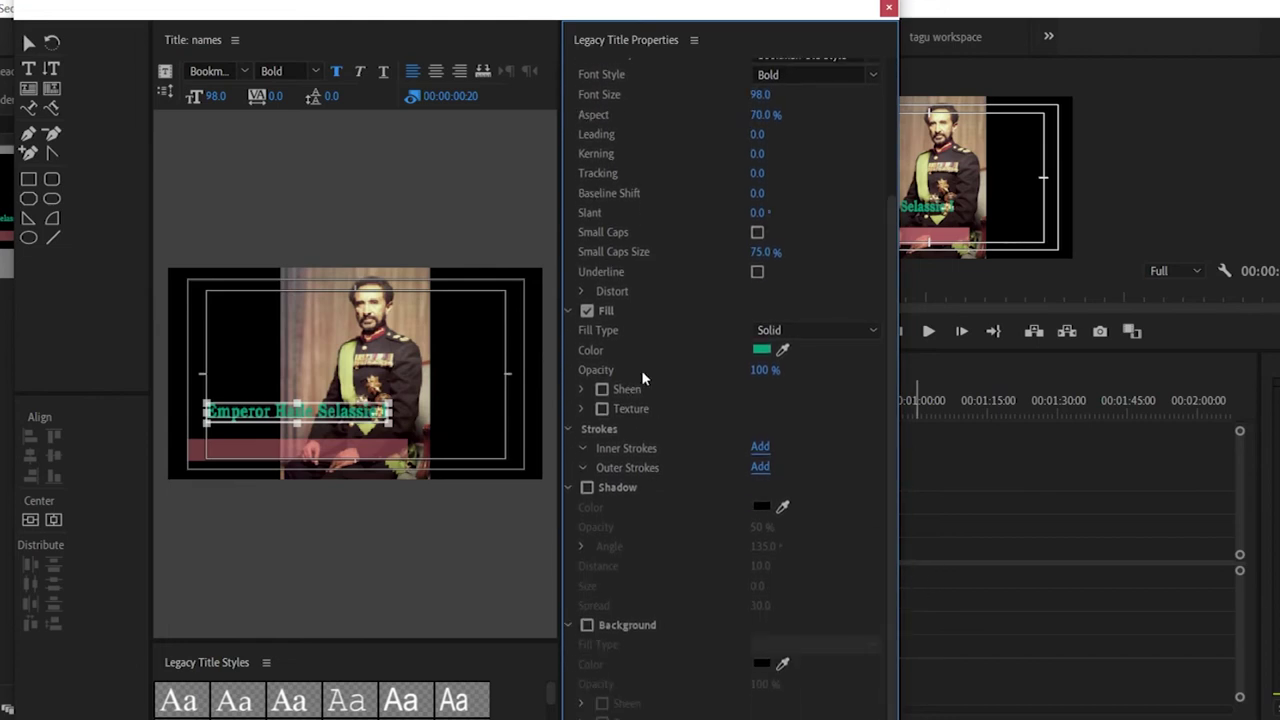
left_click(792, 330)
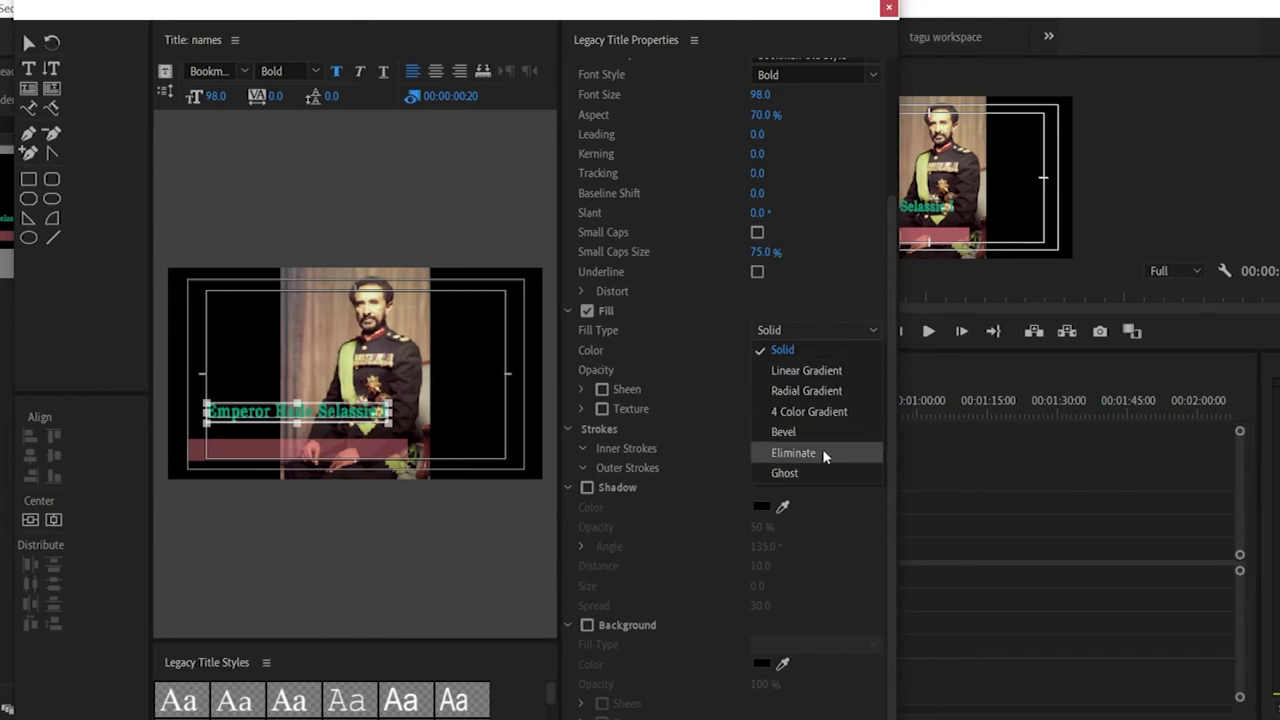
left_click(812, 372)
double_click(820, 354)
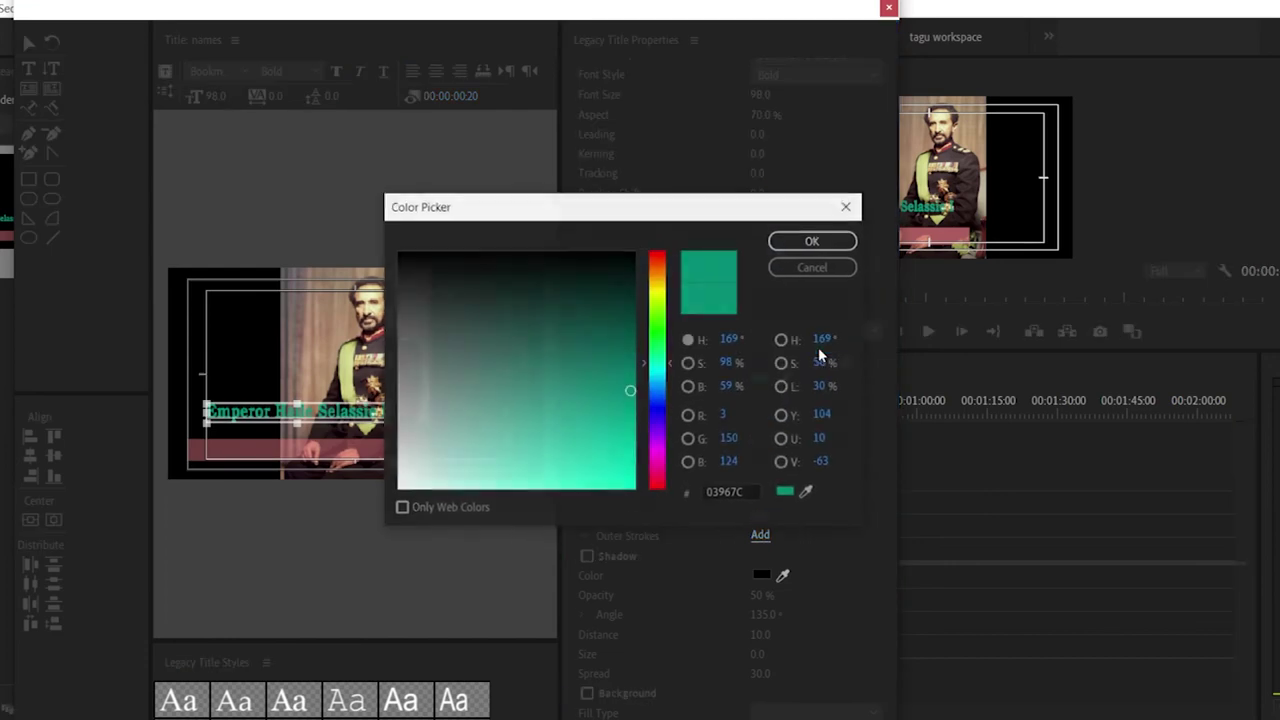
left_click(846, 209)
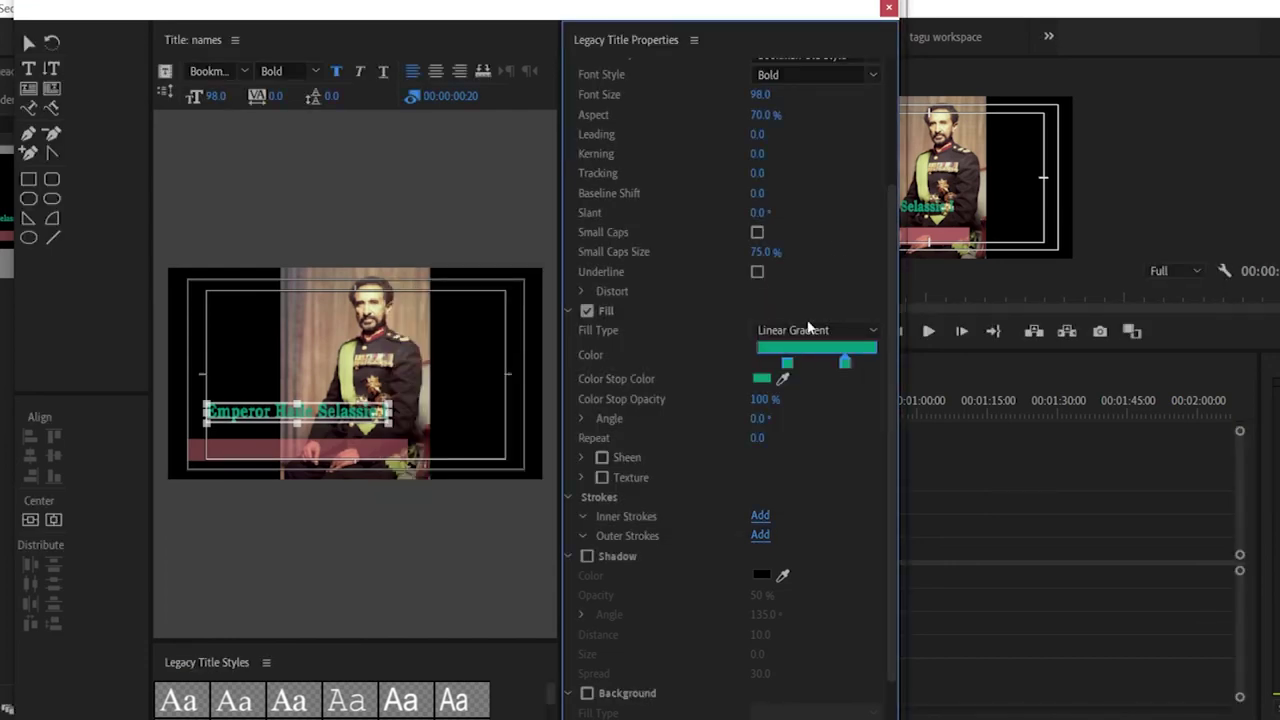
Step: Change the caption's fill type to Radial Gradient and make the gradient's end colour stop green, 3B9603
left_click(818, 331)
left_click(806, 390)
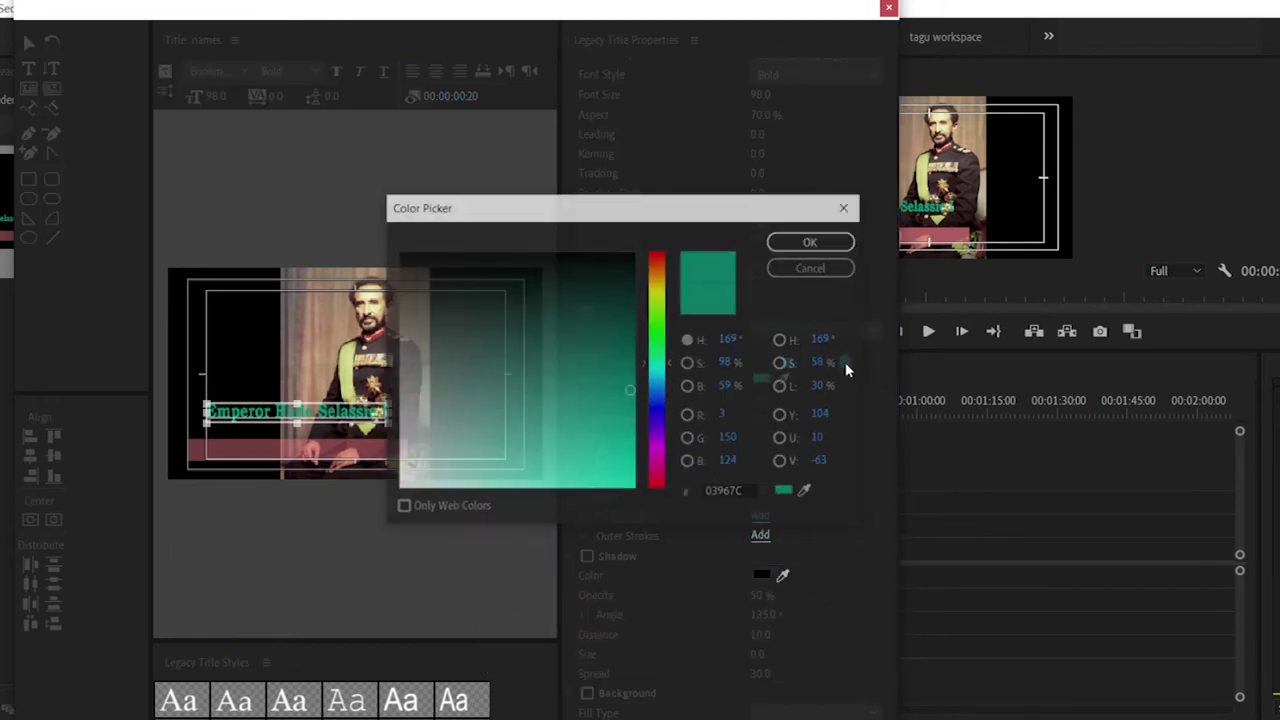
double_click(845, 362)
left_click_drag(654, 284, 655, 320)
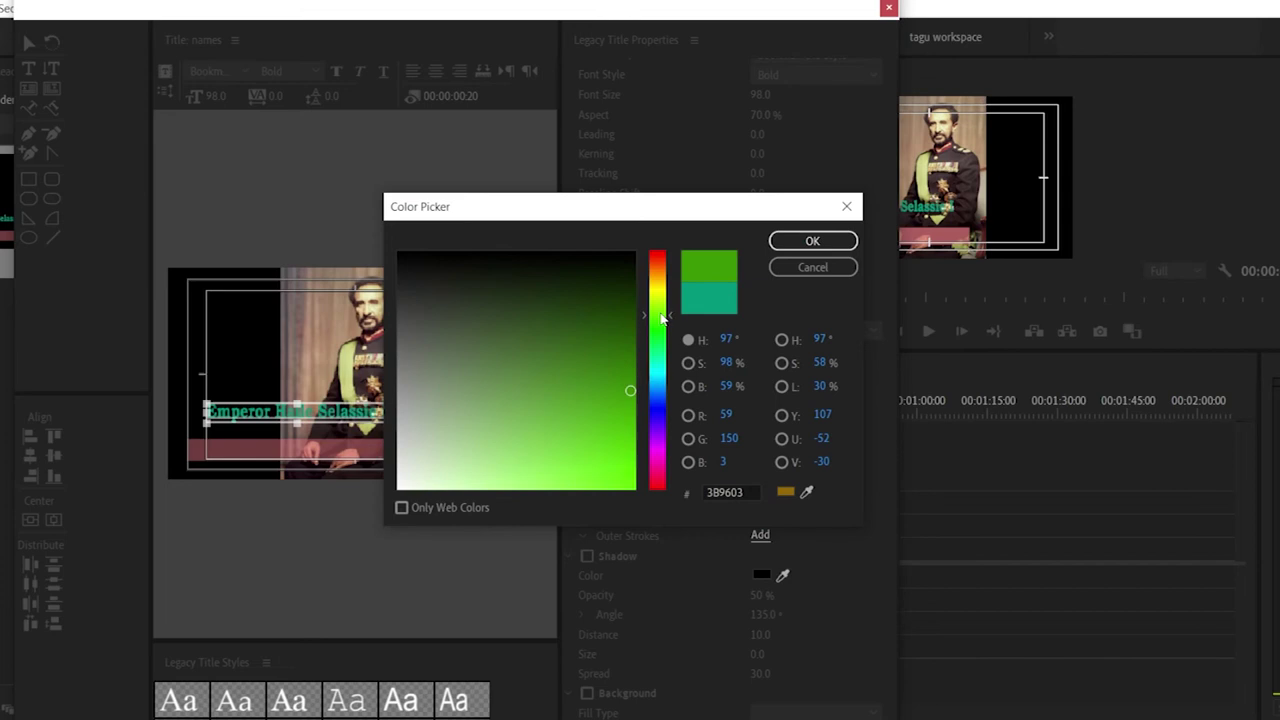
left_click(812, 267)
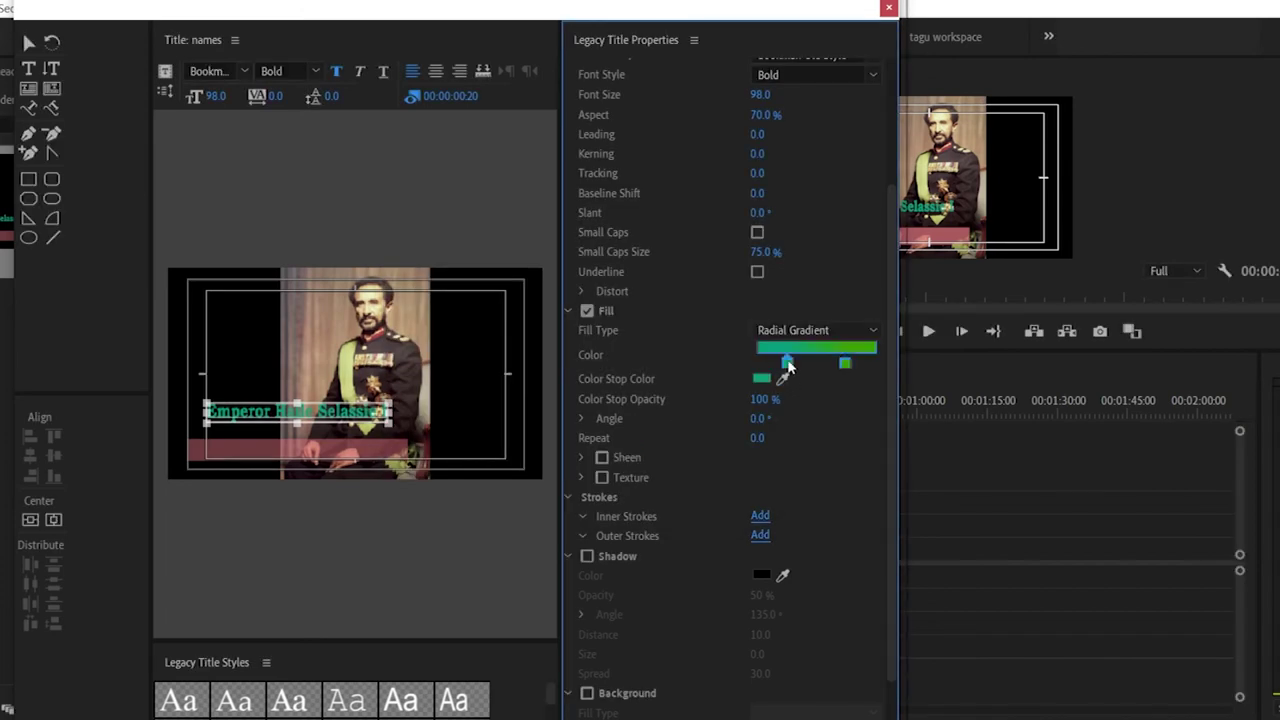
Step: Make the gradient's starting colour stop dark red and shift the green stop slightly towards it
double_click(787, 365)
left_click_drag(660, 286, 658, 258)
left_click(812, 241)
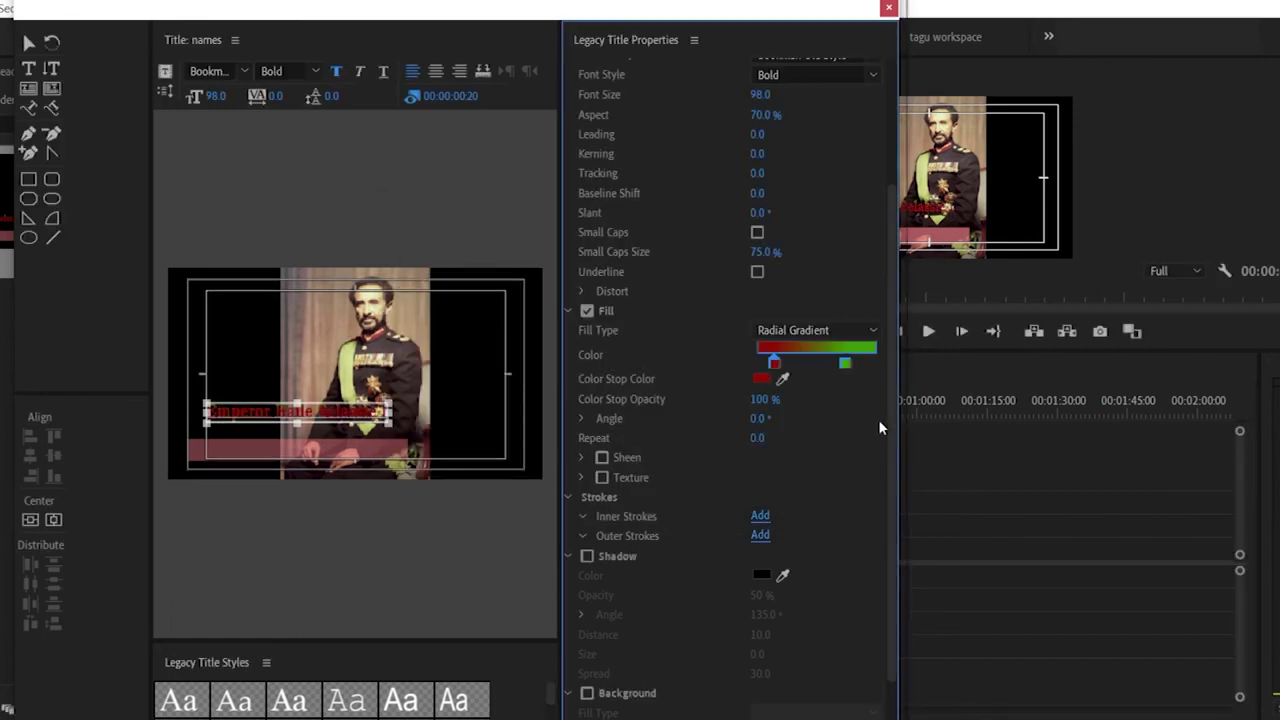
left_click(303, 415)
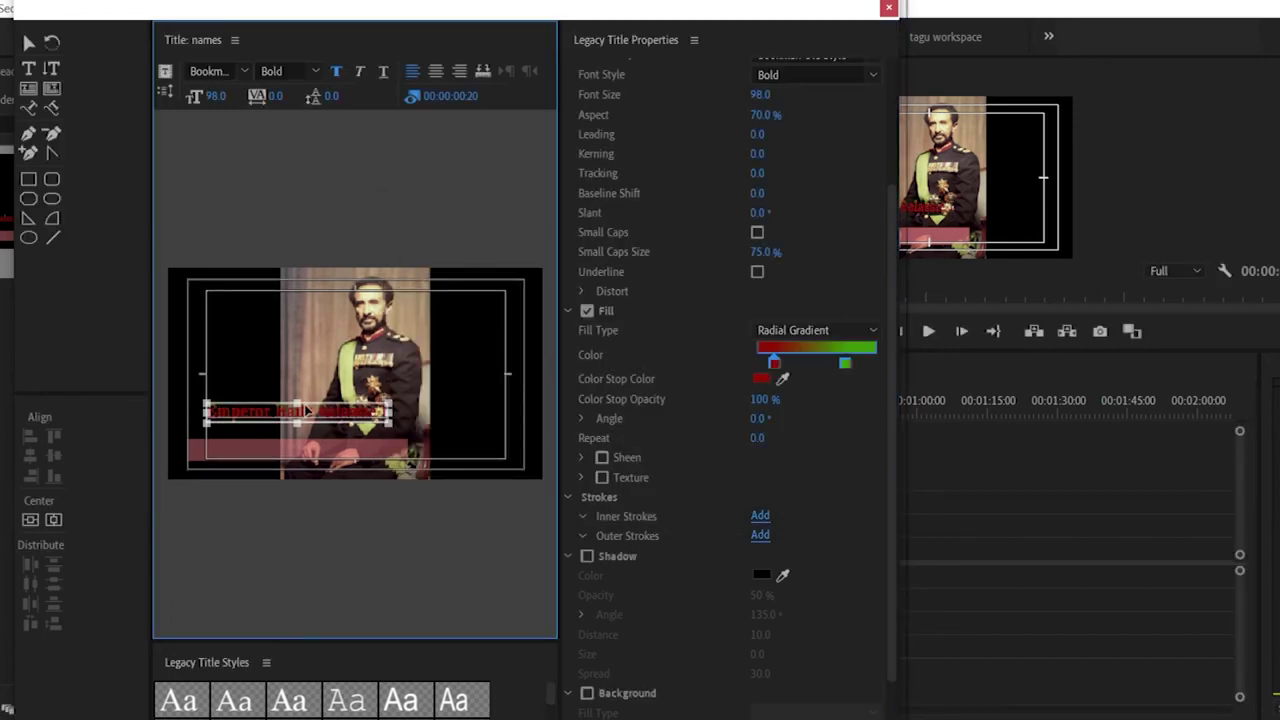
left_click_drag(846, 368, 833, 366)
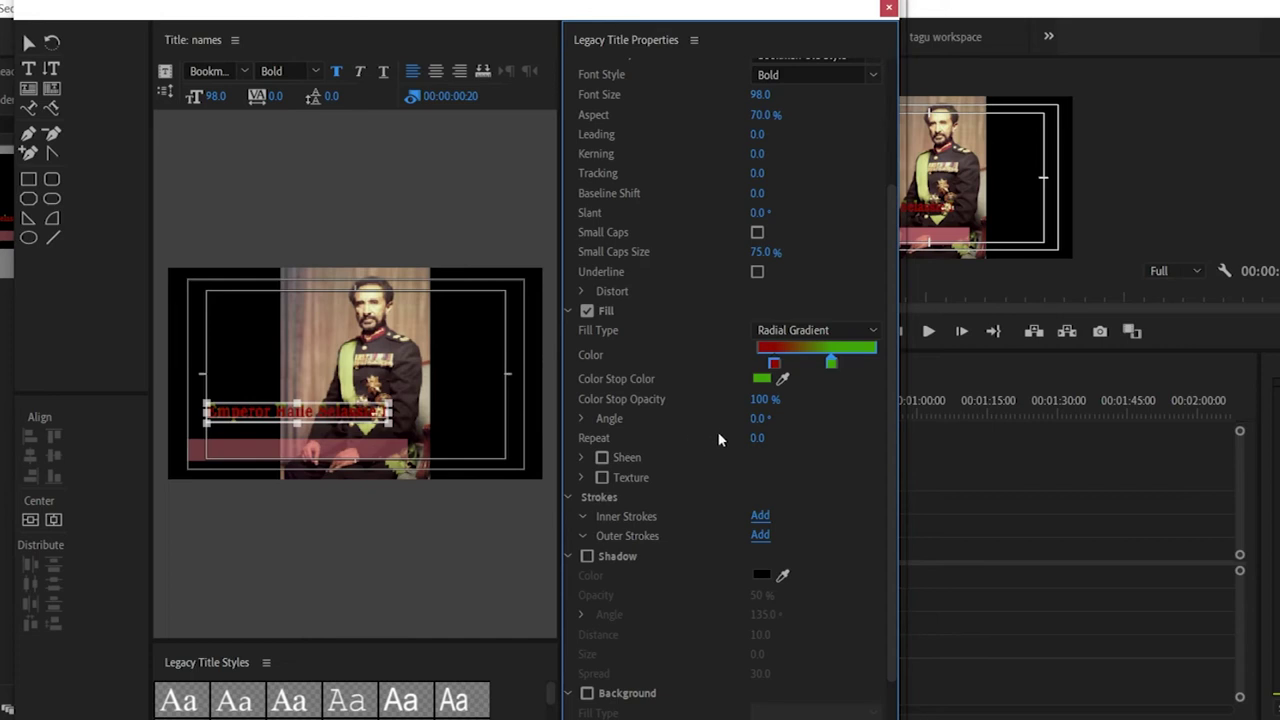
Step: Recolour the pink bar to near-white F6F6F6 and move the caption text down to about X 619, Y 984
scroll(808, 440, "down", 3)
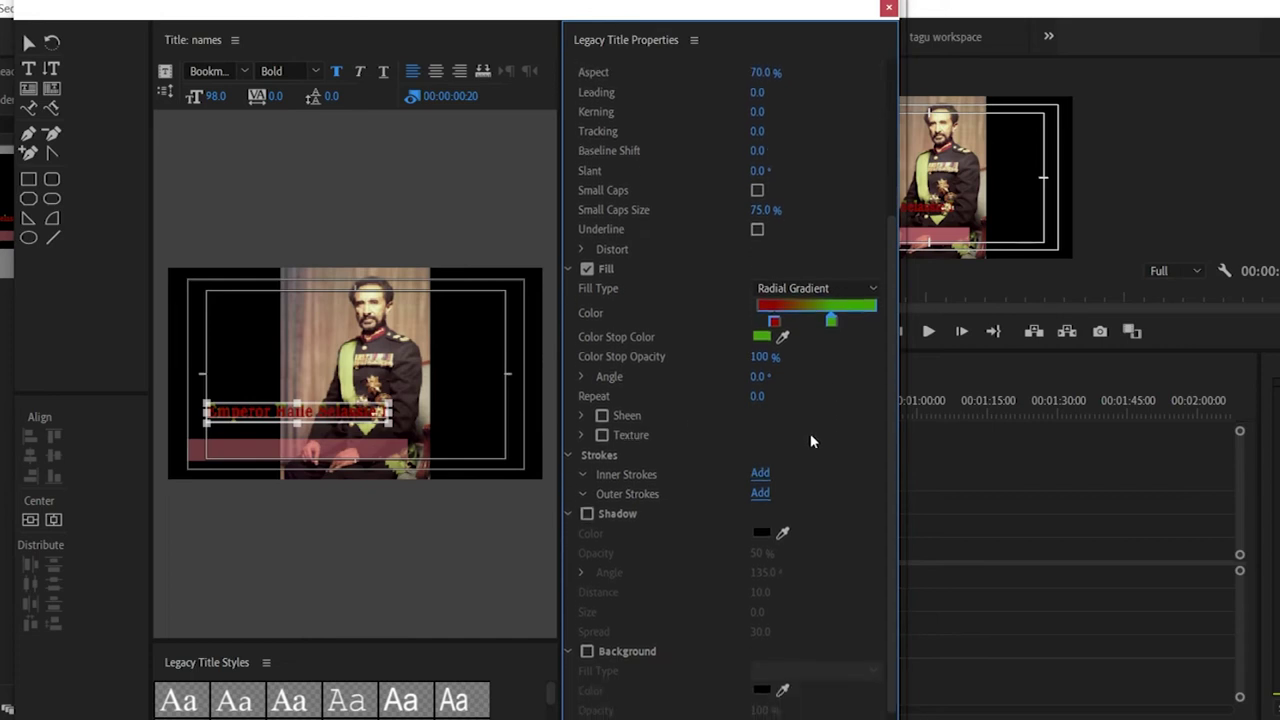
scroll(810, 433, "down", 1)
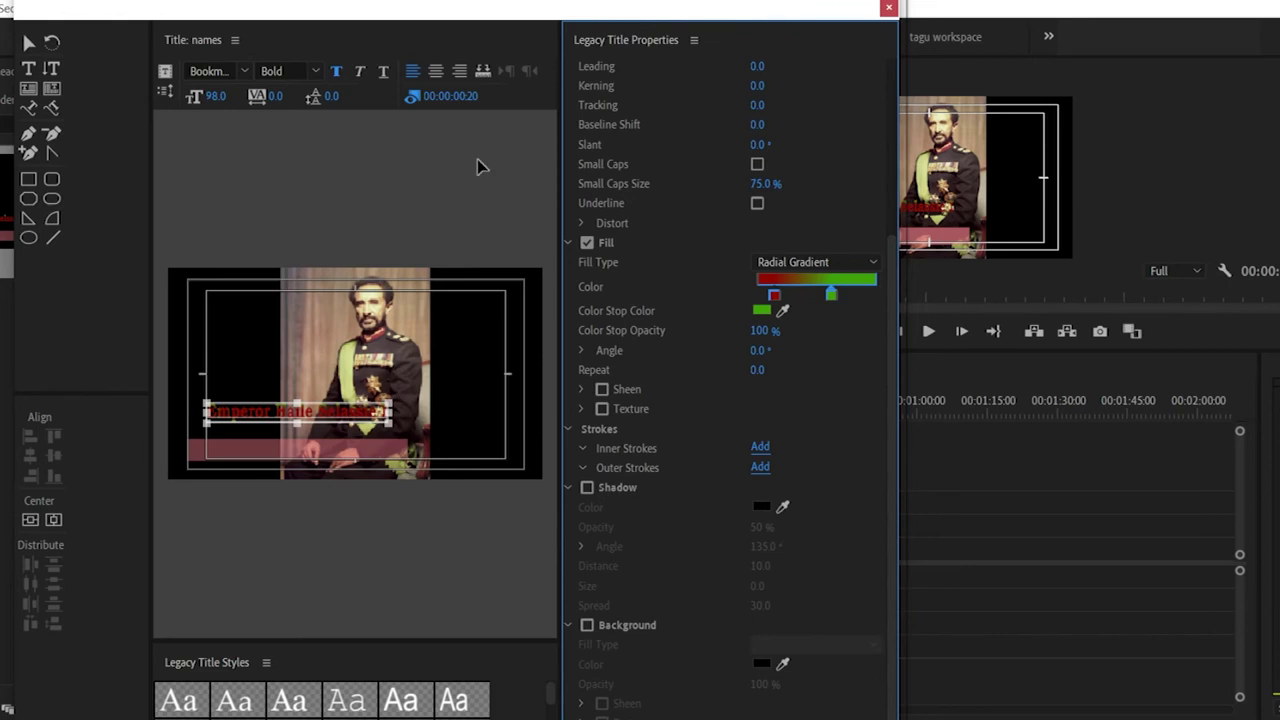
left_click(256, 449)
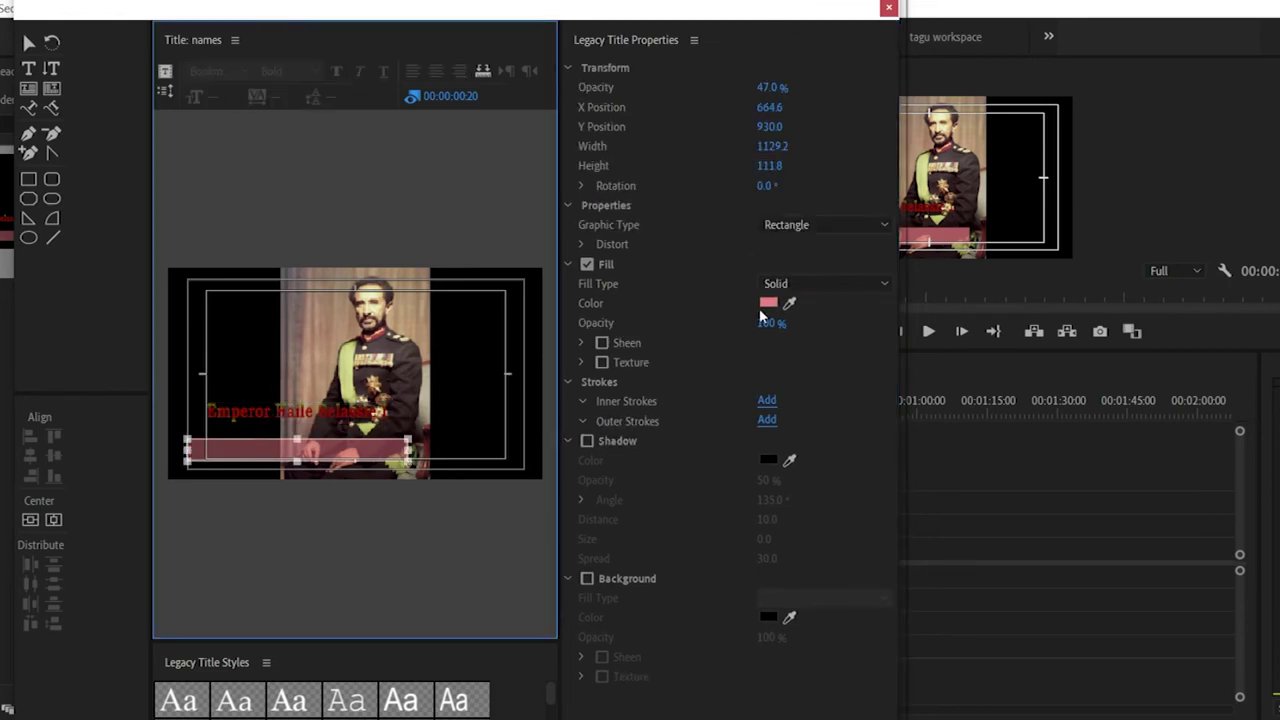
left_click(767, 303)
left_click_drag(448, 453, 360, 485)
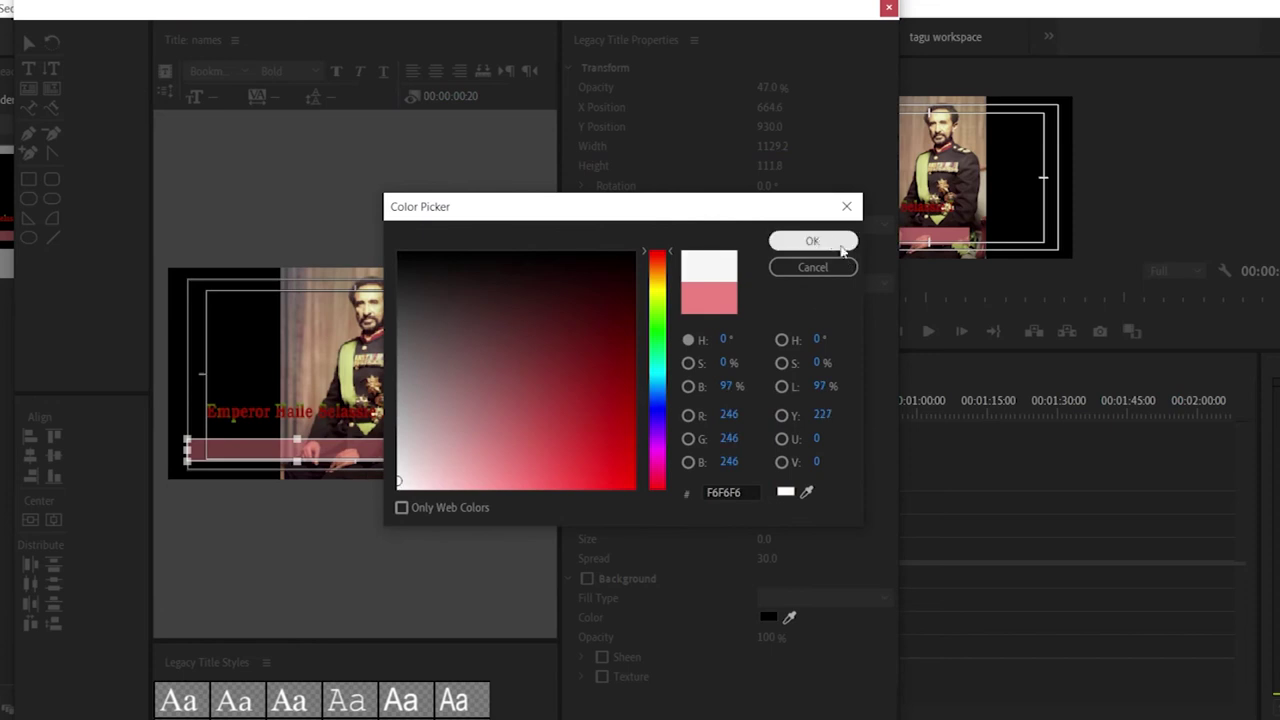
left_click(842, 250)
left_click(296, 418)
left_click_drag(296, 418, 296, 470)
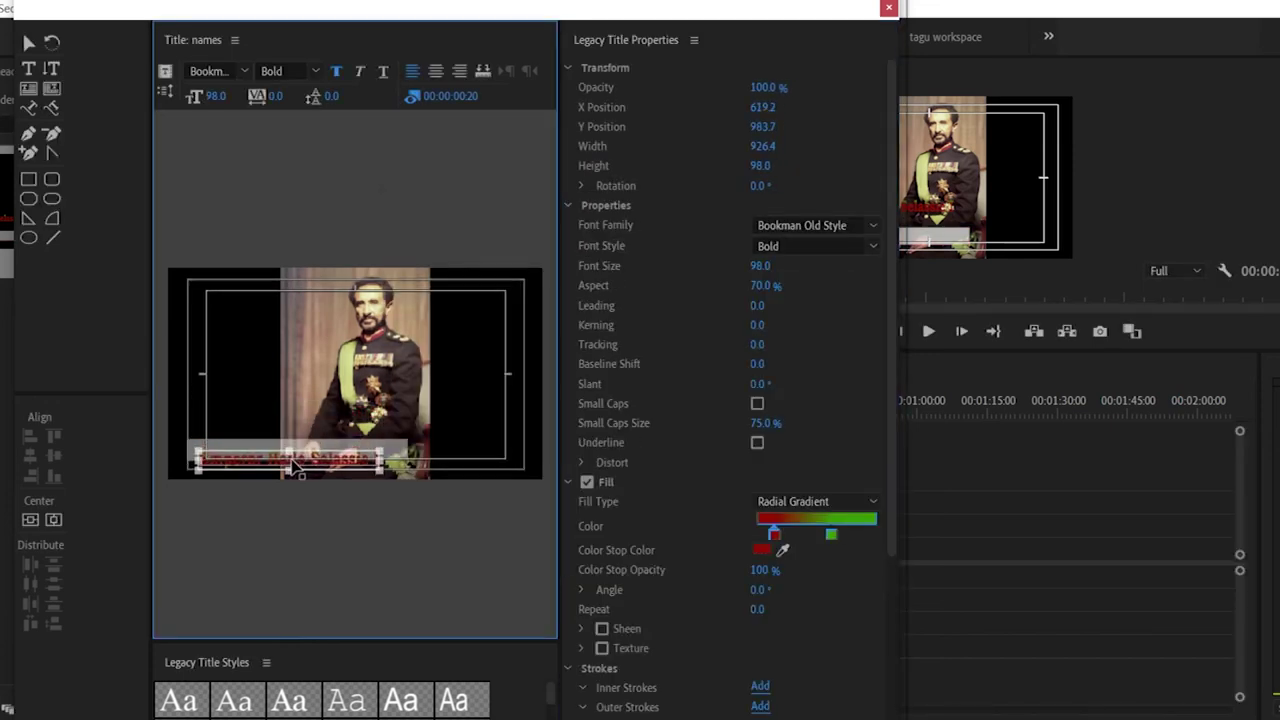
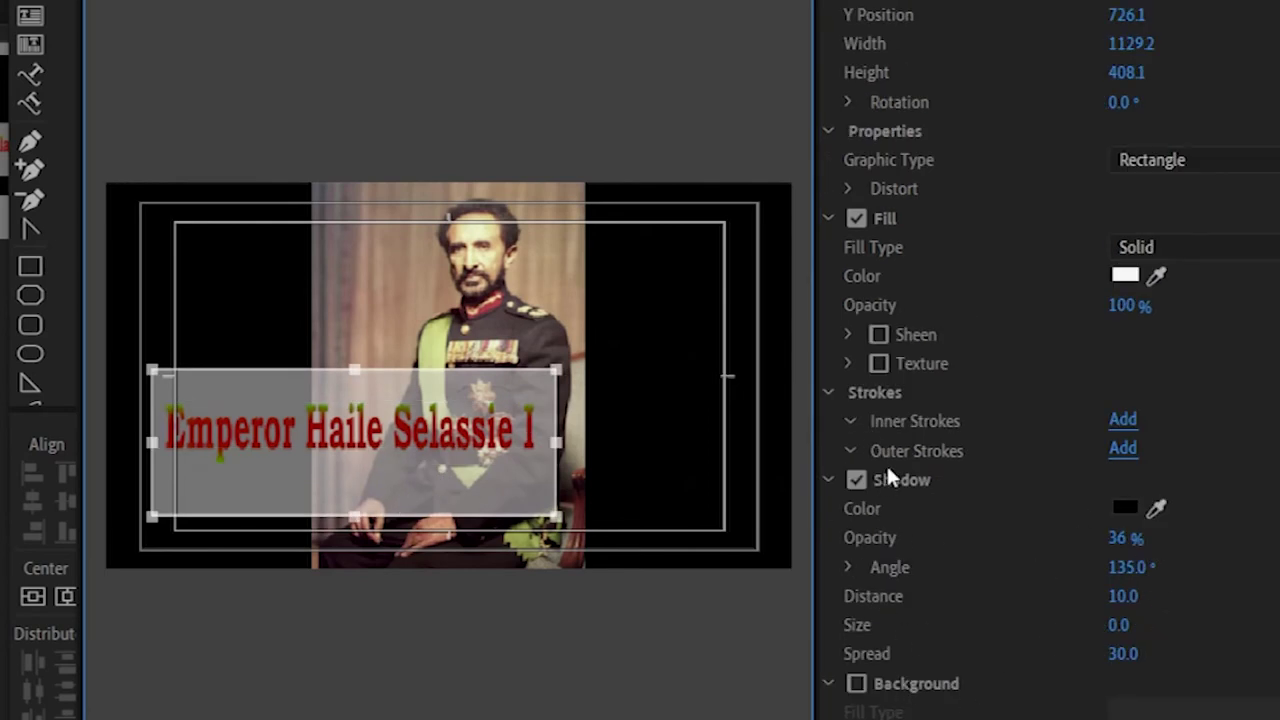
Step: Change the caption bar's solid fill colour to near-black
left_click_drag(1128, 306, 1052, 300)
left_click(1125, 276)
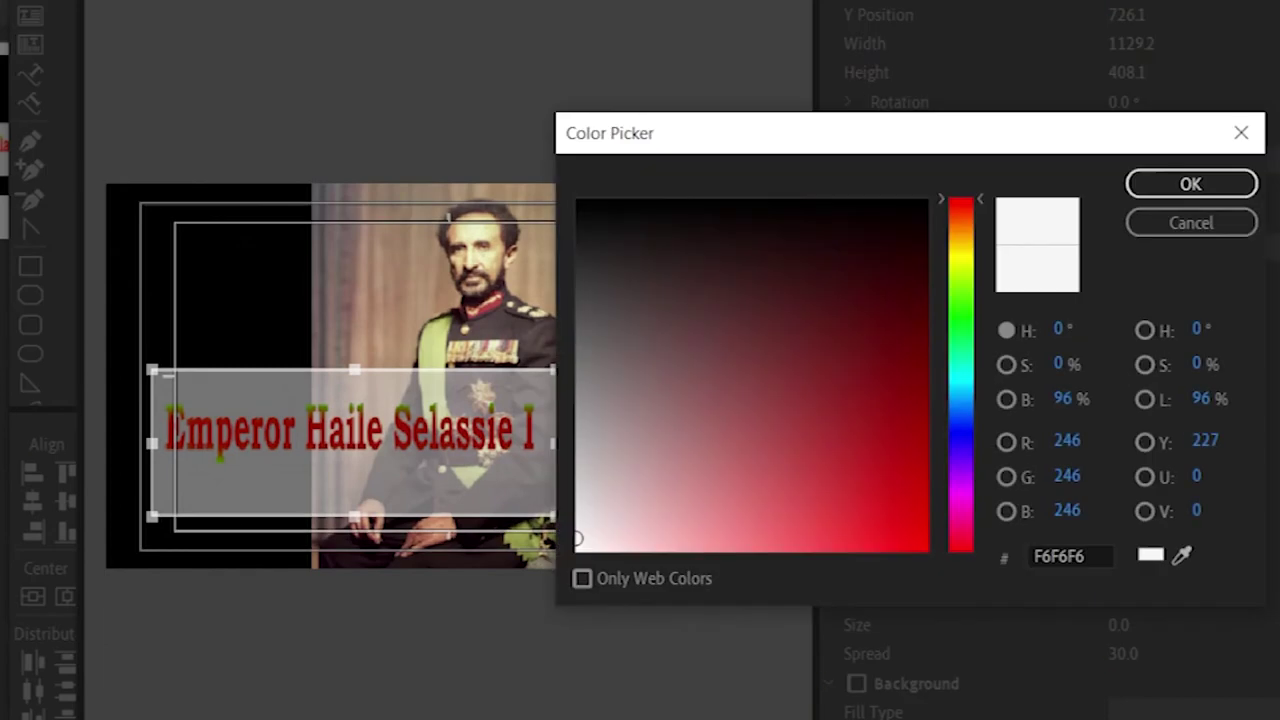
left_click_drag(823, 217, 847, 214)
left_click(1215, 190)
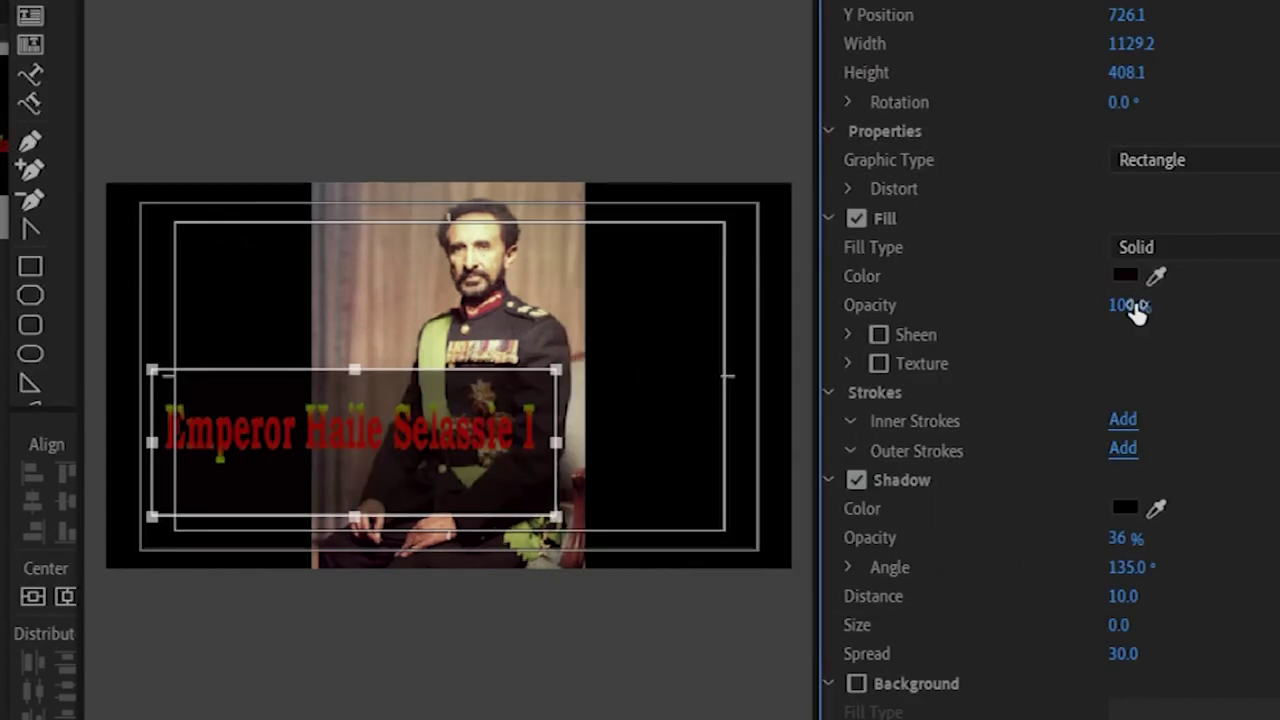
Step: Try a Linear Gradient fill on the bar, restore Solid, and set its shadow opacity to 77%
left_click(1183, 244)
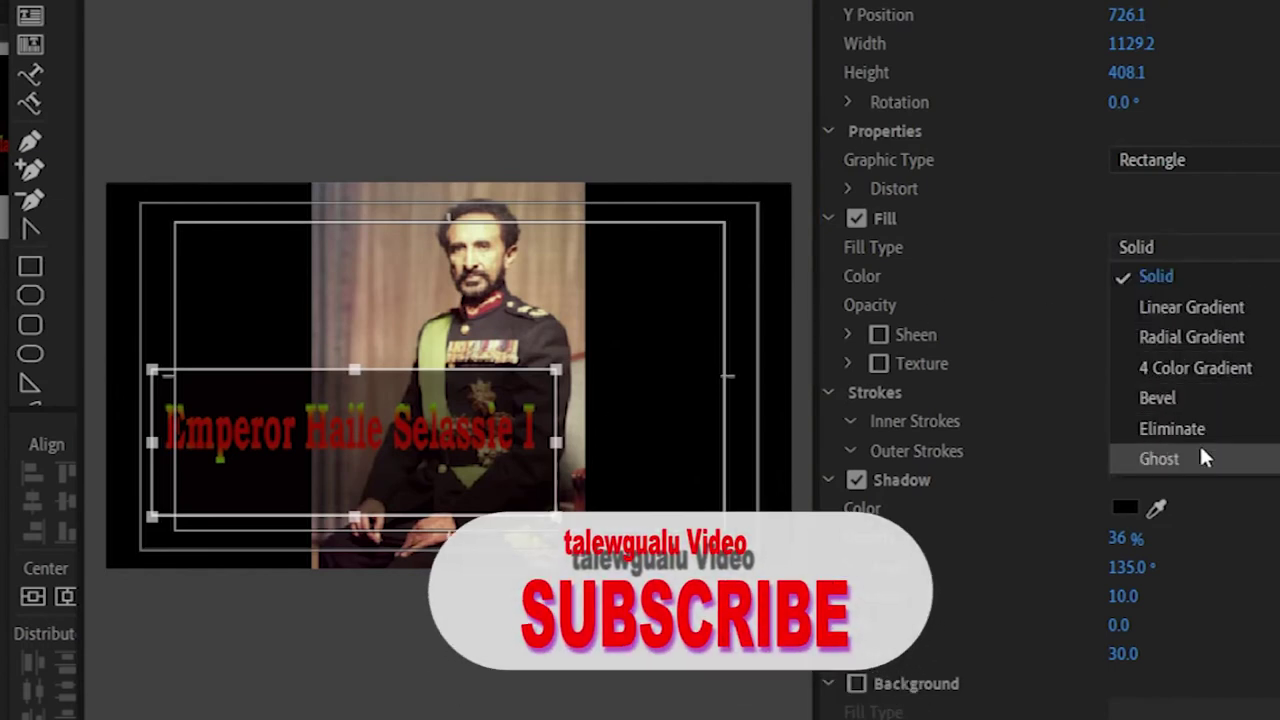
left_click(1225, 307)
left_click(1160, 247)
left_click(1150, 269)
left_click_drag(1126, 545, 1100, 545)
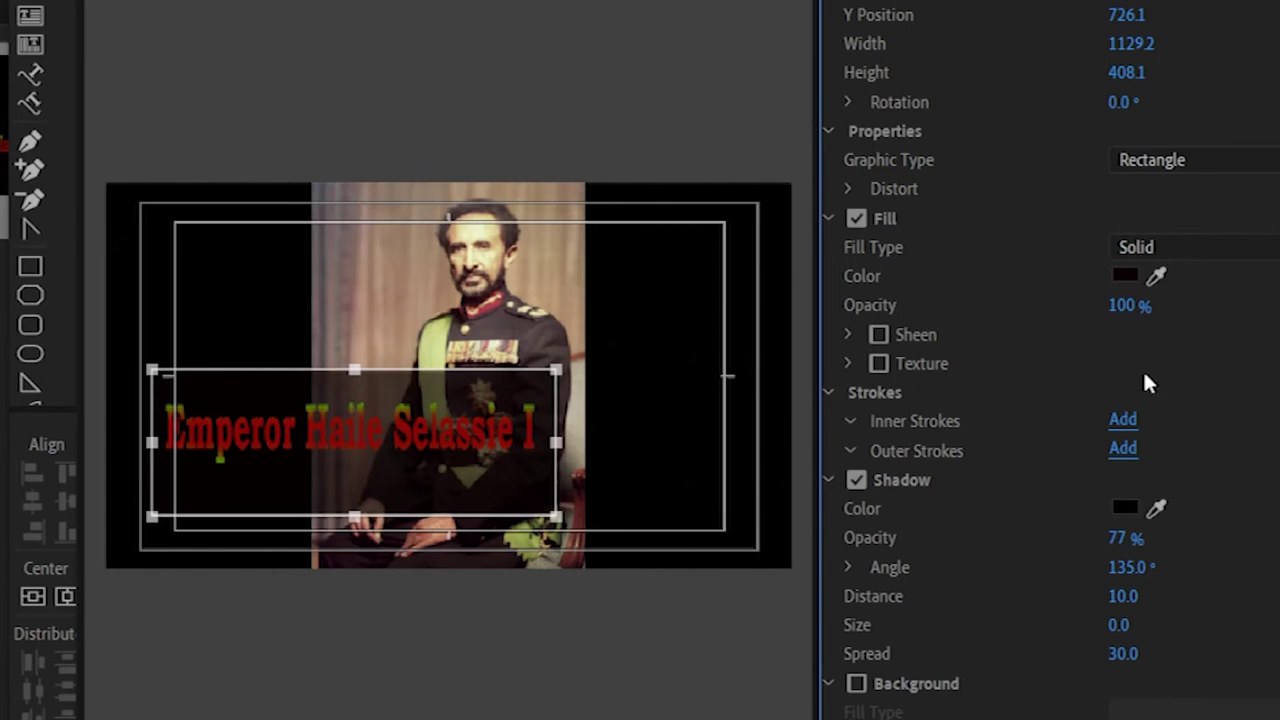
Step: Reduce the dark bar's height to about 122 and move the caption text onto it, at about X 661, Y 881
left_click_drag(355, 370, 356, 432)
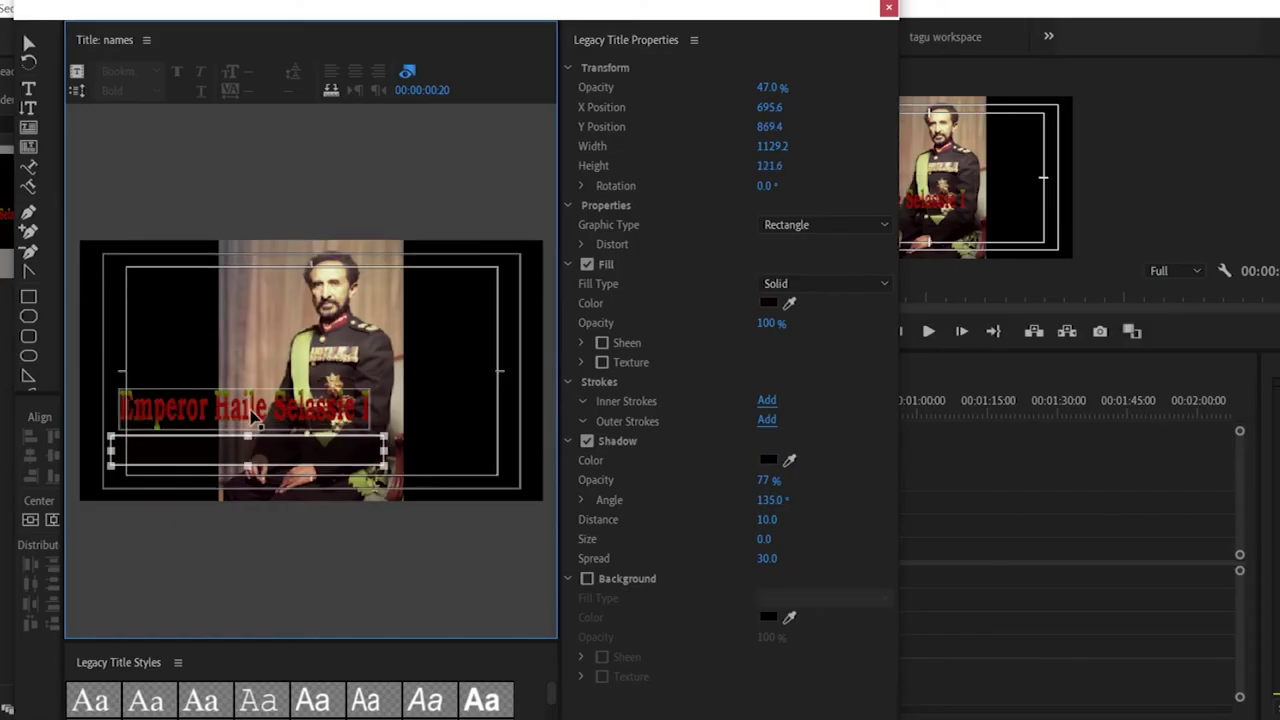
left_click(356, 440)
left_click_drag(245, 458, 241, 462)
scroll(593, 496, "down", 3)
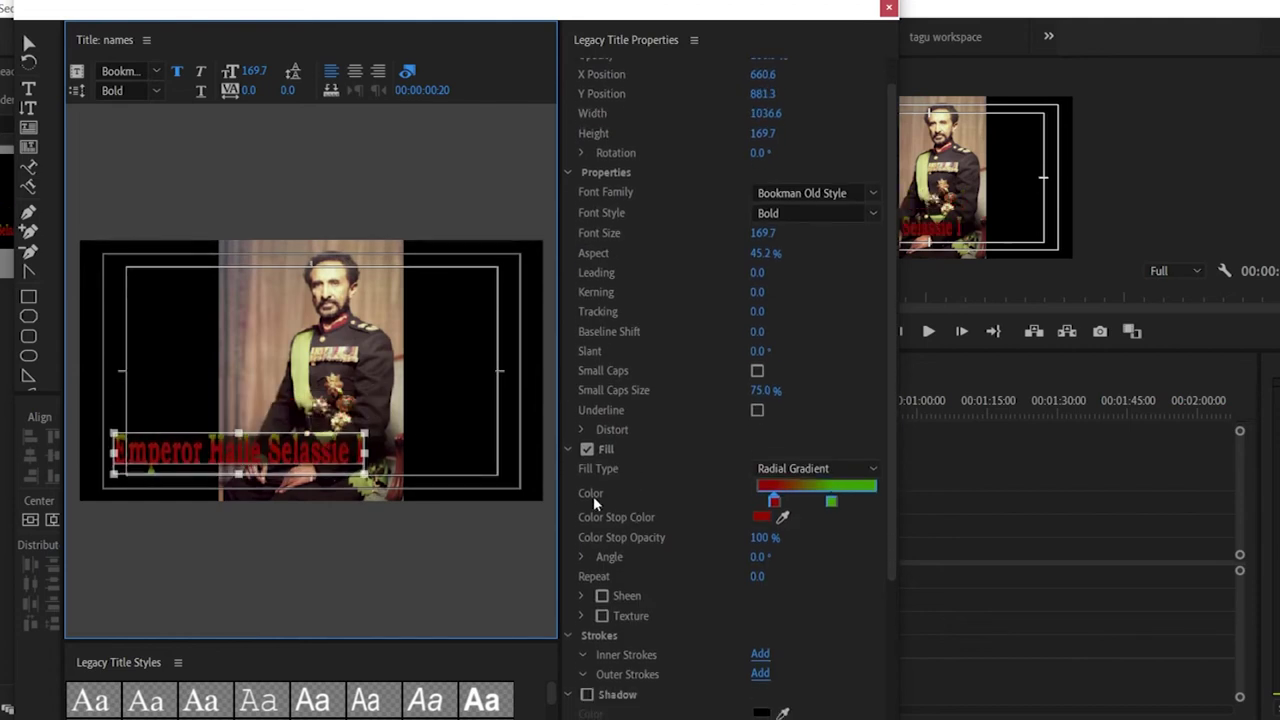
left_click_drag(891, 466, 893, 598)
Step: Enlarge the title styles area and try several styles on the caption text, including the black Impact one with a white outline
left_click_drag(501, 640, 476, 352)
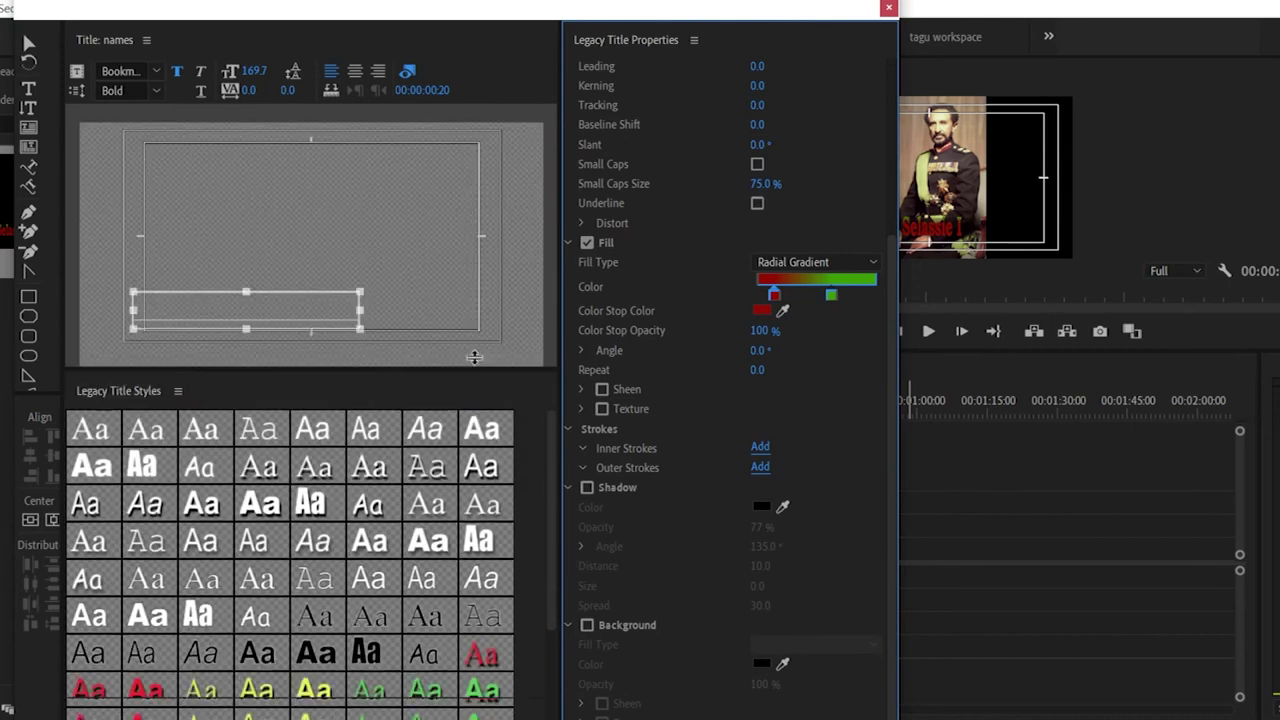
scroll(415, 507, "down", 1)
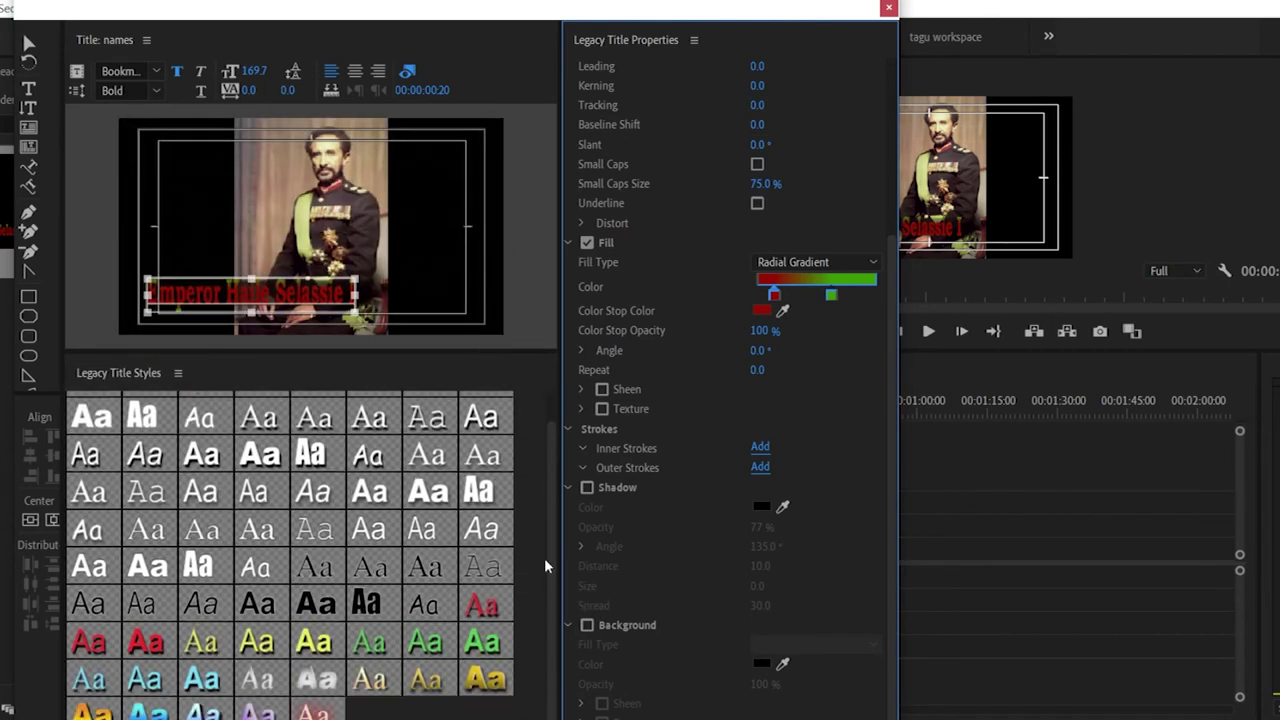
left_click(141, 422)
left_click(305, 460)
left_click(347, 584)
left_click(362, 604)
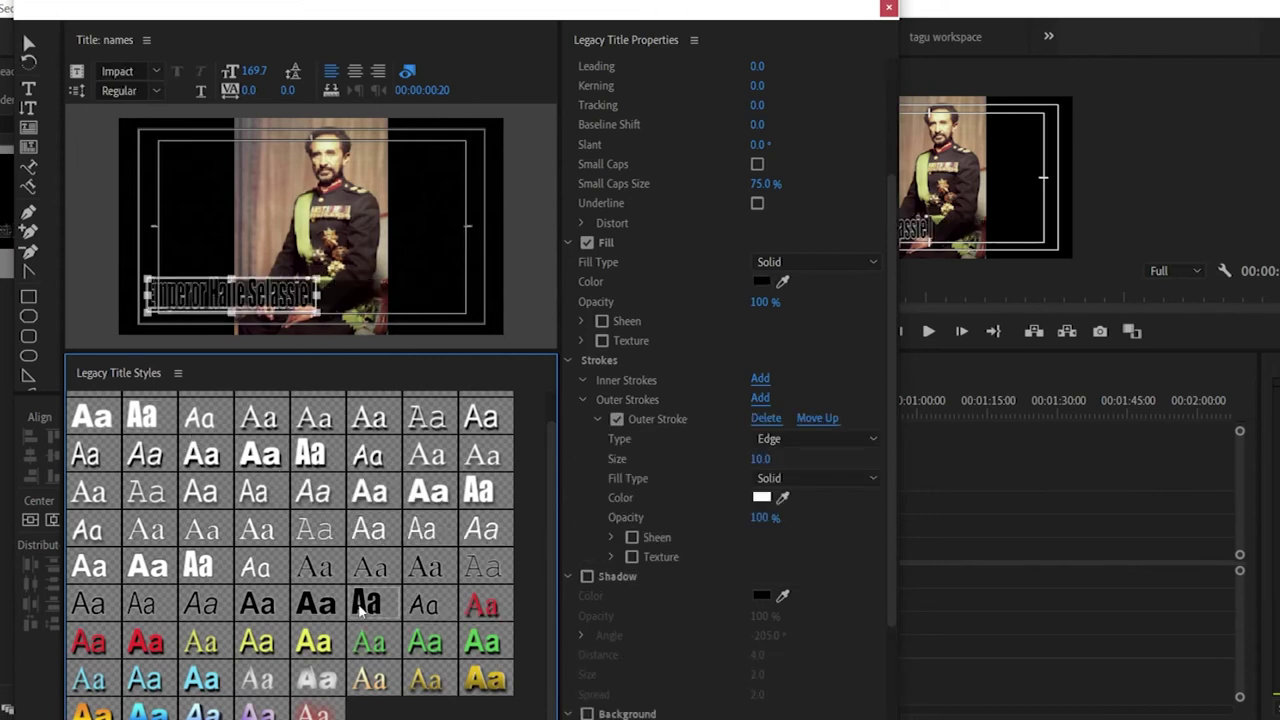
Step: Try two more black styles, including Arial Narrow, and apply the green Arial Regular style to the caption text
left_click(314, 604)
left_click(141, 606)
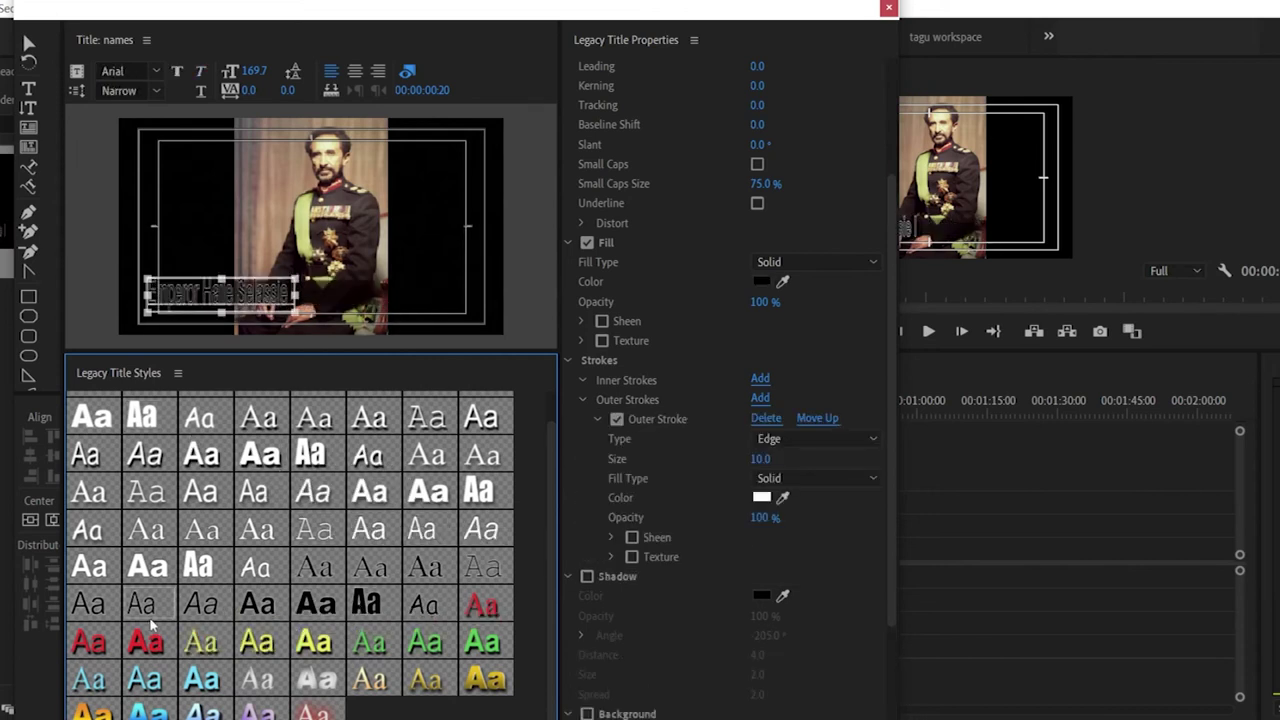
left_click(425, 641)
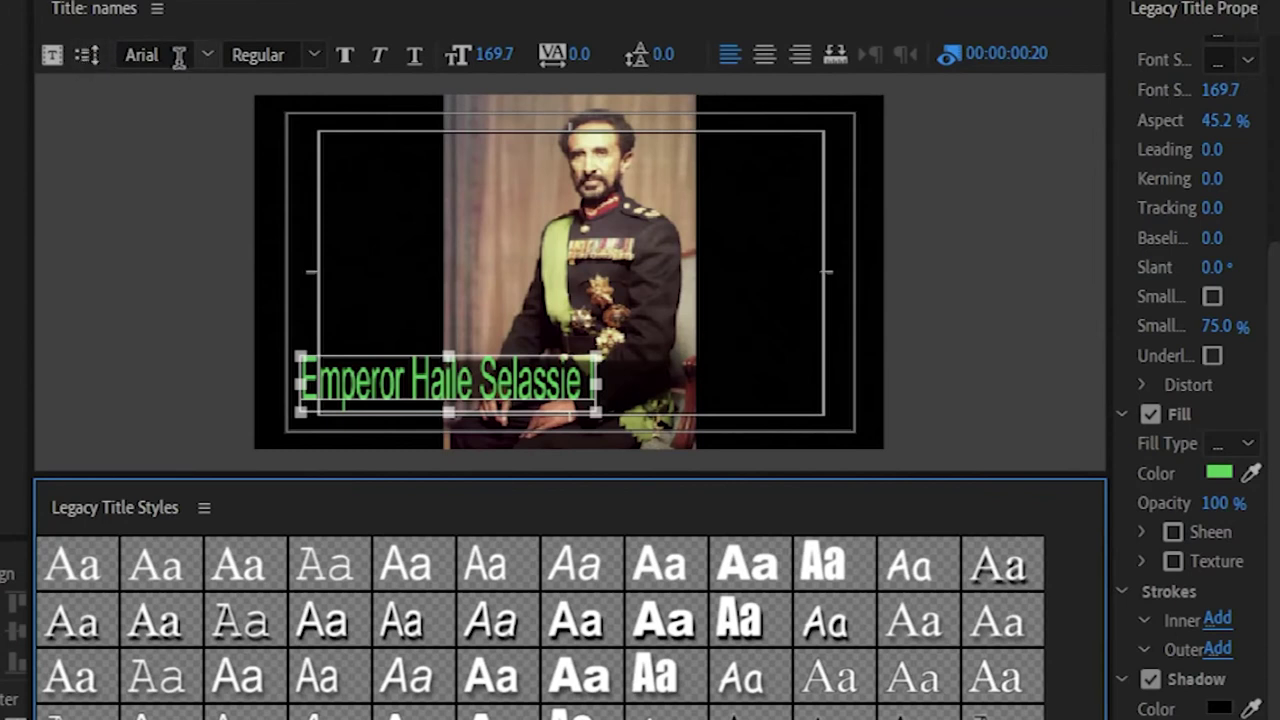
Step: Look at the settings for a new title based on the current one and close them without creating it
left_click(51, 56)
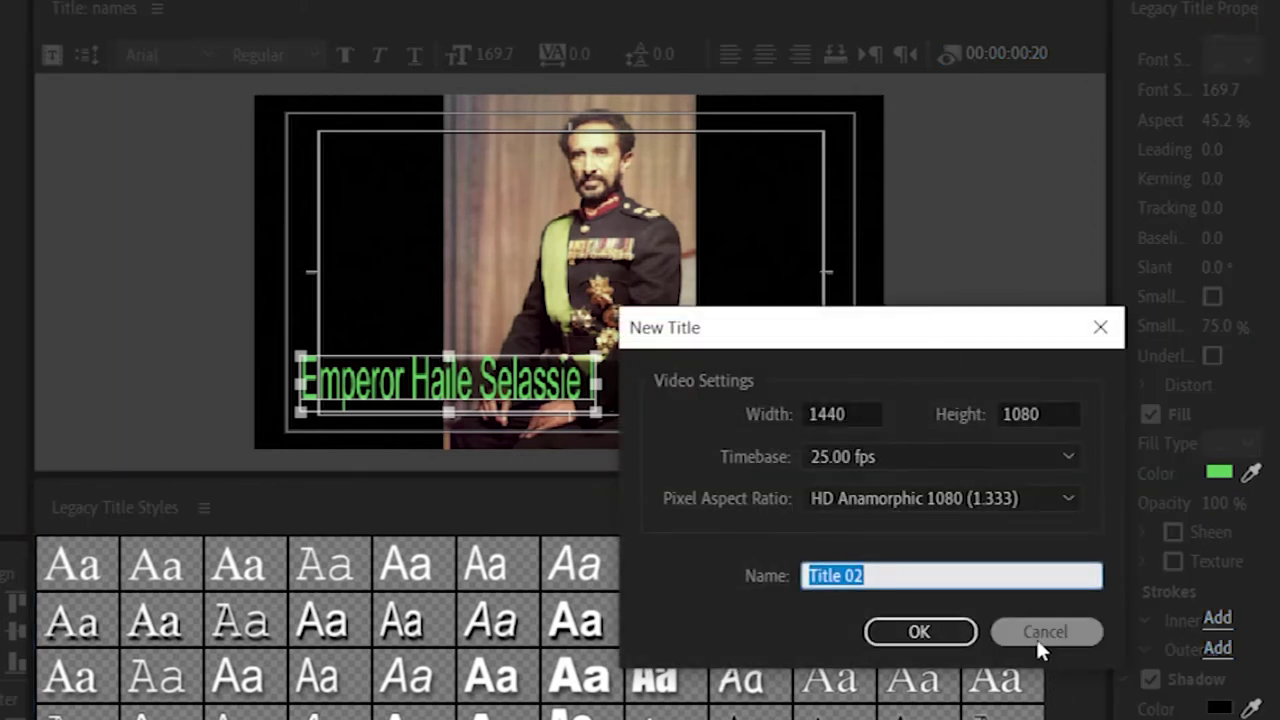
left_click(1036, 635)
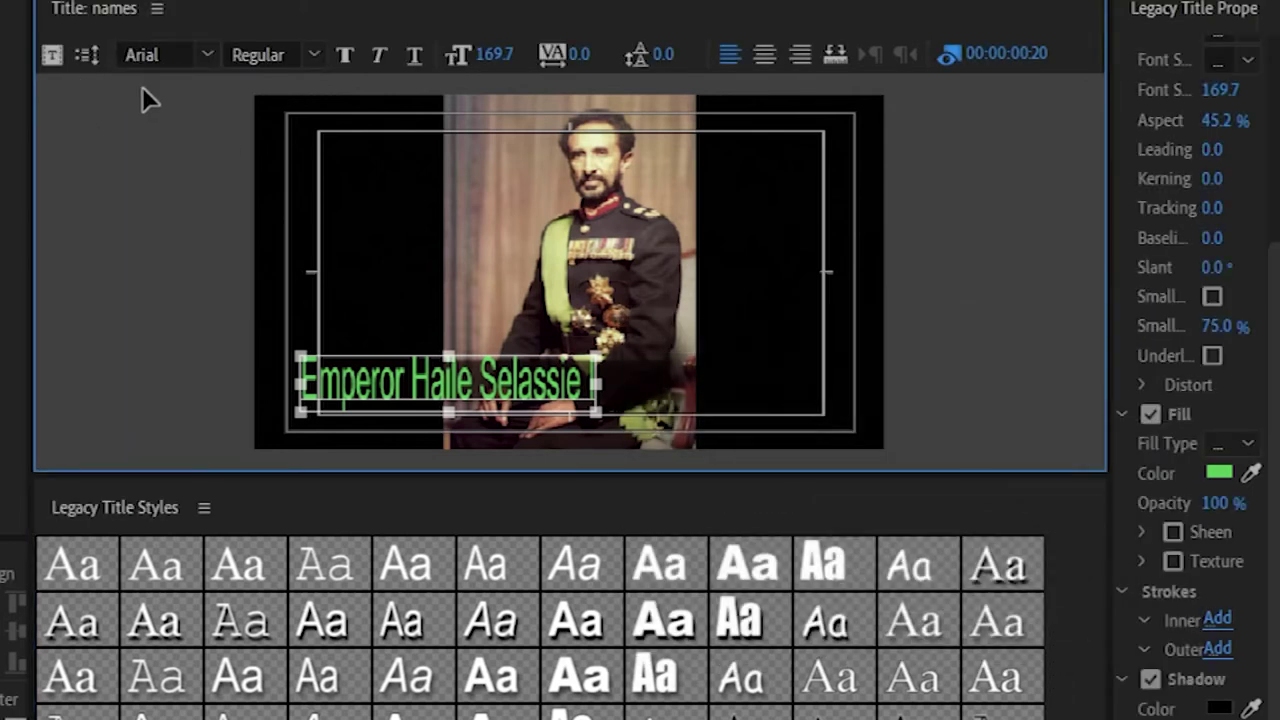
Step: Set the title type to Roll in the Roll/Crawl Options and select the caption text again
left_click(91, 53)
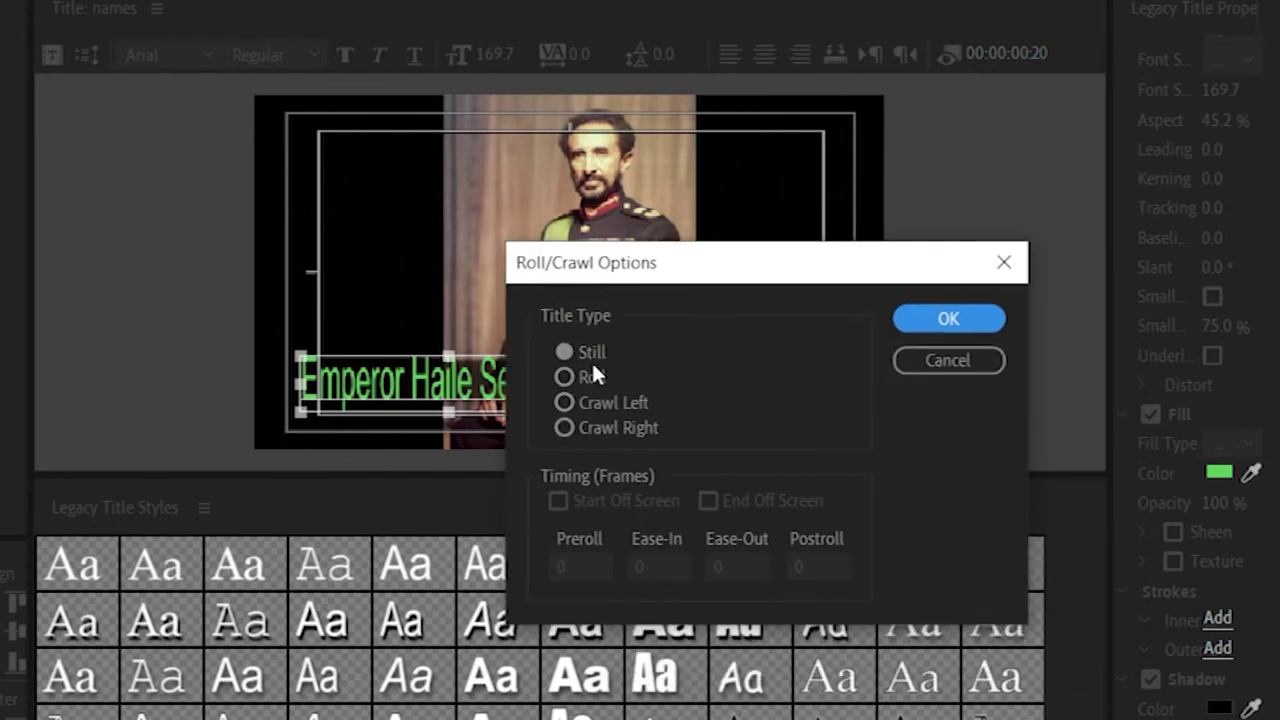
left_click(591, 377)
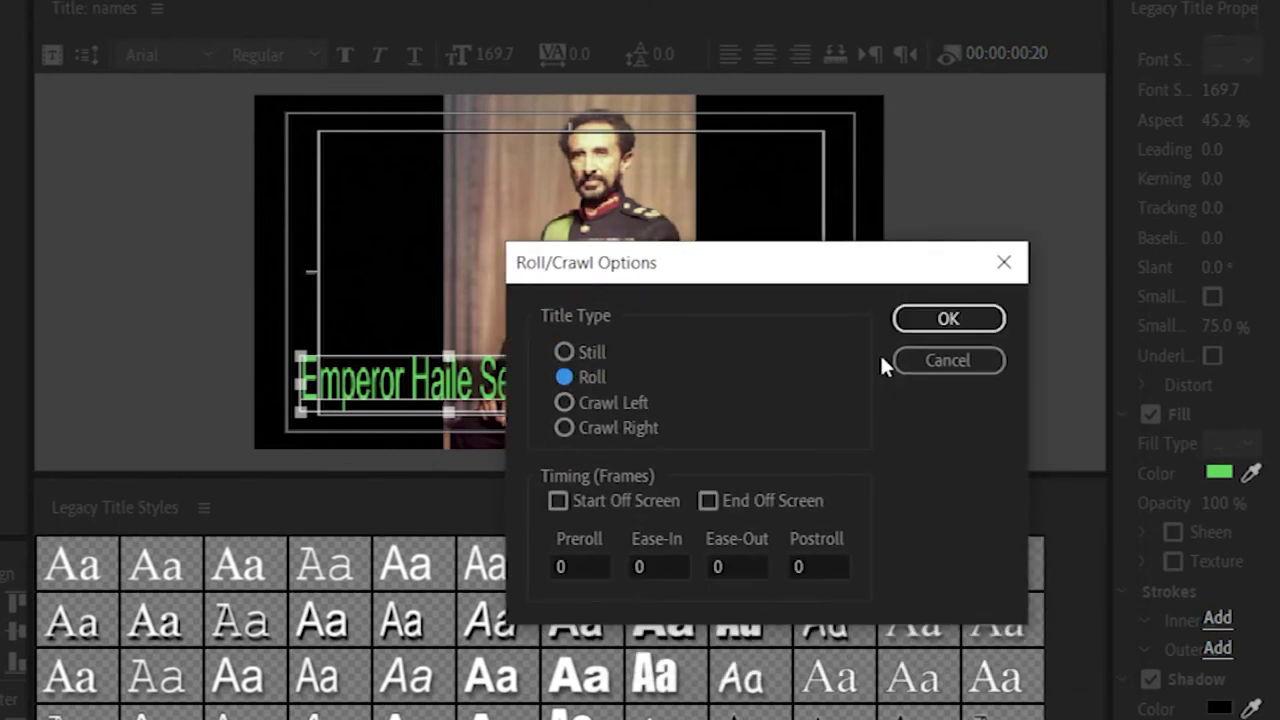
left_click(948, 320)
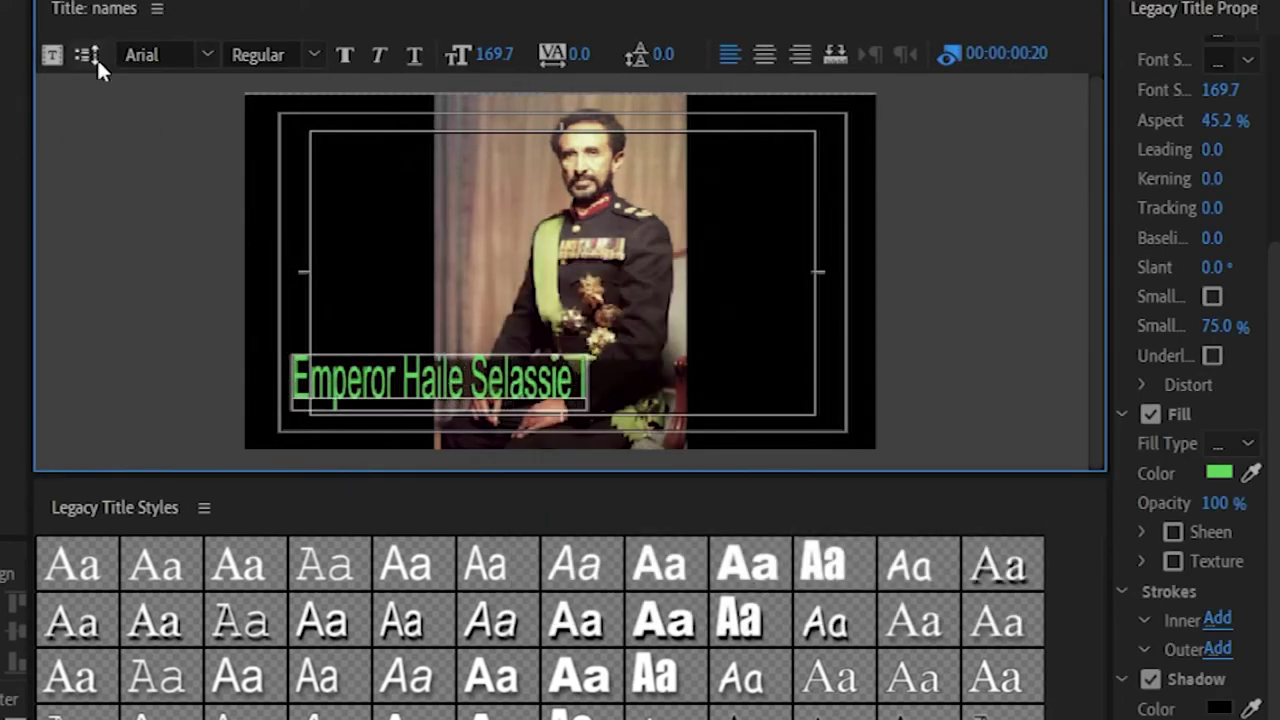
left_click(416, 378)
left_click(300, 370)
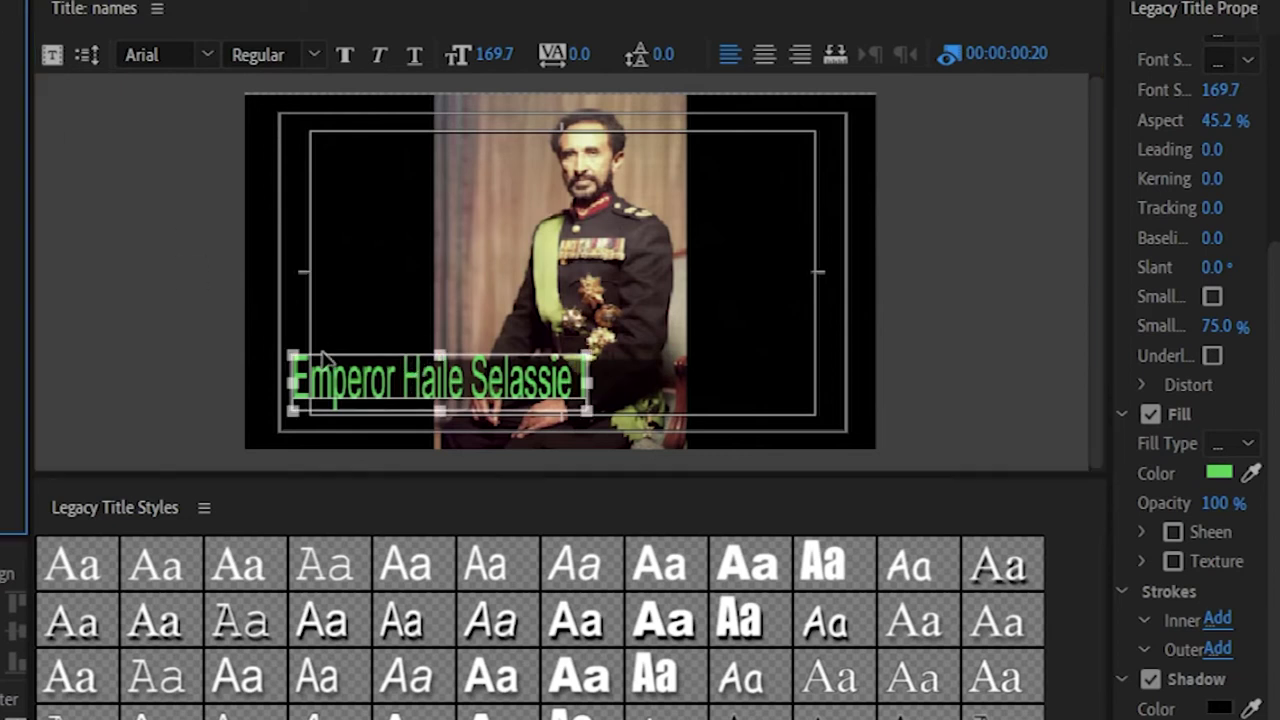
Step: Delete the caption text and the box behind it, keeping Roll as the title type in the Roll/Crawl Options
key("Delete")
left_click(380, 377)
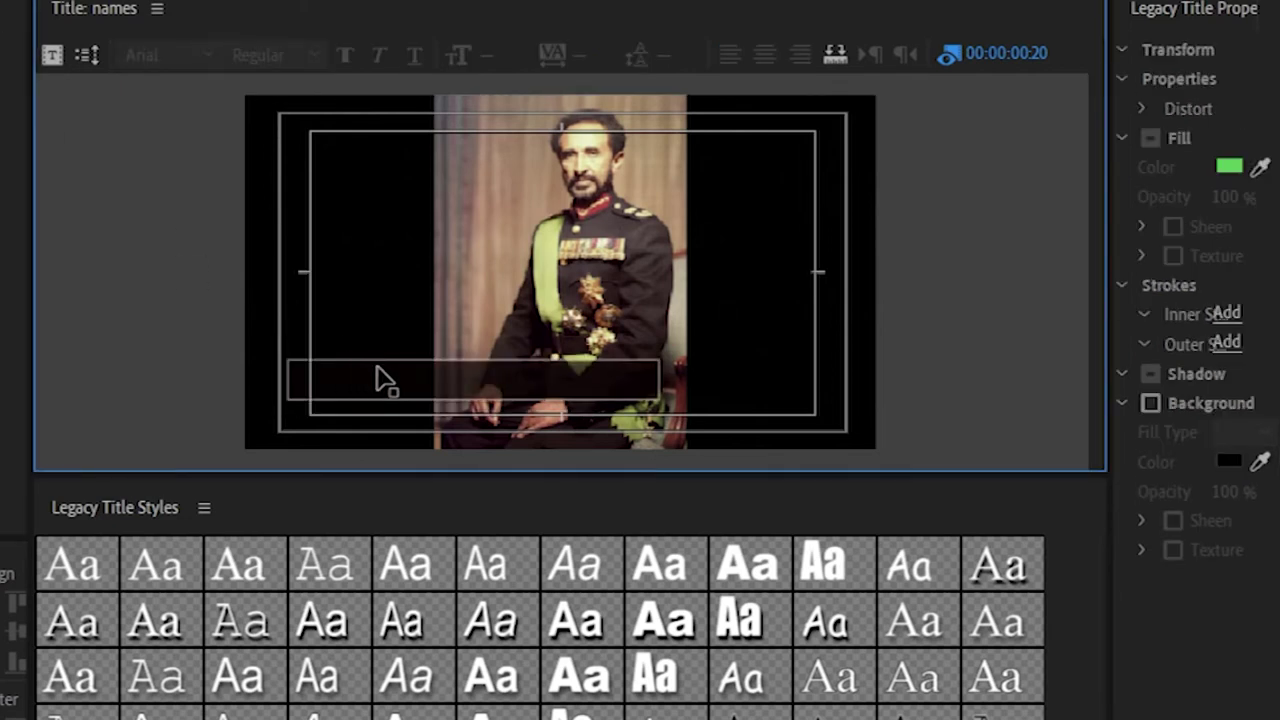
key("Delete")
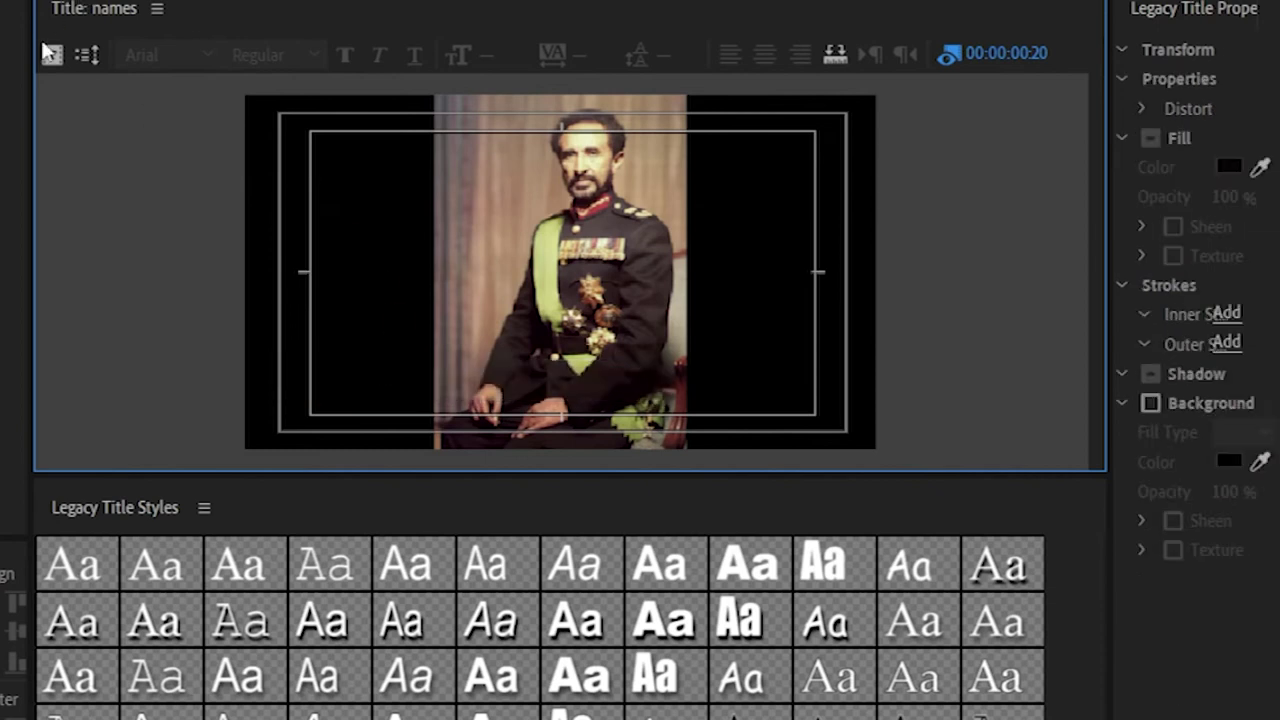
left_click(86, 57)
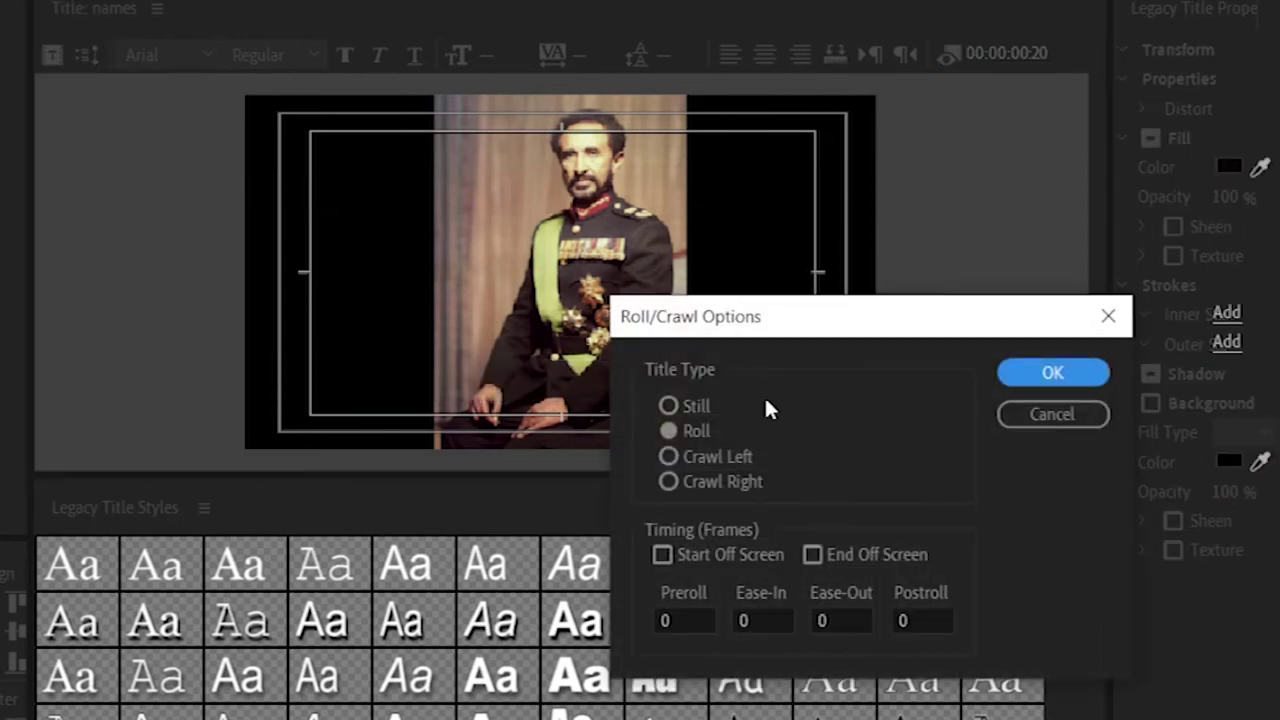
left_click(685, 433)
left_click(1055, 373)
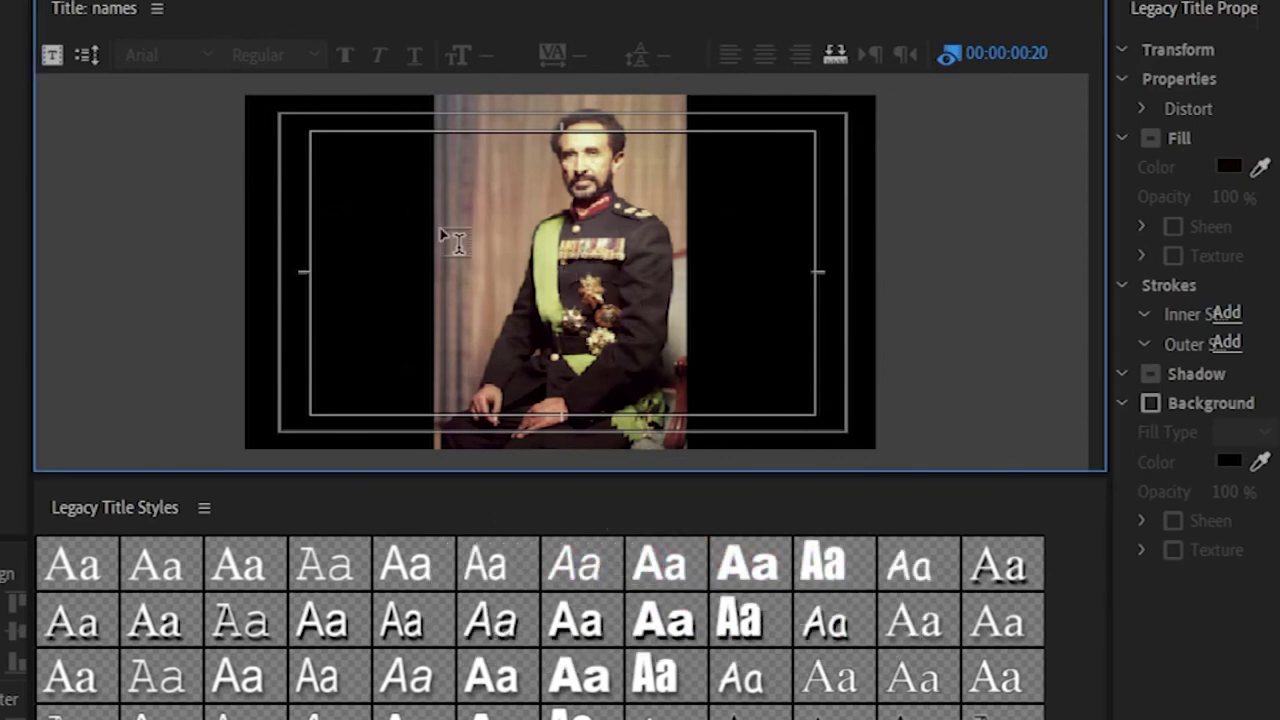
Step: Add a ten-line placeholder text over the photo, one short entry per line from "acdssd" to "sv"
left_click(441, 232)
type("acdssd")
key("Return")
type("d")
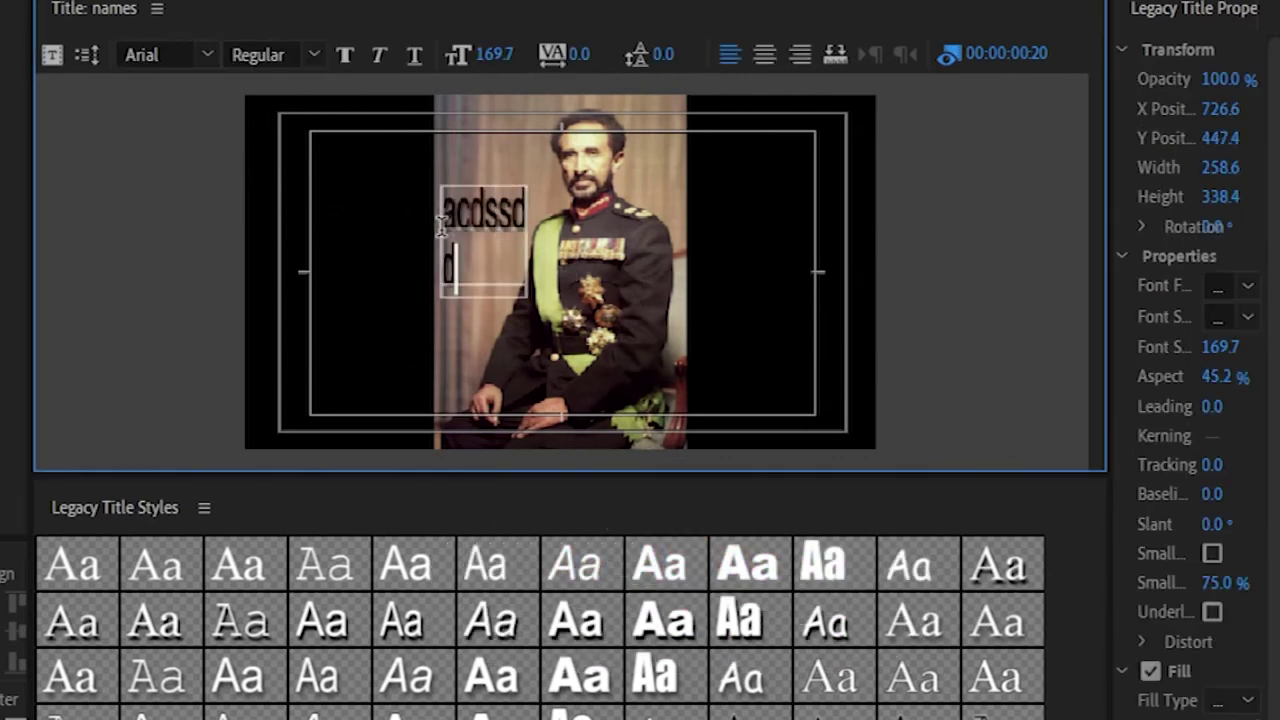
type("cds")
key("Return")
type("sacdsd")
key("Return")
type("sacsd")
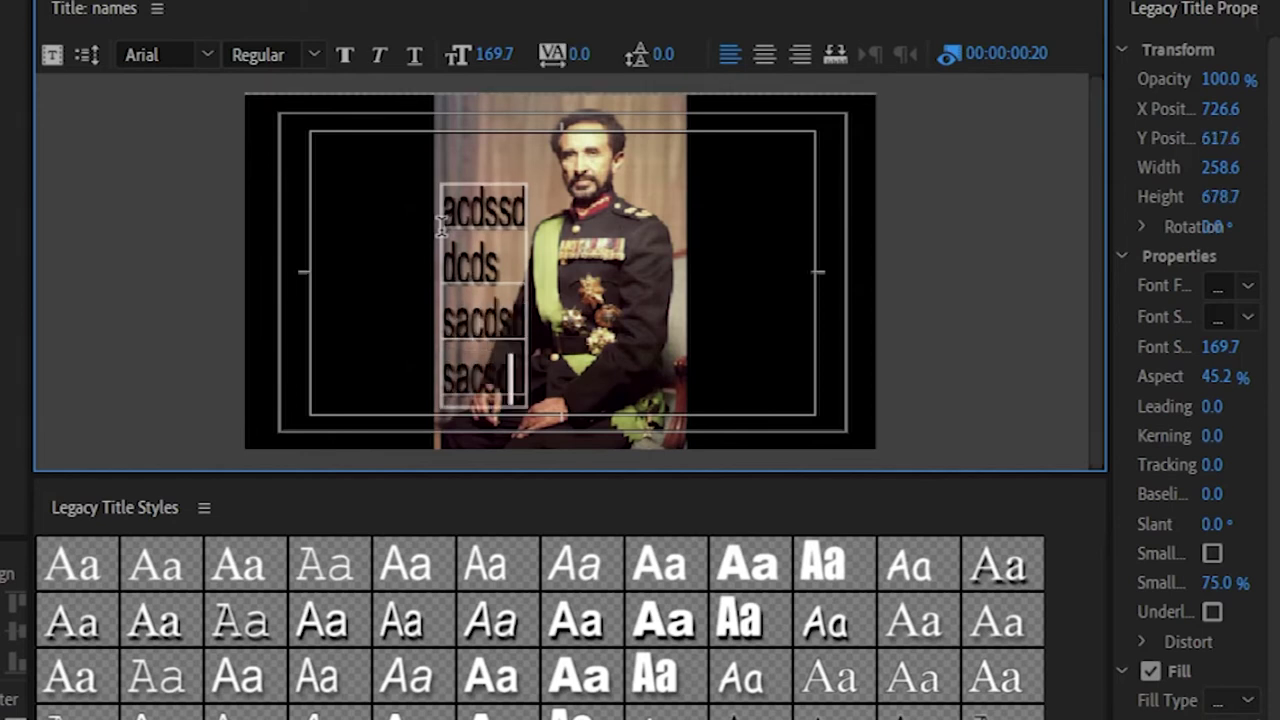
key("Return")
type("ascs")
key("Return")
type("acs")
key("Return")
type("sacs")
key("Return")
type("ascvsv")
key("Return")
type("a")
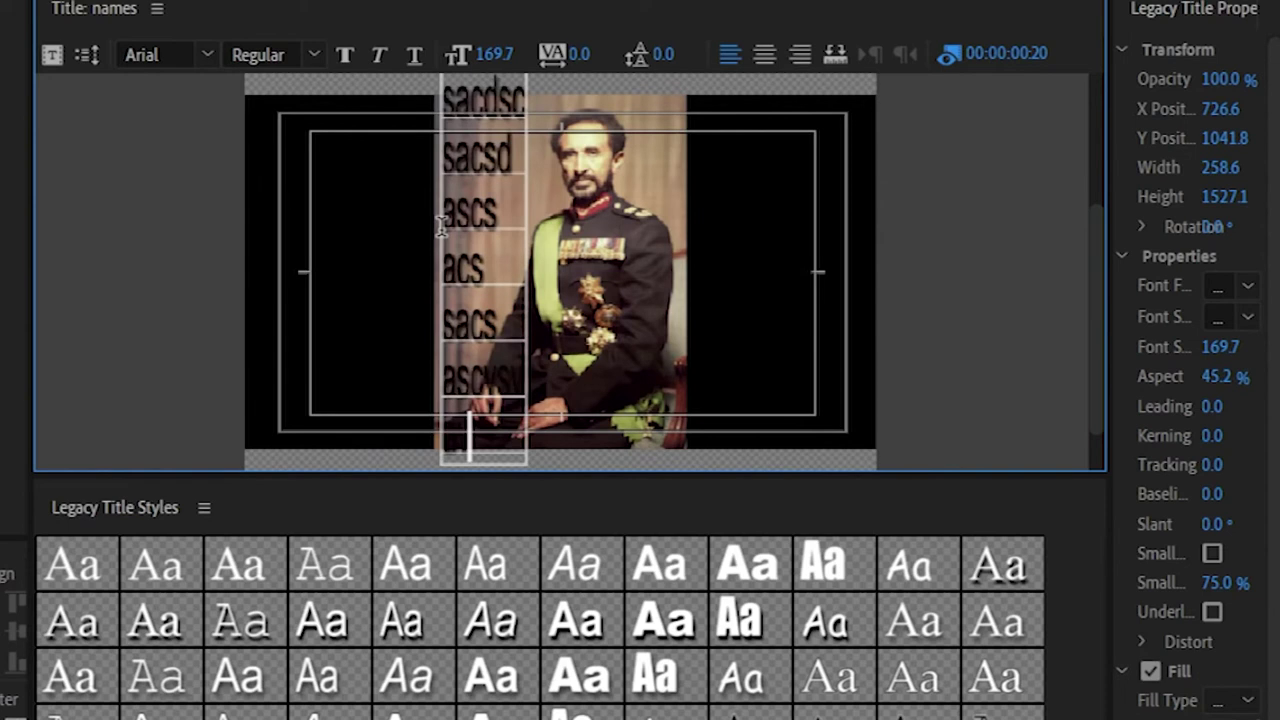
type("vd")
key("Return")
type("sv")
key("Return")
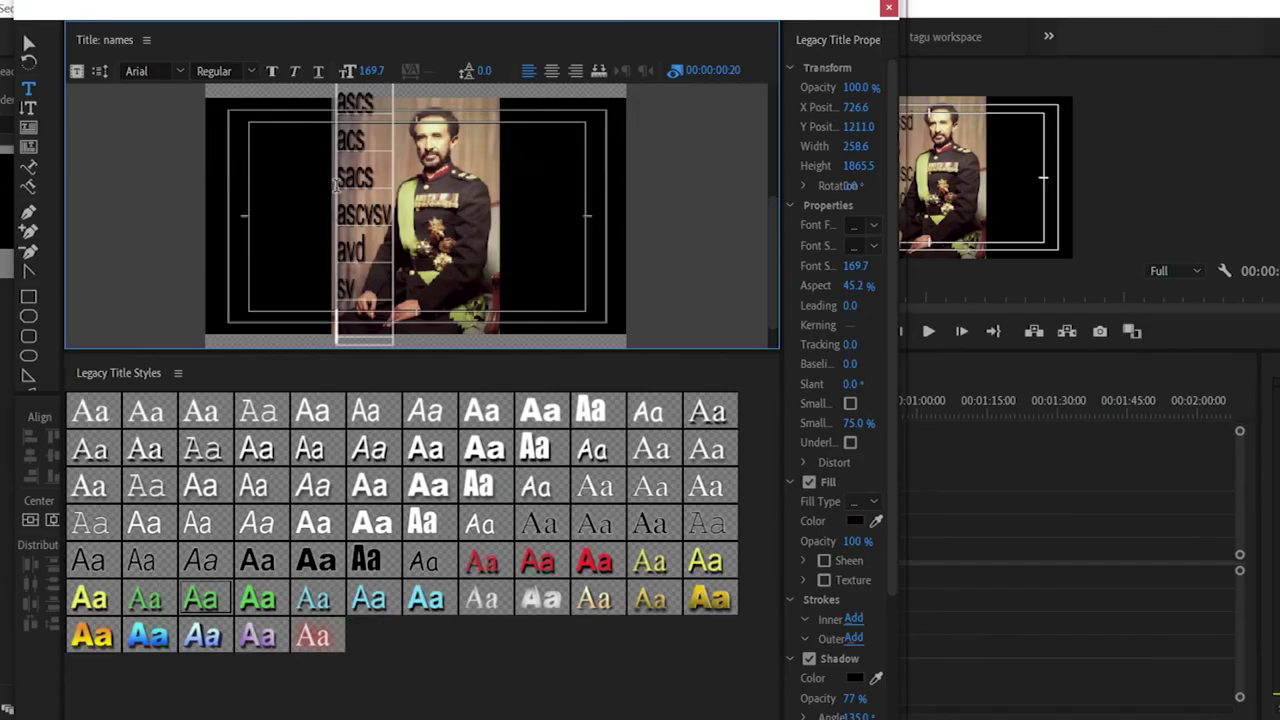
Step: Close the title and place it on V1 right after the last photo, with the playhead over the new clip
left_click(887, 9)
left_click_drag(40, 220, 743, 545)
left_click(741, 408)
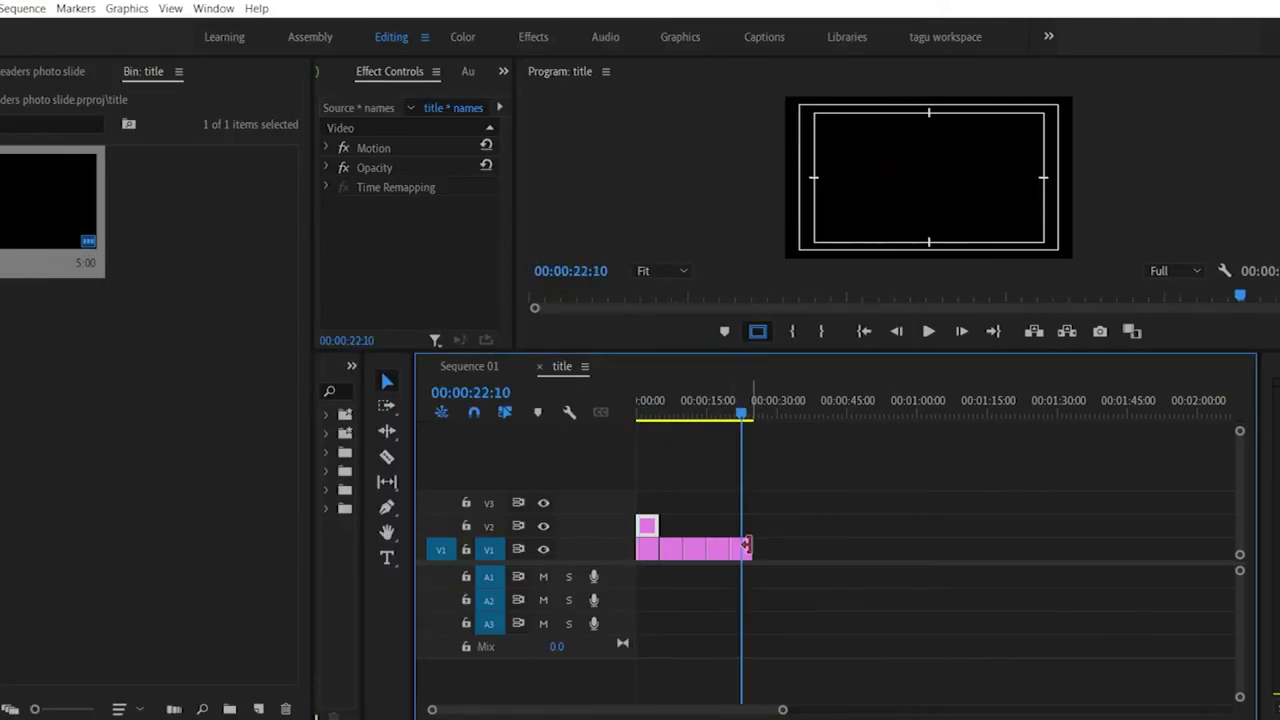
Step: Reopen the title from the timeline and apply the white Arial Black style with a shadow to all its text lines
left_click(744, 556)
double_click(744, 556)
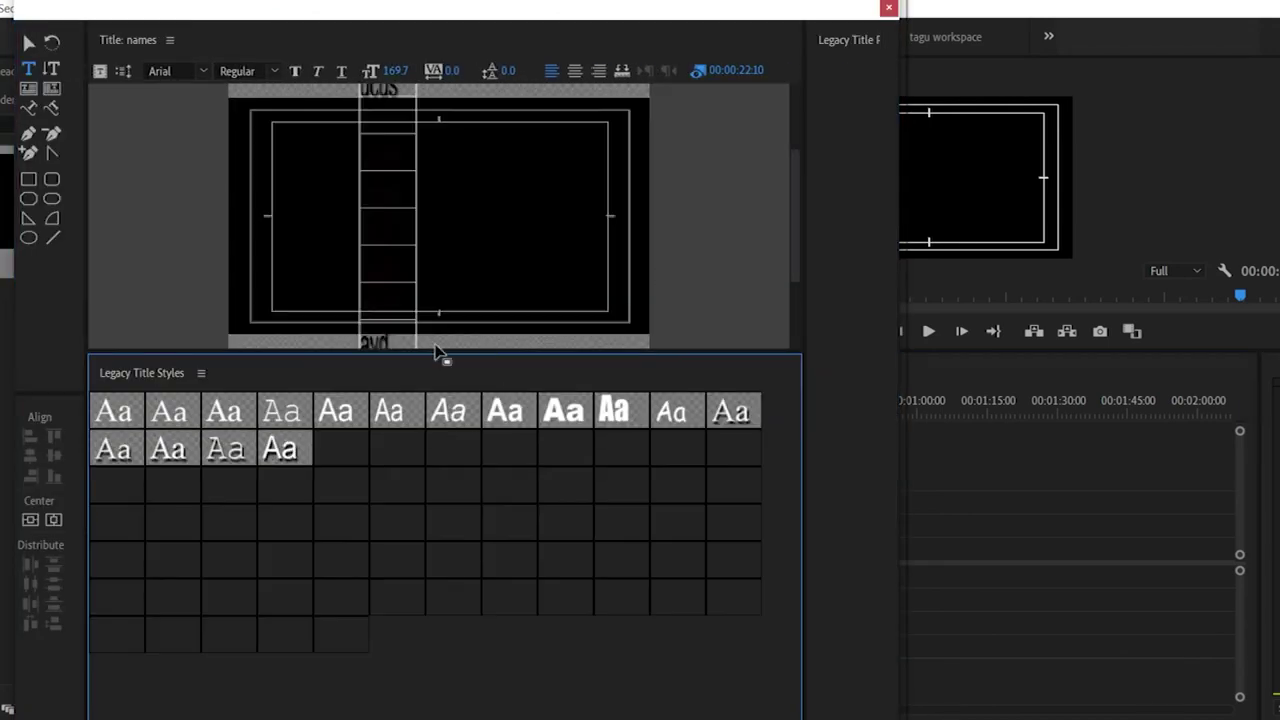
left_click(518, 418)
left_click(387, 298)
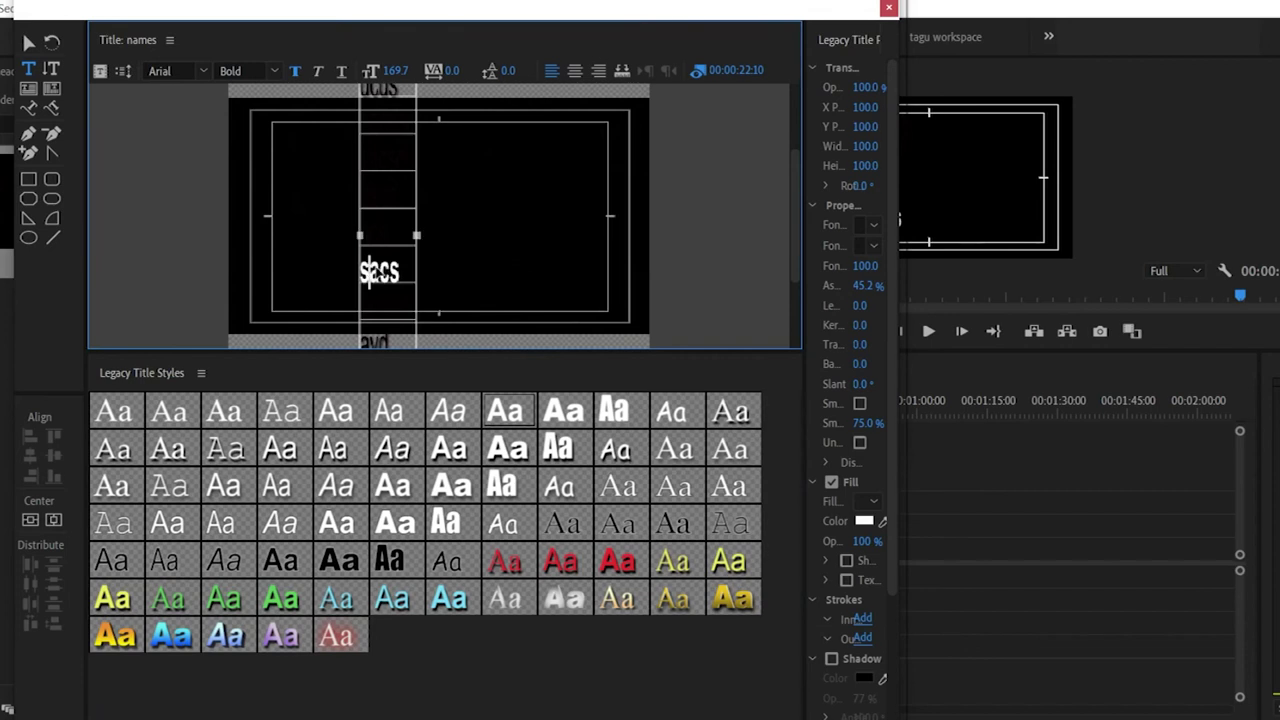
key("ctrl+a")
left_click(508, 449)
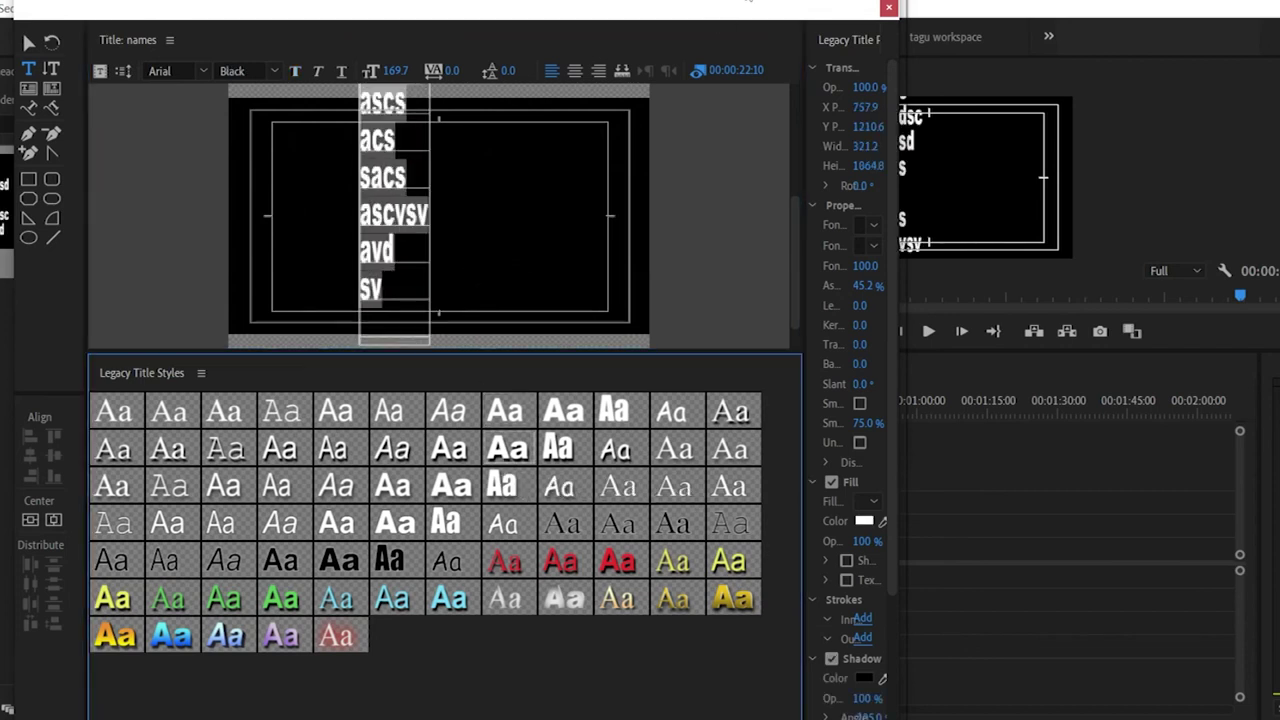
Step: Close the title, stretch its clip on V1 to end just past 00:01:15, and play the slower roll
left_click(888, 7)
mouse_move(743, 410)
left_mouse_down()
mouse_move(729, 412)
mouse_move(752, 418)
mouse_move(741, 413)
left_mouse_up()
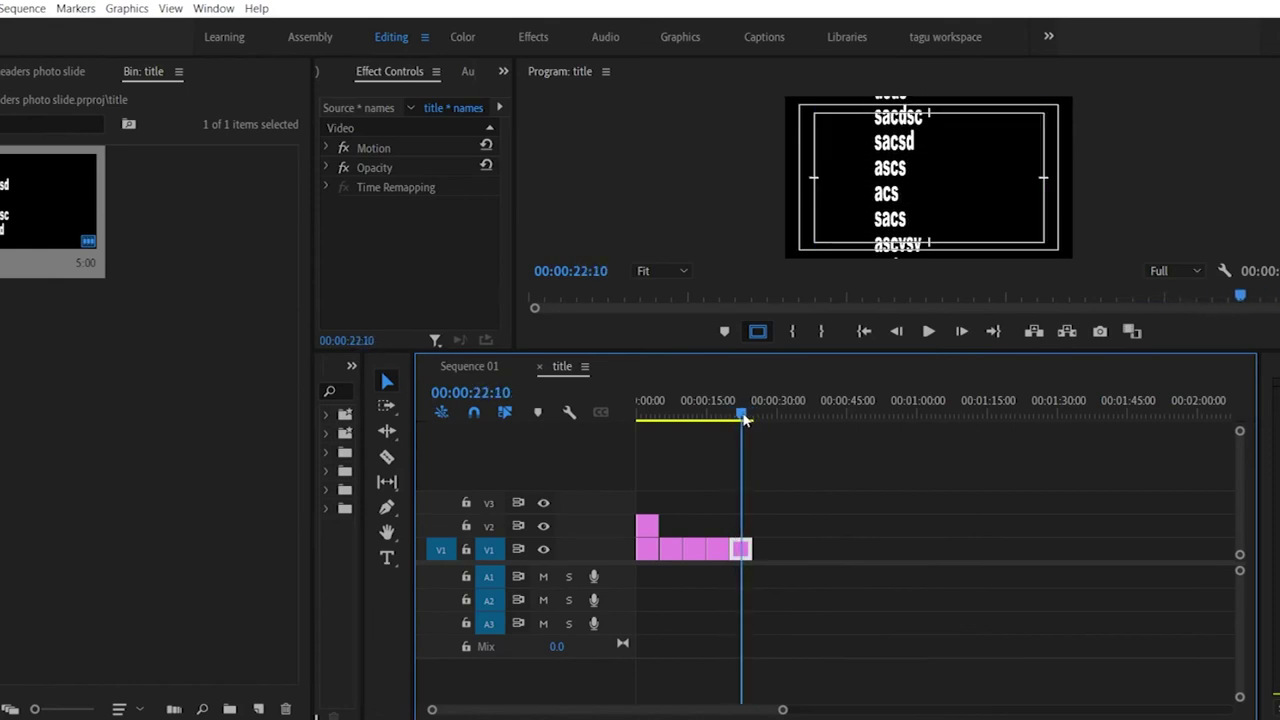
left_click_drag(745, 547, 826, 547)
left_click_drag(741, 413, 763, 450)
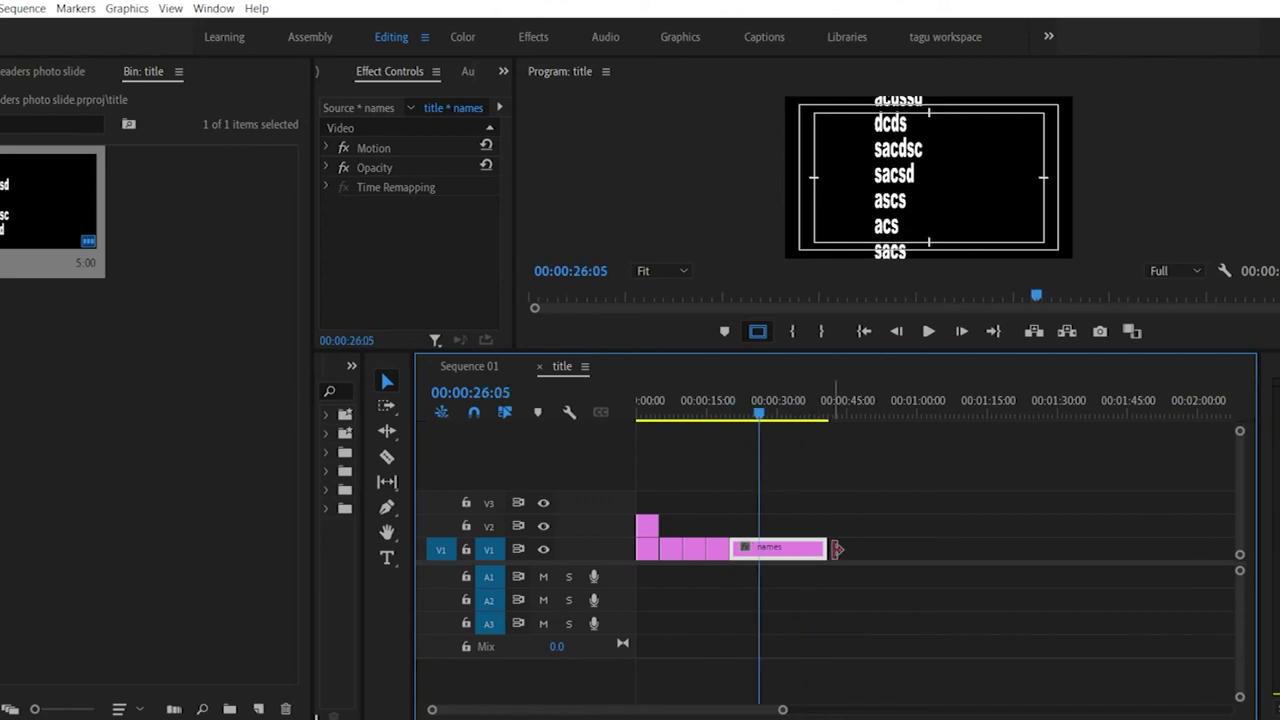
left_click_drag(826, 547, 996, 547)
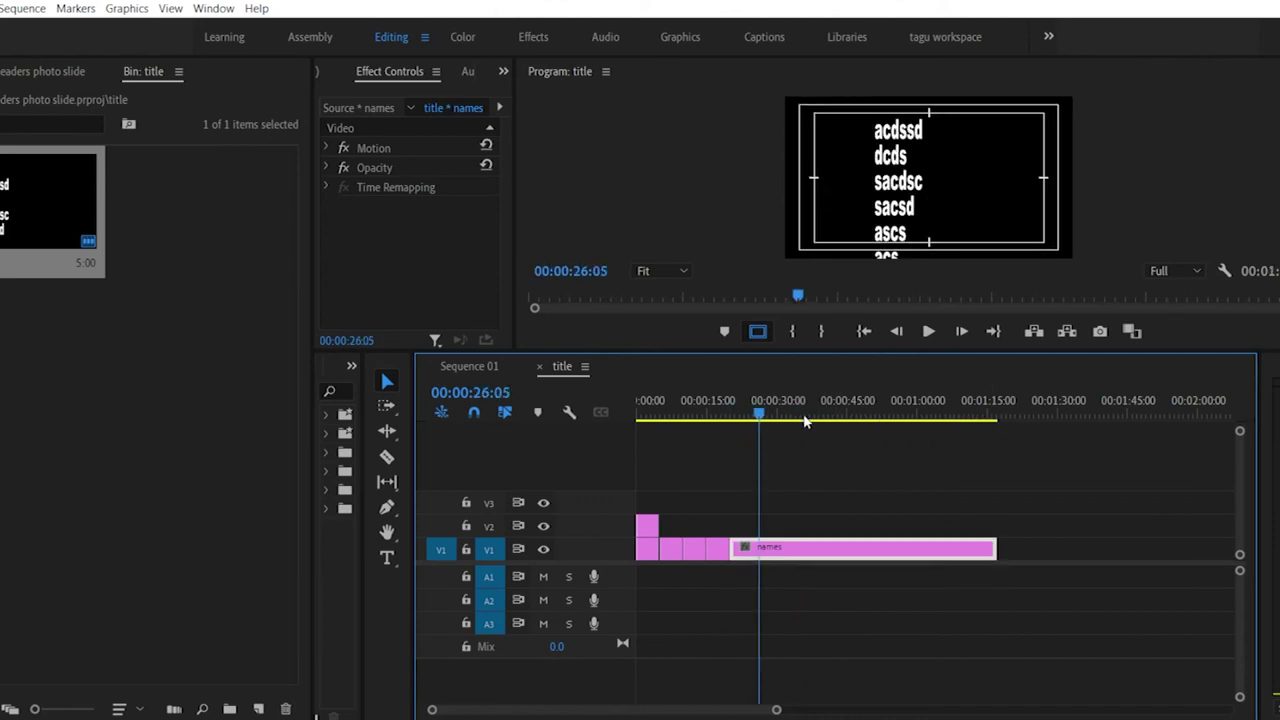
left_click(738, 413)
key("space")
key("space")
Step: Shorten the title clip to about five seconds and play the faster roll from just before it
left_click_drag(986, 548, 752, 548)
left_click(720, 413)
key("space")
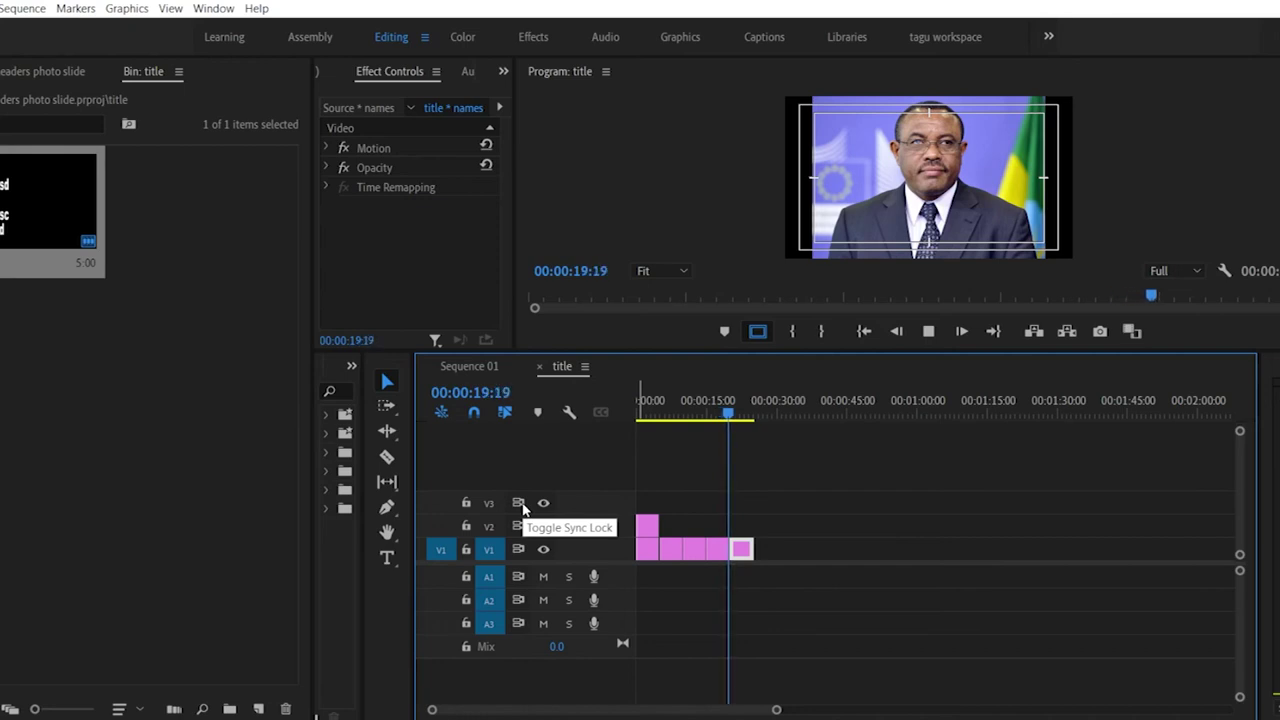
key("space")
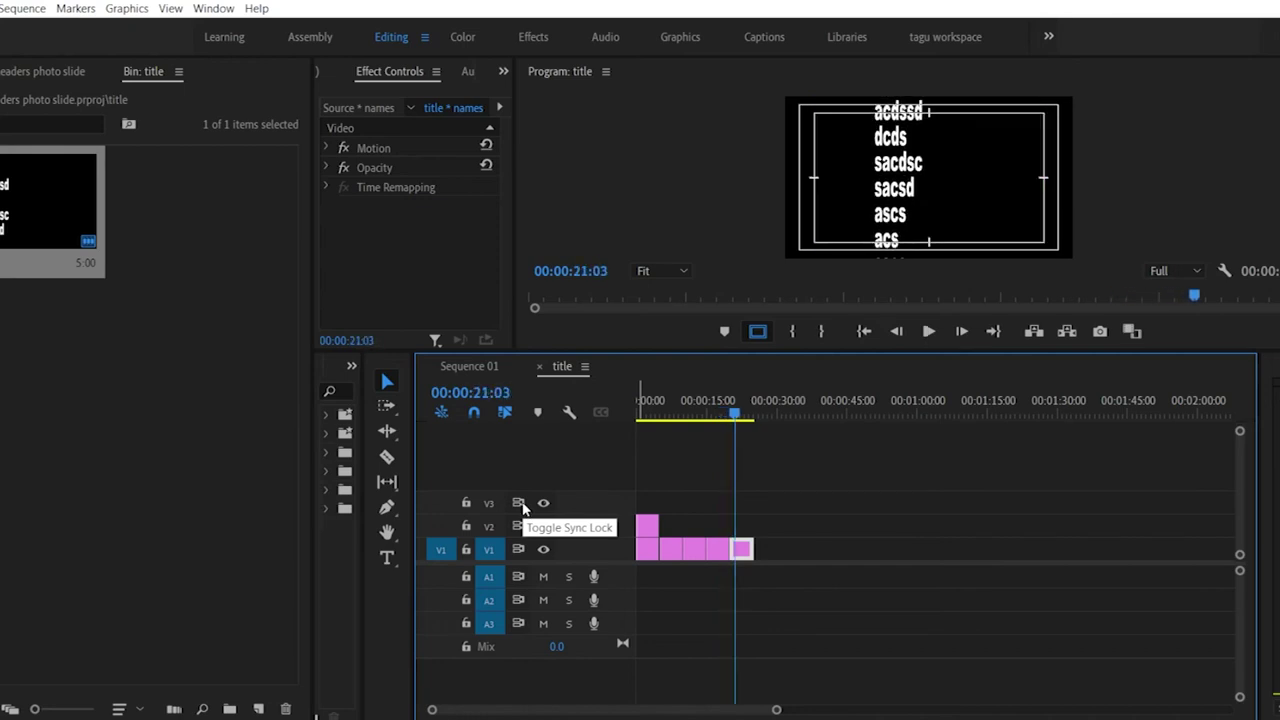
key("space")
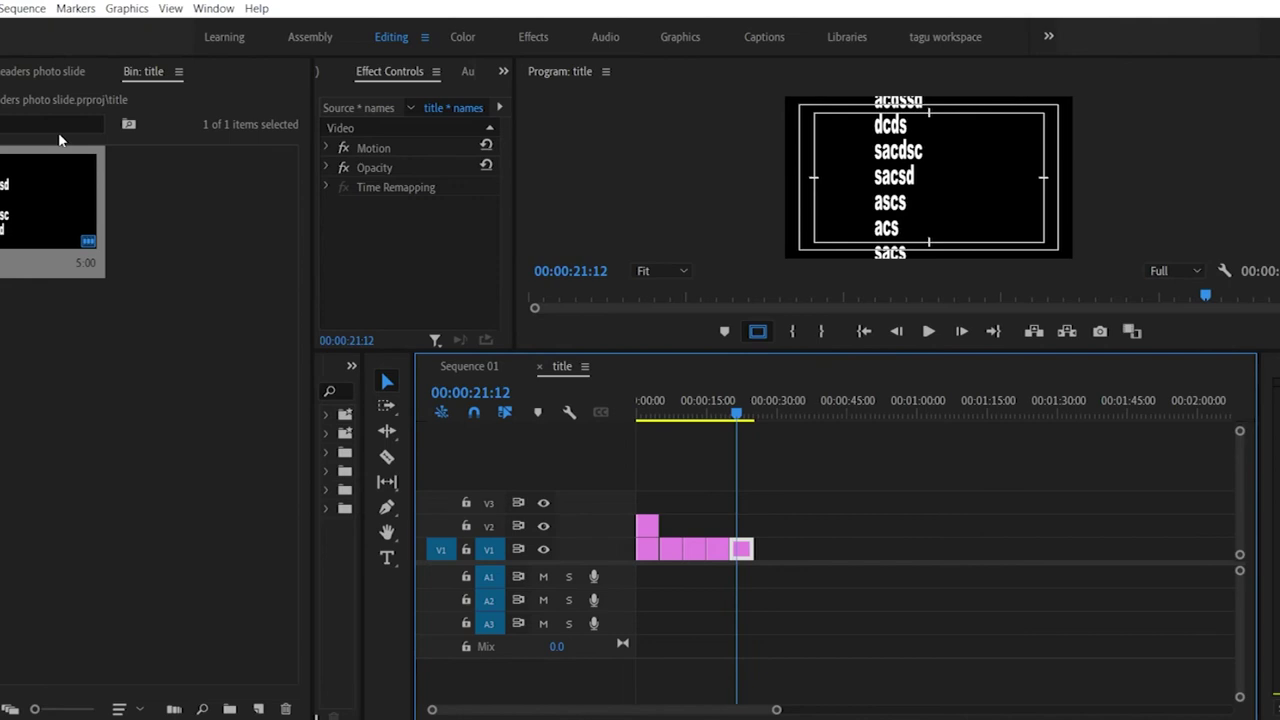
Step: Delete the title clip from the timeline and remove all the rolling text from the names title
left_click_drag(742, 549, 748, 549)
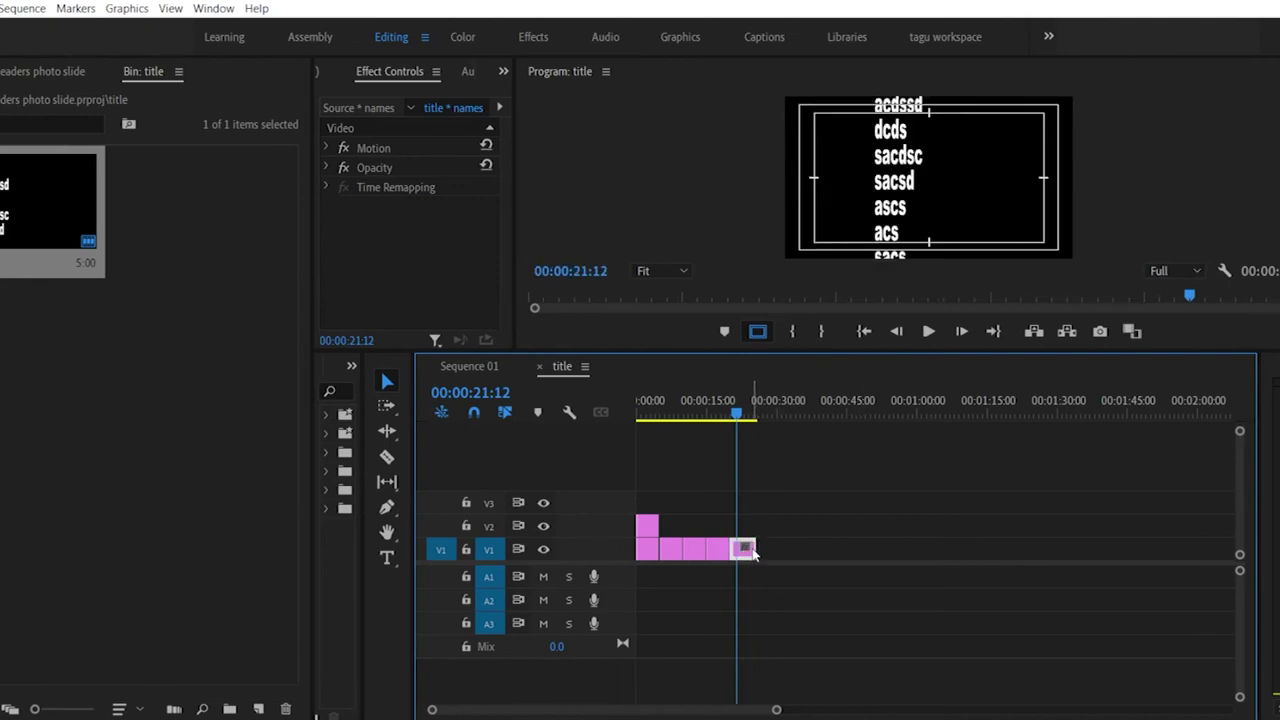
key("Delete")
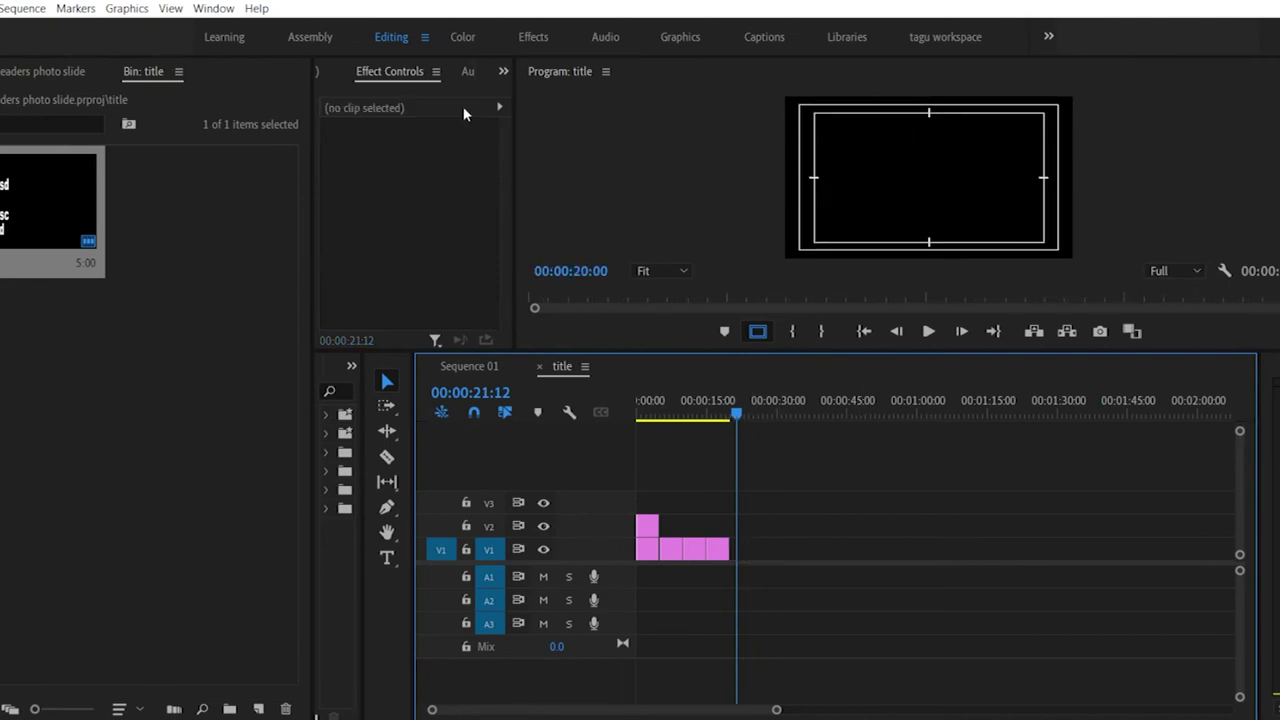
double_click(50, 200)
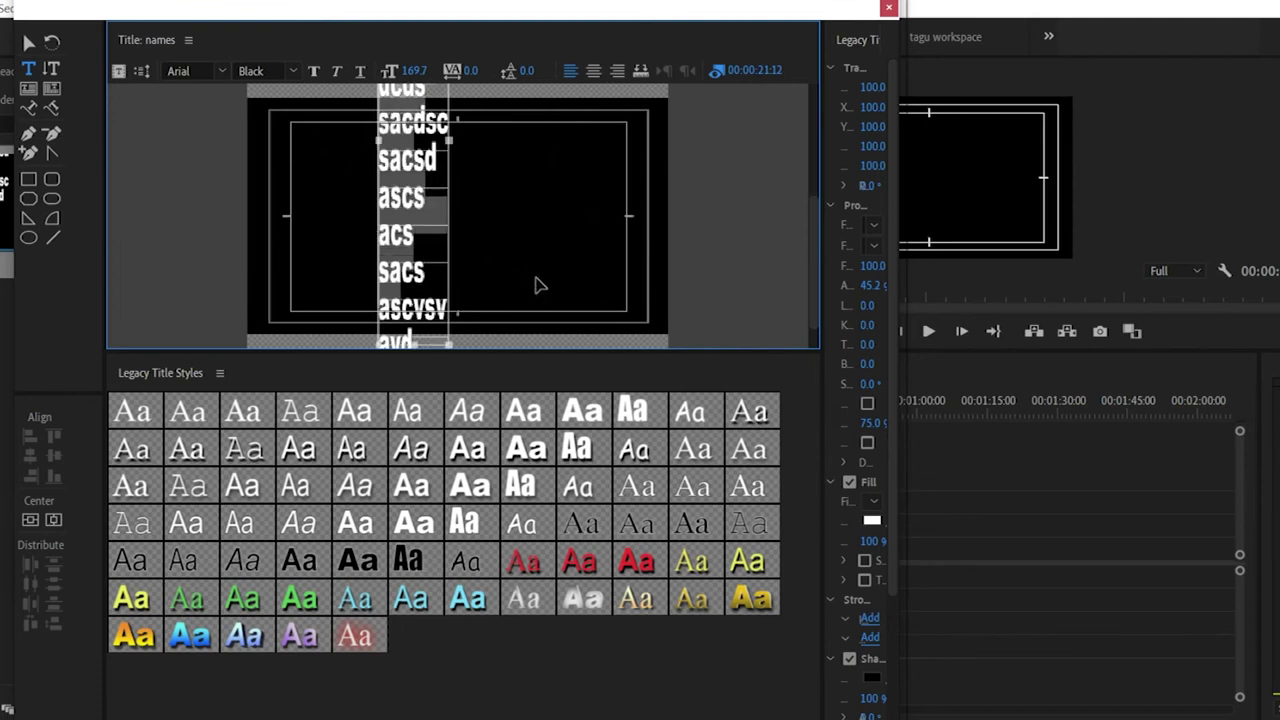
scroll(540, 275, "down", 3)
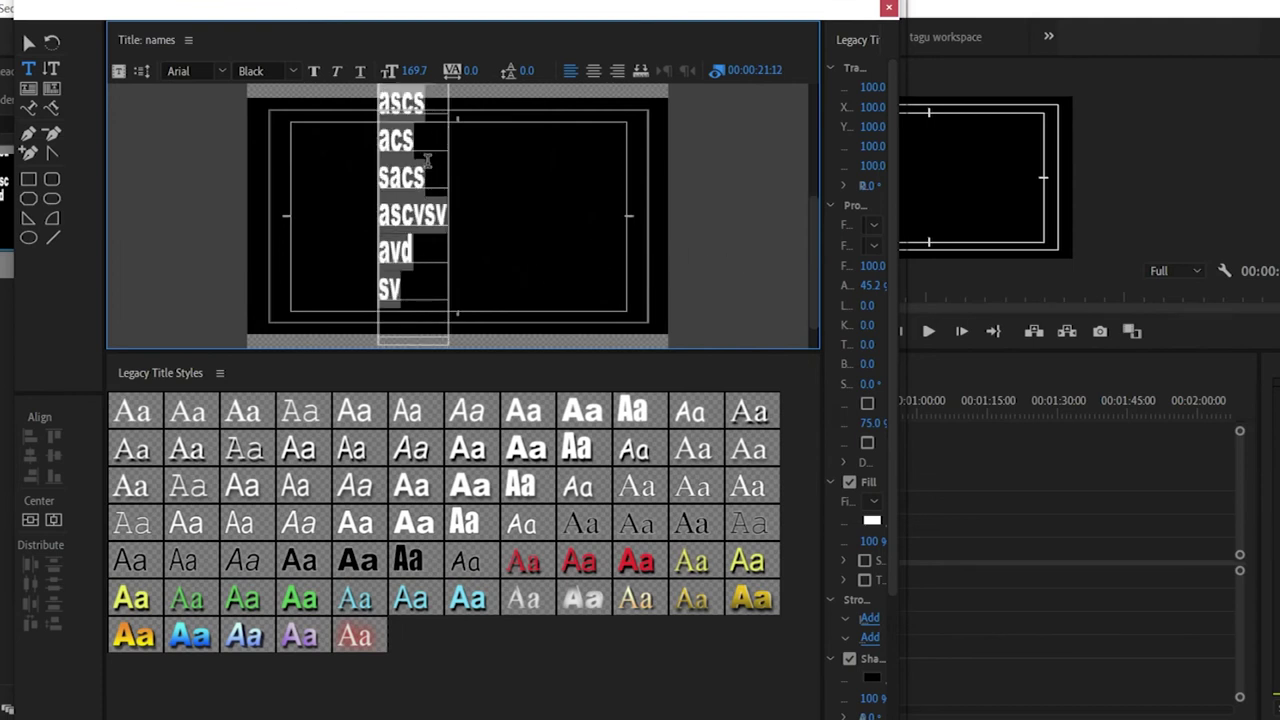
left_click(27, 44)
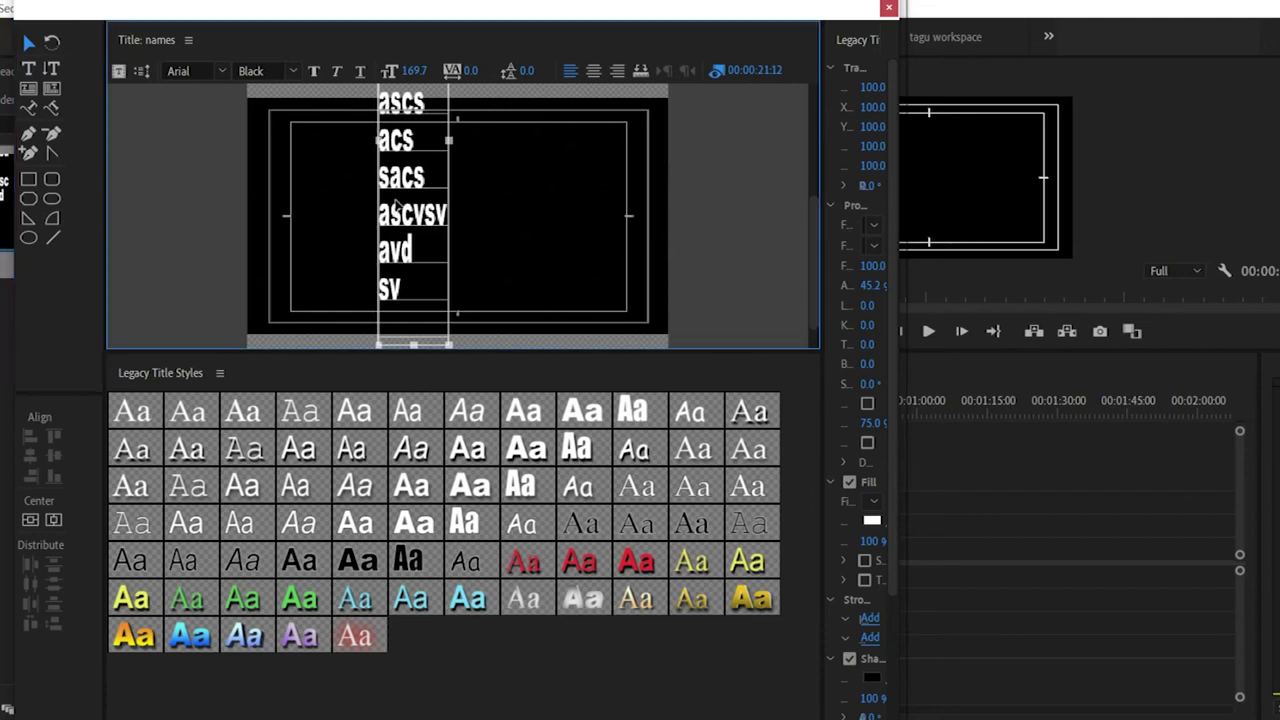
key("Delete")
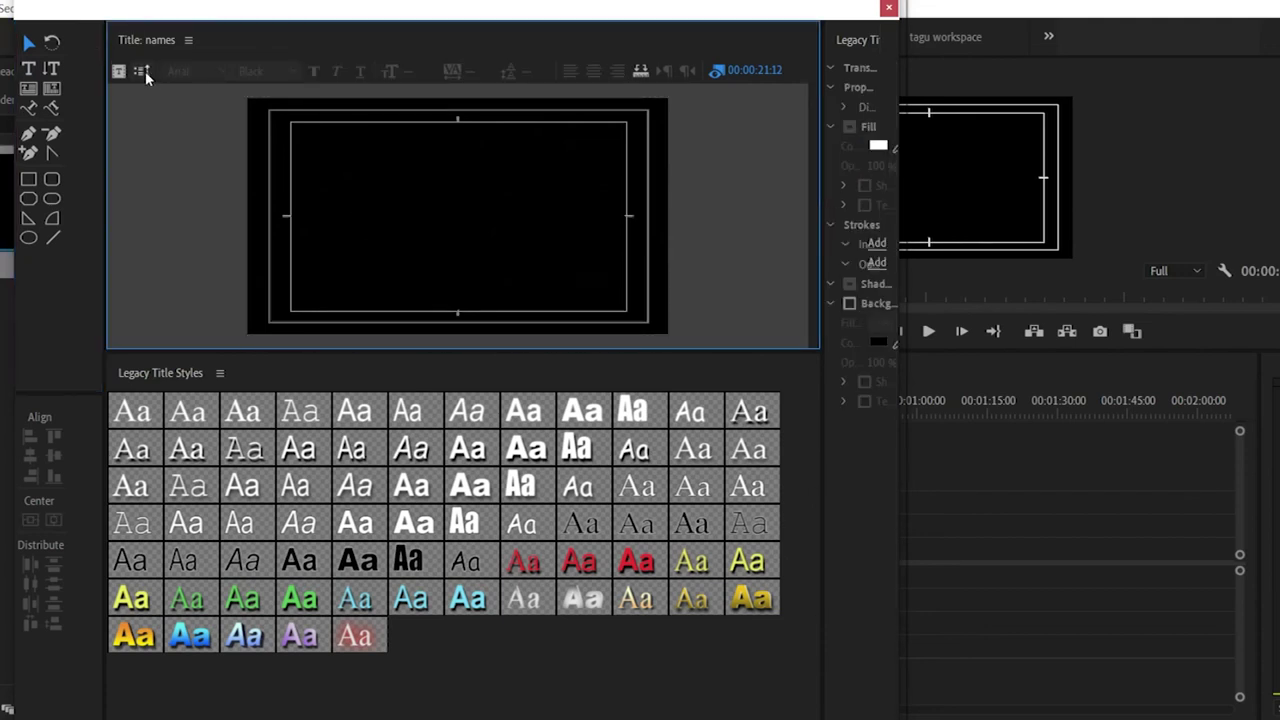
Step: Set the title type to Crawl Left in the Roll/Crawl Options
left_click(145, 71)
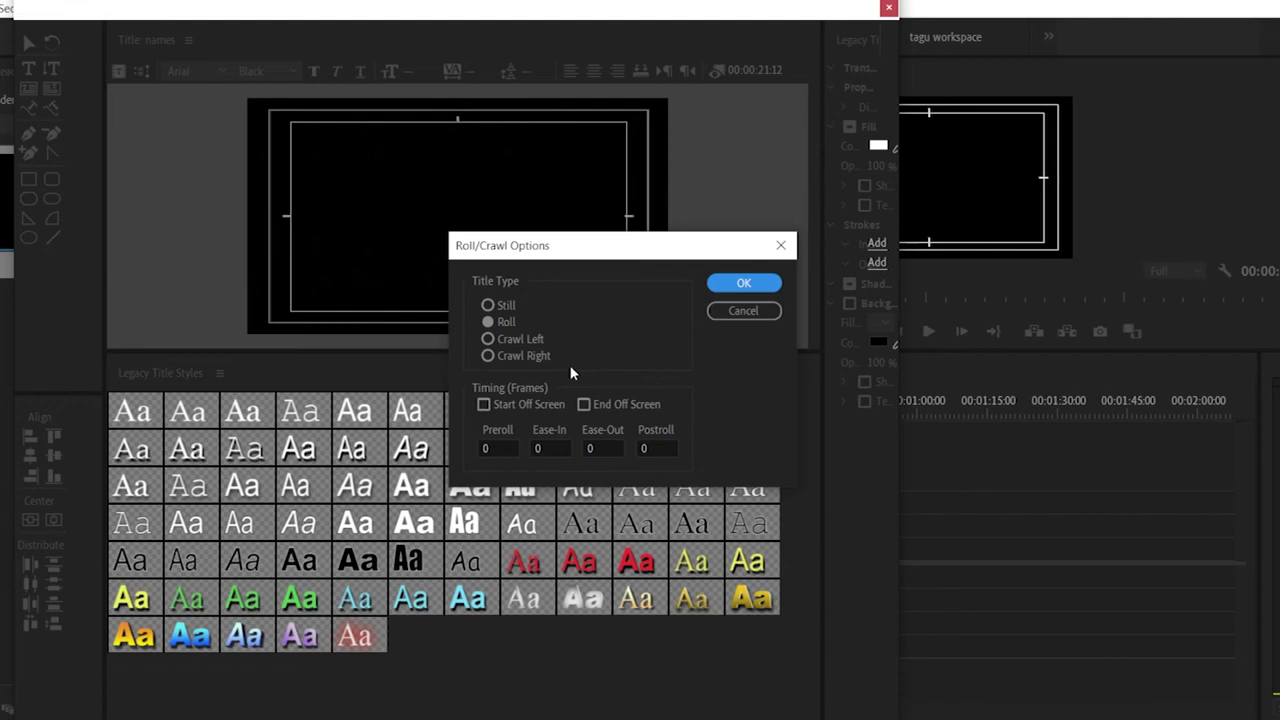
left_click(540, 339)
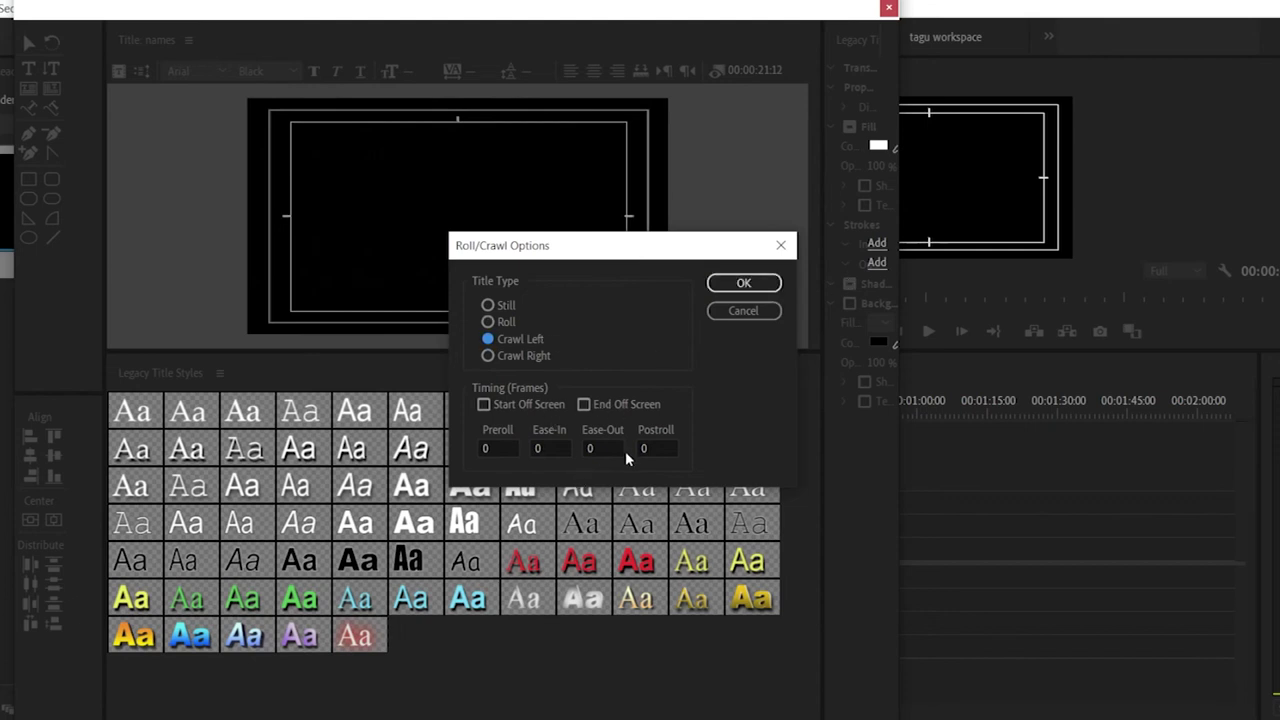
left_click(744, 283)
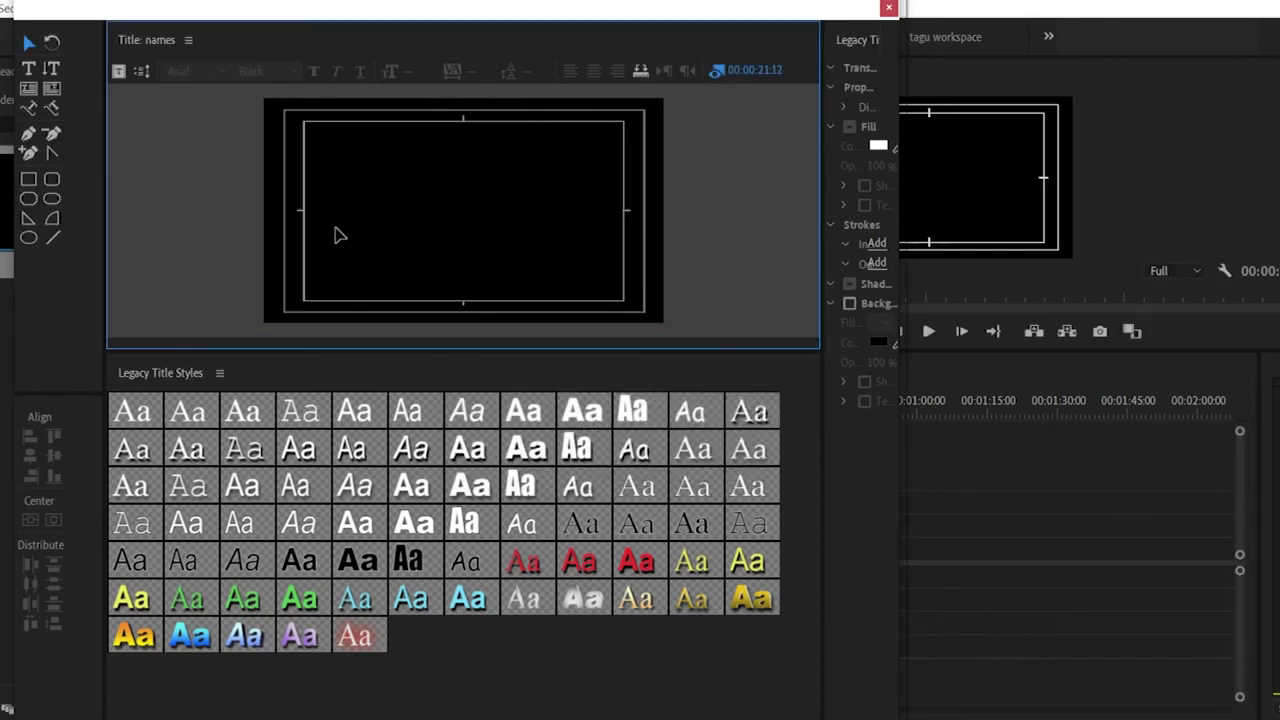
Step: Add one long line of placeholder text starting "dcndvfnbkvbnbmvc cvcv mnvc" that runs past the frame, and move it down to the frame's lower edge
left_click(27, 70)
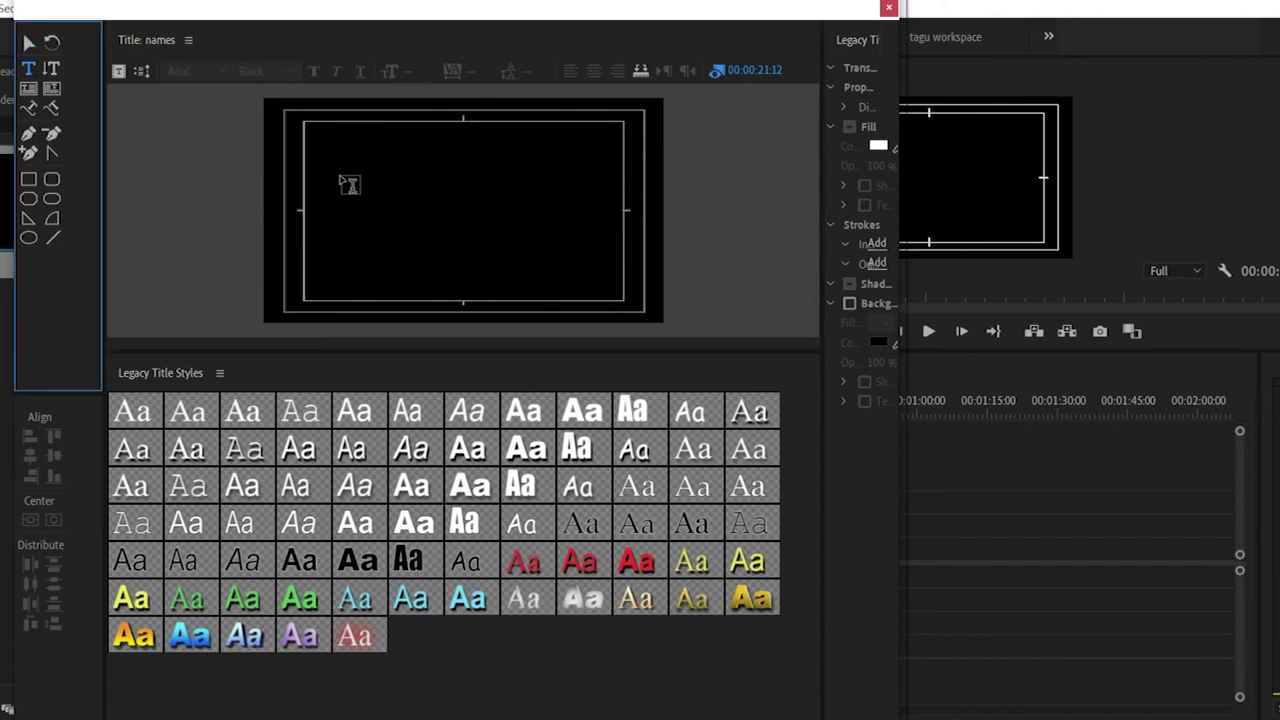
left_click(332, 254)
type("dcndvfnbkvbnbmvc cvcv mnvc")
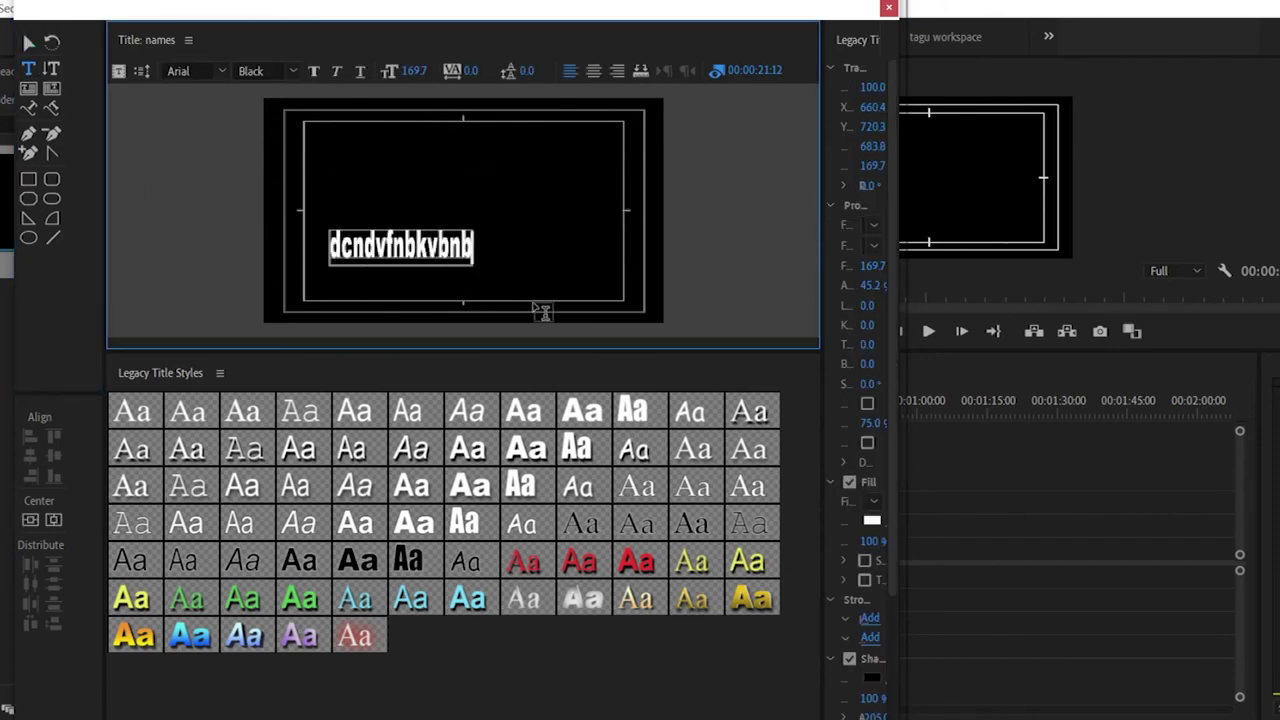
type("sdkjvjknvk")
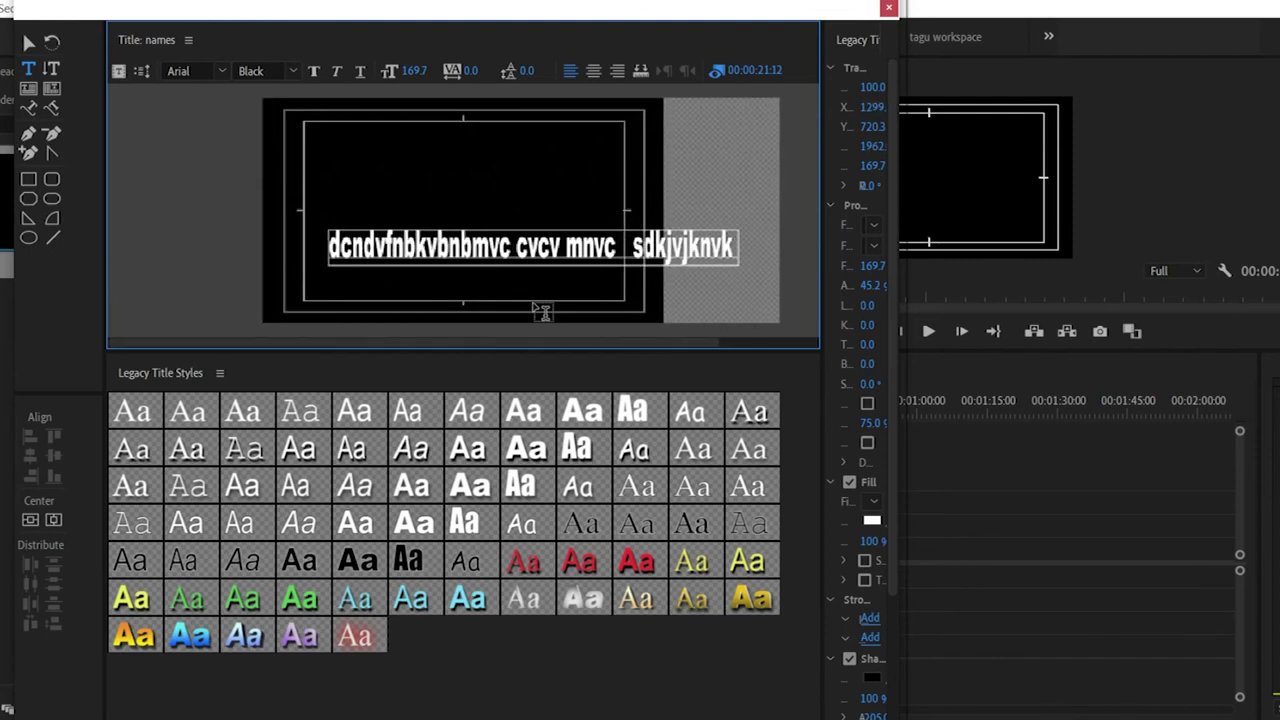
type(" sdvdvm asvfk")
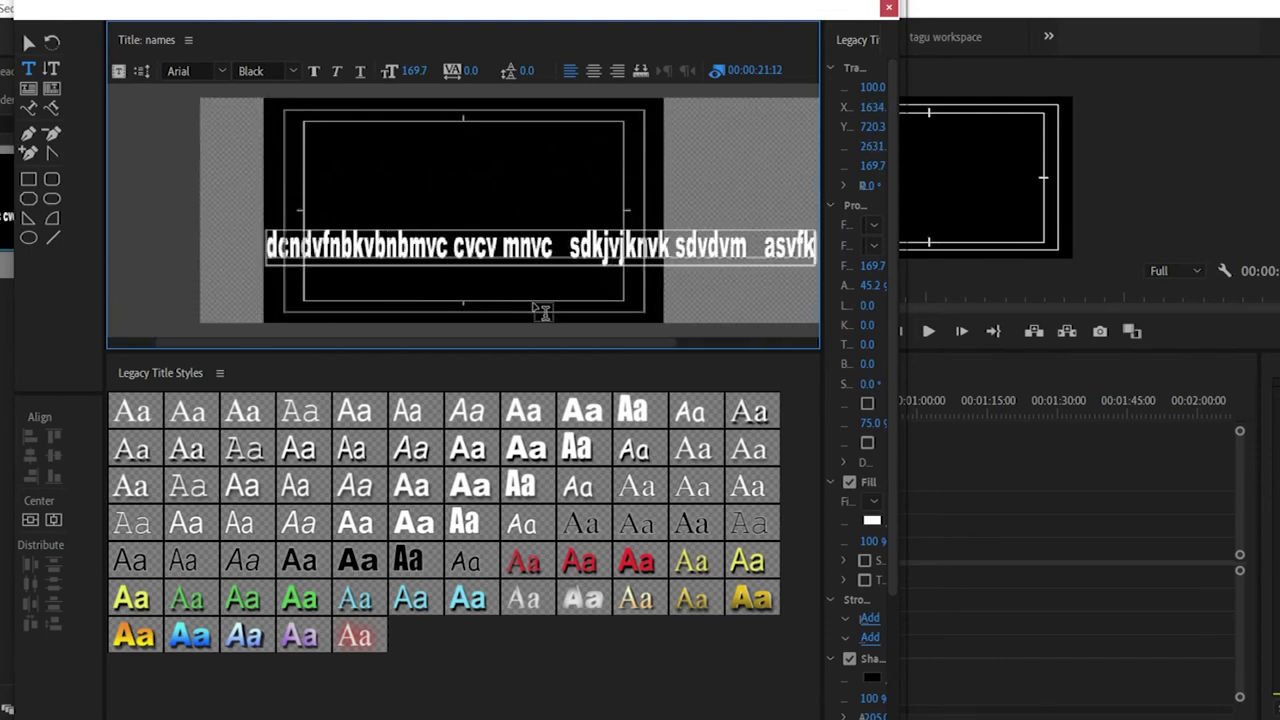
type("vslkdf v")
left_click(28, 42)
left_click_drag(404, 264, 419, 293)
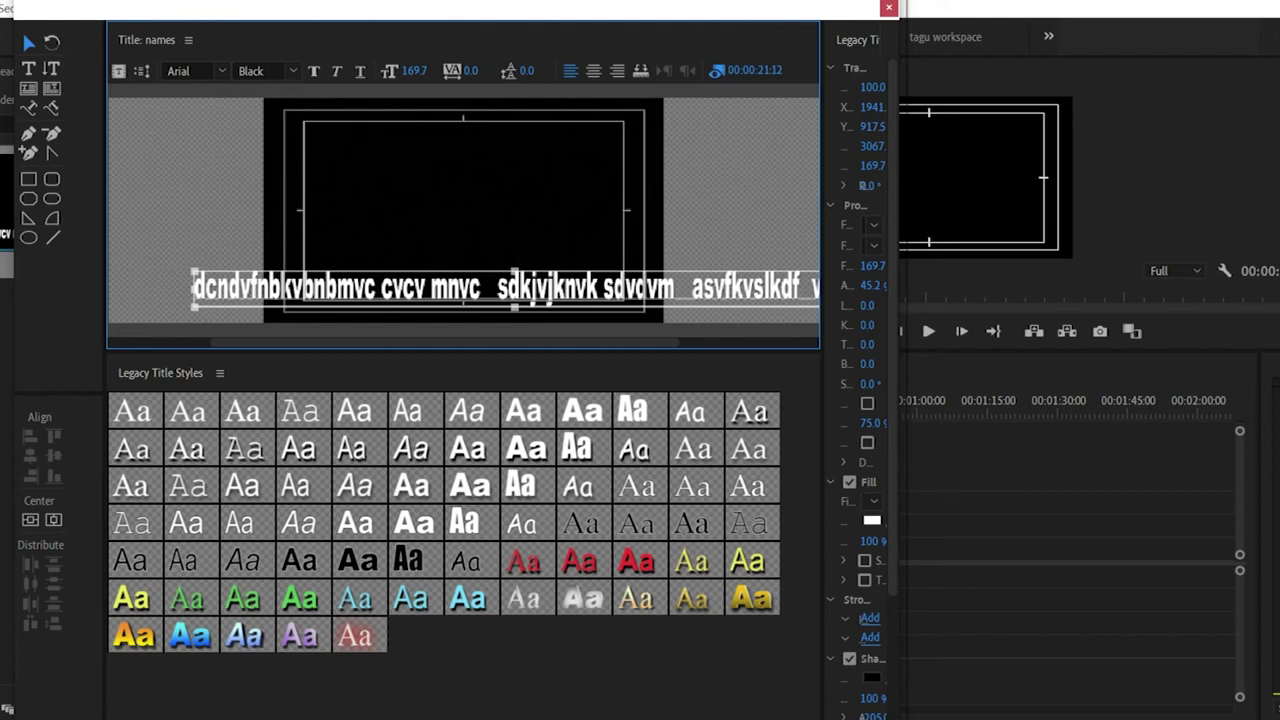
Step: Close the title, place it on V2 at about 00:00:29, and play the crawl from there
key("ctrl+w")
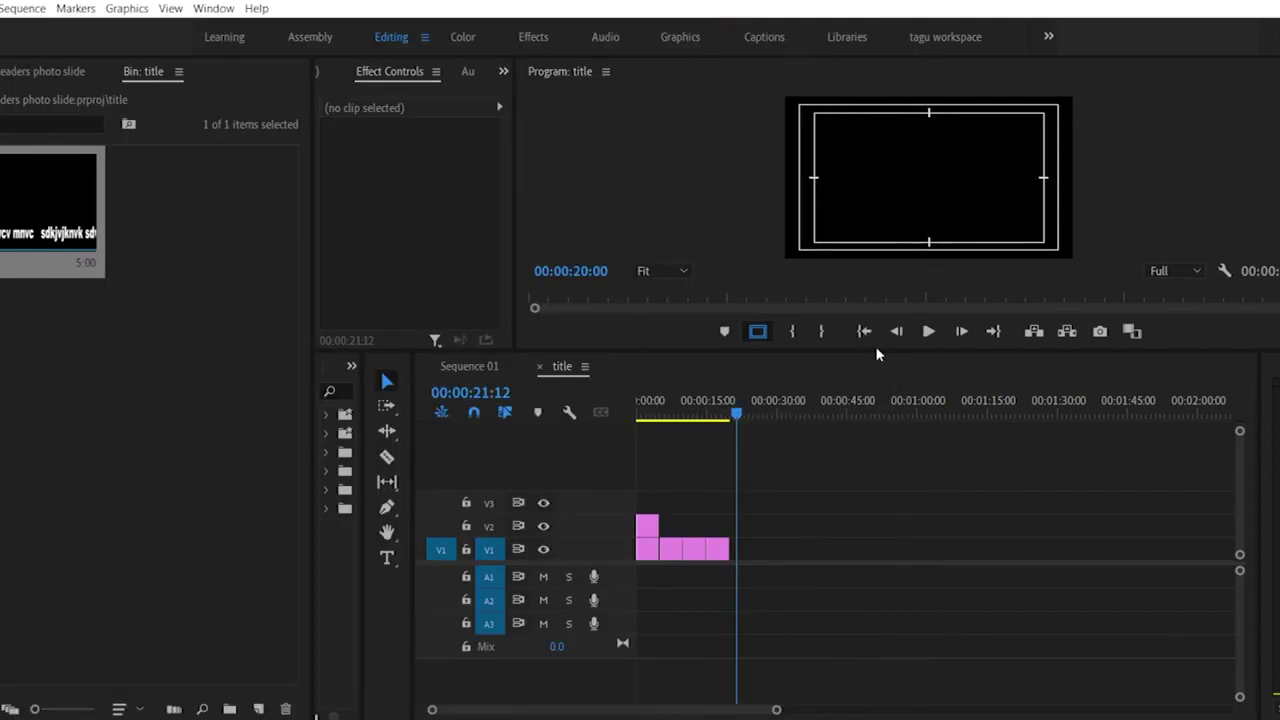
left_click_drag(46, 204, 775, 528)
mouse_move(774, 400)
left_mouse_down()
mouse_move(794, 405)
mouse_move(772, 412)
left_mouse_up()
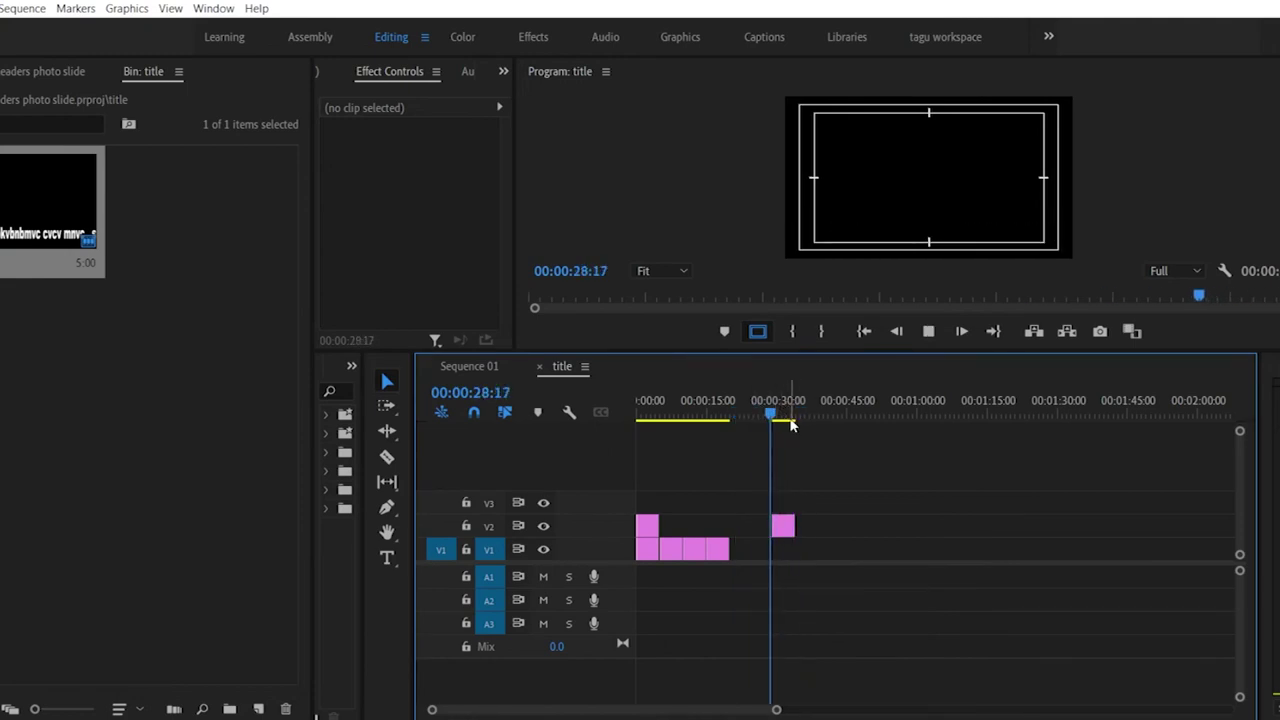
key("space")
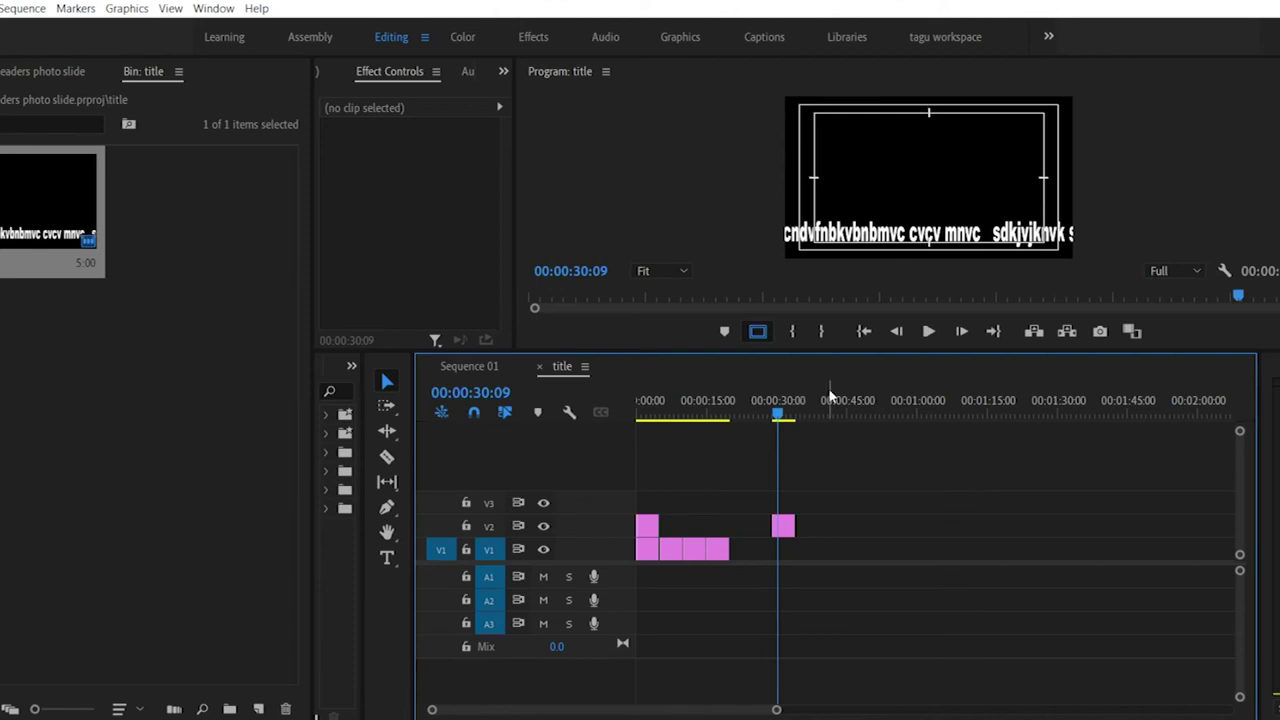
Step: Open the names title and draw a wide rectangle, about 2784 by 301, over the crawl text
double_click(783, 525)
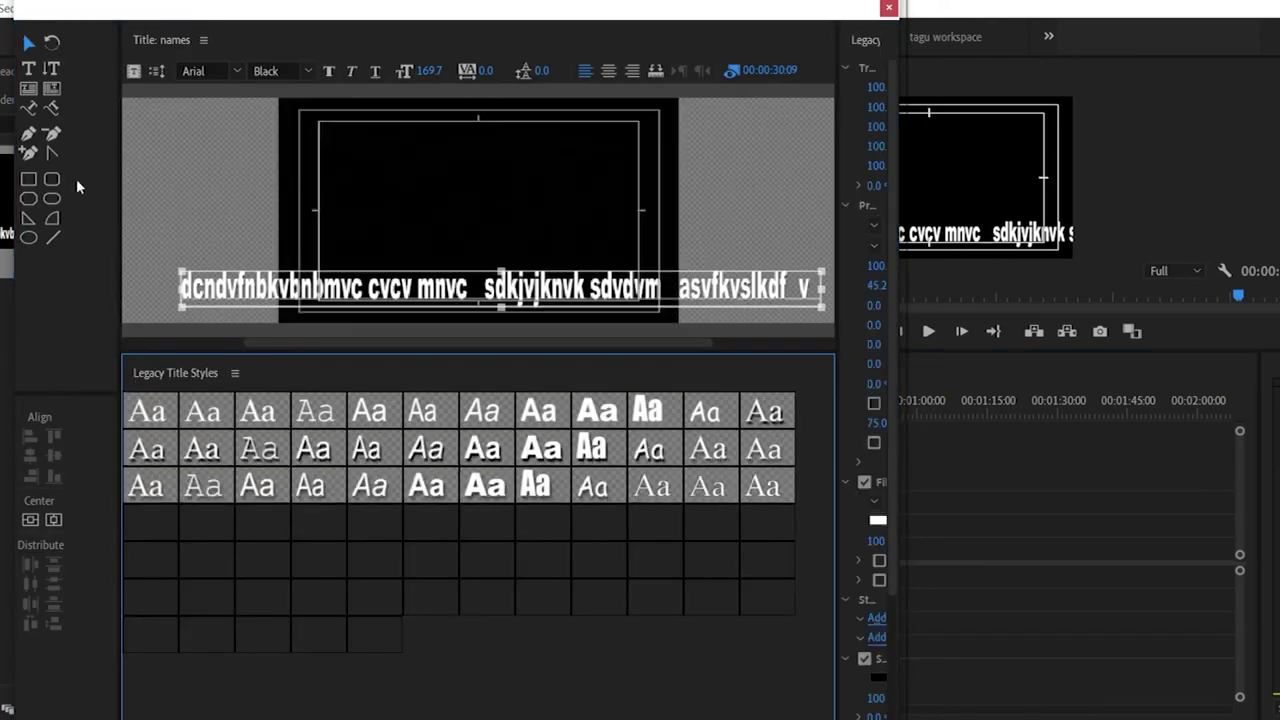
left_click(28, 179)
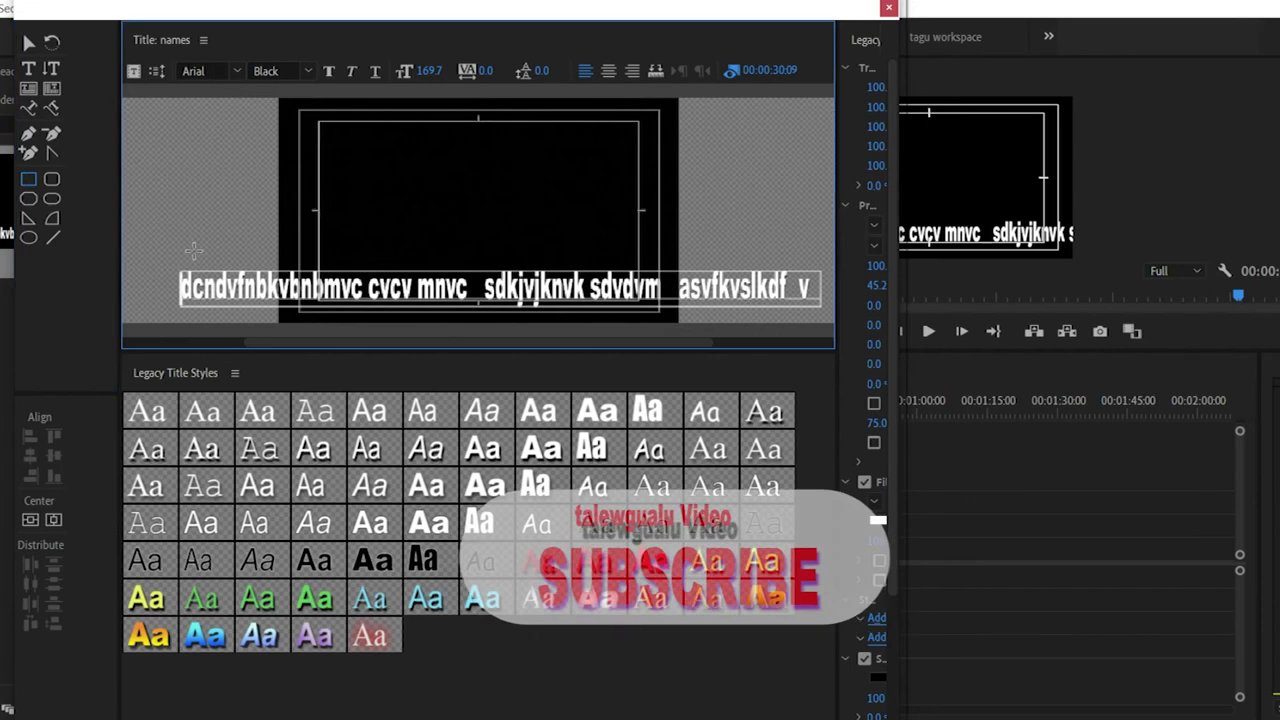
left_click_drag(193, 251, 379, 283)
left_click_drag(475, 305, 773, 313)
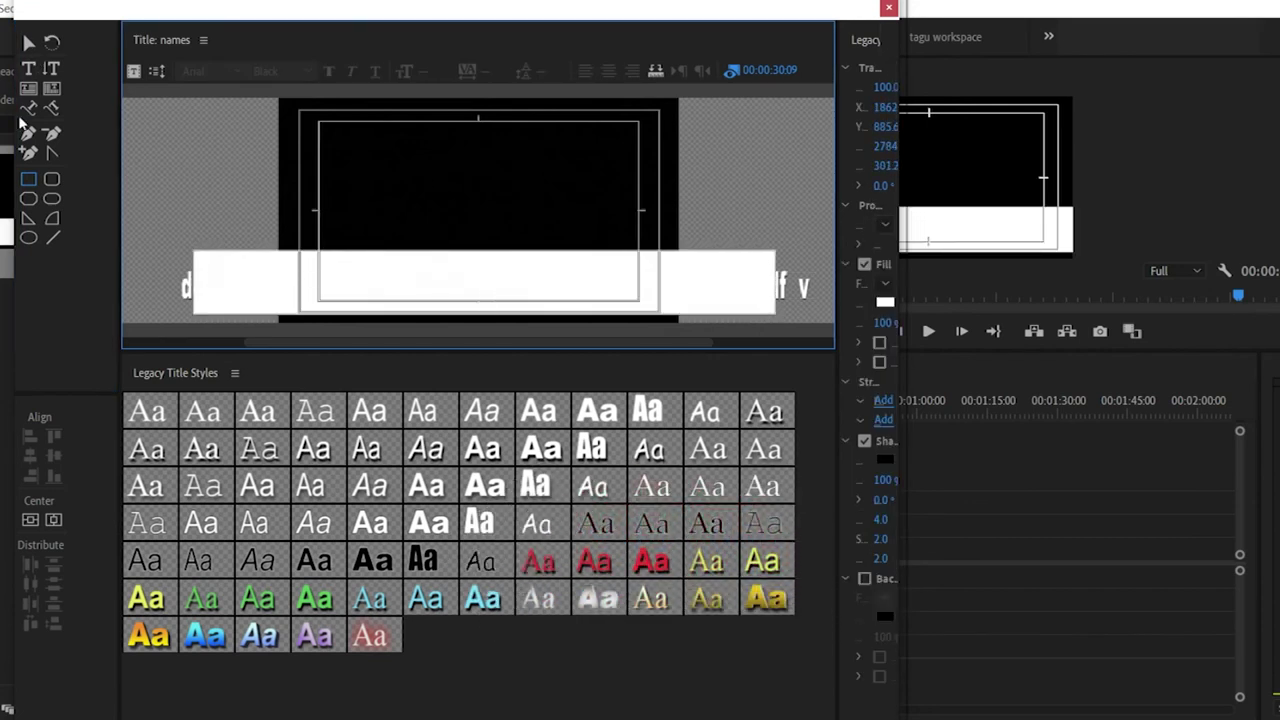
Step: Draw an ellipse, move it onto the left part of the bar and shrink it to about 203 by 180
left_click(28, 237)
mouse_move(280, 157)
left_mouse_down()
mouse_move(284, 179)
mouse_move(362, 262)
left_mouse_up()
left_click(29, 44)
left_click_drag(333, 195, 325, 267)
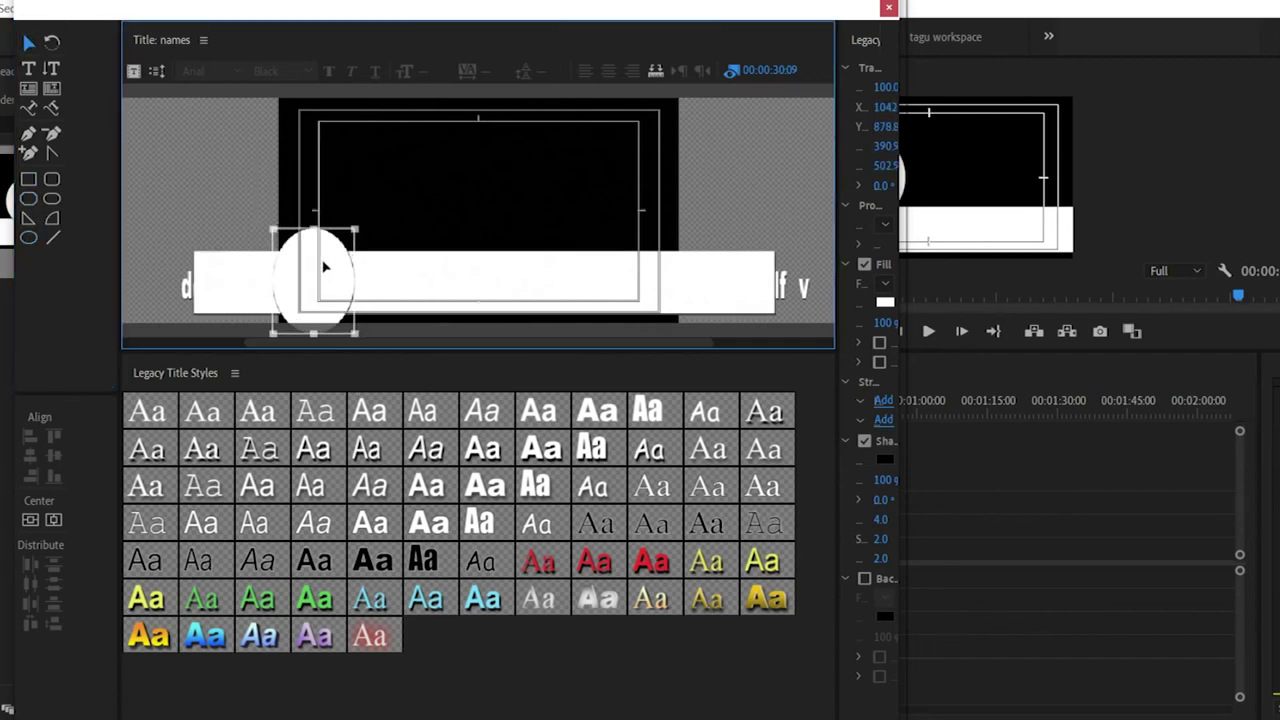
left_click_drag(273, 228, 322, 287)
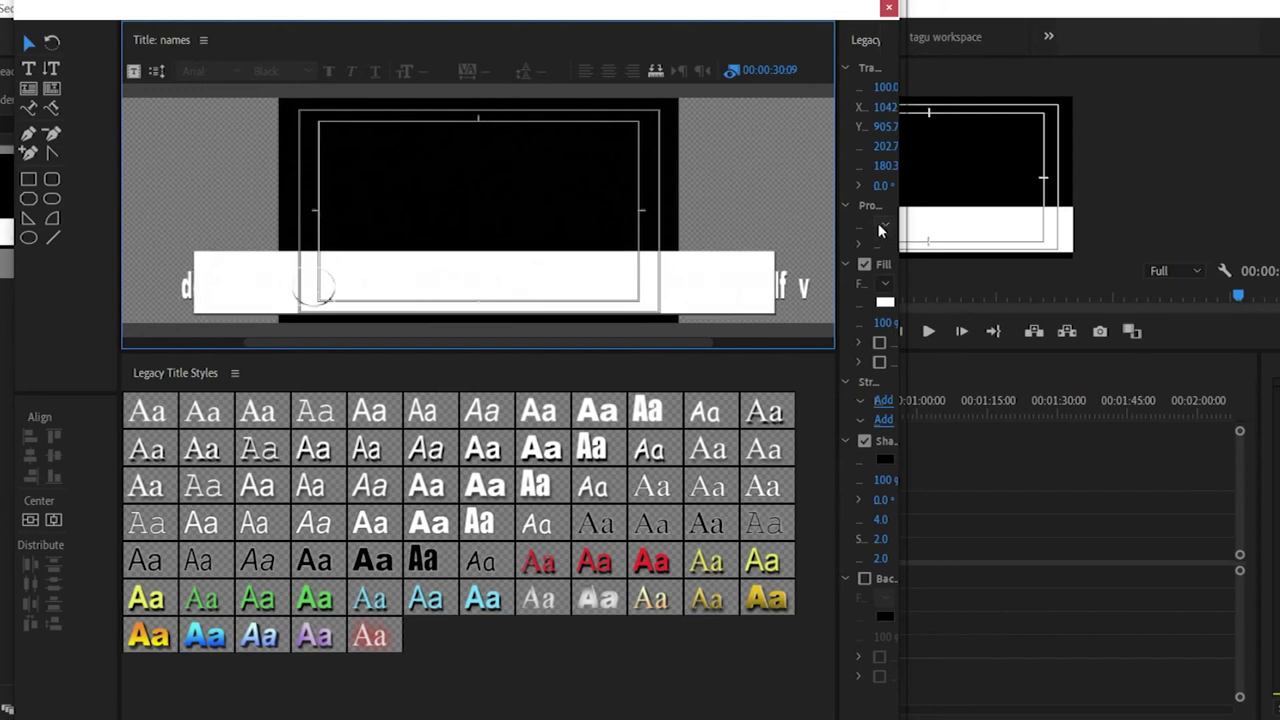
Step: Change the ellipse's fill colour to a medium green
left_click(886, 303)
left_click(656, 337)
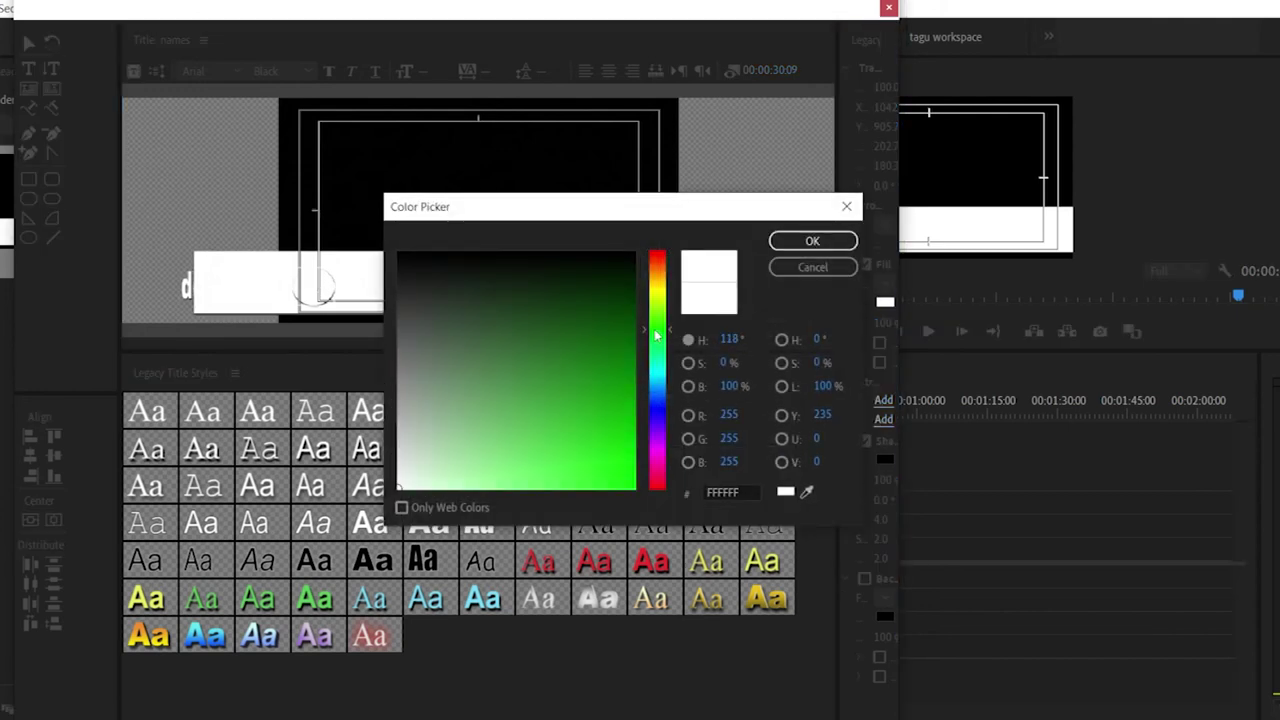
left_click(620, 381)
left_click(812, 241)
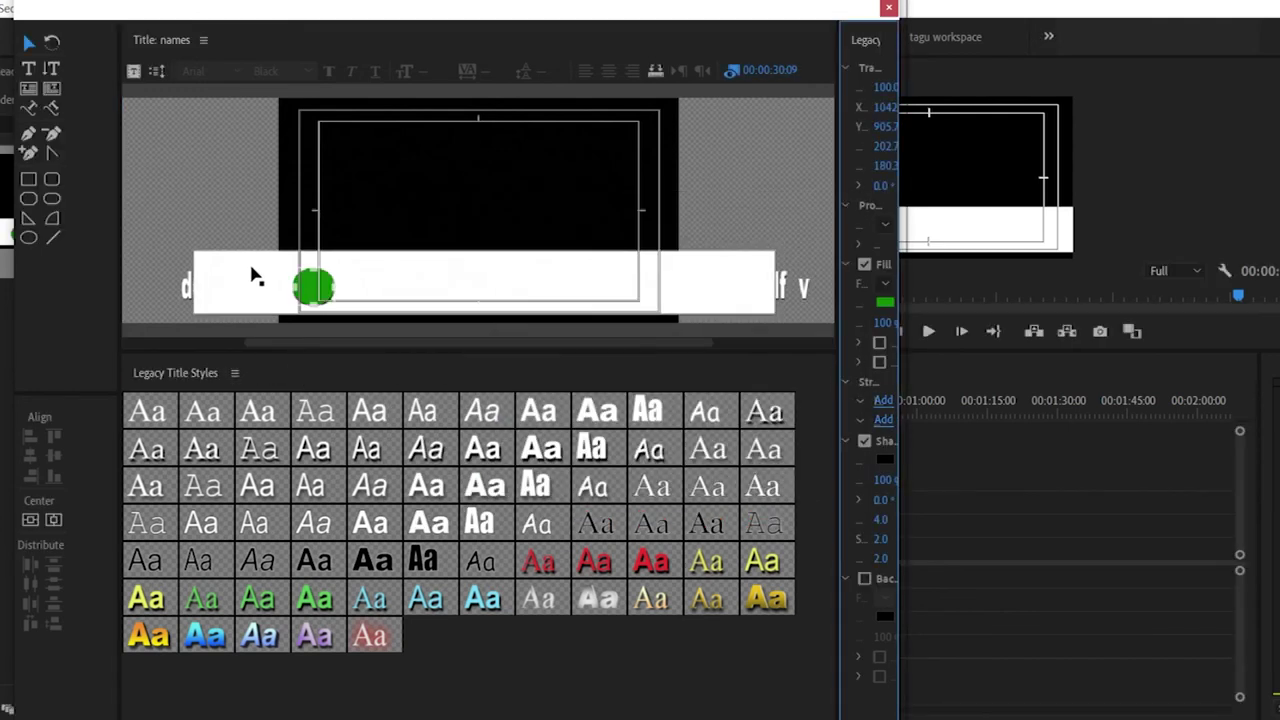
Step: Change the wide rectangle's fill colour to dark blue
left_click(886, 301)
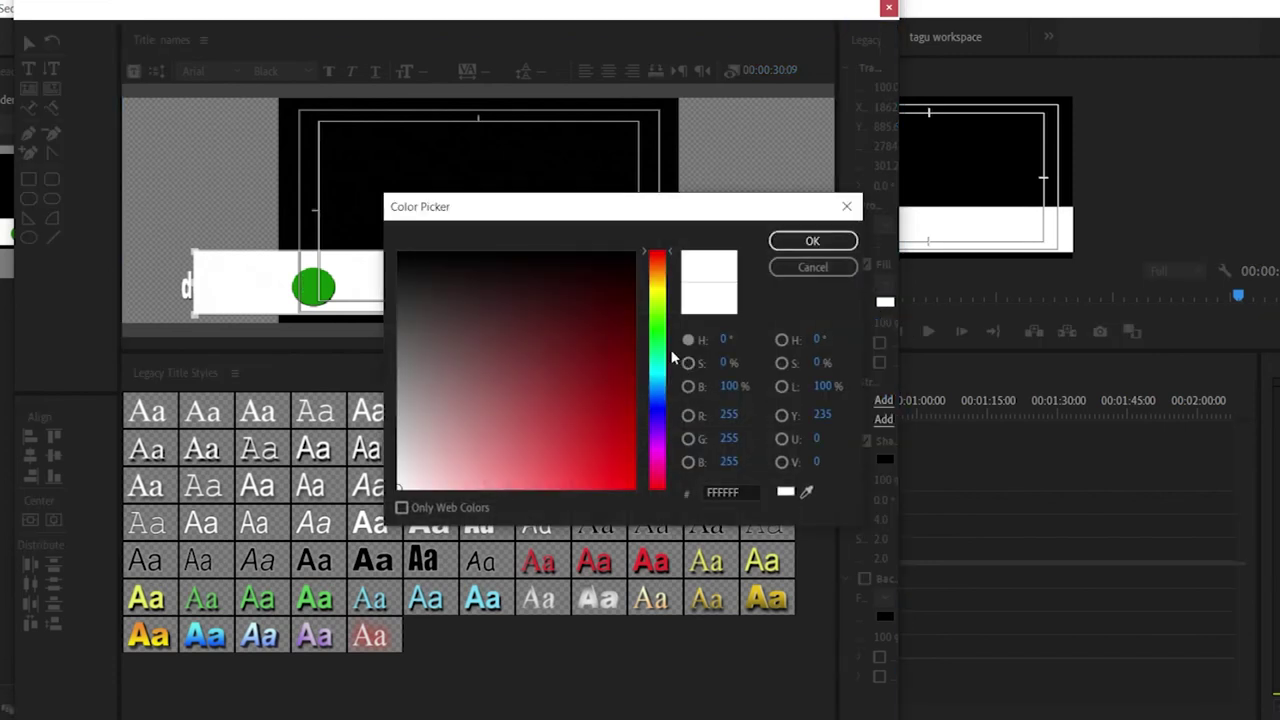
left_click(568, 264)
left_click(623, 382)
left_click(658, 398)
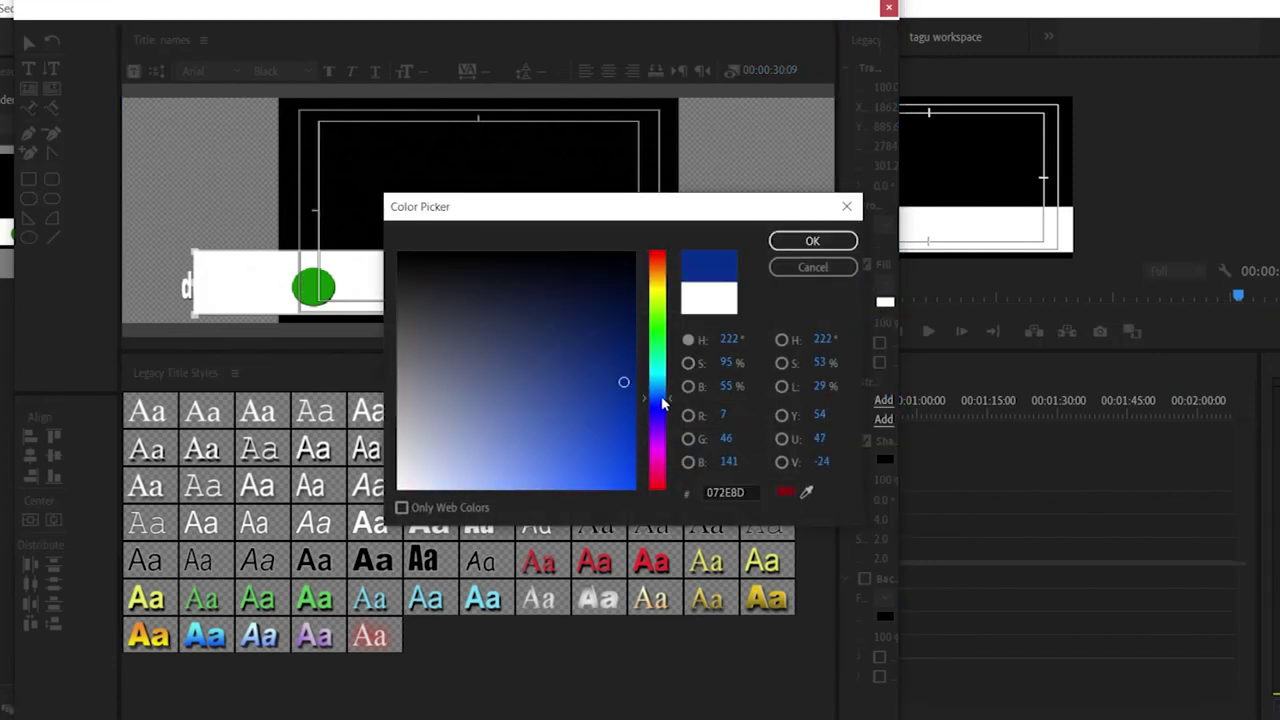
mouse_move(637, 388)
left_mouse_down()
mouse_move(628, 446)
mouse_move(636, 340)
left_mouse_up()
left_click(812, 241)
Step: Send the blue bar backward behind the crawl text and shift the text so it starts inside the bar
right_click(462, 254)
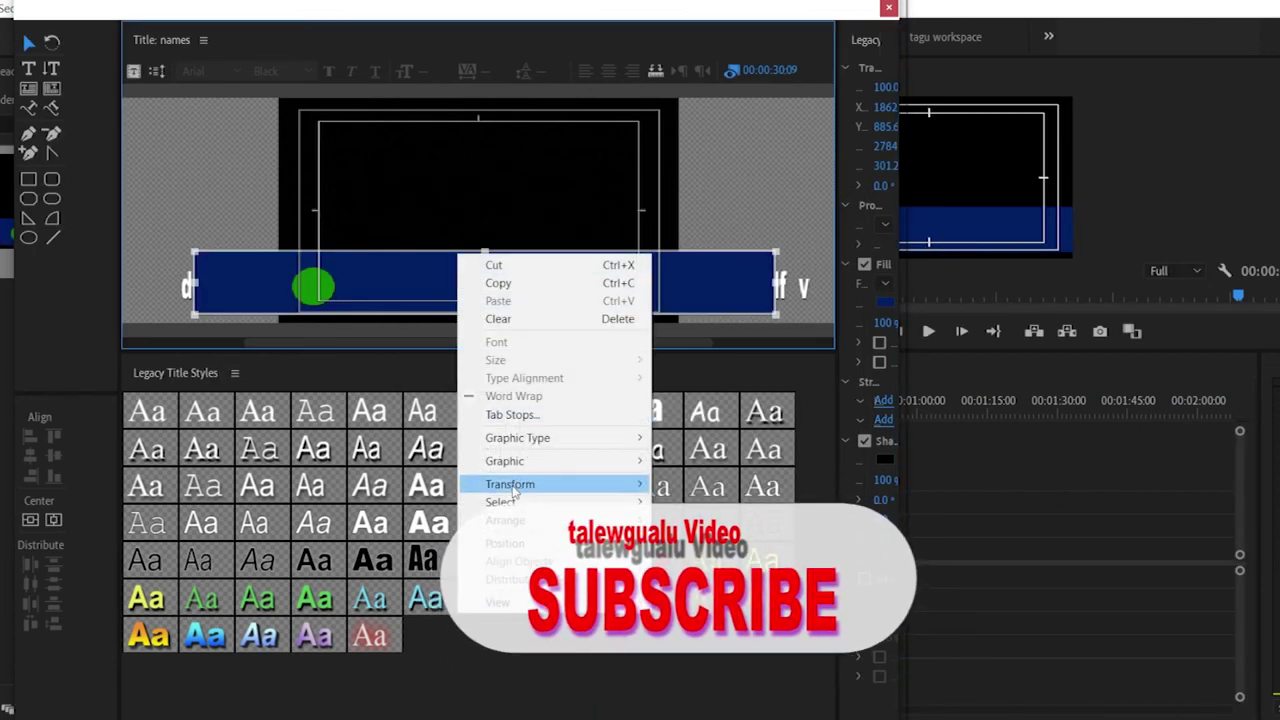
mouse_move(566, 525)
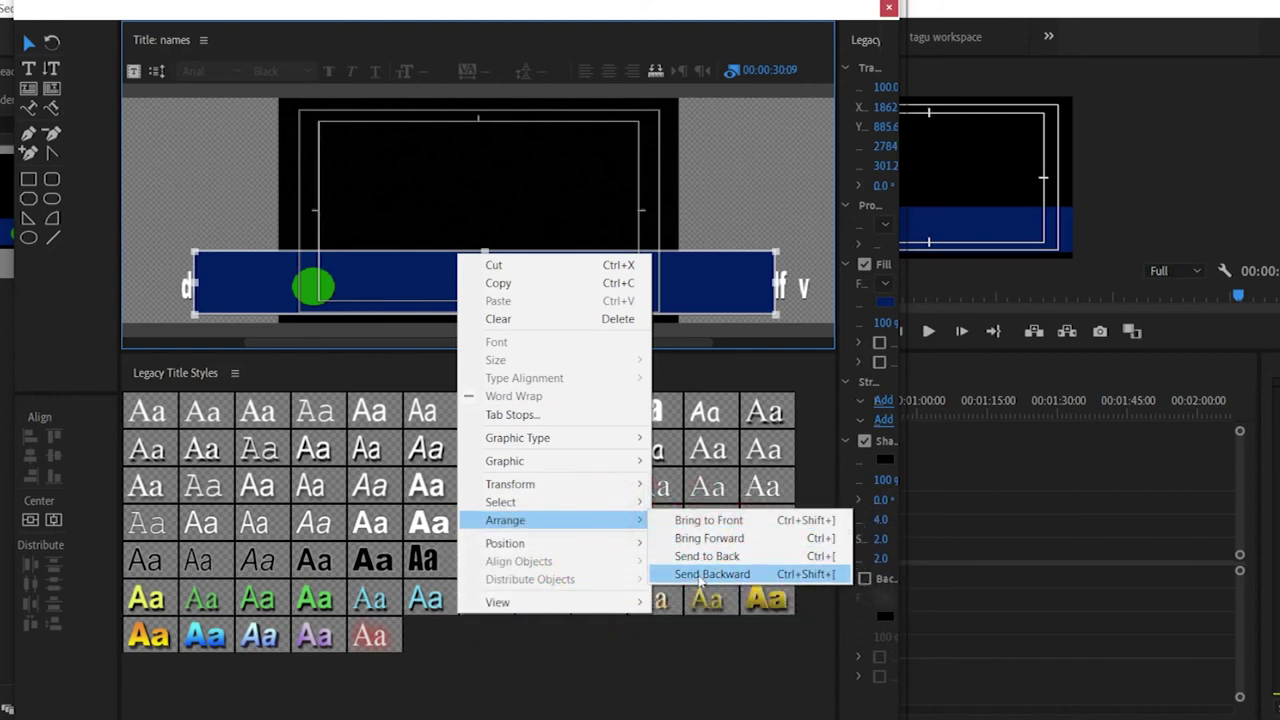
left_click(710, 574)
left_click(314, 287)
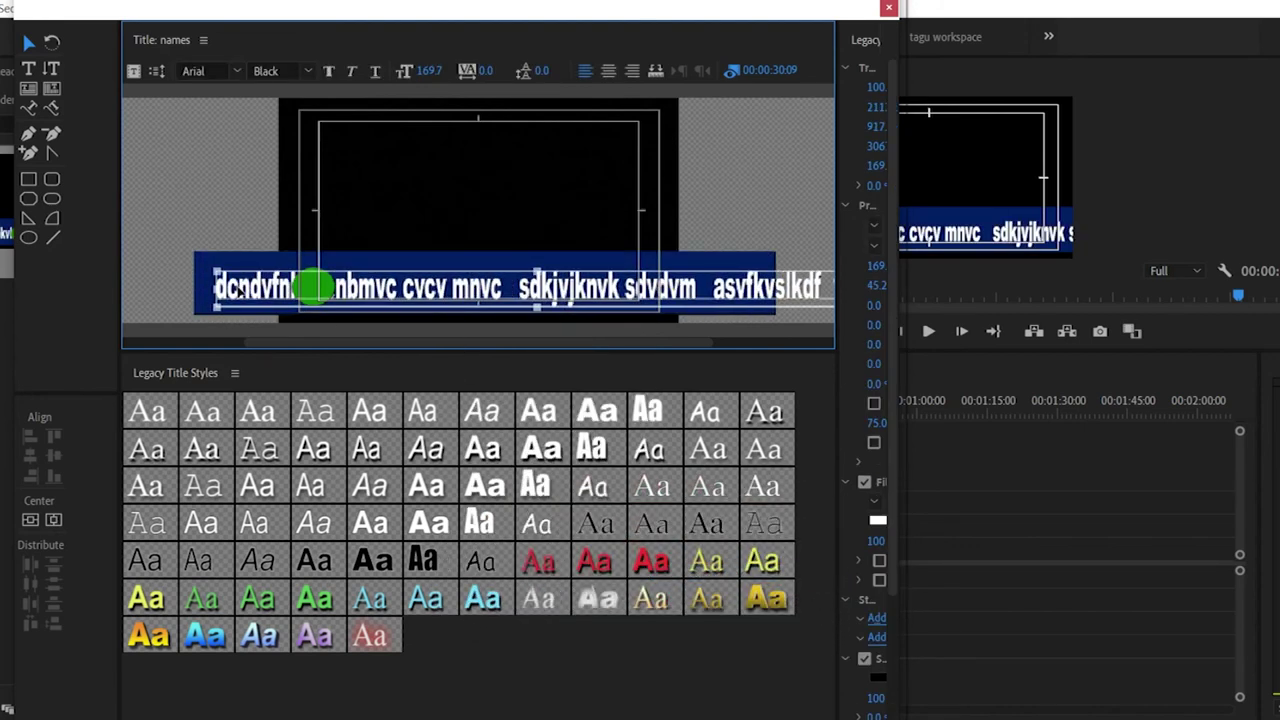
Step: Reduce the blue bar's height to roughly the text line and extend its right end further
left_click(472, 269)
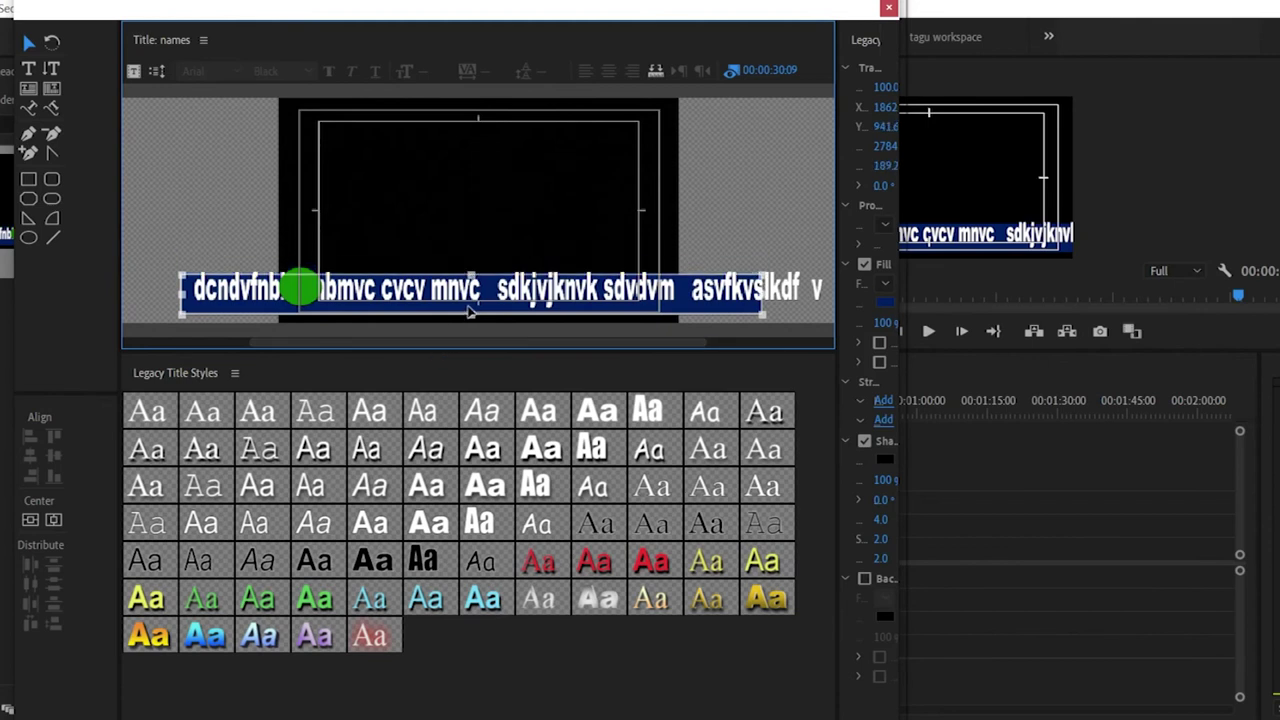
left_click_drag(472, 314, 472, 305)
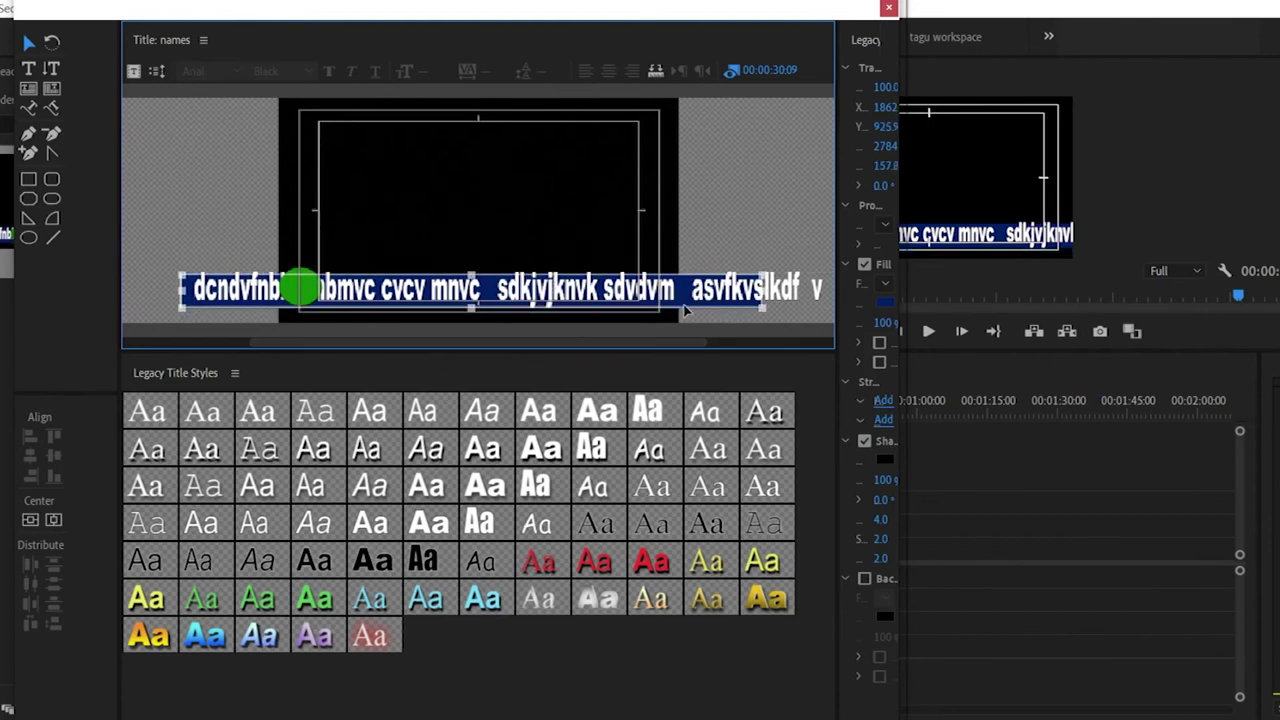
left_click_drag(766, 312, 801, 319)
Step: Close the title and play the crawl over the first photo from the start of the sequence
left_click(888, 7)
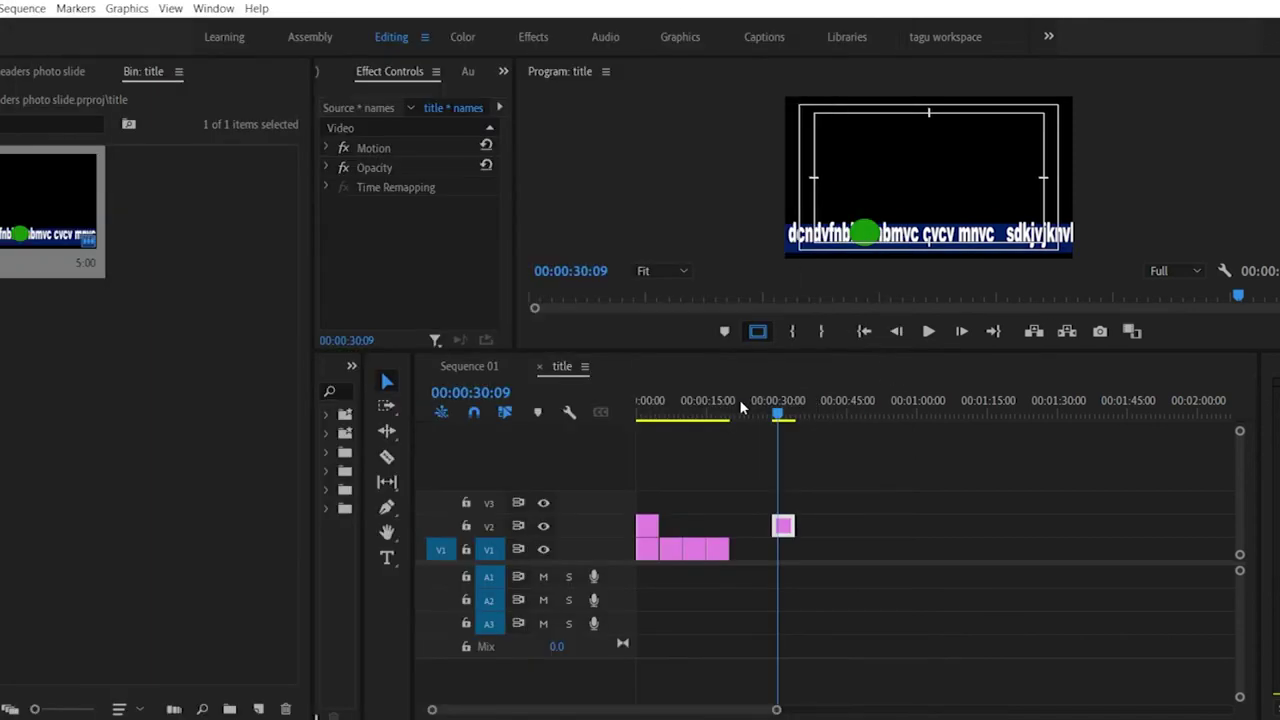
left_click(760, 412)
key("space")
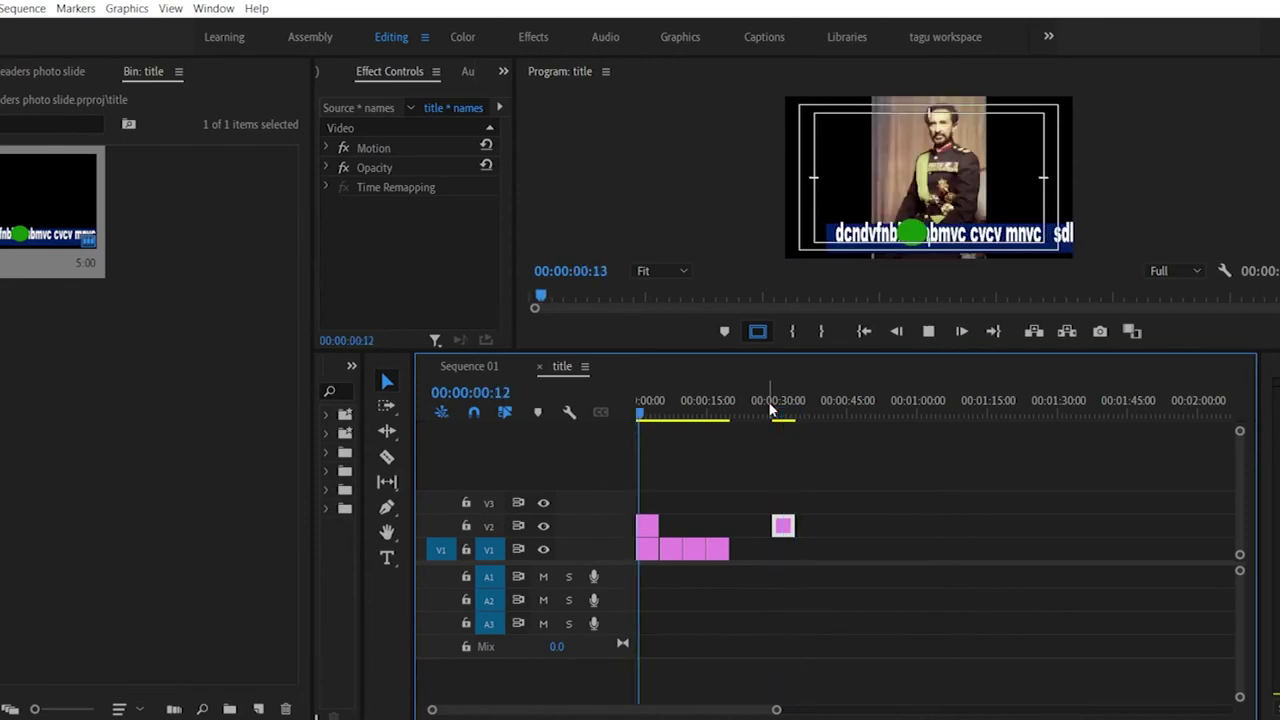
key("space")
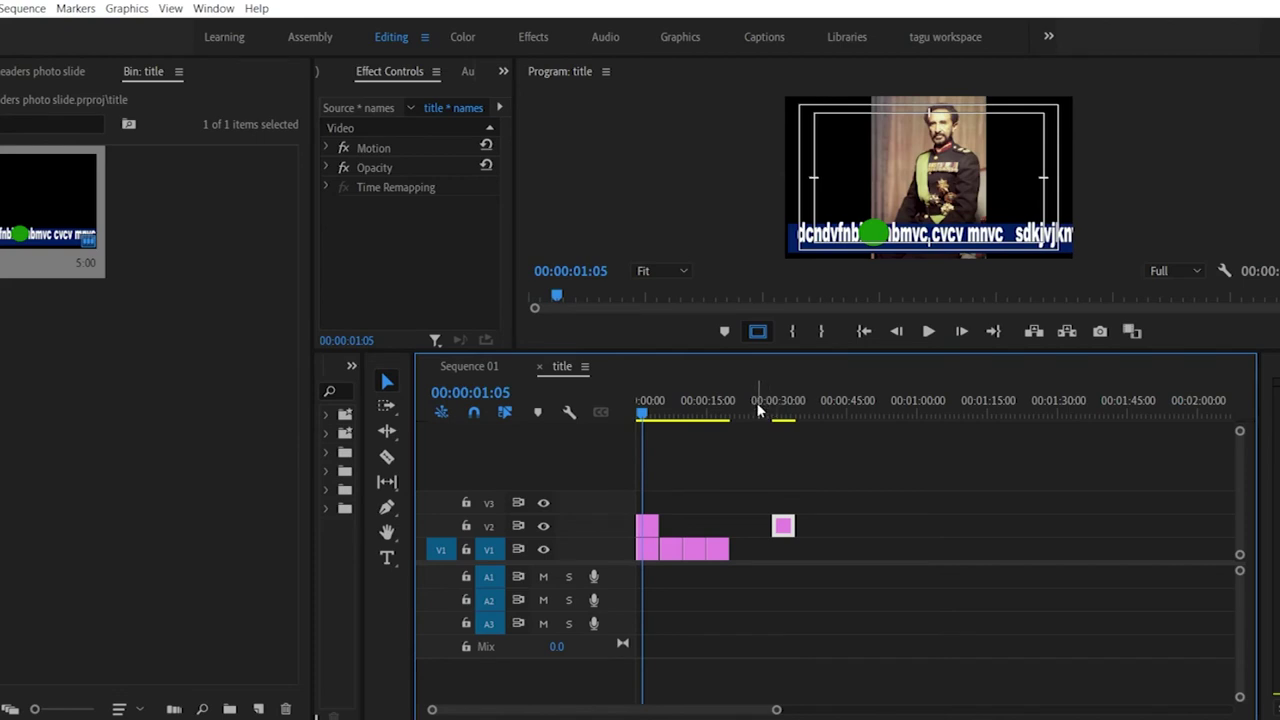
key("space")
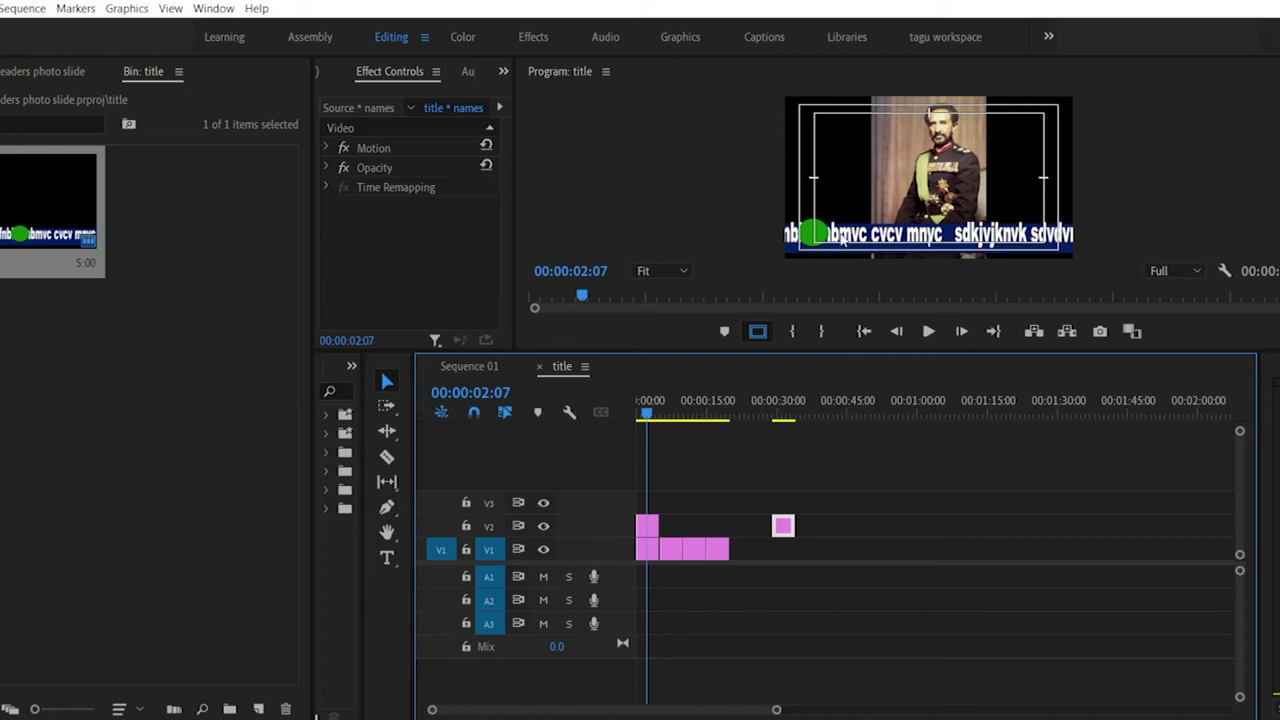
Step: Remove the green circle from the names title and duplicate the title in the bin
double_click(781, 526)
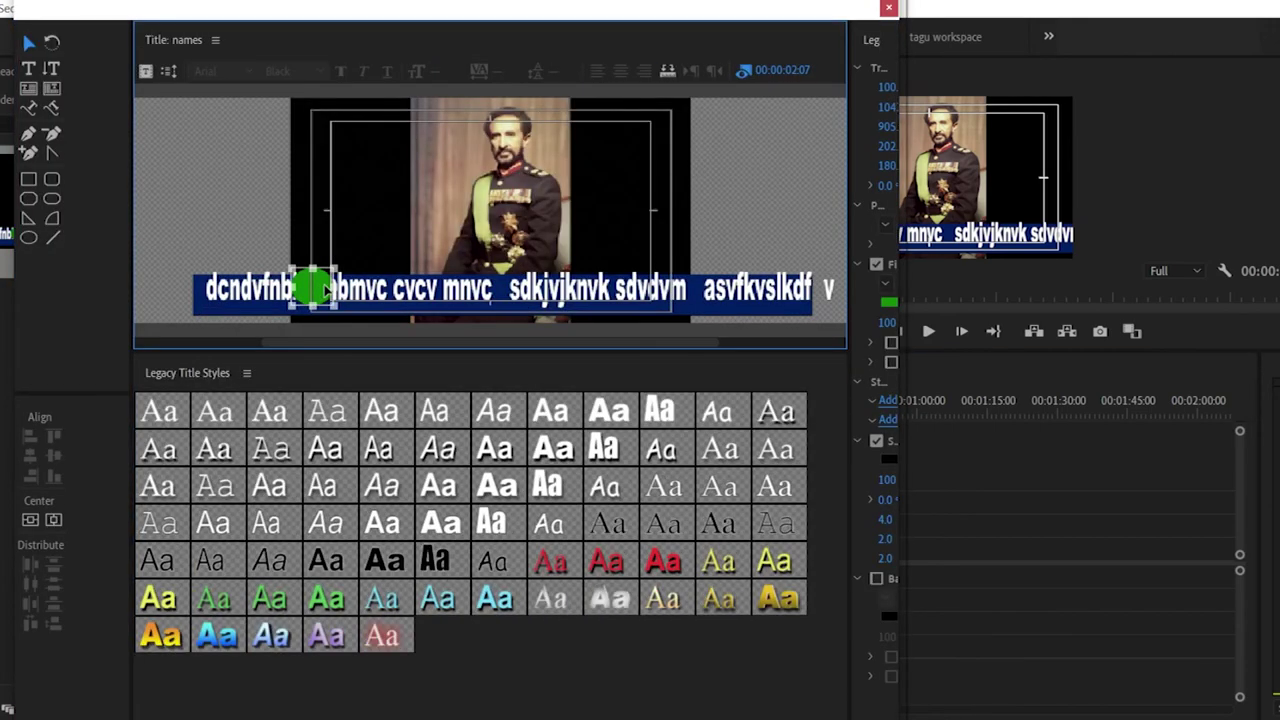
left_click(888, 7)
right_click(50, 240)
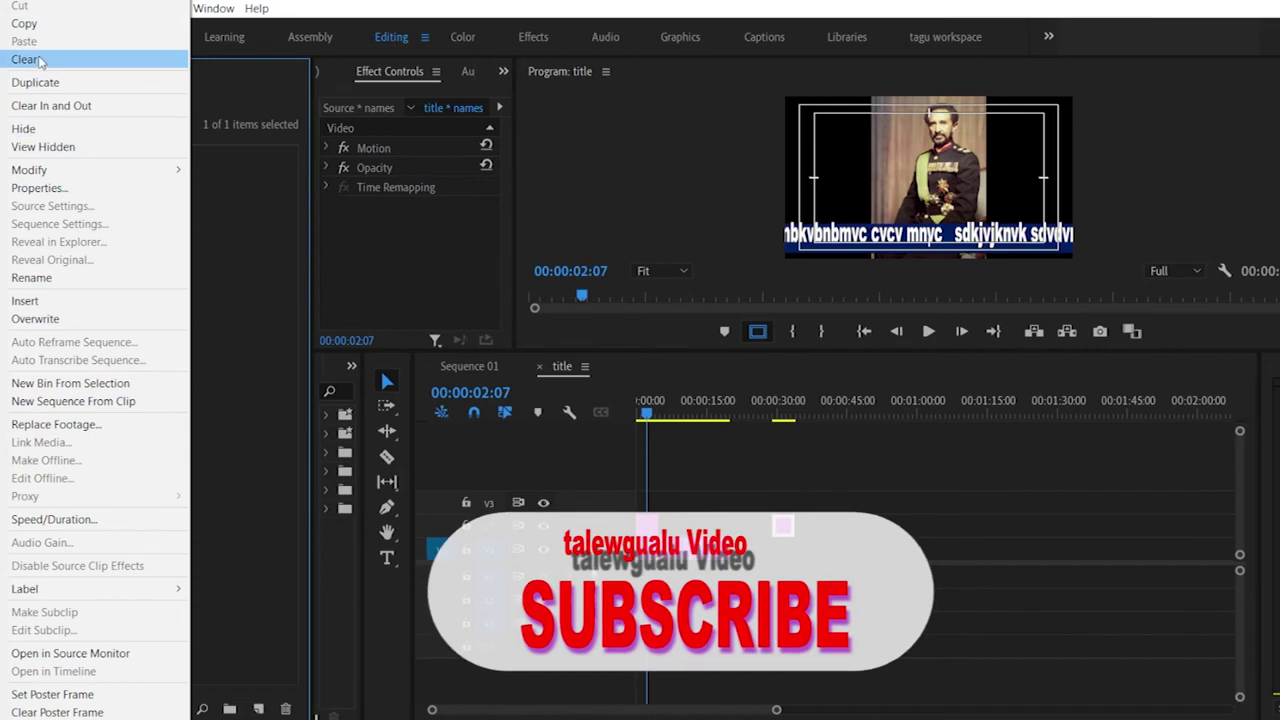
left_click(40, 82)
Step: Replace the duplicated title's contents with only the green circle and place it on V3 above the names clip
double_click(214, 220)
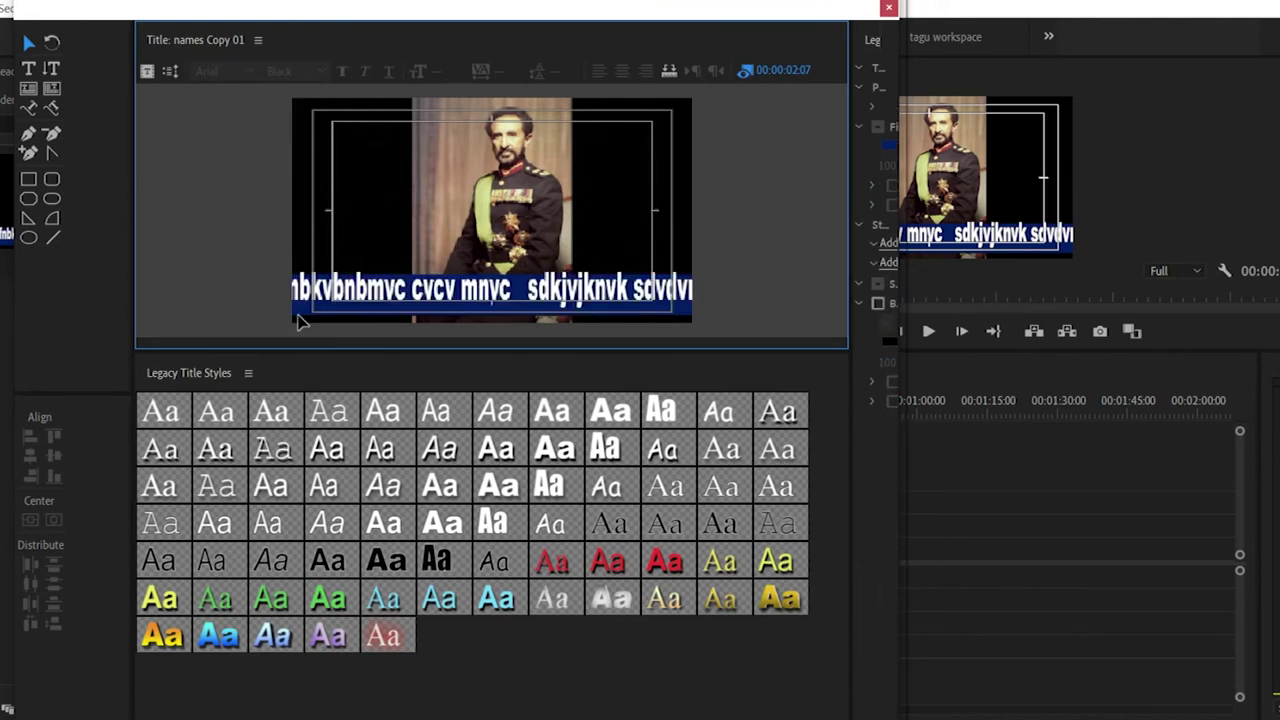
left_click_drag(510, 288, 338, 292)
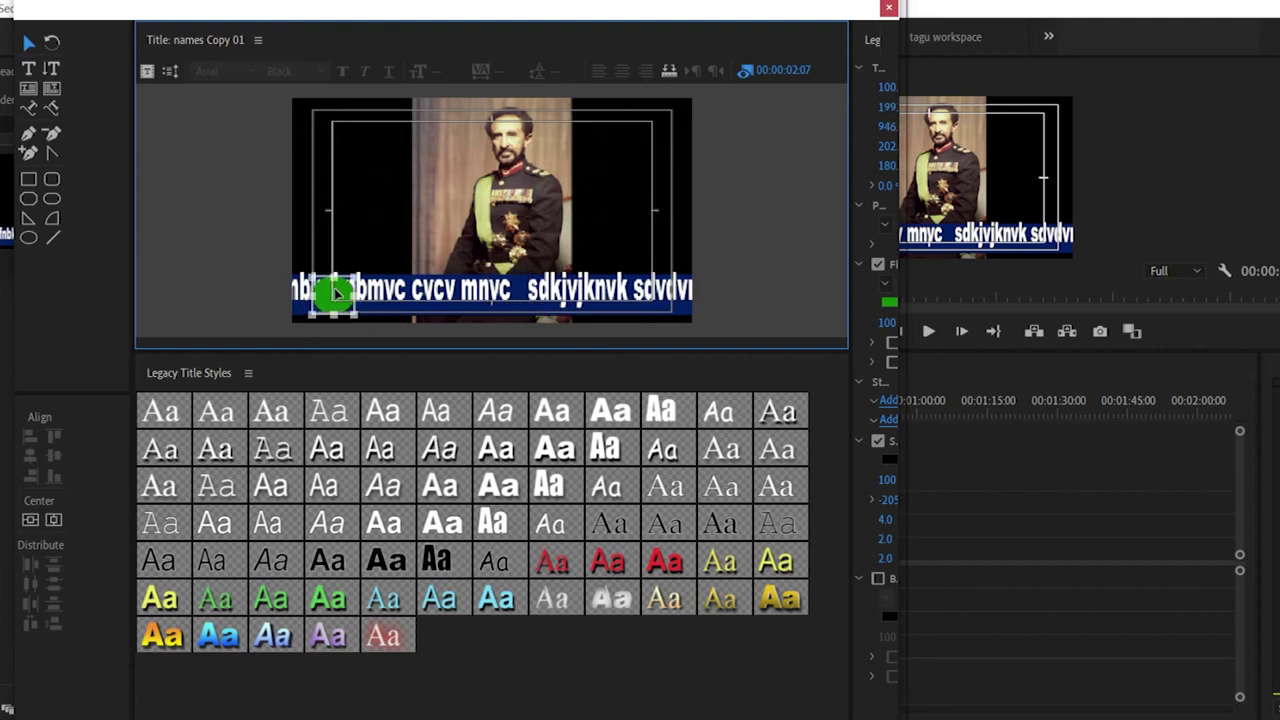
left_click(888, 9)
left_click_drag(200, 200, 780, 503)
Step: Remove the blue bar from the original names title, leaving only the crawl text, and close it
double_click(783, 528)
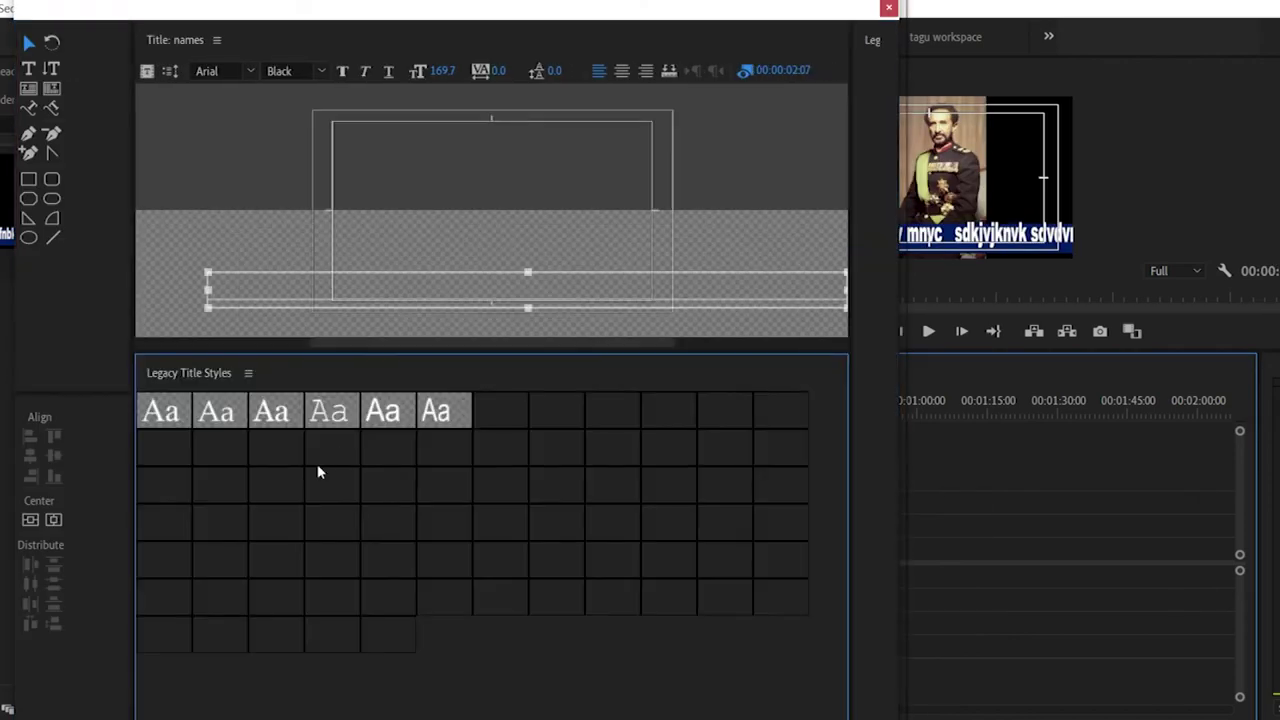
left_click(290, 312)
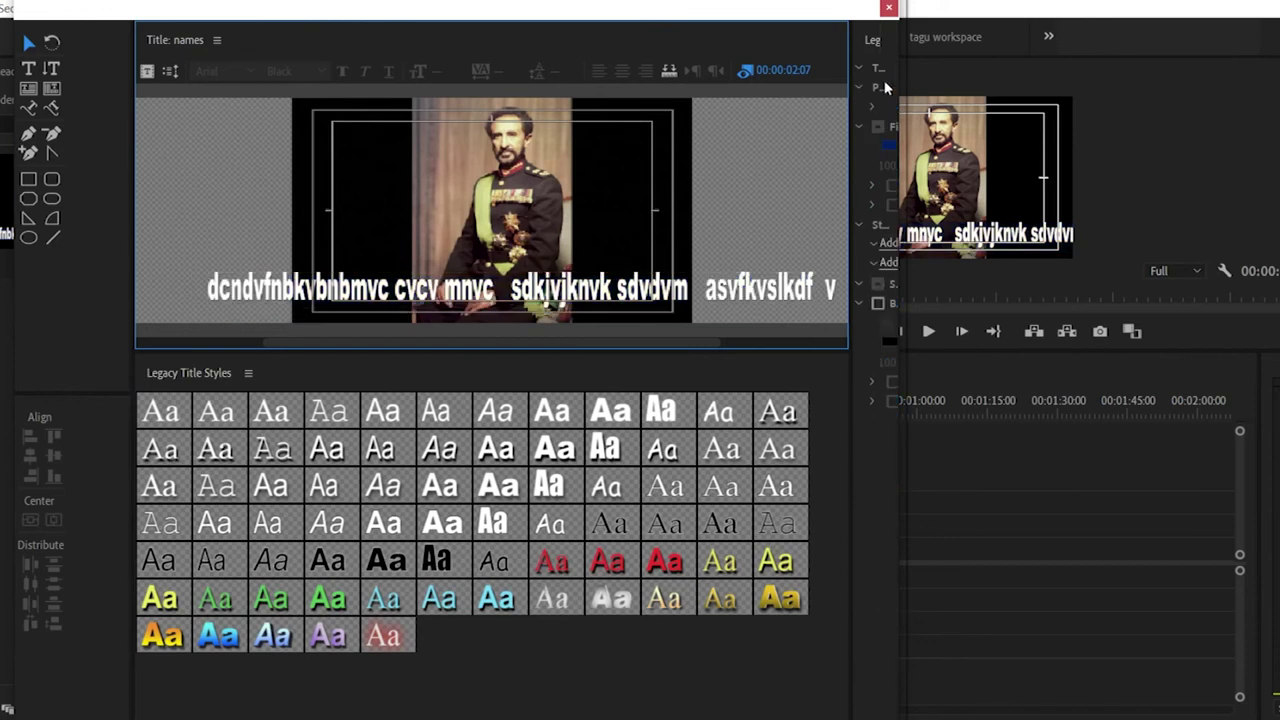
left_click(889, 9)
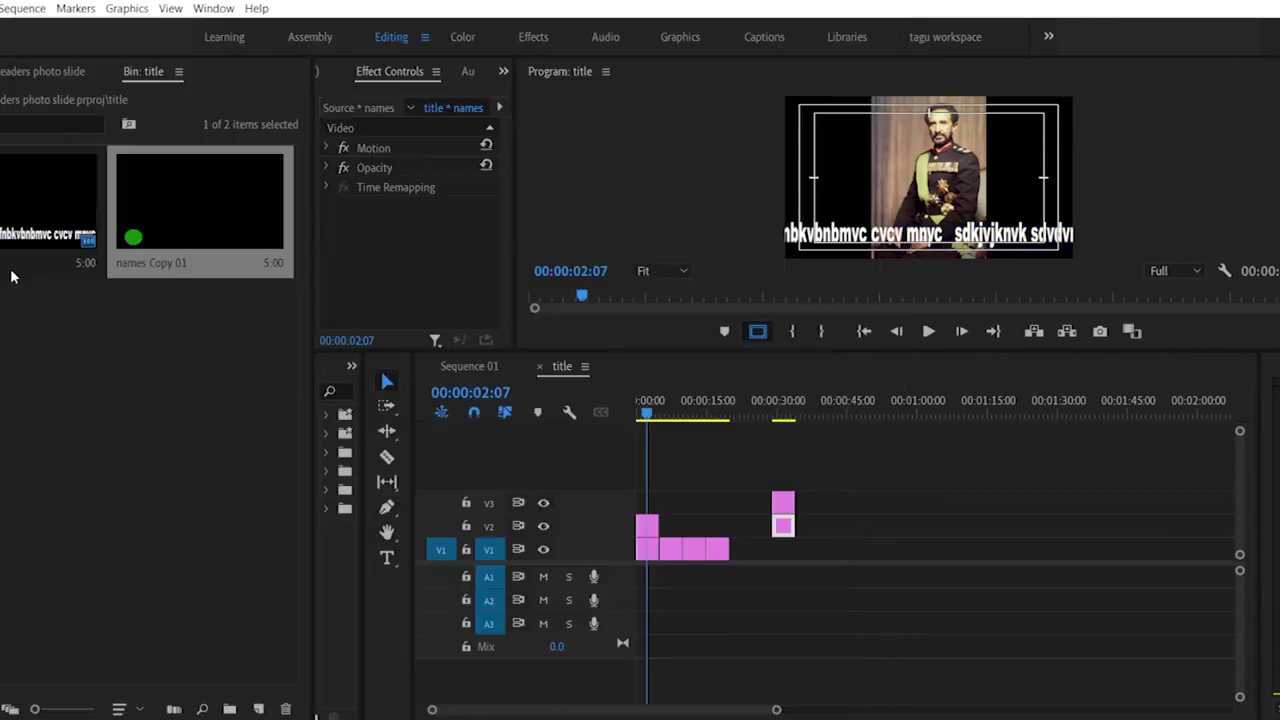
Step: Duplicate the green circle title in the bin and open the new copy in the title editor
right_click(190, 232)
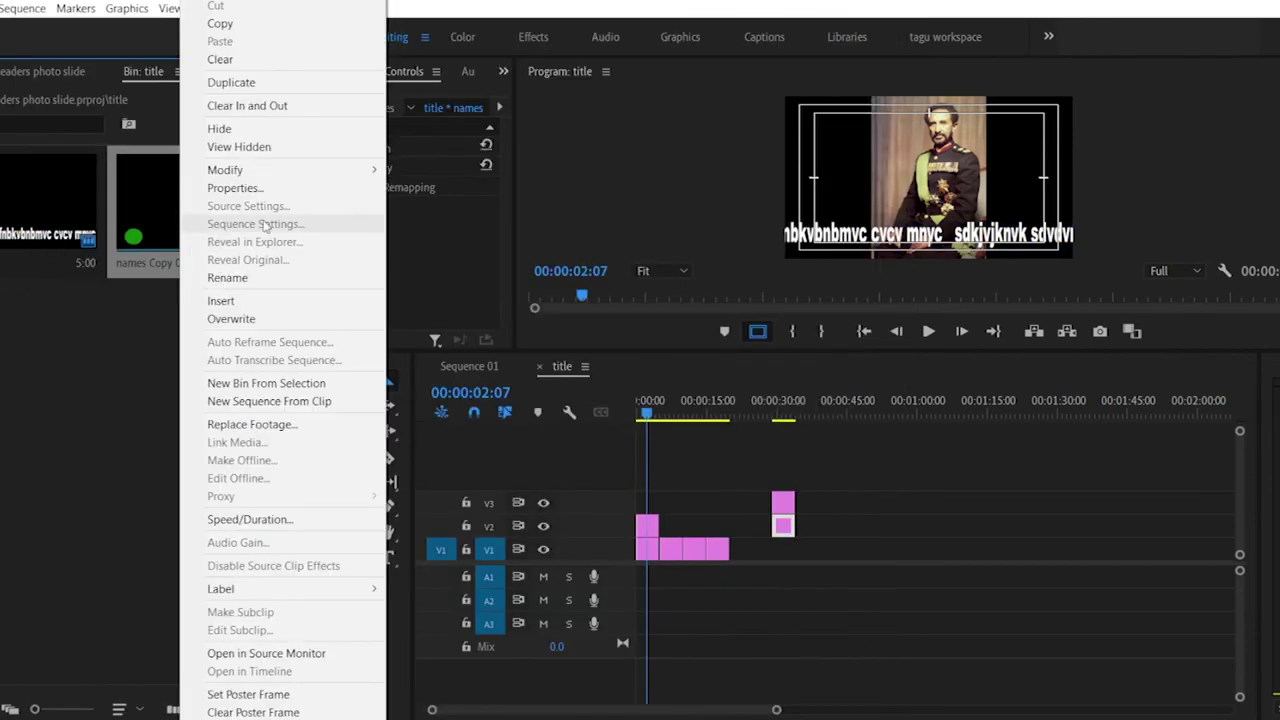
left_click(254, 82)
double_click(228, 180)
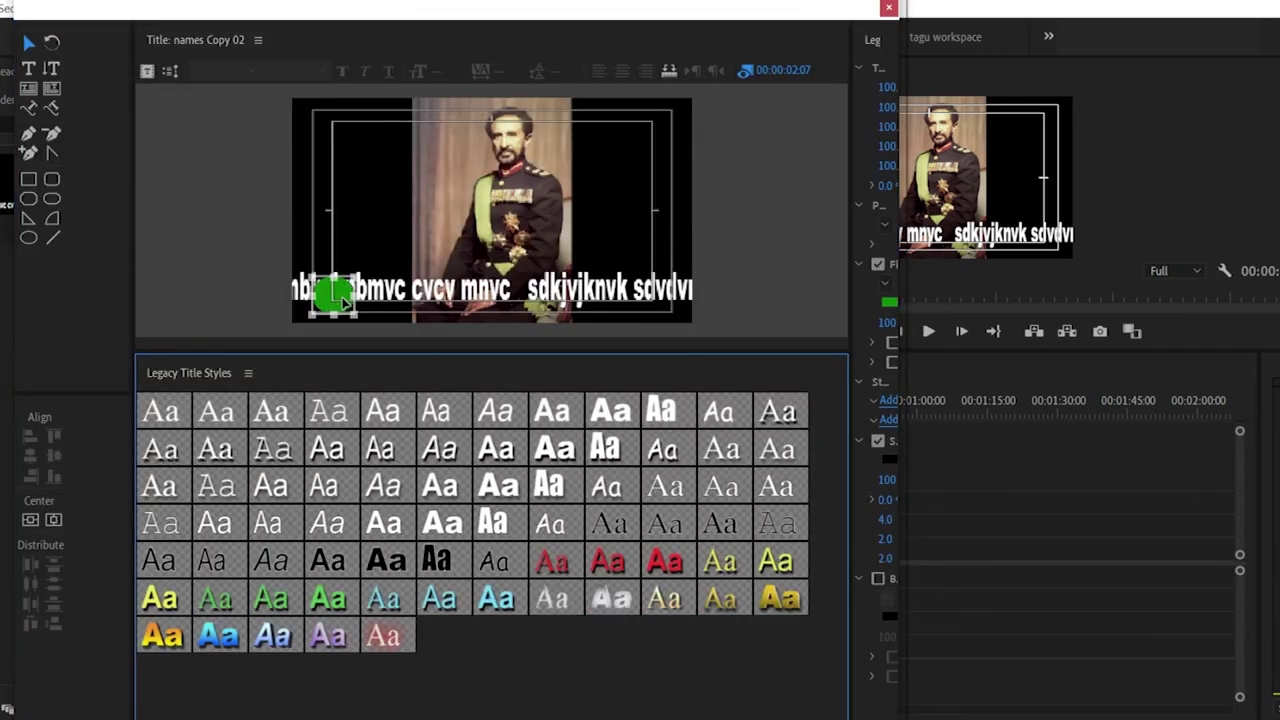
key("ctrl+w")
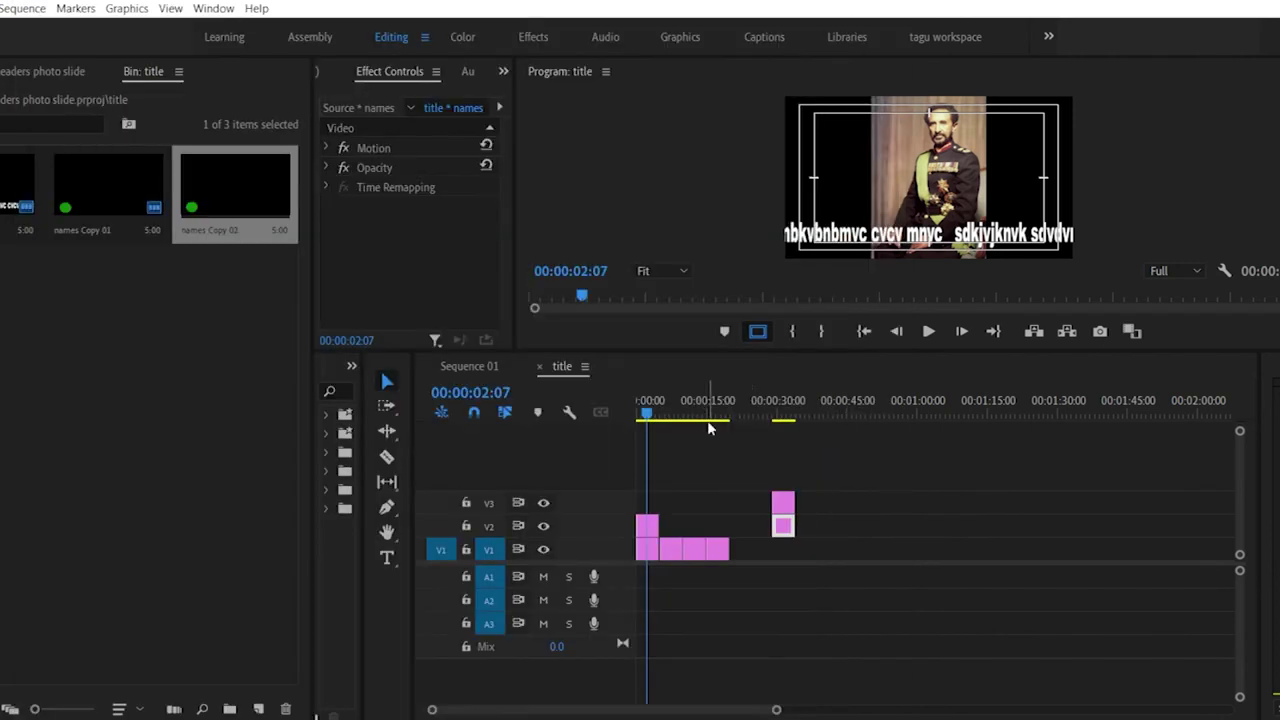
Step: Place names Copy 02 on V4 above the other title clips and replace its green circle with the blue bar
left_click_drag(735, 400, 766, 405)
left_click_drag(263, 206, 786, 484)
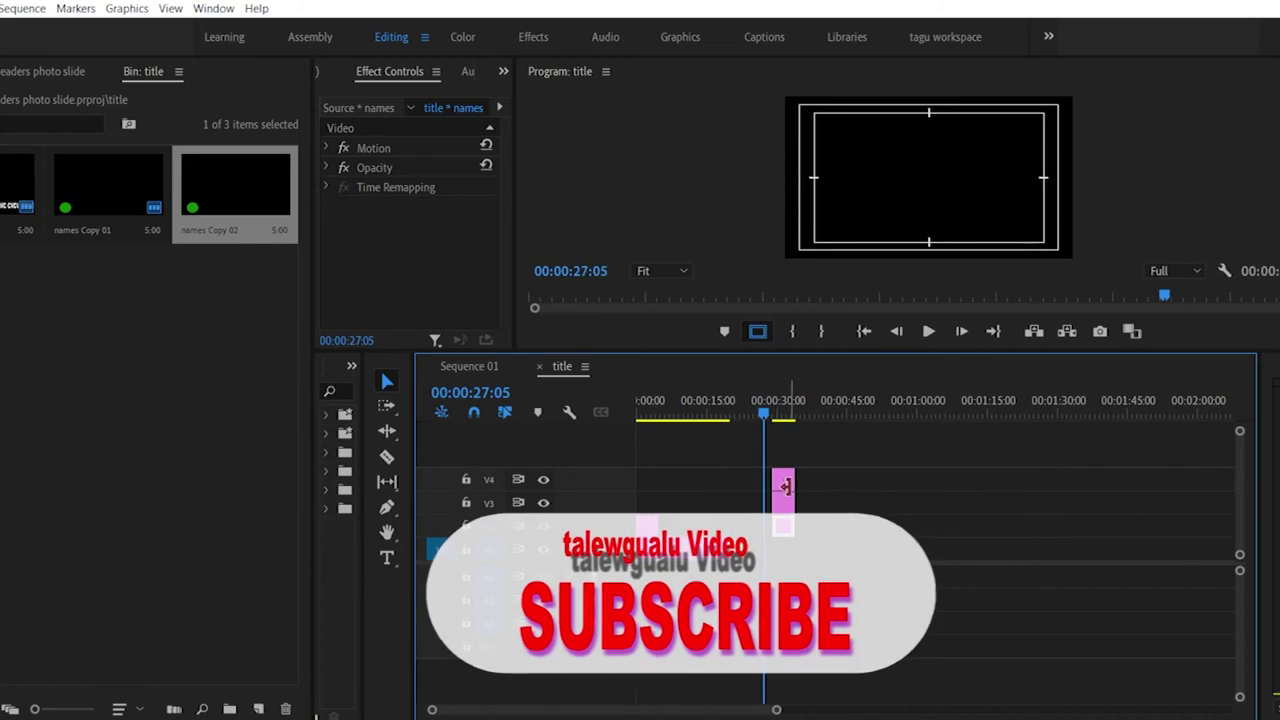
double_click(785, 484)
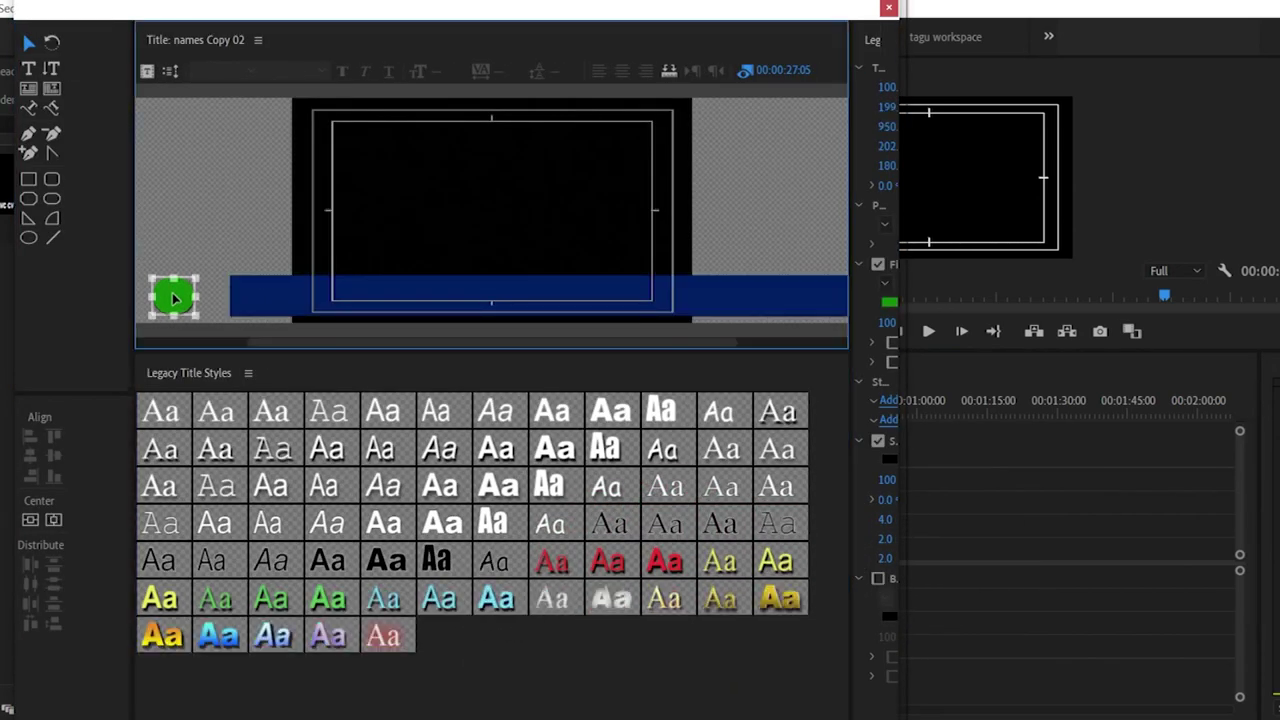
left_click(890, 9)
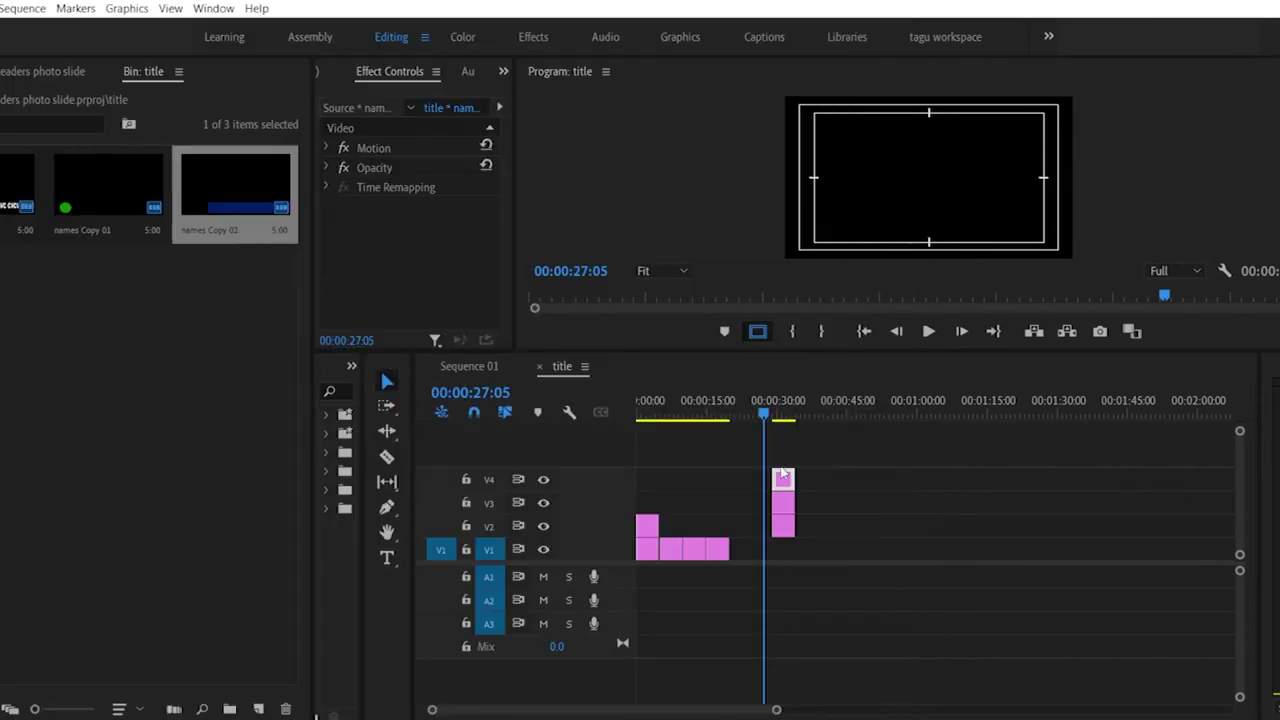
Step: Play the three stacked title clips from about 00:00:29
left_click(778, 402)
key("space")
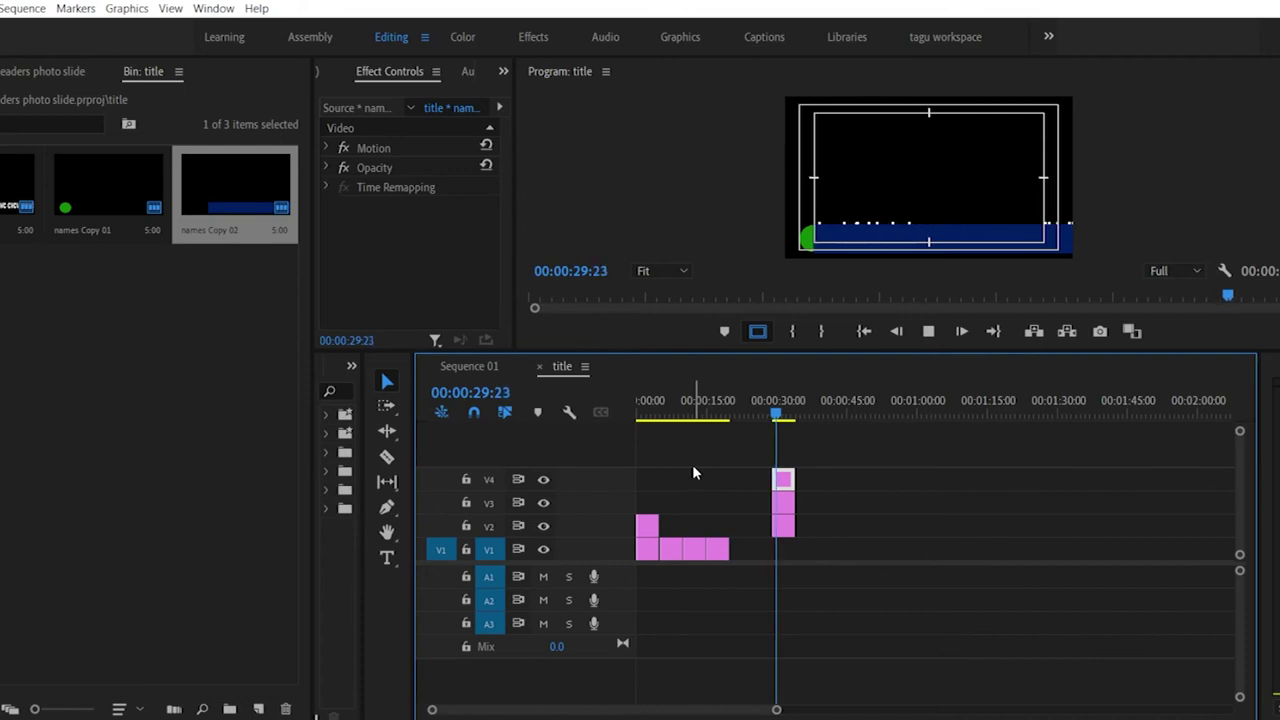
key("space")
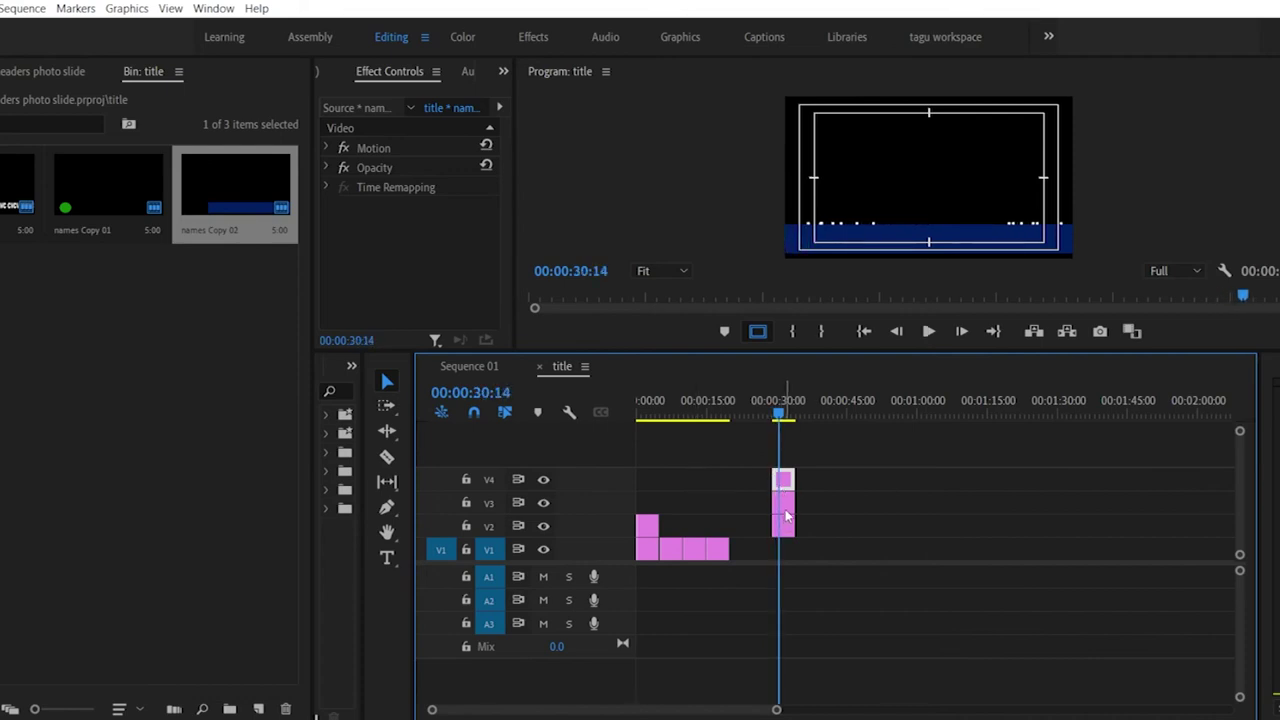
Step: Move the crawl text clip from V2 to V5 above the blue bar and play the stack
left_click_drag(785, 507, 789, 441)
left_click(775, 412)
key("space")
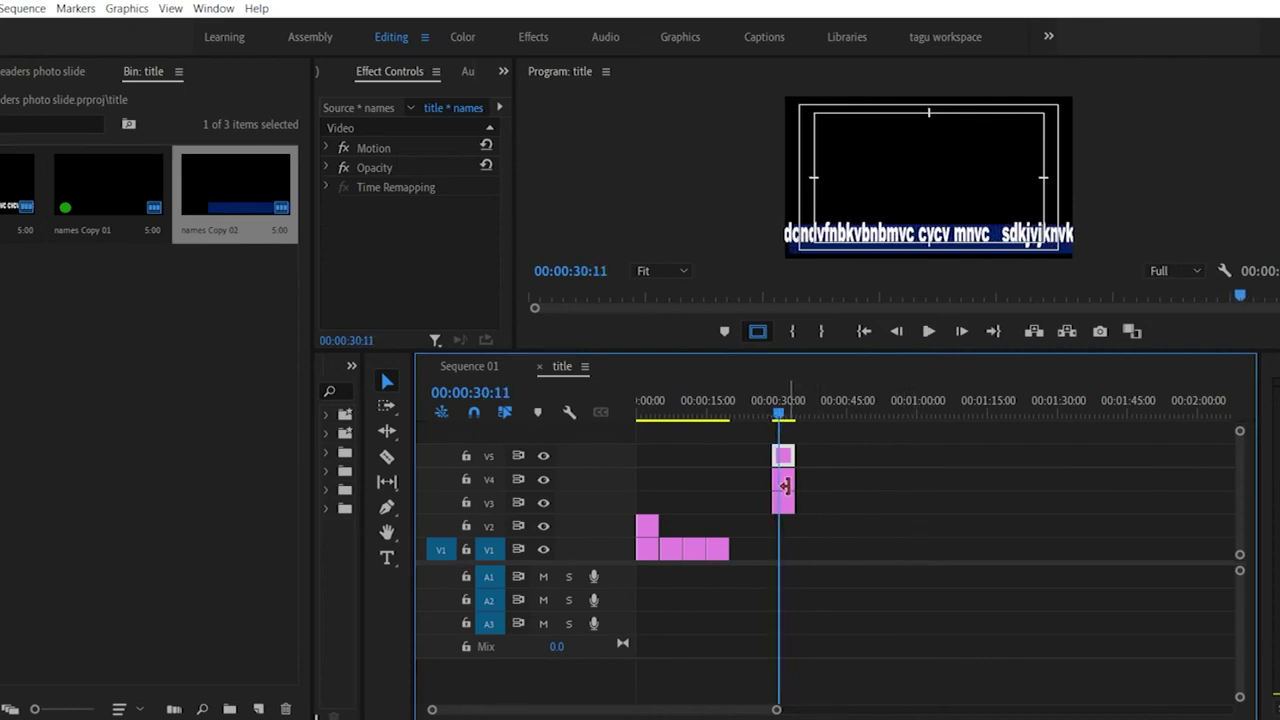
Step: Restack the title clips with the green circle on V5 above the text and the blue bar, and play the result
left_click_drag(786, 513, 779, 422)
key("space")
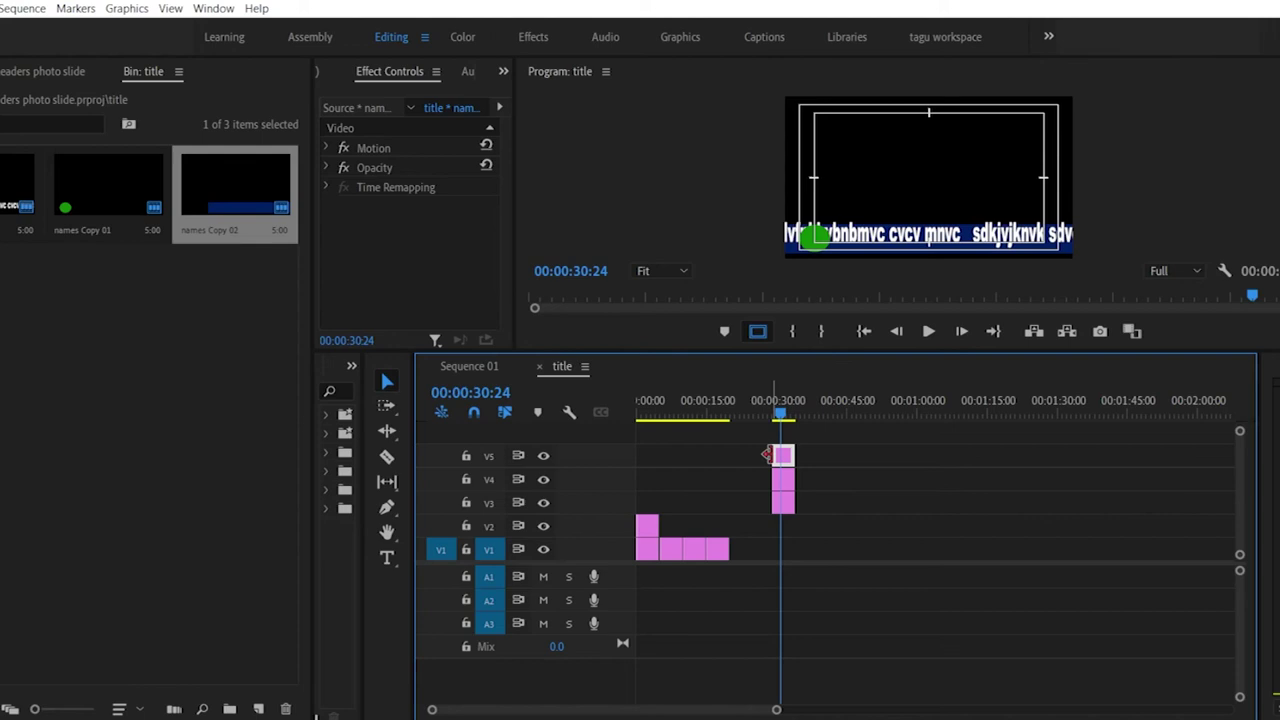
Step: Delete the three stacked title clips near 00:00:30 and bring up the leaders photo slide bin
left_click_drag(795, 432, 783, 505)
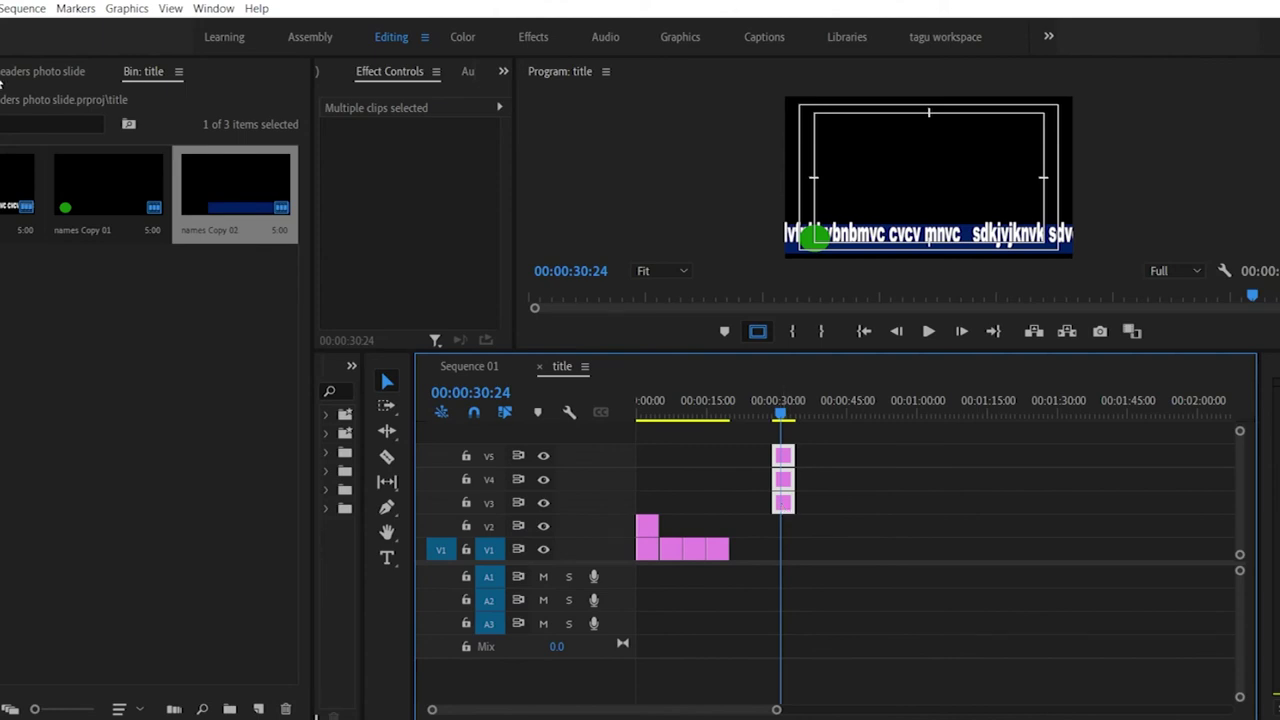
left_click(20, 71)
scroll(803, 437, "down", 2)
left_click_drag(795, 424, 721, 483)
key("Delete")
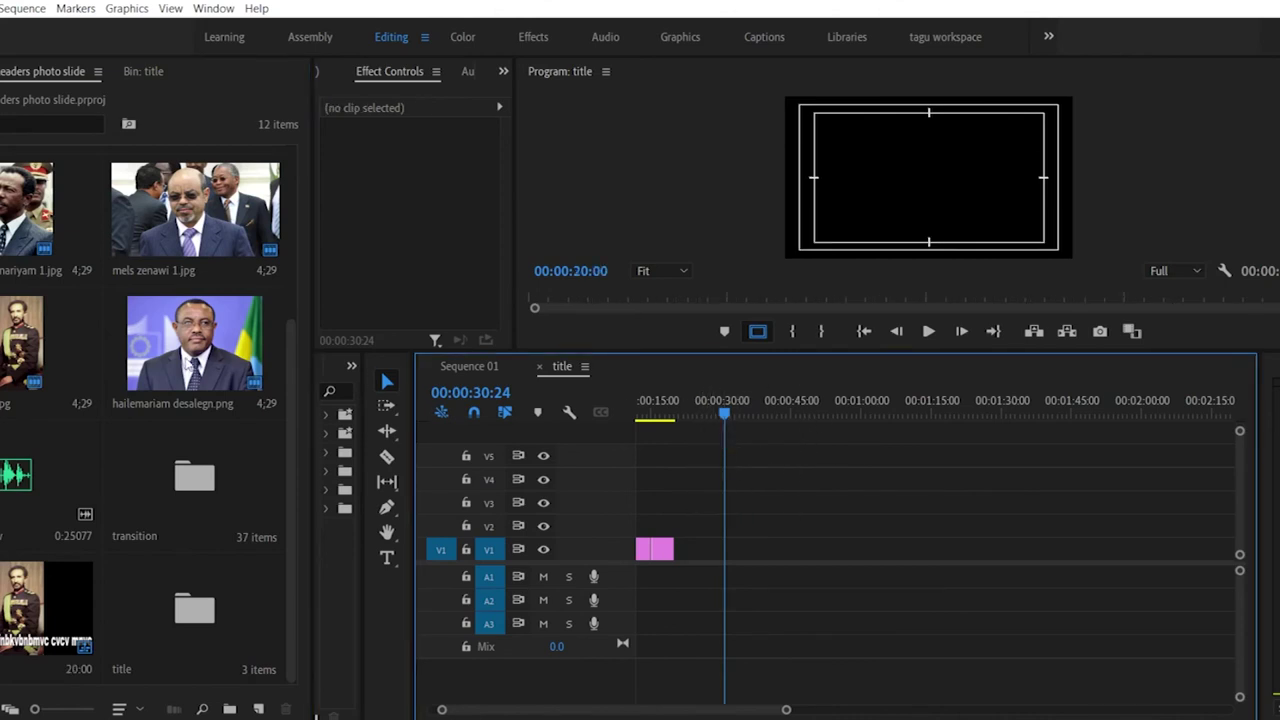
Step: Stack five leader photos on V1 to V5 at about 00:00:39, from hailemariam desalegn.png on V1 to PM Abiy Ahmed.jpeg on V5
left_click_drag(188, 355, 765, 543)
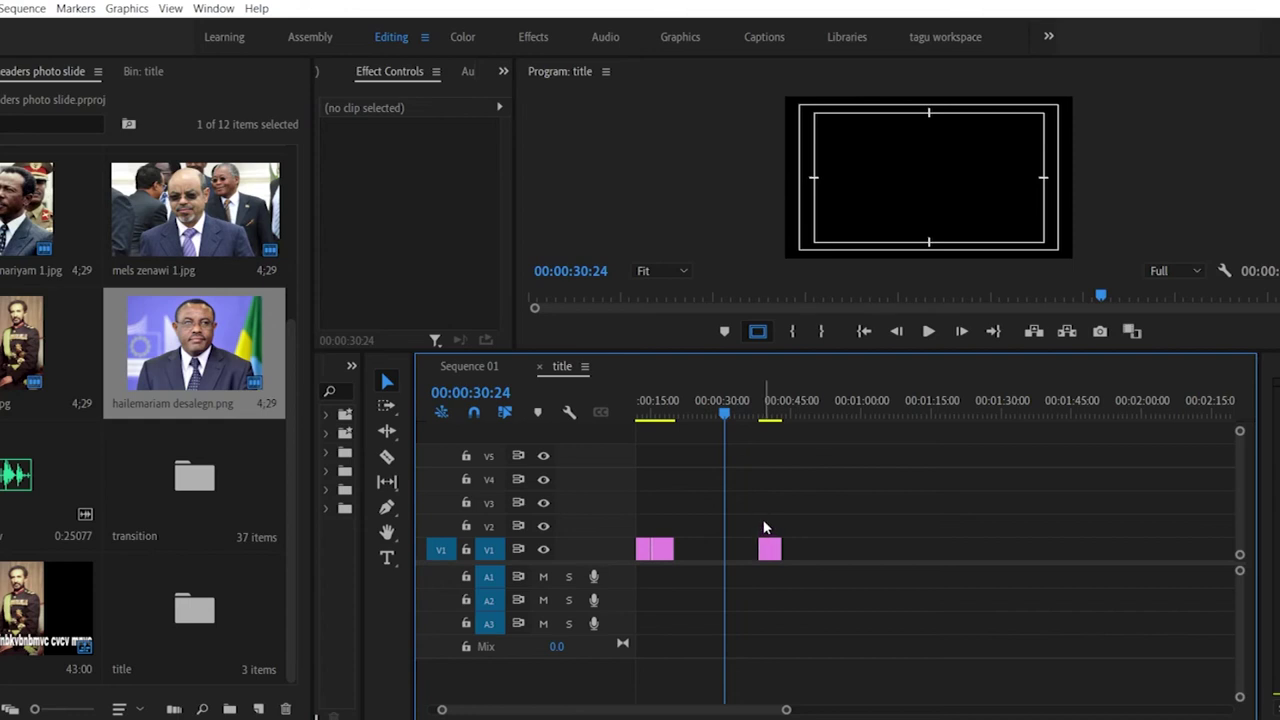
left_click_drag(186, 253, 769, 528)
left_click_drag(14, 210, 762, 505)
left_click_drag(66, 363, 770, 480)
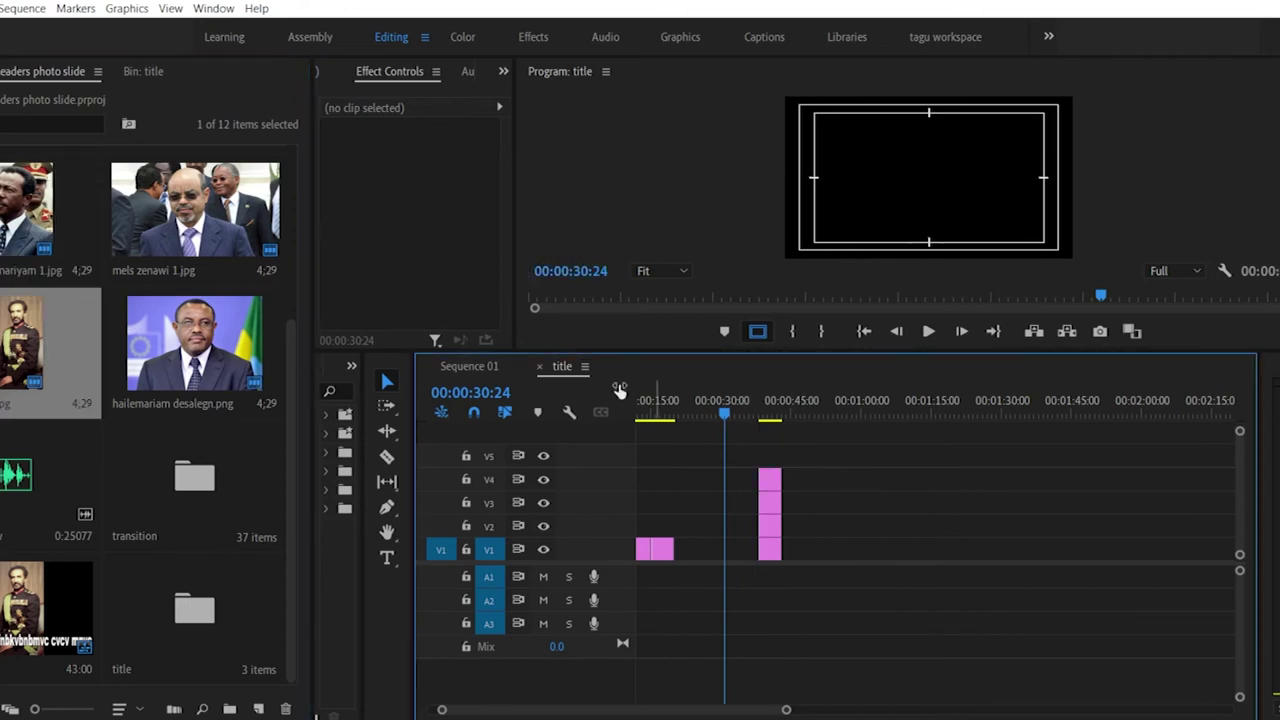
scroll(125, 281, "up", 3)
left_click(212, 360)
Step: Scale all five stacked photos to the frame size
left_click_drag(799, 416, 770, 458)
mouse_move(773, 405)
left_mouse_down()
mouse_move(755, 405)
mouse_move(766, 405)
left_mouse_up()
left_click_drag(836, 430, 752, 557)
right_click(773, 460)
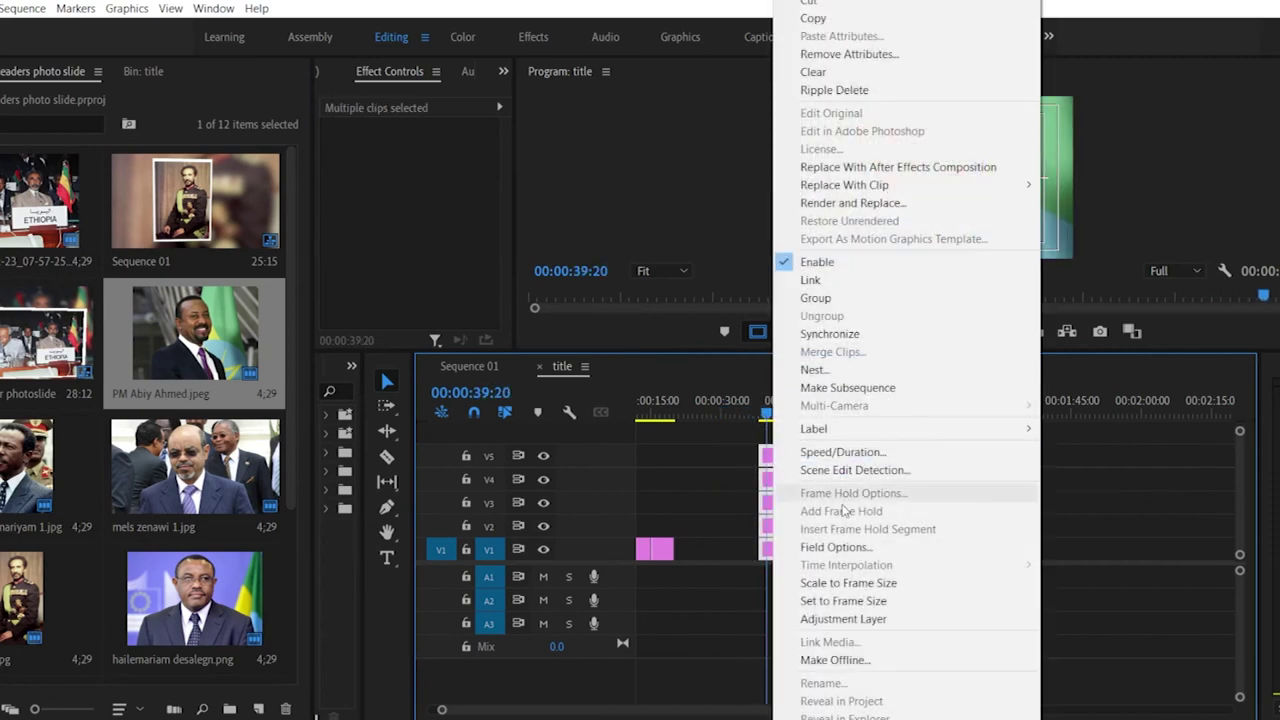
left_click(848, 583)
Step: Spread the stacked photos apart and put the uniformed portrait on V1 at about 00:00:40 as the first photo
left_click_drag(845, 432, 794, 529)
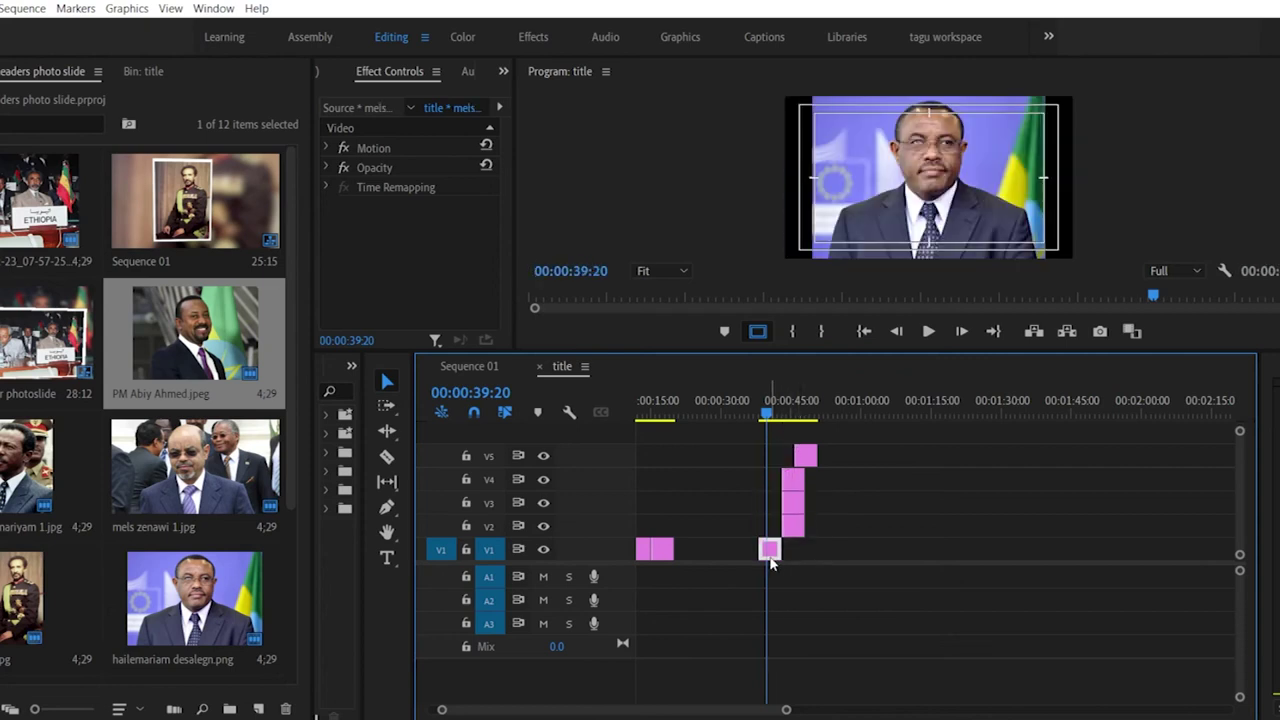
left_click_drag(784, 412, 789, 413)
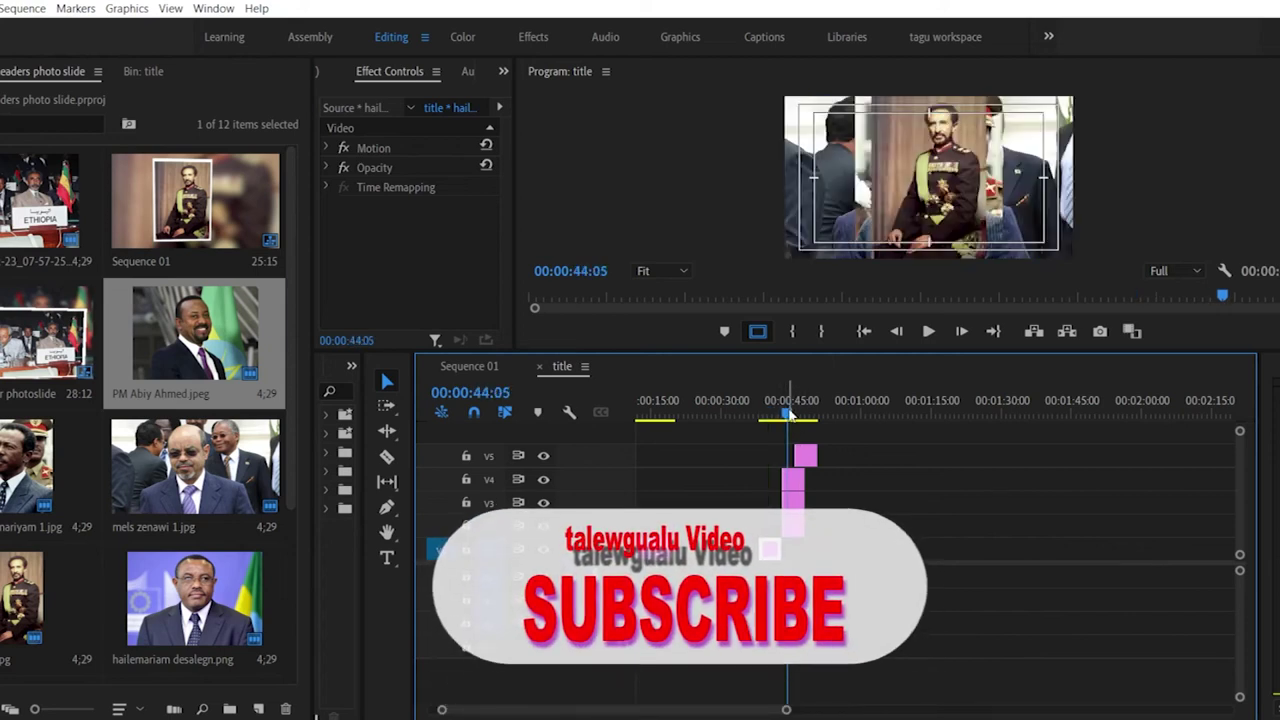
mouse_move(786, 527)
left_mouse_down()
mouse_move(856, 537)
mouse_move(847, 502)
mouse_move(776, 549)
left_mouse_up()
left_click_drag(790, 411, 770, 415)
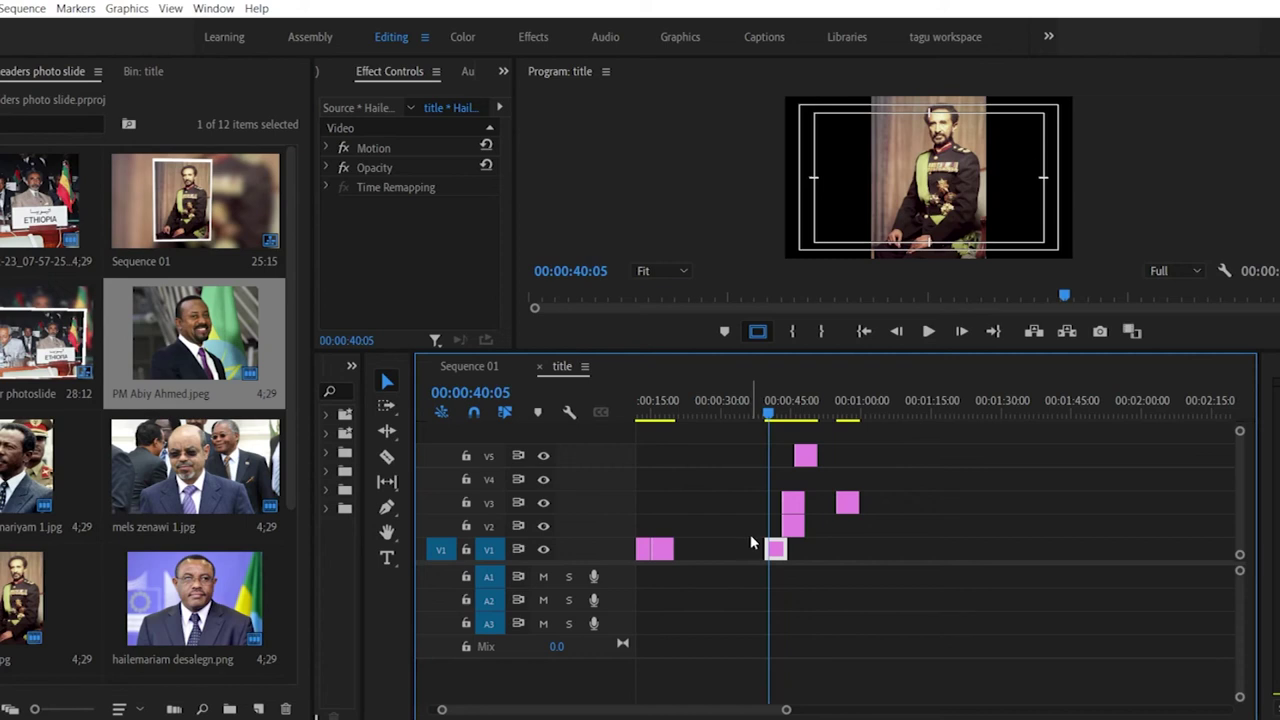
Step: Place the pinstriped-suit leader's photo on V2 right after the V1 portrait, and park the remaining photos on V3 to V5 from about 00:00:55
left_click_drag(783, 408, 789, 406)
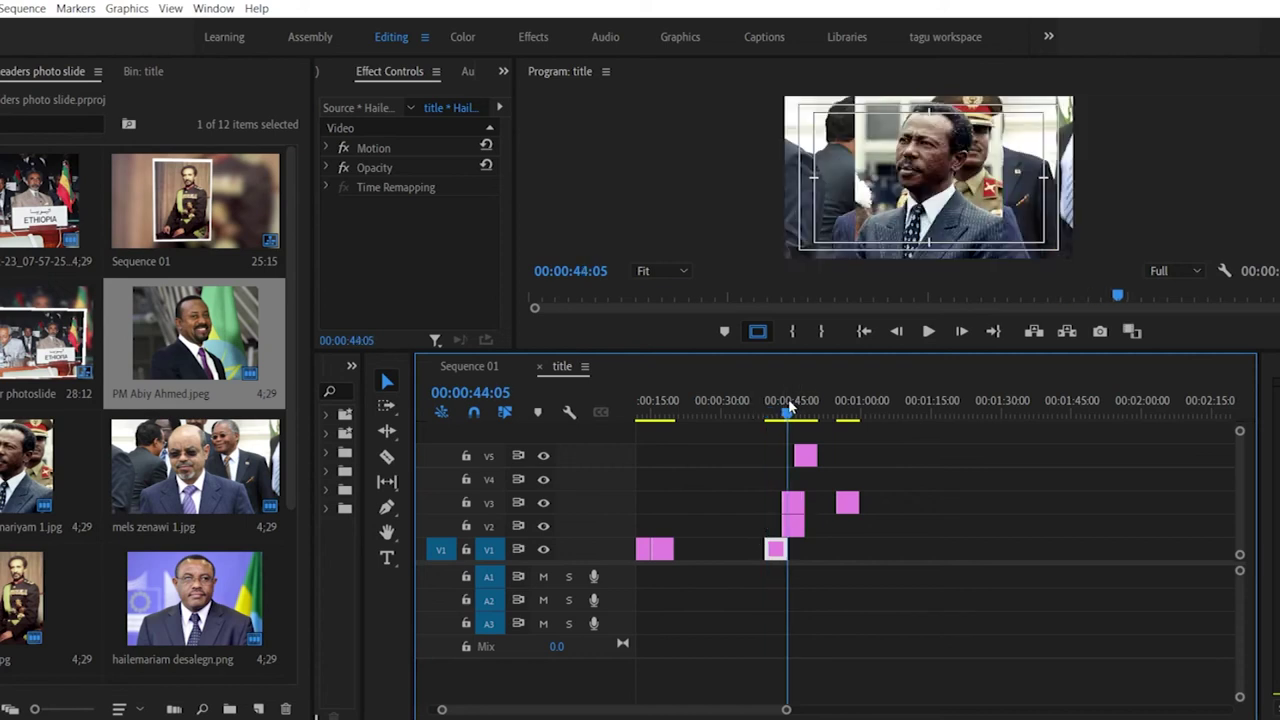
left_click_drag(795, 540, 860, 480)
mouse_move(793, 503)
left_mouse_down()
mouse_move(808, 517)
mouse_move(800, 527)
left_mouse_up()
left_click_drag(790, 405, 874, 457)
left_click_drag(826, 402, 845, 405)
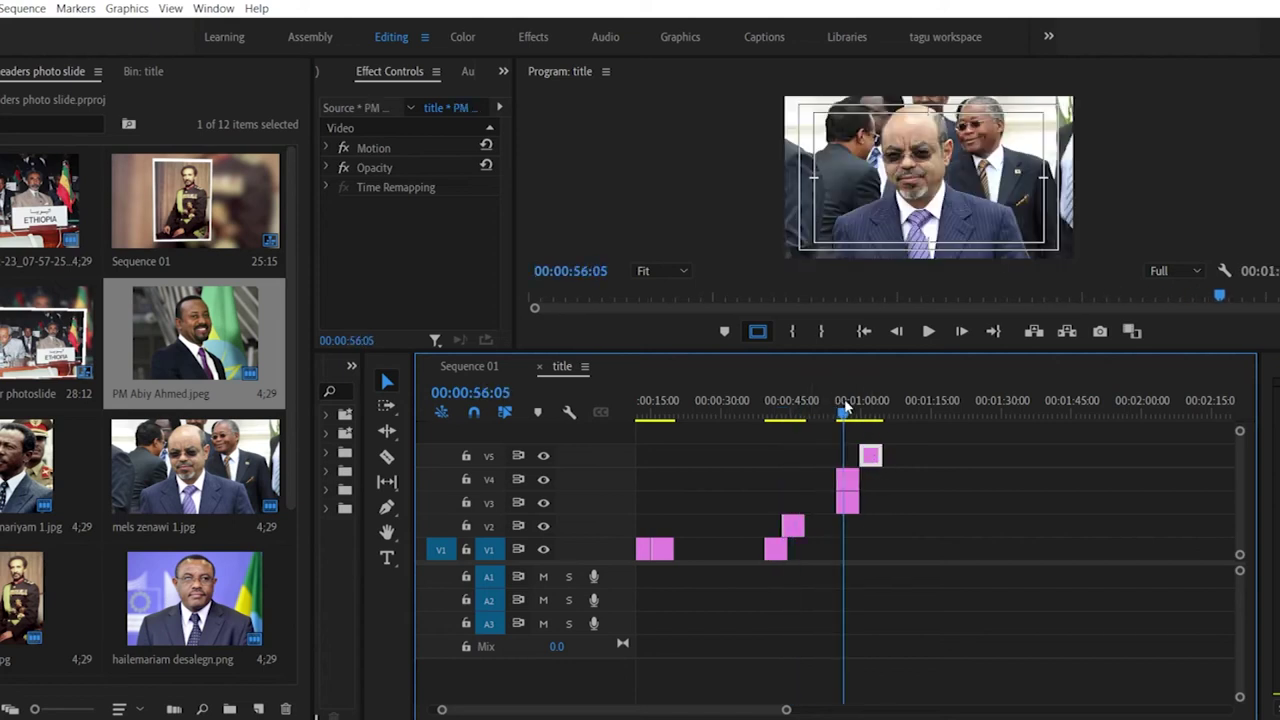
Step: Arrange the mels zenawi photo on V3, hailemariam desalegn on V4 and PM Abiy Ahmed on V5 as a staircase, each starting where the previous one ends
left_click_drag(846, 480, 829, 500)
left_click(808, 418)
left_click_drag(808, 418, 815, 421)
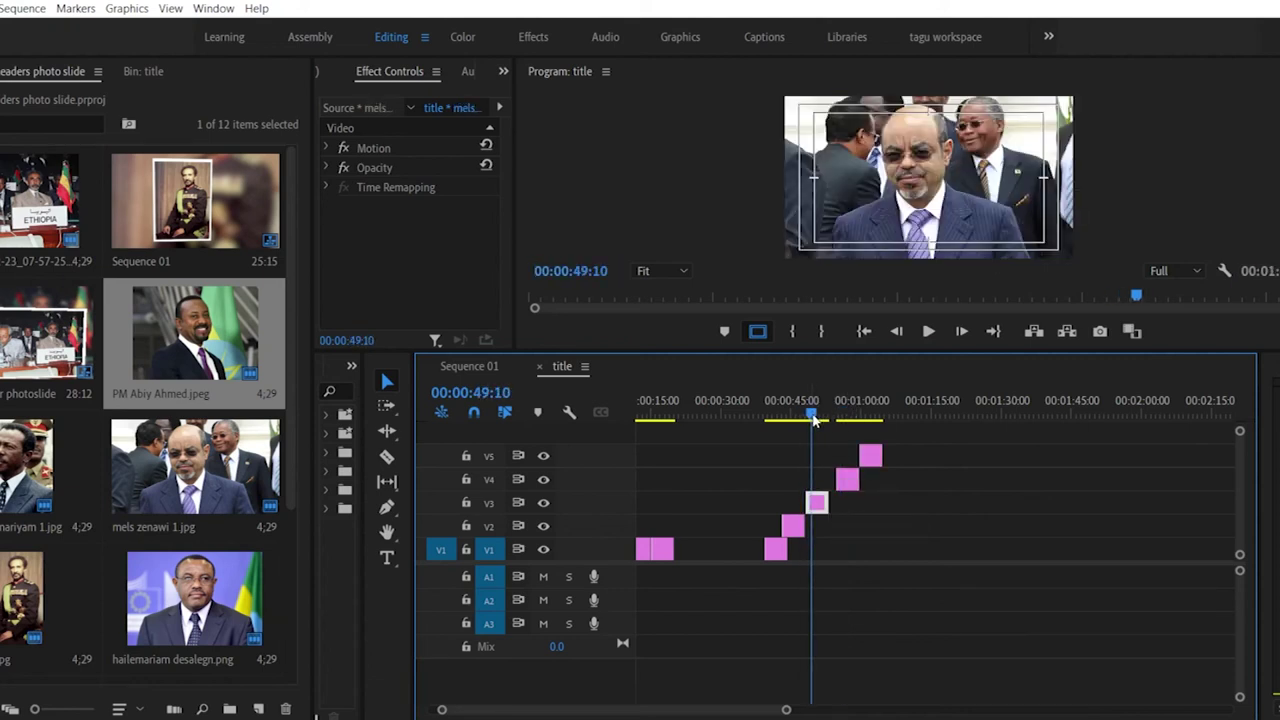
left_click_drag(847, 480, 840, 480)
left_click(826, 413)
left_click_drag(828, 412, 831, 414)
left_click_drag(871, 455, 863, 456)
left_click(847, 413)
left_click_drag(847, 413, 853, 413)
Step: Apply default transitions to the end of the V1 photo, both ends of the V2 photo and the start of the V3 photo
right_click(781, 548)
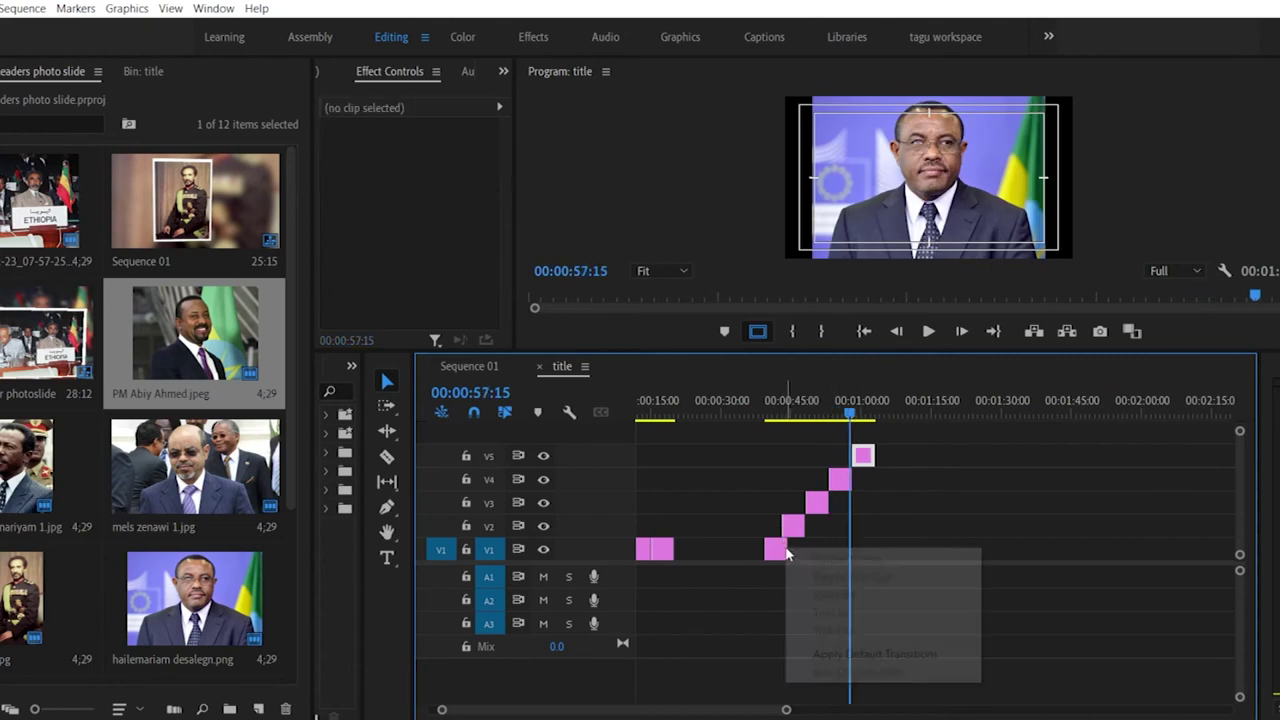
left_click(868, 651)
right_click(791, 522)
left_click(857, 628)
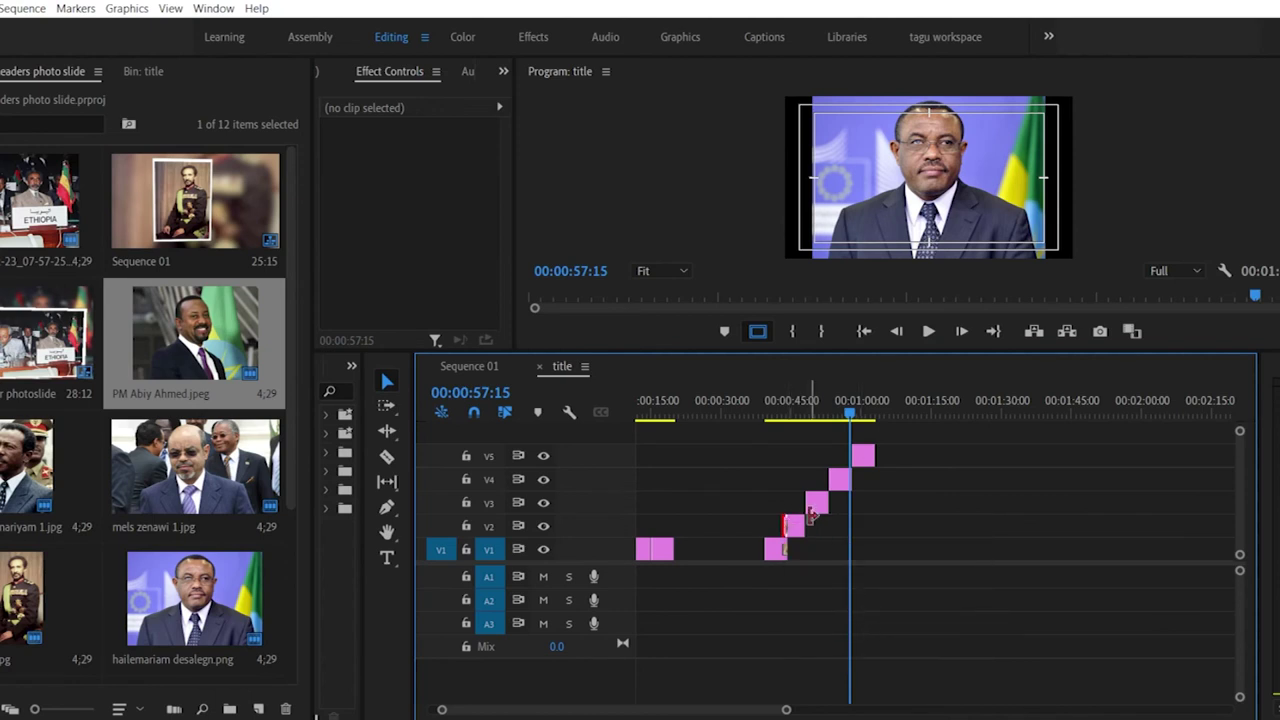
right_click(813, 501)
left_click(868, 607)
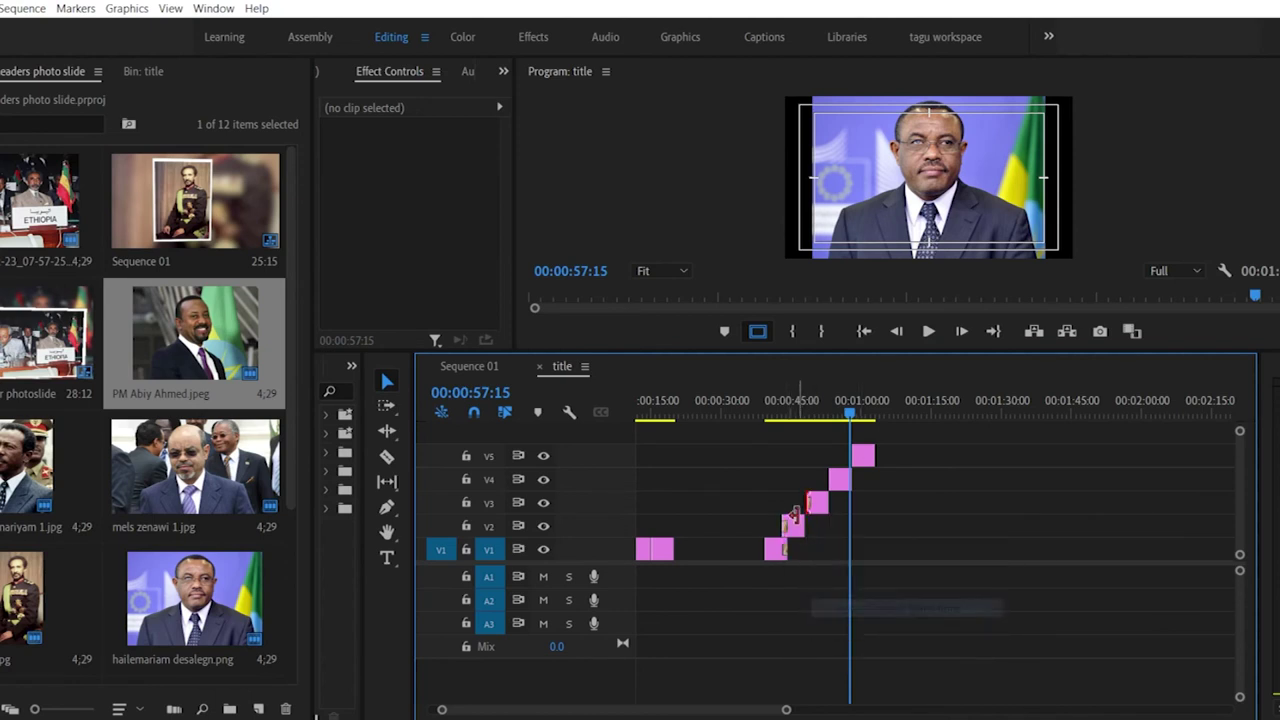
right_click(800, 521)
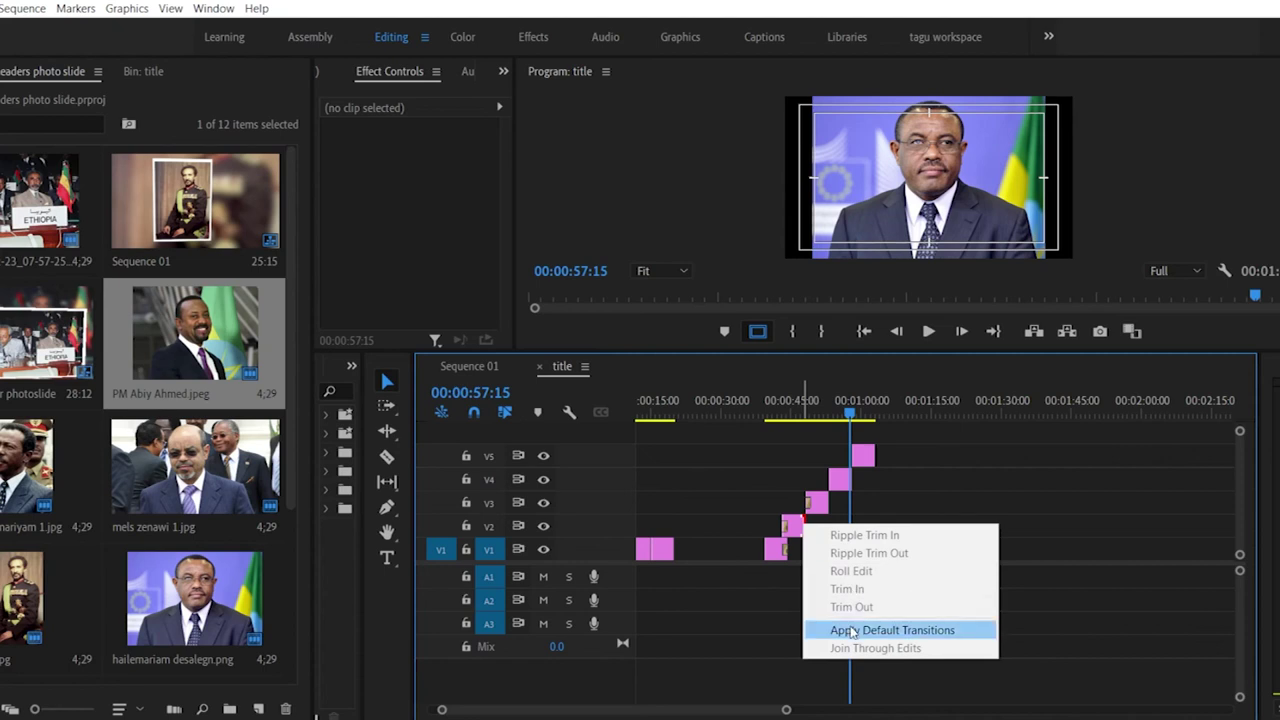
left_click(866, 626)
Step: Overlap the V3 photo with the end of the V2 photo, play the transitions, and undo the shift and the transitions
left_click_drag(820, 503, 815, 503)
left_click_drag(768, 400, 775, 400)
key("space")
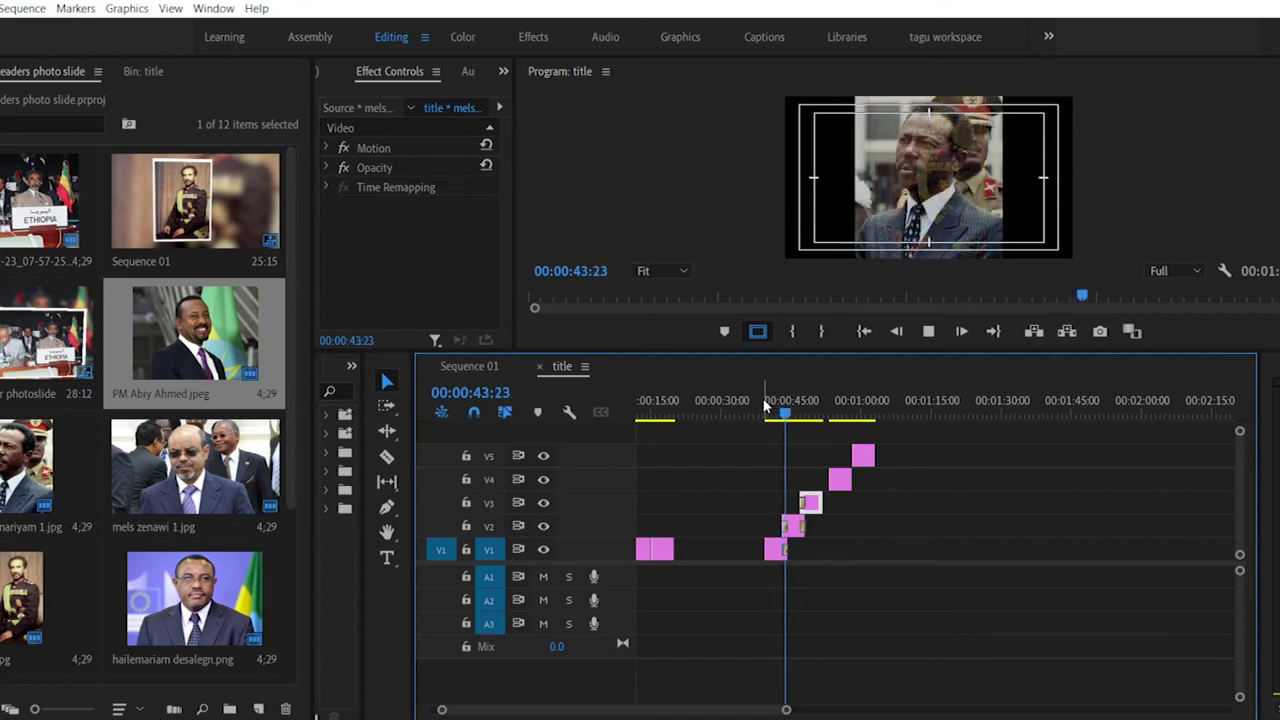
key("space")
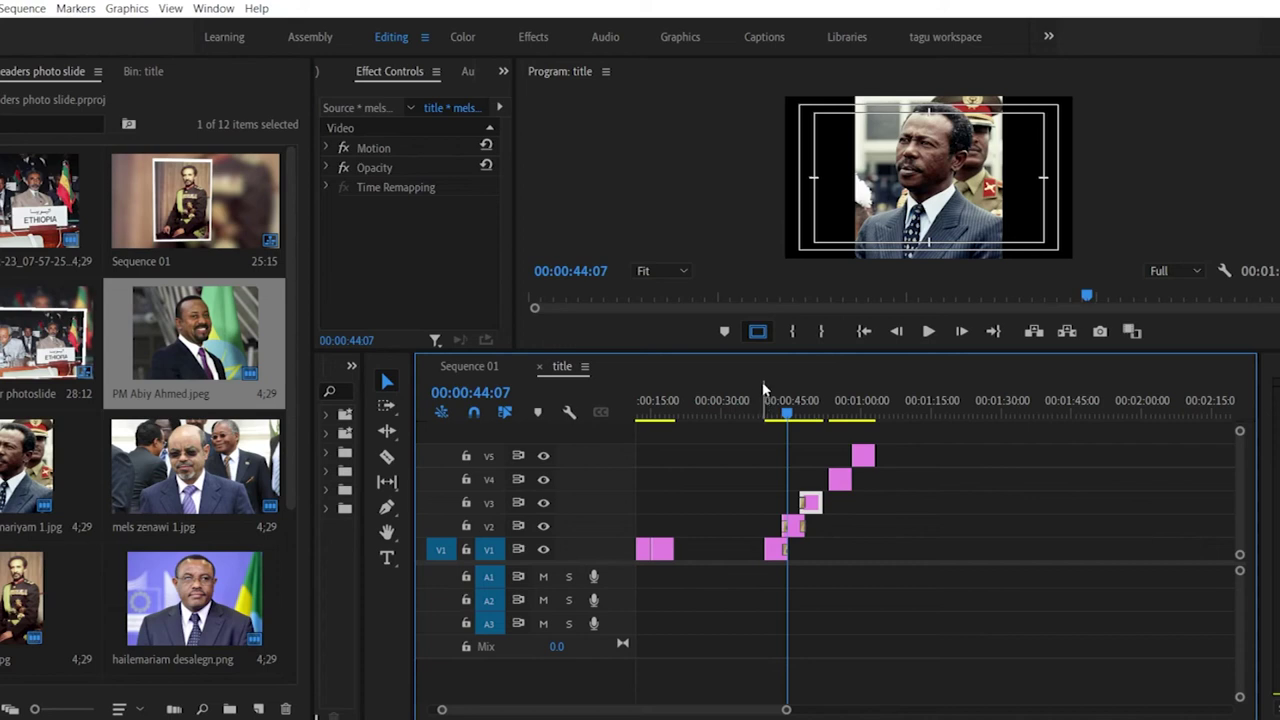
key("ctrl+z")
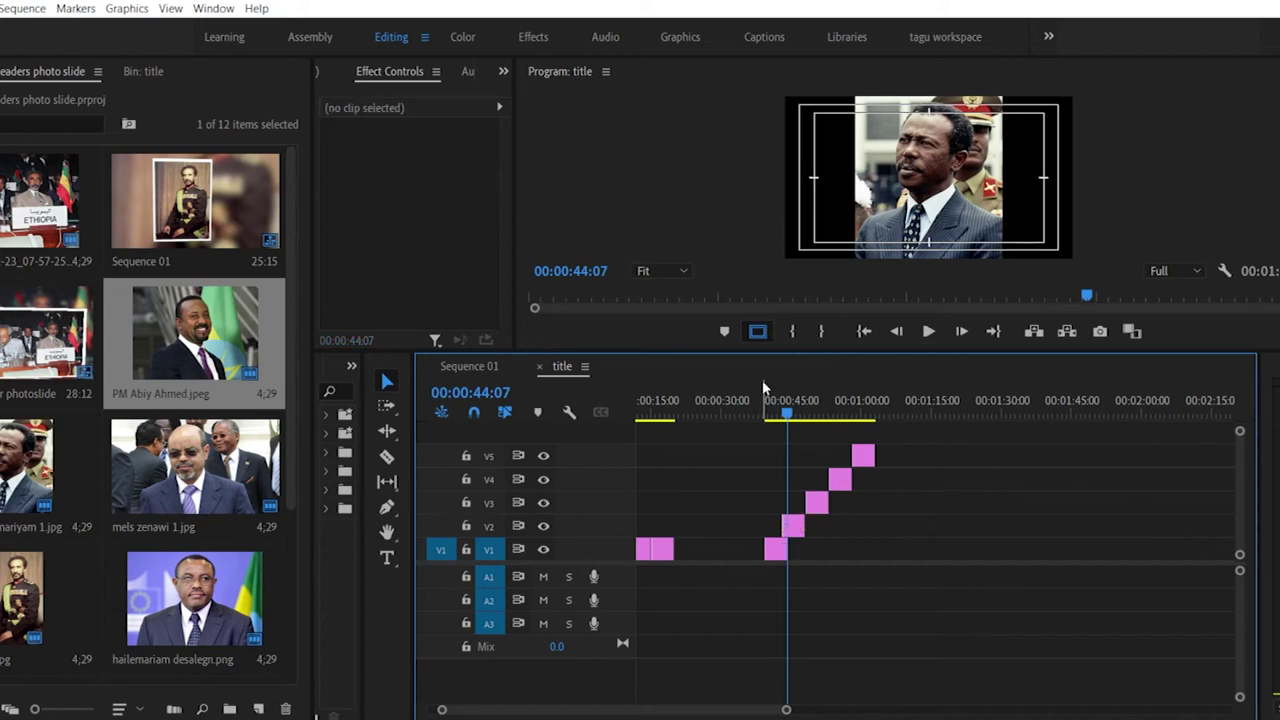
Step: Scale down the Haile_Selassie.jpg clip on V1 and place it in the upper-right corner of the title-safe area
left_click(794, 528)
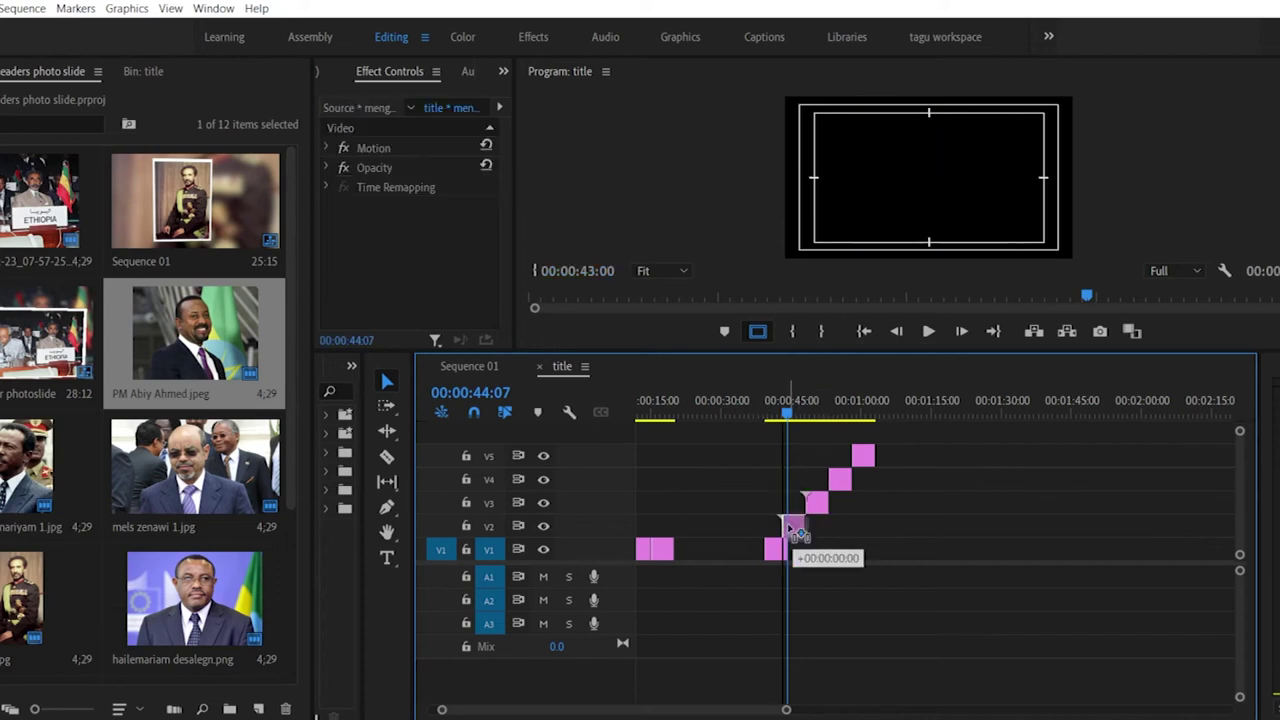
left_click_drag(781, 412, 771, 412)
left_click(904, 204)
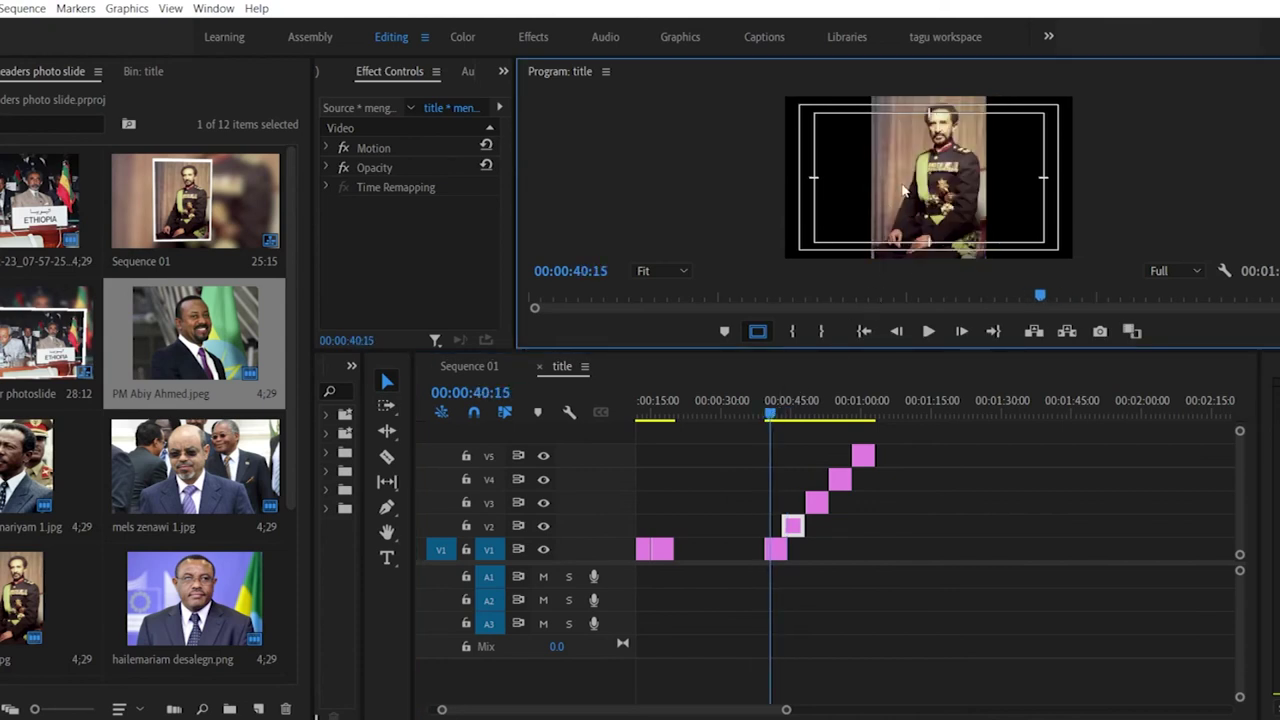
left_click(776, 569)
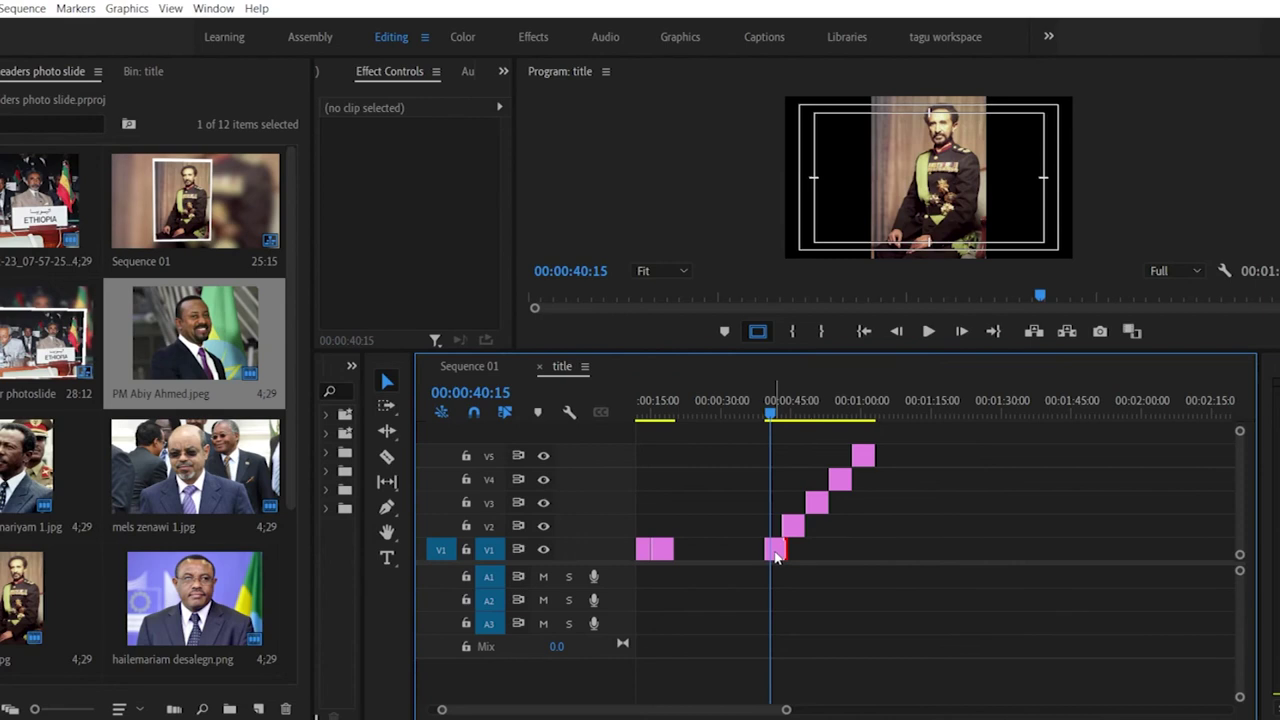
double_click(777, 556)
left_click(908, 178)
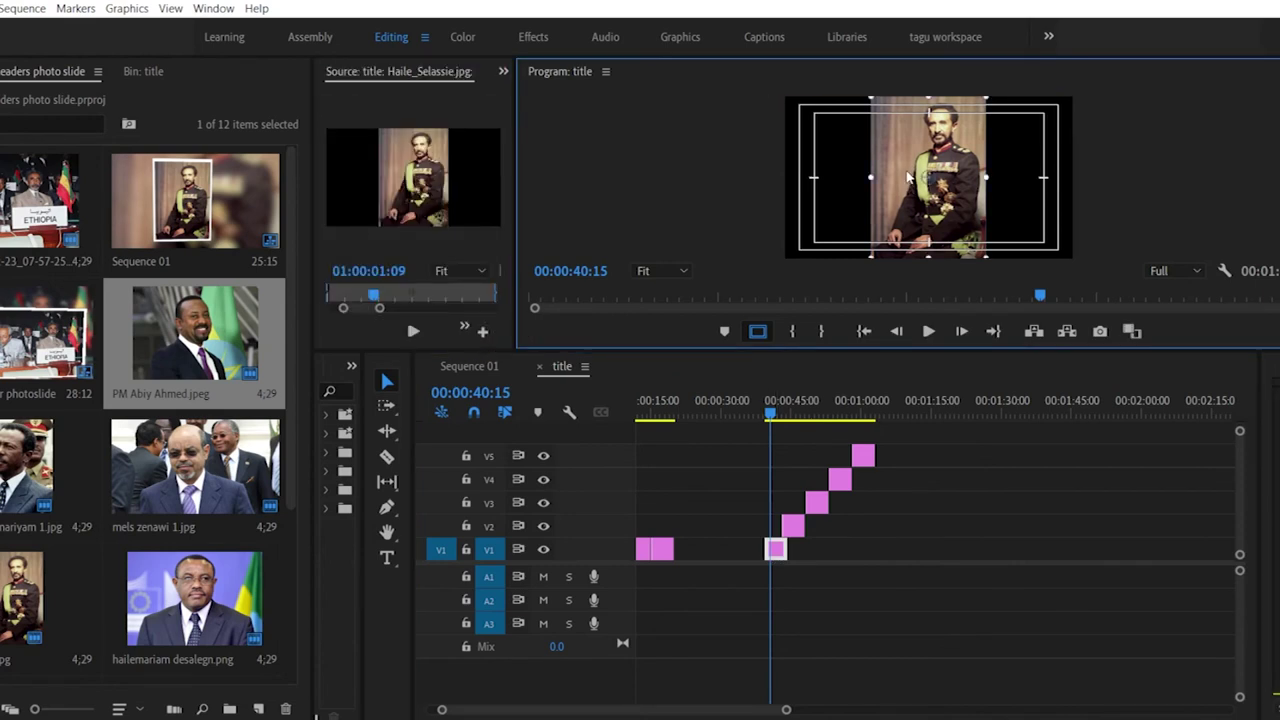
left_click_drag(873, 101, 1013, 147)
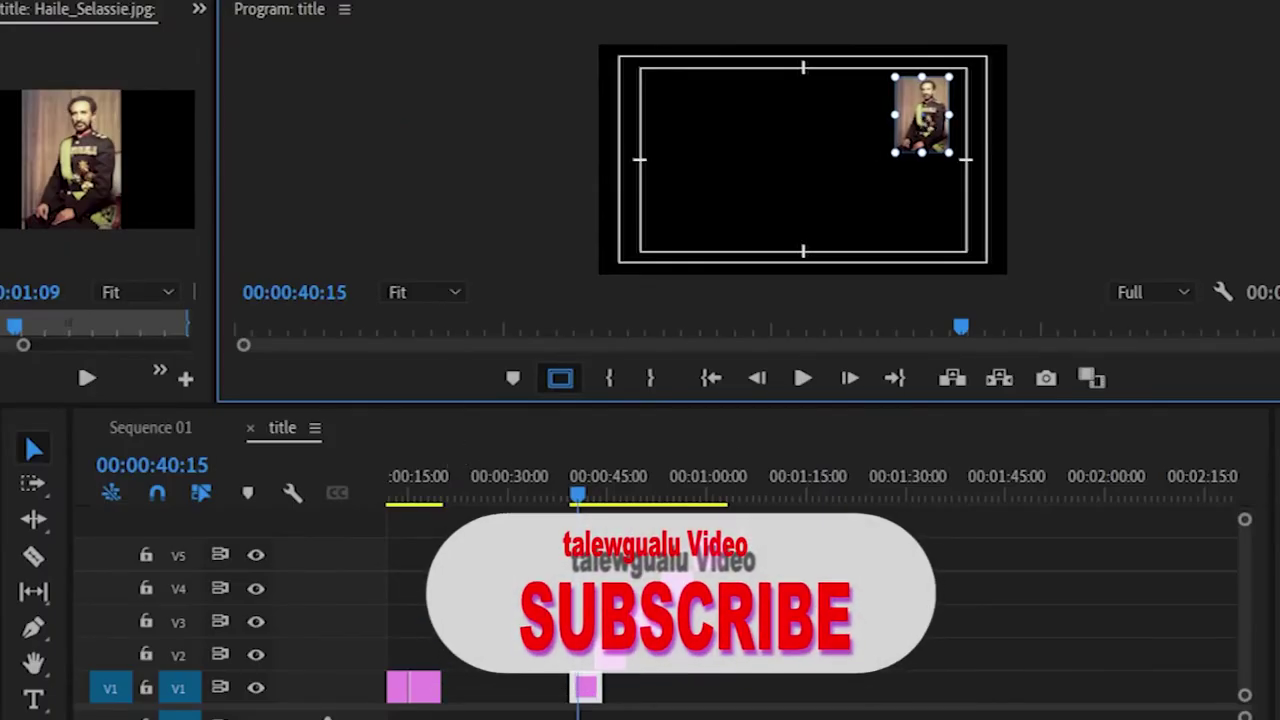
Step: Shrink the Mengistu photo on V2 to match the Haile Selassie photo's height and place it directly to that photo's left
left_click(610, 488)
left_click_drag(610, 490, 599, 490)
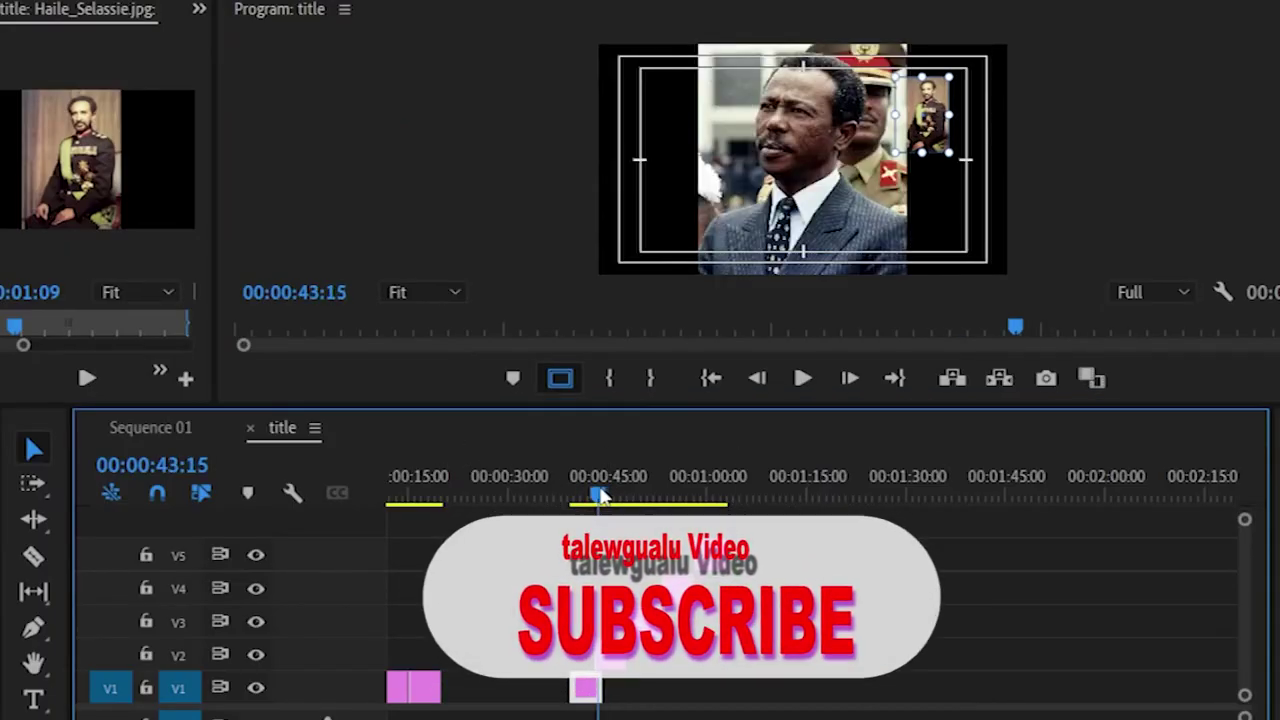
left_click(724, 192)
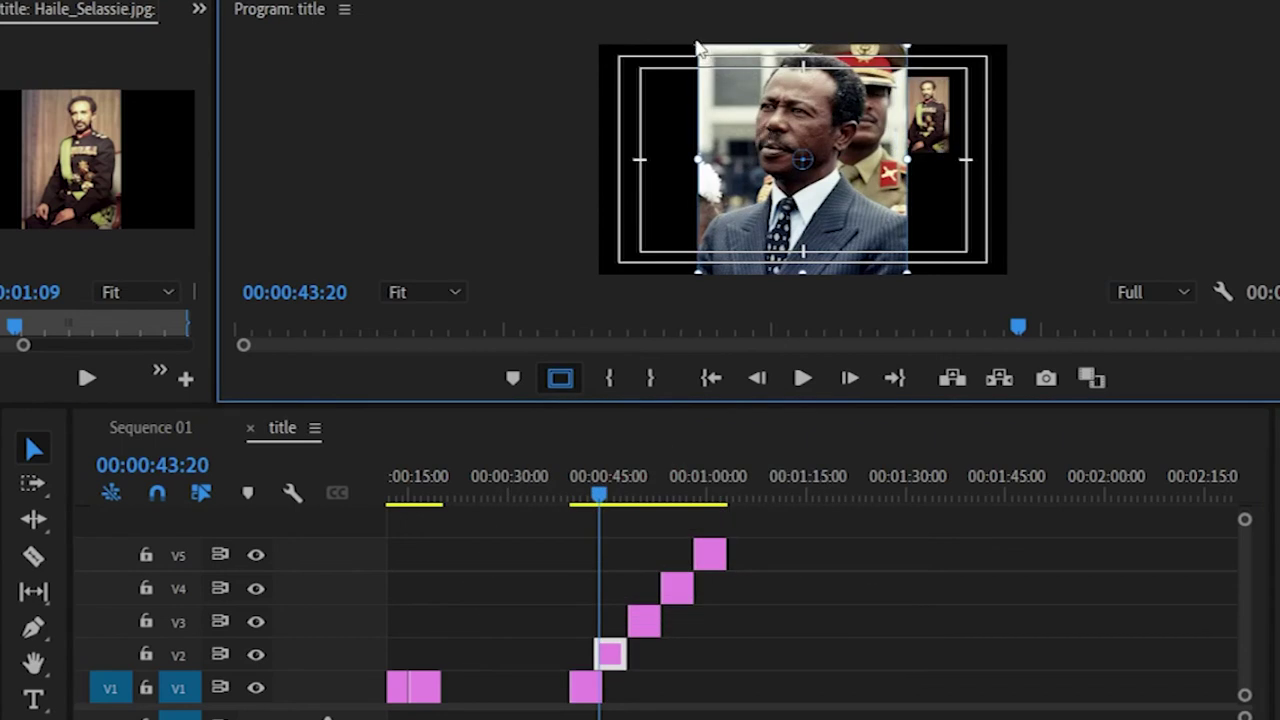
left_click_drag(703, 52, 754, 108)
left_click_drag(808, 156, 836, 132)
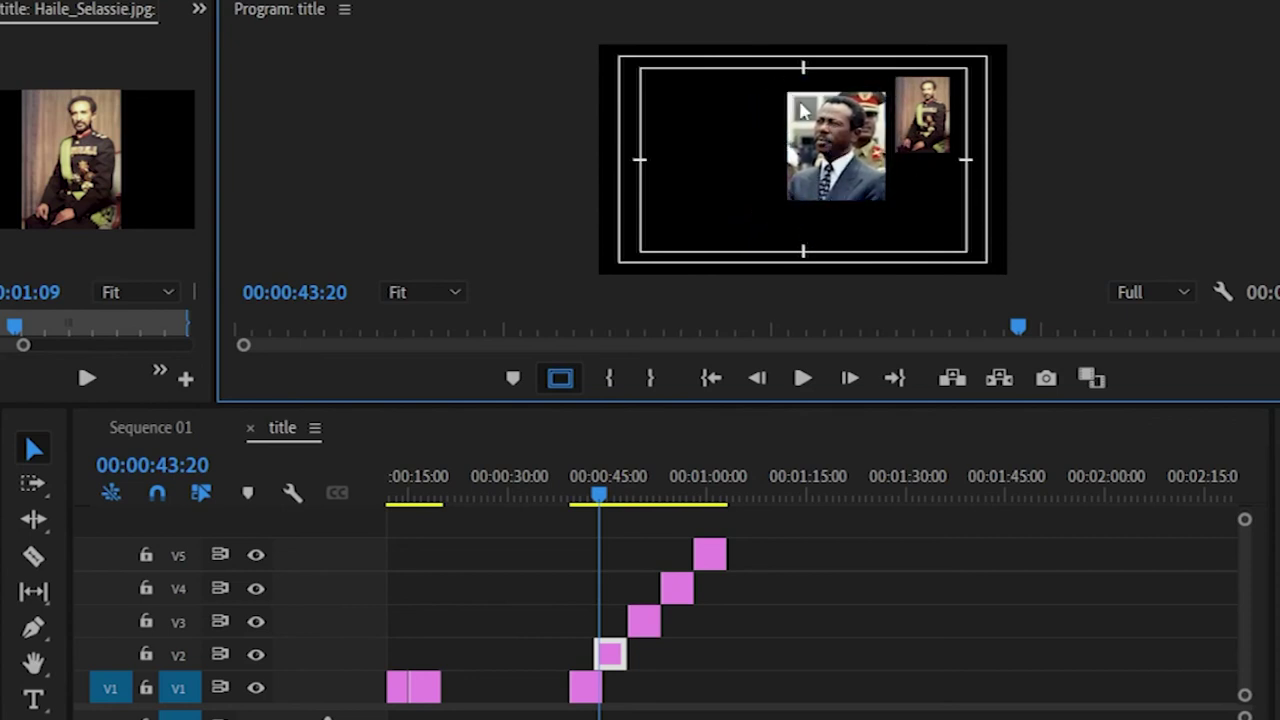
left_click(812, 150)
left_click_drag(781, 90, 846, 103)
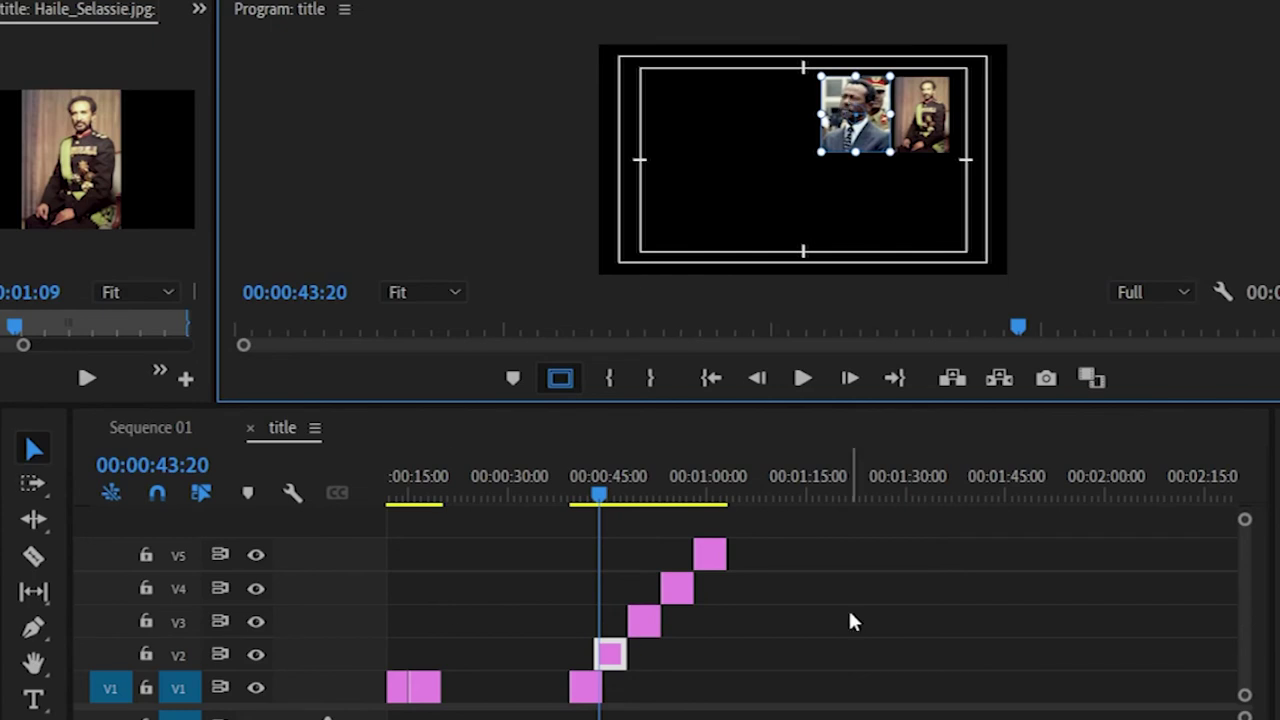
Step: Scale down the mels zenawi photo on V3 to roughly a third of the frame width near the frame's upper middle
left_click_drag(600, 494, 639, 494)
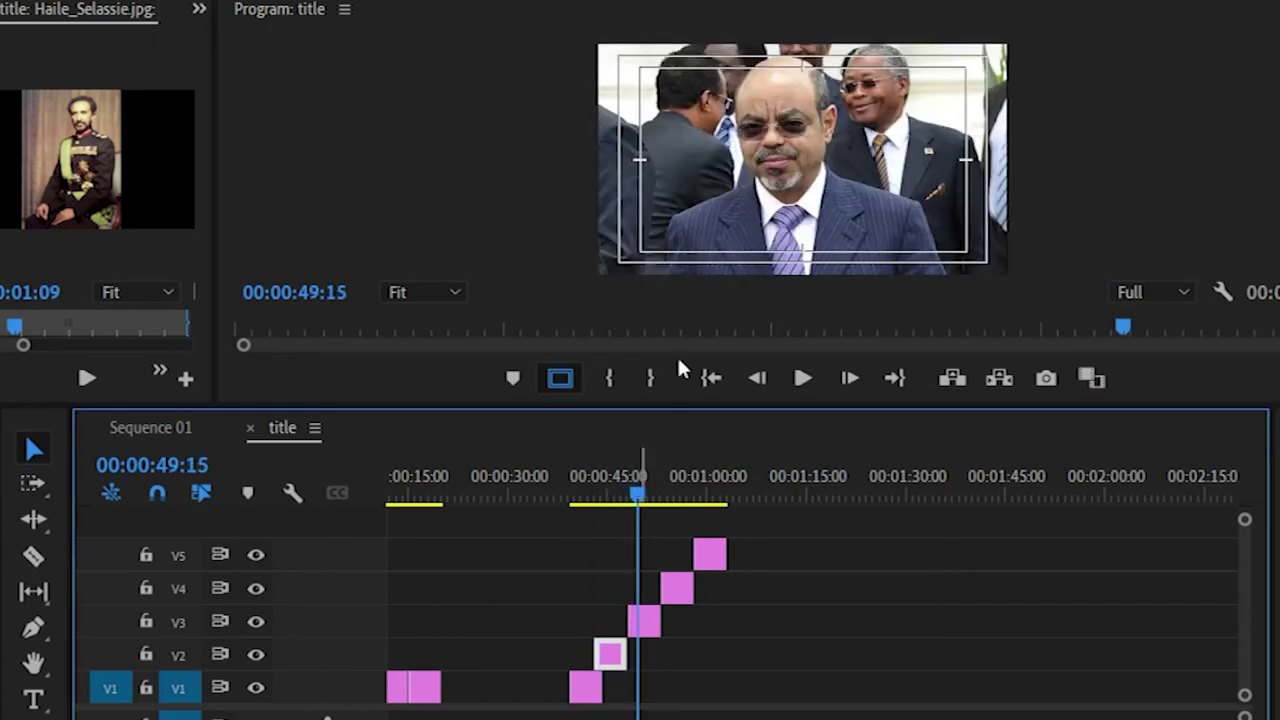
left_click(724, 180)
left_click_drag(597, 42, 682, 91)
left_click_drag(751, 147, 742, 145)
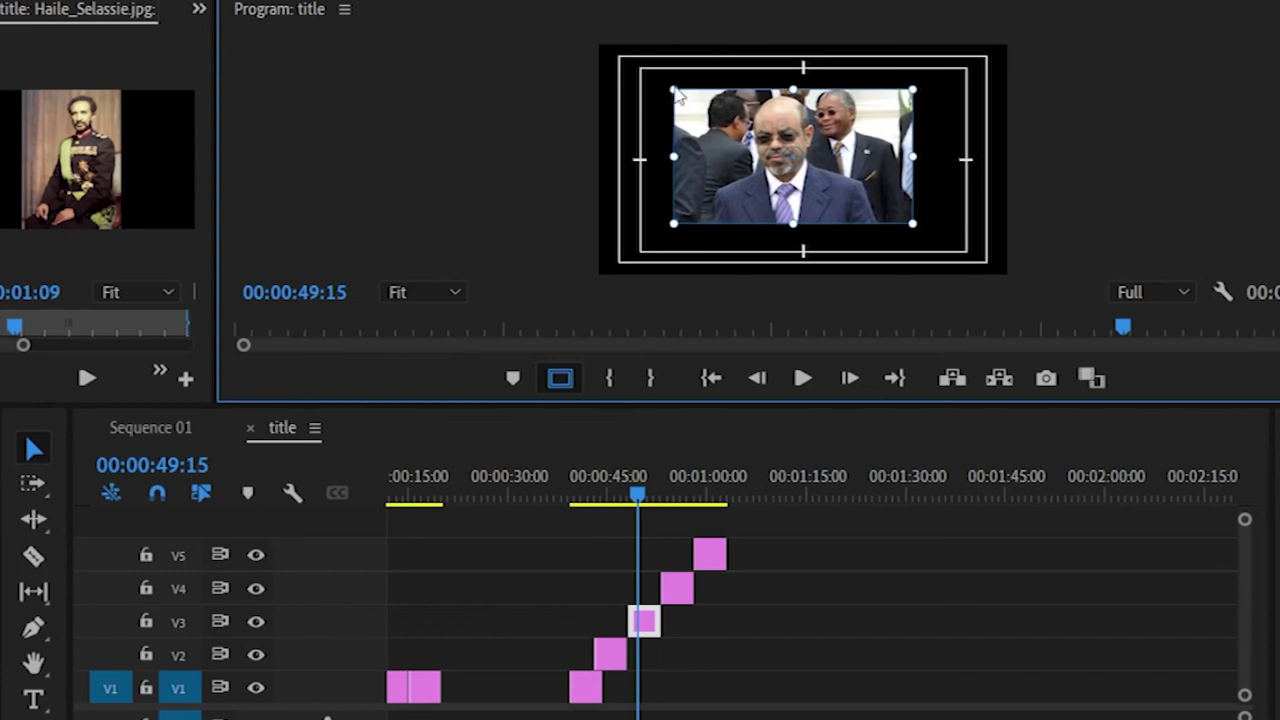
left_click(685, 124)
left_click_drag(673, 86, 722, 100)
Step: Extend the V1, V2 and V3 photo clips to end together with the V5 clip, and play back the layered section
left_click_drag(616, 654, 660, 654)
left_click_drag(595, 692, 726, 622)
left_click_drag(637, 490, 576, 500)
key("space")
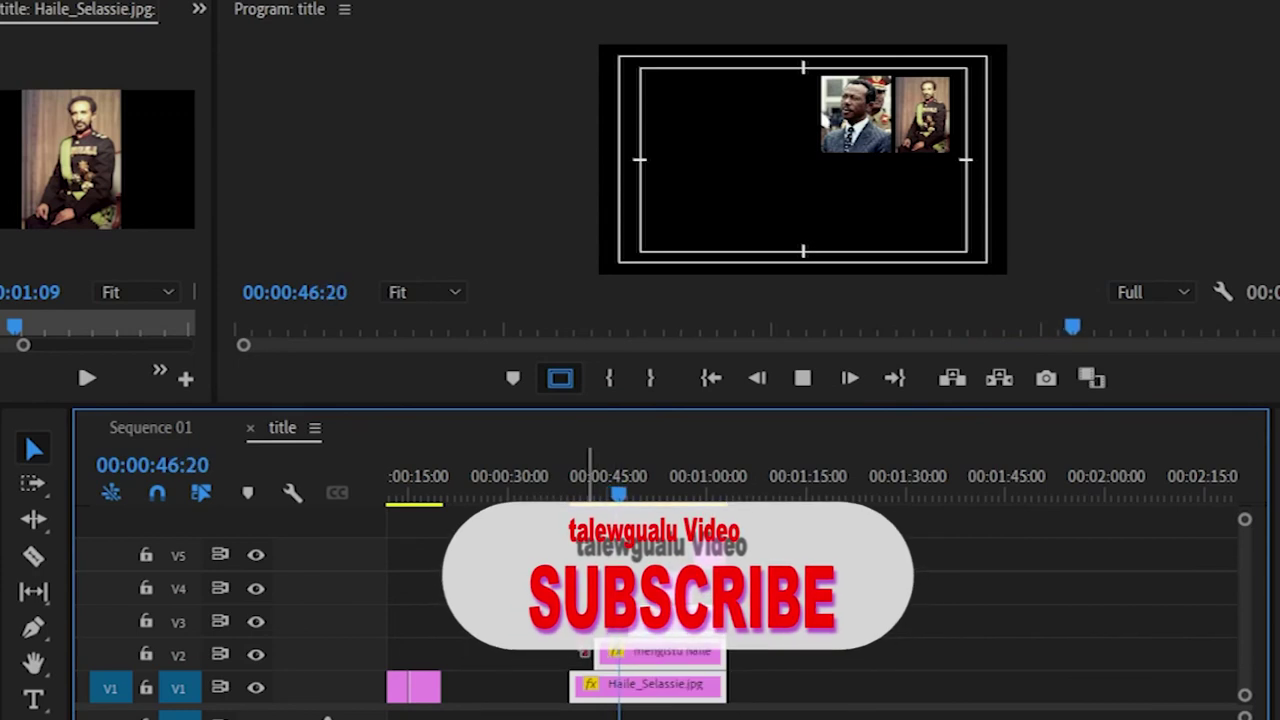
key("space")
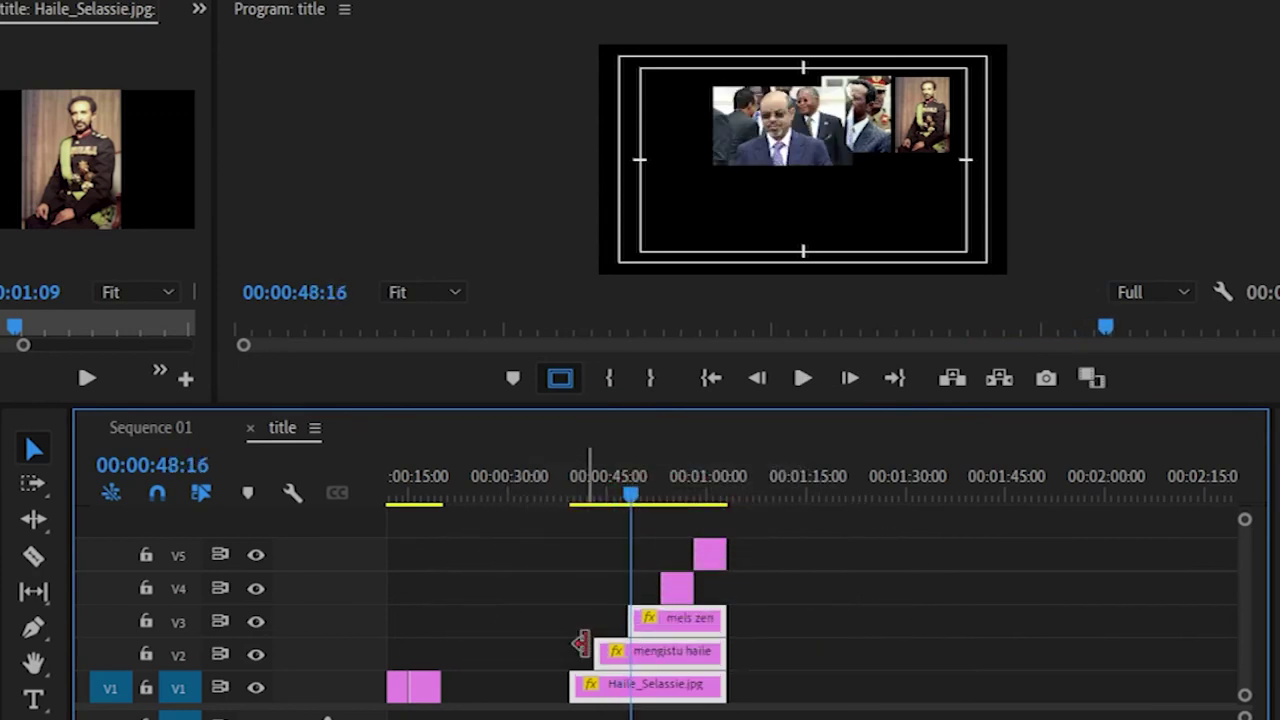
Step: Move the mels zenawi photo to the frame's upper-left corner and enlarge it slightly to fill the space beside the Mengistu photo
left_click(772, 127)
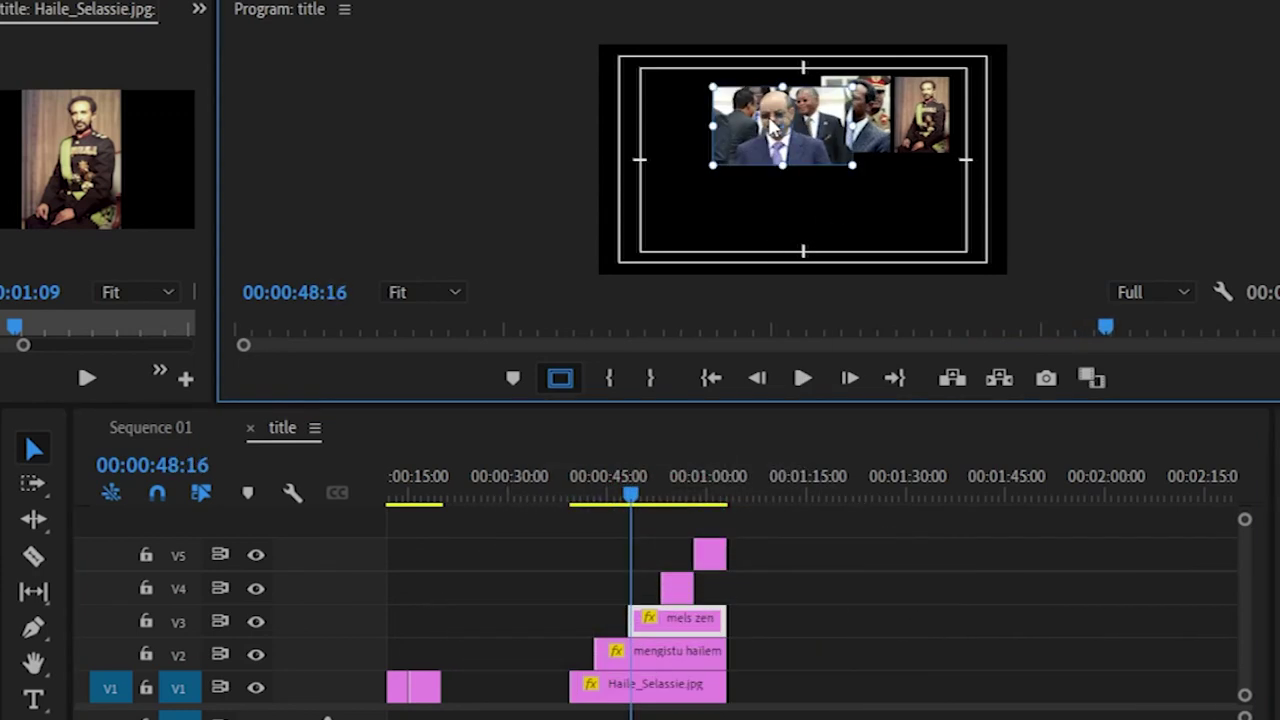
left_click_drag(733, 127, 662, 109)
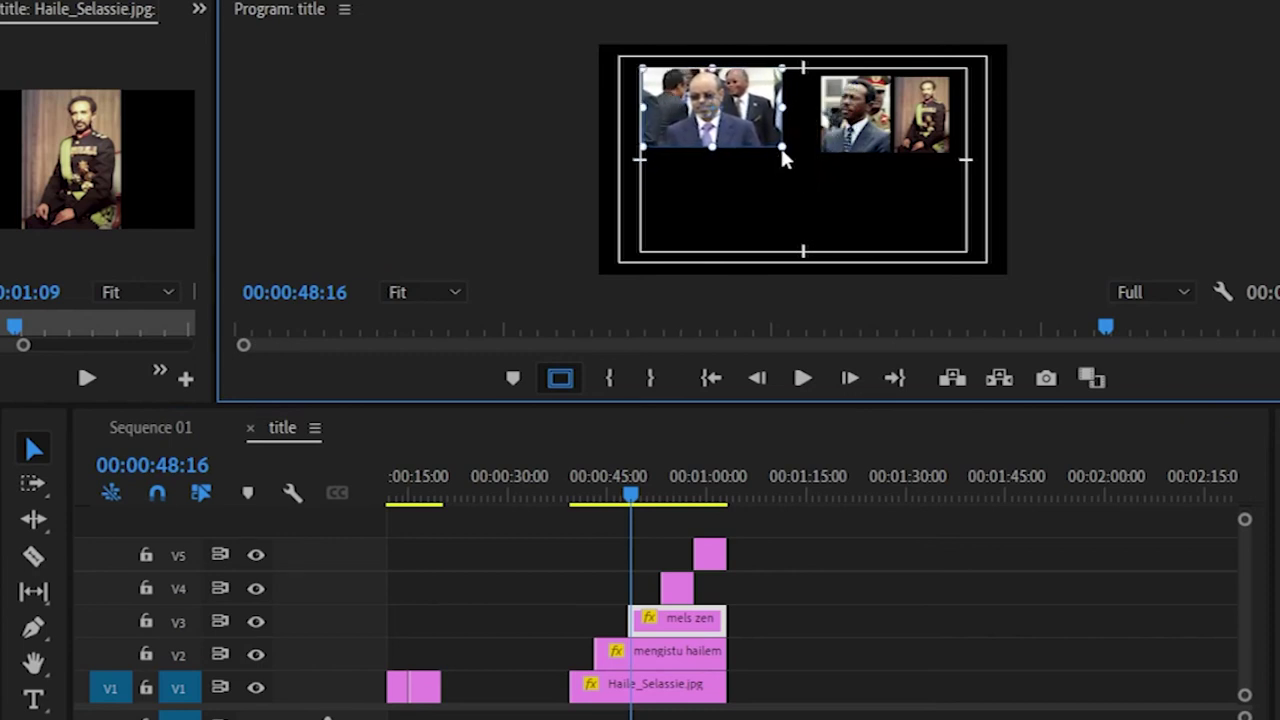
left_click_drag(783, 149, 812, 154)
left_click_drag(722, 110, 729, 113)
Step: Scale down the hailemariam desalegn photo on V4 to less than half size and place it in the frame's lower middle
left_click(662, 453)
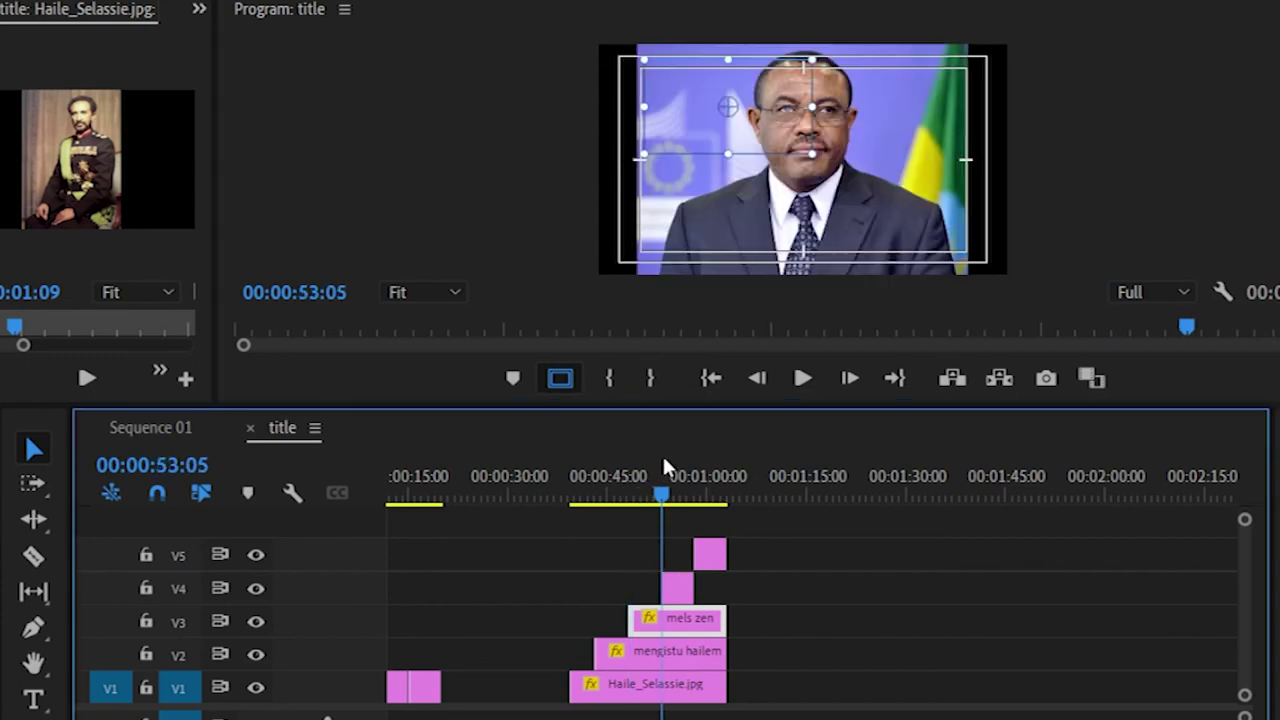
left_click(778, 207)
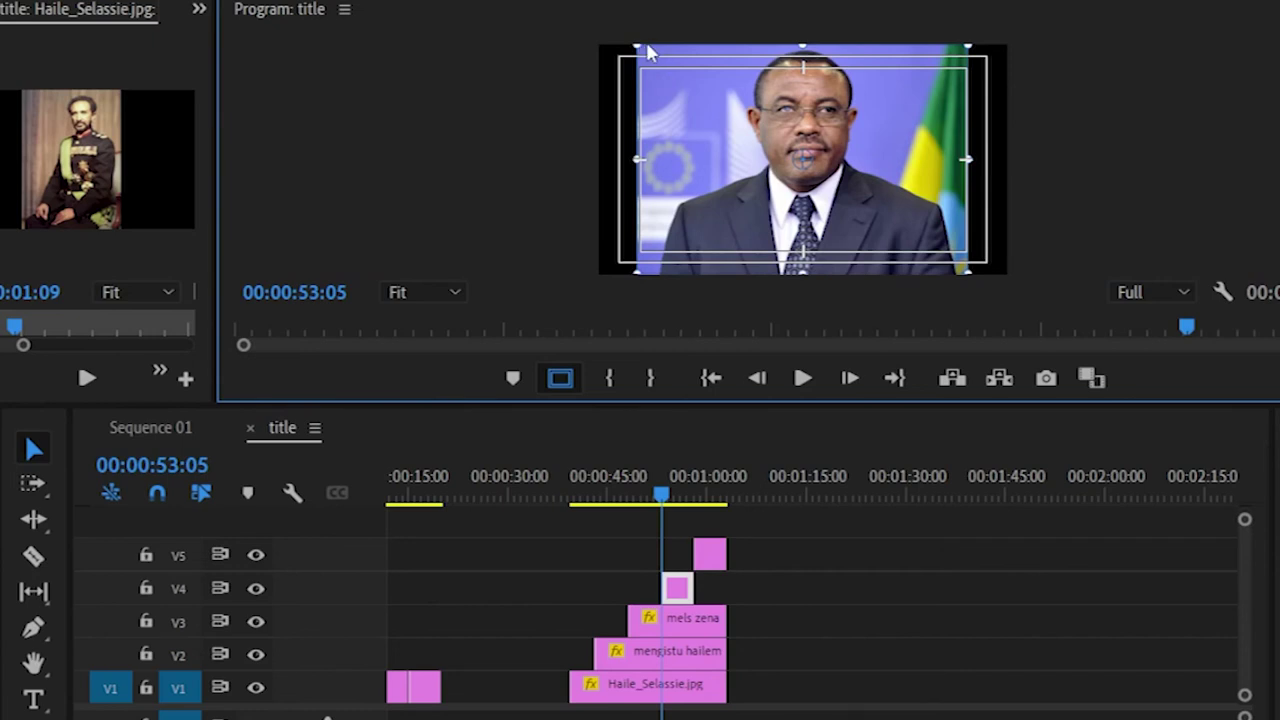
left_click_drag(634, 43, 744, 163)
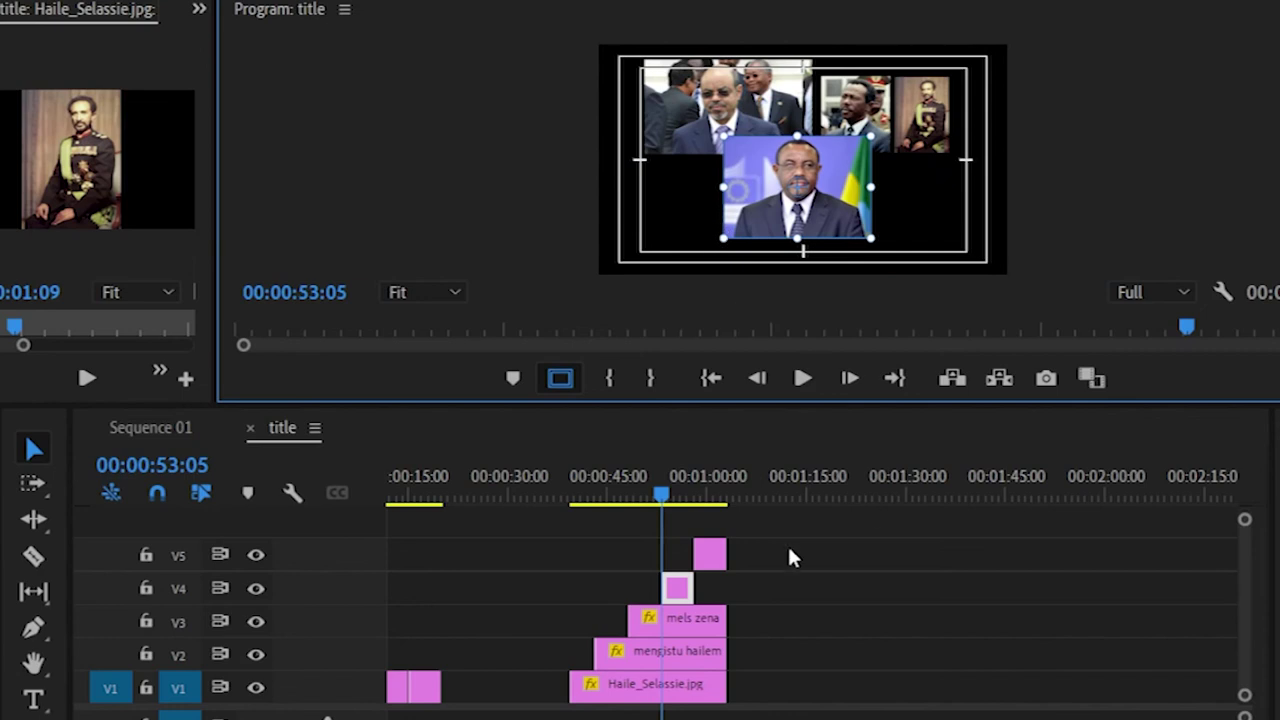
Step: Scale down the PM Abiy Ahmed photo on V5 and place it in the lower-right corner of the title-safe area
left_click_drag(700, 488, 697, 488)
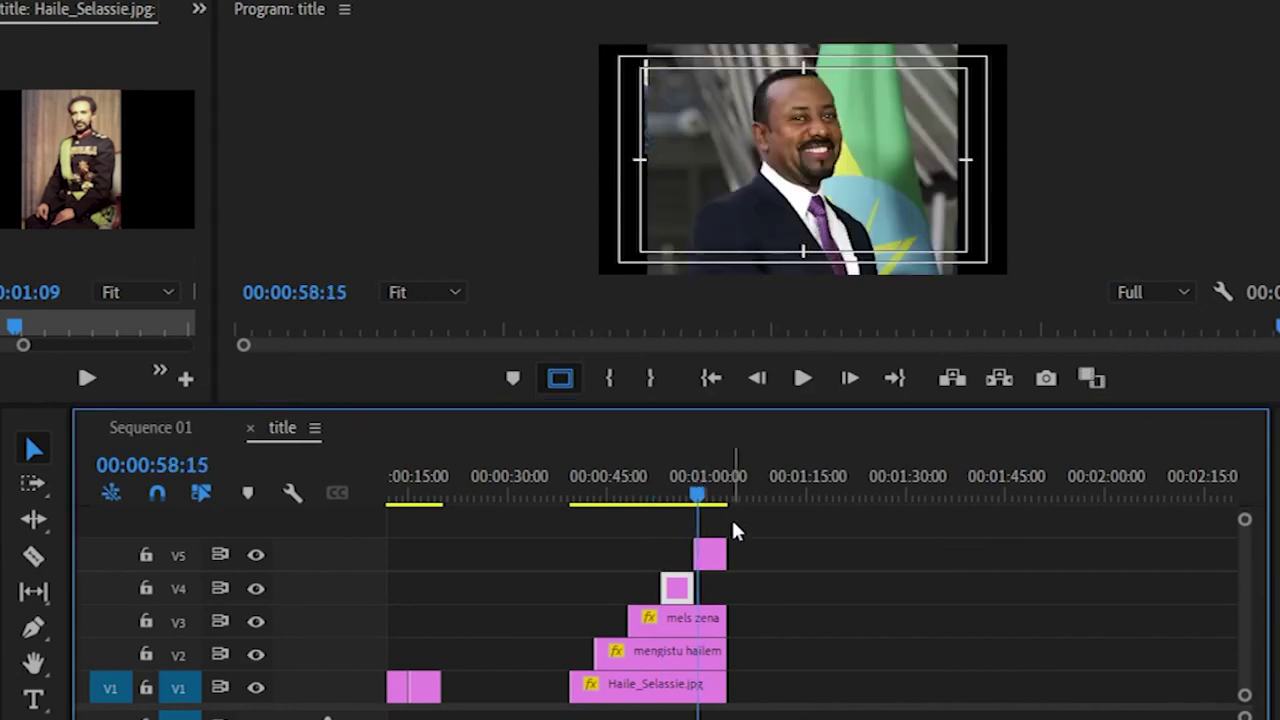
left_click(785, 203)
left_click(760, 143)
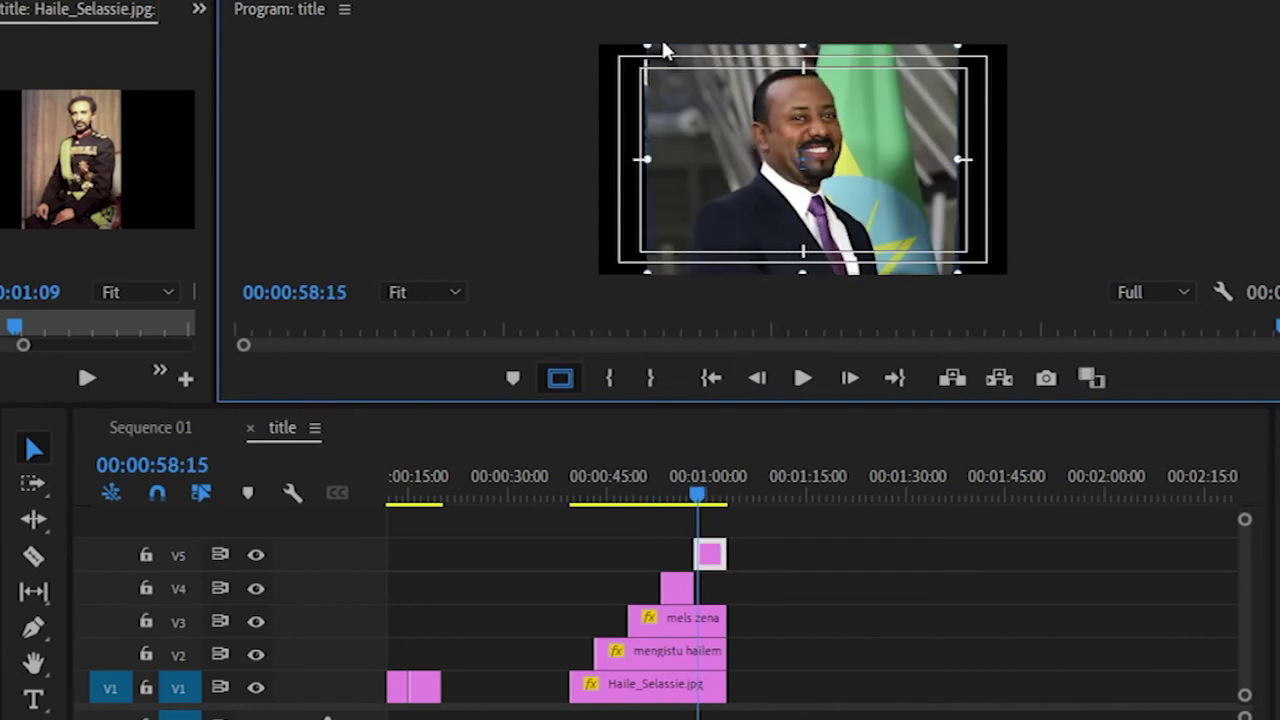
left_click_drag(651, 52, 830, 160)
Step: Save the project and move the hailemariam desalegn photo on V4 to the frame's lower-left corner, below the mels zenawi photo
left_click(688, 497)
left_click_drag(688, 497, 676, 497)
left_click(770, 190)
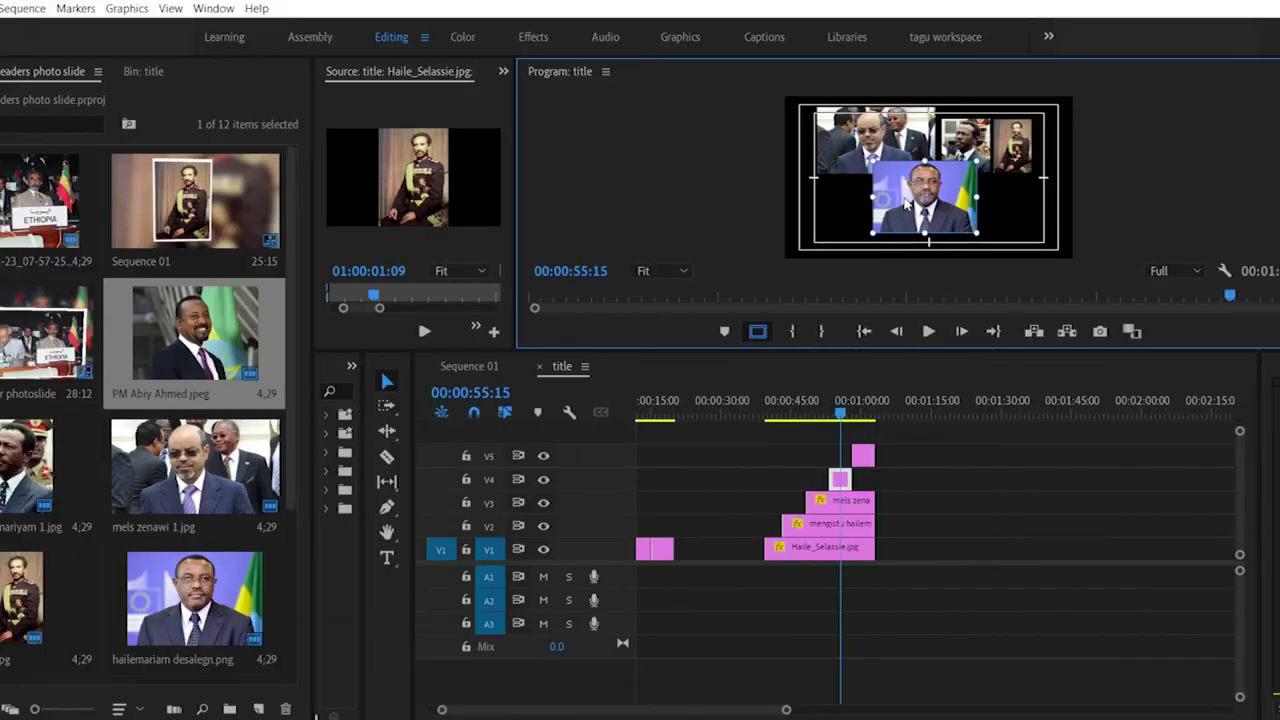
key("ctrl+s")
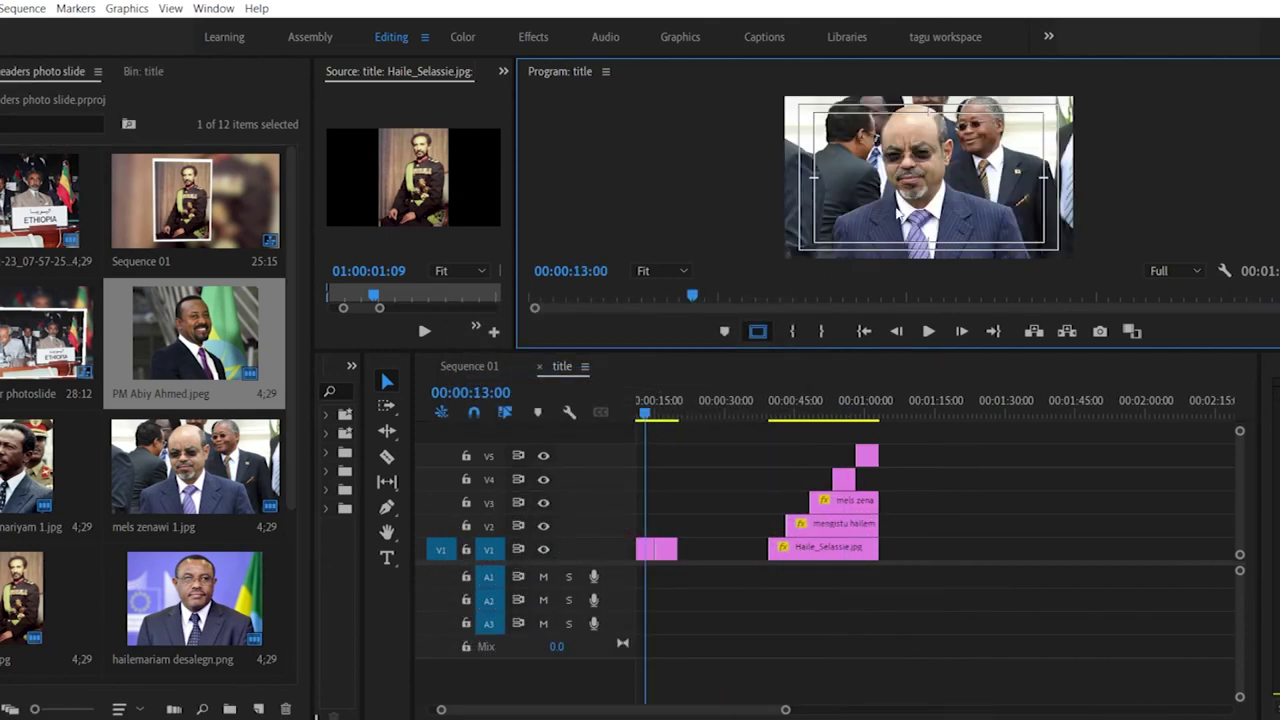
left_click(846, 406)
left_click(910, 216)
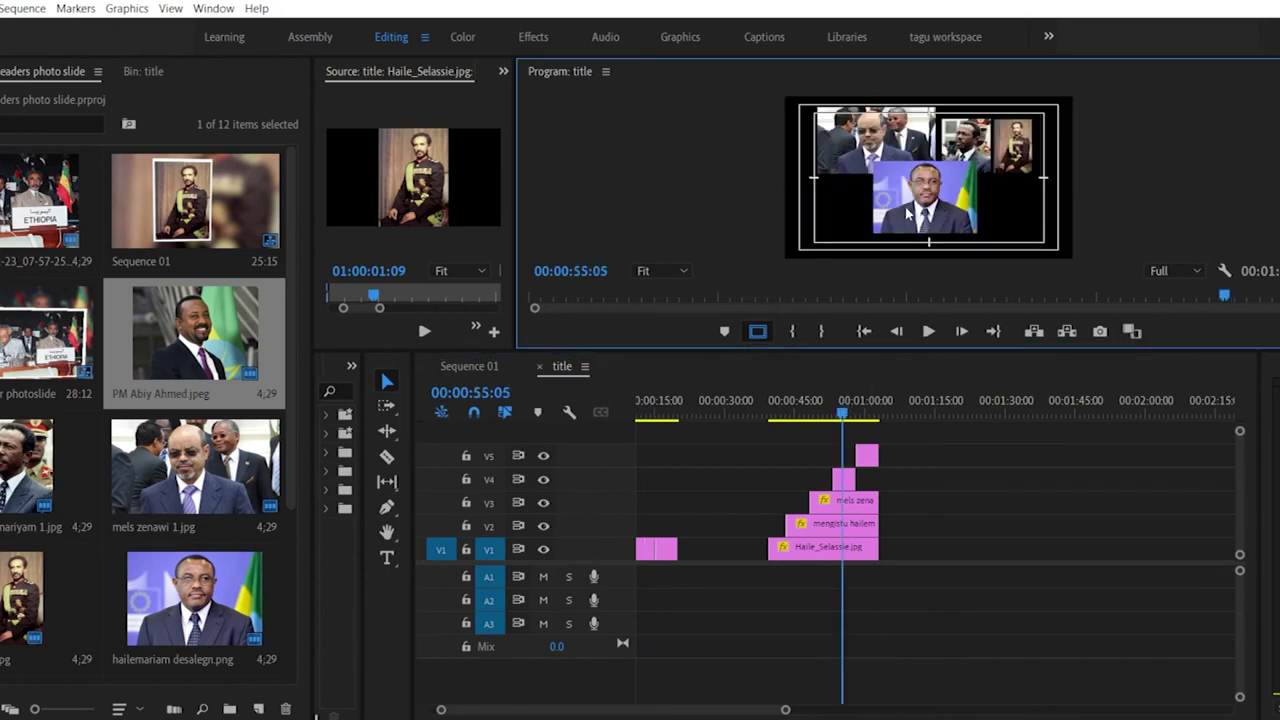
left_click_drag(907, 213, 854, 221)
Step: Extend the V4 hailemariam desalegn clip to the end of the V5 clip and check the frame with all five photos
left_click_drag(840, 410, 864, 412)
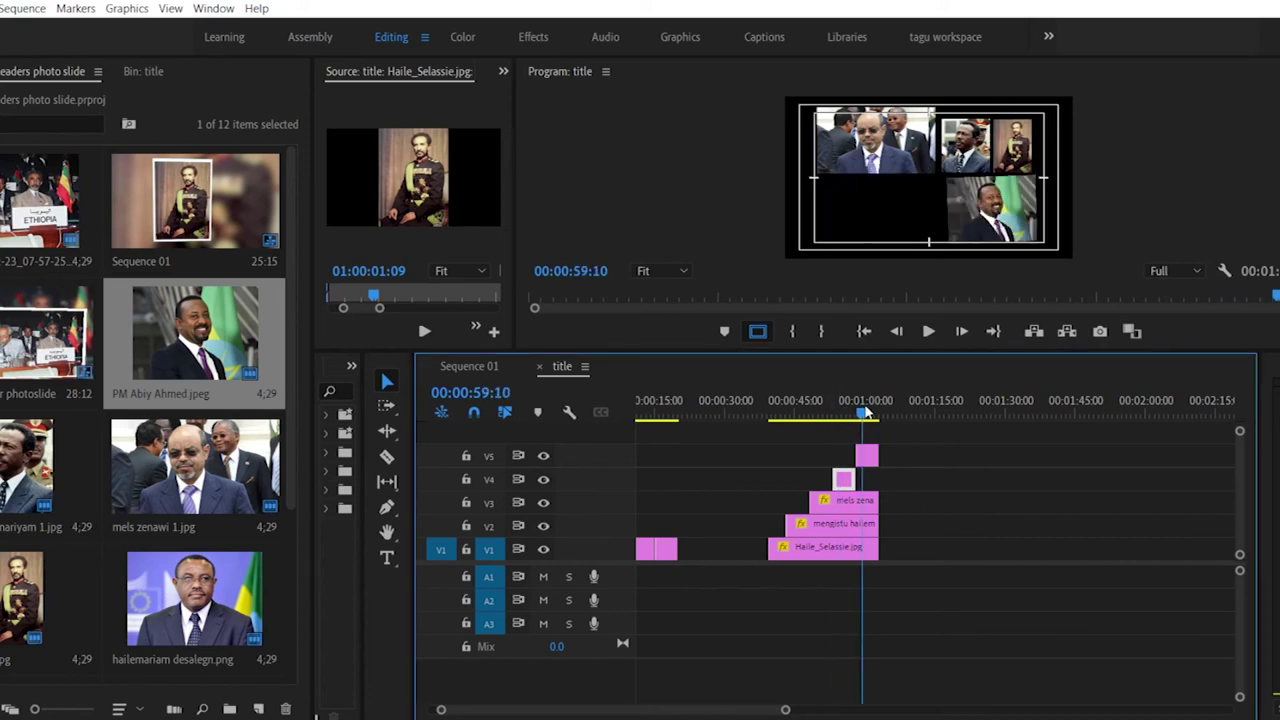
left_click_drag(852, 480, 878, 480)
left_click(858, 406)
left_click(863, 406)
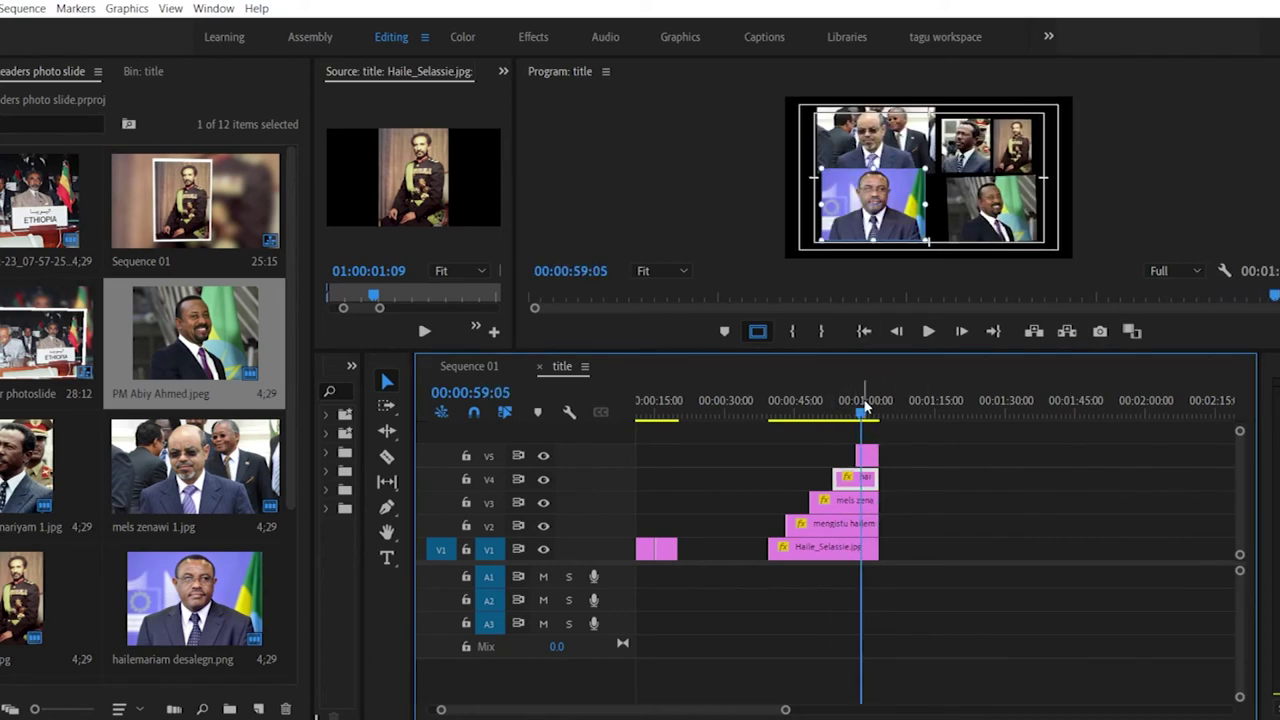
Step: Turn on Position and Scale keyframing for the Haile_Selassie.jpg clip on V1 at 00:00:43:05
left_click_drag(873, 404, 787, 420)
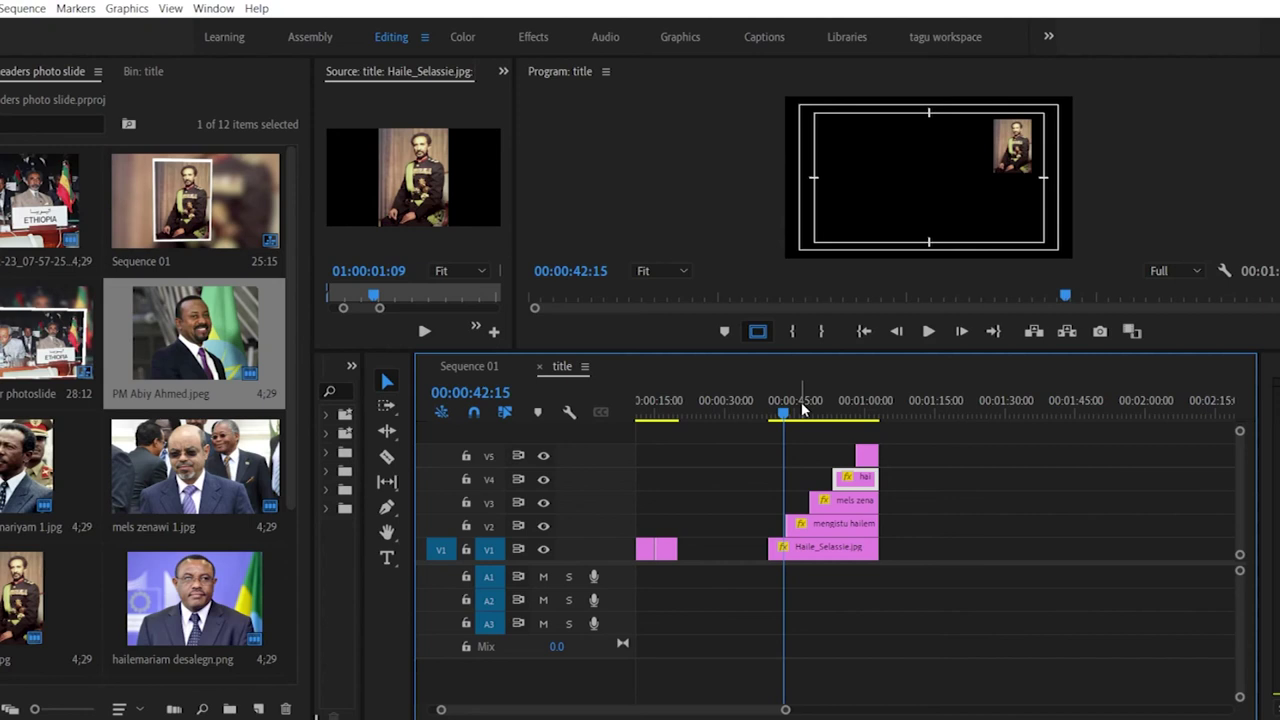
mouse_move(784, 414)
left_mouse_down()
mouse_move(772, 422)
mouse_move(788, 428)
left_mouse_up()
left_click_drag(789, 427, 788, 431)
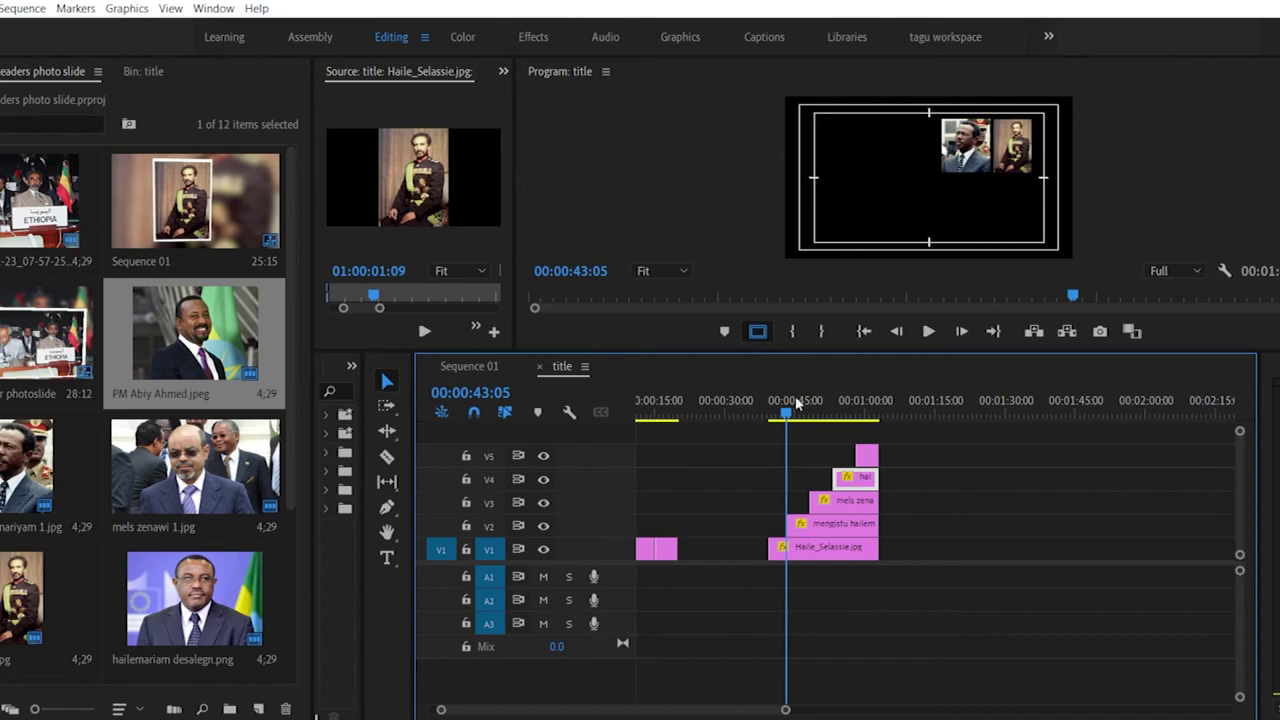
left_click(800, 557)
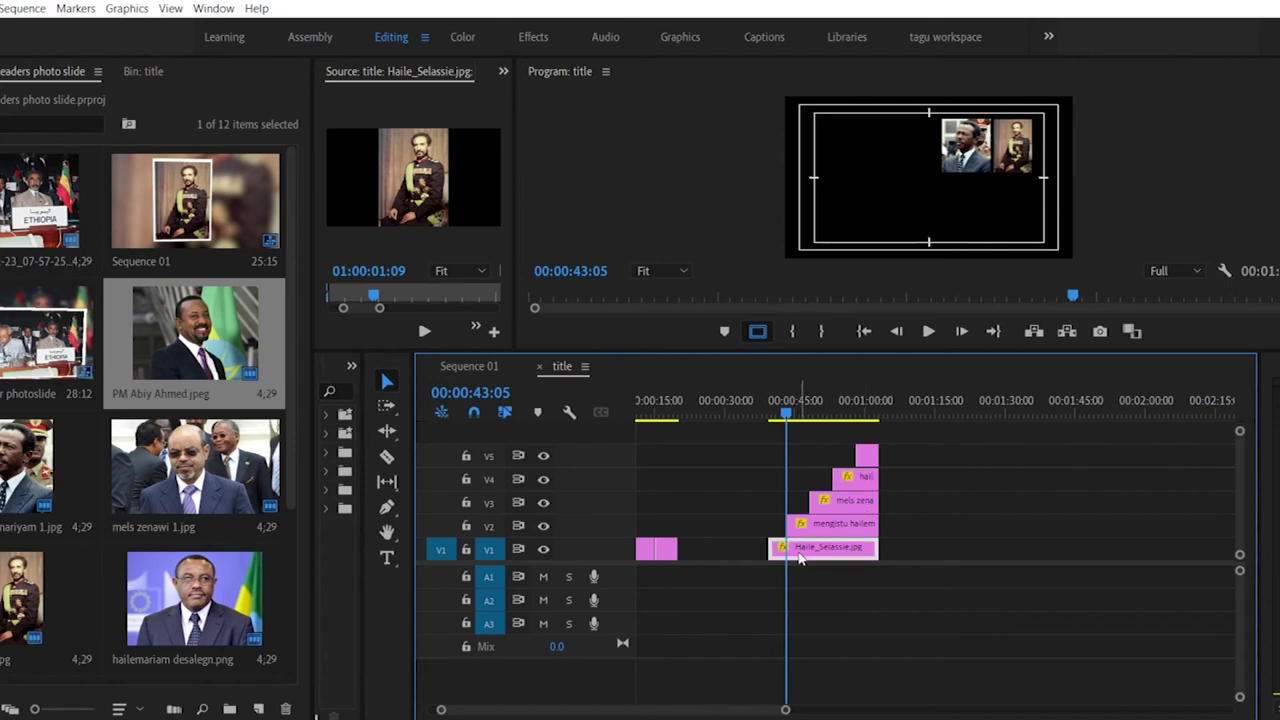
key("f")
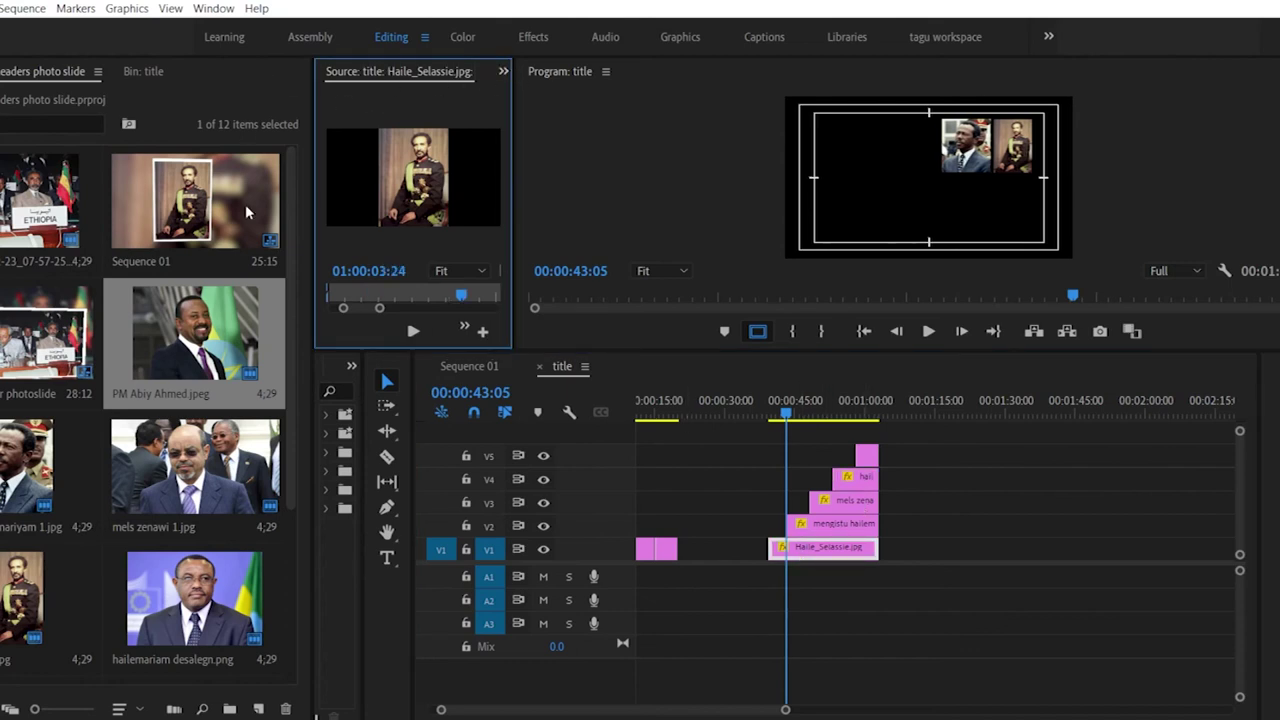
left_click_drag(311, 288, 113, 290)
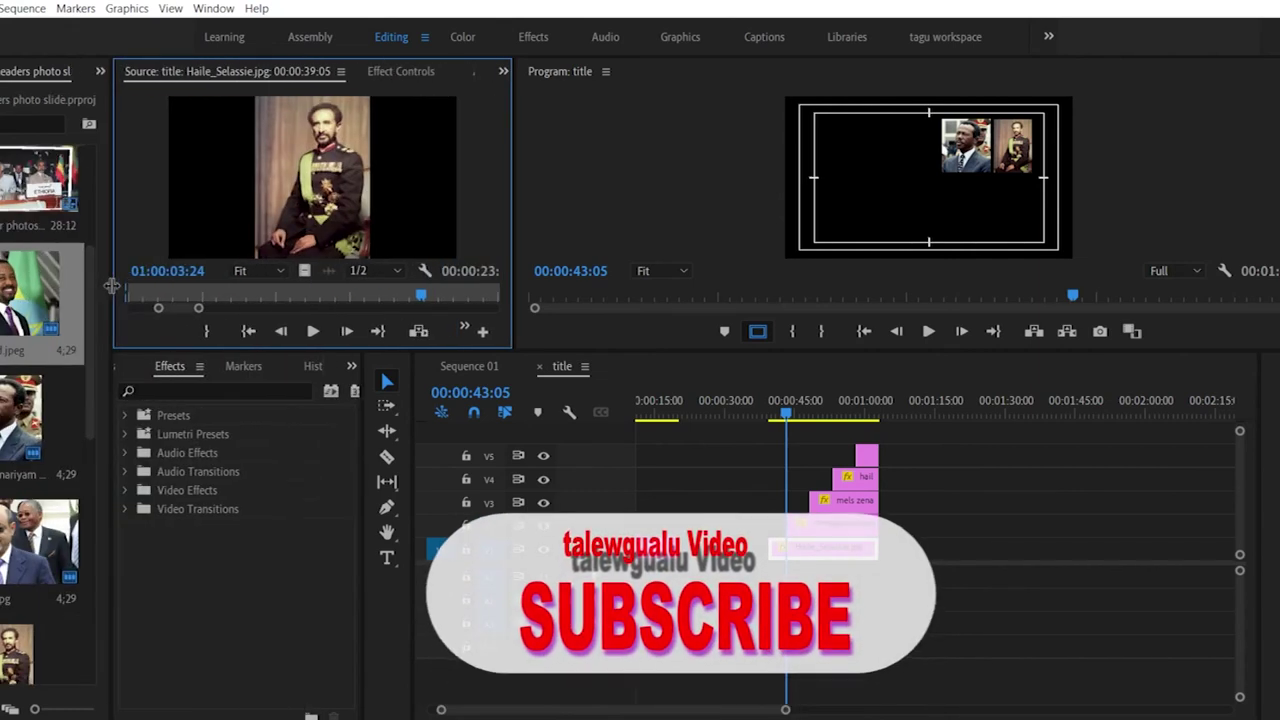
left_click(392, 71)
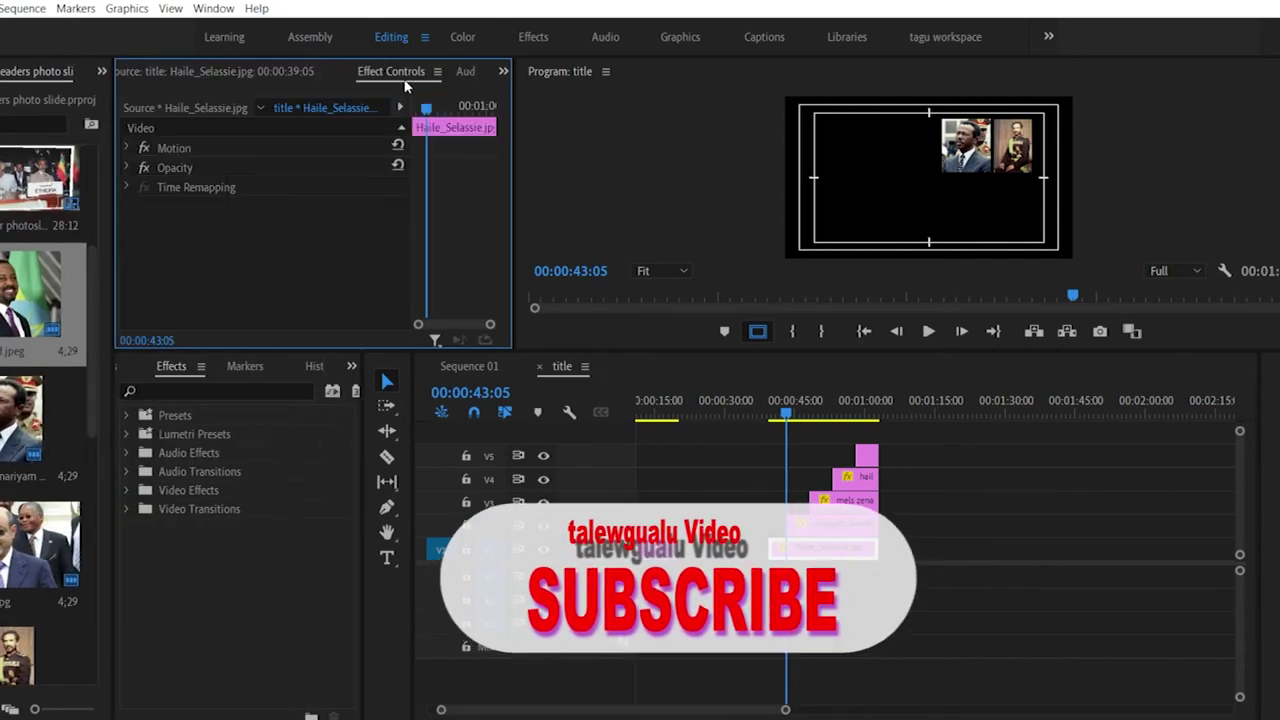
left_click(129, 150)
left_click(128, 148)
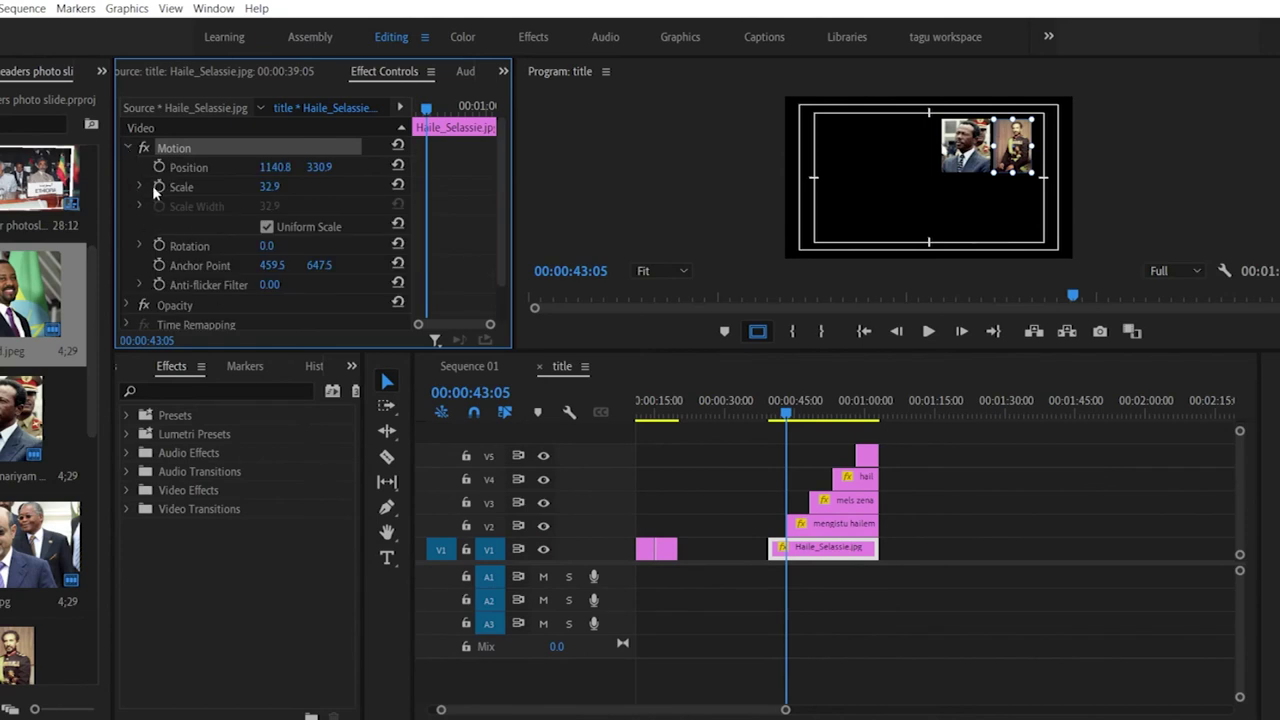
left_click(159, 186)
left_click(159, 167)
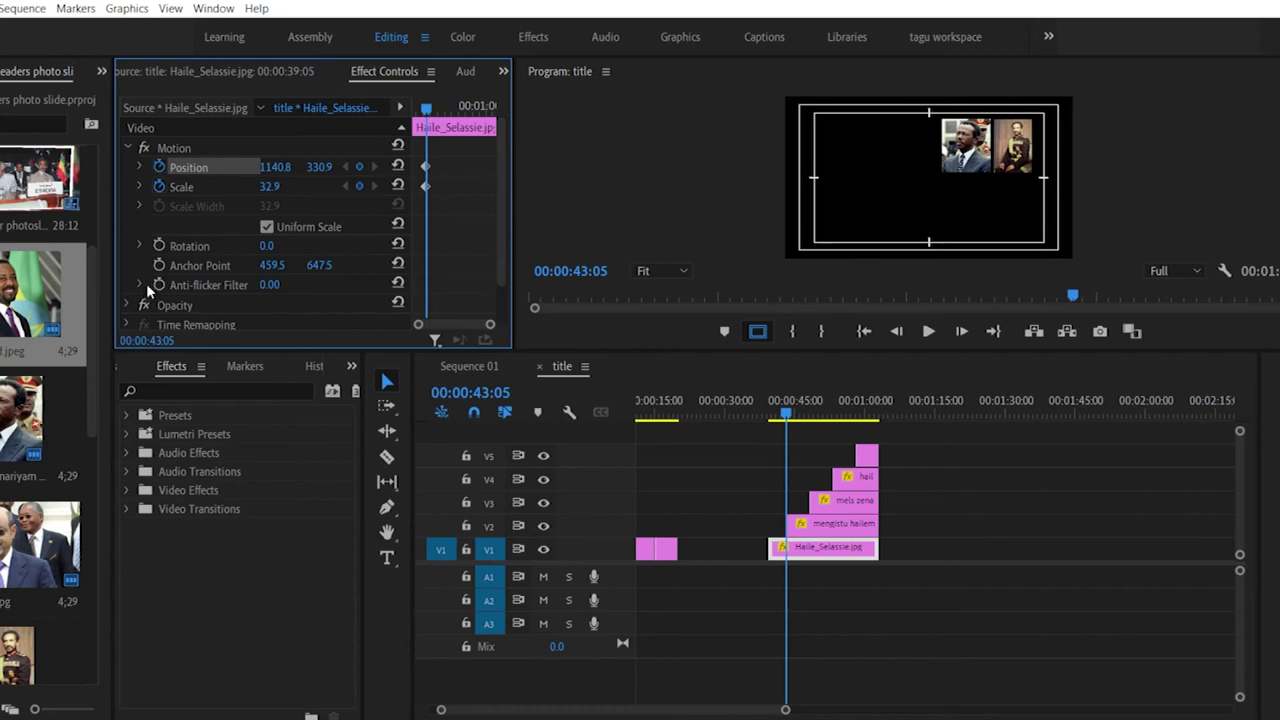
Step: Add Position and Scale keyframes to the Haile_Selassie.jpg clip at 00:00:40:10, near its start
left_click_drag(512, 314, 604, 314)
left_click_drag(787, 420, 776, 414)
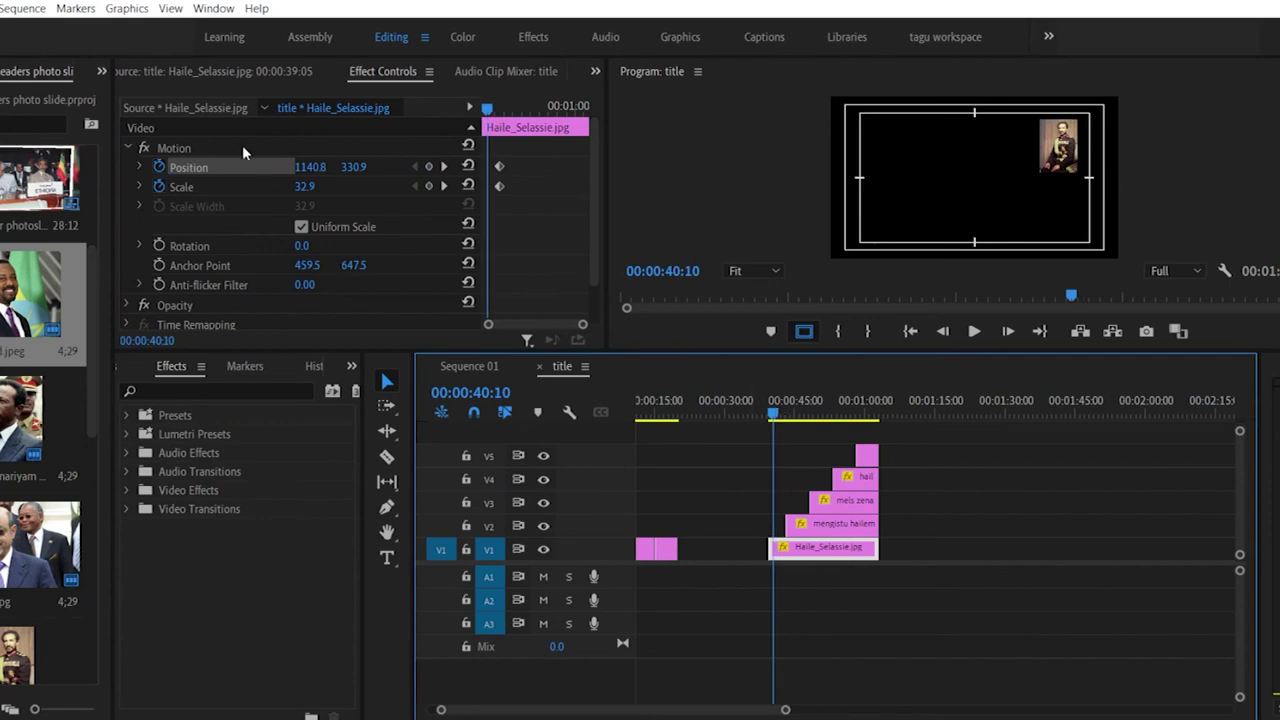
left_click(429, 166)
left_click(429, 186)
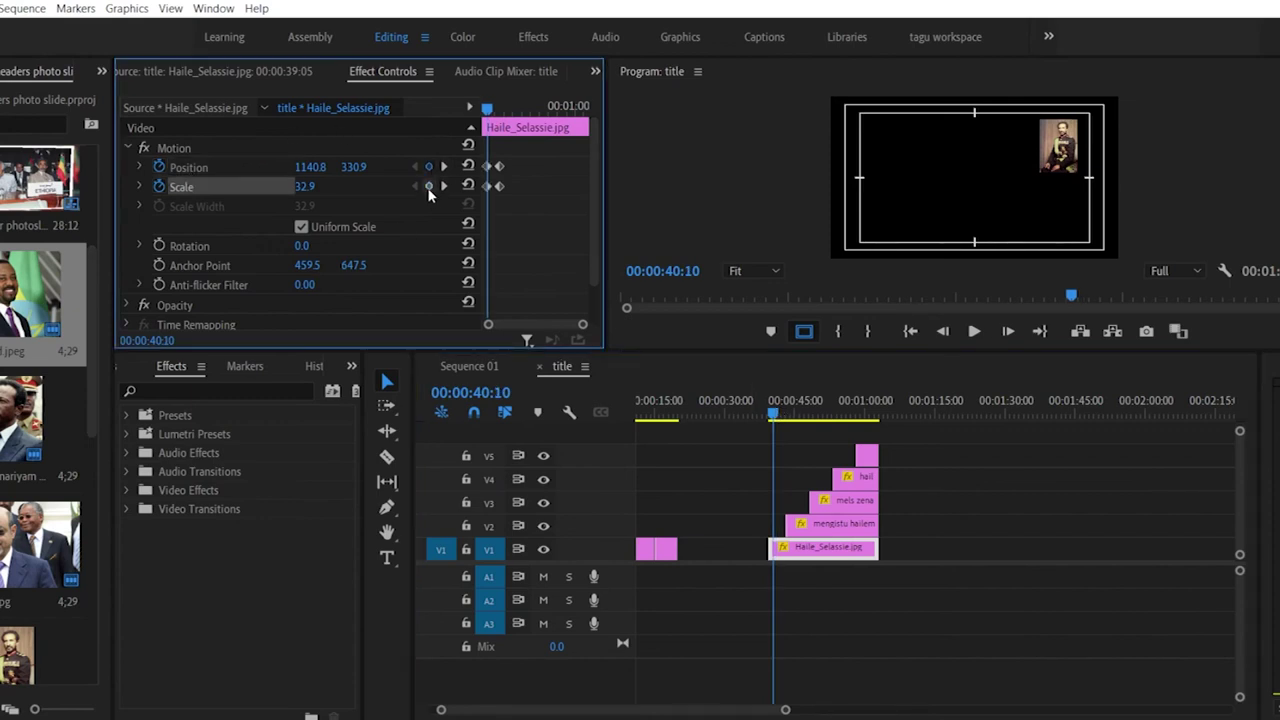
Step: At the 00:00:40:10 keyframes, set the Haile_Selassie.jpg clip's Position to 716.8, 481.9 and Scale to 89.9, and play back the animation
left_click_drag(318, 166, 62, 166)
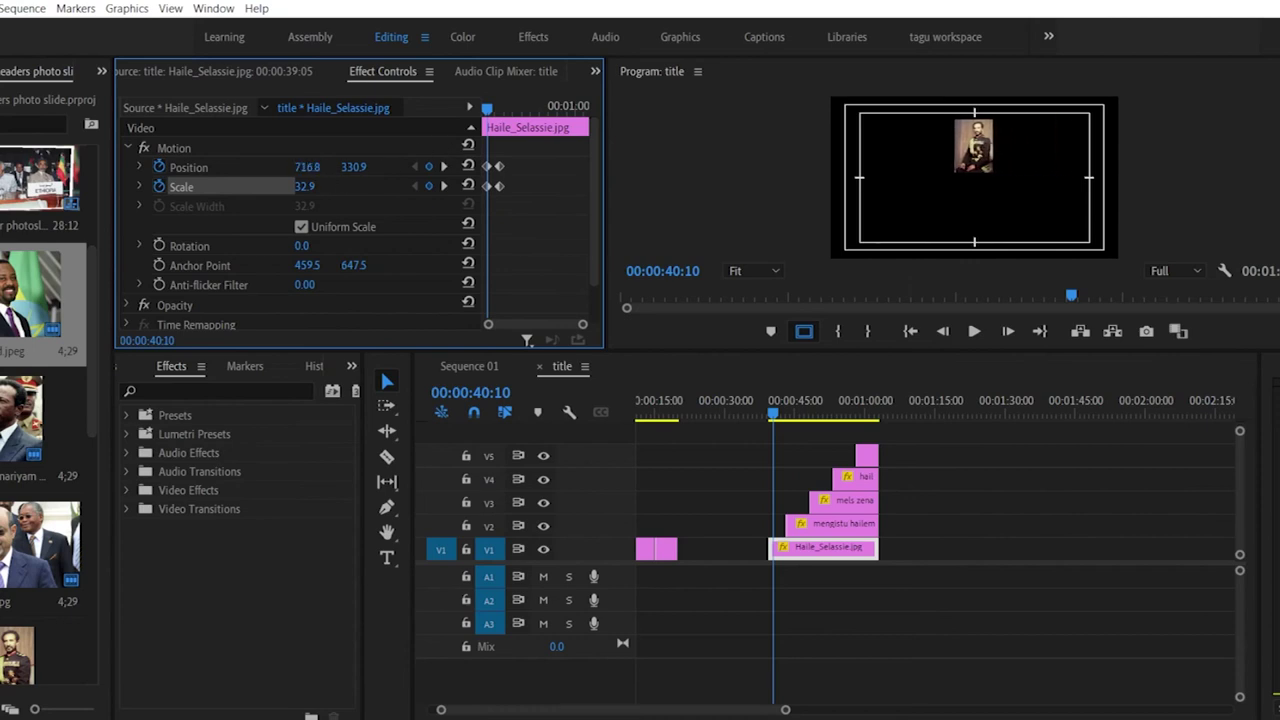
left_click_drag(353, 166, 430, 166)
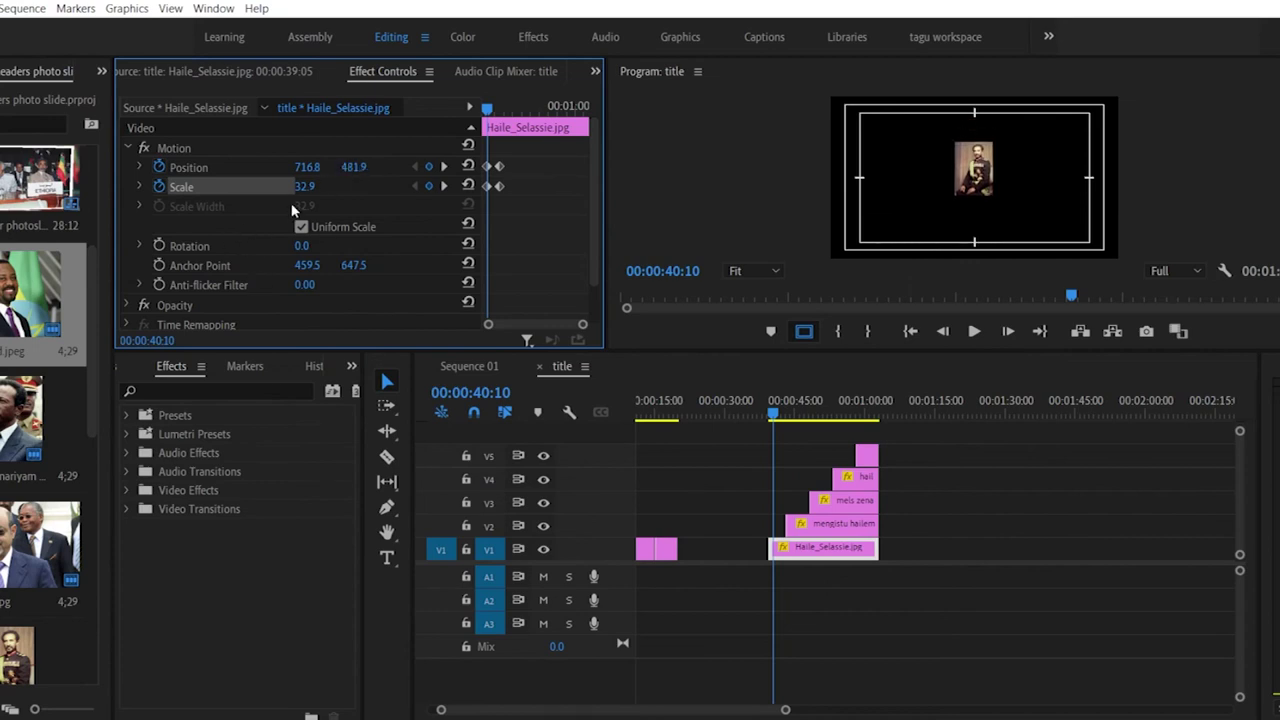
left_click_drag(305, 192, 354, 180)
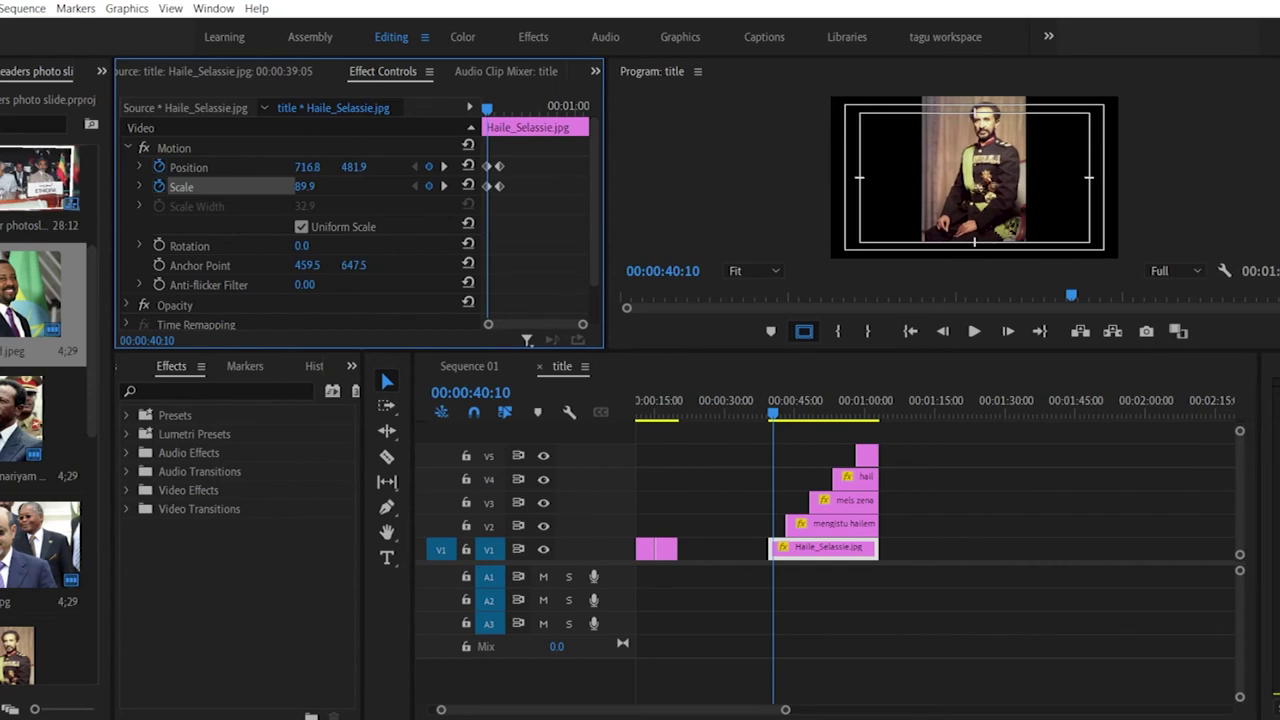
left_click(762, 400)
key("space")
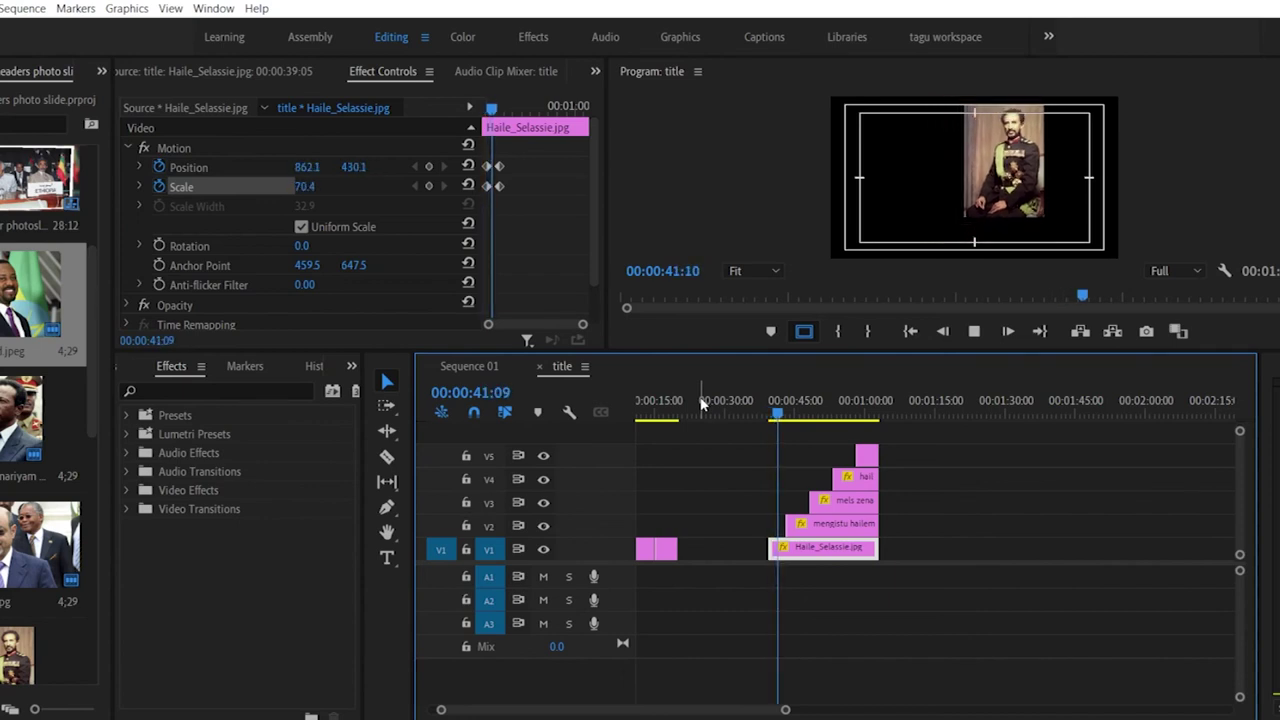
key("space")
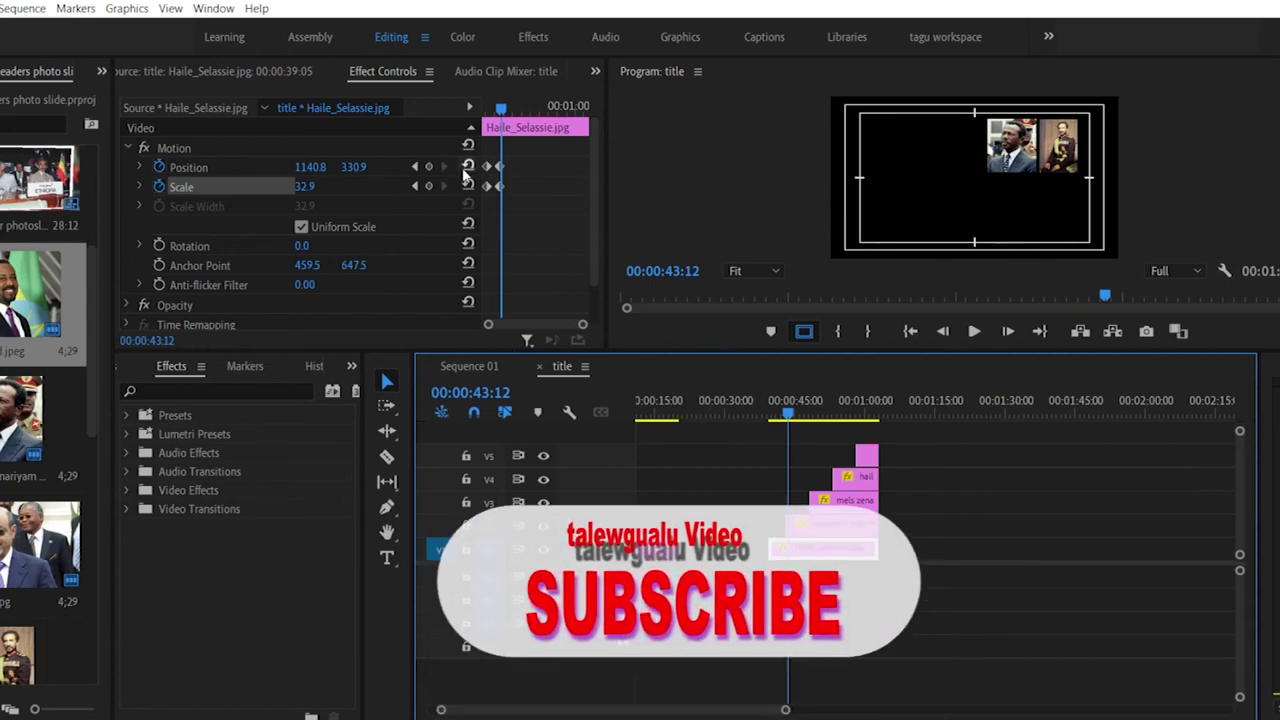
Step: At the clip's start, 00:00:39:05, keyframe the Haile_Selassie.jpg photo with Position 697.8, 521.9 and Scale 108.9
left_click(497, 110)
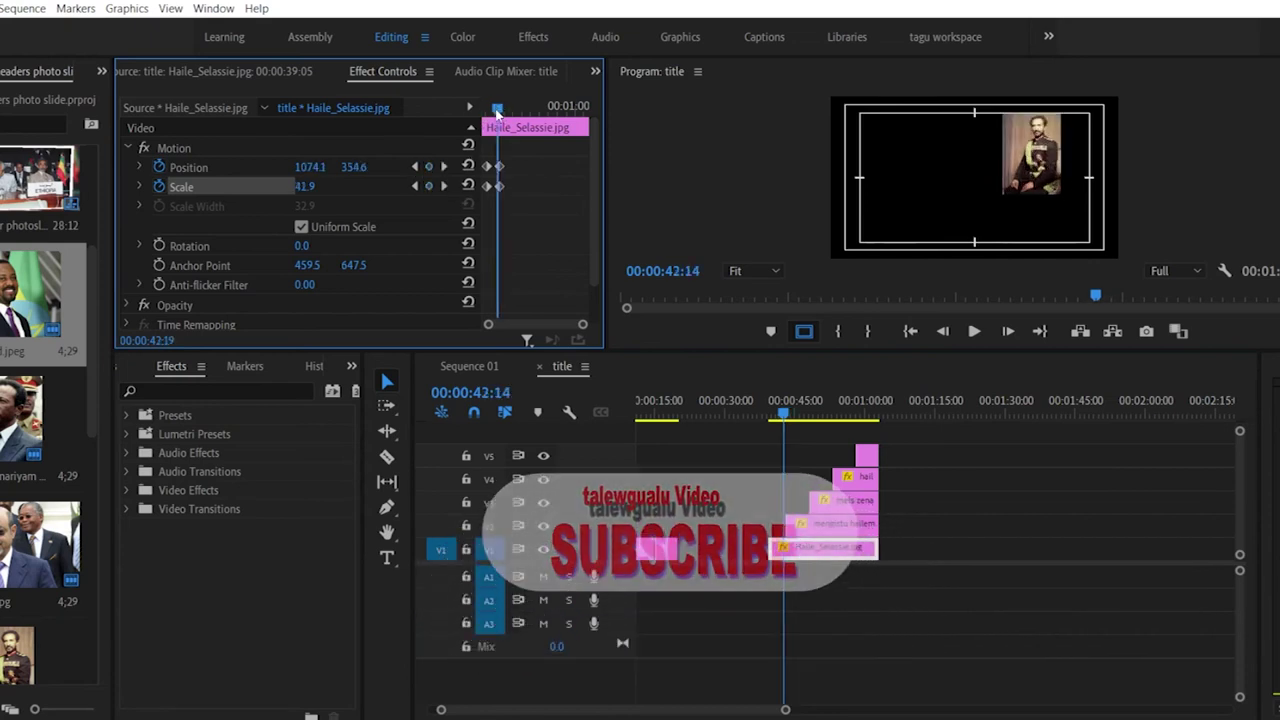
left_click_drag(497, 110, 484, 110)
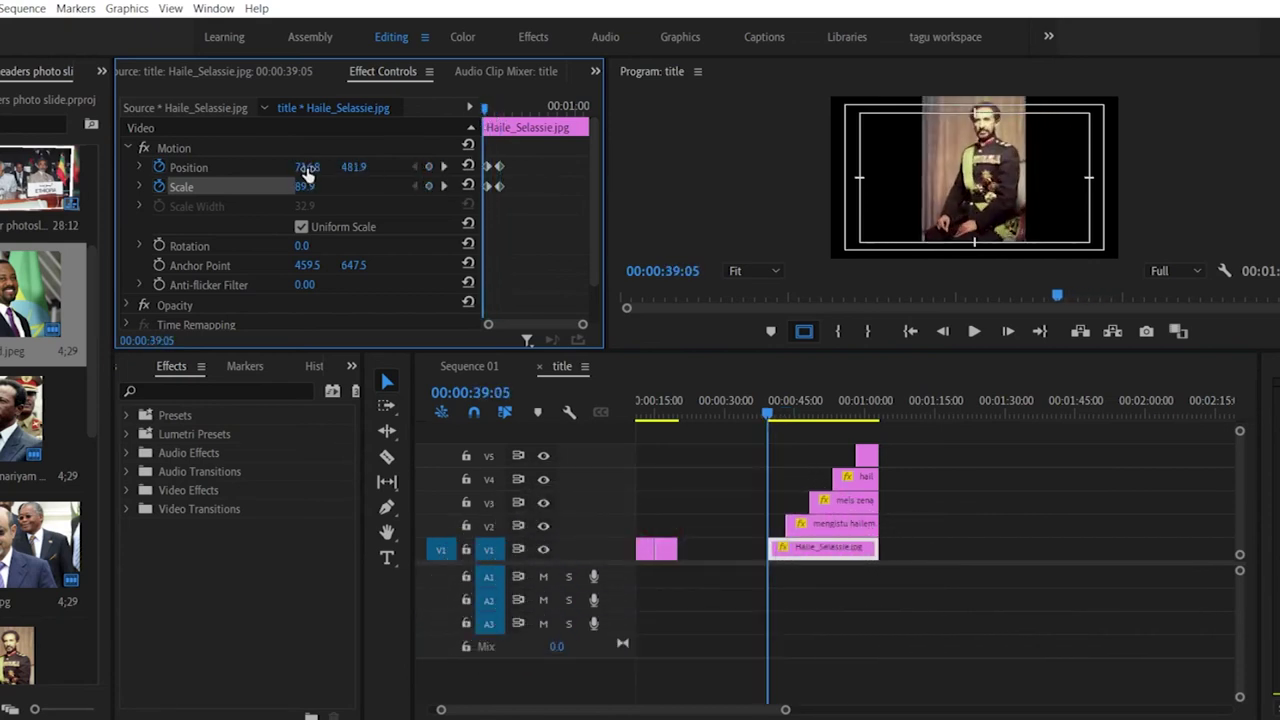
left_click(140, 168)
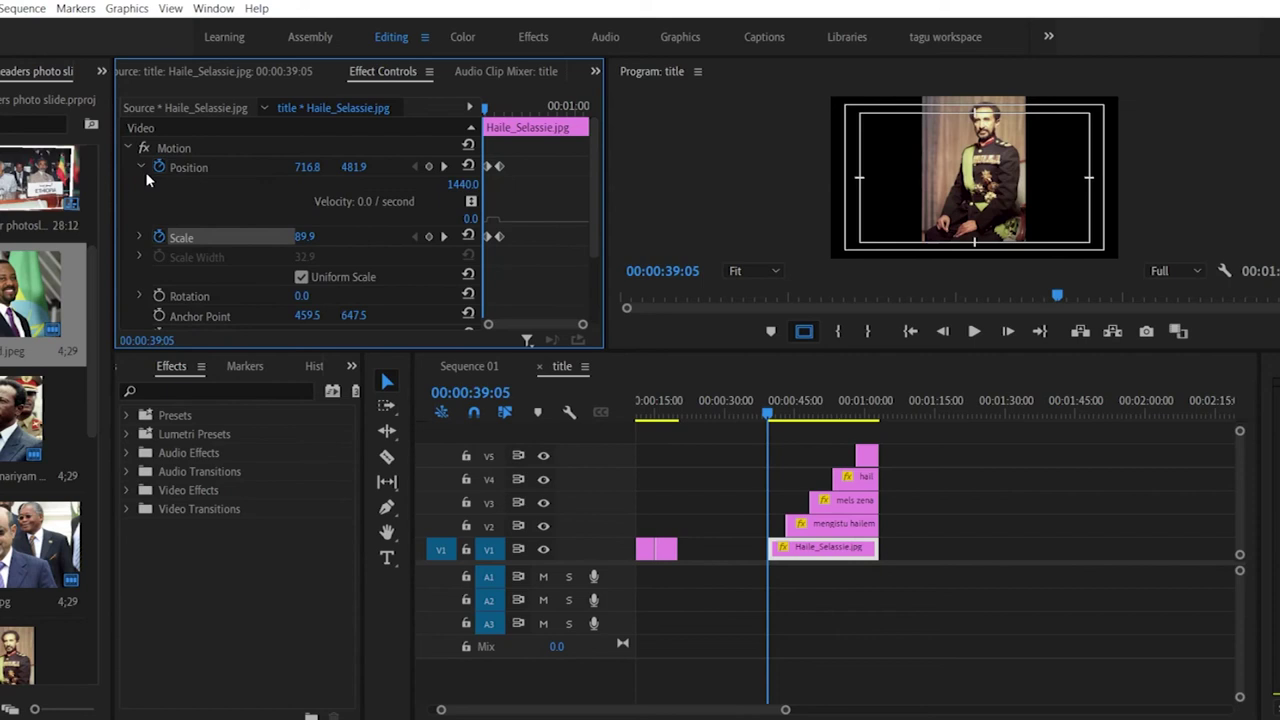
left_click(307, 167)
type("752.8")
key("Return")
left_click_drag(307, 167, 252, 167)
left_click_drag(354, 167, 394, 167)
mouse_move(313, 229)
left_mouse_down()
mouse_move(363, 229)
mouse_move(283, 229)
mouse_move(352, 229)
mouse_move(332, 229)
left_mouse_up()
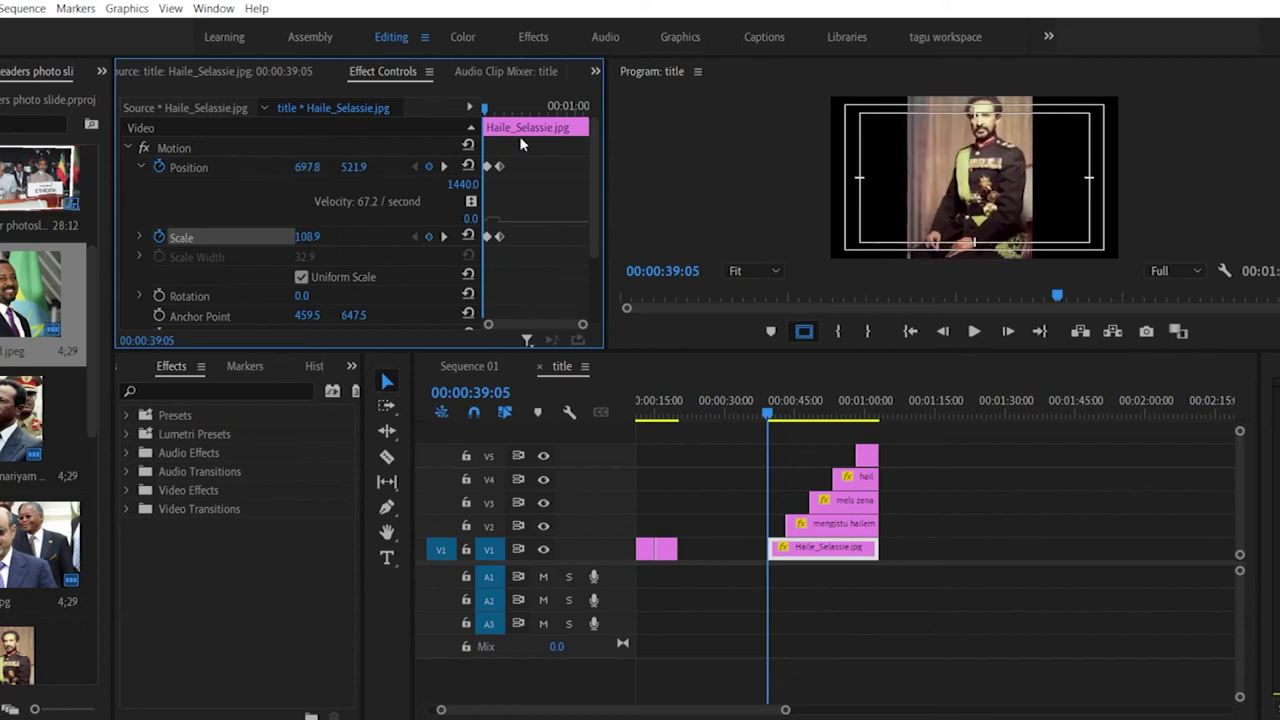
Step: Play the sequence from the start of the Haile_Selassie.jpg clip to review its shrinking and moving animation
left_click_drag(486, 108, 543, 110)
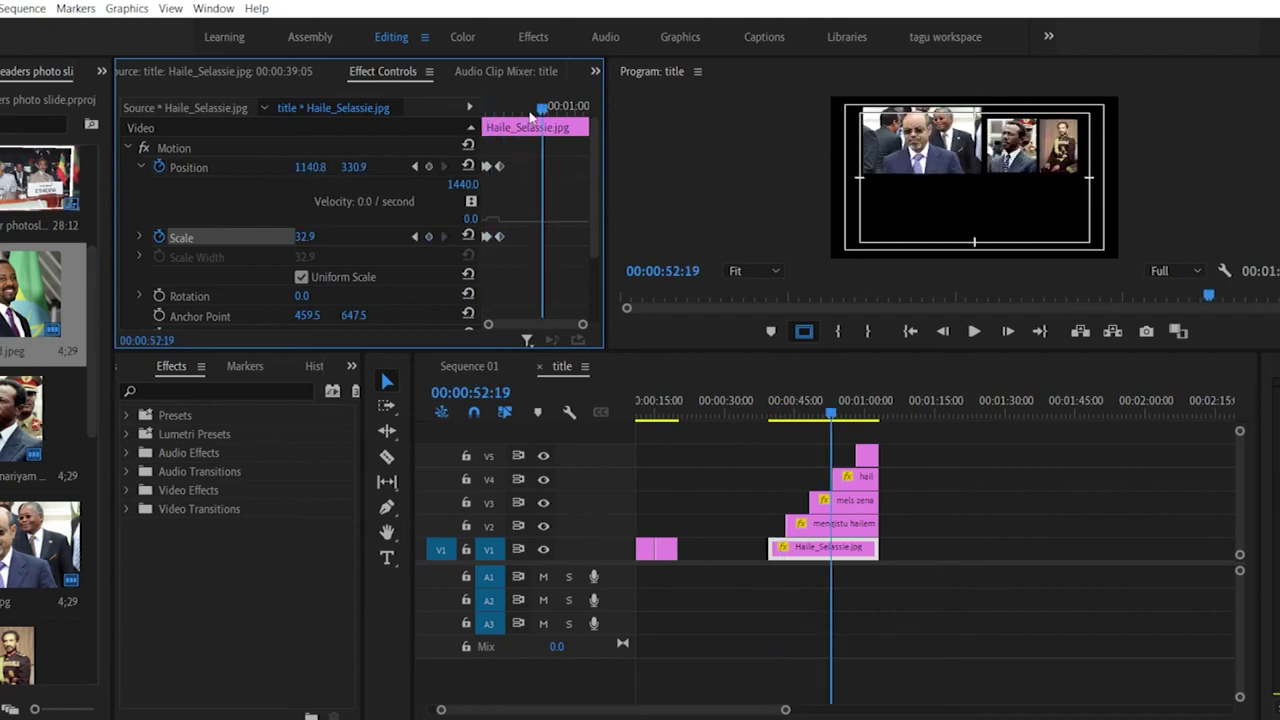
left_click_drag(822, 414, 758, 415)
key("space")
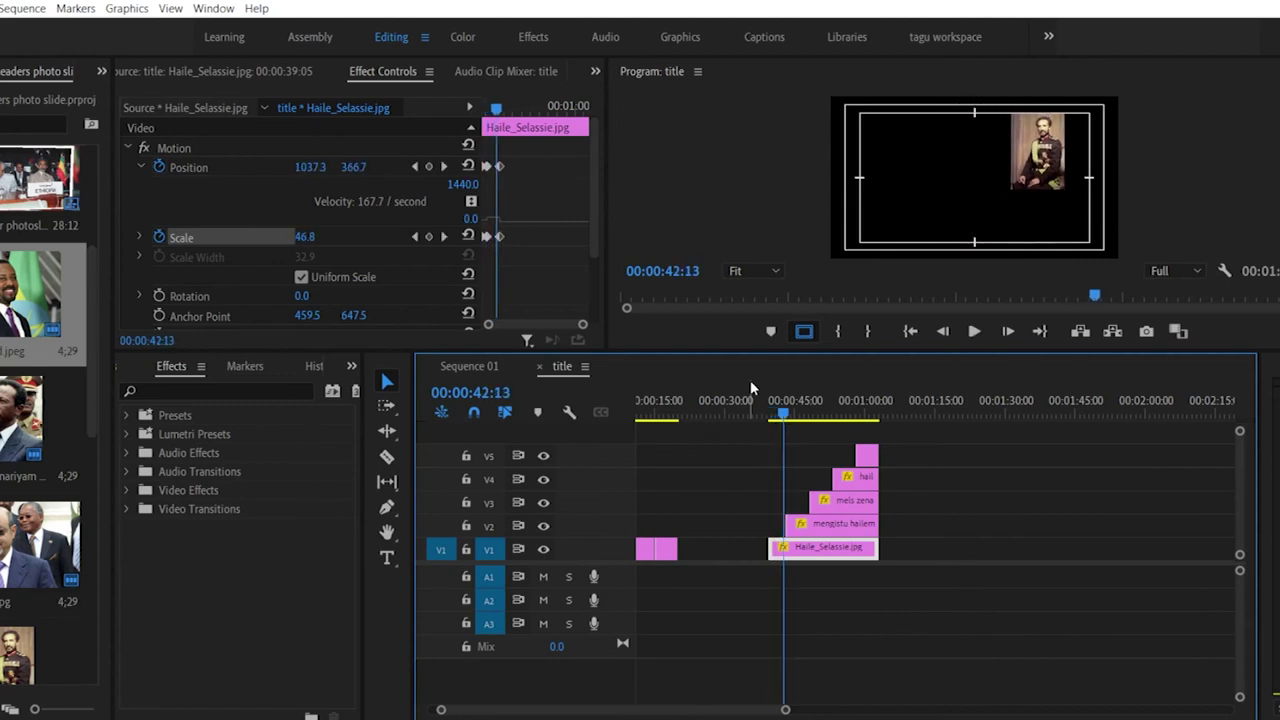
key("space")
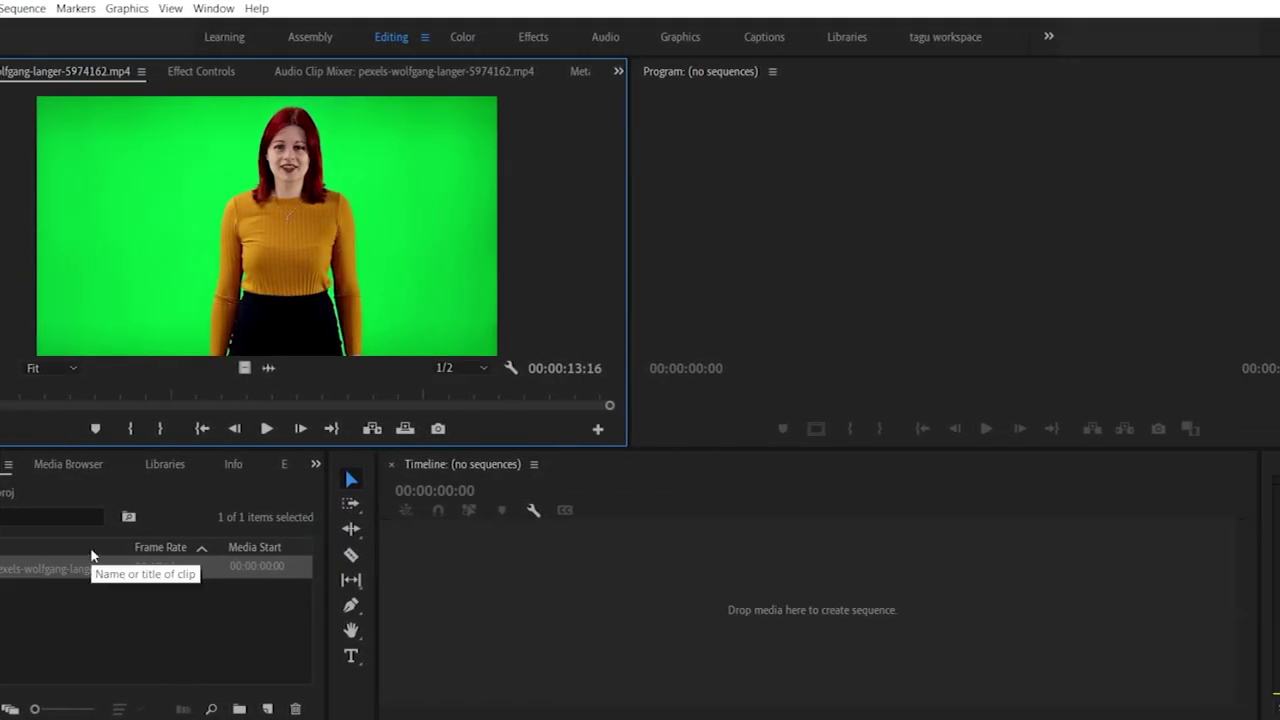
Step: Import pexels-mark-soetebier-10517615 from the chroma folder into the project and settle its entry in the project list
double_click(34, 608)
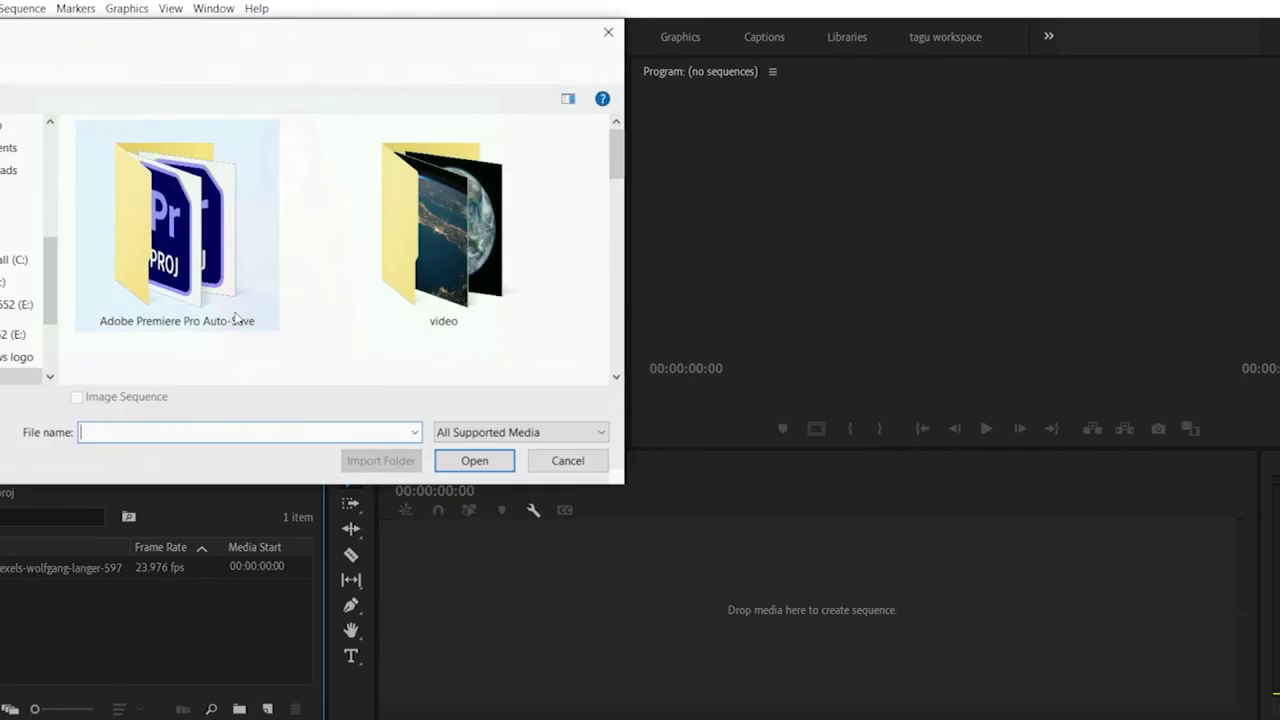
scroll(203, 300, "down", 3)
left_click(175, 305)
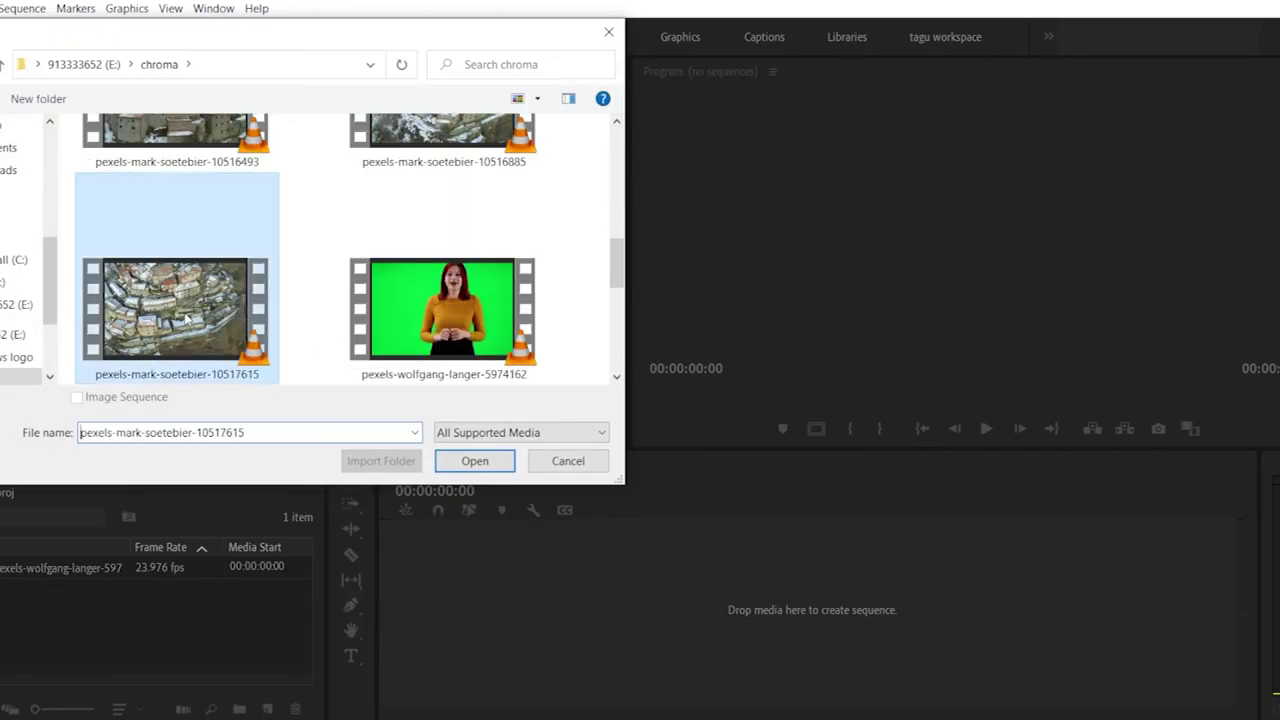
left_click(467, 468)
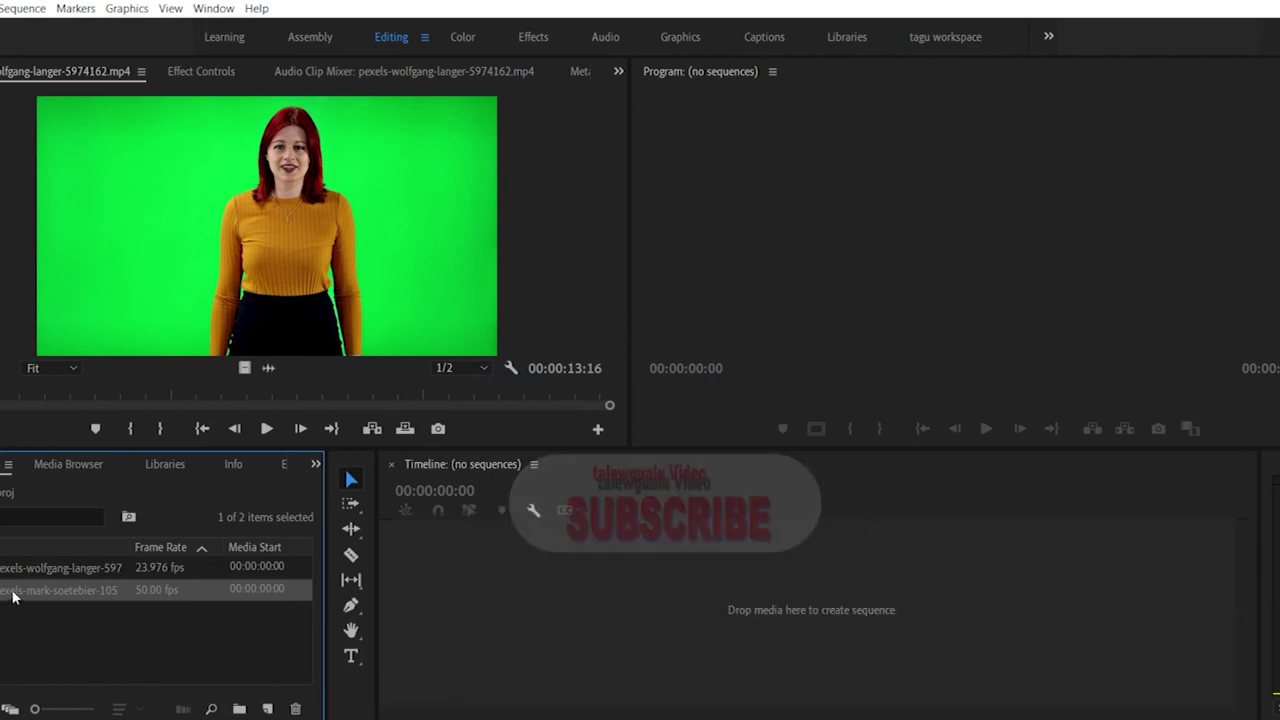
key("Return")
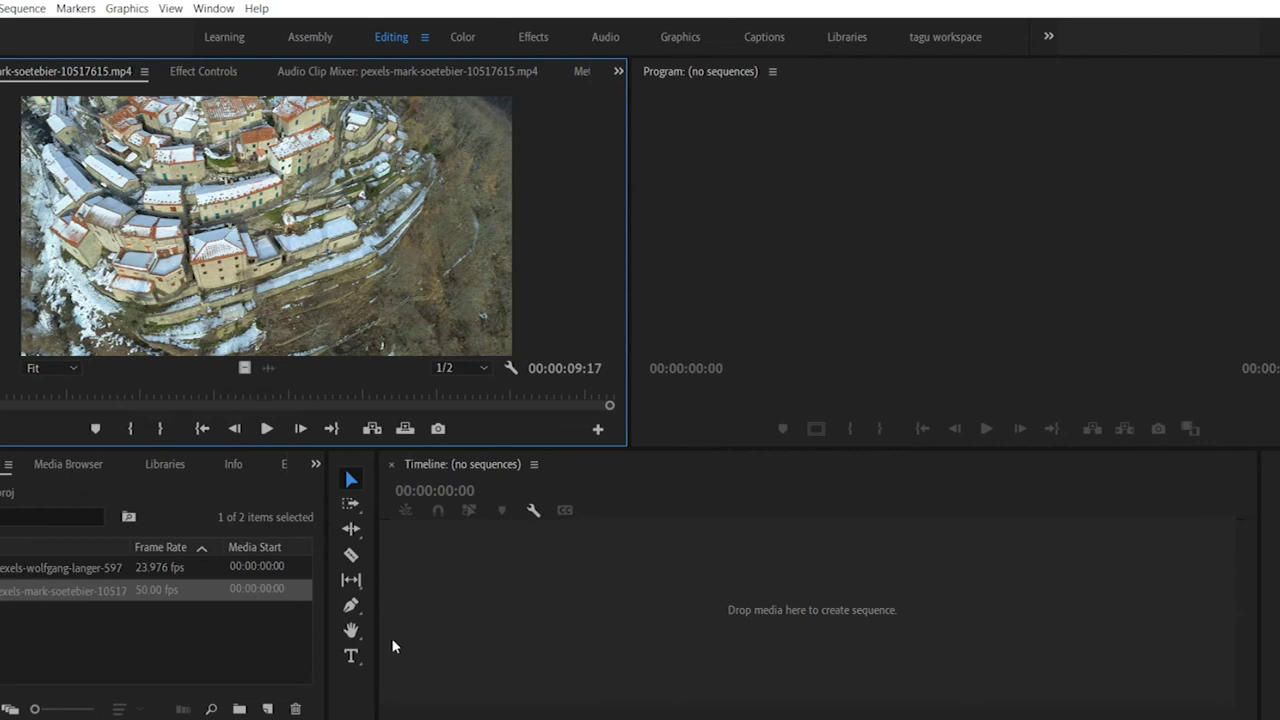
Step: Create a new sequence with the HDV 1080p25 preset and name it "chroma class"
left_click(268, 712)
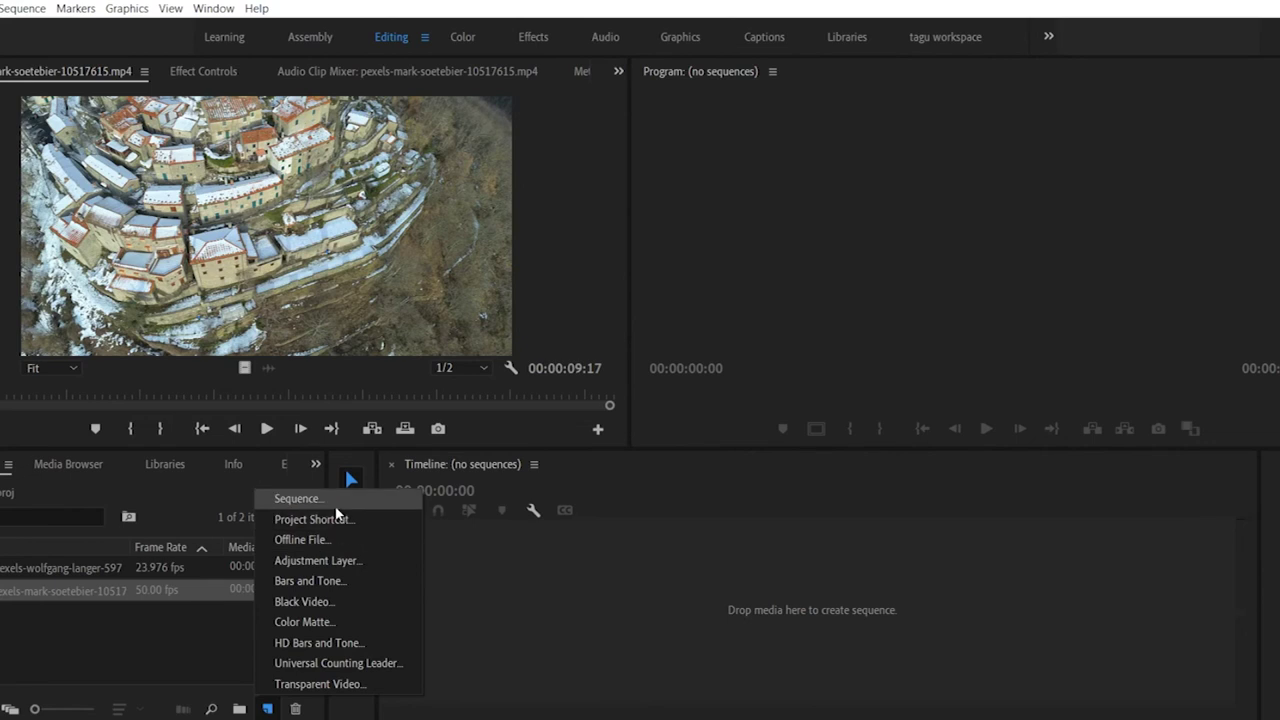
left_click(334, 508)
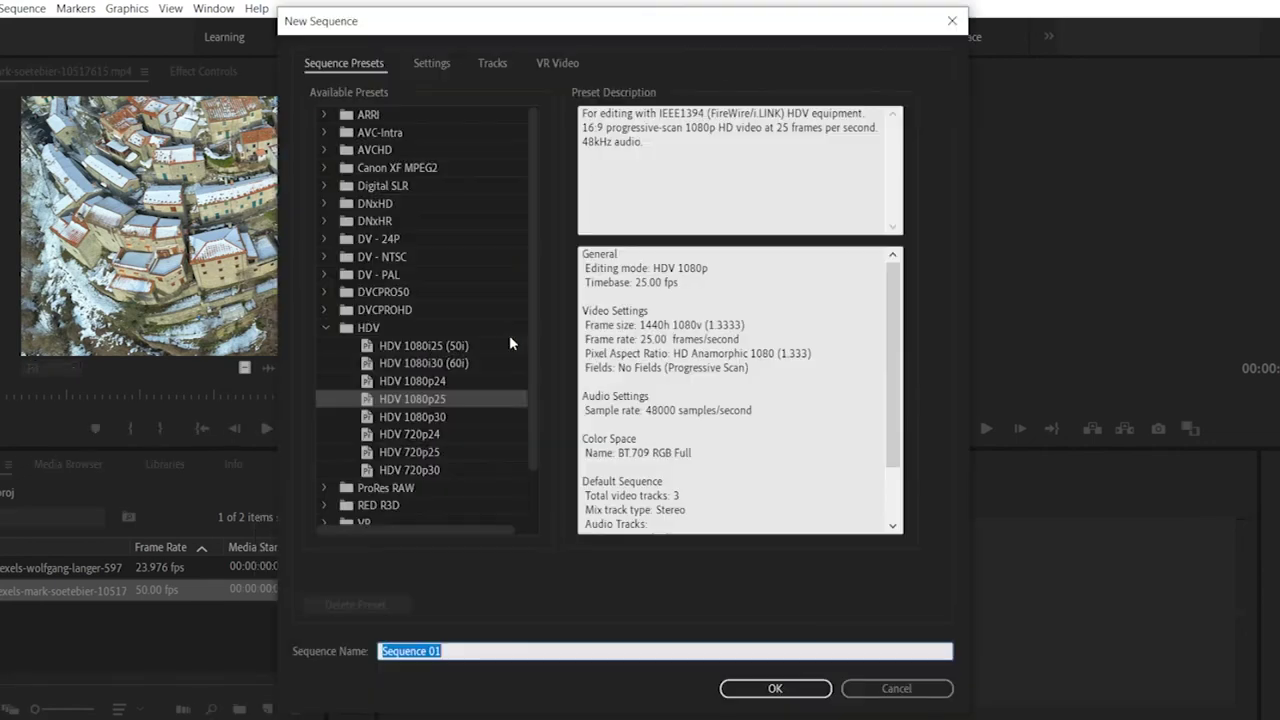
left_click(442, 406)
left_click(450, 651)
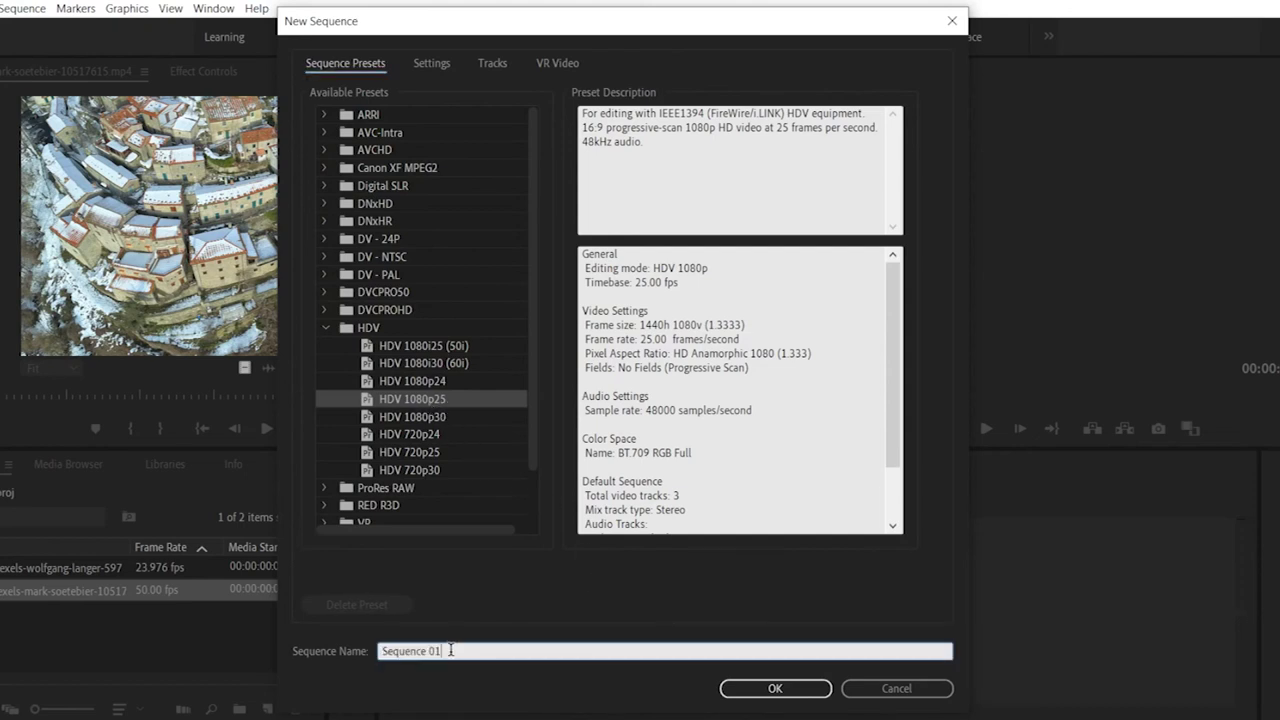
key("BackSpace")
key("BackSpace")
key("BackSpace")
key("BackSpace")
key("BackSpace")
key("BackSpace")
key("BackSpace")
key("BackSpace")
key("BackSpace")
key("BackSpace")
key("BackSpace")
type("chroma class")
key("Return")
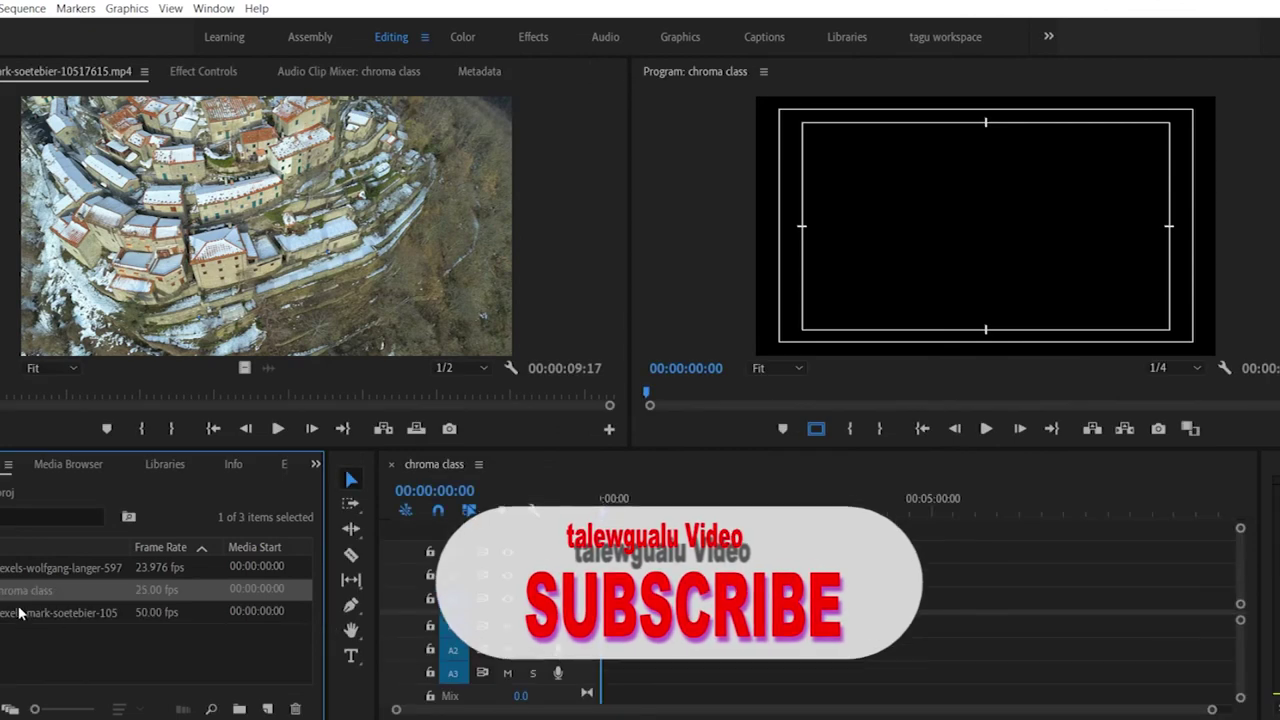
Step: Place the aerial village clip at the start of V1, keeping the existing sequence settings, and scale it to the frame size
left_click(19, 621)
left_click_drag(19, 621, 609, 601)
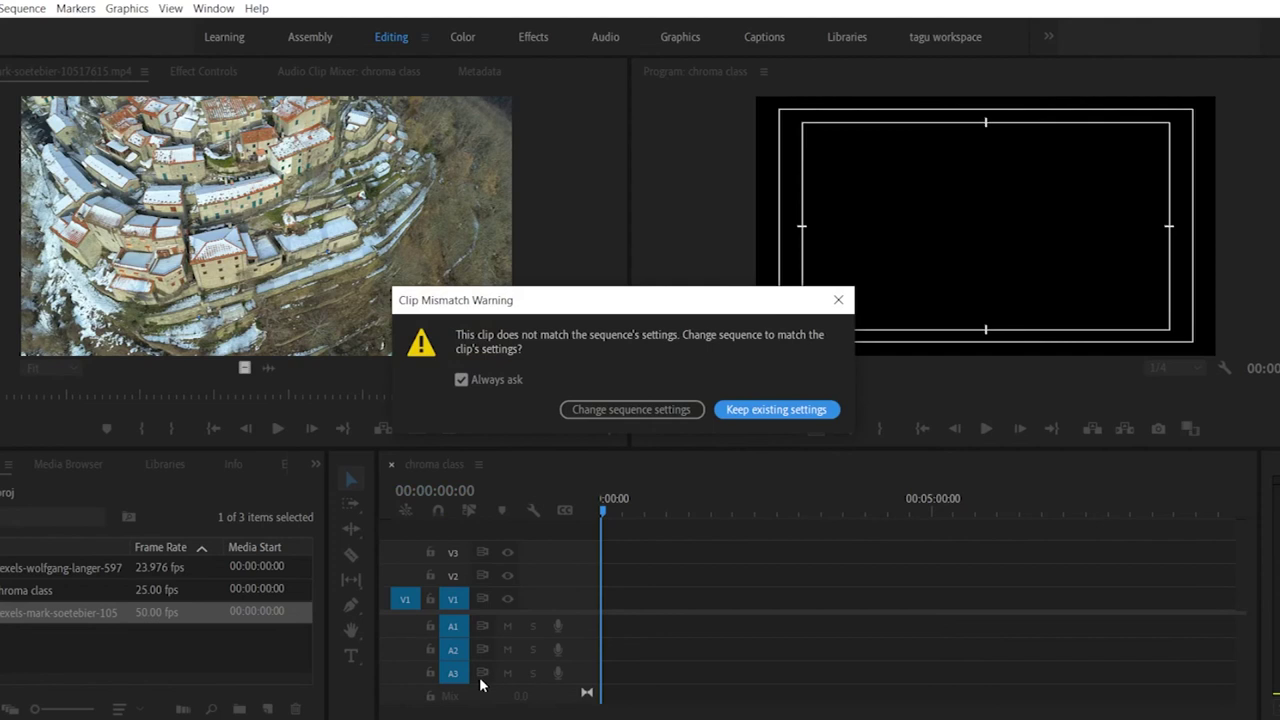
left_click(751, 413)
left_click_drag(1210, 709, 510, 712)
left_click_drag(1076, 581, 648, 608)
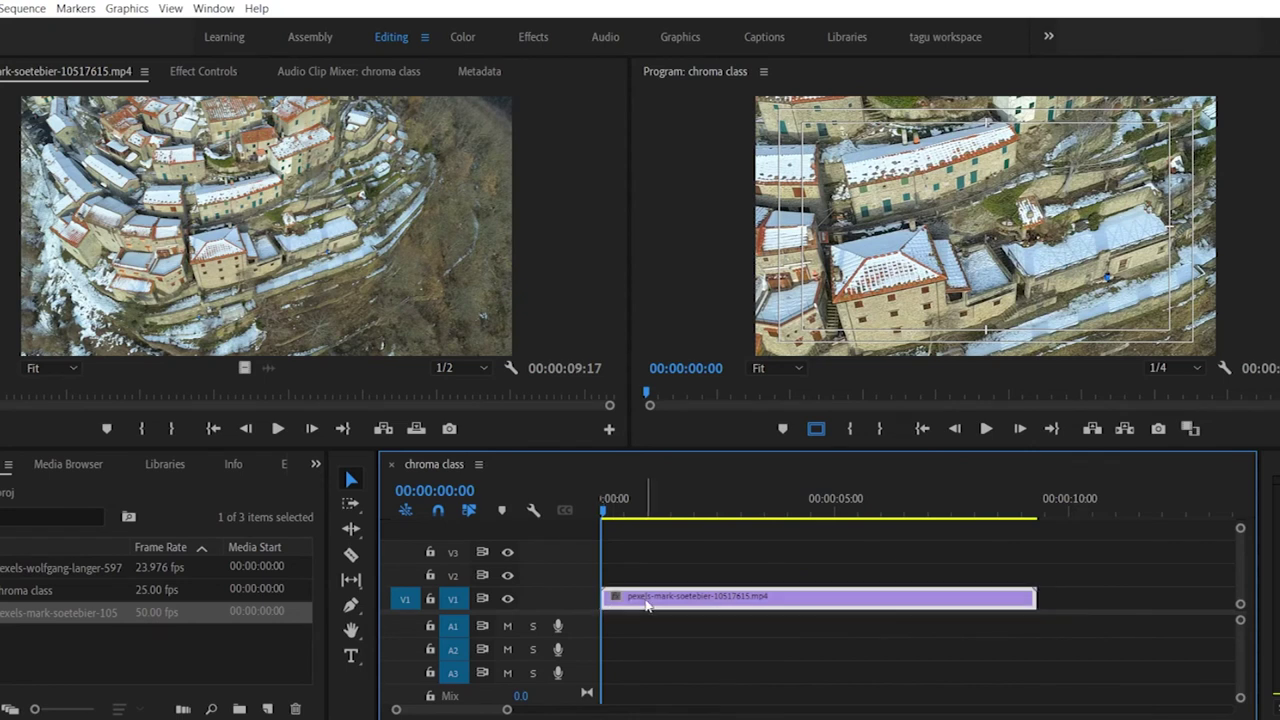
right_click(657, 597)
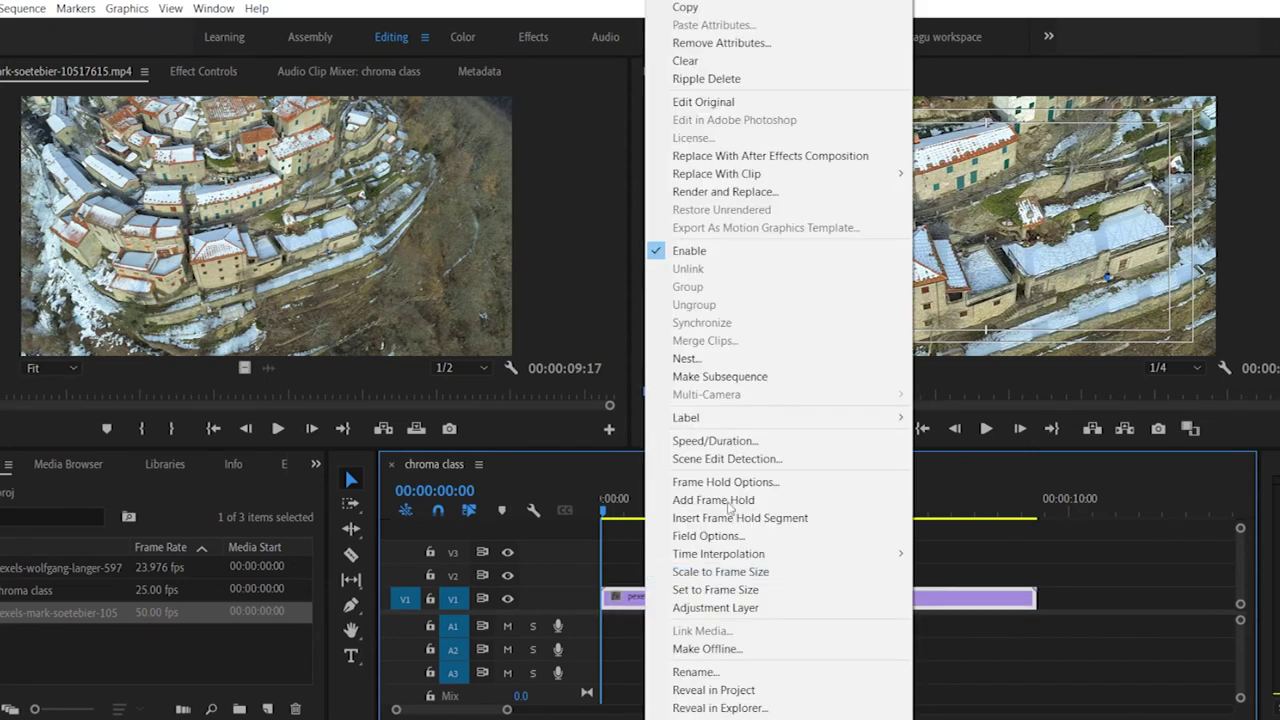
left_click(754, 574)
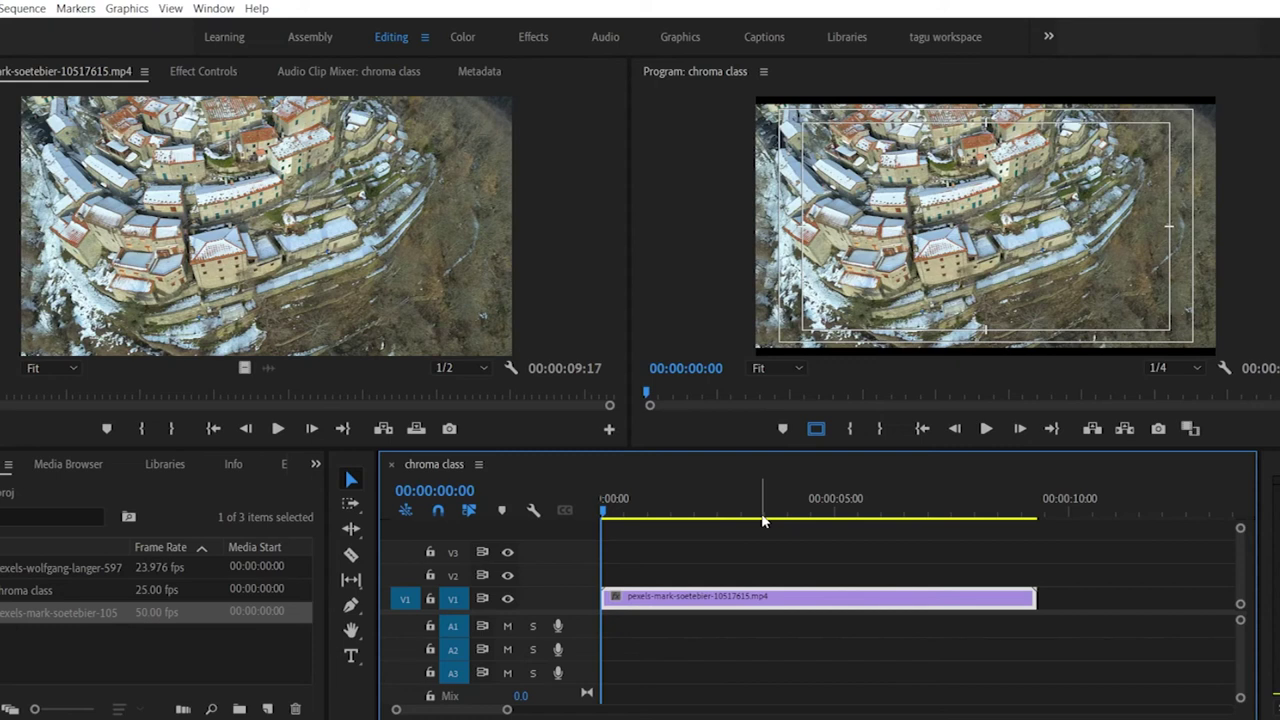
Step: Place the green-screen clip of the woman on V2 at the sequence start, above the aerial village clip
left_click(35, 567)
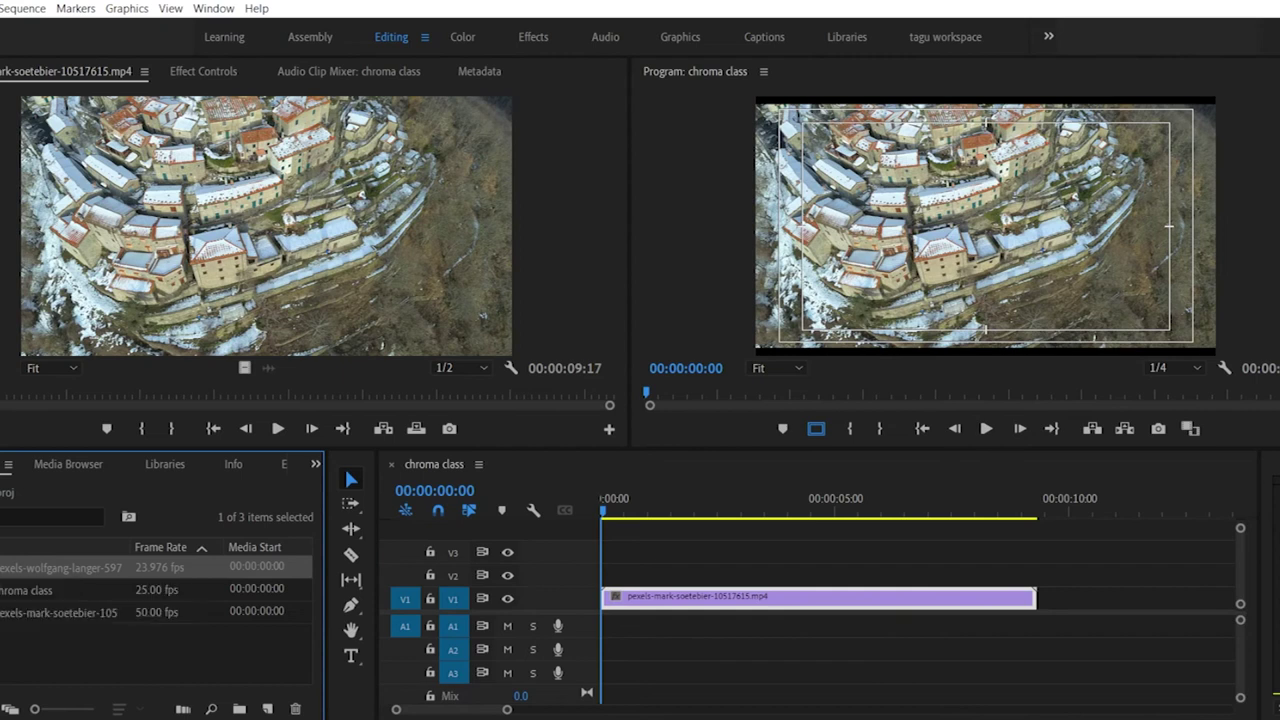
left_click(43, 570)
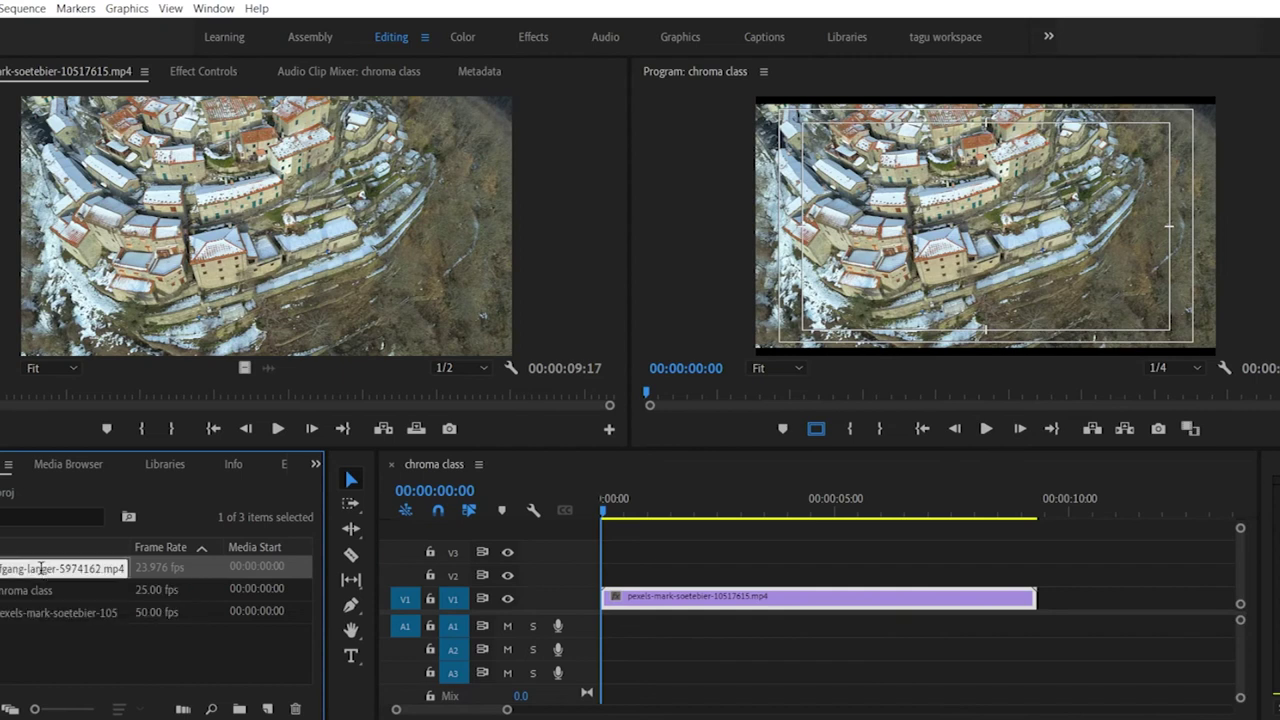
key("Return")
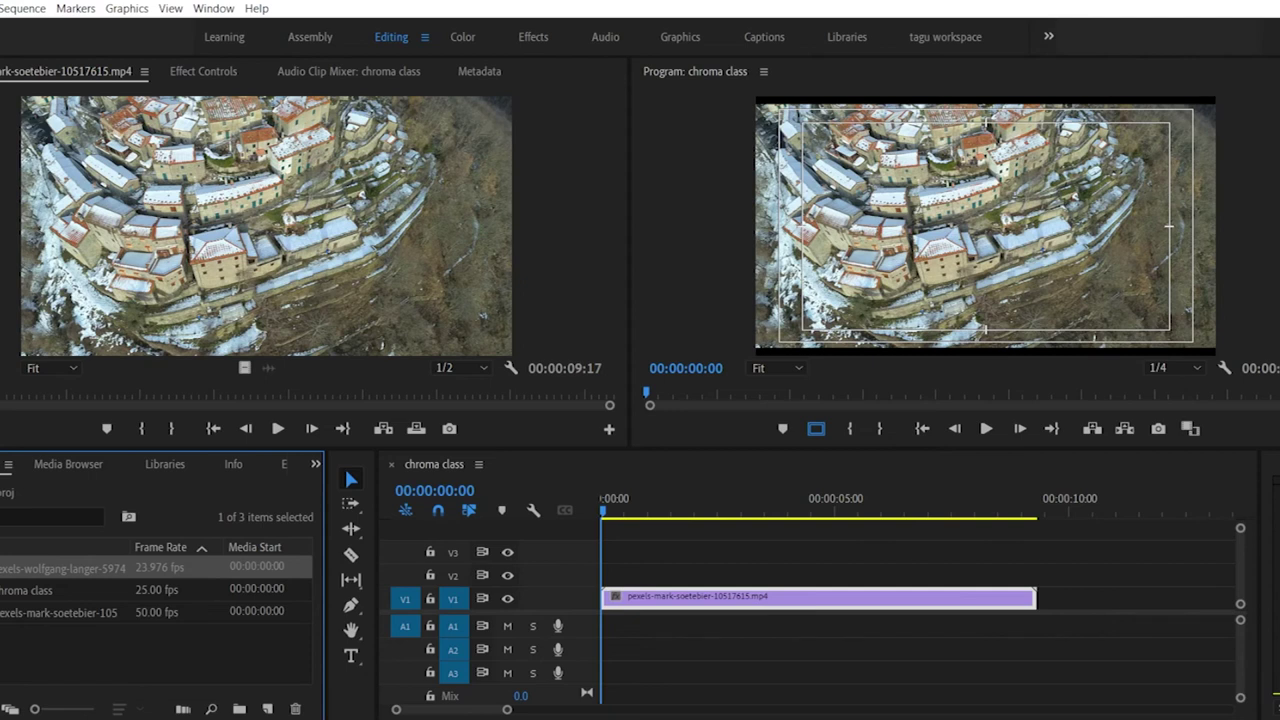
left_click(22, 569)
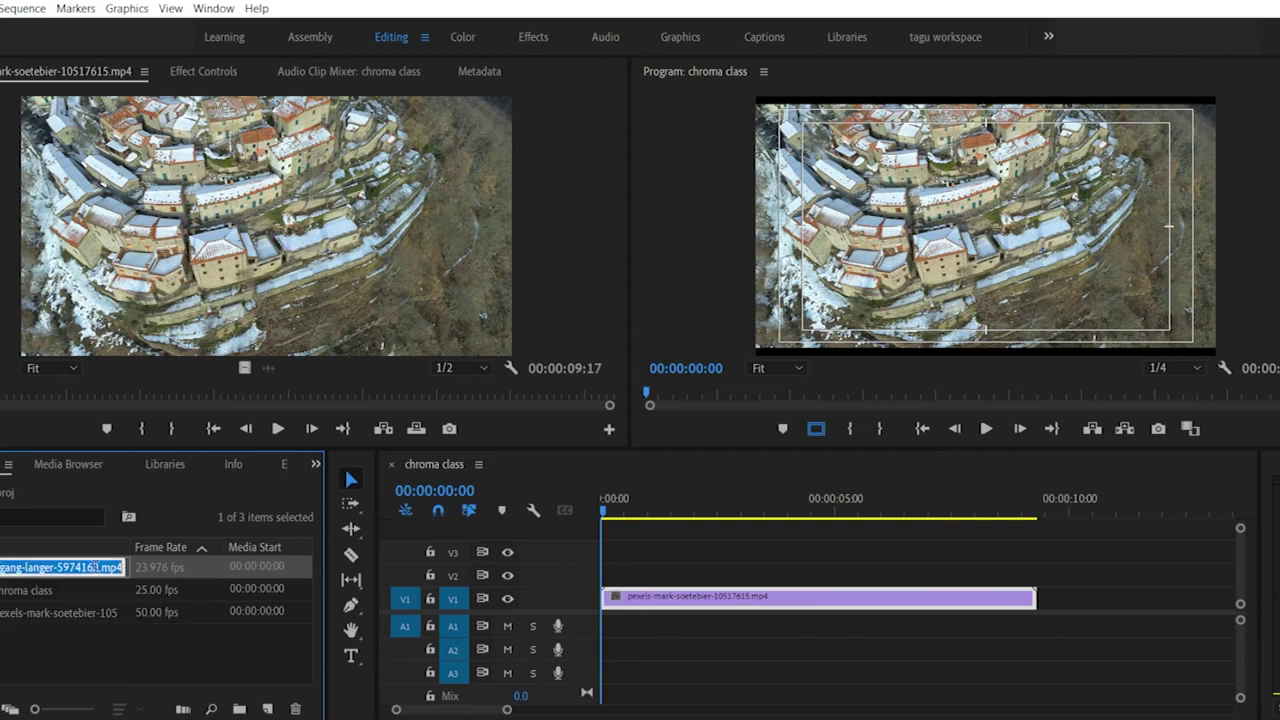
left_click(8, 662)
left_click_drag(20, 568, 606, 581)
left_click_drag(507, 709, 565, 710)
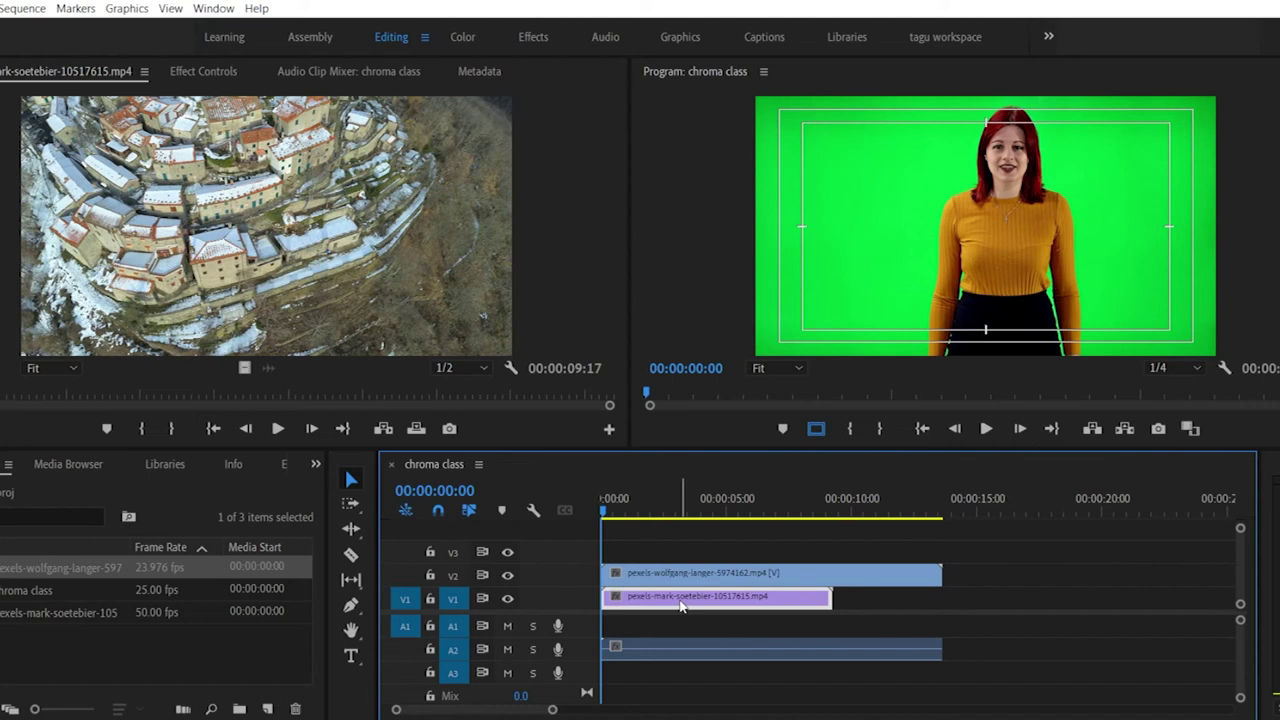
Step: Duplicate the aerial village clip further along V1 and trim the copy to end with the green-screen clip on V2
left_click_drag(680, 606, 846, 603)
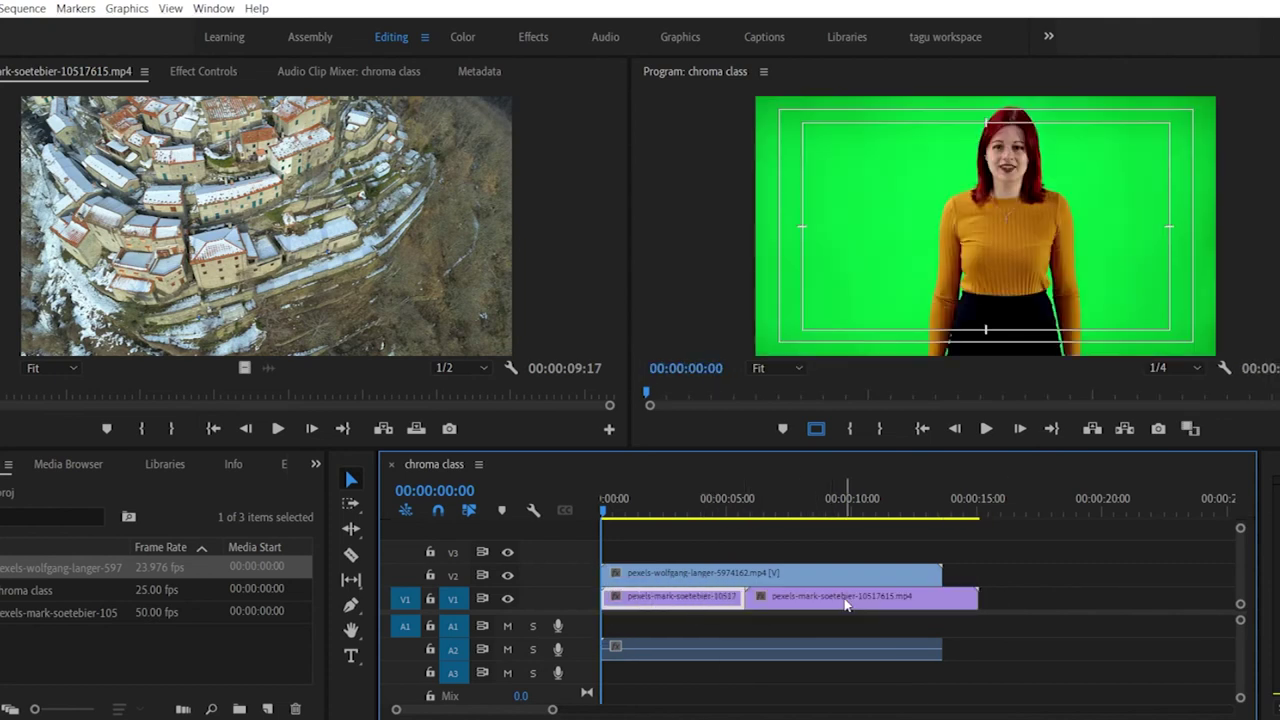
left_click(849, 602)
left_click_drag(976, 597, 941, 597)
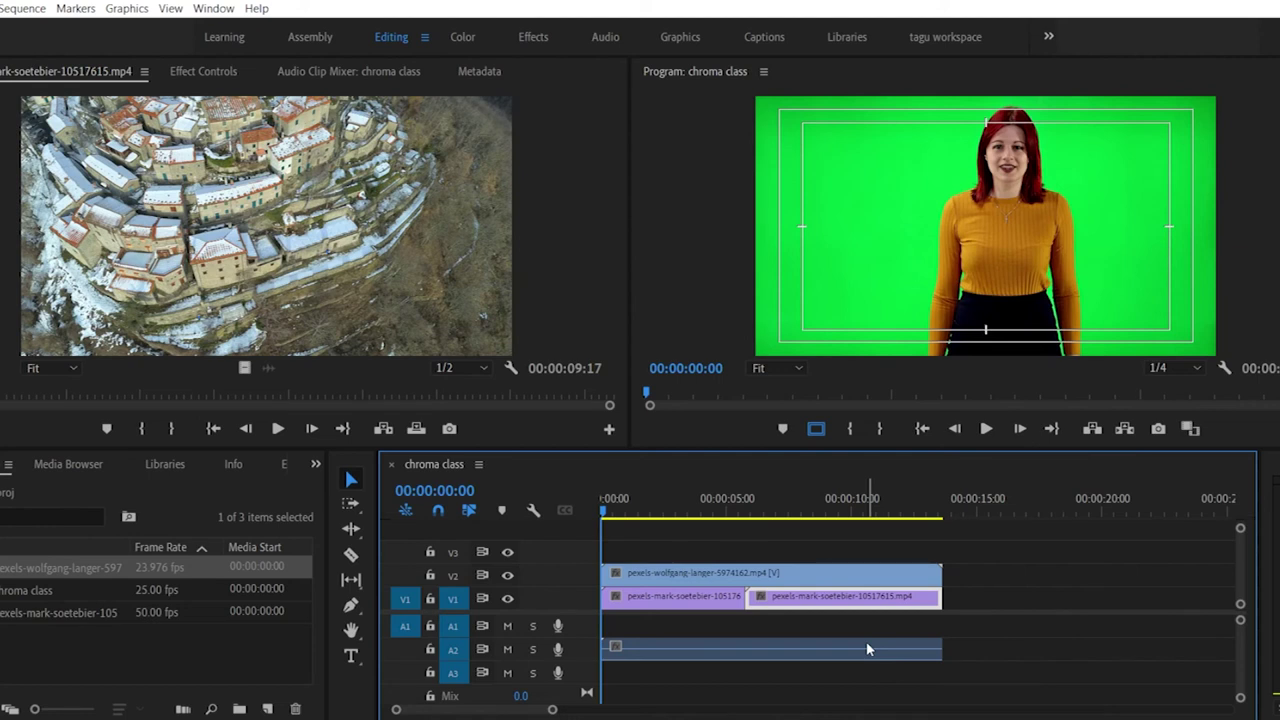
Step: Apply the Ultra Key effect from the Keying video effects to the green-screen clip of the woman on V2
left_click(284, 468)
left_click(10, 487)
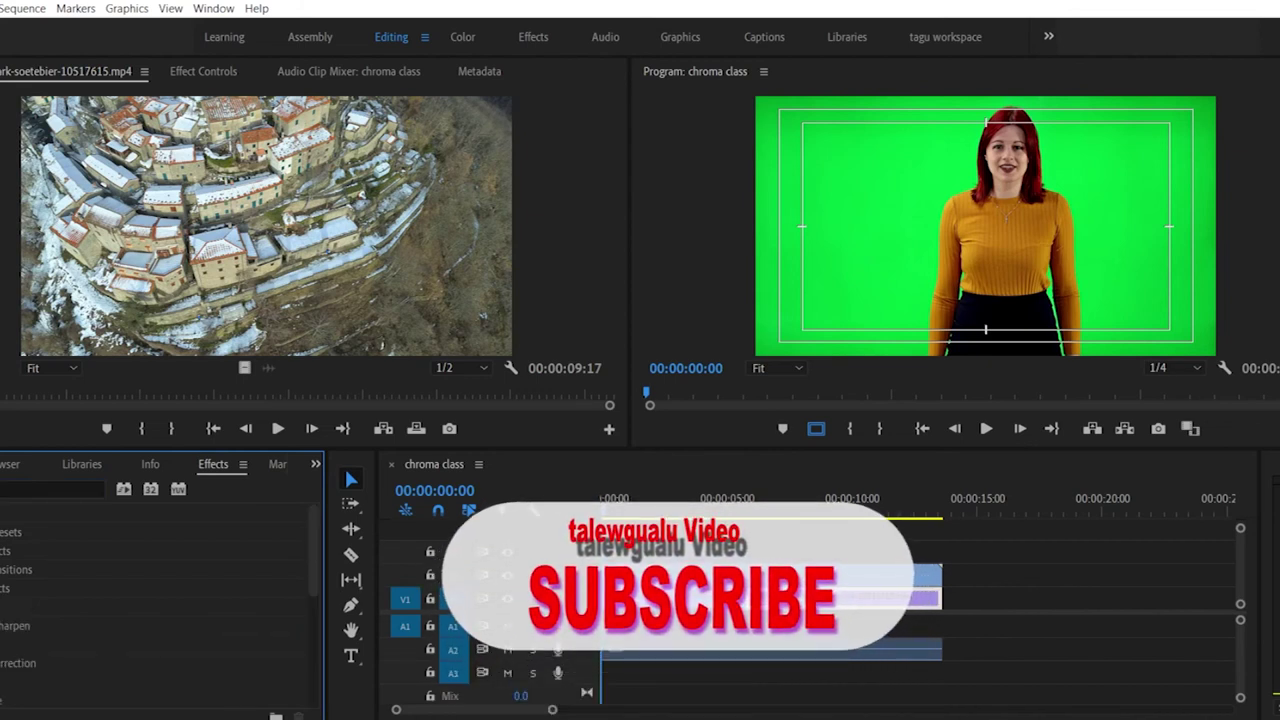
scroll(48, 650, "down", 3)
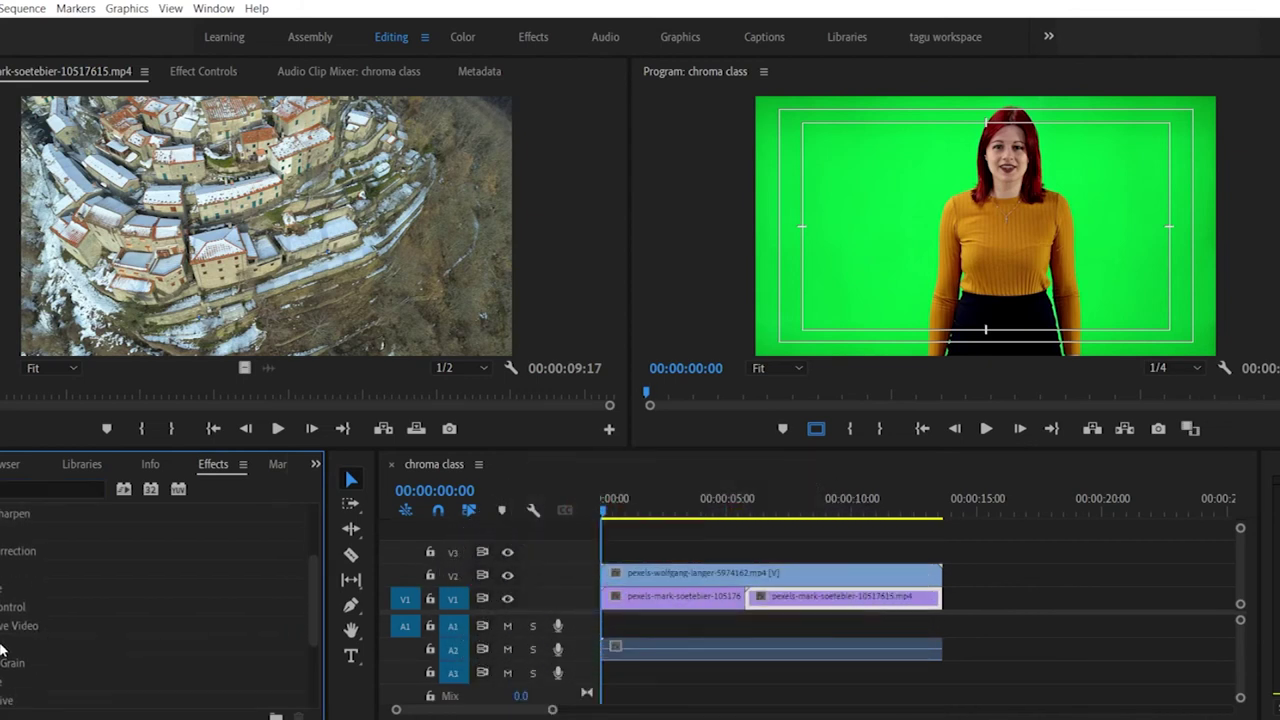
left_click(48, 648)
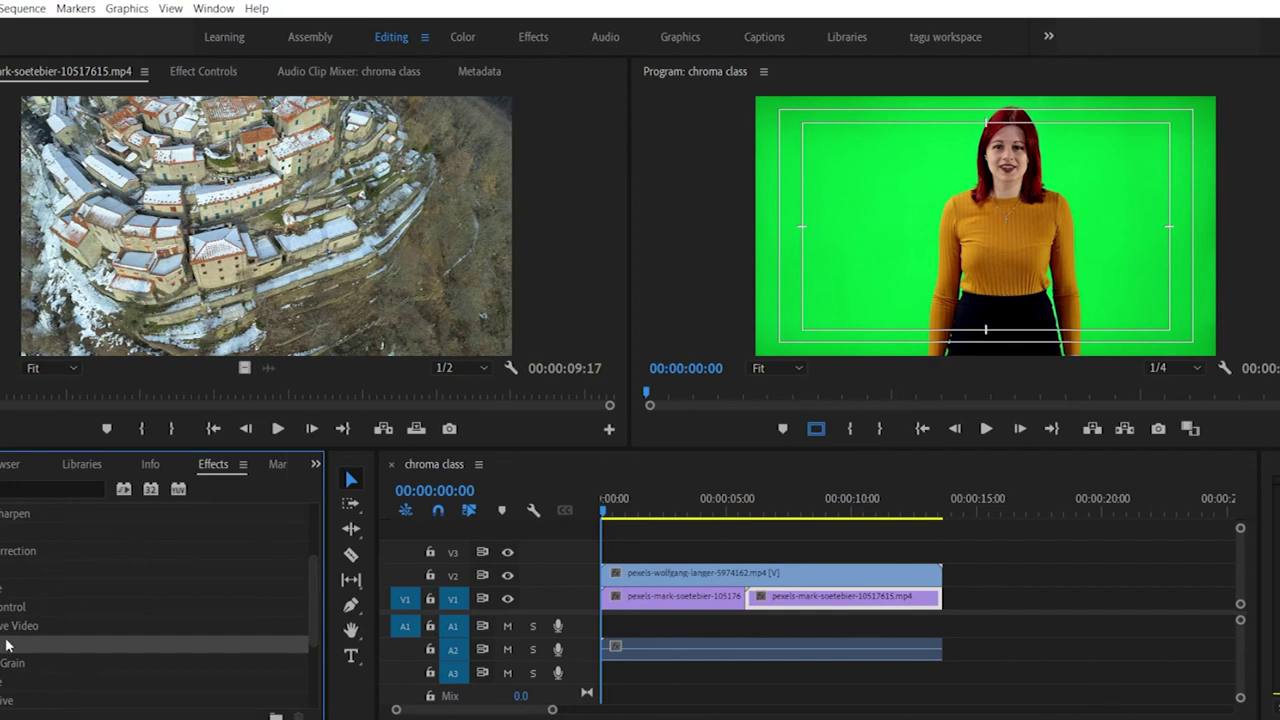
key("Right")
scroll(159, 608, "down", 2)
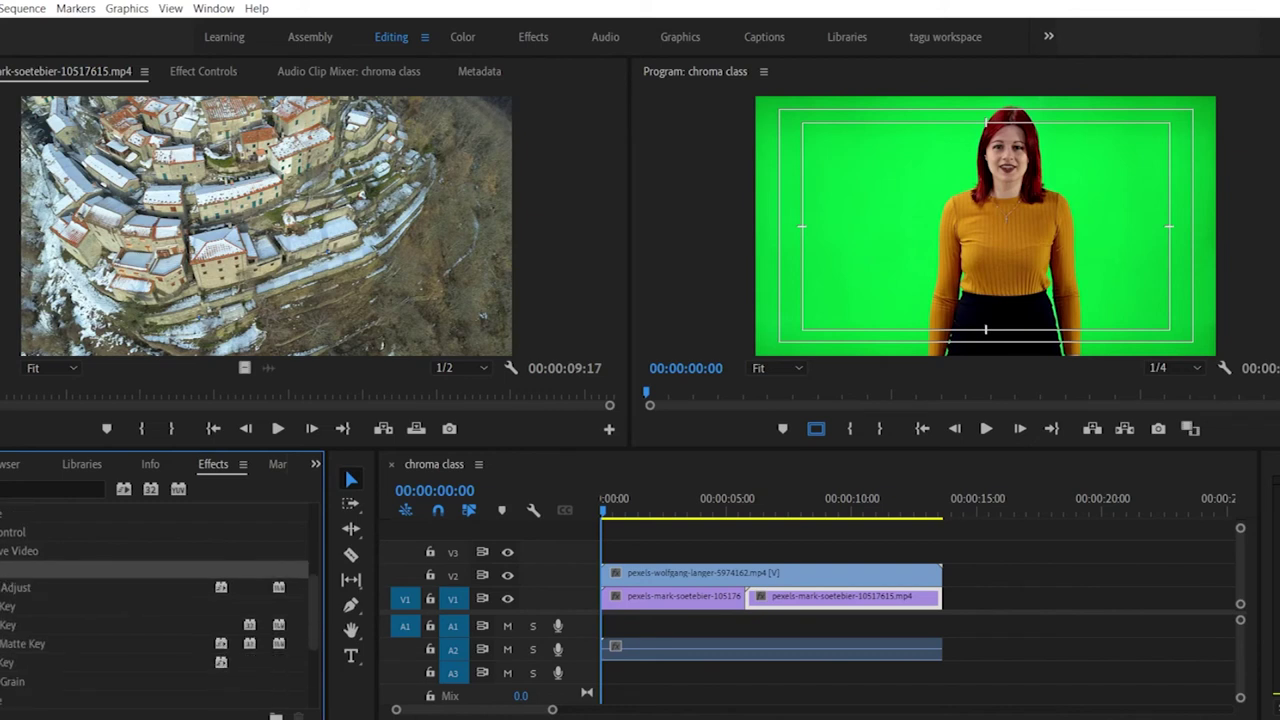
left_click(60, 662)
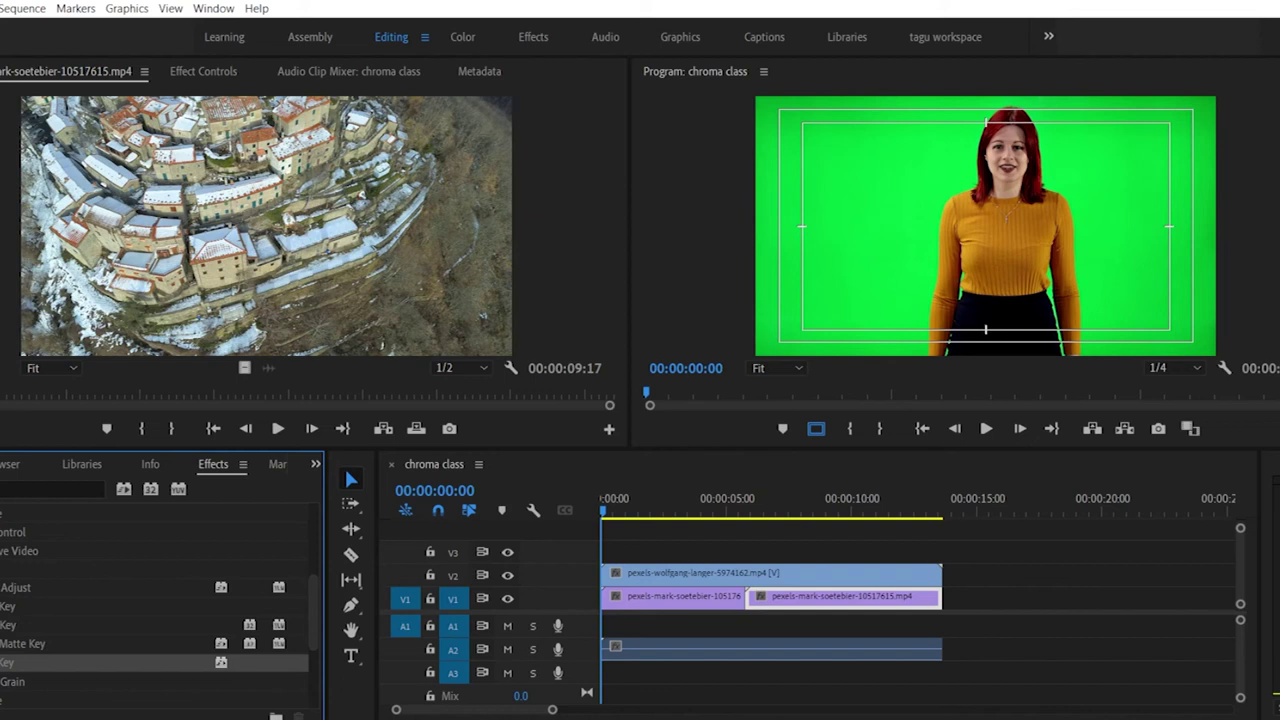
left_click(646, 574)
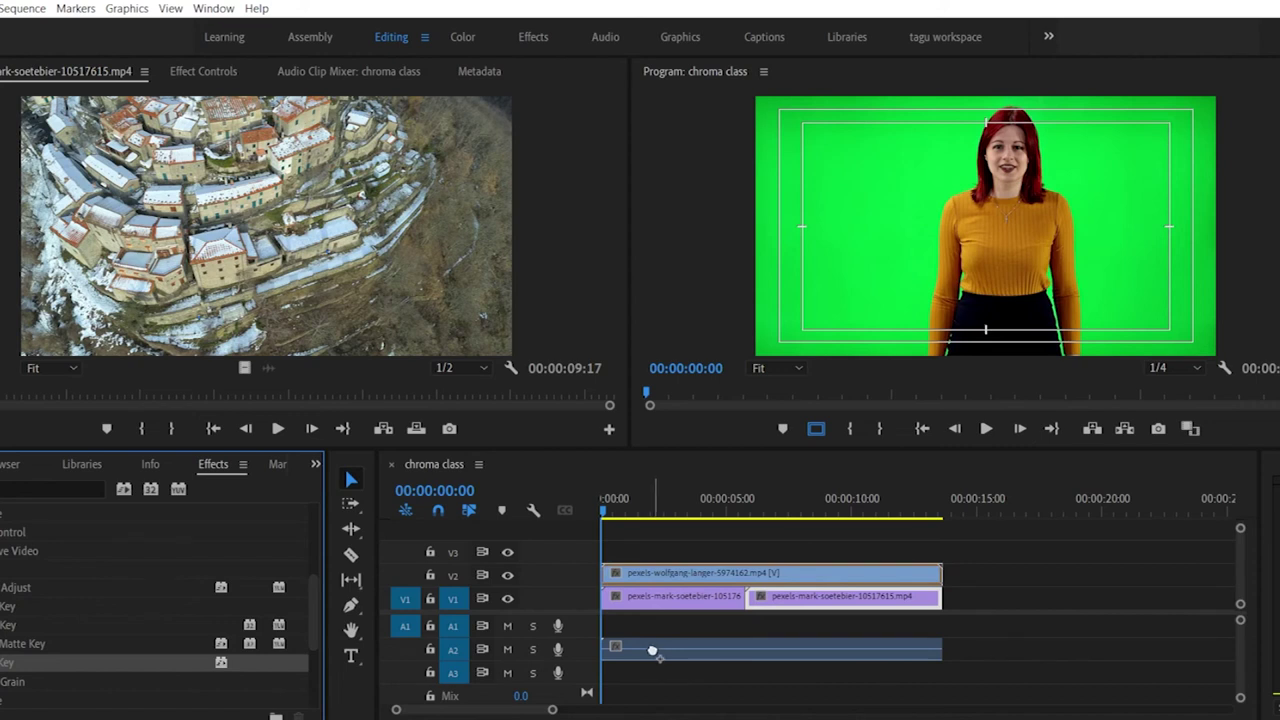
left_click(647, 572)
left_click_drag(649, 573, 648, 573)
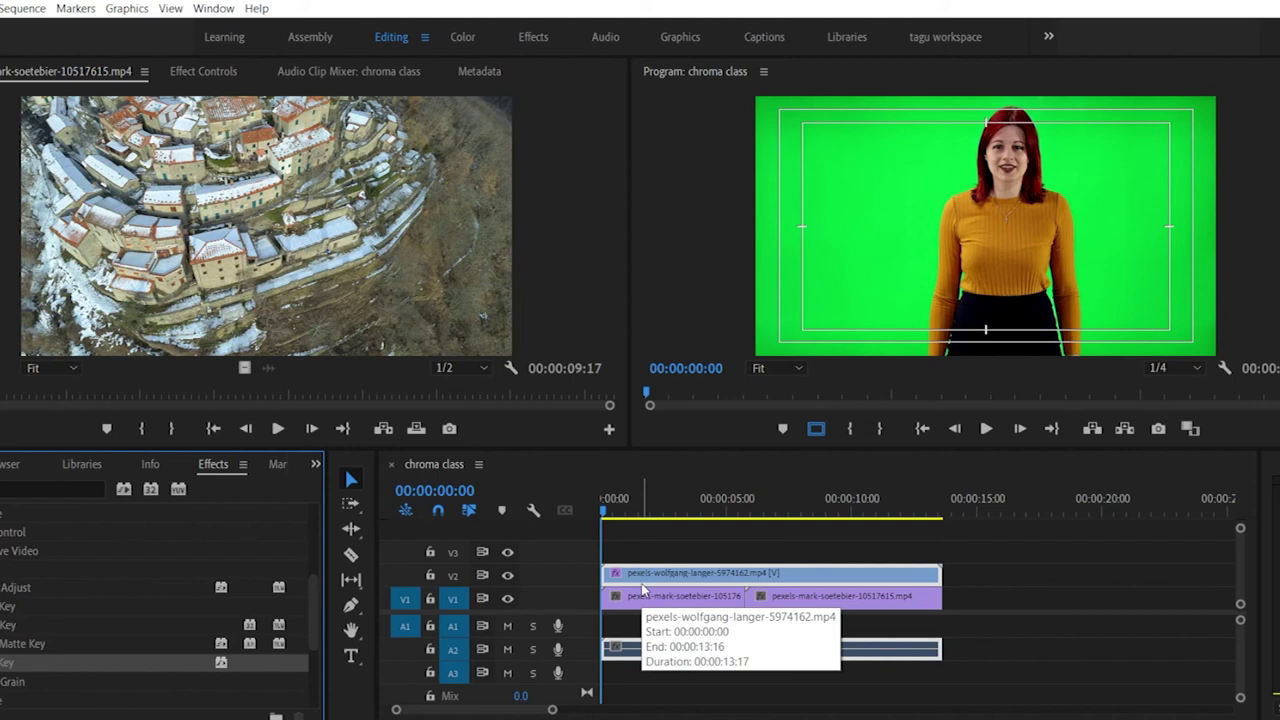
Step: Extend the second aerial village clip on V1 to about 00:00:15:00 and show its effect settings with the playhead at 00:00:14:22
left_click(205, 72)
scroll(100, 240, "down", 5)
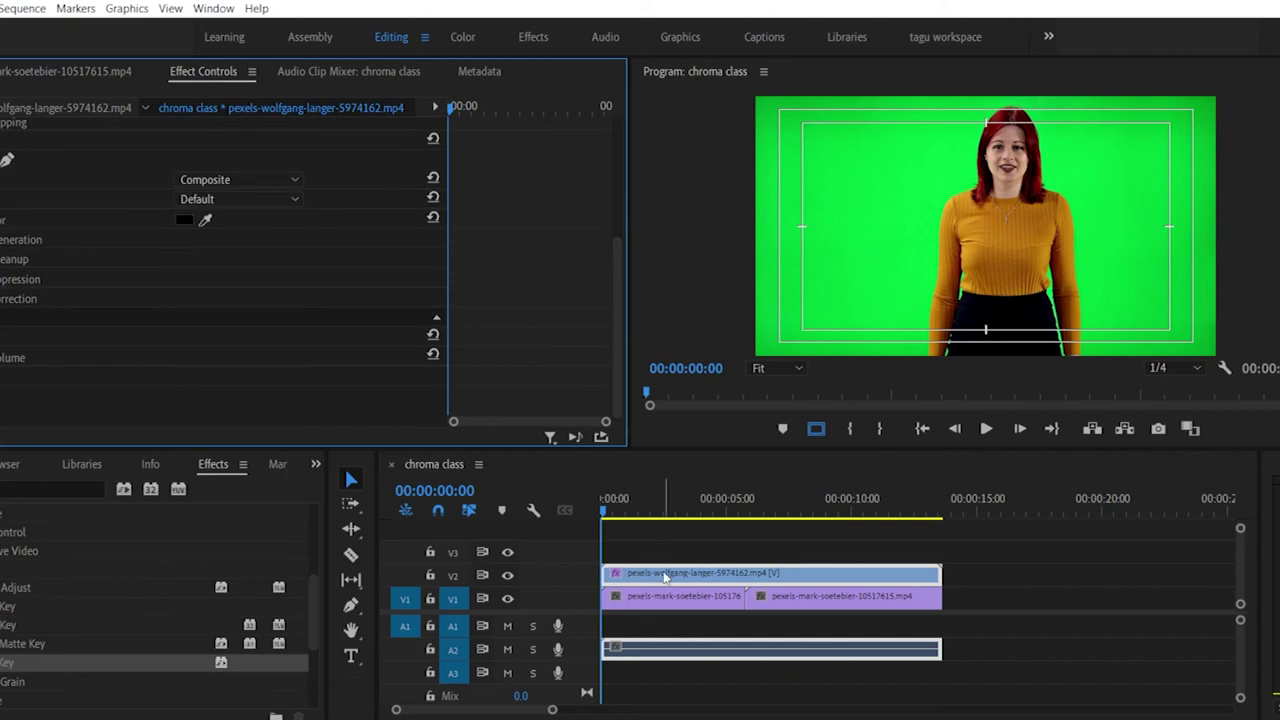
left_click_drag(944, 597, 990, 600)
left_click(973, 505)
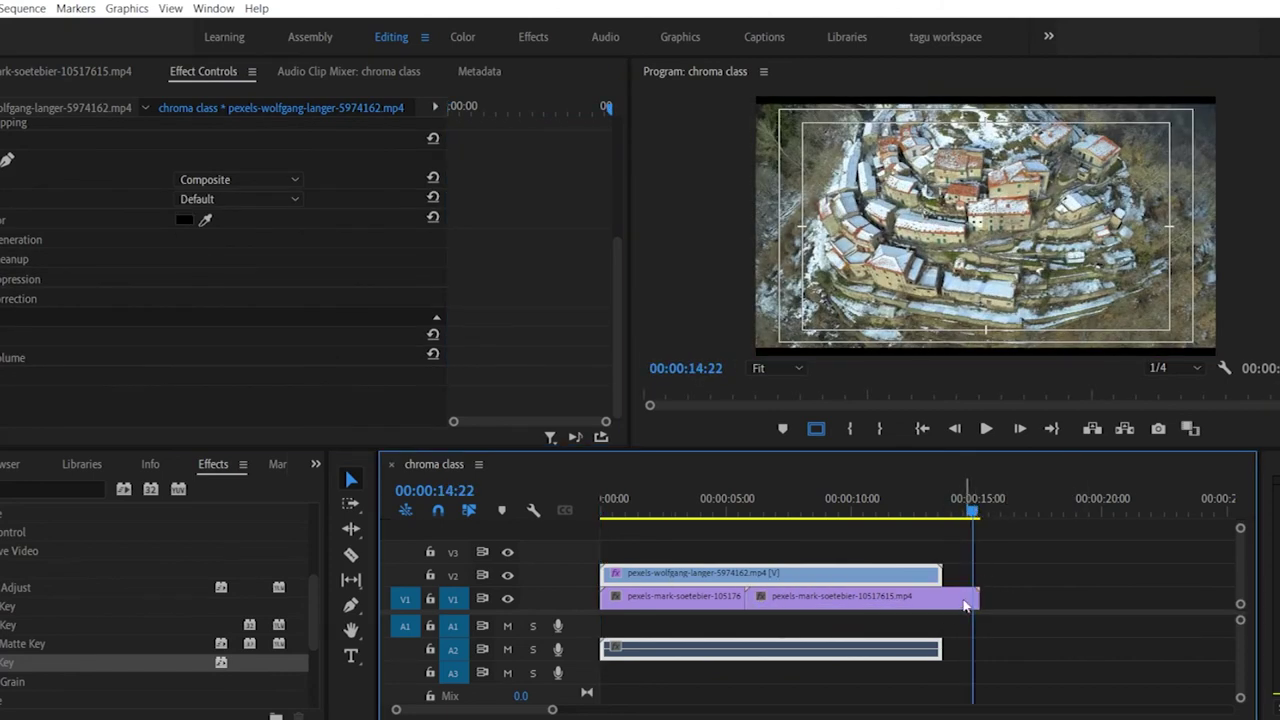
double_click(965, 600)
left_click(316, 74)
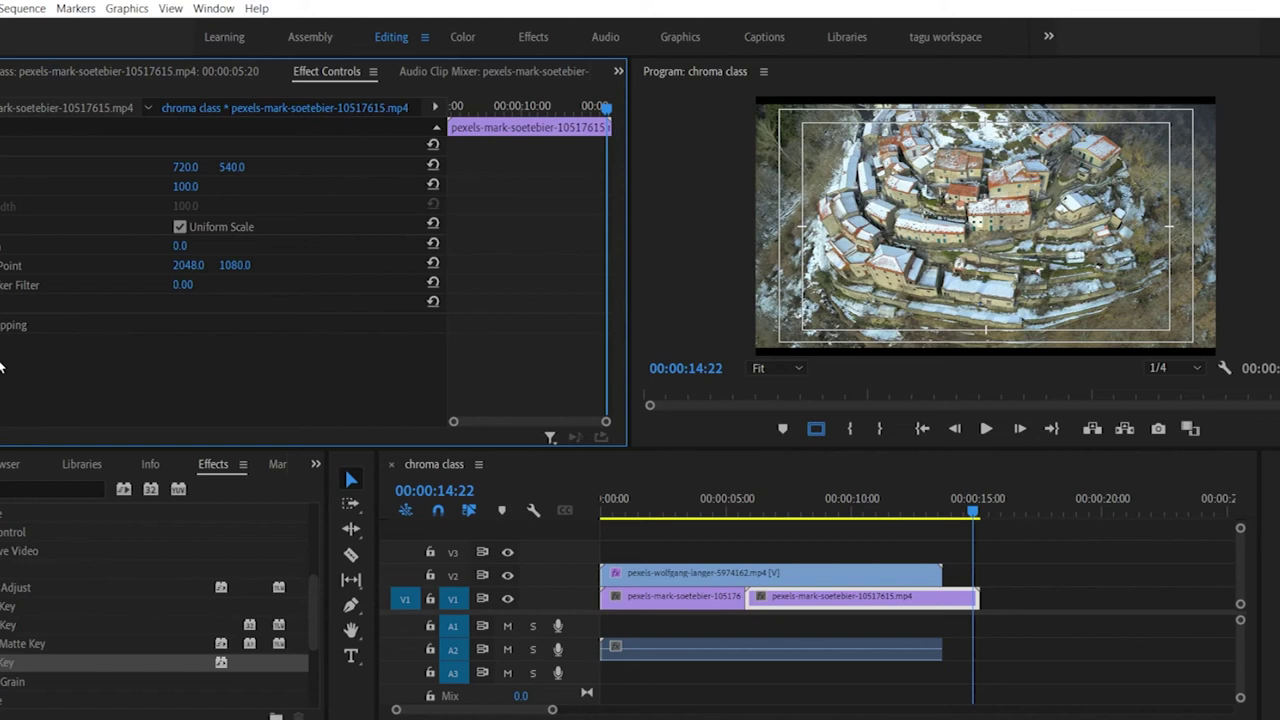
Step: Sample the green backdrop at 00:00:09:03 as the Ultra Key key color for the woman's clip on V2
left_click(828, 508)
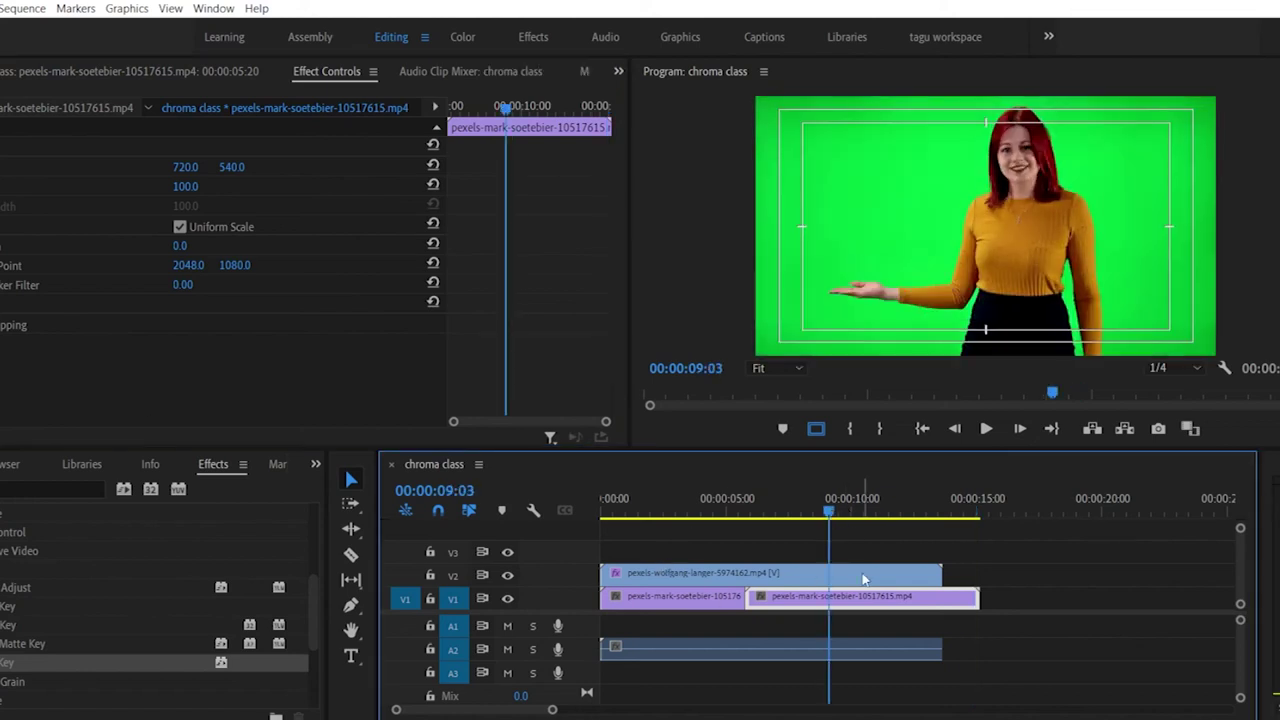
left_click(864, 579)
scroll(20, 320, "down", 5)
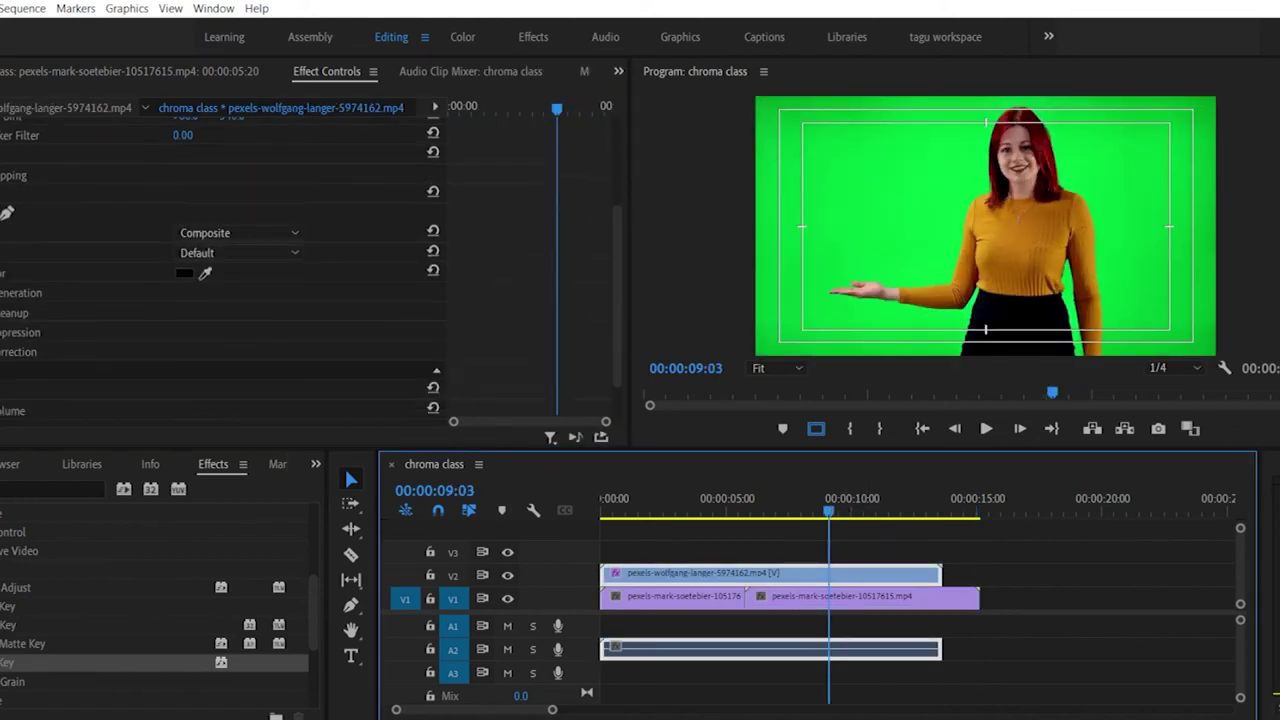
left_click(20, 193)
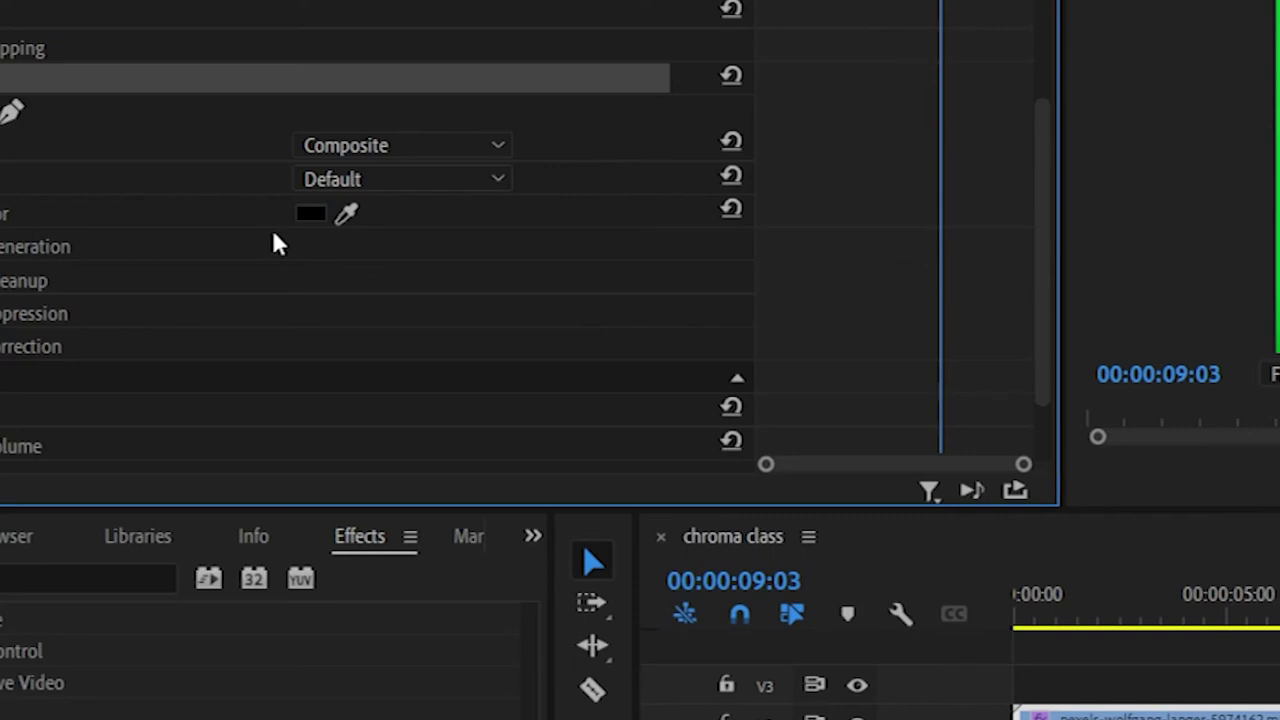
left_click(346, 220)
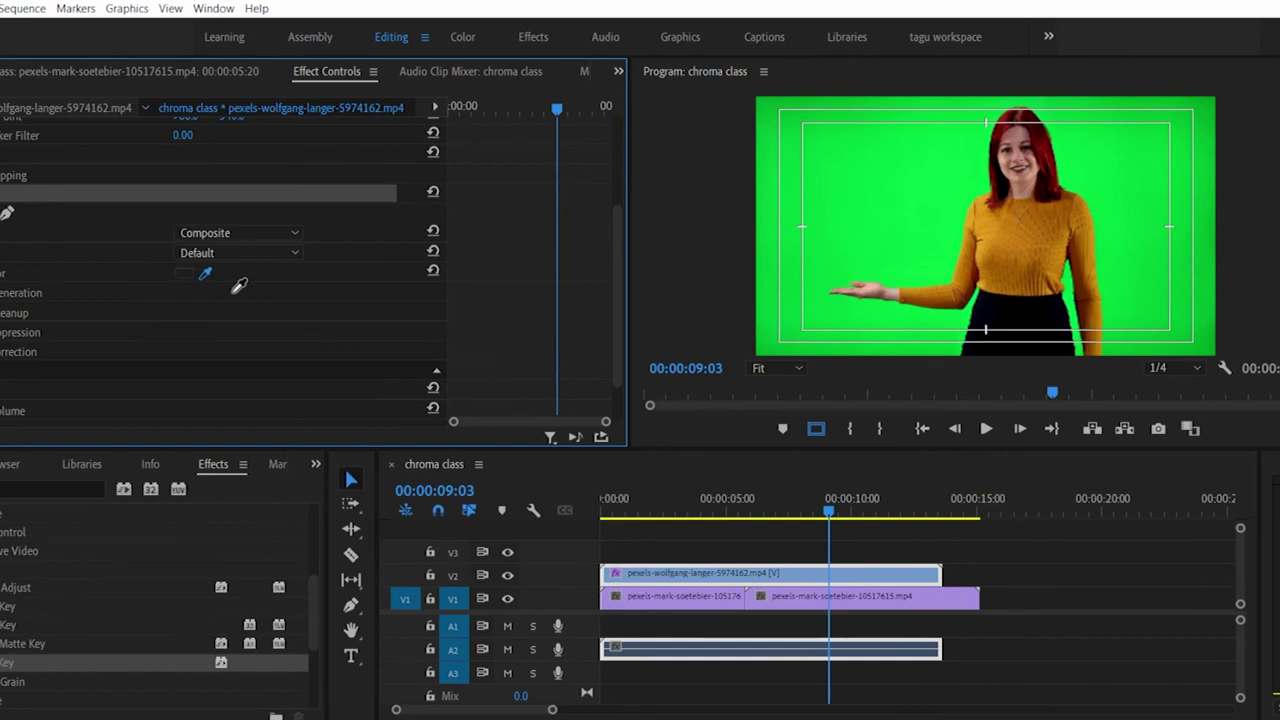
left_click(889, 189)
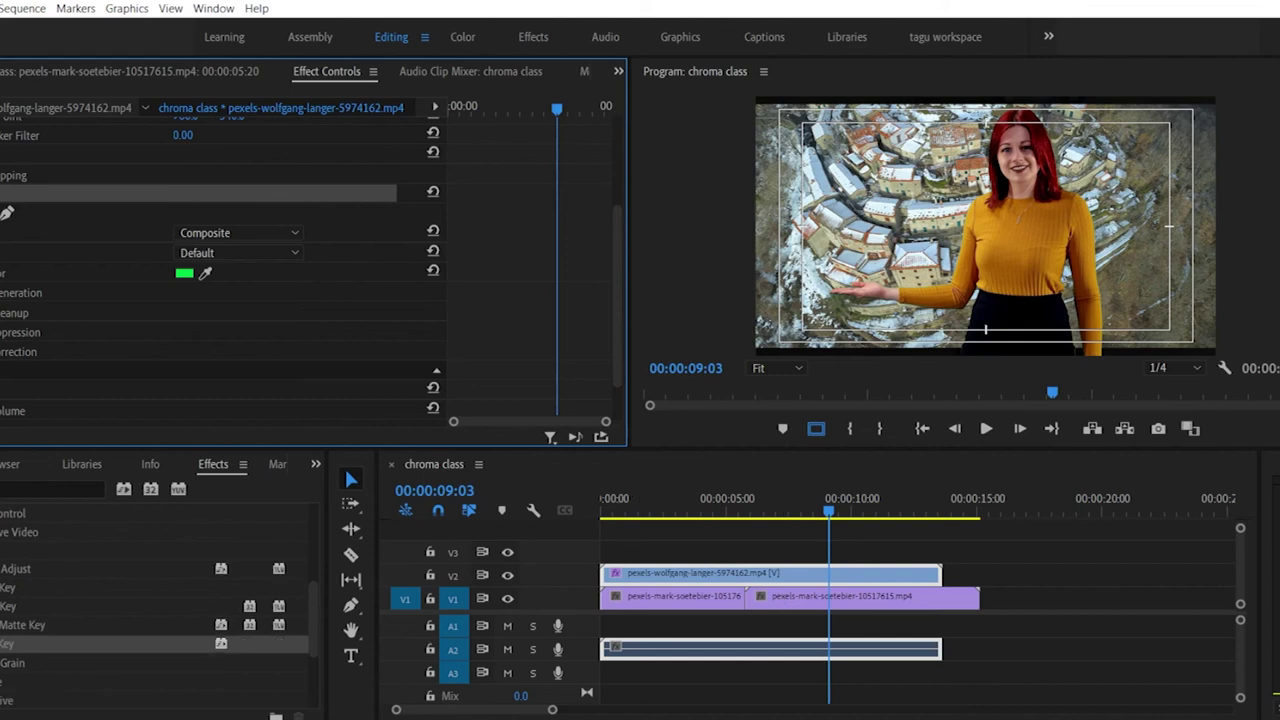
Step: Import 16.mp4 into the project from the video footage folder inside from flash on drive E
left_click(10, 464)
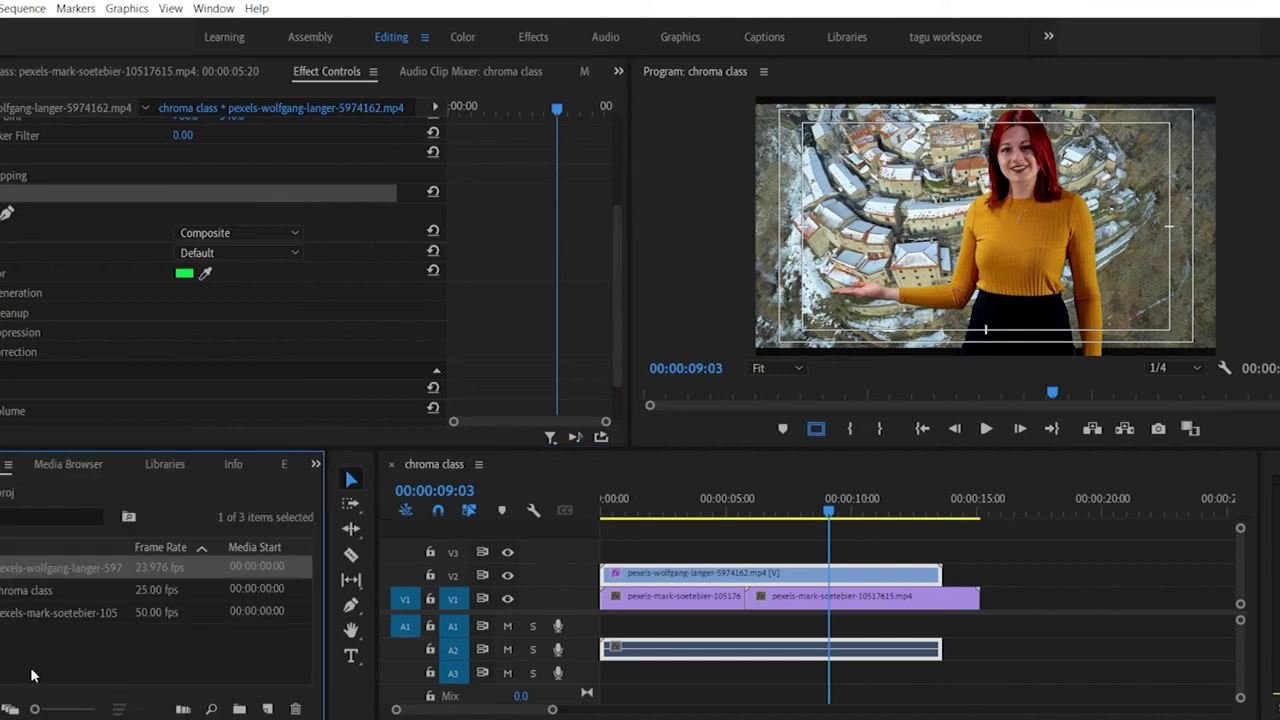
double_click(160, 650)
left_click(15, 334)
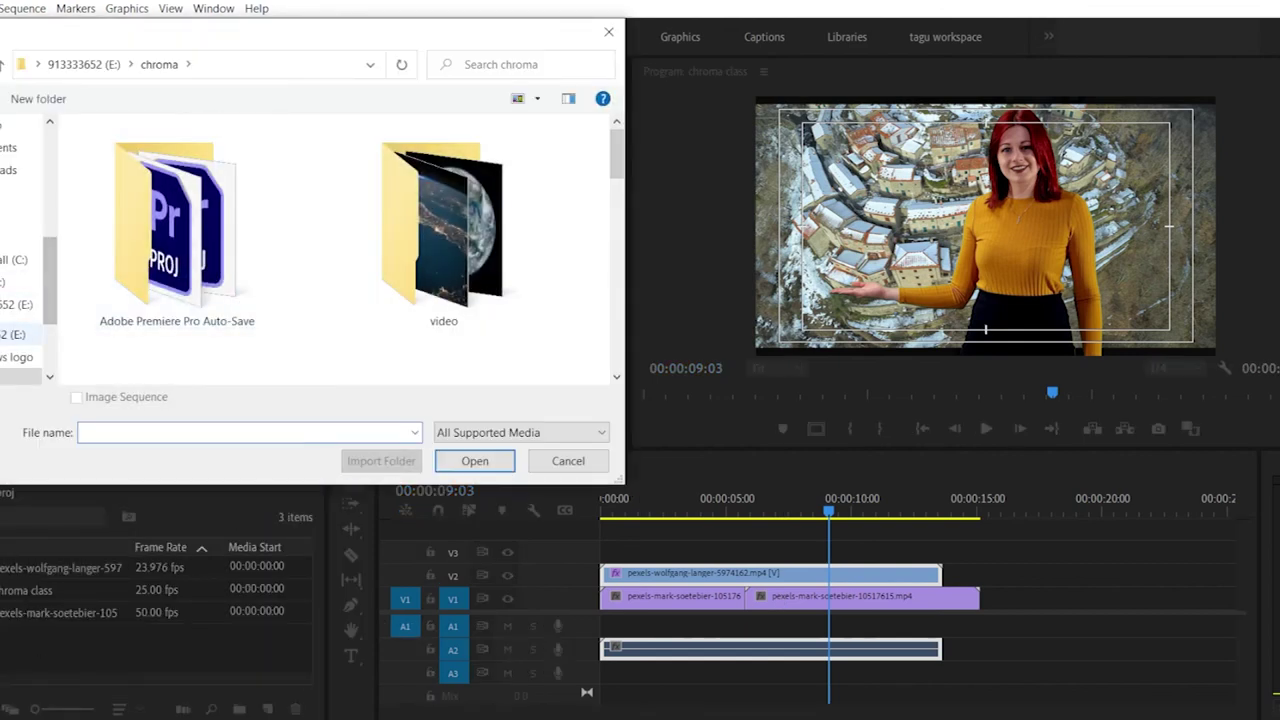
double_click(130, 194)
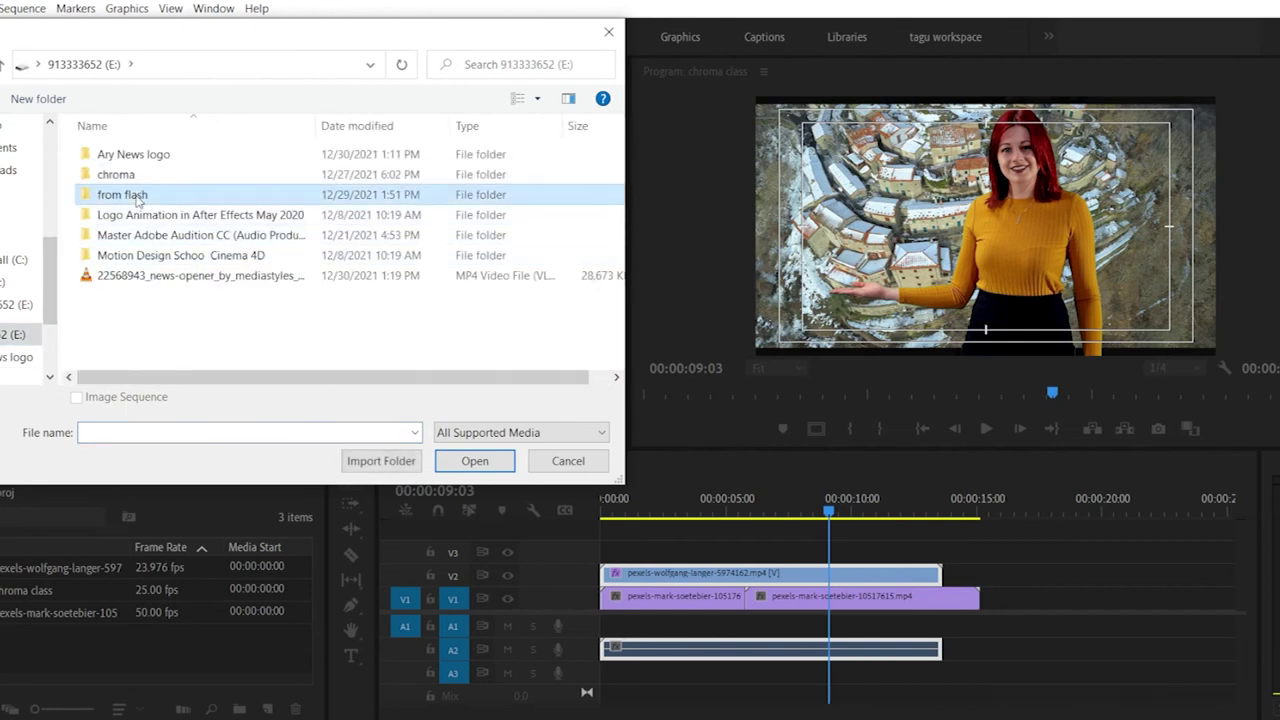
scroll(160, 295, "down", 1)
scroll(163, 298, "down", 1)
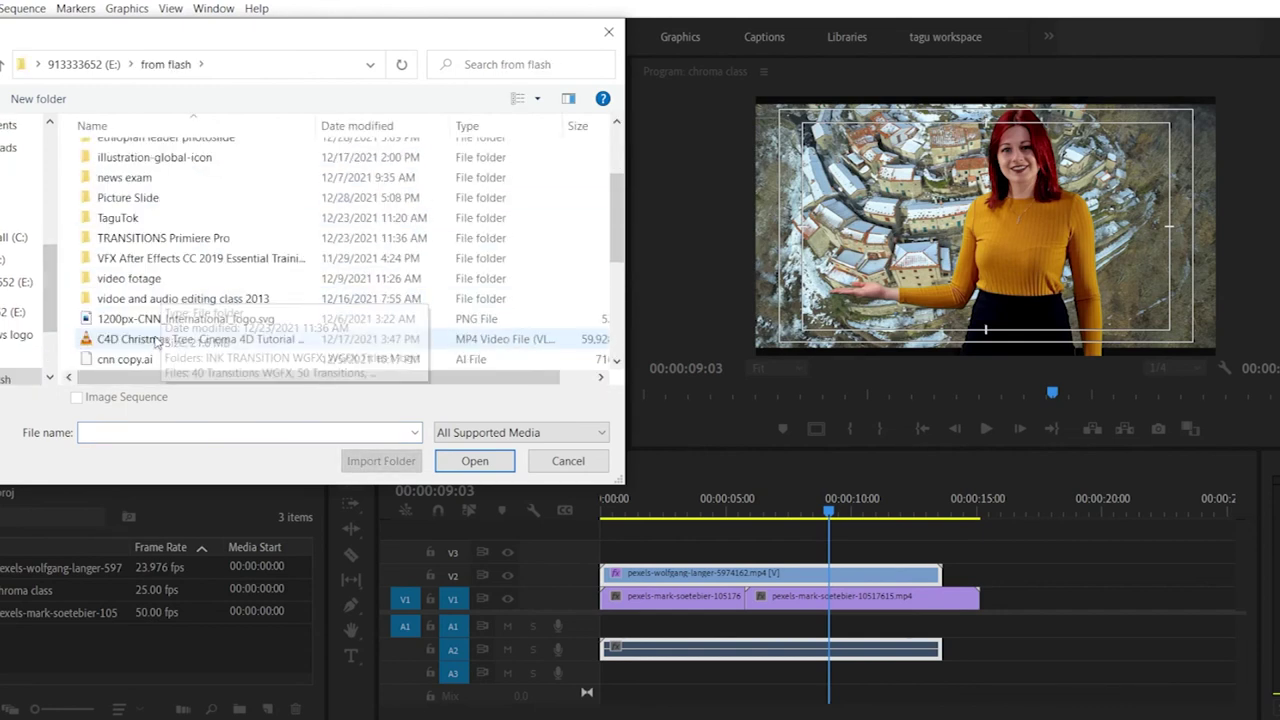
double_click(180, 281)
scroll(181, 280, "down", 2)
left_click(104, 300)
left_click(474, 461)
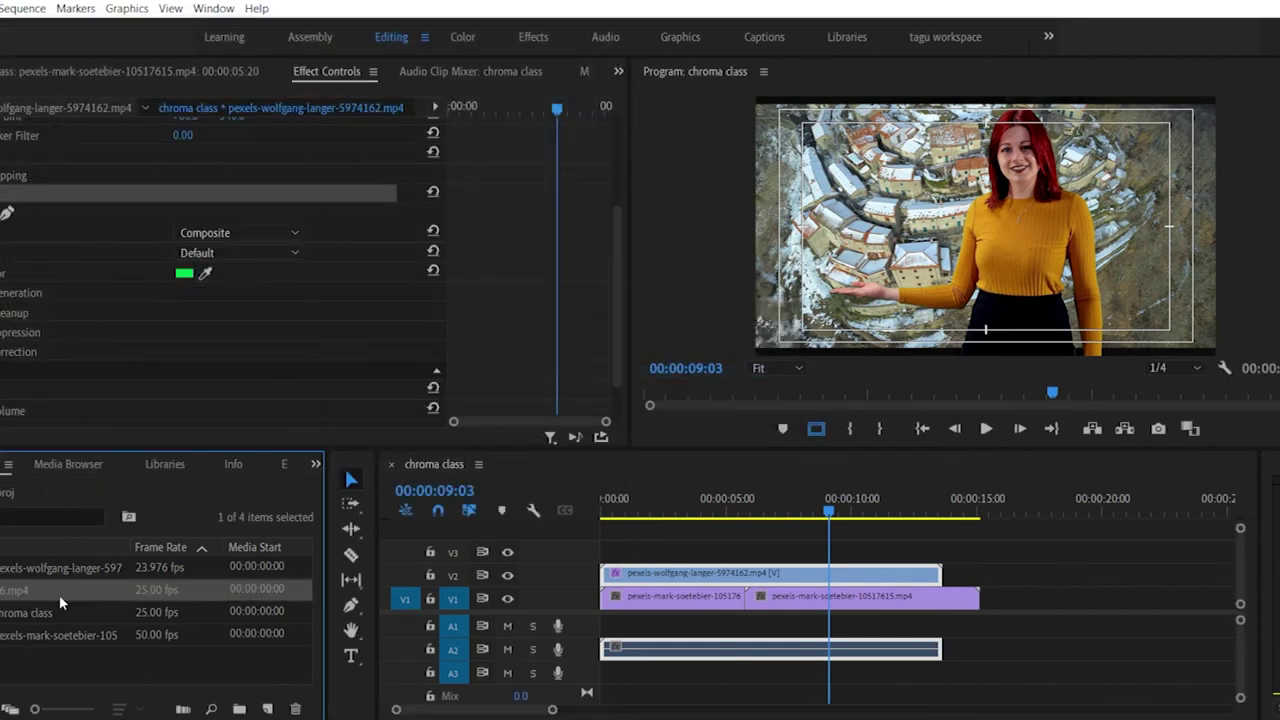
Step: Place 16.mp4 on V3 and add another copy of the green-screen clip directly after the aerial clips on V1
left_click_drag(20, 596, 613, 557)
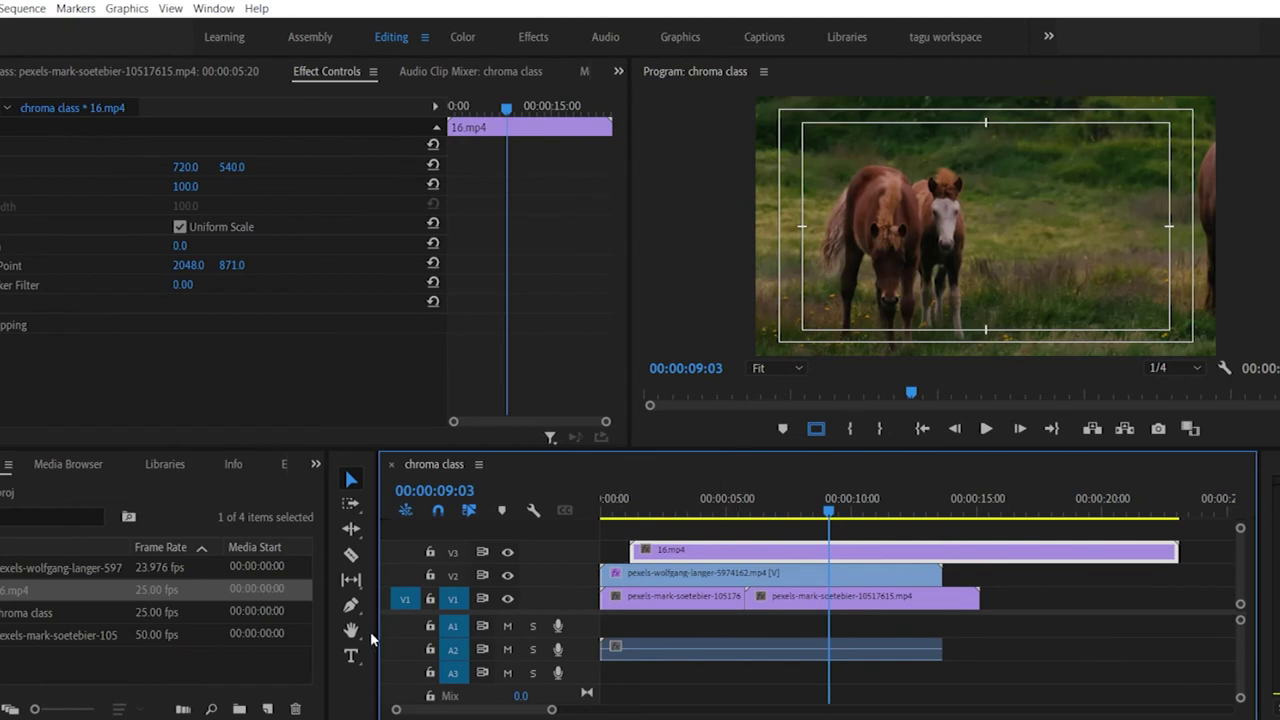
left_click_drag(553, 711, 562, 710)
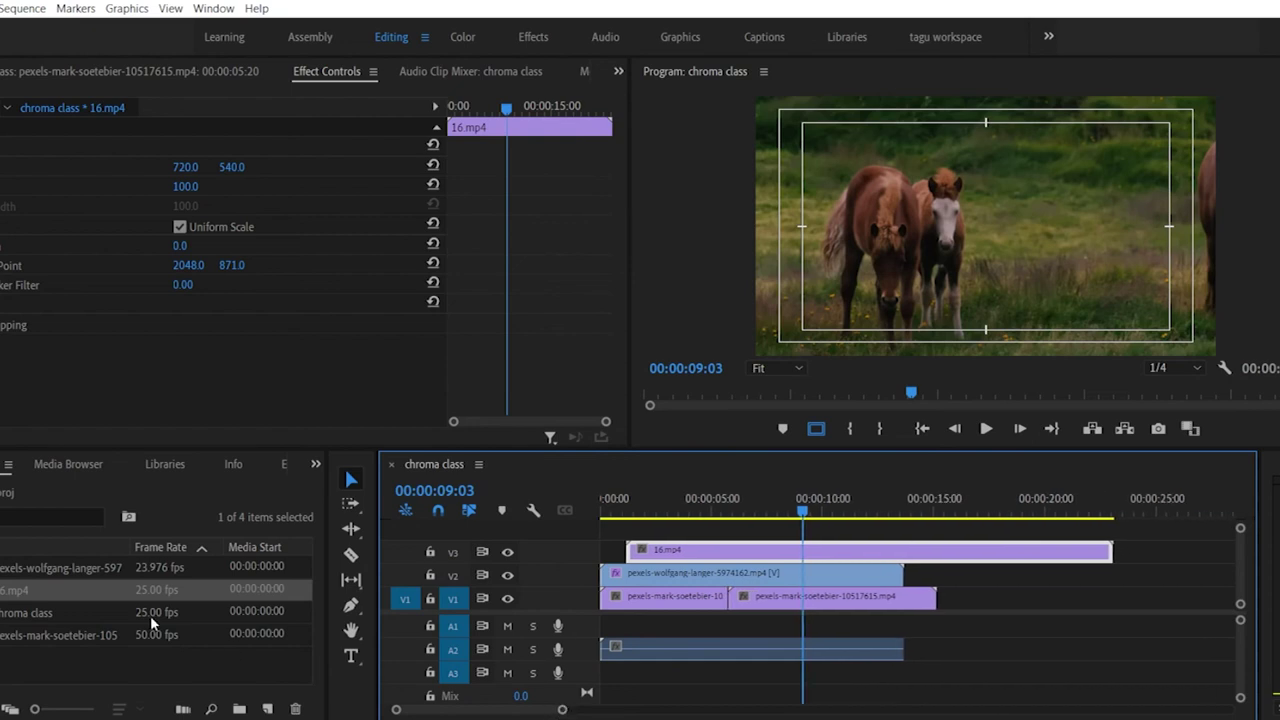
left_click_drag(34, 571, 937, 596)
left_click(1180, 512)
left_click_drag(1180, 512, 1172, 512)
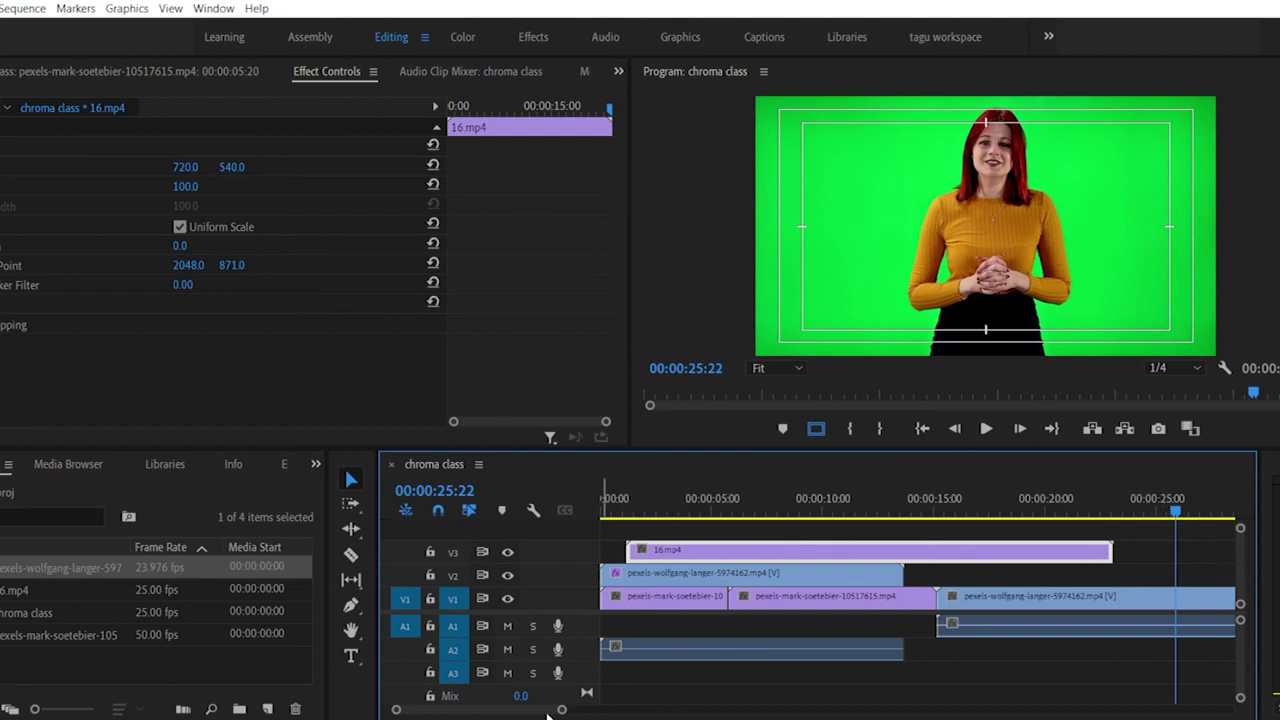
Step: Move 16.mp4 along V3 to start with the second green-screen clip and set the playhead to 00:00:23:01
left_click_drag(561, 710, 620, 710)
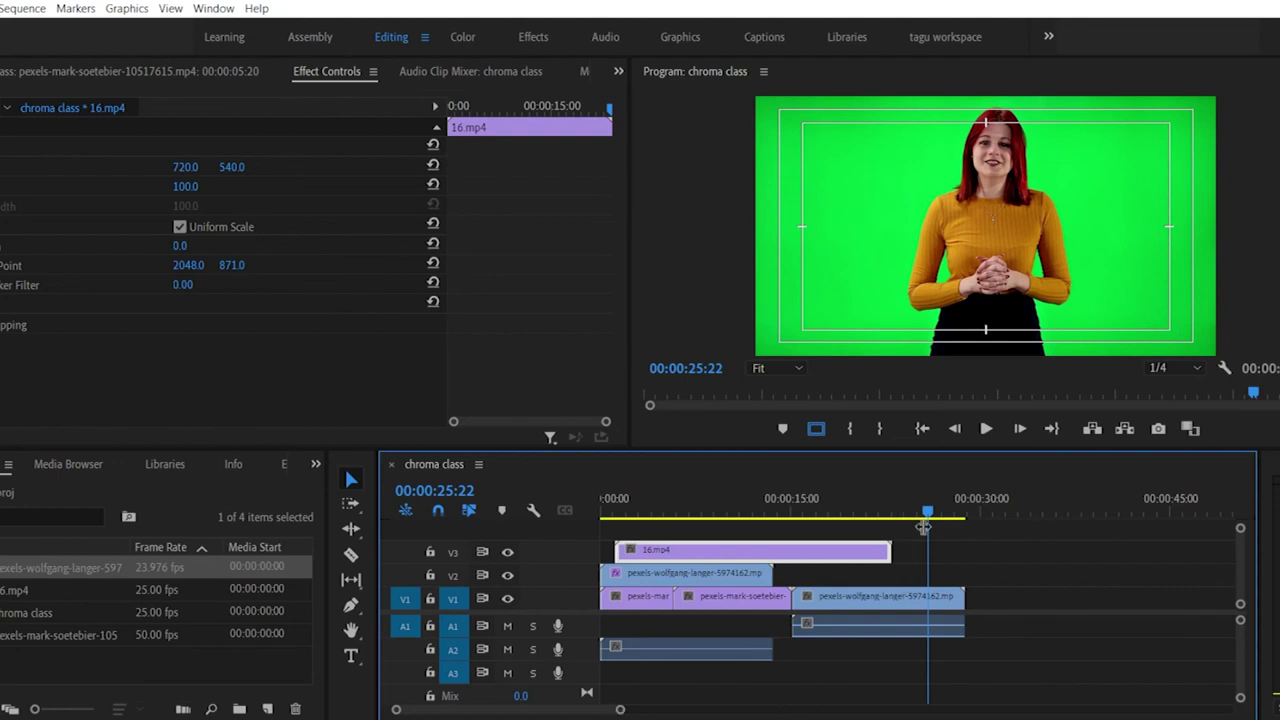
left_click_drag(822, 558, 999, 558)
left_click_drag(910, 512, 895, 512)
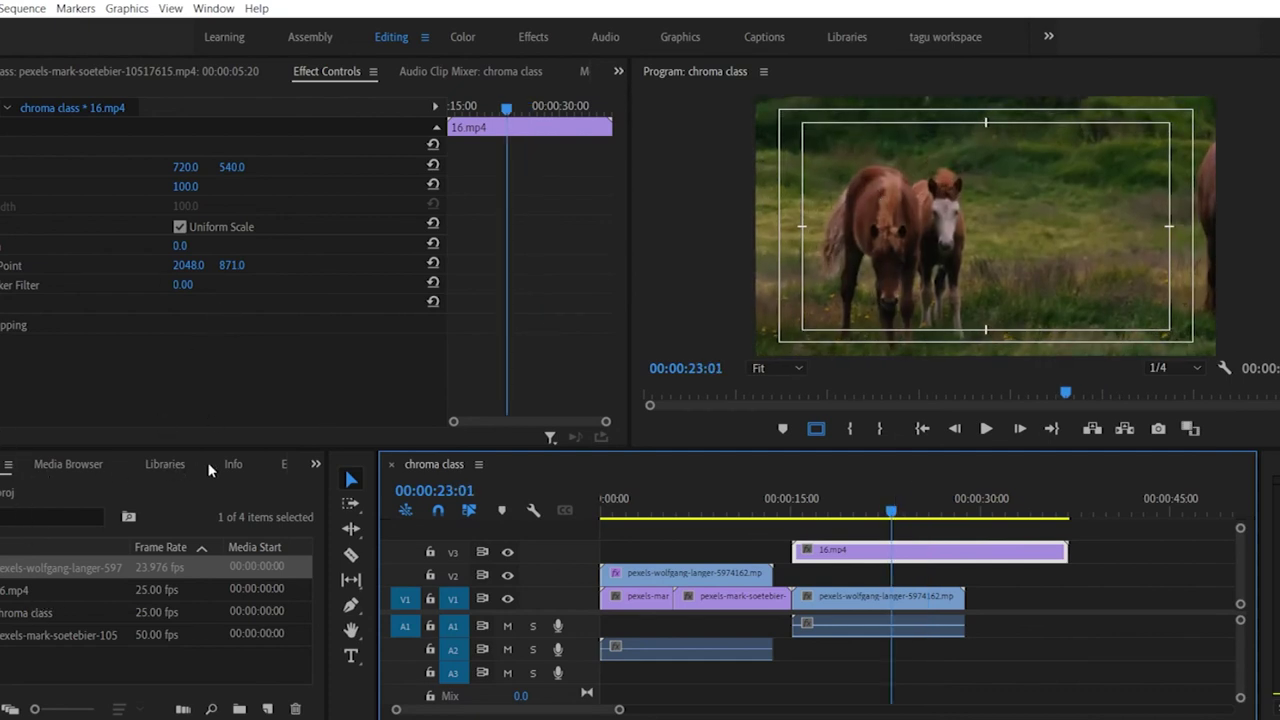
Step: Apply Ultra Key to 16.mp4 on V3, try keying out its green grass, and undo that key color
left_click(283, 466)
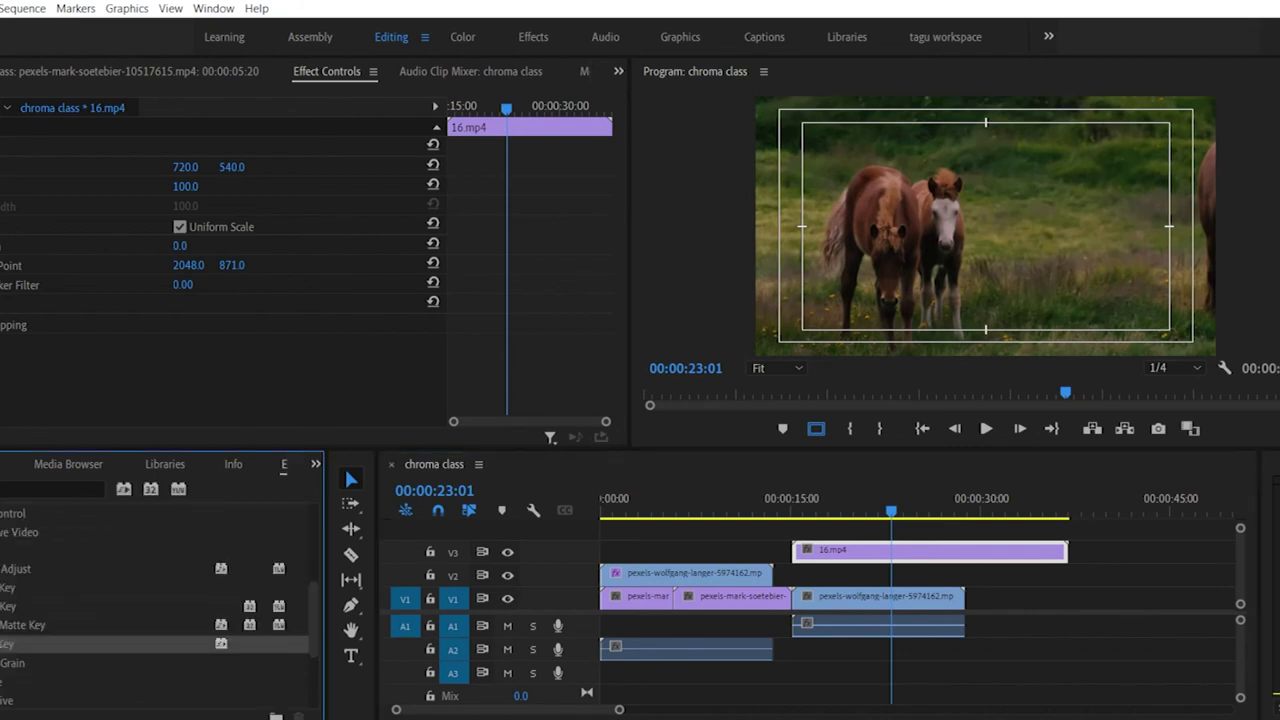
left_click_drag(2, 645, 844, 564)
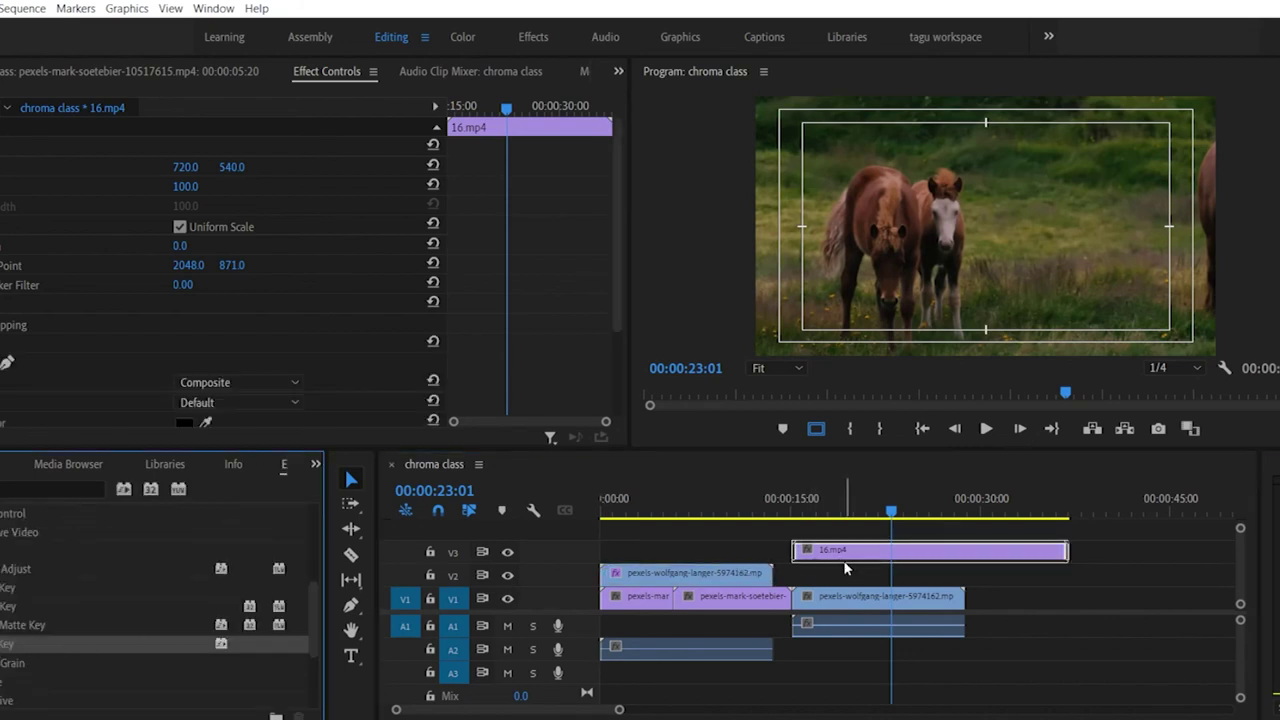
scroll(130, 355, "down", 4)
left_click(205, 298)
left_click(1084, 152)
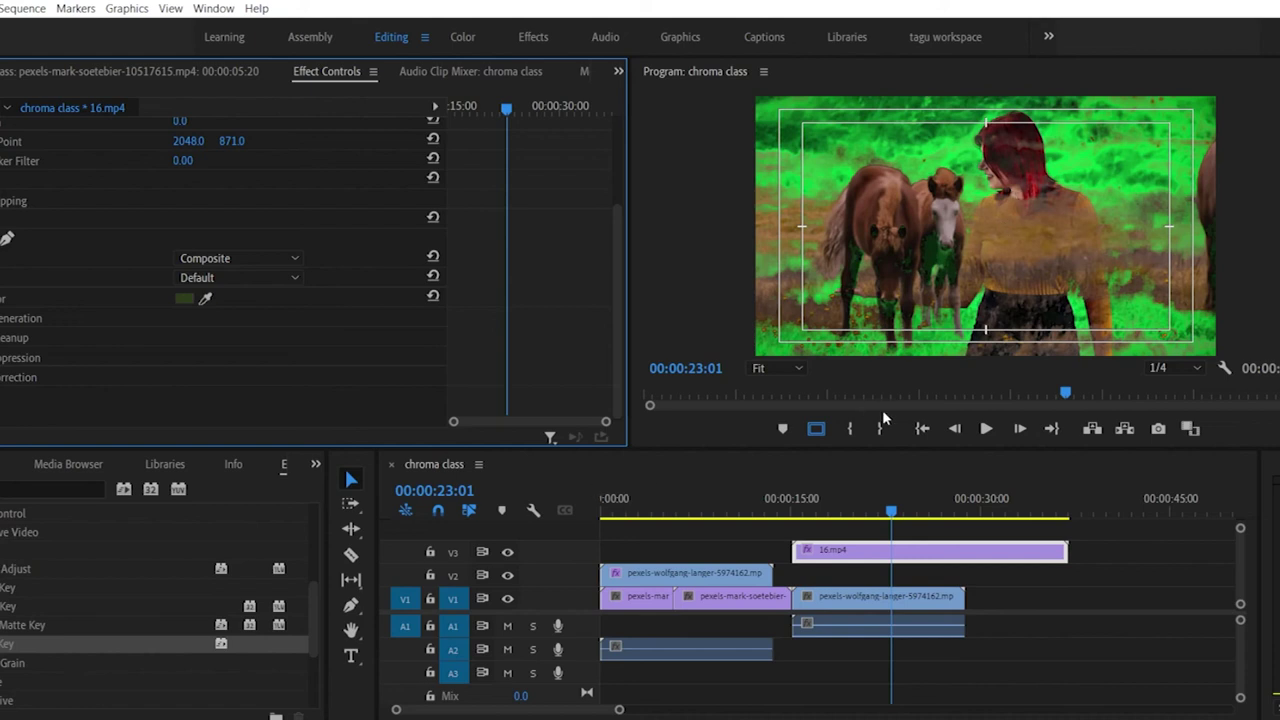
key("ctrl+z")
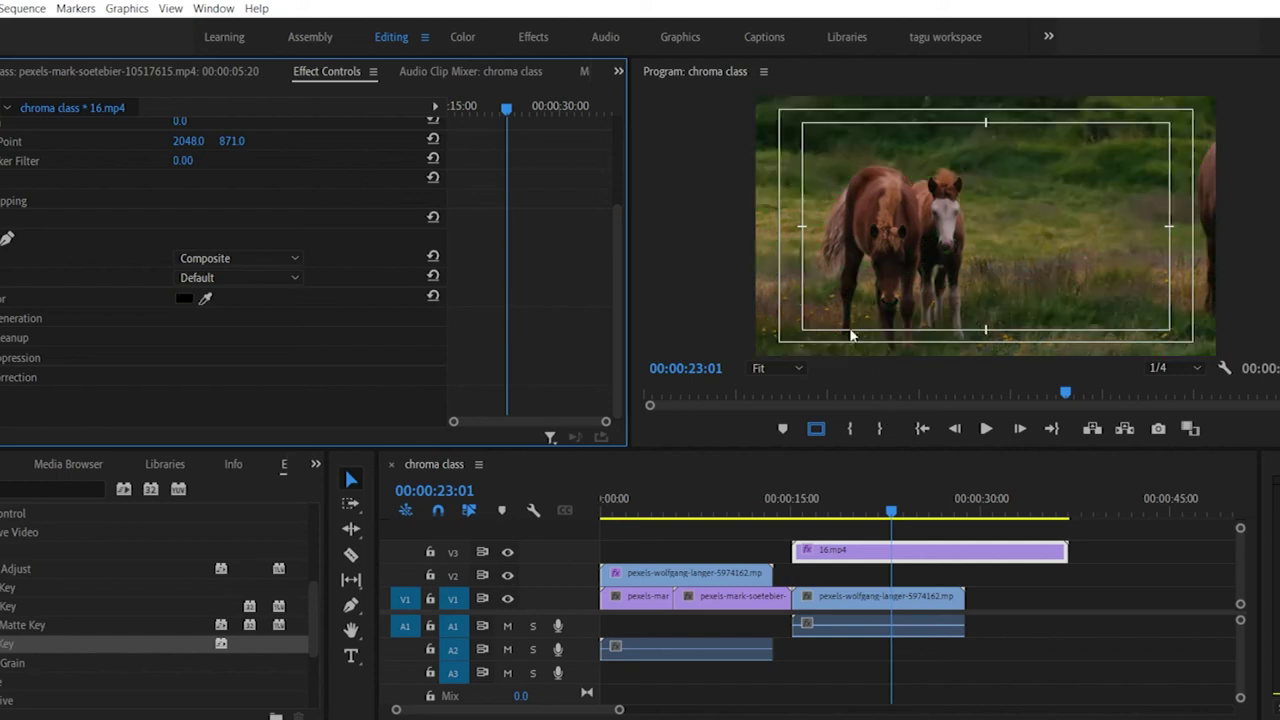
Step: Try keying out the brown horse in 16.mp4 and delete the clip from V3
left_click_drag(205, 300, 870, 198)
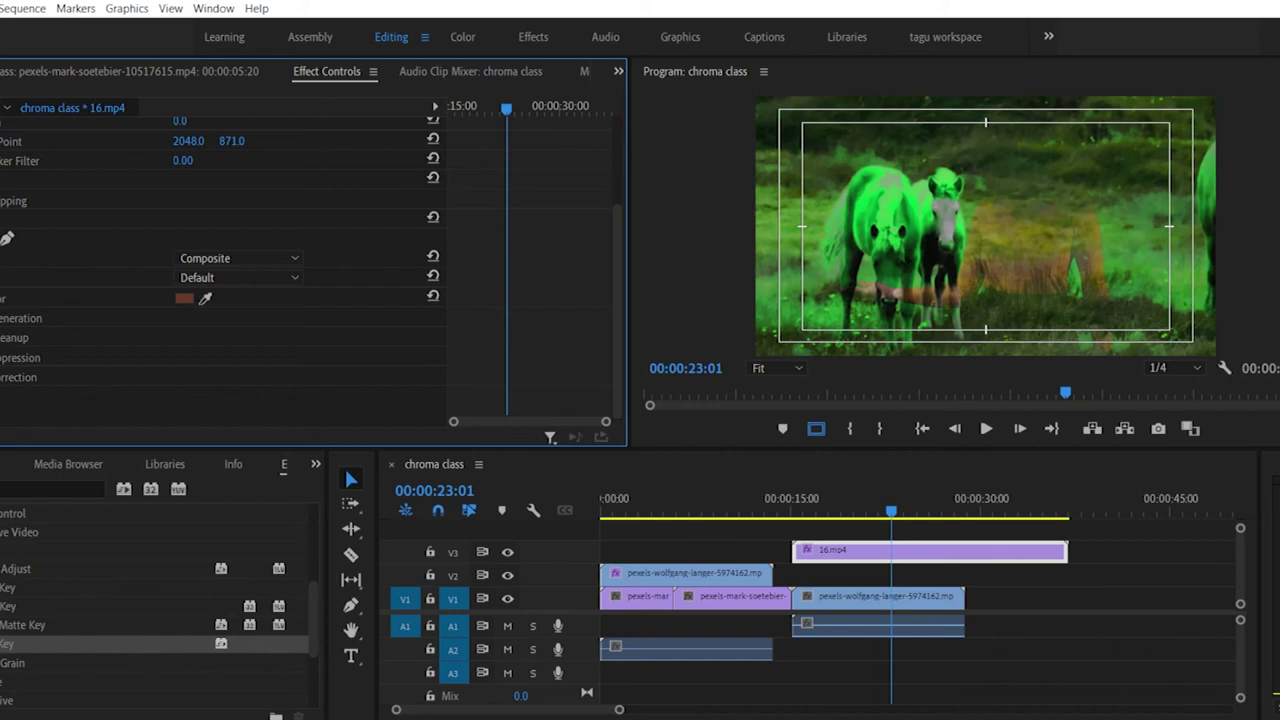
left_click(2, 550)
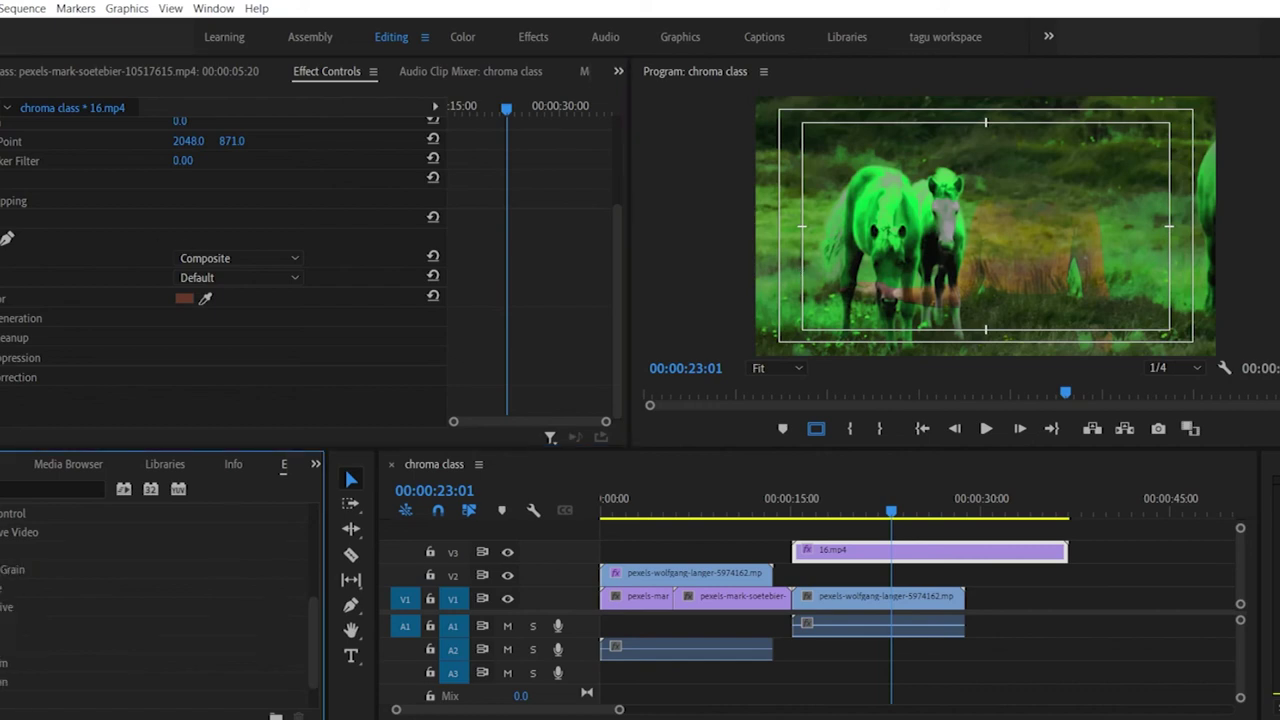
left_click(845, 552)
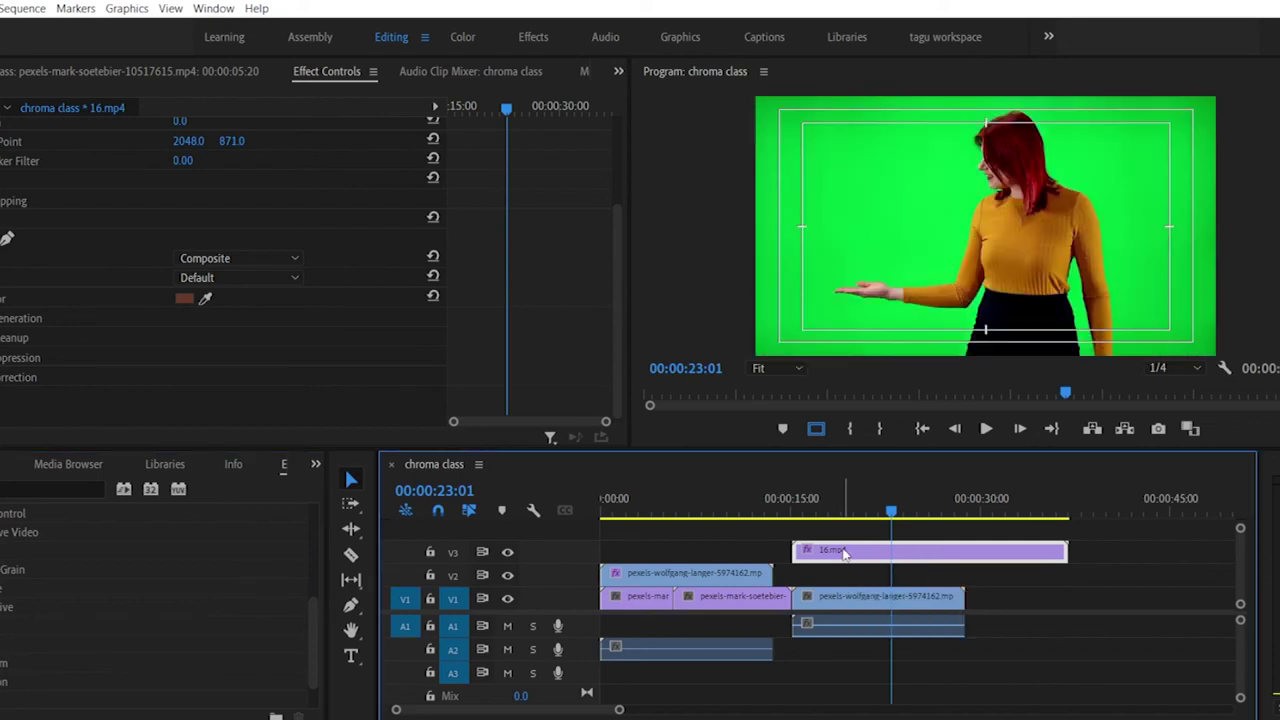
key("Delete")
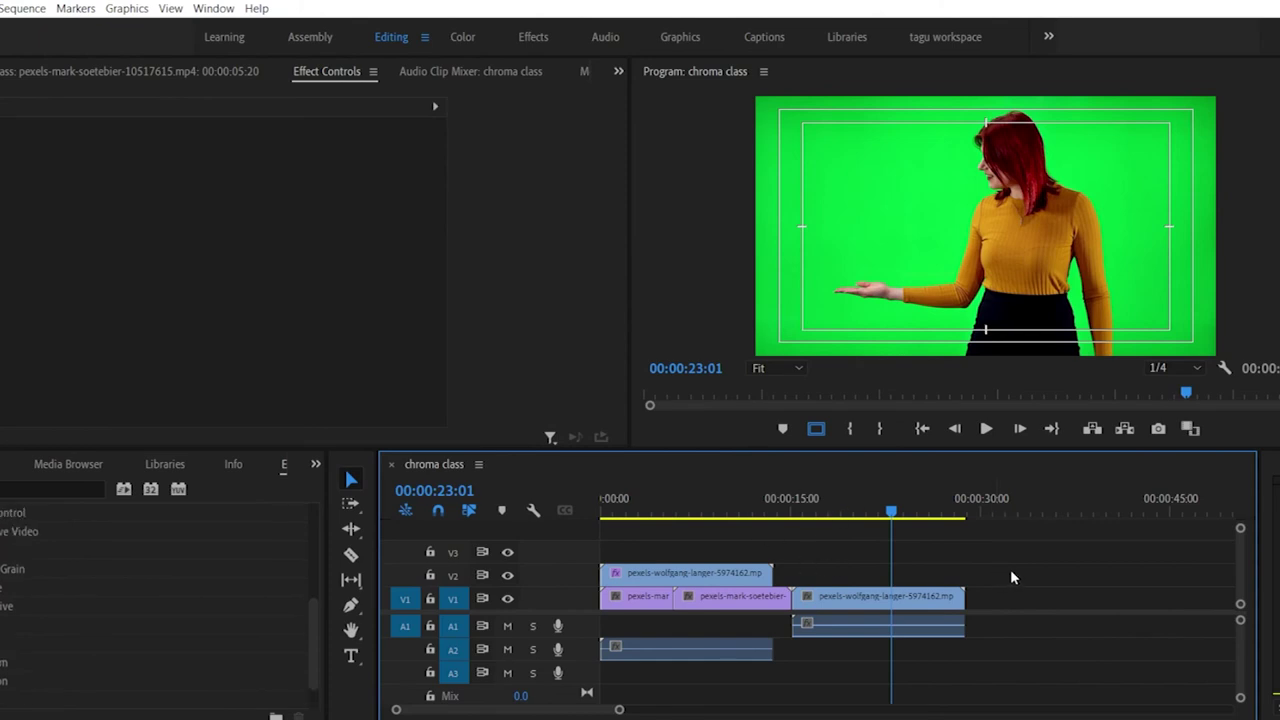
Step: Import R05_08 Little Roof and place it on V1 after the second green-screen clip, with the playhead at 00:00:32:20
left_click_drag(891, 512, 1015, 512)
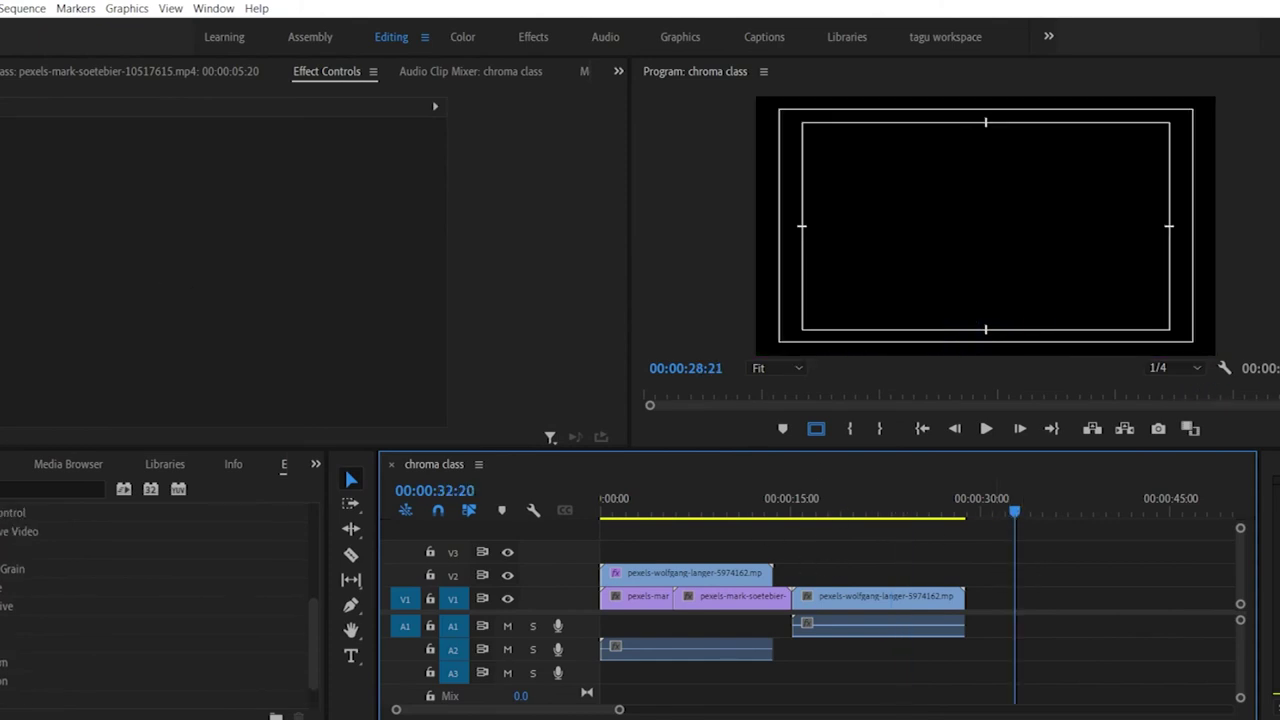
key("shift+1")
key("ctrl+i")
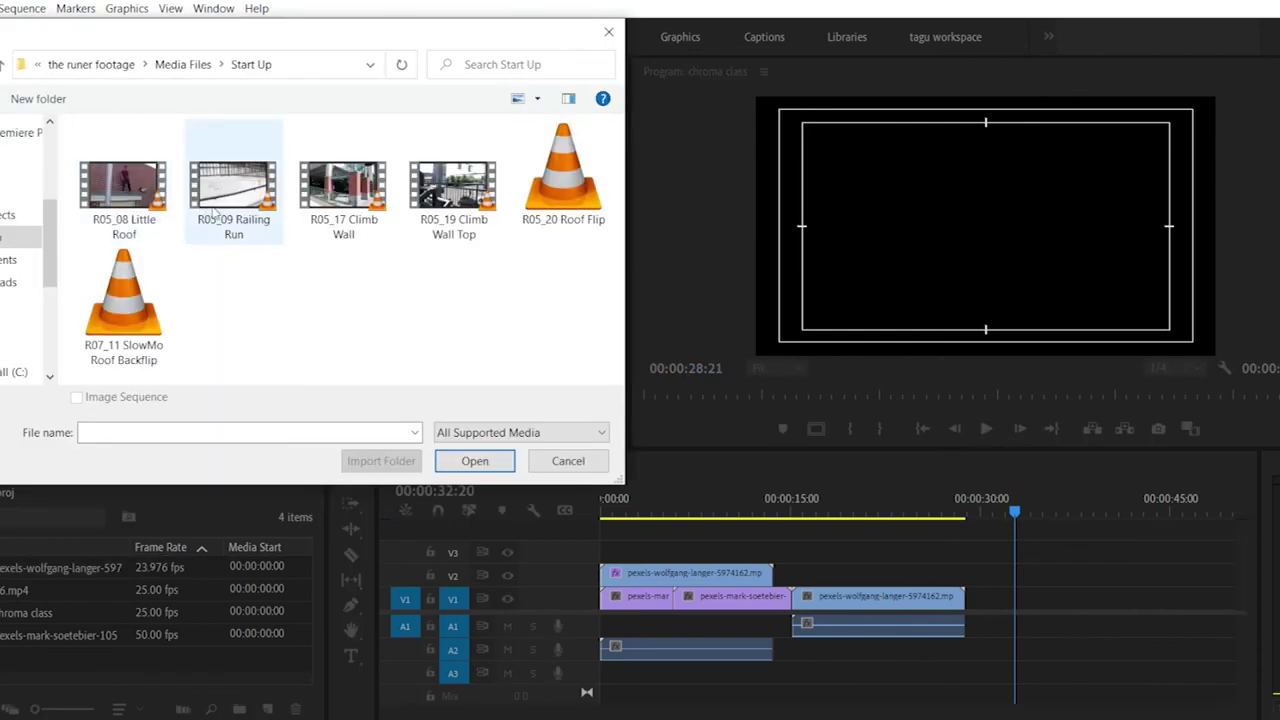
left_click(140, 200)
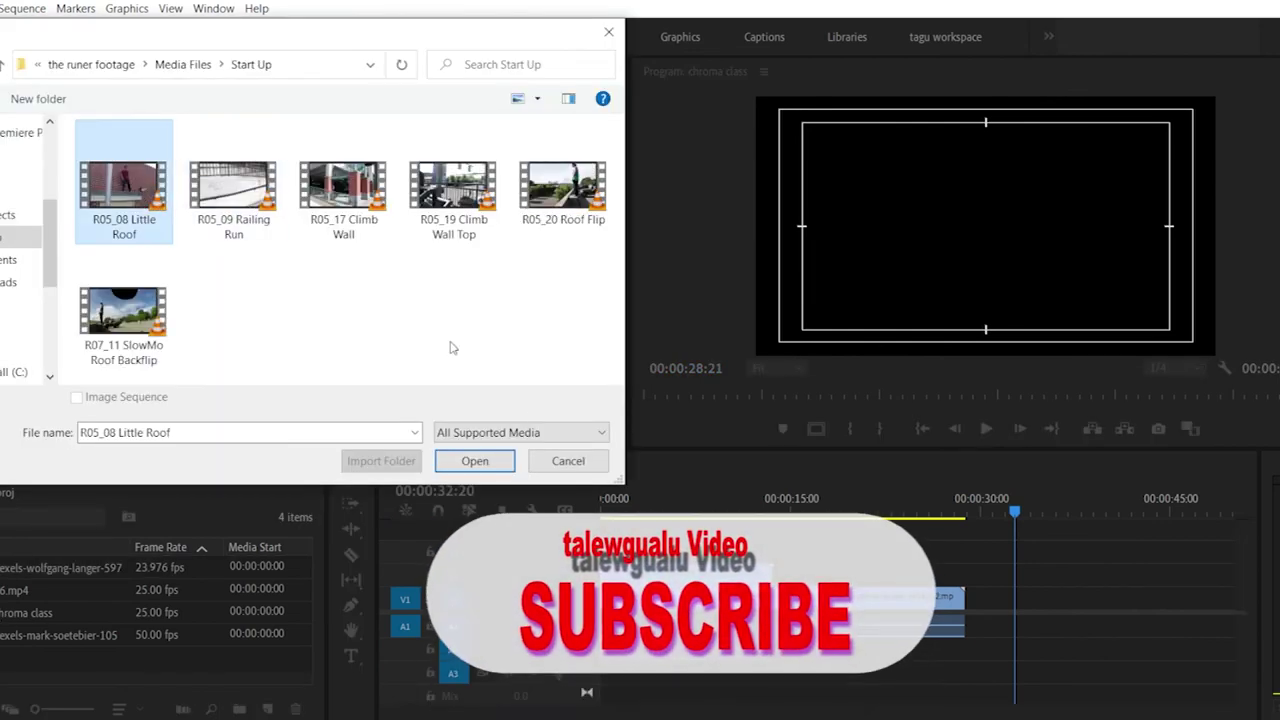
left_click(475, 461)
left_click_drag(57, 634, 983, 598)
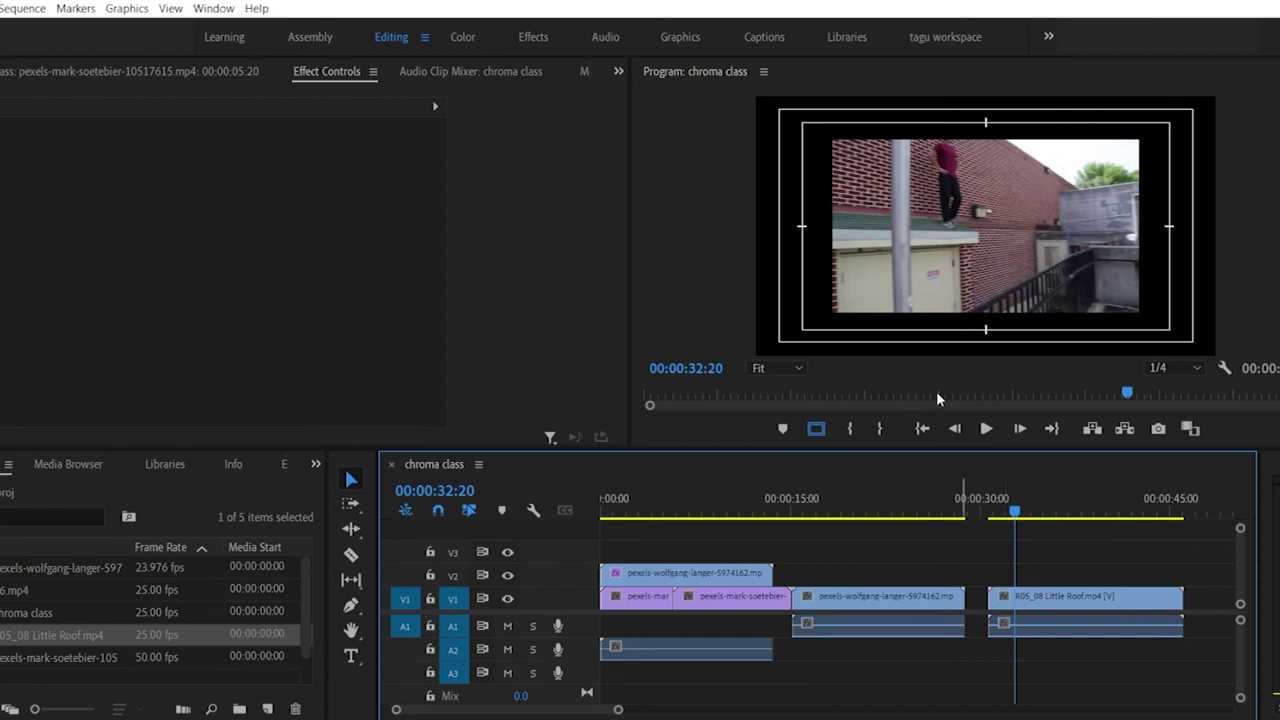
Step: Scale the R05_08 Little Roof clip to the frame size
left_click(1040, 596)
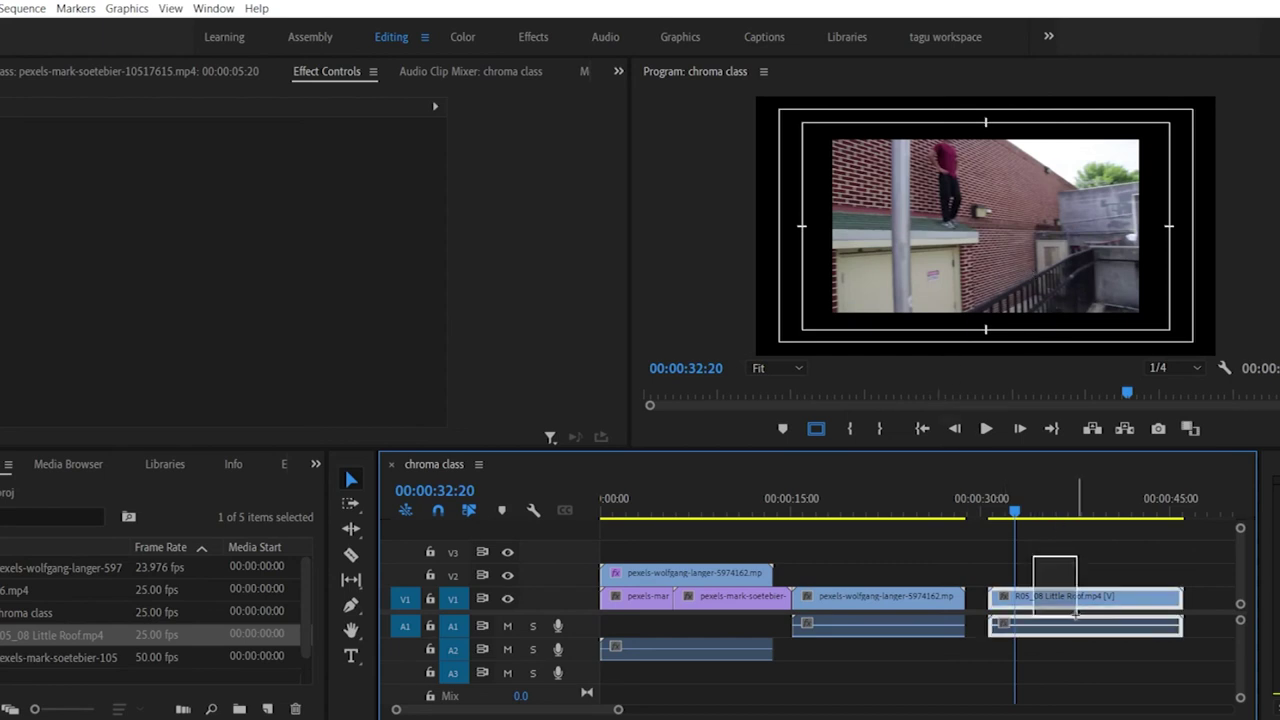
right_click(1082, 600)
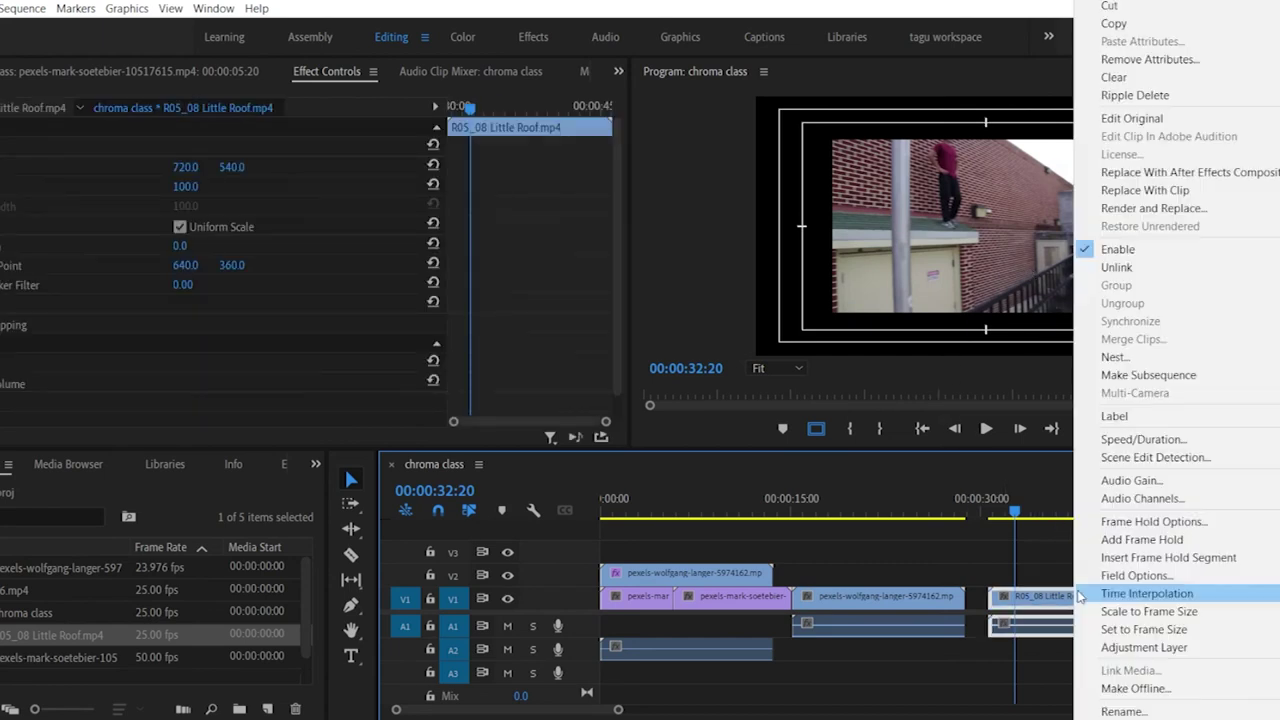
left_click(1155, 611)
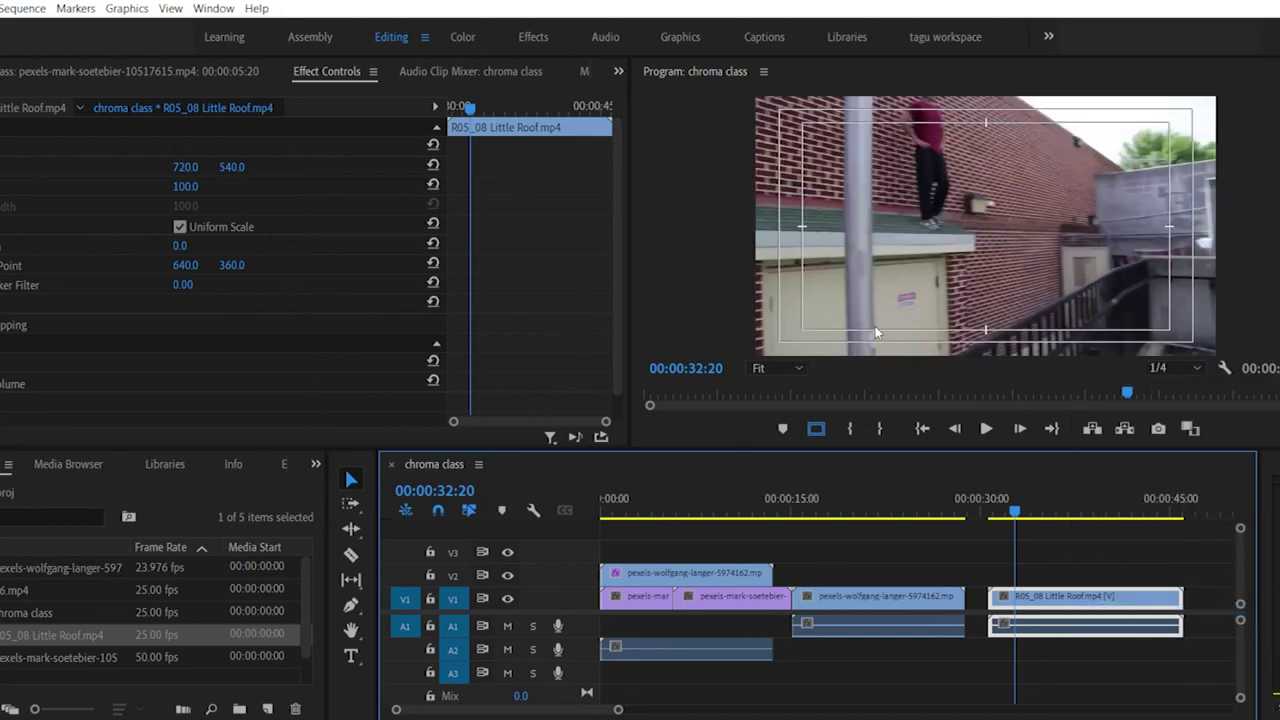
Step: Play the R05_08 Little Roof clip up to the jump and try splitting it at 00:00:38:16
key("space")
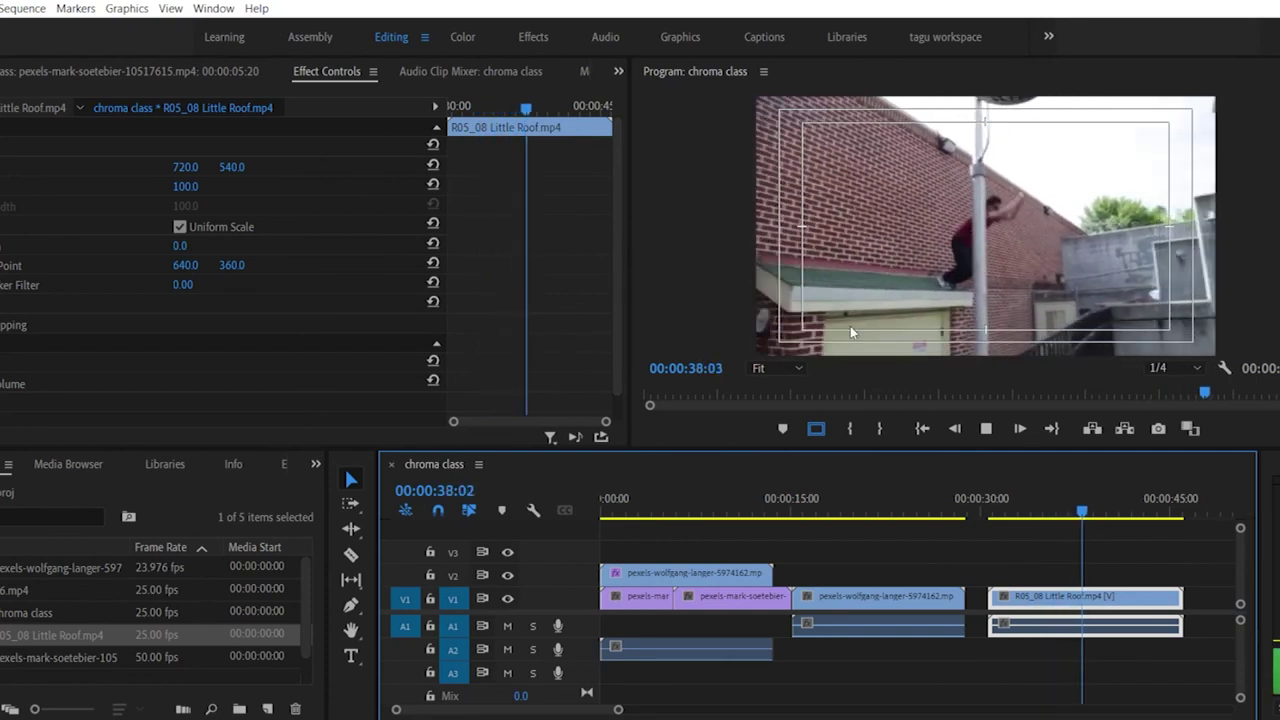
key("space")
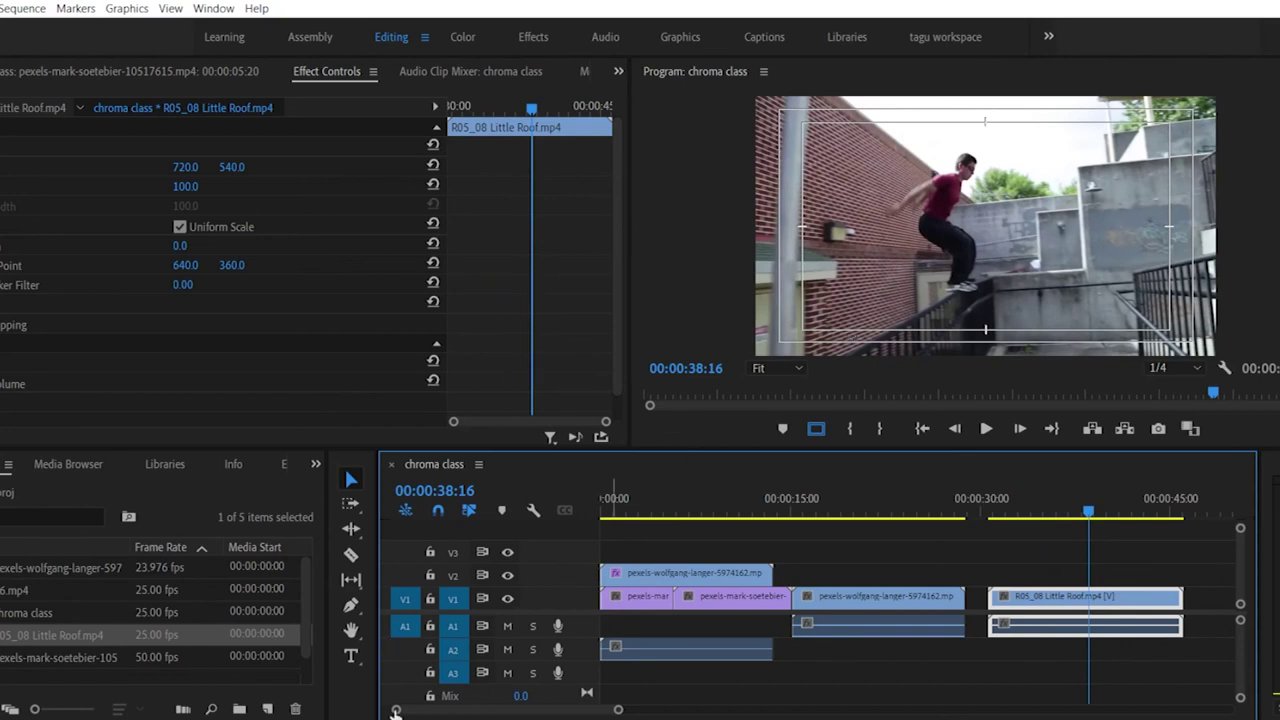
left_click_drag(396, 710, 431, 710)
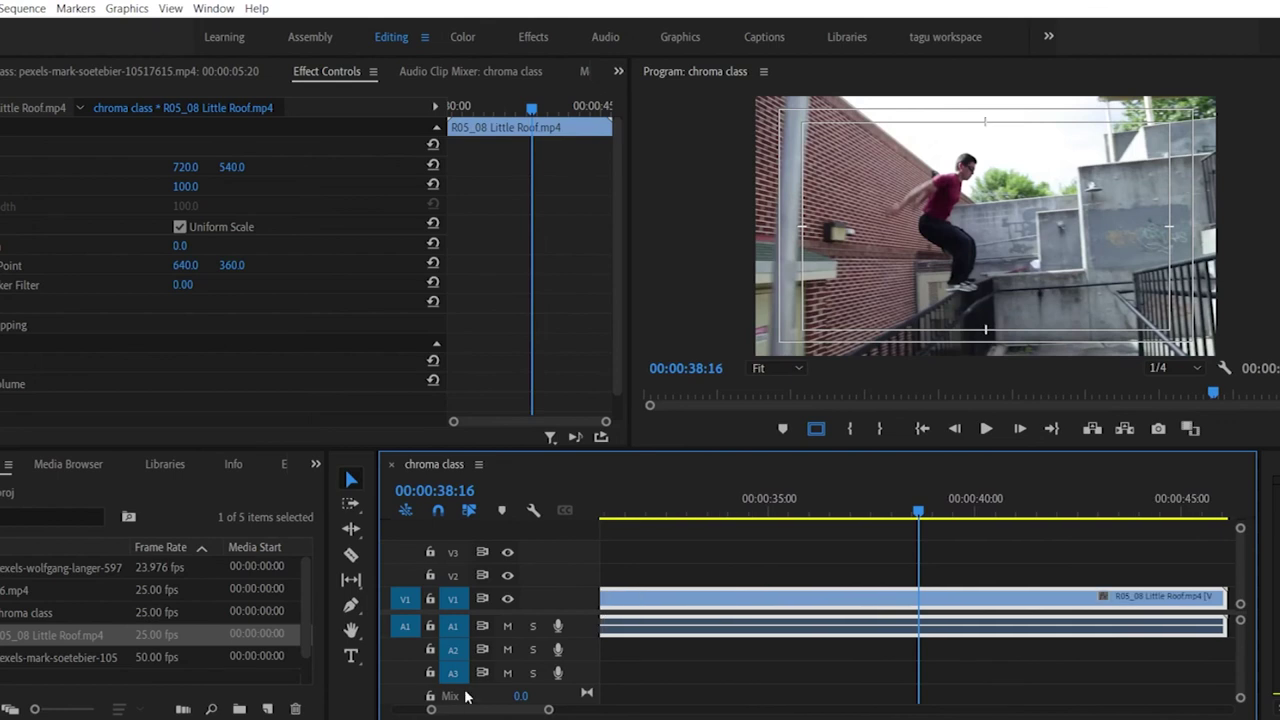
left_click(351, 555)
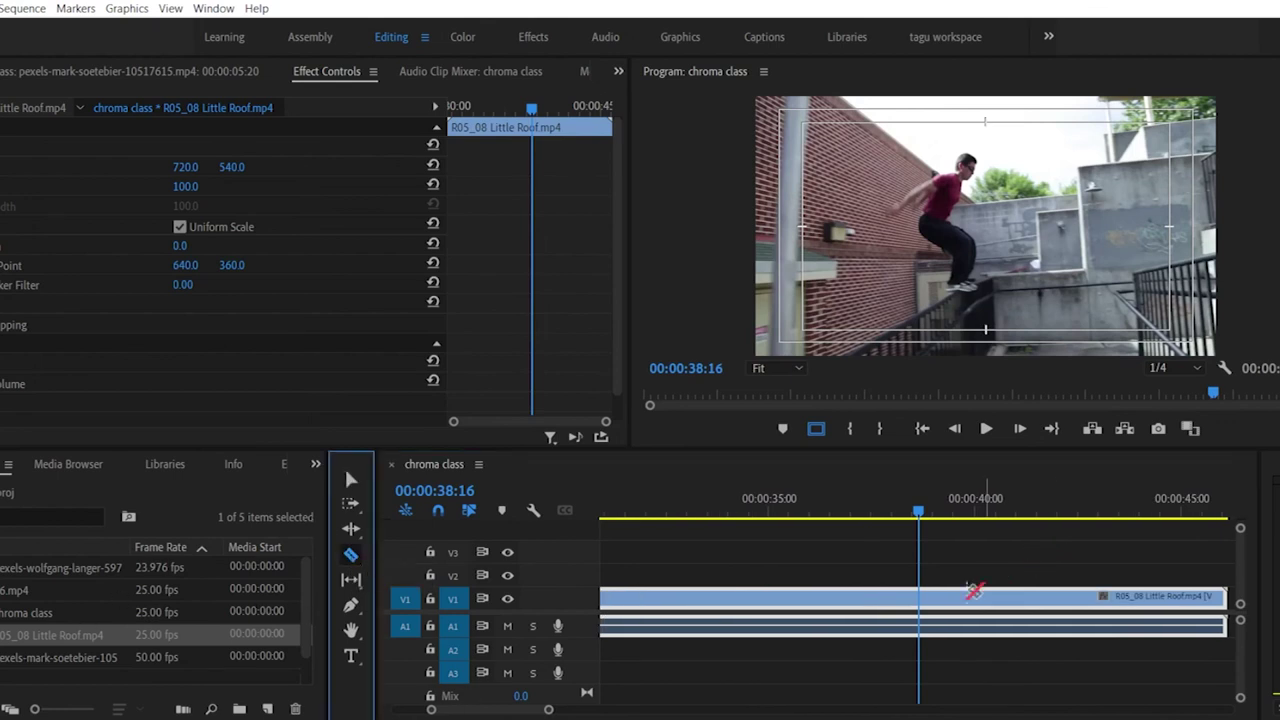
left_click(922, 597)
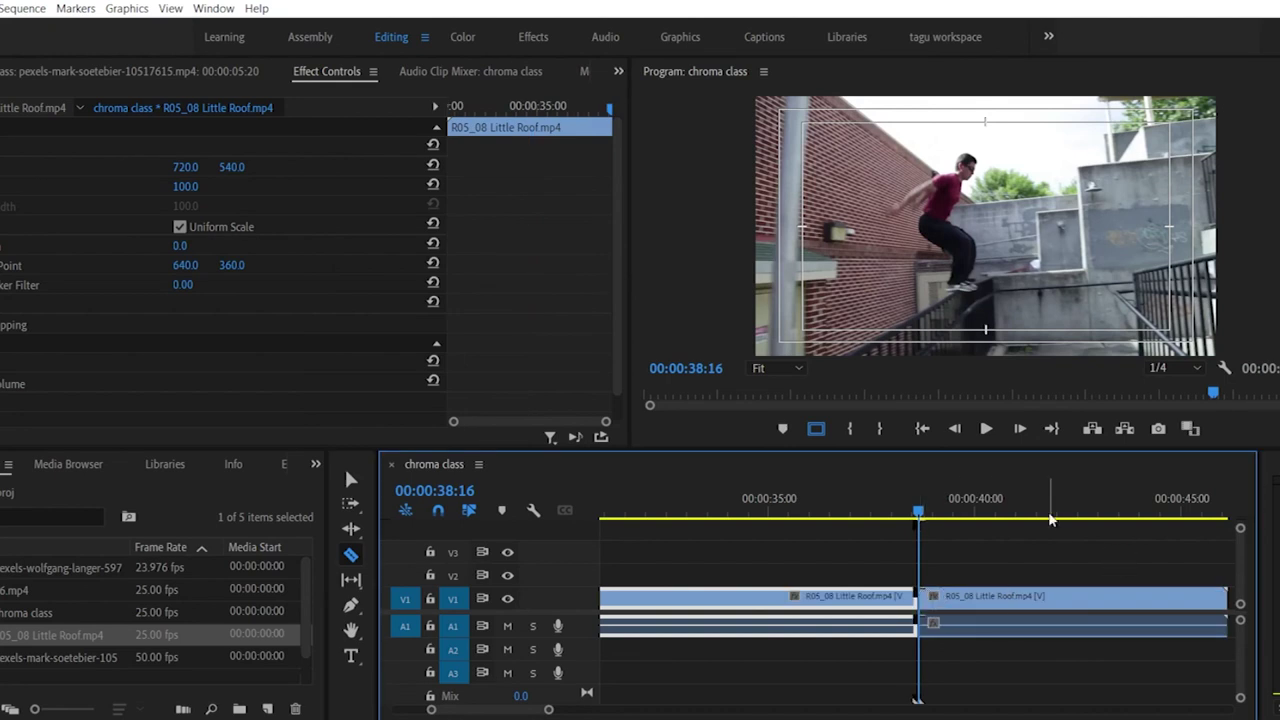
Step: Examine the jump in R05_08 Little Roof frame by frame and in playback, stopping at 00:00:40:11
key("Left")
key("Left")
key("Left")
key("Left")
key("Left")
key("Left")
key("Left")
key("Left")
key("Left")
key("Left")
key("Left")
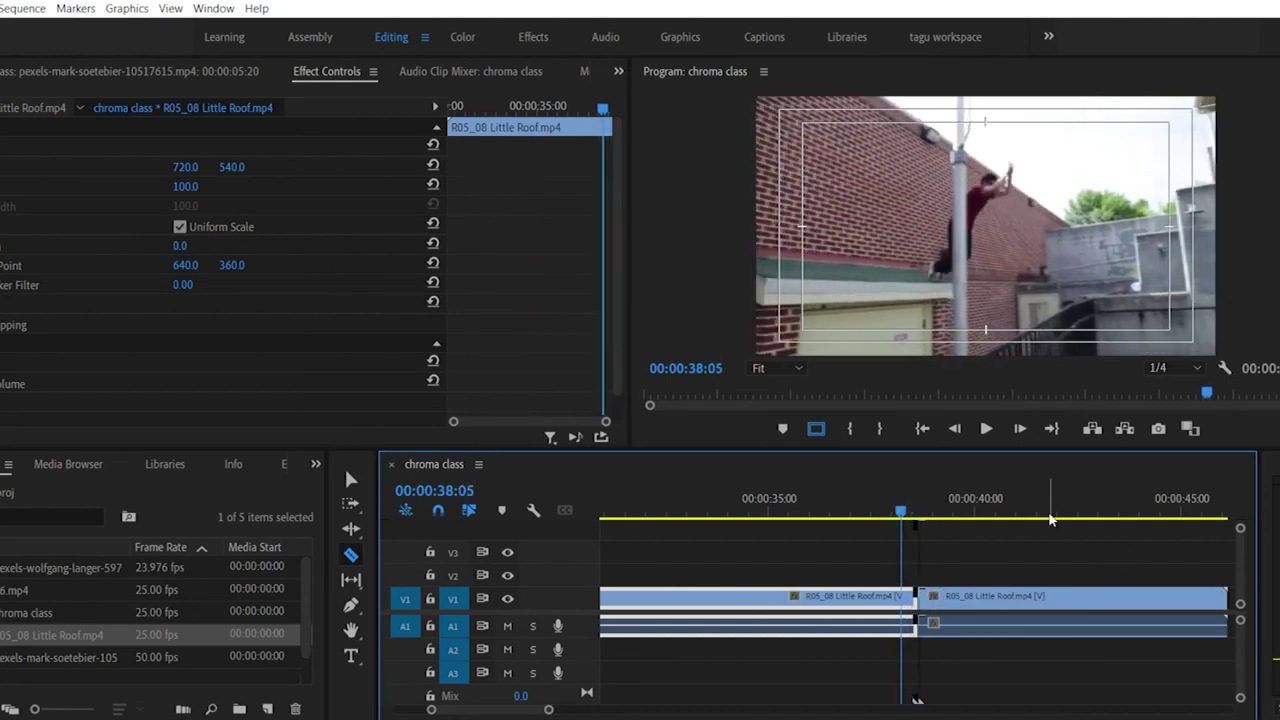
key("Left")
key("Left")
key("Left")
key("Left")
key("Left")
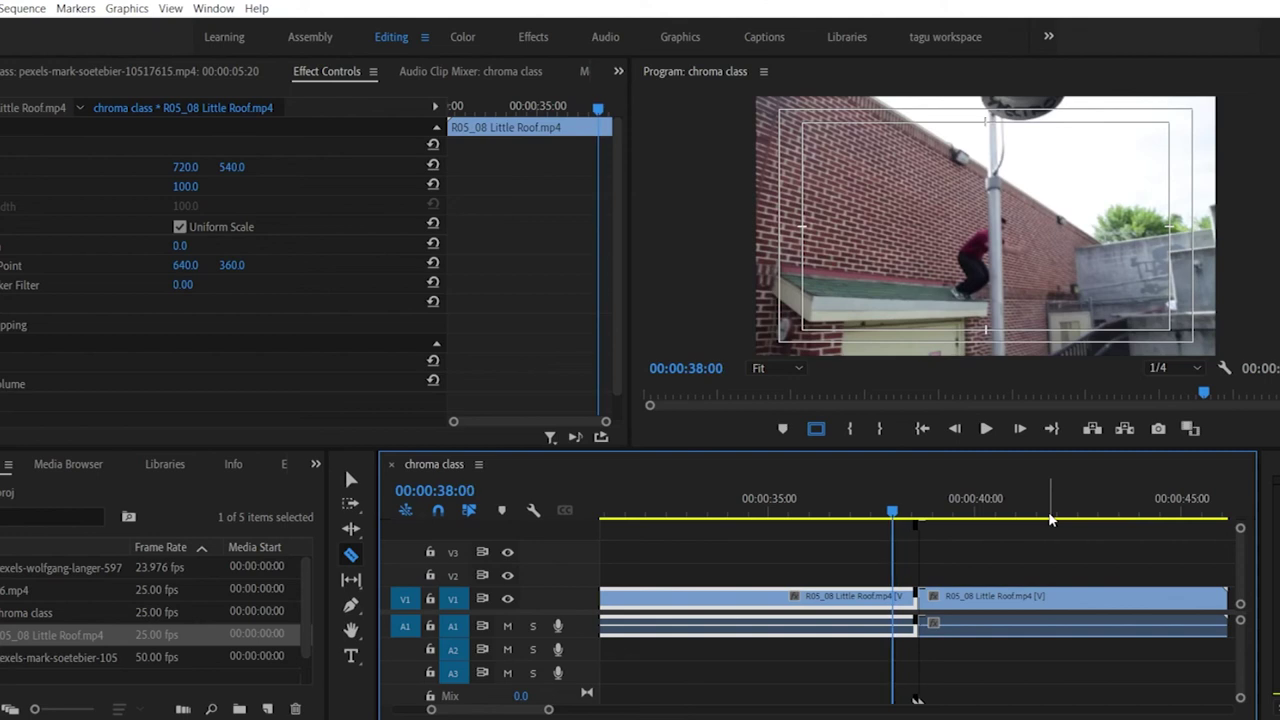
key("space")
key("space")
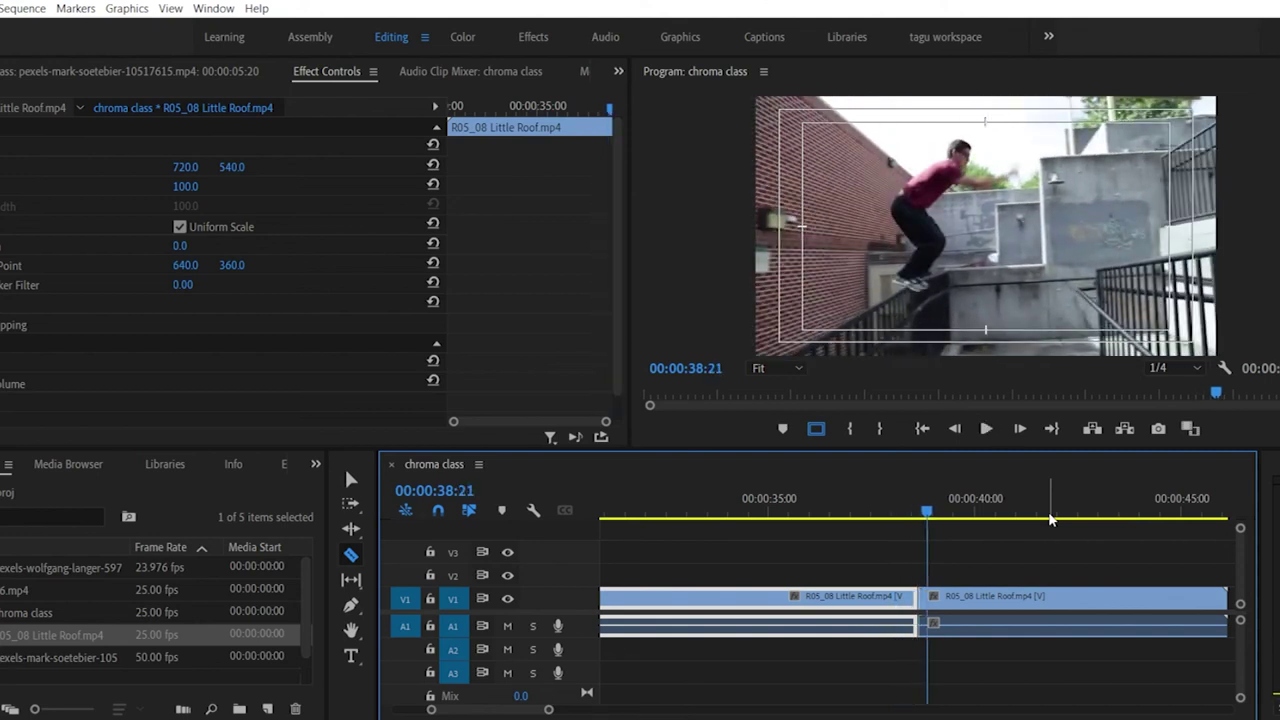
key("space")
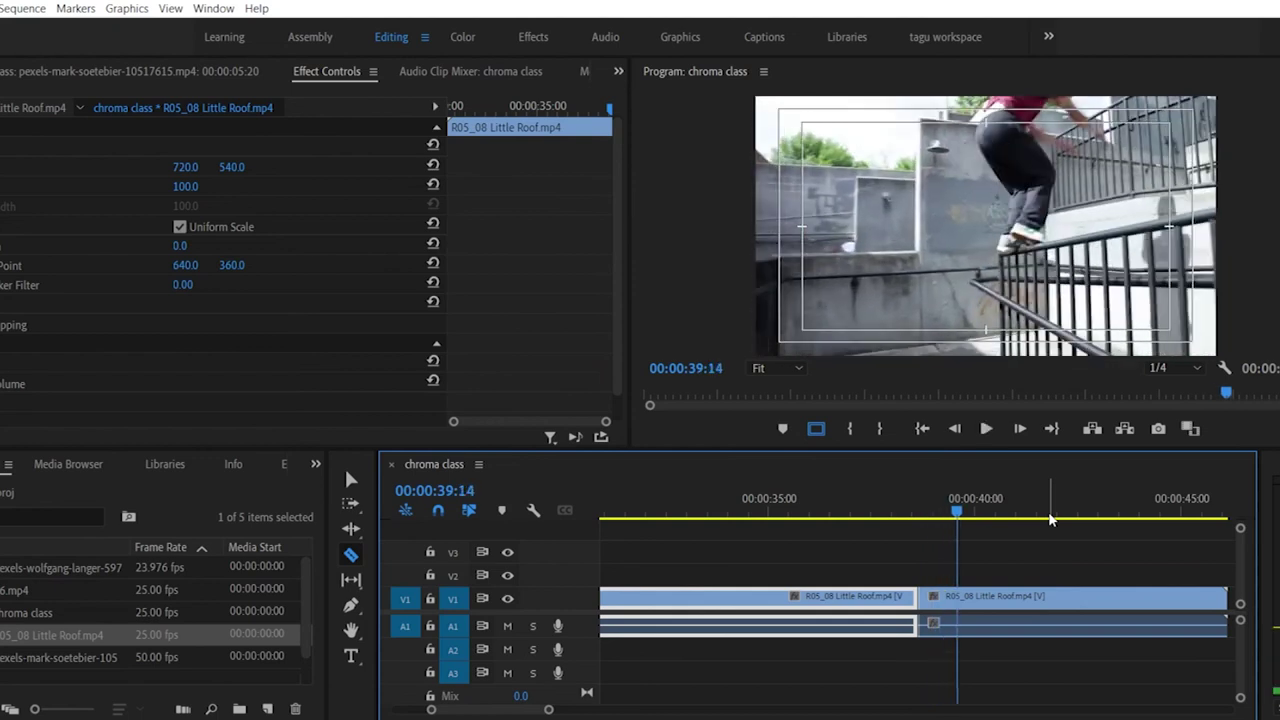
key("space")
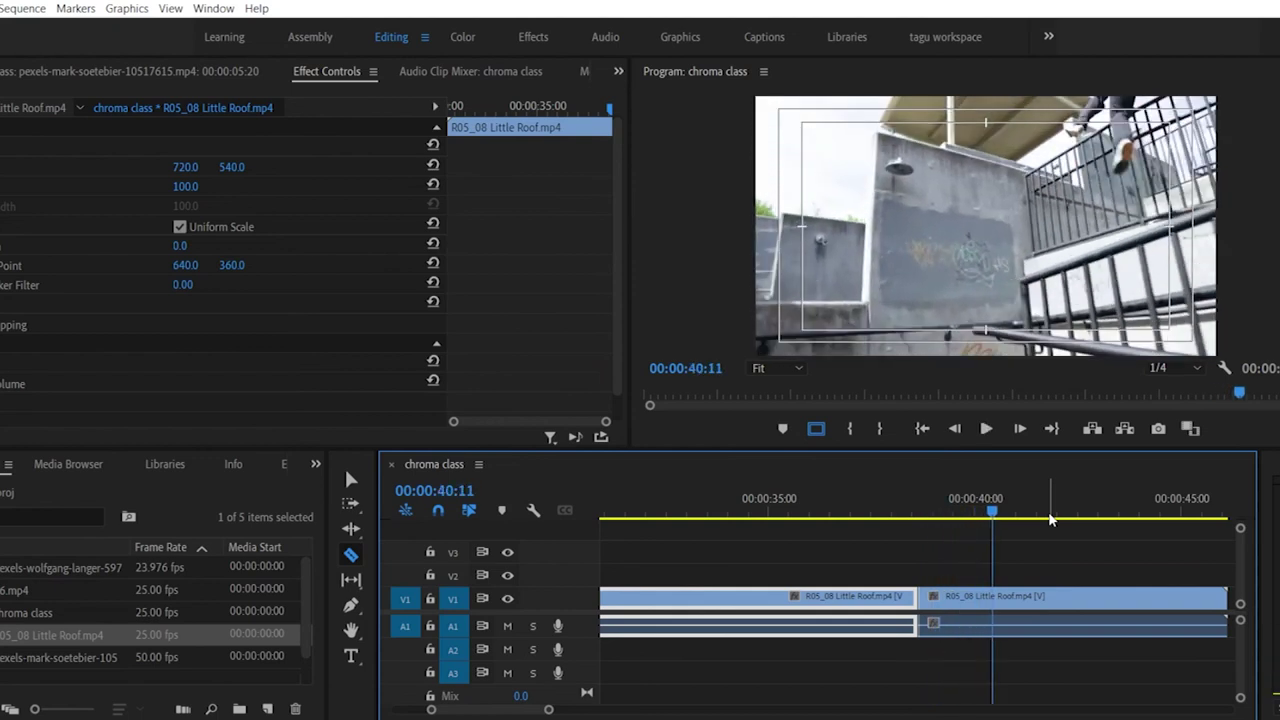
Step: Undo the split in R05_08 Little Roof and cut the clip at 00:00:40:11 instead
key("ctrl+z")
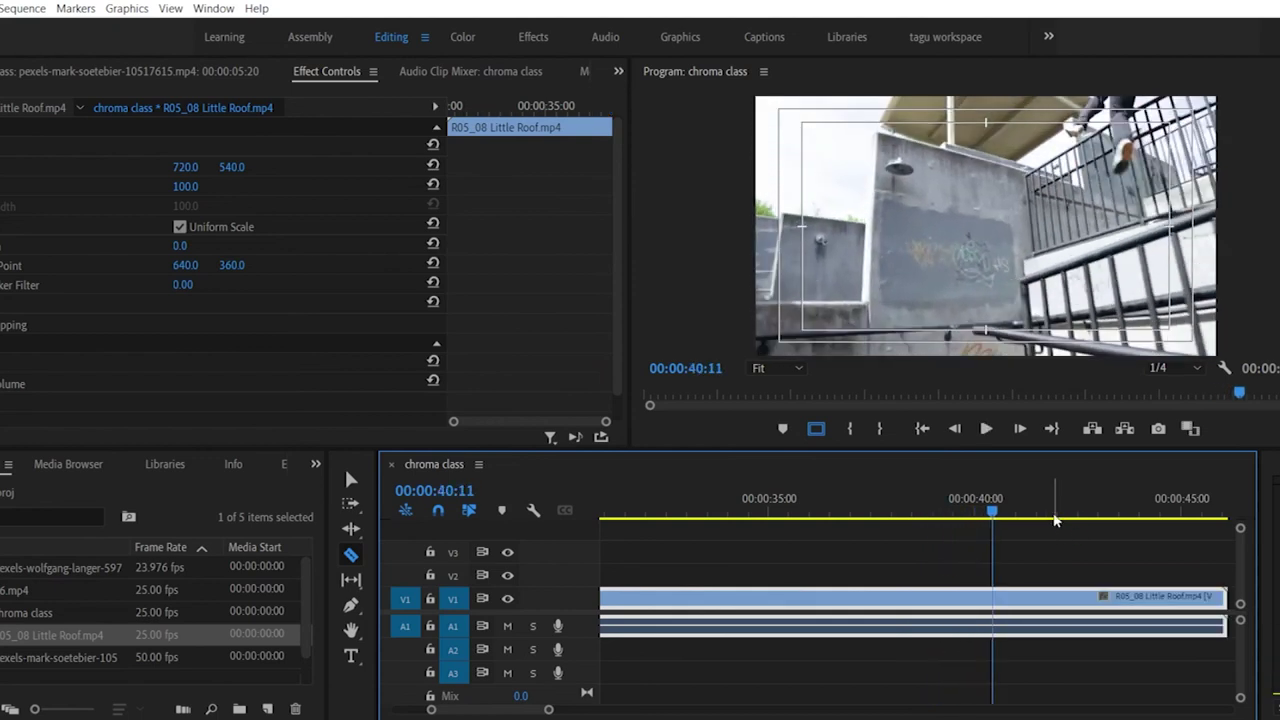
left_click(351, 555)
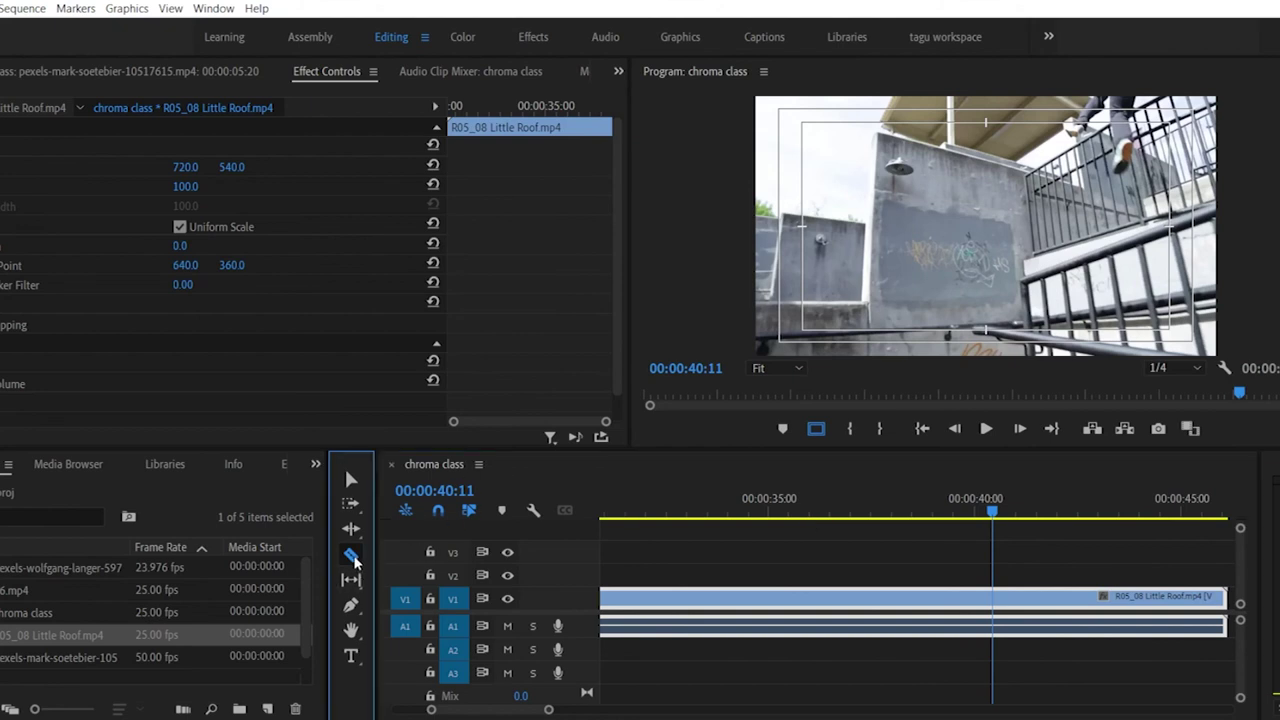
left_click(994, 598)
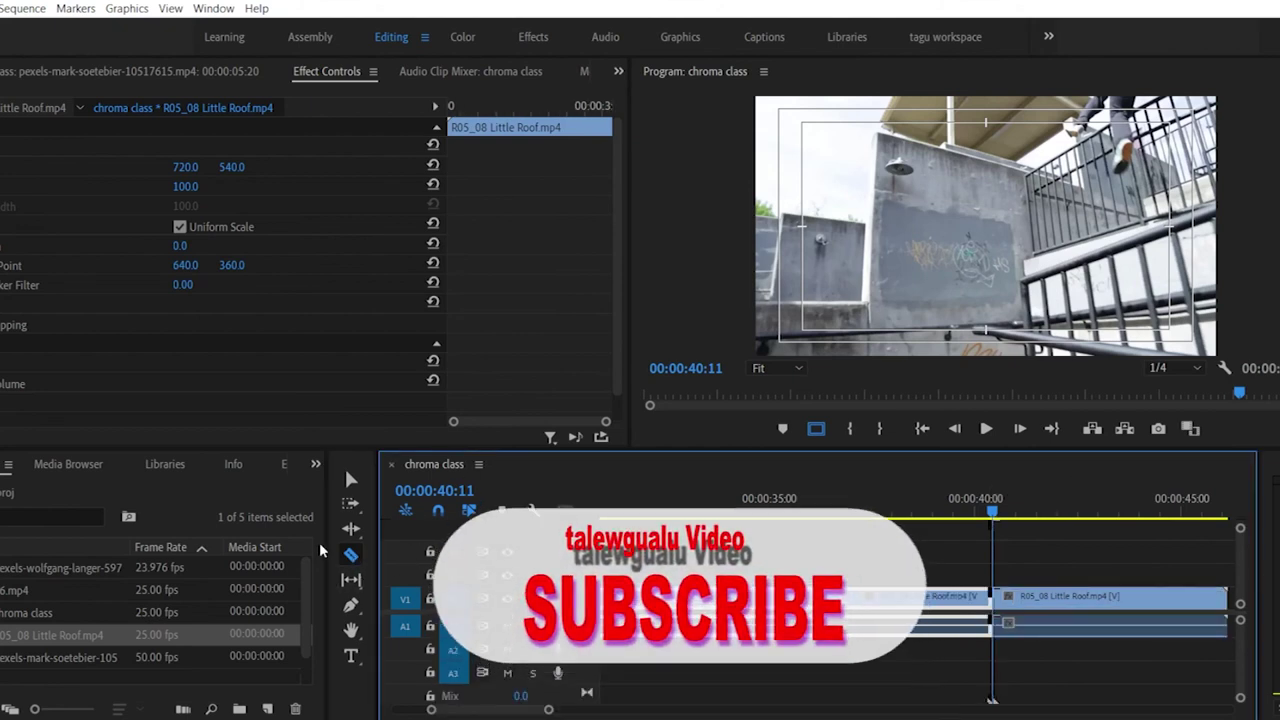
Step: Find the start of the jump and split R05_08 Little Roof there at 00:00:37:15
left_click_drag(995, 508, 806, 514)
key("space")
key("space")
left_click(874, 595)
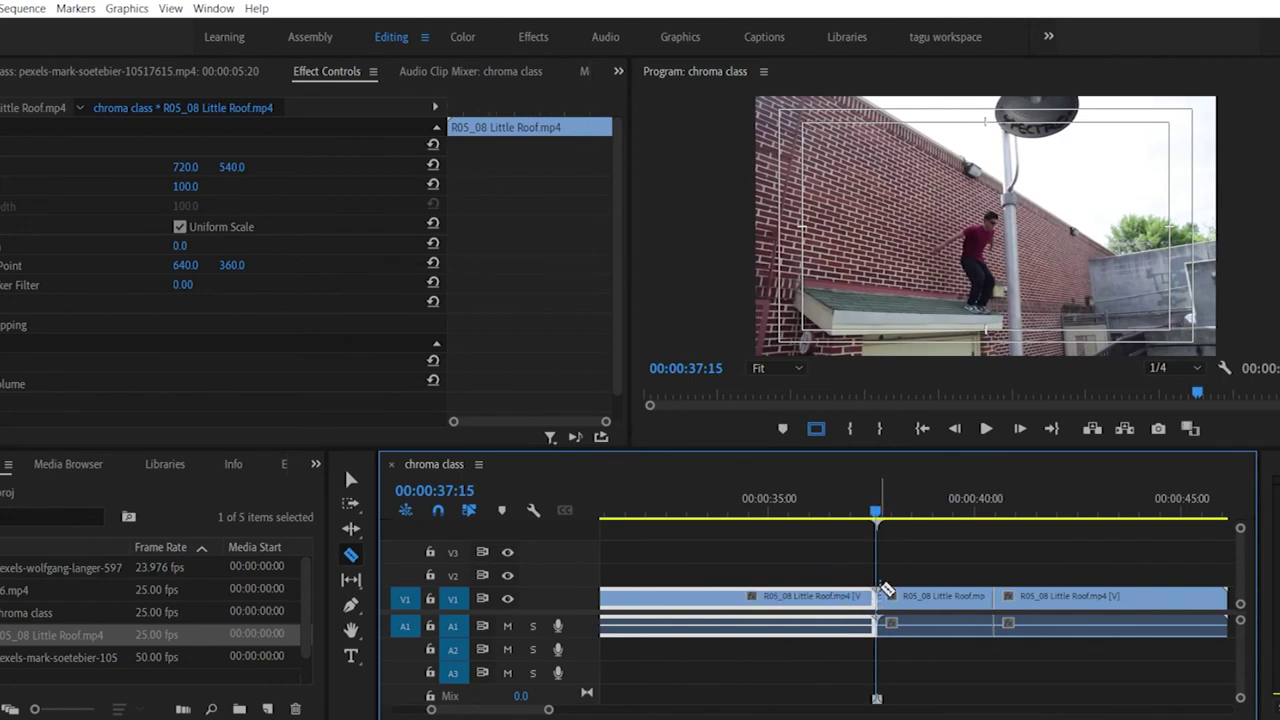
Step: Move the last R05_08 Little Roof segment along V1 to leave a gap after the jump segment
left_click_drag(548, 710, 615, 711)
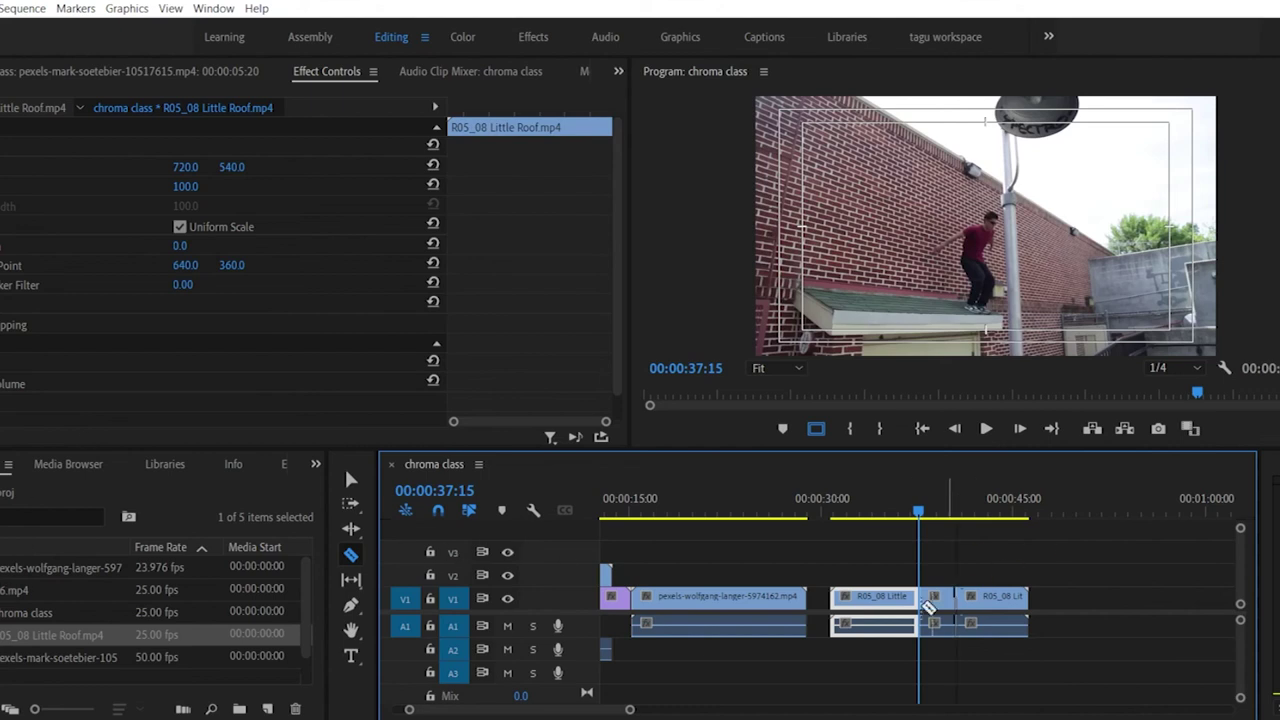
left_click(350, 482)
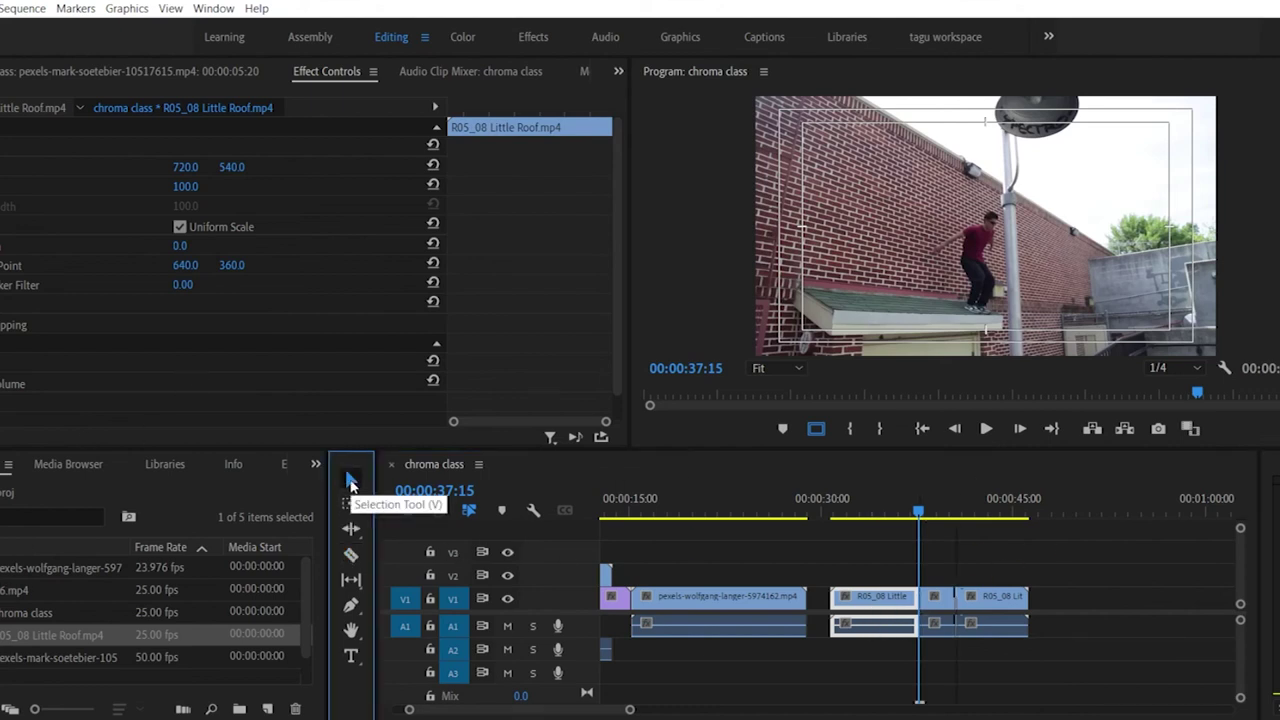
left_click(937, 600)
left_click_drag(1010, 598, 1033, 600)
Step: Review playback into the jump segment and view its Speed/Duration settings without applying a change
right_click(945, 601)
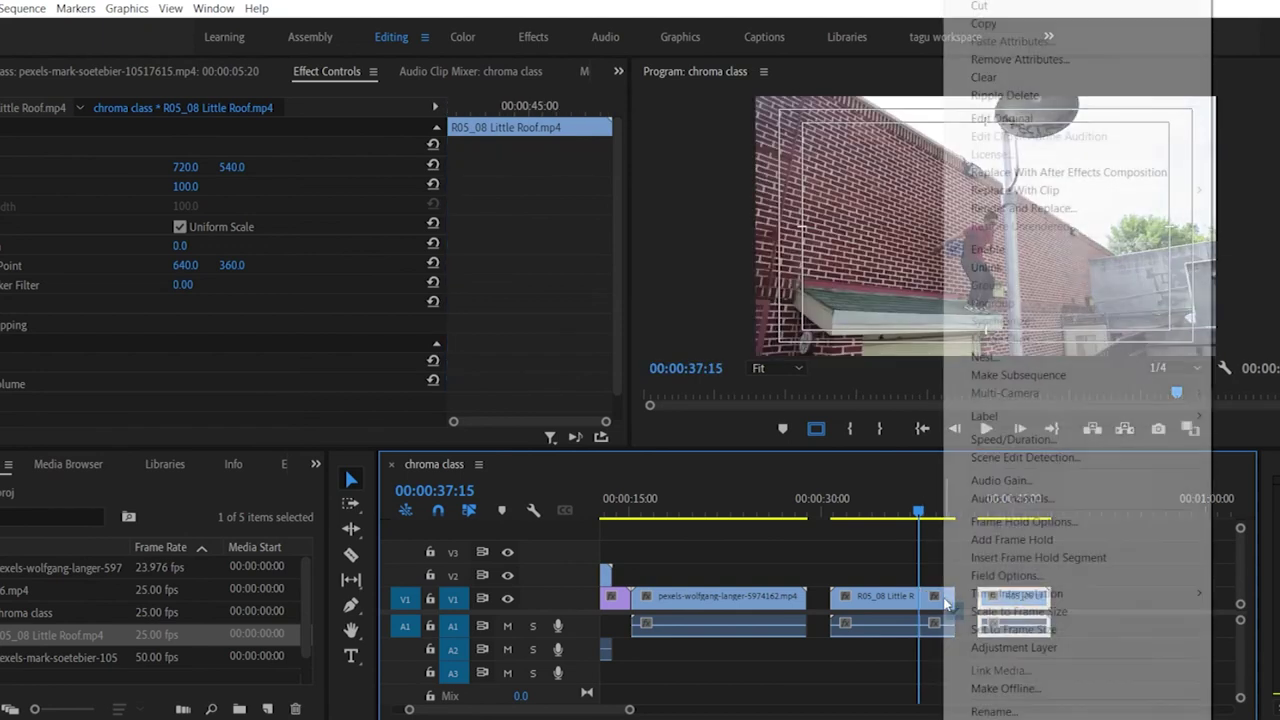
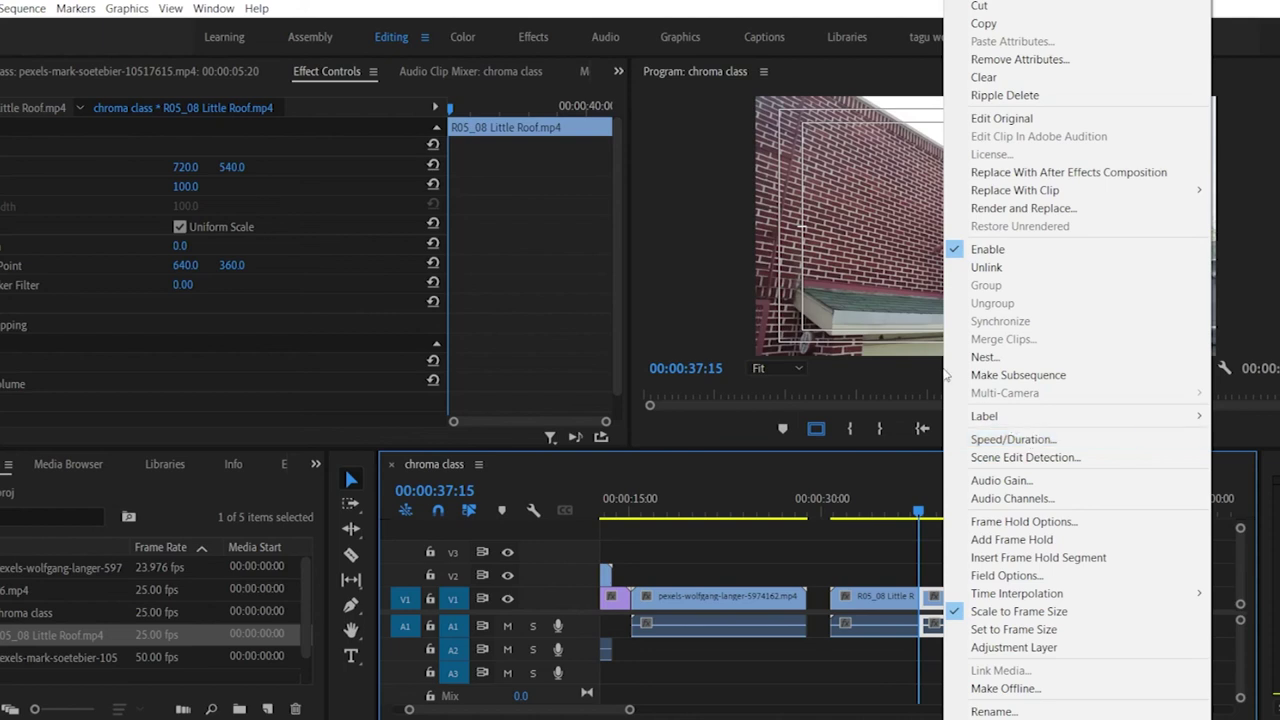
left_click(893, 512)
key("space")
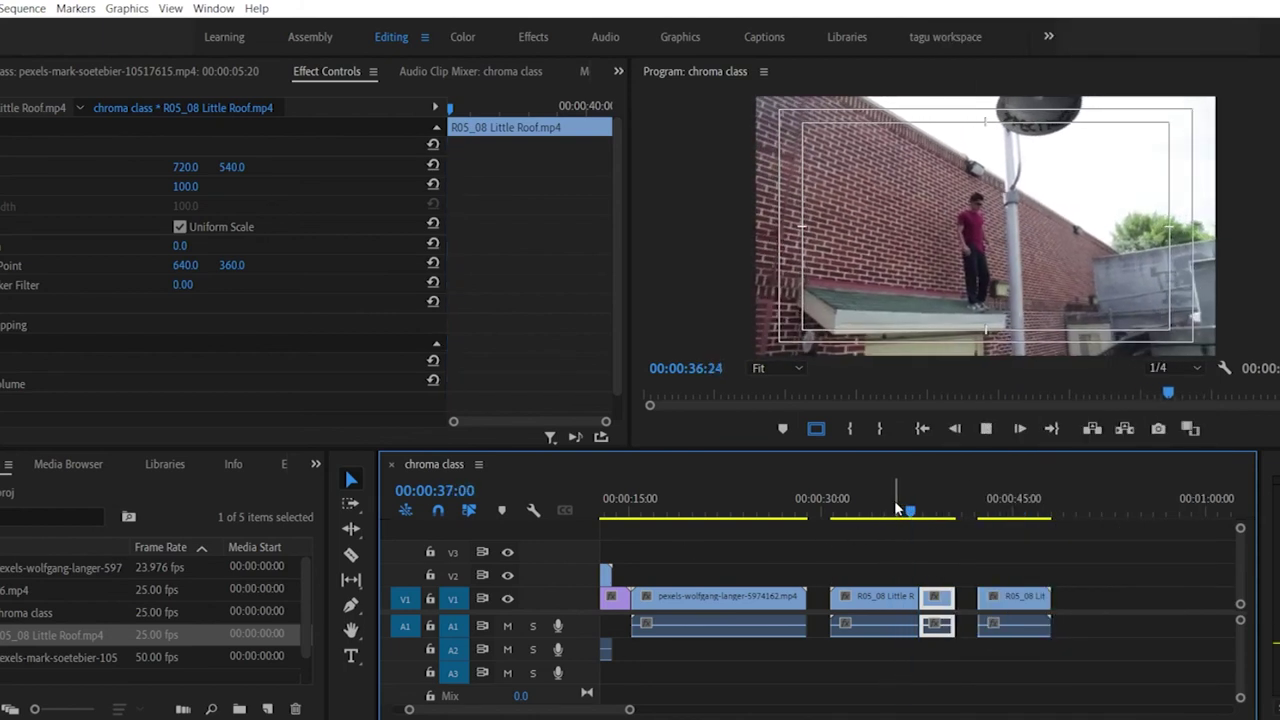
key("space")
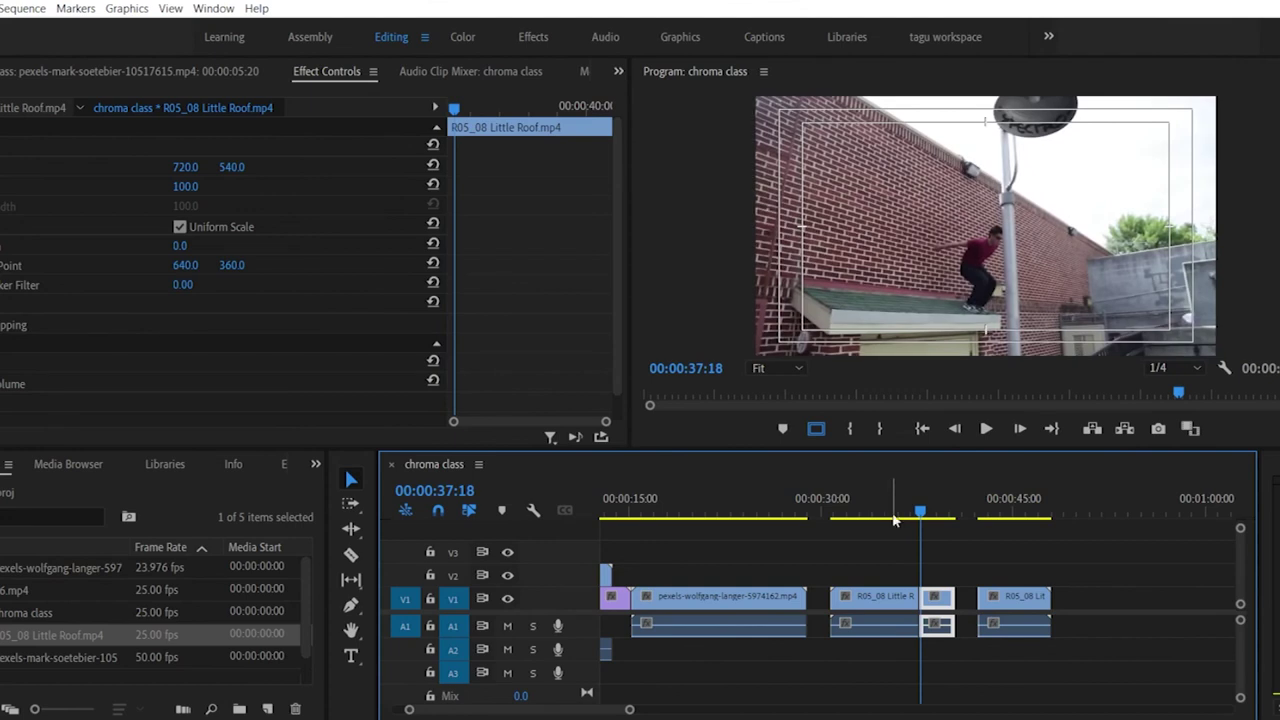
right_click(943, 600)
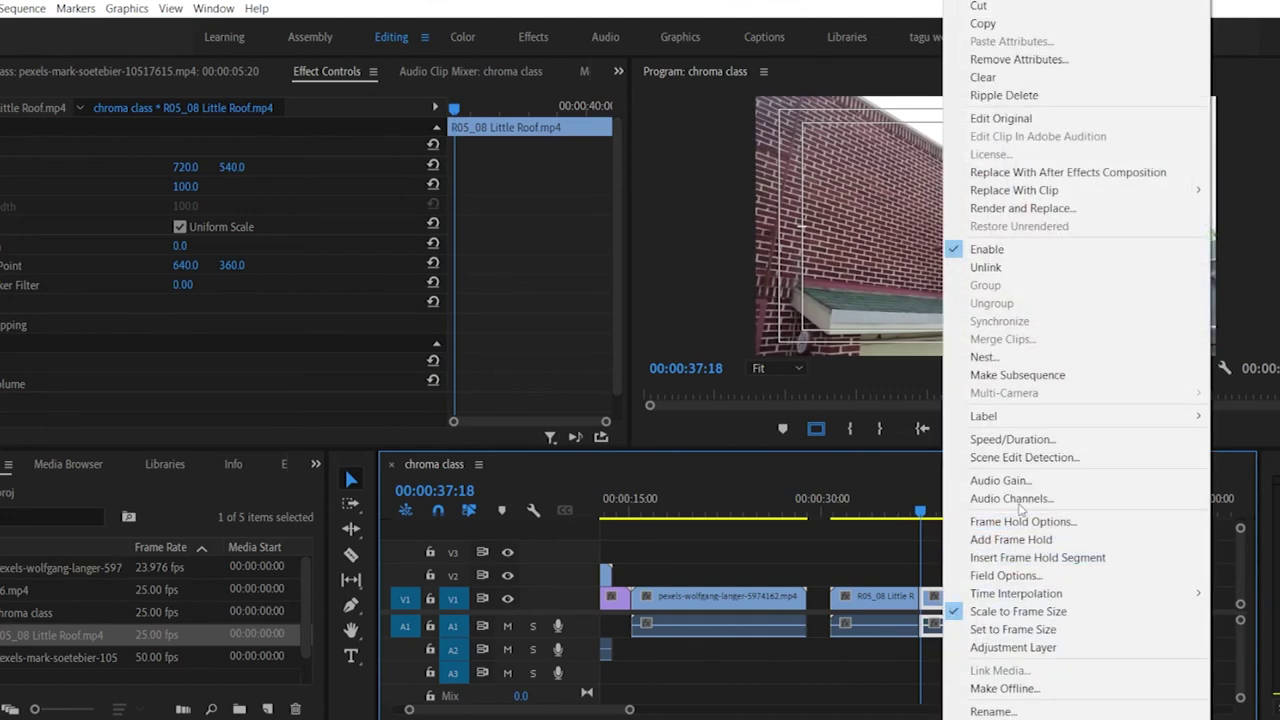
left_click(1012, 439)
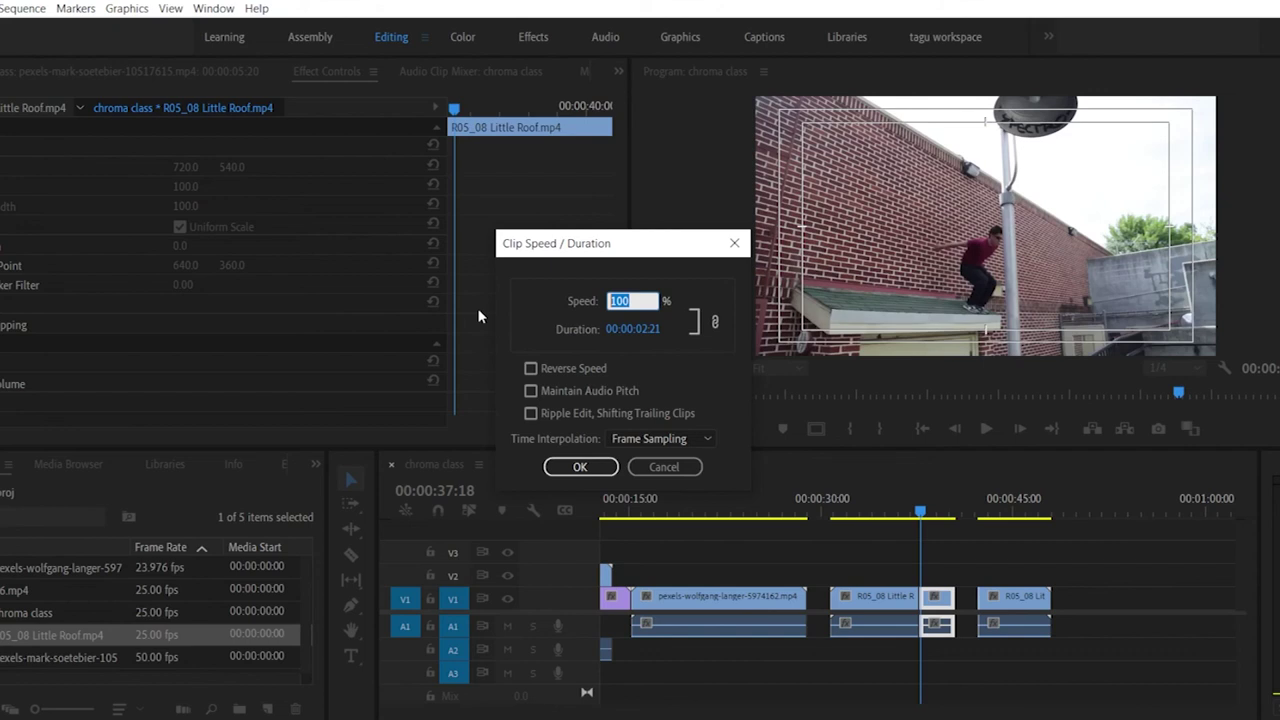
left_click(955, 588)
key("Escape")
Step: Move the jump segment to V2 and place a duplicate directly after it, shifting the last segment farther along V1
left_click_drag(940, 598, 940, 578)
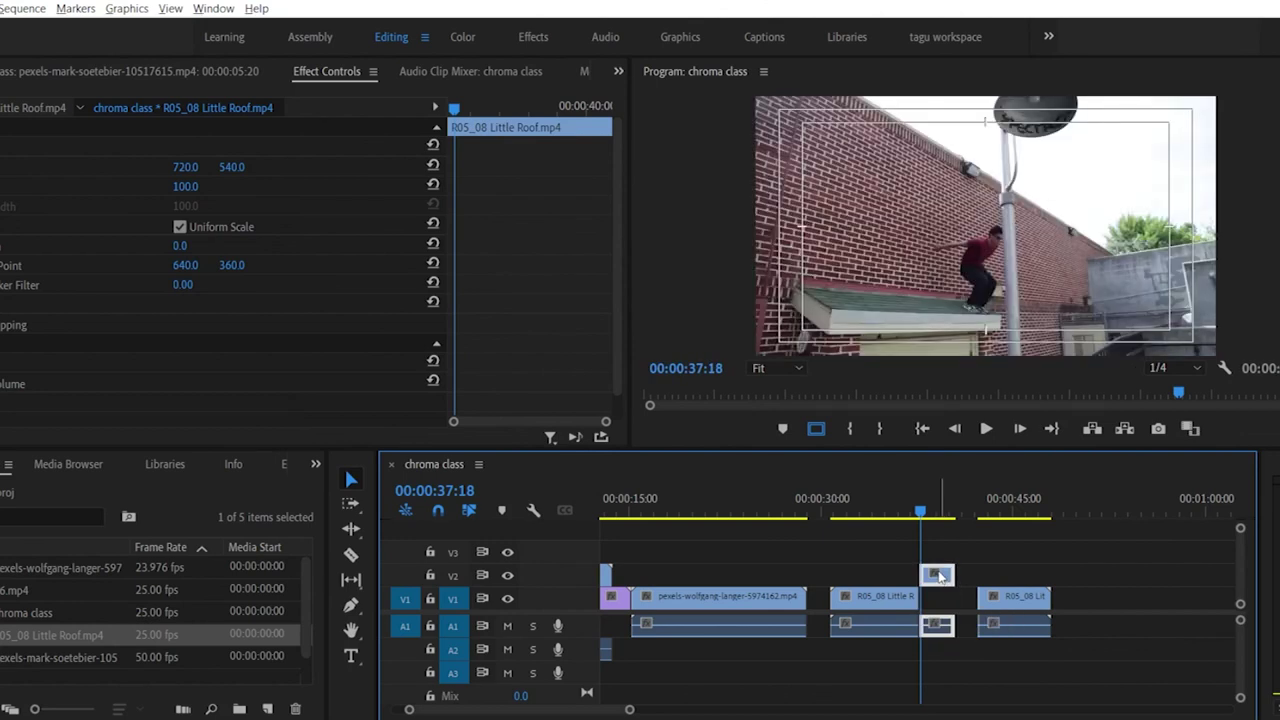
left_click_drag(940, 576, 1117, 600)
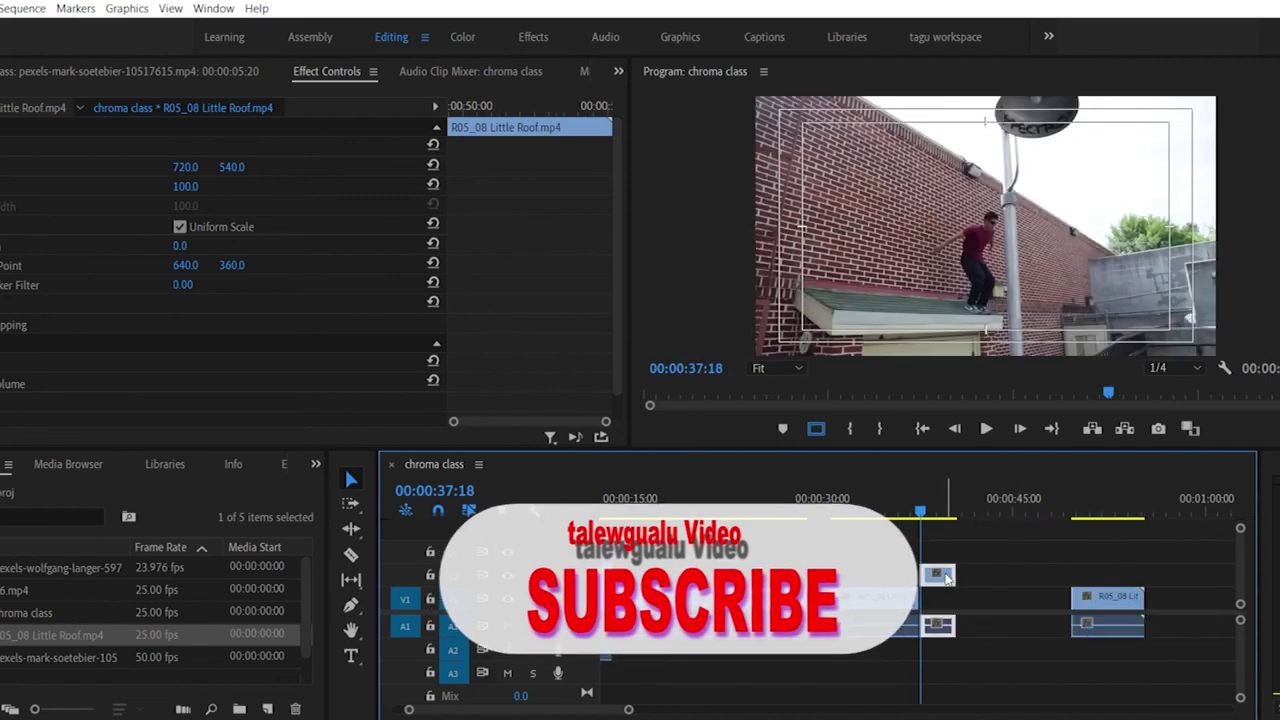
left_click_drag(946, 578, 978, 580)
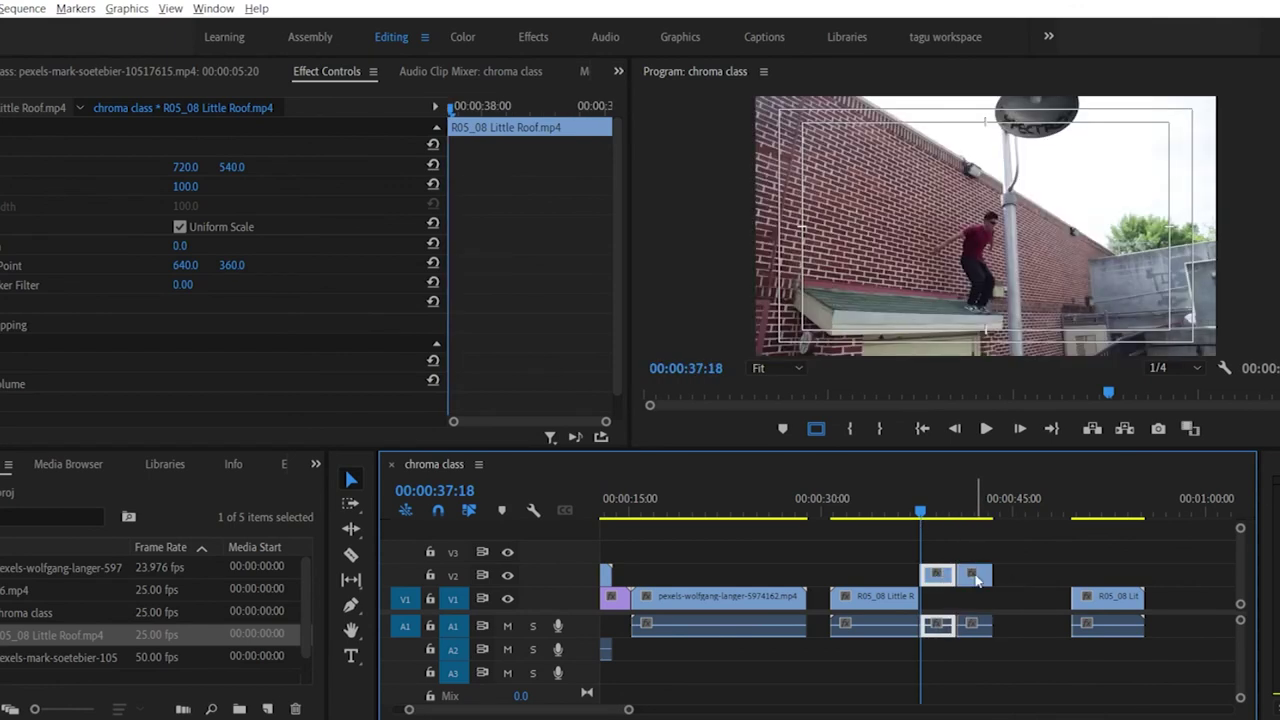
Step: Review playback of the jump segment and its duplicate on V2
key("space")
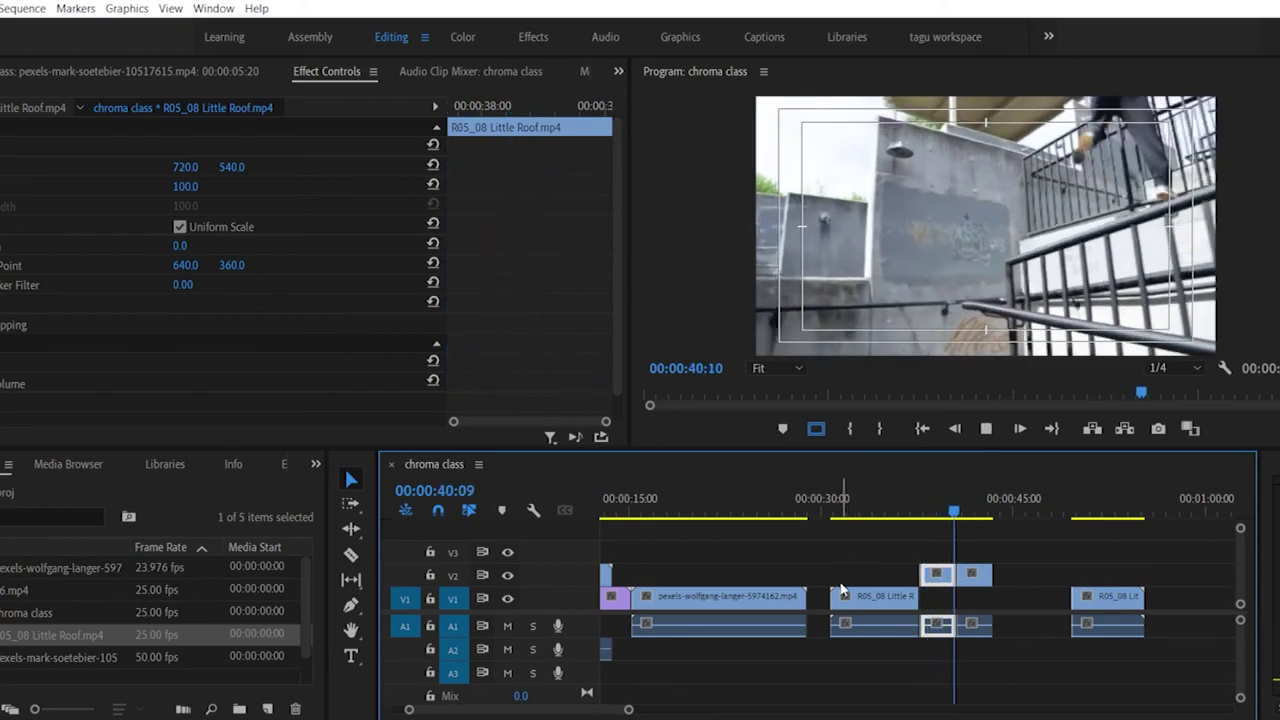
key("space")
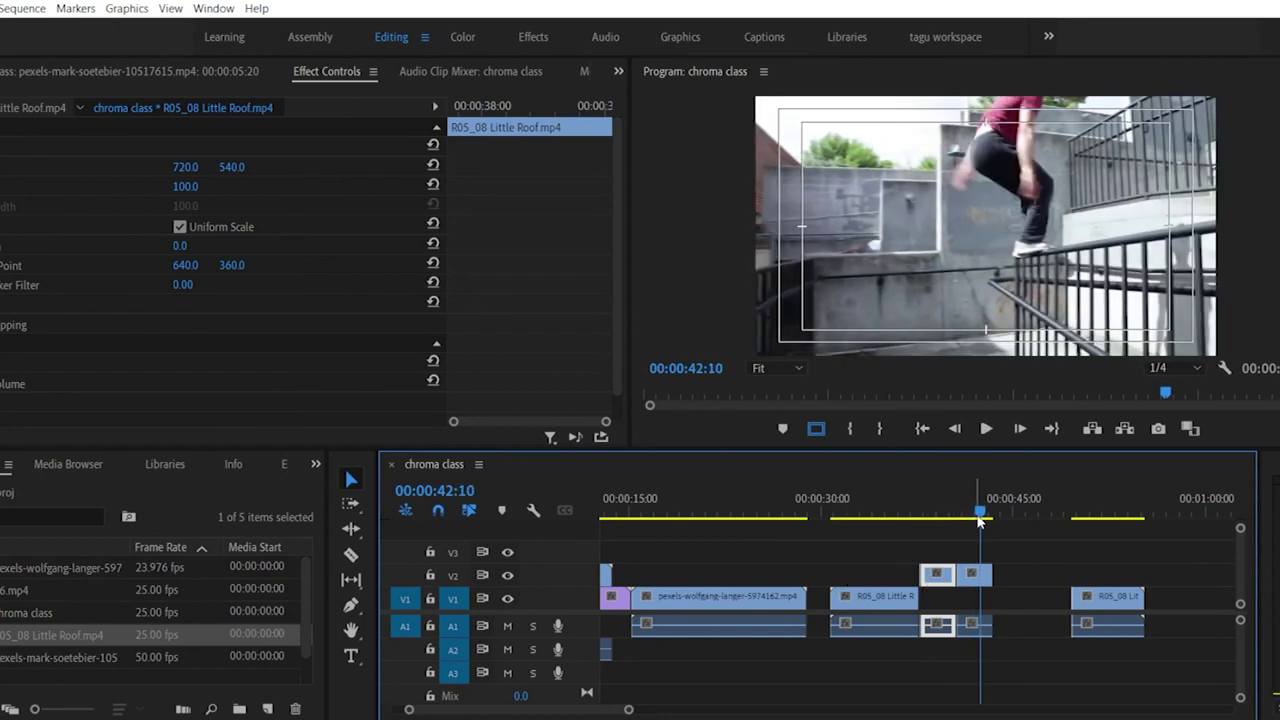
left_click_drag(980, 518, 975, 518)
Step: Try reversing the speed of the duplicated jump segment on V2
left_click(980, 576)
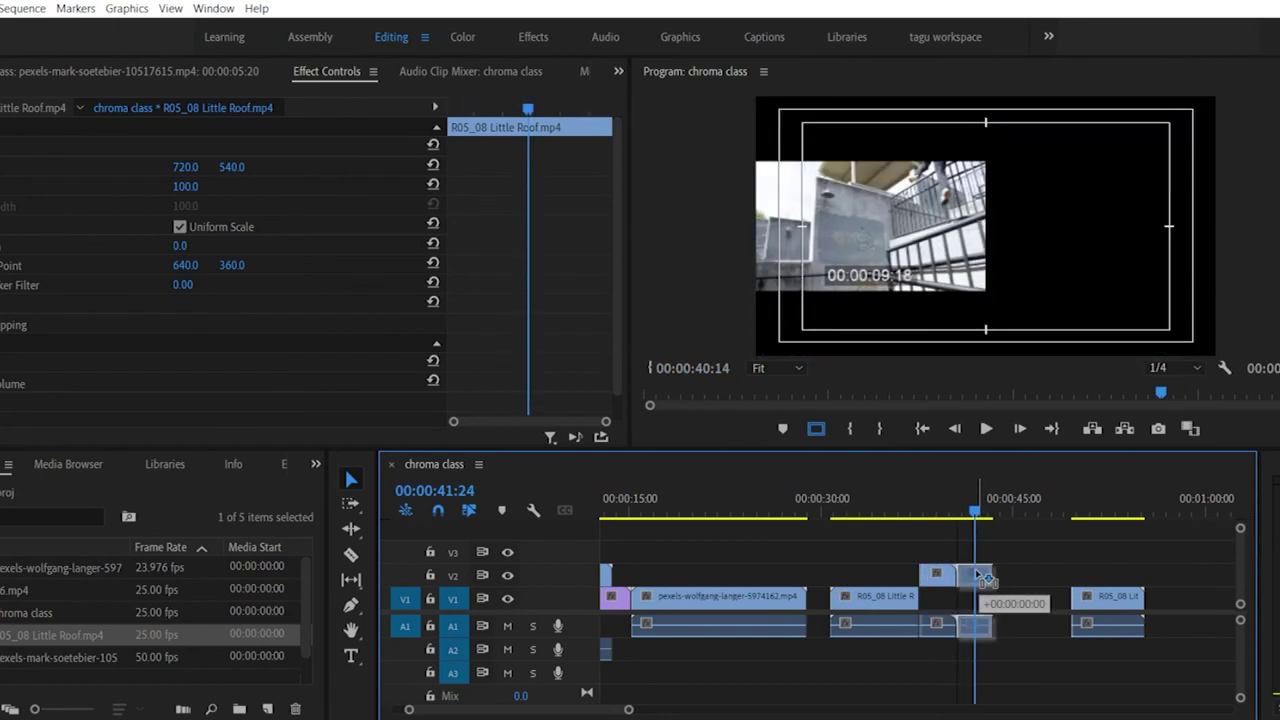
right_click(984, 575)
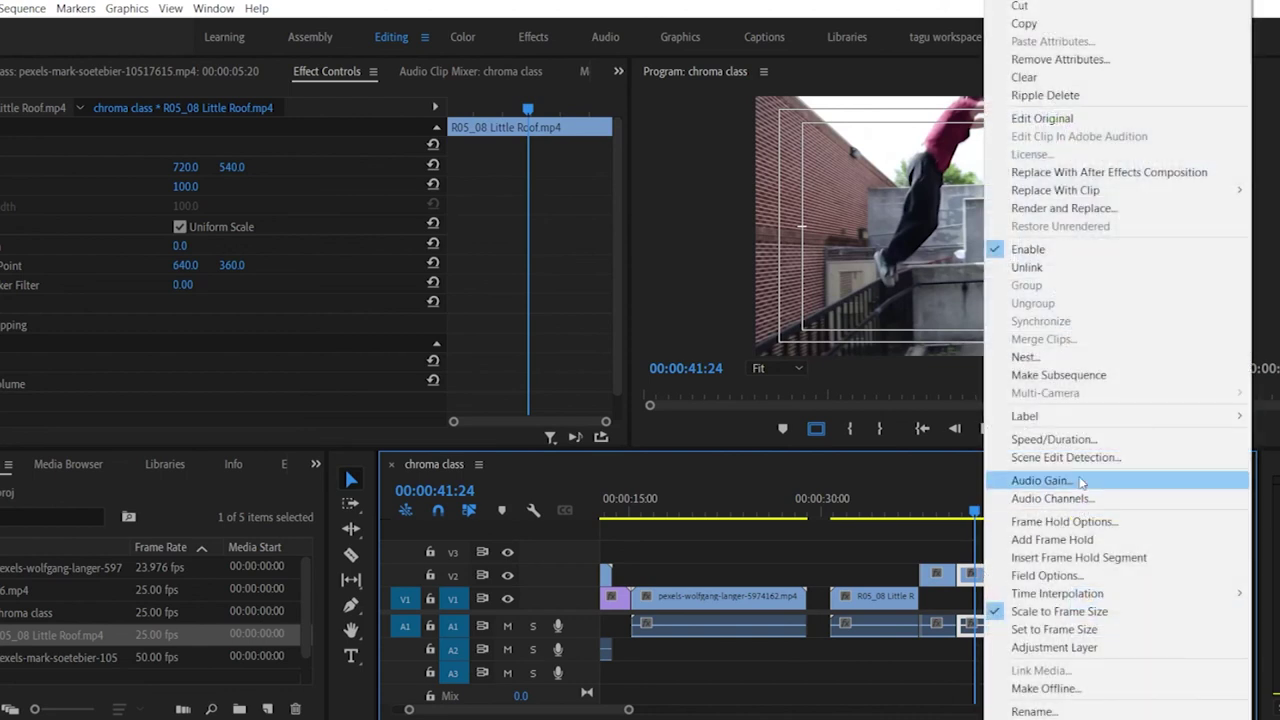
left_click(988, 439)
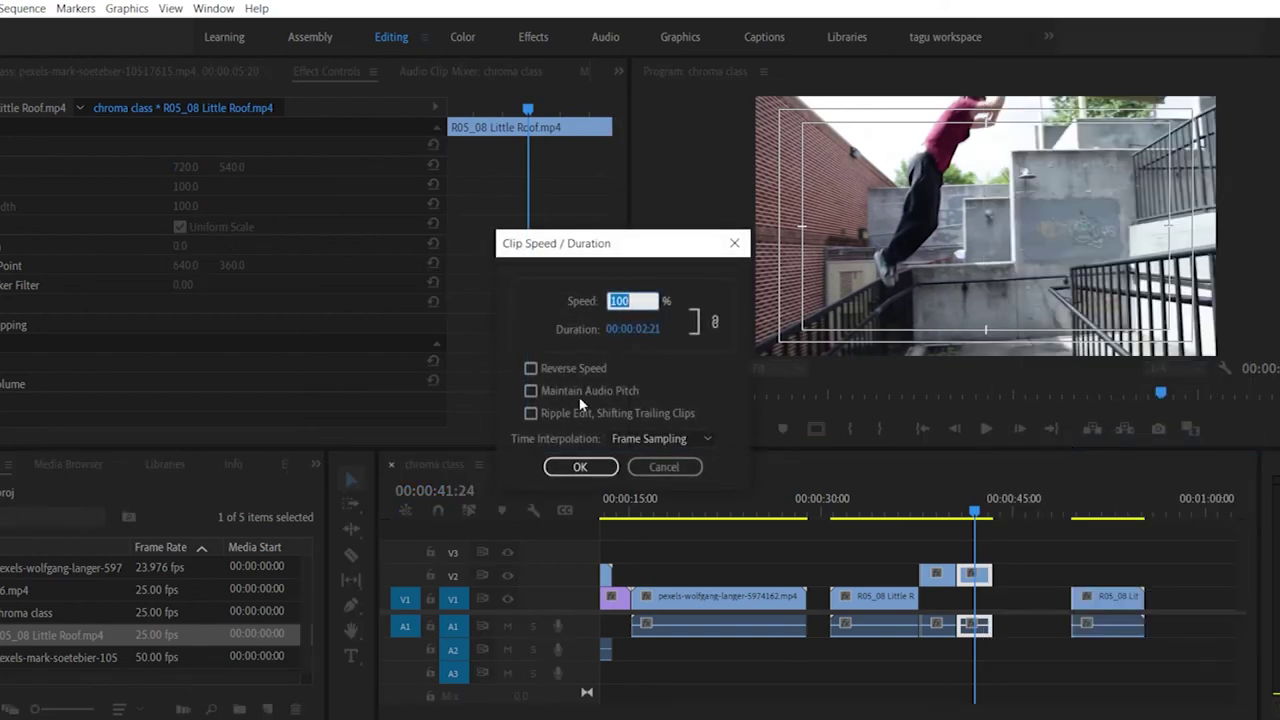
left_click(566, 369)
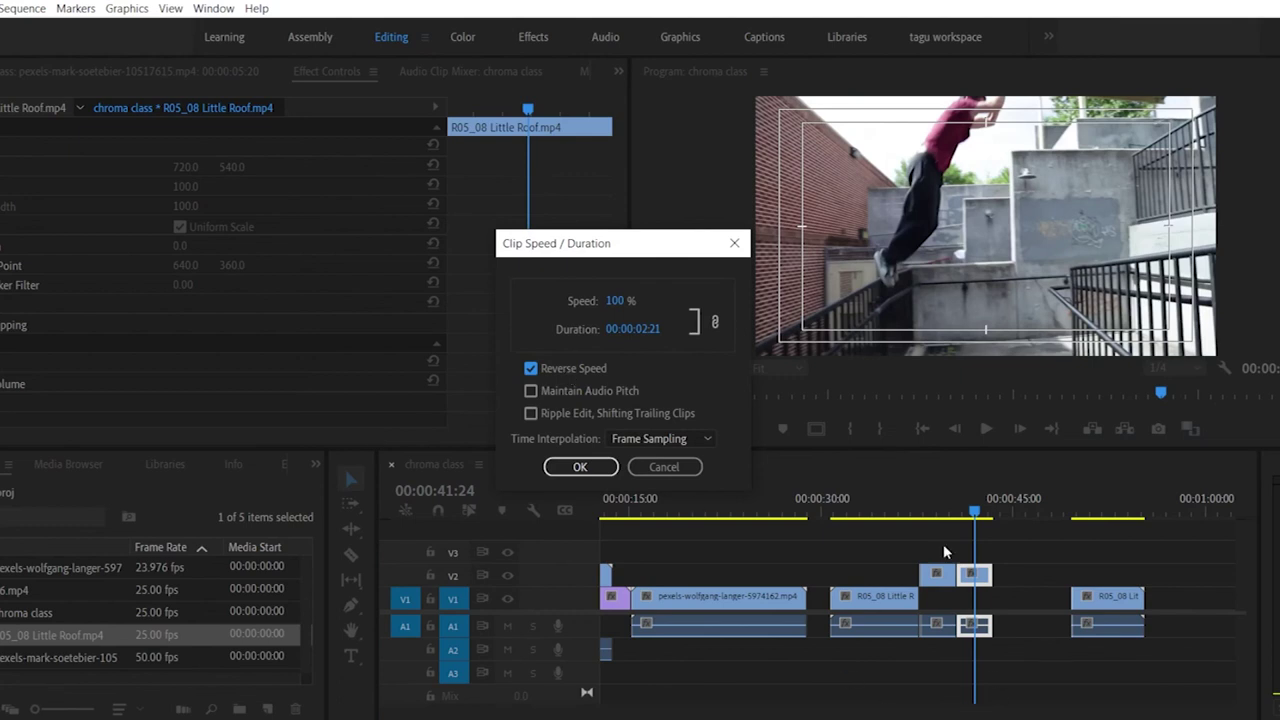
left_click(580, 467)
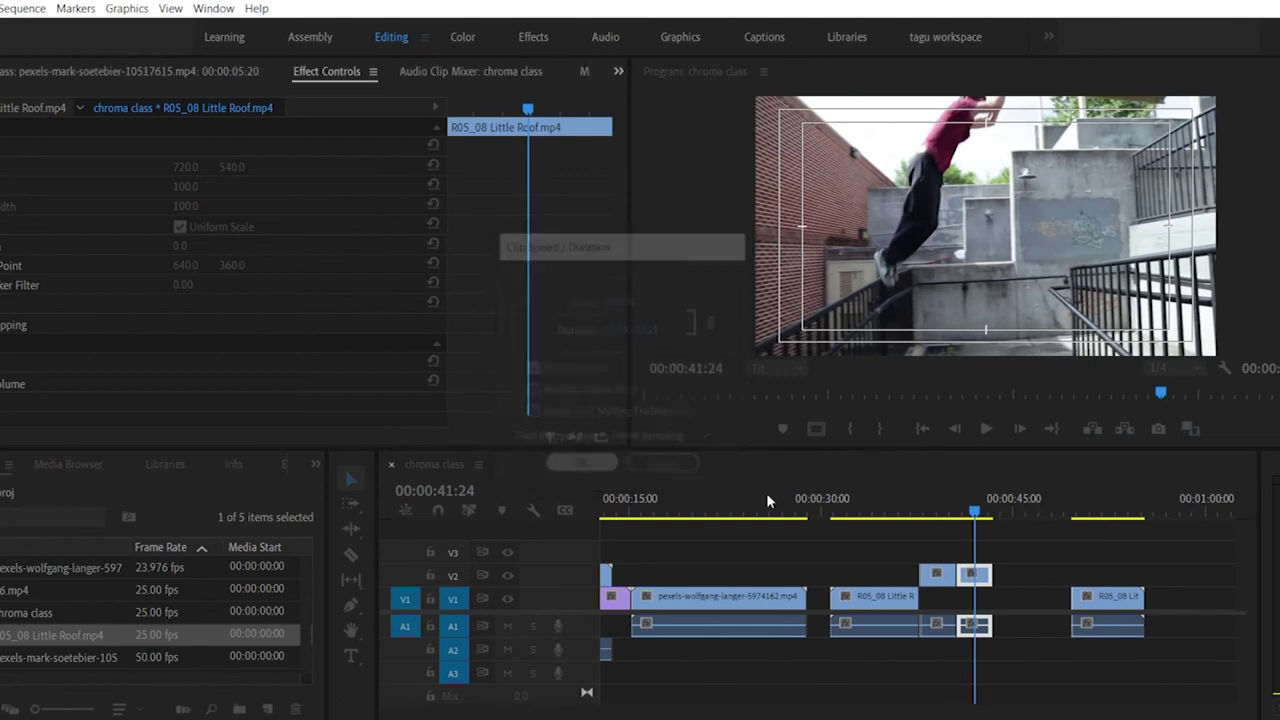
Step: Try moving the first jump segment along V2 to just before the last segment, and undo back to a single jump segment
left_click(940, 576)
left_click_drag(940, 576, 1055, 575)
left_click(924, 563)
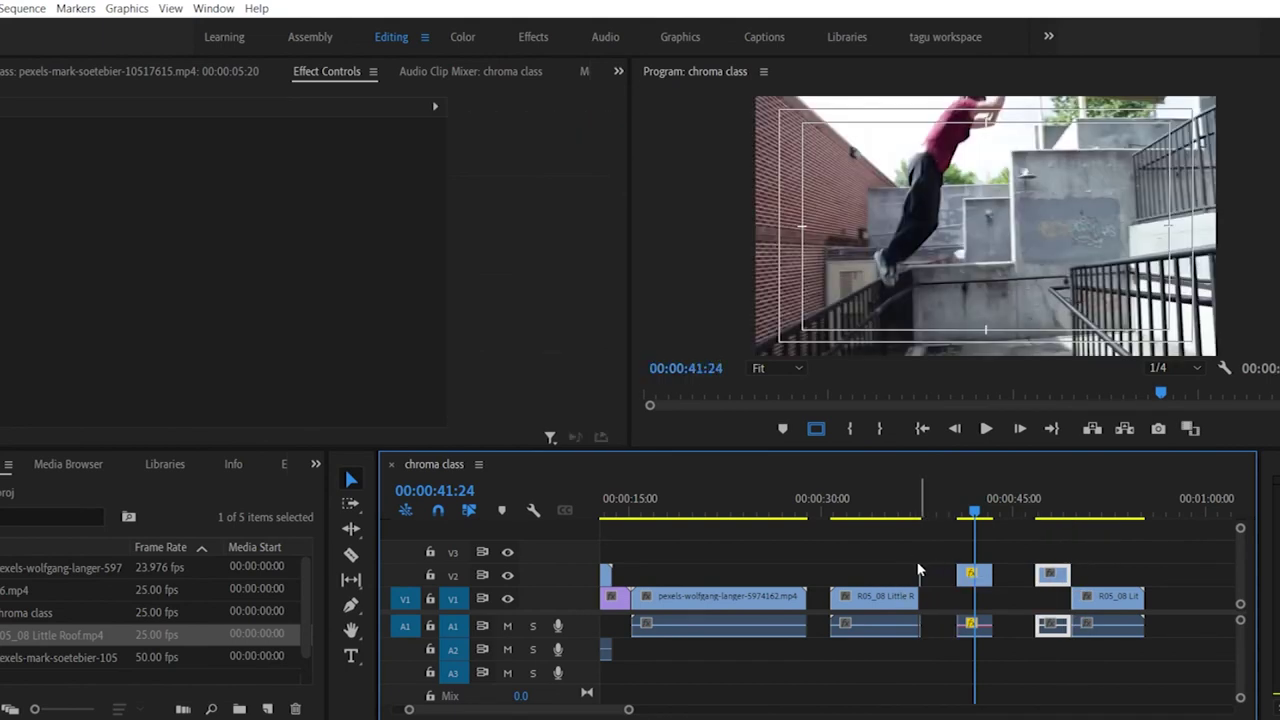
key("ctrl+z")
key("ctrl+z")
key("ctrl+z")
key("ctrl+z")
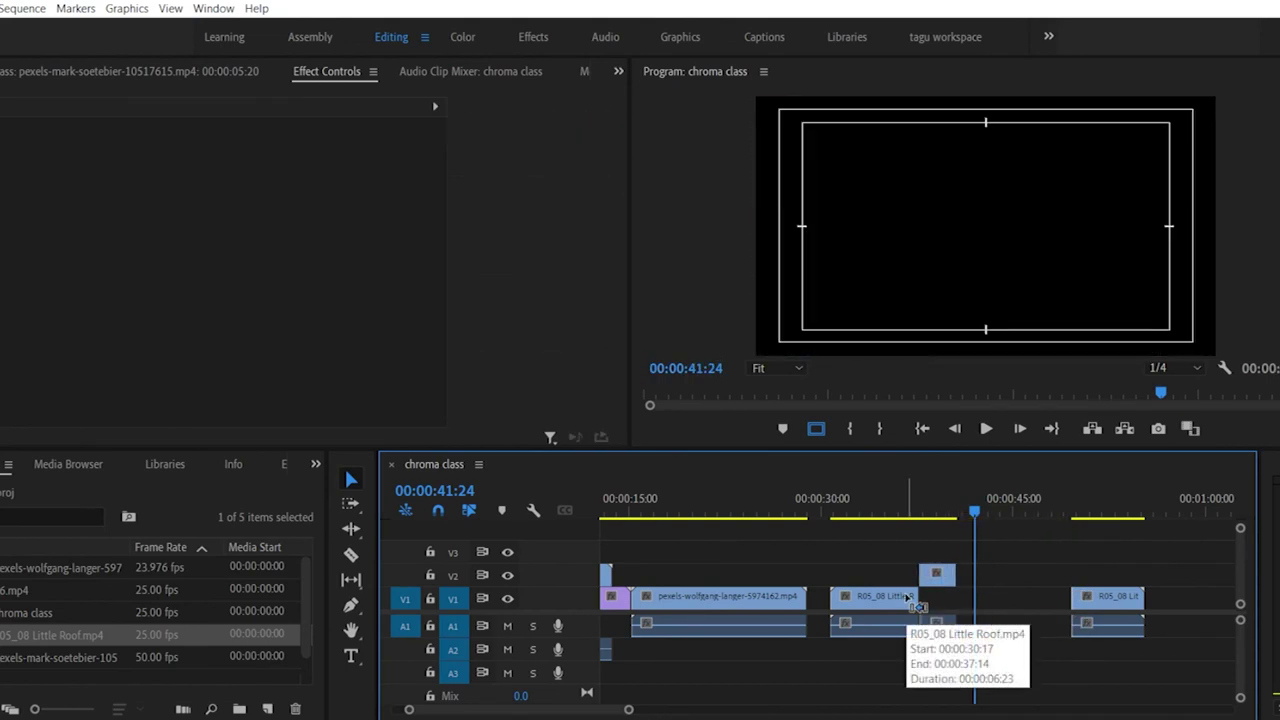
Step: Duplicate the jump segment directly after the original on V2 and reposition the last R05_08 Little Roof segment behind it on V1
mouse_move(945, 573)
left_mouse_down()
mouse_move(962, 585)
mouse_move(945, 590)
mouse_move(945, 576)
left_mouse_up()
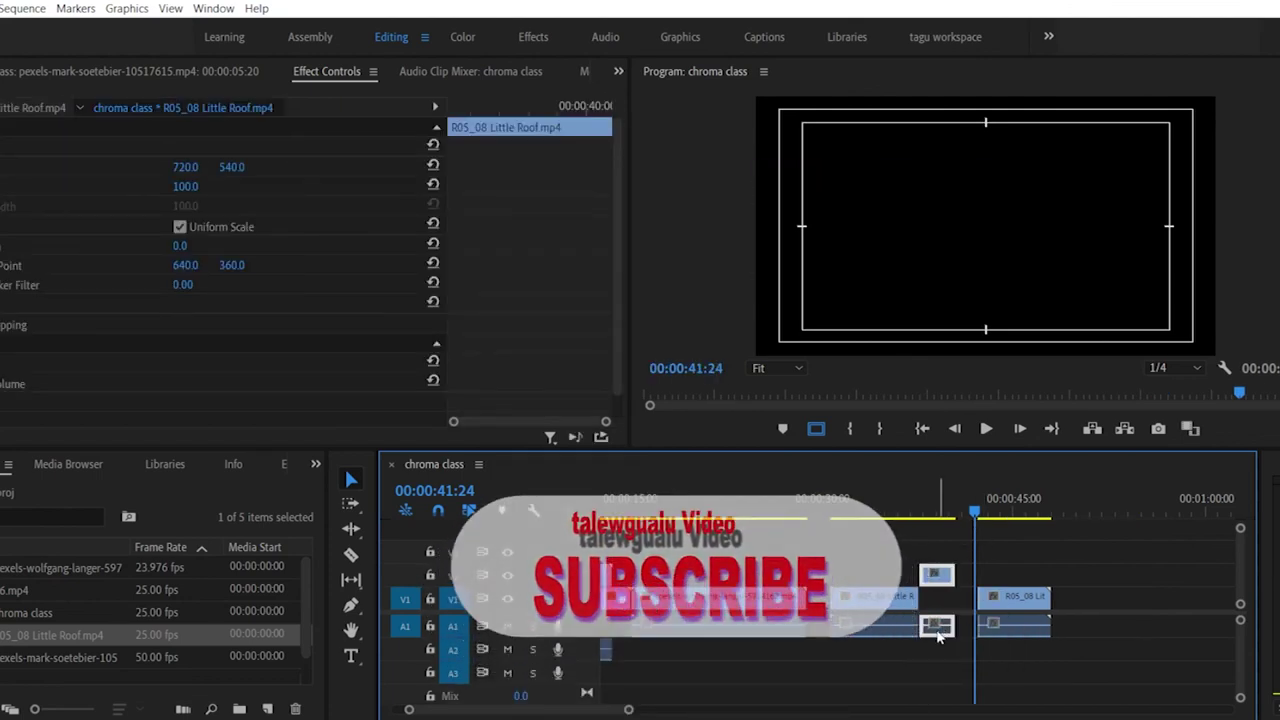
mouse_move(1024, 592)
left_mouse_down()
mouse_move(1057, 602)
mouse_move(1047, 594)
left_mouse_up()
left_click_drag(936, 580, 980, 581)
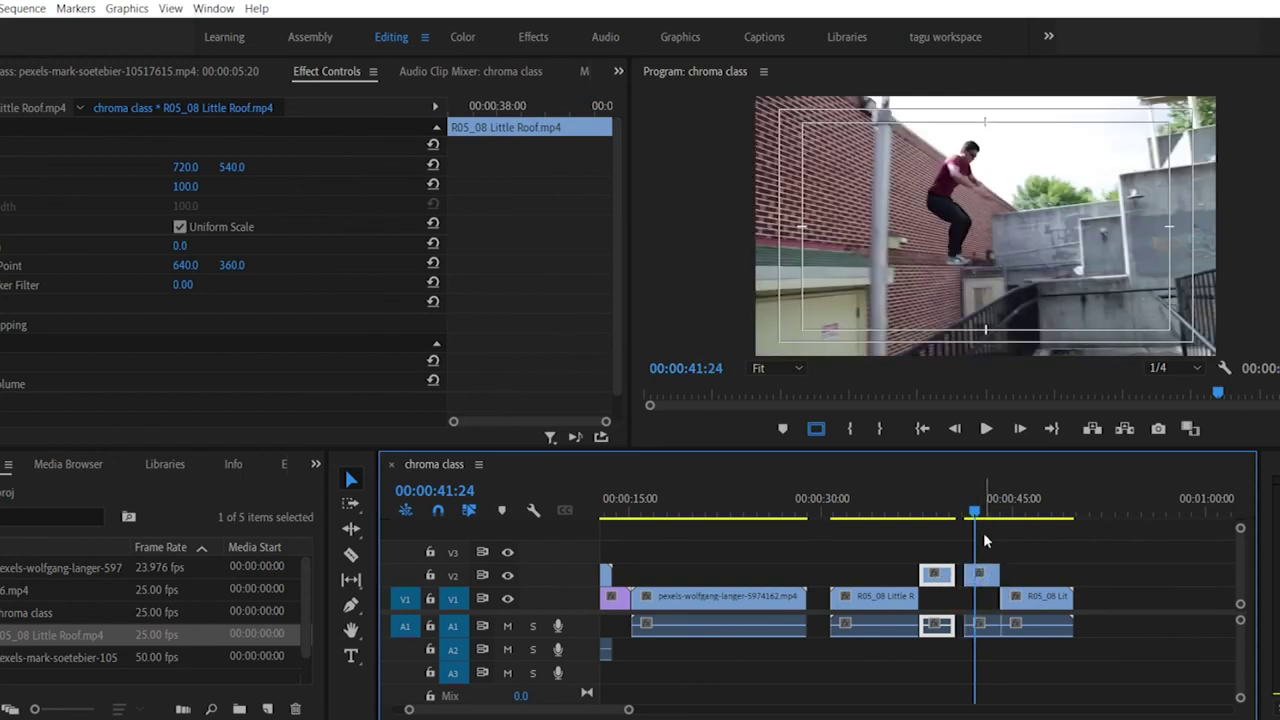
left_click_drag(974, 514, 960, 518)
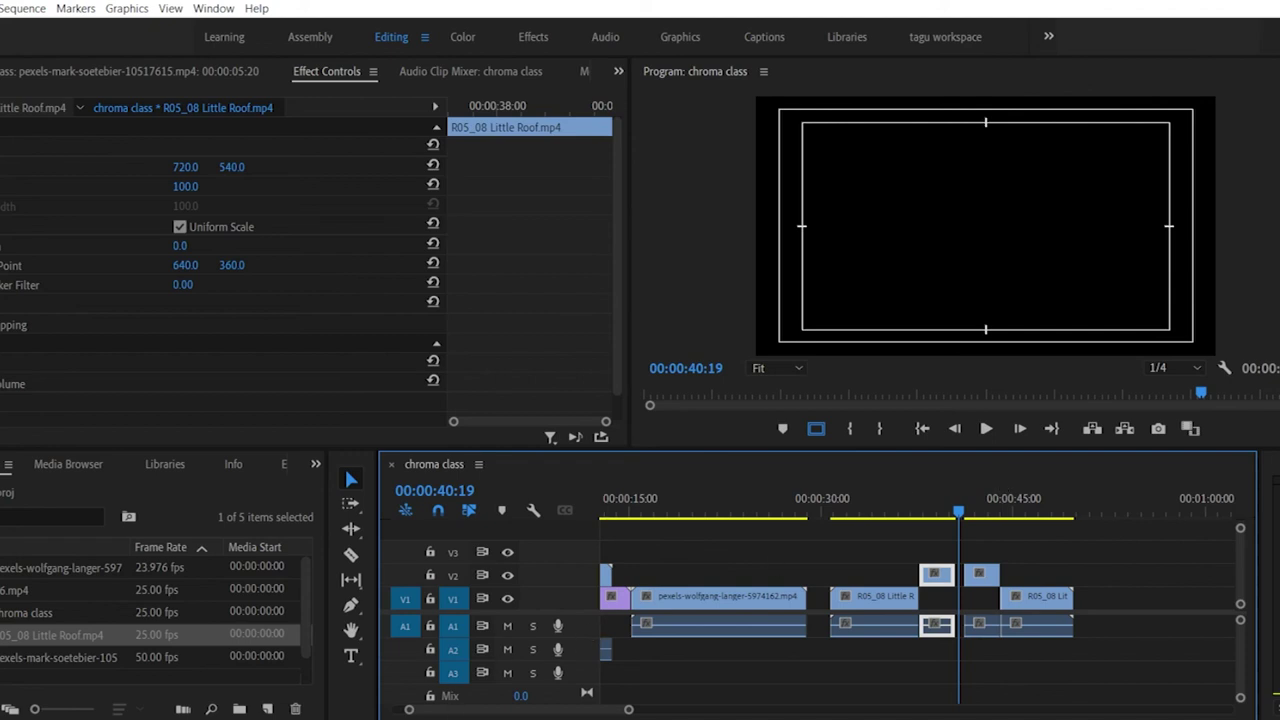
left_click_drag(409, 710, 432, 710)
mouse_move(955, 577)
left_mouse_down()
mouse_move(967, 580)
mouse_move(943, 579)
left_mouse_up()
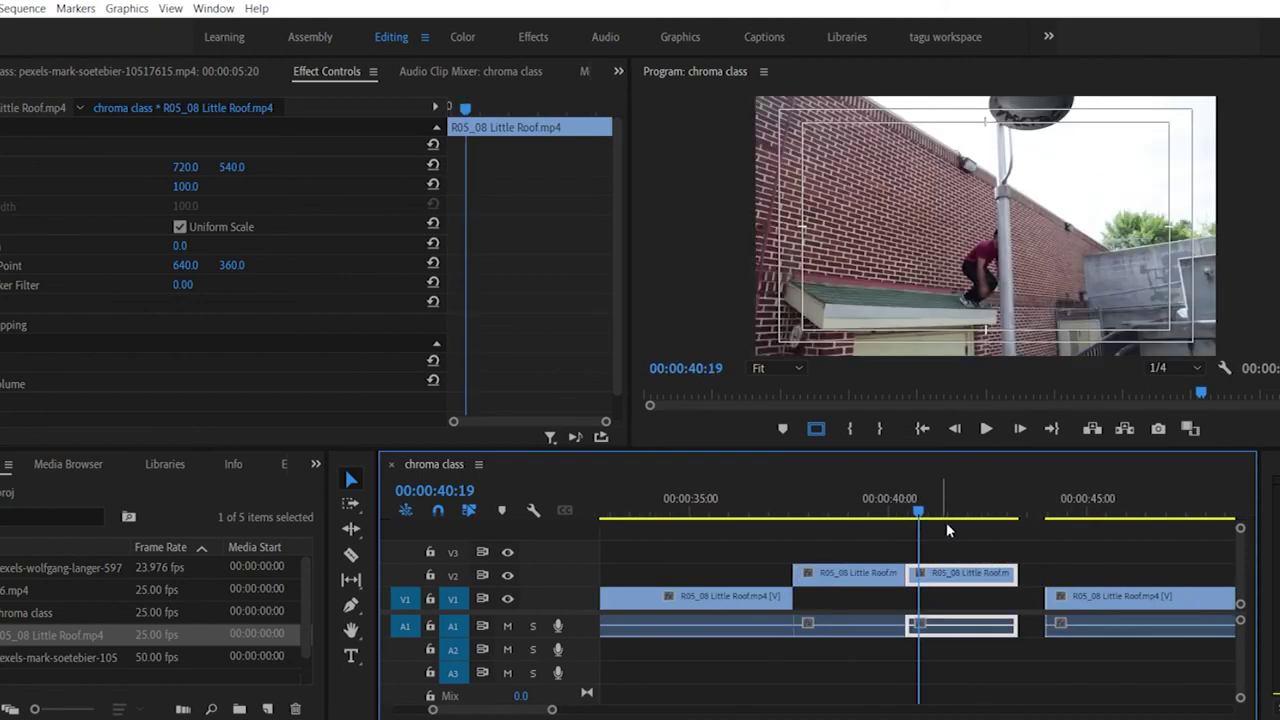
Step: Apply Reverse Speed to the duplicated jump segment on V2
right_click(957, 575)
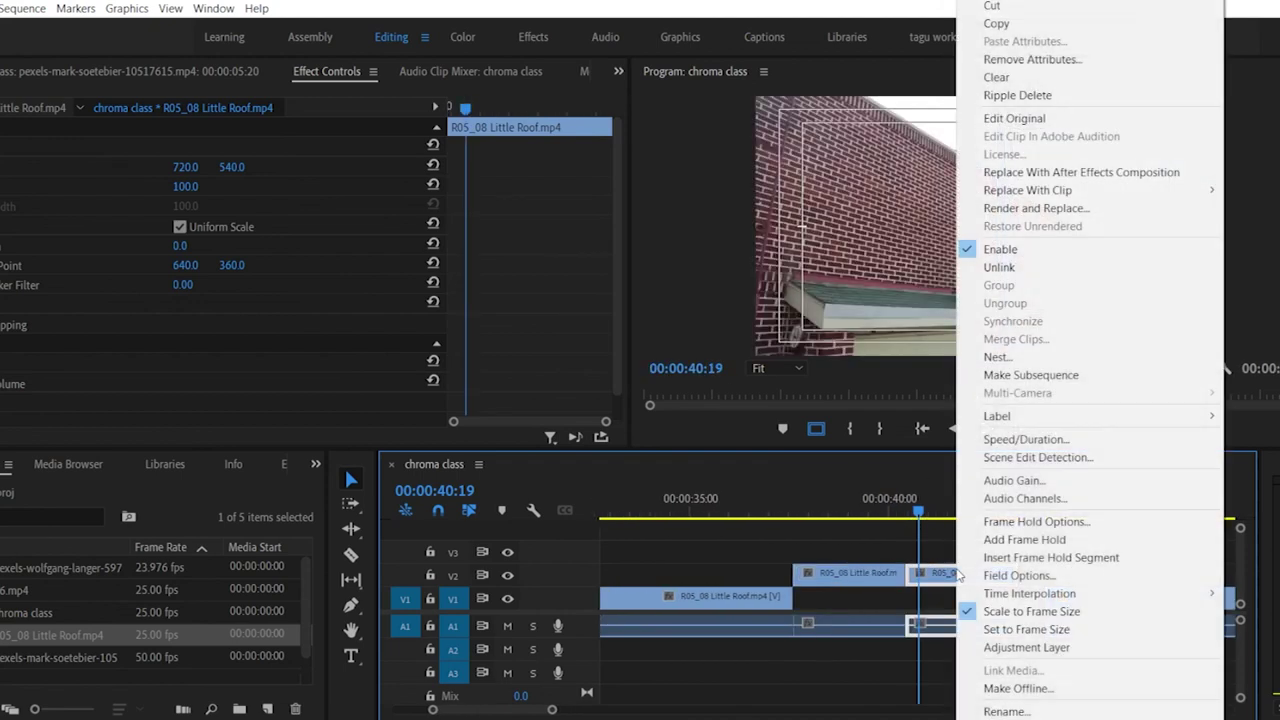
left_click(1052, 434)
left_click(531, 368)
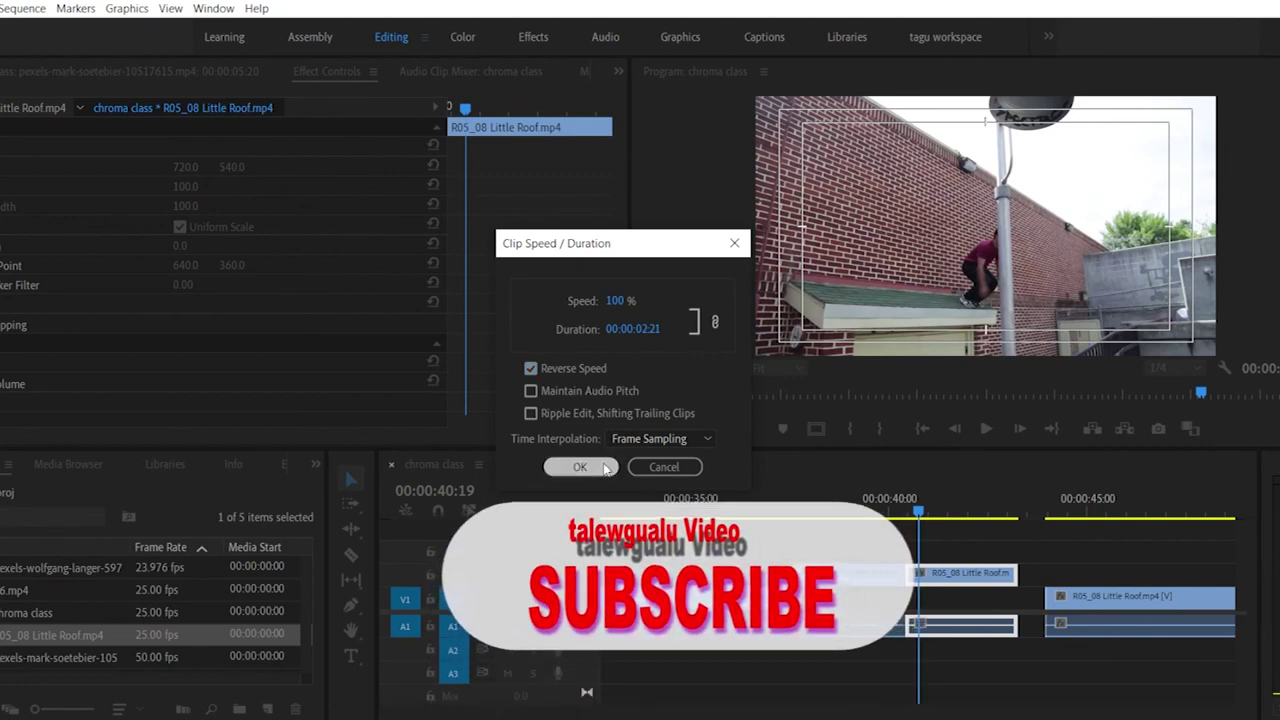
left_click(580, 467)
Step: Review playback of the forward jump segment followed by the reversed duplicate
left_click_drag(910, 512, 806, 516)
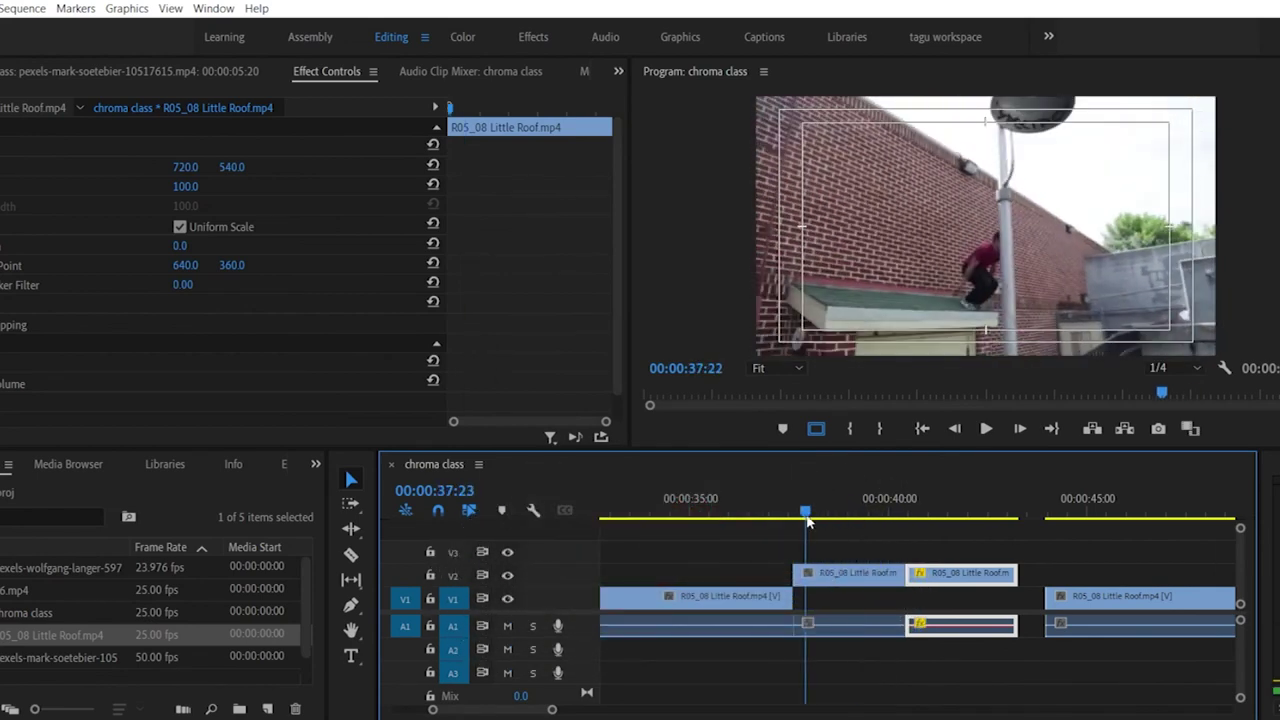
key("space")
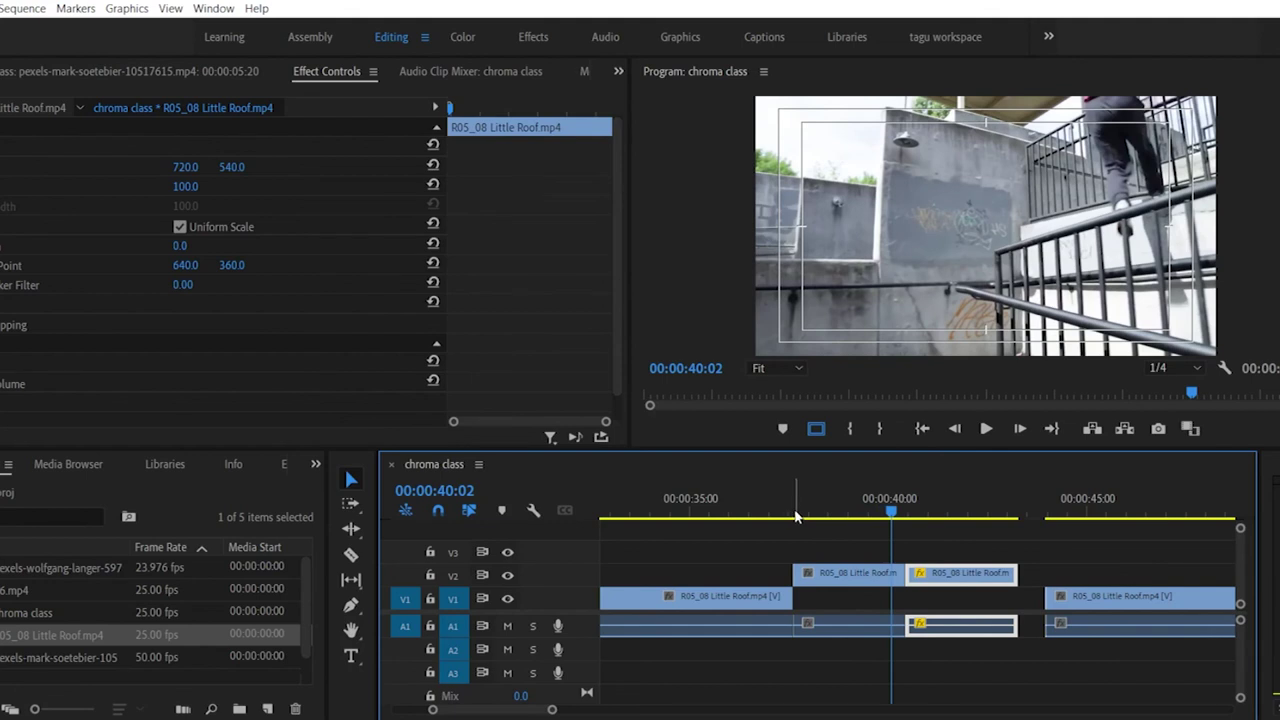
key("space")
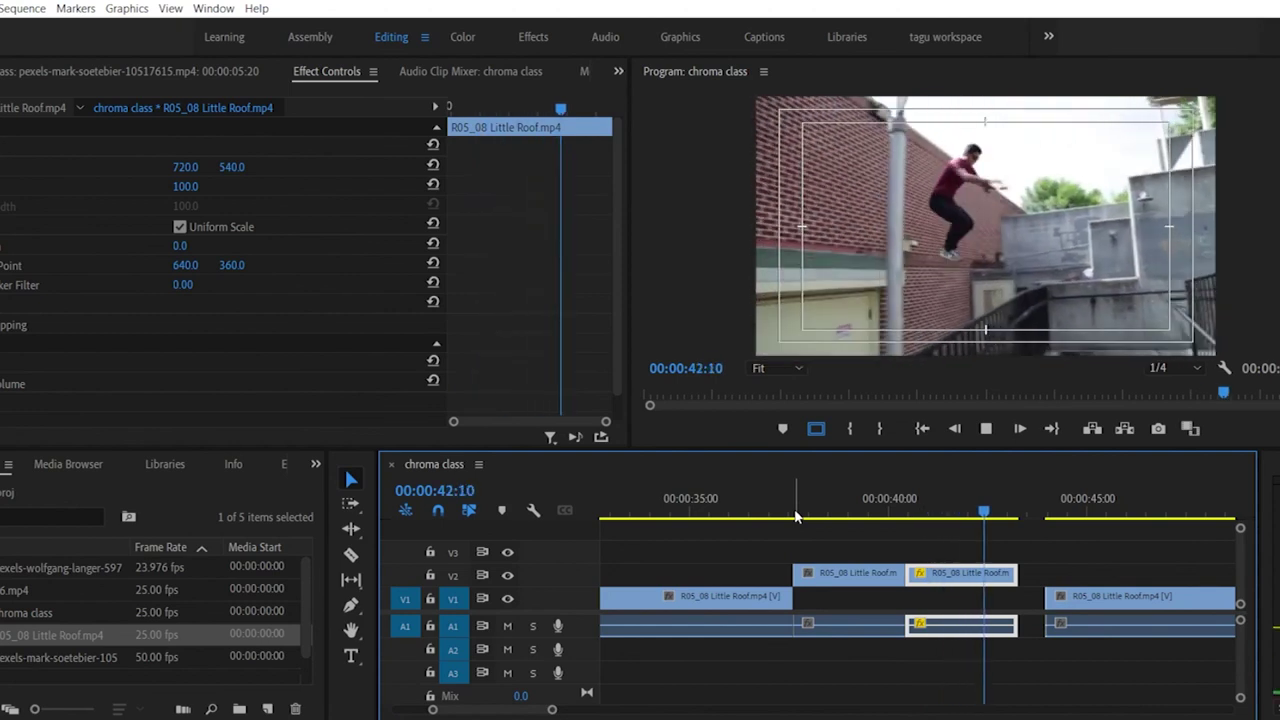
key("space")
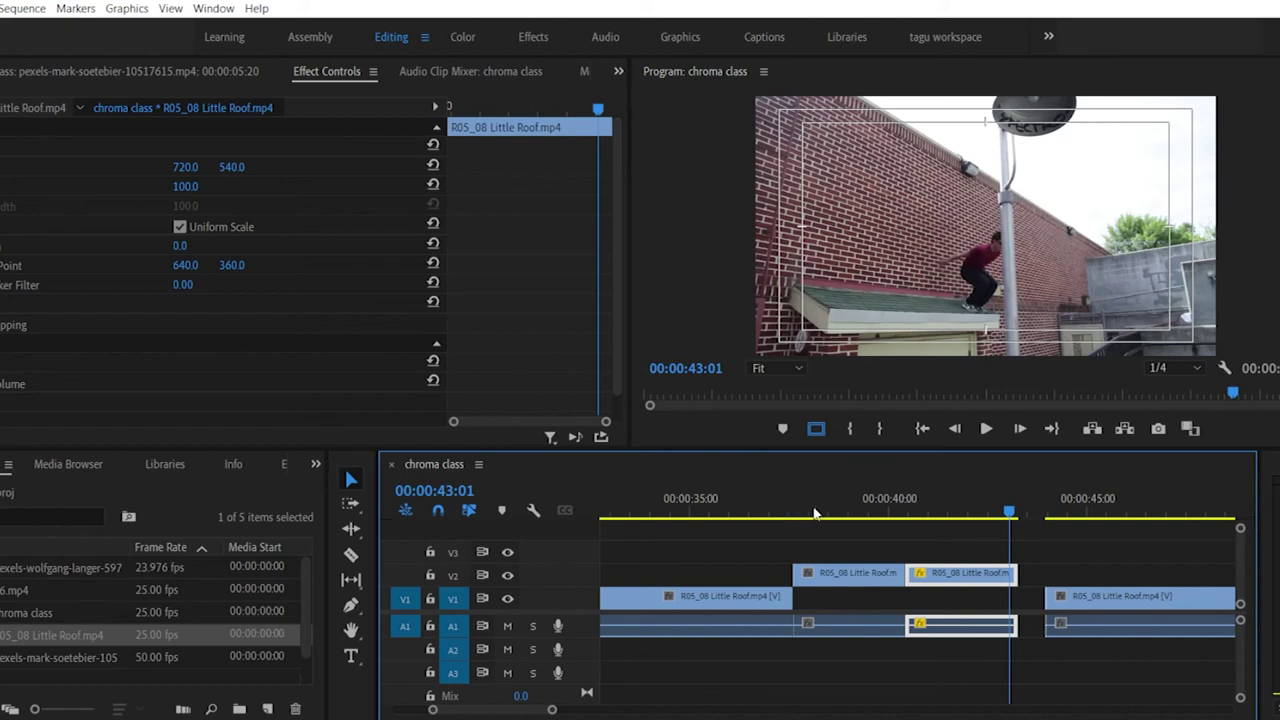
Step: View the forward jump segment's Speed/Duration settings without applying a change
left_click_drag(912, 518, 838, 520)
right_click(862, 576)
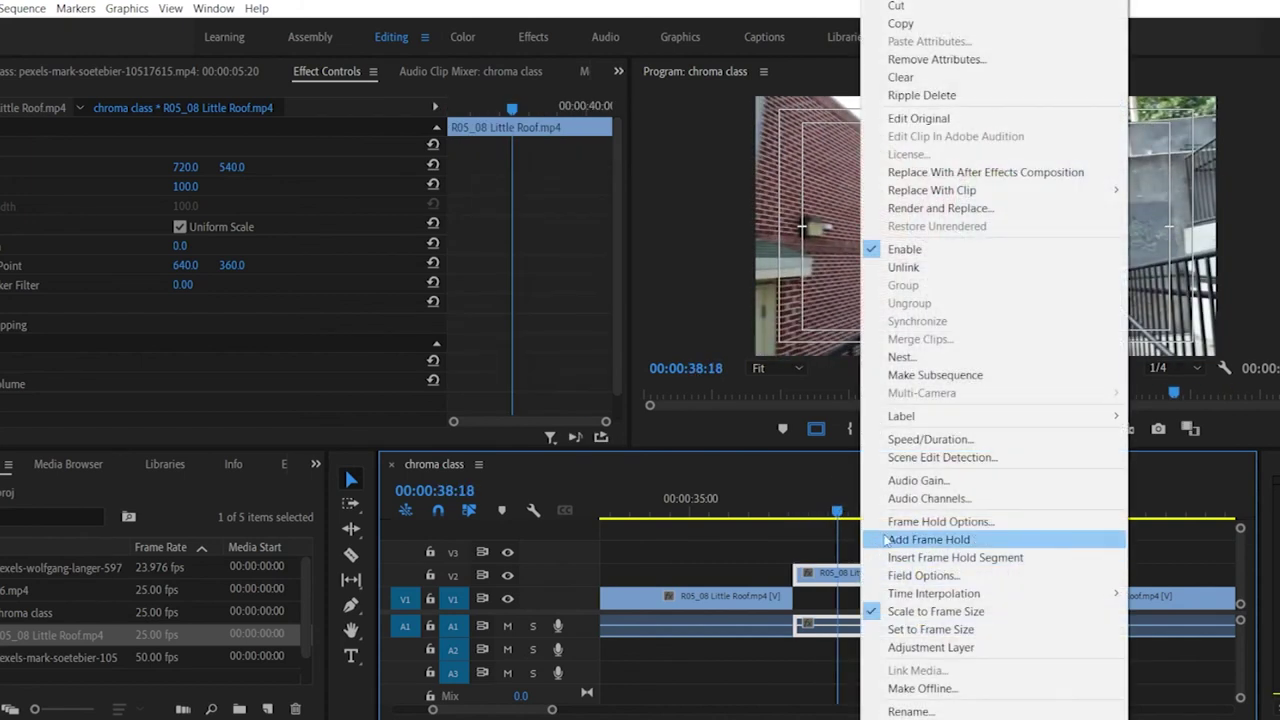
left_click(925, 439)
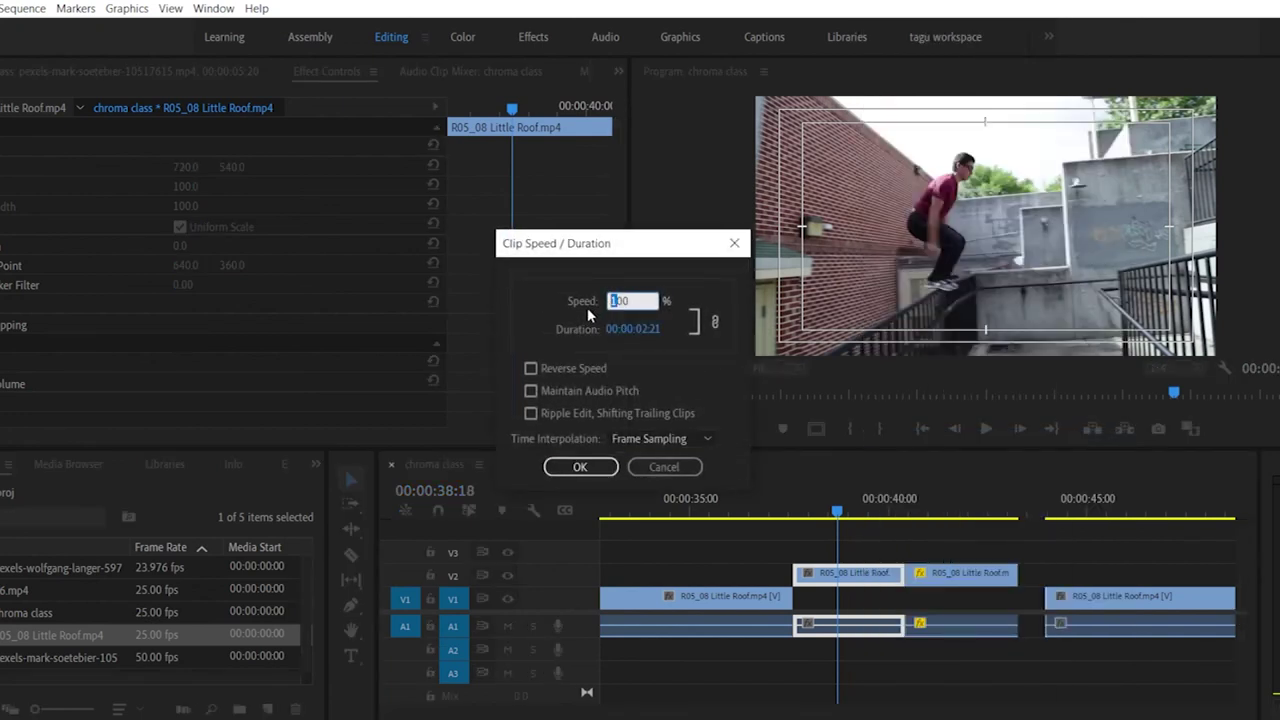
left_click(1128, 607)
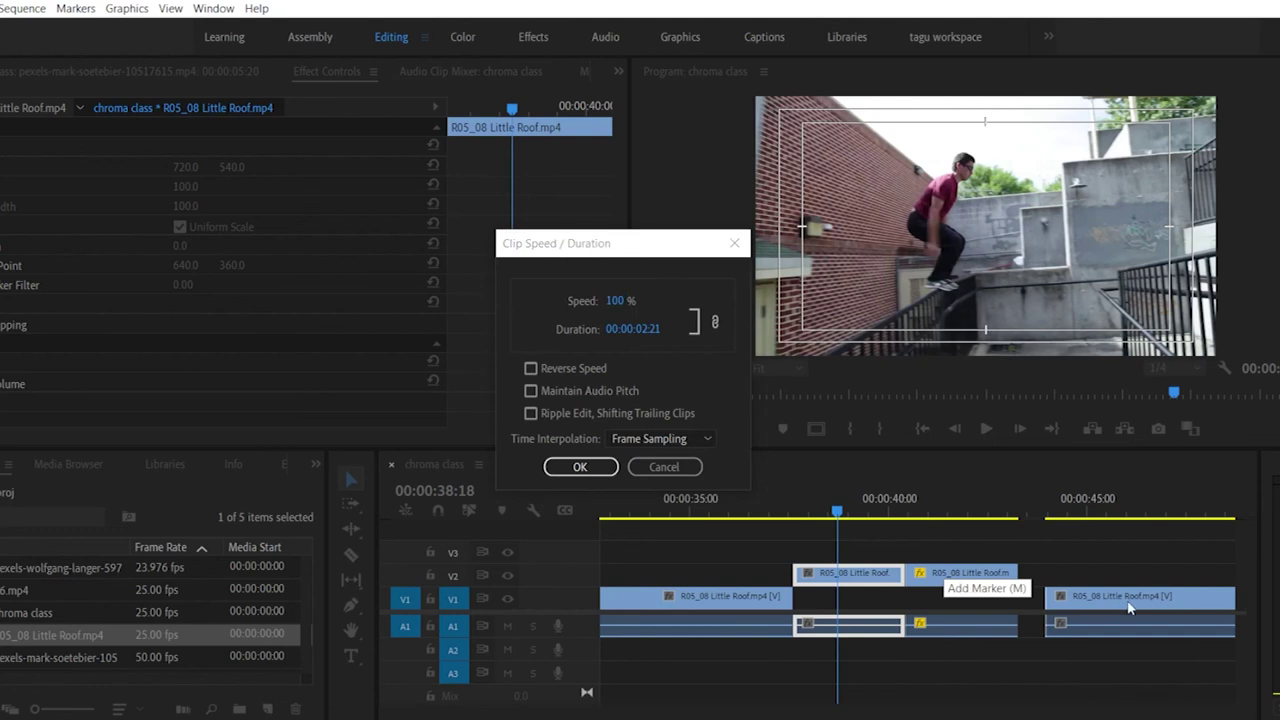
left_click(668, 469)
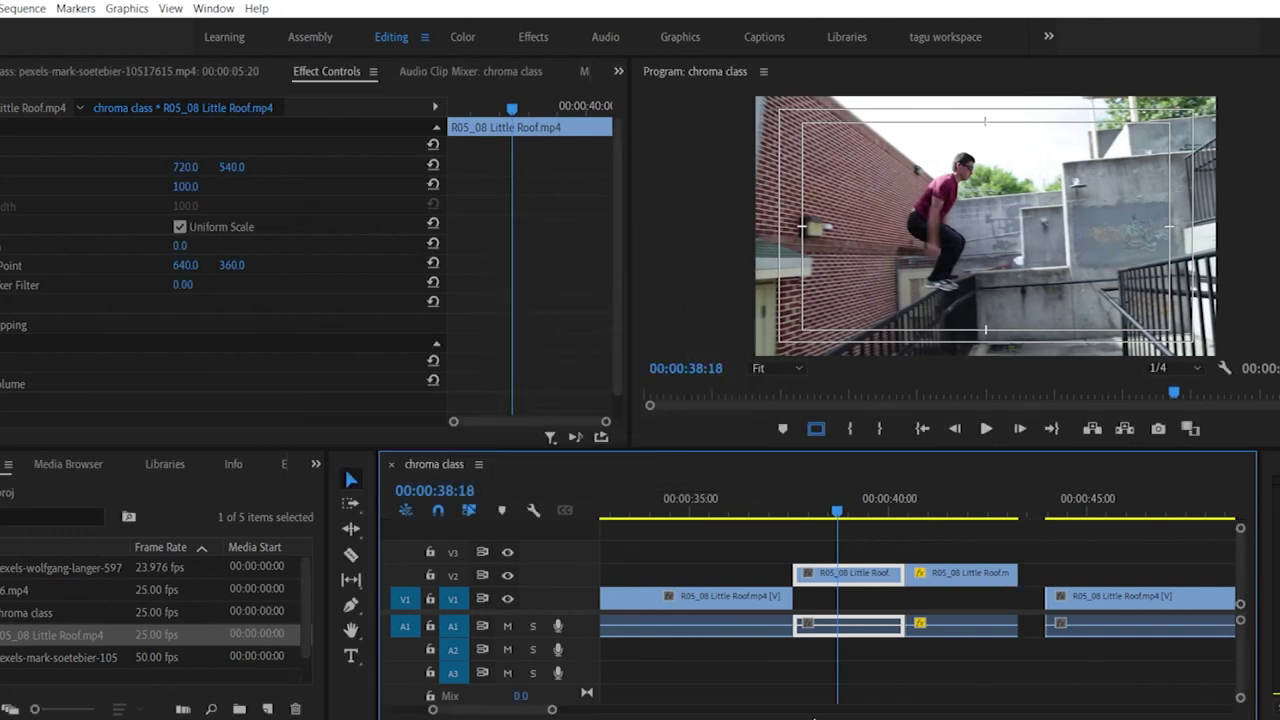
Step: Shift the reversed and last segments farther along the timeline and place another copy of the forward jump segment directly after the original on V2
left_click_drag(551, 710, 643, 694)
left_click_drag(1020, 597, 1094, 597)
mouse_move(957, 580)
left_mouse_down()
mouse_move(1000, 586)
mouse_move(946, 578)
mouse_move(965, 577)
left_mouse_up()
left_click(926, 576)
left_click_drag(920, 513, 957, 513)
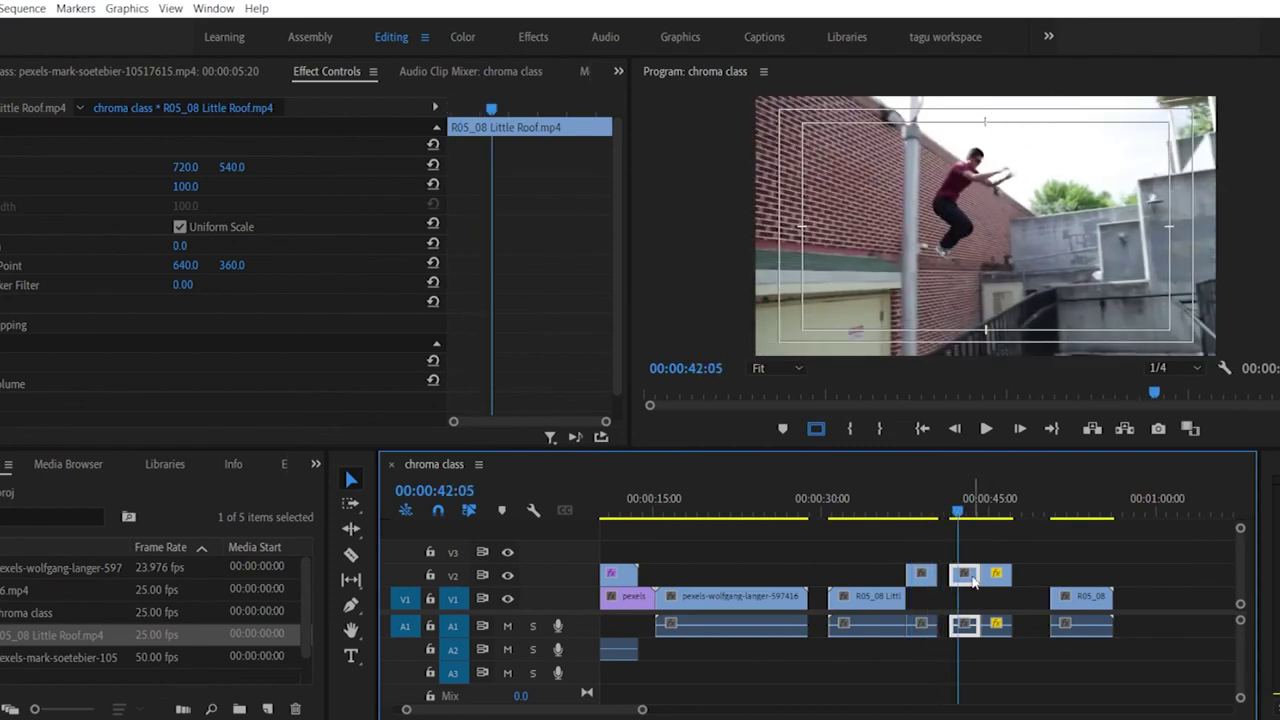
left_click(966, 575)
left_click(992, 557)
left_click_drag(968, 587, 956, 584)
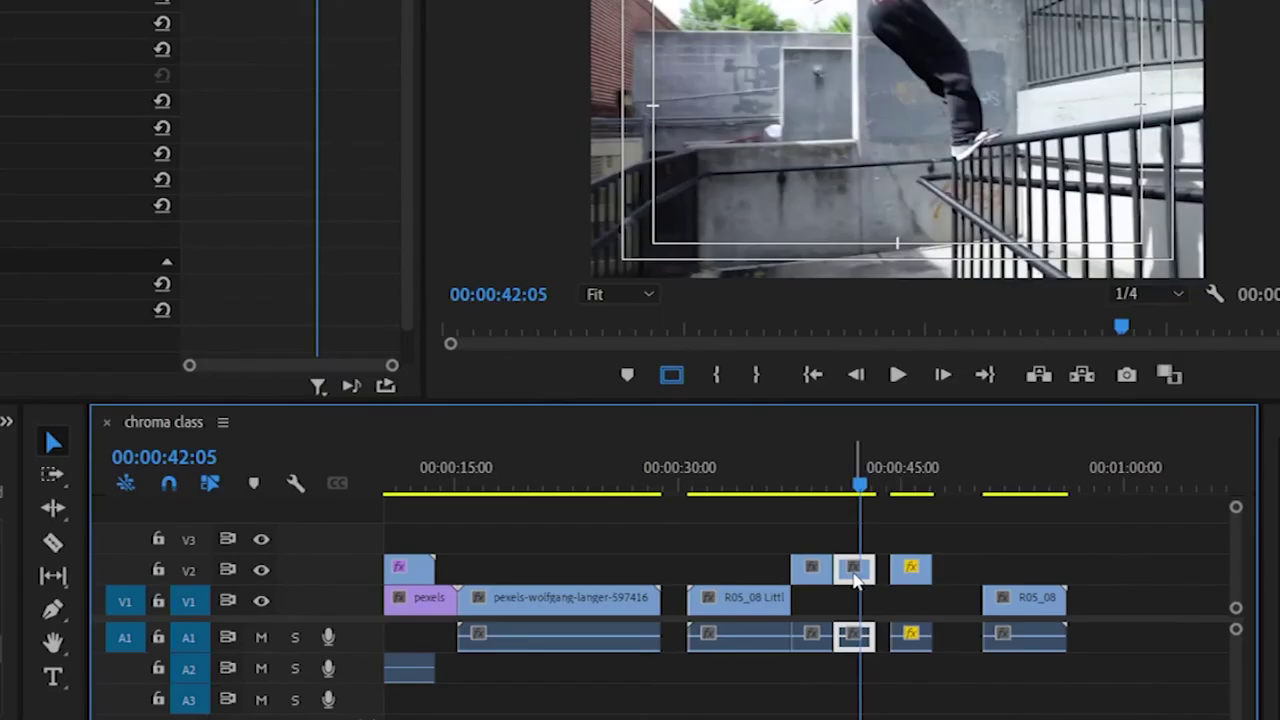
Step: Set the speed of the new forward jump copy on V2 to 200%
right_click(856, 582)
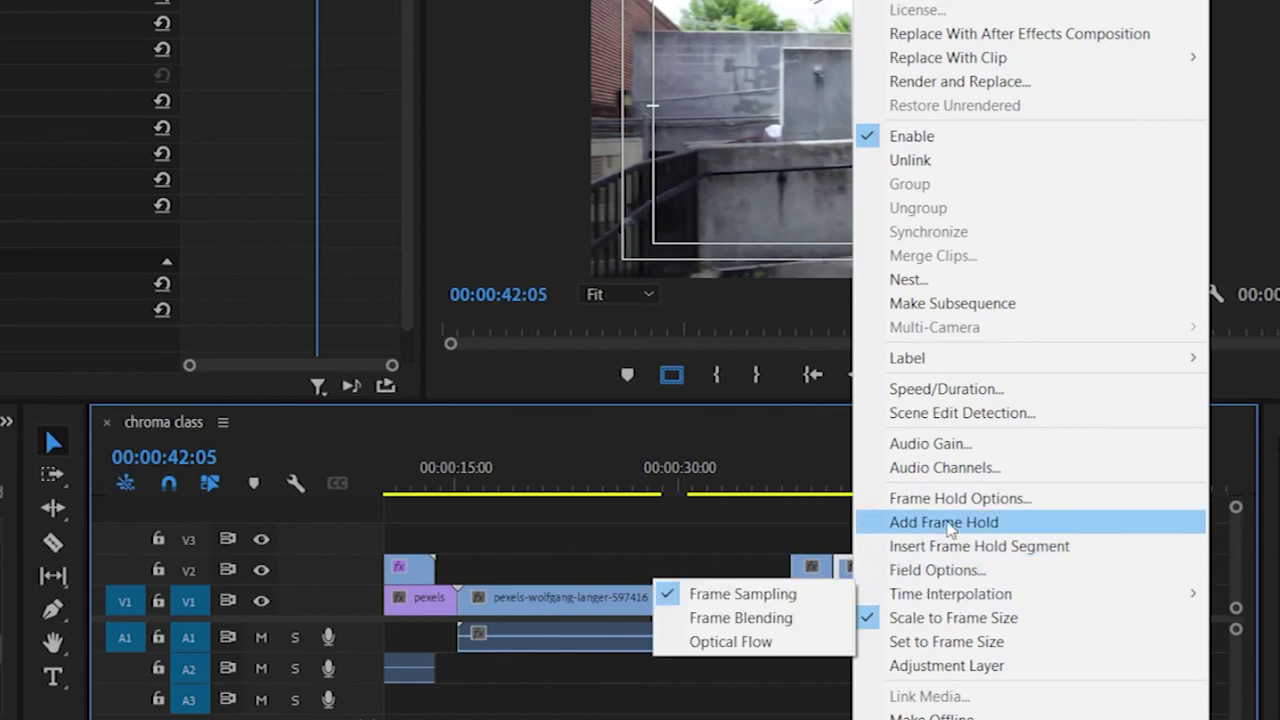
left_click(875, 390)
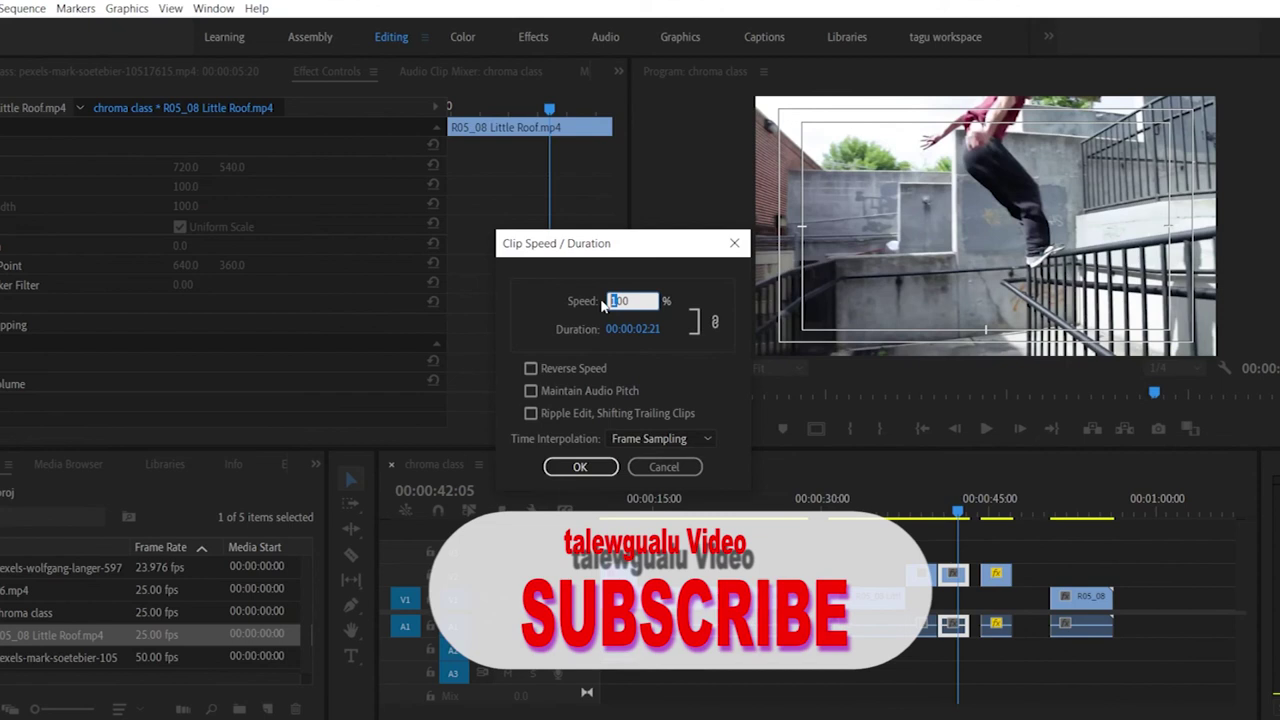
type("200")
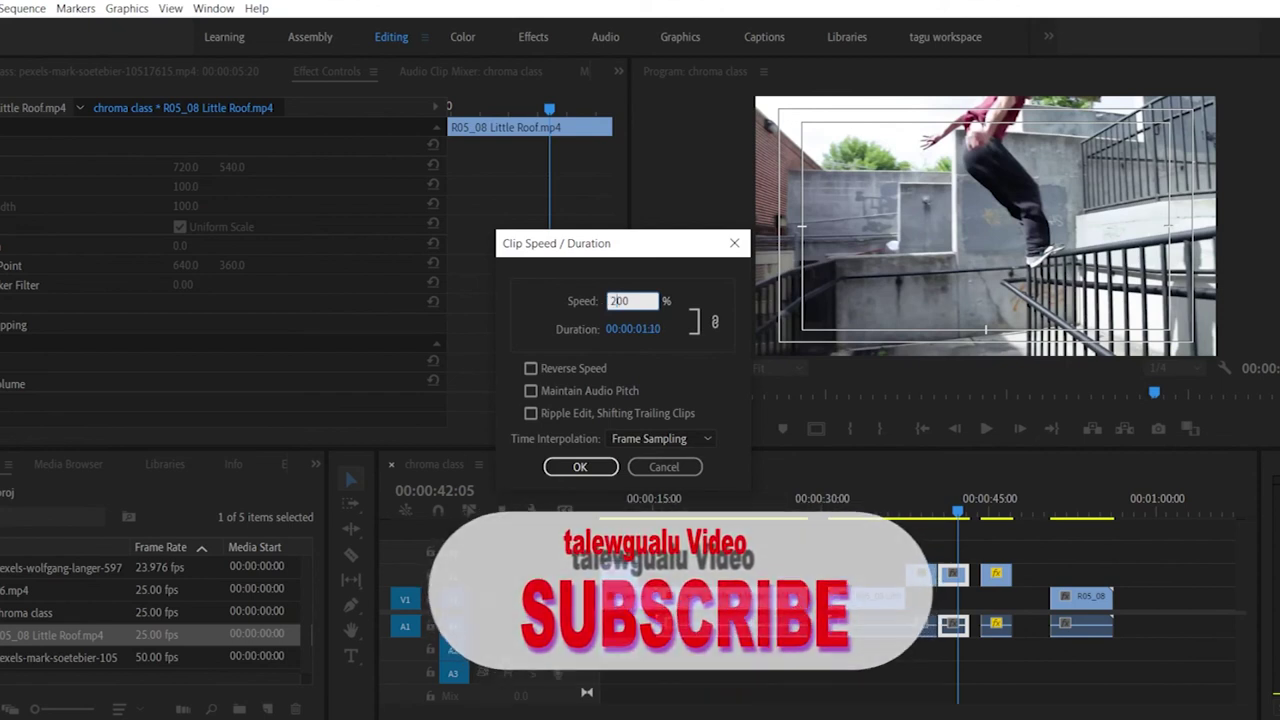
left_click(580, 466)
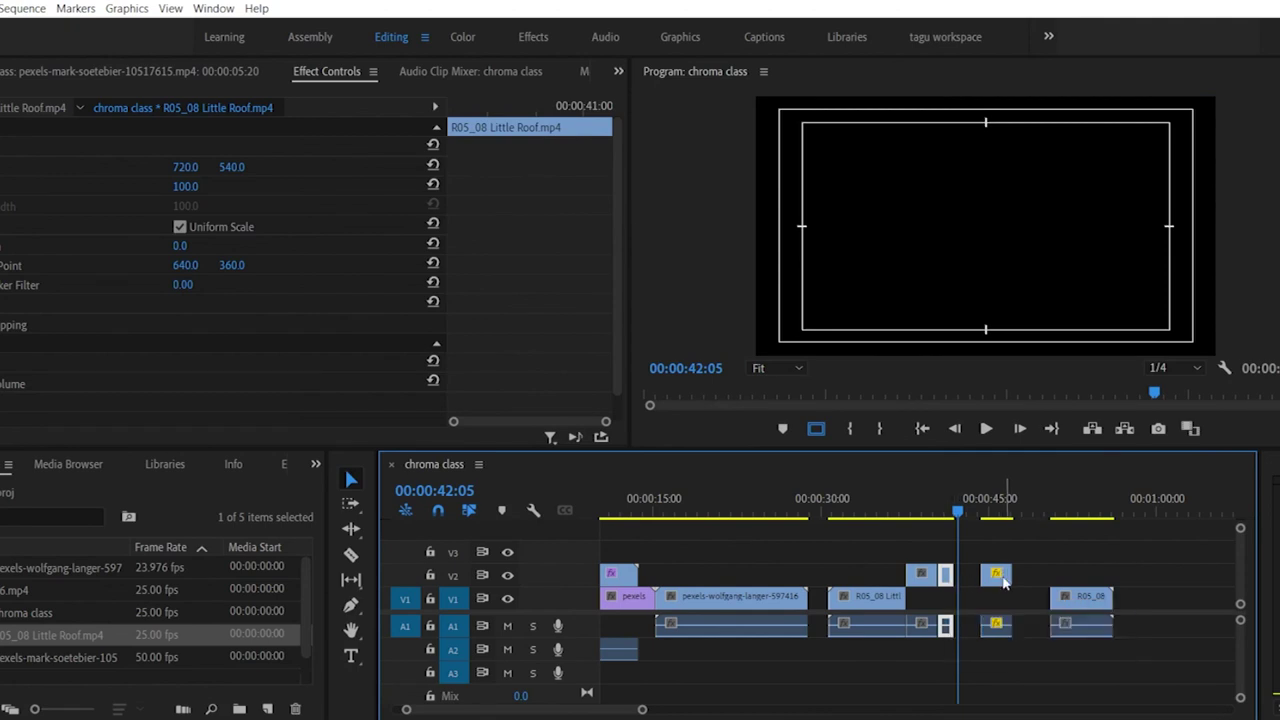
Step: Move the normal-speed jump segment past the last clip on V2 and place the reversed segment directly after the 200% copy
left_click_drag(997, 580, 1149, 577)
left_click(948, 577)
left_click_drag(952, 577, 962, 585)
Step: Review playback of the 200% jump copy followed by the reversed segment
left_click(940, 514)
key("space")
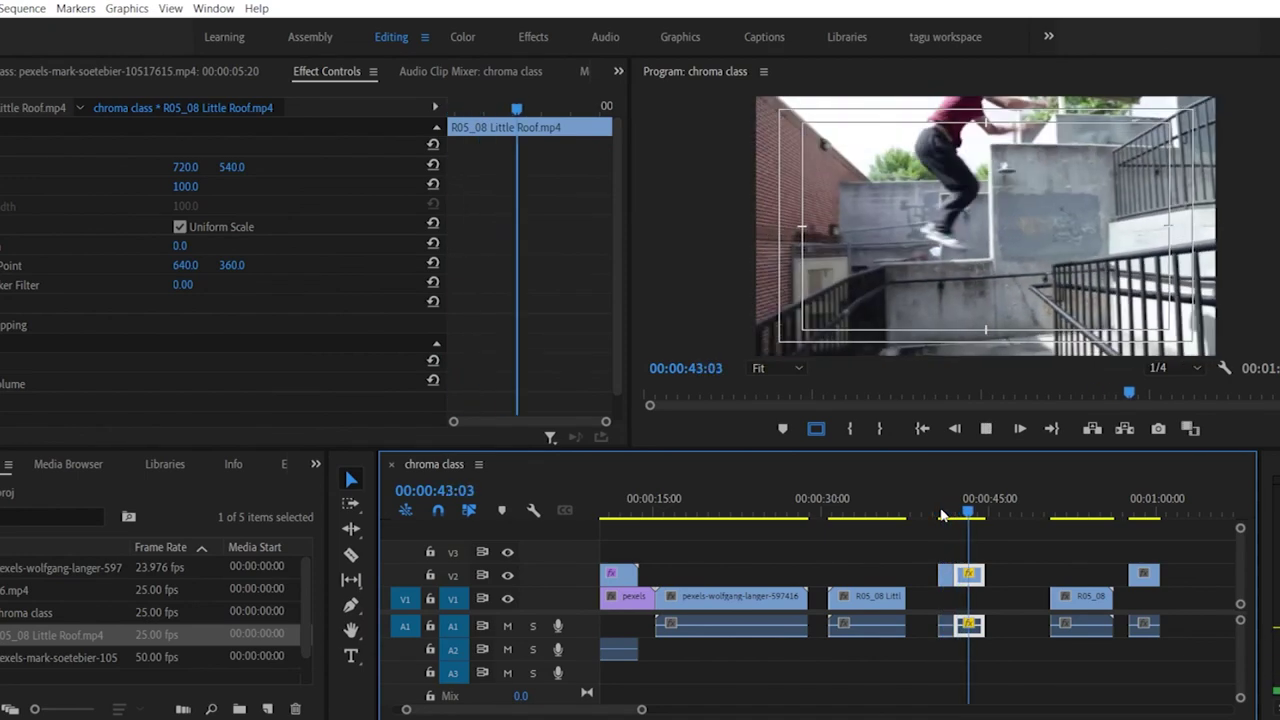
key("space")
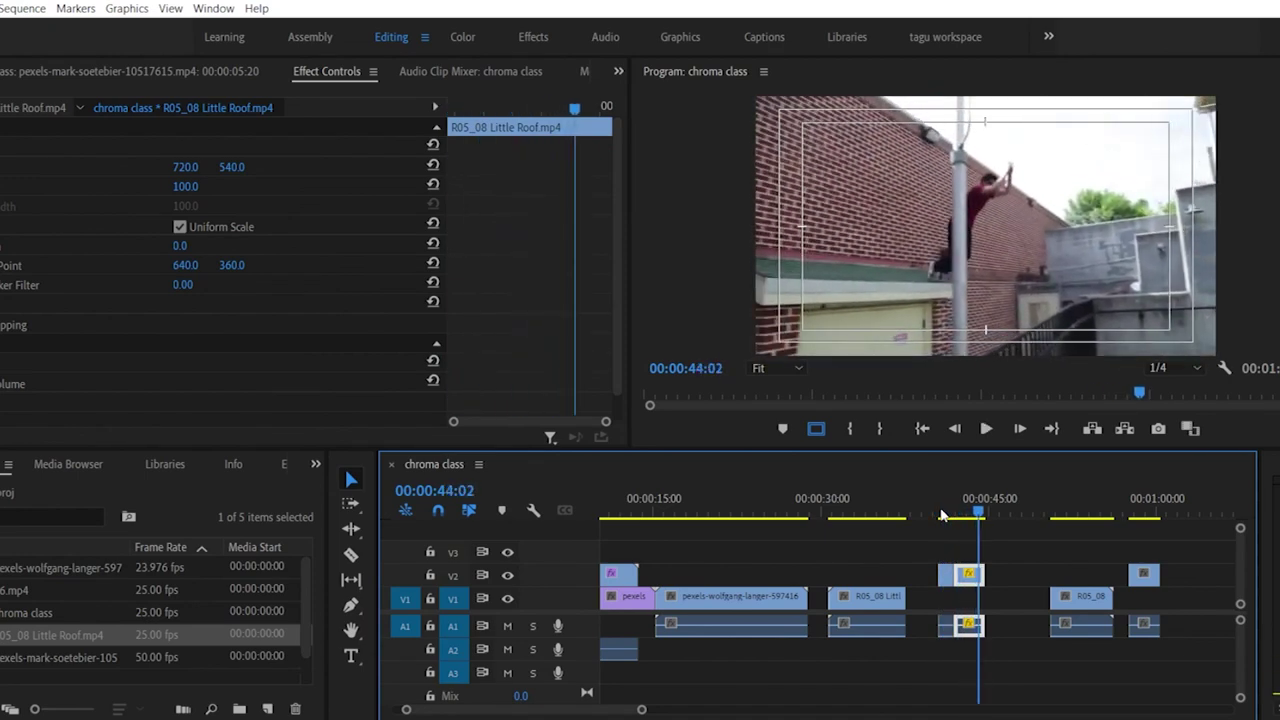
Step: Move the 200% and reversed segments together on V2 to start at 00:00:37:15, where the V1 segment ends, and review playback
left_click_drag(972, 580, 938, 585)
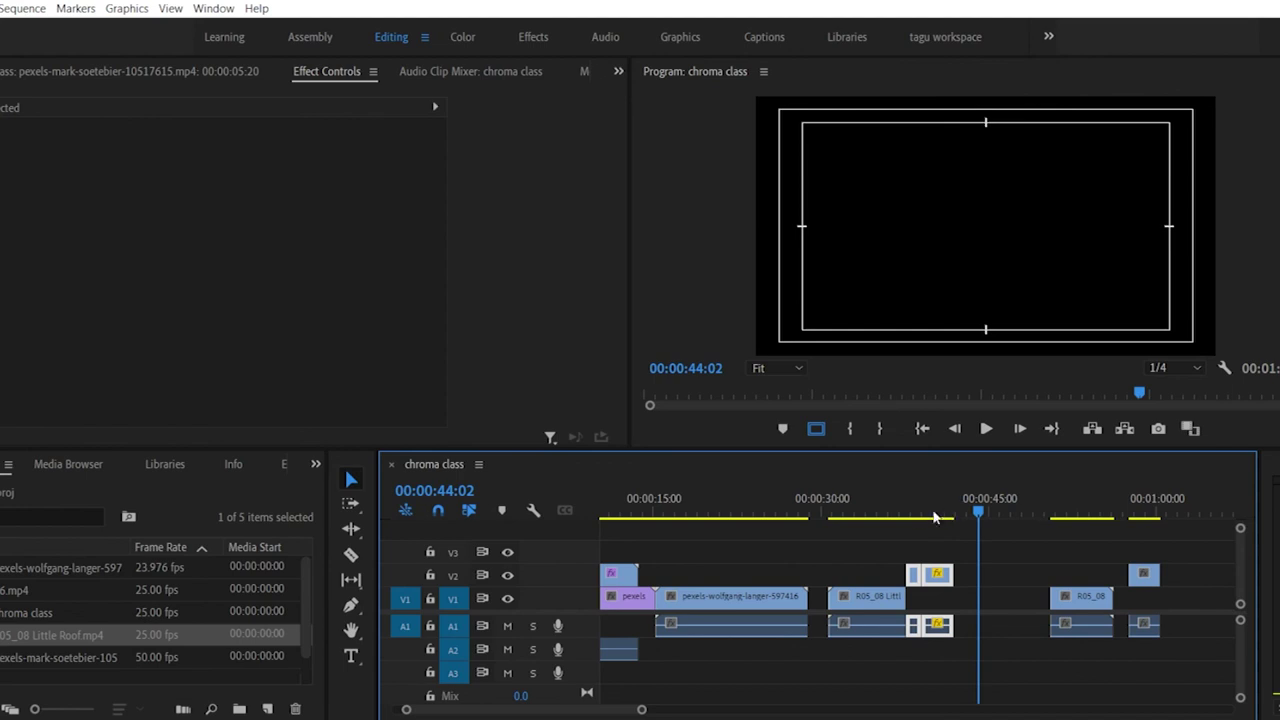
left_click(897, 517)
key("space")
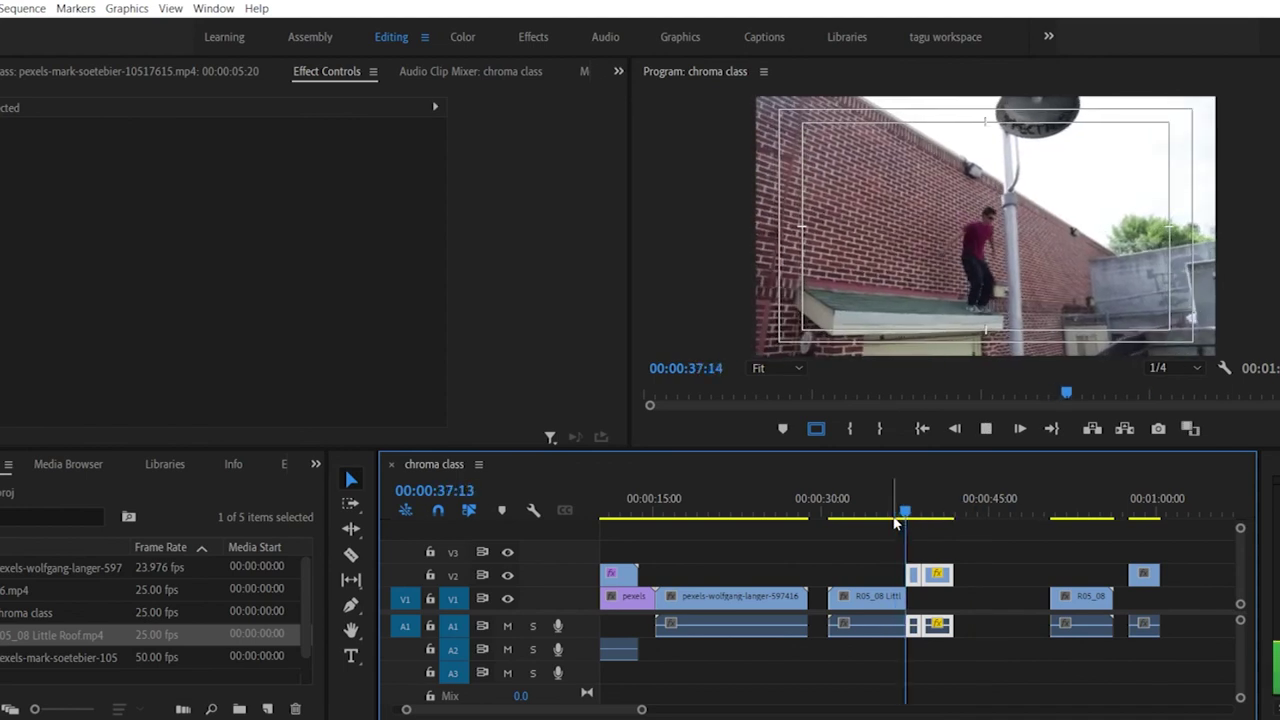
key("space")
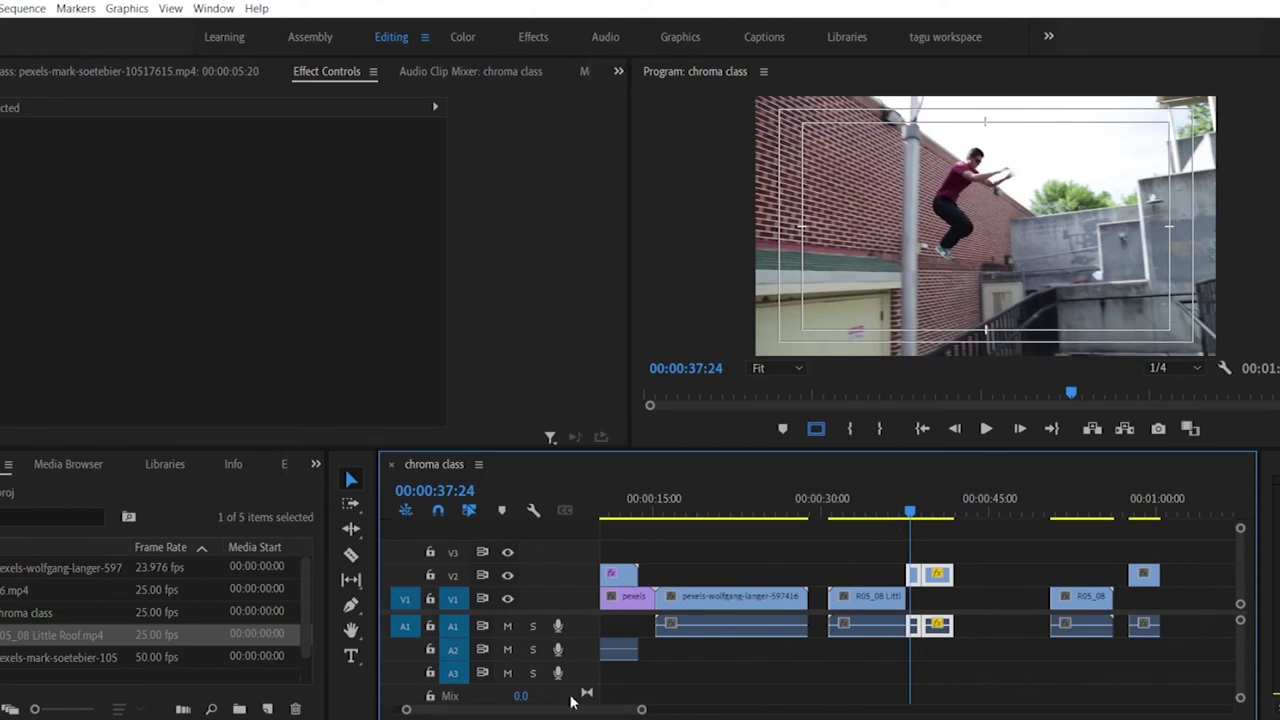
left_click_drag(406, 711, 535, 718)
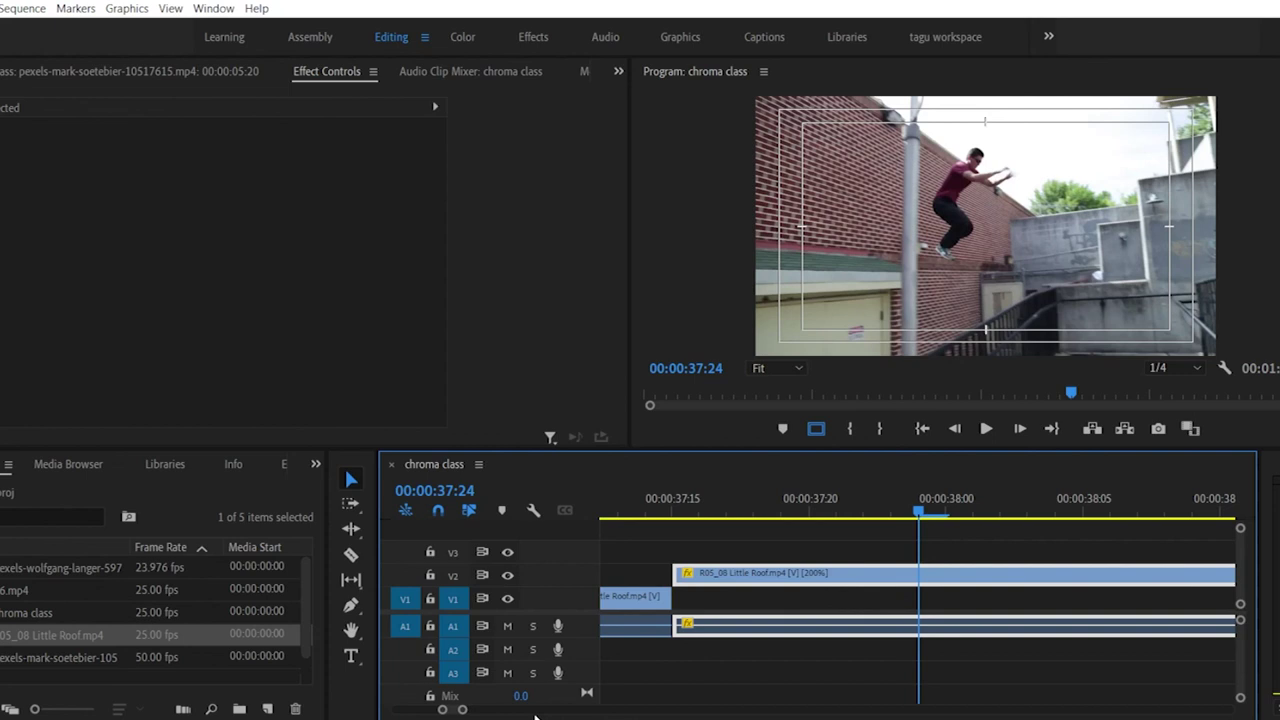
Step: Save the project and scrub through the composited clips and the repeated jump segments of the sequence
key("ctrl+s")
key("minus")
key("minus")
key("minus")
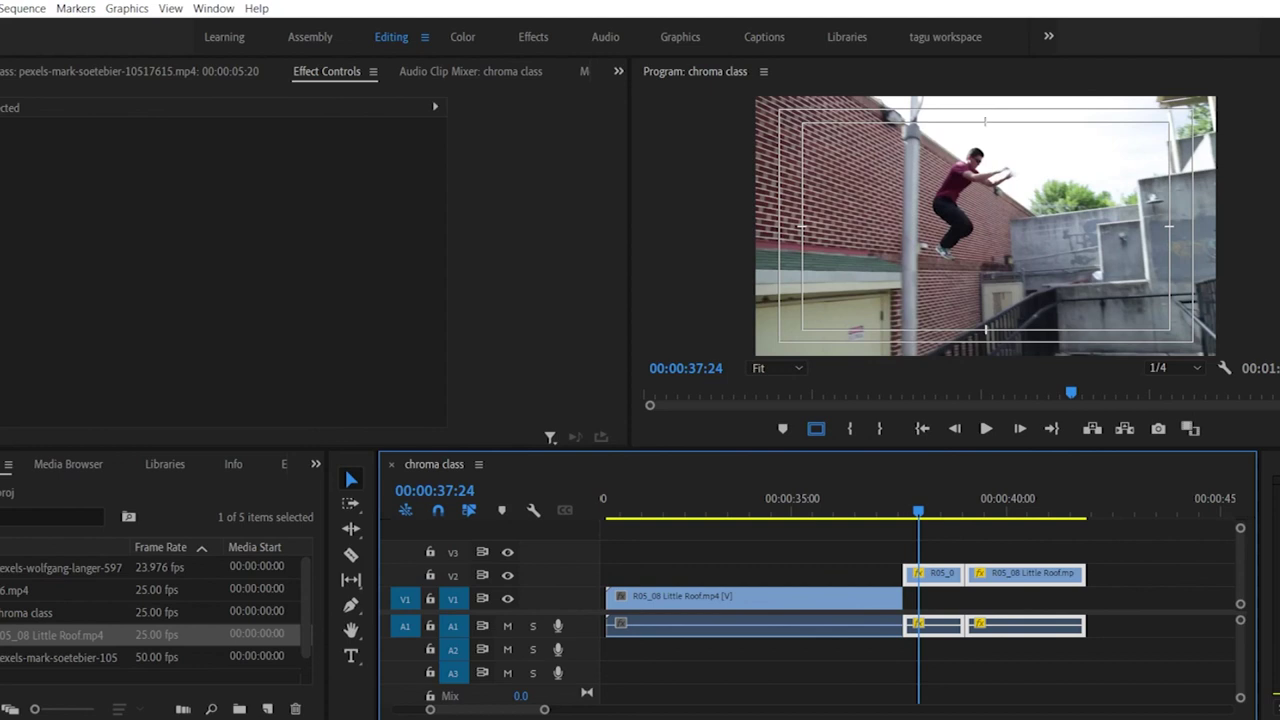
left_click_drag(687, 530, 674, 530)
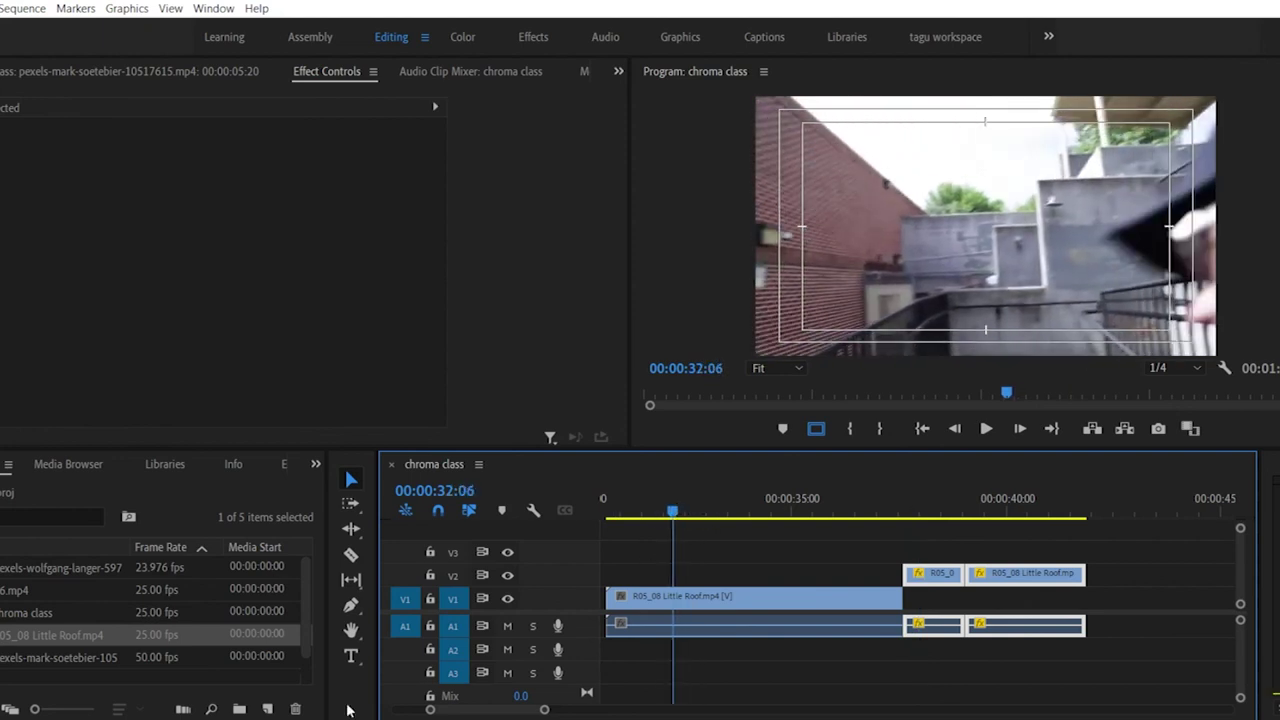
left_click_drag(430, 709, 340, 705)
left_click_drag(628, 498, 657, 498)
left_click(638, 505)
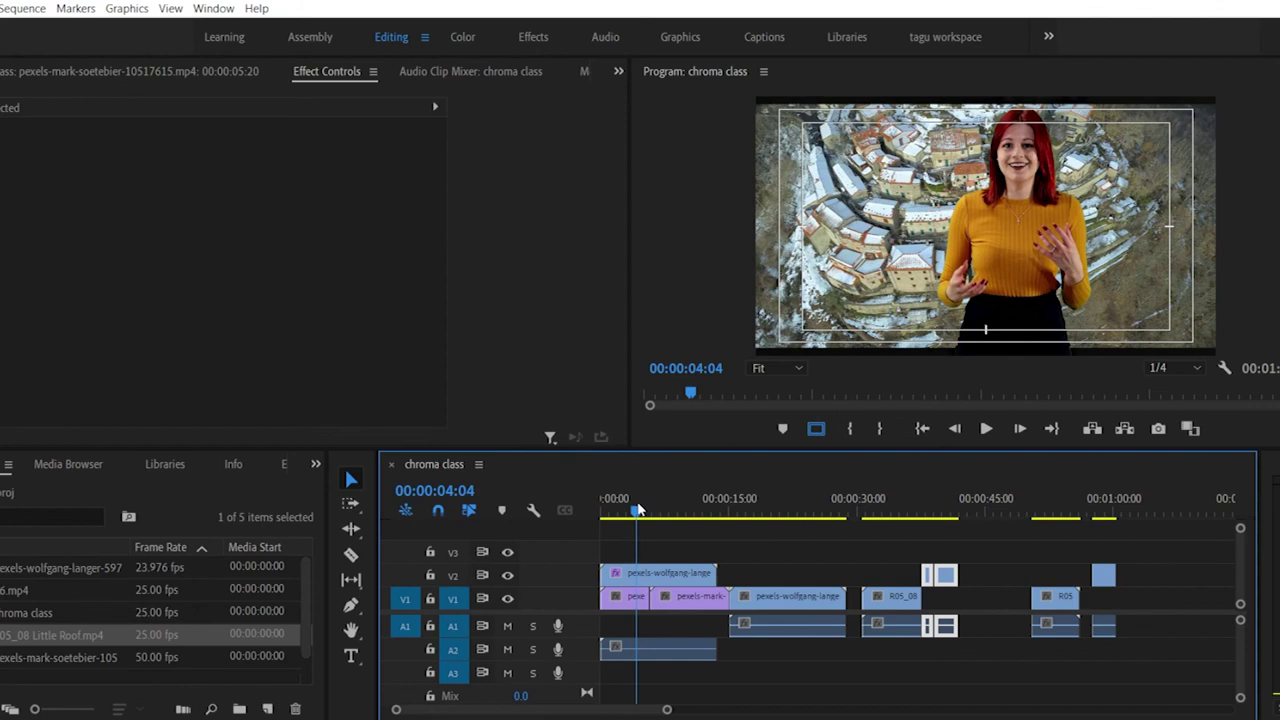
left_click_drag(923, 497, 930, 502)
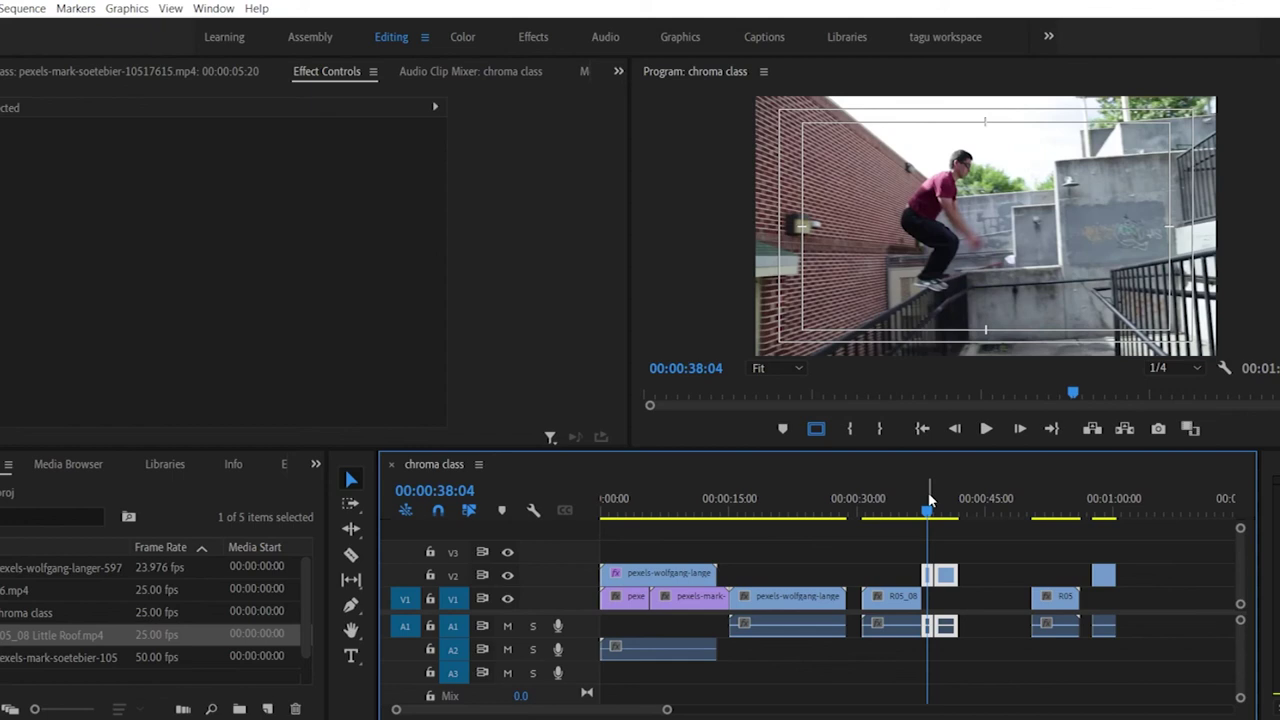
left_click_drag(928, 500, 954, 512)
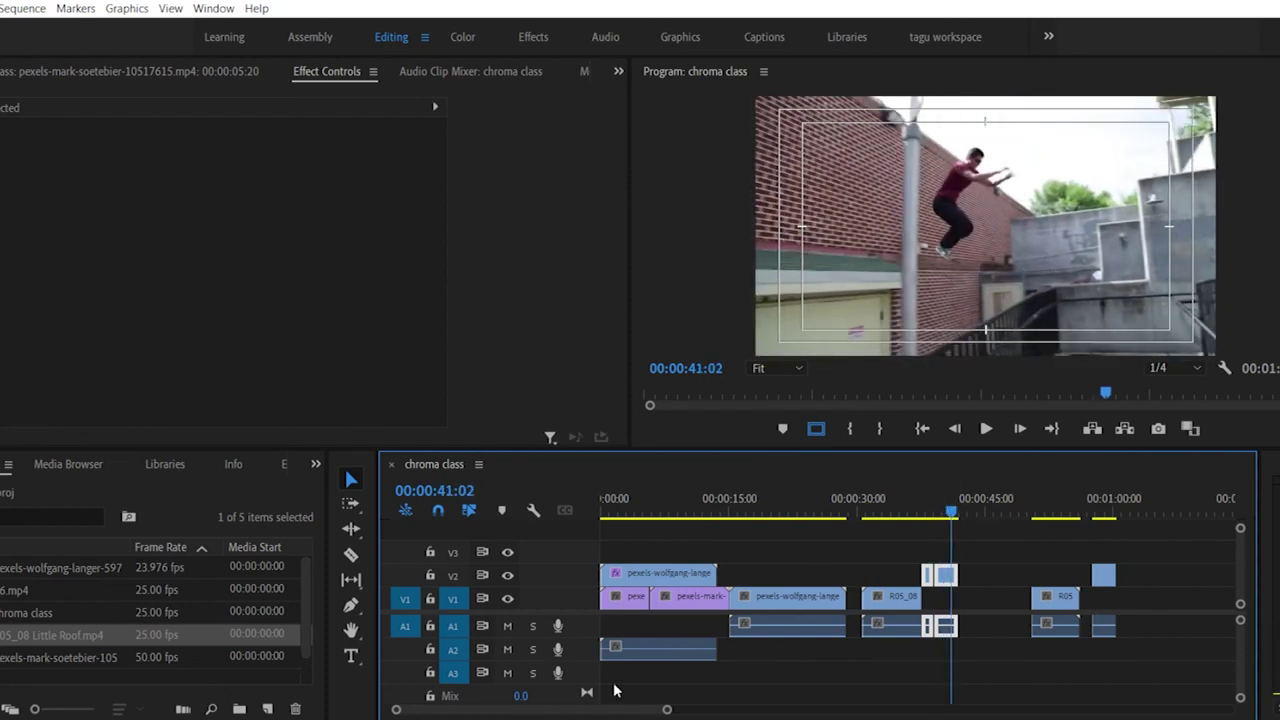
left_click_drag(398, 709, 495, 716)
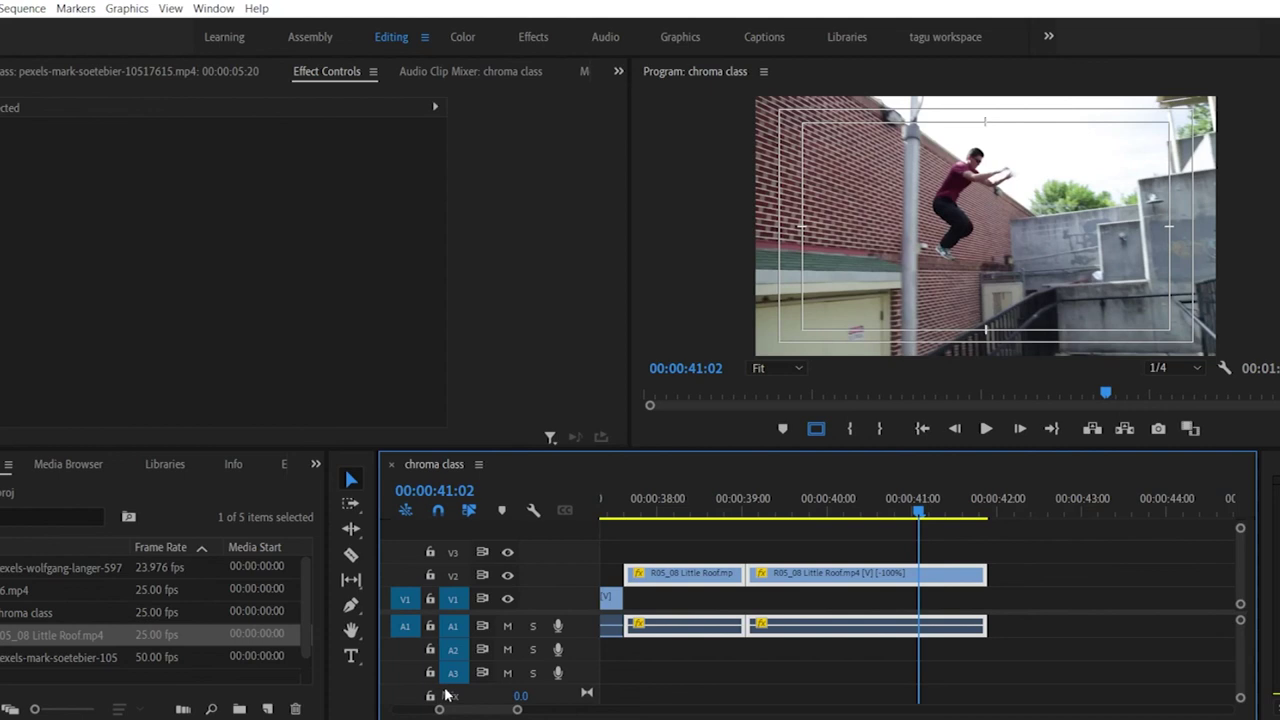
Step: Examine the time interpolation options in the Speed/Duration settings of the 200% and reversed segments on V2
right_click(851, 576)
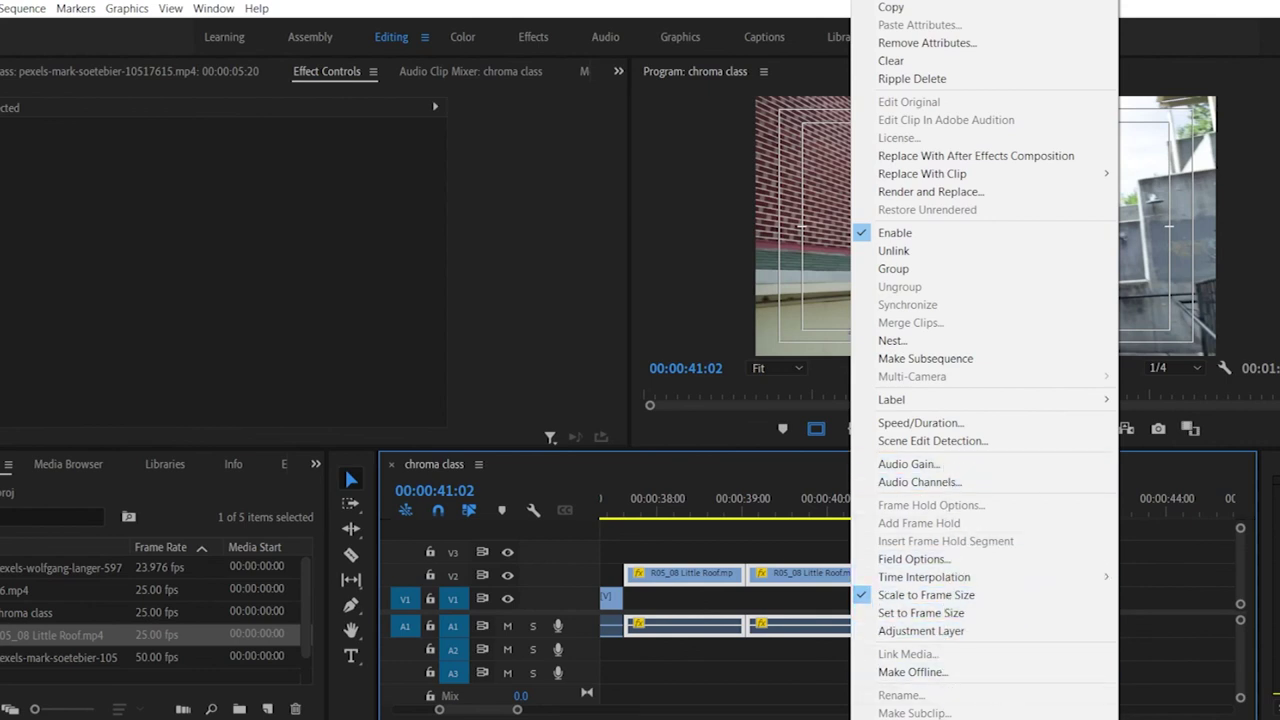
left_click(920, 423)
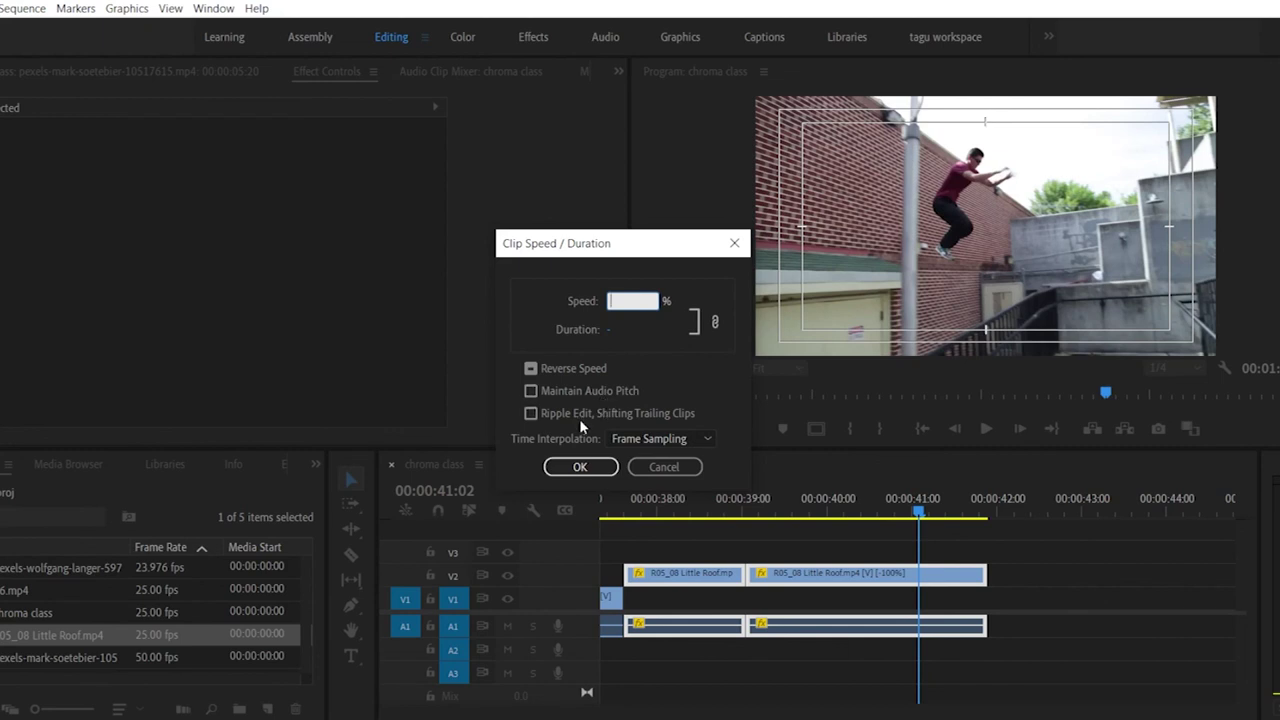
left_click(657, 440)
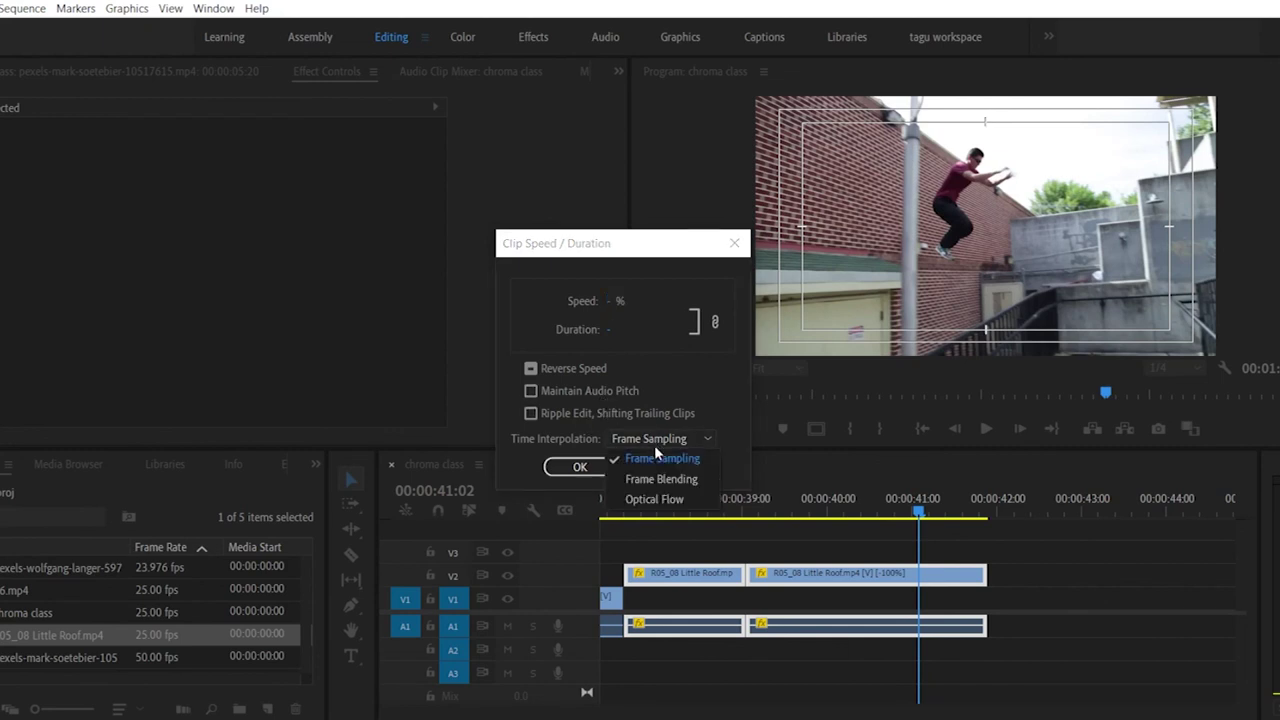
left_click(734, 250)
Step: Examine the Speed/Duration settings and time interpolation options of the Little Roof segment on V1
left_click(617, 511)
left_click_drag(617, 511, 613, 511)
right_click(610, 598)
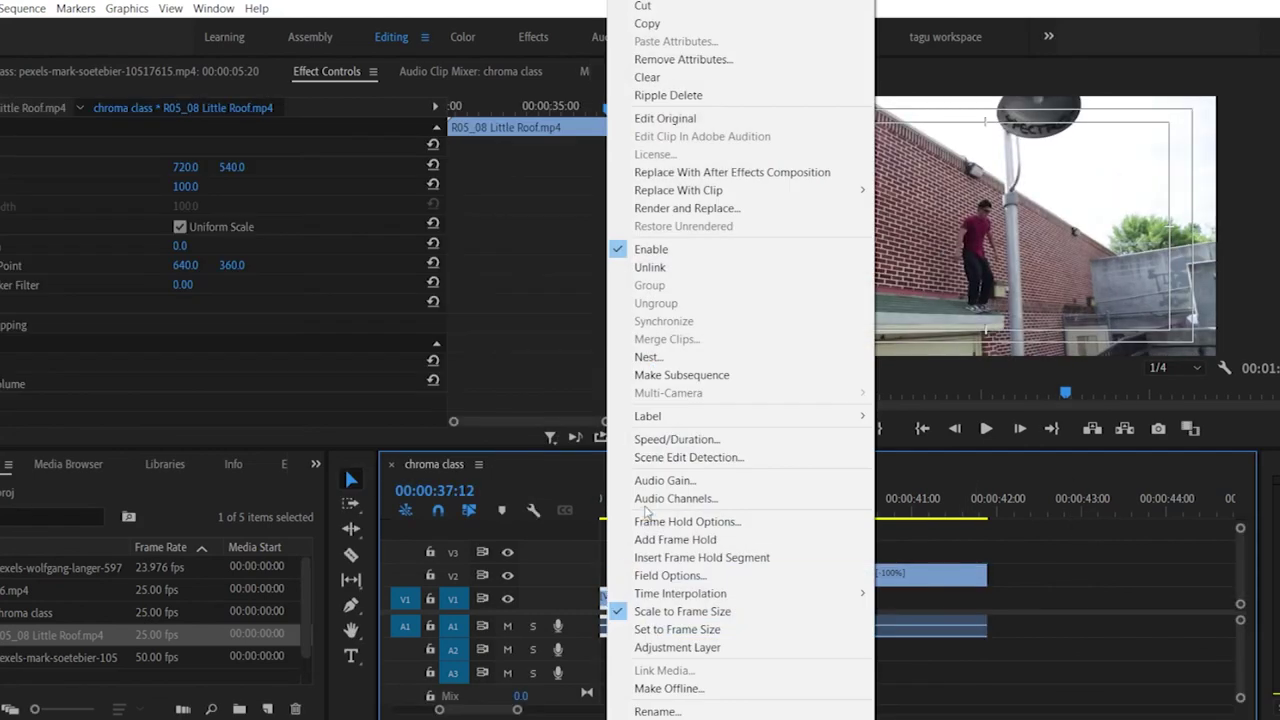
left_click(665, 440)
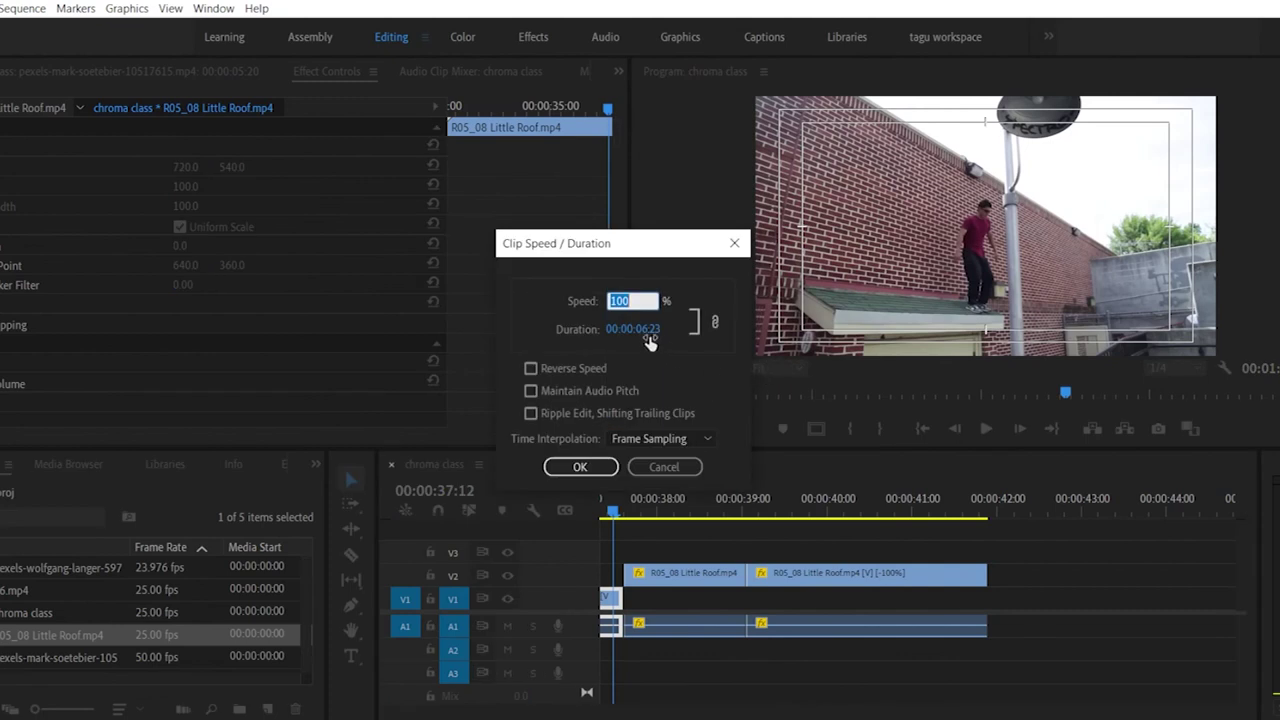
left_click(634, 440)
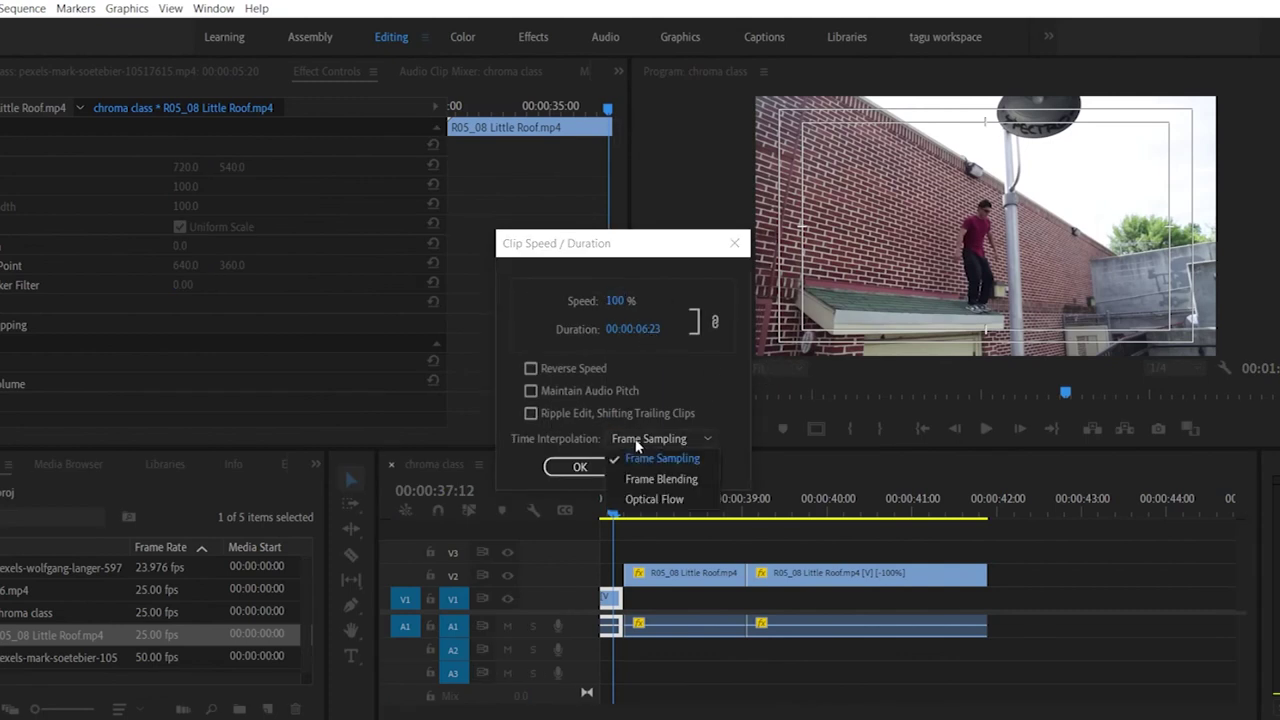
left_click(740, 244)
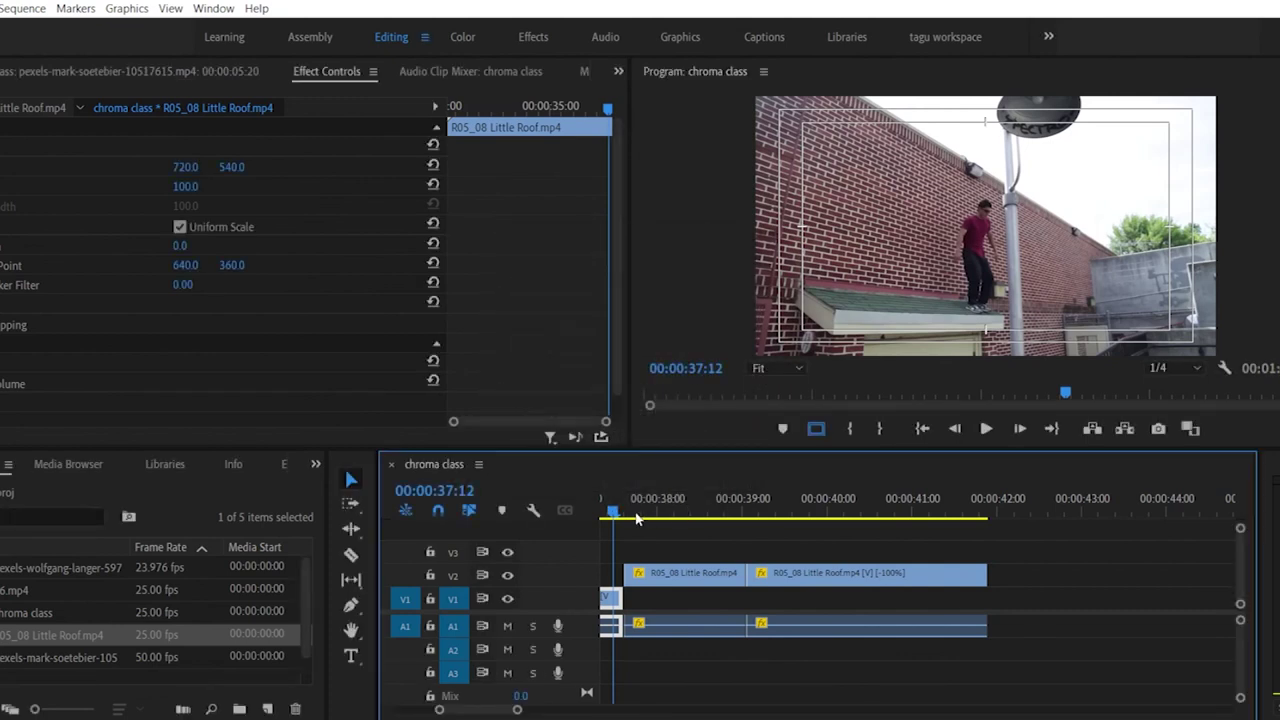
left_click(711, 500)
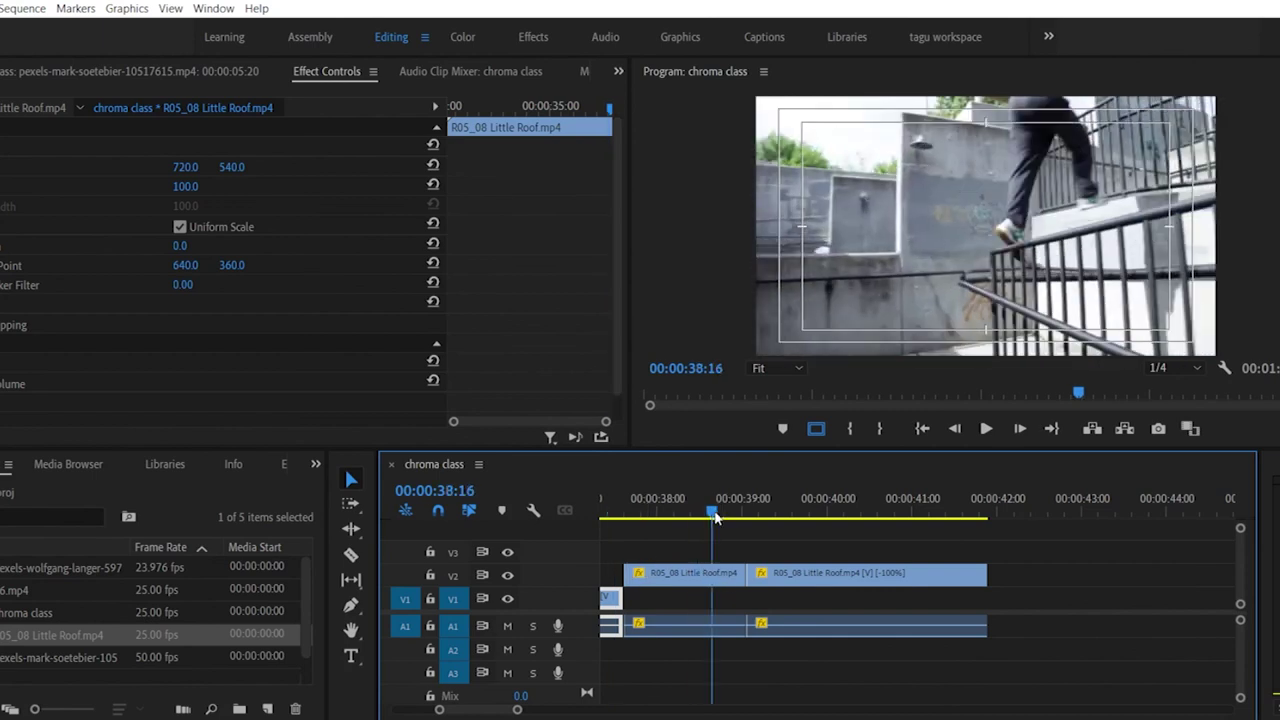
right_click(713, 580)
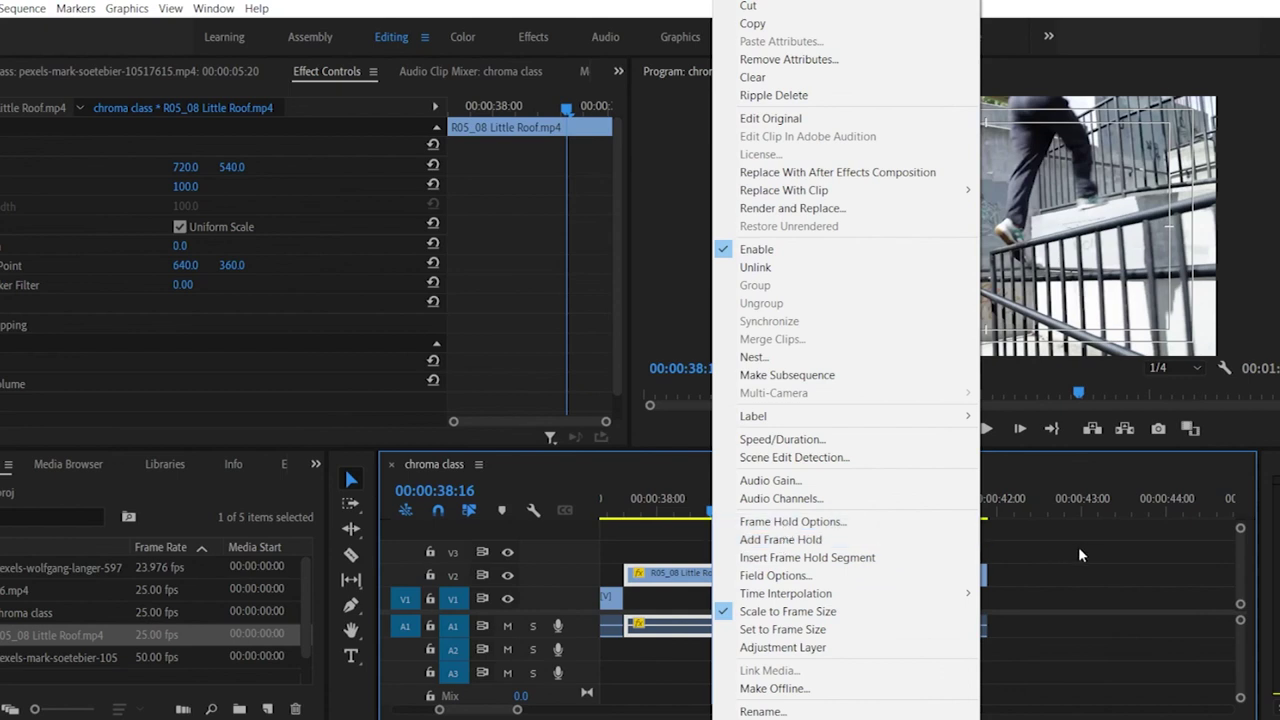
left_click(787, 539)
Step: Hold the reversed segment on the Playhead frame at 00:00:40:07 with Frame Hold Options and review playback
left_click_drag(878, 508, 855, 510)
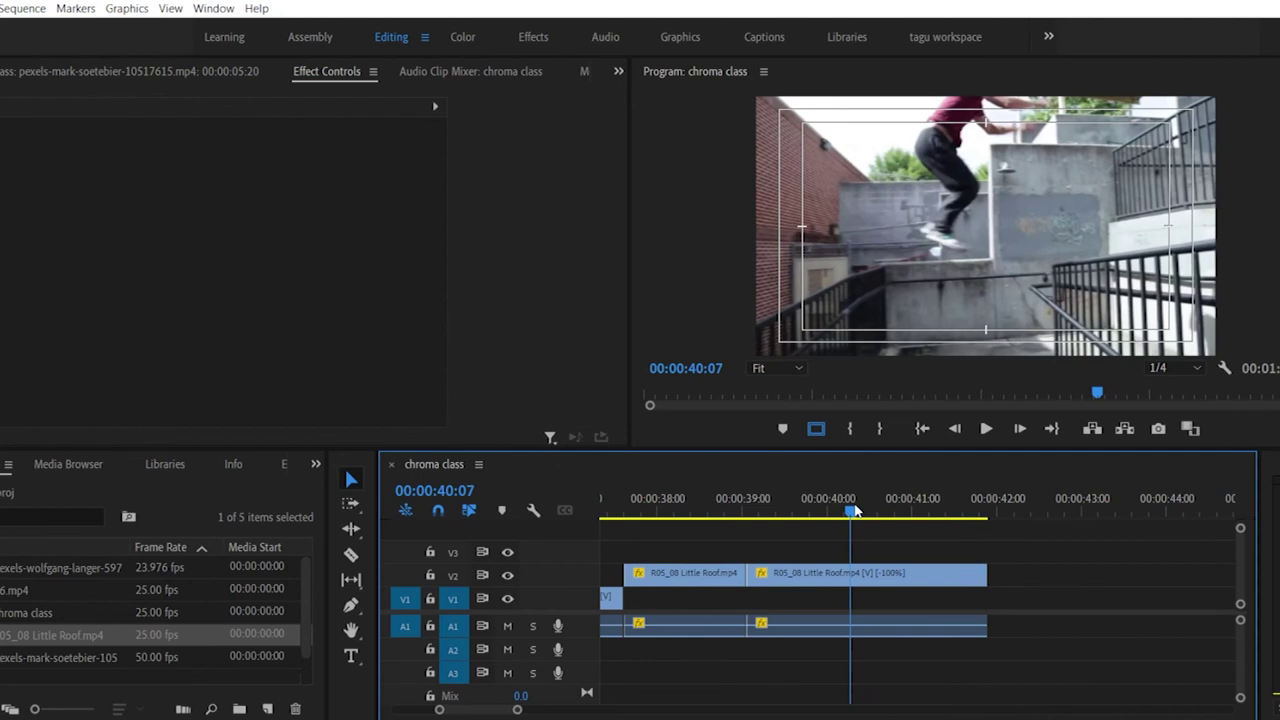
right_click(853, 580)
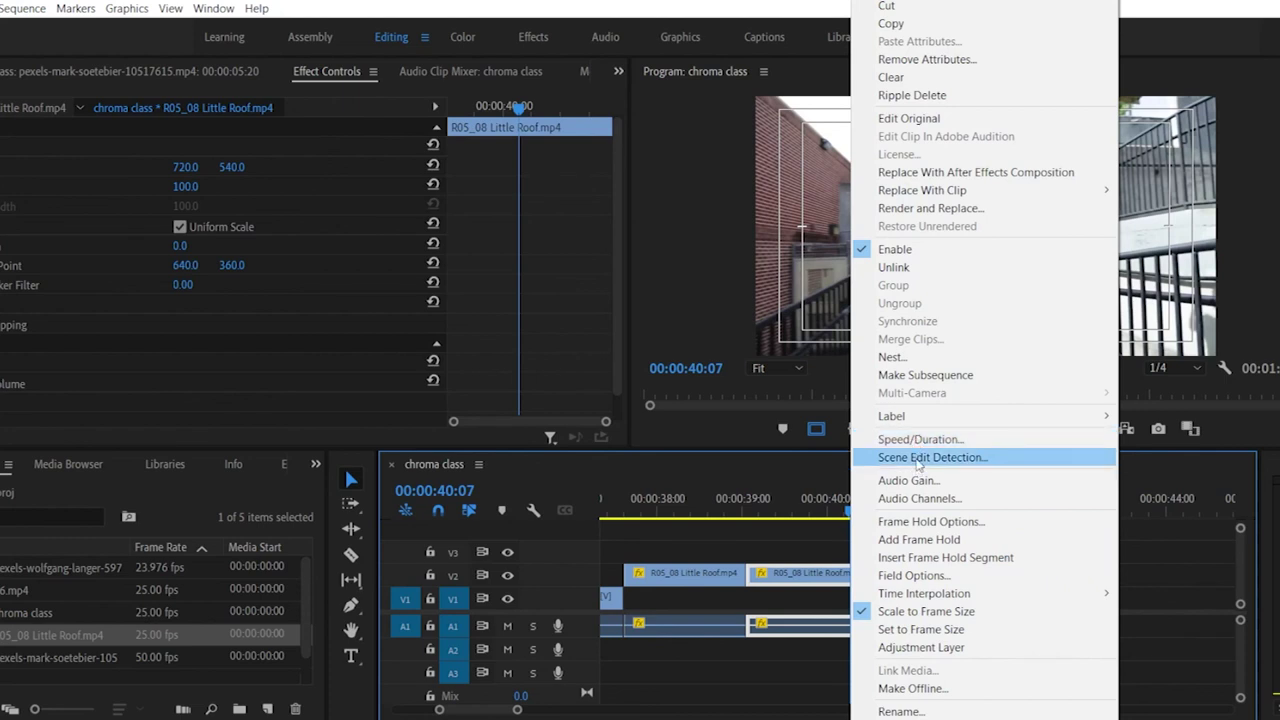
left_click(918, 521)
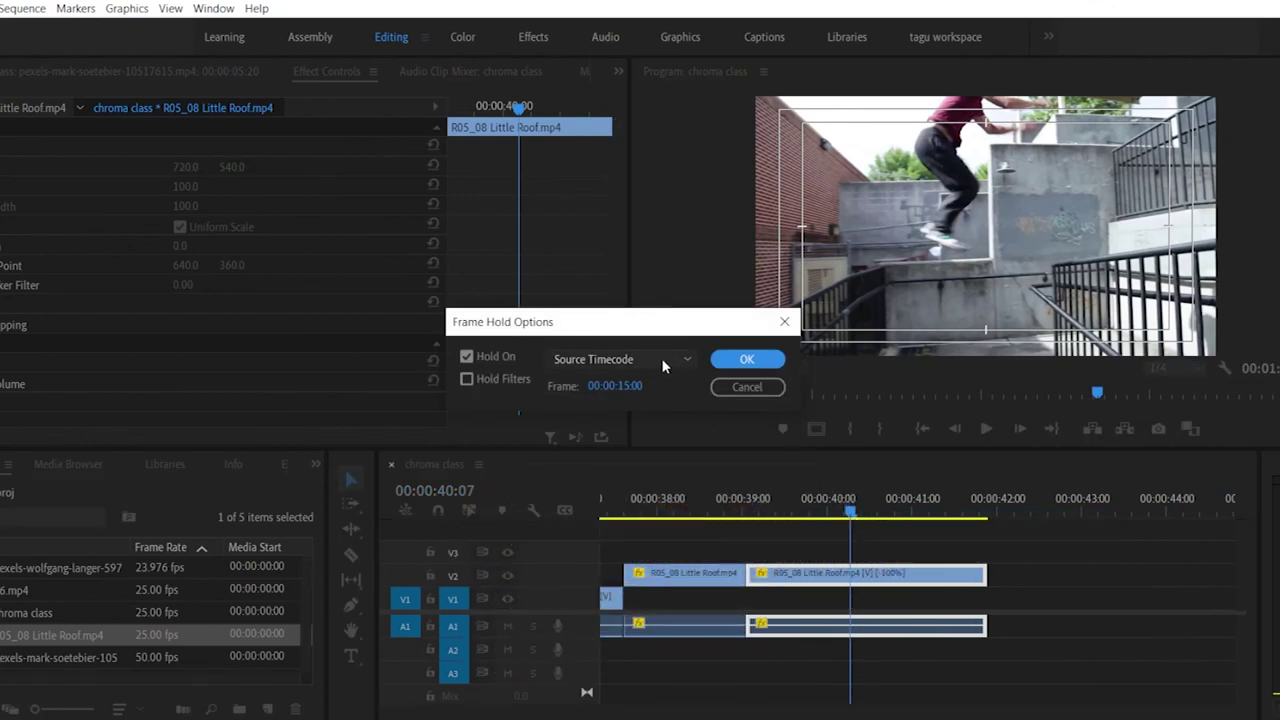
left_click(660, 360)
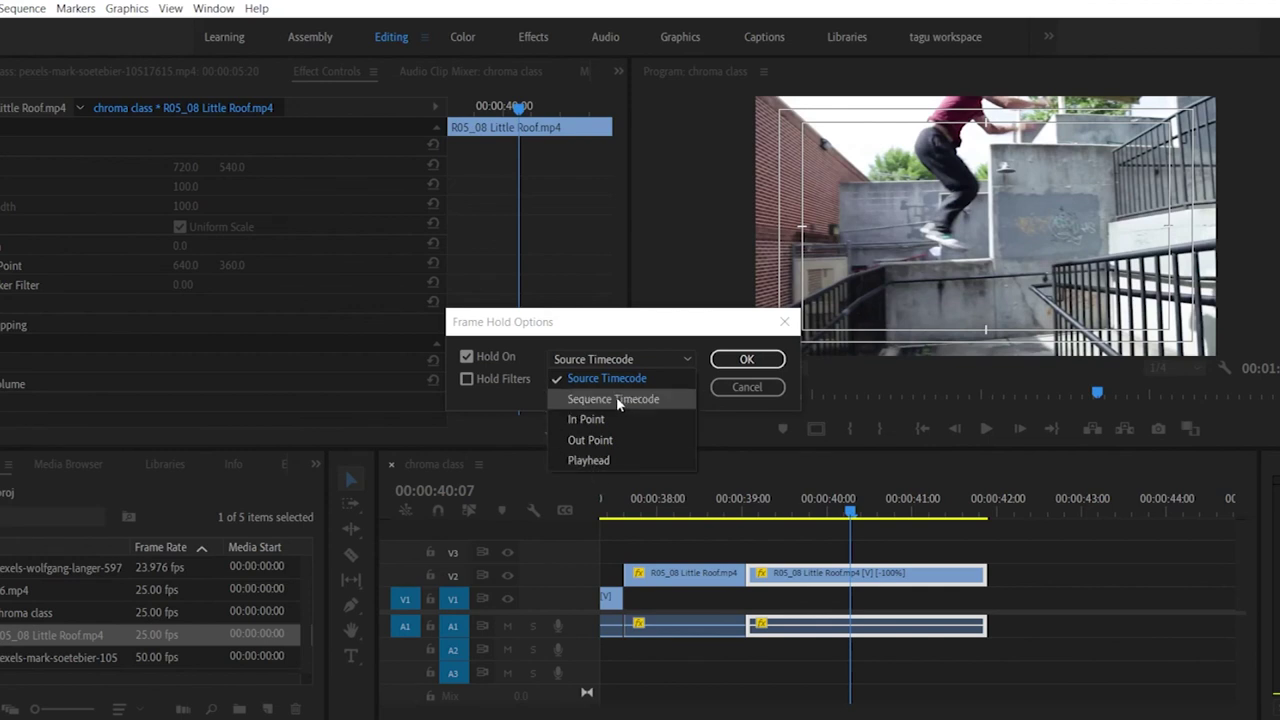
left_click(590, 460)
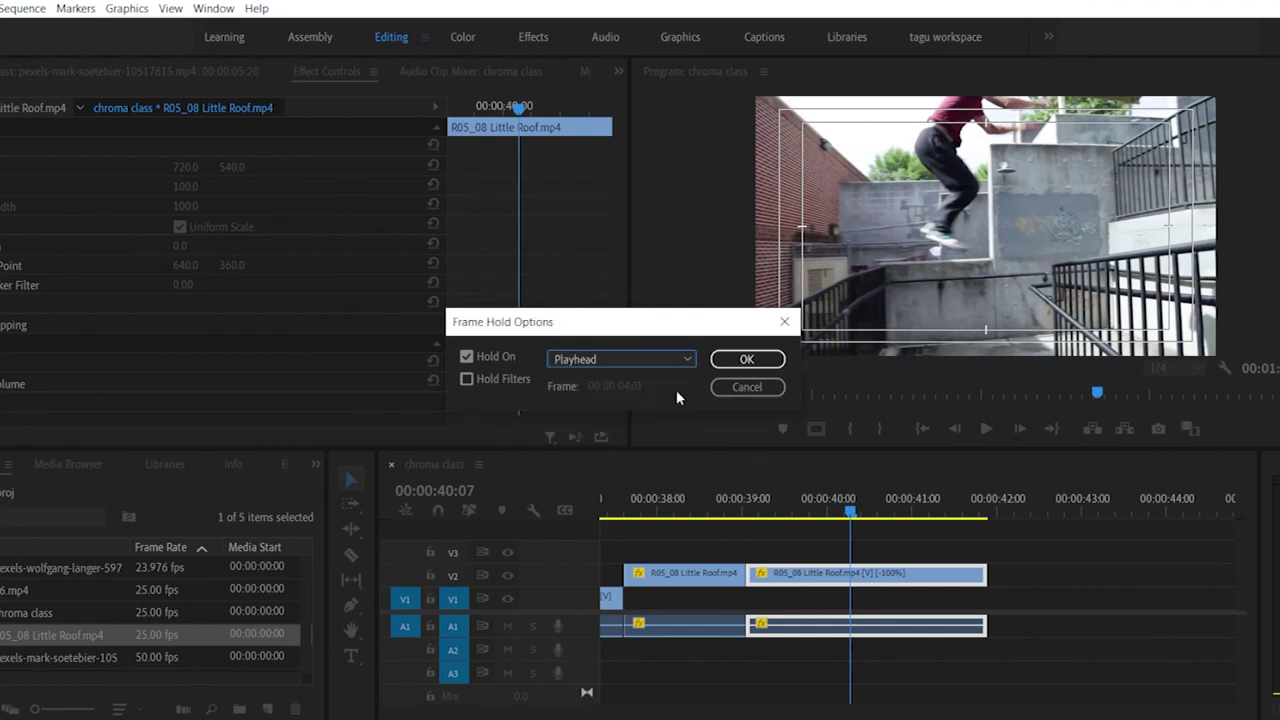
left_click(744, 359)
left_click(729, 505)
key("space")
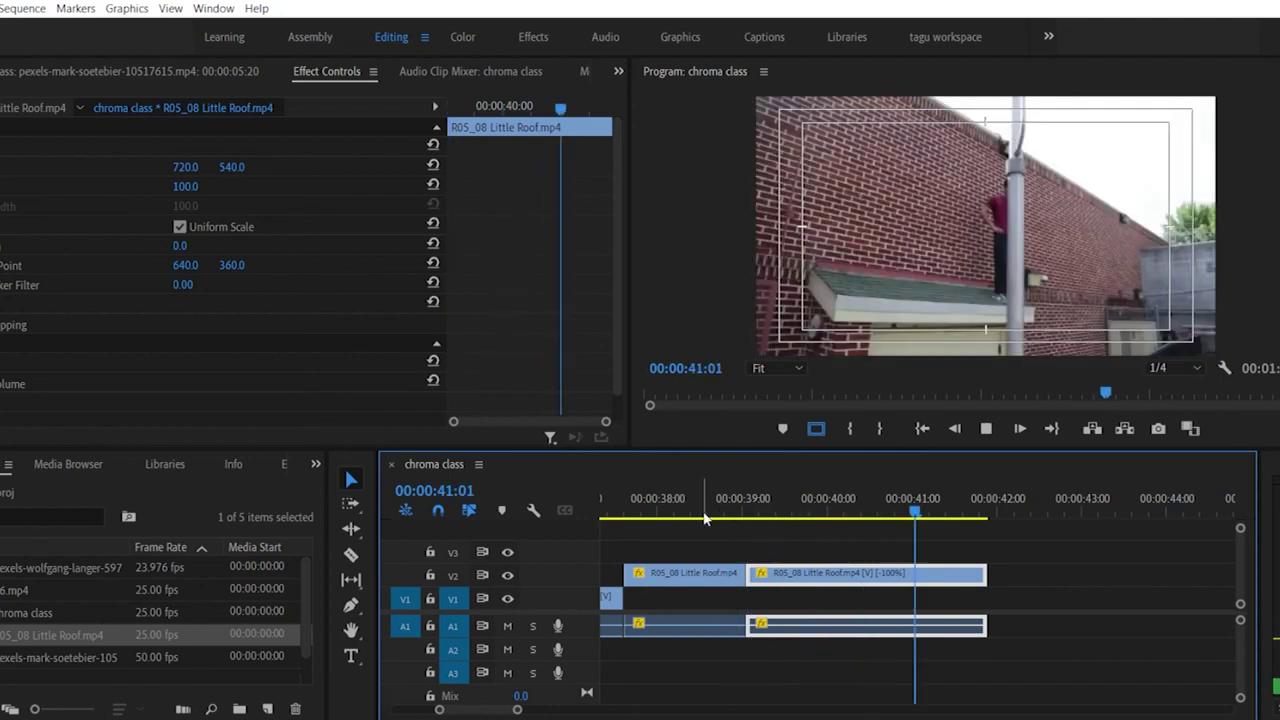
Step: Set the reversed segment's frame hold to Playhead at 00:00:40:06 and scrub across the segment to check it
left_click(848, 508)
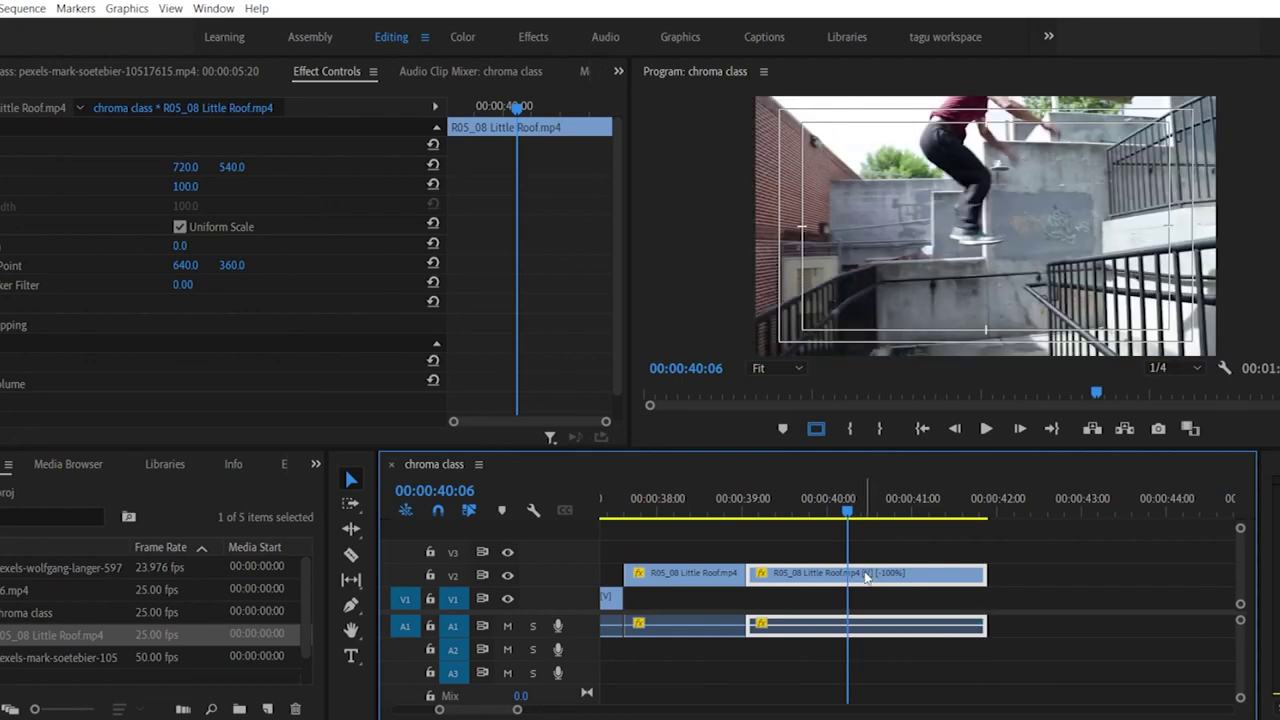
right_click(866, 576)
left_click(950, 521)
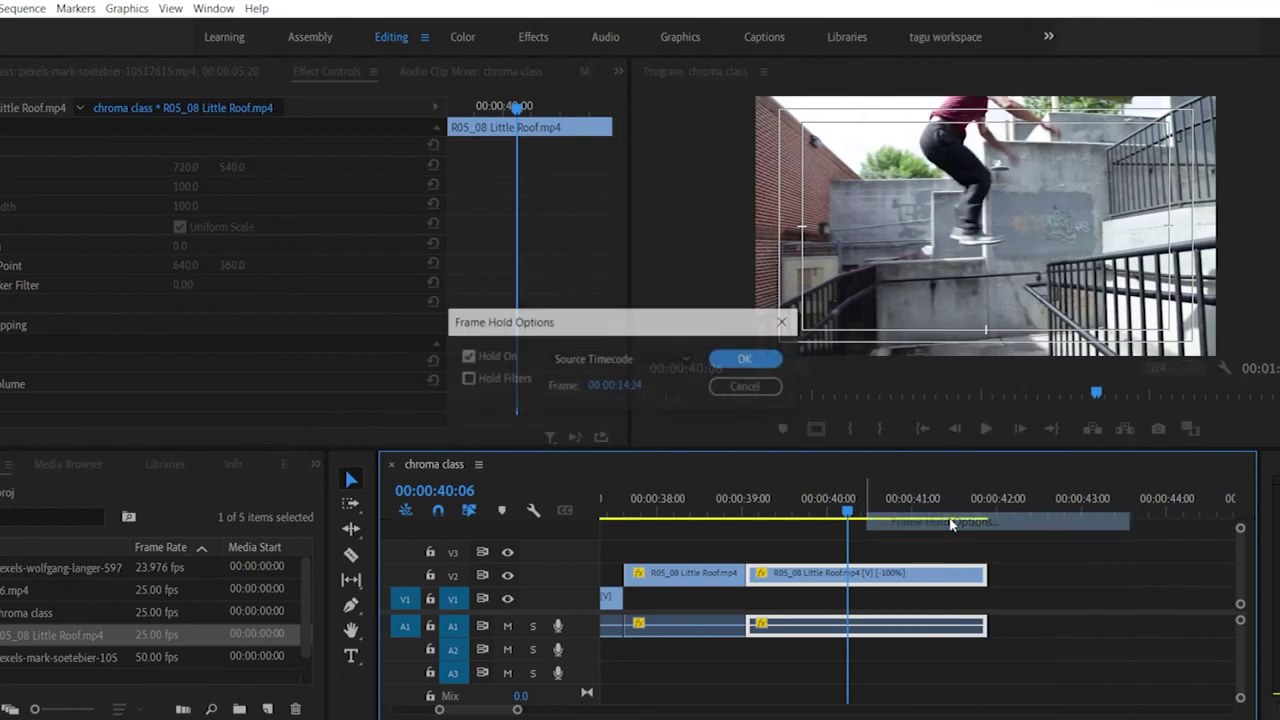
left_click(674, 358)
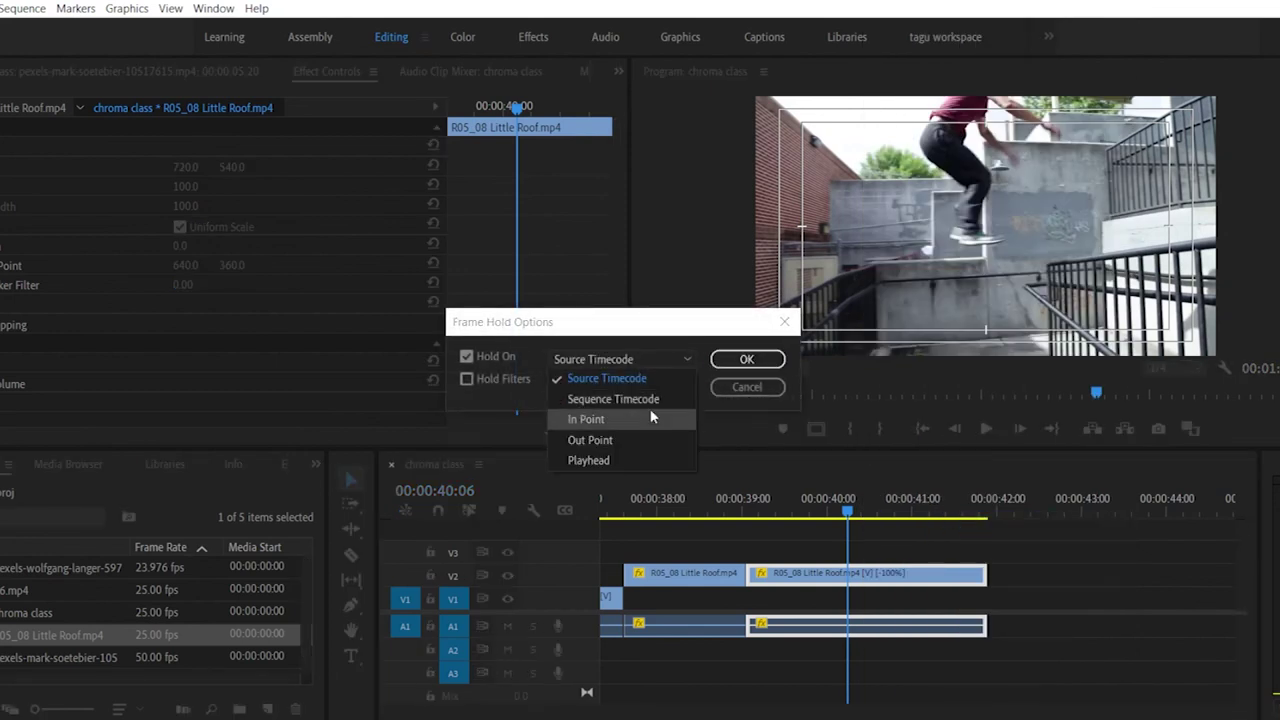
left_click(631, 461)
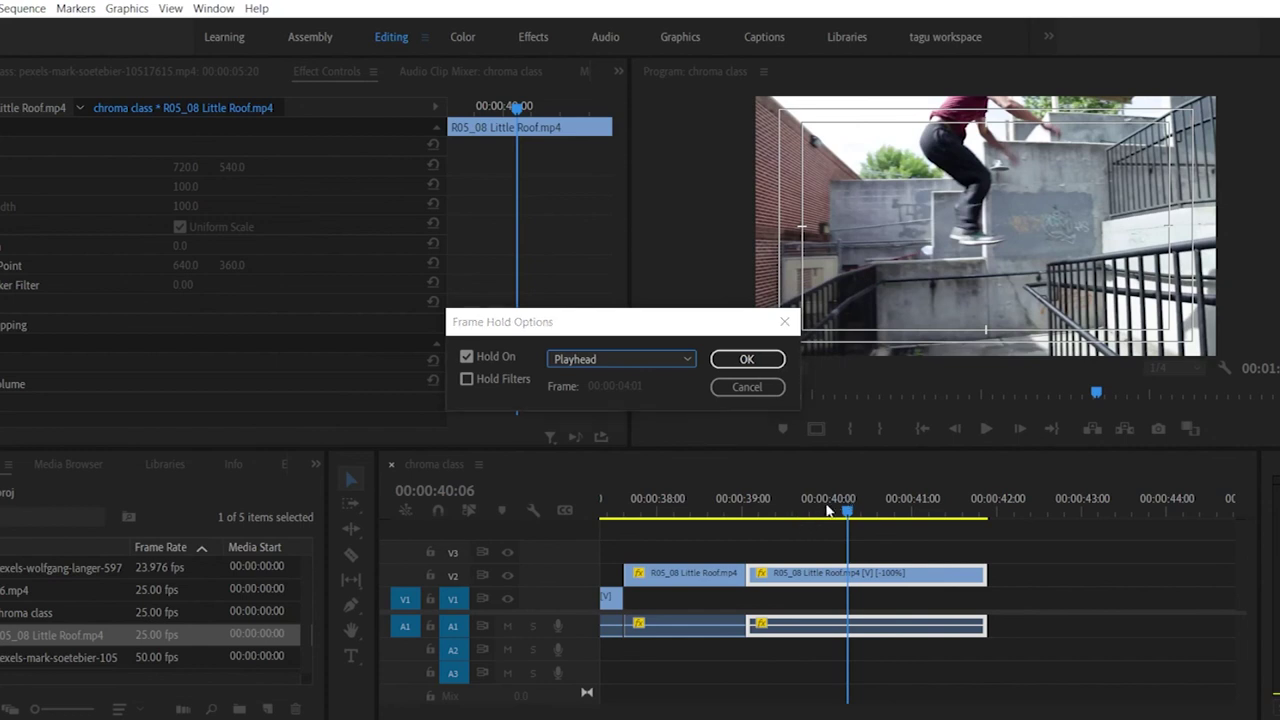
key("Return")
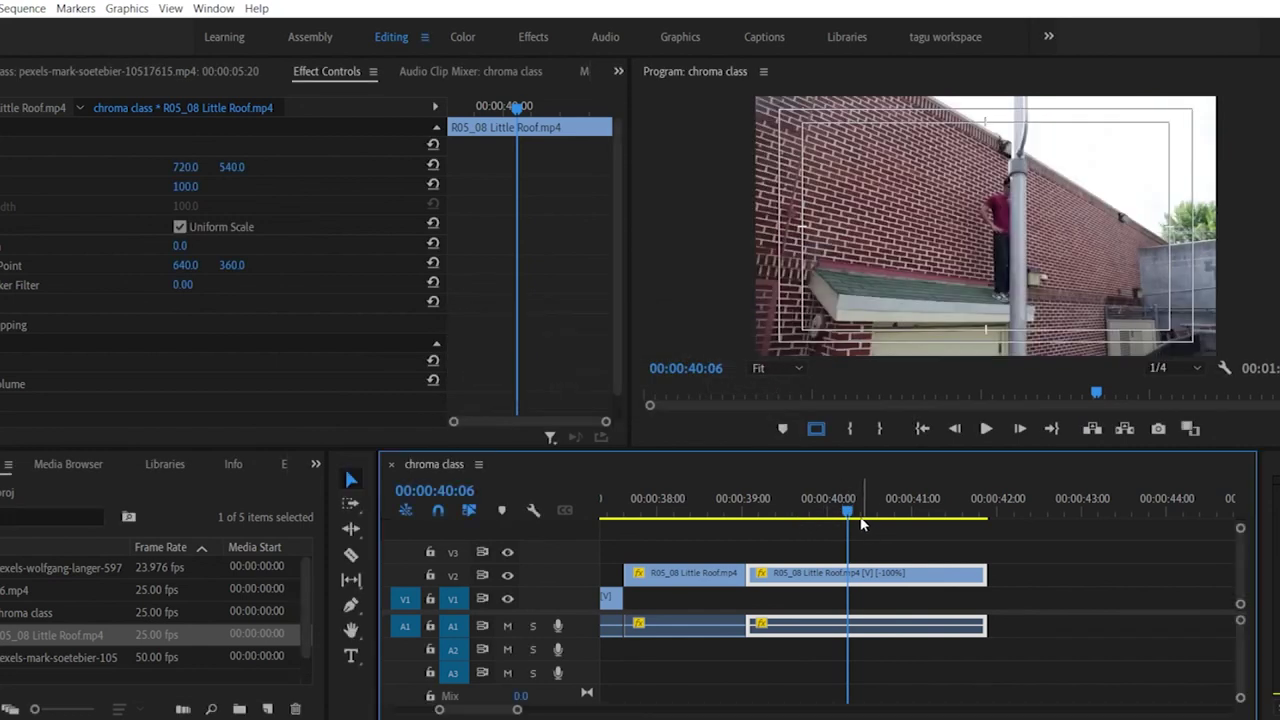
left_click_drag(846, 520, 766, 526)
mouse_move(884, 526)
left_mouse_down()
mouse_move(975, 522)
mouse_move(650, 522)
mouse_move(856, 535)
mouse_move(884, 522)
left_mouse_up()
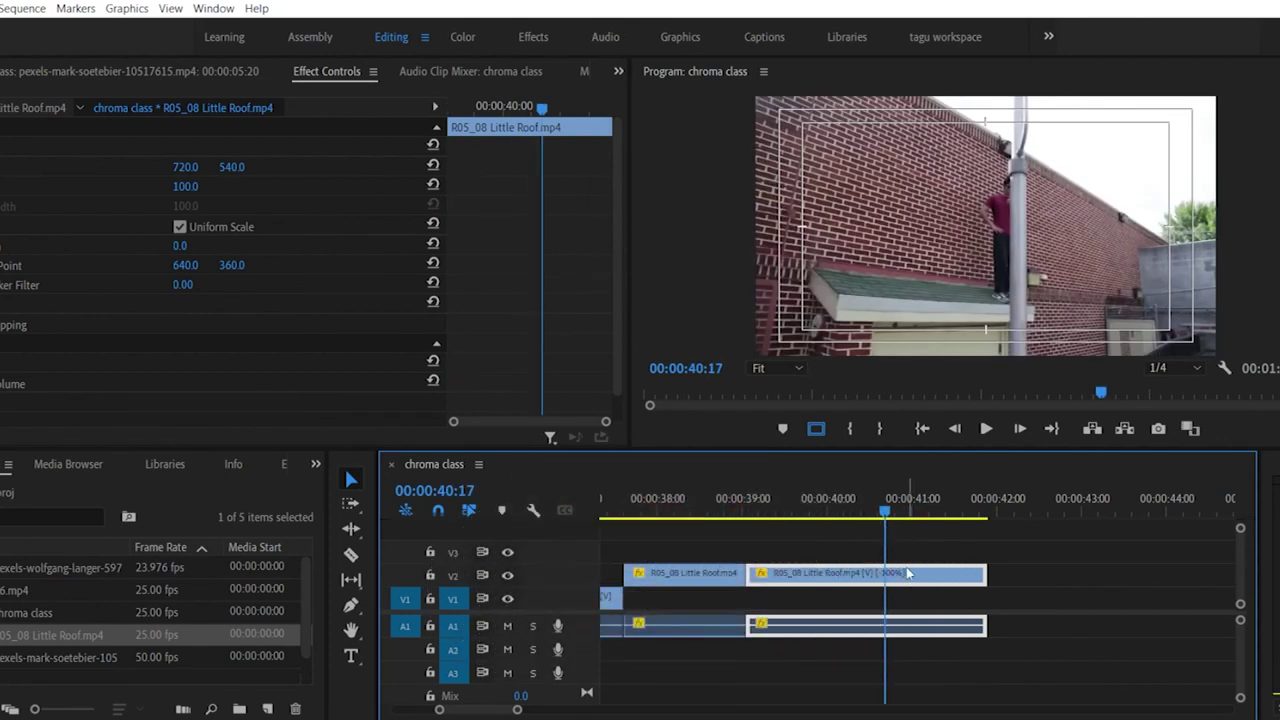
Step: Add a frame hold to the 200% copy on V2 at 00:00:38:04 and review playback
left_click_drag(688, 527, 842, 511)
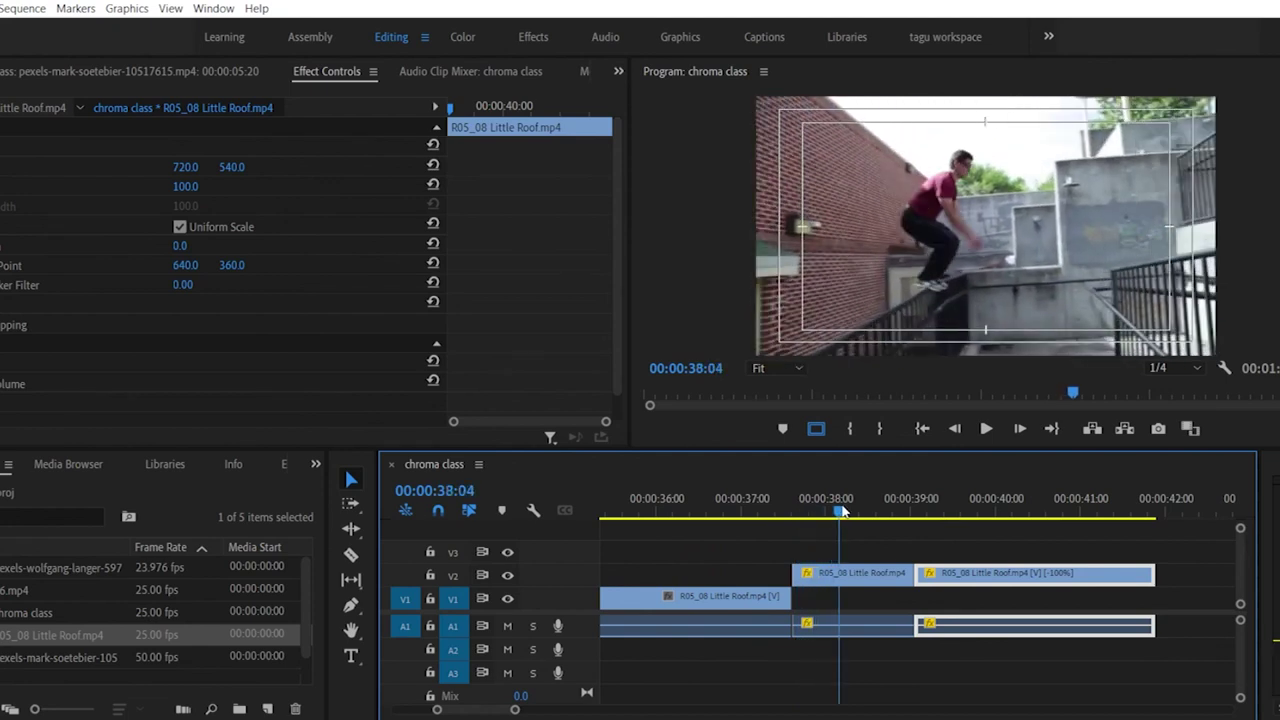
left_click(853, 577)
right_click(853, 577)
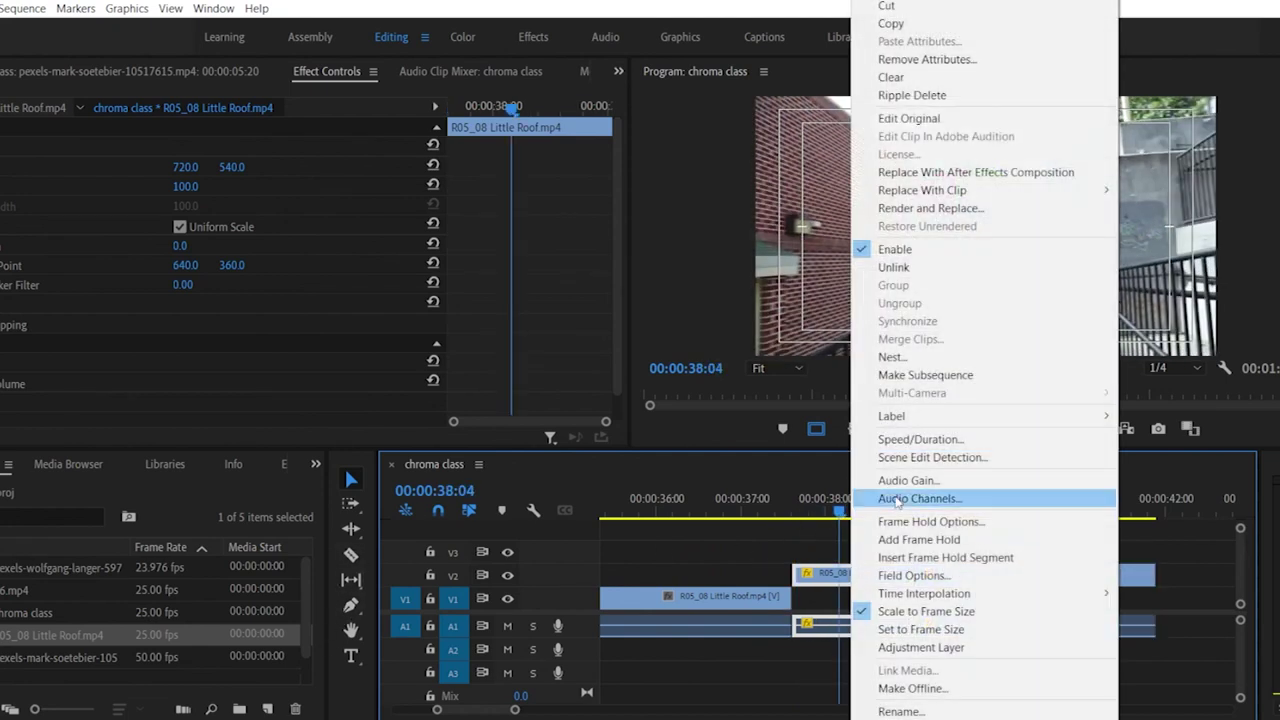
left_click(945, 542)
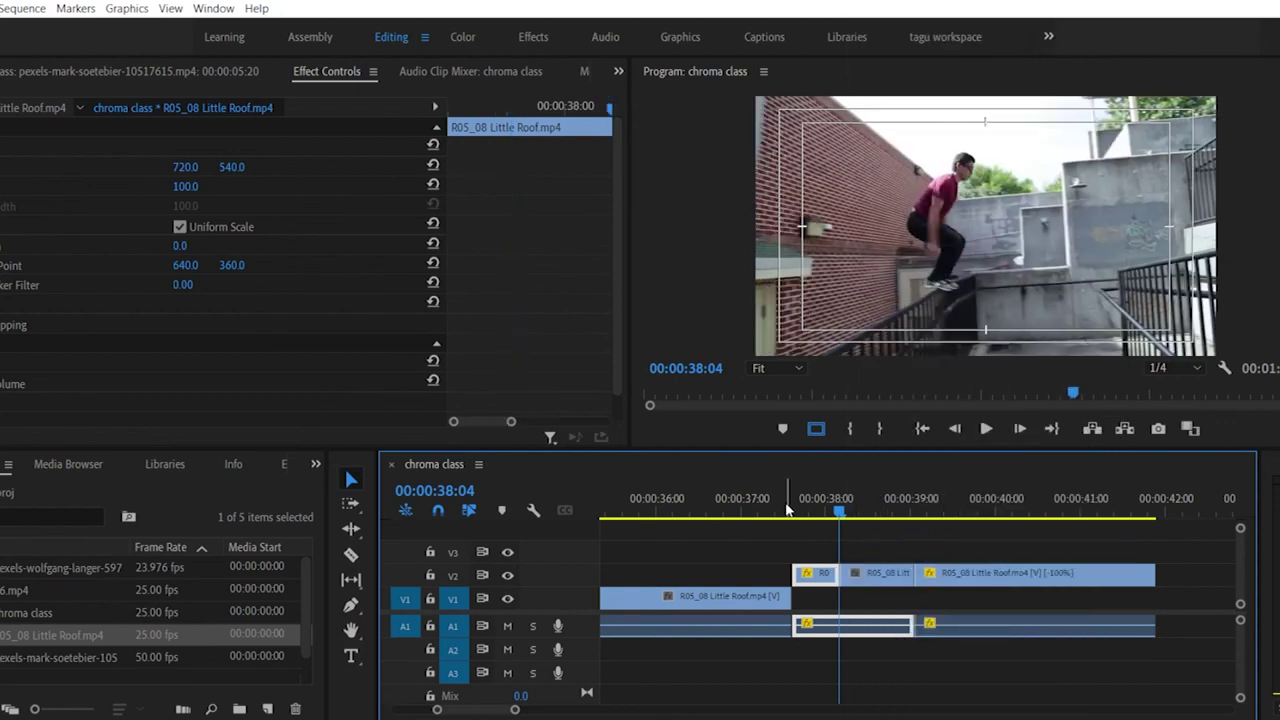
left_click(786, 508)
key("space")
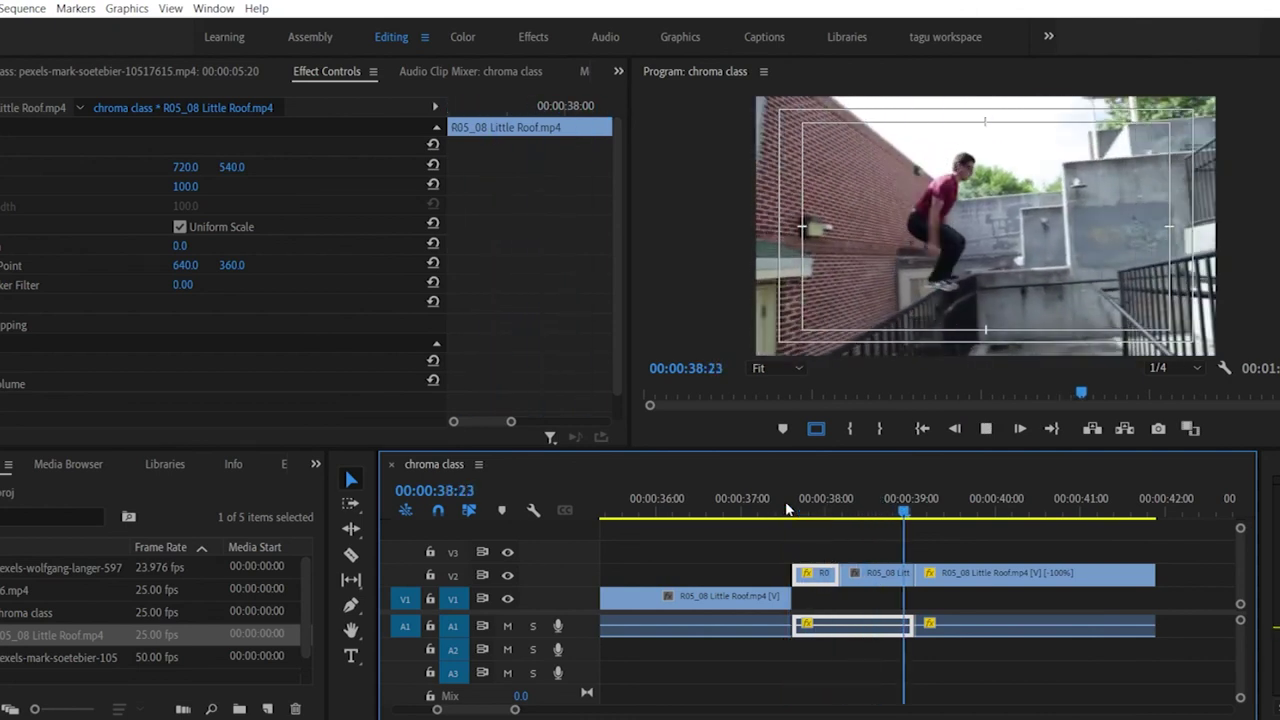
key("space")
Step: Hold the Little Roof segment on V1 on its Playhead frame at 00:00:36:23 and scrub back to check it
left_click_drag(790, 508, 727, 541)
right_click(734, 596)
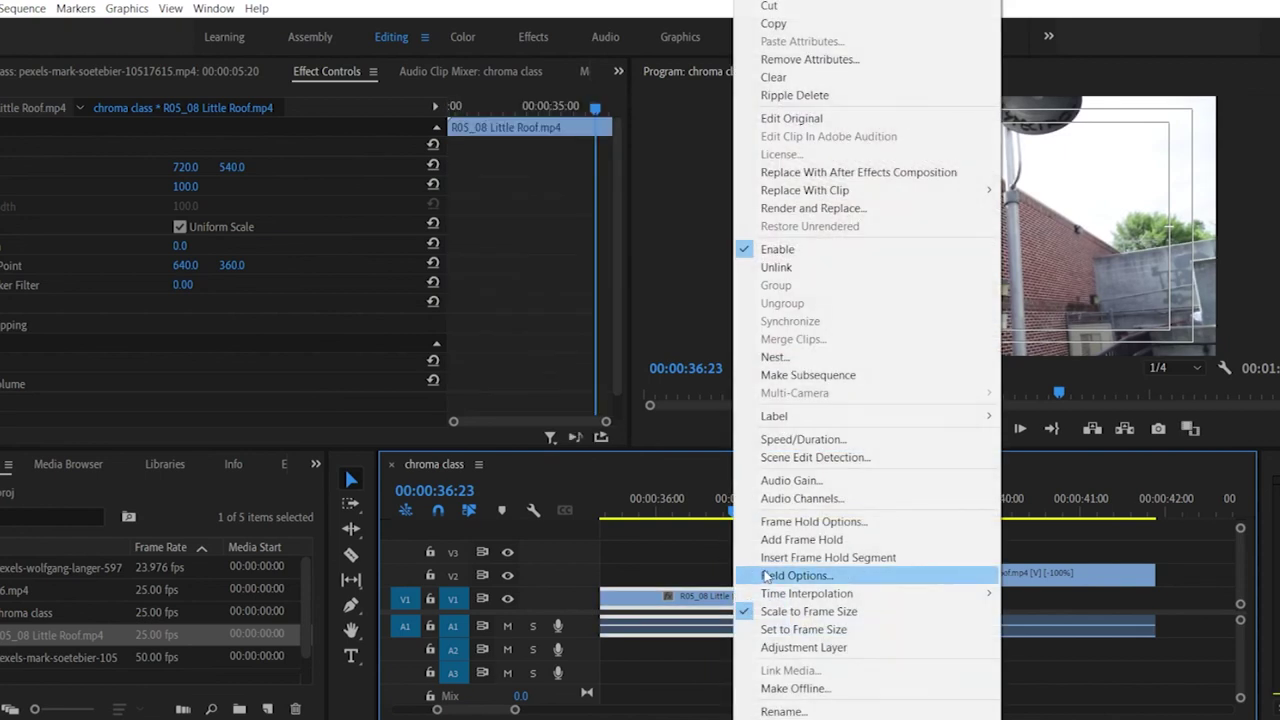
left_click(642, 358)
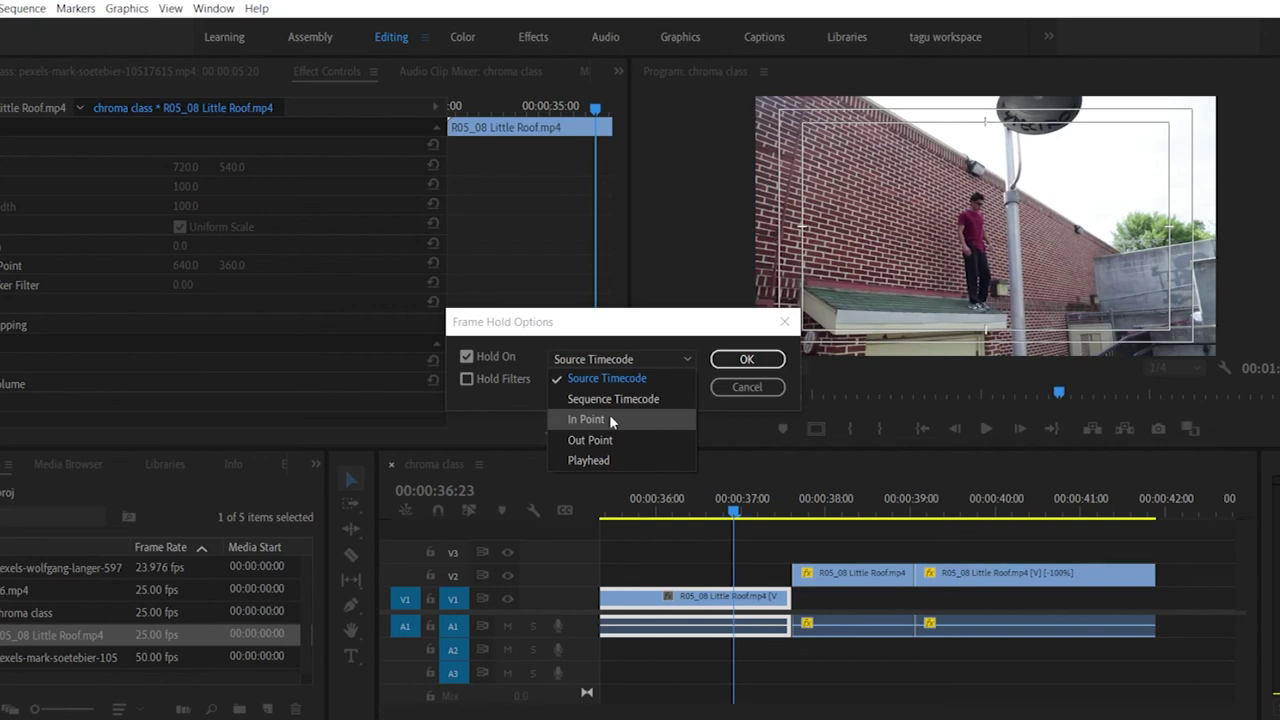
left_click(606, 460)
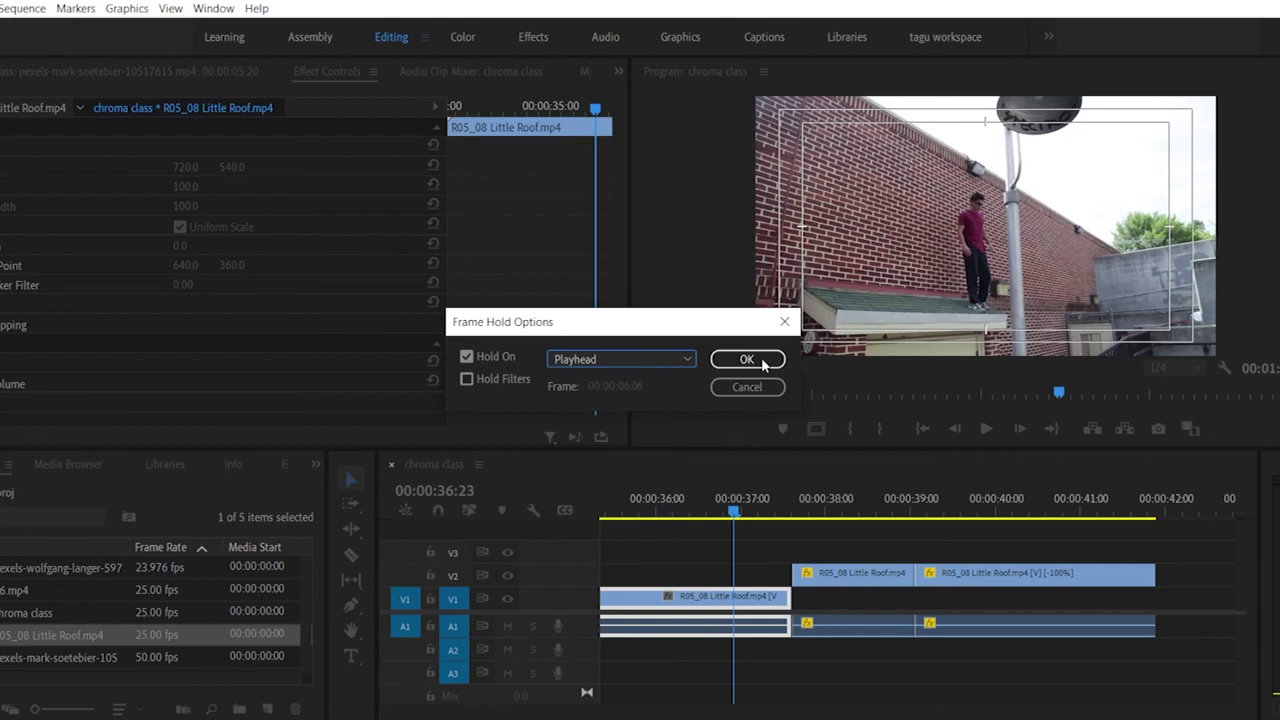
left_click(749, 362)
left_click_drag(739, 513, 807, 500)
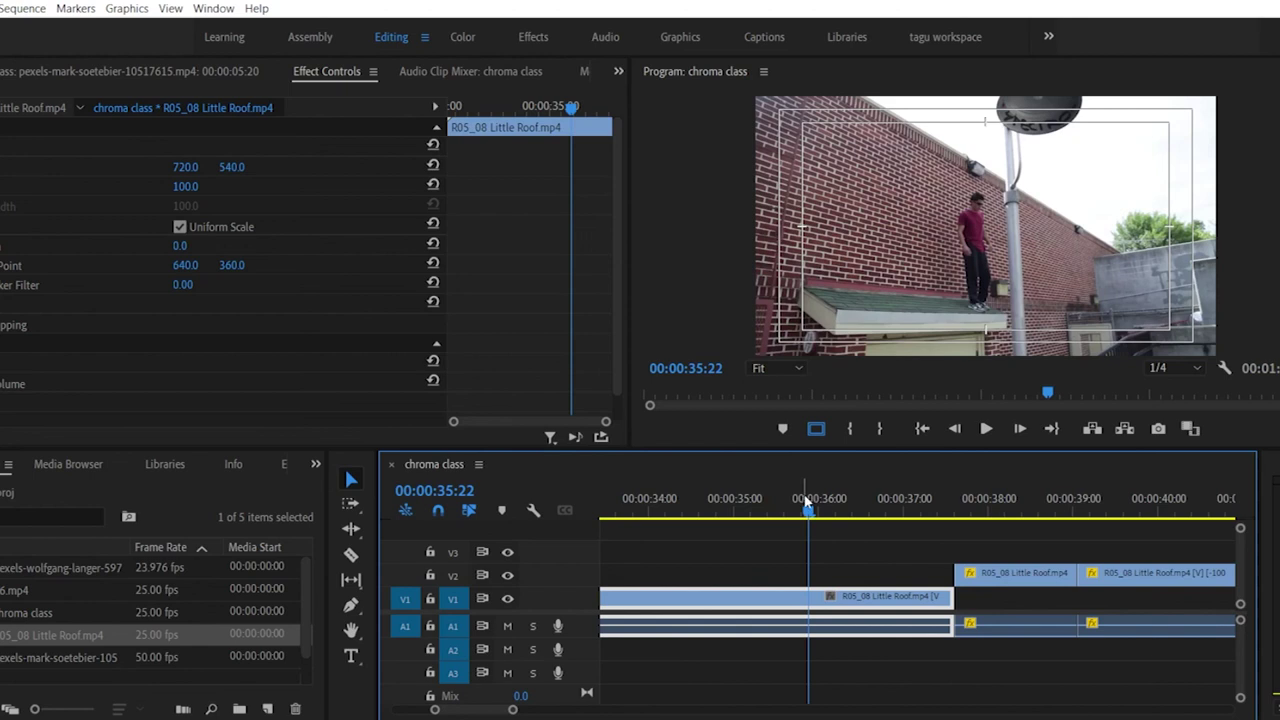
Step: Undo the last Little Roof edits and delete all the Little Roof segments, keeping the chroma key clips at the sequence start
key("ctrl+z")
key("ctrl+z")
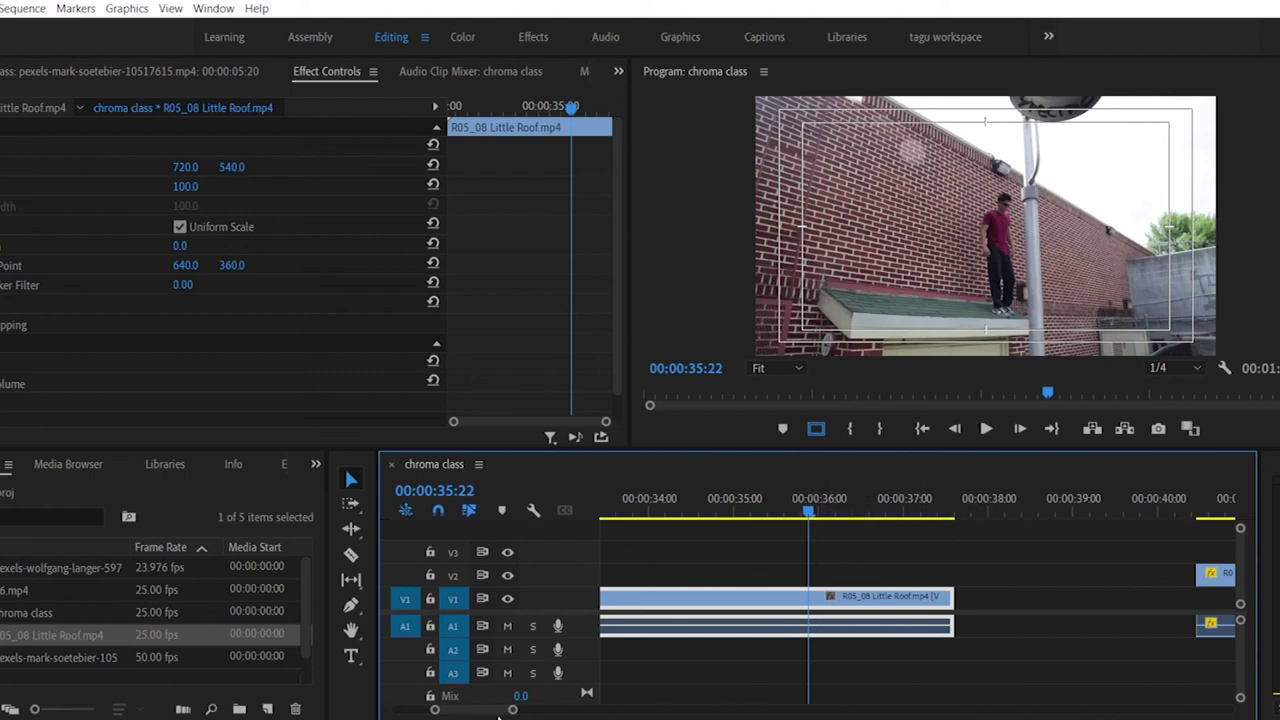
left_click_drag(516, 710, 781, 710)
left_click_drag(963, 549, 701, 653)
key("Delete")
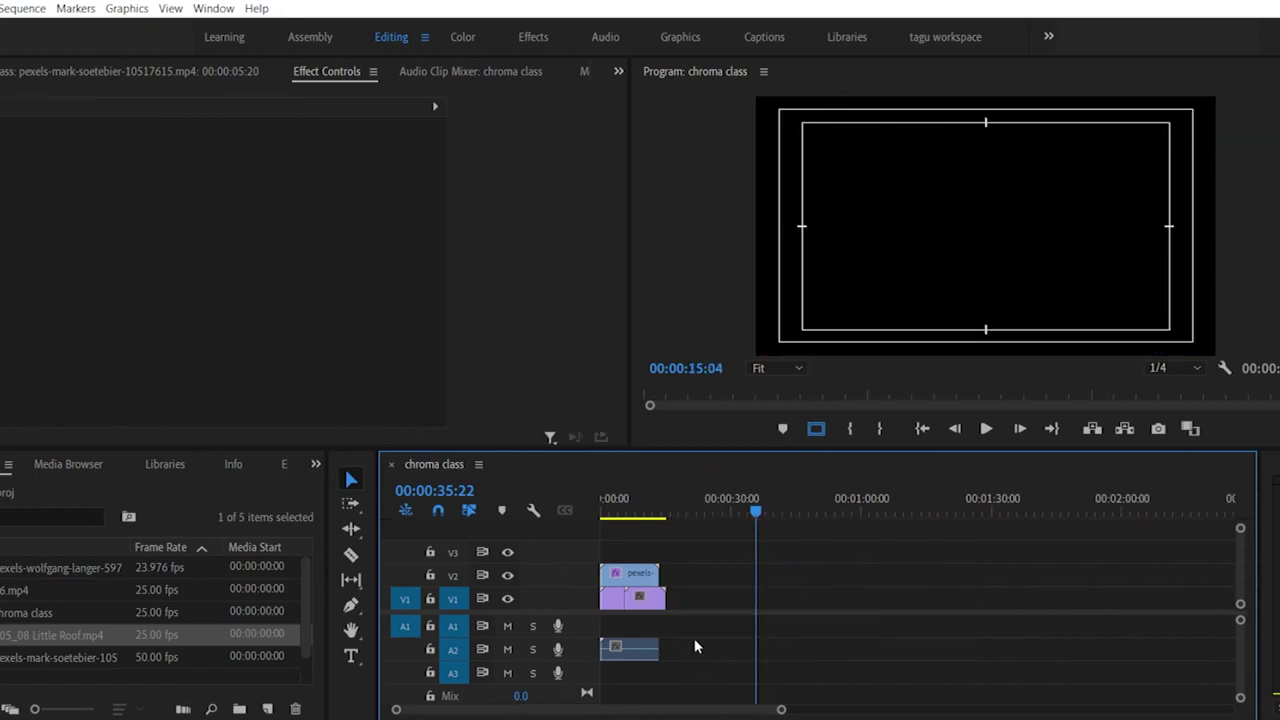
Step: Place a fresh R05_08 Little Roof.mp4 on V1 and shift it 00:00:02:10 earlier, to start at about 00:00:40:11
left_click_drag(40, 634, 796, 610)
left_click_drag(792, 512, 815, 514)
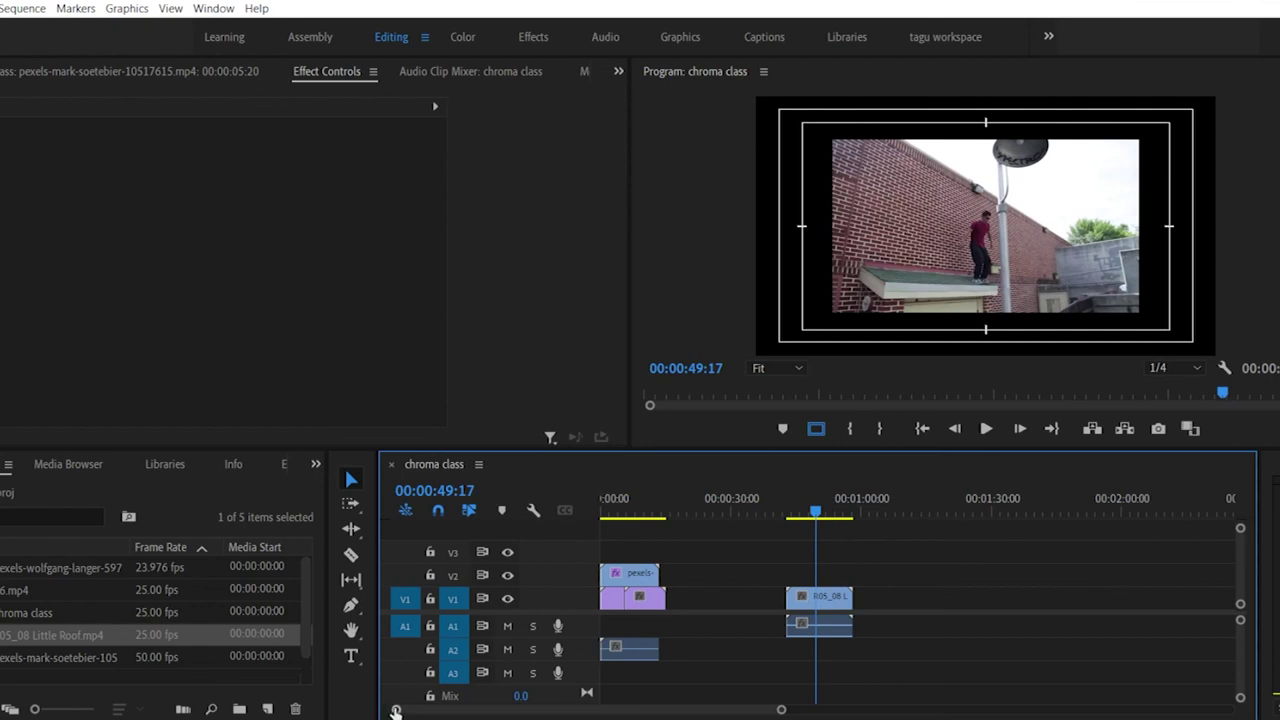
left_click_drag(398, 709, 443, 712)
key("=")
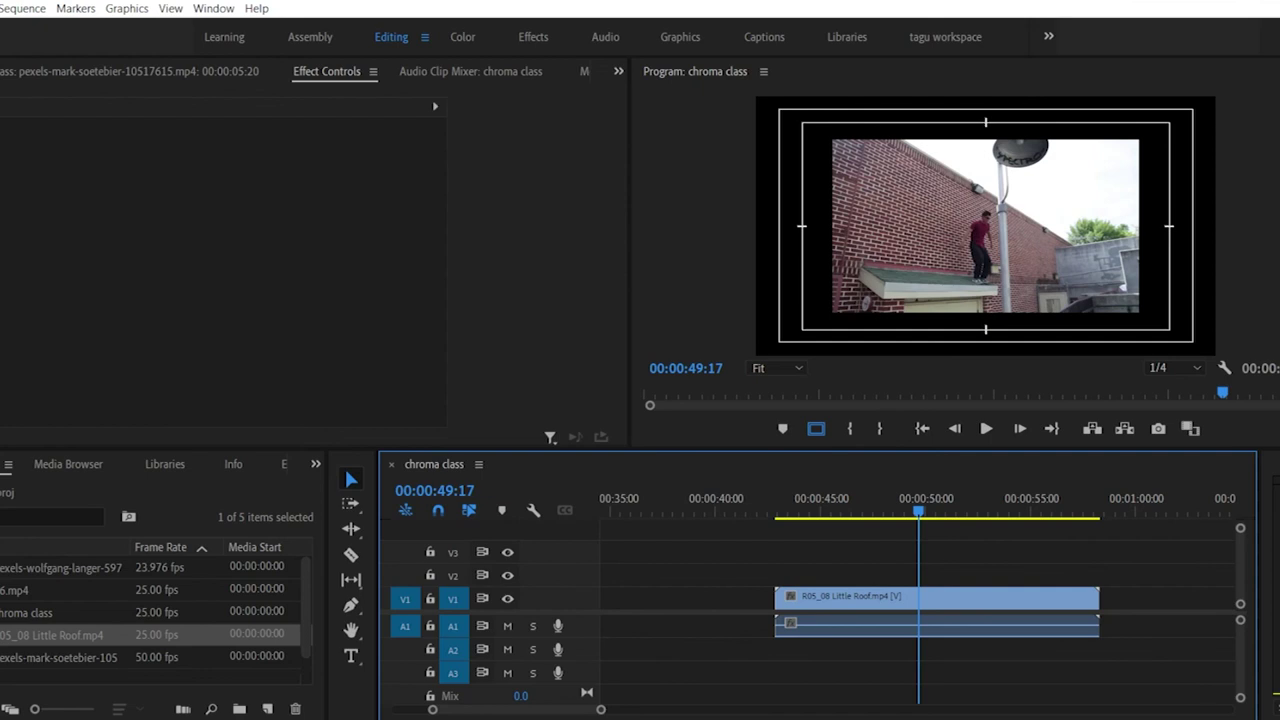
left_click(857, 600)
left_click_drag(857, 600, 810, 601)
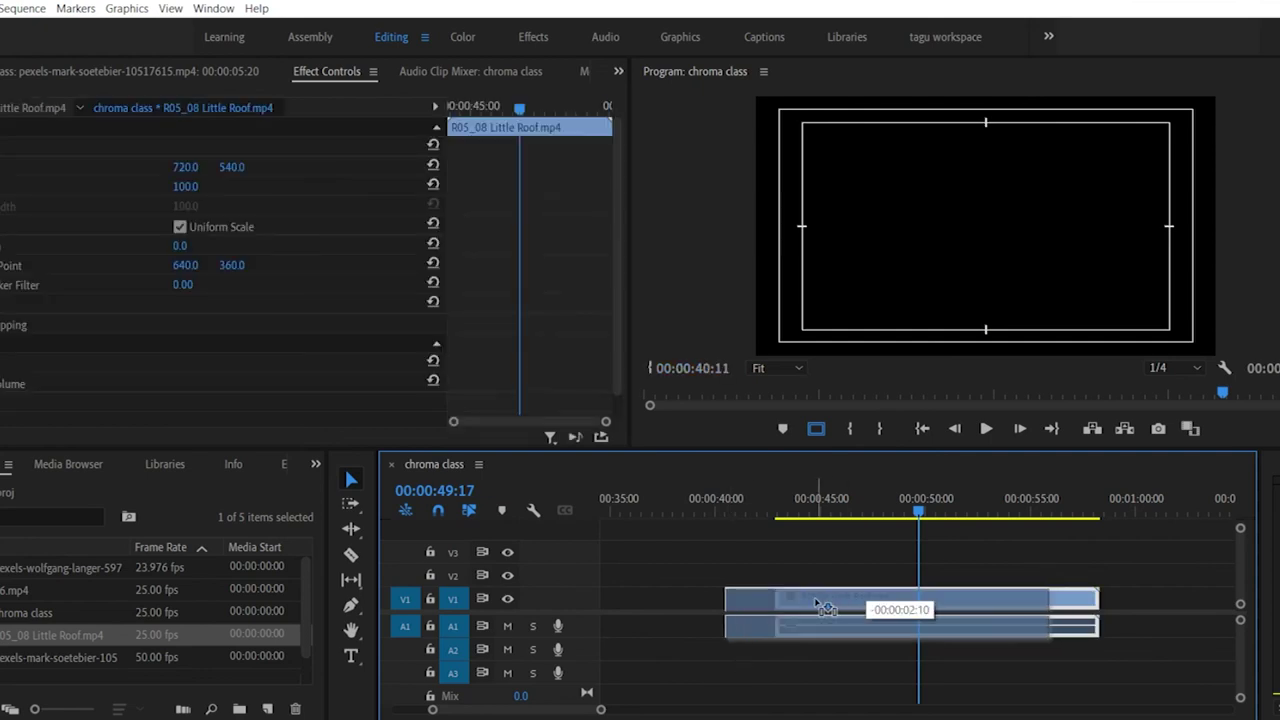
Step: Scale the new Little Roof clip to the frame size and play it back from about 00:00:43:00
right_click(813, 600)
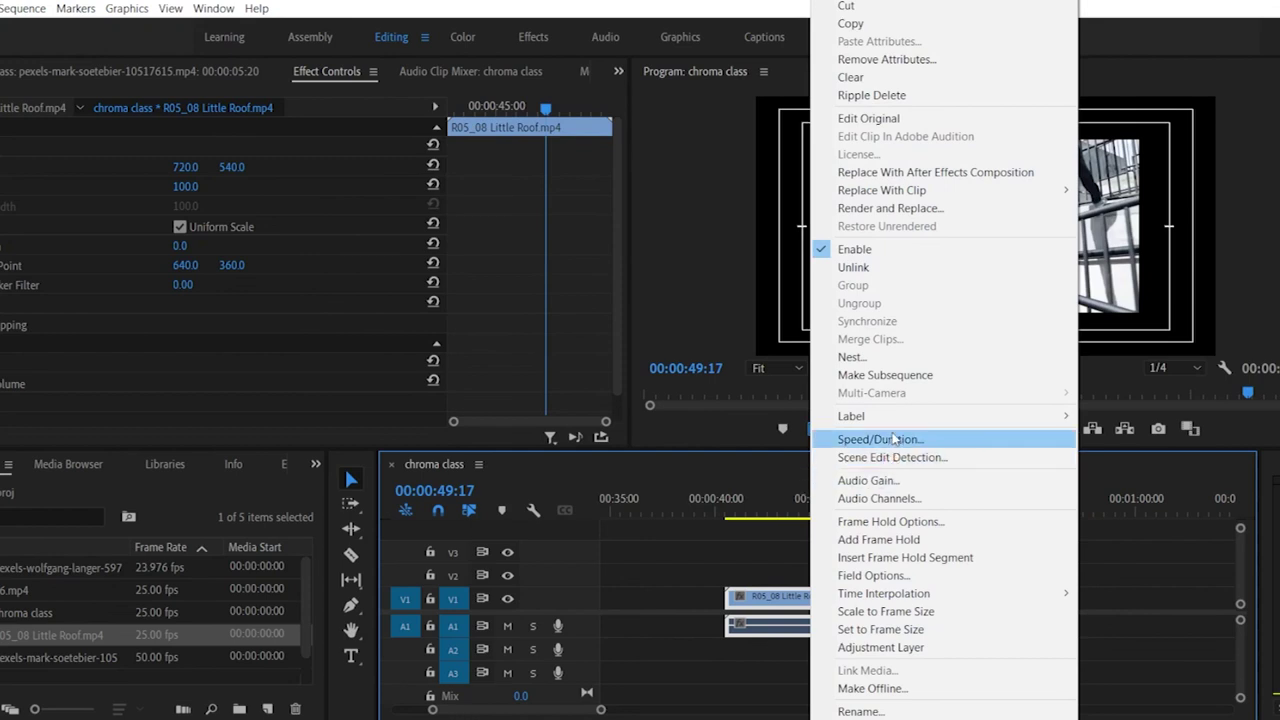
left_click(903, 612)
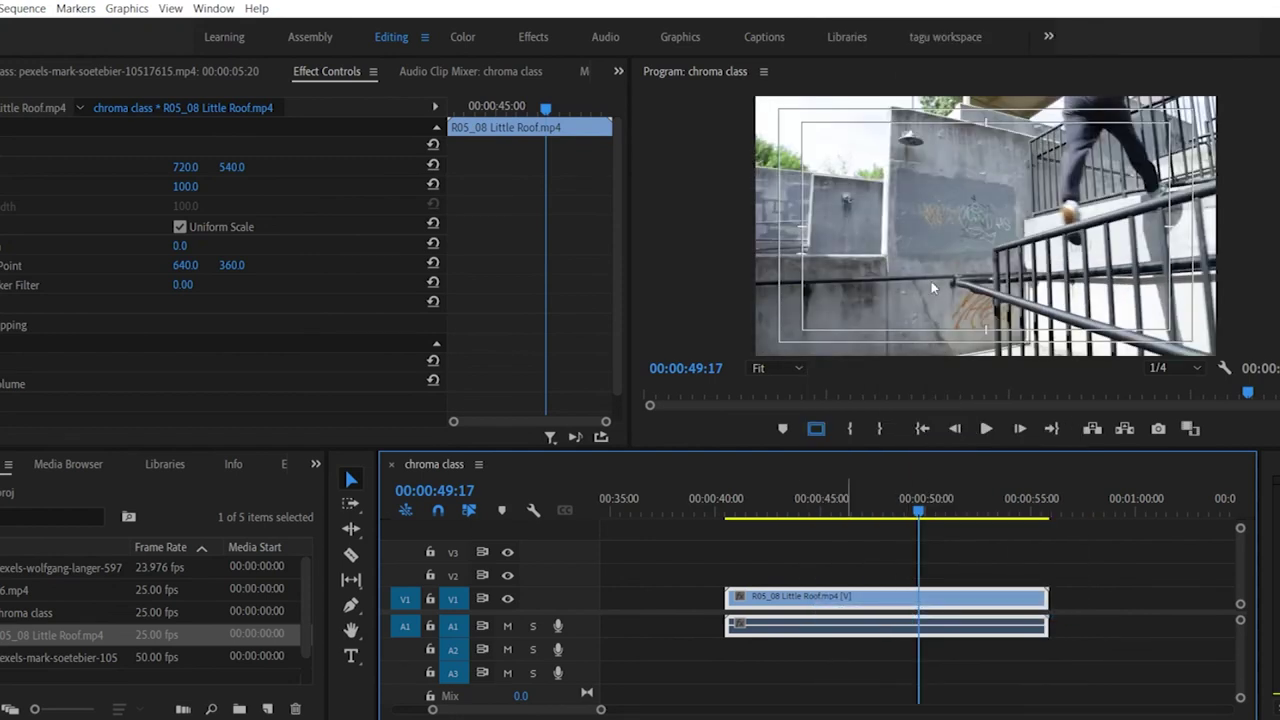
left_click_drag(822, 514, 771, 516)
key("space")
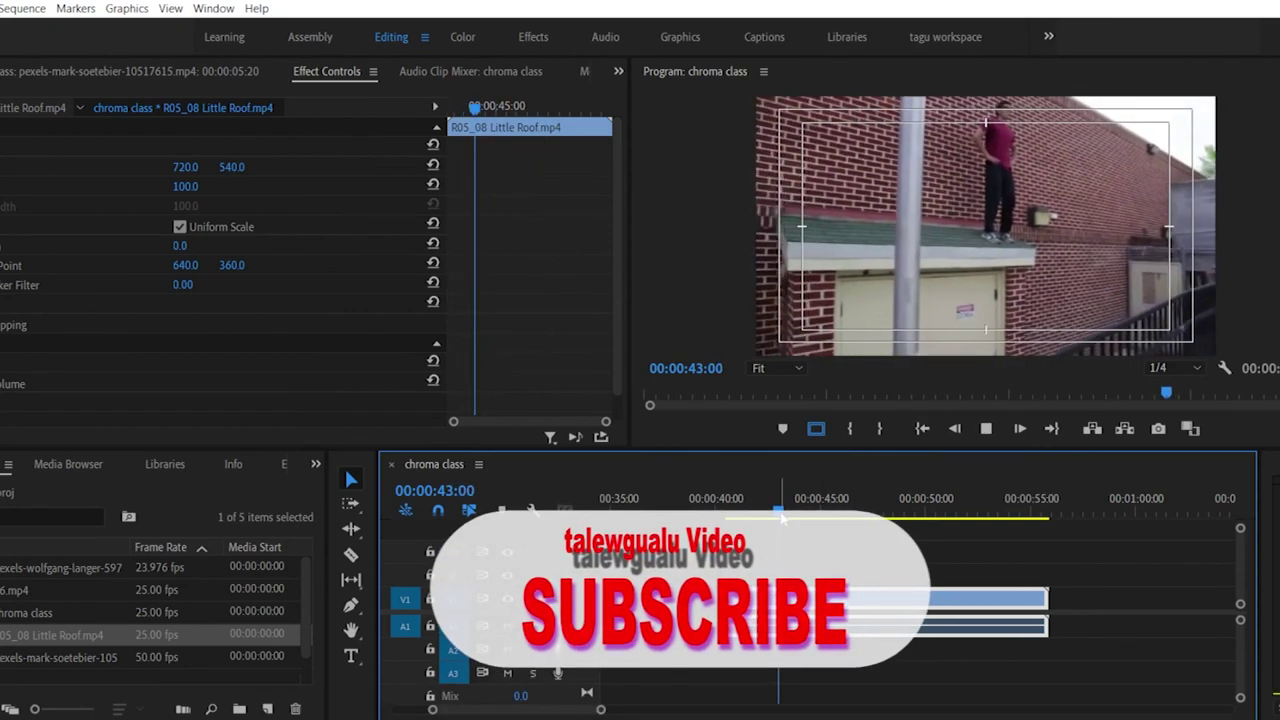
key("space")
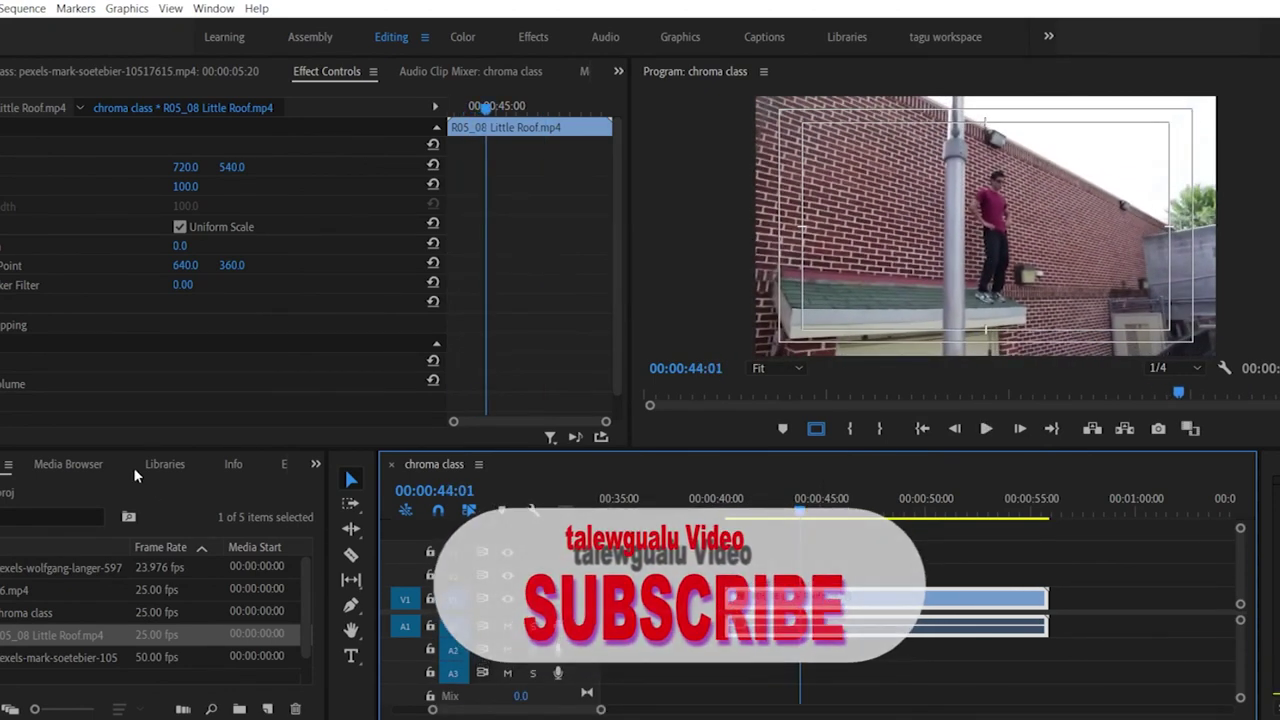
Step: Find Warp Stabilizer by searching the effects for "warp", apply it to the Little Roof clip and view its settings
left_click(285, 466)
left_click(71, 488)
type("warp")
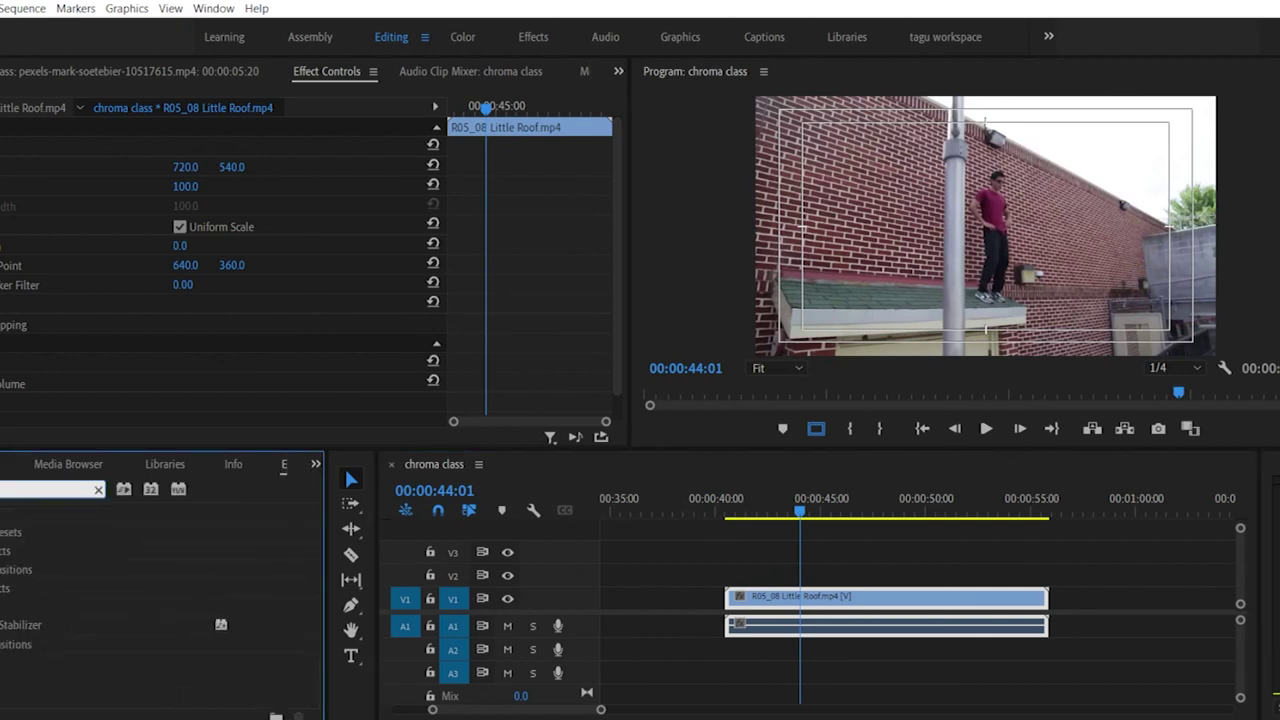
left_click(8, 634)
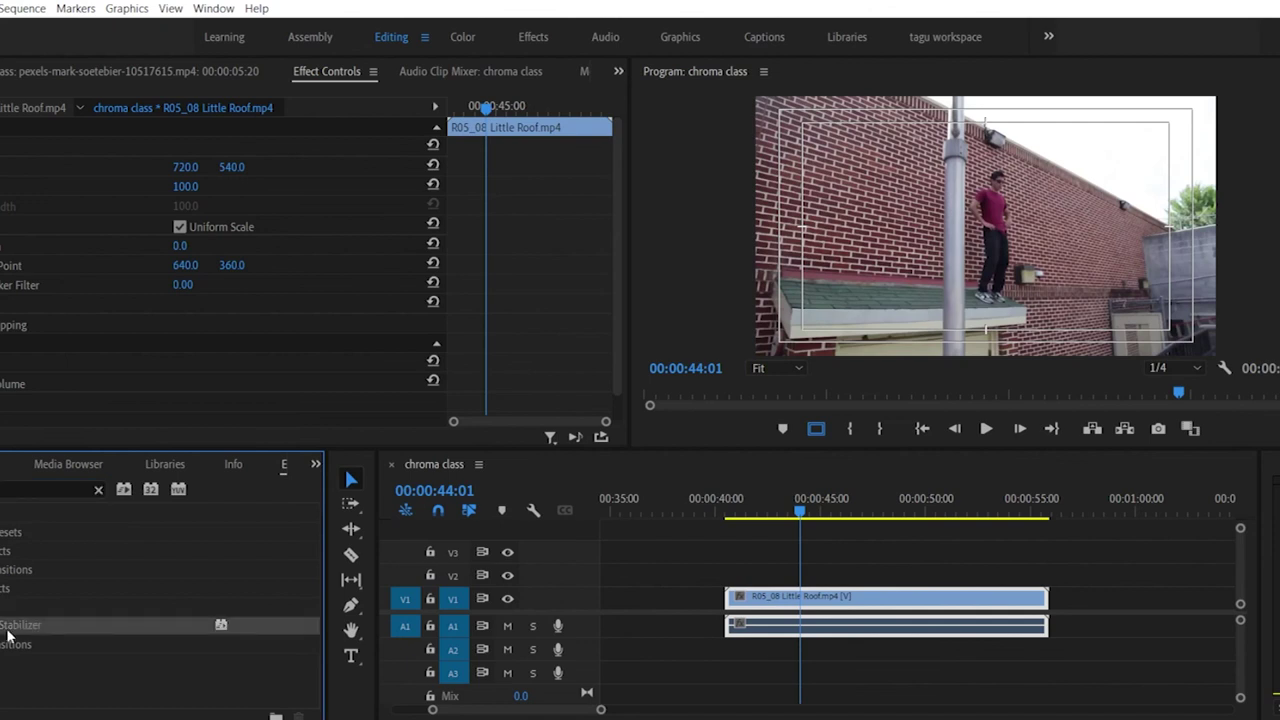
left_click_drag(8, 636, 840, 603)
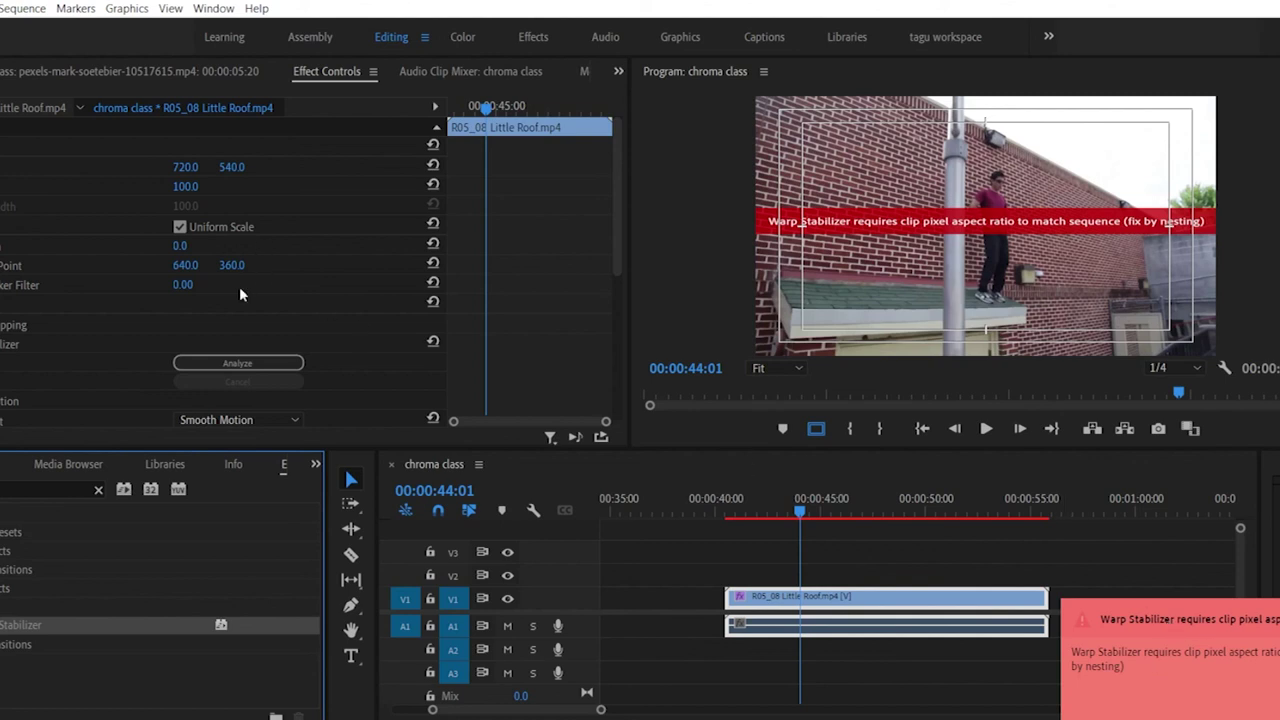
scroll(207, 349, "down", 5)
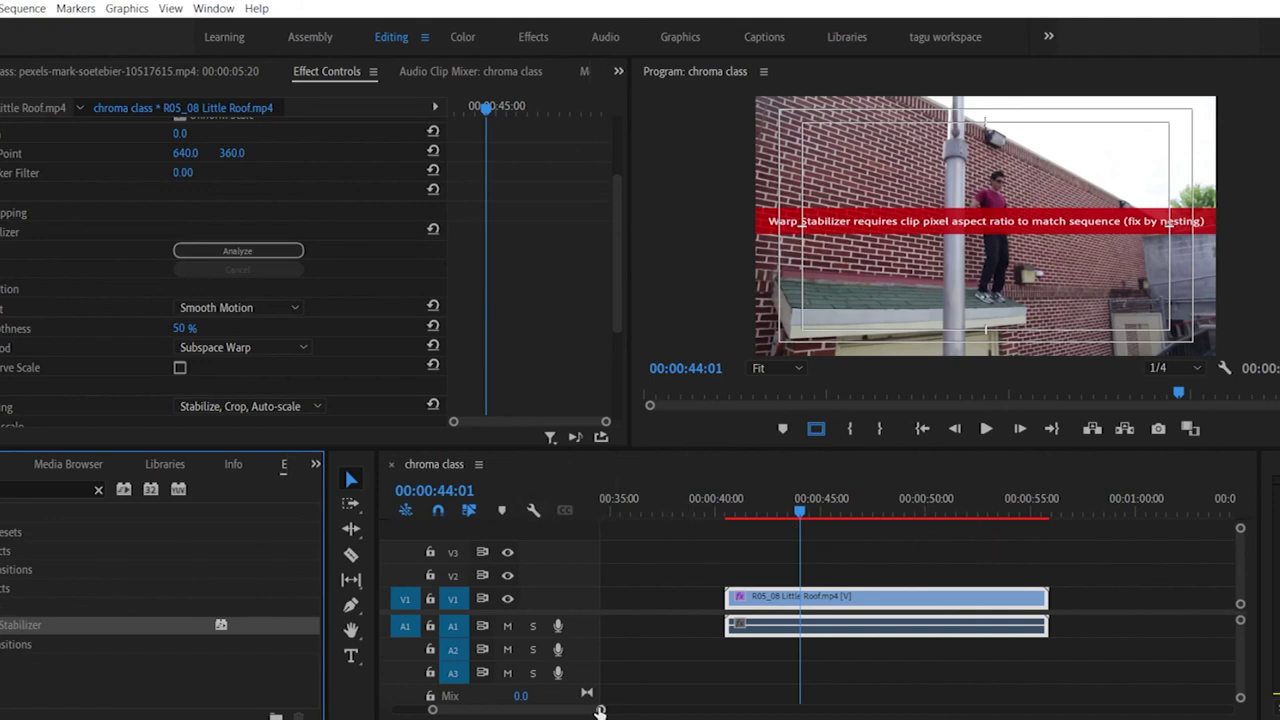
Step: Add a second R05_08 Little Roof.mp4 on V1 directly before the Warp Stabilizer clip and scrub across both for comparison
left_click_drag(432, 709, 398, 710)
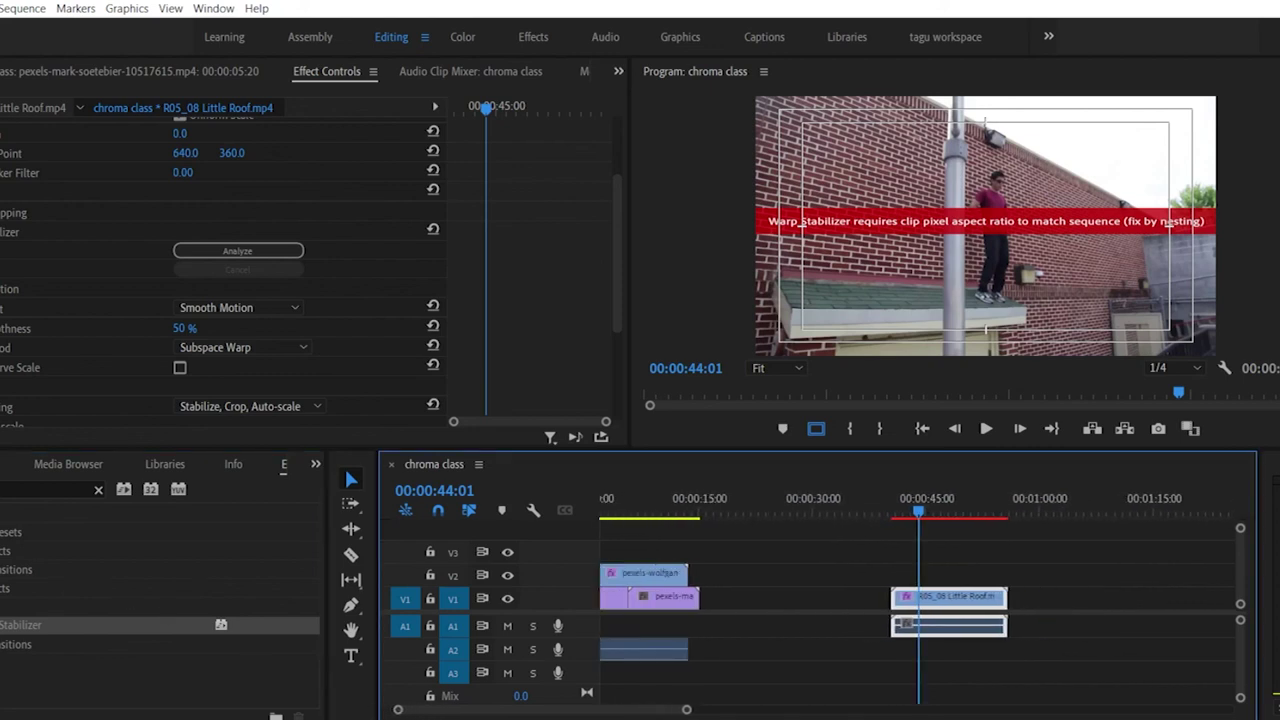
key("shift+1")
left_click_drag(35, 640, 789, 620)
left_click(816, 508)
left_click_drag(816, 508, 950, 500)
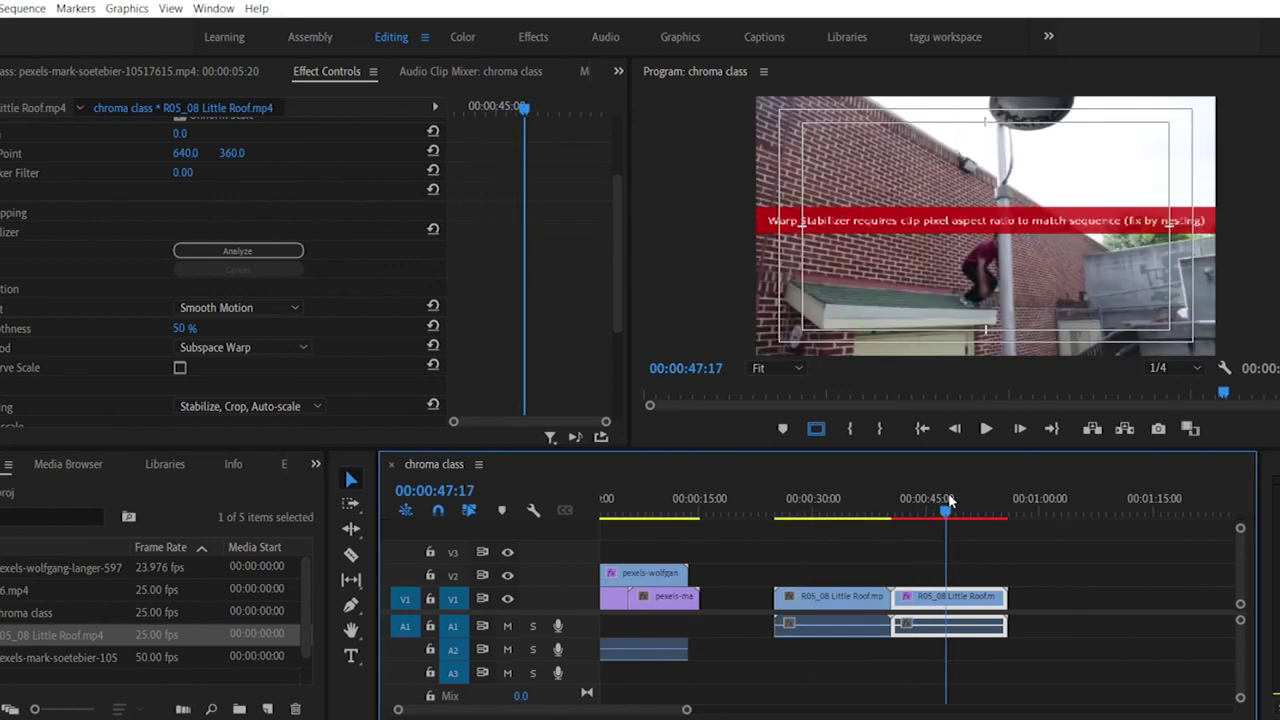
Step: Try to run the Warp Stabilizer analysis on the second of the two adjoining Little Roof clips
scroll(120, 363, "down", 2)
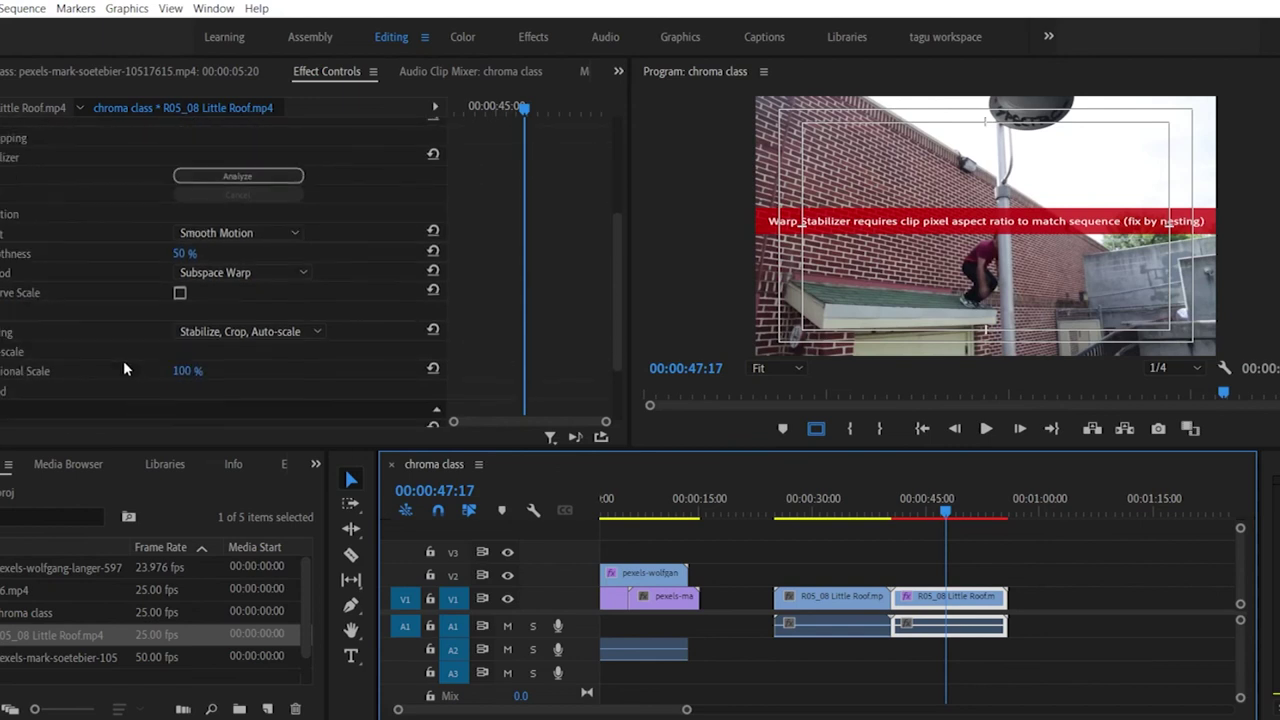
scroll(124, 364, "up", 1)
left_click(229, 196)
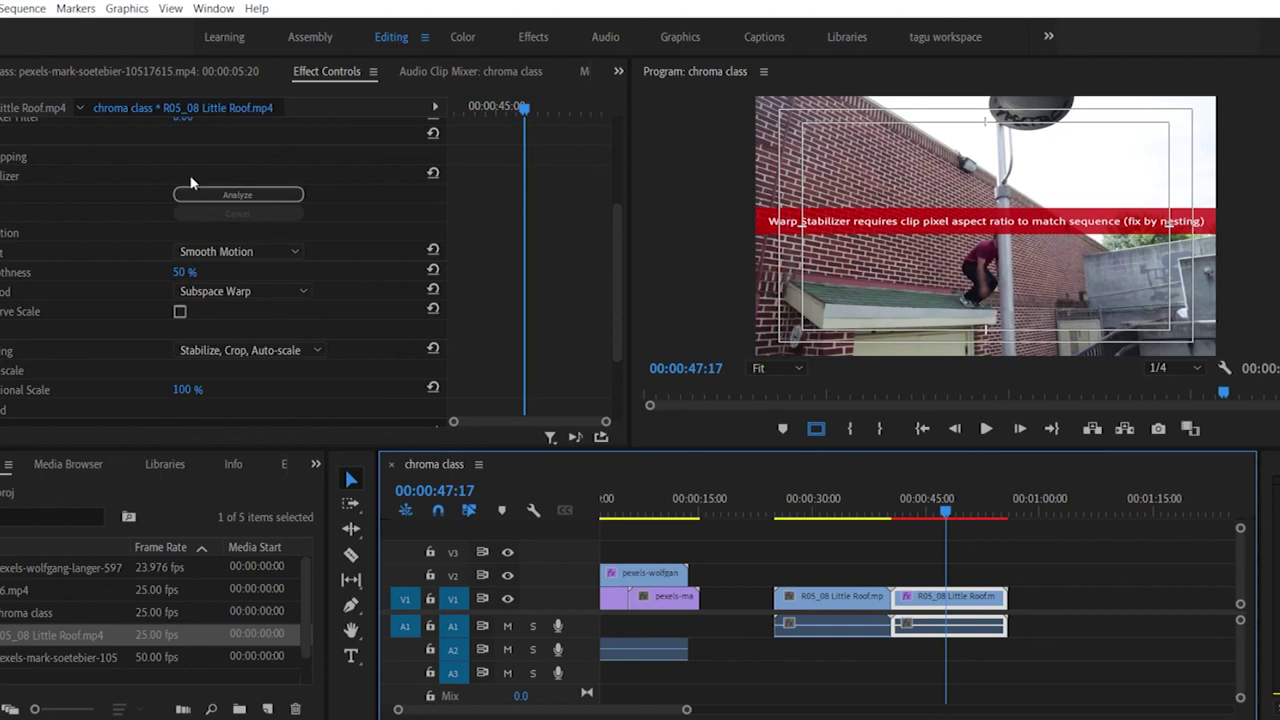
scroll(260, 200, "up", 4)
left_click(333, 80)
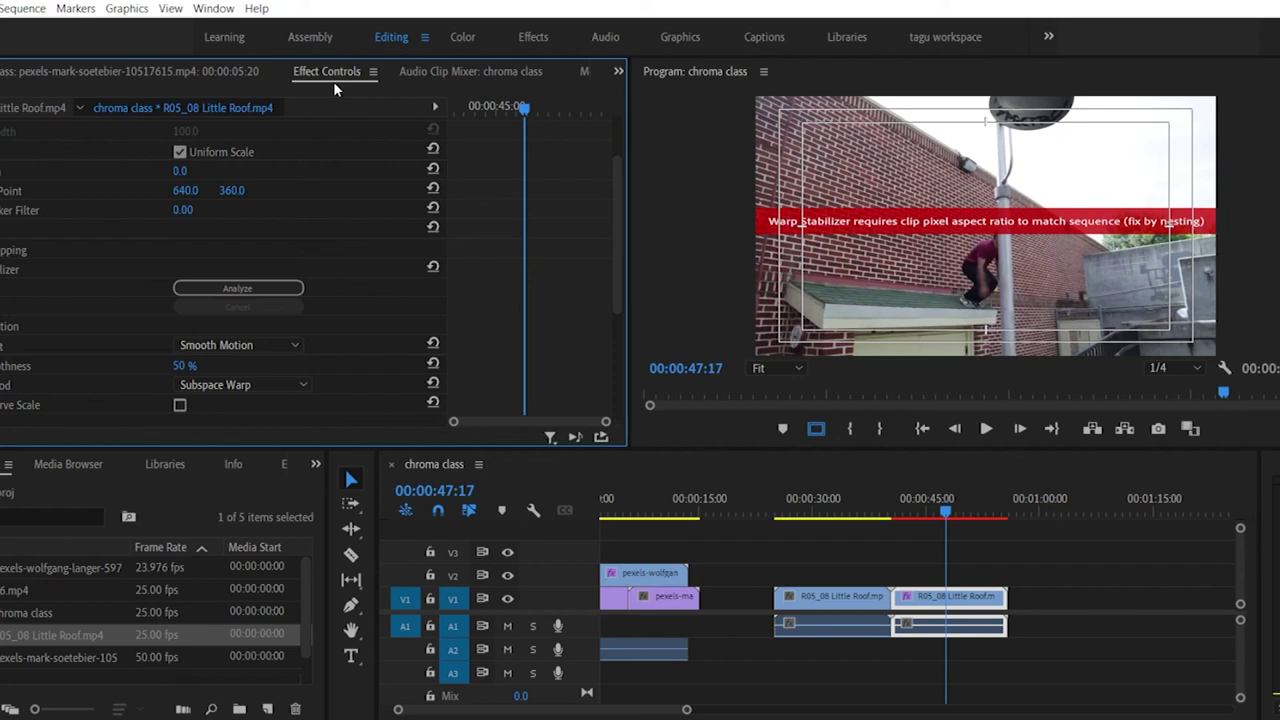
left_click(228, 290)
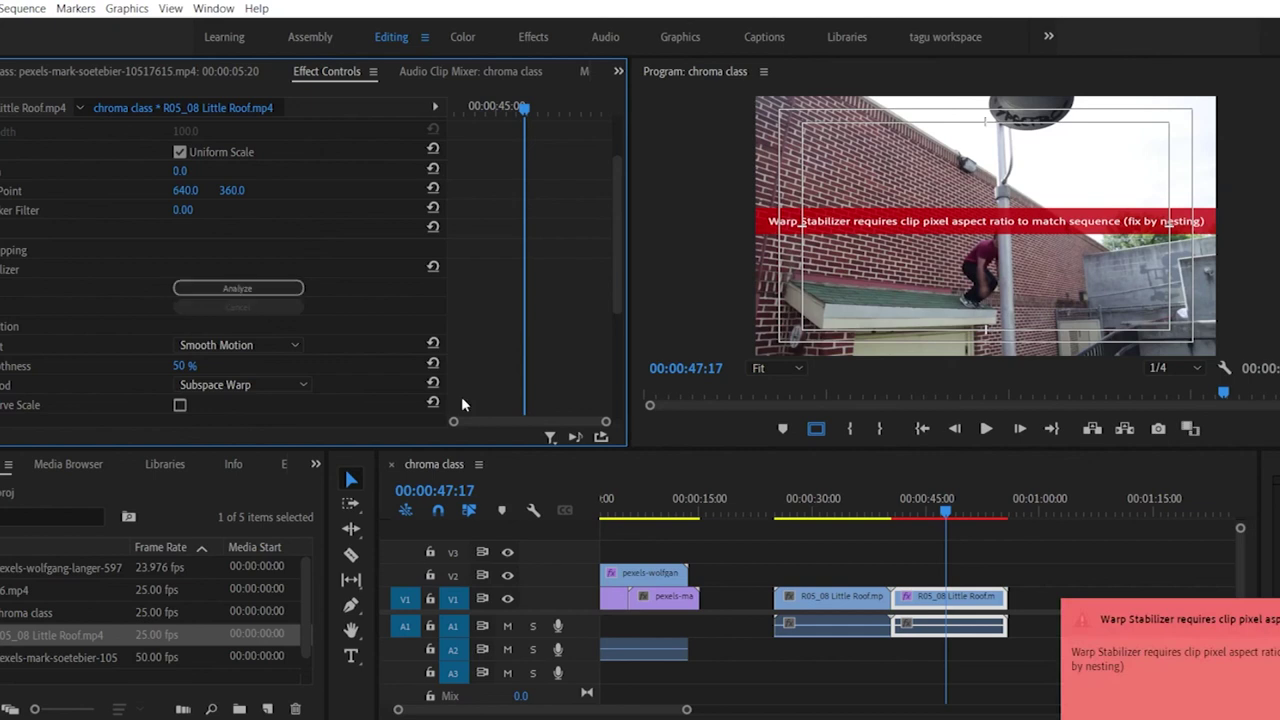
left_click_drag(686, 709, 766, 709)
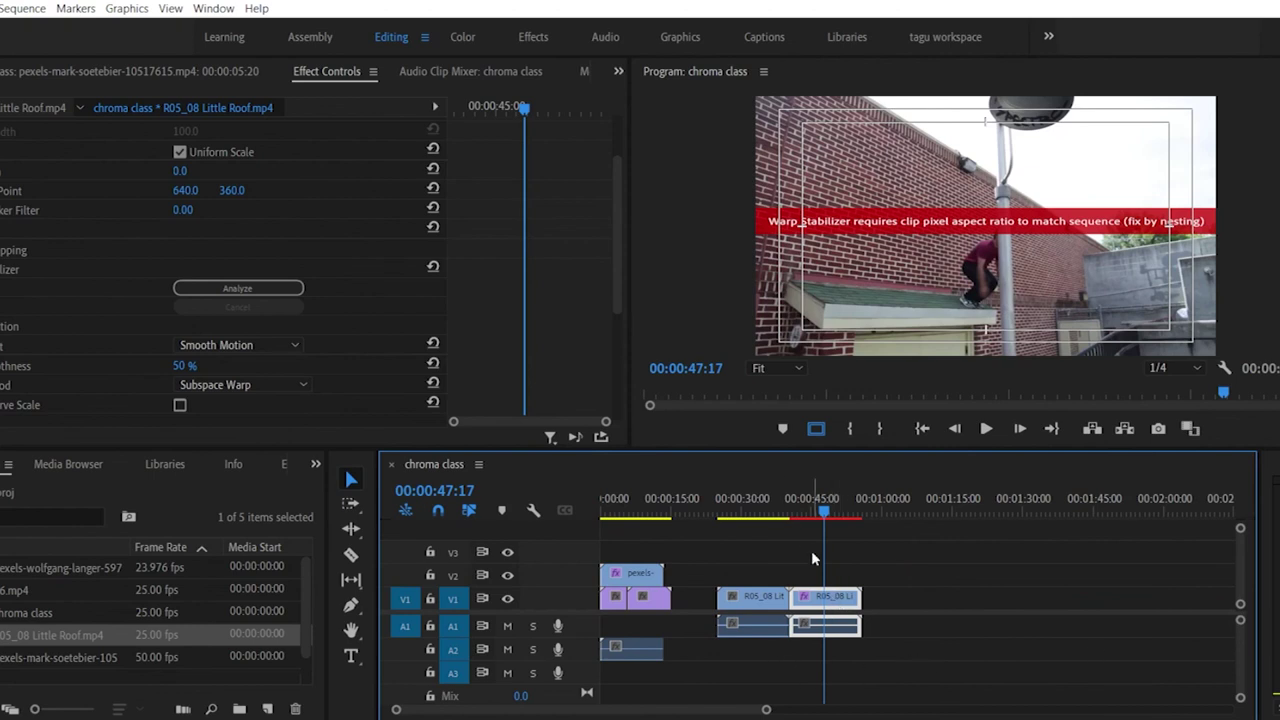
left_click(250, 290)
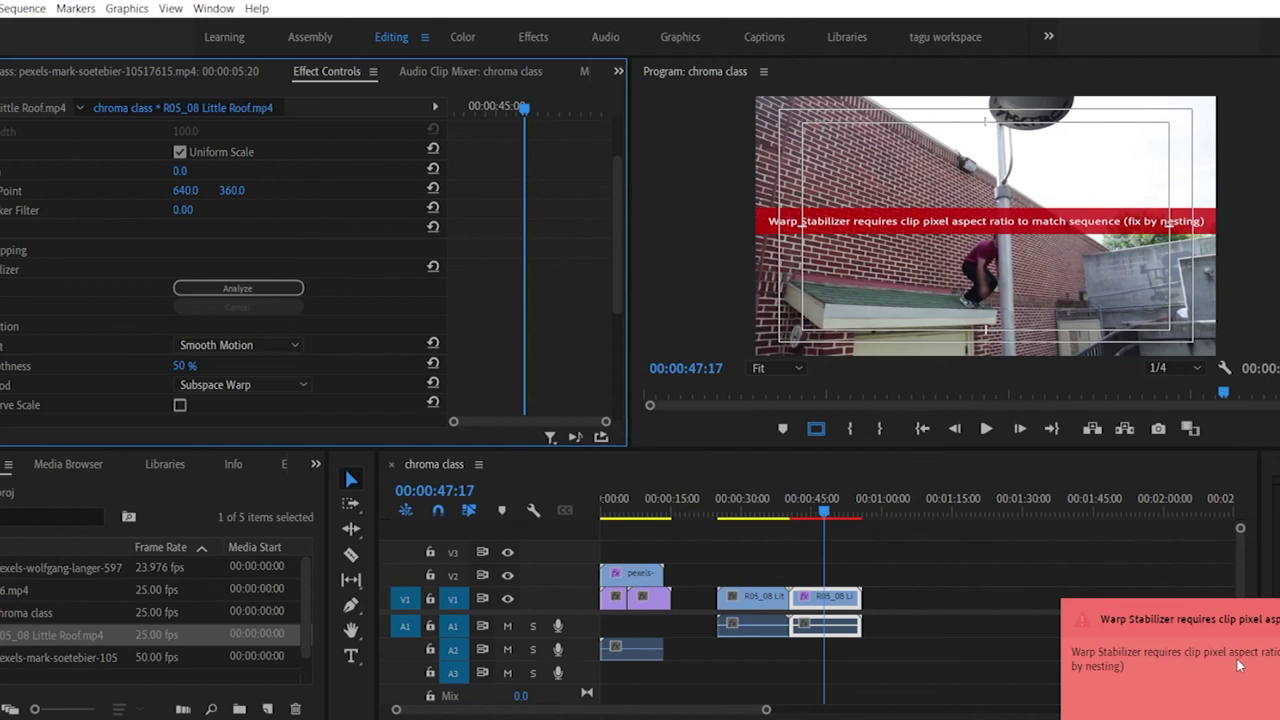
left_click(1162, 660)
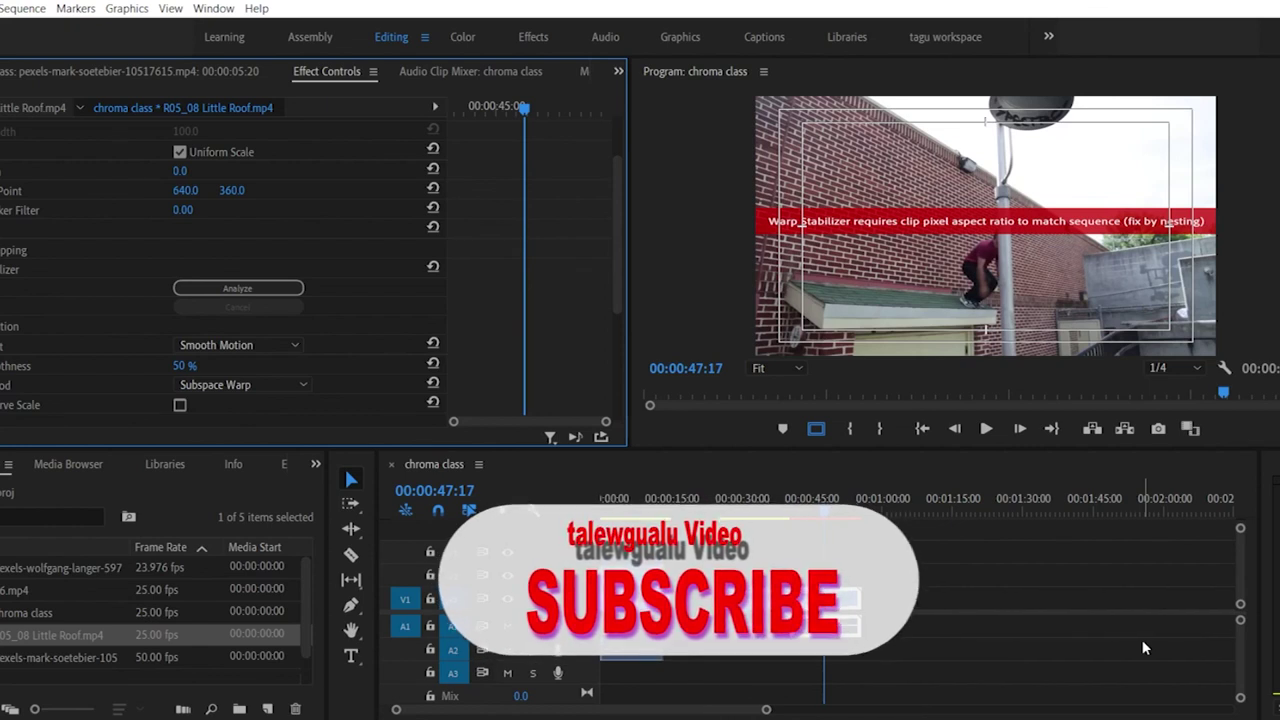
left_click(725, 709)
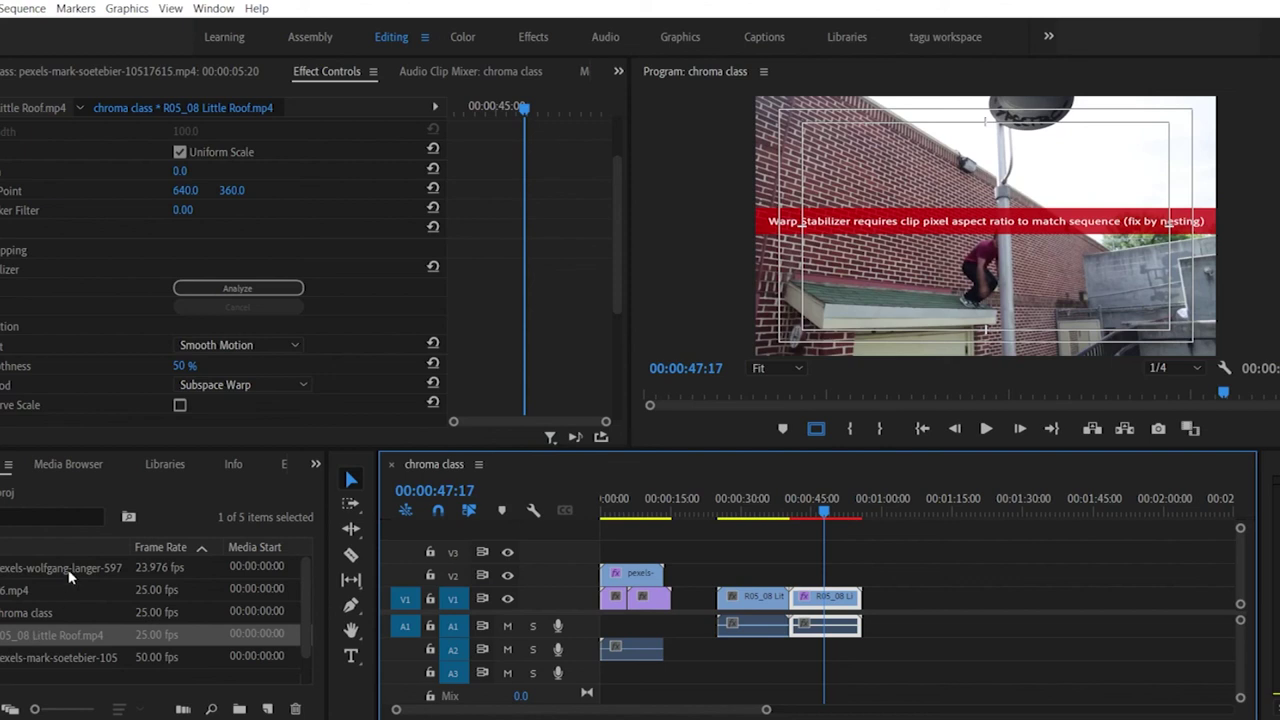
Step: Move the pexels-mark-soetebier clip on V1 to 00:01:10:14, apply Warp Stabilizer to it and try to analyze it
left_click(100, 269)
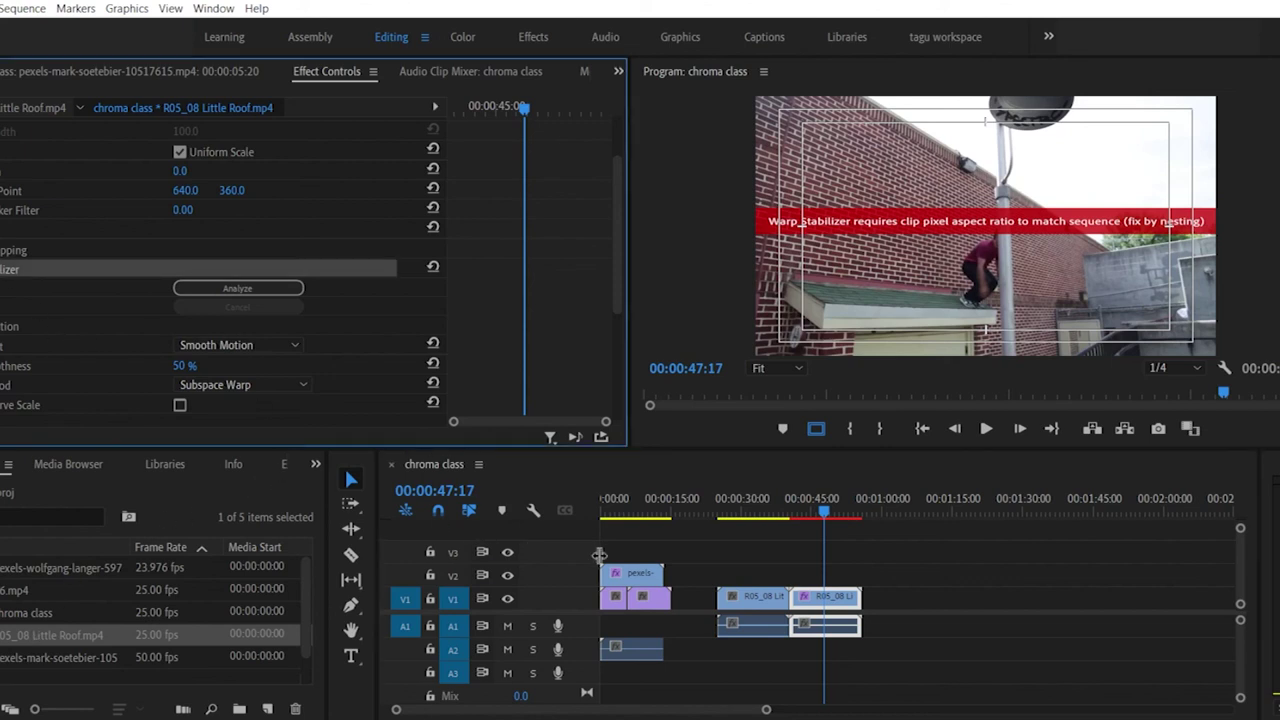
left_click(652, 580)
left_click_drag(665, 604, 952, 598)
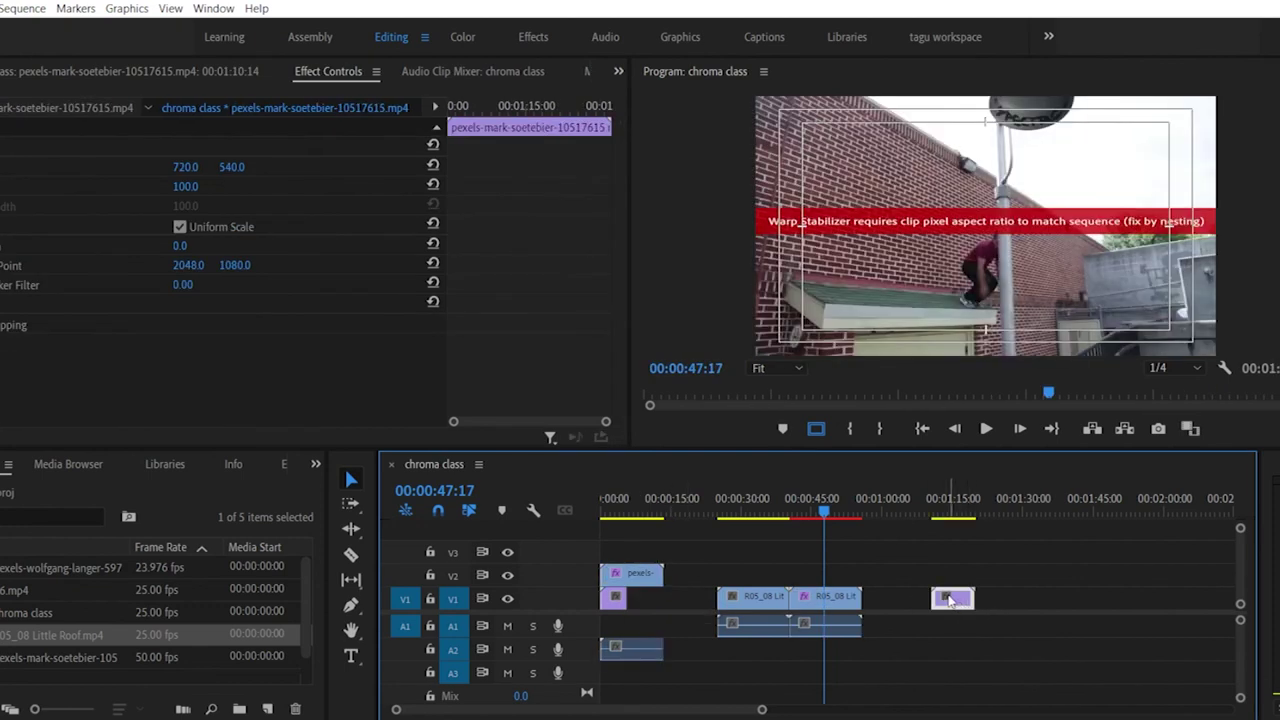
scroll(249, 270, "down", 1)
left_click(237, 326)
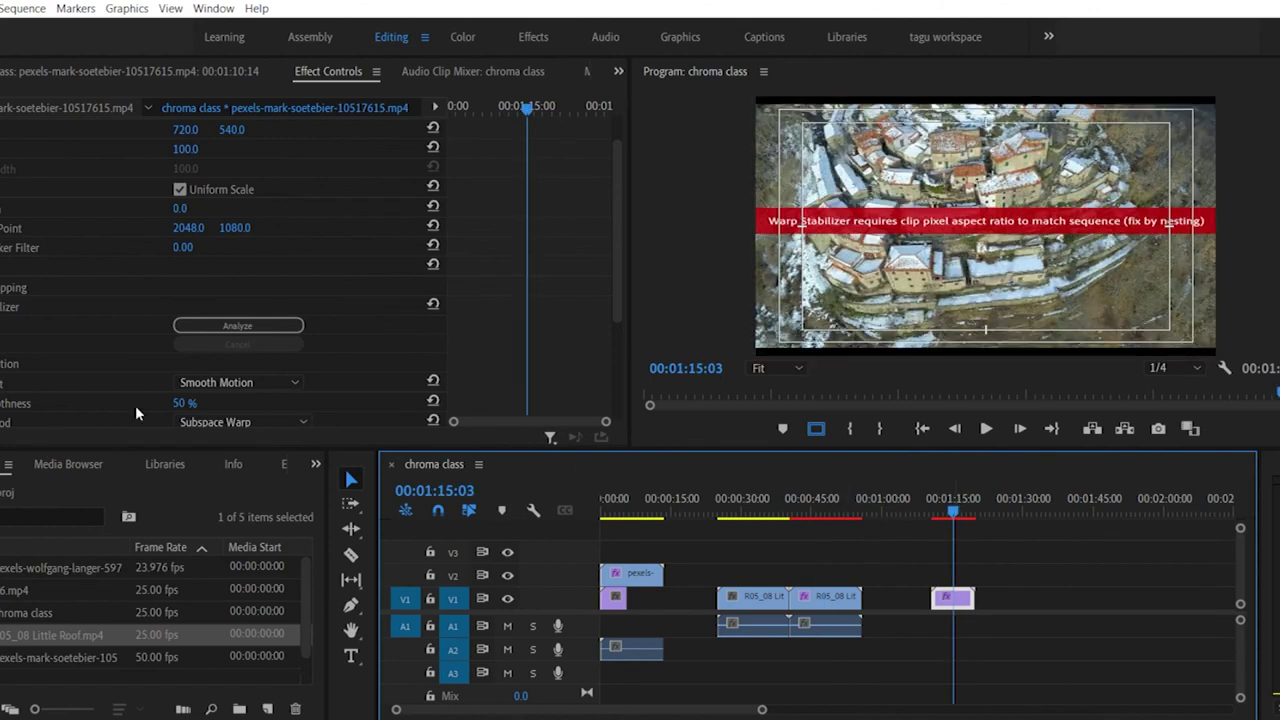
left_click(237, 327)
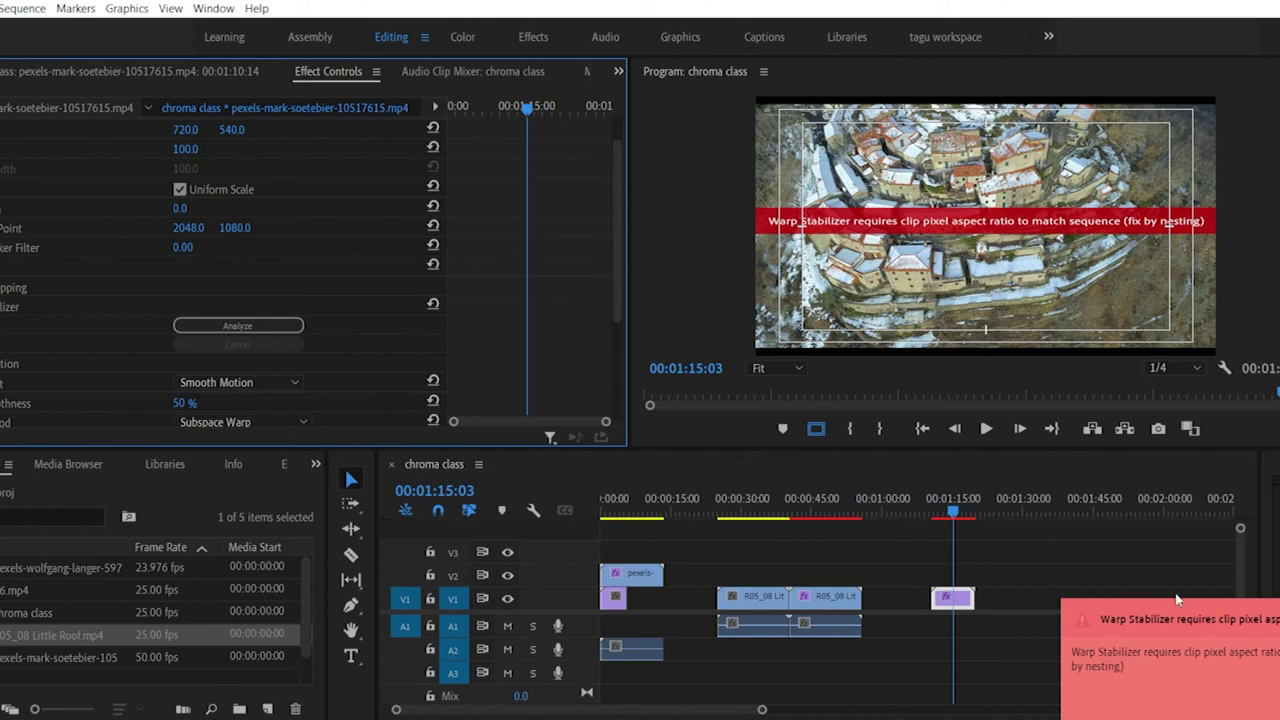
Step: Place another R05_08 Little Roof.mp4 on V1 after the pexels-mark-soetebier clip and scale it to the frame size
left_click_drag(1070, 555, 641, 662)
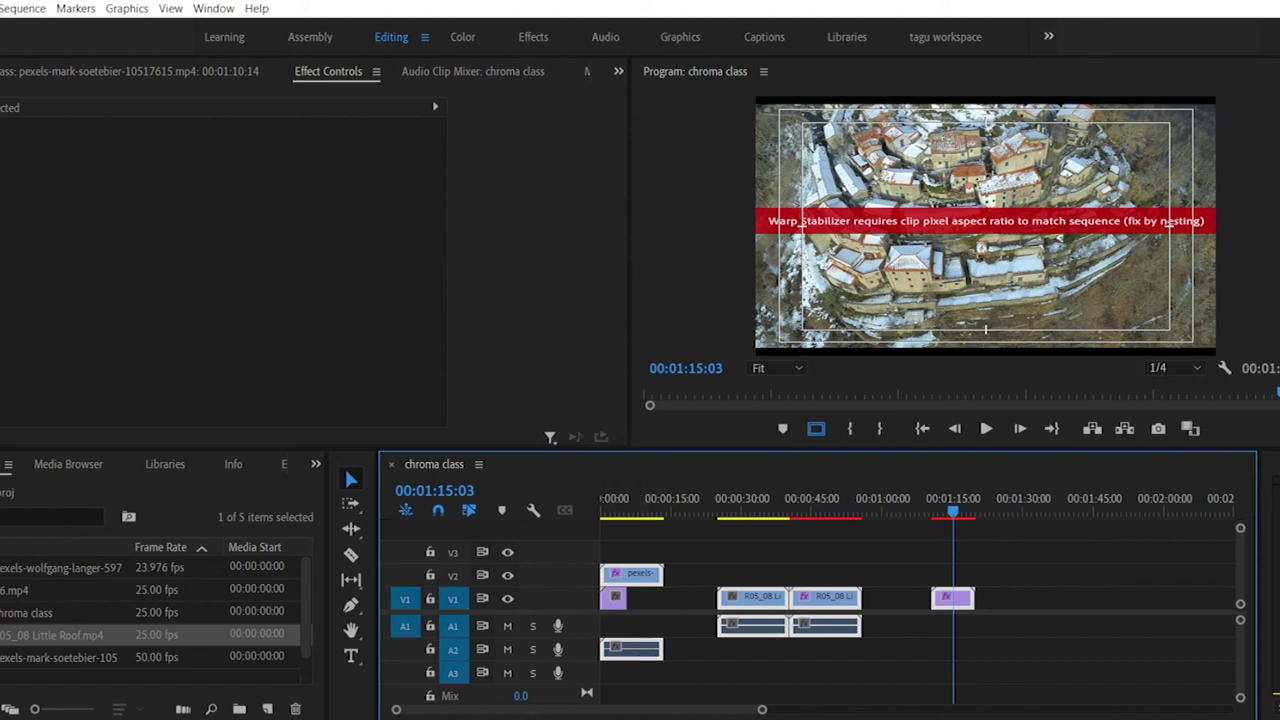
left_click_drag(42, 643, 1075, 610)
left_click_drag(1033, 497, 1083, 500)
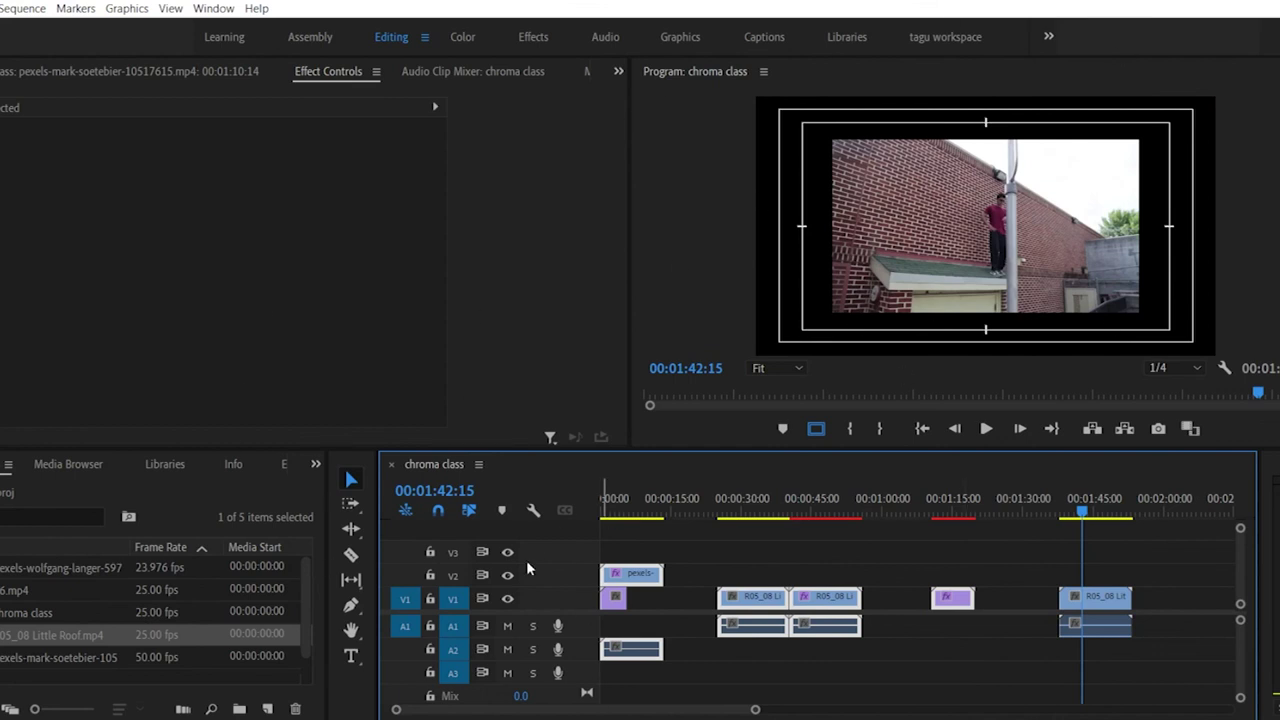
right_click(1108, 600)
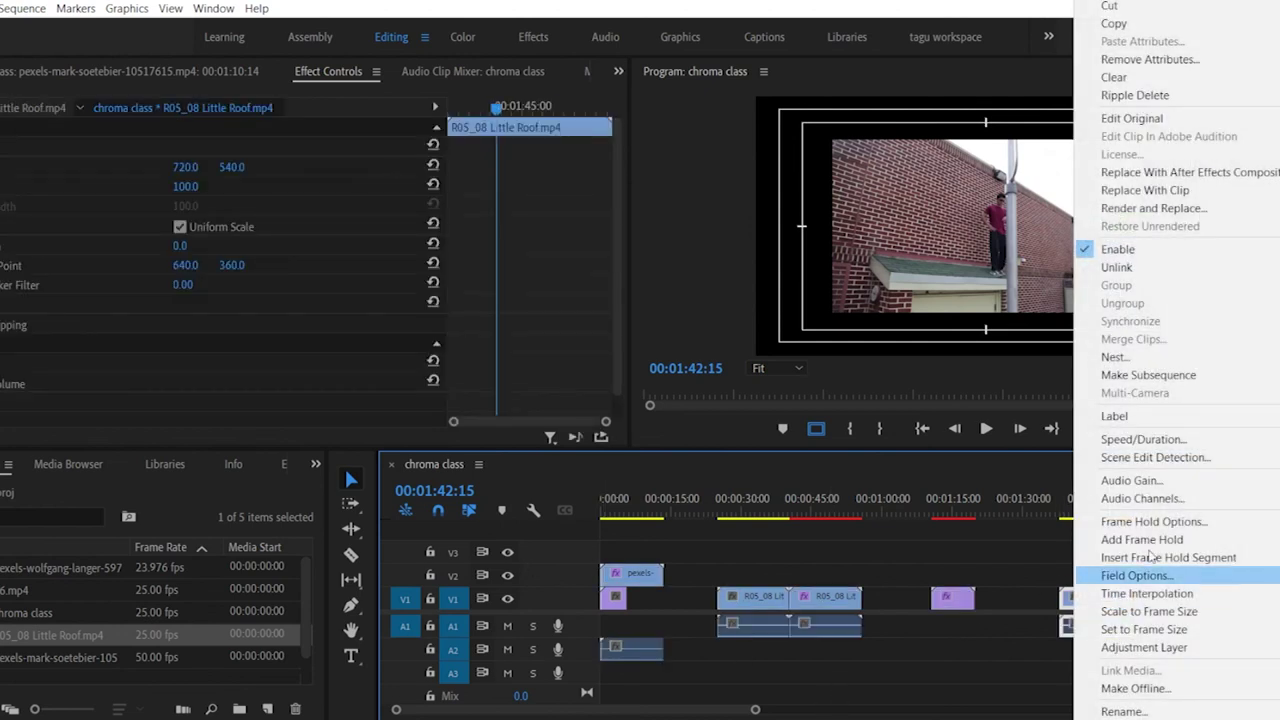
left_click(1150, 611)
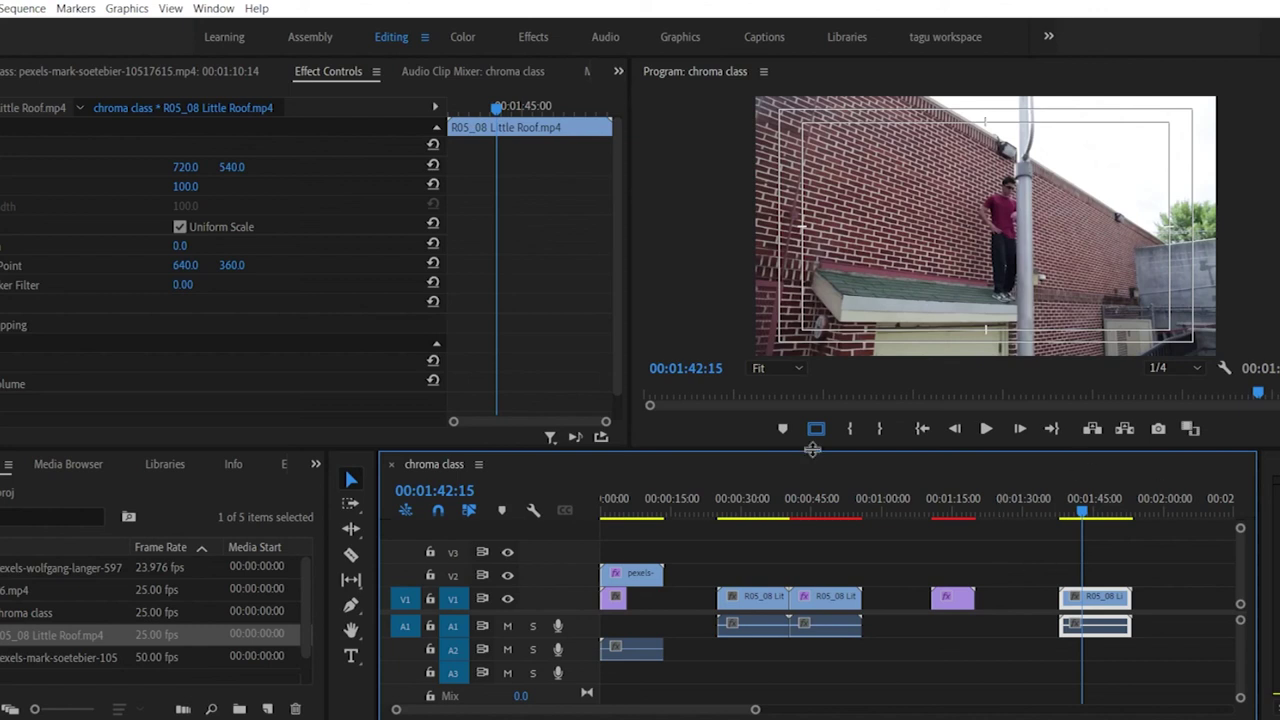
Step: Apply Warp Stabilizer to the Little Roof copy at 00:01:42:15
left_click(285, 466)
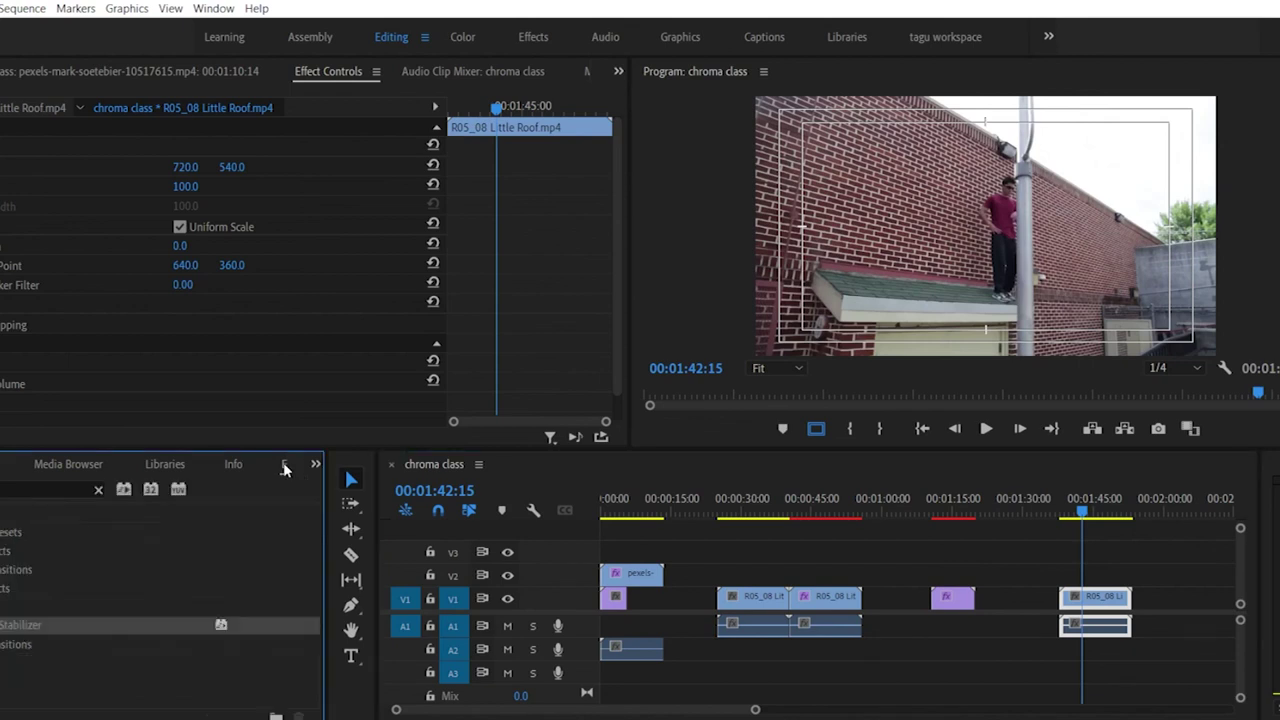
left_click_drag(20, 624, 1108, 602)
left_click(1040, 597)
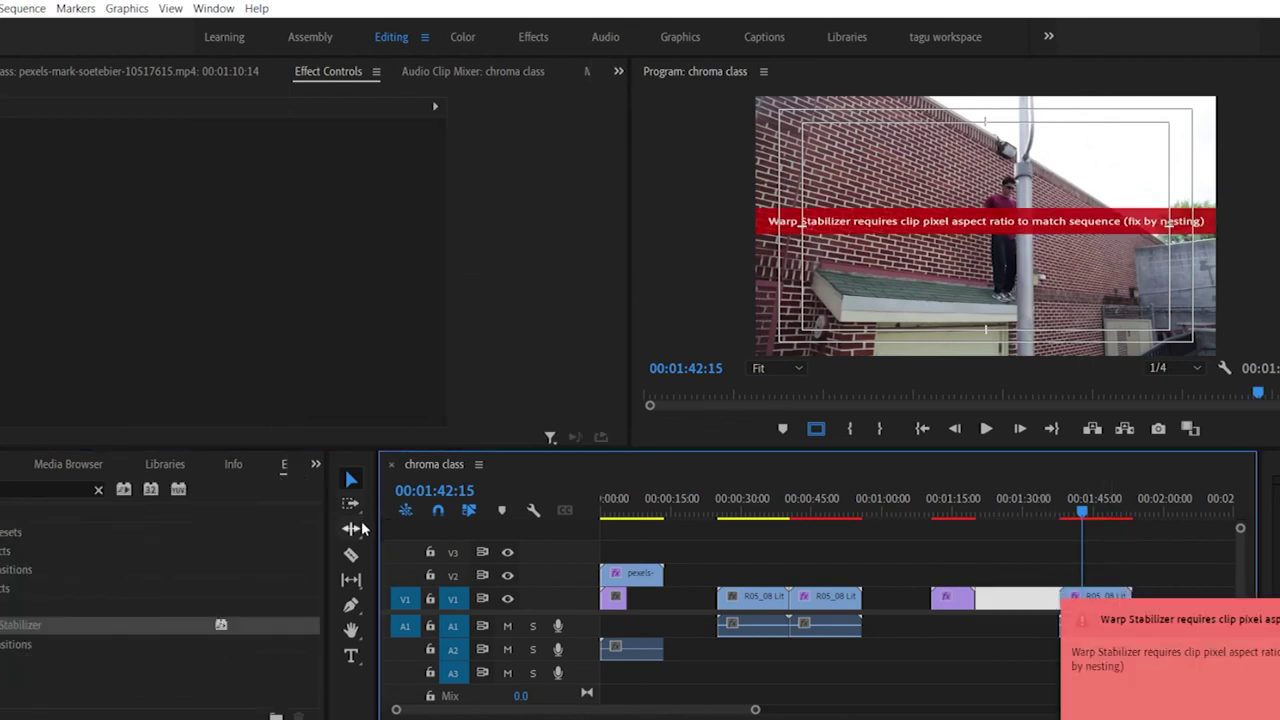
Step: Open the R05_08 Little Roof.mp4 source clip from the project for viewing in the Source monitor
left_click(12, 466)
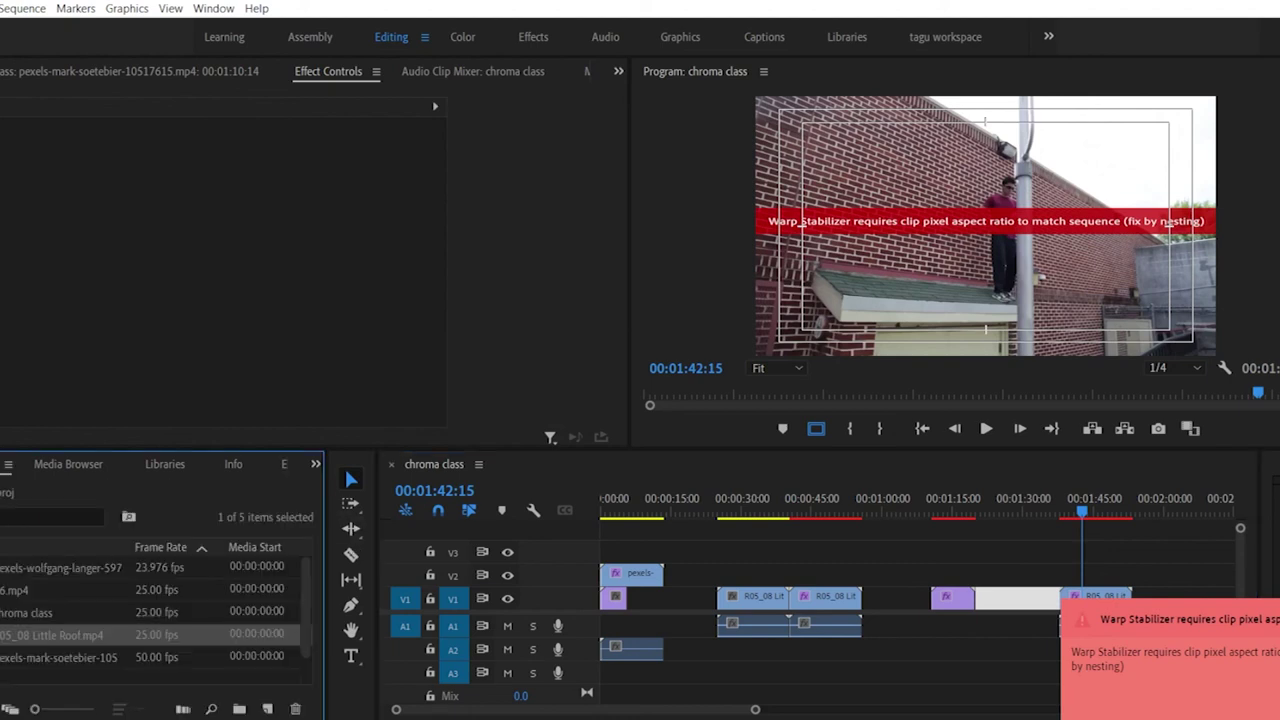
left_click(16, 636)
double_click(16, 636)
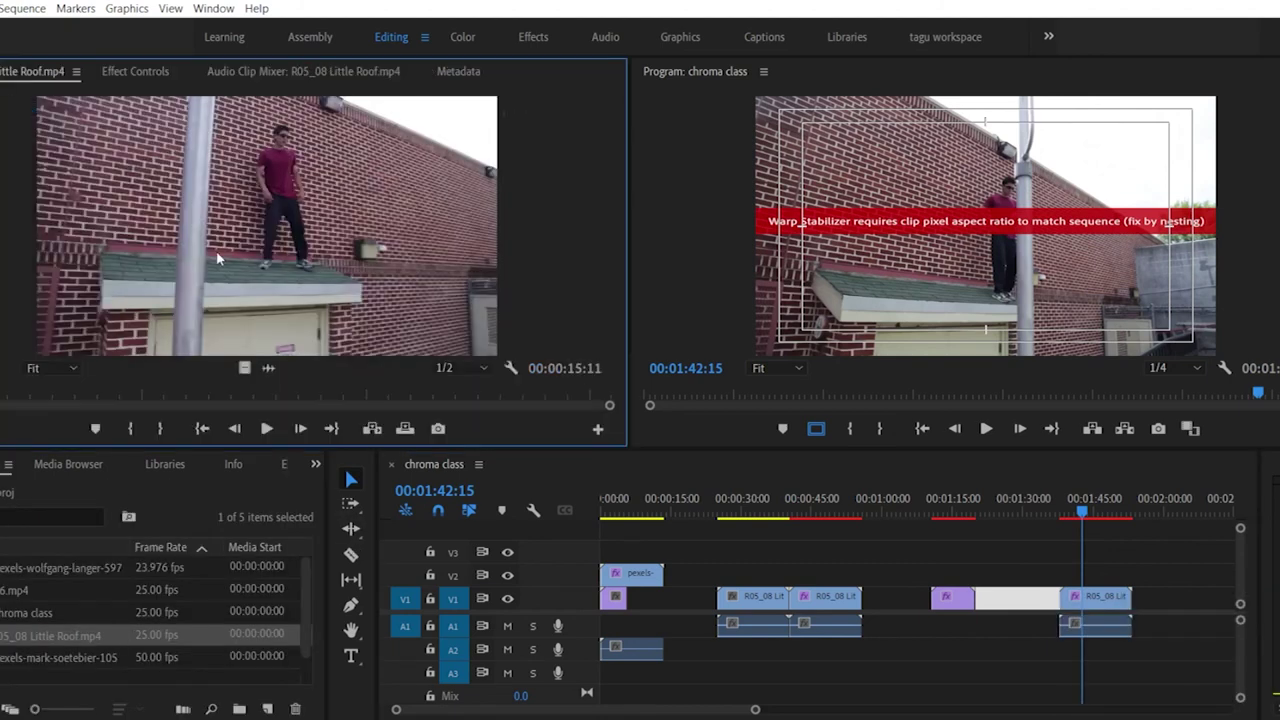
Step: Mark a 00:00:07:12 section of R05_08 Little Roof.mp4 in the Source monitor and place it on V1 near 00:02:00:00
left_click_drag(50, 397, 391, 397)
left_click(172, 429)
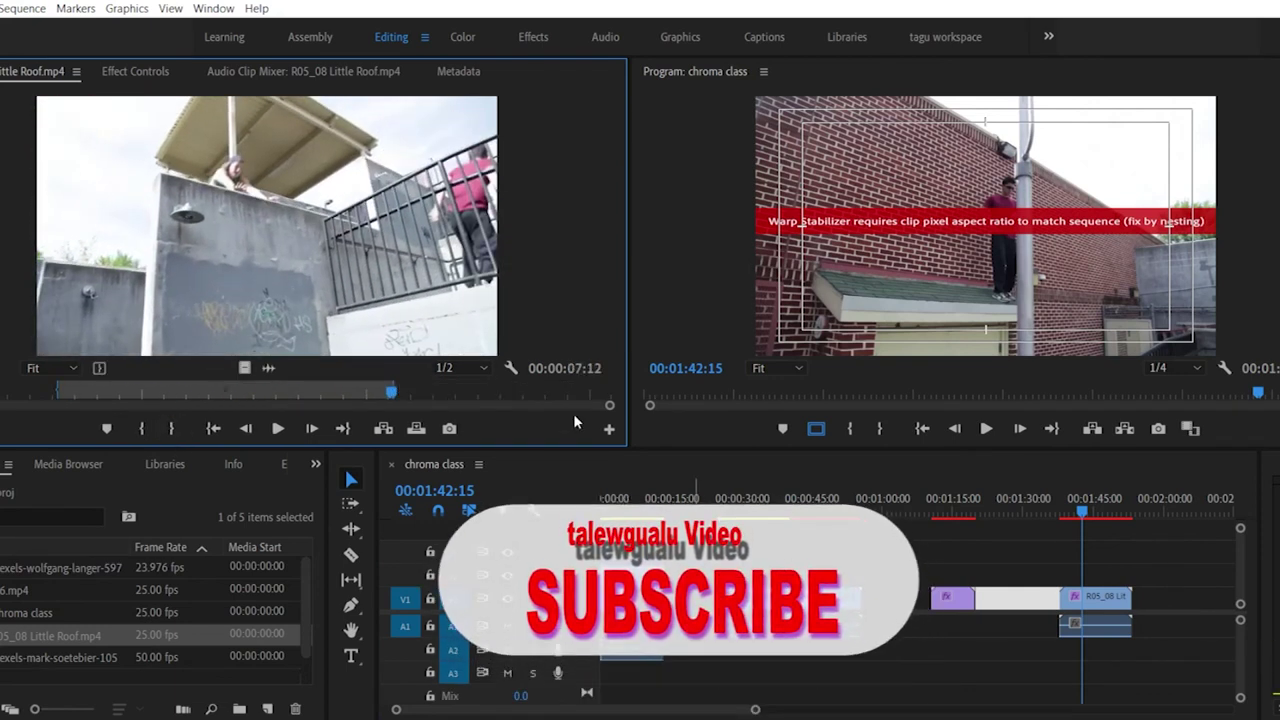
left_click_drag(377, 298, 1180, 605)
Step: Try to stabilize the last Little Roof clip on V1 by applying Warp Stabilizer to it
left_click(284, 464)
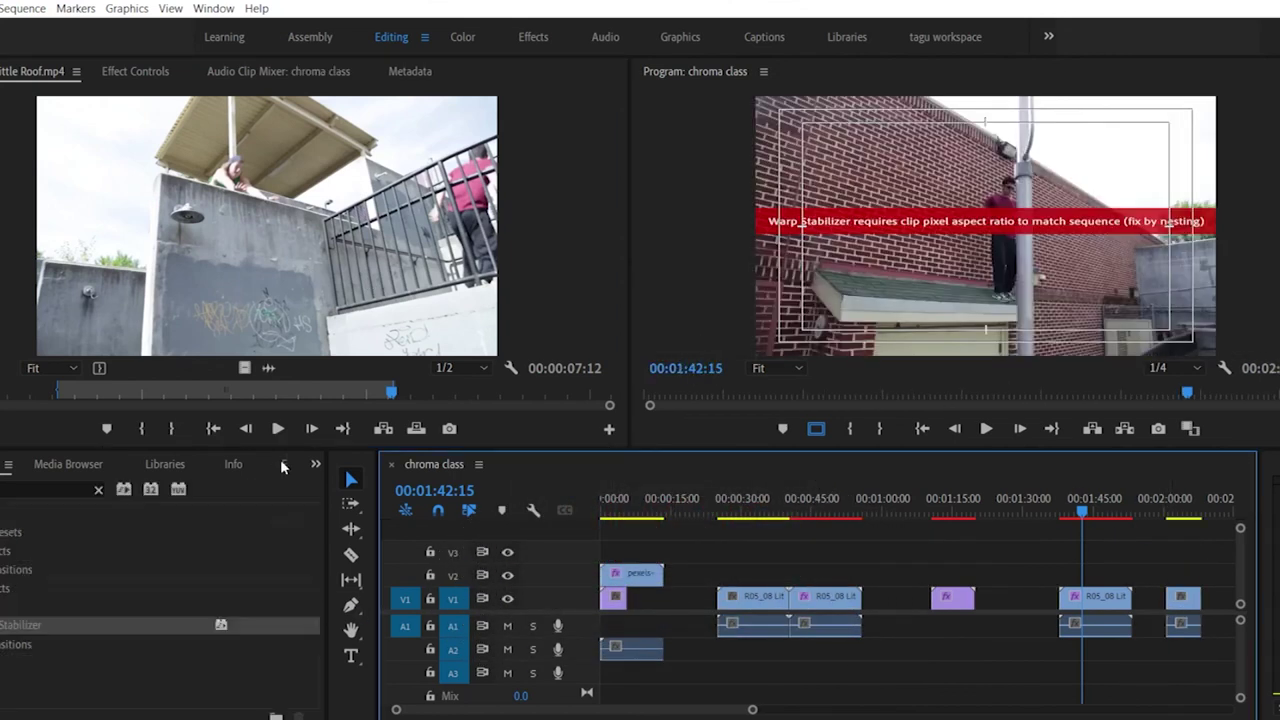
left_click_drag(40, 624, 1183, 598)
left_click(1182, 492)
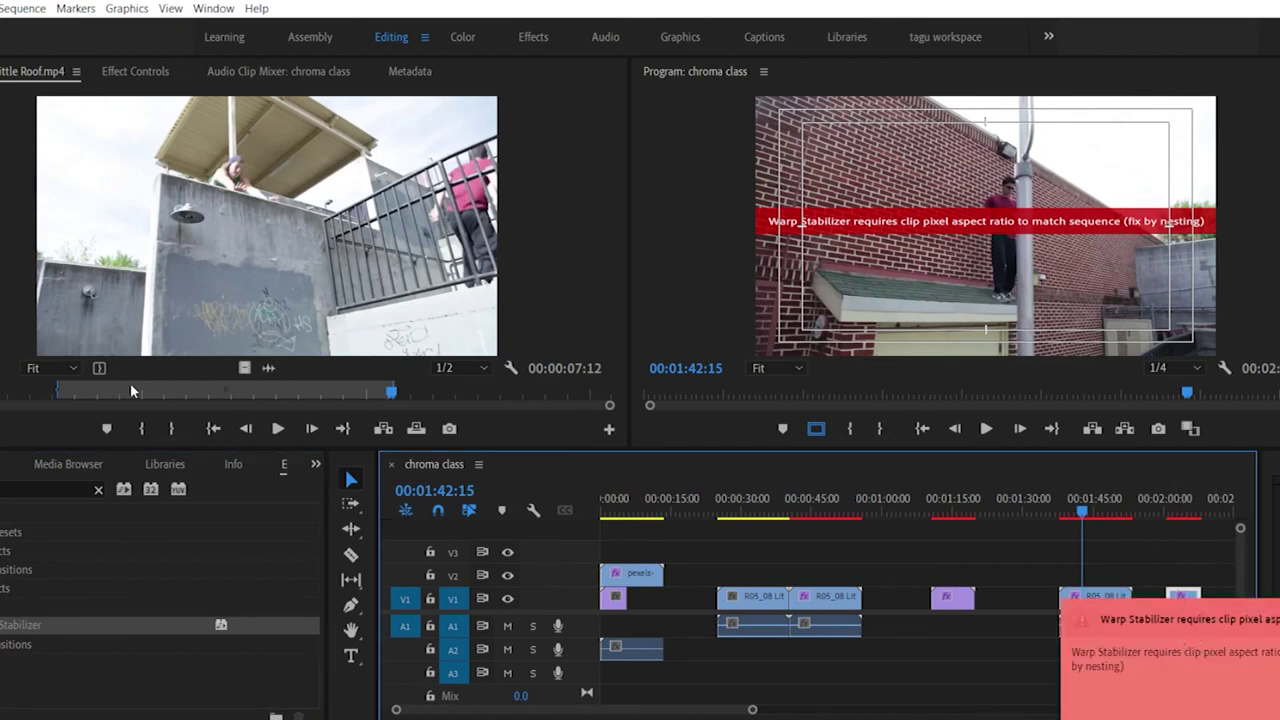
Step: Delete every clip after the opening Ultra Key composite and return the playhead to the sequence start
left_click_drag(712, 545, 1202, 634)
key("Delete")
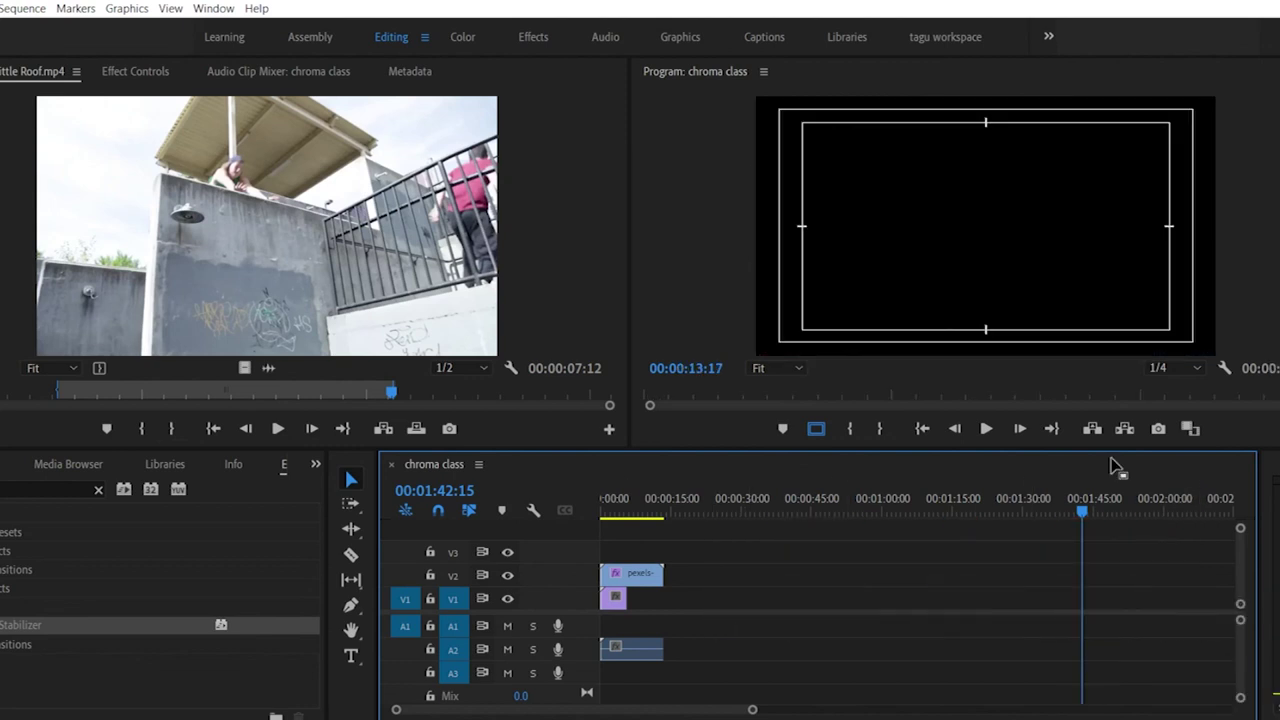
left_click(600, 508)
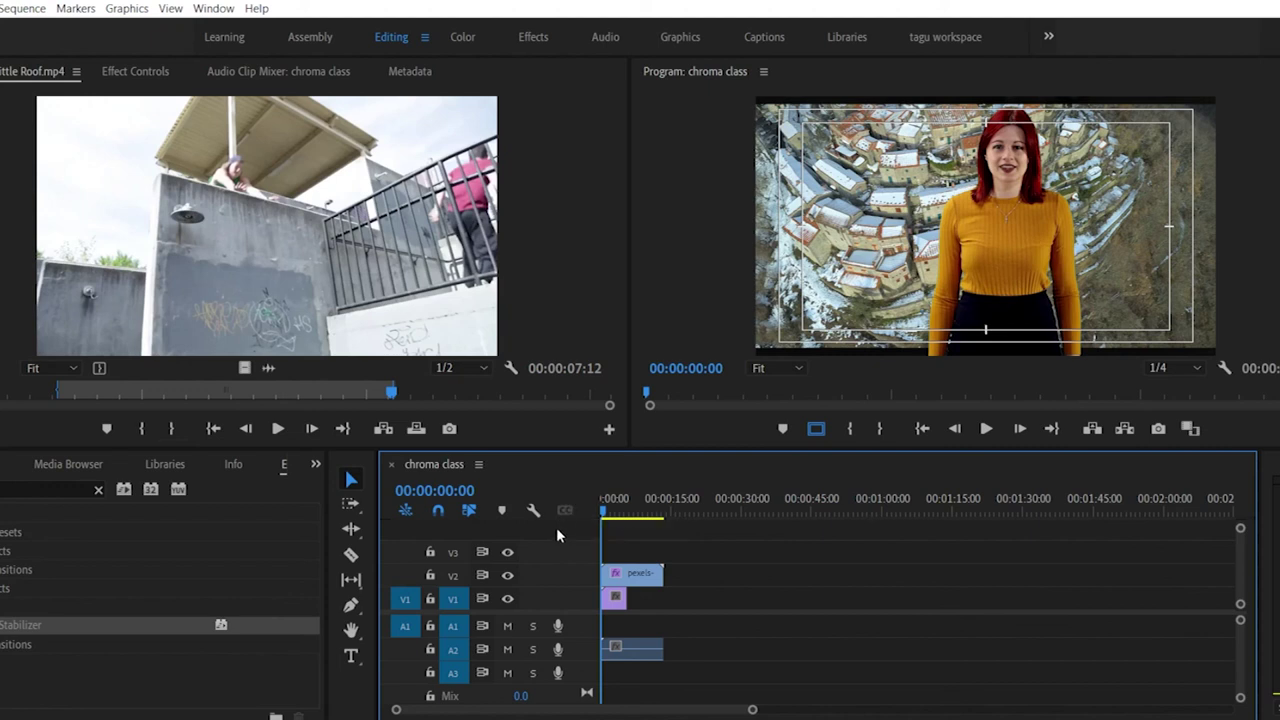
left_click_drag(752, 709, 620, 709)
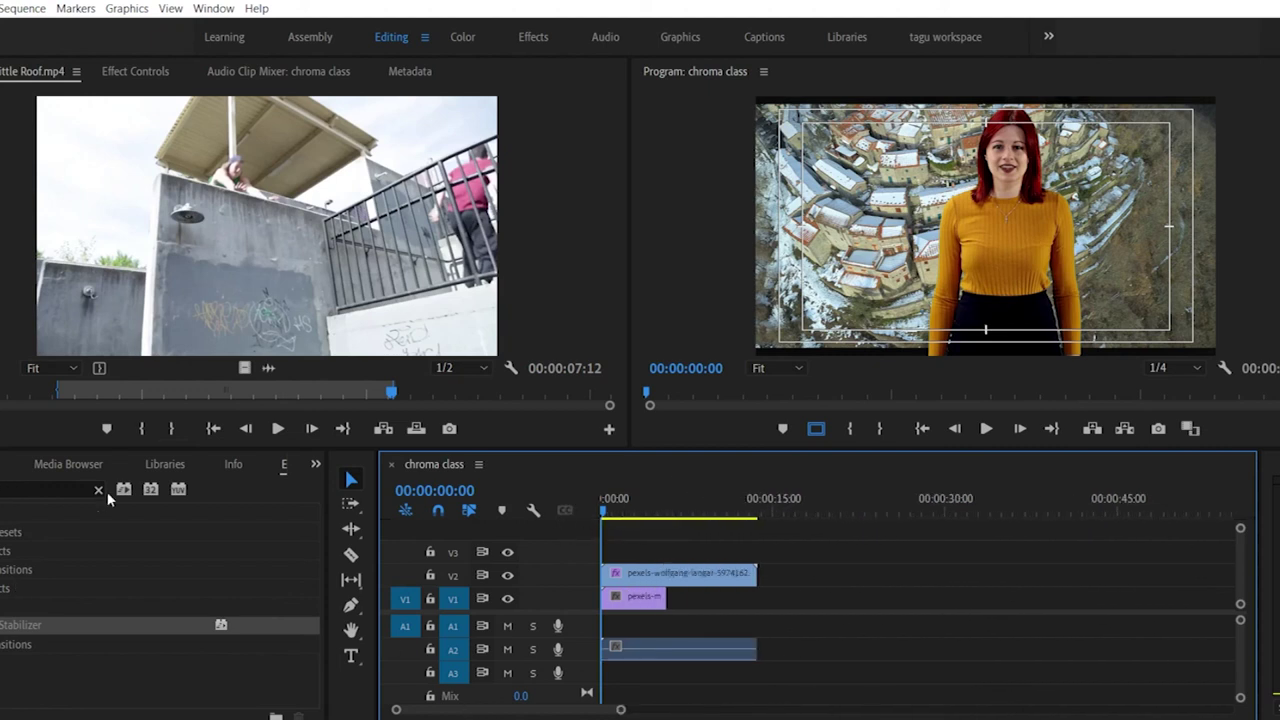
Step: Duplicate the pexels-mark-soetebier background clip along V1 to cover the full length of the V2 clip
left_click_drag(675, 514, 729, 522)
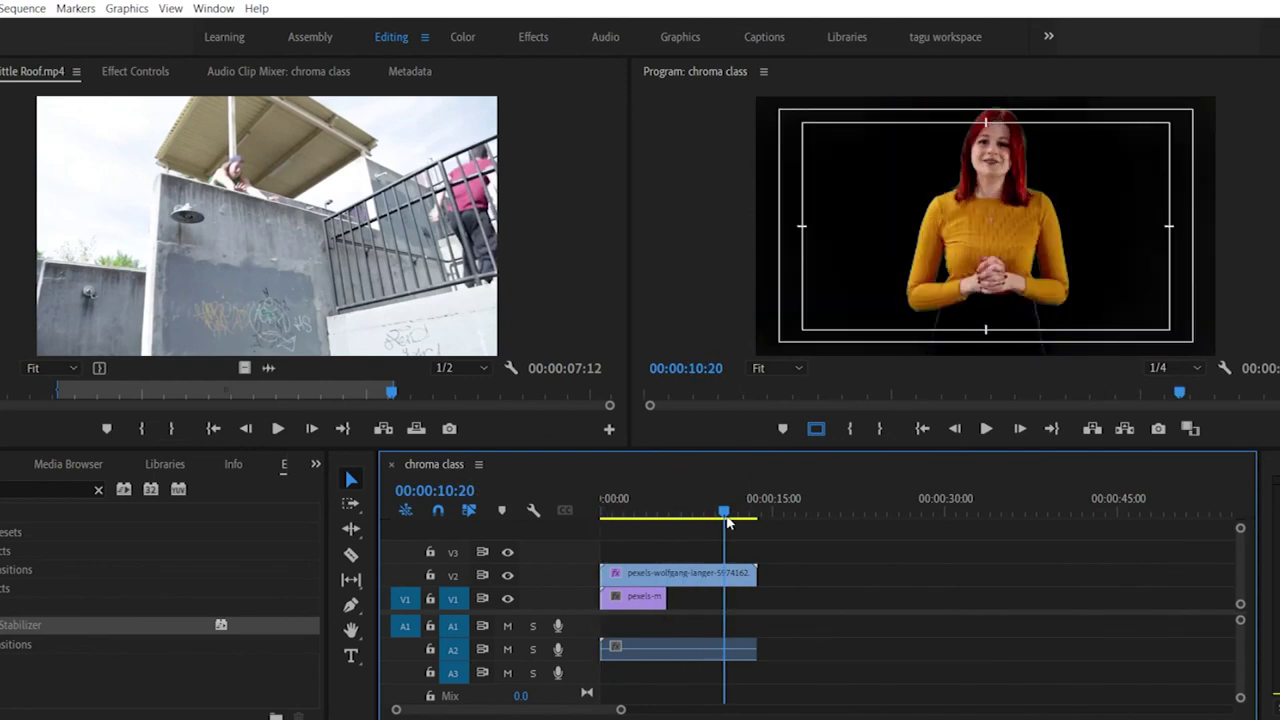
left_click(136, 71)
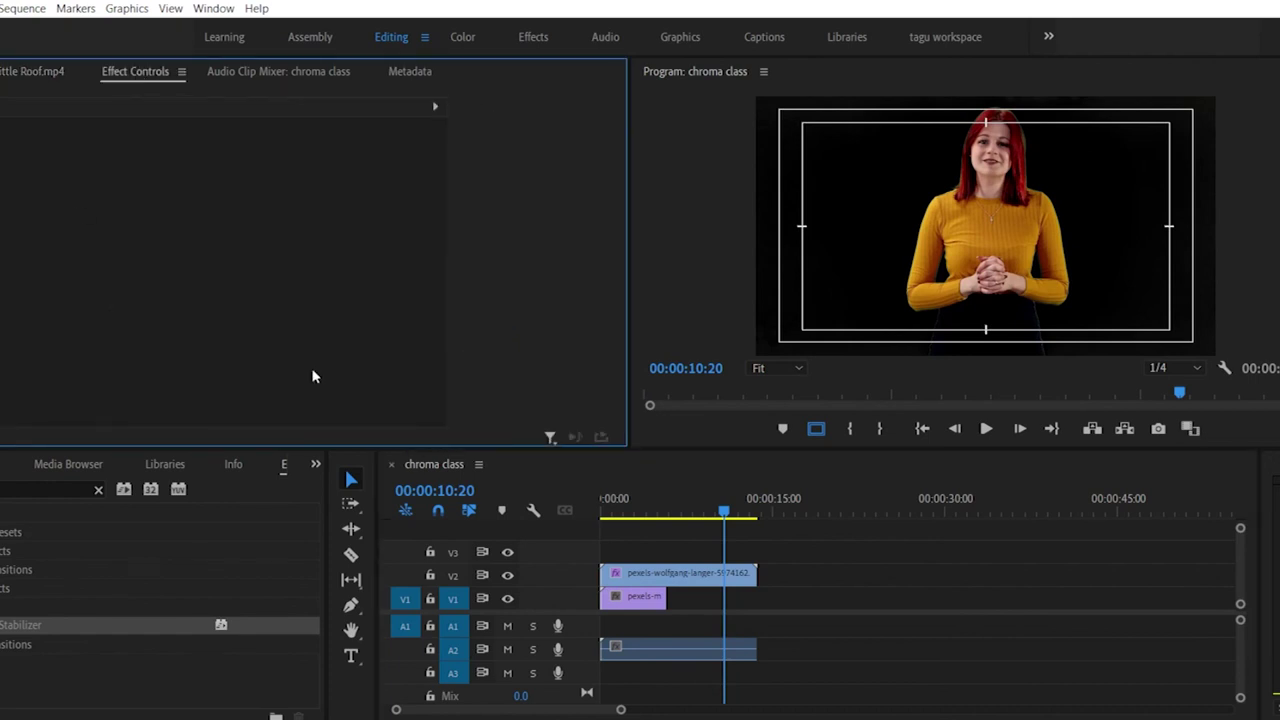
left_click(664, 573)
left_click(632, 600)
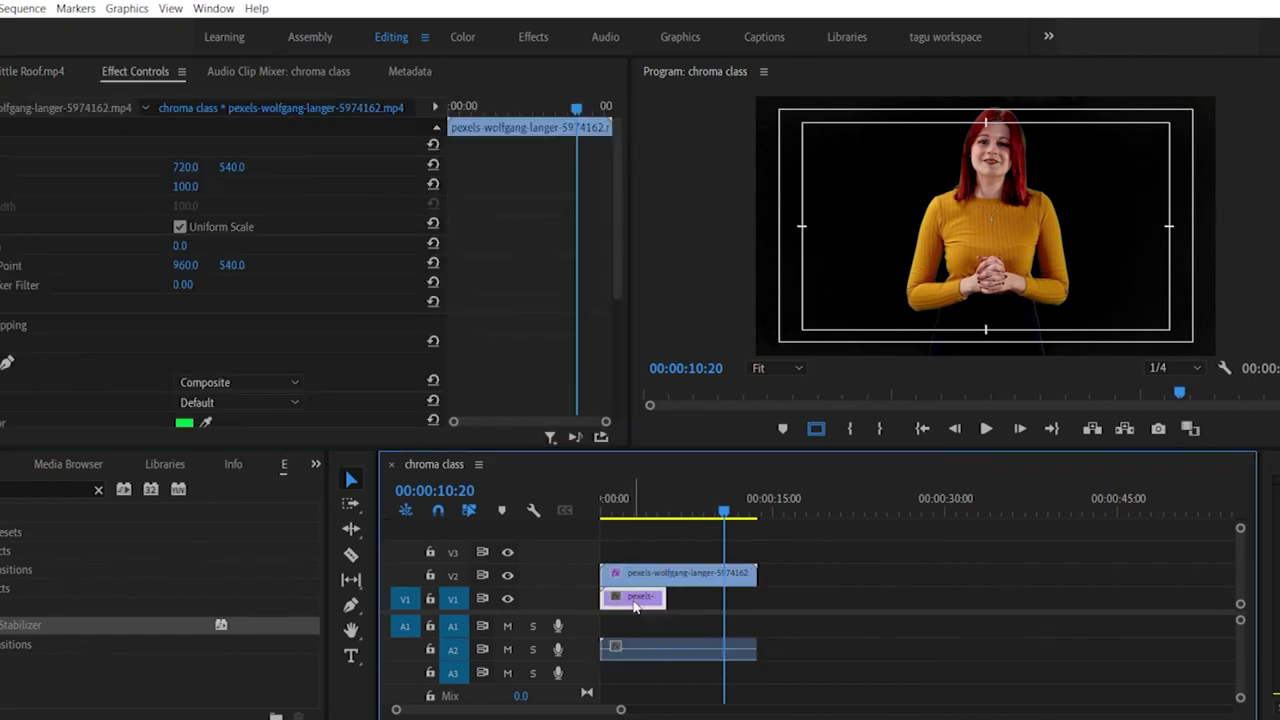
left_click_drag(664, 604, 740, 605)
Step: Play the composite from the sequence start to review it against the extended background
left_click_drag(722, 510, 605, 511)
key("space")
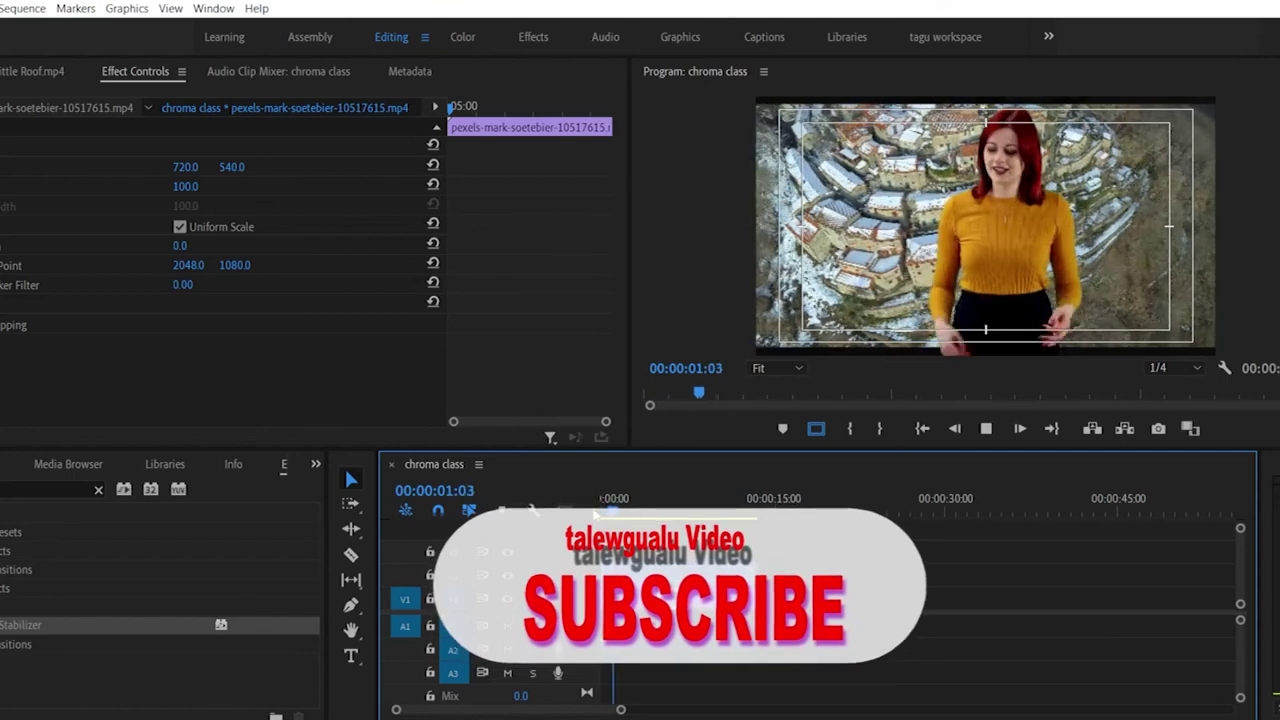
key("space")
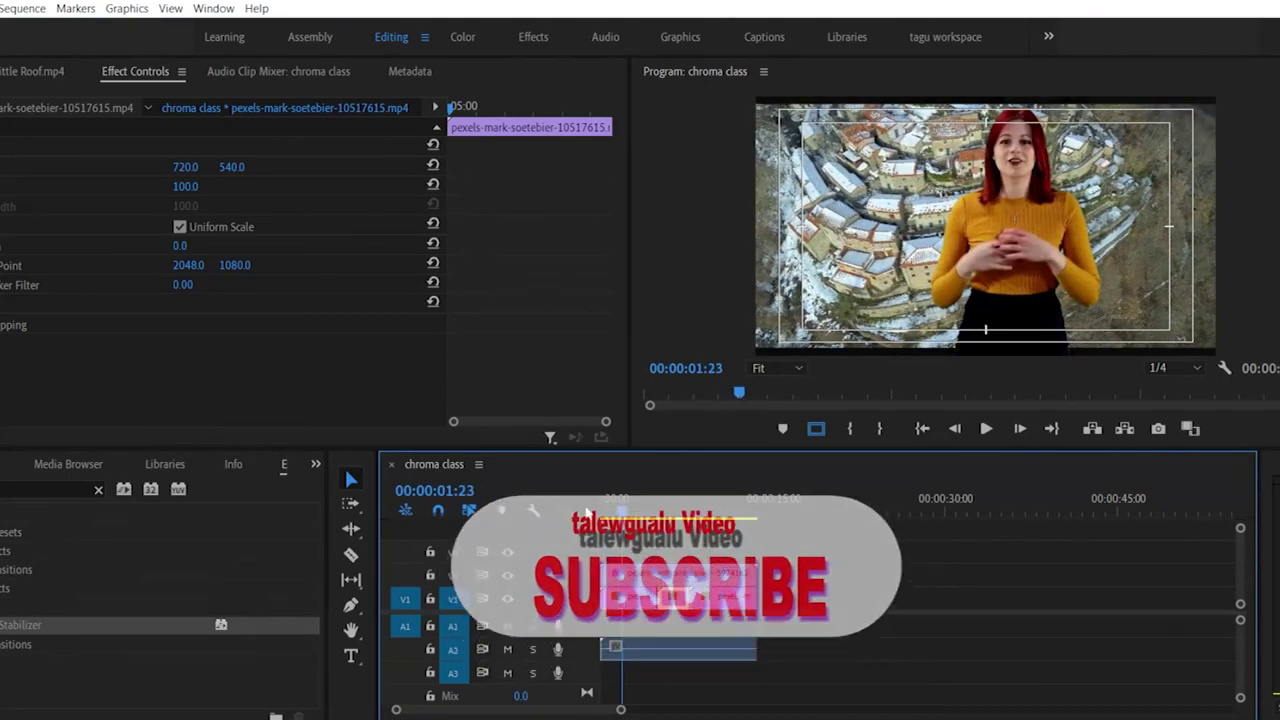
key("space")
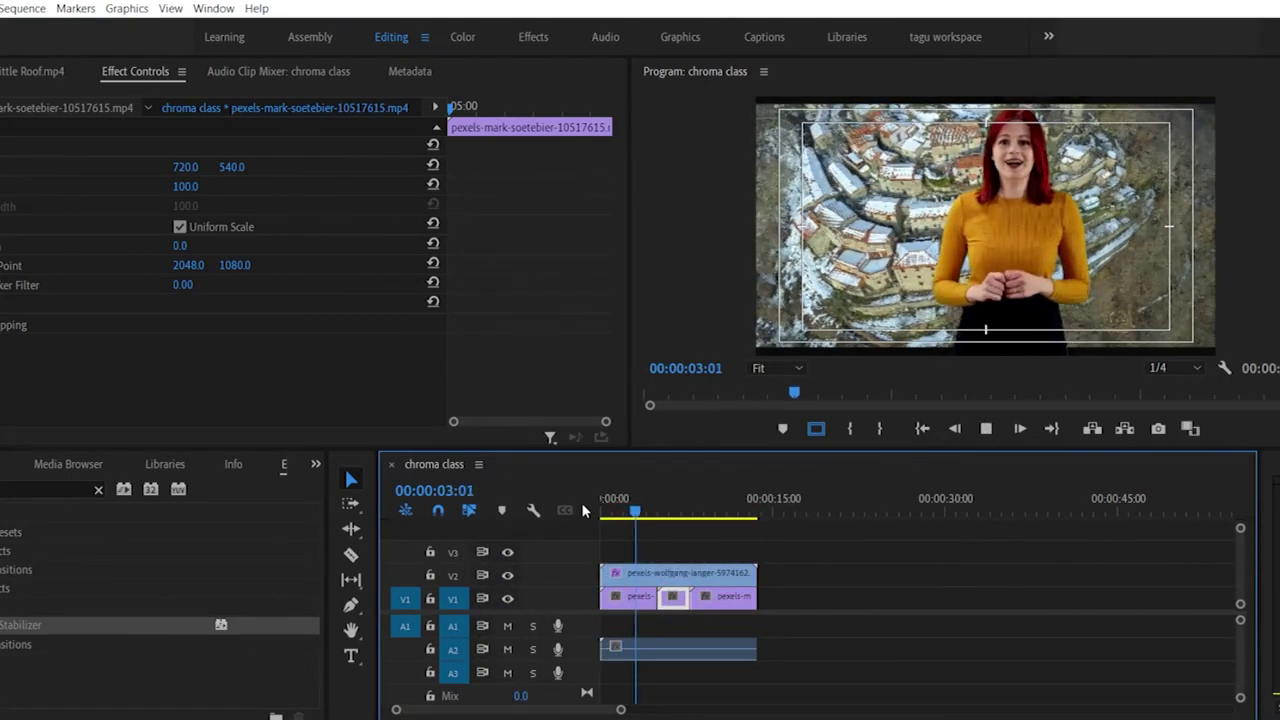
key("space")
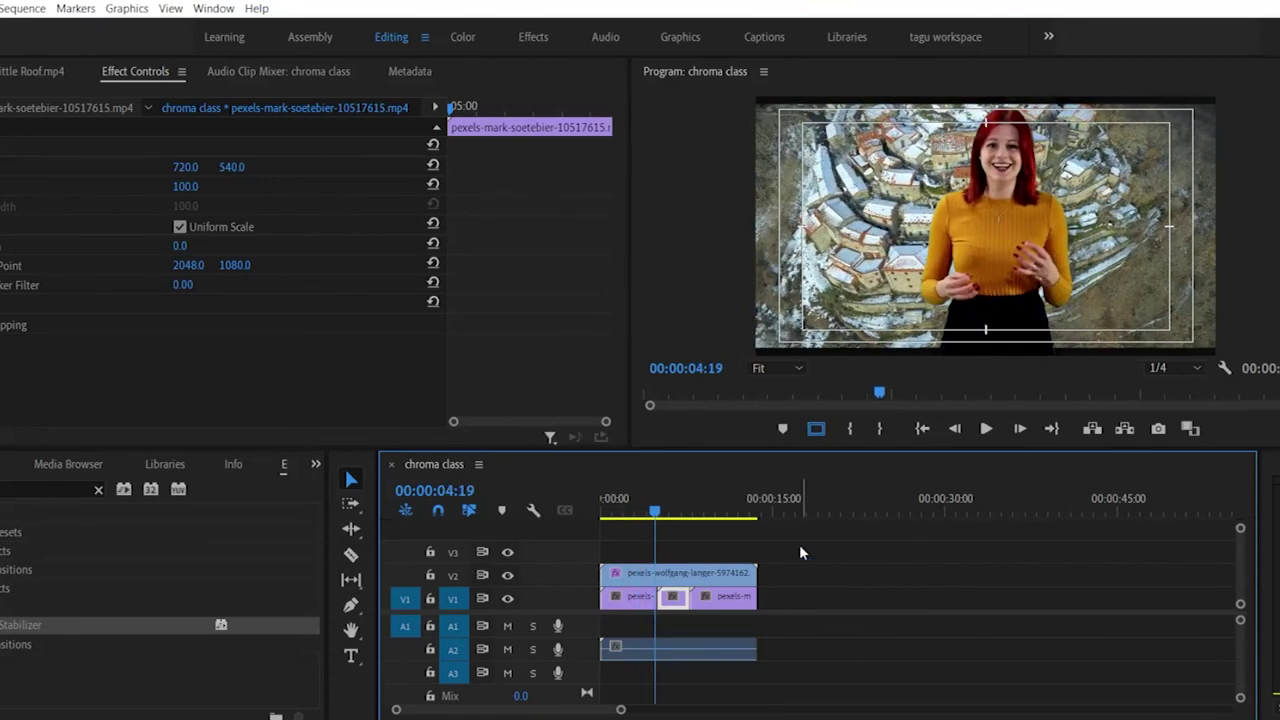
Step: Mark the composite clips as a range, and narrow the in and out points to about 00:00:02:04 and 00:00:10:16
left_click_drag(676, 519, 781, 512)
key("x")
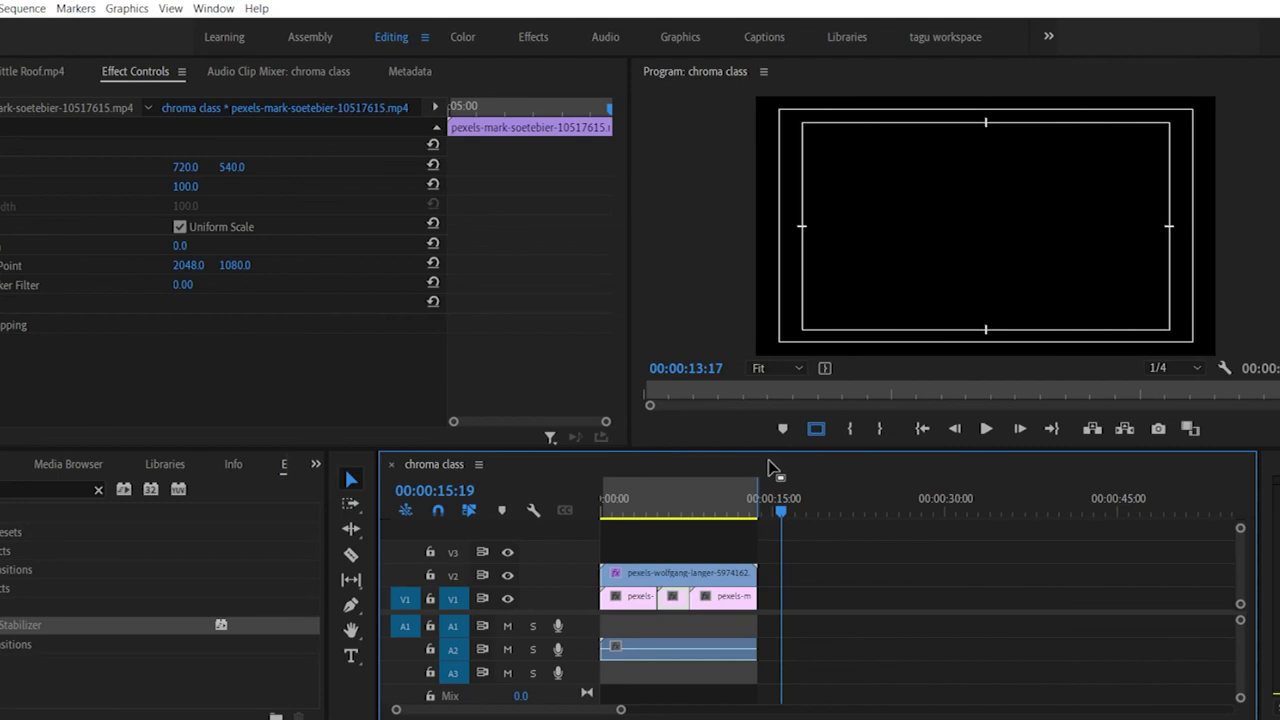
left_click_drag(605, 505, 721, 513)
key("o")
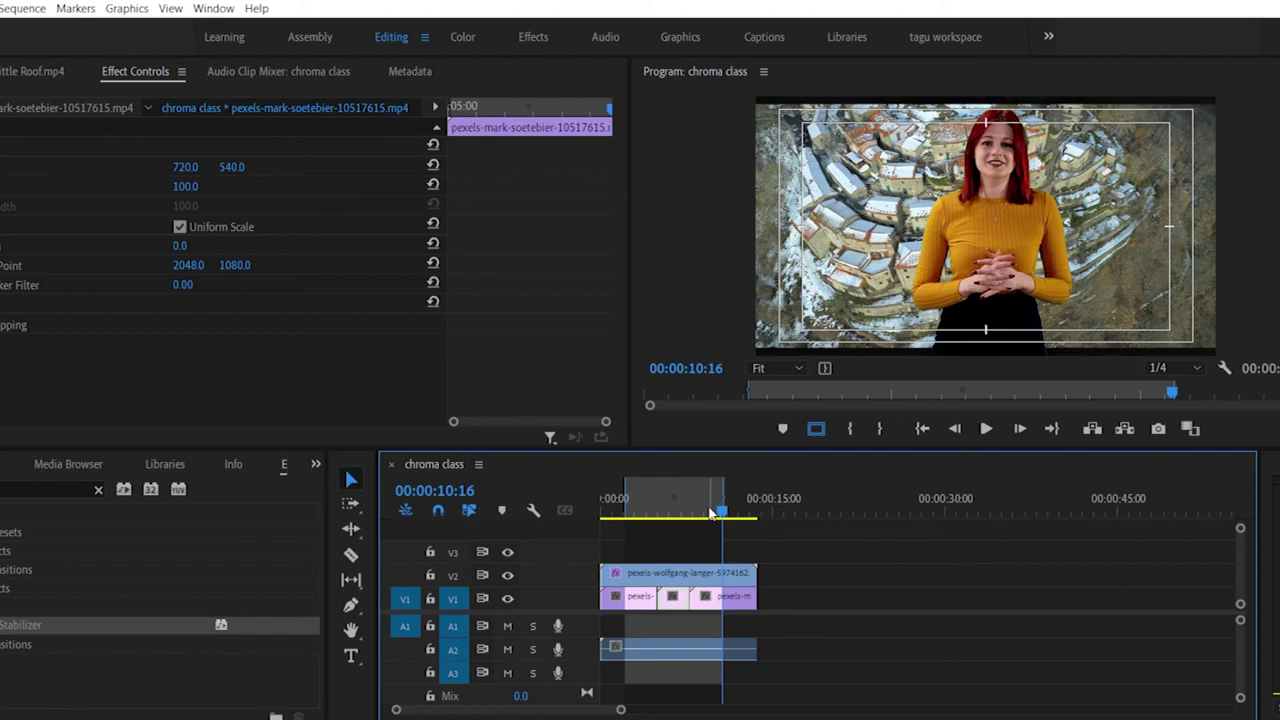
Step: Move all composite clips together to start at 00:00:04:06 and clear the effects search
left_click_drag(713, 502, 756, 658)
left_click_drag(707, 578, 766, 586)
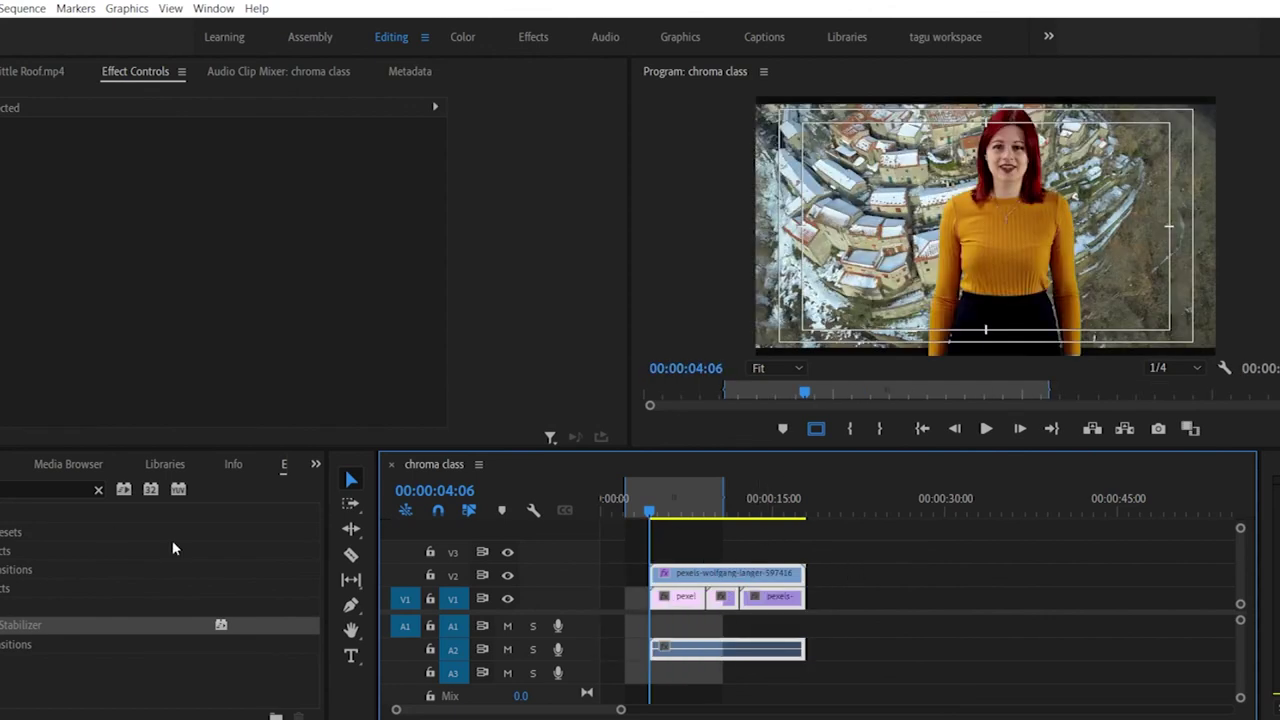
key("shift+7")
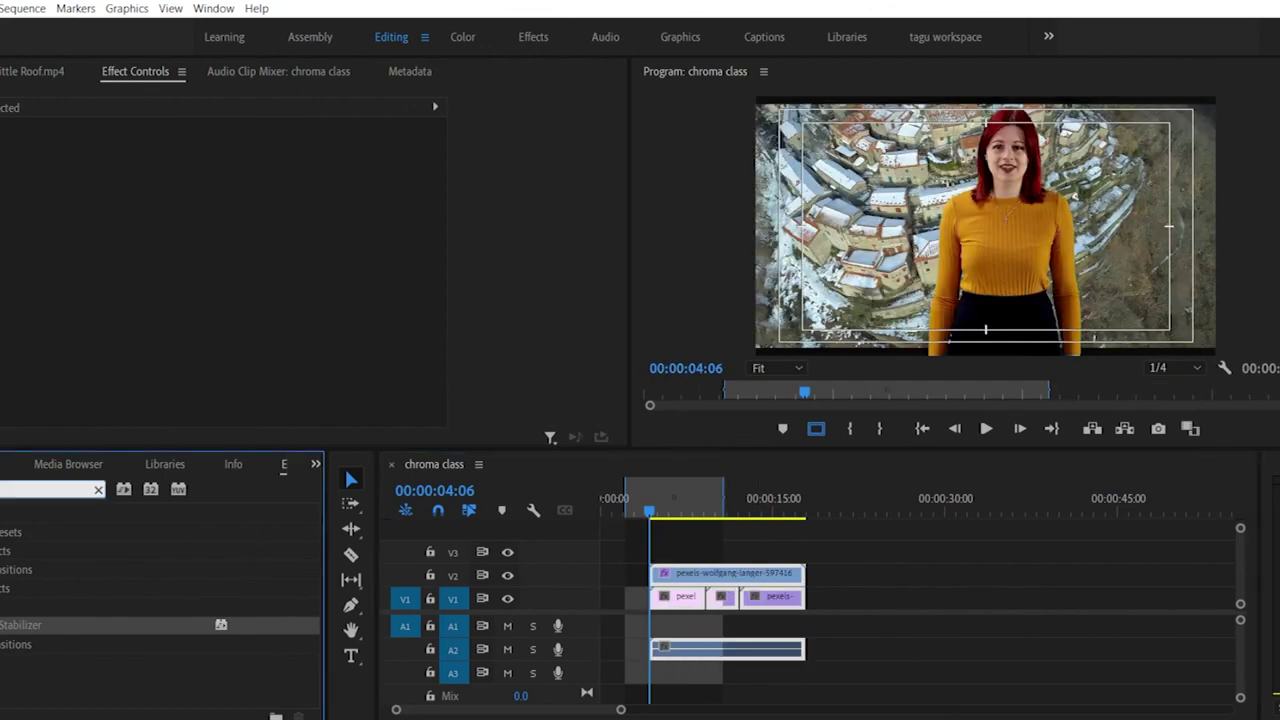
key("BackSpace")
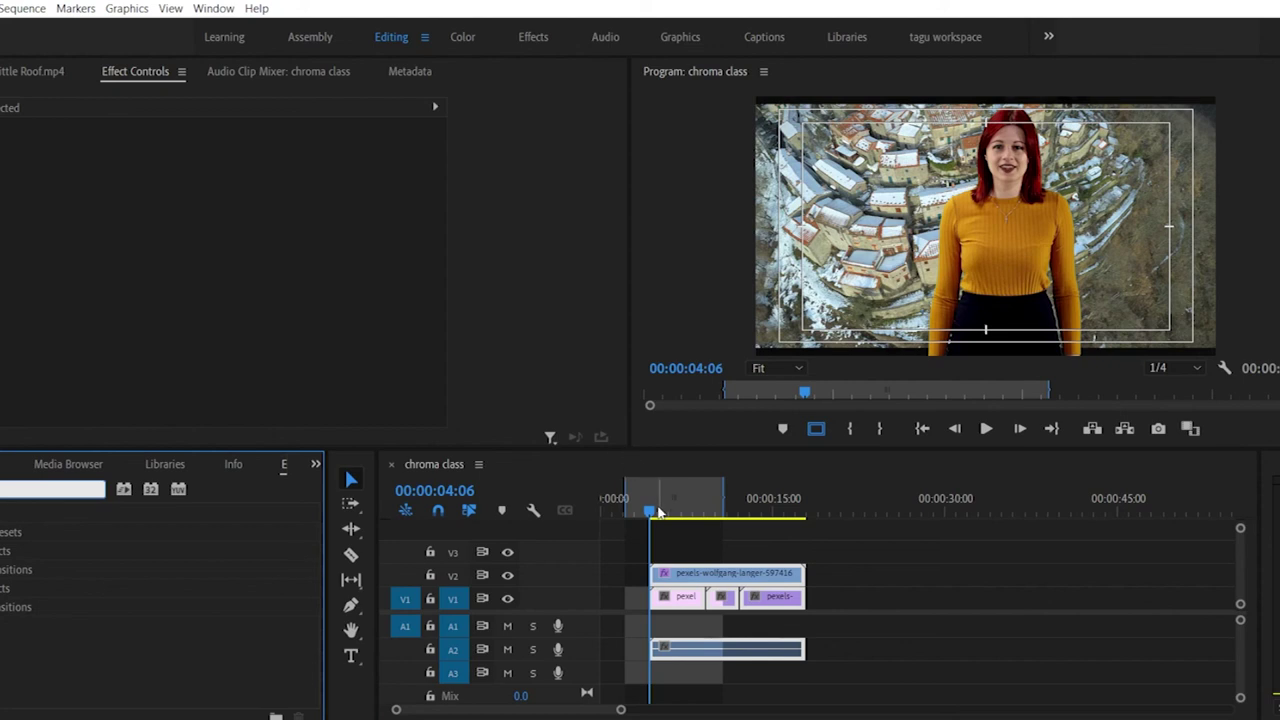
Step: Import the Earth animation 3D - HD - Maya 2014.mp4 clip into the project and open it in the Source monitor
left_click_drag(658, 512, 577, 521)
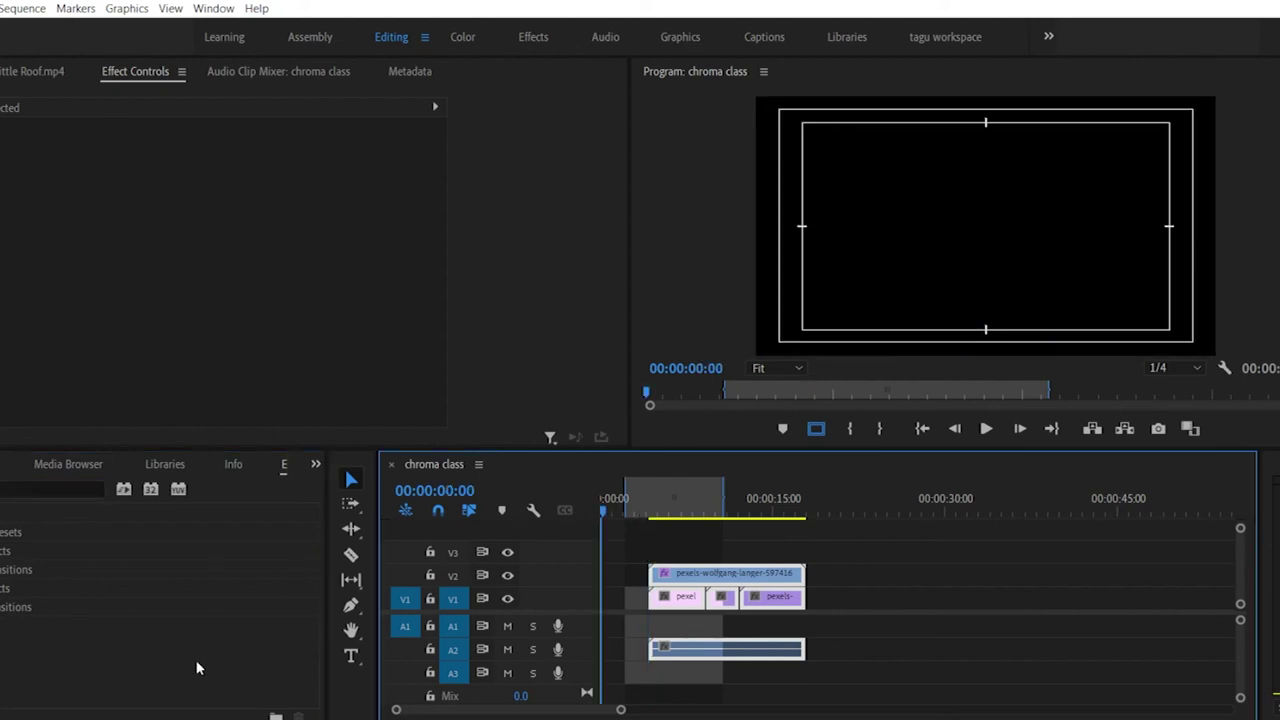
key("shift+1")
key("Down")
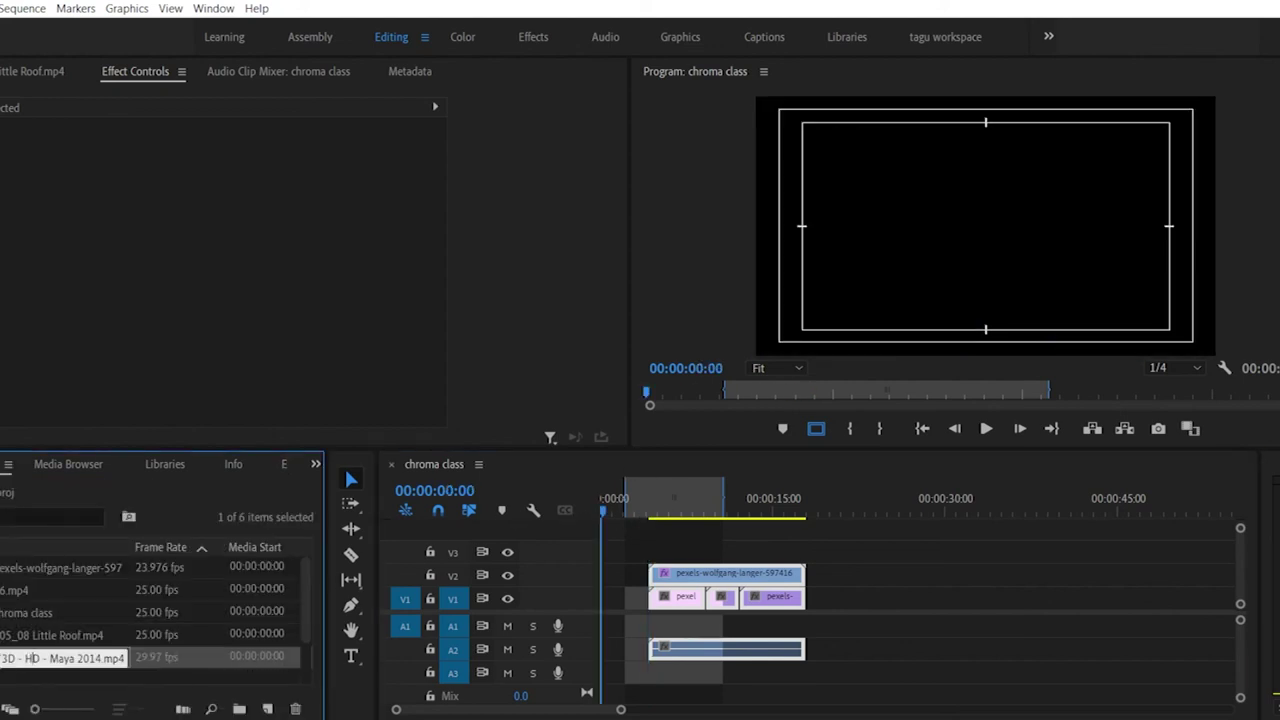
key("Return")
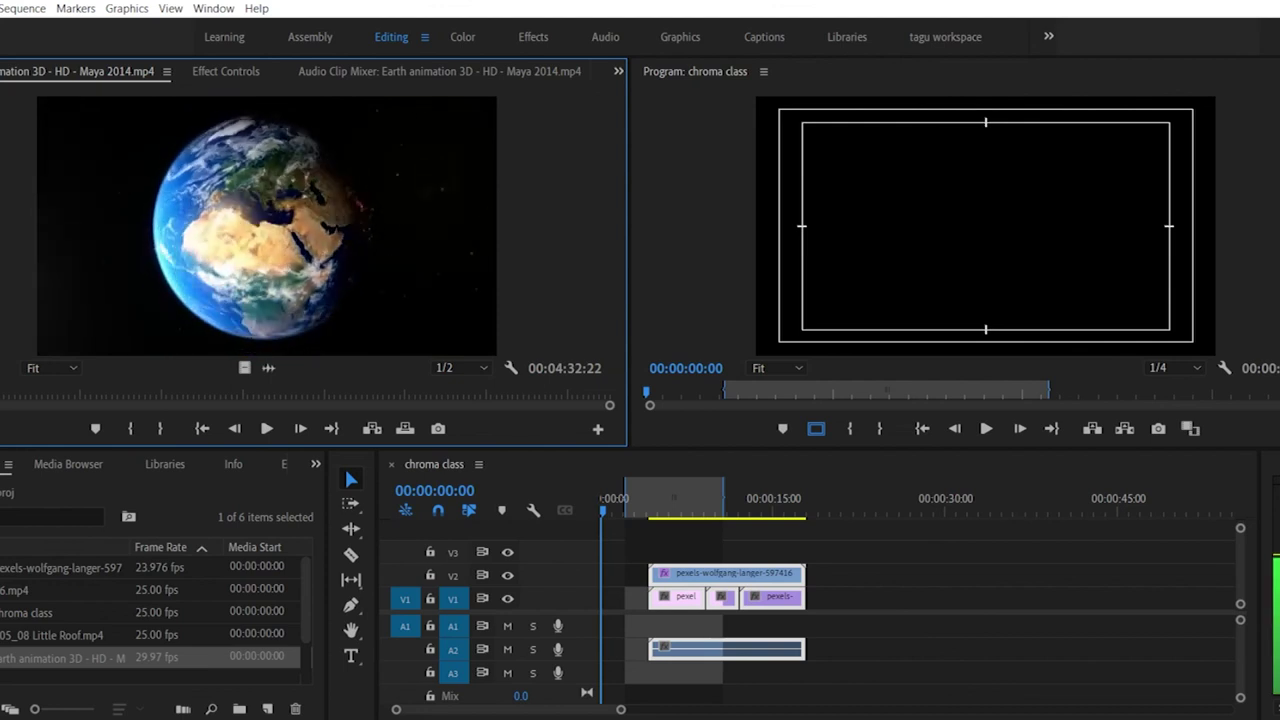
Step: Place a 00:00:17:10 section of the Earth animation at the start of V2, with the composite clips on V2 and V3 at about 00:00:21:15
left_click_drag(2, 397, 2, 395)
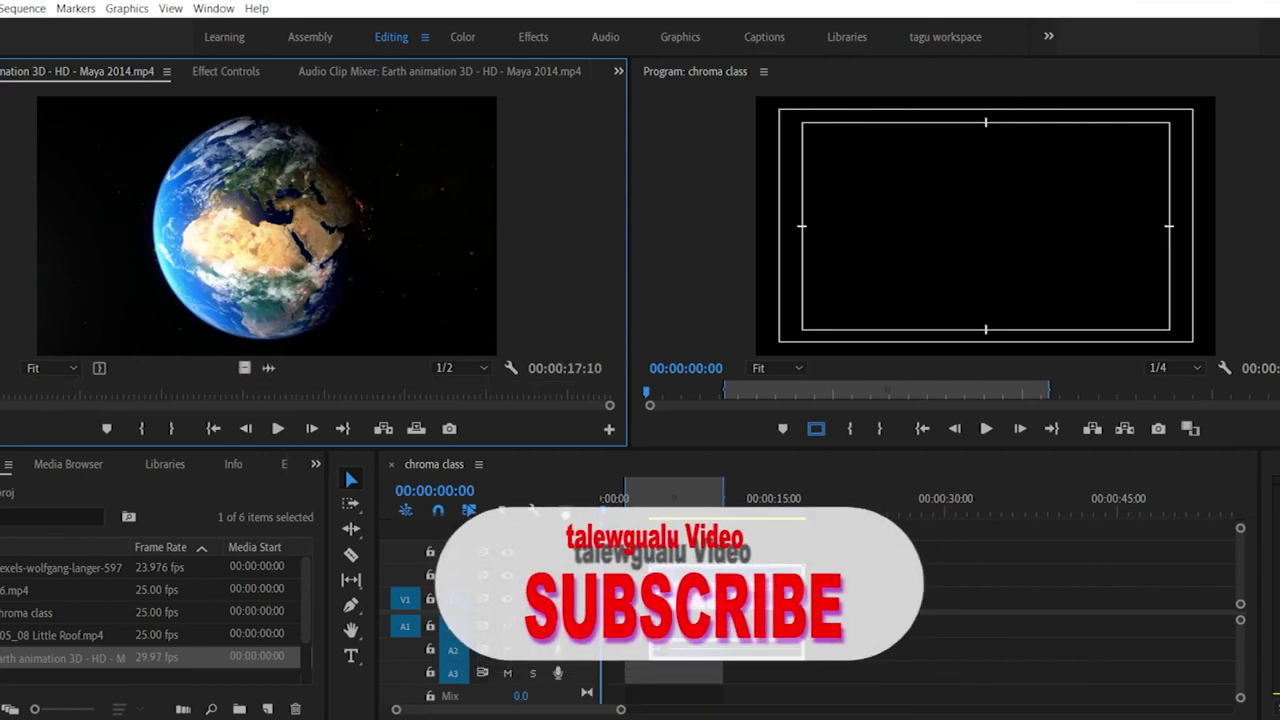
left_click_drag(266, 225, 850, 596)
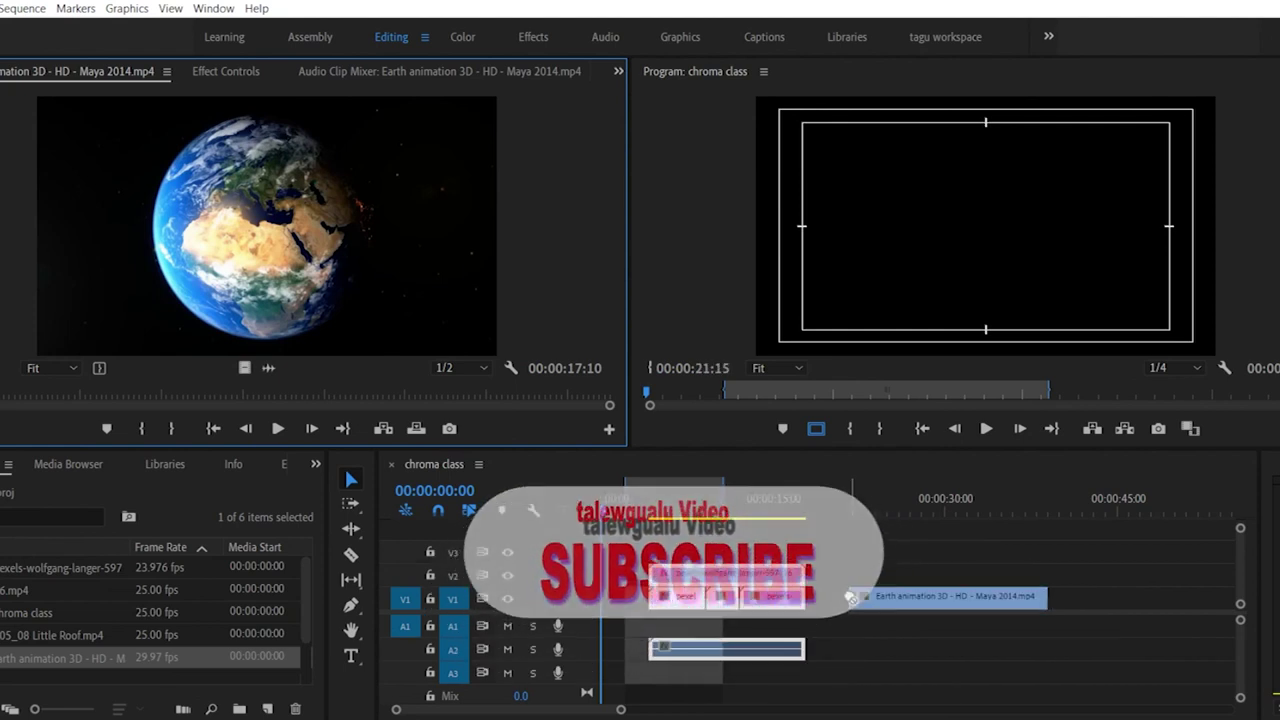
left_click_drag(630, 547, 808, 672)
left_click_drag(770, 585, 706, 575)
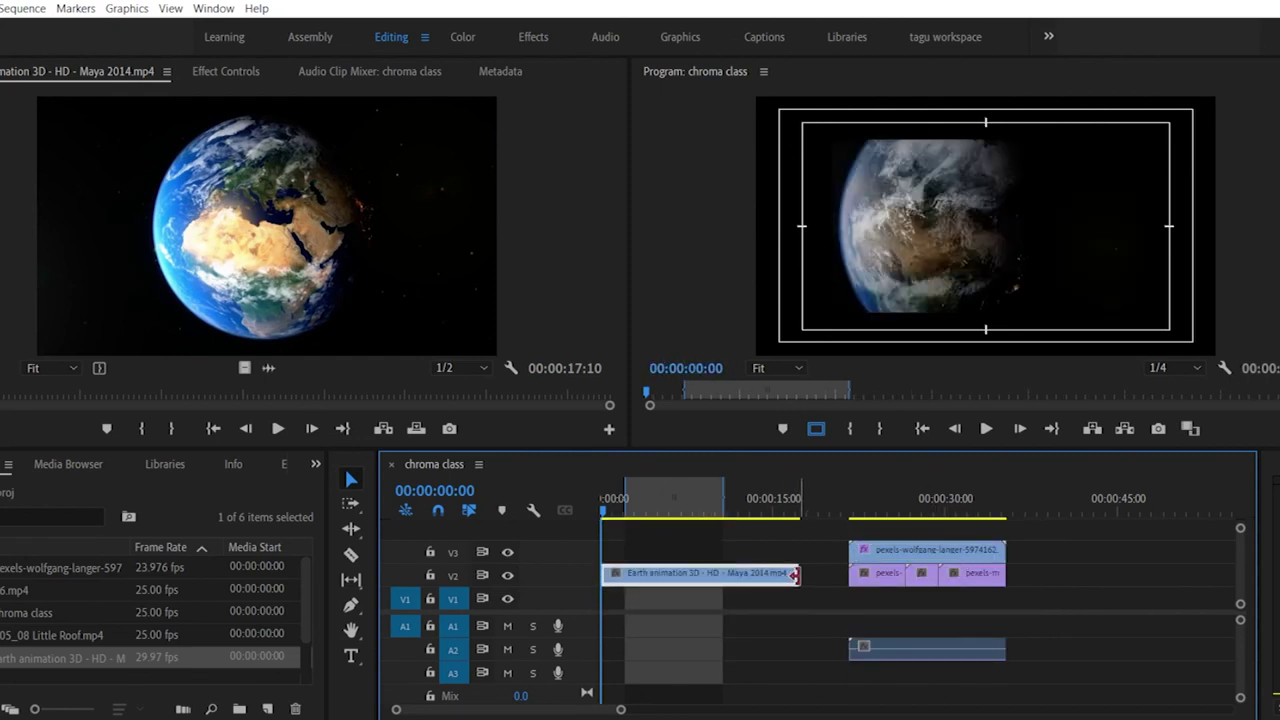
Step: Preview the Earth animation clip on V2 and scale it to the frame size
left_click(862, 545)
left_click_drag(711, 500, 794, 513)
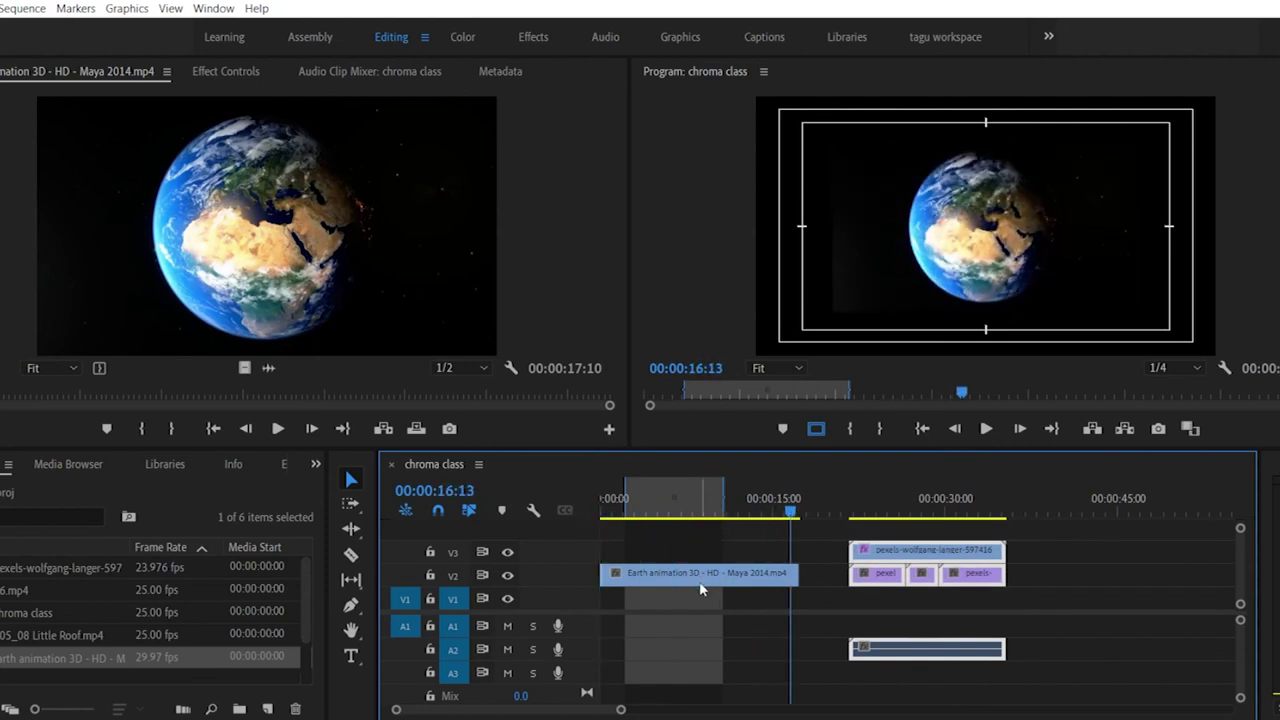
left_click_drag(610, 510, 598, 514)
key("space")
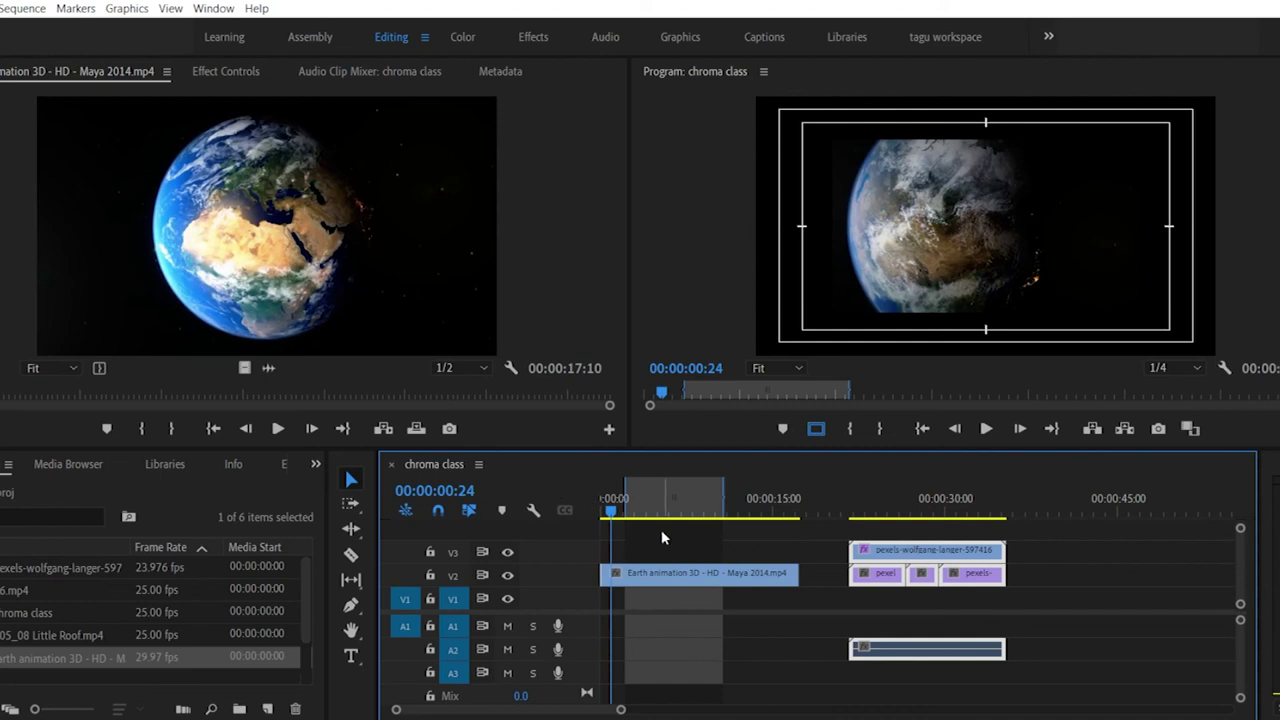
left_click(675, 582)
right_click(670, 582)
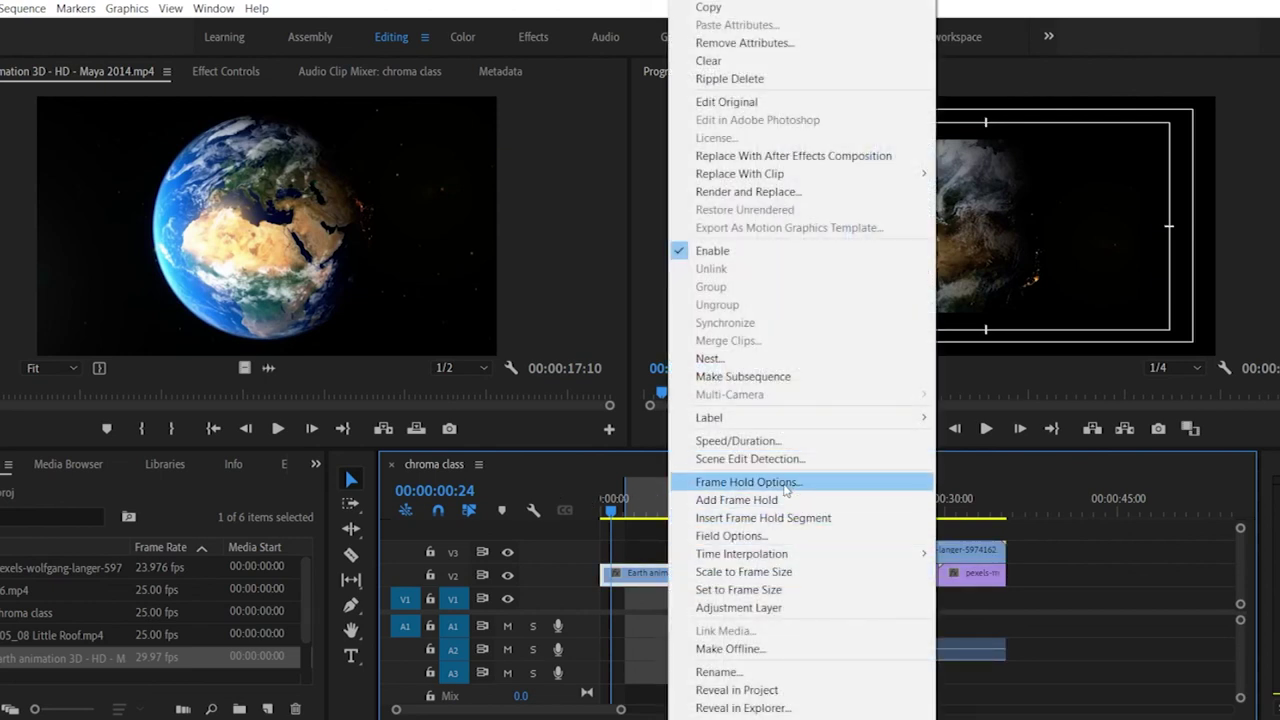
left_click(789, 579)
Step: Split the Earth animation clip on V2 at 00:00:02:04 and 00:00:13:12 with the Razor tool
key("space")
key("space")
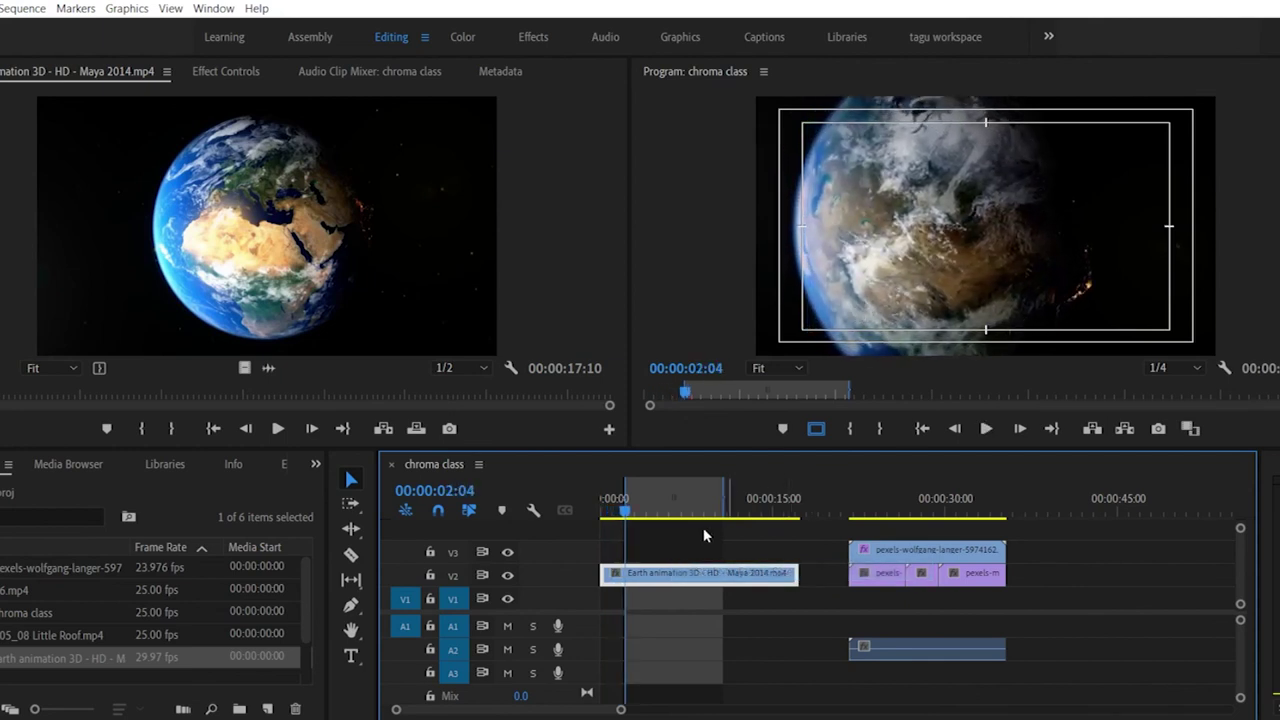
left_click(348, 557)
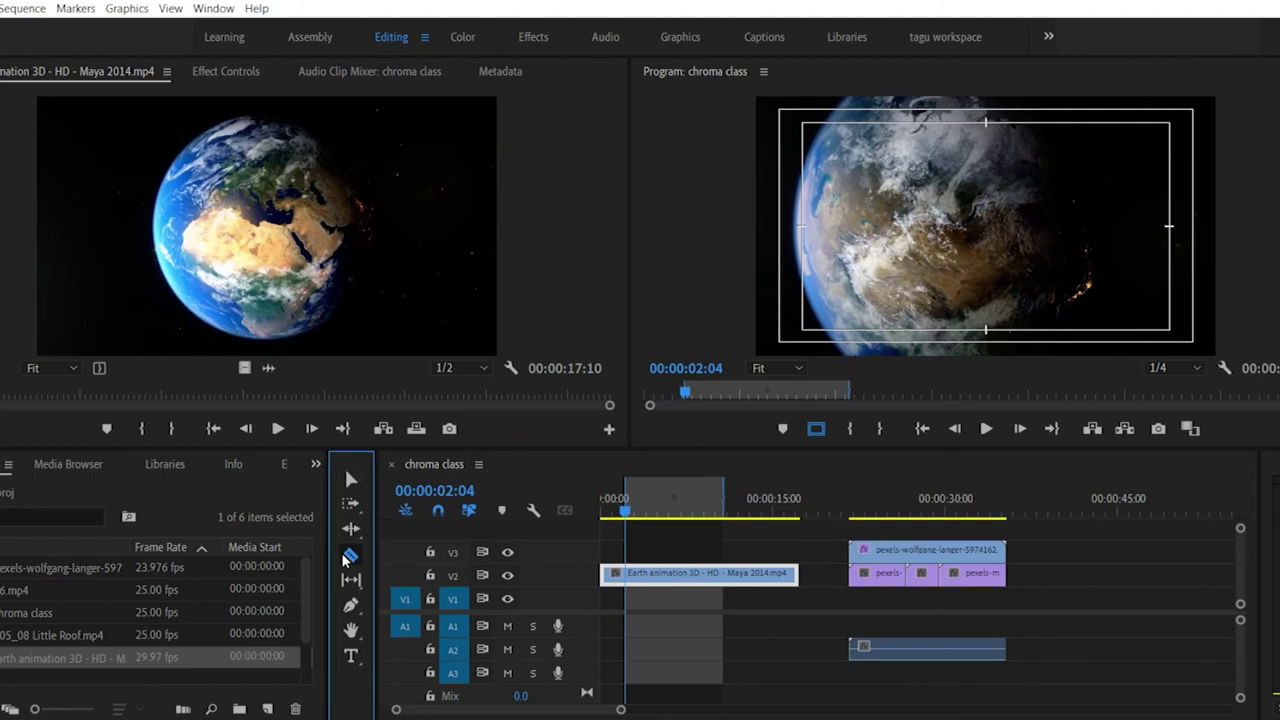
left_click(636, 573)
left_click_drag(734, 508, 763, 527)
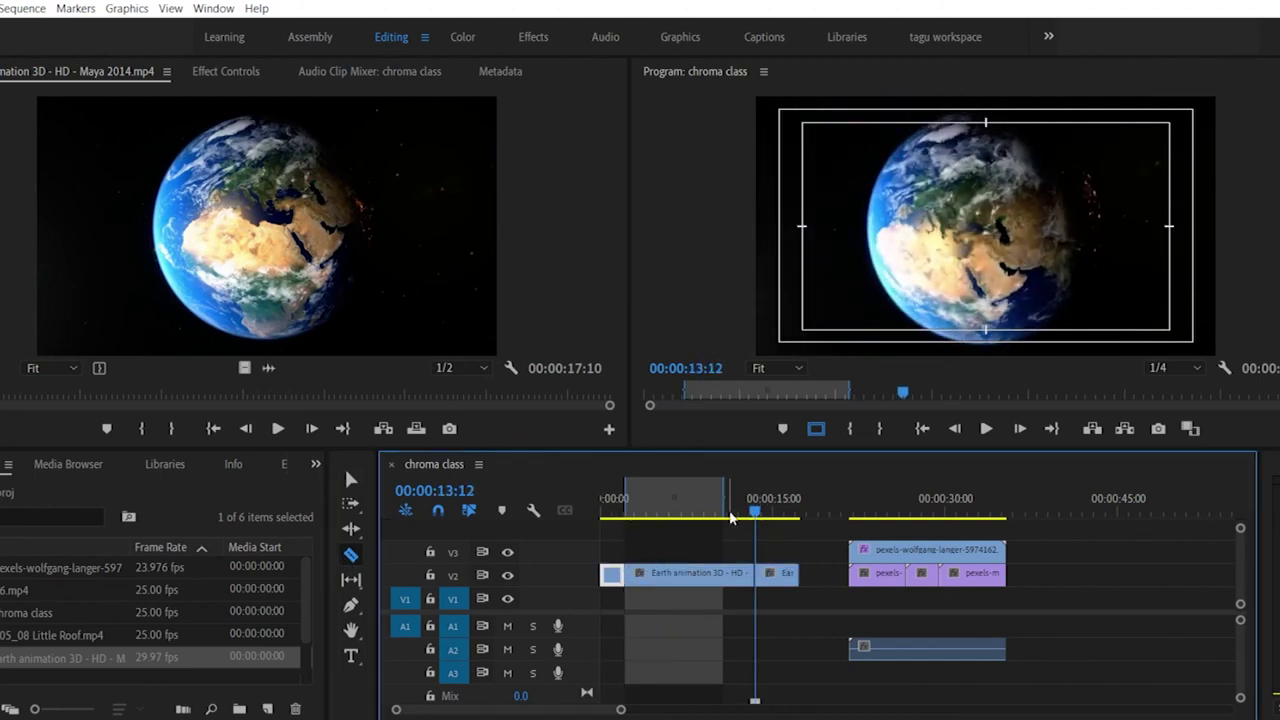
left_click(367, 489)
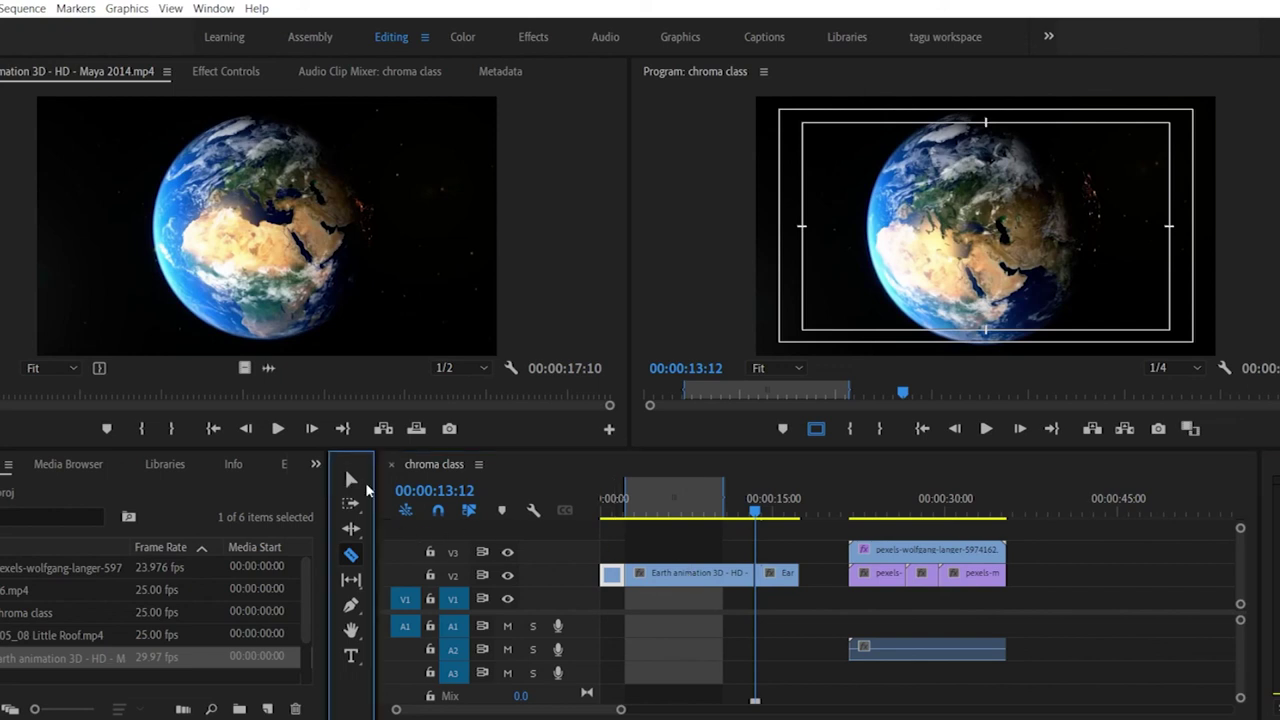
Step: Set the speed of the middle Earth animation piece to 200%
left_click(687, 575)
right_click(690, 575)
left_click(764, 440)
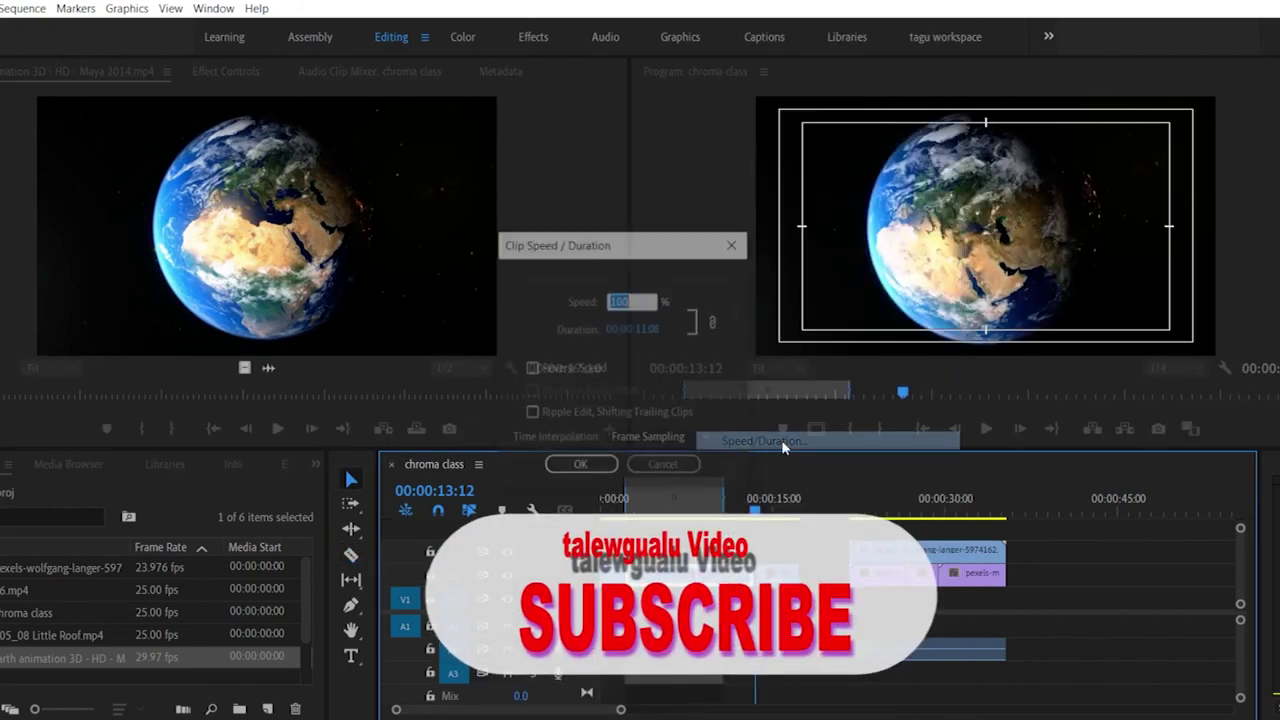
type("200")
key("Return")
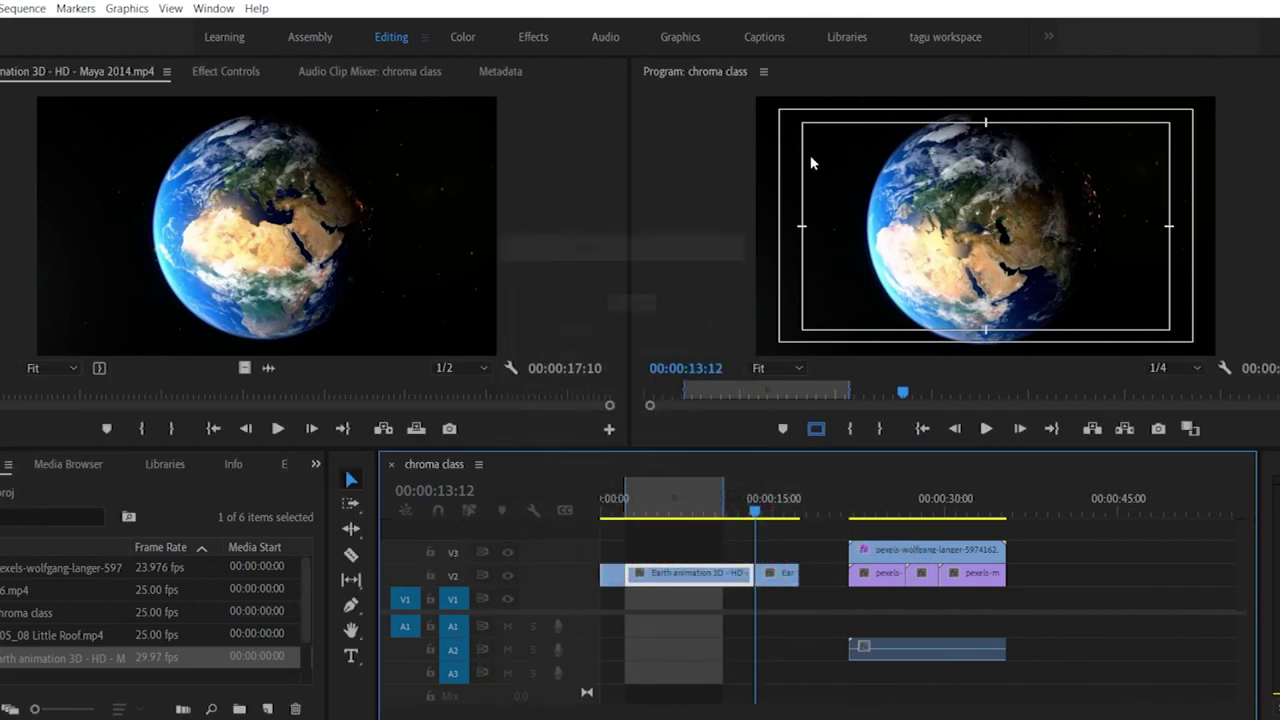
Step: Move the last Earth animation piece against the sped-up middle piece and play the sequence from the start
left_click_drag(773, 585, 706, 578)
key("Home")
key("space")
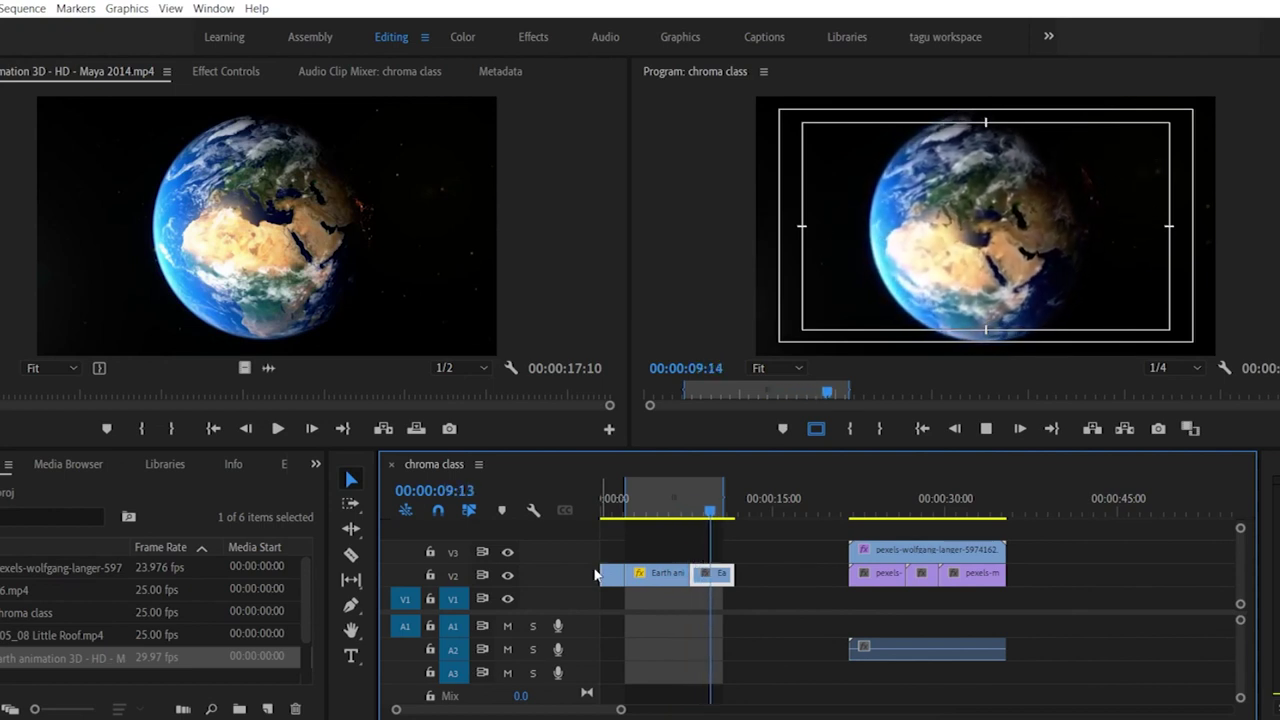
key("space")
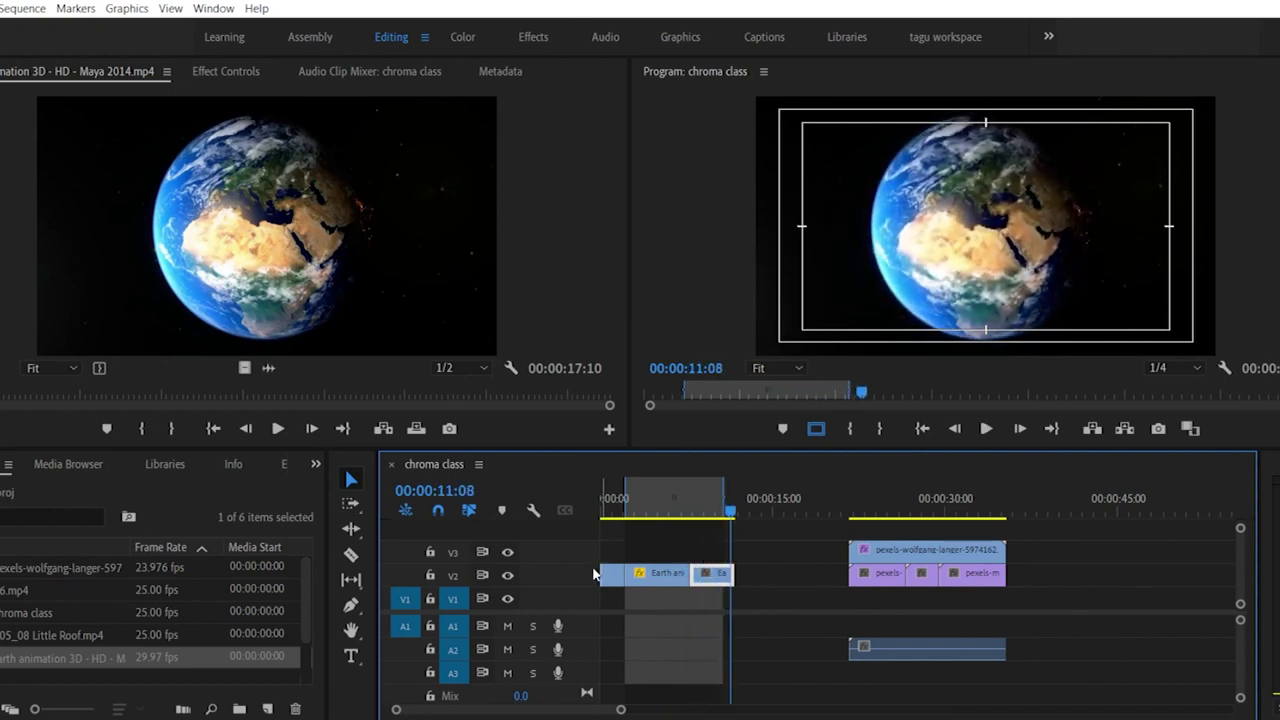
Step: Turn on Position and Scale keyframing for the last Earth animation piece at 00:00:11:08
left_click(228, 72)
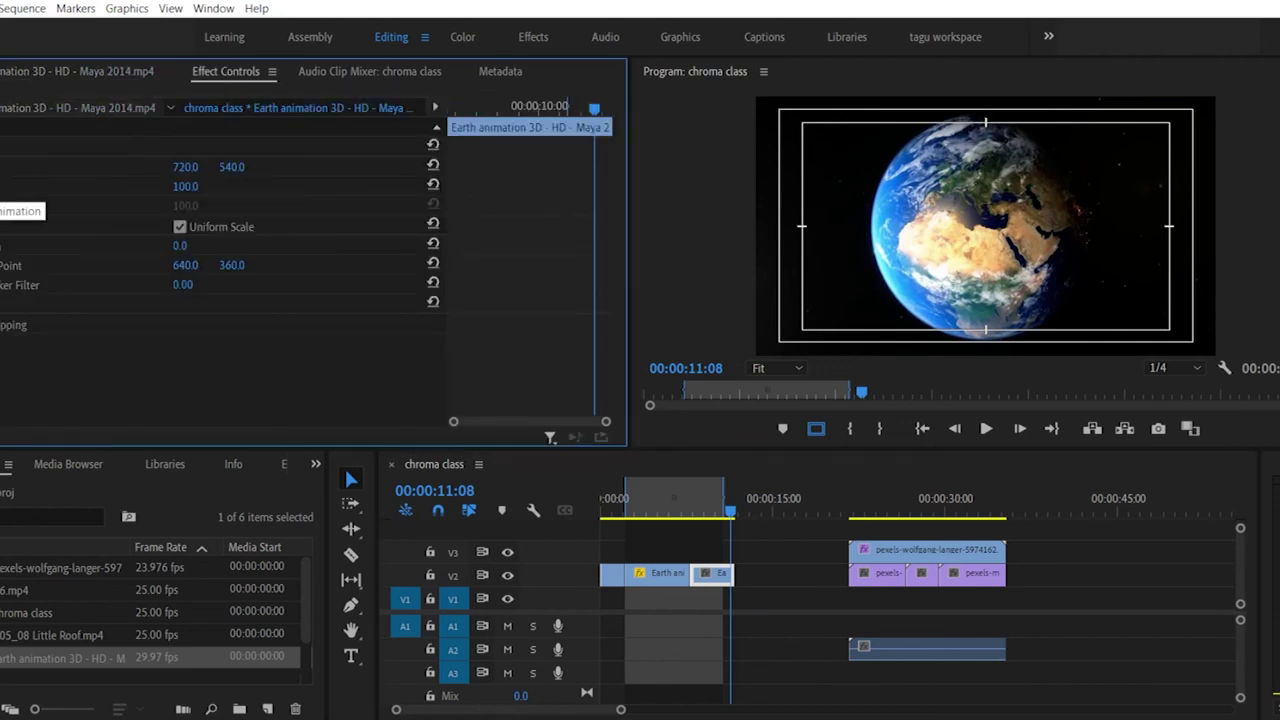
left_click(2, 186)
left_click(2, 166)
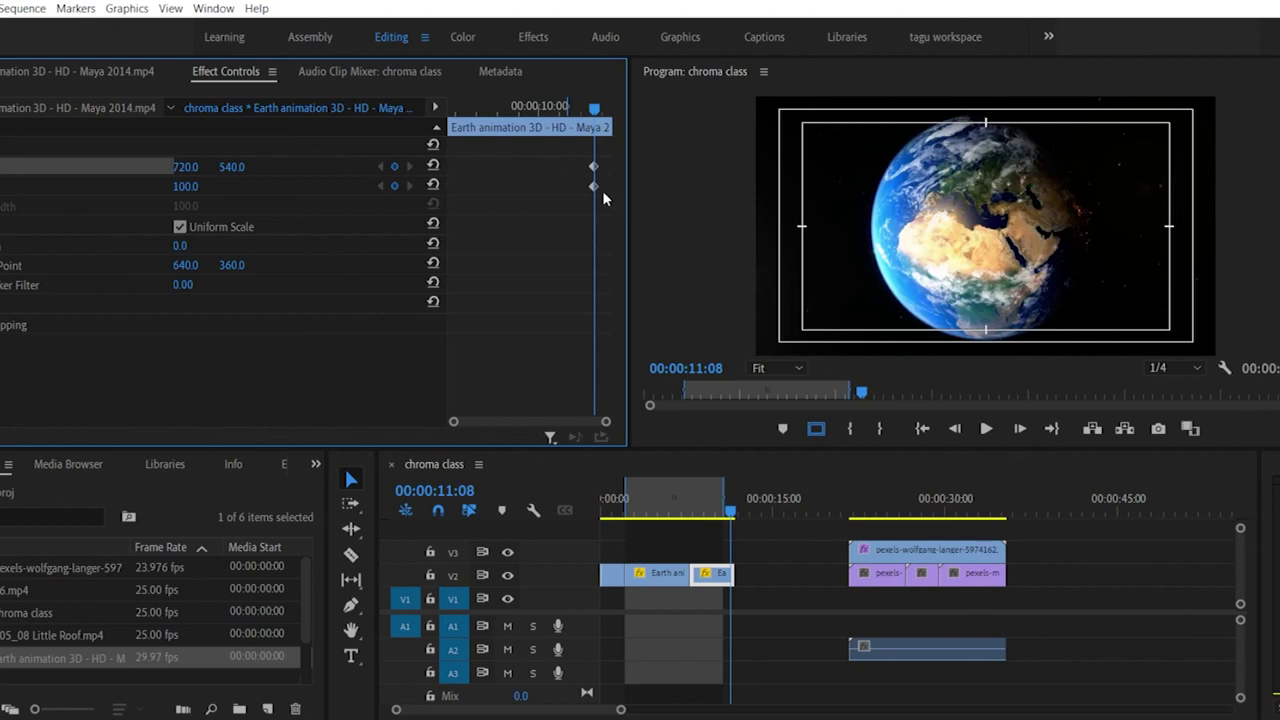
Step: At 00:00:09:24, set the last Earth animation piece's Position to 720, -381 and its Scale to 351
left_click_drag(593, 110, 537, 120)
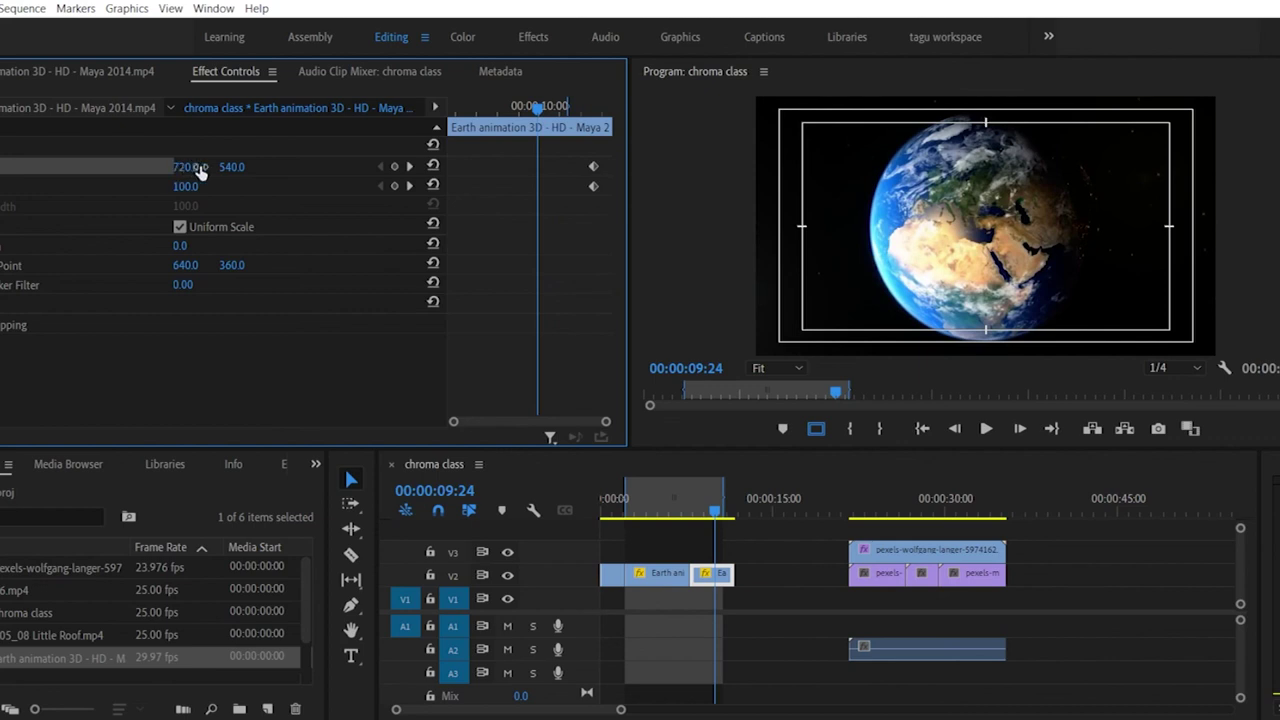
mouse_move(232, 167)
left_mouse_down()
mouse_move(165, 167)
mouse_move(240, 167)
mouse_move(195, 185)
mouse_move(231, 167)
mouse_move(195, 167)
mouse_move(205, 186)
mouse_move(247, 170)
left_mouse_up()
left_click_drag(175, 191, 203, 167)
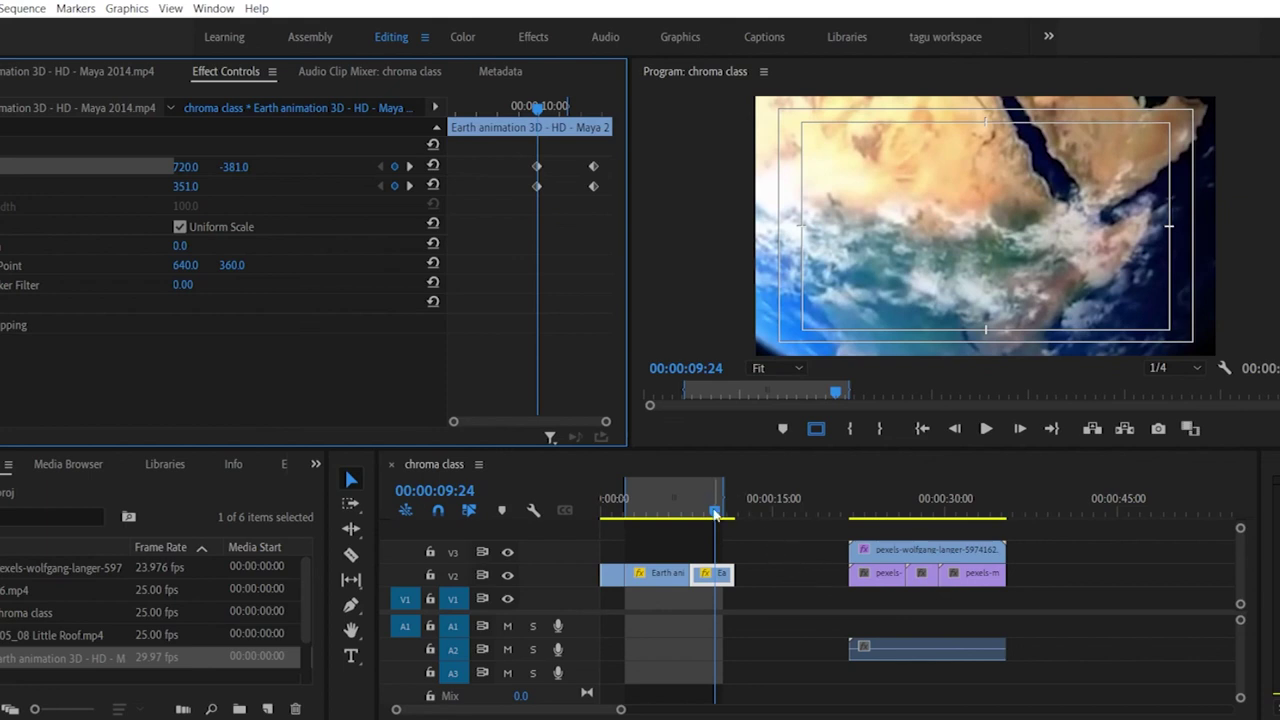
Step: Play the sequence from near its start to preview the keyframed zoom on the last Earth animation piece
left_click_drag(715, 513, 607, 518)
key("space")
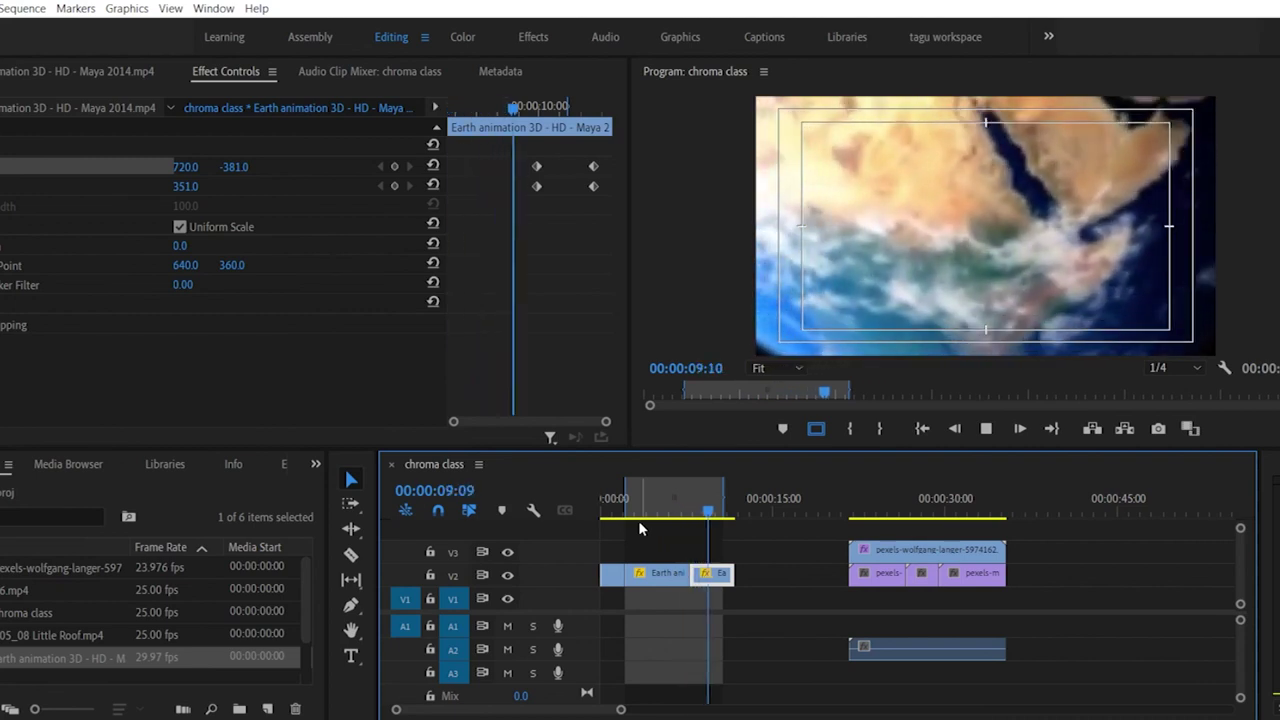
key("space")
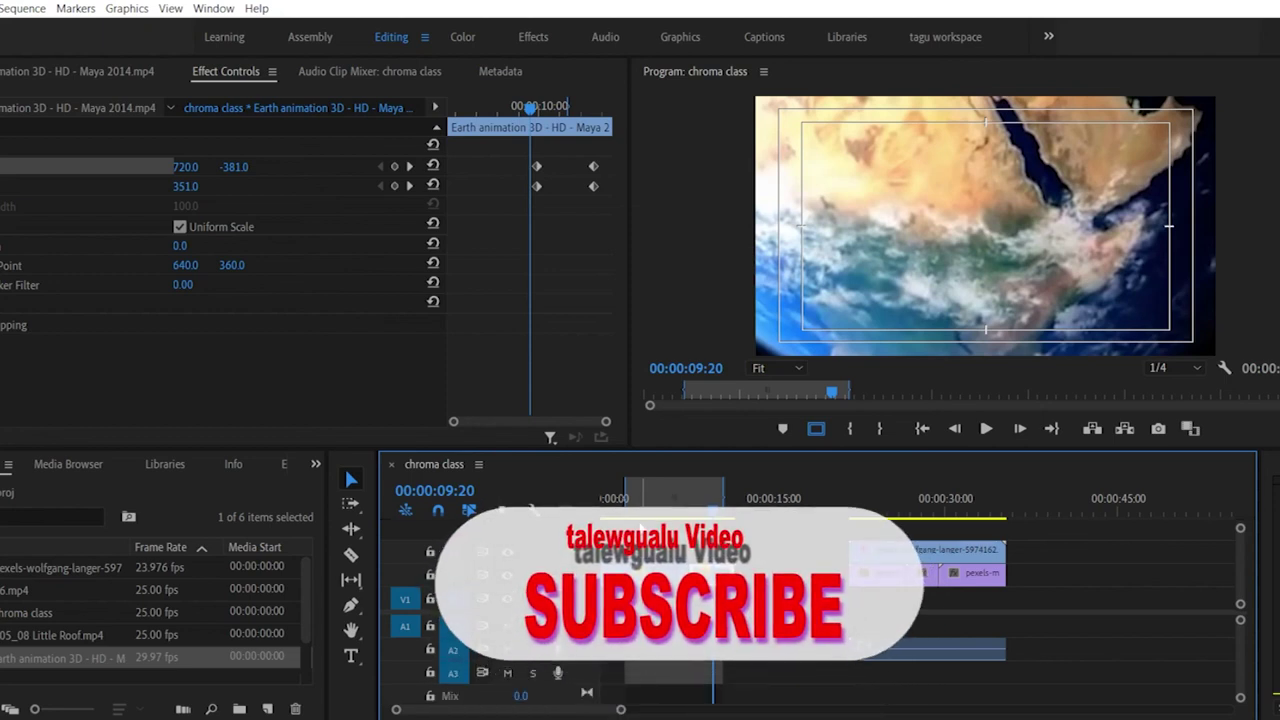
Step: Move the green-screen woman clip and its background pieces against the last Earth animation piece, and extend the out mark beyond them
left_click_drag(831, 533, 987, 653)
left_click_drag(920, 555, 800, 563)
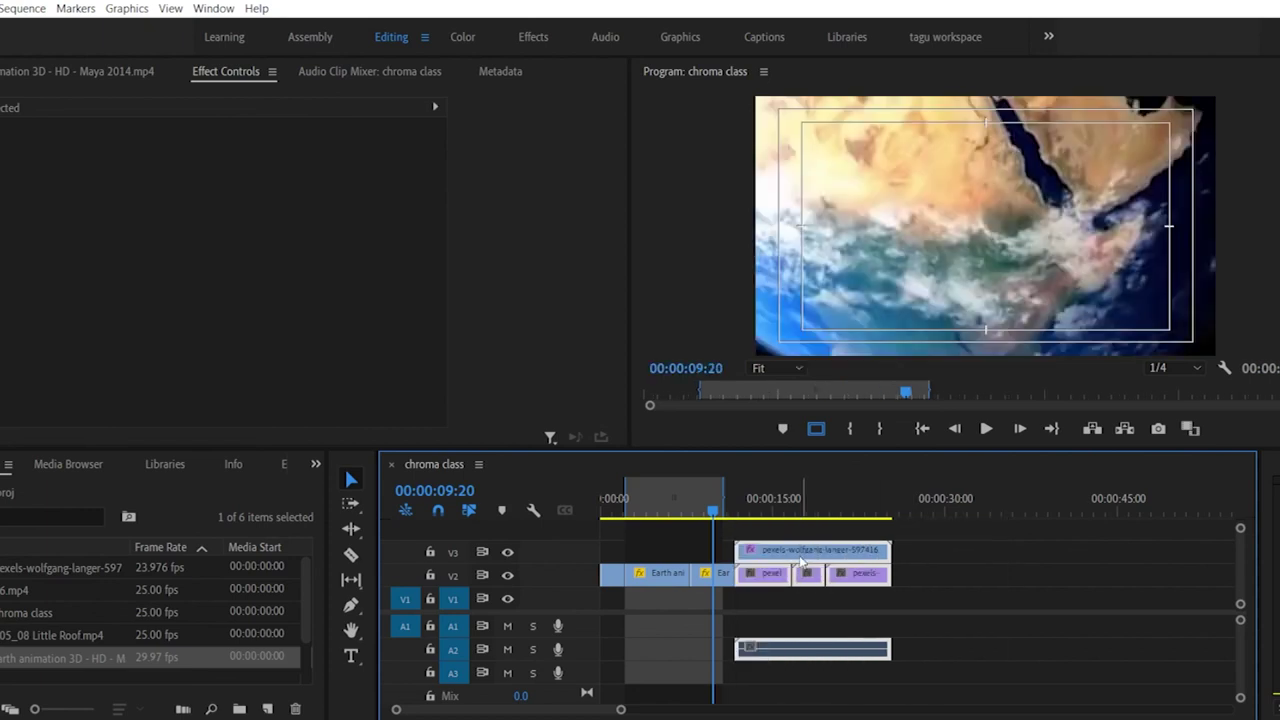
left_click_drag(722, 486, 988, 511)
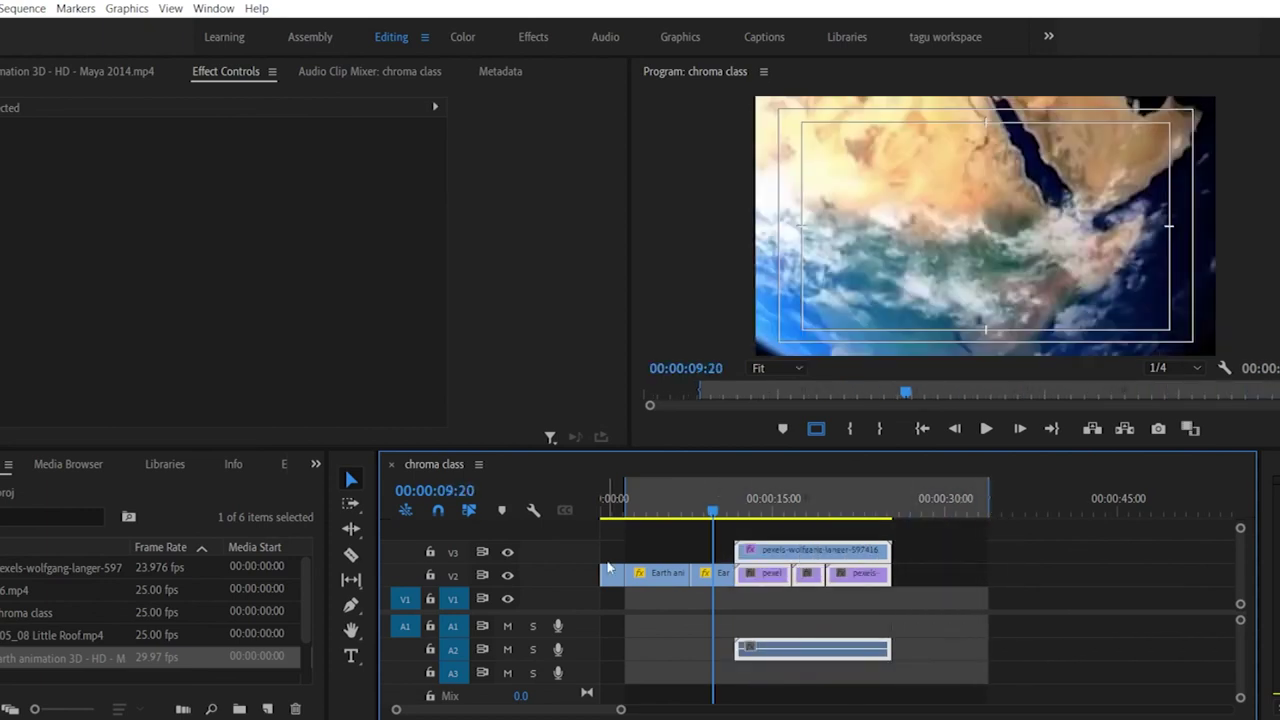
Step: Duplicate the three Earth animation pieces on V2, placing the copies directly after the background clips
left_click_drag(630, 553, 992, 584)
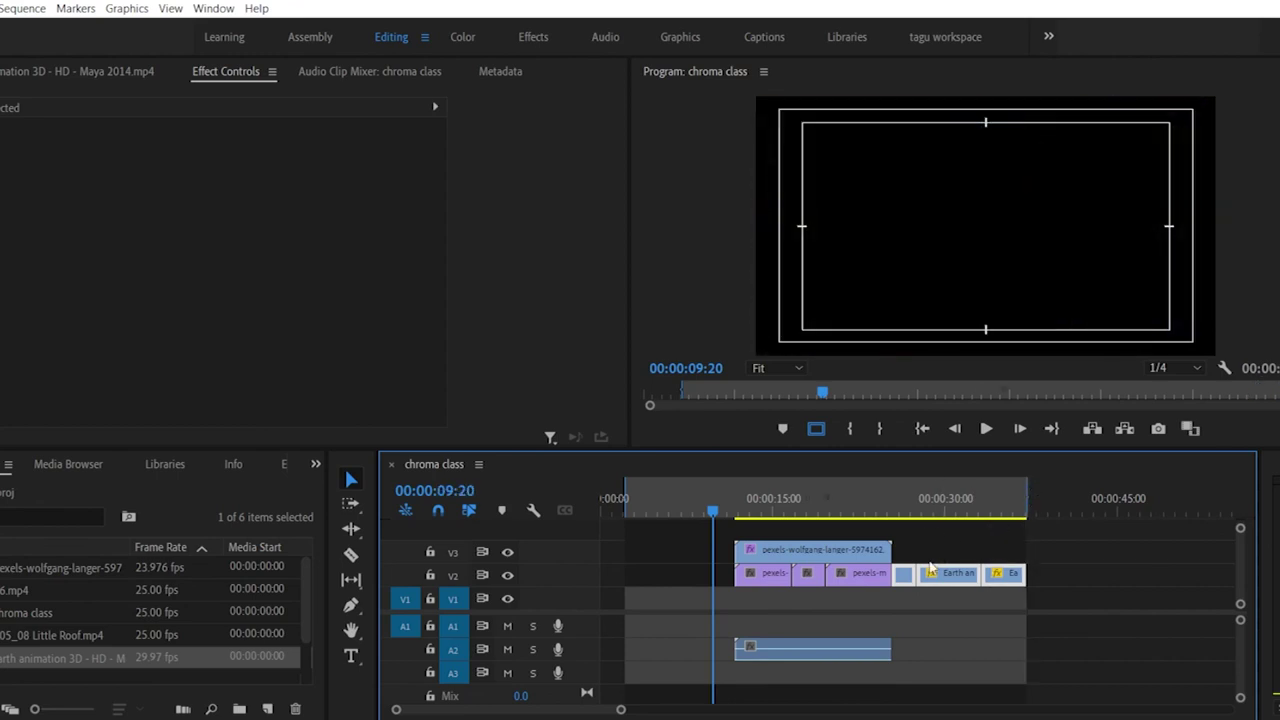
left_click_drag(904, 578, 606, 575)
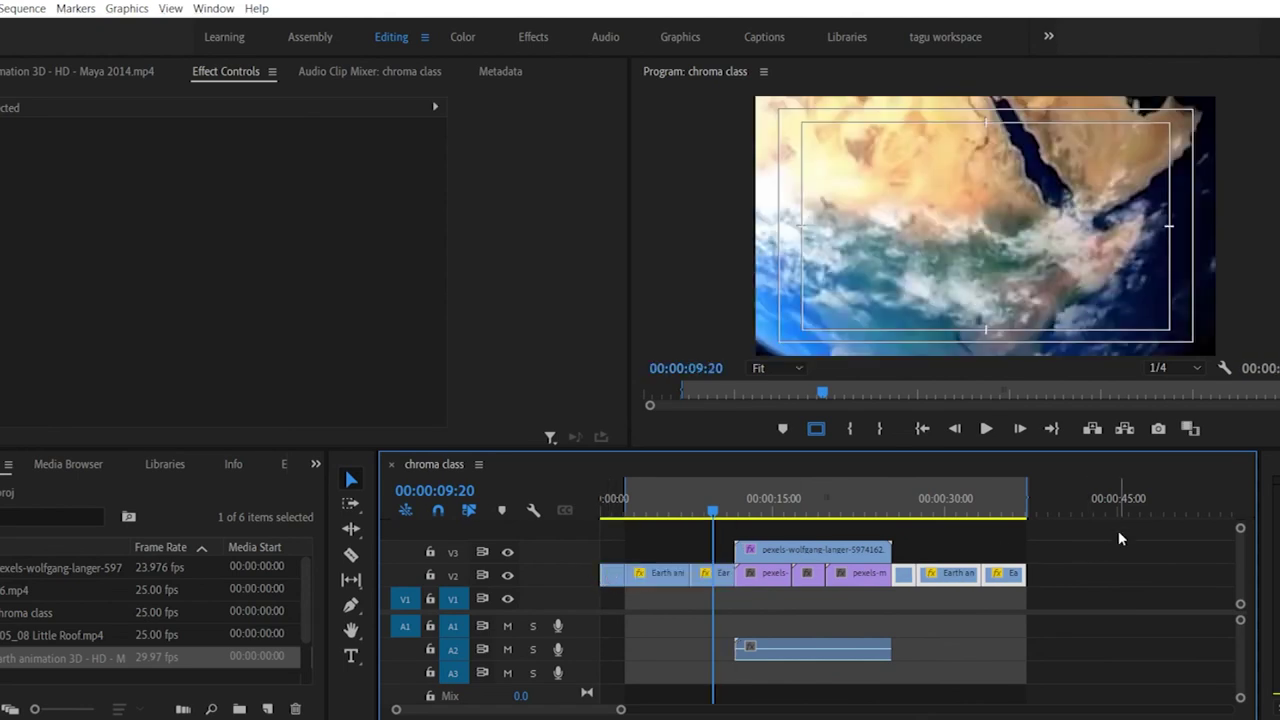
Step: Extend the in mark to the start of the sequence and play the edit through to its end
left_click_drag(711, 492, 569, 507)
key("space")
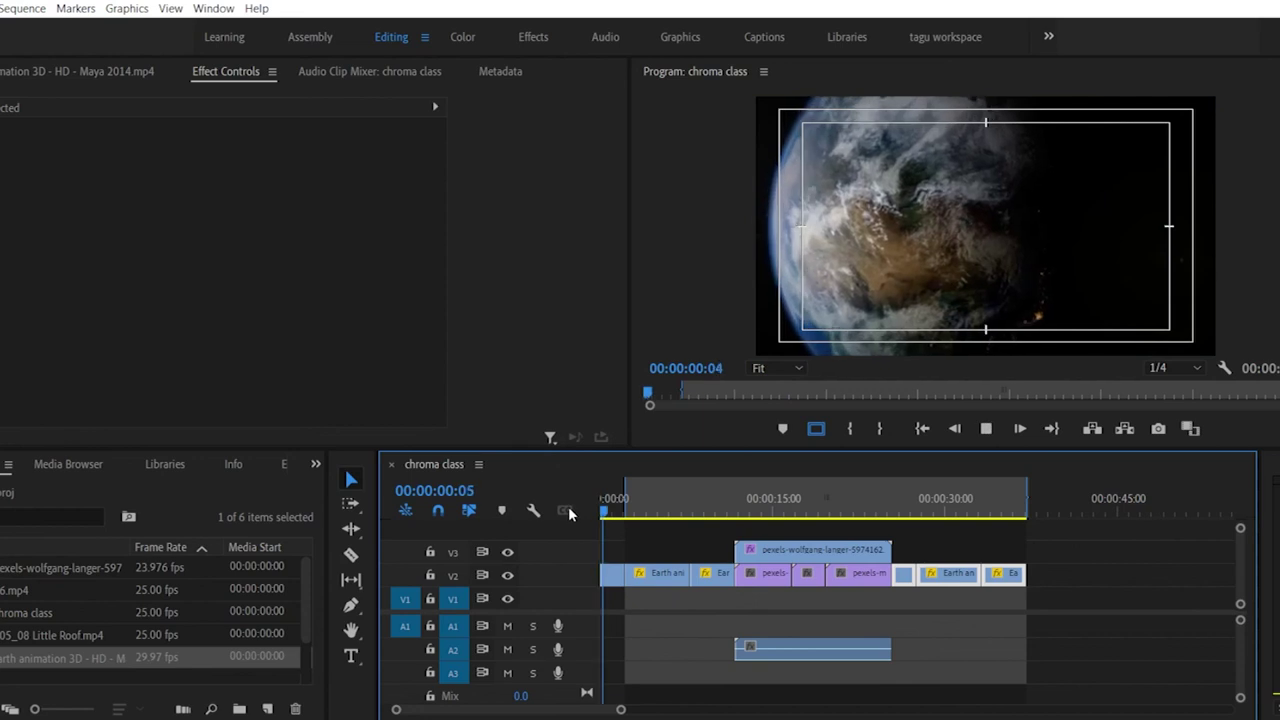
key("space")
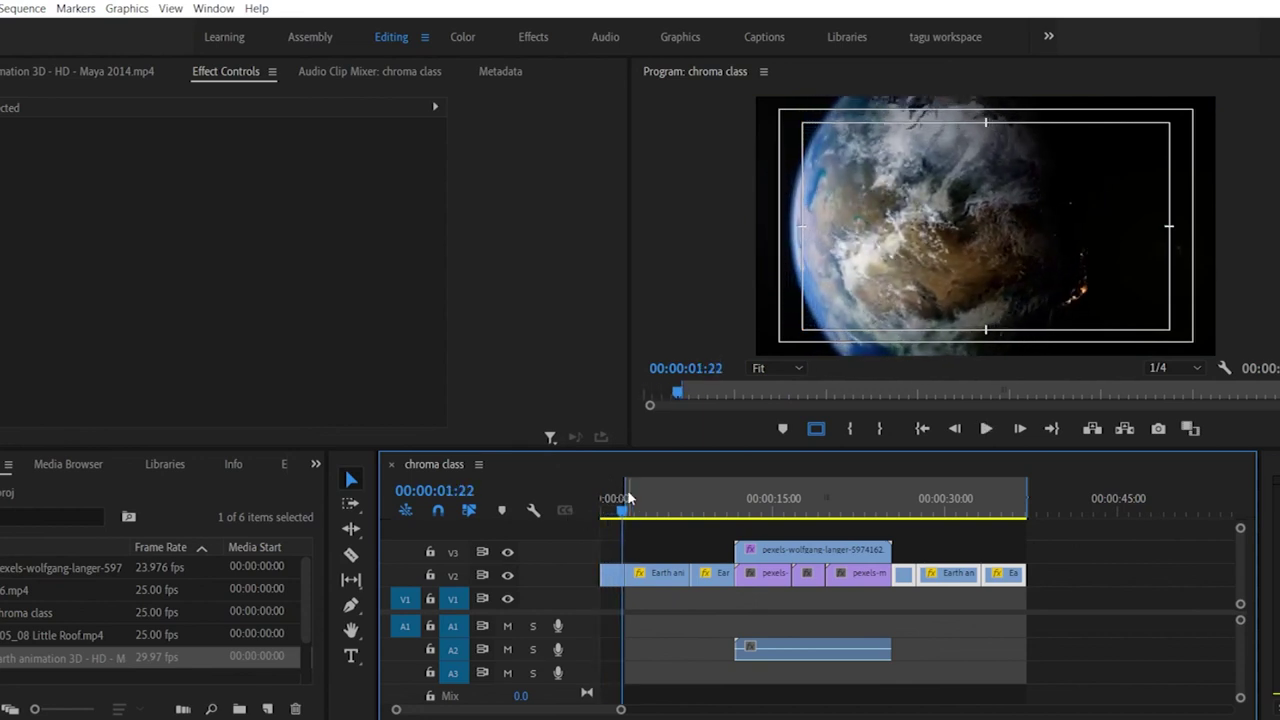
left_click(621, 493)
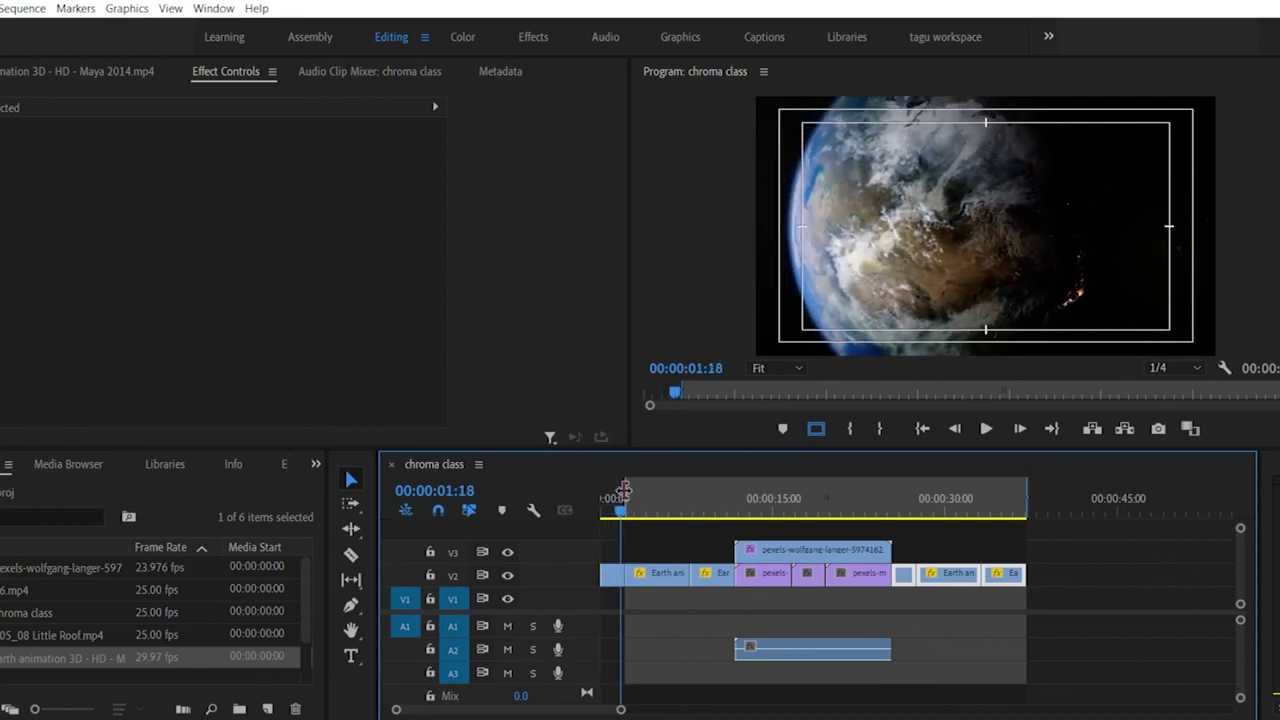
key("space")
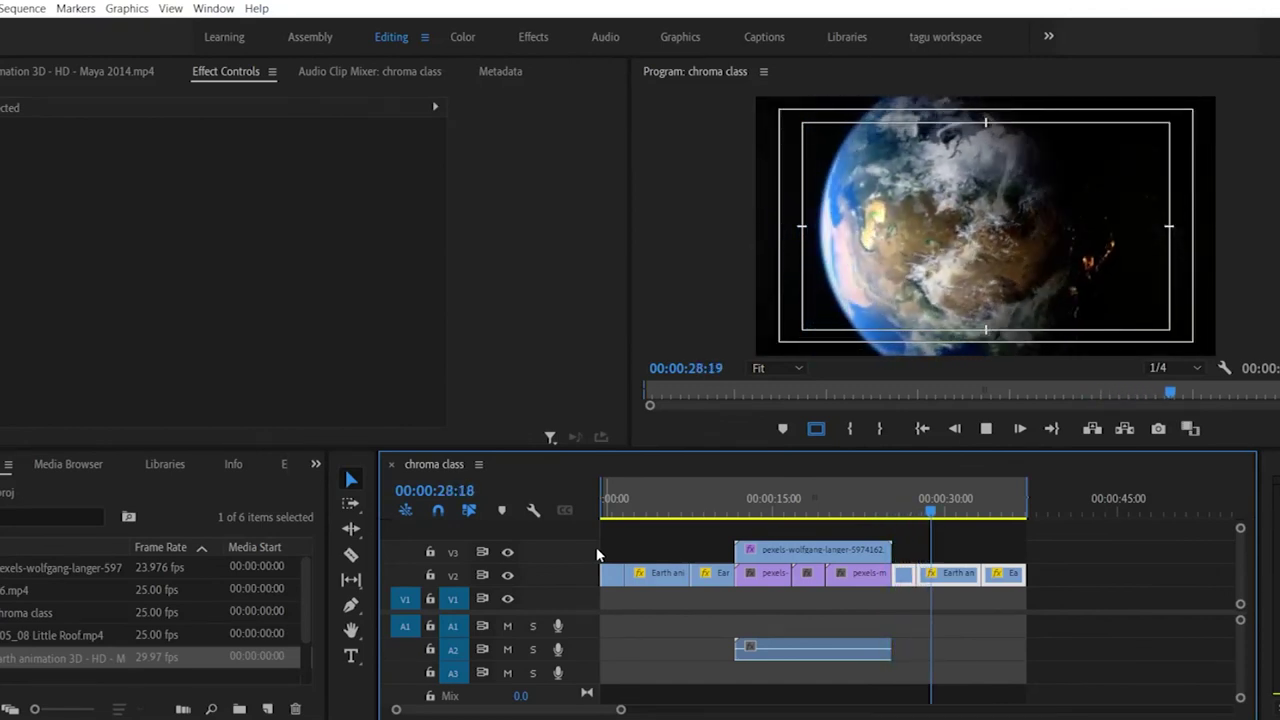
key("space")
key("space")
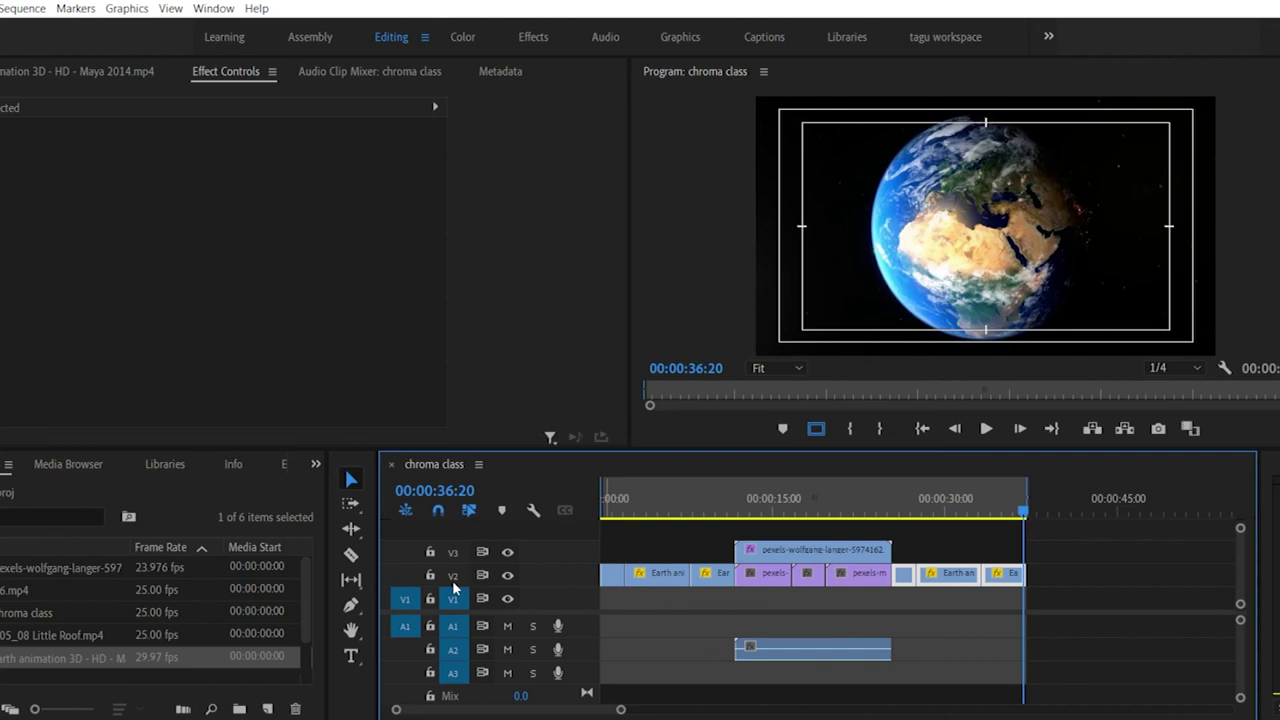
Step: Copy the green-screen woman clip to the sequence end, place the Earth animation beneath it on V1, and preview the composite
left_click(800, 550)
left_click_drag(772, 552, 1078, 548)
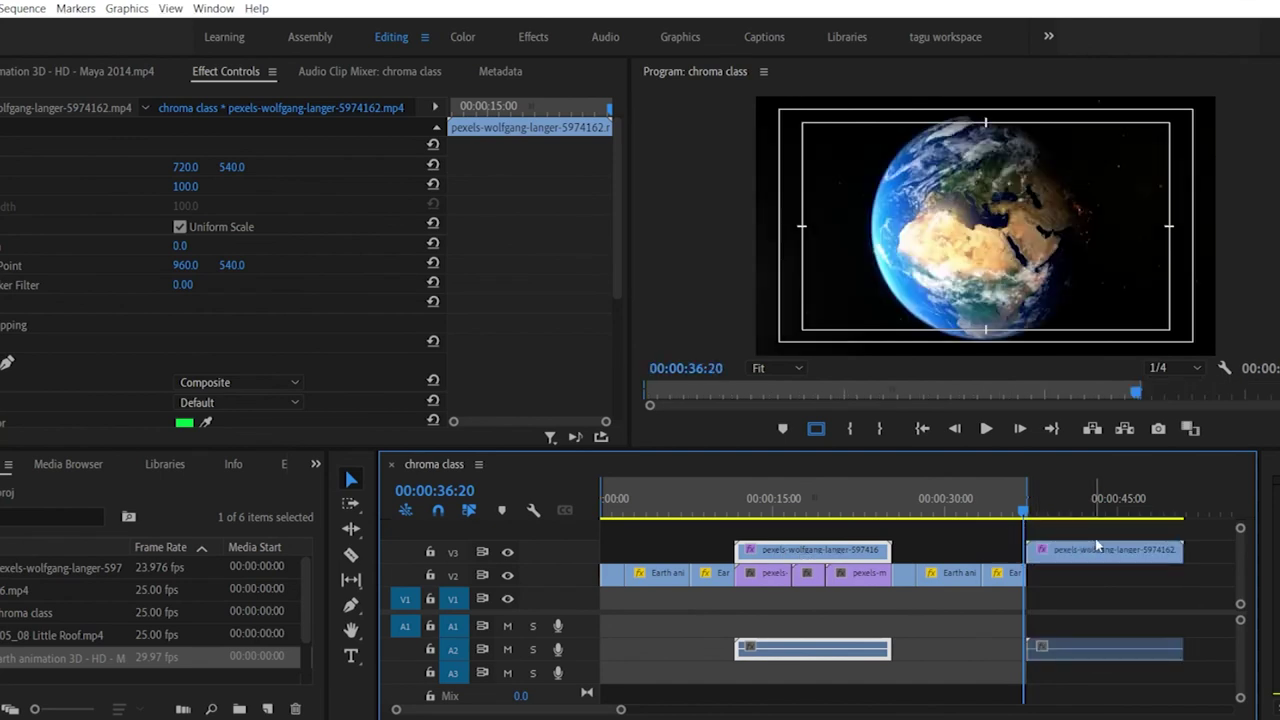
left_click(16, 658)
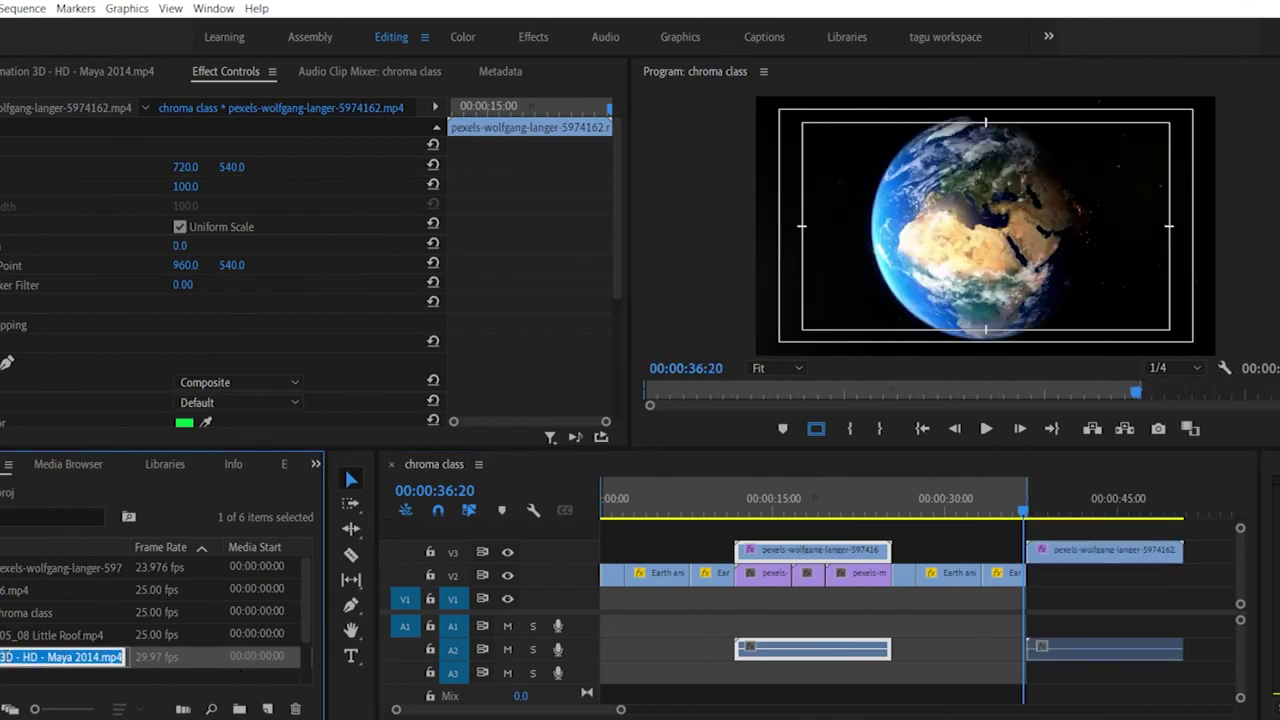
left_click_drag(150, 657, 1030, 630)
key("space")
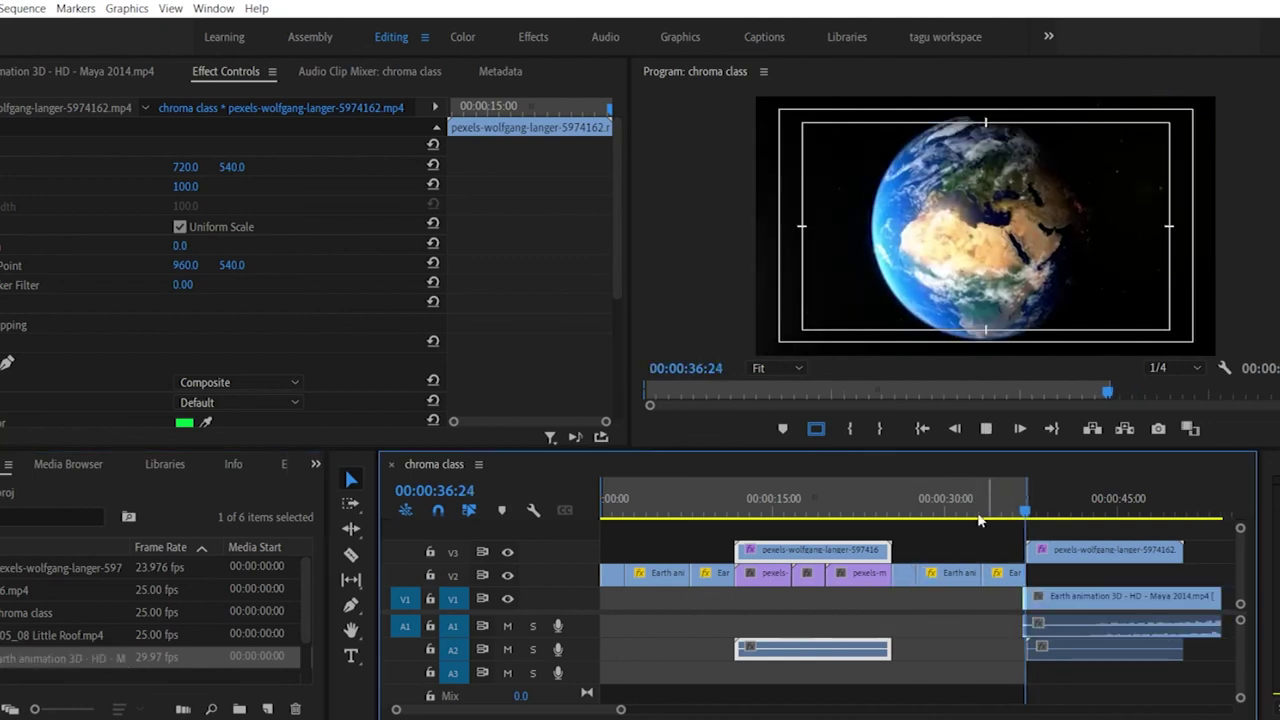
key("space")
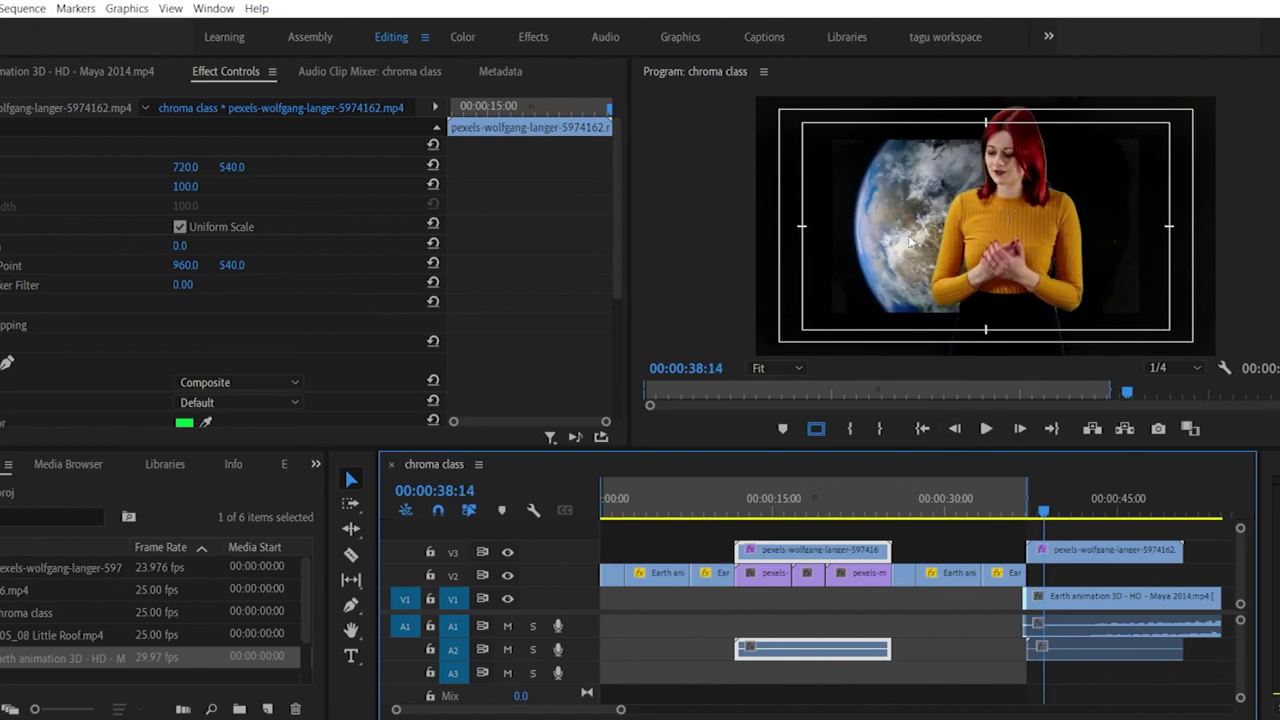
Step: Scale the Earth animation clip on V1 to the frame size and play the composite over it
right_click(1083, 597)
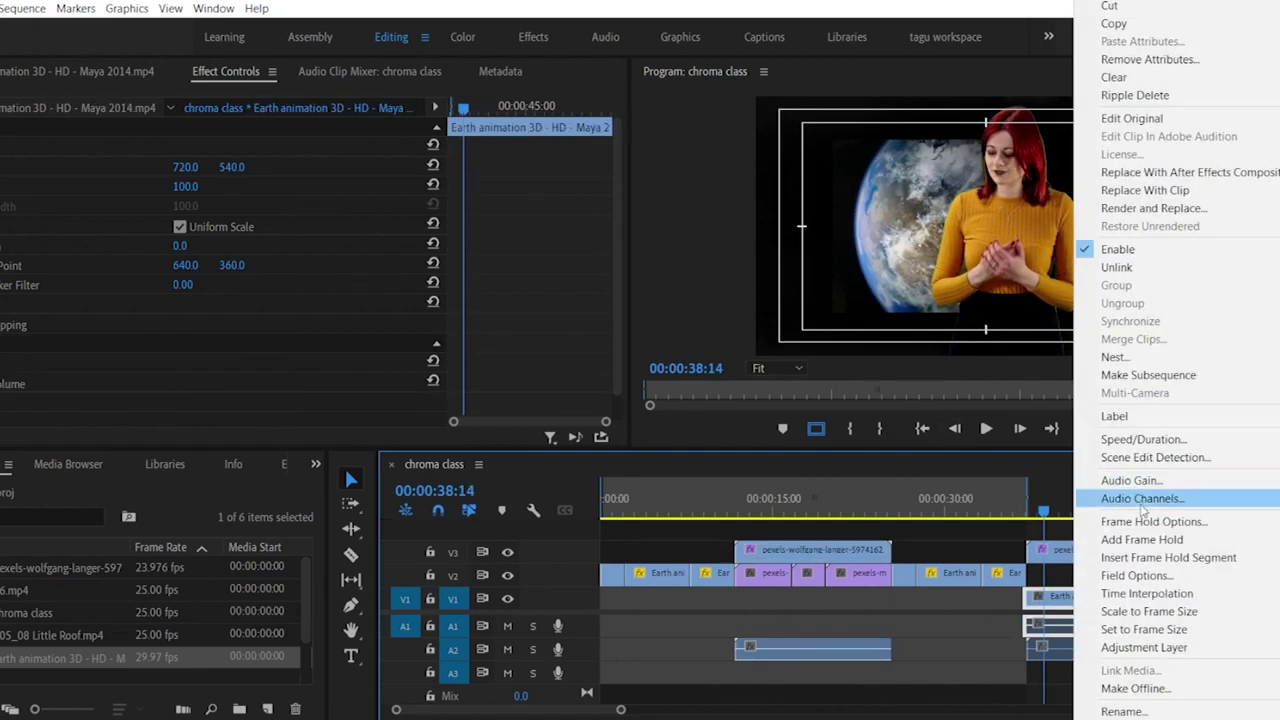
left_click(1145, 611)
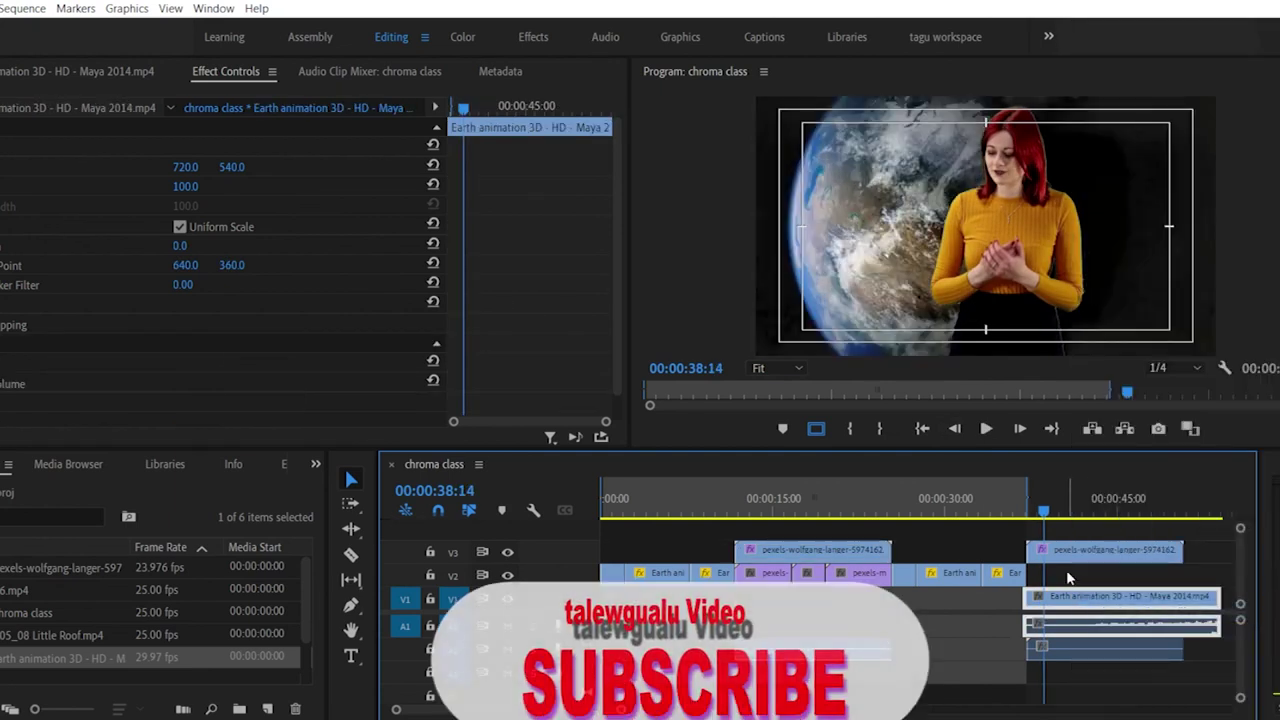
key("space")
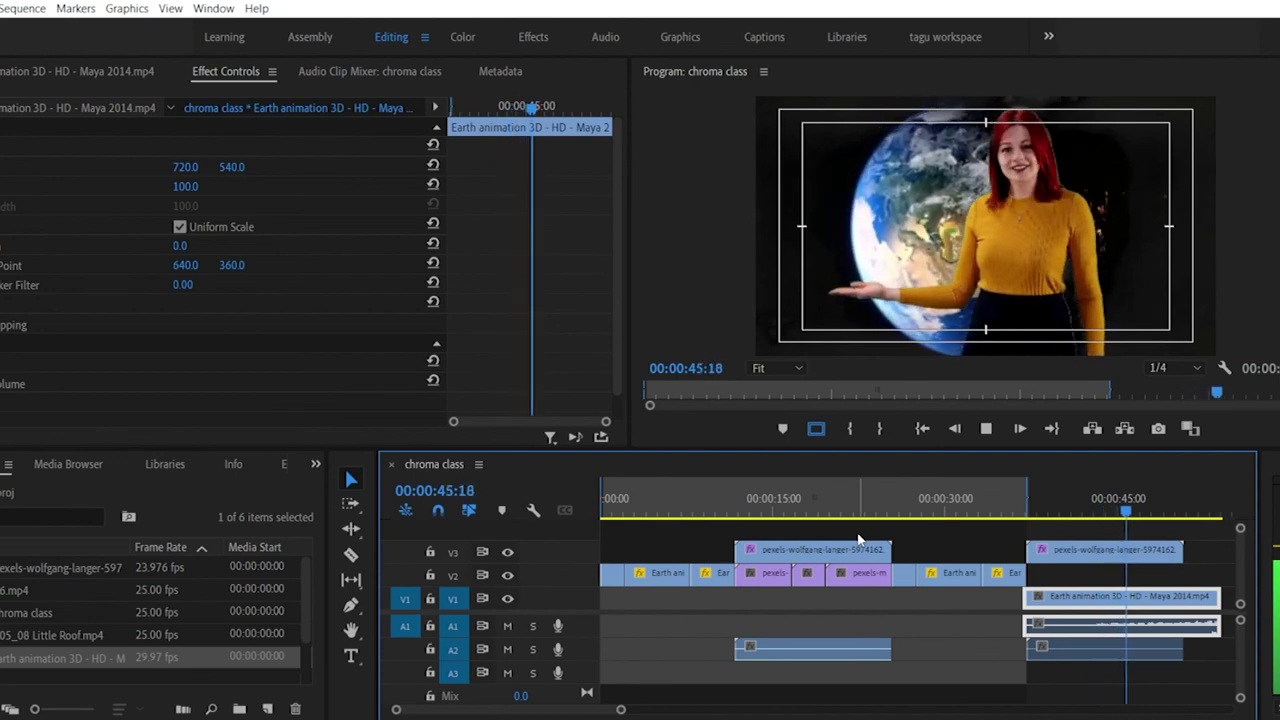
key("space")
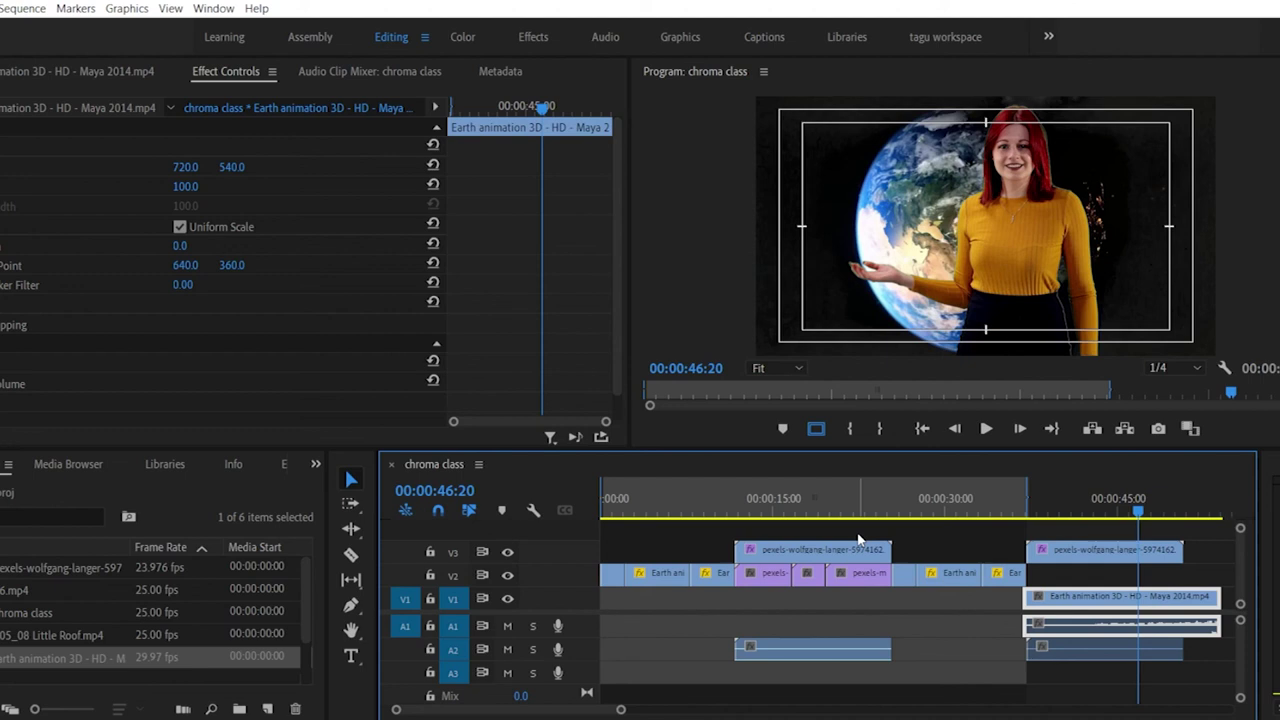
key("space")
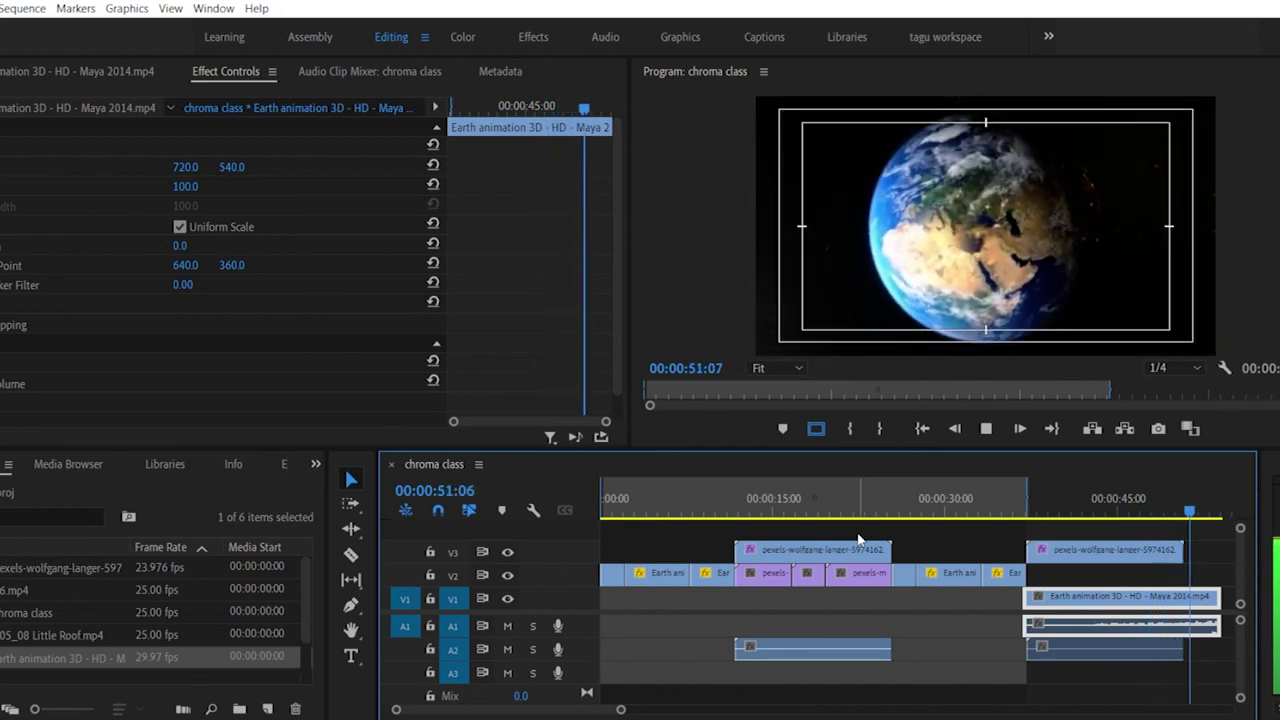
key("space")
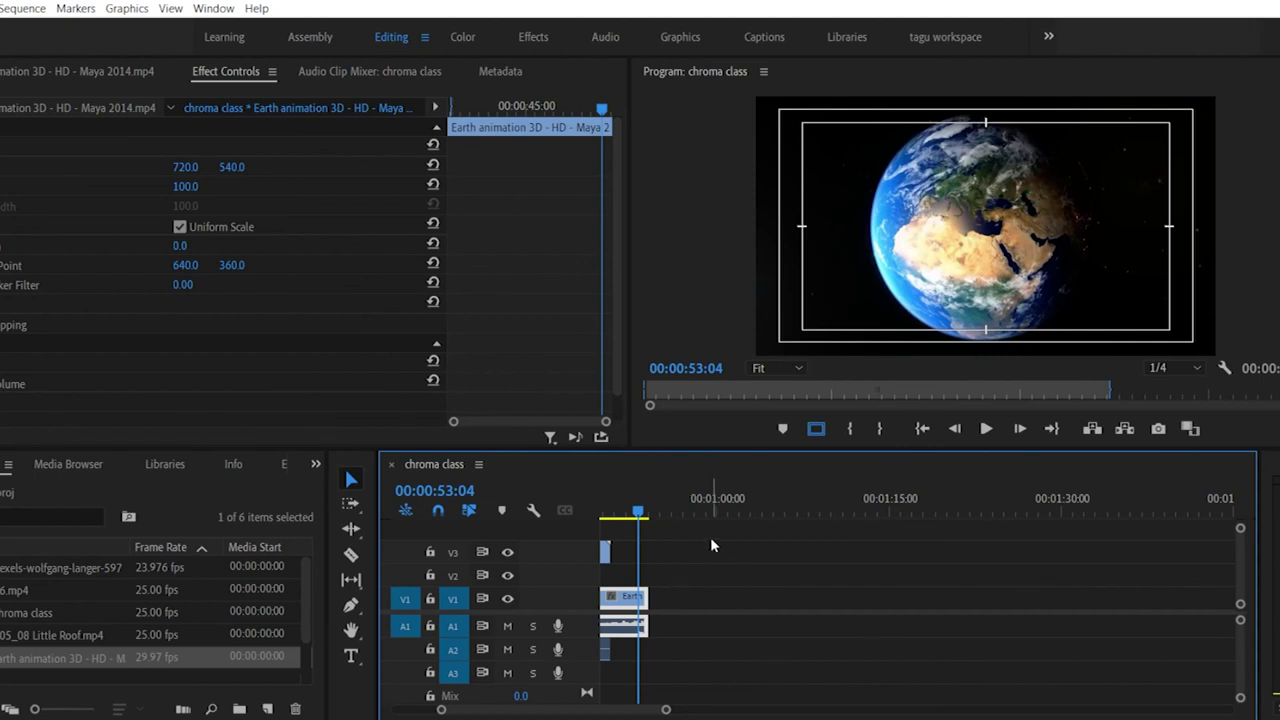
Step: Delete the copied woman clip and the Earth animation clip on V1, with their audio, from the sequence end
left_click_drag(441, 710, 392, 710)
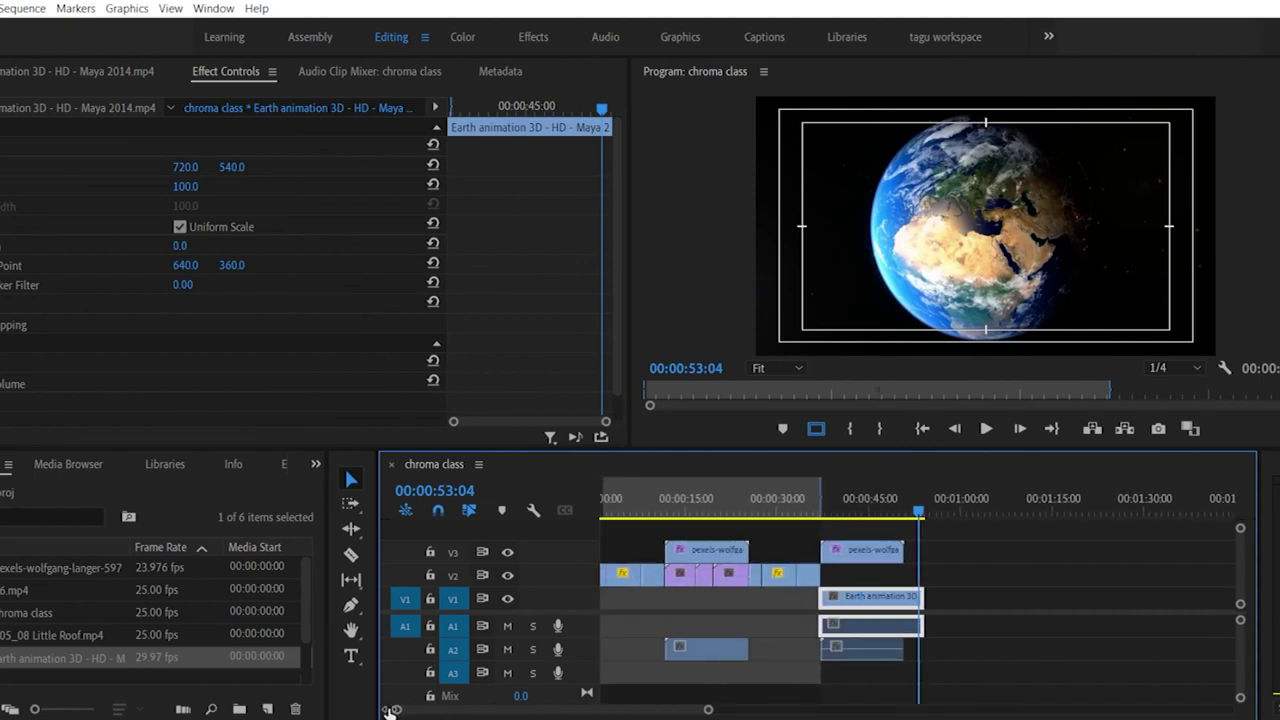
left_click_drag(940, 541, 876, 649)
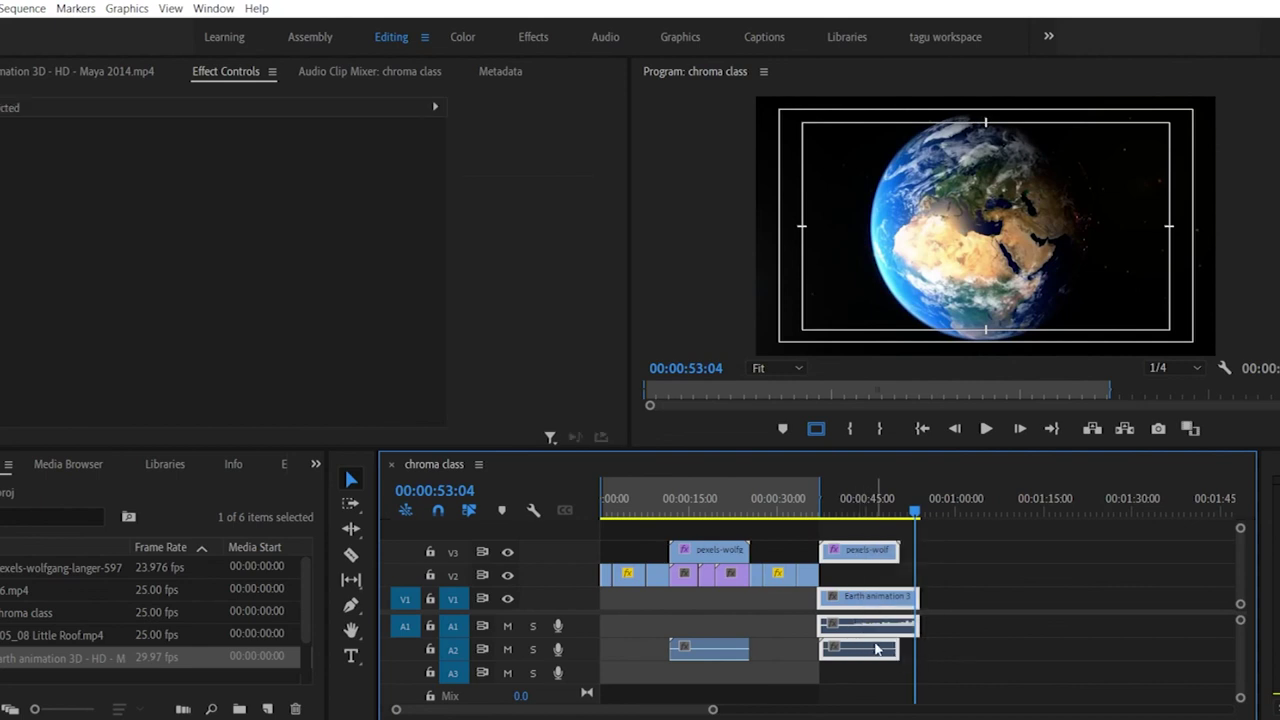
key("Delete")
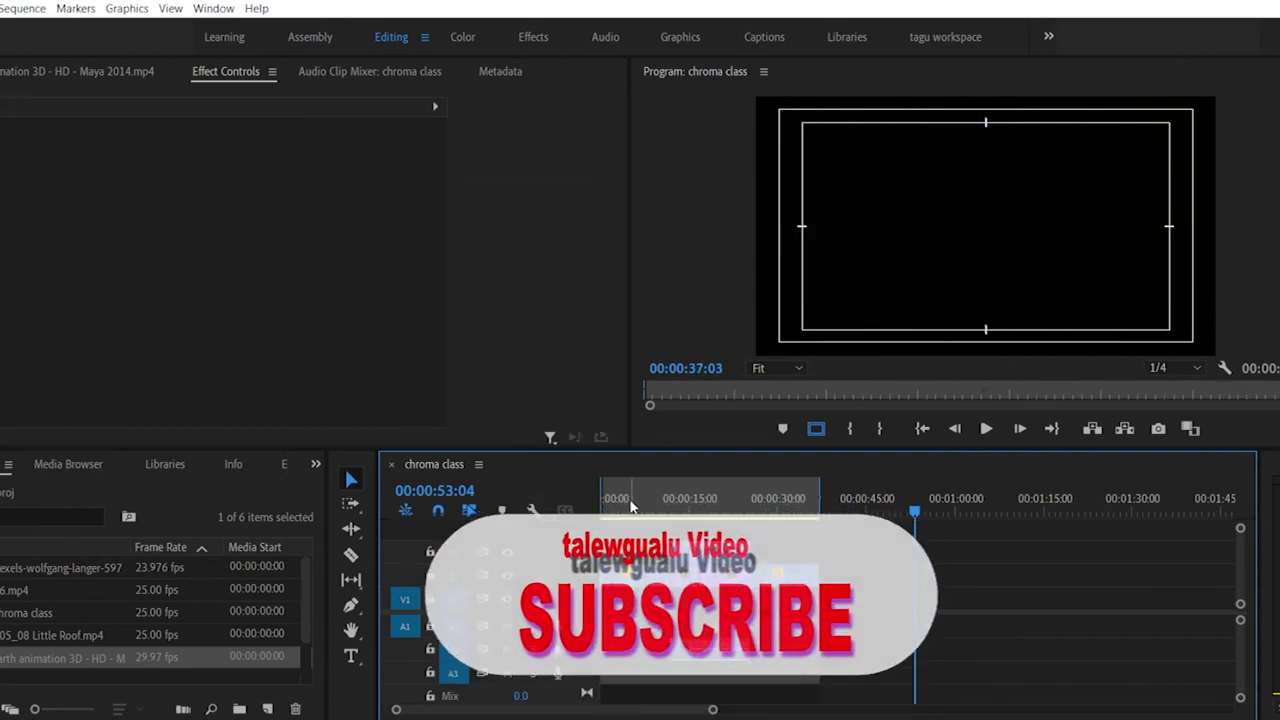
Step: Play the composite of the woman over the village background from about 00:00:15:00
left_click(686, 503)
key("space")
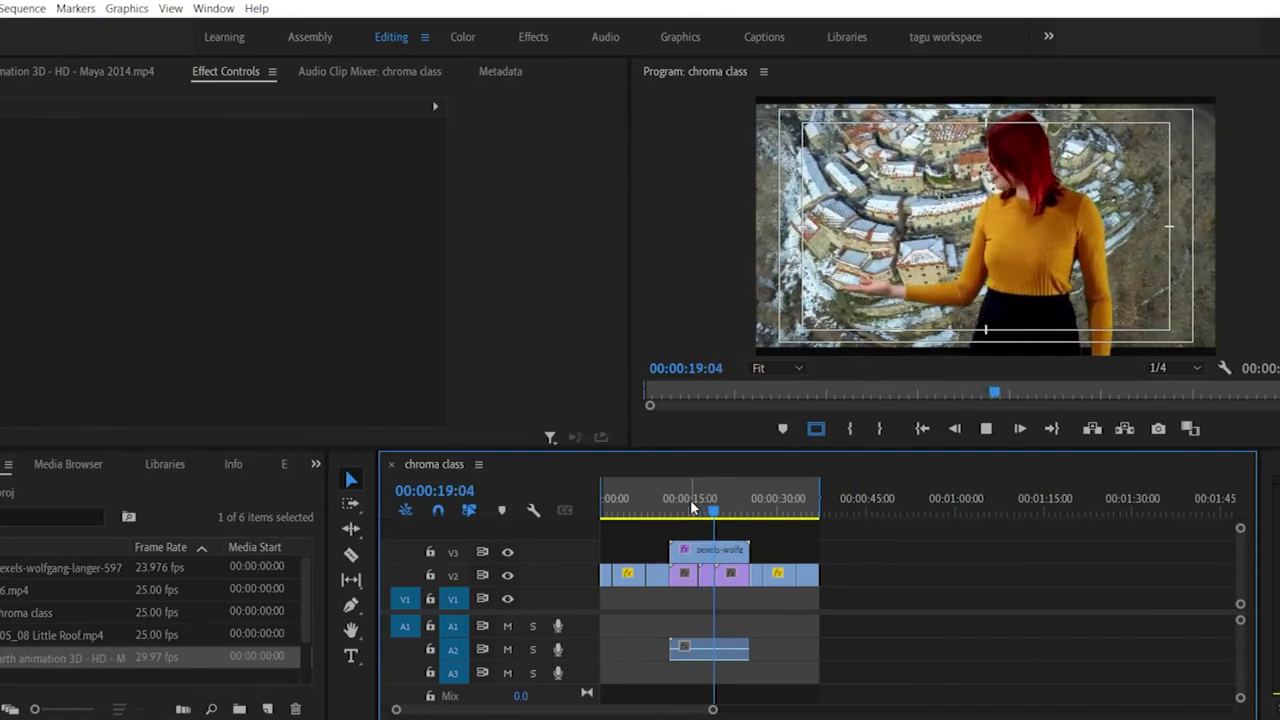
key("space")
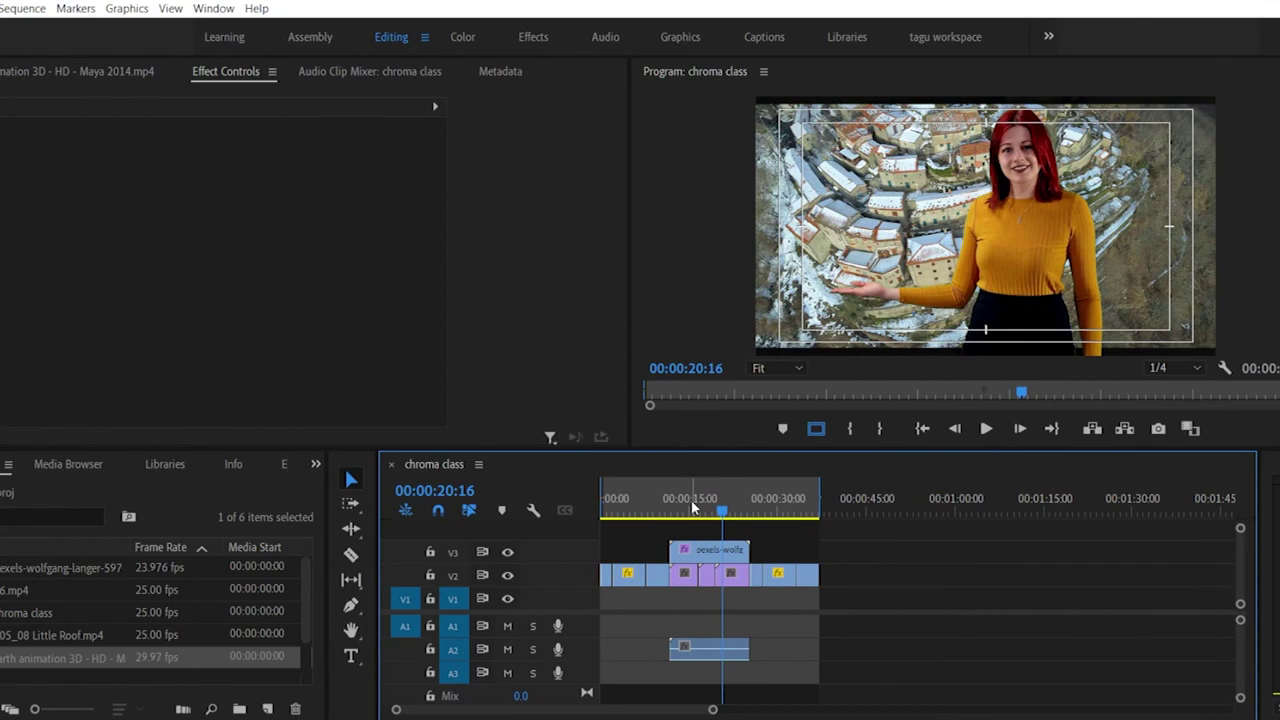
Step: Open the media export settings for the chroma class sequence and examine the available export formats
left_click(2, 8)
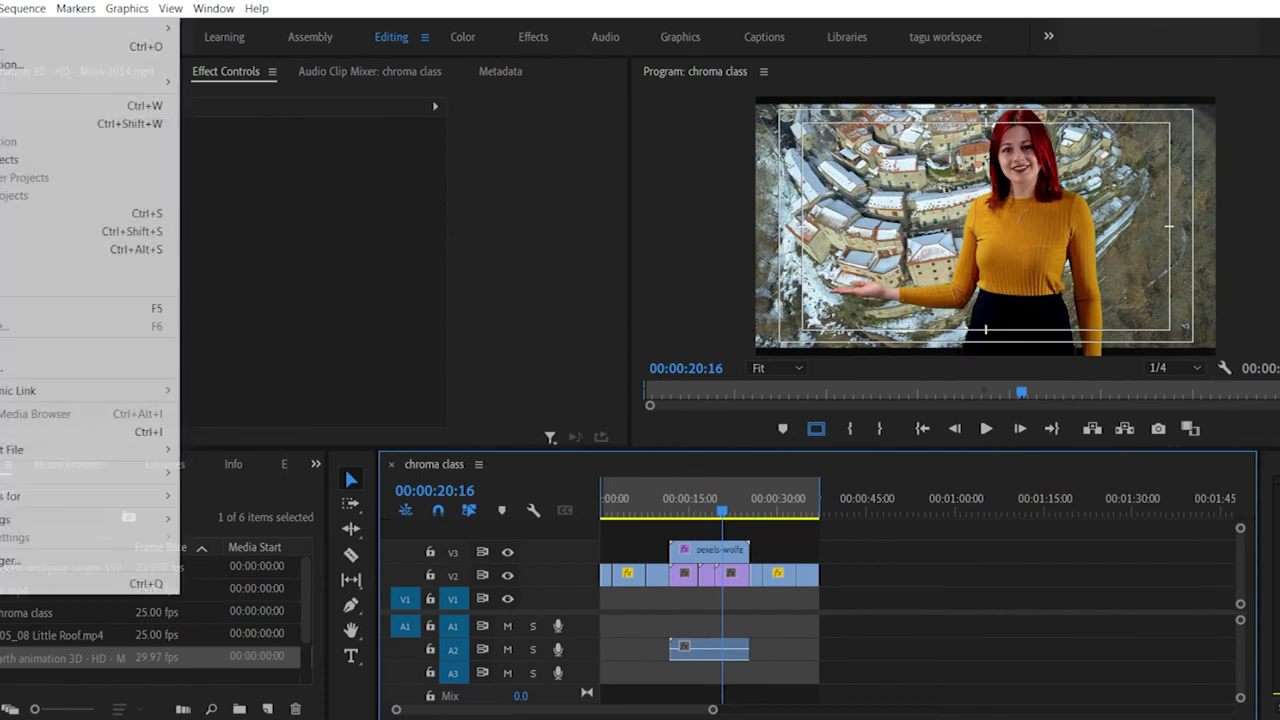
mouse_move(50, 474)
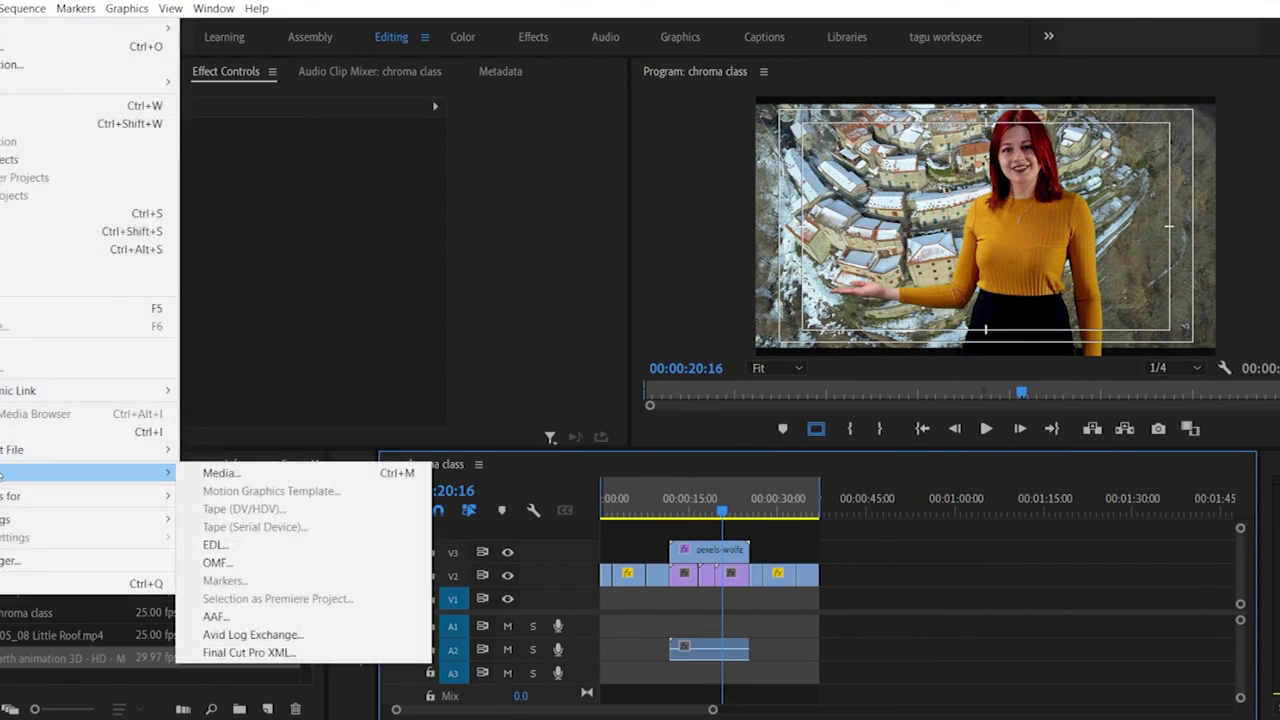
left_click(222, 473)
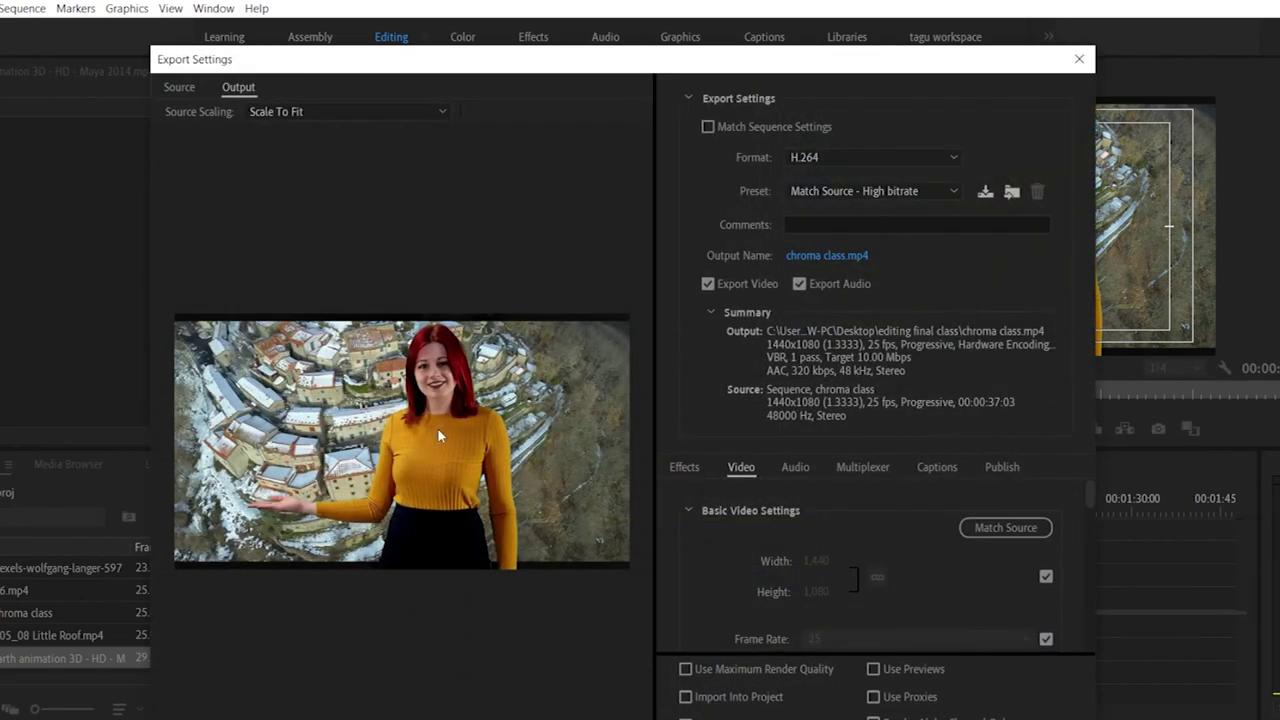
left_click_drag(782, 64, 778, 10)
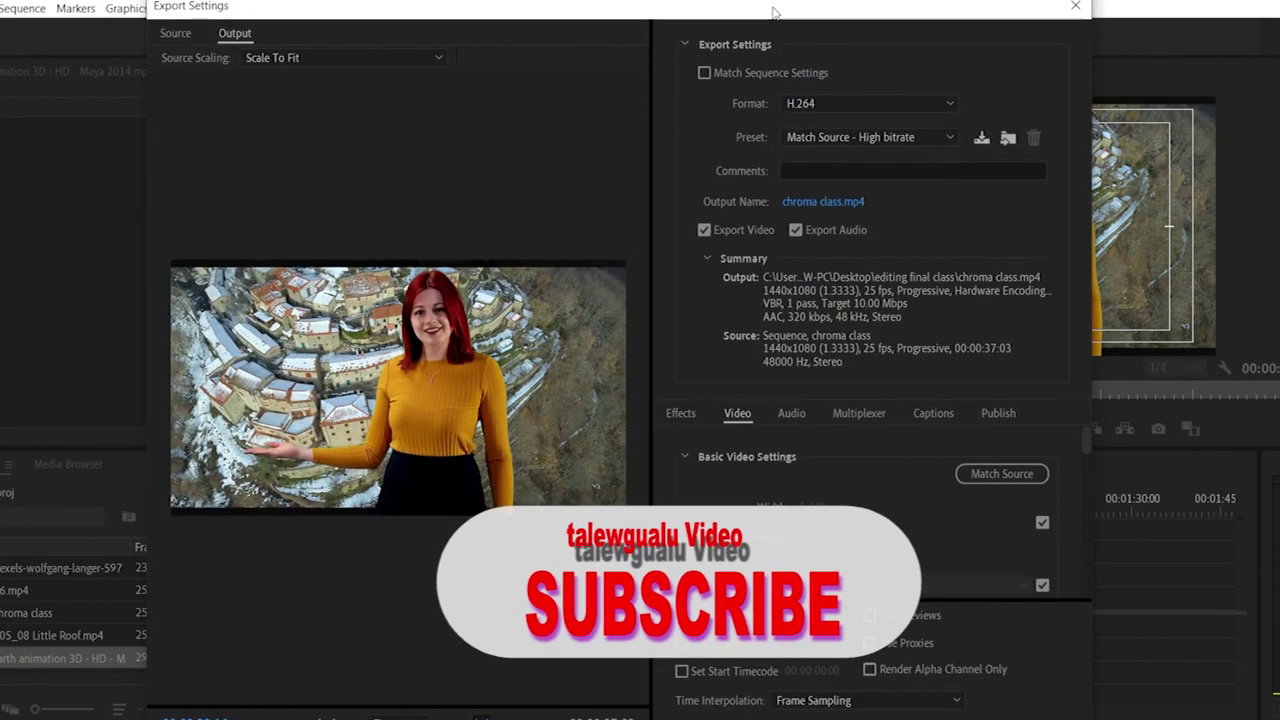
left_click(853, 104)
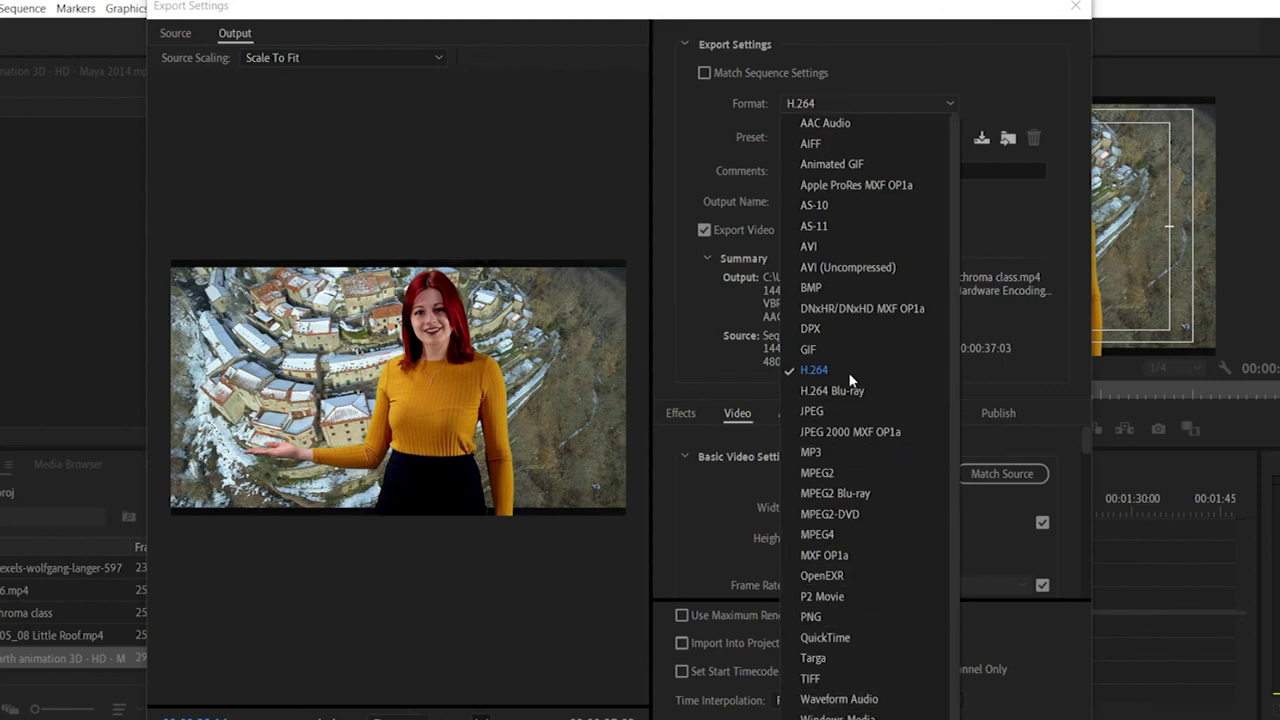
left_click(935, 62)
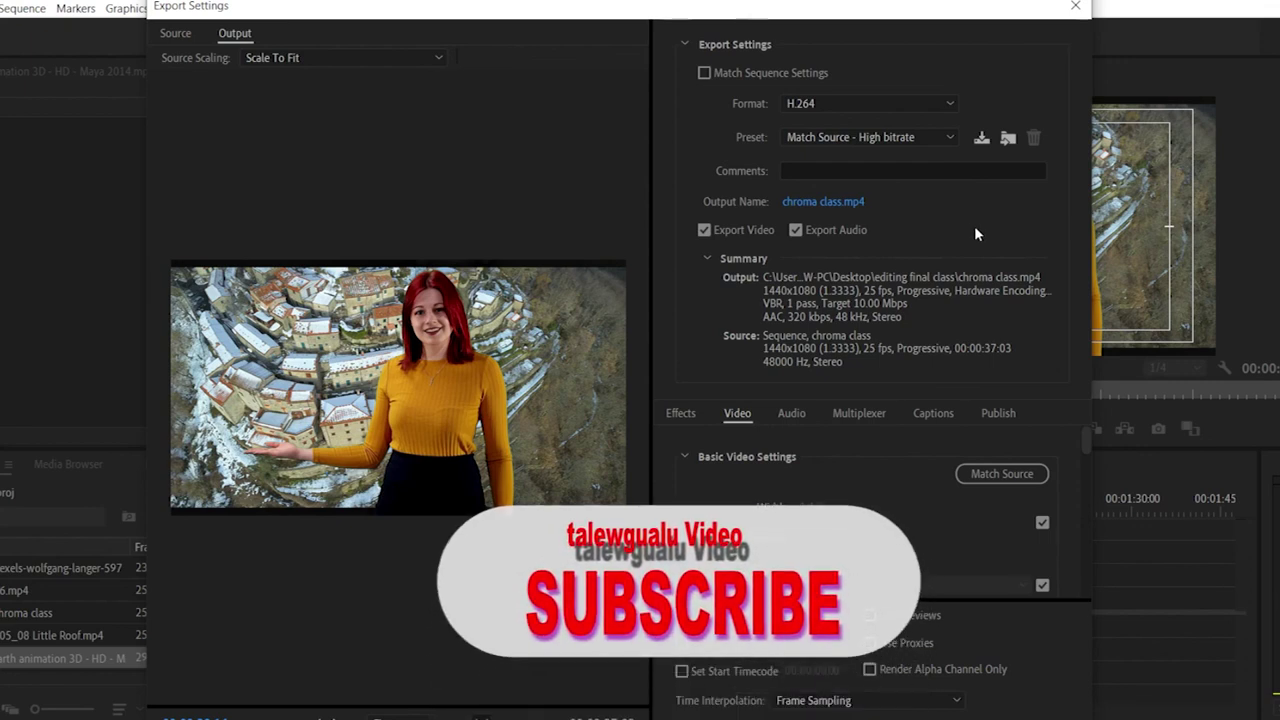
Step: Try AVI as the export format, check the format list again, and close the export settings without exporting
left_click(862, 106)
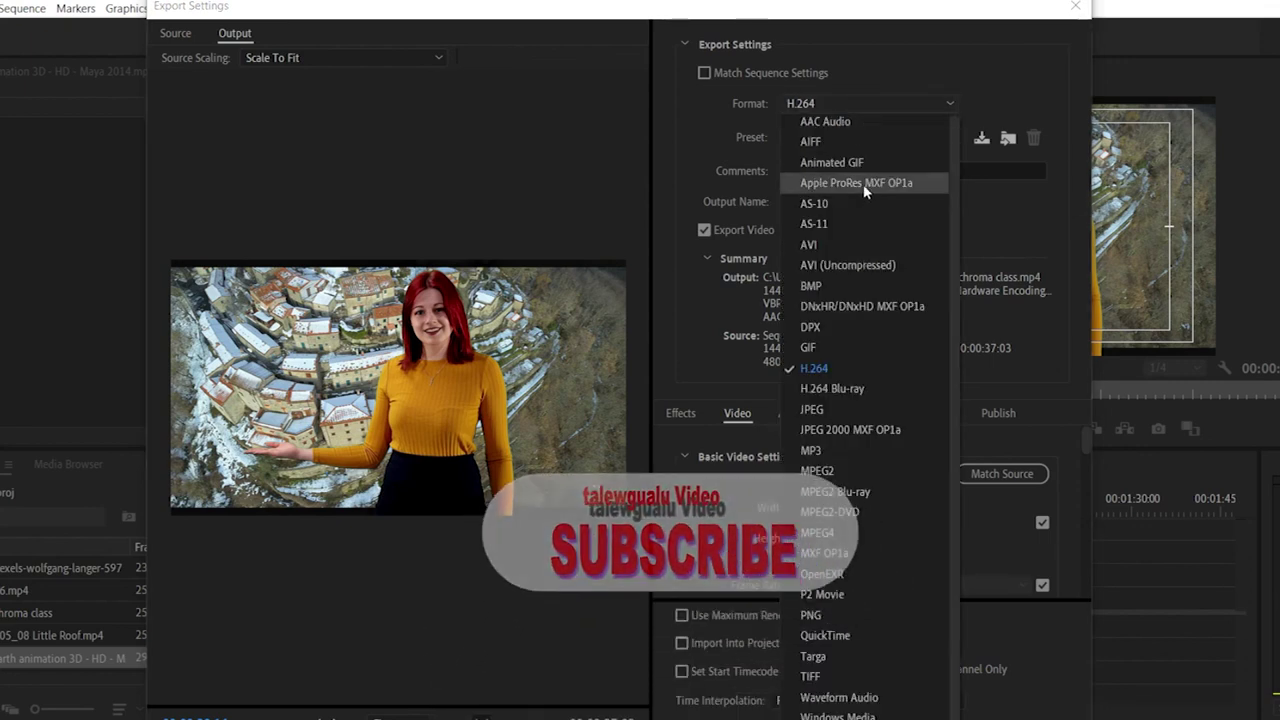
left_click(850, 246)
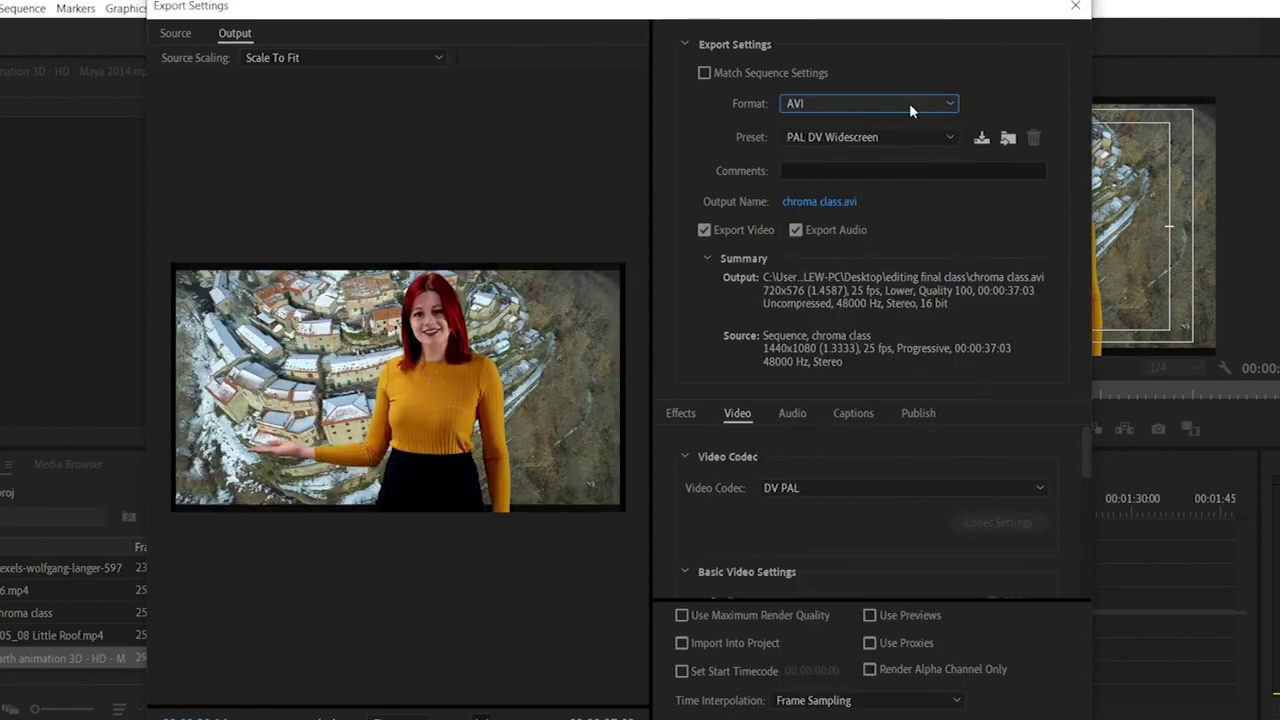
left_click(909, 103)
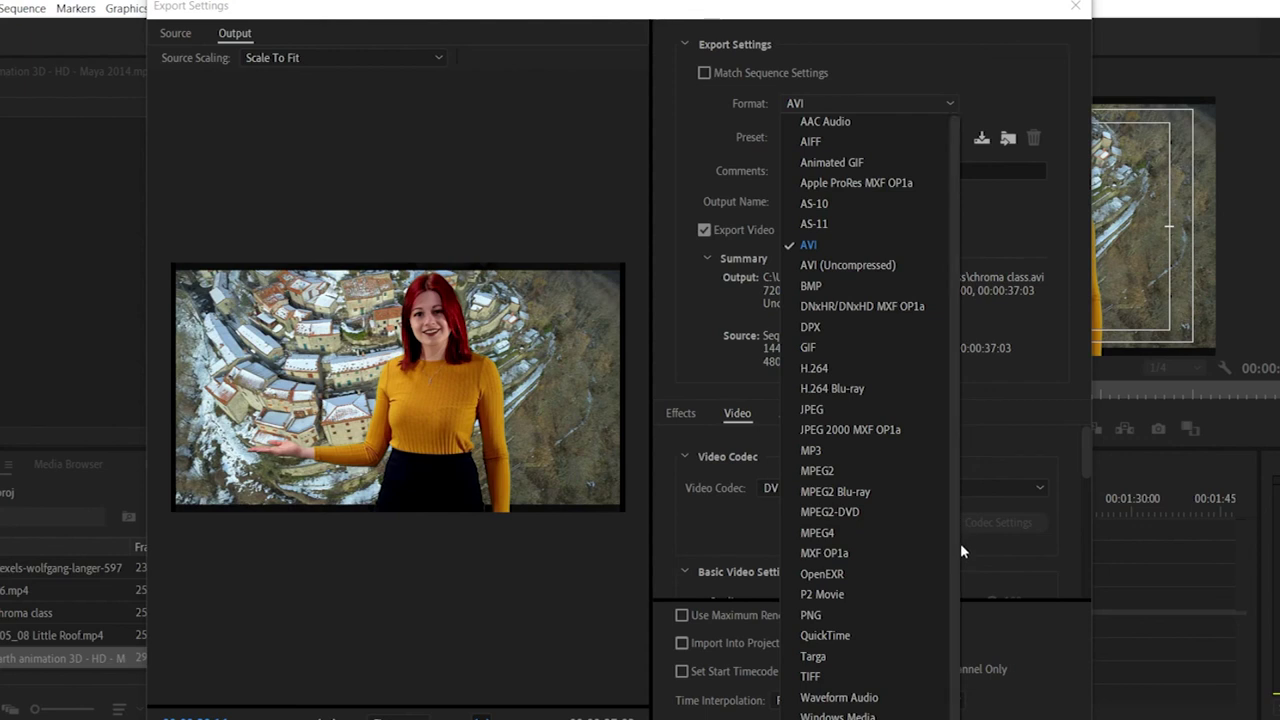
left_click(1077, 9)
Step: Save the project and make the chroma class timeline active
key("ctrl+s")
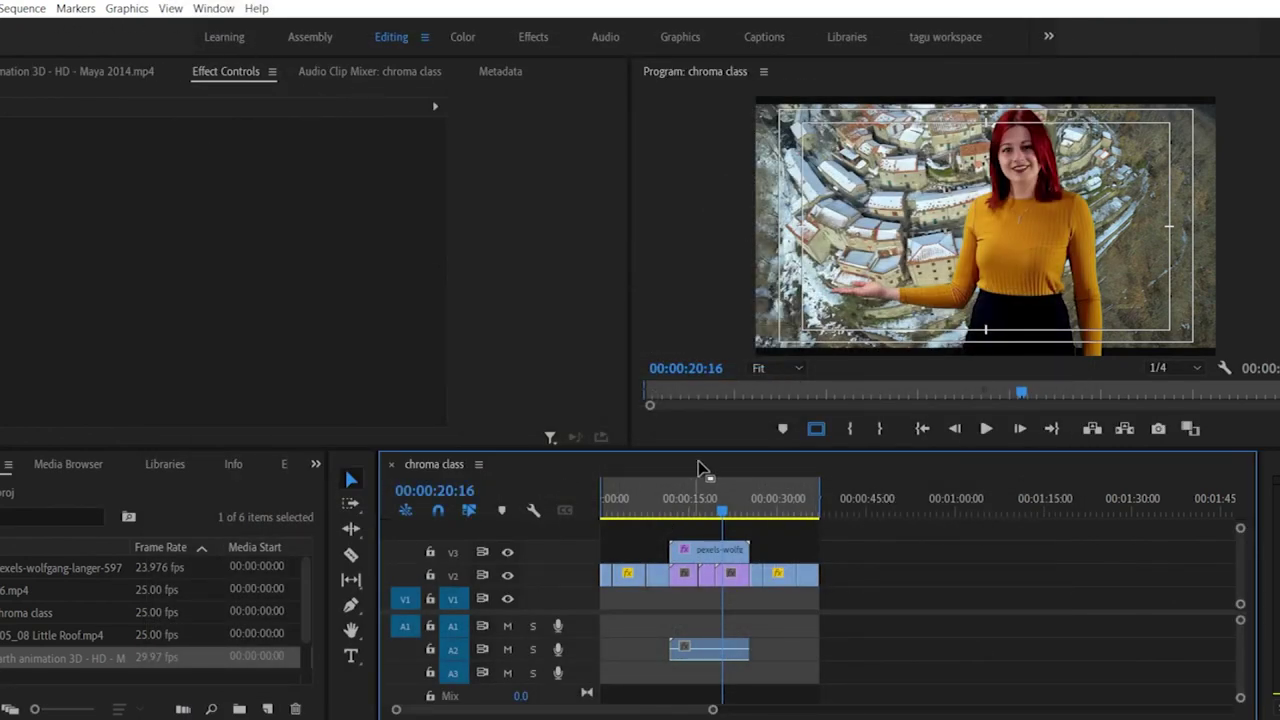
left_click(658, 328)
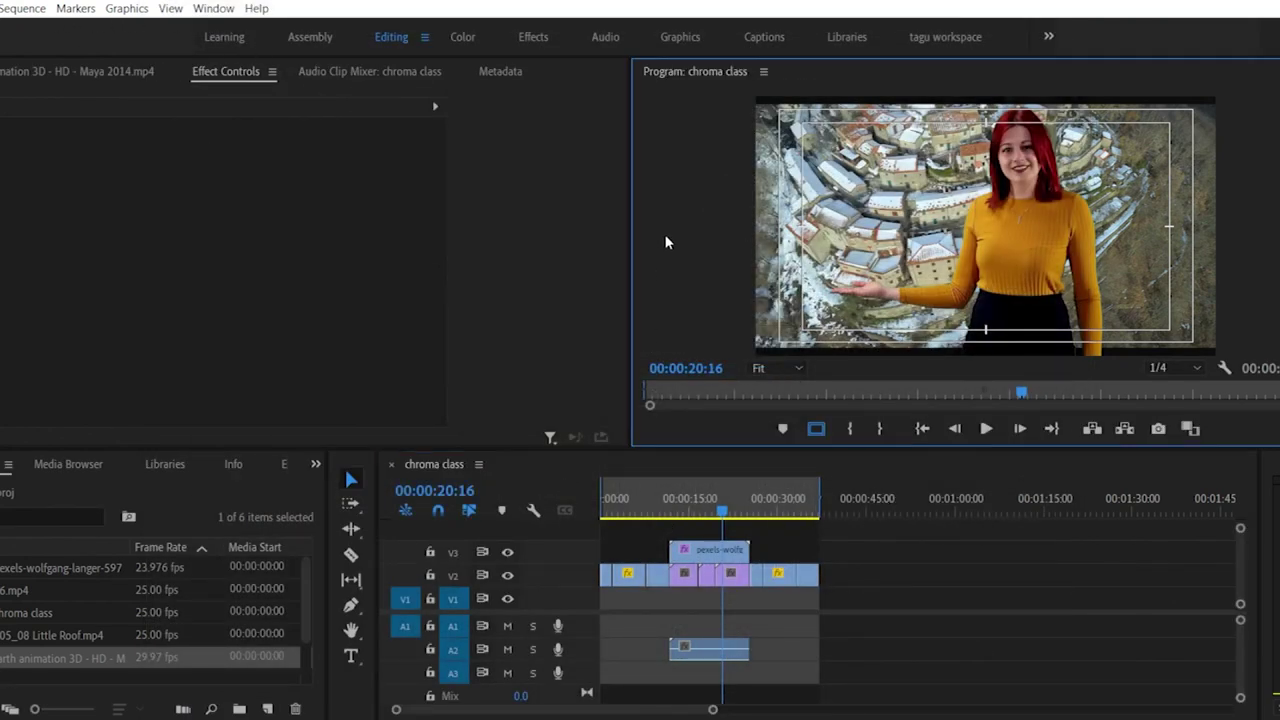
left_click(672, 468)
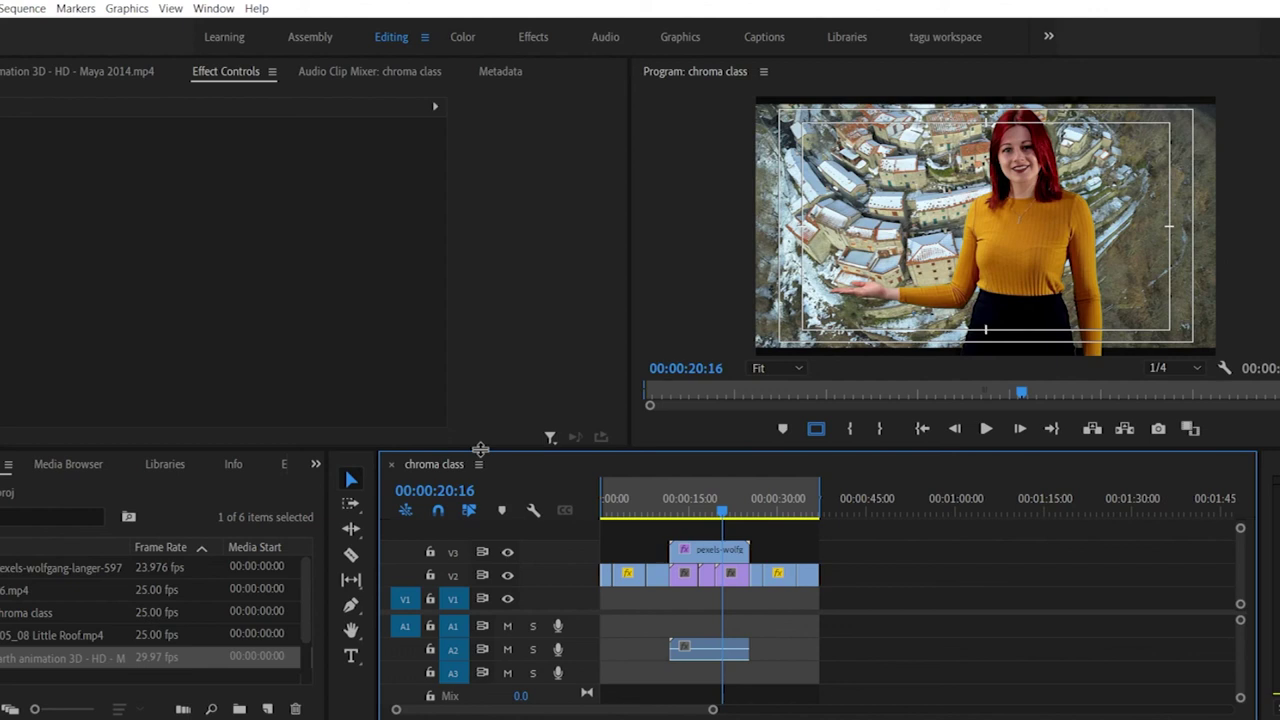
Step: Open the settings of the chroma class sequence and try DV PAL as the editing mode
left_click(22, 10)
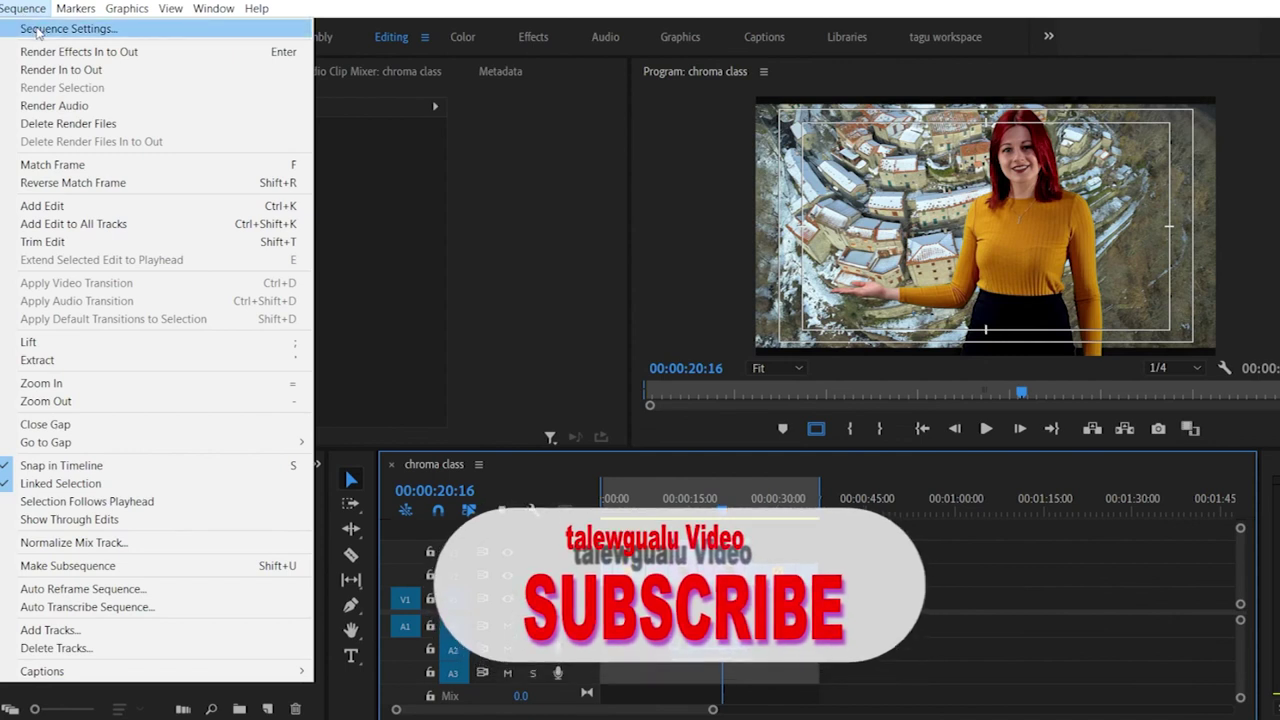
left_click(30, 28)
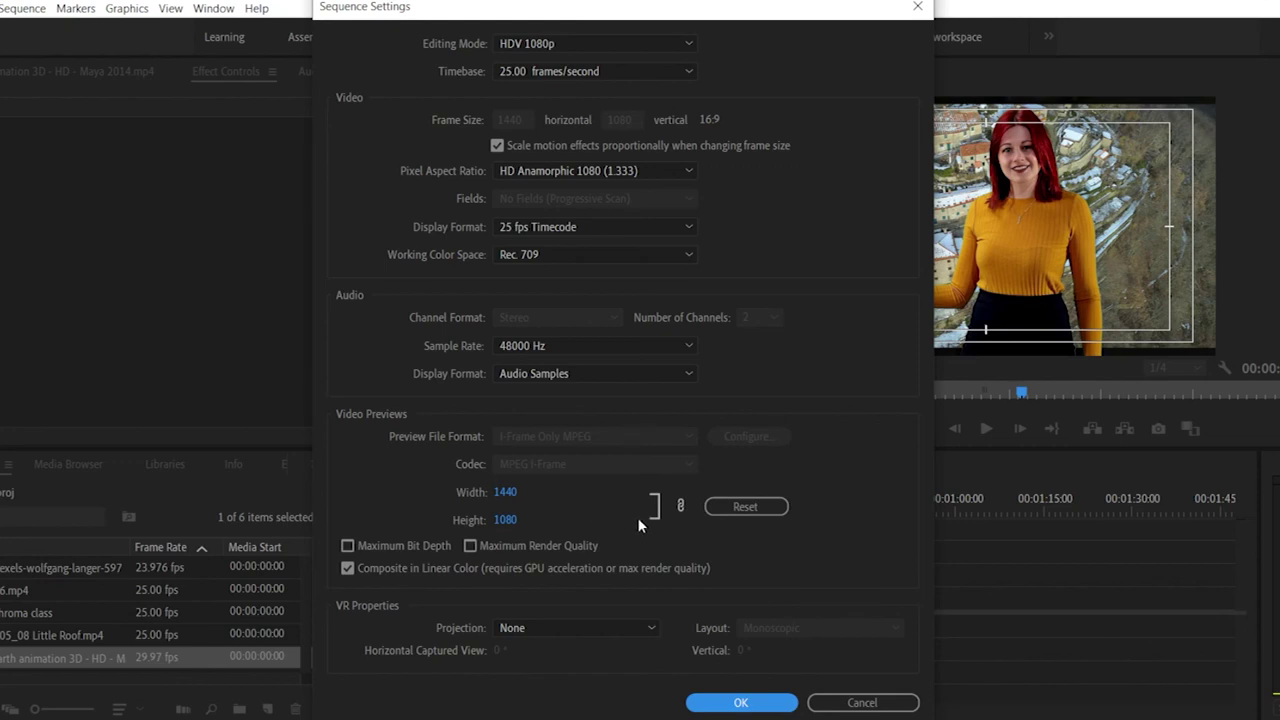
left_click(737, 509)
left_click(688, 48)
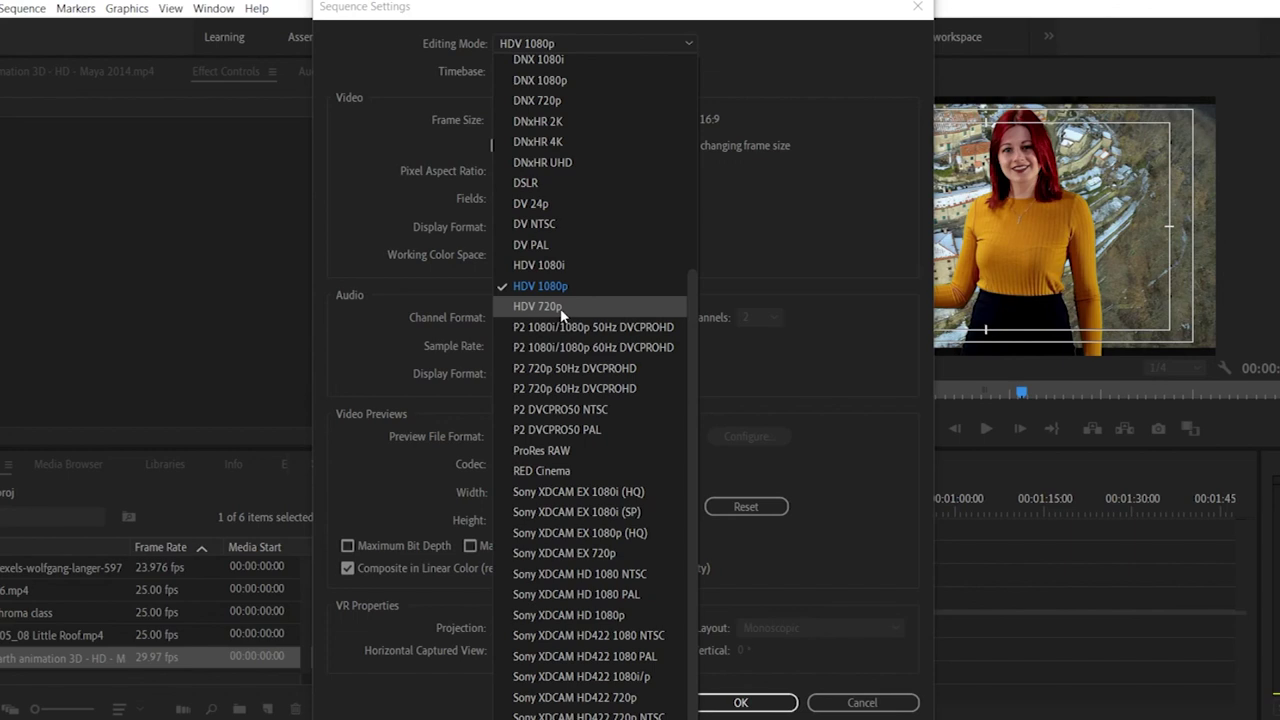
left_click(551, 244)
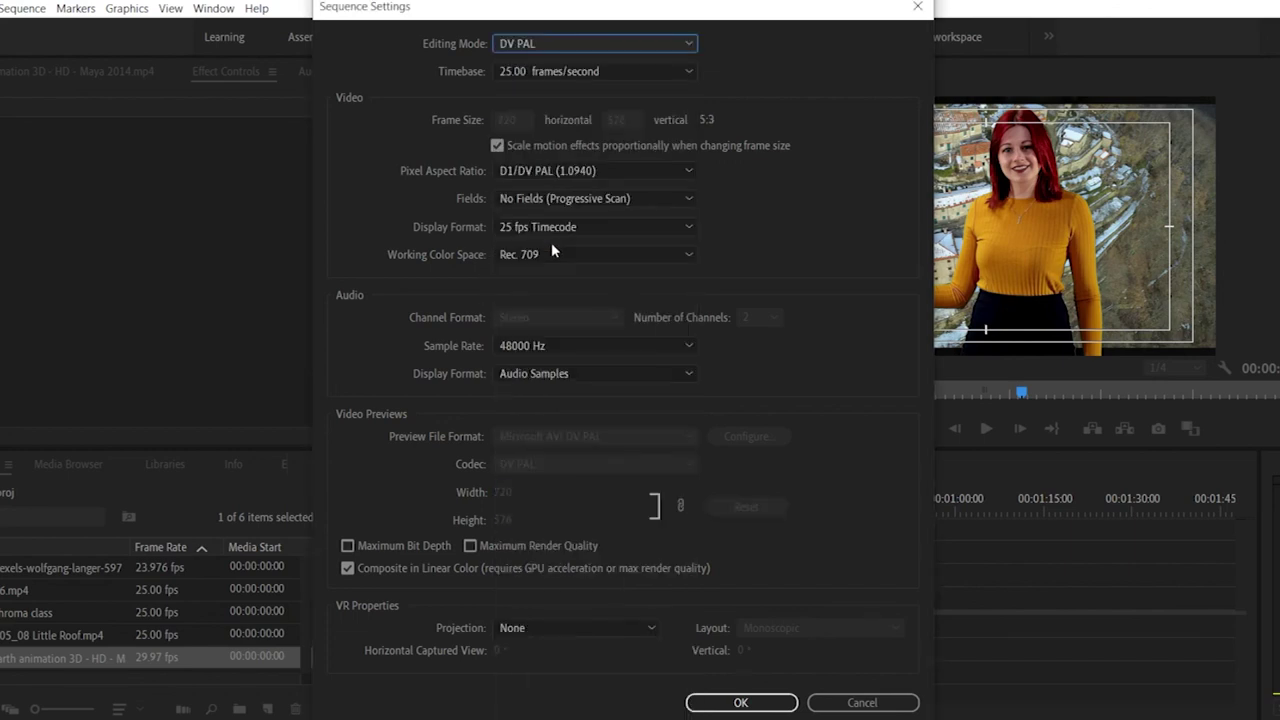
Step: Examine the available editing modes and timebase options in the sequence settings
left_click(623, 43)
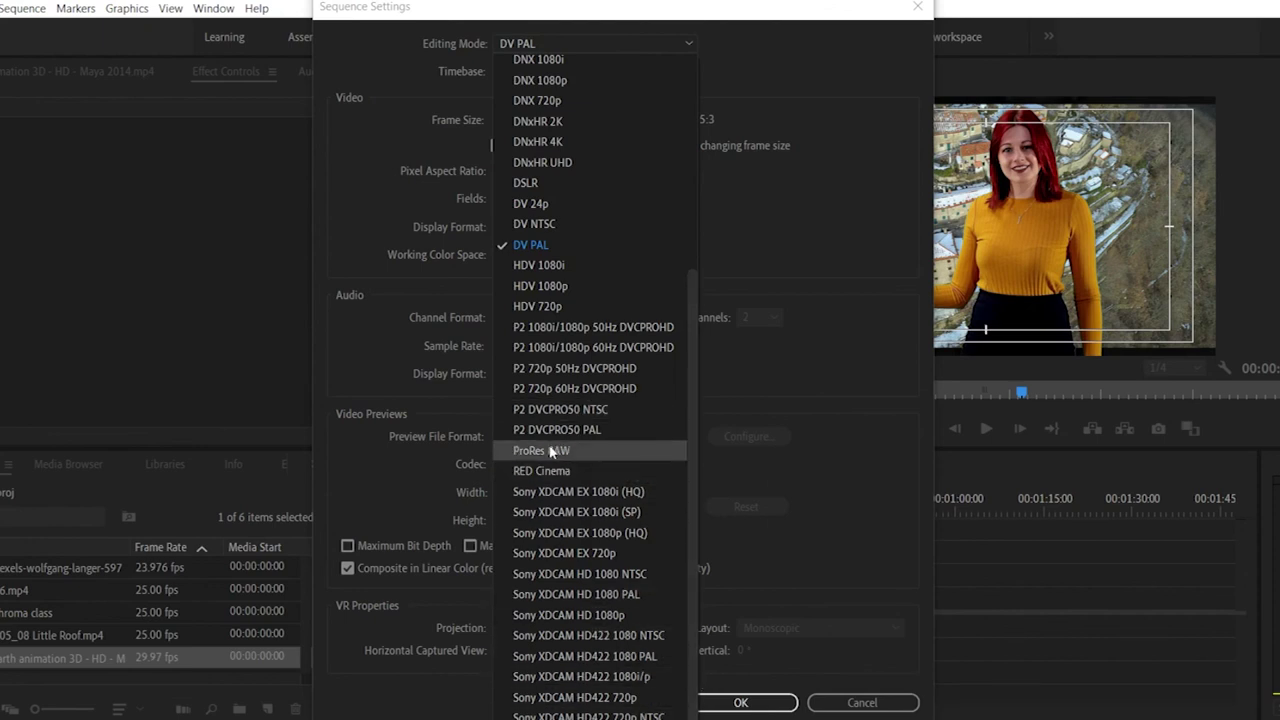
scroll(555, 216, "up", 5)
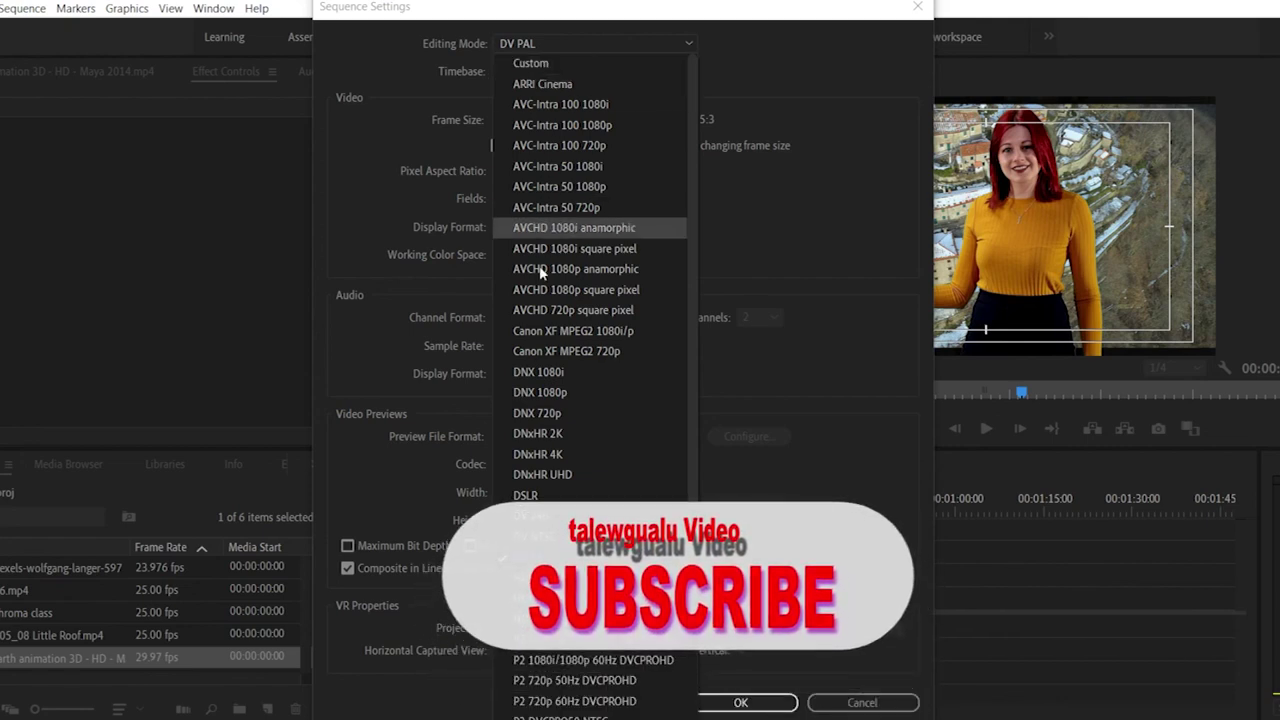
scroll(605, 444, "down", 5)
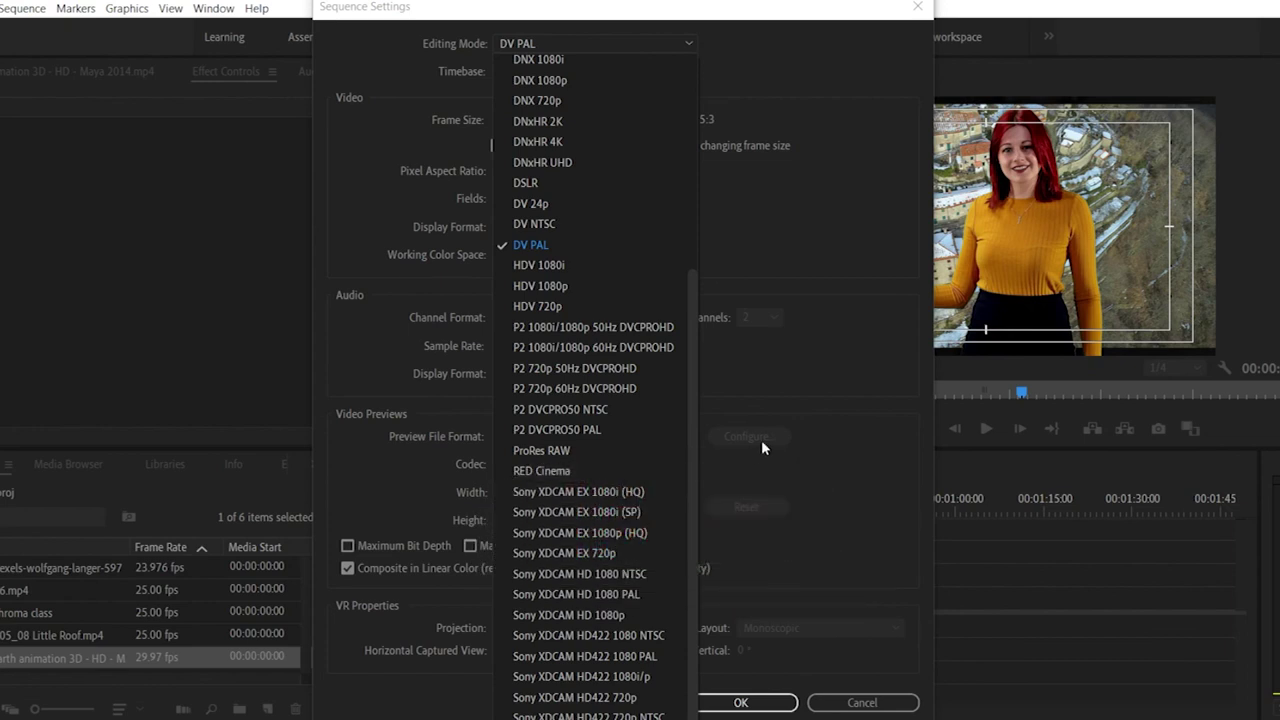
left_click(906, 201)
left_click(621, 73)
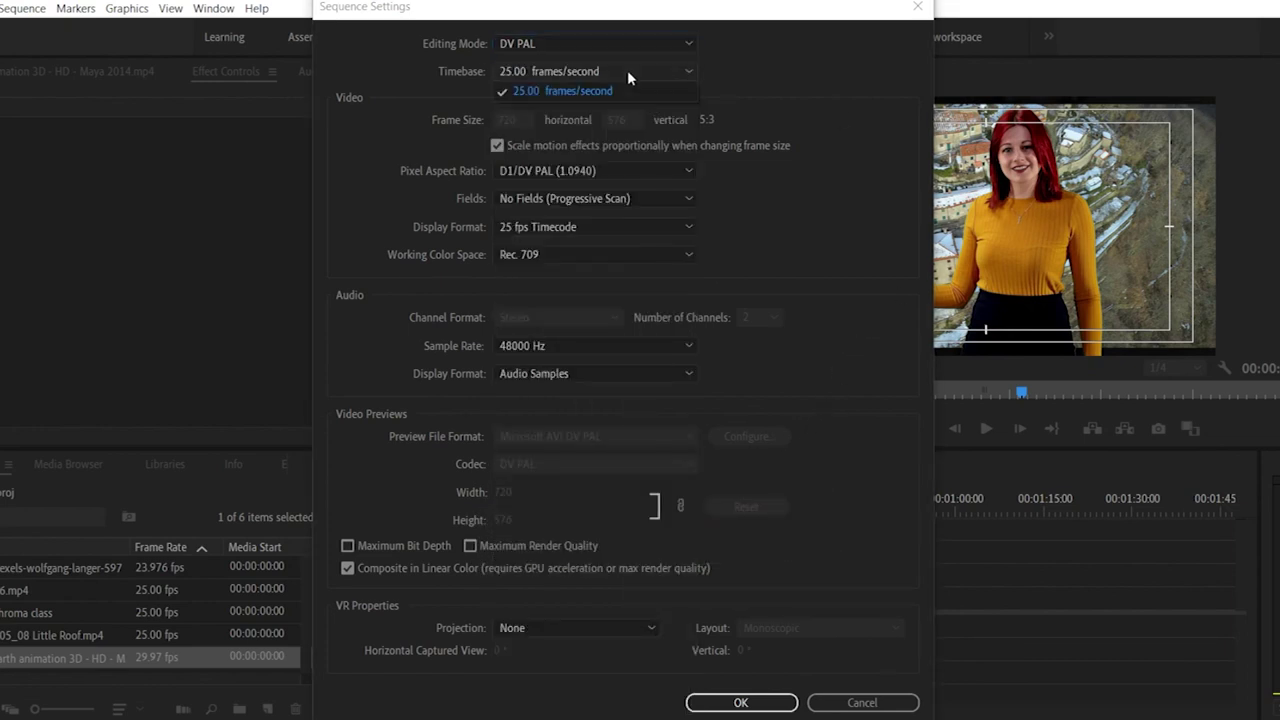
left_click(850, 199)
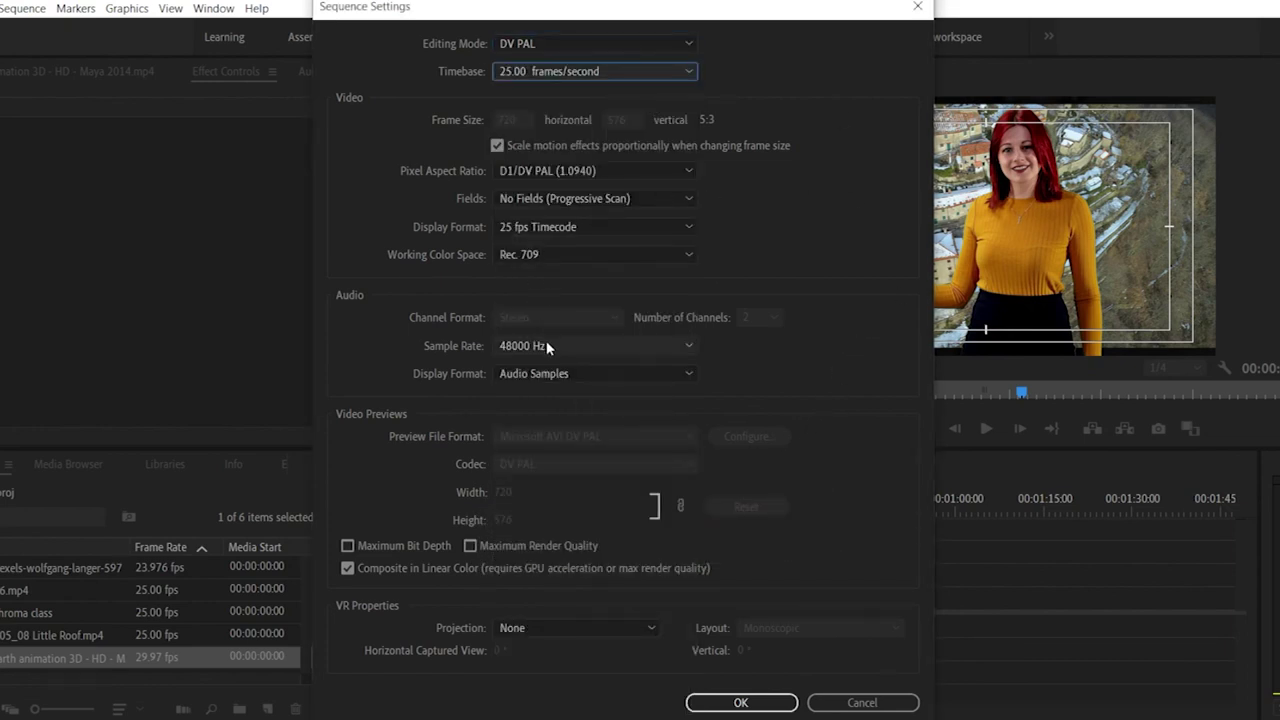
Step: Examine the fields and pixel aspect ratio options, and cancel the sequence settings without applying changes
left_click(674, 198)
left_click(676, 199)
left_click(661, 172)
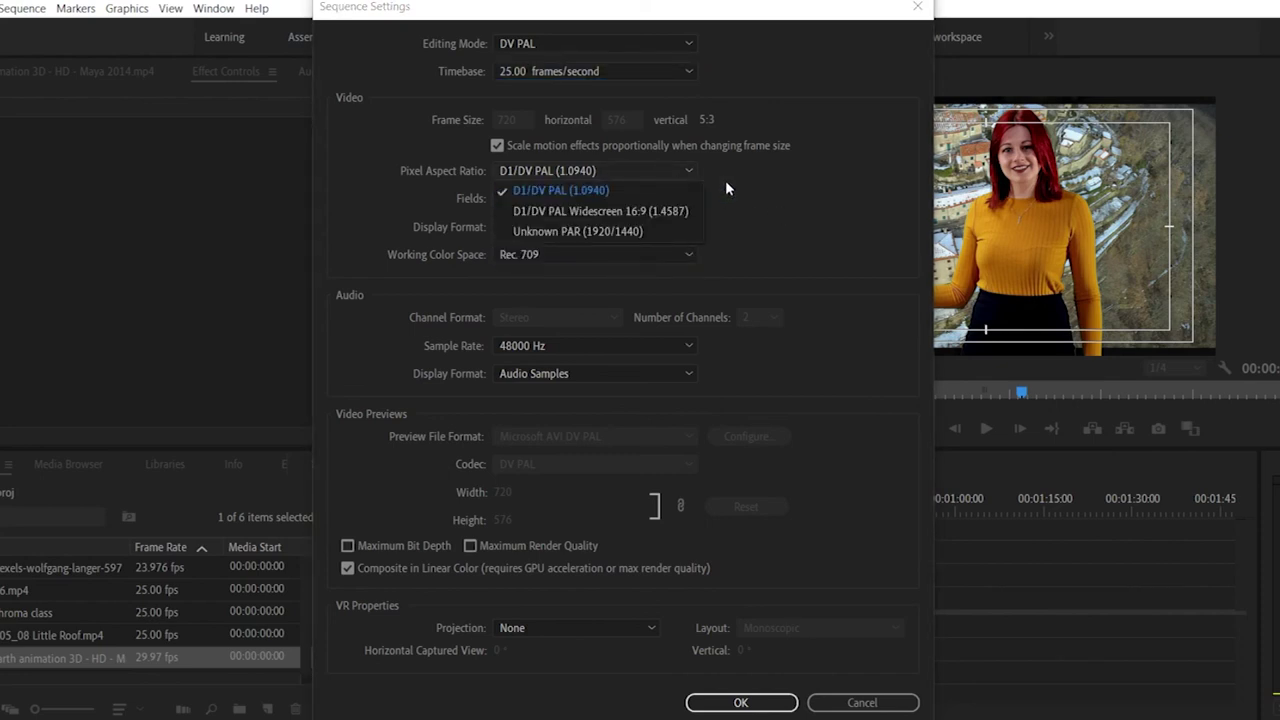
left_click(783, 190)
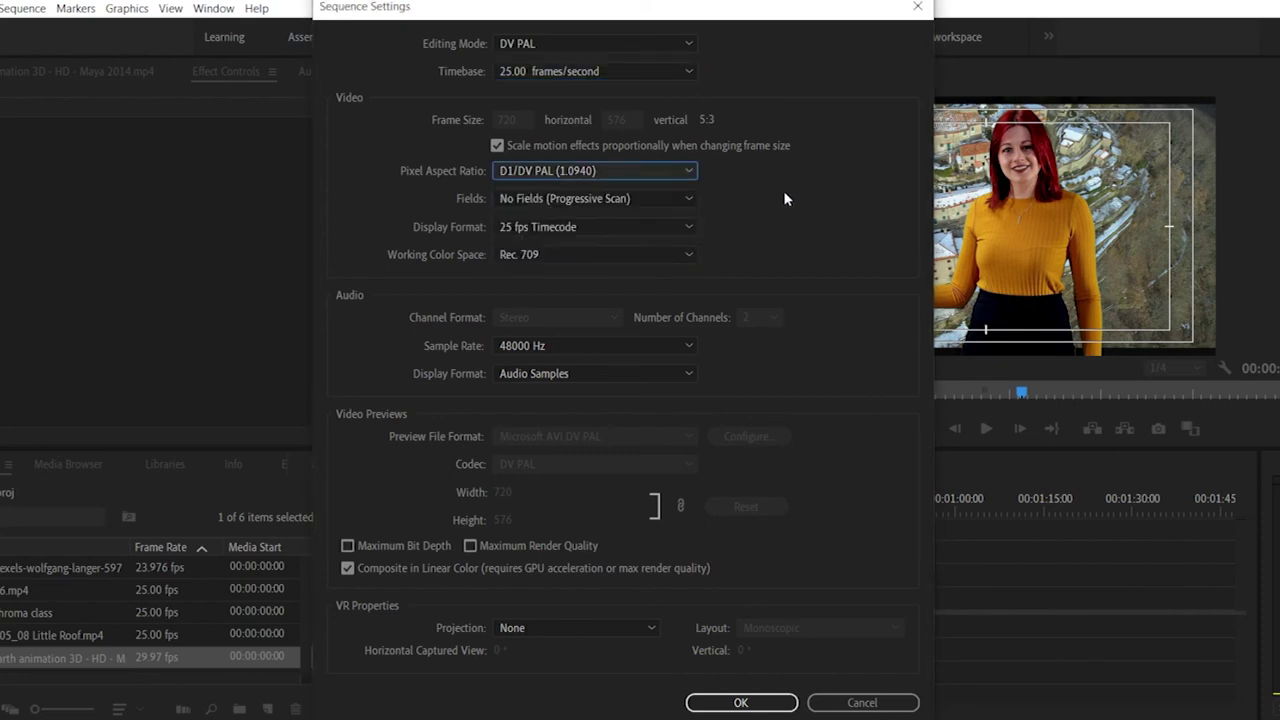
left_click(636, 175)
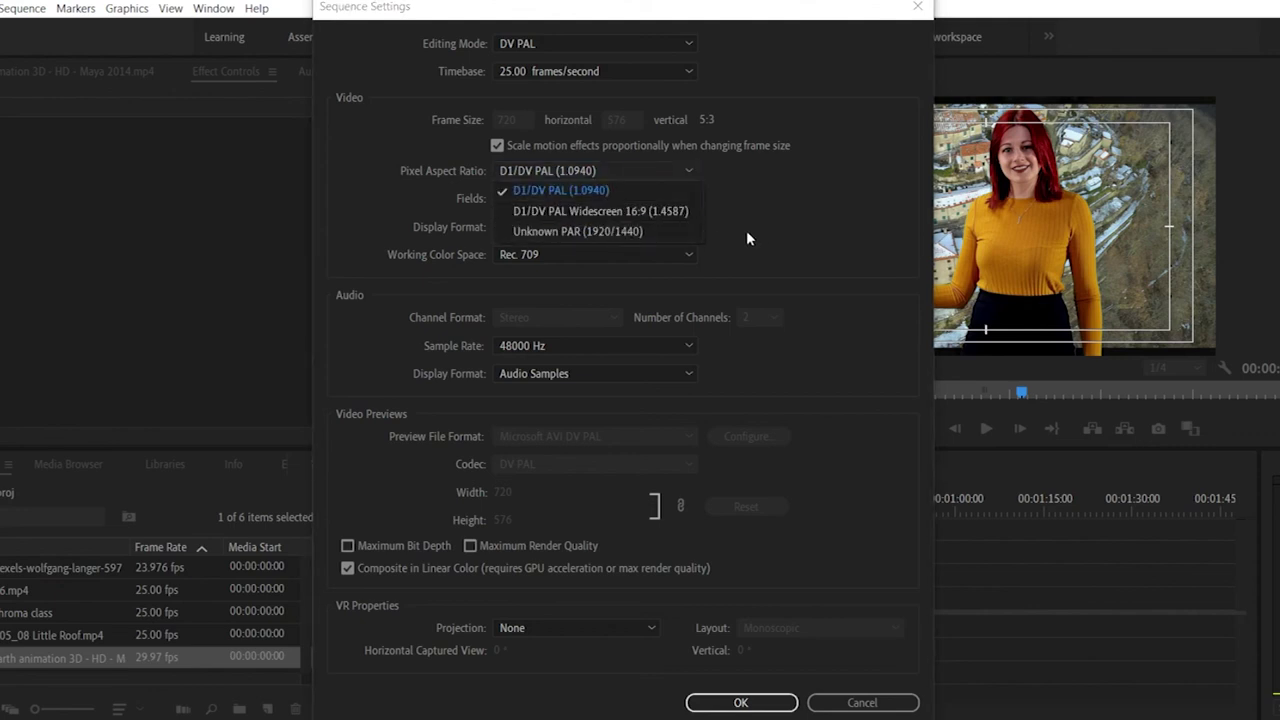
left_click(783, 235)
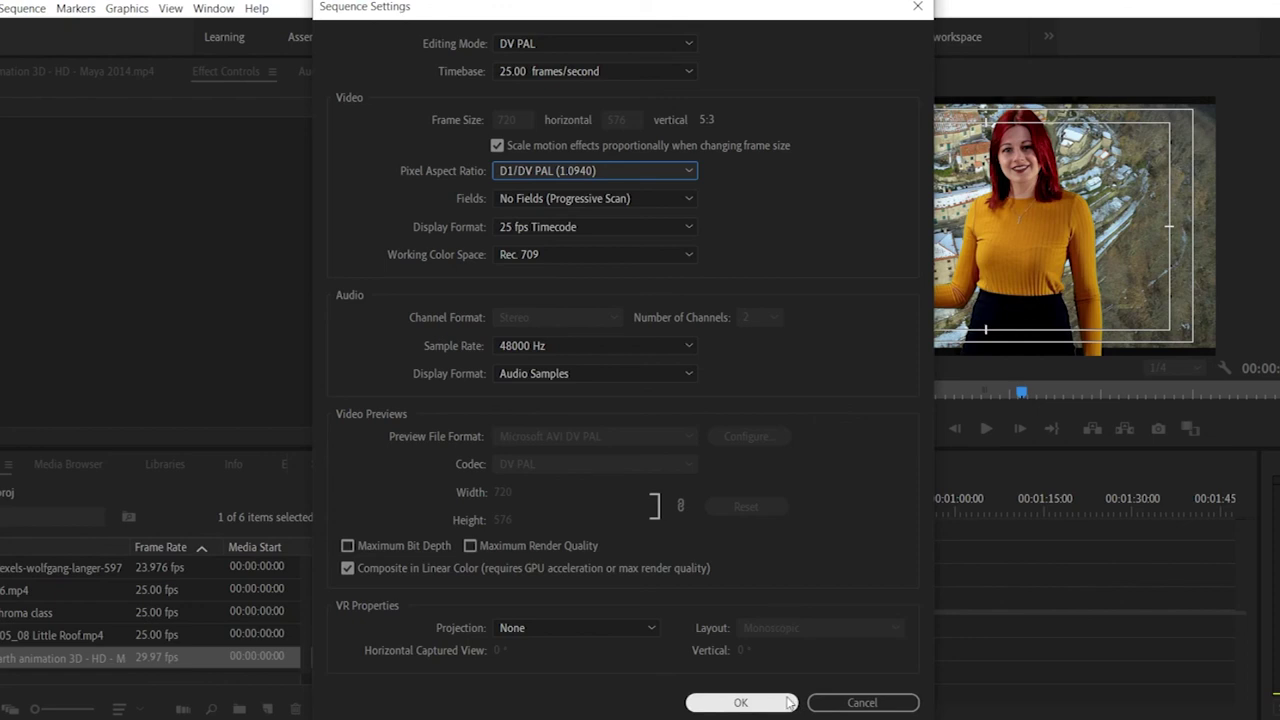
left_click(857, 702)
Step: Render the chroma class sequence from In to Out
left_click(26, 8)
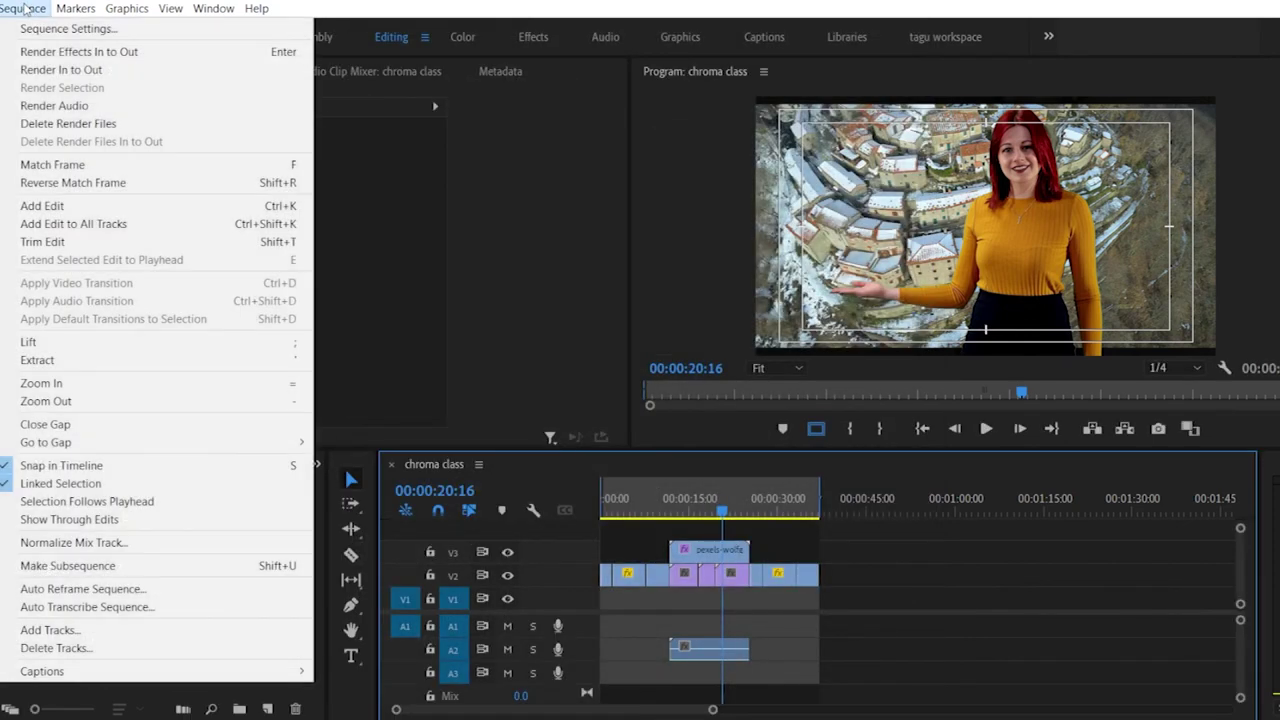
left_click(75, 72)
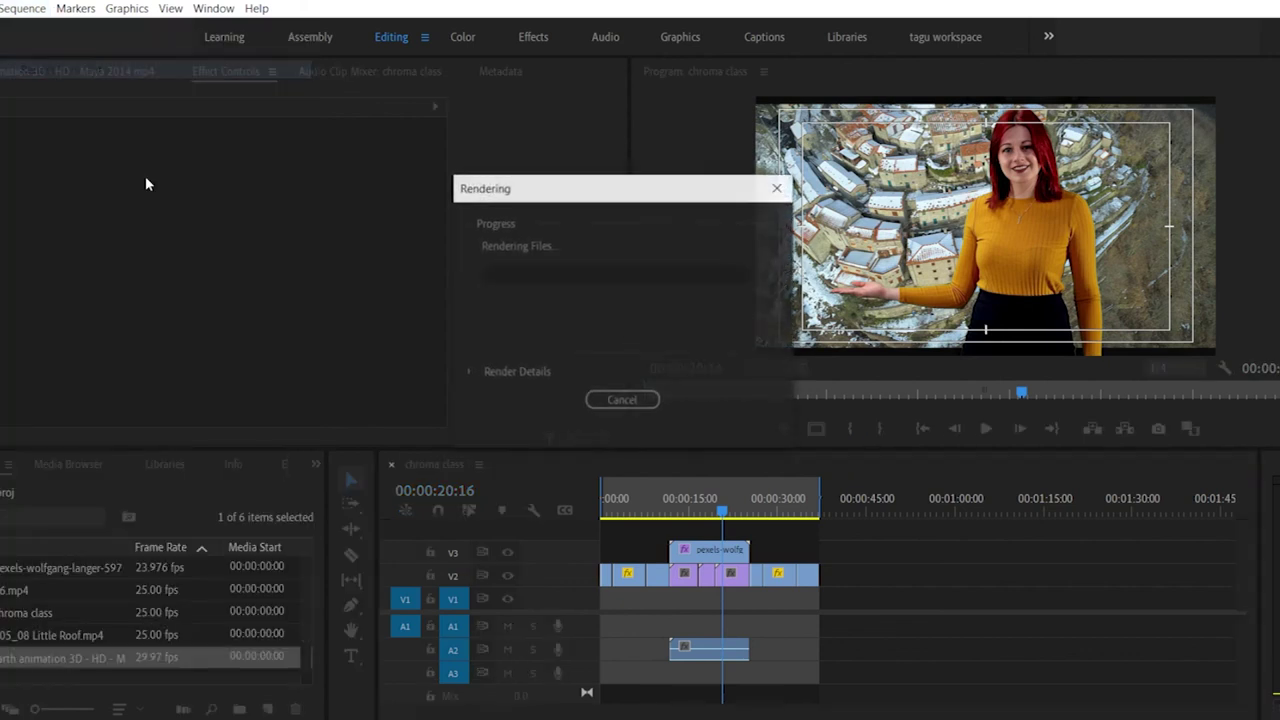